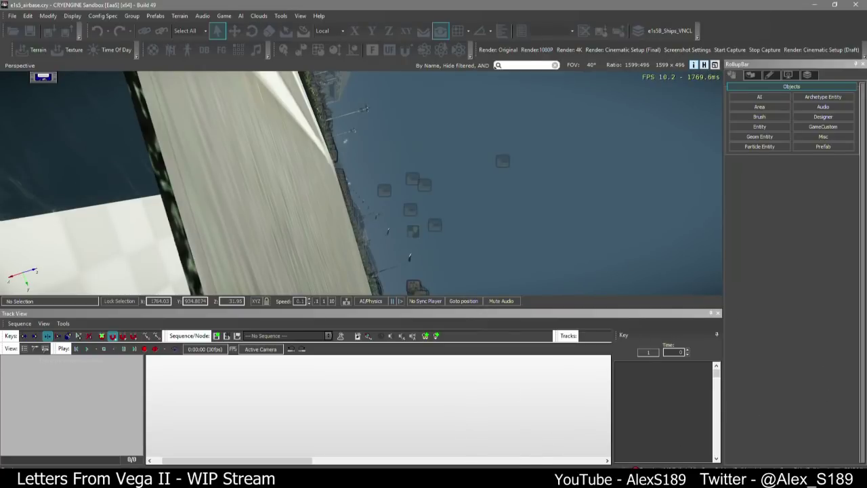
{"action": "key", "text": "alt+Tab"}
{"action": "left_click_drag", "start_coordinate": [495, 44], "coordinate": [350, 129]}
{"action": "key", "text": "alt+Tab"}
{"action": "key", "text": "ctrl+g"}
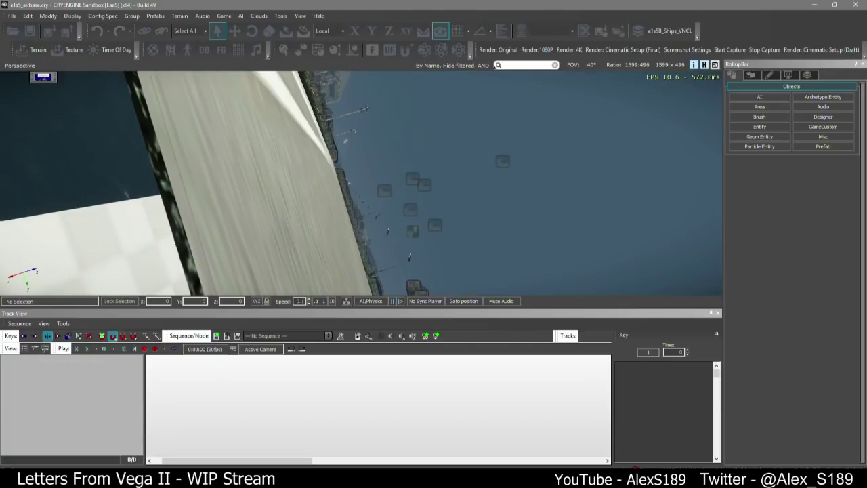
Turn off shadow maps, vegetation and particles in the viewport's render settings
{"action": "right_click_drag", "start_coordinate": [413, 185], "coordinate": [438, 201]}
{"action": "left_click", "coordinate": [788, 74]}
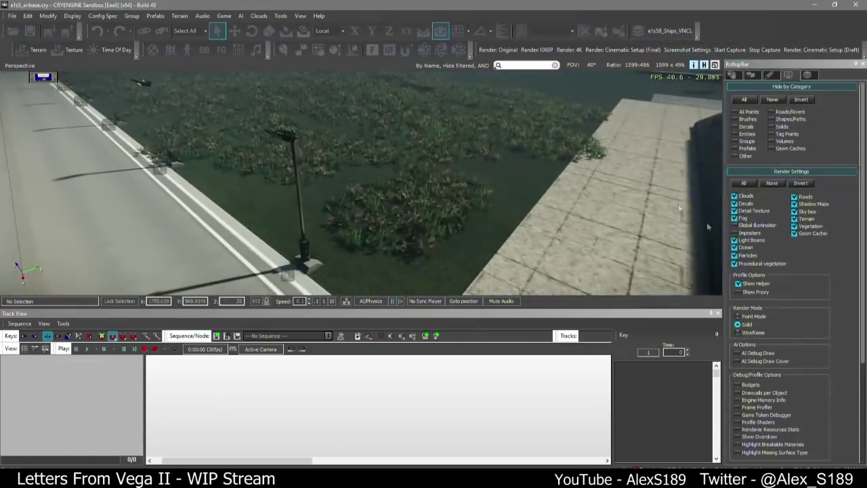
{"action": "left_click", "coordinate": [794, 203]}
{"action": "left_click", "coordinate": [794, 226]}
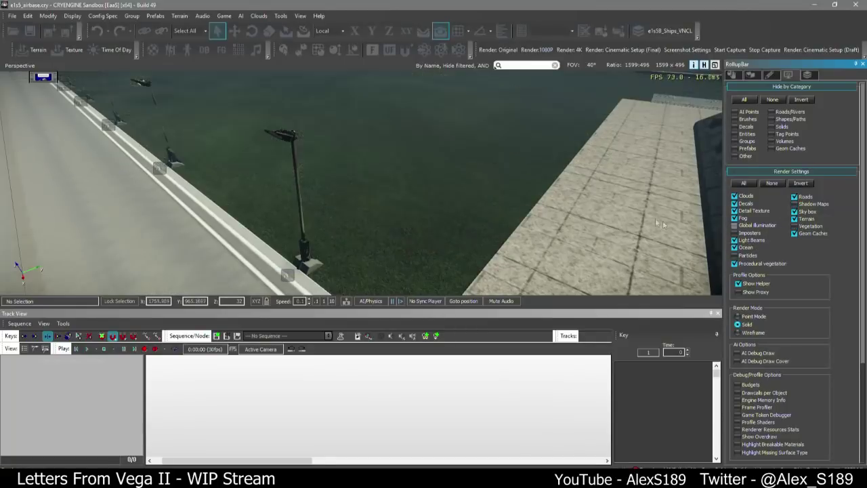
{"action": "right_click_drag", "start_coordinate": [610, 176], "coordinate": [606, 112]}
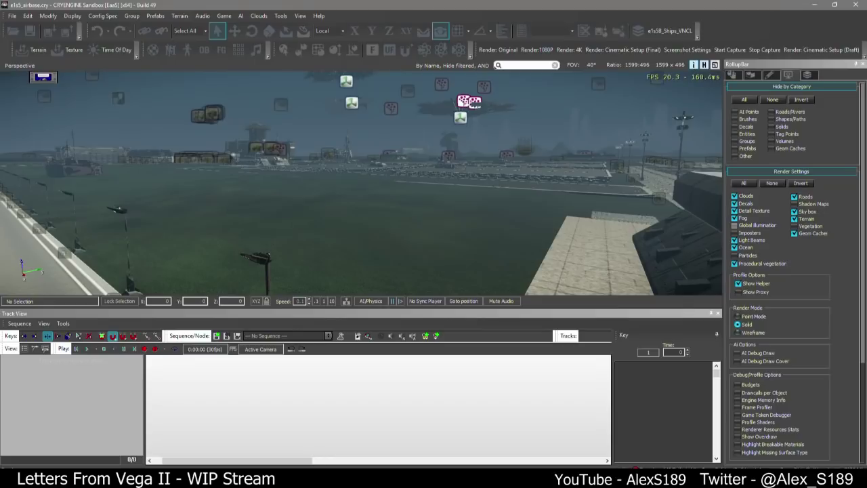
Restore the split two-viewport layout and set the first viewport to look through Camera_e1s5B
{"action": "right_click_drag", "start_coordinate": [533, 149], "coordinate": [533, 149]}
{"action": "right_click", "coordinate": [673, 60]}
{"action": "left_click", "coordinate": [648, 32]}
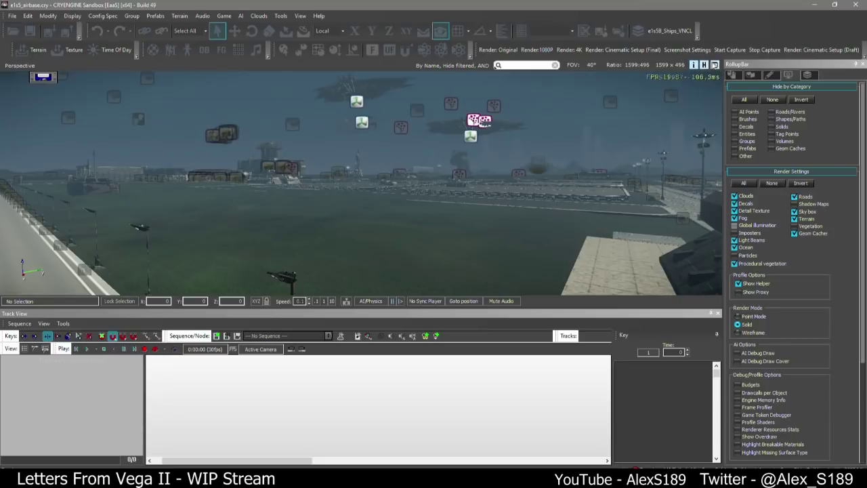
{"action": "left_click", "coordinate": [715, 65]}
{"action": "left_click", "coordinate": [20, 65]}
{"action": "mouse_move", "coordinate": [79, 194]}
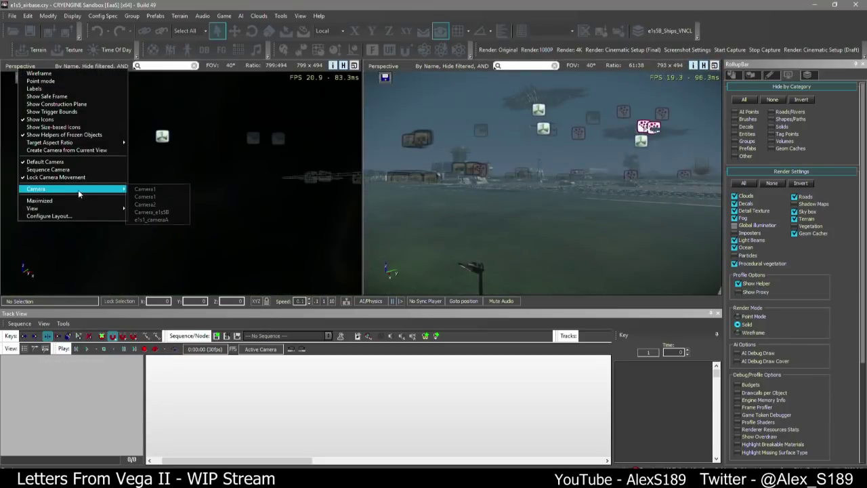
{"action": "left_click", "coordinate": [155, 212]}
Load sequence Seq_e1s5B in Track View and play through it, stopping on the shot at about 0:43:25
{"action": "left_click", "coordinate": [278, 336]}
{"action": "left_click", "coordinate": [274, 355]}
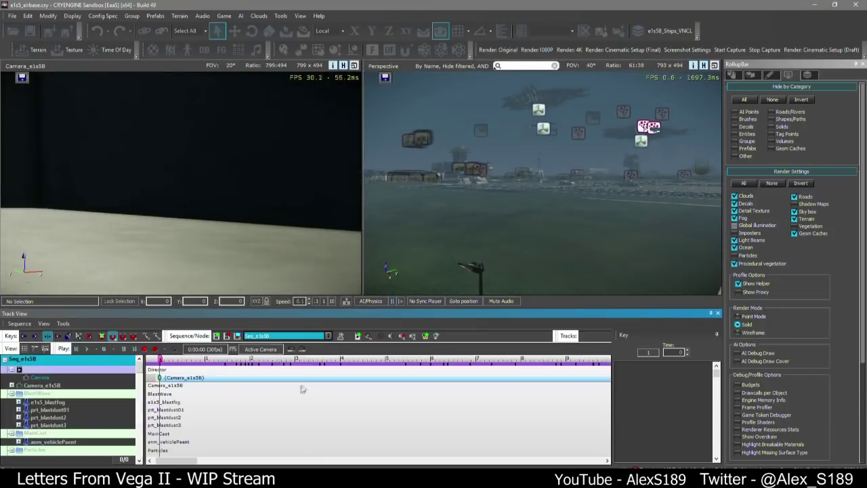
{"action": "key", "text": "space"}
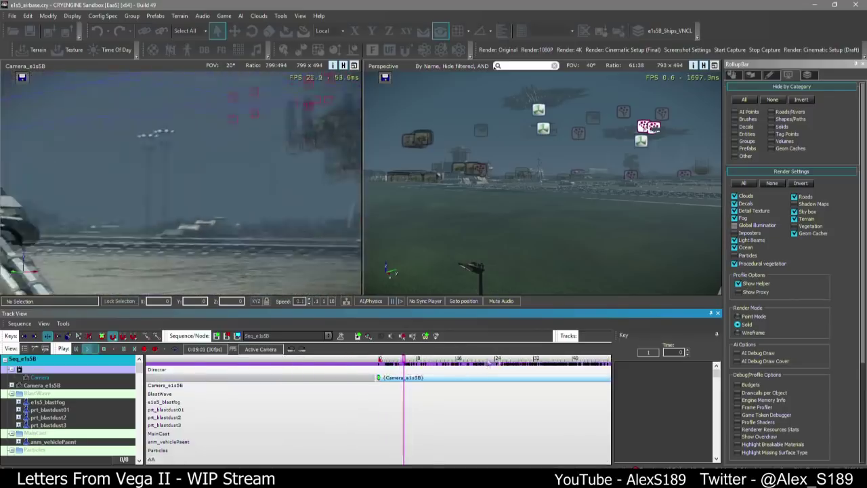
{"action": "left_click", "coordinate": [511, 359]}
{"action": "scroll", "coordinate": [503, 409], "scroll_direction": "down", "scroll_amount": 4}
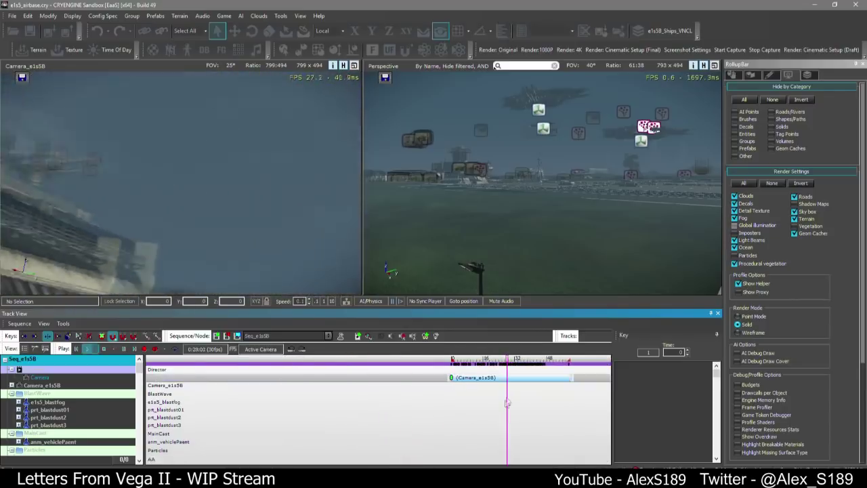
{"action": "left_click", "coordinate": [536, 361]}
{"action": "scroll", "coordinate": [536, 399], "scroll_direction": "up", "scroll_amount": 5}
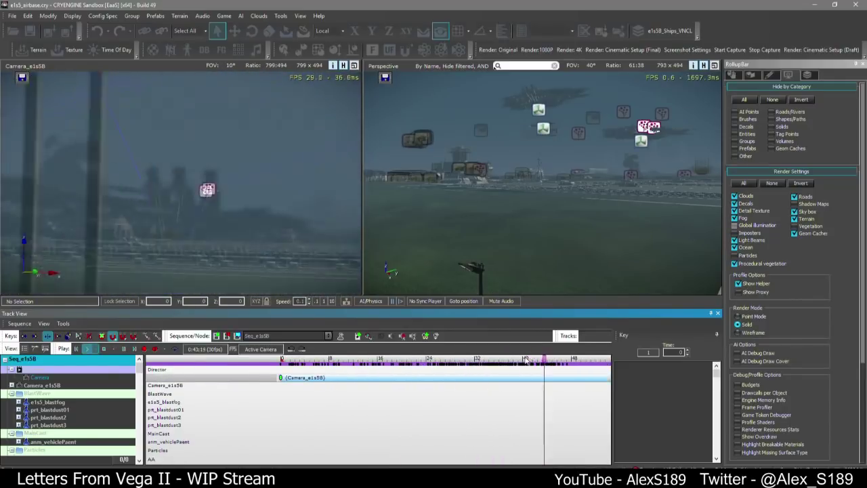
{"action": "key", "text": "space"}
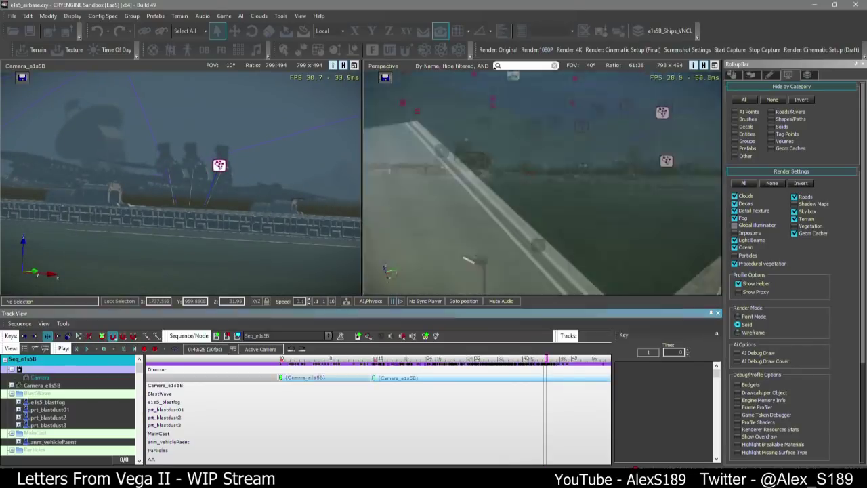
{"action": "right_click_drag", "start_coordinate": [574, 203], "coordinate": [593, 185]}
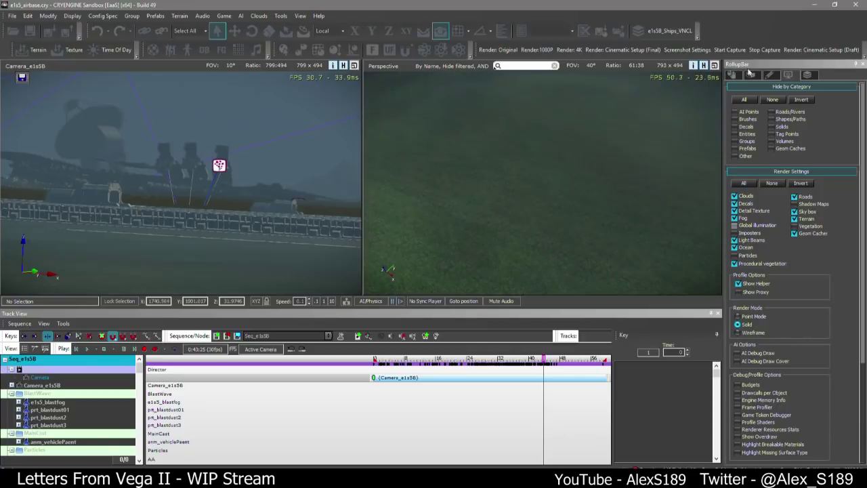
{"action": "left_click", "coordinate": [750, 75]}
{"action": "left_click", "coordinate": [753, 97]}
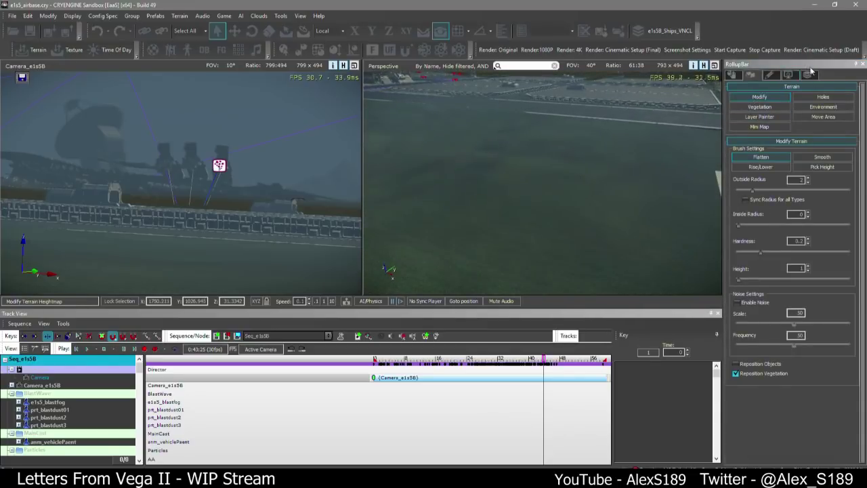
Make e1s5b_set_end the current layer, discarding the new-layer dialog
{"action": "left_click", "coordinate": [807, 75]}
{"action": "left_click", "coordinate": [732, 88]}
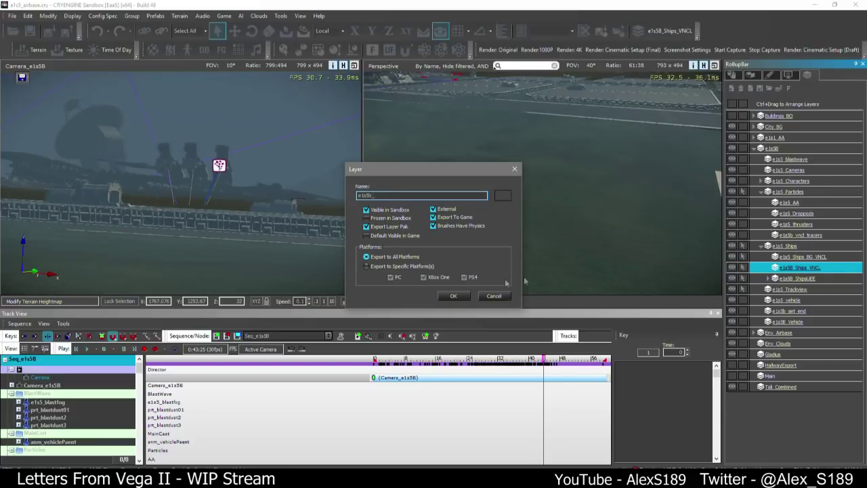
{"action": "left_click", "coordinate": [494, 295]}
{"action": "left_click", "coordinate": [789, 310]}
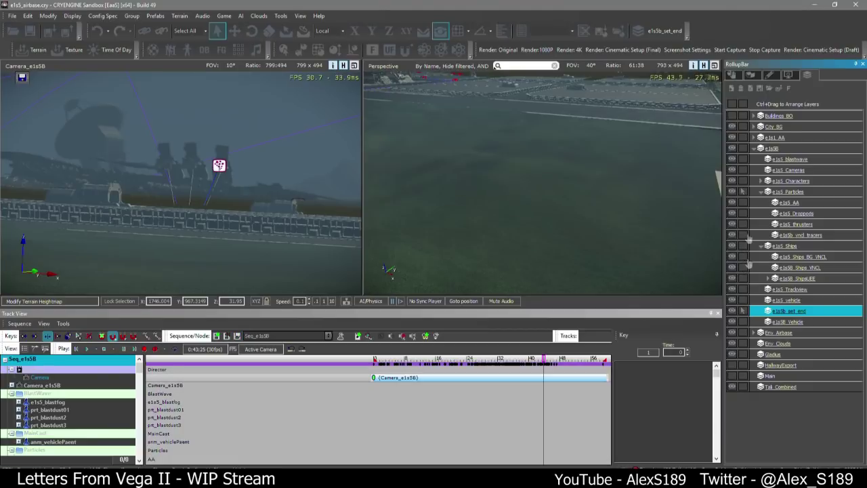
{"action": "left_click", "coordinate": [761, 192]}
{"action": "left_click", "coordinate": [761, 192]}
{"action": "left_click", "coordinate": [753, 148]}
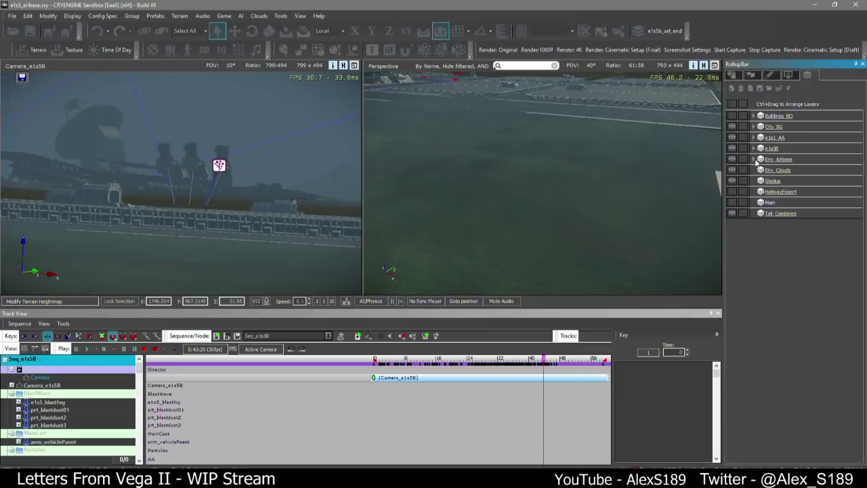
{"action": "left_click", "coordinate": [754, 148]}
Create a new layer named e1s5b_wreckage with the default options
{"action": "left_click", "coordinate": [731, 89]}
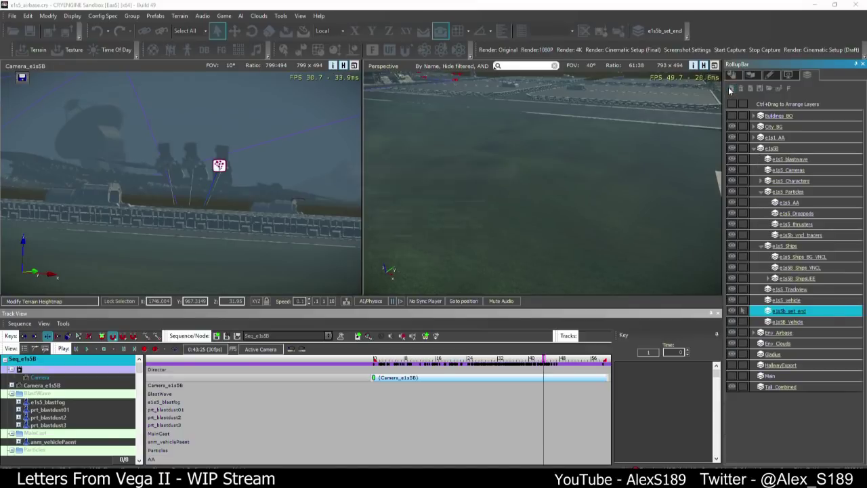
{"action": "type", "text": "e1s5b_"}
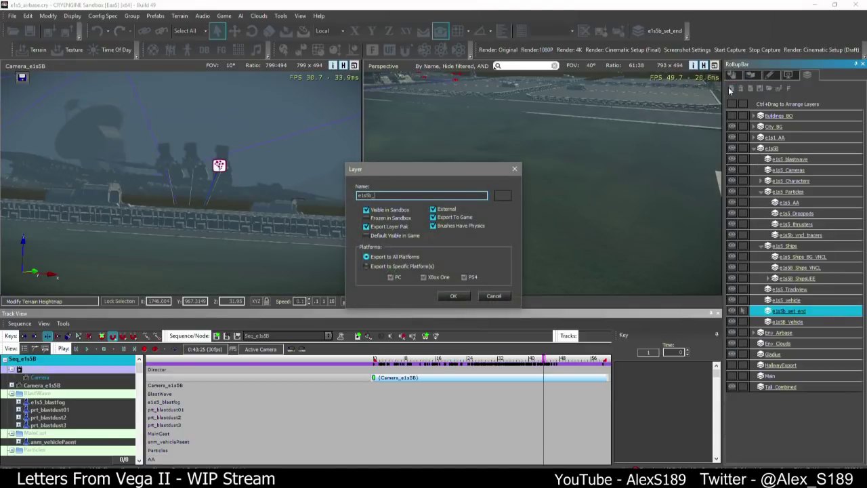
{"action": "type", "text": "wreckage"}
{"action": "key", "text": "Return"}
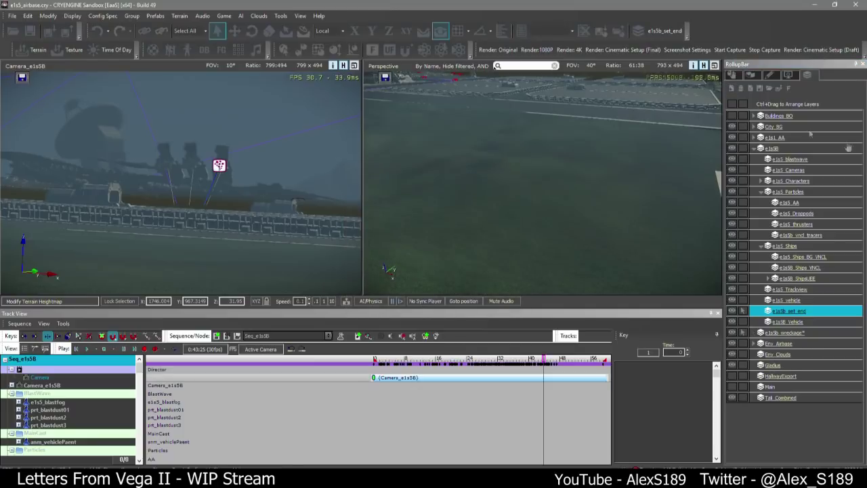
Nest the e1s5b_wreckage layer under e1s5b_set_end and keep it as the current layer
{"action": "left_click", "coordinate": [762, 246]}
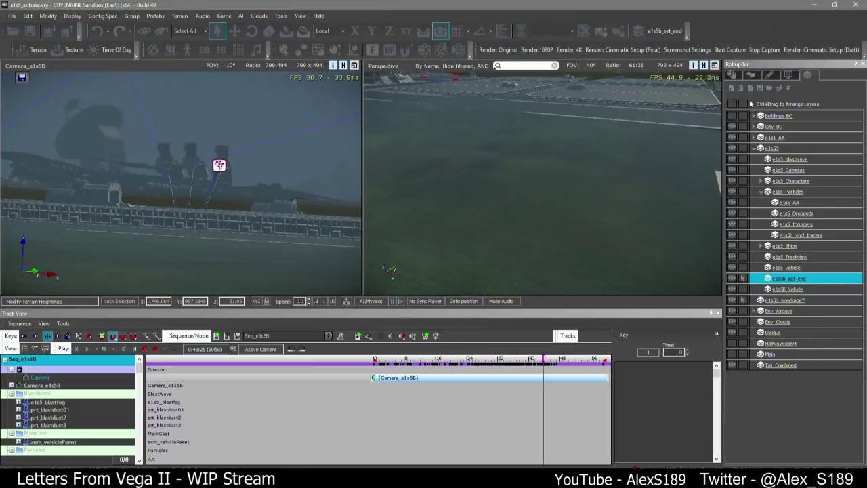
{"action": "left_click", "coordinate": [779, 303]}
{"action": "left_click_drag", "start_coordinate": [779, 303], "coordinate": [791, 279], "text": "ctrl"}
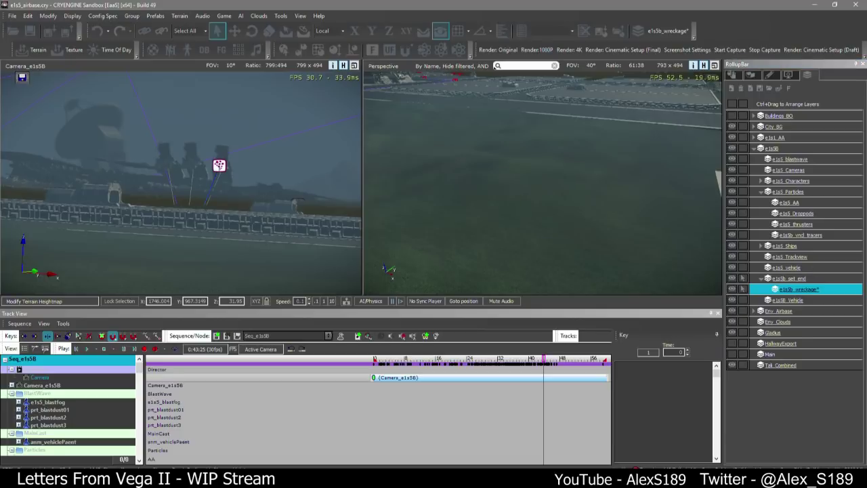
Open the brush object browser and filter its objects by "debris"
{"action": "scroll", "coordinate": [582, 178], "scroll_direction": "up", "scroll_amount": 3}
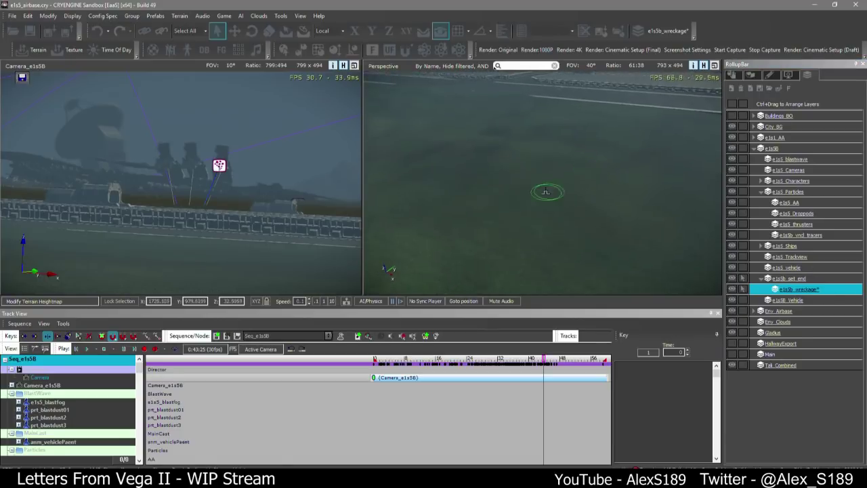
{"action": "scroll", "coordinate": [545, 190], "scroll_direction": "down", "scroll_amount": 4}
{"action": "left_click", "coordinate": [732, 76]}
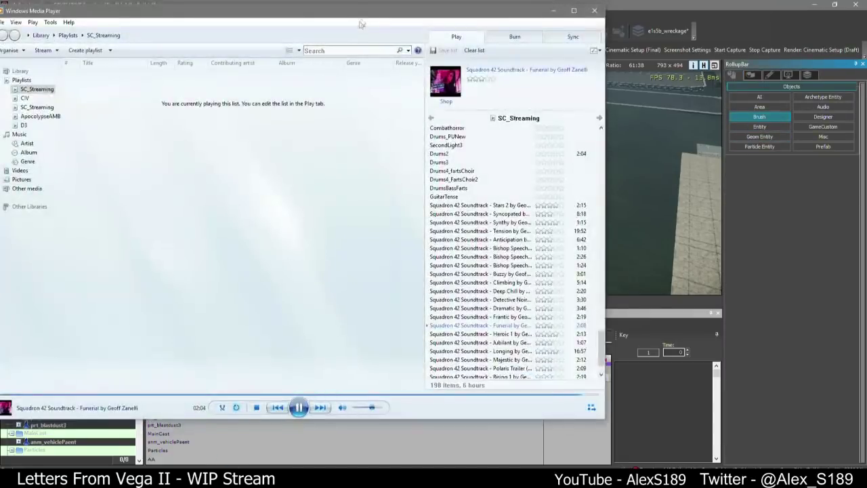
{"action": "left_click_drag", "start_coordinate": [360, 18], "coordinate": [85, 34]}
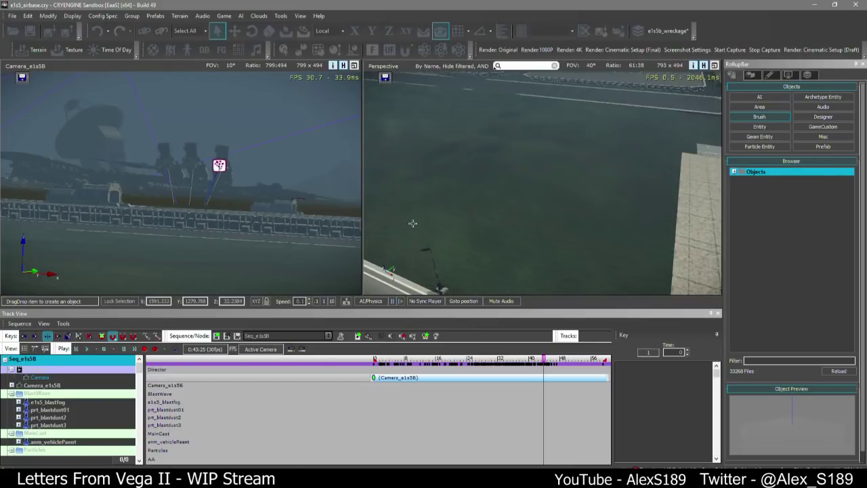
{"action": "mouse_move", "coordinate": [439, 204]}
{"action": "right_mouse_down"}
{"action": "mouse_move", "coordinate": [449, 213]}
{"action": "mouse_move", "coordinate": [428, 192]}
{"action": "right_mouse_up"}
{"action": "left_click", "coordinate": [734, 173]}
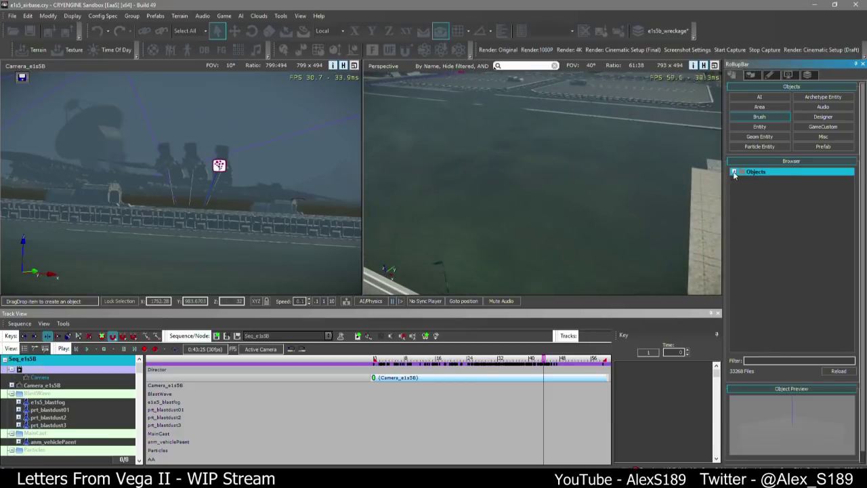
{"action": "left_click", "coordinate": [799, 360]}
{"action": "type", "text": "deb"}
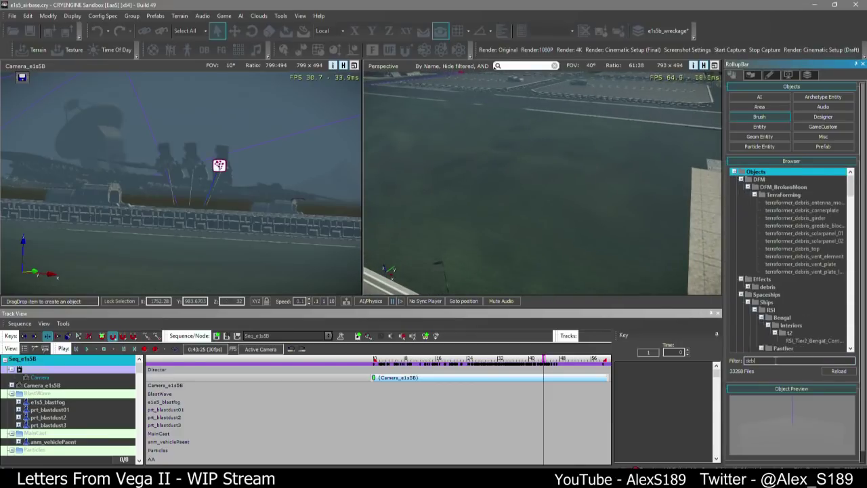
{"action": "type", "text": "ris"}
Preview the terraformer_debris_girder brush and place one in the water beside the lamp-lined roadway
{"action": "left_click", "coordinate": [806, 218]}
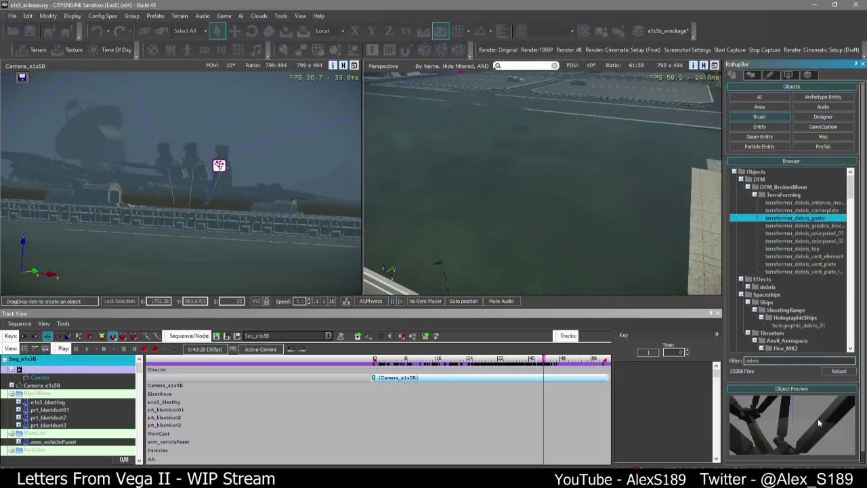
{"action": "left_click_drag", "start_coordinate": [818, 423], "coordinate": [798, 406]}
{"action": "left_click_drag", "start_coordinate": [798, 218], "coordinate": [524, 184]}
{"action": "left_click", "coordinate": [554, 206]}
{"action": "right_click_drag", "start_coordinate": [554, 206], "coordinate": [535, 212]}
Resize the placed girder brush and set the camera movement speed to 1
{"action": "key", "text": "4"}
{"action": "left_click_drag", "start_coordinate": [603, 197], "coordinate": [453, 232]}
{"action": "key", "text": "2"}
{"action": "right_click_drag", "start_coordinate": [453, 233], "coordinate": [478, 227]}
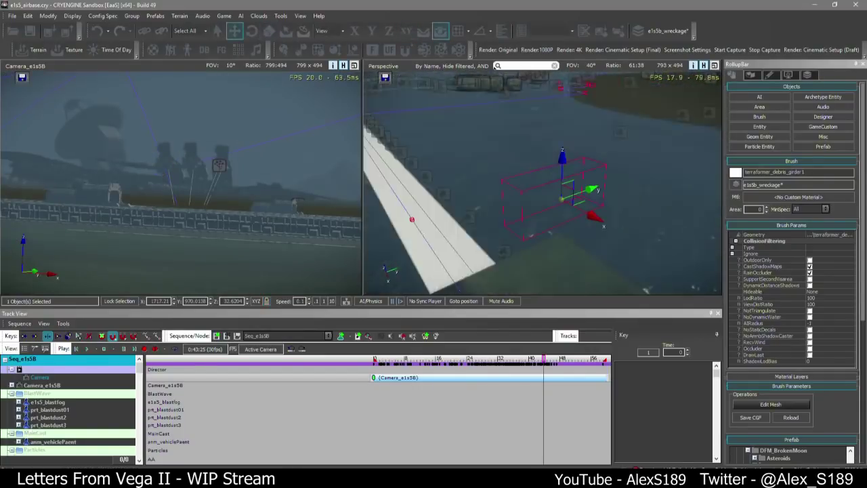
{"action": "key", "text": "w"}
{"action": "left_click", "coordinate": [324, 302]}
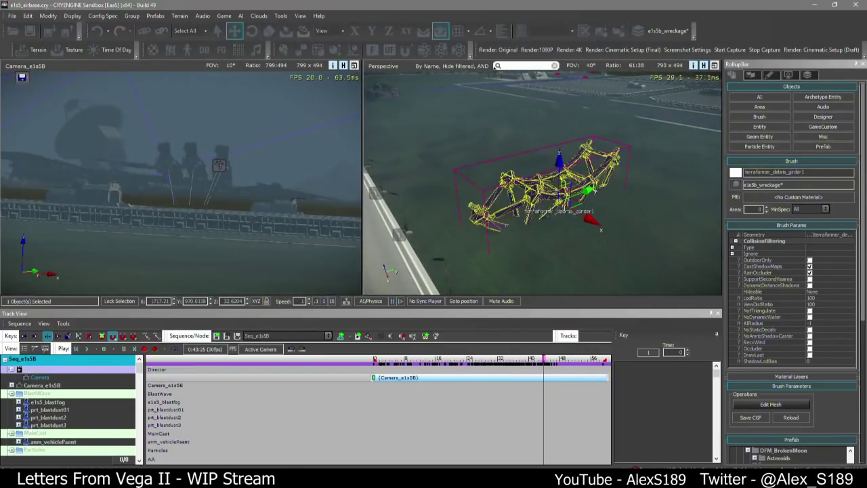
Tilt the girder steeply upright to about 69 degrees on Y and shift it slightly across the water
{"action": "key", "text": "3"}
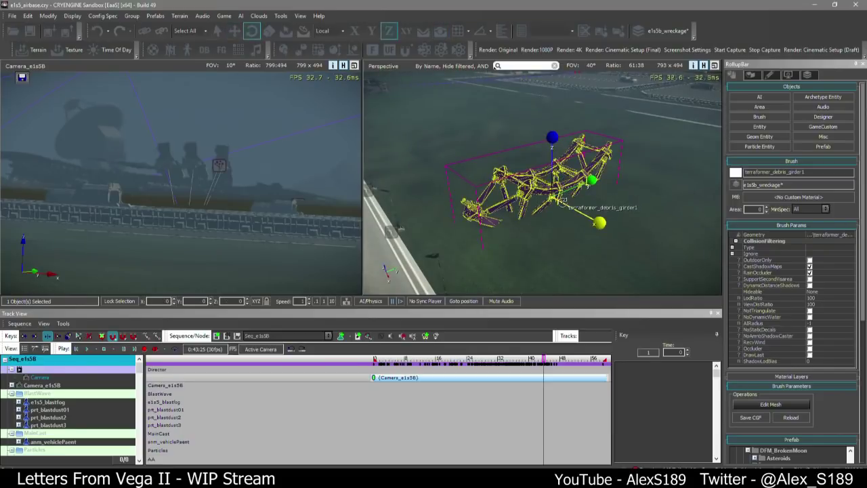
{"action": "left_click_drag", "start_coordinate": [562, 200], "coordinate": [555, 146]}
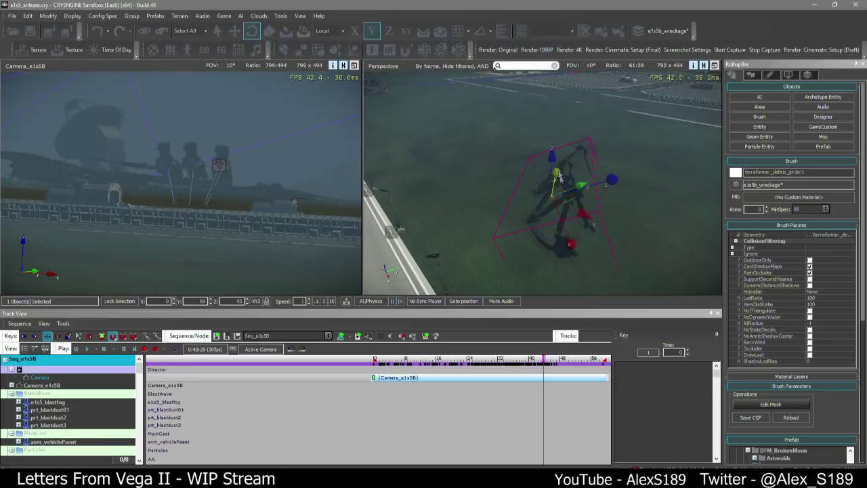
{"action": "key", "text": "1"}
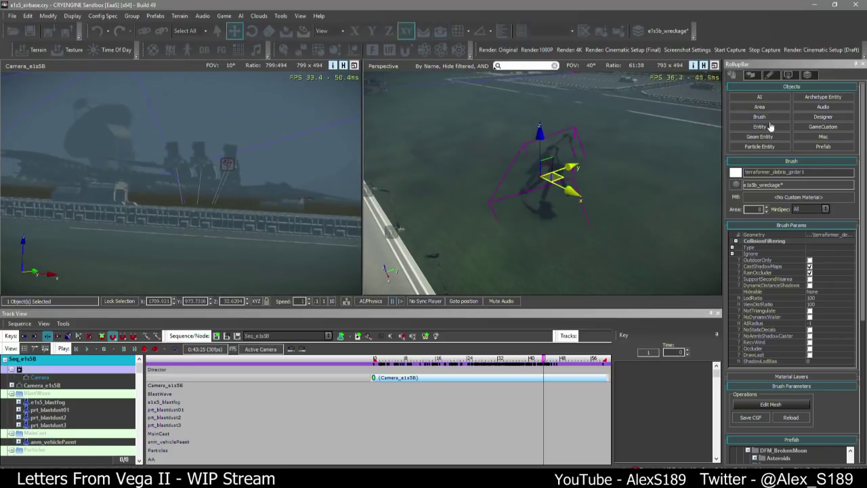
Filter the brush browser by "debris" again and preview holographic_debris_01 as another wreckage piece
{"action": "left_click", "coordinate": [759, 117]}
{"action": "left_click", "coordinate": [776, 342]}
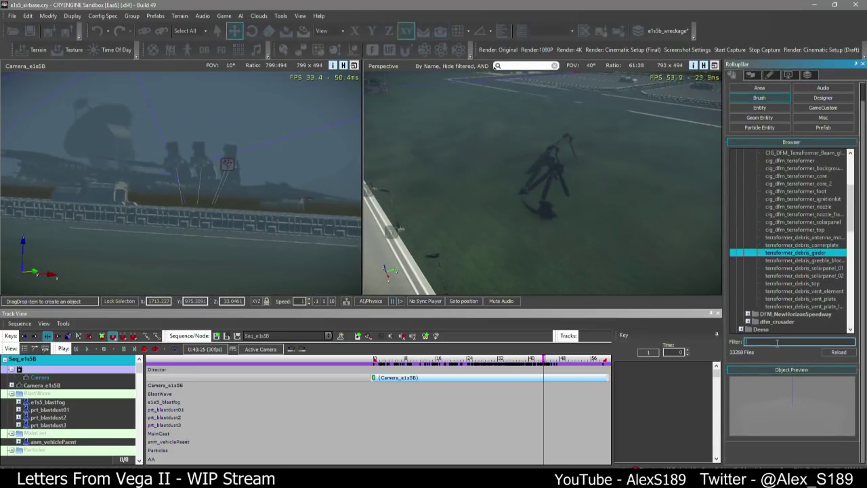
{"action": "type", "text": "debris"}
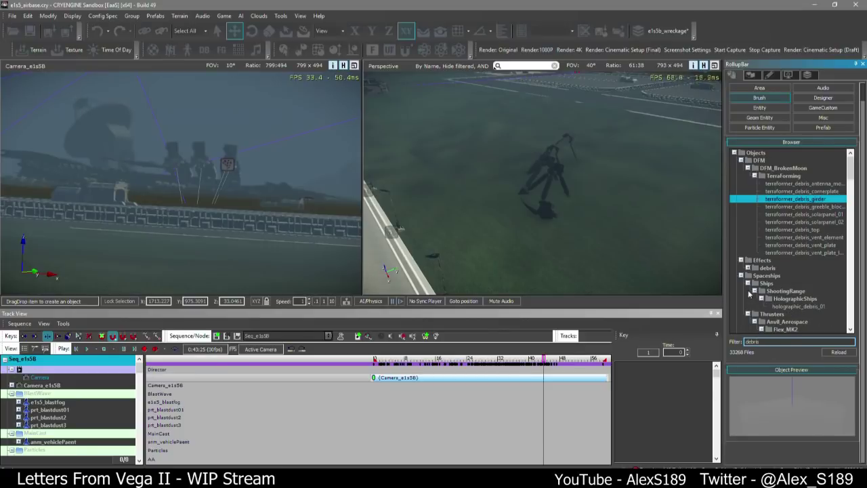
{"action": "scroll", "coordinate": [773, 291], "scroll_direction": "down", "scroll_amount": 3}
{"action": "left_click", "coordinate": [808, 237]}
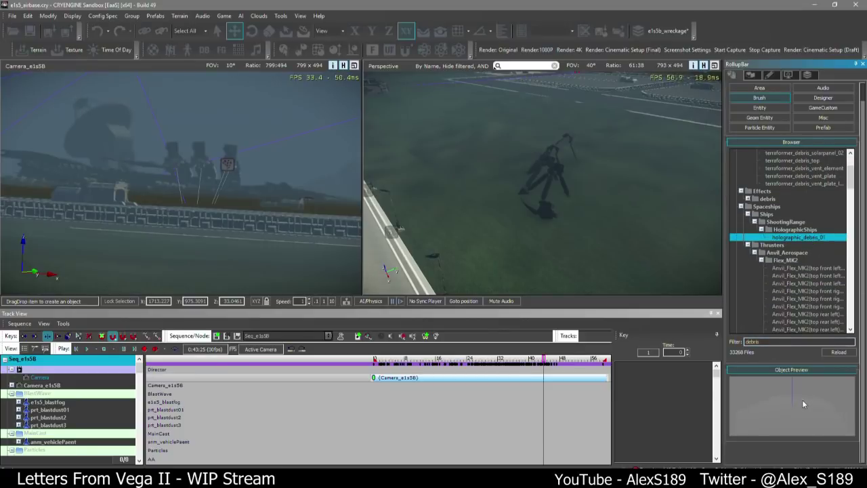
Preview the broken_wheel, hangar_debris_a and terraformer_debris_girder brushes among the debris results
{"action": "left_click", "coordinate": [748, 198]}
{"action": "left_click", "coordinate": [783, 206]}
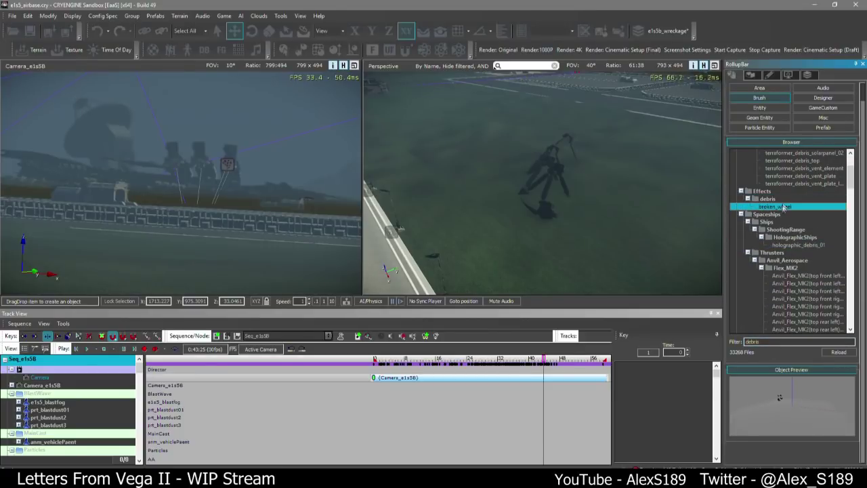
{"action": "scroll", "coordinate": [791, 214], "scroll_direction": "down", "scroll_amount": 4}
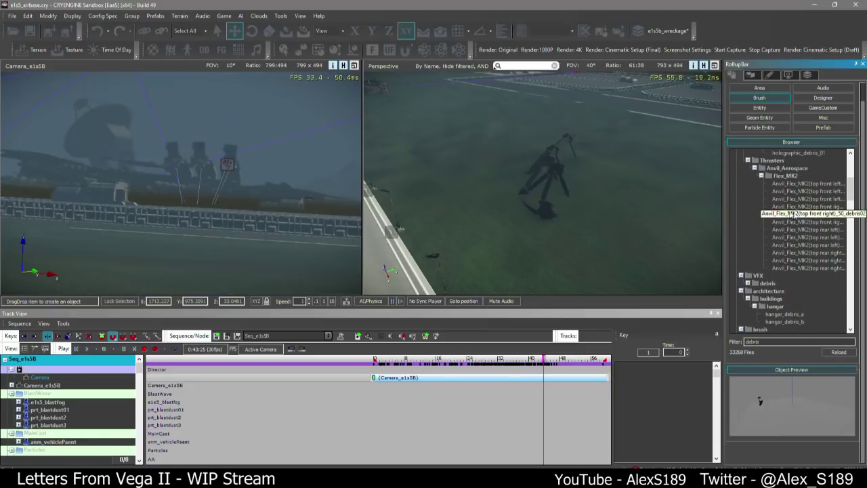
{"action": "scroll", "coordinate": [792, 207], "scroll_direction": "down", "scroll_amount": 5}
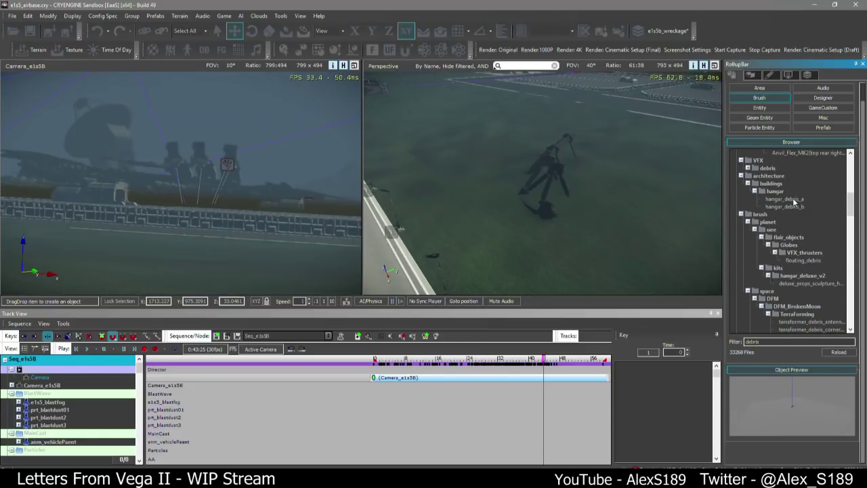
{"action": "left_click", "coordinate": [785, 198]}
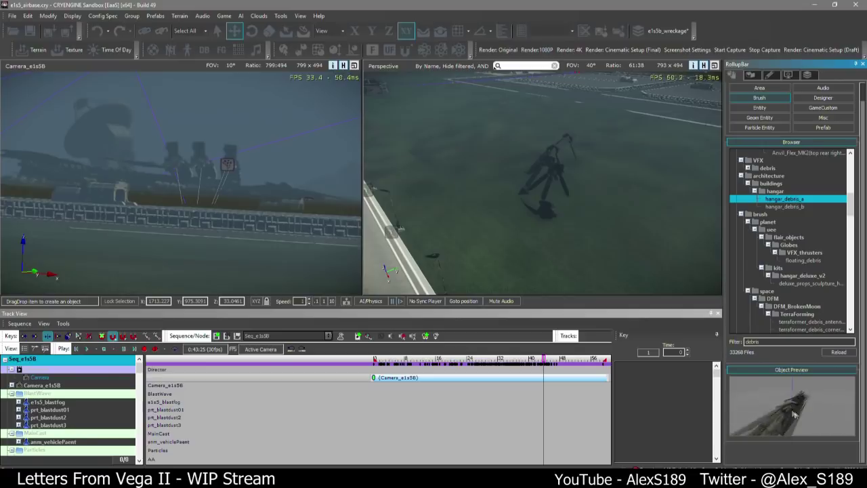
{"action": "scroll", "coordinate": [806, 261], "scroll_direction": "down", "scroll_amount": 4}
{"action": "left_click", "coordinate": [807, 244]}
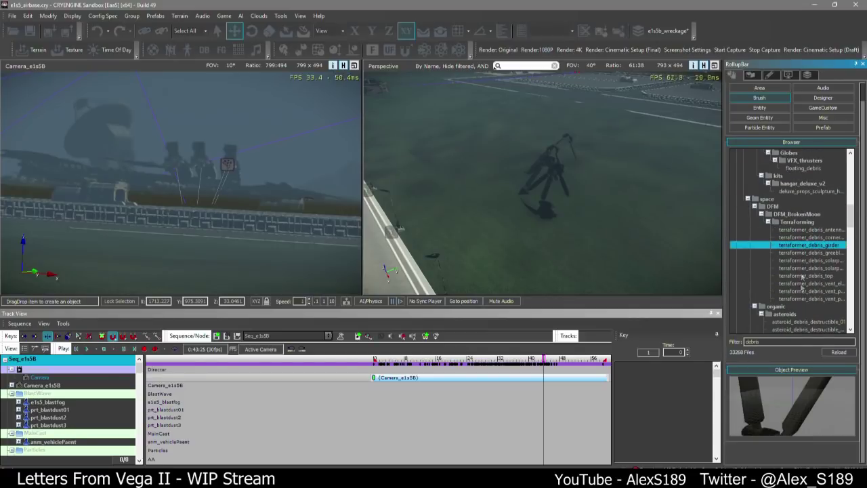
{"action": "left_click_drag", "start_coordinate": [797, 417], "coordinate": [815, 424]}
{"action": "scroll", "coordinate": [784, 275], "scroll_direction": "down", "scroll_amount": 1}
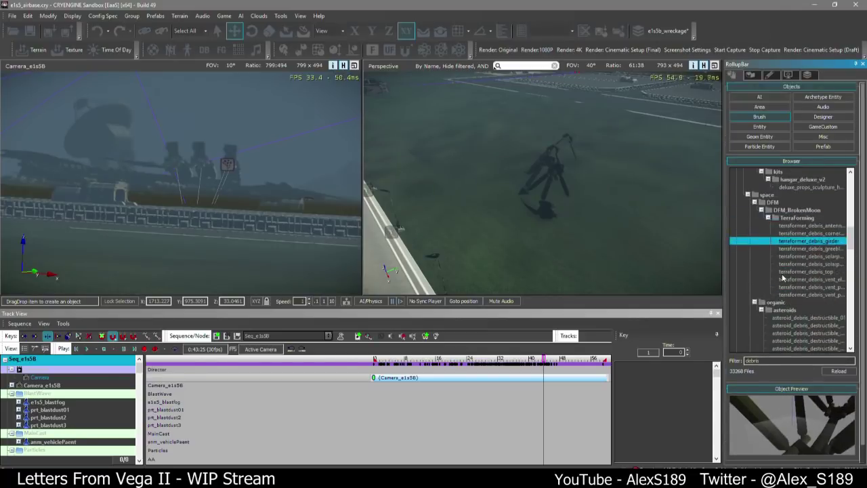
Look through the asteroid and infrastructure debris brushes further down the list, including Debris_04 under dfm
{"action": "scroll", "coordinate": [786, 265], "scroll_direction": "down", "scroll_amount": 6}
{"action": "left_click", "coordinate": [791, 207]}
{"action": "left_click", "coordinate": [798, 221]}
{"action": "scroll", "coordinate": [811, 268], "scroll_direction": "down", "scroll_amount": 8}
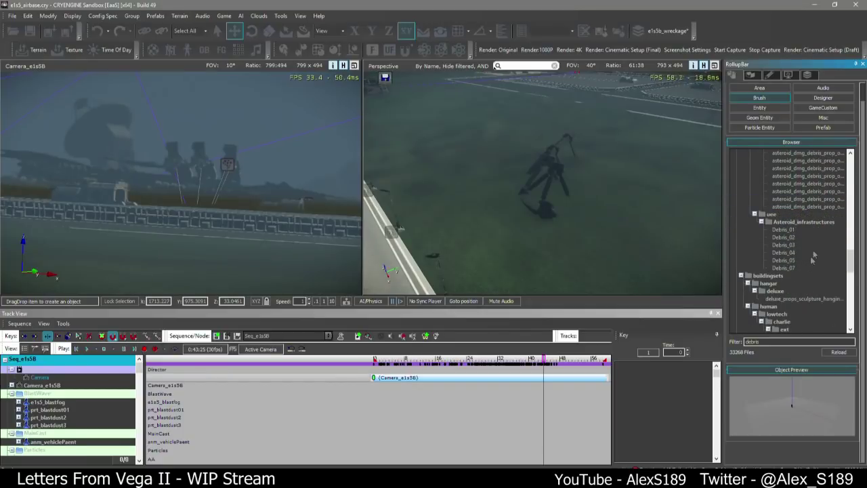
{"action": "scroll", "coordinate": [791, 267], "scroll_direction": "down", "scroll_amount": 6}
{"action": "scroll", "coordinate": [791, 266], "scroll_direction": "down", "scroll_amount": 3}
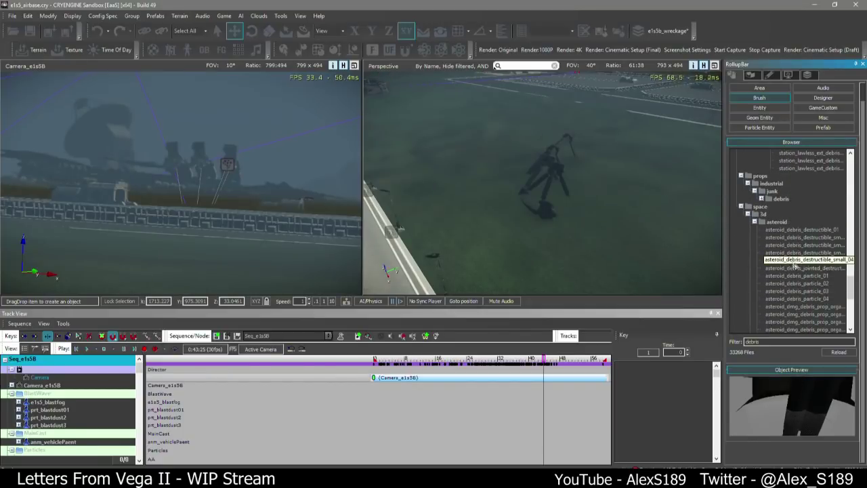
{"action": "left_click", "coordinate": [796, 267]}
{"action": "scroll", "coordinate": [798, 264], "scroll_direction": "down", "scroll_amount": 3}
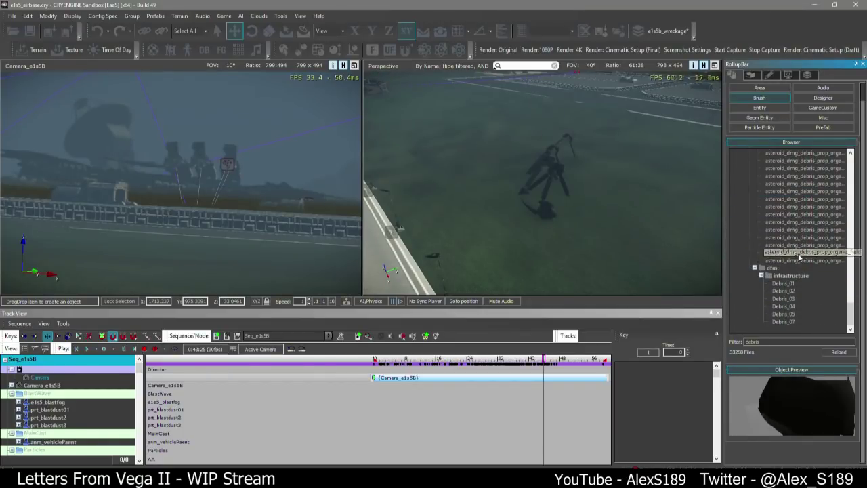
{"action": "left_click", "coordinate": [784, 307]}
Replace the brush browser's filter with "destroyed"
{"action": "type", "text": "damg"}
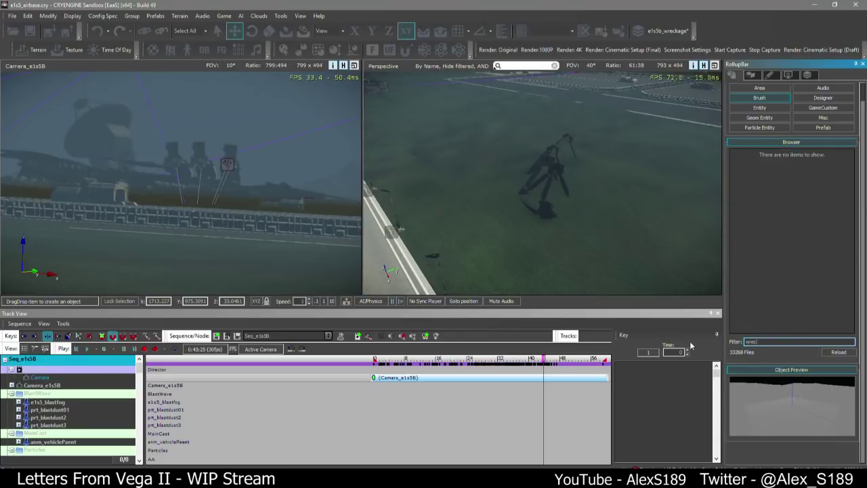
{"action": "key", "text": "BackSpace"}
{"action": "key", "text": "BackSpace"}
{"action": "key", "text": "BackSpace"}
{"action": "type", "text": "est"}
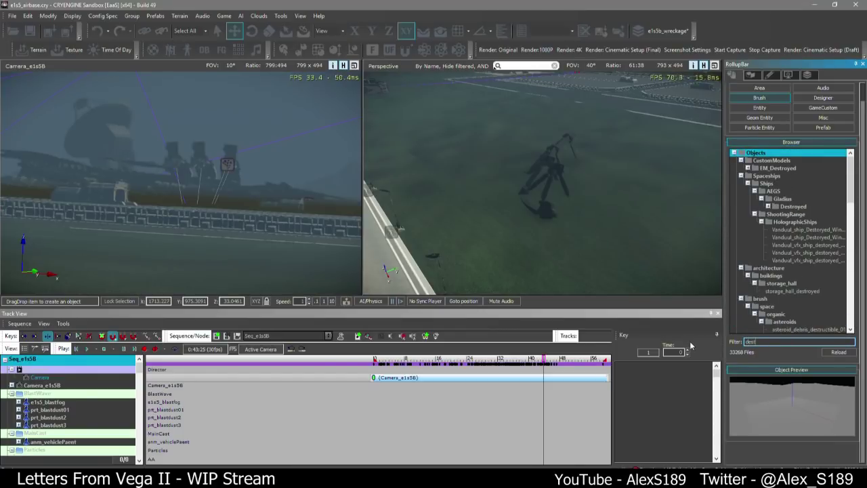
{"action": "type", "text": "roye"}
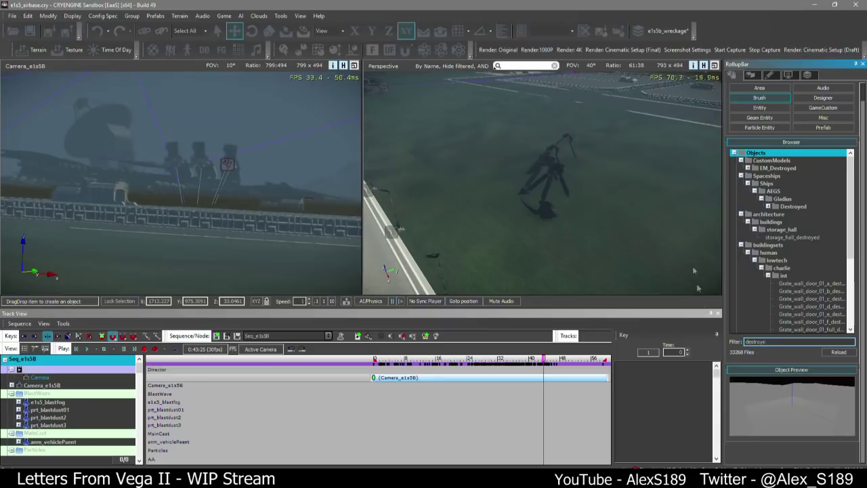
{"action": "type", "text": "d"}
Preview the destroyed Gladius brush aegsgladiusrough and place it in the water beside the girder wreckage
{"action": "left_click", "coordinate": [767, 205]}
{"action": "left_click", "coordinate": [799, 214]}
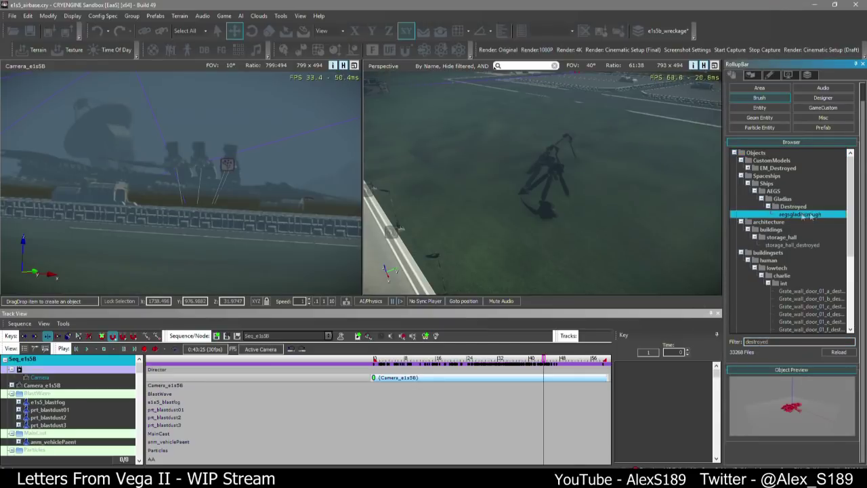
{"action": "left_click_drag", "start_coordinate": [799, 214], "coordinate": [631, 205]}
{"action": "key", "text": "w"}
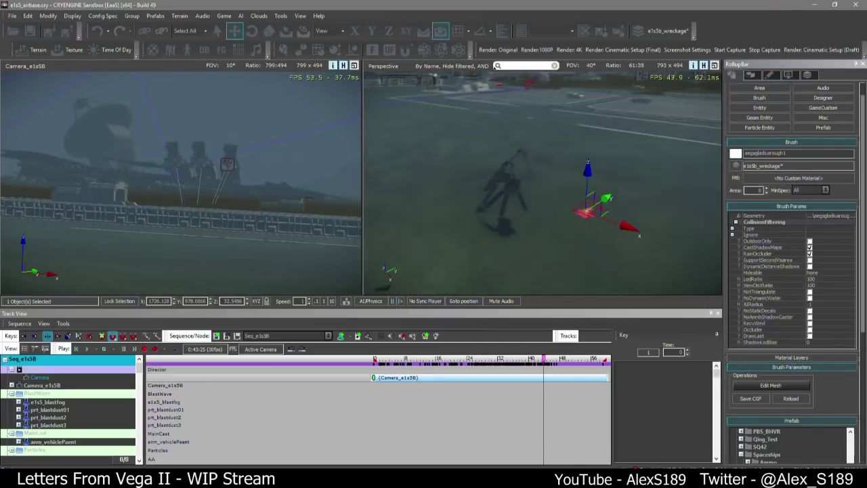
Filter the brush browser by "destroyed" again and preview the barrel_a_destroyed and destroyed oxygen tank brushes
{"action": "left_click", "coordinate": [749, 100]}
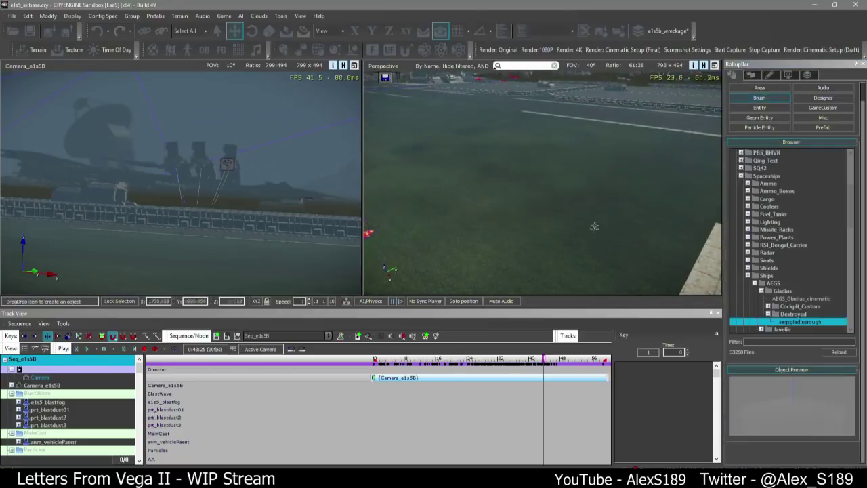
{"action": "right_click_drag", "start_coordinate": [594, 226], "coordinate": [535, 226]}
{"action": "scroll", "coordinate": [793, 275], "scroll_direction": "down", "scroll_amount": 6}
{"action": "left_click", "coordinate": [779, 341]}
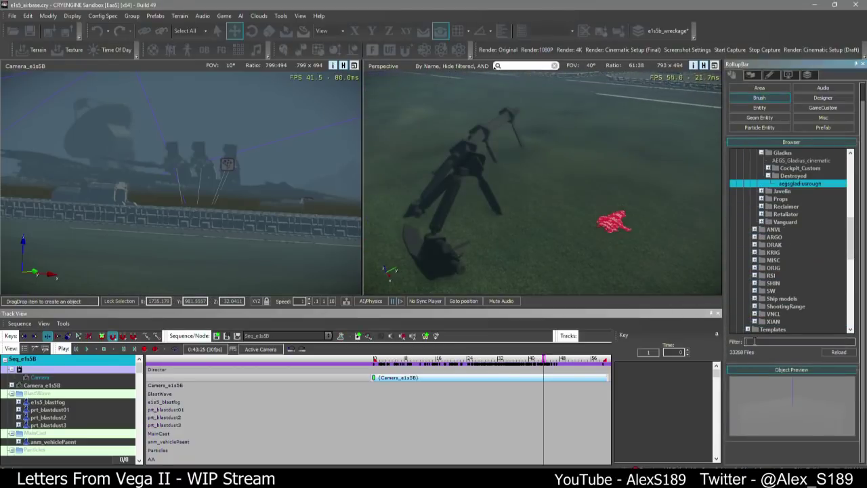
{"action": "type", "text": "destroy"}
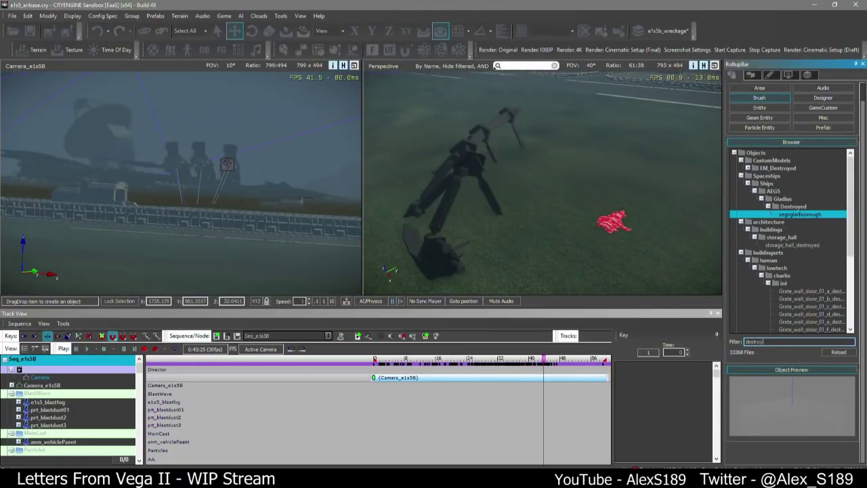
{"action": "type", "text": "ed"}
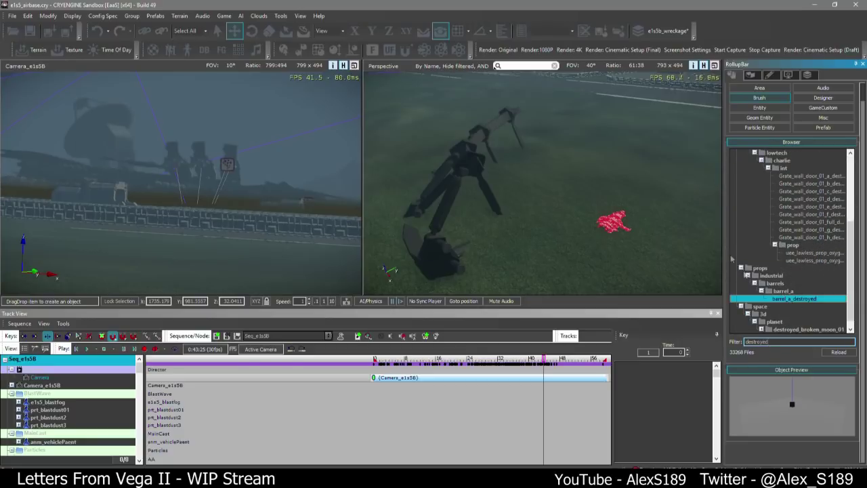
{"action": "left_click", "coordinate": [804, 260]}
{"action": "left_click", "coordinate": [797, 252]}
{"action": "scroll", "coordinate": [796, 250], "scroll_direction": "down", "scroll_amount": 1}
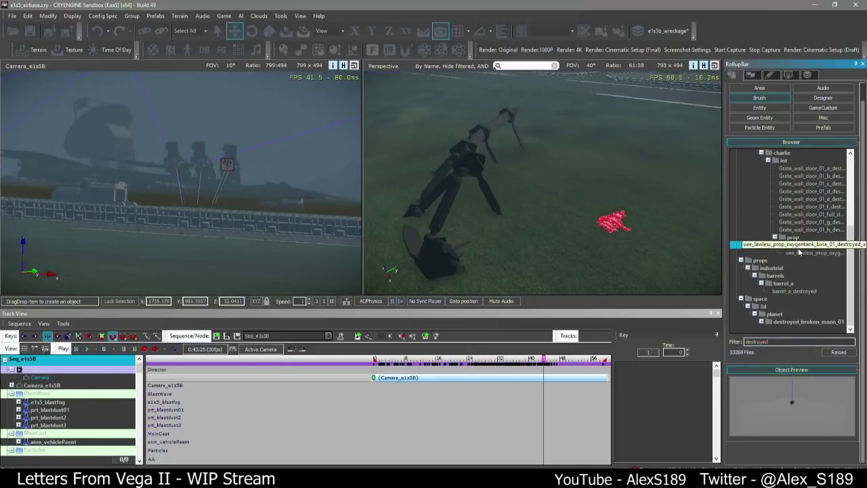
{"action": "scroll", "coordinate": [786, 325], "scroll_direction": "up", "scroll_amount": 5}
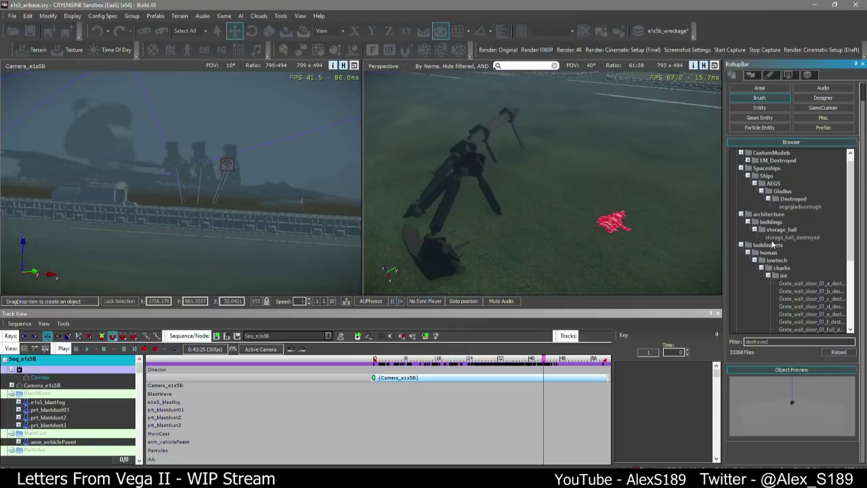
Try the storage_hall_destroyed brush in the water beside the girder and delete it
{"action": "left_click", "coordinate": [779, 237]}
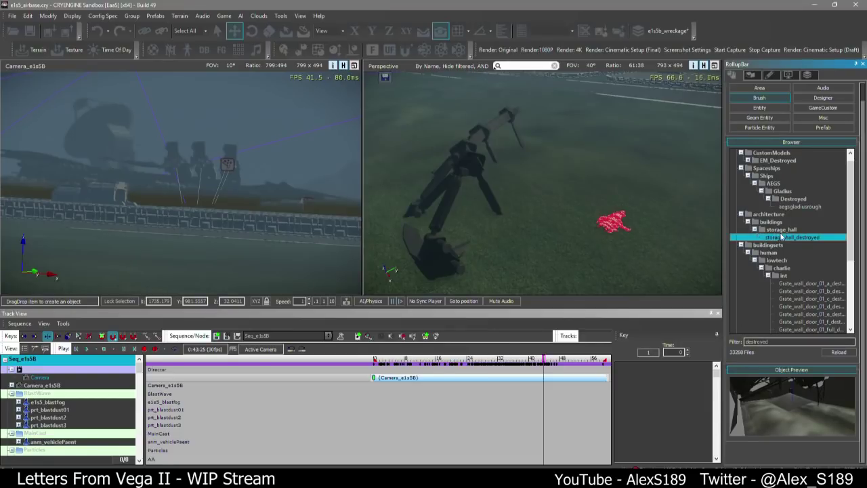
{"action": "left_click_drag", "start_coordinate": [782, 236], "coordinate": [567, 162]}
{"action": "right_click_drag", "start_coordinate": [583, 156], "coordinate": [599, 150]}
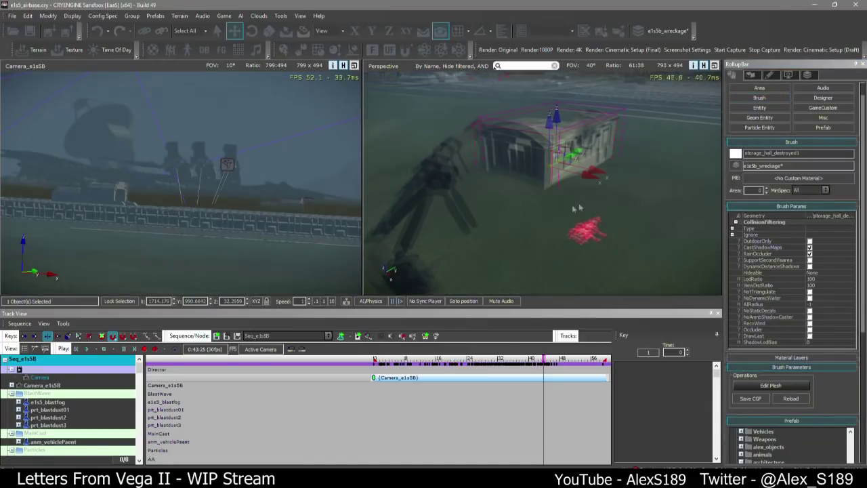
{"action": "key", "text": "Delete"}
Search the brush browser for "const" and clear the filter
{"action": "left_click", "coordinate": [760, 118]}
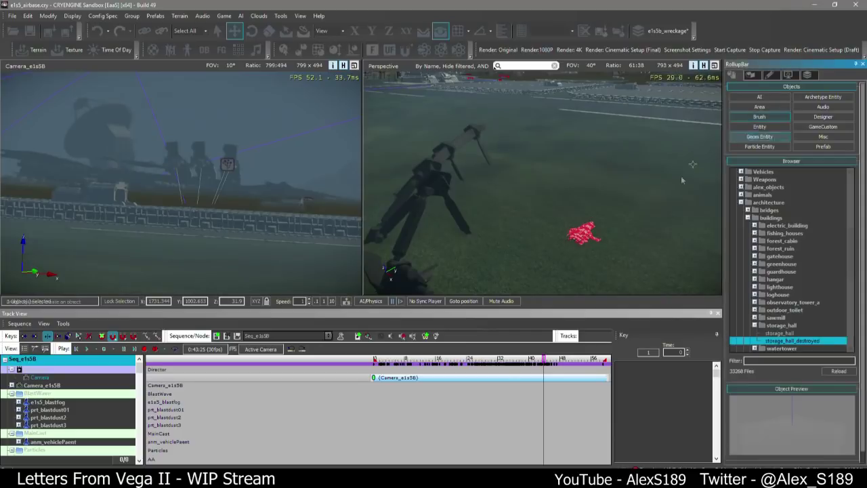
{"action": "left_click", "coordinate": [763, 360]}
{"action": "type", "text": "wreck"}
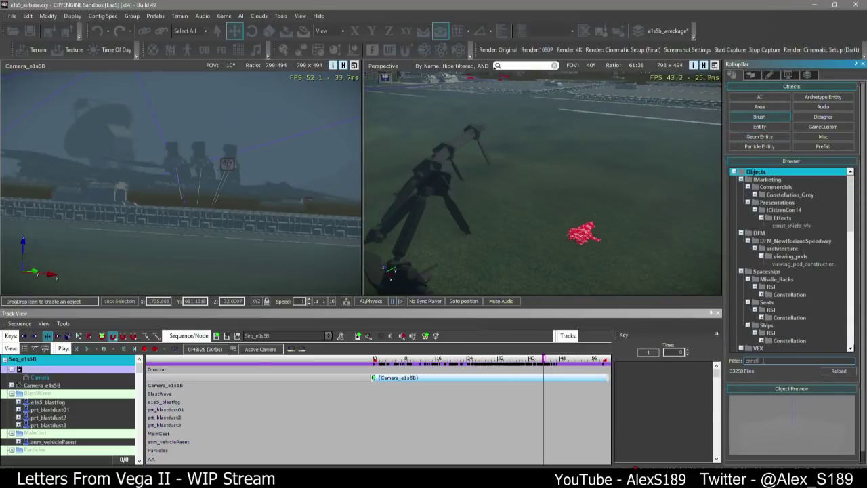
{"action": "key", "text": "BackSpace"}
{"action": "key", "text": "BackSpace"}
{"action": "key", "text": "BackSpace"}
{"action": "key", "text": "BackSpace"}
{"action": "key", "text": "BackSpace"}
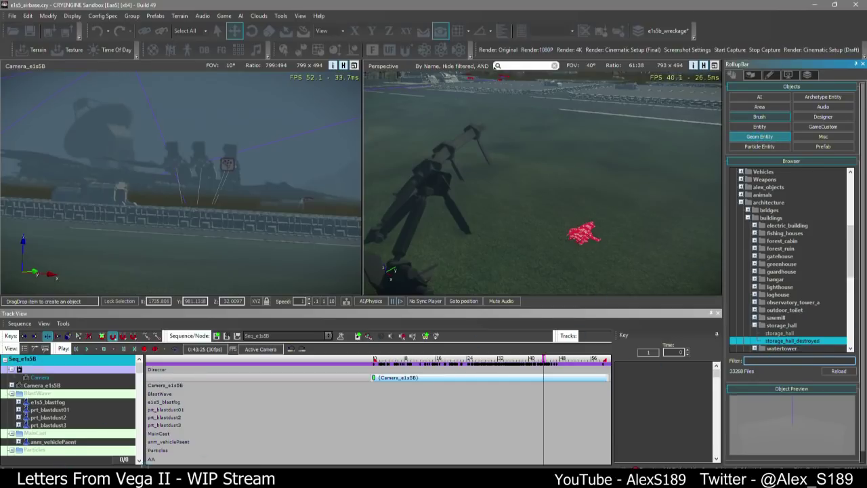
Switch to File Explorer, look through the model files in the AEGS Retaliator ship folder, and close the window
{"action": "key", "text": "super+e"}
{"action": "left_click_drag", "start_coordinate": [379, 4], "coordinate": [866, 271]}
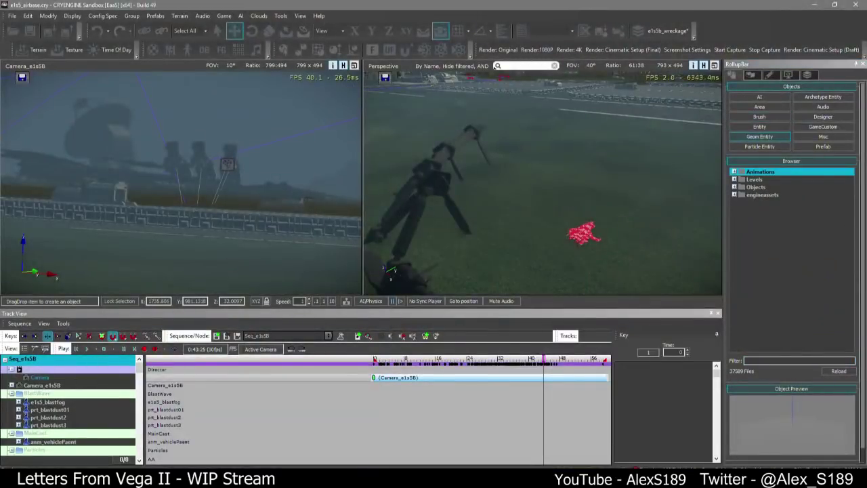
{"action": "left_click_drag", "start_coordinate": [555, 177], "coordinate": [310, 93]}
{"action": "scroll", "coordinate": [318, 257], "scroll_direction": "down", "scroll_amount": 17}
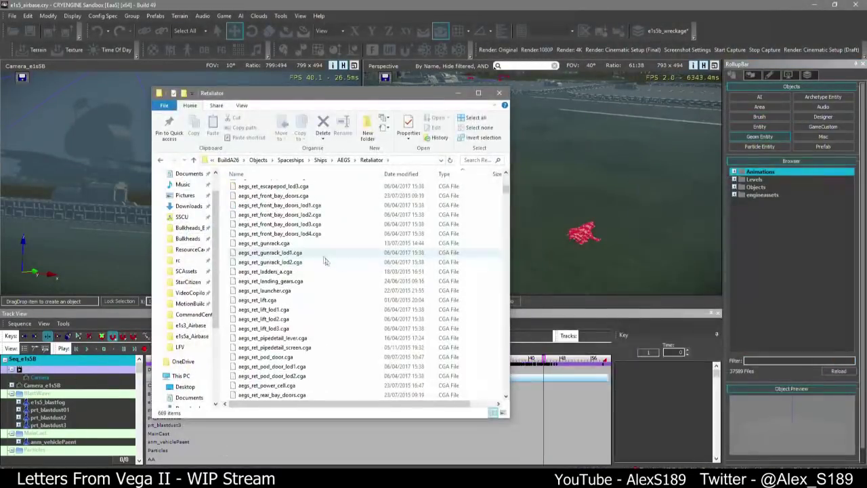
{"action": "scroll", "coordinate": [323, 276], "scroll_direction": "down", "scroll_amount": 10}
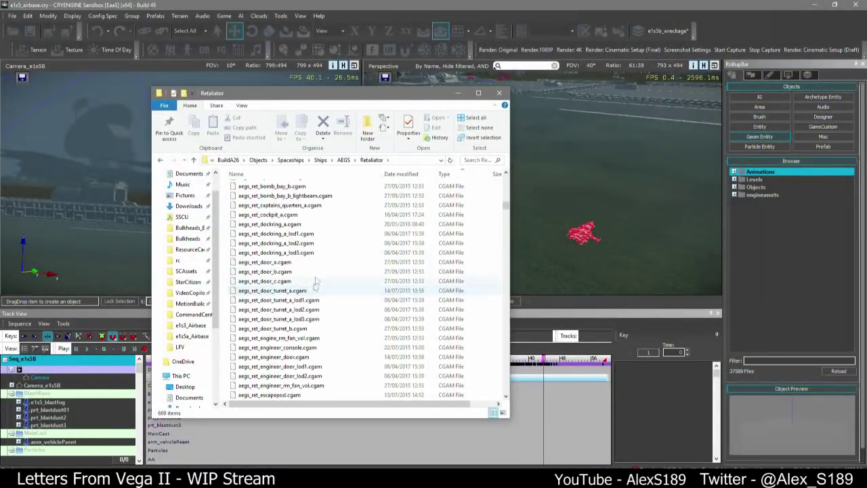
{"action": "scroll", "coordinate": [316, 260], "scroll_direction": "down", "scroll_amount": 10}
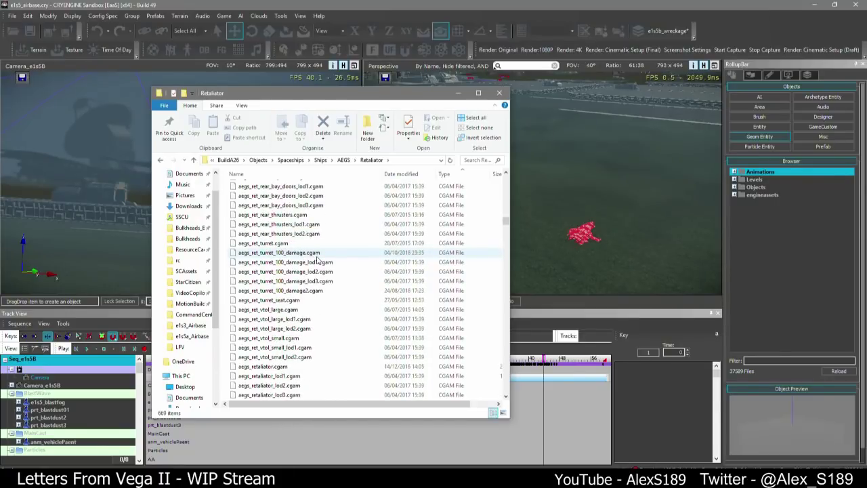
{"action": "scroll", "coordinate": [316, 260], "scroll_direction": "down", "scroll_amount": 10}
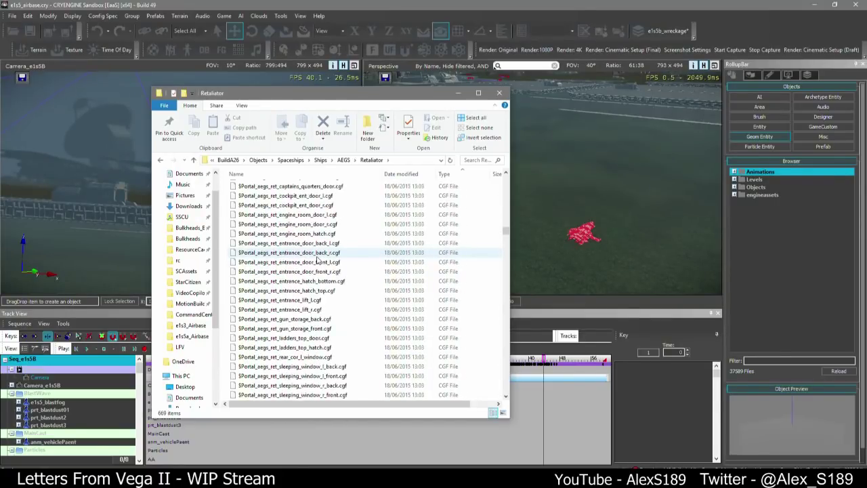
{"action": "scroll", "coordinate": [316, 260], "scroll_direction": "down", "scroll_amount": 10}
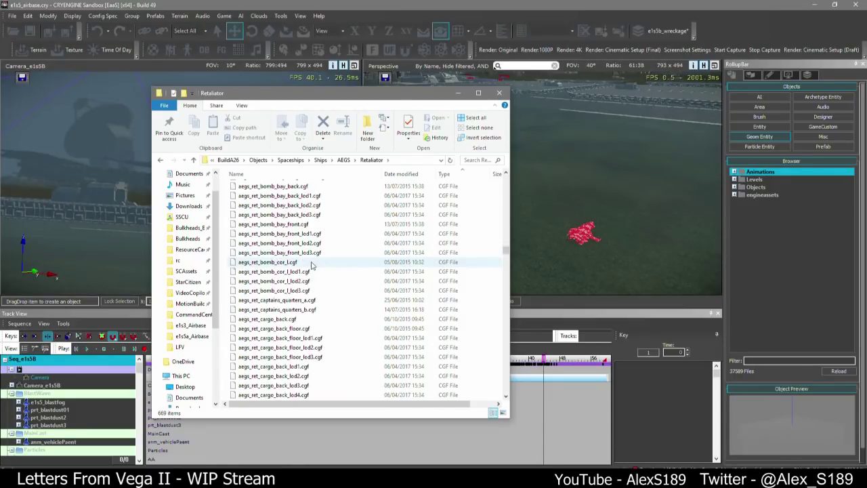
{"action": "scroll", "coordinate": [312, 265], "scroll_direction": "down", "scroll_amount": 3}
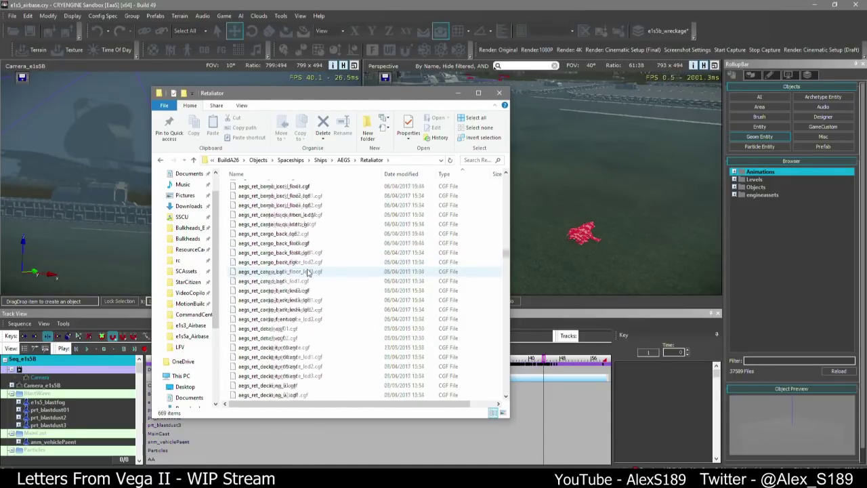
{"action": "scroll", "coordinate": [308, 272], "scroll_direction": "down", "scroll_amount": 5}
{"action": "scroll", "coordinate": [308, 272], "scroll_direction": "down", "scroll_amount": 15}
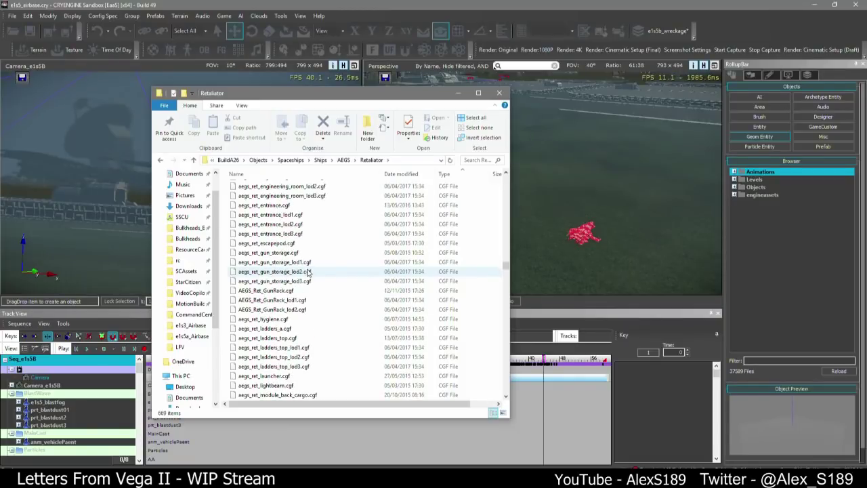
{"action": "scroll", "coordinate": [309, 272], "scroll_direction": "down", "scroll_amount": 15}
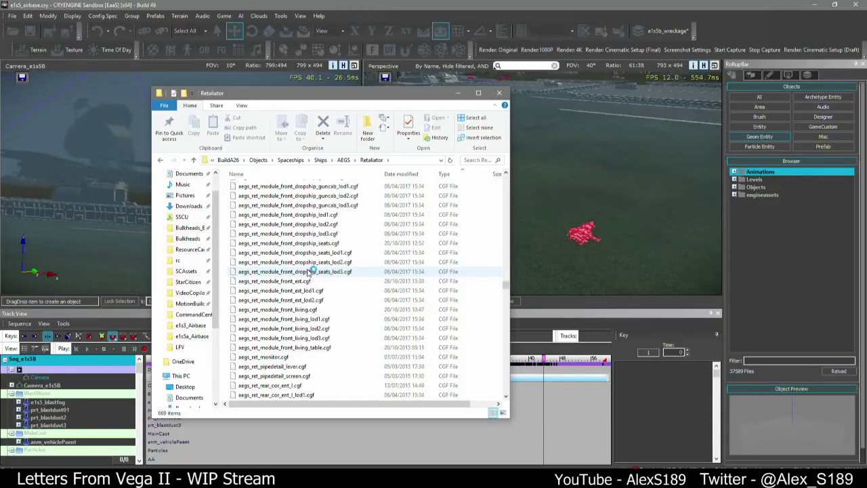
{"action": "scroll", "coordinate": [308, 272], "scroll_direction": "down", "scroll_amount": 10}
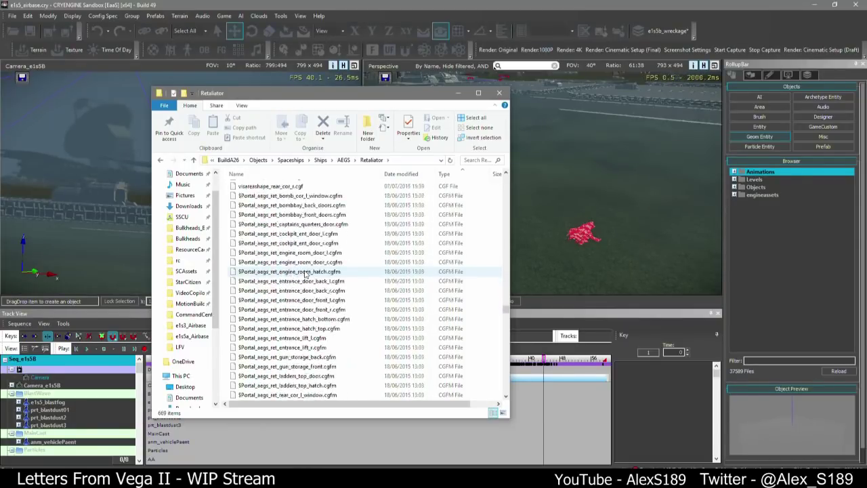
{"action": "left_click", "coordinate": [500, 94]}
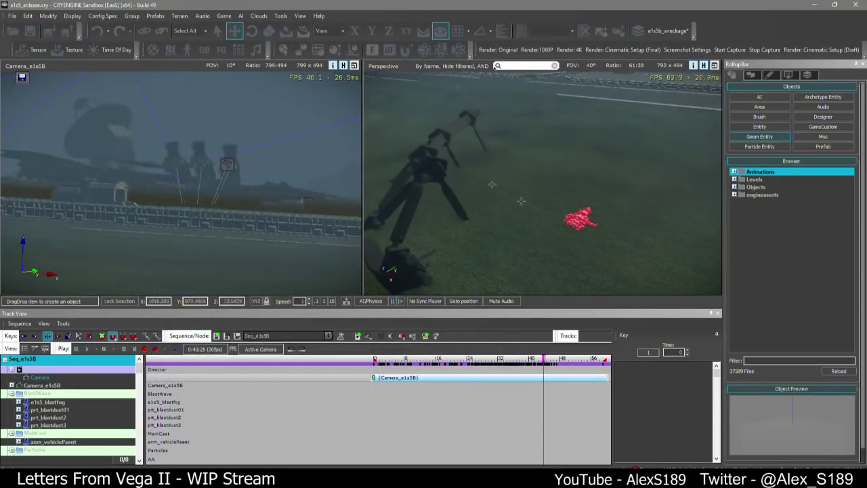
Shrink the Track View pane to enlarge the viewports and filter the Geom Entity browser by "constellation"
{"action": "right_click_drag", "start_coordinate": [521, 201], "coordinate": [529, 199]}
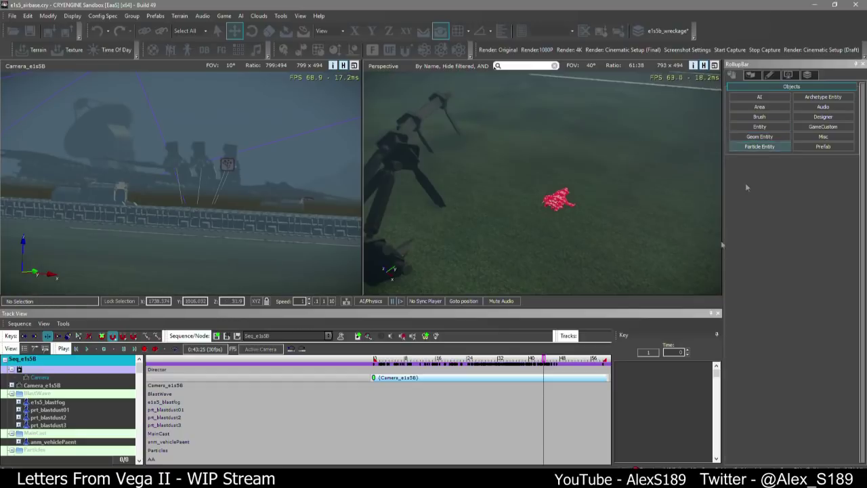
{"action": "left_click", "coordinate": [769, 361]}
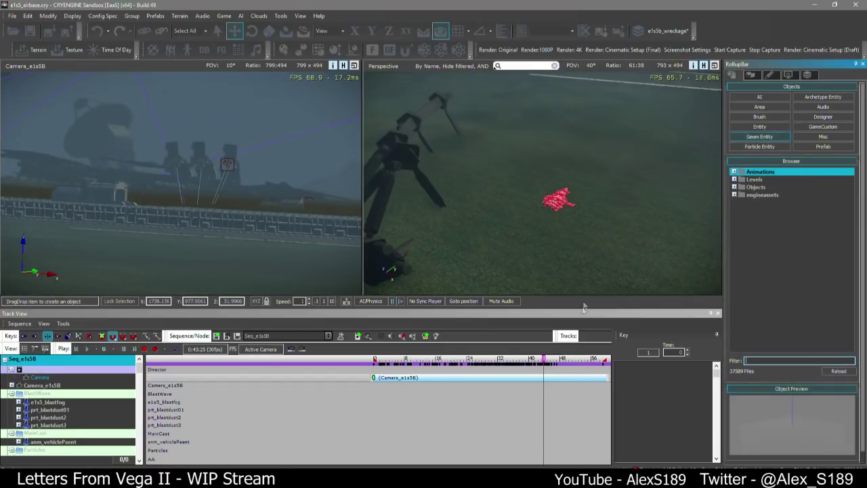
{"action": "left_click_drag", "start_coordinate": [587, 312], "coordinate": [587, 404]}
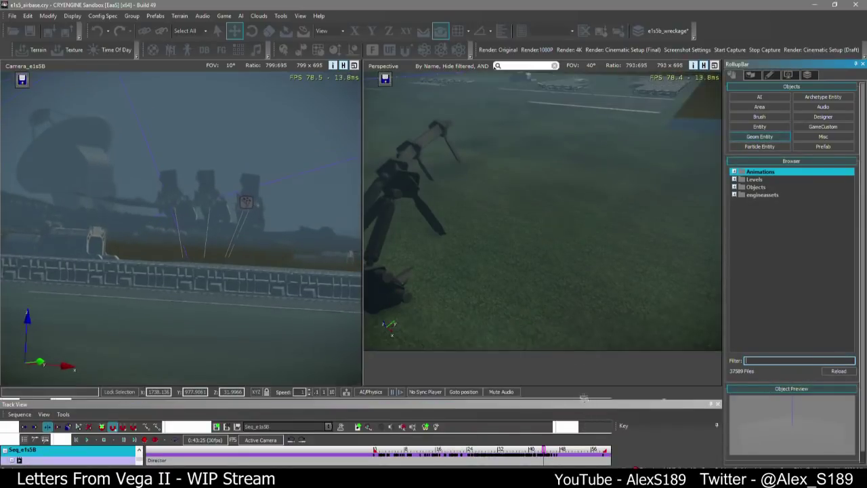
{"action": "type", "text": "co"}
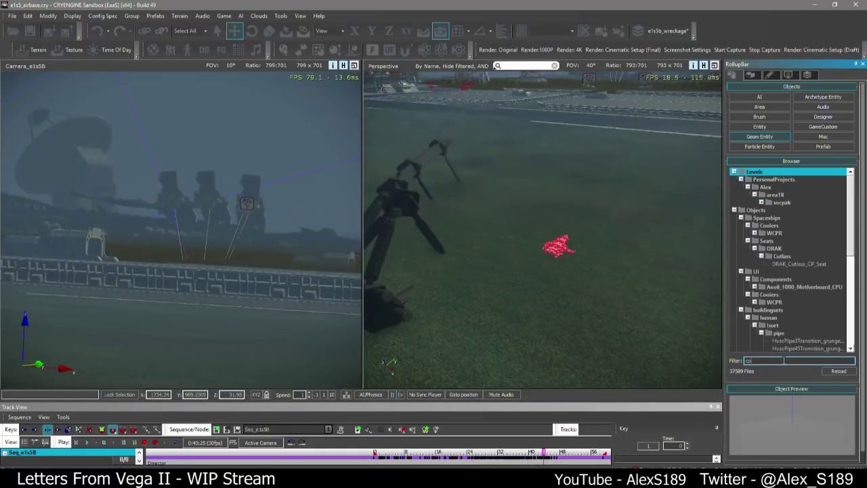
{"action": "type", "text": "nste"}
{"action": "key", "text": "BackSpace"}
{"action": "key", "text": "BackSpace"}
{"action": "key", "text": "BackSpace"}
{"action": "key", "text": "BackSpace"}
{"action": "key", "text": "BackSpace"}
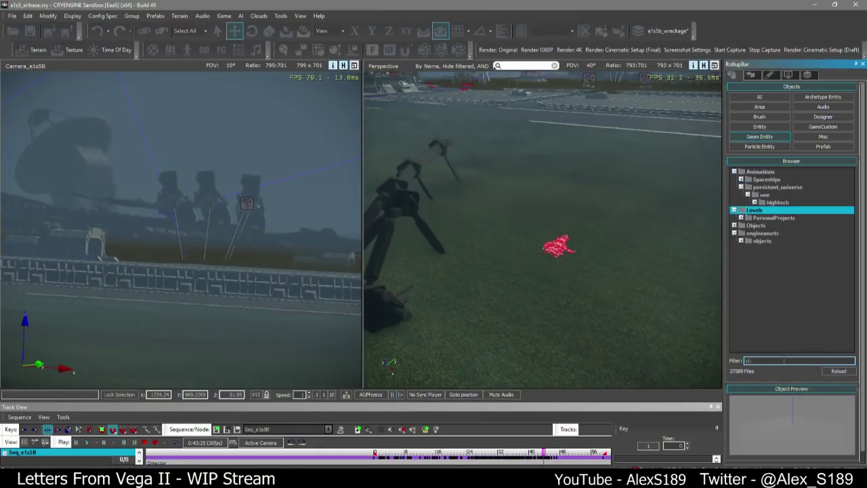
{"action": "type", "text": "onstellation"}
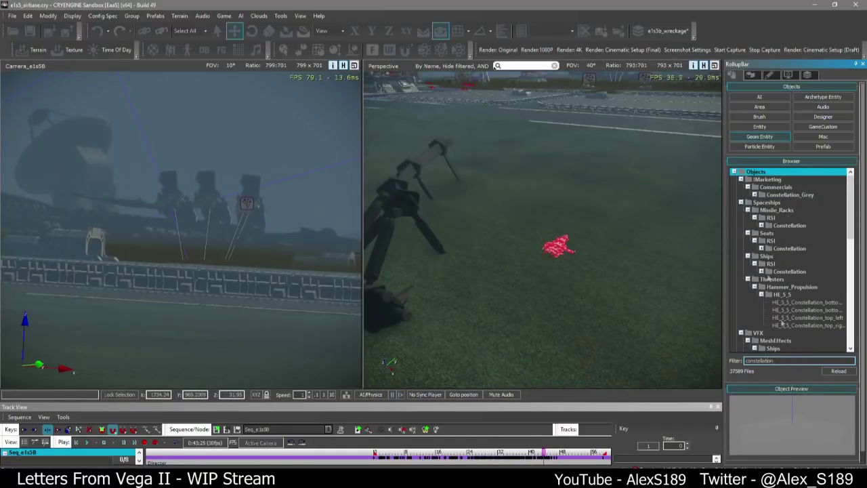
Preview the rsi_constellation_escape_pod model and an interior model from the constellation_series base folder
{"action": "scroll", "coordinate": [755, 203], "scroll_direction": "down", "scroll_amount": 6}
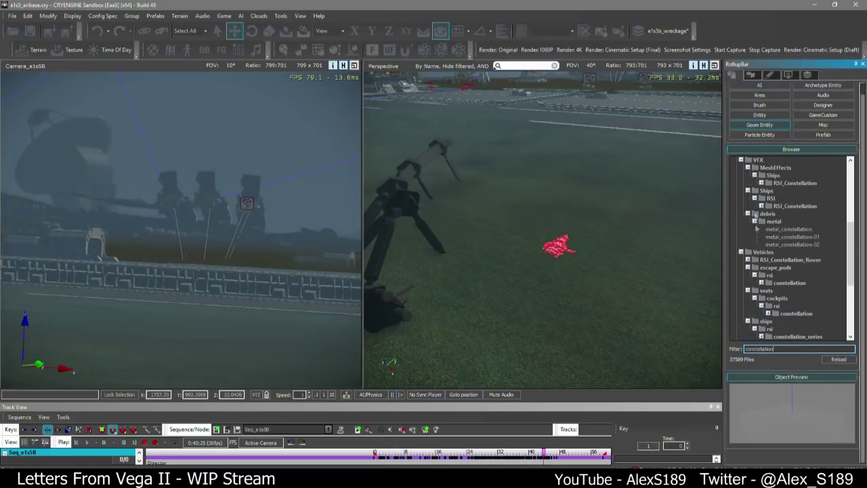
{"action": "left_click", "coordinate": [762, 282]}
{"action": "scroll", "coordinate": [761, 282], "scroll_direction": "down", "scroll_amount": 3}
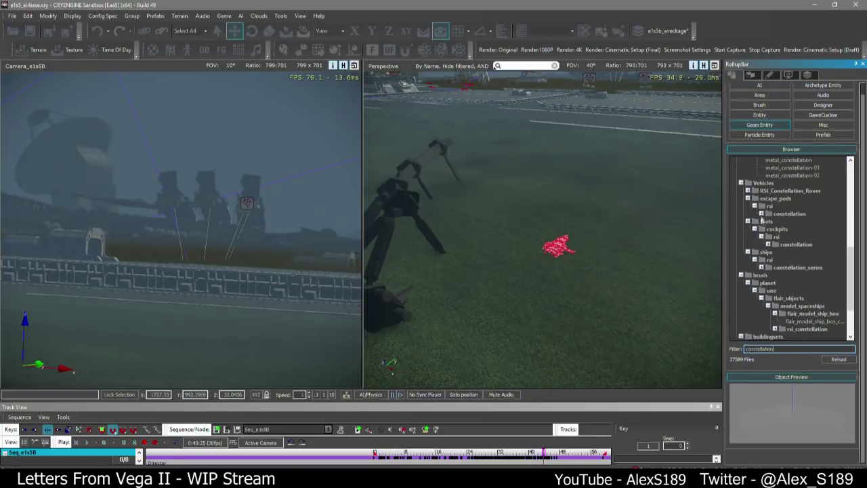
{"action": "left_click", "coordinate": [776, 222]}
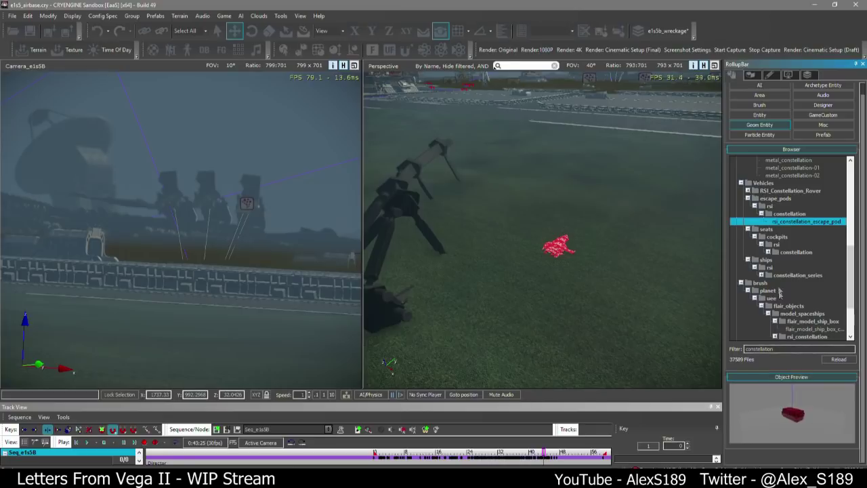
{"action": "left_click", "coordinate": [762, 275]}
{"action": "left_click", "coordinate": [768, 282]}
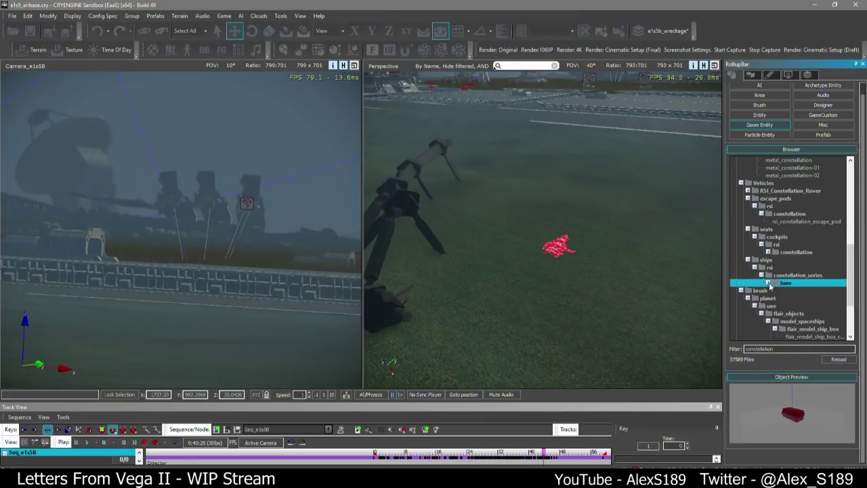
{"action": "scroll", "coordinate": [774, 289], "scroll_direction": "down", "scroll_amount": 4}
{"action": "left_click", "coordinate": [810, 236]}
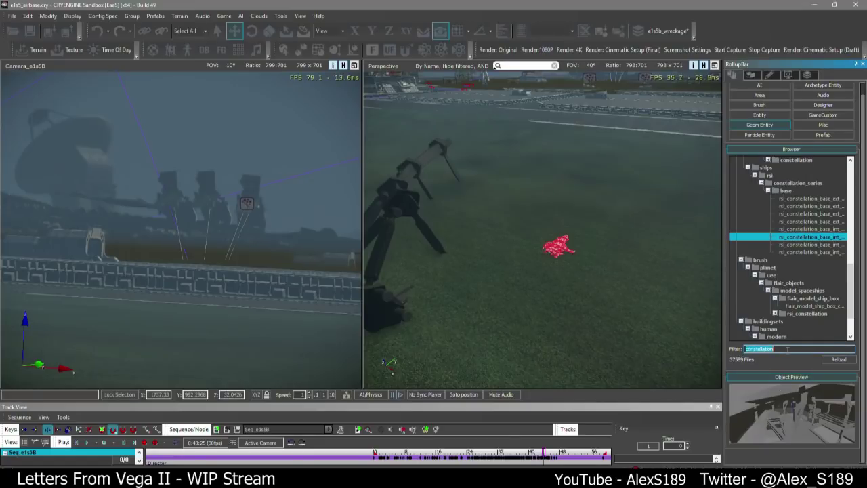
Search the Geom Entity browser for "destroyed" and look through the list, and search it for "wreck"
{"action": "type", "text": "destroye"}
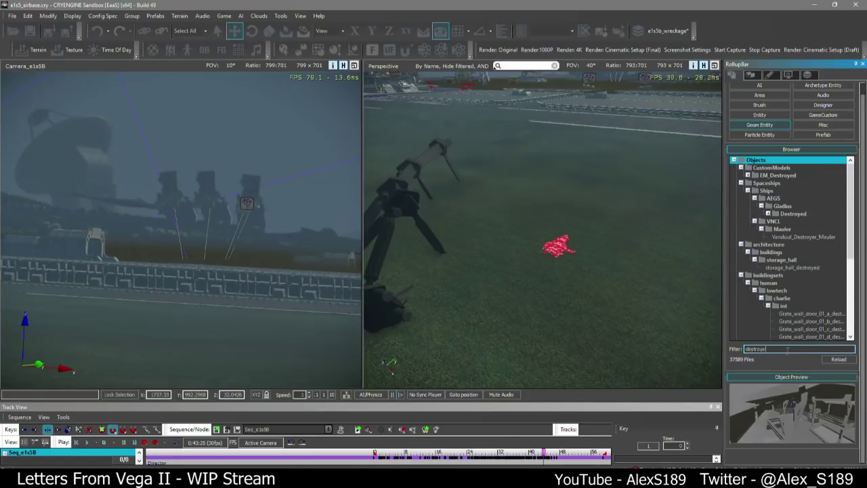
{"action": "type", "text": "d"}
{"action": "scroll", "coordinate": [791, 251], "scroll_direction": "down", "scroll_amount": 5}
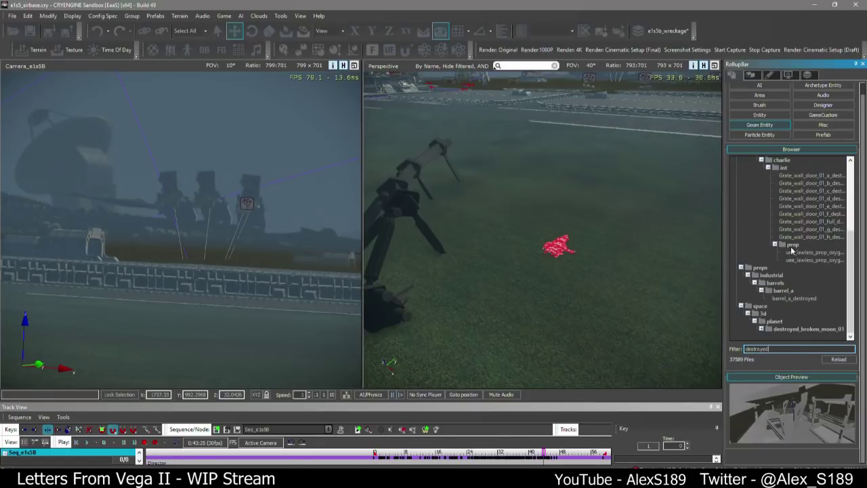
{"action": "scroll", "coordinate": [778, 305], "scroll_direction": "up", "scroll_amount": 5}
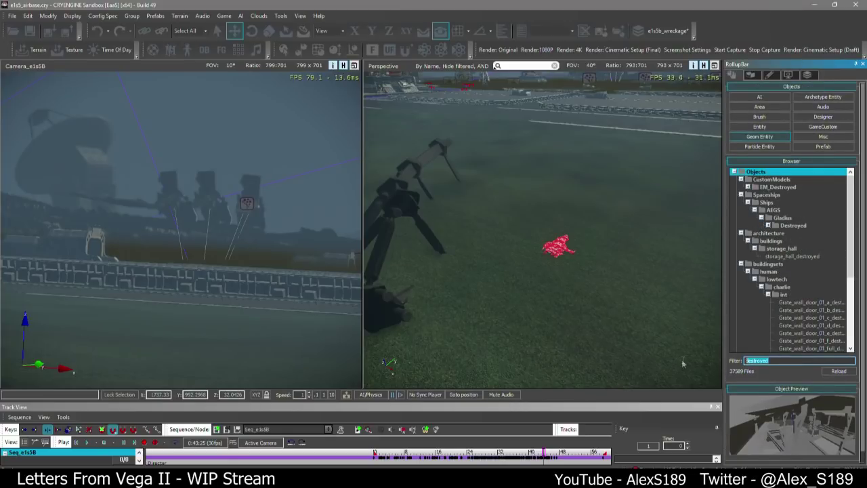
{"action": "type", "text": "wreck"}
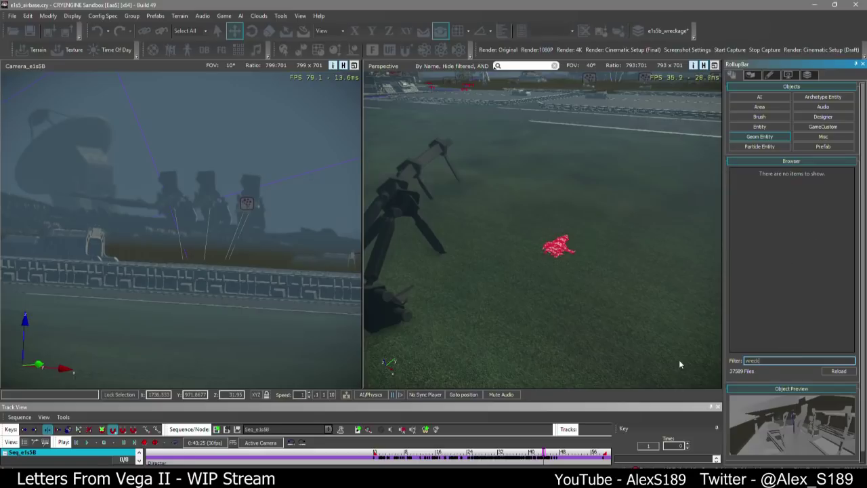
{"action": "key", "text": "BackSpace"}
{"action": "key", "text": "BackSpace"}
{"action": "key", "text": "BackSpace"}
{"action": "key", "text": "BackSpace"}
Filter the Geom Entity browser by "damage" and place the AEGS_Avenger_damaged ship in the water beside the girder wreckage
{"action": "type", "text": "damage"}
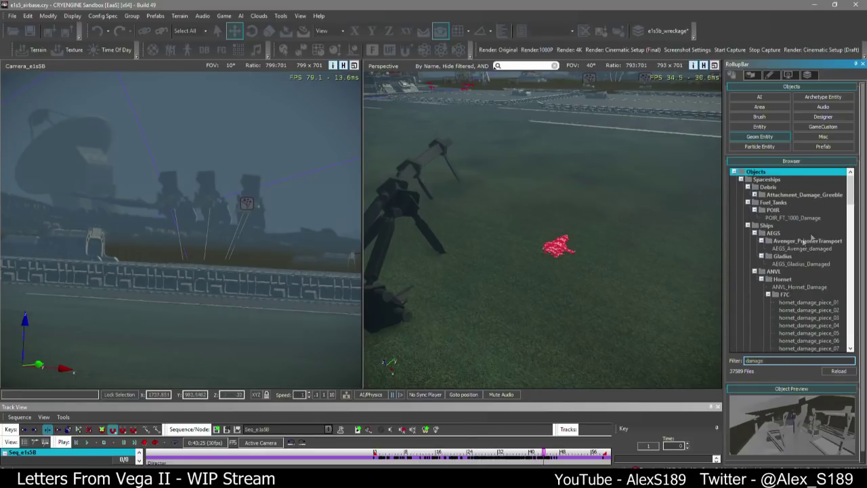
{"action": "left_click", "coordinate": [813, 265]}
{"action": "left_click", "coordinate": [821, 249]}
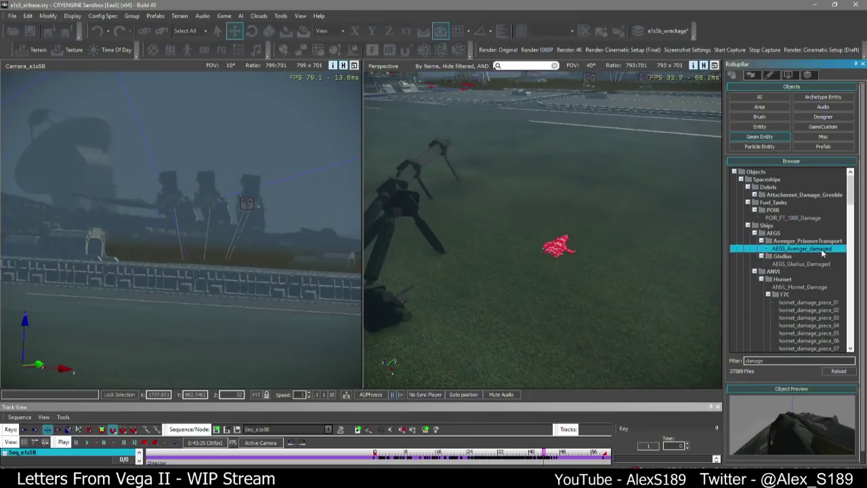
{"action": "left_click_drag", "start_coordinate": [549, 203], "coordinate": [548, 178]}
{"action": "left_click", "coordinate": [540, 169]}
{"action": "right_click_drag", "start_coordinate": [541, 169], "coordinate": [646, 191]}
{"action": "key", "text": "w"}
{"action": "key", "text": "s"}
{"action": "key", "text": "w"}
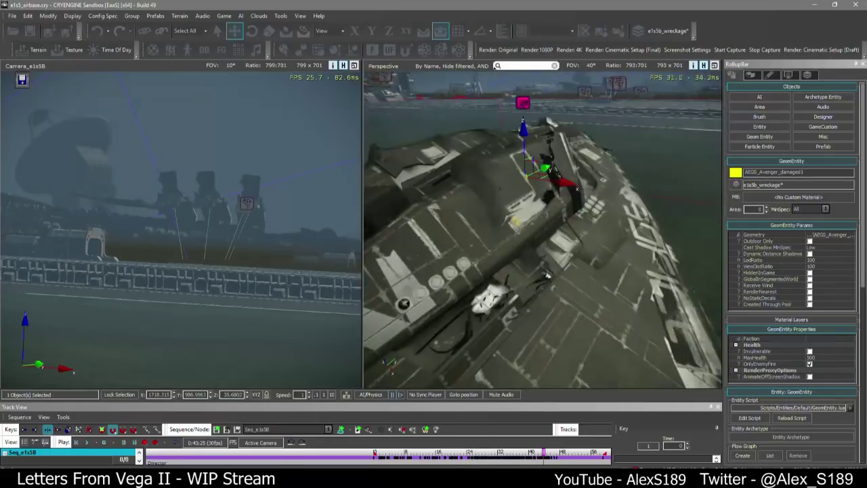
{"action": "key", "text": "s"}
{"action": "right_click_drag", "start_coordinate": [547, 275], "coordinate": [547, 277]}
{"action": "key", "text": "w"}
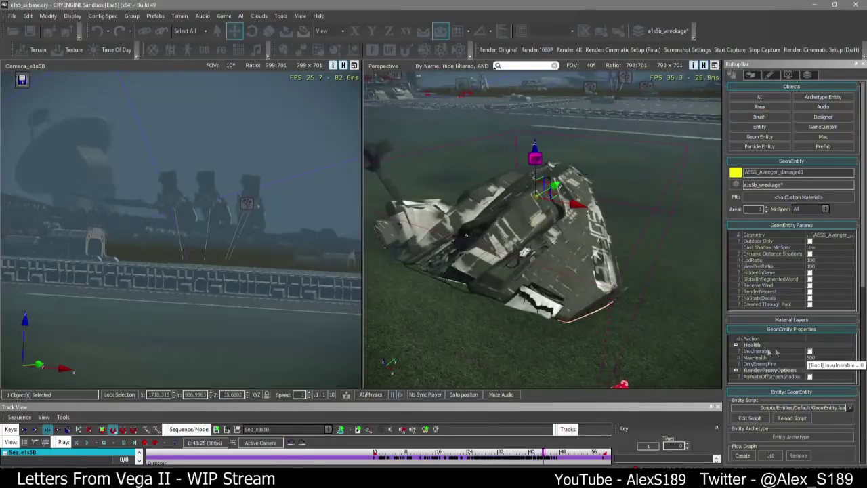
Set the LodRatio of the damaged Avenger to 0
{"action": "left_click", "coordinate": [819, 261]}
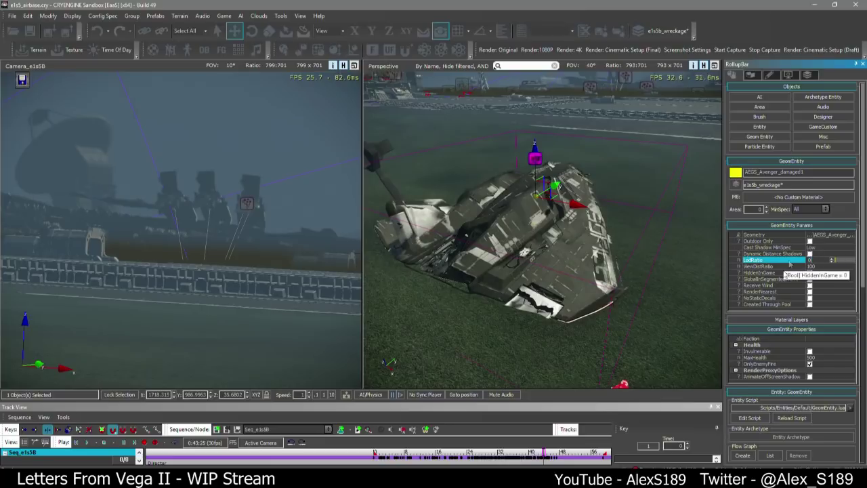
{"action": "type", "text": "0"}
{"action": "key", "text": "Return"}
Filter the Geom Entity browser by "damage" again and preview the ANVL_Hornet_Damage model
{"action": "left_click", "coordinate": [759, 136]}
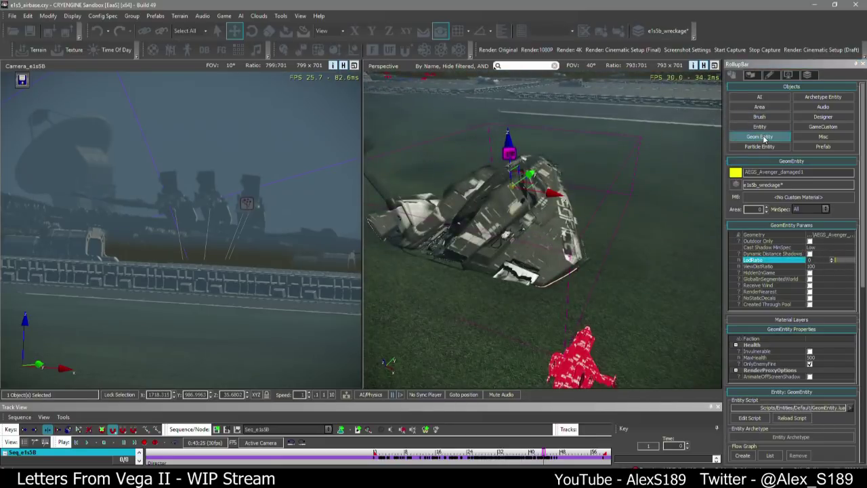
{"action": "left_click", "coordinate": [779, 360]}
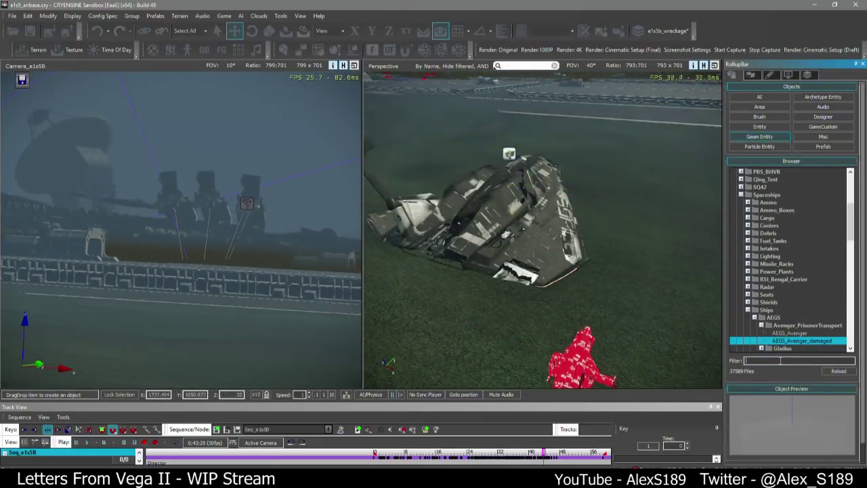
{"action": "type", "text": "damage"}
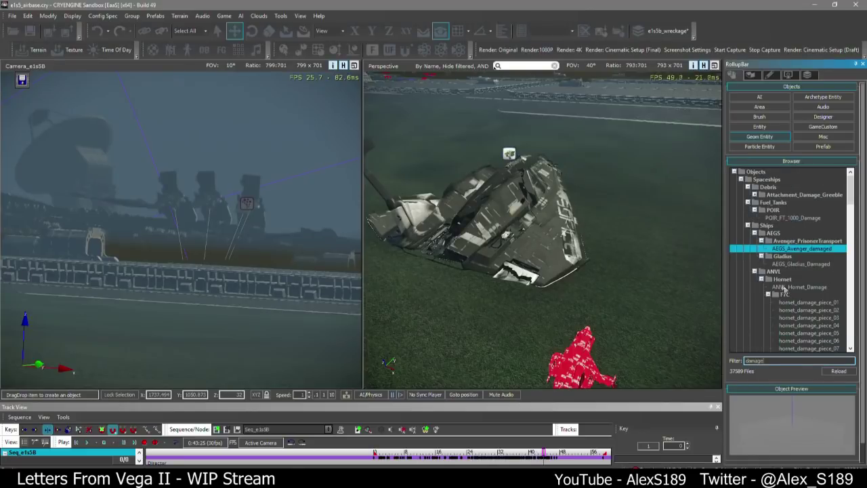
{"action": "left_click", "coordinate": [808, 289]}
{"action": "scroll", "coordinate": [809, 291], "scroll_direction": "down", "scroll_amount": 4}
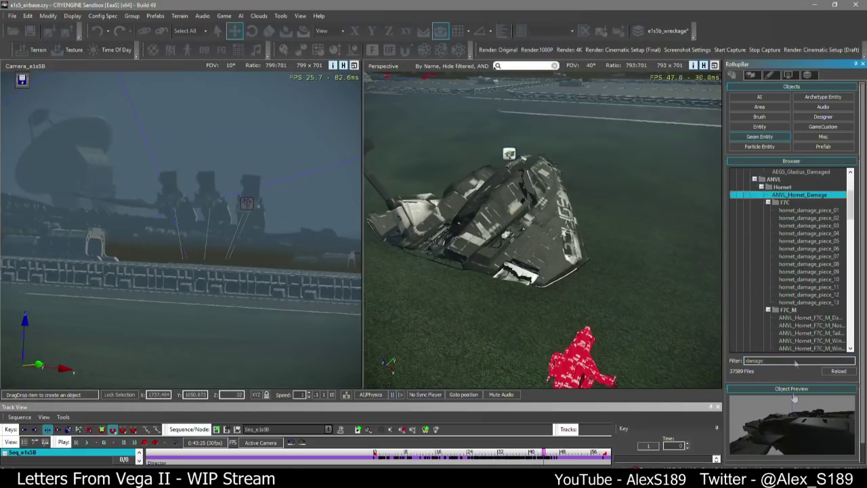
Preview DRAK_Cutlass_Damaged among the damage models in the Geom Entity browser and place it in the water beside the damaged Avenger
{"action": "scroll", "coordinate": [815, 264], "scroll_direction": "down", "scroll_amount": 3}
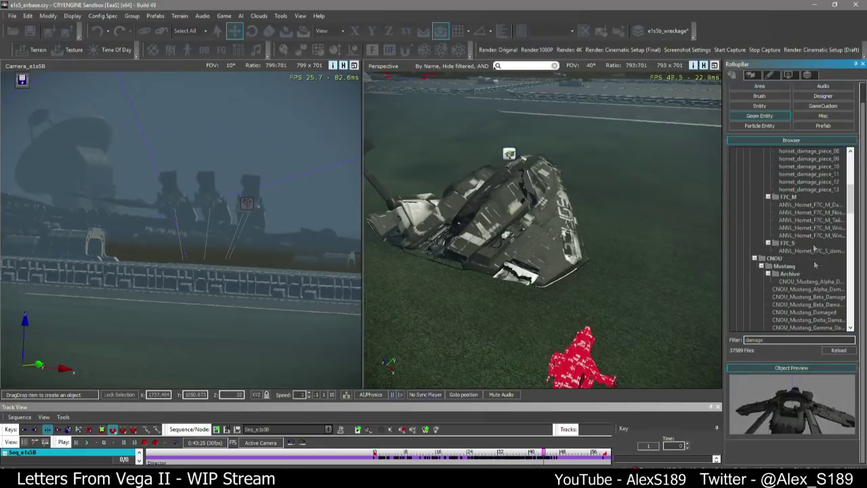
{"action": "scroll", "coordinate": [816, 244], "scroll_direction": "down", "scroll_amount": 2}
{"action": "scroll", "coordinate": [816, 239], "scroll_direction": "down", "scroll_amount": 3}
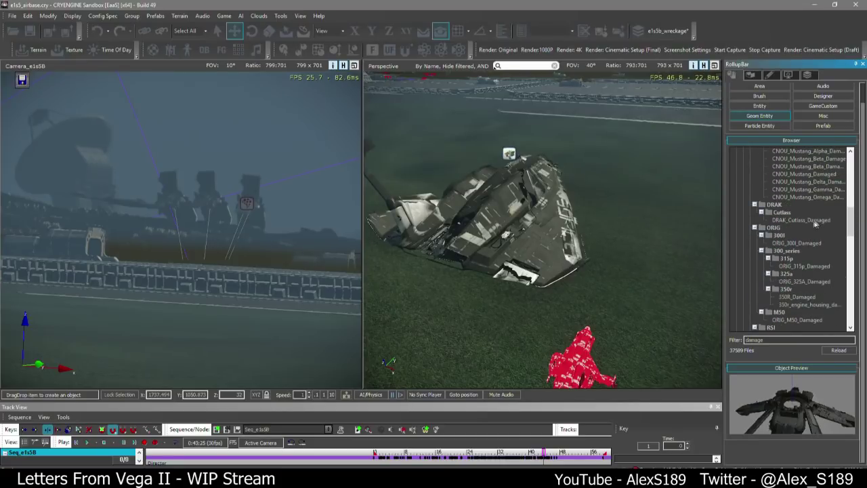
{"action": "left_click", "coordinate": [811, 220]}
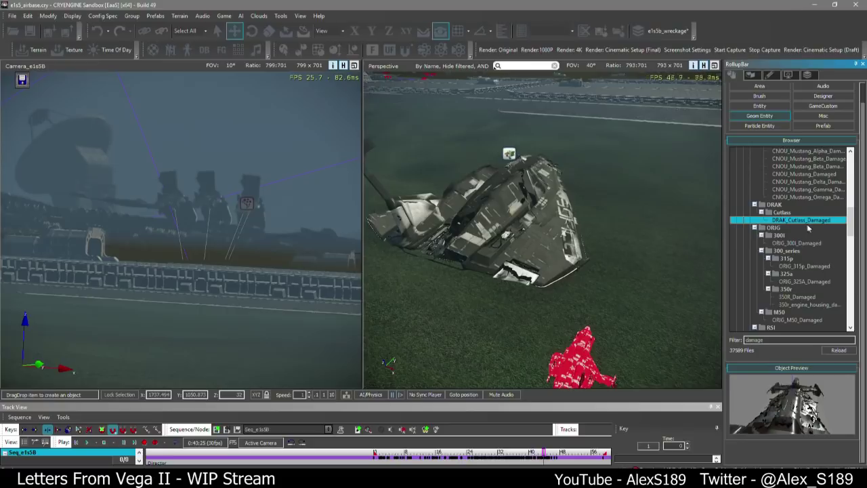
{"action": "key", "text": "Down"}
{"action": "left_click", "coordinate": [814, 222]}
{"action": "left_click_drag", "start_coordinate": [629, 195], "coordinate": [629, 194]}
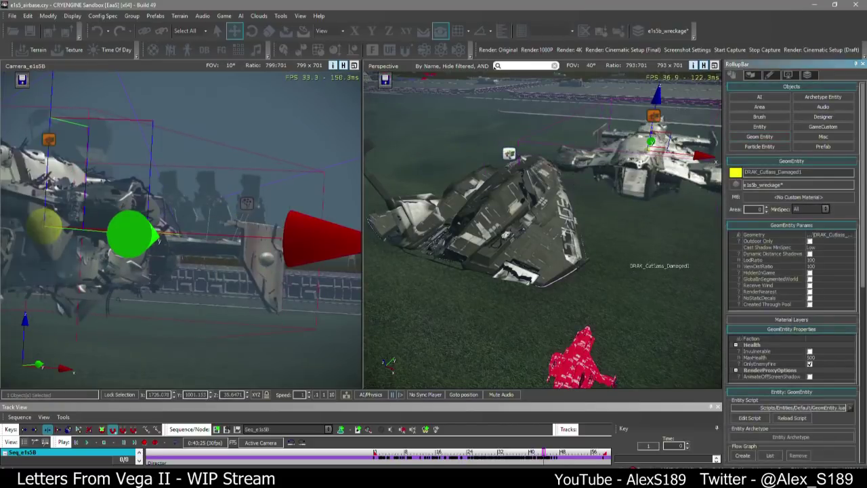
{"action": "key", "text": "s"}
{"action": "right_click_drag", "start_coordinate": [630, 197], "coordinate": [509, 294]}
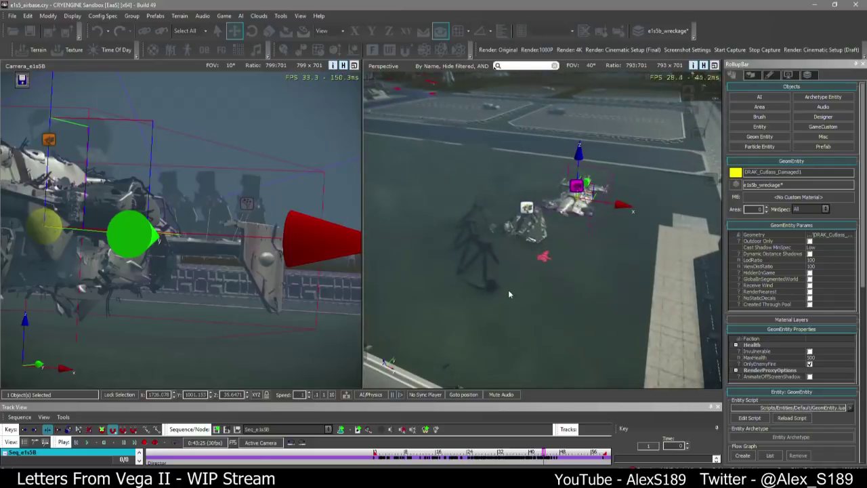
Switch to File Explorer and look through the DRAK ships folder under SCAssets, BuildA26, Objects, Spaceships, Ships
{"action": "left_click", "coordinate": [195, 478]}
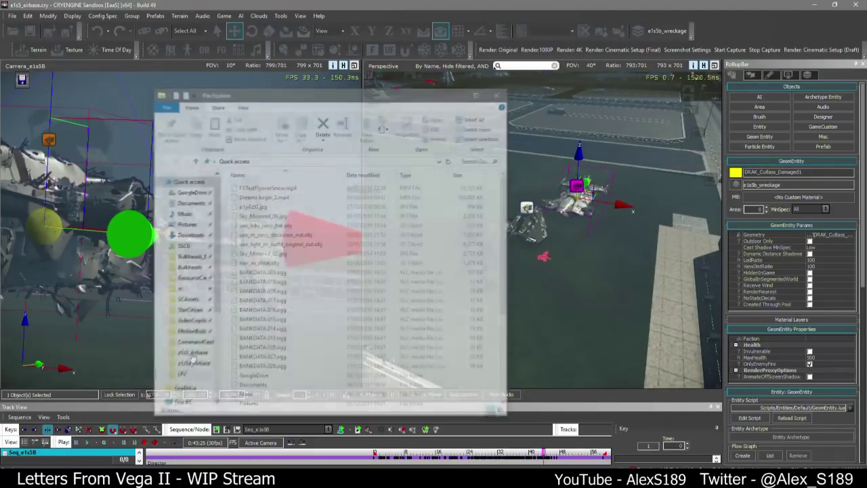
{"action": "left_click", "coordinate": [186, 300]}
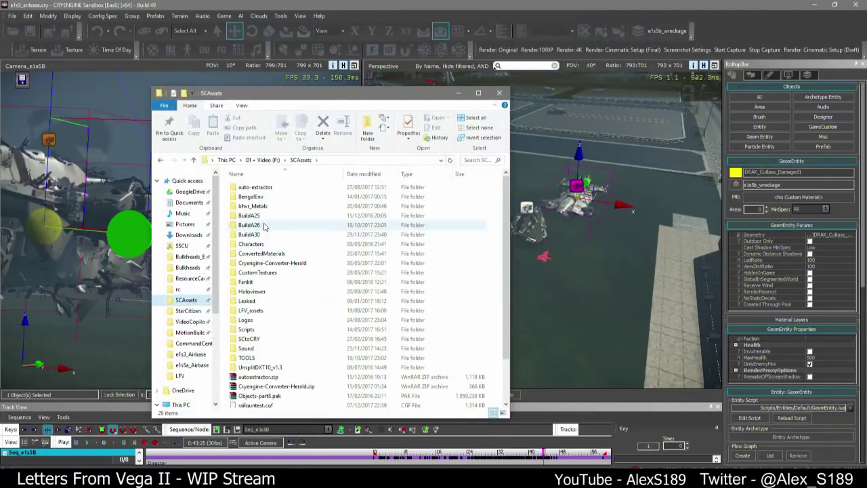
{"action": "double_click", "coordinate": [247, 224]}
{"action": "double_click", "coordinate": [264, 254]}
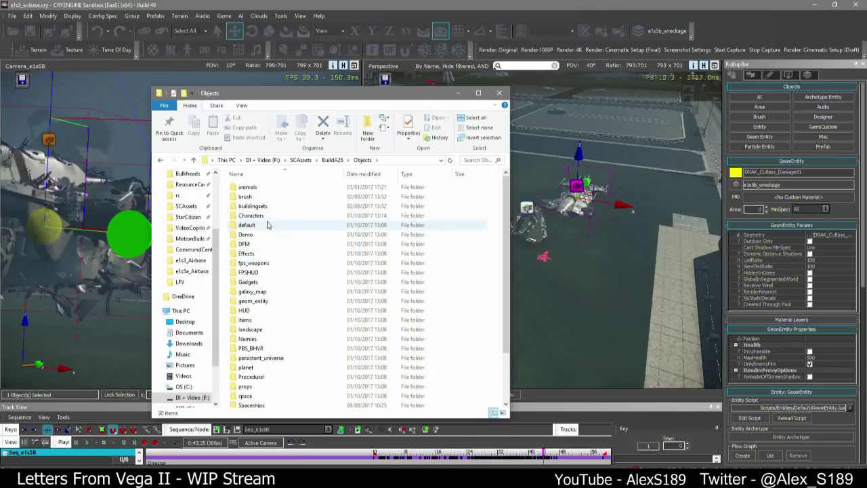
{"action": "scroll", "coordinate": [267, 284], "scroll_direction": "down", "scroll_amount": 2}
{"action": "double_click", "coordinate": [267, 348]}
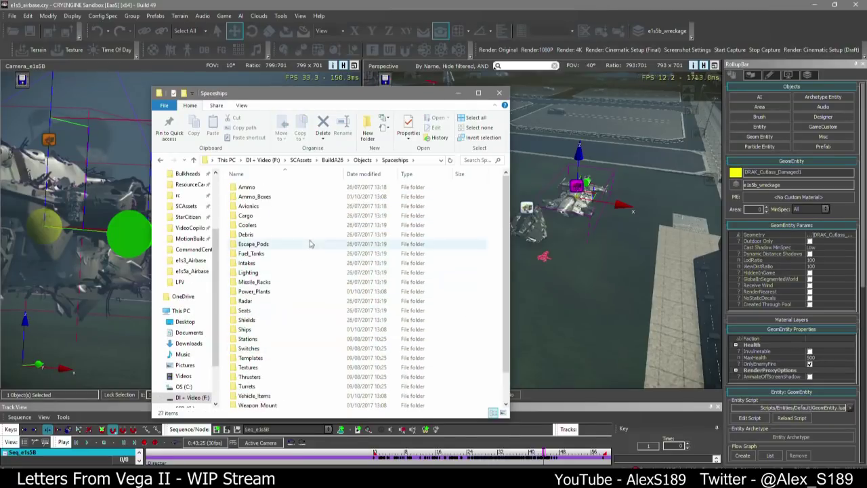
{"action": "double_click", "coordinate": [257, 331]}
{"action": "double_click", "coordinate": [260, 226]}
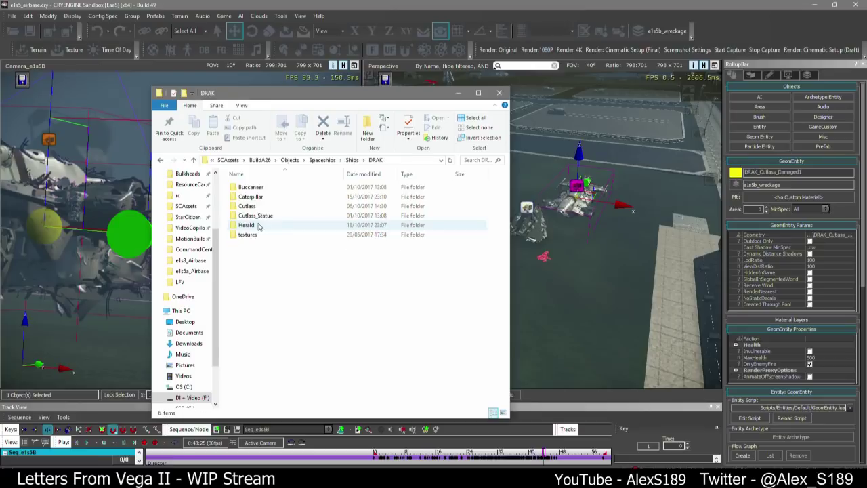
Paint the Road terrain layer with the Layer Painter in a strip across the ground under the water beside the ship wreckage
{"action": "right_click_drag", "start_coordinate": [580, 266], "coordinate": [596, 253]}
{"action": "key", "text": "s"}
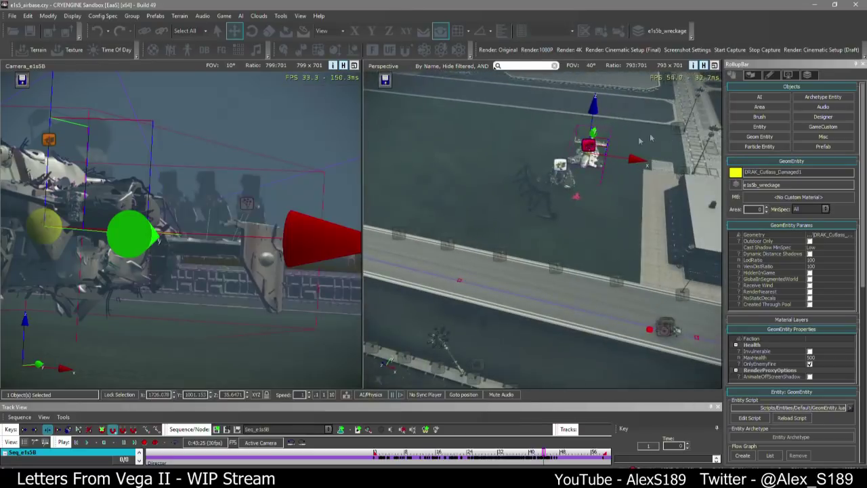
{"action": "left_click", "coordinate": [750, 74]}
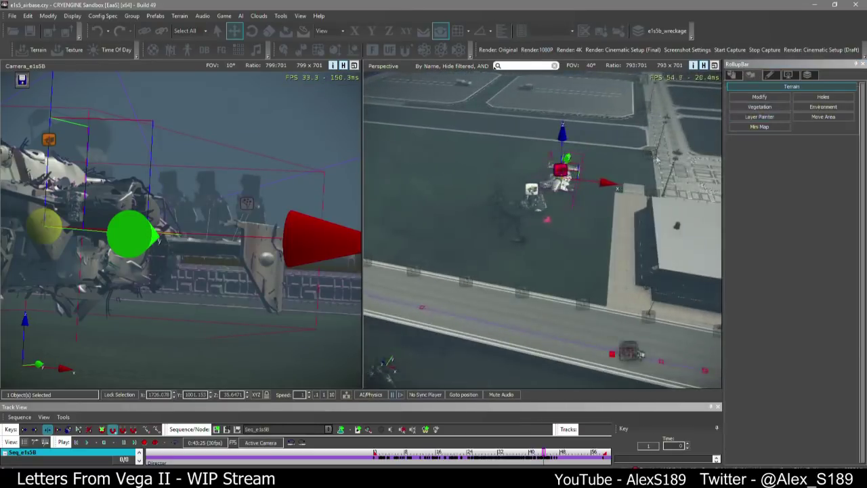
{"action": "left_click", "coordinate": [759, 117]}
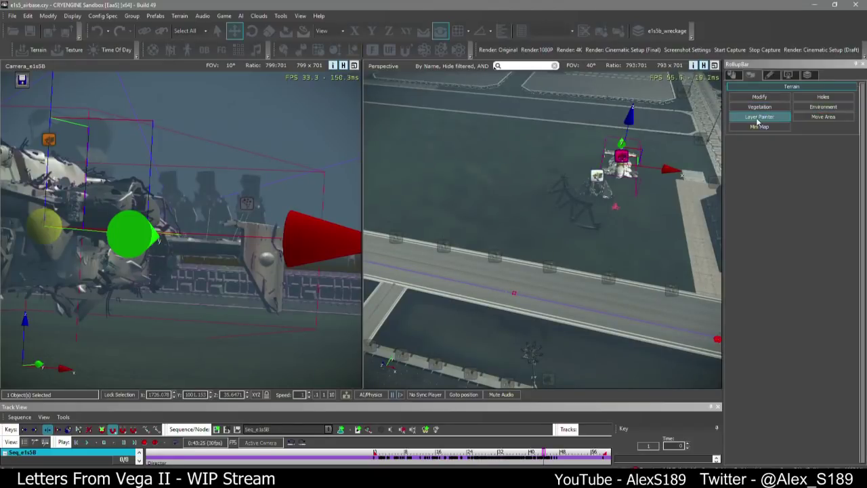
{"action": "left_click", "coordinate": [743, 360]}
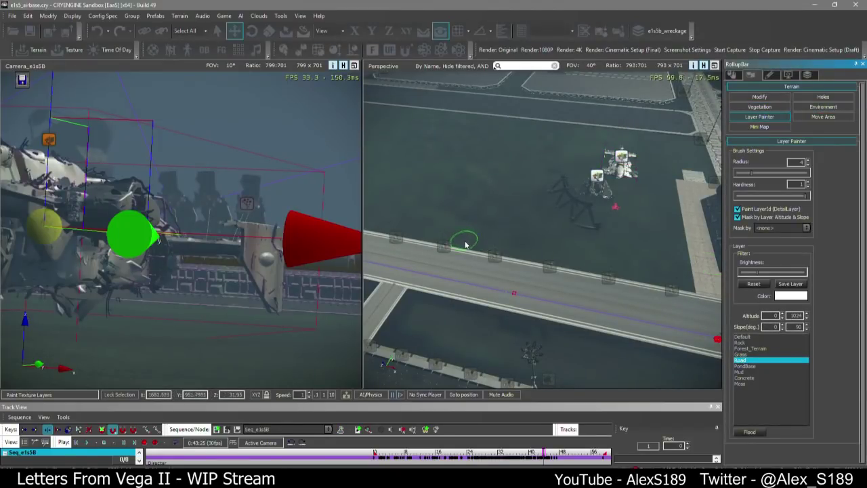
{"action": "mouse_move", "coordinate": [465, 244]}
{"action": "right_mouse_down"}
{"action": "mouse_move", "coordinate": [453, 235]}
{"action": "mouse_move", "coordinate": [476, 250]}
{"action": "right_mouse_up"}
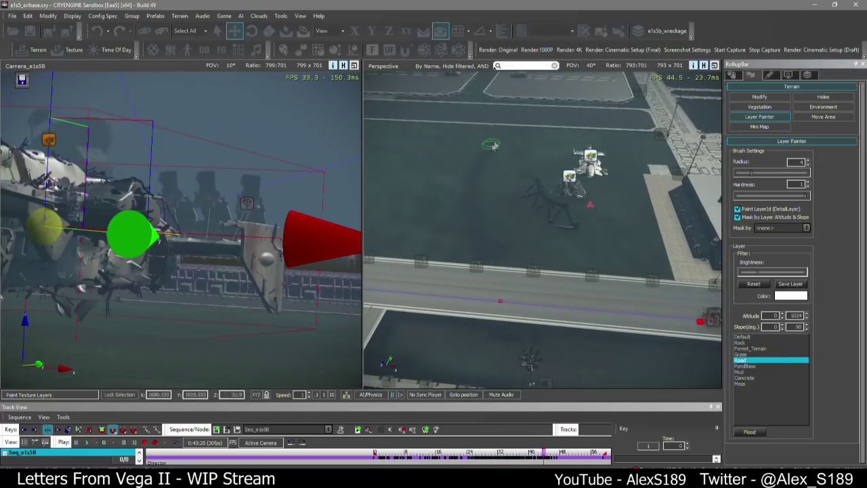
{"action": "left_click_drag", "start_coordinate": [508, 133], "coordinate": [469, 174]}
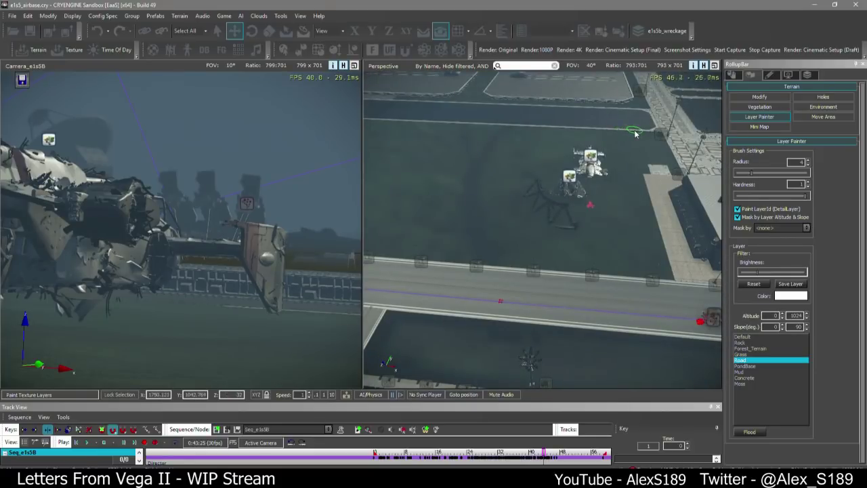
{"action": "key", "text": "Escape"}
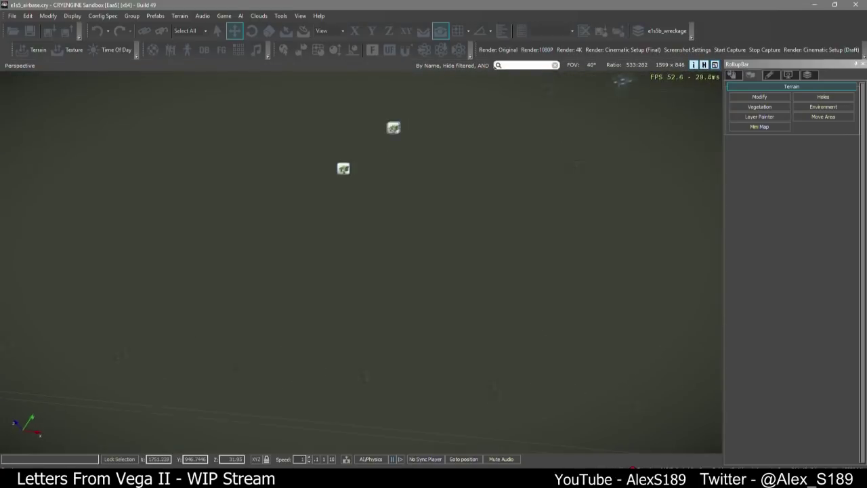
Overwrite the read-only terraintexture.pak file of the level
{"action": "right_click_drag", "start_coordinate": [361, 262], "coordinate": [339, 156]}
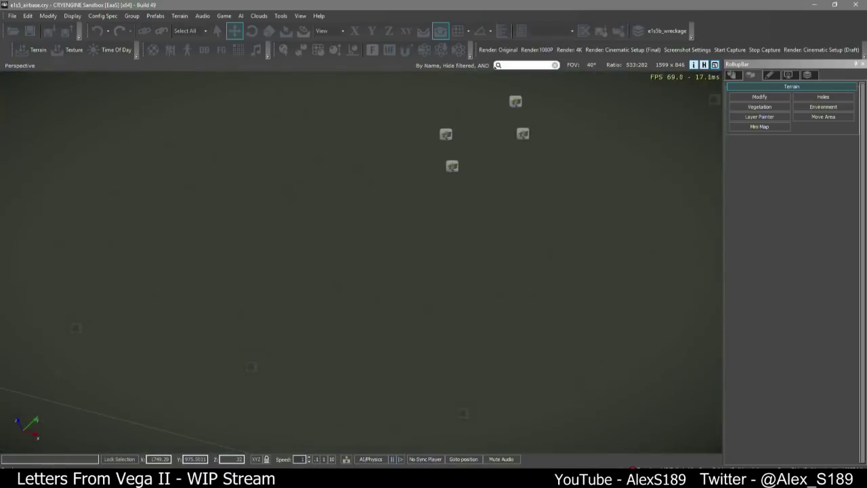
{"action": "right_click_drag", "start_coordinate": [361, 257], "coordinate": [361, 196]}
{"action": "right_click_drag", "start_coordinate": [596, 285], "coordinate": [567, 294]}
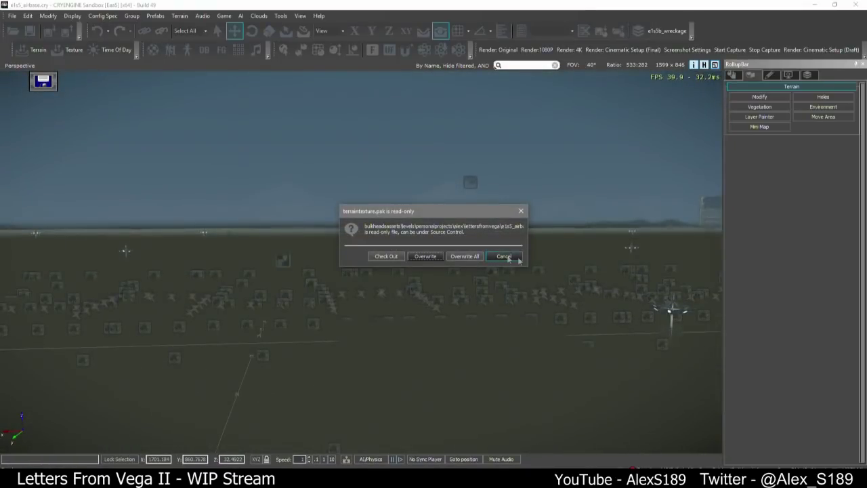
{"action": "left_click", "coordinate": [433, 258]}
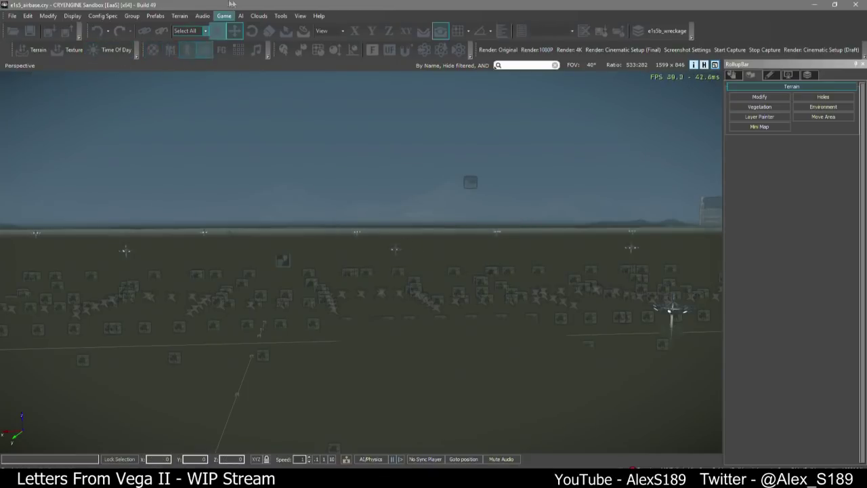
Load the sequence Seq_e1s5B in Track View and close the Track View pane
{"action": "left_click", "coordinate": [300, 16]}
{"action": "mouse_move", "coordinate": [325, 26]}
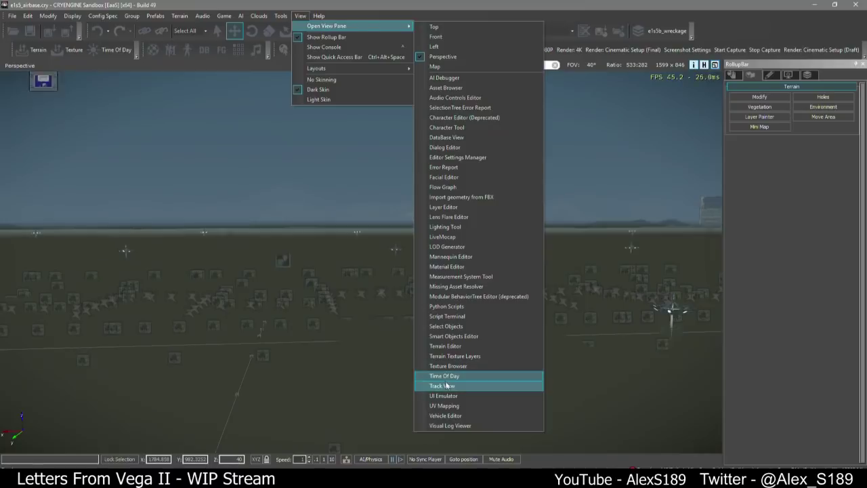
{"action": "left_click", "coordinate": [474, 383]}
{"action": "left_click", "coordinate": [327, 429]}
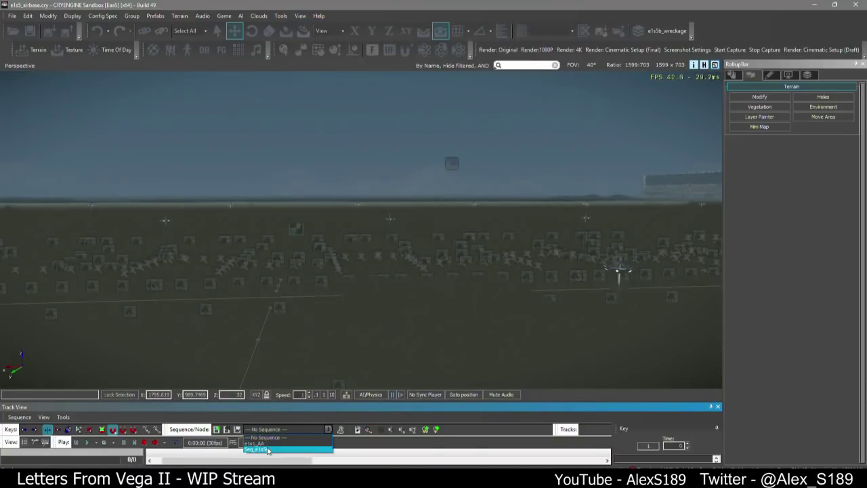
{"action": "left_click", "coordinate": [271, 445]}
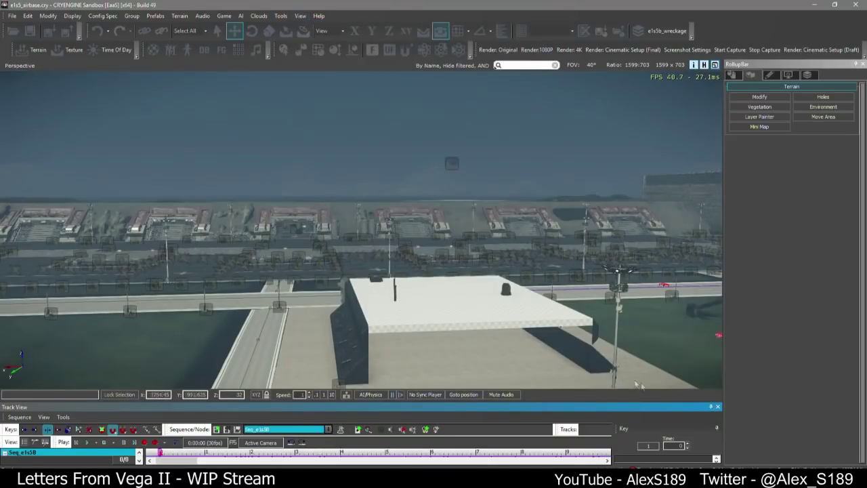
{"action": "left_click", "coordinate": [717, 407]}
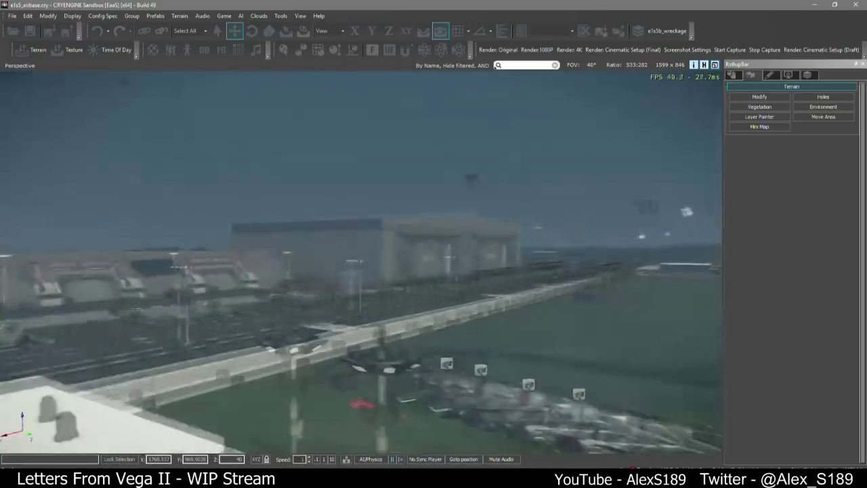
Look over the damaged ships in the water and browse the DRAK Cutlass models in the Geom Entity browser
{"action": "key", "text": "w"}
{"action": "mouse_move", "coordinate": [480, 301]}
{"action": "right_mouse_down"}
{"action": "mouse_move", "coordinate": [499, 319]}
{"action": "mouse_move", "coordinate": [479, 302]}
{"action": "right_mouse_up"}
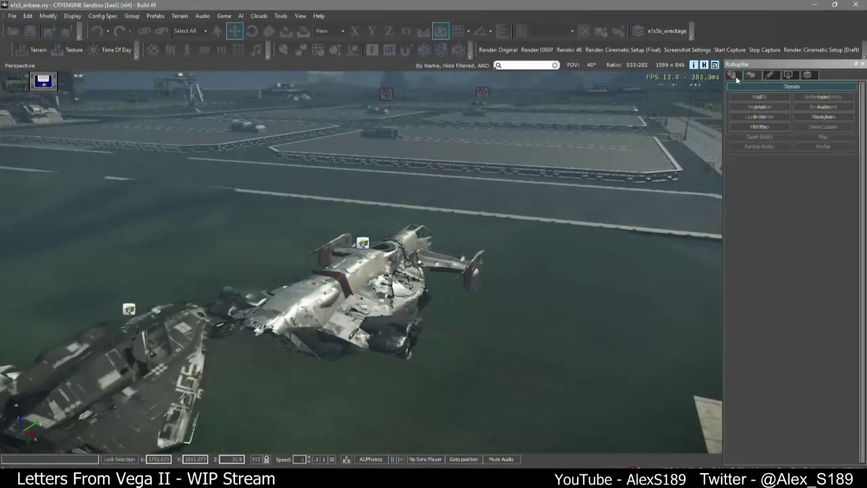
{"action": "left_click", "coordinate": [731, 74]}
{"action": "left_click", "coordinate": [759, 136]}
{"action": "left_click", "coordinate": [779, 361]}
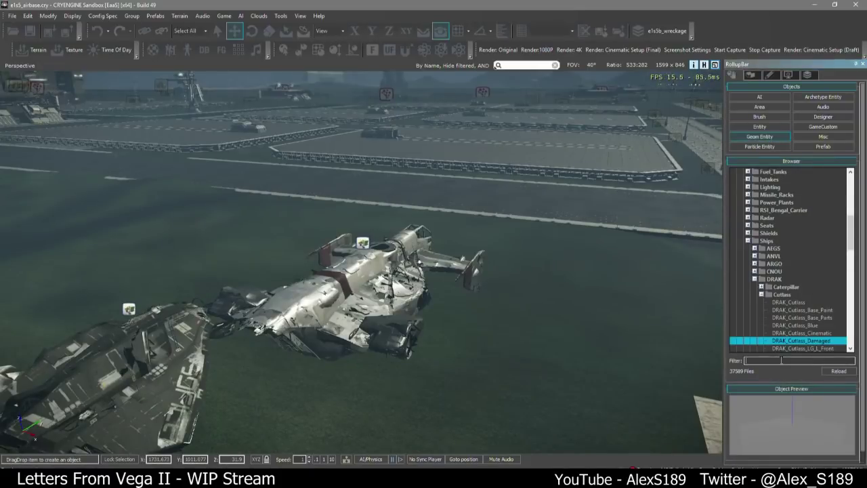
{"action": "scroll", "coordinate": [795, 292], "scroll_direction": "down", "scroll_amount": 2}
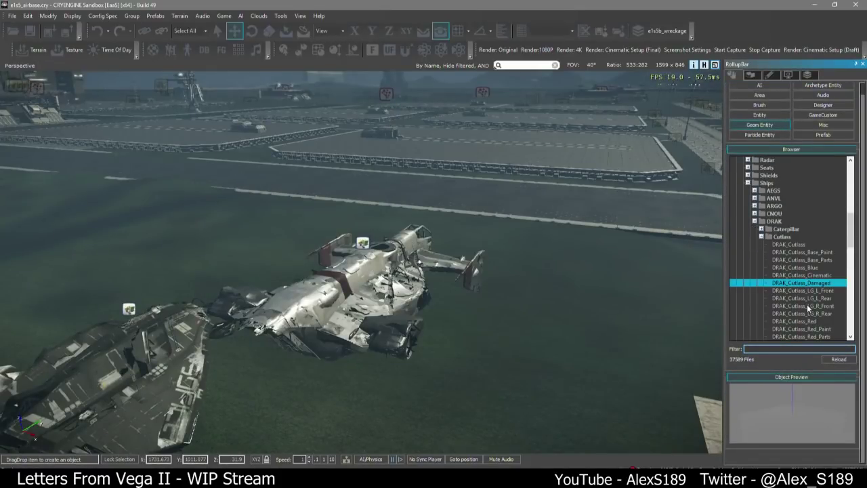
{"action": "scroll", "coordinate": [810, 319], "scroll_direction": "down", "scroll_amount": 2}
{"action": "left_click", "coordinate": [800, 232]}
{"action": "scroll", "coordinate": [804, 252], "scroll_direction": "down", "scroll_amount": 2}
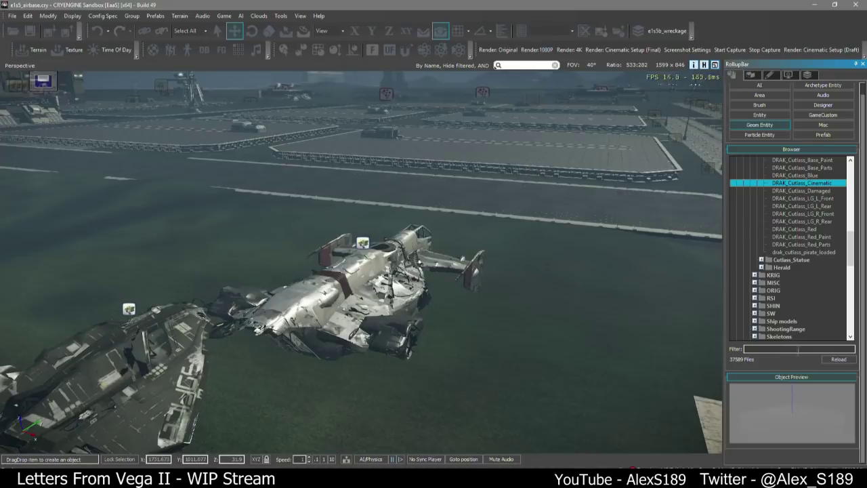
Filter the Geom Entity browser by "damage", preview ORIG_325A_Damaged and ORIG_315p_Damaged, and place the 315p in the water beyond the Cutlass
{"action": "left_click", "coordinate": [796, 349]}
{"action": "type", "text": "damage"}
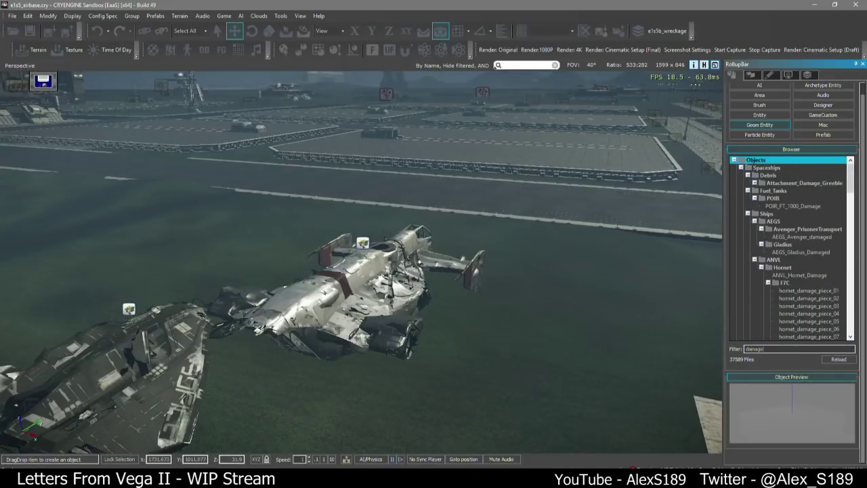
{"action": "scroll", "coordinate": [783, 239], "scroll_direction": "down", "scroll_amount": 3}
{"action": "scroll", "coordinate": [785, 243], "scroll_direction": "down", "scroll_amount": 7}
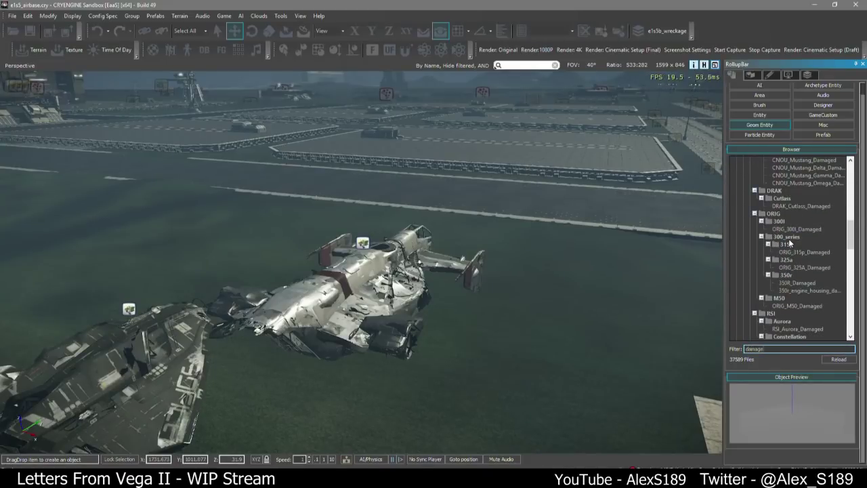
{"action": "left_click", "coordinate": [815, 268]}
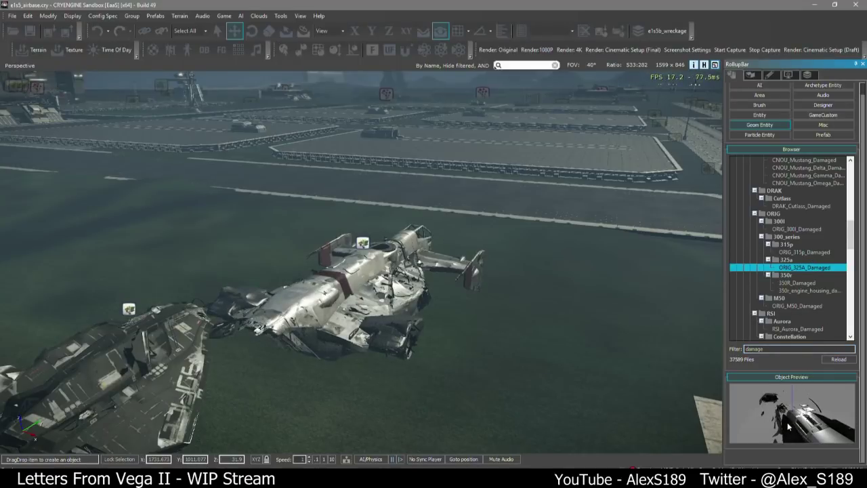
{"action": "left_click", "coordinate": [803, 252]}
{"action": "left_click_drag", "start_coordinate": [819, 416], "coordinate": [779, 415]}
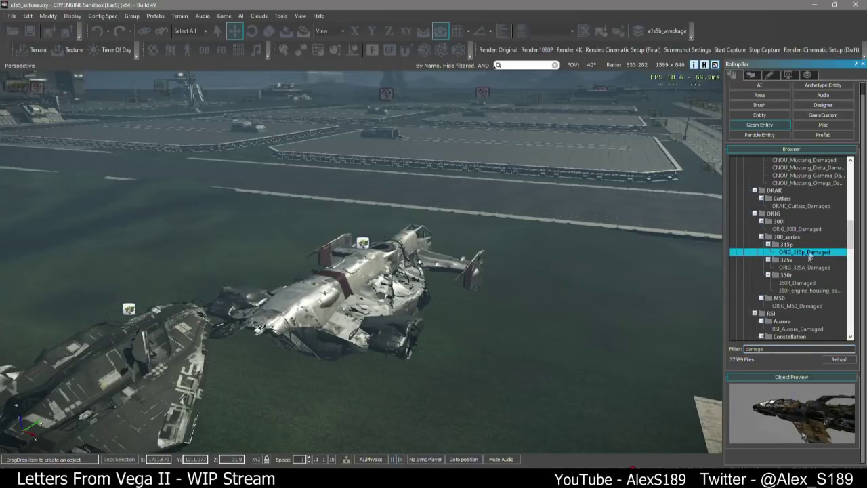
{"action": "left_click", "coordinate": [654, 228]}
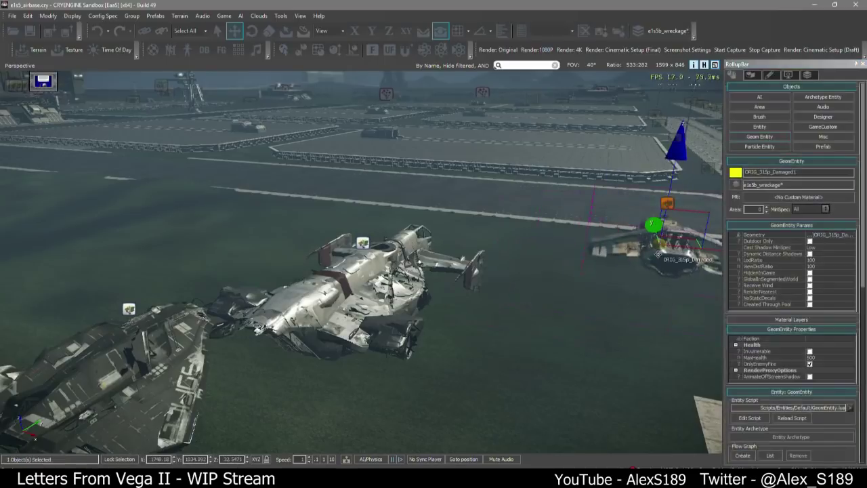
Filter the Geom Entity browser by "damage" and try to place the RSI_Constellation_Dogfight_Damaged model from the textures folder in the water
{"action": "left_click", "coordinate": [759, 136]}
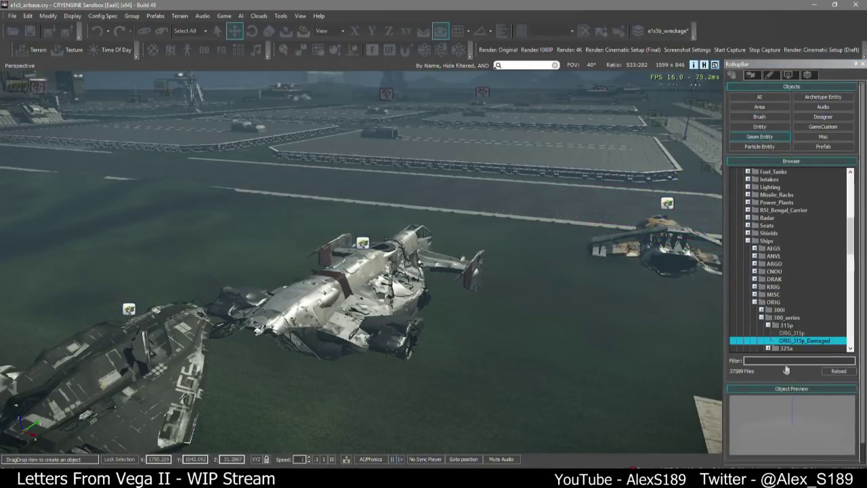
{"action": "left_click", "coordinate": [787, 362]}
{"action": "type", "text": "damage"}
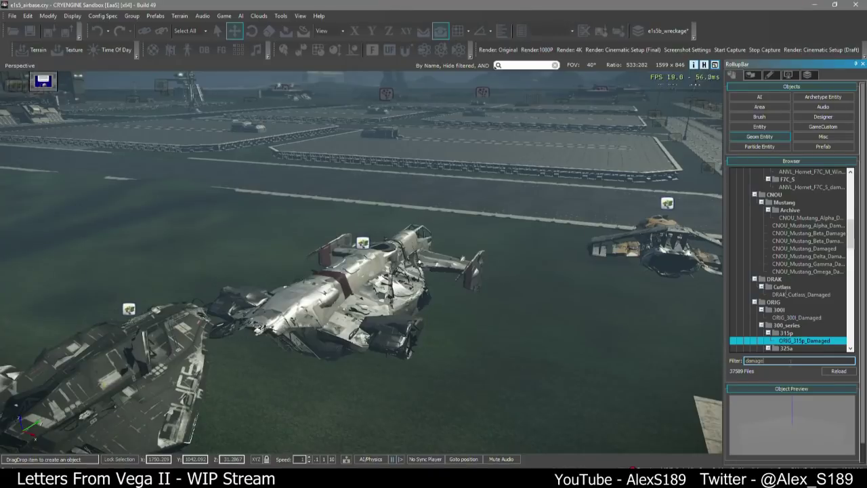
{"action": "scroll", "coordinate": [799, 292], "scroll_direction": "down", "scroll_amount": 5}
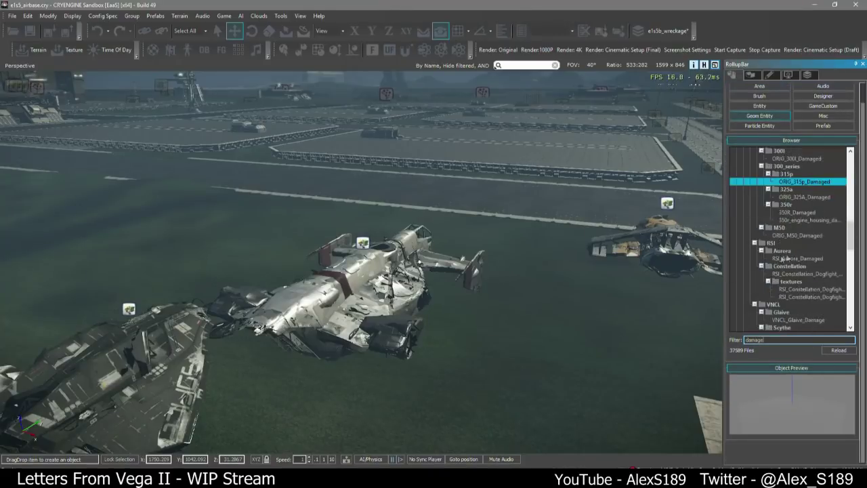
{"action": "left_click", "coordinate": [811, 288]}
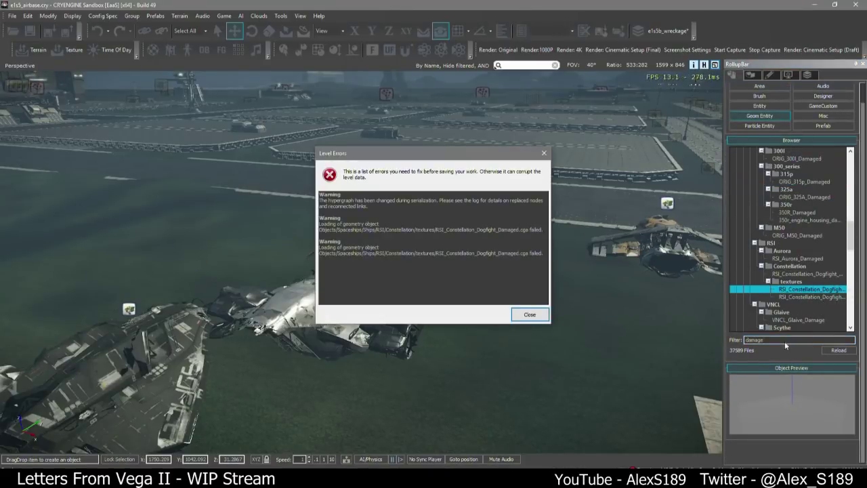
{"action": "left_click", "coordinate": [530, 315]}
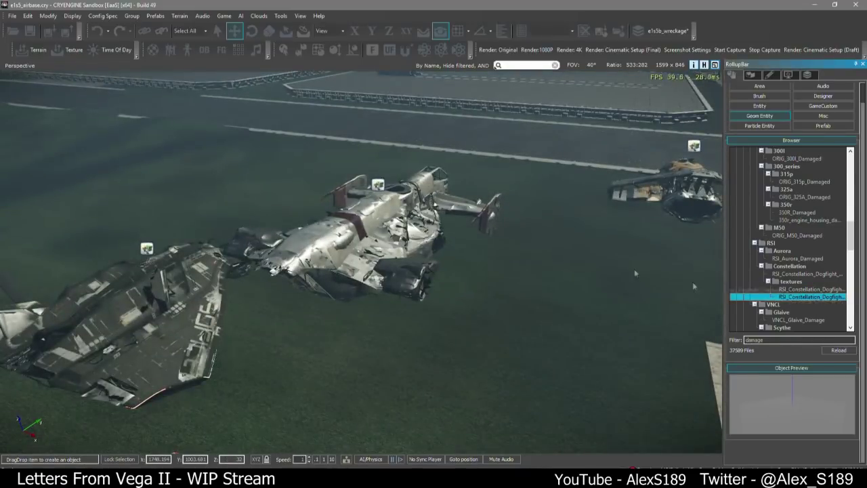
{"action": "left_click_drag", "start_coordinate": [835, 298], "coordinate": [482, 221]}
{"action": "right_click_drag", "start_coordinate": [482, 221], "coordinate": [531, 269]}
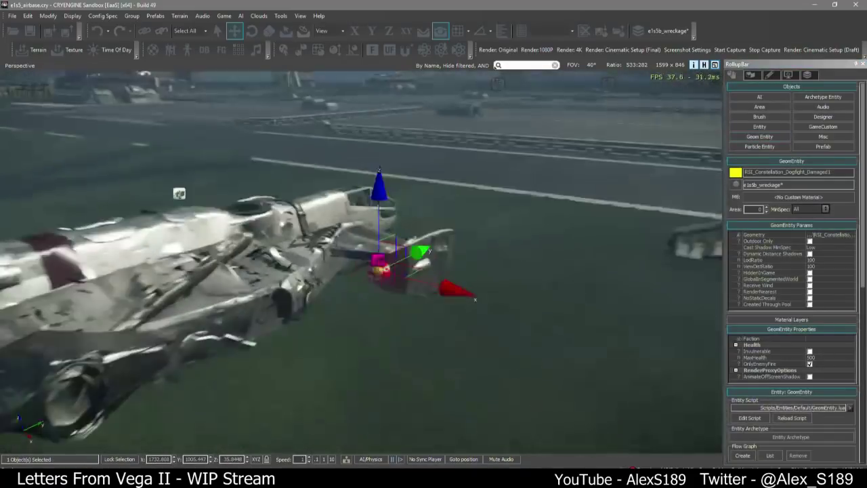
{"action": "scroll", "coordinate": [531, 268], "scroll_direction": "up", "scroll_amount": 5}
{"action": "scroll", "coordinate": [542, 276], "scroll_direction": "down", "scroll_amount": 3}
{"action": "left_click", "coordinate": [550, 280]}
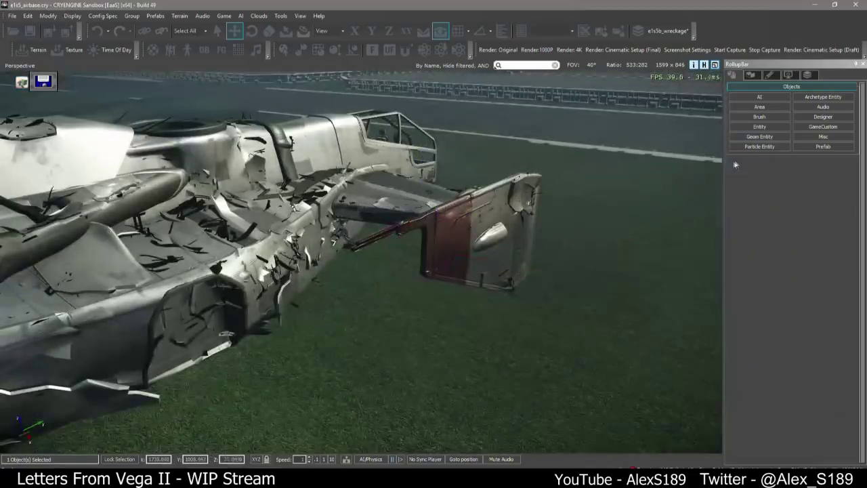
Try the other RSI_Constellation_Dogfight_Damaged and the RSI_Constellation_Dogfight model from the Constellation textures folder
{"action": "left_click", "coordinate": [759, 136]}
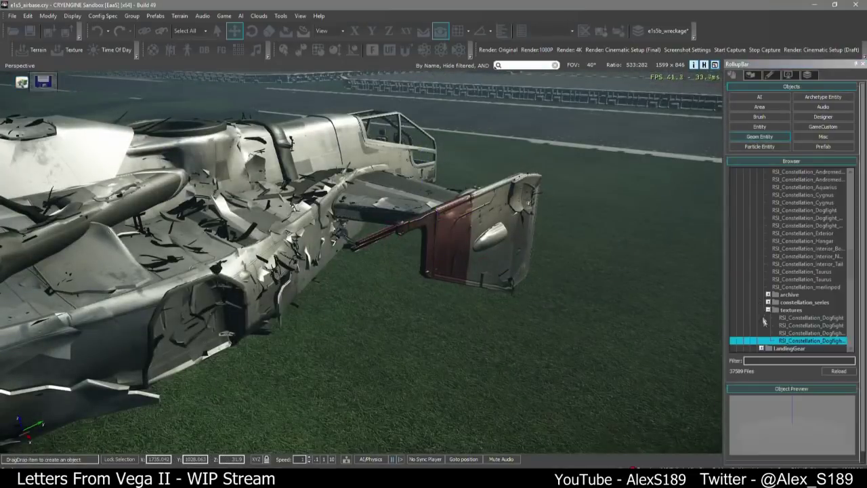
{"action": "left_click", "coordinate": [817, 333]}
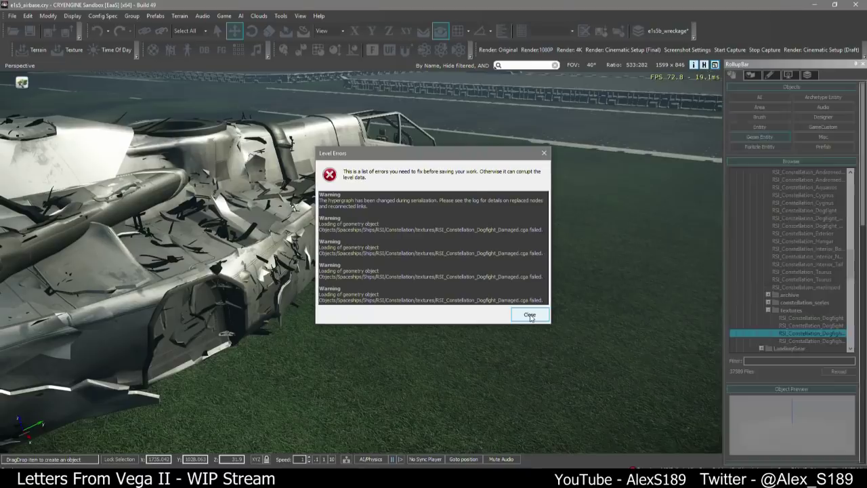
{"action": "left_click", "coordinate": [531, 315]}
{"action": "left_click", "coordinate": [566, 289]}
{"action": "right_click_drag", "start_coordinate": [567, 288], "coordinate": [603, 303]}
{"action": "left_click", "coordinate": [680, 287]}
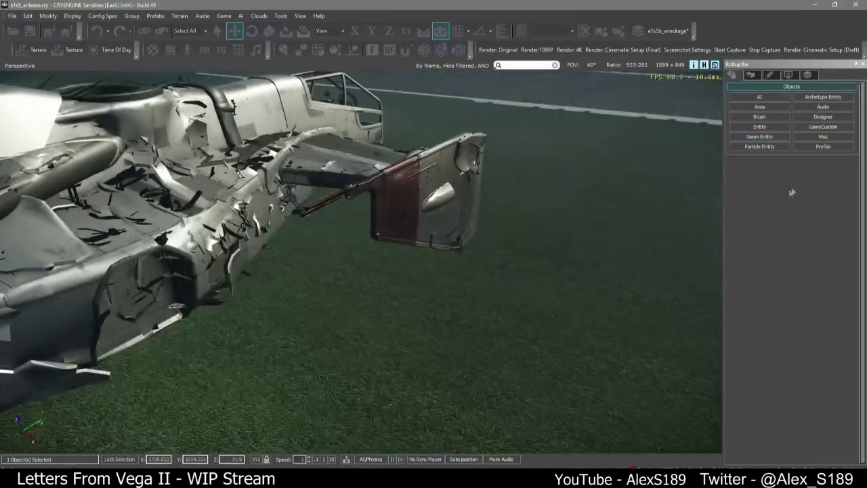
{"action": "left_click", "coordinate": [759, 136]}
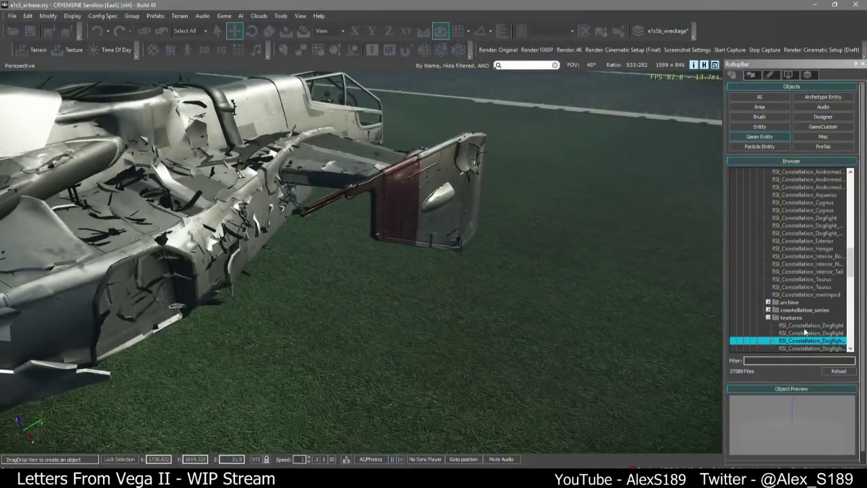
{"action": "left_click", "coordinate": [806, 326]}
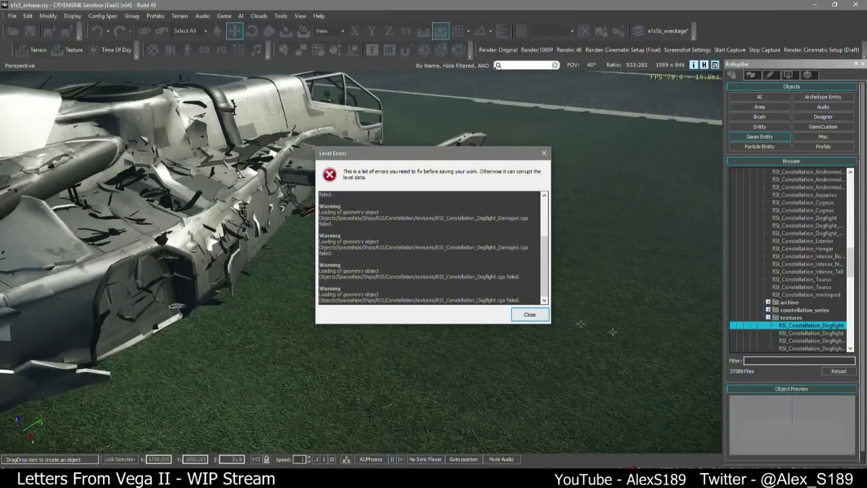
{"action": "left_click", "coordinate": [529, 315]}
Filter the Geom Entity browser by "damage", widen its pane, and preview the damaged asteroid hangar scaffolds and ext_walkway_medium_damaged_tile
{"action": "left_click", "coordinate": [759, 360]}
{"action": "type", "text": "damage"}
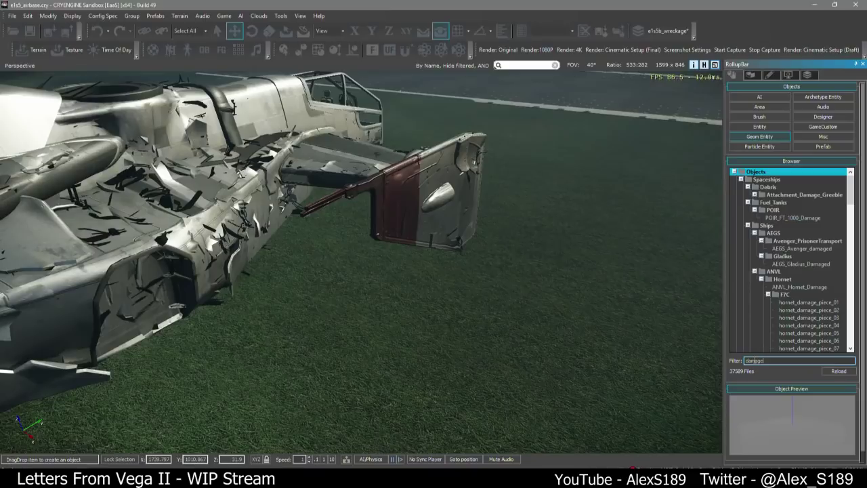
{"action": "scroll", "coordinate": [779, 223], "scroll_direction": "down", "scroll_amount": 10}
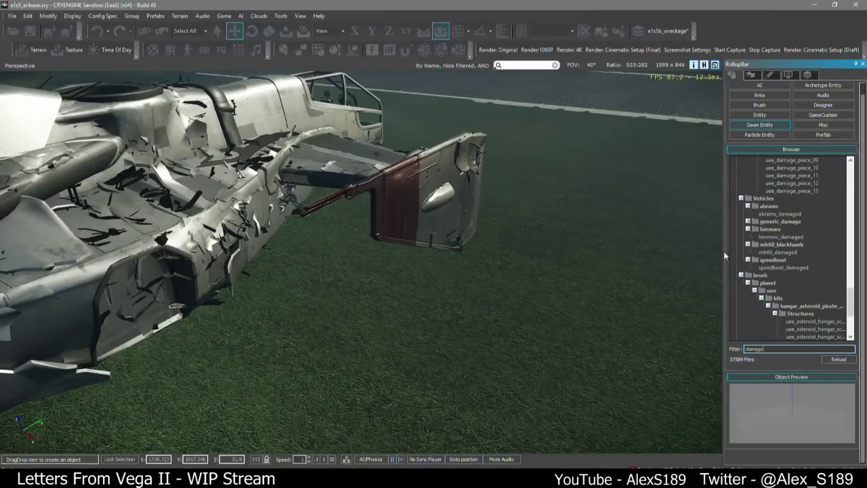
{"action": "left_click_drag", "start_coordinate": [724, 251], "coordinate": [666, 258]}
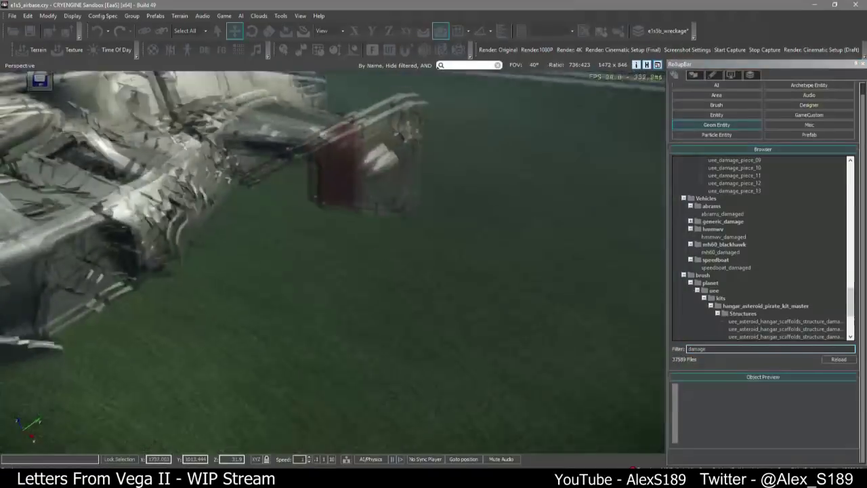
{"action": "scroll", "coordinate": [750, 289], "scroll_direction": "down", "scroll_amount": 4}
{"action": "left_click", "coordinate": [783, 228]}
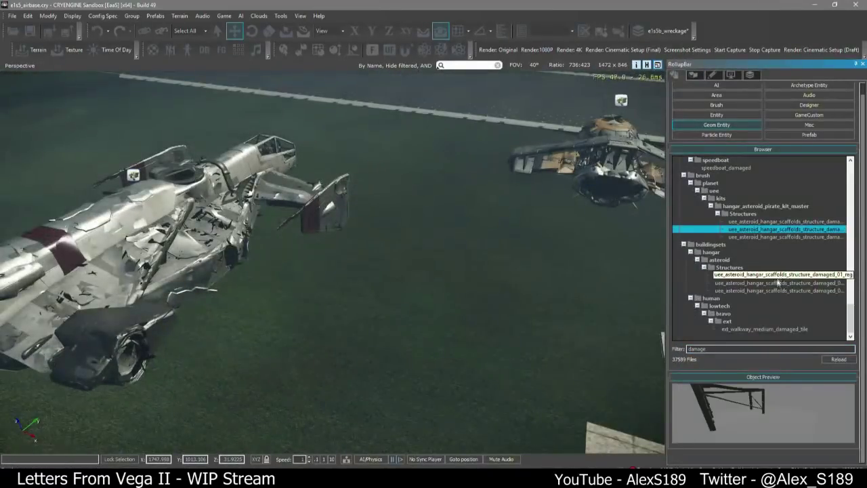
{"action": "left_click", "coordinate": [779, 282]}
{"action": "left_click", "coordinate": [764, 329]}
Preview monitor_damaged_deco_uee_01 and Max_Ox_NN13_Neutron_Damaged among the filtered models
{"action": "scroll", "coordinate": [764, 324], "scroll_direction": "down", "scroll_amount": 10}
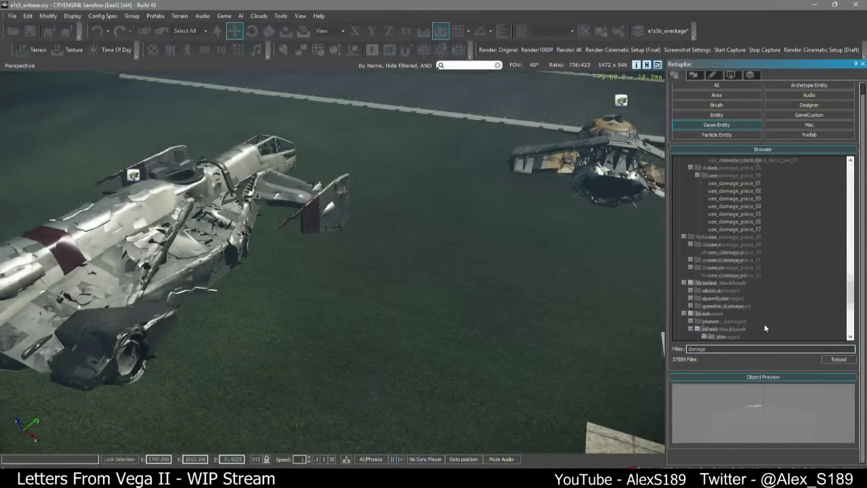
{"action": "scroll", "coordinate": [740, 292], "scroll_direction": "up", "scroll_amount": 5}
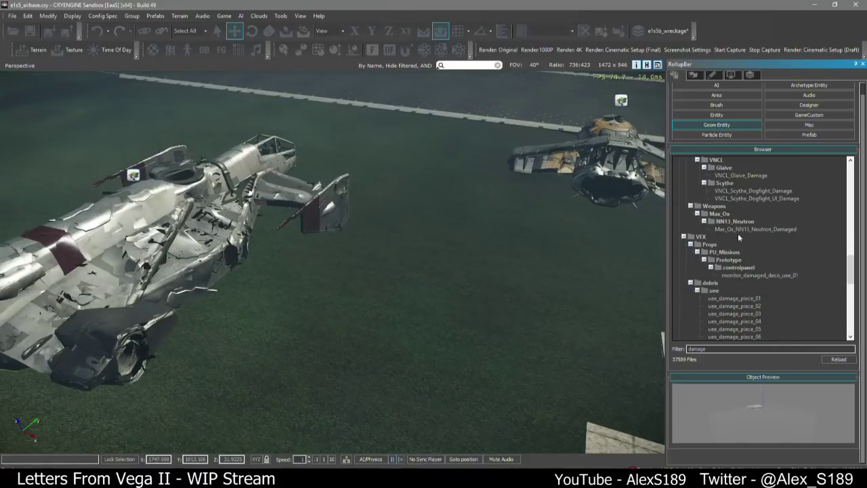
{"action": "left_click", "coordinate": [748, 274]}
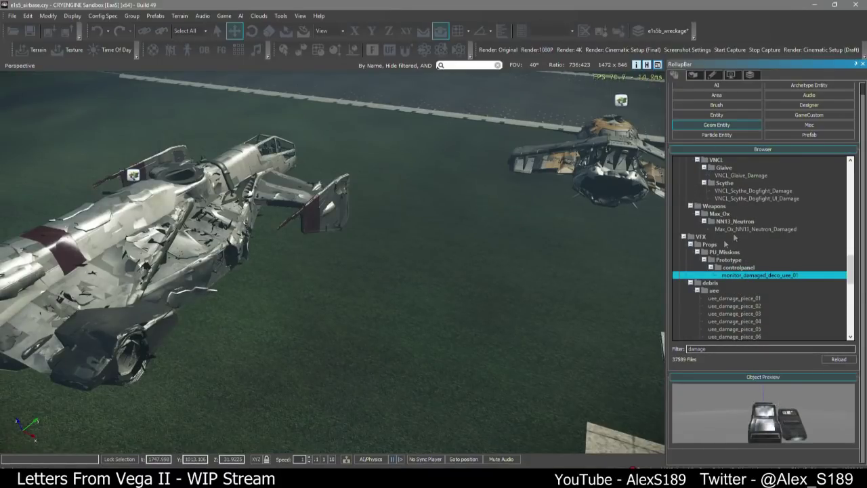
{"action": "left_click", "coordinate": [761, 228]}
{"action": "left_click", "coordinate": [529, 315]}
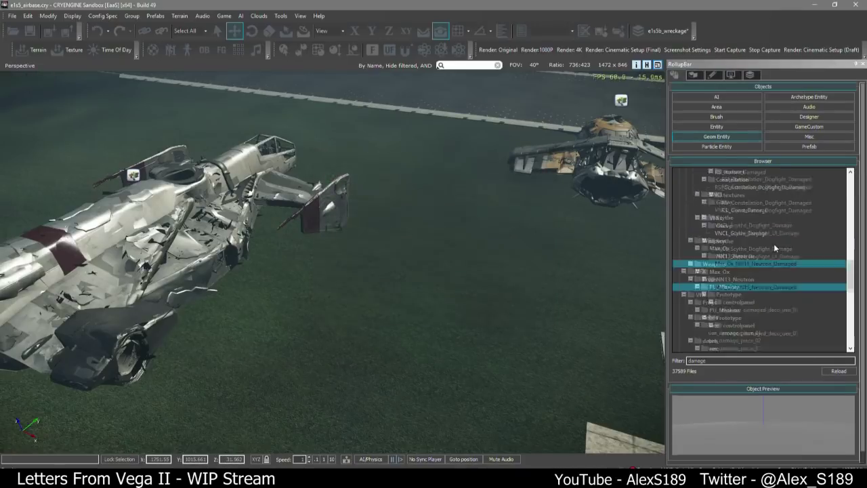
Place RSI_Constellation_Dogfight_Damaged directly from the Constellation folder in the water and move it clear of the Cutlass and the dark wreck
{"action": "scroll", "coordinate": [773, 243], "scroll_direction": "up", "scroll_amount": 3}
{"action": "left_click", "coordinate": [784, 233]}
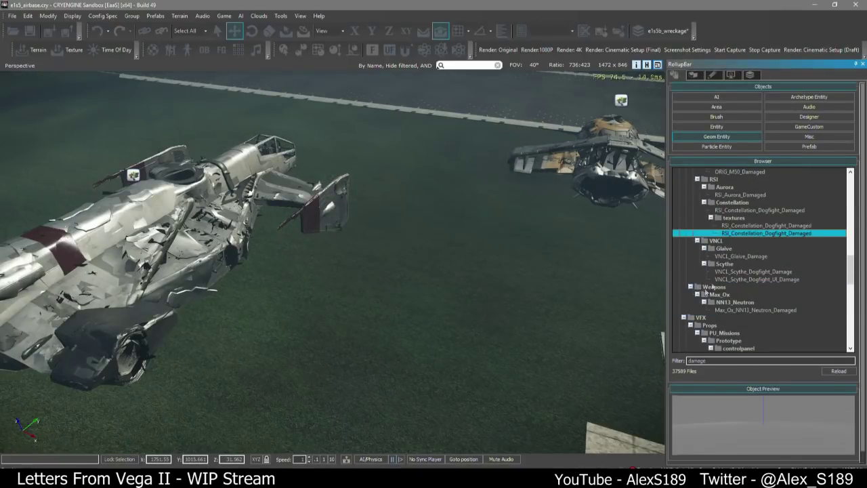
{"action": "scroll", "coordinate": [761, 234], "scroll_direction": "up", "scroll_amount": 1}
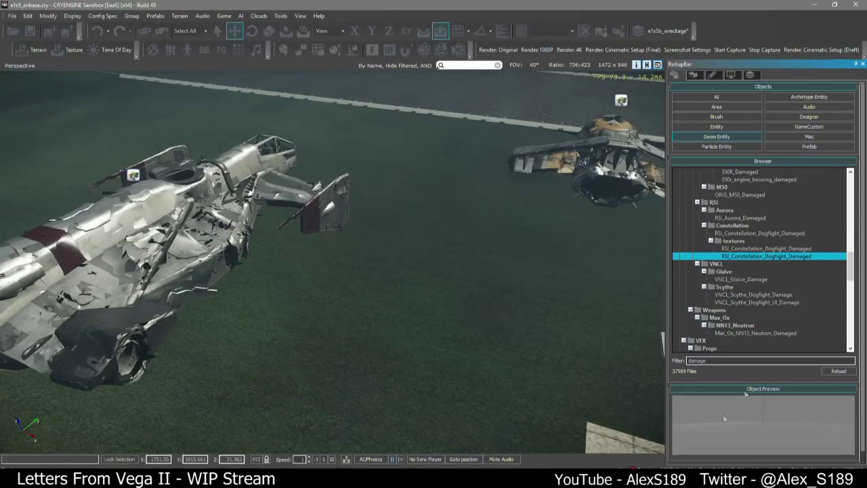
{"action": "scroll", "coordinate": [757, 298], "scroll_direction": "up", "scroll_amount": 3}
{"action": "left_click", "coordinate": [758, 303]}
{"action": "key", "text": "s"}
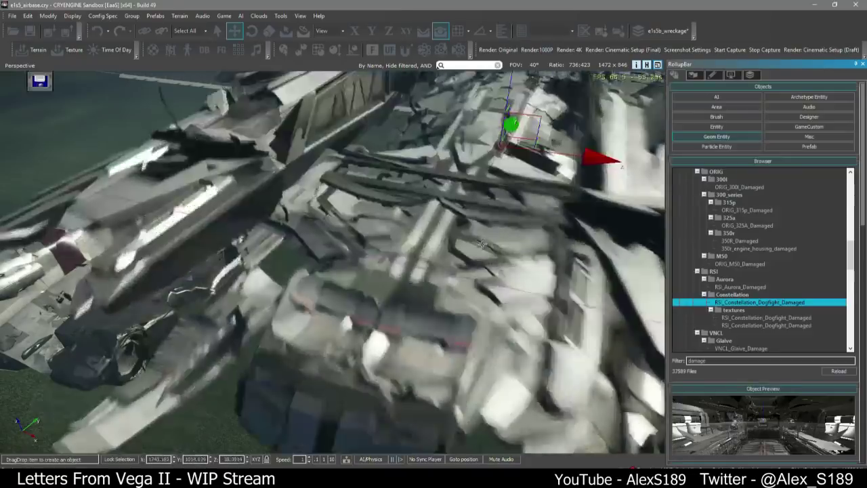
{"action": "left_click", "coordinate": [233, 179]}
{"action": "right_click_drag", "start_coordinate": [234, 179], "coordinate": [209, 163]}
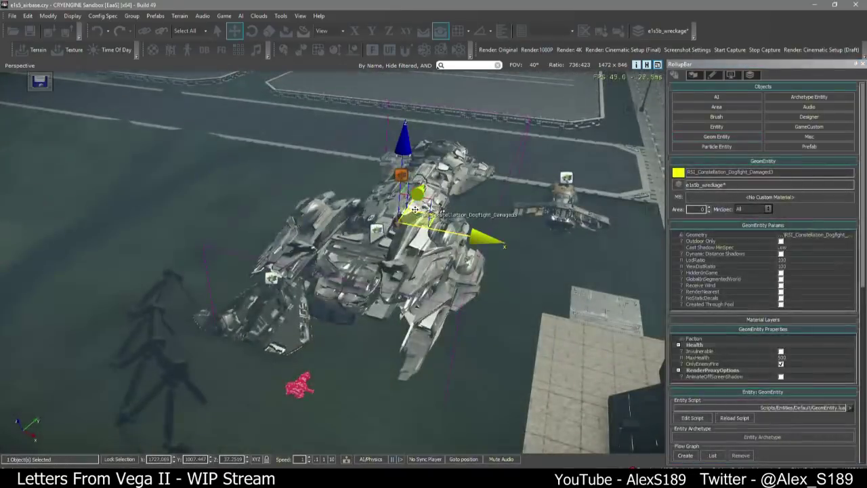
{"action": "left_click_drag", "start_coordinate": [417, 218], "coordinate": [245, 174]}
{"action": "right_click_drag", "start_coordinate": [374, 232], "coordinate": [381, 197]}
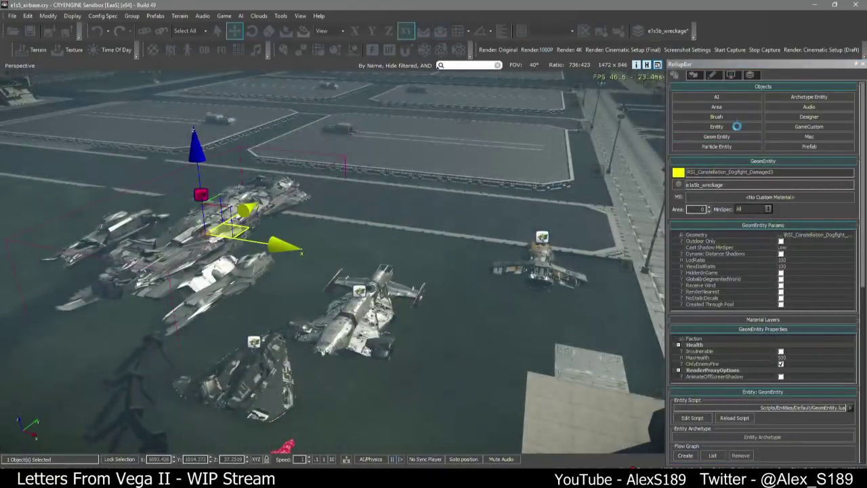
Filter the Geom Entity browser by "damage" and preview VNCL_Glaive_Damage, VNCL_Scythe_Dogfight_UI_Damage and VNCL_Scythe_Dogfight_Damage
{"action": "left_click", "coordinate": [717, 135]}
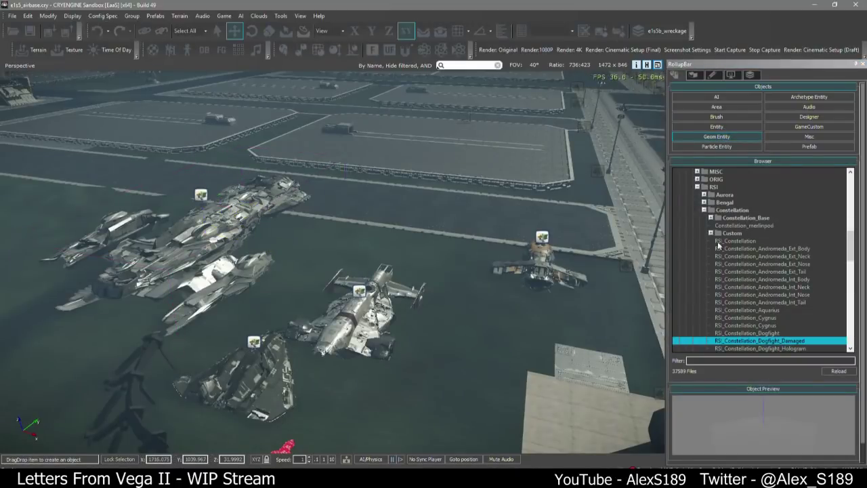
{"action": "left_click", "coordinate": [734, 361]}
{"action": "type", "text": "damage"}
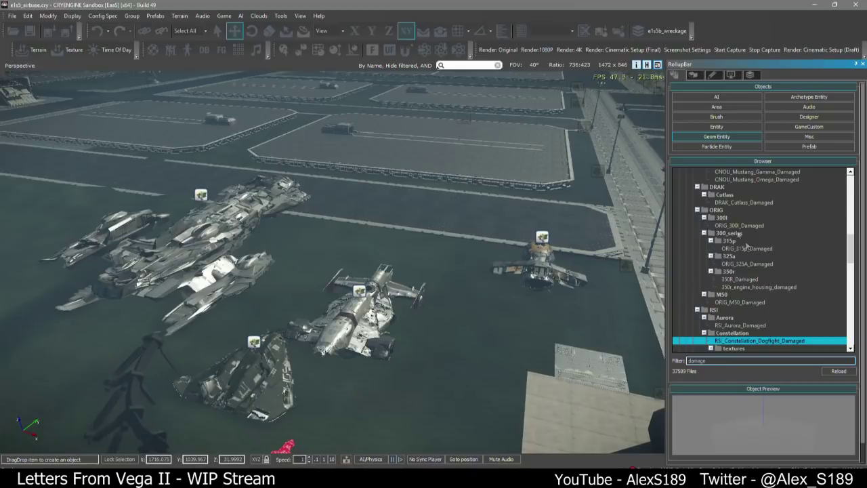
{"action": "scroll", "coordinate": [739, 281], "scroll_direction": "down", "scroll_amount": 2}
{"action": "scroll", "coordinate": [735, 279], "scroll_direction": "down", "scroll_amount": 3}
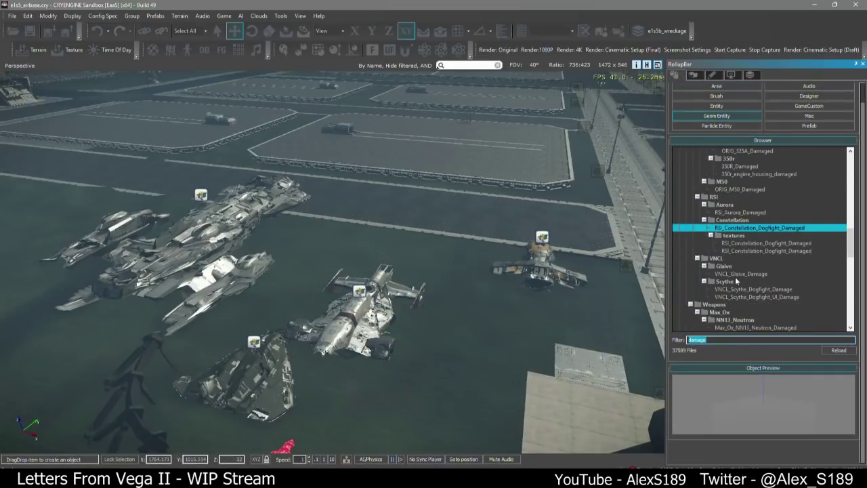
{"action": "left_click", "coordinate": [762, 274]}
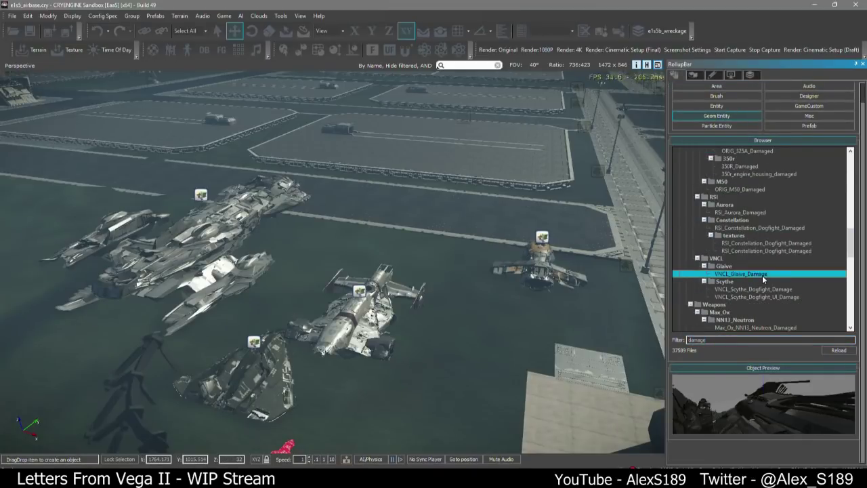
{"action": "left_click", "coordinate": [748, 296]}
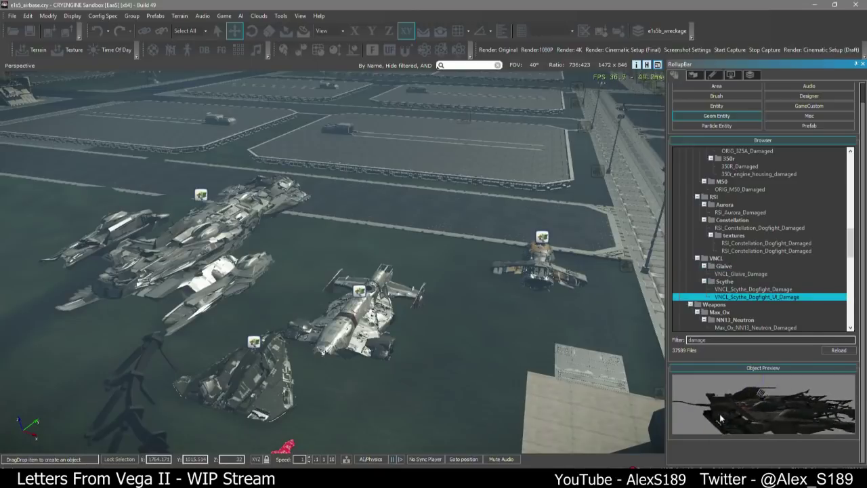
{"action": "left_click", "coordinate": [759, 289]}
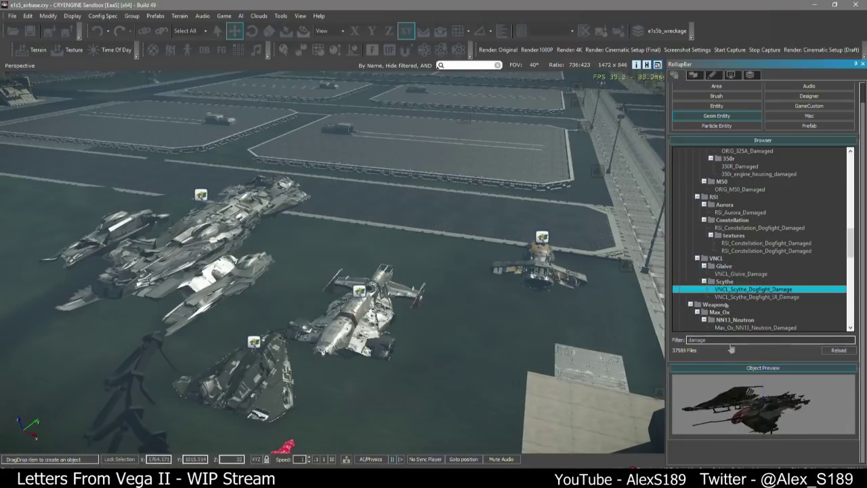
Place VNCL_Glaive_Damage at the runway's edge between the Constellation and the 315p wrecks
{"action": "left_click", "coordinate": [752, 274]}
{"action": "mouse_move", "coordinate": [450, 207]}
{"action": "left_mouse_down"}
{"action": "mouse_move", "coordinate": [453, 196]}
{"action": "mouse_move", "coordinate": [437, 196]}
{"action": "left_mouse_up"}
{"action": "scroll", "coordinate": [463, 251], "scroll_direction": "up", "scroll_amount": 2}
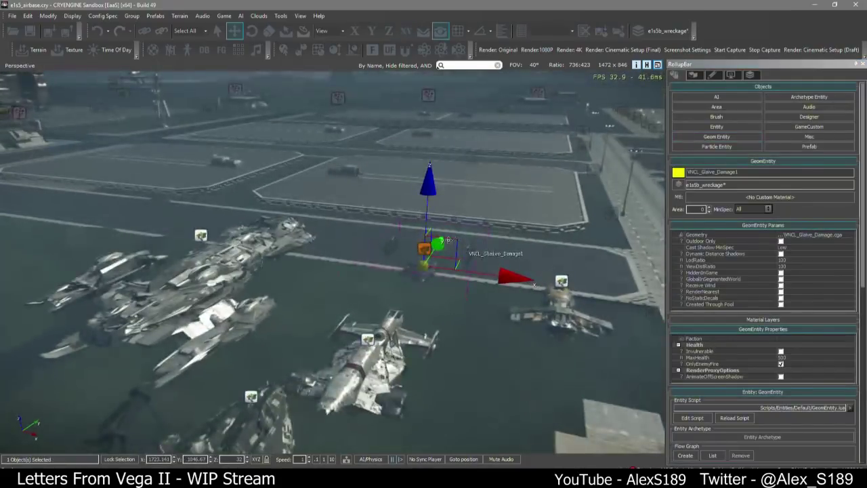
{"action": "key", "text": "w"}
{"action": "right_click_drag", "start_coordinate": [447, 256], "coordinate": [412, 255]}
{"action": "left_click", "coordinate": [415, 238]}
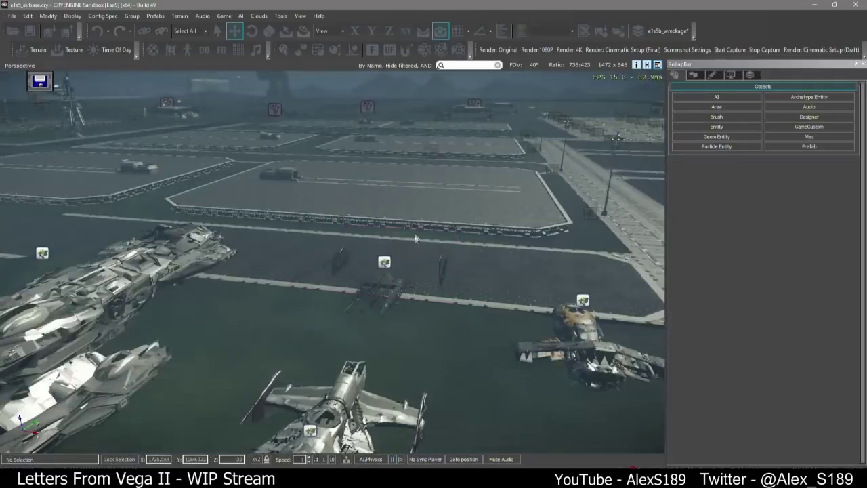
{"action": "left_click", "coordinate": [410, 313]}
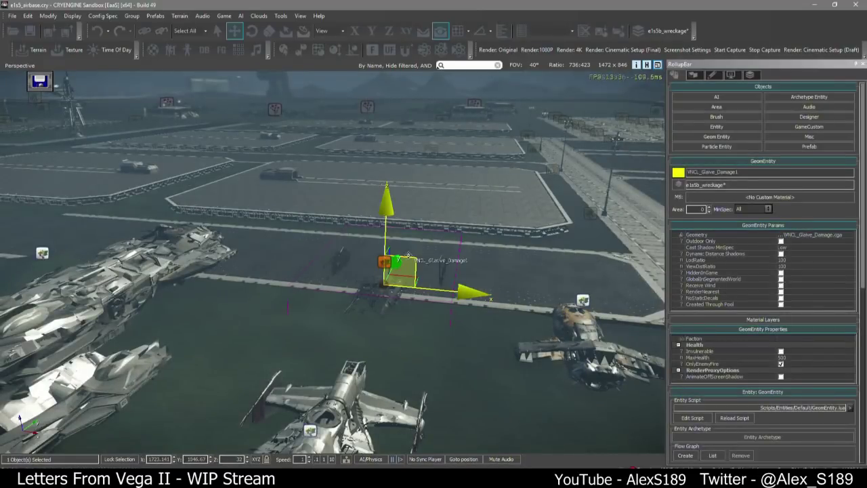
{"action": "left_click", "coordinate": [398, 221]}
Place the aegsgladiusrough brush in the water beside the dark delta-shaped wreck on the e1s5b_wreckage layer
{"action": "key", "text": "w"}
{"action": "right_click_drag", "start_coordinate": [398, 221], "coordinate": [325, 285]}
{"action": "key", "text": "s"}
{"action": "left_click", "coordinate": [451, 324]}
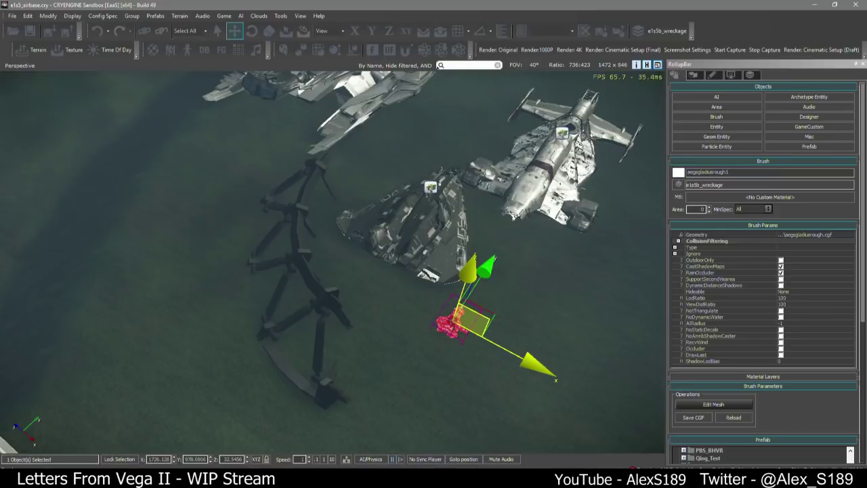
Assign the gladius_destroyed3 material to the Gladius brush and adjust its height to Z 34.0196
{"action": "scroll", "coordinate": [632, 303], "scroll_direction": "up", "scroll_amount": 10}
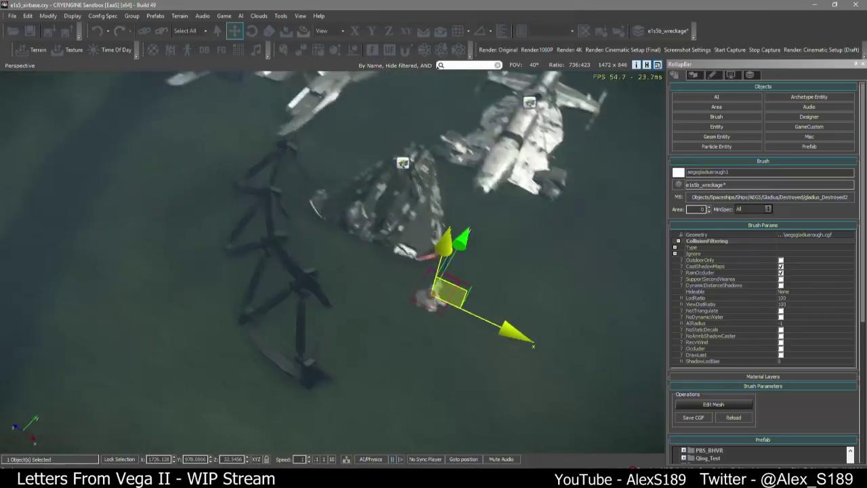
{"action": "scroll", "coordinate": [617, 306], "scroll_direction": "down", "scroll_amount": 10}
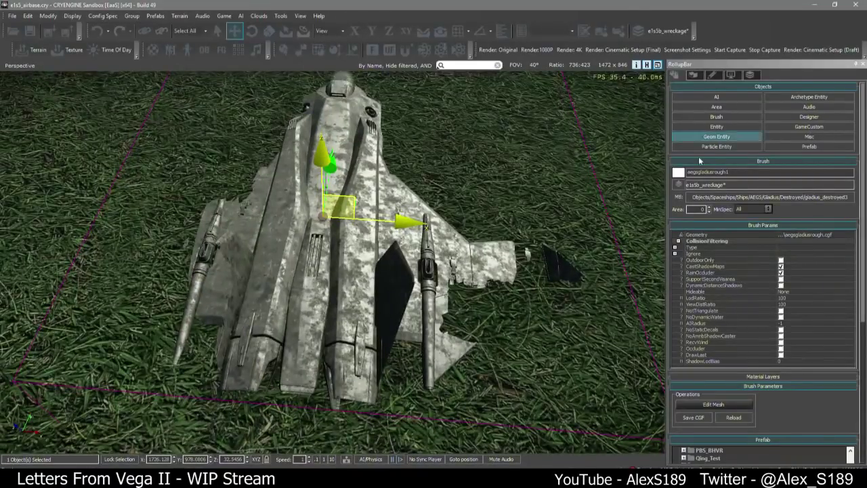
{"action": "scroll", "coordinate": [350, 208], "scroll_direction": "down", "scroll_amount": 5}
{"action": "scroll", "coordinate": [350, 208], "scroll_direction": "up", "scroll_amount": 5}
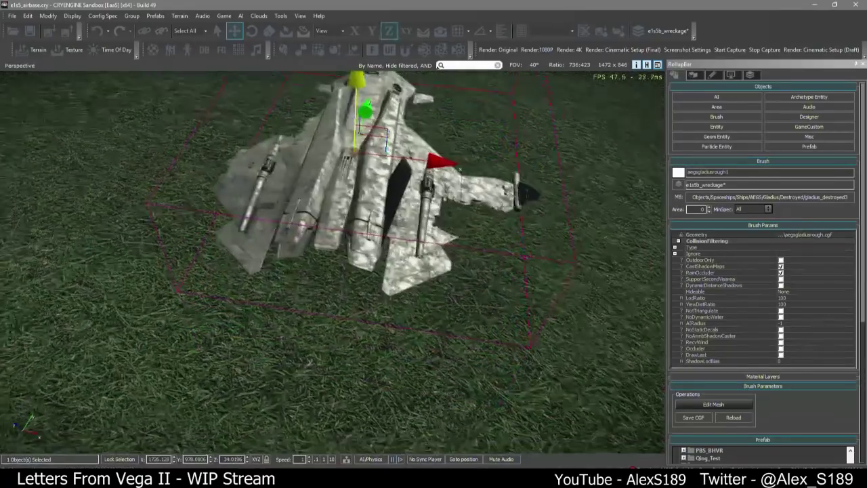
{"action": "right_click_drag", "start_coordinate": [350, 208], "coordinate": [383, 196]}
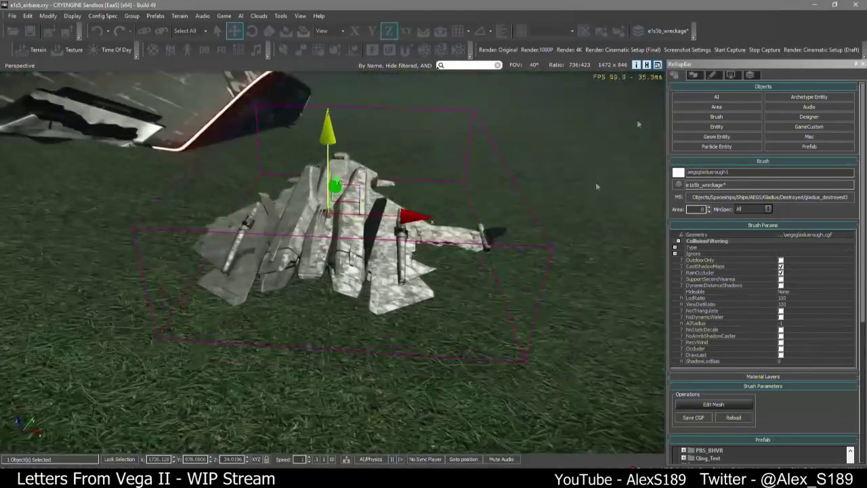
Browse the Geom Entity library's Spaceships models, collapsing VNCL and Ships and expanding the AEGS thrusters
{"action": "left_click", "coordinate": [716, 136]}
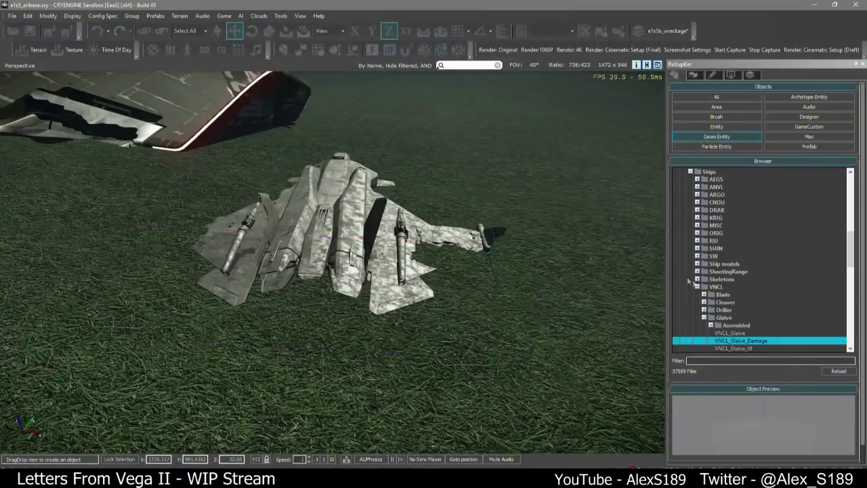
{"action": "left_click", "coordinate": [697, 286]}
{"action": "scroll", "coordinate": [690, 183], "scroll_direction": "up", "scroll_amount": 1}
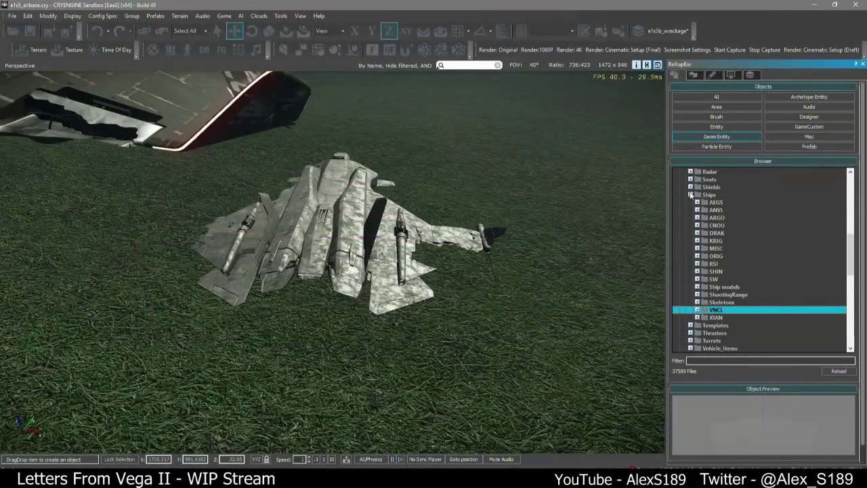
{"action": "left_click", "coordinate": [690, 195]}
{"action": "scroll", "coordinate": [690, 239], "scroll_direction": "up", "scroll_amount": 2}
{"action": "left_click", "coordinate": [690, 256]}
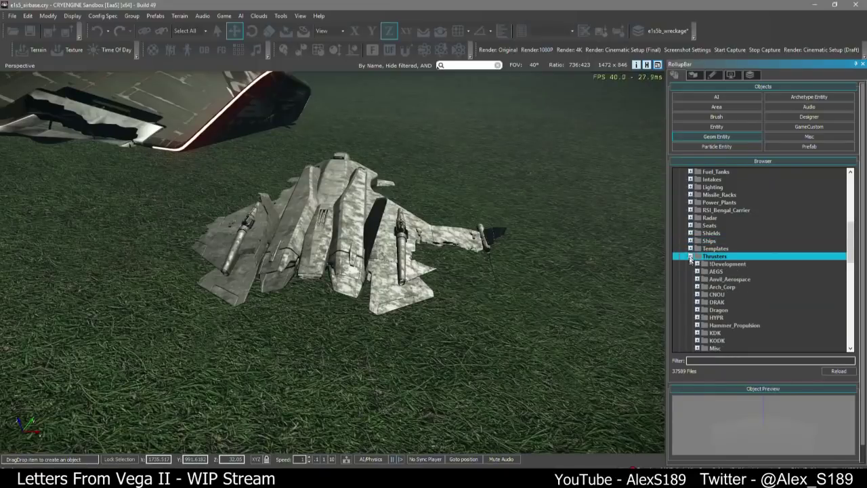
{"action": "scroll", "coordinate": [711, 298], "scroll_direction": "down", "scroll_amount": 1}
{"action": "left_click", "coordinate": [697, 248]}
{"action": "scroll", "coordinate": [702, 256], "scroll_direction": "down", "scroll_amount": 1}
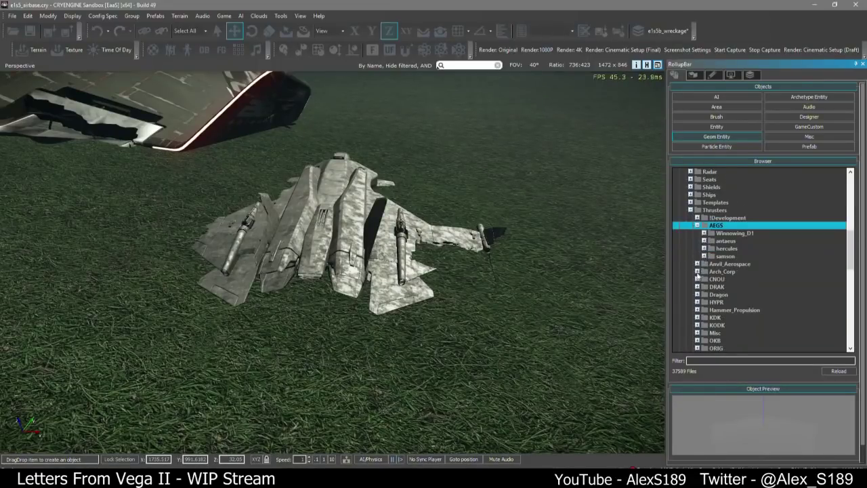
Place DragonSTCBlue_Nozzle_100 from the Dragon STC_Blue thrusters at the Gladius wreck, delete it and return to the Geom Entity browser
{"action": "left_click", "coordinate": [697, 225]}
{"action": "left_click", "coordinate": [697, 264]}
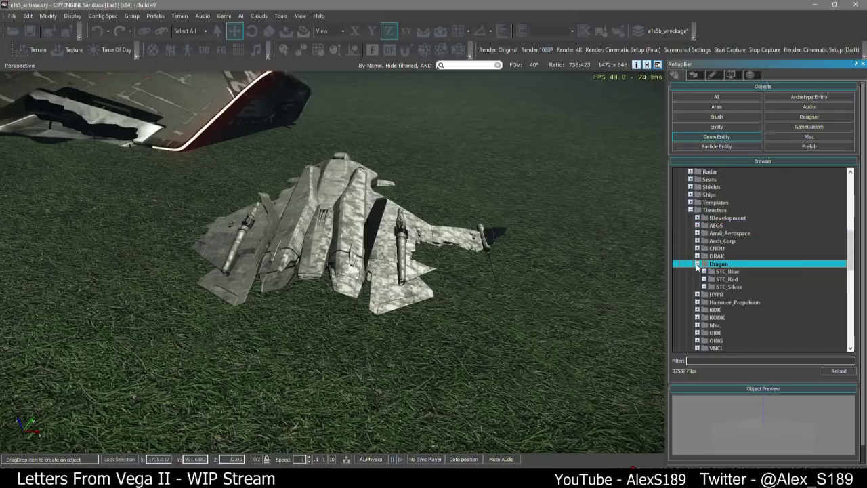
{"action": "left_click", "coordinate": [704, 271]}
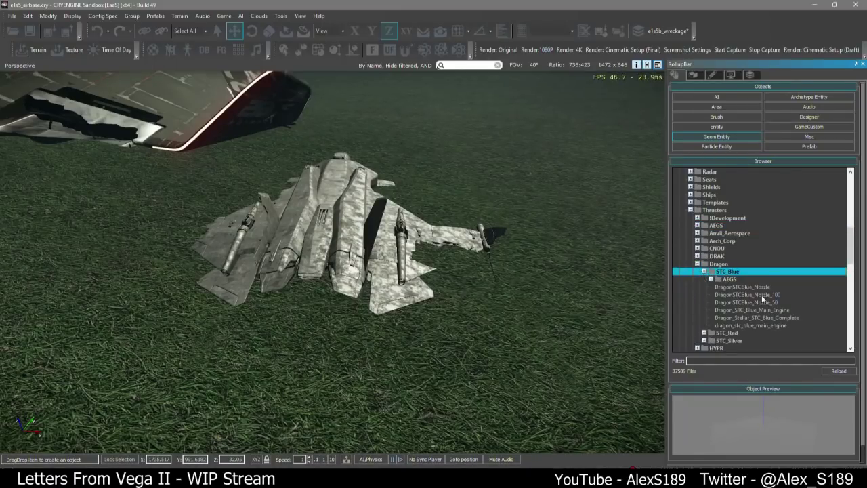
{"action": "left_click_drag", "start_coordinate": [770, 297], "coordinate": [390, 117]}
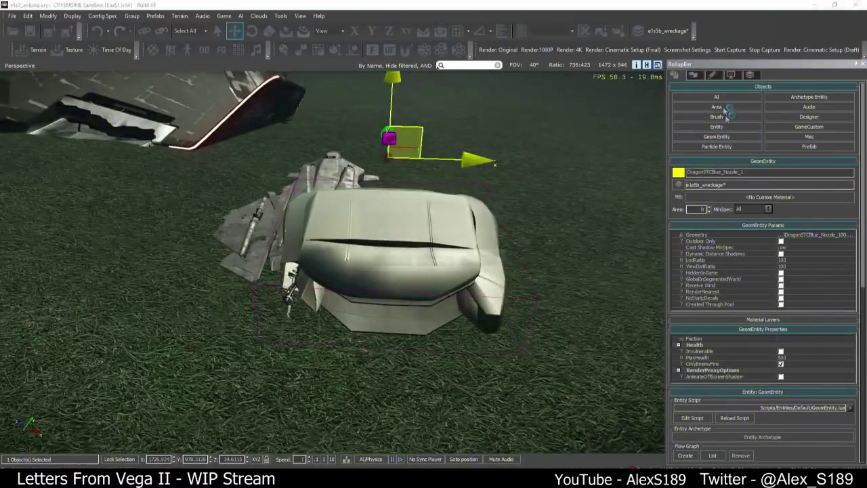
{"action": "key", "text": "Delete"}
{"action": "left_click", "coordinate": [729, 136]}
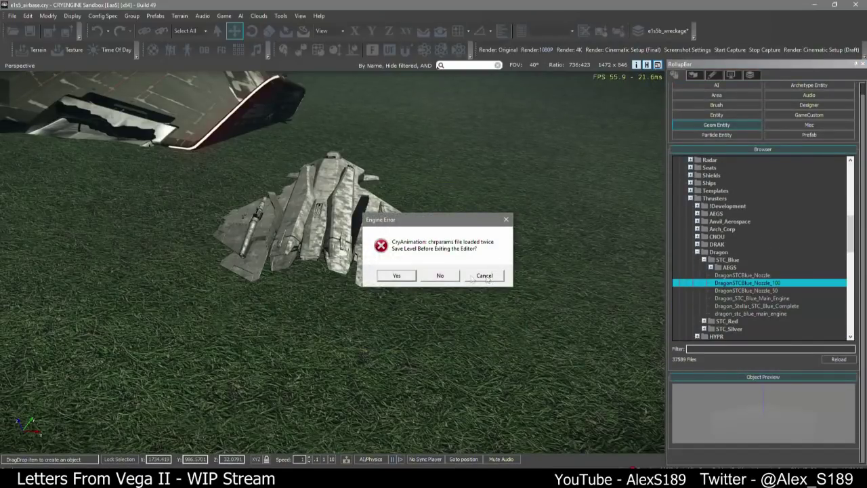
Dismiss the engine error dialogs without saving the level and terminate the crashed editor
{"action": "left_click", "coordinate": [484, 277]}
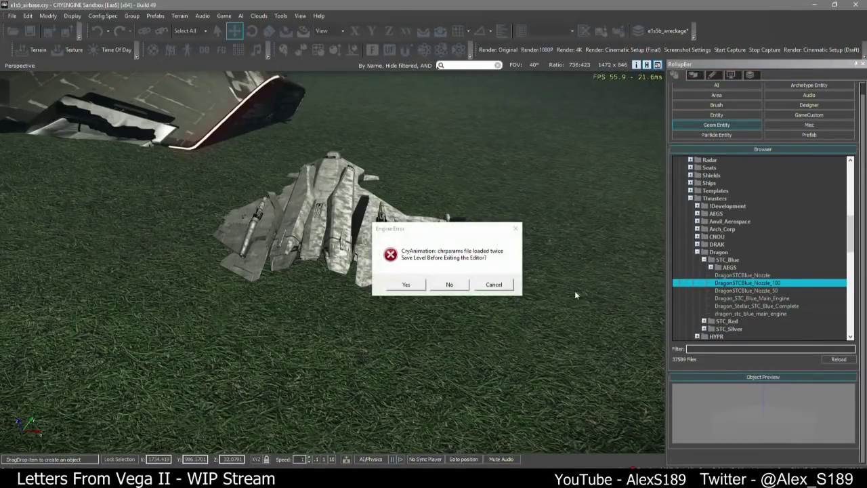
{"action": "left_click", "coordinate": [461, 287]}
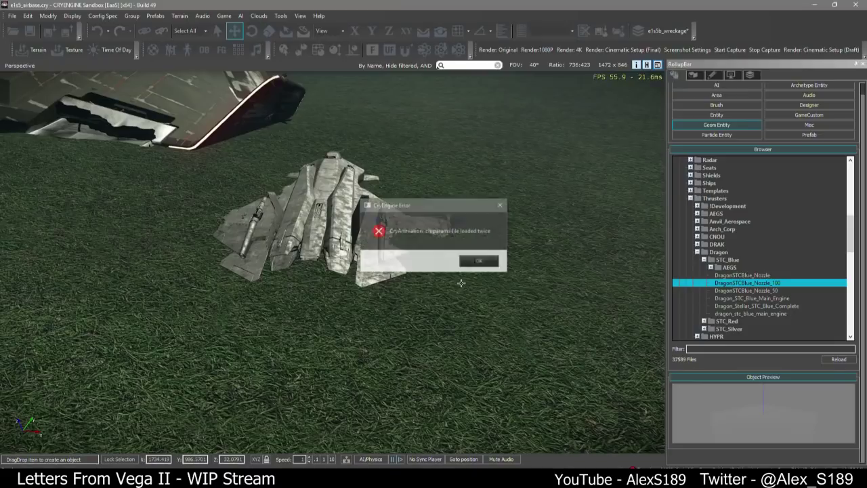
{"action": "left_click", "coordinate": [493, 259]}
{"action": "left_click", "coordinate": [439, 259]}
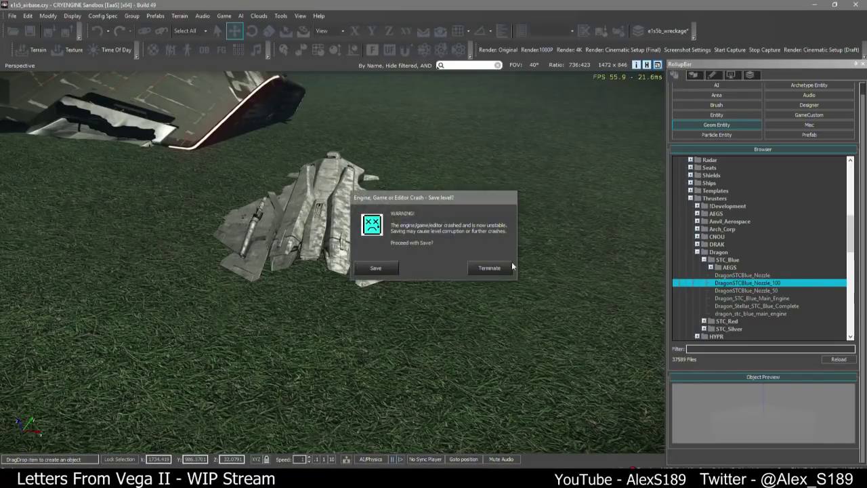
{"action": "left_click", "coordinate": [484, 269]}
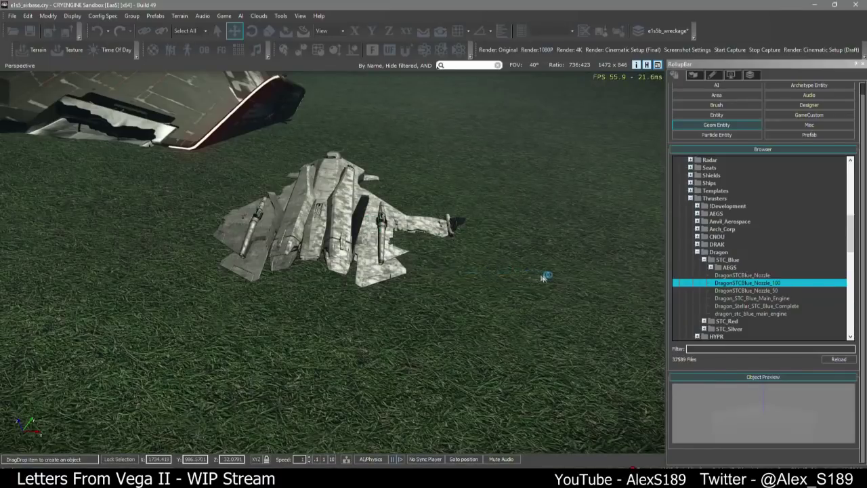
{"action": "left_click", "coordinate": [495, 252]}
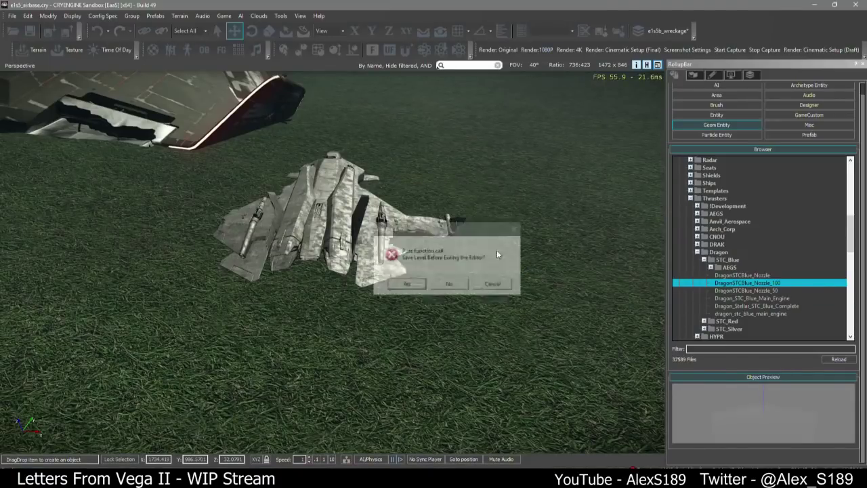
{"action": "left_click", "coordinate": [458, 283]}
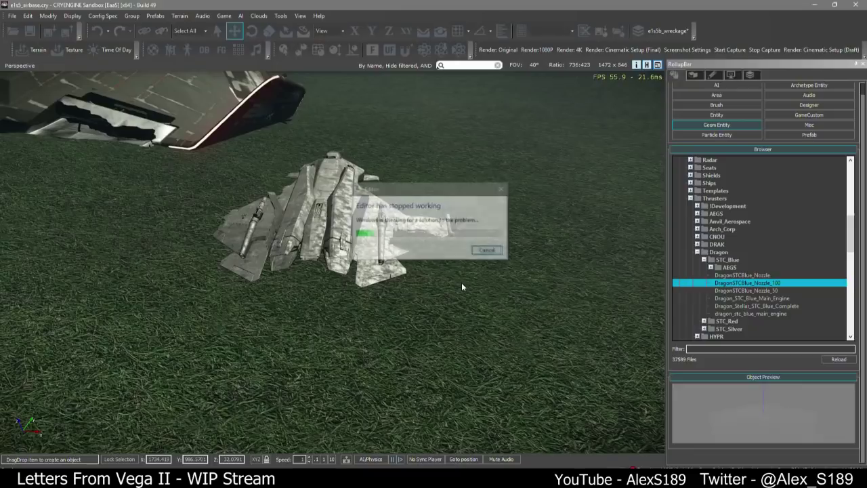
{"action": "left_click", "coordinate": [487, 251]}
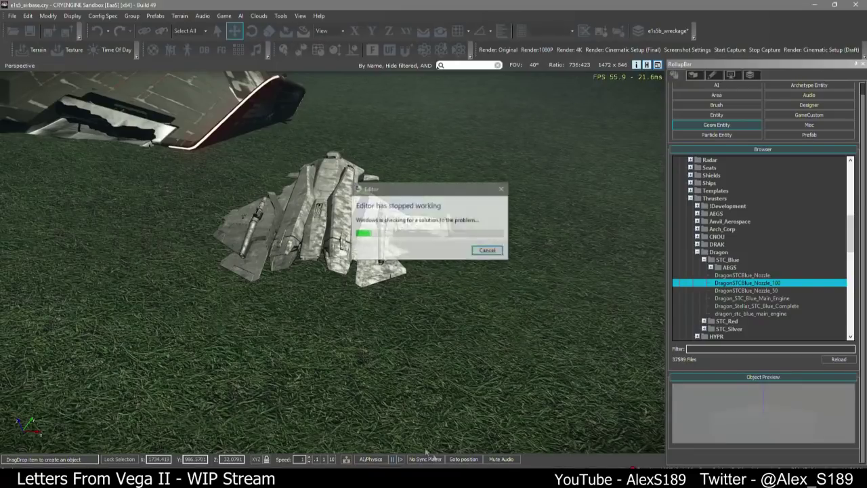
{"action": "left_click", "coordinate": [487, 250]}
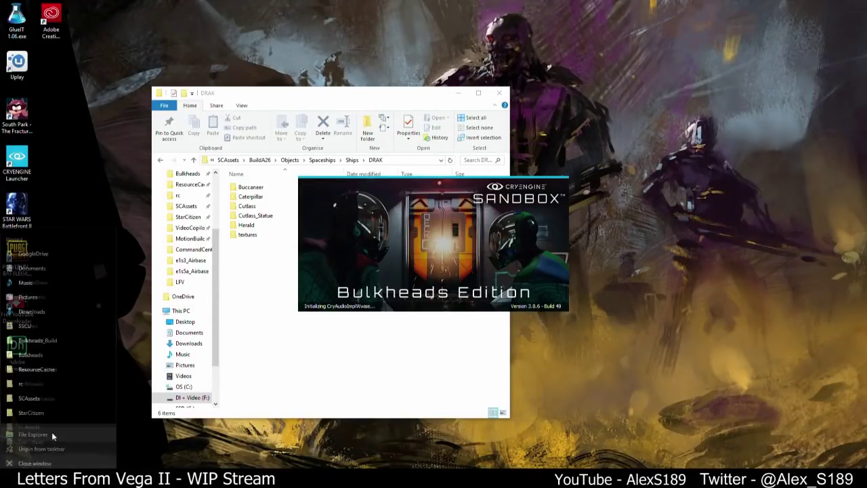
Switch to a new File Explorer window and open the Spaceships folder under Bulkheads_Build, BulkheadsAssets, Objects
{"action": "left_click", "coordinate": [51, 431]}
{"action": "left_click", "coordinate": [200, 268]}
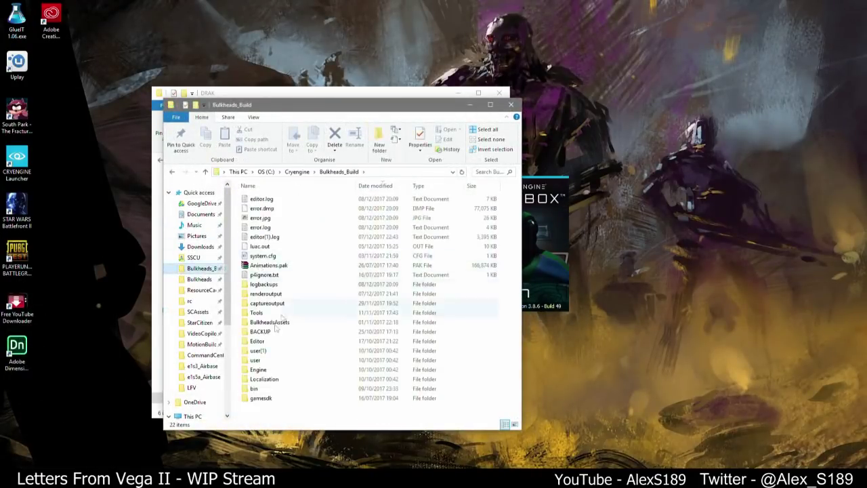
{"action": "double_click", "coordinate": [269, 331]}
{"action": "double_click", "coordinate": [265, 275]}
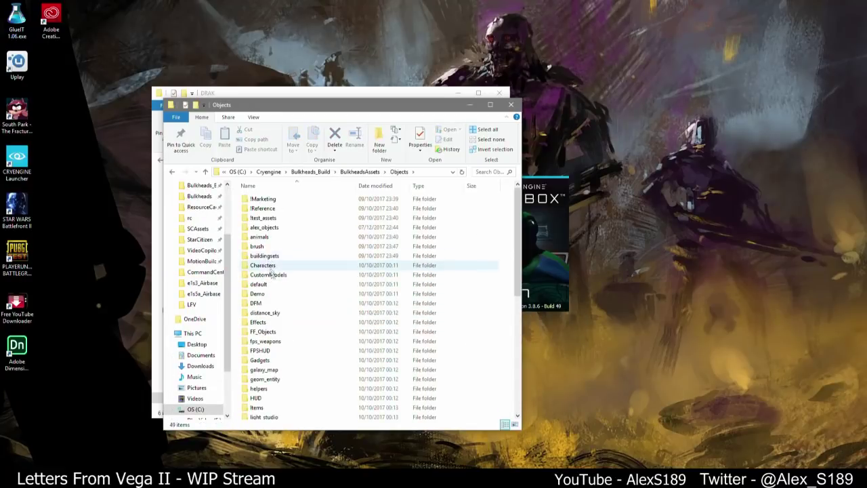
{"action": "scroll", "coordinate": [260, 285], "scroll_direction": "down", "scroll_amount": 8}
{"action": "left_click", "coordinate": [264, 366]}
{"action": "double_click", "coordinate": [264, 366]}
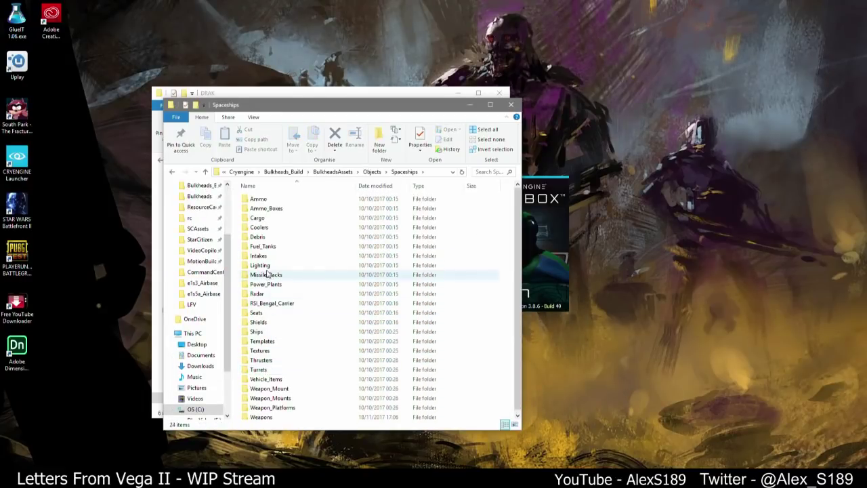
Open the Thrusters, Dragon, STC_Blue folder and locate the Dragon_STC_Blue_Main_Engine.chrparams file
{"action": "double_click", "coordinate": [263, 331]}
{"action": "key", "text": "BackSpace"}
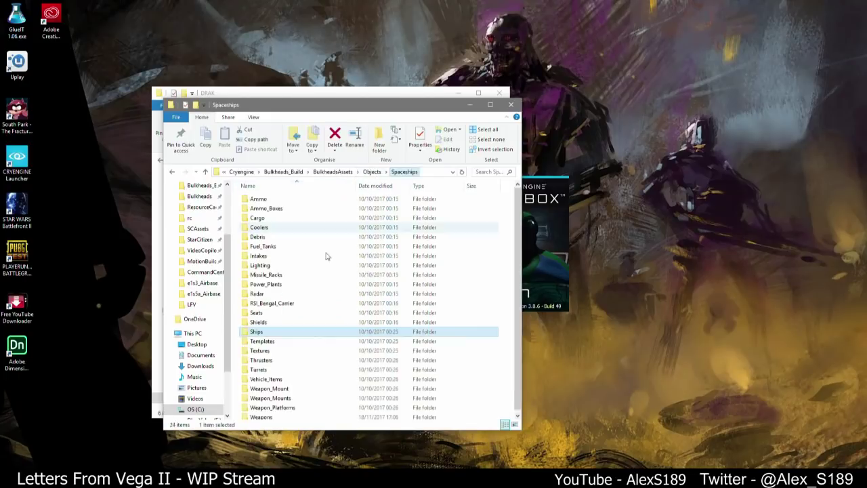
{"action": "left_click", "coordinate": [276, 357]}
{"action": "double_click", "coordinate": [275, 357]}
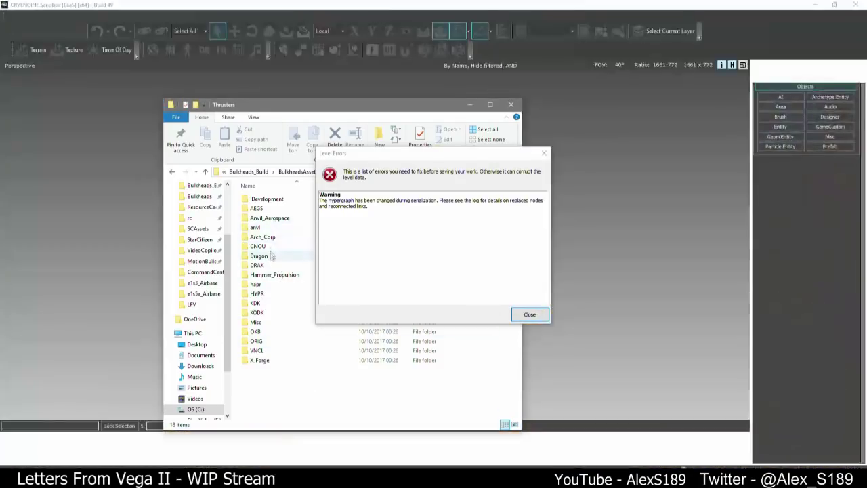
{"action": "double_click", "coordinate": [258, 256]}
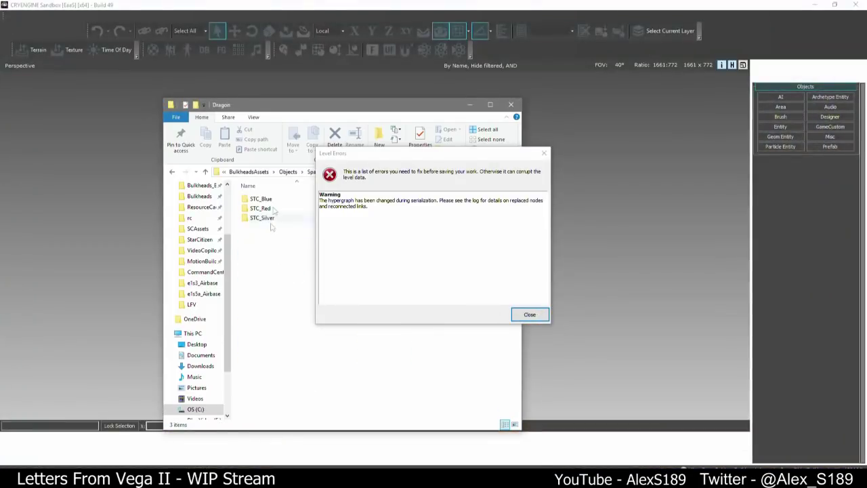
{"action": "double_click", "coordinate": [261, 198]}
{"action": "left_click_drag", "start_coordinate": [316, 115], "coordinate": [192, 130]}
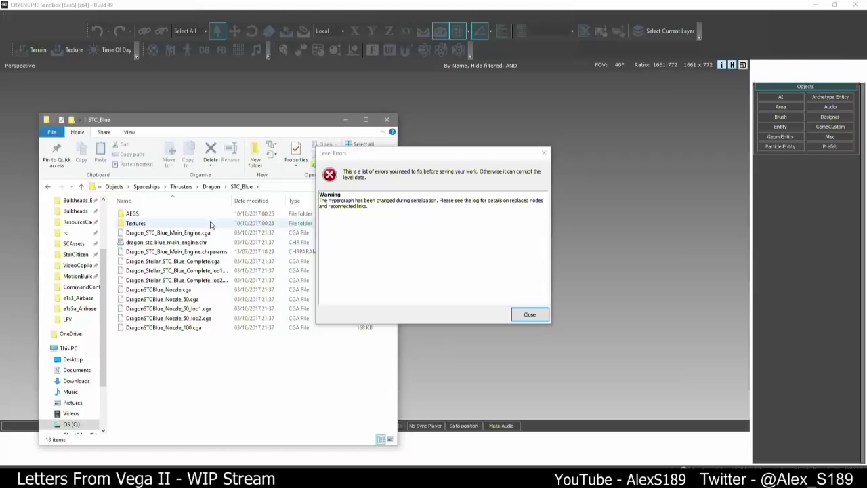
{"action": "left_click_drag", "start_coordinate": [258, 201], "coordinate": [242, 223]}
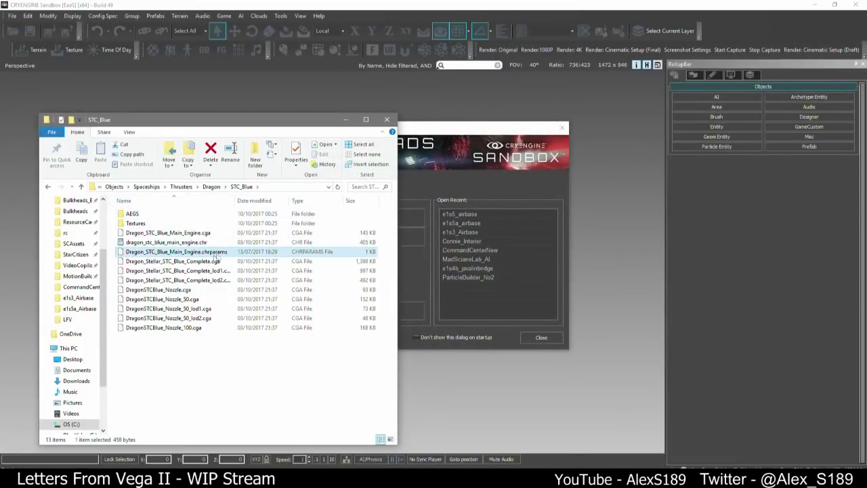
Switch back to CRYENGINE Sandbox, reopen the recent level e1s5_airbase and close its error report
{"action": "left_click", "coordinate": [460, 215]}
{"action": "double_click", "coordinate": [460, 215]}
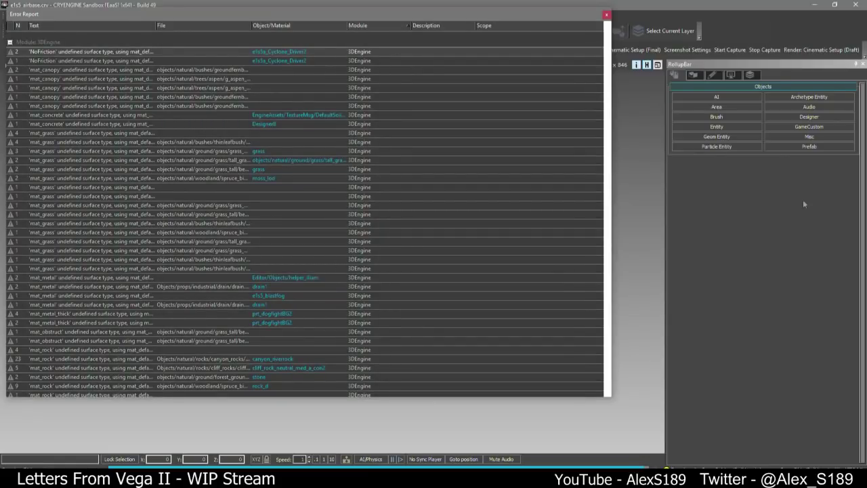
{"action": "left_click", "coordinate": [607, 15]}
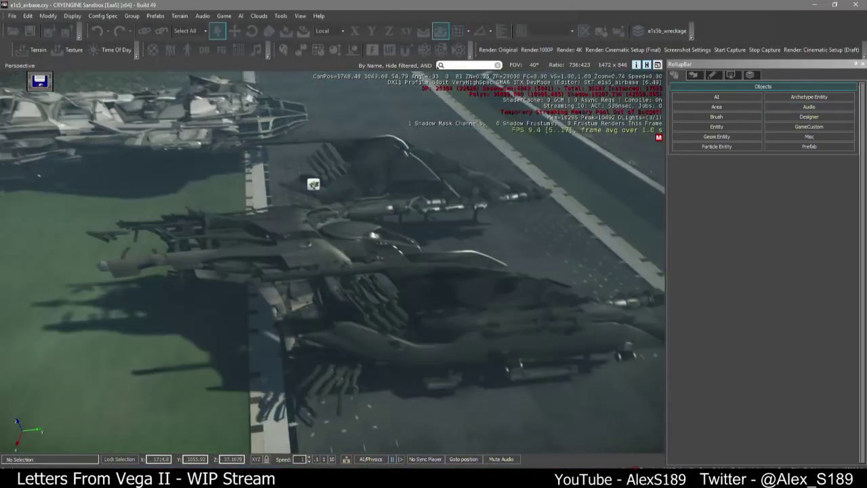
Turn off particles, shadow maps and vegetation in the viewport's render settings
{"action": "key", "text": "s"}
{"action": "right_click_drag", "start_coordinate": [325, 264], "coordinate": [461, 223]}
{"action": "left_click", "coordinate": [731, 74]}
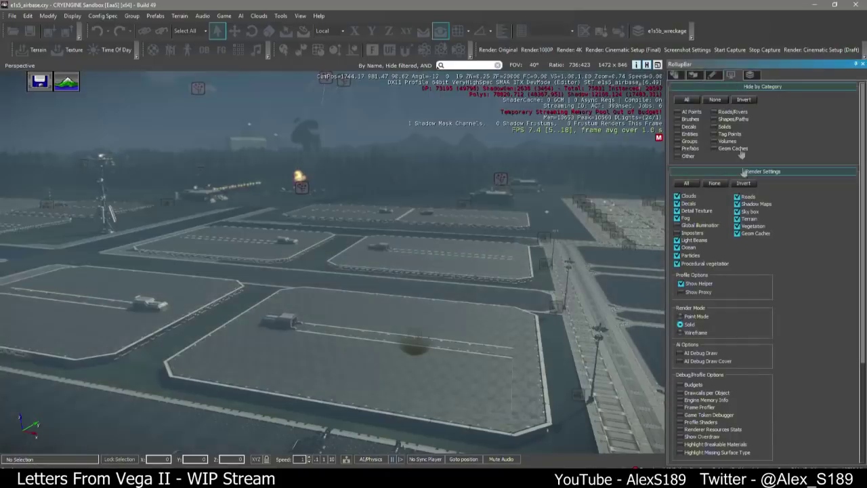
{"action": "left_click", "coordinate": [690, 255]}
{"action": "left_click", "coordinate": [690, 255]}
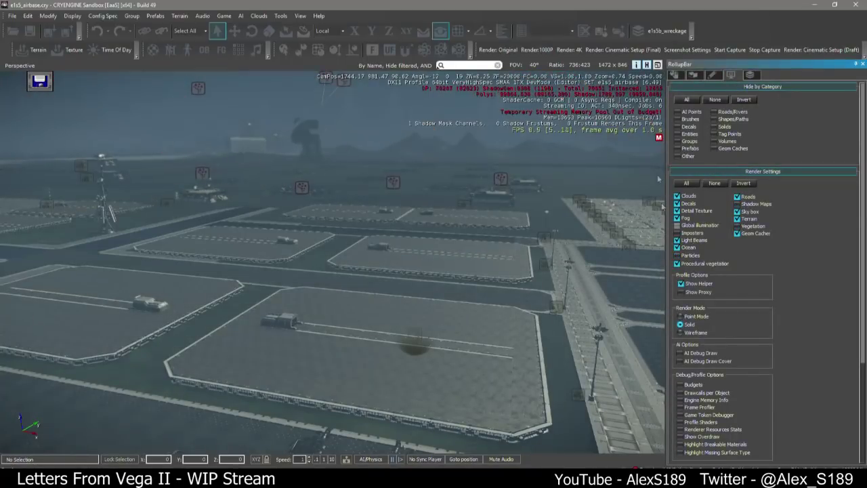
Select the small untextured Gladius brush beside the wrecks in the water and assign it the gladius_destroyed3 material
{"action": "left_click", "coordinate": [677, 78]}
{"action": "key", "text": "w"}
{"action": "right_click_drag", "start_coordinate": [515, 169], "coordinate": [518, 281]}
{"action": "key", "text": "s"}
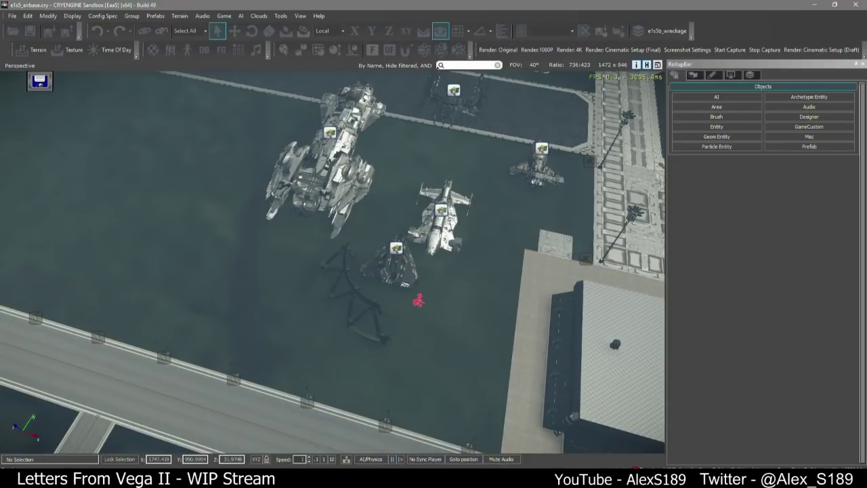
{"action": "scroll", "coordinate": [515, 176], "scroll_direction": "up", "scroll_amount": 6}
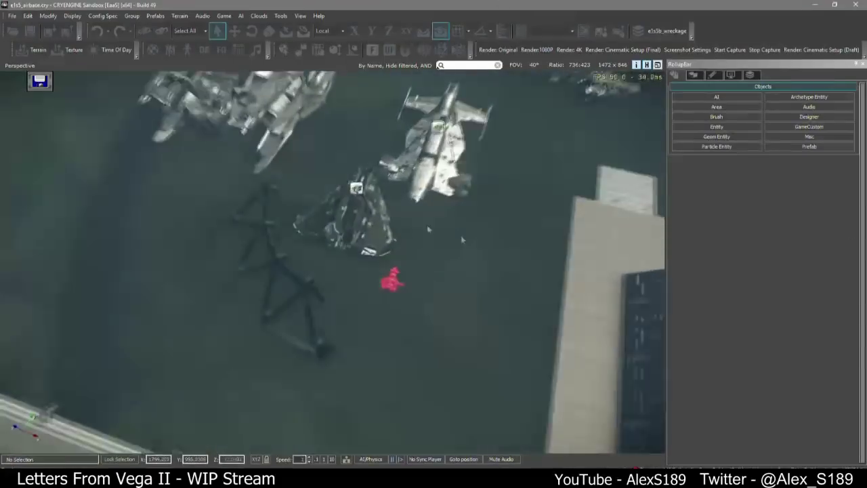
{"action": "left_click", "coordinate": [406, 285]}
{"action": "left_click", "coordinate": [462, 294]}
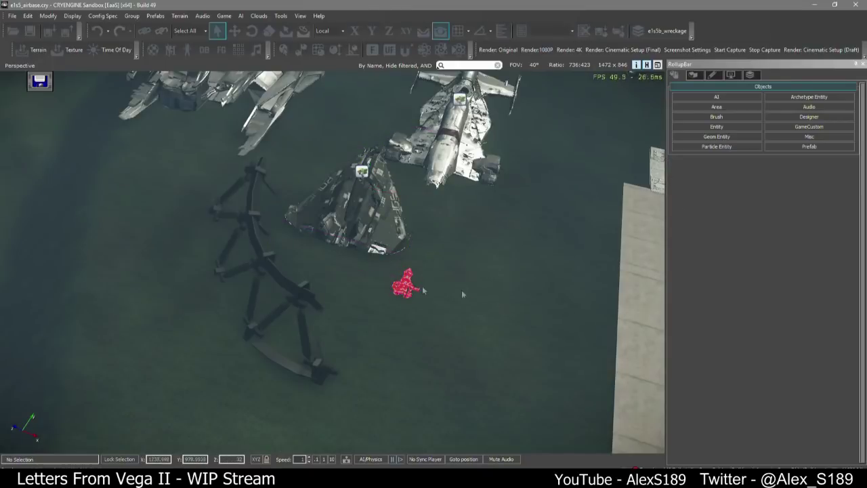
{"action": "left_click", "coordinate": [405, 284]}
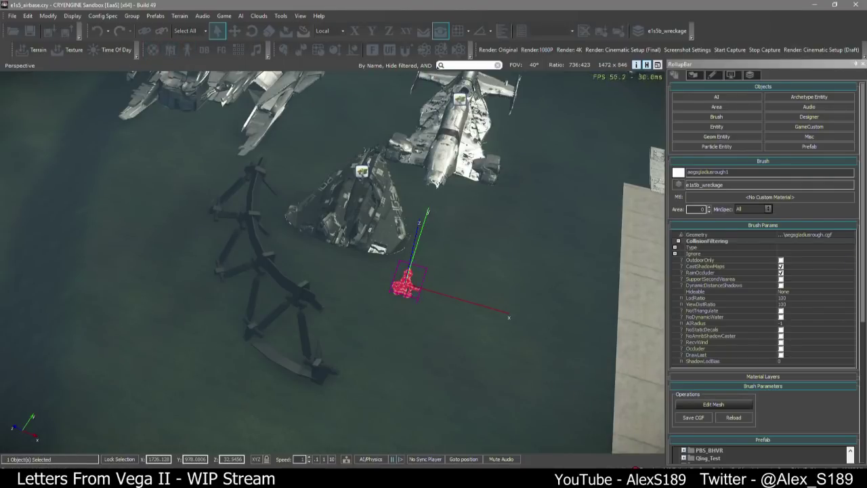
{"action": "key", "text": "super"}
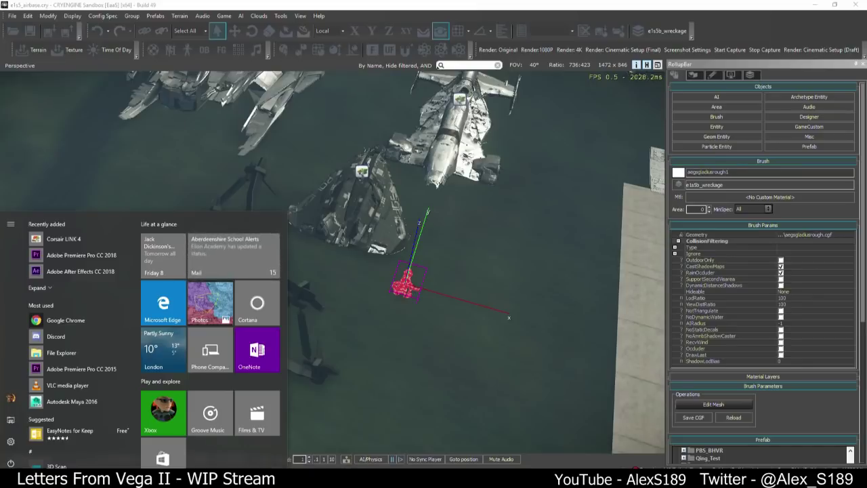
{"action": "key", "text": "Escape"}
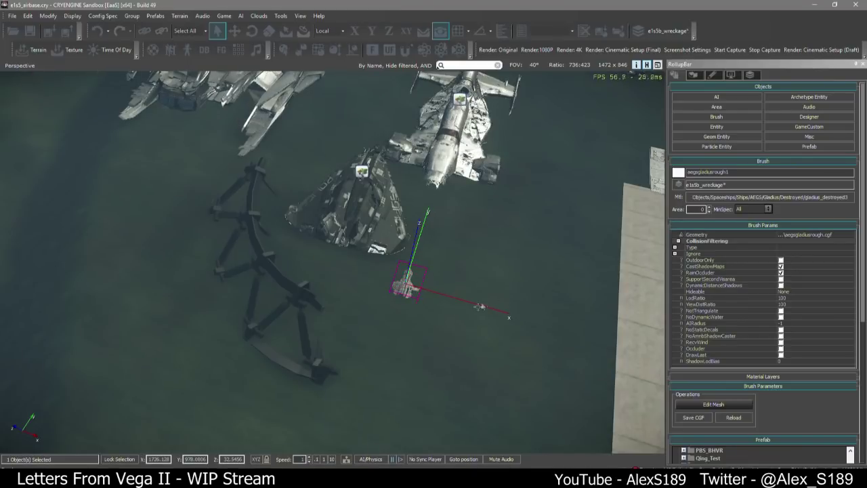
Scale the Gladius wreck uniformly to 5 on all axes
{"action": "key", "text": "4"}
{"action": "right_click_drag", "start_coordinate": [483, 258], "coordinate": [447, 304]}
{"action": "scroll", "coordinate": [443, 306], "scroll_direction": "up", "scroll_amount": 4}
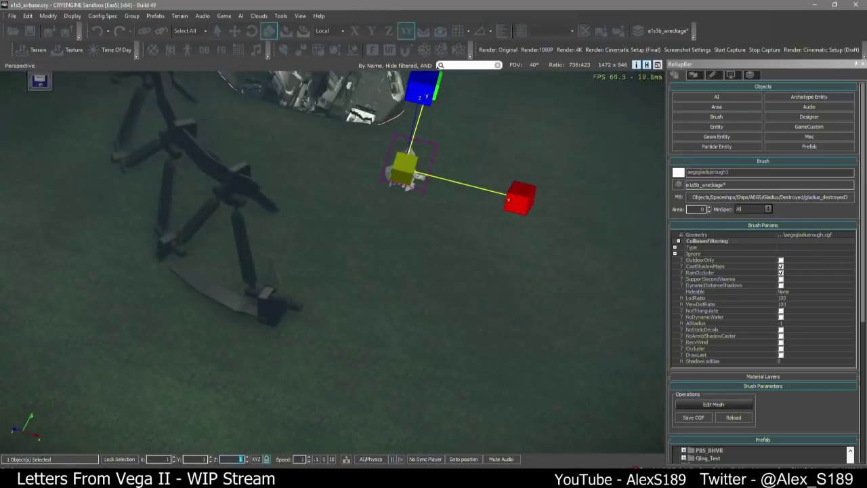
{"action": "type", "text": "5"}
{"action": "key", "text": "Return"}
{"action": "key", "text": "Escape"}
{"action": "key", "text": "2"}
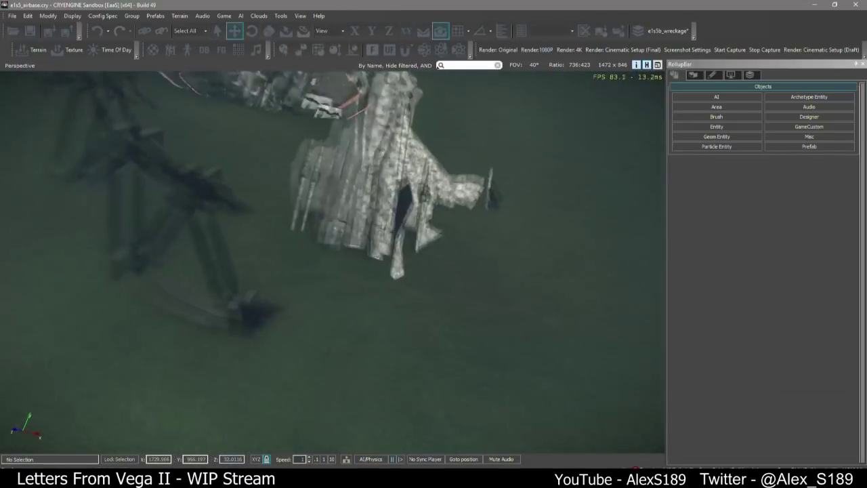
Reselect the enlarged Gladius wreck, raise it above the seabed and rotate it to a new heading
{"action": "left_click_drag", "start_coordinate": [355, 190], "coordinate": [480, 345]}
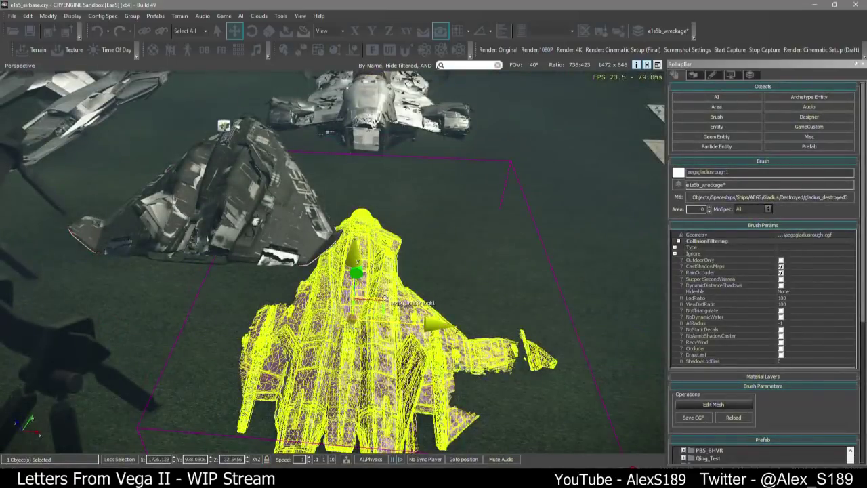
{"action": "left_click", "coordinate": [337, 264]}
{"action": "right_click_drag", "start_coordinate": [336, 264], "coordinate": [473, 345]}
{"action": "mouse_move", "coordinate": [473, 346]}
{"action": "left_mouse_down"}
{"action": "mouse_move", "coordinate": [316, 192]}
{"action": "mouse_move", "coordinate": [318, 183]}
{"action": "left_mouse_up"}
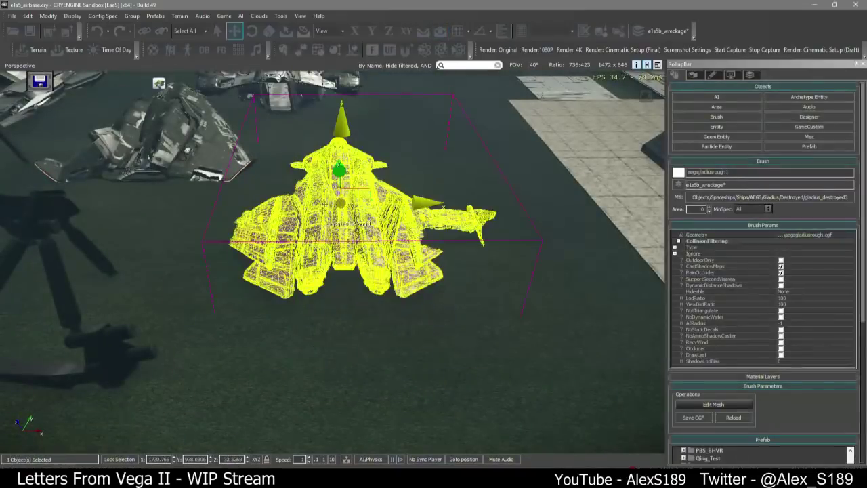
{"action": "key", "text": "2"}
{"action": "left_click_drag", "start_coordinate": [342, 123], "coordinate": [315, 196]}
{"action": "left_click_drag", "start_coordinate": [271, 168], "coordinate": [294, 203]}
{"action": "key", "text": "2"}
{"action": "right_click_drag", "start_coordinate": [379, 234], "coordinate": [356, 241]}
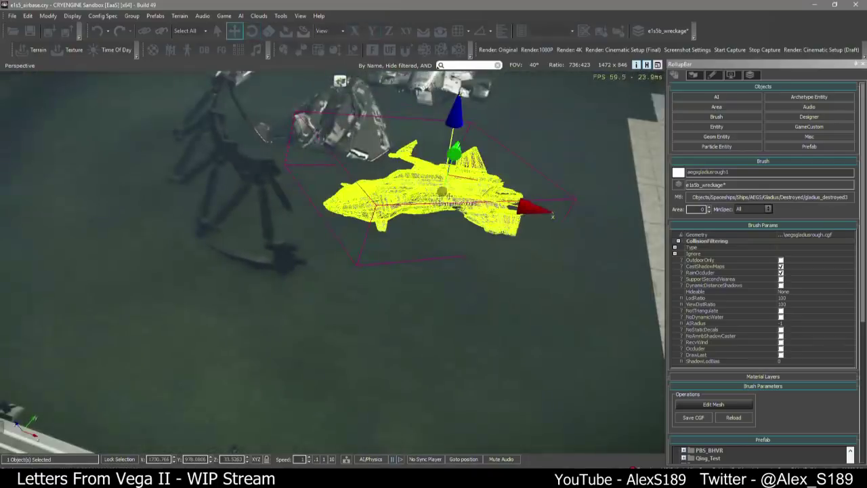
Move the Gladius wreck across the water to just in front of the damaged Cutlass, then deselect it
{"action": "left_click_drag", "start_coordinate": [465, 179], "coordinate": [561, 98]}
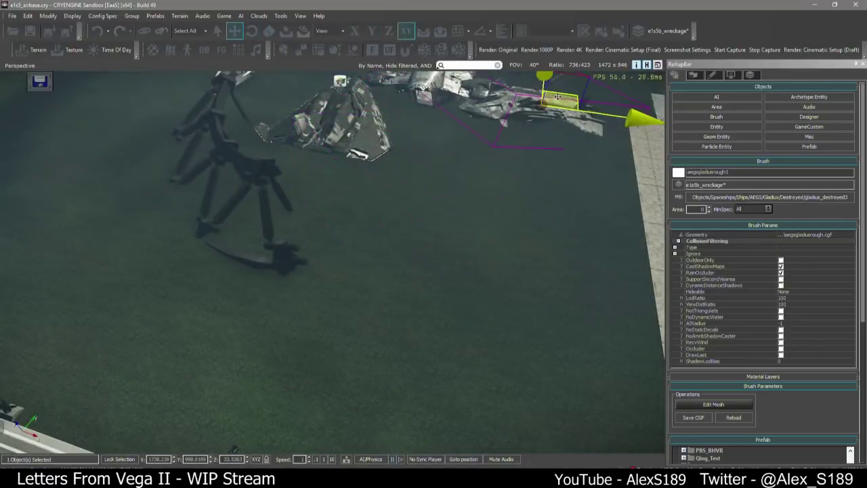
{"action": "right_click_drag", "start_coordinate": [516, 162], "coordinate": [474, 166]}
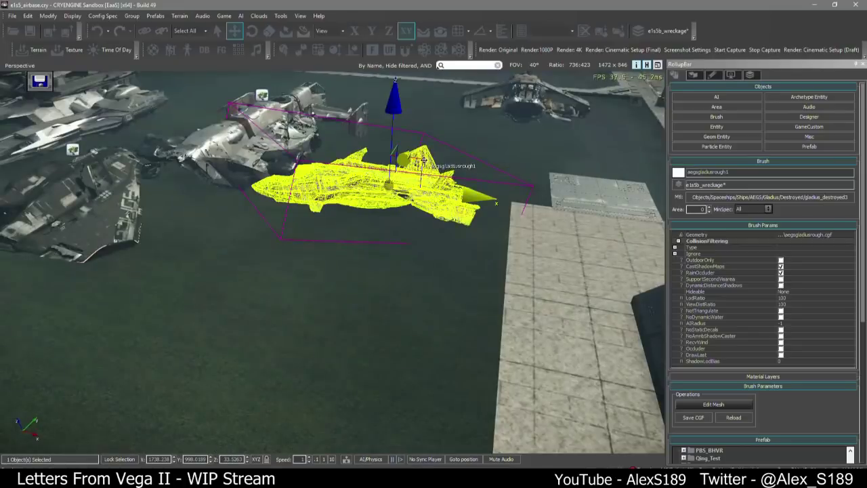
{"action": "key", "text": "Escape"}
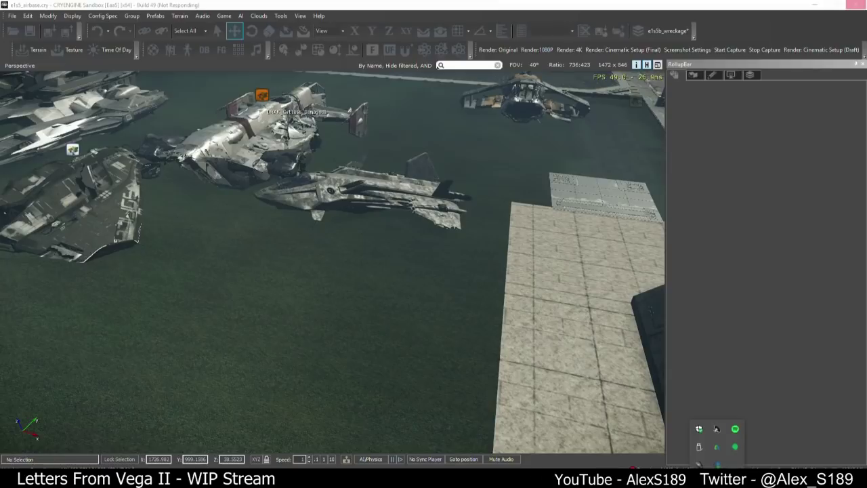
Rotate the damaged Cutlass and move it back beside the concrete edge behind the other wrecks
{"action": "key", "text": "w"}
{"action": "mouse_move", "coordinate": [428, 271]}
{"action": "right_mouse_down"}
{"action": "mouse_move", "coordinate": [428, 250]}
{"action": "mouse_move", "coordinate": [428, 287]}
{"action": "mouse_move", "coordinate": [426, 278]}
{"action": "right_mouse_up"}
{"action": "key", "text": "s"}
{"action": "key", "text": "3"}
{"action": "left_click_drag", "start_coordinate": [296, 206], "coordinate": [326, 298]}
{"action": "key", "text": "2"}
{"action": "right_click_drag", "start_coordinate": [252, 224], "coordinate": [251, 244]}
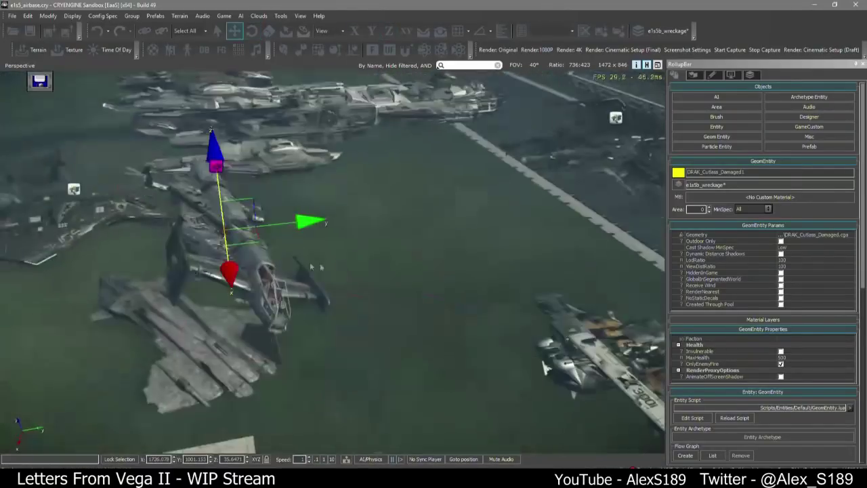
{"action": "left_click_drag", "start_coordinate": [252, 245], "coordinate": [494, 125]}
{"action": "right_click_drag", "start_coordinate": [494, 125], "coordinate": [421, 216]}
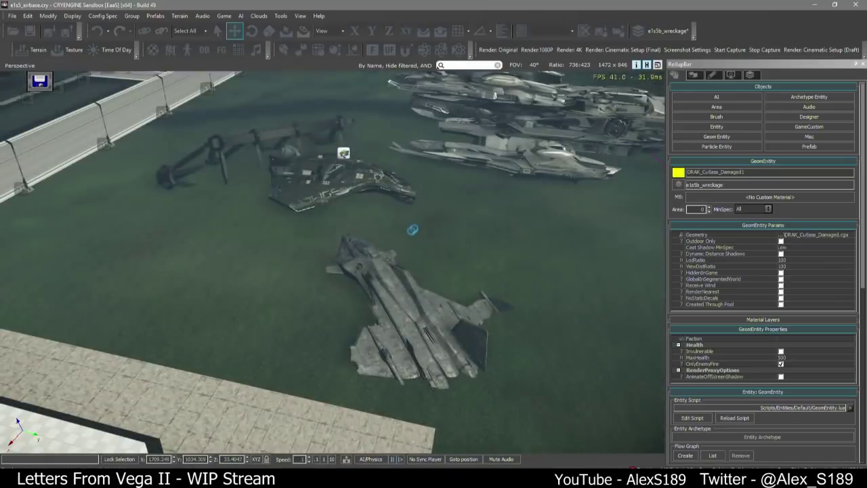
{"action": "right_click_drag", "start_coordinate": [313, 234], "coordinate": [457, 210]}
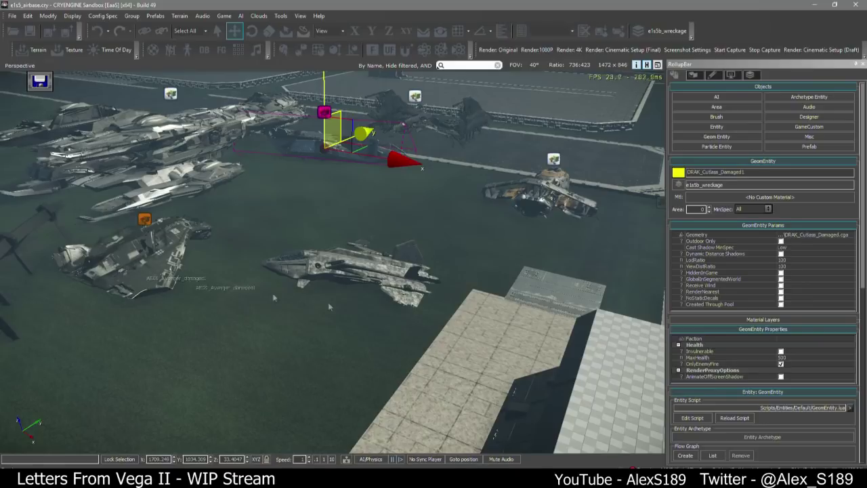
Delete the damaged Avenger wreck from the water
{"action": "right_click_drag", "start_coordinate": [329, 306], "coordinate": [243, 254]}
{"action": "left_click", "coordinate": [234, 251]}
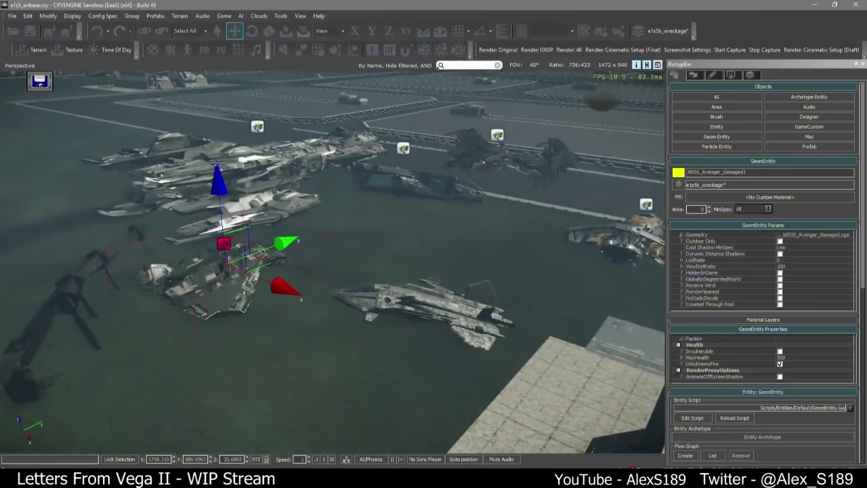
{"action": "key", "text": "Delete"}
Rotate the damaged Constellation wreck to a new heading
{"action": "left_click", "coordinate": [257, 127]}
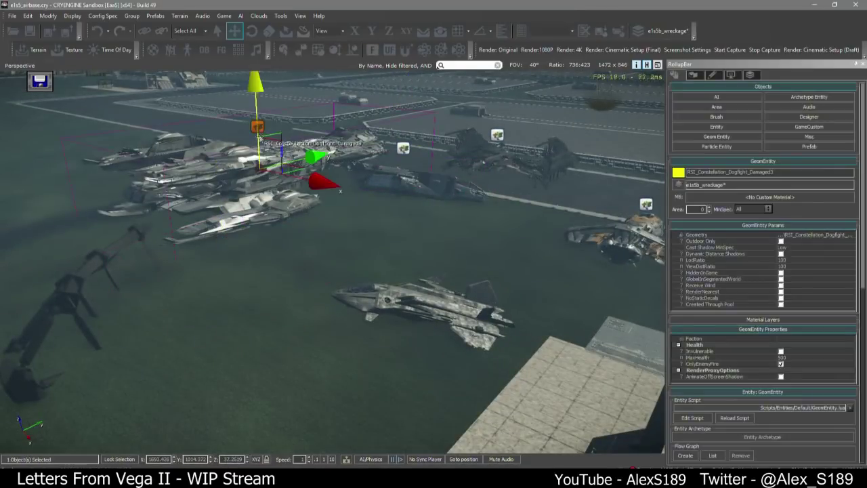
{"action": "key", "text": "2"}
{"action": "left_click_drag", "start_coordinate": [258, 126], "coordinate": [284, 184]}
{"action": "key", "text": "1"}
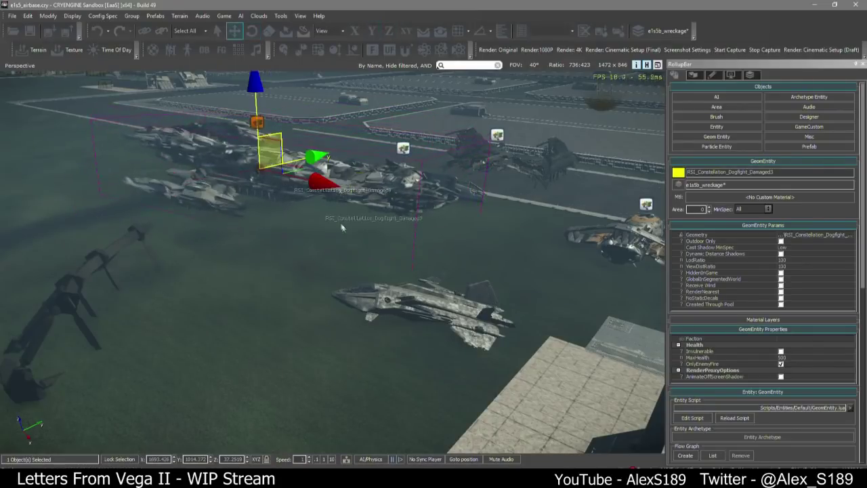
Move the damaged Constellation out of the wreck cluster toward the landing pads and raise it slightly
{"action": "key", "text": "d"}
{"action": "right_click_drag", "start_coordinate": [342, 227], "coordinate": [284, 209]}
{"action": "key", "text": "s"}
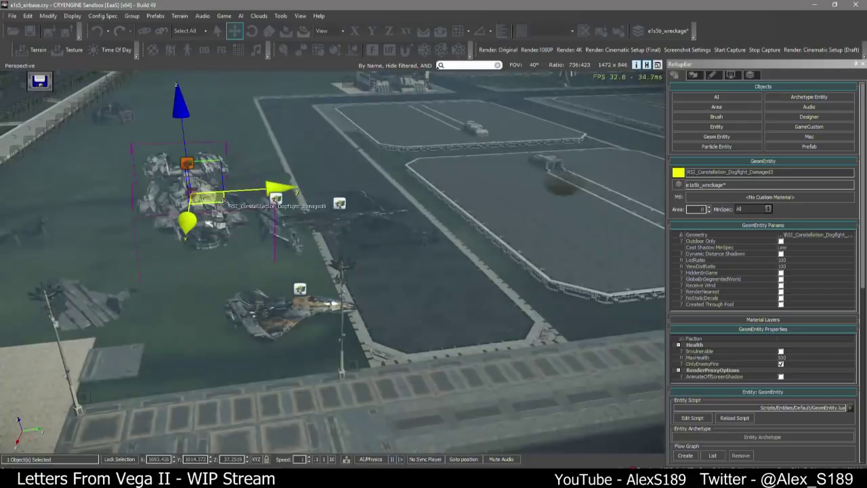
{"action": "left_click_drag", "start_coordinate": [220, 200], "coordinate": [520, 191]}
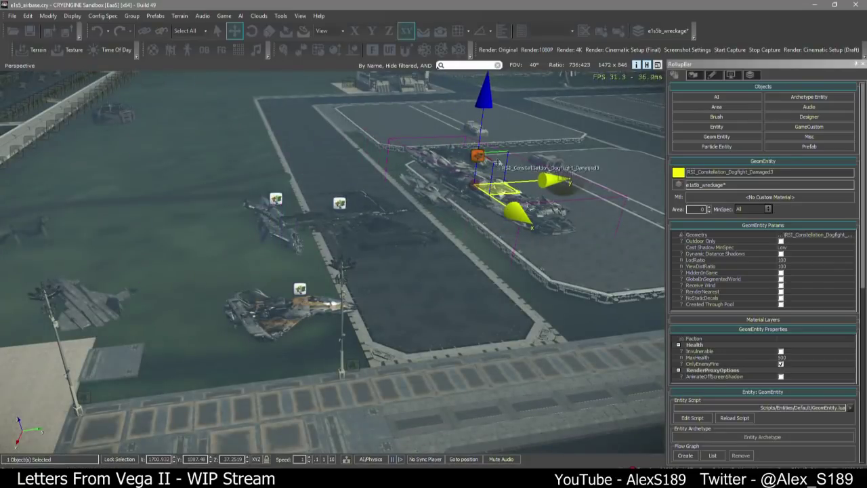
{"action": "mouse_move", "coordinate": [503, 149]}
{"action": "left_mouse_down"}
{"action": "mouse_move", "coordinate": [512, 133]}
{"action": "mouse_move", "coordinate": [512, 149]}
{"action": "left_mouse_up"}
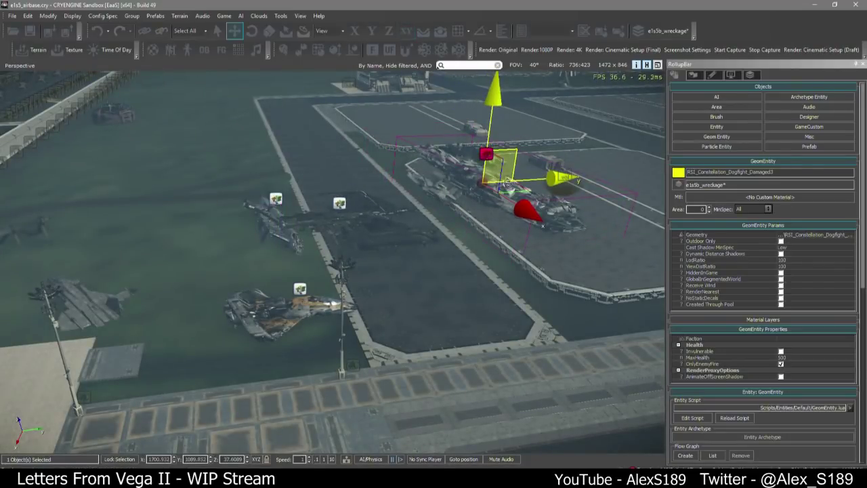
{"action": "left_click_drag", "start_coordinate": [508, 189], "coordinate": [503, 176]}
Level the Gladius wreck to 0 about its X axis, lower it slightly into the ground and save the level
{"action": "right_click_drag", "start_coordinate": [501, 177], "coordinate": [386, 144]}
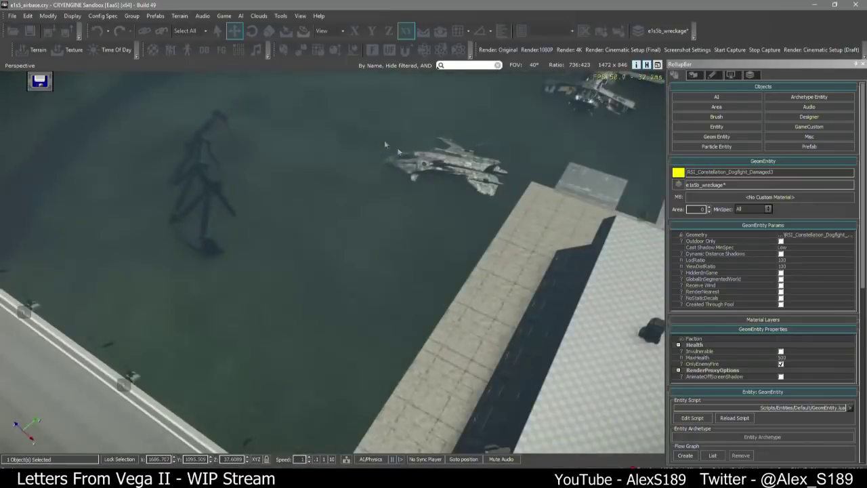
{"action": "left_click", "coordinate": [433, 163]}
{"action": "key", "text": "2"}
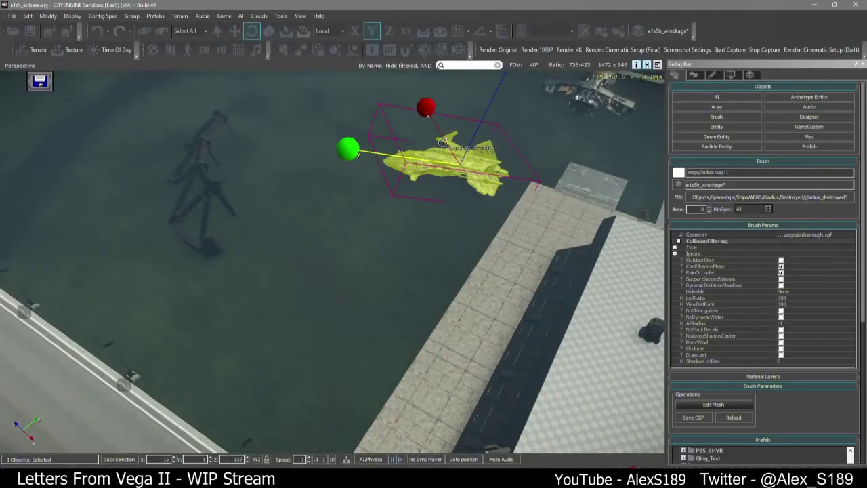
{"action": "left_click_drag", "start_coordinate": [437, 144], "coordinate": [442, 148]}
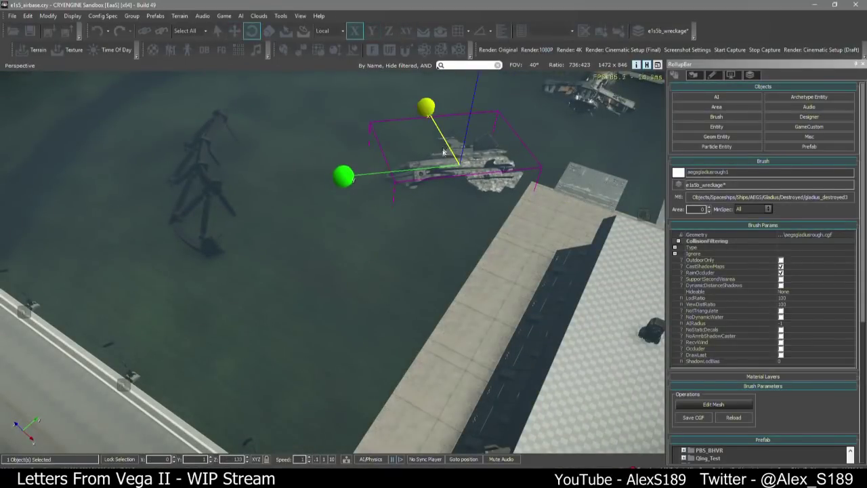
{"action": "key", "text": "1"}
{"action": "right_click_drag", "start_coordinate": [387, 249], "coordinate": [366, 253]}
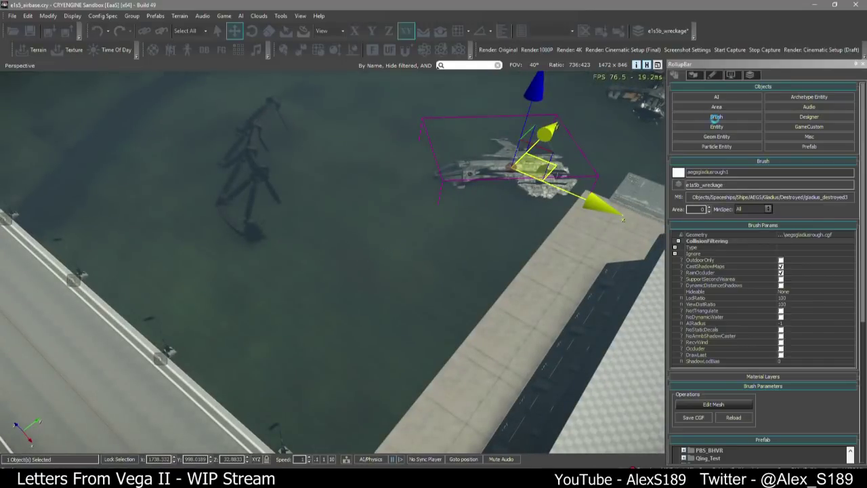
{"action": "left_click", "coordinate": [701, 74]}
{"action": "key", "text": "ctrl+s"}
Paint the Mud terrain layer on the seabed around the nose of the Gladius wreck with a radius 4 brush
{"action": "key", "text": "w"}
{"action": "mouse_move", "coordinate": [421, 236]}
{"action": "right_mouse_down"}
{"action": "mouse_move", "coordinate": [419, 225]}
{"action": "mouse_move", "coordinate": [434, 239]}
{"action": "mouse_move", "coordinate": [427, 230]}
{"action": "mouse_move", "coordinate": [433, 237]}
{"action": "mouse_move", "coordinate": [374, 229]}
{"action": "right_mouse_up"}
{"action": "key", "text": "s"}
{"action": "key", "text": "w"}
{"action": "left_click", "coordinate": [724, 107]}
{"action": "left_click", "coordinate": [722, 118]}
{"action": "key", "text": "w"}
{"action": "key", "text": "s"}
{"action": "key", "text": "w"}
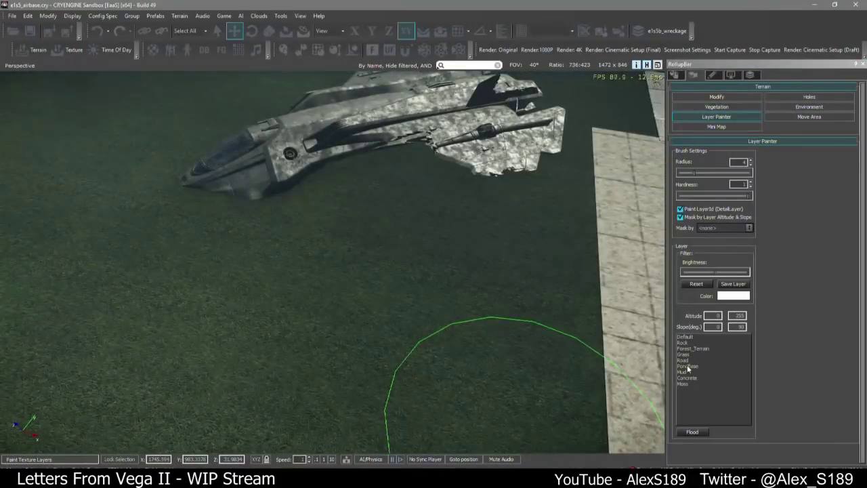
{"action": "left_click", "coordinate": [691, 371]}
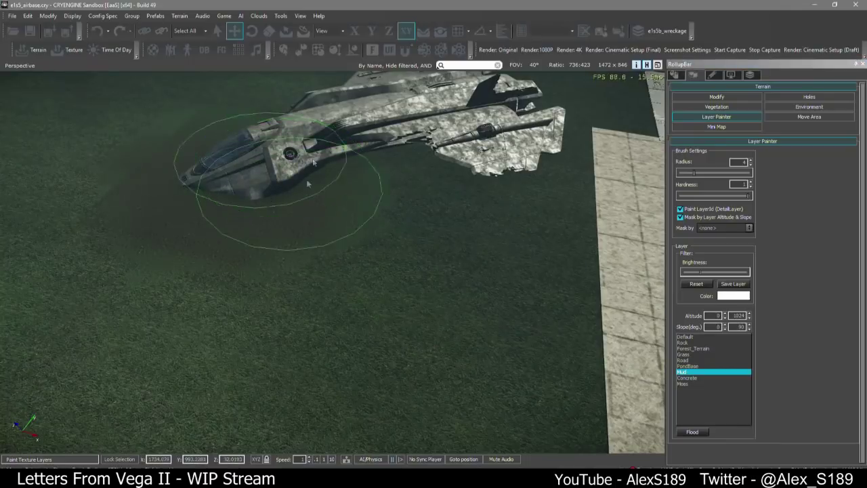
{"action": "mouse_move", "coordinate": [257, 180]}
{"action": "left_mouse_down"}
{"action": "mouse_move", "coordinate": [295, 188]}
{"action": "mouse_move", "coordinate": [397, 168]}
{"action": "left_mouse_up"}
{"action": "key", "text": "w"}
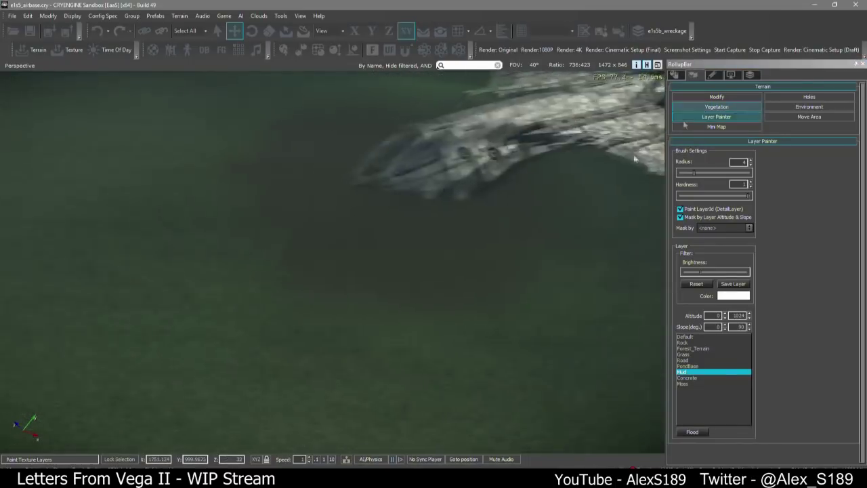
Paint the Forest_Terrain layer over the muddy ground around the Gladius wreck's nose
{"action": "right_click_drag", "start_coordinate": [509, 234], "coordinate": [516, 227]}
{"action": "key", "text": "w"}
{"action": "key", "text": "s"}
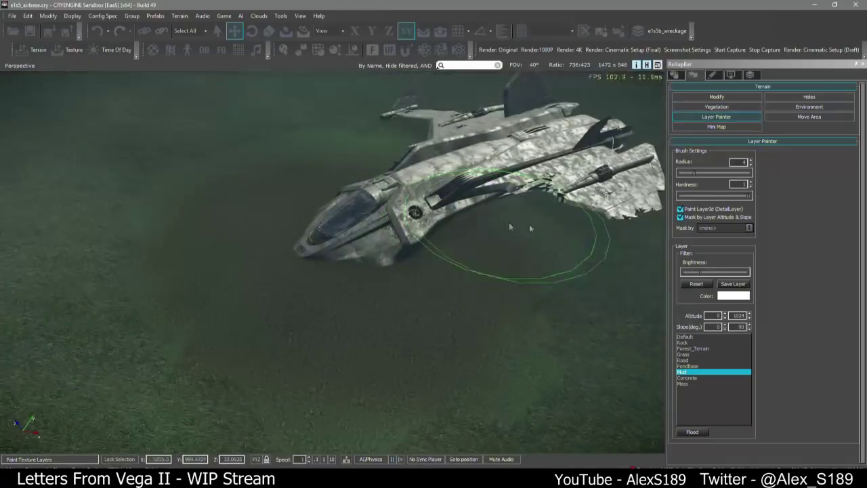
{"action": "left_click", "coordinate": [696, 349]}
{"action": "mouse_move", "coordinate": [413, 332]}
{"action": "left_mouse_down"}
{"action": "mouse_move", "coordinate": [352, 291]}
{"action": "mouse_move", "coordinate": [217, 285]}
{"action": "mouse_move", "coordinate": [423, 309]}
{"action": "left_mouse_up"}
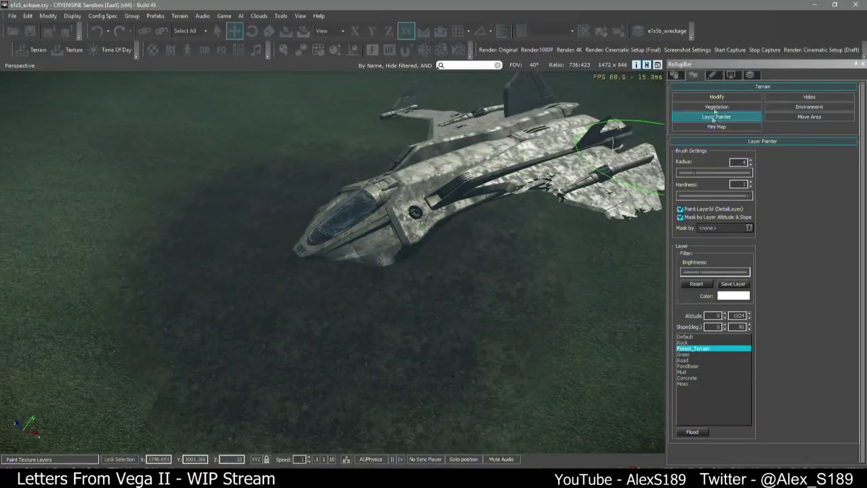
Raise the ground around the Gladius wreck's nose with a Rise/Lower brush, outside radius about 2.95 and inside radius about 1.12
{"action": "mouse_move", "coordinate": [518, 259]}
{"action": "right_mouse_down"}
{"action": "mouse_move", "coordinate": [495, 258]}
{"action": "mouse_move", "coordinate": [527, 255]}
{"action": "right_mouse_up"}
{"action": "key", "text": "s"}
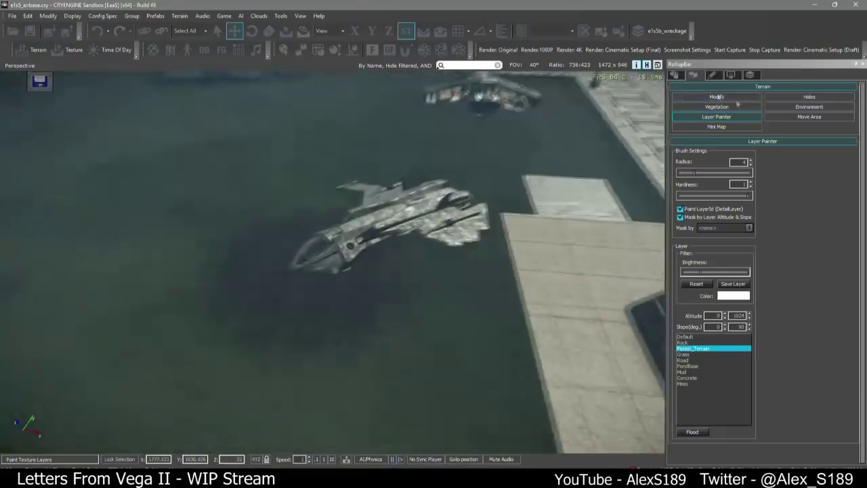
{"action": "left_click", "coordinate": [734, 98]}
{"action": "left_click", "coordinate": [721, 168]}
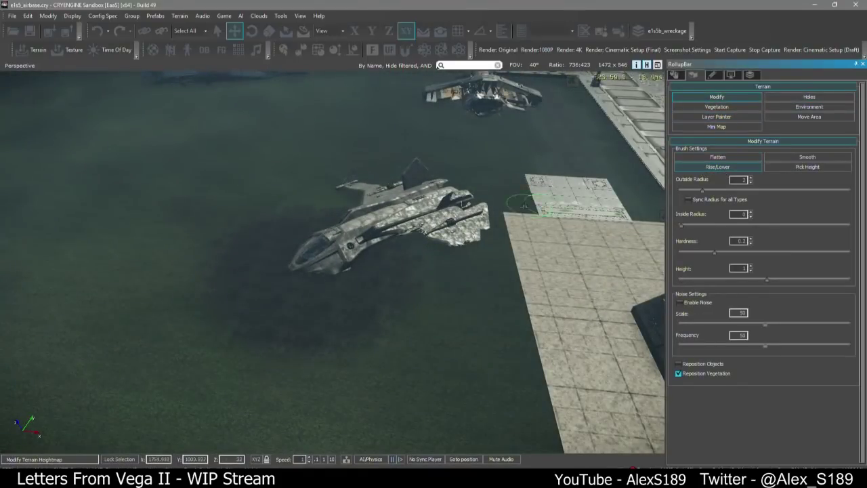
{"action": "left_click", "coordinate": [693, 224]}
{"action": "left_click", "coordinate": [714, 190]}
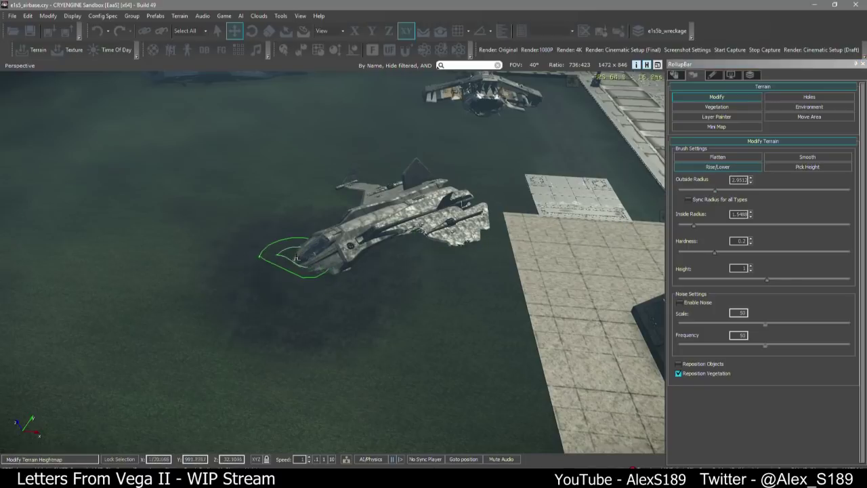
{"action": "right_click_drag", "start_coordinate": [327, 266], "coordinate": [348, 267]}
{"action": "key", "text": "w"}
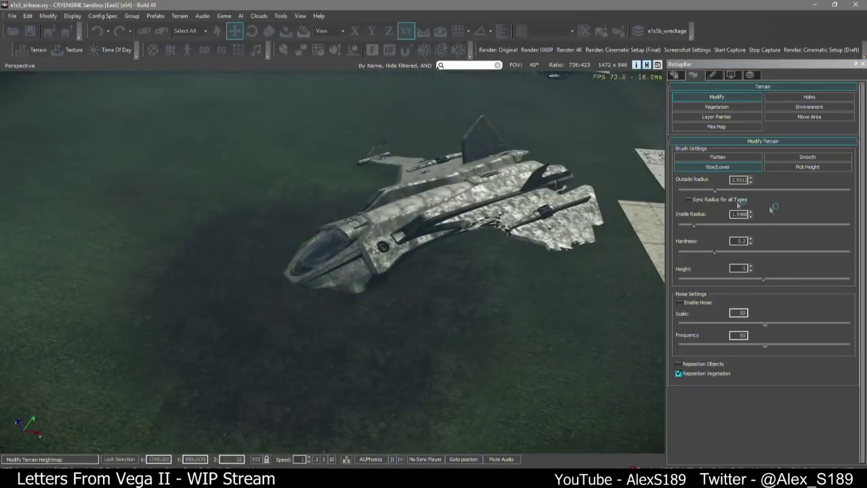
{"action": "left_click", "coordinate": [683, 224]}
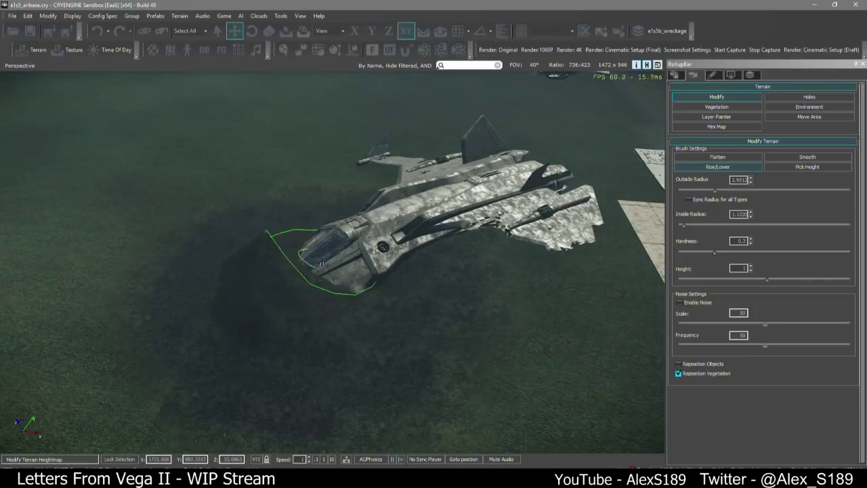
Pick the terrain height beside the Gladius wreck's nose and flatten the surrounding ground to 32.57 with a radius 2 brush
{"action": "left_click", "coordinate": [804, 169]}
{"action": "right_click_drag", "start_coordinate": [359, 271], "coordinate": [347, 279]}
{"action": "key", "text": "w"}
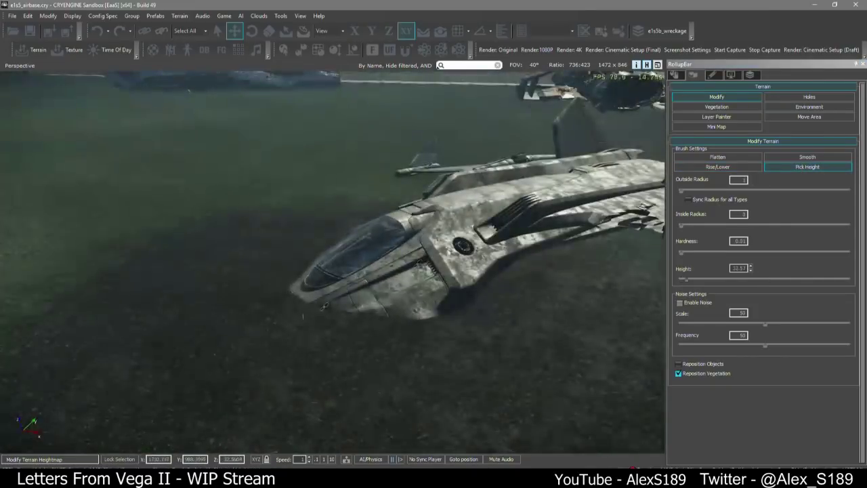
{"action": "left_click", "coordinate": [420, 264]}
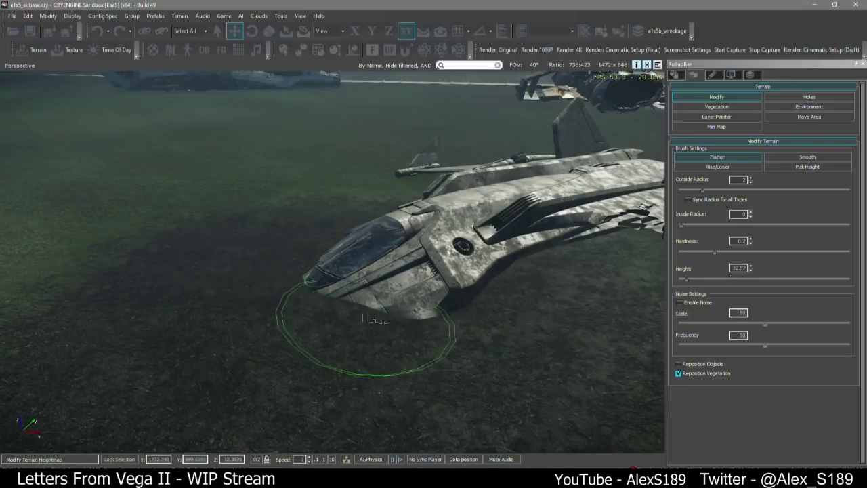
{"action": "right_click_drag", "start_coordinate": [613, 283], "coordinate": [588, 294]}
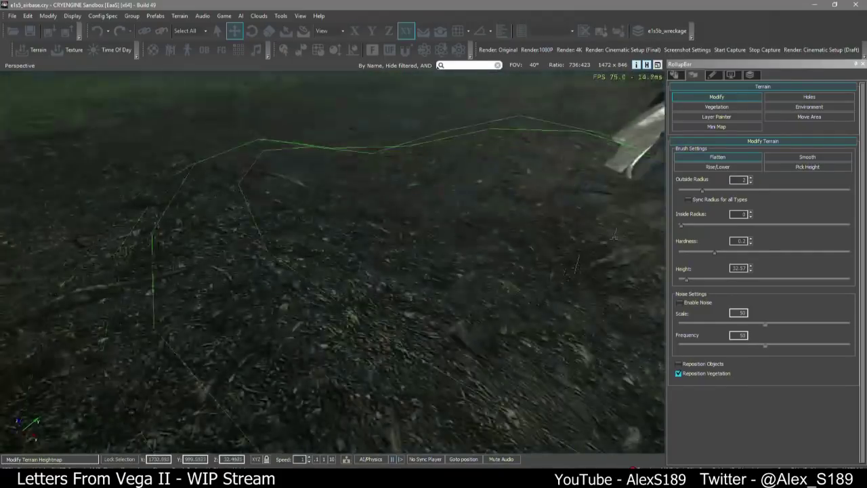
Raise the ground just ahead of the Gladius wreck's nose and smooth the outer edge of the rise
{"action": "left_click", "coordinate": [712, 167]}
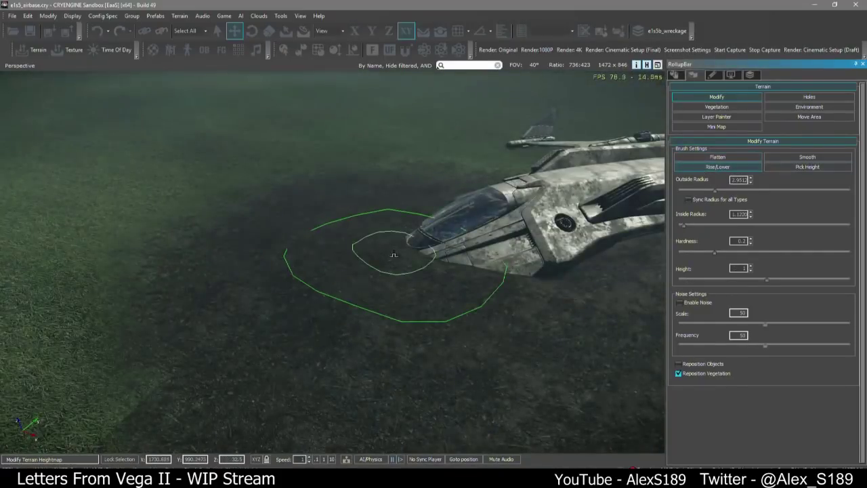
{"action": "left_click_drag", "start_coordinate": [392, 253], "coordinate": [379, 238]}
{"action": "left_click", "coordinate": [806, 158]}
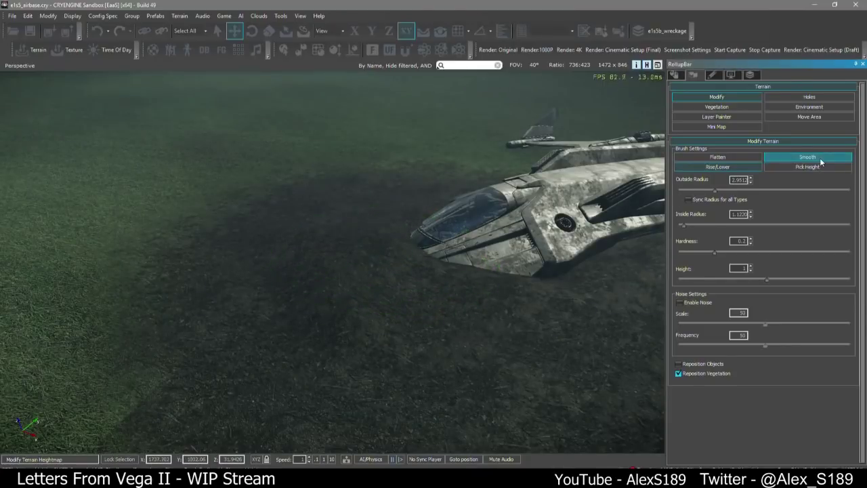
{"action": "mouse_move", "coordinate": [323, 250]}
{"action": "left_mouse_down"}
{"action": "mouse_move", "coordinate": [300, 215]}
{"action": "mouse_move", "coordinate": [267, 242]}
{"action": "left_mouse_up"}
{"action": "mouse_move", "coordinate": [267, 241]}
{"action": "right_mouse_down"}
{"action": "mouse_move", "coordinate": [267, 271]}
{"action": "mouse_move", "coordinate": [281, 235]}
{"action": "mouse_move", "coordinate": [347, 289]}
{"action": "mouse_move", "coordinate": [386, 286]}
{"action": "mouse_move", "coordinate": [380, 297]}
{"action": "mouse_move", "coordinate": [392, 285]}
{"action": "mouse_move", "coordinate": [420, 380]}
{"action": "mouse_move", "coordinate": [351, 272]}
{"action": "right_mouse_up"}
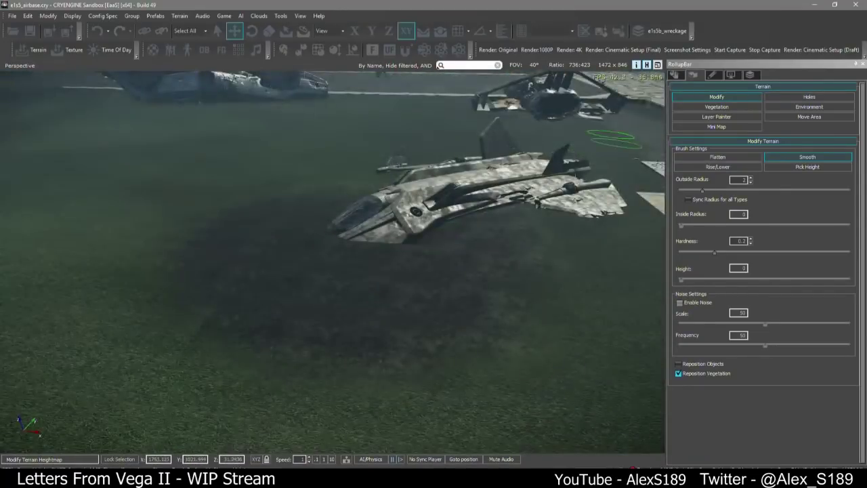
Build a larger mound around the Gladius wreck's nose with the Rise/Lower brush at outside radius about 5.5
{"action": "left_click", "coordinate": [717, 167]}
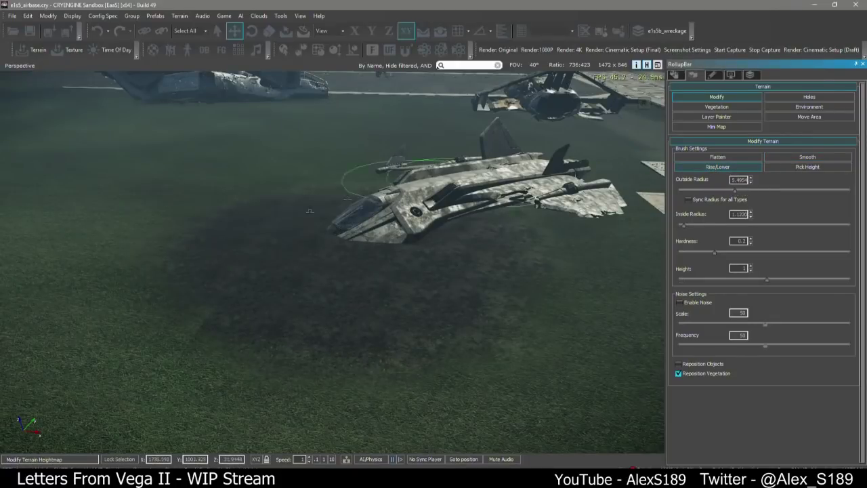
{"action": "mouse_move", "coordinate": [322, 226]}
{"action": "left_mouse_down"}
{"action": "mouse_move", "coordinate": [319, 219]}
{"action": "mouse_move", "coordinate": [319, 248]}
{"action": "mouse_move", "coordinate": [397, 281]}
{"action": "mouse_move", "coordinate": [338, 260]}
{"action": "left_mouse_up"}
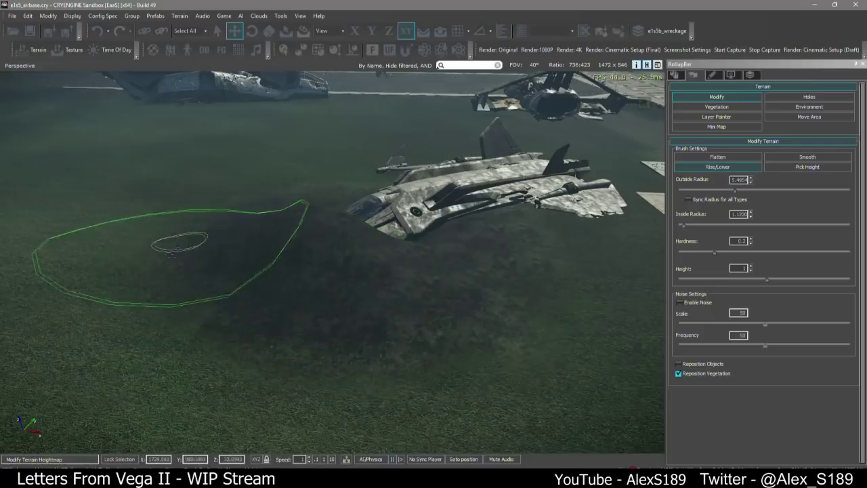
{"action": "key", "text": "a"}
{"action": "right_click_drag", "start_coordinate": [224, 268], "coordinate": [305, 229]}
{"action": "mouse_move", "coordinate": [305, 229]}
{"action": "left_mouse_down"}
{"action": "mouse_move", "coordinate": [291, 190]}
{"action": "mouse_move", "coordinate": [339, 139]}
{"action": "mouse_move", "coordinate": [400, 140]}
{"action": "left_mouse_up"}
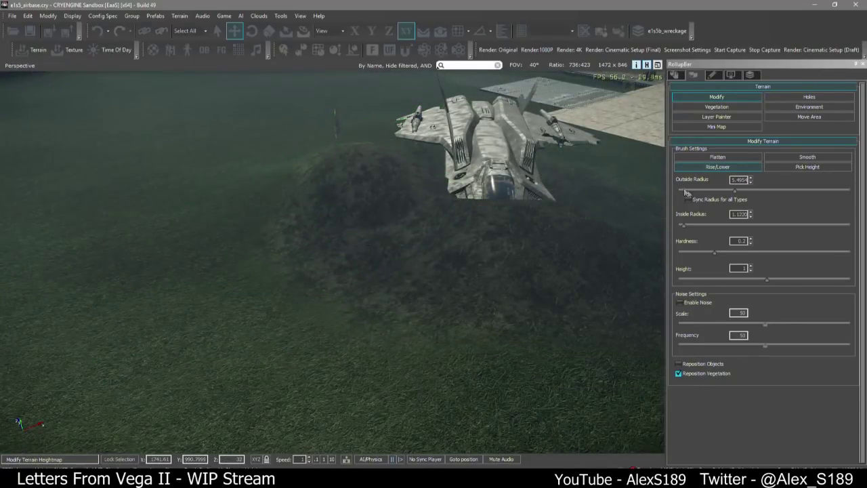
Smooth the top of the mound beside the Gladius wreck's nose with a radius 2 brush
{"action": "left_click", "coordinate": [808, 157]}
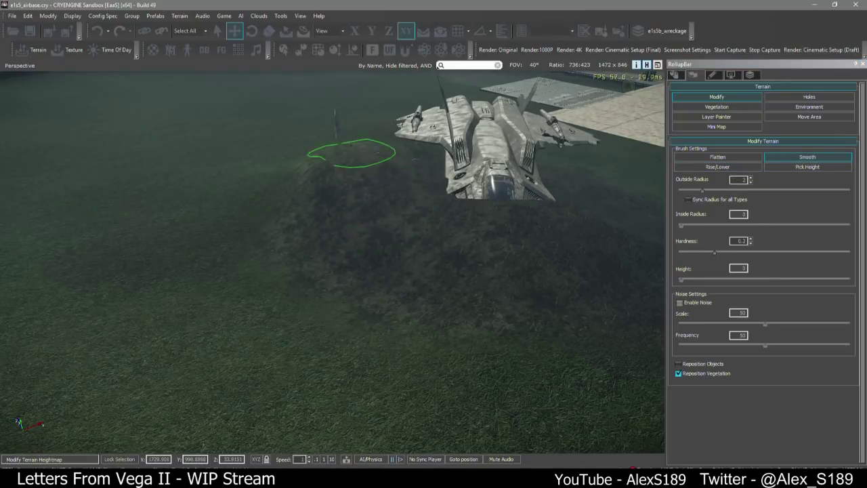
{"action": "mouse_move", "coordinate": [351, 153]}
{"action": "left_mouse_down"}
{"action": "mouse_move", "coordinate": [532, 261]}
{"action": "mouse_move", "coordinate": [372, 167]}
{"action": "left_mouse_up"}
{"action": "mouse_move", "coordinate": [569, 220]}
{"action": "right_mouse_down"}
{"action": "mouse_move", "coordinate": [507, 252]}
{"action": "mouse_move", "coordinate": [563, 204]}
{"action": "mouse_move", "coordinate": [492, 250]}
{"action": "mouse_move", "coordinate": [434, 271]}
{"action": "mouse_move", "coordinate": [274, 251]}
{"action": "mouse_move", "coordinate": [300, 313]}
{"action": "mouse_move", "coordinate": [435, 193]}
{"action": "right_mouse_up"}
Raise the ground between the Gladius wreck and the paving with the outside radius 5.5 Rise/Lower brush
{"action": "left_click", "coordinate": [727, 165]}
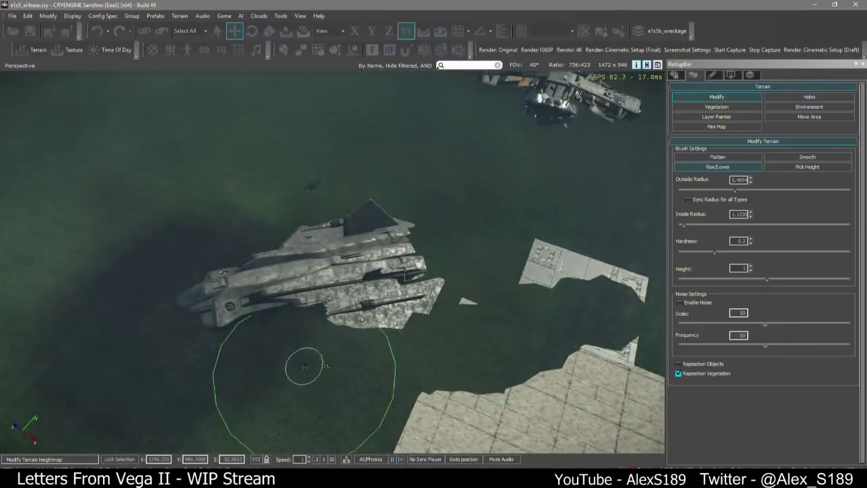
{"action": "mouse_move", "coordinate": [248, 364]}
{"action": "right_mouse_down"}
{"action": "mouse_move", "coordinate": [398, 339]}
{"action": "mouse_move", "coordinate": [386, 359]}
{"action": "mouse_move", "coordinate": [674, 219]}
{"action": "mouse_move", "coordinate": [675, 203]}
{"action": "right_mouse_up"}
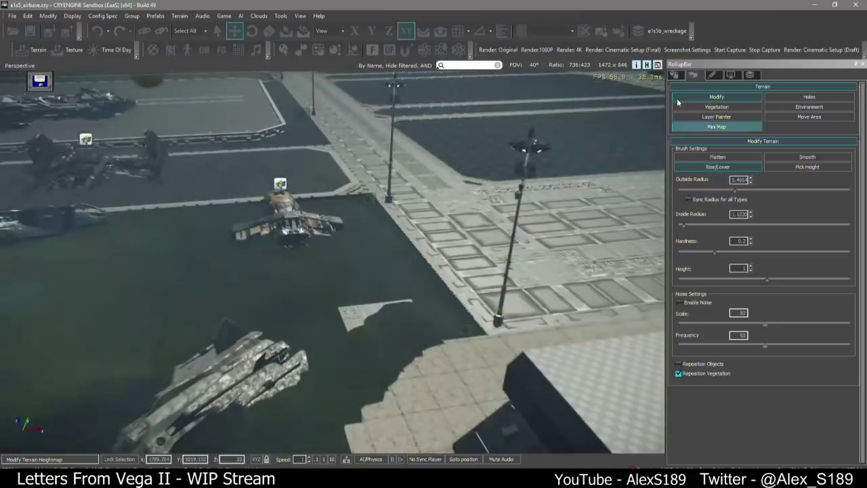
{"action": "right_click_drag", "start_coordinate": [501, 146], "coordinate": [441, 218]}
Paint the Forest_Terrain layer over the raised ground around the Gladius wreck with a radius 4 brush
{"action": "left_click", "coordinate": [756, 119]}
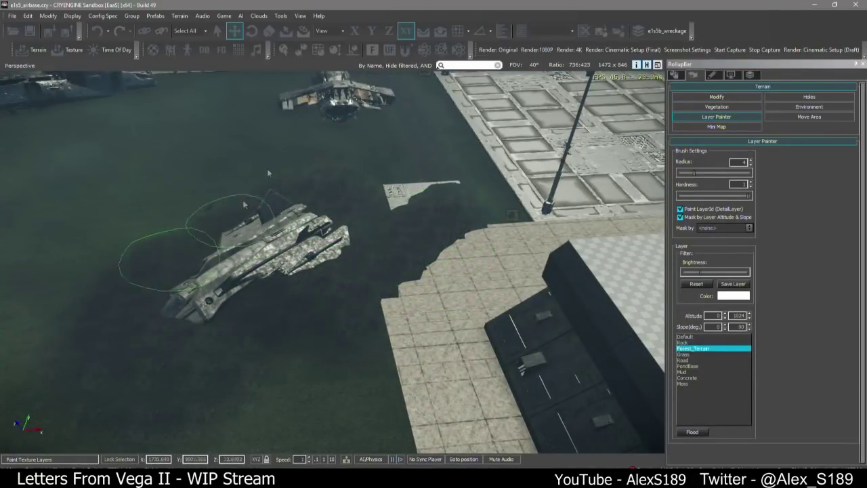
{"action": "mouse_move", "coordinate": [276, 237]}
{"action": "right_mouse_down"}
{"action": "mouse_move", "coordinate": [256, 241]}
{"action": "mouse_move", "coordinate": [257, 250]}
{"action": "mouse_move", "coordinate": [298, 176]}
{"action": "mouse_move", "coordinate": [305, 135]}
{"action": "mouse_move", "coordinate": [332, 262]}
{"action": "right_mouse_up"}
{"action": "mouse_move", "coordinate": [440, 172]}
{"action": "right_mouse_down"}
{"action": "mouse_move", "coordinate": [410, 206]}
{"action": "mouse_move", "coordinate": [424, 170]}
{"action": "mouse_move", "coordinate": [432, 200]}
{"action": "right_mouse_up"}
Pick the terrain height of 32.605 in the dip beside the Gladius wreck for the Flatten brush
{"action": "left_click", "coordinate": [716, 97]}
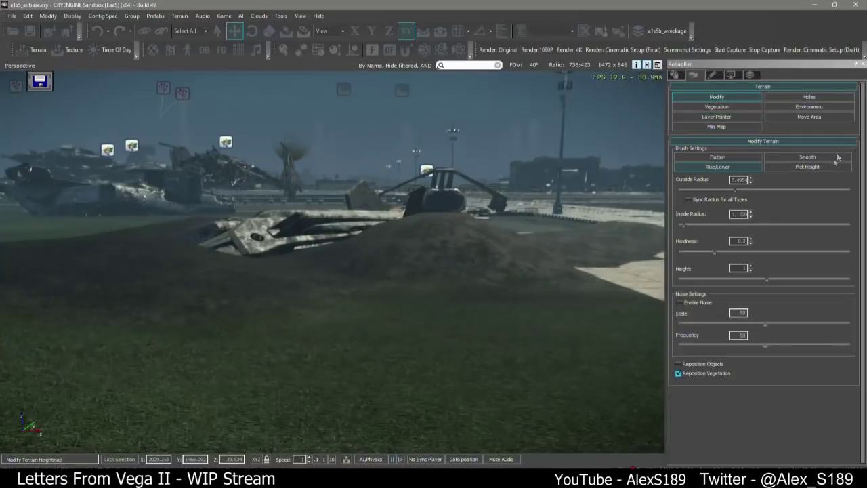
{"action": "left_click", "coordinate": [807, 170]}
{"action": "left_click", "coordinate": [359, 251]}
{"action": "left_click", "coordinate": [722, 157]}
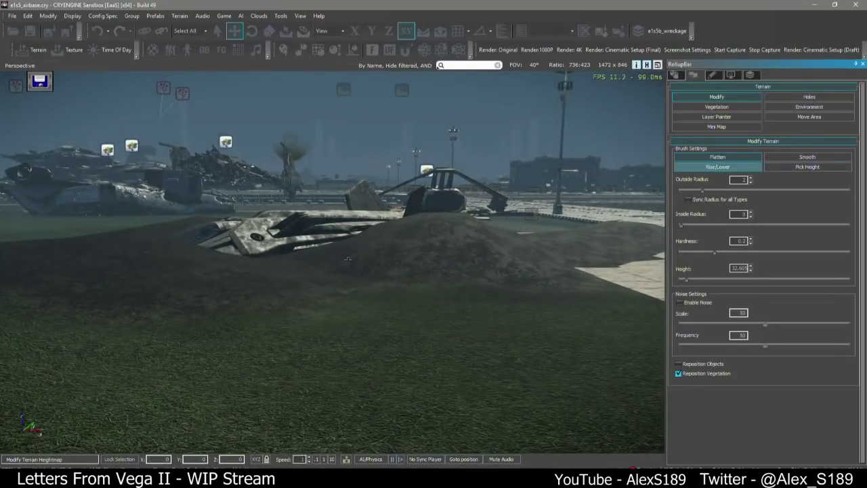
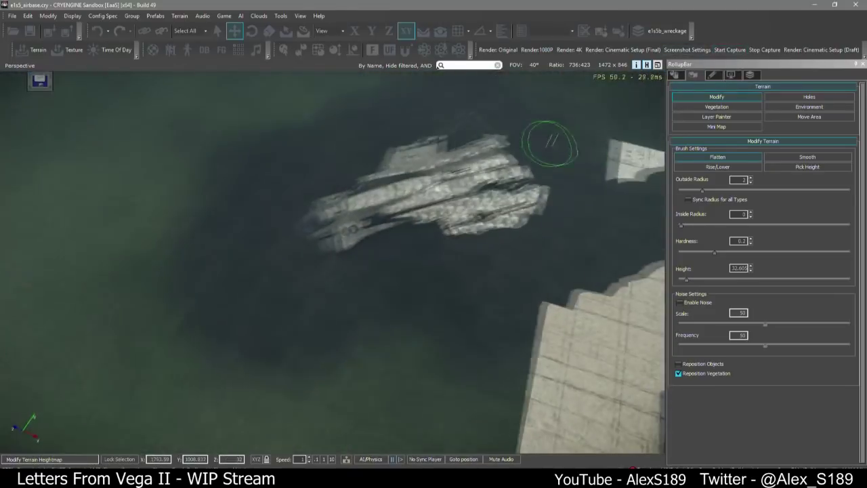
{"action": "left_click", "coordinate": [712, 75]}
{"action": "left_click", "coordinate": [693, 76]}
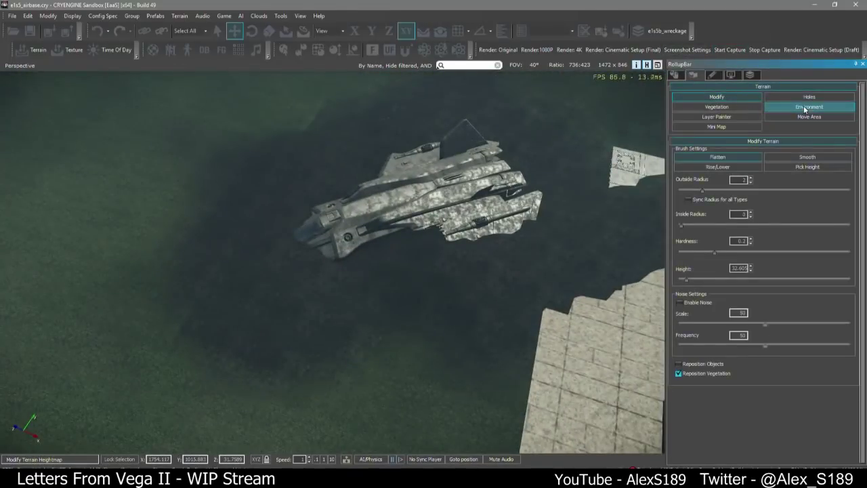
{"action": "left_click", "coordinate": [804, 108]}
{"action": "left_click", "coordinate": [793, 158]}
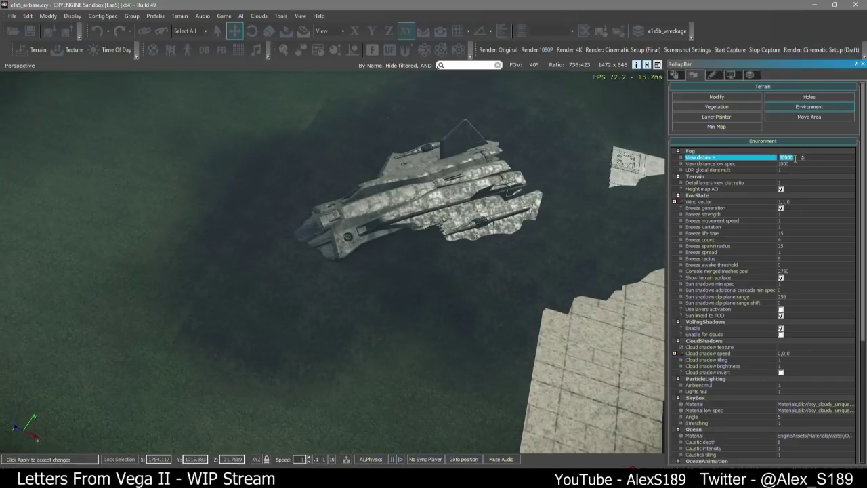
{"action": "left_click", "coordinate": [675, 75]}
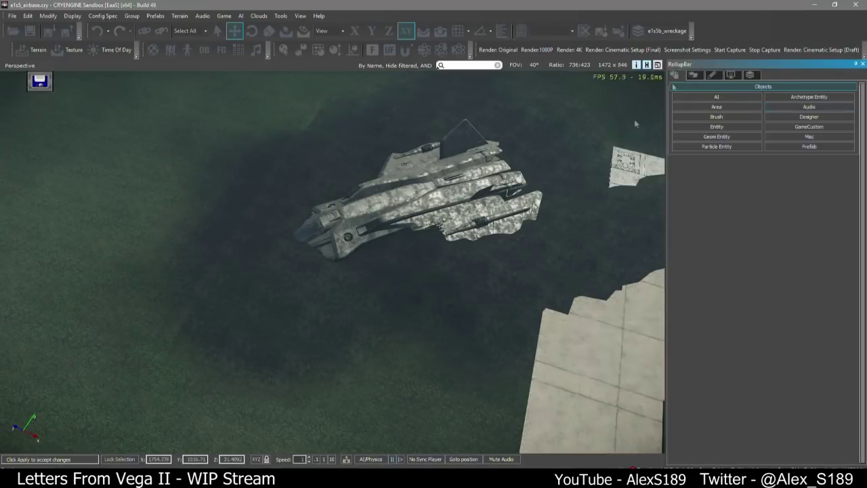
{"action": "right_click_drag", "start_coordinate": [455, 243], "coordinate": [300, 284]}
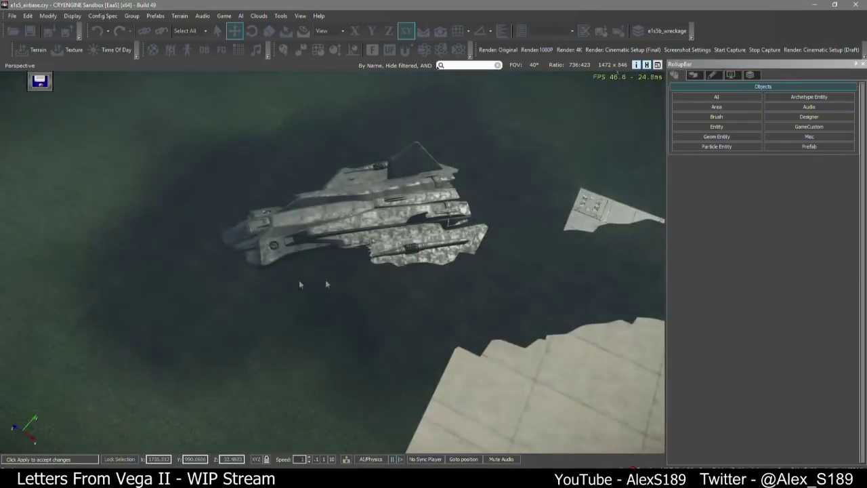
{"action": "key", "text": "w"}
{"action": "left_click", "coordinate": [691, 76]}
{"action": "left_click", "coordinate": [692, 98]}
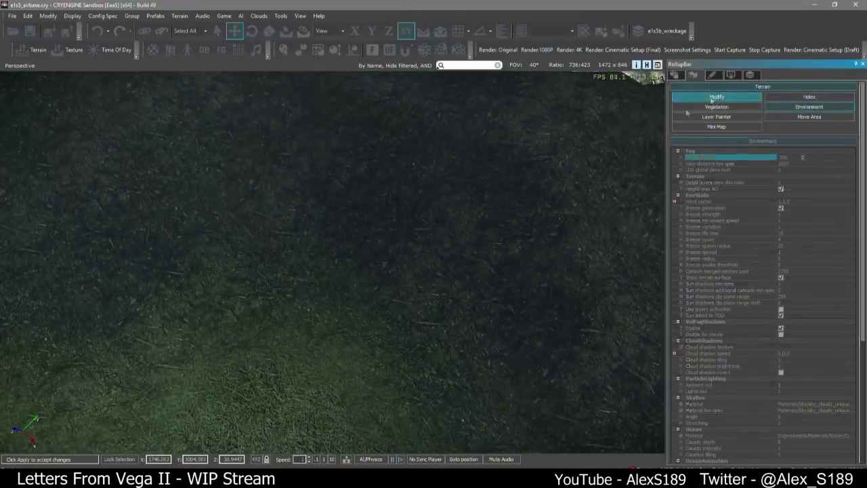
{"action": "key", "text": "s"}
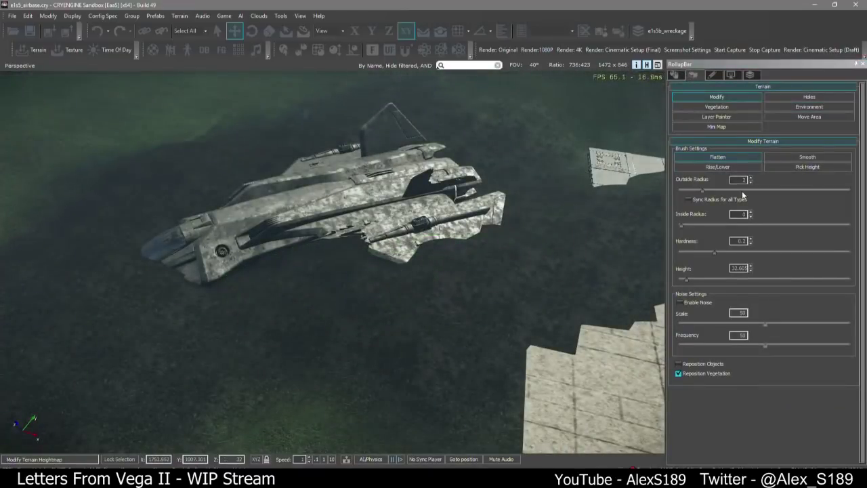
Try flattening the mound between the Gladius wreck's wing and the paving, and undo the stroke
{"action": "left_click_drag", "start_coordinate": [474, 325], "coordinate": [589, 294]}
{"action": "key", "text": "ctrl"}
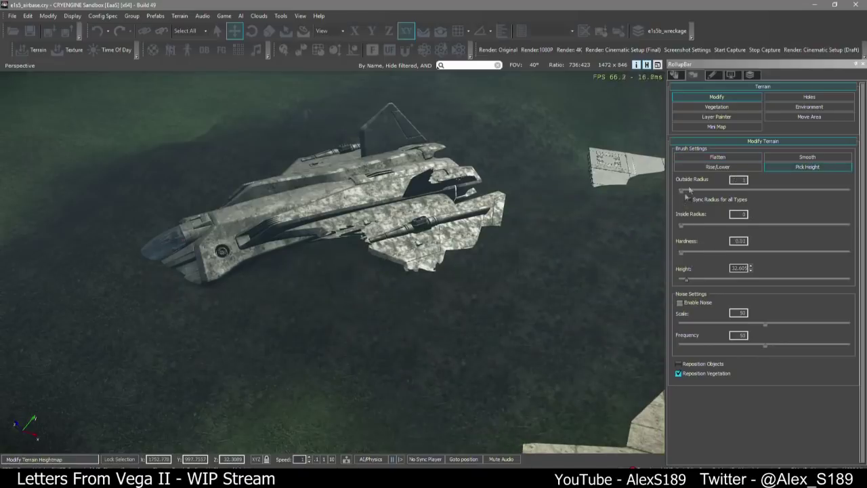
{"action": "key", "text": "ctrl+z"}
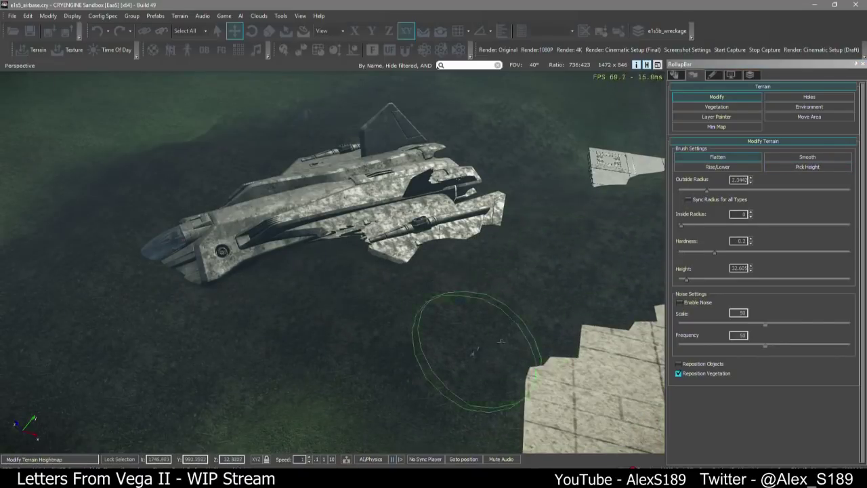
Flatten the mound between the Gladius wreck and the paving to height 32.605 with an outside radius of about 2.34
{"action": "mouse_move", "coordinate": [501, 341]}
{"action": "left_mouse_down"}
{"action": "mouse_move", "coordinate": [575, 379]}
{"action": "mouse_move", "coordinate": [596, 407]}
{"action": "left_mouse_up"}
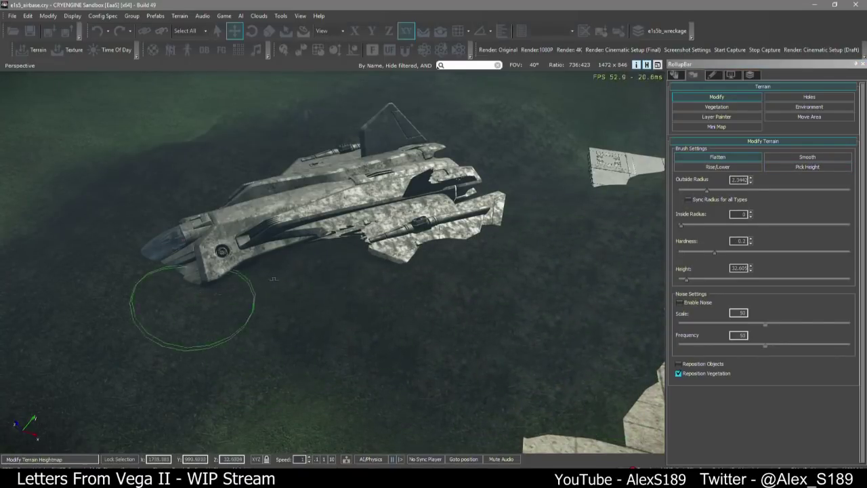
{"action": "right_click_drag", "start_coordinate": [186, 353], "coordinate": [135, 332]}
{"action": "key", "text": "s"}
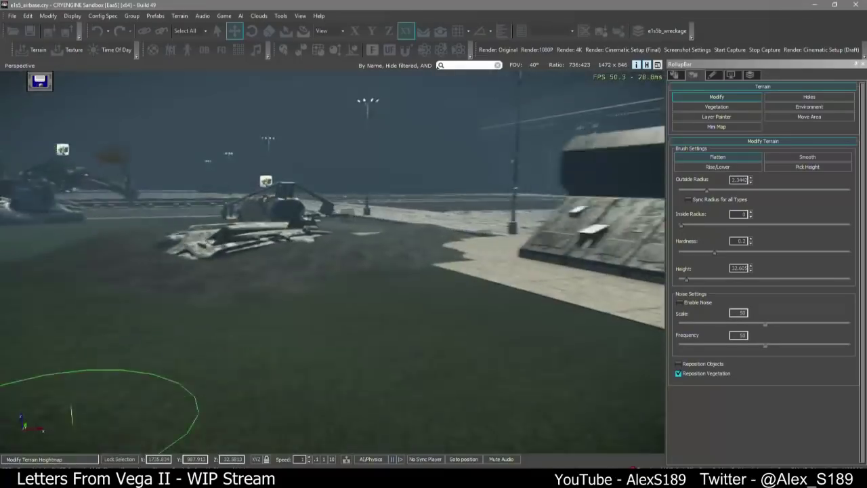
{"action": "right_click_drag", "start_coordinate": [72, 424], "coordinate": [73, 412]}
{"action": "key", "text": "w"}
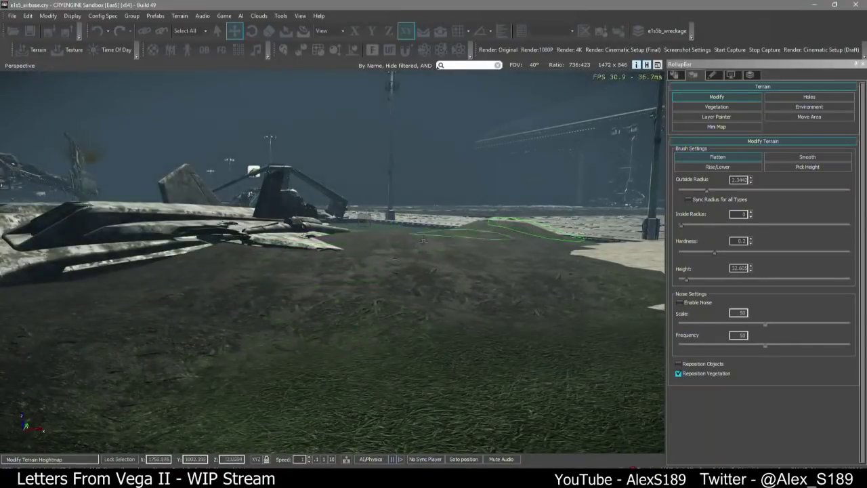
{"action": "right_click_drag", "start_coordinate": [422, 240], "coordinate": [350, 234]}
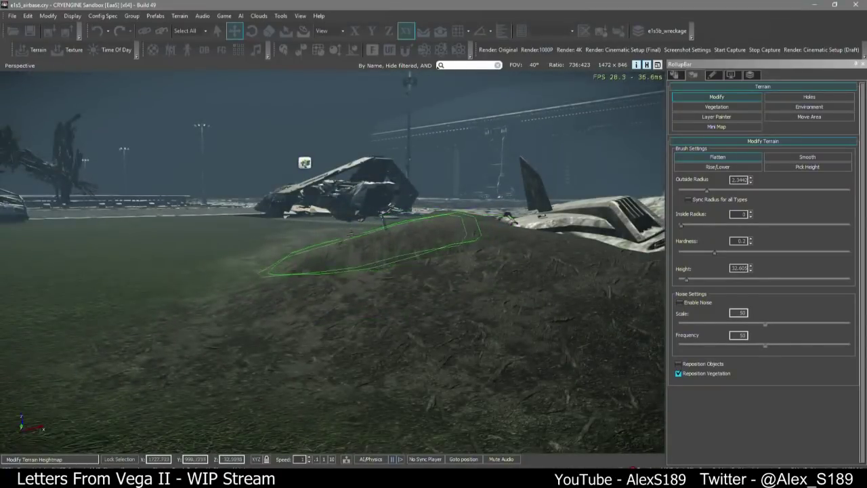
Smooth the slopes of the mound in front of the Gladius wreck's nose with an outside radius of about 2.45
{"action": "left_click", "coordinate": [805, 157]}
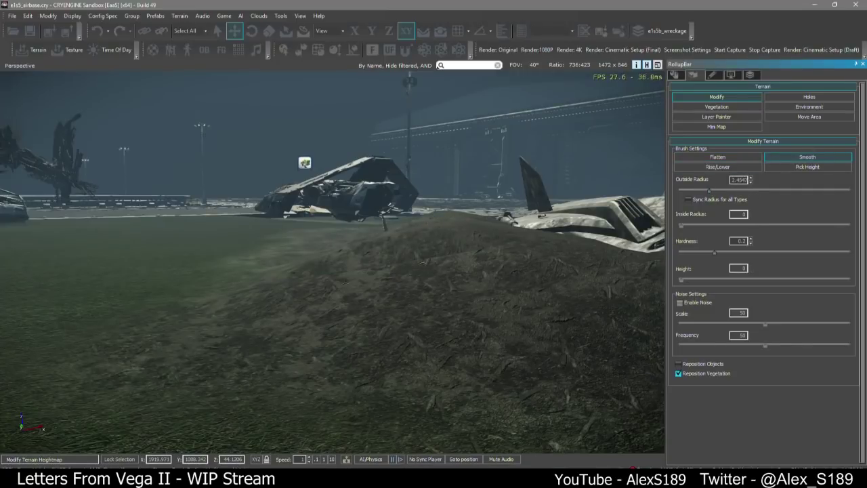
{"action": "mouse_move", "coordinate": [320, 292]}
{"action": "left_mouse_down"}
{"action": "mouse_move", "coordinate": [349, 305]}
{"action": "mouse_move", "coordinate": [406, 247]}
{"action": "mouse_move", "coordinate": [428, 295]}
{"action": "mouse_move", "coordinate": [398, 279]}
{"action": "mouse_move", "coordinate": [410, 259]}
{"action": "mouse_move", "coordinate": [426, 305]}
{"action": "left_mouse_up"}
{"action": "mouse_move", "coordinate": [427, 305]}
{"action": "right_mouse_down"}
{"action": "mouse_move", "coordinate": [437, 334]}
{"action": "mouse_move", "coordinate": [421, 332]}
{"action": "right_mouse_up"}
{"action": "left_click_drag", "start_coordinate": [421, 332], "coordinate": [414, 313]}
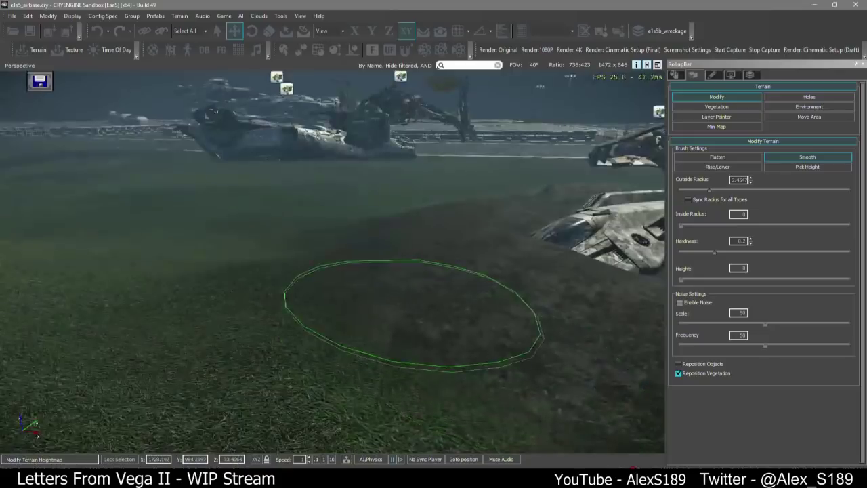
Smooth the ground in front of the Gladius wreck and beside its wing with an outside radius of about 2.45
{"action": "right_click_drag", "start_coordinate": [414, 313], "coordinate": [345, 288]}
{"action": "left_click_drag", "start_coordinate": [345, 289], "coordinate": [296, 250]}
{"action": "left_click_drag", "start_coordinate": [481, 215], "coordinate": [530, 170]}
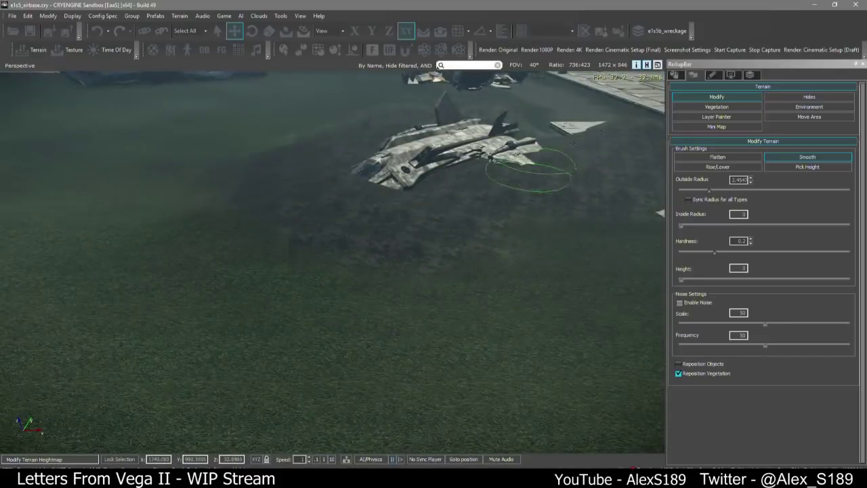
{"action": "right_click_drag", "start_coordinate": [503, 237], "coordinate": [575, 163]}
Turn on vegetation rendering and return to the terrain vegetation tools in front of the Gladius wreck
{"action": "left_click", "coordinate": [730, 108]}
{"action": "left_click", "coordinate": [733, 74]}
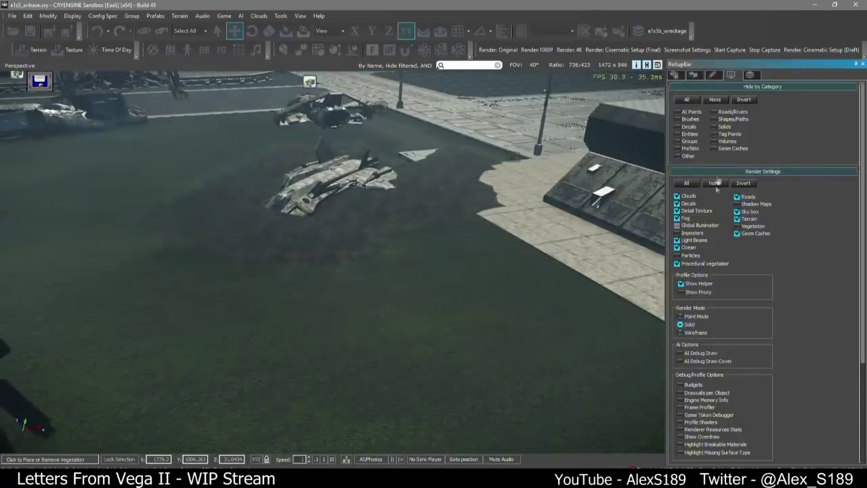
{"action": "left_click", "coordinate": [737, 226]}
{"action": "left_click", "coordinate": [692, 74]}
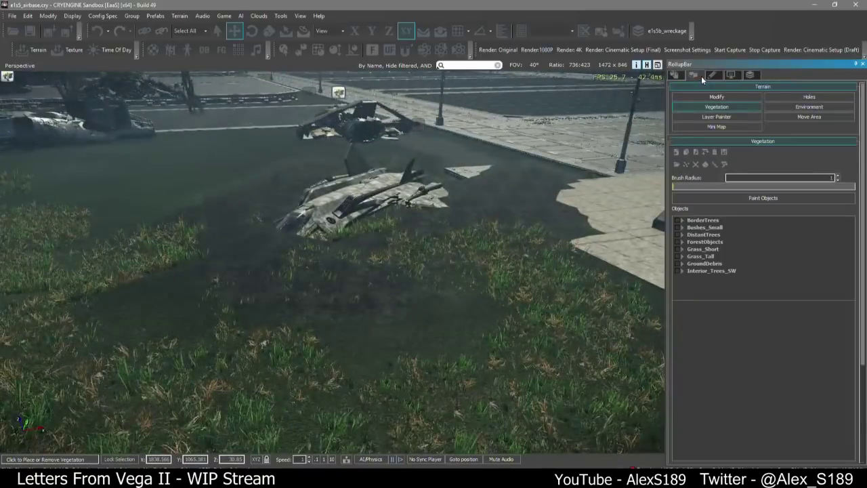
{"action": "right_click_drag", "start_coordinate": [576, 143], "coordinate": [573, 172]}
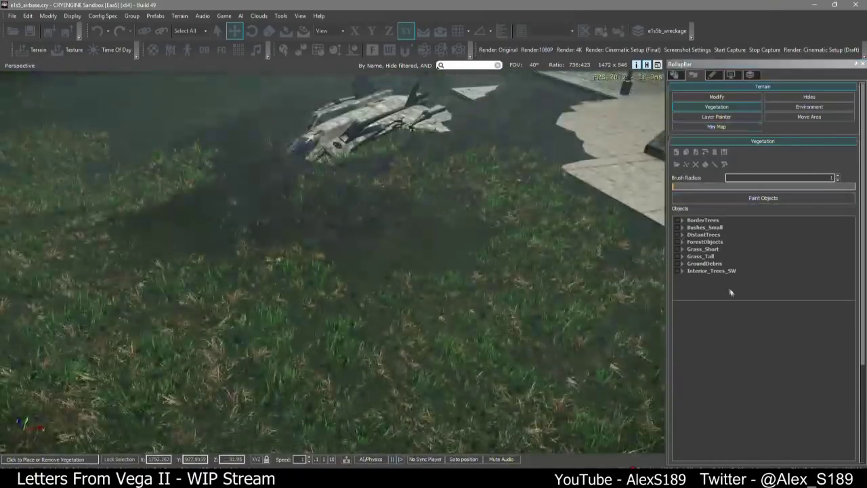
Create a vegetation category named RocksDirt
{"action": "right_click", "coordinate": [730, 290]}
{"action": "left_click", "coordinate": [743, 293]}
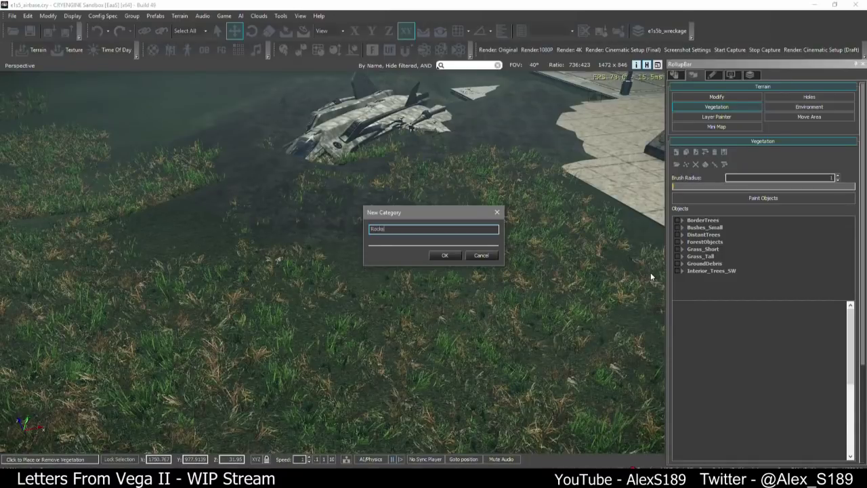
{"action": "key", "text": "Return"}
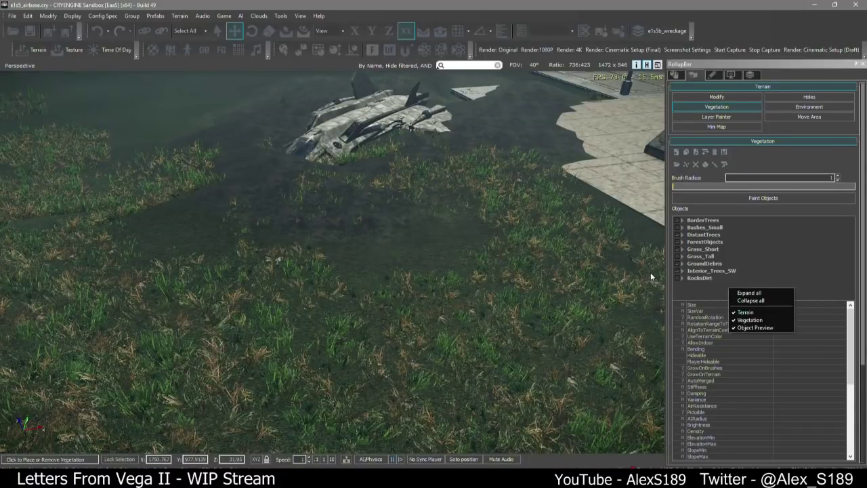
Start adding an object to the RocksDirt category and browse to the rocks folder under objects/natural
{"action": "left_click", "coordinate": [689, 278]}
{"action": "right_click", "coordinate": [692, 279]}
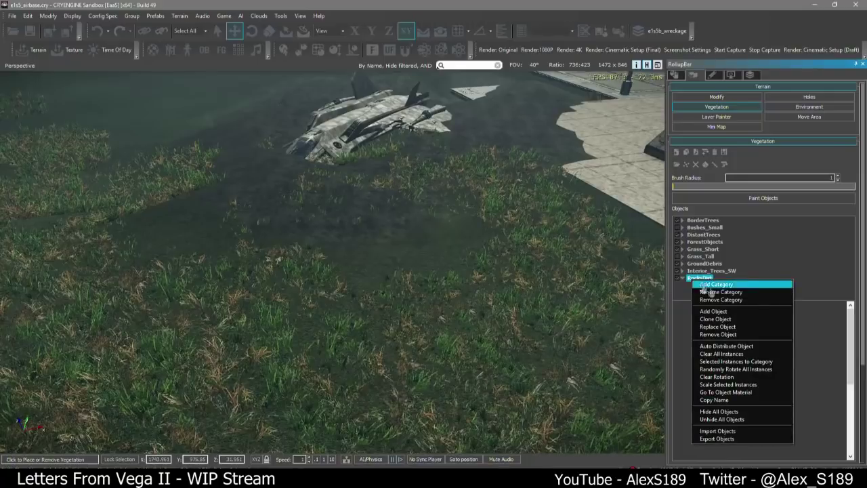
{"action": "left_click", "coordinate": [716, 311]}
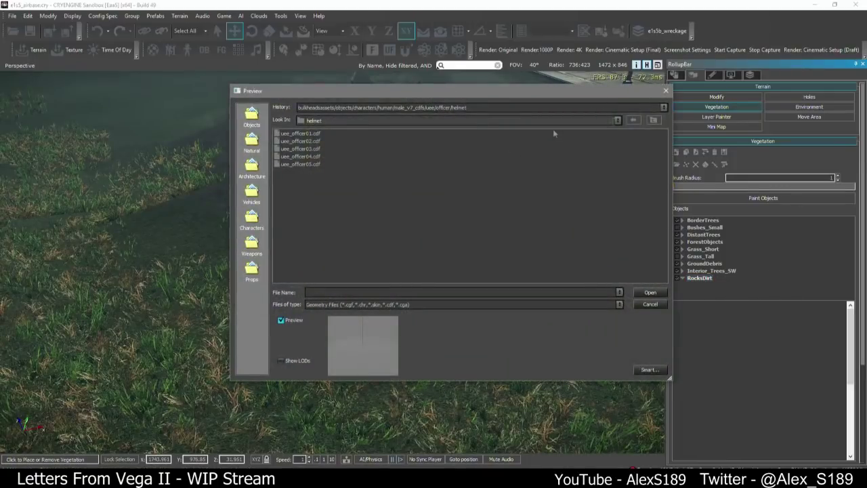
{"action": "left_click", "coordinate": [654, 120]}
{"action": "left_click", "coordinate": [654, 120]}
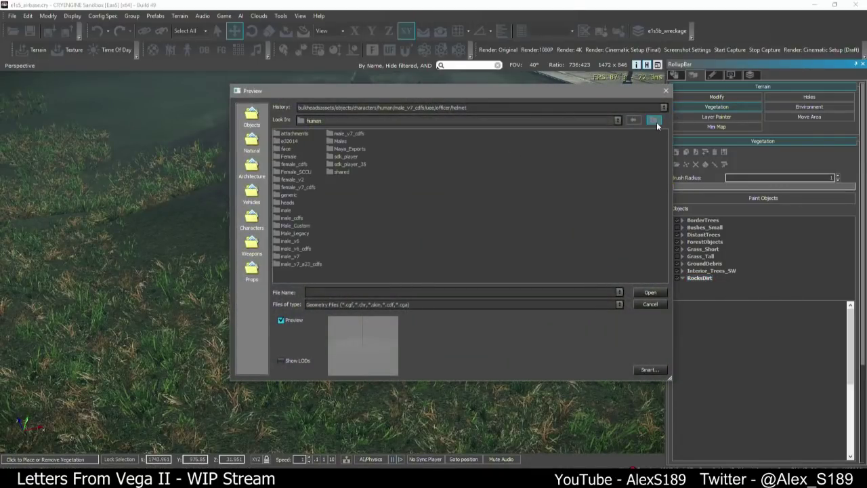
{"action": "left_click", "coordinate": [654, 120]}
{"action": "left_click", "coordinate": [653, 120]}
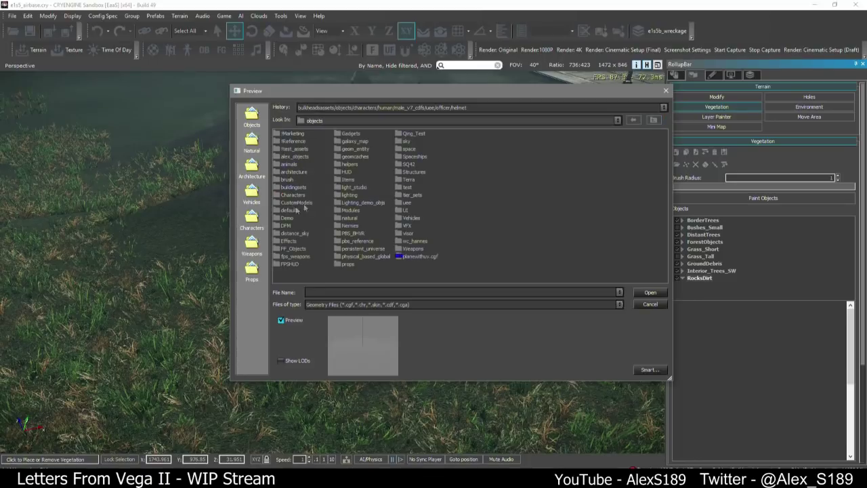
{"action": "double_click", "coordinate": [339, 220]}
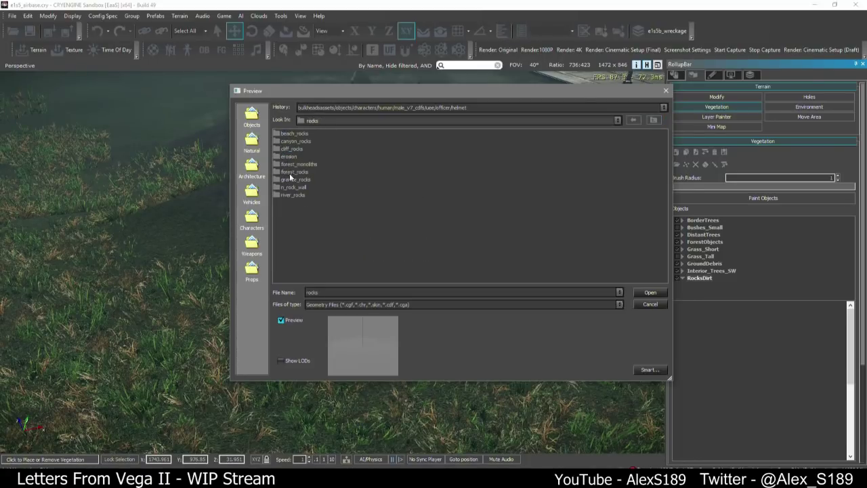
Preview landslide_rock_small_a.cgf in the erosion folder and beach_rock_med_d_con.cgf in the beach_rocks folder
{"action": "double_click", "coordinate": [286, 156]}
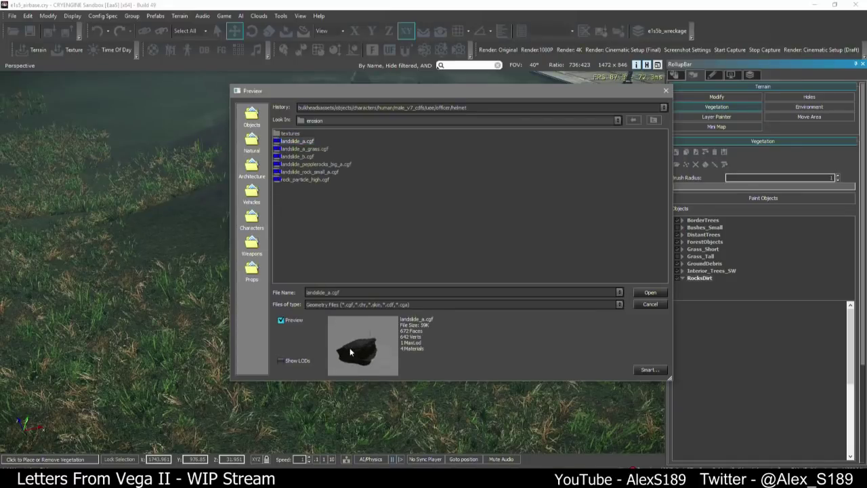
{"action": "left_click", "coordinate": [313, 181]}
{"action": "scroll", "coordinate": [364, 345], "scroll_direction": "up", "scroll_amount": 5}
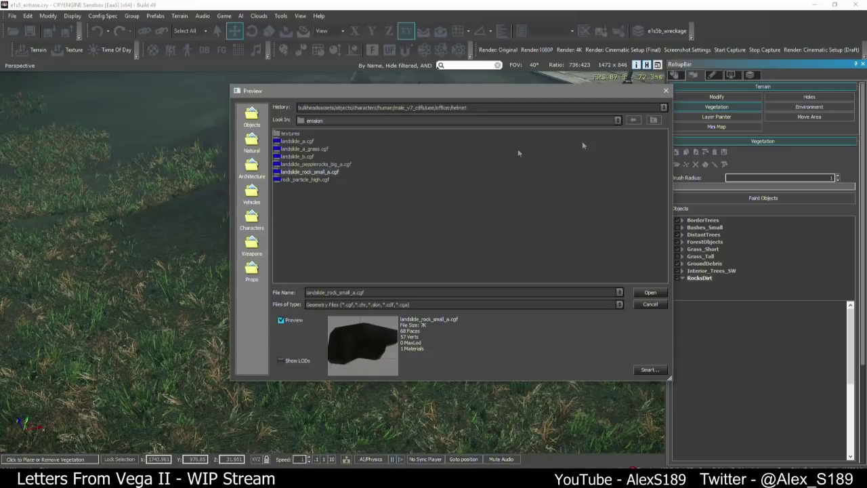
{"action": "left_click", "coordinate": [654, 120]}
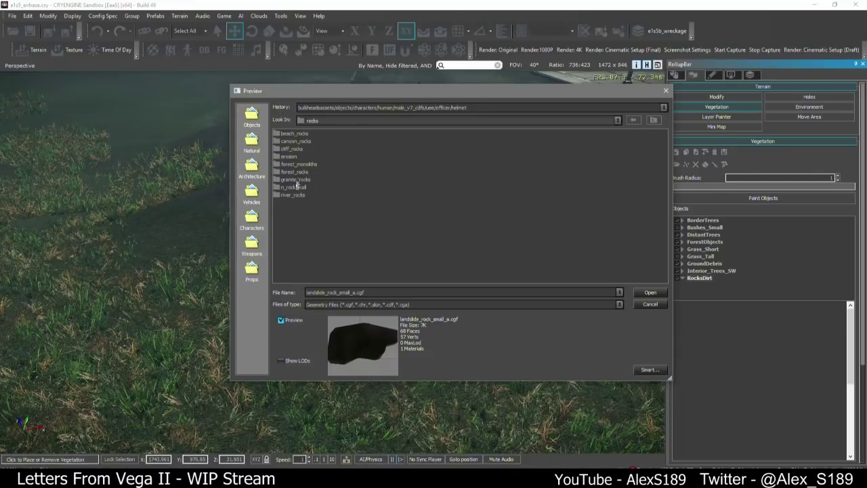
{"action": "double_click", "coordinate": [293, 133]}
{"action": "left_click", "coordinate": [300, 172]}
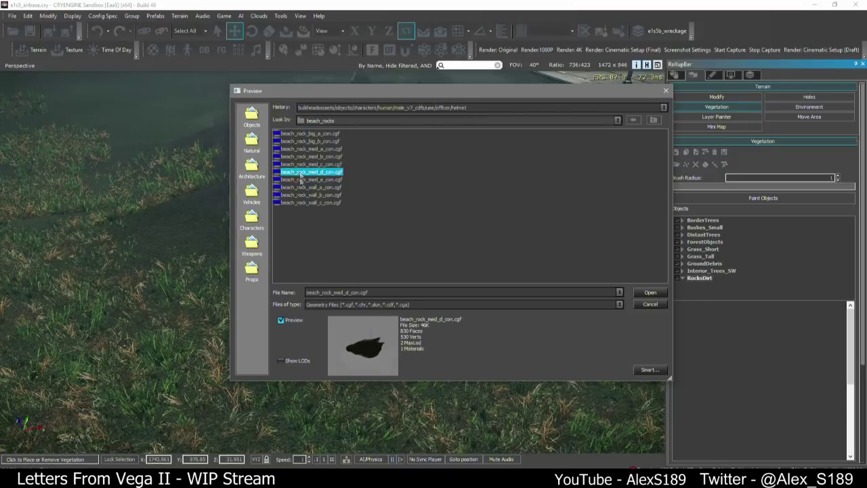
{"action": "left_click", "coordinate": [654, 120]}
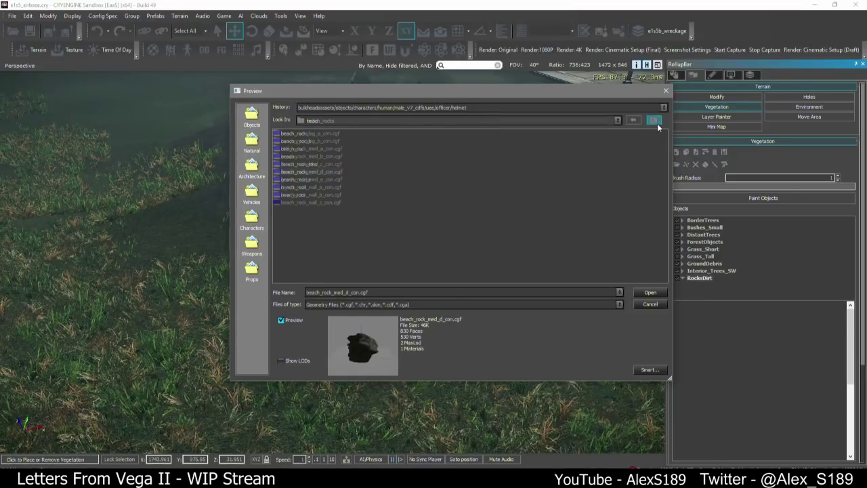
Add forest_ground_patch_leafs_med_b.cgf from the natural/ground/forest_ground folder to the RocksDirt category
{"action": "left_click", "coordinate": [654, 120]}
{"action": "left_click", "coordinate": [654, 120]}
{"action": "double_click", "coordinate": [349, 217]}
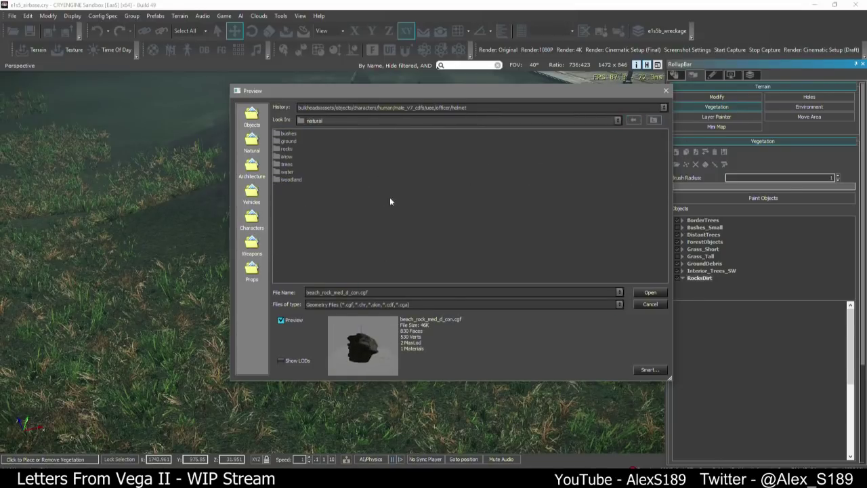
{"action": "double_click", "coordinate": [288, 141]}
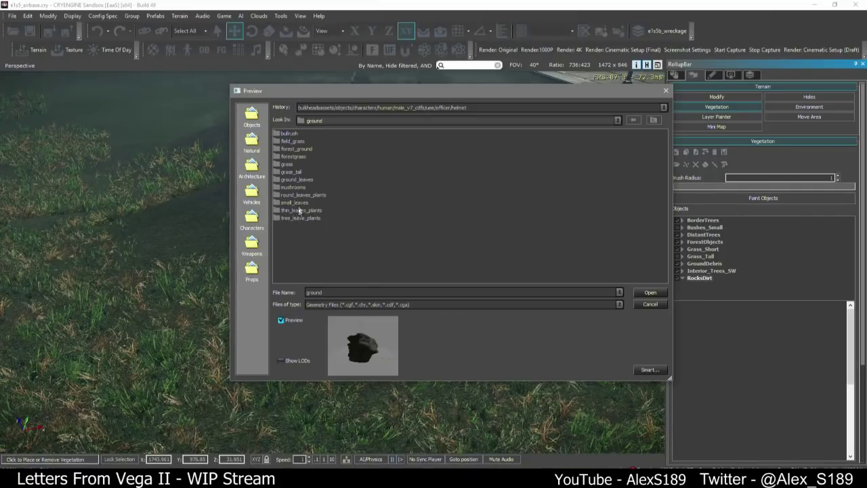
{"action": "double_click", "coordinate": [297, 149]}
{"action": "left_click", "coordinate": [304, 148]}
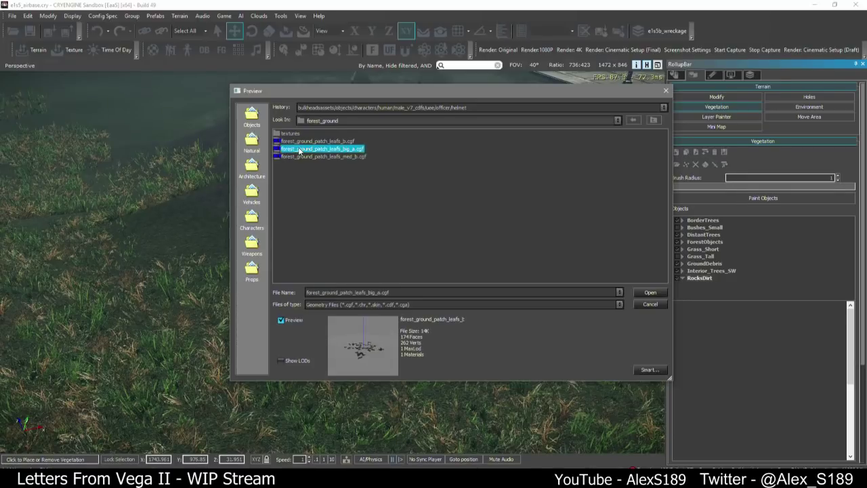
{"action": "left_click", "coordinate": [305, 156]}
{"action": "double_click", "coordinate": [308, 157]}
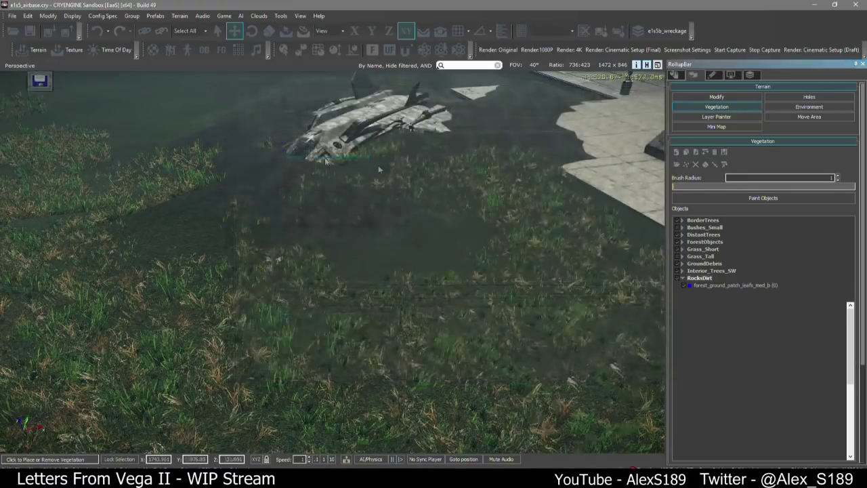
Try painting forest_ground_patch_leafs_med_b in front of the Gladius wreck with a brush radius of about 3.94, and undo it
{"action": "left_click", "coordinate": [728, 285]}
{"action": "left_click", "coordinate": [678, 187]}
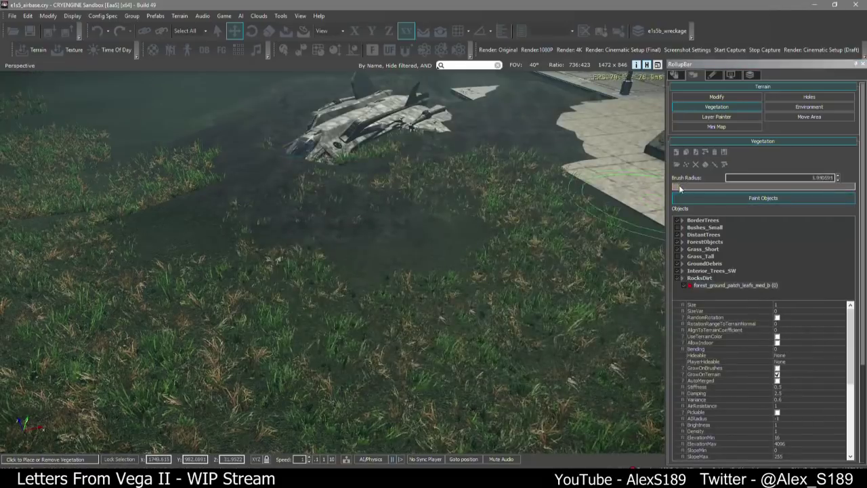
{"action": "mouse_move", "coordinate": [381, 219]}
{"action": "left_mouse_down"}
{"action": "mouse_move", "coordinate": [260, 169]}
{"action": "mouse_move", "coordinate": [255, 141]}
{"action": "left_mouse_up"}
{"action": "key", "text": "w"}
{"action": "right_click_drag", "start_coordinate": [312, 204], "coordinate": [312, 203]}
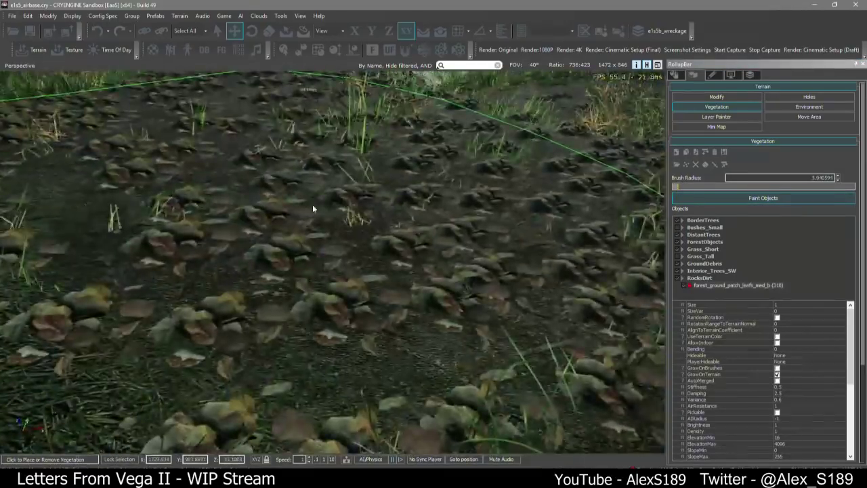
{"action": "key", "text": "ctrl+z"}
Set the leaf patch object's Size to 0.25, edit its SizeVar and enable RandomRotation
{"action": "scroll", "coordinate": [390, 225], "scroll_direction": "down", "scroll_amount": 3}
{"action": "scroll", "coordinate": [393, 228], "scroll_direction": "up", "scroll_amount": 2}
{"action": "key", "text": "s"}
{"action": "right_click_drag", "start_coordinate": [394, 233], "coordinate": [394, 233]}
{"action": "key", "text": "w"}
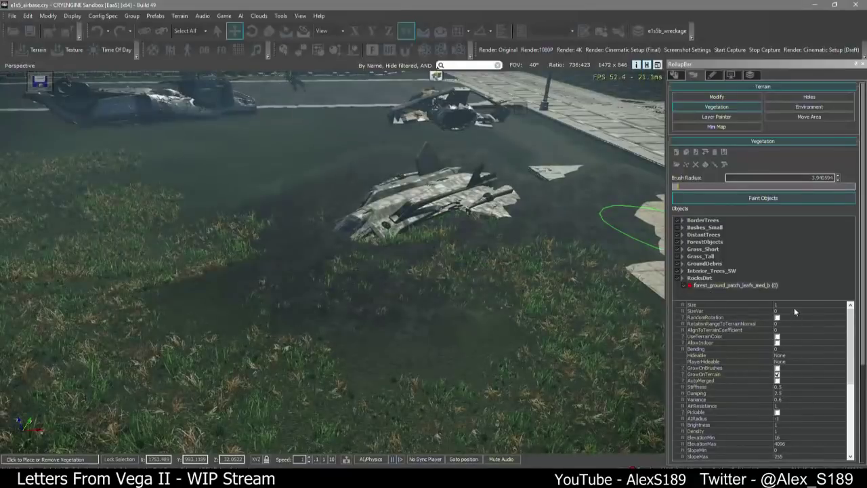
{"action": "left_click", "coordinate": [799, 305]}
{"action": "type", "text": "0.25"}
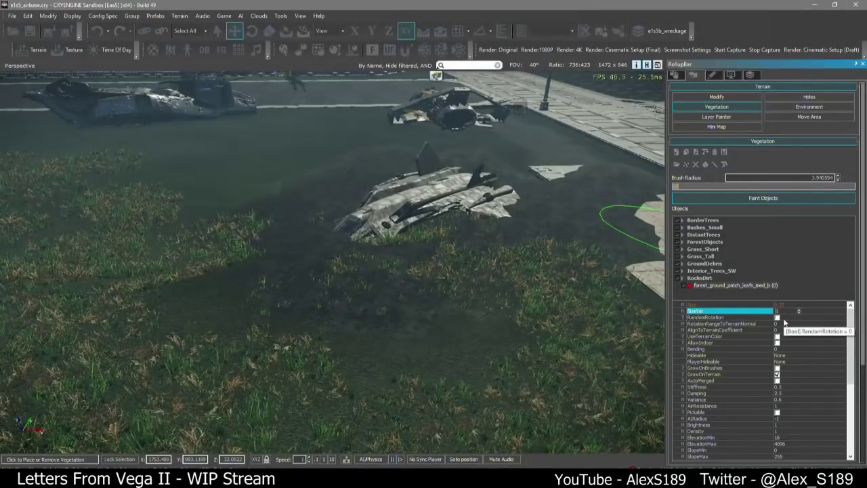
{"action": "left_click", "coordinate": [777, 317]}
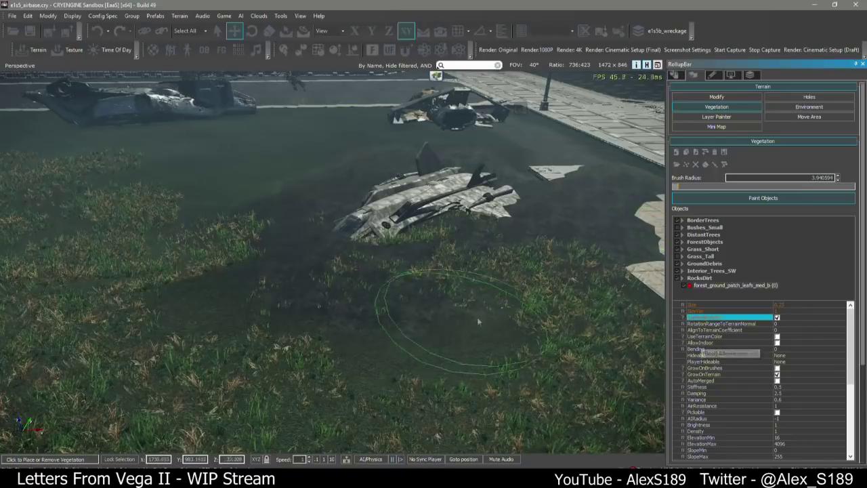
Try painting the resized leaf patches around the Gladius wreck's nose with a brush radius of about 3.45
{"action": "right_click_drag", "start_coordinate": [476, 317], "coordinate": [480, 312]}
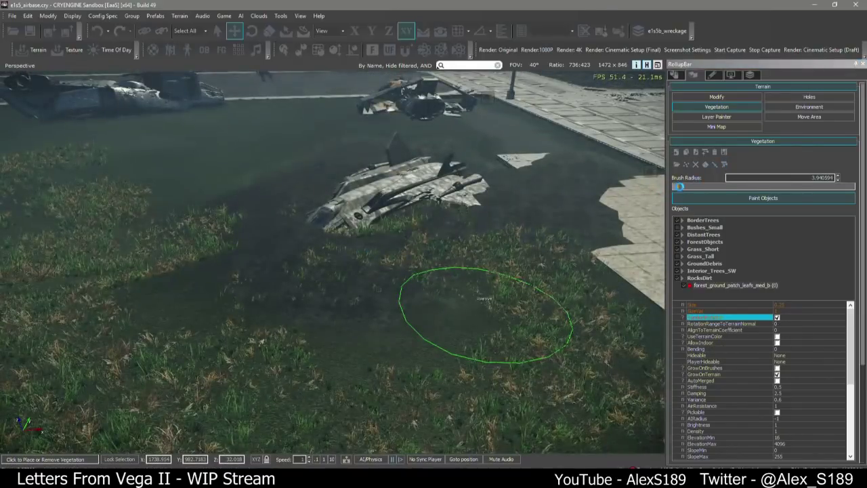
{"action": "mouse_move", "coordinate": [406, 236]}
{"action": "left_mouse_down"}
{"action": "mouse_move", "coordinate": [351, 254]}
{"action": "mouse_move", "coordinate": [288, 203]}
{"action": "left_mouse_up"}
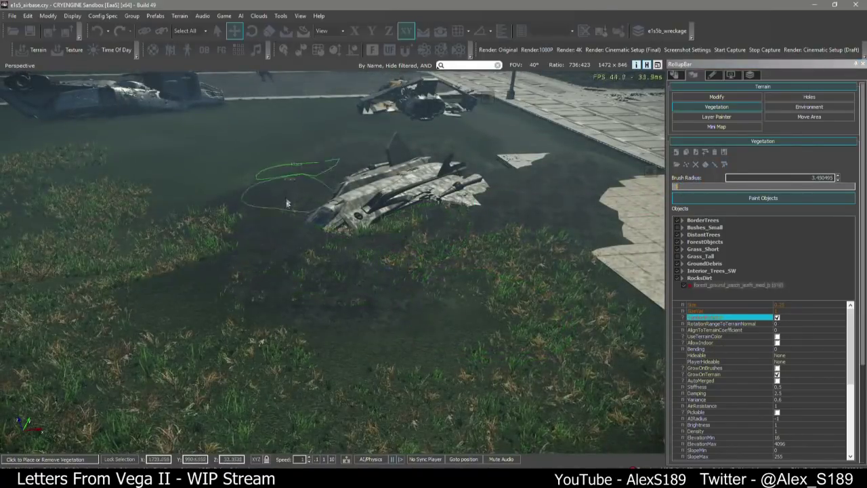
{"action": "left_click_drag", "start_coordinate": [329, 291], "coordinate": [359, 281]}
{"action": "right_click_drag", "start_coordinate": [537, 317], "coordinate": [525, 313]}
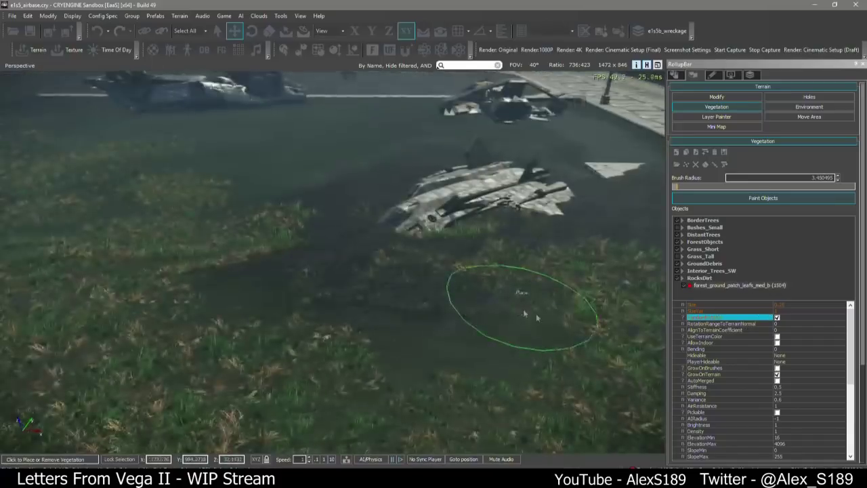
Change the leaf patch object's Size again and paint it over the dirt in front of the Gladius wreck's nose
{"action": "left_click", "coordinate": [795, 305]}
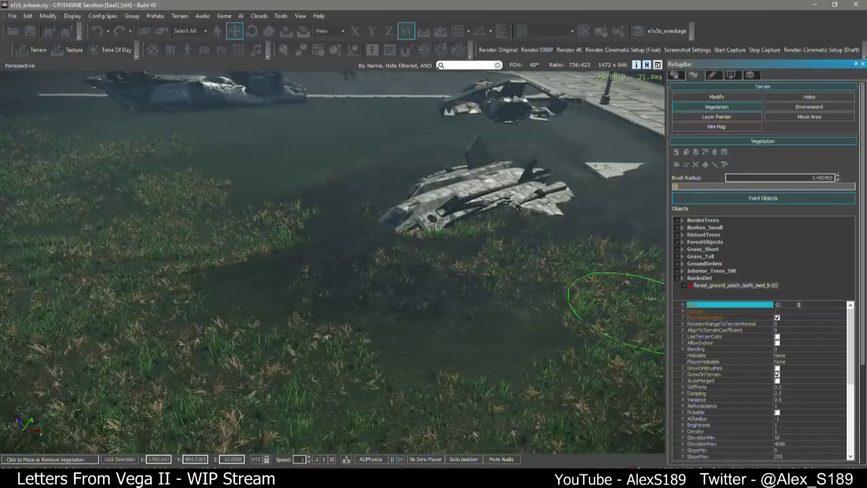
{"action": "mouse_move", "coordinate": [525, 259]}
{"action": "left_mouse_down"}
{"action": "mouse_move", "coordinate": [387, 306]}
{"action": "mouse_move", "coordinate": [377, 237]}
{"action": "mouse_move", "coordinate": [424, 167]}
{"action": "left_mouse_up"}
{"action": "right_click_drag", "start_coordinate": [434, 250], "coordinate": [448, 260]}
{"action": "key", "text": "Escape"}
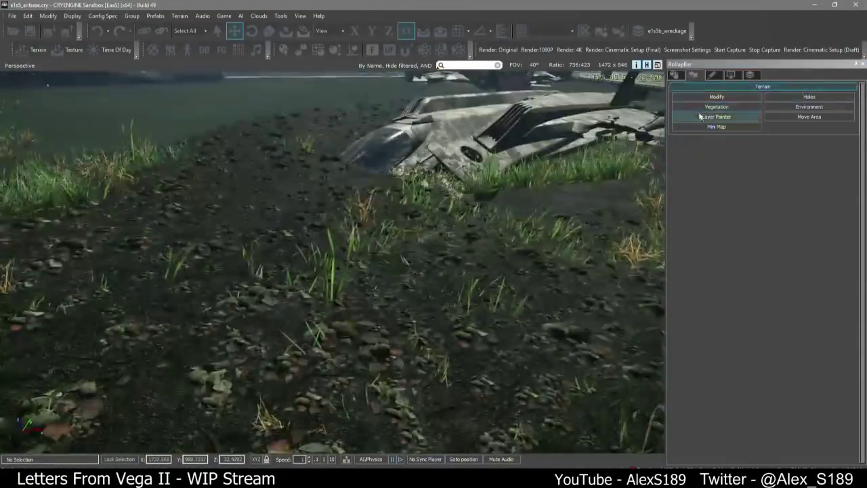
Set the Layer Painter to the Mud layer with radius about 1.02 and hardness 0.8 beside the Gladius wreck, and save the level
{"action": "left_click", "coordinate": [717, 117]}
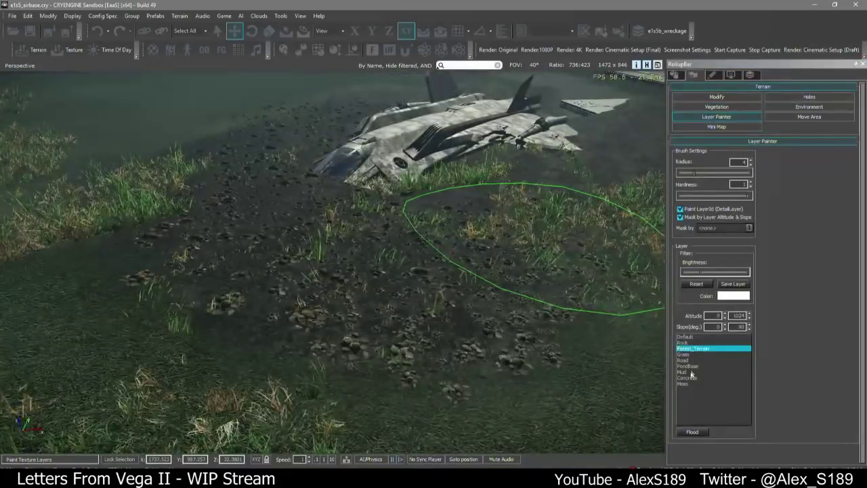
{"action": "left_click", "coordinate": [691, 372]}
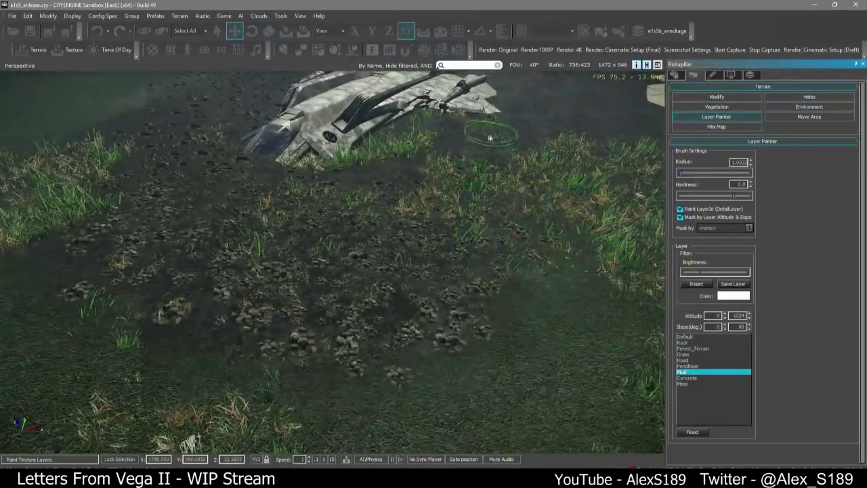
{"action": "mouse_move", "coordinate": [425, 233]}
{"action": "right_mouse_down"}
{"action": "mouse_move", "coordinate": [430, 220]}
{"action": "mouse_move", "coordinate": [428, 247]}
{"action": "mouse_move", "coordinate": [535, 214]}
{"action": "right_mouse_up"}
{"action": "mouse_move", "coordinate": [285, 293]}
{"action": "right_mouse_down"}
{"action": "mouse_move", "coordinate": [342, 285]}
{"action": "mouse_move", "coordinate": [330, 292]}
{"action": "mouse_move", "coordinate": [342, 269]}
{"action": "right_mouse_up"}
{"action": "key", "text": "ctrl+s"}
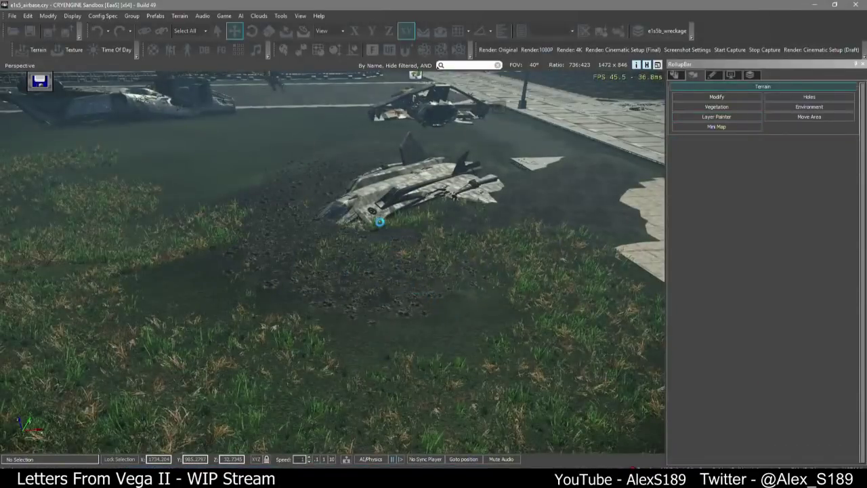
Delete the grass patches overlapping the edge of the dirt in front of the Gladius wreck's nose, and save the level
{"action": "right_click_drag", "start_coordinate": [379, 222], "coordinate": [474, 290]}
{"action": "key", "text": "w"}
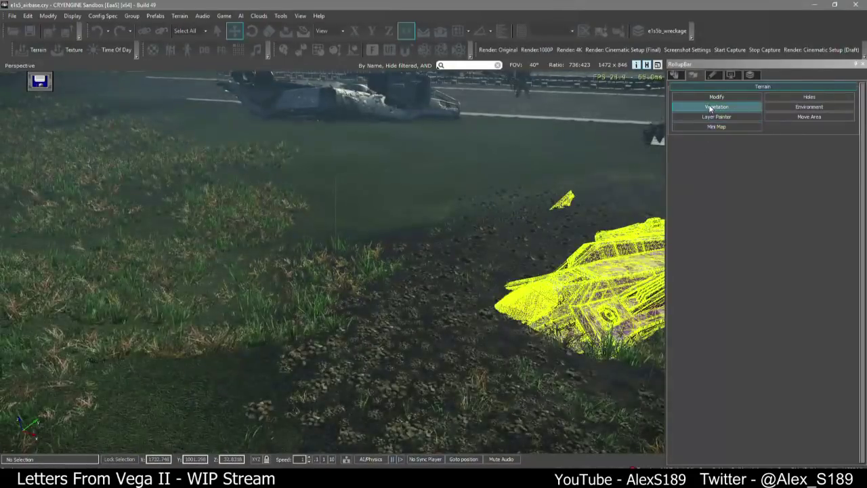
{"action": "left_click", "coordinate": [710, 107]}
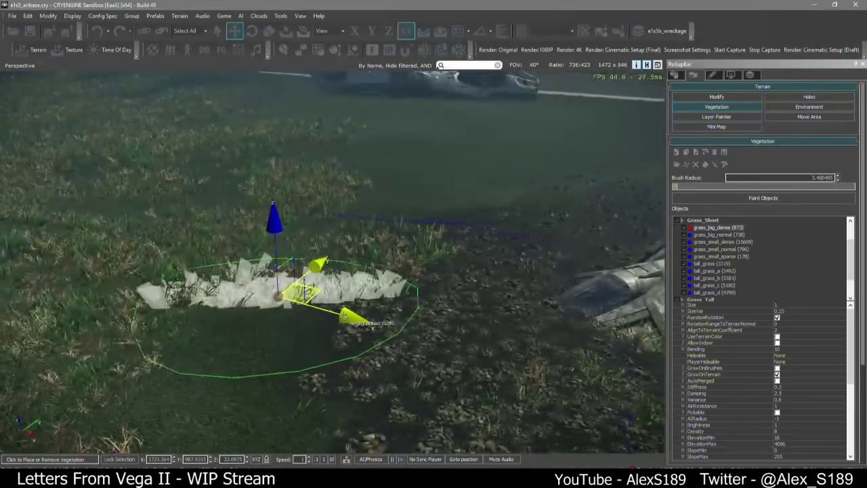
{"action": "key", "text": "Delete"}
{"action": "key", "text": "Return"}
{"action": "left_click", "coordinate": [368, 249]}
{"action": "key", "text": "Delete"}
{"action": "key", "text": "Return"}
{"action": "mouse_move", "coordinate": [383, 312]}
{"action": "right_mouse_down"}
{"action": "mouse_move", "coordinate": [370, 322]}
{"action": "mouse_move", "coordinate": [377, 311]}
{"action": "right_mouse_up"}
{"action": "left_click", "coordinate": [386, 200], "text": "shift"}
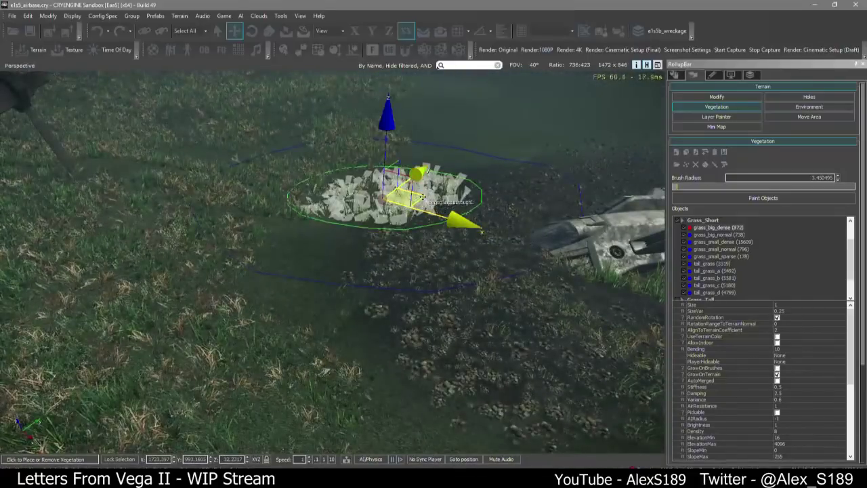
{"action": "key", "text": "ctrl+s"}
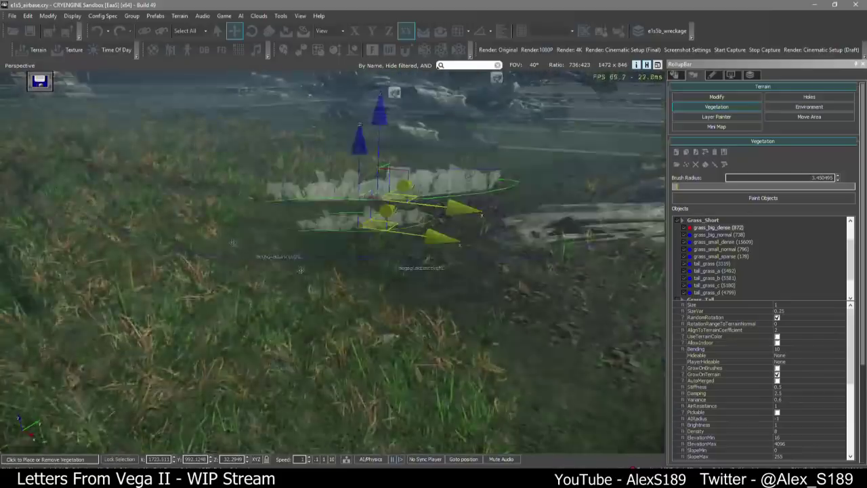
Reposition the short grass patches between the black barricade and the dirt around the Gladius wreck
{"action": "left_click", "coordinate": [368, 197]}
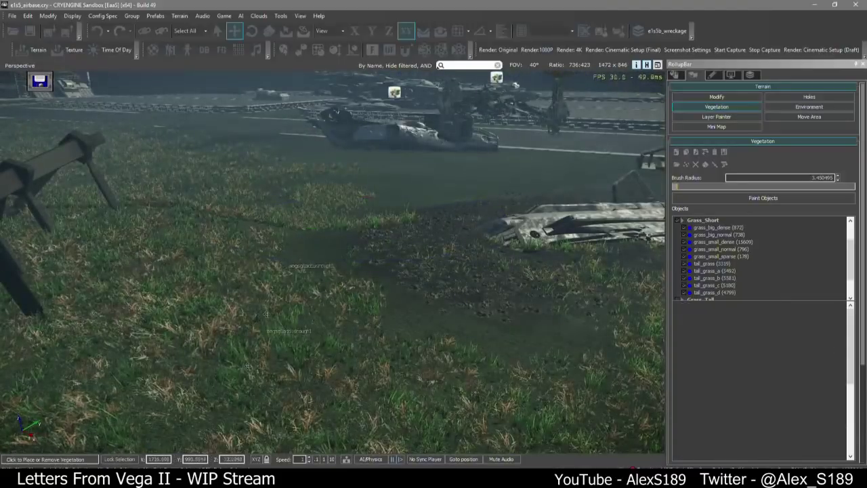
{"action": "right_click_drag", "start_coordinate": [221, 185], "coordinate": [197, 172]}
{"action": "key", "text": "Escape"}
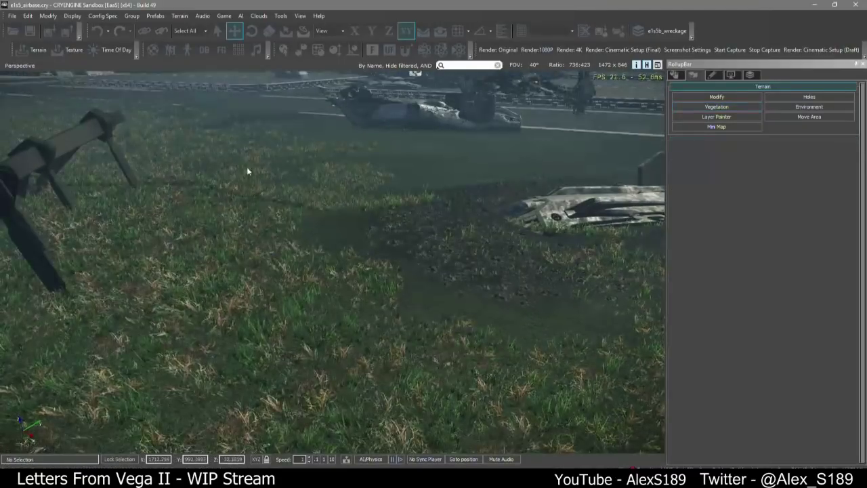
{"action": "left_click", "coordinate": [717, 106]}
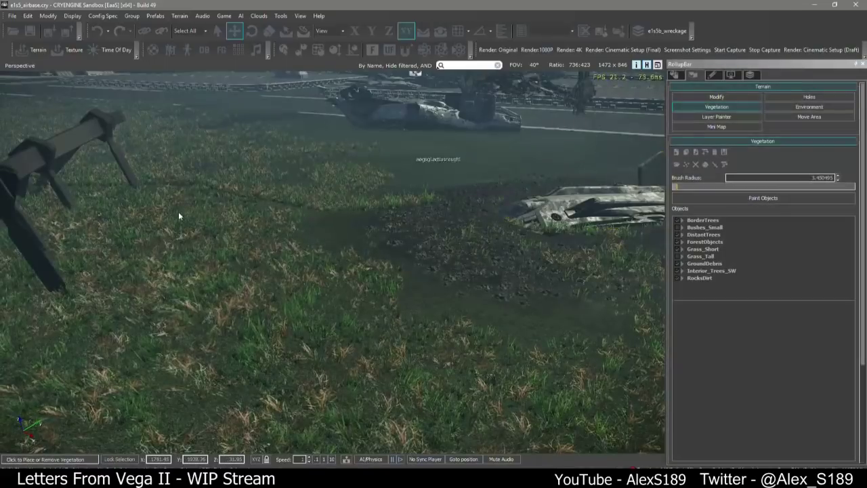
{"action": "left_click", "coordinate": [215, 168]}
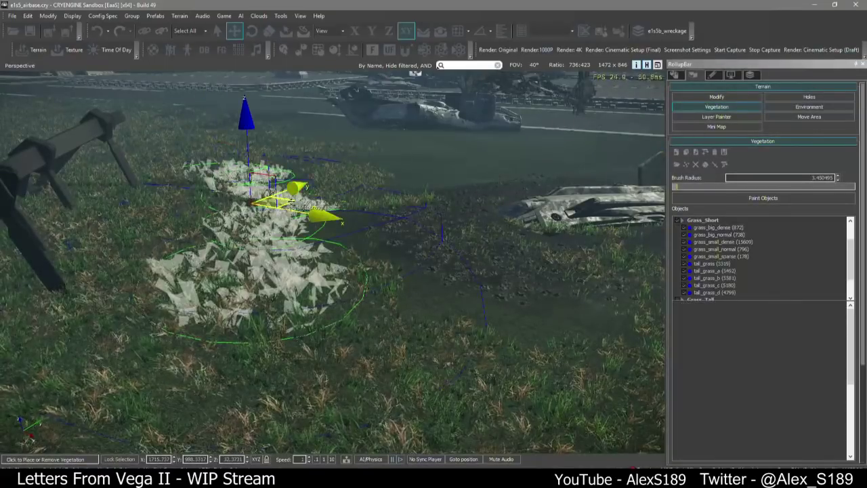
{"action": "mouse_move", "coordinate": [295, 291]}
{"action": "left_mouse_down"}
{"action": "mouse_move", "coordinate": [322, 372]}
{"action": "mouse_move", "coordinate": [366, 406]}
{"action": "left_mouse_up"}
{"action": "mouse_move", "coordinate": [290, 202]}
{"action": "left_mouse_down"}
{"action": "mouse_move", "coordinate": [318, 207]}
{"action": "mouse_move", "coordinate": [305, 204]}
{"action": "left_mouse_up"}
{"action": "left_click", "coordinate": [484, 346]}
{"action": "right_click_drag", "start_coordinate": [485, 345], "coordinate": [498, 363]}
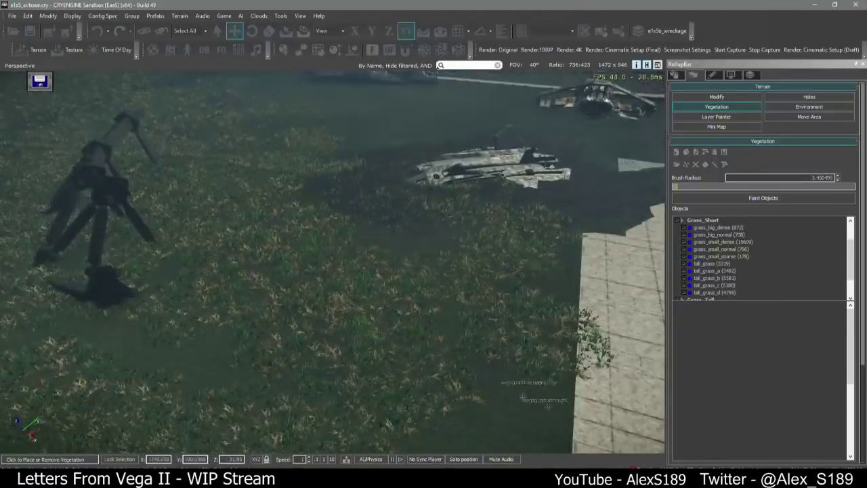
Move groups of short grass patches into the bare ground between the road and the Gladius wreck
{"action": "left_click_drag", "start_coordinate": [581, 412], "coordinate": [262, 246]}
{"action": "left_click_drag", "start_coordinate": [450, 292], "coordinate": [437, 264]}
{"action": "left_click", "coordinate": [424, 344]}
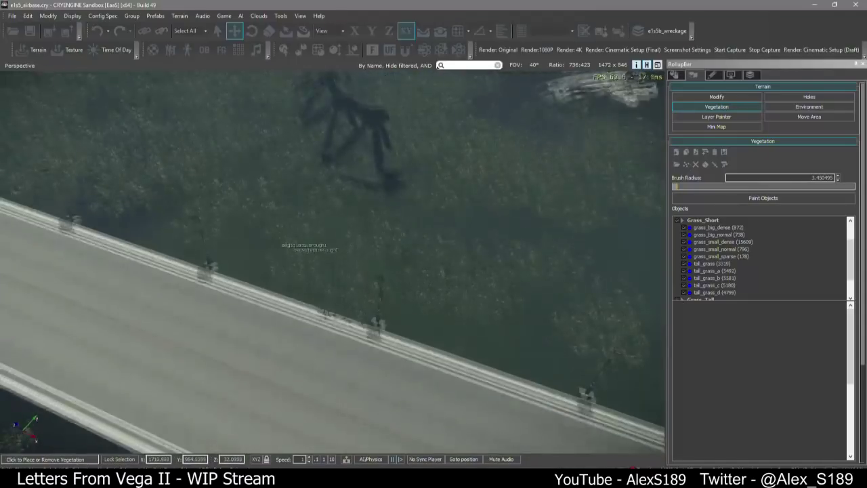
{"action": "left_click", "coordinate": [183, 190]}
{"action": "left_click_drag", "start_coordinate": [193, 144], "coordinate": [487, 267]}
Try to rotate the selected grass patches about the Z axis, with the reference coordinate system set to View
{"action": "key", "text": "2"}
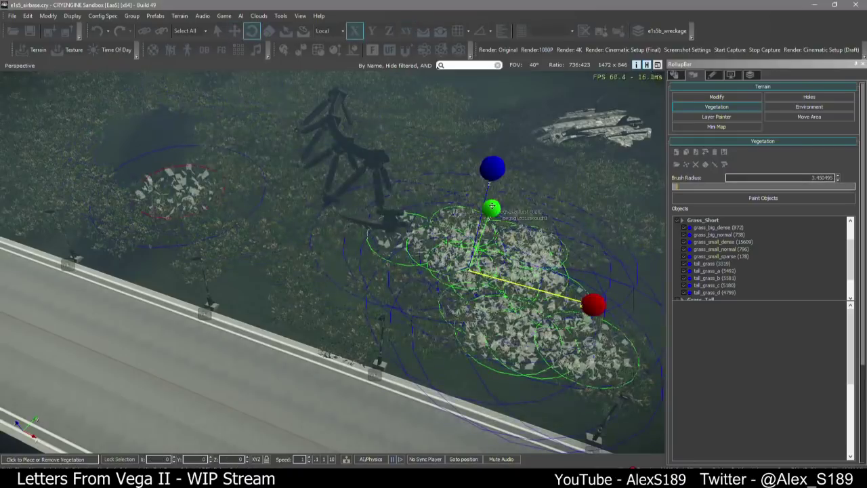
{"action": "left_click", "coordinate": [487, 187]}
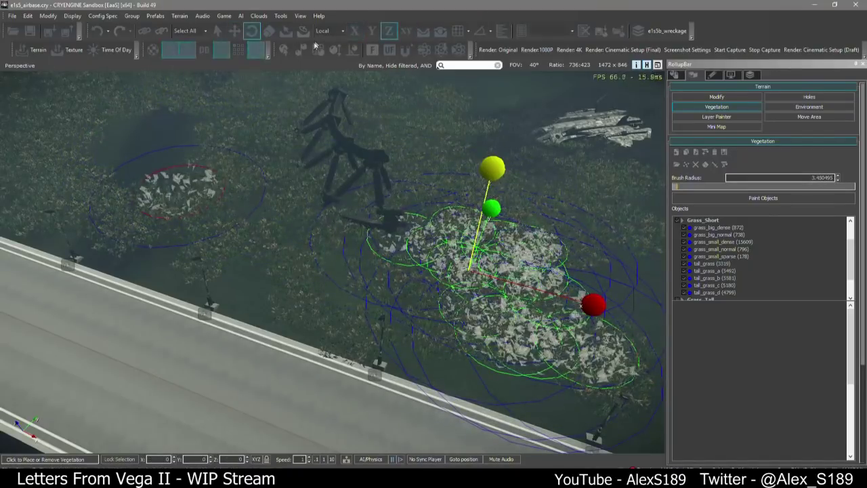
{"action": "left_click", "coordinate": [331, 32]}
{"action": "left_click", "coordinate": [331, 40]}
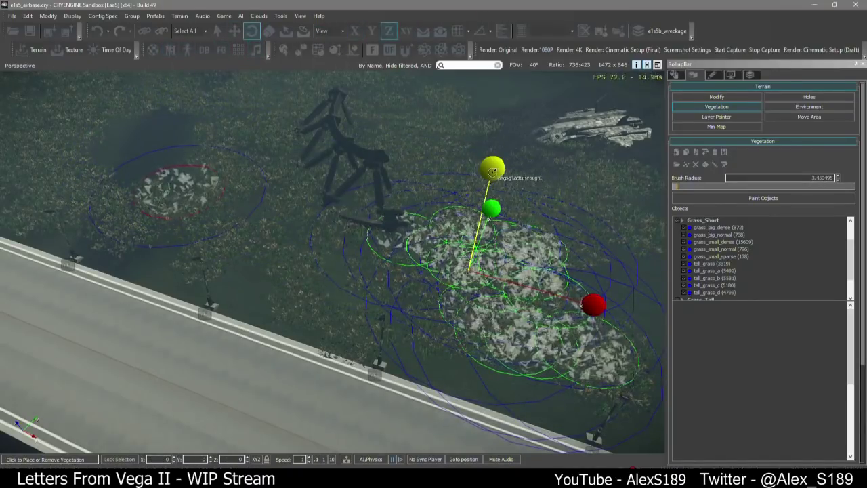
Move the selected grass patches across the field, shift another grass group toward the paving, and leave vegetation editing
{"action": "key", "text": "1"}
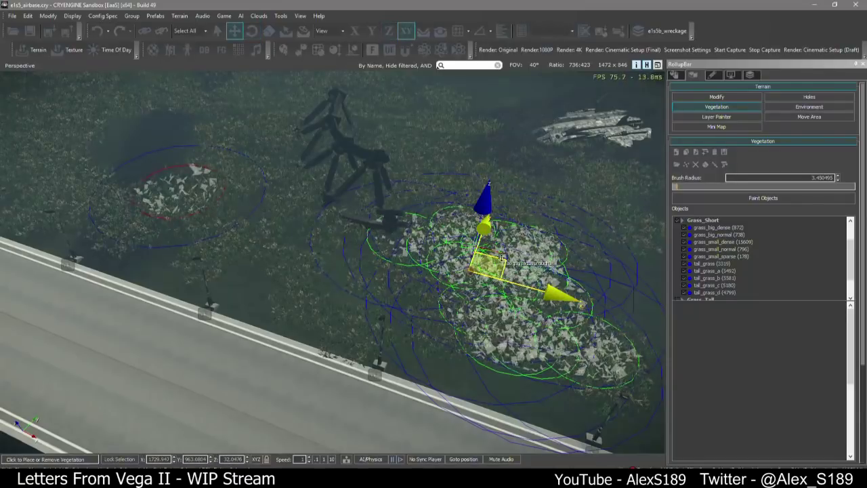
{"action": "left_click_drag", "start_coordinate": [501, 258], "coordinate": [84, 102]}
{"action": "left_click_drag", "start_coordinate": [204, 95], "coordinate": [657, 253]}
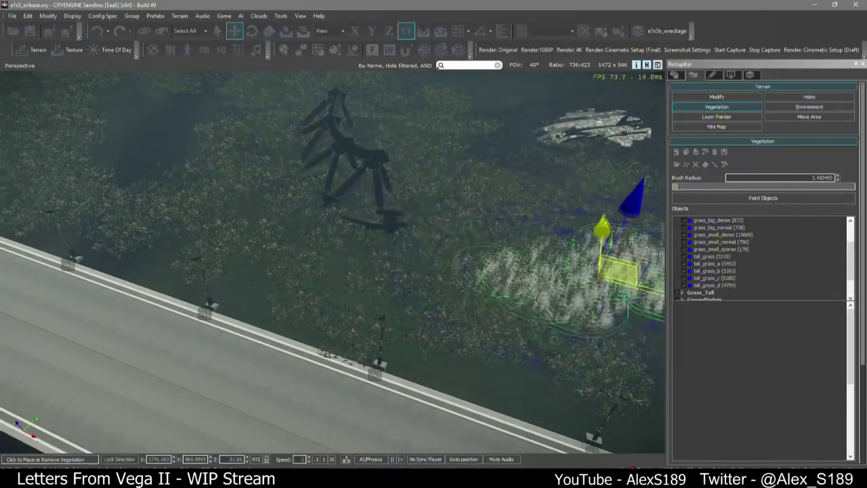
{"action": "right_click_drag", "start_coordinate": [501, 265], "coordinate": [427, 178]}
{"action": "key", "text": "Escape"}
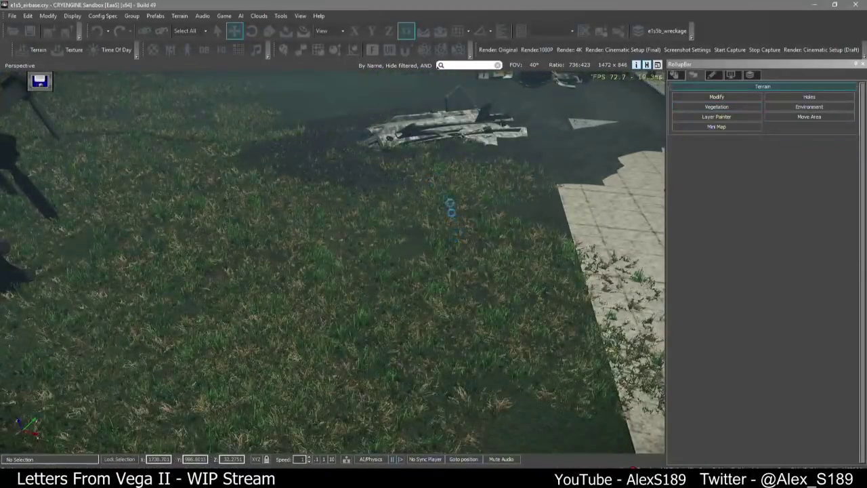
Open Track View and load the sequence Seq_e1s5B
{"action": "right_click_drag", "start_coordinate": [450, 207], "coordinate": [393, 60]}
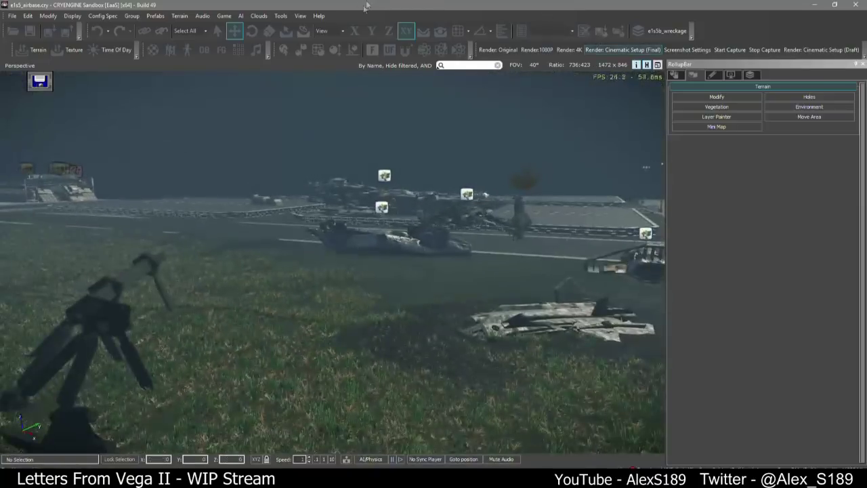
{"action": "left_click", "coordinate": [300, 16]}
{"action": "mouse_move", "coordinate": [339, 26]}
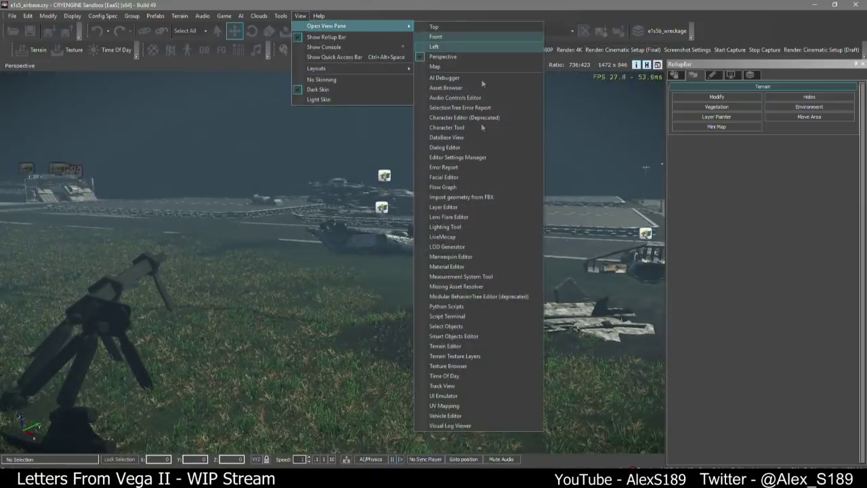
{"action": "left_click", "coordinate": [443, 385]}
{"action": "left_click", "coordinate": [278, 429]}
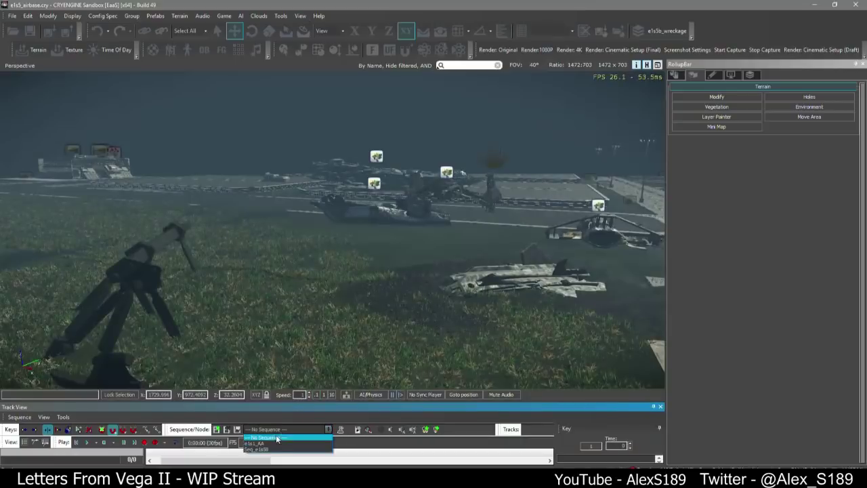
{"action": "left_click", "coordinate": [264, 449]}
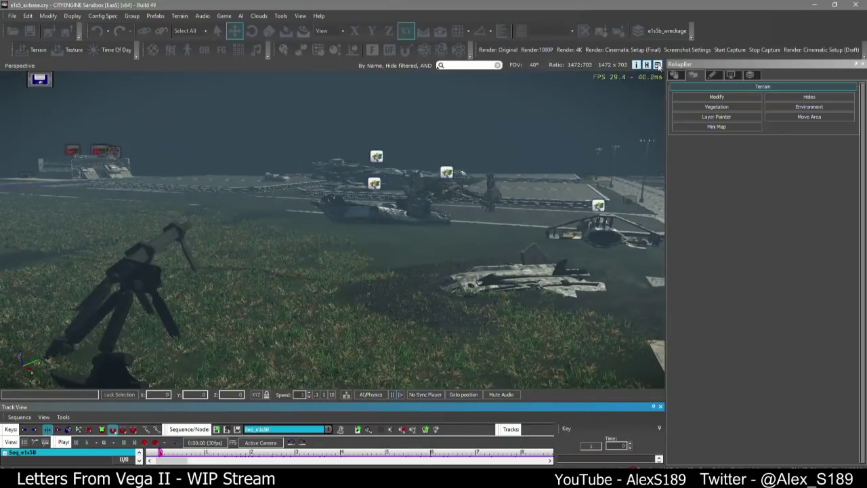
Split the maximized viewport into two panes and show Camera_e1s5B in the first one
{"action": "left_click", "coordinate": [658, 65]}
{"action": "left_click", "coordinate": [9, 66]}
{"action": "mouse_move", "coordinate": [74, 184]}
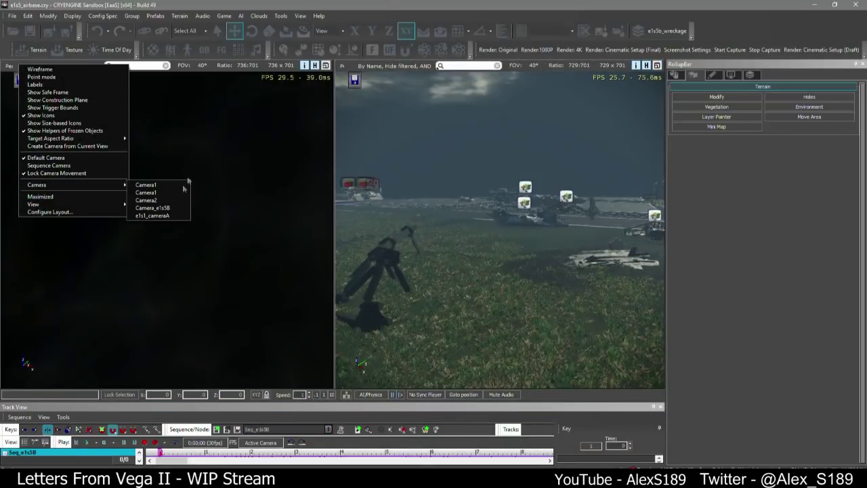
{"action": "left_click", "coordinate": [152, 207]}
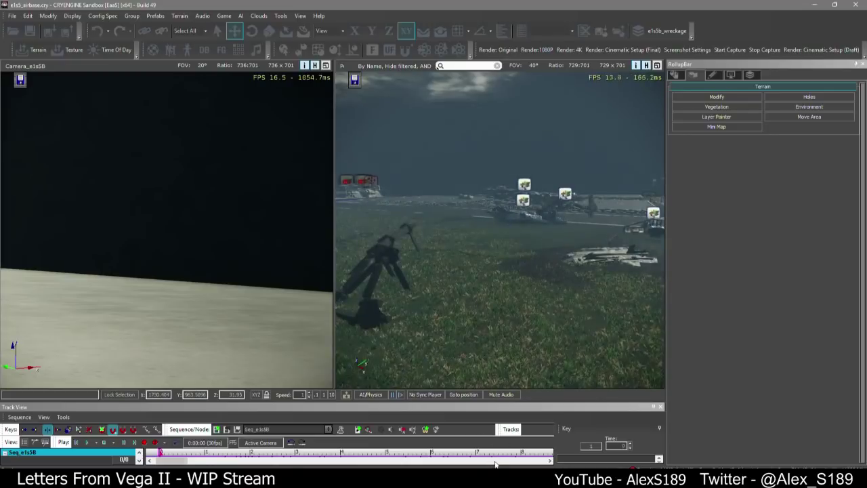
Show the layer list, enlarge Track View and move the sequence playhead to about 0:43:18
{"action": "scroll", "coordinate": [499, 461], "scroll_direction": "down", "scroll_amount": 13}
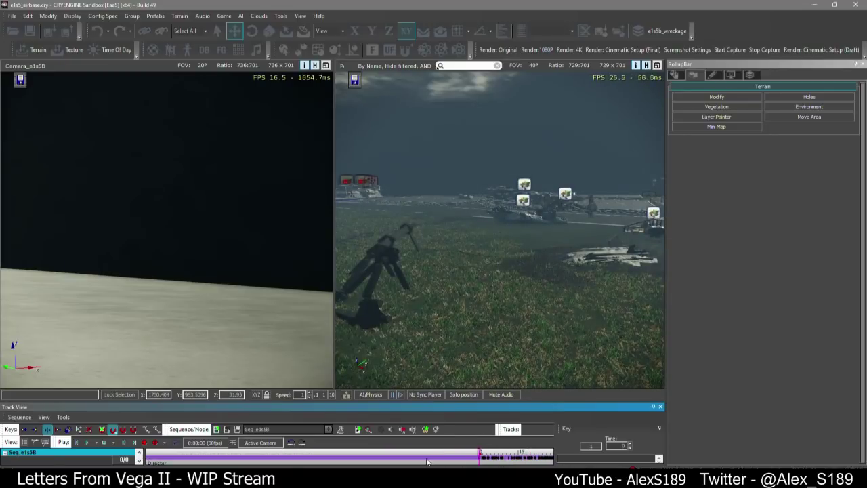
{"action": "scroll", "coordinate": [534, 458], "scroll_direction": "up", "scroll_amount": 10}
{"action": "left_click", "coordinate": [750, 74]}
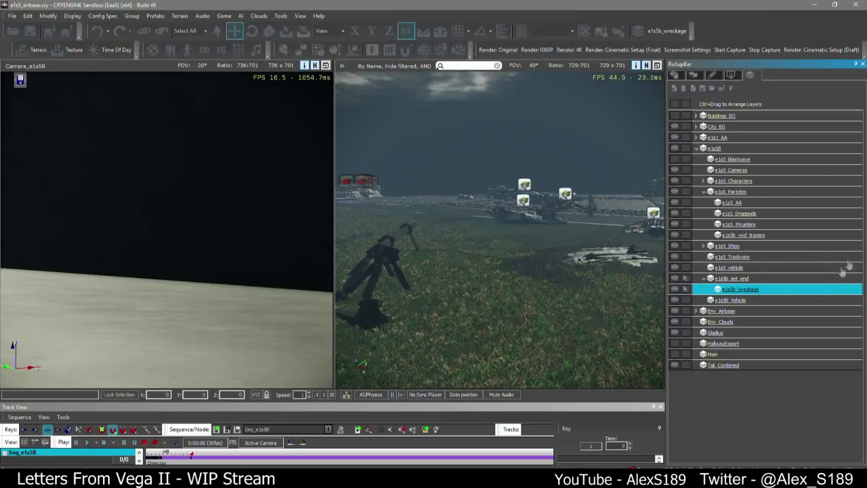
{"action": "left_click_drag", "start_coordinate": [276, 401], "coordinate": [278, 378]}
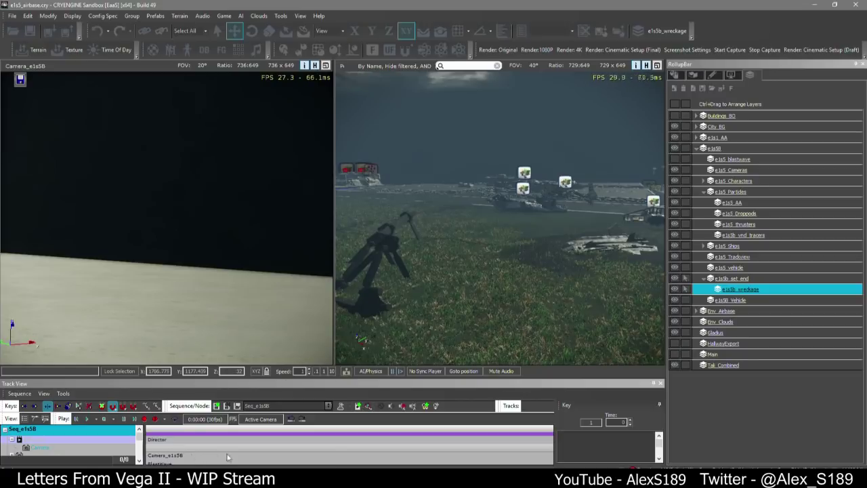
{"action": "right_click_drag", "start_coordinate": [228, 454], "coordinate": [345, 446]}
{"action": "mouse_move", "coordinate": [240, 433]}
{"action": "left_mouse_down"}
{"action": "mouse_move", "coordinate": [260, 430]}
{"action": "mouse_move", "coordinate": [228, 430]}
{"action": "mouse_move", "coordinate": [243, 431]}
{"action": "left_mouse_up"}
{"action": "key", "text": "space"}
Delete the ship wreck lying along the road's edge behind the Gladius wreck
{"action": "right_click_drag", "start_coordinate": [474, 203], "coordinate": [470, 141]}
{"action": "left_click", "coordinate": [453, 137]}
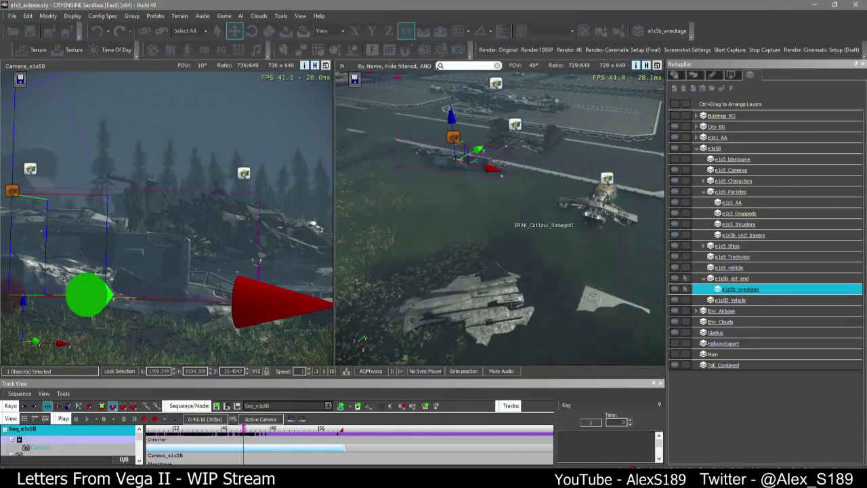
{"action": "right_click_drag", "start_coordinate": [507, 218], "coordinate": [403, 198]}
{"action": "key", "text": "Delete"}
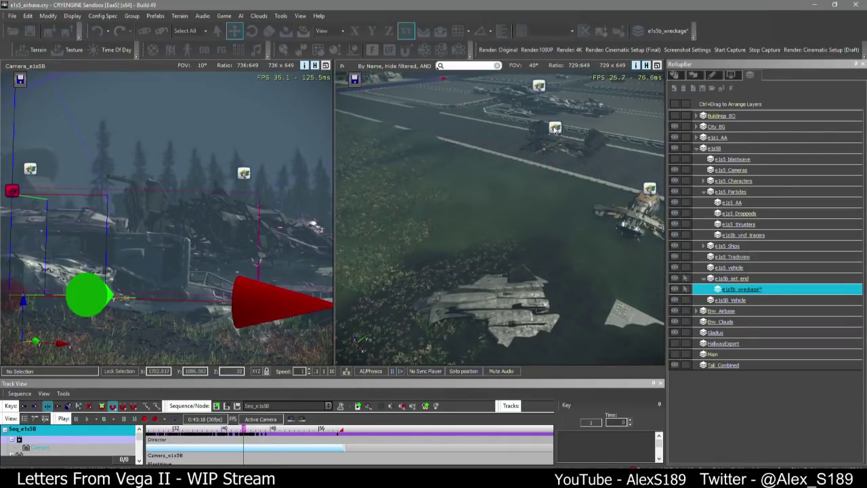
Move the VNCL_Glaive_Damage1 wreck from the road onto the grass behind the Gladius wreck
{"action": "left_click", "coordinate": [555, 128]}
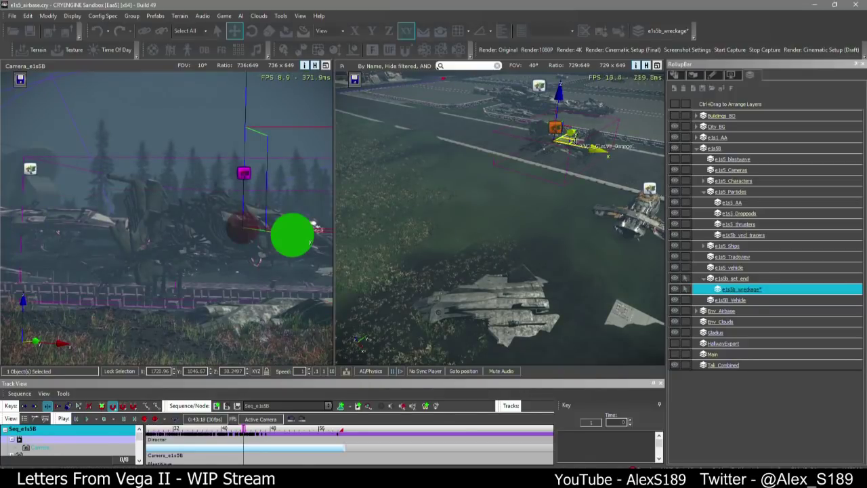
{"action": "left_click_drag", "start_coordinate": [574, 141], "coordinate": [495, 176]}
{"action": "right_click_drag", "start_coordinate": [521, 253], "coordinate": [570, 200]}
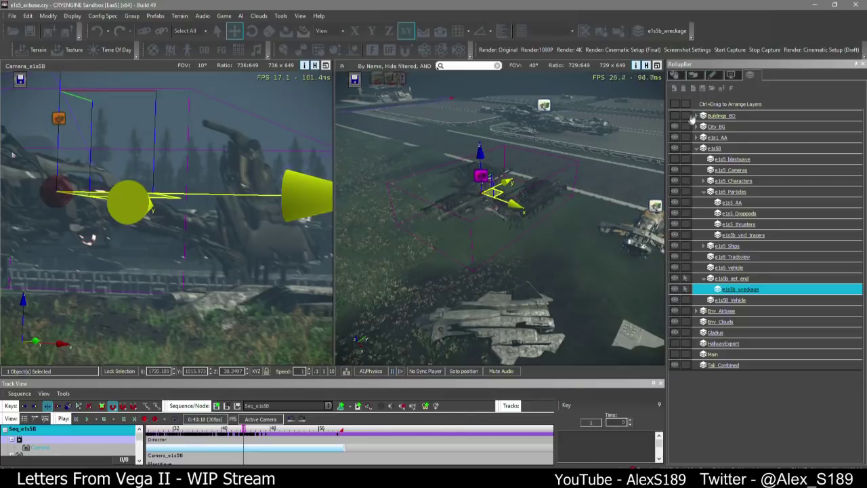
Filter the entities by "anim" and place an AnimObject on the grass beside the Glaive wreck
{"action": "left_click", "coordinate": [676, 77]}
{"action": "right_click_drag", "start_coordinate": [554, 159], "coordinate": [584, 210]}
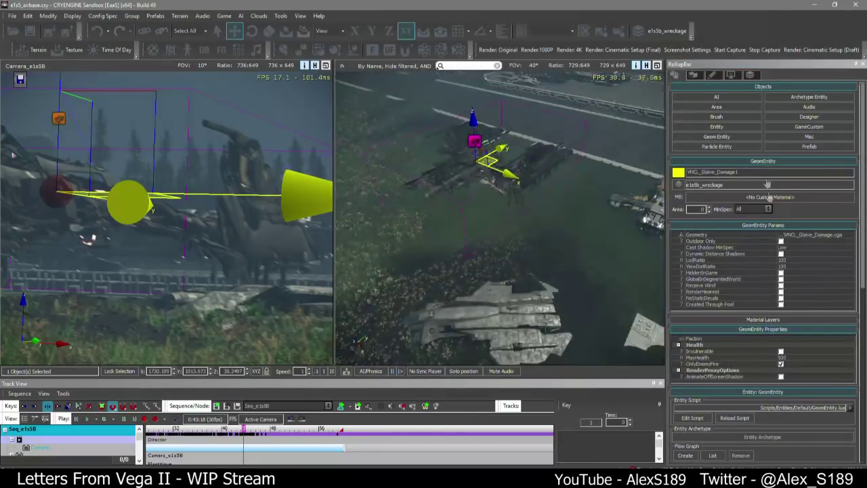
{"action": "left_click", "coordinate": [716, 127]}
{"action": "left_click", "coordinate": [716, 360]}
{"action": "type", "text": "anim"}
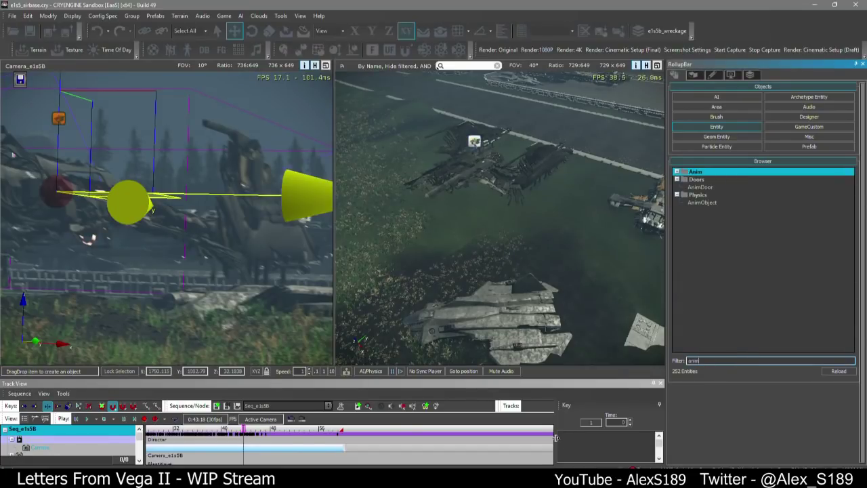
{"action": "left_click_drag", "start_coordinate": [555, 437], "coordinate": [607, 438]}
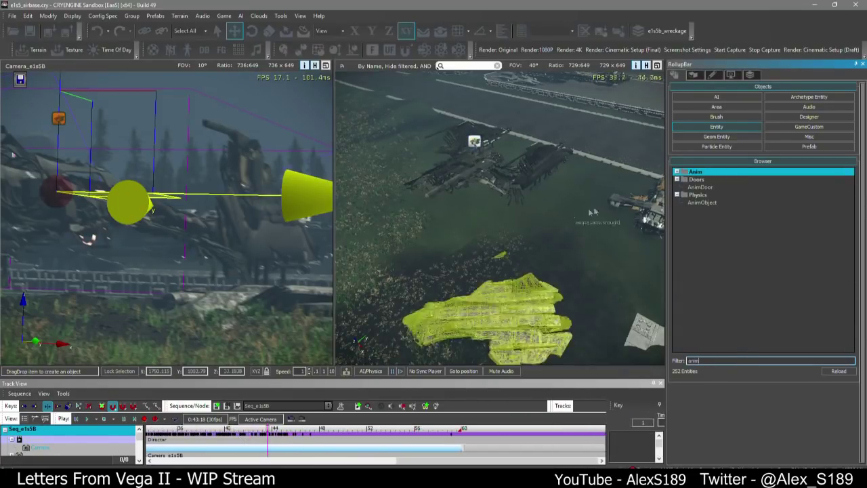
{"action": "left_click_drag", "start_coordinate": [695, 203], "coordinate": [583, 202]}
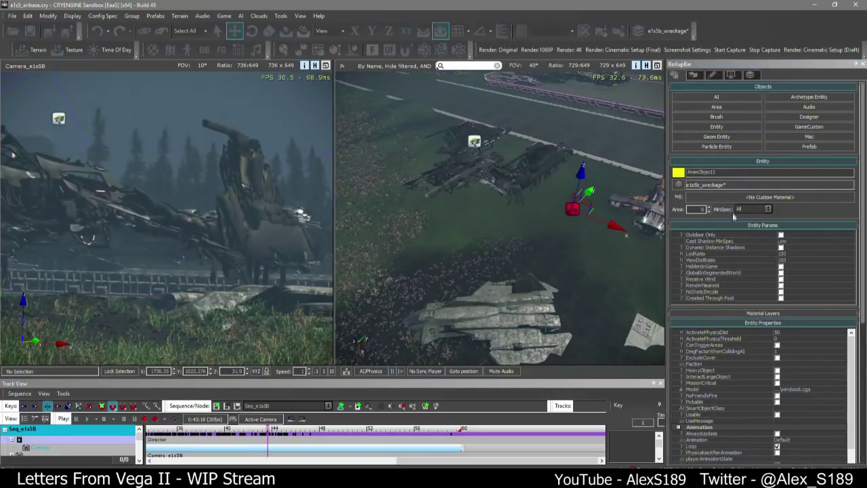
Rename the new AnimObject beside the Glaive wreck as wreck_glaive1 and save the level
{"action": "left_click_drag", "start_coordinate": [744, 172], "coordinate": [543, 182]}
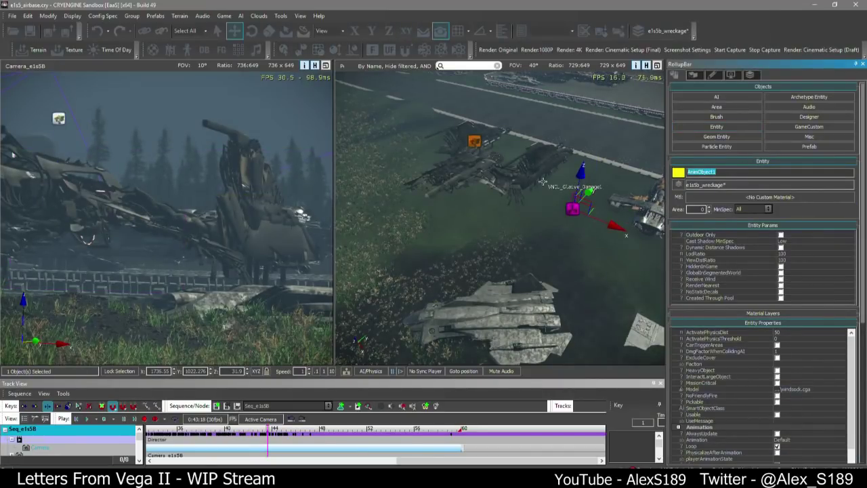
{"action": "type", "text": "wreck_"}
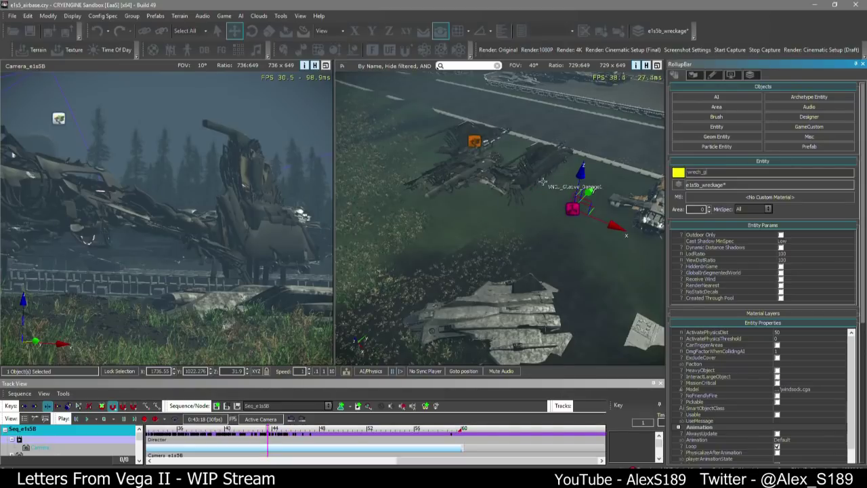
{"action": "type", "text": "glaive1"}
{"action": "right_click_drag", "start_coordinate": [538, 223], "coordinate": [534, 210]}
{"action": "key", "text": "ctrl+s"}
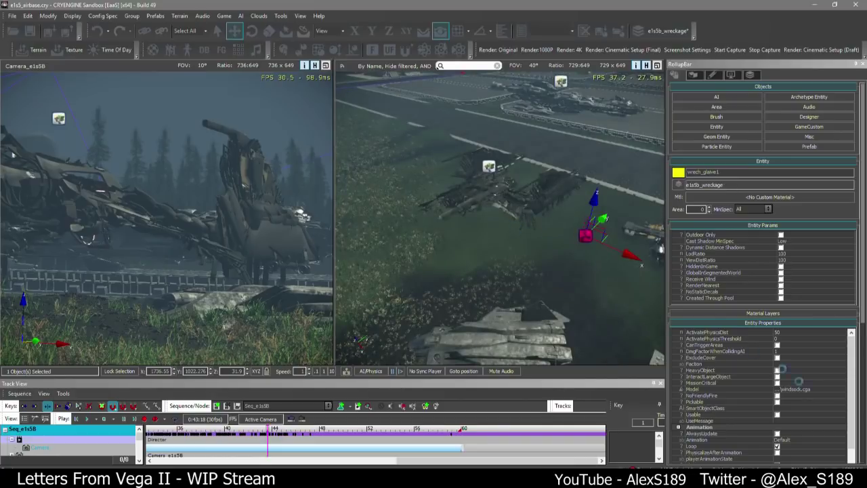
Replace wreck_glaive1's windsock model with VNCL_Glaive_Damage.cga from the Spaceships Ships VNCL Glaive folder
{"action": "left_click", "coordinate": [799, 389]}
{"action": "left_click", "coordinate": [843, 389]}
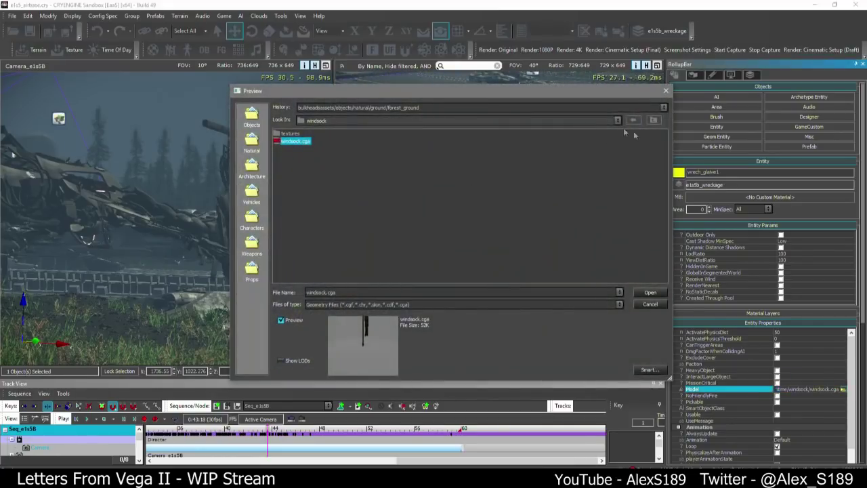
{"action": "left_click", "coordinate": [652, 121]}
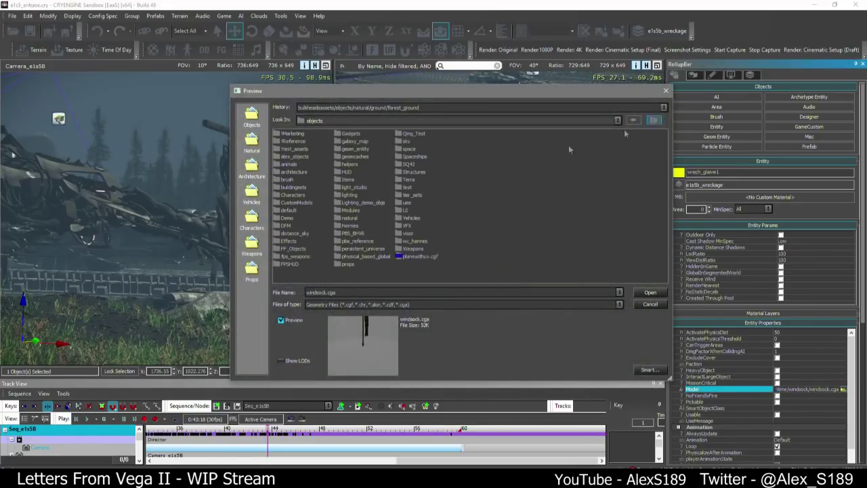
{"action": "double_click", "coordinate": [412, 156]}
{"action": "left_click", "coordinate": [285, 241]}
{"action": "double_click", "coordinate": [285, 242]}
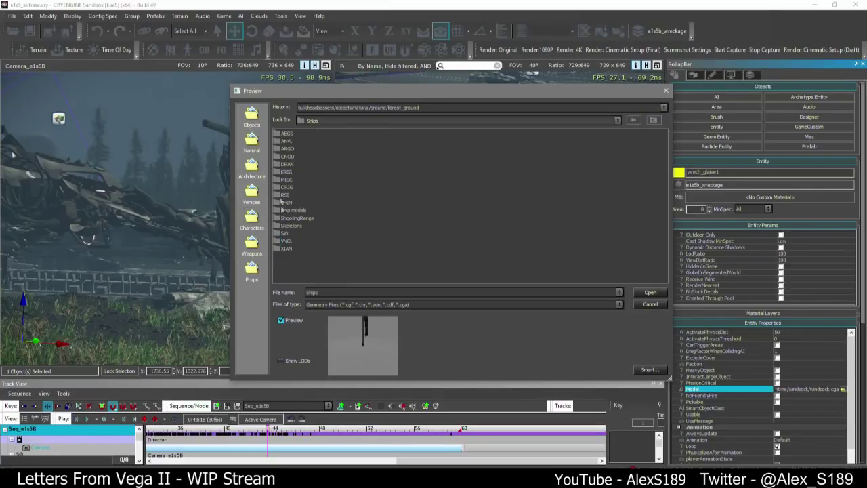
{"action": "double_click", "coordinate": [285, 241]}
{"action": "double_click", "coordinate": [285, 163]}
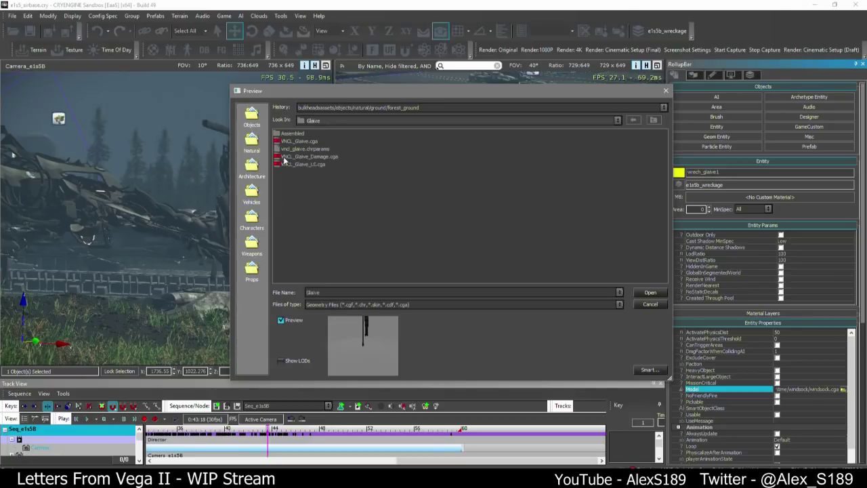
{"action": "left_click", "coordinate": [301, 157]}
{"action": "left_click", "coordinate": [650, 292]}
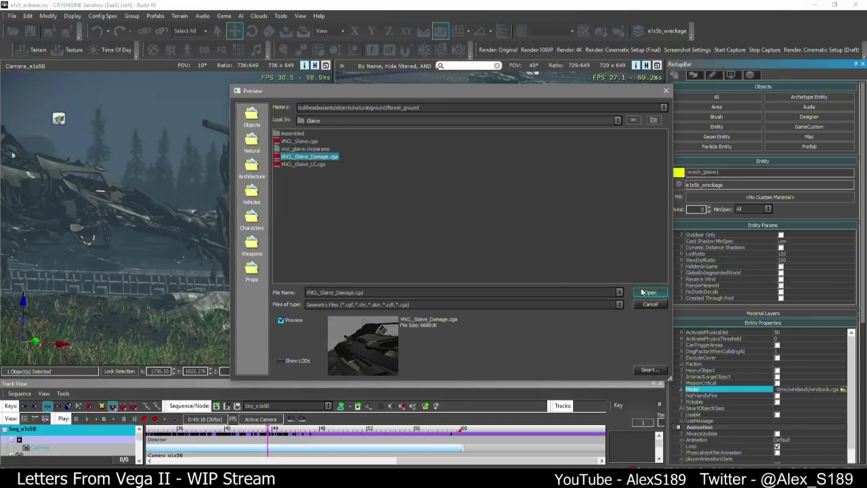
Raise wreck_glaive1 to a Z height of about 39.9 and save the level
{"action": "left_click_drag", "start_coordinate": [519, 221], "coordinate": [516, 166]}
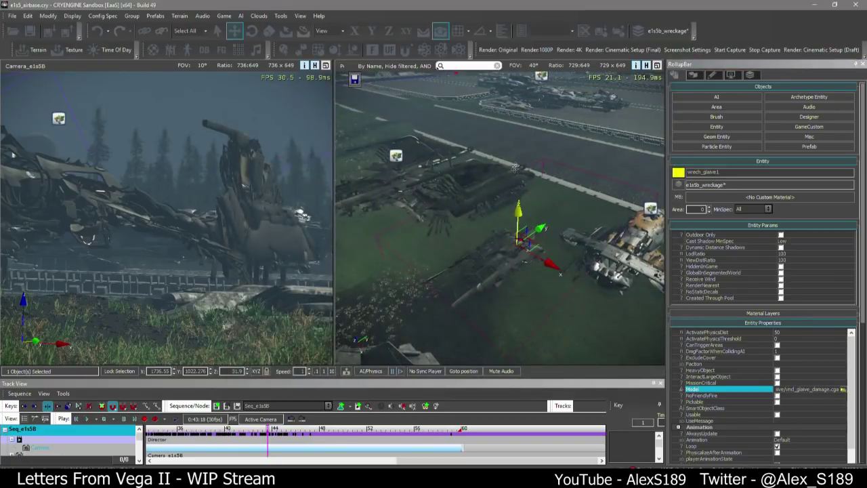
{"action": "right_click_drag", "start_coordinate": [535, 276], "coordinate": [533, 267]}
{"action": "key", "text": "ctrl+s"}
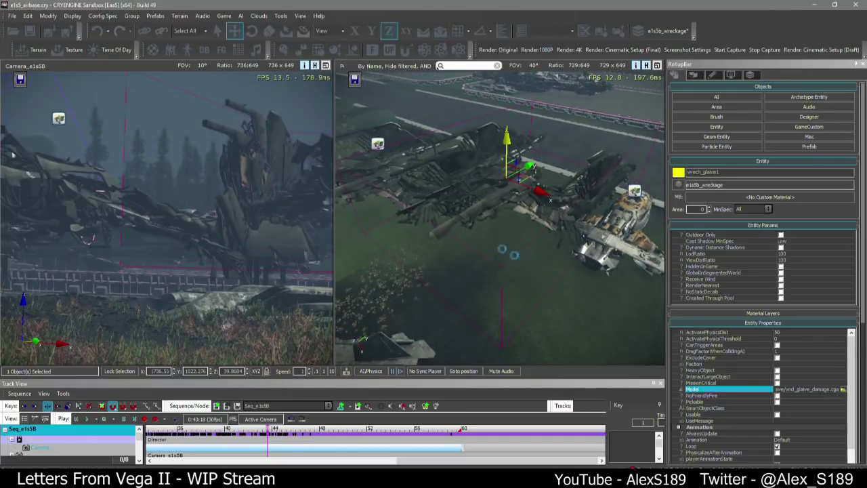
Open the Character Tool
{"action": "left_click", "coordinate": [301, 16]}
{"action": "mouse_move", "coordinate": [339, 25]}
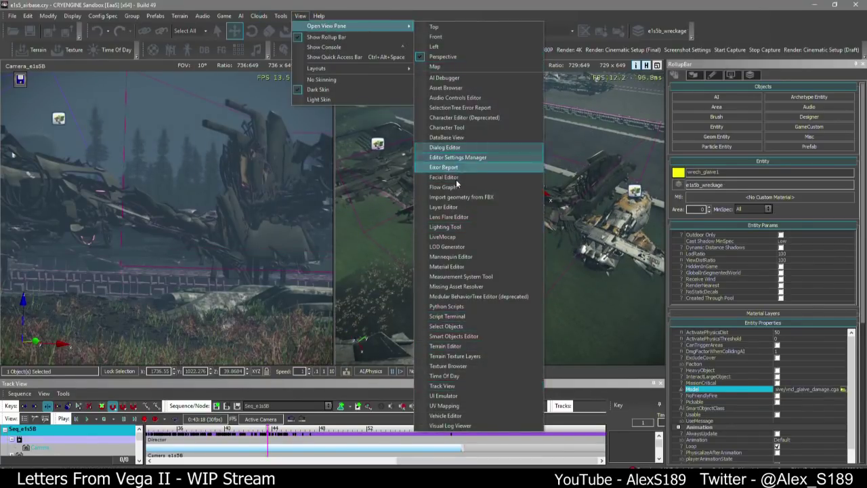
{"action": "left_click", "coordinate": [457, 128]}
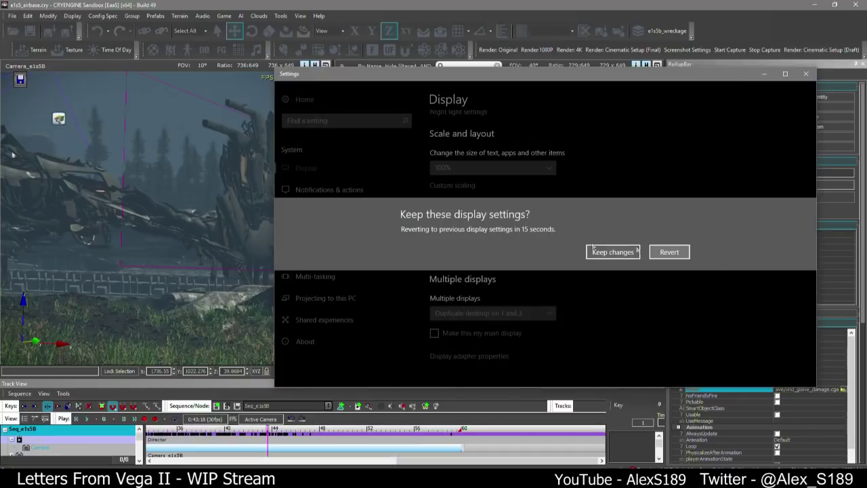
Keep the changed display settings and clear the Settings and Open Broadcaster Software windows away from the level editor
{"action": "left_click", "coordinate": [594, 253]}
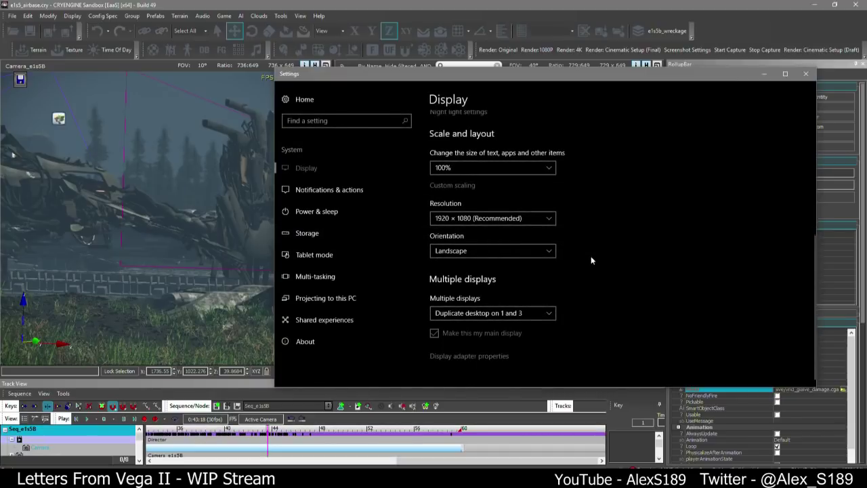
{"action": "left_click", "coordinate": [805, 73]}
{"action": "key", "text": "alt+Tab"}
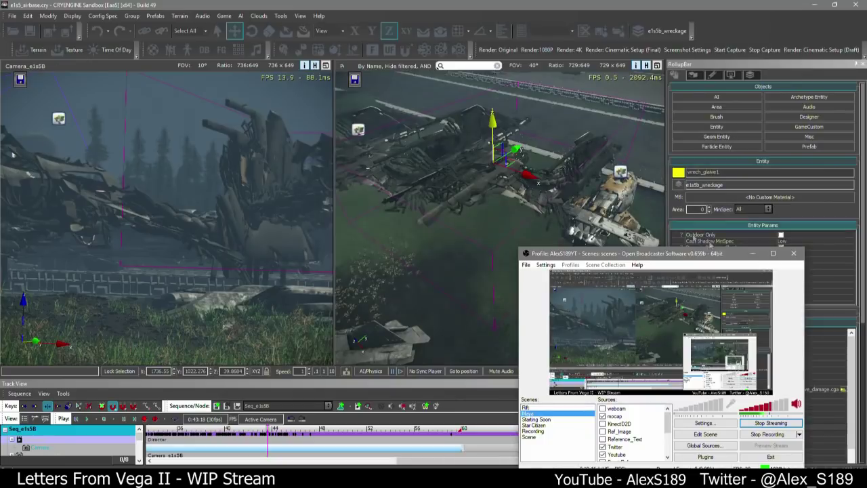
{"action": "left_click", "coordinate": [753, 254]}
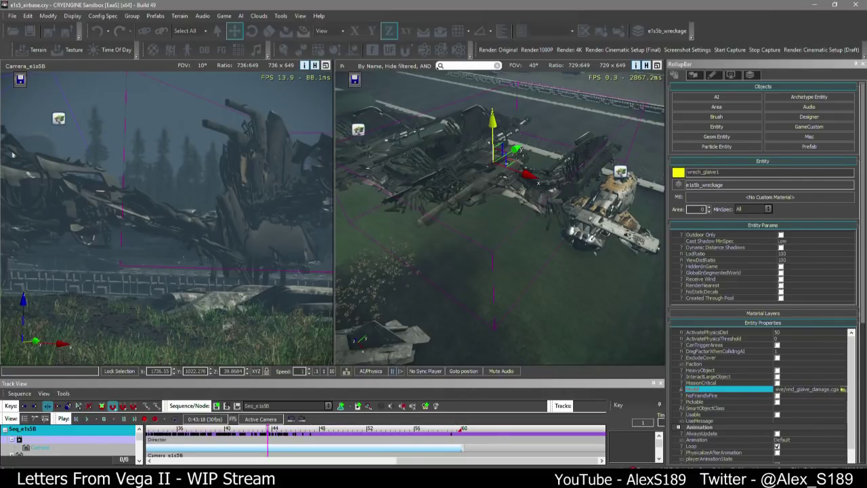
{"action": "right_click_drag", "start_coordinate": [617, 265], "coordinate": [803, 215]}
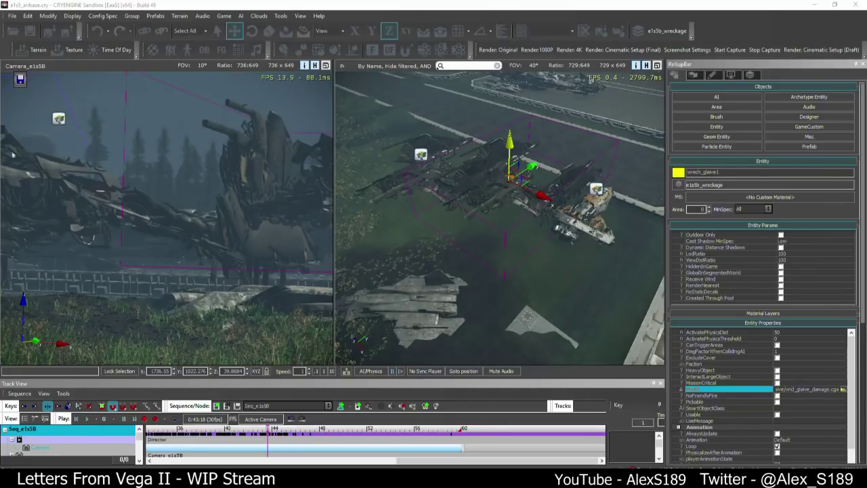
{"action": "key", "text": "alt+Tab"}
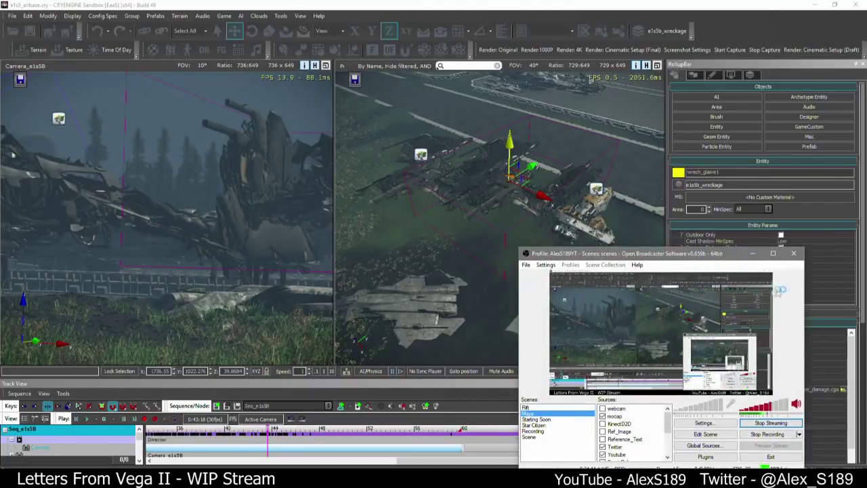
{"action": "key", "text": "alt+Tab"}
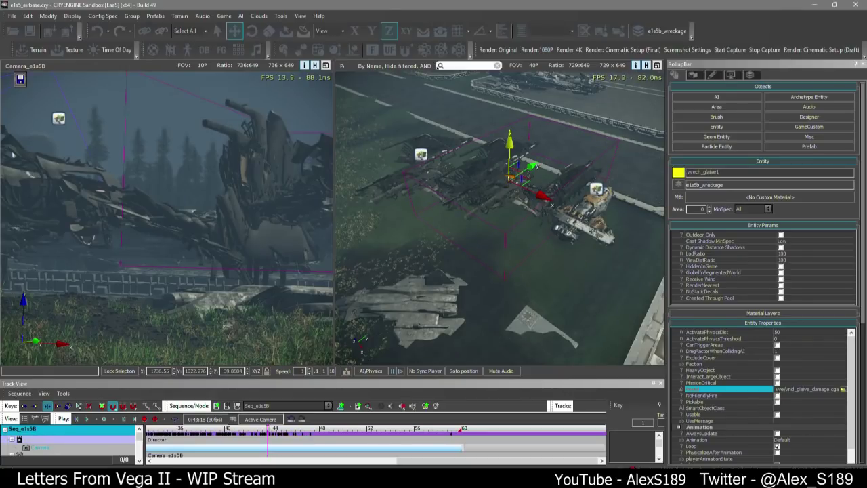
Set wreck_glaive1's animation to landing_gear_retract and disable its looping
{"action": "scroll", "coordinate": [718, 420], "scroll_direction": "down", "scroll_amount": 1}
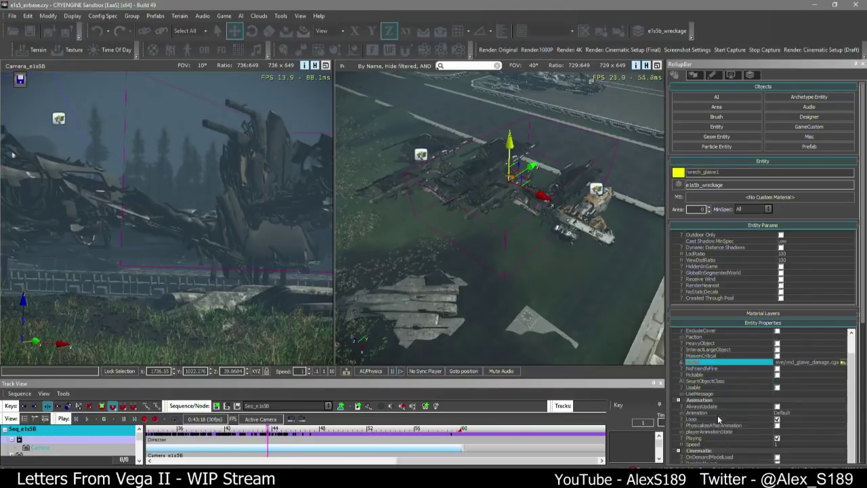
{"action": "left_click", "coordinate": [794, 412]}
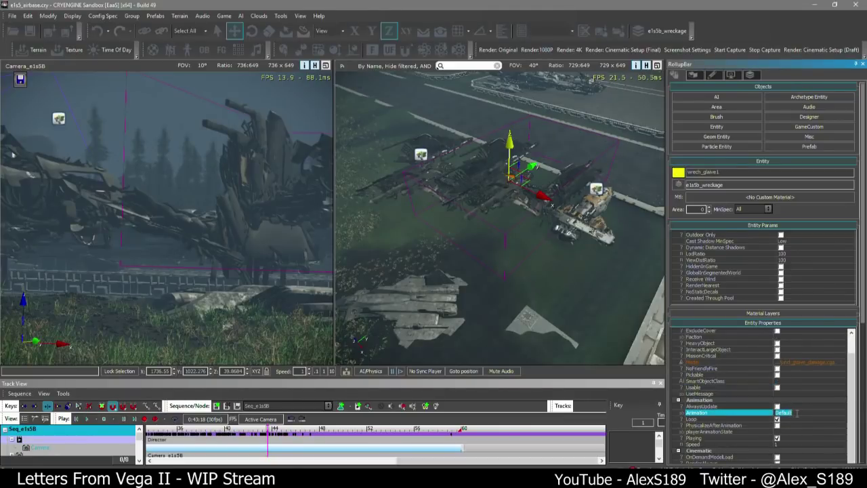
{"action": "left_click", "coordinate": [776, 420]}
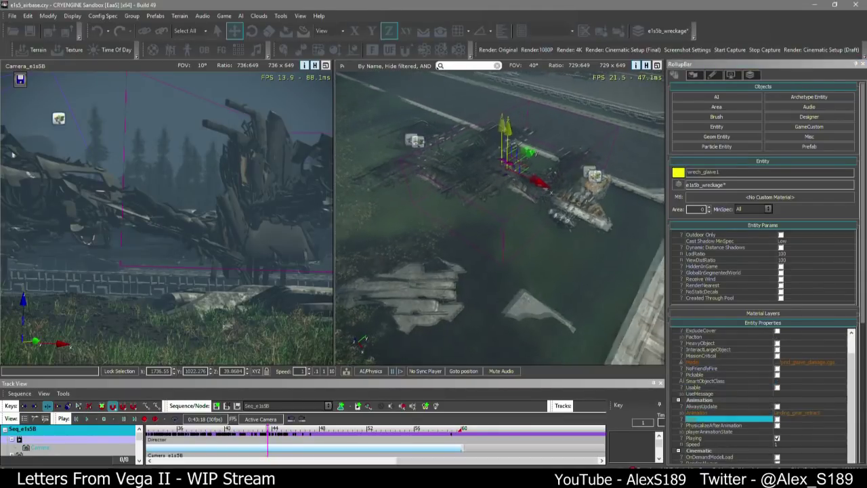
Adjust wreck_glaive1's height above the grass, ending at a Z of about 39.4, and recheck its Loop property
{"action": "scroll", "coordinate": [556, 269], "scroll_direction": "up", "scroll_amount": 3}
{"action": "left_click", "coordinate": [562, 278]}
{"action": "left_click", "coordinate": [468, 174]}
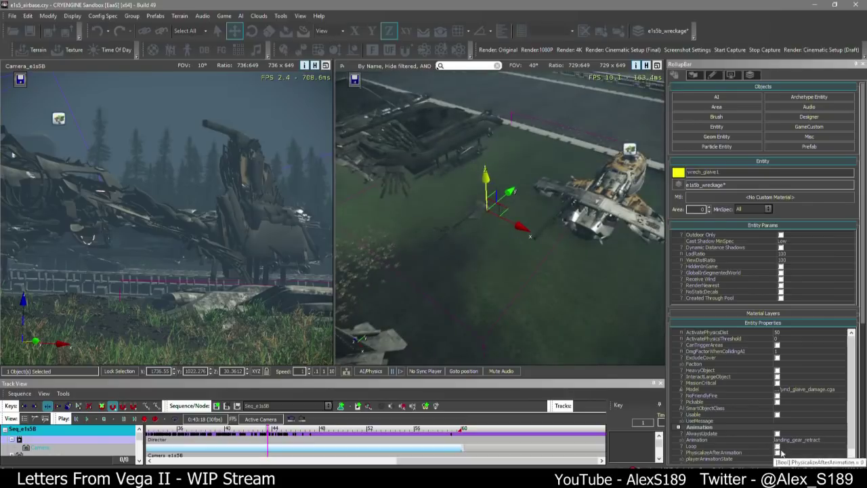
{"action": "scroll", "coordinate": [509, 193], "scroll_direction": "down", "scroll_amount": 3}
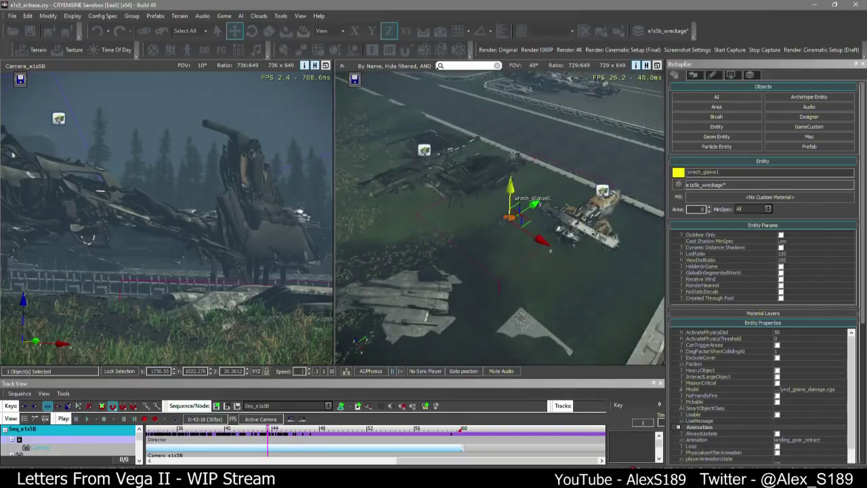
{"action": "left_click_drag", "start_coordinate": [511, 183], "coordinate": [512, 144]}
{"action": "middle_click_drag", "start_coordinate": [543, 292], "coordinate": [489, 297]}
{"action": "scroll", "coordinate": [515, 291], "scroll_direction": "up", "scroll_amount": 4}
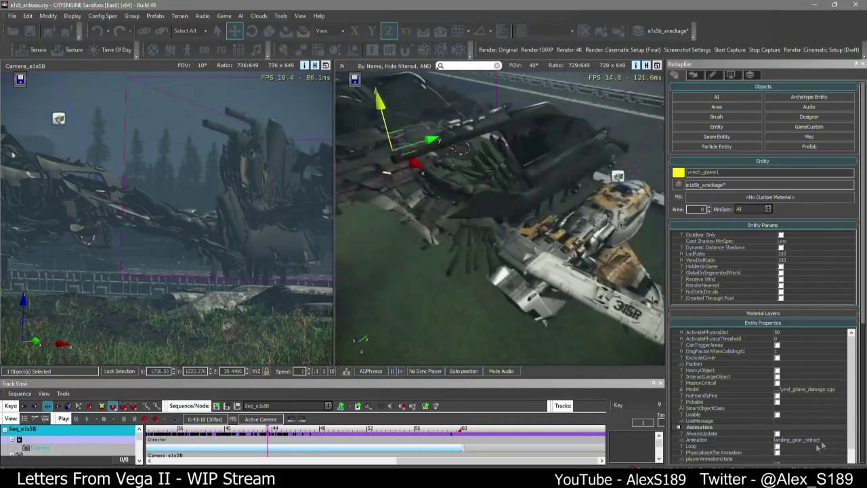
{"action": "scroll", "coordinate": [514, 292], "scroll_direction": "down", "scroll_amount": 1}
{"action": "left_click", "coordinate": [777, 446]}
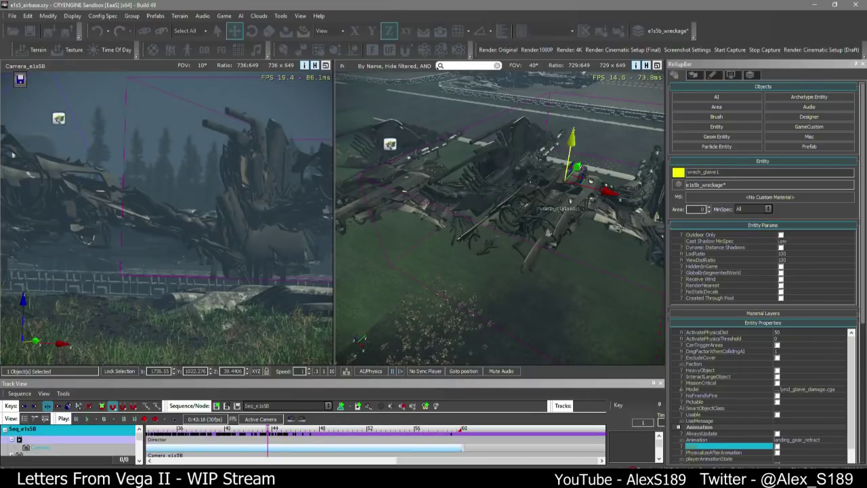
Rotate wreck_glaive1 about its vertical axis to -125 degrees and set the reference coordinate system to Local
{"action": "middle_click_drag", "start_coordinate": [520, 204], "coordinate": [406, 202]}
{"action": "key", "text": "3"}
{"action": "left_click_drag", "start_coordinate": [419, 154], "coordinate": [425, 175]}
{"action": "middle_click_drag", "start_coordinate": [441, 215], "coordinate": [506, 224]}
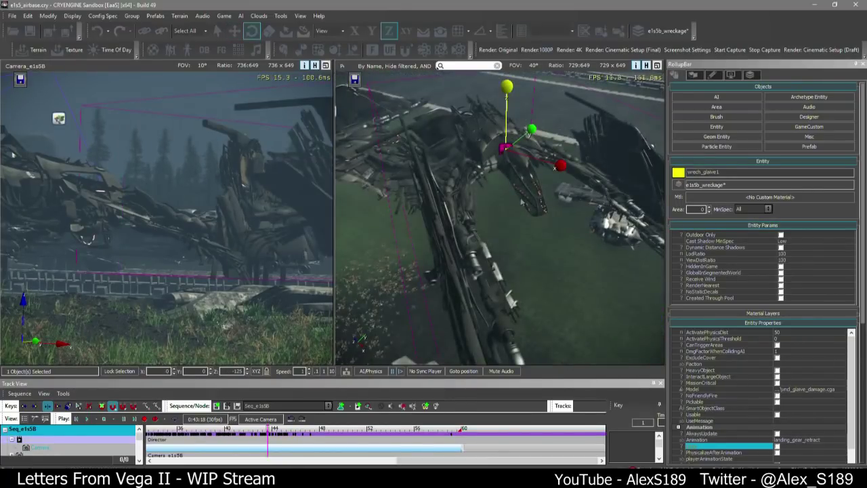
{"action": "mouse_move", "coordinate": [507, 224]}
{"action": "right_mouse_down"}
{"action": "mouse_move", "coordinate": [596, 234]}
{"action": "mouse_move", "coordinate": [501, 220]}
{"action": "right_mouse_up"}
{"action": "left_click", "coordinate": [341, 31]}
{"action": "left_click", "coordinate": [331, 49]}
{"action": "right_click_drag", "start_coordinate": [470, 271], "coordinate": [413, 254]}
Maximize the Perspective viewport and close Track View to get a larger view of the wrecks
{"action": "left_click", "coordinate": [731, 75]}
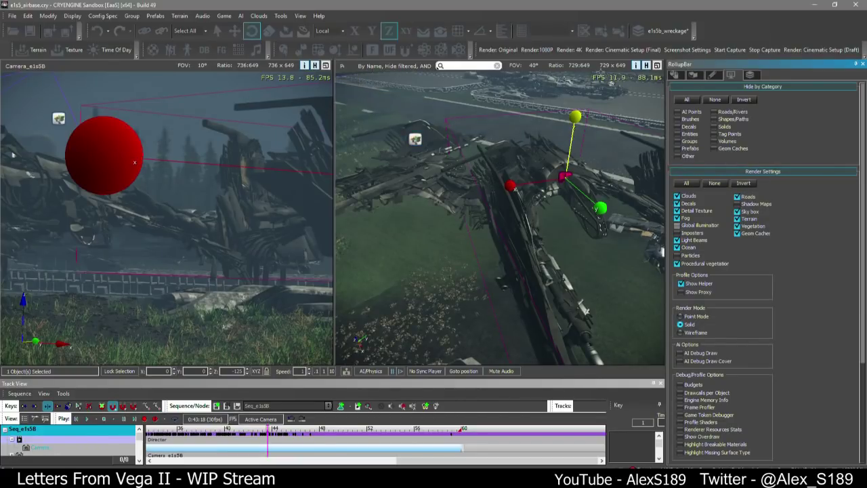
{"action": "left_click", "coordinate": [657, 66]}
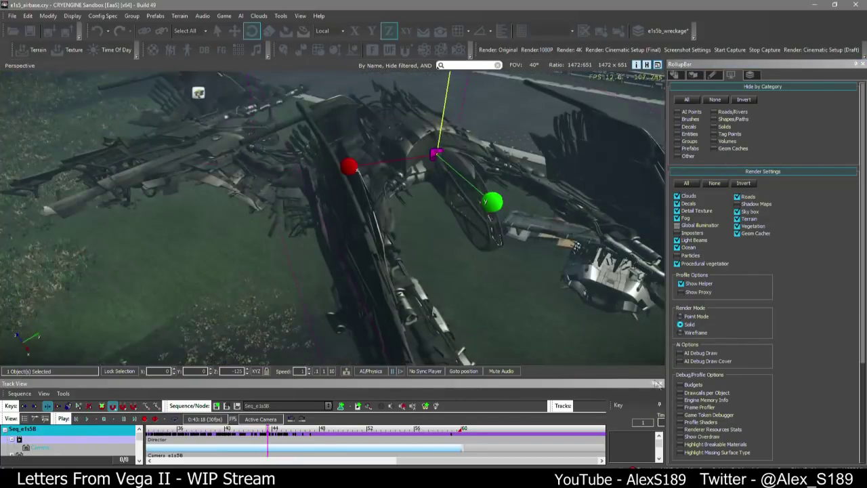
{"action": "left_click", "coordinate": [660, 383]}
{"action": "scroll", "coordinate": [516, 325], "scroll_direction": "down", "scroll_amount": 10}
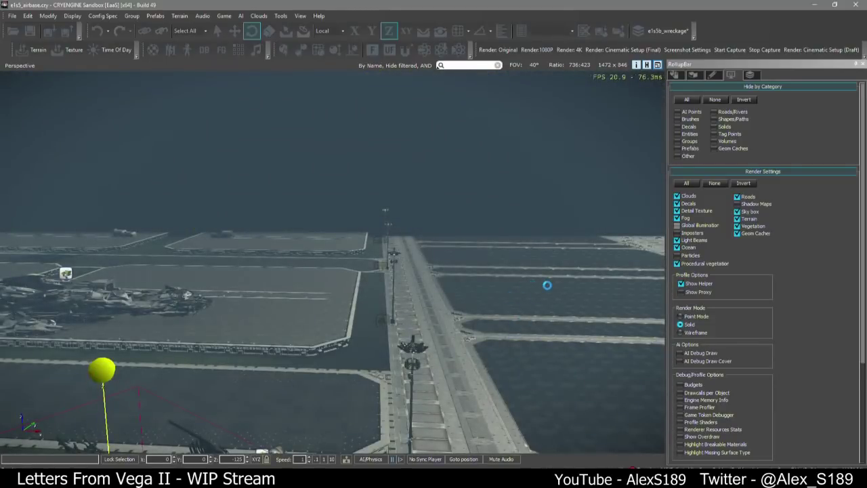
{"action": "scroll", "coordinate": [547, 286], "scroll_direction": "up", "scroll_amount": 10}
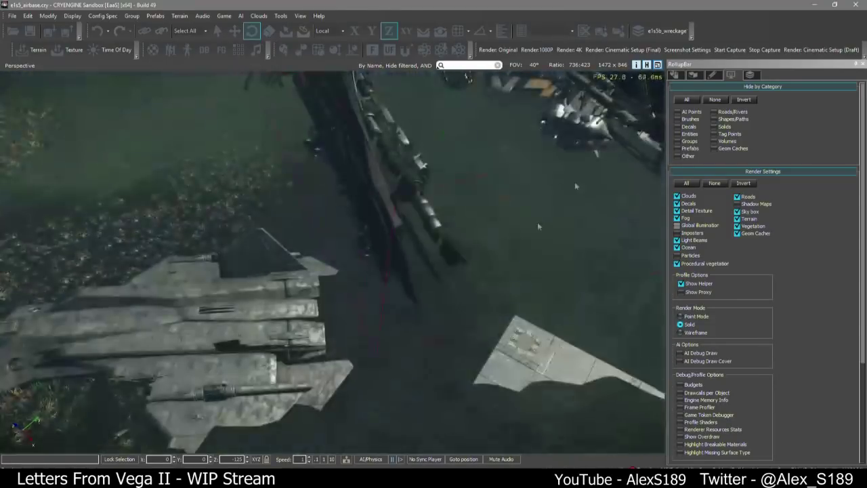
{"action": "scroll", "coordinate": [576, 186], "scroll_direction": "down", "scroll_amount": 3}
Replace wreck_glaive1's damaged model with the intact VNCL_Glaive.cga
{"action": "left_click", "coordinate": [676, 76]}
{"action": "left_click", "coordinate": [728, 389]}
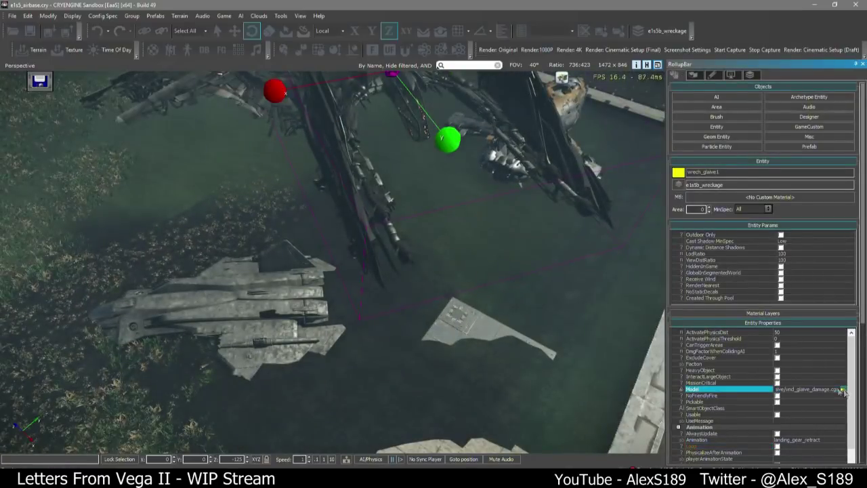
{"action": "left_click", "coordinate": [842, 389]}
{"action": "double_click", "coordinate": [310, 141]}
{"action": "scroll", "coordinate": [210, 129], "scroll_direction": "up", "scroll_amount": 5}
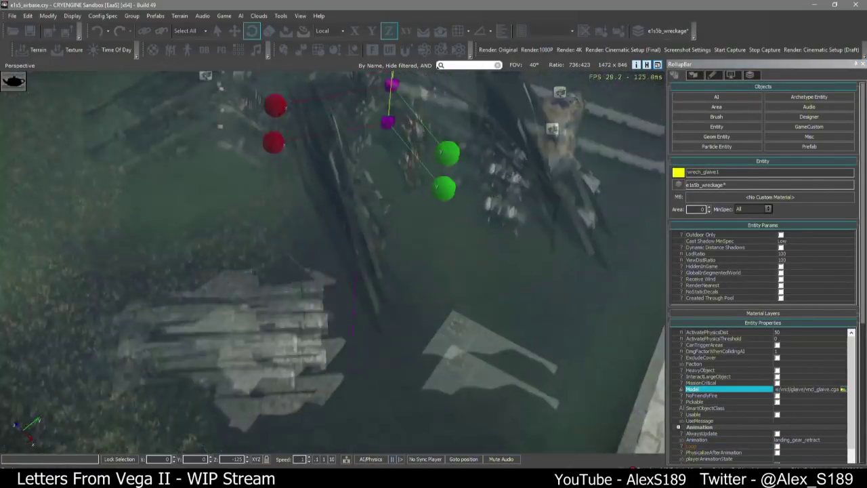
Delete the VNCL_Glaive_Damage1 wreck lying on the grass behind the Gladius wreck
{"action": "left_click", "coordinate": [210, 129]}
{"action": "right_click_drag", "start_coordinate": [406, 274], "coordinate": [414, 237]}
{"action": "key", "text": "Delete"}
Tilt wreck_glaive1 slightly and move it across the grass to about X 1722.4, Y 1027.7, Z 34.5
{"action": "left_click", "coordinate": [418, 224]}
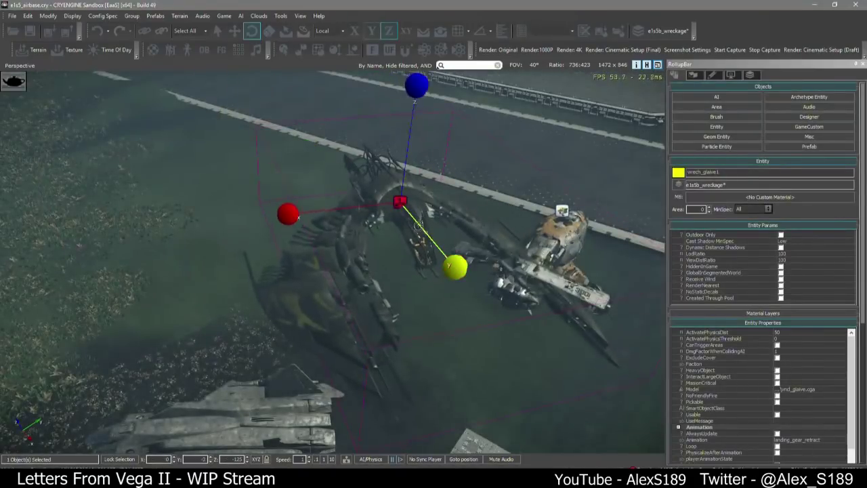
{"action": "left_click_drag", "start_coordinate": [419, 224], "coordinate": [398, 234]}
{"action": "key", "text": "1"}
{"action": "key", "text": "2"}
{"action": "left_click_drag", "start_coordinate": [401, 279], "coordinate": [346, 185]}
{"action": "key", "text": "1"}
{"action": "right_click_drag", "start_coordinate": [436, 298], "coordinate": [441, 271]}
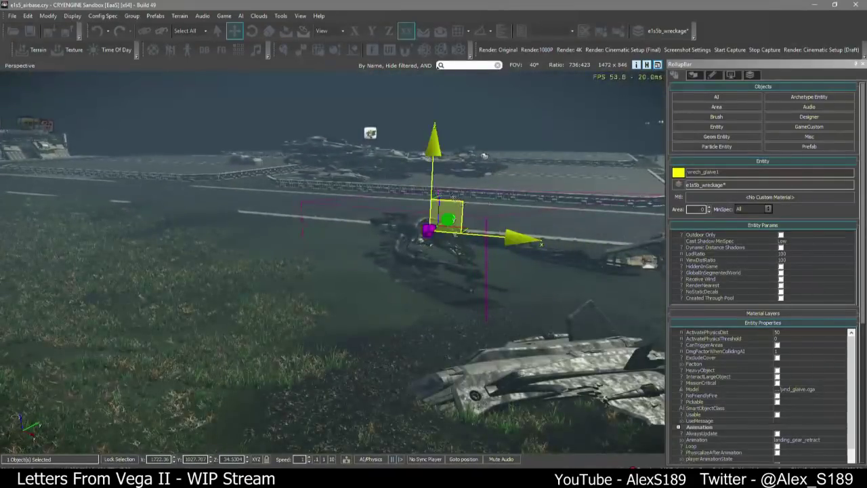
Shift wreck_glaive1 farther from the Gladius wreck and tilt it to a rotation of about 5.1, -17.9, -127.2 degrees
{"action": "left_click_drag", "start_coordinate": [444, 219], "coordinate": [377, 215]}
{"action": "key", "text": "2"}
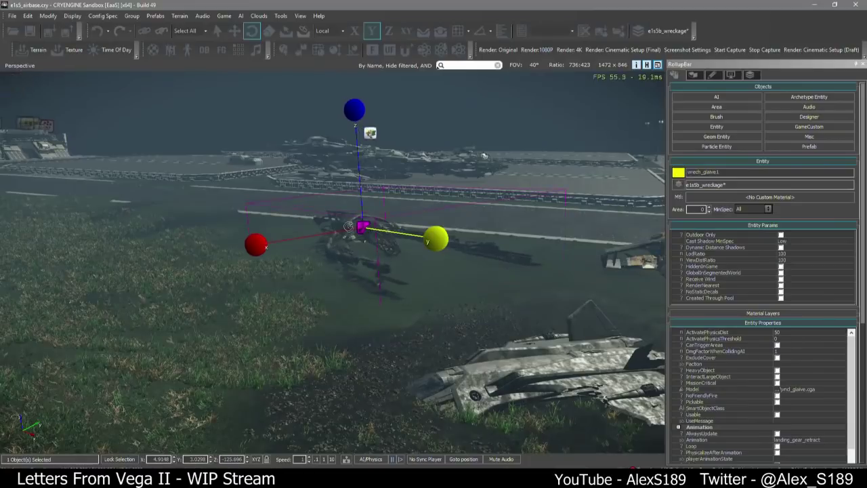
{"action": "key", "text": "F1"}
{"action": "left_click_drag", "start_coordinate": [388, 231], "coordinate": [346, 223]}
{"action": "key", "text": "F2"}
{"action": "key", "text": "s"}
{"action": "mouse_move", "coordinate": [347, 223]}
{"action": "right_mouse_down"}
{"action": "mouse_move", "coordinate": [348, 237]}
{"action": "mouse_move", "coordinate": [362, 196]}
{"action": "mouse_move", "coordinate": [348, 285]}
{"action": "mouse_move", "coordinate": [357, 183]}
{"action": "mouse_move", "coordinate": [355, 298]}
{"action": "mouse_move", "coordinate": [359, 203]}
{"action": "right_mouse_up"}
{"action": "key", "text": "w"}
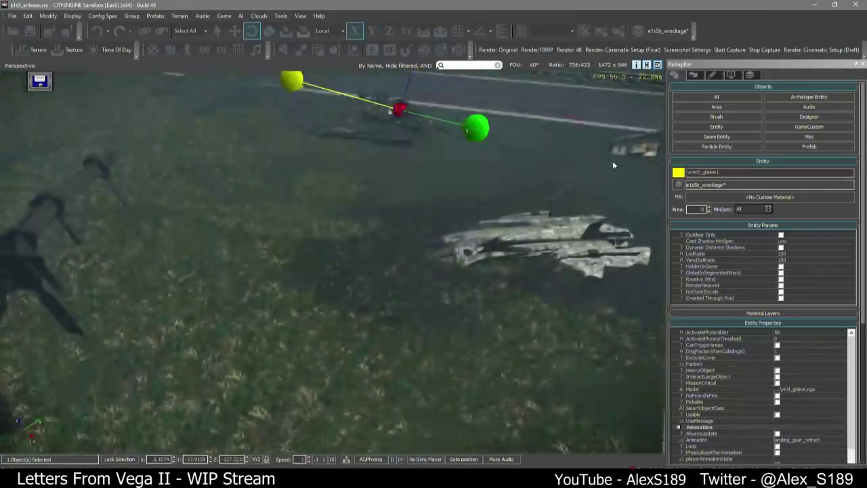
Activate the terrain Modify tool with the Smooth brush for the ground around wreck_glaive1
{"action": "key", "text": "w"}
{"action": "key", "text": "s"}
{"action": "left_click", "coordinate": [693, 75]}
{"action": "right_click_drag", "start_coordinate": [555, 192], "coordinate": [582, 143]}
{"action": "left_click", "coordinate": [717, 97]}
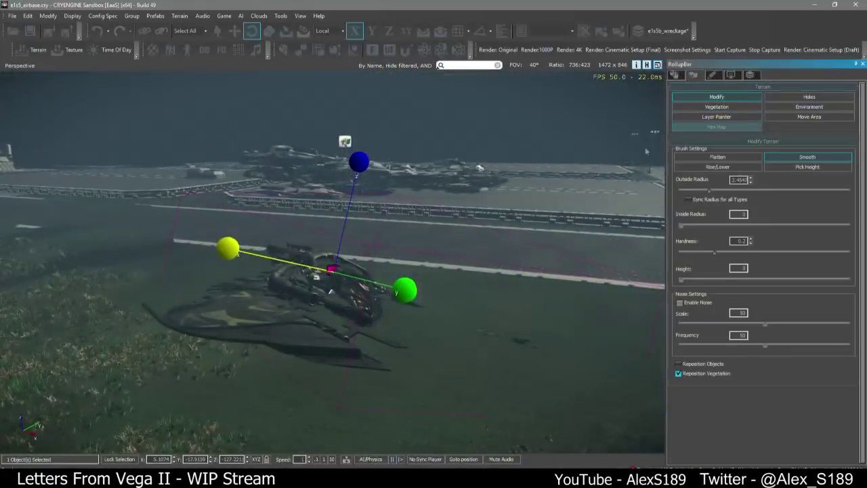
Raise the ground under the crashed ship's wing using the Rise/Lower brush with an outside radius of about 11.7
{"action": "left_click", "coordinate": [717, 166]}
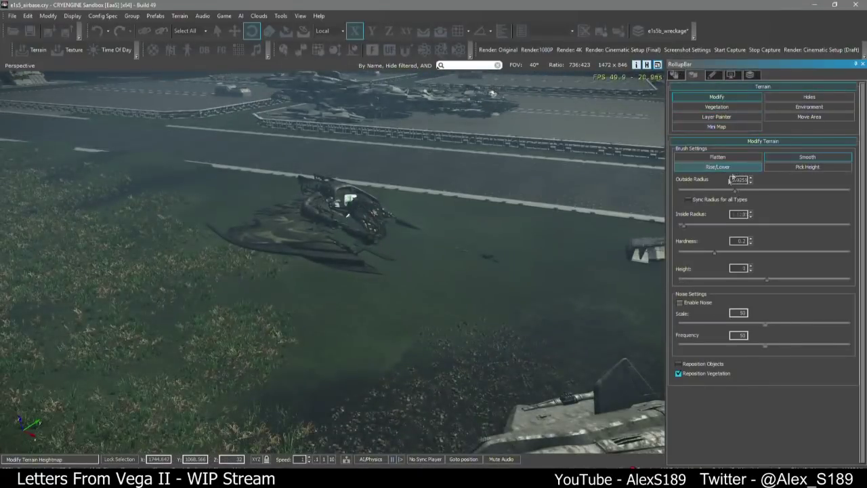
{"action": "key", "text": "w"}
{"action": "left_click", "coordinate": [758, 192]}
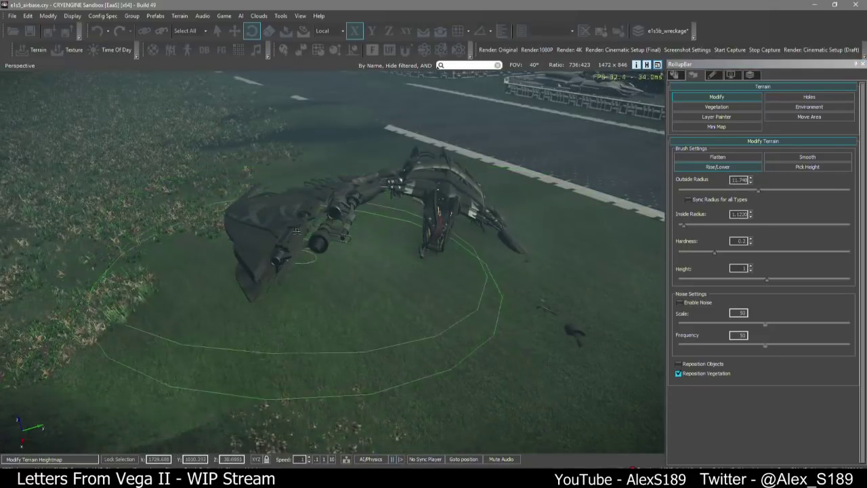
{"action": "left_click_drag", "start_coordinate": [286, 258], "coordinate": [292, 315]}
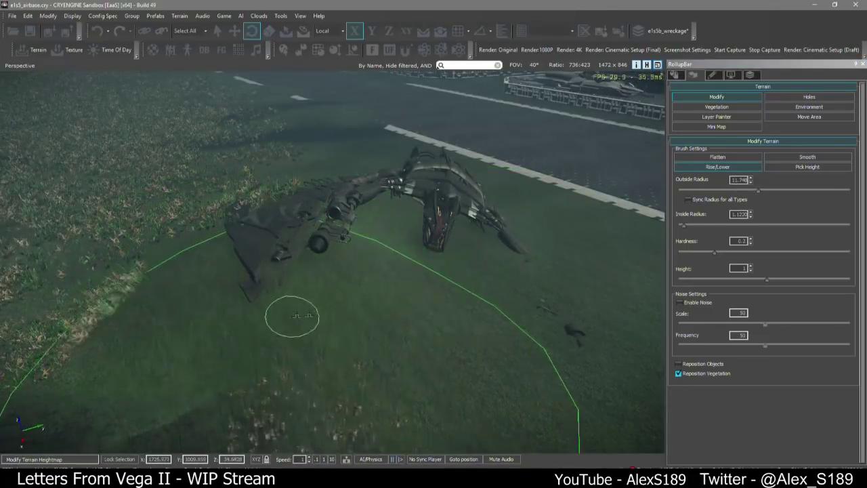
Lower and reshape the terrain around the wreck's wing and engines so the ship sits into the ground
{"action": "key", "text": "w"}
{"action": "mouse_move", "coordinate": [292, 315]}
{"action": "right_mouse_down"}
{"action": "mouse_move", "coordinate": [313, 312]}
{"action": "mouse_move", "coordinate": [323, 283]}
{"action": "mouse_move", "coordinate": [318, 298]}
{"action": "right_mouse_up"}
{"action": "mouse_move", "coordinate": [321, 330]}
{"action": "left_mouse_down", "text": "ctrl"}
{"action": "mouse_move", "coordinate": [371, 279]}
{"action": "mouse_move", "coordinate": [261, 291]}
{"action": "left_mouse_up", "text": "ctrl"}
{"action": "mouse_move", "coordinate": [306, 195]}
{"action": "left_mouse_down"}
{"action": "mouse_move", "coordinate": [375, 212]}
{"action": "mouse_move", "coordinate": [361, 200]}
{"action": "mouse_move", "coordinate": [363, 188]}
{"action": "mouse_move", "coordinate": [384, 191]}
{"action": "left_mouse_up"}
{"action": "key", "text": "s"}
{"action": "mouse_move", "coordinate": [383, 191]}
{"action": "right_mouse_down"}
{"action": "mouse_move", "coordinate": [371, 183]}
{"action": "mouse_move", "coordinate": [352, 196]}
{"action": "mouse_move", "coordinate": [260, 286]}
{"action": "mouse_move", "coordinate": [354, 240]}
{"action": "mouse_move", "coordinate": [291, 261]}
{"action": "right_mouse_up"}
Touch up the ground beneath the wing with the outside radius reduced to about 3.89, and smooth the mound beside it
{"action": "left_click_drag", "start_coordinate": [758, 191], "coordinate": [737, 189]}
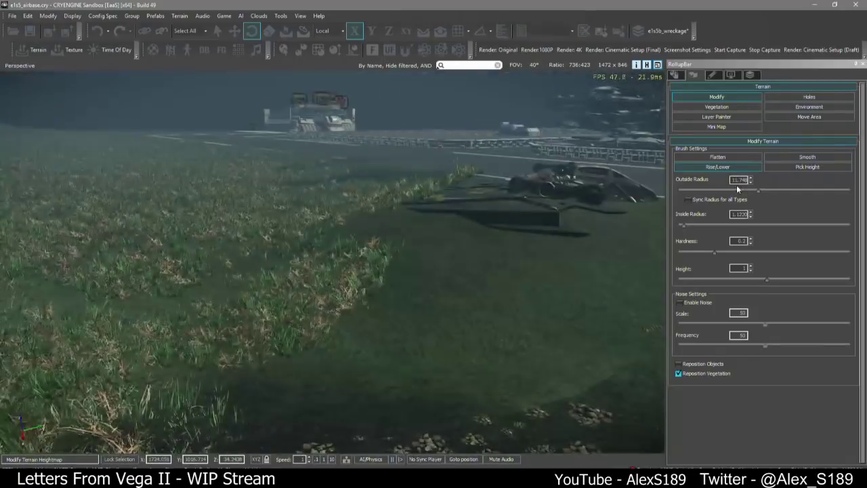
{"action": "right_click_drag", "start_coordinate": [576, 220], "coordinate": [398, 209]}
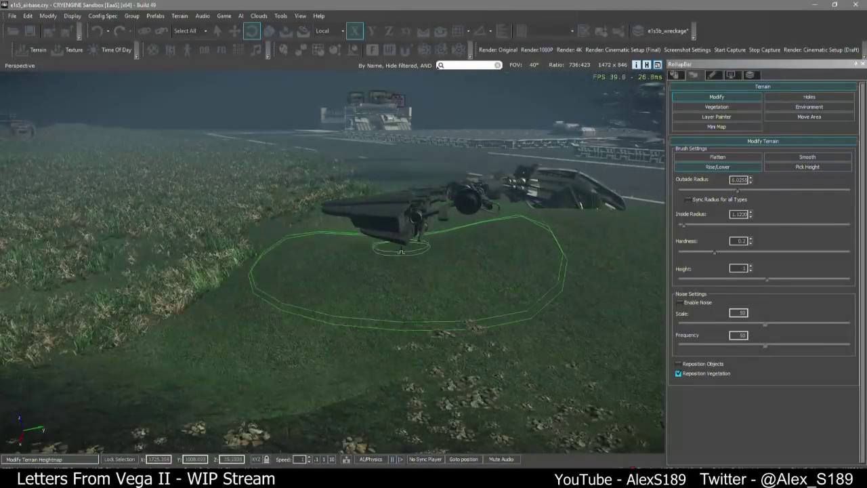
{"action": "left_click_drag", "start_coordinate": [737, 190], "coordinate": [717, 194]}
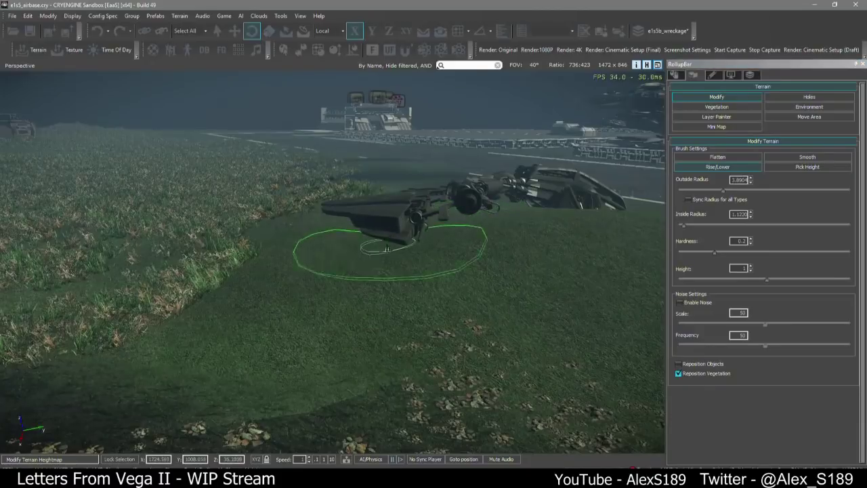
{"action": "right_click_drag", "start_coordinate": [402, 269], "coordinate": [412, 265]}
{"action": "key", "text": "w"}
{"action": "key", "text": "s"}
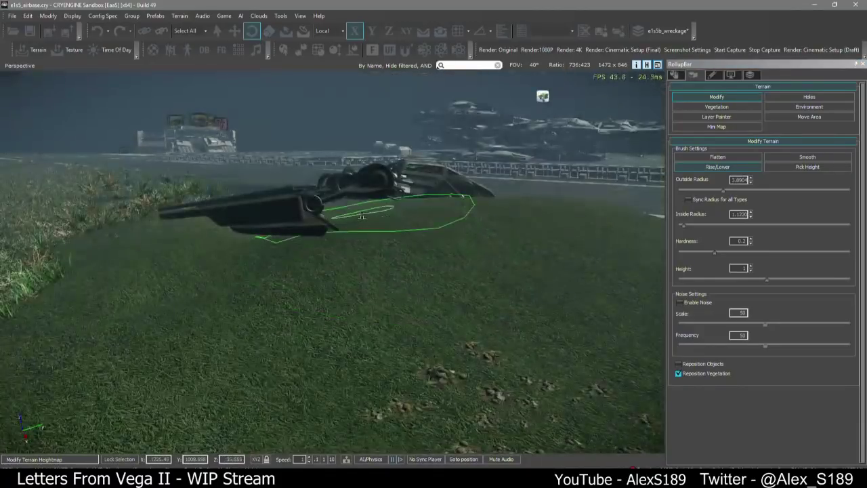
{"action": "key", "text": "s"}
{"action": "left_click", "coordinate": [833, 159]}
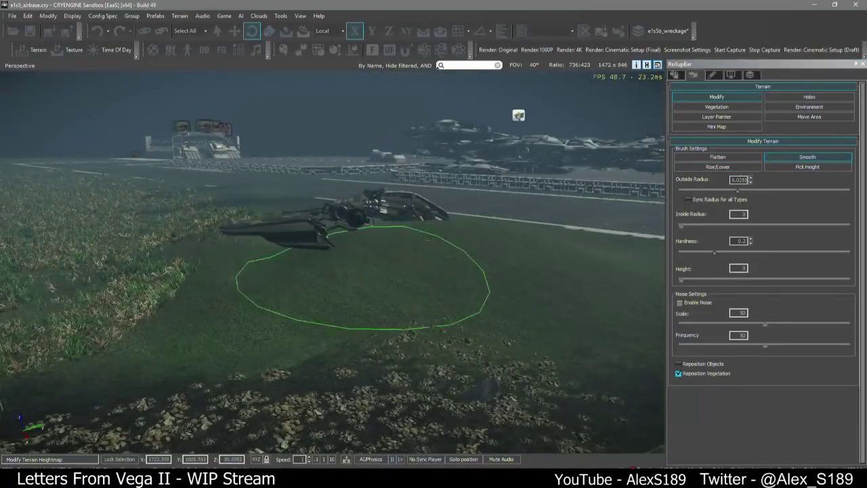
{"action": "key", "text": "s"}
Paint the Forest_Terrain layer on the ground beneath and around the crashed ship with a brush radius of about 3.98
{"action": "left_click", "coordinate": [717, 117]}
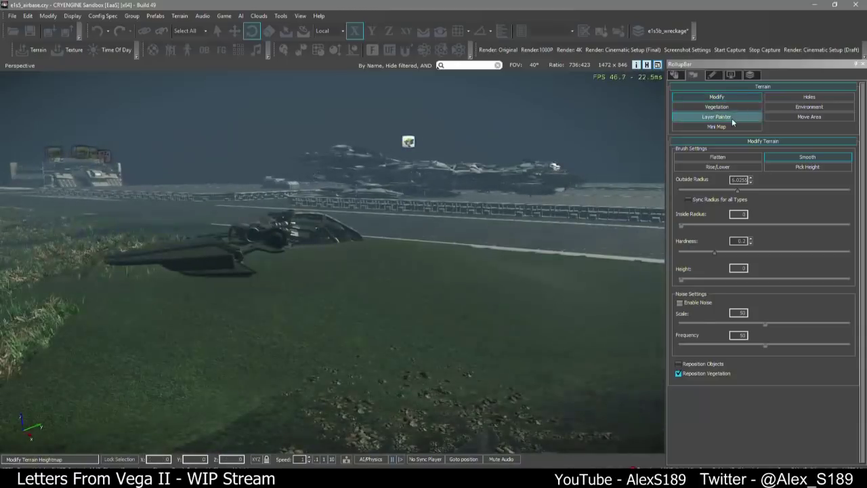
{"action": "left_click", "coordinate": [692, 349]}
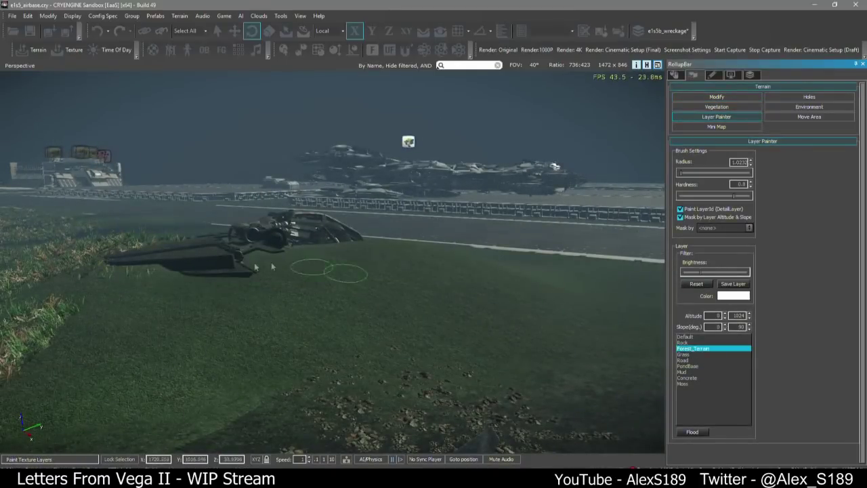
{"action": "key", "text": "a"}
{"action": "right_click_drag", "start_coordinate": [635, 103], "coordinate": [675, 164]}
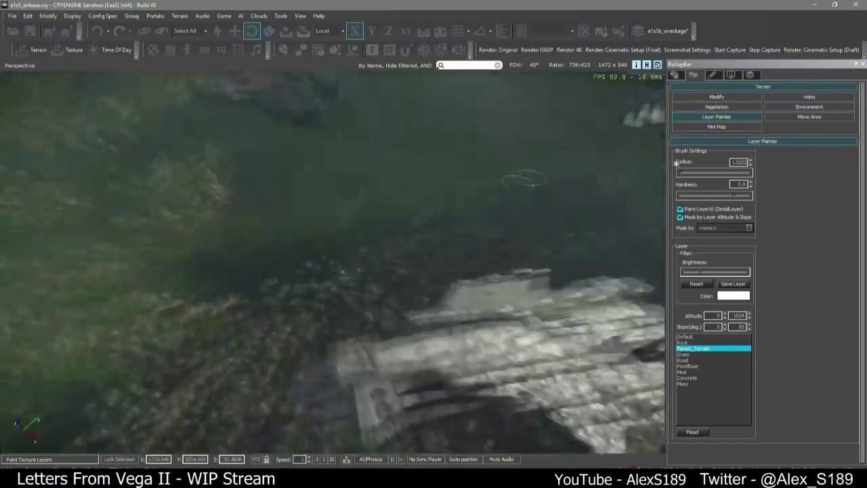
{"action": "left_click_drag", "start_coordinate": [681, 173], "coordinate": [693, 173]}
{"action": "mouse_move", "coordinate": [583, 166]}
{"action": "right_mouse_down"}
{"action": "mouse_move", "coordinate": [515, 140]}
{"action": "mouse_move", "coordinate": [403, 145]}
{"action": "right_mouse_up"}
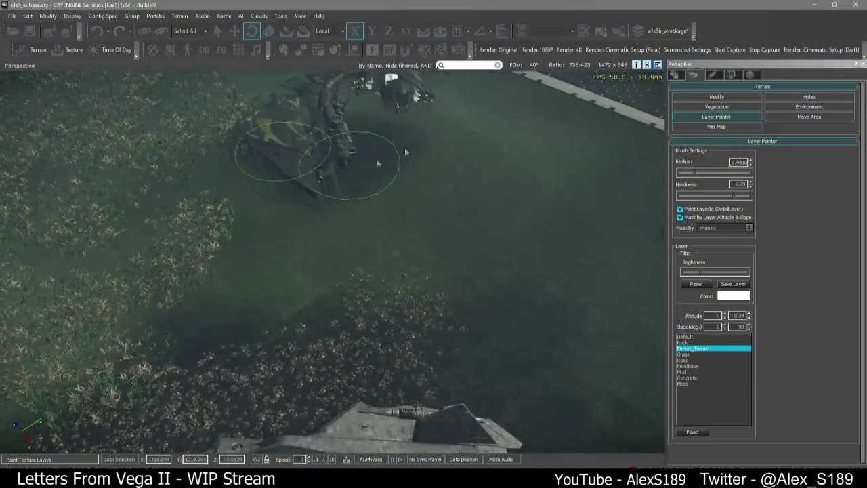
{"action": "mouse_move", "coordinate": [378, 163]}
{"action": "left_mouse_down"}
{"action": "mouse_move", "coordinate": [287, 292]}
{"action": "mouse_move", "coordinate": [393, 122]}
{"action": "mouse_move", "coordinate": [398, 170]}
{"action": "mouse_move", "coordinate": [363, 255]}
{"action": "mouse_move", "coordinate": [407, 91]}
{"action": "mouse_move", "coordinate": [258, 193]}
{"action": "left_mouse_up"}
{"action": "key", "text": "w"}
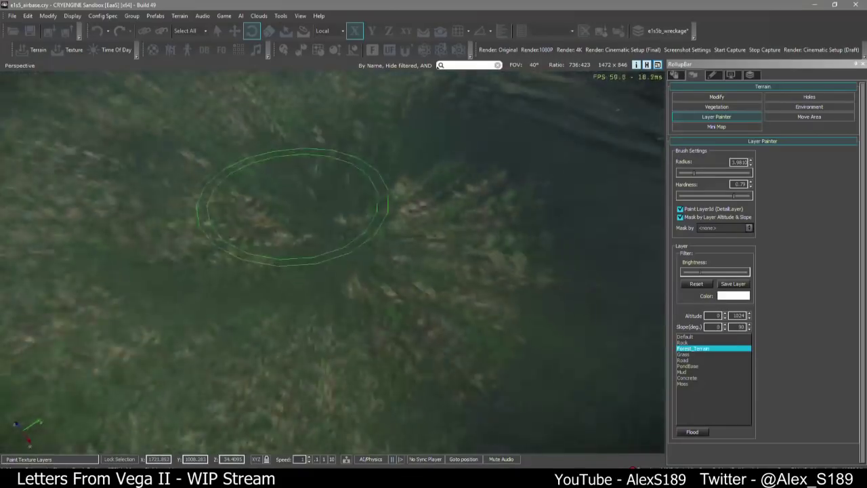
{"action": "mouse_move", "coordinate": [292, 207]}
{"action": "right_mouse_down"}
{"action": "mouse_move", "coordinate": [327, 197]}
{"action": "mouse_move", "coordinate": [333, 166]}
{"action": "mouse_move", "coordinate": [304, 172]}
{"action": "mouse_move", "coordinate": [303, 205]}
{"action": "mouse_move", "coordinate": [336, 215]}
{"action": "right_mouse_up"}
Save the level and extend the Forest_Terrain paint over the open ground beside the wreck
{"action": "key", "text": "s"}
{"action": "key", "text": "Escape"}
{"action": "key", "text": "s"}
{"action": "key", "text": "w"}
{"action": "key", "text": "s"}
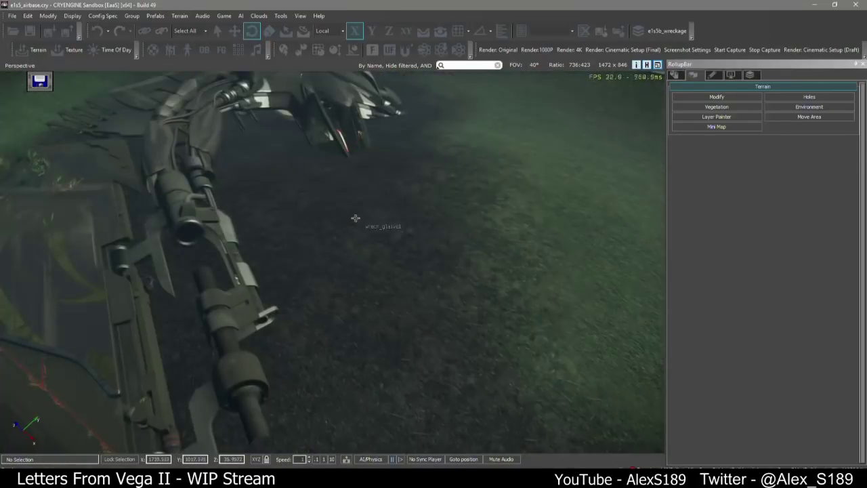
{"action": "left_click", "coordinate": [716, 116]}
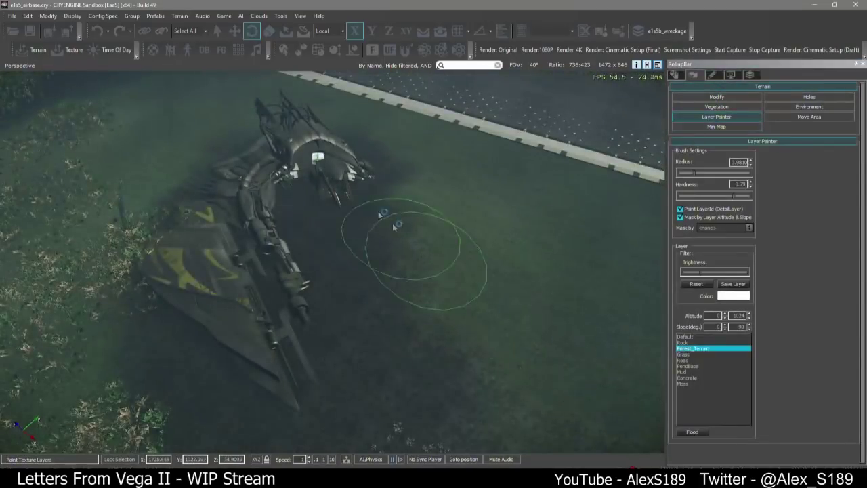
{"action": "key", "text": "w"}
{"action": "right_click_drag", "start_coordinate": [381, 213], "coordinate": [366, 218]}
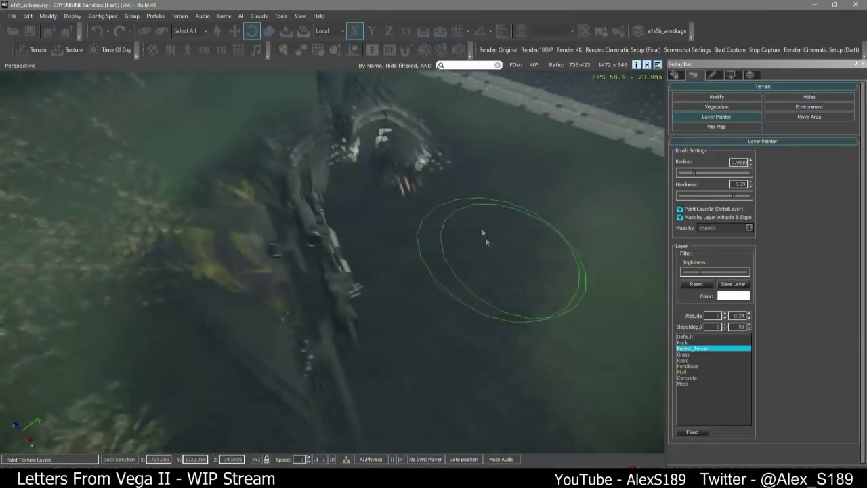
Paint RocksDirt vegetation objects over the dark ground around the wreck with a brush radius of about 3.45, and save the level
{"action": "left_click", "coordinate": [714, 107]}
{"action": "left_click", "coordinate": [728, 278]}
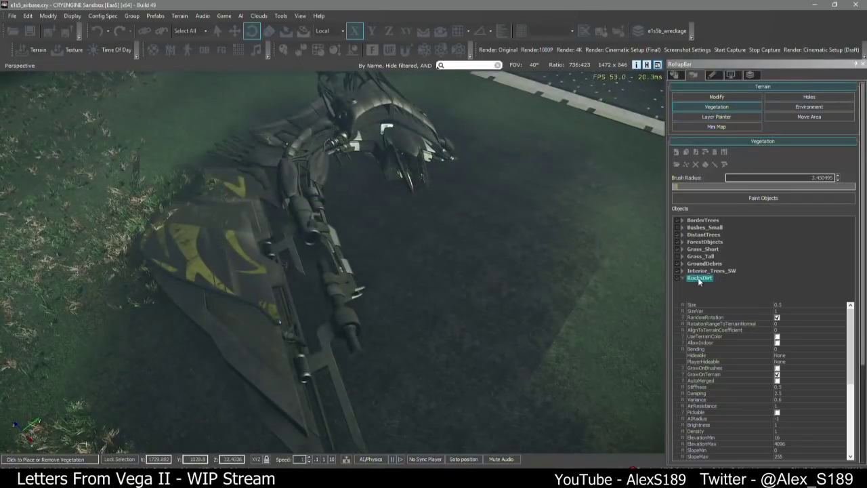
{"action": "left_click", "coordinate": [762, 198]}
{"action": "left_click_drag", "start_coordinate": [380, 264], "coordinate": [419, 248]}
{"action": "key", "text": "s"}
{"action": "right_click_drag", "start_coordinate": [419, 248], "coordinate": [428, 265]}
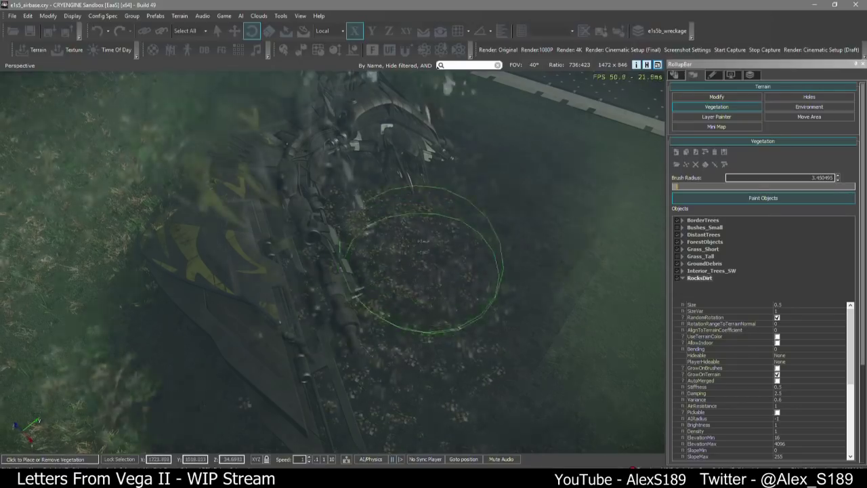
{"action": "left_click_drag", "start_coordinate": [428, 265], "coordinate": [333, 281]}
{"action": "mouse_move", "coordinate": [481, 124]}
{"action": "left_mouse_down"}
{"action": "mouse_move", "coordinate": [401, 114]}
{"action": "mouse_move", "coordinate": [420, 298]}
{"action": "left_mouse_up"}
{"action": "key", "text": "w"}
{"action": "mouse_move", "coordinate": [416, 314]}
{"action": "right_mouse_down"}
{"action": "mouse_move", "coordinate": [392, 346]}
{"action": "mouse_move", "coordinate": [408, 292]}
{"action": "mouse_move", "coordinate": [427, 302]}
{"action": "right_mouse_up"}
{"action": "key", "text": "s"}
{"action": "key", "text": "ctrl+s"}
Create a layer named e1s5b_debris and nest it under the e1s5b_set_end layer
{"action": "key", "text": "w"}
{"action": "right_click_drag", "start_coordinate": [356, 288], "coordinate": [572, 177]}
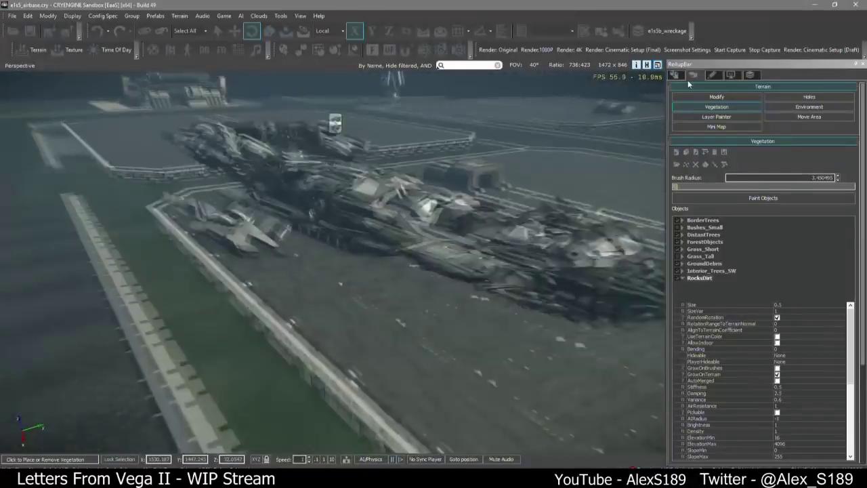
{"action": "left_click", "coordinate": [674, 75]}
{"action": "left_click", "coordinate": [750, 75]}
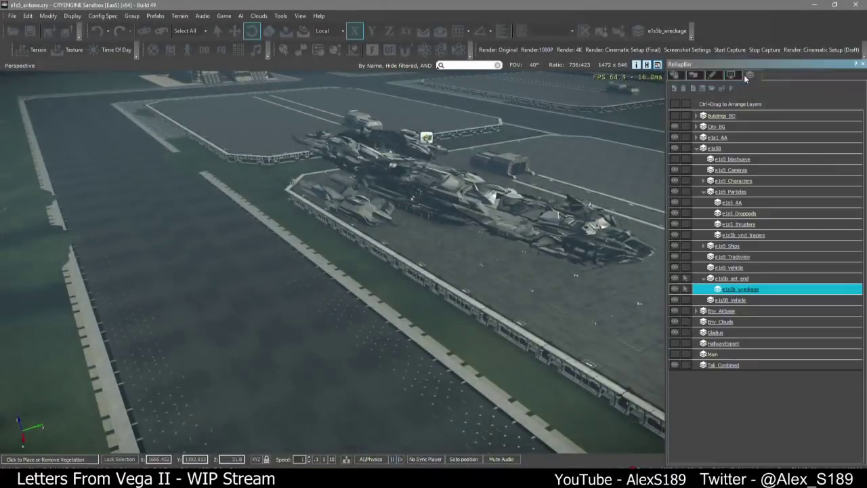
{"action": "left_click", "coordinate": [674, 90]}
{"action": "type", "text": "e"}
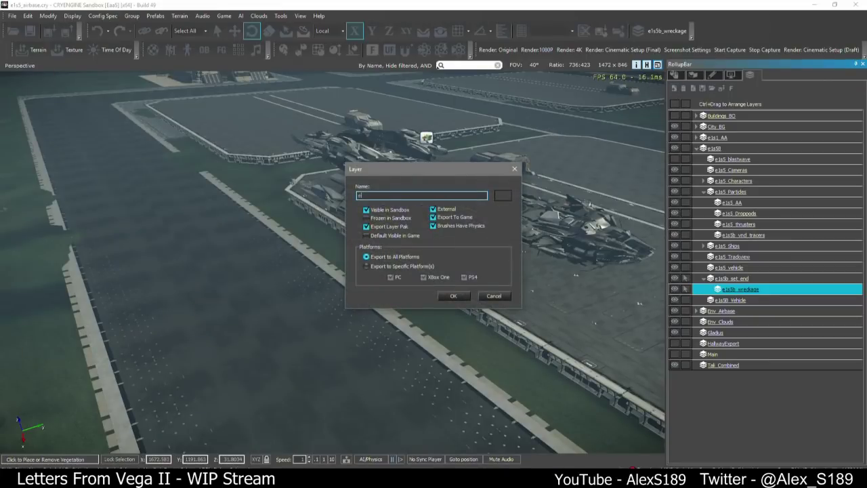
{"action": "type", "text": "1s5b_debris"}
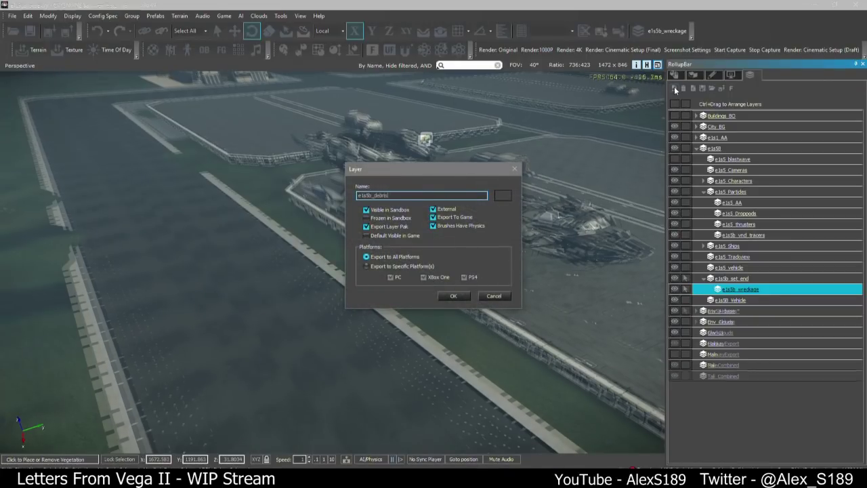
{"action": "key", "text": "Return"}
{"action": "left_click", "coordinate": [728, 311]}
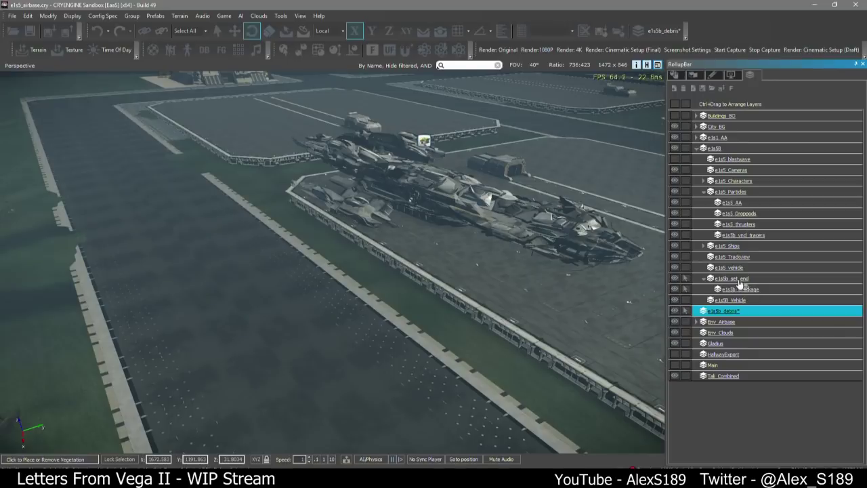
{"action": "left_click_drag", "start_coordinate": [740, 285], "coordinate": [740, 284]}
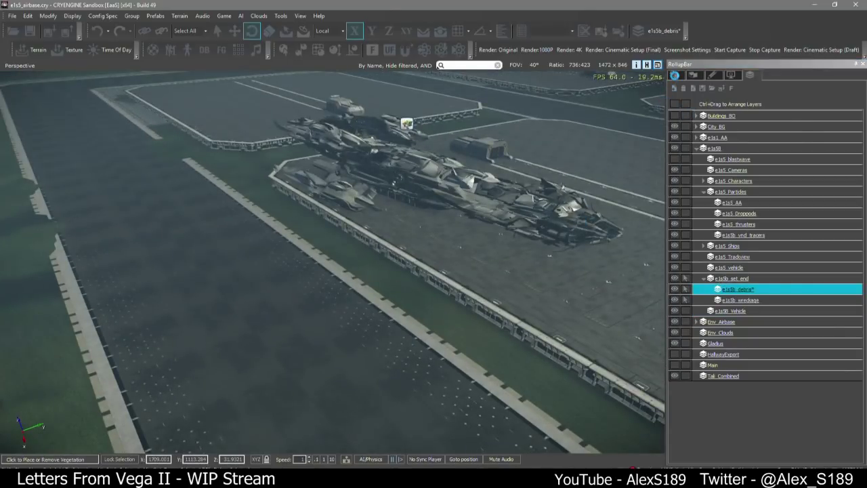
Place the brush am165_023 from CustomModels/EM_Destroyed/Rubble at the barrier near the large ship wreck
{"action": "left_click", "coordinate": [675, 75]}
{"action": "left_click", "coordinate": [716, 117]}
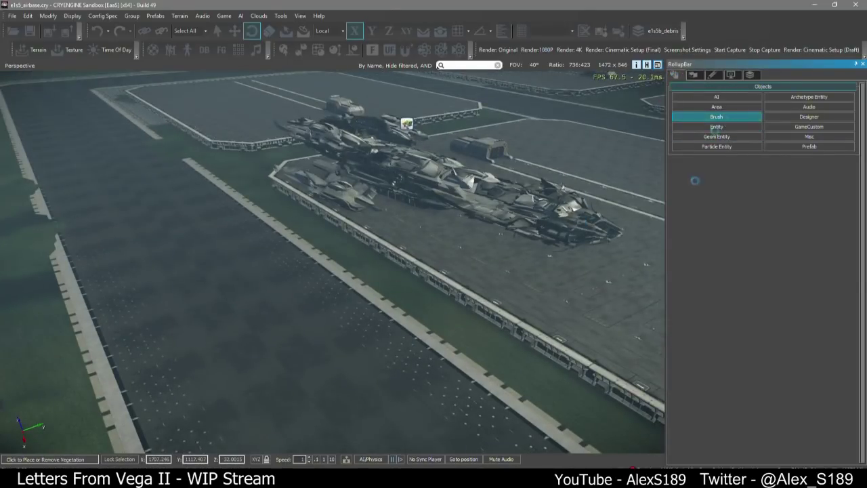
{"action": "left_click", "coordinate": [676, 171]}
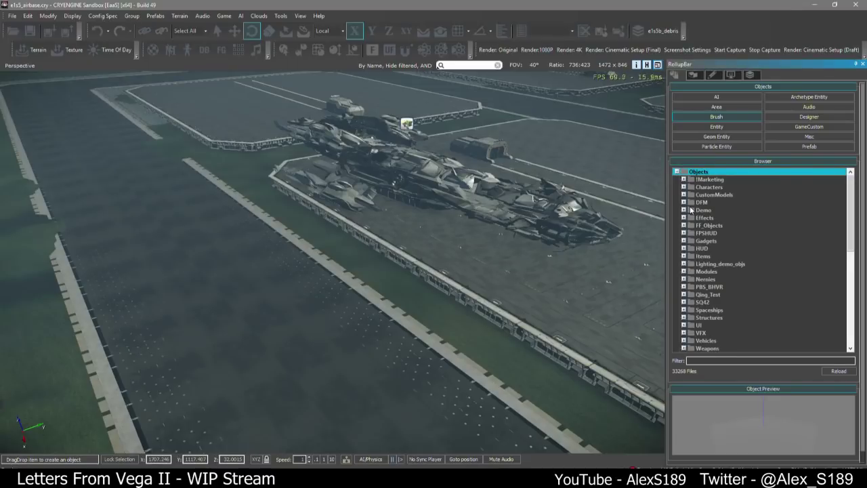
{"action": "left_click", "coordinate": [686, 196]}
{"action": "left_click", "coordinate": [684, 195]}
{"action": "left_click", "coordinate": [690, 203]}
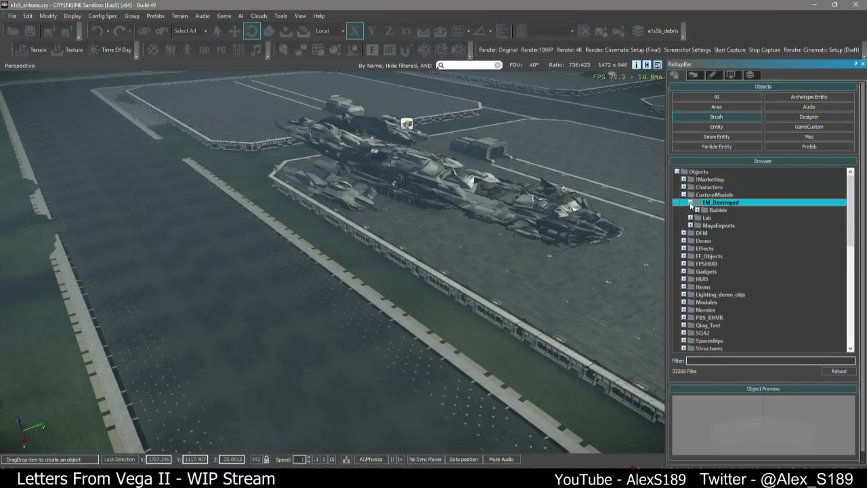
{"action": "left_click", "coordinate": [698, 210]}
{"action": "left_click", "coordinate": [722, 249]}
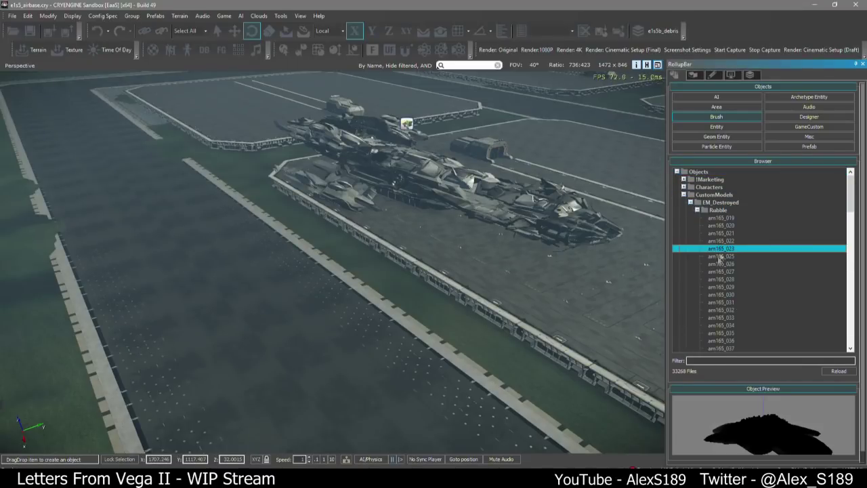
{"action": "left_click_drag", "start_coordinate": [523, 250], "coordinate": [412, 285]}
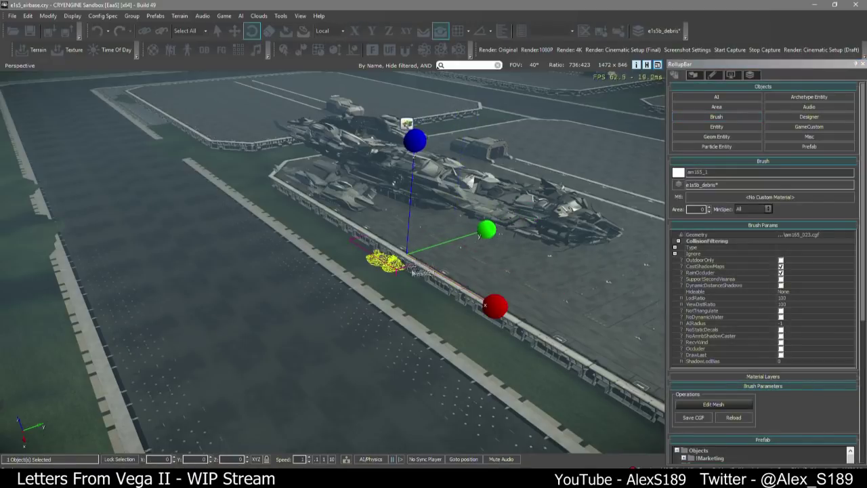
Scale the rubble brush up to a large pile and assign it the material Materials/Rubble/rubble01
{"action": "key", "text": "3"}
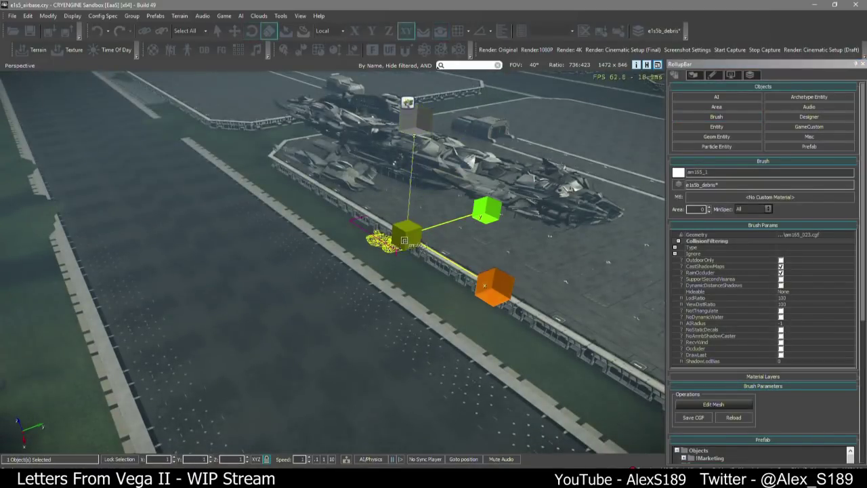
{"action": "key", "text": "1"}
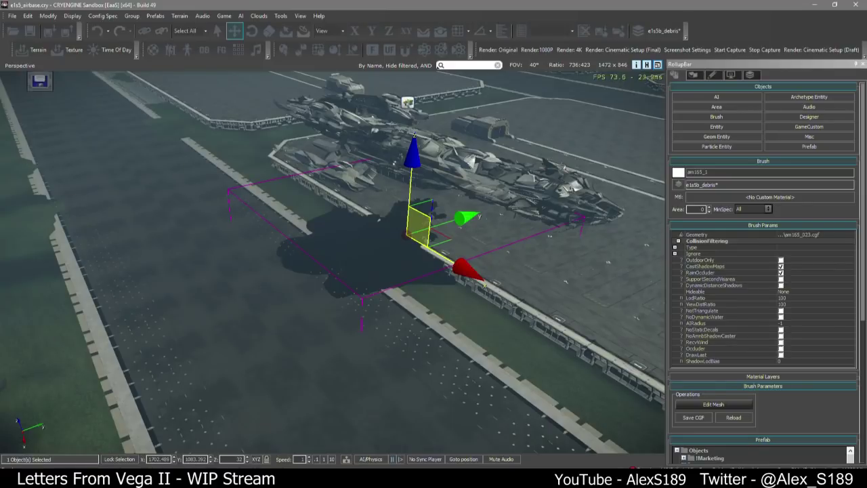
{"action": "key", "text": "w"}
{"action": "right_click_drag", "start_coordinate": [393, 250], "coordinate": [404, 254]}
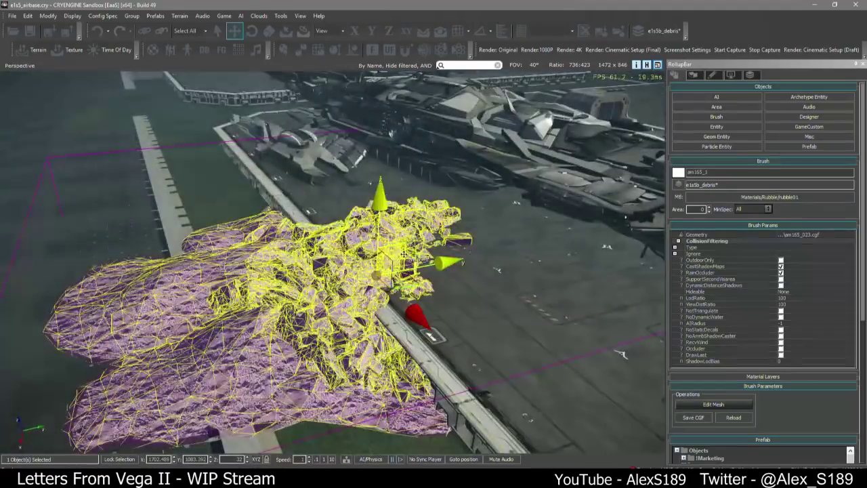
Move the rubble pile onto the paved pad, rotate it about its vertical axis, and position it against the large wreck
{"action": "mouse_move", "coordinate": [404, 255]}
{"action": "left_mouse_down"}
{"action": "mouse_move", "coordinate": [511, 198]}
{"action": "mouse_move", "coordinate": [512, 230]}
{"action": "left_mouse_up"}
{"action": "key", "text": "4"}
{"action": "key", "text": "3"}
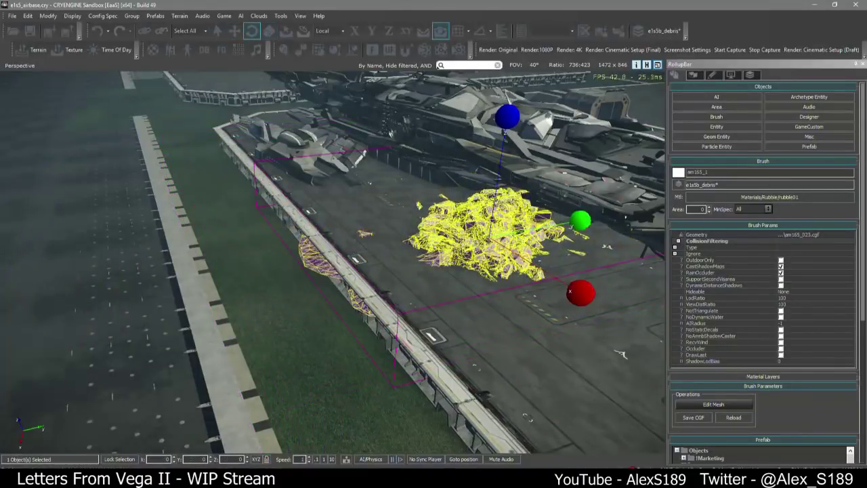
{"action": "left_click_drag", "start_coordinate": [507, 116], "coordinate": [440, 120]}
{"action": "key", "text": "2"}
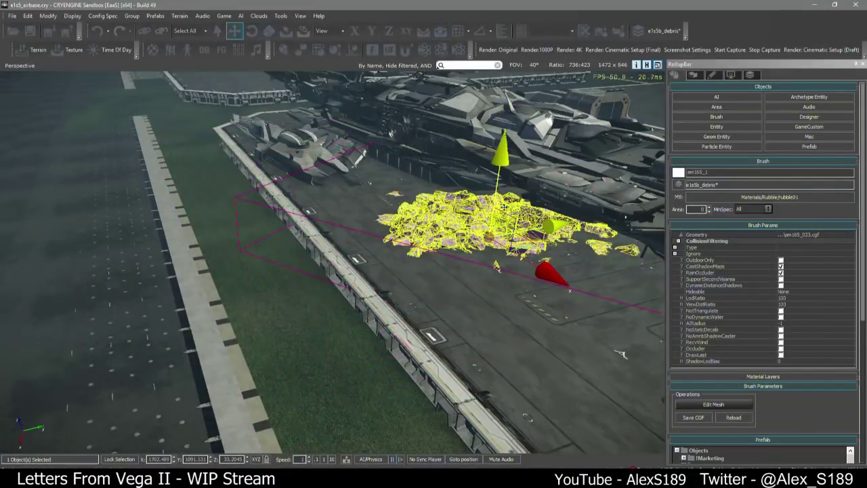
{"action": "left_click_drag", "start_coordinate": [503, 207], "coordinate": [514, 198]}
{"action": "right_click_drag", "start_coordinate": [514, 198], "coordinate": [475, 197]}
{"action": "key", "text": "d"}
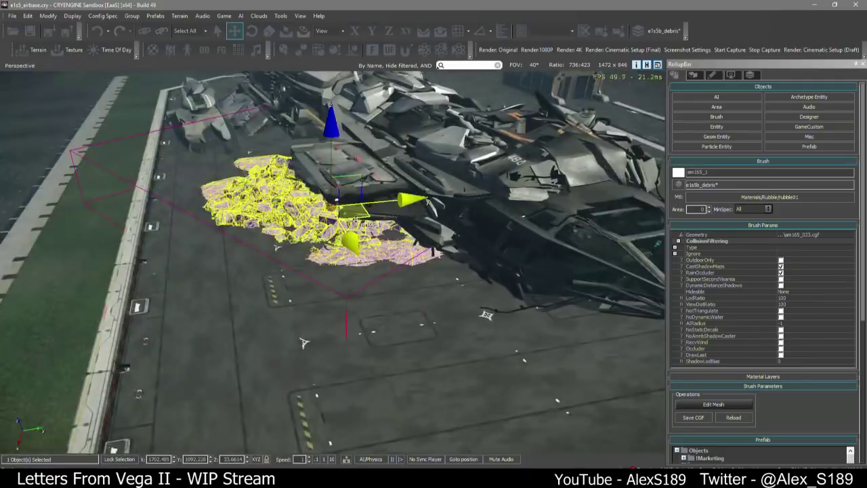
Adjust the rubble pile's position, clone it, place the copy along the large wreck's front side, and rotate the copy about its vertical axis
{"action": "key", "text": "3"}
{"action": "key", "text": "2"}
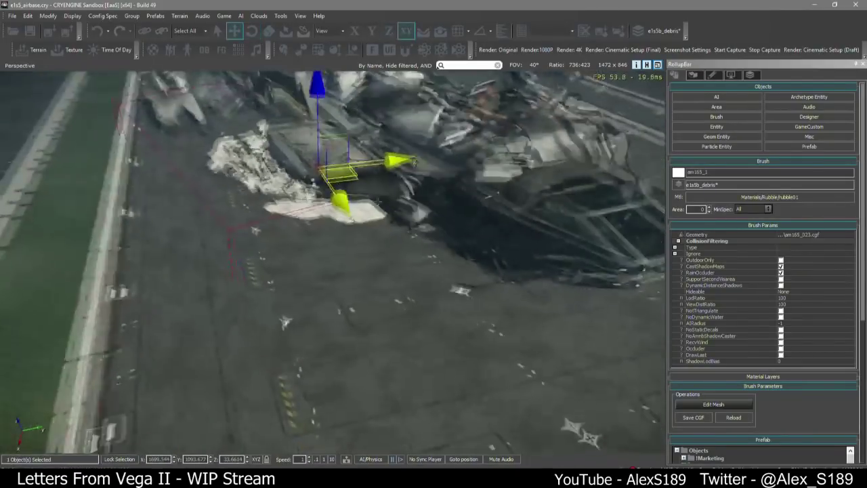
{"action": "key", "text": "ctrl+c"}
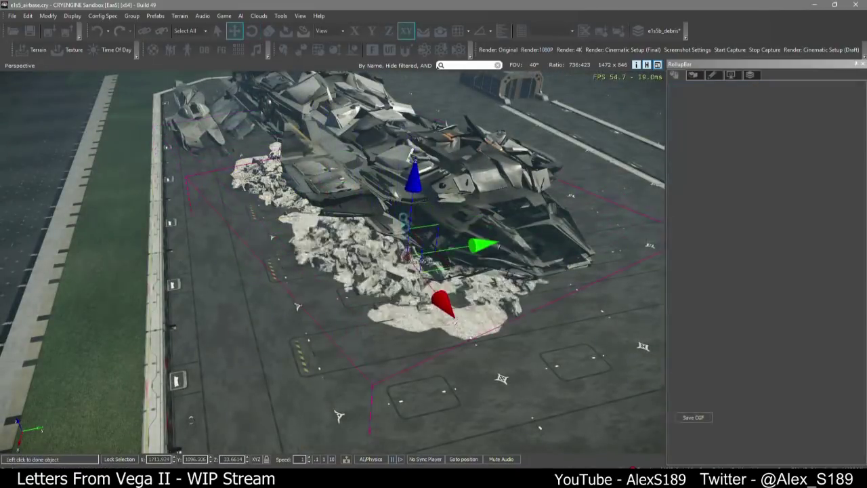
{"action": "left_click", "coordinate": [410, 155]}
{"action": "key", "text": "3"}
{"action": "left_click_drag", "start_coordinate": [413, 150], "coordinate": [413, 217]}
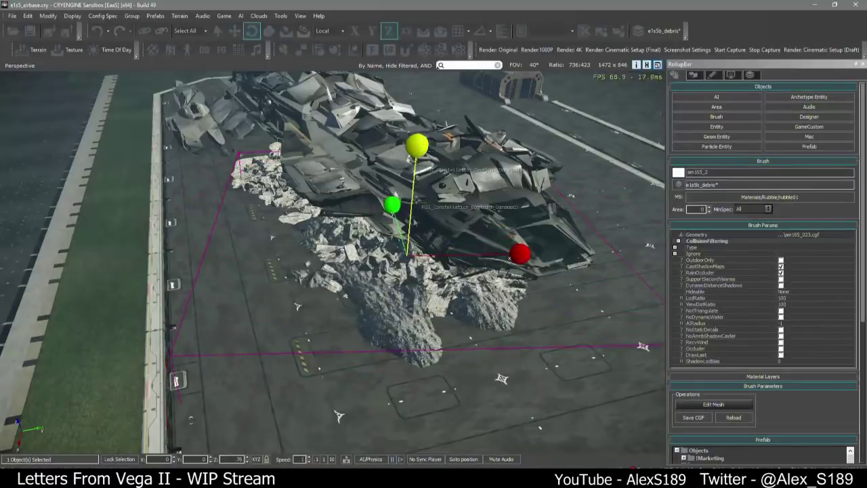
{"action": "key", "text": "2"}
Create a layer named e1s5b_wreck_prt and nest it under the e1s5b_set_end layer
{"action": "right_click_drag", "start_coordinate": [191, 420], "coordinate": [144, 337]}
{"action": "key", "text": "s"}
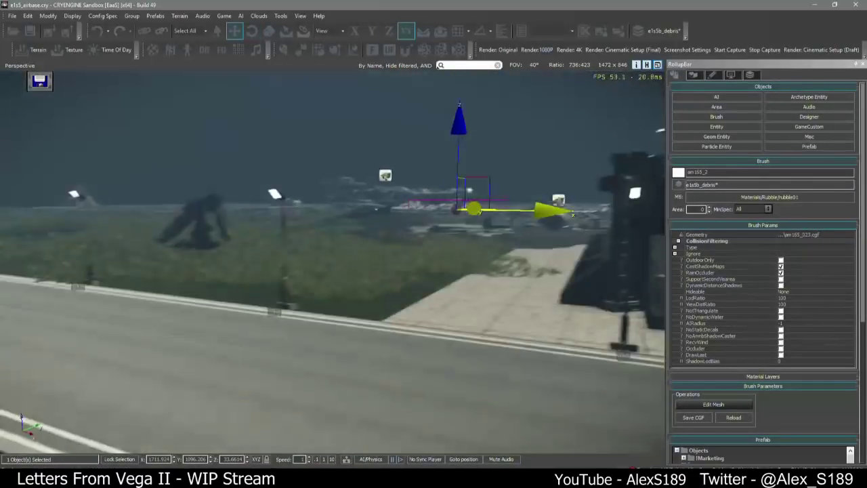
{"action": "key", "text": "w"}
{"action": "right_click_drag", "start_coordinate": [357, 204], "coordinate": [357, 220]}
{"action": "key", "text": "s"}
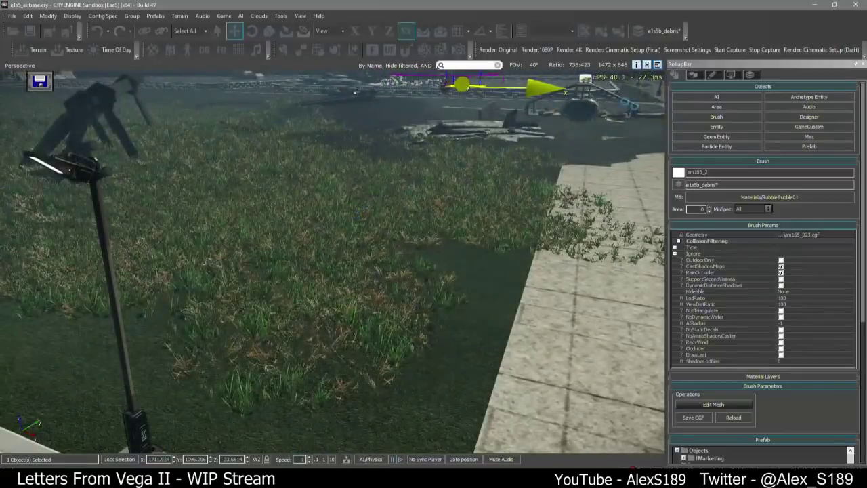
{"action": "left_click", "coordinate": [750, 76]}
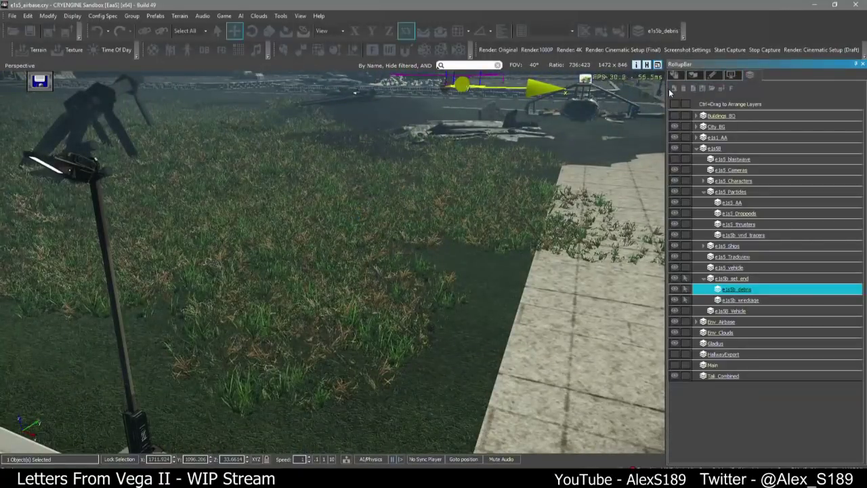
{"action": "left_click", "coordinate": [671, 91]}
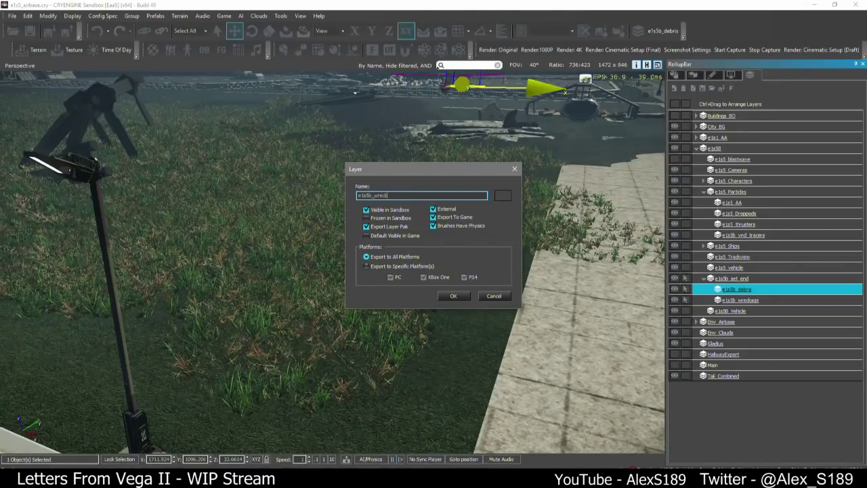
{"action": "type", "text": "e1s5b_wreck_prt"}
{"action": "key", "text": "Return"}
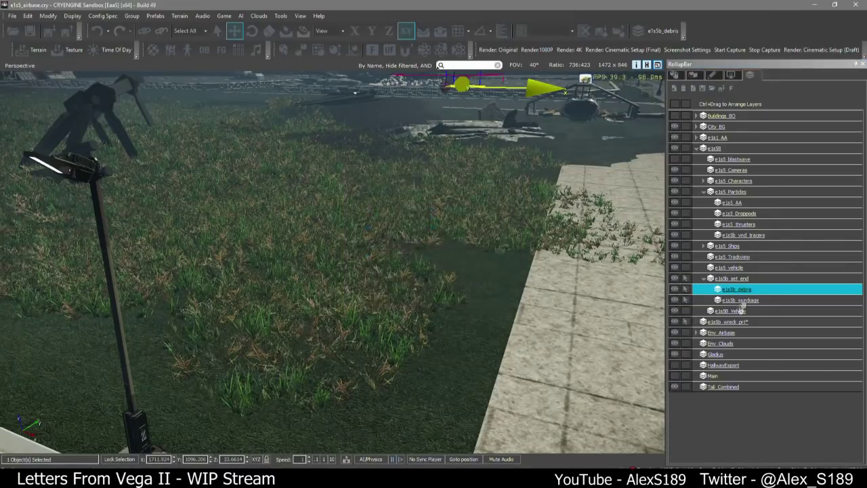
{"action": "left_click", "coordinate": [738, 322]}
{"action": "left_click_drag", "start_coordinate": [746, 279], "coordinate": [745, 278], "text": "ctrl"}
Select the ORIG_315p_Damaged1 wreck near the grass edge and rotate it about its vertical axis
{"action": "right_click_drag", "start_coordinate": [471, 339], "coordinate": [479, 289]}
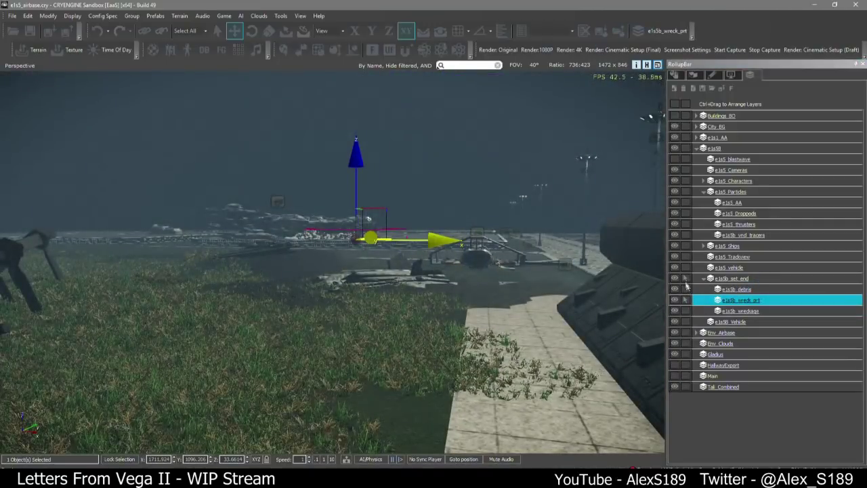
{"action": "left_click", "coordinate": [551, 317]}
{"action": "key", "text": "w"}
{"action": "right_click_drag", "start_coordinate": [551, 316], "coordinate": [725, 252]}
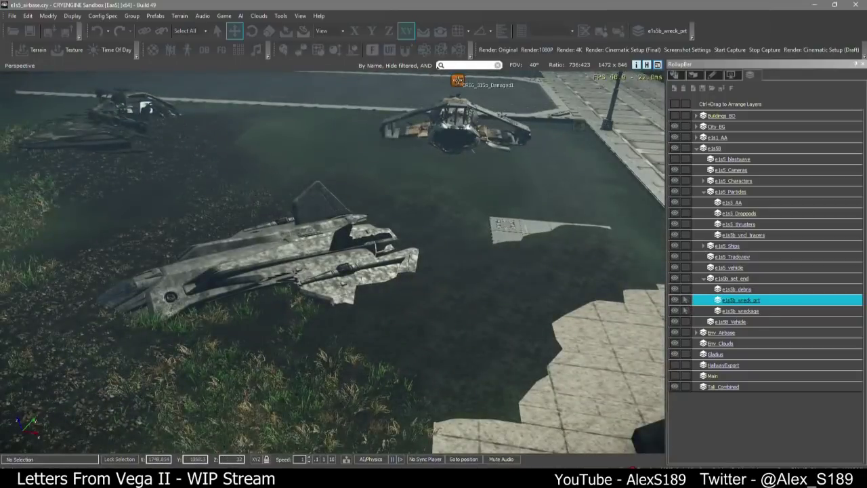
{"action": "left_click", "coordinate": [457, 80]}
{"action": "key", "text": "w"}
{"action": "right_click_drag", "start_coordinate": [522, 166], "coordinate": [447, 165]}
{"action": "key", "text": "3"}
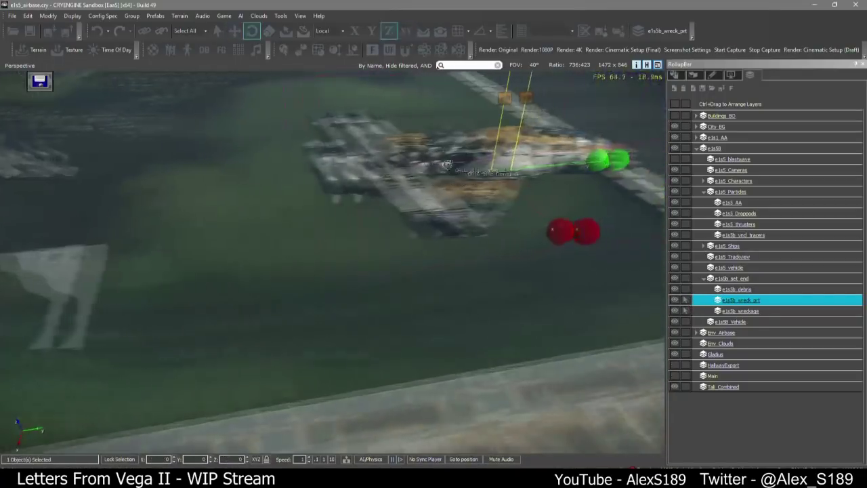
{"action": "left_click_drag", "start_coordinate": [447, 165], "coordinate": [629, 94]}
Move the damaged 315p wreck off the grass onto the paved strip
{"action": "key", "text": "1"}
{"action": "right_click_drag", "start_coordinate": [630, 95], "coordinate": [650, 71]}
{"action": "left_click_drag", "start_coordinate": [418, 244], "coordinate": [383, 252]}
{"action": "right_click_drag", "start_coordinate": [383, 252], "coordinate": [413, 281]}
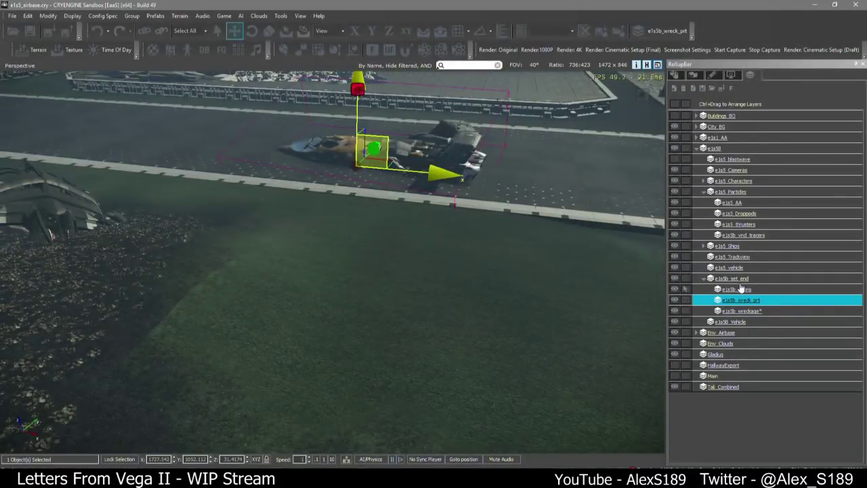
Make e1s5b_debris the active layer and filter the brush models by "panel"
{"action": "left_click", "coordinate": [741, 290]}
{"action": "left_click", "coordinate": [676, 75]}
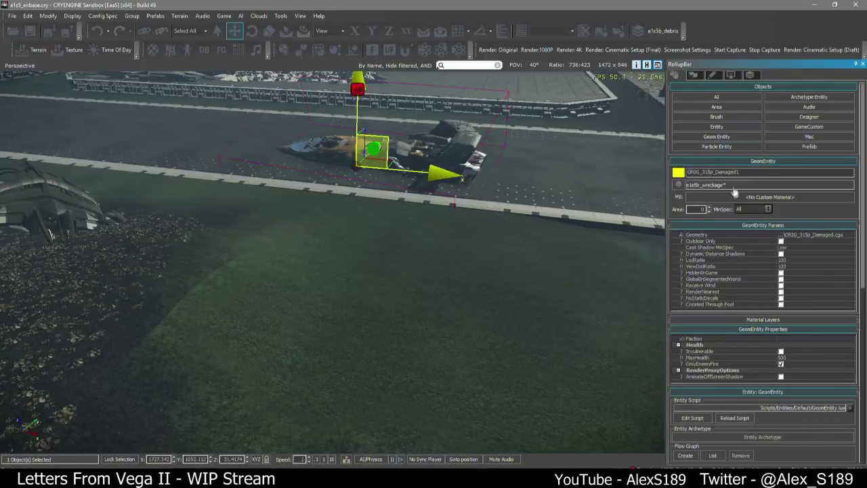
{"action": "left_click", "coordinate": [717, 117]}
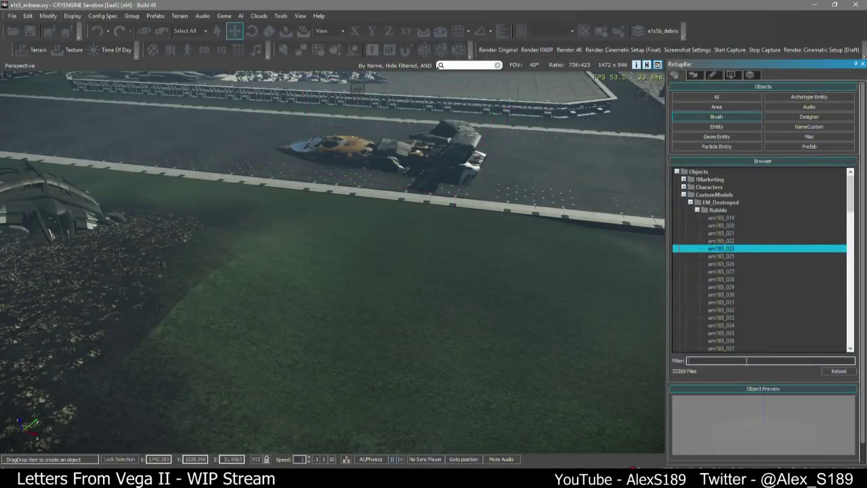
{"action": "type", "text": "panel"}
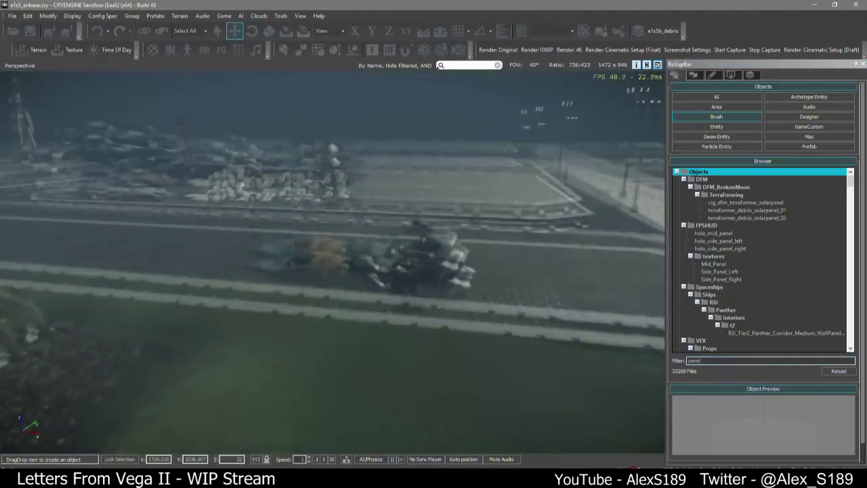
Examine previews of the filtered hangar, wall, walkway and backdrop panel brushes for a piece usable as crash debris
{"action": "scroll", "coordinate": [748, 263], "scroll_direction": "down", "scroll_amount": 6}
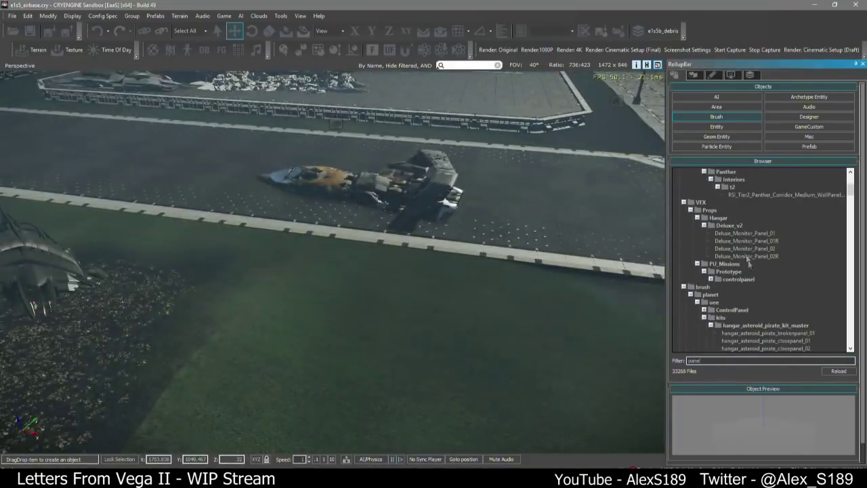
{"action": "left_click", "coordinate": [758, 241]}
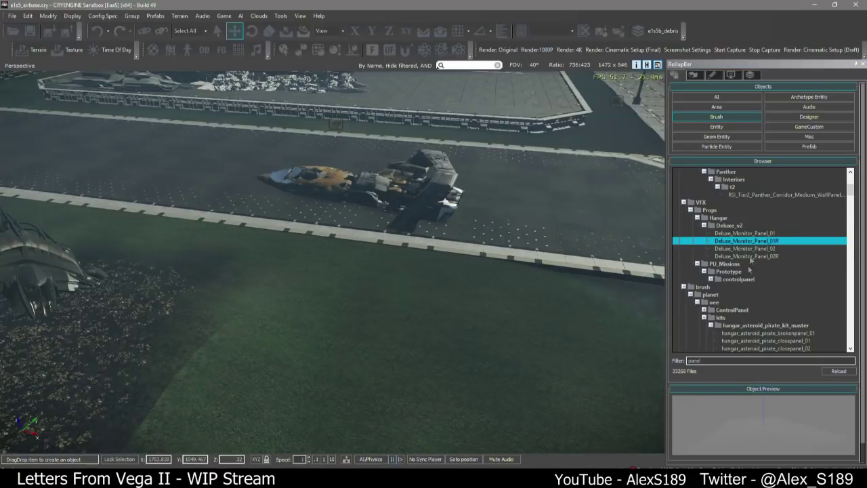
{"action": "scroll", "coordinate": [750, 259], "scroll_direction": "down", "scroll_amount": 6}
{"action": "left_click", "coordinate": [789, 175]}
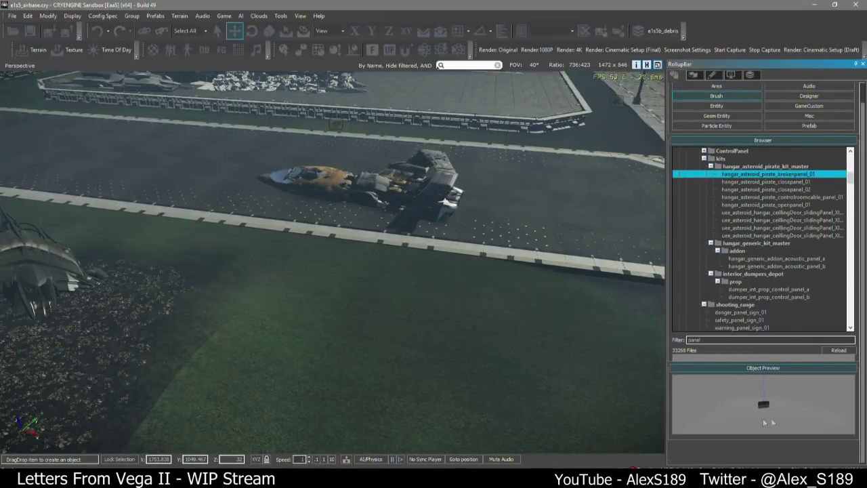
{"action": "left_click", "coordinate": [769, 266]}
{"action": "scroll", "coordinate": [762, 289], "scroll_direction": "down", "scroll_amount": 7}
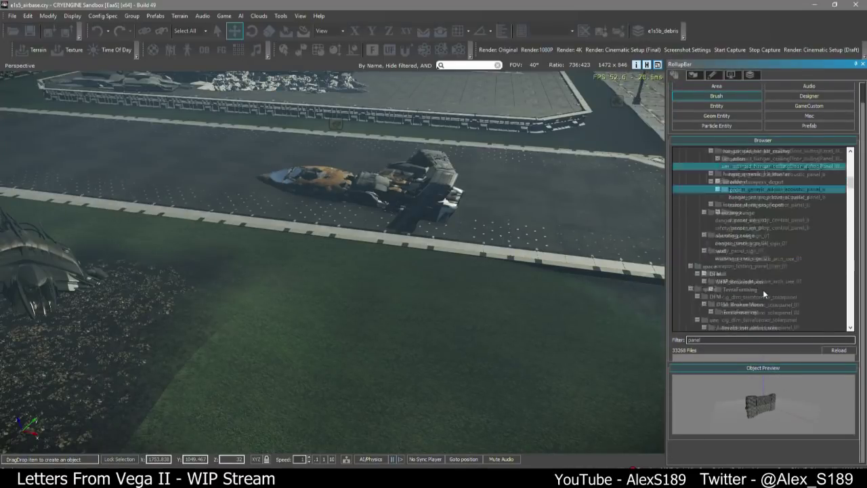
{"action": "left_click", "coordinate": [745, 159]}
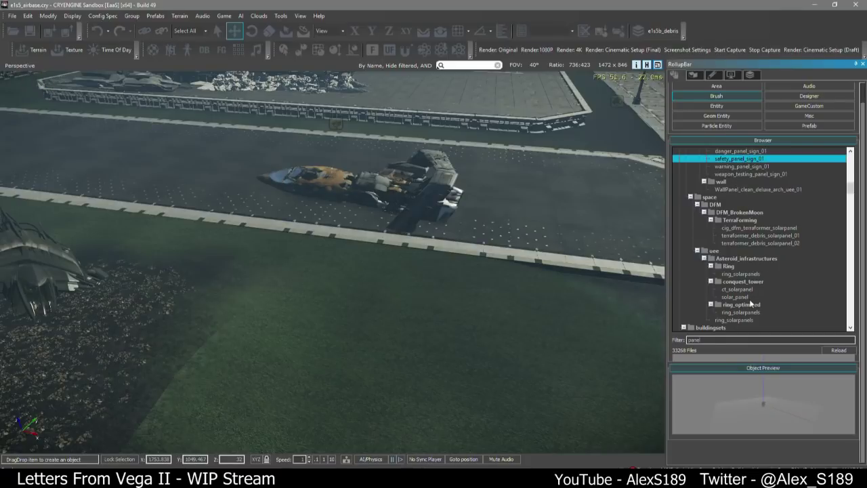
{"action": "scroll", "coordinate": [750, 311], "scroll_direction": "down", "scroll_amount": 5}
{"action": "left_click", "coordinate": [753, 275]}
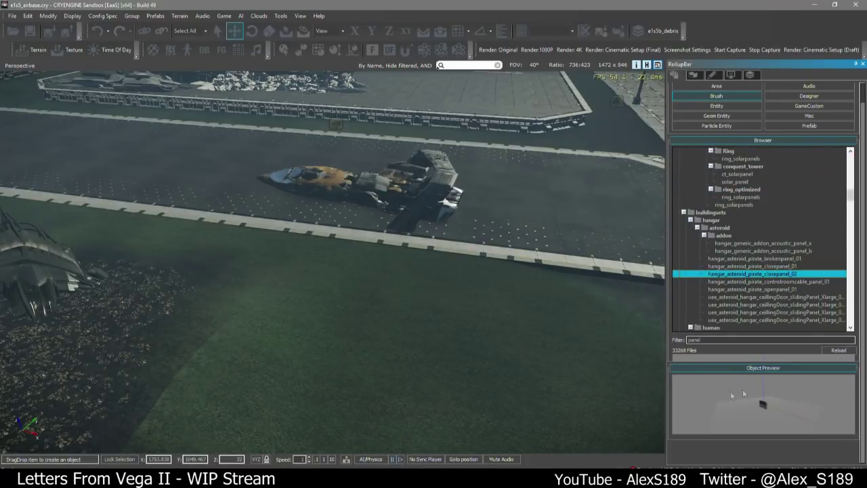
{"action": "scroll", "coordinate": [784, 251], "scroll_direction": "down", "scroll_amount": 6}
{"action": "left_click", "coordinate": [789, 150]}
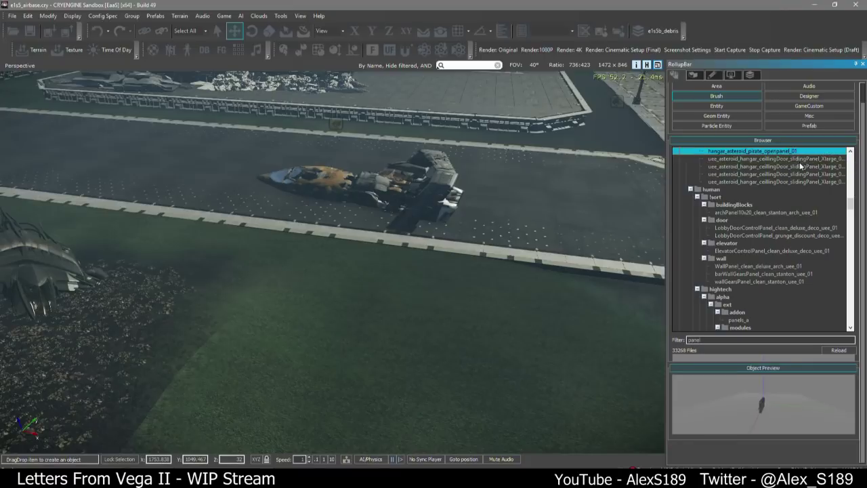
{"action": "left_click", "coordinate": [801, 166]}
{"action": "left_click", "coordinate": [777, 274]}
{"action": "left_click", "coordinate": [771, 281]}
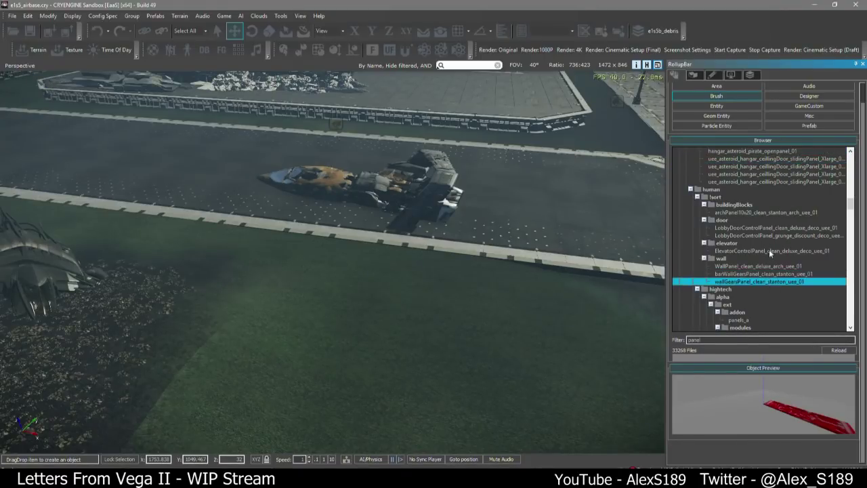
{"action": "left_click", "coordinate": [768, 249]}
{"action": "left_click", "coordinate": [778, 229]}
{"action": "left_click", "coordinate": [779, 235]}
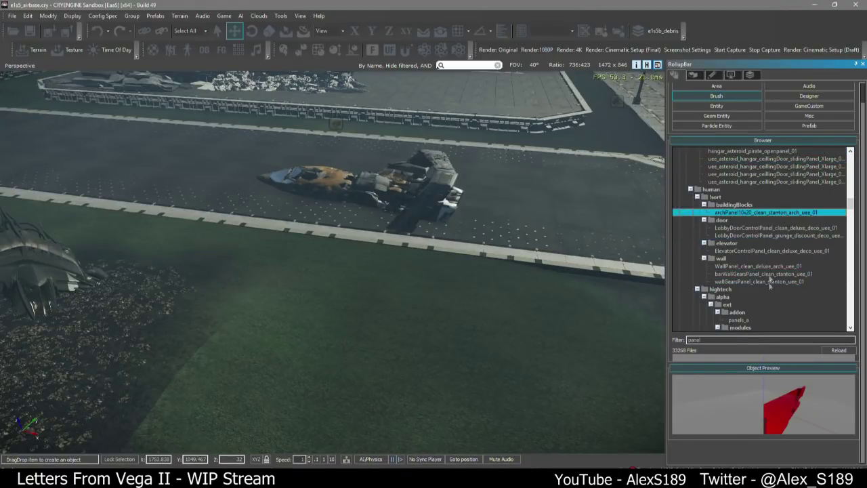
{"action": "scroll", "coordinate": [738, 224], "scroll_direction": "down", "scroll_amount": 7}
{"action": "left_click", "coordinate": [740, 160]}
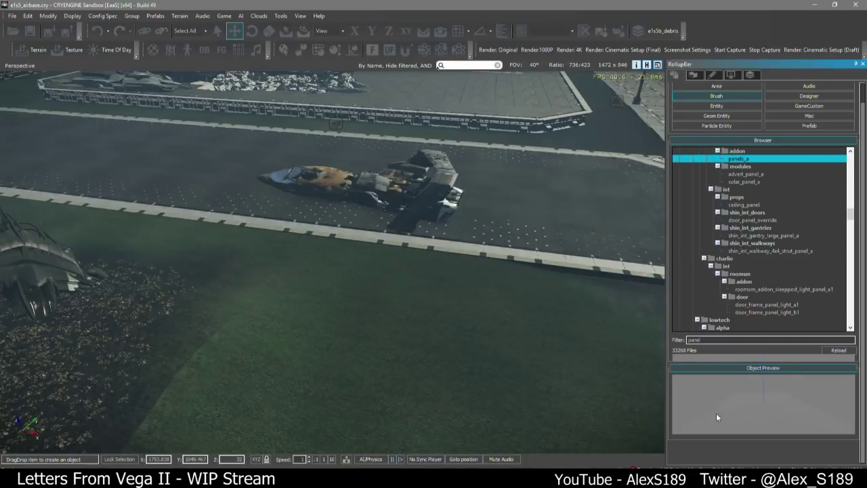
{"action": "left_click", "coordinate": [774, 251]}
{"action": "scroll", "coordinate": [766, 315], "scroll_direction": "down", "scroll_amount": 4}
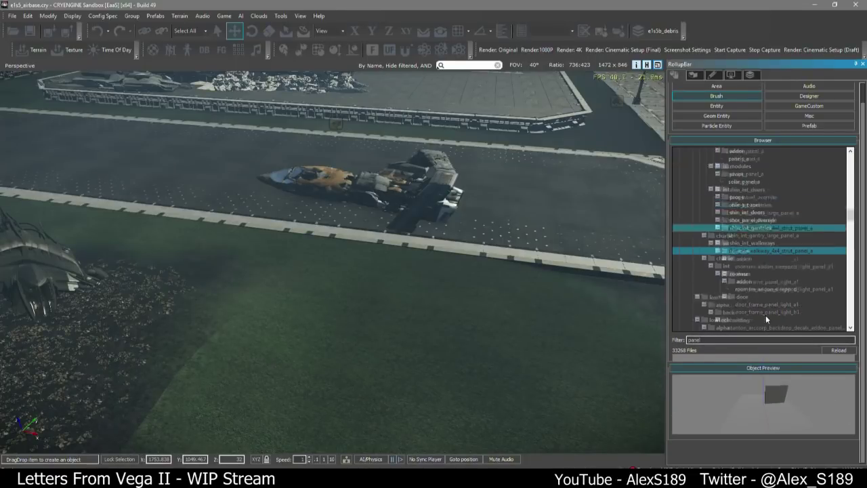
{"action": "left_click", "coordinate": [777, 290]}
{"action": "left_click", "coordinate": [776, 297]}
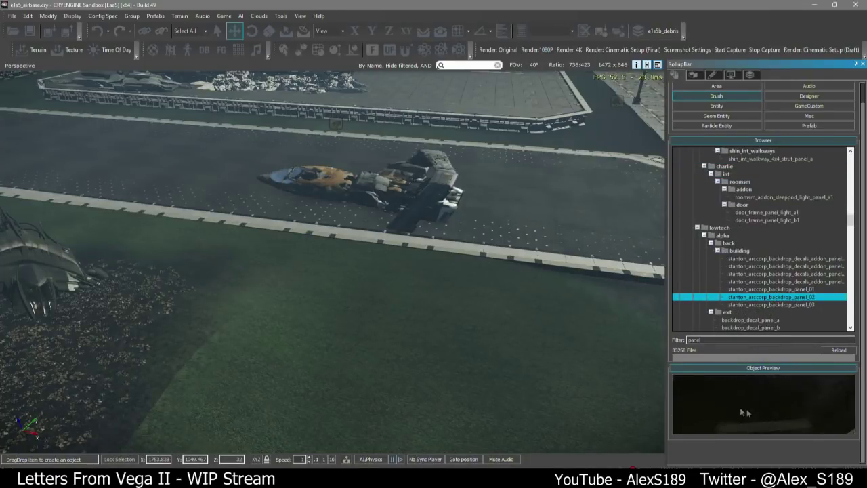
Place the brush stanton_arccorp_backdrop_panel_01 beside the damaged 315p wreck and rotate it to lie tilted on the ground
{"action": "left_click", "coordinate": [769, 290]}
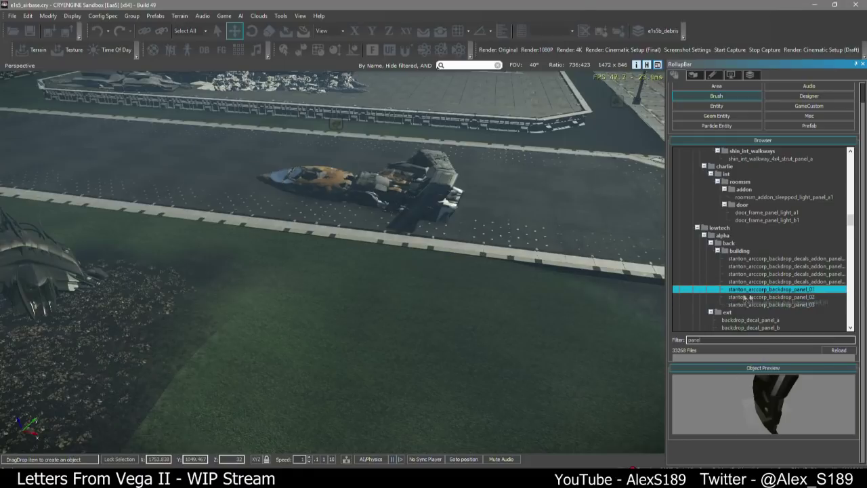
{"action": "mouse_move", "coordinate": [749, 298]}
{"action": "left_mouse_down"}
{"action": "mouse_move", "coordinate": [465, 276]}
{"action": "mouse_move", "coordinate": [306, 214]}
{"action": "mouse_move", "coordinate": [287, 242]}
{"action": "left_mouse_up"}
{"action": "key", "text": "3"}
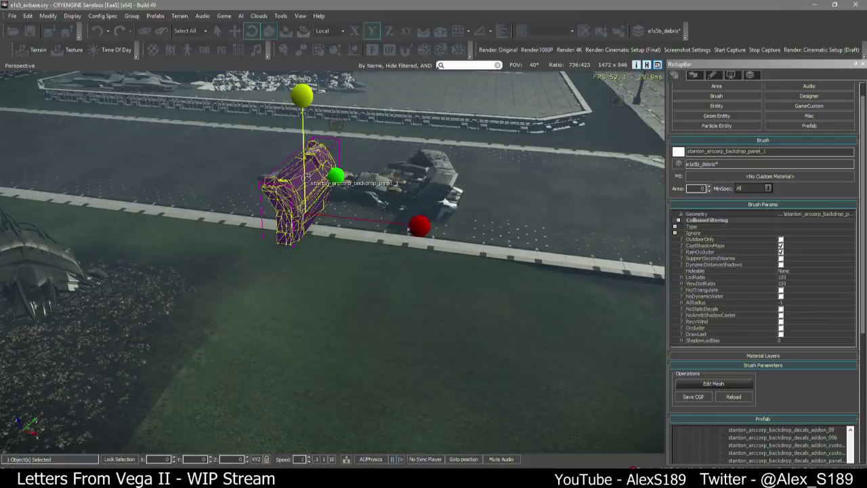
{"action": "mouse_move", "coordinate": [408, 230]}
{"action": "left_mouse_down"}
{"action": "mouse_move", "coordinate": [365, 254]}
{"action": "mouse_move", "coordinate": [313, 232]}
{"action": "mouse_move", "coordinate": [302, 237]}
{"action": "mouse_move", "coordinate": [309, 249]}
{"action": "left_mouse_up"}
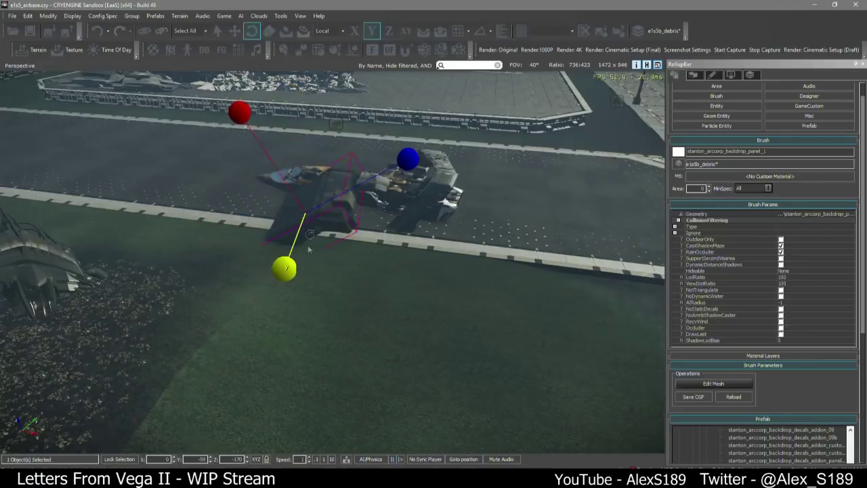
Move the backdrop panel onto the paved strip in front of the 315p wreck's nose
{"action": "key", "text": "1"}
{"action": "mouse_move", "coordinate": [329, 195]}
{"action": "left_mouse_down"}
{"action": "mouse_move", "coordinate": [258, 192]}
{"action": "mouse_move", "coordinate": [269, 209]}
{"action": "mouse_move", "coordinate": [281, 194]}
{"action": "mouse_move", "coordinate": [239, 185]}
{"action": "mouse_move", "coordinate": [246, 188]}
{"action": "left_mouse_up"}
{"action": "key", "text": "2"}
{"action": "key", "text": "1"}
{"action": "key", "text": "3"}
{"action": "key", "text": "1"}
{"action": "key", "text": "w"}
{"action": "right_click_drag", "start_coordinate": [245, 188], "coordinate": [255, 204]}
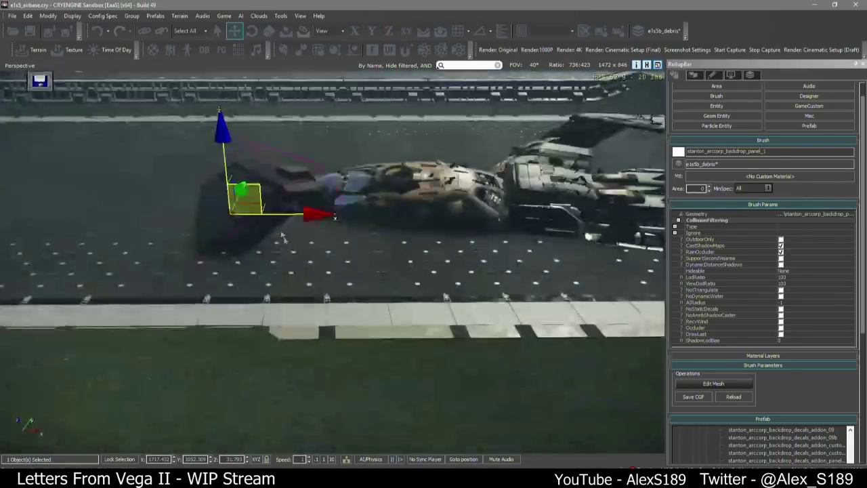
Clone the backdrop panel, place the copy beside the 315p wreck's cockpit, and adjust its placement
{"action": "left_click", "coordinate": [354, 229]}
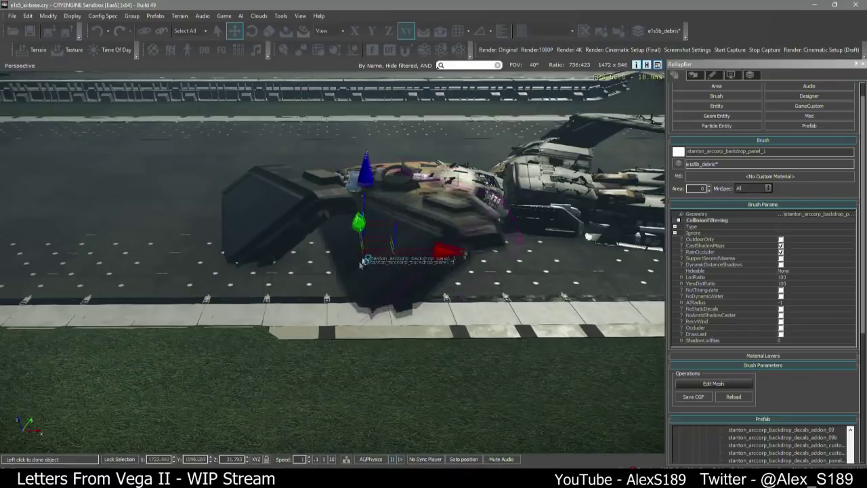
{"action": "key", "text": "2"}
{"action": "left_click_drag", "start_coordinate": [418, 311], "coordinate": [417, 301]}
{"action": "mouse_move", "coordinate": [352, 251]}
{"action": "left_mouse_down"}
{"action": "mouse_move", "coordinate": [353, 242]}
{"action": "mouse_move", "coordinate": [380, 249]}
{"action": "mouse_move", "coordinate": [381, 241]}
{"action": "left_mouse_up"}
{"action": "left_click_drag", "start_coordinate": [379, 279], "coordinate": [369, 251]}
{"action": "key", "text": "1"}
Make e1s5b_wreck_prt the active layer
{"action": "key", "text": "s"}
{"action": "right_click_drag", "start_coordinate": [370, 250], "coordinate": [369, 203]}
{"action": "key", "text": "s"}
{"action": "right_click_drag", "start_coordinate": [439, 349], "coordinate": [444, 376]}
{"action": "key", "text": "w"}
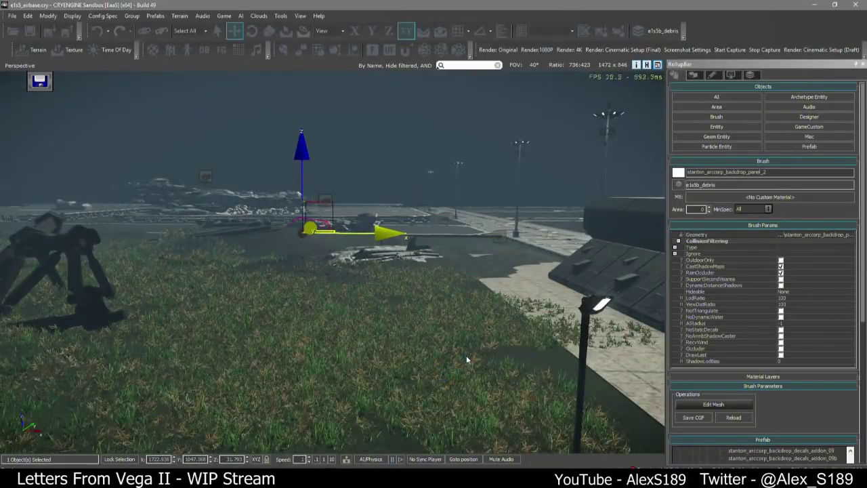
{"action": "left_click", "coordinate": [750, 74]}
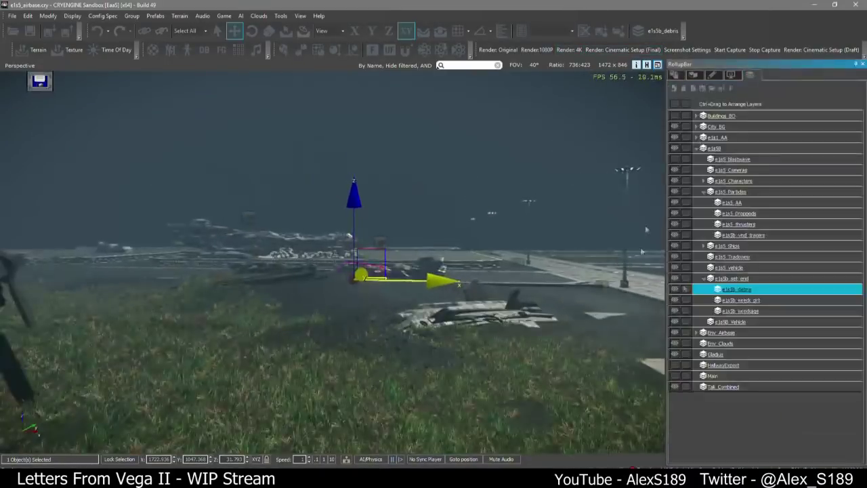
{"action": "left_click", "coordinate": [686, 300]}
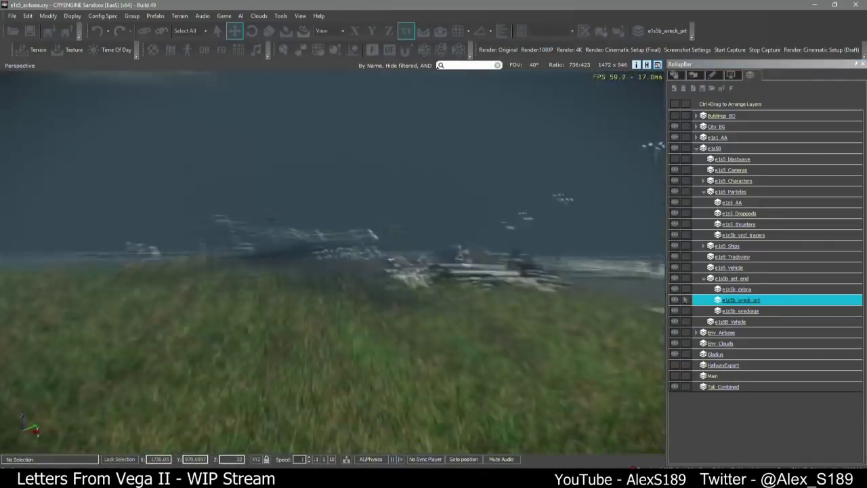
Filter the particle library files by "alex" and open alex_ambient.xml
{"action": "right_click_drag", "start_coordinate": [474, 271], "coordinate": [376, 222]}
{"action": "key", "text": "w"}
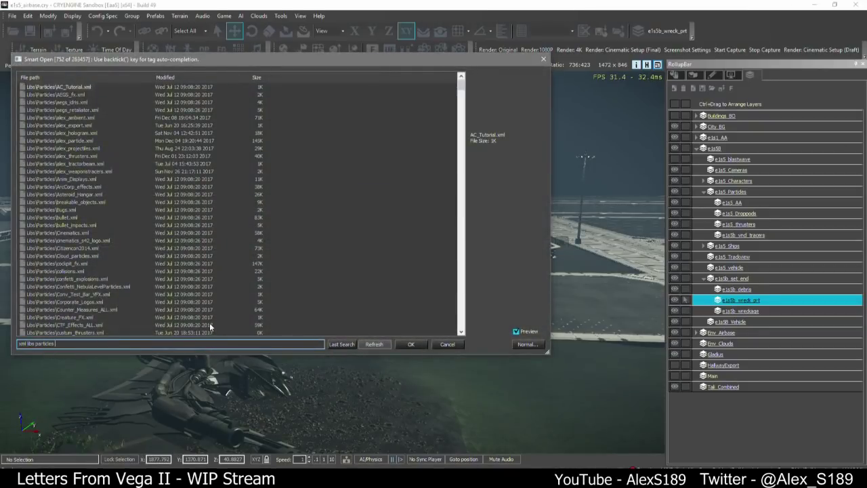
{"action": "key", "text": "BackSpace"}
{"action": "key", "text": "BackSpace"}
{"action": "key", "text": "BackSpace"}
{"action": "type", "text": "alex"}
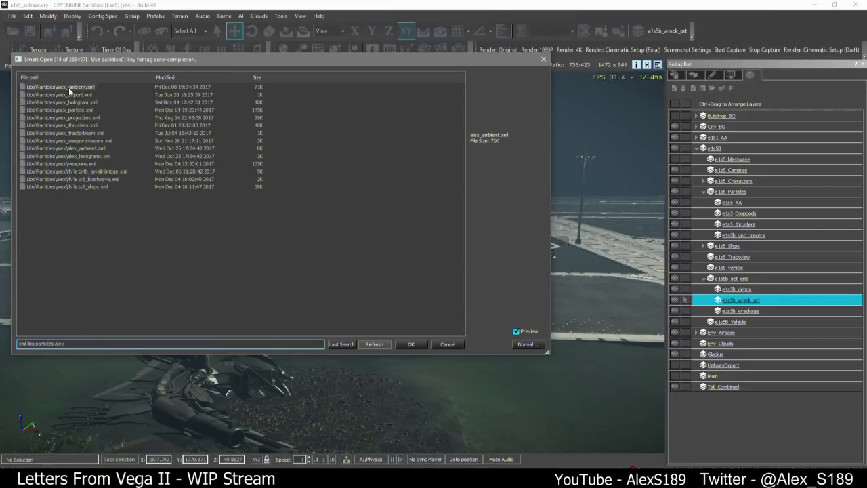
{"action": "double_click", "coordinate": [69, 91]}
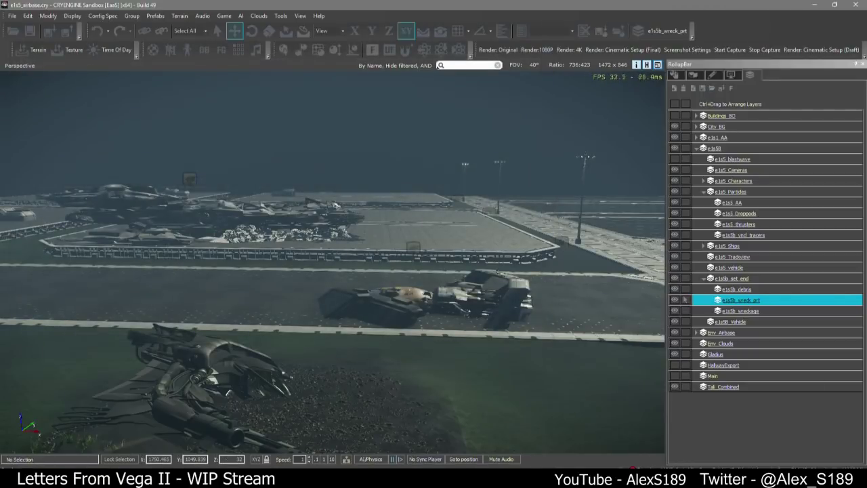
Place a fire loop particle from Alex_Ambient beside the camouflaged fighter wreck and move it to the wreck's nose
{"action": "key", "text": "w"}
{"action": "right_click_drag", "start_coordinate": [625, 203], "coordinate": [698, 182]}
{"action": "left_click", "coordinate": [287, 224]}
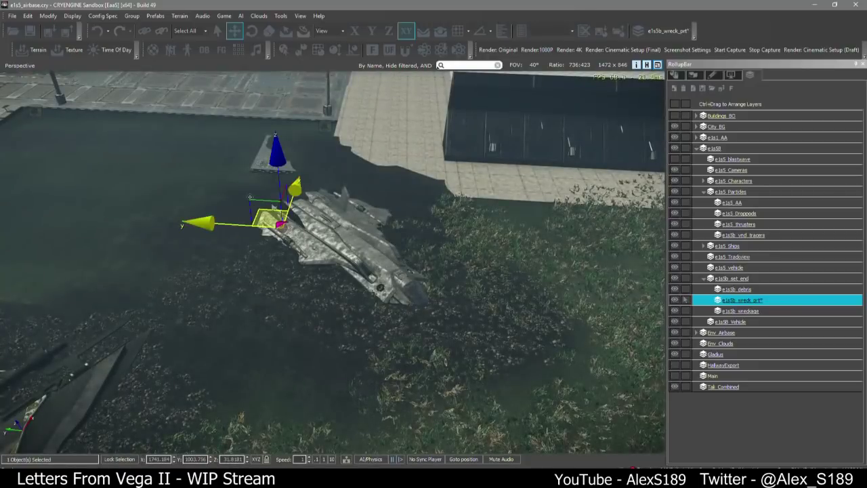
{"action": "left_click_drag", "start_coordinate": [266, 210], "coordinate": [381, 308]}
{"action": "key", "text": "w"}
{"action": "right_click_drag", "start_coordinate": [381, 308], "coordinate": [424, 292]}
Rename the fire particle entity as prt_wreck_fire1
{"action": "left_click", "coordinate": [675, 75]}
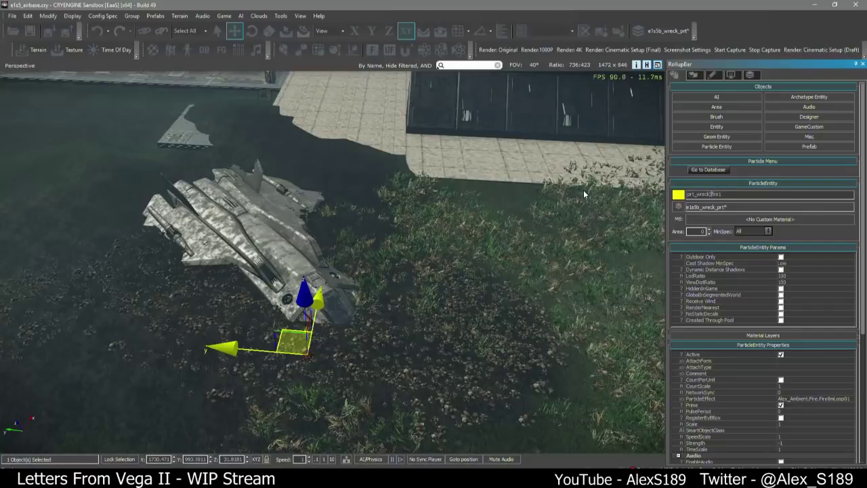
{"action": "type", "text": "_"}
{"action": "right_click_drag", "start_coordinate": [536, 258], "coordinate": [481, 224]}
Turn on particle rendering in the viewport display settings
{"action": "left_click", "coordinate": [752, 75]}
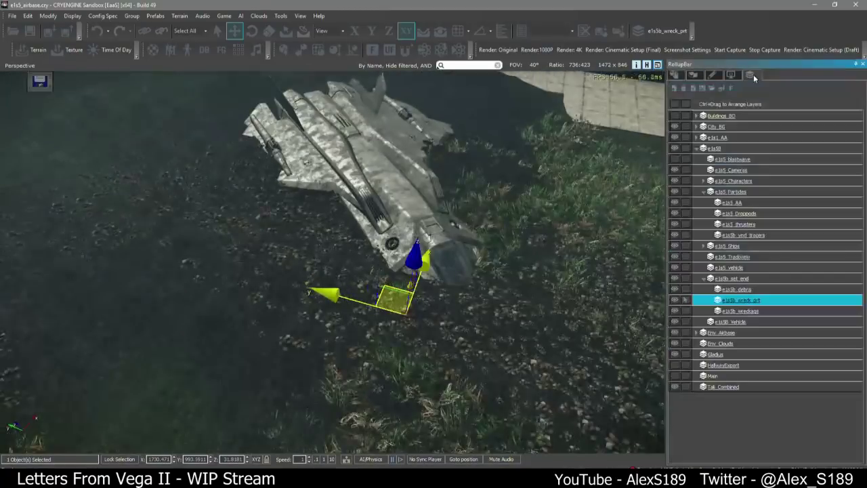
{"action": "left_click", "coordinate": [732, 75]}
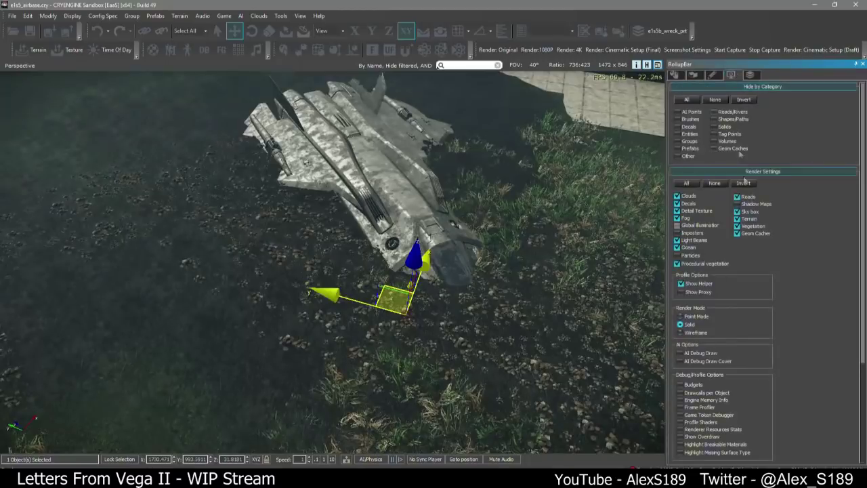
{"action": "left_click", "coordinate": [677, 255]}
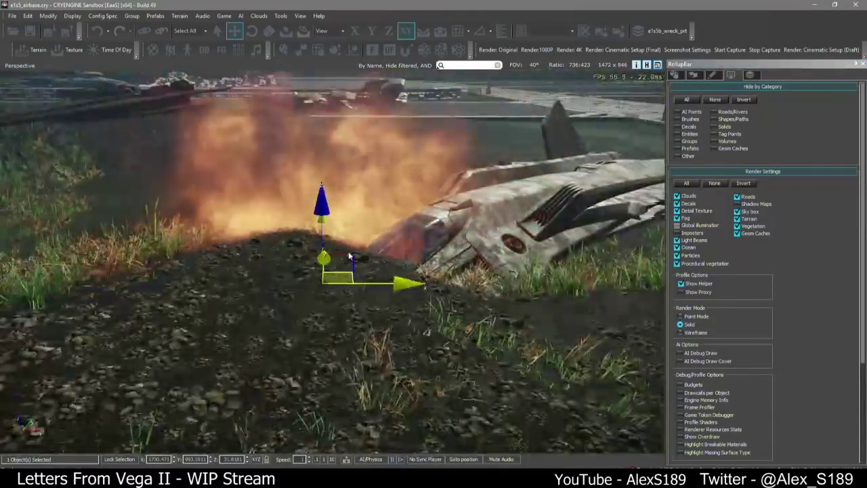
{"action": "scroll", "coordinate": [350, 256], "scroll_direction": "down", "scroll_amount": 6}
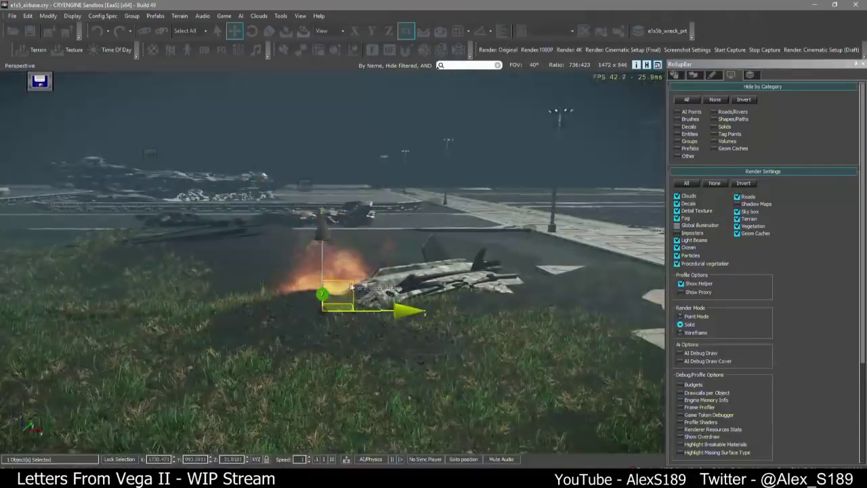
Reposition the fire particle so it burns on the front hull of the camouflaged fighter wreck
{"action": "key", "text": "a"}
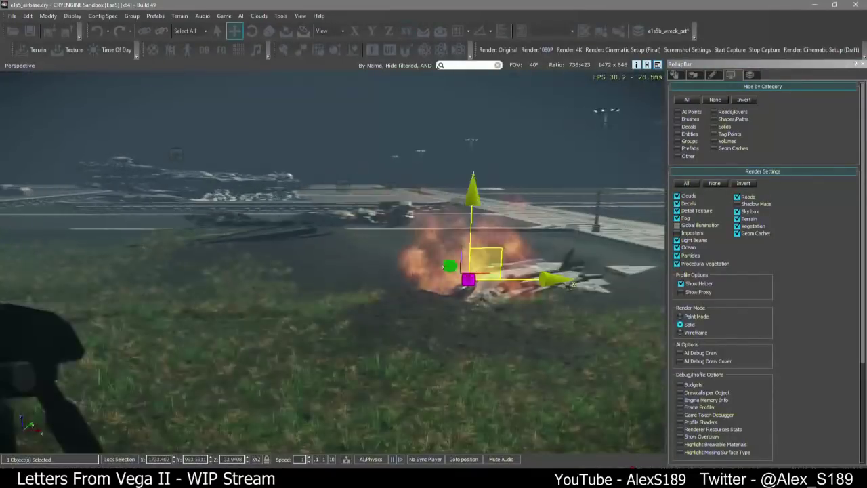
{"action": "key", "text": "ctrl+alt+o"}
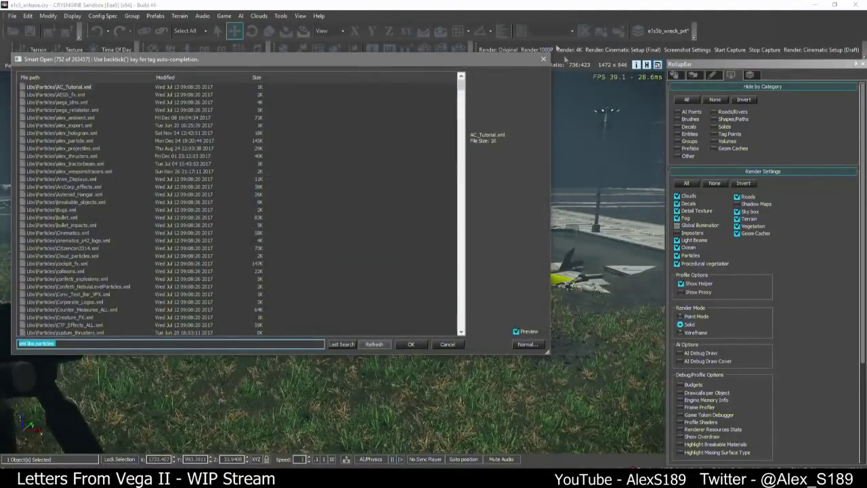
{"action": "left_click", "coordinate": [543, 59]}
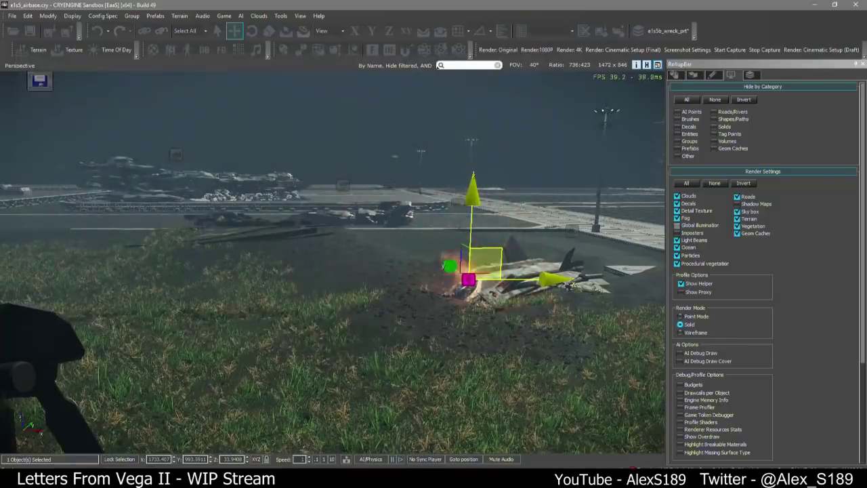
{"action": "key", "text": "z"}
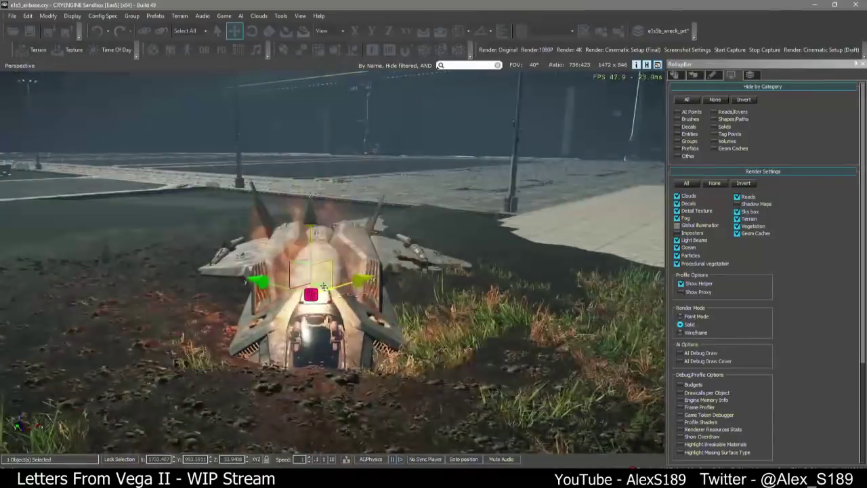
{"action": "left_click_drag", "start_coordinate": [324, 286], "coordinate": [334, 317]}
{"action": "mouse_move", "coordinate": [333, 317]}
{"action": "right_mouse_down"}
{"action": "mouse_move", "coordinate": [251, 336]}
{"action": "mouse_move", "coordinate": [325, 321]}
{"action": "right_mouse_up"}
{"action": "key", "text": "s"}
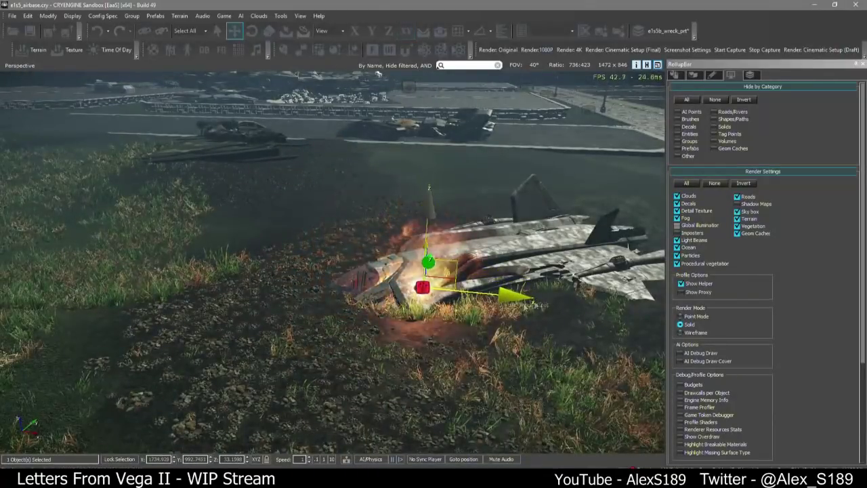
Clone the fire particle and place the copy at the dark wreck on the grass
{"action": "right_click_drag", "start_coordinate": [326, 321], "coordinate": [392, 260]}
{"action": "key", "text": "s"}
{"action": "key", "text": "w"}
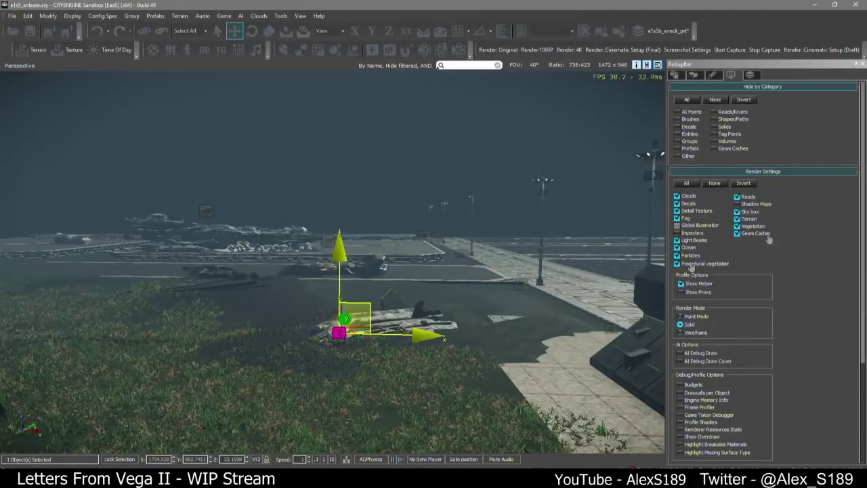
{"action": "key", "text": "w"}
{"action": "mouse_move", "coordinate": [447, 279]}
{"action": "right_mouse_down"}
{"action": "mouse_move", "coordinate": [389, 298]}
{"action": "mouse_move", "coordinate": [334, 257]}
{"action": "right_mouse_up"}
{"action": "key", "text": "s"}
{"action": "key", "text": "w"}
{"action": "key", "text": "s"}
{"action": "mouse_move", "coordinate": [497, 244]}
{"action": "right_mouse_down"}
{"action": "mouse_move", "coordinate": [515, 236]}
{"action": "mouse_move", "coordinate": [472, 235]}
{"action": "right_mouse_up"}
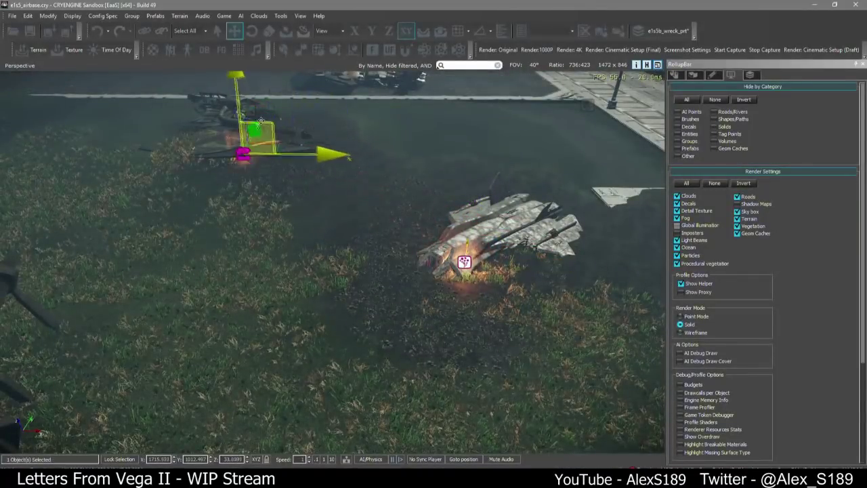
Move the copied fire into the gap between the dark wreck's broken wing and its main body
{"action": "left_click_drag", "start_coordinate": [261, 121], "coordinate": [254, 109]}
{"action": "key", "text": "w"}
{"action": "right_click_drag", "start_coordinate": [380, 234], "coordinate": [367, 232]}
{"action": "left_click_drag", "start_coordinate": [333, 188], "coordinate": [460, 187]}
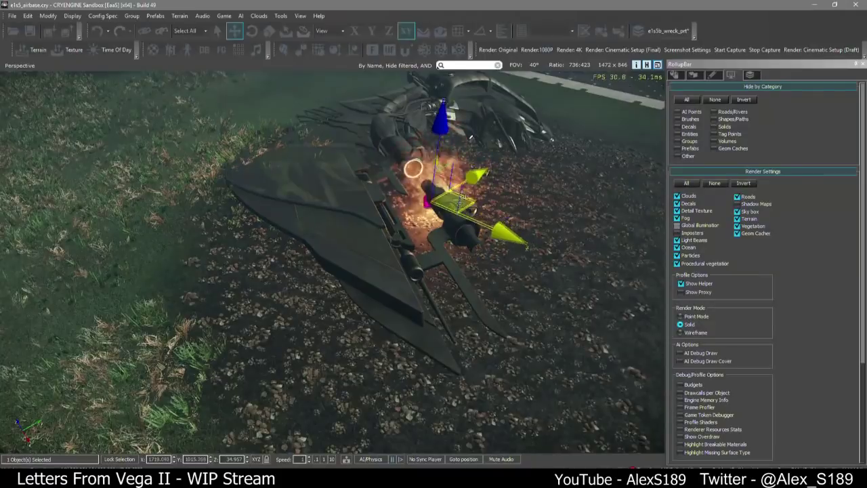
Clone the fire particle to the 315p wreck on the runway and move the copy onto the wreck's nose
{"action": "right_click_drag", "start_coordinate": [455, 193], "coordinate": [182, 270]}
{"action": "key", "text": "s"}
{"action": "key", "text": "w"}
{"action": "key", "text": "s"}
{"action": "key", "text": "w"}
{"action": "left_click_drag", "start_coordinate": [181, 204], "coordinate": [555, 139]}
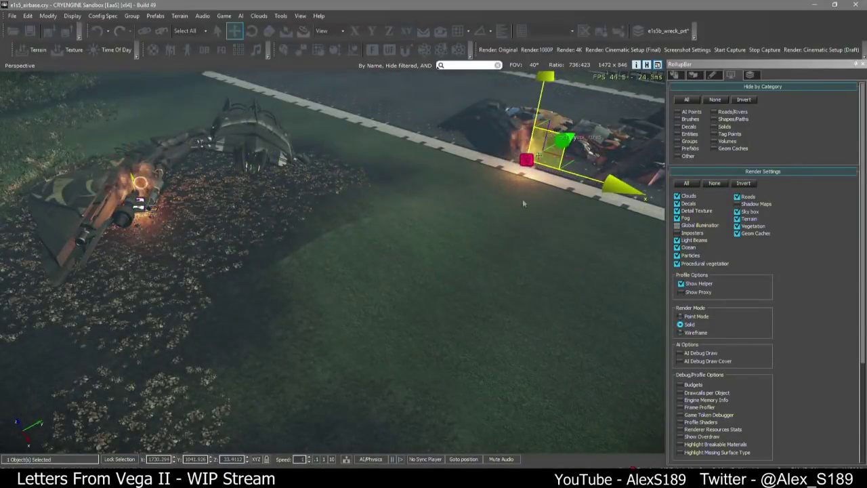
{"action": "key", "text": "s"}
{"action": "right_click_drag", "start_coordinate": [522, 202], "coordinate": [350, 290]}
{"action": "key", "text": "w"}
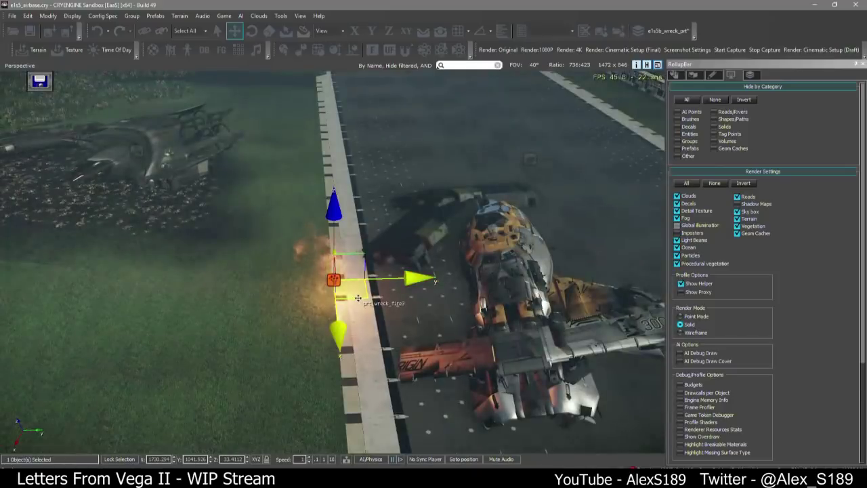
{"action": "left_click_drag", "start_coordinate": [358, 298], "coordinate": [496, 246]}
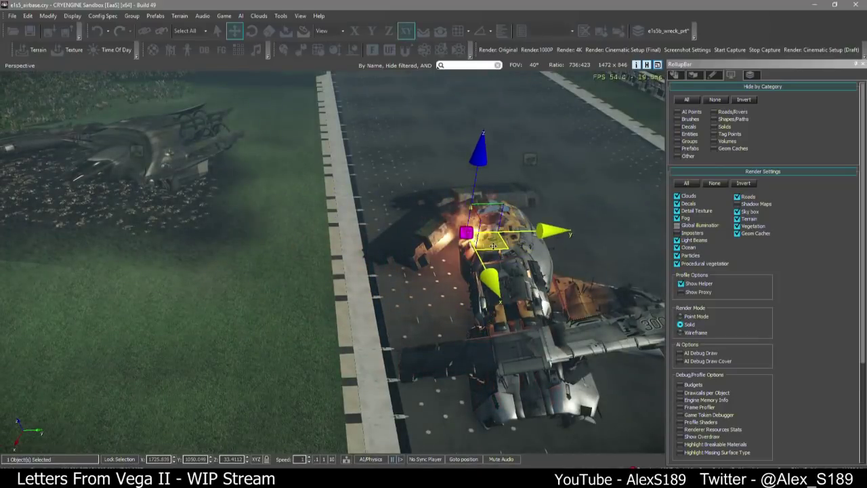
Clone the fire particle to the large ship wreck on the landing pad and raise the copy onto its forward hull
{"action": "right_click_drag", "start_coordinate": [542, 250], "coordinate": [572, 281]}
{"action": "key", "text": "d"}
{"action": "key", "text": "w"}
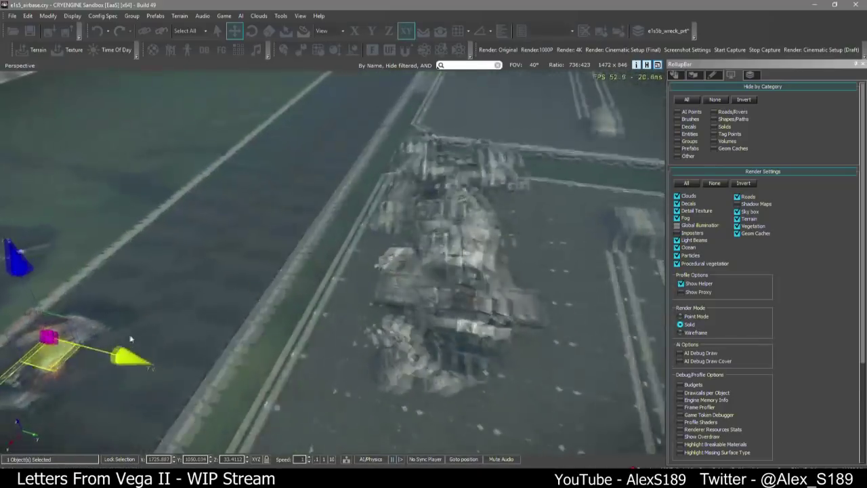
{"action": "key", "text": "a"}
{"action": "left_click_drag", "start_coordinate": [133, 373], "coordinate": [594, 315], "text": "shift"}
{"action": "right_click_drag", "start_coordinate": [590, 328], "coordinate": [588, 306]}
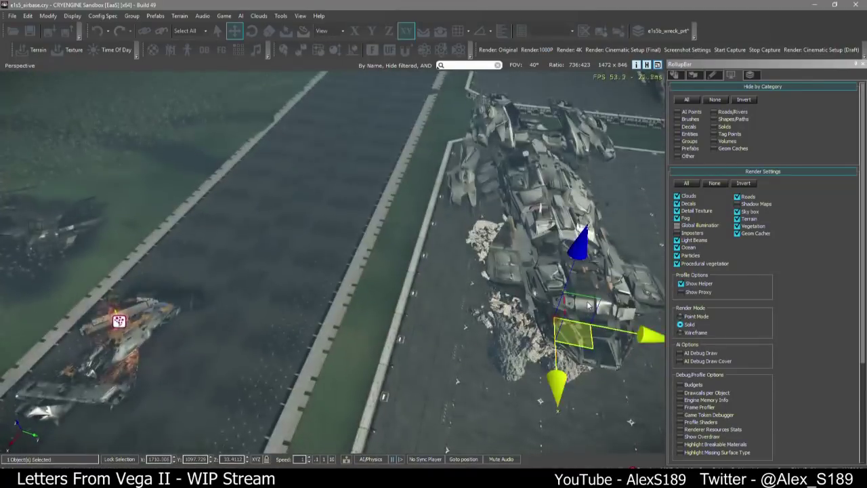
{"action": "left_click_drag", "start_coordinate": [590, 302], "coordinate": [549, 261]}
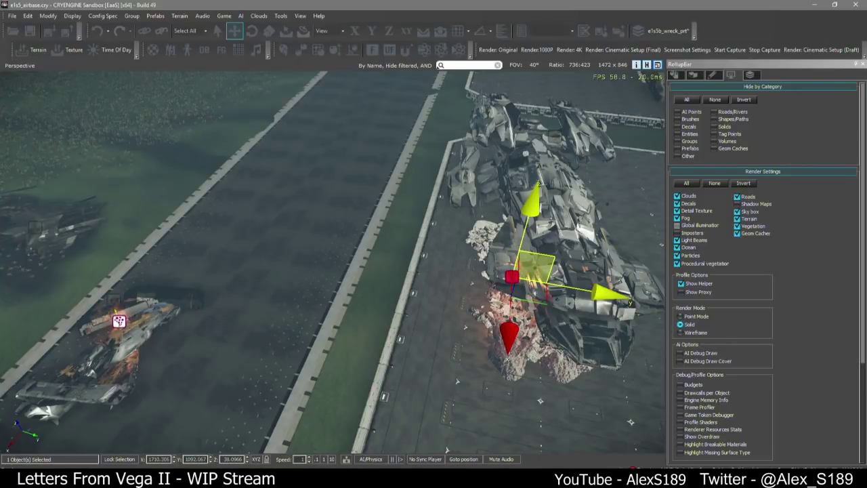
{"action": "key", "text": "w"}
{"action": "right_click_drag", "start_coordinate": [540, 267], "coordinate": [630, 240]}
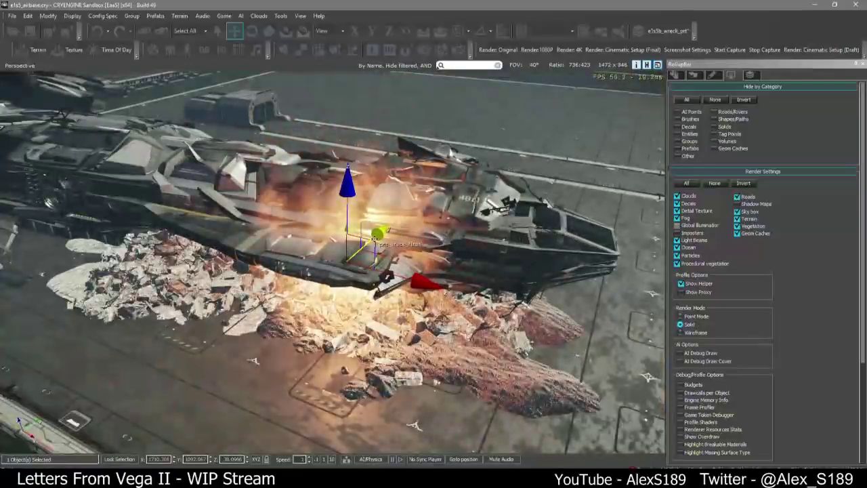
{"action": "left_click_drag", "start_coordinate": [361, 239], "coordinate": [356, 172]}
{"action": "key", "text": "s"}
Clone the fire to the smaller wreck at the far end of the landing pad, adjust its position, and save the level
{"action": "right_click_drag", "start_coordinate": [379, 177], "coordinate": [524, 183]}
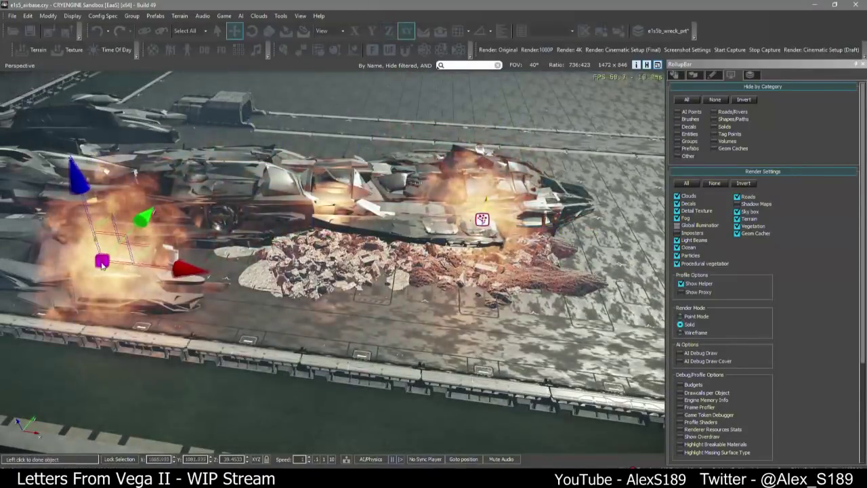
{"action": "left_click", "coordinate": [114, 235]}
{"action": "left_click_drag", "start_coordinate": [114, 236], "coordinate": [116, 262]}
{"action": "key", "text": "a"}
{"action": "right_click_drag", "start_coordinate": [116, 262], "coordinate": [321, 254]}
{"action": "left_click_drag", "start_coordinate": [321, 254], "coordinate": [137, 235]}
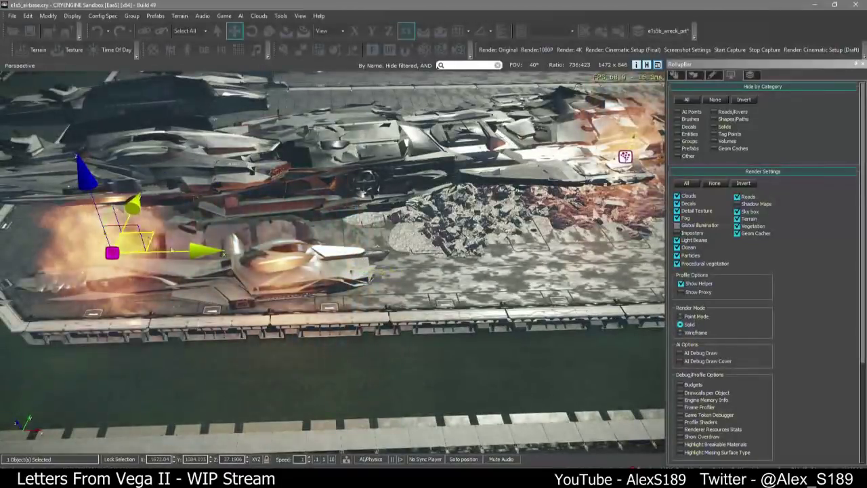
{"action": "key", "text": "w"}
{"action": "right_click_drag", "start_coordinate": [138, 234], "coordinate": [614, 261]}
{"action": "key", "text": "ctrl+s"}
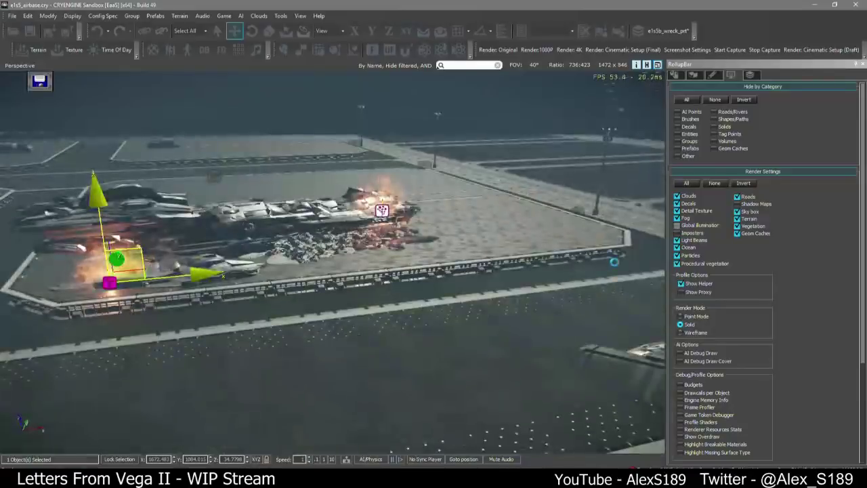
Place a Smoke_Large particle from Alex_Ambient in front of the large wreck and rename it prt_wreck_smoke_L1
{"action": "key", "text": "a"}
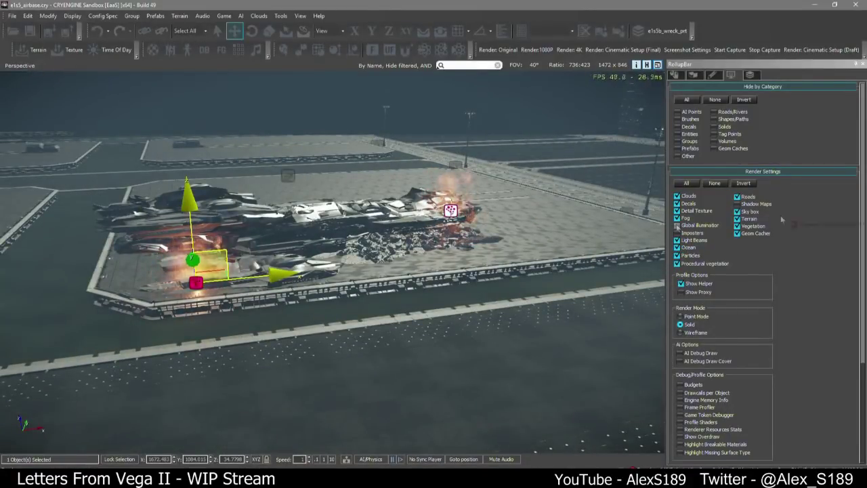
{"action": "key", "text": "a"}
{"action": "right_click_drag", "start_coordinate": [442, 264], "coordinate": [521, 220]}
{"action": "key", "text": "w"}
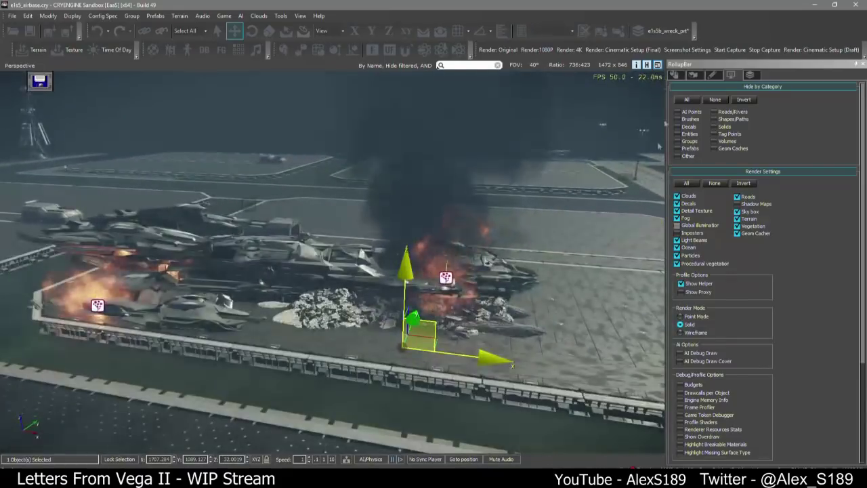
{"action": "left_click", "coordinate": [675, 78]}
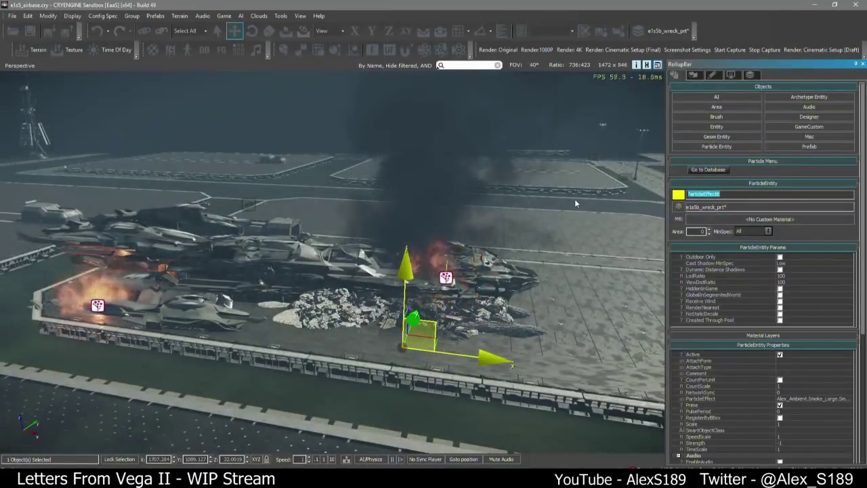
{"action": "type", "text": "prt_w"}
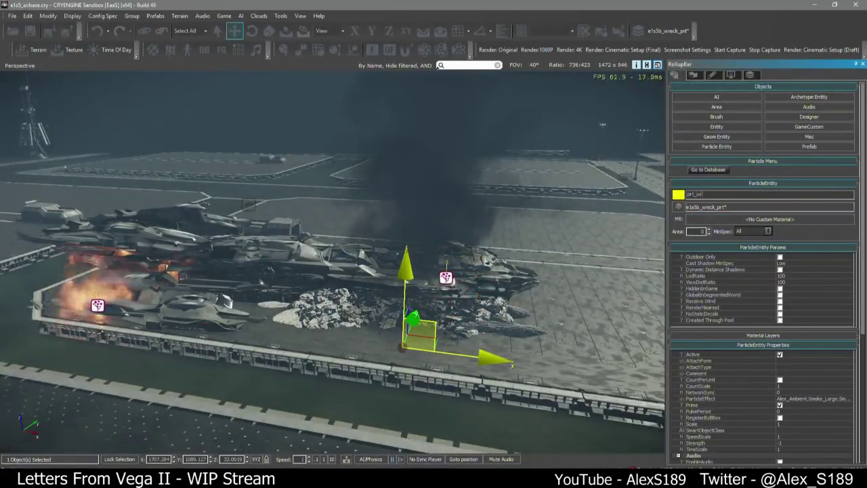
{"action": "type", "text": "reck_"}
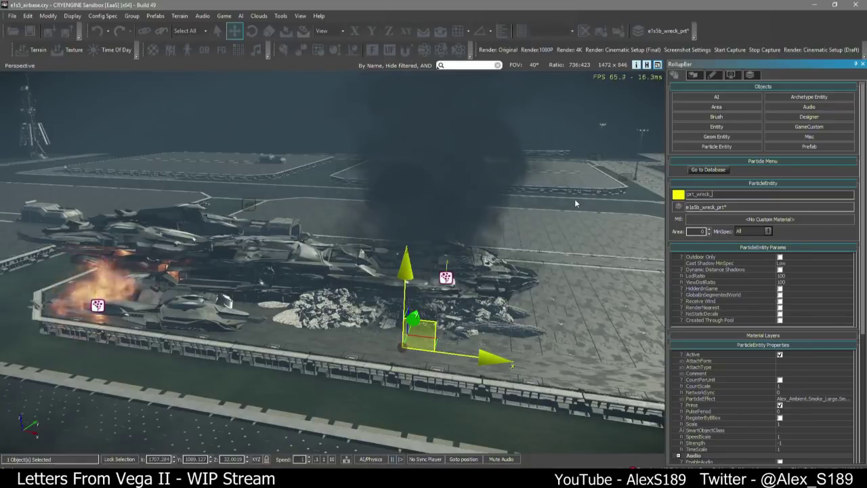
{"action": "type", "text": "smoke_L1"}
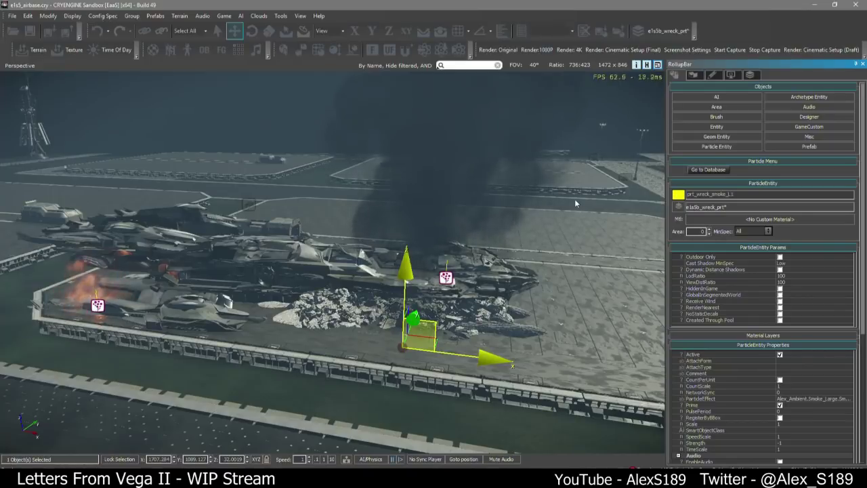
Select the fire particle on the large wreck and examine the Fire8mLoop01 effect's sub-emitters in the Alex_Ambient particle library
{"action": "right_click_drag", "start_coordinate": [576, 203], "coordinate": [613, 225]}
{"action": "key", "text": "w"}
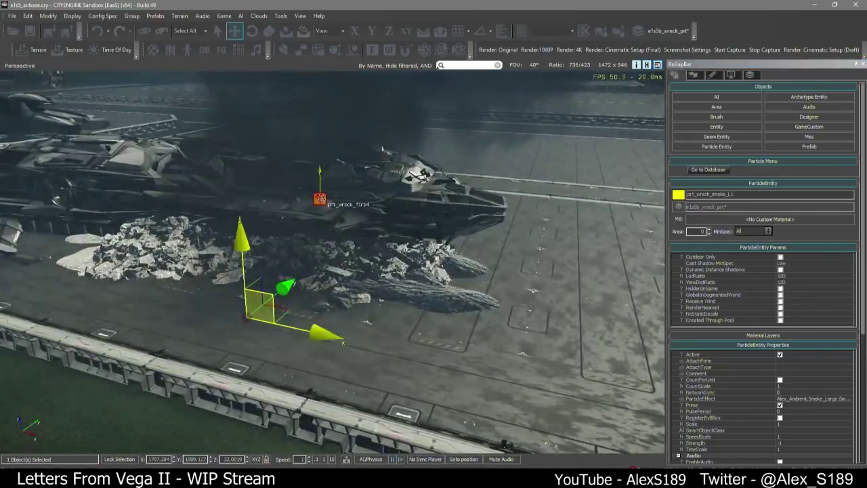
{"action": "left_click", "coordinate": [320, 199]}
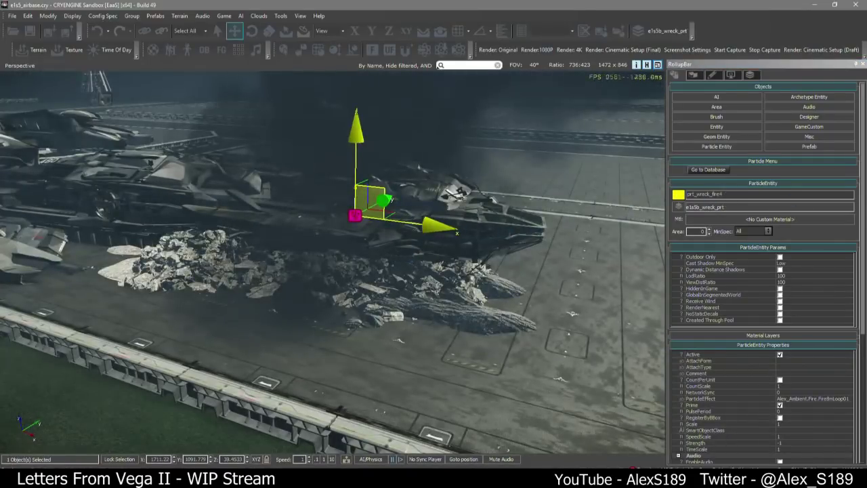
{"action": "key", "text": "s"}
{"action": "right_click_drag", "start_coordinate": [321, 199], "coordinate": [298, 194]}
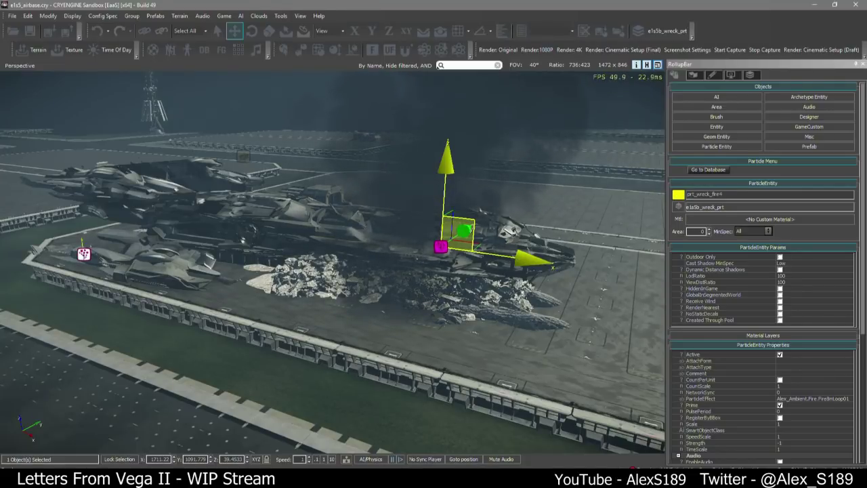
{"action": "left_click_drag", "start_coordinate": [866, 110], "coordinate": [380, 76]}
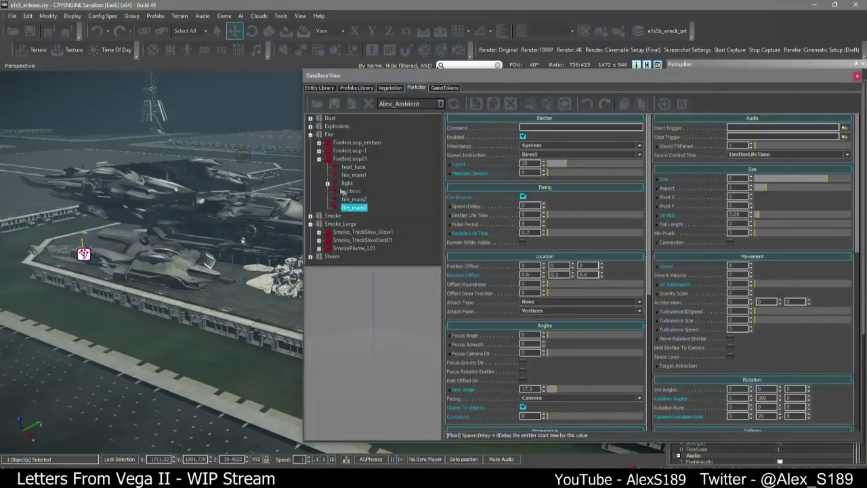
{"action": "left_click_drag", "start_coordinate": [343, 192], "coordinate": [353, 191]}
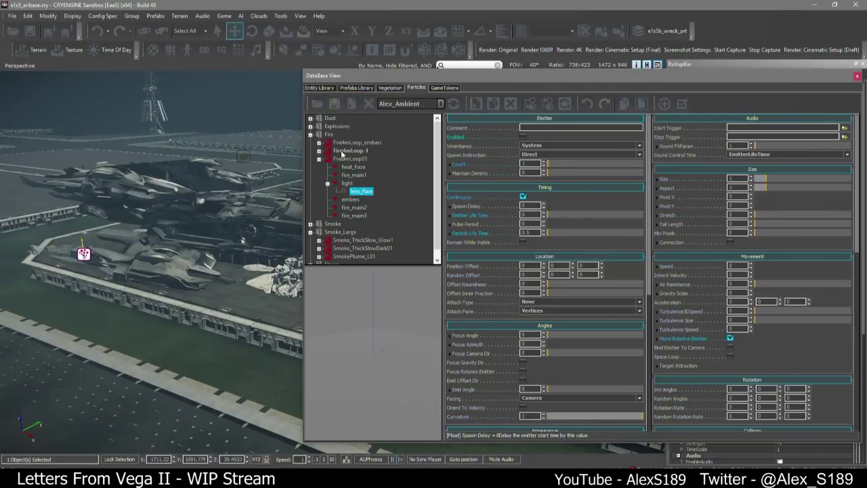
{"action": "right_click_drag", "start_coordinate": [214, 183], "coordinate": [203, 187]}
{"action": "key", "text": "w"}
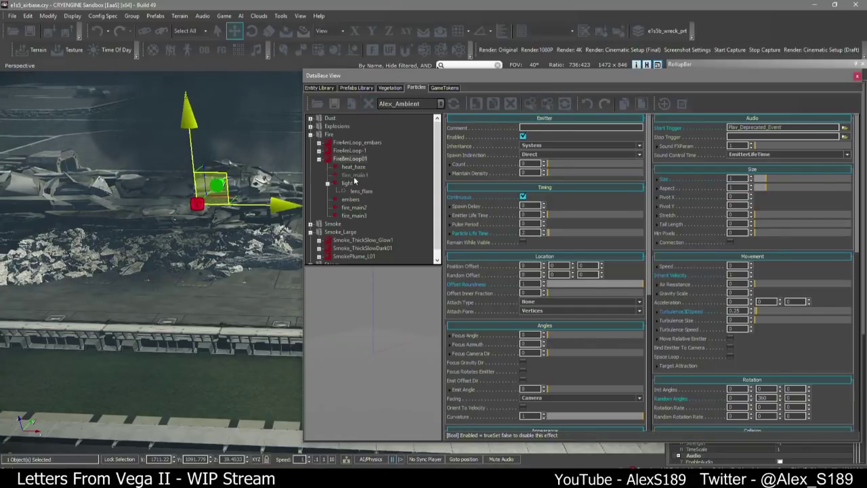
{"action": "left_click", "coordinate": [353, 167]}
{"action": "left_click_drag", "start_coordinate": [448, 77], "coordinate": [767, 262]}
Restart the fires on the large wreck and the smaller wreck at the landing pad's end by toggling Active off and on
{"action": "left_click", "coordinate": [779, 354]}
{"action": "left_click", "coordinate": [779, 355]}
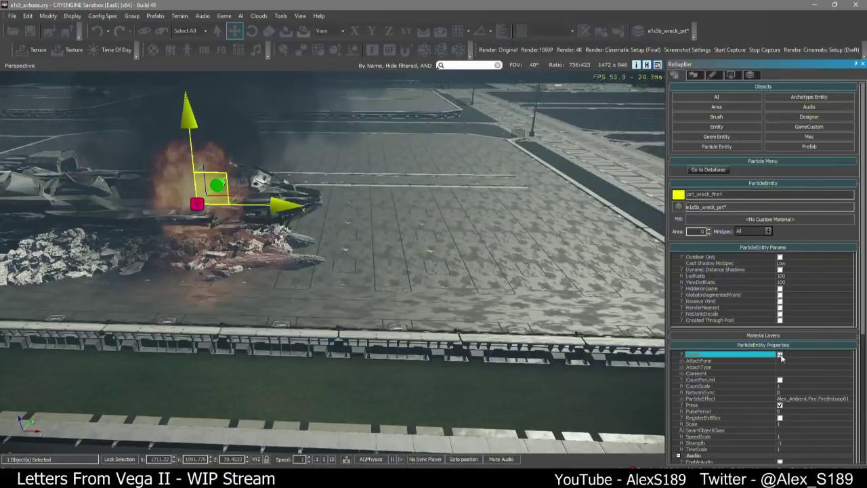
{"action": "right_click_drag", "start_coordinate": [407, 271], "coordinate": [271, 264]}
{"action": "left_click_drag", "start_coordinate": [56, 218], "coordinate": [157, 280]}
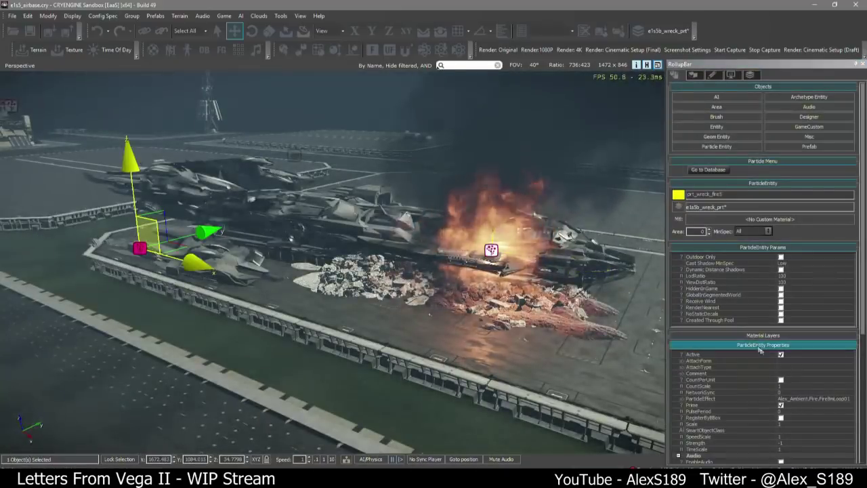
{"action": "left_click", "coordinate": [781, 355]}
{"action": "left_click", "coordinate": [781, 355]}
{"action": "left_click", "coordinate": [406, 285]}
Move the prt_wreck_smoke_L1 particle from the ground up onto the burning forward hull of the large wreck
{"action": "right_click_drag", "start_coordinate": [407, 284], "coordinate": [258, 278]}
{"action": "right_click_drag", "start_coordinate": [610, 332], "coordinate": [541, 348]}
{"action": "mouse_move", "coordinate": [261, 353]}
{"action": "right_mouse_down"}
{"action": "mouse_move", "coordinate": [302, 363]}
{"action": "mouse_move", "coordinate": [427, 176]}
{"action": "mouse_move", "coordinate": [479, 71]}
{"action": "right_mouse_up"}
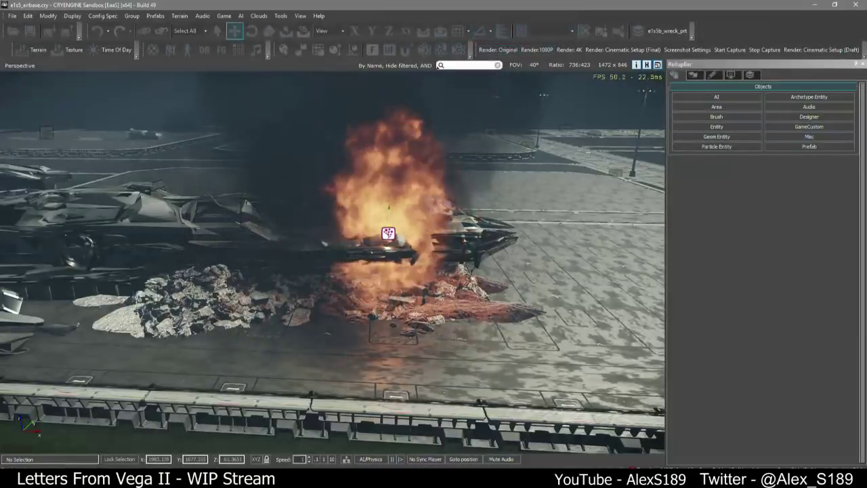
{"action": "left_click", "coordinate": [338, 332]}
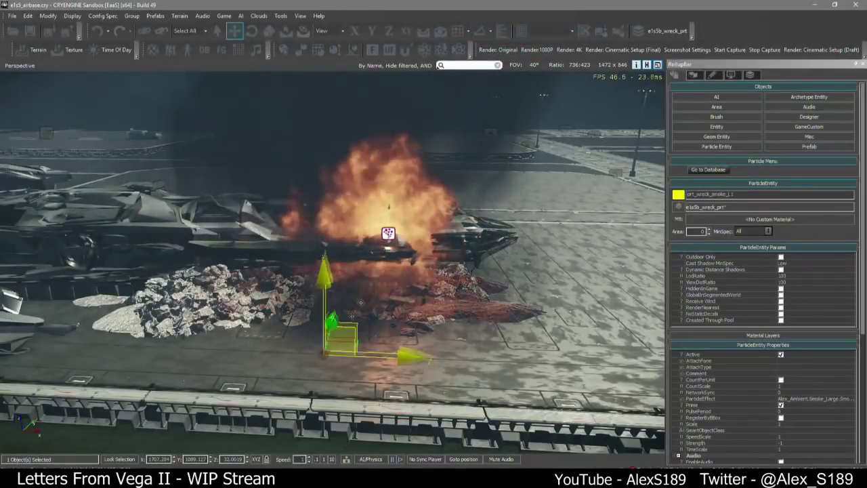
{"action": "left_click_drag", "start_coordinate": [339, 332], "coordinate": [405, 211]}
{"action": "right_click_drag", "start_coordinate": [405, 211], "coordinate": [442, 227]}
{"action": "left_click_drag", "start_coordinate": [335, 243], "coordinate": [403, 258]}
{"action": "right_click_drag", "start_coordinate": [403, 258], "coordinate": [596, 256]}
{"action": "left_click", "coordinate": [599, 252]}
{"action": "key", "text": "ctrl+z"}
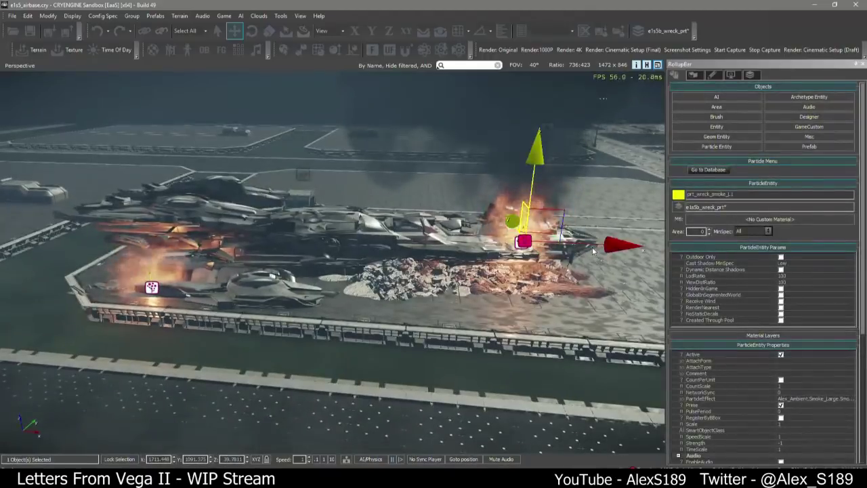
Clone the large smoke particle and move the copy onto the burning smaller wreck at the landing pad's end
{"action": "key", "text": "ctrl+c"}
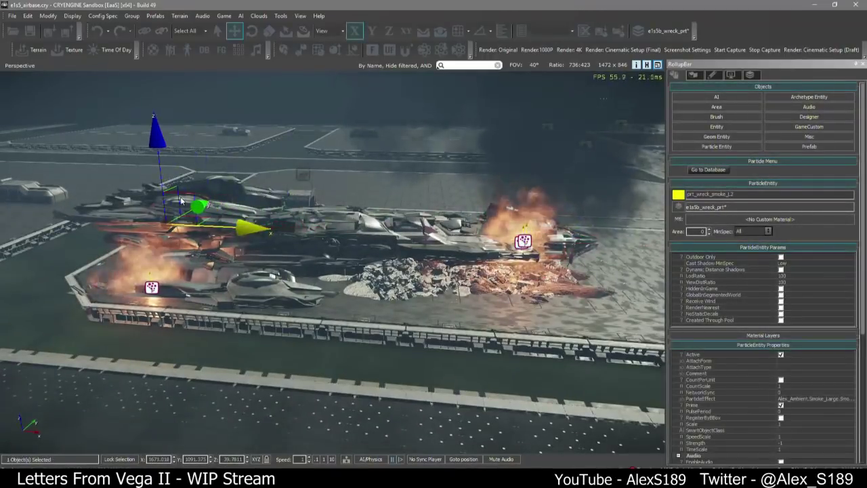
{"action": "left_click", "coordinate": [175, 245]}
{"action": "left_click_drag", "start_coordinate": [184, 238], "coordinate": [166, 272]}
Place a particle from the Smoke group of Alex_Ambient and move it onto the fire of the wreck on the runway
{"action": "right_click_drag", "start_coordinate": [166, 272], "coordinate": [204, 321]}
{"action": "key", "text": "s"}
{"action": "key", "text": "w"}
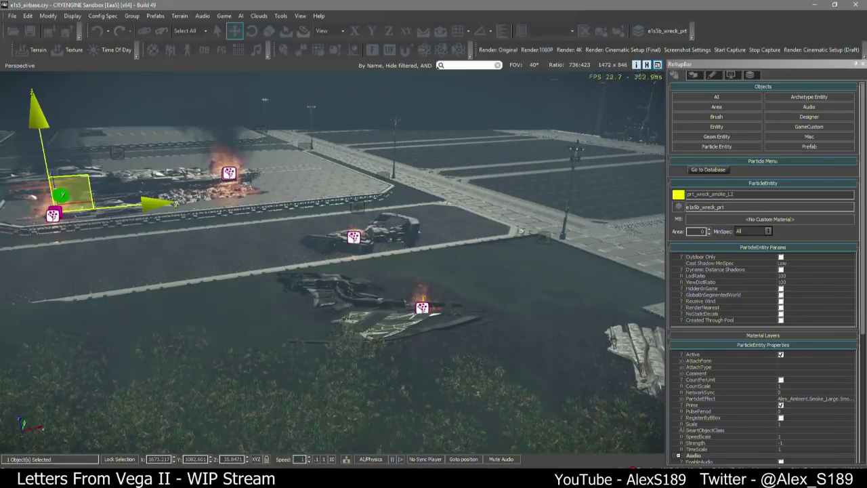
{"action": "key", "text": "w"}
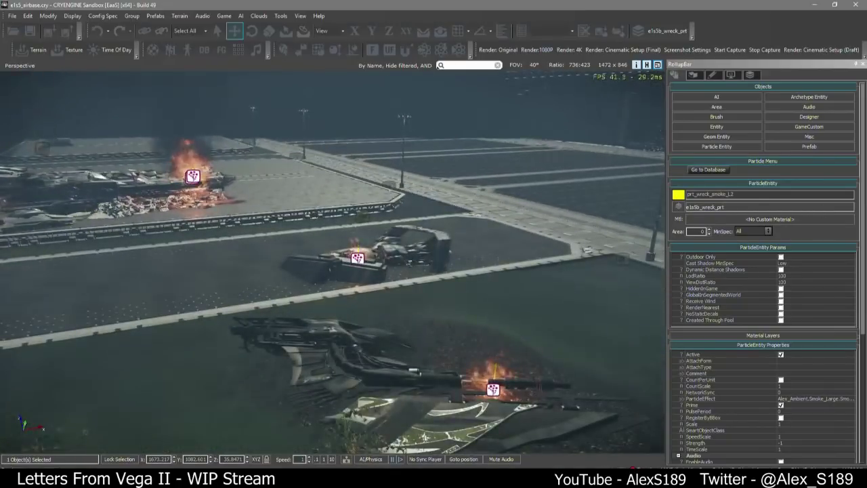
{"action": "left_click", "coordinate": [392, 334]}
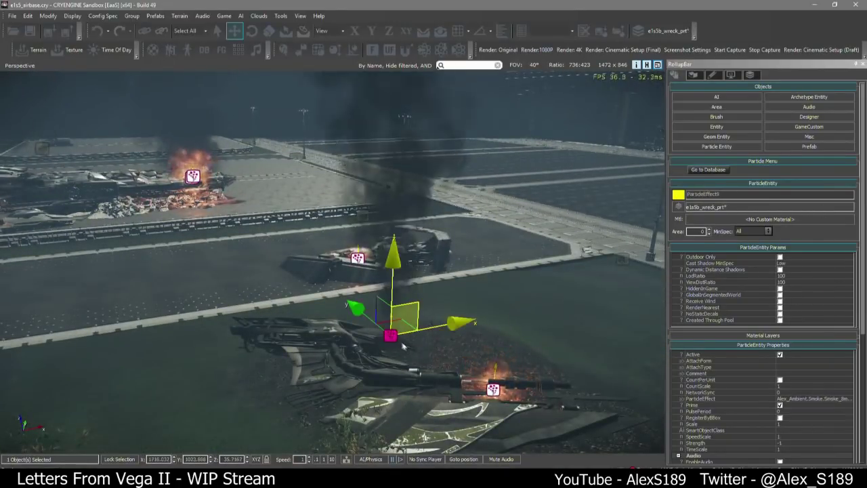
{"action": "left_click_drag", "start_coordinate": [401, 326], "coordinate": [364, 250]}
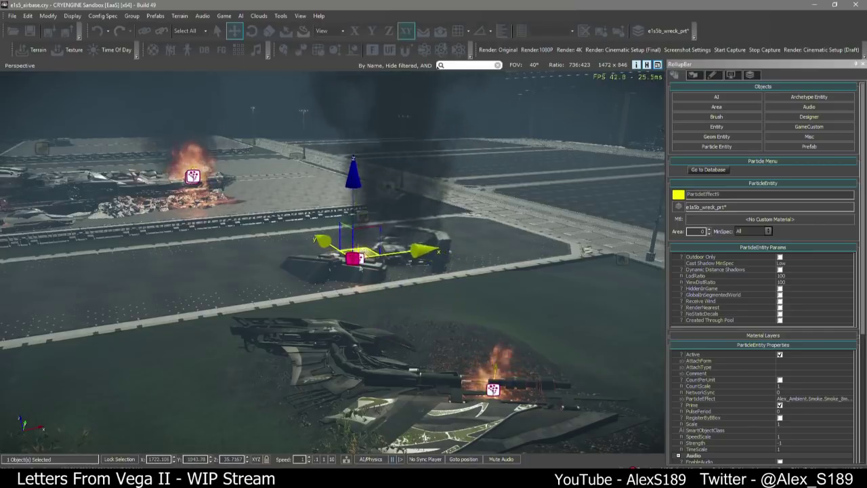
{"action": "key", "text": "w"}
{"action": "key", "text": "a"}
{"action": "right_click_drag", "start_coordinate": [365, 249], "coordinate": [395, 250]}
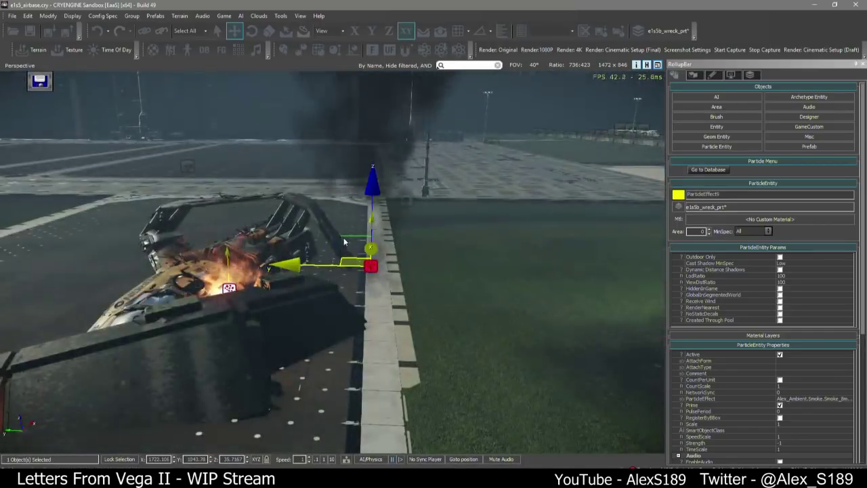
{"action": "left_click_drag", "start_coordinate": [355, 252], "coordinate": [231, 267]}
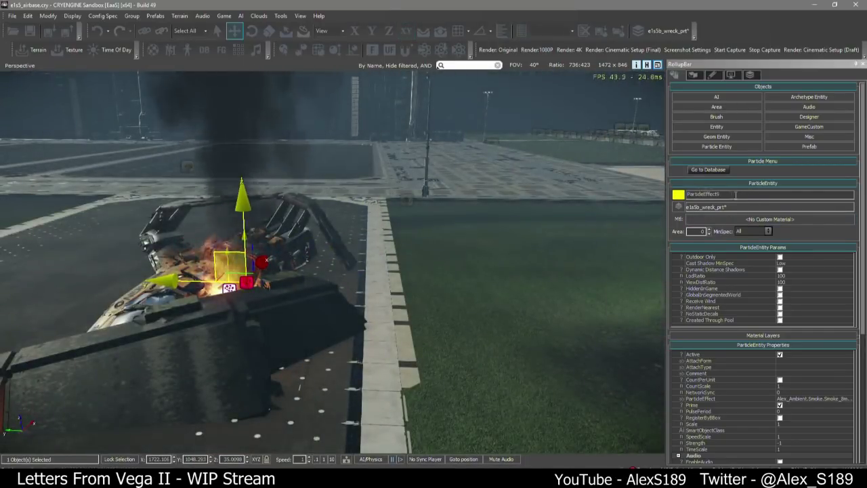
Rename the runway wreck's smoke particle to prt_wreck_smoke_s1
{"action": "double_click", "coordinate": [750, 194]}
{"action": "type", "text": "prt_w"}
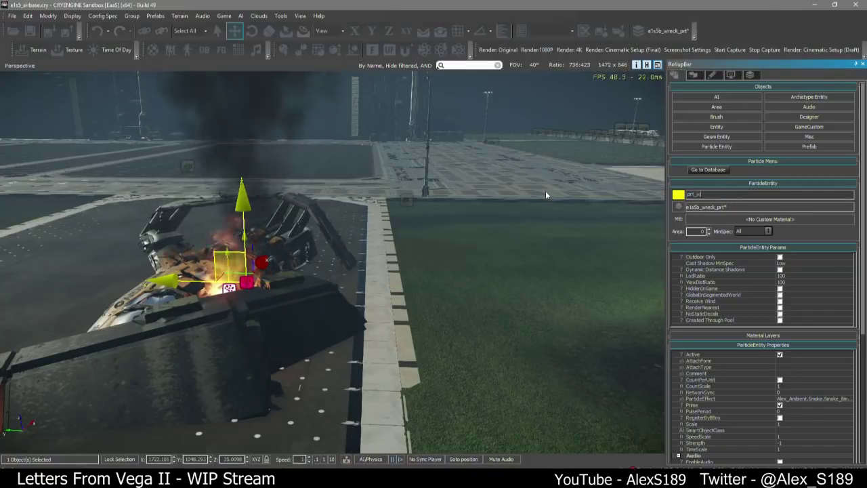
{"action": "type", "text": "reck"}
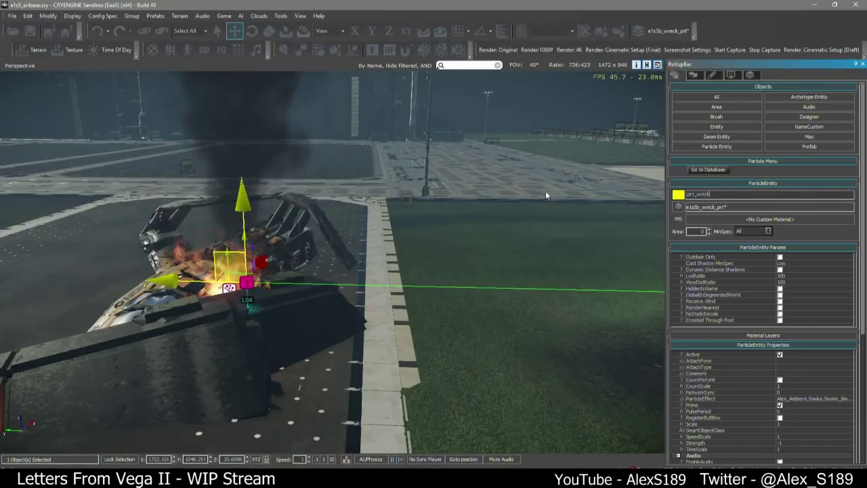
{"action": "type", "text": "_smoke_s1"}
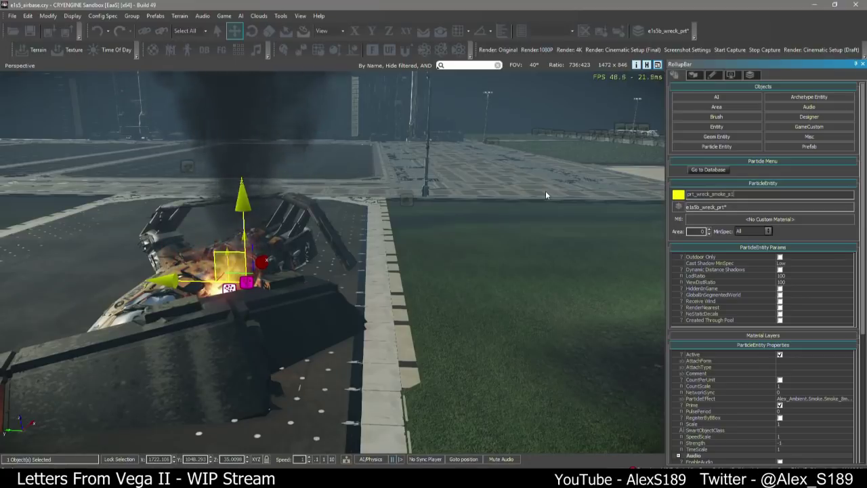
Clone prt_wreck_smoke_s1 and place the copy over the fire of the nearest wreck on the grass
{"action": "right_click_drag", "start_coordinate": [451, 202], "coordinate": [448, 197]}
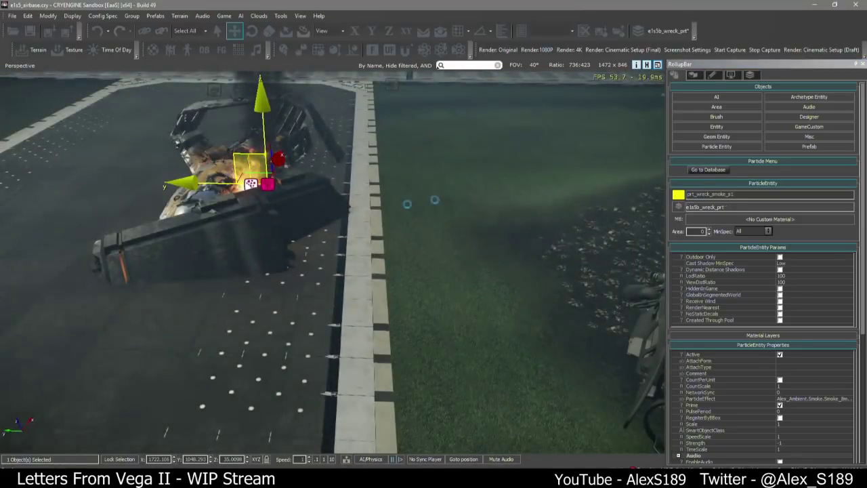
{"action": "right_click_drag", "start_coordinate": [355, 217], "coordinate": [377, 215]}
{"action": "left_click", "coordinate": [154, 192]}
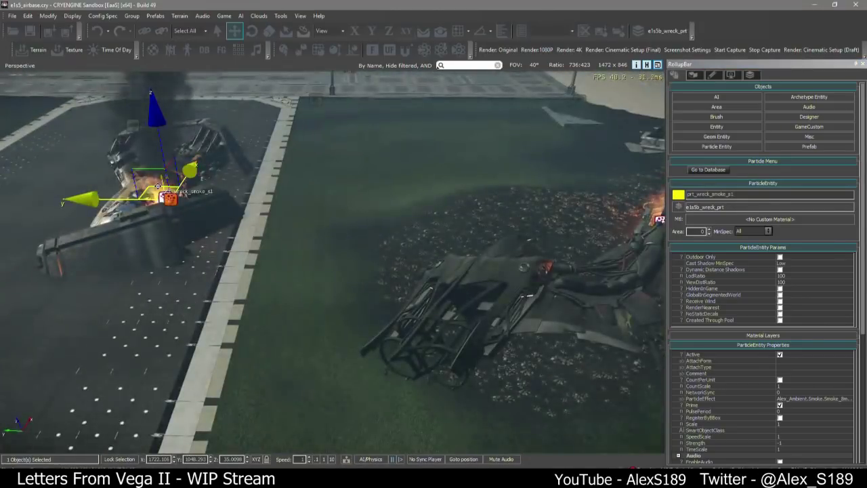
{"action": "key", "text": "ctrl+c"}
{"action": "left_click", "coordinate": [653, 219]}
Clone the grass wreck's smoke toward the burning jet wreck beside the building and dismiss the file open dialog
{"action": "key", "text": "d"}
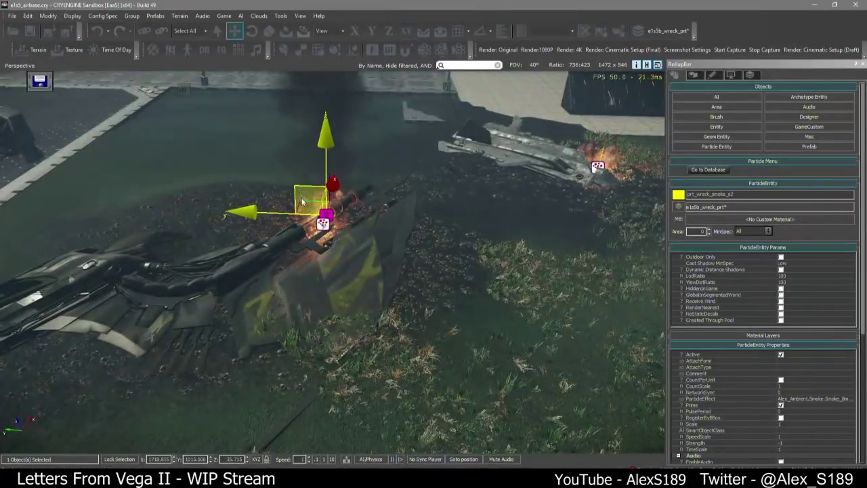
{"action": "key", "text": "ctrl+c"}
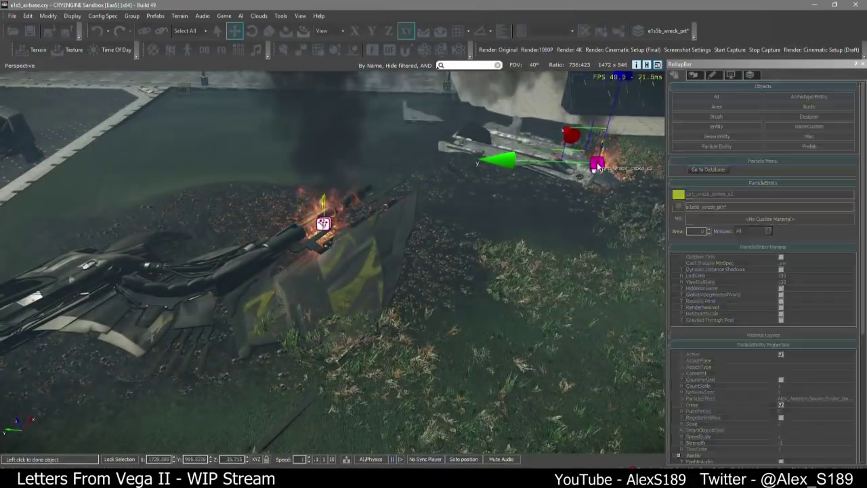
{"action": "left_click", "coordinate": [596, 164]}
{"action": "key", "text": "ctrl+o"}
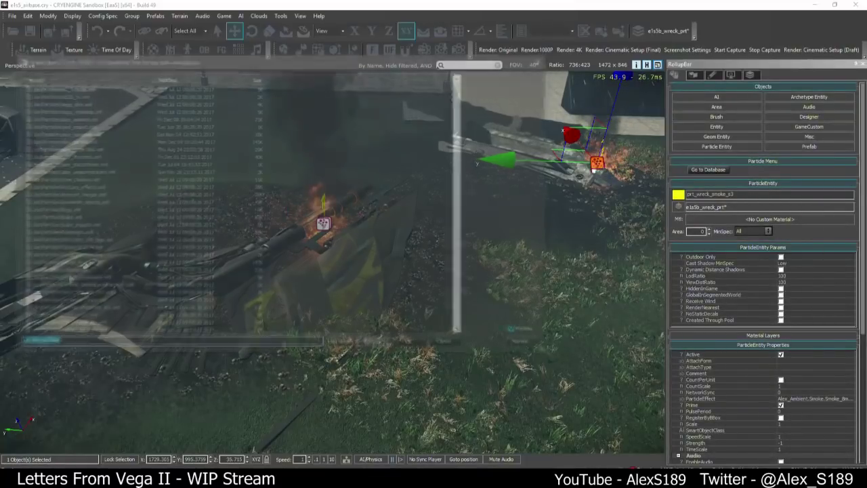
{"action": "left_click", "coordinate": [447, 344]}
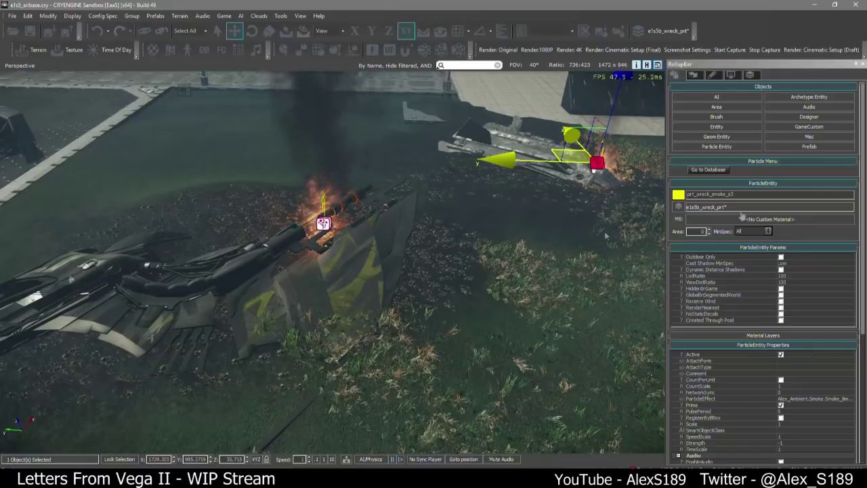
Move the prt_wreck_smoke_s3 particle onto the burning nose of the jet wreck on the grass and fine-tune its position
{"action": "key", "text": "d"}
{"action": "right_click_drag", "start_coordinate": [512, 287], "coordinate": [303, 279]}
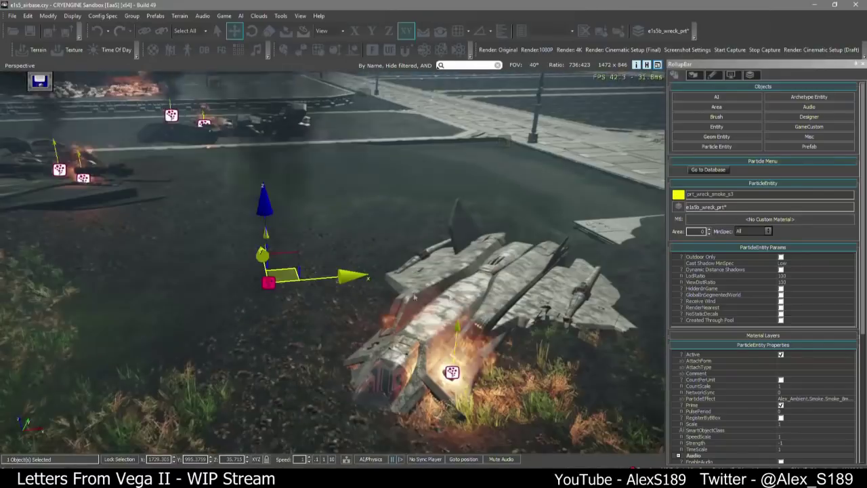
{"action": "left_click_drag", "start_coordinate": [303, 279], "coordinate": [478, 341]}
{"action": "key", "text": "s"}
{"action": "right_click_drag", "start_coordinate": [478, 341], "coordinate": [555, 401]}
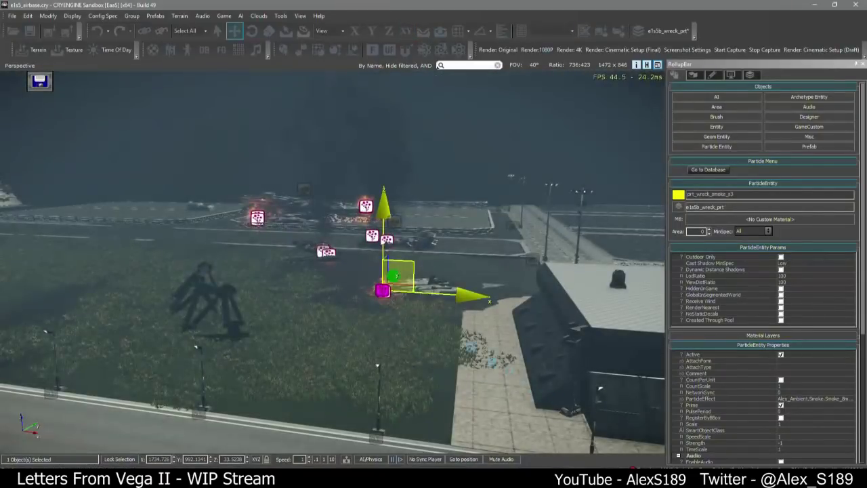
{"action": "right_click_drag", "start_coordinate": [418, 355], "coordinate": [416, 358]}
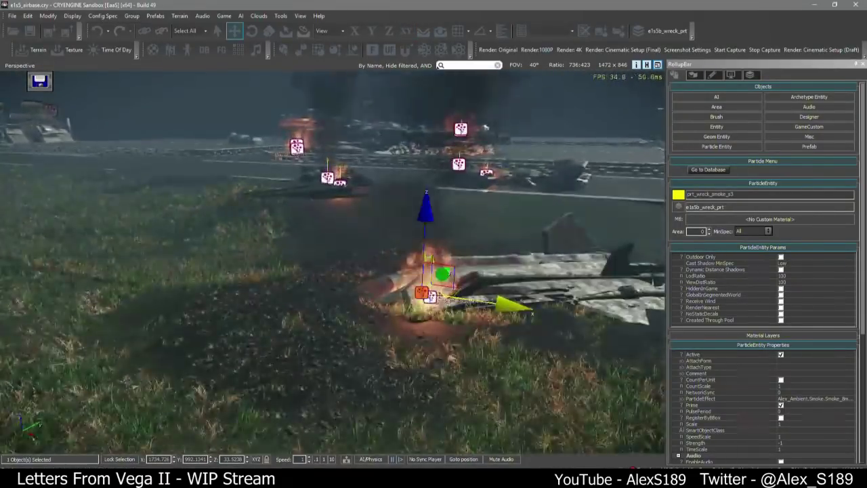
{"action": "left_click_drag", "start_coordinate": [443, 290], "coordinate": [453, 291]}
{"action": "right_click_drag", "start_coordinate": [453, 292], "coordinate": [377, 308]}
{"action": "key", "text": "w"}
{"action": "key", "text": "s"}
{"action": "key", "text": "w"}
{"action": "key", "text": "s"}
Create a new layer named e1s5b_wreck_decals
{"action": "left_click", "coordinate": [750, 75]}
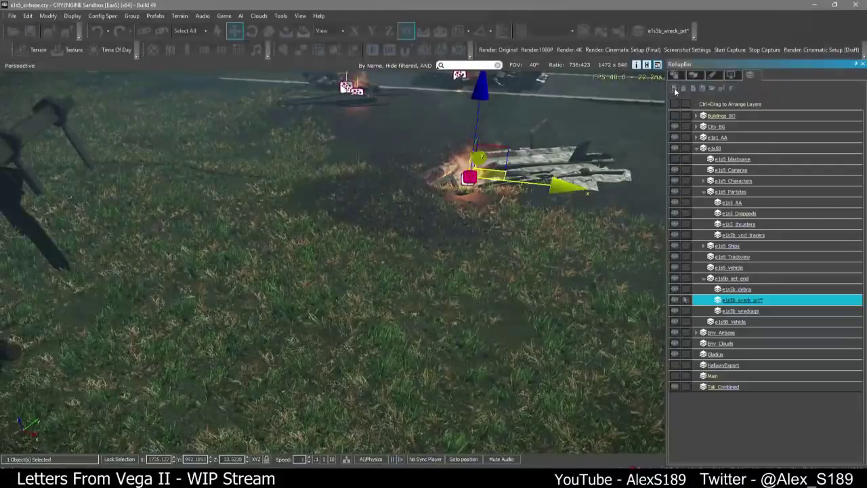
{"action": "left_click", "coordinate": [674, 89]}
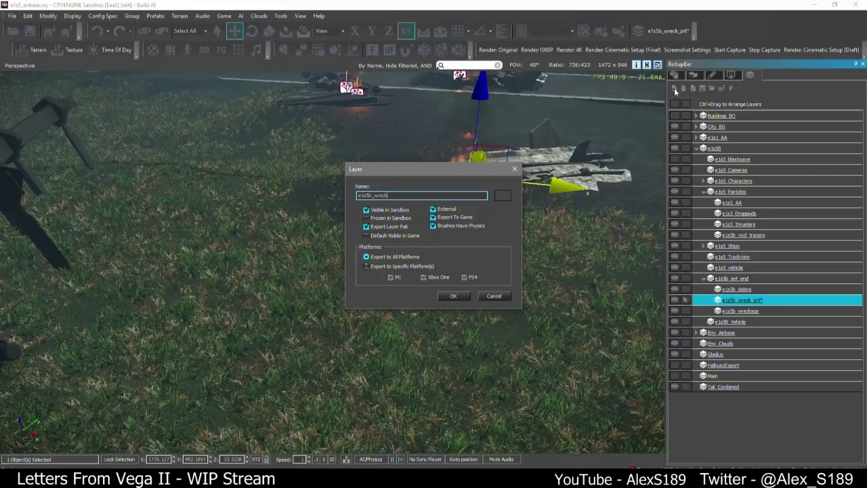
{"action": "key", "text": "Return"}
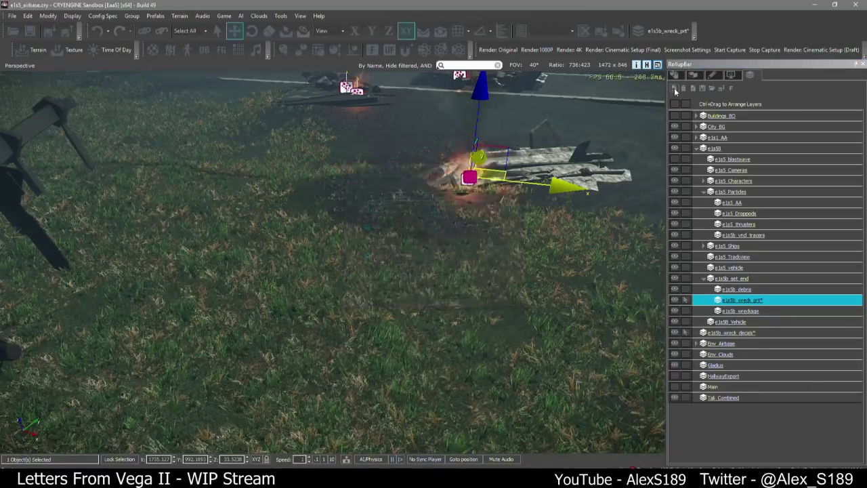
Nest the e1s5b_wreck_decals layer under e1s5b_set_end and make the e1s5b_wreck_prt layer unselectable
{"action": "left_click_drag", "start_coordinate": [740, 286], "coordinate": [741, 287], "text": "ctrl"}
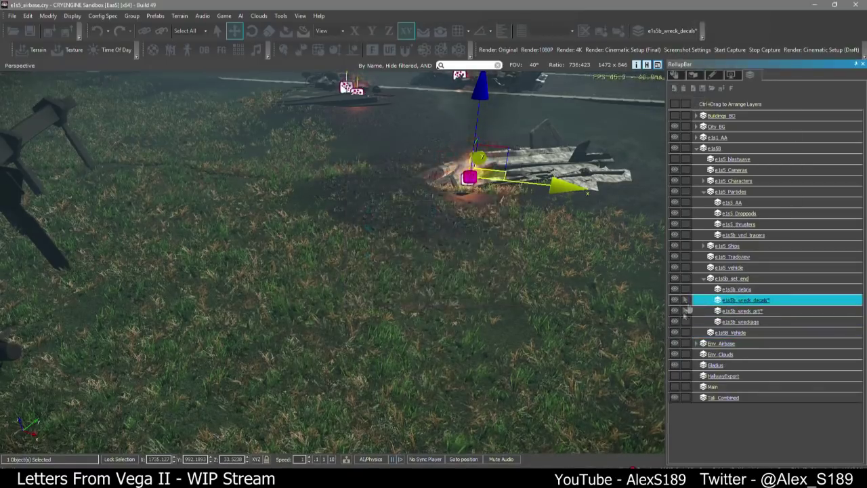
{"action": "left_click", "coordinate": [686, 311]}
{"action": "right_click_drag", "start_coordinate": [577, 267], "coordinate": [588, 262]}
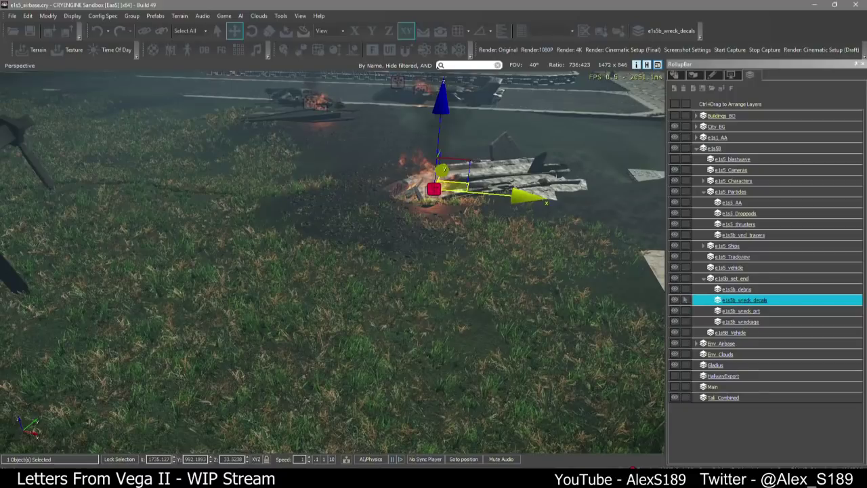
Move the selected smoke particle off the burning jet wreck on the grass, toward the neighbouring wrecks, and deselect it
{"action": "right_click_drag", "start_coordinate": [401, 270], "coordinate": [403, 241]}
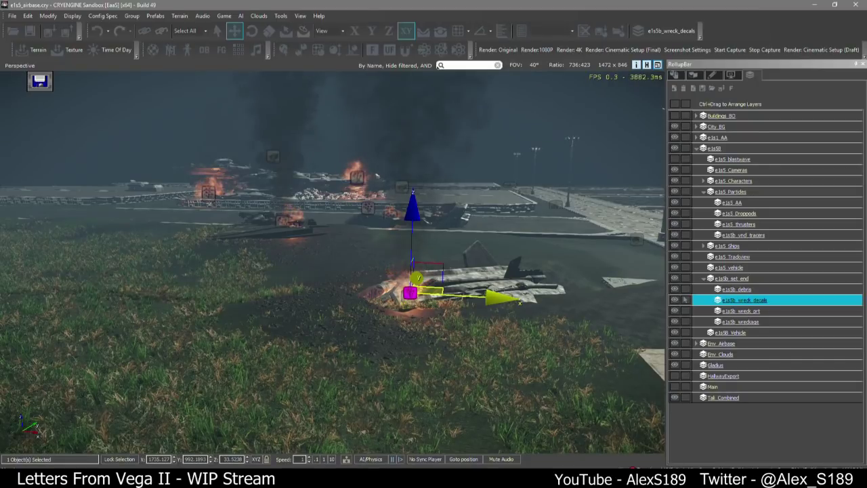
{"action": "right_click_drag", "start_coordinate": [442, 135], "coordinate": [764, 194]}
{"action": "right_click_drag", "start_coordinate": [848, 184], "coordinate": [569, 177]}
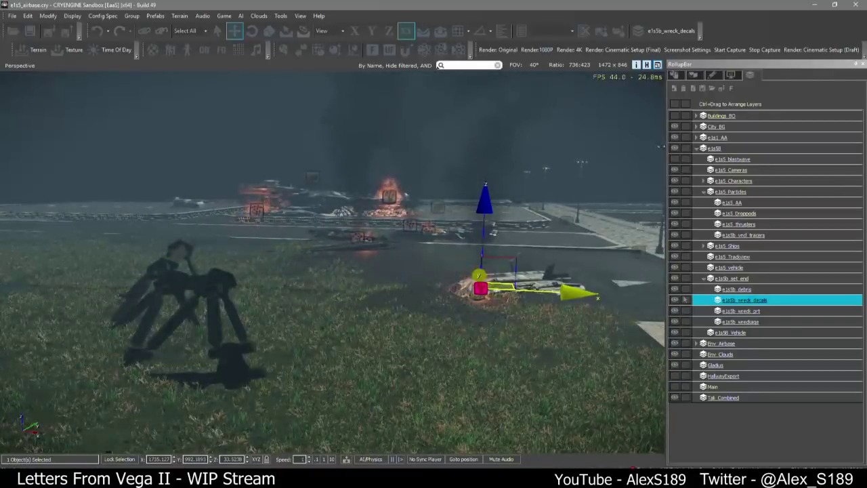
{"action": "right_click_drag", "start_coordinate": [459, 248], "coordinate": [481, 271]}
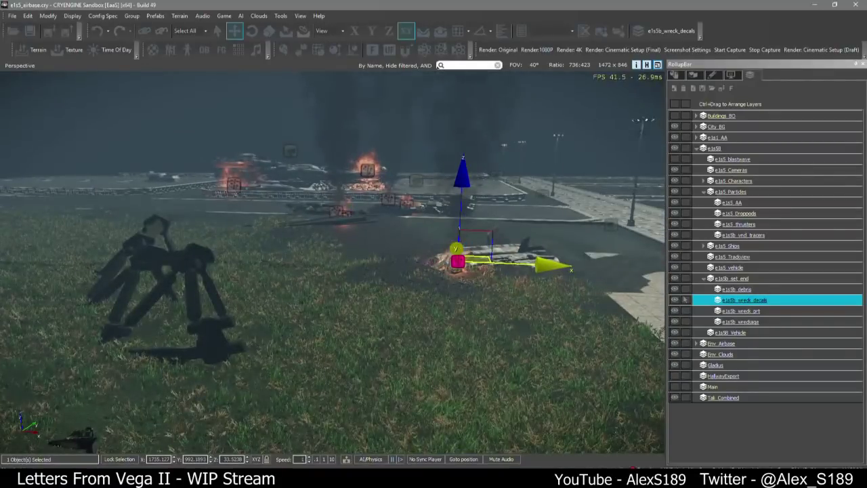
{"action": "left_click_drag", "start_coordinate": [481, 286], "coordinate": [373, 247]}
{"action": "key", "text": "w"}
{"action": "right_click_drag", "start_coordinate": [373, 247], "coordinate": [358, 235]}
{"action": "key", "text": "s"}
{"action": "key", "text": "w"}
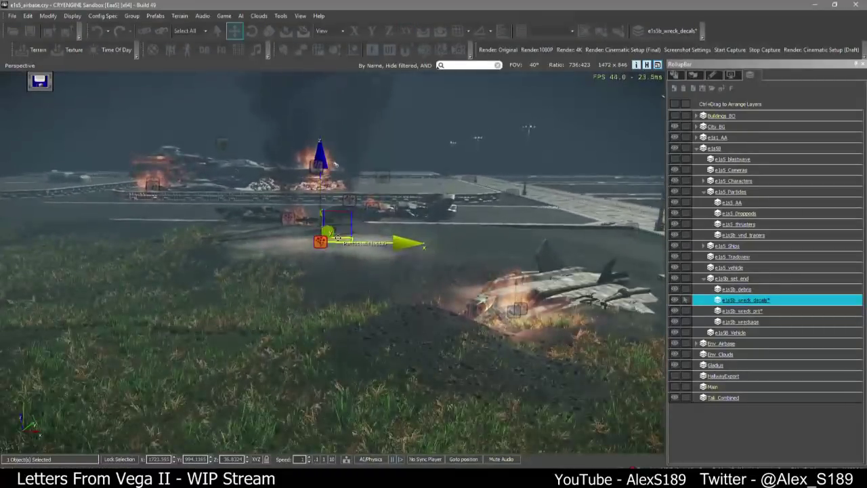
{"action": "left_click_drag", "start_coordinate": [340, 237], "coordinate": [466, 407]}
{"action": "right_click_drag", "start_coordinate": [466, 406], "coordinate": [416, 290]}
{"action": "left_click", "coordinate": [350, 323]}
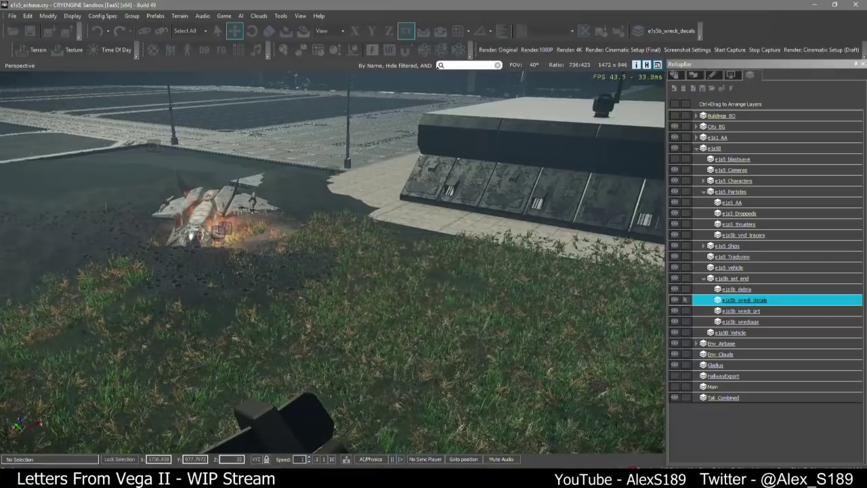
{"action": "key", "text": "ctrl+alt+o"}
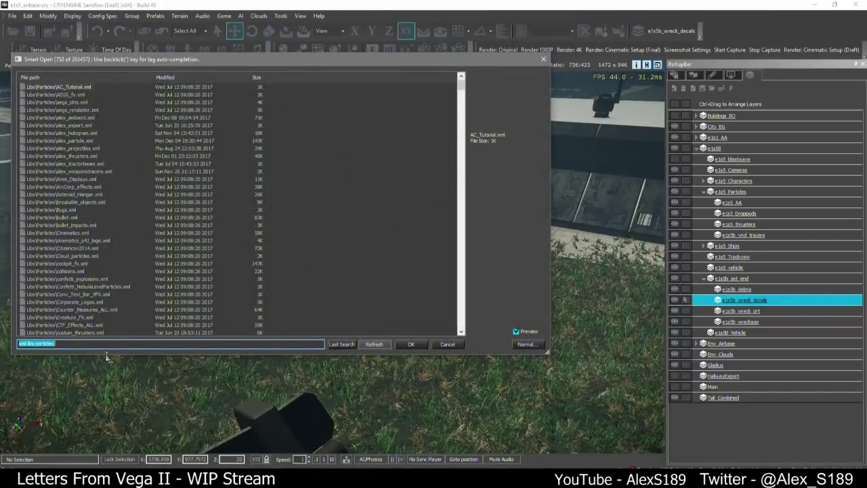
{"action": "scroll", "coordinate": [131, 224], "scroll_direction": "down", "scroll_amount": 20}
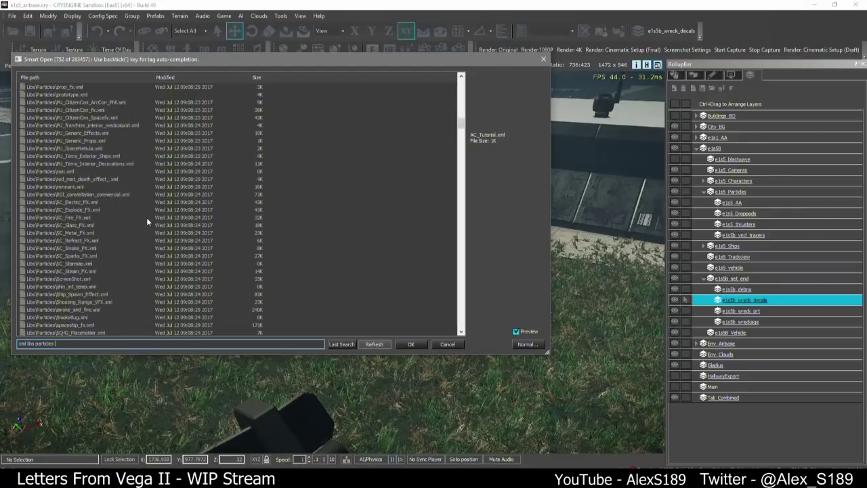
{"action": "scroll", "coordinate": [139, 229], "scroll_direction": "up", "scroll_amount": 8}
{"action": "scroll", "coordinate": [144, 230], "scroll_direction": "down", "scroll_amount": 15}
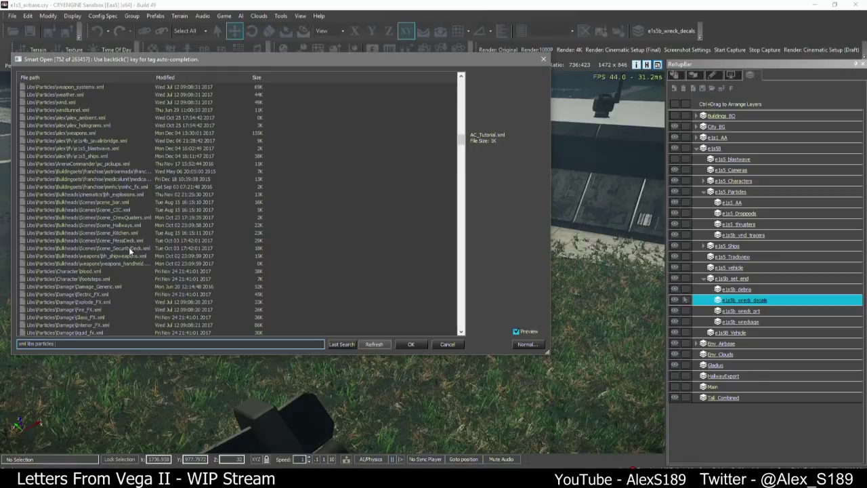
{"action": "left_click", "coordinate": [544, 59]}
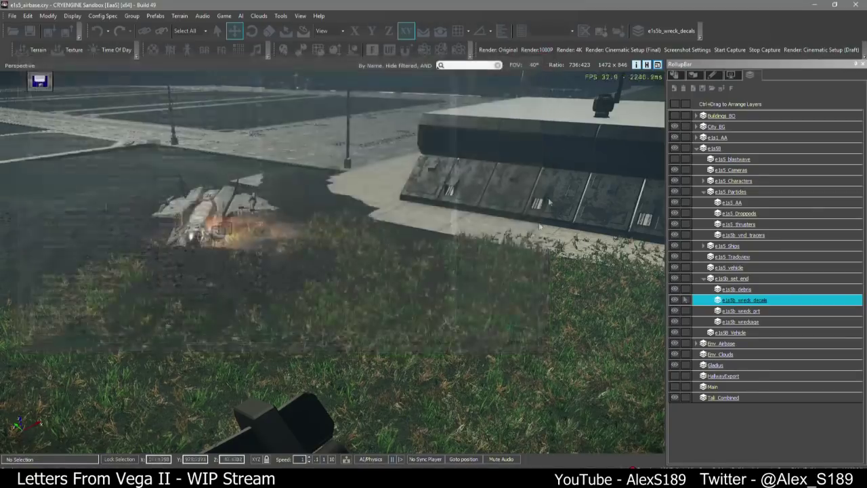
Try a breeze strength of 50 and a breeze movement speed of 50 in the terrain environment settings
{"action": "left_click", "coordinate": [694, 75]}
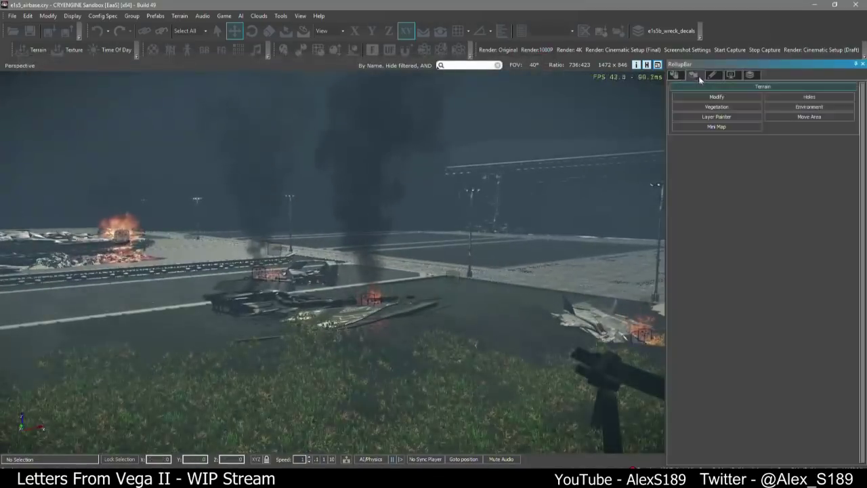
{"action": "left_click", "coordinate": [808, 106]}
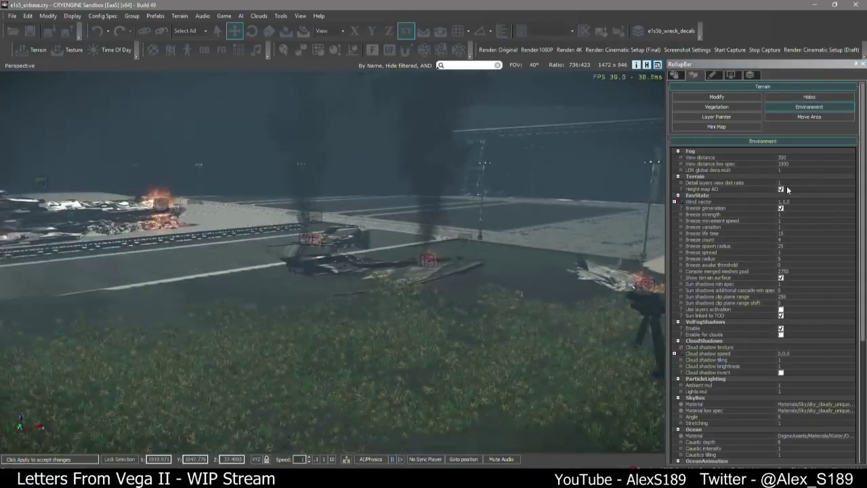
{"action": "left_click", "coordinate": [800, 214]}
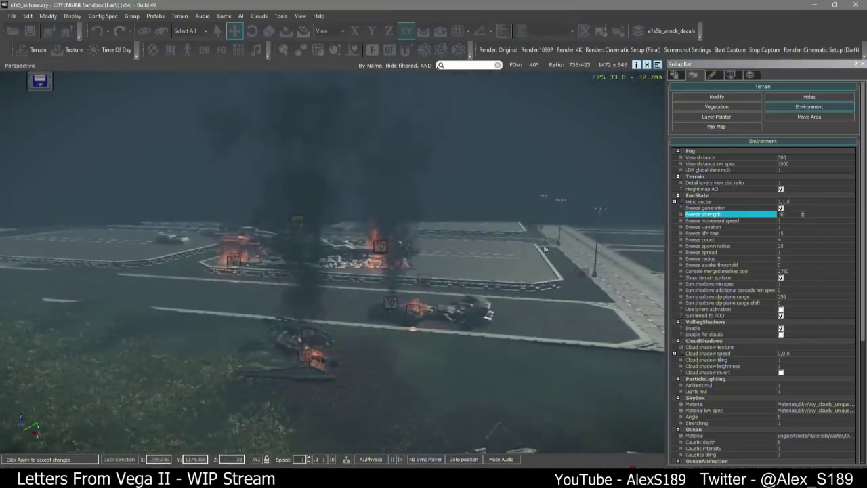
{"action": "left_click", "coordinate": [793, 220]}
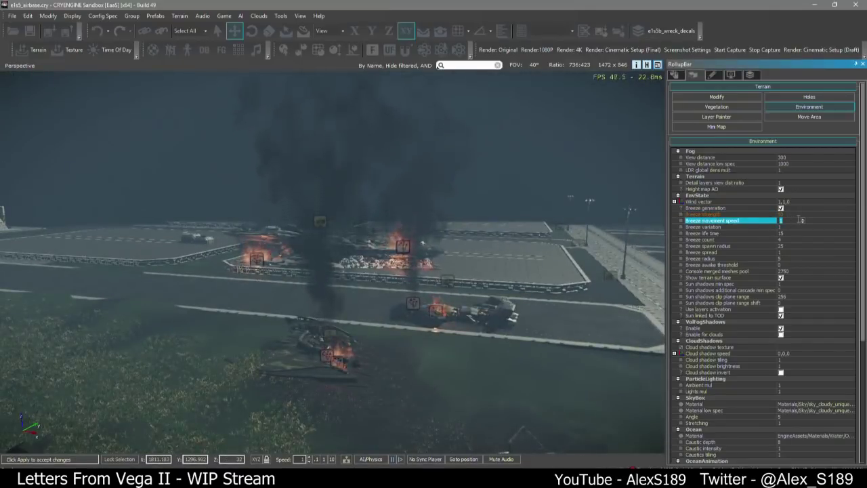
{"action": "key", "text": "d"}
{"action": "mouse_move", "coordinate": [513, 214]}
{"action": "right_mouse_down"}
{"action": "mouse_move", "coordinate": [494, 220]}
{"action": "mouse_move", "coordinate": [514, 214]}
{"action": "right_mouse_up"}
{"action": "scroll", "coordinate": [513, 216], "scroll_direction": "up", "scroll_amount": 3}
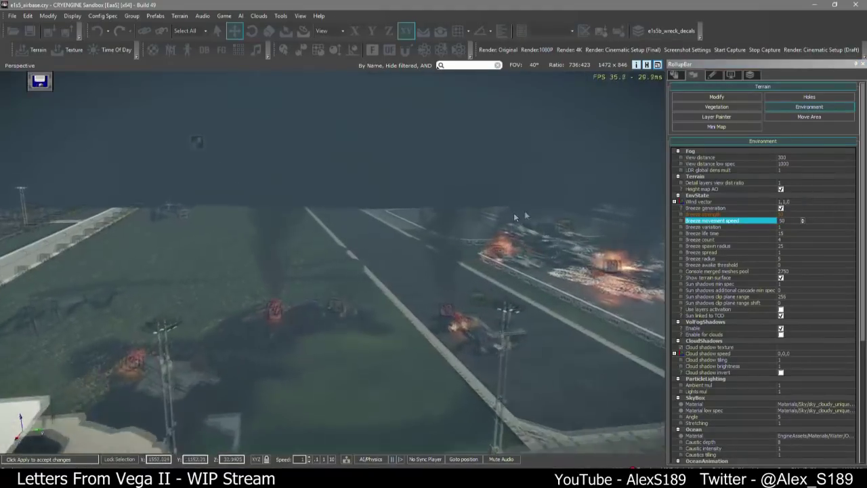
Set the environment's breeze strength and breeze movement speed to 0
{"action": "left_click", "coordinate": [790, 214]}
{"action": "type", "text": "0"}
{"action": "left_click", "coordinate": [790, 220]}
{"action": "type", "text": "0"}
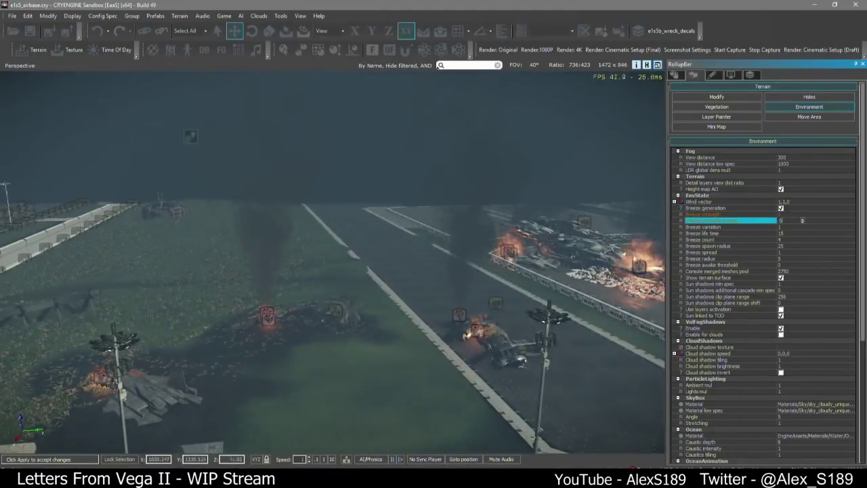
{"action": "right_click_drag", "start_coordinate": [576, 258], "coordinate": [567, 263]}
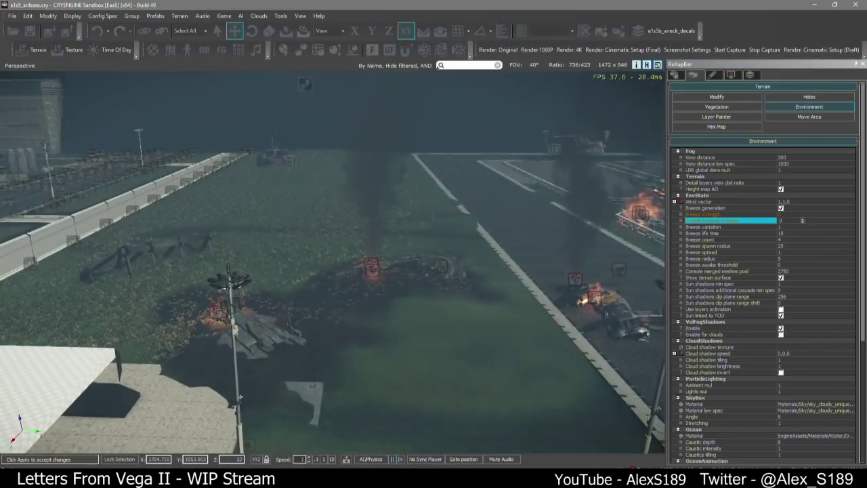
{"action": "key", "text": "a"}
{"action": "right_click_drag", "start_coordinate": [574, 202], "coordinate": [607, 186]}
{"action": "key", "text": "alt+Tab"}
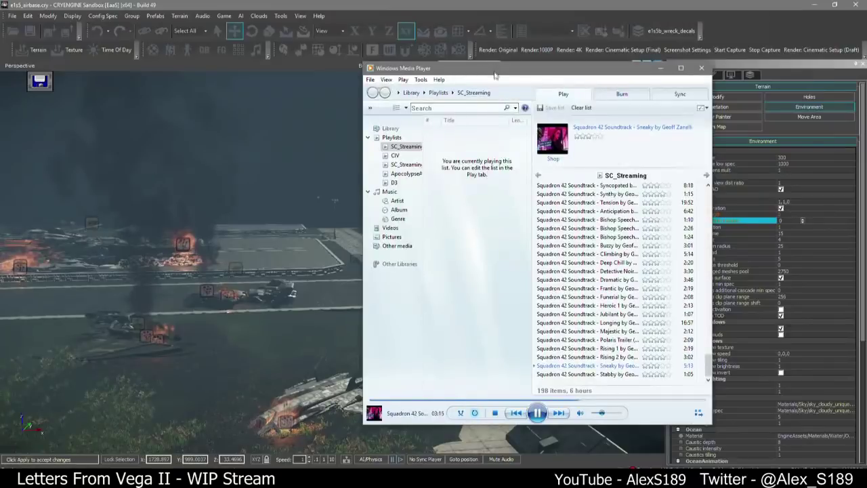
{"action": "left_click_drag", "start_coordinate": [495, 75], "coordinate": [866, 75]}
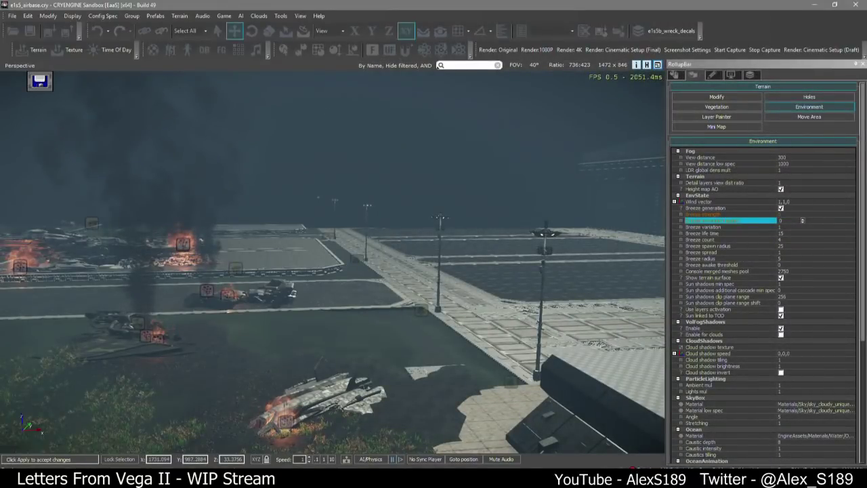
Open Track View with the Seq_e1s5B sequence loaded and switch the viewport to the sequence's camera
{"action": "mouse_move", "coordinate": [332, 264]}
{"action": "right_mouse_down"}
{"action": "mouse_move", "coordinate": [271, 267]}
{"action": "mouse_move", "coordinate": [413, 250]}
{"action": "mouse_move", "coordinate": [298, 291]}
{"action": "mouse_move", "coordinate": [379, 169]}
{"action": "mouse_move", "coordinate": [393, 298]}
{"action": "mouse_move", "coordinate": [386, 183]}
{"action": "mouse_move", "coordinate": [489, 199]}
{"action": "right_mouse_up"}
{"action": "key", "text": "w"}
{"action": "key", "text": "s"}
{"action": "left_click", "coordinate": [298, 15]}
{"action": "mouse_move", "coordinate": [326, 25]}
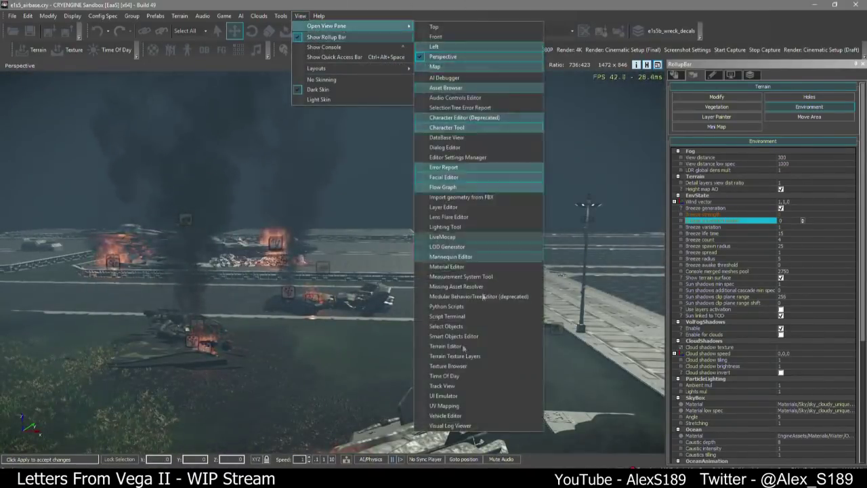
{"action": "left_click", "coordinate": [462, 388]}
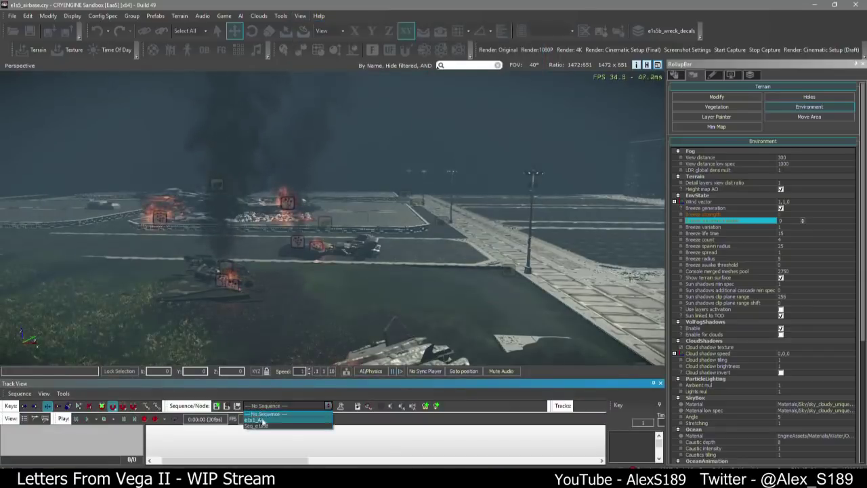
{"action": "left_click", "coordinate": [257, 426]}
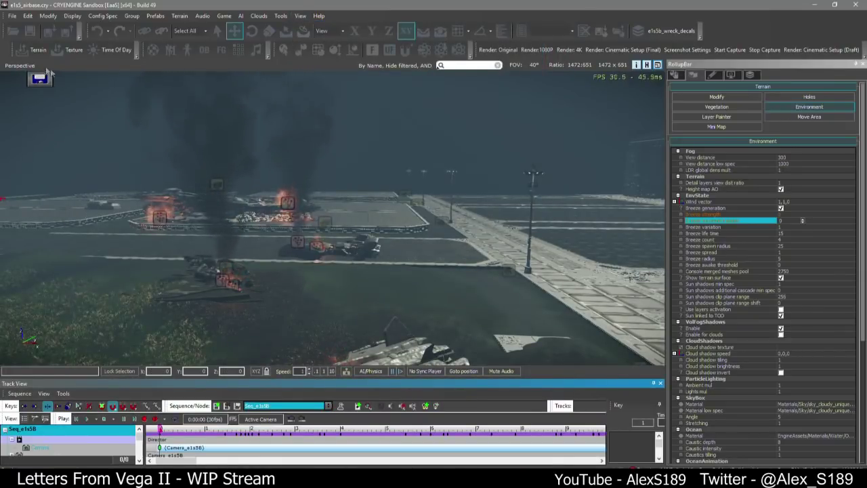
{"action": "left_click", "coordinate": [28, 66]}
{"action": "left_click", "coordinate": [87, 165]}
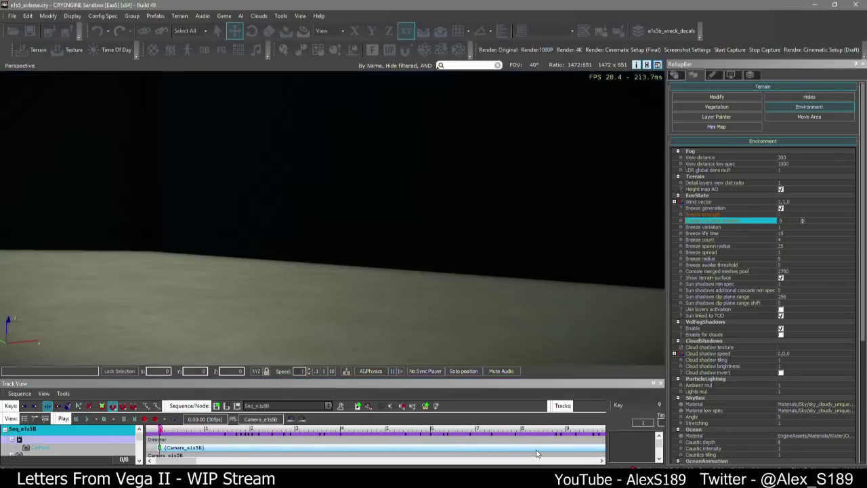
Scrub and play the sequence between about 40 and 45 seconds to examine the burning wrecks through the shot camera
{"action": "scroll", "coordinate": [538, 452], "scroll_direction": "down", "scroll_amount": 11}
{"action": "middle_click_drag", "start_coordinate": [586, 455], "coordinate": [142, 458]}
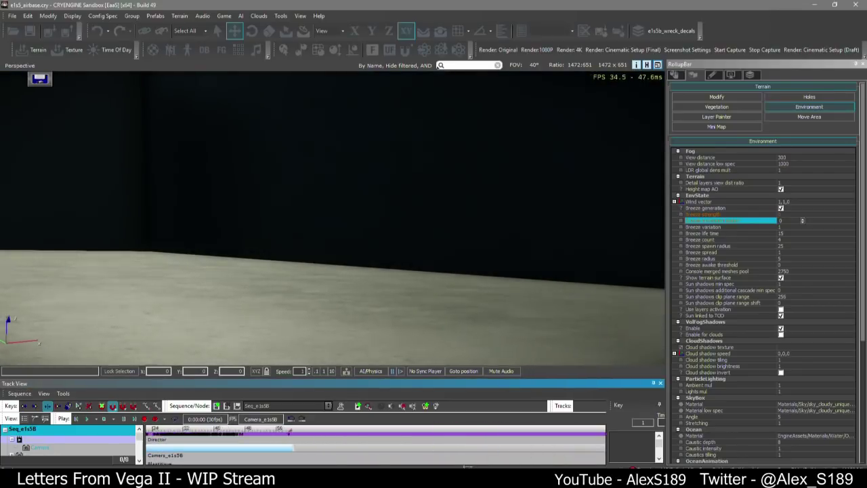
{"action": "scroll", "coordinate": [228, 446], "scroll_direction": "up", "scroll_amount": 4}
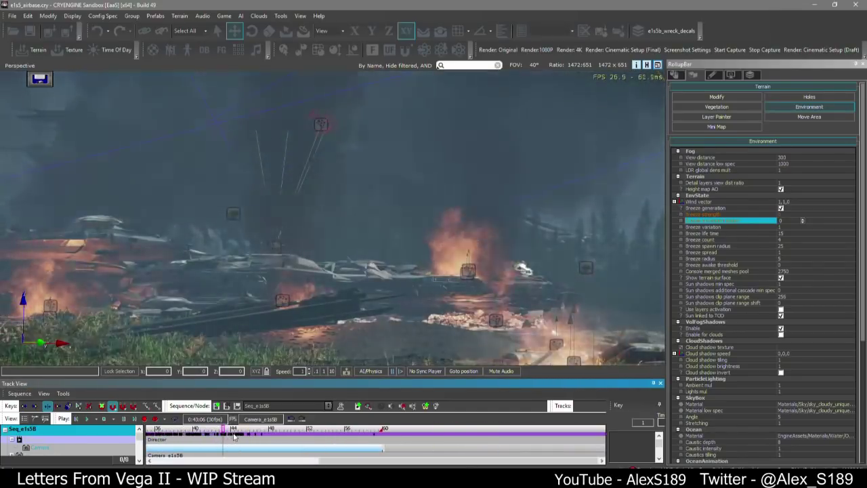
{"action": "key", "text": "space"}
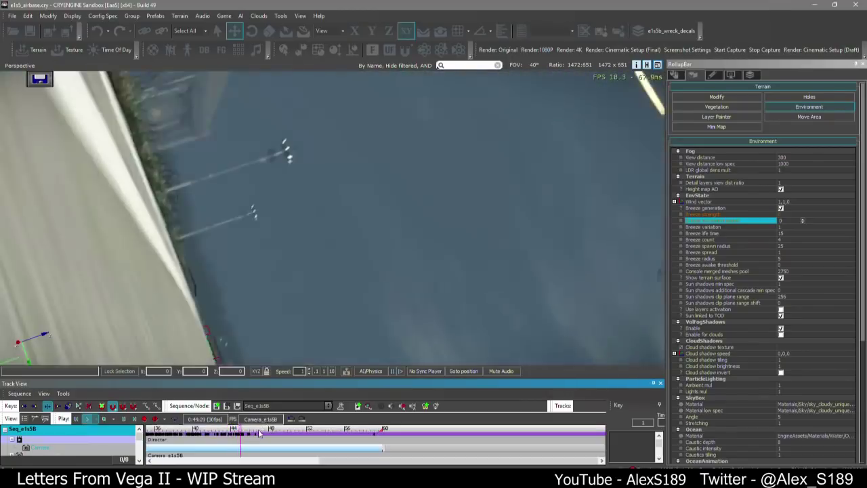
{"action": "left_click", "coordinate": [194, 430]}
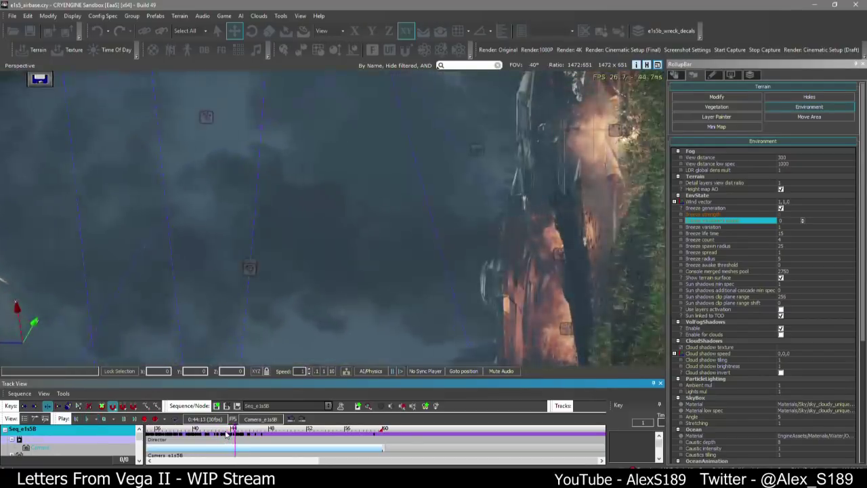
{"action": "left_click", "coordinate": [225, 432]}
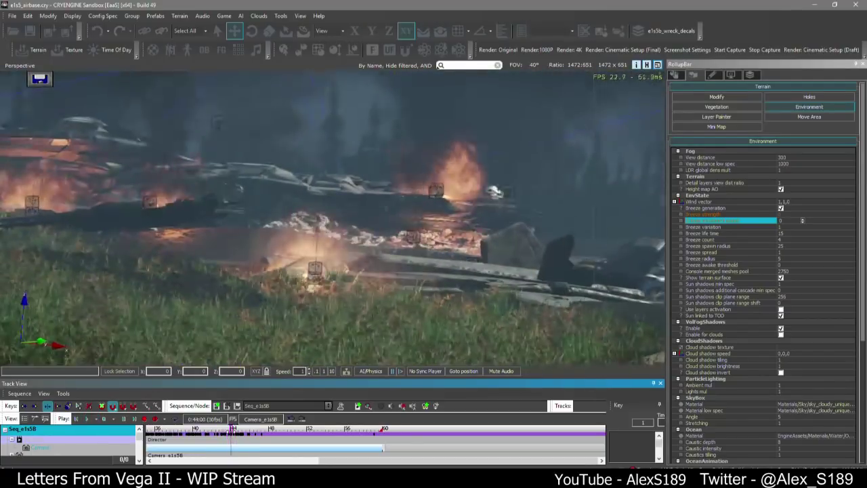
{"action": "left_click_drag", "start_coordinate": [227, 433], "coordinate": [214, 432]}
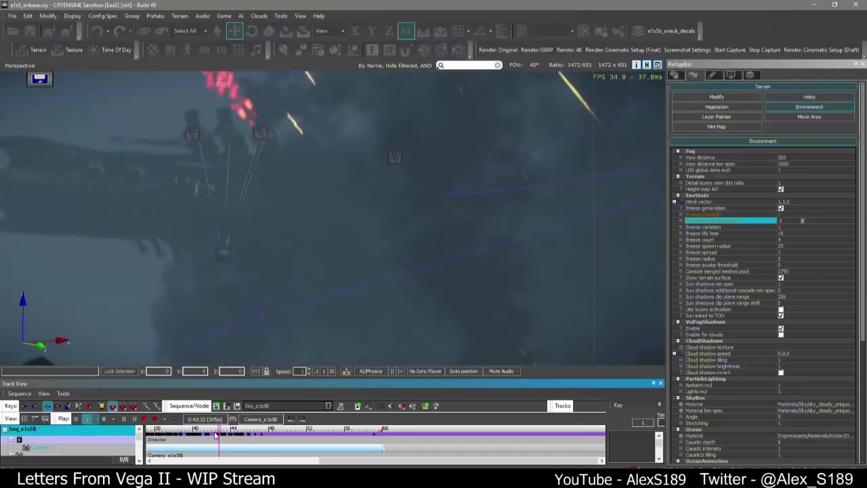
Set the environment's breeze movement speed to 1
{"action": "left_click", "coordinate": [788, 162]}
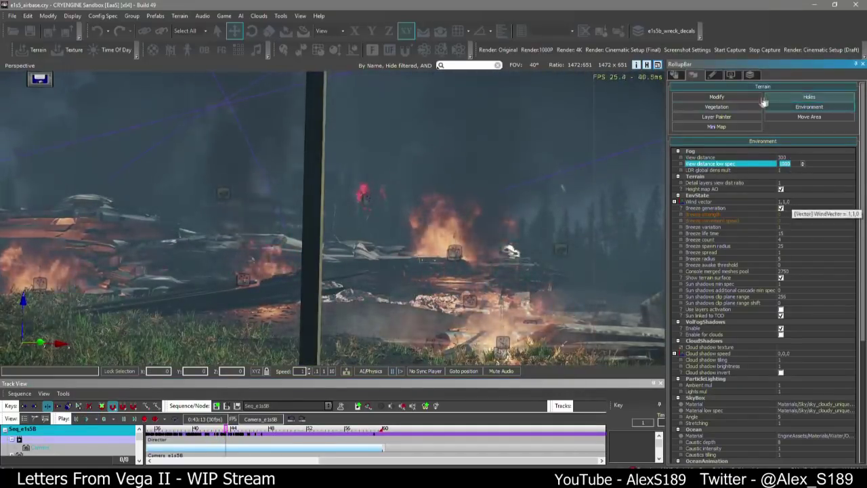
{"action": "left_click", "coordinate": [784, 220]}
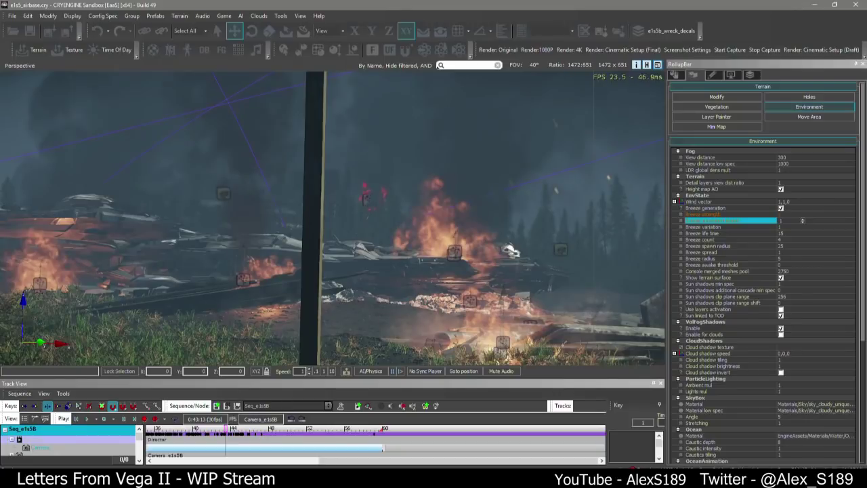
{"action": "right_click_drag", "start_coordinate": [642, 174], "coordinate": [642, 175]}
{"action": "key", "text": "d"}
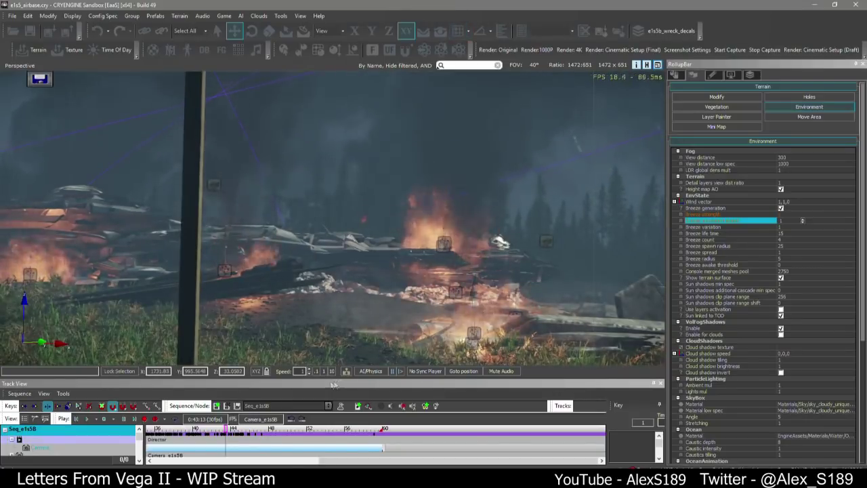
Play the Seq_e1s5B sequence from about 38 seconds to check the shot again
{"action": "scroll", "coordinate": [209, 428], "scroll_direction": "down", "scroll_amount": 3}
{"action": "left_click", "coordinate": [208, 429]}
{"action": "key", "text": "space"}
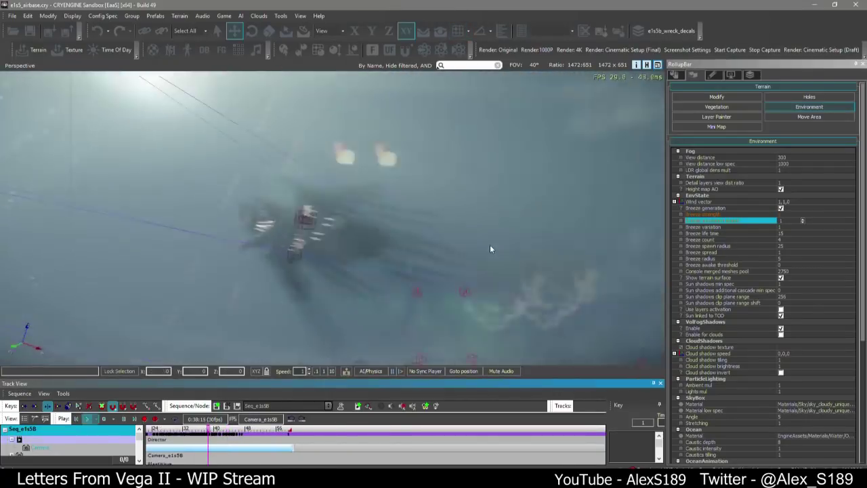
Make the e1s5_blastwave layer visible and replay the closing part of the sequence
{"action": "left_click", "coordinate": [749, 74]}
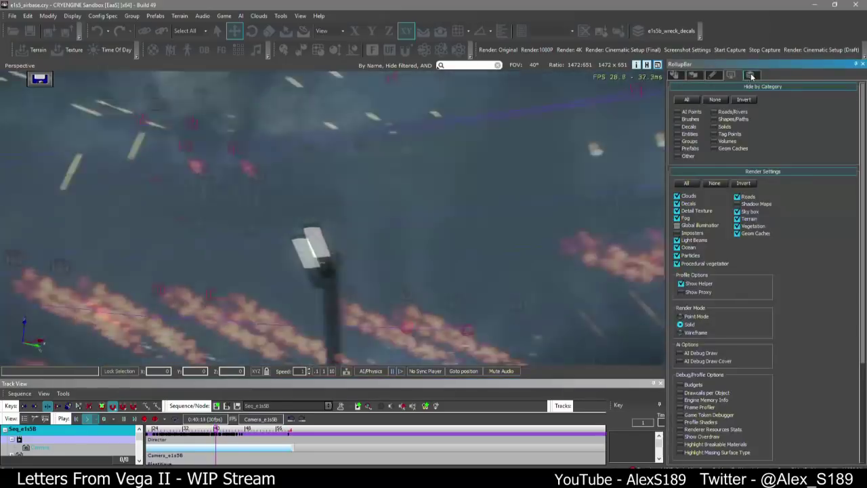
{"action": "left_click", "coordinate": [749, 74]}
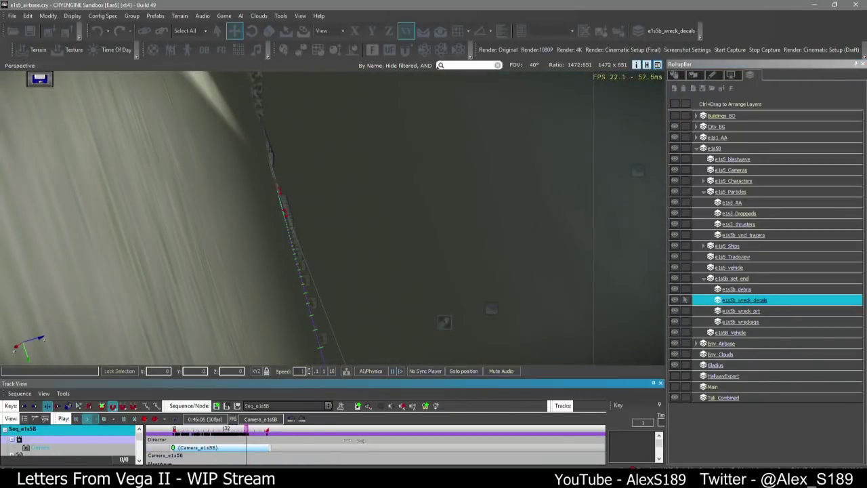
{"action": "left_click", "coordinate": [230, 429]}
{"action": "scroll", "coordinate": [253, 431], "scroll_direction": "up", "scroll_amount": 3}
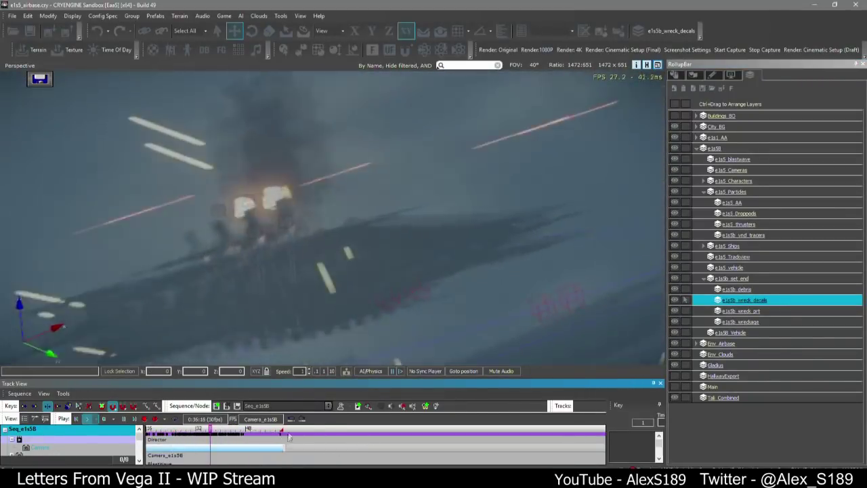
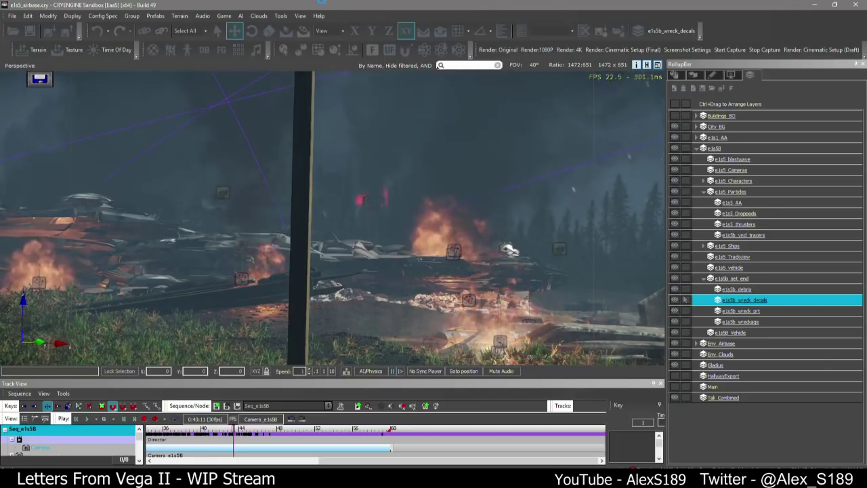
Scrub and replay the sequence between about 42 and 44 seconds to check the burning wrecks through the shot camera
{"action": "left_click_drag", "start_coordinate": [233, 431], "coordinate": [220, 431]}
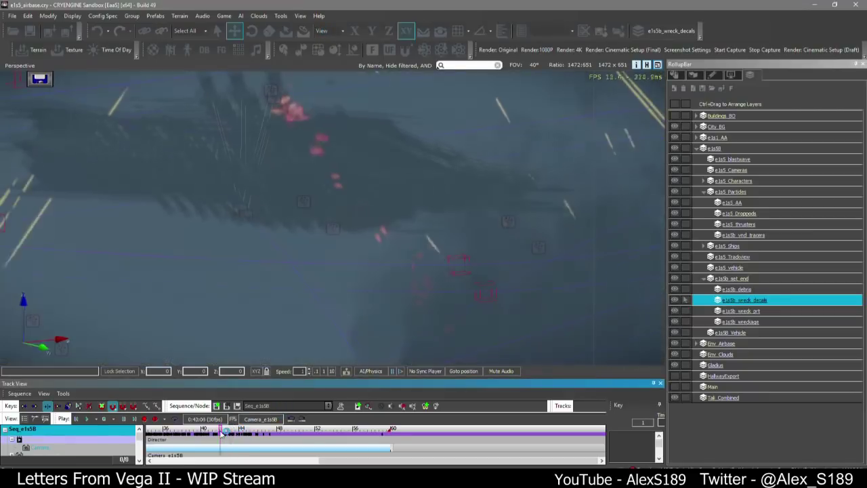
{"action": "key", "text": "space"}
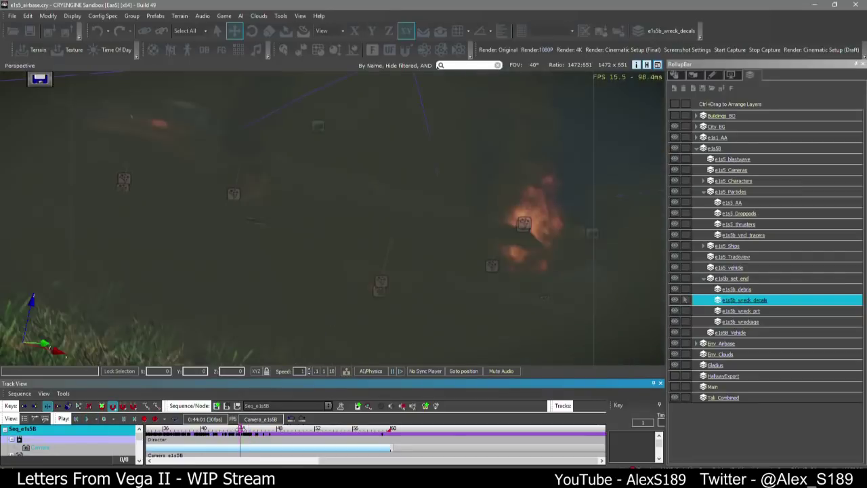
{"action": "left_click_drag", "start_coordinate": [233, 428], "coordinate": [229, 429]}
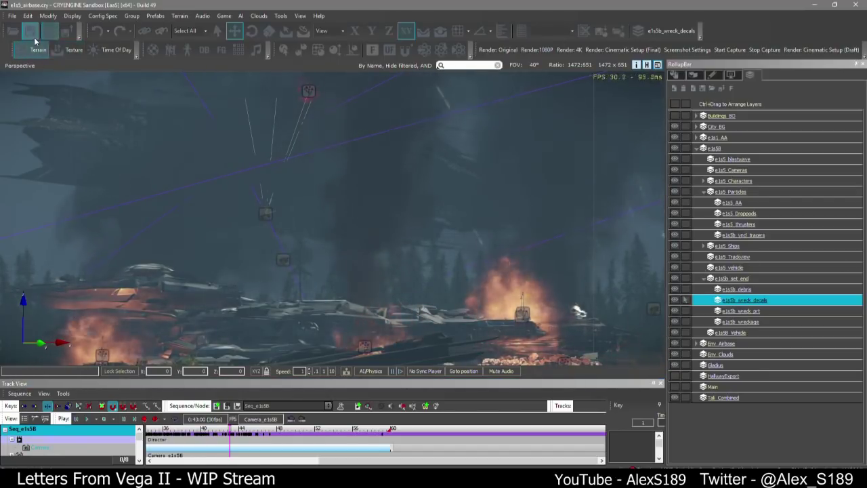
{"action": "right_click", "coordinate": [55, 32]}
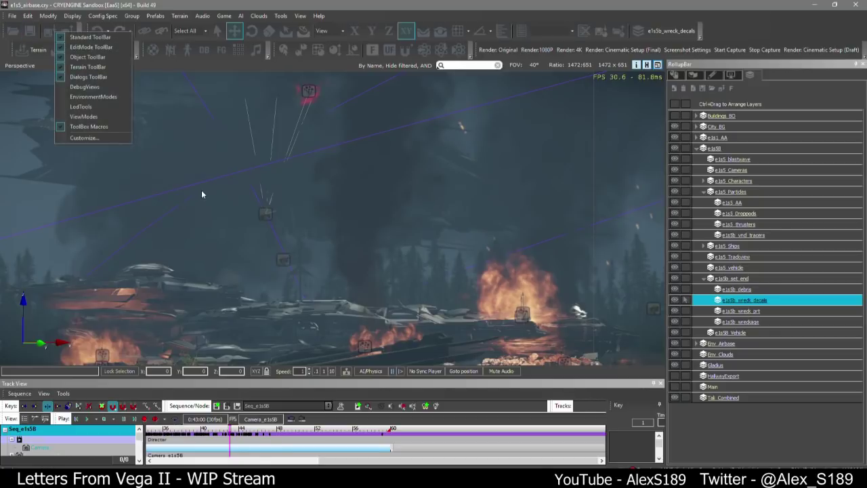
{"action": "left_click", "coordinate": [265, 2]}
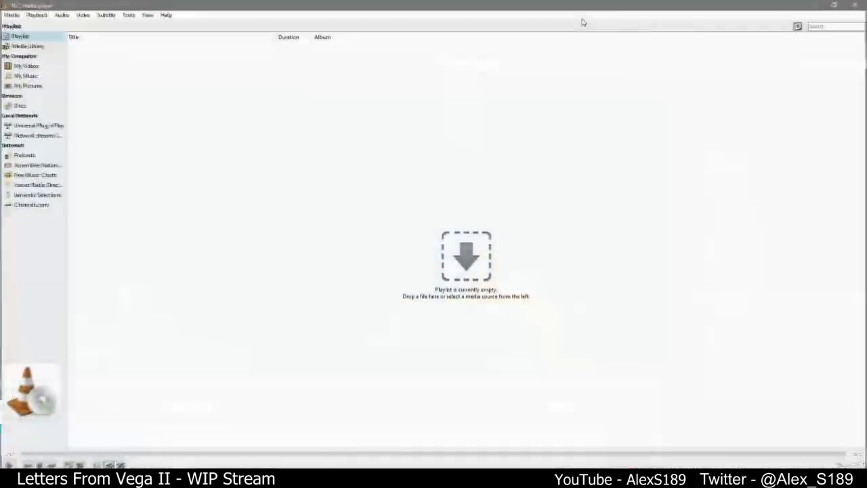
Move VLC aside, browse File Explorer from drive F: to Video/Rendered/Premiere/Star Citizen/LettersFromVega/Episode1, and select LFV_Episode1_Scene1_WIP02-1.mp4
{"action": "left_click_drag", "start_coordinate": [581, 6], "coordinate": [865, 232]}
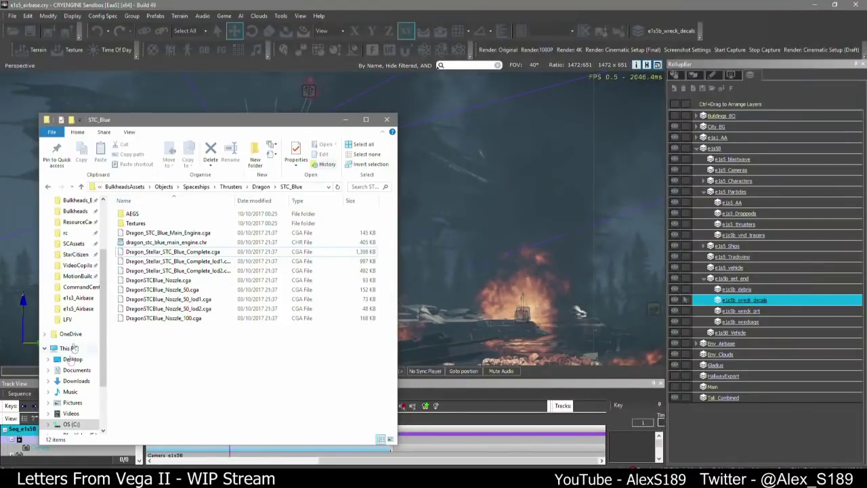
{"action": "scroll", "coordinate": [76, 366], "scroll_direction": "down", "scroll_amount": 2}
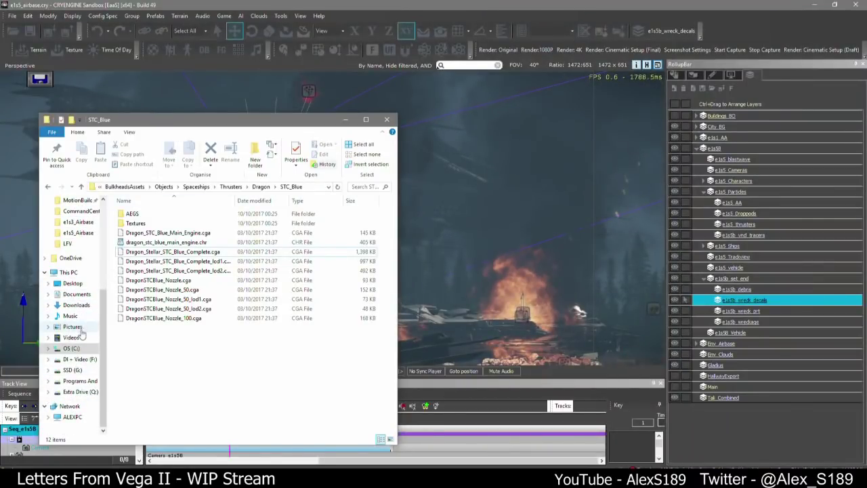
{"action": "left_click", "coordinate": [80, 359]}
{"action": "double_click", "coordinate": [136, 280]}
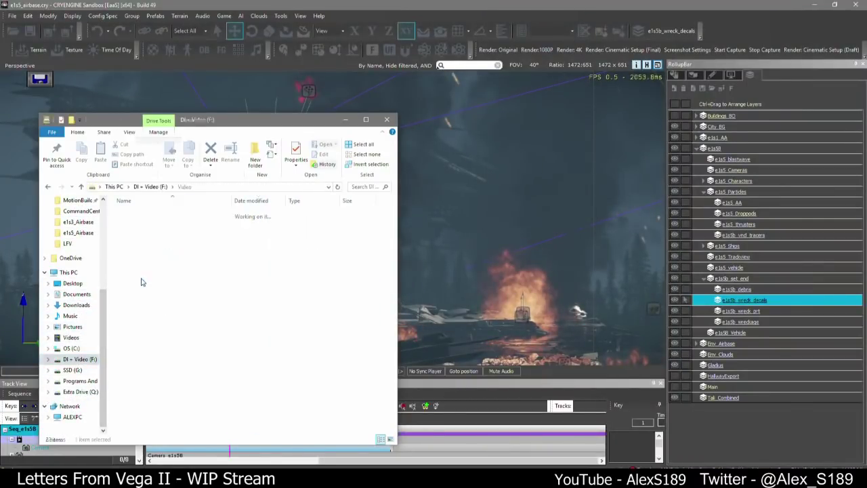
{"action": "double_click", "coordinate": [149, 235]}
{"action": "double_click", "coordinate": [138, 271]}
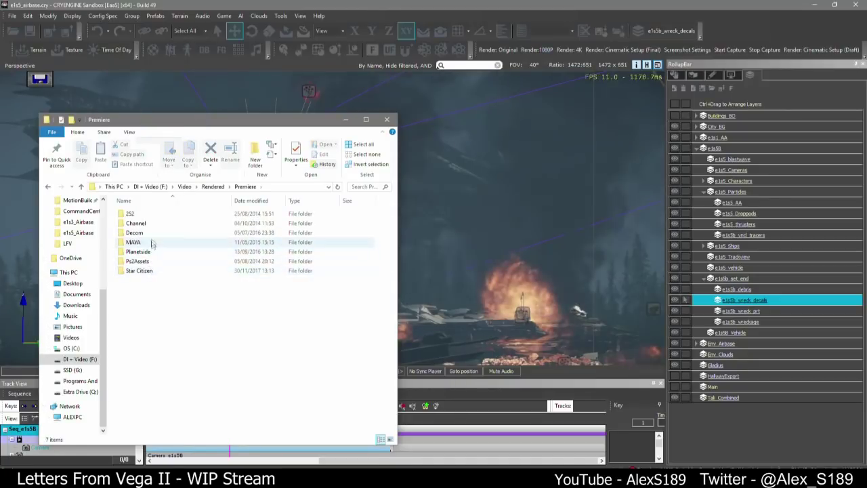
{"action": "double_click", "coordinate": [144, 271]}
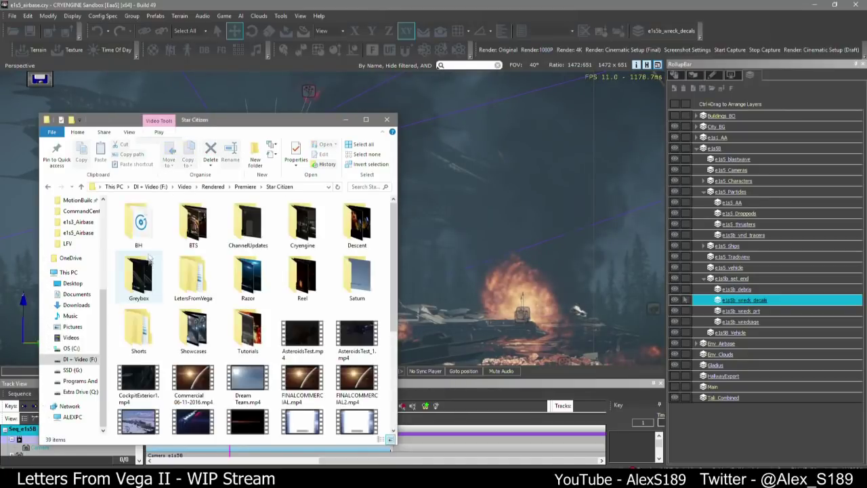
{"action": "double_click", "coordinate": [193, 274]}
{"action": "double_click", "coordinate": [144, 214]}
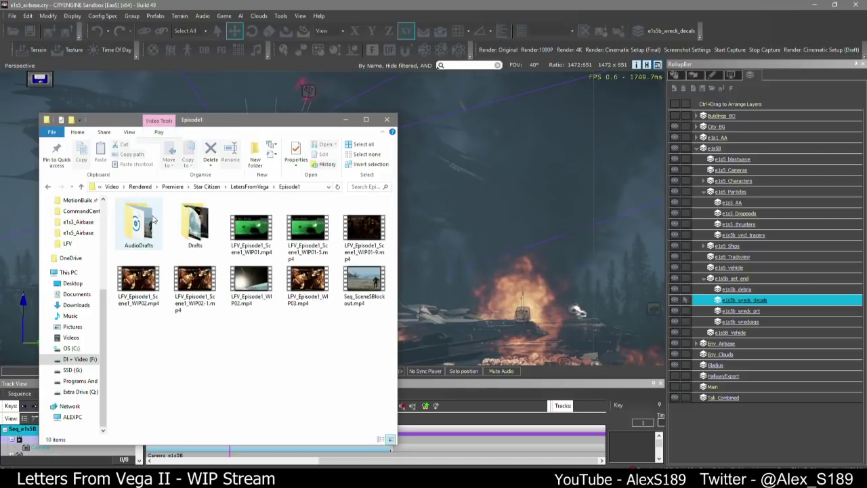
{"action": "left_click", "coordinate": [190, 293]}
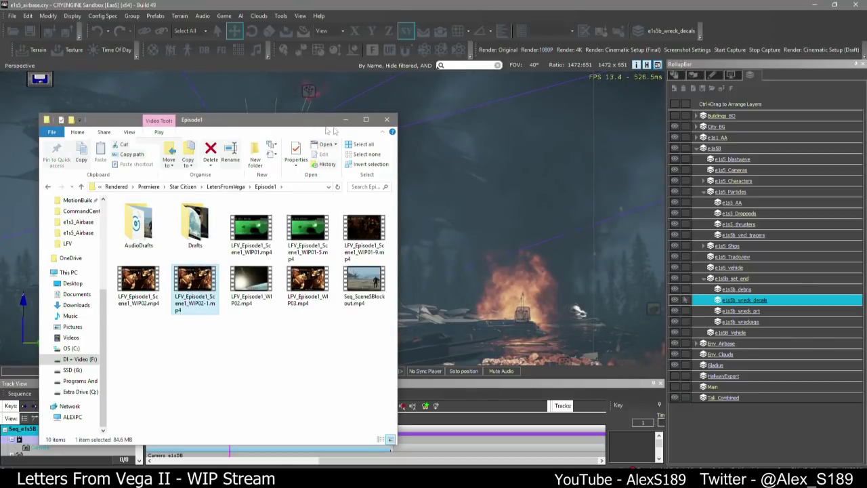
{"action": "left_click", "coordinate": [346, 119]}
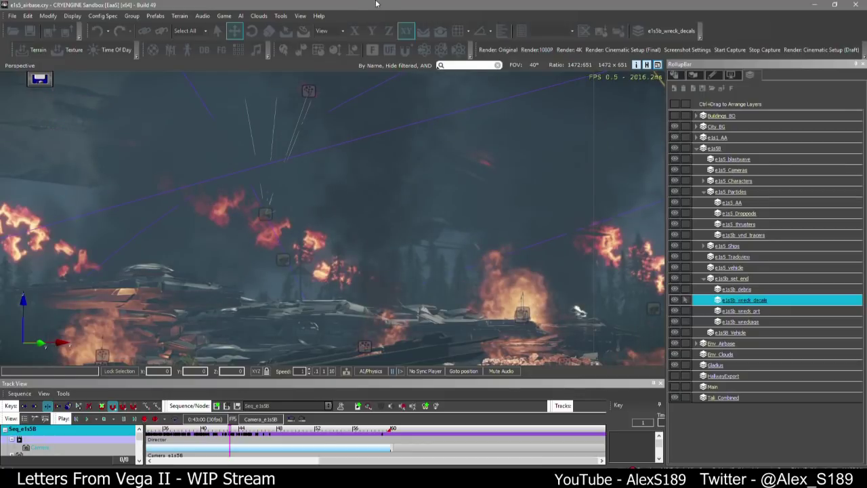
Open the e1s1_cityscapeprologue level in CRYENGINE Sandbox and dismiss the error report
{"action": "left_click", "coordinate": [14, 33]}
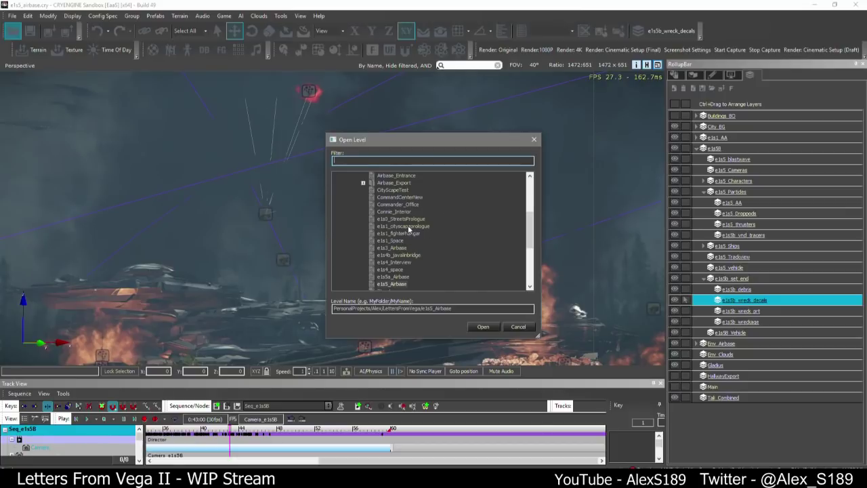
{"action": "left_click", "coordinate": [406, 227]}
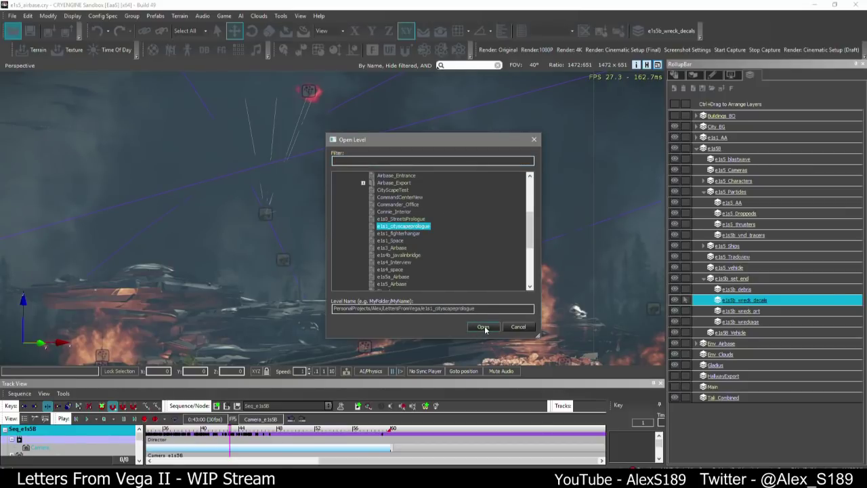
{"action": "left_click", "coordinate": [483, 327]}
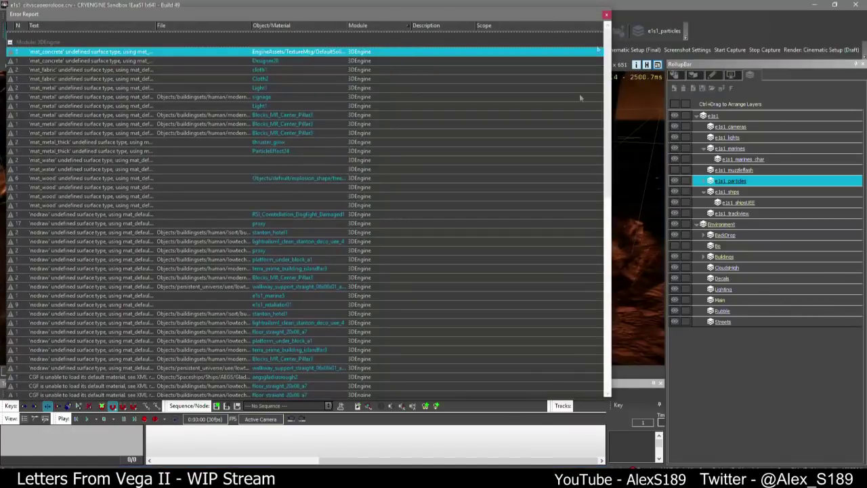
{"action": "left_click", "coordinate": [606, 15]}
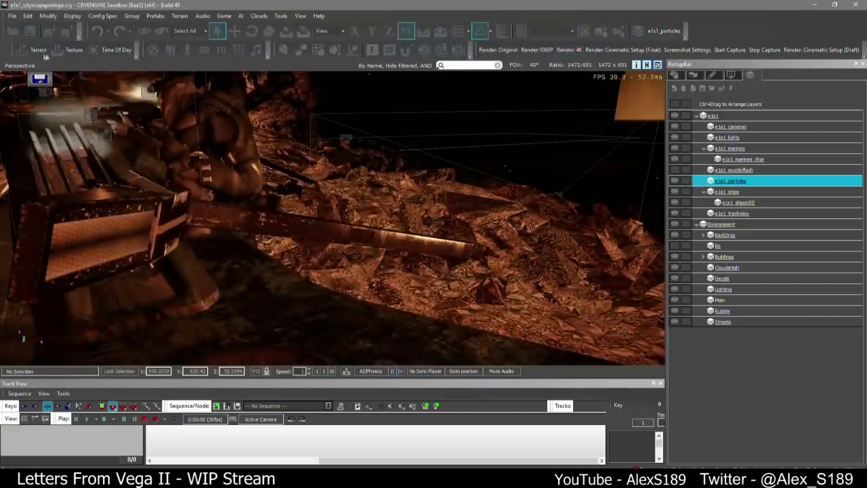
Load the e1s1_marines sequence and view it through the sequence camera
{"action": "left_click", "coordinate": [281, 406]}
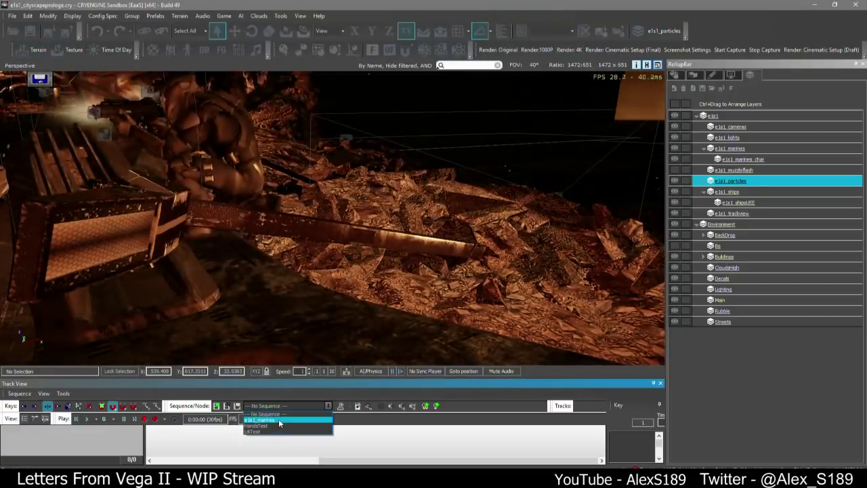
{"action": "left_click", "coordinate": [279, 418]}
{"action": "right_click", "coordinate": [25, 66]}
{"action": "left_click", "coordinate": [61, 167]}
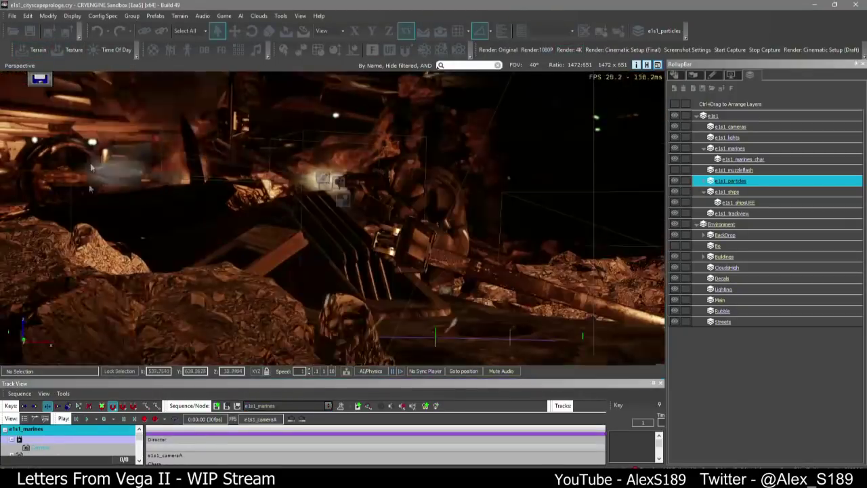
Fit the short e1s1_marines timeline in view and play it from near the start to examine the cityscape shot
{"action": "scroll", "coordinate": [226, 447], "scroll_direction": "up", "scroll_amount": 4}
{"action": "middle_click_drag", "start_coordinate": [226, 447], "coordinate": [275, 451]}
{"action": "scroll", "coordinate": [471, 463], "scroll_direction": "down", "scroll_amount": 5}
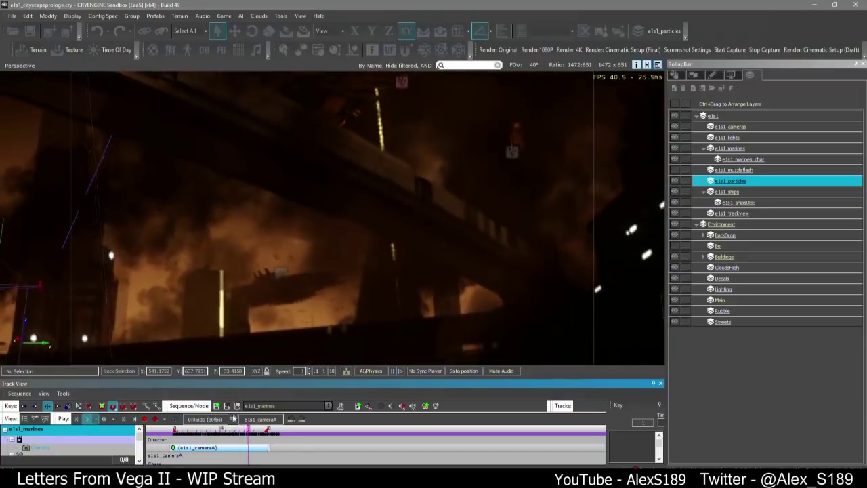
{"action": "left_click", "coordinate": [190, 429]}
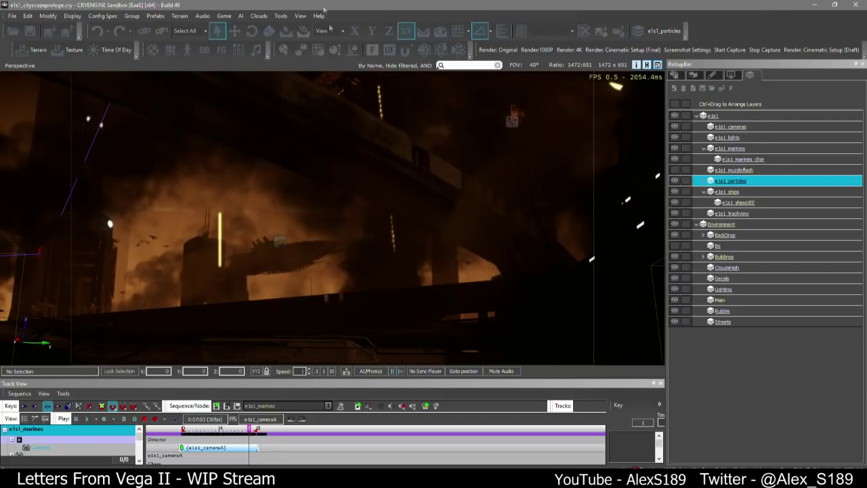
Return the viewport to the default camera and unload the e1s1_marines sequence
{"action": "left_click", "coordinate": [19, 65]}
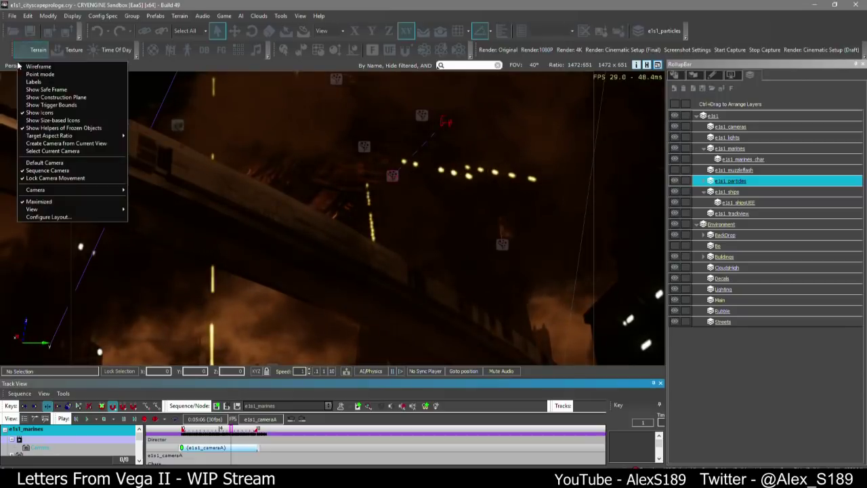
{"action": "left_click", "coordinate": [47, 166]}
{"action": "left_click", "coordinate": [276, 406]}
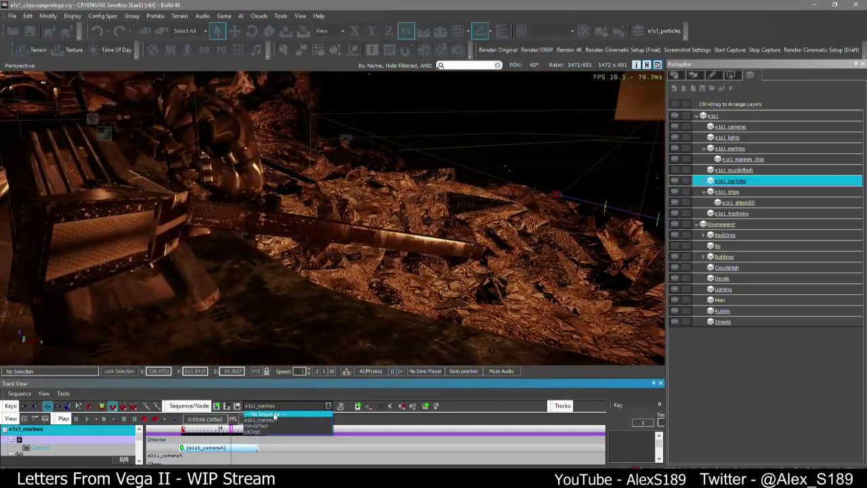
{"action": "left_click", "coordinate": [275, 414]}
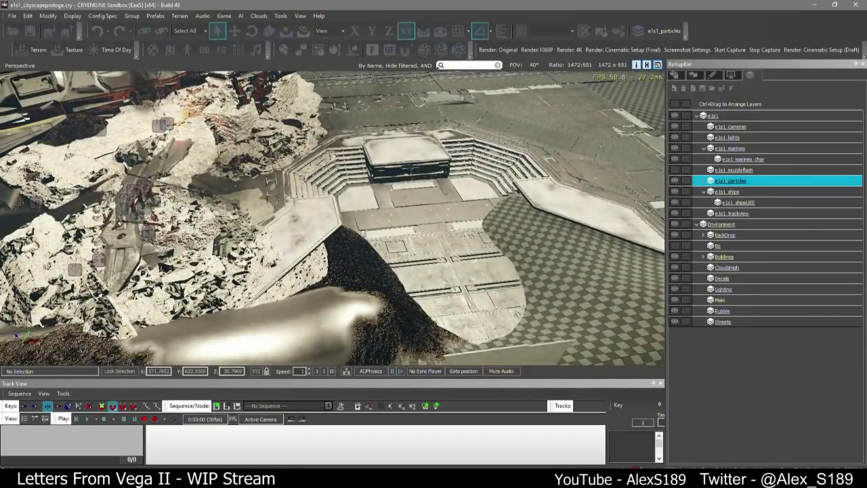
Fly through the cityscape level to examine its rubble, wreckage, smoke, elevated roads and sky from outside the shot camera
{"action": "right_click_drag", "start_coordinate": [332, 216], "coordinate": [244, 296]}
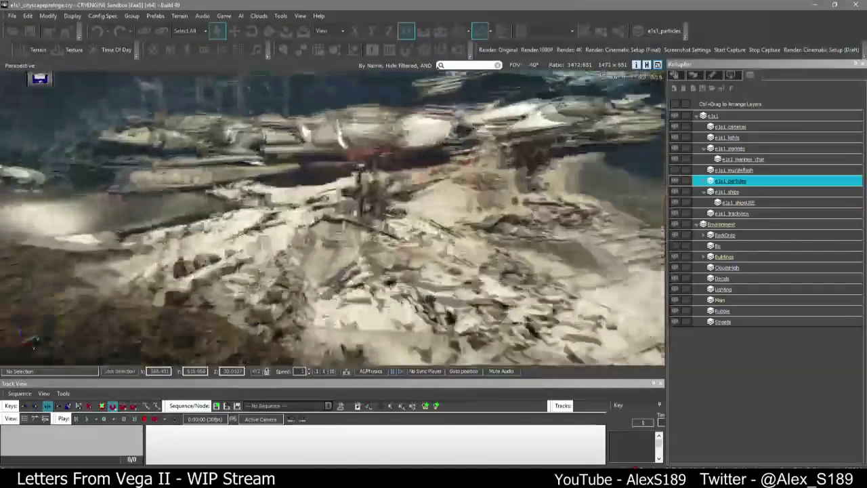
{"action": "right_click_drag", "start_coordinate": [244, 295], "coordinate": [230, 319]}
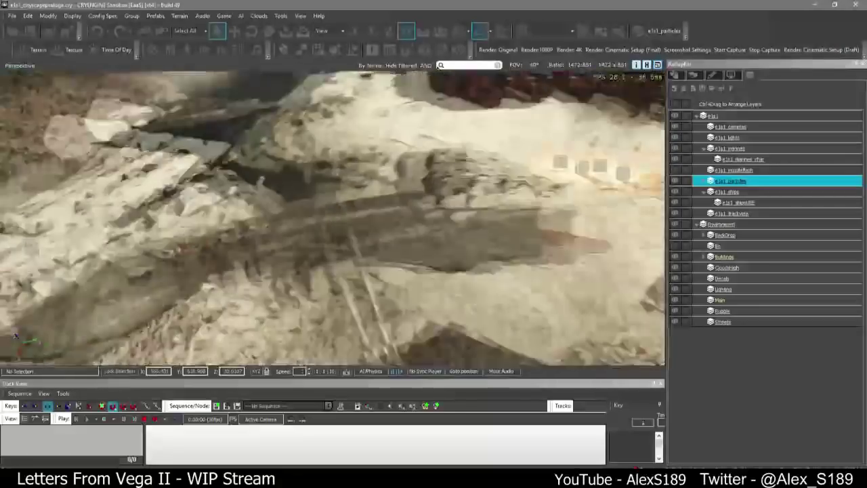
{"action": "right_click_drag", "start_coordinate": [230, 318], "coordinate": [245, 316]}
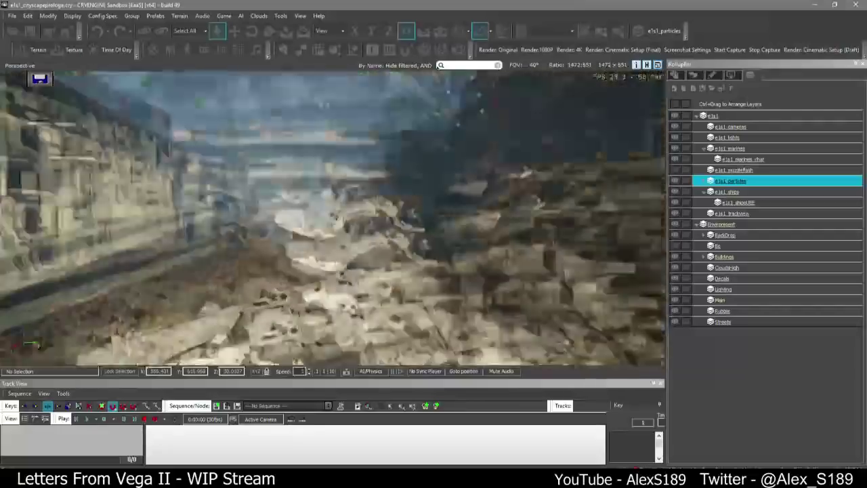
{"action": "key", "text": "w"}
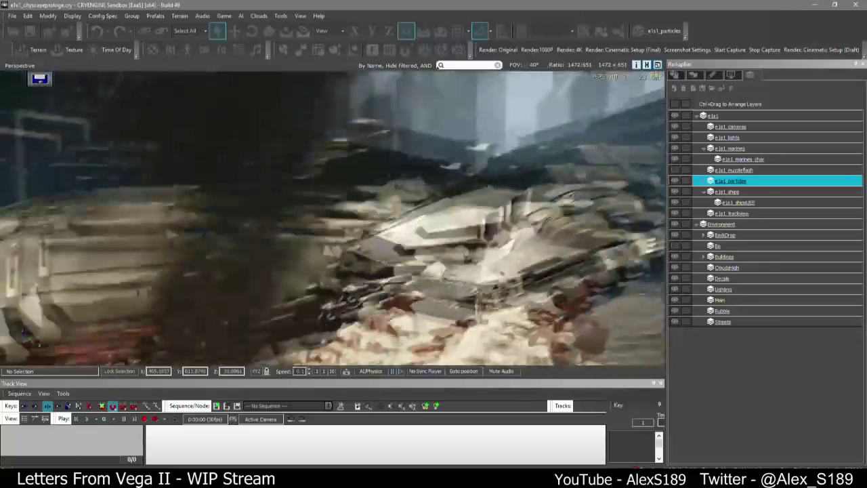
{"action": "right_click_drag", "start_coordinate": [332, 218], "coordinate": [237, 237]}
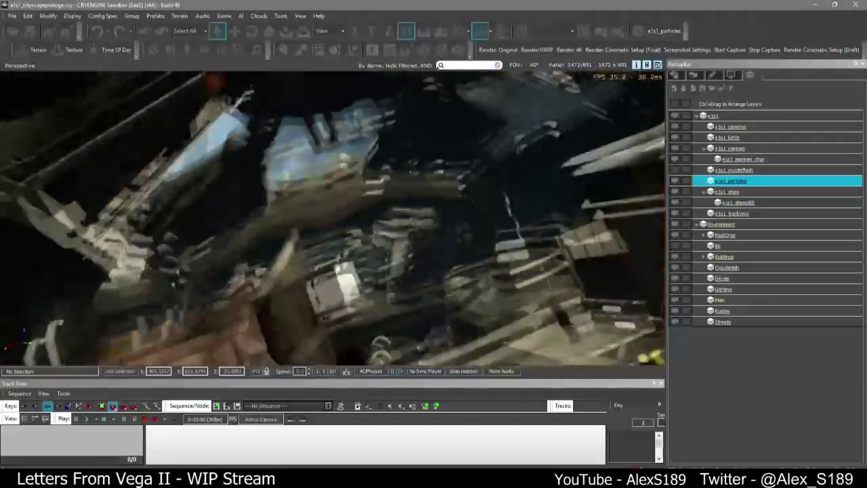
{"action": "key", "text": "w"}
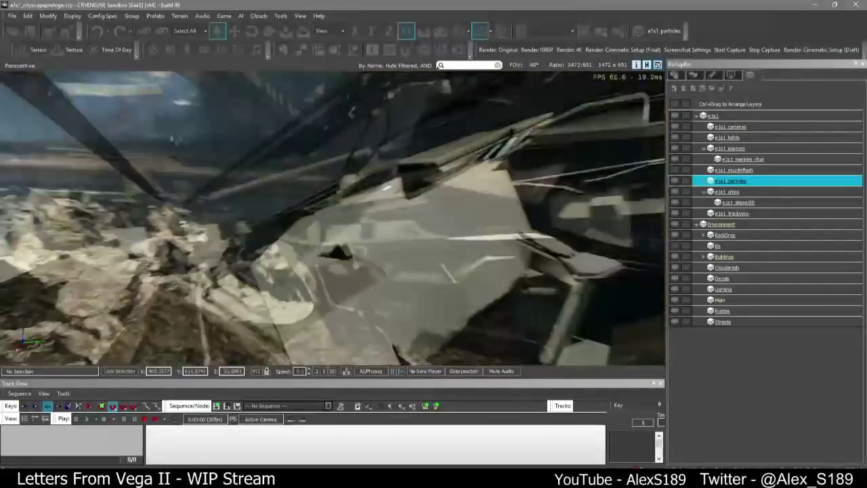
{"action": "right_click_drag", "start_coordinate": [332, 218], "coordinate": [271, 237]}
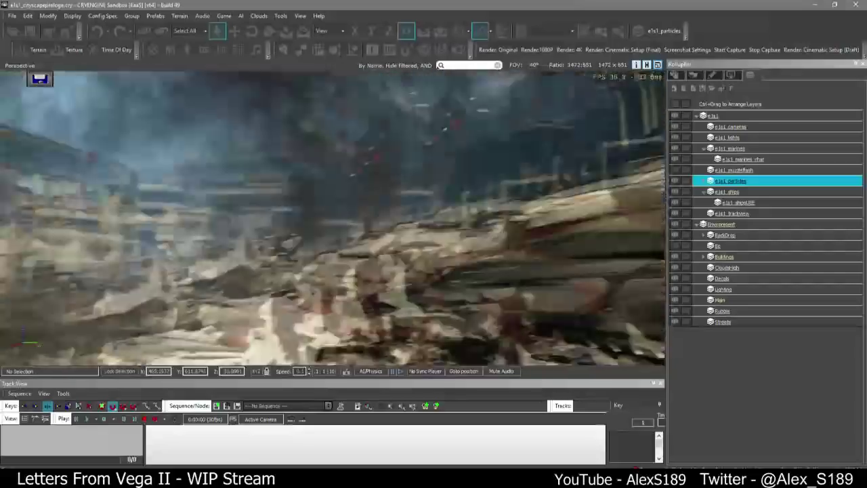
{"action": "key", "text": "w"}
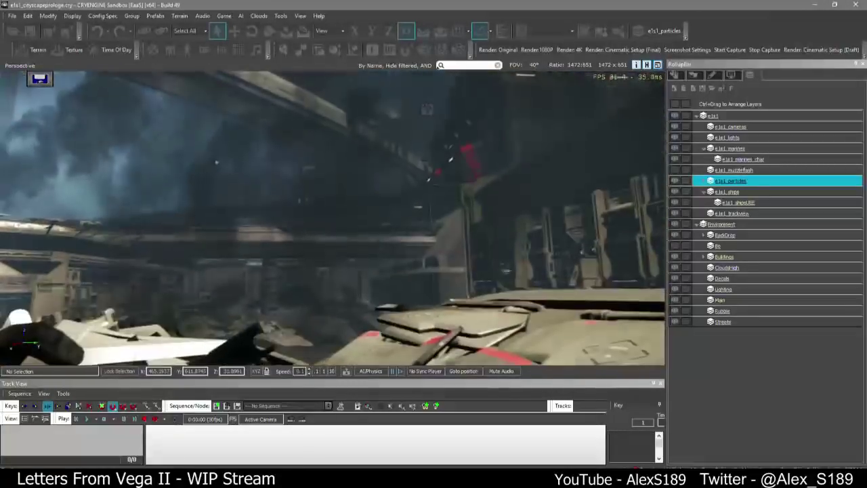
{"action": "right_click_drag", "start_coordinate": [332, 218], "coordinate": [342, 156]}
{"action": "right_click_drag", "start_coordinate": [332, 218], "coordinate": [440, 169]}
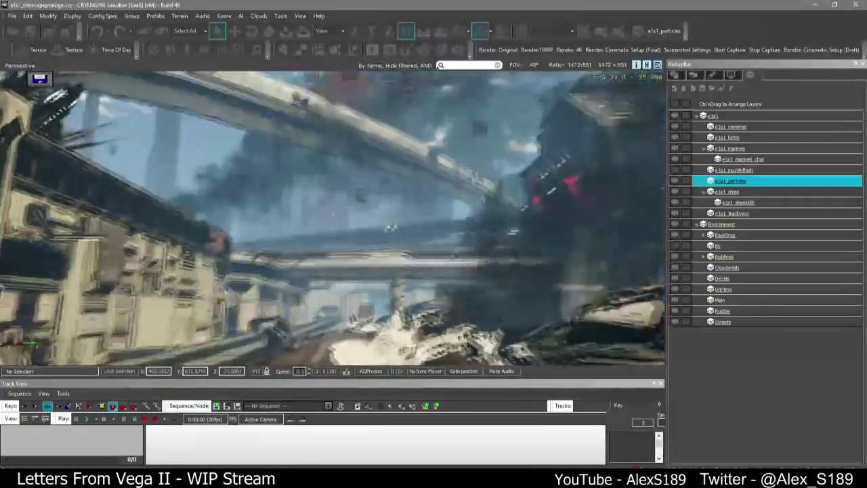
{"action": "right_click_drag", "start_coordinate": [332, 218], "coordinate": [257, 180]}
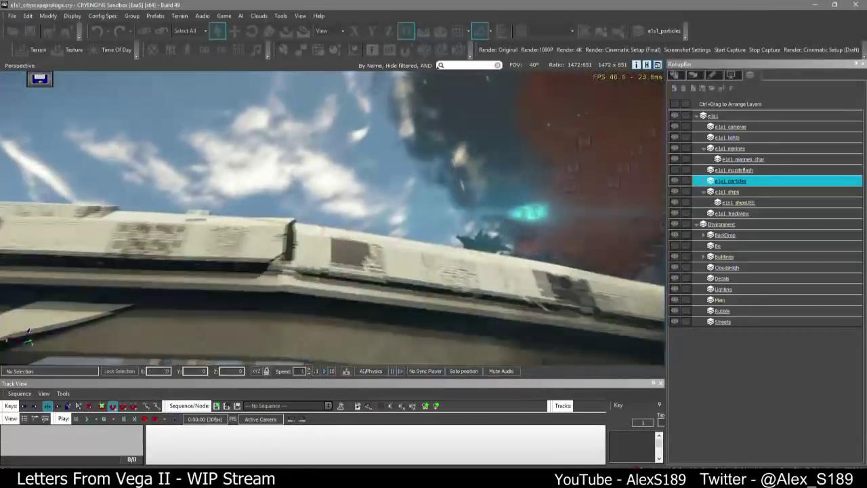
Survey the elevated roadways, the large ship overhead and the street layout from above
{"action": "right_click_drag", "start_coordinate": [332, 218], "coordinate": [514, 311]}
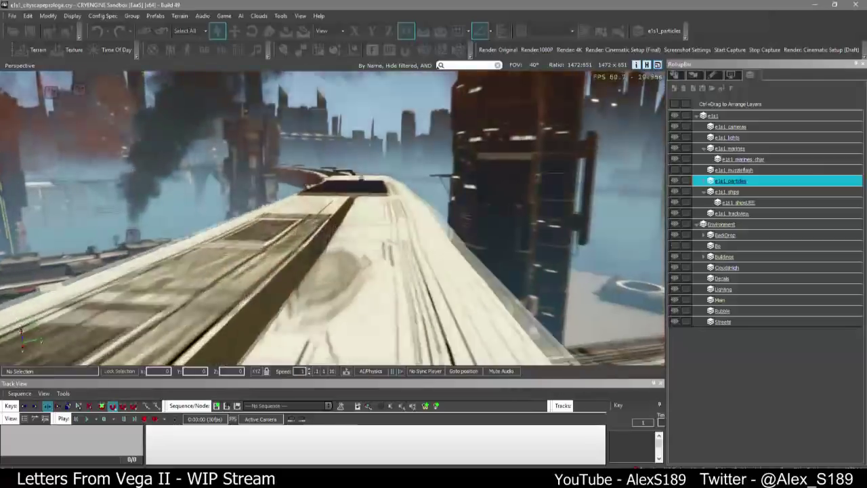
{"action": "right_click_drag", "start_coordinate": [332, 218], "coordinate": [237, 227]}
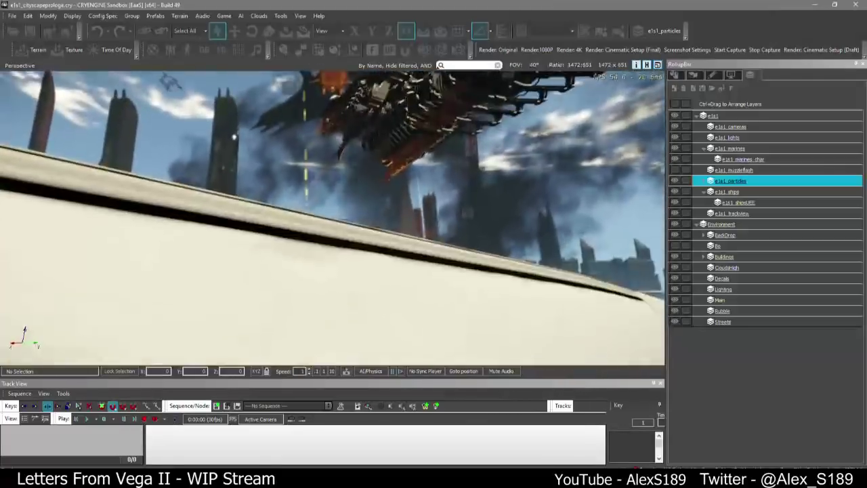
{"action": "right_click_drag", "start_coordinate": [332, 218], "coordinate": [318, 264]}
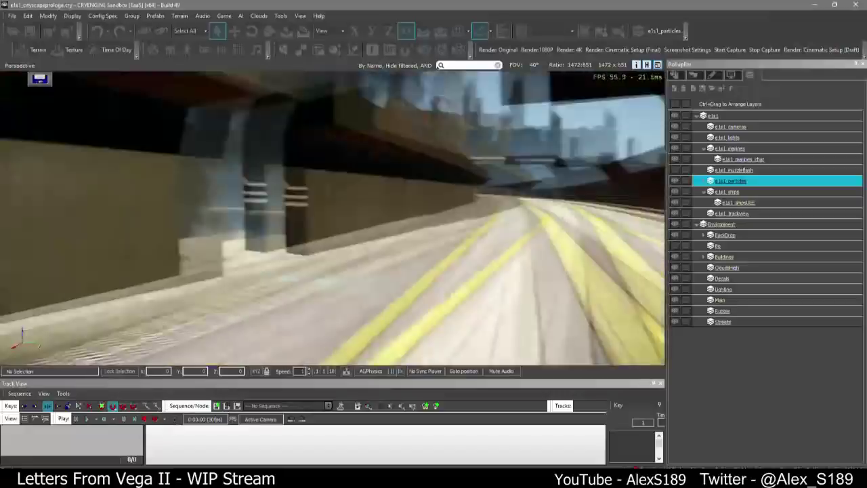
{"action": "right_click_drag", "start_coordinate": [332, 218], "coordinate": [271, 216]}
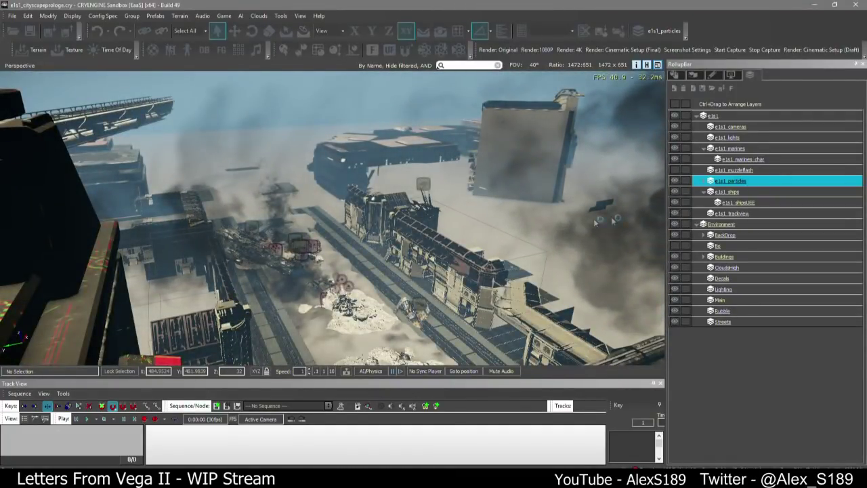
{"action": "key", "text": "w"}
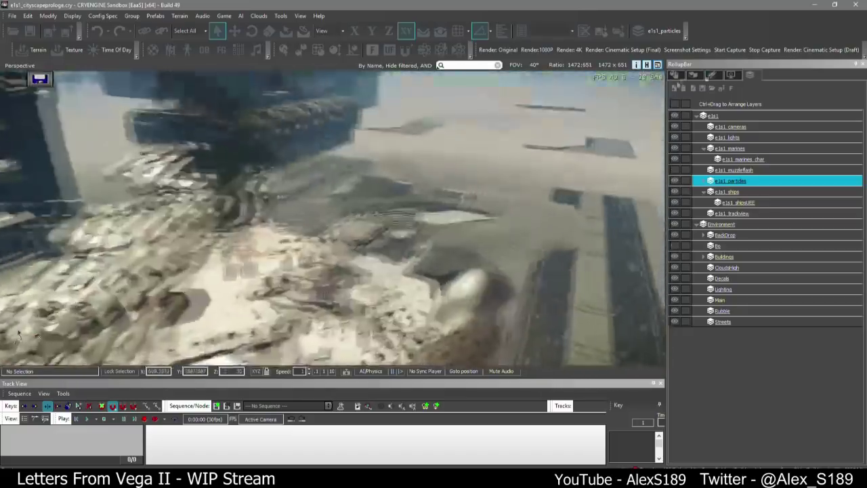
Browse the geometry entity library to the Vehicles folder under Objects
{"action": "left_click", "coordinate": [675, 75]}
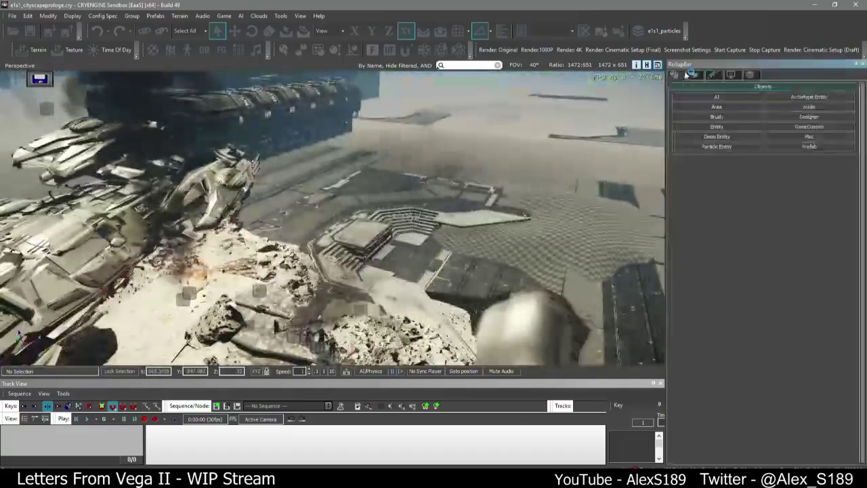
{"action": "left_click", "coordinate": [716, 136]}
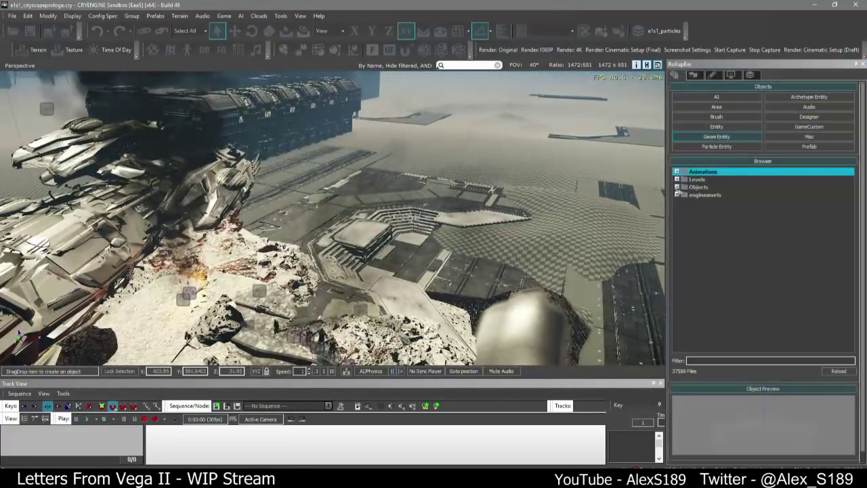
{"action": "left_click", "coordinate": [676, 187]}
{"action": "scroll", "coordinate": [727, 237], "scroll_direction": "down", "scroll_amount": 10}
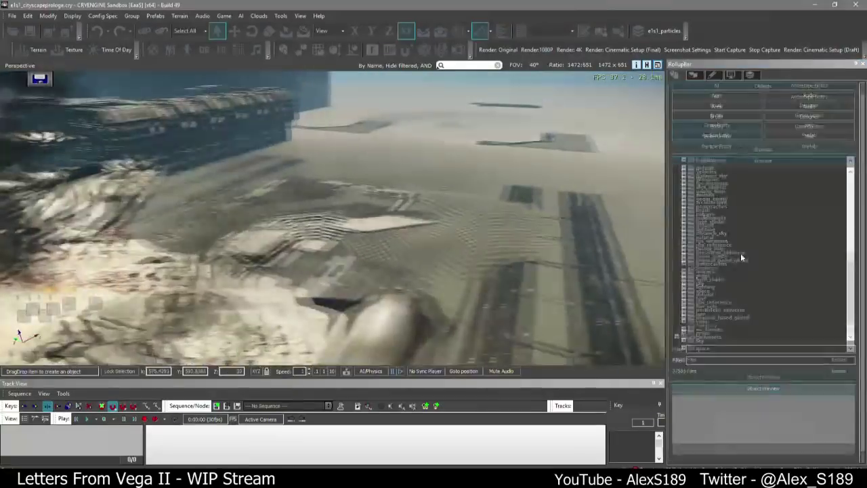
{"action": "scroll", "coordinate": [692, 279], "scroll_direction": "up", "scroll_amount": 6}
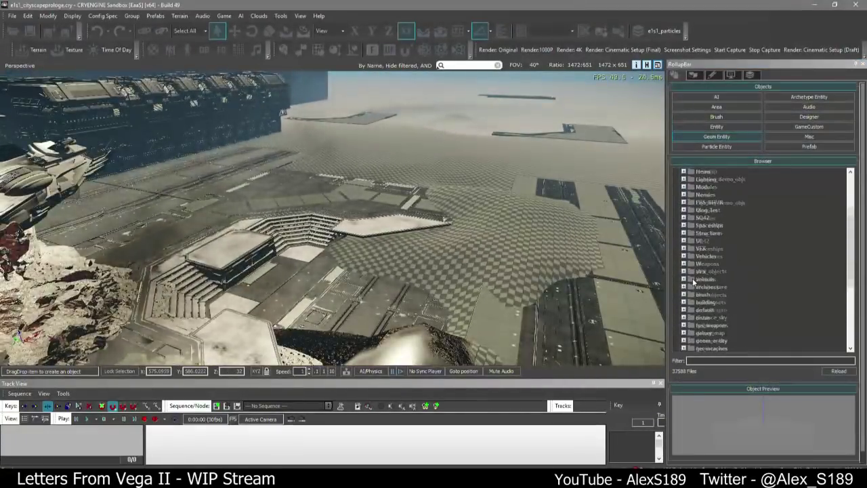
{"action": "scroll", "coordinate": [692, 279], "scroll_direction": "up", "scroll_amount": 1}
{"action": "left_click", "coordinate": [683, 279]}
{"action": "scroll", "coordinate": [686, 282], "scroll_direction": "down", "scroll_amount": 4}
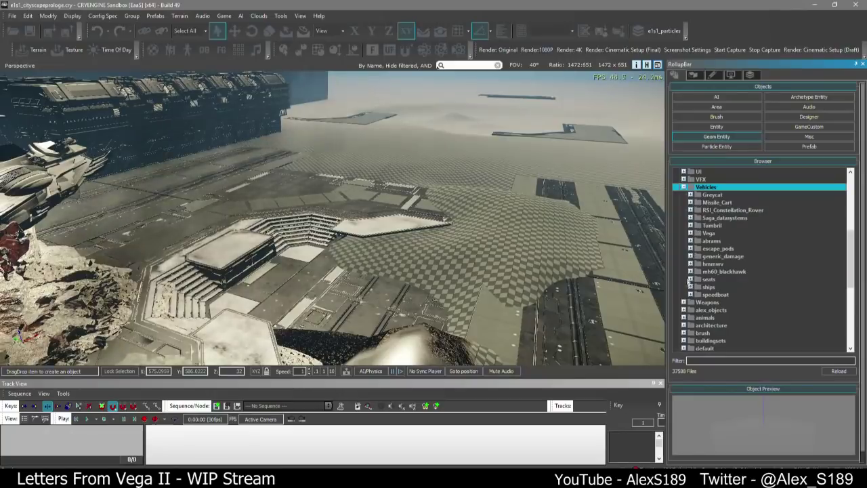
Place the tumbril_cyclone model from the Tumbril Cyclone folder on the checkered terrain beside the road
{"action": "left_click", "coordinate": [691, 225]}
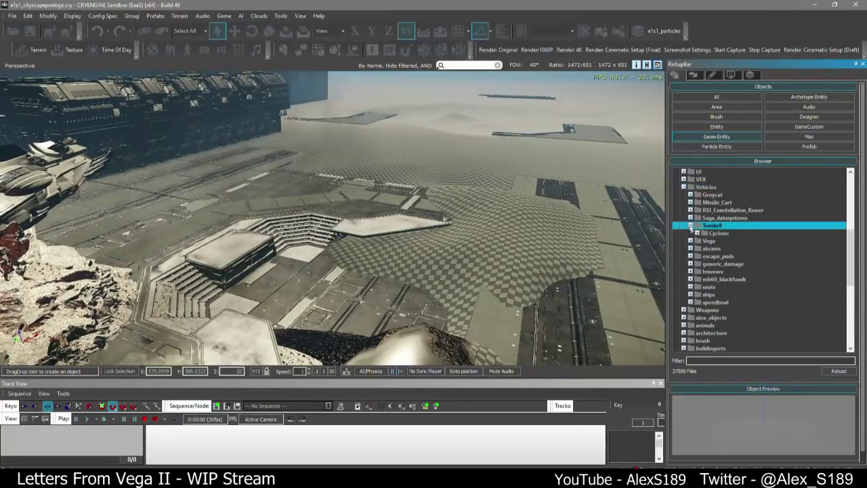
{"action": "left_click", "coordinate": [694, 233]}
{"action": "left_click", "coordinate": [696, 233]}
{"action": "left_click", "coordinate": [728, 249]}
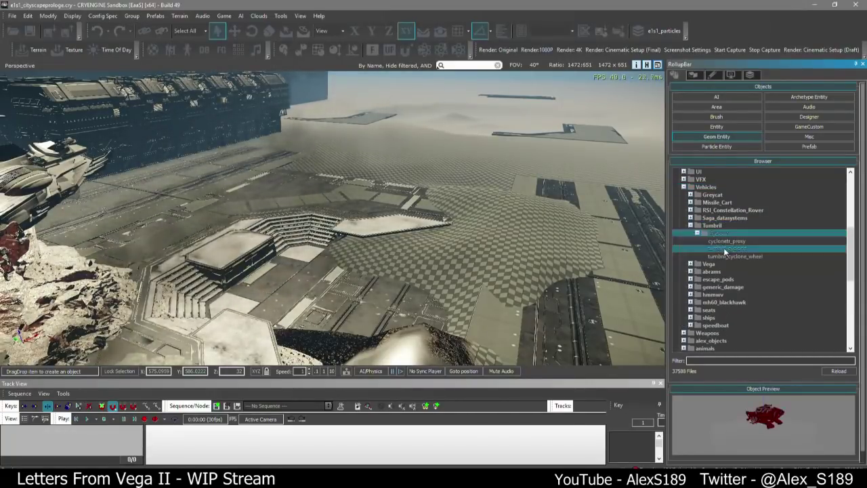
{"action": "left_click_drag", "start_coordinate": [737, 253], "coordinate": [556, 218]}
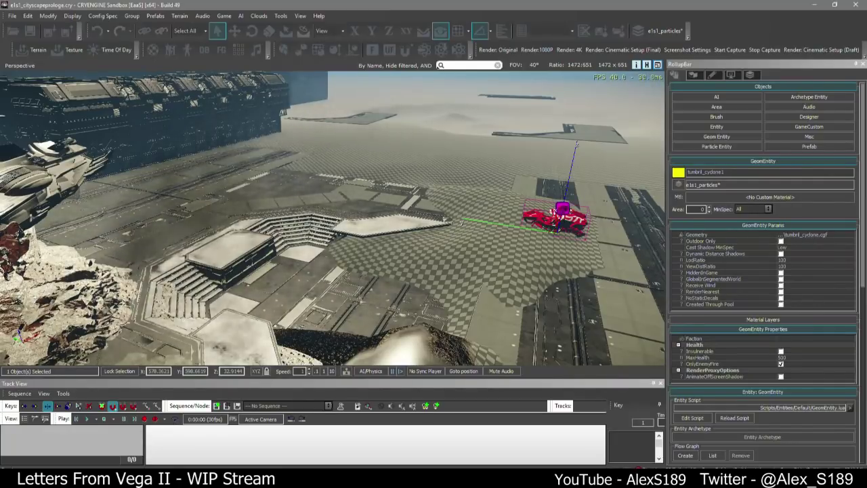
Assign the Objects/Vehicles/Tumbril/Cyclone/cyclone material to the placed vehicle and inspect the vehicle up close
{"action": "left_click", "coordinate": [406, 223]}
{"action": "key", "text": "w"}
{"action": "right_click_drag", "start_coordinate": [406, 224], "coordinate": [366, 159]}
{"action": "key", "text": "w"}
{"action": "left_click", "coordinate": [433, 252]}
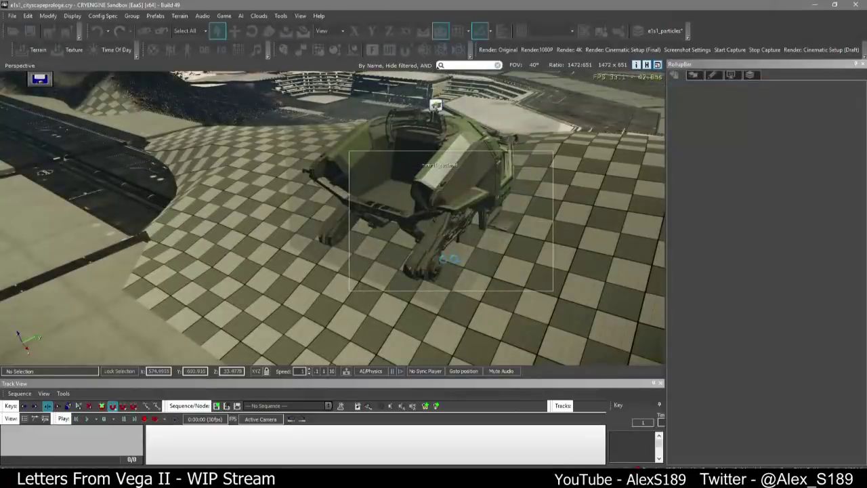
{"action": "right_click_drag", "start_coordinate": [421, 263], "coordinate": [365, 268]}
{"action": "key", "text": "d"}
{"action": "right_click_drag", "start_coordinate": [501, 264], "coordinate": [286, 242]}
Reposition the Cyclone vehicle on the checkered ground with the Move tool and deselect it
{"action": "key", "text": "2"}
{"action": "key", "text": "s"}
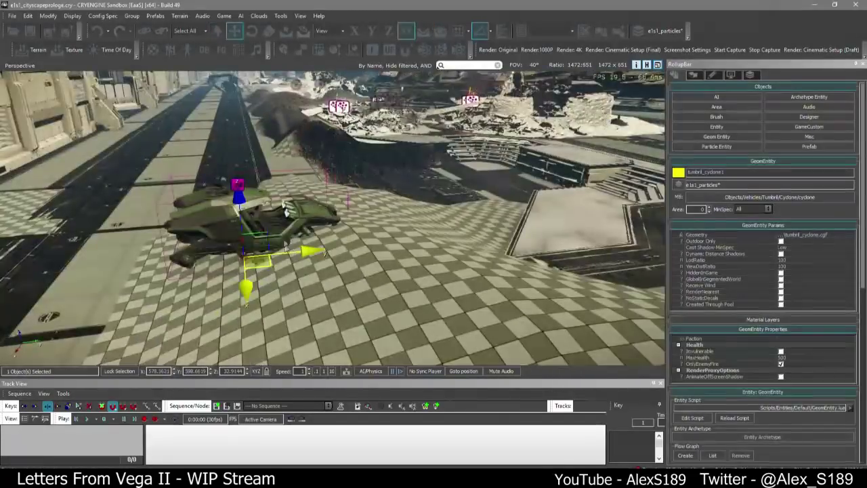
{"action": "left_click", "coordinate": [268, 237]}
{"action": "left_click", "coordinate": [261, 231]}
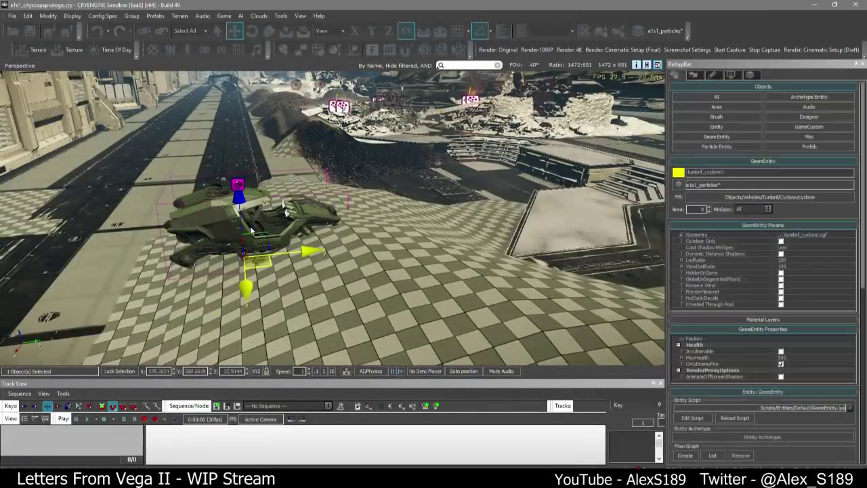
{"action": "left_click_drag", "start_coordinate": [260, 231], "coordinate": [295, 186]}
{"action": "left_click", "coordinate": [298, 187]}
Examine the Cyclone vehicle from a low street-level angle against the rubble and buildings
{"action": "right_click_drag", "start_coordinate": [298, 187], "coordinate": [279, 253]}
{"action": "key", "text": "w"}
{"action": "key", "text": "s"}
{"action": "key", "text": "w"}
{"action": "key", "text": "s"}
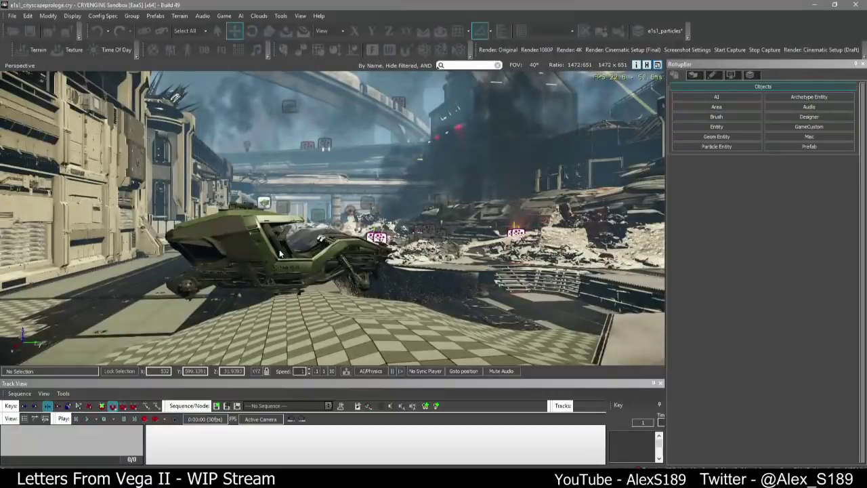
{"action": "key", "text": "w"}
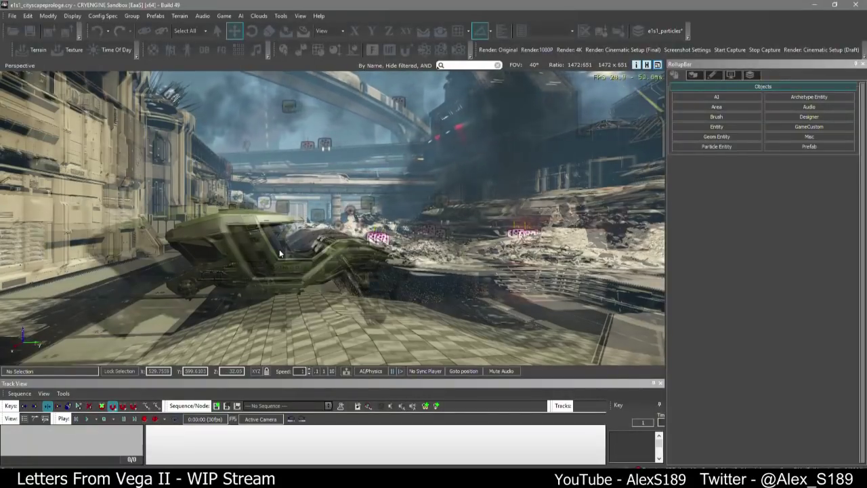
{"action": "key", "text": "w"}
Fly down the street to the marine characters on the rubble and inspect them from behind
{"action": "right_click_drag", "start_coordinate": [280, 252], "coordinate": [487, 227]}
{"action": "key", "text": "w"}
{"action": "key", "text": "w"}
{"action": "key", "text": "w"}
{"action": "key", "text": "w"}
{"action": "key", "text": "s"}
{"action": "key", "text": "w"}
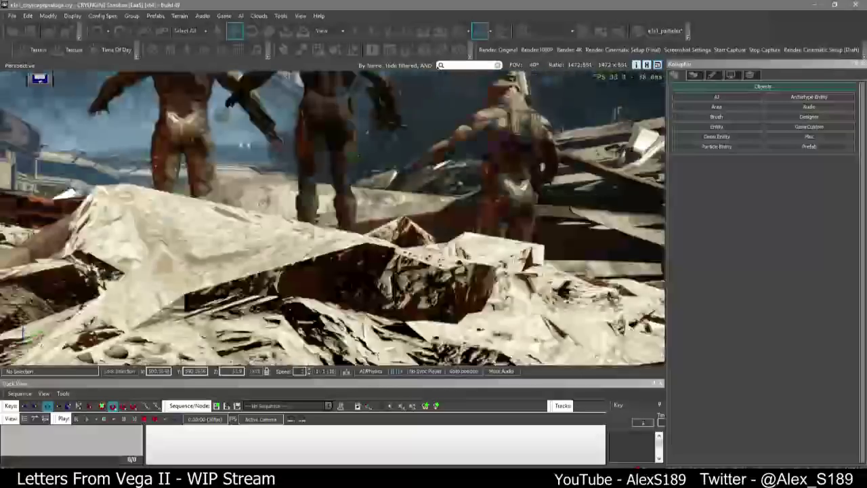
{"action": "scroll", "coordinate": [332, 221], "scroll_direction": "up", "scroll_amount": 5}
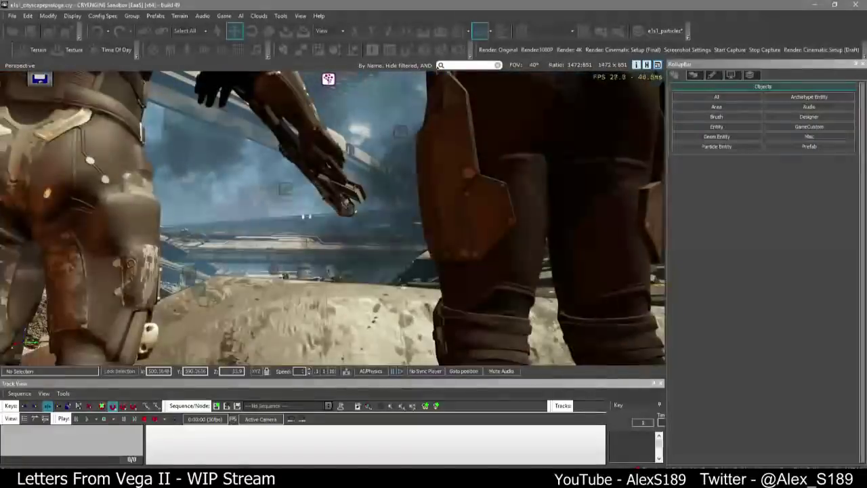
{"action": "scroll", "coordinate": [333, 220], "scroll_direction": "down", "scroll_amount": 5}
Look around the street's rubble, smoke, elevated roads, sky and surrounding building walls
{"action": "right_click_drag", "start_coordinate": [333, 220], "coordinate": [373, 218]}
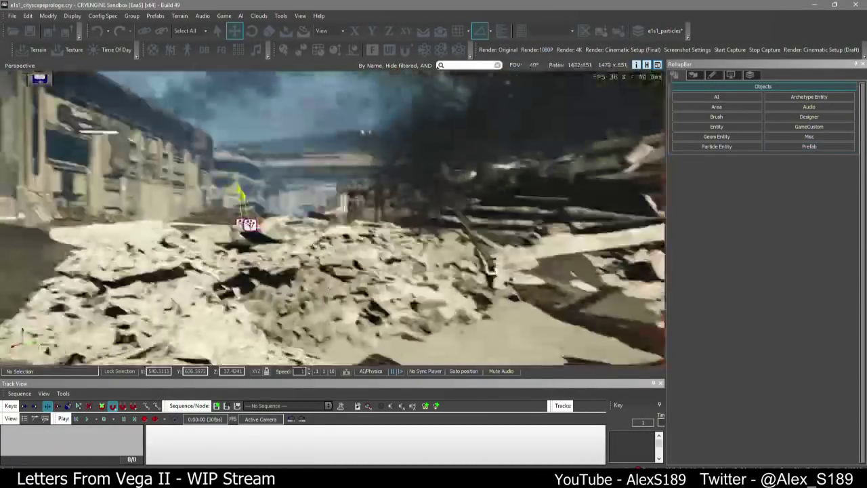
{"action": "key", "text": "w"}
{"action": "right_click_drag", "start_coordinate": [333, 218], "coordinate": [271, 214]}
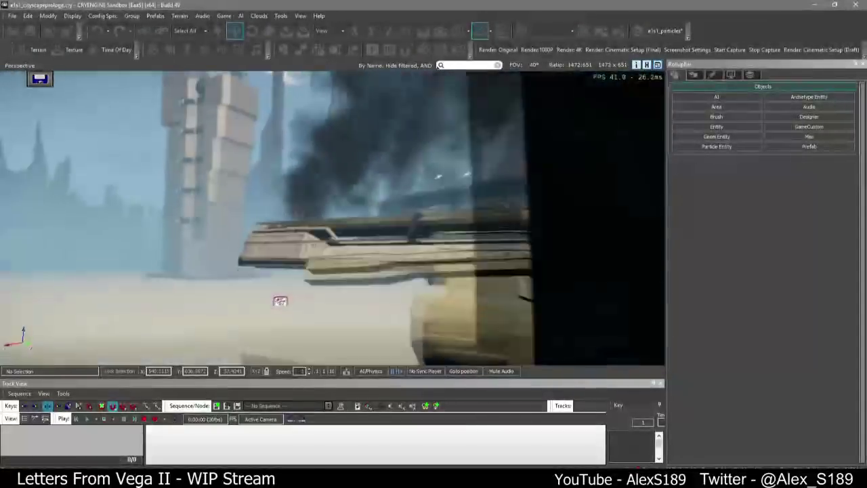
{"action": "right_click_drag", "start_coordinate": [280, 301], "coordinate": [230, 274]}
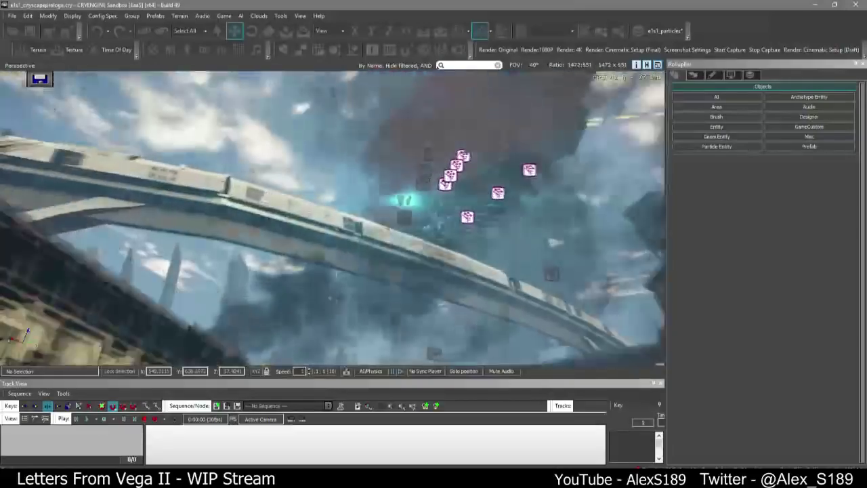
{"action": "right_click_drag", "start_coordinate": [331, 217], "coordinate": [339, 298]}
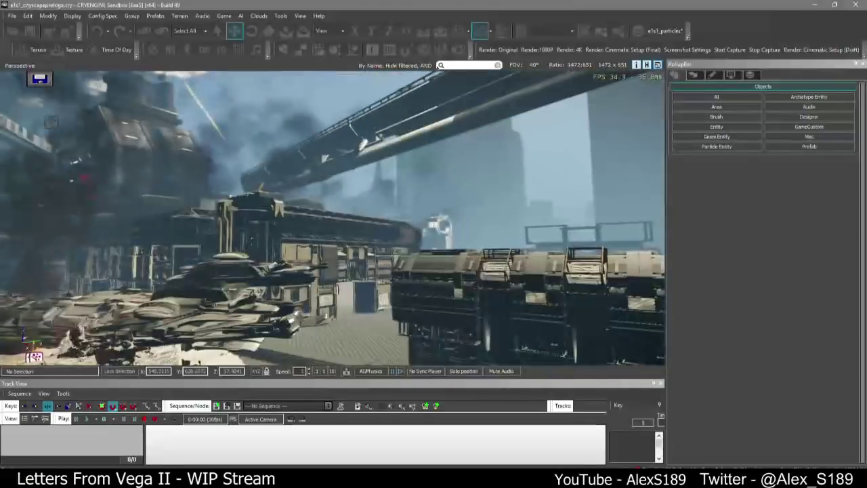
{"action": "right_click_drag", "start_coordinate": [440, 224], "coordinate": [405, 237]}
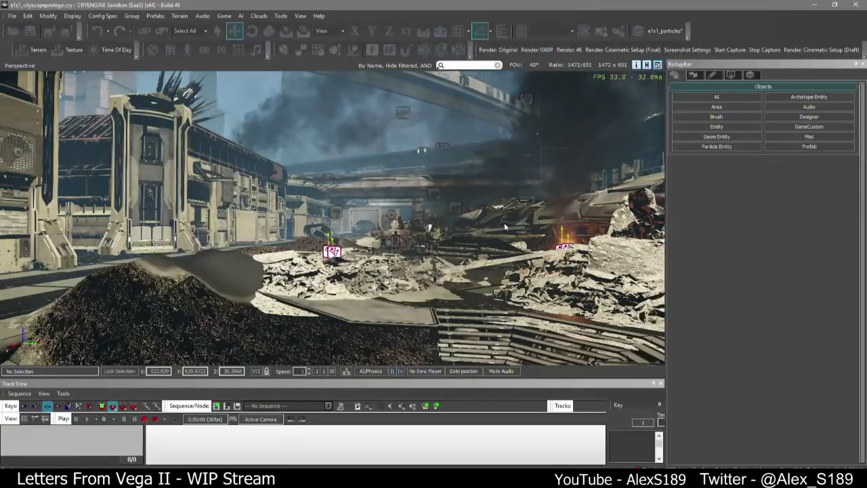
Turn off particle rendering and look over the rubble-strewn street without smoke and fire
{"action": "left_click", "coordinate": [731, 75]}
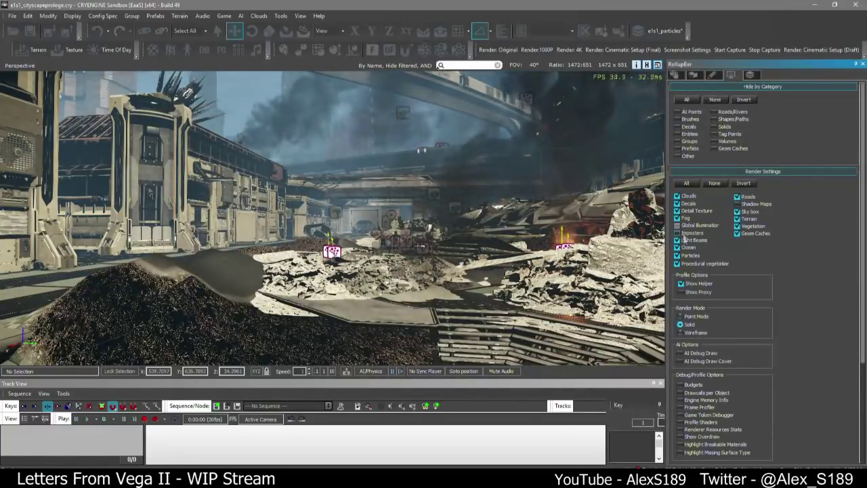
{"action": "right_click_drag", "start_coordinate": [413, 294], "coordinate": [444, 296]}
{"action": "key", "text": "w"}
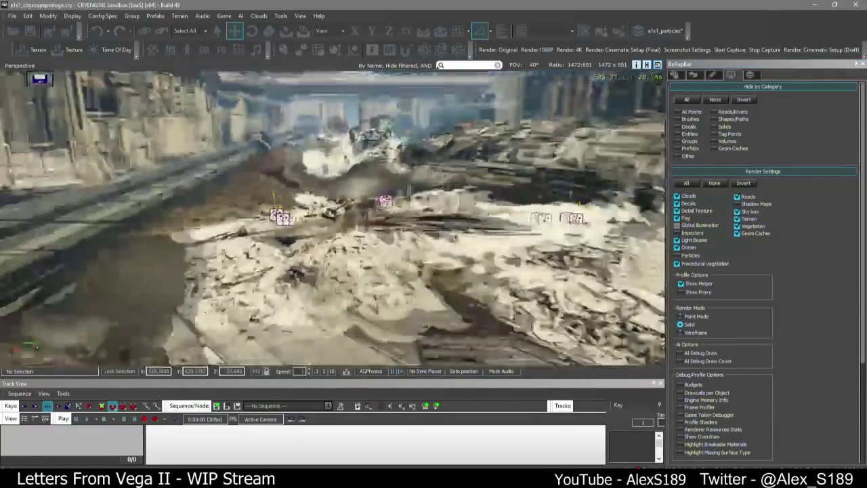
{"action": "key", "text": "w"}
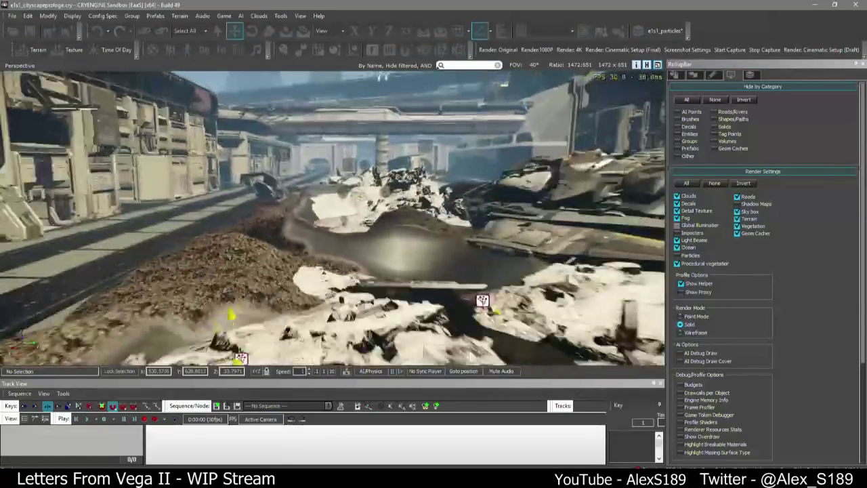
{"action": "key", "text": "w"}
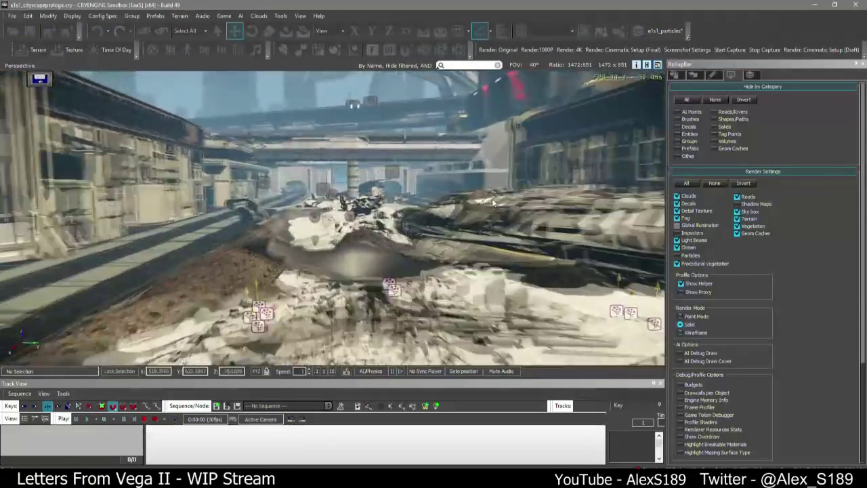
{"action": "key", "text": "s"}
{"action": "key", "text": "w"}
{"action": "key", "text": "s"}
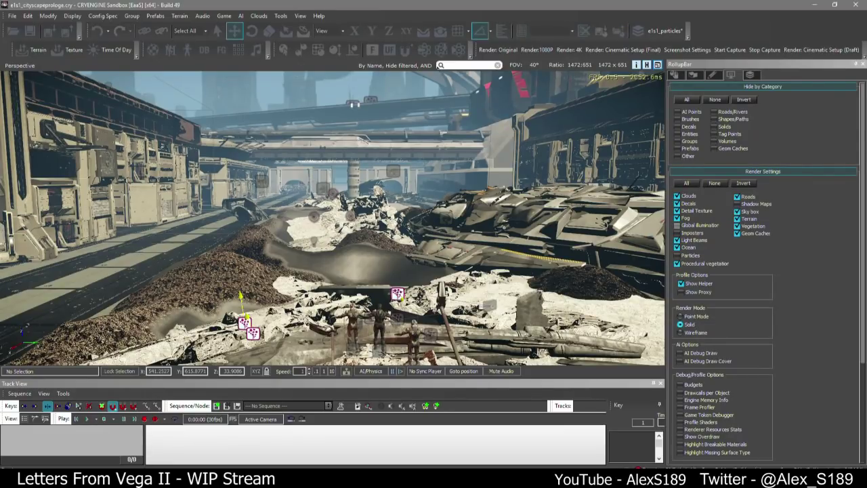
Reduce the camera movement speed to 0.1 and frame the three marines on the rubble from behind and above
{"action": "left_click_drag", "start_coordinate": [866, 183], "coordinate": [866, 129]}
{"action": "key", "text": "w"}
{"action": "right_click_drag", "start_coordinate": [566, 240], "coordinate": [547, 237]}
{"action": "key", "text": "s"}
{"action": "key", "text": "w"}
{"action": "key", "text": "s"}
{"action": "key", "text": "a"}
{"action": "key", "text": "w"}
{"action": "key", "text": "w"}
{"action": "key", "text": "d"}
{"action": "key", "text": "d"}
{"action": "key", "text": "w"}
{"action": "mouse_move", "coordinate": [379, 245]}
{"action": "right_mouse_down"}
{"action": "mouse_move", "coordinate": [387, 255]}
{"action": "mouse_move", "coordinate": [380, 245]}
{"action": "right_mouse_up"}
{"action": "key", "text": "s"}
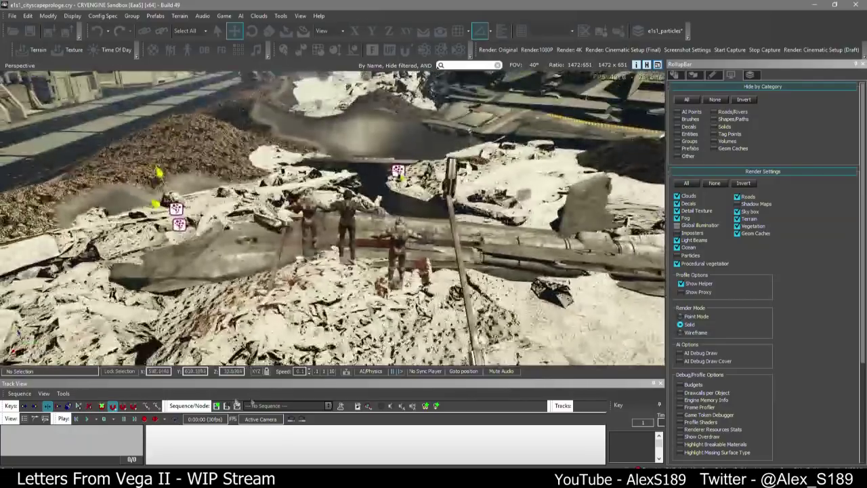
Create a new Track View sequence named e1s1_marinesretreat
{"action": "left_click", "coordinate": [252, 402]}
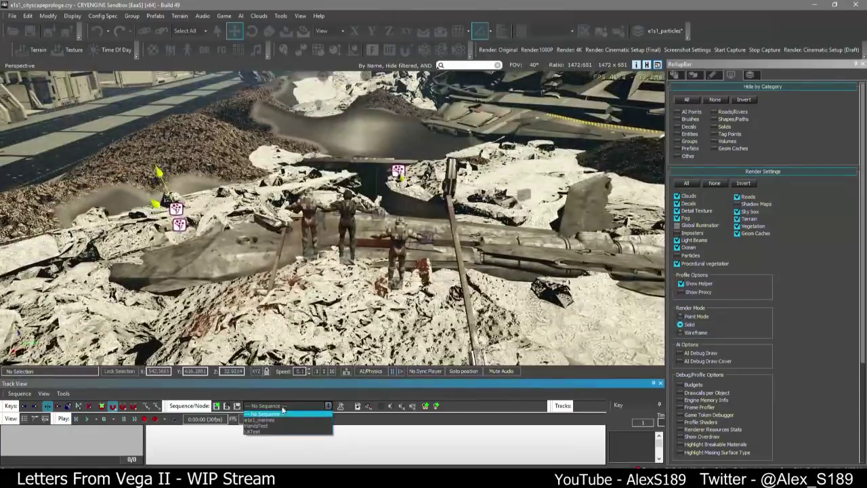
{"action": "left_click", "coordinate": [252, 412]}
{"action": "left_click", "coordinate": [216, 405]}
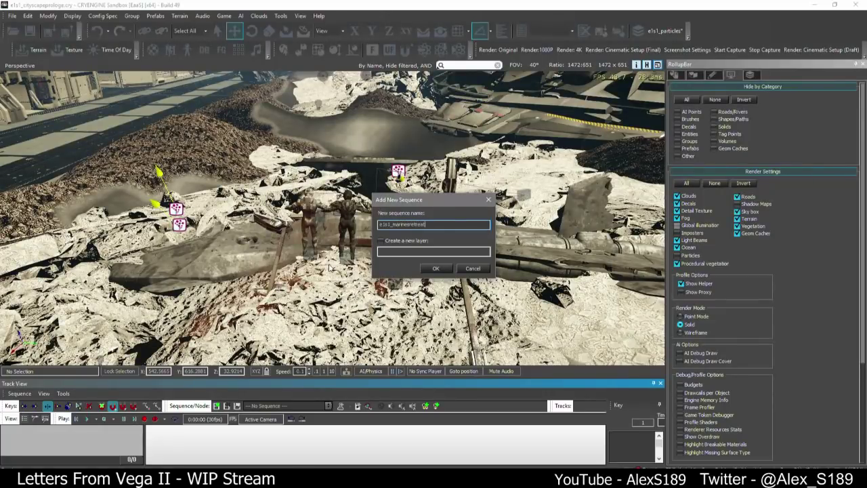
{"action": "key", "text": "Return"}
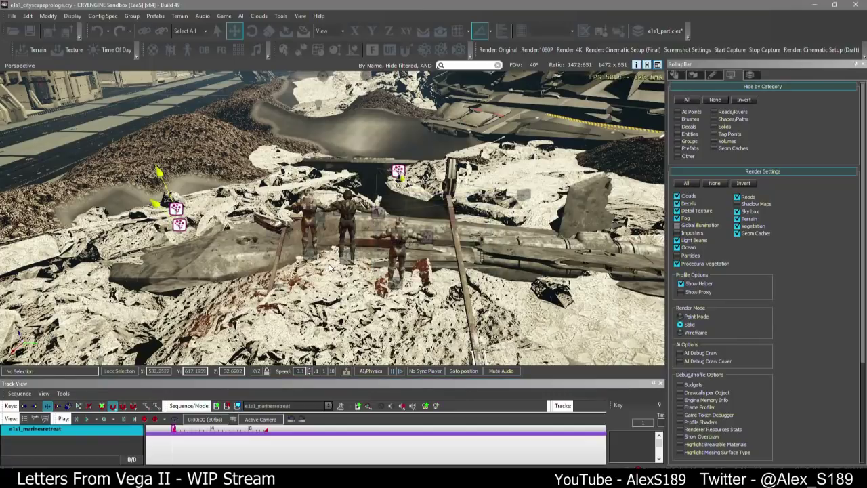
Show the level's layer list and make the e1s1_marines and e1s1_marines_char layers selectable
{"action": "mouse_move", "coordinate": [483, 339]}
{"action": "right_mouse_down"}
{"action": "mouse_move", "coordinate": [467, 337]}
{"action": "mouse_move", "coordinate": [477, 328]}
{"action": "right_mouse_up"}
{"action": "left_click", "coordinate": [750, 75]}
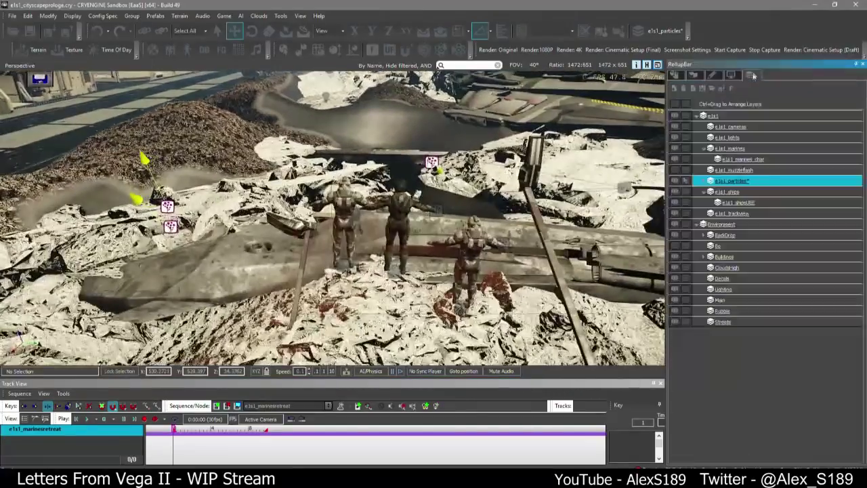
{"action": "right_click_drag", "start_coordinate": [589, 154], "coordinate": [660, 153]}
{"action": "left_click", "coordinate": [684, 149]}
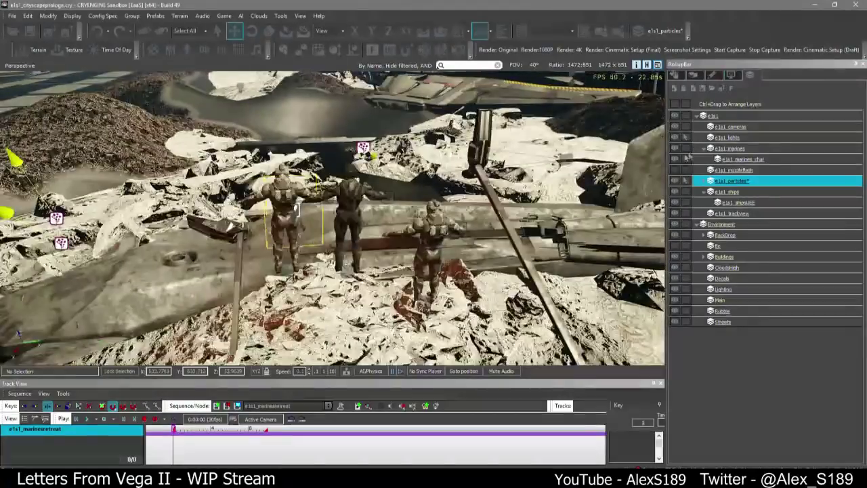
{"action": "left_click", "coordinate": [685, 159]}
Select all three marines standing on the rubble together
{"action": "right_click_drag", "start_coordinate": [582, 154], "coordinate": [549, 150]}
{"action": "left_click", "coordinate": [414, 292]}
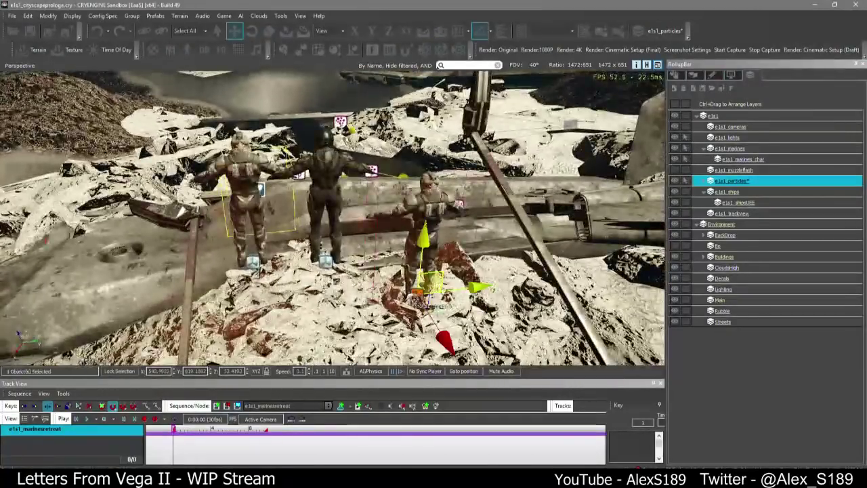
{"action": "left_click", "coordinate": [325, 260], "text": "ctrl"}
{"action": "left_click", "coordinate": [252, 261], "text": "ctrl"}
{"action": "right_click_drag", "start_coordinate": [252, 271], "coordinate": [237, 287]}
Give the Track View more height and add a Director (Scene) node to the e1s1_marinesretreat sequence
{"action": "left_click_drag", "start_coordinate": [266, 377], "coordinate": [268, 315]}
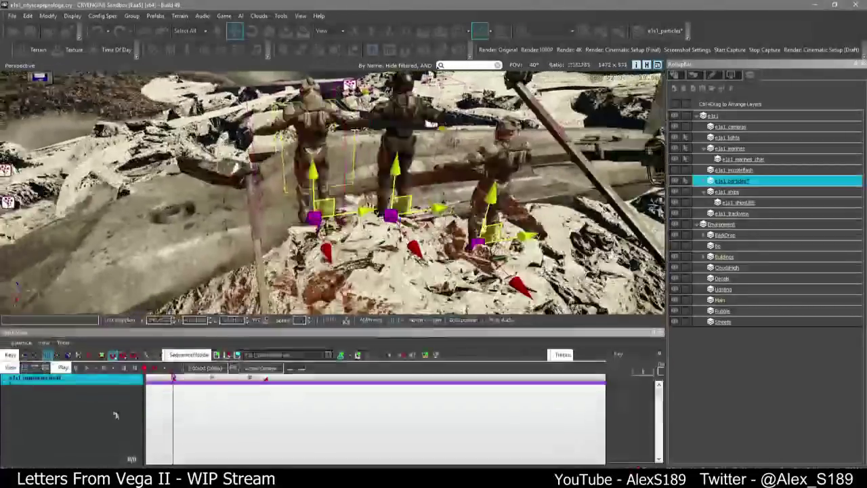
{"action": "right_click", "coordinate": [113, 405]}
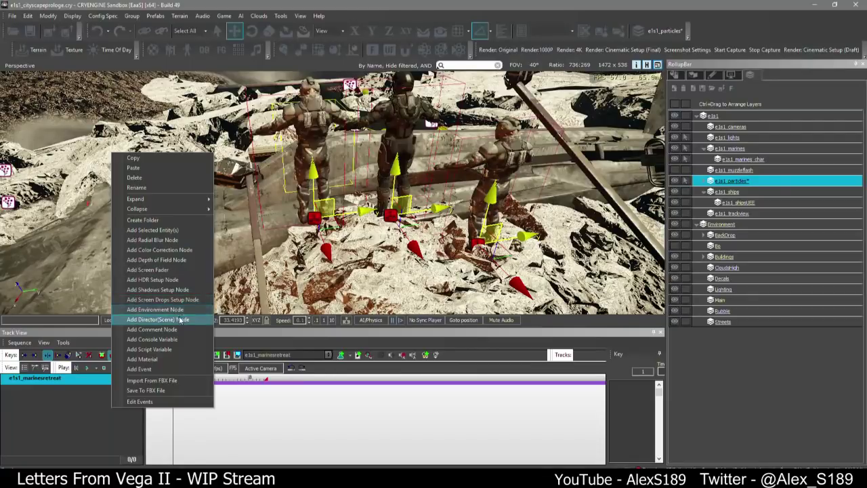
{"action": "left_click", "coordinate": [155, 310]}
Create a Marines folder in the sequence and add the three selected marine entities to it
{"action": "right_click", "coordinate": [79, 417]}
{"action": "left_click", "coordinate": [110, 231]}
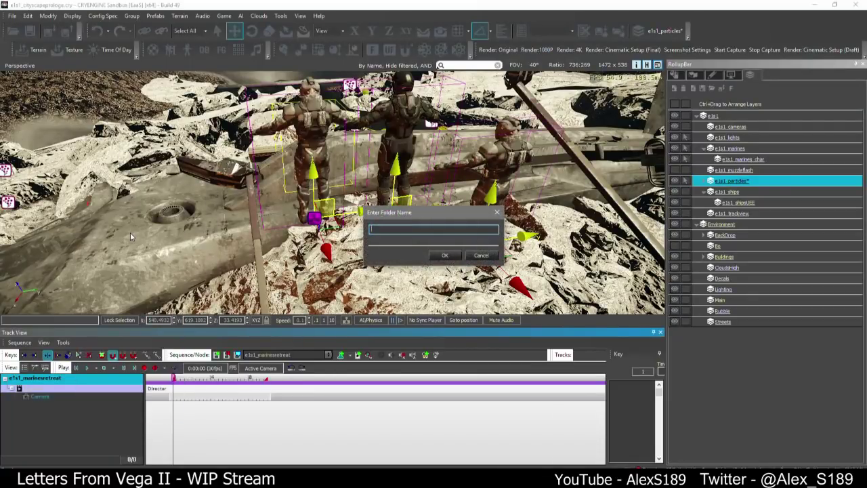
{"action": "type", "text": "Marines"}
{"action": "key", "text": "Return"}
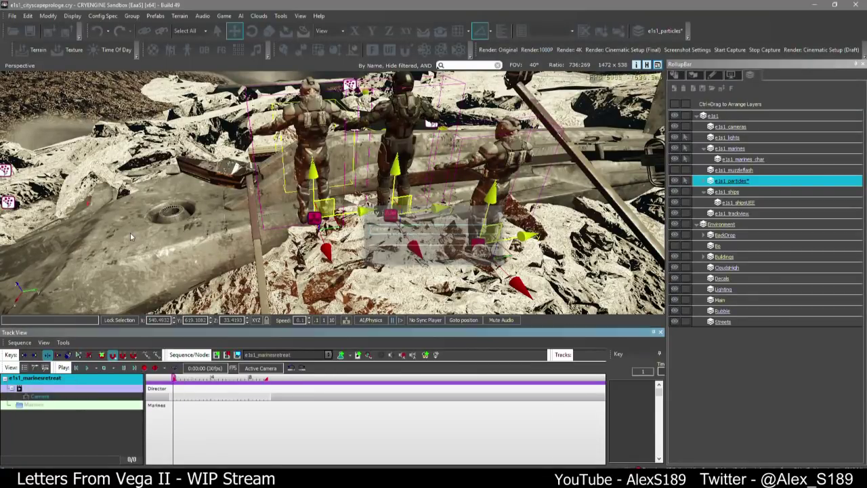
{"action": "right_click", "coordinate": [34, 404]}
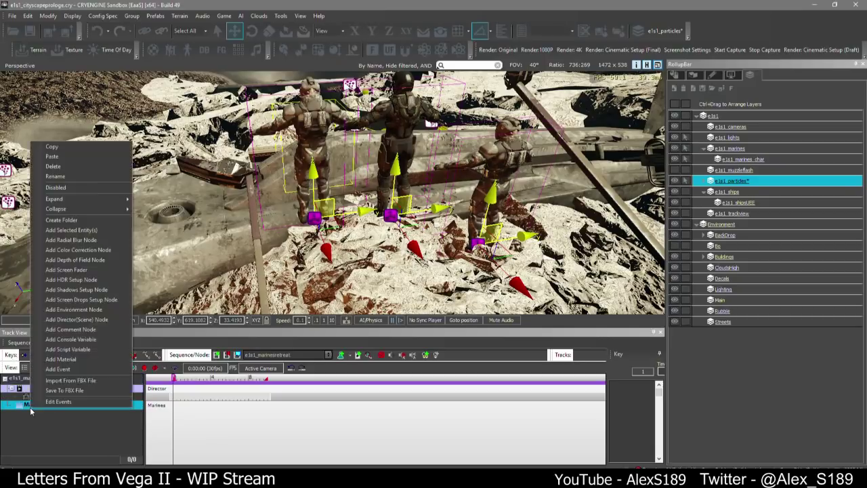
{"action": "left_click", "coordinate": [54, 234]}
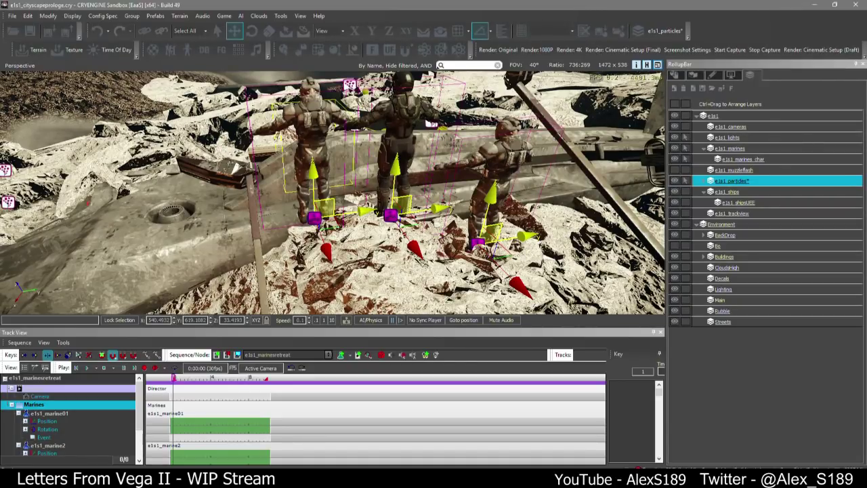
Inspect the marines' placement on the rubble from low behind them and from above
{"action": "right_click_drag", "start_coordinate": [332, 193], "coordinate": [354, 184]}
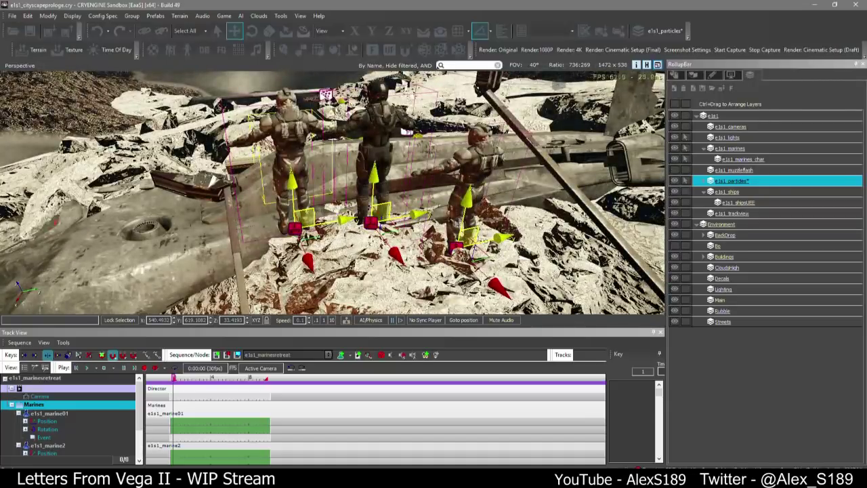
{"action": "right_click_drag", "start_coordinate": [262, 229], "coordinate": [212, 153]}
{"action": "key", "text": "s"}
{"action": "key", "text": "w"}
{"action": "key", "text": "d"}
{"action": "key", "text": "w"}
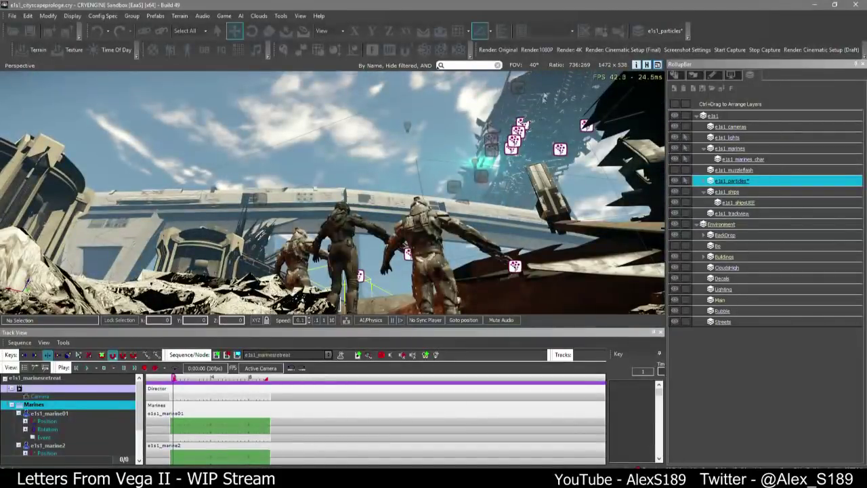
{"action": "right_click_drag", "start_coordinate": [310, 148], "coordinate": [537, 144]}
{"action": "right_click_drag", "start_coordinate": [311, 183], "coordinate": [427, 247]}
{"action": "left_click", "coordinate": [455, 255]}
{"action": "right_click_drag", "start_coordinate": [439, 193], "coordinate": [467, 203]}
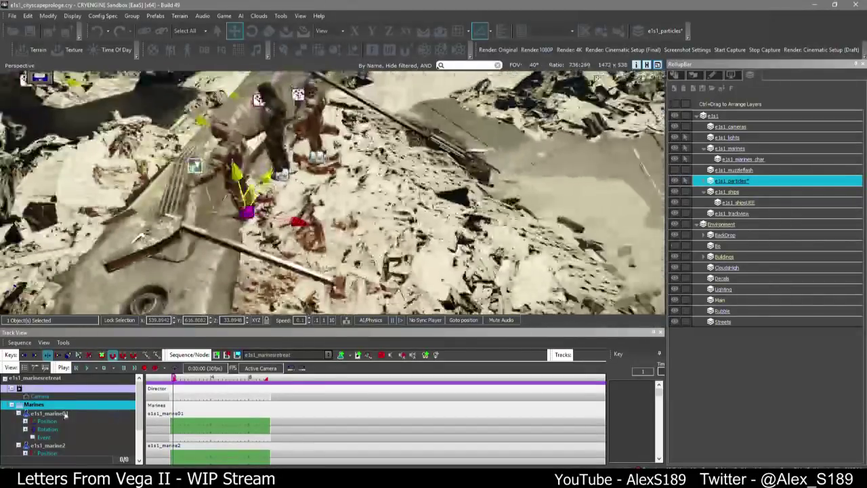
Add an Animation track to the e1s1_marine01 node
{"action": "left_click", "coordinate": [64, 413]}
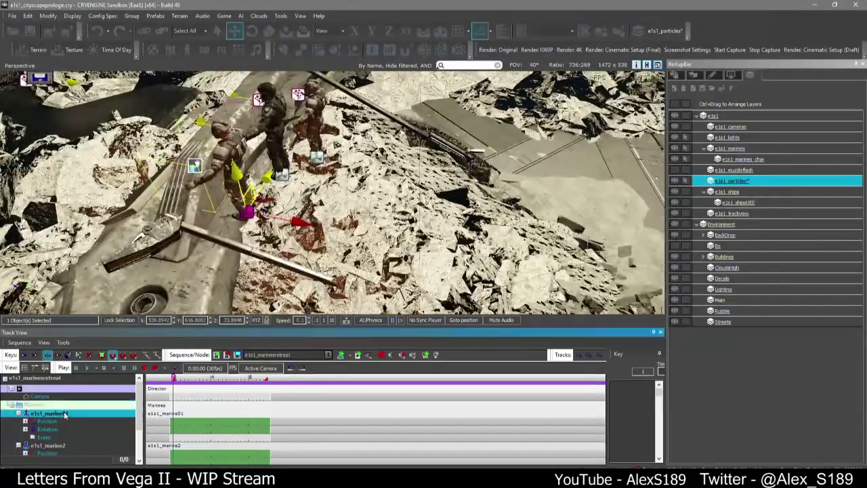
{"action": "right_click", "coordinate": [64, 414]}
{"action": "mouse_move", "coordinate": [123, 357]}
{"action": "left_click", "coordinate": [204, 418]}
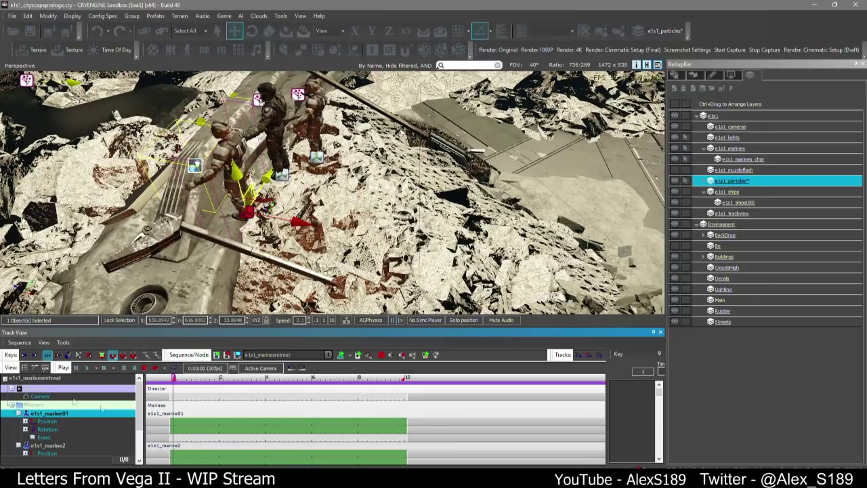
{"action": "right_click", "coordinate": [88, 418]}
{"action": "mouse_move", "coordinate": [125, 354]}
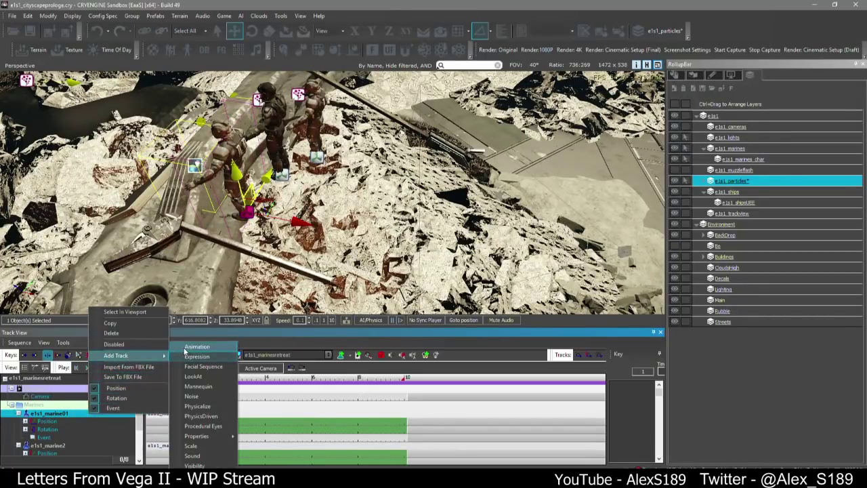
{"action": "left_click", "coordinate": [199, 406]}
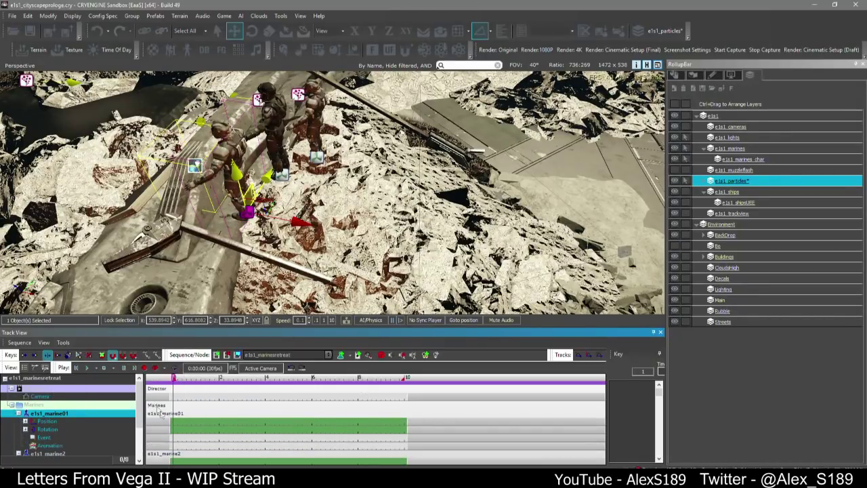
Add an animation key at the start of e1s1_marine01's Animation track and filter its available animations by "stocked"
{"action": "double_click", "coordinate": [172, 447]}
{"action": "right_click", "coordinate": [173, 446]}
{"action": "left_click", "coordinate": [229, 457]}
{"action": "left_click", "coordinate": [249, 457]}
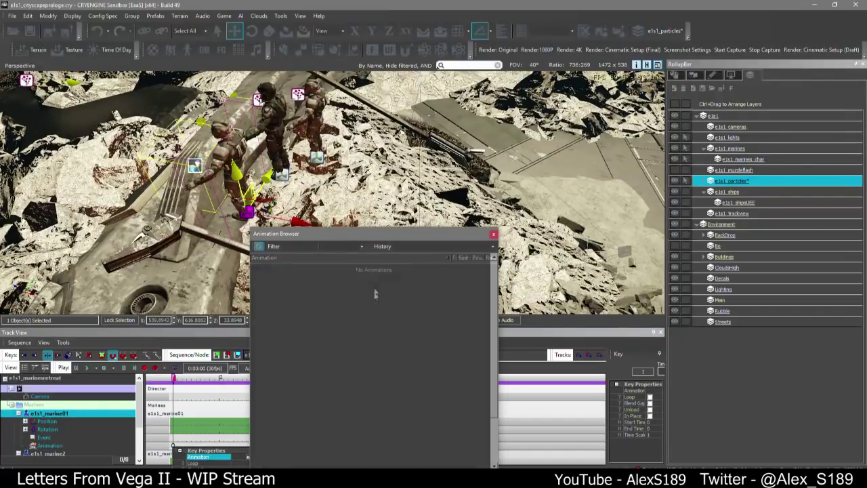
{"action": "left_click", "coordinate": [298, 246]}
{"action": "type", "text": "stocked"}
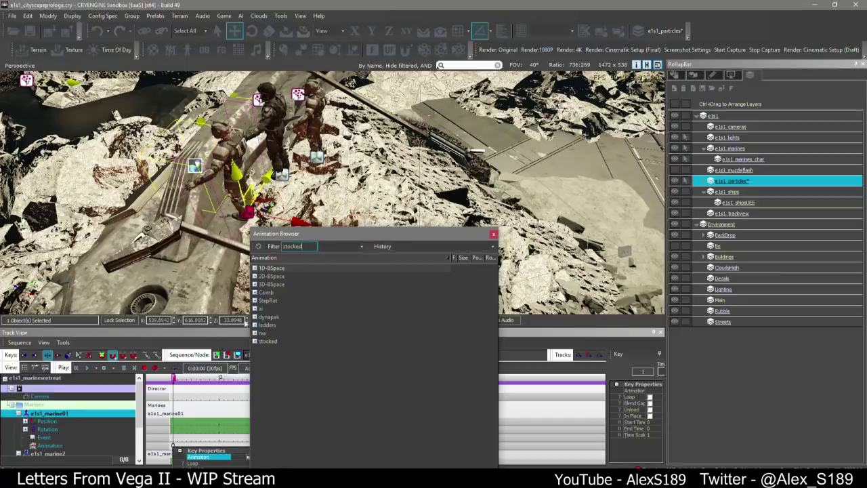
Assign the ai_civ_stocked_alerted_coverlow_center_idle animation from the ai group to e1s1_marine01's key
{"action": "left_click", "coordinate": [253, 310]}
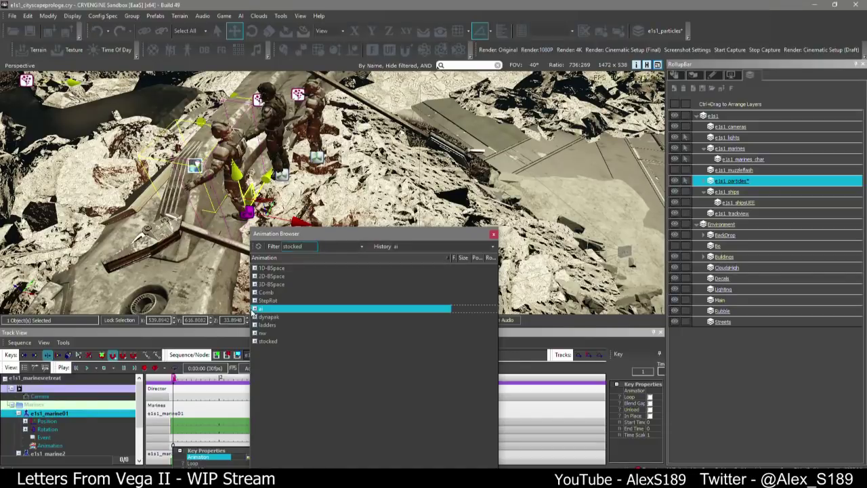
{"action": "left_click", "coordinate": [255, 309]}
{"action": "scroll", "coordinate": [394, 330], "scroll_direction": "down", "scroll_amount": 4}
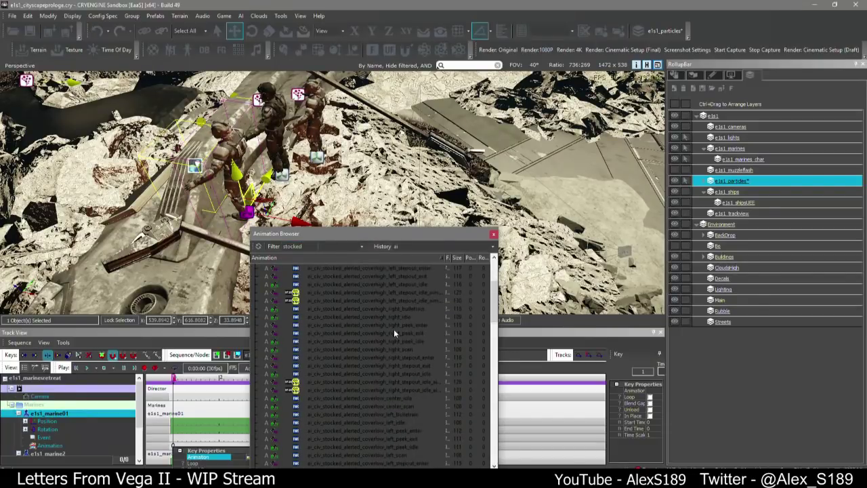
{"action": "scroll", "coordinate": [398, 337], "scroll_direction": "down", "scroll_amount": 3}
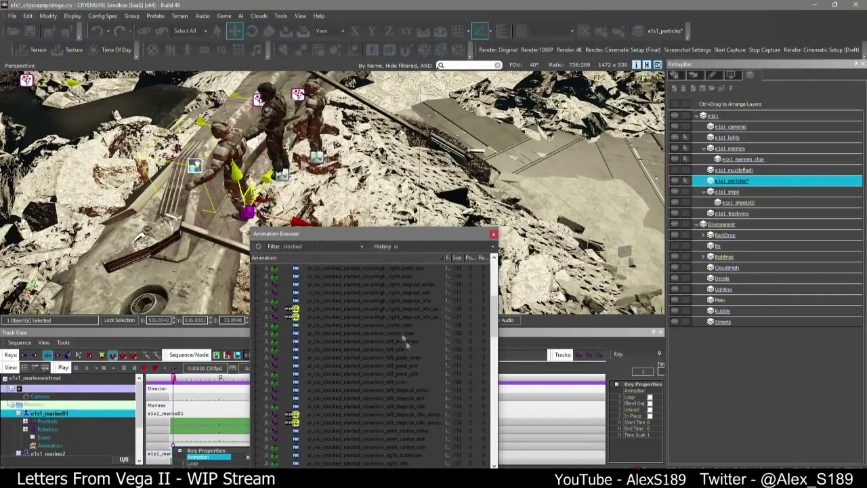
{"action": "left_click", "coordinate": [407, 326]}
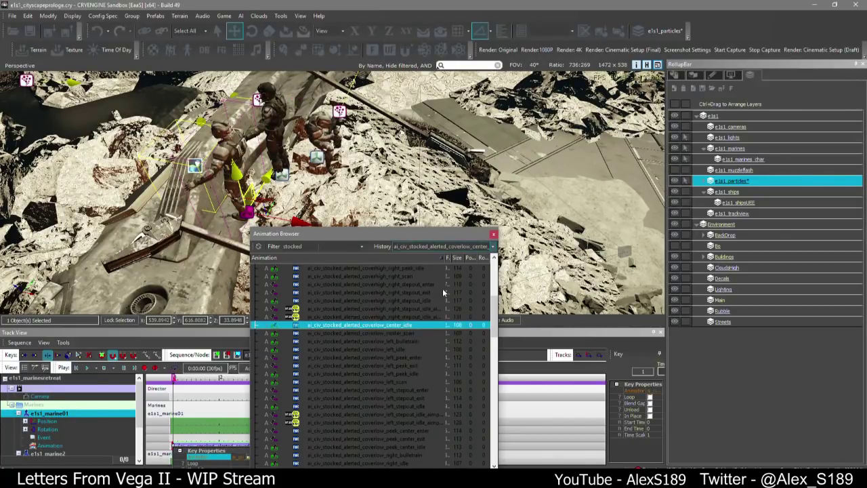
{"action": "left_click", "coordinate": [493, 234]}
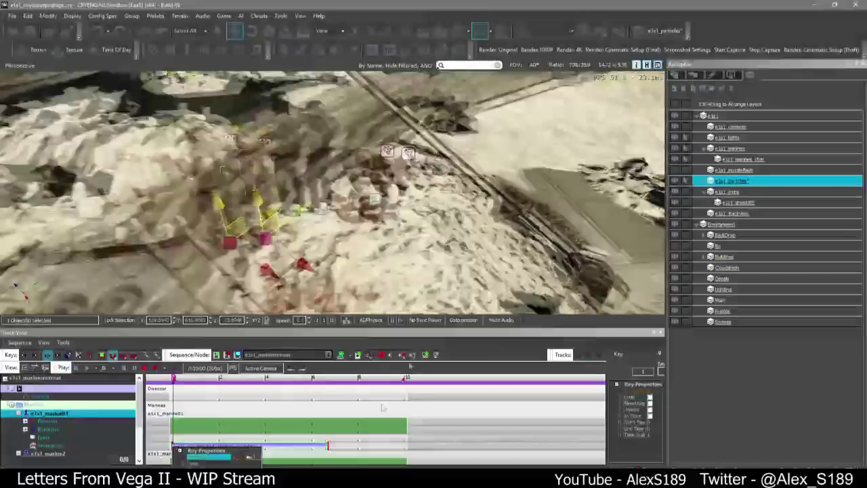
Play the sequence to preview e1s1_marine01's crouching animation up close, then return to the start
{"action": "key", "text": "space"}
{"action": "right_click_drag", "start_coordinate": [545, 203], "coordinate": [379, 272]}
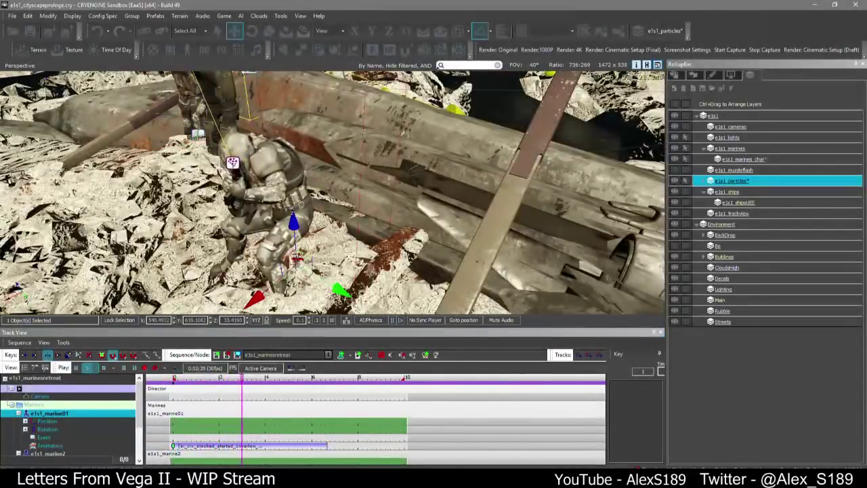
{"action": "left_click", "coordinate": [174, 380]}
{"action": "left_click_drag", "start_coordinate": [174, 382], "coordinate": [123, 376]}
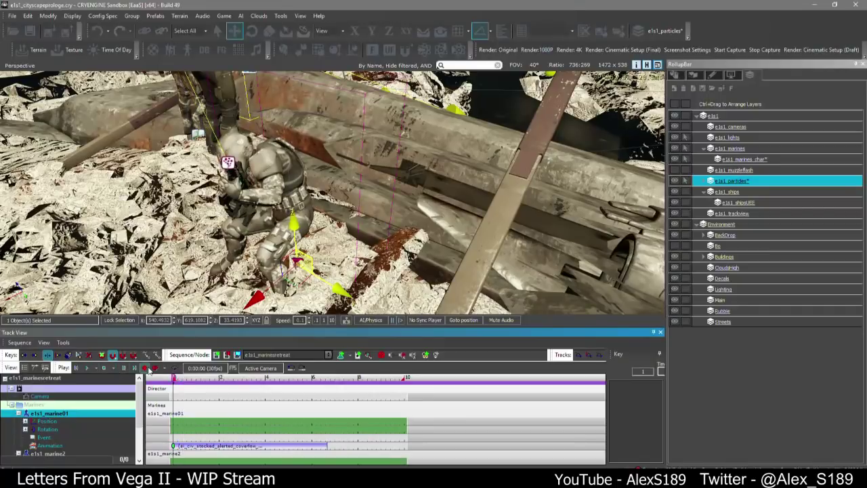
Record a position key for e1s1_marine01 at time 0, placing it on the rubble at about X 539.96, Y 619.11, Z 33.57
{"action": "left_click_drag", "start_coordinate": [293, 246], "coordinate": [318, 237]}
{"action": "right_click_drag", "start_coordinate": [318, 237], "coordinate": [310, 202]}
{"action": "key", "text": "s"}
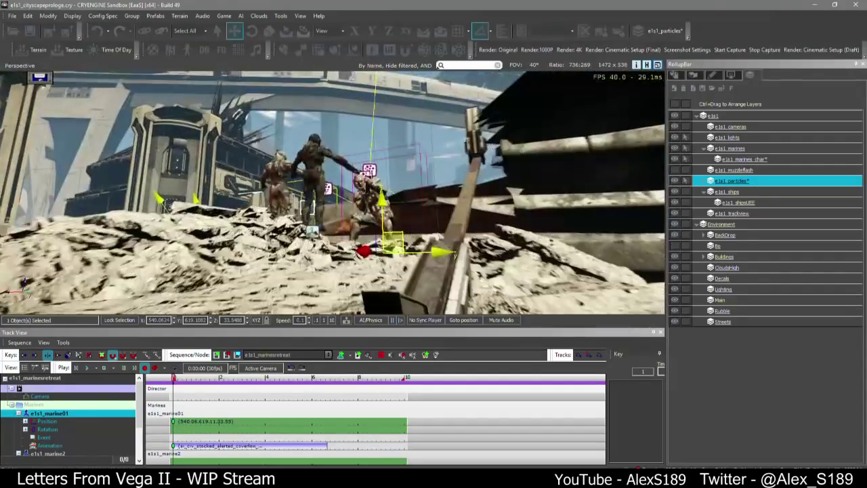
{"action": "key", "text": "s"}
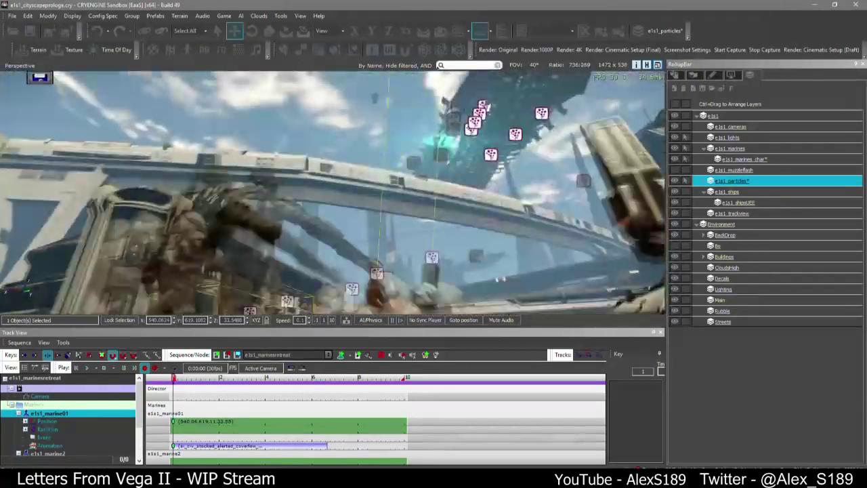
{"action": "right_click_drag", "start_coordinate": [397, 179], "coordinate": [409, 214]}
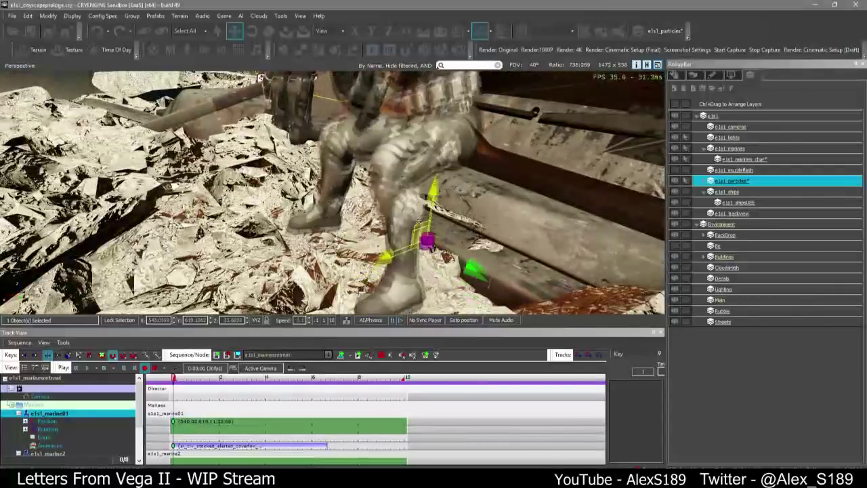
{"action": "key", "text": "s"}
{"action": "right_click_drag", "start_coordinate": [419, 233], "coordinate": [530, 218]}
{"action": "key", "text": "w"}
{"action": "key", "text": "s"}
{"action": "right_click_drag", "start_coordinate": [379, 163], "coordinate": [370, 195]}
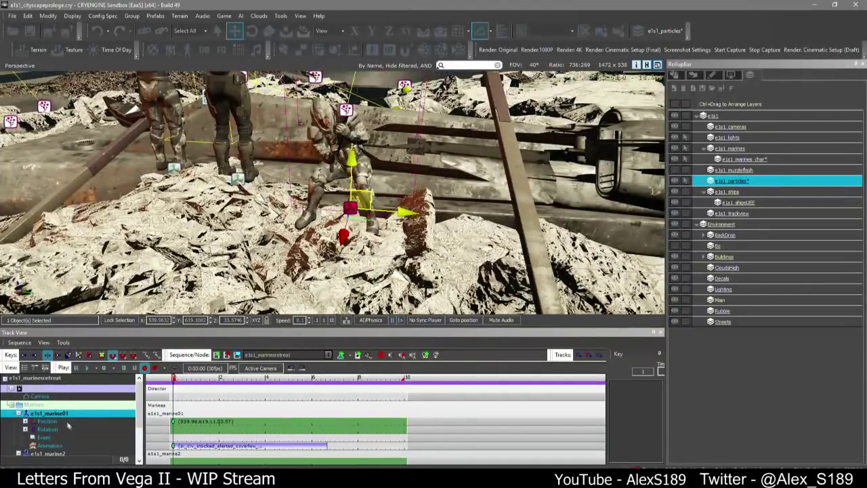
{"action": "scroll", "coordinate": [68, 425], "scroll_direction": "down", "scroll_amount": 2}
{"action": "left_click", "coordinate": [165, 428]}
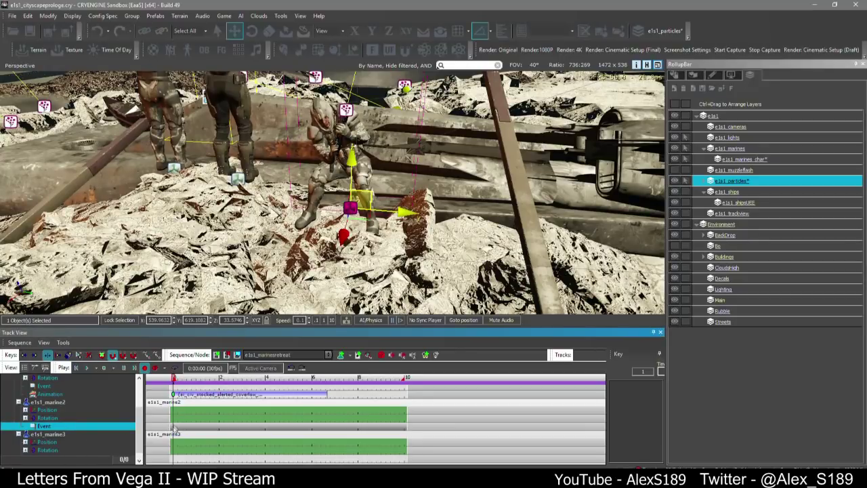
{"action": "double_click", "coordinate": [174, 428]}
{"action": "left_click", "coordinate": [256, 438]}
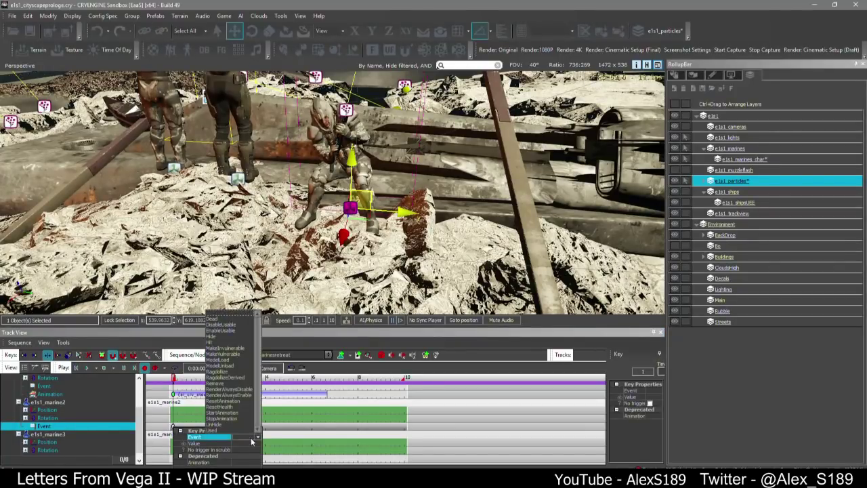
{"action": "left_click", "coordinate": [252, 441]}
{"action": "left_click", "coordinate": [325, 436]}
{"action": "left_click", "coordinate": [174, 427]}
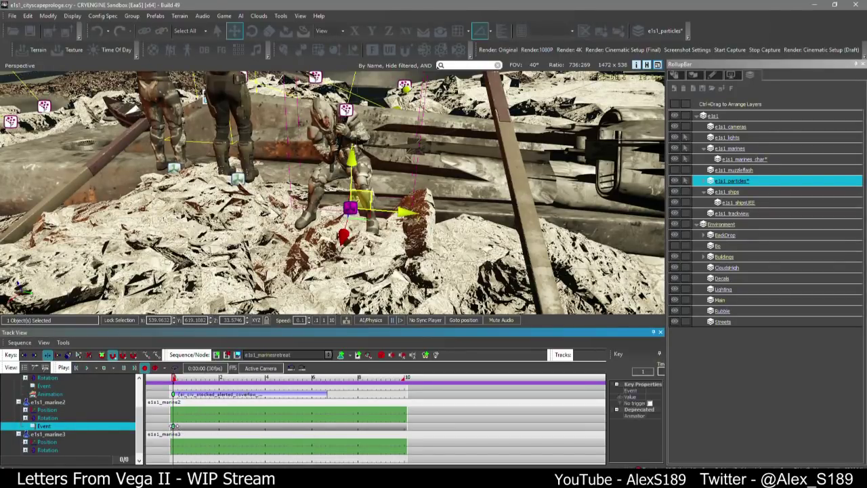
{"action": "key", "text": "Delete"}
Collapse the e1s1_marine01 node and add an Animation track to e1s1_marine2
{"action": "scroll", "coordinate": [51, 406], "scroll_direction": "up", "scroll_amount": 1}
{"action": "left_click", "coordinate": [23, 388]}
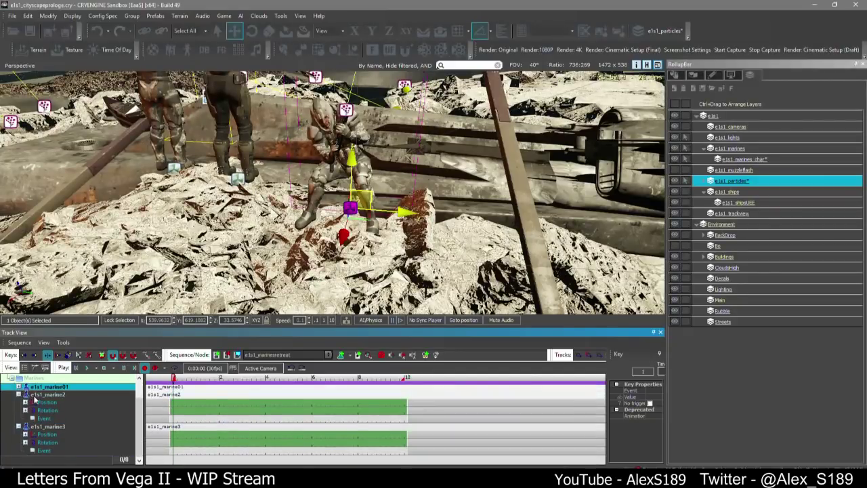
{"action": "right_click", "coordinate": [32, 398]}
{"action": "mouse_move", "coordinate": [68, 338]}
{"action": "left_click", "coordinate": [132, 341]}
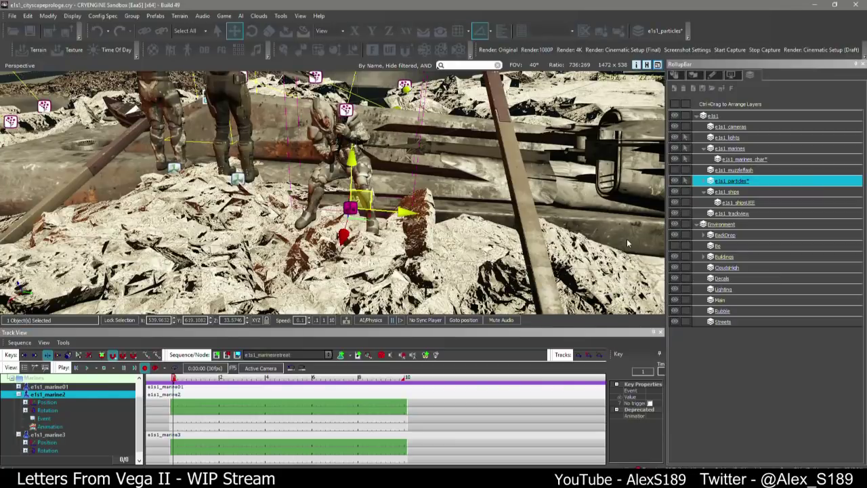
{"action": "right_click_drag", "start_coordinate": [627, 243], "coordinate": [576, 230]}
{"action": "key", "text": "w"}
{"action": "right_click_drag", "start_coordinate": [332, 193], "coordinate": [341, 207]}
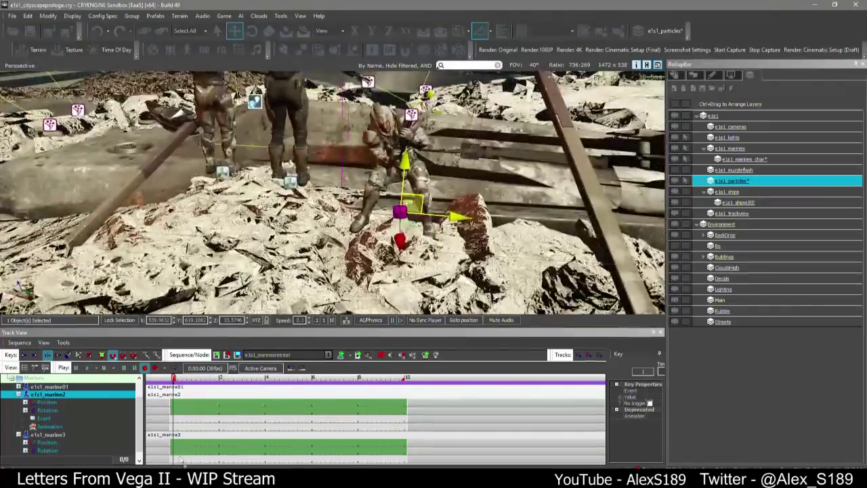
{"action": "scroll", "coordinate": [332, 193], "scroll_direction": "up", "scroll_amount": 4}
{"action": "scroll", "coordinate": [331, 193], "scroll_direction": "down", "scroll_amount": 3}
{"action": "right_click", "coordinate": [255, 477]}
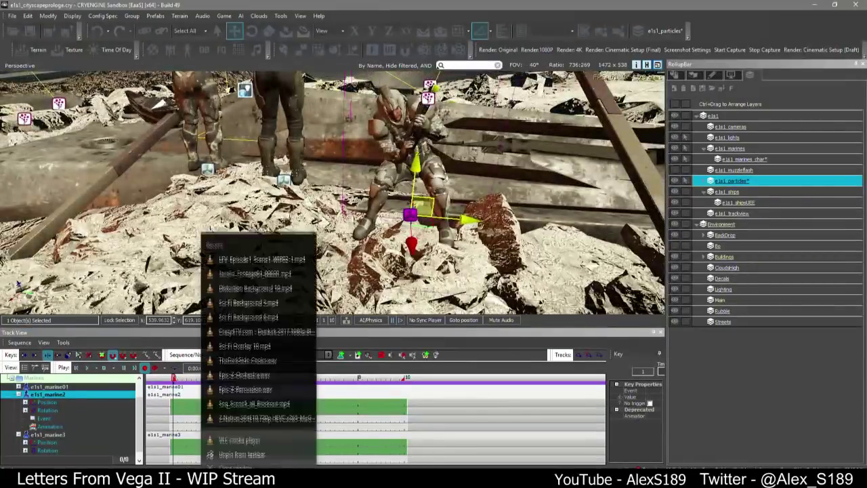
{"action": "left_click", "coordinate": [253, 465]}
{"action": "right_click_drag", "start_coordinate": [293, 229], "coordinate": [295, 230]}
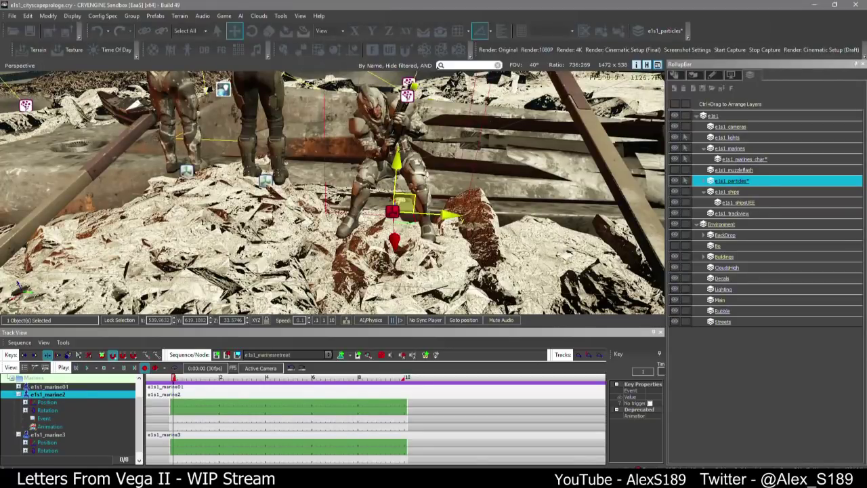
Add an animation key at time 0 for e1s1_marine2 and try the ai_civ_stocked_alerted_coverlow left_bulletrain and center_idle animations
{"action": "double_click", "coordinate": [173, 433]}
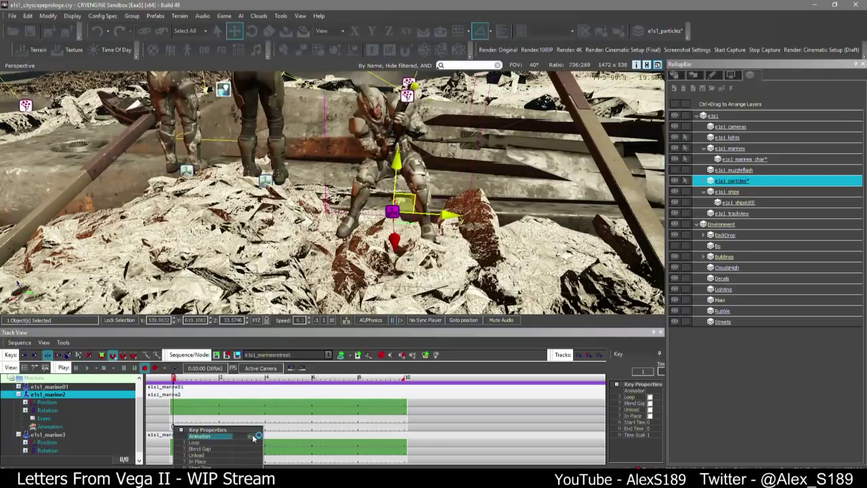
{"action": "left_click", "coordinate": [257, 435]}
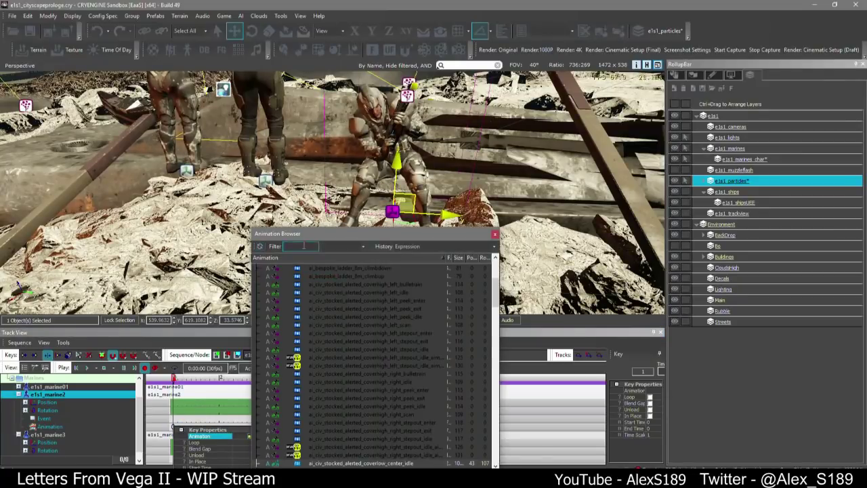
{"action": "scroll", "coordinate": [420, 407], "scroll_direction": "down", "scroll_amount": 6}
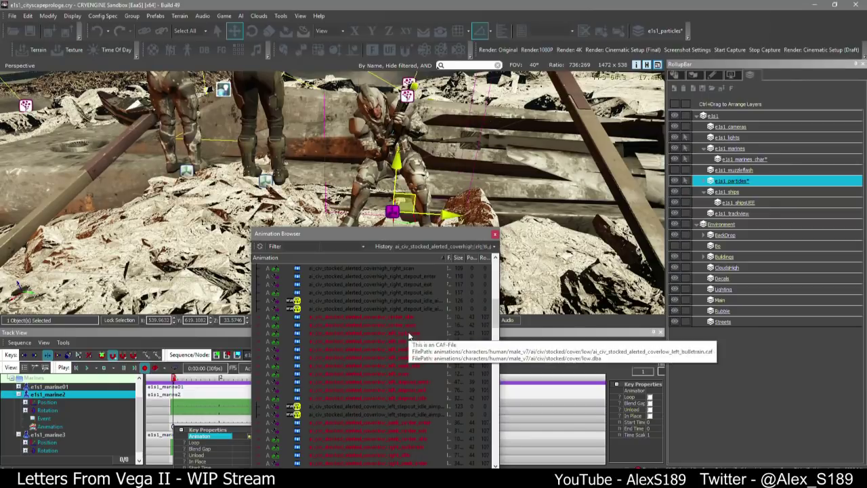
{"action": "left_click", "coordinate": [400, 333]}
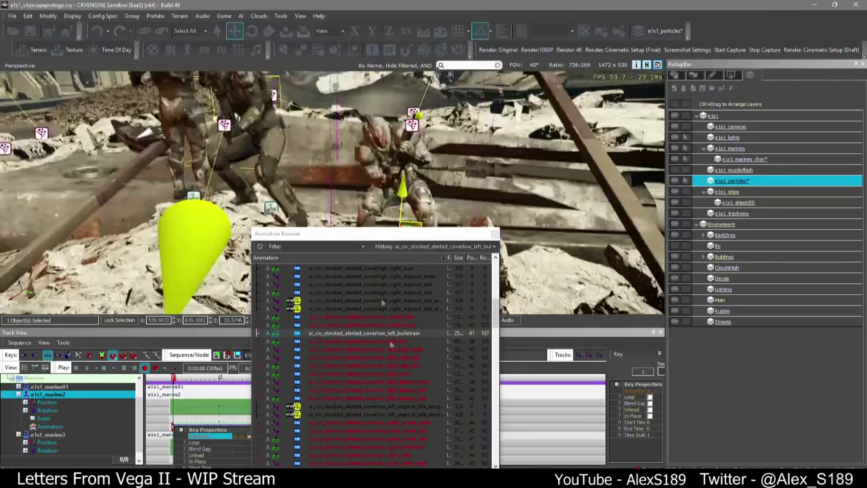
{"action": "scroll", "coordinate": [406, 406], "scroll_direction": "down", "scroll_amount": 2}
{"action": "scroll", "coordinate": [410, 410], "scroll_direction": "up", "scroll_amount": 3}
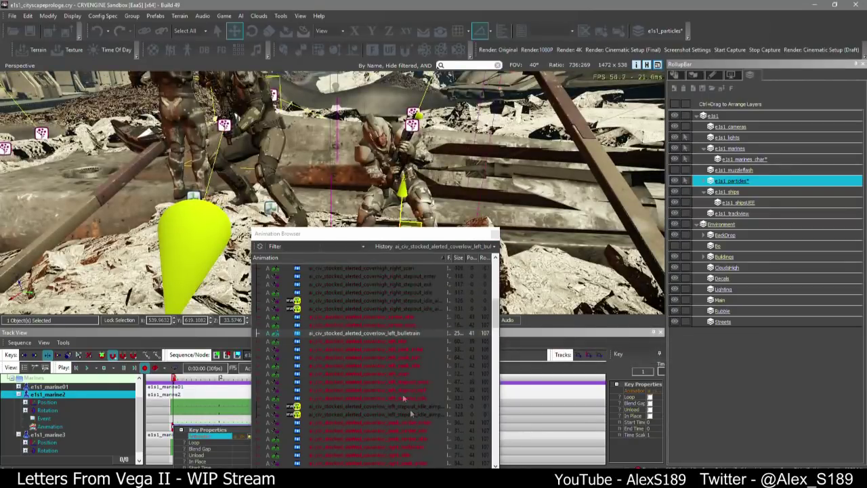
{"action": "left_click", "coordinate": [377, 317]}
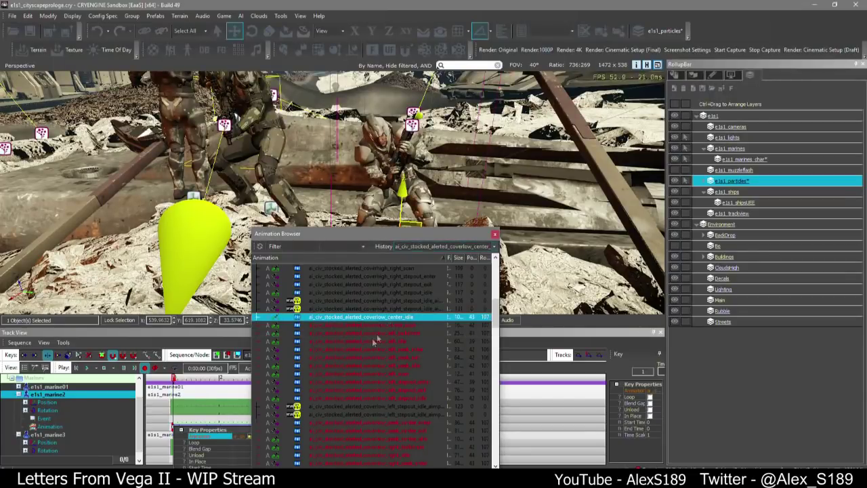
{"action": "left_click", "coordinate": [385, 326]}
{"action": "left_click", "coordinate": [495, 235]}
{"action": "left_click", "coordinate": [343, 395]}
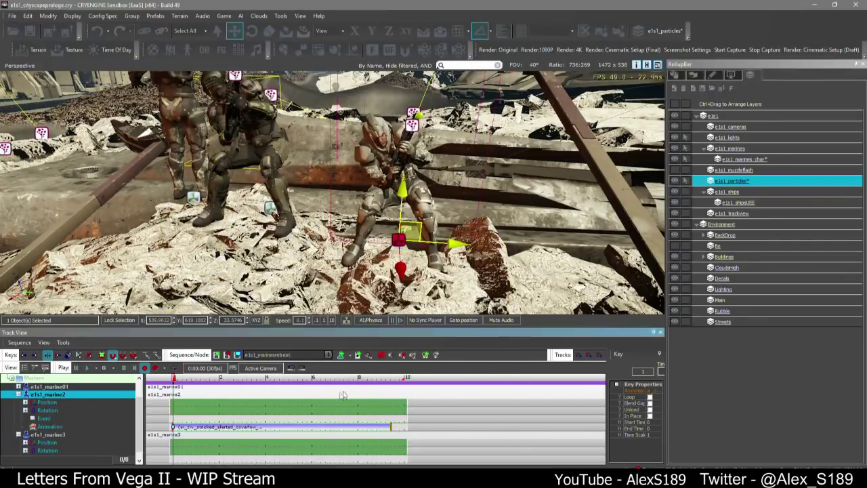
Play the sequence to preview e1s1_marine2's crouched cover animation from a lower view of the marines
{"action": "left_click", "coordinate": [343, 394]}
{"action": "key", "text": "space"}
{"action": "right_click_drag", "start_coordinate": [339, 217], "coordinate": [298, 156]}
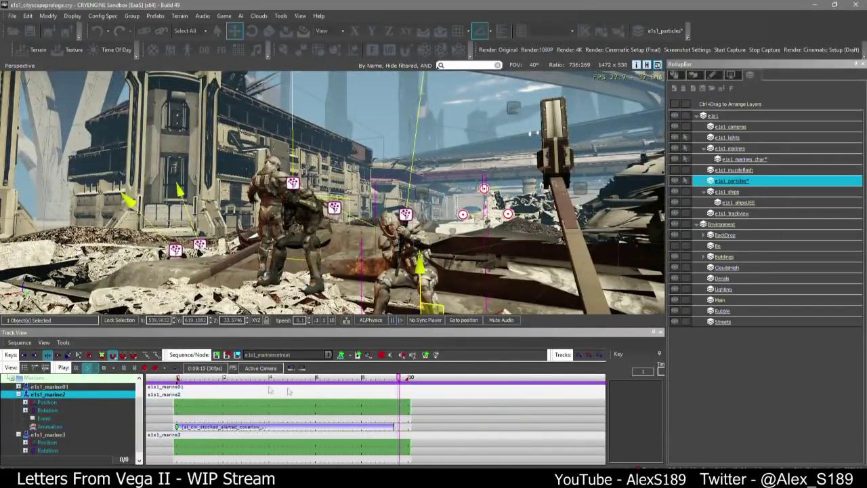
Trim e1s1_marine2's first animation key through its start time and review the pose at 0:01:00
{"action": "left_click", "coordinate": [175, 425]}
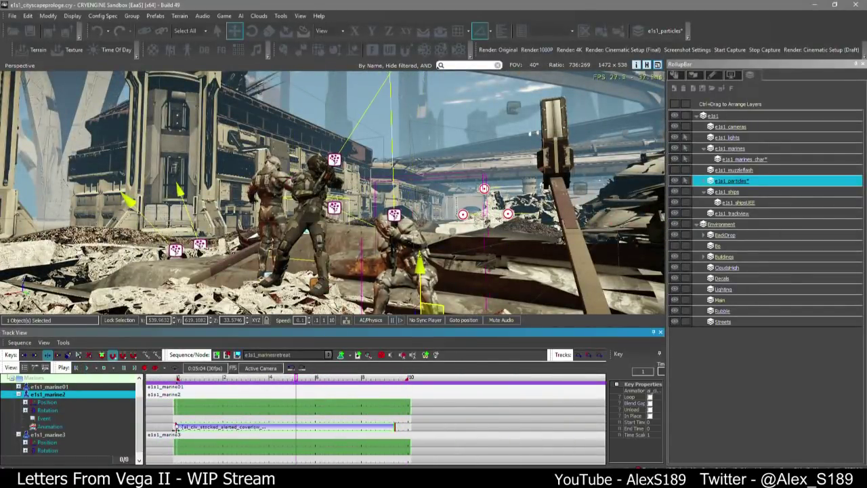
{"action": "left_click", "coordinate": [188, 378]}
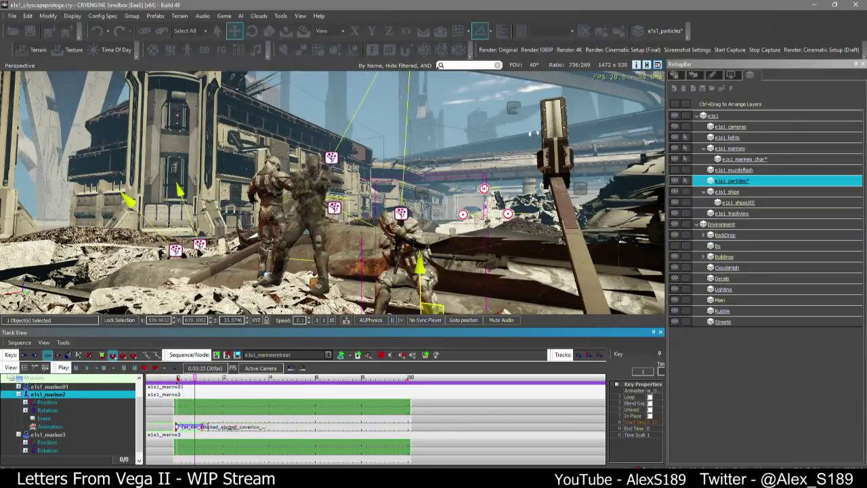
{"action": "mouse_move", "coordinate": [196, 377]}
{"action": "left_mouse_down"}
{"action": "mouse_move", "coordinate": [178, 377]}
{"action": "mouse_move", "coordinate": [199, 377]}
{"action": "left_mouse_up"}
{"action": "mouse_move", "coordinate": [271, 237]}
{"action": "right_mouse_down"}
{"action": "mouse_move", "coordinate": [260, 263]}
{"action": "mouse_move", "coordinate": [252, 252]}
{"action": "mouse_move", "coordinate": [264, 248]}
{"action": "right_mouse_up"}
{"action": "key", "text": "w"}
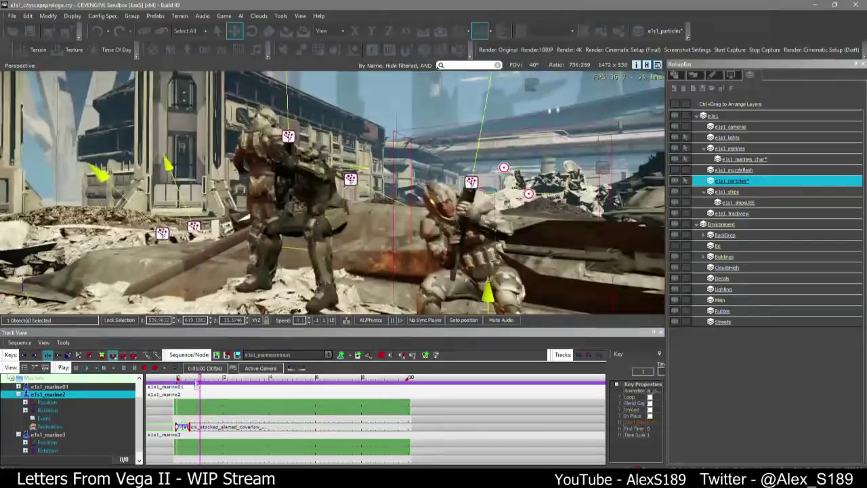
Add a second animation key just after e1s1_marine2's first one and filter the animation list's ai group by coverlow
{"action": "scroll", "coordinate": [202, 419], "scroll_direction": "up", "scroll_amount": 2}
{"action": "left_click", "coordinate": [202, 420]}
{"action": "left_click", "coordinate": [181, 425]}
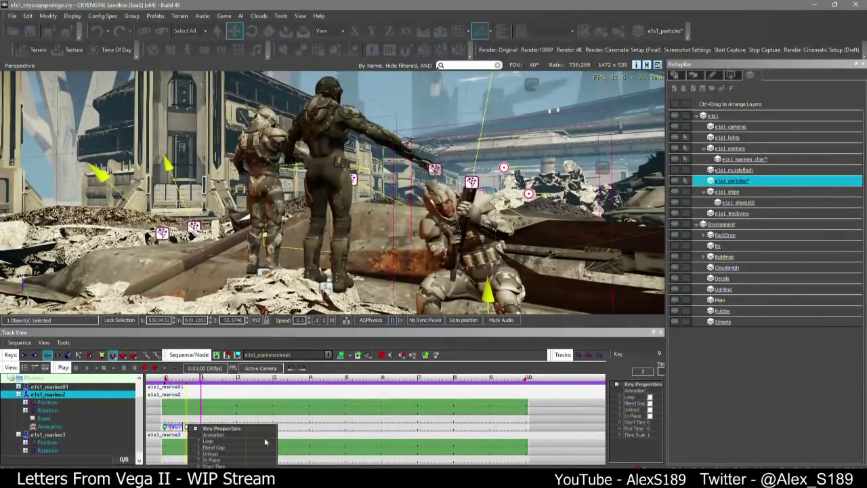
{"action": "left_click", "coordinate": [265, 434]}
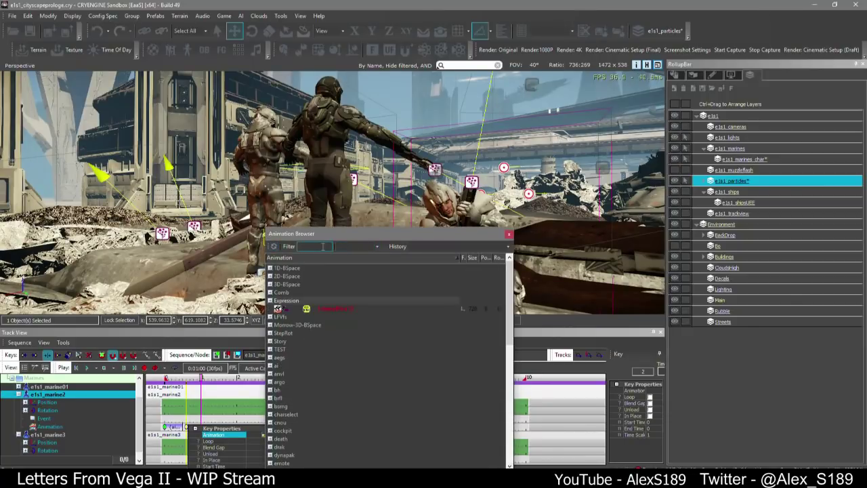
{"action": "type", "text": "coverlow"}
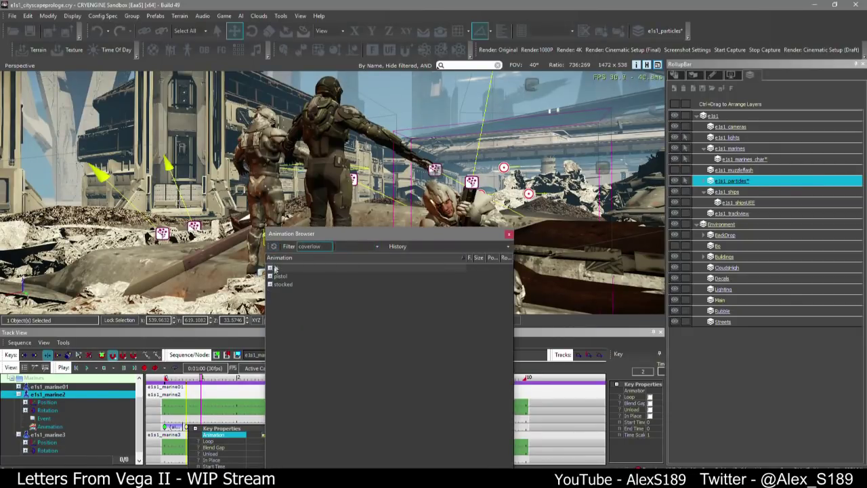
{"action": "left_click", "coordinate": [270, 268]}
Assign the ai_merc_stocked_alerted_coverlow_left_look_back animation to e1s1_marine2's second key
{"action": "left_click", "coordinate": [424, 308]}
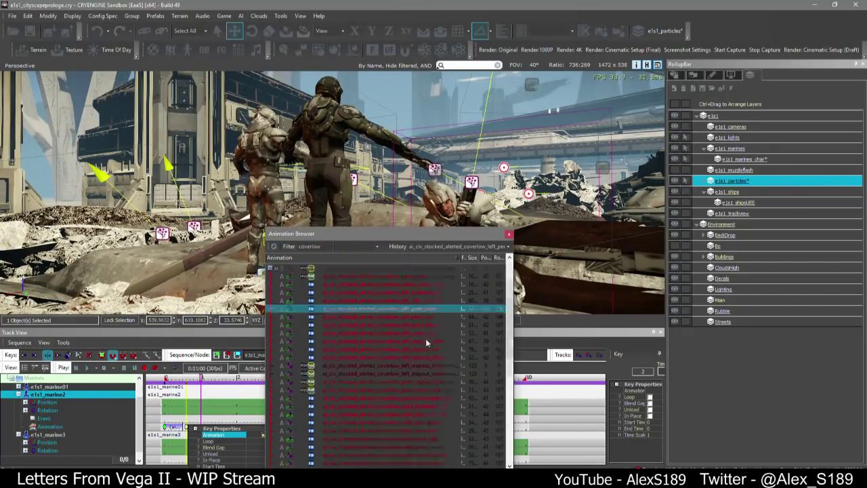
{"action": "scroll", "coordinate": [426, 320], "scroll_direction": "down", "scroll_amount": 6}
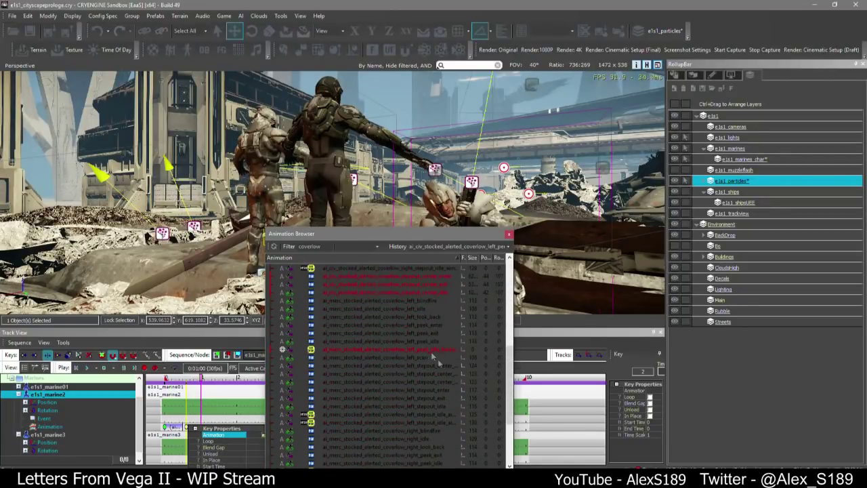
{"action": "scroll", "coordinate": [444, 379], "scroll_direction": "down", "scroll_amount": 3}
{"action": "left_click", "coordinate": [429, 342]}
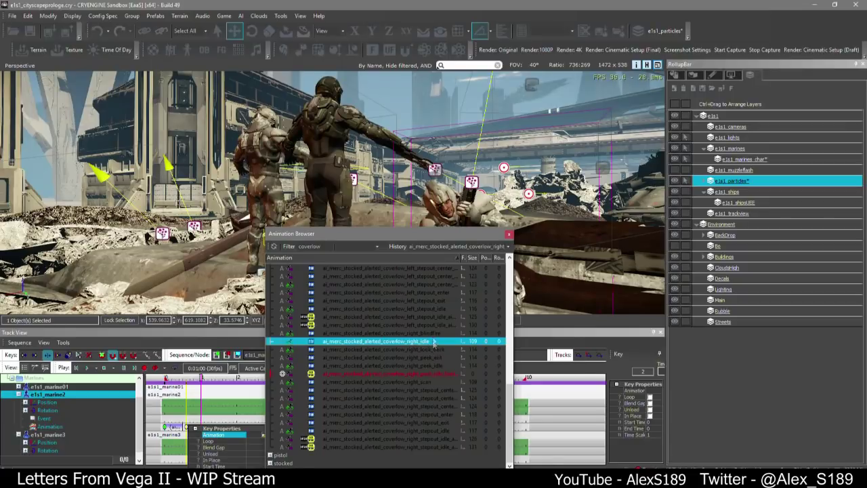
{"action": "scroll", "coordinate": [422, 433], "scroll_direction": "up", "scroll_amount": 4}
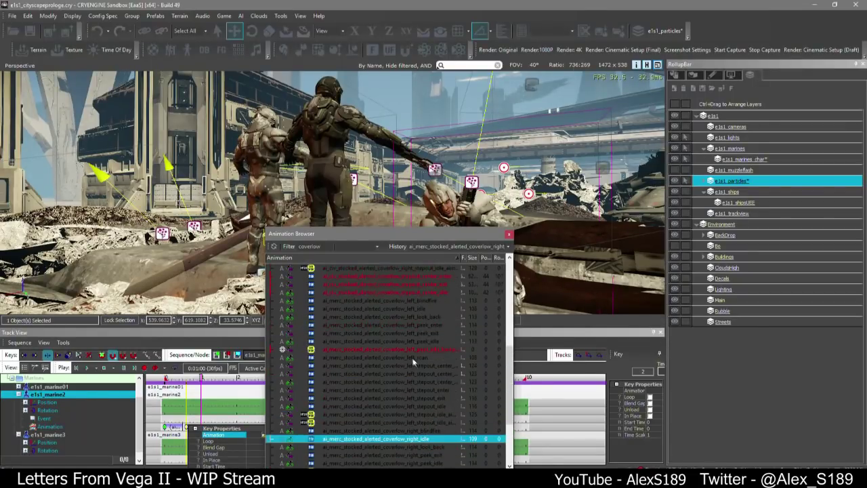
{"action": "left_click", "coordinate": [421, 308]}
{"action": "left_click", "coordinate": [422, 317]}
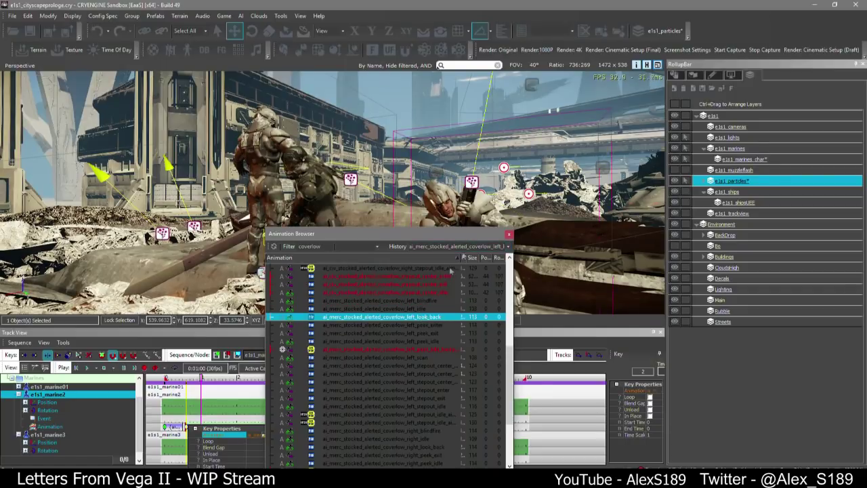
{"action": "left_click", "coordinate": [508, 235]}
Delete e1s1_marine2's first animation key and move the left_look_back key to time 0
{"action": "left_click", "coordinate": [179, 427]}
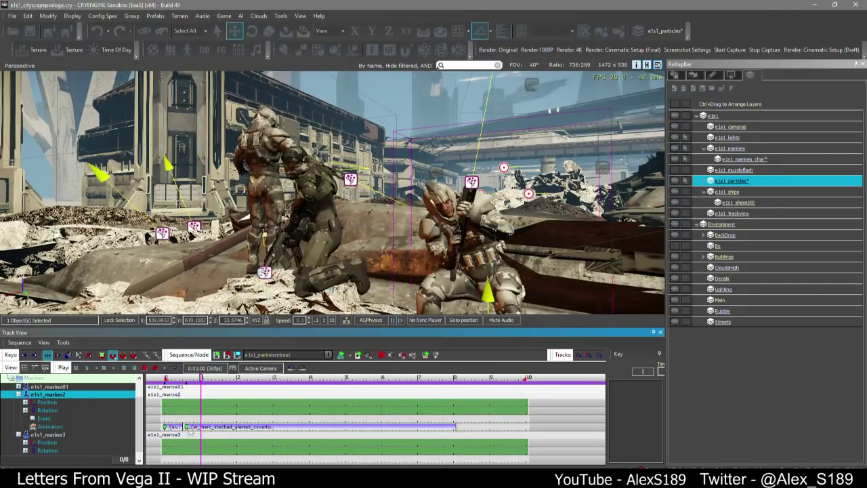
{"action": "mouse_move", "coordinate": [178, 379]}
{"action": "left_mouse_down"}
{"action": "mouse_move", "coordinate": [205, 378]}
{"action": "mouse_move", "coordinate": [193, 380]}
{"action": "left_mouse_up"}
{"action": "left_click", "coordinate": [165, 426]}
{"action": "key", "text": "Delete"}
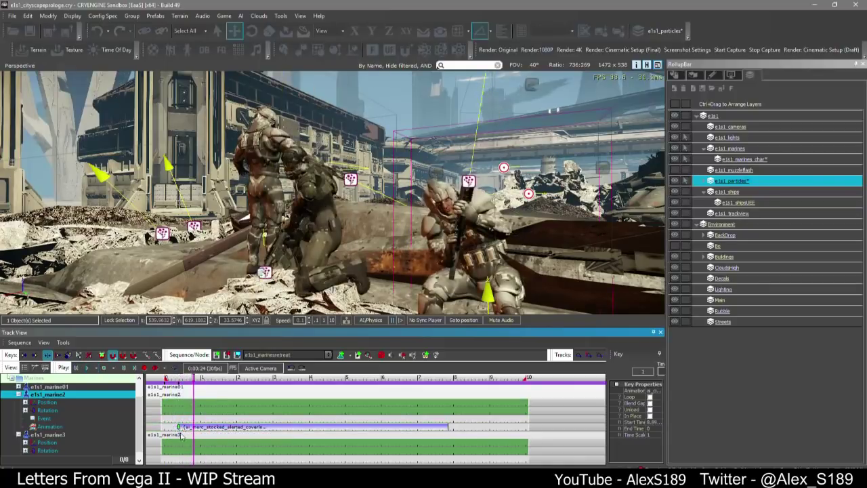
{"action": "left_click_drag", "start_coordinate": [178, 427], "coordinate": [166, 427]}
Preview the look-back animation, add another e1s1_marine2 animation key at about 0:03:13, and filter the animation list's ai group by coverlow
{"action": "key", "text": "space"}
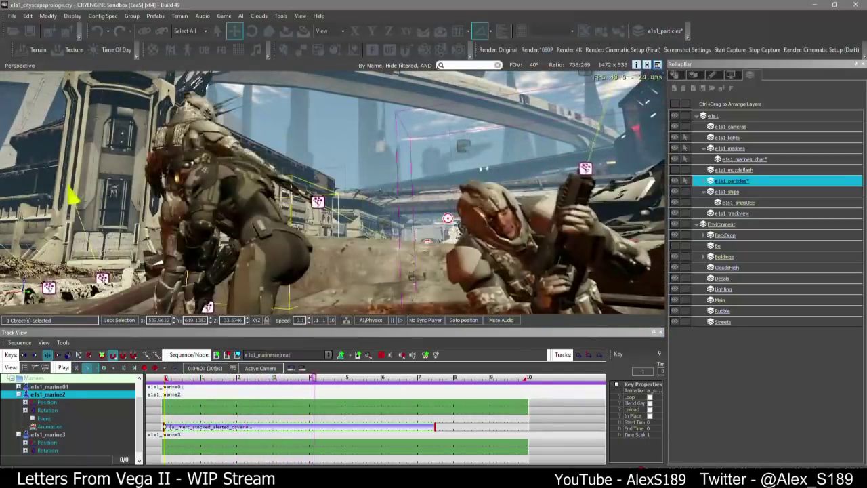
{"action": "left_click", "coordinate": [290, 378]}
{"action": "left_click", "coordinate": [292, 427]}
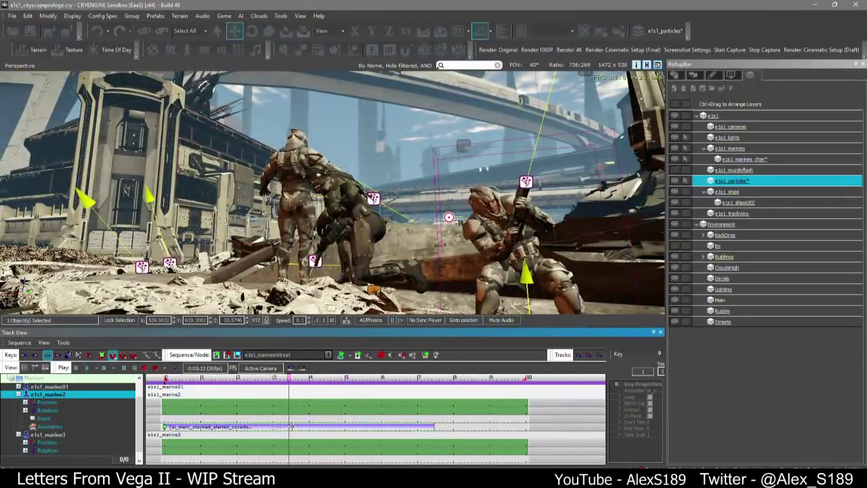
{"action": "left_click", "coordinate": [369, 438]}
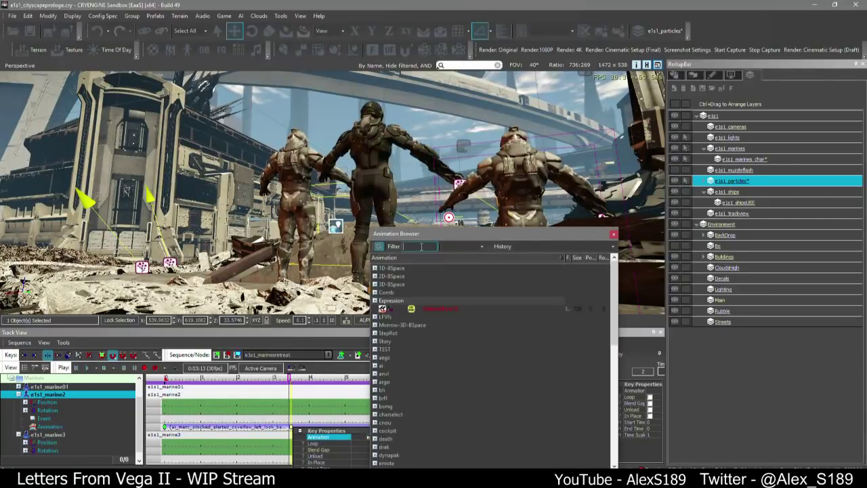
{"action": "type", "text": "coverlow"}
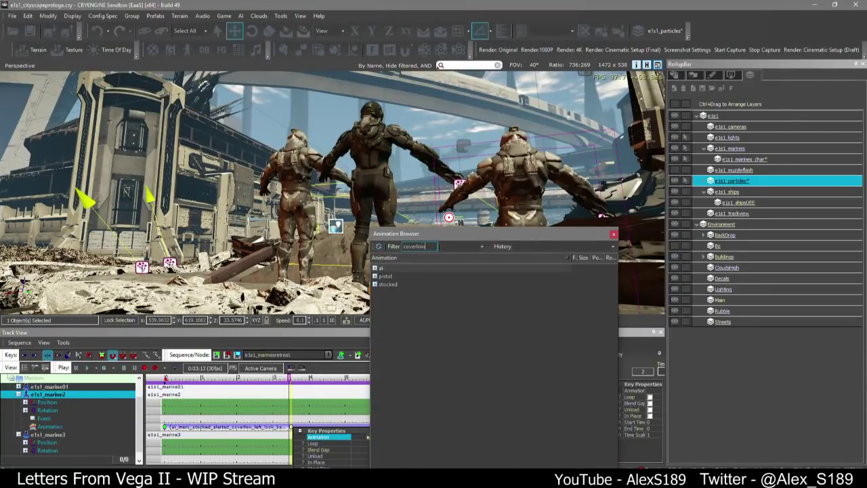
{"action": "left_click", "coordinate": [376, 269]}
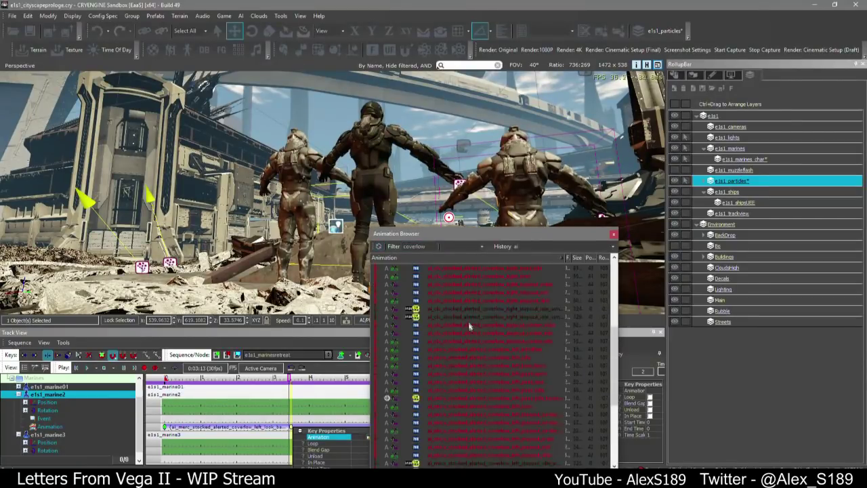
Browse the coverlow animations for the new key and select ai_merc_stocked_alerted_coverlow_left_stepout_idle as a candidate
{"action": "scroll", "coordinate": [509, 313], "scroll_direction": "down", "scroll_amount": 2}
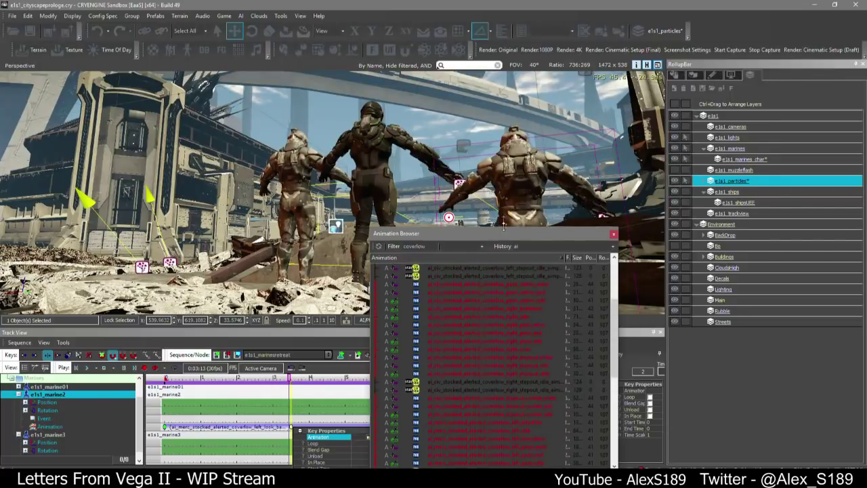
{"action": "left_click_drag", "start_coordinate": [504, 226], "coordinate": [499, 126]}
{"action": "scroll", "coordinate": [475, 325], "scroll_direction": "up", "scroll_amount": 5}
{"action": "left_click", "coordinate": [538, 296]}
{"action": "scroll", "coordinate": [537, 310], "scroll_direction": "down", "scroll_amount": 1}
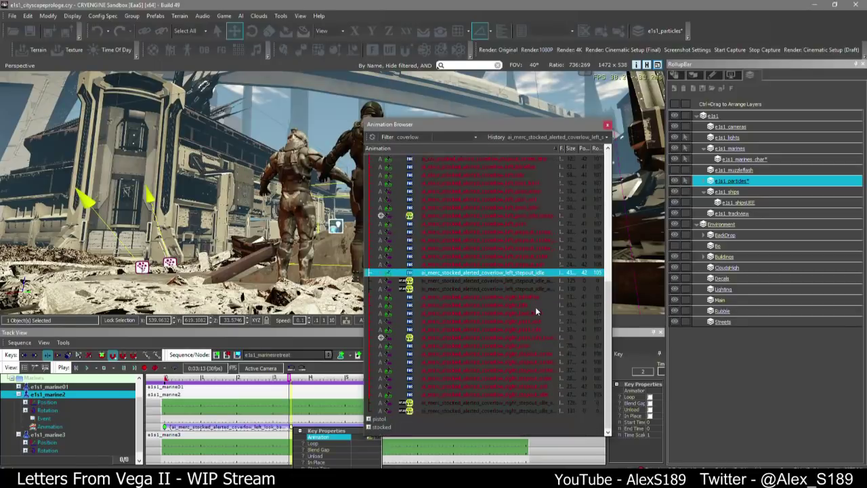
{"action": "scroll", "coordinate": [531, 298], "scroll_direction": "up", "scroll_amount": 3}
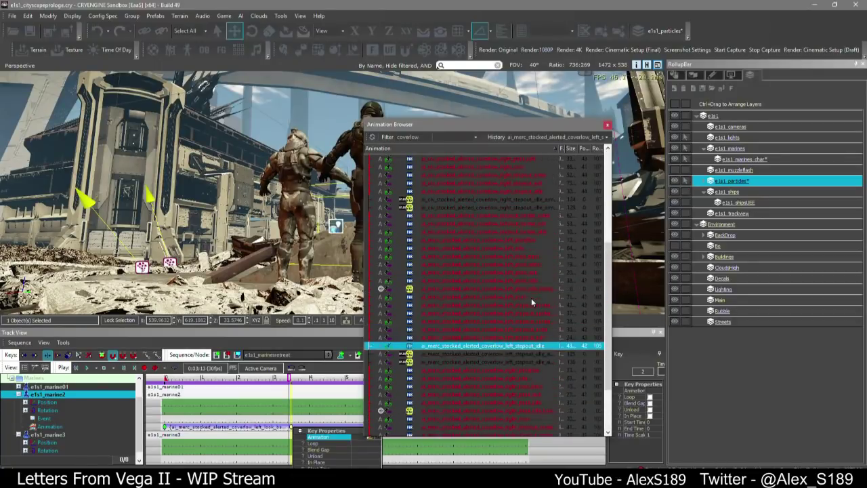
{"action": "scroll", "coordinate": [530, 210], "scroll_direction": "up", "scroll_amount": 7}
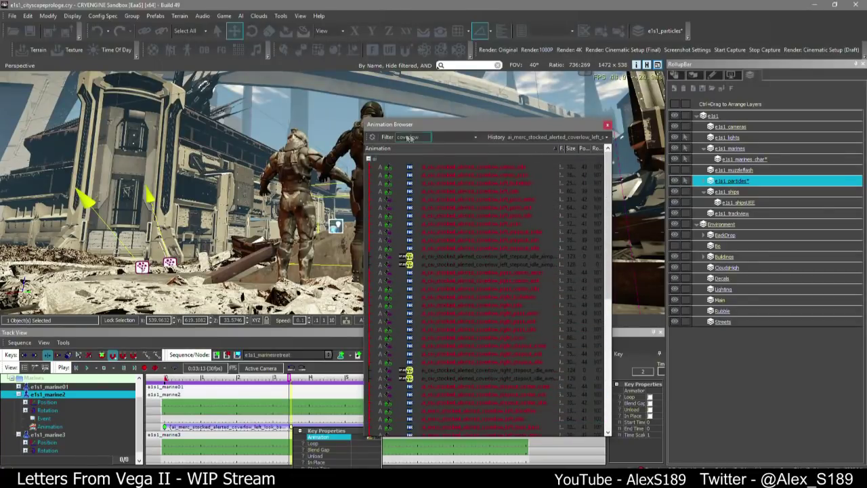
Clear the animation filter, assign ai_merc_stocked_alerted_coverlow_left_stepout_exit to e1s1_marine2's second key, and play it back
{"action": "left_click", "coordinate": [368, 158]}
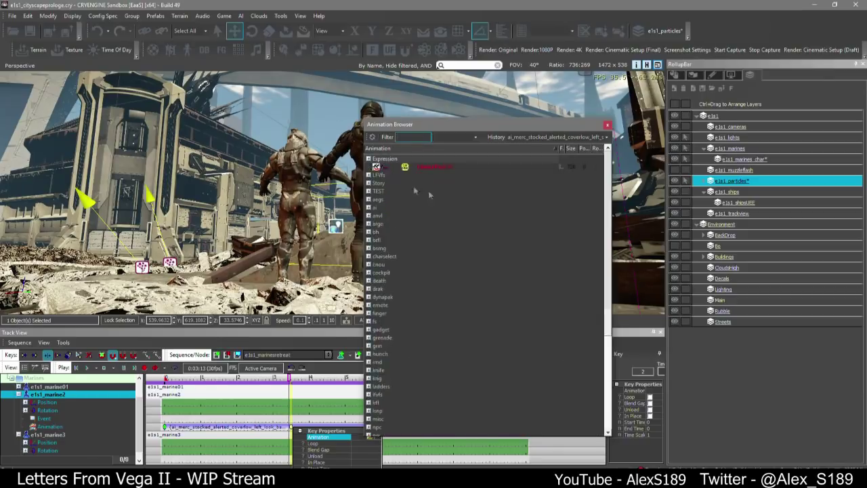
{"action": "left_click", "coordinate": [369, 256]}
{"action": "scroll", "coordinate": [414, 274], "scroll_direction": "down", "scroll_amount": 10}
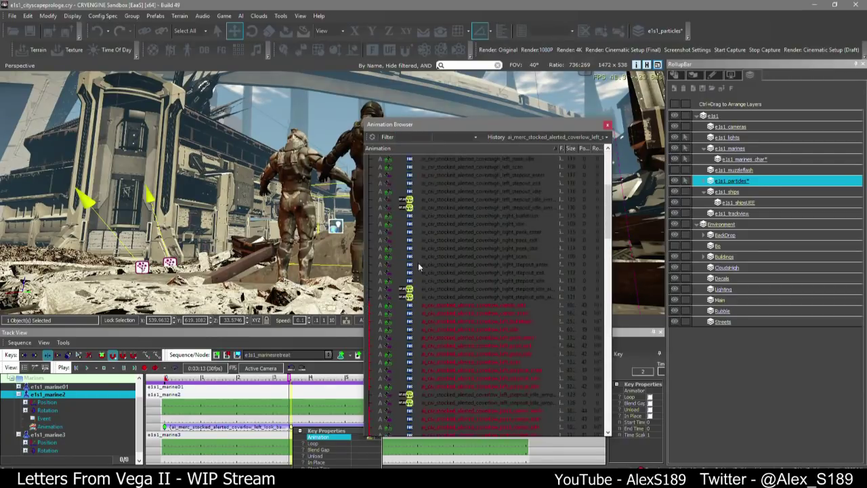
{"action": "scroll", "coordinate": [425, 280], "scroll_direction": "down", "scroll_amount": 10}
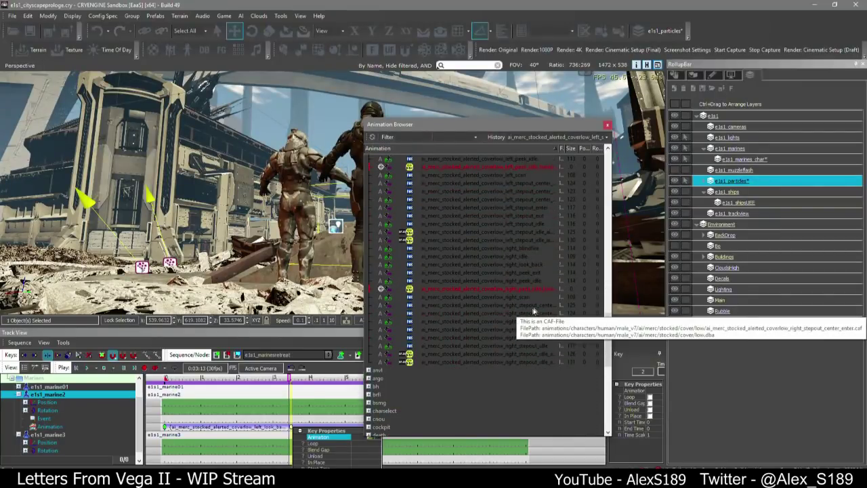
{"action": "left_click_drag", "start_coordinate": [610, 312], "coordinate": [662, 312]}
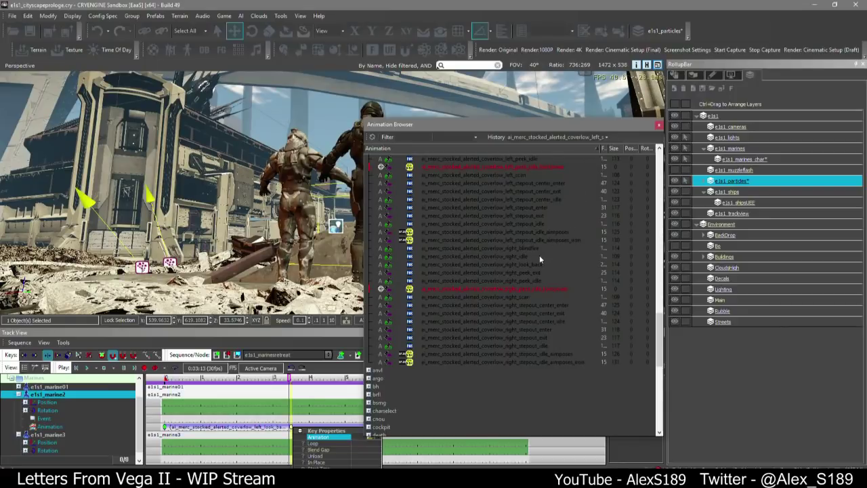
{"action": "left_click", "coordinate": [533, 216]}
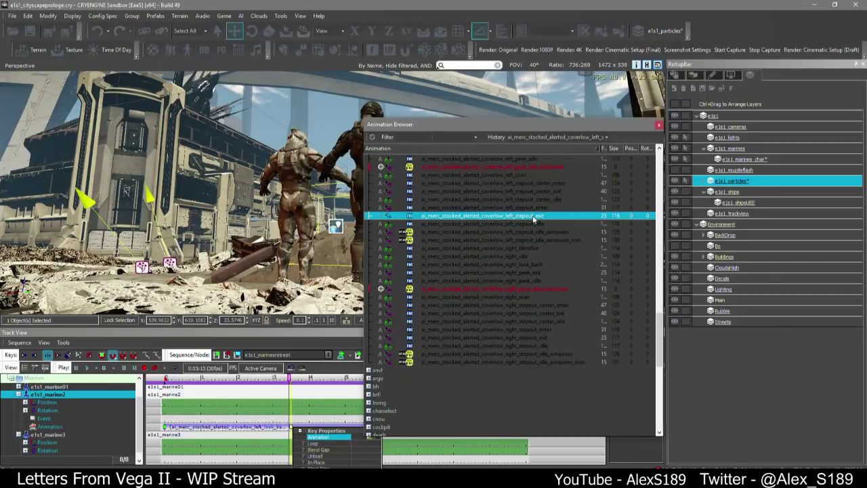
{"action": "double_click", "coordinate": [534, 218]}
{"action": "left_click", "coordinate": [287, 388]}
{"action": "key", "text": "space"}
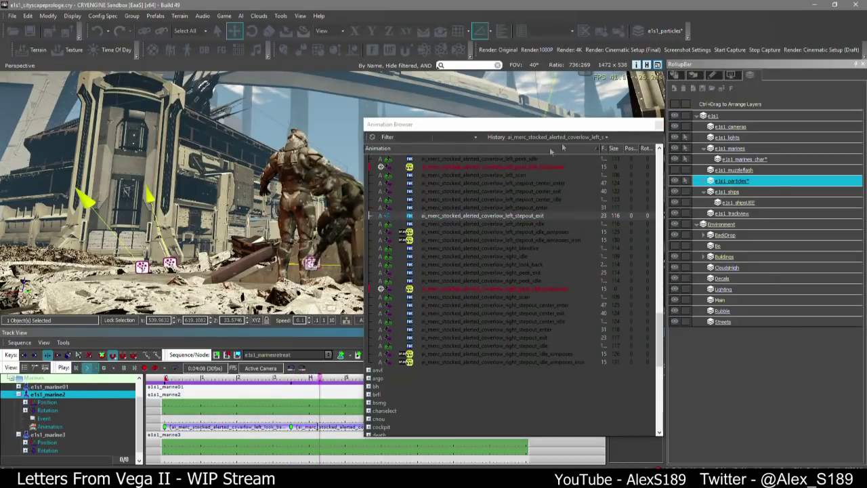
{"action": "left_click", "coordinate": [658, 124]}
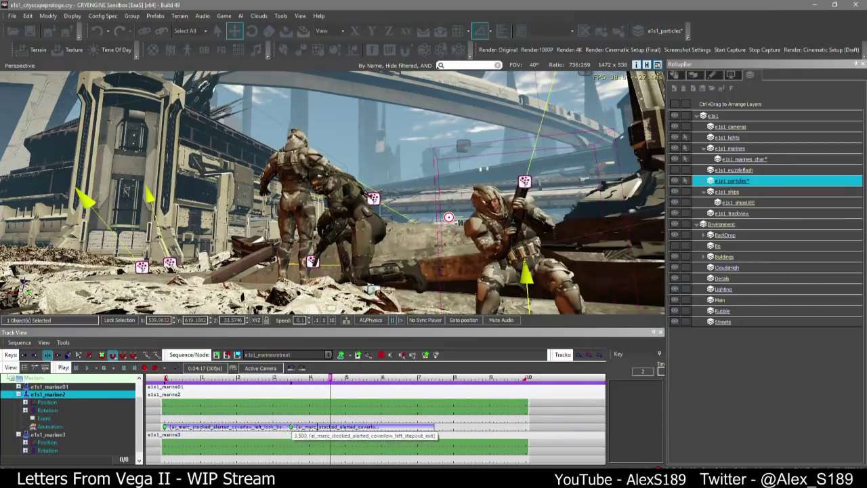
Move e1s1_marine2's second animation key to about 7.2 seconds and preview the transition into it
{"action": "left_click_drag", "start_coordinate": [317, 427], "coordinate": [426, 427]}
{"action": "key", "text": "space"}
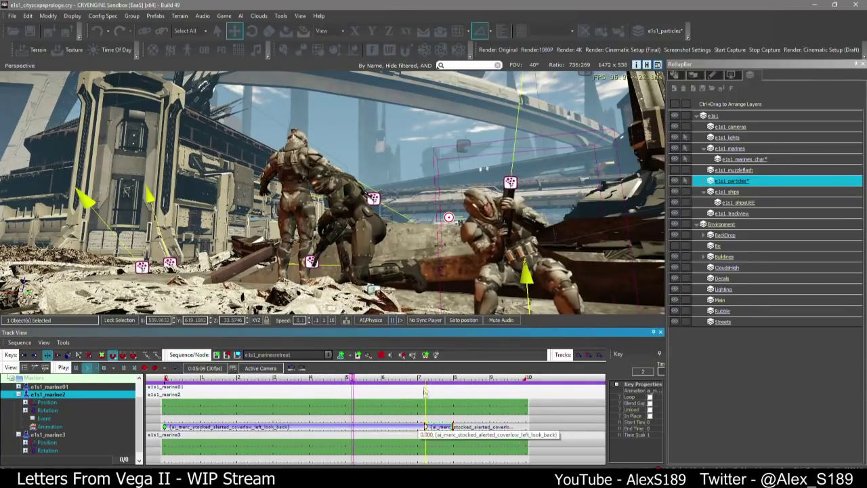
{"action": "left_click", "coordinate": [425, 380]}
{"action": "left_click_drag", "start_coordinate": [424, 381], "coordinate": [437, 382]}
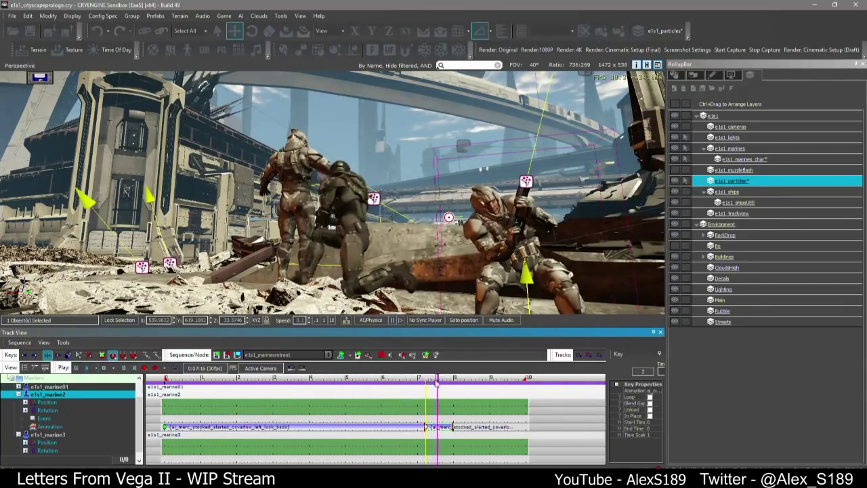
Delete e1s1_marine2's second animation key
{"action": "left_click", "coordinate": [429, 427]}
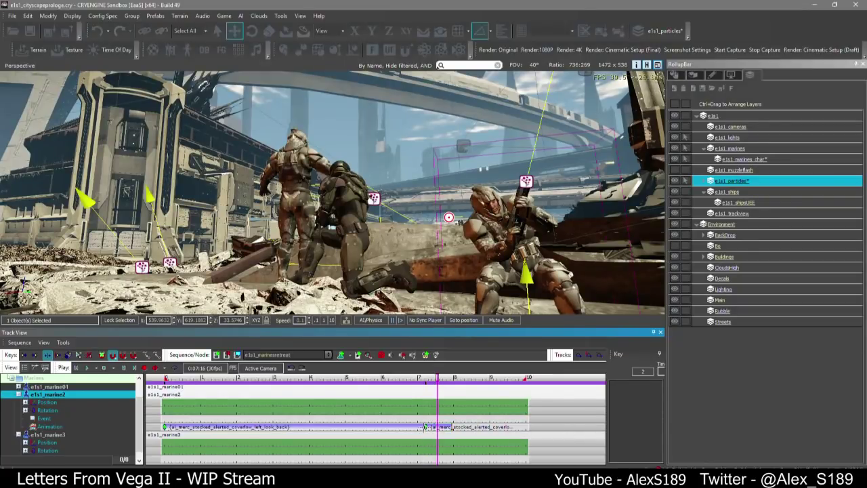
{"action": "left_click", "coordinate": [426, 427]}
{"action": "key", "text": "Delete"}
Assign ai_merc_stocked_alerted_coverlow_right_stepout_enter to e1s1_marine2's key at time 0 and check the pose at the sequence start
{"action": "right_click_drag", "start_coordinate": [395, 387], "coordinate": [405, 386]}
{"action": "double_click", "coordinate": [173, 427]}
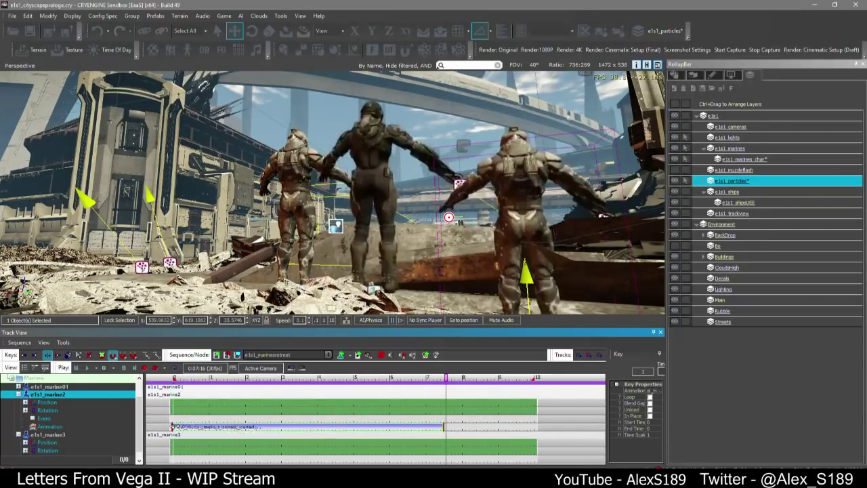
{"action": "left_click", "coordinate": [251, 438]}
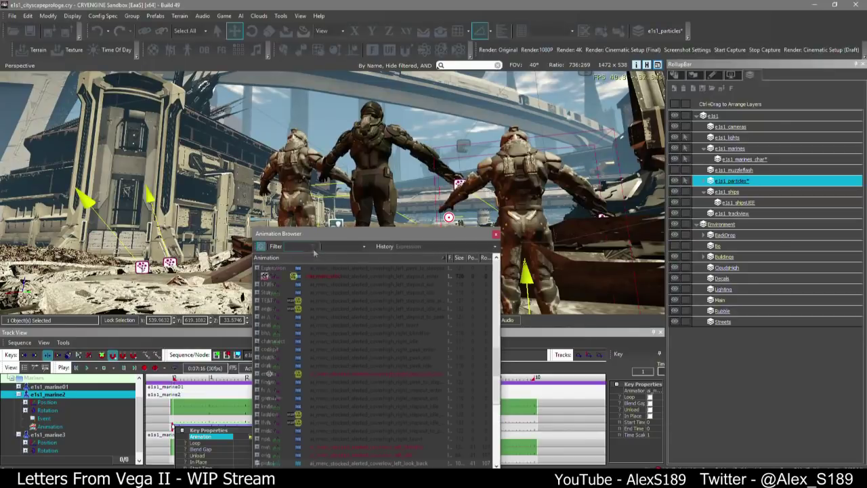
{"action": "left_click", "coordinate": [382, 358]}
{"action": "scroll", "coordinate": [394, 340], "scroll_direction": "down", "scroll_amount": 10}
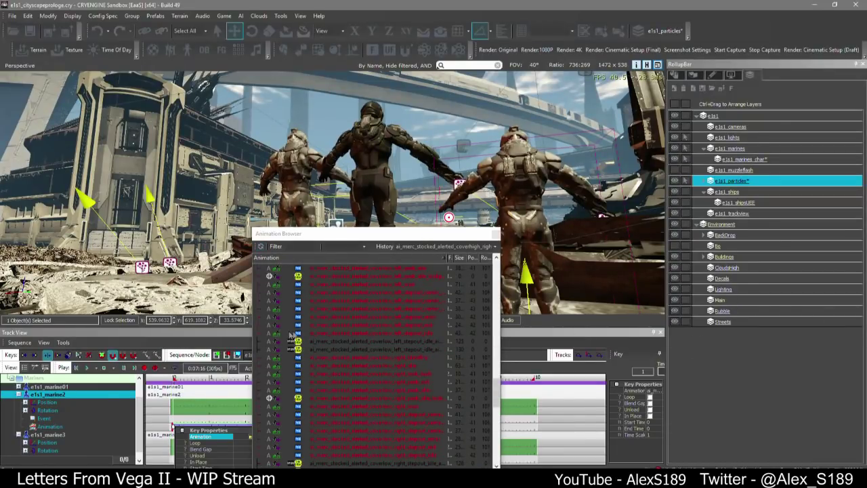
{"action": "scroll", "coordinate": [341, 367], "scroll_direction": "down", "scroll_amount": 3}
{"action": "left_click", "coordinate": [342, 367]}
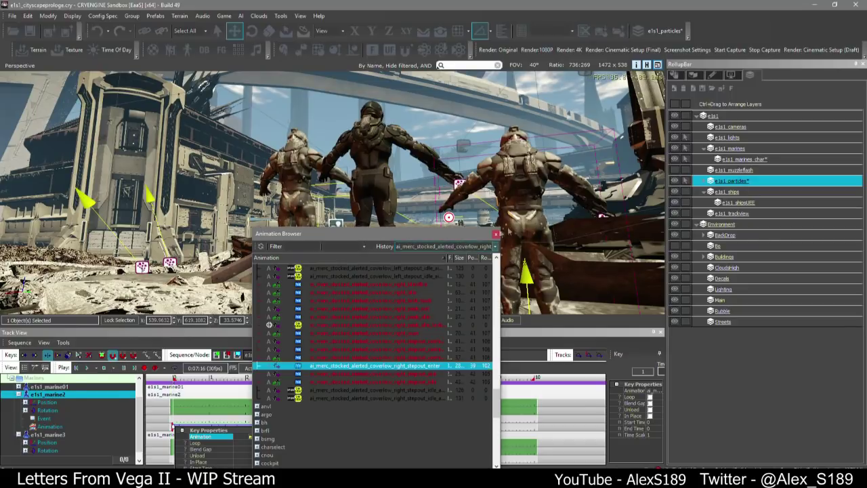
{"action": "left_click", "coordinate": [496, 234]}
{"action": "left_click_drag", "start_coordinate": [214, 380], "coordinate": [173, 380]}
Assign ai_civ_stocked_alerted_coverhigh_left_bulletrain to e1s1_marine2's animation key and play the sequence
{"action": "left_click", "coordinate": [185, 426]}
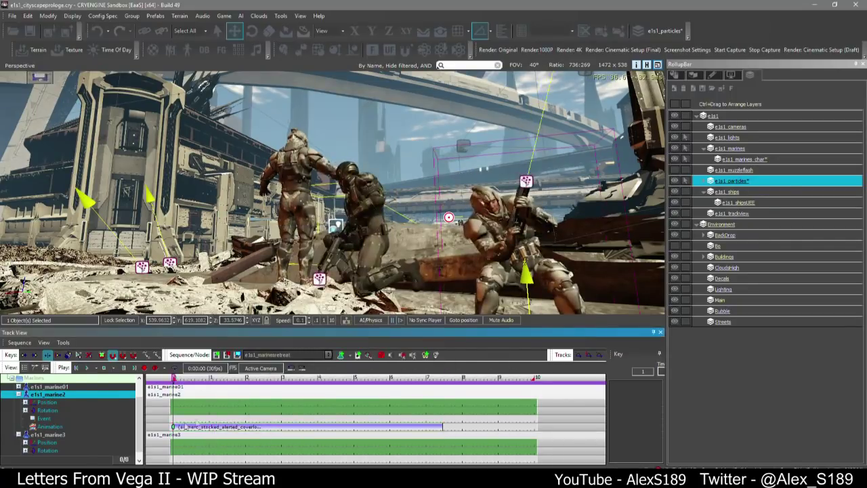
{"action": "left_click", "coordinate": [338, 425]}
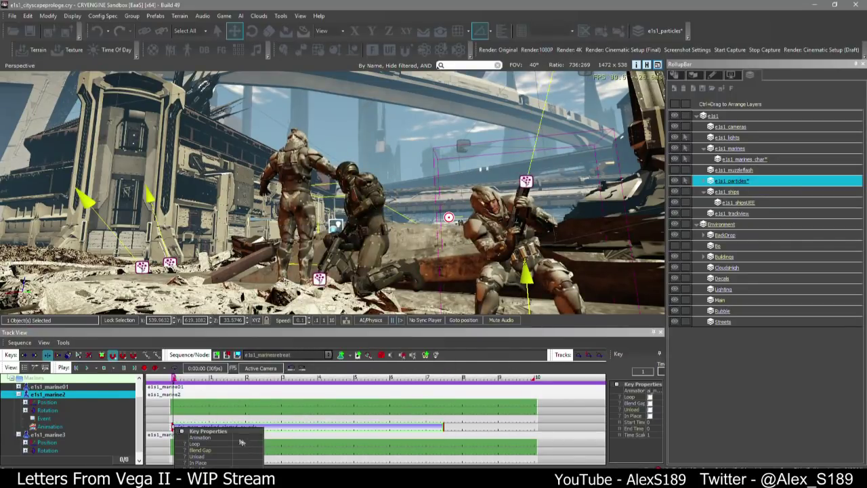
{"action": "left_click", "coordinate": [252, 439]}
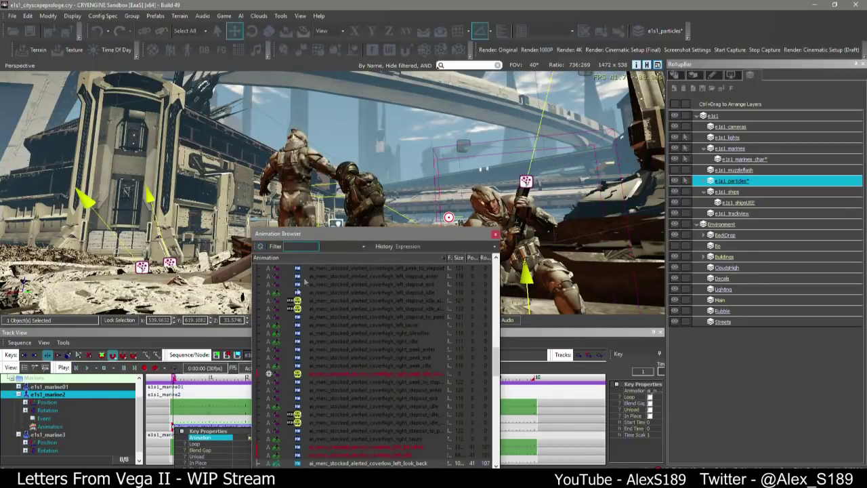
{"action": "left_click", "coordinate": [376, 349]}
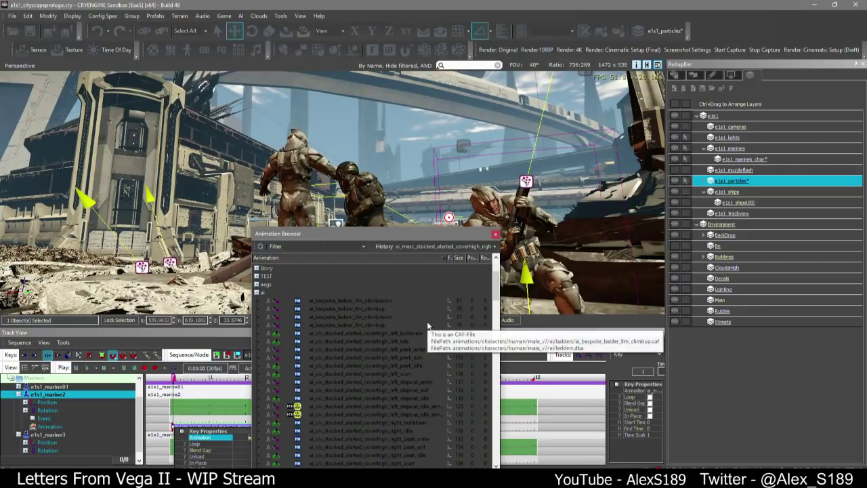
{"action": "left_click", "coordinate": [408, 333]}
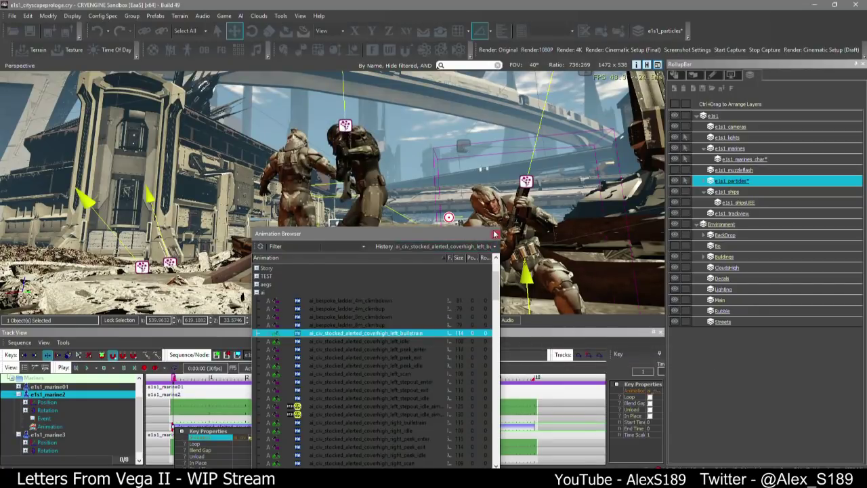
{"action": "left_click", "coordinate": [494, 234]}
{"action": "key", "text": "space"}
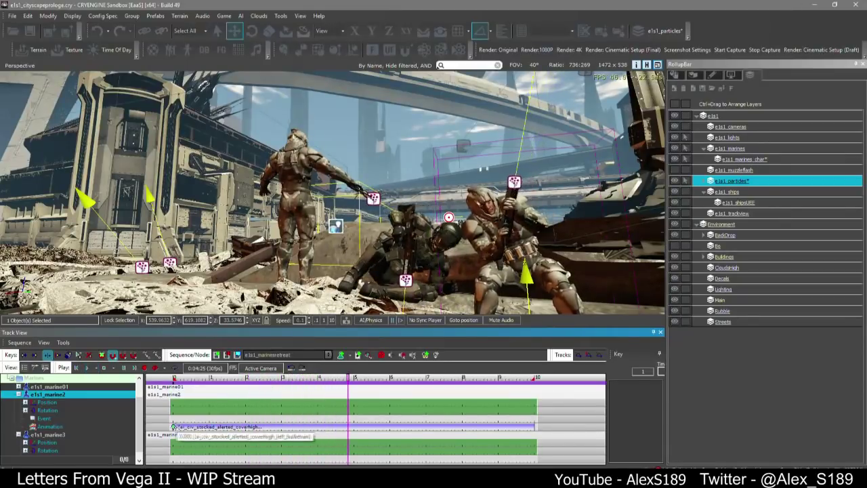
Trim about 7.4 seconds off the start of e1s1_marine2's bulletrain animation and replay the sequence from the beginning
{"action": "left_click", "coordinate": [173, 427]}
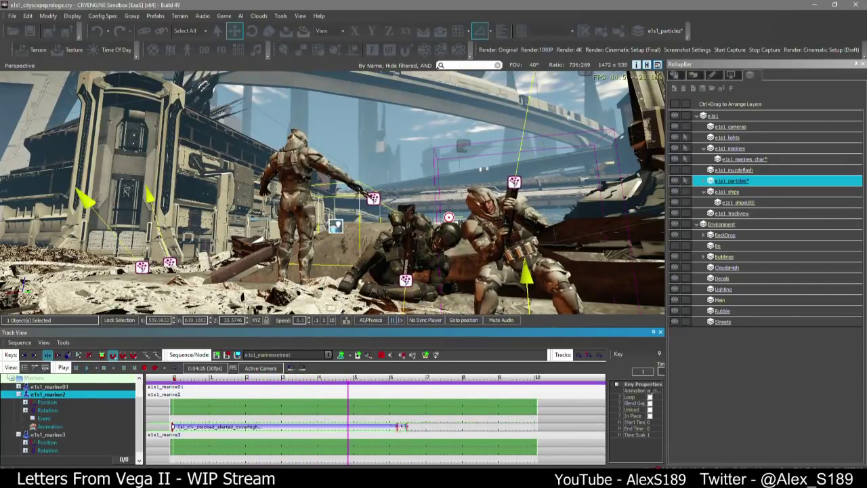
{"action": "left_click_drag", "start_coordinate": [174, 426], "coordinate": [222, 426]}
{"action": "left_click", "coordinate": [180, 378]}
{"action": "key", "text": "space"}
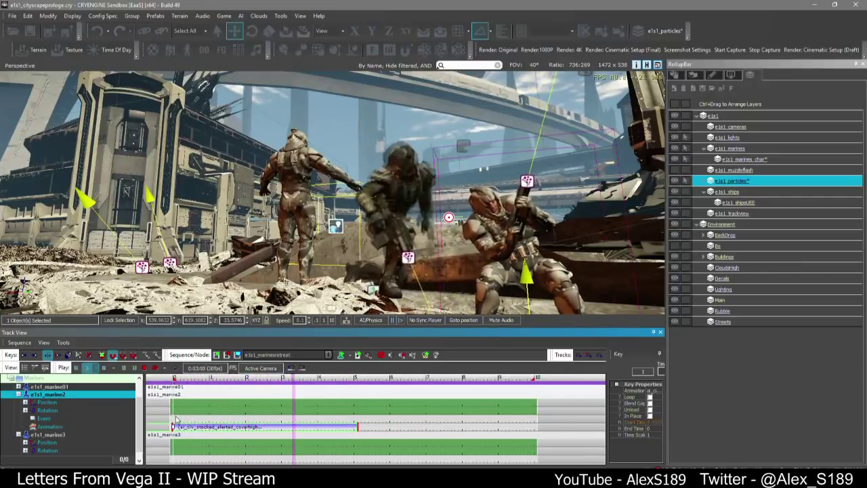
{"action": "left_click", "coordinate": [294, 430]}
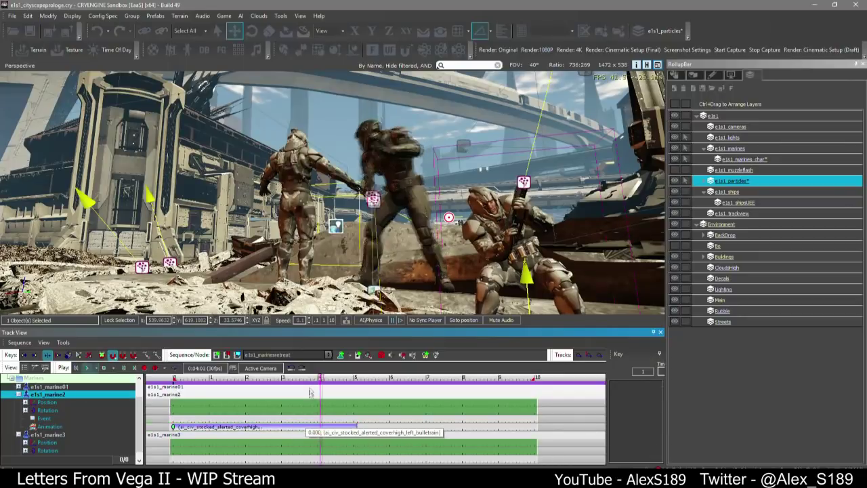
Save the level
{"action": "right_click_drag", "start_coordinate": [353, 230], "coordinate": [410, 237]}
{"action": "key", "text": "ctrl+s"}
{"action": "key", "text": "Return"}
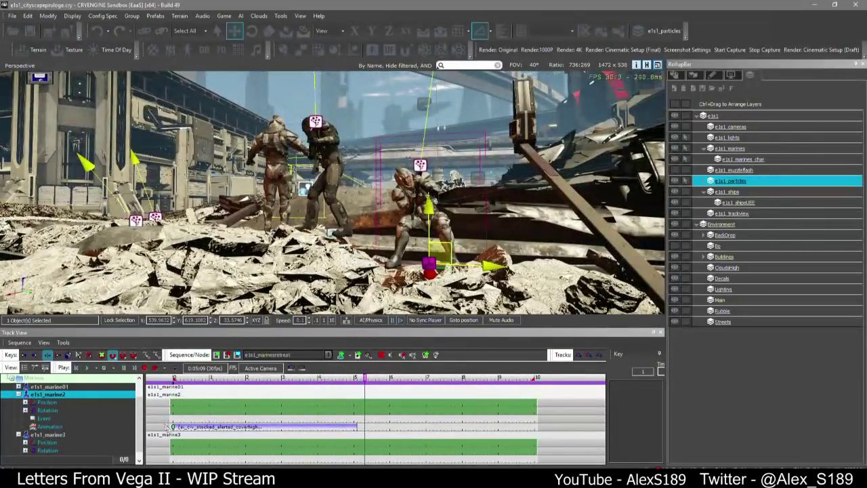
Replace e1s1_marine2's animation with ai_civ_stocked_alerted_coverlow_right_bulletrain
{"action": "double_click", "coordinate": [173, 426]}
{"action": "left_click", "coordinate": [245, 437]}
{"action": "left_click", "coordinate": [250, 435]}
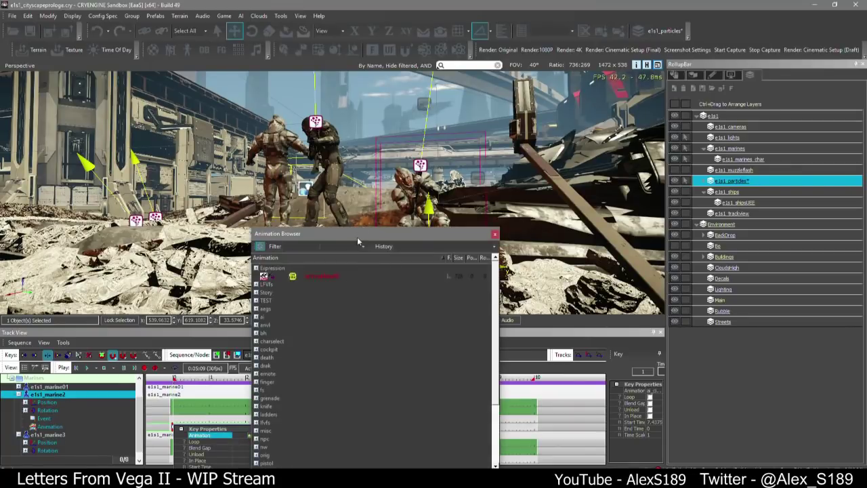
{"action": "left_click_drag", "start_coordinate": [357, 236], "coordinate": [361, 186]}
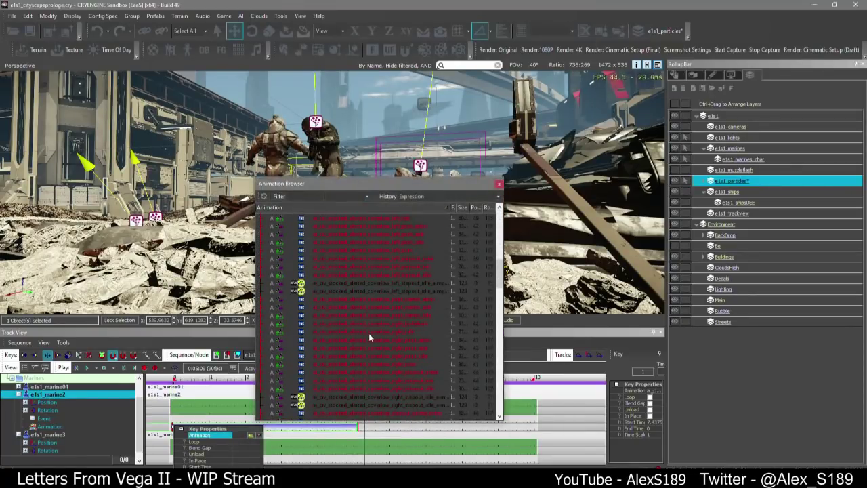
{"action": "left_click", "coordinate": [370, 324]}
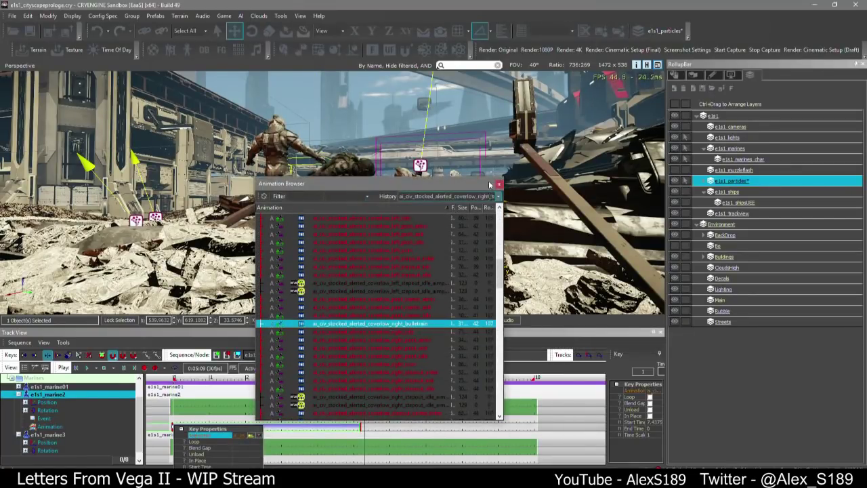
{"action": "left_click", "coordinate": [499, 184]}
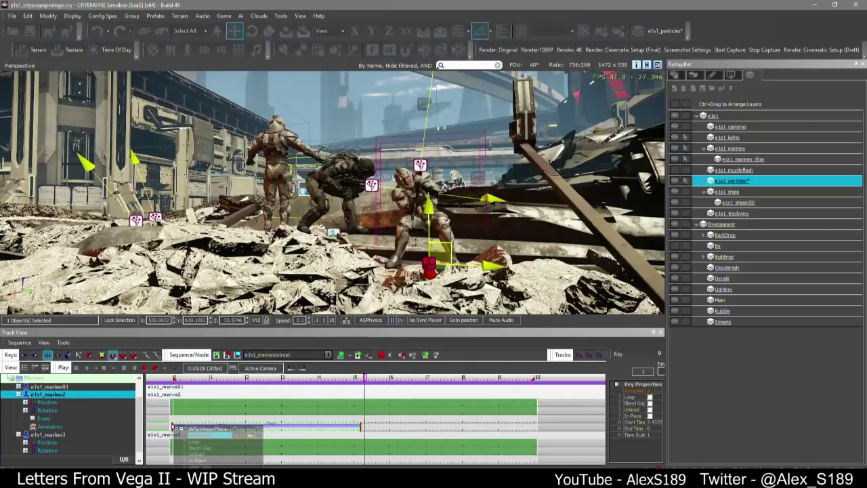
Play the sequence from the start and examine e1s1_marine2's low-cover bulletrain motion up close
{"action": "left_click", "coordinate": [266, 378]}
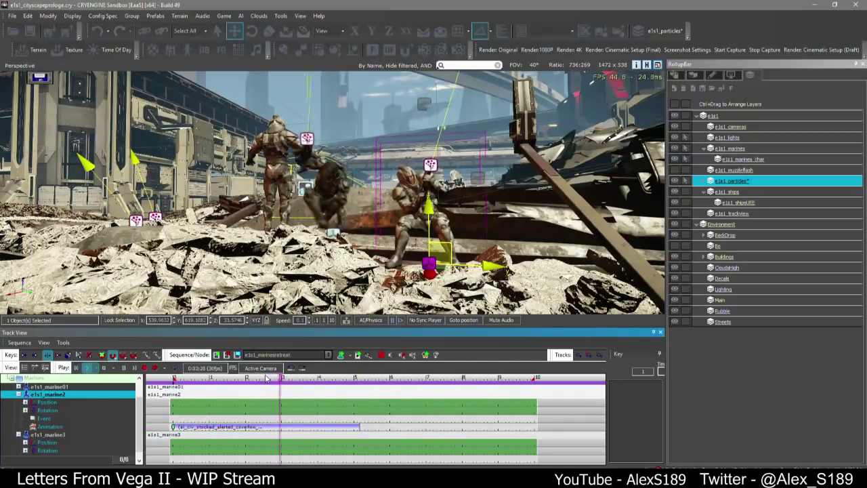
{"action": "left_click", "coordinate": [174, 379]}
{"action": "right_click_drag", "start_coordinate": [305, 271], "coordinate": [264, 285]}
{"action": "key", "text": "w"}
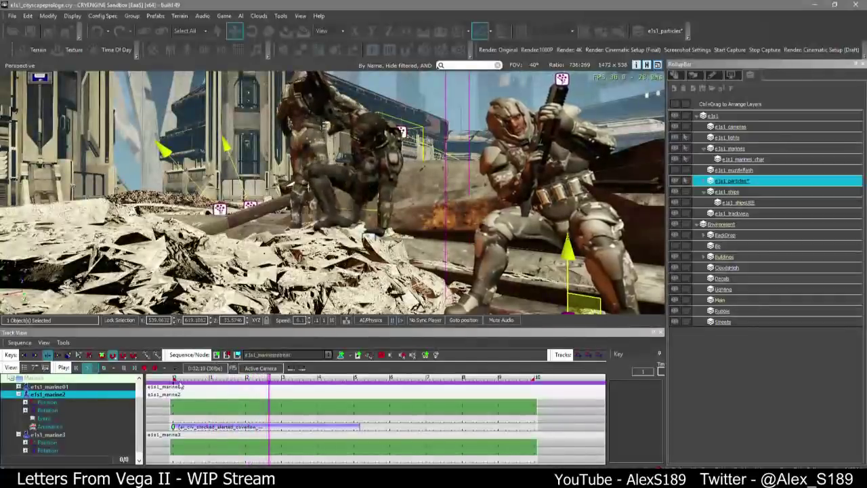
{"action": "left_click", "coordinate": [174, 379]}
{"action": "left_click", "coordinate": [175, 379]}
{"action": "key", "text": "space"}
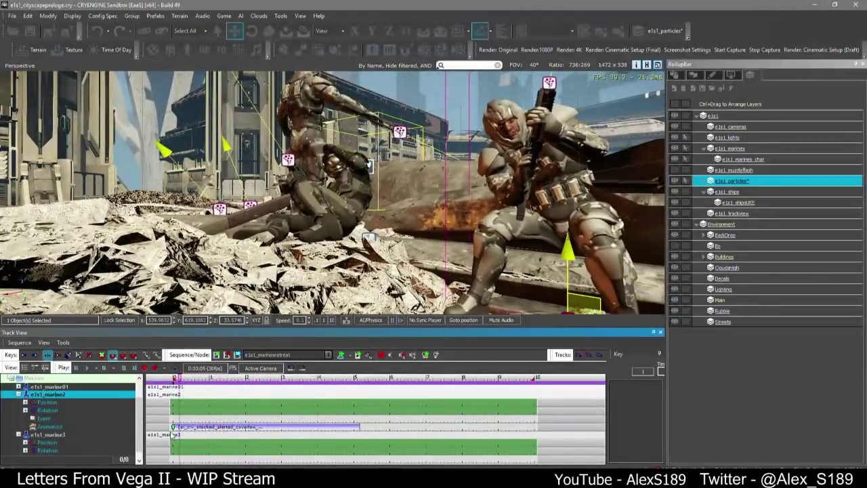
Adjust the start offset of e1s1_marine2's bulletrain animation so the clip ends at about 4.9 seconds, and replay it
{"action": "left_click", "coordinate": [172, 426]}
{"action": "key", "text": "space"}
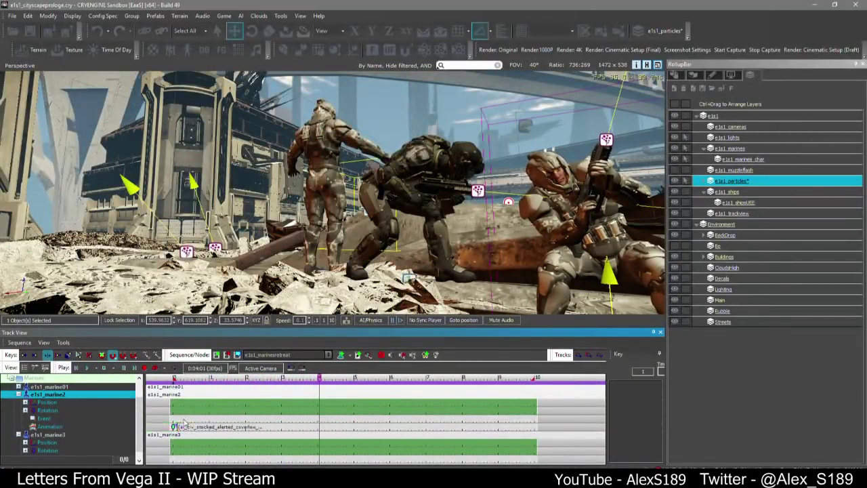
{"action": "scroll", "coordinate": [177, 426], "scroll_direction": "down", "scroll_amount": 4}
{"action": "left_click", "coordinate": [189, 426]}
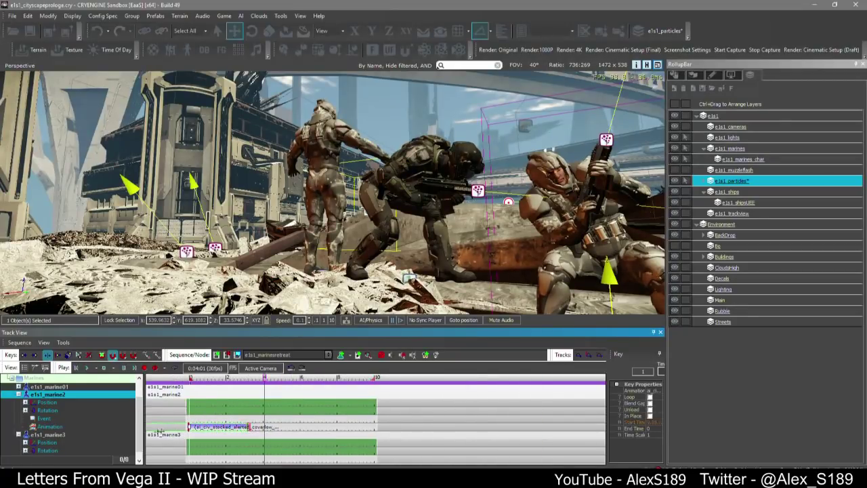
{"action": "left_click", "coordinate": [242, 377]}
{"action": "left_click", "coordinate": [189, 427]}
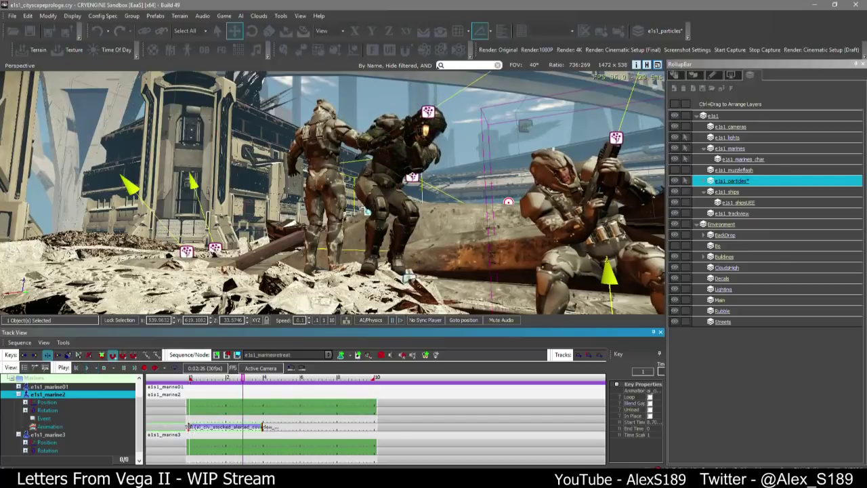
{"action": "left_click_drag", "start_coordinate": [188, 428], "coordinate": [170, 428]}
{"action": "left_click", "coordinate": [237, 418]}
{"action": "key", "text": "space"}
{"action": "scroll", "coordinate": [245, 416], "scroll_direction": "up", "scroll_amount": 4}
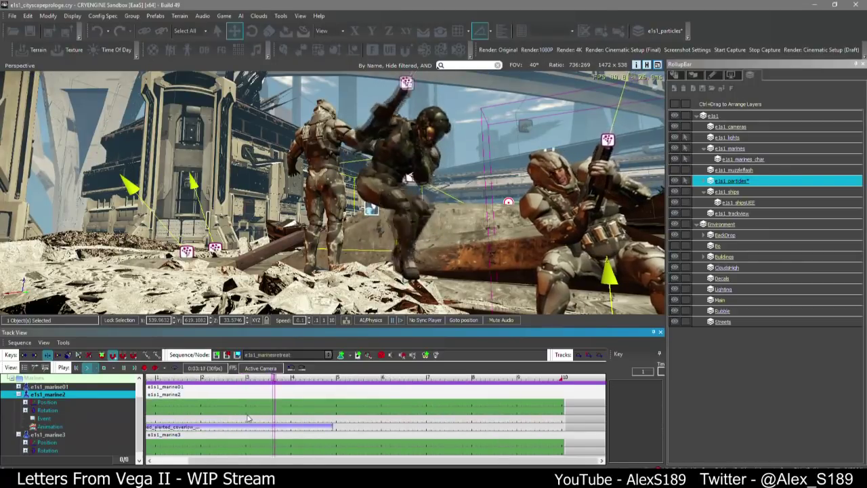
Add a second animation key to e1s1_marine2 at 4:13 and expand the stocked animation group for it
{"action": "key", "text": "space"}
{"action": "double_click", "coordinate": [309, 426]}
{"action": "double_click", "coordinate": [309, 426]}
{"action": "left_click", "coordinate": [383, 436]}
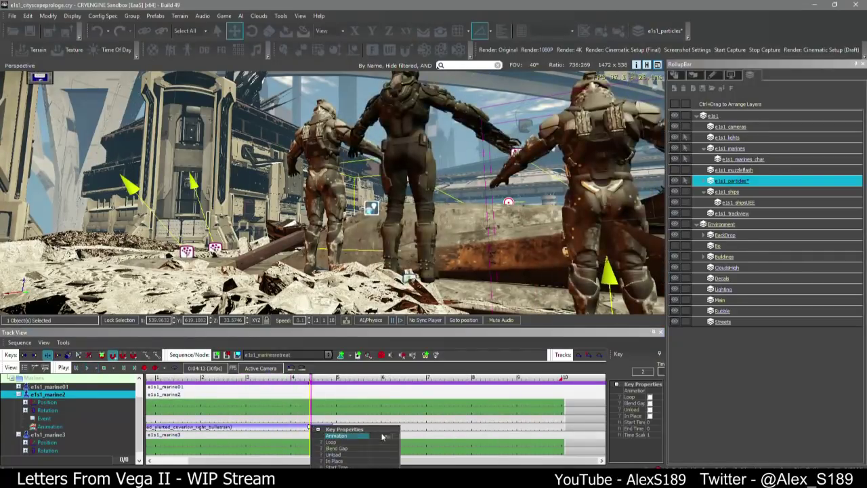
{"action": "left_click", "coordinate": [386, 436]}
{"action": "left_click_drag", "start_coordinate": [450, 236], "coordinate": [457, 198]}
{"action": "scroll", "coordinate": [441, 346], "scroll_direction": "down", "scroll_amount": 5}
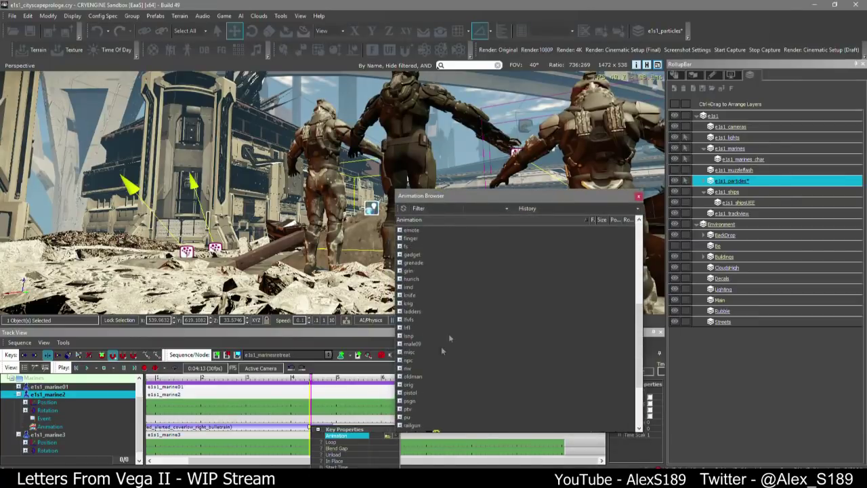
{"action": "left_click", "coordinate": [400, 378]}
{"action": "left_click", "coordinate": [399, 384]}
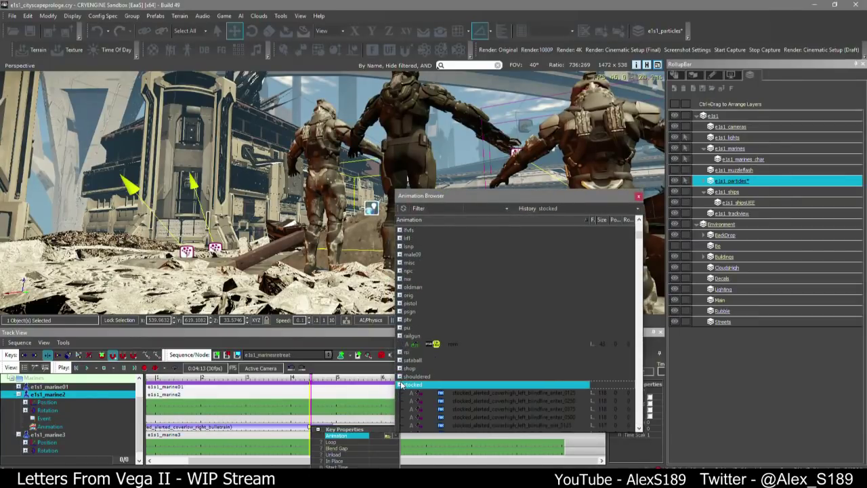
Browse the stocked cover and crouch animations and assign stocked_alerted_crouch_walkfast_forward_start to e1s1_marine2's second key
{"action": "scroll", "coordinate": [447, 359], "scroll_direction": "down", "scroll_amount": 8}
{"action": "scroll", "coordinate": [486, 325], "scroll_direction": "down", "scroll_amount": 8}
{"action": "scroll", "coordinate": [516, 327], "scroll_direction": "up", "scroll_amount": 3}
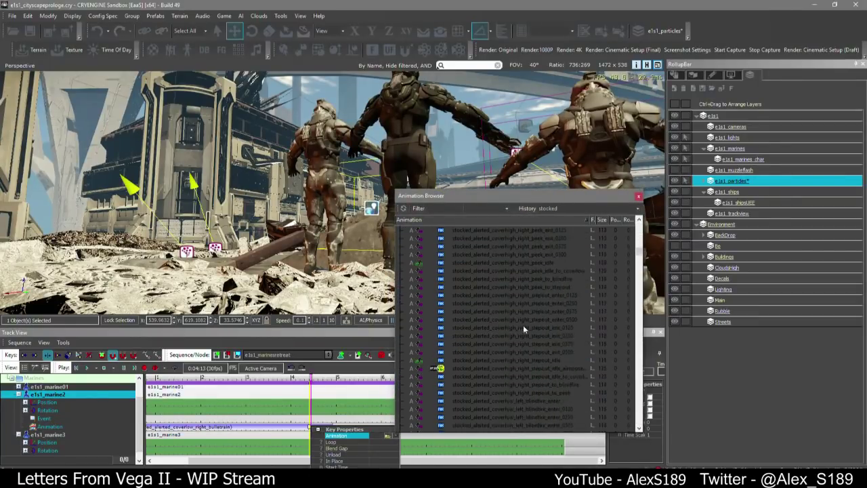
{"action": "scroll", "coordinate": [545, 327], "scroll_direction": "down", "scroll_amount": 1}
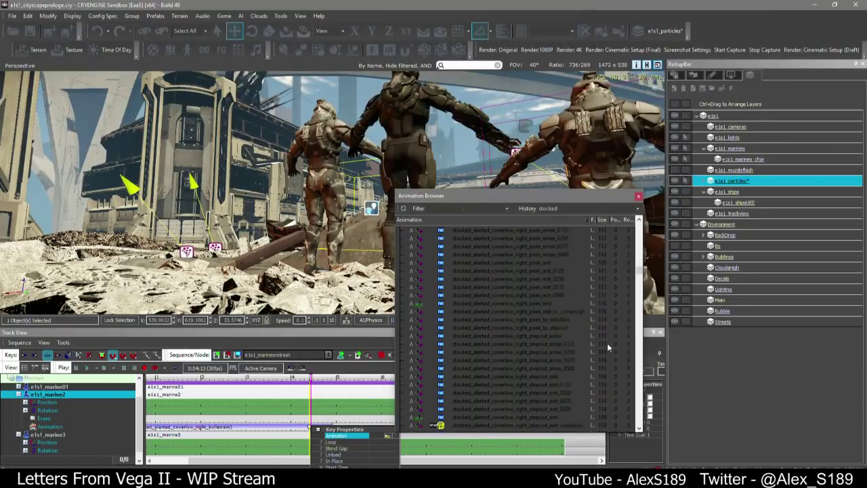
{"action": "scroll", "coordinate": [607, 343], "scroll_direction": "down", "scroll_amount": 4}
{"action": "scroll", "coordinate": [529, 291], "scroll_direction": "down", "scroll_amount": 8}
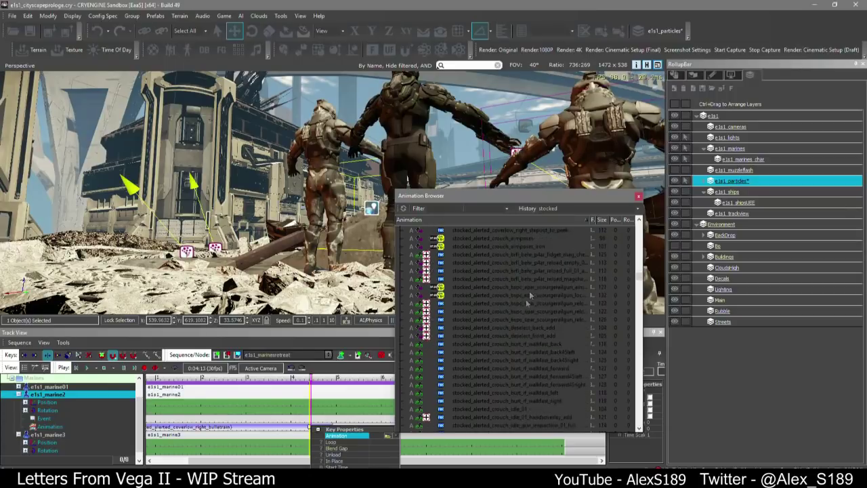
{"action": "left_click", "coordinate": [538, 345]}
{"action": "scroll", "coordinate": [538, 348], "scroll_direction": "down", "scroll_amount": 5}
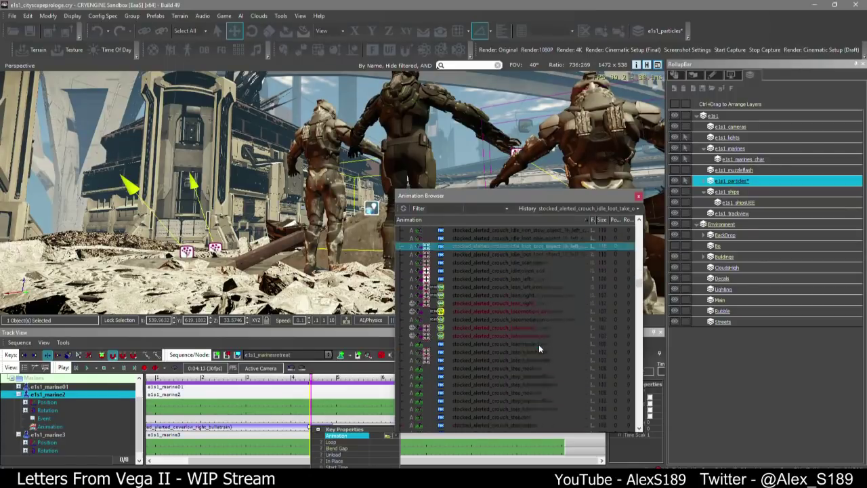
{"action": "scroll", "coordinate": [539, 344], "scroll_direction": "down", "scroll_amount": 10}
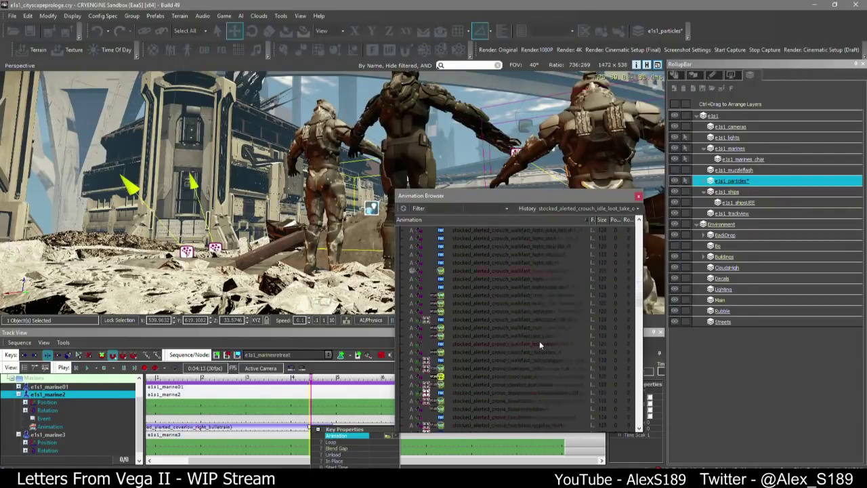
{"action": "scroll", "coordinate": [544, 333], "scroll_direction": "up", "scroll_amount": 8}
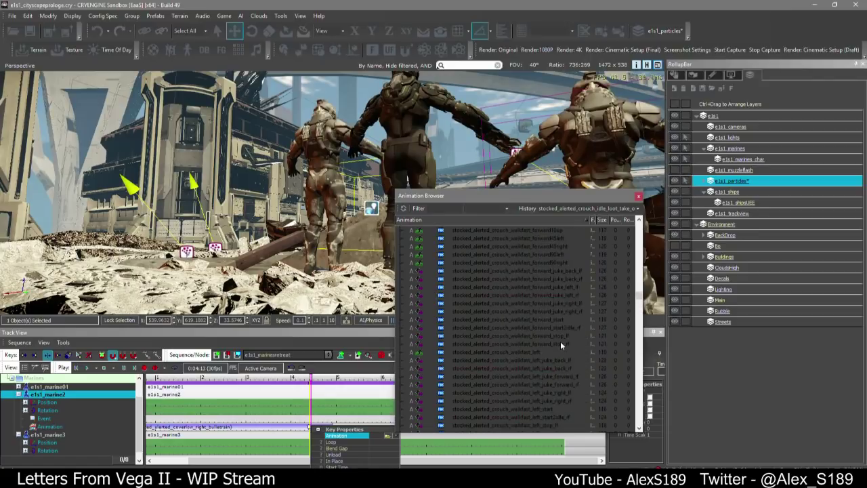
{"action": "scroll", "coordinate": [552, 347], "scroll_direction": "up", "scroll_amount": 1}
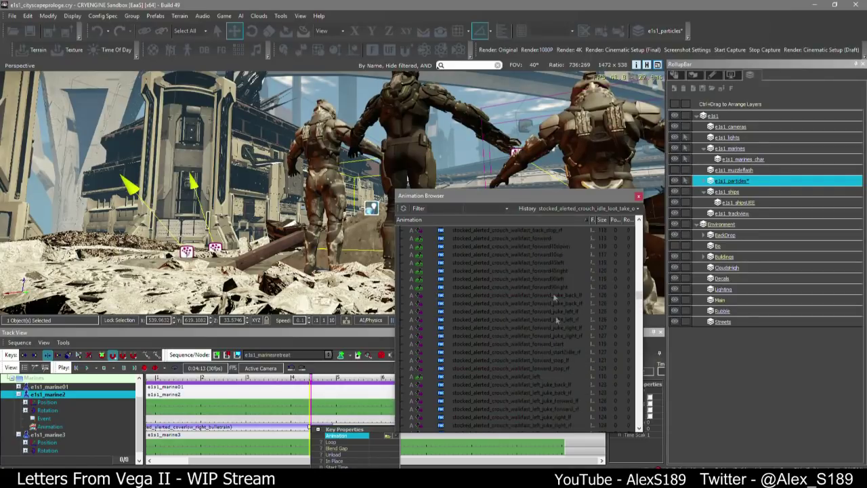
{"action": "left_click", "coordinate": [537, 238]}
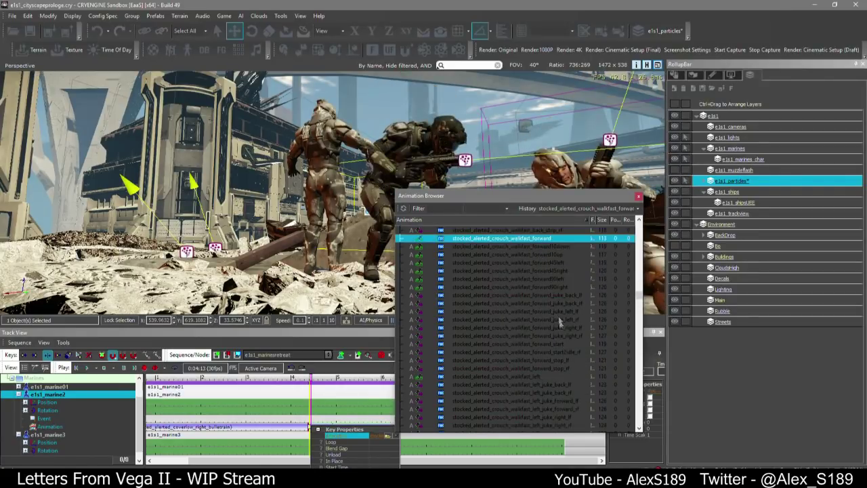
{"action": "left_click", "coordinate": [536, 343]}
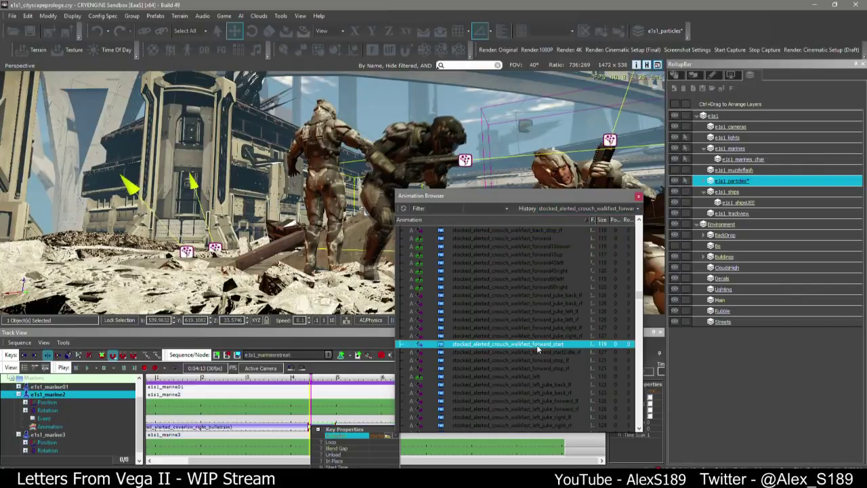
{"action": "left_click", "coordinate": [638, 196]}
Play the sequence and examine e1s1_marine2's transition from the bulletrain clip into the crouched fast walk
{"action": "left_click", "coordinate": [332, 413]}
{"action": "key", "text": "space"}
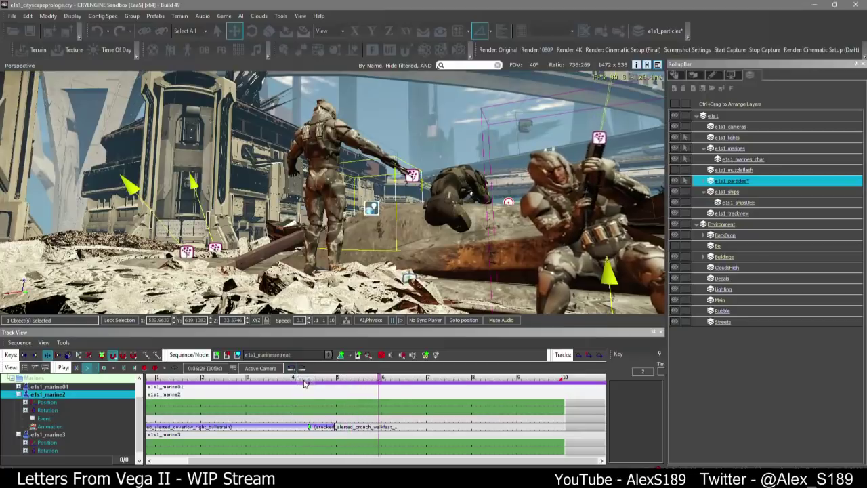
{"action": "scroll", "coordinate": [365, 432], "scroll_direction": "up", "scroll_amount": 3}
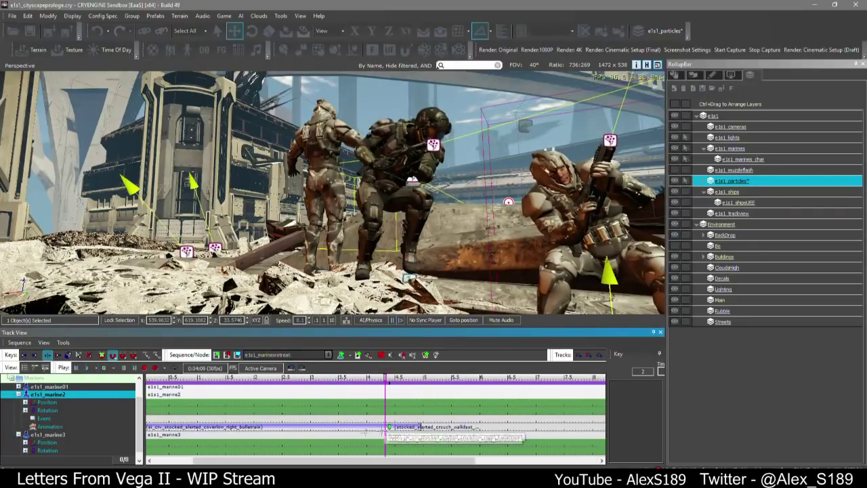
{"action": "scroll", "coordinate": [364, 433], "scroll_direction": "down", "scroll_amount": 3}
Move e1s1_marine2's crouch walk start key to about 4.79 seconds and replay the transition
{"action": "left_click", "coordinate": [172, 427]}
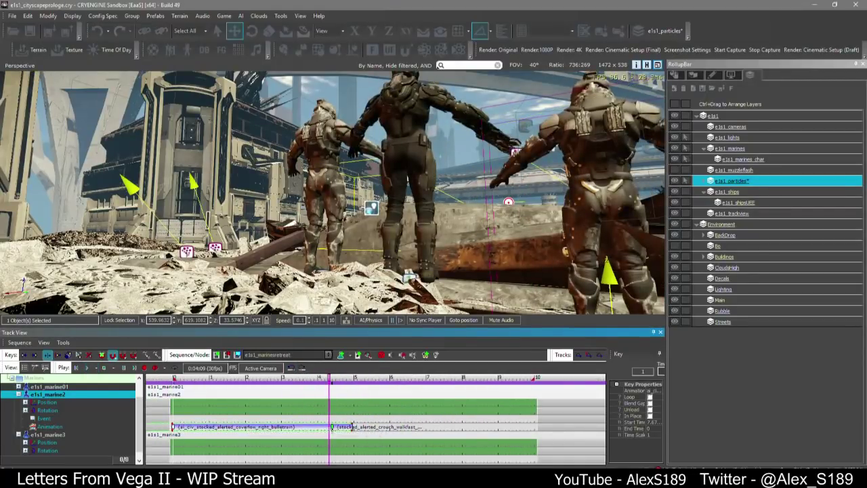
{"action": "left_click_drag", "start_coordinate": [332, 427], "coordinate": [348, 427]}
{"action": "key", "text": "space"}
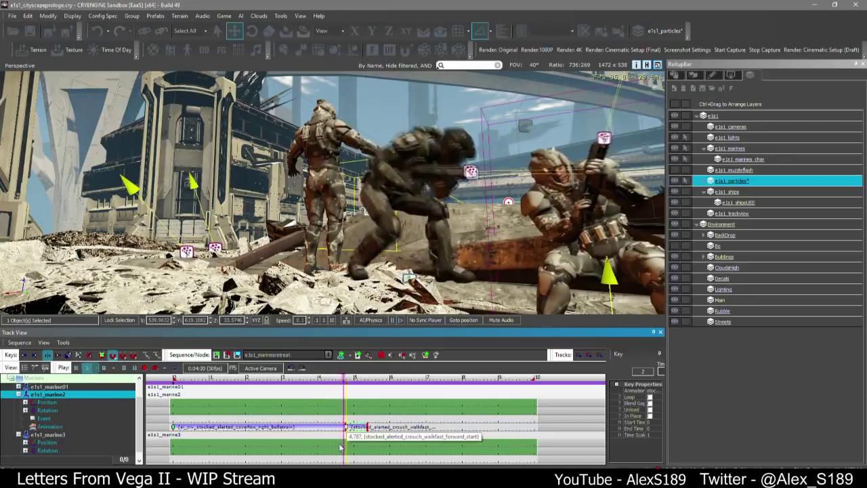
{"action": "key", "text": "space"}
Inspect the transition near 4:24 and try stocked_alerted_crouch_walkfast_forward45left on e1s1_marine2's second key while browsing alternative crouch animations
{"action": "scroll", "coordinate": [340, 447], "scroll_direction": "up", "scroll_amount": 2}
{"action": "left_click", "coordinate": [350, 378]}
{"action": "mouse_move", "coordinate": [350, 378]}
{"action": "left_mouse_down"}
{"action": "mouse_move", "coordinate": [224, 381]}
{"action": "mouse_move", "coordinate": [331, 394]}
{"action": "mouse_move", "coordinate": [352, 380]}
{"action": "left_mouse_up"}
{"action": "right_click", "coordinate": [351, 428]}
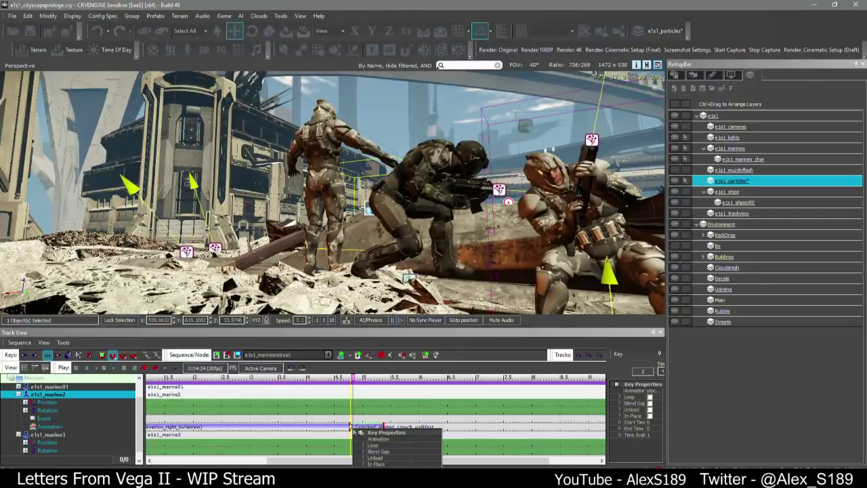
{"action": "left_click", "coordinate": [429, 439]}
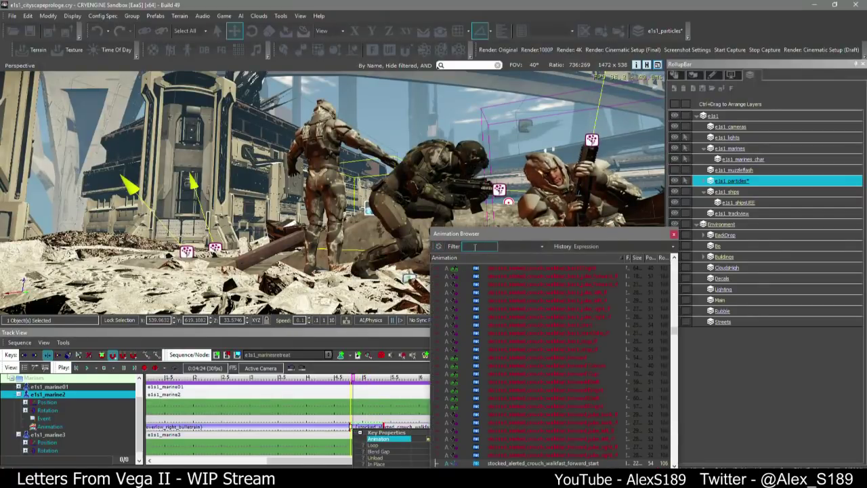
{"action": "left_click", "coordinate": [552, 385]}
{"action": "scroll", "coordinate": [553, 385], "scroll_direction": "down", "scroll_amount": 11}
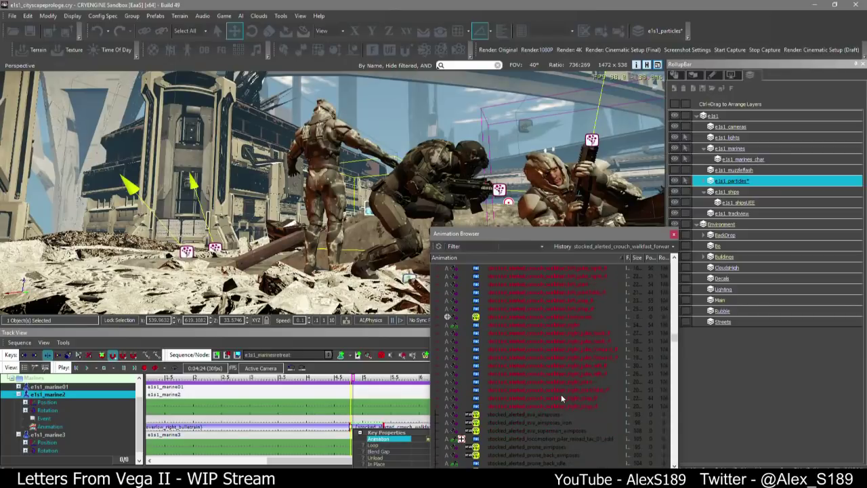
{"action": "scroll", "coordinate": [576, 389], "scroll_direction": "up", "scroll_amount": 10}
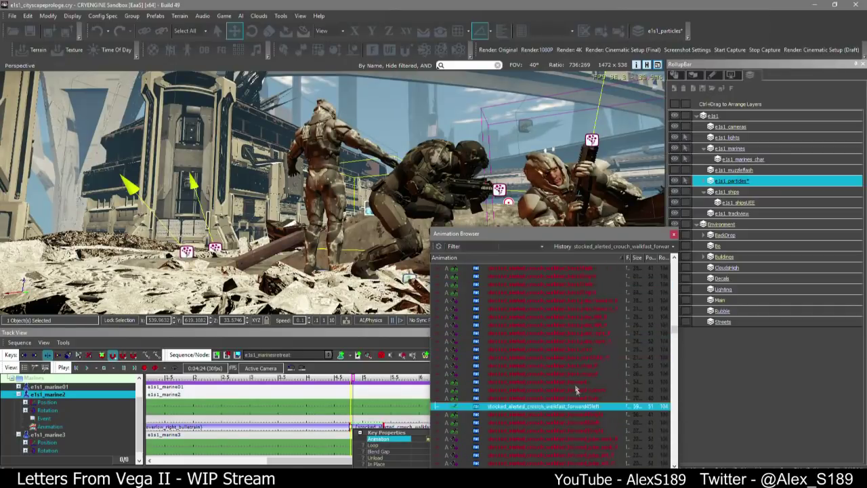
Assign stocked_alerted_crouch_walkfast_back10up to marine2's second animation key and close the animation browser
{"action": "scroll", "coordinate": [578, 389], "scroll_direction": "up", "scroll_amount": 3}
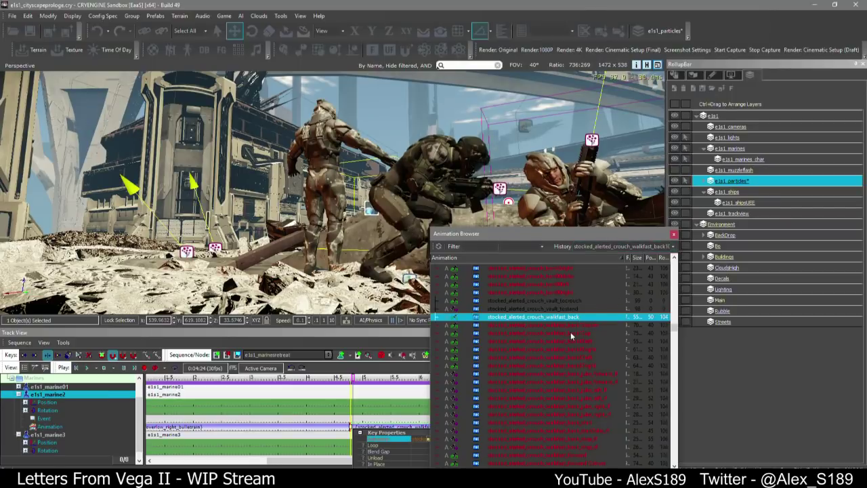
{"action": "left_click", "coordinate": [571, 334]}
{"action": "left_click", "coordinate": [673, 235]}
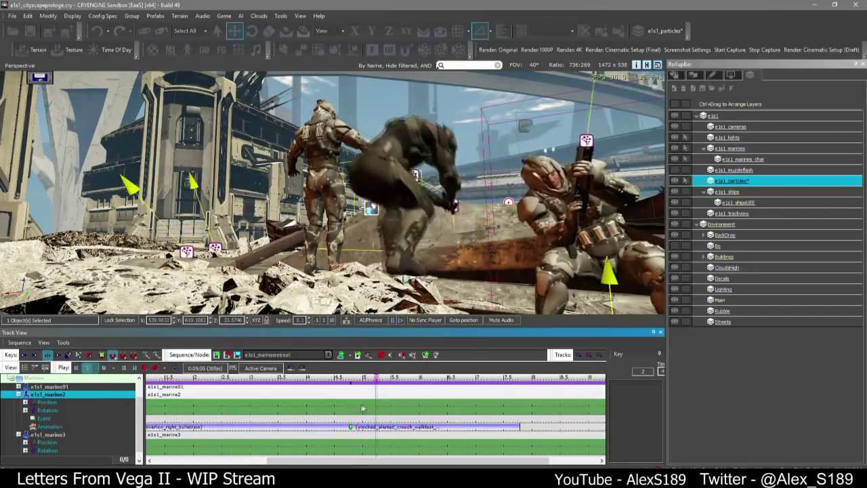
Move marine2's crouch-walk animation key to about 4.4 s, right behind the cover clip, and play back the transition
{"action": "left_click_drag", "start_coordinate": [351, 427], "coordinate": [441, 427]}
{"action": "key", "text": "space"}
{"action": "scroll", "coordinate": [294, 408], "scroll_direction": "down", "scroll_amount": 5}
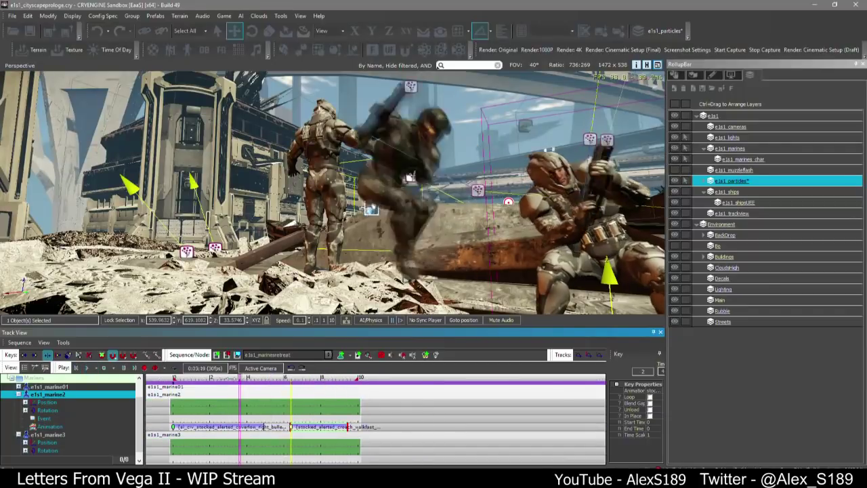
{"action": "scroll", "coordinate": [328, 433], "scroll_direction": "up", "scroll_amount": 5}
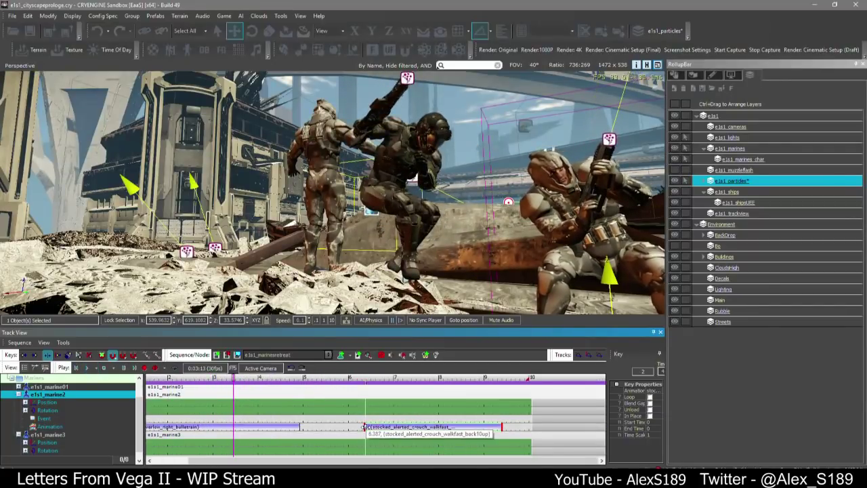
{"action": "left_click_drag", "start_coordinate": [366, 427], "coordinate": [275, 428]}
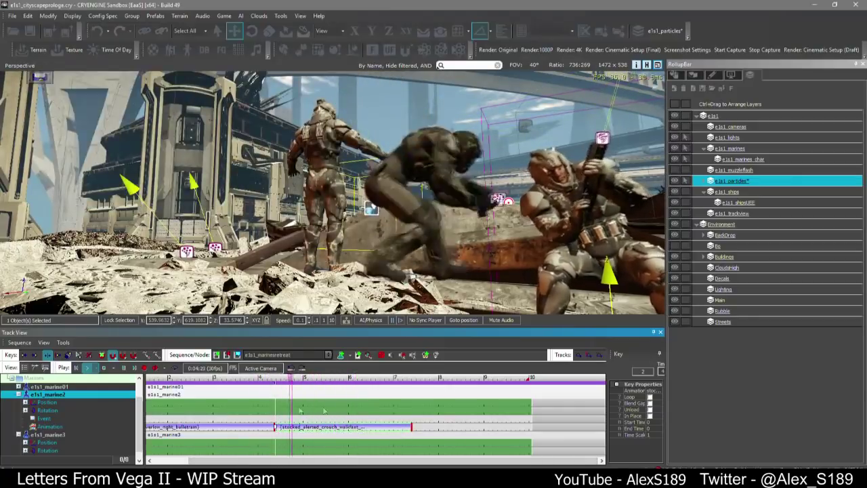
{"action": "scroll", "coordinate": [325, 414], "scroll_direction": "up", "scroll_amount": 3}
{"action": "right_click_drag", "start_coordinate": [518, 238], "coordinate": [518, 238]}
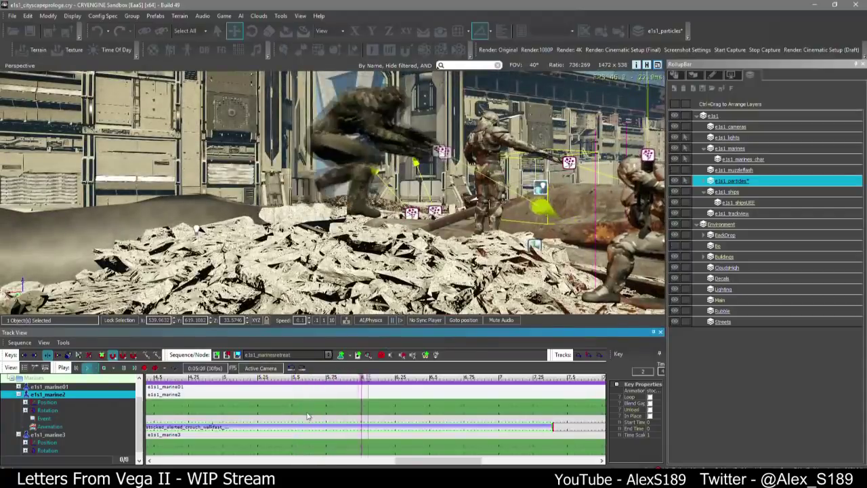
Replace the animation of marine2's second key with stocked_alerted_crouch_walkfast_back10down
{"action": "scroll", "coordinate": [365, 407], "scroll_direction": "down", "scroll_amount": 4}
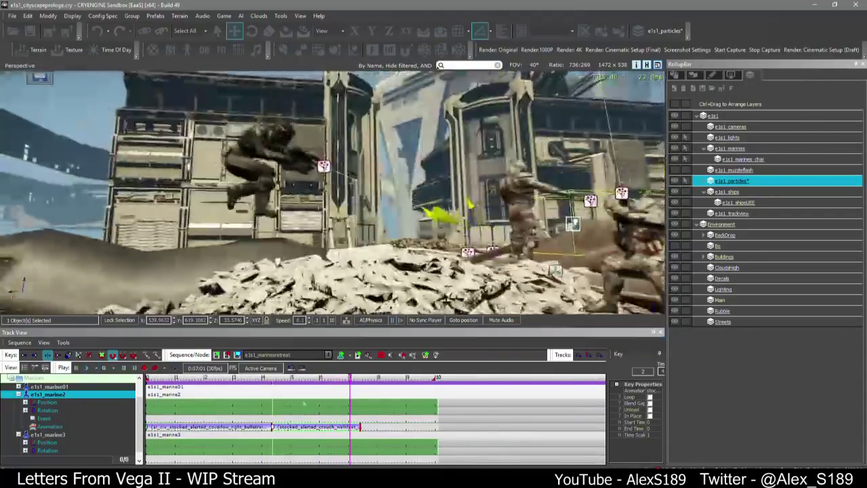
{"action": "double_click", "coordinate": [272, 427]}
{"action": "left_click", "coordinate": [348, 439]}
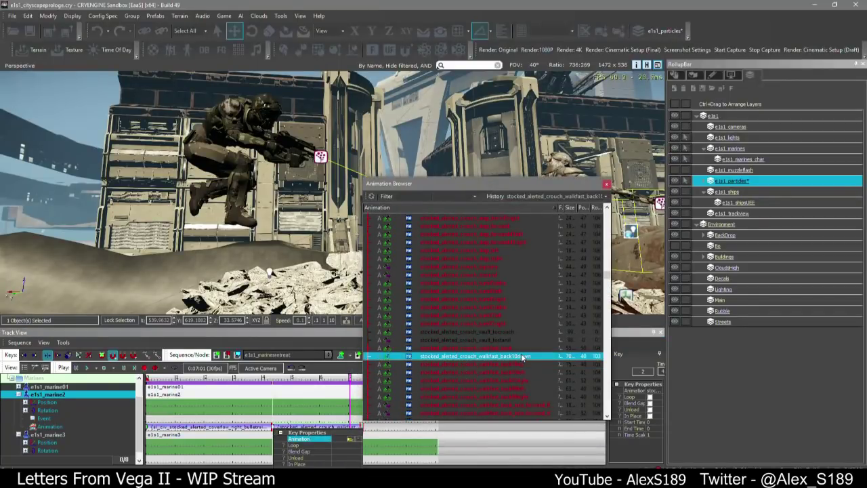
{"action": "left_click", "coordinate": [474, 355]}
Scrub to the change between marine2's two clips, view all three marines, and play back the sequence
{"action": "left_click", "coordinate": [271, 385]}
{"action": "mouse_move", "coordinate": [272, 385]}
{"action": "left_mouse_down"}
{"action": "mouse_move", "coordinate": [300, 384]}
{"action": "mouse_move", "coordinate": [269, 383]}
{"action": "mouse_move", "coordinate": [276, 381]}
{"action": "left_mouse_up"}
{"action": "right_click_drag", "start_coordinate": [305, 251], "coordinate": [515, 271]}
{"action": "scroll", "coordinate": [197, 382], "scroll_direction": "down", "scroll_amount": 2}
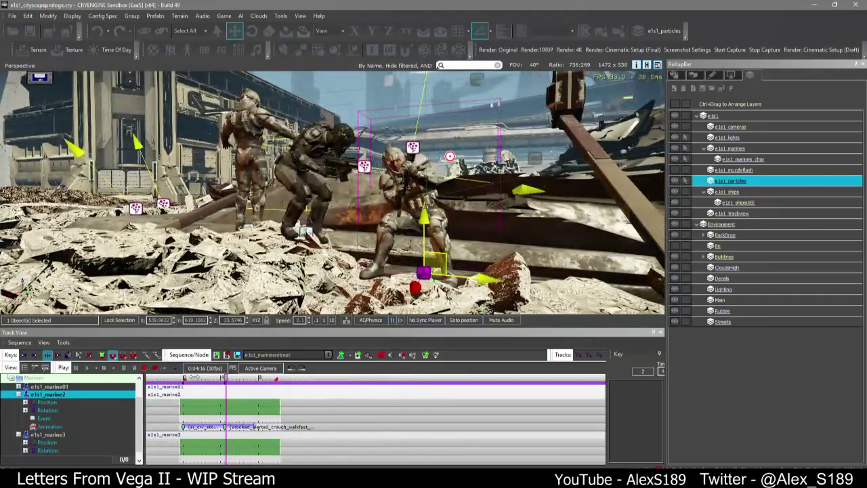
{"action": "left_click", "coordinate": [84, 367]}
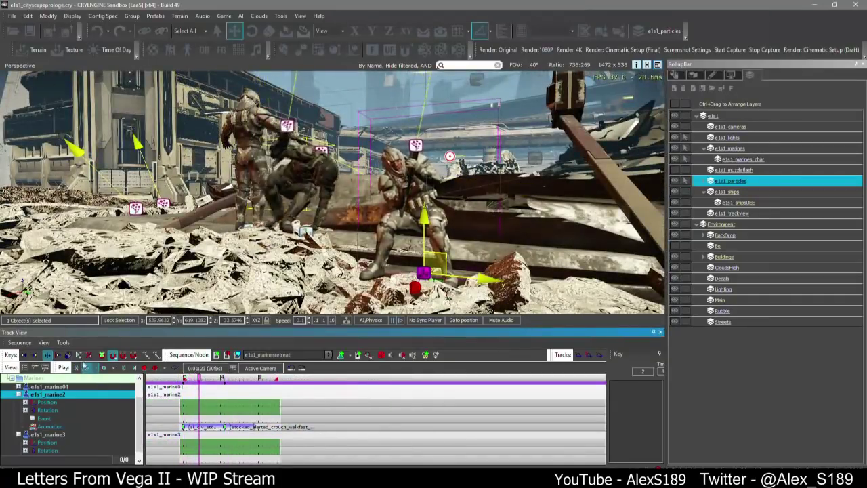
Expand marine01's tracks and trim the start of its coverlow_center_idle clip so it ends at about 4 s
{"action": "left_click", "coordinate": [49, 386]}
{"action": "scroll", "coordinate": [180, 432], "scroll_direction": "up", "scroll_amount": 2}
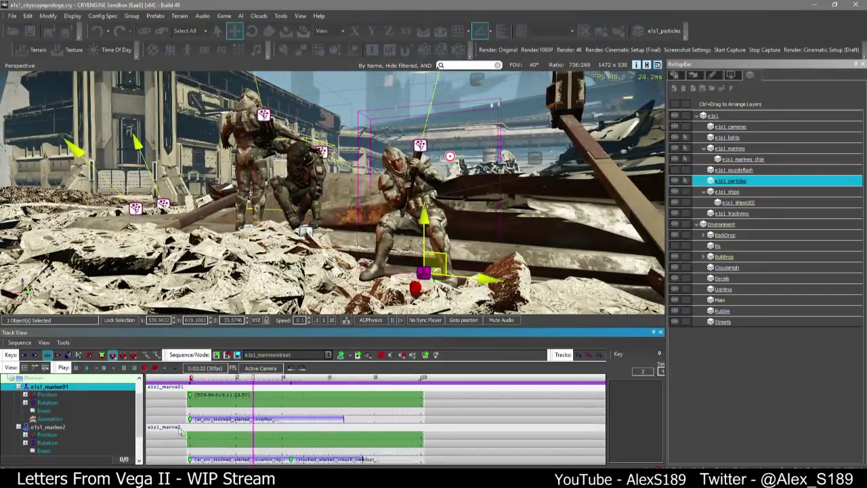
{"action": "scroll", "coordinate": [182, 434], "scroll_direction": "up", "scroll_amount": 2}
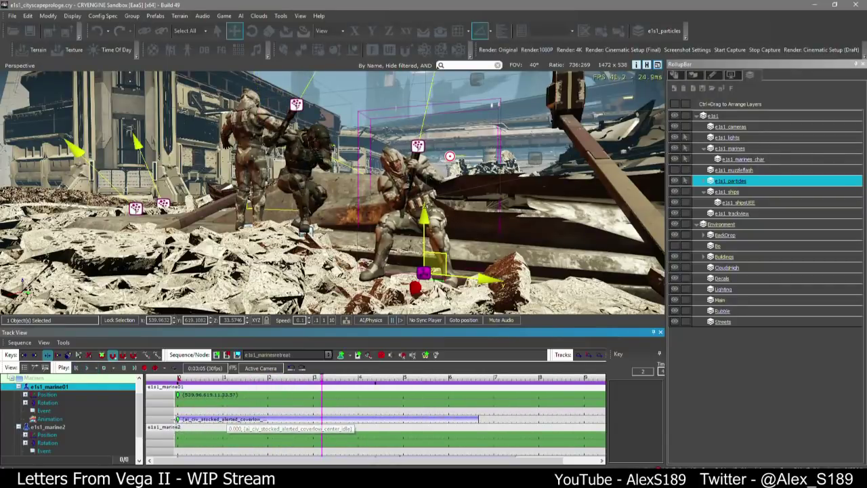
{"action": "left_click", "coordinate": [229, 421]}
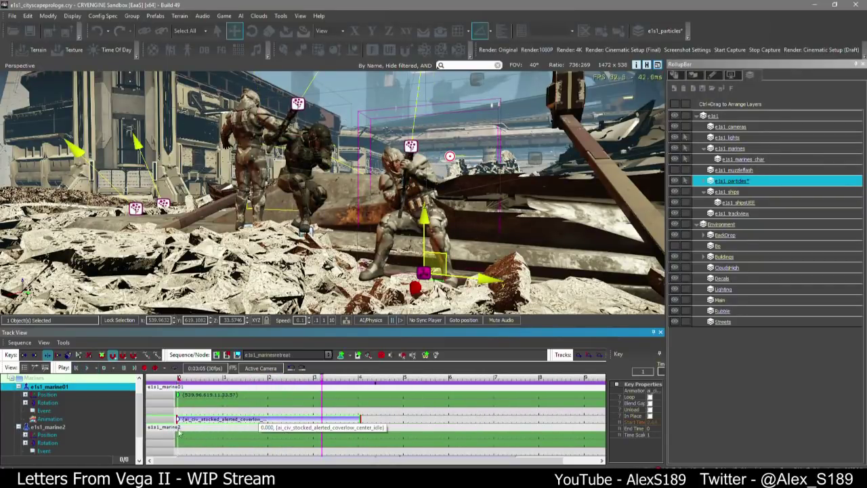
Add a second animation key to marine01 at 2.4 s and assign ai_civ_stocked_alerted_coverlow_peek_center_enter to it
{"action": "double_click", "coordinate": [288, 420]}
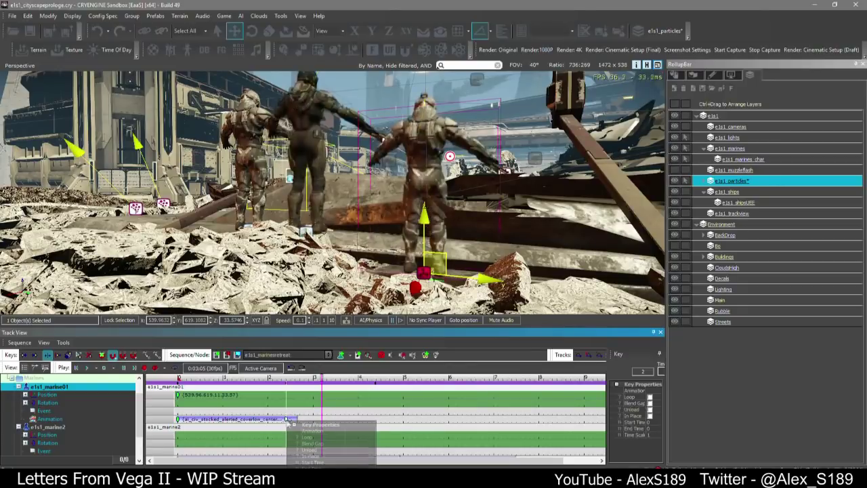
{"action": "left_click", "coordinate": [364, 432]}
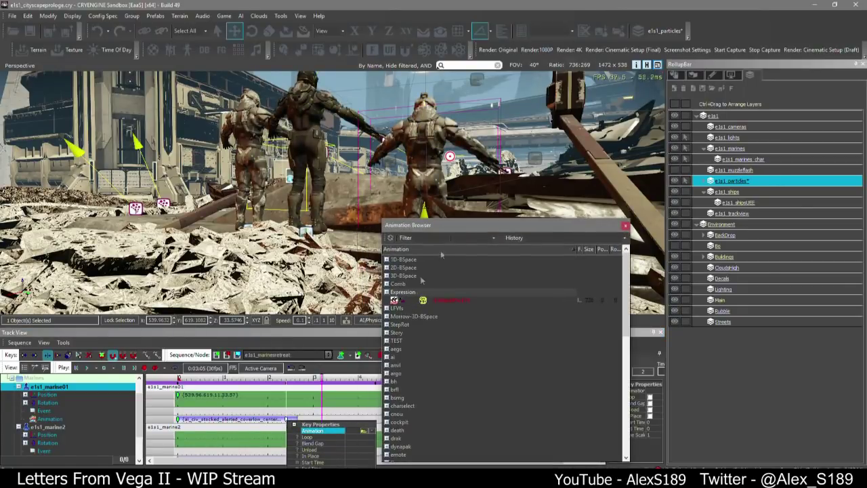
{"action": "left_click", "coordinate": [388, 356]}
{"action": "scroll", "coordinate": [470, 337], "scroll_direction": "down", "scroll_amount": 5}
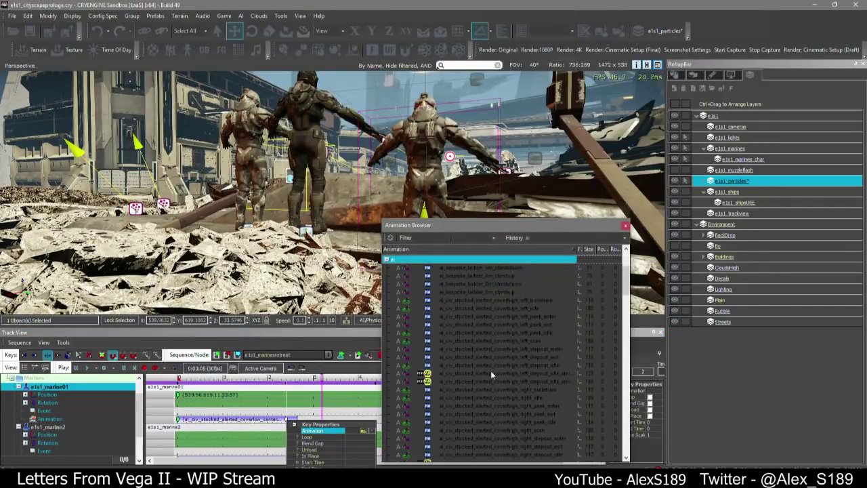
{"action": "scroll", "coordinate": [552, 354], "scroll_direction": "down", "scroll_amount": 8}
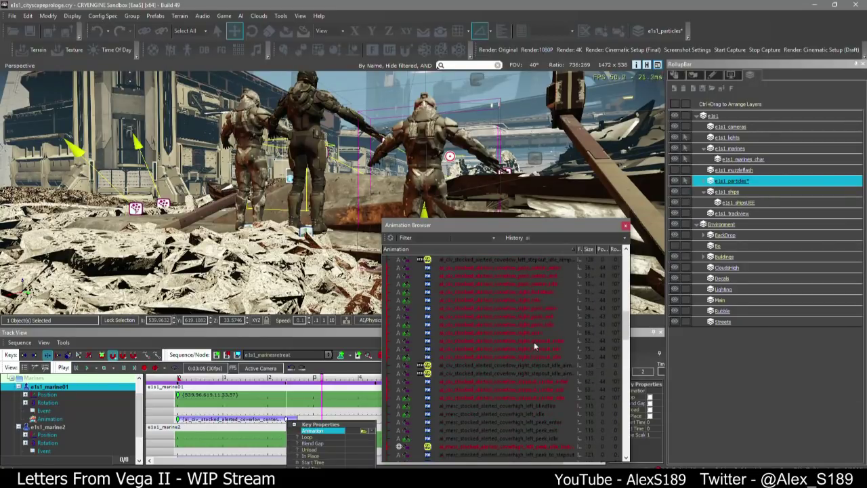
{"action": "left_click", "coordinate": [544, 275]}
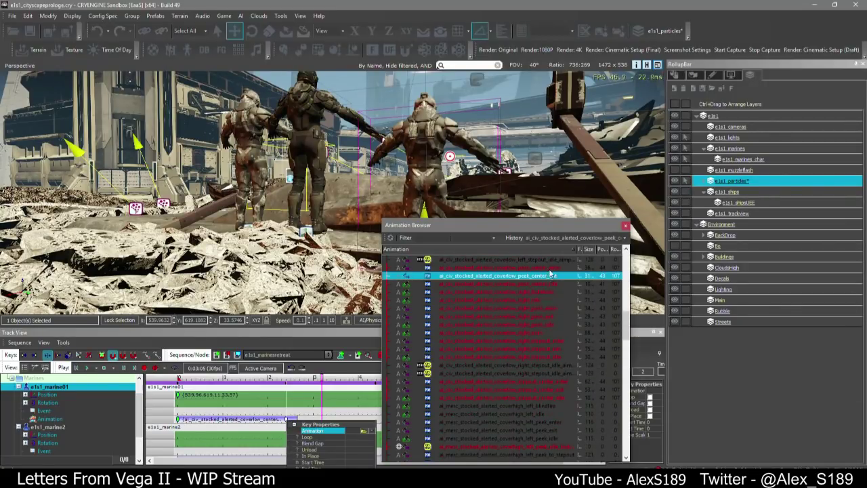
{"action": "left_click", "coordinate": [546, 285]}
{"action": "left_click", "coordinate": [550, 267]}
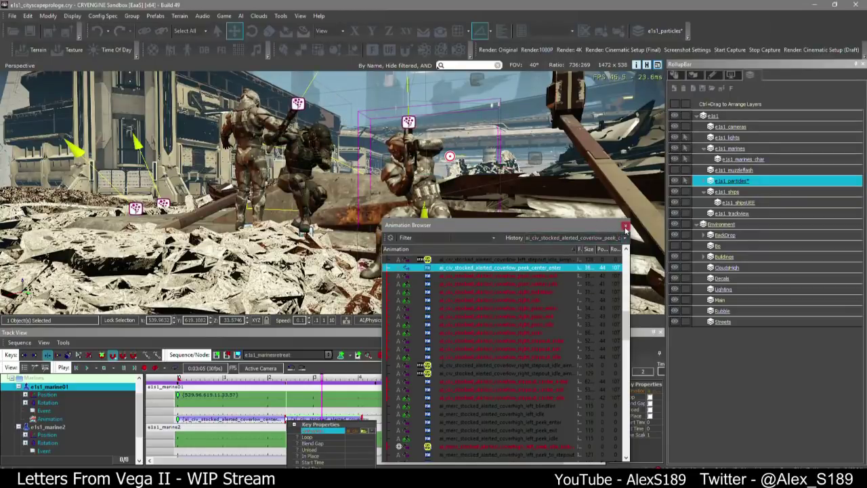
{"action": "left_click", "coordinate": [626, 227]}
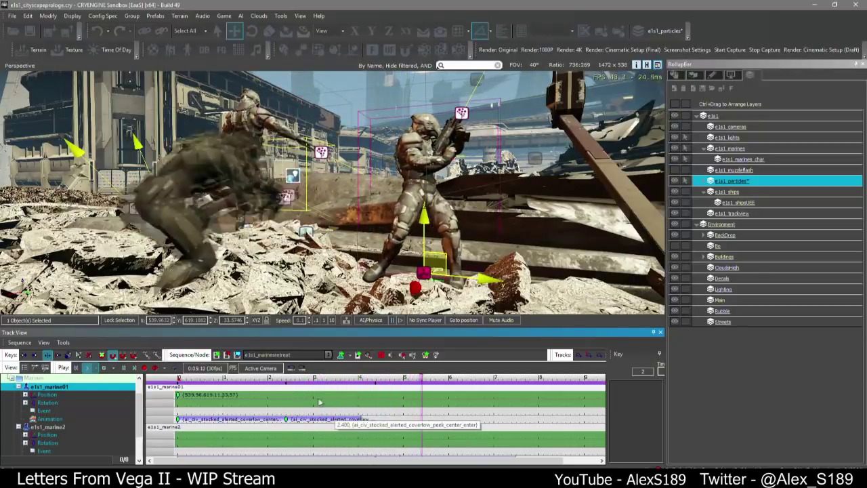
Move marine01's peek_center_enter key to about 4.2 s on the animation track
{"action": "left_click", "coordinate": [285, 419]}
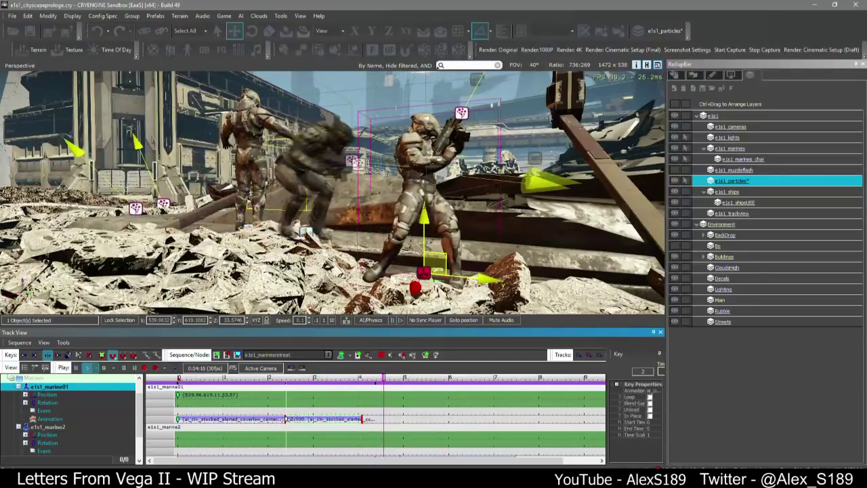
{"action": "left_click_drag", "start_coordinate": [285, 420], "coordinate": [366, 419]}
{"action": "left_click", "coordinate": [336, 383]}
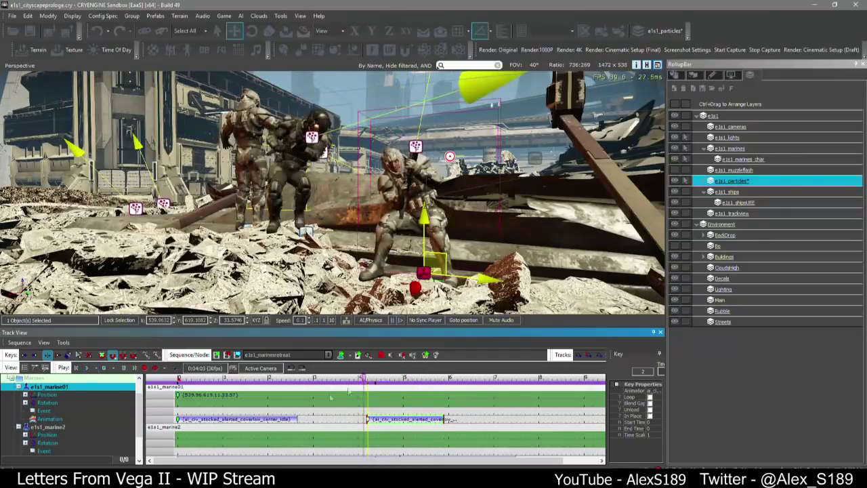
Adjust the start time of marine01's coverlow_center_idle clip so it reaches the peek key, and play back the result
{"action": "left_click_drag", "start_coordinate": [178, 418], "coordinate": [187, 426]}
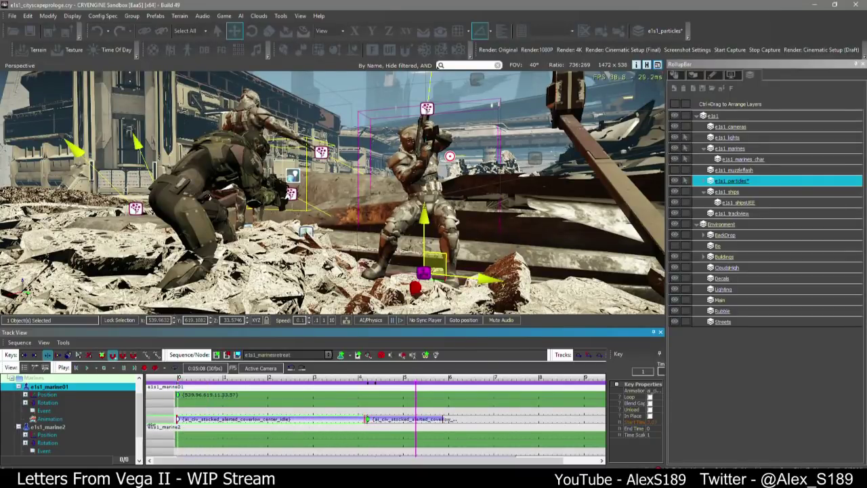
{"action": "left_click_drag", "start_coordinate": [148, 427], "coordinate": [198, 427]}
{"action": "left_click", "coordinate": [181, 420]}
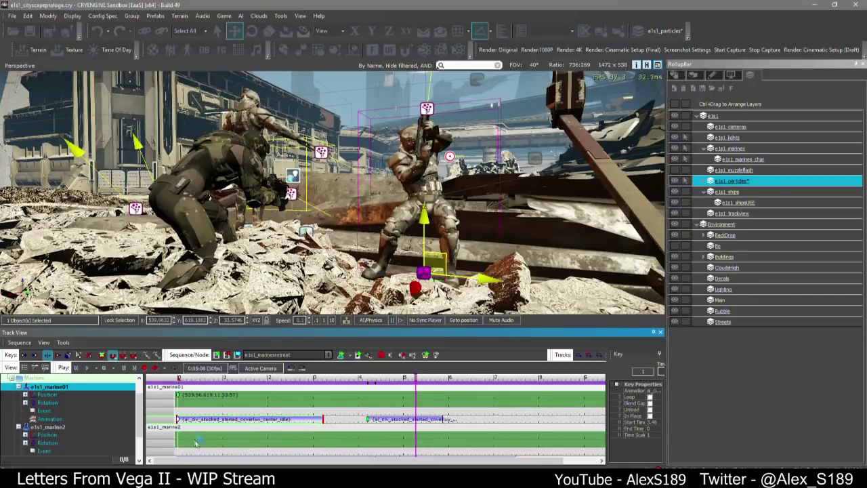
{"action": "scroll", "coordinate": [184, 426], "scroll_direction": "down", "scroll_amount": 2}
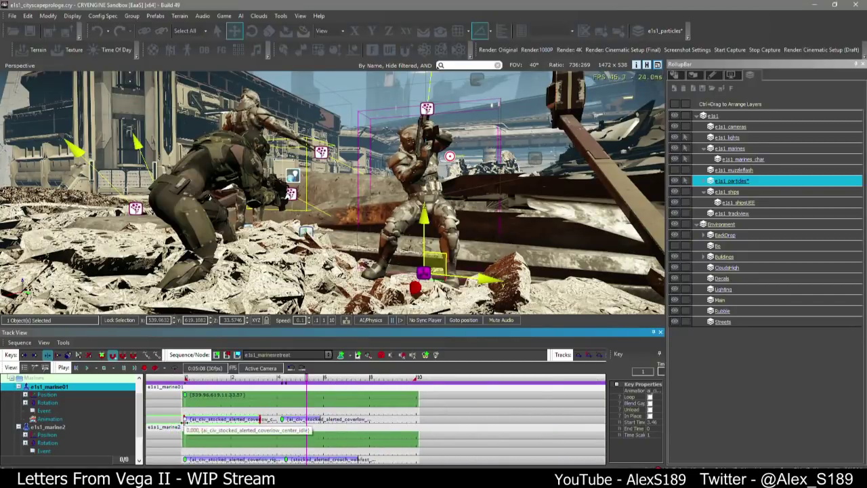
{"action": "key", "text": "space"}
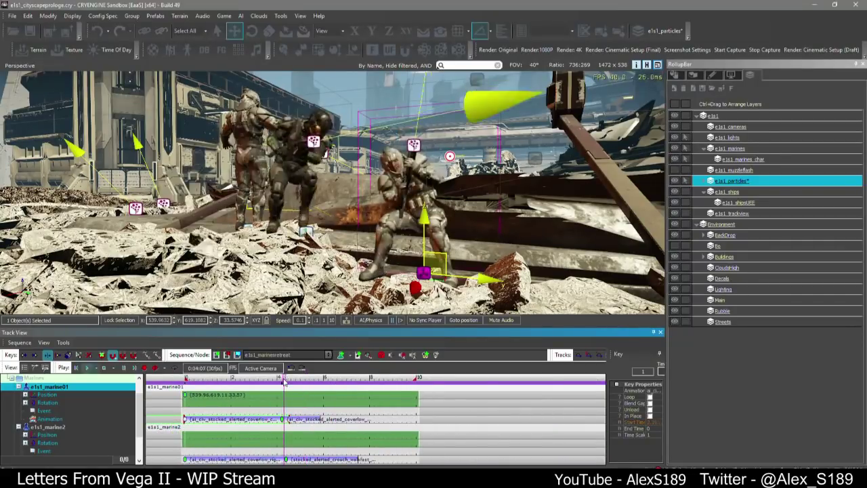
{"action": "key", "text": "space"}
Delete the first cover animation key from marine2's animation track
{"action": "right_click_drag", "start_coordinate": [291, 271], "coordinate": [267, 271]}
{"action": "scroll", "coordinate": [212, 437], "scroll_direction": "down", "scroll_amount": 2}
{"action": "left_click", "coordinate": [180, 434]}
{"action": "left_click", "coordinate": [185, 418]}
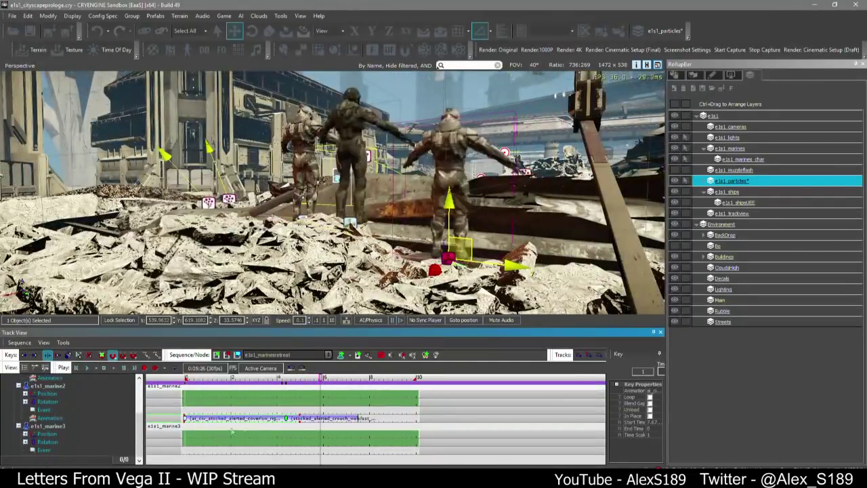
{"action": "key", "text": "Delete"}
Open the animation browser for marine2's remaining key and try stocked_alerted_crouch_walkfast_forward
{"action": "double_click", "coordinate": [286, 418]}
{"action": "left_click", "coordinate": [362, 431]}
{"action": "left_click", "coordinate": [363, 430]}
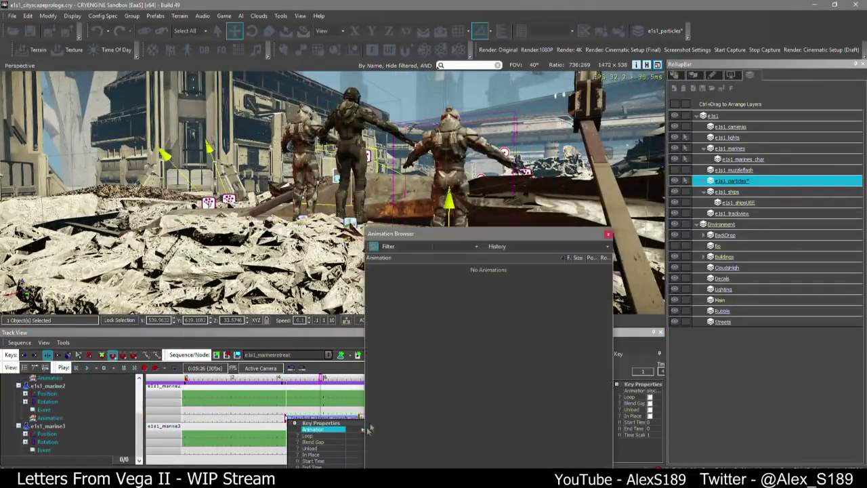
{"action": "scroll", "coordinate": [466, 364], "scroll_direction": "down", "scroll_amount": 4}
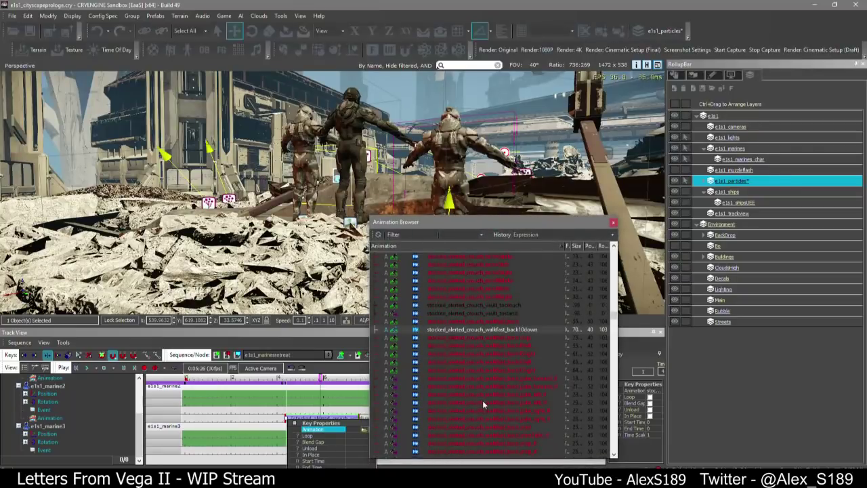
{"action": "left_click", "coordinate": [495, 371]}
{"action": "scroll", "coordinate": [495, 373], "scroll_direction": "down", "scroll_amount": 6}
{"action": "left_click", "coordinate": [504, 337]}
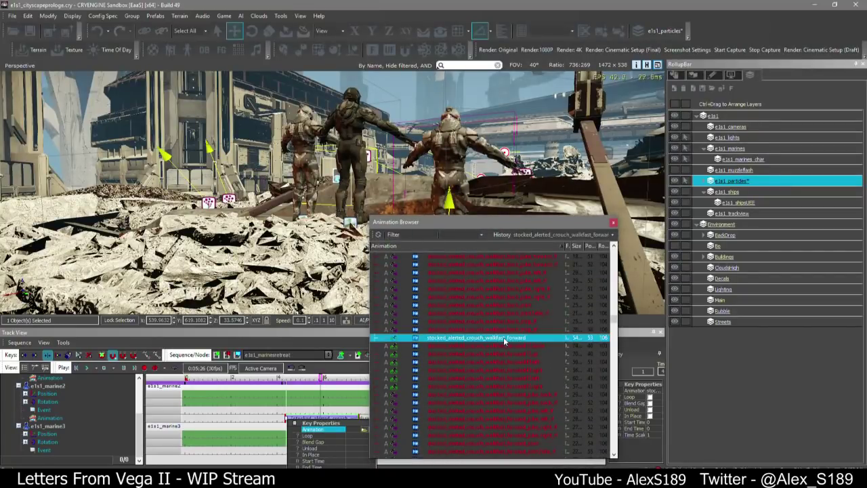
Filter the animations by "sprint" and choose stocked_jump_sprint_forward_exit_to_sprint from the stocked group for marine2's key
{"action": "scroll", "coordinate": [474, 304], "scroll_direction": "up", "scroll_amount": 5}
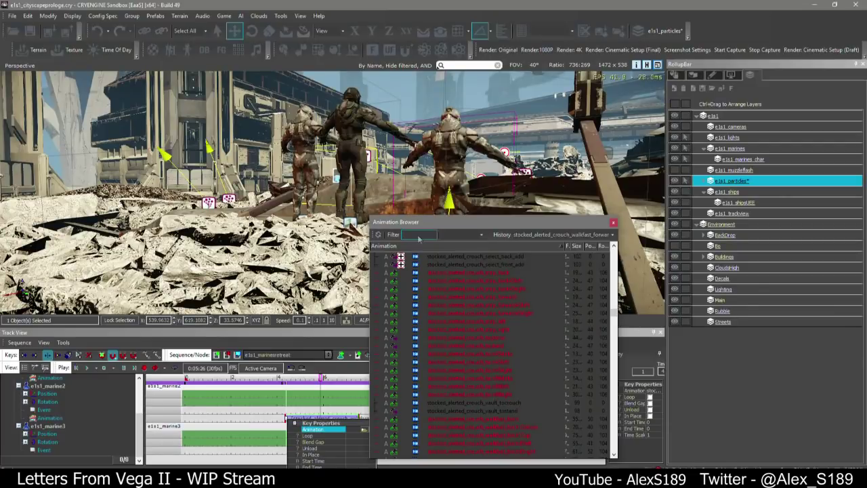
{"action": "type", "text": "sprint"}
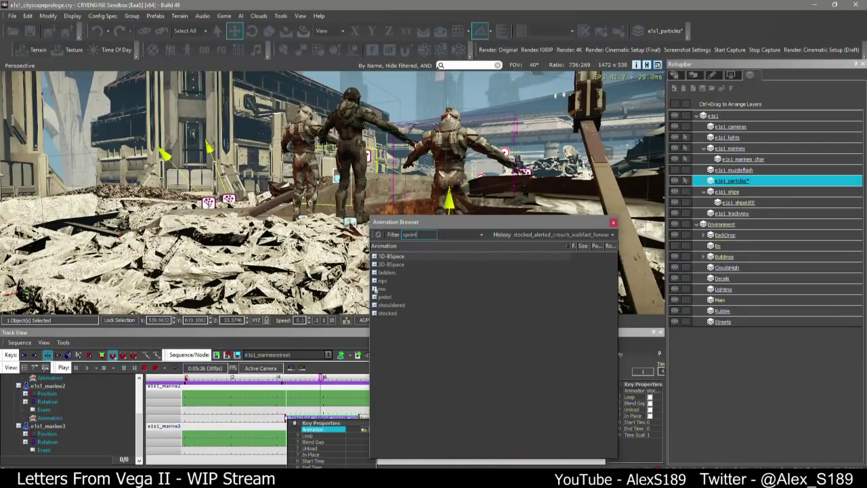
{"action": "left_click", "coordinate": [374, 312]}
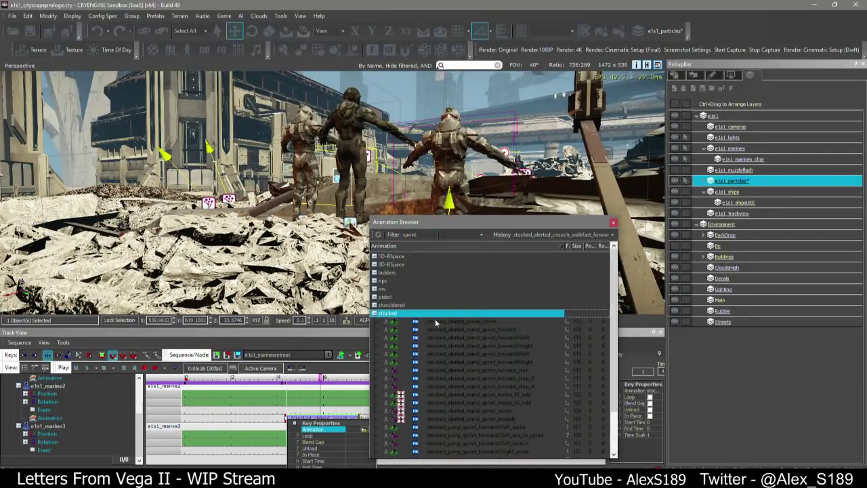
{"action": "scroll", "coordinate": [460, 306], "scroll_direction": "down", "scroll_amount": 2}
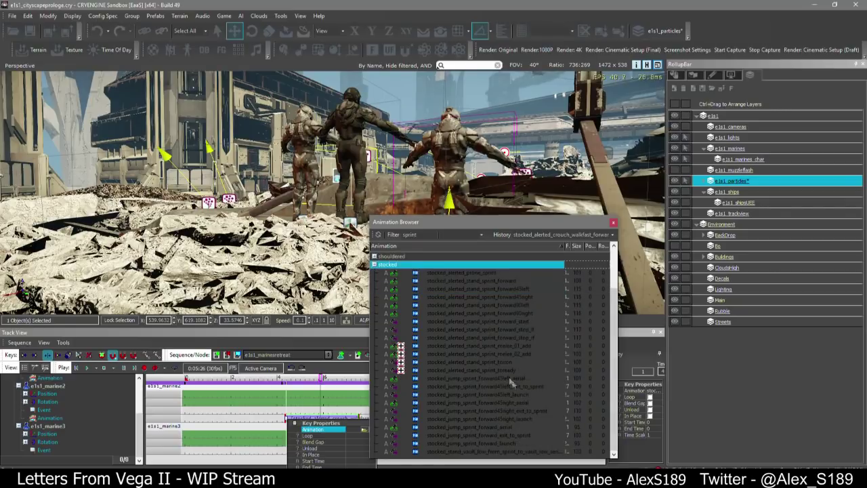
{"action": "left_click", "coordinate": [505, 436]}
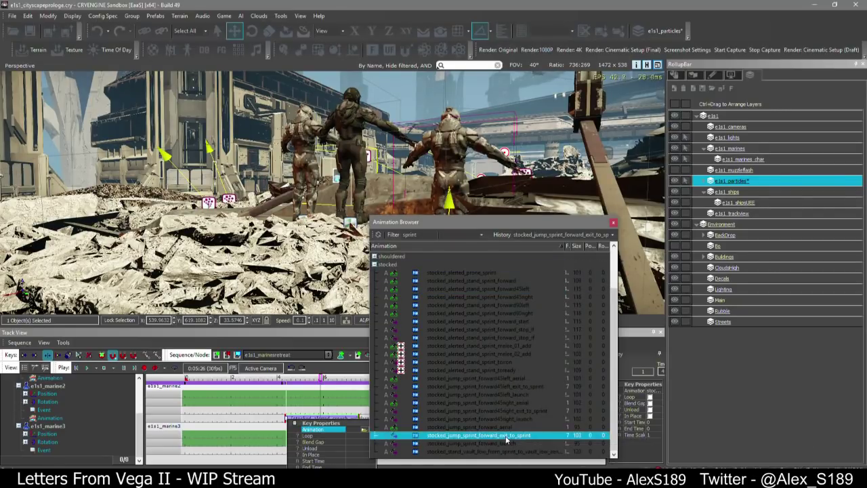
Try the sprint jump aerial and launch clips for marine2's key, settling on stocked_alerted_stand_sprint_forward, and close the animation browser
{"action": "left_click", "coordinate": [492, 378]}
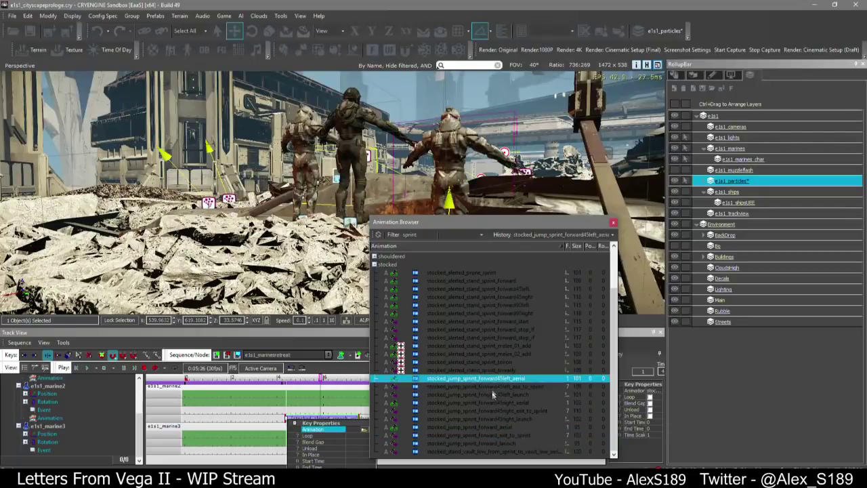
{"action": "left_click", "coordinate": [493, 443]}
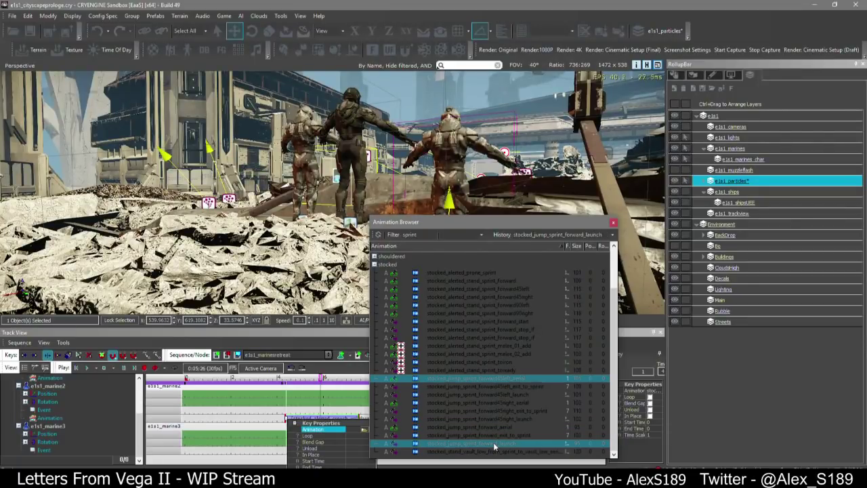
{"action": "left_click", "coordinate": [482, 281]}
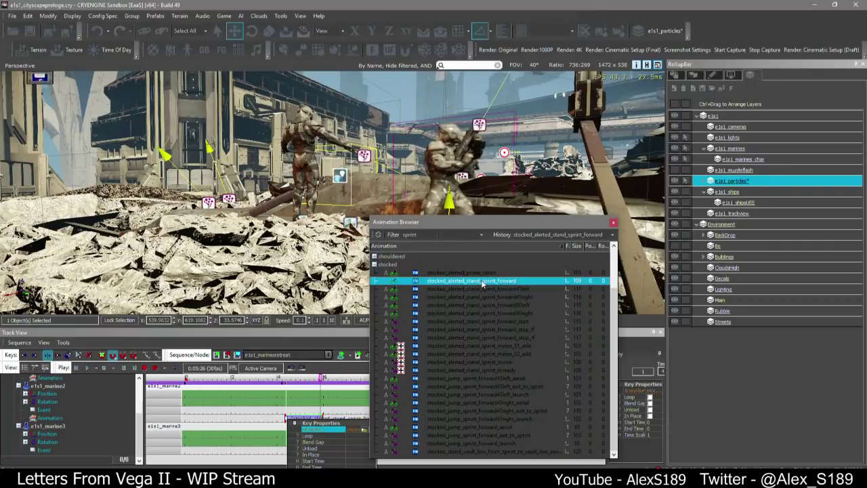
{"action": "left_click", "coordinate": [614, 223]}
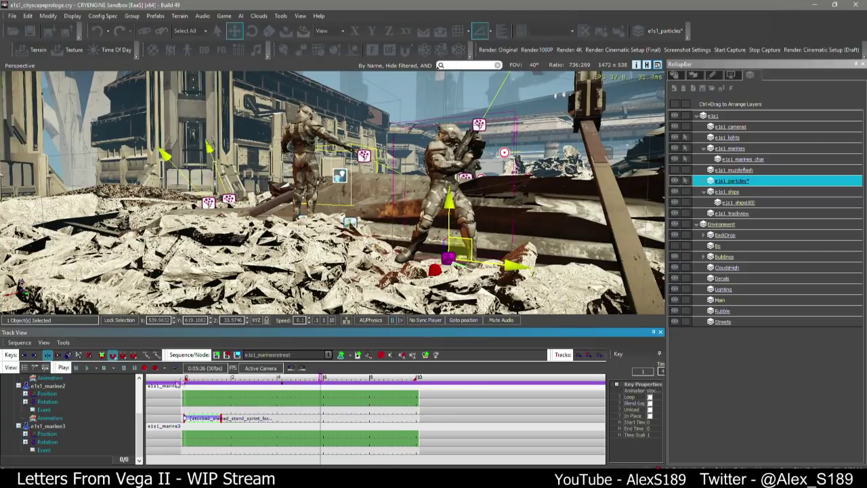
Return the sequence to its first frame and rotate the sprinting marine to -90 degrees around Z
{"action": "mouse_move", "coordinate": [186, 379]}
{"action": "left_mouse_down"}
{"action": "mouse_move", "coordinate": [201, 380]}
{"action": "mouse_move", "coordinate": [185, 379]}
{"action": "left_mouse_up"}
{"action": "right_click_drag", "start_coordinate": [379, 190], "coordinate": [357, 207]}
{"action": "left_click", "coordinate": [383, 144]}
{"action": "key", "text": "3"}
{"action": "left_click_drag", "start_coordinate": [370, 132], "coordinate": [381, 132]}
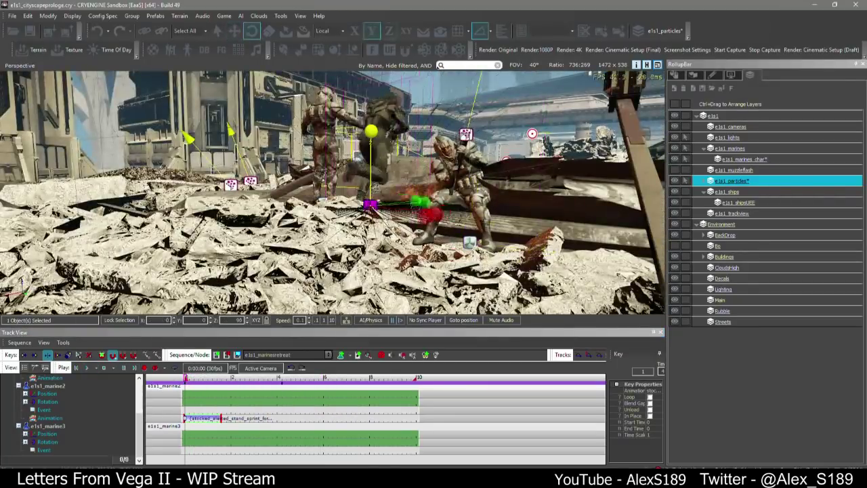
{"action": "left_click_drag", "start_coordinate": [375, 186], "coordinate": [367, 253]}
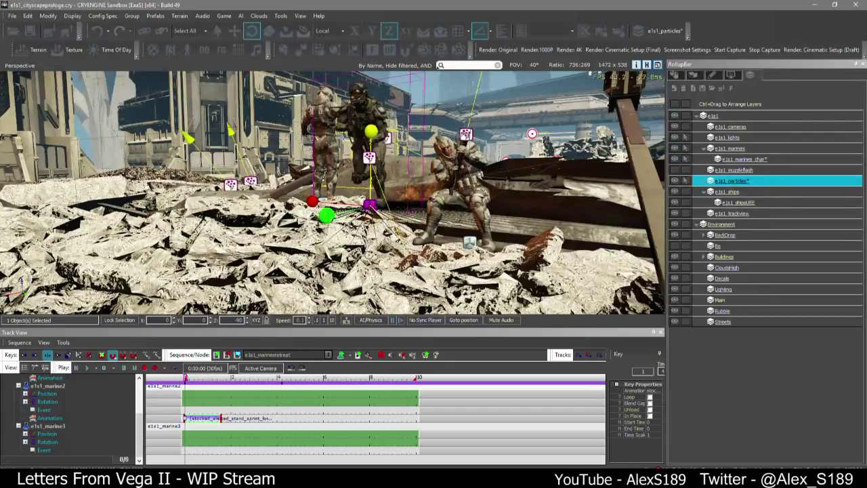
{"action": "key", "text": "1"}
Play back and scrub marine2's sprint from the start of the sequence, and save the level
{"action": "left_click", "coordinate": [87, 368]}
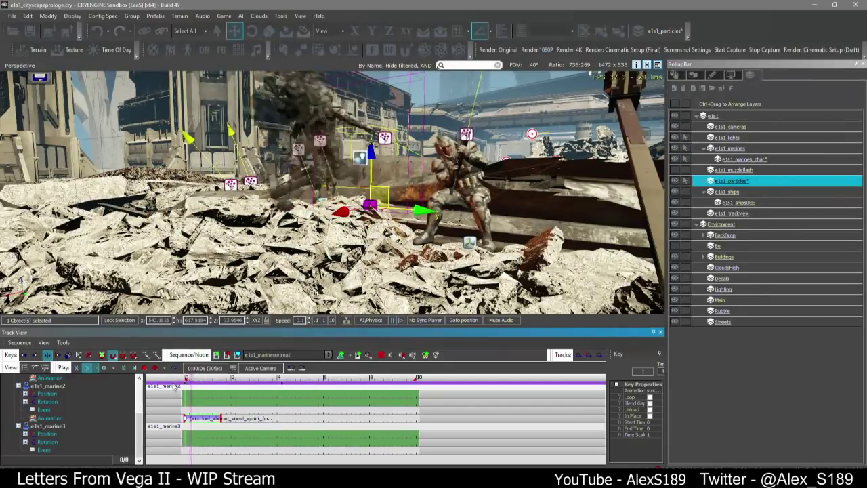
{"action": "key", "text": "w"}
{"action": "right_click_drag", "start_coordinate": [338, 203], "coordinate": [359, 181]}
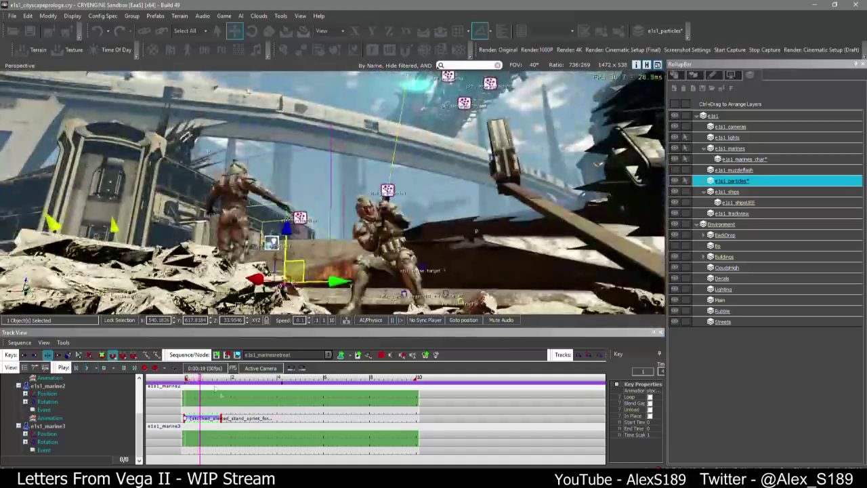
{"action": "left_click", "coordinate": [201, 379]}
{"action": "left_click_drag", "start_coordinate": [220, 379], "coordinate": [111, 381]}
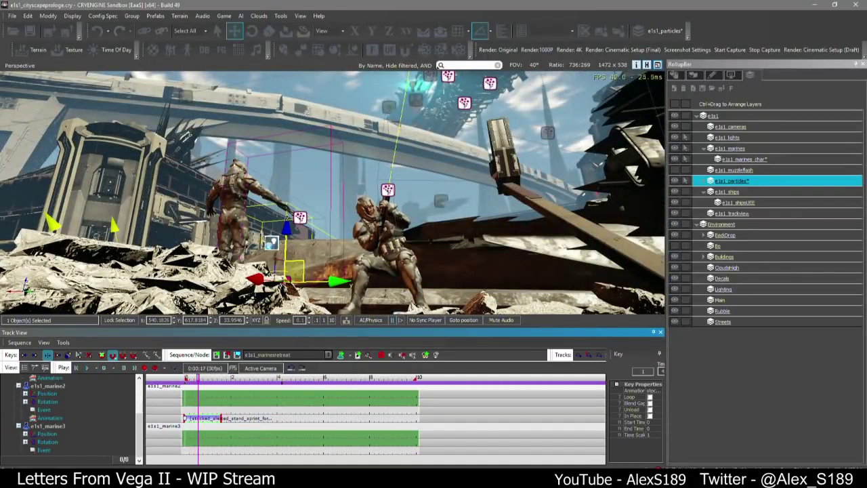
{"action": "key", "text": "ctrl+s"}
Replay marine2's sprint from the first frame and examine its movement past the other marines from several viewpoints
{"action": "right_click_drag", "start_coordinate": [536, 238], "coordinate": [504, 251]}
{"action": "key", "text": "w"}
{"action": "left_click", "coordinate": [199, 378]}
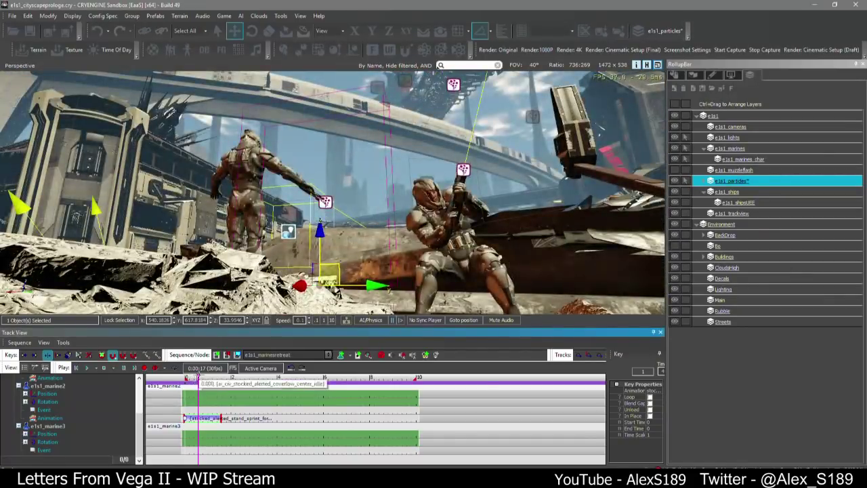
{"action": "key", "text": "s"}
{"action": "right_click_drag", "start_coordinate": [401, 241], "coordinate": [401, 258]}
{"action": "left_click", "coordinate": [304, 424]}
{"action": "left_click_drag", "start_coordinate": [199, 377], "coordinate": [177, 377]}
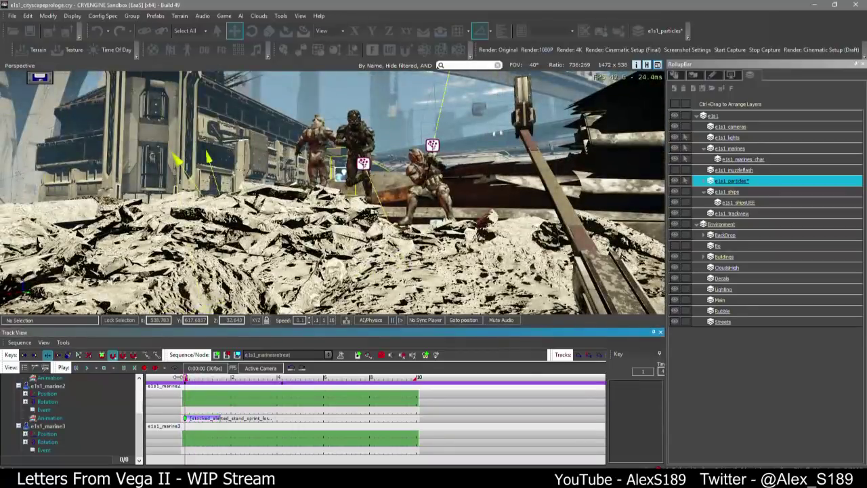
{"action": "scroll", "coordinate": [178, 386], "scroll_direction": "up", "scroll_amount": 3}
{"action": "left_click", "coordinate": [178, 418]}
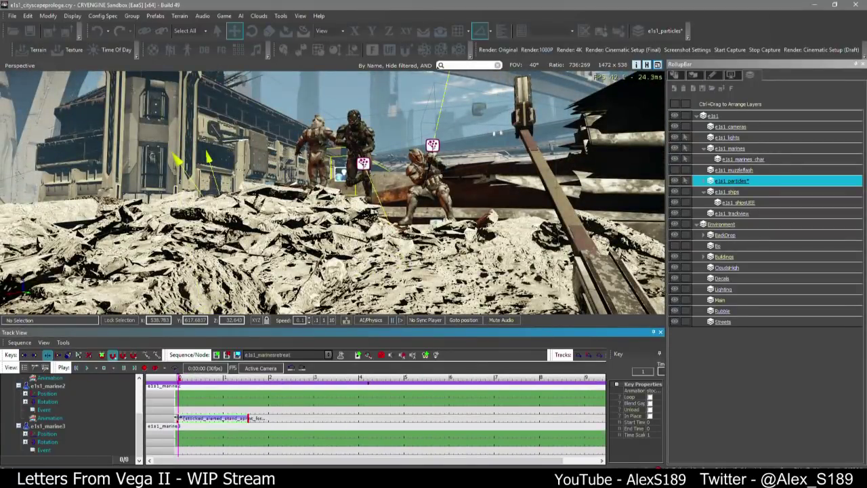
{"action": "key", "text": "space"}
{"action": "left_click", "coordinate": [155, 378]}
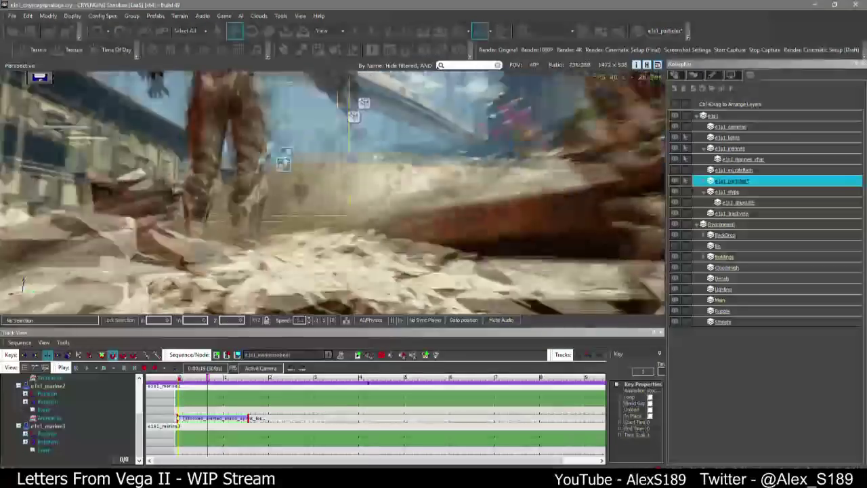
{"action": "right_click_drag", "start_coordinate": [332, 203], "coordinate": [630, 197]}
{"action": "left_click", "coordinate": [296, 228]}
Collapse the marine nodes in the sequence and create a new folder named Camera
{"action": "left_click", "coordinate": [19, 386]}
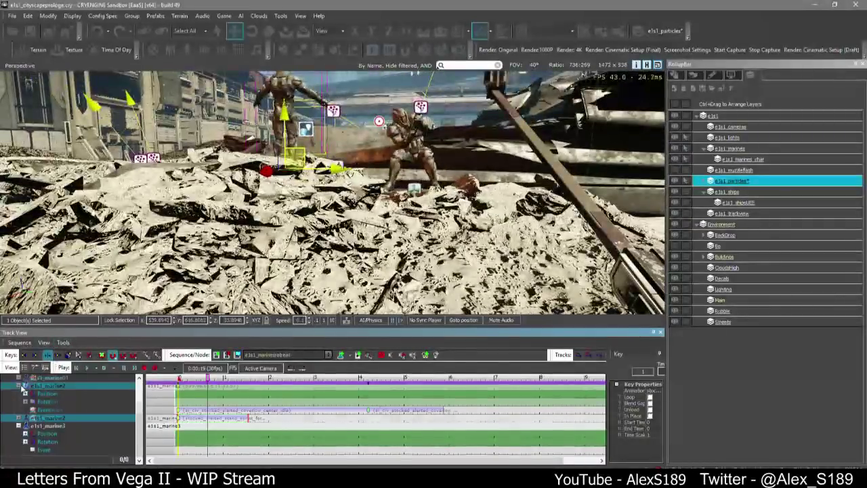
{"action": "left_click", "coordinate": [18, 426]}
{"action": "left_click", "coordinate": [18, 403]}
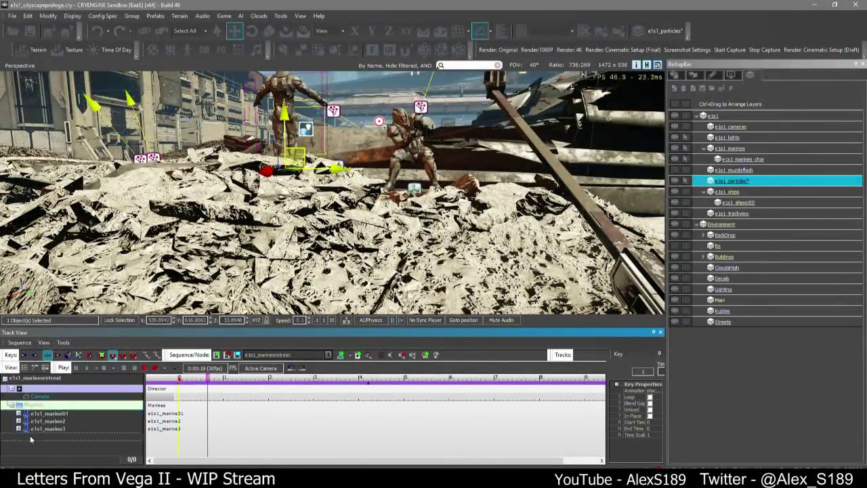
{"action": "right_click", "coordinate": [42, 445]}
{"action": "left_click", "coordinate": [91, 265]}
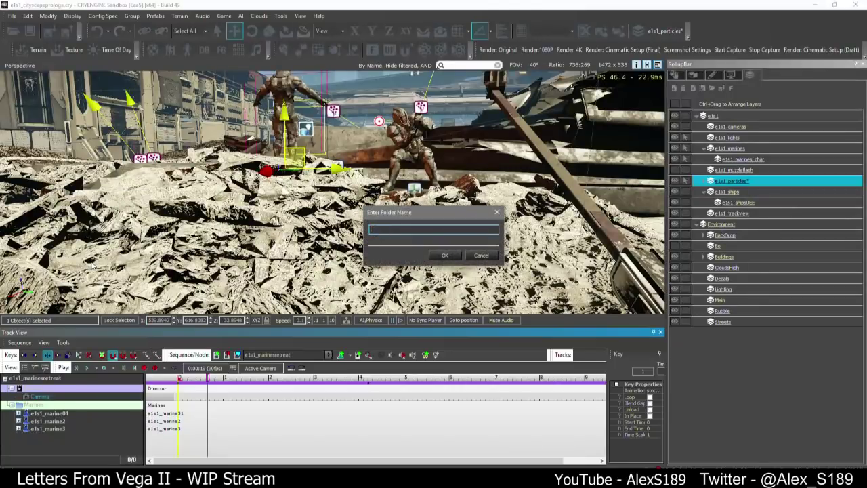
{"action": "type", "text": "Camera"}
{"action": "key", "text": "Return"}
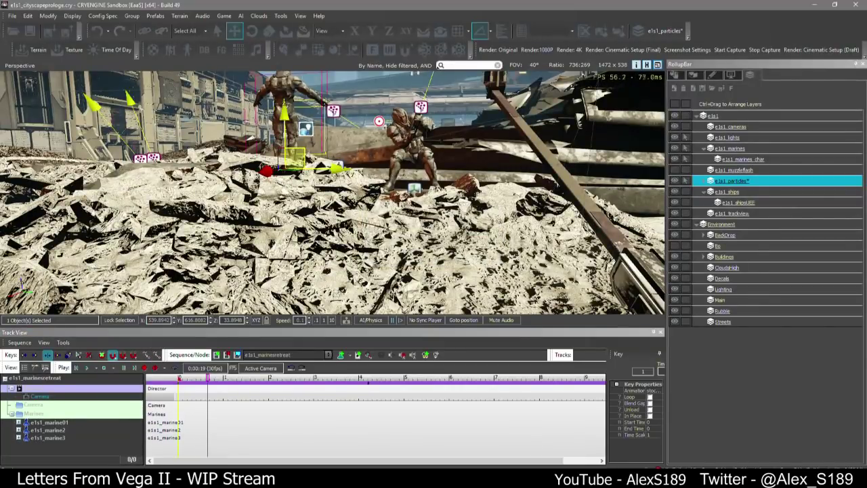
Select the e1s1_cameraA entity in the scene and add it to the sequence's Camera folder
{"action": "key", "text": "s"}
{"action": "right_click_drag", "start_coordinate": [298, 203], "coordinate": [237, 197]}
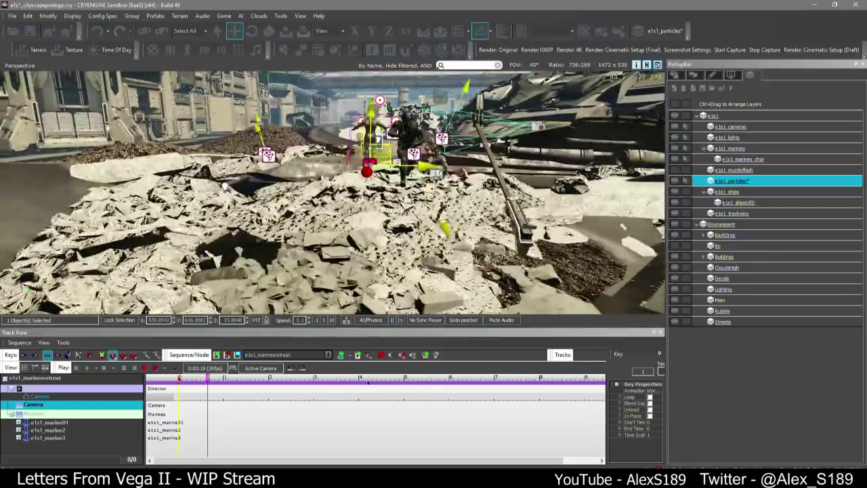
{"action": "right_click_drag", "start_coordinate": [434, 196], "coordinate": [460, 178]}
{"action": "left_click", "coordinate": [513, 146]}
{"action": "right_click", "coordinate": [31, 406]}
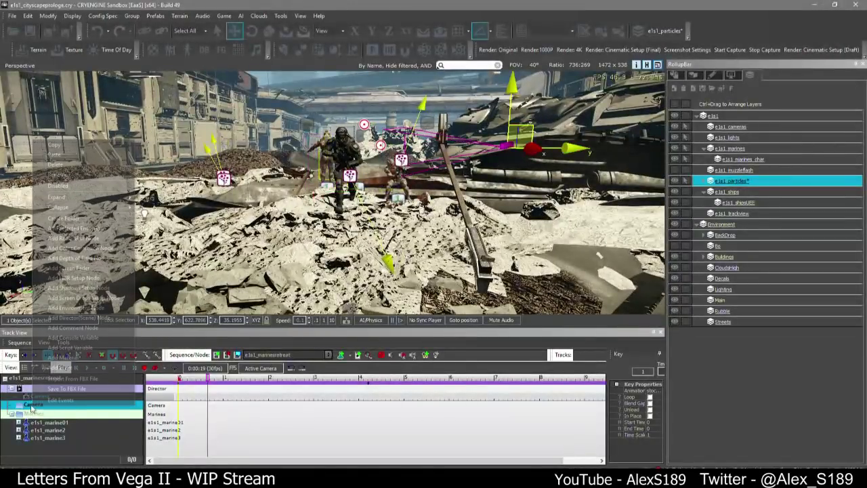
{"action": "left_click", "coordinate": [74, 317]}
Add a key at the start of the Director's camera track and assign e1s1_cameraA to it
{"action": "left_click", "coordinate": [179, 400]}
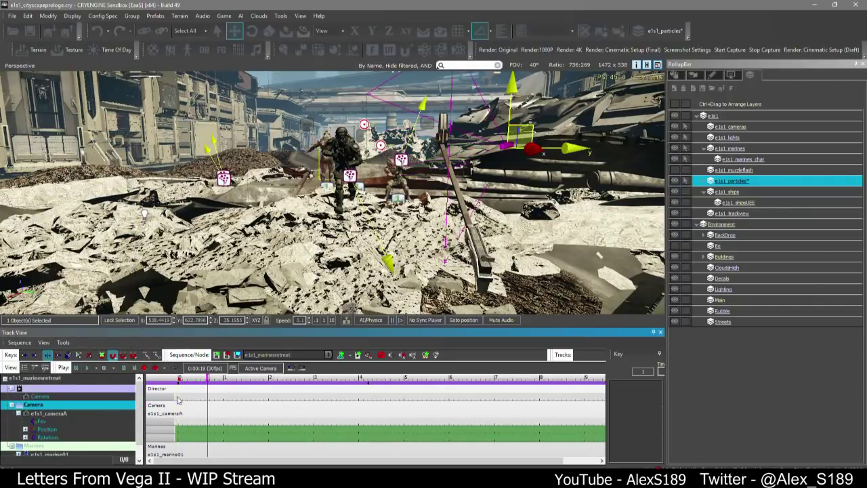
{"action": "double_click", "coordinate": [179, 399]}
{"action": "left_click", "coordinate": [249, 420]}
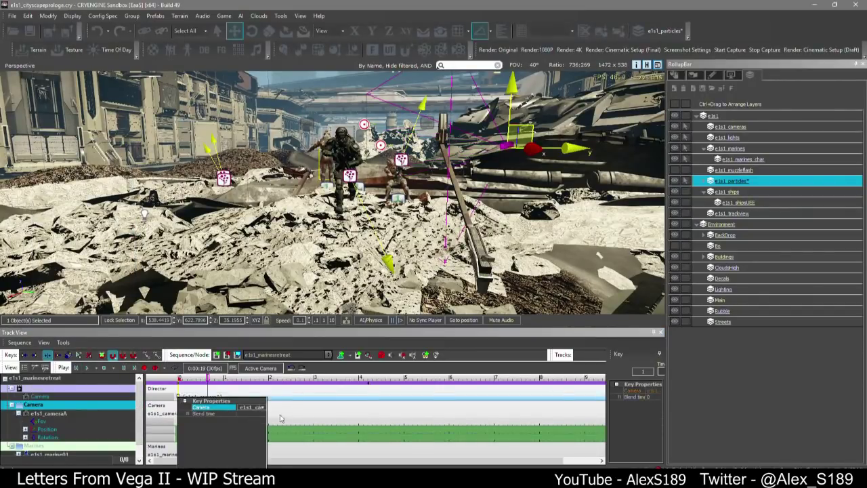
Split the viewport into two side-by-side views and show e1s1_cameraA in one of them
{"action": "left_click", "coordinate": [658, 65]}
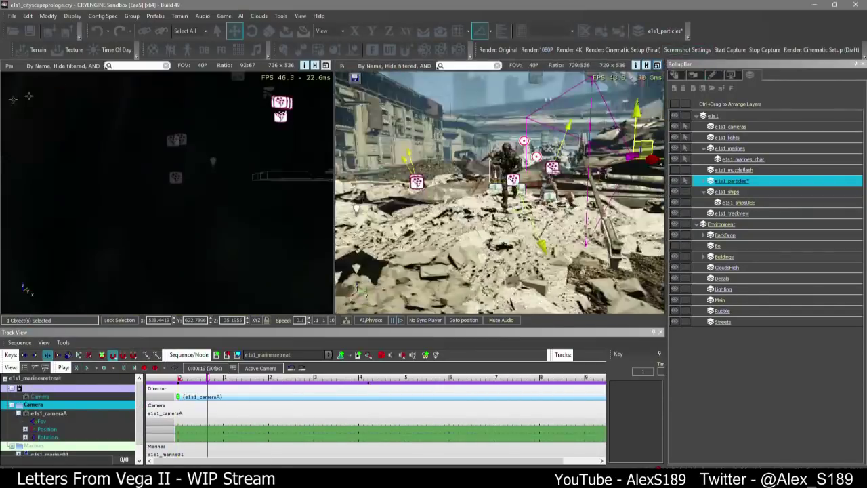
{"action": "left_click", "coordinate": [20, 69]}
{"action": "left_click", "coordinate": [158, 194]}
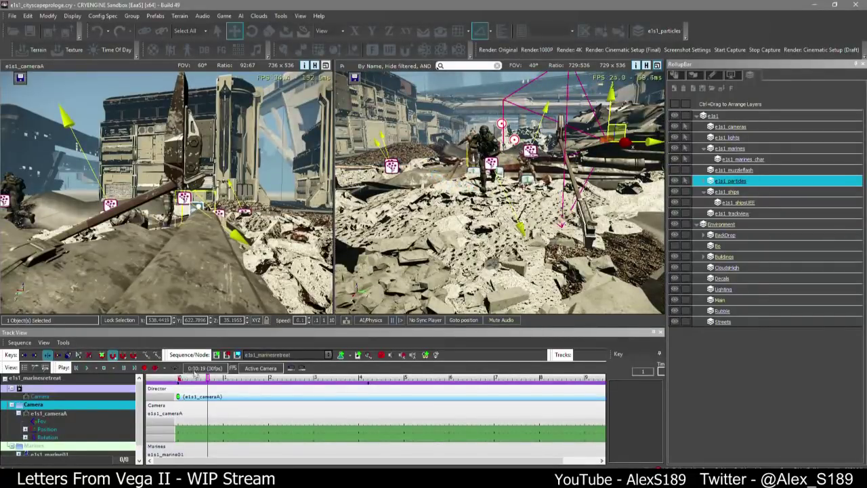
Record e1s1_cameraA's first-frame placement by moving it closer to the marines and rotating it to face them
{"action": "left_click", "coordinate": [155, 368]}
{"action": "key", "text": "s"}
{"action": "right_click_drag", "start_coordinate": [566, 143], "coordinate": [566, 148]}
{"action": "left_click_drag", "start_coordinate": [558, 137], "coordinate": [505, 163]}
{"action": "key", "text": "3"}
{"action": "key", "text": "w"}
{"action": "right_click_drag", "start_coordinate": [504, 163], "coordinate": [512, 143]}
{"action": "left_click_drag", "start_coordinate": [523, 175], "coordinate": [469, 175]}
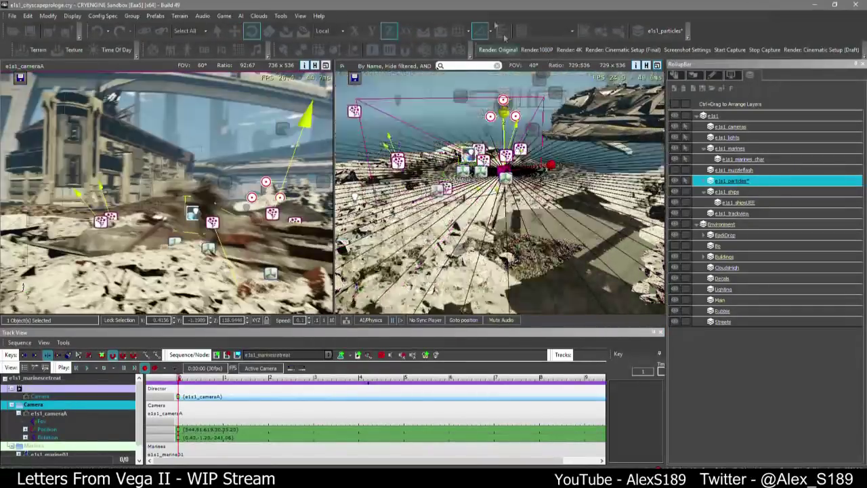
Turn off angle snapping, tilt e1s1_cameraA upward and lower it to about Z 34.25
{"action": "left_click", "coordinate": [480, 32]}
{"action": "right_click_drag", "start_coordinate": [504, 139], "coordinate": [523, 130]}
{"action": "key", "text": "2"}
{"action": "key", "text": "w"}
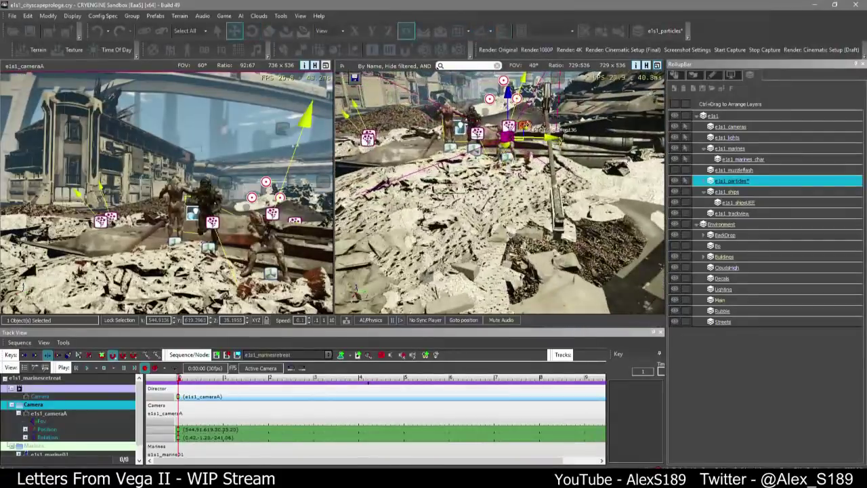
{"action": "key", "text": "3"}
{"action": "left_click_drag", "start_coordinate": [515, 166], "coordinate": [522, 171]}
{"action": "key", "text": "w"}
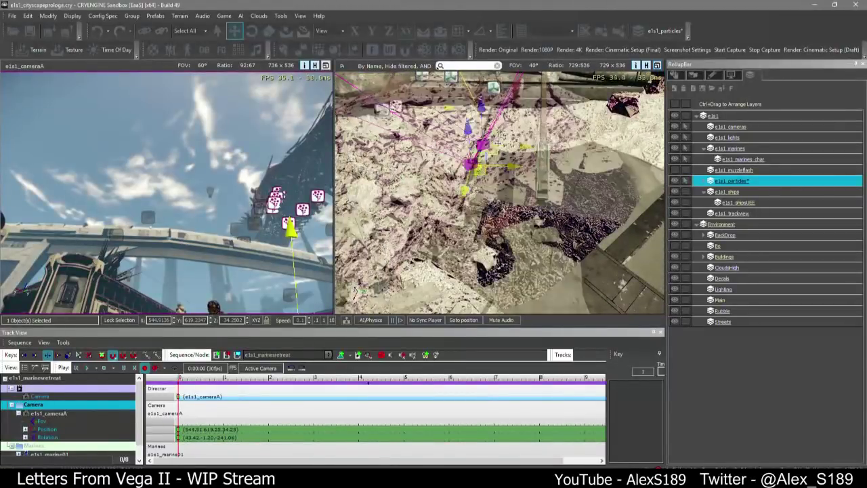
Move e1s1_cameraA to about X 543.13, Y 619.43 and set its upward tilt to about 17.4 degrees
{"action": "left_click_drag", "start_coordinate": [507, 117], "coordinate": [505, 119]}
{"action": "key", "text": "e"}
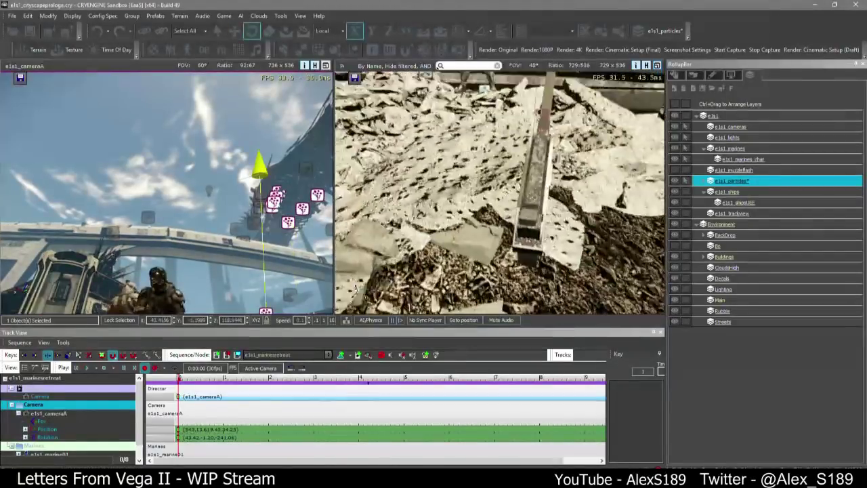
{"action": "left_click_drag", "start_coordinate": [526, 160], "coordinate": [527, 164]}
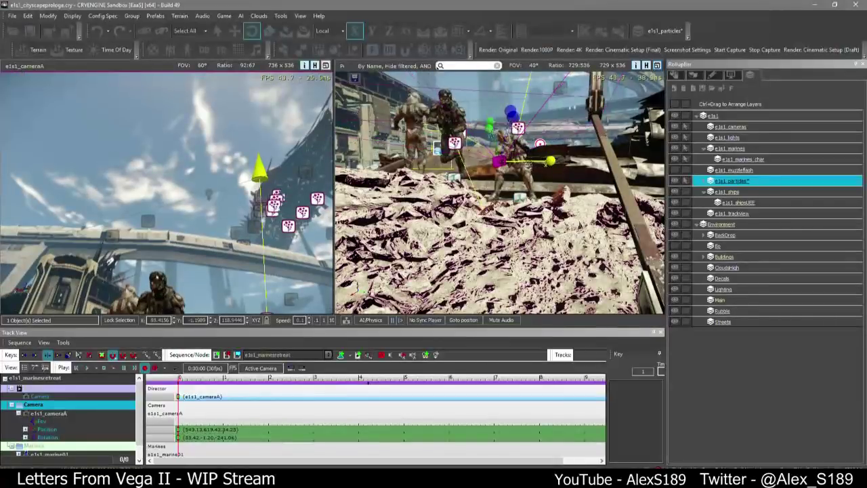
{"action": "key", "text": "w"}
Add a key with value 40 at the start of e1s1_cameraA's field-of-view track
{"action": "left_click", "coordinate": [180, 421]}
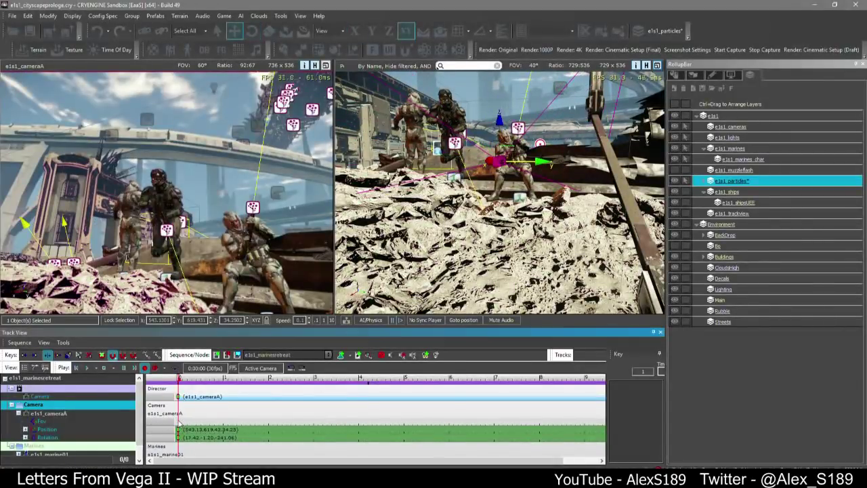
{"action": "double_click", "coordinate": [179, 421]}
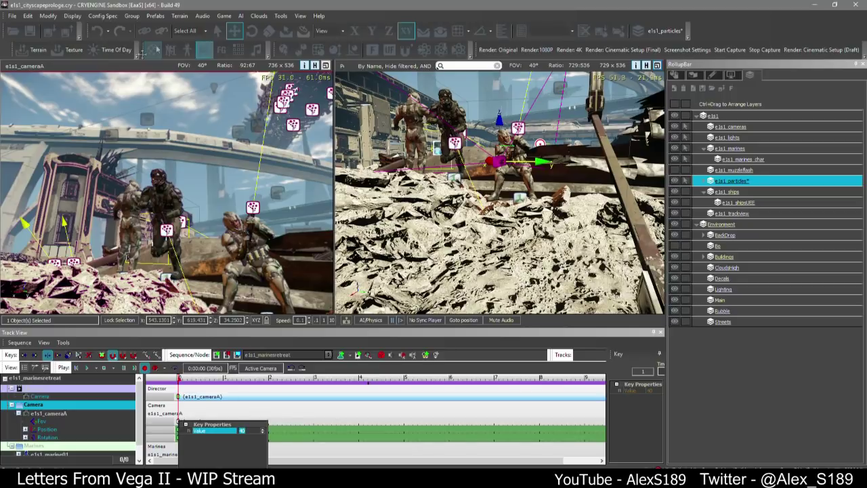
Lower e1s1_cameraA to about Z 33.79, shift it to about X 542.17 and re-aim it up at the marines
{"action": "right_click_drag", "start_coordinate": [474, 196], "coordinate": [562, 200]}
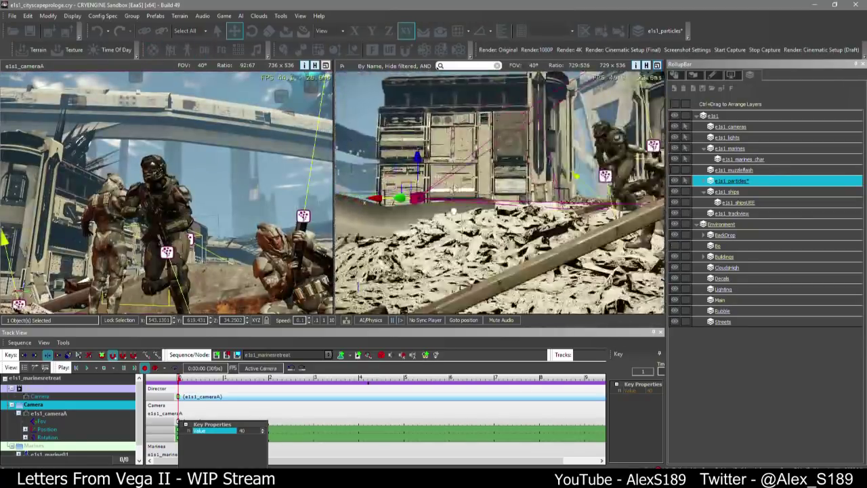
{"action": "left_click_drag", "start_coordinate": [482, 237], "coordinate": [498, 229]}
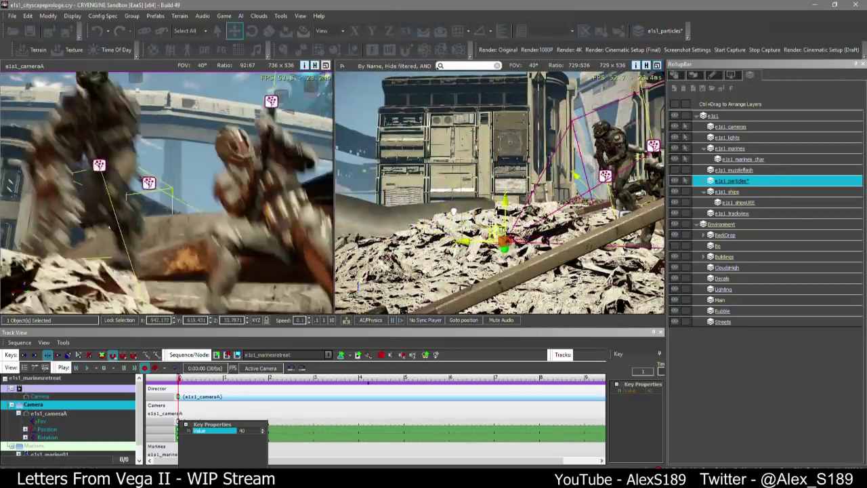
{"action": "right_click_drag", "start_coordinate": [485, 250], "coordinate": [507, 255]}
{"action": "key", "text": "3"}
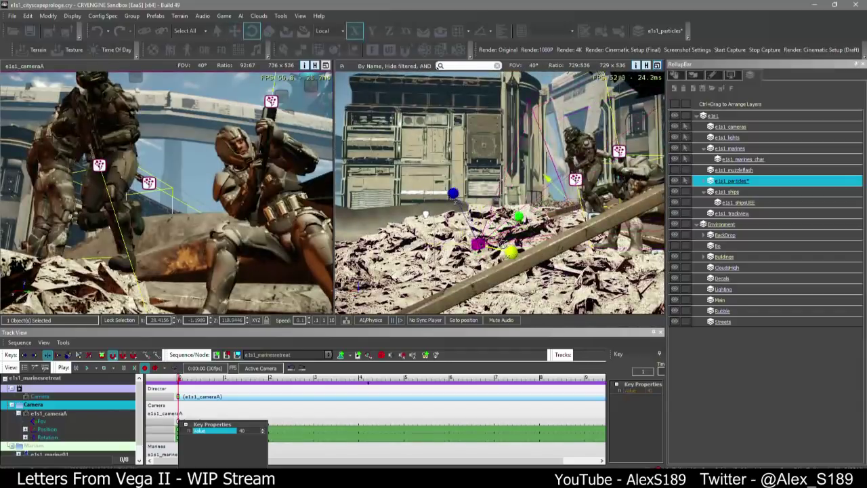
{"action": "left_click_drag", "start_coordinate": [505, 243], "coordinate": [499, 237]}
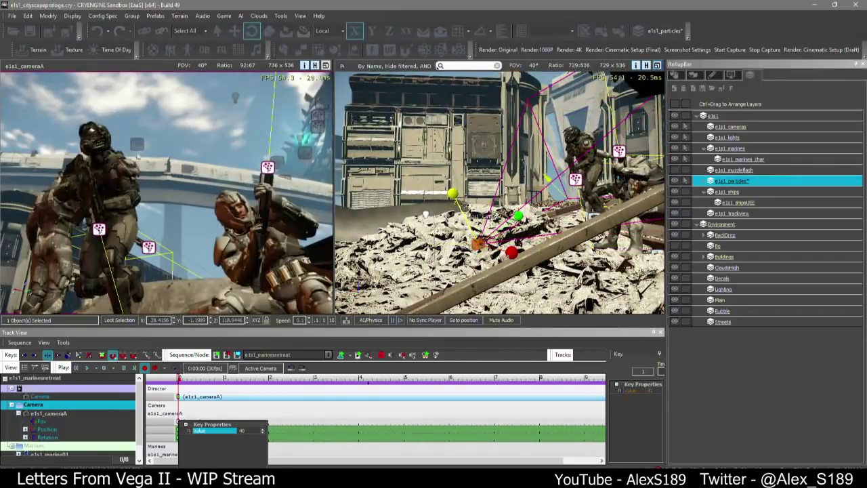
{"action": "left_click_drag", "start_coordinate": [452, 194], "coordinate": [455, 201]}
{"action": "left_click_drag", "start_coordinate": [514, 217], "coordinate": [515, 213]}
{"action": "left_click_drag", "start_coordinate": [520, 251], "coordinate": [520, 245]}
{"action": "key", "text": "2"}
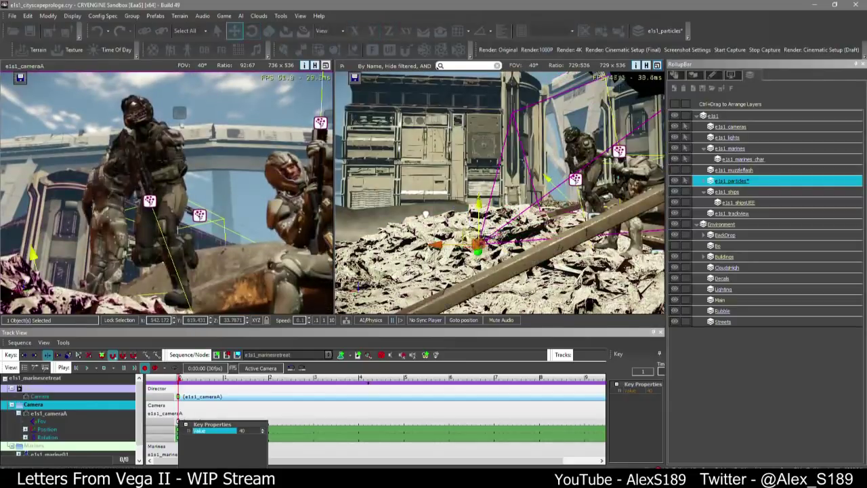
Shift e1s1_cameraA to about X 542.01, Z 33.70 and turn it sideways to a Z rotation of about 120 degrees
{"action": "left_click_drag", "start_coordinate": [468, 237], "coordinate": [485, 245]}
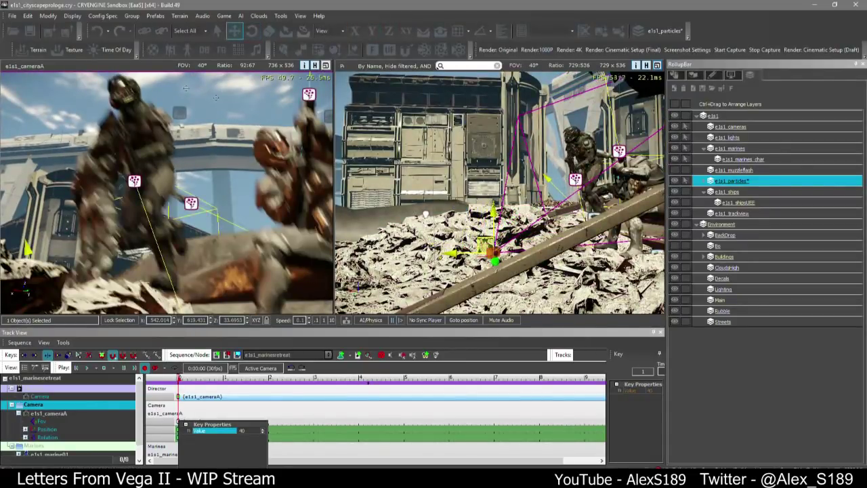
{"action": "left_click", "coordinate": [296, 449]}
{"action": "right_click_drag", "start_coordinate": [498, 237], "coordinate": [531, 245]}
{"action": "key", "text": "3"}
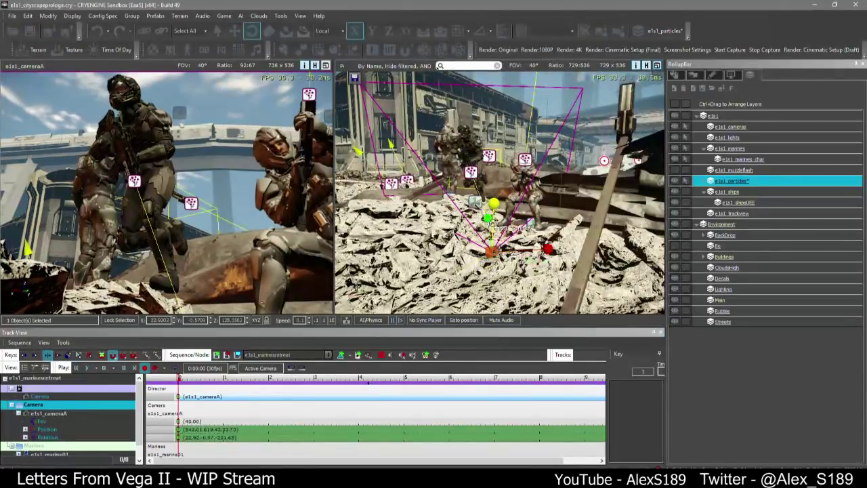
{"action": "left_click_drag", "start_coordinate": [491, 223], "coordinate": [504, 225]}
{"action": "right_click_drag", "start_coordinate": [504, 224], "coordinate": [496, 228]}
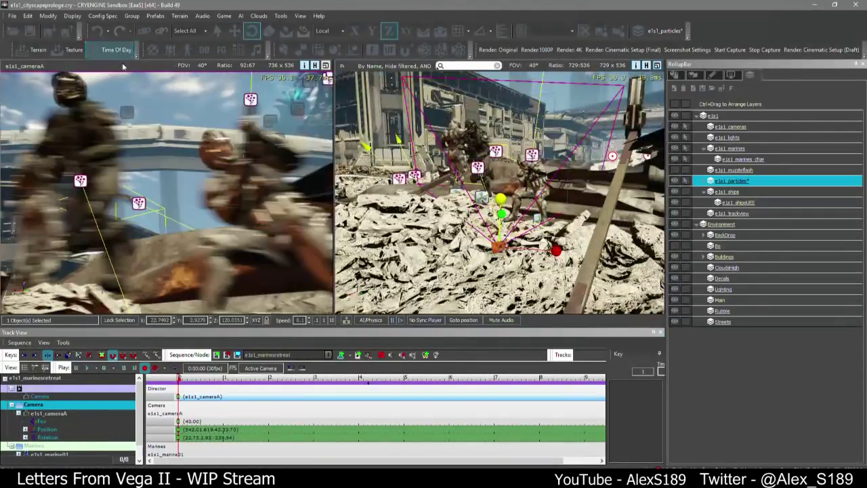
Play the first five seconds of the sequence through e1s1_cameraA to review the marines' movements, then pause it
{"action": "right_click_drag", "start_coordinate": [461, 158], "coordinate": [451, 149]}
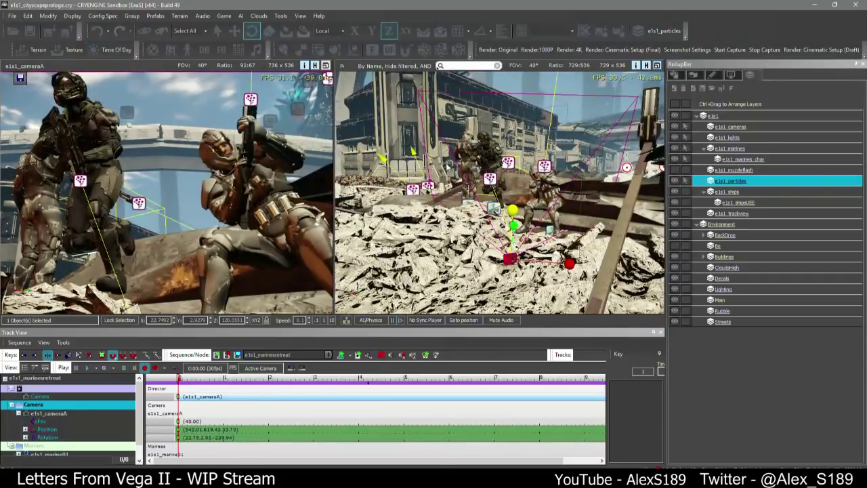
{"action": "key", "text": "a"}
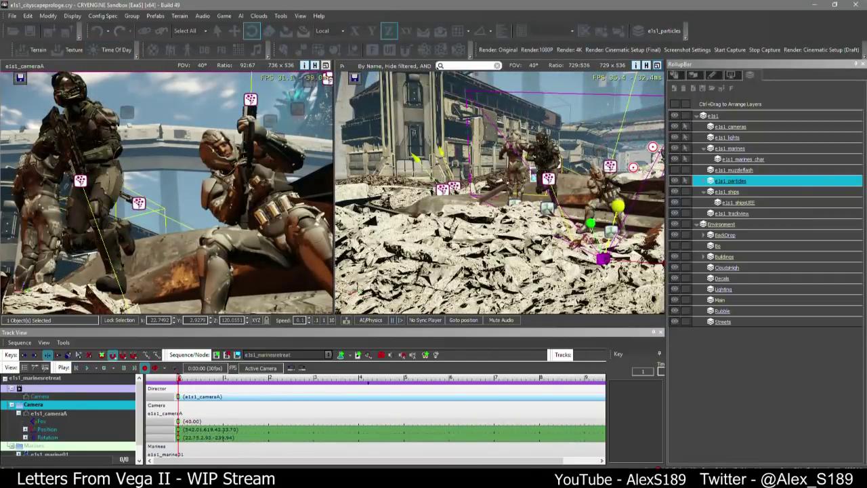
{"action": "key", "text": "w"}
{"action": "right_click_drag", "start_coordinate": [499, 192], "coordinate": [516, 180]}
{"action": "left_click", "coordinate": [484, 246]}
{"action": "key", "text": "s"}
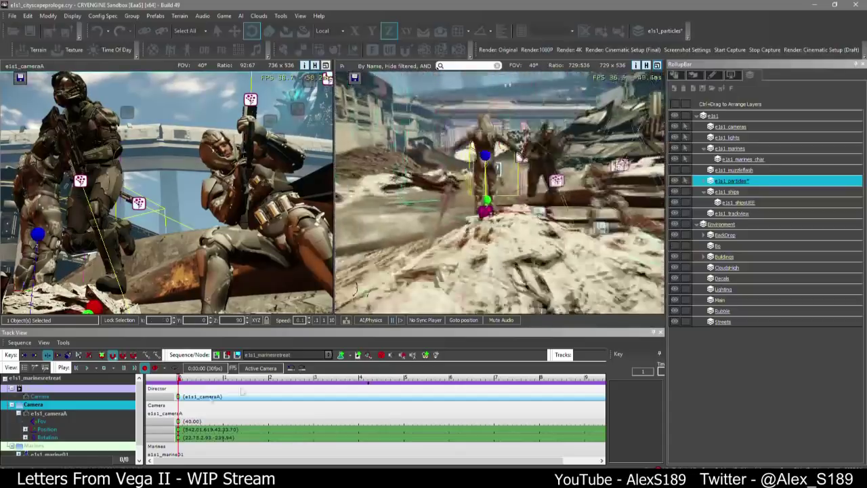
{"action": "left_click", "coordinate": [86, 368]}
{"action": "left_click_drag", "start_coordinate": [223, 378], "coordinate": [438, 373]}
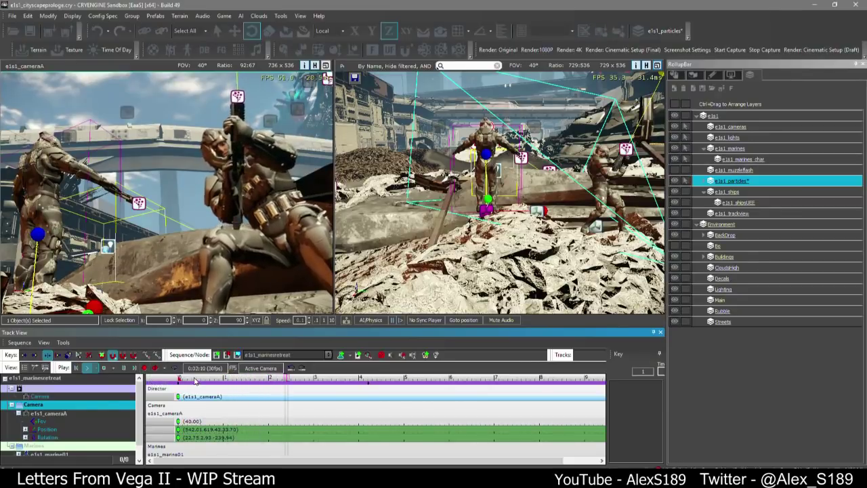
{"action": "scroll", "coordinate": [60, 437], "scroll_direction": "down", "scroll_amount": 1}
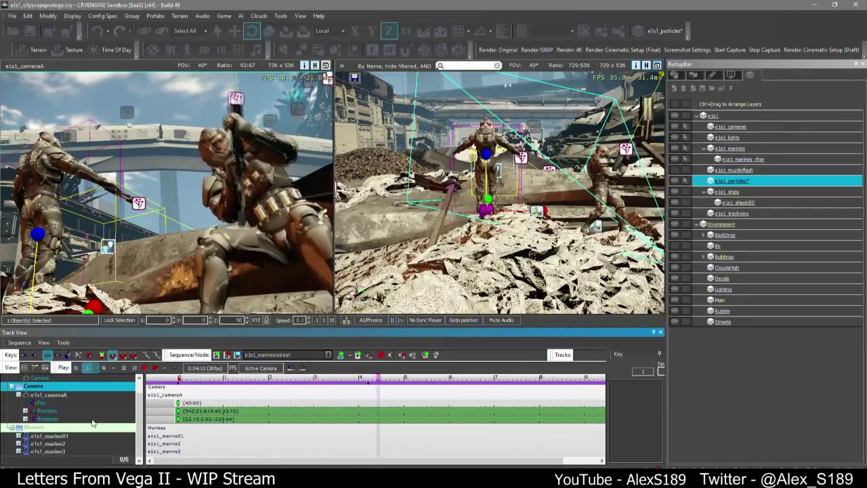
{"action": "key", "text": "space"}
Show e1s1_marine01's tracks, collapse the Camera folder, and move the marine's second cover clip to just after the sequence start
{"action": "left_click", "coordinate": [18, 435]}
{"action": "left_click", "coordinate": [12, 386]}
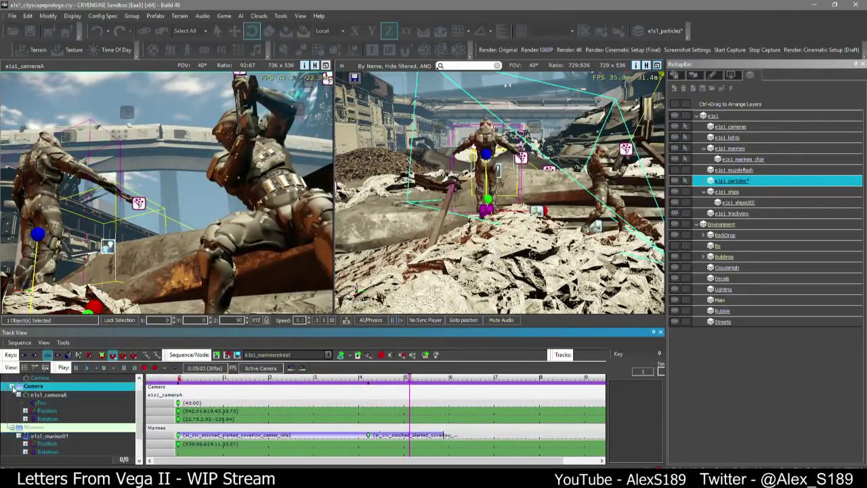
{"action": "left_click", "coordinate": [209, 436]}
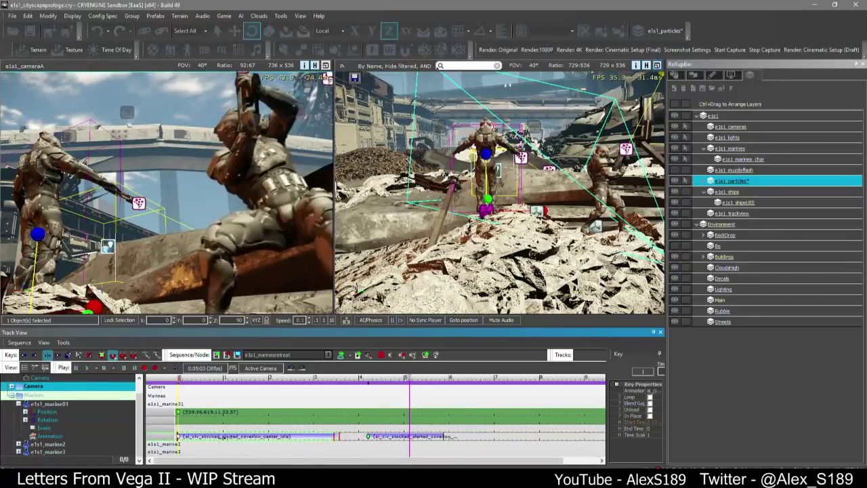
{"action": "left_click", "coordinate": [196, 384]}
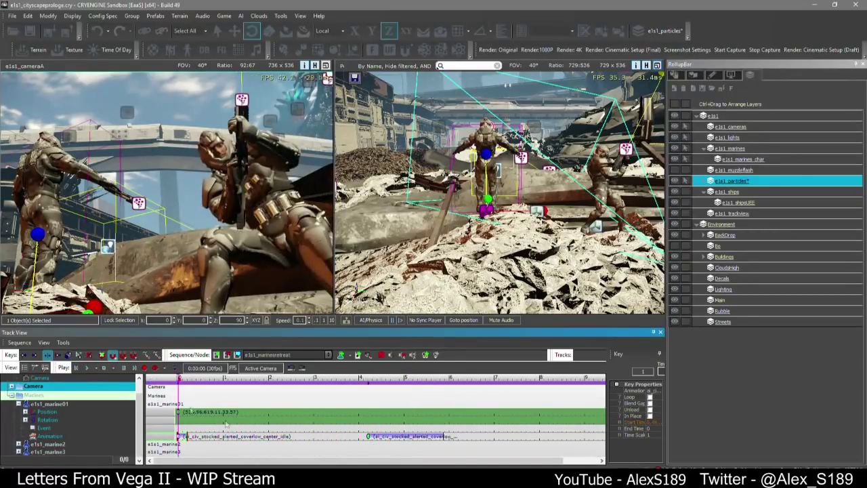
{"action": "left_click_drag", "start_coordinate": [369, 436], "coordinate": [186, 436]}
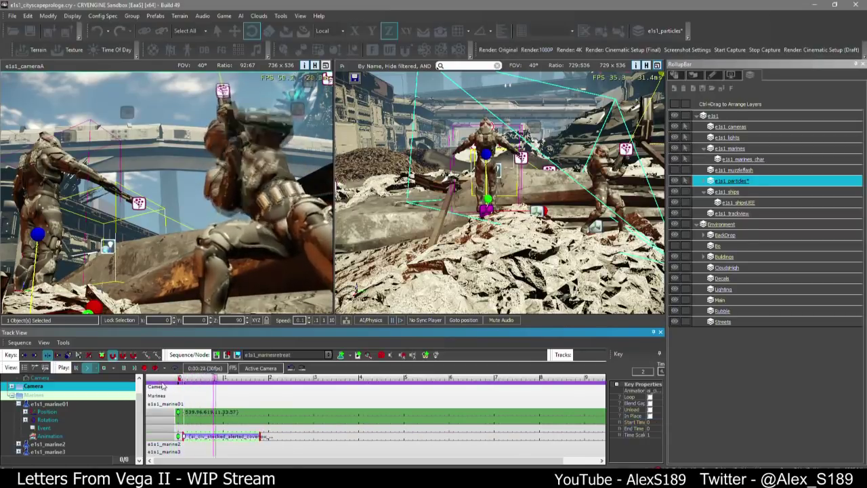
{"action": "left_click", "coordinate": [302, 462]}
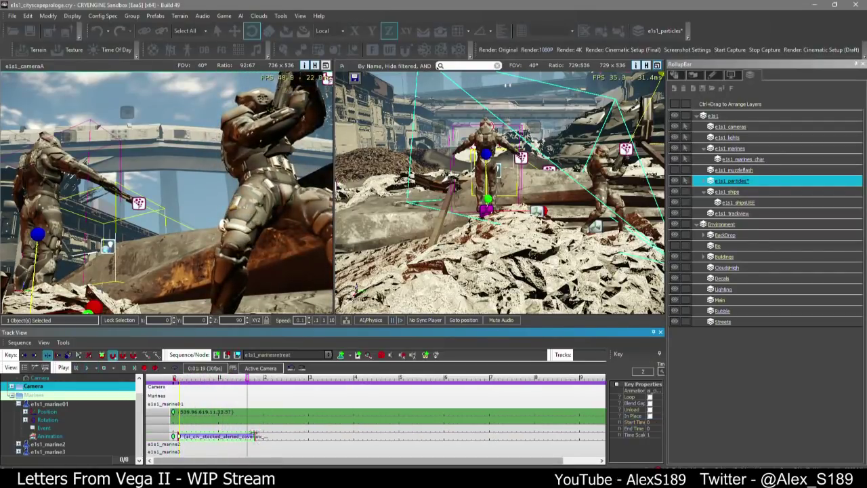
Add a death_heavy_head_front key to e1s1_marine01's Animation track and move it to shortly after the one-second mark
{"action": "left_click", "coordinate": [255, 453]}
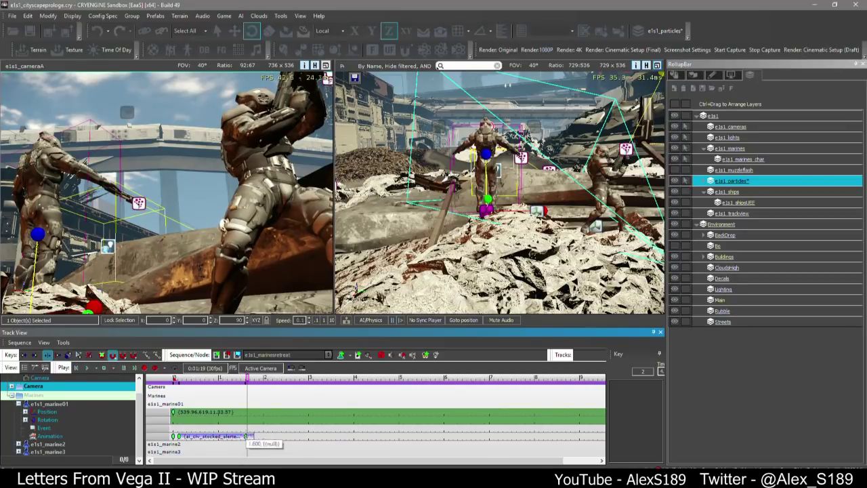
{"action": "right_click", "coordinate": [246, 435]}
{"action": "left_click", "coordinate": [322, 446]}
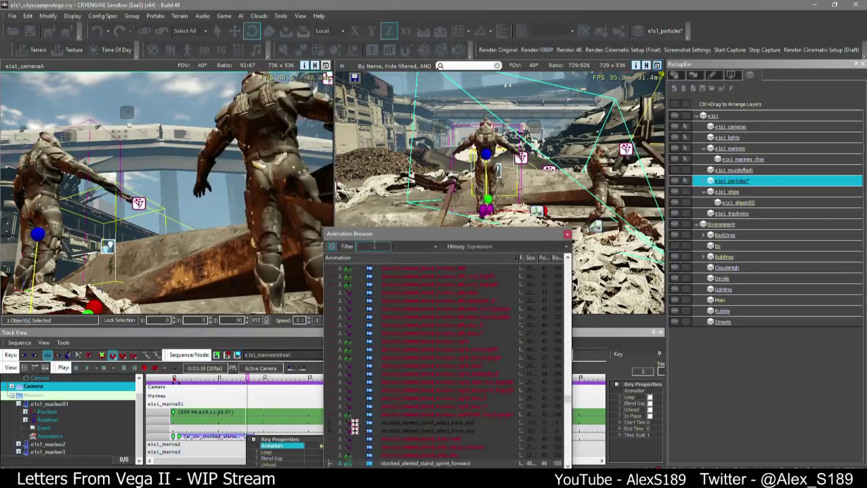
{"action": "type", "text": "death"}
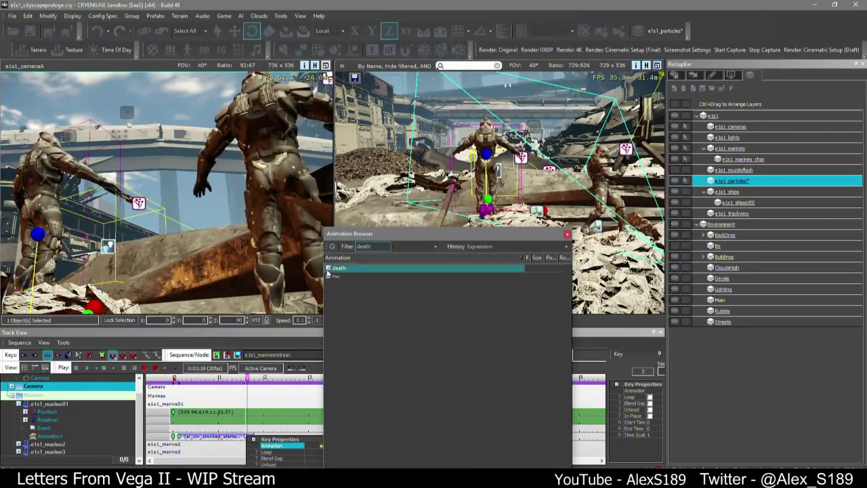
{"action": "left_click", "coordinate": [328, 268]}
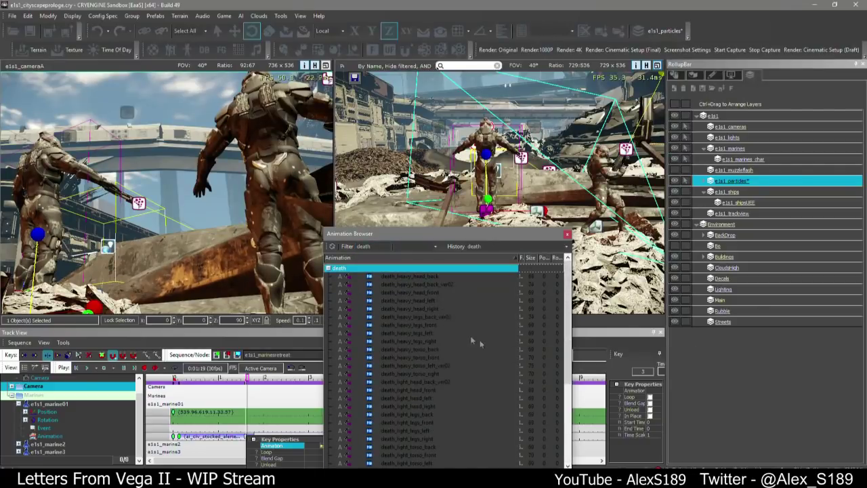
{"action": "double_click", "coordinate": [435, 292]}
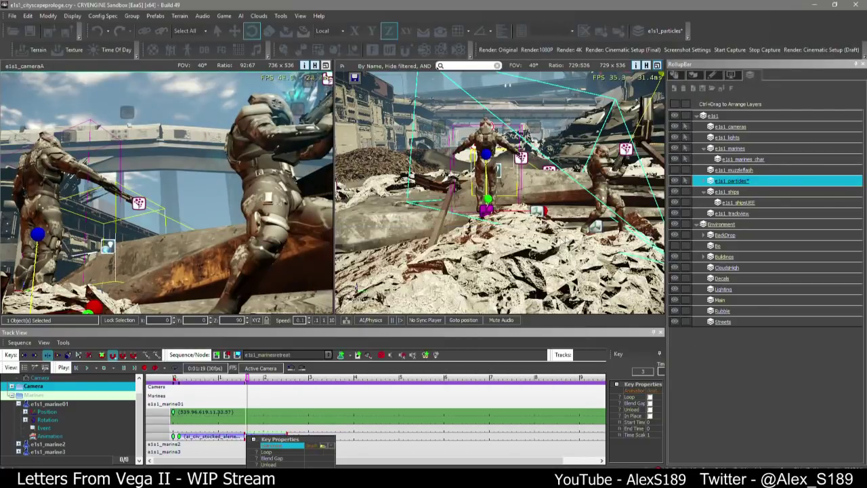
{"action": "left_click_drag", "start_coordinate": [332, 376], "coordinate": [244, 381]}
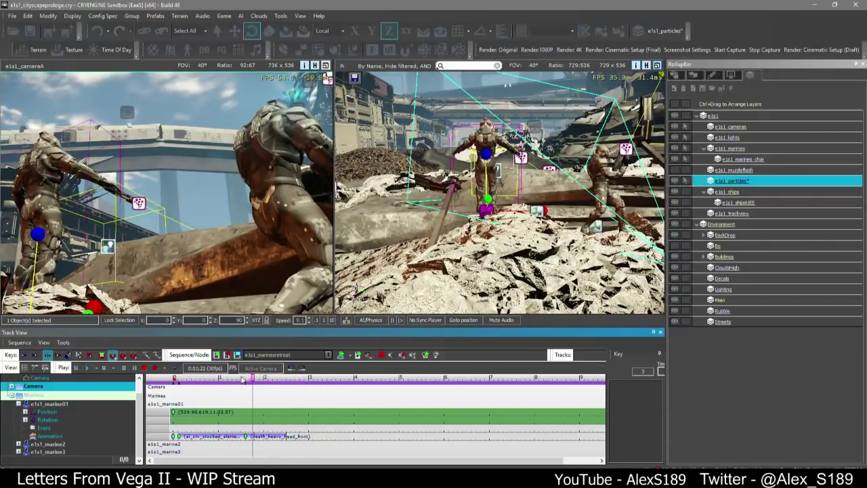
{"action": "left_click_drag", "start_coordinate": [247, 436], "coordinate": [228, 437]}
Add a Ragdollize event key to e1s1_marine01 at 0:01:29, near the end of the death animation
{"action": "left_click_drag", "start_coordinate": [235, 380], "coordinate": [263, 379]}
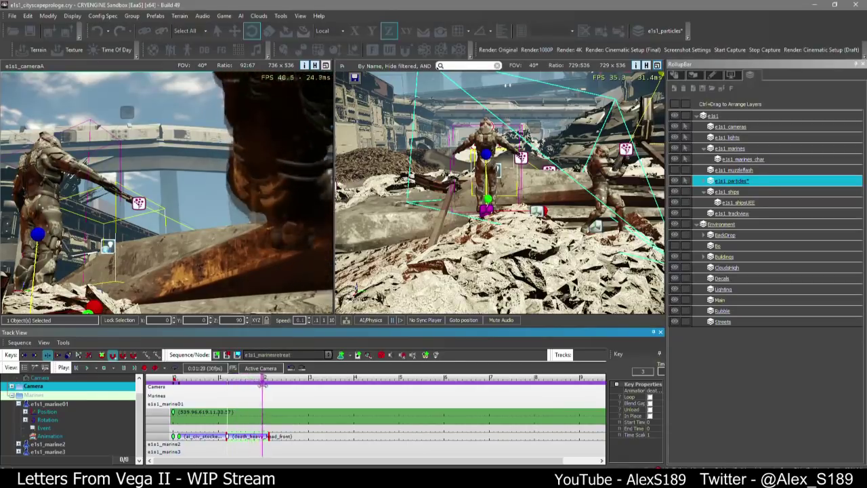
{"action": "double_click", "coordinate": [262, 428]}
{"action": "left_click", "coordinate": [331, 441]}
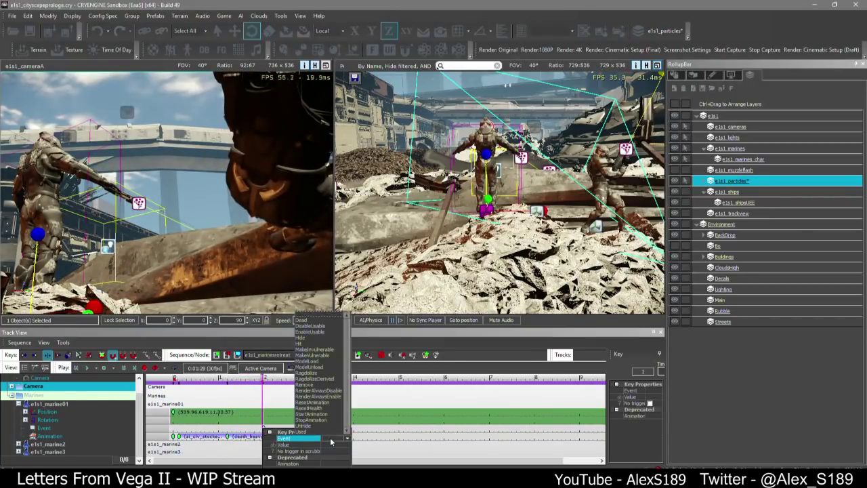
{"action": "left_click", "coordinate": [329, 373]}
{"action": "left_click", "coordinate": [277, 393]}
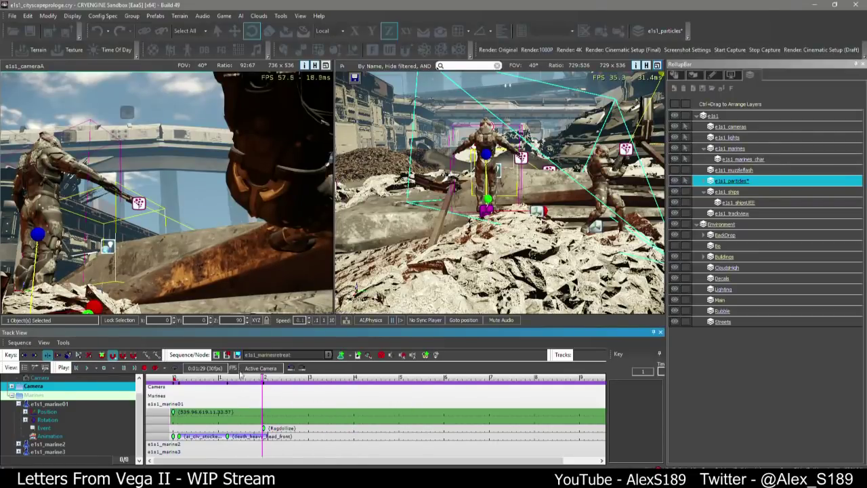
Enable AI/Physics simulation and play the sequence from the start to test the ragdoll
{"action": "left_click", "coordinate": [238, 377]}
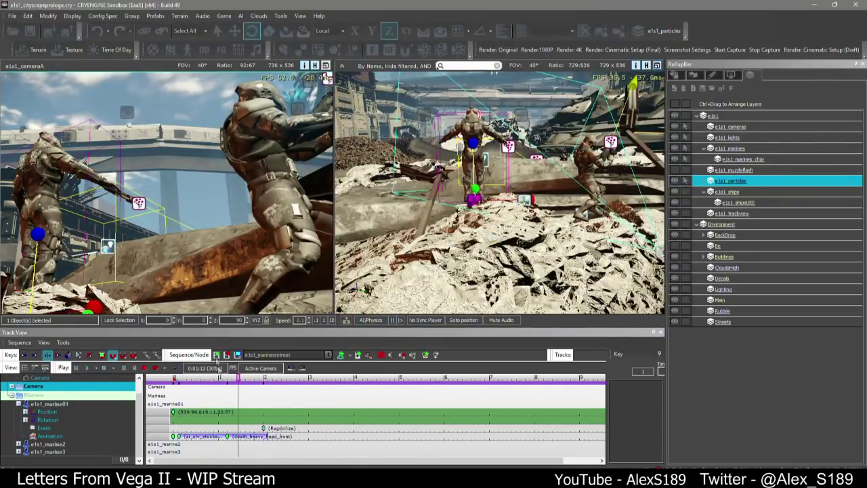
{"action": "left_click", "coordinate": [371, 320]}
{"action": "left_click", "coordinate": [298, 404]}
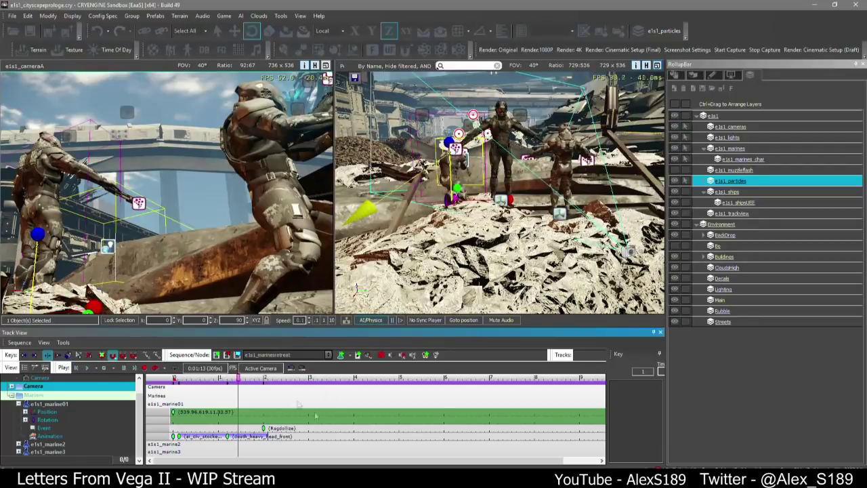
{"action": "left_click_drag", "start_coordinate": [238, 378], "coordinate": [174, 378]}
{"action": "key", "text": "space"}
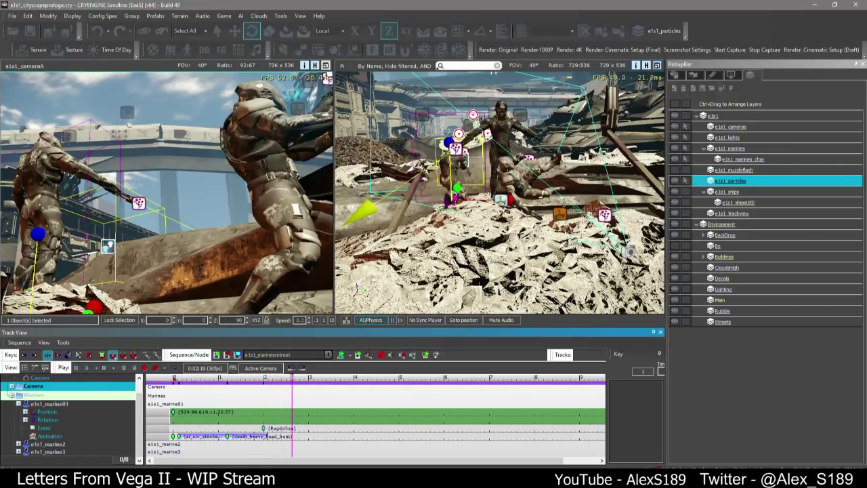
Move e1s1_marine01 to about X 540.46, Y 619.11, Z 33.57 beside the fallen beams
{"action": "right_click_drag", "start_coordinate": [540, 238], "coordinate": [485, 231]}
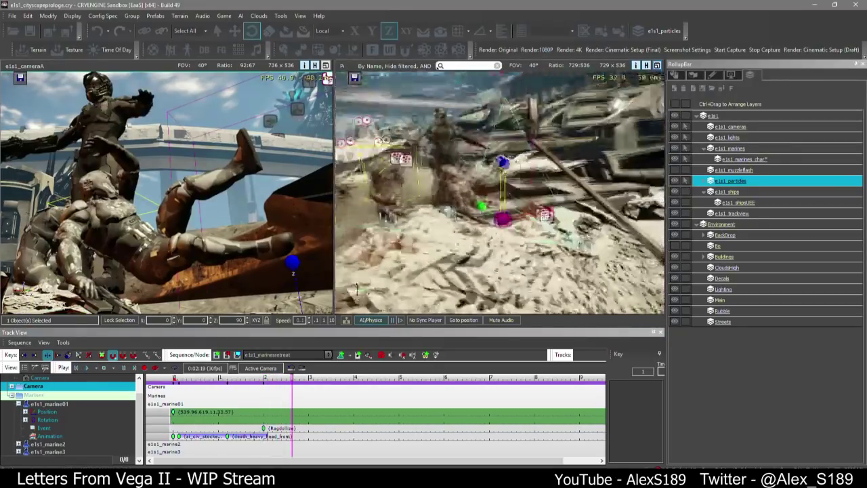
{"action": "key", "text": "1"}
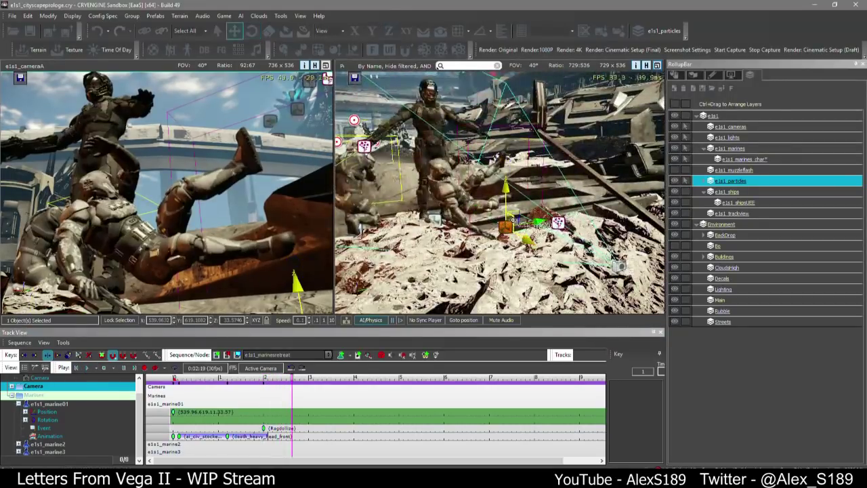
{"action": "right_click_drag", "start_coordinate": [512, 219], "coordinate": [523, 221]}
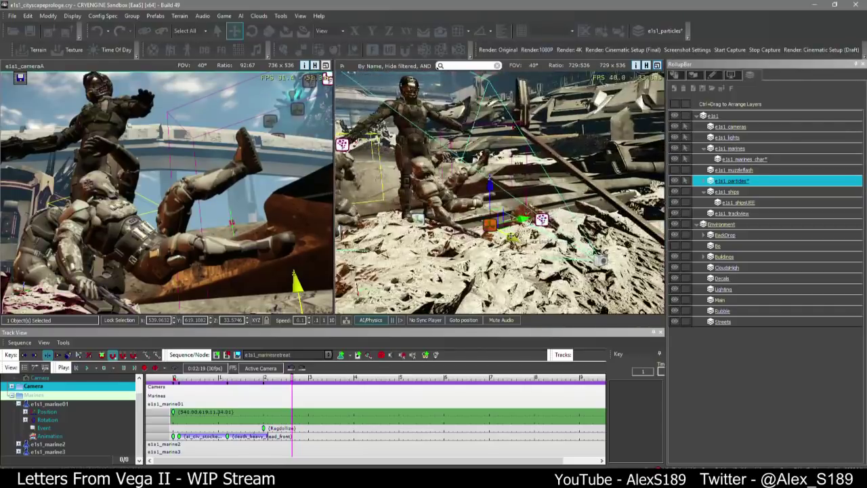
{"action": "left_click_drag", "start_coordinate": [505, 236], "coordinate": [518, 239]}
{"action": "mouse_move", "coordinate": [528, 237]}
{"action": "right_mouse_down"}
{"action": "mouse_move", "coordinate": [510, 234]}
{"action": "mouse_move", "coordinate": [535, 231]}
{"action": "mouse_move", "coordinate": [518, 235]}
{"action": "right_mouse_up"}
Save the level and look through e1s1_marine01's entity properties for its animation and physics settings
{"action": "left_click", "coordinate": [676, 75]}
{"action": "scroll", "coordinate": [743, 441], "scroll_direction": "down", "scroll_amount": 6}
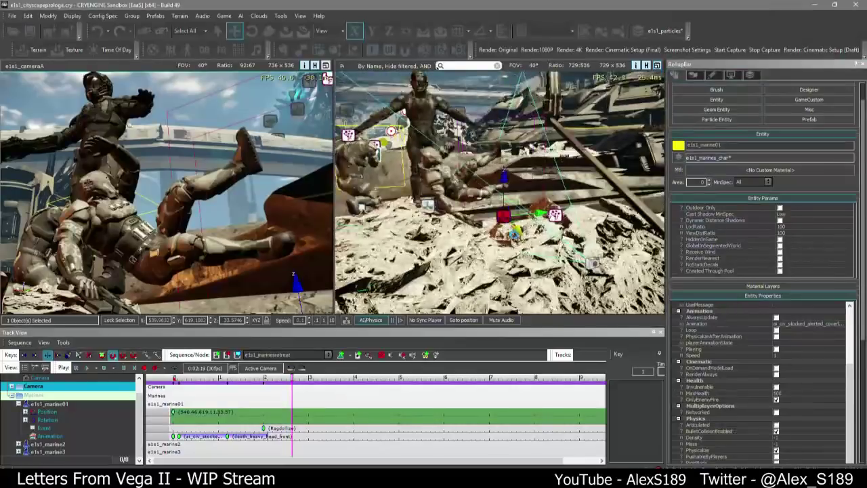
{"action": "key", "text": "ctrl+s"}
{"action": "scroll", "coordinate": [724, 365], "scroll_direction": "down", "scroll_amount": 3}
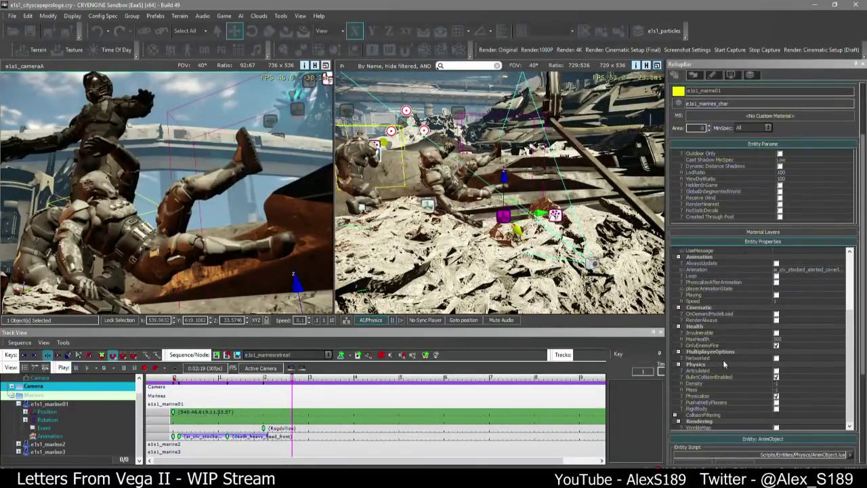
{"action": "scroll", "coordinate": [724, 370], "scroll_direction": "up", "scroll_amount": 5}
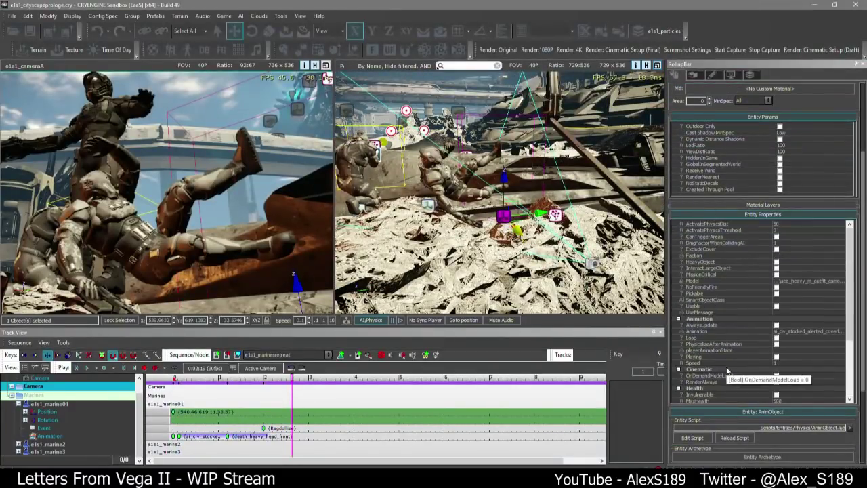
{"action": "scroll", "coordinate": [726, 366], "scroll_direction": "up", "scroll_amount": 1}
{"action": "key", "text": "w"}
{"action": "mouse_move", "coordinate": [465, 241]}
{"action": "right_mouse_down"}
{"action": "mouse_move", "coordinate": [443, 238]}
{"action": "mouse_move", "coordinate": [474, 231]}
{"action": "mouse_move", "coordinate": [475, 238]}
{"action": "right_mouse_up"}
Add a Physicalize track from the Physics properties to e1s1_marine01 in the sequence
{"action": "right_click", "coordinate": [64, 401]}
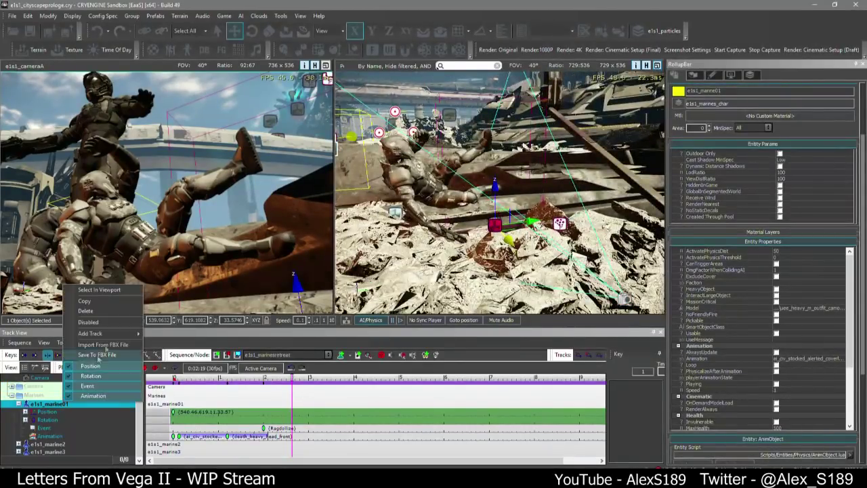
{"action": "mouse_move", "coordinate": [102, 334]}
{"action": "mouse_move", "coordinate": [175, 424]}
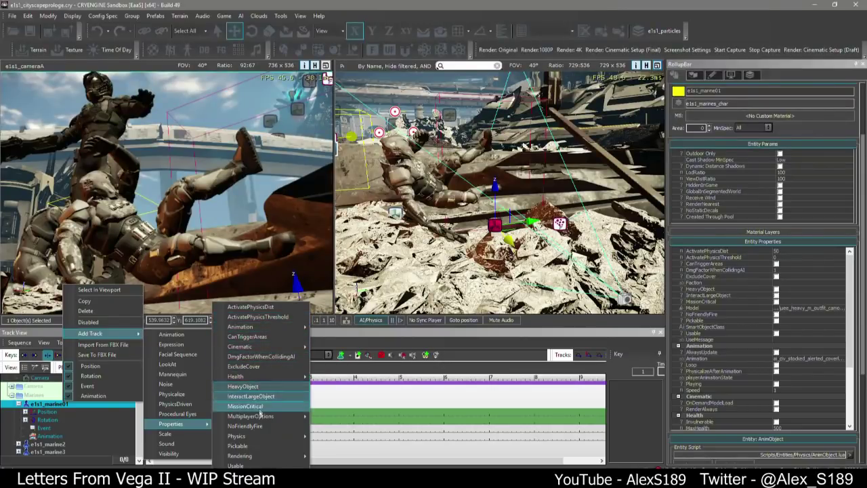
{"action": "mouse_move", "coordinate": [262, 441]}
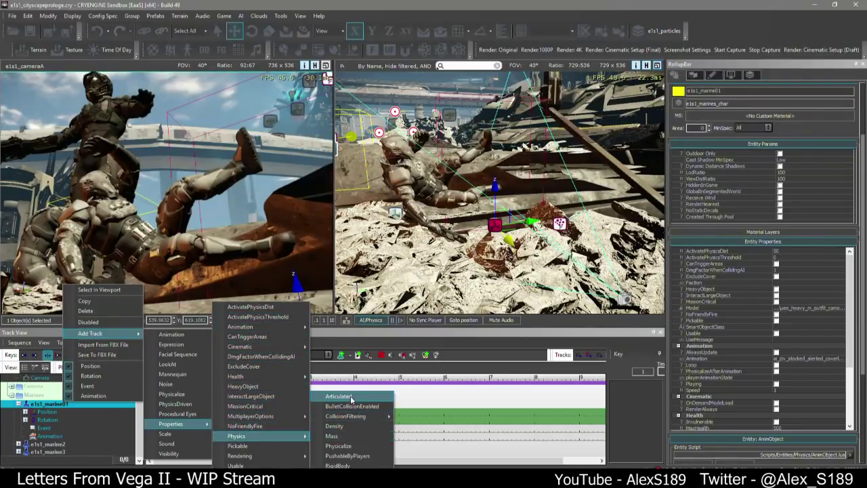
{"action": "left_click", "coordinate": [339, 445]}
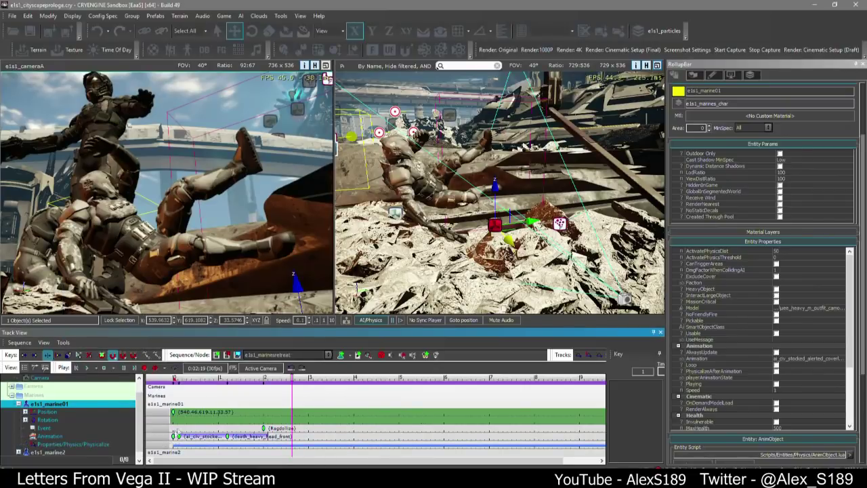
Key e1s1_marine01's Physicalize track at the Ragdollize event, about two seconds in, and replay the sequence from the start
{"action": "left_click", "coordinate": [63, 438]}
{"action": "left_click", "coordinate": [67, 445]}
{"action": "double_click", "coordinate": [237, 445]}
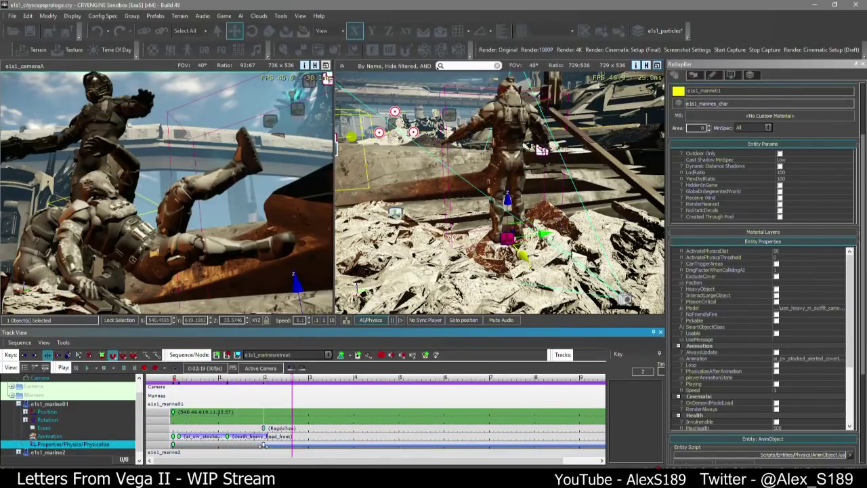
{"action": "key", "text": "space"}
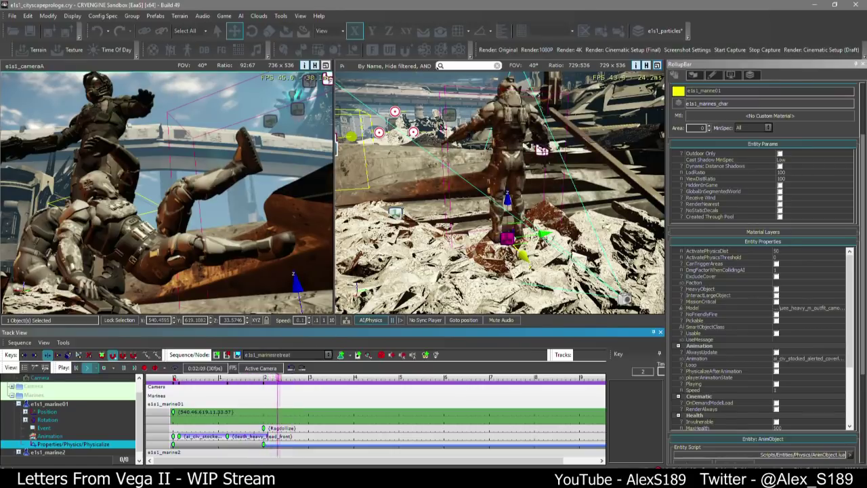
{"action": "key", "text": "space"}
{"action": "left_click", "coordinate": [370, 420]}
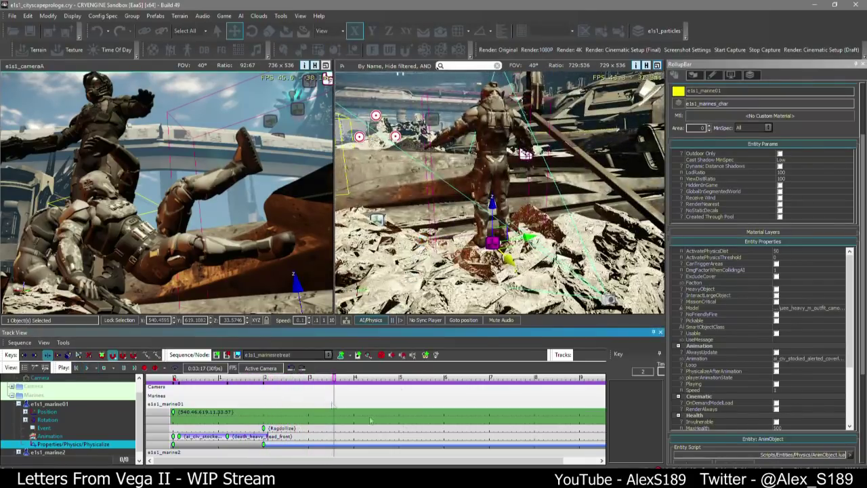
{"action": "left_click", "coordinate": [173, 378]}
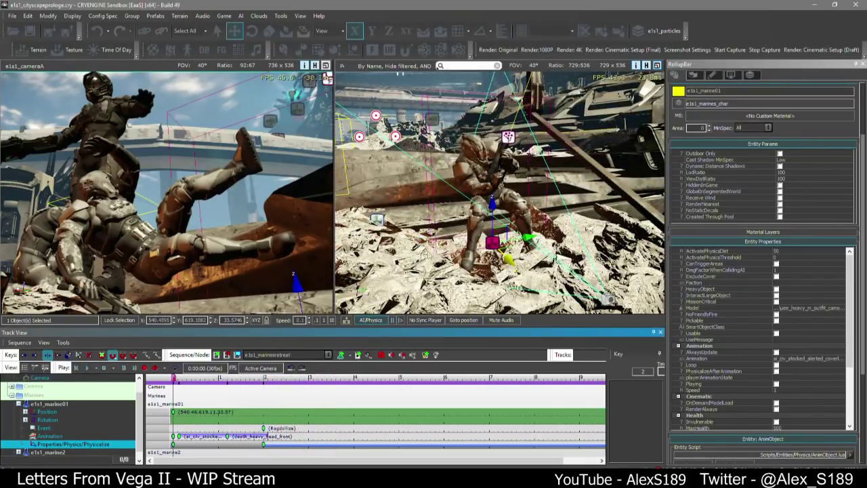
{"action": "key", "text": "space"}
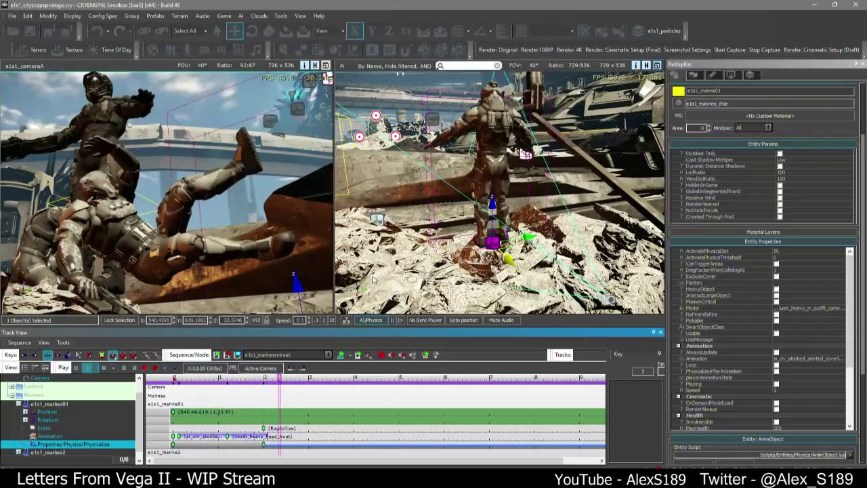
Delete e1s1_marine01's Ragdollize event key and remove its Physicalize track from the sequence
{"action": "key", "text": "Delete"}
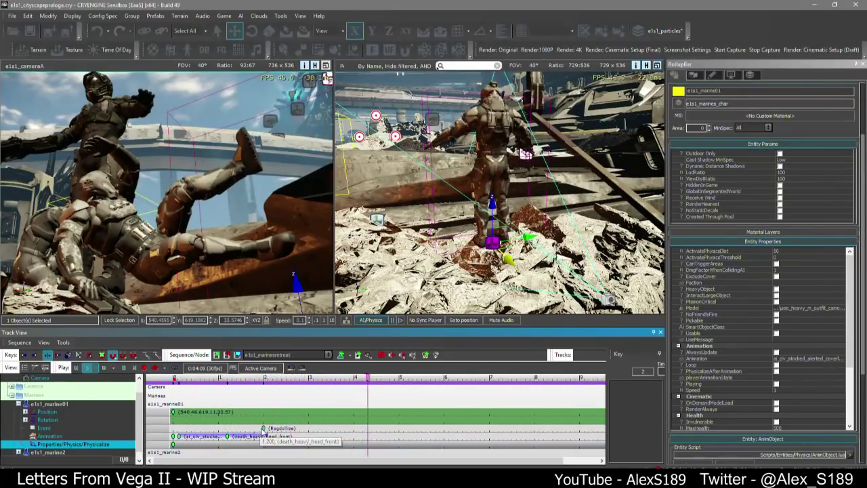
{"action": "left_click", "coordinate": [264, 428]}
{"action": "key", "text": "Delete"}
{"action": "right_click", "coordinate": [87, 441]}
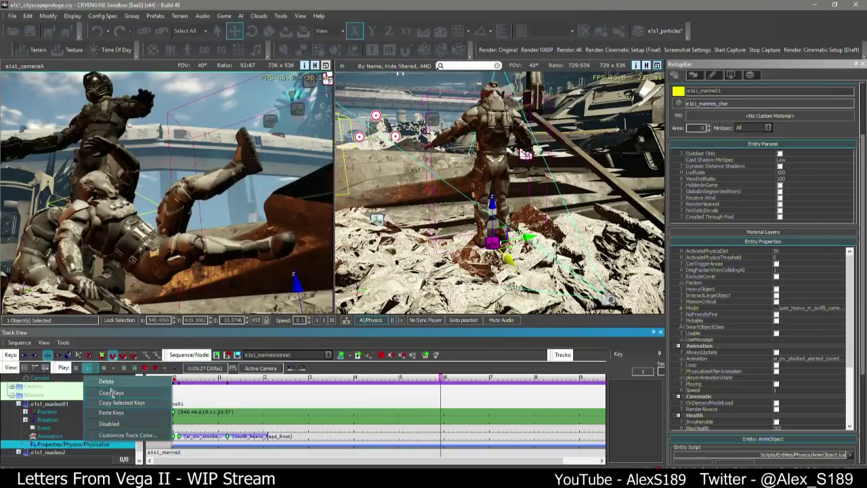
{"action": "left_click", "coordinate": [108, 381]}
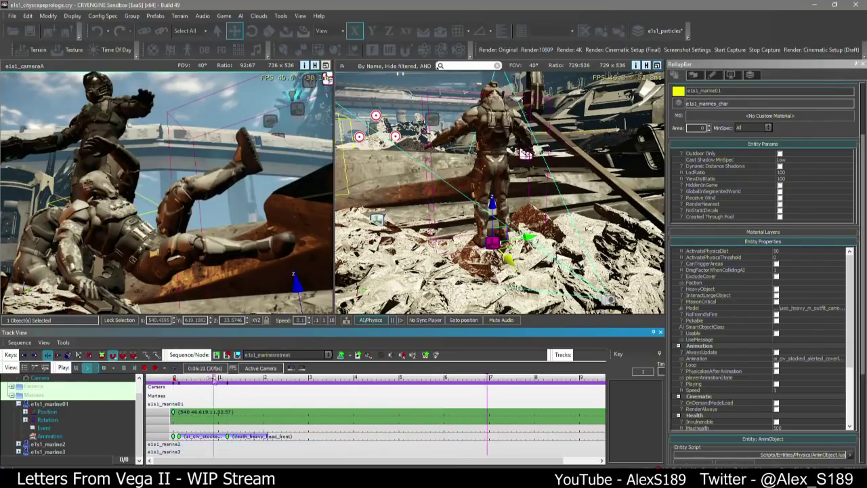
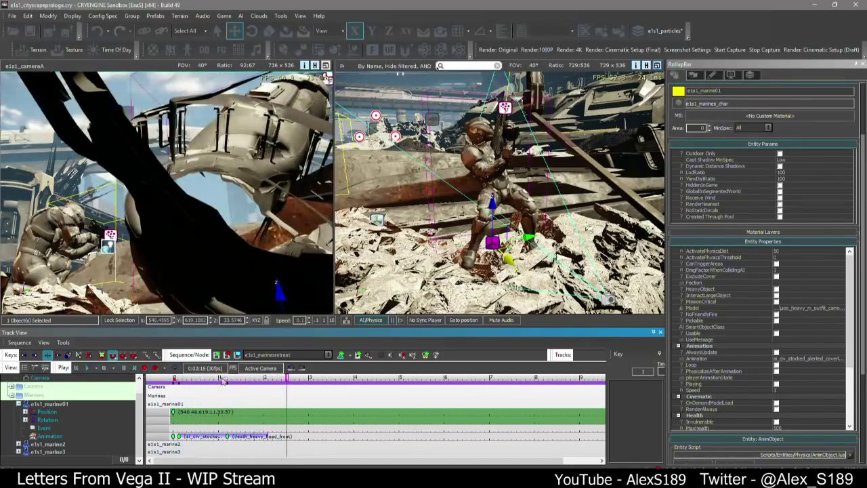
Move e1s1_cameraA to about X 542.01, Y 618.64, Z 34.04
{"action": "left_click_drag", "start_coordinate": [224, 381], "coordinate": [258, 392]}
{"action": "right_click_drag", "start_coordinate": [500, 197], "coordinate": [475, 223]}
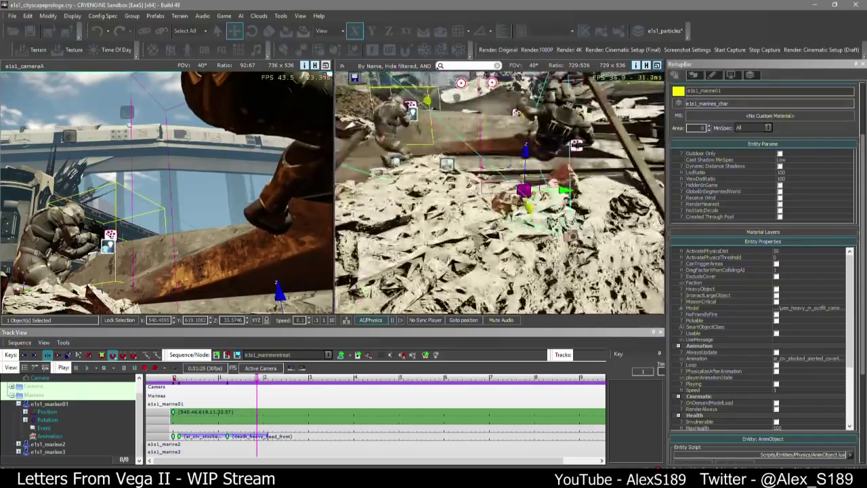
{"action": "left_click", "coordinate": [573, 238]}
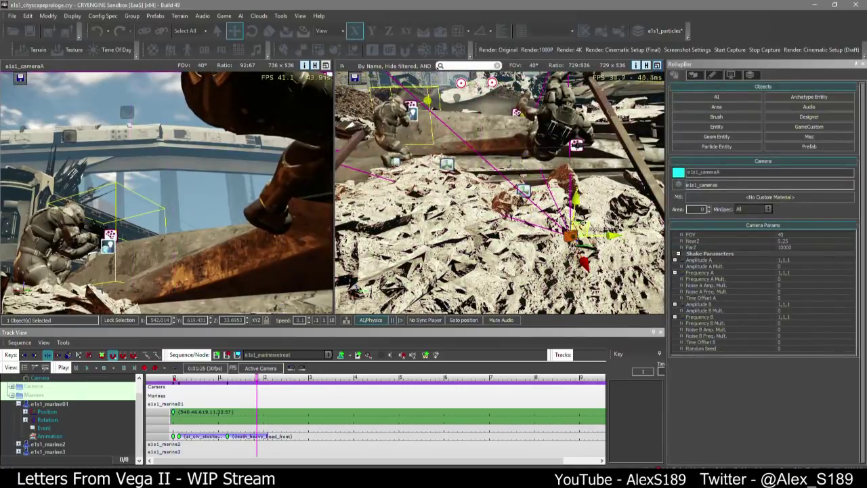
{"action": "left_click_drag", "start_coordinate": [583, 226], "coordinate": [507, 201]}
{"action": "right_click_drag", "start_coordinate": [507, 201], "coordinate": [477, 193]}
{"action": "left_click", "coordinate": [300, 382]}
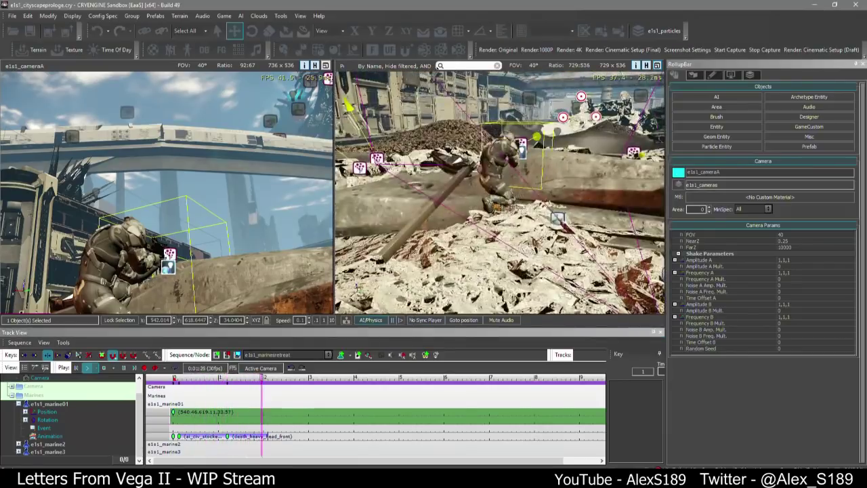
Turn off AI/Physics simulation and return the sequence to its start
{"action": "left_click", "coordinate": [499, 166]}
{"action": "left_click", "coordinate": [372, 320]}
{"action": "mouse_move", "coordinate": [468, 224]}
{"action": "right_mouse_down"}
{"action": "mouse_move", "coordinate": [461, 215]}
{"action": "mouse_move", "coordinate": [474, 203]}
{"action": "mouse_move", "coordinate": [476, 213]}
{"action": "right_mouse_up"}
{"action": "left_click", "coordinate": [175, 381]}
{"action": "right_click_drag", "start_coordinate": [399, 203], "coordinate": [415, 206]}
Select e1s1_marine2, expand its tracks in the sequence and open the animation choices for its first animation key
{"action": "left_click", "coordinate": [509, 207]}
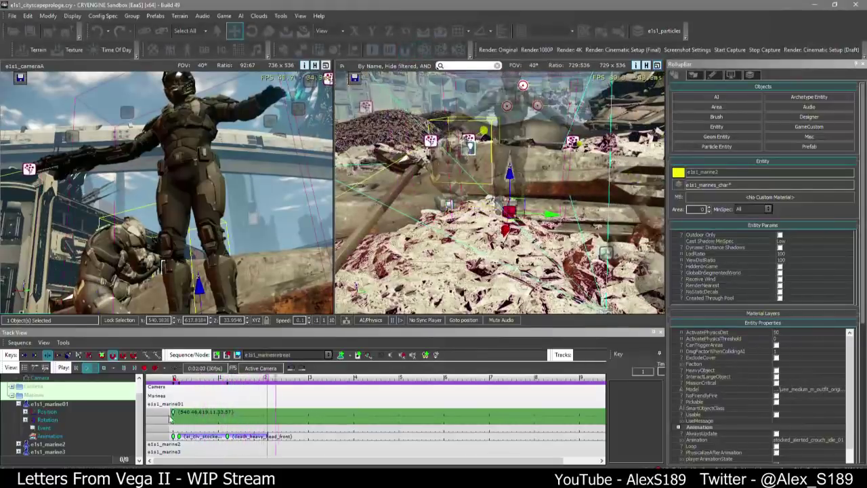
{"action": "scroll", "coordinate": [227, 423], "scroll_direction": "down", "scroll_amount": 3}
{"action": "left_click", "coordinate": [19, 444]}
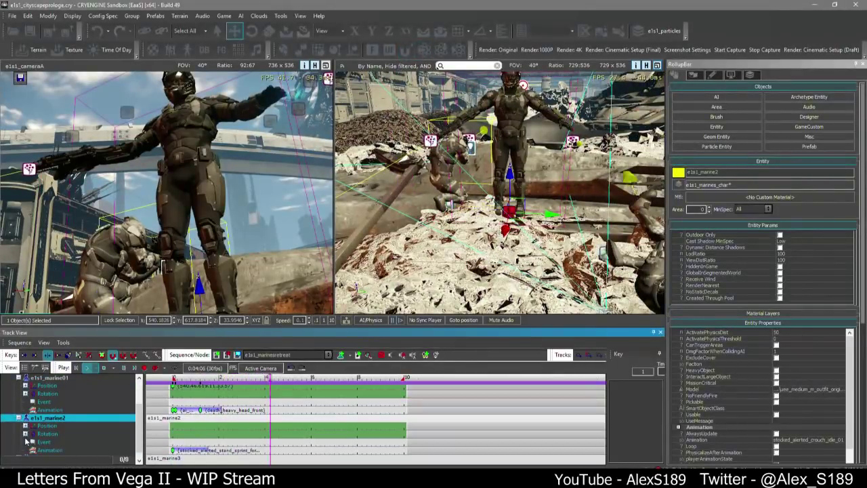
{"action": "left_click", "coordinate": [174, 380]}
{"action": "key", "text": "space"}
{"action": "scroll", "coordinate": [187, 436], "scroll_direction": "up", "scroll_amount": 2}
{"action": "double_click", "coordinate": [165, 449]}
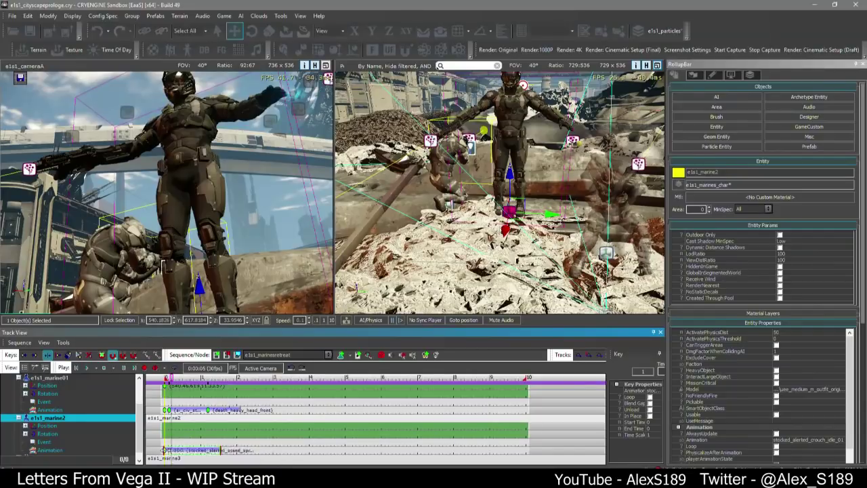
{"action": "left_click", "coordinate": [246, 461]}
{"action": "left_click", "coordinate": [247, 460]}
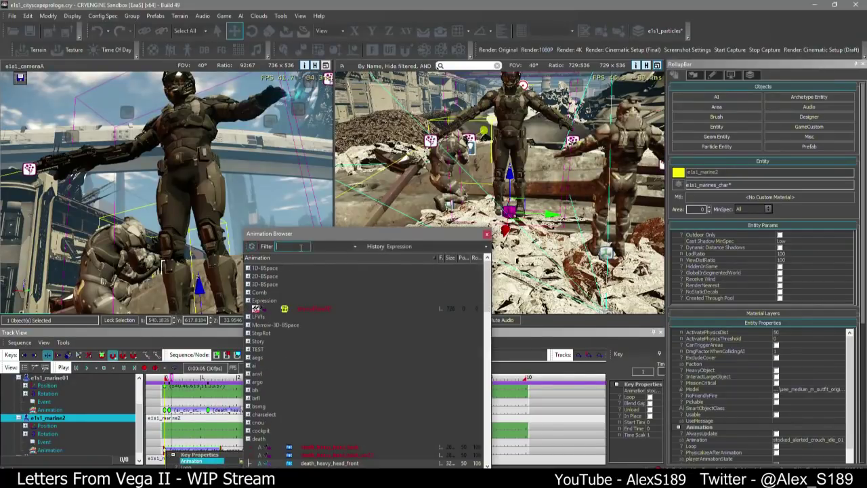
Filter the animations by "stocked" and assign stocked_alerted_coverlow_left_peek_idle_to_coverhigh to e1s1_marine2's animation key
{"action": "type", "text": "stocked"}
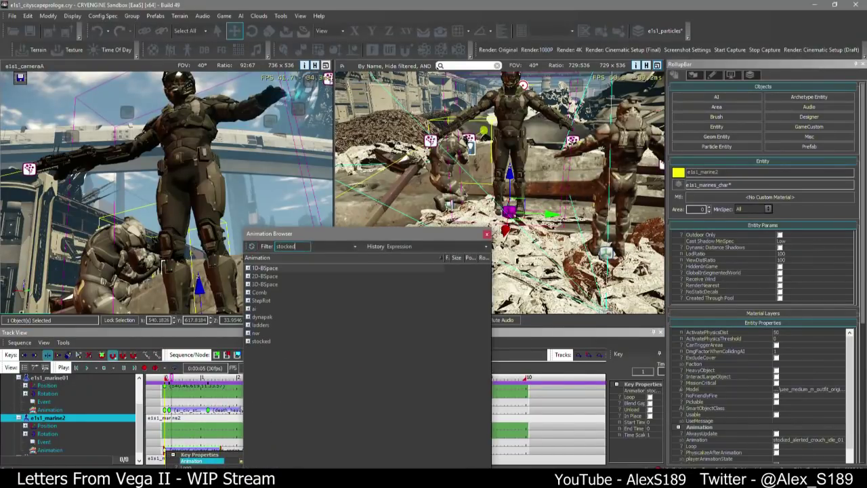
{"action": "left_click", "coordinate": [247, 341]}
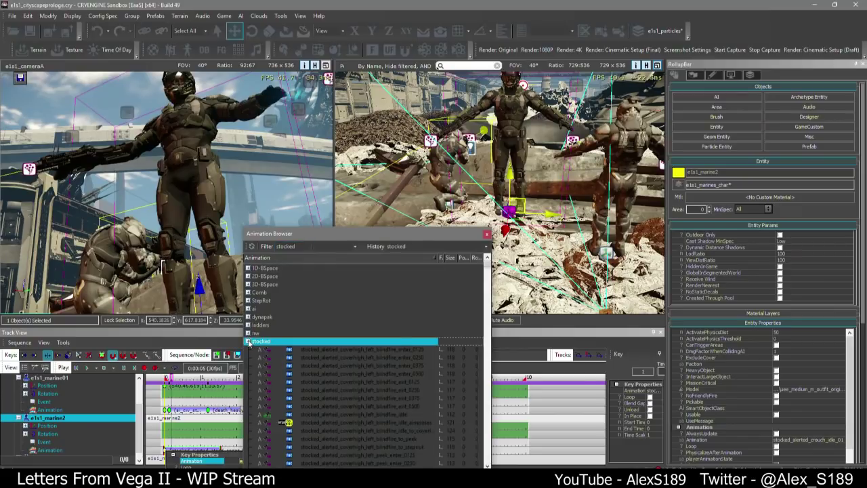
{"action": "scroll", "coordinate": [317, 341], "scroll_direction": "down", "scroll_amount": 10}
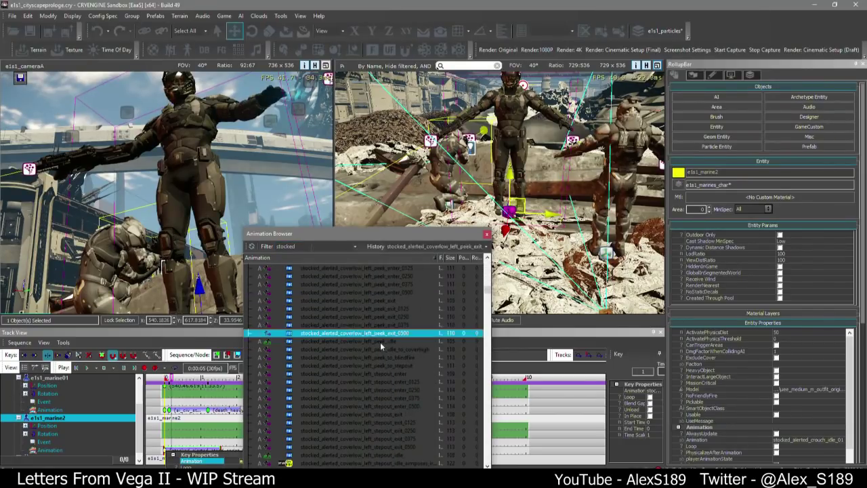
{"action": "left_click", "coordinate": [380, 343]}
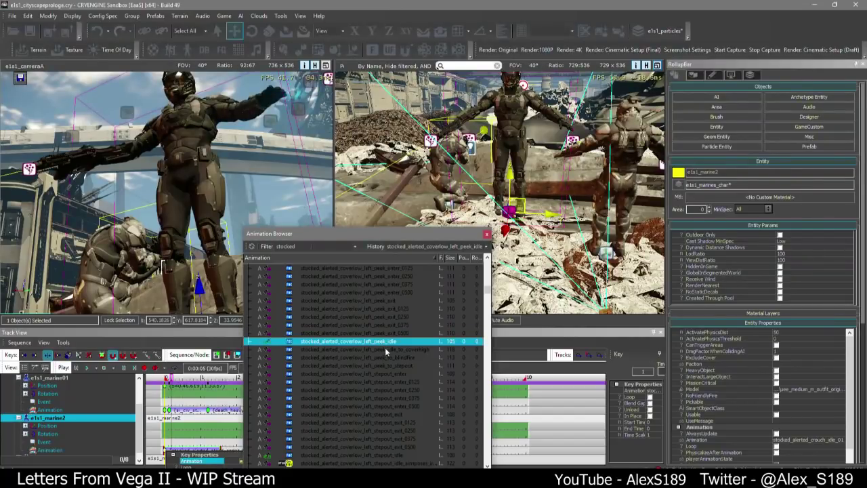
{"action": "left_click", "coordinate": [385, 349]}
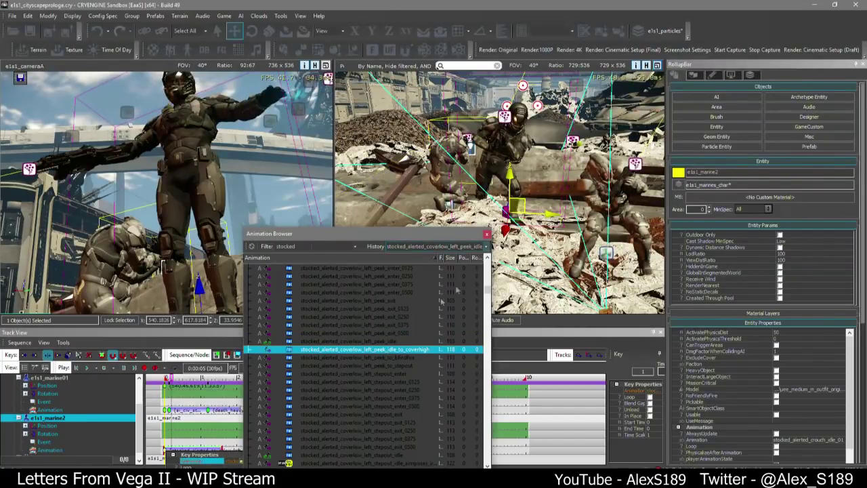
{"action": "left_click", "coordinate": [486, 234]}
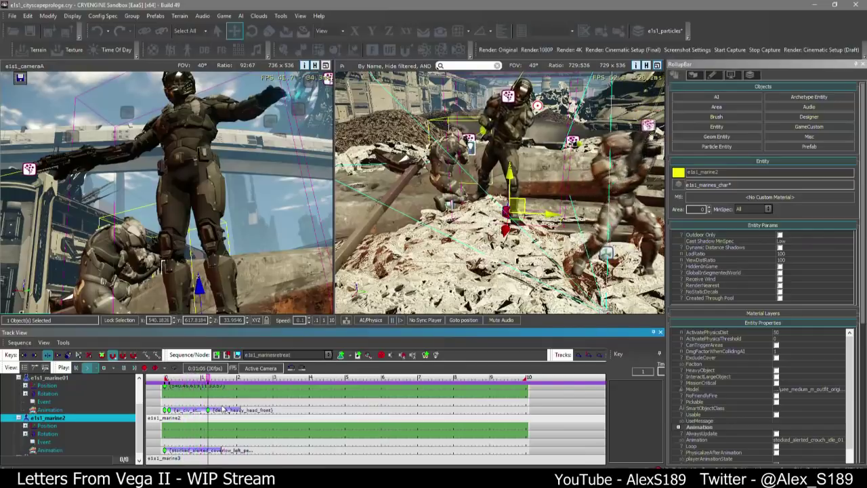
Reopen the animation choices for e1s1_marine2's key and try a stocked_alerted_coverlow_left_peek_enter clip
{"action": "right_click", "coordinate": [166, 450]}
{"action": "left_click", "coordinate": [202, 461]}
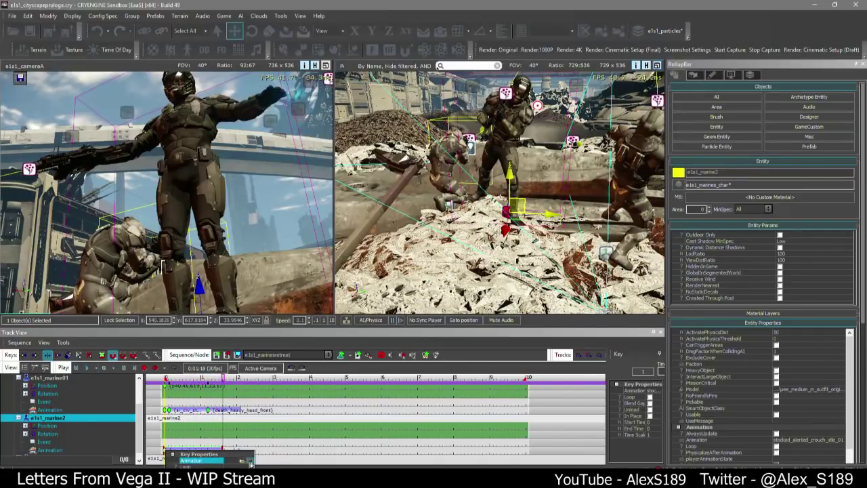
{"action": "left_click", "coordinate": [243, 461]}
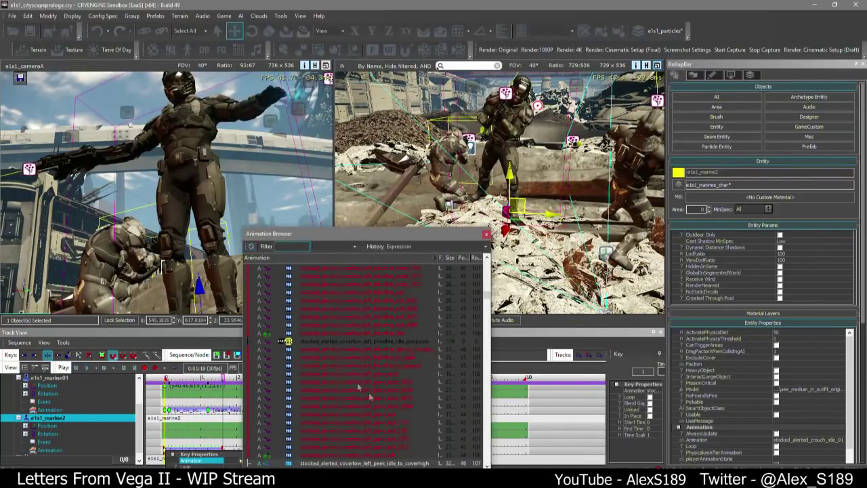
{"action": "left_click", "coordinate": [379, 398]}
{"action": "scroll", "coordinate": [381, 398], "scroll_direction": "down", "scroll_amount": 15}
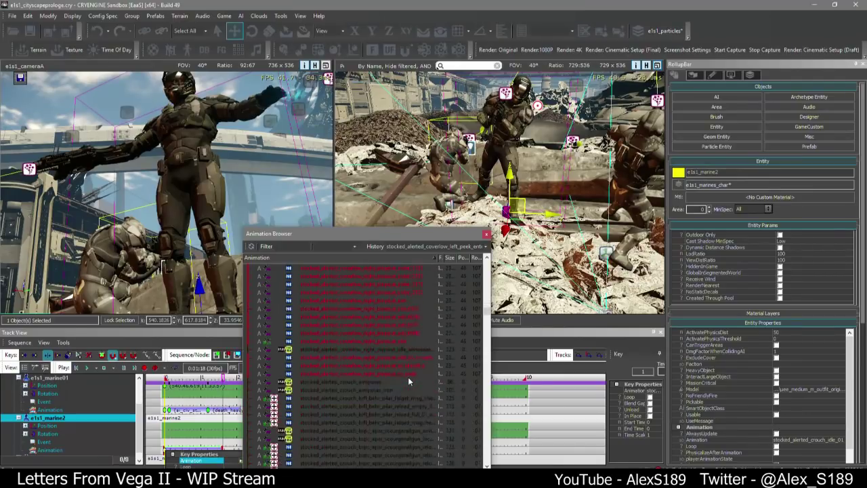
{"action": "scroll", "coordinate": [408, 376], "scroll_direction": "down", "scroll_amount": 4}
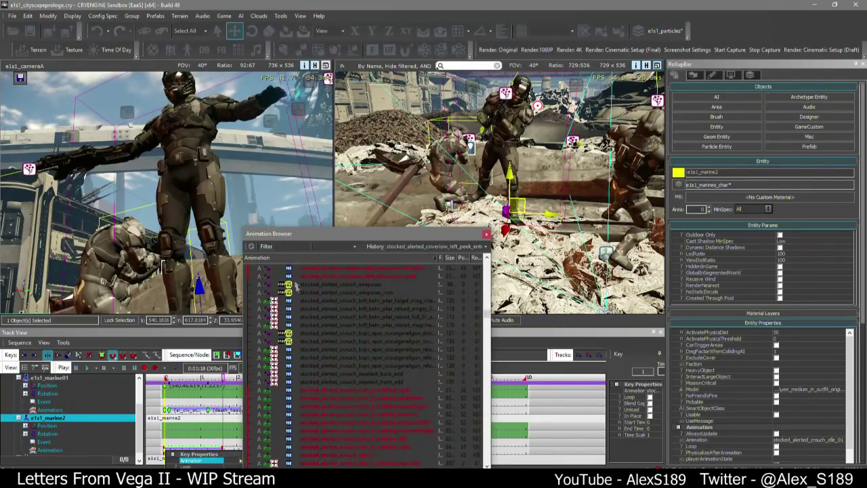
Filter the animations by "aim" and try stocked_alerted_crouch_aimposes and stocked_alerted_stand_aimposes on e1s1_marine2's key
{"action": "left_click", "coordinate": [305, 246]}
{"action": "type", "text": "aim"}
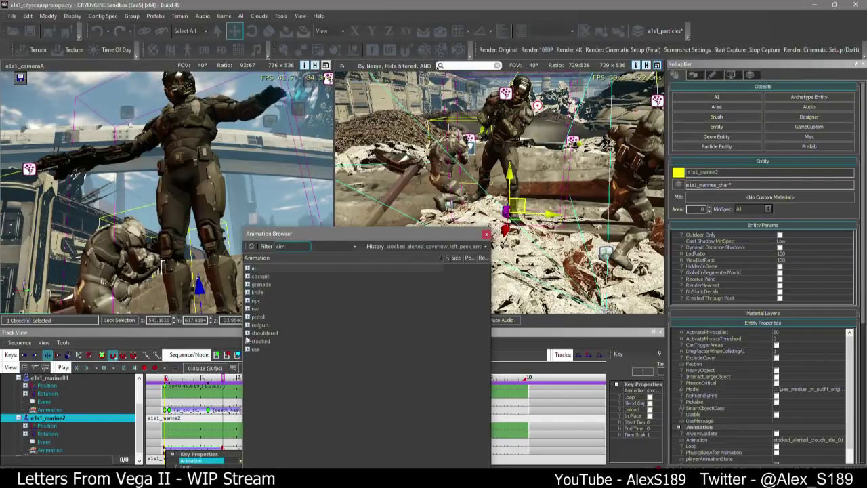
{"action": "left_click", "coordinate": [247, 340]}
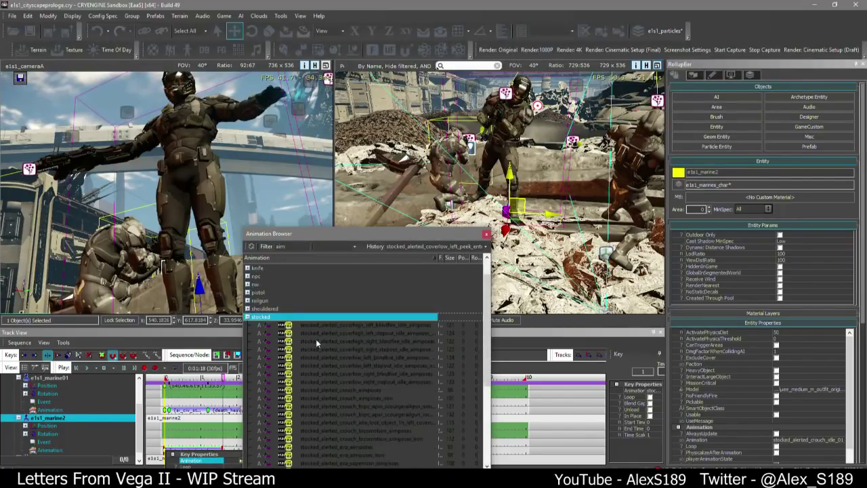
{"action": "scroll", "coordinate": [315, 339], "scroll_direction": "down", "scroll_amount": 2}
{"action": "left_click_drag", "start_coordinate": [491, 357], "coordinate": [566, 356]}
{"action": "left_click", "coordinate": [373, 366]}
{"action": "scroll", "coordinate": [388, 373], "scroll_direction": "down", "scroll_amount": 5}
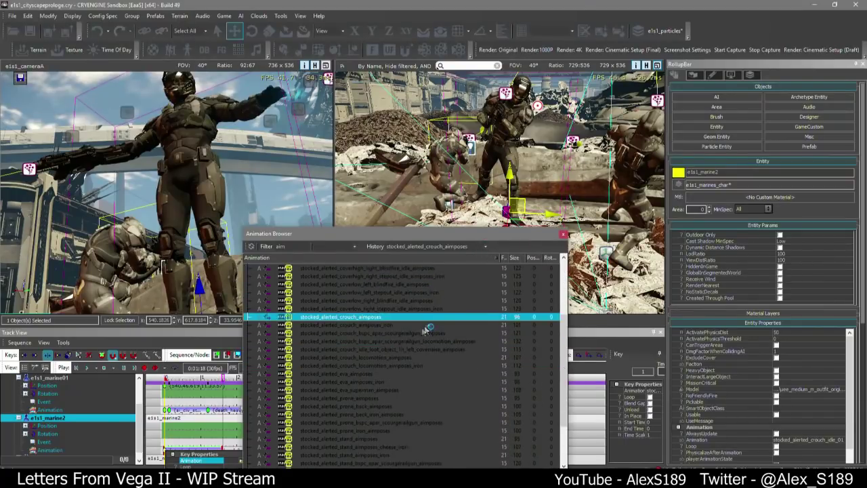
{"action": "left_click", "coordinate": [365, 375]}
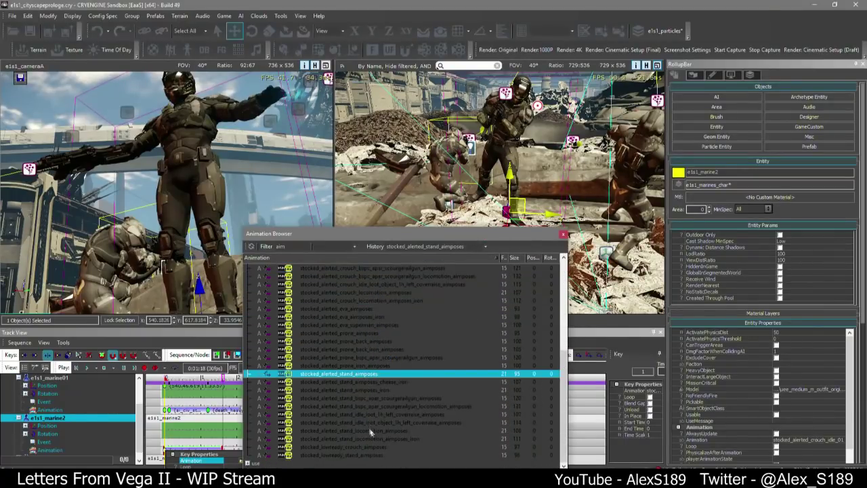
{"action": "scroll", "coordinate": [298, 352], "scroll_direction": "up", "scroll_amount": 7}
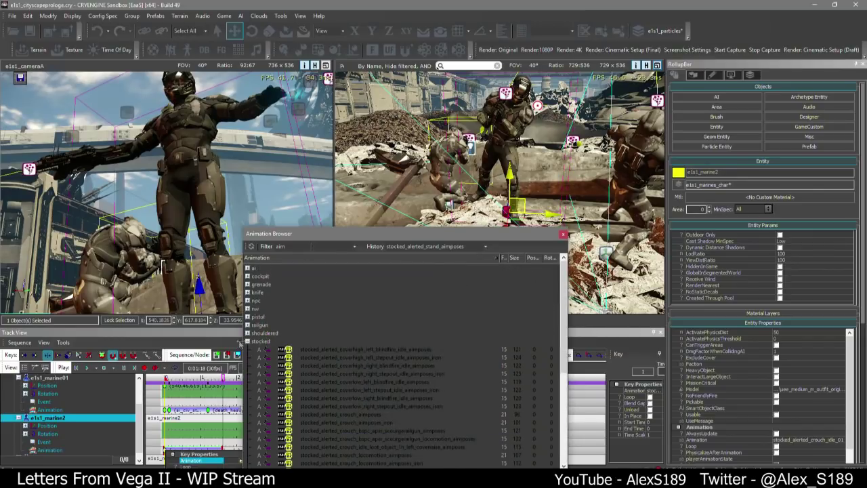
{"action": "left_click", "coordinate": [247, 340]}
Filter the animations by "crouch" and try stocked_alerted_crouch_hurt_rf_walkfast_right and stocked_alerted_crouch_idle_01 on e1s1_marine2's key
{"action": "double_click", "coordinate": [292, 248]}
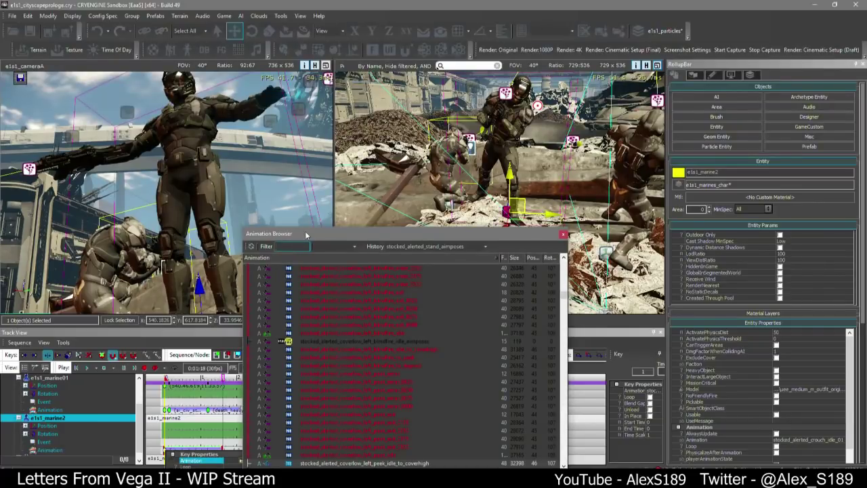
{"action": "type", "text": "croud"}
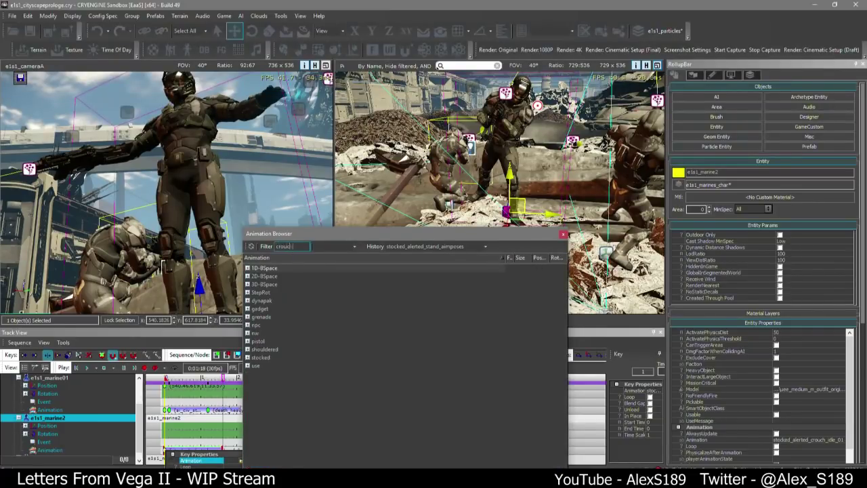
{"action": "double_click", "coordinate": [261, 357]}
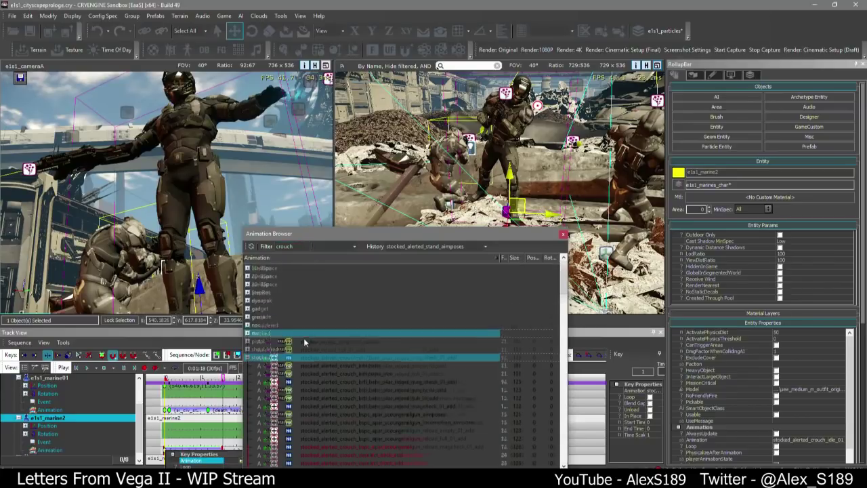
{"action": "scroll", "coordinate": [303, 338], "scroll_direction": "down", "scroll_amount": 3}
{"action": "left_click", "coordinate": [355, 318]}
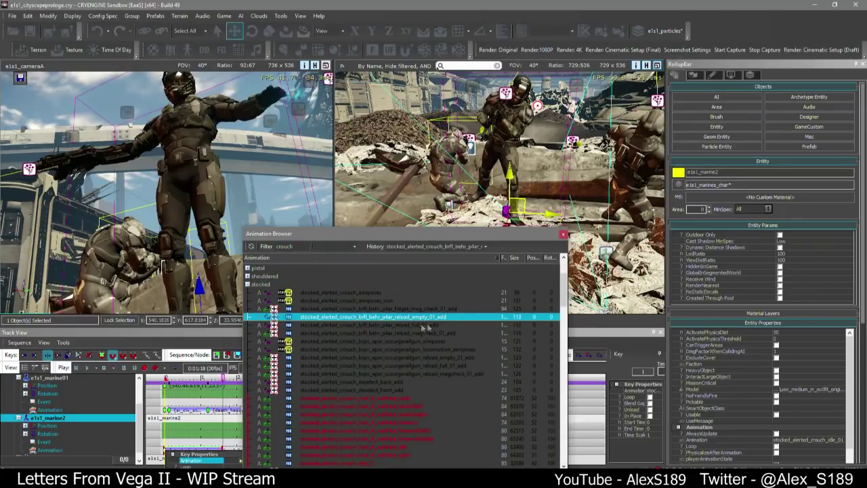
{"action": "scroll", "coordinate": [424, 325], "scroll_direction": "down", "scroll_amount": 3}
{"action": "left_click", "coordinate": [367, 382]}
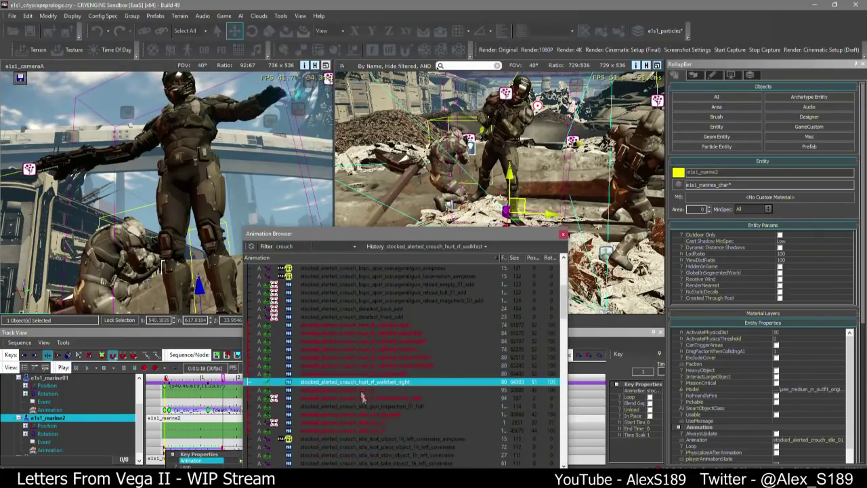
{"action": "left_click", "coordinate": [363, 390]}
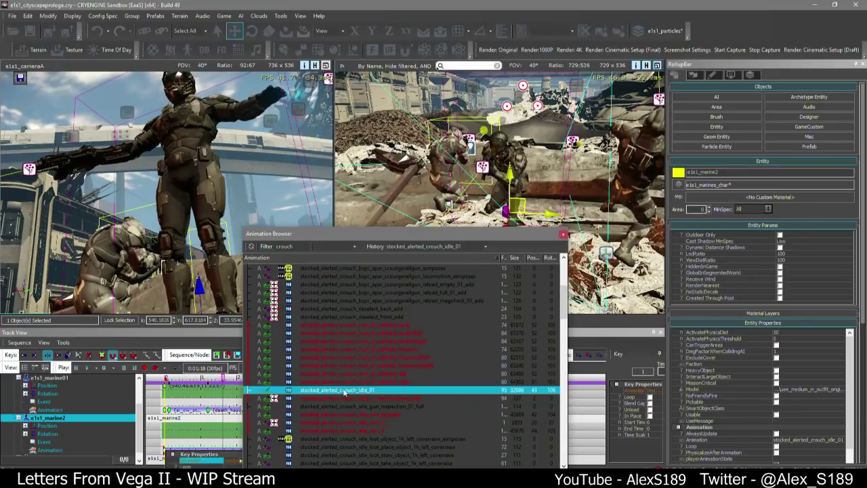
Assign stocked_alerted_crouch_idle_iron_2 to e1s1_marine2's animation key and close the animation choices
{"action": "scroll", "coordinate": [346, 392], "scroll_direction": "down", "scroll_amount": 2}
{"action": "left_click", "coordinate": [373, 413]}
{"action": "left_click", "coordinate": [383, 382]}
{"action": "left_click", "coordinate": [380, 374]}
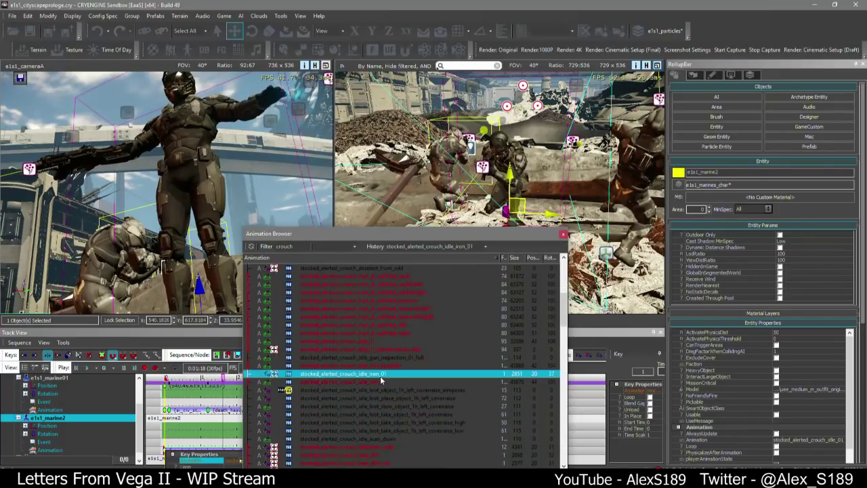
{"action": "left_click", "coordinate": [371, 382]}
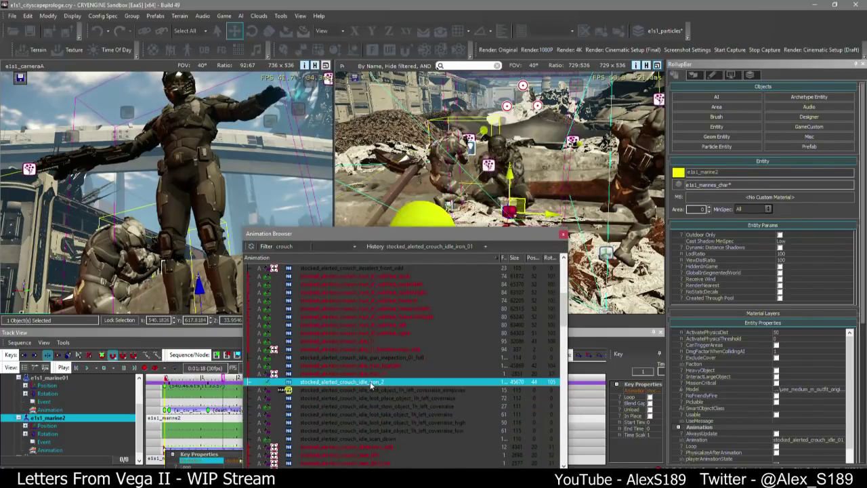
{"action": "left_click", "coordinate": [563, 235]}
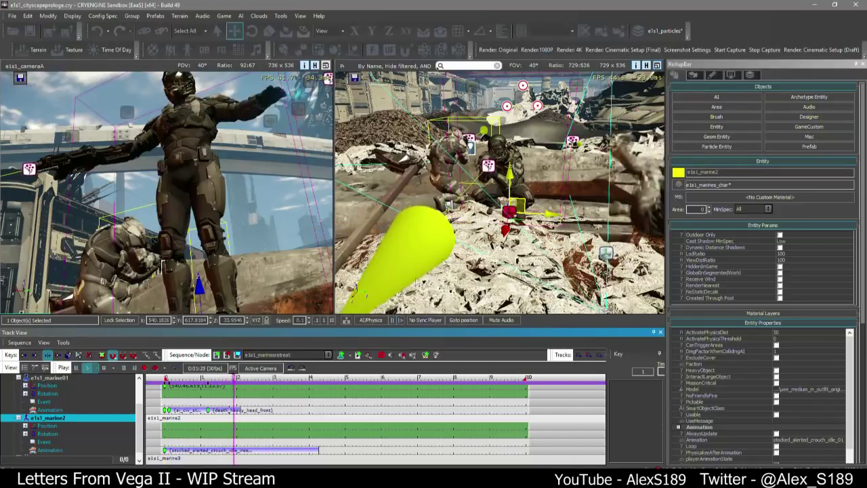
Return the sequence to its start and rotate e1s1_marine2 to about 87 degrees around Z, facing the barricade
{"action": "mouse_move", "coordinate": [461, 253]}
{"action": "right_mouse_down"}
{"action": "mouse_move", "coordinate": [443, 255]}
{"action": "mouse_move", "coordinate": [465, 262]}
{"action": "right_mouse_up"}
{"action": "left_click", "coordinate": [166, 378]}
{"action": "key", "text": "3"}
{"action": "left_click_drag", "start_coordinate": [180, 377], "coordinate": [161, 380]}
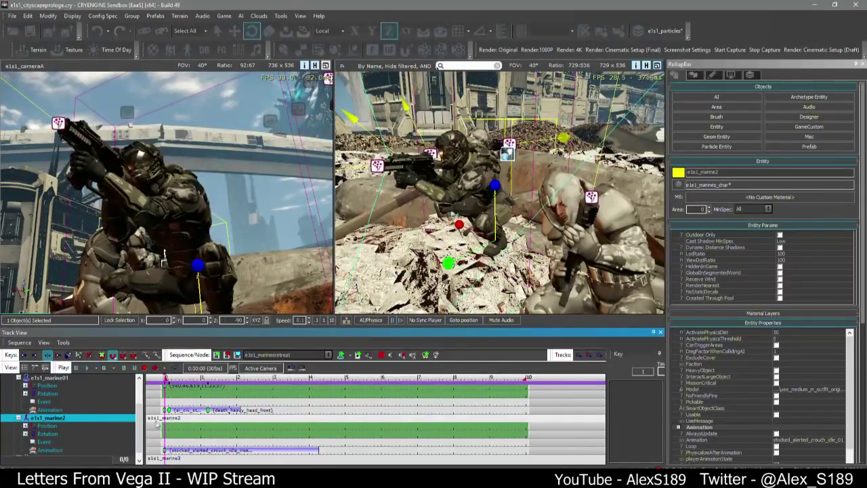
{"action": "left_click_drag", "start_coordinate": [497, 198], "coordinate": [499, 278]}
Move e1s1_marine2 beside the crouching marine at about Y 617.57, Z 33.90 and play the sequence
{"action": "key", "text": "2"}
{"action": "right_click_drag", "start_coordinate": [498, 277], "coordinate": [482, 234]}
{"action": "key", "text": "w"}
{"action": "left_click_drag", "start_coordinate": [560, 240], "coordinate": [535, 242]}
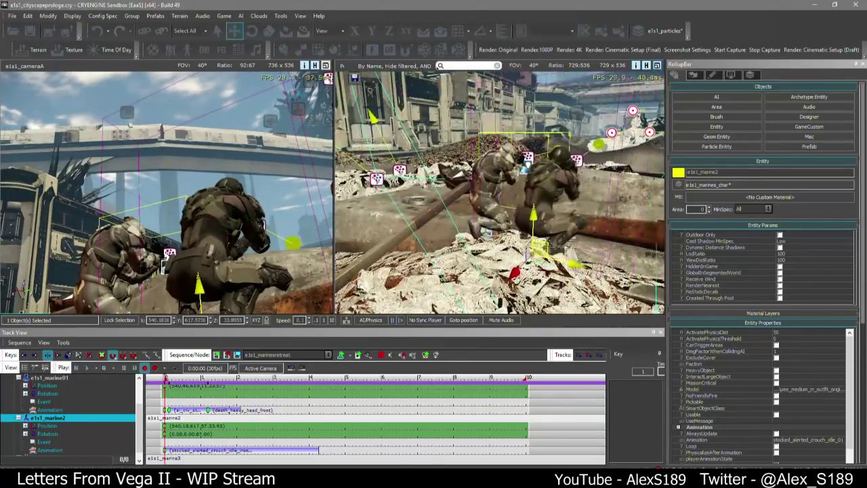
{"action": "key", "text": "d"}
{"action": "right_click_drag", "start_coordinate": [535, 242], "coordinate": [623, 241]}
{"action": "key", "text": "w"}
{"action": "key", "text": "s"}
{"action": "left_click", "coordinate": [400, 400]}
{"action": "key", "text": "space"}
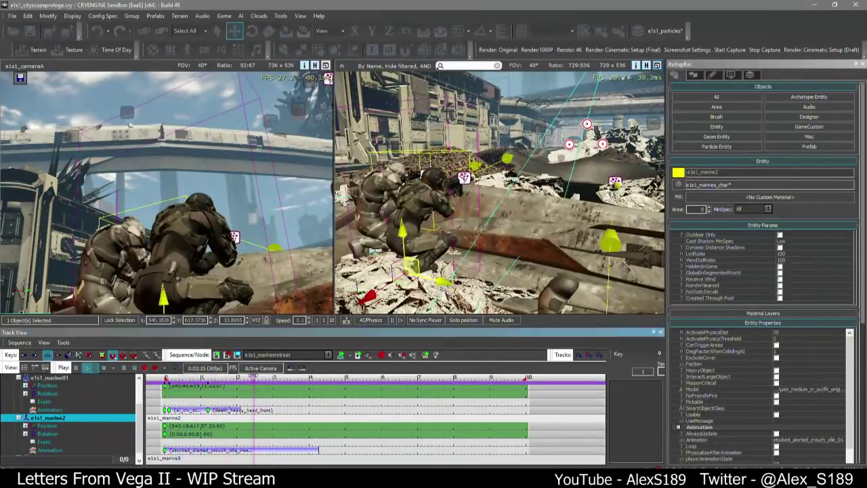
Add a second animation key to e1s1_marine2 just before 3 seconds and filter its choices to the stocked "crouch" animations
{"action": "left_click", "coordinate": [266, 449]}
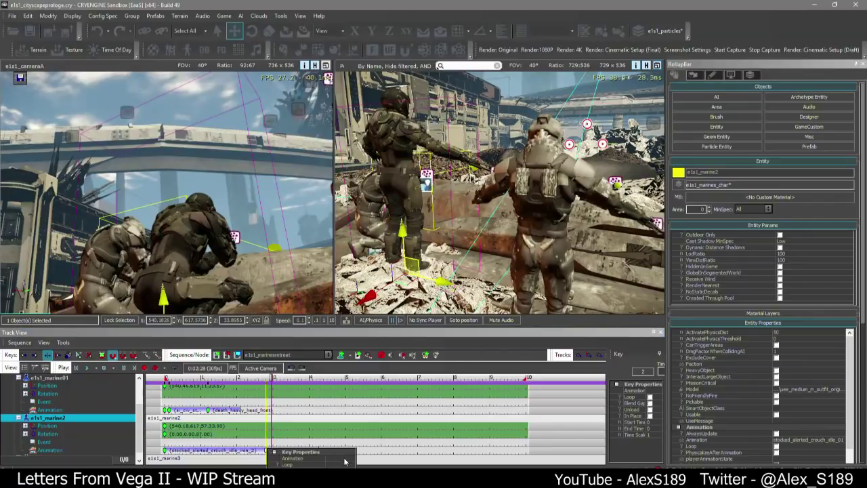
{"action": "left_click", "coordinate": [343, 459]}
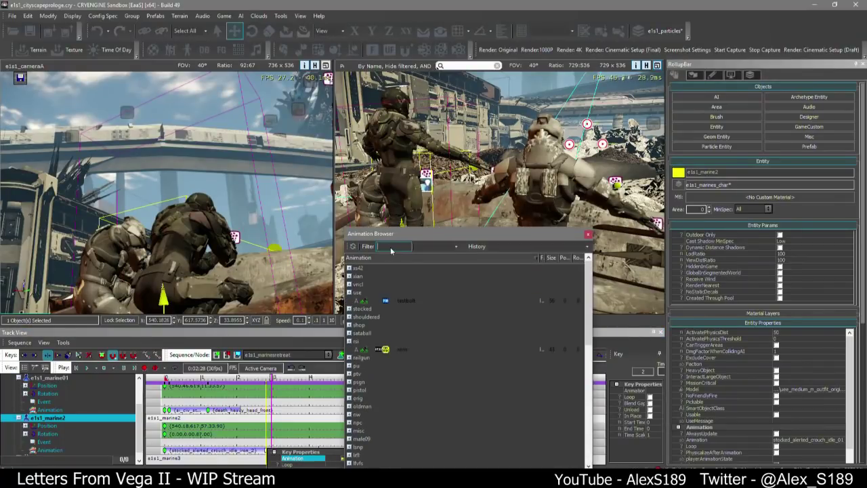
{"action": "type", "text": "crouch"}
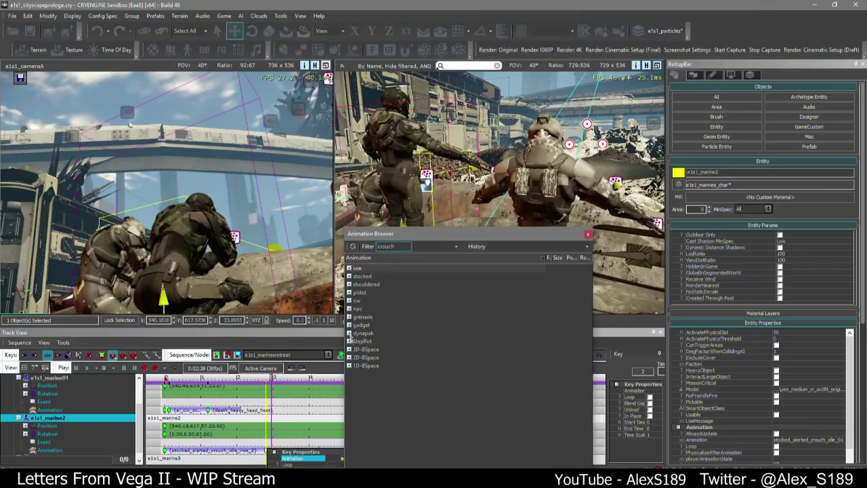
{"action": "double_click", "coordinate": [351, 277]}
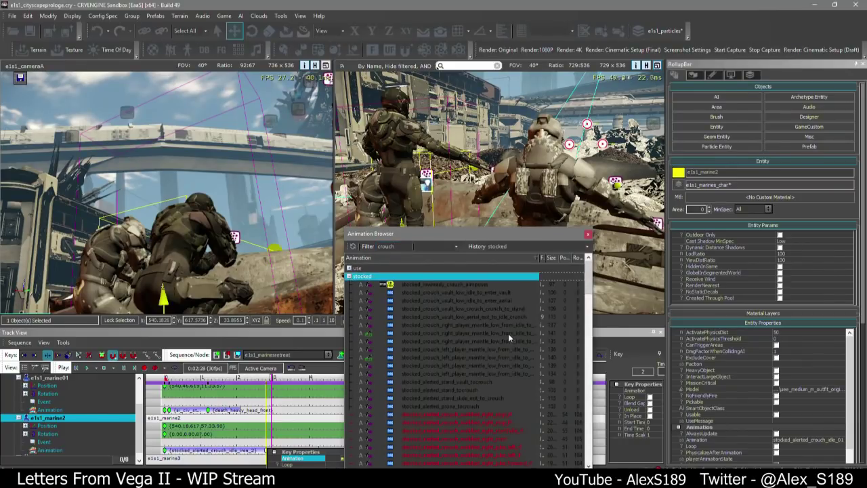
Search the stocked crouch clips and assign stocked_alerted_crouch_step_back45right to e1s1_marine2's second animation key
{"action": "scroll", "coordinate": [478, 359], "scroll_direction": "down", "scroll_amount": 1}
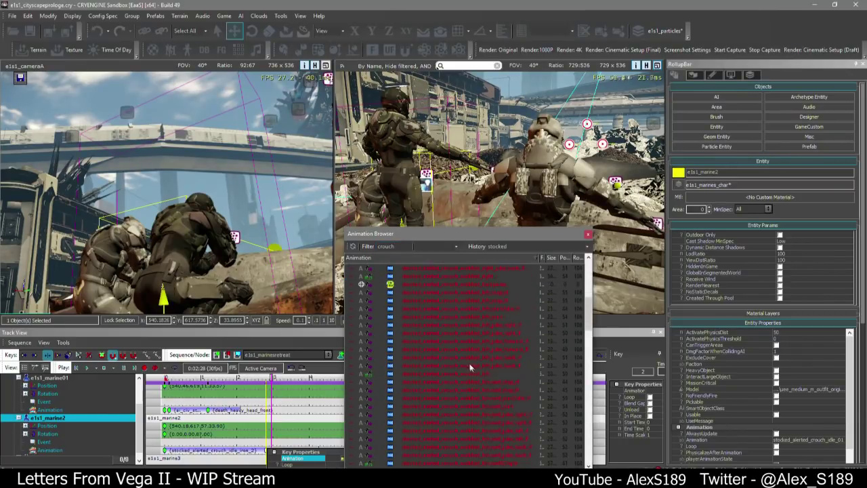
{"action": "scroll", "coordinate": [527, 325], "scroll_direction": "down", "scroll_amount": 5}
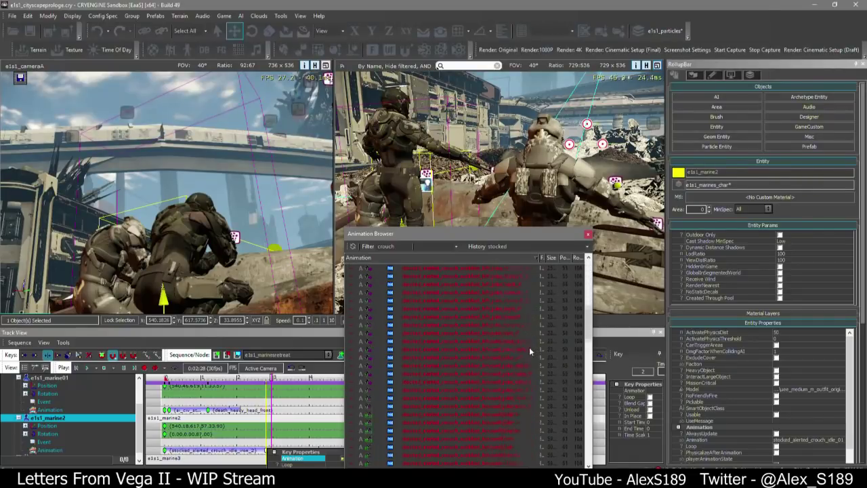
{"action": "scroll", "coordinate": [528, 347], "scroll_direction": "down", "scroll_amount": 5}
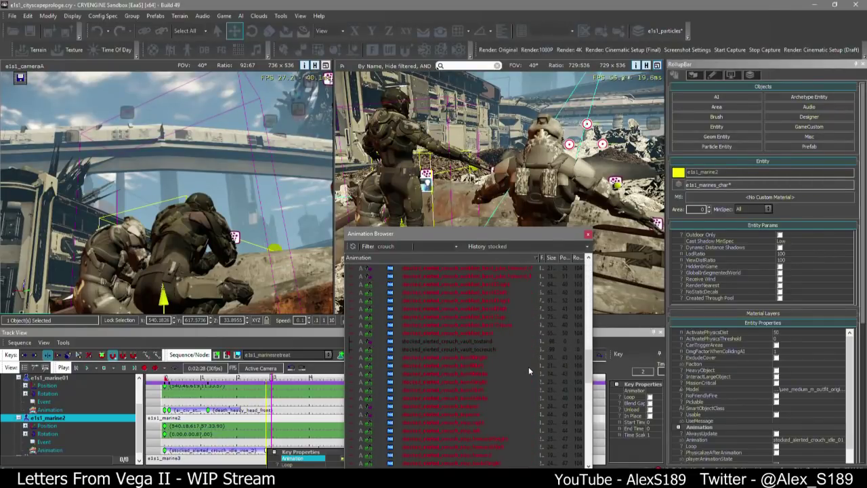
{"action": "scroll", "coordinate": [528, 366], "scroll_direction": "down", "scroll_amount": 5}
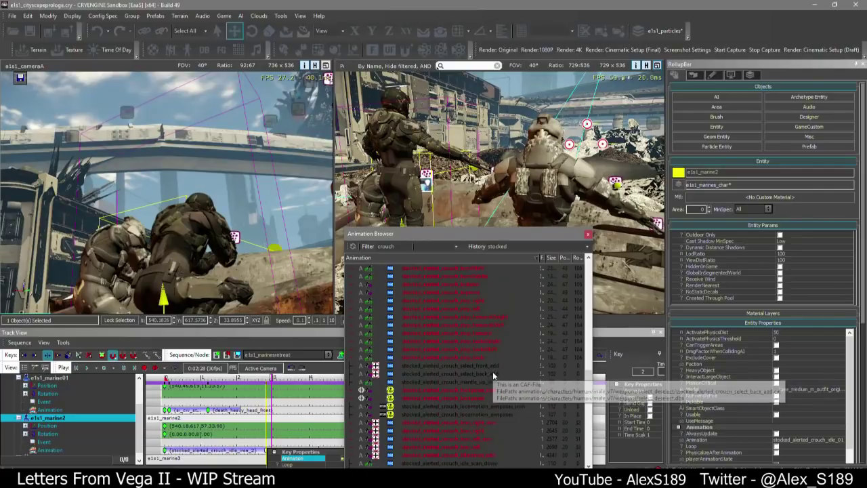
{"action": "scroll", "coordinate": [495, 379], "scroll_direction": "down", "scroll_amount": 5}
{"action": "scroll", "coordinate": [497, 383], "scroll_direction": "up", "scroll_amount": 1}
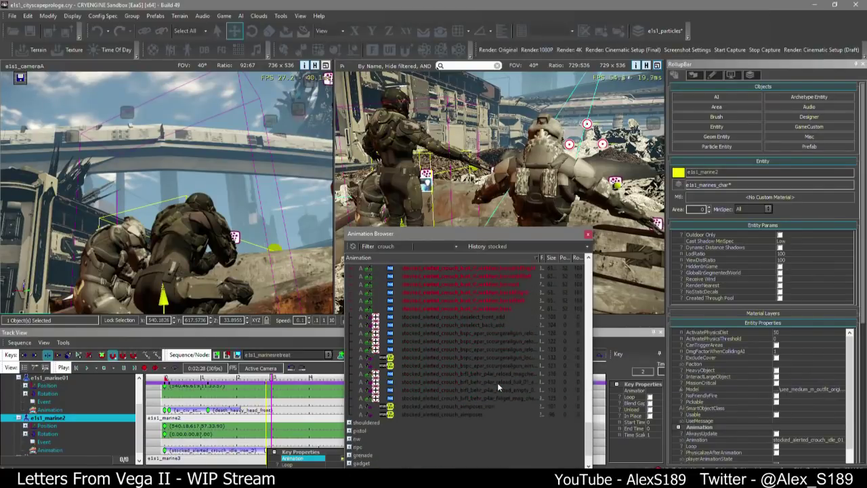
{"action": "scroll", "coordinate": [508, 392], "scroll_direction": "up", "scroll_amount": 7}
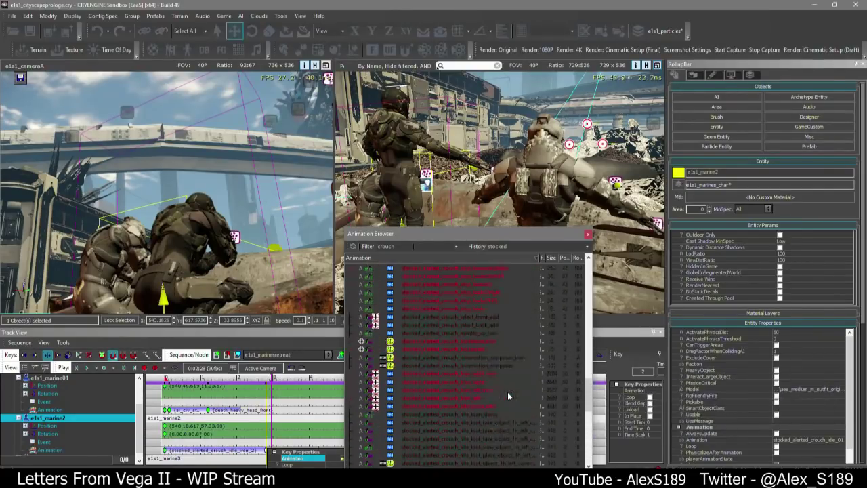
{"action": "left_click", "coordinate": [480, 341]}
{"action": "left_click", "coordinate": [482, 325]}
{"action": "scroll", "coordinate": [485, 351], "scroll_direction": "up", "scroll_amount": 3}
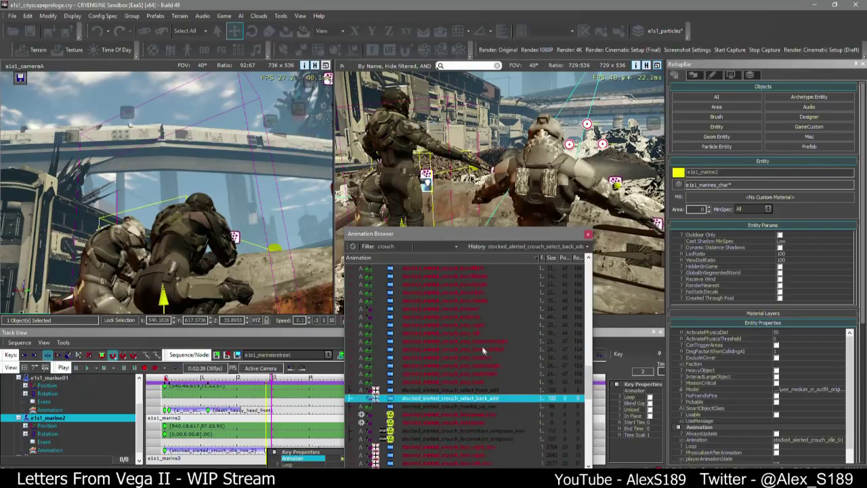
{"action": "scroll", "coordinate": [479, 344], "scroll_direction": "up", "scroll_amount": 1}
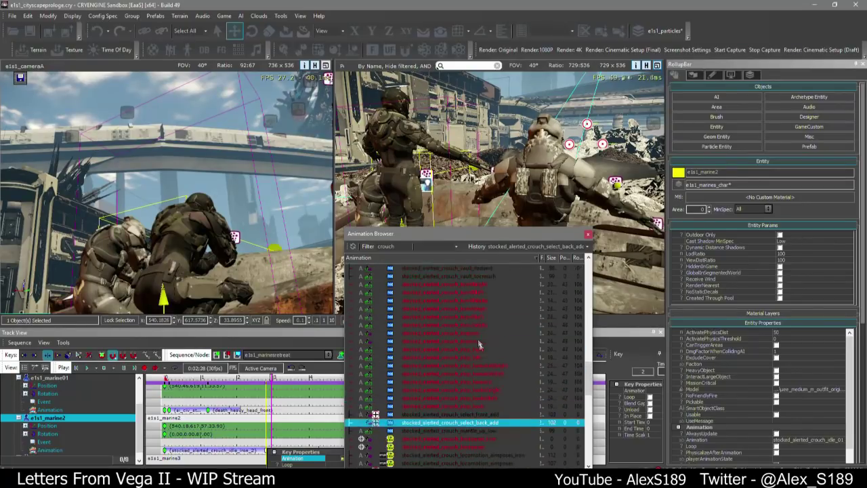
{"action": "left_click", "coordinate": [467, 391]}
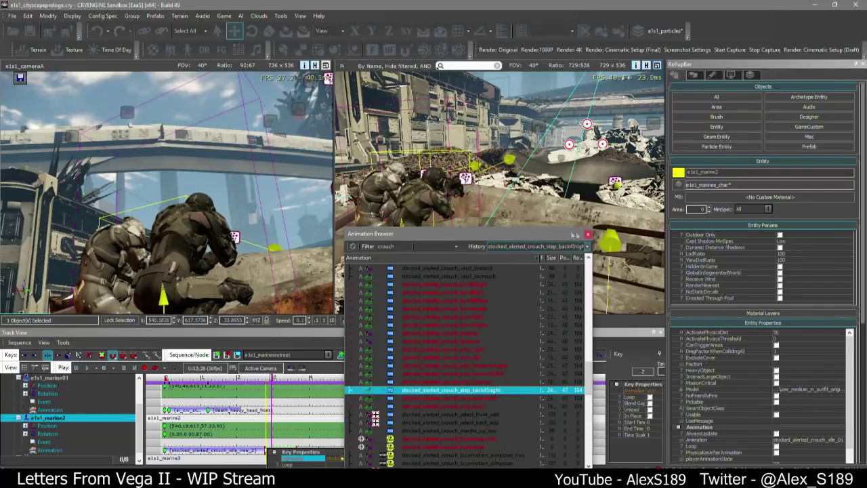
{"action": "double_click", "coordinate": [467, 391]}
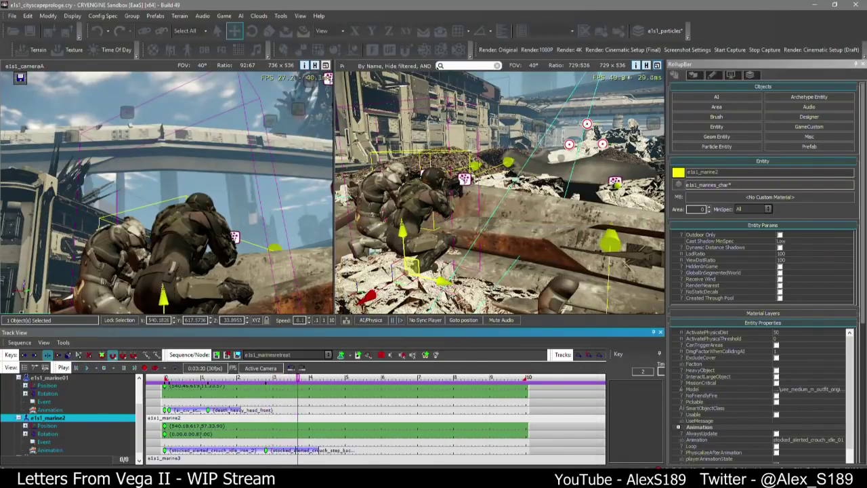
Move the stocked_alerted_crouch_step_back45right key to about the 4-second mark and play the transition
{"action": "left_click_drag", "start_coordinate": [266, 450], "coordinate": [311, 454]}
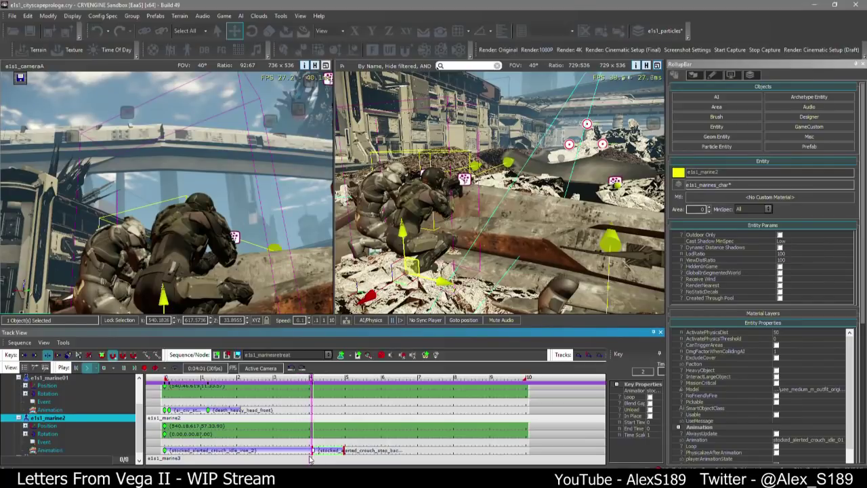
{"action": "left_click", "coordinate": [314, 381]}
{"action": "key", "text": "space"}
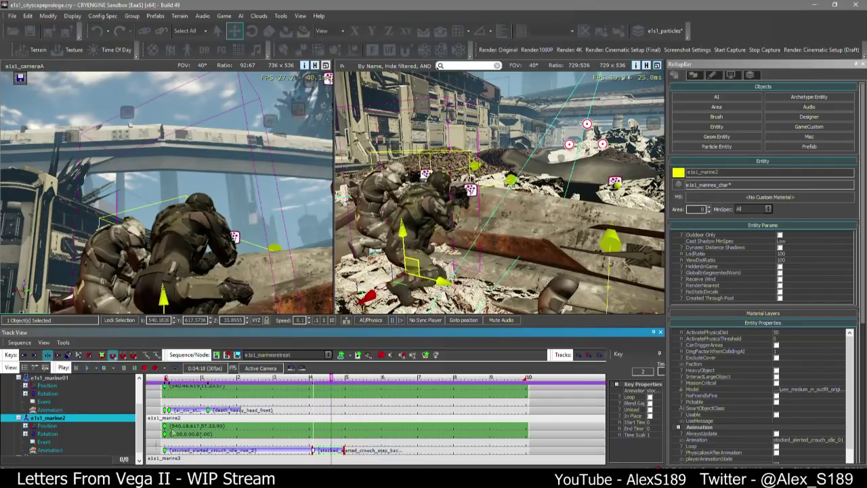
Trim the start of the stocked_alerted_crouch_idle_iron_2 clip, move the stocked_alerted_crouch_step_back45right key to about 1.79 seconds and play the result
{"action": "left_click", "coordinate": [164, 451]}
{"action": "left_click", "coordinate": [231, 379]}
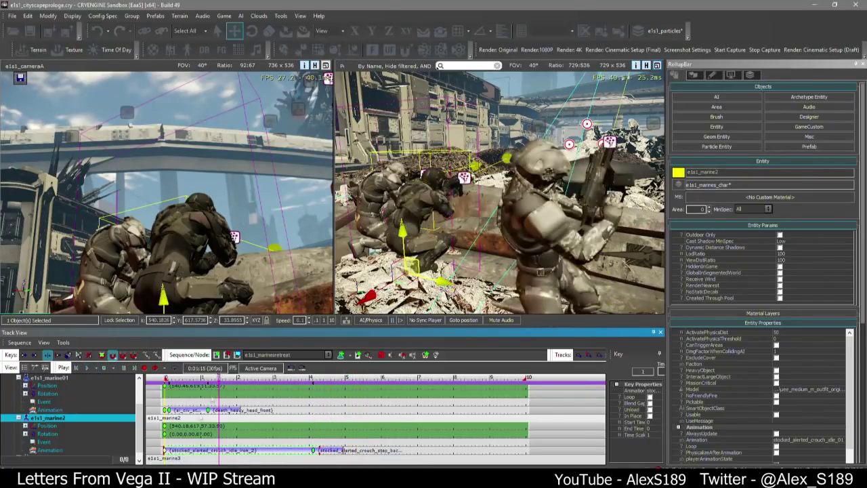
{"action": "left_click_drag", "start_coordinate": [165, 451], "coordinate": [229, 453]}
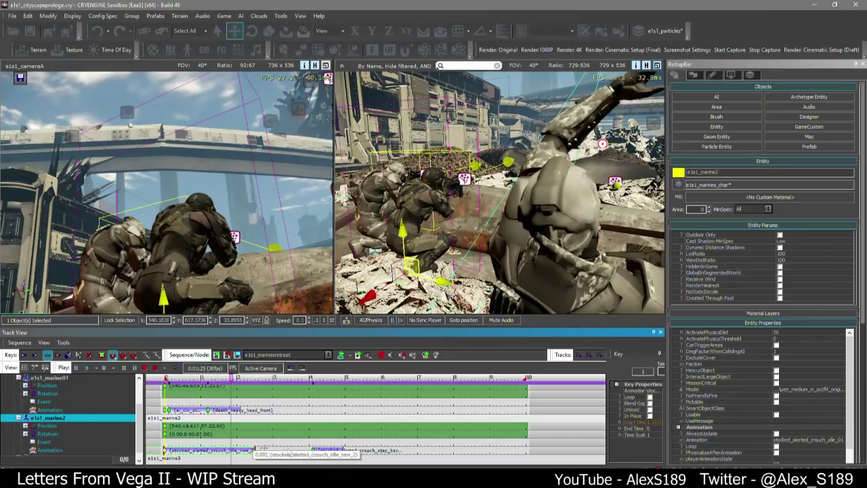
{"action": "left_click_drag", "start_coordinate": [312, 452], "coordinate": [230, 452]}
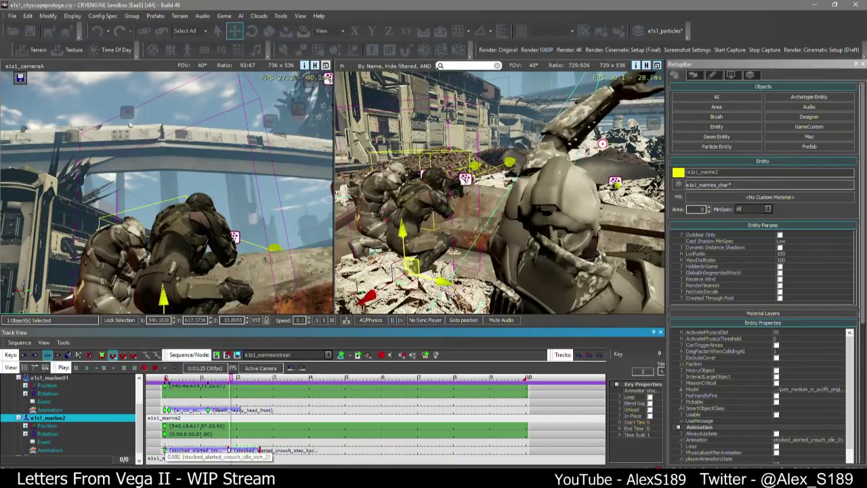
{"action": "left_click_drag", "start_coordinate": [165, 452], "coordinate": [179, 453]}
{"action": "key", "text": "space"}
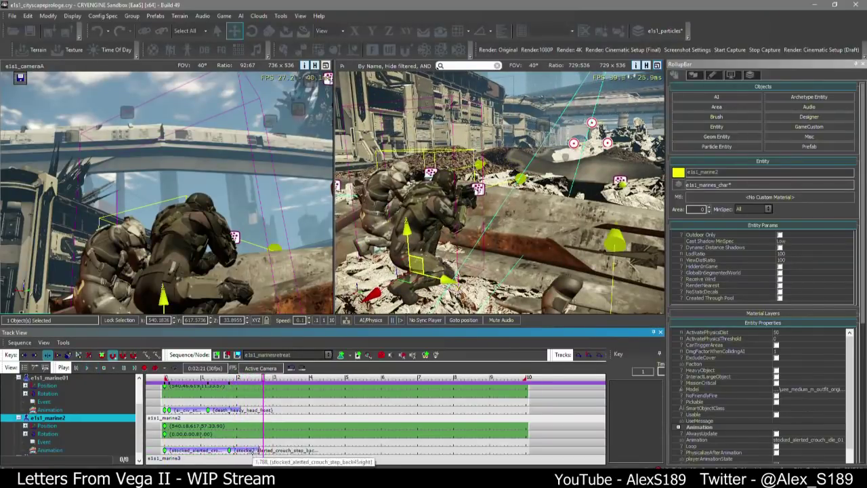
Add a third animation key to e1s1_marine2 at about 2.4 seconds and filter its choices to the stocked "crouch" animations
{"action": "double_click", "coordinate": [252, 451]}
{"action": "left_click", "coordinate": [322, 463]}
{"action": "left_click", "coordinate": [331, 464]}
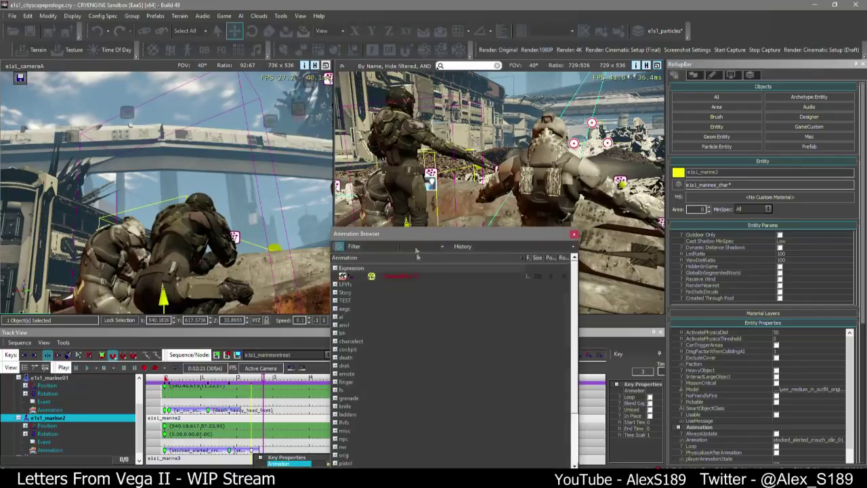
{"action": "left_click", "coordinate": [380, 246]}
{"action": "type", "text": "crouch"}
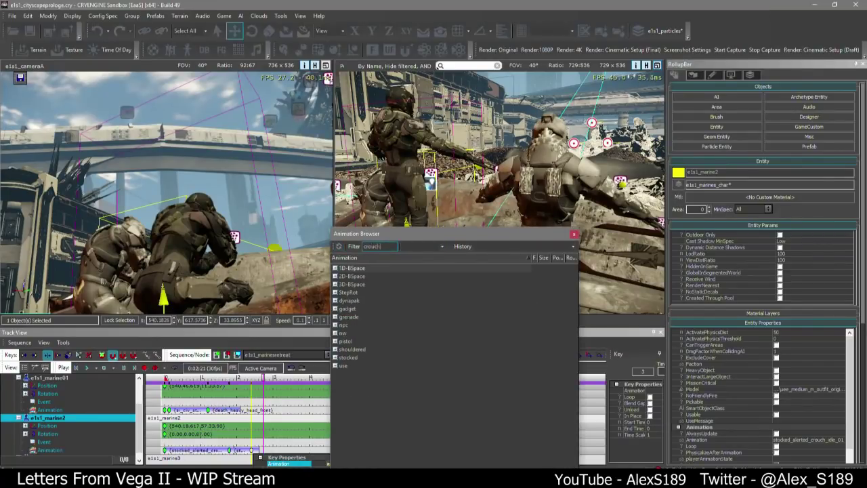
{"action": "left_click", "coordinate": [335, 357]}
{"action": "scroll", "coordinate": [418, 338], "scroll_direction": "down", "scroll_amount": 4}
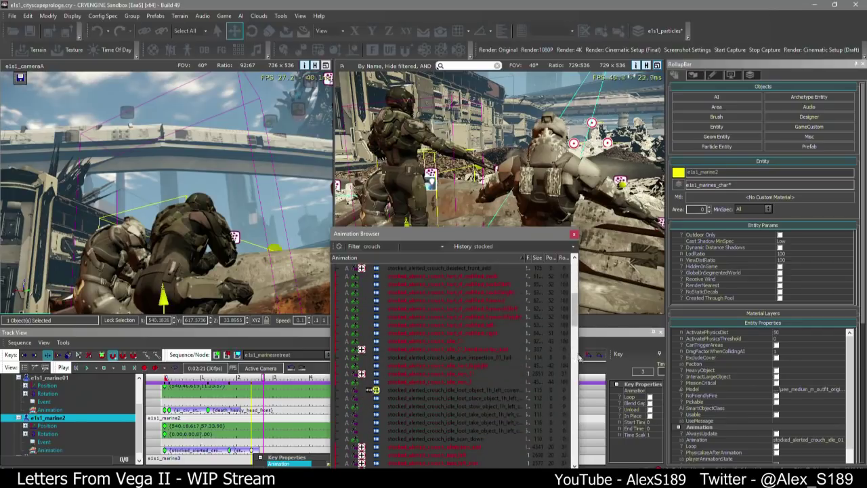
Search the stocked crouch clips and assign stocked_alerted_crouch_walkfast_back_start to e1s1_marine2's third animation key
{"action": "left_click_drag", "start_coordinate": [577, 357], "coordinate": [651, 357]}
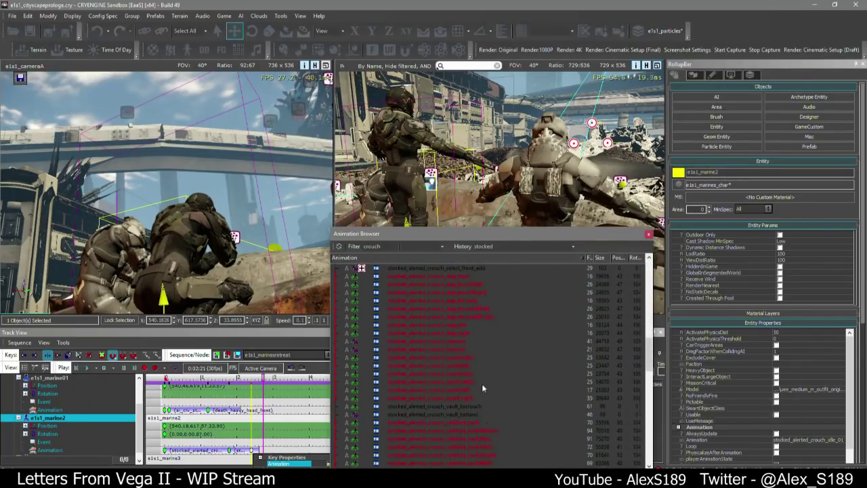
{"action": "scroll", "coordinate": [508, 378], "scroll_direction": "down", "scroll_amount": 3}
{"action": "scroll", "coordinate": [519, 374], "scroll_direction": "down", "scroll_amount": 3}
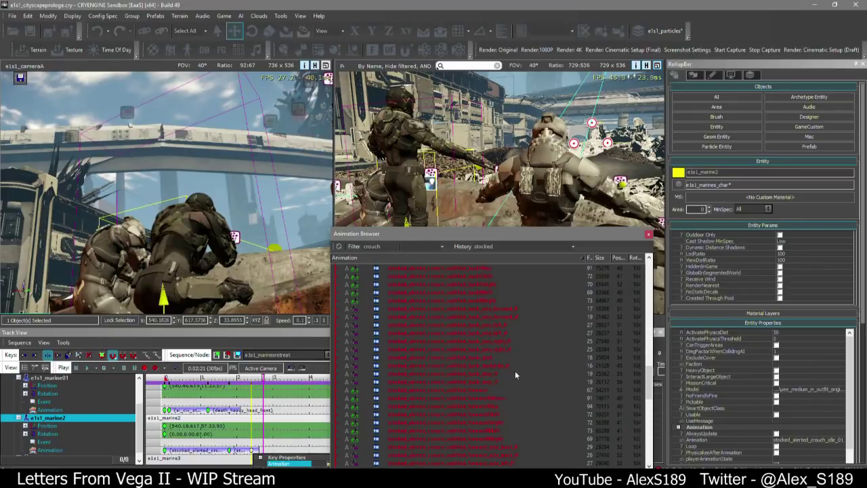
{"action": "scroll", "coordinate": [513, 366], "scroll_direction": "down", "scroll_amount": 7}
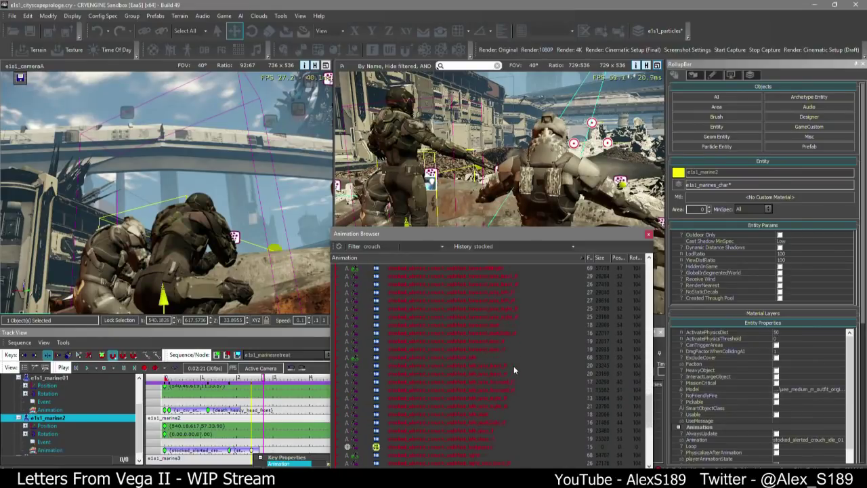
{"action": "scroll", "coordinate": [512, 367], "scroll_direction": "down", "scroll_amount": 1}
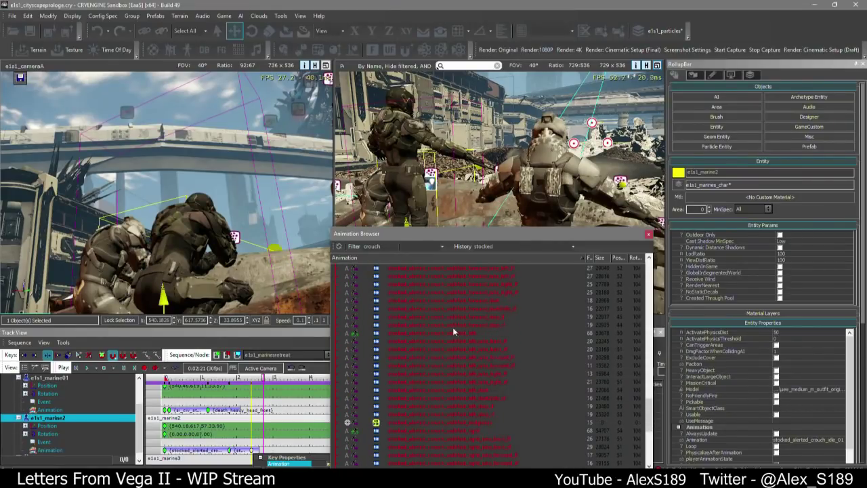
{"action": "scroll", "coordinate": [464, 334], "scroll_direction": "up", "scroll_amount": 3}
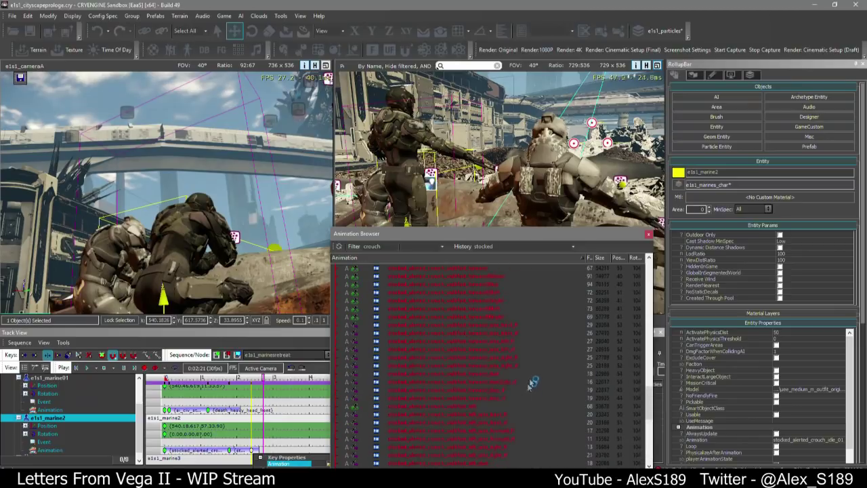
{"action": "left_click", "coordinate": [476, 309]}
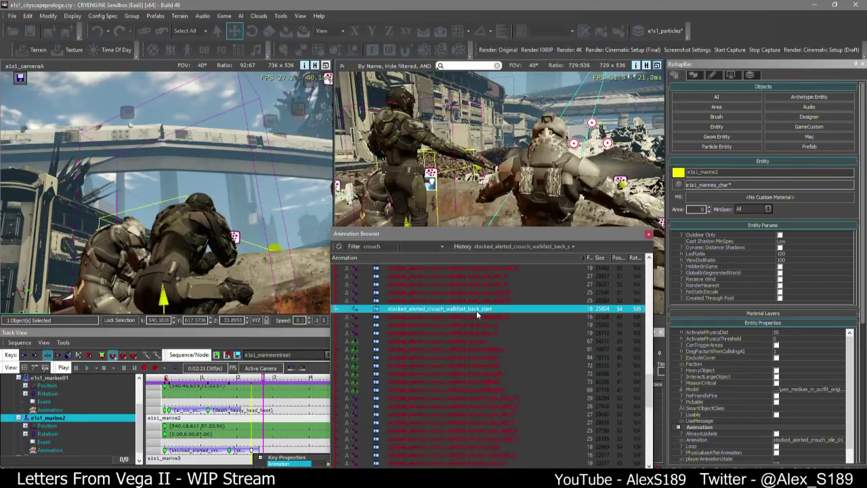
{"action": "left_click", "coordinate": [649, 235]}
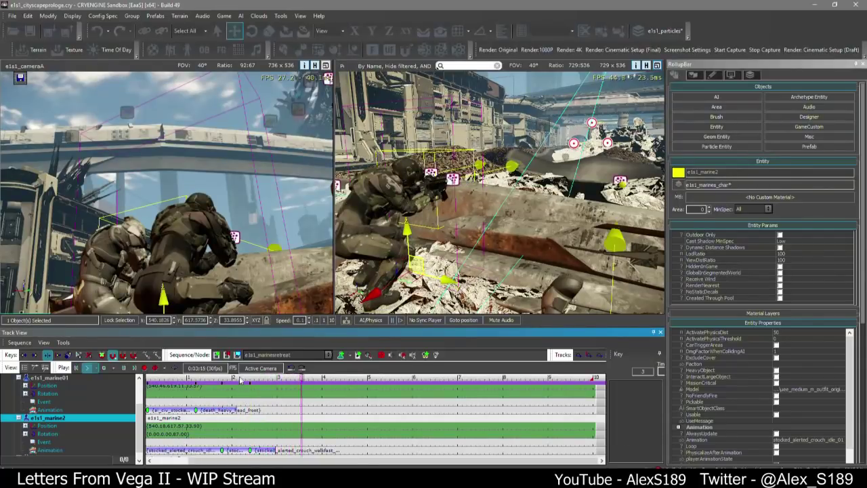
Play the transition, move the stocked_alerted_crouch_walkfast_back_start key to about 2.5 seconds and scrub through the result
{"action": "left_click_drag", "start_coordinate": [240, 379], "coordinate": [204, 387]}
{"action": "key", "text": "space"}
{"action": "key", "text": "space"}
{"action": "scroll", "coordinate": [249, 447], "scroll_direction": "up", "scroll_amount": 4}
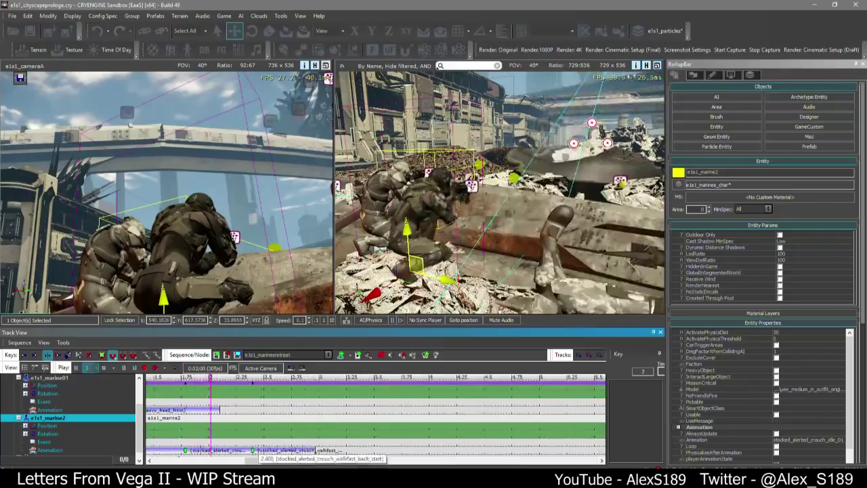
{"action": "left_click_drag", "start_coordinate": [252, 450], "coordinate": [270, 452]}
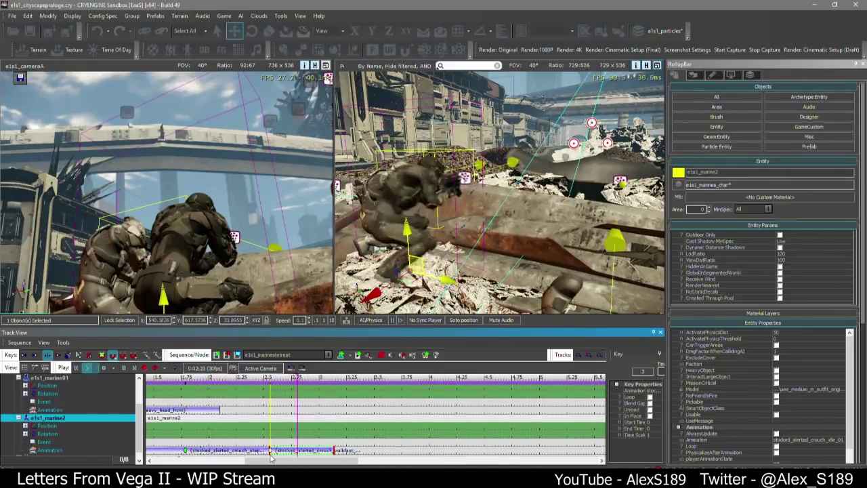
{"action": "left_click_drag", "start_coordinate": [290, 385], "coordinate": [327, 387]}
Delete the stocked_alerted_crouch_walkfast_back_start and stocked_alerted_crouch_step_back45right keys from e1s1_marine2's animation track
{"action": "left_click", "coordinate": [274, 448]}
{"action": "left_click", "coordinate": [271, 450]}
{"action": "key", "text": "Delete"}
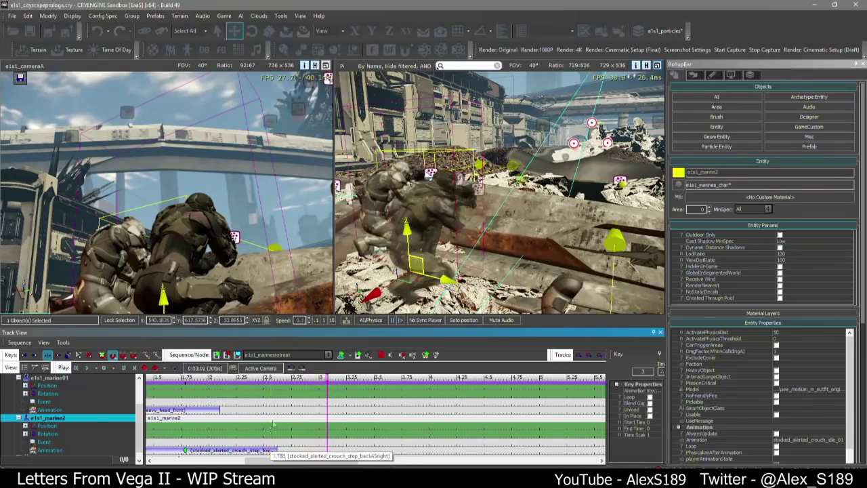
{"action": "scroll", "coordinate": [296, 411], "scroll_direction": "down", "scroll_amount": 4}
{"action": "key", "text": "space"}
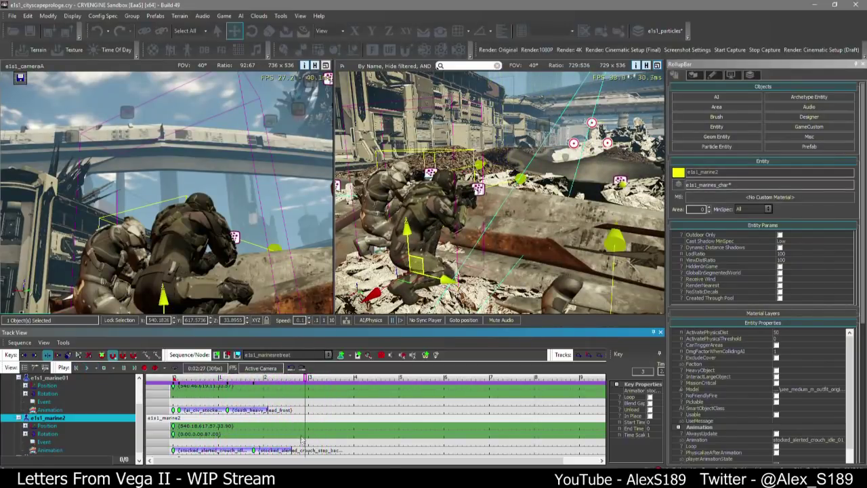
{"action": "key", "text": "Delete"}
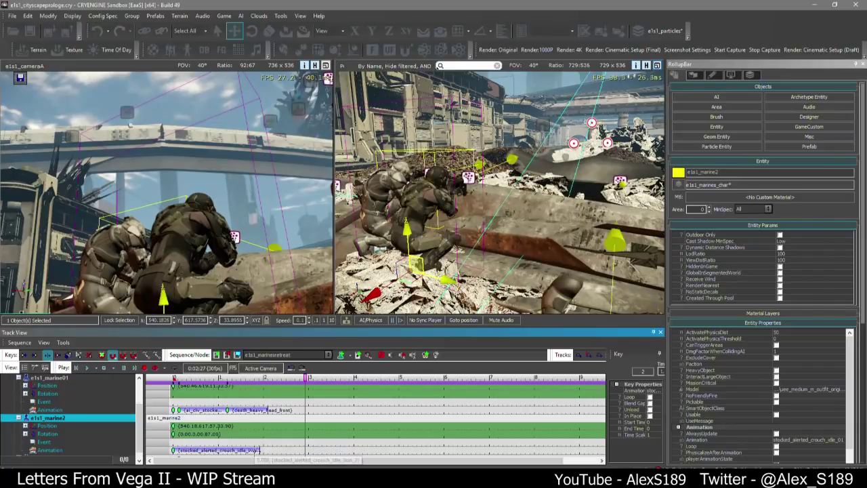
Add an animation key to e1s1_marine2 at about 1.8 seconds and filter its available animations by "sprint"
{"action": "double_click", "coordinate": [255, 451]}
{"action": "right_click", "coordinate": [255, 450]}
{"action": "left_click", "coordinate": [330, 461]}
{"action": "left_click", "coordinate": [331, 461]}
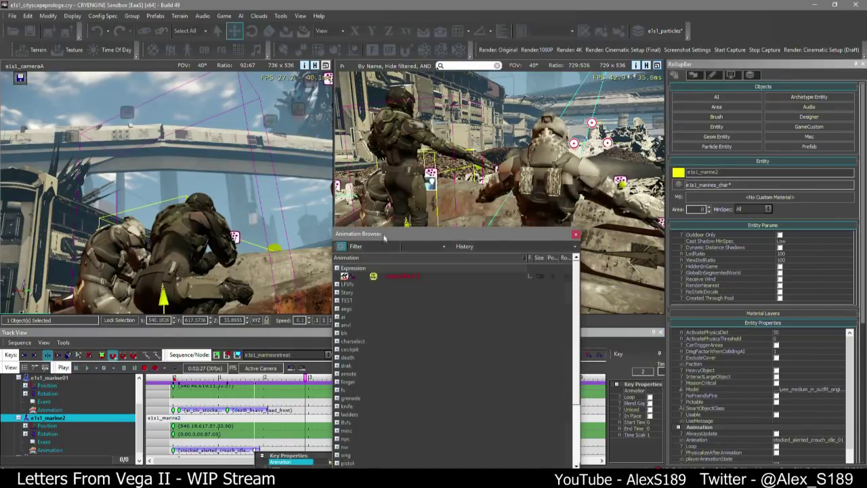
{"action": "left_click_drag", "start_coordinate": [390, 235], "coordinate": [396, 196]}
{"action": "scroll", "coordinate": [378, 331], "scroll_direction": "down", "scroll_amount": 7}
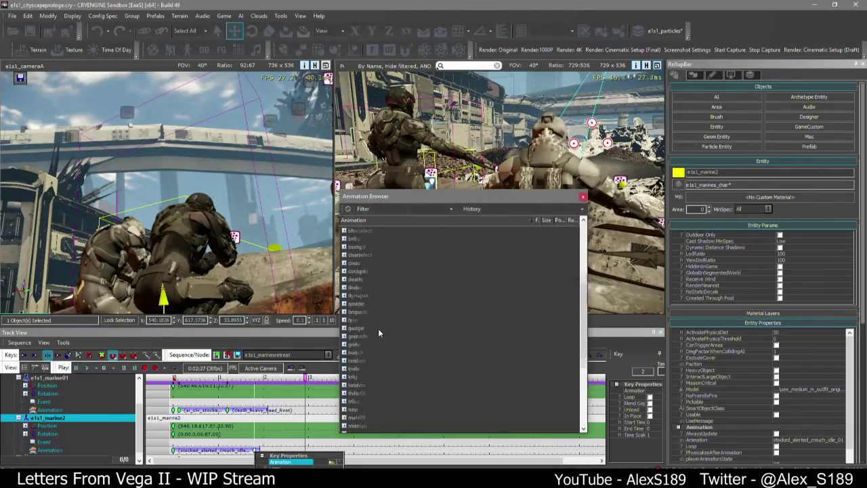
{"action": "left_click", "coordinate": [388, 209]}
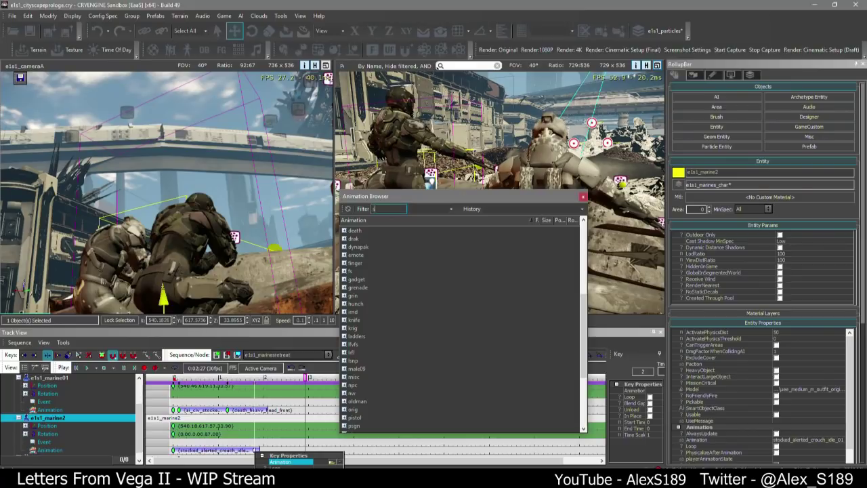
{"action": "type", "text": "sprint"}
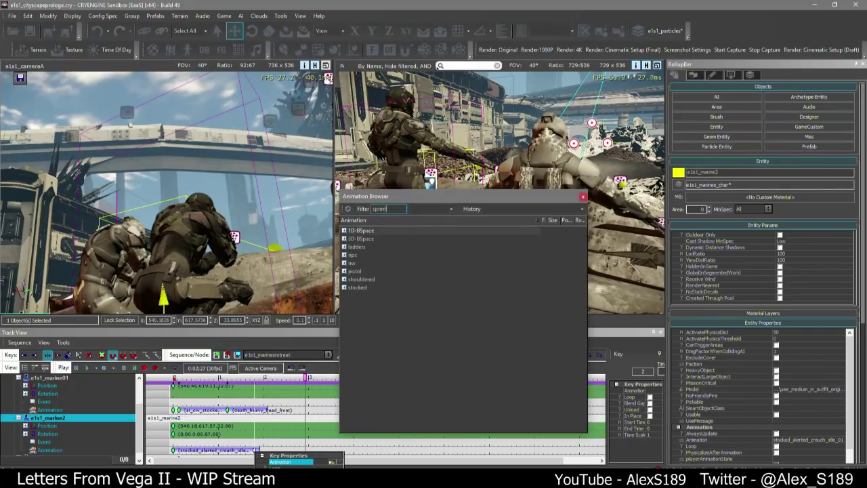
Look through the stocked sprint clips and assign stocked_alerted_stand_sprint_forward_start to the new e1s1_marine2 key
{"action": "double_click", "coordinate": [355, 287]}
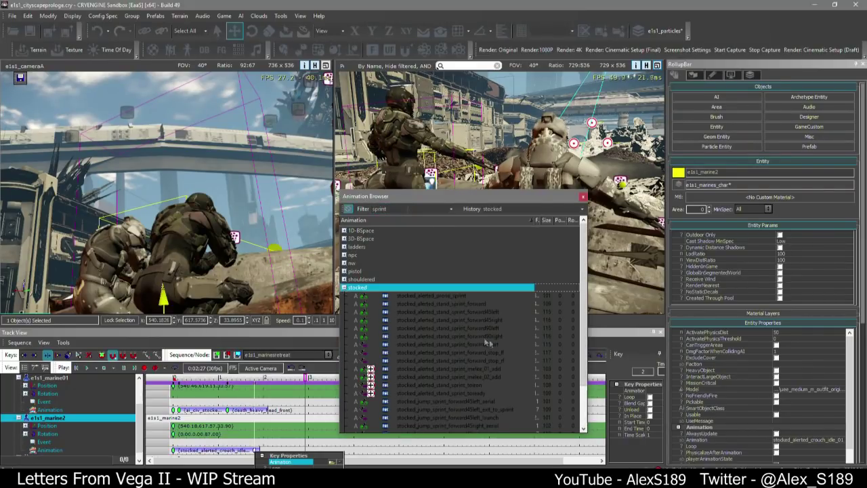
{"action": "scroll", "coordinate": [485, 344], "scroll_direction": "down", "scroll_amount": 2}
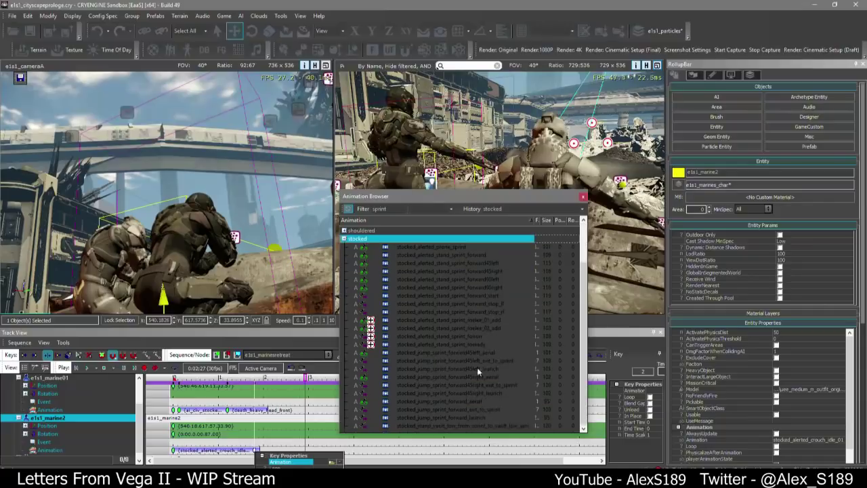
{"action": "left_click", "coordinate": [461, 418]}
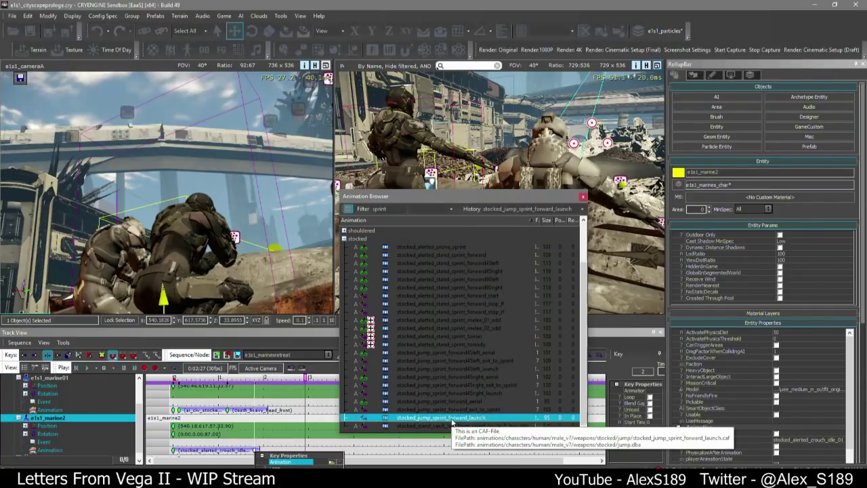
{"action": "left_click", "coordinate": [478, 344]}
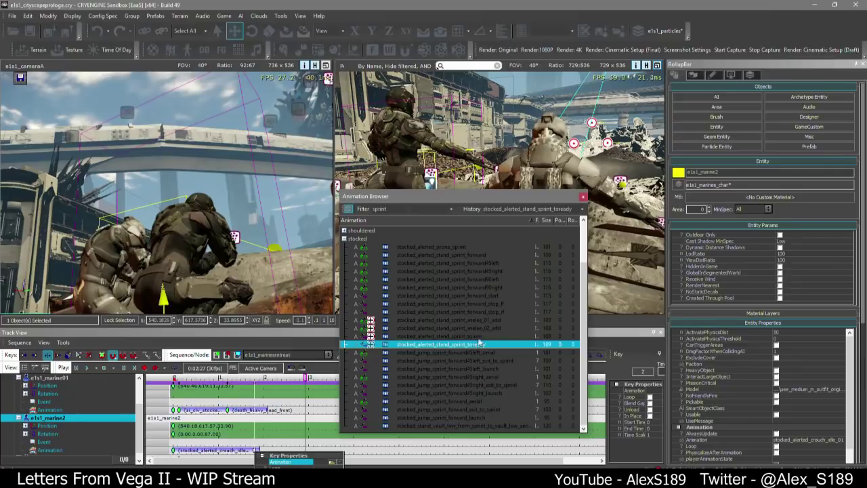
{"action": "left_click", "coordinate": [454, 256]}
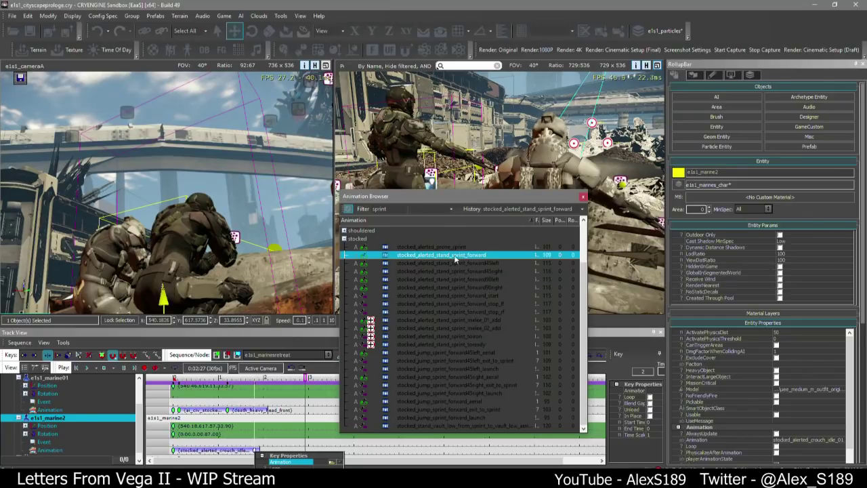
{"action": "left_click", "coordinate": [462, 297]}
{"action": "left_click", "coordinate": [583, 197]}
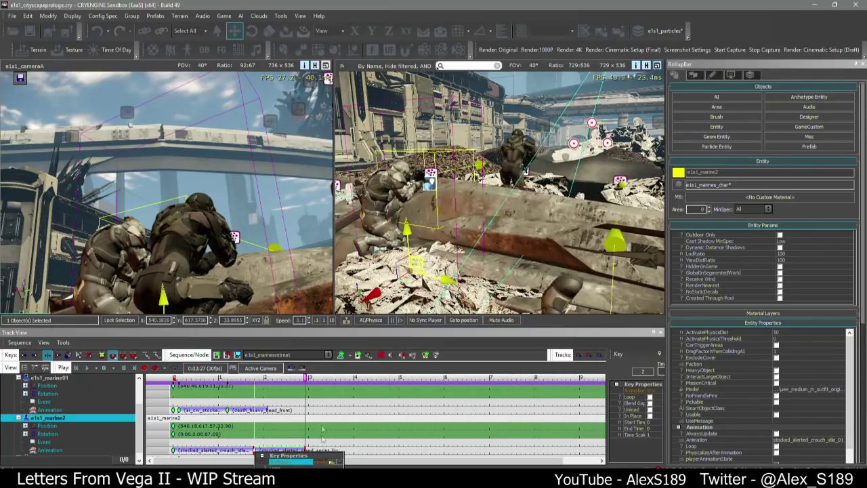
Scrub to the end of the crouch idle and move e1s1_marine2's sprint key to about 4.1 seconds
{"action": "left_click", "coordinate": [331, 420]}
{"action": "mouse_move", "coordinate": [260, 377]}
{"action": "left_mouse_down"}
{"action": "mouse_move", "coordinate": [281, 384]}
{"action": "mouse_move", "coordinate": [251, 387]}
{"action": "left_mouse_up"}
{"action": "left_click", "coordinate": [254, 450]}
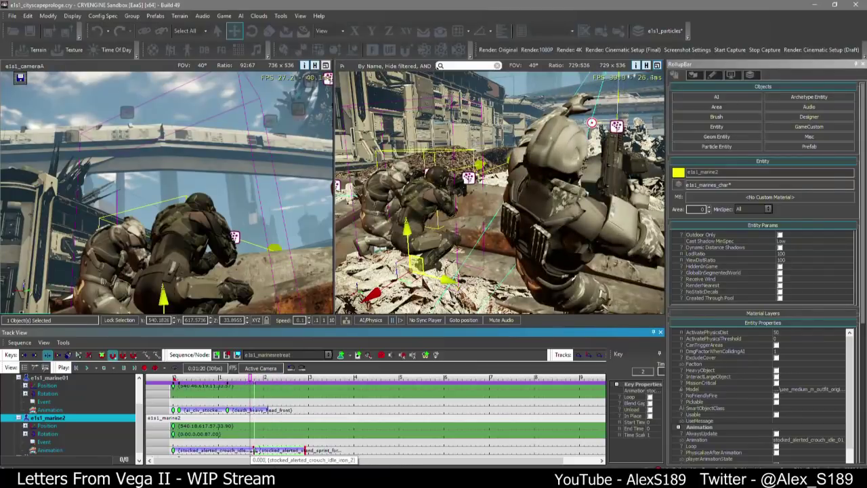
{"action": "left_click_drag", "start_coordinate": [254, 451], "coordinate": [359, 451]}
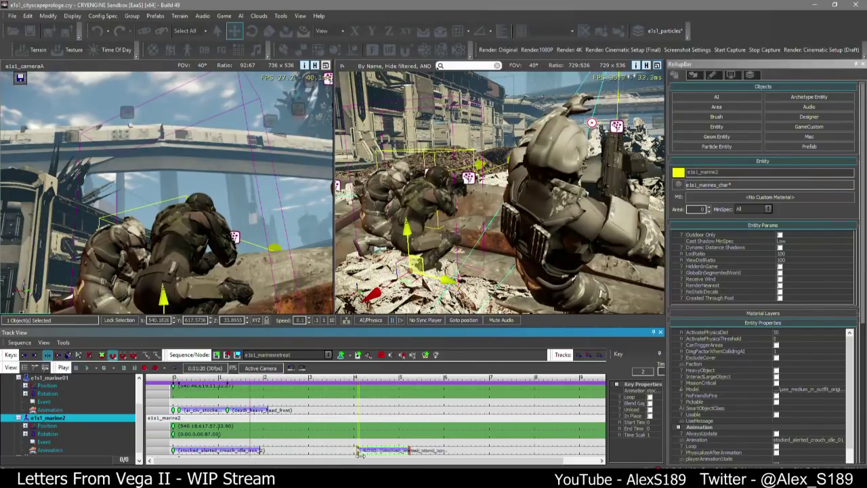
Add an e1s1_marine2 animation key at about 1.7 seconds and assign nw_neutral_crouch_turn90rightwalk from the nw "crouch" animations
{"action": "left_click", "coordinate": [243, 454]}
{"action": "right_click", "coordinate": [252, 450]}
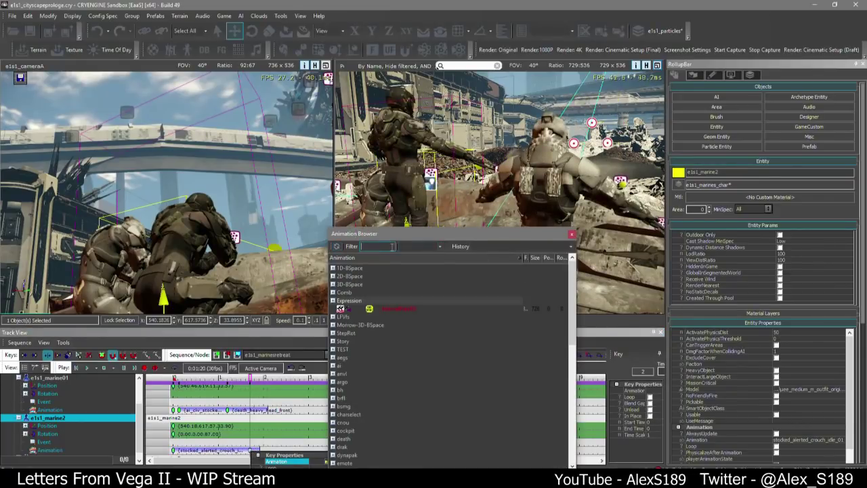
{"action": "type", "text": "crouch"}
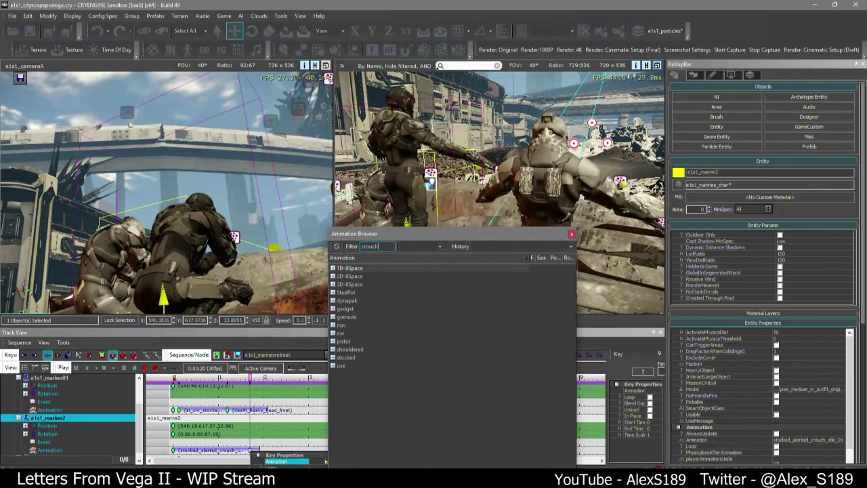
{"action": "left_click", "coordinate": [332, 334]}
{"action": "scroll", "coordinate": [401, 352], "scroll_direction": "down", "scroll_amount": 3}
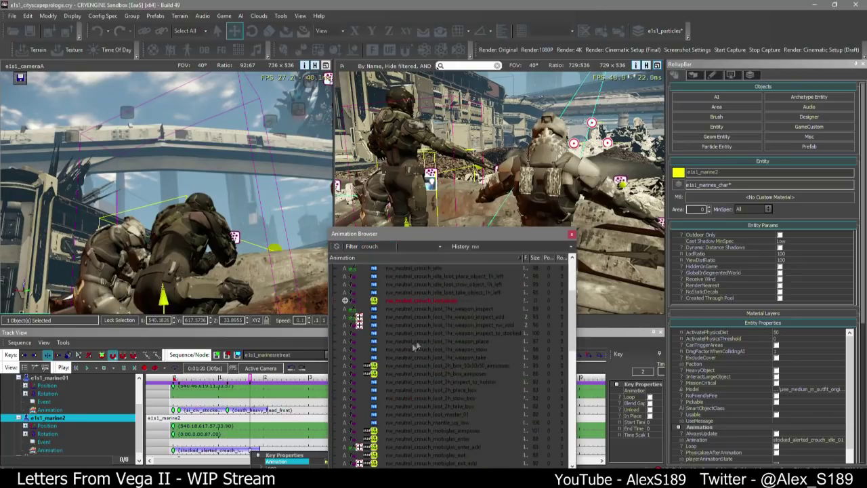
{"action": "scroll", "coordinate": [468, 345], "scroll_direction": "down", "scroll_amount": 8}
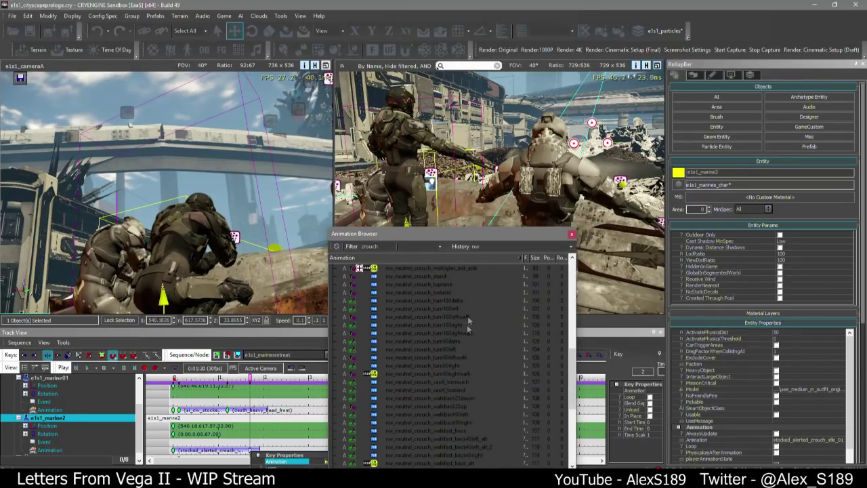
{"action": "double_click", "coordinate": [439, 373]}
{"action": "left_click", "coordinate": [571, 234]}
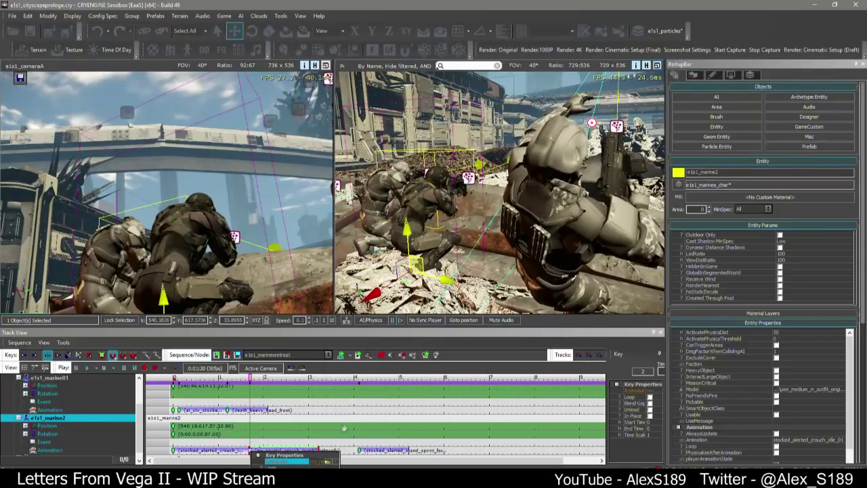
Play the transition from e1s1_marine2's crouch idle into the nw_neutral_crouch_turn90rightwalk clip
{"action": "left_click", "coordinate": [344, 428]}
{"action": "key", "text": "space"}
{"action": "left_click", "coordinate": [248, 379]}
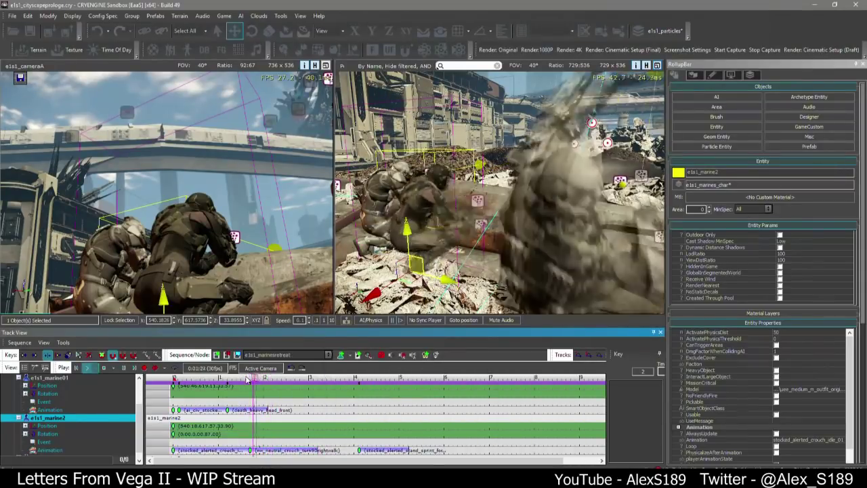
{"action": "key", "text": "space"}
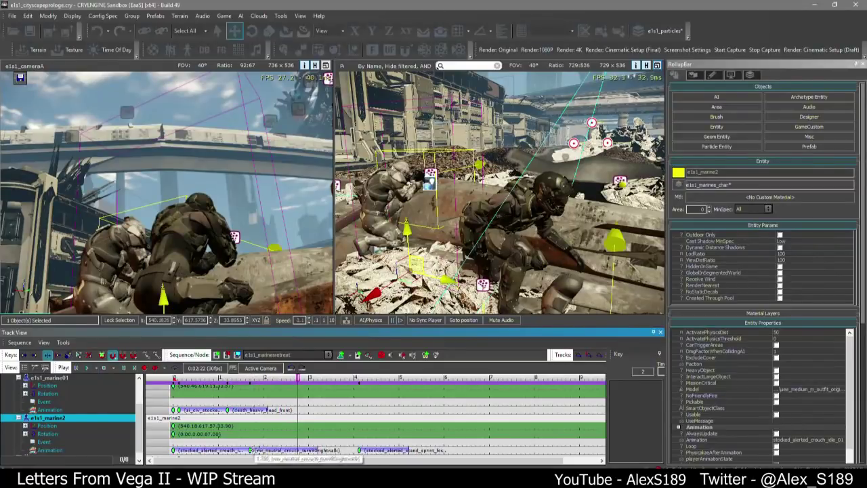
Change e1s1_marine2's turn key at about 1.7 seconds to the nw_neutral_crouch_turn180rightwalk clip
{"action": "left_click", "coordinate": [251, 450]}
{"action": "left_click", "coordinate": [329, 461]}
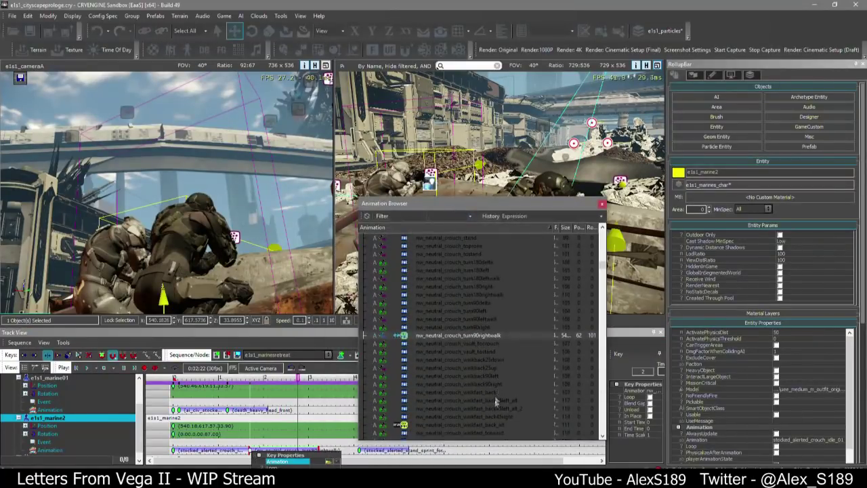
{"action": "scroll", "coordinate": [493, 405], "scroll_direction": "down", "scroll_amount": 3}
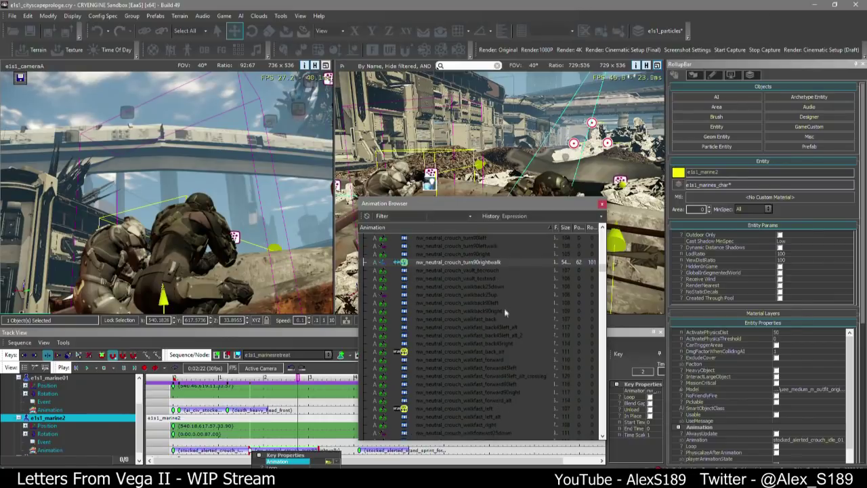
{"action": "scroll", "coordinate": [490, 292], "scroll_direction": "up", "scroll_amount": 3}
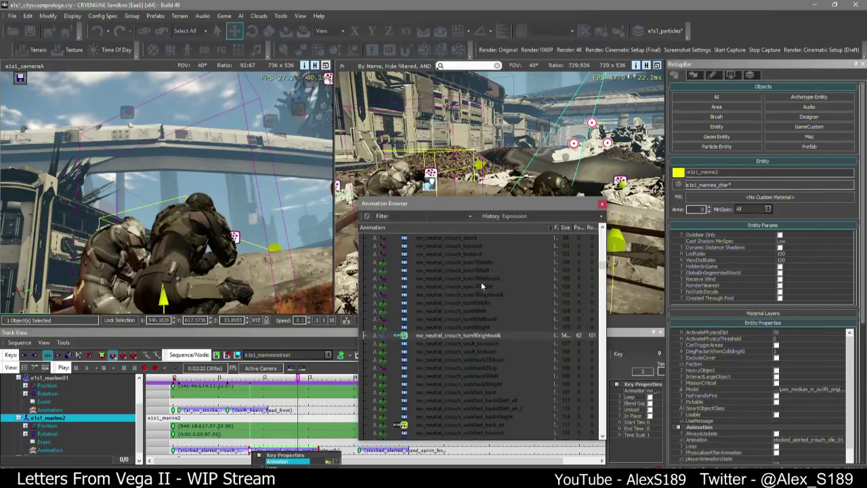
{"action": "left_click", "coordinate": [482, 297]}
{"action": "scroll", "coordinate": [515, 304], "scroll_direction": "down", "scroll_amount": 6}
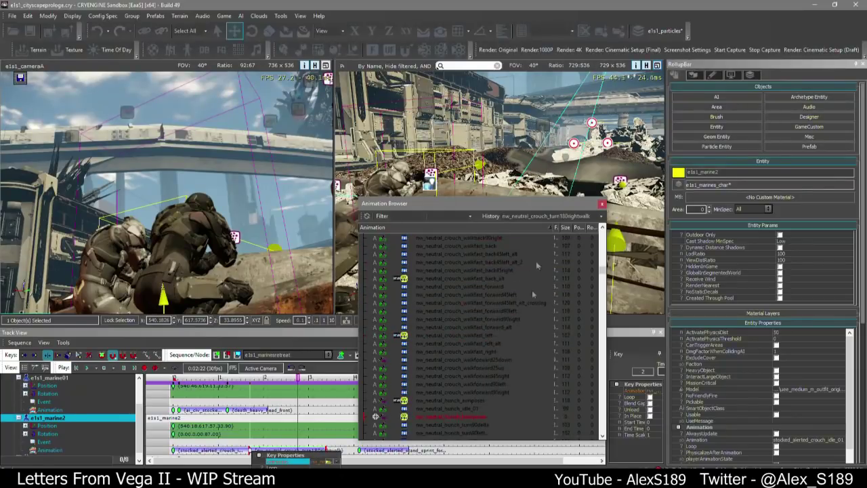
{"action": "left_click", "coordinate": [602, 204]}
Play the new turn, move e1s1_marine2's sprint key to about 2.3 seconds and save the level
{"action": "left_click", "coordinate": [274, 378]}
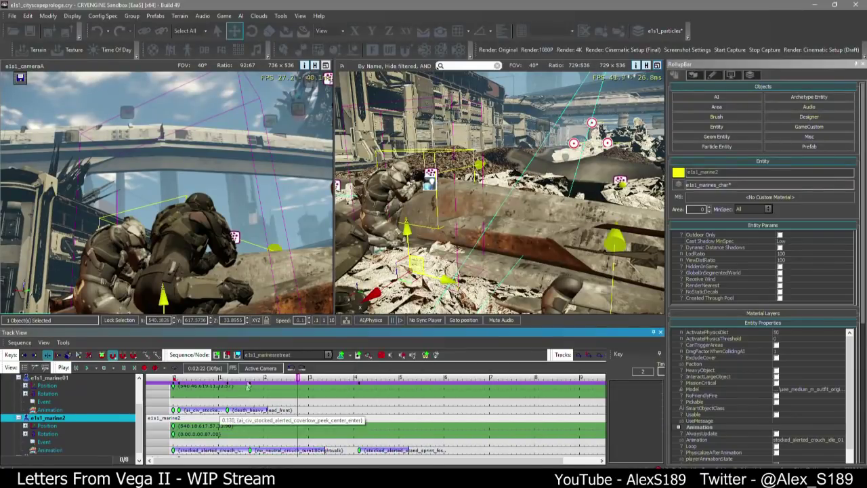
{"action": "key", "text": "space"}
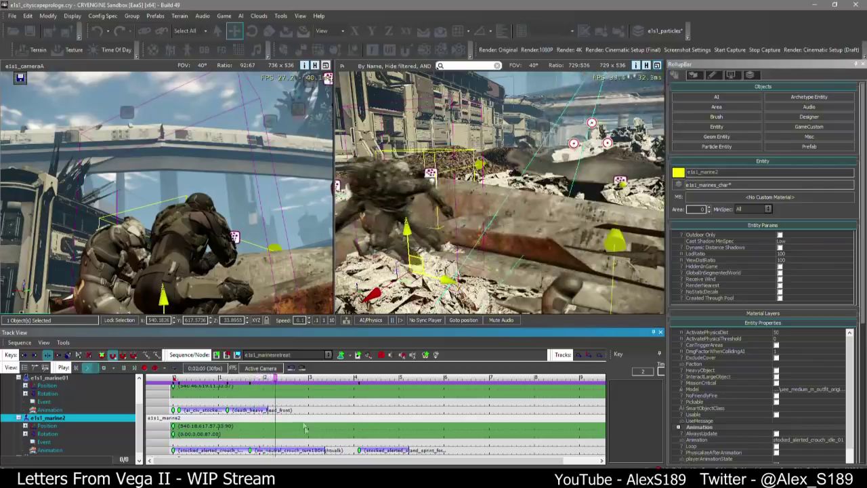
{"action": "left_click_drag", "start_coordinate": [359, 450], "coordinate": [281, 451]}
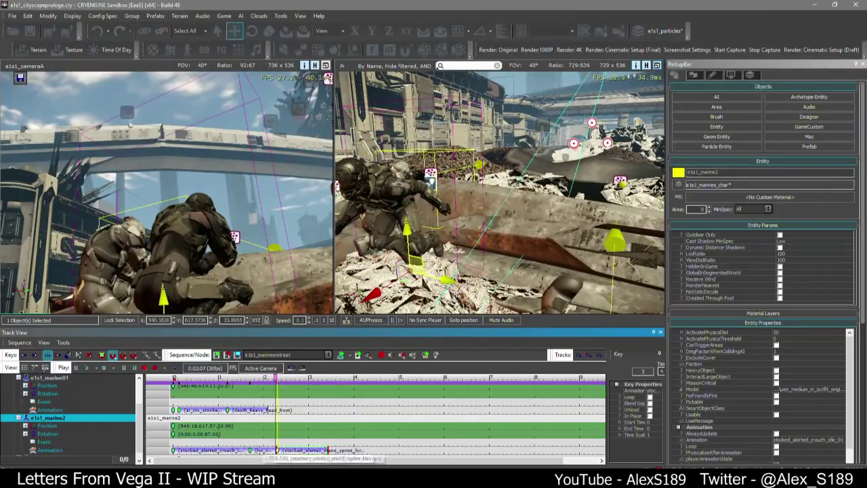
{"action": "left_click", "coordinate": [50, 450]}
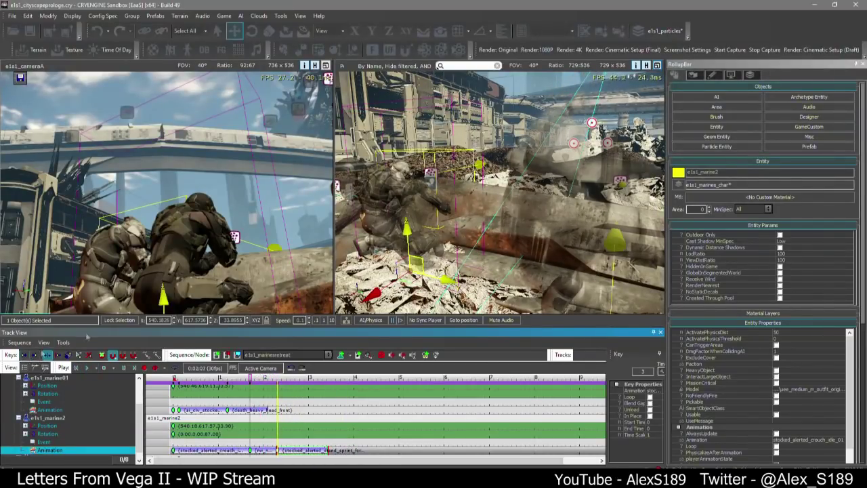
{"action": "key", "text": "ctrl+s"}
{"action": "key", "text": "a"}
{"action": "left_click", "coordinate": [240, 445]}
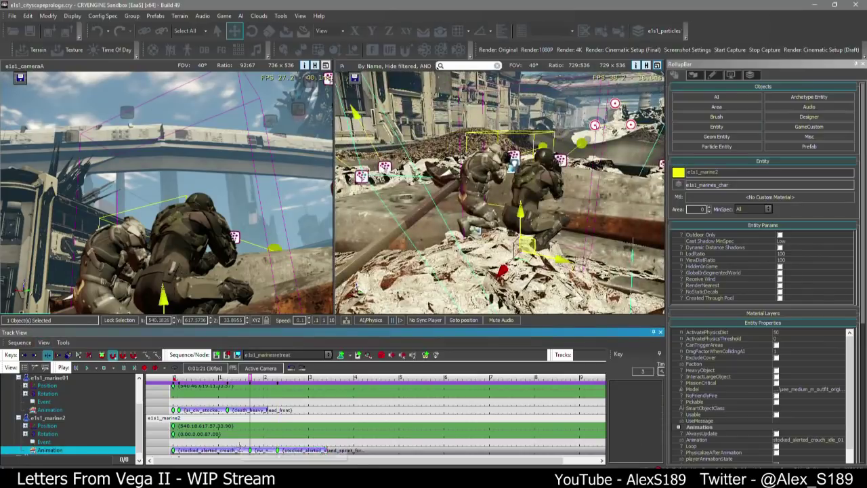
Enable In Place on e1s1_marine2's 180-degree turn key and on its sprint key
{"action": "left_click", "coordinate": [250, 449]}
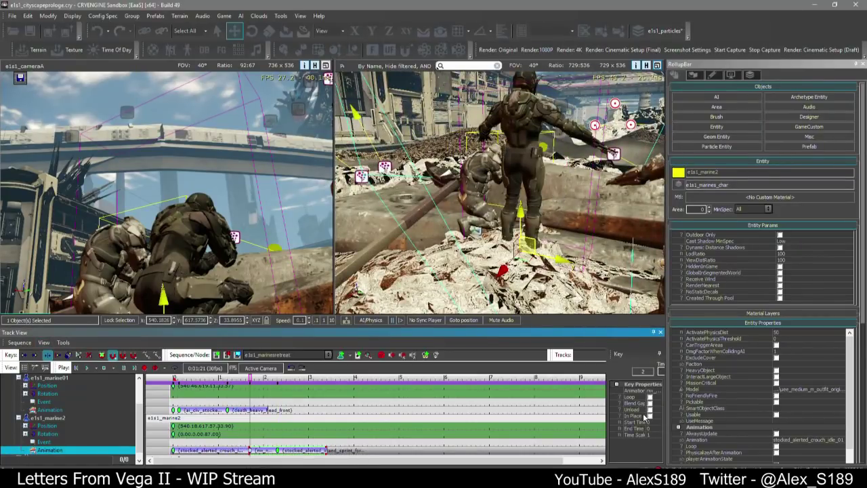
{"action": "left_click", "coordinate": [648, 415]}
{"action": "left_click", "coordinate": [277, 449]}
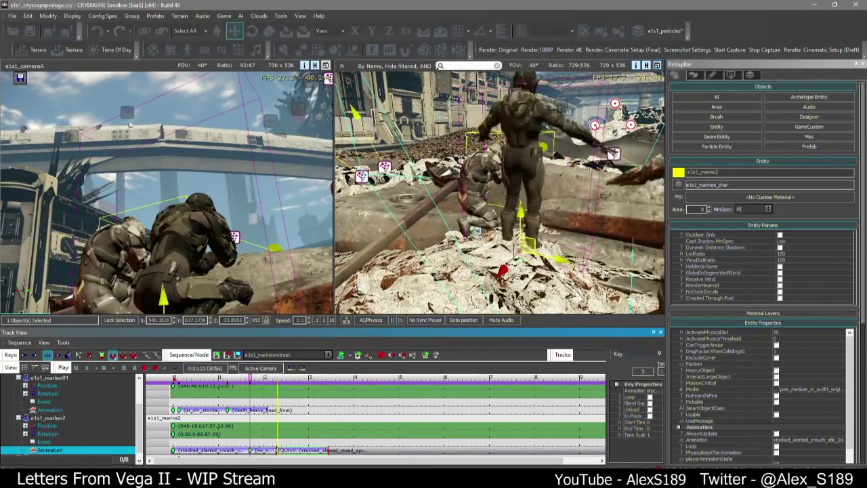
{"action": "left_click", "coordinate": [650, 415]}
{"action": "right_click_drag", "start_coordinate": [552, 240], "coordinate": [567, 246]}
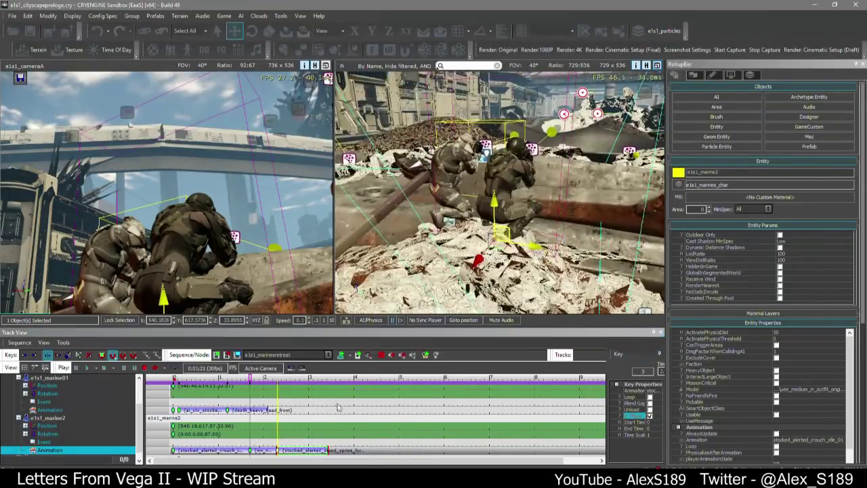
Play the in-place clips and record e1s1_marine2 rotated to -85 degrees about Z at 2.3 seconds
{"action": "left_click", "coordinate": [339, 406]}
{"action": "key", "text": "space"}
{"action": "left_click", "coordinate": [232, 378]}
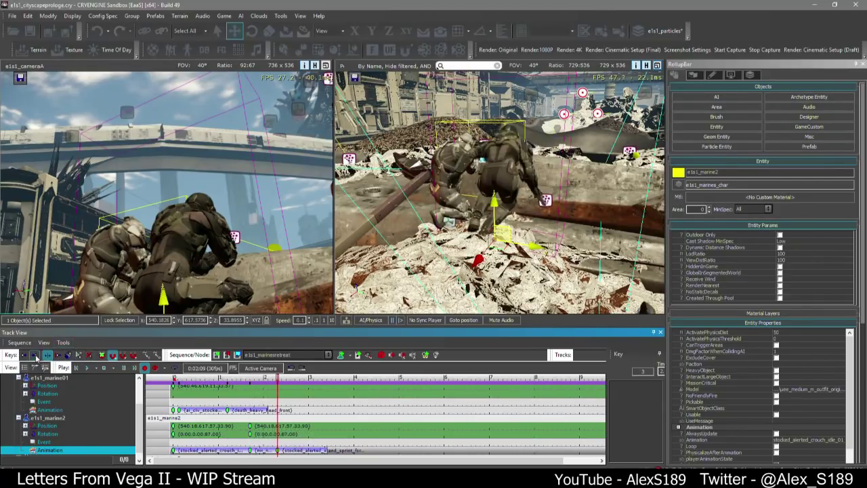
{"action": "key", "text": "2"}
{"action": "left_click_drag", "start_coordinate": [495, 206], "coordinate": [495, 130]}
{"action": "key", "text": "1"}
{"action": "right_click_drag", "start_coordinate": [496, 135], "coordinate": [501, 160]}
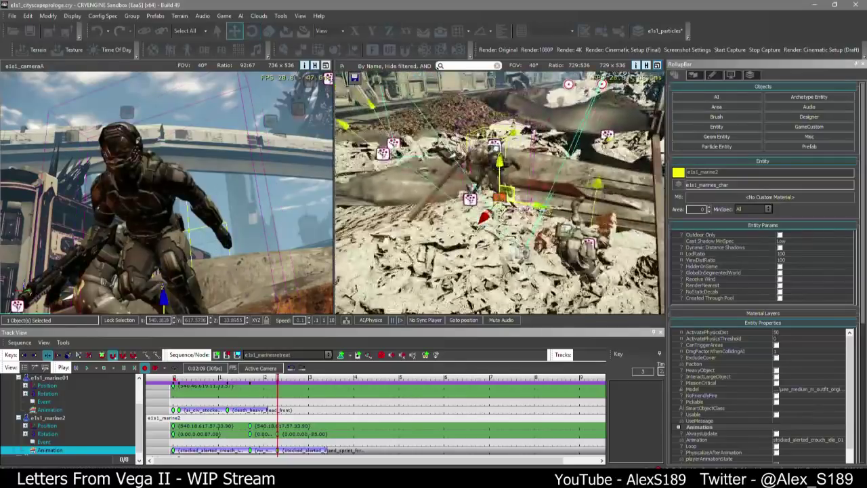
Scrub and play e1s1_marine2's recorded rotation between about 2 and 2.3 seconds
{"action": "left_click", "coordinate": [256, 380]}
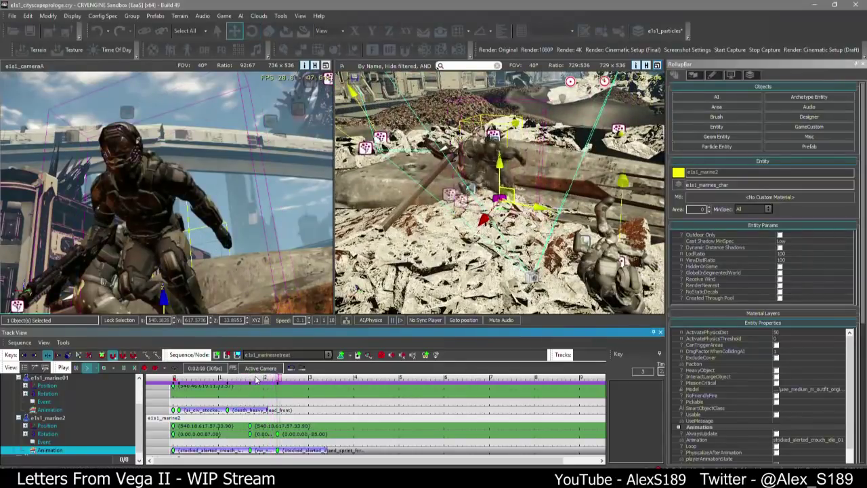
{"action": "left_click_drag", "start_coordinate": [255, 380], "coordinate": [275, 390]}
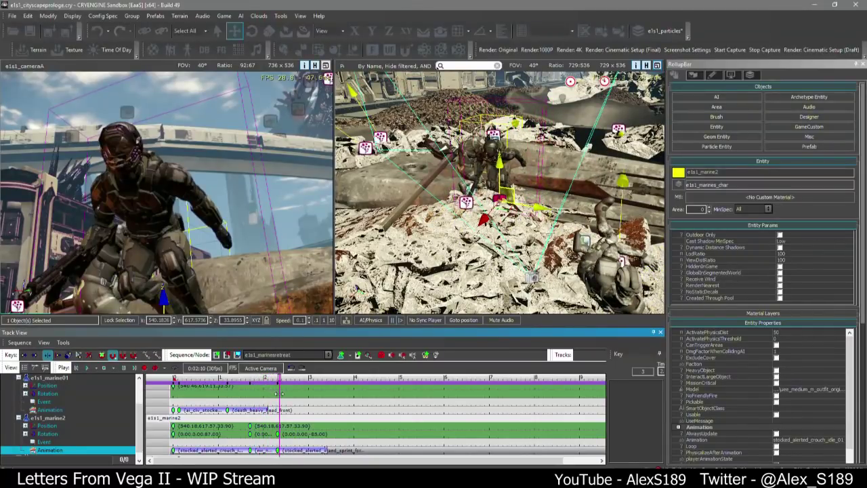
{"action": "left_click_drag", "start_coordinate": [275, 391], "coordinate": [274, 402]}
{"action": "scroll", "coordinate": [278, 440], "scroll_direction": "up", "scroll_amount": 1}
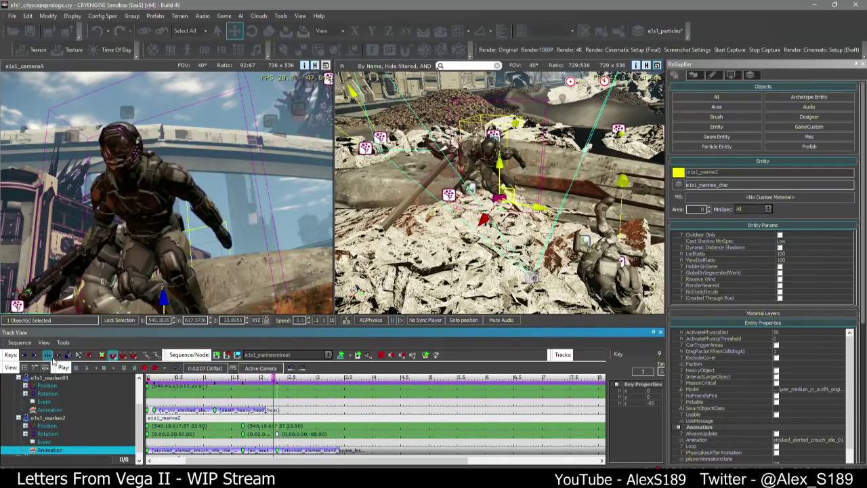
Open the curve graph as a separate enlarged window and play back e1s1_marine2's turn
{"action": "left_click", "coordinate": [46, 367]}
{"action": "left_click_drag", "start_coordinate": [72, 385], "coordinate": [494, 119]}
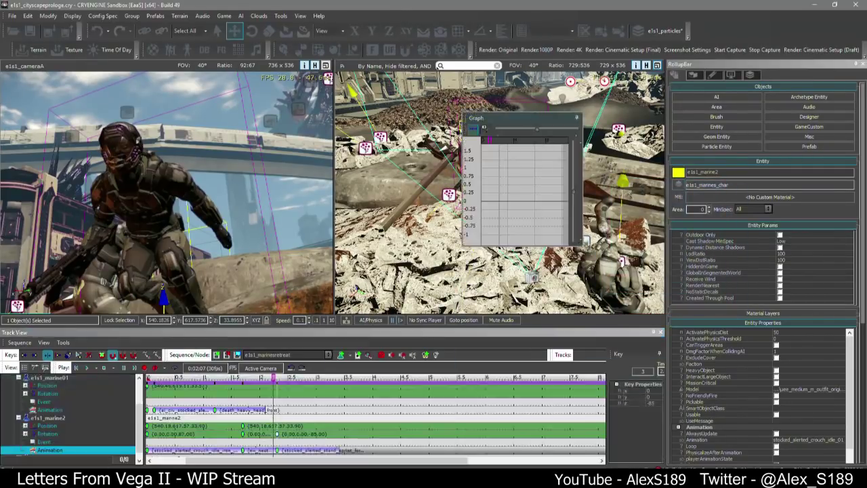
{"action": "left_click_drag", "start_coordinate": [581, 245], "coordinate": [772, 317]}
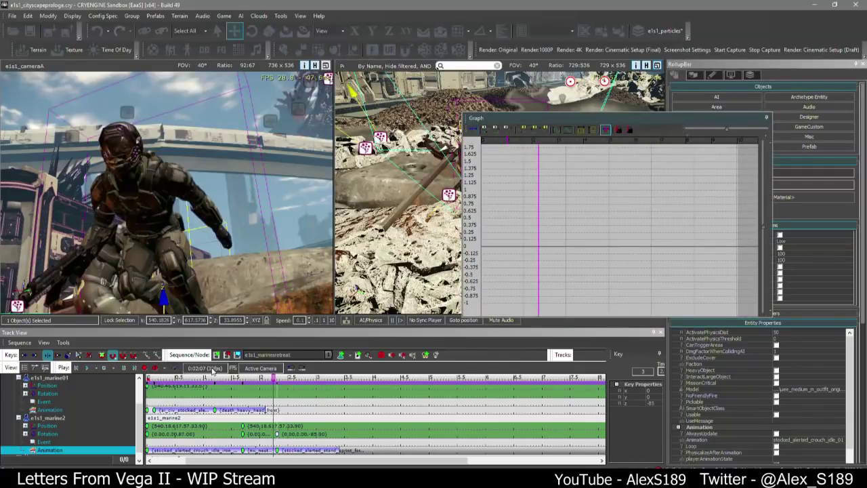
{"action": "left_click_drag", "start_coordinate": [268, 390], "coordinate": [216, 386]}
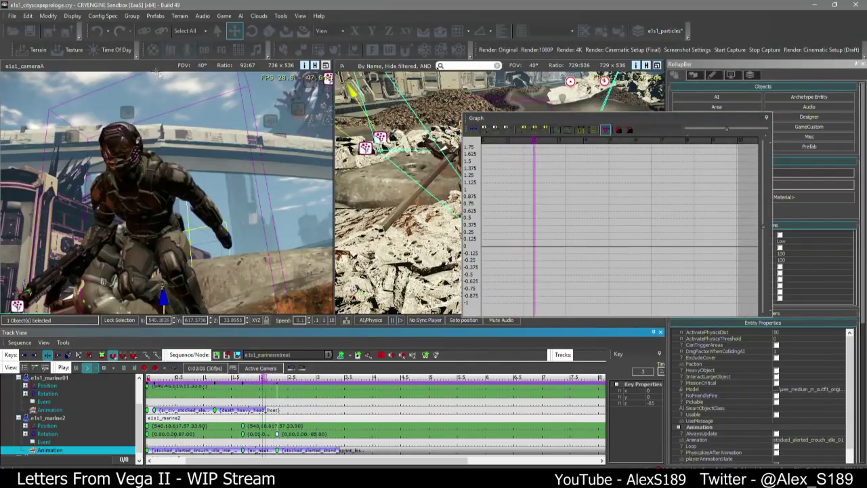
{"action": "left_click", "coordinate": [245, 377]}
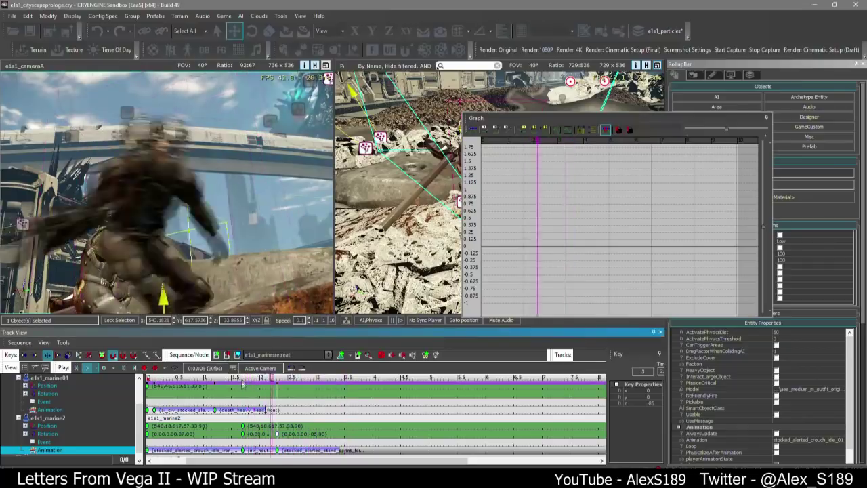
{"action": "key", "text": "space"}
Move e1s1_marine2's sprint key and its -85 degree rotation key to about 2.8 seconds
{"action": "scroll", "coordinate": [258, 453], "scroll_direction": "up", "scroll_amount": 2}
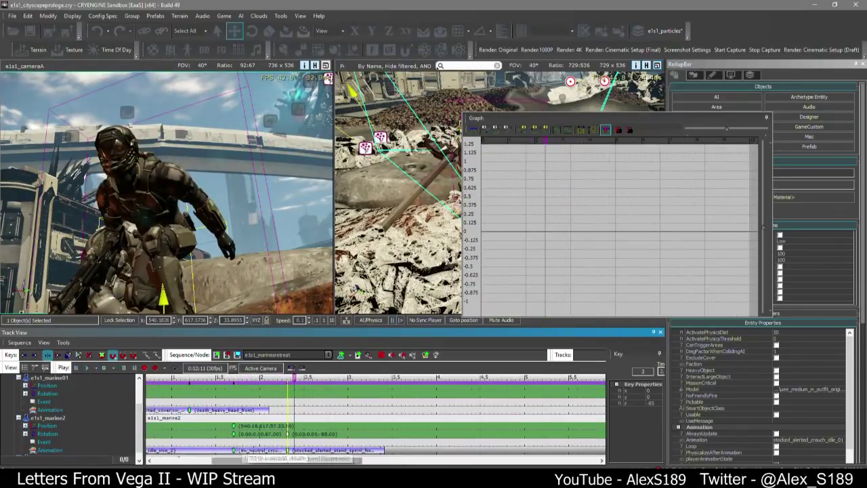
{"action": "left_click", "coordinate": [234, 450]}
{"action": "left_click_drag", "start_coordinate": [288, 449], "coordinate": [344, 458]}
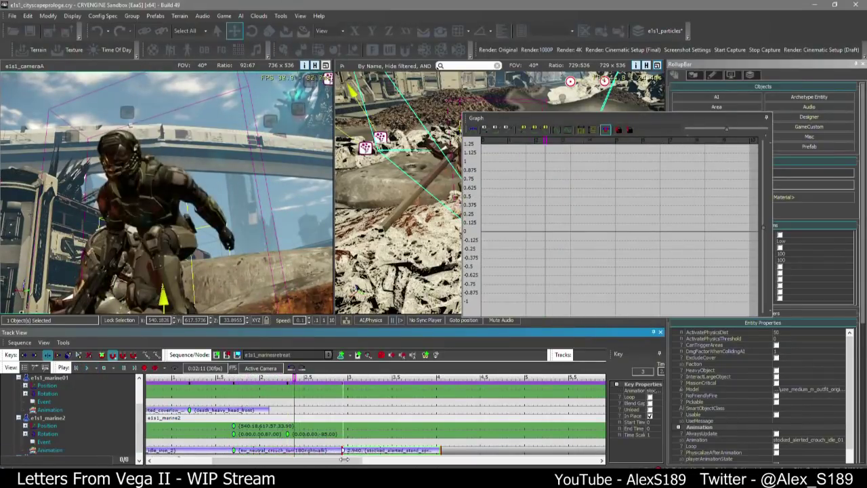
{"action": "left_click_drag", "start_coordinate": [287, 433], "coordinate": [330, 434]}
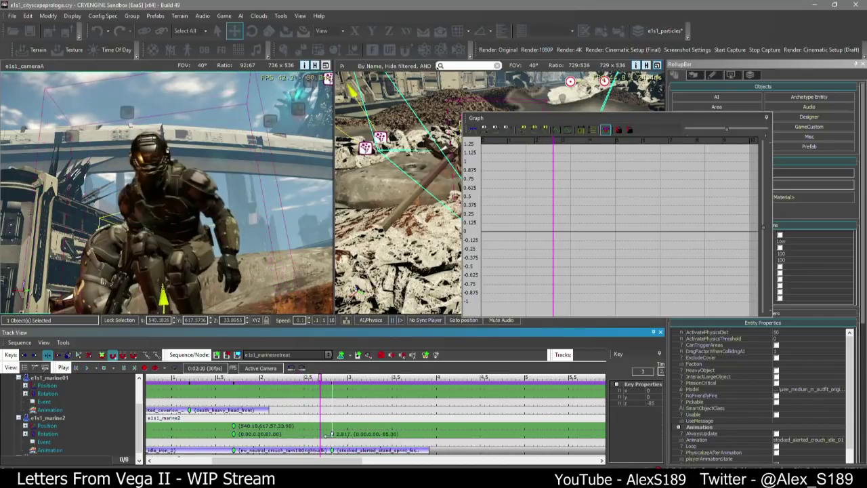
Record e1s1_marine2 position keys with Y 617.78 at about 2.4 seconds and X 540.94 at about 2.6 seconds
{"action": "left_click_drag", "start_coordinate": [259, 383], "coordinate": [298, 383]}
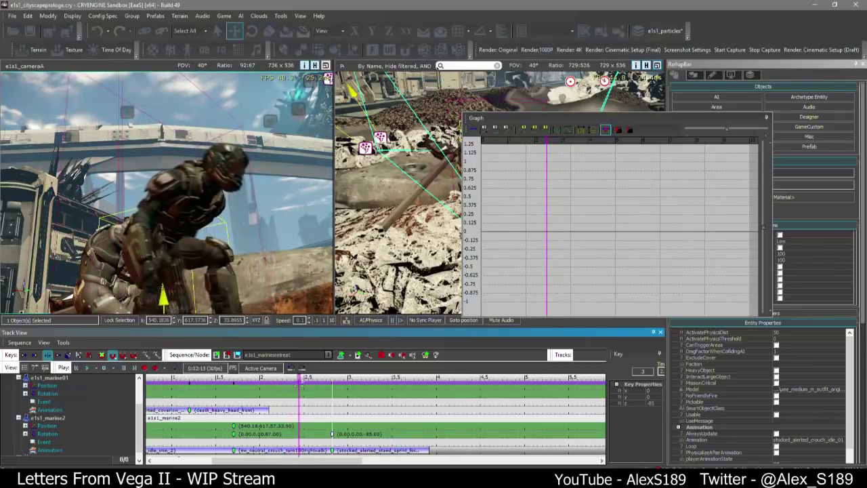
{"action": "right_click_drag", "start_coordinate": [428, 167], "coordinate": [419, 206]}
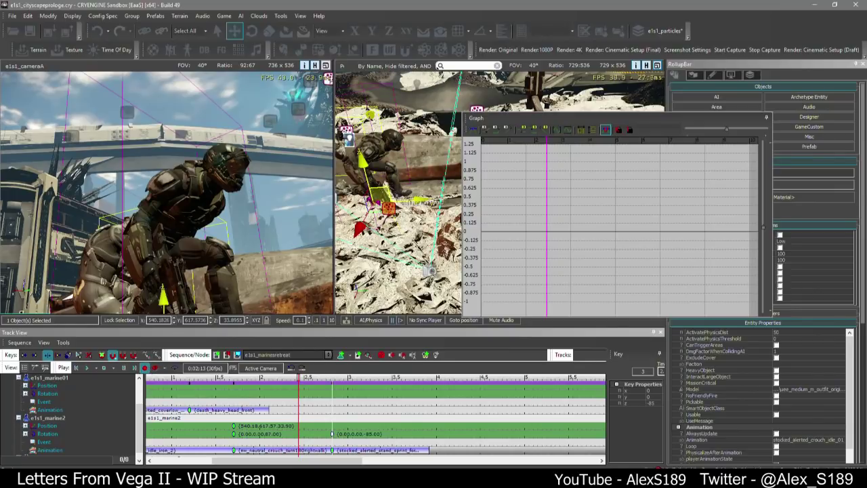
{"action": "left_click_drag", "start_coordinate": [419, 202], "coordinate": [428, 200]}
{"action": "left_click_drag", "start_coordinate": [300, 378], "coordinate": [319, 380]}
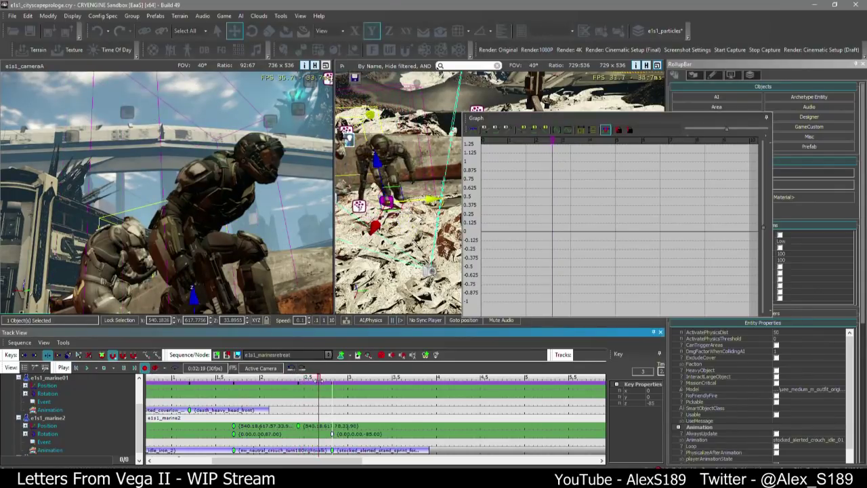
{"action": "left_click_drag", "start_coordinate": [389, 230], "coordinate": [363, 261]}
Play e1s1_marine2's turn and sprint from about 1.7 seconds with the new position keys
{"action": "left_click", "coordinate": [234, 378]}
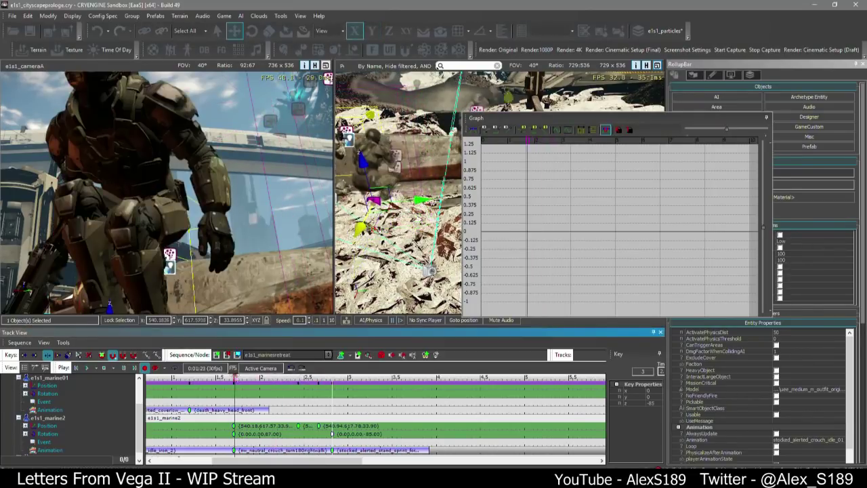
{"action": "key", "text": "space"}
{"action": "left_click", "coordinate": [242, 381]}
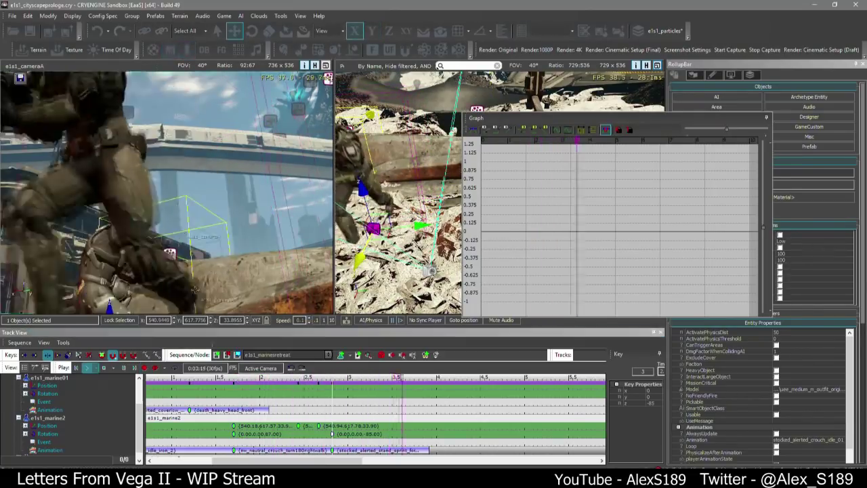
Display e1s1_marine2's Position X curve in the graph and make the segment between its last two keys linear
{"action": "left_click", "coordinate": [48, 425]}
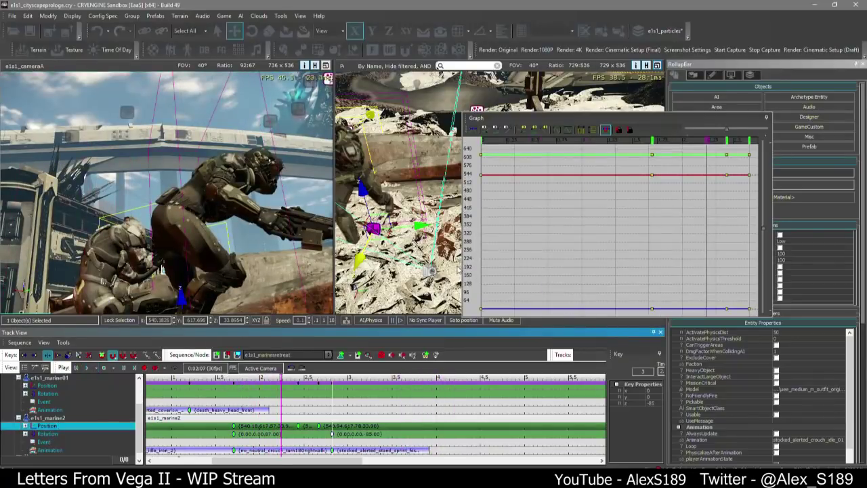
{"action": "left_click", "coordinate": [25, 426]}
{"action": "left_click", "coordinate": [41, 434]}
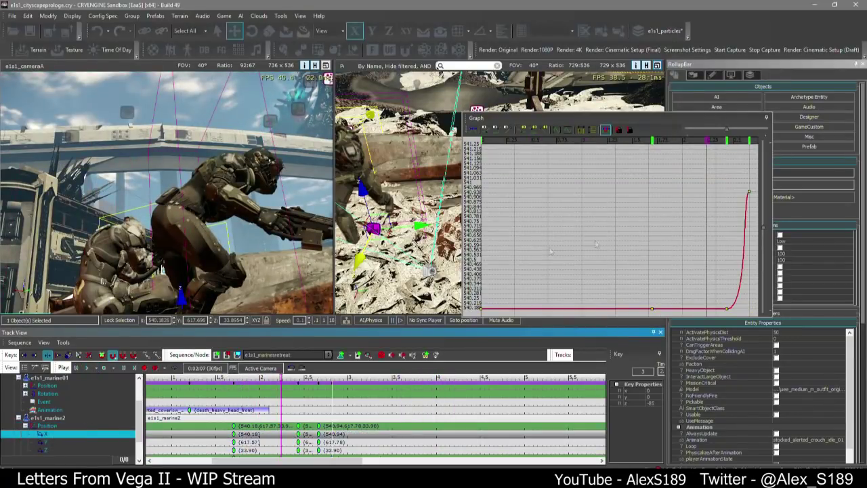
{"action": "middle_click_drag", "start_coordinate": [696, 286], "coordinate": [637, 235]}
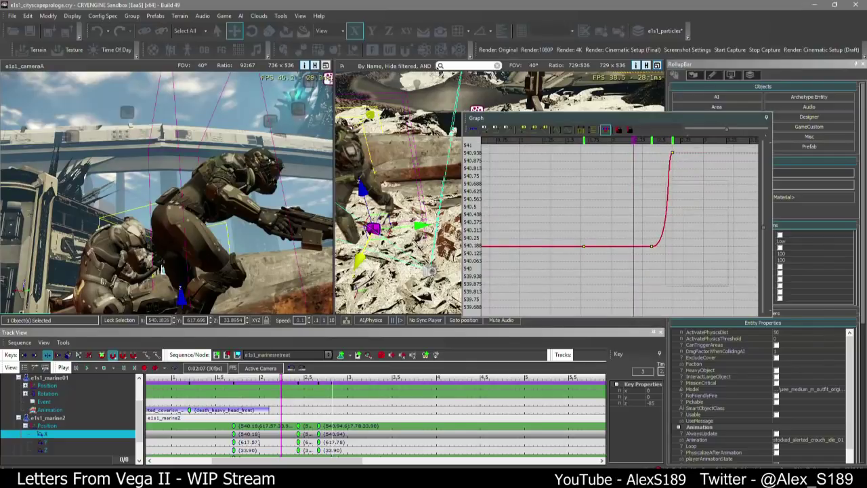
{"action": "left_click_drag", "start_coordinate": [665, 182], "coordinate": [617, 144]}
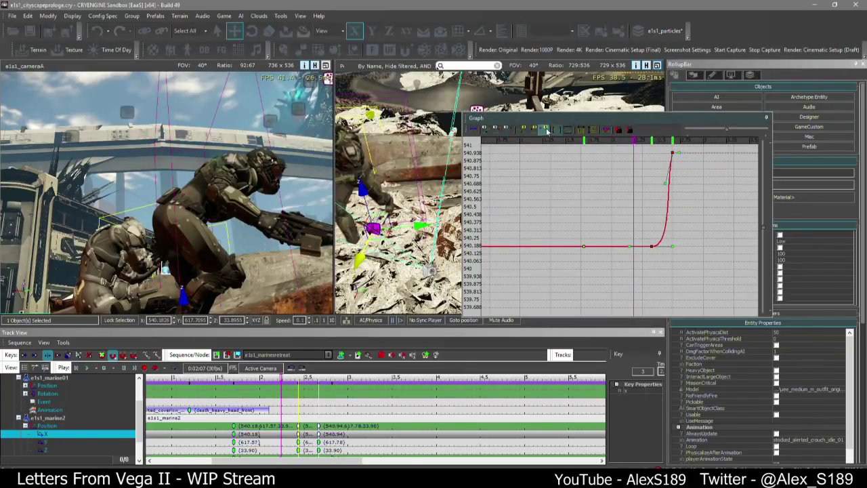
{"action": "scroll", "coordinate": [710, 282], "scroll_direction": "up", "scroll_amount": 2}
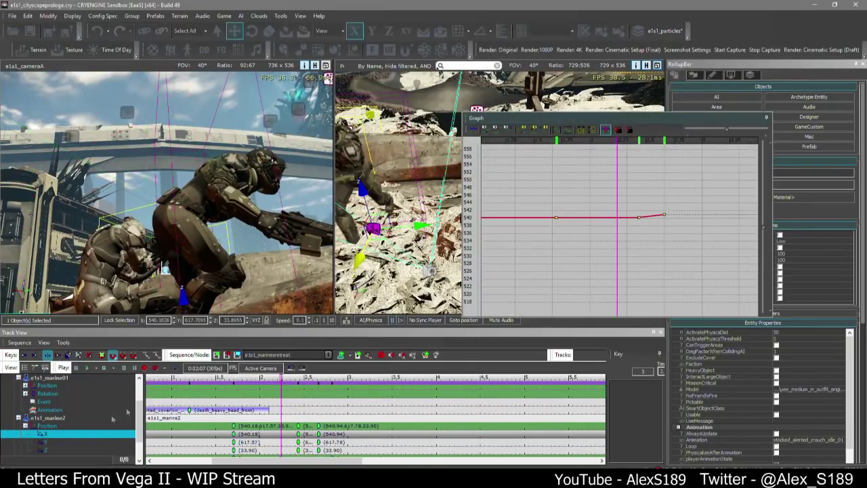
Display e1s1_marine2's Position Y curve and make its rising segment between about 1.7 and 2.4 seconds linear
{"action": "left_click", "coordinate": [54, 444]}
{"action": "right_click_drag", "start_coordinate": [709, 297], "coordinate": [704, 263]}
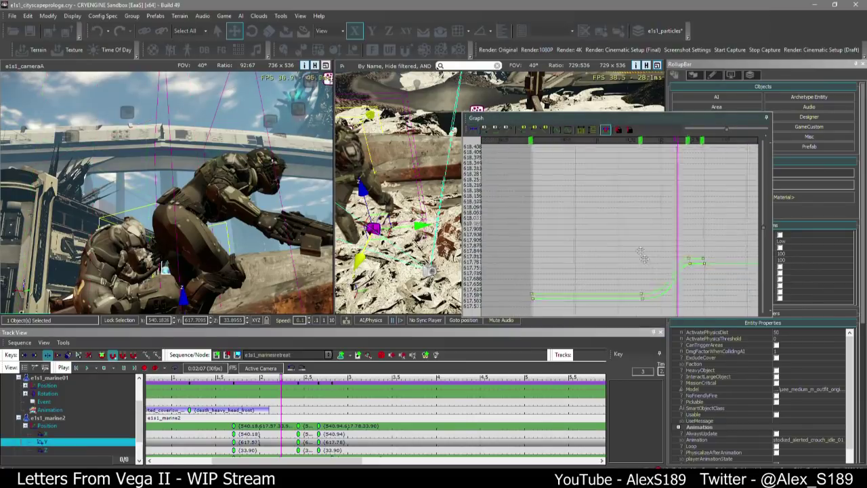
{"action": "middle_click_drag", "start_coordinate": [645, 255], "coordinate": [631, 229]}
{"action": "left_click_drag", "start_coordinate": [589, 189], "coordinate": [642, 285]}
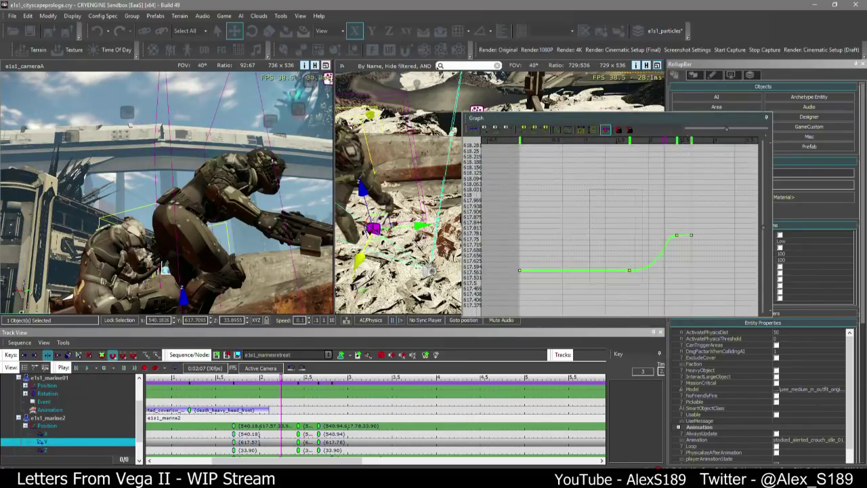
{"action": "left_click", "coordinate": [510, 133]}
{"action": "left_click", "coordinate": [545, 131]}
{"action": "left_click_drag", "start_coordinate": [639, 141], "coordinate": [626, 143]}
{"action": "key", "text": "space"}
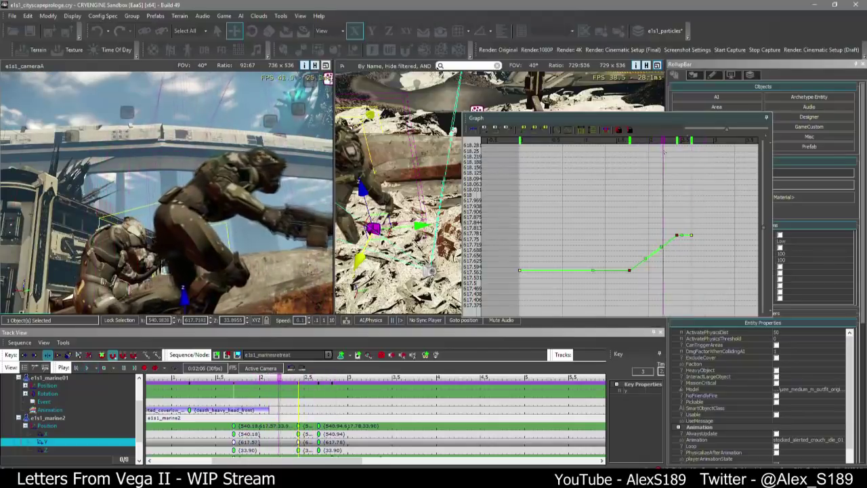
{"action": "left_click_drag", "start_coordinate": [664, 152], "coordinate": [674, 162]}
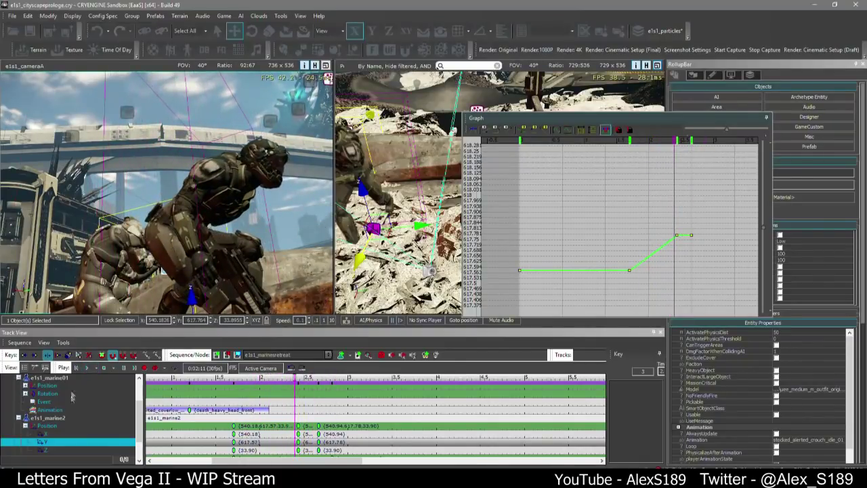
Ease e1s1_marine2's Position X curve out of the 2.4-second key and move its last key to about 2.8 seconds at 540.86
{"action": "left_click", "coordinate": [53, 433]}
{"action": "middle_click_drag", "start_coordinate": [661, 264], "coordinate": [670, 172]}
{"action": "right_click_drag", "start_coordinate": [699, 251], "coordinate": [583, 242]}
{"action": "left_click_drag", "start_coordinate": [600, 234], "coordinate": [629, 273]}
{"action": "scroll", "coordinate": [628, 271], "scroll_direction": "up", "scroll_amount": 4}
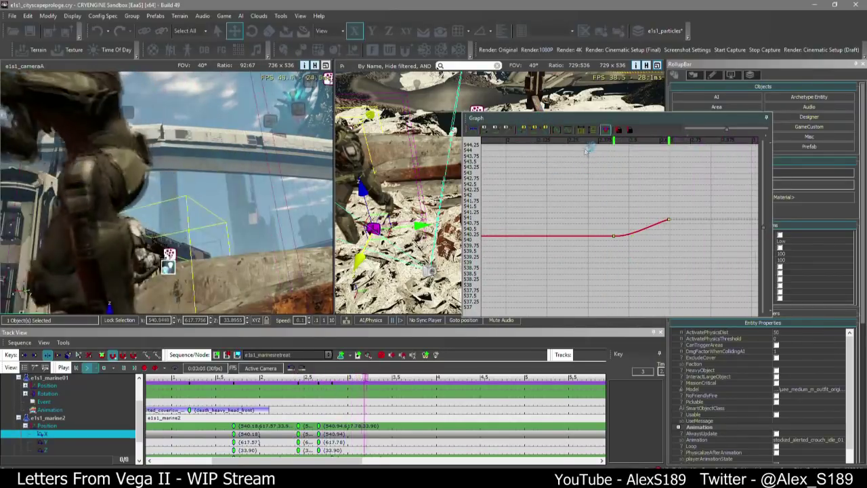
{"action": "left_click", "coordinate": [605, 130]}
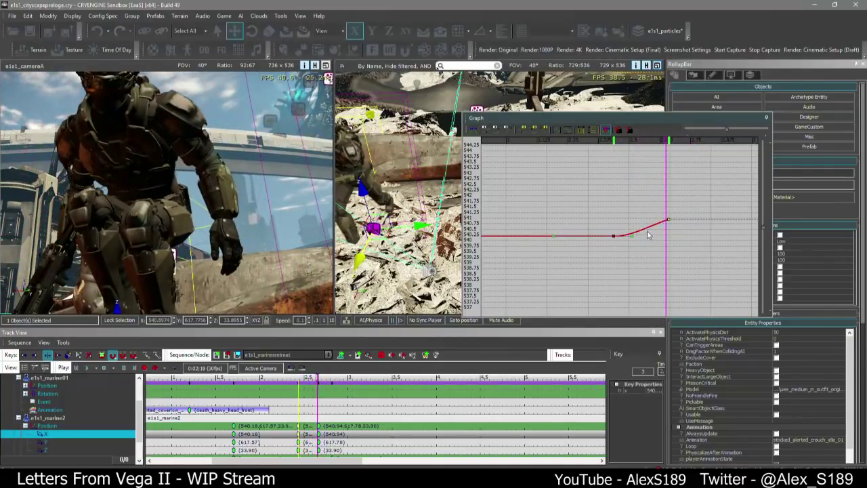
{"action": "left_click_drag", "start_coordinate": [633, 238], "coordinate": [660, 238]}
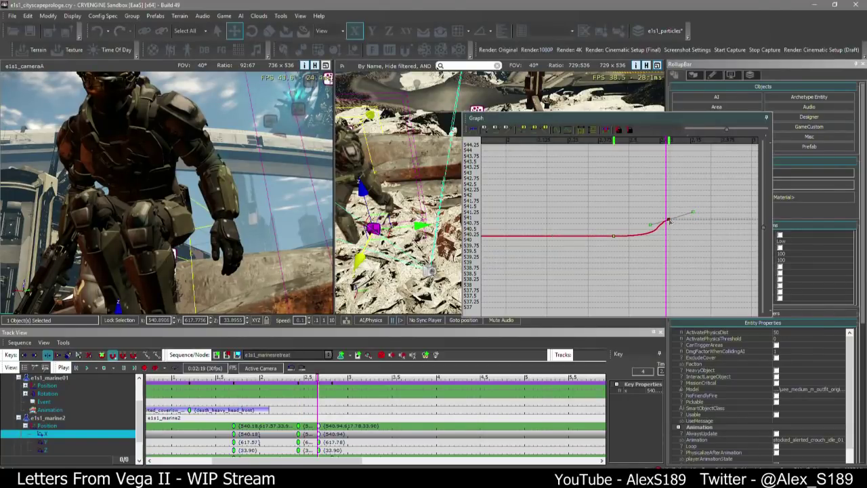
{"action": "left_click_drag", "start_coordinate": [669, 220], "coordinate": [701, 221]}
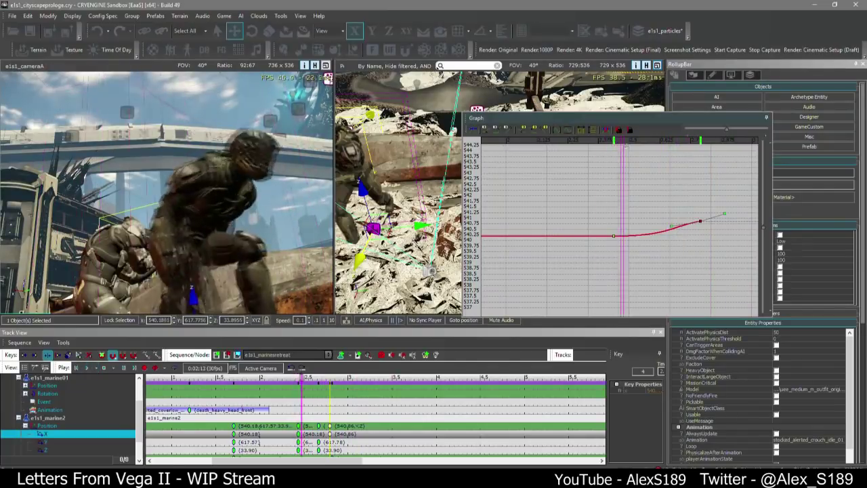
{"action": "left_click", "coordinate": [573, 149]}
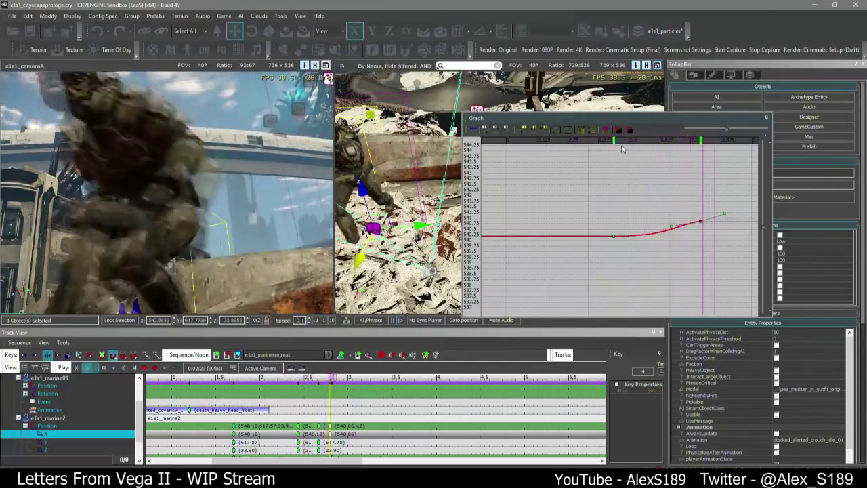
{"action": "key", "text": "space"}
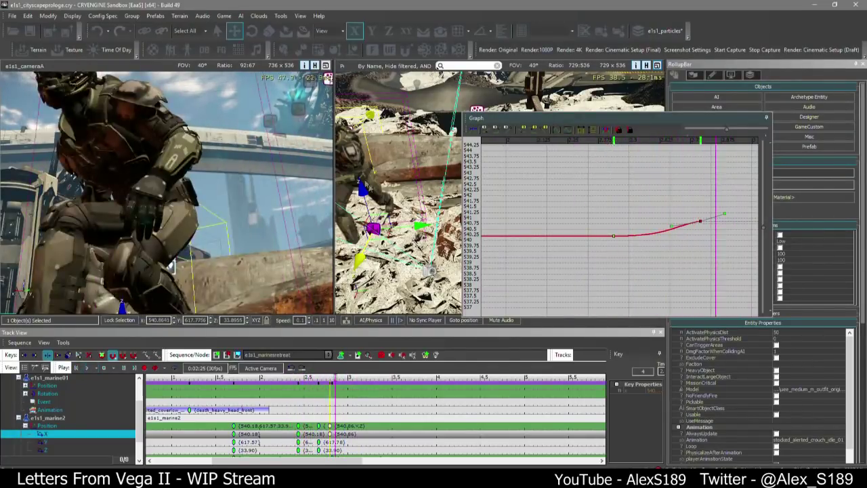
Add an e1s1_marine2 Position X key of 544.00 near the sprint clip's end and shift it to about 3.86 seconds
{"action": "right_click_drag", "start_coordinate": [420, 210], "coordinate": [408, 202]}
{"action": "left_click", "coordinate": [387, 425]}
{"action": "left_click_drag", "start_coordinate": [283, 382], "coordinate": [165, 384]}
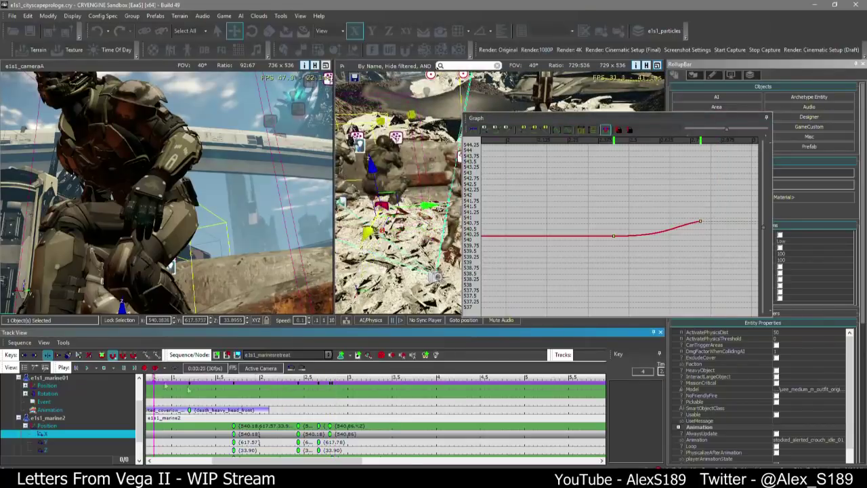
{"action": "scroll", "coordinate": [349, 409], "scroll_direction": "down", "scroll_amount": 2}
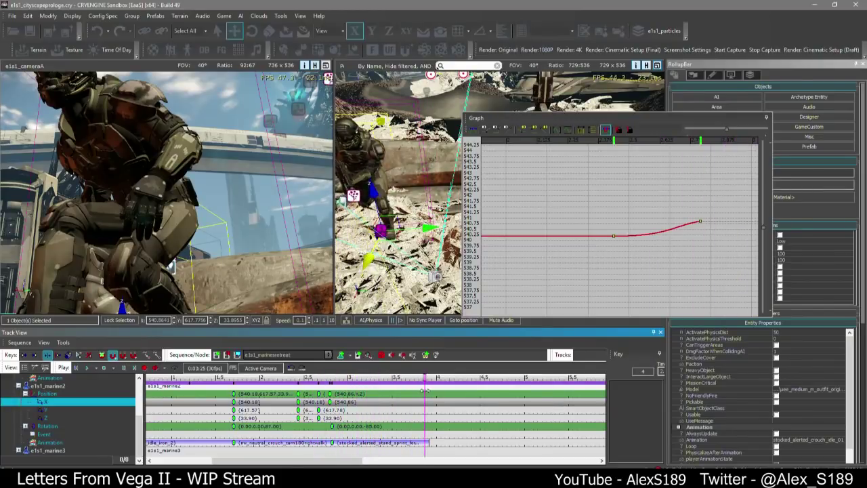
{"action": "scroll", "coordinate": [666, 244], "scroll_direction": "down", "scroll_amount": 3}
{"action": "scroll", "coordinate": [722, 243], "scroll_direction": "down", "scroll_amount": 1}
{"action": "middle_click_drag", "start_coordinate": [738, 252], "coordinate": [627, 251]}
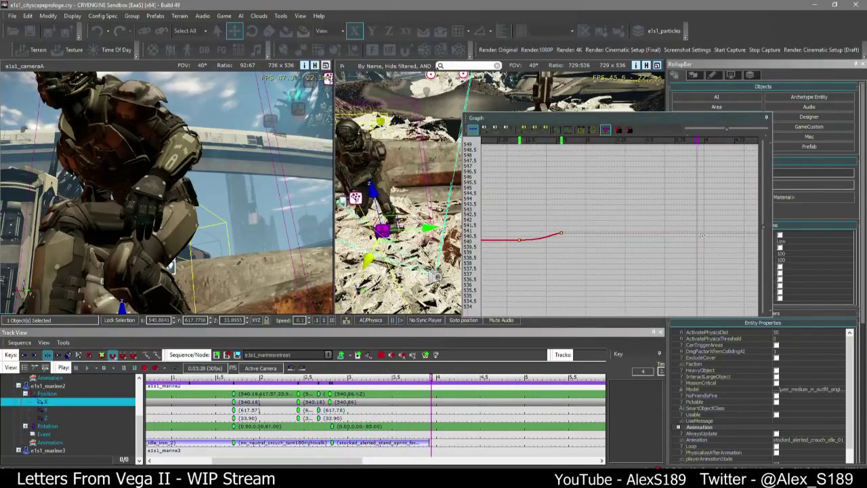
{"action": "left_click_drag", "start_coordinate": [698, 234], "coordinate": [701, 198]}
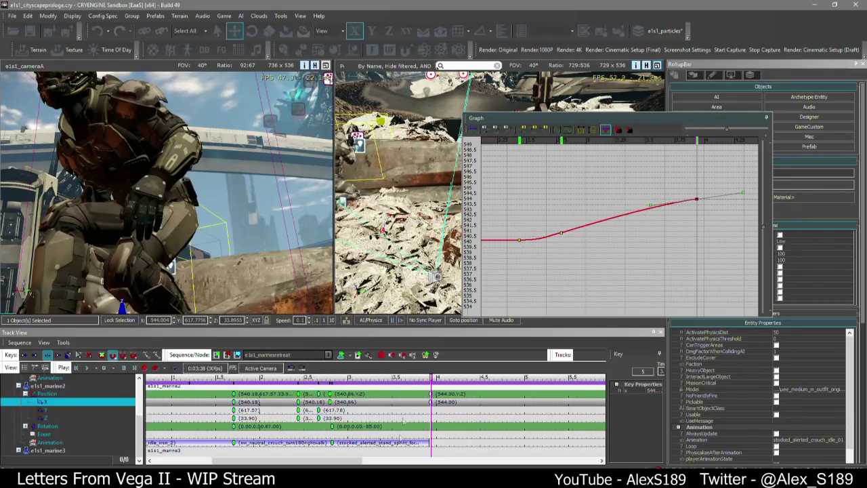
{"action": "left_click_drag", "start_coordinate": [430, 399], "coordinate": [421, 394]}
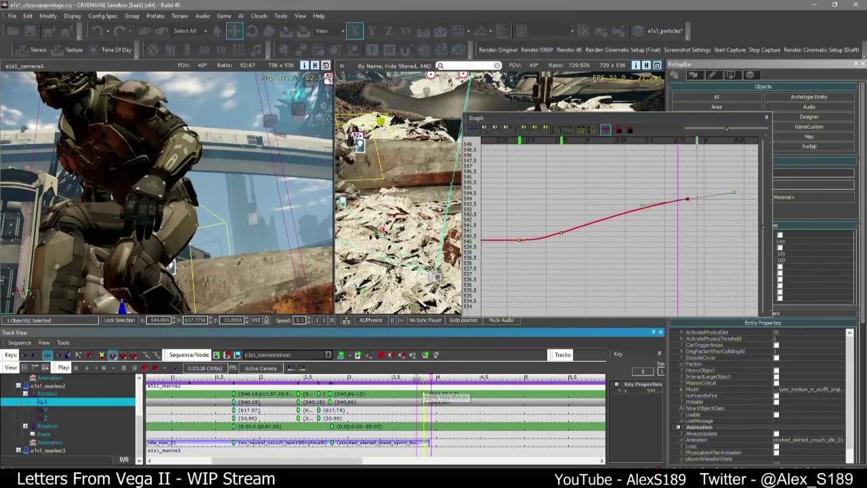
Lower e1s1_marine2's final Position X key to 543.25 and play the turn and sprint from about 2 seconds
{"action": "key", "text": "space"}
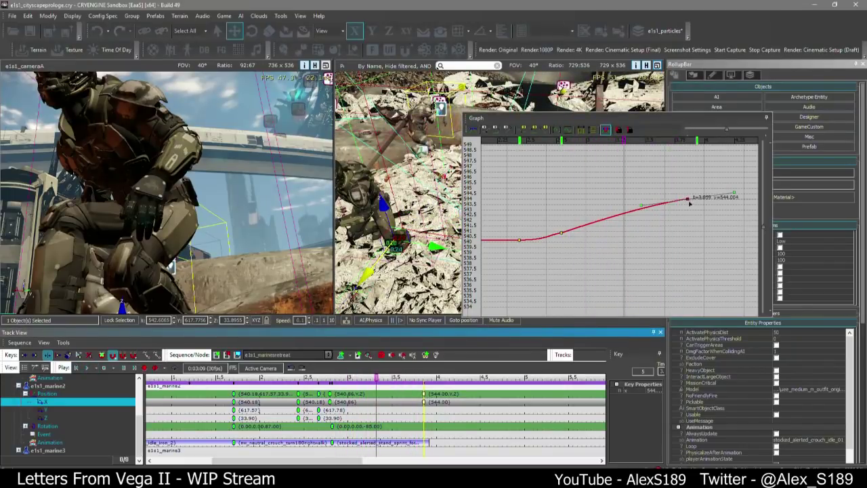
{"action": "left_click_drag", "start_coordinate": [688, 200], "coordinate": [688, 207]}
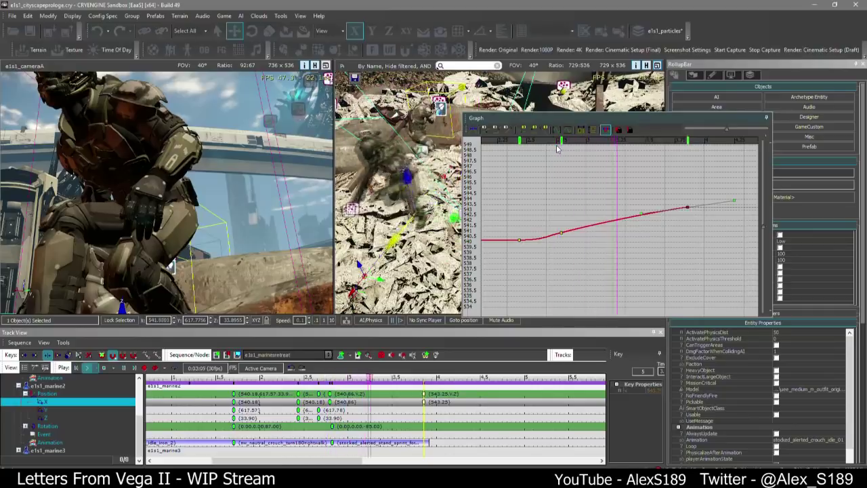
{"action": "left_click", "coordinate": [268, 377]}
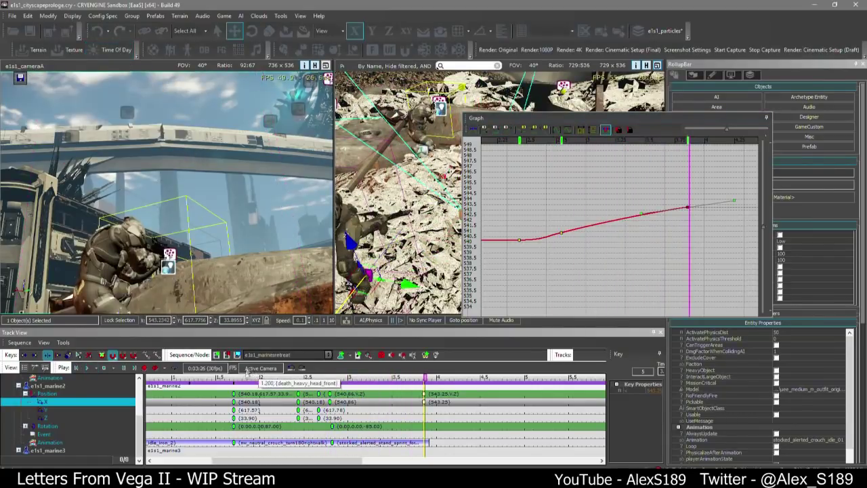
{"action": "key", "text": "space"}
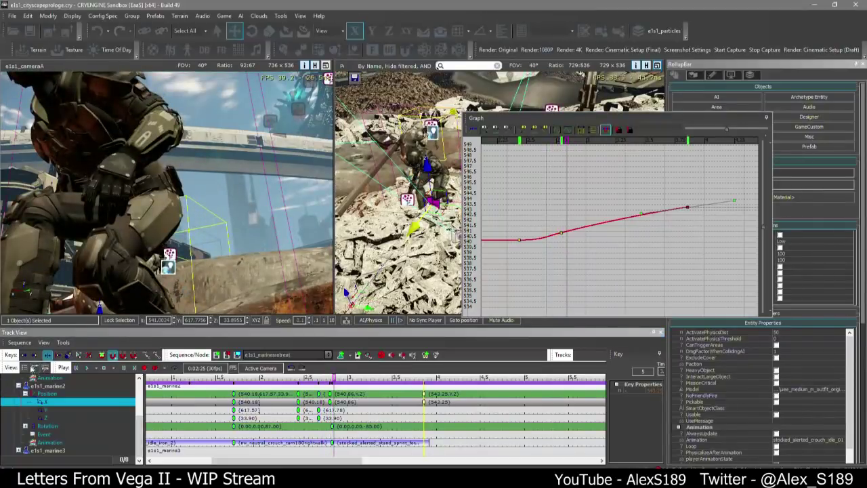
Switch the Track View from the graph back to the key sheet, then select and frame e1s1_marine3
{"action": "left_click", "coordinate": [33, 367]}
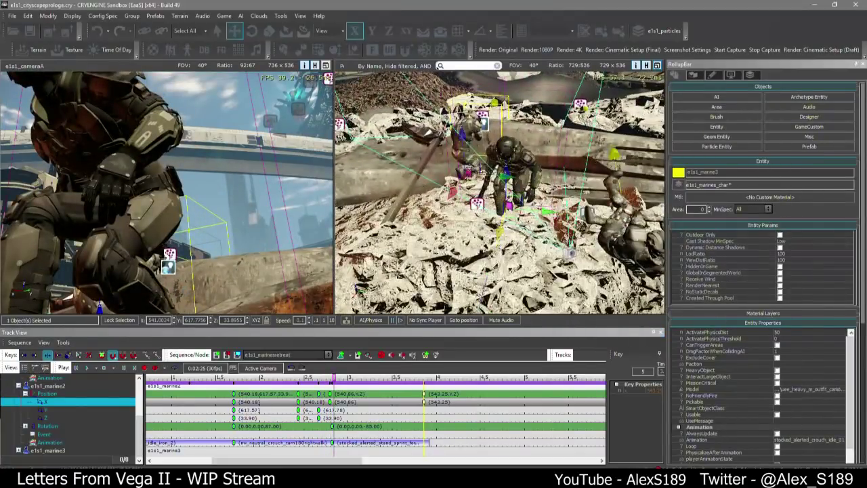
{"action": "left_click", "coordinate": [468, 170]}
{"action": "key", "text": "z"}
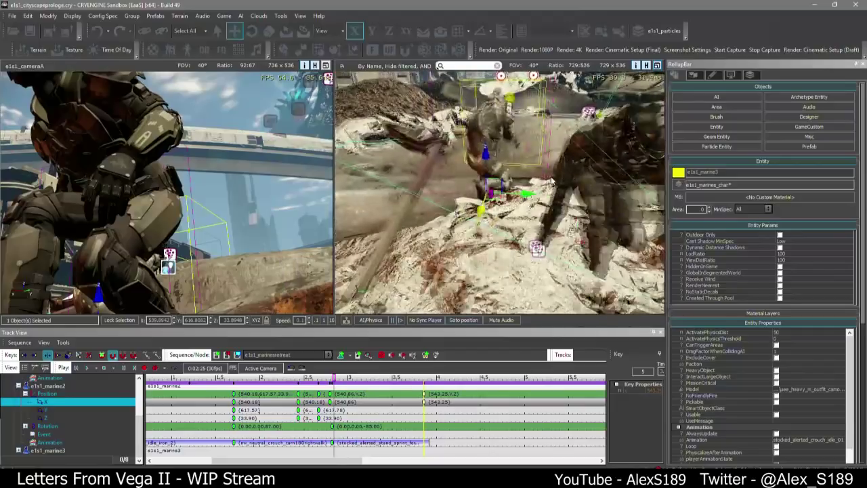
{"action": "scroll", "coordinate": [551, 181], "scroll_direction": "down", "scroll_amount": 3}
{"action": "scroll", "coordinate": [551, 181], "scroll_direction": "up", "scroll_amount": 3}
Collapse the e1s1_marine2 and e1s1_marine01 nodes and add an Animation track to e1s1_marine3
{"action": "left_click", "coordinate": [18, 385]}
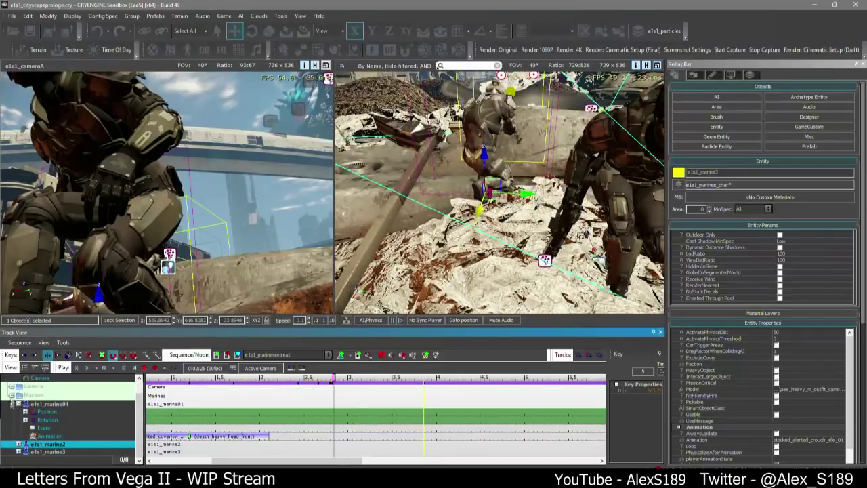
{"action": "left_click", "coordinate": [18, 404]}
{"action": "left_click", "coordinate": [19, 437]}
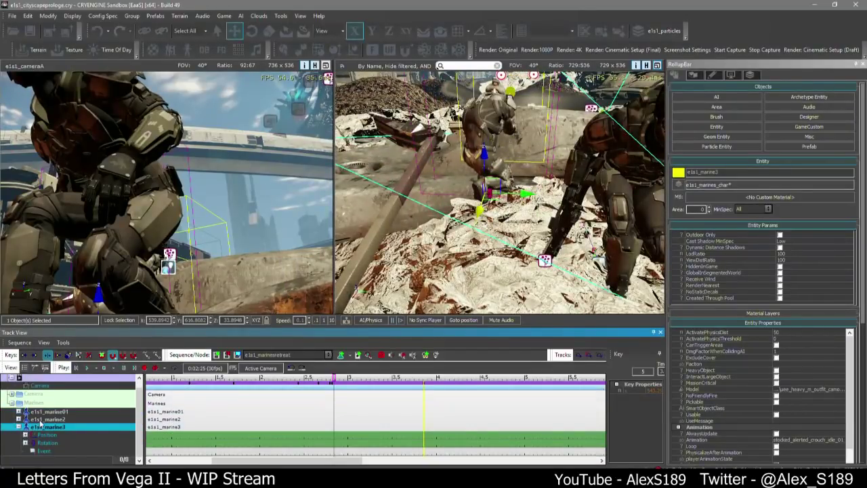
{"action": "right_click", "coordinate": [39, 424]}
{"action": "mouse_move", "coordinate": [81, 367]}
{"action": "mouse_move", "coordinate": [163, 438]}
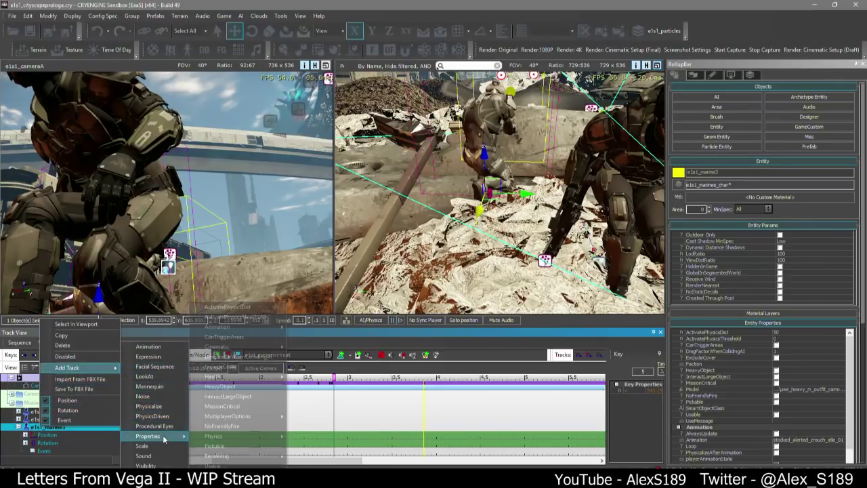
{"action": "left_click", "coordinate": [148, 346]}
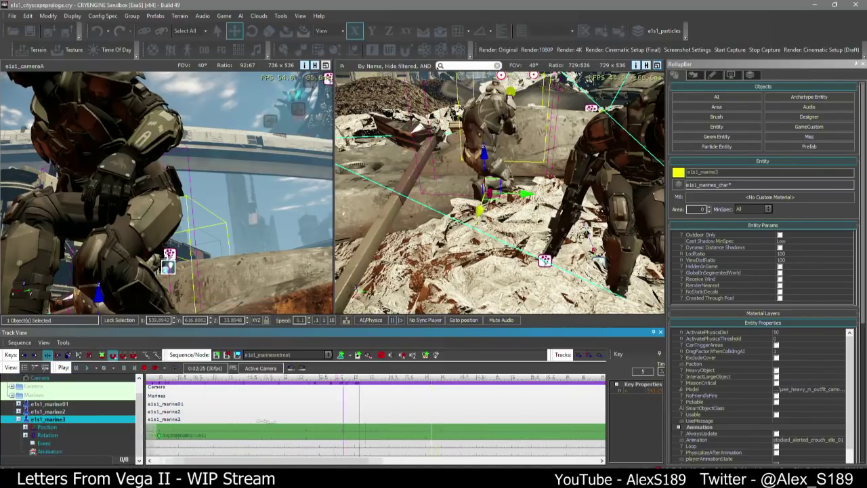
Play the sequence through e1s1_cameraA with the full timeline in view and return to 0 seconds
{"action": "scroll", "coordinate": [235, 437], "scroll_direction": "down", "scroll_amount": 5}
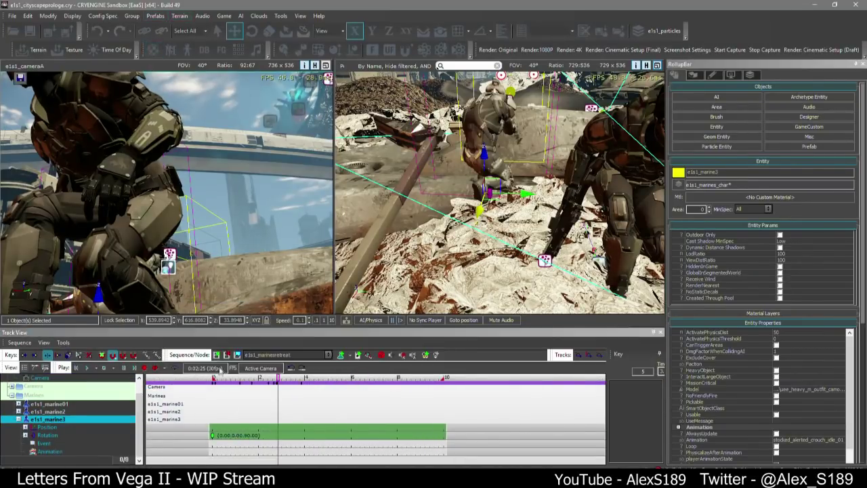
{"action": "left_click", "coordinate": [179, 380]}
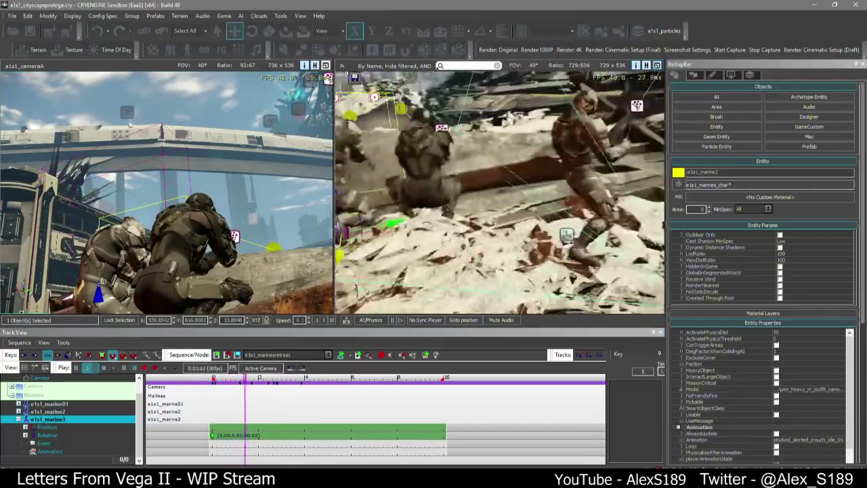
{"action": "left_click", "coordinate": [249, 378]}
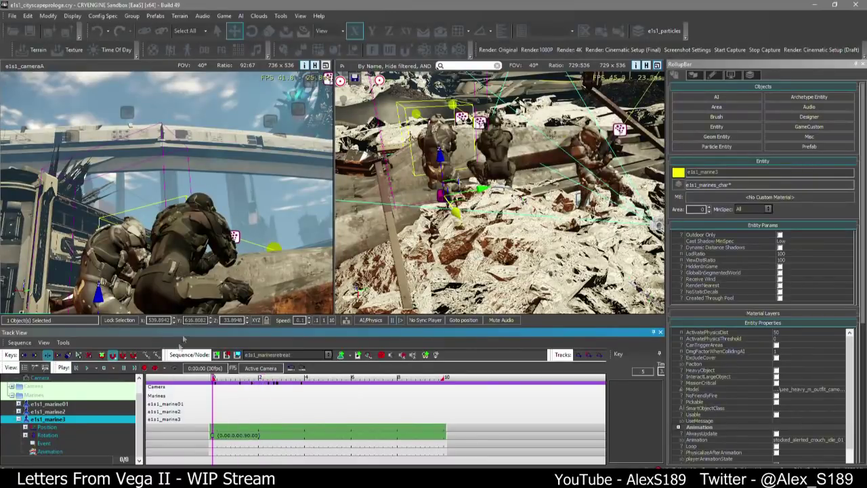
{"action": "right_click_drag", "start_coordinate": [500, 192], "coordinate": [481, 203]}
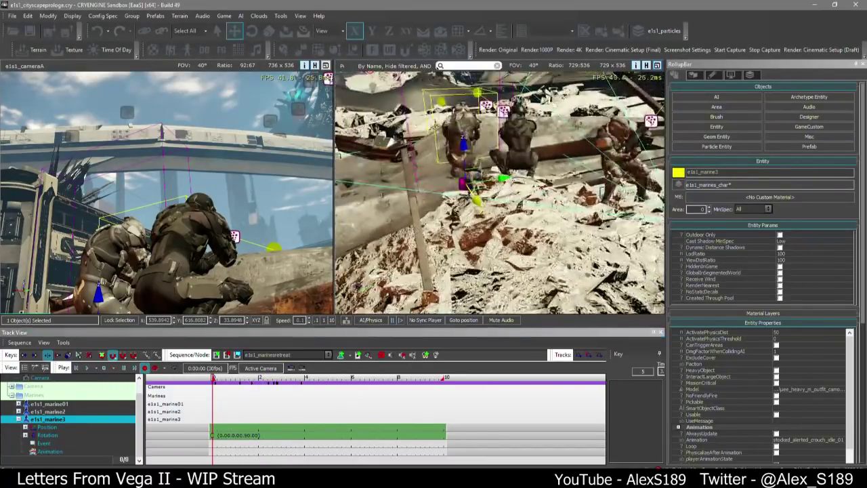
{"action": "right_click_drag", "start_coordinate": [413, 270], "coordinate": [428, 262]}
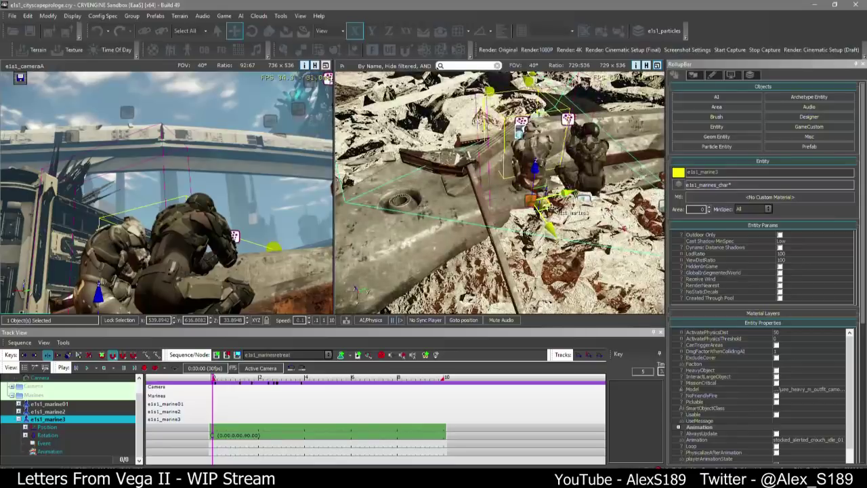
{"action": "key", "text": "ctrl+c"}
{"action": "left_click", "coordinate": [384, 203]}
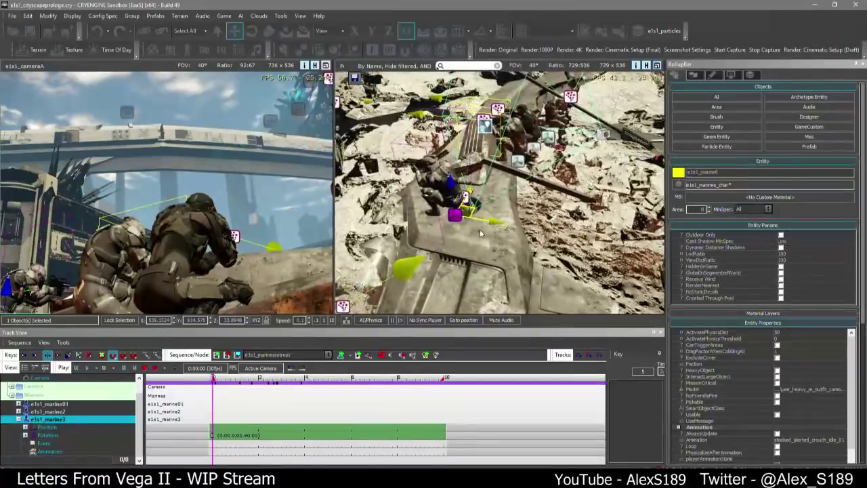
{"action": "key", "text": "ctrl+z"}
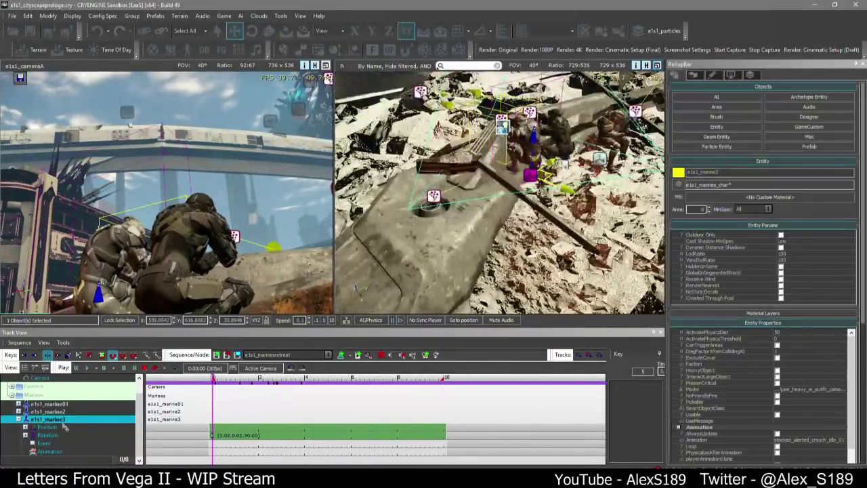
Key e1s1_marine3's position at 0 seconds and record its move onto the fallen beam at X 538.51, Y 614.12
{"action": "double_click", "coordinate": [213, 428]}
{"action": "double_click", "coordinate": [213, 435]}
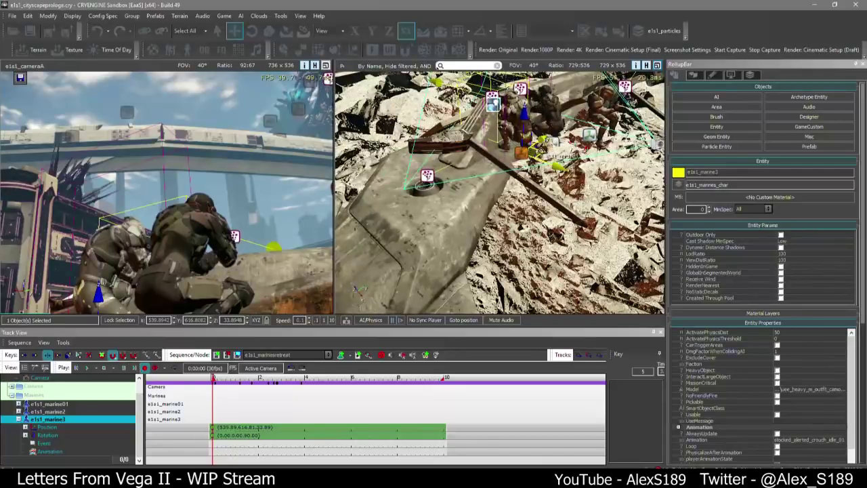
{"action": "left_click_drag", "start_coordinate": [540, 152], "coordinate": [385, 186]}
Rotate e1s1_marine3 about Z to 269 degrees at 0 seconds and return to the Move tool
{"action": "key", "text": "3"}
{"action": "right_click_drag", "start_coordinate": [401, 169], "coordinate": [401, 159]}
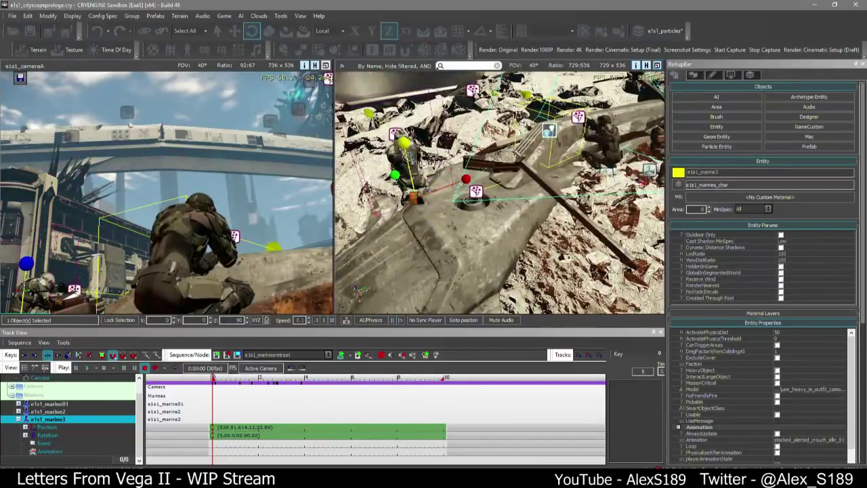
{"action": "left_click_drag", "start_coordinate": [406, 155], "coordinate": [411, 236]}
{"action": "key", "text": "2"}
{"action": "right_click_drag", "start_coordinate": [478, 189], "coordinate": [469, 195]}
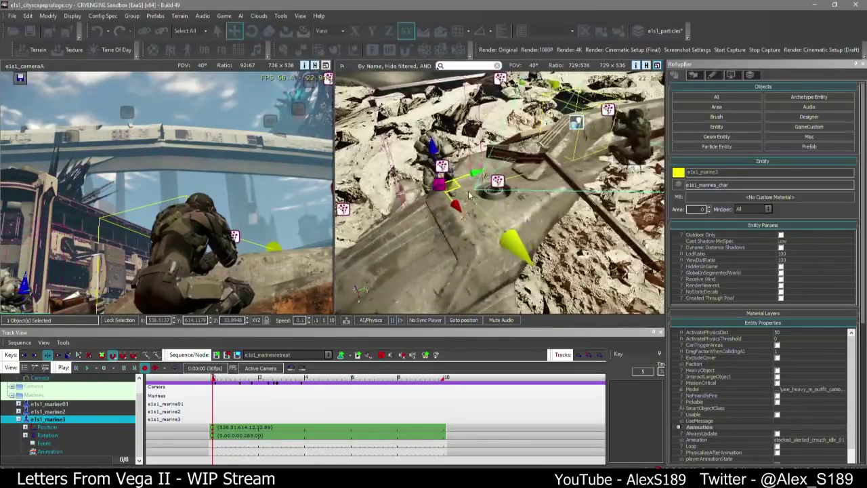
Move e1s1_marine3 to X 537.66, Y 615.43 at 0 seconds and key the stocked_alerted_stand_slide_enter animation there
{"action": "left_click_drag", "start_coordinate": [458, 187], "coordinate": [503, 160]}
{"action": "right_click_drag", "start_coordinate": [503, 160], "coordinate": [489, 184]}
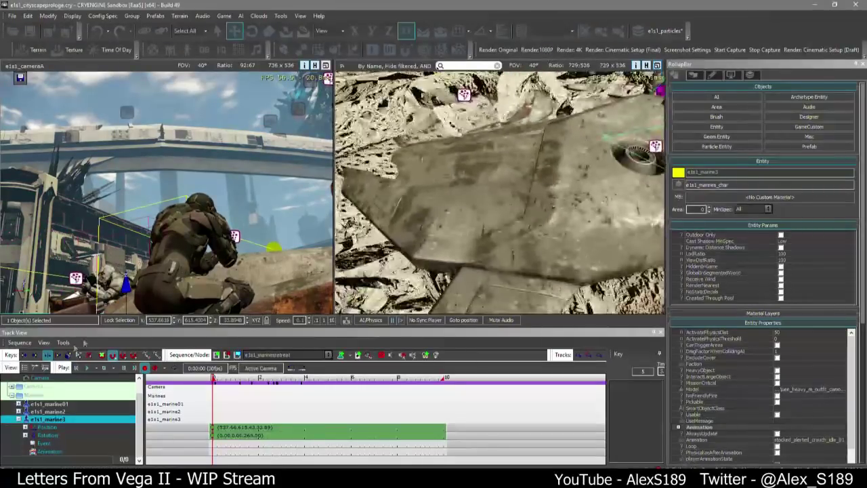
{"action": "left_click", "coordinate": [212, 451]}
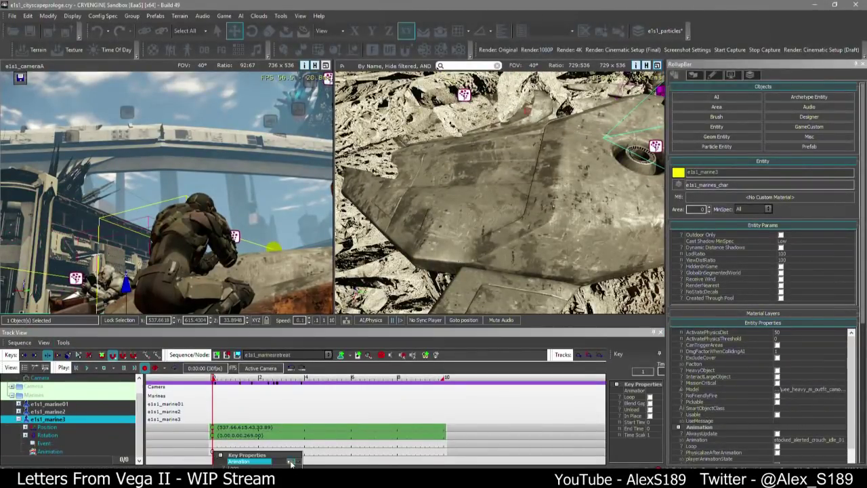
{"action": "left_click", "coordinate": [292, 462]}
{"action": "type", "text": "v"}
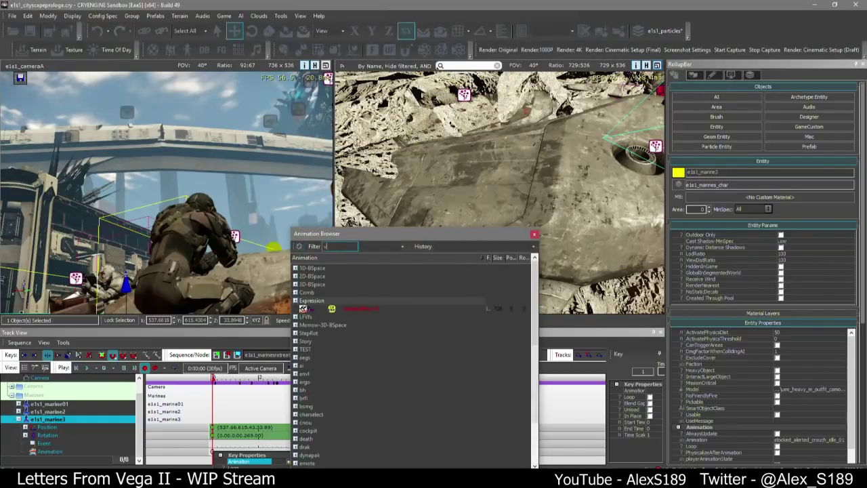
{"action": "type", "text": "au"}
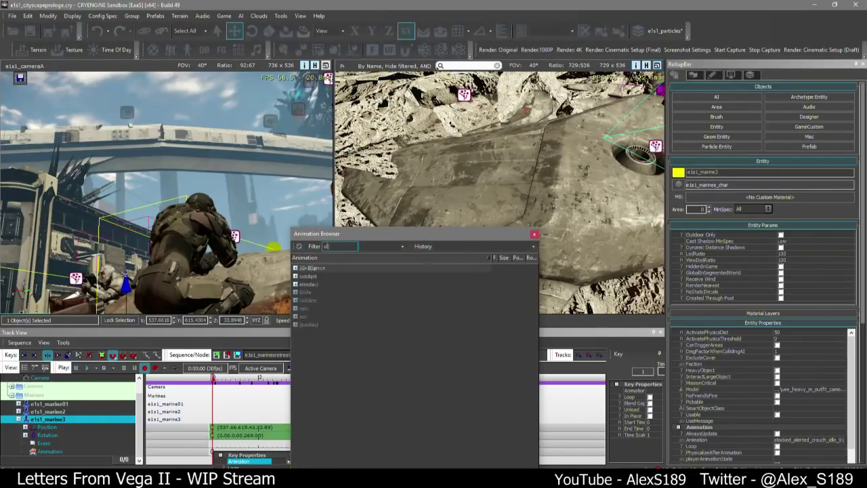
{"action": "double_click", "coordinate": [306, 284]}
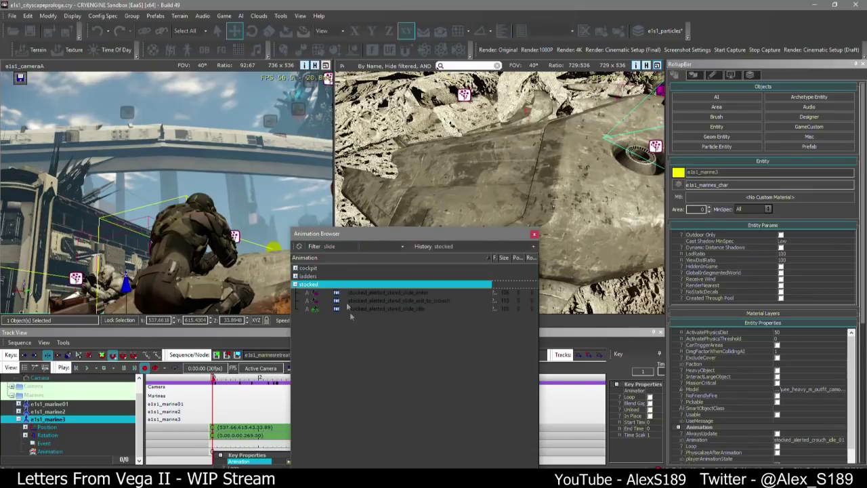
{"action": "left_click", "coordinate": [413, 292]}
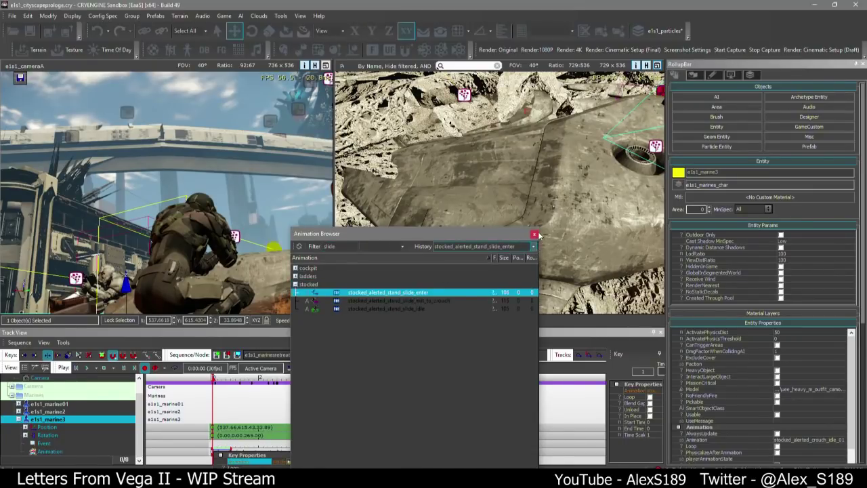
{"action": "left_click", "coordinate": [535, 234]}
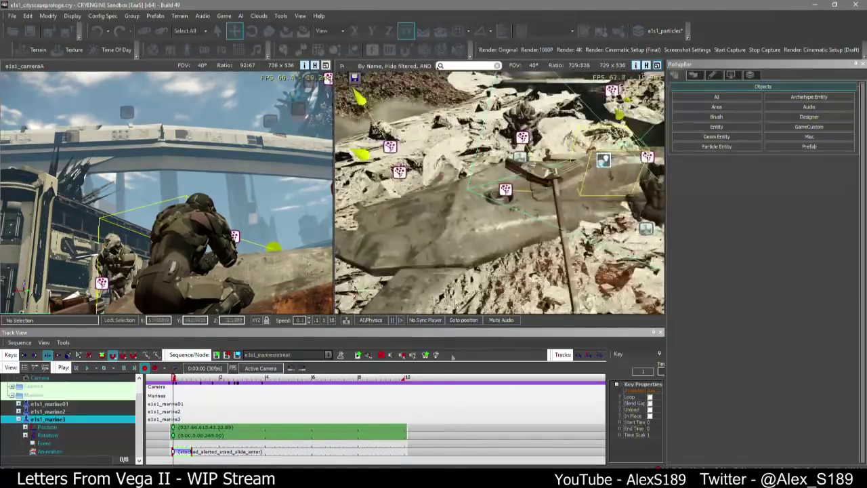
Add a second animation key to e1s1_marine3 just after the slide-enter clip, using stocked_alerted_stand_slide_exit_to_crouch
{"action": "left_click", "coordinate": [240, 403]}
{"action": "left_click_drag", "start_coordinate": [177, 380], "coordinate": [196, 379]}
{"action": "scroll", "coordinate": [196, 379], "scroll_direction": "up", "scroll_amount": 3}
{"action": "left_click", "coordinate": [195, 451]}
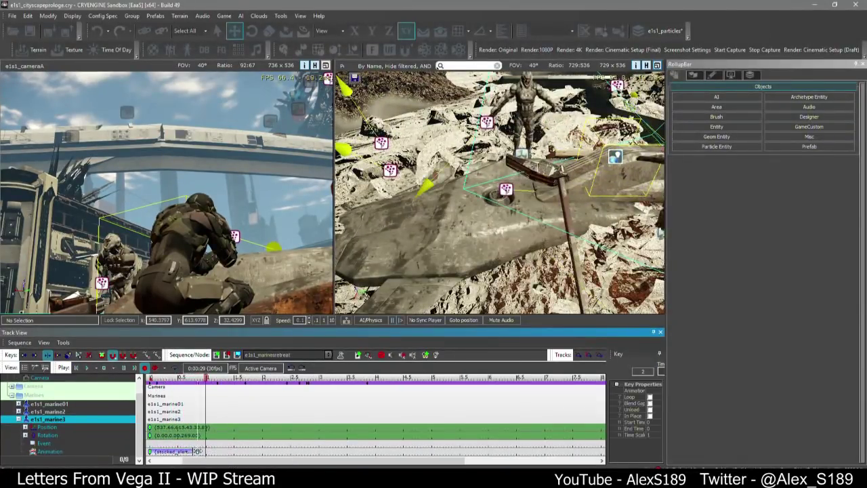
{"action": "double_click", "coordinate": [197, 452]}
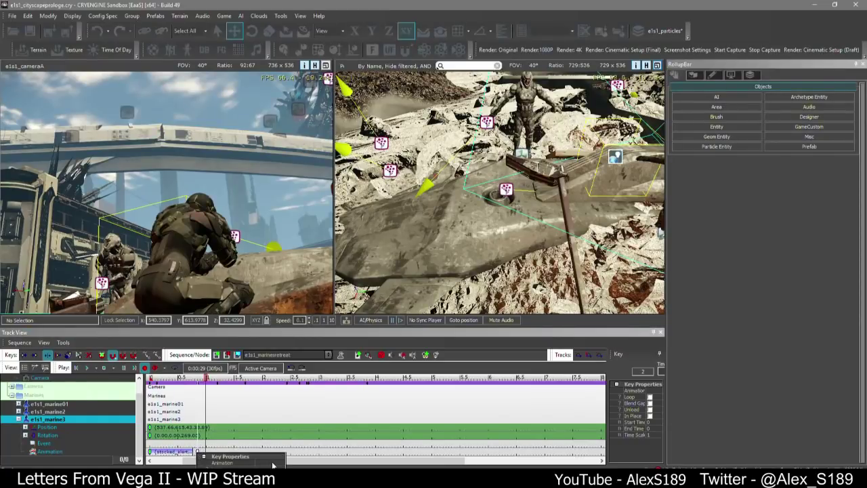
{"action": "left_click", "coordinate": [272, 463]}
{"action": "left_click", "coordinate": [282, 463]}
{"action": "left_click", "coordinate": [318, 247]}
{"action": "type", "text": "s"}
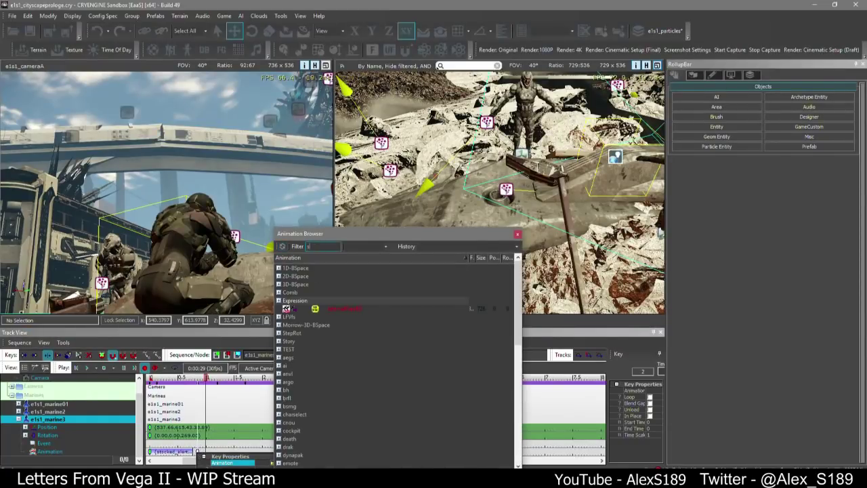
{"action": "type", "text": "lide"}
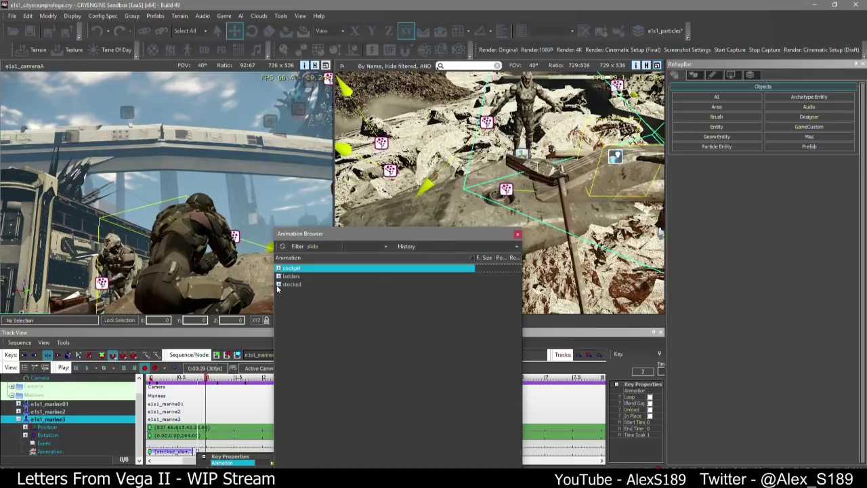
{"action": "double_click", "coordinate": [290, 284]}
{"action": "double_click", "coordinate": [379, 300]}
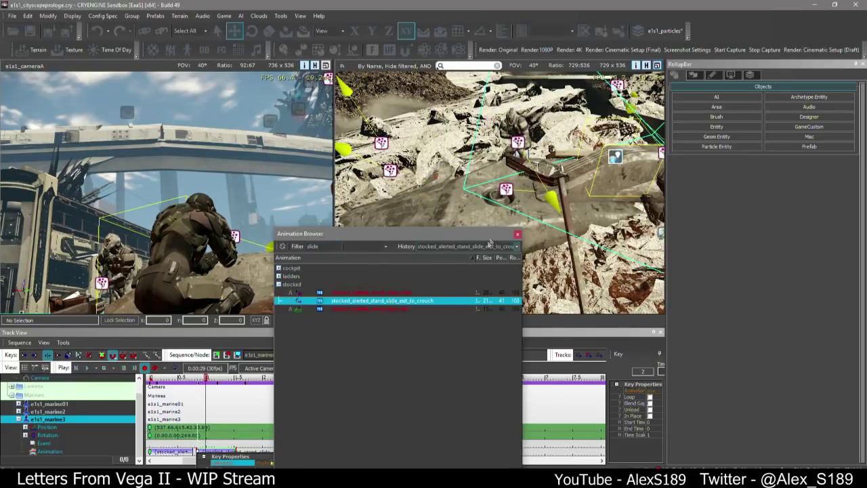
{"action": "left_click", "coordinate": [517, 234]}
Shift the slide-exit animation key earlier to about 0.67 seconds, play the slide and return to 0 seconds
{"action": "left_click", "coordinate": [186, 387]}
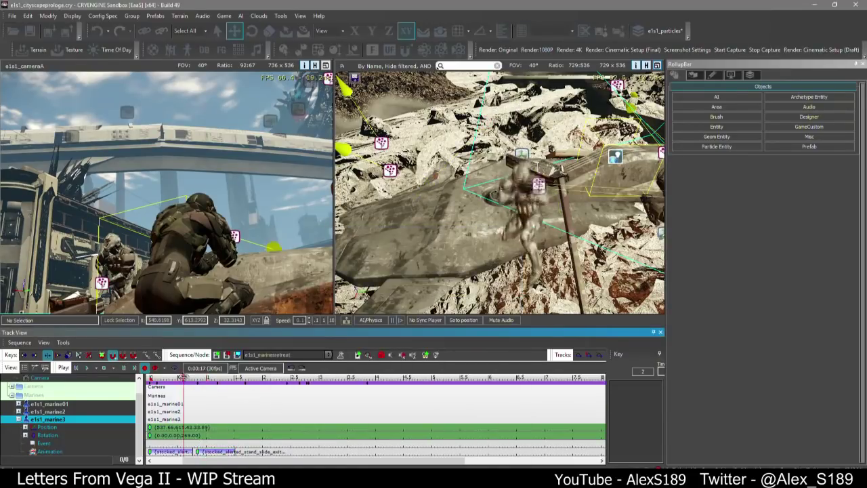
{"action": "left_click", "coordinate": [191, 451]}
{"action": "left_click_drag", "start_coordinate": [190, 451], "coordinate": [187, 452]}
{"action": "key", "text": "space"}
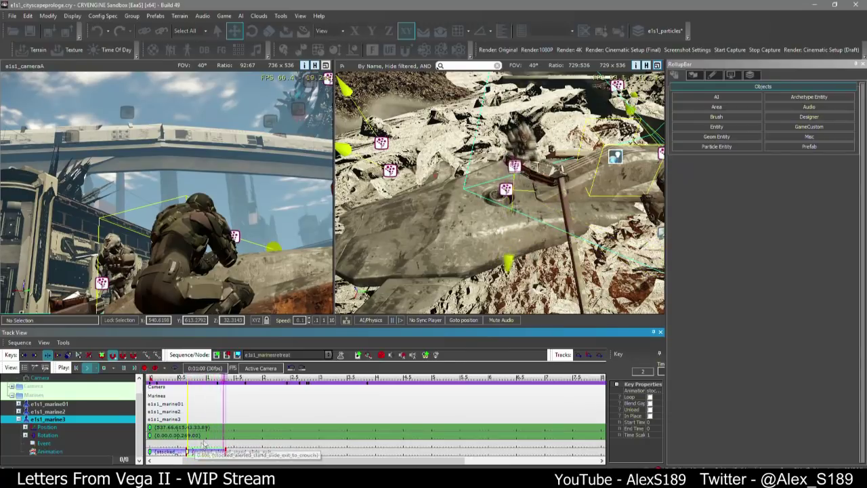
{"action": "key", "text": "space"}
{"action": "right_click_drag", "start_coordinate": [475, 203], "coordinate": [515, 203]}
{"action": "left_click_drag", "start_coordinate": [178, 381], "coordinate": [149, 381]}
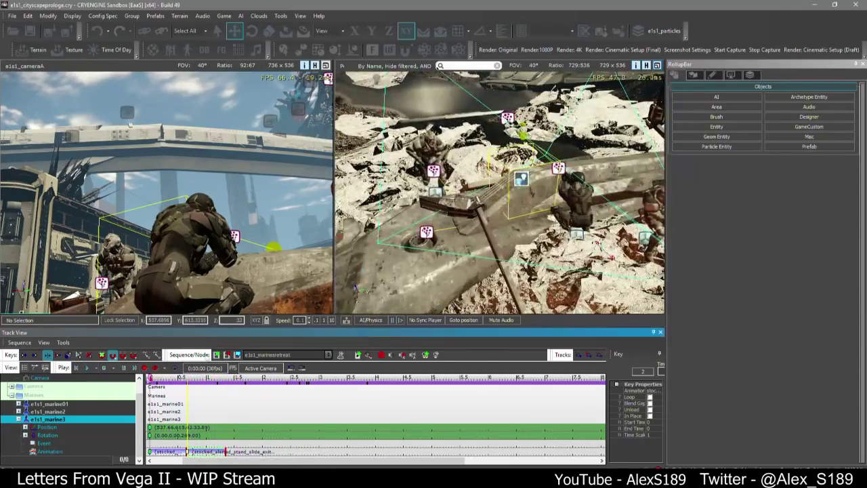
Enable In Place on both of e1s1_marine3's slide animation keys and save the level
{"action": "mouse_move", "coordinate": [495, 176]}
{"action": "right_mouse_down"}
{"action": "mouse_move", "coordinate": [501, 203]}
{"action": "mouse_move", "coordinate": [514, 210]}
{"action": "mouse_move", "coordinate": [501, 176]}
{"action": "right_mouse_up"}
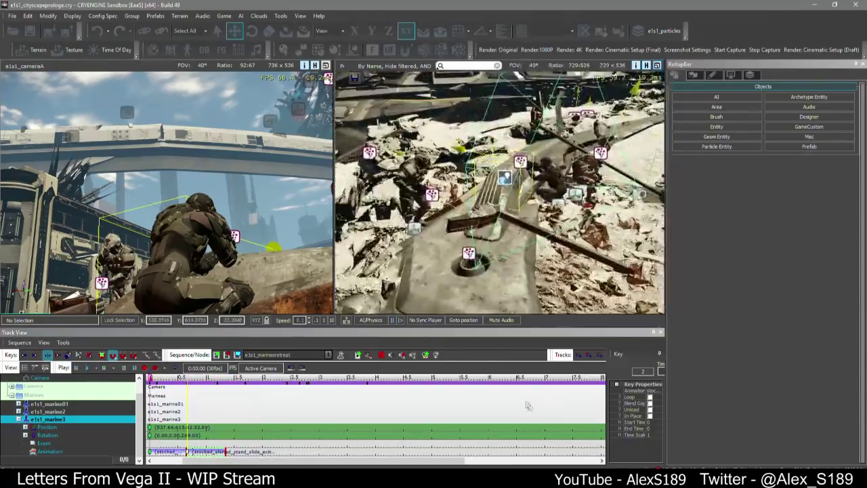
{"action": "left_click_drag", "start_coordinate": [605, 407], "coordinate": [573, 406]}
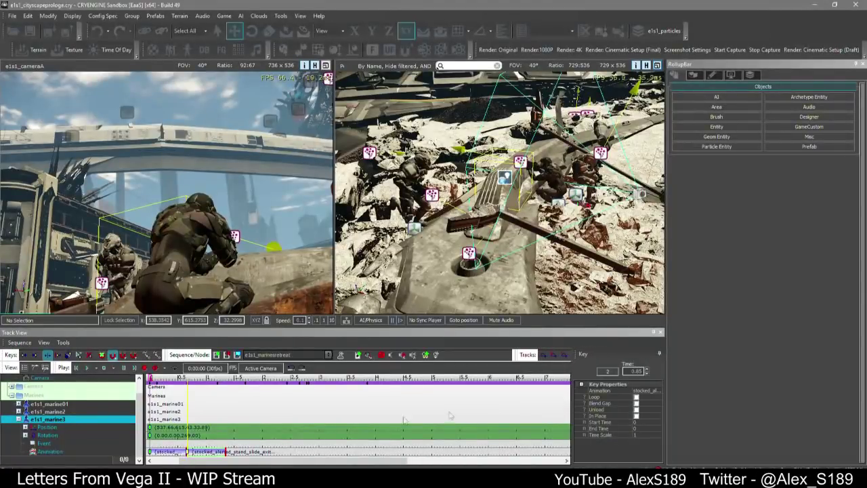
{"action": "left_click_drag", "start_coordinate": [297, 461], "coordinate": [133, 455]}
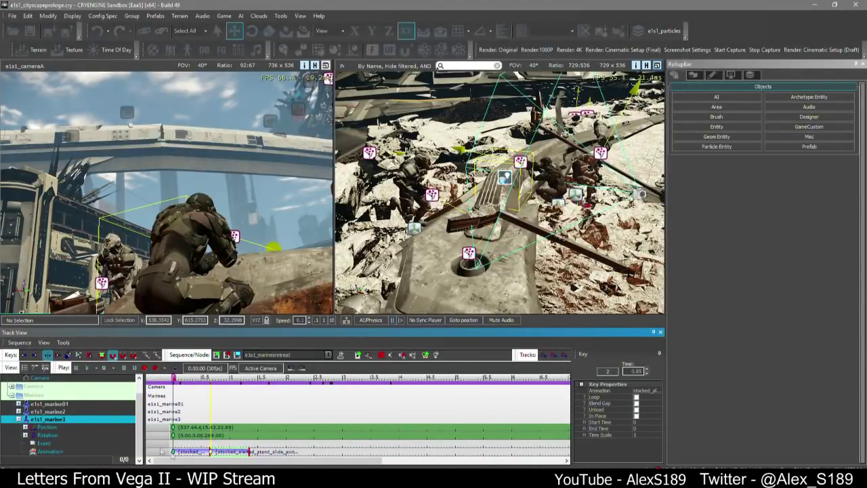
{"action": "left_click", "coordinate": [174, 451]}
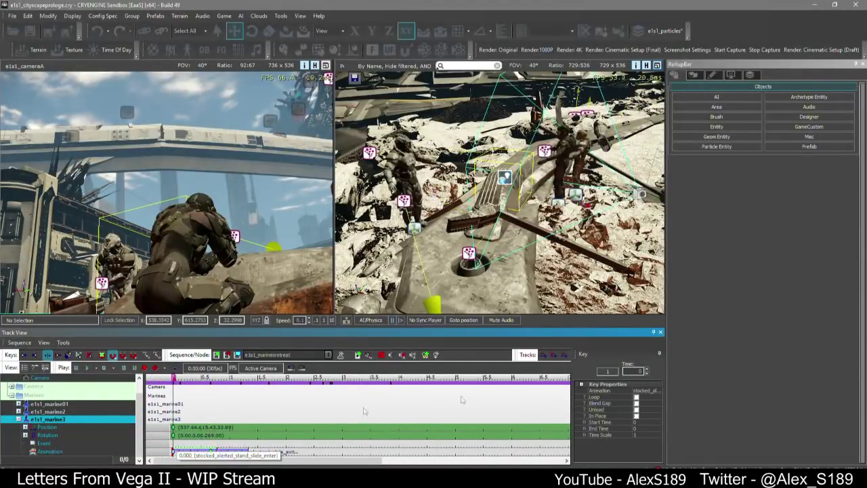
{"action": "left_click", "coordinate": [636, 416]}
{"action": "left_click", "coordinate": [211, 451]}
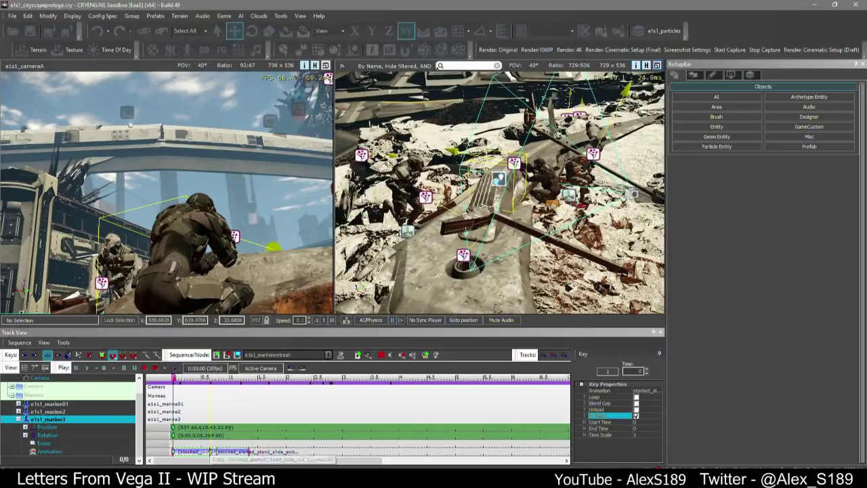
{"action": "left_click", "coordinate": [636, 417]}
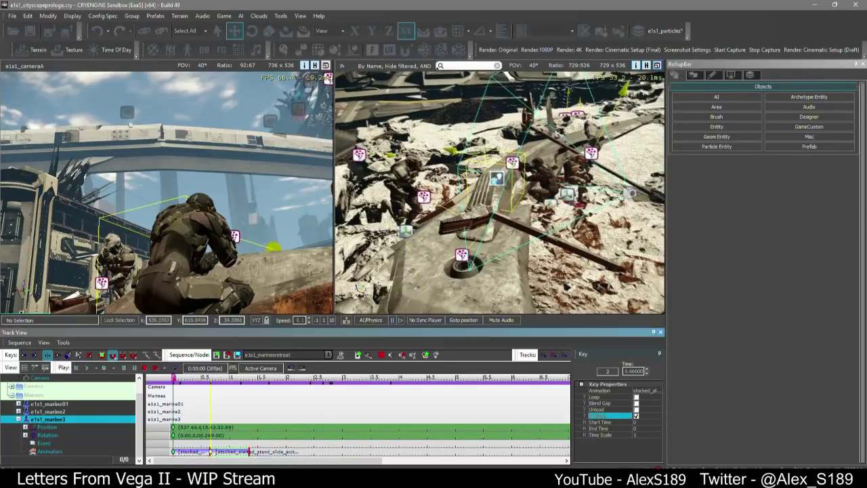
{"action": "key", "text": "ctrl+s"}
Play e1s1_marine3's in-place slide from the start of the sequence to check it
{"action": "right_click_drag", "start_coordinate": [556, 230], "coordinate": [484, 224]}
{"action": "left_click", "coordinate": [175, 375]}
{"action": "left_click_drag", "start_coordinate": [176, 376], "coordinate": [180, 377]}
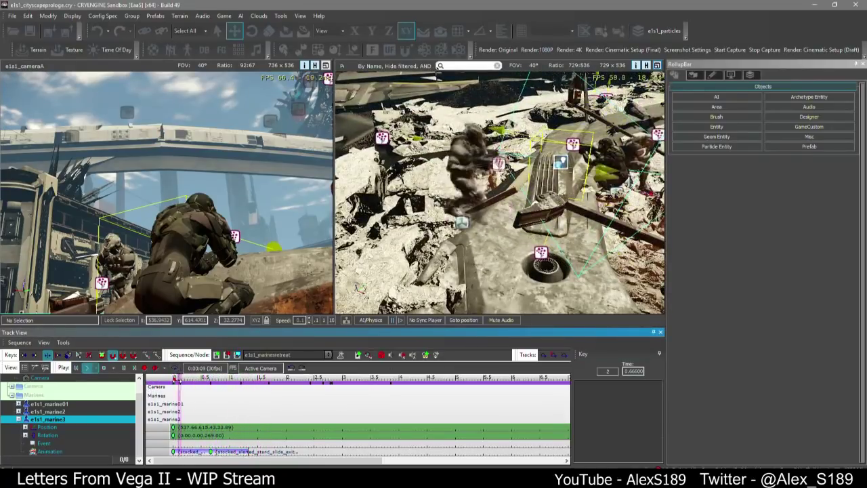
{"action": "key", "text": "space"}
Key e1s1_marine3's position and rotation at the end of the slide-exit clip, recording its move across the beam to X 540.31, Z 33.56
{"action": "double_click", "coordinate": [246, 427]}
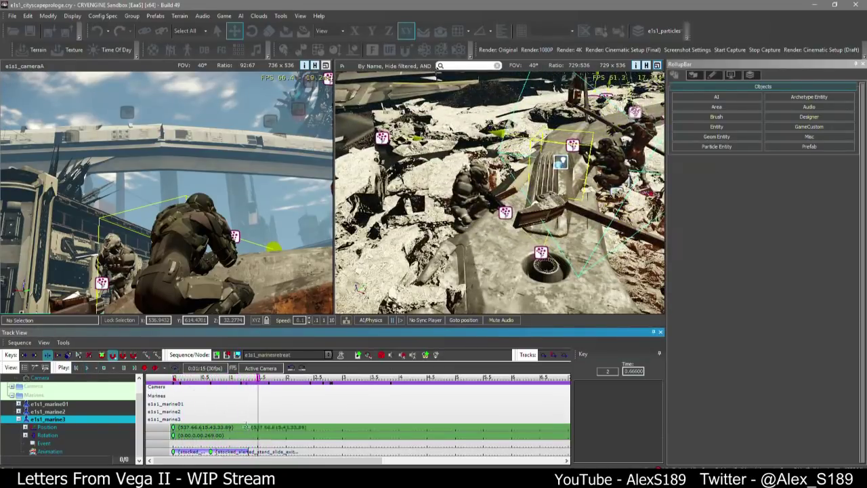
{"action": "double_click", "coordinate": [247, 435]}
{"action": "left_click", "coordinate": [24, 355]}
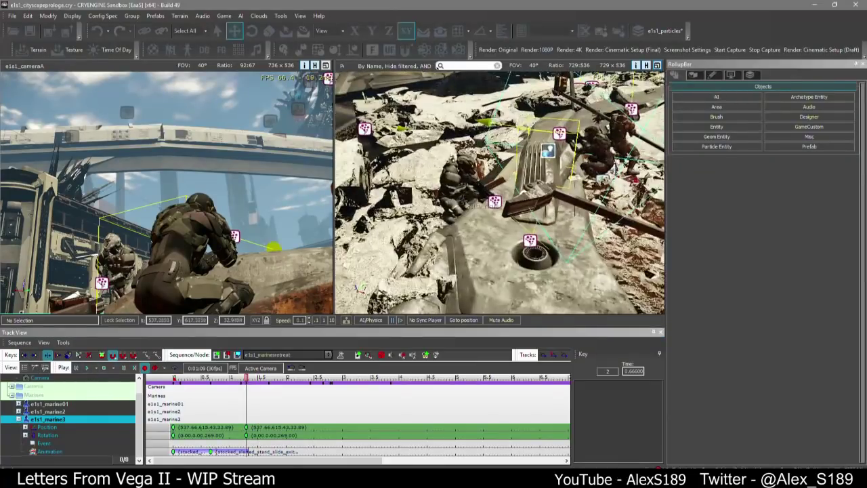
{"action": "left_click", "coordinate": [464, 203]}
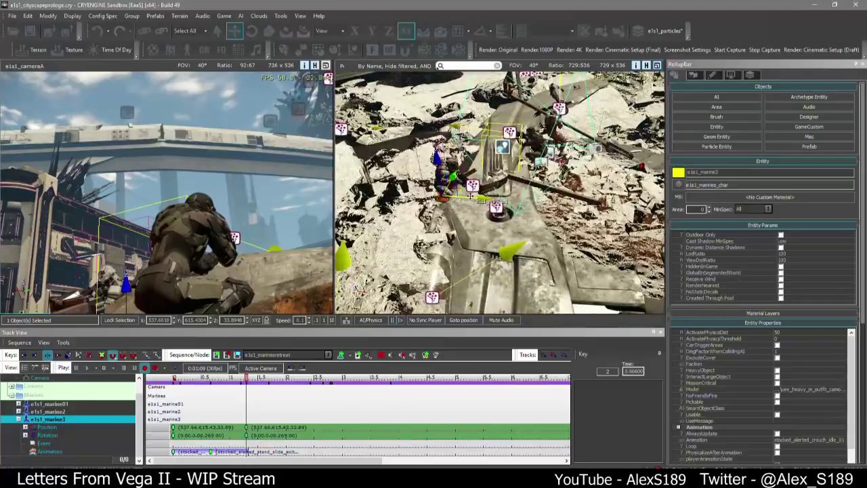
{"action": "left_click_drag", "start_coordinate": [470, 195], "coordinate": [553, 204]}
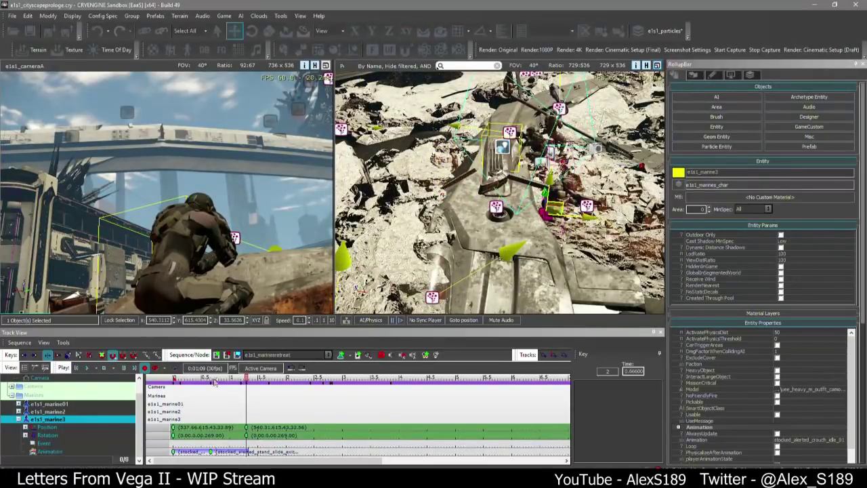
Move e1s1_marine3's second position and rotation keys to about 0.83 seconds and play the slide
{"action": "mouse_move", "coordinate": [214, 381]}
{"action": "left_mouse_down"}
{"action": "mouse_move", "coordinate": [230, 379]}
{"action": "mouse_move", "coordinate": [220, 378]}
{"action": "left_mouse_up"}
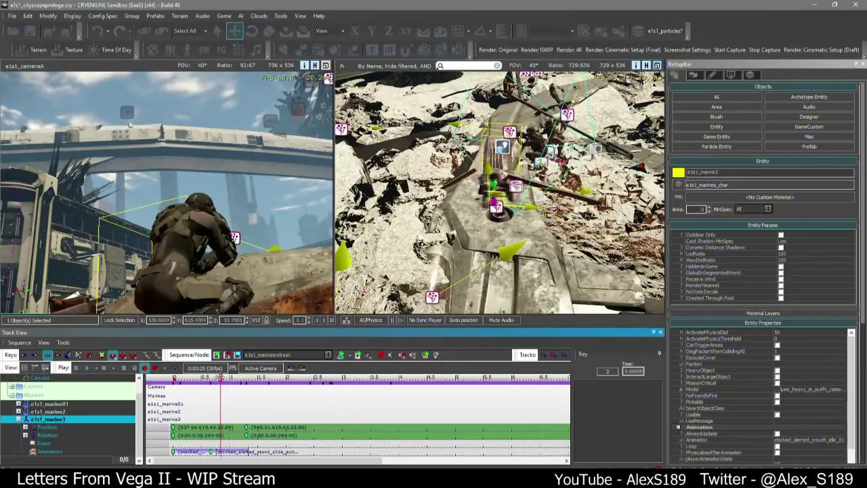
{"action": "scroll", "coordinate": [242, 422], "scroll_direction": "up", "scroll_amount": 2}
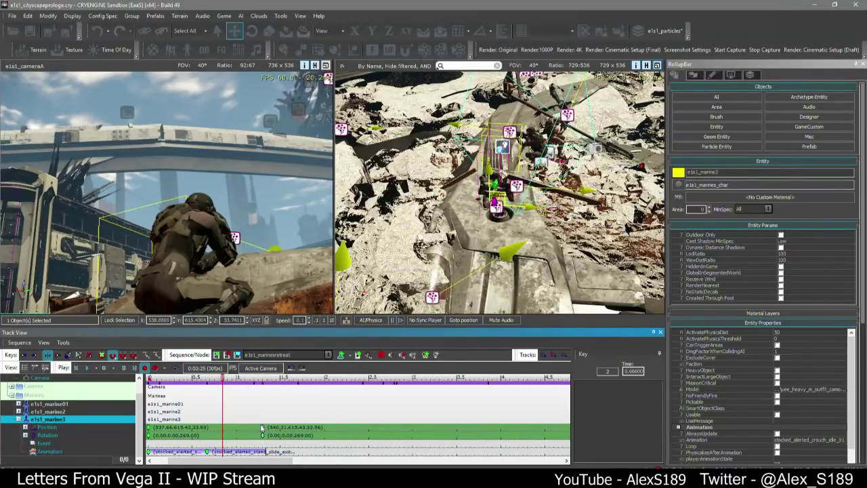
{"action": "left_click_drag", "start_coordinate": [263, 428], "coordinate": [221, 428]}
{"action": "key", "text": "space"}
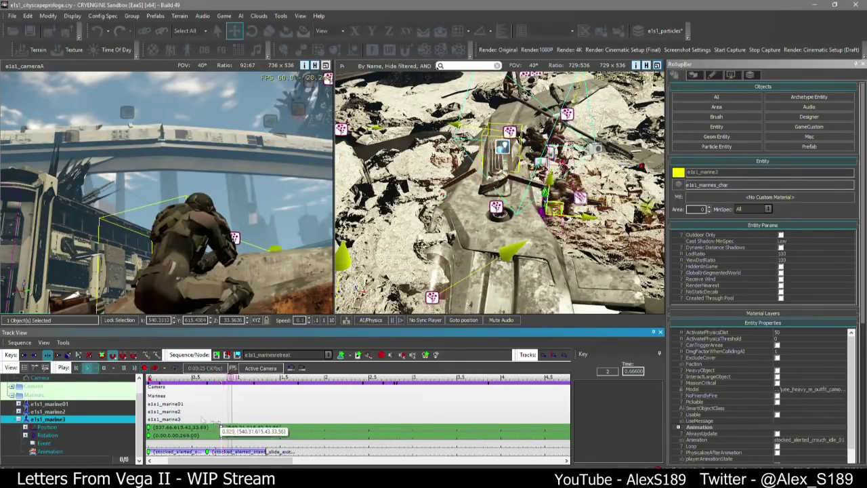
{"action": "left_click", "coordinate": [164, 381]}
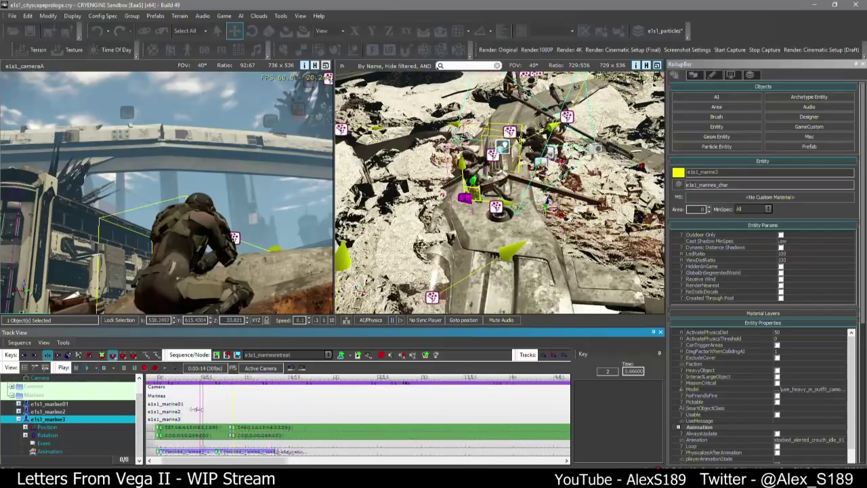
Dock the curve graph beside the timeline and show the X curve of e1s1_marine3's position track
{"action": "left_click", "coordinate": [47, 427]}
{"action": "left_click", "coordinate": [45, 367]}
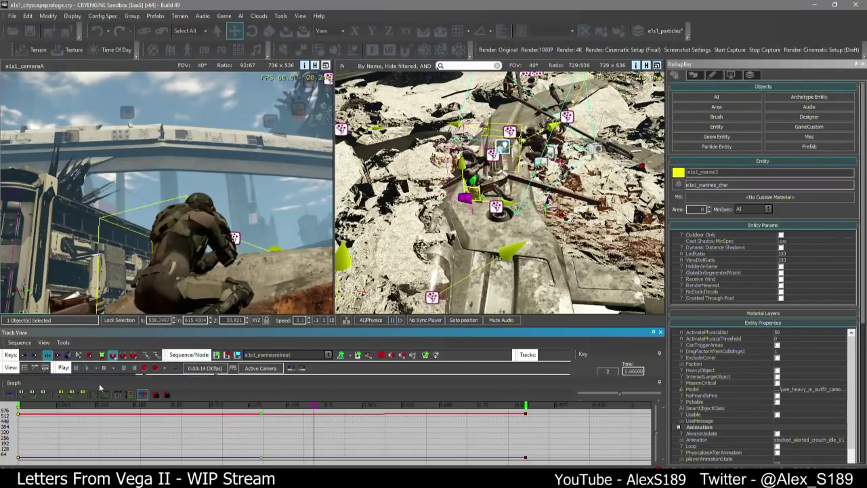
{"action": "left_click_drag", "start_coordinate": [100, 386], "coordinate": [649, 408]}
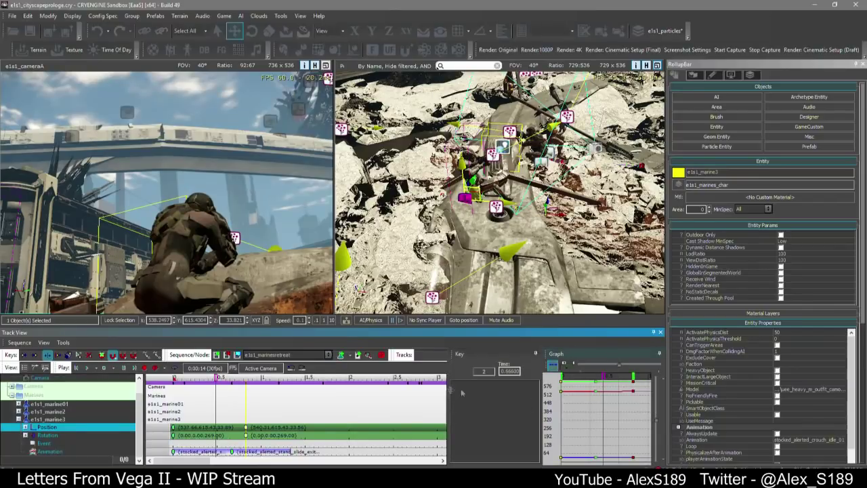
{"action": "left_click_drag", "start_coordinate": [461, 357], "coordinate": [610, 407]}
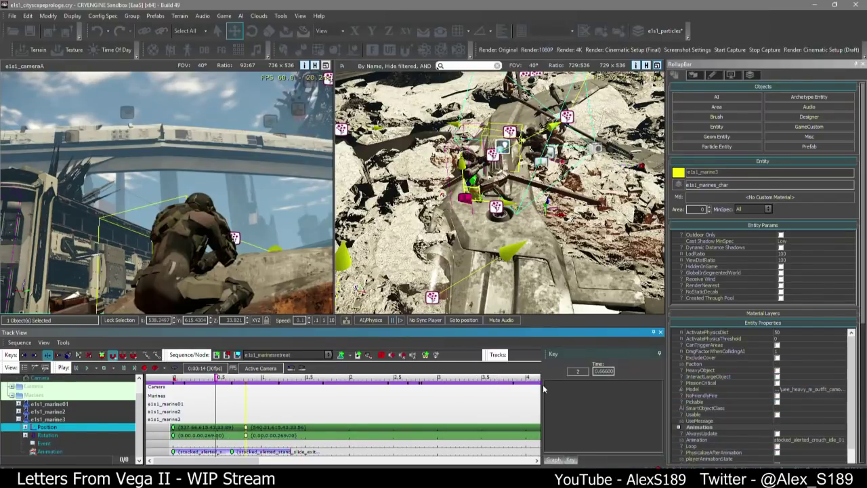
{"action": "left_click_drag", "start_coordinate": [542, 384], "coordinate": [357, 384]}
{"action": "left_click", "coordinate": [366, 459]}
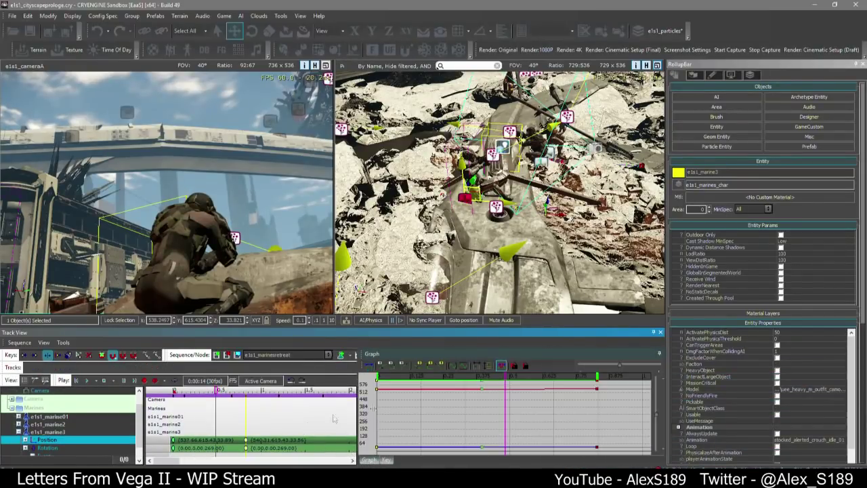
{"action": "left_click", "coordinate": [25, 440]}
{"action": "left_click", "coordinate": [81, 447]}
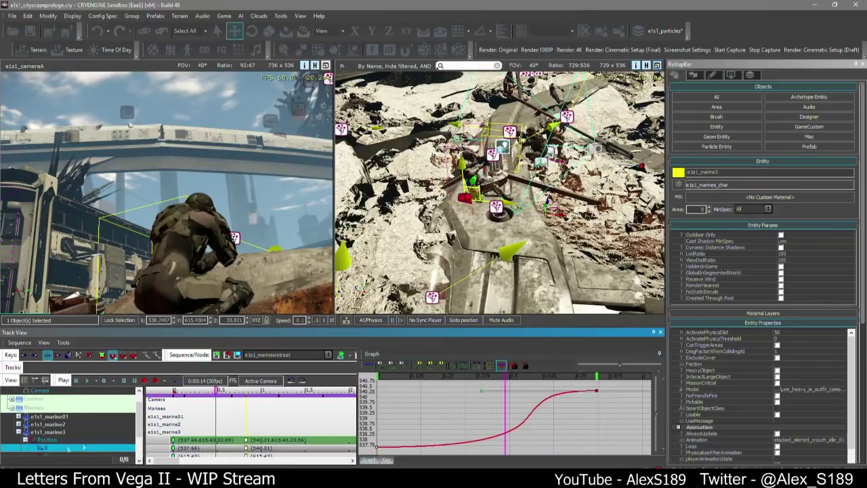
Steepen the start tangent of e1s1_marine3's X position curve so the slide starts fast and eases out, and play it
{"action": "scroll", "coordinate": [432, 419], "scroll_direction": "down", "scroll_amount": 3}
{"action": "middle_click_drag", "start_coordinate": [433, 420], "coordinate": [475, 398]}
{"action": "left_click_drag", "start_coordinate": [414, 405], "coordinate": [459, 424]}
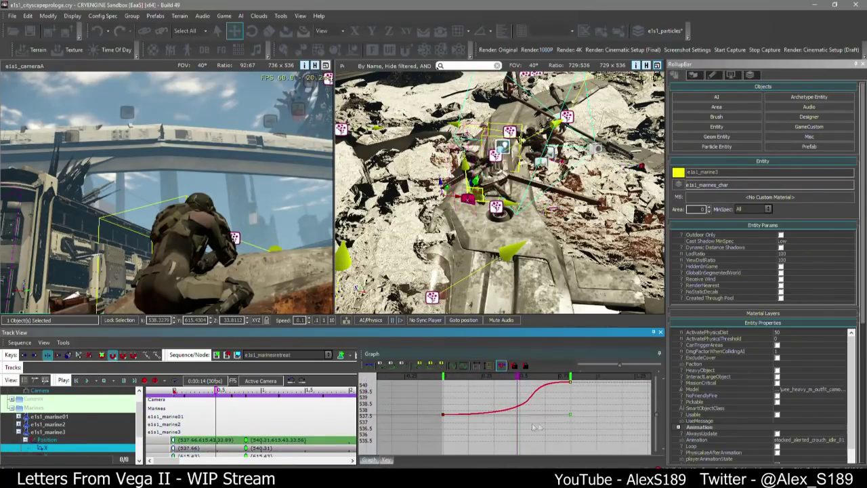
{"action": "left_click_drag", "start_coordinate": [570, 415], "coordinate": [453, 406]}
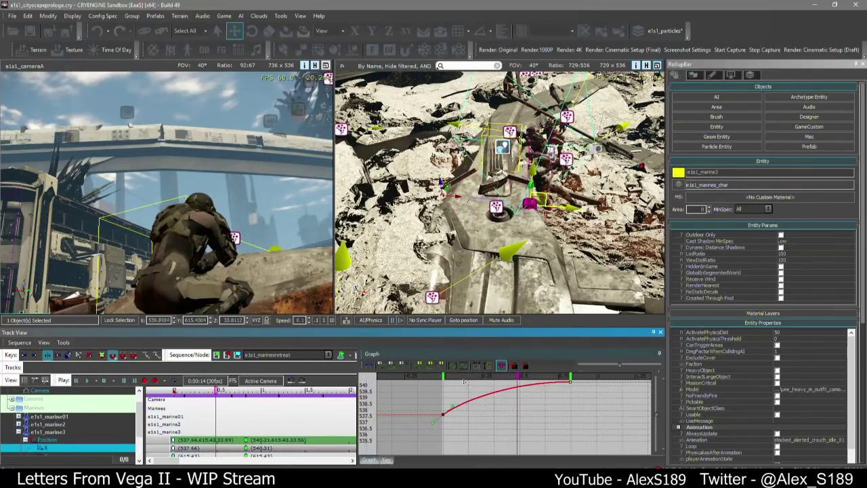
{"action": "key", "text": "space"}
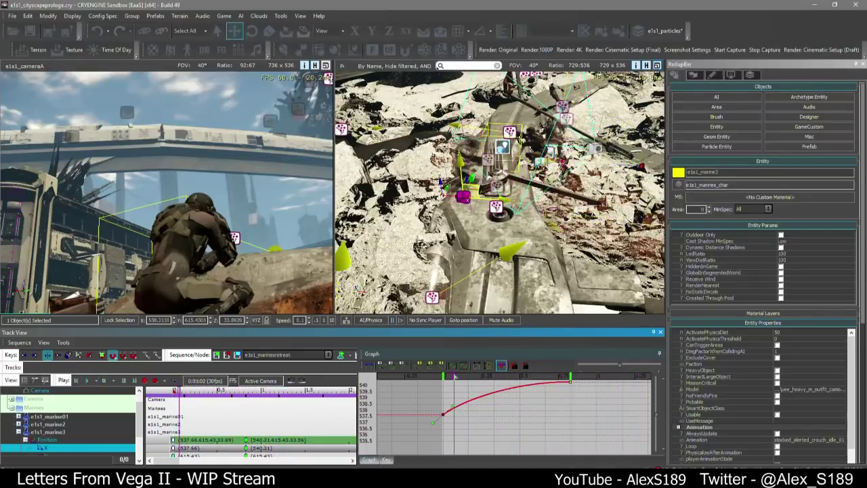
{"action": "key", "text": "space"}
{"action": "key", "text": "space"}
{"action": "key", "text": "space"}
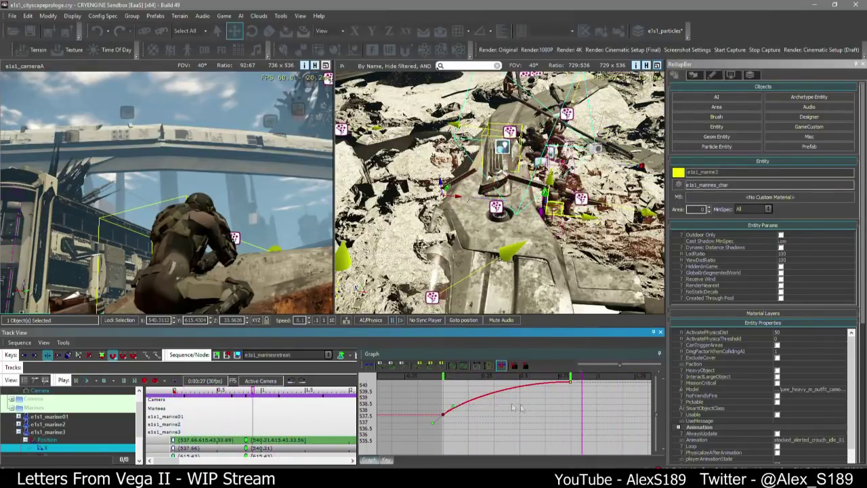
Soften the start tangent of the X position curve, replay the slide and scrub through its middle
{"action": "middle_click_drag", "start_coordinate": [520, 396], "coordinate": [515, 417]}
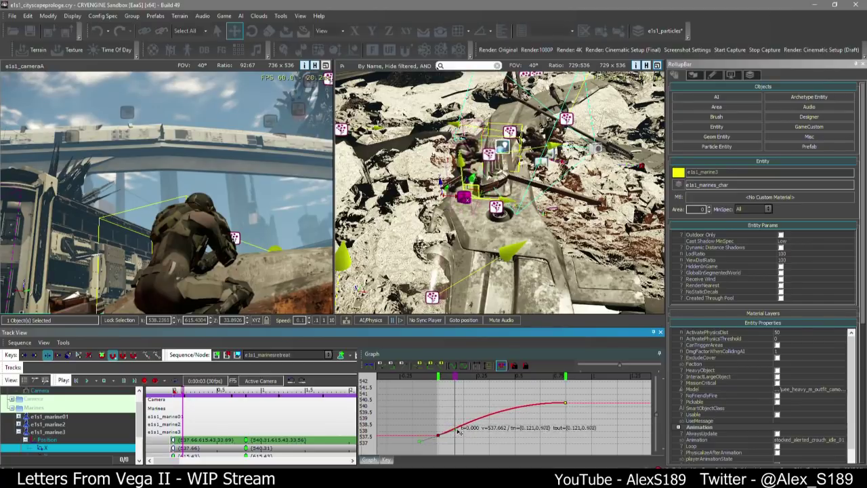
{"action": "left_click", "coordinate": [99, 31]}
{"action": "left_click", "coordinate": [412, 375]}
{"action": "key", "text": "space"}
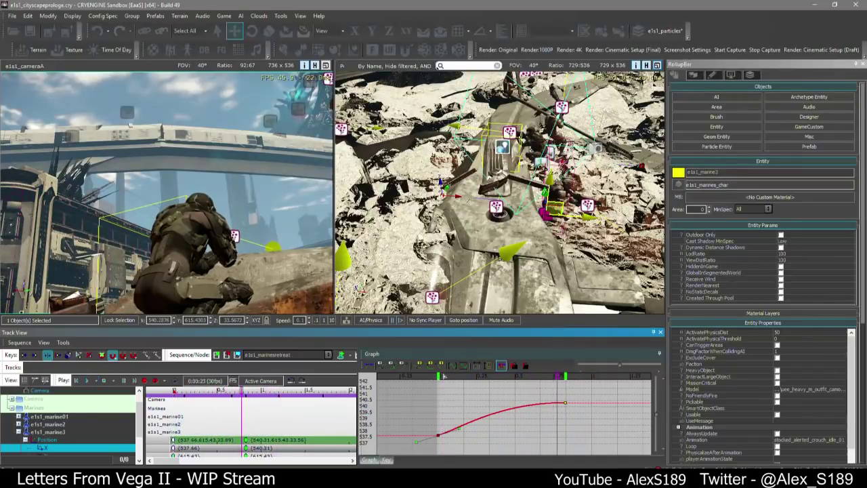
{"action": "mouse_move", "coordinate": [489, 376]}
{"action": "left_mouse_down"}
{"action": "mouse_move", "coordinate": [516, 377]}
{"action": "mouse_move", "coordinate": [501, 377]}
{"action": "left_mouse_up"}
{"action": "right_click_drag", "start_coordinate": [500, 258], "coordinate": [518, 227]}
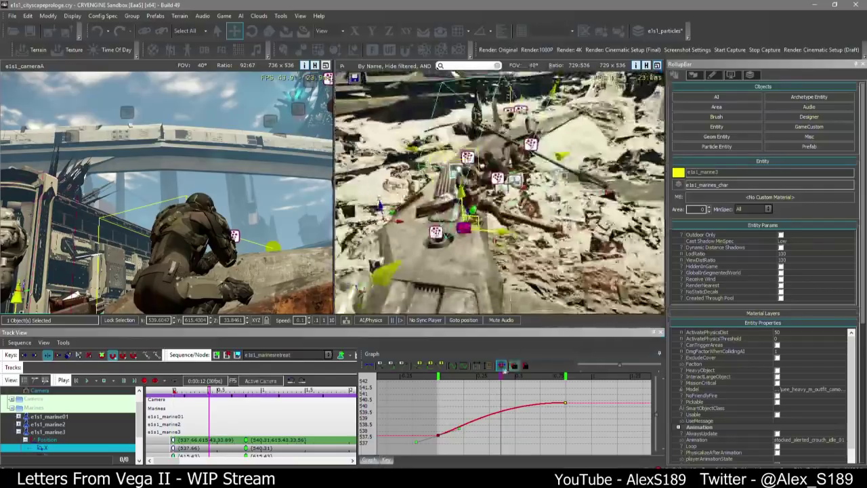
{"action": "left_click_drag", "start_coordinate": [501, 377], "coordinate": [513, 376]}
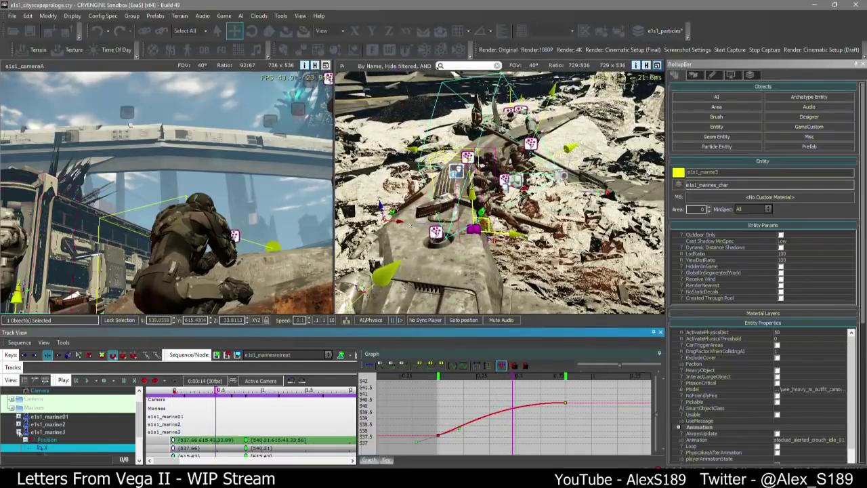
Move e1s1_marine3's slide-exit clip to about 2.09 seconds and add an animation key at about 0.5 seconds
{"action": "scroll", "coordinate": [20, 434], "scroll_direction": "down", "scroll_amount": 2}
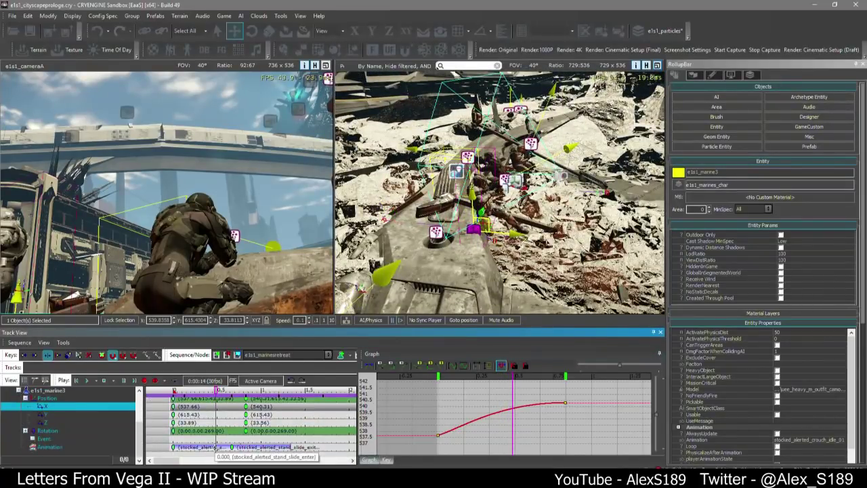
{"action": "left_click_drag", "start_coordinate": [231, 447], "coordinate": [239, 447]}
{"action": "right_click", "coordinate": [217, 448]}
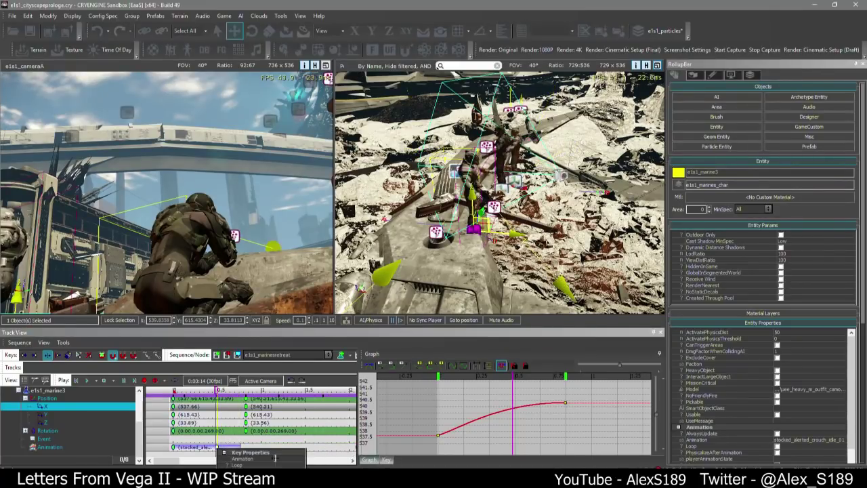
Filter the animations for death and assign death_heavy_head_back_ver02 to the animation key at about 0.5 seconds
{"action": "left_click", "coordinate": [295, 459]}
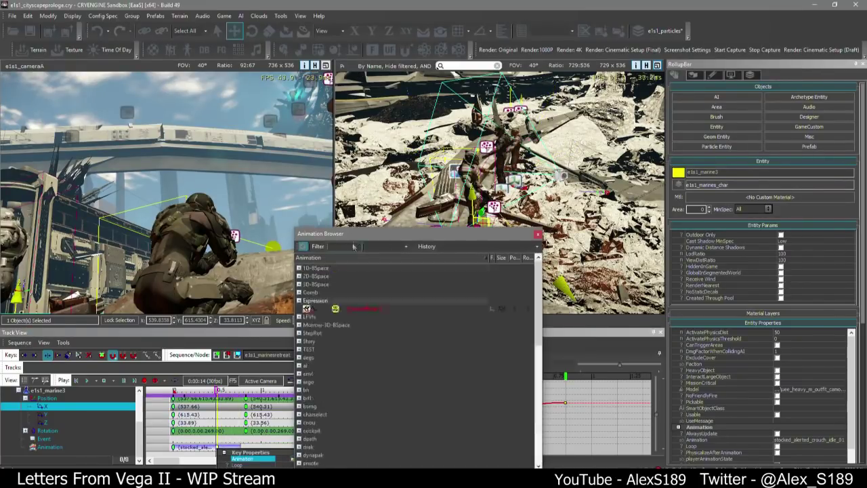
{"action": "type", "text": "death"}
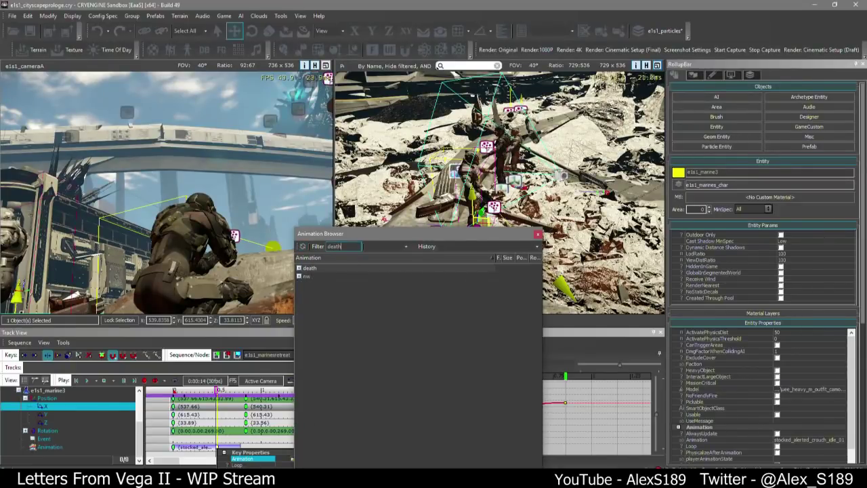
{"action": "left_click", "coordinate": [298, 269]}
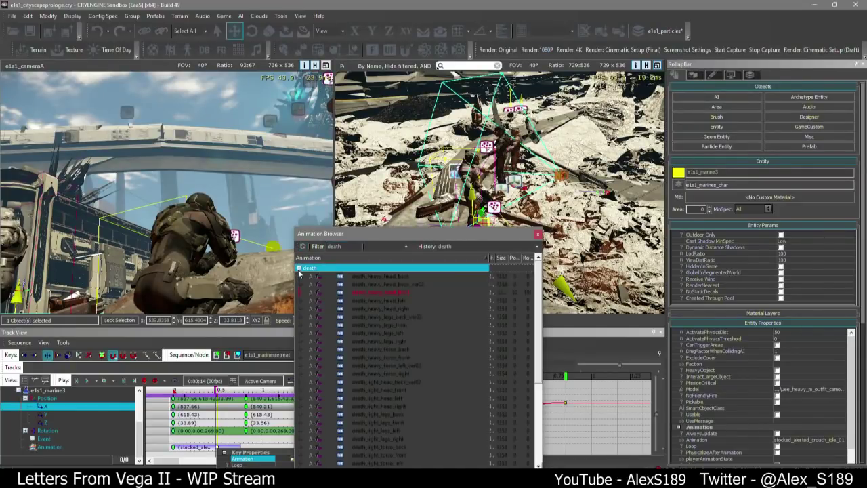
{"action": "left_click", "coordinate": [393, 325]}
{"action": "left_click", "coordinate": [392, 277]}
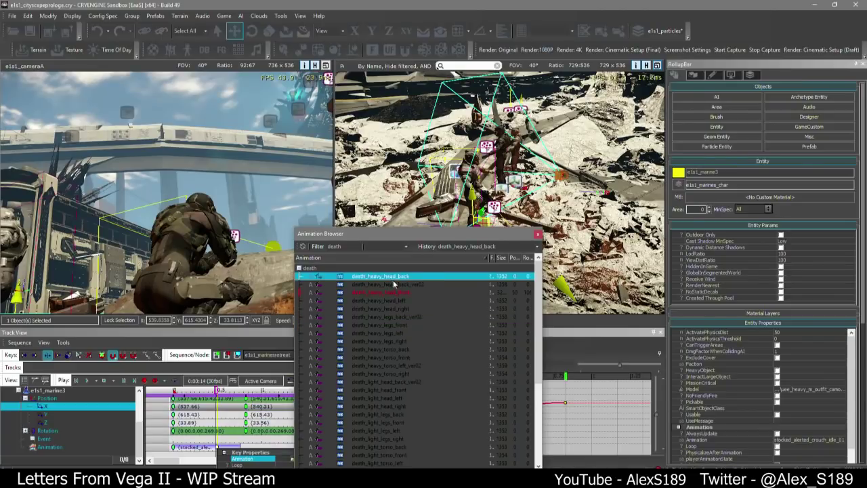
{"action": "left_click", "coordinate": [393, 284]}
{"action": "left_click", "coordinate": [537, 235]}
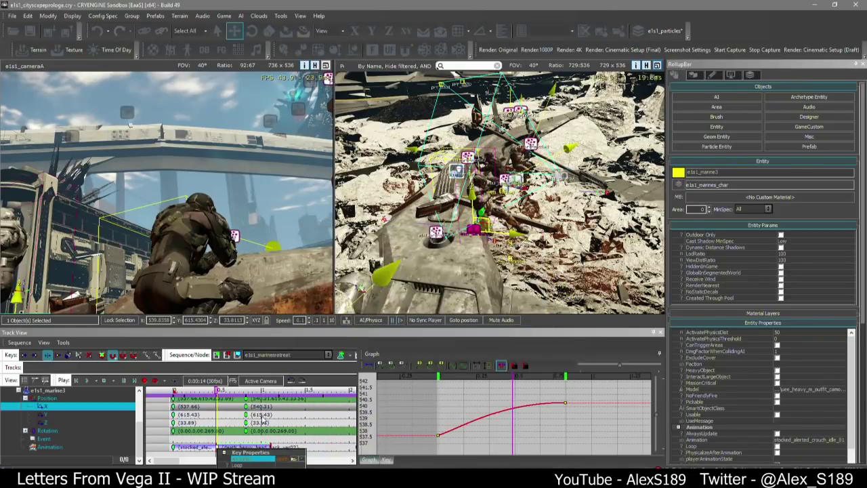
{"action": "left_click", "coordinate": [234, 437]}
Play e1s1_marine3's slide into the death animation from the start and scrub through the fall
{"action": "left_click_drag", "start_coordinate": [216, 391], "coordinate": [174, 390]}
{"action": "key", "text": "space"}
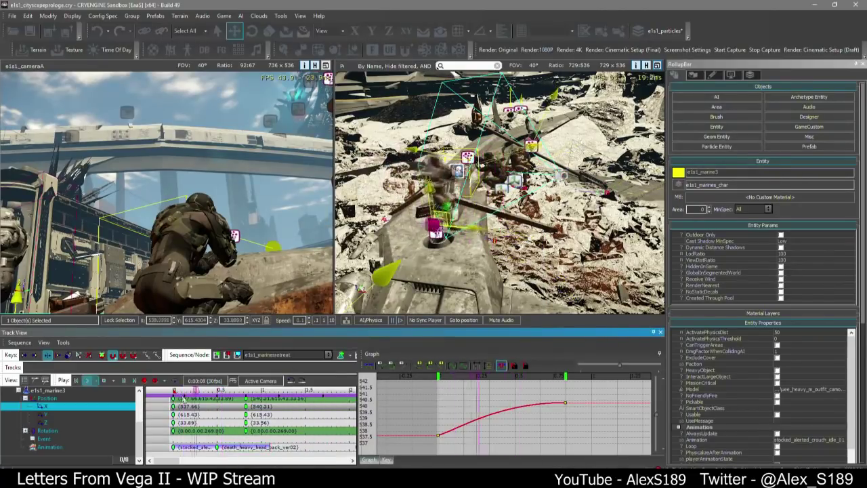
{"action": "key", "text": "space"}
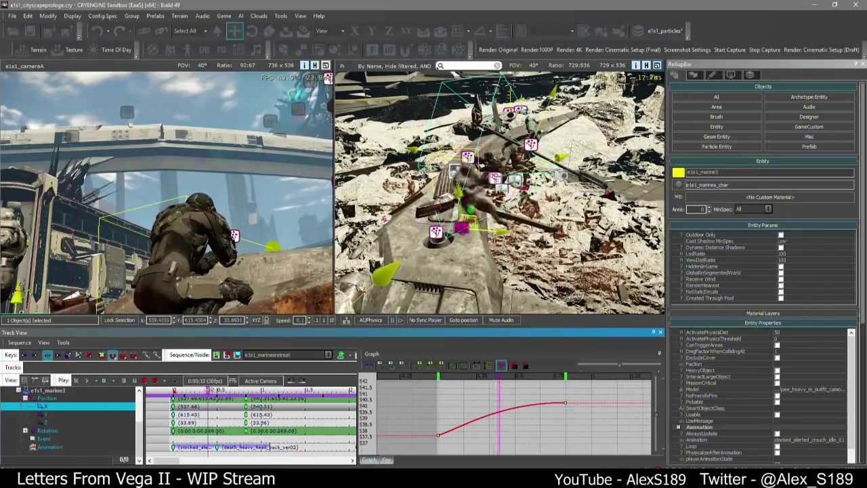
{"action": "left_click_drag", "start_coordinate": [237, 391], "coordinate": [242, 390]}
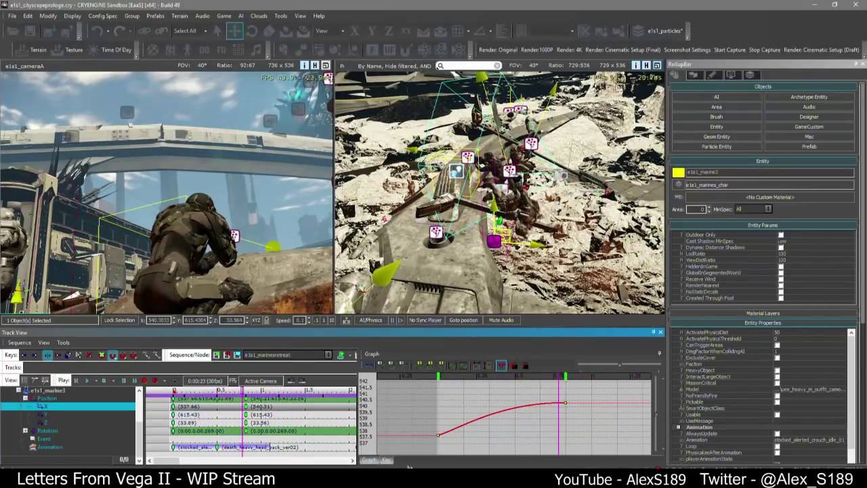
{"action": "left_click", "coordinate": [388, 460]}
{"action": "left_click", "coordinate": [376, 461]}
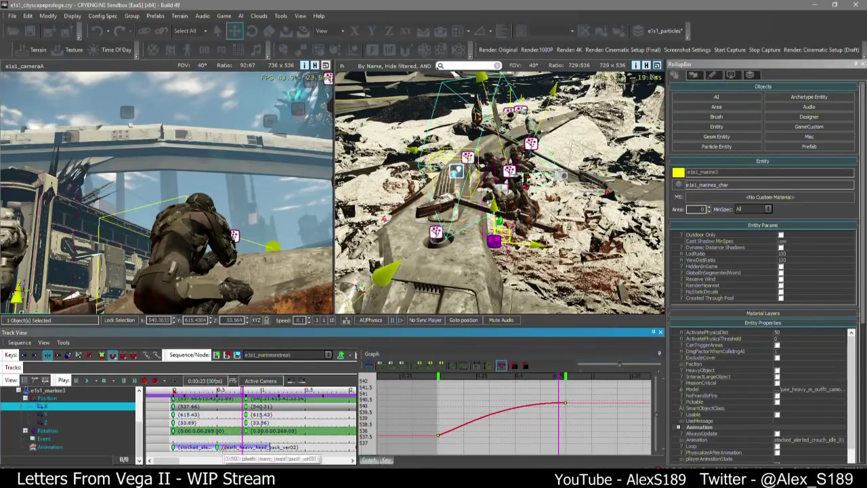
Delete the slide-exit-to-crouch clip at about 2.09 seconds from e1s1_marine3's animation track
{"action": "scroll", "coordinate": [224, 448], "scroll_direction": "down", "scroll_amount": 4}
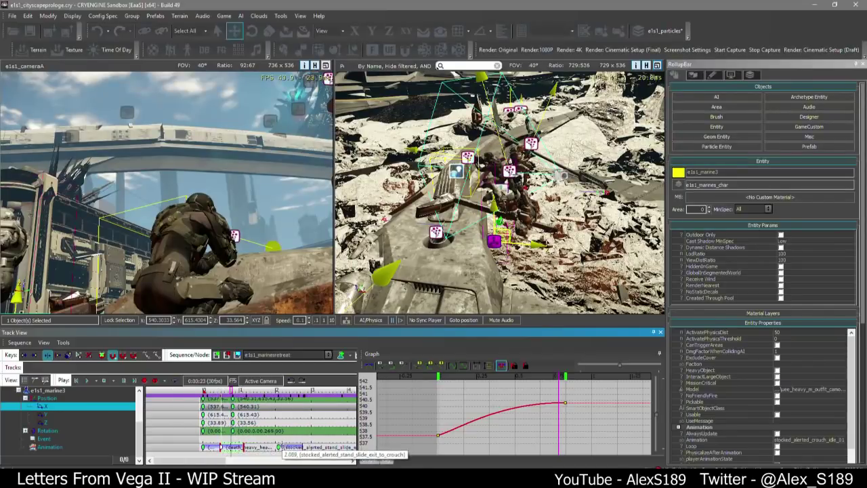
{"action": "left_click", "coordinate": [279, 447]}
{"action": "key", "text": "Delete"}
{"action": "scroll", "coordinate": [221, 448], "scroll_direction": "up", "scroll_amount": 3}
{"action": "left_click", "coordinate": [220, 392]}
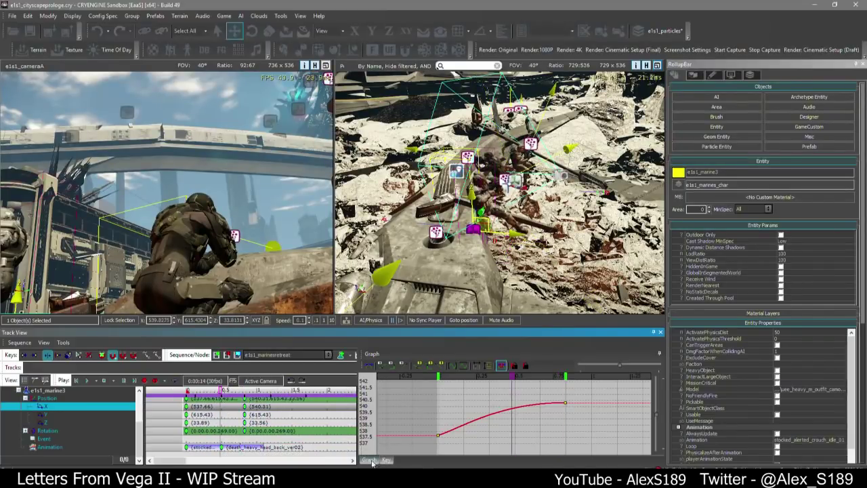
Show the key properties instead of the curve graph, widen the timeline and scrub through the death fall
{"action": "left_click", "coordinate": [385, 459]}
{"action": "left_click_drag", "start_coordinate": [357, 410], "coordinate": [602, 388]}
{"action": "right_click_drag", "start_coordinate": [482, 221], "coordinate": [492, 222]}
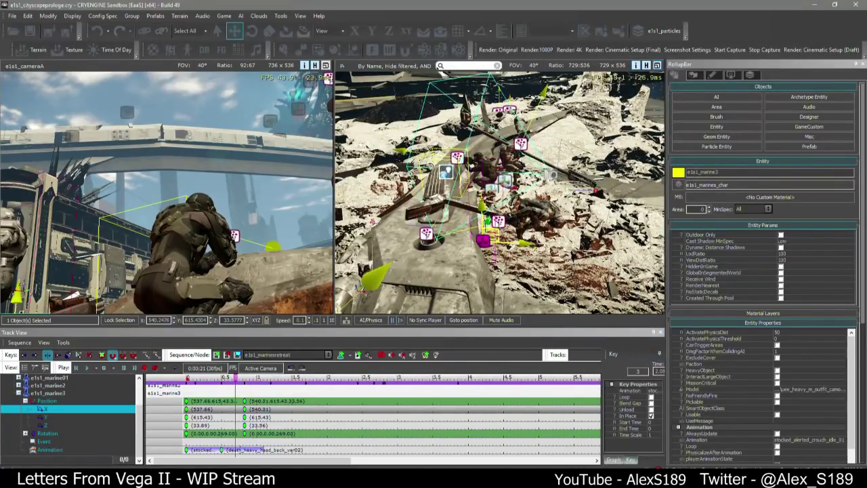
{"action": "right_click_drag", "start_coordinate": [484, 232], "coordinate": [472, 250]}
{"action": "left_click", "coordinate": [220, 378]}
{"action": "left_click_drag", "start_coordinate": [219, 378], "coordinate": [237, 379]}
Change the animation of e1s1_marine3's death key to death_heavy_torso_back
{"action": "double_click", "coordinate": [221, 449]}
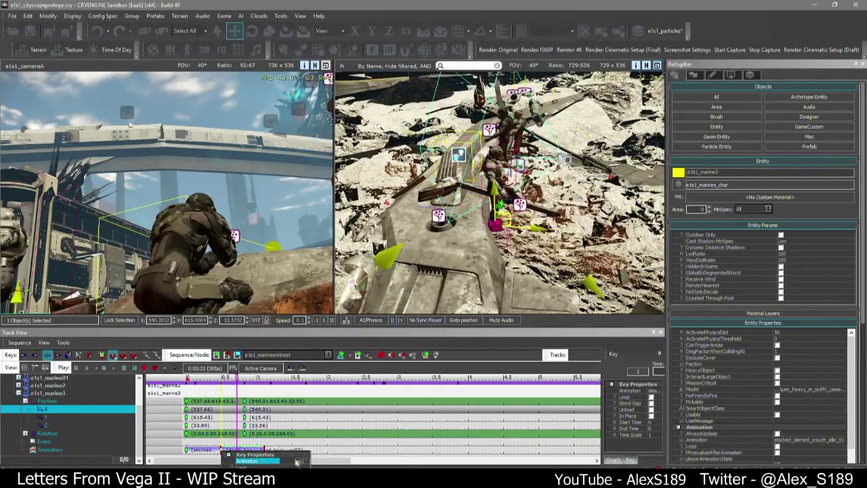
{"action": "left_click", "coordinate": [297, 462]}
{"action": "left_click", "coordinate": [408, 396]}
{"action": "scroll", "coordinate": [409, 395], "scroll_direction": "down", "scroll_amount": 7}
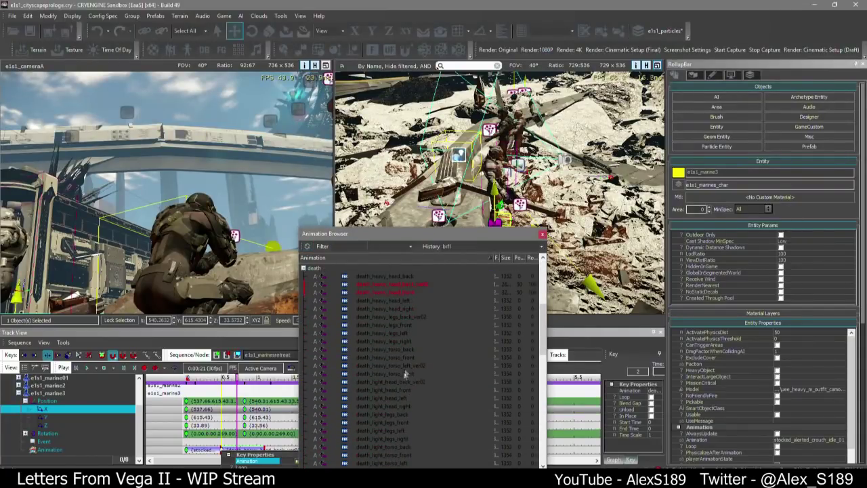
{"action": "left_click", "coordinate": [410, 349]}
{"action": "left_click", "coordinate": [542, 234]}
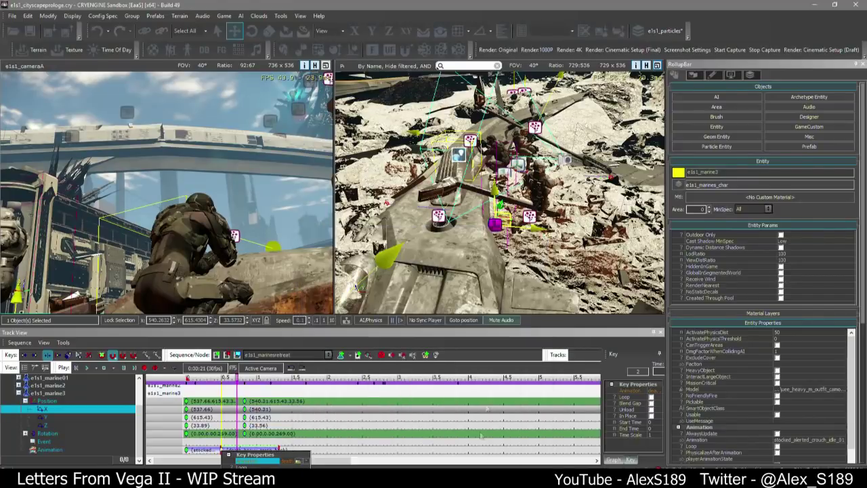
{"action": "left_click", "coordinate": [250, 408]}
Enable In Place for e1s1_marine3's death_heavy_torso_back key
{"action": "left_click", "coordinate": [218, 378]}
{"action": "left_click_drag", "start_coordinate": [222, 380], "coordinate": [218, 379]}
{"action": "left_click", "coordinate": [221, 450]}
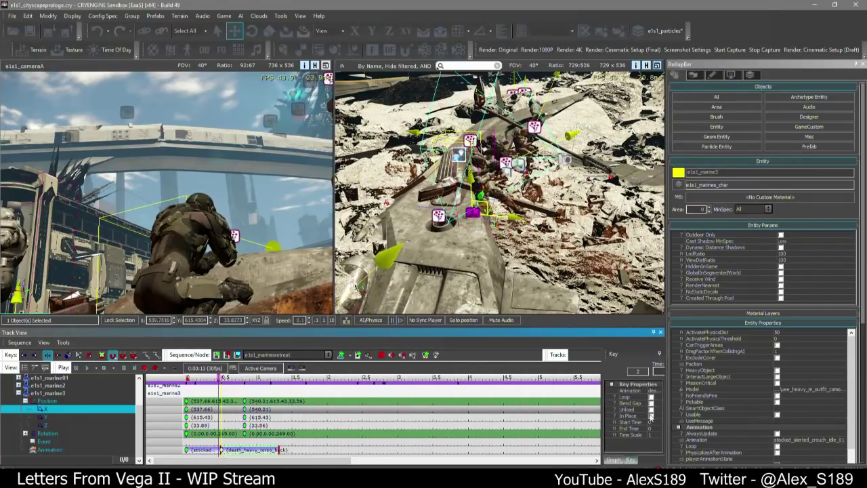
{"action": "left_click", "coordinate": [651, 415]}
Move the death_heavy_torso_back key earlier, to about 0.37 seconds, and play the fall
{"action": "mouse_move", "coordinate": [214, 383]}
{"action": "left_mouse_down"}
{"action": "mouse_move", "coordinate": [247, 380]}
{"action": "mouse_move", "coordinate": [197, 387]}
{"action": "mouse_move", "coordinate": [208, 388]}
{"action": "left_mouse_up"}
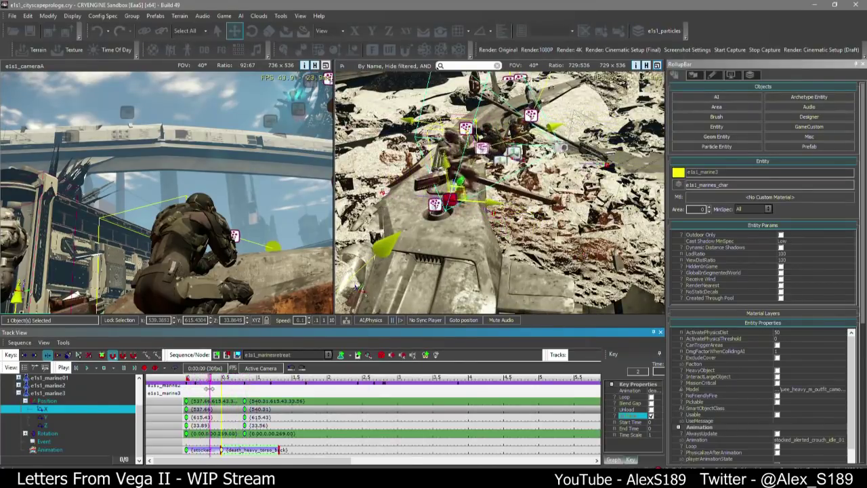
{"action": "scroll", "coordinate": [208, 388], "scroll_direction": "up", "scroll_amount": 2}
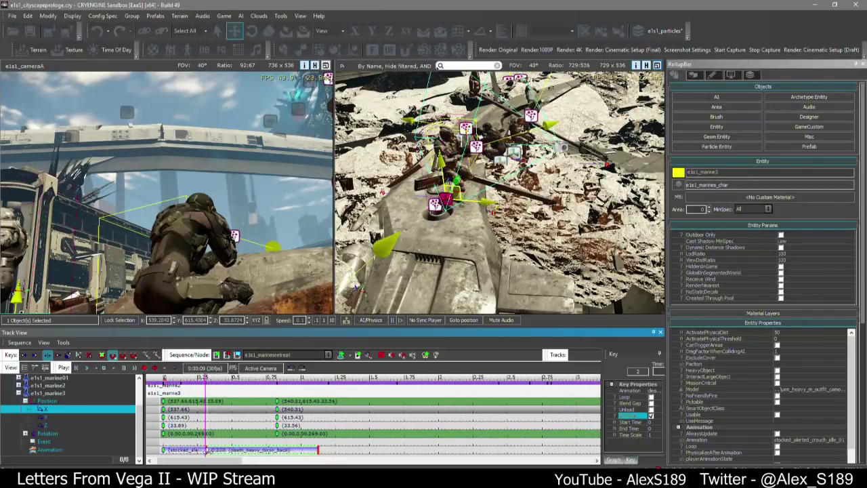
{"action": "key", "text": "space"}
{"action": "left_click_drag", "start_coordinate": [208, 449], "coordinate": [213, 450]}
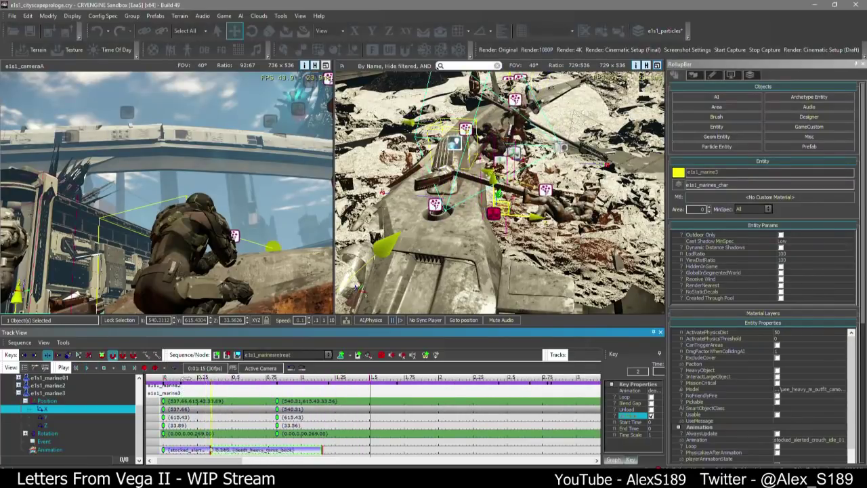
Scrub e1s1_marine3's slide and fall, and play it from the start of the sequence in a loop
{"action": "left_click_drag", "start_coordinate": [186, 378], "coordinate": [199, 380]}
{"action": "left_click", "coordinate": [174, 449]}
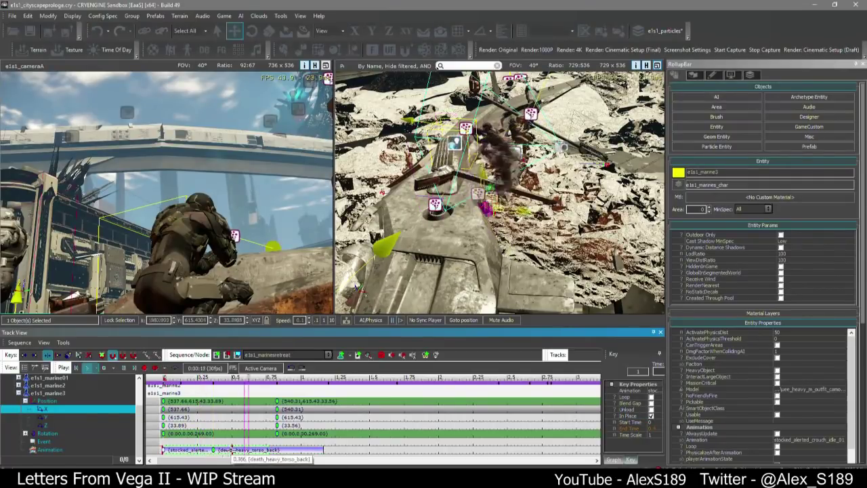
{"action": "mouse_move", "coordinate": [189, 381]}
{"action": "left_mouse_down"}
{"action": "mouse_move", "coordinate": [354, 386]}
{"action": "mouse_move", "coordinate": [164, 381]}
{"action": "left_mouse_up"}
{"action": "left_click", "coordinate": [130, 140]}
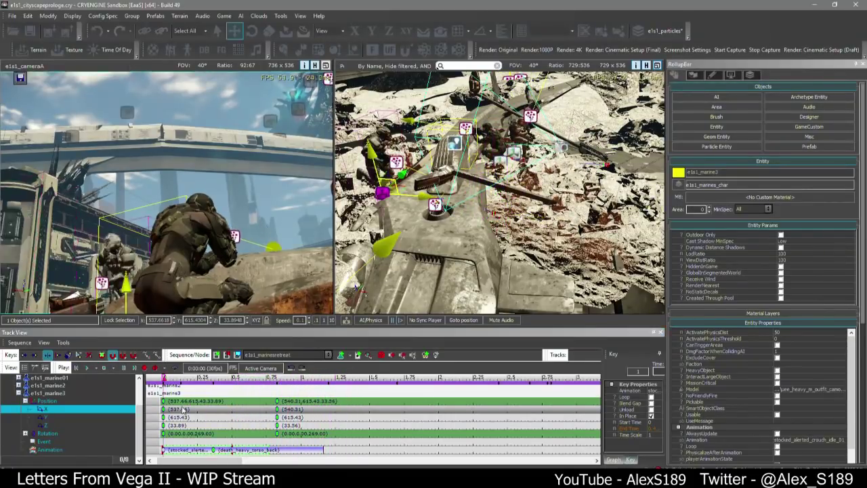
{"action": "left_click", "coordinate": [87, 367]}
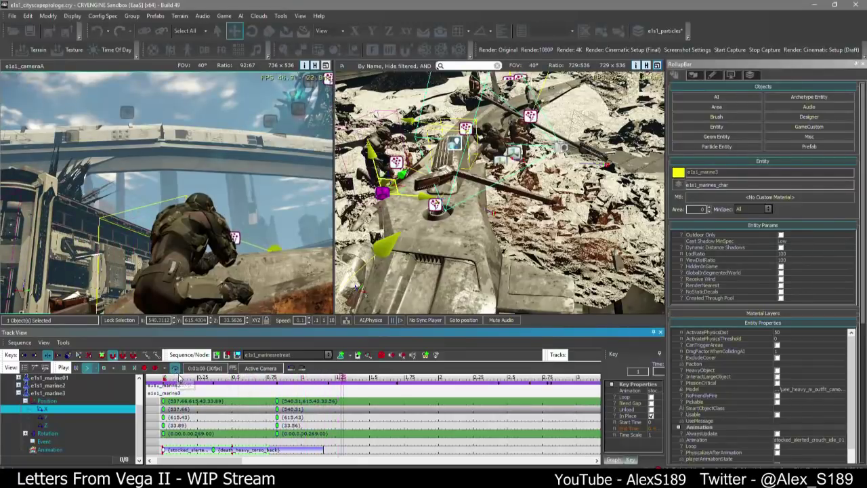
Move the death_heavy_torso_back key to about 0.13 seconds and scrub the fall to 0.5 seconds
{"action": "left_click_drag", "start_coordinate": [214, 450], "coordinate": [180, 448]}
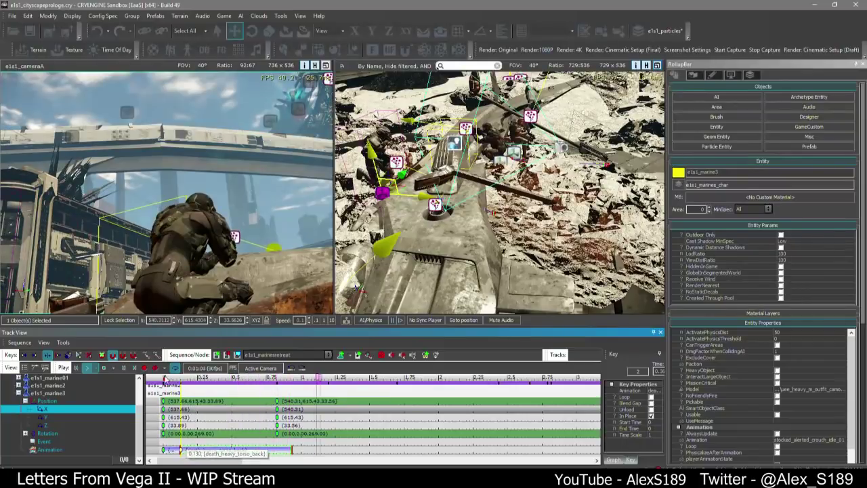
{"action": "left_click_drag", "start_coordinate": [179, 379], "coordinate": [232, 379]}
Select e1s1_cameraA in the scene and expand its FOV, position and rotation tracks in the Camera group, with the marine tracks collapsed
{"action": "right_click_drag", "start_coordinate": [434, 223], "coordinate": [451, 197]}
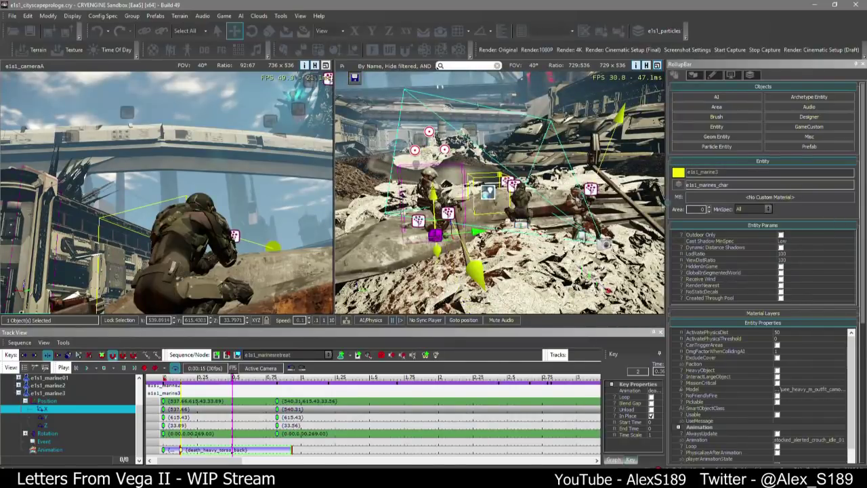
{"action": "right_click_drag", "start_coordinate": [580, 199], "coordinate": [552, 220]}
{"action": "left_click", "coordinate": [502, 245]}
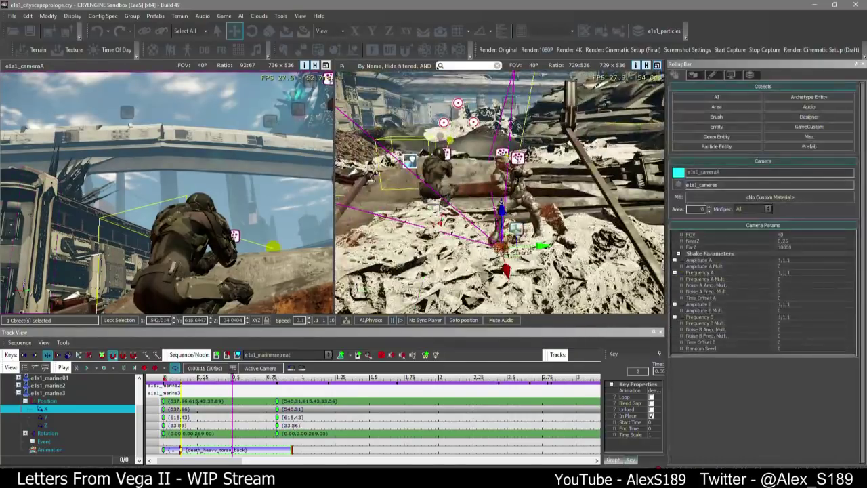
{"action": "right_click_drag", "start_coordinate": [502, 237], "coordinate": [488, 227]}
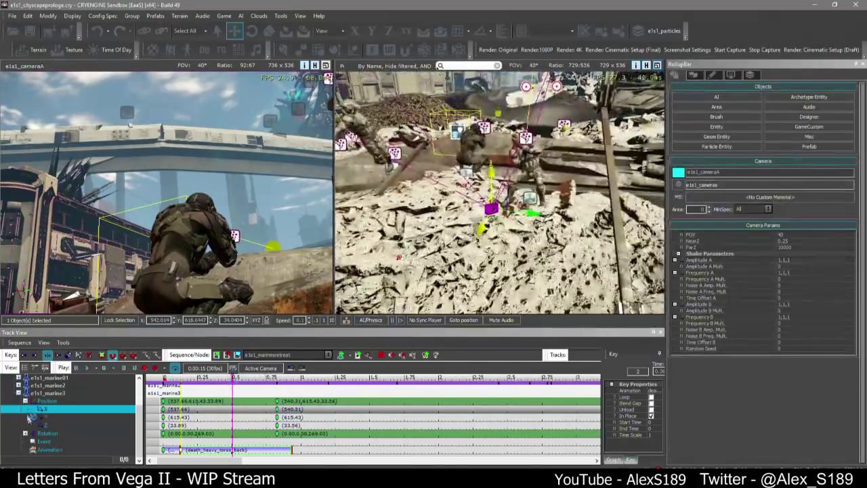
{"action": "left_click", "coordinate": [25, 393]}
{"action": "left_click", "coordinate": [16, 406]}
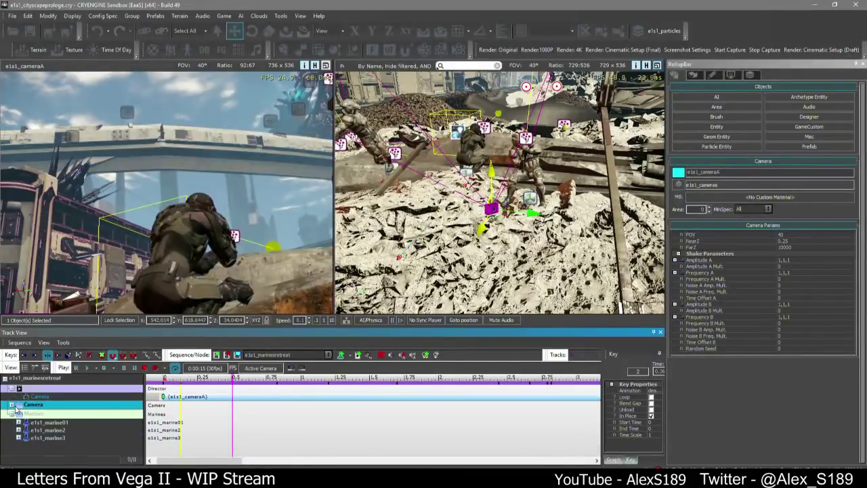
{"action": "left_click", "coordinate": [12, 405]}
{"action": "scroll", "coordinate": [309, 434], "scroll_direction": "down", "scroll_amount": 5}
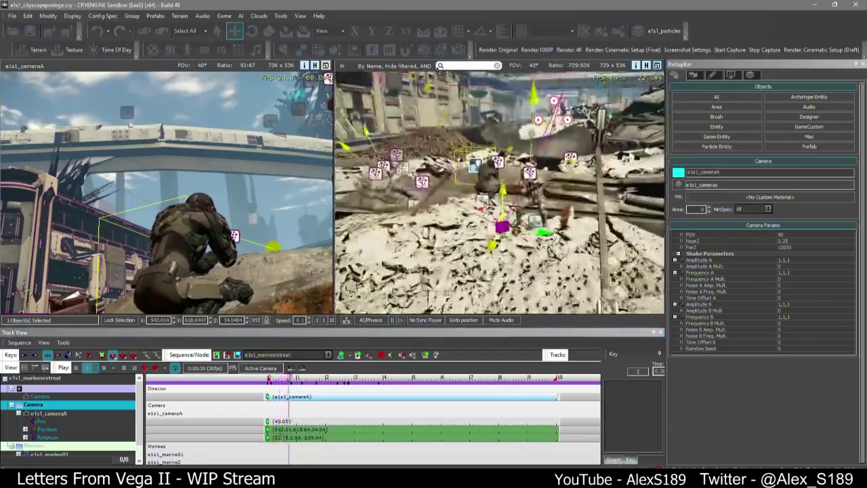
Scrub the marines' retreat to frame 19 and examine their positions around e1s1_cameraA
{"action": "left_click", "coordinate": [291, 380]}
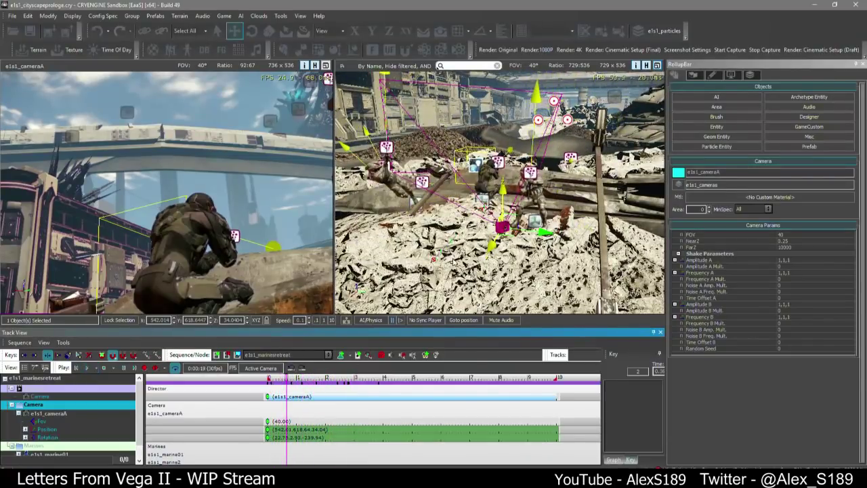
{"action": "right_click_drag", "start_coordinate": [454, 262], "coordinate": [448, 278]}
{"action": "key", "text": "w"}
{"action": "key", "text": "d"}
Record e1s1_cameraA at frame 0 at about (542.62, 619.06, 34.21) with an X rotation of about 9.75, and set its FOV key to 35
{"action": "left_click", "coordinate": [260, 381]}
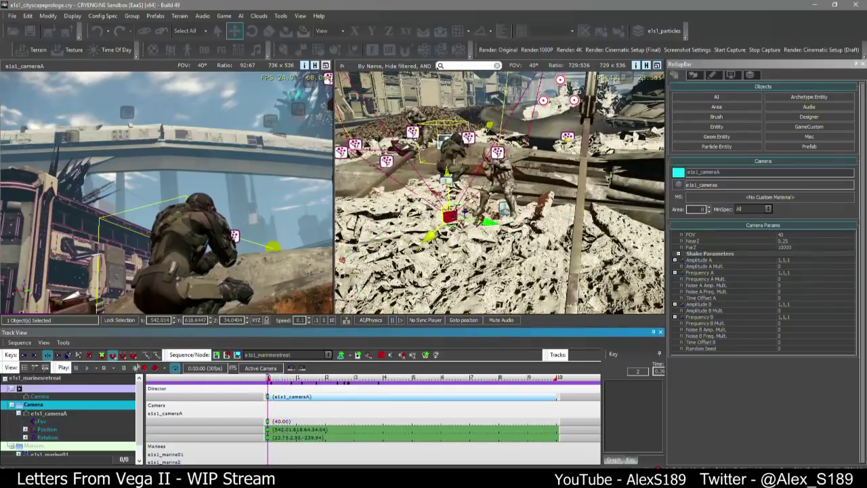
{"action": "key", "text": "w"}
{"action": "right_click_drag", "start_coordinate": [420, 221], "coordinate": [424, 233]}
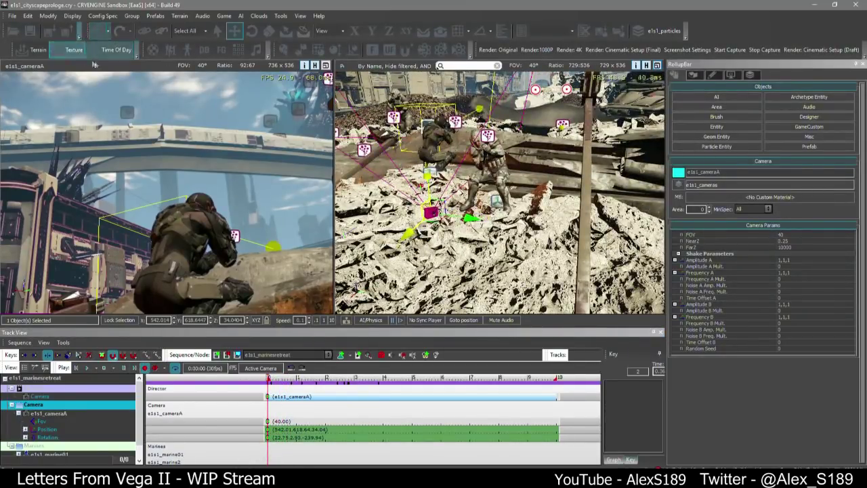
{"action": "right_click_drag", "start_coordinate": [453, 174], "coordinate": [448, 184]}
{"action": "left_click_drag", "start_coordinate": [453, 202], "coordinate": [489, 265]}
{"action": "key", "text": "e"}
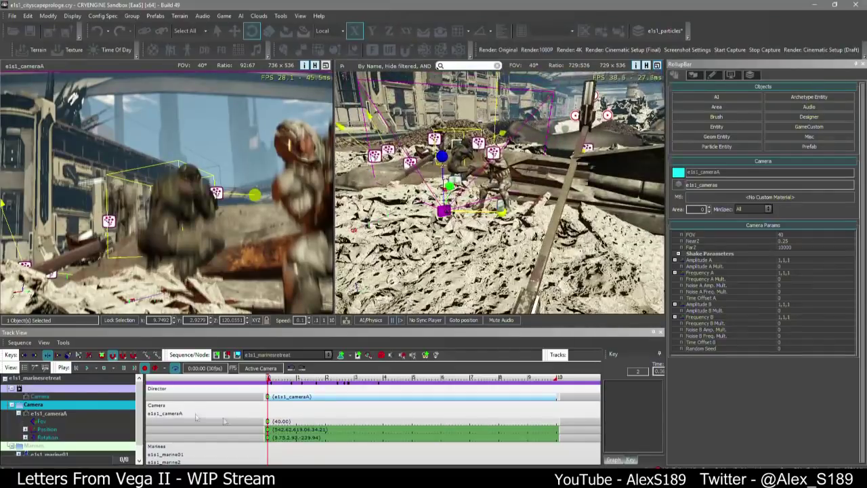
{"action": "double_click", "coordinate": [268, 422]}
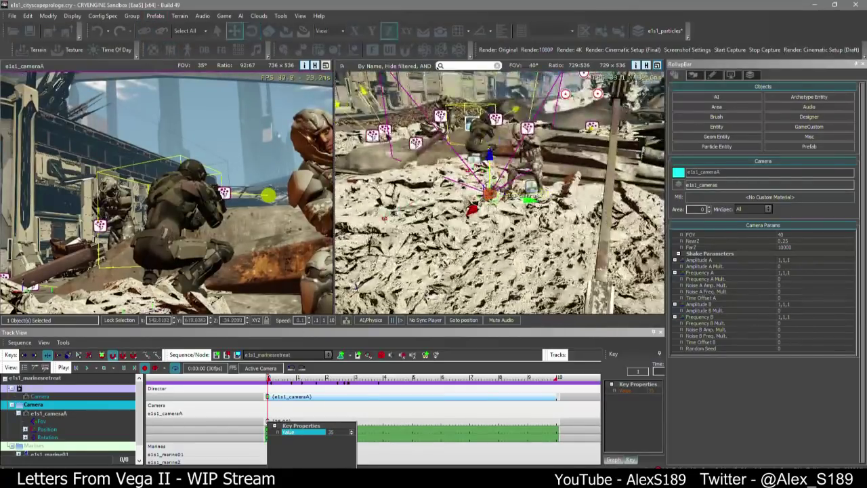
{"action": "left_click", "coordinate": [390, 416]}
Shift the camera's start key to about (542.43, 619.57, 34.21) and rotate it to about (19.64, 3.26, -241.92)
{"action": "right_click_drag", "start_coordinate": [487, 169], "coordinate": [493, 172]}
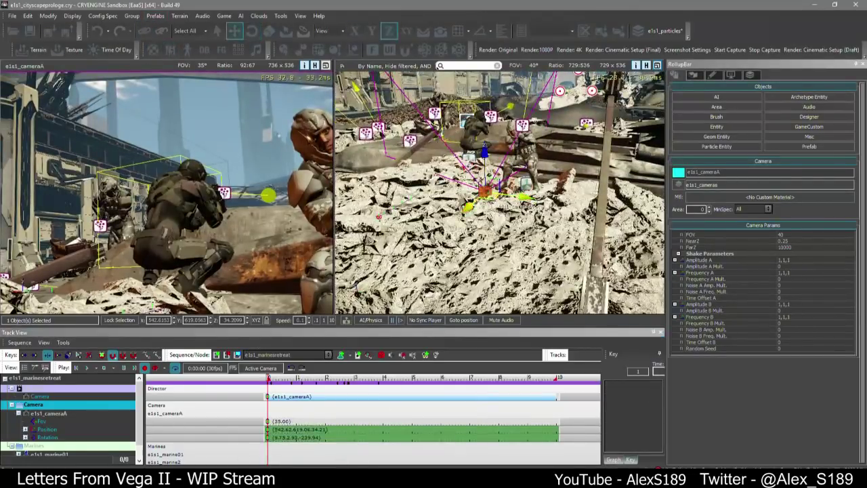
{"action": "left_click_drag", "start_coordinate": [474, 203], "coordinate": [518, 200]}
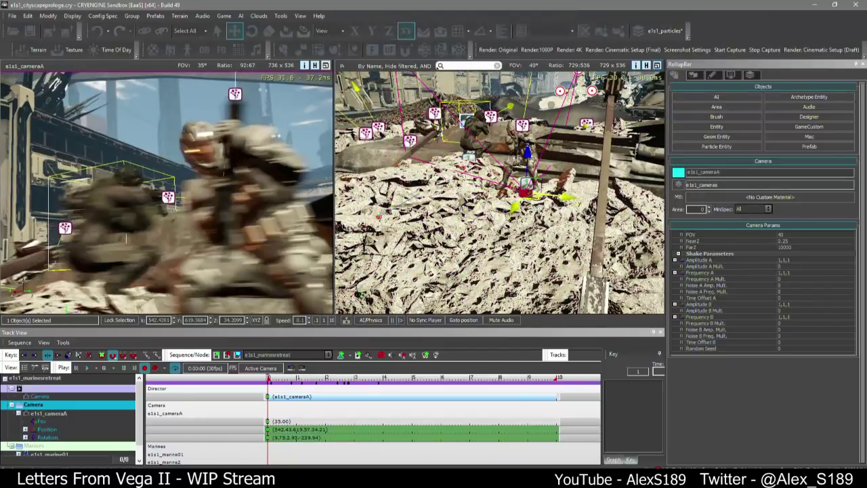
{"action": "key", "text": "2"}
{"action": "left_click_drag", "start_coordinate": [533, 149], "coordinate": [537, 150]}
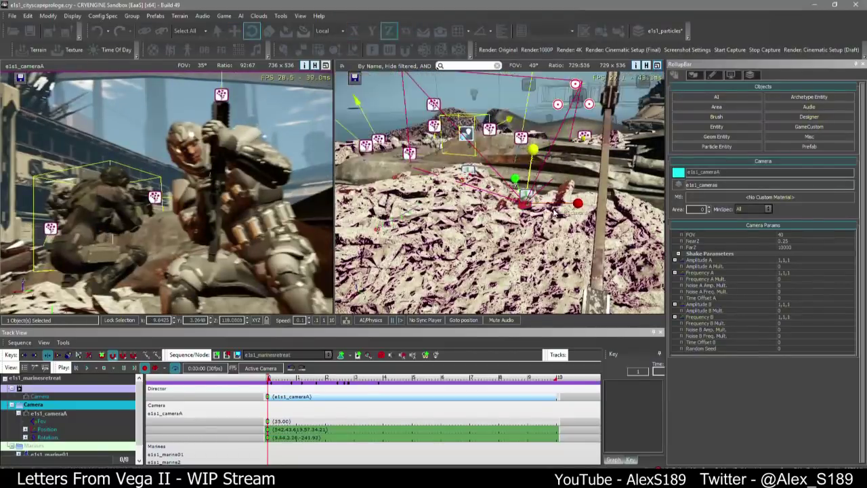
{"action": "left_click_drag", "start_coordinate": [578, 203], "coordinate": [578, 205]}
{"action": "key", "text": "1"}
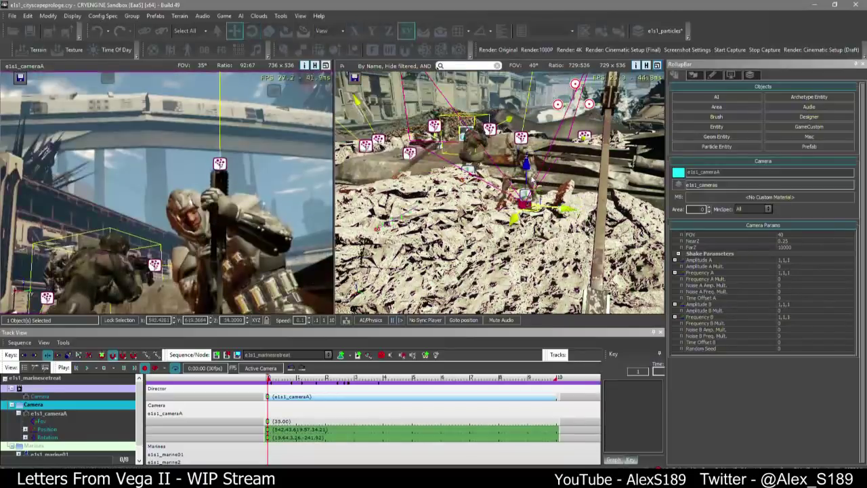
Lower the camera's start key to a height of about 33.92 and rotate it to about (13.87, 2.06, -237.06)
{"action": "left_click_drag", "start_coordinate": [527, 175], "coordinate": [526, 182]}
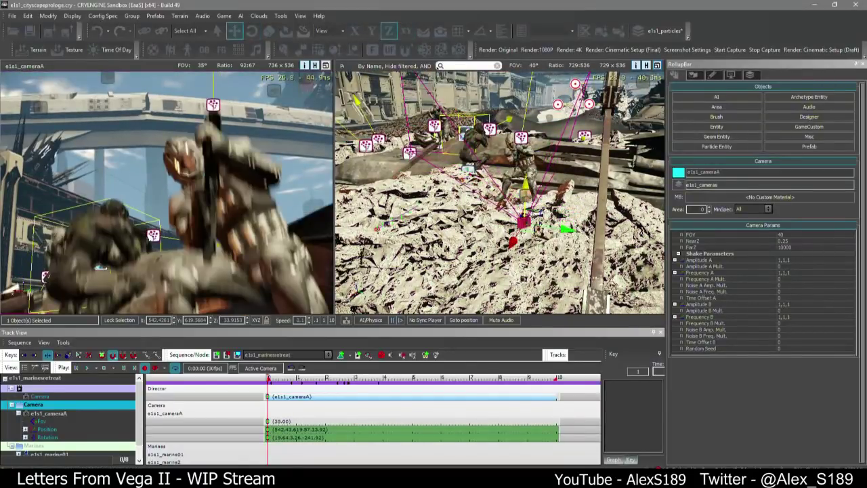
{"action": "key", "text": "2"}
{"action": "key", "text": "ctrl+z"}
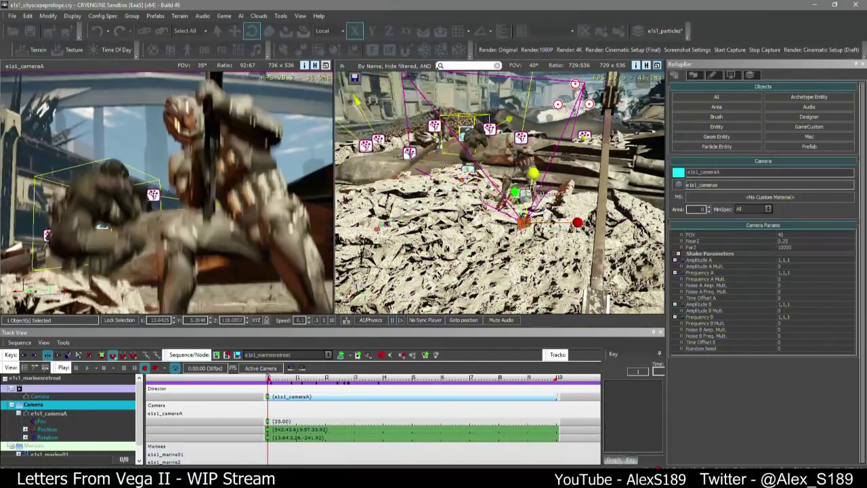
{"action": "key", "text": "1"}
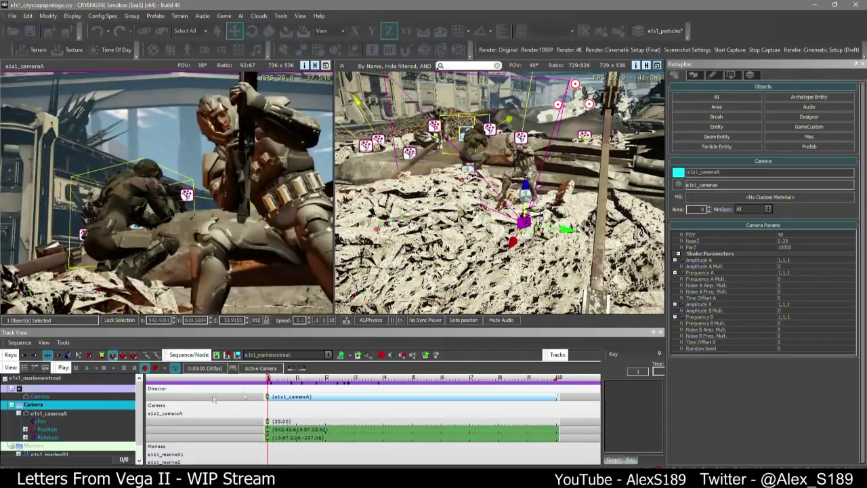
{"action": "key", "text": "space"}
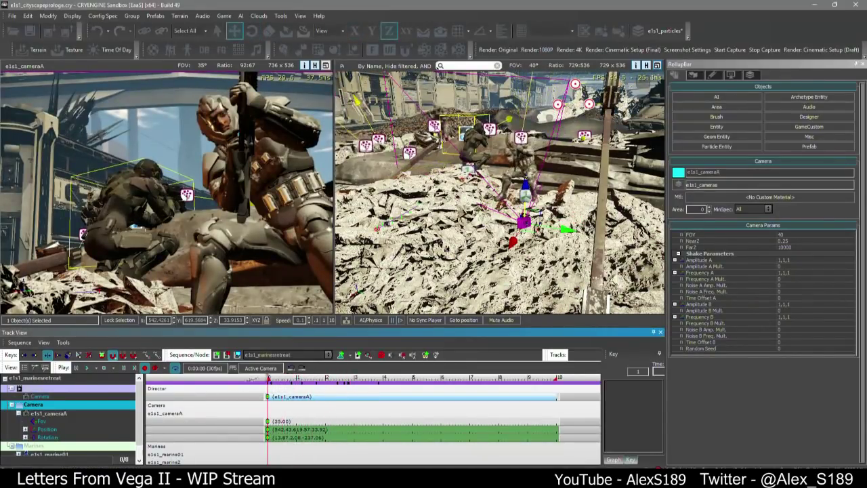
Turn the camera's start key to frame the crouching marine, with a rotation of about (13.02, -0.10, -228.32)
{"action": "right_click_drag", "start_coordinate": [498, 193], "coordinate": [461, 207]}
{"action": "key", "text": "w"}
{"action": "key", "text": "2"}
{"action": "left_click_drag", "start_coordinate": [430, 214], "coordinate": [426, 217]}
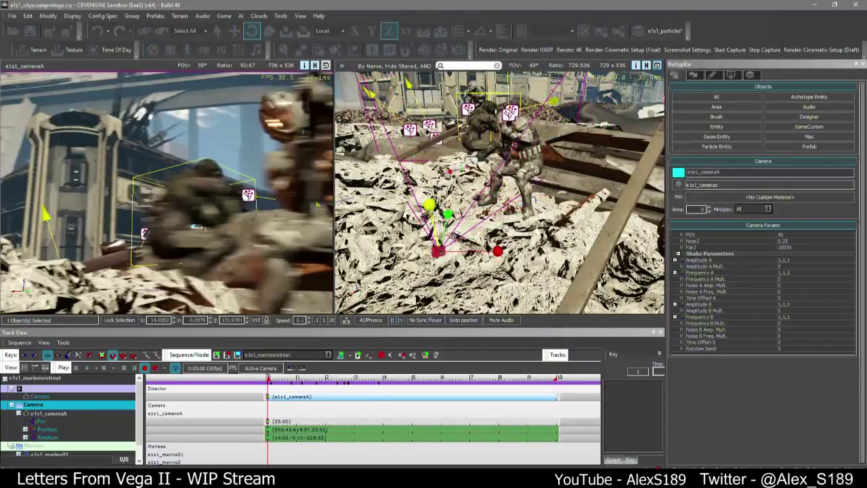
{"action": "left_click_drag", "start_coordinate": [458, 250], "coordinate": [458, 253]}
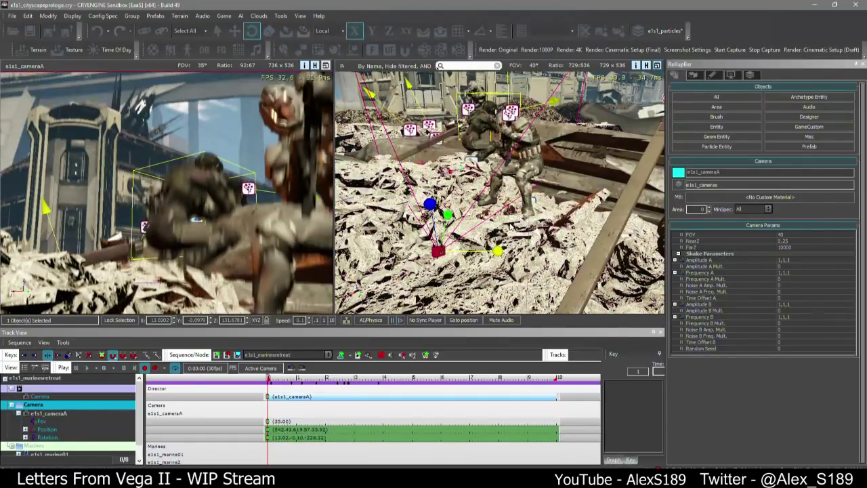
Record a second position key for e1s1_cameraA at 0:03:26, at about (542.43, 618.22, 33.97)
{"action": "key", "text": "1"}
{"action": "right_click_drag", "start_coordinate": [456, 252], "coordinate": [467, 249]}
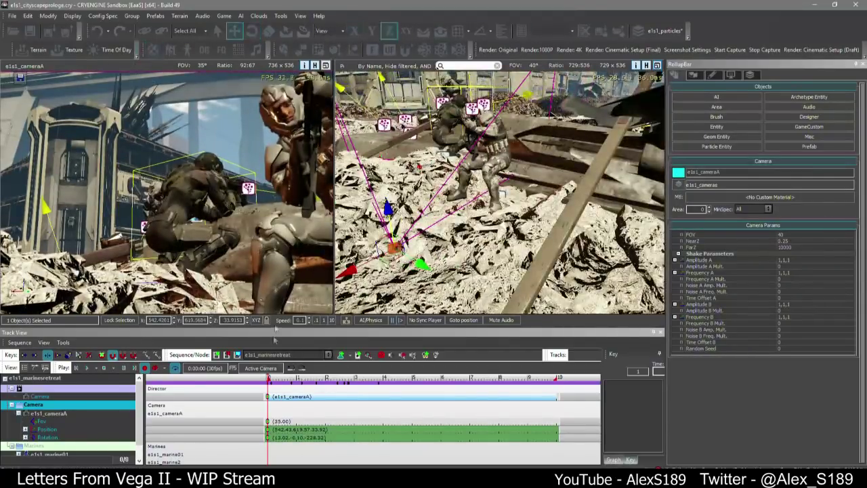
{"action": "left_click_drag", "start_coordinate": [269, 379], "coordinate": [380, 382]}
{"action": "mouse_move", "coordinate": [434, 223]}
{"action": "right_mouse_down"}
{"action": "mouse_move", "coordinate": [444, 220]}
{"action": "mouse_move", "coordinate": [423, 213]}
{"action": "right_mouse_up"}
{"action": "left_click_drag", "start_coordinate": [500, 225], "coordinate": [466, 214]}
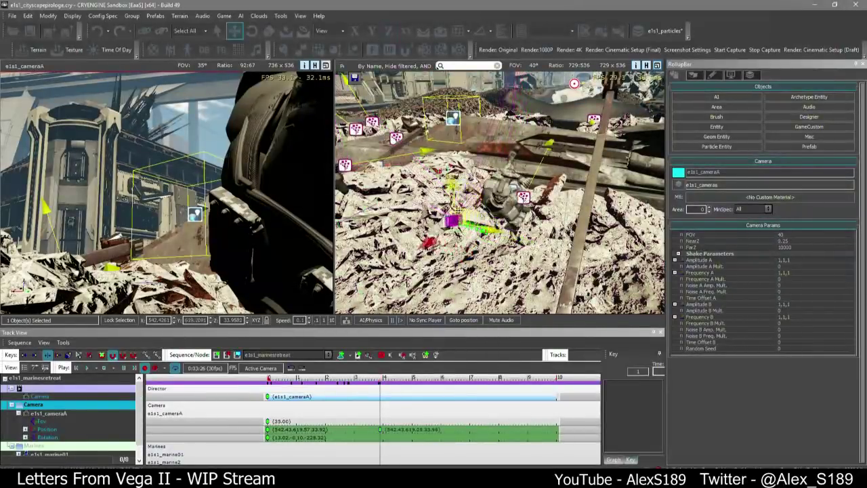
{"action": "left_click_drag", "start_coordinate": [407, 197], "coordinate": [401, 195]}
Rotate the camera at 0:03:26 to about (12.05, 4.94, -250.79) and raise it to about (542.43, 618.05, 34.17)
{"action": "key", "text": "3"}
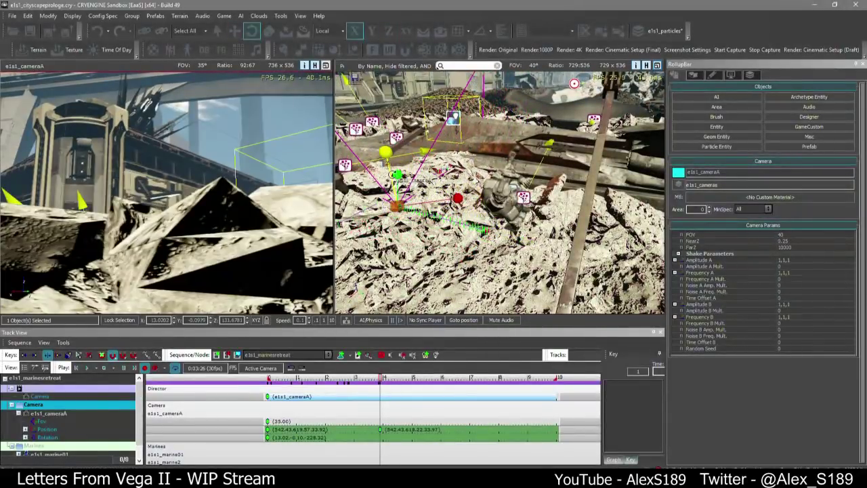
{"action": "left_click_drag", "start_coordinate": [384, 152], "coordinate": [366, 145]}
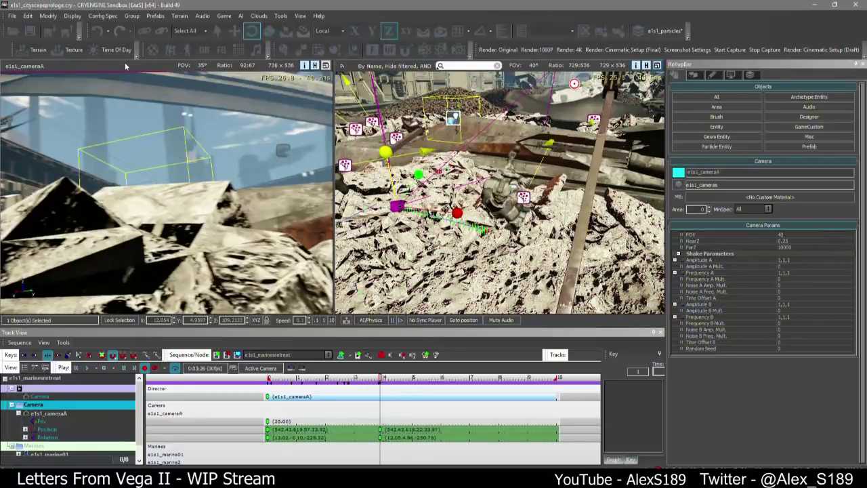
{"action": "right_click_drag", "start_coordinate": [454, 183], "coordinate": [433, 185]}
{"action": "key", "text": "2"}
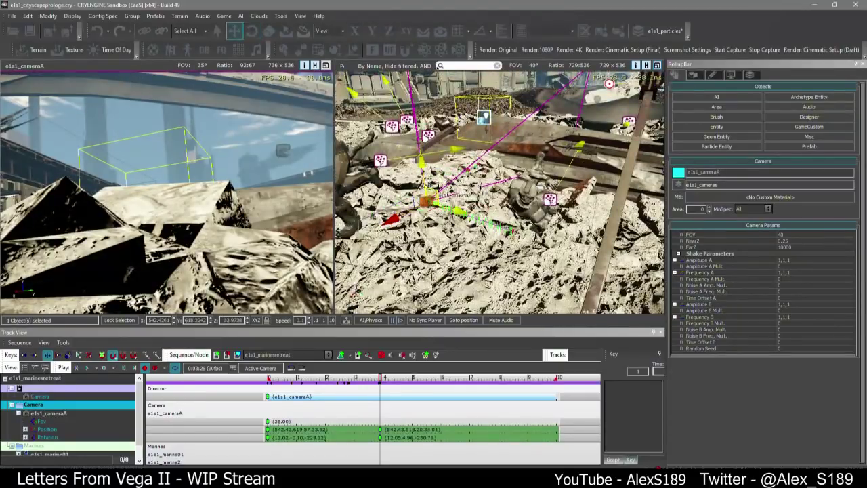
{"action": "left_click_drag", "start_coordinate": [435, 195], "coordinate": [426, 176]}
{"action": "right_click_drag", "start_coordinate": [434, 177], "coordinate": [398, 177]}
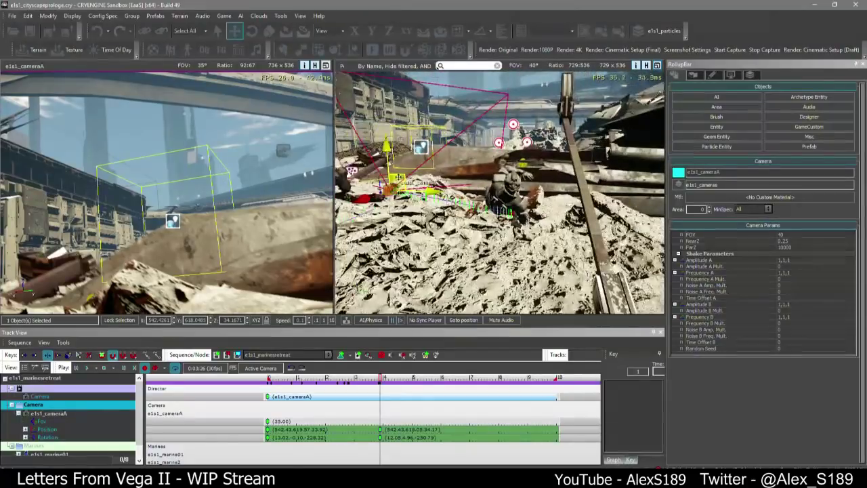
Shift e1s1_cameraA slightly at its second position key to about Y 617.93, Z 34.24 and play back the shot
{"action": "left_click_drag", "start_coordinate": [398, 179], "coordinate": [384, 175]}
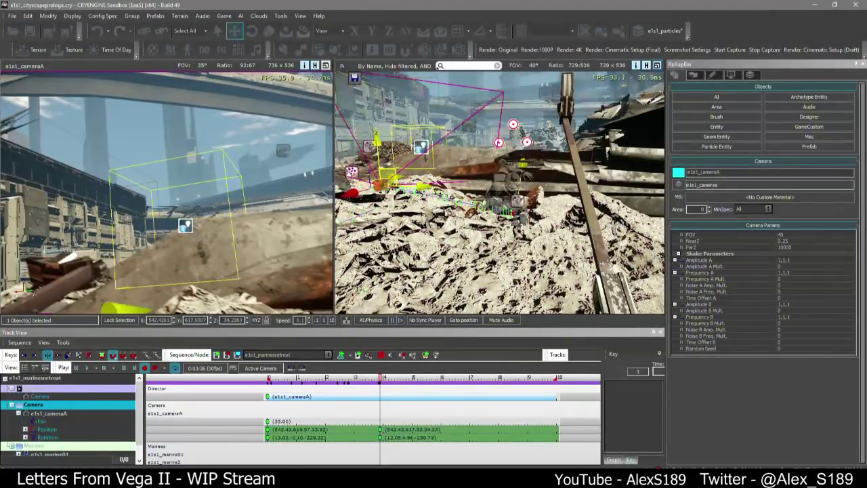
{"action": "right_click_drag", "start_coordinate": [384, 175], "coordinate": [358, 182]}
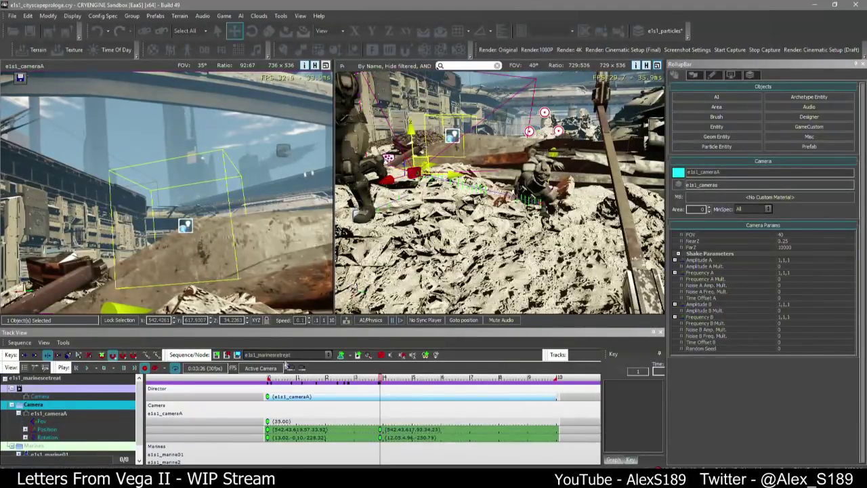
{"action": "key", "text": "space"}
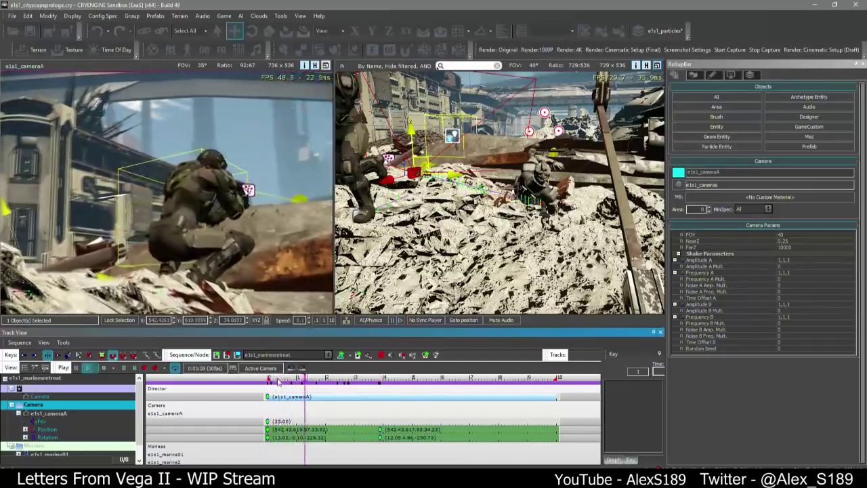
Show the position curves of e1s1_cameraA in the graph and dock a widened graph beside the track timeline
{"action": "left_click", "coordinate": [46, 429]}
{"action": "left_click", "coordinate": [45, 367]}
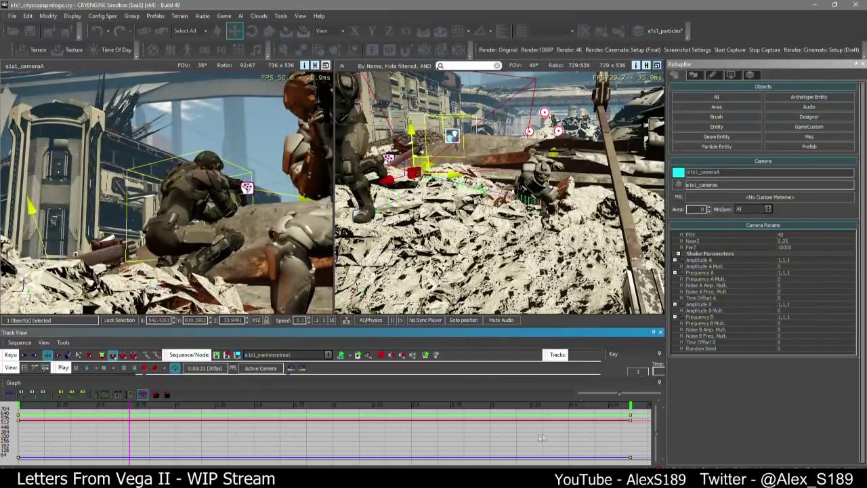
{"action": "scroll", "coordinate": [241, 433], "scroll_direction": "down", "scroll_amount": 3}
{"action": "left_click_drag", "start_coordinate": [170, 383], "coordinate": [654, 409]}
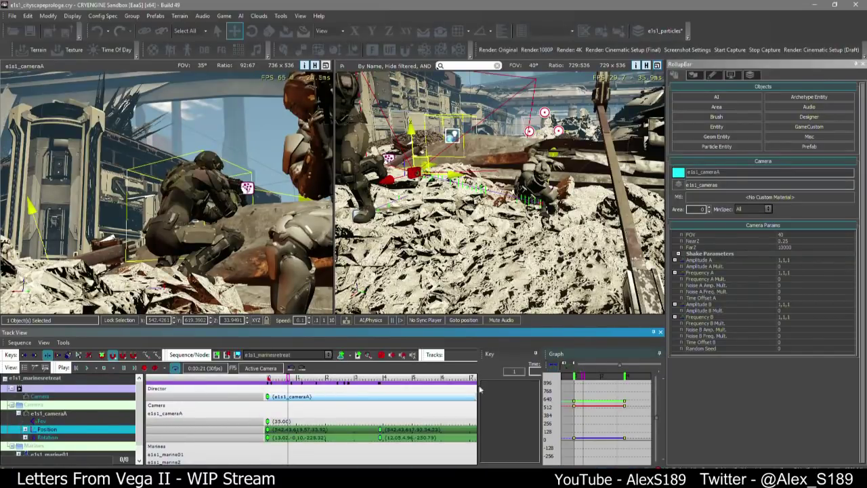
{"action": "left_click_drag", "start_coordinate": [540, 386], "coordinate": [459, 367]}
{"action": "left_click", "coordinate": [550, 391]}
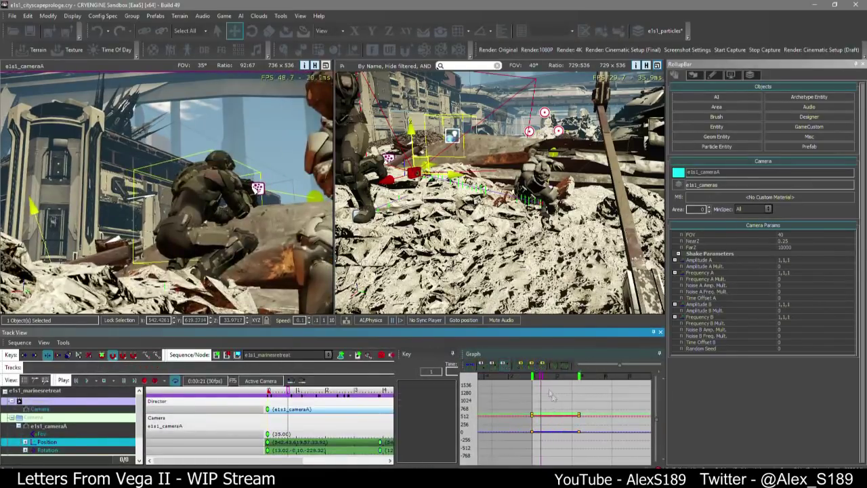
Show the rotation curves of e1s1_cameraA and replay the opening two seconds to examine the camera and marine motion
{"action": "left_click", "coordinate": [75, 381]}
{"action": "left_click", "coordinate": [87, 380]}
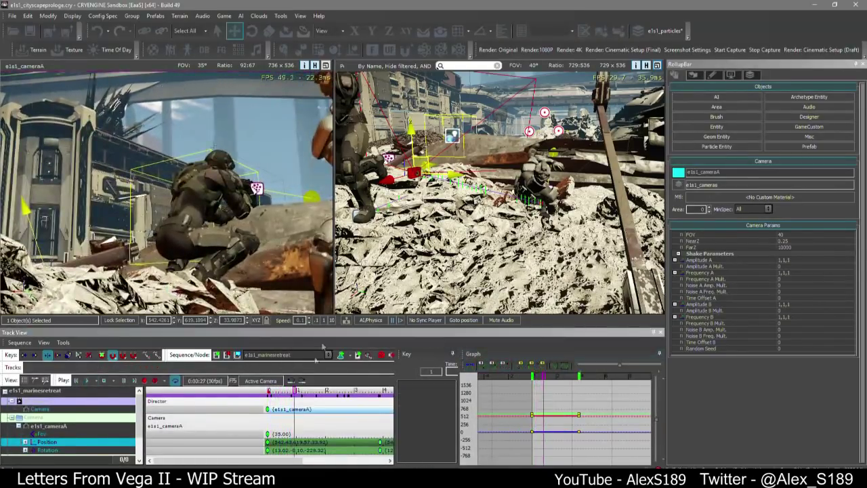
{"action": "left_click", "coordinate": [71, 450]}
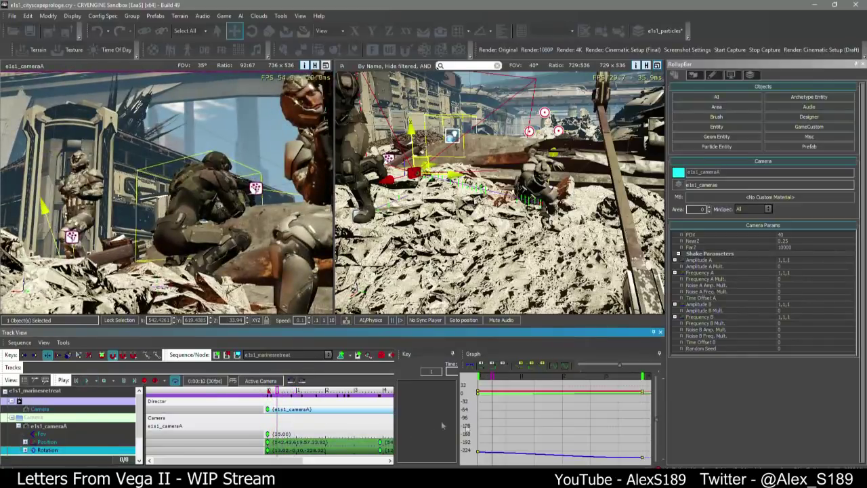
{"action": "scroll", "coordinate": [529, 430], "scroll_direction": "down", "scroll_amount": 3}
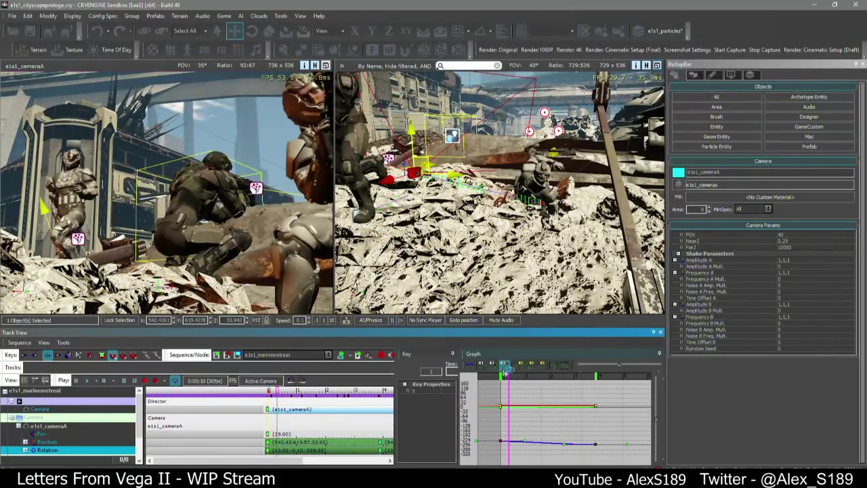
{"action": "left_click_drag", "start_coordinate": [280, 390], "coordinate": [257, 392]}
{"action": "key", "text": "space"}
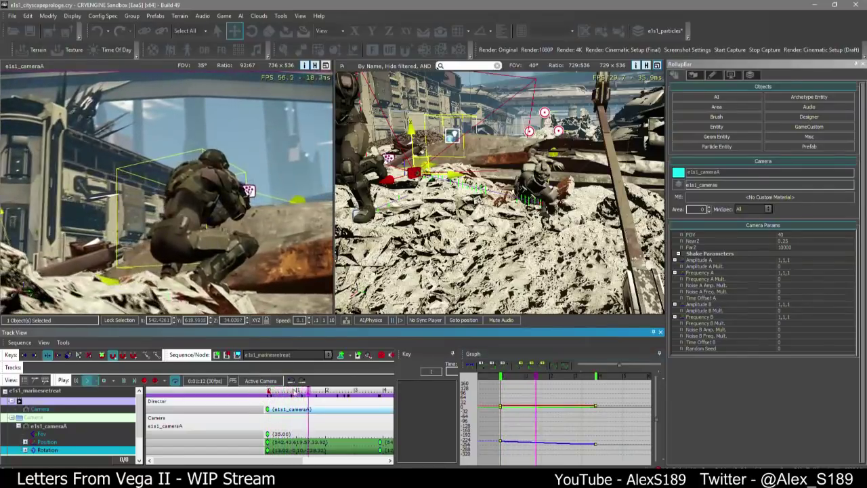
{"action": "left_click", "coordinate": [290, 392]}
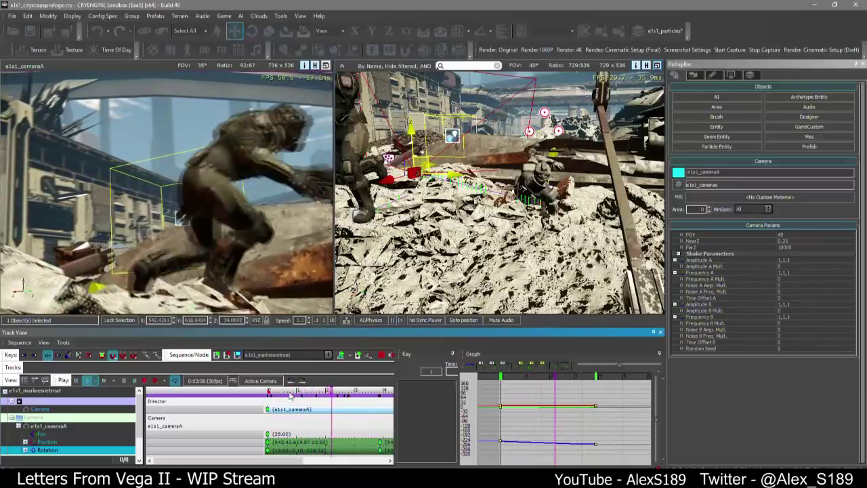
{"action": "left_click", "coordinate": [289, 393]}
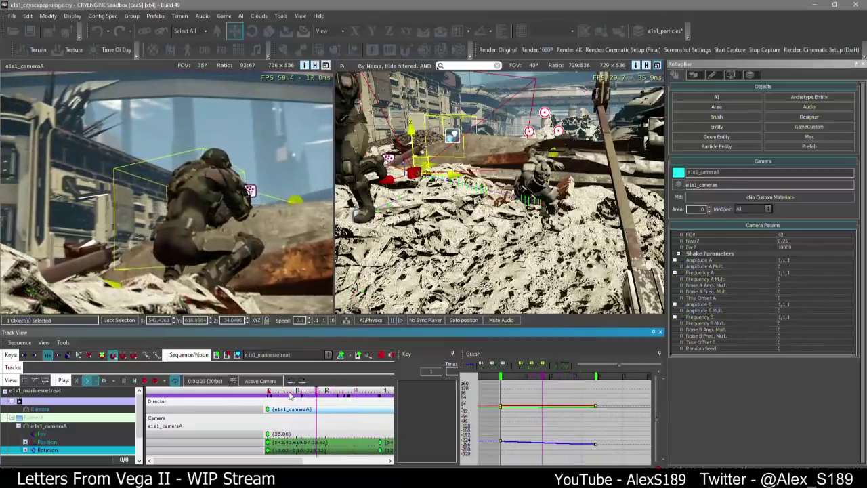
{"action": "scroll", "coordinate": [329, 433], "scroll_direction": "down", "scroll_amount": 6}
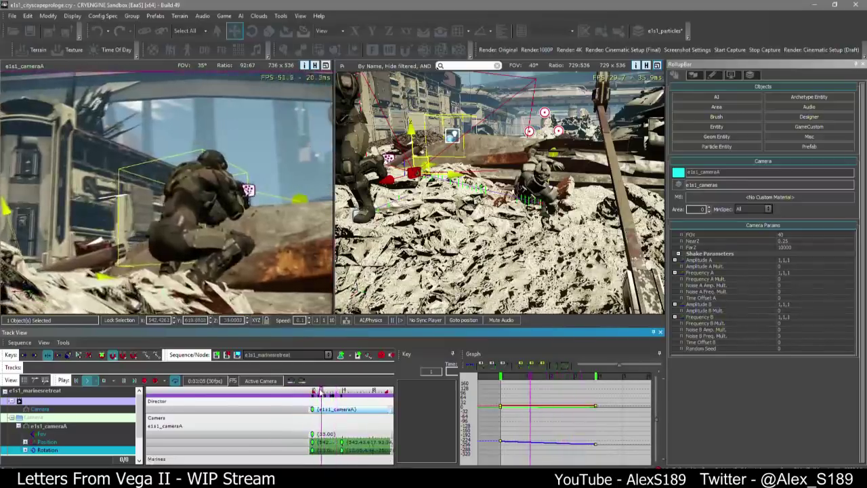
{"action": "left_click_drag", "start_coordinate": [322, 392], "coordinate": [312, 388]}
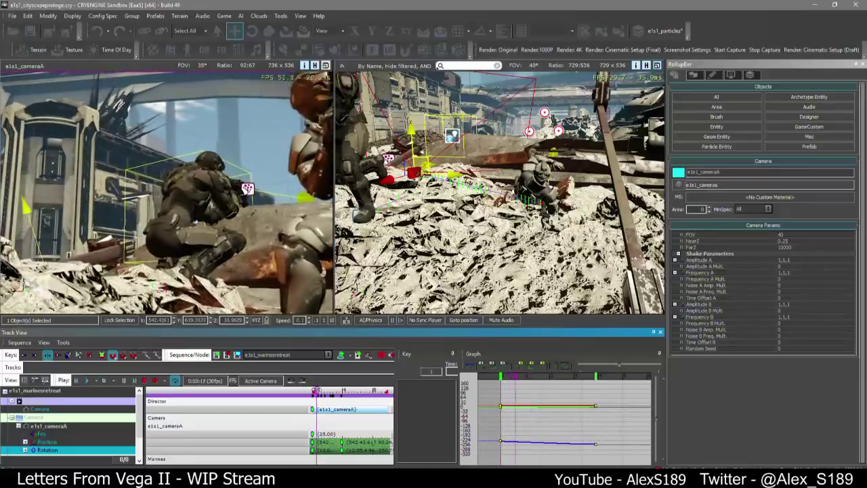
Expand the tracks of e1s1_marine3 and shift its keys so the first ones start about 0.6 s into the sequence
{"action": "scroll", "coordinate": [50, 438], "scroll_direction": "down", "scroll_amount": 2}
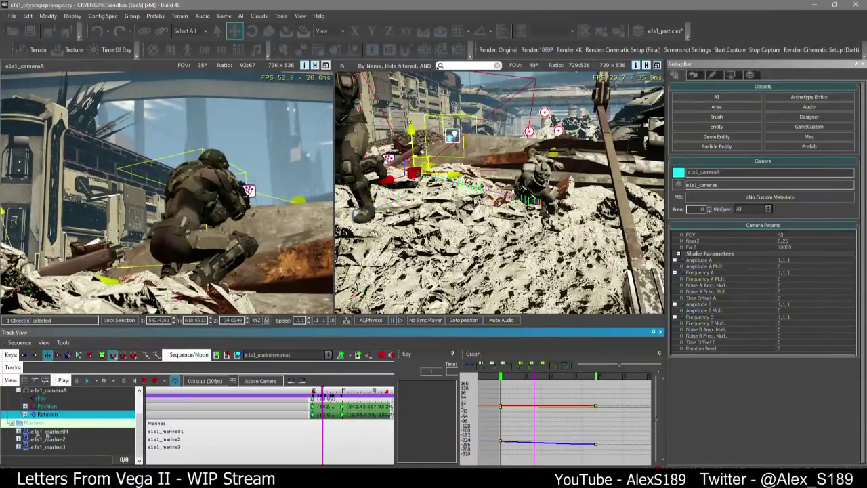
{"action": "left_click", "coordinate": [19, 447]}
{"action": "scroll", "coordinate": [27, 444], "scroll_direction": "down", "scroll_amount": 1}
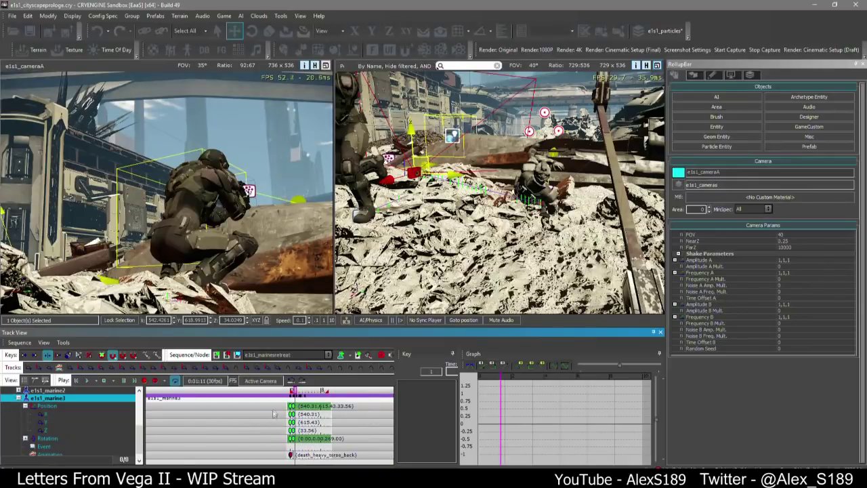
{"action": "scroll", "coordinate": [318, 408], "scroll_direction": "up", "scroll_amount": 11}
{"action": "left_click", "coordinate": [303, 391]}
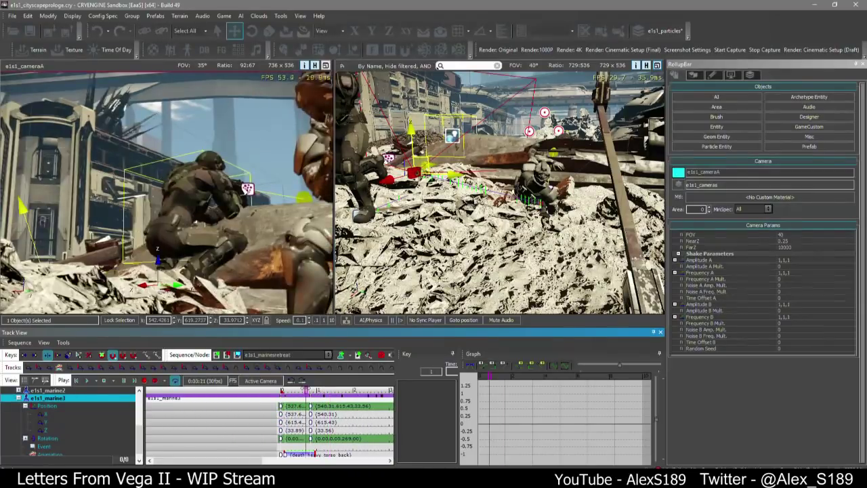
{"action": "mouse_move", "coordinate": [311, 406]}
{"action": "left_mouse_down"}
{"action": "mouse_move", "coordinate": [332, 406]}
{"action": "mouse_move", "coordinate": [296, 391]}
{"action": "mouse_move", "coordinate": [314, 390]}
{"action": "left_mouse_up"}
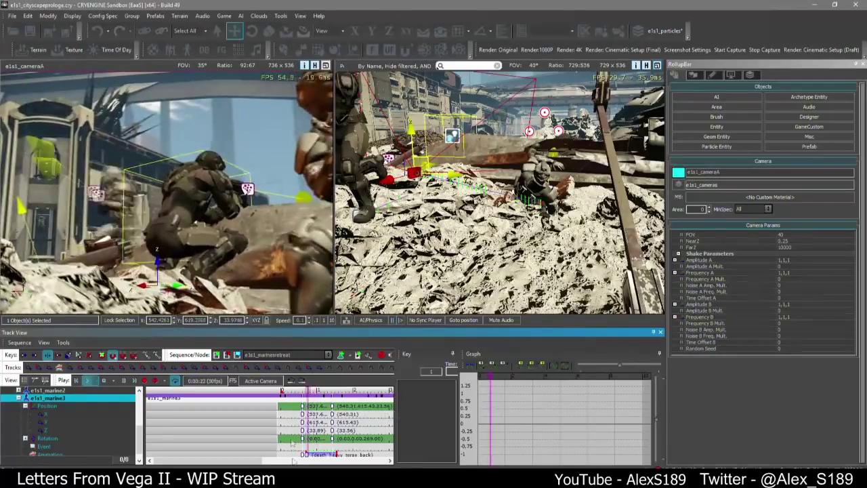
Add a key at the start of e1s1_marine3's animation track and filter the available animations by "sprint"
{"action": "scroll", "coordinate": [291, 437], "scroll_direction": "up", "scroll_amount": 3}
{"action": "left_click", "coordinate": [271, 453]}
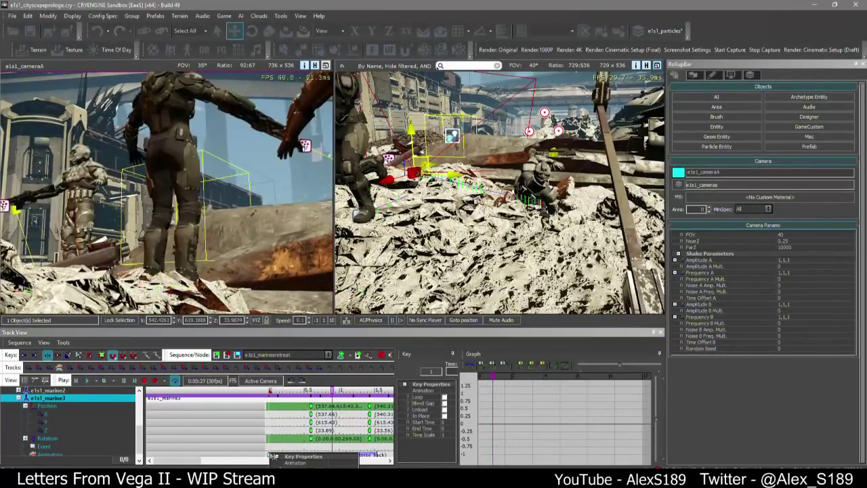
{"action": "left_click", "coordinate": [346, 463]}
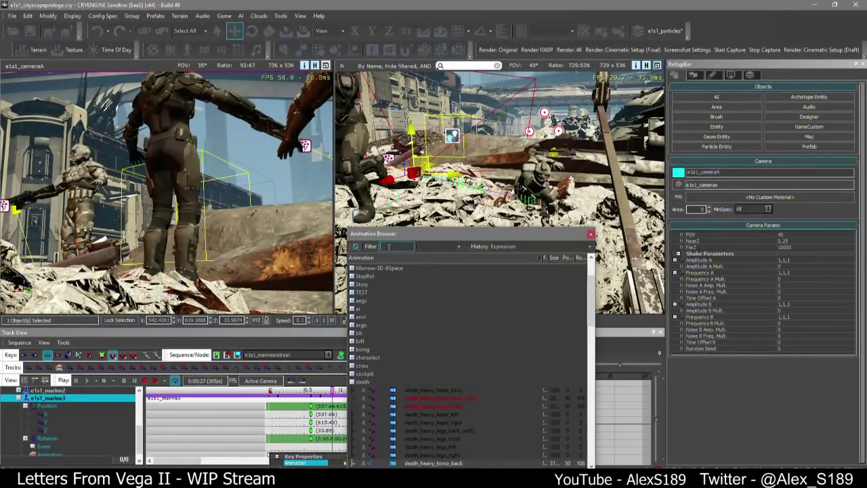
{"action": "type", "text": "sprint"}
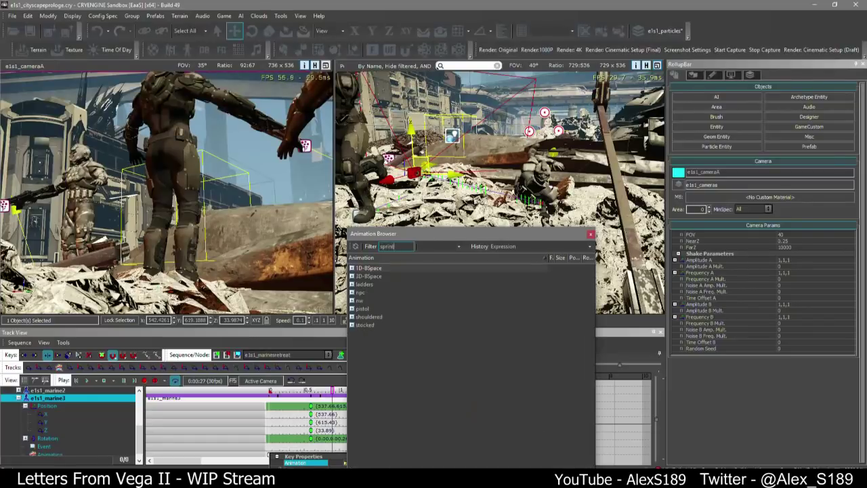
Assign the stocked_alerted_stand_sprint_forward animation to the first animation key of e1s1_marine3 and enable In Place
{"action": "left_click", "coordinate": [352, 325]}
{"action": "scroll", "coordinate": [444, 314], "scroll_direction": "down", "scroll_amount": 1}
{"action": "scroll", "coordinate": [465, 325], "scroll_direction": "down", "scroll_amount": 1}
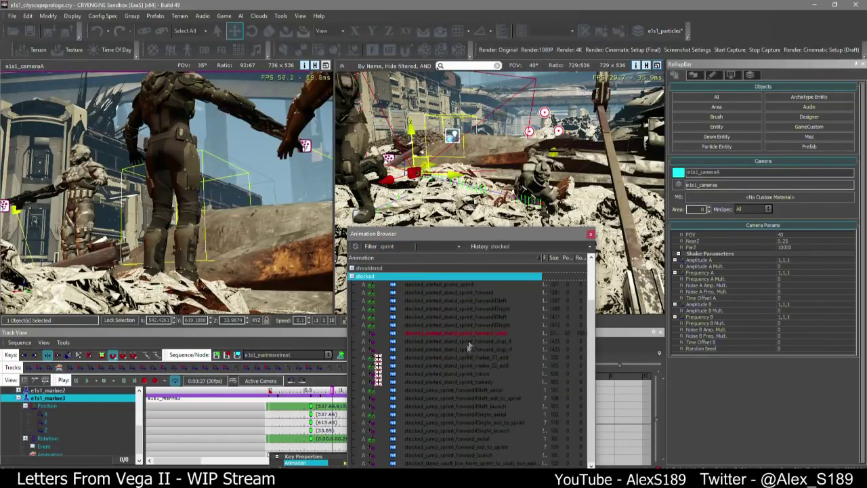
{"action": "left_click", "coordinate": [470, 333]}
{"action": "left_click", "coordinate": [460, 292]}
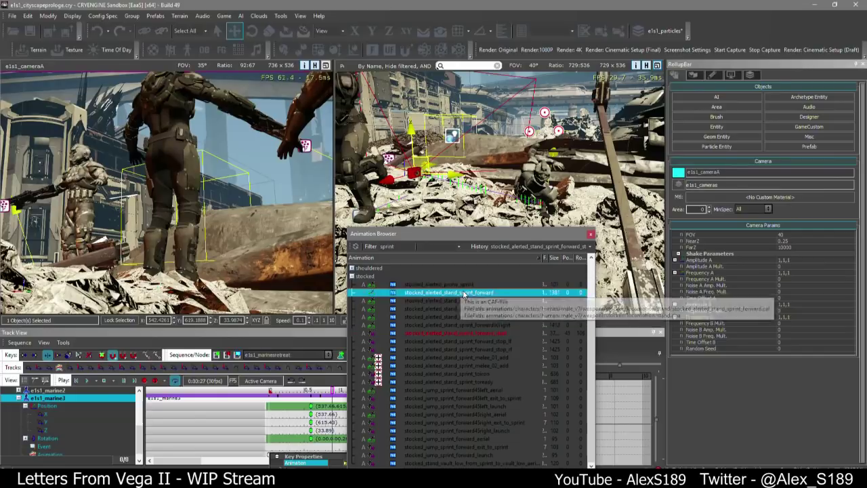
{"action": "left_click", "coordinate": [590, 235]}
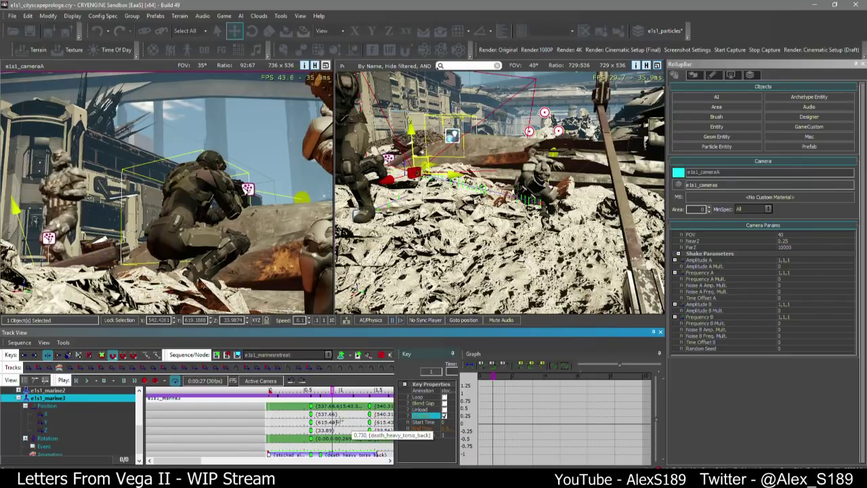
Add a position key for e1s1_marine3 at the very start of the sequence, ahead of its two existing position keys
{"action": "left_click", "coordinate": [287, 426]}
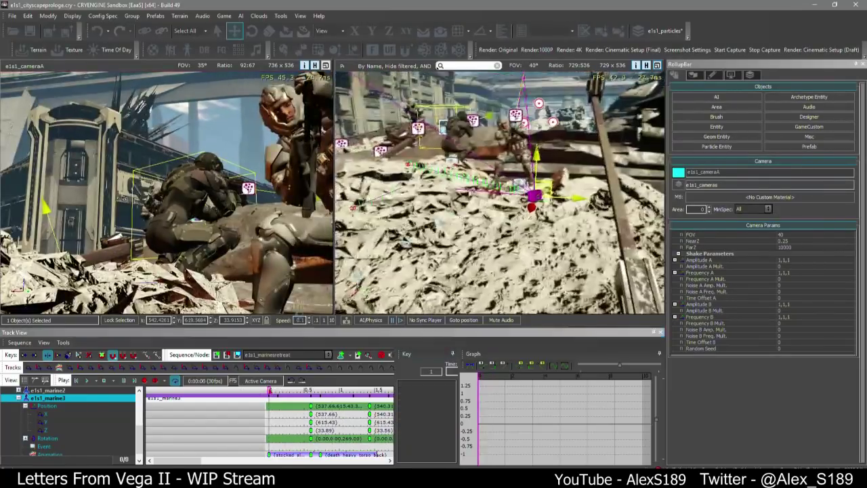
{"action": "left_click", "coordinate": [242, 410]}
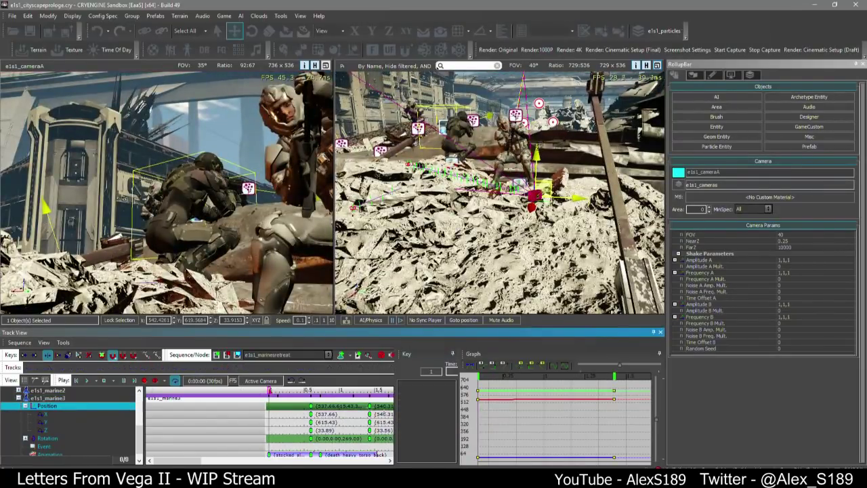
{"action": "scroll", "coordinate": [504, 421], "scroll_direction": "down", "scroll_amount": 4}
{"action": "middle_click_drag", "start_coordinate": [519, 426], "coordinate": [546, 429]}
{"action": "left_click", "coordinate": [270, 406]}
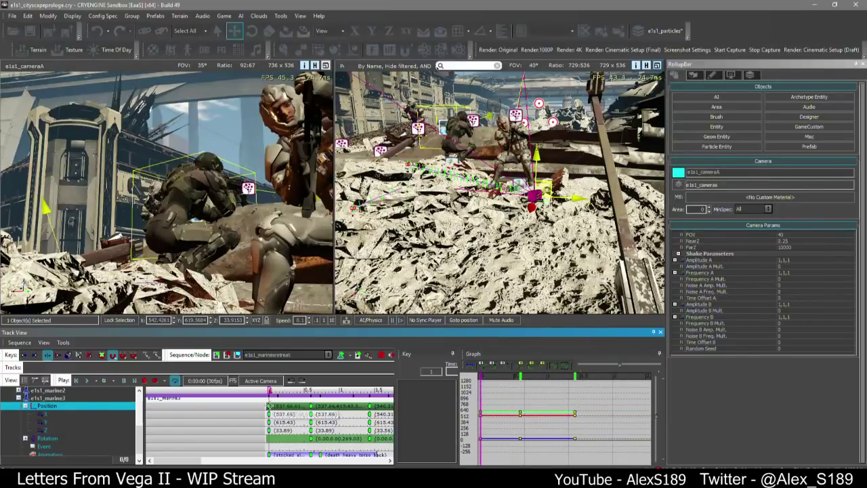
Lower e1s1_marine3's first X position key to about 534.11 and adjust the tangents for a steady rise towards the second key
{"action": "middle_click_drag", "start_coordinate": [487, 426], "coordinate": [533, 403]}
{"action": "left_click", "coordinate": [57, 415]}
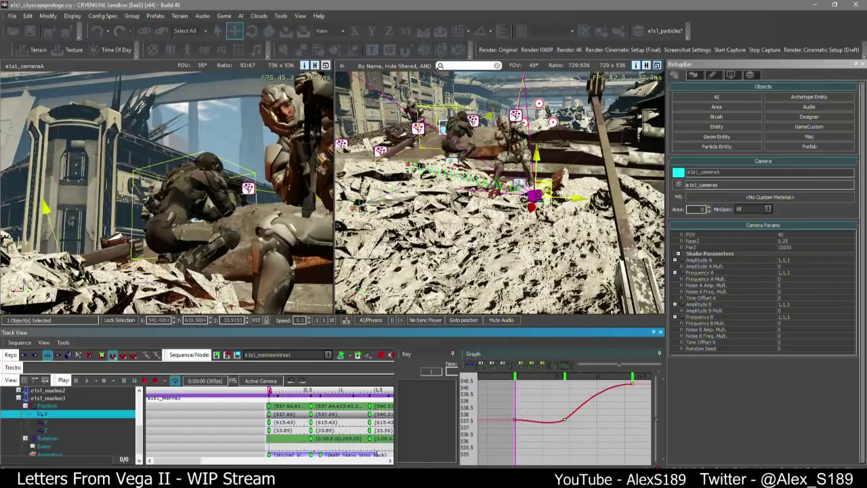
{"action": "left_click", "coordinate": [515, 420]}
{"action": "left_click_drag", "start_coordinate": [514, 423], "coordinate": [517, 458]}
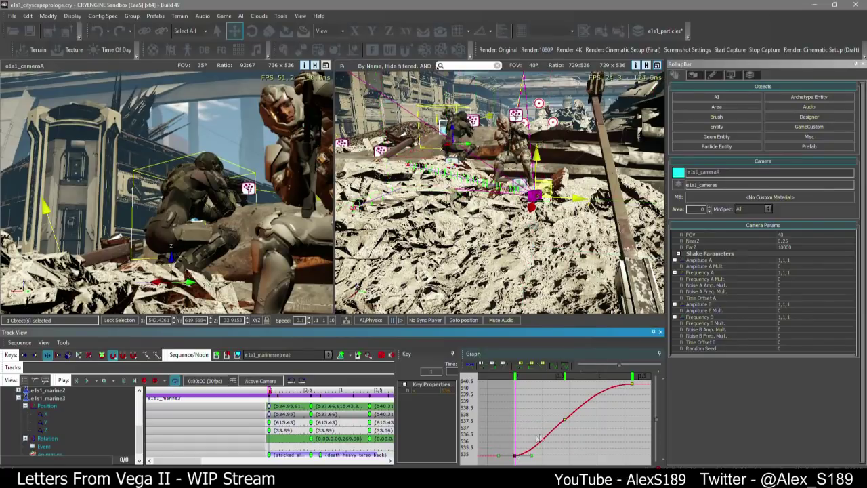
{"action": "scroll", "coordinate": [522, 428], "scroll_direction": "up", "scroll_amount": 4}
{"action": "scroll", "coordinate": [522, 428], "scroll_direction": "down", "scroll_amount": 2}
{"action": "middle_click_drag", "start_coordinate": [525, 427], "coordinate": [539, 428]}
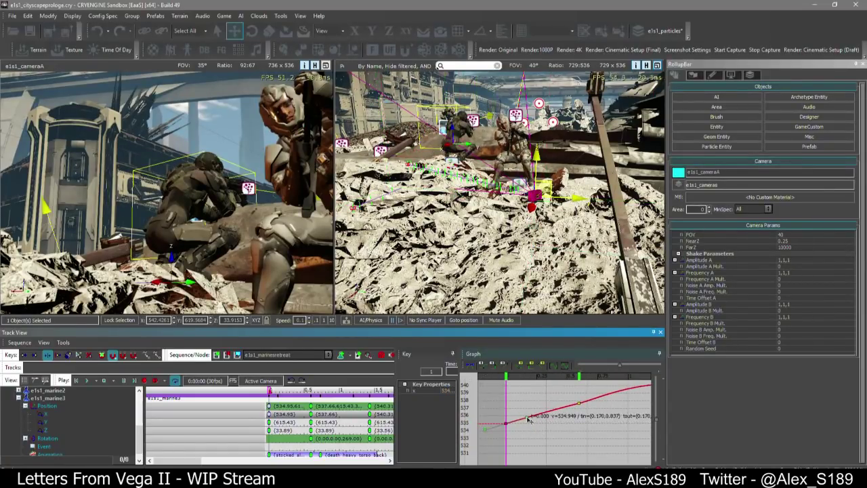
{"action": "left_click", "coordinate": [579, 403]}
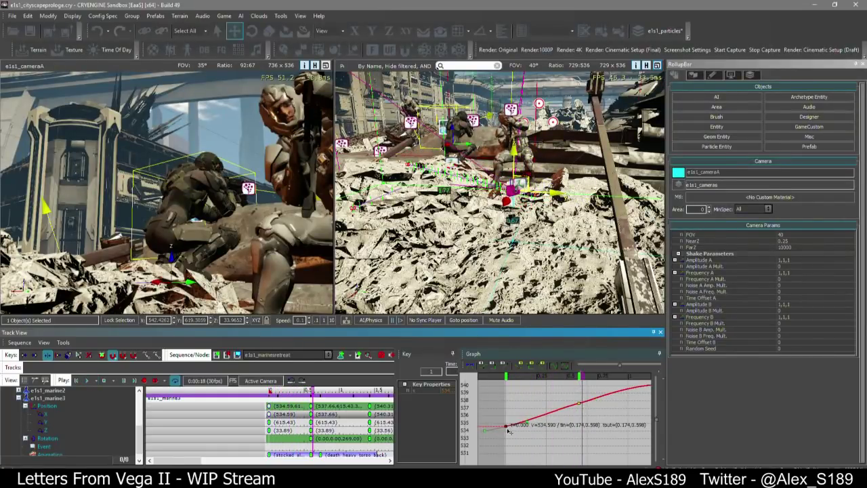
{"action": "left_click", "coordinate": [562, 376]}
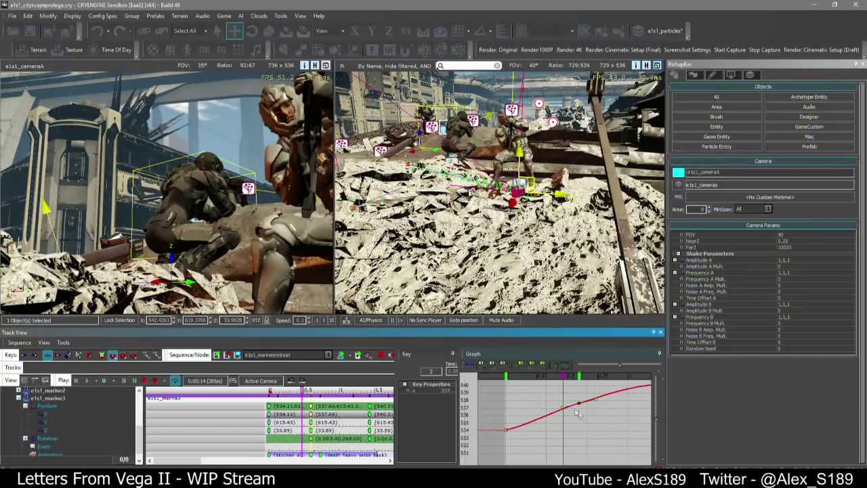
Play the sequence from the start several times to review e1s1_marine3's sprint in both camera views
{"action": "key", "text": "space"}
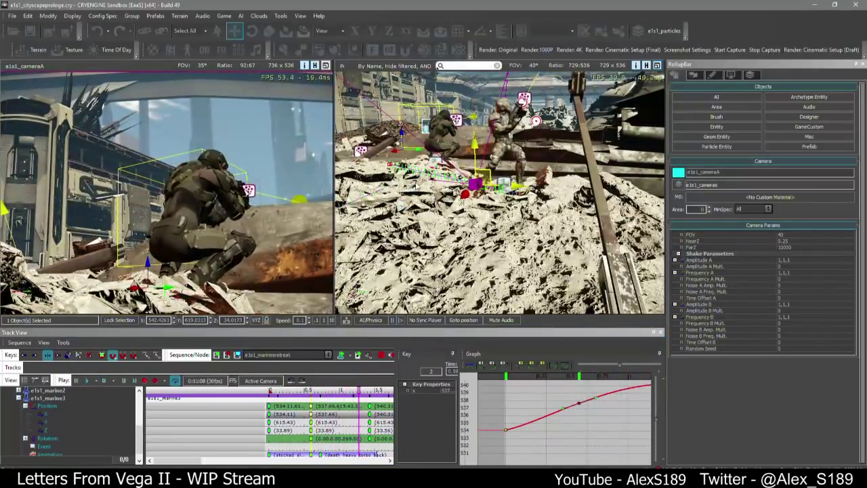
{"action": "mouse_move", "coordinate": [499, 193]}
{"action": "right_mouse_down"}
{"action": "mouse_move", "coordinate": [467, 176]}
{"action": "mouse_move", "coordinate": [501, 177]}
{"action": "right_mouse_up"}
{"action": "left_click", "coordinate": [269, 390]}
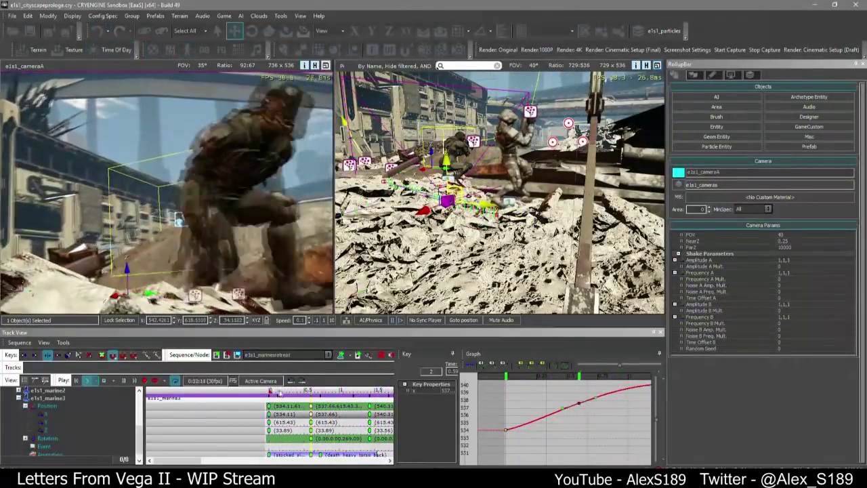
{"action": "left_click", "coordinate": [284, 392]}
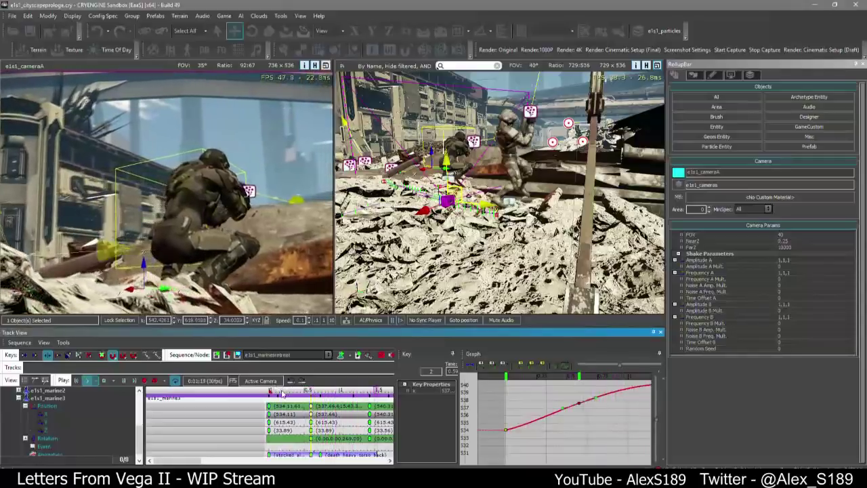
Select e1s1_marine01 in the free view and play the sequence to check the composition of the shot
{"action": "mouse_move", "coordinate": [495, 185]}
{"action": "right_mouse_down"}
{"action": "mouse_move", "coordinate": [505, 169]}
{"action": "mouse_move", "coordinate": [484, 191]}
{"action": "right_mouse_up"}
{"action": "left_click", "coordinate": [501, 177]}
{"action": "left_click_drag", "start_coordinate": [484, 191], "coordinate": [467, 174]}
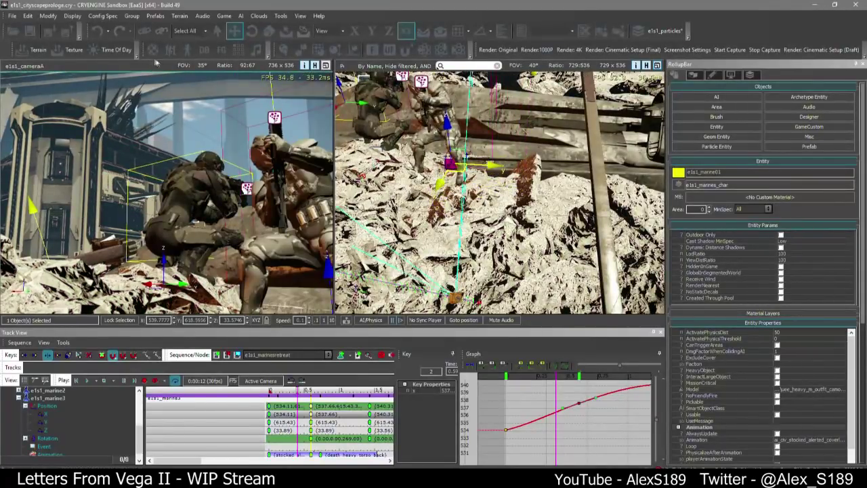
{"action": "left_click", "coordinate": [226, 452]}
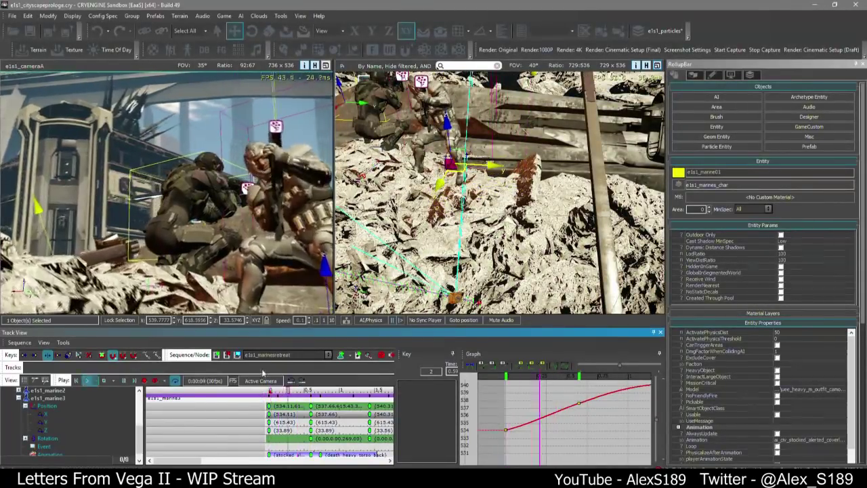
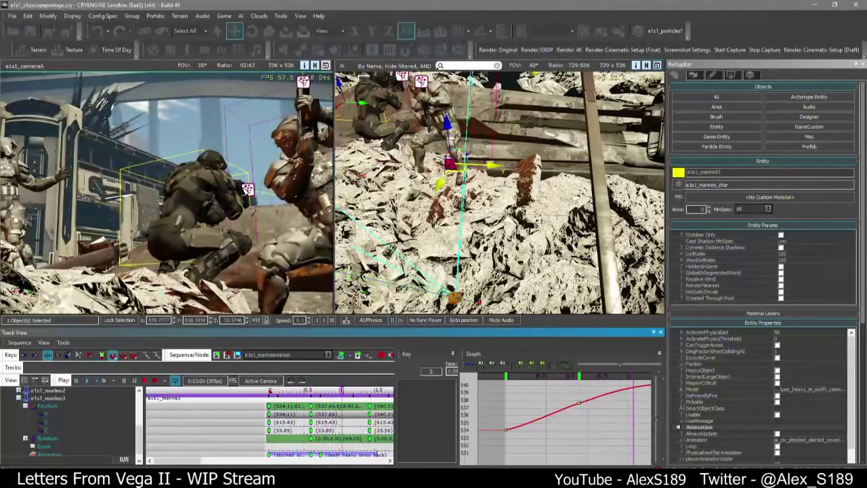
Clone e1s1_marine2 together with its muzzle particle and place the copy on the rubble in the background
{"action": "right_click_drag", "start_coordinate": [500, 192], "coordinate": [373, 172]}
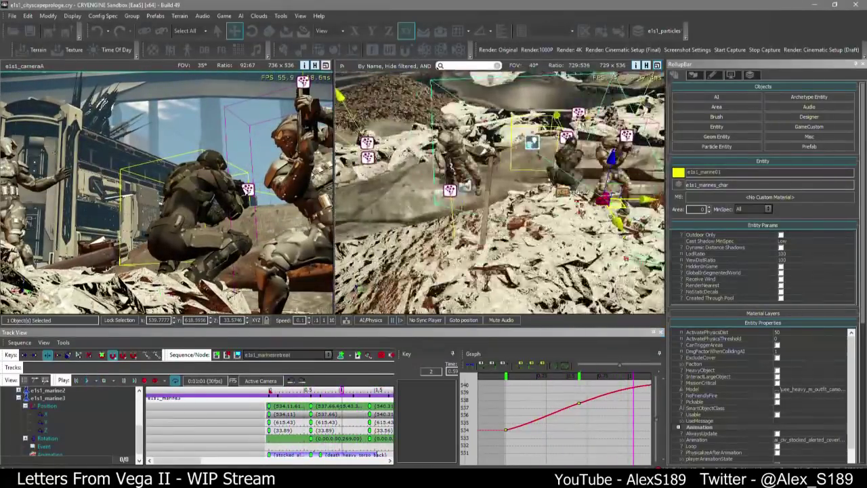
{"action": "left_click", "coordinate": [566, 184]}
{"action": "right_click_drag", "start_coordinate": [566, 184], "coordinate": [518, 192]}
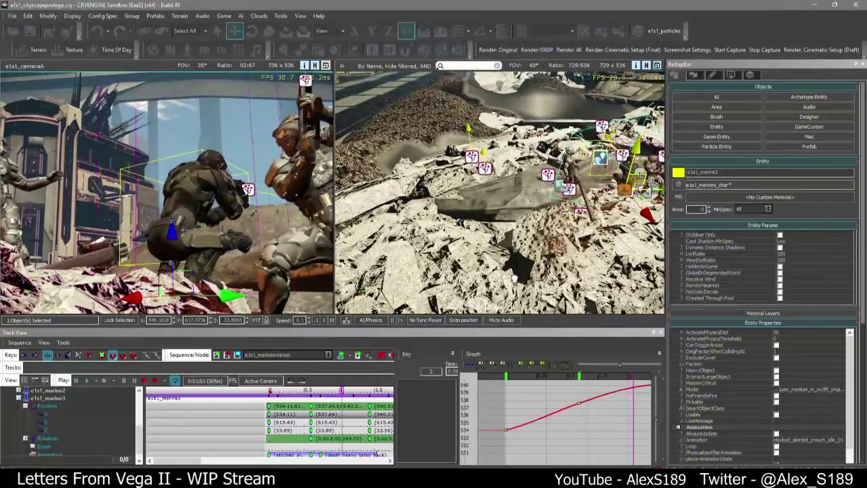
{"action": "left_click", "coordinate": [641, 176]}
{"action": "key", "text": "ctrl+c"}
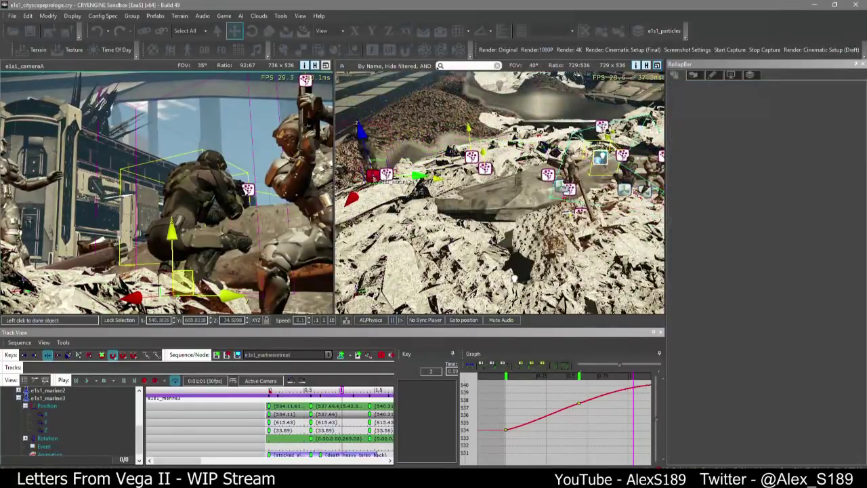
{"action": "left_click", "coordinate": [373, 176]}
Rotate the cloned marine about its local Z axis to about -91 degrees
{"action": "key", "text": "w"}
{"action": "right_click_drag", "start_coordinate": [373, 176], "coordinate": [347, 157]}
{"action": "key", "text": "3"}
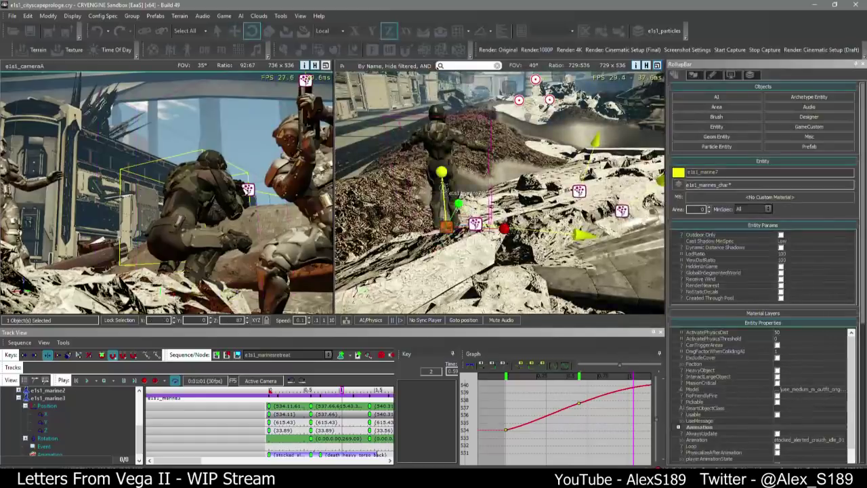
{"action": "left_click_drag", "start_coordinate": [443, 188], "coordinate": [448, 269]}
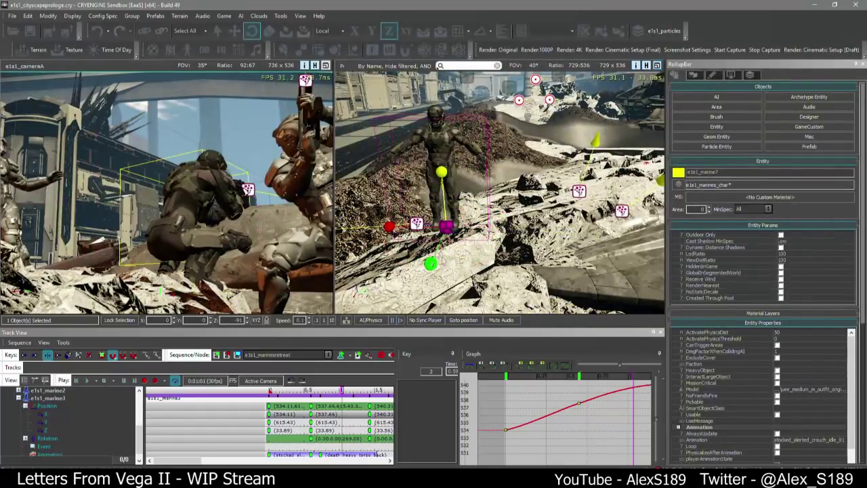
Delete the cloned muzzle particle e1s1_prt_muzzle6 beside the new marine
{"action": "left_click", "coordinate": [417, 224]}
{"action": "right_click_drag", "start_coordinate": [417, 224], "coordinate": [421, 228]}
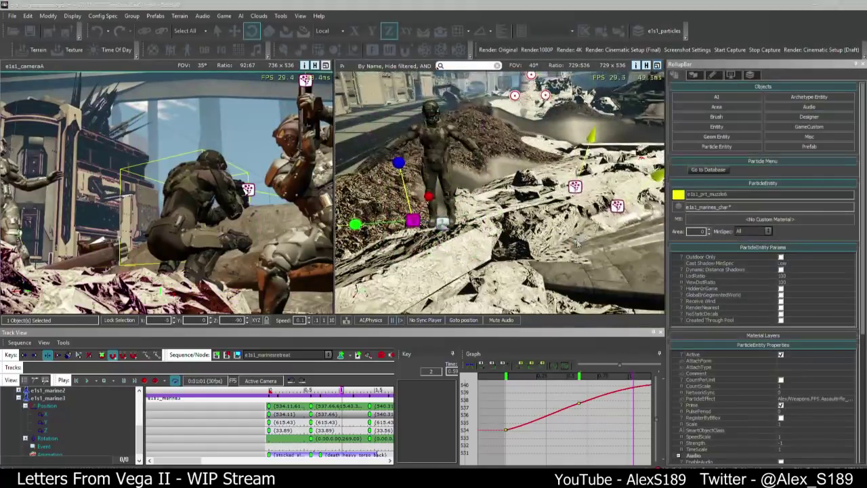
{"action": "key", "text": "Delete"}
Collapse e1s1_marine3's tracks and create a folder named BG inside the Marines folder of the sequence
{"action": "left_click", "coordinate": [18, 398]}
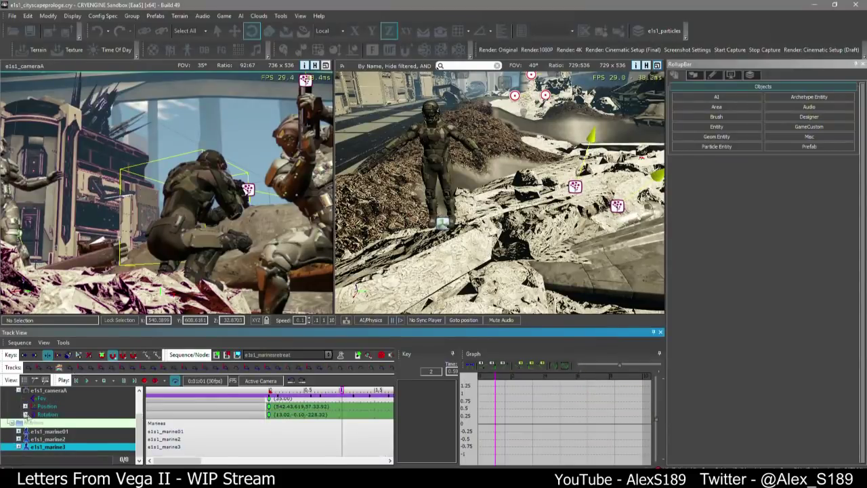
{"action": "right_click", "coordinate": [36, 423]}
{"action": "mouse_move", "coordinate": [107, 231]}
{"action": "left_click", "coordinate": [68, 237]}
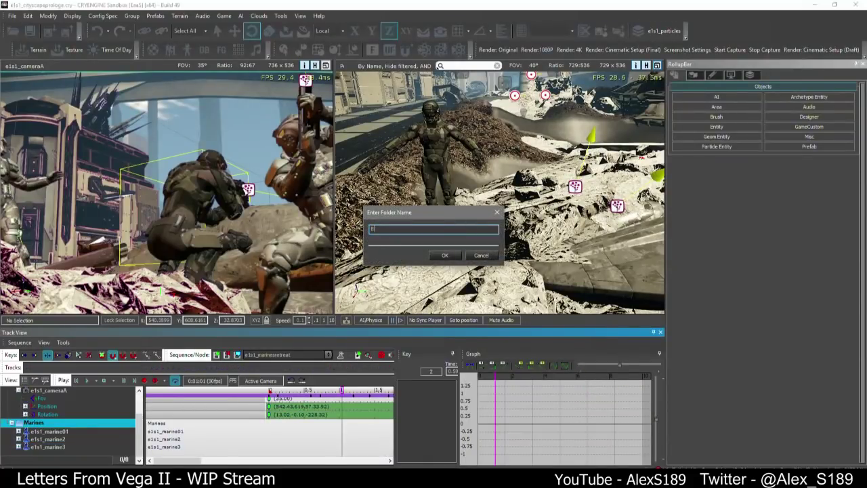
{"action": "key", "text": "Escape"}
{"action": "scroll", "coordinate": [53, 453], "scroll_direction": "down", "scroll_amount": 1}
{"action": "right_click", "coordinate": [44, 445]}
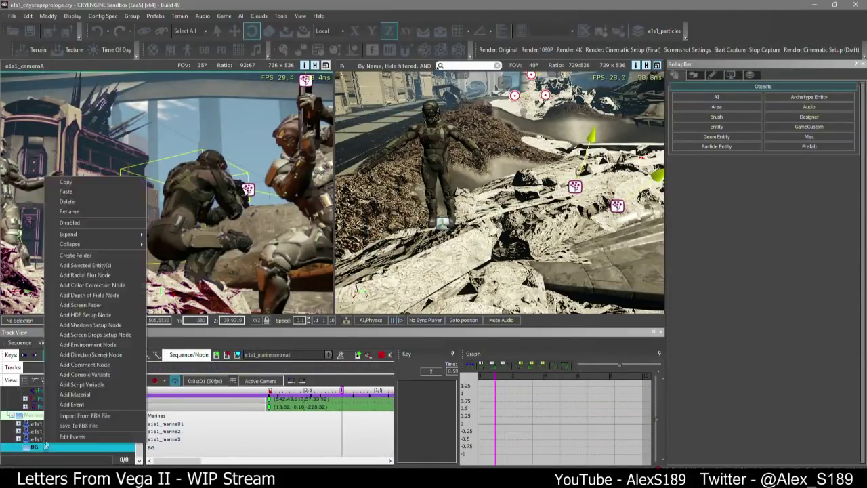
{"action": "left_click", "coordinate": [84, 256]}
Collapse the Camera folder in the sequence's node tree and leave the Marines folder expanded
{"action": "left_click", "coordinate": [13, 414]}
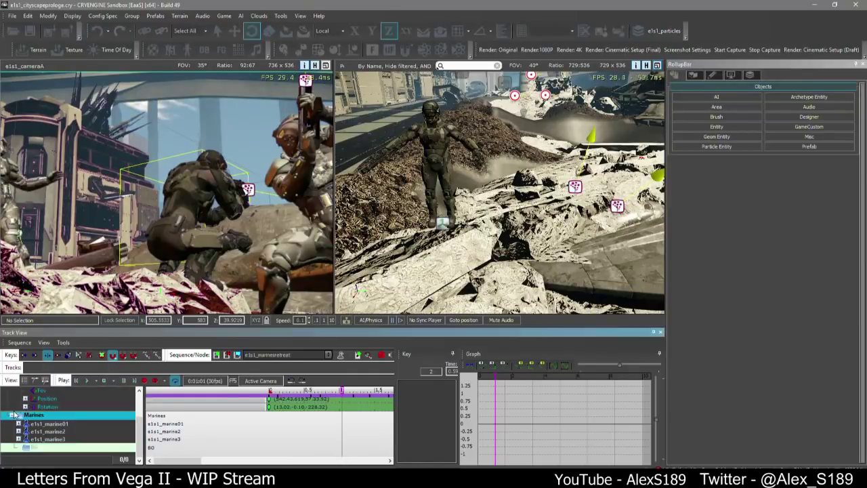
{"action": "left_click", "coordinate": [14, 406]}
{"action": "left_click", "coordinate": [11, 407]}
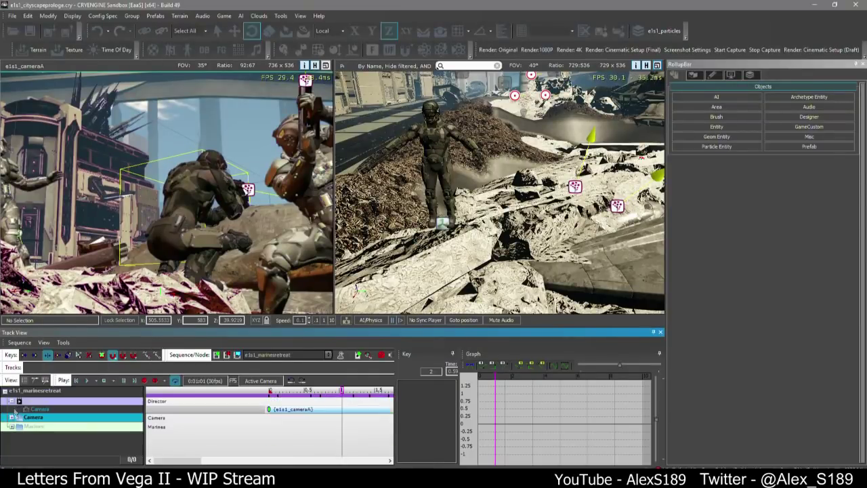
{"action": "left_click", "coordinate": [10, 427]}
{"action": "left_click", "coordinate": [10, 426]}
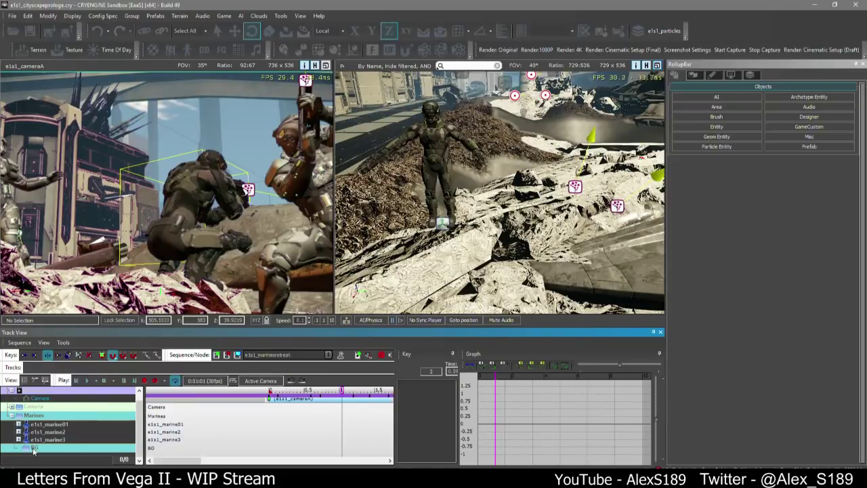
Add the cloned marine e1s1_marine7 to the BG folder as an entity node
{"action": "right_click", "coordinate": [32, 447]}
{"action": "left_click", "coordinate": [83, 261]}
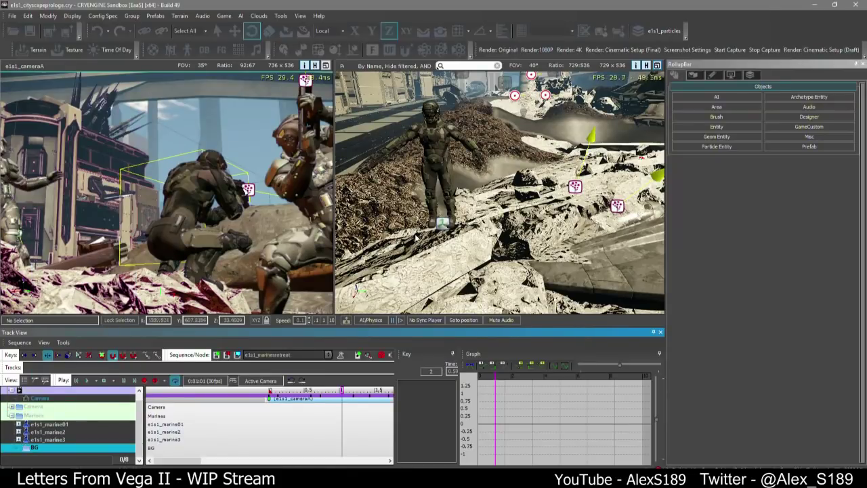
{"action": "left_click", "coordinate": [437, 196]}
{"action": "right_click", "coordinate": [65, 447]}
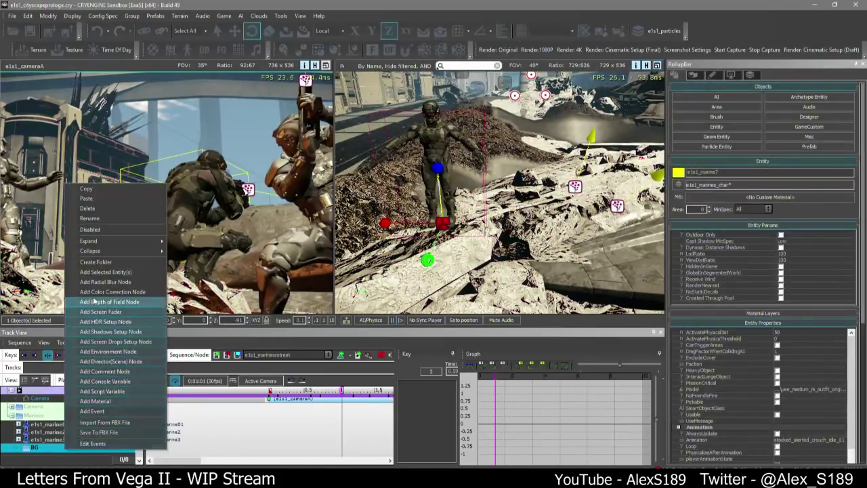
{"action": "left_click", "coordinate": [105, 272]}
Widen the track timeline and add an Animation track to the e1s1_marine7 node
{"action": "left_click_drag", "start_coordinate": [395, 396], "coordinate": [427, 398]}
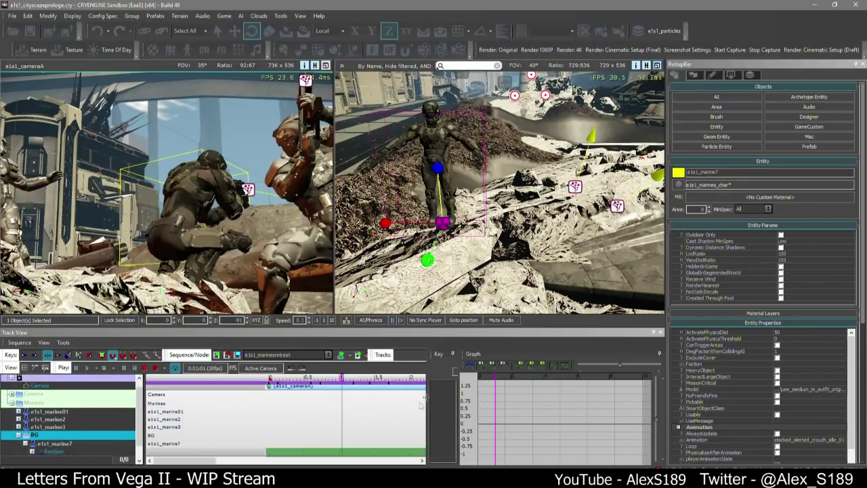
{"action": "scroll", "coordinate": [378, 410], "scroll_direction": "down", "scroll_amount": 3}
{"action": "scroll", "coordinate": [61, 438], "scroll_direction": "down", "scroll_amount": 1}
{"action": "scroll", "coordinate": [355, 419], "scroll_direction": "down", "scroll_amount": 3}
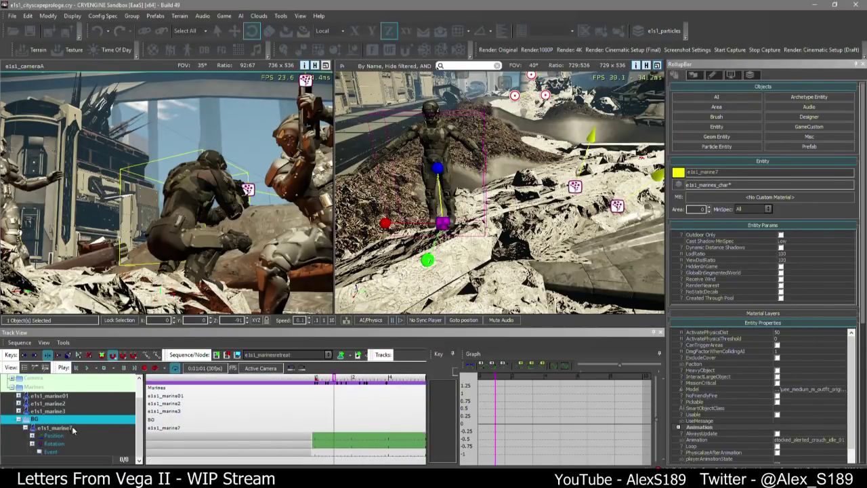
{"action": "left_click", "coordinate": [74, 428]}
{"action": "right_click", "coordinate": [67, 429]}
{"action": "mouse_move", "coordinate": [101, 370]}
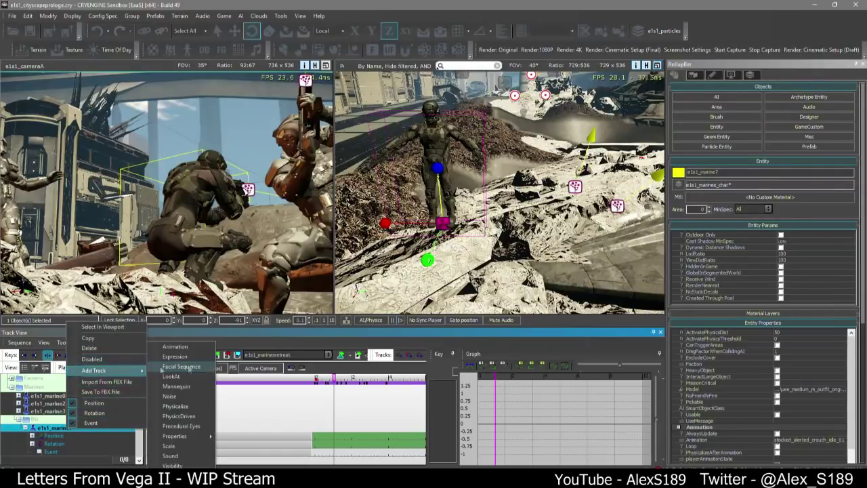
{"action": "left_click", "coordinate": [175, 346]}
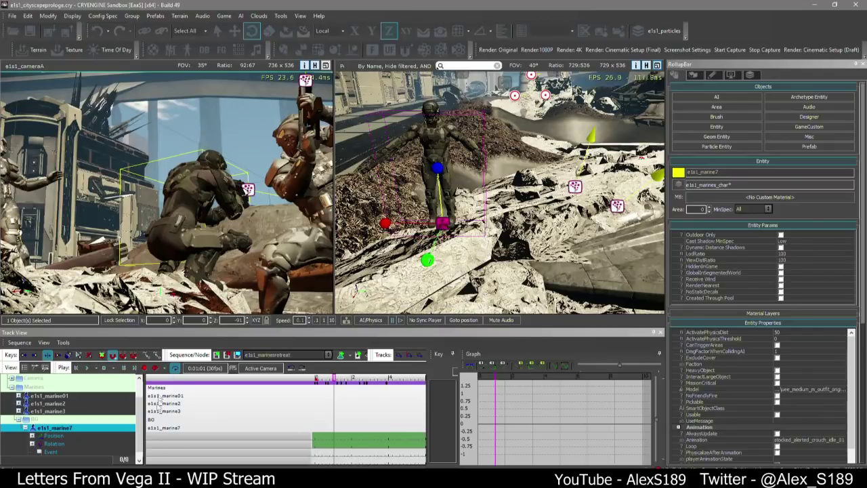
Add a key at the start of e1s1_marine7's Animation track, assign stocked_alerted_stand_sprint_forward to it, and preview the sequence
{"action": "scroll", "coordinate": [85, 443], "scroll_direction": "down", "scroll_amount": 1}
{"action": "left_click", "coordinate": [83, 450]}
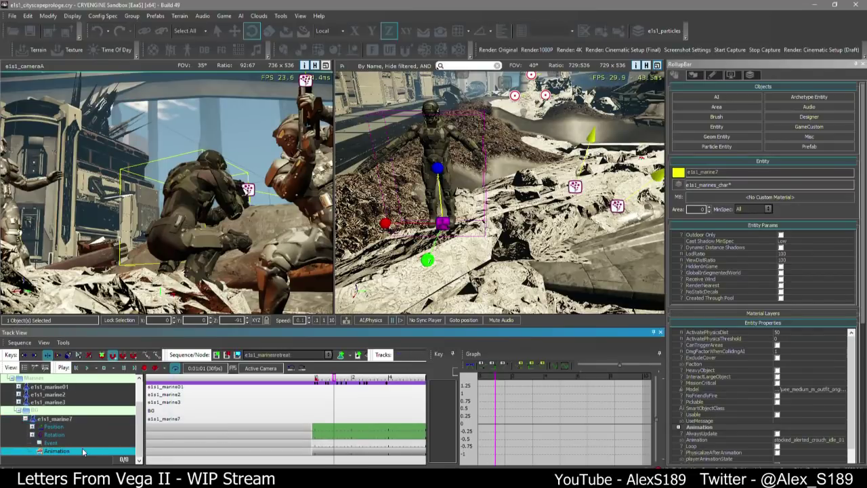
{"action": "right_click", "coordinate": [314, 449]}
{"action": "left_click", "coordinate": [394, 459]}
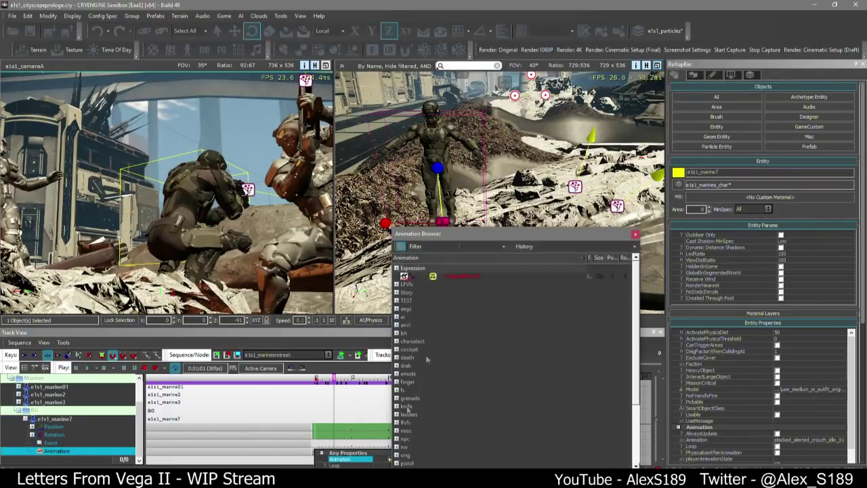
{"action": "type", "text": "sprint"}
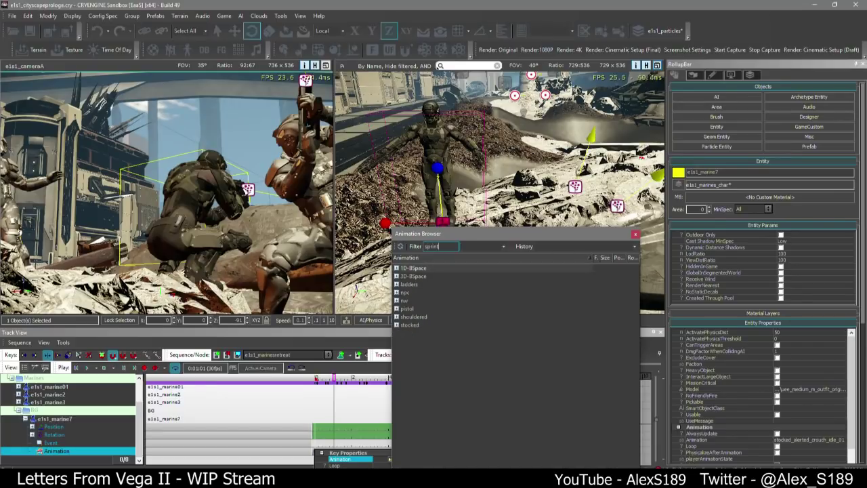
{"action": "left_click", "coordinate": [396, 325]}
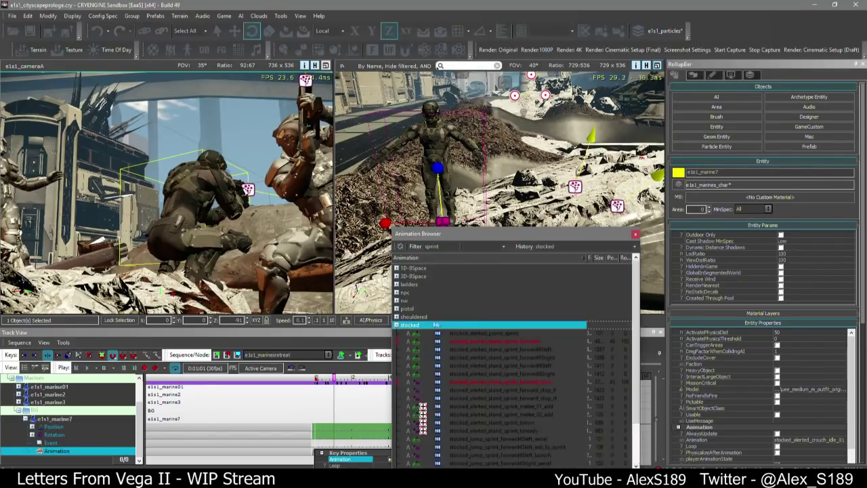
{"action": "scroll", "coordinate": [525, 369], "scroll_direction": "down", "scroll_amount": 2}
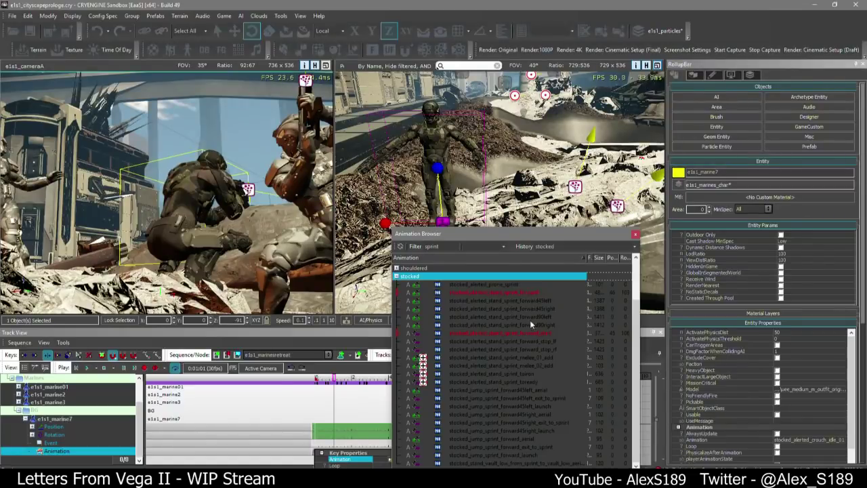
{"action": "left_click", "coordinate": [512, 295]}
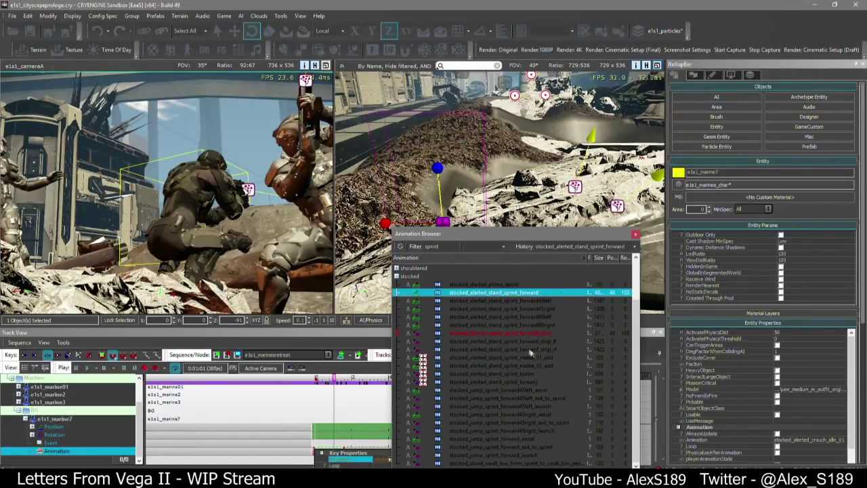
{"action": "left_click", "coordinate": [633, 234]}
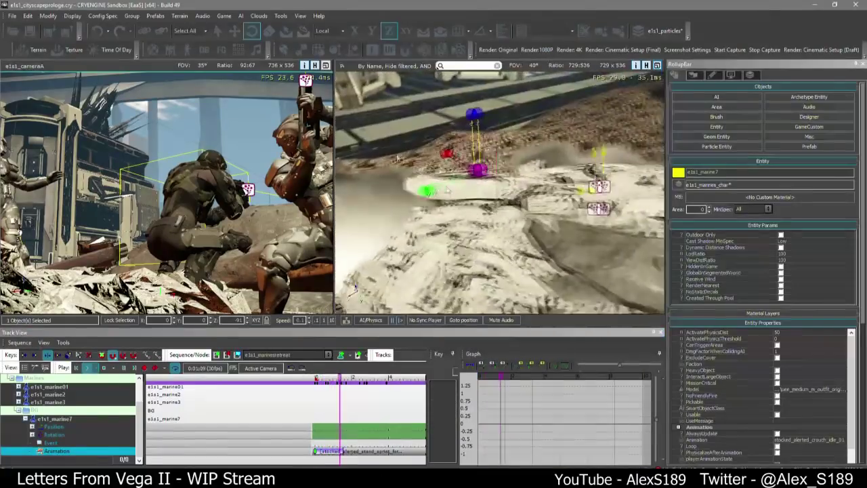
{"action": "left_click", "coordinate": [77, 368]}
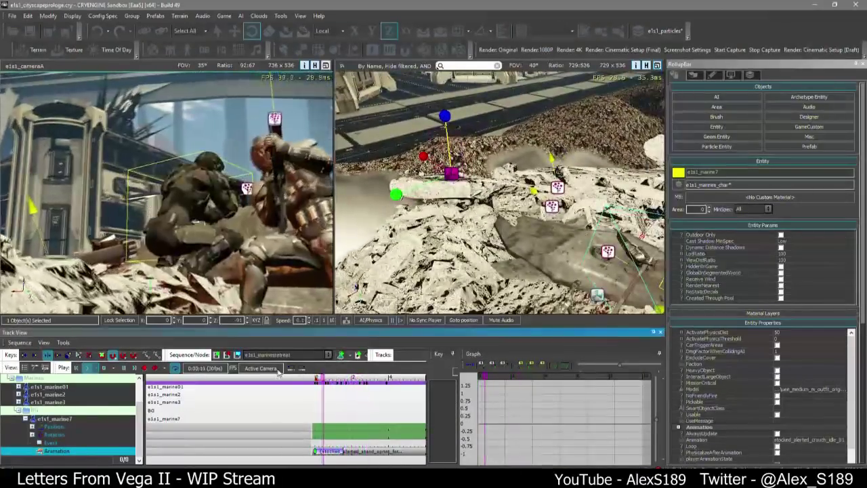
{"action": "left_click_drag", "start_coordinate": [326, 378], "coordinate": [330, 377]}
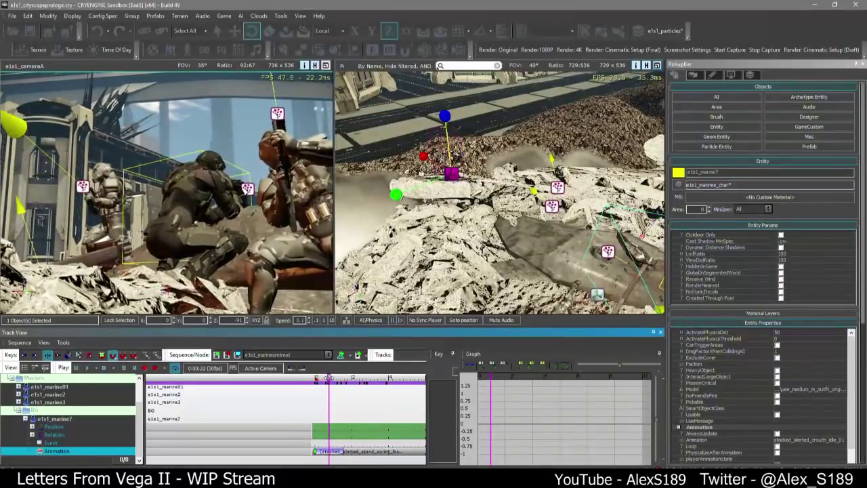
Move e1s1_marine7 across the background rubble to about X 533.61, Y 609.60 and scrub the sequence to check its placement
{"action": "left_click", "coordinate": [54, 426]}
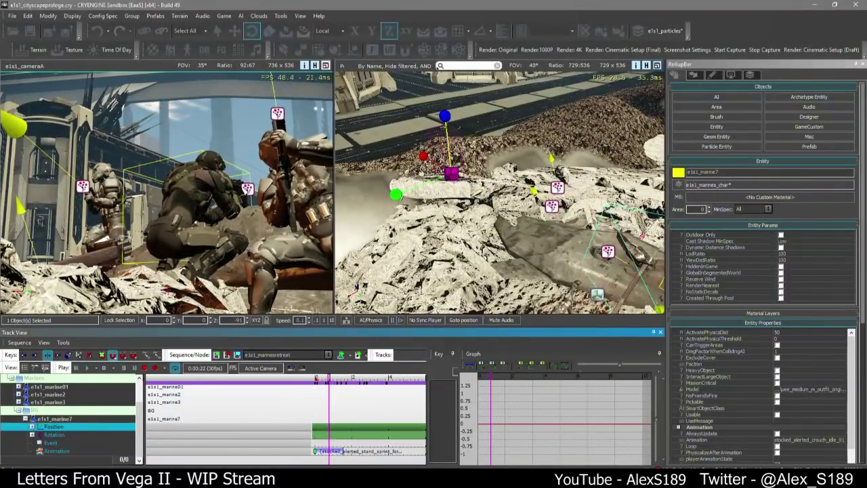
{"action": "left_click_drag", "start_coordinate": [458, 169], "coordinate": [557, 156]}
{"action": "right_click_drag", "start_coordinate": [557, 157], "coordinate": [554, 164]}
{"action": "key", "text": "w"}
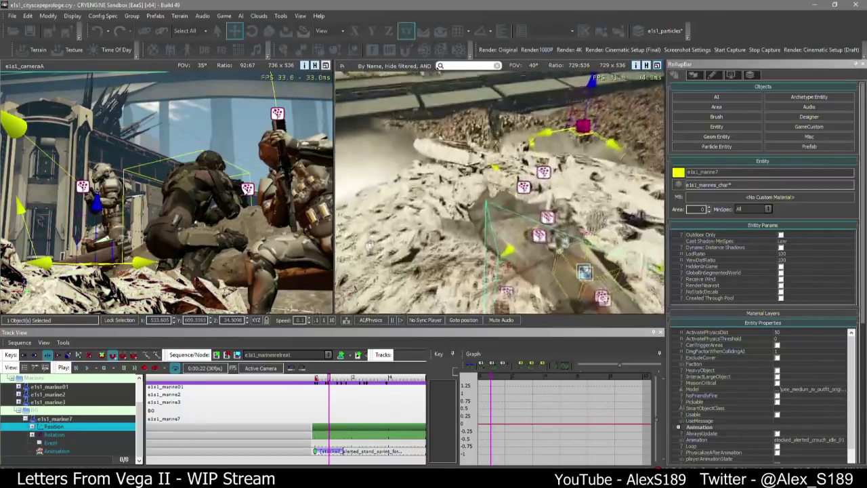
{"action": "left_click_drag", "start_coordinate": [323, 378], "coordinate": [330, 378]}
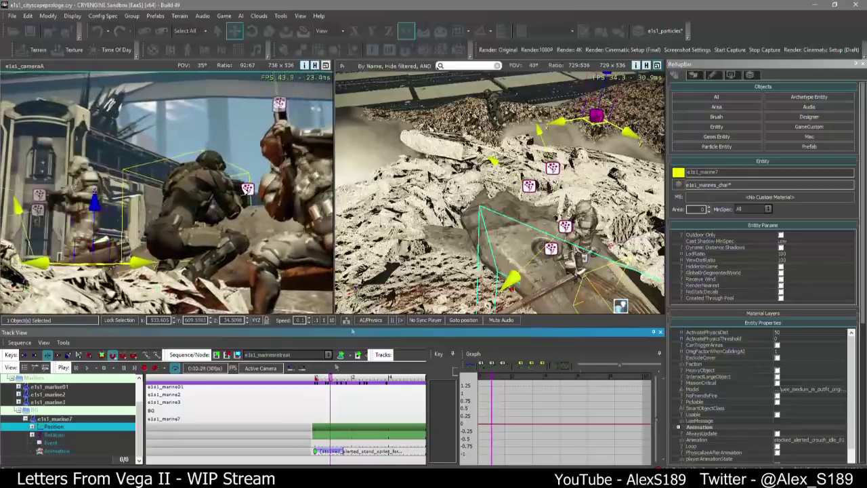
Add a position key for e1s1_marine7 at the very start of the sequence
{"action": "key", "text": "w"}
{"action": "right_click_drag", "start_coordinate": [528, 145], "coordinate": [539, 133]}
{"action": "key", "text": "w"}
{"action": "left_click_drag", "start_coordinate": [461, 174], "coordinate": [543, 206]}
{"action": "key", "text": "s"}
{"action": "right_click_drag", "start_coordinate": [542, 206], "coordinate": [536, 206]}
{"action": "scroll", "coordinate": [290, 439], "scroll_direction": "up", "scroll_amount": 2}
{"action": "double_click", "coordinate": [326, 431]}
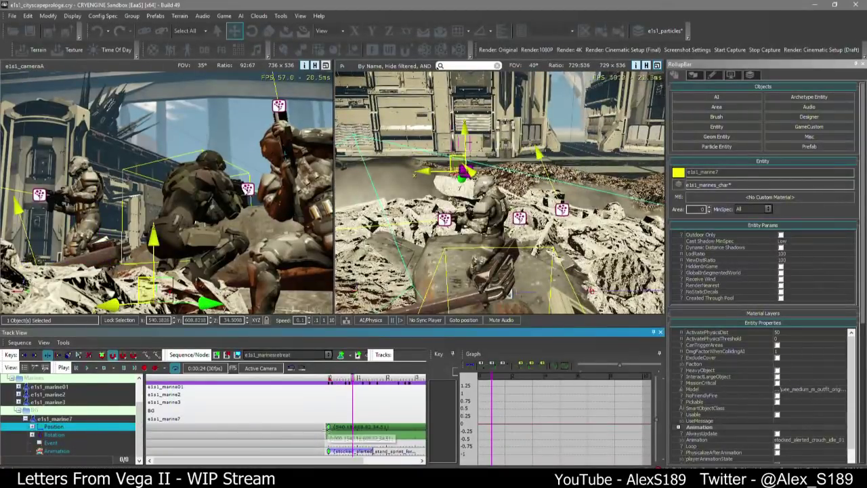
Turn on In Place for the sprint animation key of e1s1_marine7, widening the key properties to reach the option
{"action": "left_click", "coordinate": [327, 450]}
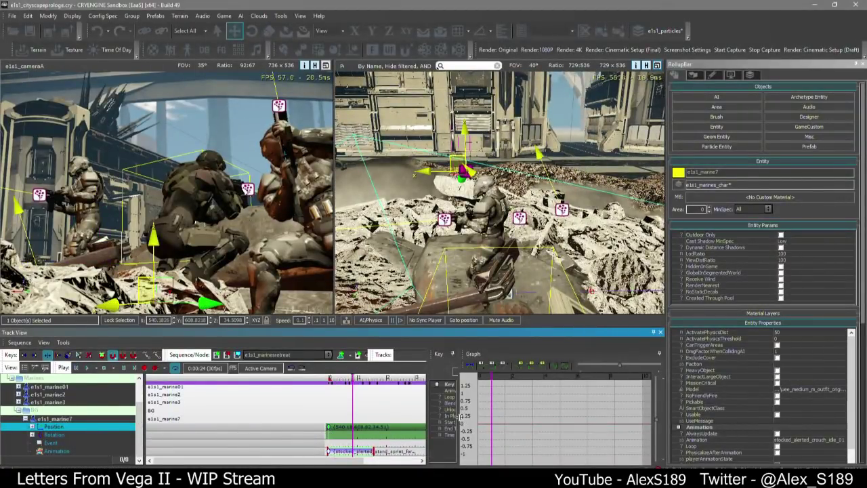
{"action": "left_click_drag", "start_coordinate": [461, 418], "coordinate": [434, 414]}
{"action": "scroll", "coordinate": [372, 424], "scroll_direction": "down", "scroll_amount": 3}
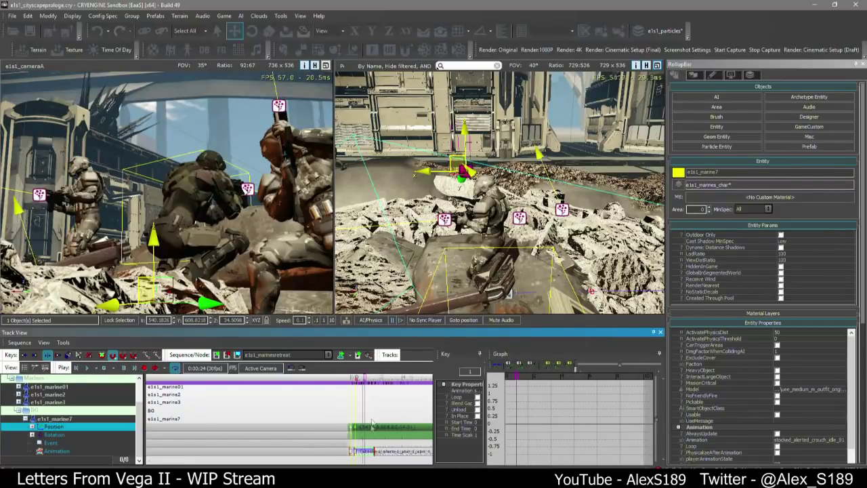
{"action": "scroll", "coordinate": [417, 423], "scroll_direction": "up", "scroll_amount": 6}
{"action": "scroll", "coordinate": [298, 428], "scroll_direction": "up", "scroll_amount": 2}
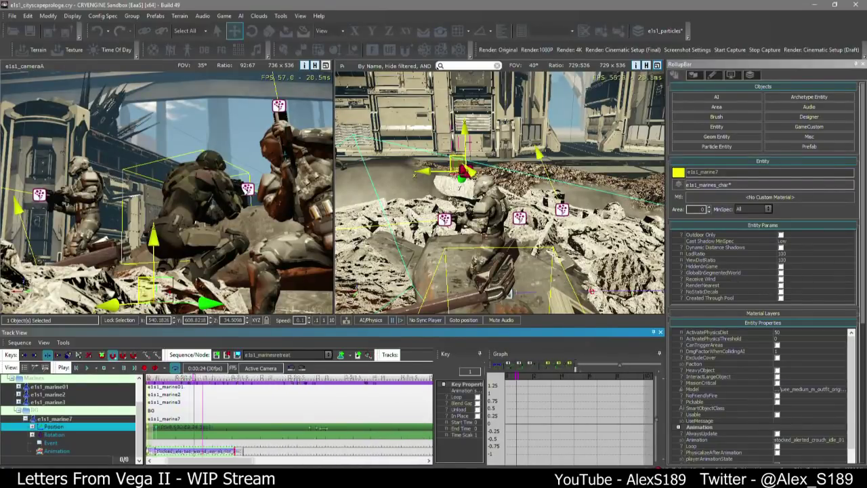
{"action": "left_click_drag", "start_coordinate": [438, 424], "coordinate": [401, 421]}
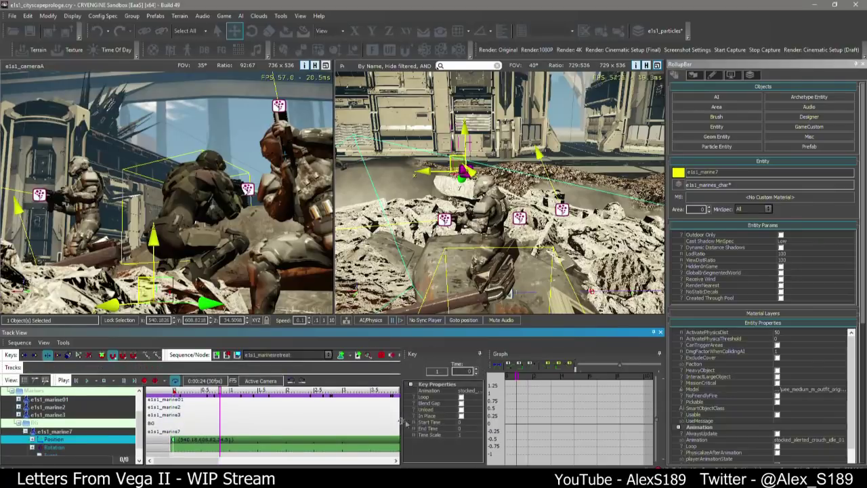
{"action": "left_click", "coordinate": [461, 415]}
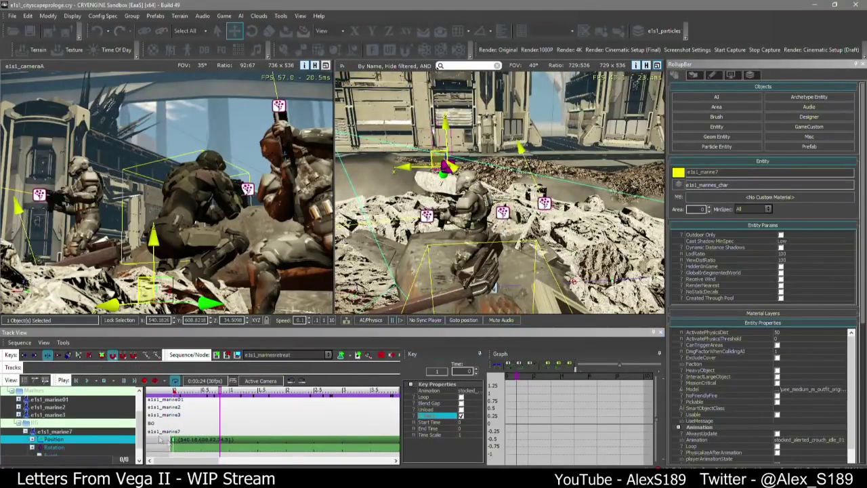
Add a second position key for e1s1_marine7 at 1.55 s and record the marine moved along X to about 547.40
{"action": "scroll", "coordinate": [73, 438], "scroll_direction": "down", "scroll_amount": 1}
{"action": "left_click_drag", "start_coordinate": [237, 391], "coordinate": [291, 392]}
{"action": "double_click", "coordinate": [260, 423]}
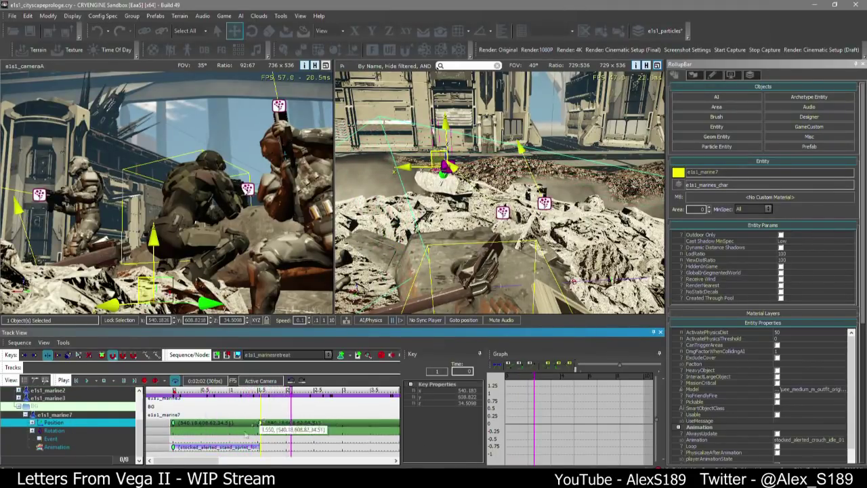
{"action": "left_click", "coordinate": [25, 356]}
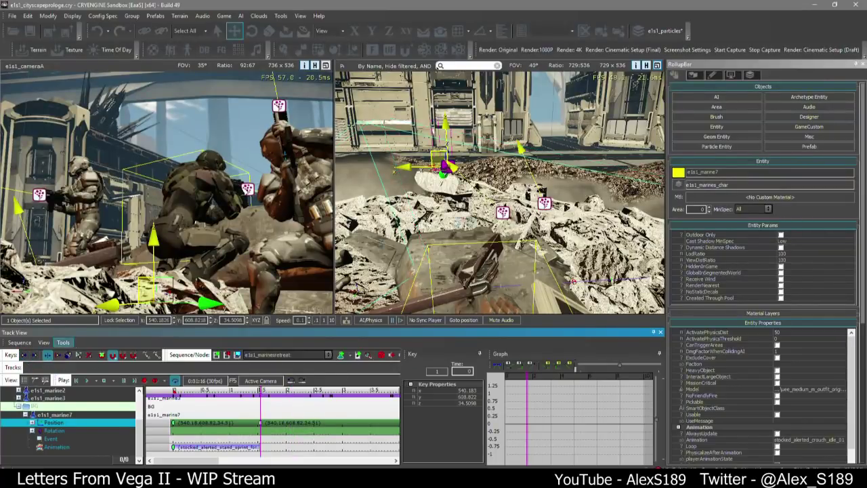
{"action": "right_click_drag", "start_coordinate": [468, 211], "coordinate": [482, 211]}
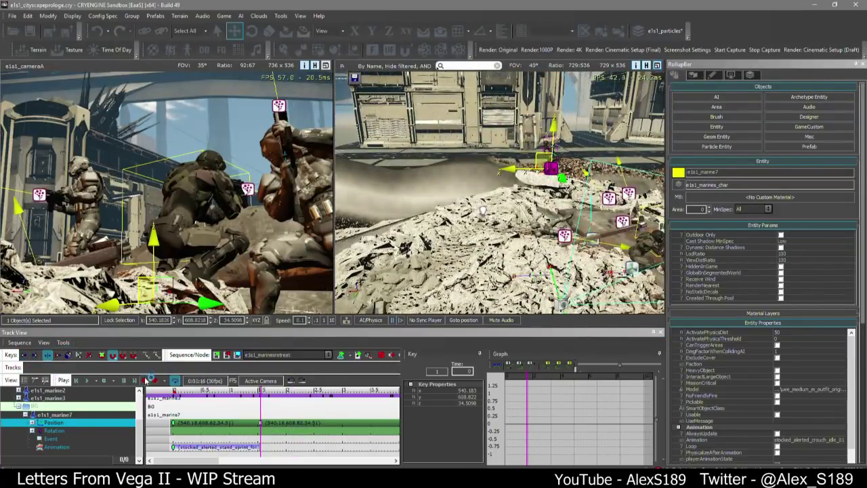
{"action": "left_click_drag", "start_coordinate": [520, 169], "coordinate": [393, 170]}
Make the X position curve of e1s1_marine7 linear between its two keys and check the motion along the sequence
{"action": "left_click", "coordinate": [32, 422]}
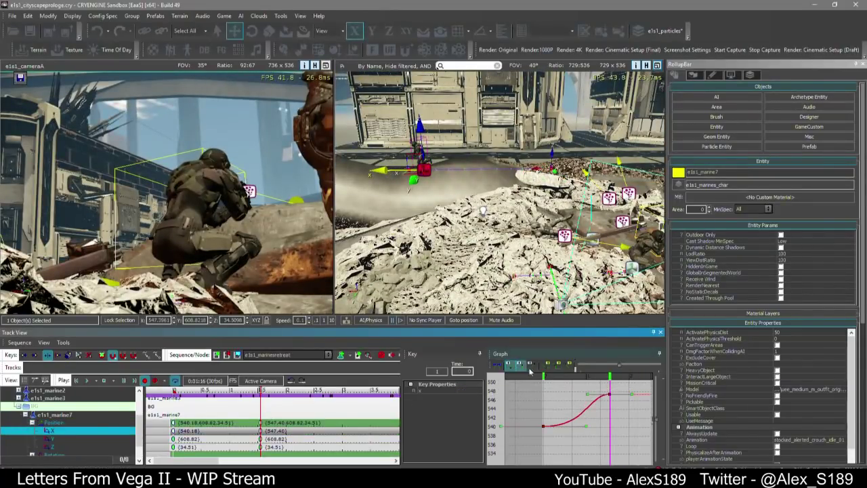
{"action": "left_click", "coordinate": [563, 401]}
{"action": "left_click_drag", "start_coordinate": [179, 392], "coordinate": [229, 395]}
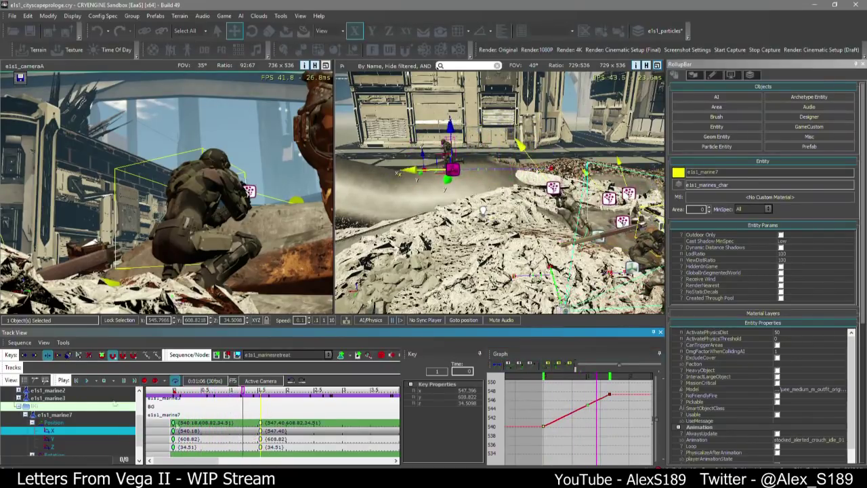
{"action": "left_click", "coordinate": [33, 357]}
{"action": "left_click", "coordinate": [65, 439]}
{"action": "left_click", "coordinate": [65, 431]}
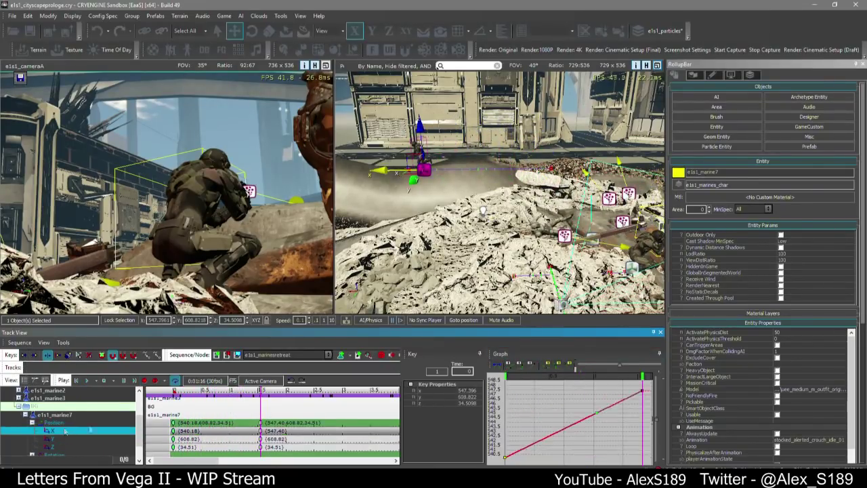
Raise the end key of e1s1_marine7's X curve to lengthen the run and scrub the sequence
{"action": "scroll", "coordinate": [527, 415], "scroll_direction": "down", "scroll_amount": 2}
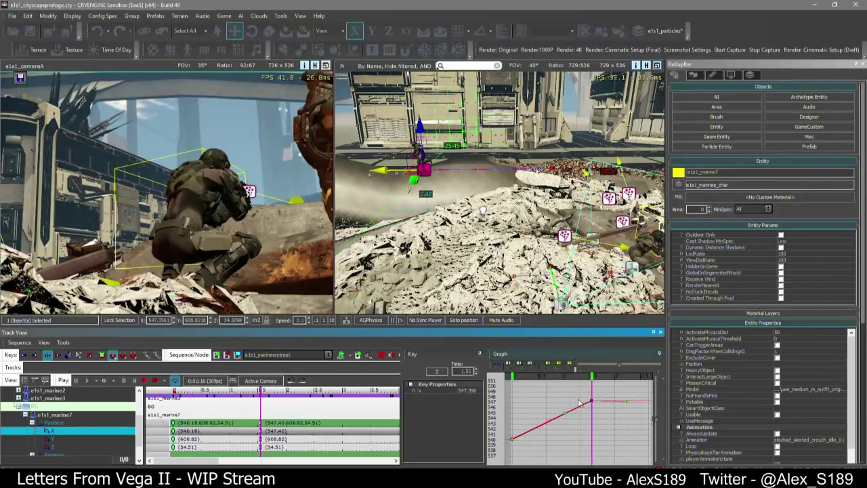
{"action": "right_click_drag", "start_coordinate": [593, 431], "coordinate": [596, 407]}
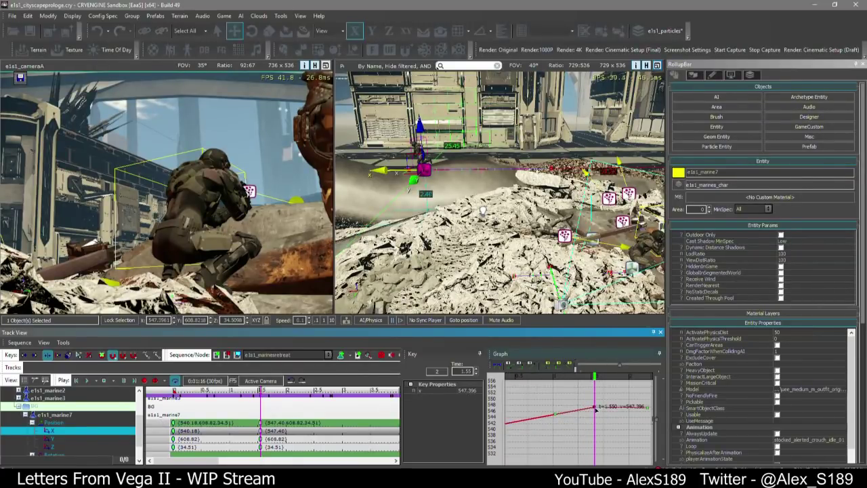
{"action": "left_click_drag", "start_coordinate": [594, 406], "coordinate": [594, 393]}
{"action": "left_click_drag", "start_coordinate": [235, 392], "coordinate": [232, 358]}
Shift e1s1_marine7's whole path to run from about X 529.62 to 541.30 at Z 33.99, and preview it
{"action": "right_click_drag", "start_coordinate": [369, 153], "coordinate": [368, 152]}
{"action": "left_click_drag", "start_coordinate": [369, 152], "coordinate": [539, 161]}
{"action": "right_click_drag", "start_coordinate": [504, 173], "coordinate": [505, 174]}
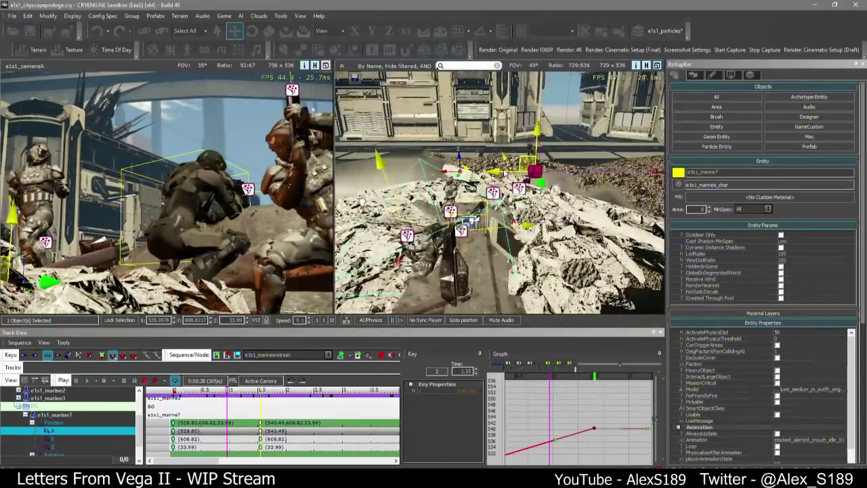
{"action": "left_click_drag", "start_coordinate": [505, 172], "coordinate": [400, 172]}
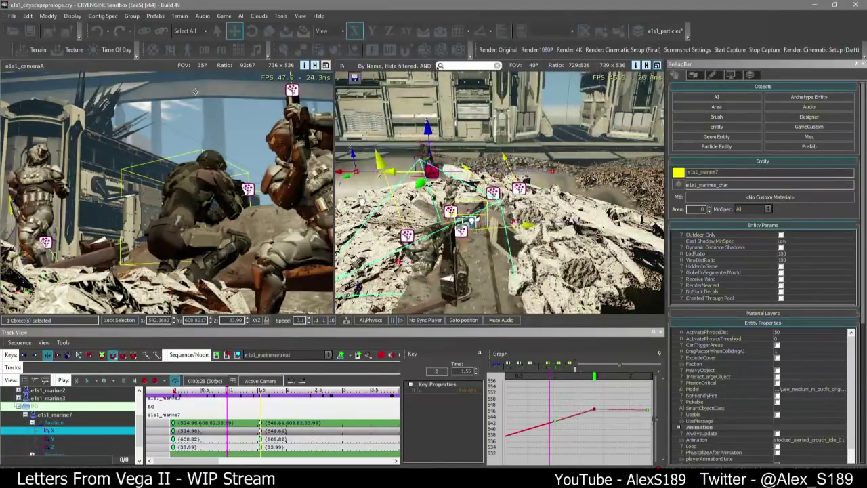
{"action": "left_click_drag", "start_coordinate": [199, 391], "coordinate": [174, 391]}
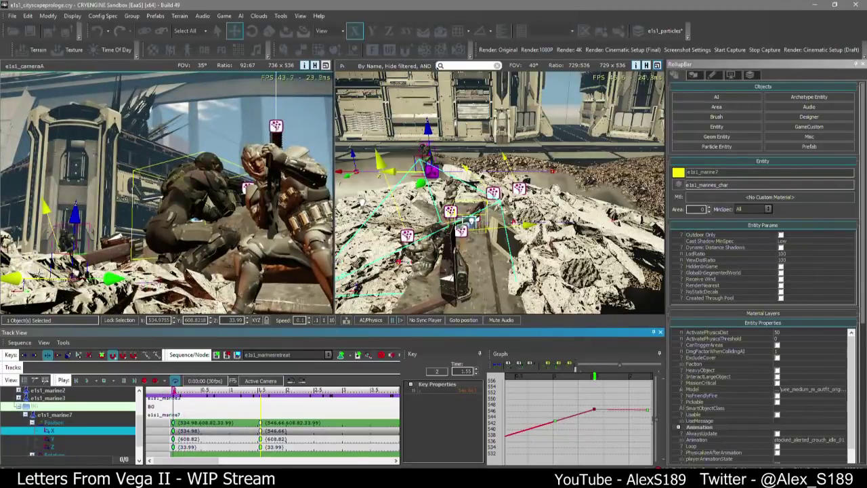
{"action": "left_click_drag", "start_coordinate": [39, 279], "coordinate": [150, 280]}
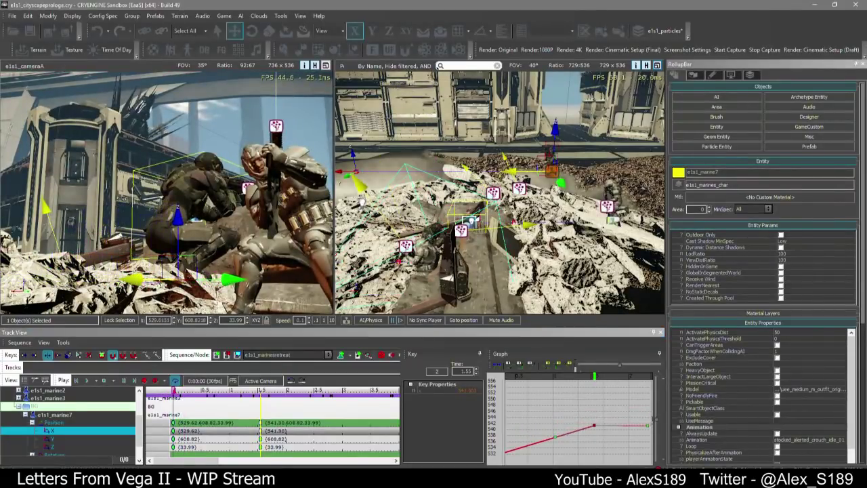
{"action": "left_click", "coordinate": [206, 388]}
{"action": "key", "text": "space"}
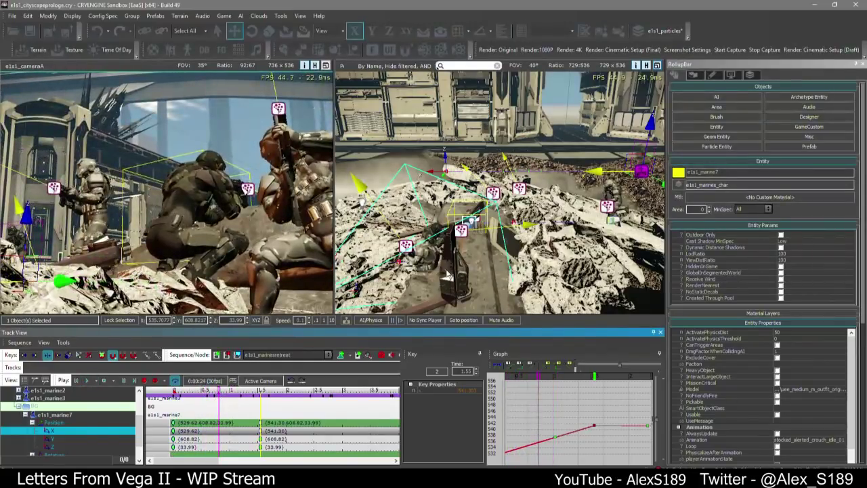
Deselect the marine and play the sequence from the start to review the background run in the camera shot
{"action": "right_click_drag", "start_coordinate": [460, 271], "coordinate": [461, 256]}
{"action": "left_click", "coordinate": [33, 422]}
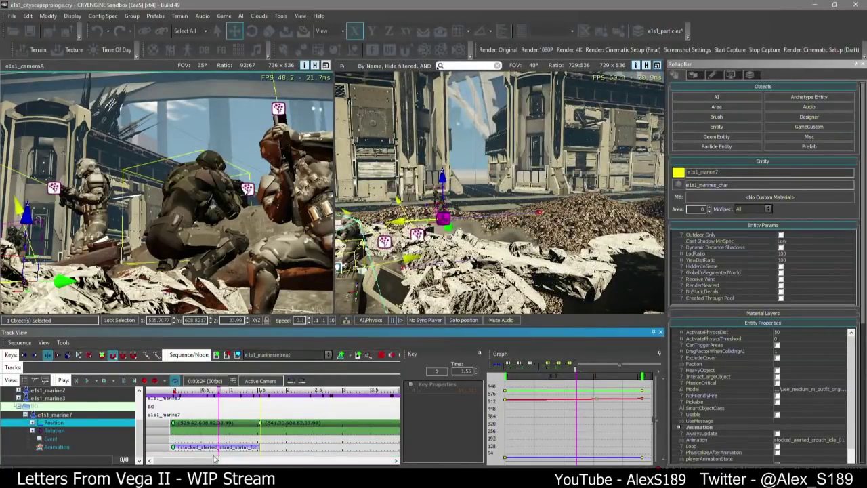
{"action": "left_click_drag", "start_coordinate": [205, 391], "coordinate": [190, 390]}
{"action": "right_click_drag", "start_coordinate": [129, 114], "coordinate": [132, 158]}
{"action": "left_click", "coordinate": [174, 392]}
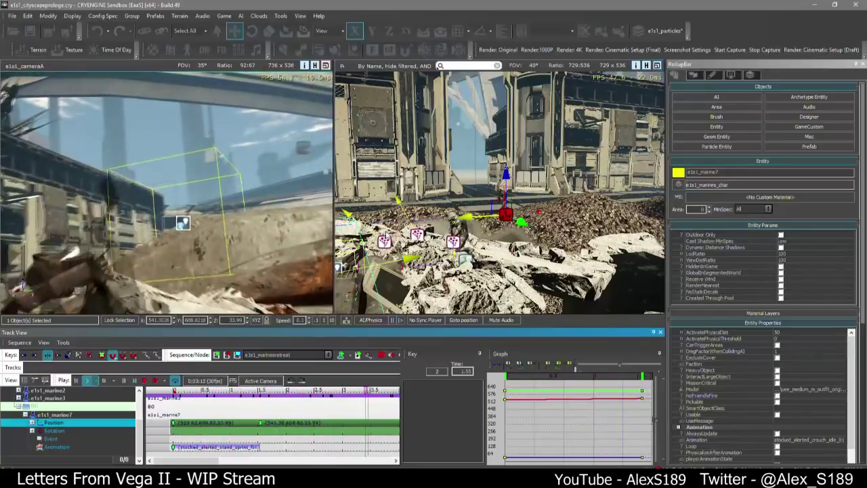
{"action": "left_click", "coordinate": [515, 244]}
{"action": "right_click_drag", "start_coordinate": [515, 243], "coordinate": [636, 190]}
{"action": "key", "text": "w"}
{"action": "left_click", "coordinate": [76, 381]}
{"action": "left_click", "coordinate": [87, 381]}
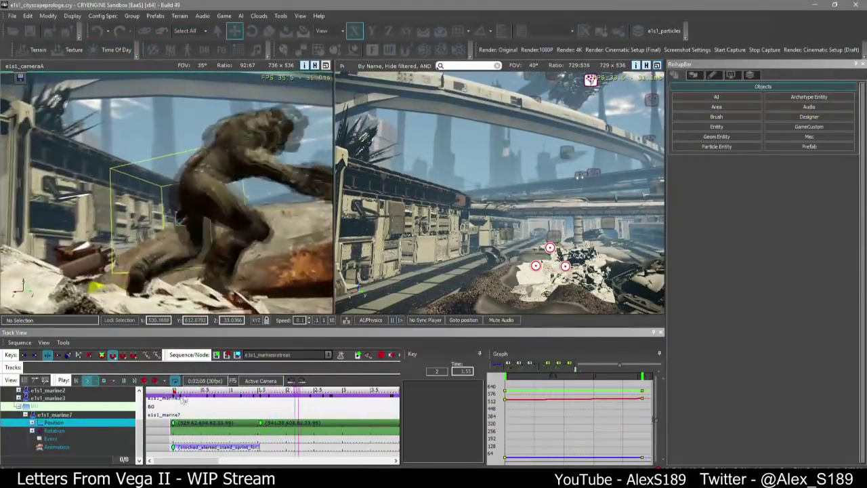
Expand the Camera folder and add a Shake track to the e1s1_cameraA node
{"action": "left_click", "coordinate": [20, 410]}
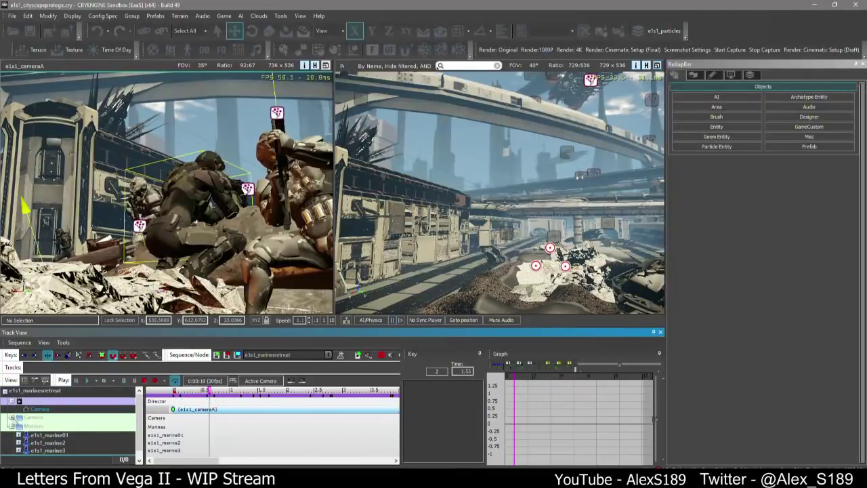
{"action": "left_click", "coordinate": [12, 418]}
{"action": "scroll", "coordinate": [19, 419], "scroll_direction": "down", "scroll_amount": 2}
{"action": "scroll", "coordinate": [45, 404], "scroll_direction": "up", "scroll_amount": 1}
{"action": "right_click", "coordinate": [48, 406]}
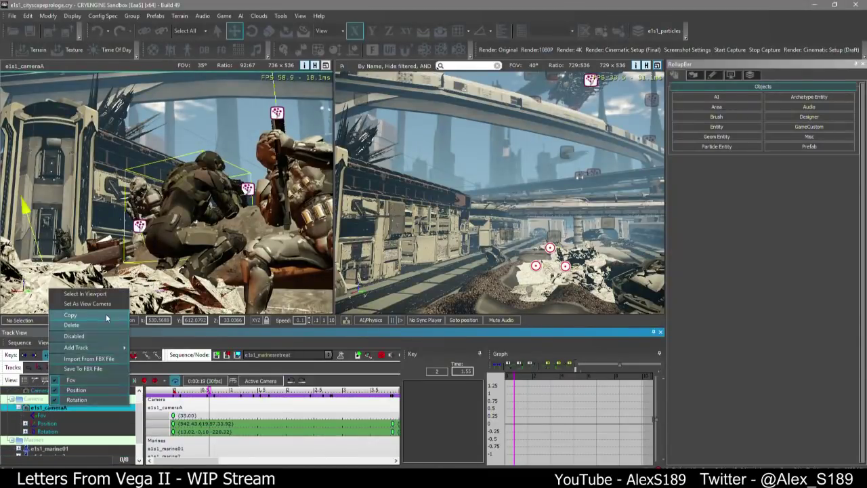
{"action": "mouse_move", "coordinate": [101, 352]}
{"action": "left_click", "coordinate": [163, 379]}
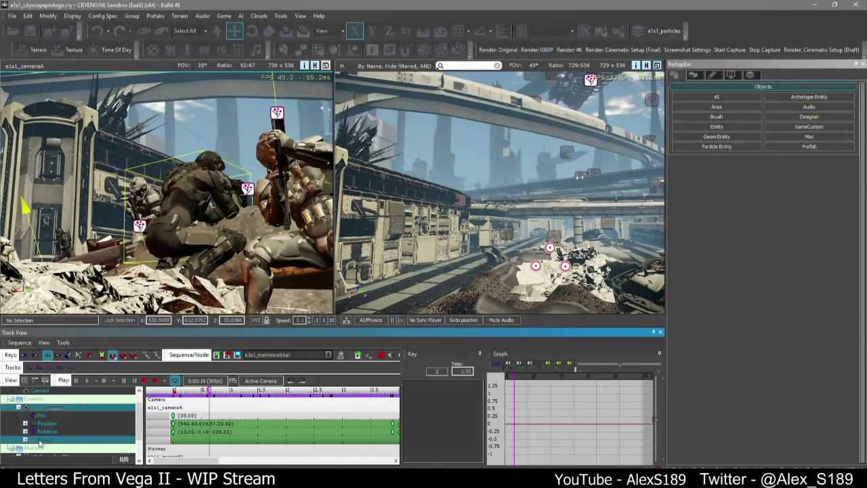
Add a key at the start of e1s1_cameraA's Shake track, preview the shot and return to the beginning
{"action": "scroll", "coordinate": [226, 432], "scroll_direction": "down", "scroll_amount": 6}
{"action": "key", "text": "space"}
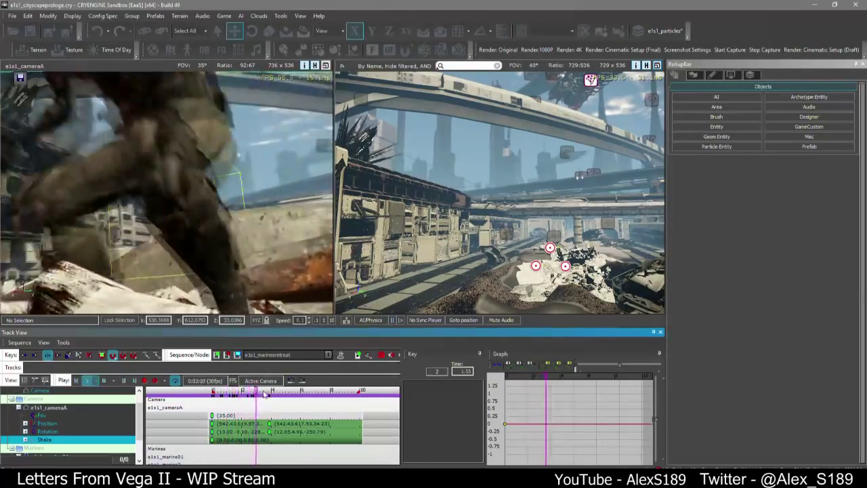
{"action": "scroll", "coordinate": [248, 426], "scroll_direction": "up", "scroll_amount": 2}
{"action": "key", "text": "space"}
{"action": "left_click_drag", "start_coordinate": [264, 391], "coordinate": [190, 391]}
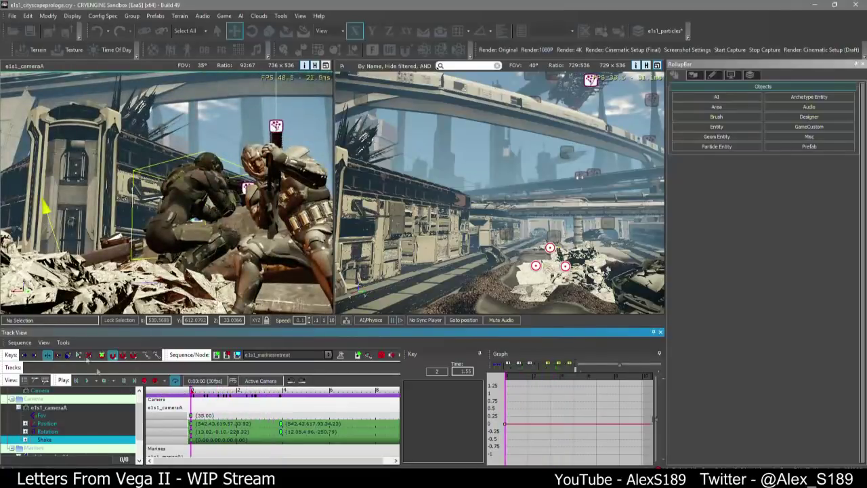
Set the camera Shake start key's Amplitude A to 2 and Amplitude B to 1.5
{"action": "left_click", "coordinate": [25, 439]}
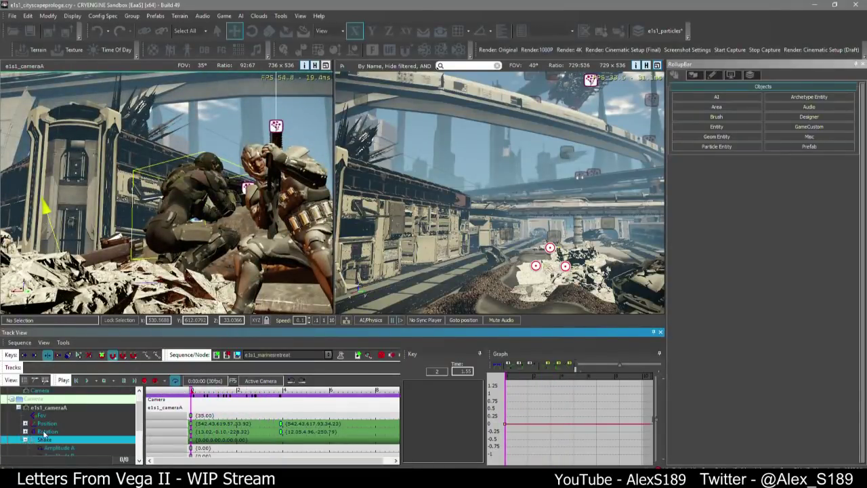
{"action": "left_click", "coordinate": [191, 423]}
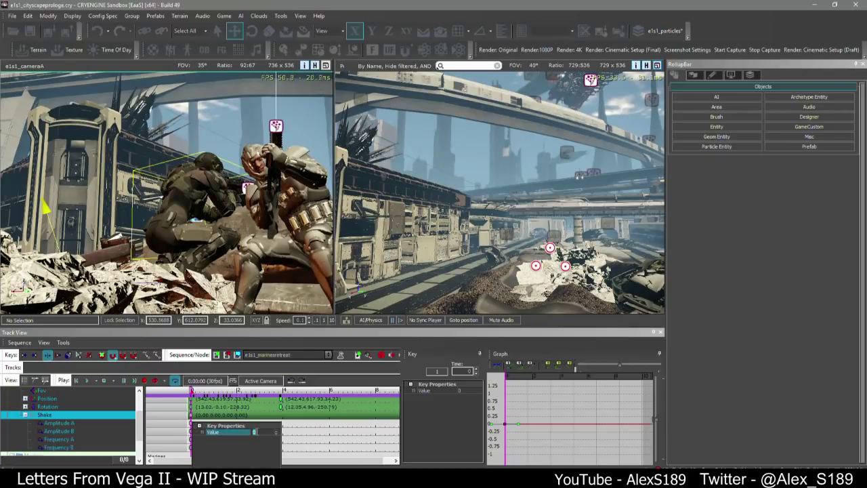
{"action": "left_click", "coordinate": [268, 440]}
{"action": "left_click", "coordinate": [191, 438]}
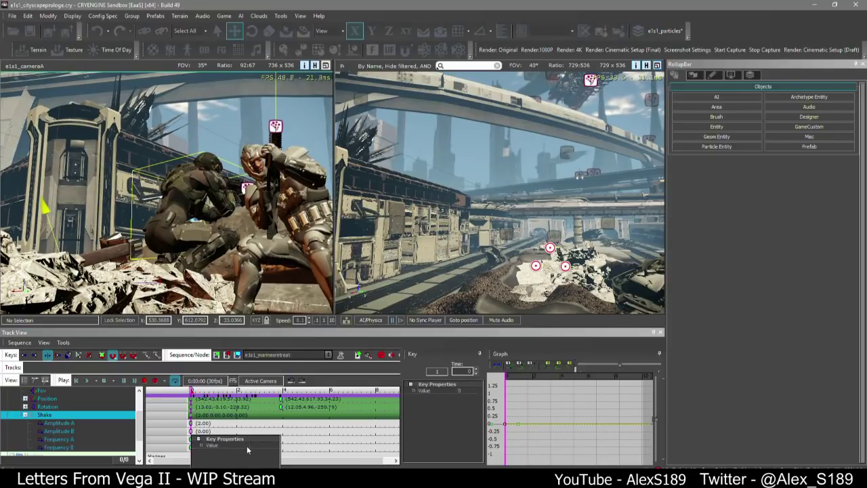
{"action": "left_click", "coordinate": [289, 432]}
{"action": "left_click", "coordinate": [191, 439]}
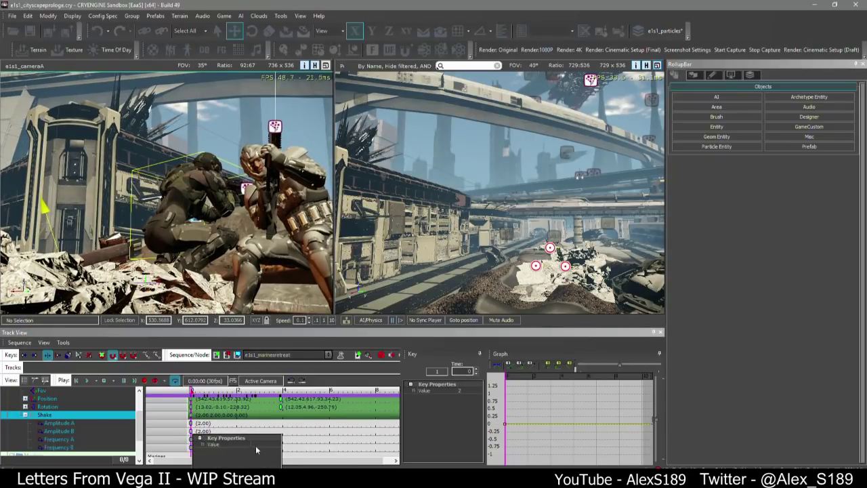
{"action": "type", "text": "1.5"}
{"action": "left_click", "coordinate": [334, 435]}
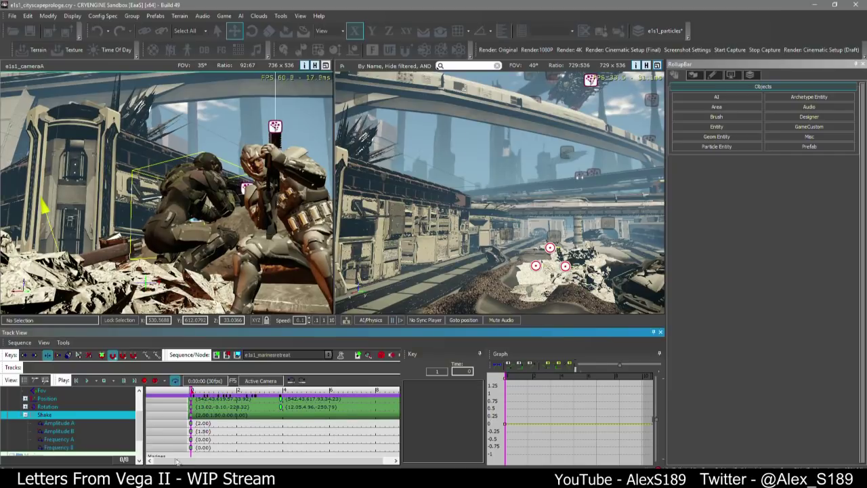
Set the camera Shake start key's Frequency B to 4 and Frequency A to 2
{"action": "left_click", "coordinate": [191, 441]}
{"action": "left_click", "coordinate": [269, 460]}
{"action": "type", "text": "4"}
{"action": "left_click", "coordinate": [329, 440]}
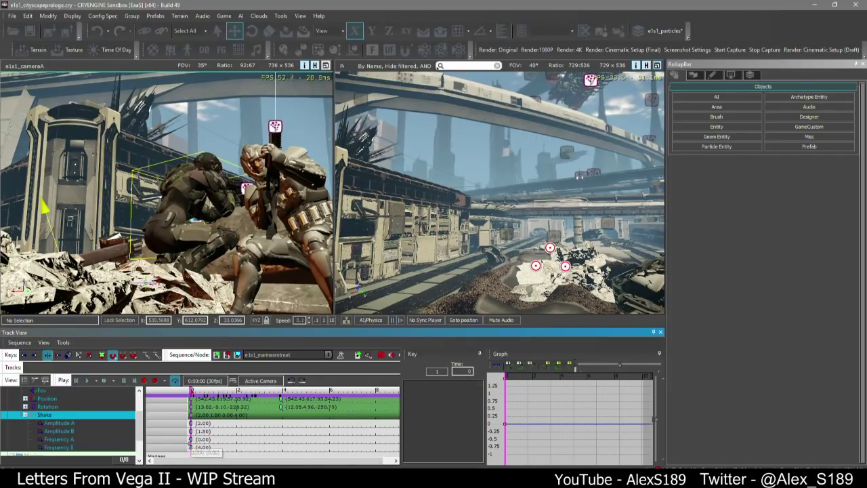
{"action": "left_click", "coordinate": [190, 439]}
{"action": "left_click", "coordinate": [344, 445]}
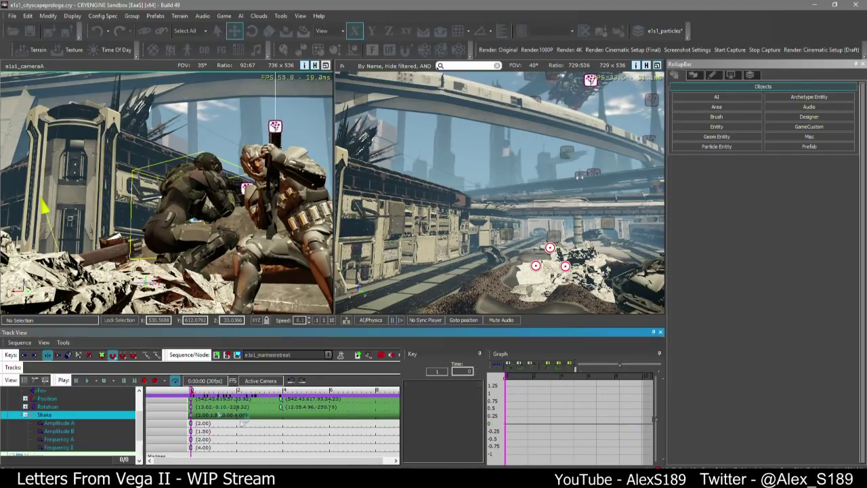
Preview the shot and try a Frequency A of 8 on the camera's Shake start key
{"action": "key", "text": "space"}
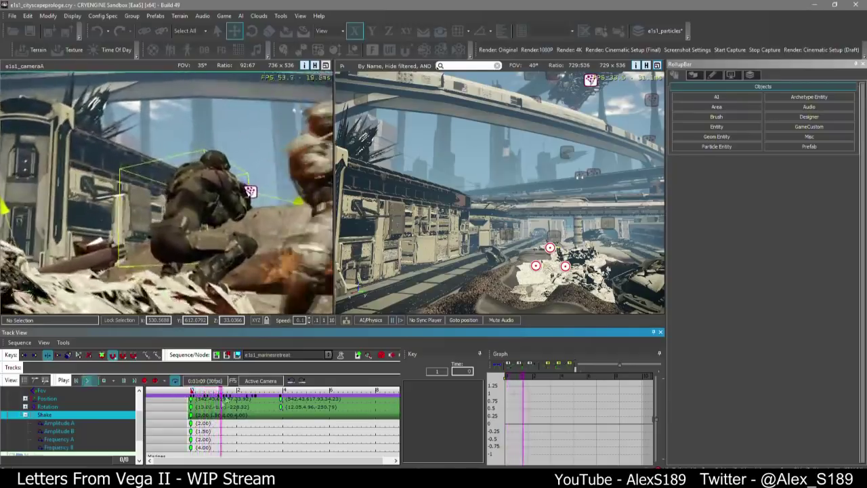
{"action": "left_click", "coordinate": [190, 439]}
{"action": "double_click", "coordinate": [191, 439]}
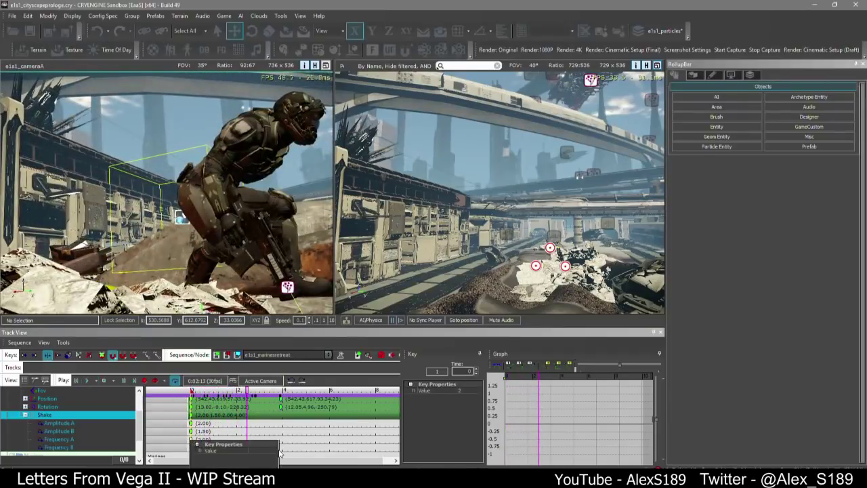
{"action": "left_click", "coordinate": [292, 447]}
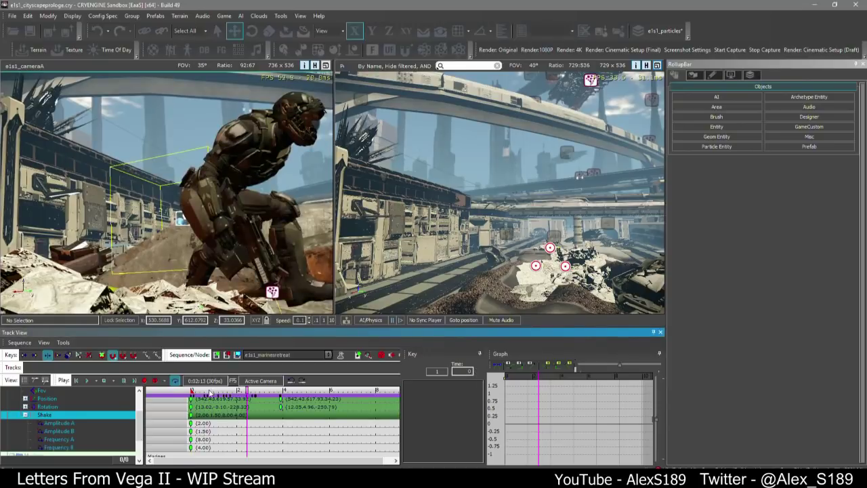
Set the Shake start key's Frequency A to 1 and replay the shot from near the beginning
{"action": "key", "text": "space"}
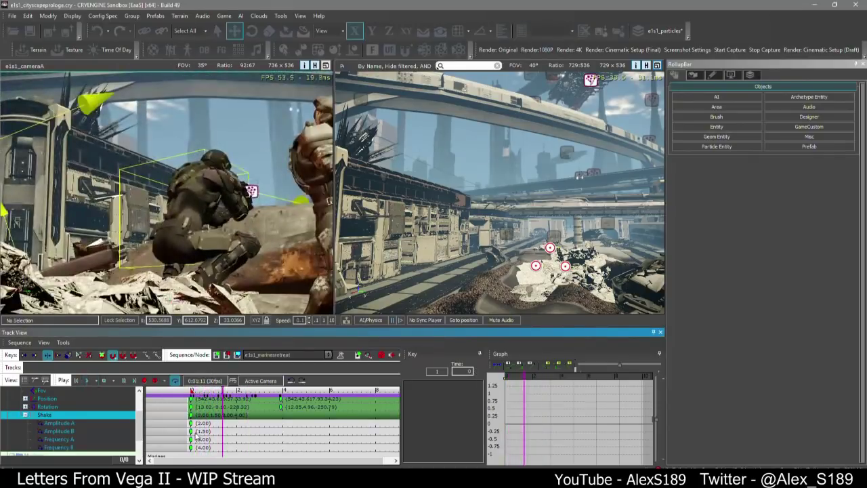
{"action": "double_click", "coordinate": [190, 438]}
{"action": "left_click", "coordinate": [296, 440]}
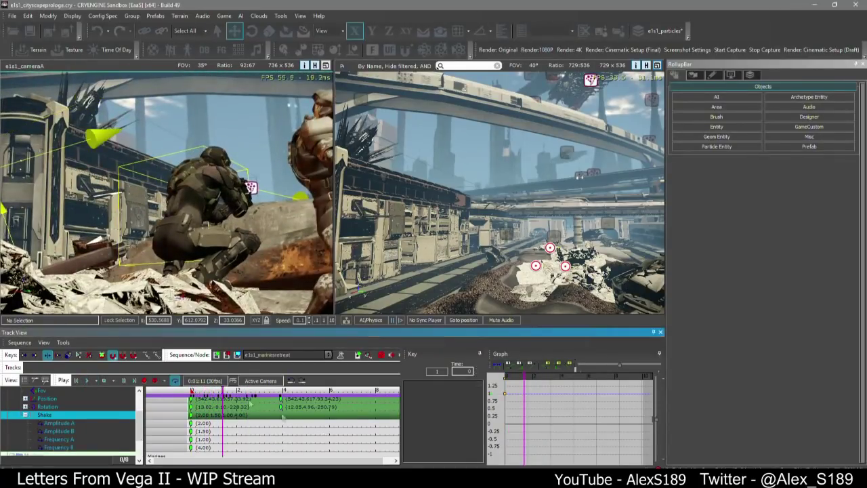
{"action": "key", "text": "space"}
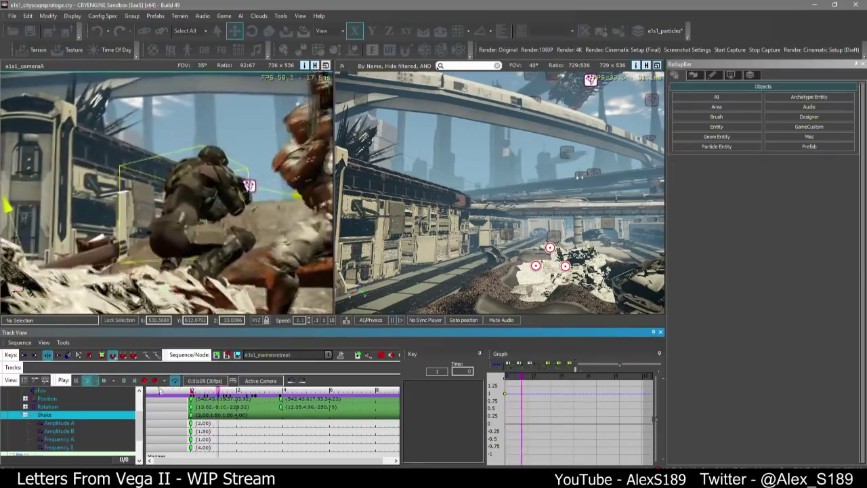
{"action": "left_click", "coordinate": [202, 391]}
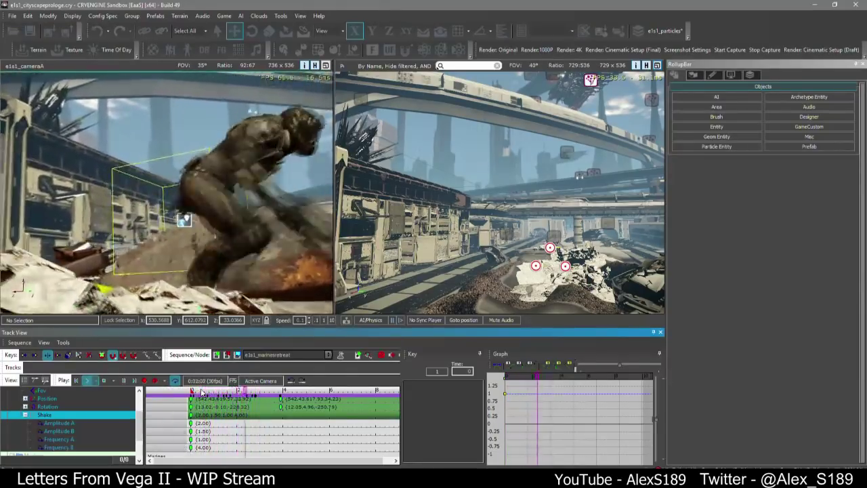
Add a Position key and a Rotation key to e1s1_cameraA at 0:02:27
{"action": "scroll", "coordinate": [47, 423], "scroll_direction": "up", "scroll_amount": 2}
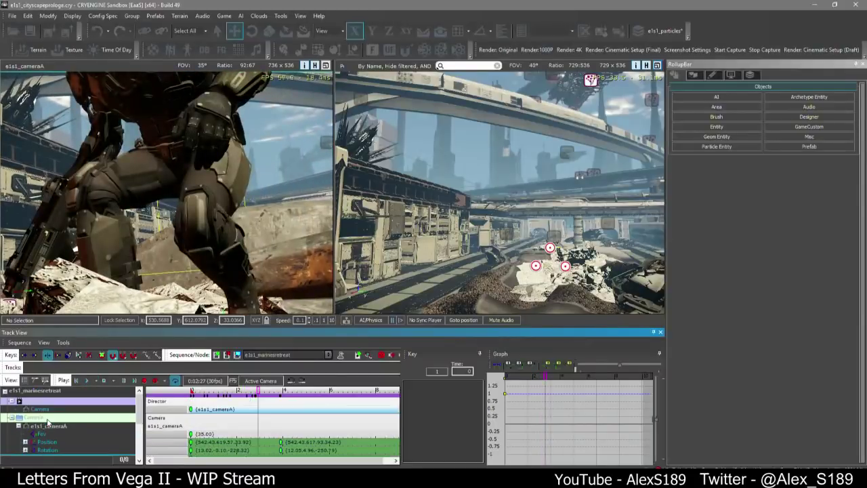
{"action": "scroll", "coordinate": [159, 443], "scroll_direction": "down", "scroll_amount": 2}
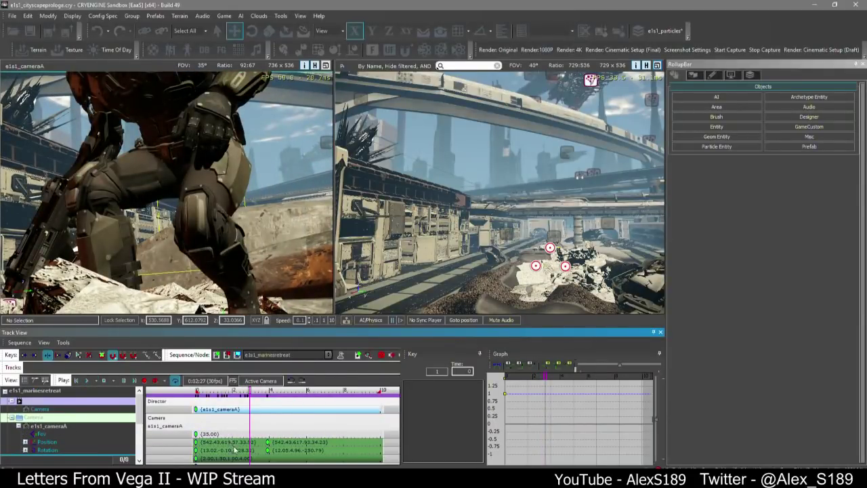
{"action": "scroll", "coordinate": [234, 449], "scroll_direction": "up", "scroll_amount": 2}
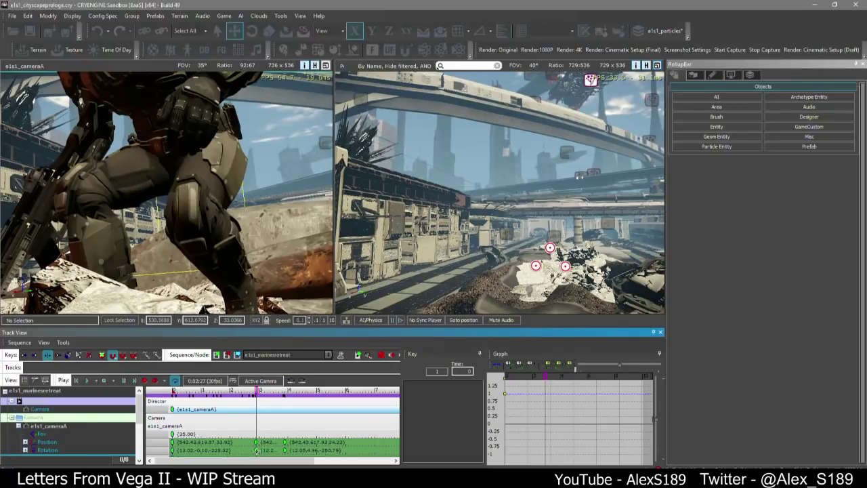
{"action": "left_click", "coordinate": [256, 450]}
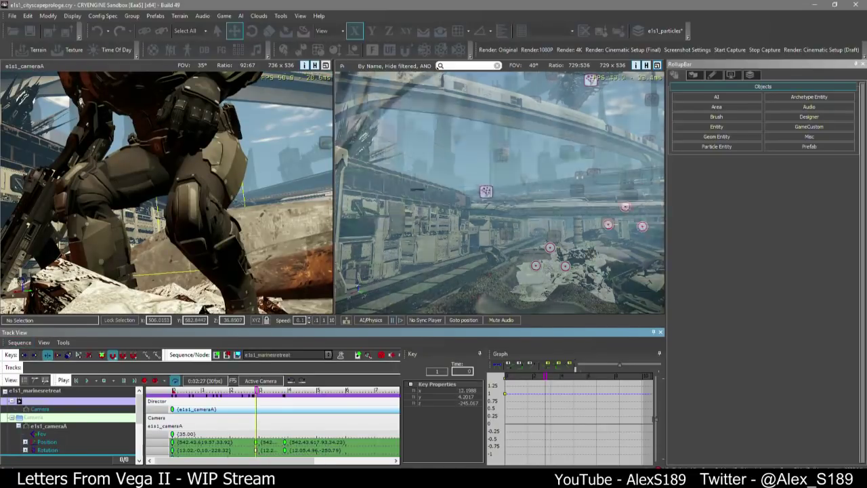
{"action": "left_click", "coordinate": [46, 442]}
{"action": "left_click", "coordinate": [45, 450]}
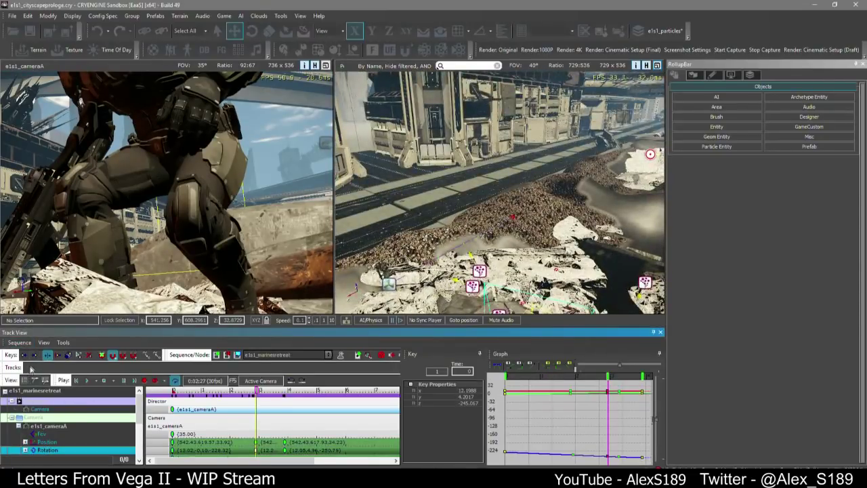
Select e1s1_cameraA in the free view, turn on recording at 0:03:26 and lower the camera towards the rubble
{"action": "key", "text": "w"}
{"action": "right_click_drag", "start_coordinate": [489, 183], "coordinate": [486, 268]}
{"action": "left_click", "coordinate": [500, 172]}
{"action": "scroll", "coordinate": [499, 172], "scroll_direction": "up", "scroll_amount": 3}
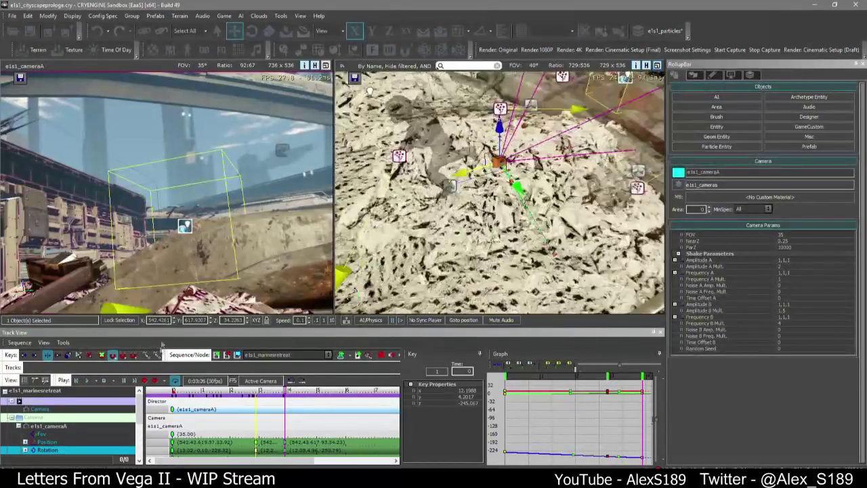
{"action": "left_click", "coordinate": [146, 380]}
{"action": "right_click_drag", "start_coordinate": [497, 203], "coordinate": [501, 176]}
{"action": "left_click_drag", "start_coordinate": [467, 180], "coordinate": [435, 179]}
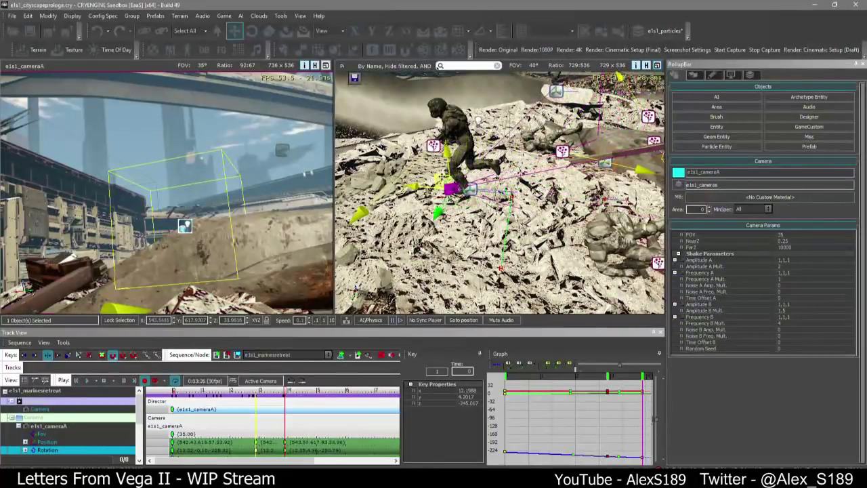
Rotate e1s1_cameraA to face down into the rubble, recording a rotation of about -51.83, -0.28, -225.49 at 0:03:26
{"action": "key", "text": "3"}
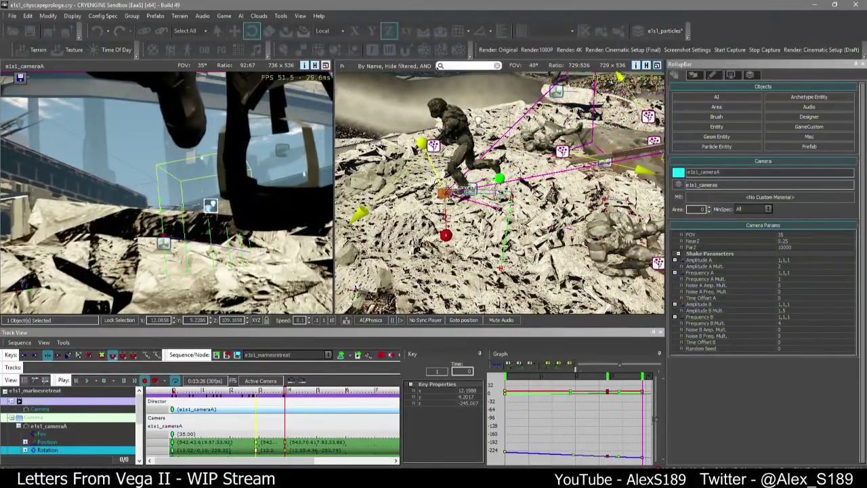
{"action": "right_click_drag", "start_coordinate": [436, 182], "coordinate": [461, 192]}
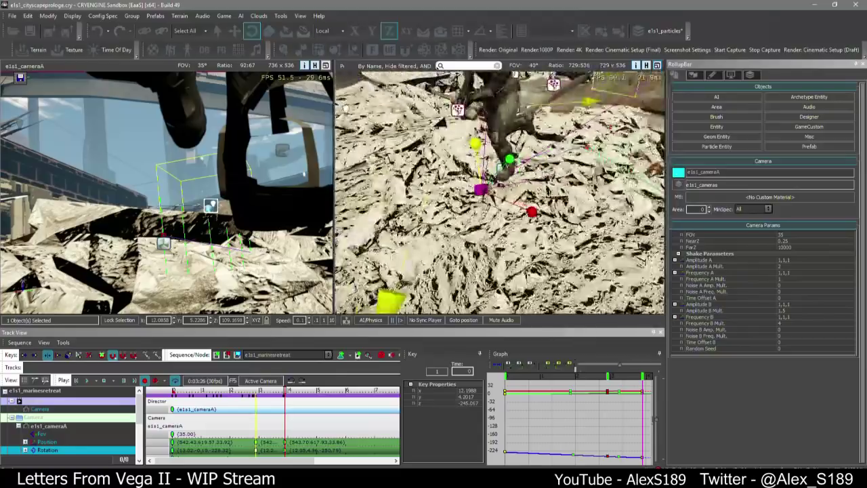
{"action": "left_click_drag", "start_coordinate": [479, 188], "coordinate": [500, 164]}
{"action": "key", "text": "2"}
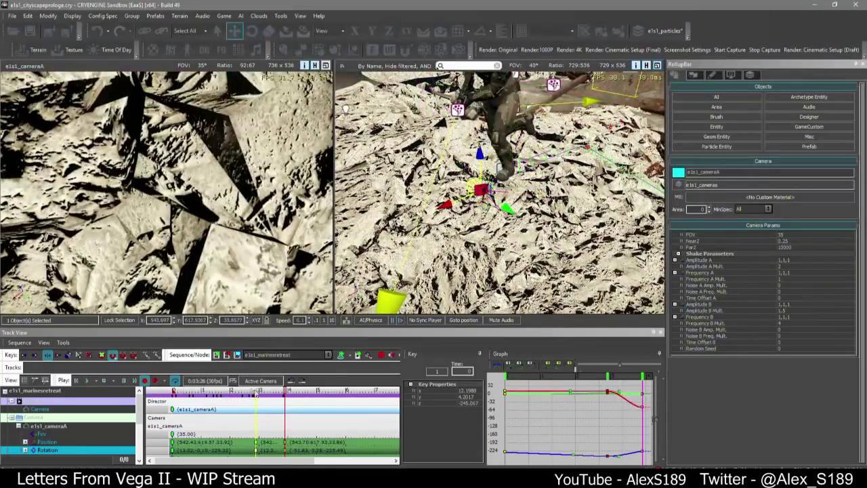
Preview the camera fall, move its final Position and Rotation keys earlier to about 3.3 s and replay it
{"action": "left_click", "coordinate": [256, 393]}
{"action": "key", "text": "space"}
{"action": "key", "text": "space"}
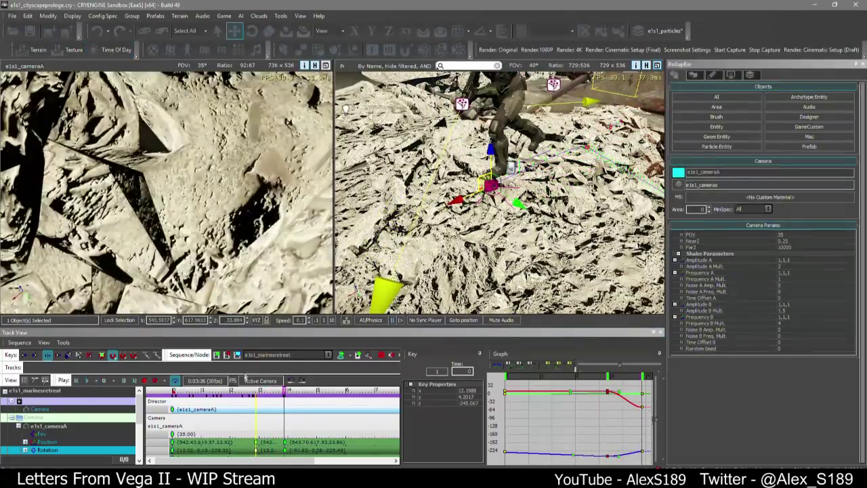
{"action": "left_click", "coordinate": [256, 392]}
{"action": "key", "text": "space"}
{"action": "key", "text": "space"}
{"action": "left_click", "coordinate": [285, 451]}
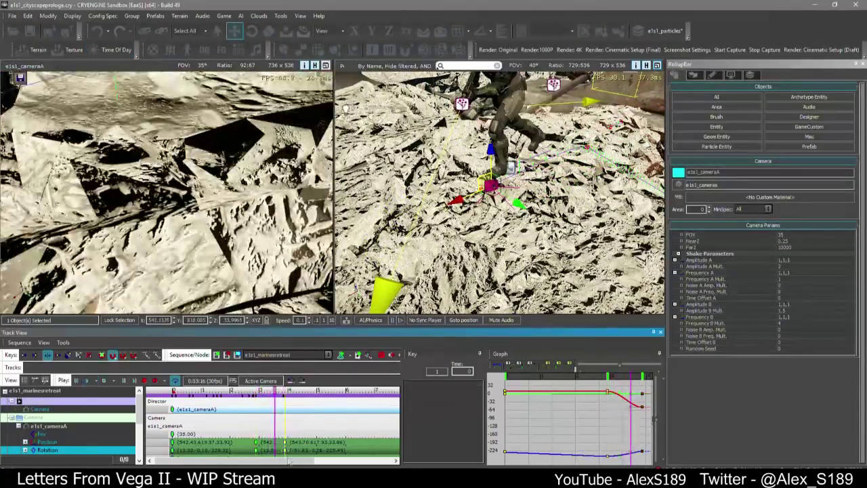
{"action": "left_click_drag", "start_coordinate": [285, 444], "coordinate": [269, 444]}
{"action": "left_click", "coordinate": [250, 392]}
{"action": "key", "text": "space"}
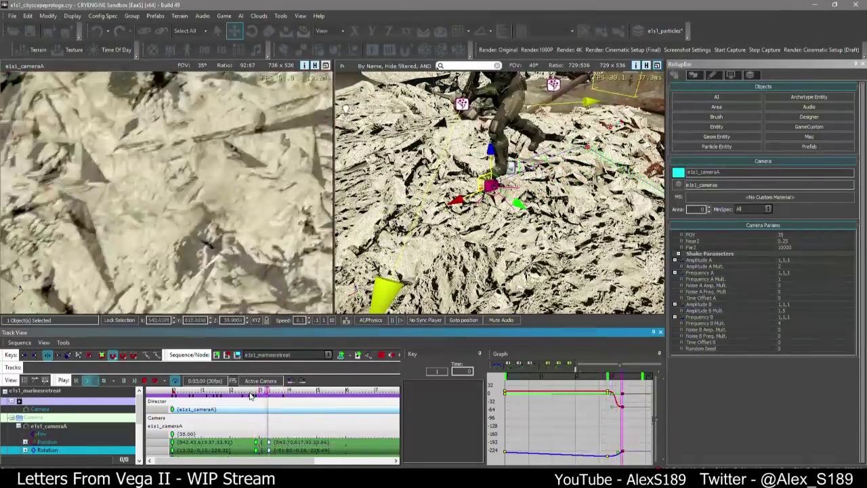
{"action": "left_click", "coordinate": [255, 392]}
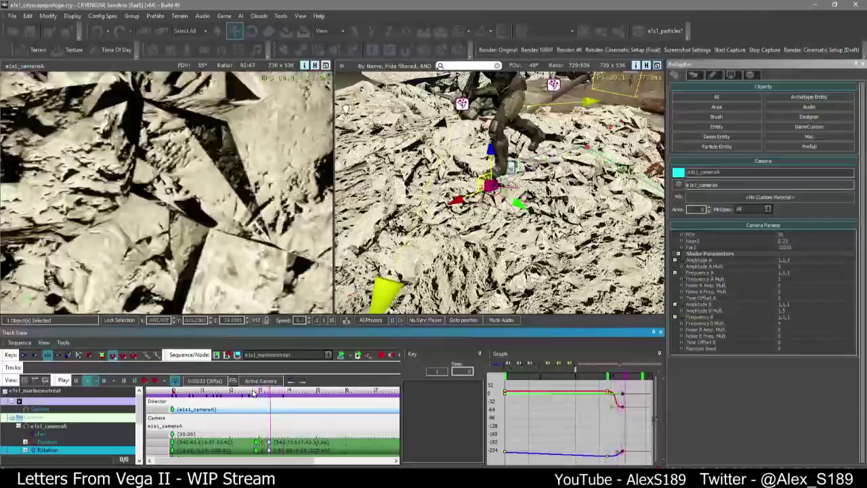
Add Shake keys at the start and end of the fall and set the end key's Amplitude A and B to 0
{"action": "scroll", "coordinate": [90, 438], "scroll_direction": "down", "scroll_amount": 2}
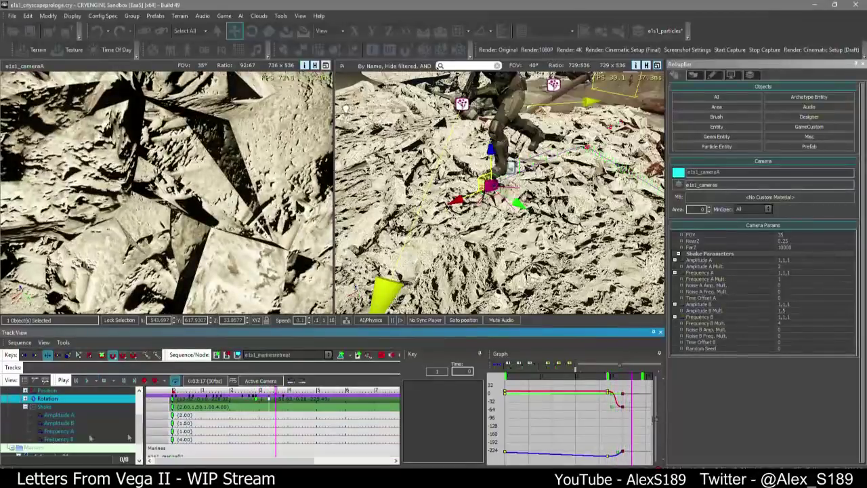
{"action": "double_click", "coordinate": [270, 408]}
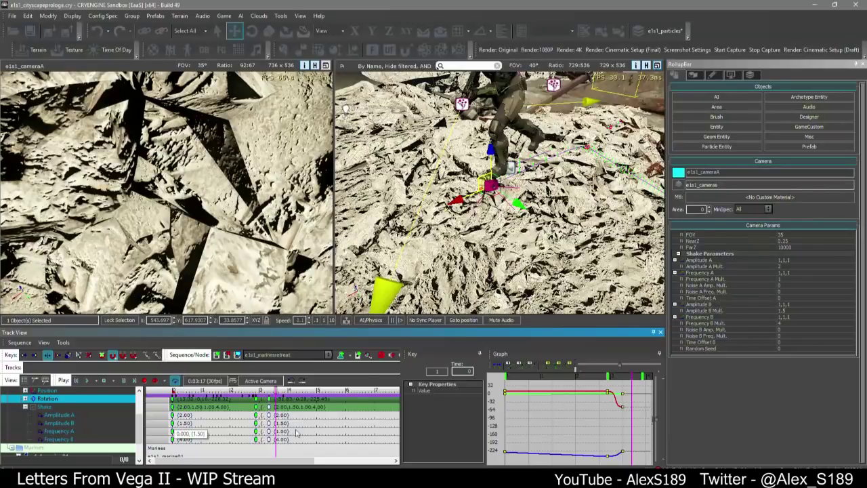
{"action": "right_click", "coordinate": [270, 415]}
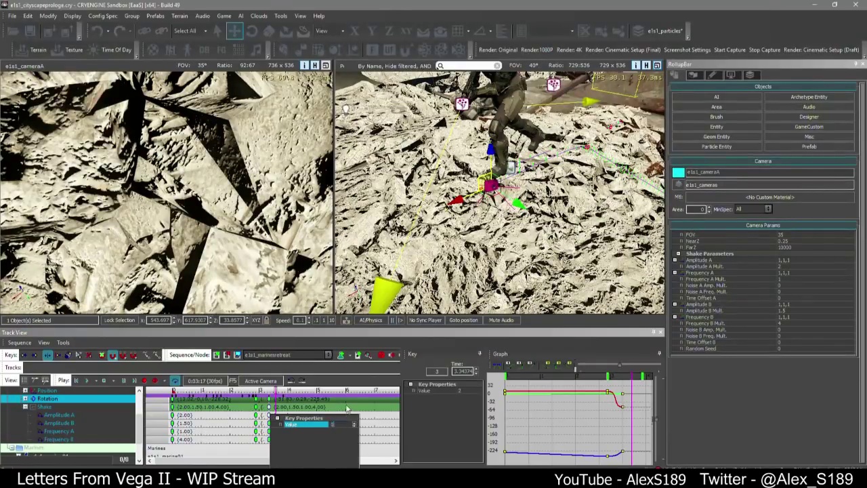
{"action": "right_click", "coordinate": [270, 423]}
{"action": "type", "text": "0"}
{"action": "left_click", "coordinate": [251, 398]}
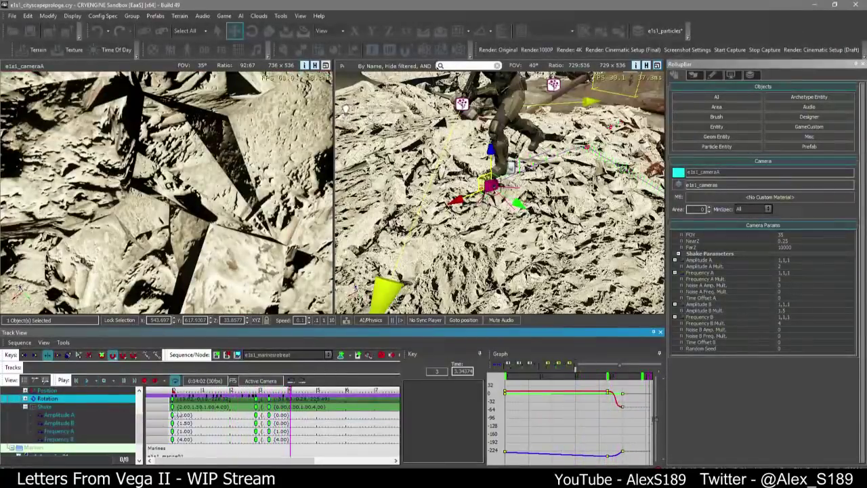
Move the fall's starting Position and Rotation keys to about 3 s and preview the fall and the whole shot
{"action": "scroll", "coordinate": [259, 439], "scroll_direction": "up", "scroll_amount": 3}
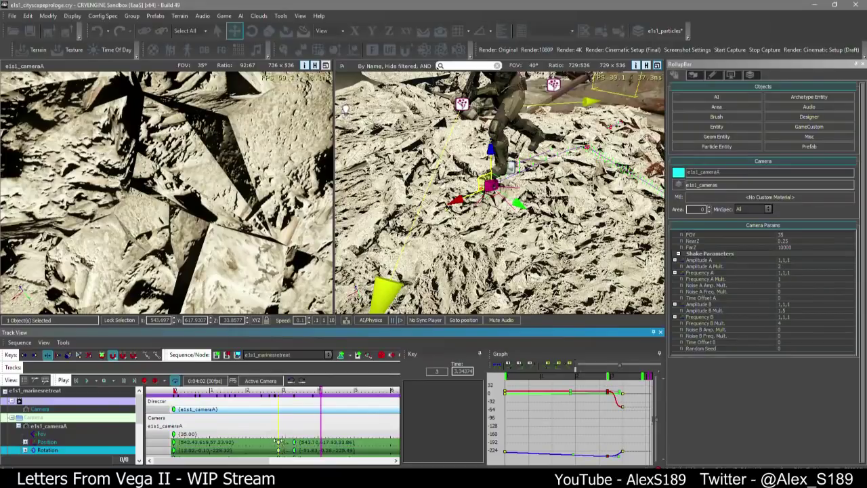
{"action": "left_click_drag", "start_coordinate": [277, 441], "coordinate": [283, 442]}
{"action": "left_click", "coordinate": [284, 393]}
{"action": "key", "text": "space"}
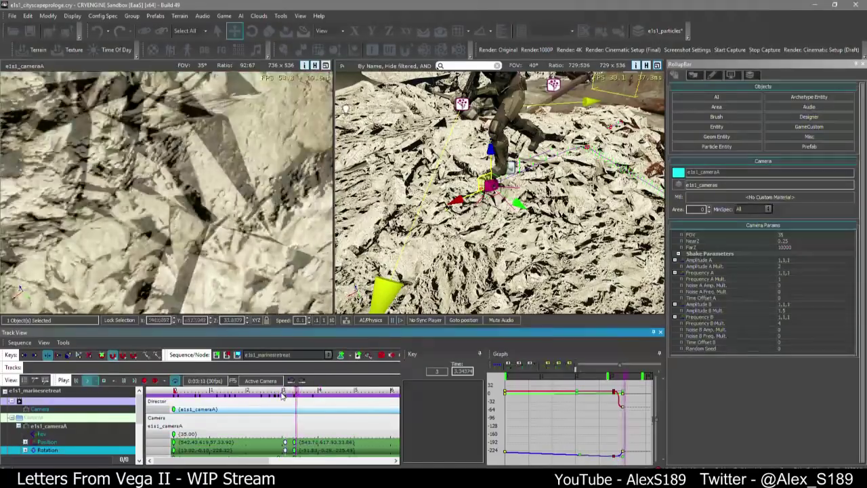
{"action": "left_click", "coordinate": [283, 393]}
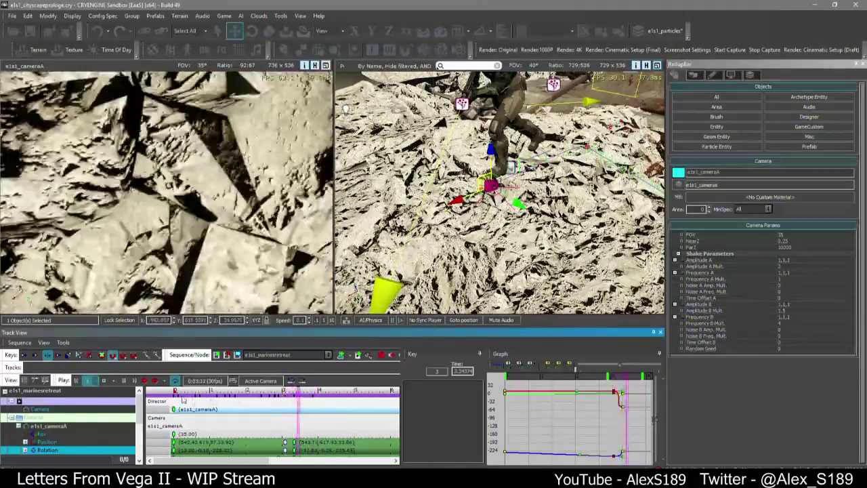
{"action": "left_click", "coordinate": [168, 383]}
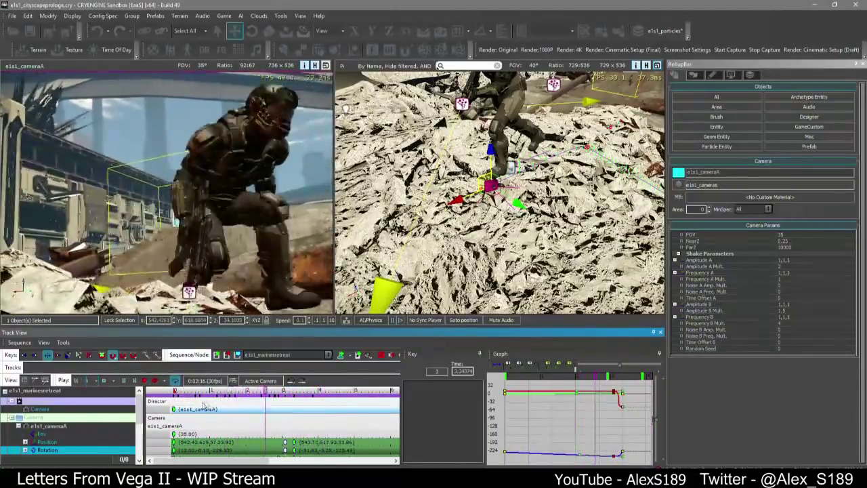
{"action": "left_click_drag", "start_coordinate": [232, 390], "coordinate": [155, 381]}
{"action": "key", "text": "space"}
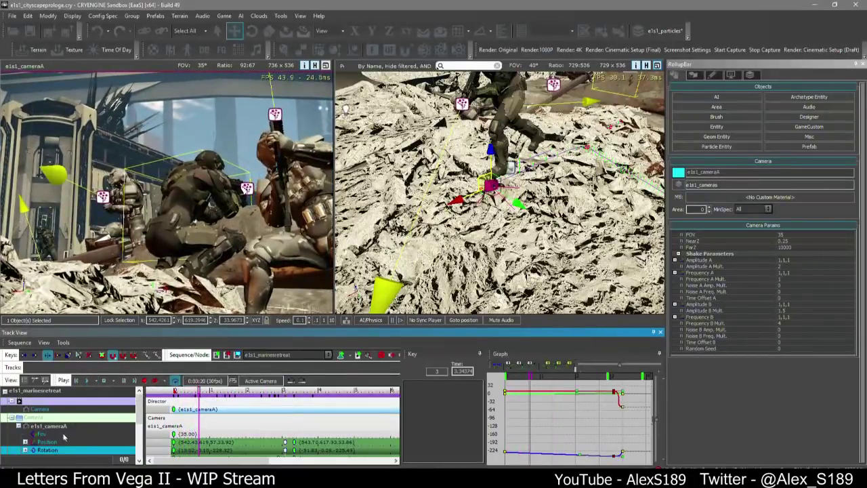
Expand the camera's Rotation track, open its Z curve and reshape the tangent leaving the start key
{"action": "scroll", "coordinate": [63, 437], "scroll_direction": "down", "scroll_amount": 1}
{"action": "left_click", "coordinate": [25, 422]}
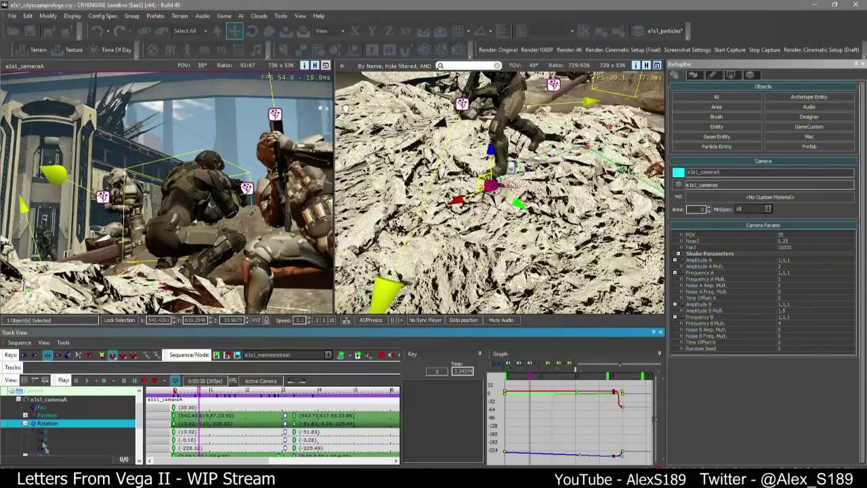
{"action": "left_click", "coordinate": [44, 447]}
{"action": "scroll", "coordinate": [547, 428], "scroll_direction": "down", "scroll_amount": 3}
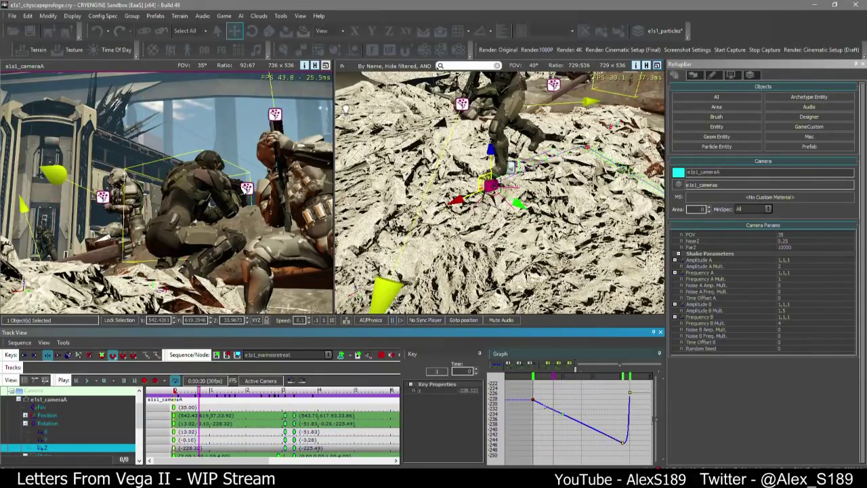
{"action": "left_click_drag", "start_coordinate": [564, 417], "coordinate": [588, 398]}
{"action": "mouse_move", "coordinate": [540, 415]}
{"action": "middle_mouse_down", "text": "shift"}
{"action": "mouse_move", "coordinate": [553, 410]}
{"action": "mouse_move", "coordinate": [534, 418]}
{"action": "middle_mouse_up", "text": "shift"}
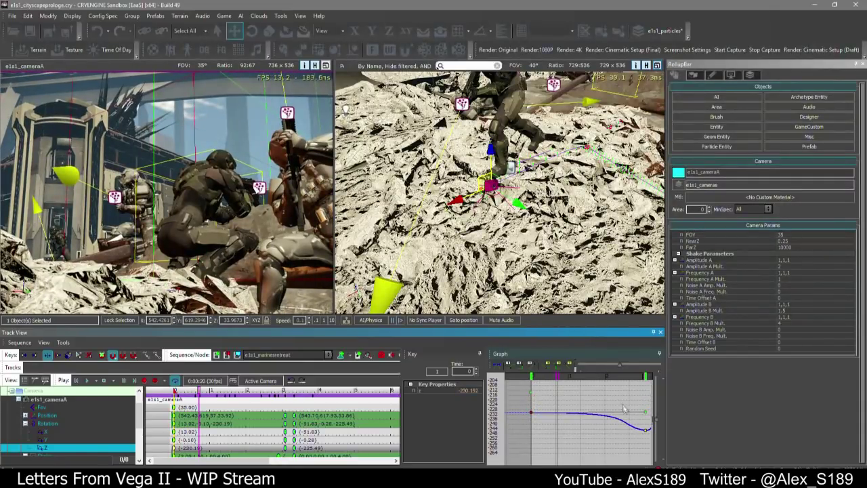
Reshape the tangent entering the Z curve's second key, raise the start key to about -214.48 and play the shot
{"action": "left_click_drag", "start_coordinate": [646, 412], "coordinate": [611, 434]}
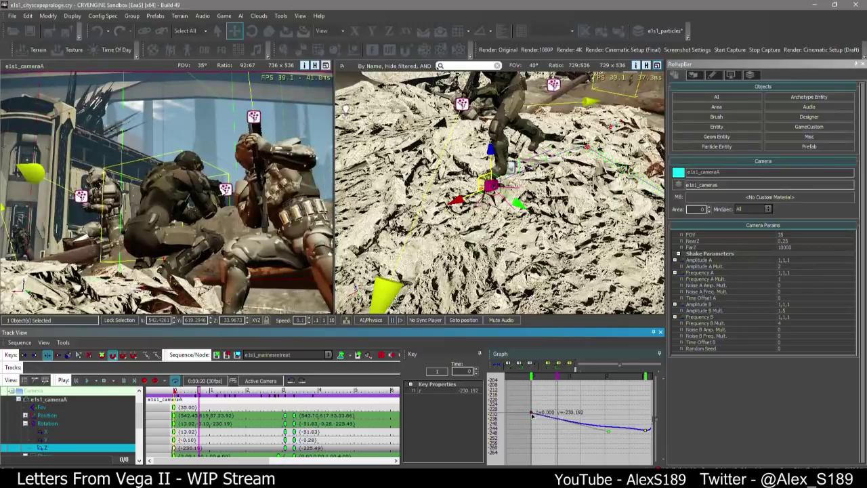
{"action": "left_click_drag", "start_coordinate": [531, 414], "coordinate": [532, 397]}
{"action": "key", "text": "space"}
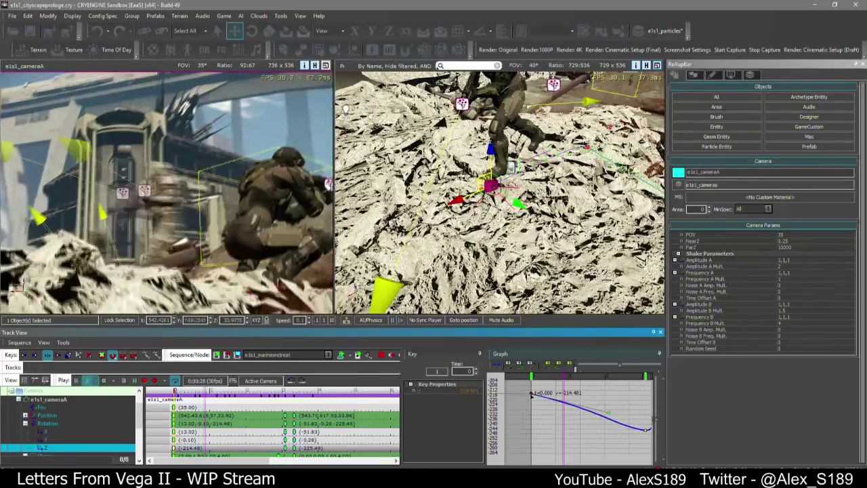
Steepen the tangent leaving the start key of the camera's Z rotation curve so the pan eases out
{"action": "key", "text": "space"}
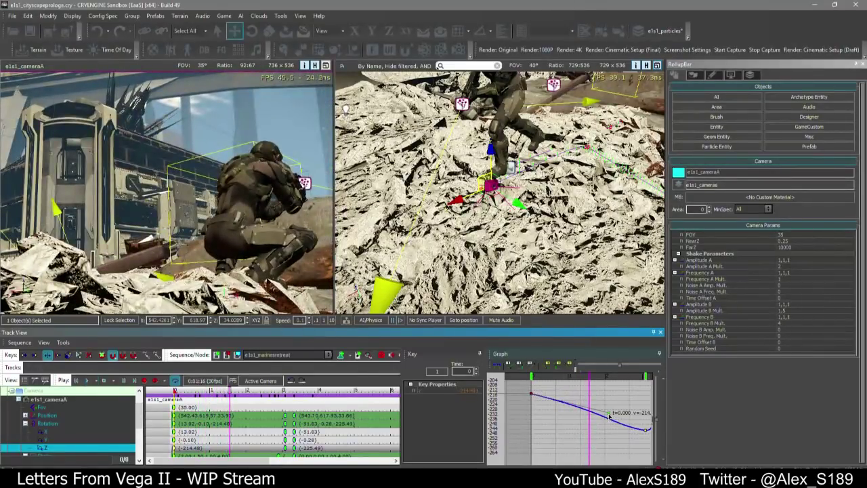
{"action": "left_click_drag", "start_coordinate": [609, 417], "coordinate": [545, 428]}
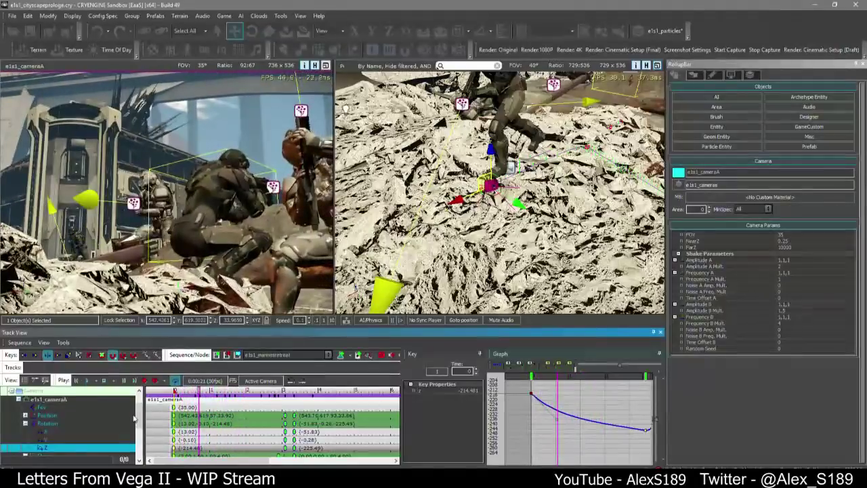
Expand the BG folder and inspect the first animation key of e1s1_marine7
{"action": "scroll", "coordinate": [37, 427], "scroll_direction": "down", "scroll_amount": 5}
{"action": "left_click", "coordinate": [18, 447]}
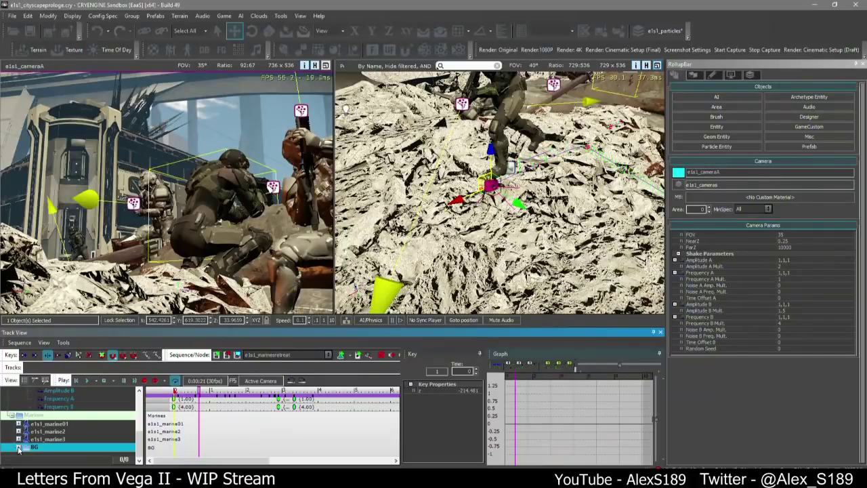
{"action": "scroll", "coordinate": [19, 449], "scroll_direction": "down", "scroll_amount": 2}
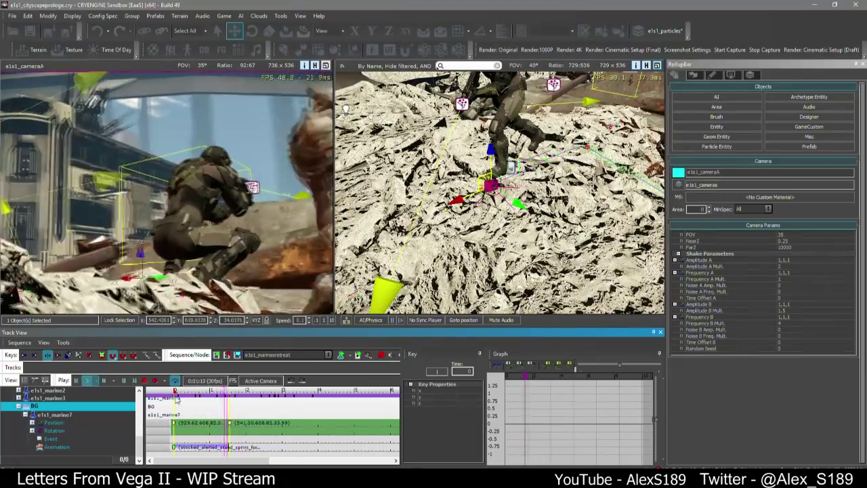
{"action": "left_click", "coordinate": [174, 447]}
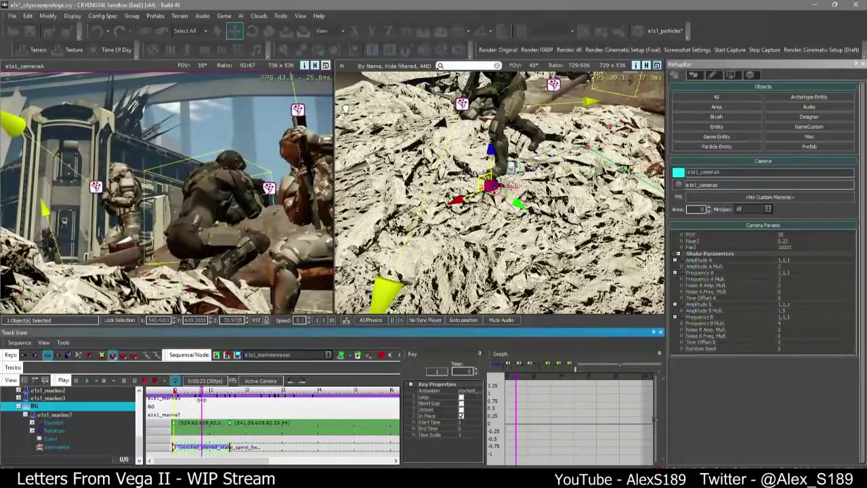
Collapse BG, expand e1s1_marine3, shift all its keys after the first earlier to start at about 0.13 s, and play the shot
{"action": "left_click", "coordinate": [19, 406]}
{"action": "left_click", "coordinate": [19, 439]}
{"action": "scroll", "coordinate": [20, 440], "scroll_direction": "down", "scroll_amount": 2}
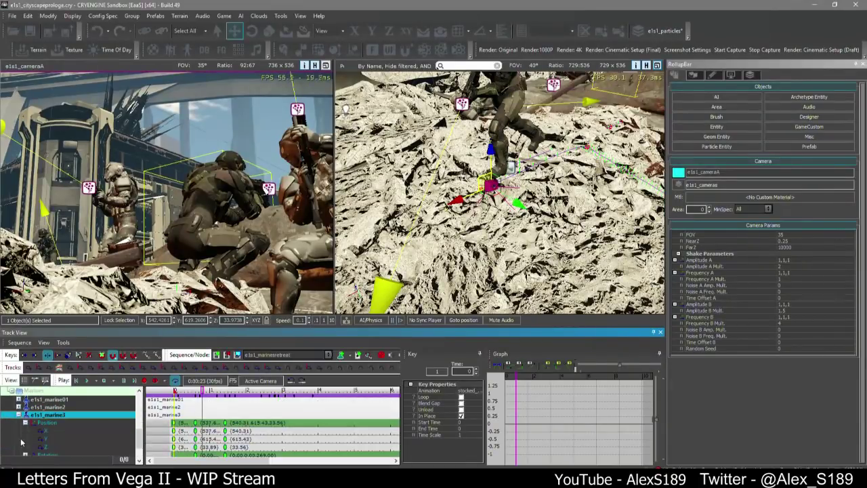
{"action": "scroll", "coordinate": [27, 439], "scroll_direction": "down", "scroll_amount": 1}
{"action": "scroll", "coordinate": [193, 440], "scroll_direction": "up", "scroll_amount": 1}
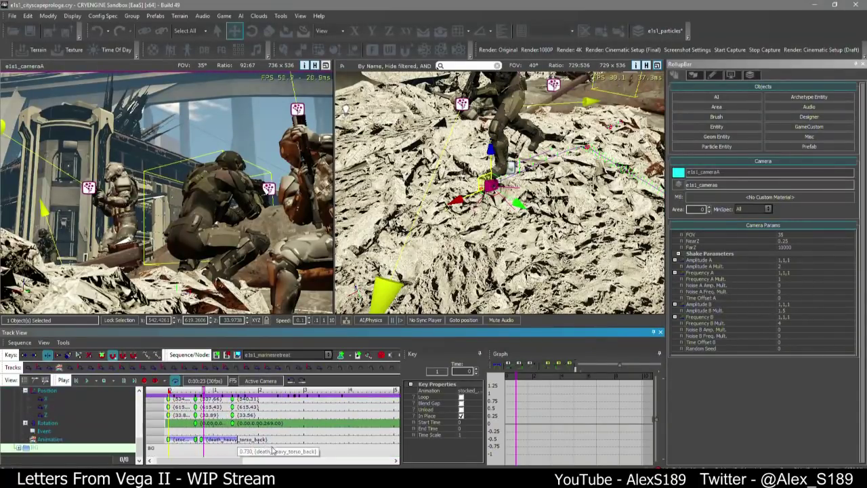
{"action": "left_click_drag", "start_coordinate": [191, 389], "coordinate": [188, 414]}
{"action": "key", "text": "space"}
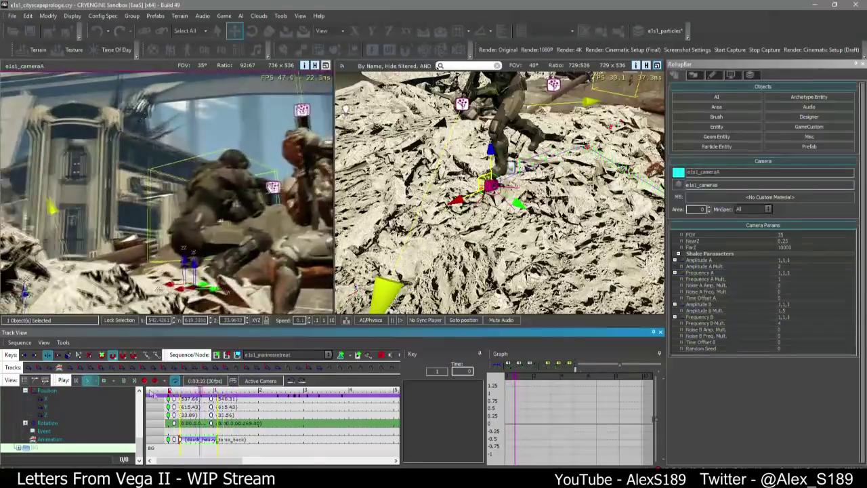
Set the End Time of e1s1_marine3's animation key at 0.13 s to about 0.2 and preview the transition into the death animation
{"action": "left_click", "coordinate": [195, 391]}
{"action": "scroll", "coordinate": [196, 406], "scroll_direction": "up", "scroll_amount": 9}
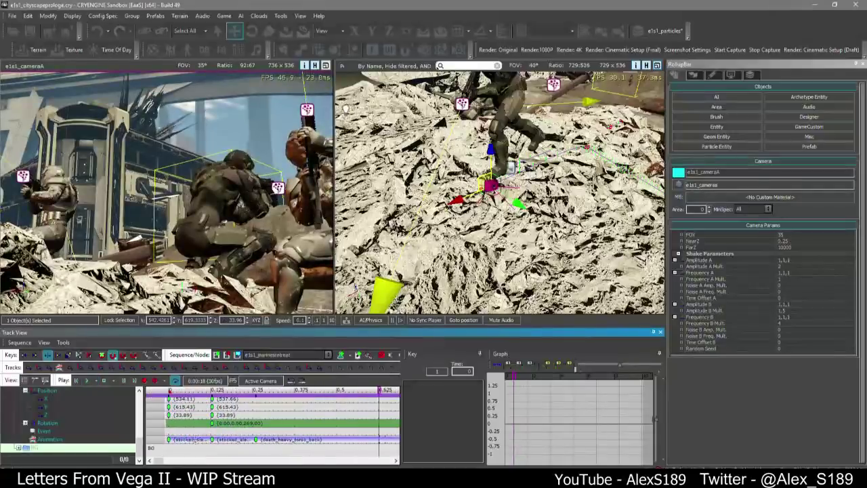
{"action": "left_click", "coordinate": [212, 439]}
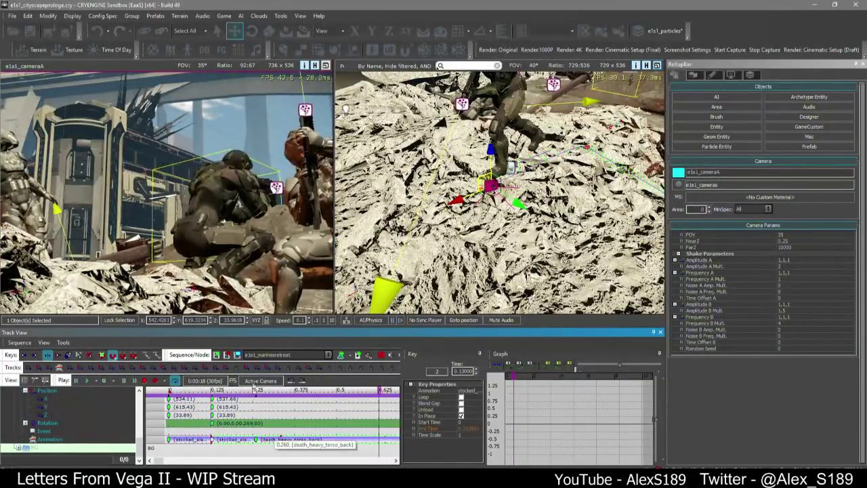
{"action": "left_click", "coordinate": [254, 391]}
{"action": "left_click", "coordinate": [255, 391]}
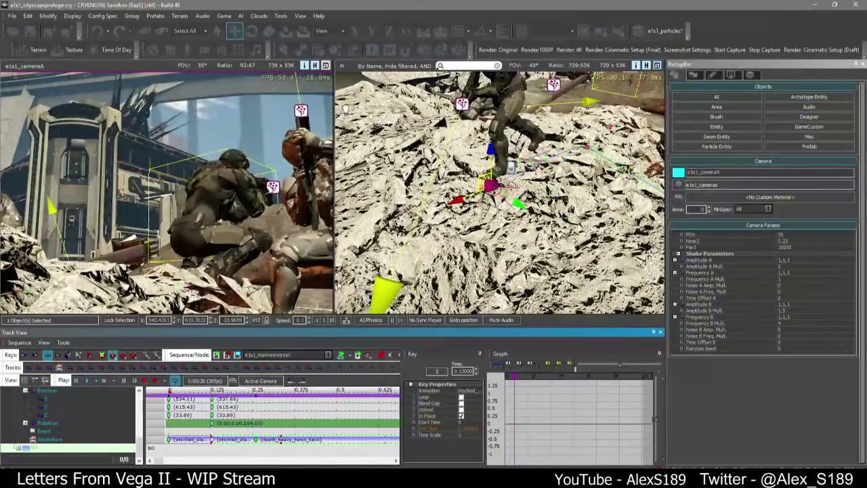
{"action": "right_click_drag", "start_coordinate": [500, 193], "coordinate": [509, 193]}
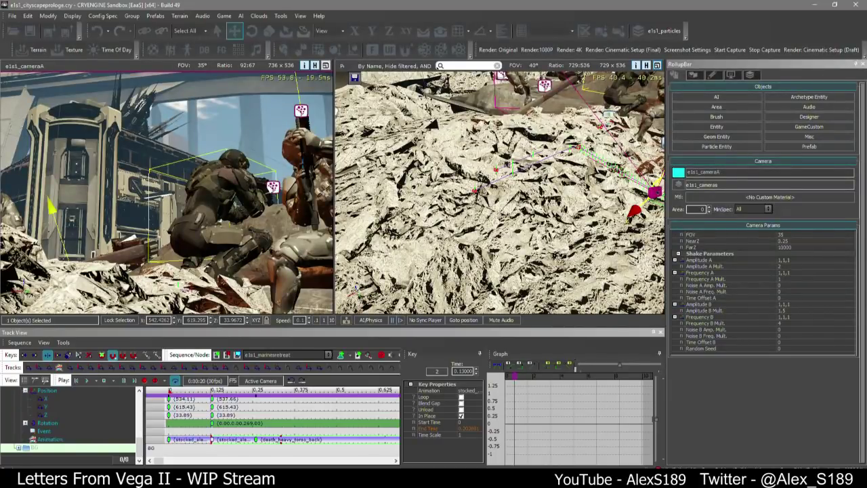
{"action": "left_click", "coordinate": [316, 421]}
{"action": "scroll", "coordinate": [249, 407], "scroll_direction": "down", "scroll_amount": 1}
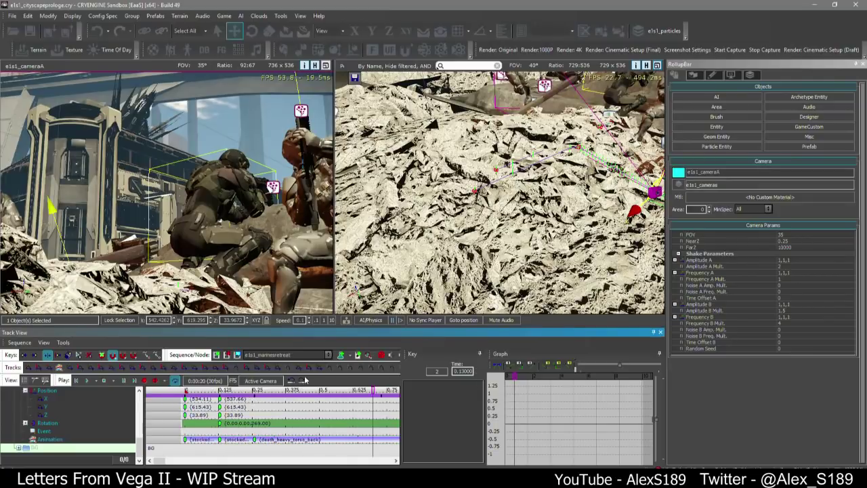
{"action": "key", "text": "space"}
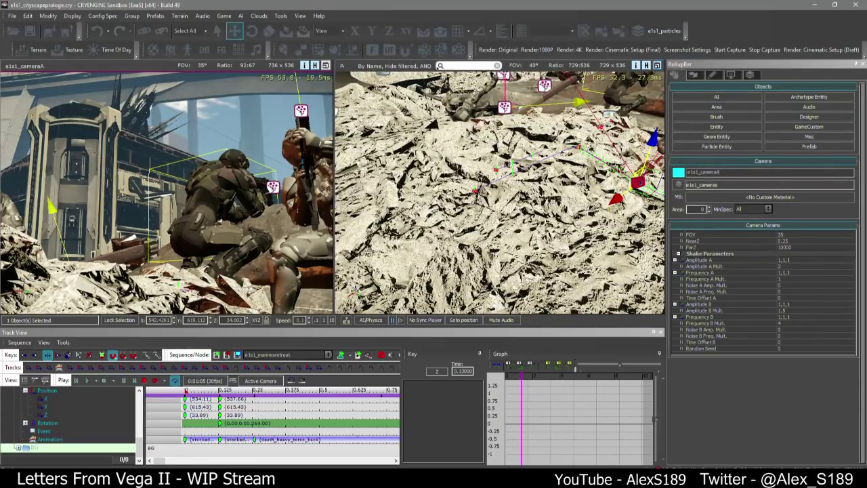
Switch to VLC media player, enlarge its window and review the creature shot around 1:30 in LFV_Episode1_Scene1_WIP02-1.mp4
{"action": "left_click_drag", "start_coordinate": [866, 85], "coordinate": [270, 86]}
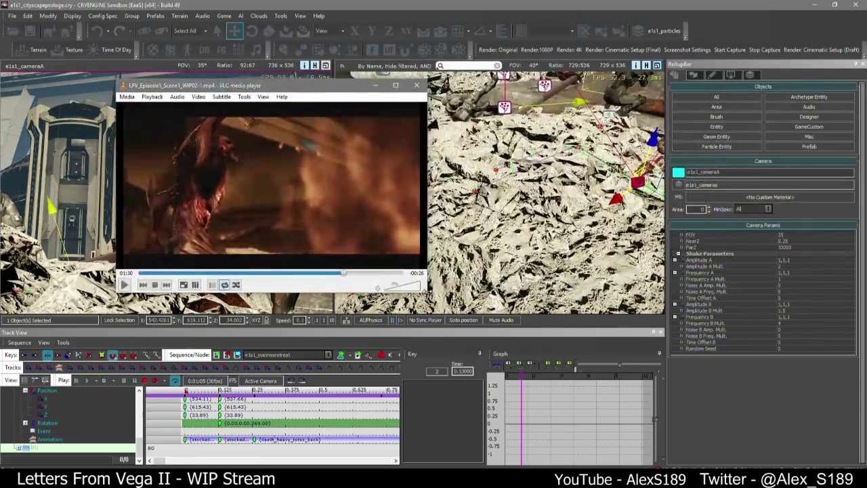
{"action": "left_click_drag", "start_coordinate": [427, 291], "coordinate": [608, 420]}
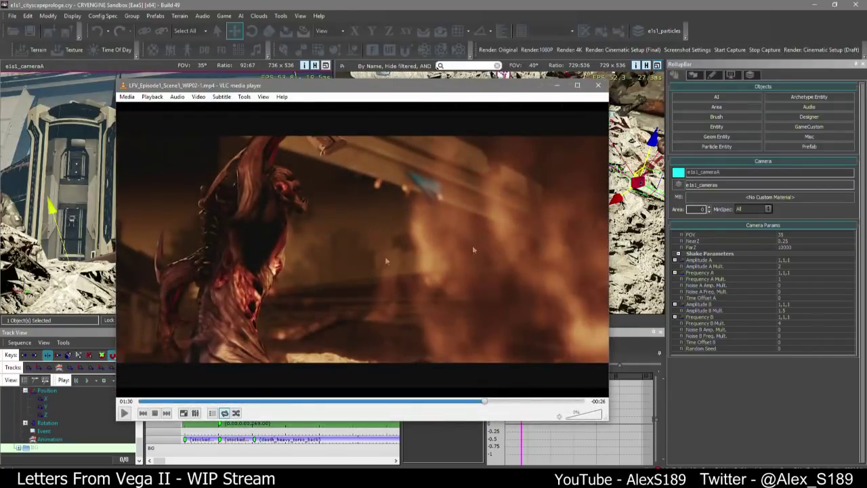
{"action": "key", "text": "space"}
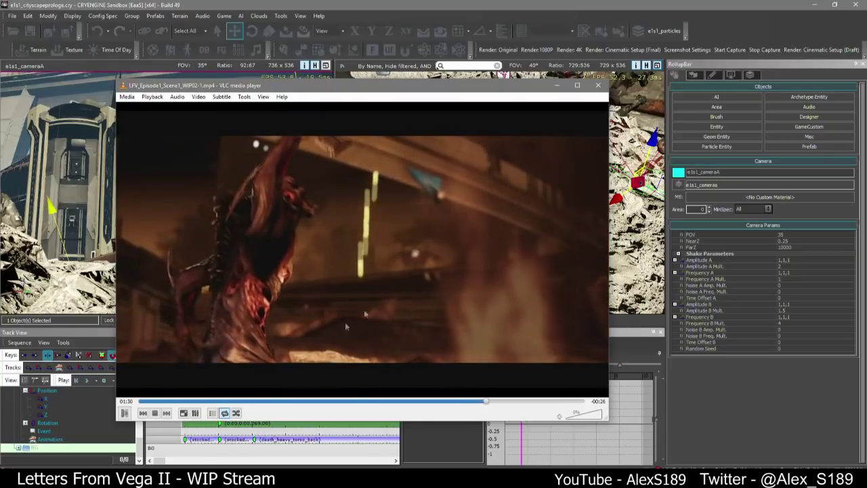
{"action": "key", "text": "space"}
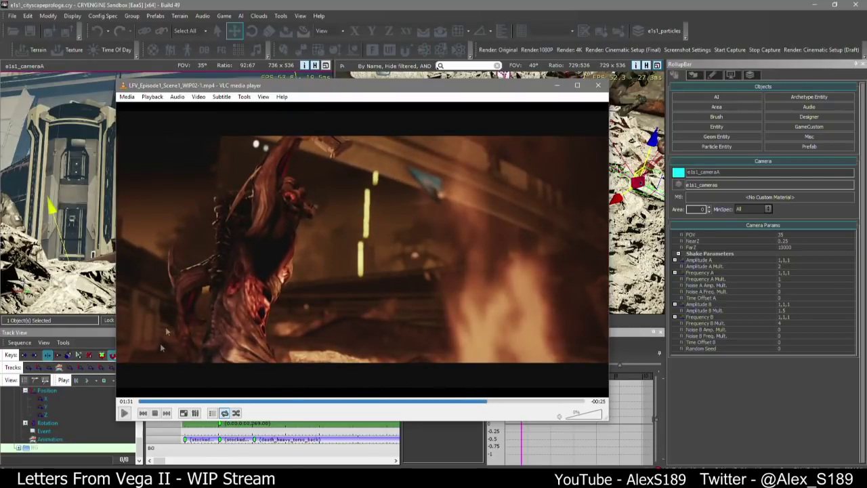
{"action": "left_click", "coordinate": [246, 3]}
Return to CRYENGINE Sandbox, select e1s1_marine01 in the perspective view, collapse e1s1_marine3's tracks and expand e1s1_marine01's
{"action": "right_click_drag", "start_coordinate": [461, 180], "coordinate": [466, 179]}
{"action": "left_click", "coordinate": [97, 31]}
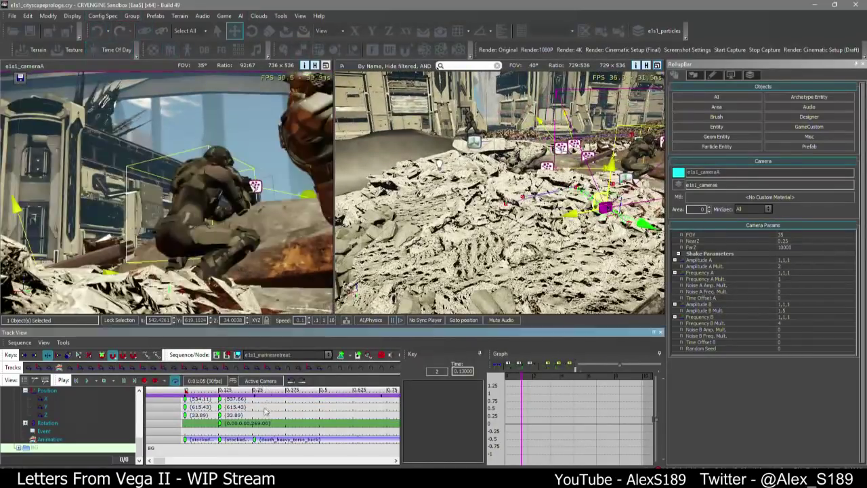
{"action": "key", "text": "space"}
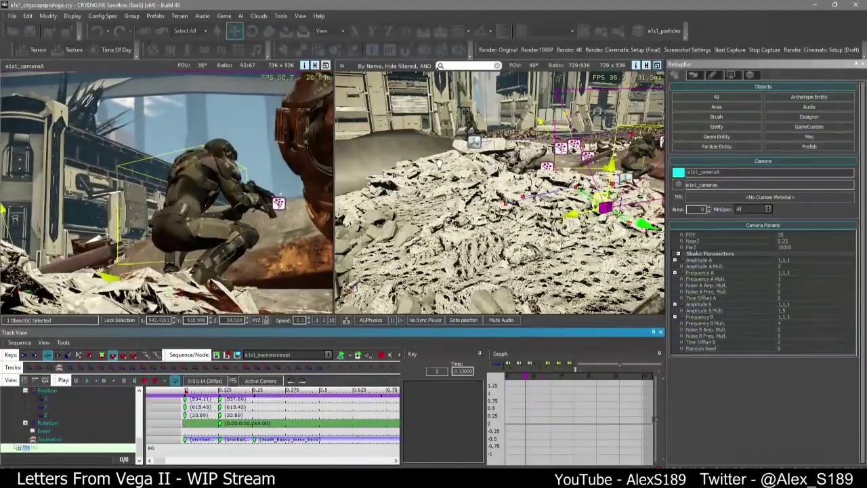
{"action": "key", "text": "w"}
{"action": "right_click_drag", "start_coordinate": [540, 203], "coordinate": [544, 203]}
{"action": "left_click", "coordinate": [545, 201]}
{"action": "scroll", "coordinate": [35, 427], "scroll_direction": "up", "scroll_amount": 2}
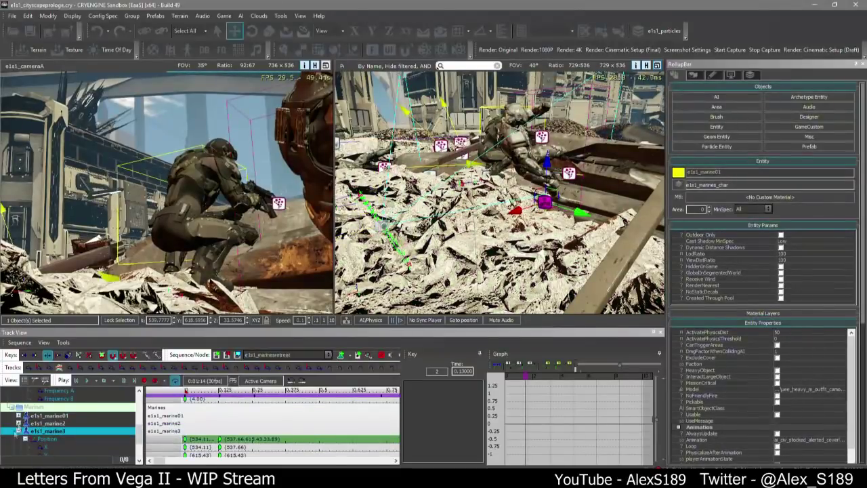
{"action": "left_click", "coordinate": [19, 432]}
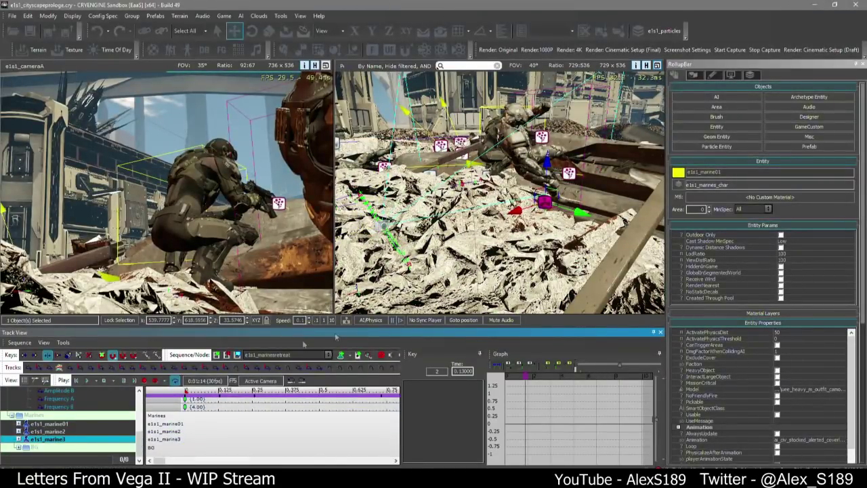
{"action": "left_click", "coordinate": [26, 424]}
{"action": "left_click", "coordinate": [18, 424]}
{"action": "scroll", "coordinate": [324, 400], "scroll_direction": "down", "scroll_amount": 2}
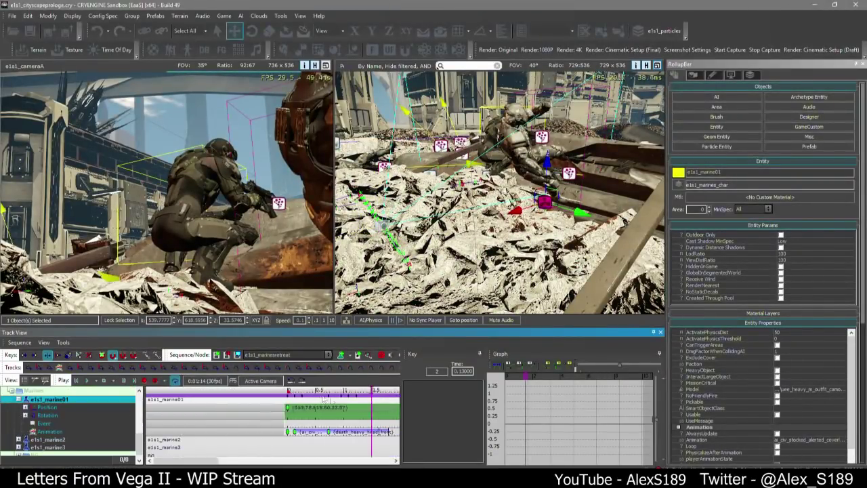
Shorten the end of e1s1_marine01's first animation clip where it overlaps the death_heavy_head_front clip
{"action": "scroll", "coordinate": [357, 417], "scroll_direction": "down", "scroll_amount": 2}
{"action": "mouse_move", "coordinate": [300, 391]}
{"action": "left_mouse_down"}
{"action": "mouse_move", "coordinate": [320, 391]}
{"action": "mouse_move", "coordinate": [308, 392]}
{"action": "left_mouse_up"}
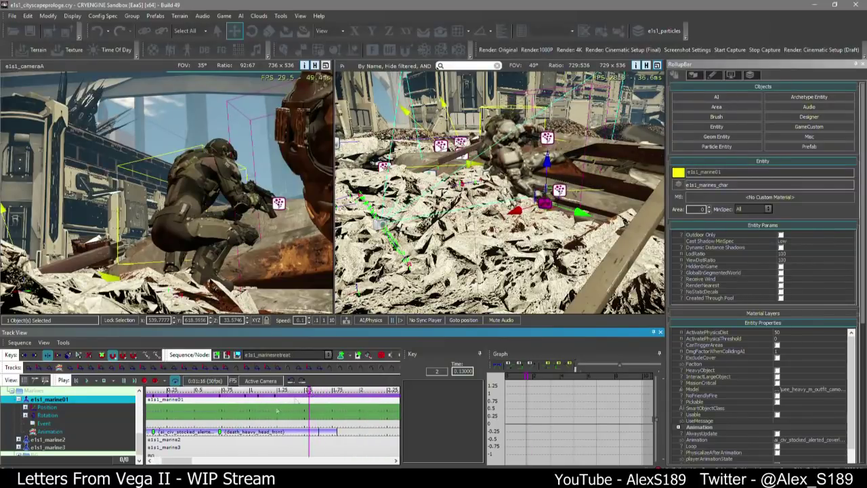
{"action": "left_click", "coordinate": [152, 432]}
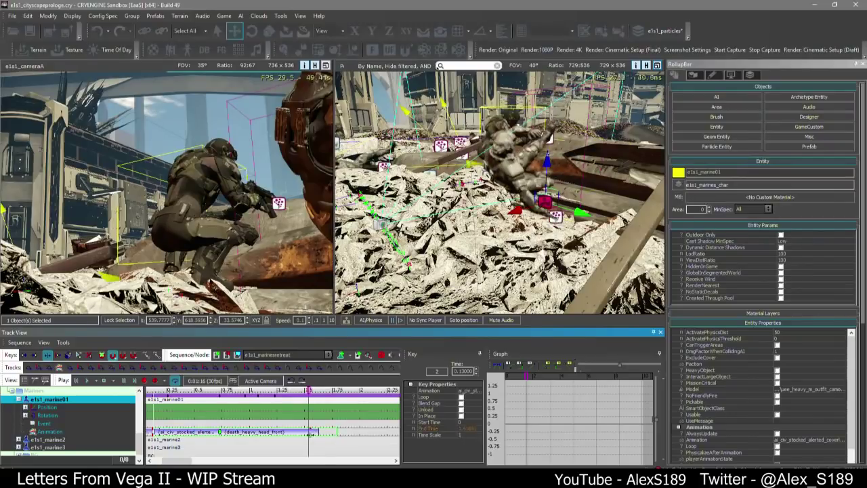
{"action": "key", "text": "space"}
{"action": "key", "text": "space"}
{"action": "left_click", "coordinate": [302, 393]}
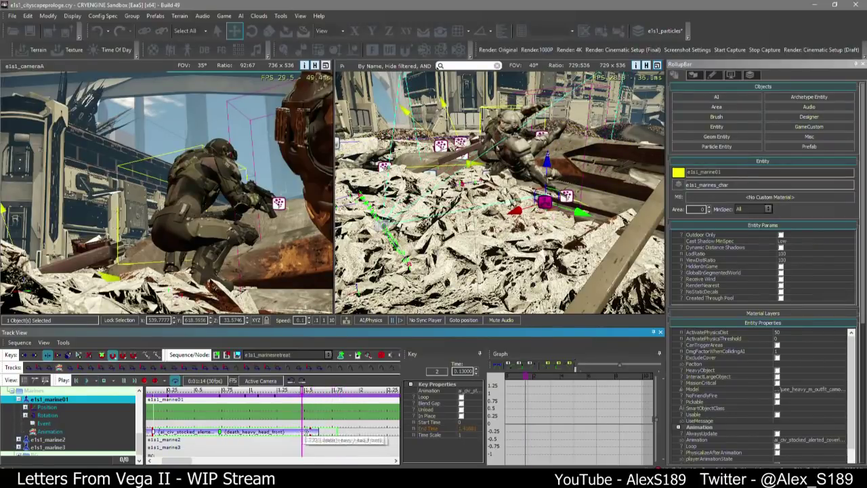
{"action": "left_click_drag", "start_coordinate": [310, 432], "coordinate": [276, 432]}
Add Position keys to e1s1_marine01 at about 1.03 s and 1.63 s and rearrange the Track View toolbars to reach the hidden controls
{"action": "mouse_move", "coordinate": [229, 391]}
{"action": "left_mouse_down"}
{"action": "mouse_move", "coordinate": [301, 391]}
{"action": "mouse_move", "coordinate": [264, 391]}
{"action": "left_mouse_up"}
{"action": "double_click", "coordinate": [252, 407]}
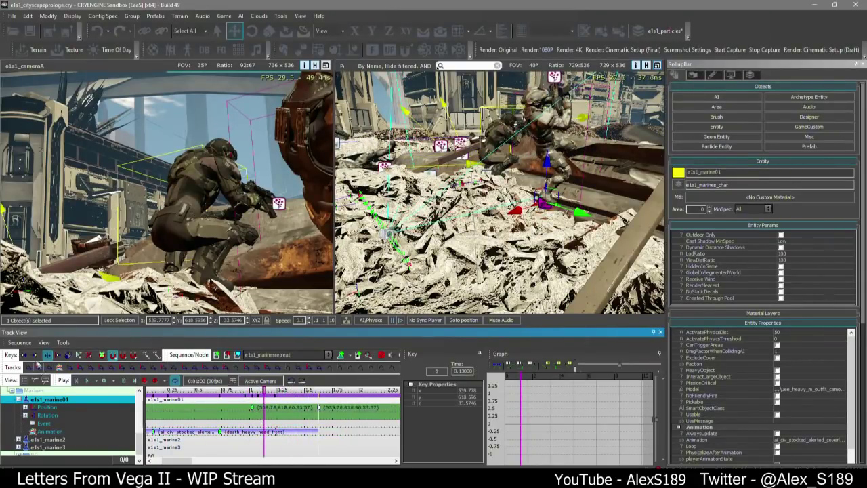
{"action": "left_click", "coordinate": [107, 364]}
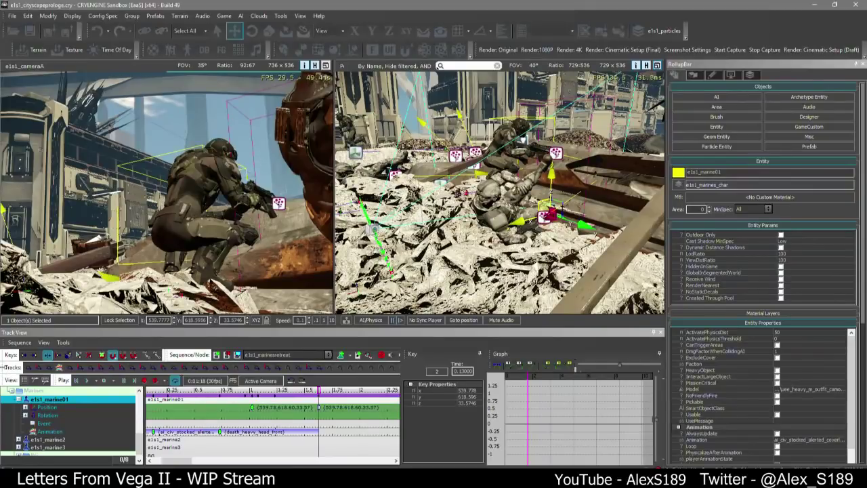
{"action": "left_click_drag", "start_coordinate": [10, 370], "coordinate": [178, 356]}
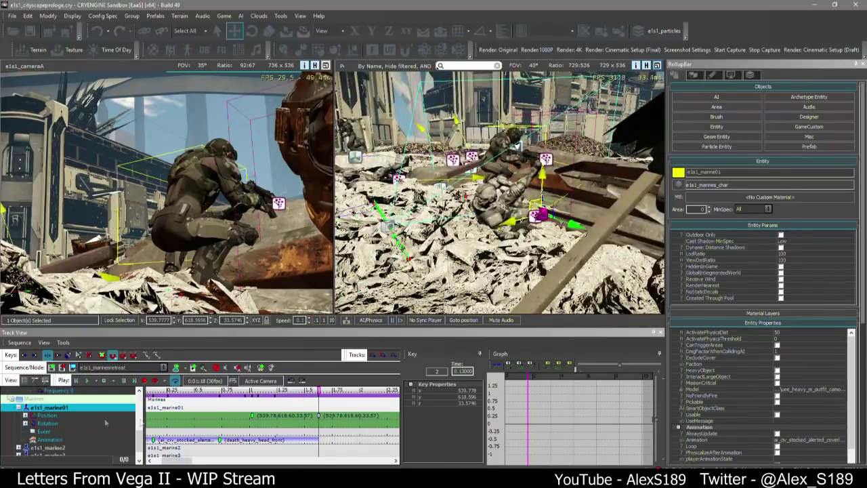
Record a new position for e1s1_marine01 at the 1.63 s key, lower on the rubble at about X 540.67, Z 33.03, and play the shot
{"action": "left_click", "coordinate": [54, 415]}
{"action": "right_click_drag", "start_coordinate": [528, 204], "coordinate": [501, 212]}
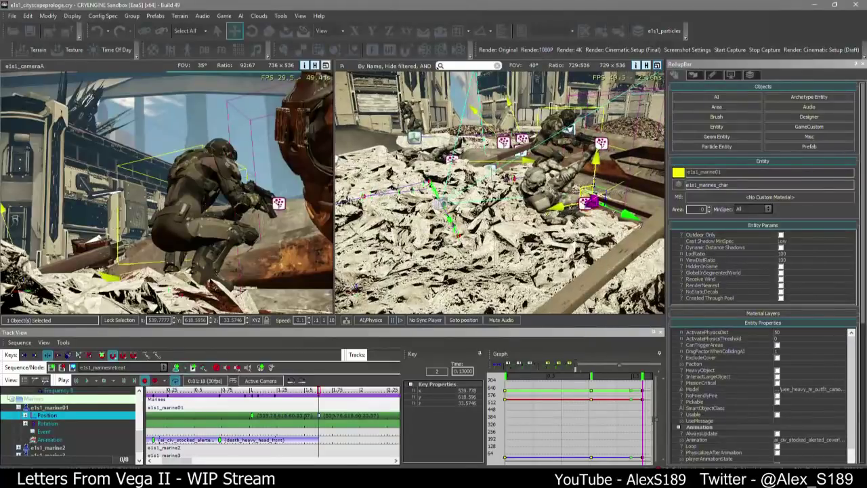
{"action": "left_click_drag", "start_coordinate": [587, 201], "coordinate": [543, 236]}
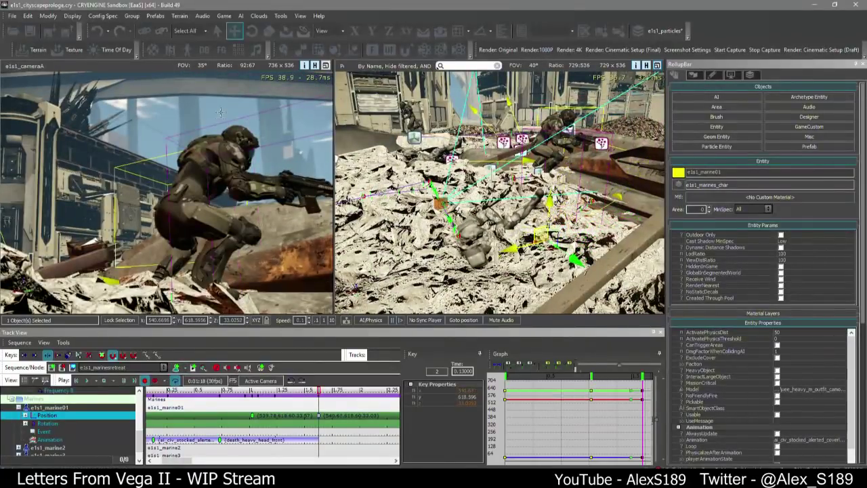
{"action": "left_click", "coordinate": [287, 407]}
{"action": "key", "text": "space"}
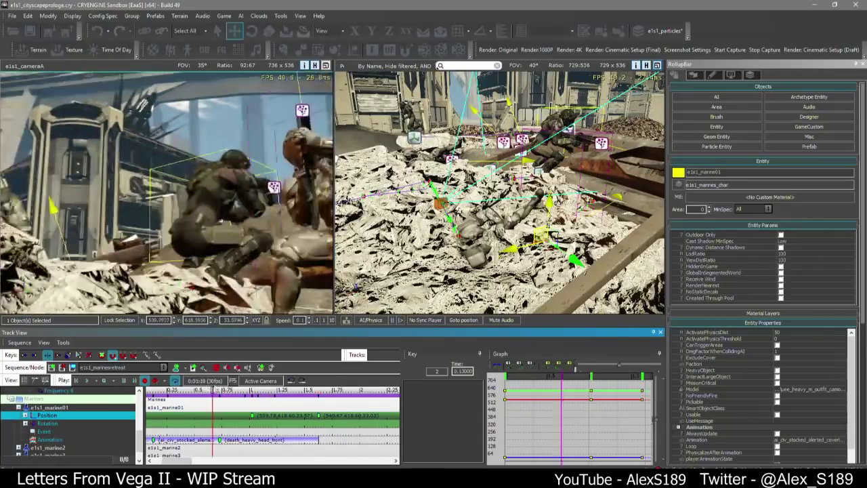
Adjust the tangents of e1s1_marine01's Position X curve at the 1.03 s key and check the motion
{"action": "mouse_move", "coordinate": [253, 394]}
{"action": "left_mouse_down"}
{"action": "mouse_move", "coordinate": [319, 393]}
{"action": "mouse_move", "coordinate": [265, 392]}
{"action": "left_mouse_up"}
{"action": "double_click", "coordinate": [40, 415]}
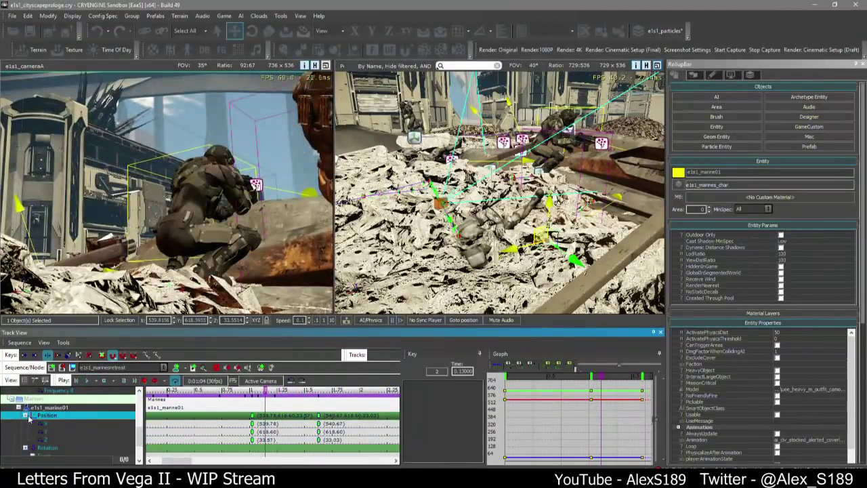
{"action": "left_click", "coordinate": [47, 423]}
{"action": "left_click", "coordinate": [640, 398]}
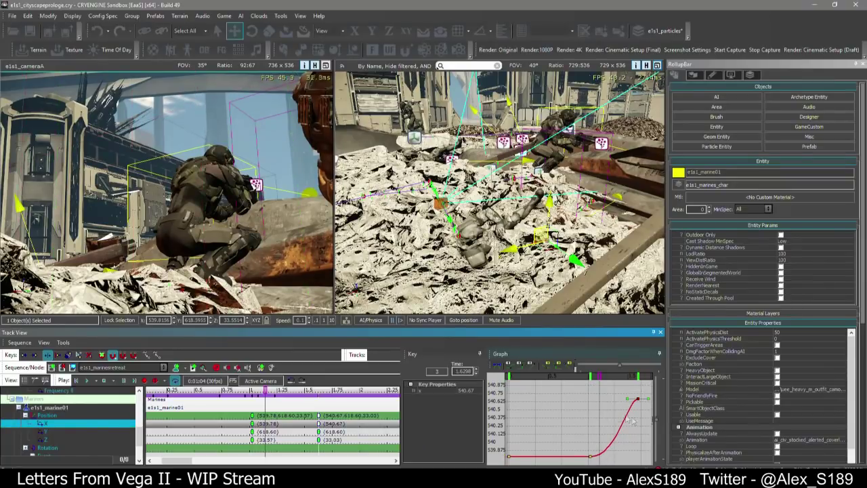
{"action": "left_click", "coordinate": [592, 455]}
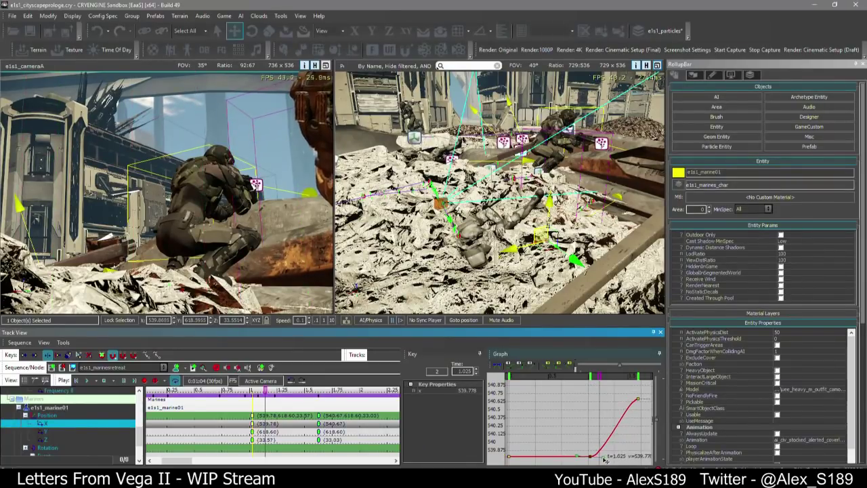
{"action": "scroll", "coordinate": [602, 459], "scroll_direction": "up", "scroll_amount": 2}
{"action": "middle_click_drag", "start_coordinate": [602, 459], "coordinate": [597, 416]}
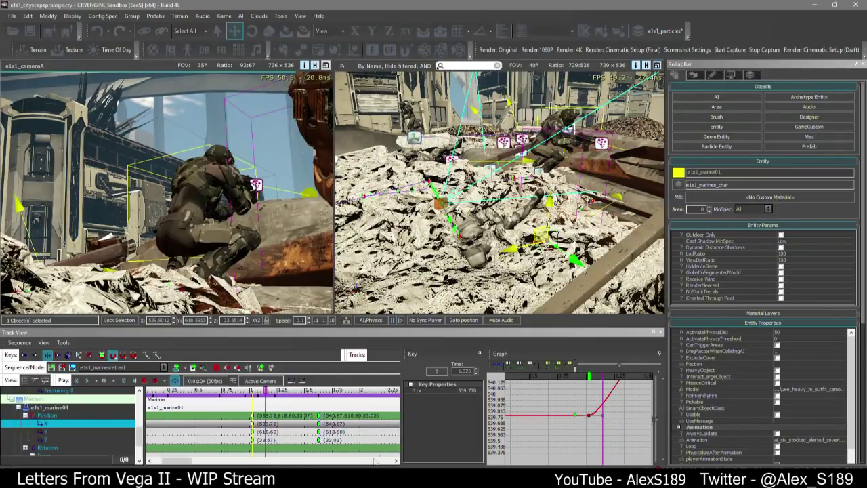
{"action": "scroll", "coordinate": [587, 417], "scroll_direction": "up", "scroll_amount": 2}
{"action": "left_click", "coordinate": [617, 411]}
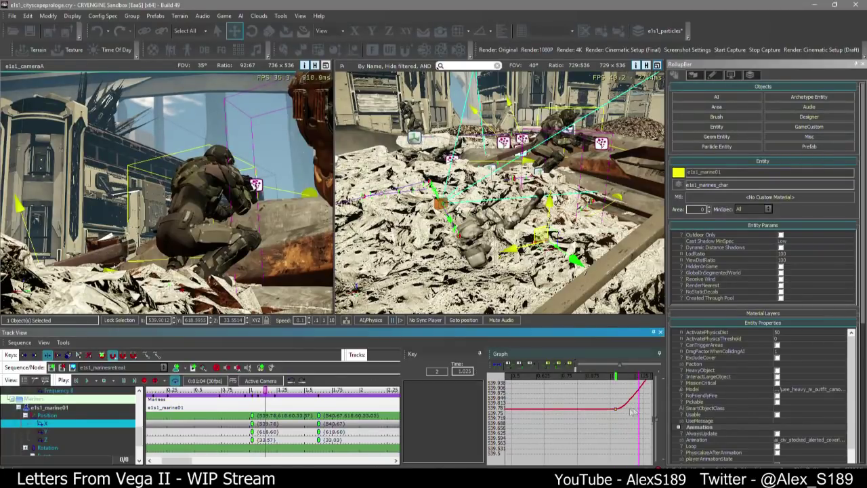
{"action": "left_click_drag", "start_coordinate": [640, 410], "coordinate": [627, 411]}
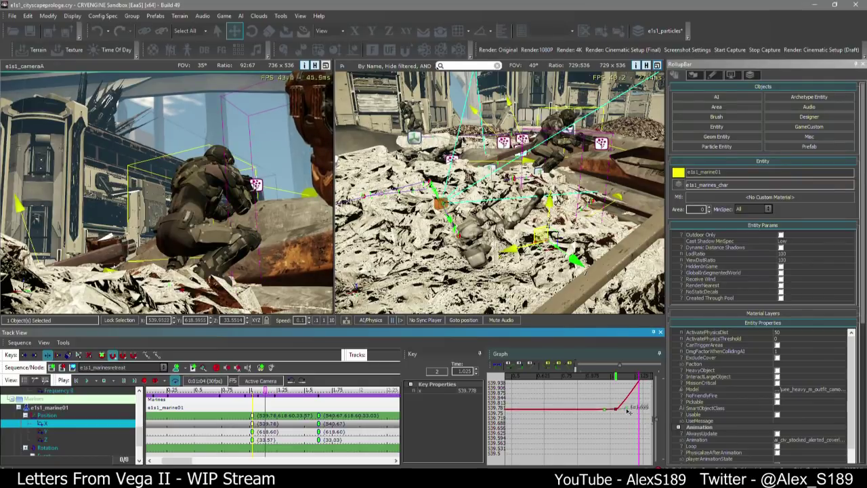
{"action": "key", "text": "space"}
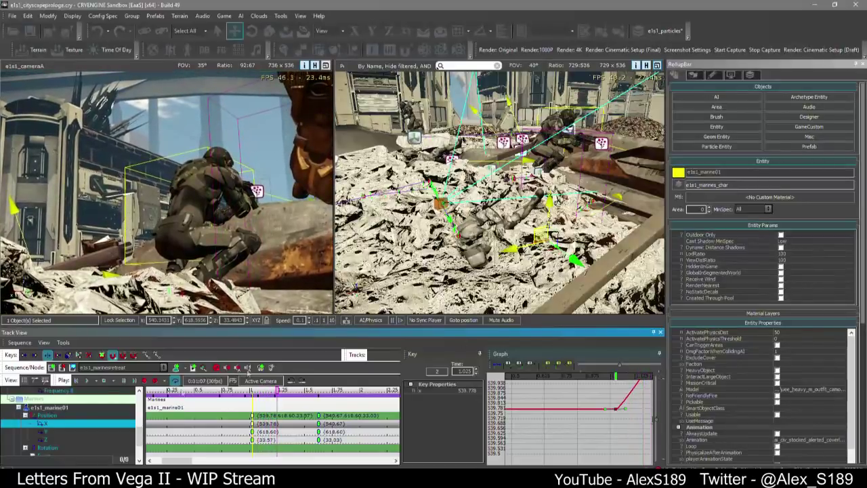
Record a shifted position for e1s1_marine01 at the 1.63 s key, moving it to about Y 619.17, and play the shot
{"action": "left_click", "coordinate": [43, 415]}
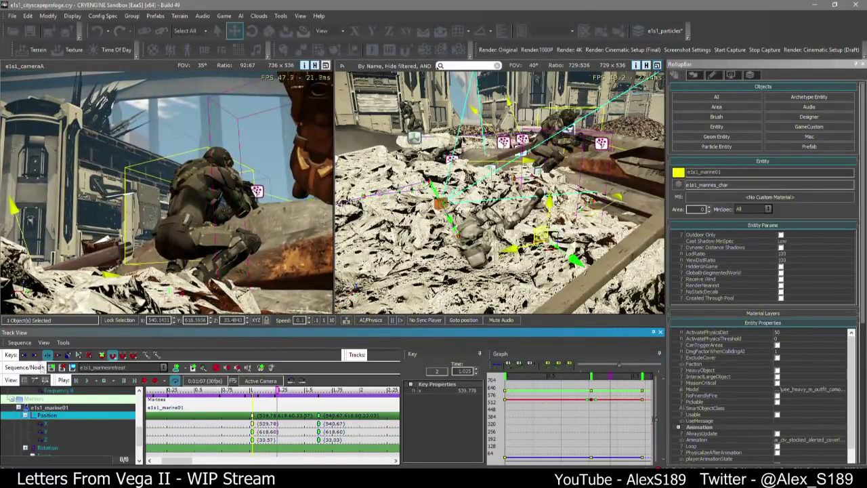
{"action": "right_click_drag", "start_coordinate": [553, 187], "coordinate": [553, 190]}
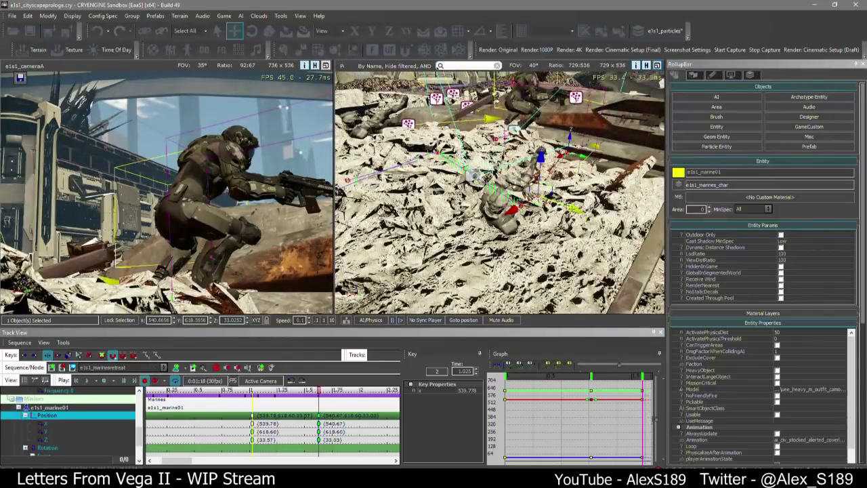
{"action": "left_click_drag", "start_coordinate": [575, 209], "coordinate": [608, 225]}
{"action": "left_click", "coordinate": [595, 376]}
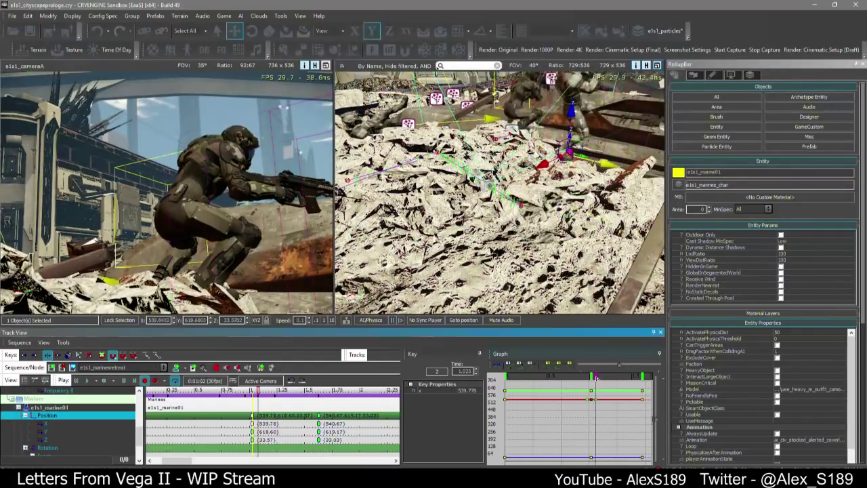
{"action": "key", "text": "space"}
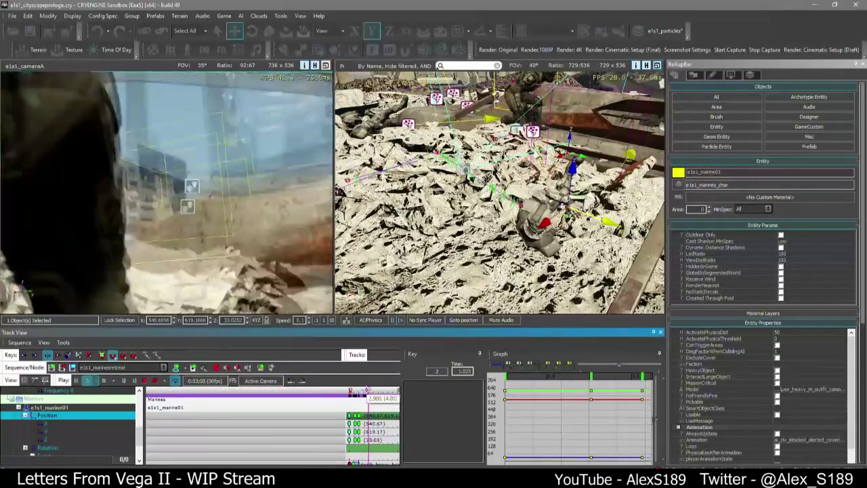
{"action": "key", "text": "space"}
Collapse e1s1_marine01's tracks, expand e1s1_marine2's and bring its animation clips into view
{"action": "left_click", "coordinate": [18, 407]}
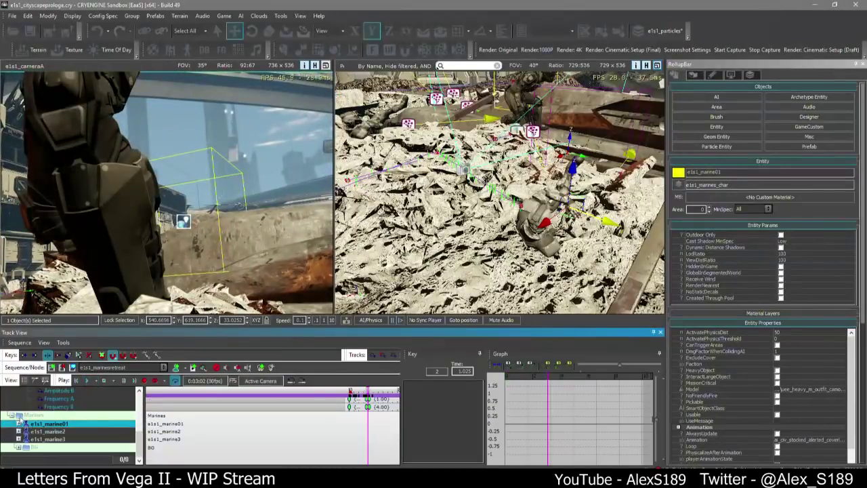
{"action": "left_click", "coordinate": [19, 432]}
{"action": "left_click", "coordinate": [18, 431]}
{"action": "scroll", "coordinate": [18, 443], "scroll_direction": "down", "scroll_amount": 1}
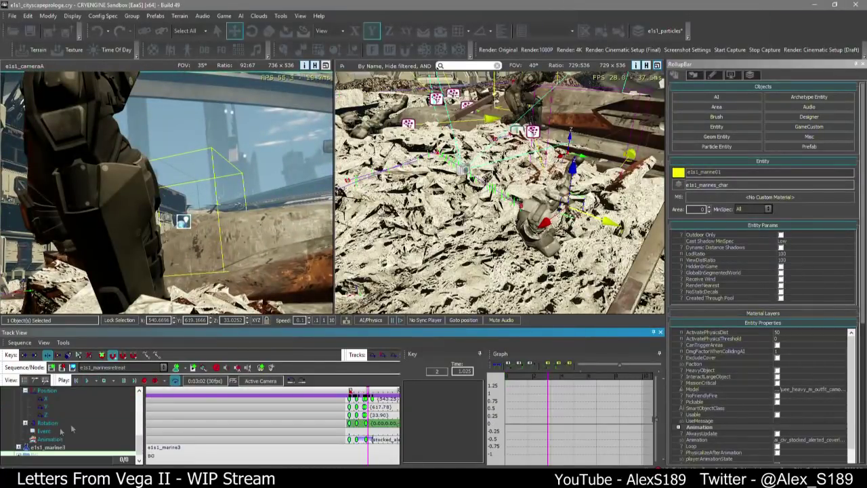
{"action": "scroll", "coordinate": [346, 450], "scroll_direction": "up", "scroll_amount": 7}
{"action": "middle_click_drag", "start_coordinate": [345, 447], "coordinate": [311, 435]}
{"action": "scroll", "coordinate": [205, 442], "scroll_direction": "up", "scroll_amount": 3}
Move e1s1_marine2's stand-to-sprint start clip earlier to about 2.55 s and preview the transition
{"action": "left_click", "coordinate": [206, 439]}
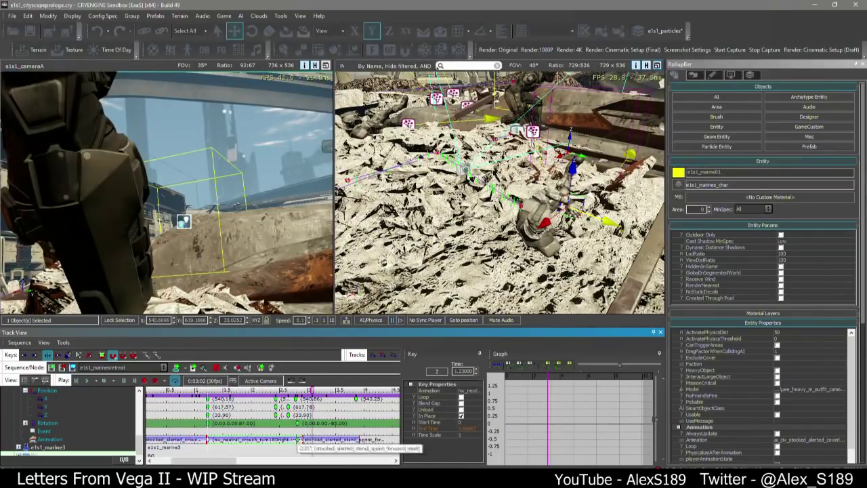
{"action": "left_click_drag", "start_coordinate": [298, 440], "coordinate": [284, 440]}
{"action": "left_click", "coordinate": [283, 391]}
{"action": "left_click_drag", "start_coordinate": [283, 390], "coordinate": [295, 391]}
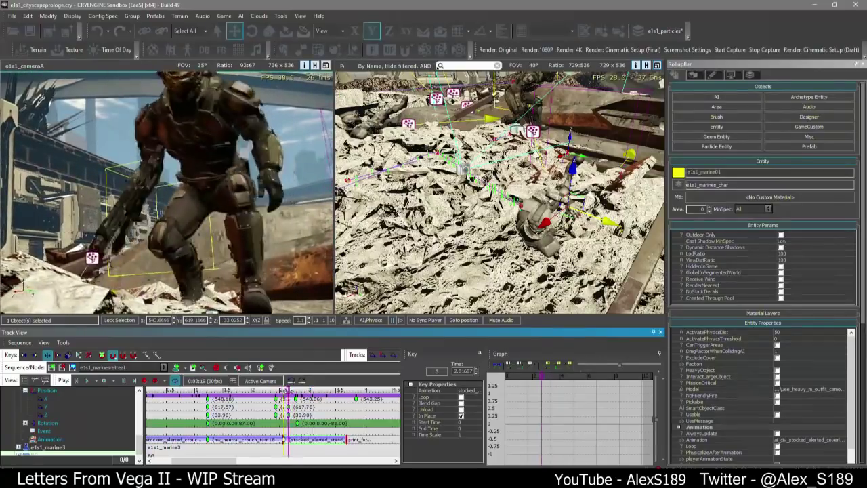
{"action": "left_click_drag", "start_coordinate": [289, 392], "coordinate": [284, 391]}
{"action": "key", "text": "space"}
{"action": "left_click", "coordinate": [281, 392]}
{"action": "key", "text": "space"}
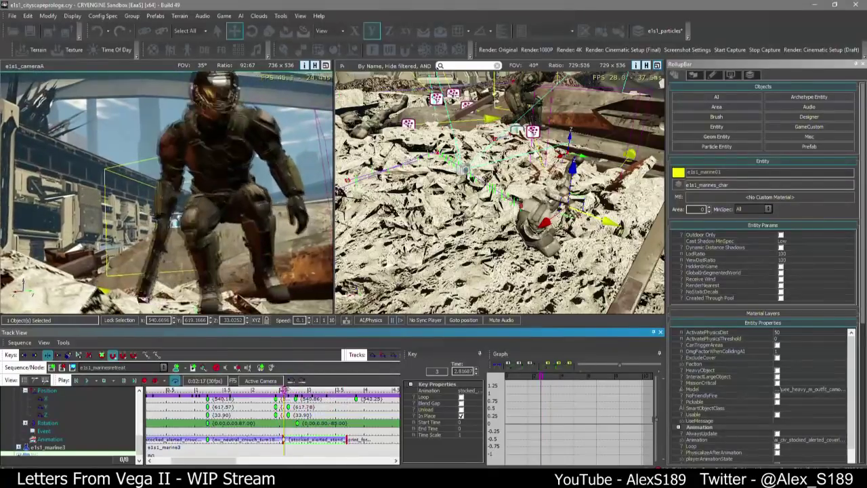
Add a Position key to e1s1_marine2 at about 2.53 s and delete its Position keys at about 2.64 s and 2.77 s
{"action": "left_click", "coordinate": [48, 391]}
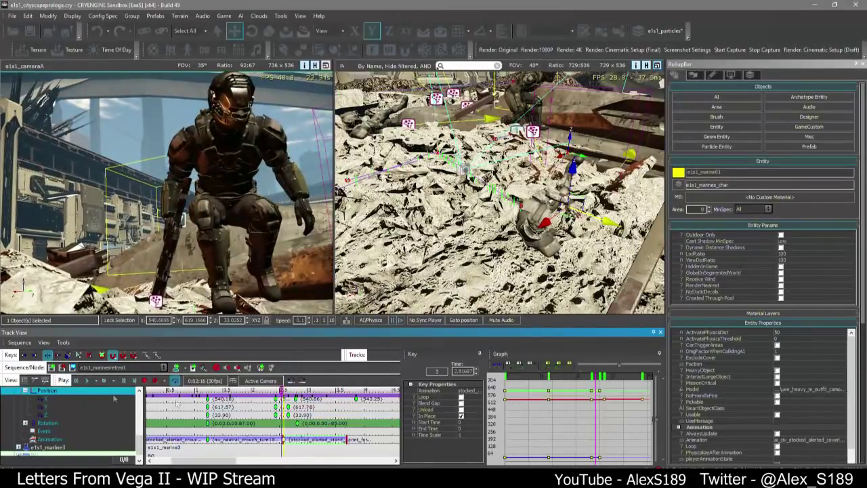
{"action": "scroll", "coordinate": [241, 439], "scroll_direction": "up", "scroll_amount": 3}
{"action": "scroll", "coordinate": [75, 411], "scroll_direction": "up", "scroll_amount": 2}
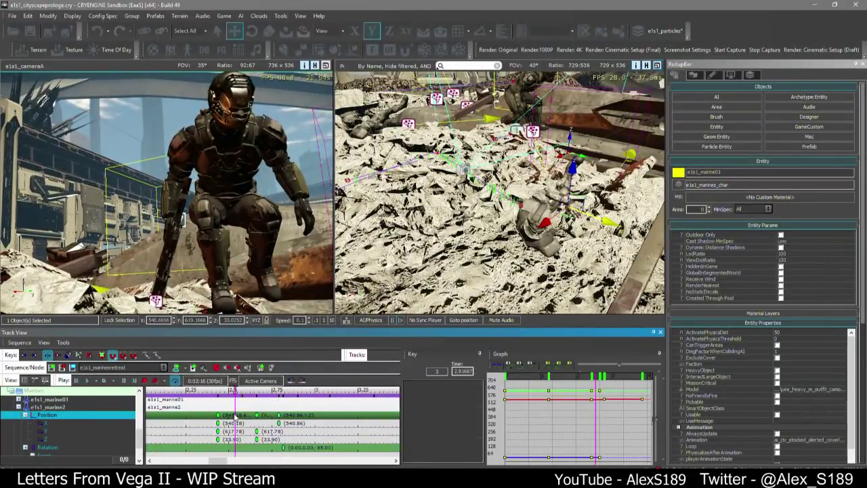
{"action": "key", "text": "space"}
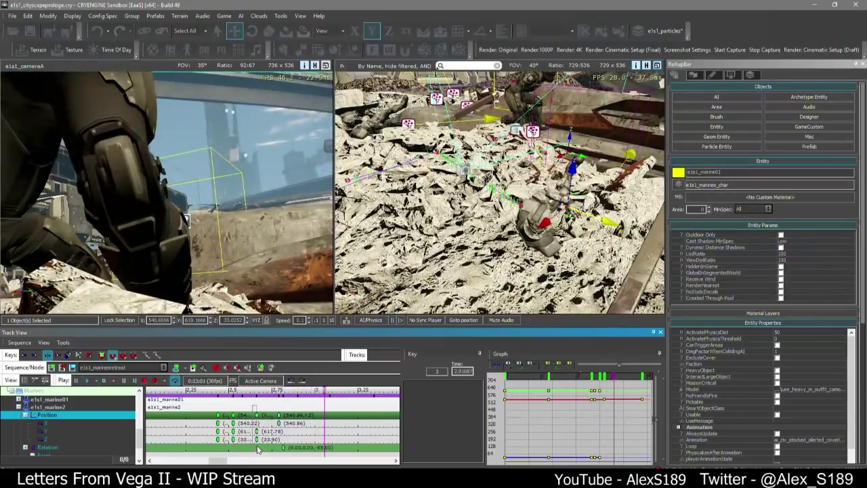
{"action": "left_click_drag", "start_coordinate": [258, 449], "coordinate": [264, 426]}
{"action": "left_click", "coordinate": [276, 413]}
{"action": "key", "text": "Delete"}
Add a Rotation key to e1s1_marine2 at about 2.53 s and delete its following -85° Rotation key
{"action": "mouse_move", "coordinate": [241, 390]}
{"action": "left_mouse_down"}
{"action": "mouse_move", "coordinate": [213, 391]}
{"action": "mouse_move", "coordinate": [234, 391]}
{"action": "left_mouse_up"}
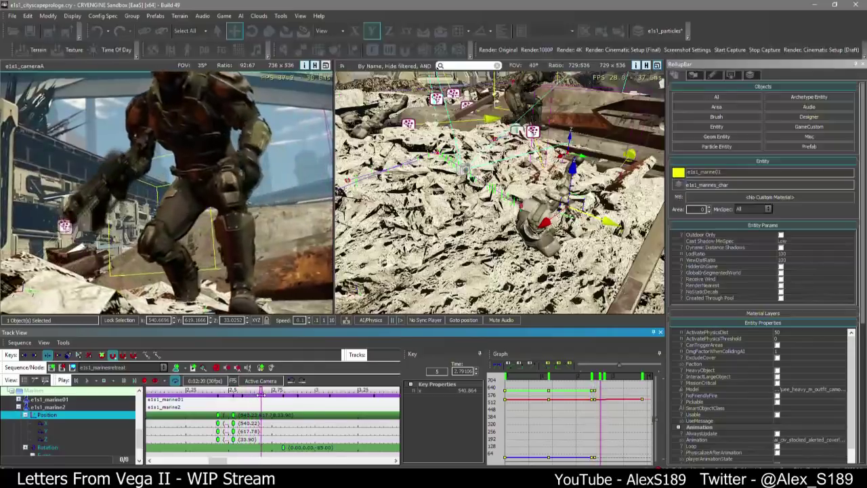
{"action": "left_click", "coordinate": [234, 391]}
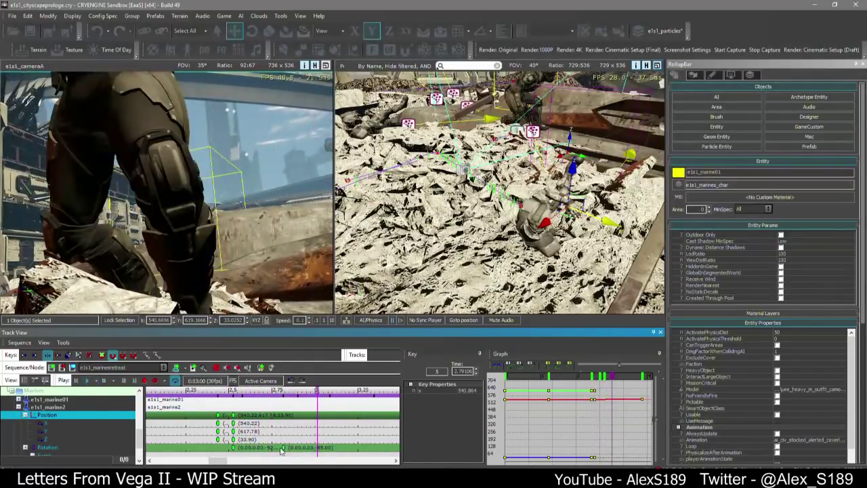
{"action": "left_click", "coordinate": [243, 390]}
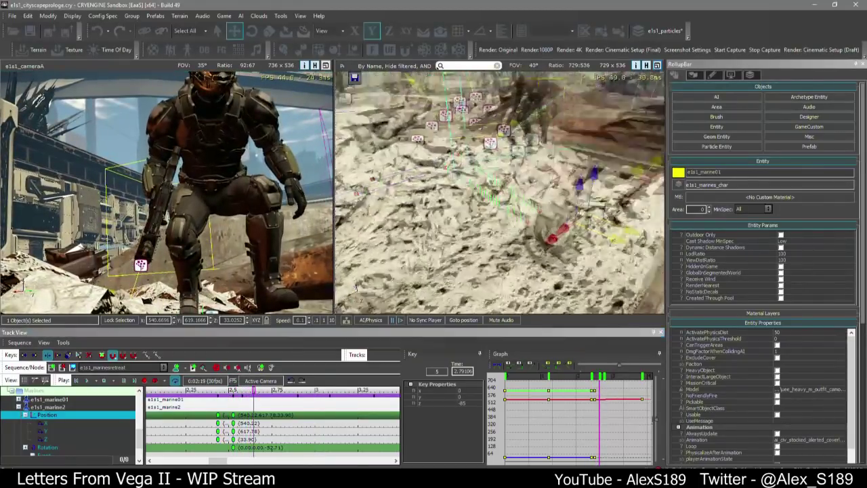
Select e1s1_marine2 and record a position of about X 540.77, Y 617.68 and a Z rotation of about -65.7° at 2.63 s
{"action": "right_click_drag", "start_coordinate": [491, 244], "coordinate": [491, 196]}
{"action": "left_click", "coordinate": [491, 243]}
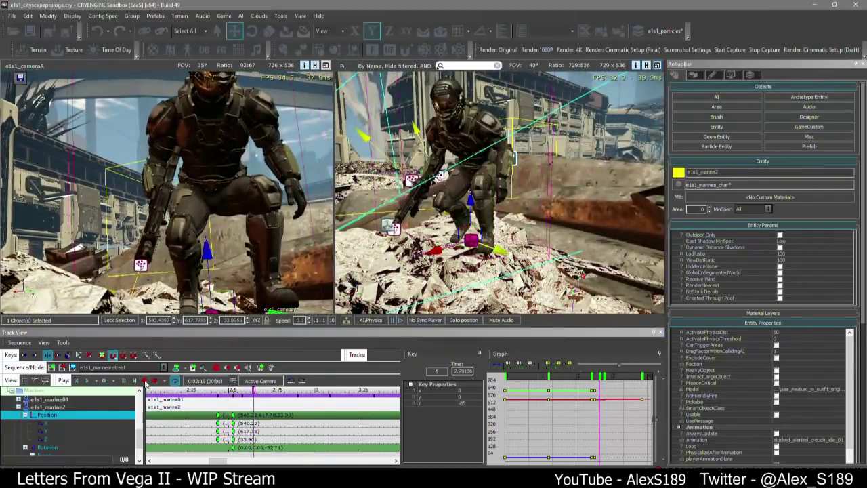
{"action": "left_click", "coordinate": [144, 380]}
{"action": "left_click_drag", "start_coordinate": [501, 229], "coordinate": [467, 204]}
{"action": "key", "text": "3"}
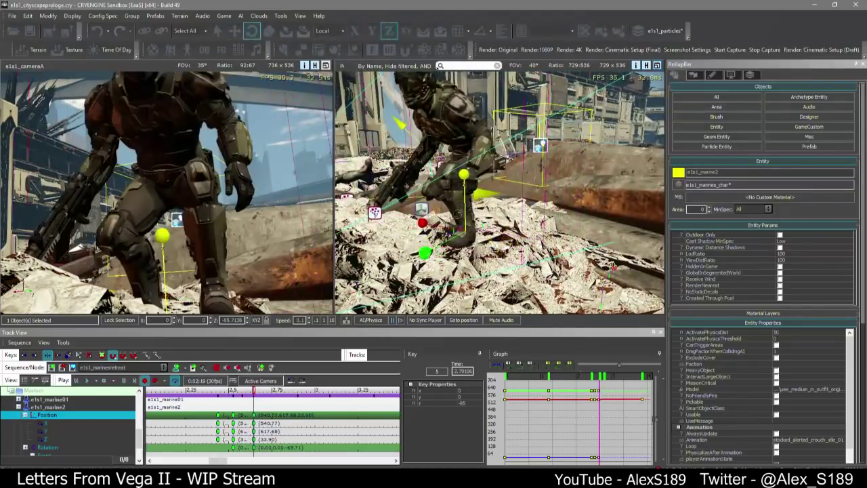
{"action": "key", "text": "2"}
Pull e1s1_marine2 back to about X 540.46 at its 2.63 s Position key and scrub through the motion
{"action": "left_click_drag", "start_coordinate": [238, 392], "coordinate": [246, 391]}
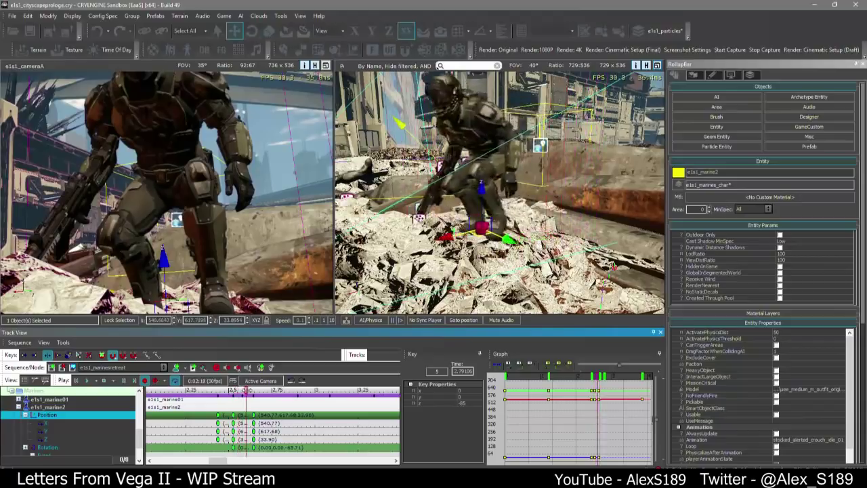
{"action": "left_click", "coordinate": [34, 355]}
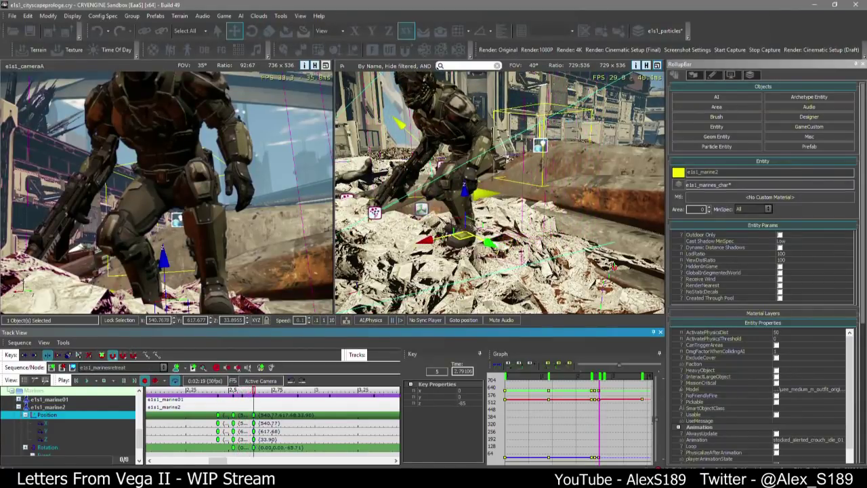
{"action": "left_click_drag", "start_coordinate": [431, 240], "coordinate": [458, 232]}
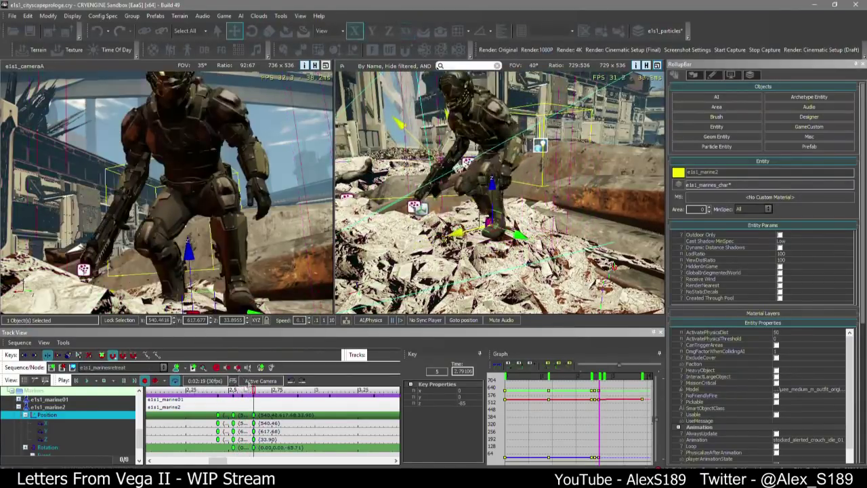
{"action": "mouse_move", "coordinate": [248, 390]}
{"action": "left_mouse_down"}
{"action": "mouse_move", "coordinate": [231, 390]}
{"action": "mouse_move", "coordinate": [244, 390]}
{"action": "left_mouse_up"}
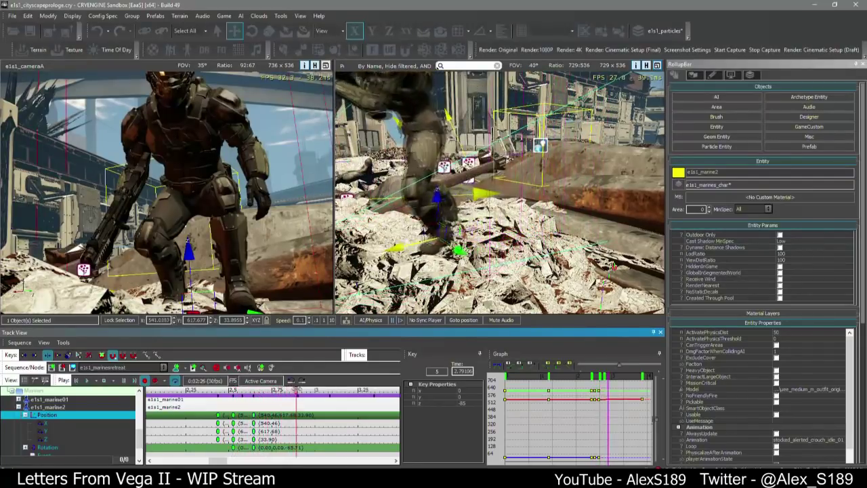
{"action": "left_click_drag", "start_coordinate": [304, 390], "coordinate": [281, 393]}
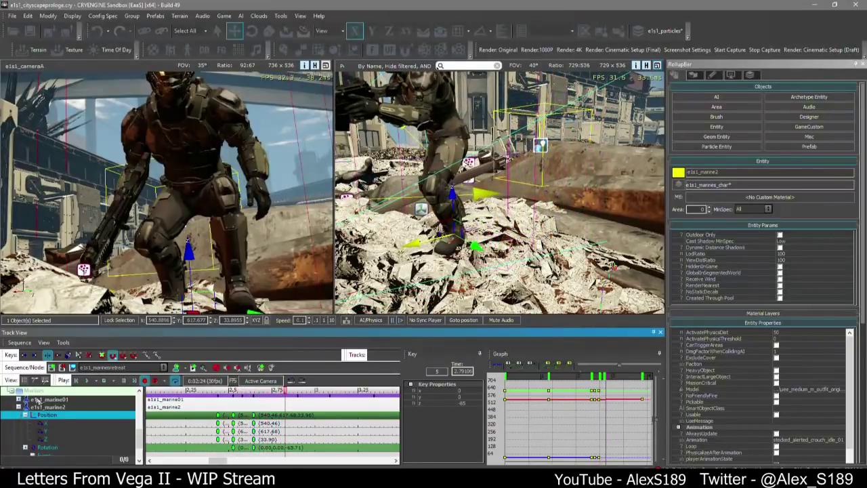
Delete e1s1_marine2's last Position X key near 3.84 s and record a Position key at about 2.77 s with X 540.64
{"action": "left_click", "coordinate": [41, 423]}
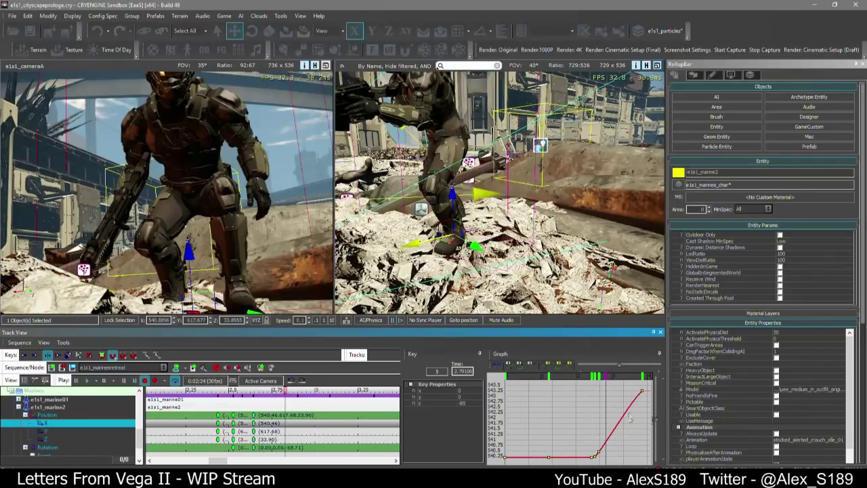
{"action": "scroll", "coordinate": [627, 412], "scroll_direction": "up", "scroll_amount": 1}
{"action": "scroll", "coordinate": [600, 401], "scroll_direction": "up", "scroll_amount": 3}
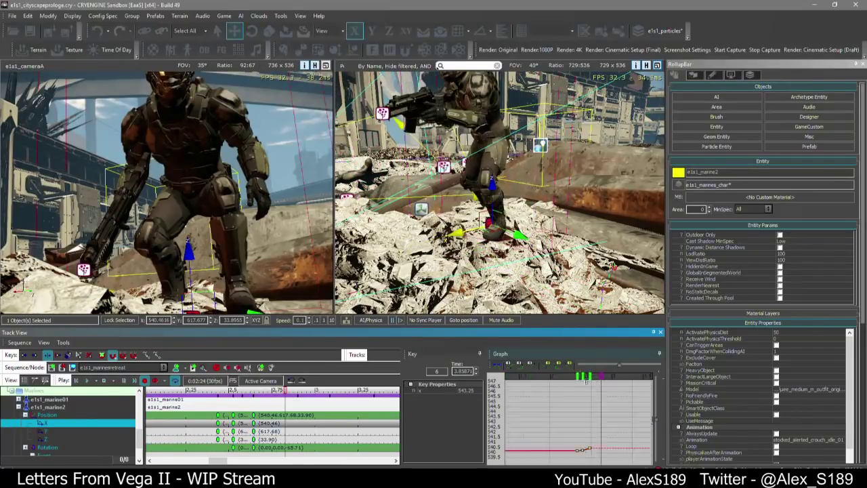
{"action": "mouse_move", "coordinate": [595, 384]}
{"action": "left_mouse_down"}
{"action": "mouse_move", "coordinate": [587, 384]}
{"action": "mouse_move", "coordinate": [599, 384]}
{"action": "left_mouse_up"}
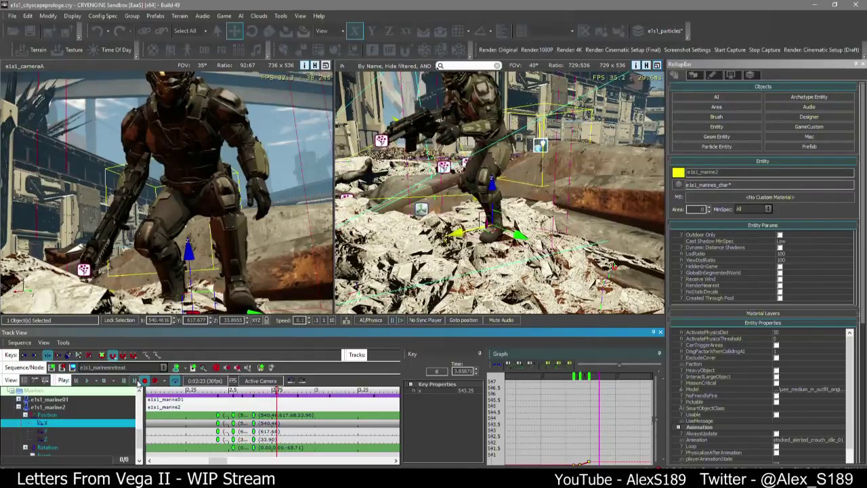
{"action": "left_click_drag", "start_coordinate": [457, 233], "coordinate": [438, 238]}
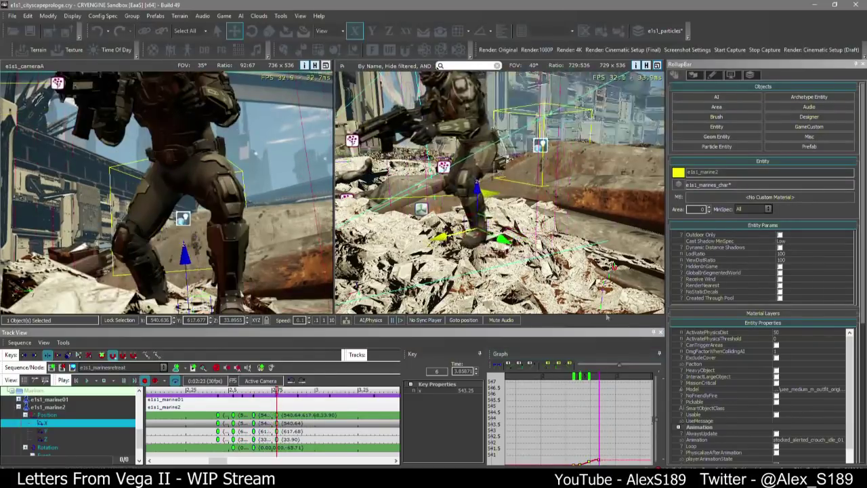
Record a Position key for e1s1_marine2 at about 3.1 s, set its X to about 542 on the curve, and play the shot
{"action": "left_click_drag", "start_coordinate": [599, 379], "coordinate": [624, 377]}
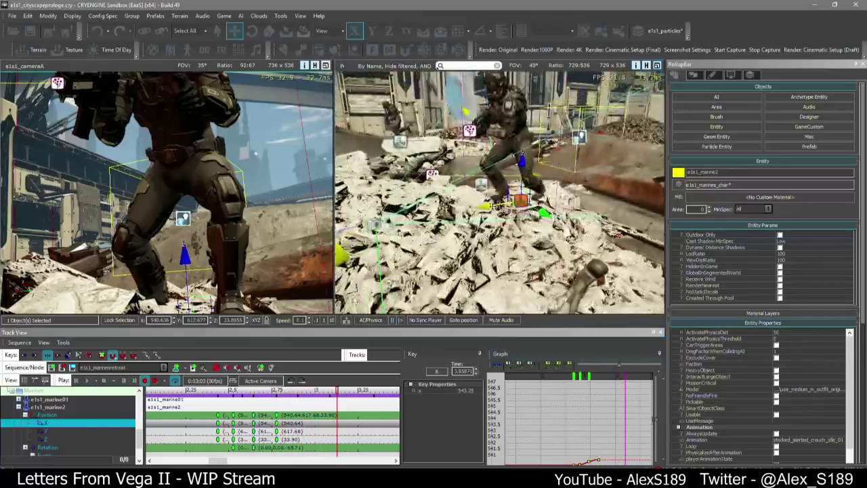
{"action": "left_click_drag", "start_coordinate": [315, 227], "coordinate": [311, 227]}
{"action": "left_click_drag", "start_coordinate": [586, 377], "coordinate": [643, 377]}
{"action": "middle_click_drag", "start_coordinate": [636, 444], "coordinate": [593, 420]}
{"action": "scroll", "coordinate": [573, 394], "scroll_direction": "up", "scroll_amount": 2}
{"action": "left_click", "coordinate": [594, 413]}
{"action": "left_click_drag", "start_coordinate": [593, 414], "coordinate": [641, 422]}
{"action": "left_click", "coordinate": [87, 380]}
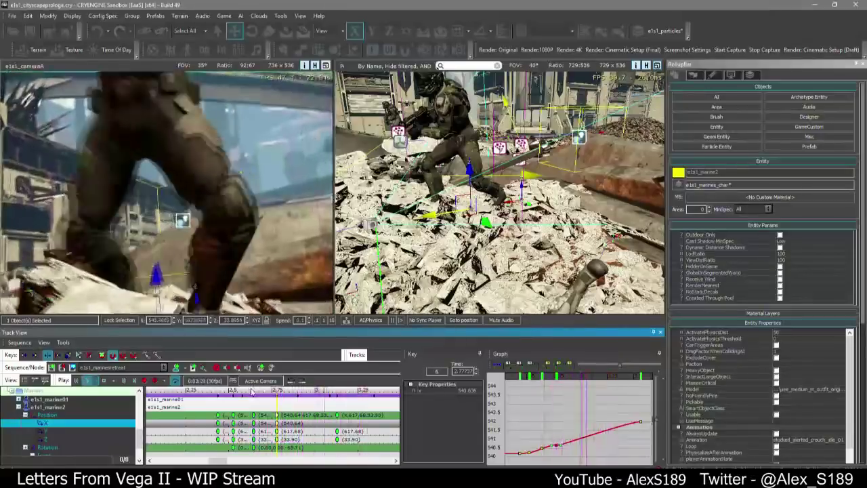
Try to lengthen the outgoing tangent of e1s1_marine2's Position X key at 2.525 s on the curve
{"action": "left_click_drag", "start_coordinate": [259, 395], "coordinate": [235, 394]}
{"action": "middle_click_drag", "start_coordinate": [534, 463], "coordinate": [582, 435]}
{"action": "scroll", "coordinate": [583, 436], "scroll_direction": "up", "scroll_amount": 6}
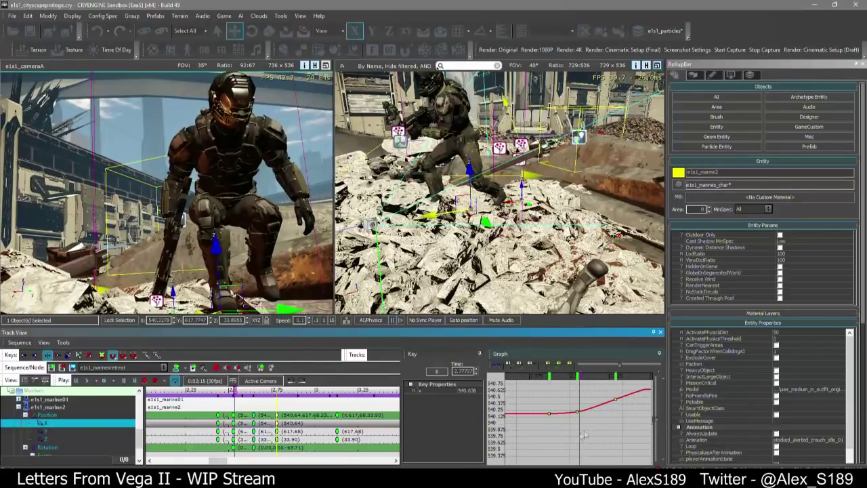
{"action": "left_click_drag", "start_coordinate": [584, 414], "coordinate": [606, 415]}
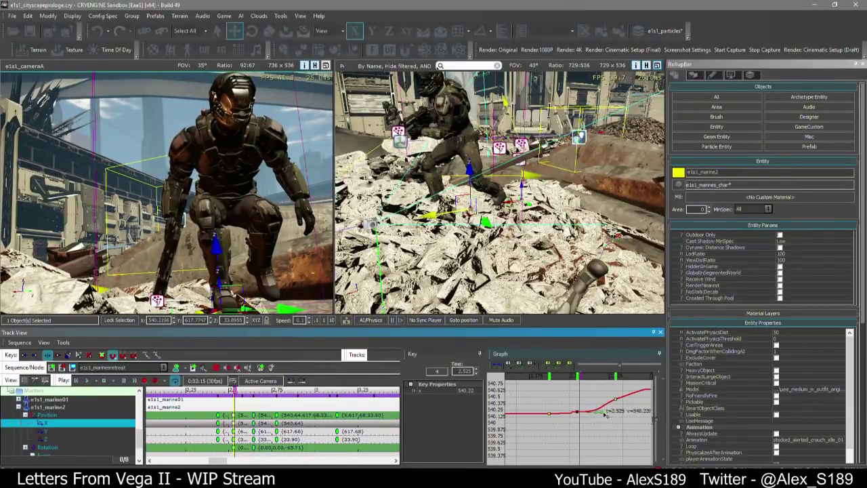
{"action": "key", "text": "ctrl+z"}
{"action": "scroll", "coordinate": [578, 417], "scroll_direction": "up", "scroll_amount": 2}
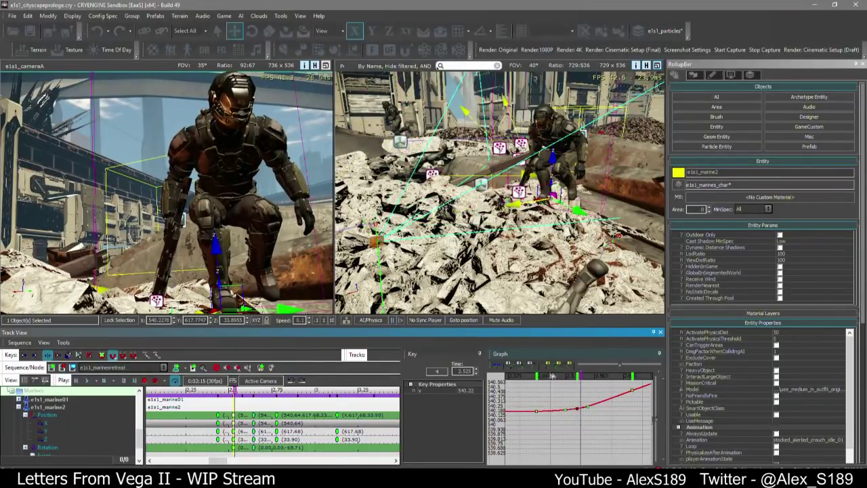
Move e1s1_marine2's Position X key at 2.437 s earlier to about 2.3 s on the curve
{"action": "left_click", "coordinate": [537, 410]}
{"action": "middle_click_drag", "start_coordinate": [536, 411], "coordinate": [591, 418]}
{"action": "scroll", "coordinate": [593, 406], "scroll_direction": "down", "scroll_amount": 6}
{"action": "scroll", "coordinate": [591, 417], "scroll_direction": "up", "scroll_amount": 3}
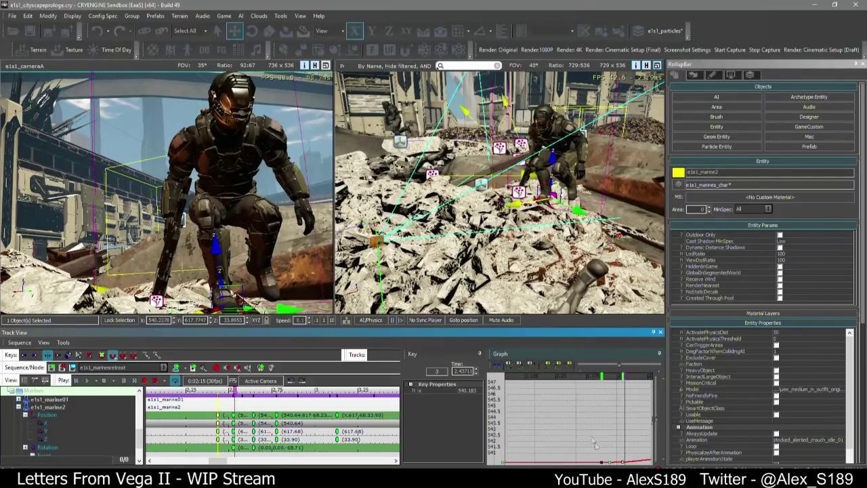
{"action": "scroll", "coordinate": [578, 411], "scroll_direction": "up", "scroll_amount": 3}
{"action": "scroll", "coordinate": [575, 419], "scroll_direction": "up", "scroll_amount": 2}
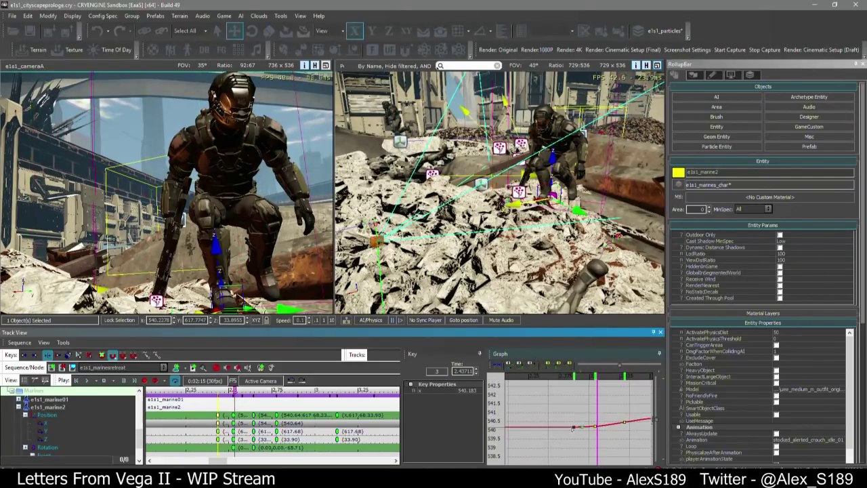
{"action": "left_click_drag", "start_coordinate": [575, 428], "coordinate": [554, 428]}
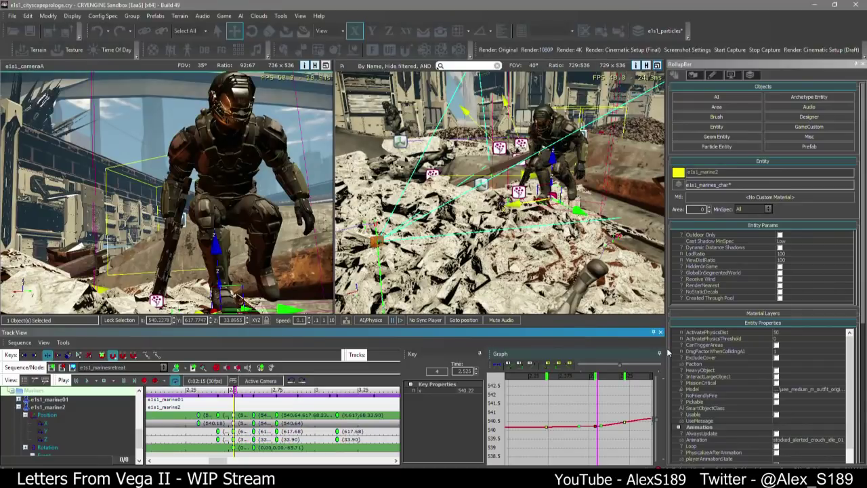
Narrow the RollupBar and Key areas to give the Track View and its curve graph more width
{"action": "left_click_drag", "start_coordinate": [665, 347], "coordinate": [741, 342]}
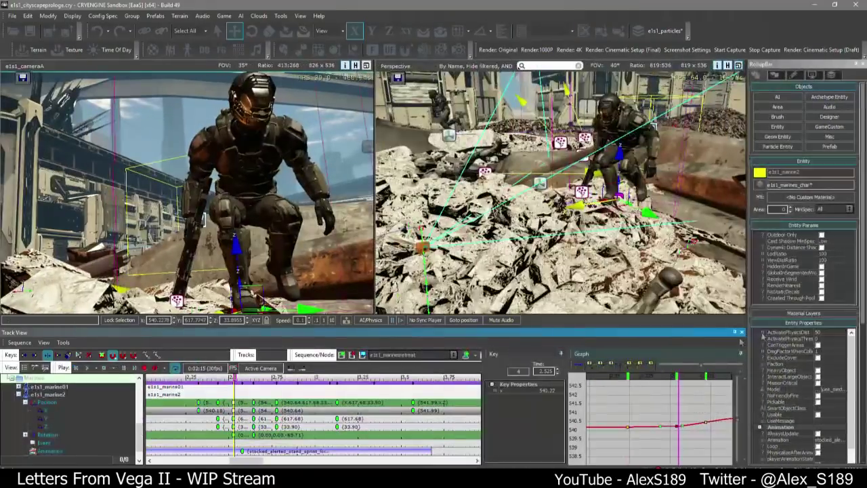
{"action": "scroll", "coordinate": [693, 431], "scroll_direction": "up", "scroll_amount": 1}
{"action": "middle_click_drag", "start_coordinate": [694, 434], "coordinate": [655, 419]}
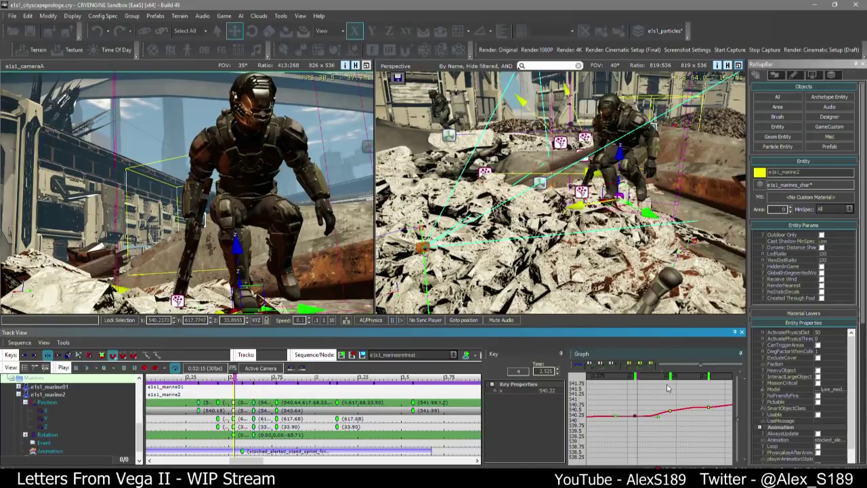
{"action": "left_click", "coordinate": [765, 366]}
{"action": "left_click_drag", "start_coordinate": [746, 360], "coordinate": [813, 360]}
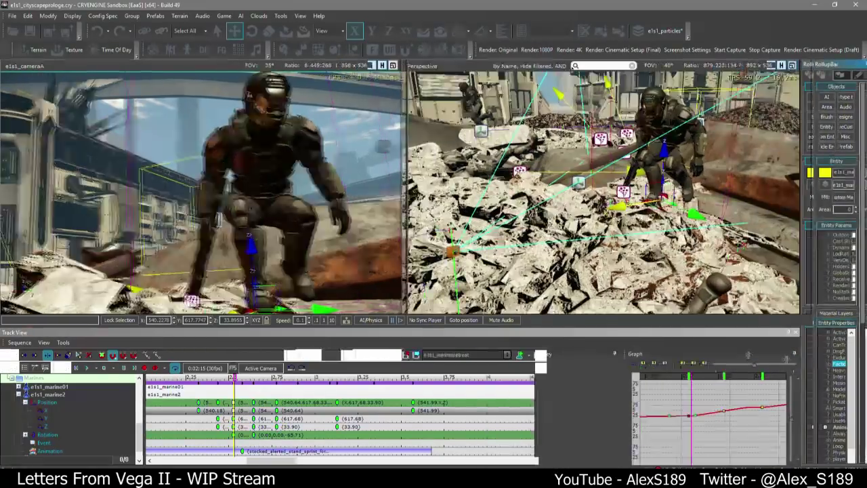
{"action": "left_click_drag", "start_coordinate": [633, 360], "coordinate": [506, 359]}
Stretch the outgoing tangent of e1s1_marine2's Position X key at about 2.52 s and play the result
{"action": "left_click", "coordinate": [640, 416]}
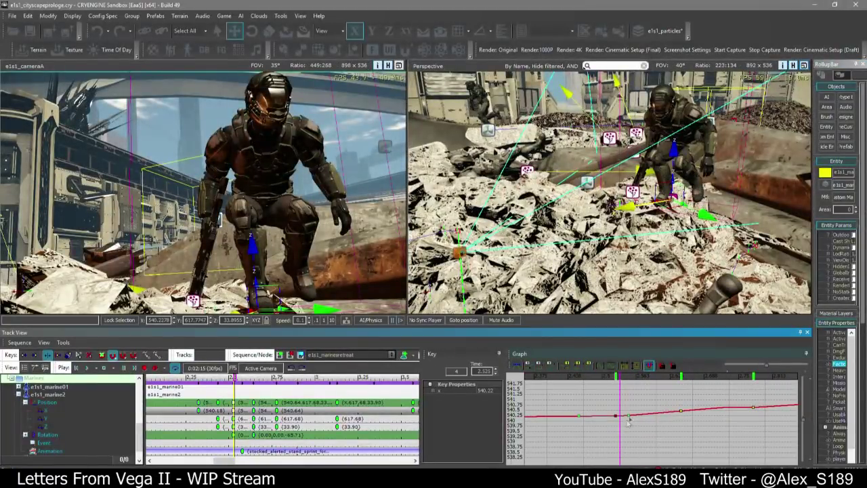
{"action": "left_click_drag", "start_coordinate": [640, 418], "coordinate": [659, 418]}
{"action": "mouse_move", "coordinate": [609, 381]}
{"action": "left_mouse_down"}
{"action": "mouse_move", "coordinate": [691, 384]}
{"action": "mouse_move", "coordinate": [598, 385]}
{"action": "left_mouse_up"}
{"action": "key", "text": "space"}
{"action": "key", "text": "space"}
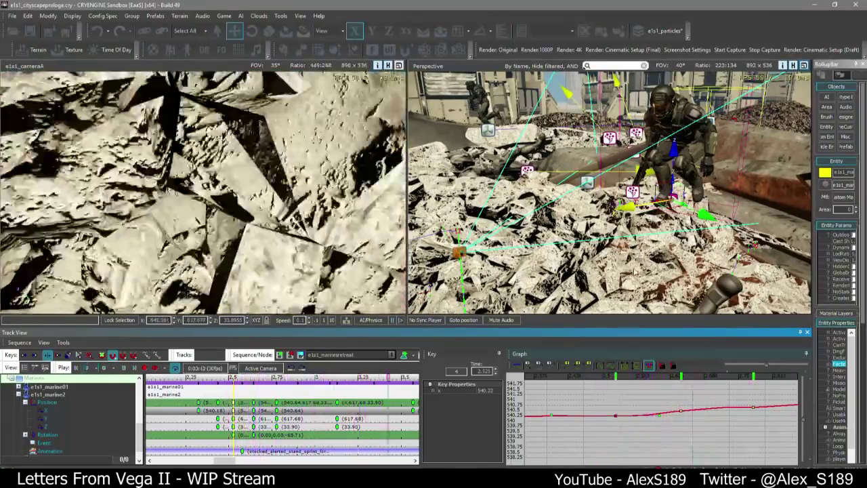
Play e1s1_marine2's move from crouch to sprint from about 2.3 s through e1s1_cameraA
{"action": "right_click_drag", "start_coordinate": [627, 244], "coordinate": [615, 232]}
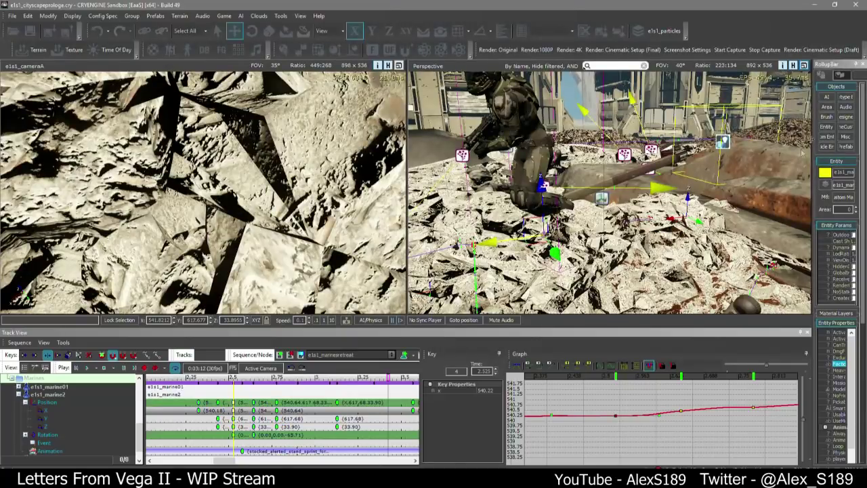
{"action": "right_click_drag", "start_coordinate": [803, 153], "coordinate": [711, 177]}
{"action": "key", "text": "s"}
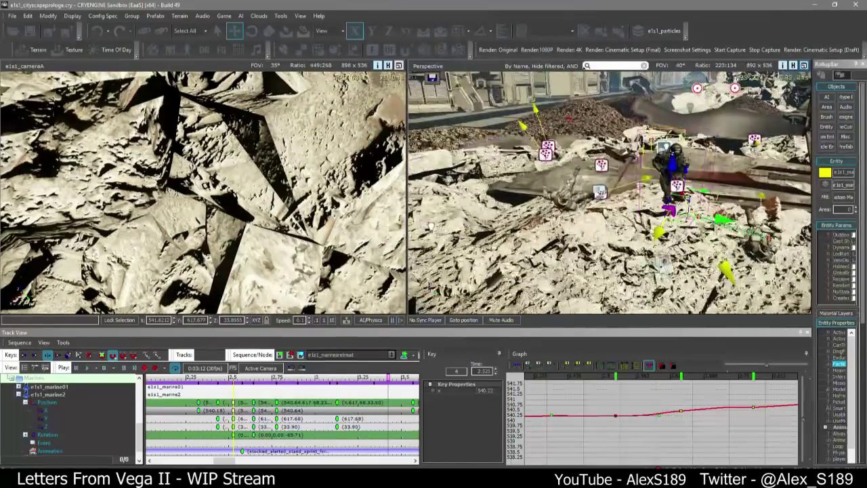
{"action": "left_click", "coordinate": [301, 395]}
{"action": "scroll", "coordinate": [301, 395], "scroll_direction": "down", "scroll_amount": 5}
{"action": "scroll", "coordinate": [273, 390], "scroll_direction": "up", "scroll_amount": 2}
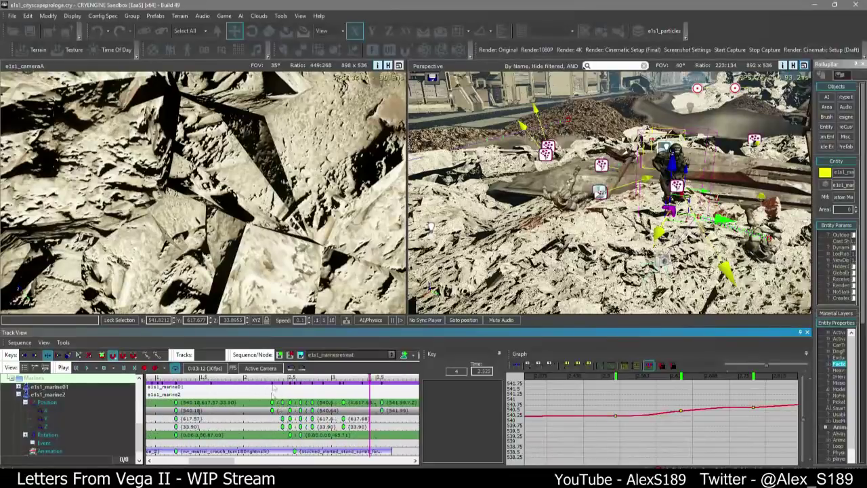
{"action": "left_click_drag", "start_coordinate": [286, 379], "coordinate": [268, 379]}
{"action": "key", "text": "space"}
{"action": "scroll", "coordinate": [720, 431], "scroll_direction": "down", "scroll_amount": 5}
{"action": "key", "text": "space"}
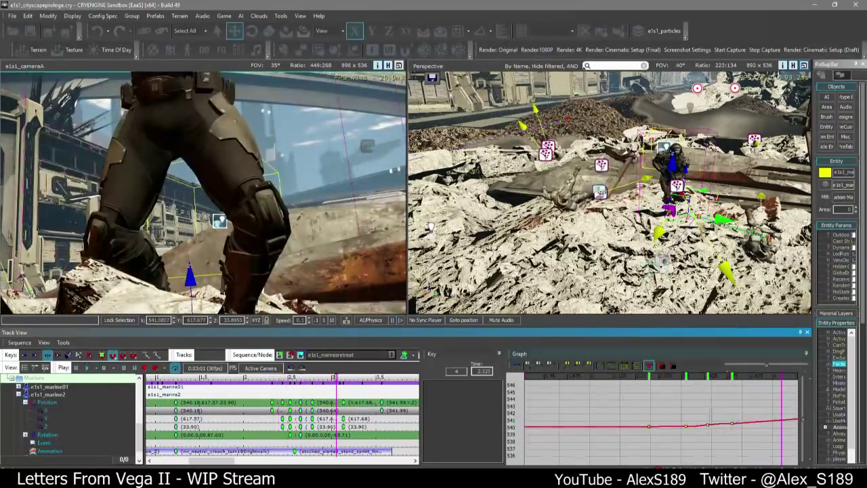
Delete e1s1_marine2's Position X keys at about 2.65 s and 2.77 s and replay the motion
{"action": "left_click", "coordinate": [732, 423]}
{"action": "scroll", "coordinate": [735, 448], "scroll_direction": "down", "scroll_amount": 7}
{"action": "scroll", "coordinate": [735, 444], "scroll_direction": "up", "scroll_amount": 2}
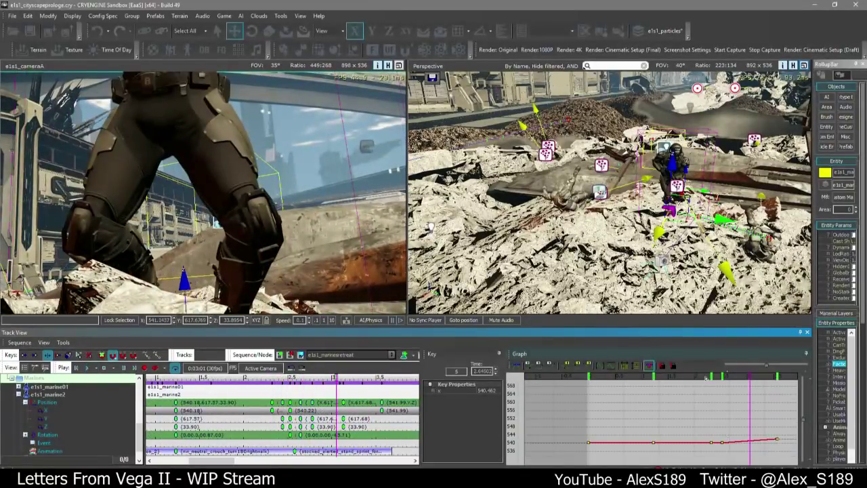
{"action": "mouse_move", "coordinate": [707, 378]}
{"action": "left_mouse_down"}
{"action": "mouse_move", "coordinate": [722, 377]}
{"action": "mouse_move", "coordinate": [706, 377]}
{"action": "left_mouse_up"}
{"action": "key", "text": "space"}
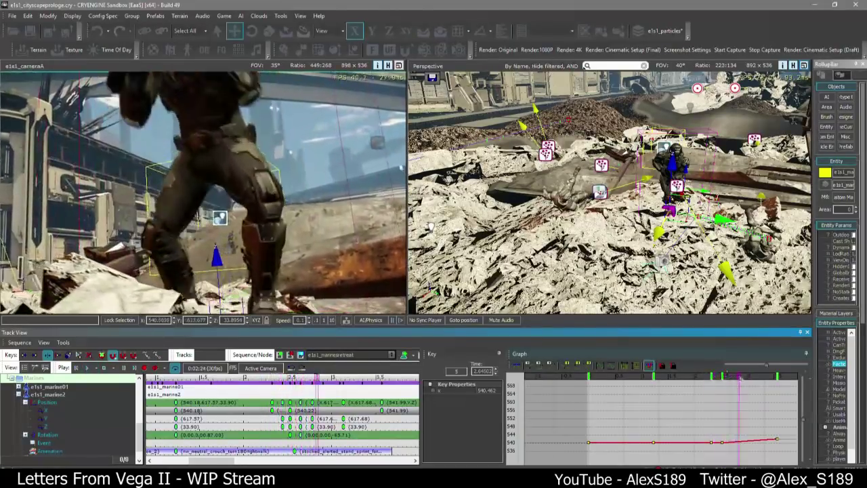
Show e1s1_marine2's Rotation curves and play the turn to check its timing
{"action": "left_click", "coordinate": [47, 434]}
{"action": "middle_click_drag", "start_coordinate": [710, 402], "coordinate": [667, 399]}
{"action": "scroll", "coordinate": [666, 414], "scroll_direction": "down", "scroll_amount": 8}
{"action": "scroll", "coordinate": [666, 414], "scroll_direction": "up", "scroll_amount": 4}
{"action": "key", "text": "space"}
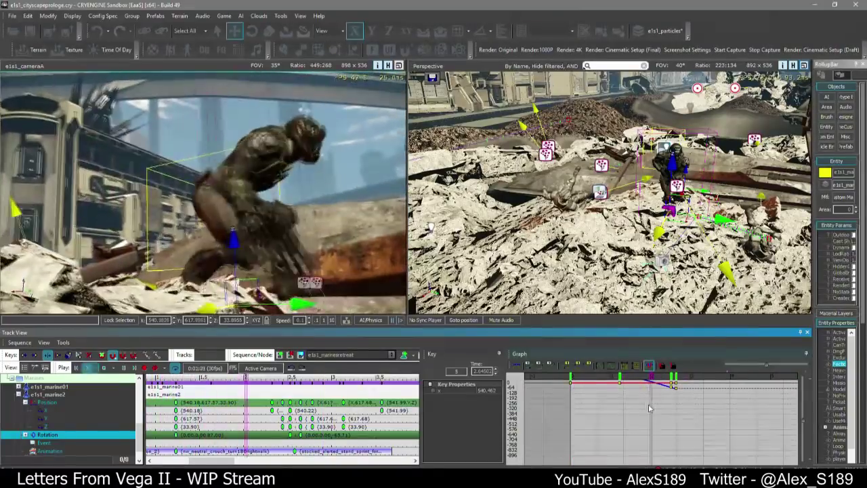
{"action": "scroll", "coordinate": [650, 405], "scroll_direction": "up", "scroll_amount": 2}
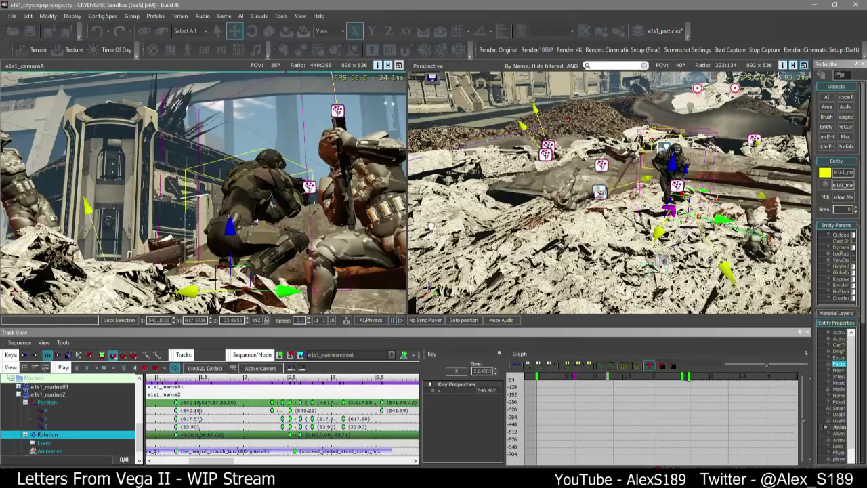
Switch to Notepad and write "to fix properly." and then "Or to cheat? :P", clearing each comment
{"action": "left_click_drag", "start_coordinate": [866, 169], "coordinate": [474, 120]}
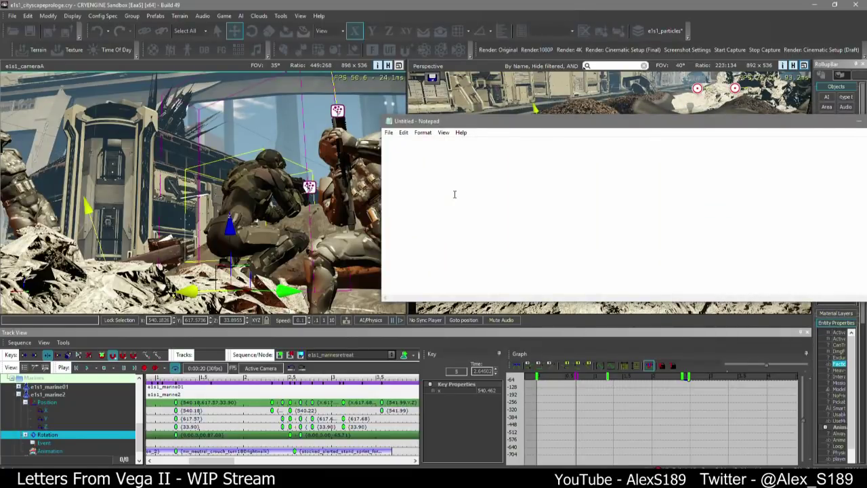
{"action": "type", "text": "fix properly."}
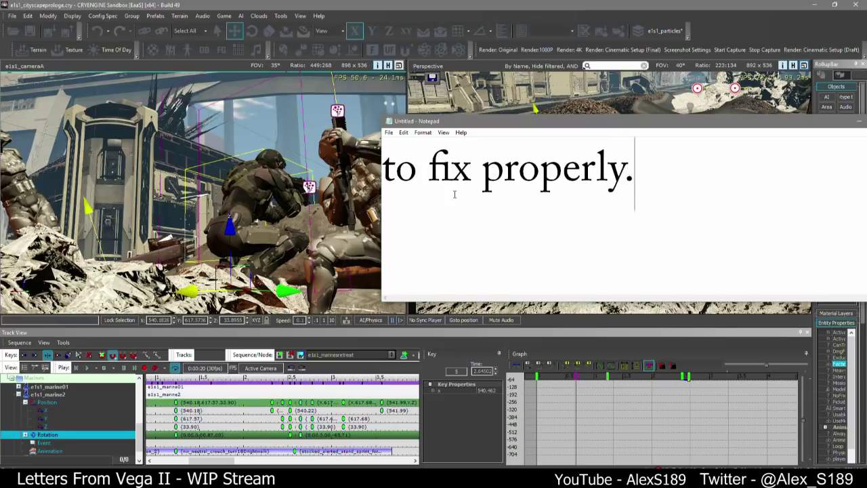
{"action": "key", "text": "ctrl+a"}
{"action": "key", "text": "BackSpace"}
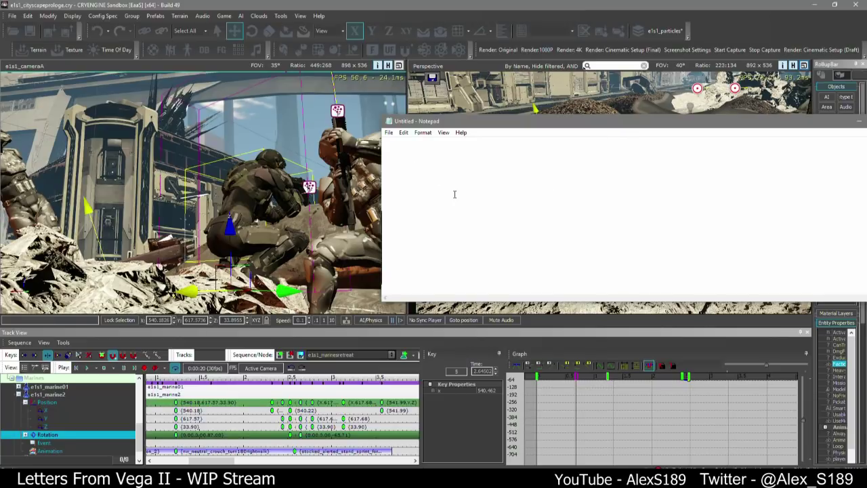
{"action": "type", "text": "Or to chea"}
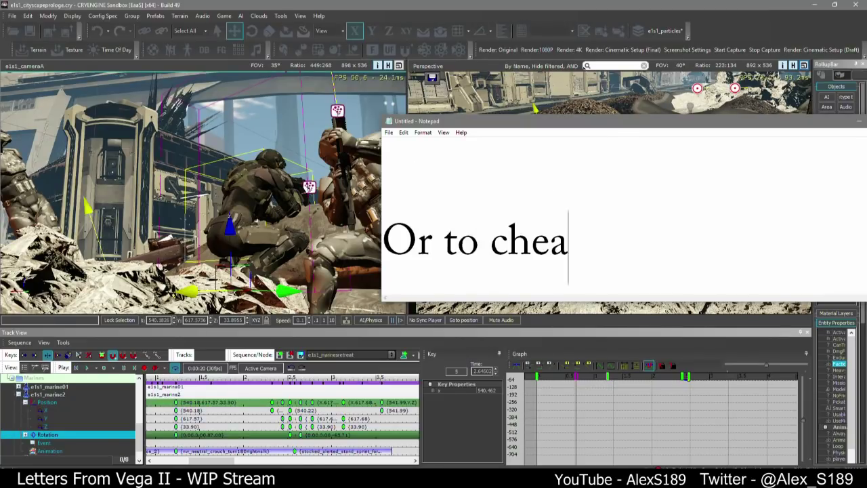
{"action": "type", "text": "t? :P"}
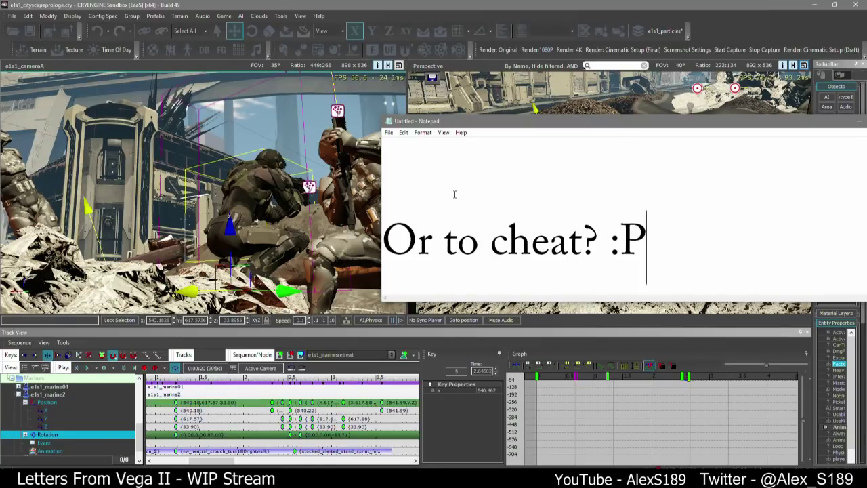
{"action": "key", "text": "Return"}
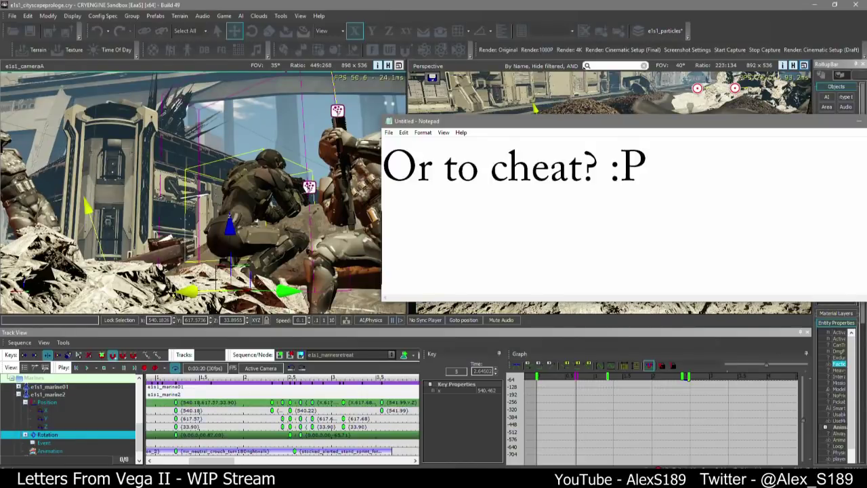
{"action": "key", "text": "ctrl+a"}
{"action": "key", "text": "BackSpace"}
Write "Idea! (i)!!!!" in Notepad and minimize it to return to CRYENGINE Sandbox
{"action": "type", "text": "Id"}
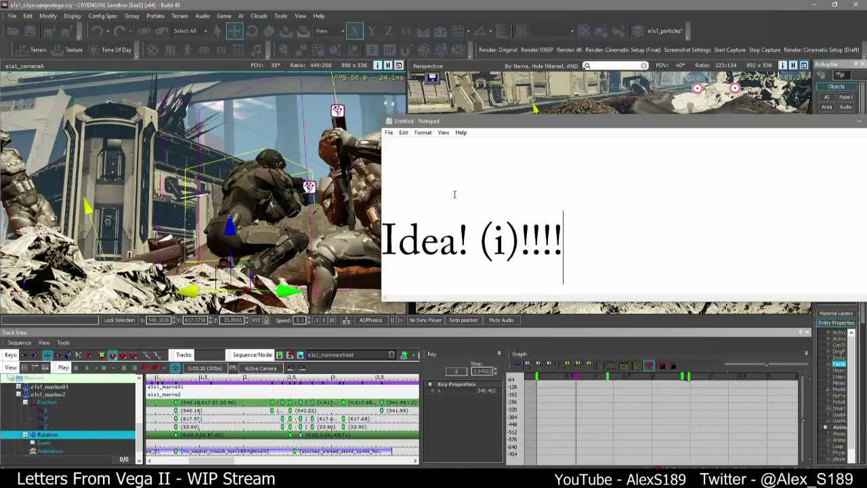
{"action": "left_click_drag", "start_coordinate": [745, 127], "coordinate": [679, 115]}
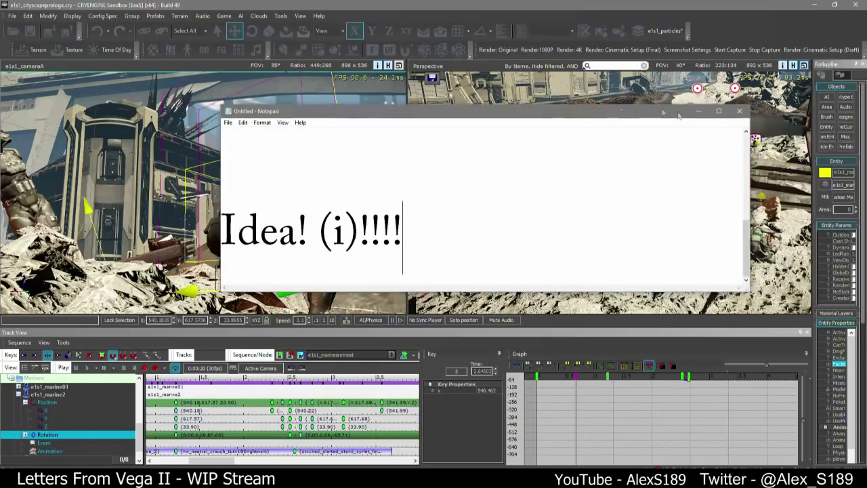
{"action": "left_click", "coordinate": [704, 110]}
Delete all of e1s1_marine2's Position, Rotation and Animation keys and collapse its Position track
{"action": "scroll", "coordinate": [298, 424], "scroll_direction": "down", "scroll_amount": 3}
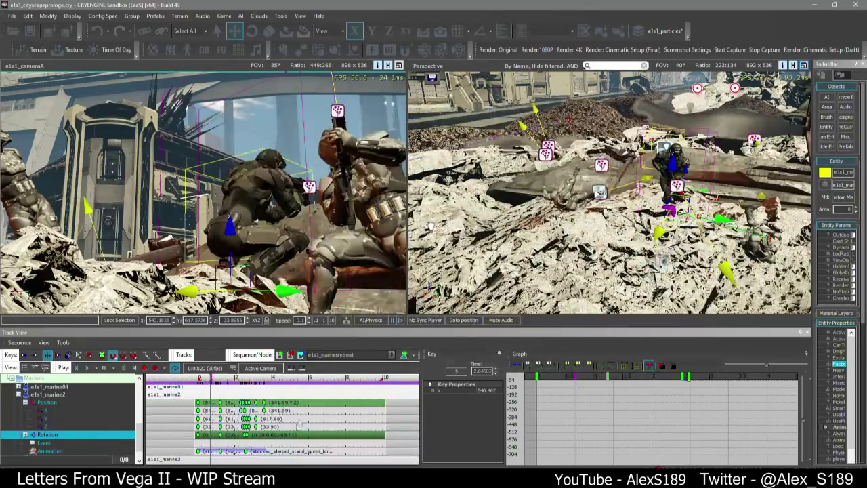
{"action": "left_click", "coordinate": [99, 411]}
{"action": "key", "text": "ctrl+z"}
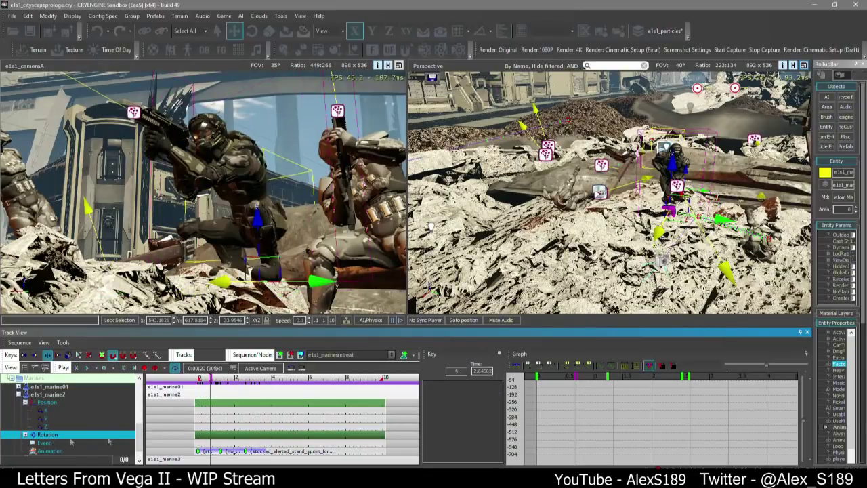
{"action": "left_click_drag", "start_coordinate": [279, 462], "coordinate": [181, 437]}
{"action": "key", "text": "Delete"}
{"action": "left_click", "coordinate": [24, 403]}
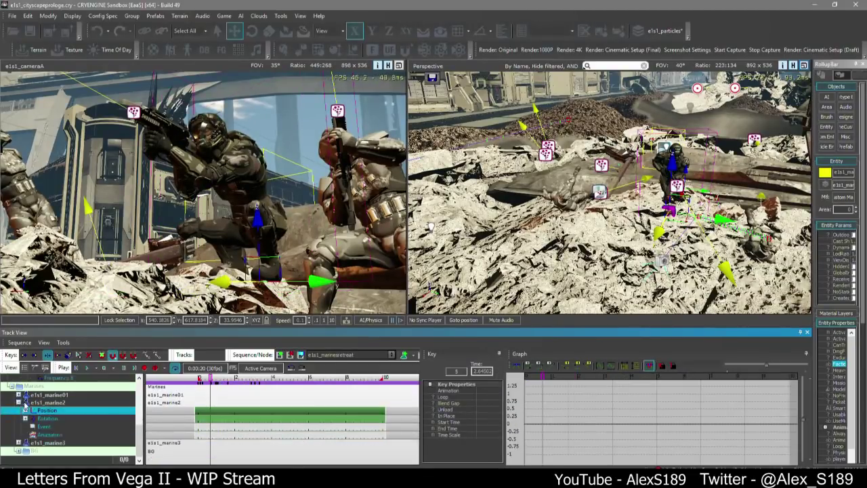
Add an Animation key at 0 s for e1s1_marine2 and assign stocked_alerted_crouch_vault_tostand from the vault animations
{"action": "left_click", "coordinate": [54, 434]}
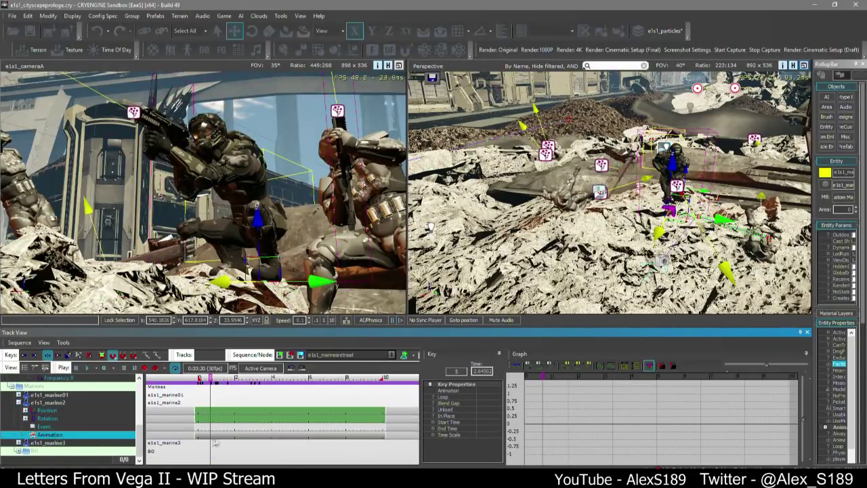
{"action": "double_click", "coordinate": [197, 436]}
{"action": "right_click", "coordinate": [198, 436]}
{"action": "left_click", "coordinate": [272, 447]}
{"action": "left_click", "coordinate": [272, 446]}
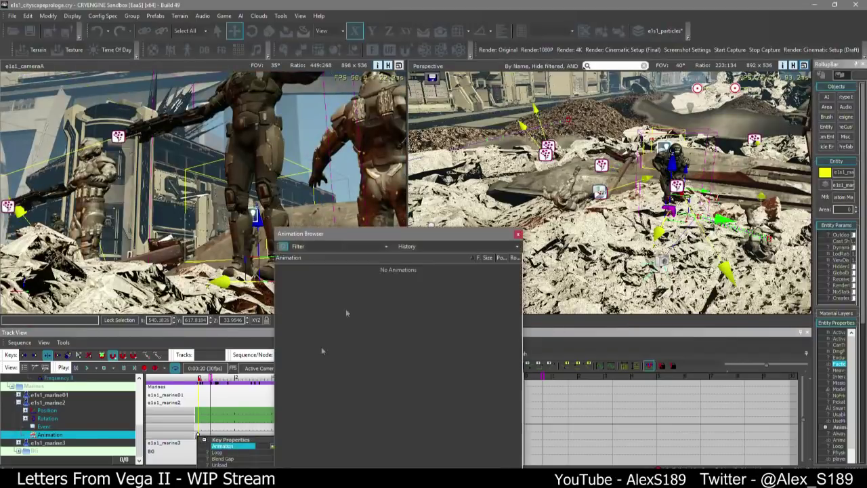
{"action": "type", "text": "v"}
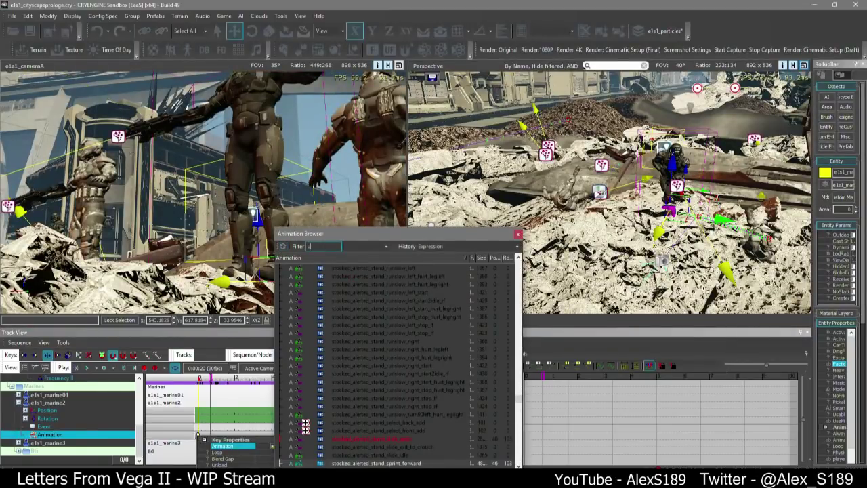
{"action": "type", "text": "ault"}
{"action": "double_click", "coordinate": [292, 292]}
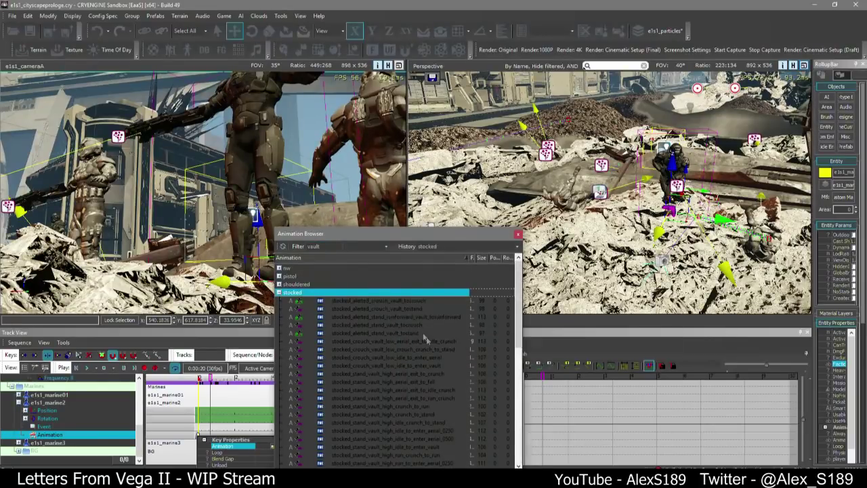
{"action": "left_click", "coordinate": [401, 309]}
Play the shot from the start to preview e1s1_marine2's vault animation
{"action": "left_click", "coordinate": [216, 407]}
{"action": "left_click_drag", "start_coordinate": [207, 383], "coordinate": [196, 383]}
{"action": "key", "text": "space"}
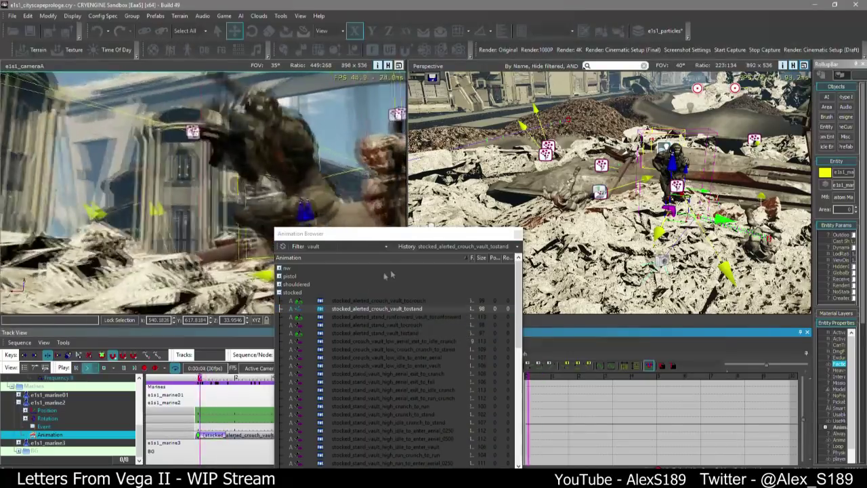
Stop the preview, open the animation choice for e1s1_marine2's 0 s Animation key, filter it by "vault" and expand the stocked group
{"action": "key", "text": "space"}
{"action": "left_click", "coordinate": [518, 234]}
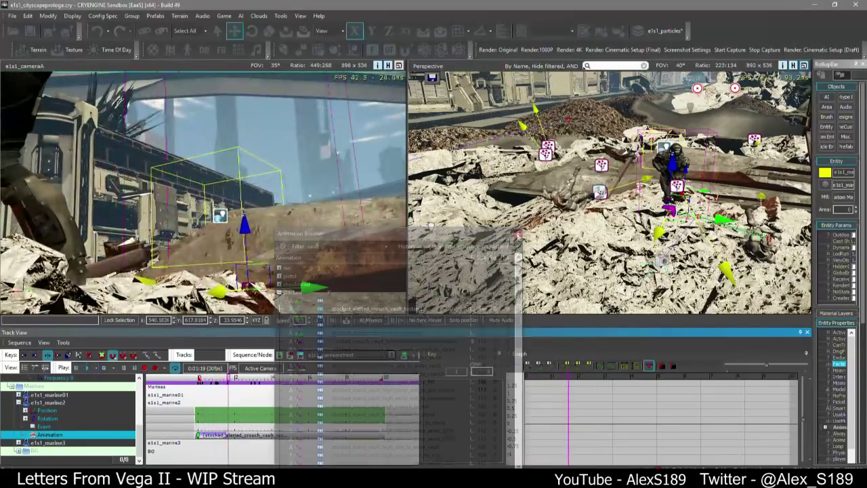
{"action": "double_click", "coordinate": [198, 436]}
{"action": "left_click", "coordinate": [276, 447]}
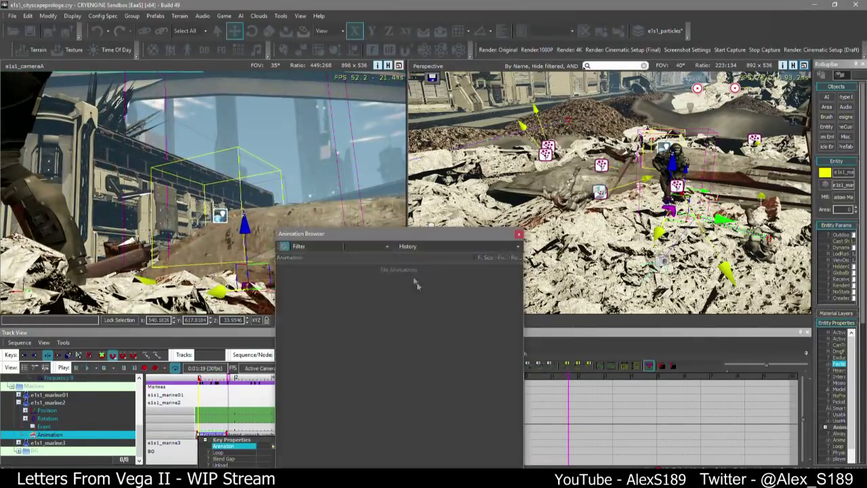
{"action": "type", "text": "vault"}
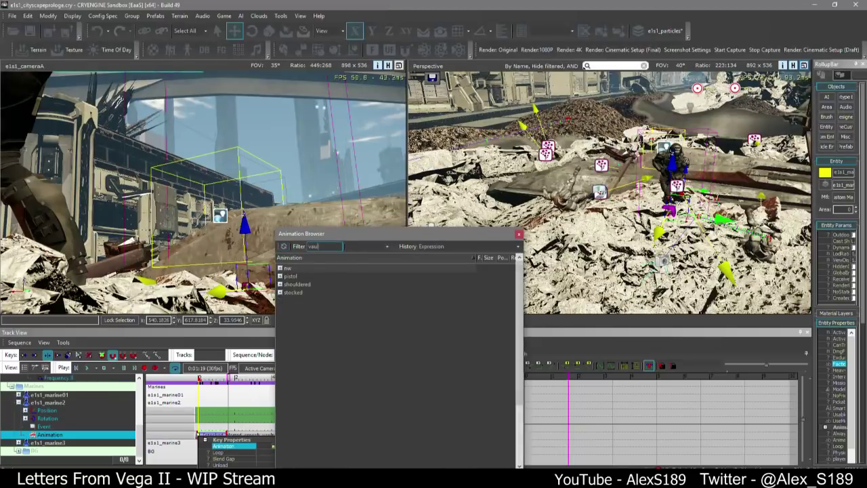
{"action": "left_click", "coordinate": [280, 292]}
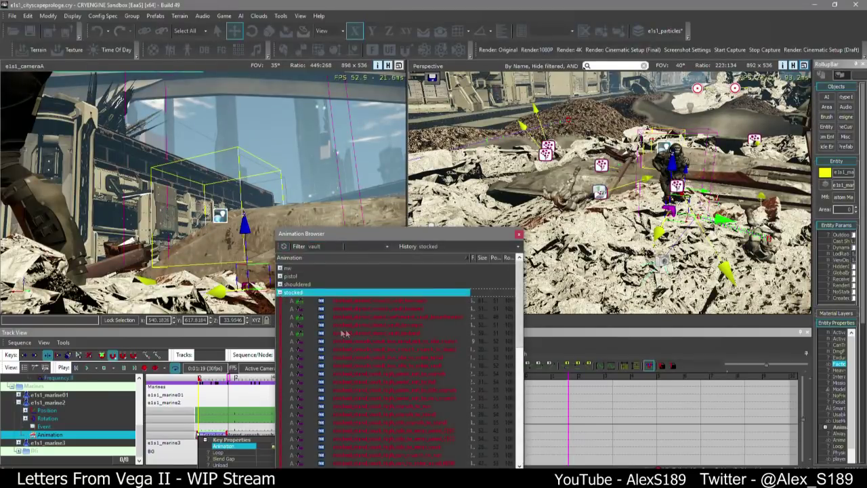
Try several stocked vault animations on the 0 s key and assign stocked_stand_vault_low_aerial_exit_to_run_crunch
{"action": "scroll", "coordinate": [390, 333], "scroll_direction": "down", "scroll_amount": 4}
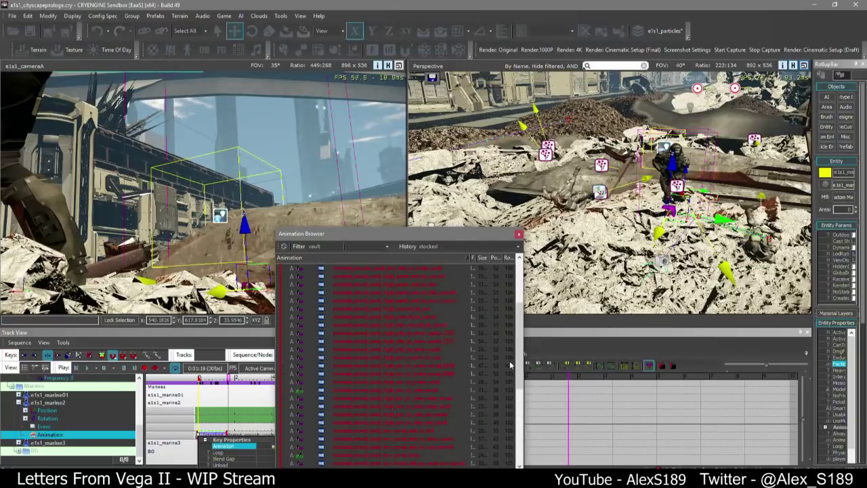
{"action": "left_click", "coordinate": [437, 390]}
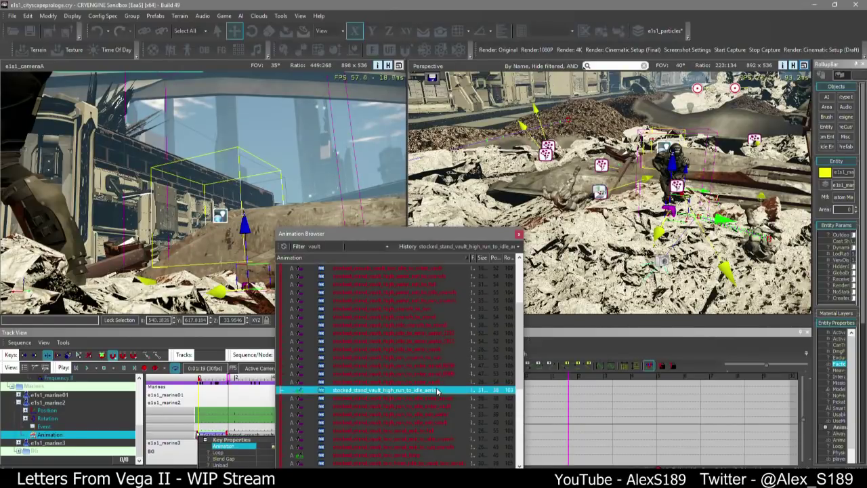
{"action": "scroll", "coordinate": [447, 383], "scroll_direction": "down", "scroll_amount": 1}
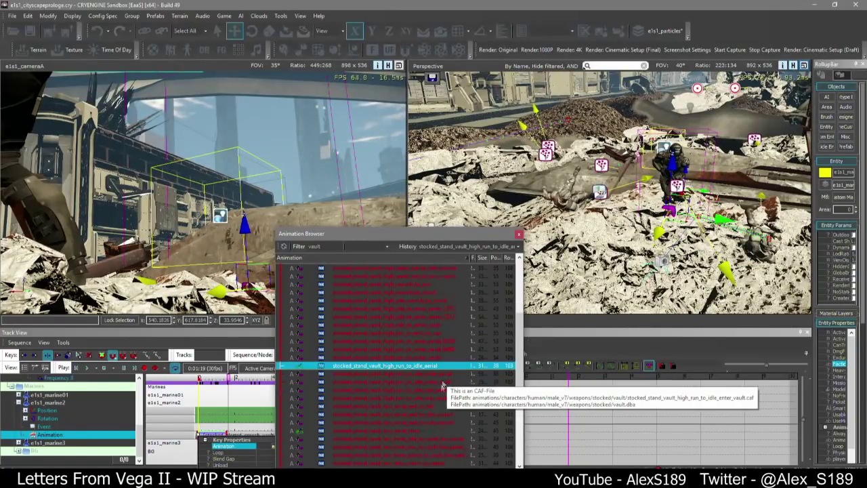
{"action": "scroll", "coordinate": [432, 431], "scroll_direction": "down", "scroll_amount": 2}
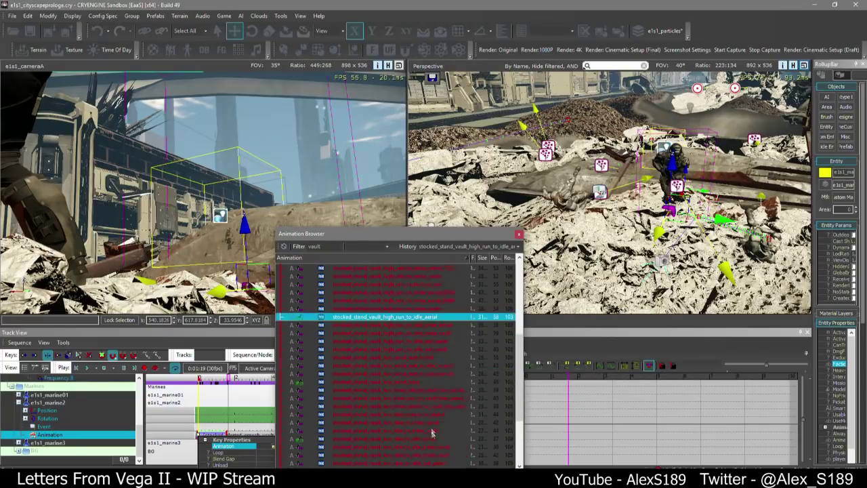
{"action": "scroll", "coordinate": [427, 413], "scroll_direction": "down", "scroll_amount": 1}
{"action": "left_click", "coordinate": [417, 358]}
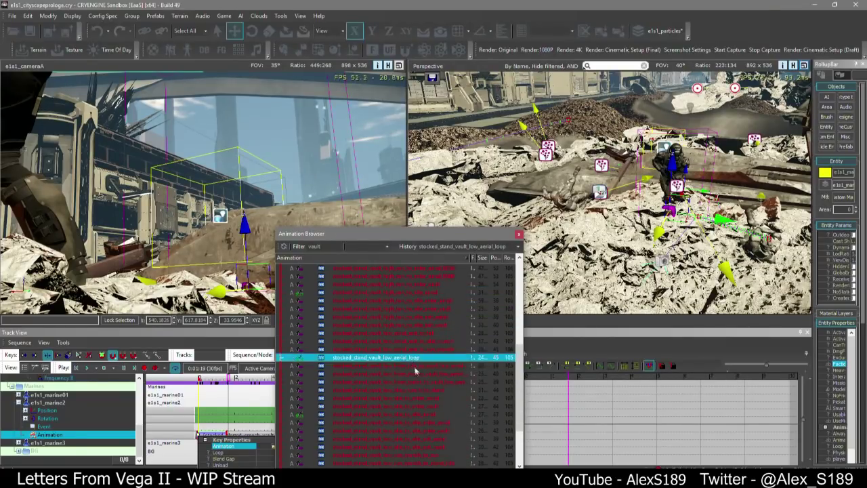
{"action": "left_click", "coordinate": [424, 334]}
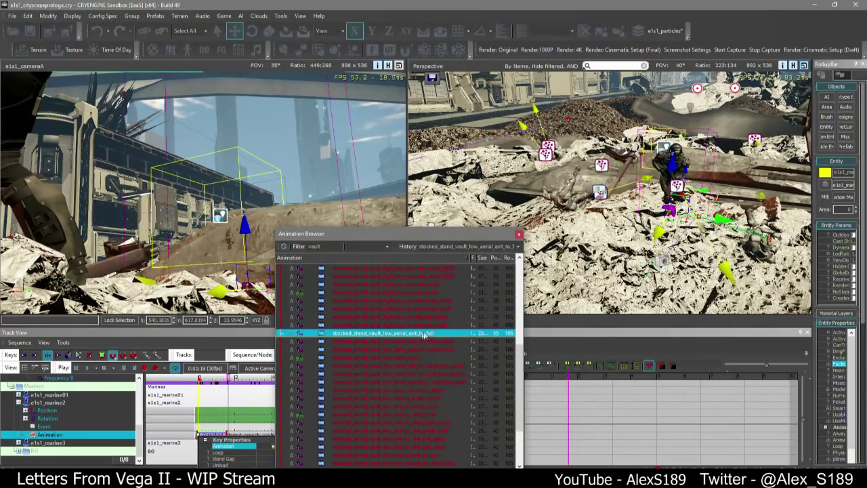
{"action": "left_click", "coordinate": [420, 357]}
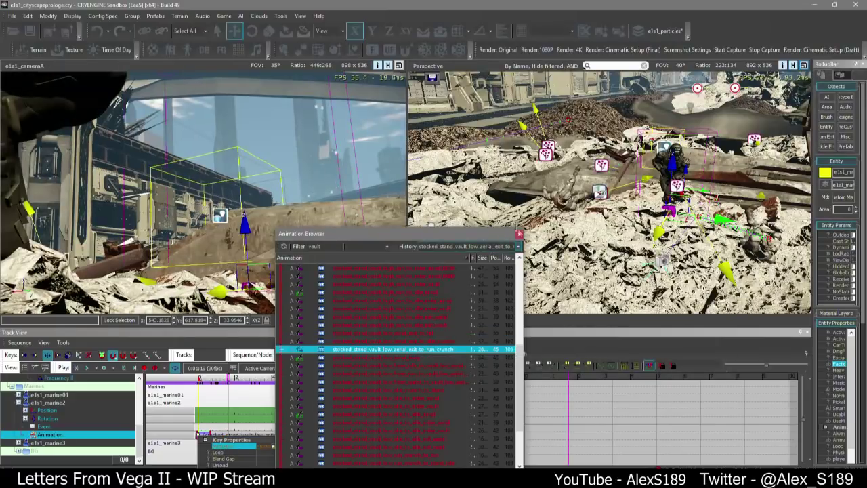
{"action": "left_click", "coordinate": [518, 234]}
Scrub through e1s1_marine2's low vault exit animation in both viewports and return to the start of the sequence
{"action": "left_click", "coordinate": [273, 379]}
{"action": "left_click_drag", "start_coordinate": [204, 379], "coordinate": [203, 380]}
{"action": "key", "text": "w"}
{"action": "right_click_drag", "start_coordinate": [542, 217], "coordinate": [552, 179]}
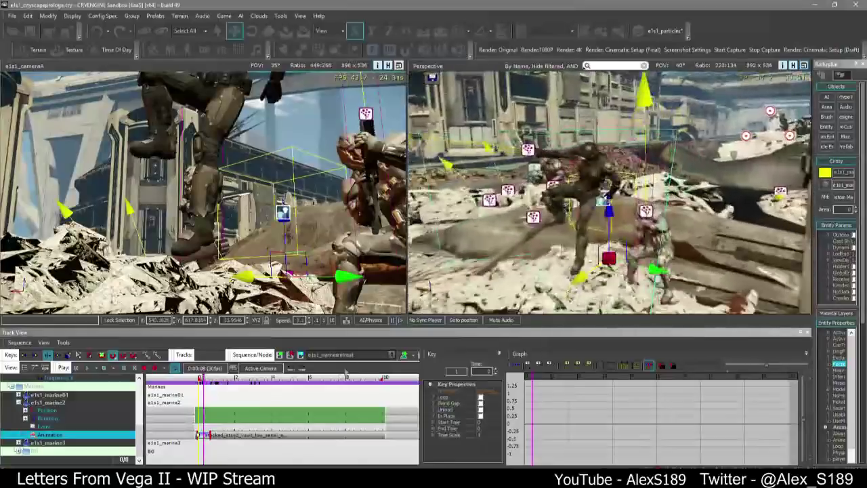
{"action": "left_click_drag", "start_coordinate": [203, 379], "coordinate": [182, 386]}
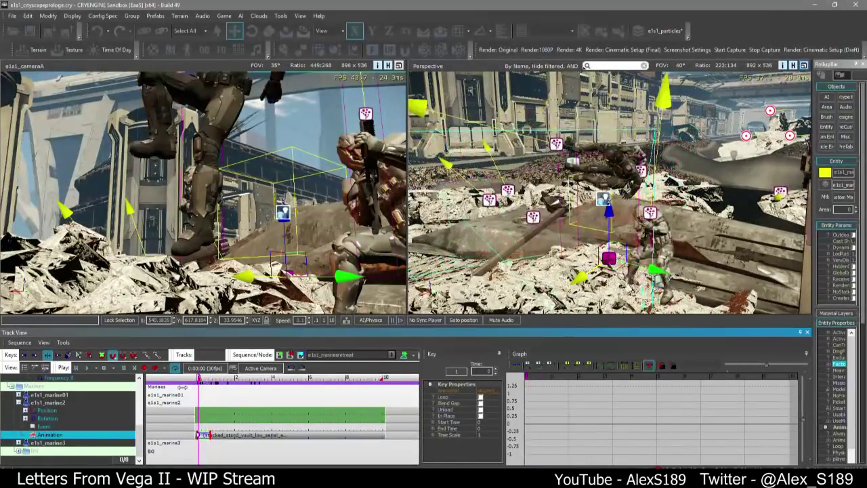
Move e1s1_marine2 along its X axis over the fallen beam to about X 538.03
{"action": "key", "text": "d"}
{"action": "right_click_drag", "start_coordinate": [622, 216], "coordinate": [489, 192]}
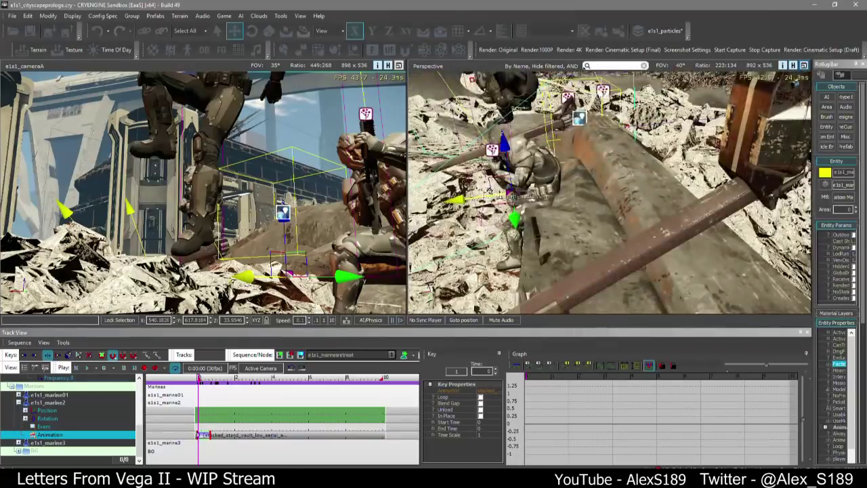
{"action": "left_click_drag", "start_coordinate": [492, 197], "coordinate": [640, 177]}
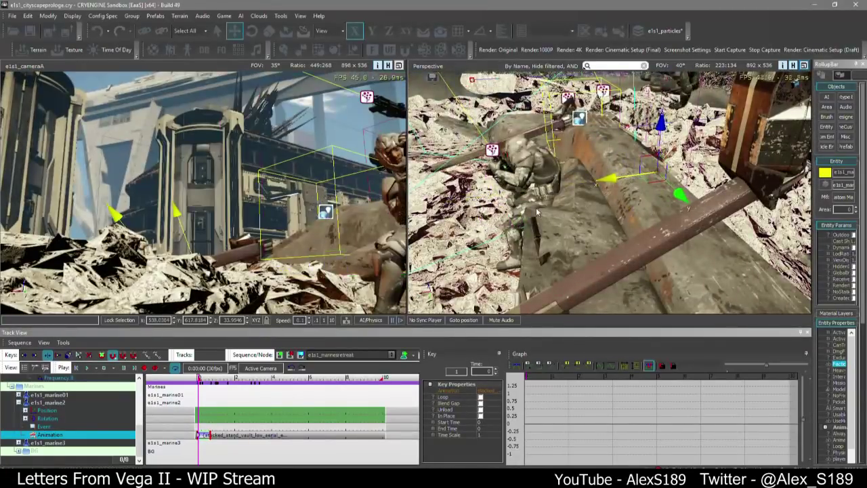
Move e1s1_marine2's vault exit animation key to about 0.85 s and add another Animation key at 0 s
{"action": "scroll", "coordinate": [199, 435], "scroll_direction": "up", "scroll_amount": 5}
{"action": "left_click_drag", "start_coordinate": [197, 435], "coordinate": [243, 437]}
{"action": "left_click", "coordinate": [196, 438]}
{"action": "double_click", "coordinate": [195, 437]}
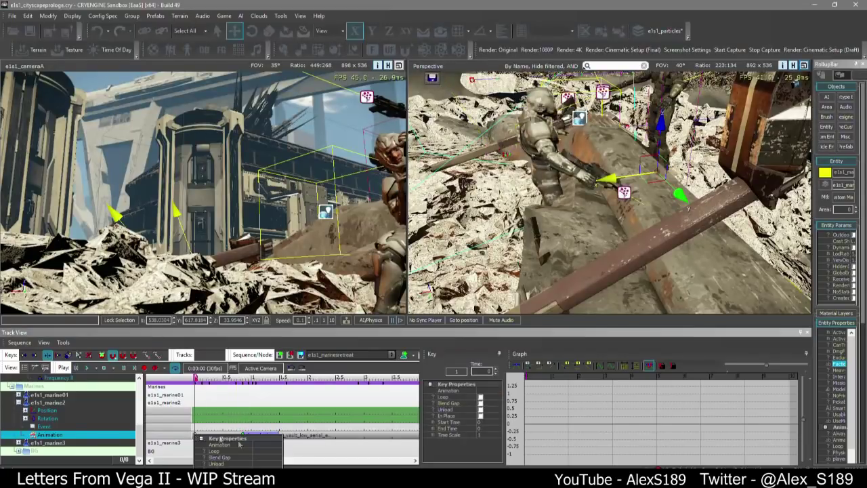
Assign a stocked_stand_vault_low_from_run animation from the vault animations to e1s1_marine2's new 0 s key
{"action": "left_click", "coordinate": [270, 445]}
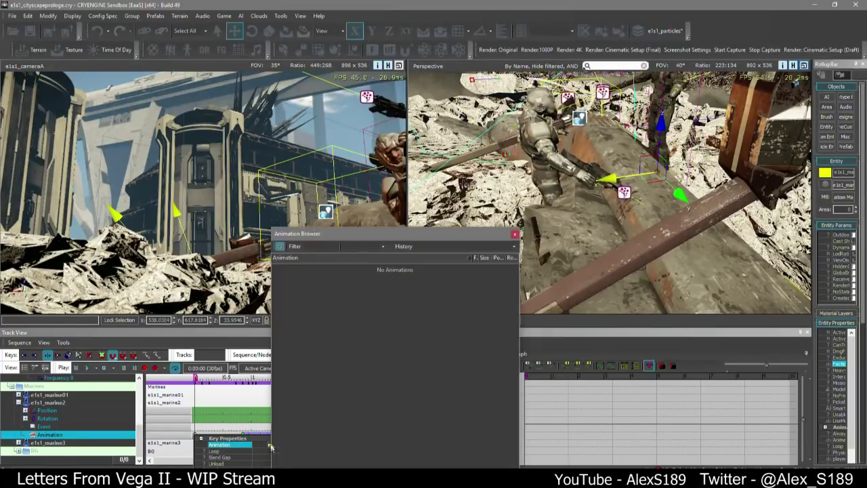
{"action": "type", "text": "vault"}
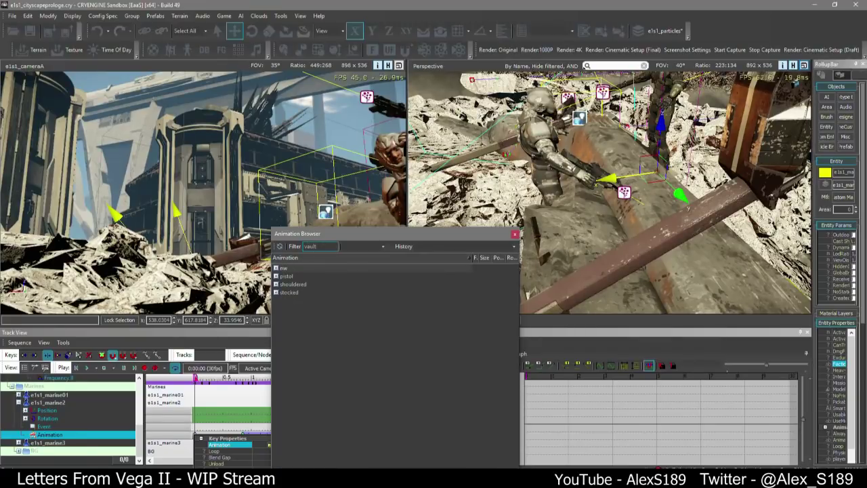
{"action": "left_click", "coordinate": [276, 292]}
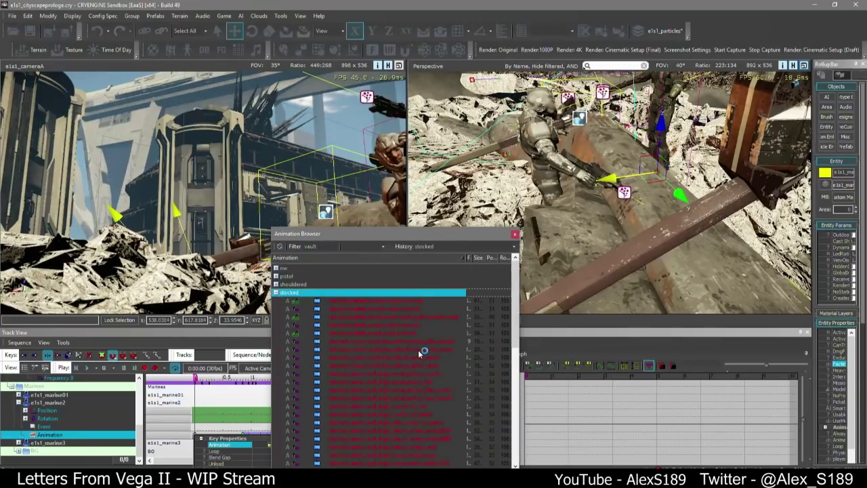
{"action": "scroll", "coordinate": [418, 349], "scroll_direction": "down", "scroll_amount": 3}
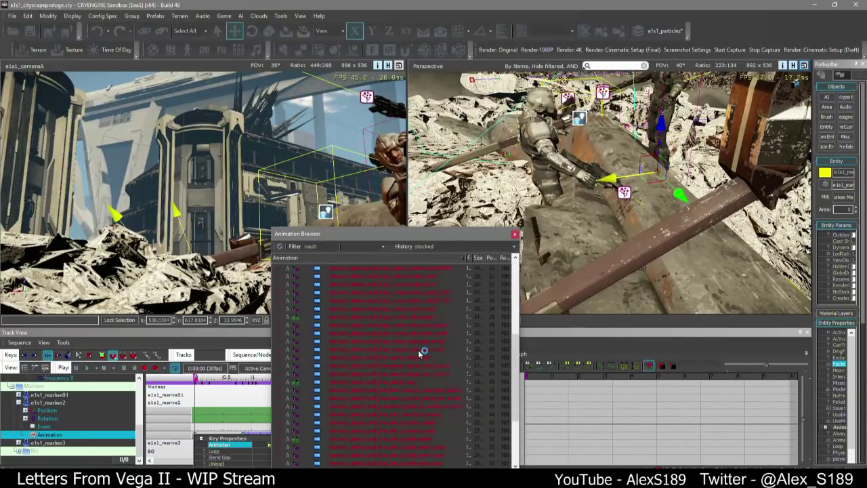
{"action": "left_click", "coordinate": [432, 381]}
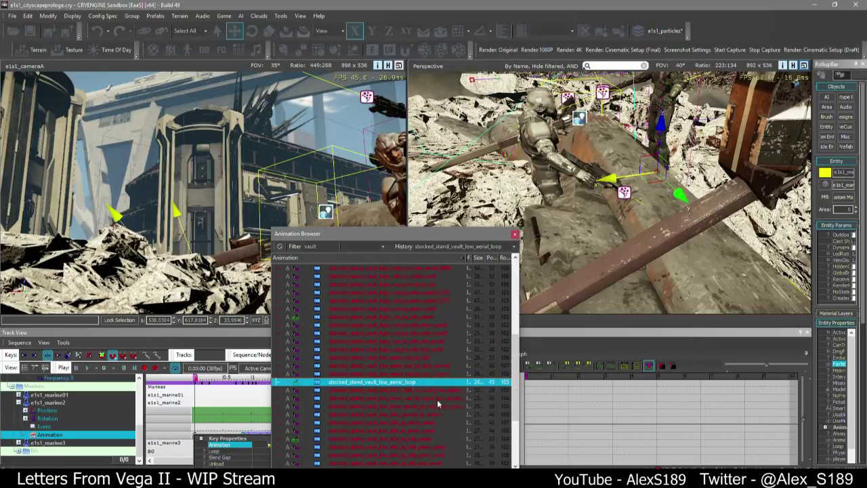
{"action": "left_click", "coordinate": [437, 399]}
{"action": "left_click", "coordinate": [515, 234]}
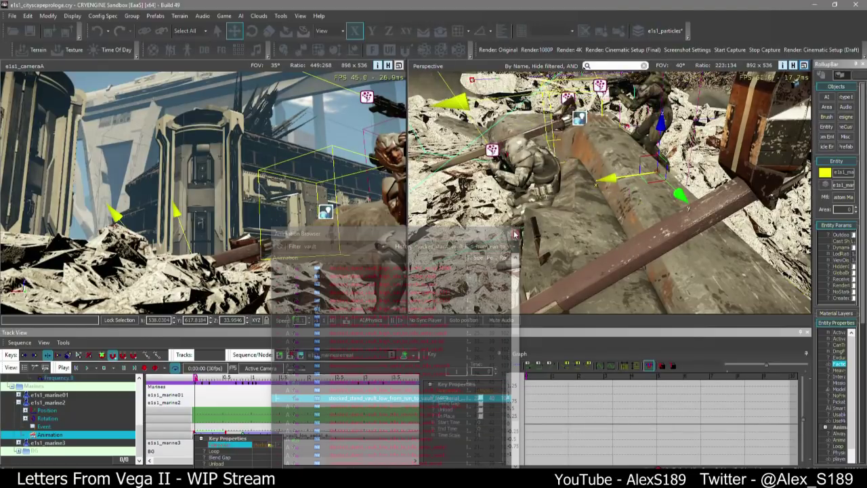
Record e1s1_marine2's Position key at 0 s with the marine moved back along X to about 535.97
{"action": "mouse_move", "coordinate": [197, 378]}
{"action": "left_mouse_down"}
{"action": "mouse_move", "coordinate": [237, 378]}
{"action": "mouse_move", "coordinate": [195, 378]}
{"action": "left_mouse_up"}
{"action": "right_click_drag", "start_coordinate": [609, 193], "coordinate": [643, 192]}
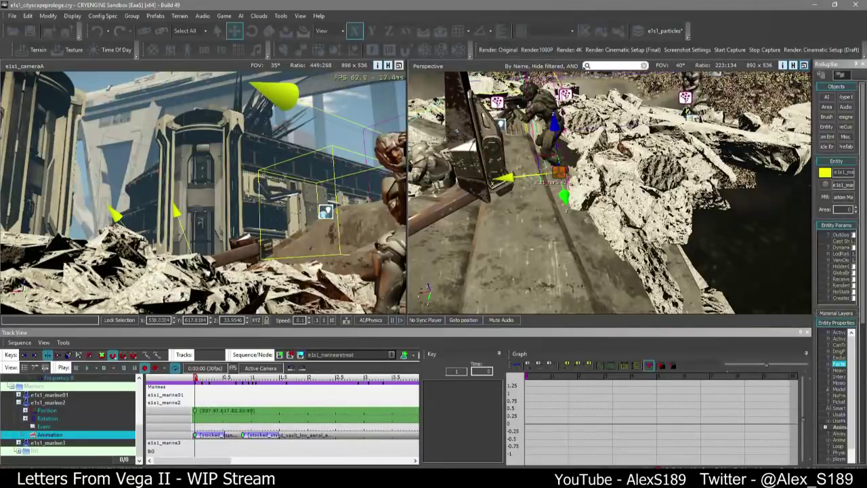
{"action": "left_click_drag", "start_coordinate": [526, 175], "coordinate": [631, 165]}
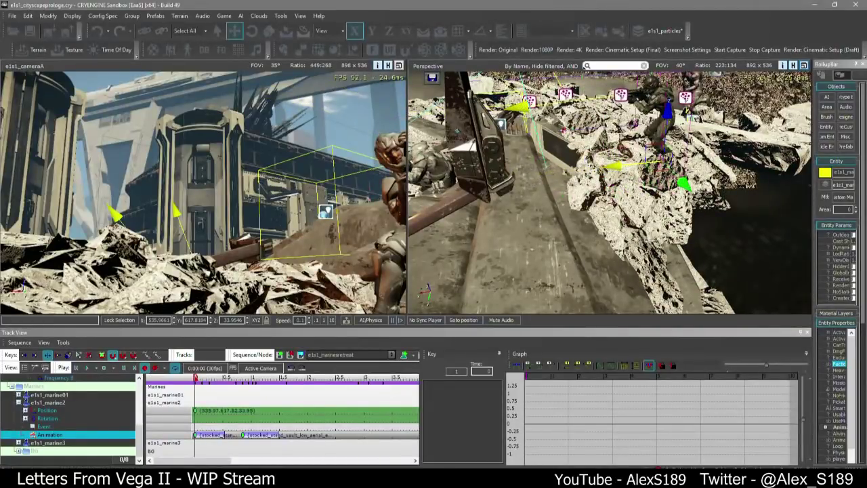
{"action": "right_click_drag", "start_coordinate": [542, 180], "coordinate": [508, 162]}
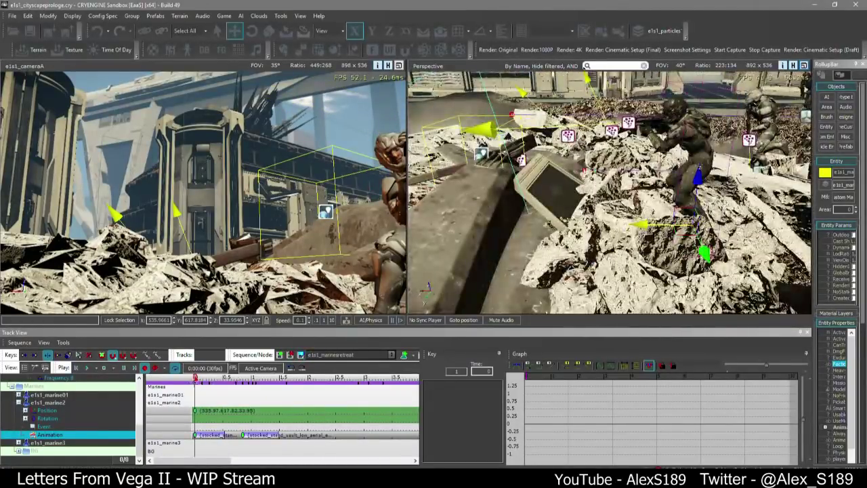
{"action": "mouse_move", "coordinate": [196, 378]}
{"action": "left_mouse_down"}
{"action": "mouse_move", "coordinate": [223, 378]}
{"action": "mouse_move", "coordinate": [195, 378]}
{"action": "left_mouse_up"}
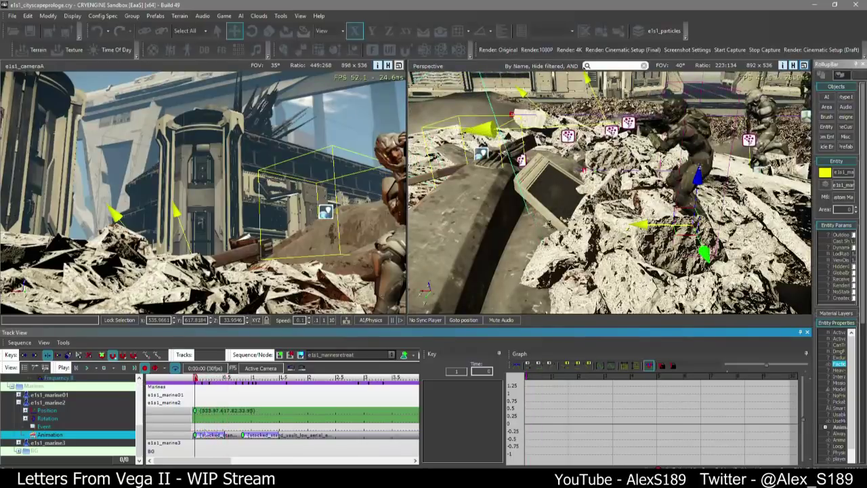
Enable In Place on both of e1s1_marine2's Animation keys
{"action": "left_click", "coordinate": [195, 435]}
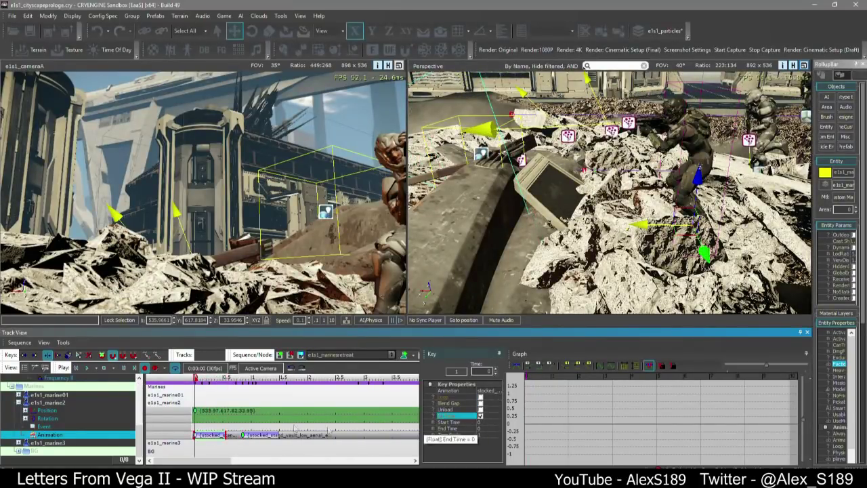
{"action": "left_click", "coordinate": [248, 436]}
{"action": "left_click", "coordinate": [480, 415]}
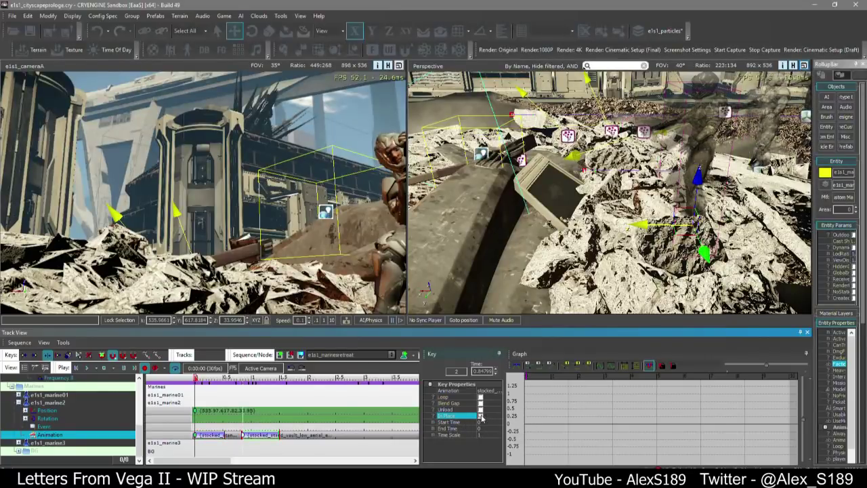
Switch to Notepad, clear the note's text and return to CRYENGINE Sandbox
{"action": "key", "text": "alt+Tab"}
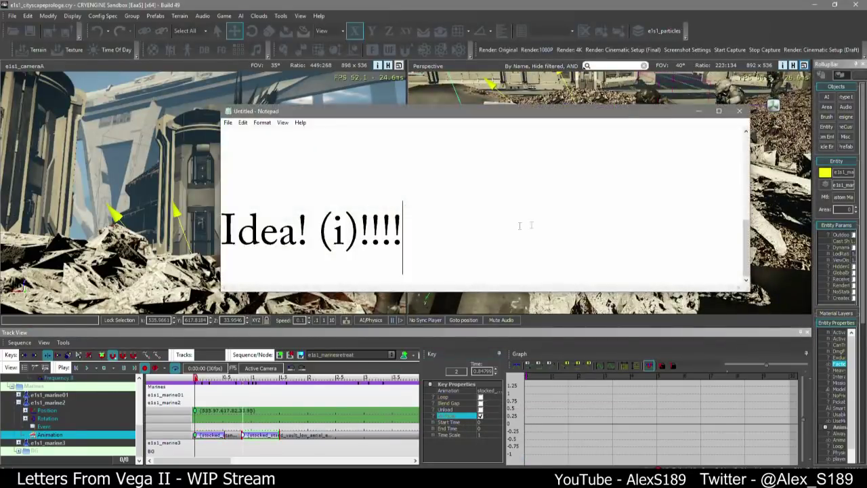
{"action": "key", "text": "ctrl+a"}
{"action": "key", "text": "Delete"}
{"action": "key", "text": "alt+Tab"}
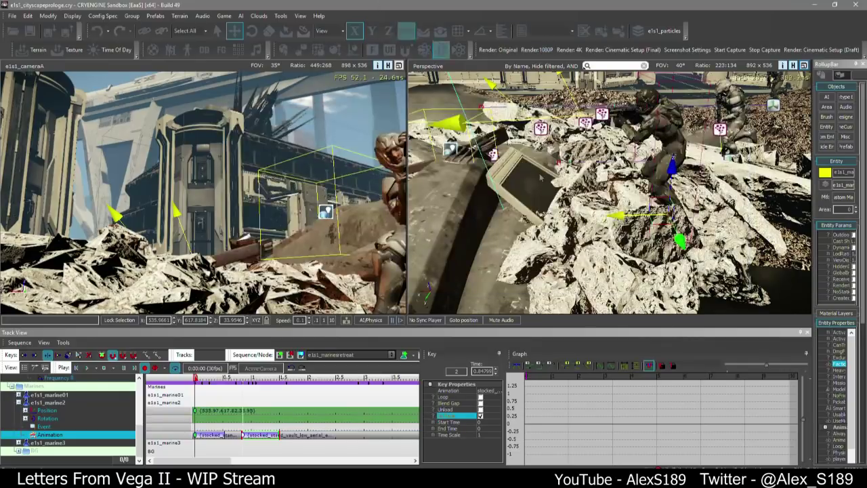
Preview e1s1_marine2's vault sequence and try moving the vault exit animation key earlier, to about 0.45 s
{"action": "left_click", "coordinate": [223, 410]}
{"action": "left_click_drag", "start_coordinate": [197, 378], "coordinate": [225, 378]}
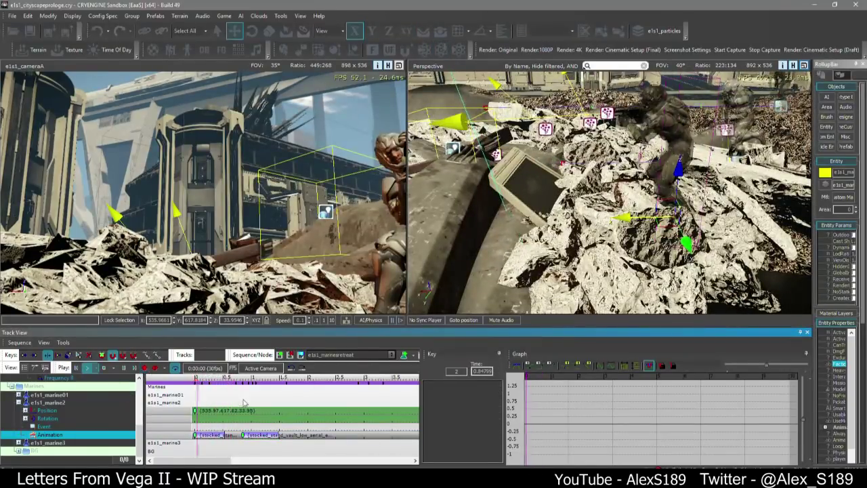
{"action": "left_click_drag", "start_coordinate": [242, 436], "coordinate": [220, 436]}
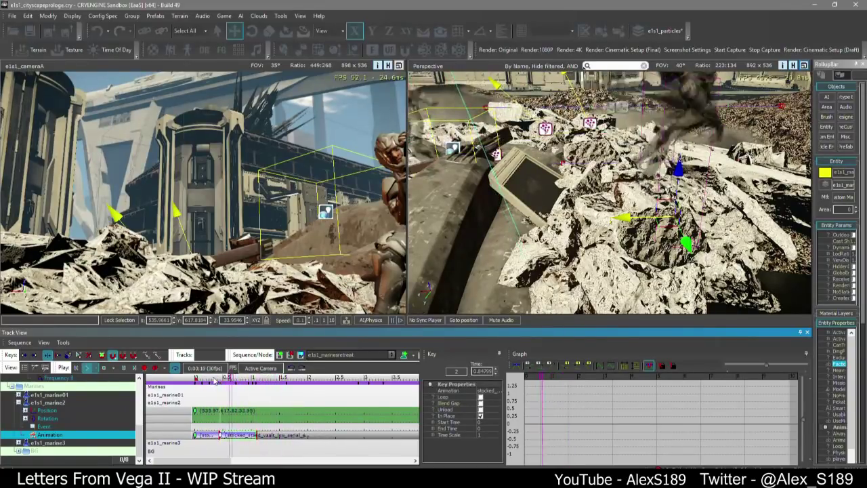
{"action": "scroll", "coordinate": [212, 386], "scroll_direction": "up", "scroll_amount": 3}
{"action": "left_click", "coordinate": [226, 379]}
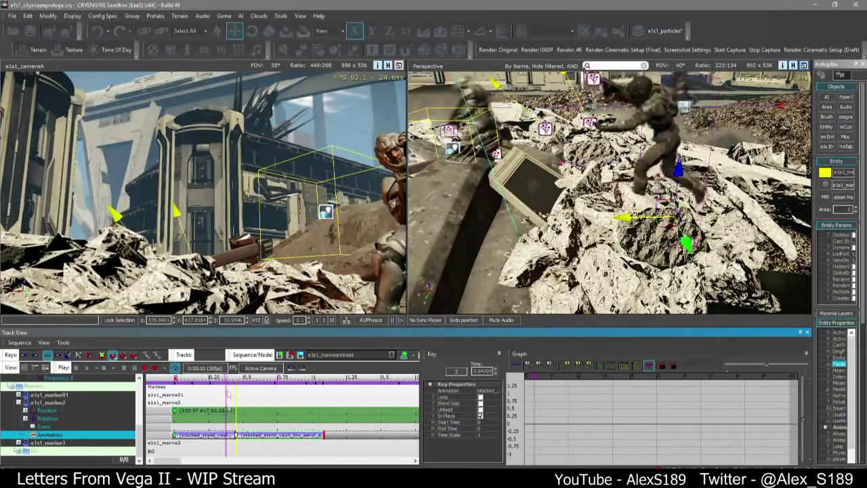
Move e1s1_marine2's vault exit animation key out to about 1.2 s and add an Animation key at about 0.55 s
{"action": "left_click_drag", "start_coordinate": [235, 436], "coordinate": [348, 435]}
{"action": "left_click", "coordinate": [252, 442]}
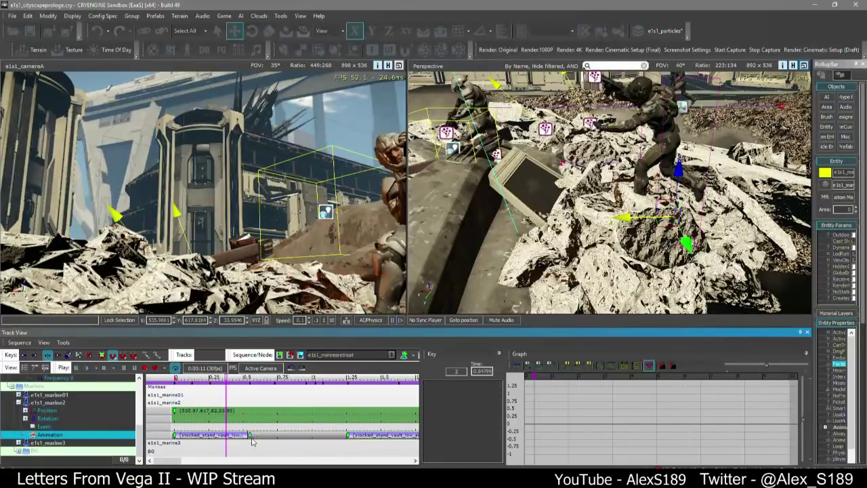
{"action": "left_click", "coordinate": [251, 435]}
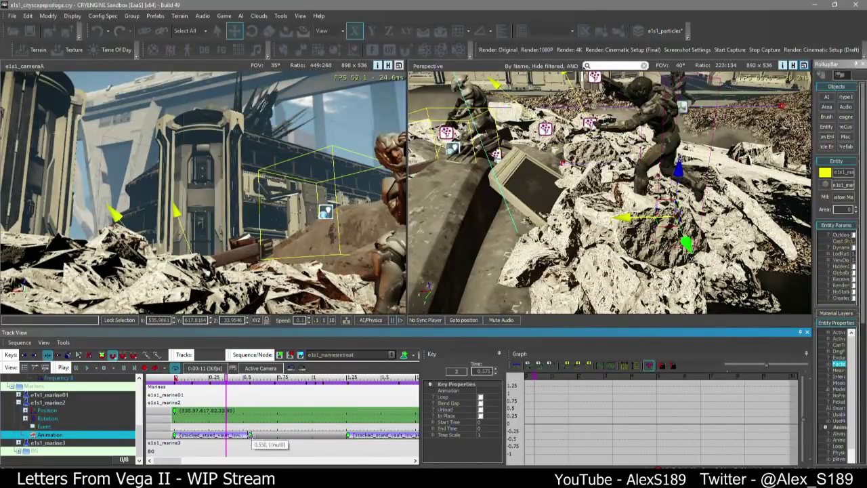
Assign the stocked_stand_vault_low_aerial_loop animation to e1s1_marine2's new Animation key, filtering the animation list by vault_low
{"action": "right_click", "coordinate": [252, 437]}
{"action": "left_click", "coordinate": [330, 447]}
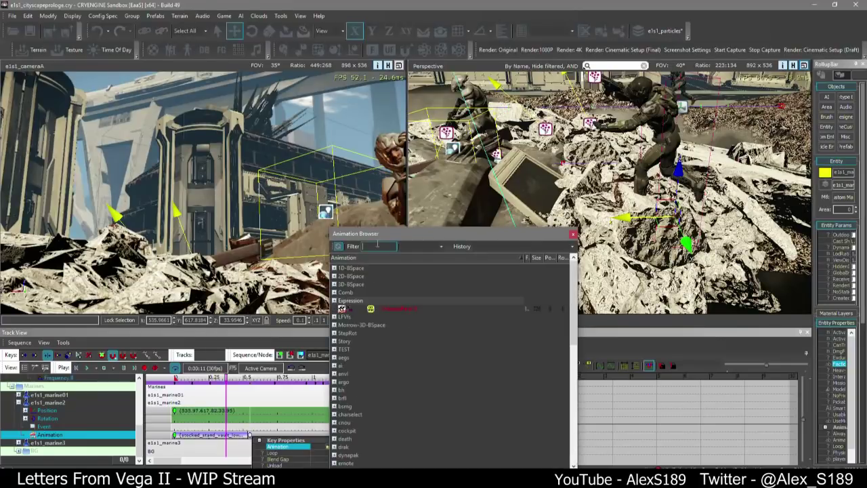
{"action": "type", "text": "vault_low"}
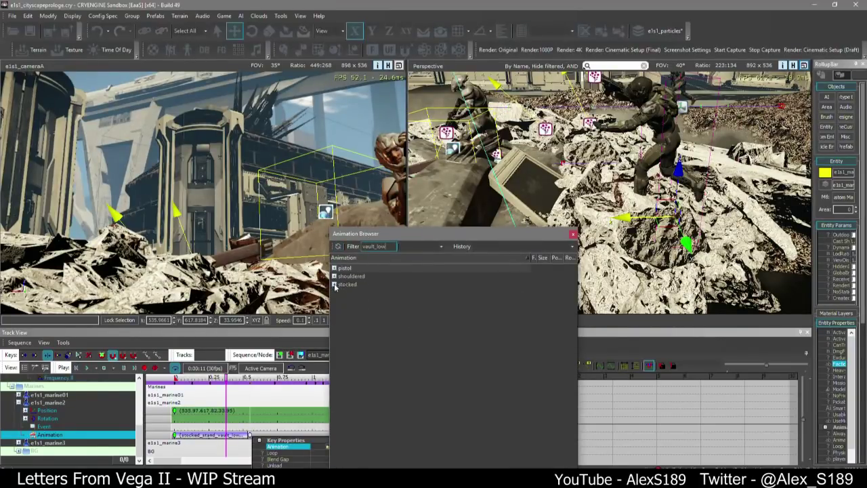
{"action": "left_click", "coordinate": [334, 285]}
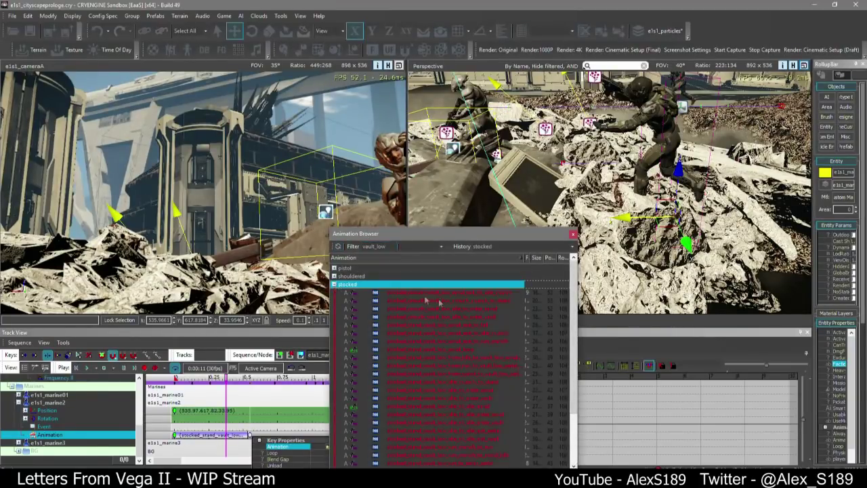
{"action": "left_click", "coordinate": [465, 347]}
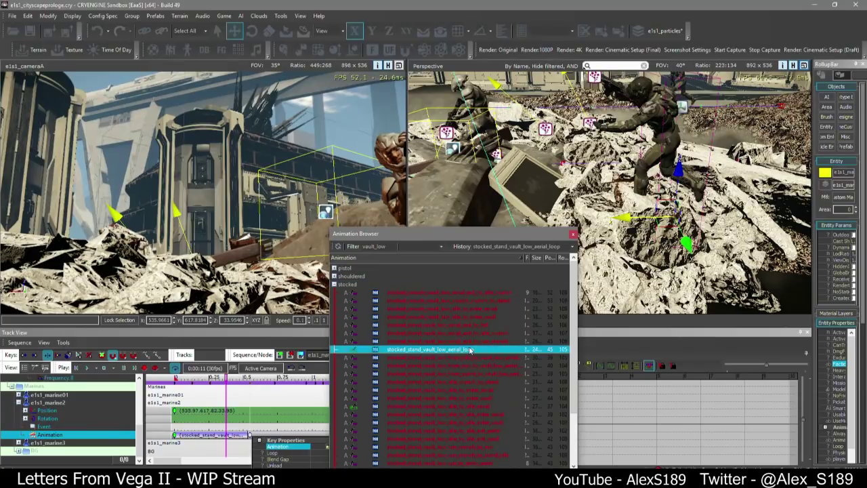
{"action": "left_click", "coordinate": [468, 342]}
{"action": "left_click", "coordinate": [464, 350]}
{"action": "scroll", "coordinate": [461, 352], "scroll_direction": "down", "scroll_amount": 3}
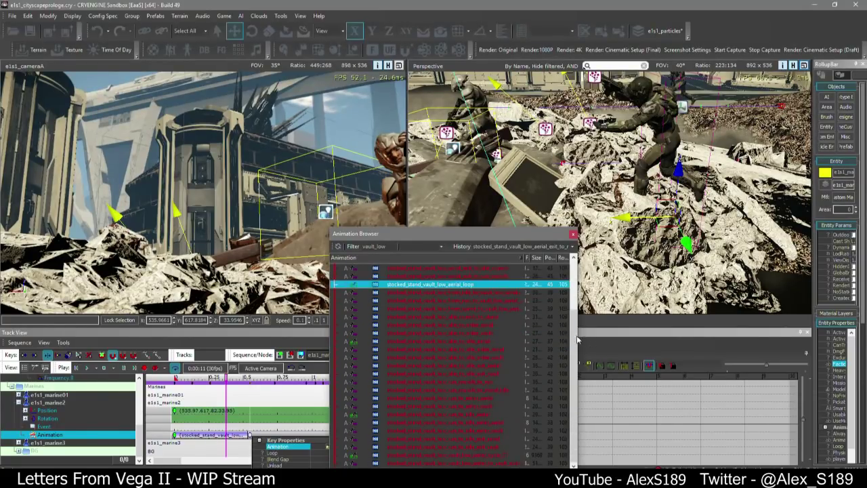
{"action": "left_click_drag", "start_coordinate": [579, 336], "coordinate": [673, 348]}
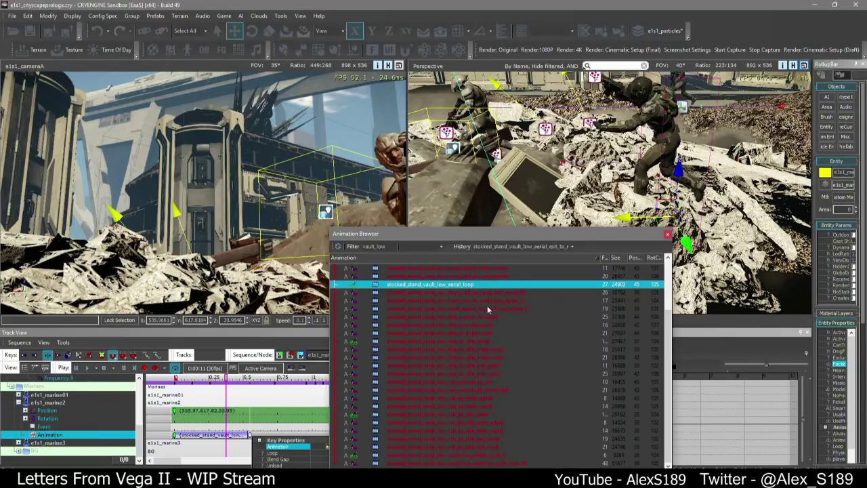
{"action": "left_click", "coordinate": [467, 279]}
{"action": "double_click", "coordinate": [468, 285]}
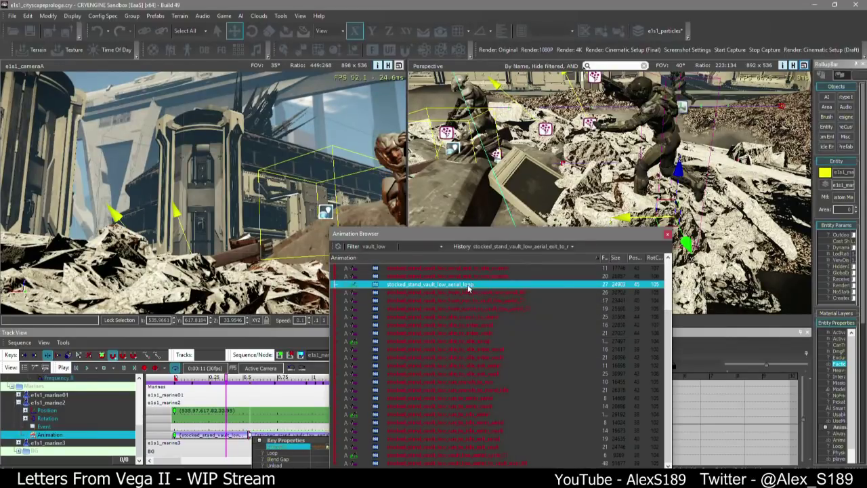
{"action": "left_click", "coordinate": [667, 234]}
Move e1s1_marine2's aerial loop animation key to 0.33 s and enable In Place on it
{"action": "left_click", "coordinate": [227, 435]}
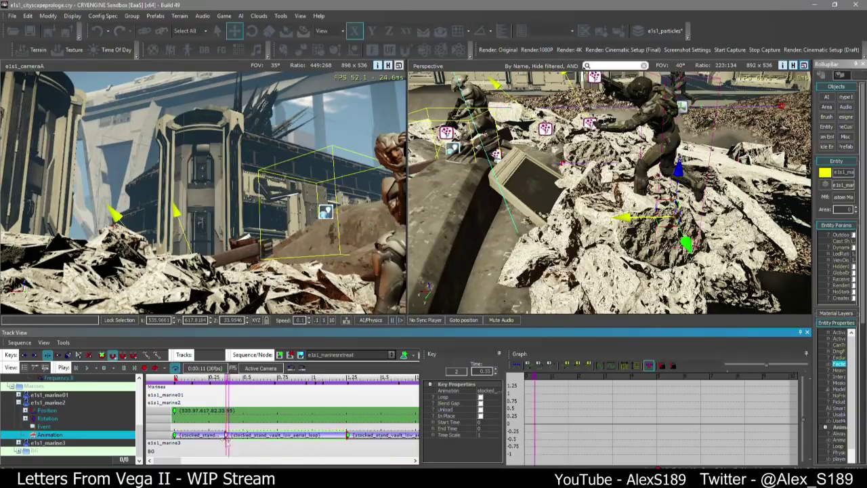
{"action": "key", "text": "space"}
{"action": "key", "text": "space"}
{"action": "left_click", "coordinate": [480, 415]}
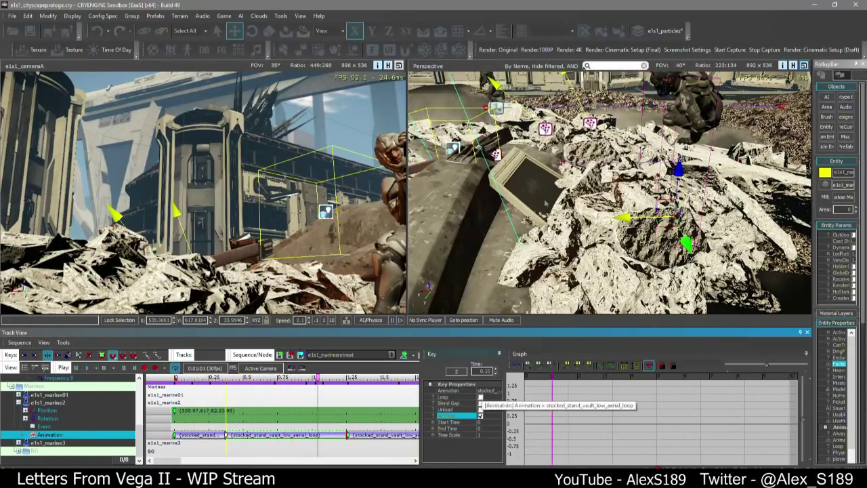
Preview the aerial loop and move e1s1_marine2's vault exit animation key back to about 0.5 s
{"action": "left_click_drag", "start_coordinate": [227, 383], "coordinate": [274, 382]}
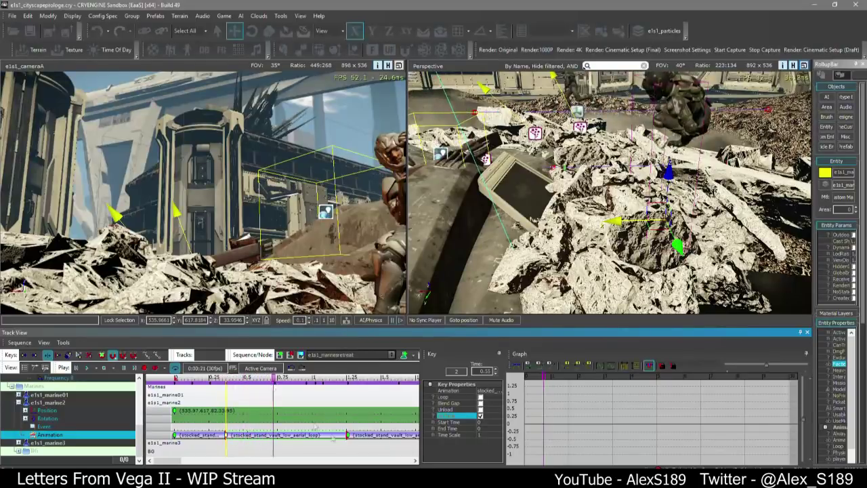
{"action": "left_click_drag", "start_coordinate": [346, 434], "coordinate": [251, 437]}
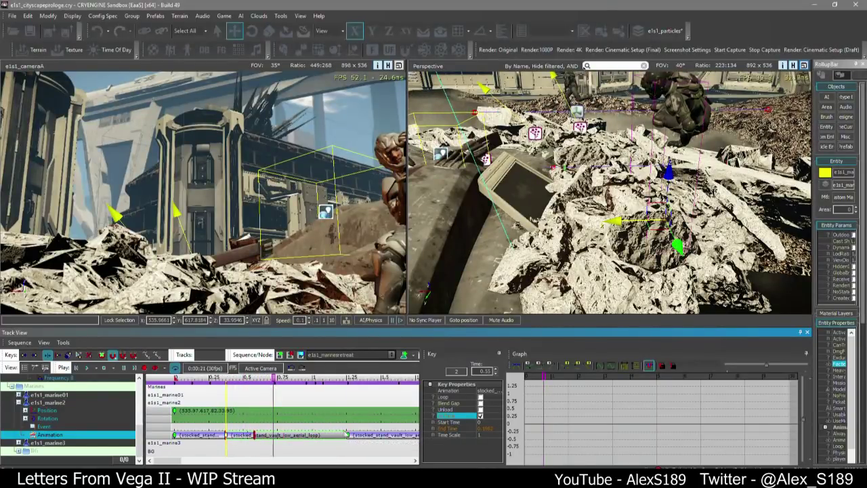
{"action": "left_click_drag", "start_coordinate": [347, 434], "coordinate": [241, 435]}
Record a position key for e1s1_marine2 at frame 15, placing it over the pipe at about 538.73, 617.26, 33.67
{"action": "left_click_drag", "start_coordinate": [227, 383], "coordinate": [172, 379]}
{"action": "mouse_move", "coordinate": [596, 217]}
{"action": "right_mouse_down"}
{"action": "mouse_move", "coordinate": [596, 203]}
{"action": "mouse_move", "coordinate": [575, 202]}
{"action": "mouse_move", "coordinate": [602, 206]}
{"action": "right_mouse_up"}
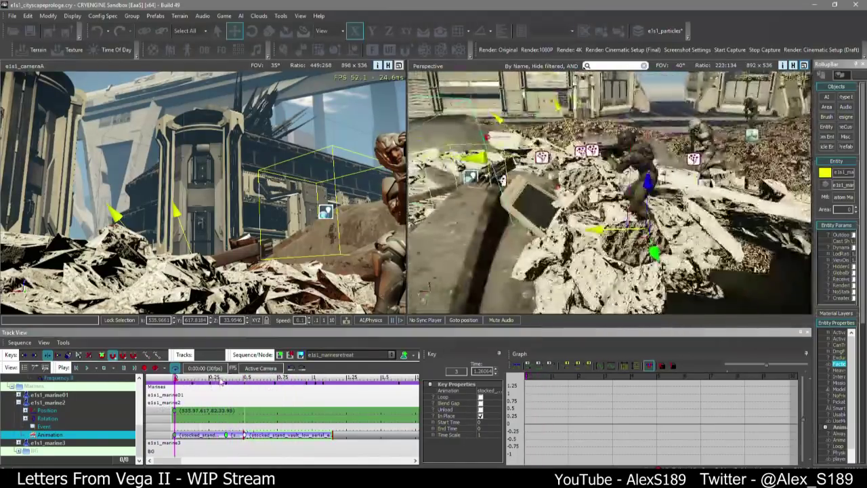
{"action": "left_click_drag", "start_coordinate": [220, 381], "coordinate": [224, 381]}
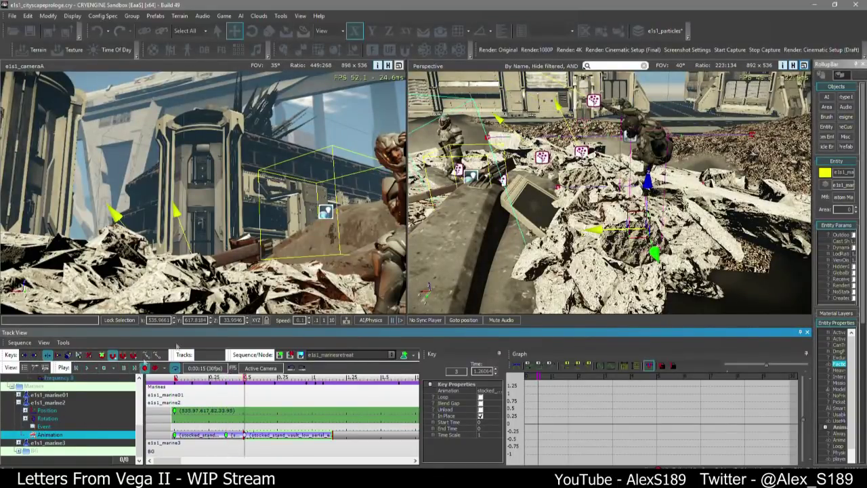
{"action": "right_click_drag", "start_coordinate": [596, 204], "coordinate": [616, 200]}
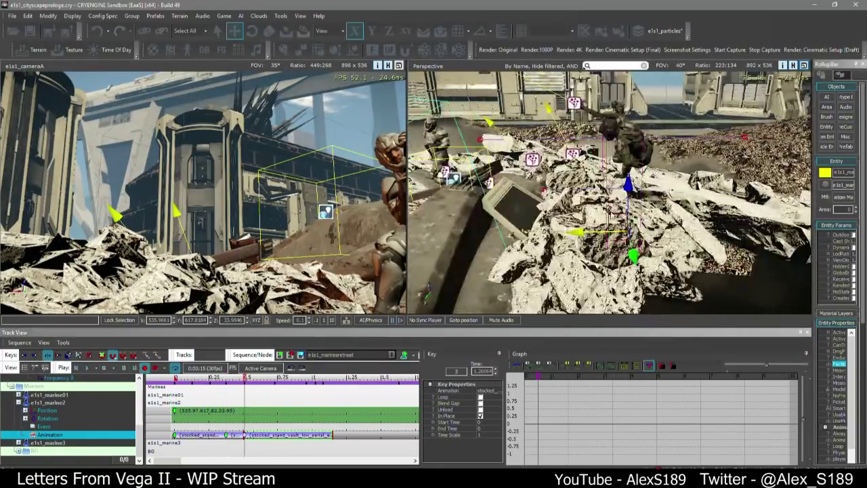
{"action": "left_click_drag", "start_coordinate": [577, 231], "coordinate": [418, 239]}
{"action": "left_click_drag", "start_coordinate": [459, 191], "coordinate": [460, 197]}
{"action": "right_click_drag", "start_coordinate": [468, 198], "coordinate": [501, 230]}
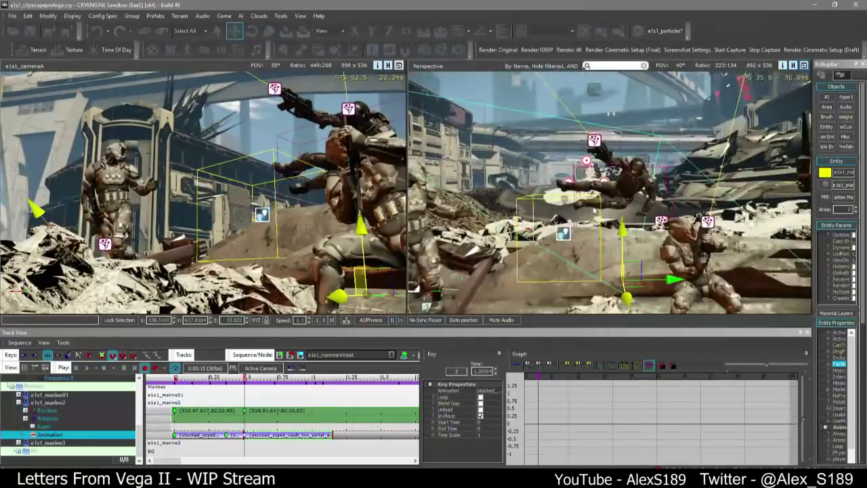
{"action": "left_click_drag", "start_coordinate": [640, 261], "coordinate": [600, 278]}
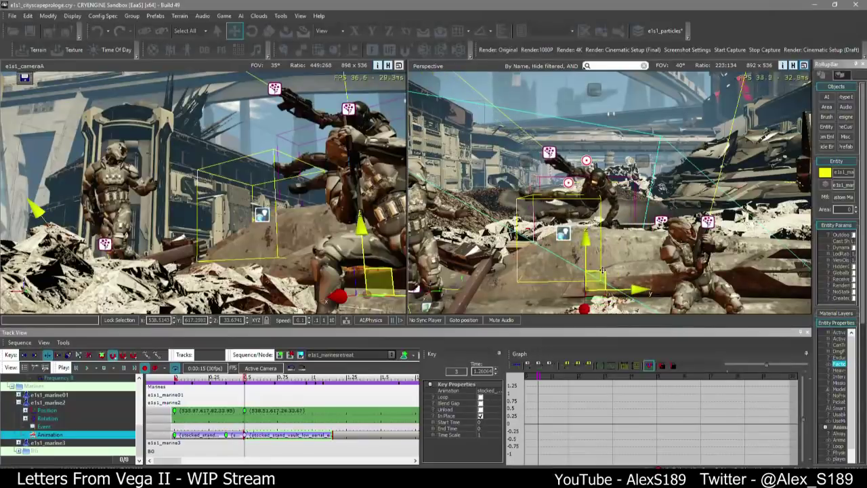
{"action": "mouse_move", "coordinate": [599, 267]}
{"action": "right_mouse_down"}
{"action": "mouse_move", "coordinate": [569, 284]}
{"action": "mouse_move", "coordinate": [587, 256]}
{"action": "right_mouse_up"}
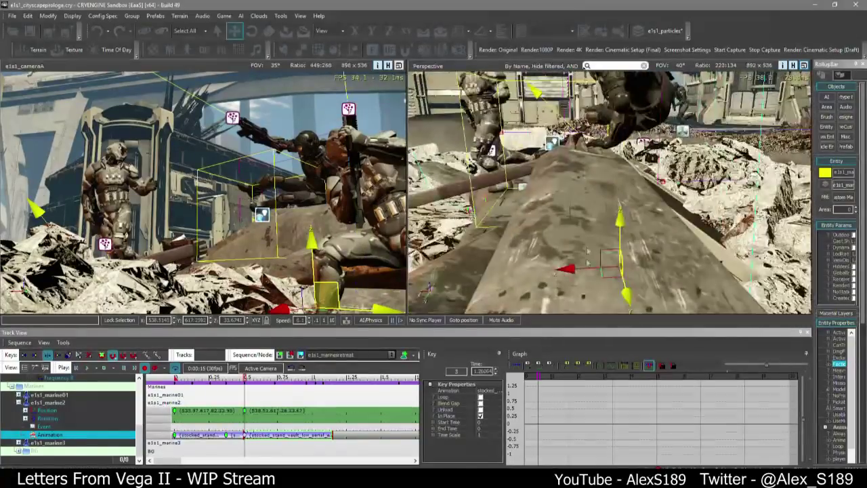
{"action": "left_click_drag", "start_coordinate": [586, 267], "coordinate": [563, 266]}
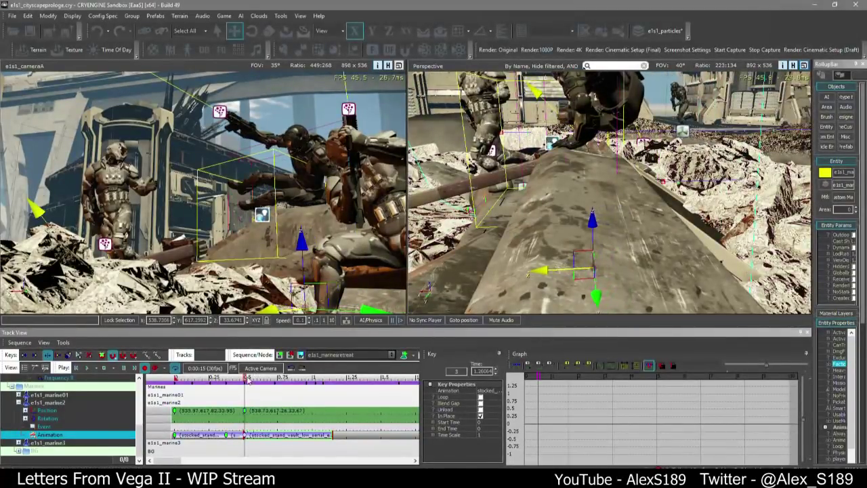
Record e1s1_marine2 position keys at frame 19 (about 539.26, 617.26, 33.59) and frame 29 (about 540.68, 617.26, 33.59)
{"action": "left_click", "coordinate": [253, 376]}
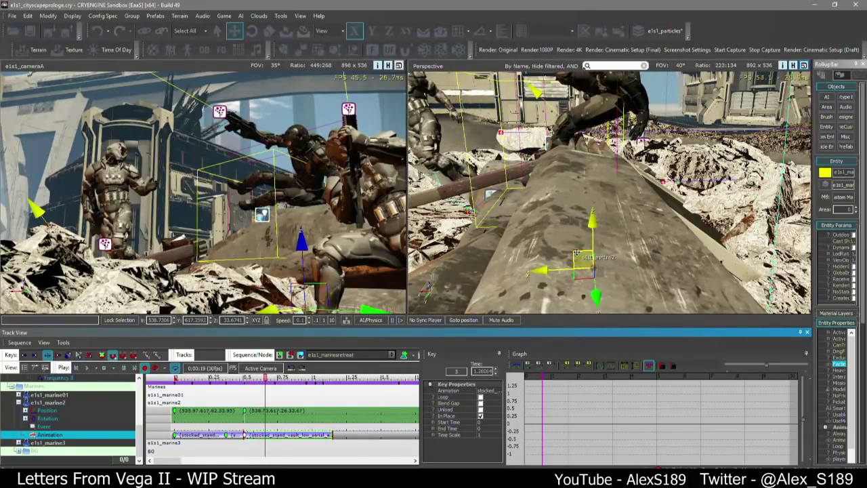
{"action": "left_click_drag", "start_coordinate": [577, 252], "coordinate": [514, 252]}
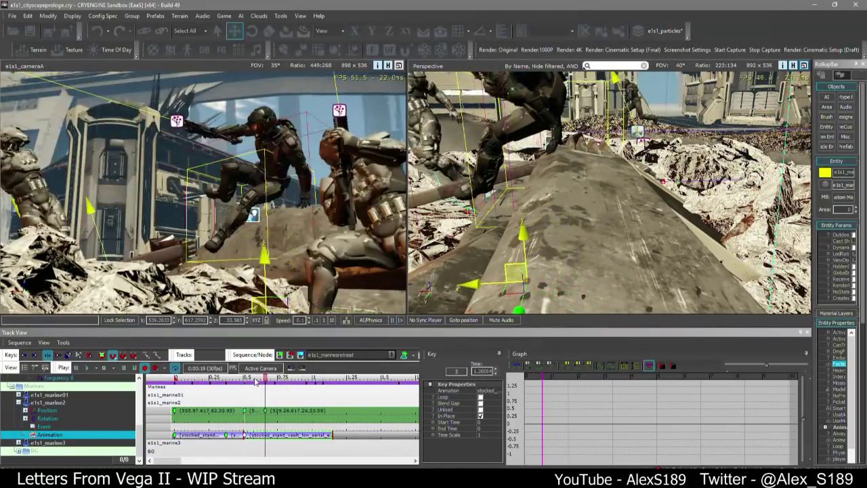
{"action": "left_click", "coordinate": [246, 377]}
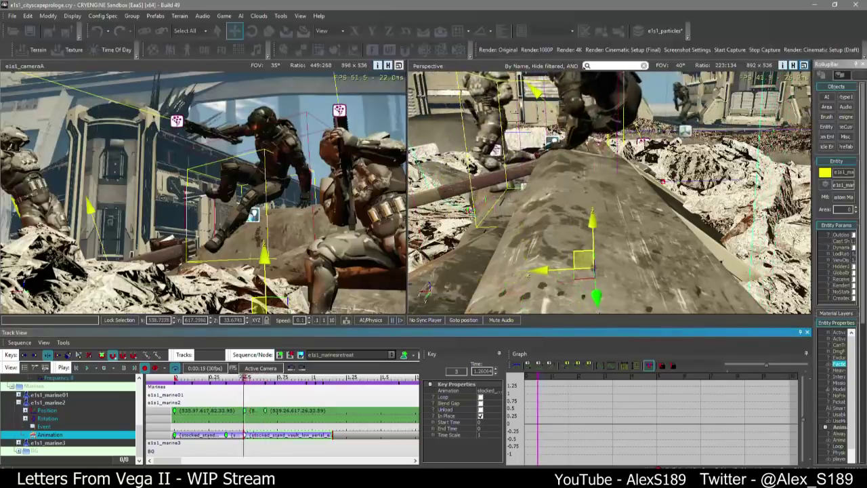
{"action": "left_click_drag", "start_coordinate": [245, 378], "coordinate": [313, 377]}
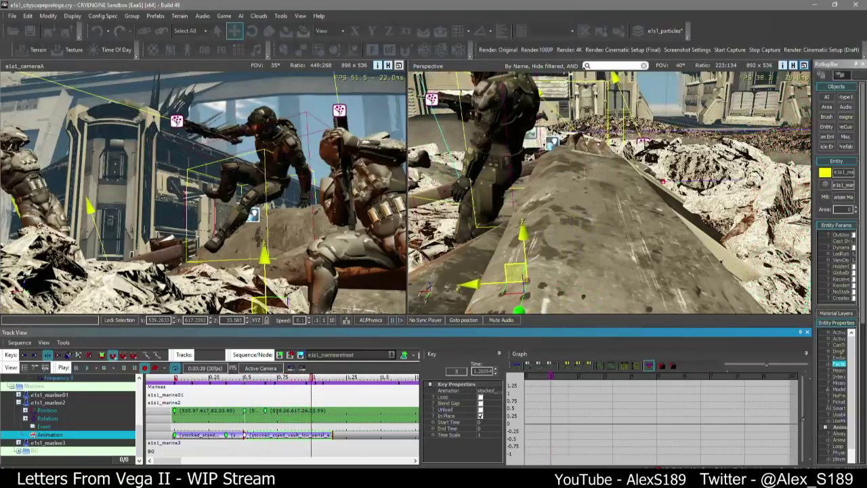
{"action": "right_click_drag", "start_coordinate": [541, 224], "coordinate": [491, 241]}
{"action": "left_click_drag", "start_coordinate": [724, 220], "coordinate": [620, 228]}
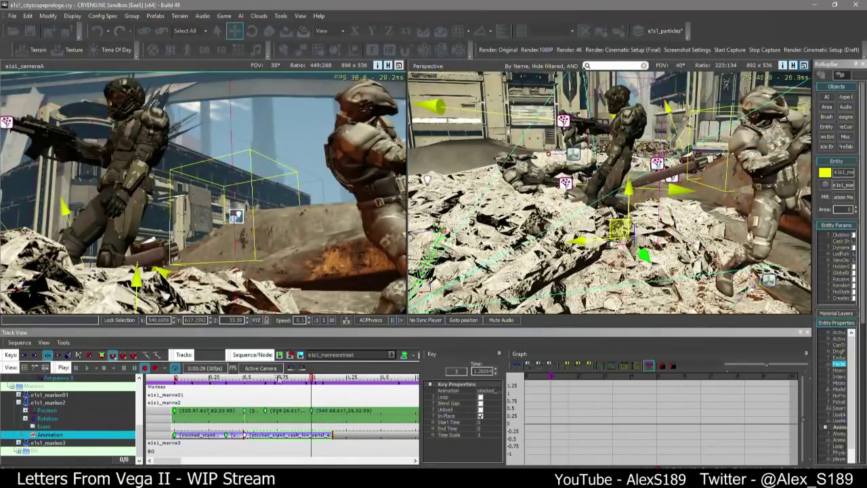
Open e1s1_marine2's X position curve in the graph and shorten the tangent of the key at about 0.51 s
{"action": "left_click_drag", "start_coordinate": [279, 378], "coordinate": [181, 376]}
{"action": "double_click", "coordinate": [39, 412]}
{"action": "left_click", "coordinate": [49, 419]}
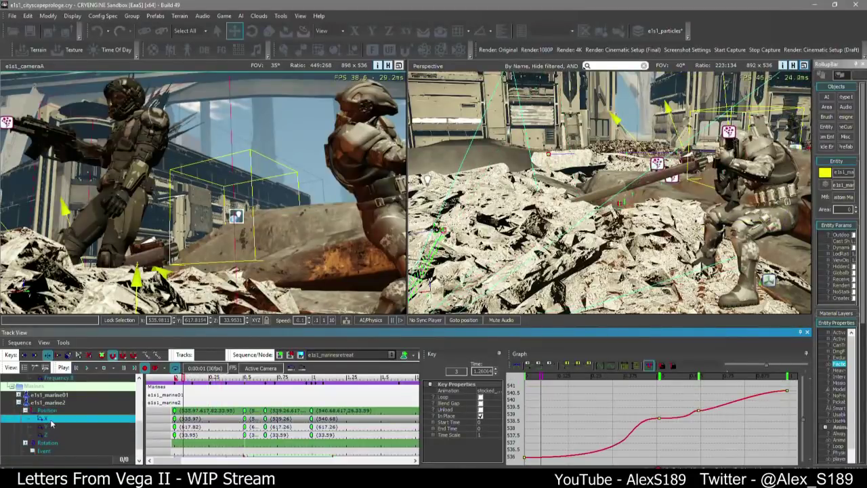
{"action": "left_click", "coordinate": [698, 409]}
{"action": "scroll", "coordinate": [705, 420], "scroll_direction": "up", "scroll_amount": 2}
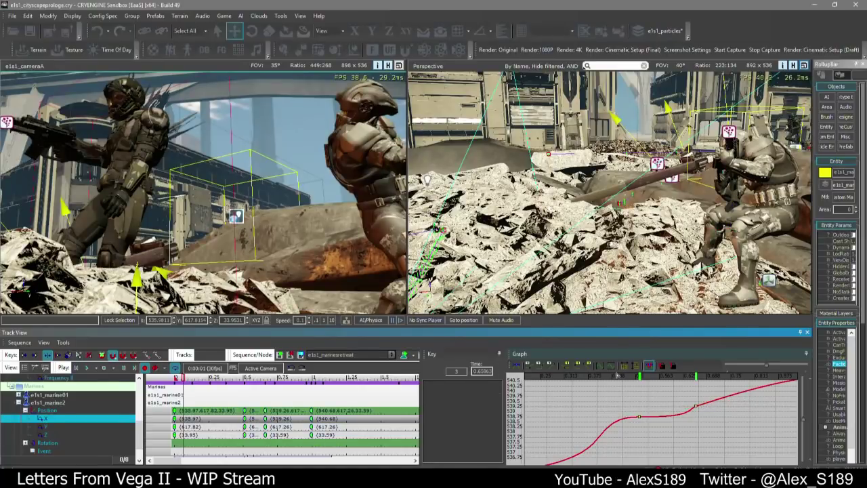
{"action": "left_click_drag", "start_coordinate": [623, 375], "coordinate": [665, 376]}
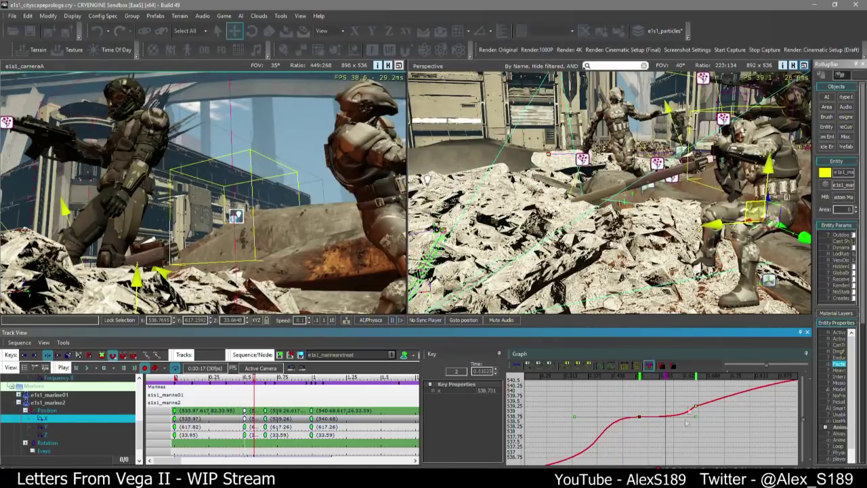
{"action": "mouse_move", "coordinate": [686, 422]}
{"action": "middle_mouse_down", "text": "shift"}
{"action": "mouse_move", "coordinate": [687, 454]}
{"action": "mouse_move", "coordinate": [678, 427]}
{"action": "middle_mouse_up", "text": "shift"}
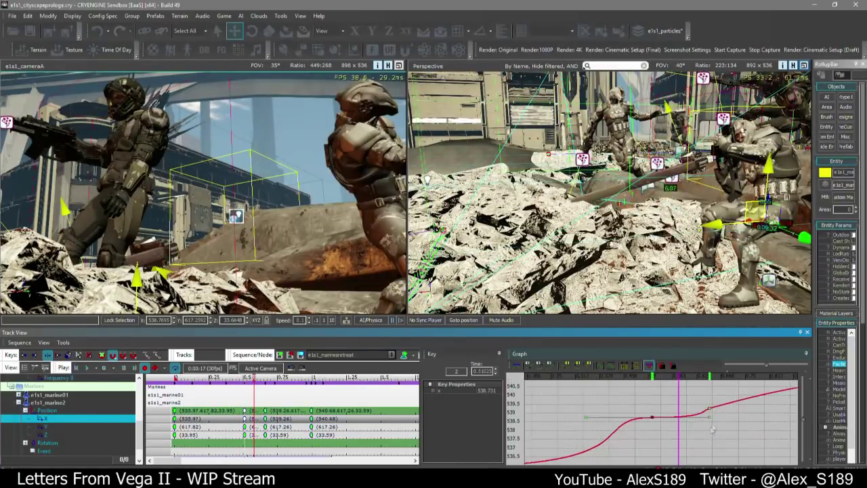
{"action": "left_click", "coordinate": [840, 51]}
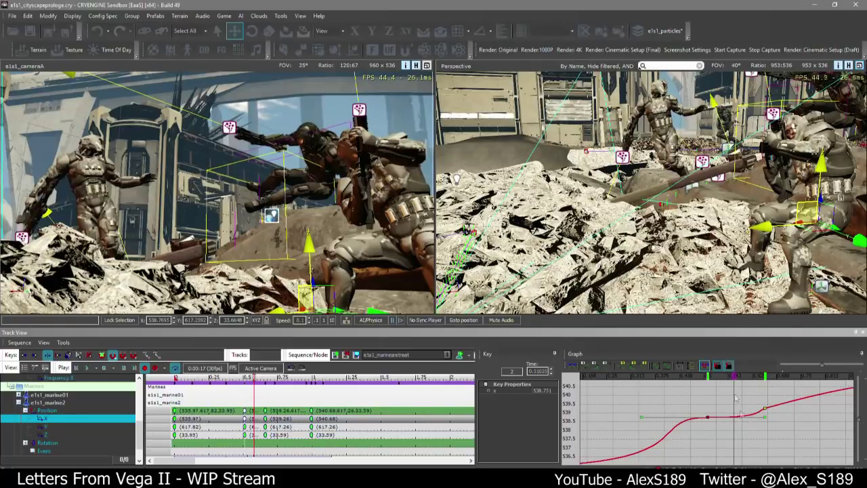
{"action": "left_click_drag", "start_coordinate": [765, 418], "coordinate": [728, 417]}
Play and scrub e1s1_marine2's vault from the start to examine how its motion follows the X position curve
{"action": "left_click_drag", "start_coordinate": [692, 381], "coordinate": [702, 380]}
{"action": "mouse_move", "coordinate": [667, 244]}
{"action": "right_mouse_down"}
{"action": "mouse_move", "coordinate": [701, 241]}
{"action": "mouse_move", "coordinate": [667, 261]}
{"action": "mouse_move", "coordinate": [642, 341]}
{"action": "right_mouse_up"}
{"action": "key", "text": "w"}
{"action": "key", "text": "space"}
{"action": "right_click", "coordinate": [675, 395]}
{"action": "scroll", "coordinate": [676, 396], "scroll_direction": "down", "scroll_amount": 9}
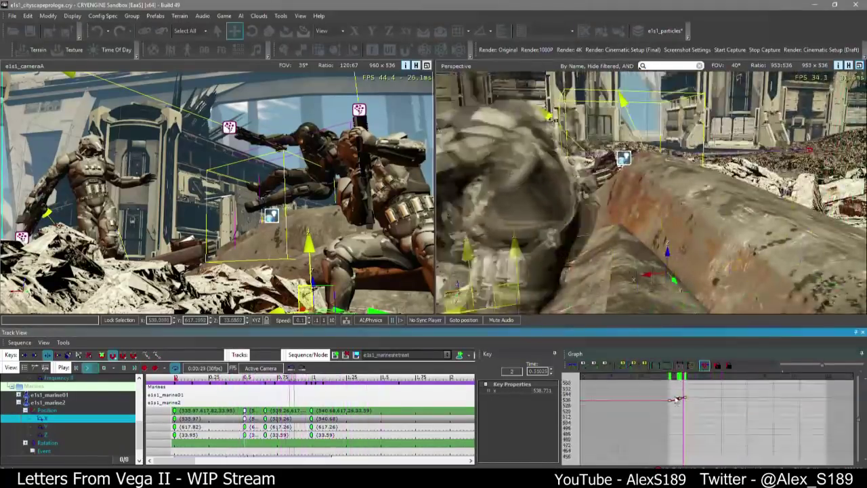
{"action": "scroll", "coordinate": [670, 378], "scroll_direction": "up", "scroll_amount": 4}
{"action": "mouse_move", "coordinate": [686, 377]}
{"action": "left_mouse_down"}
{"action": "mouse_move", "coordinate": [701, 378]}
{"action": "mouse_move", "coordinate": [680, 378]}
{"action": "left_mouse_up"}
{"action": "mouse_move", "coordinate": [657, 254]}
{"action": "right_mouse_down"}
{"action": "mouse_move", "coordinate": [677, 254]}
{"action": "mouse_move", "coordinate": [641, 135]}
{"action": "right_mouse_up"}
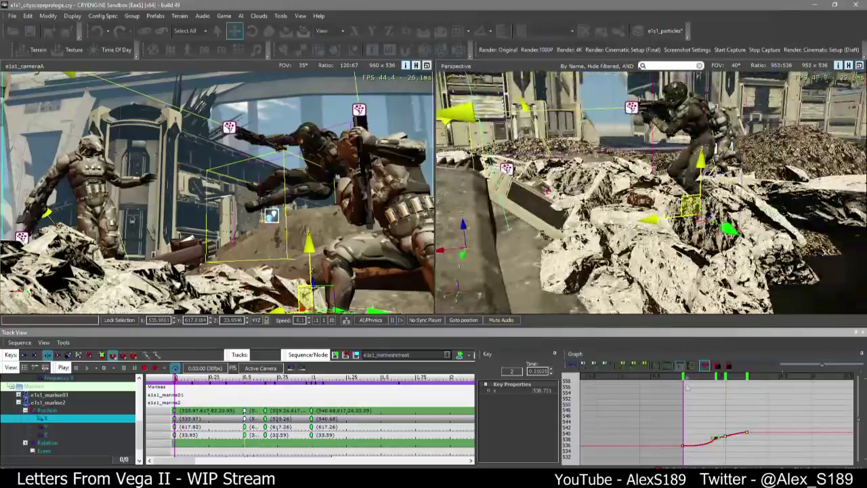
Steepen the tangent of the X position curve's first key to about (0.121, 1.228) and play the vault
{"action": "left_click", "coordinate": [677, 416]}
{"action": "scroll", "coordinate": [680, 437], "scroll_direction": "up", "scroll_amount": 4}
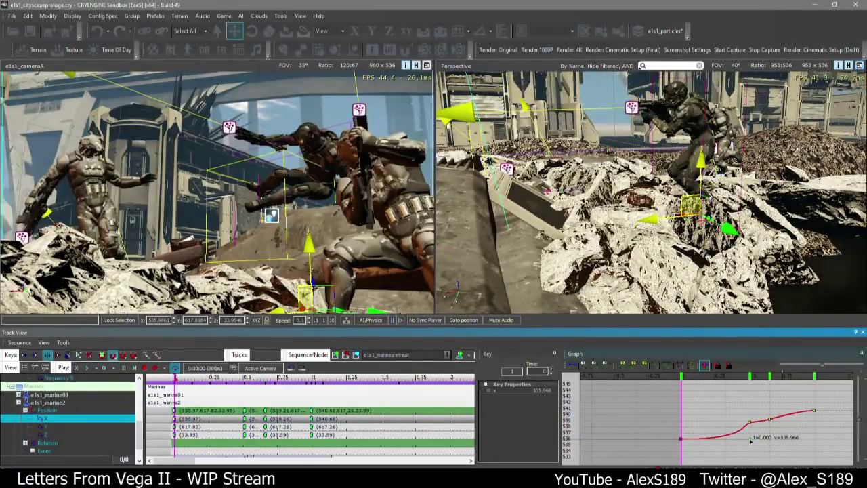
{"action": "left_click_drag", "start_coordinate": [749, 440], "coordinate": [699, 434]}
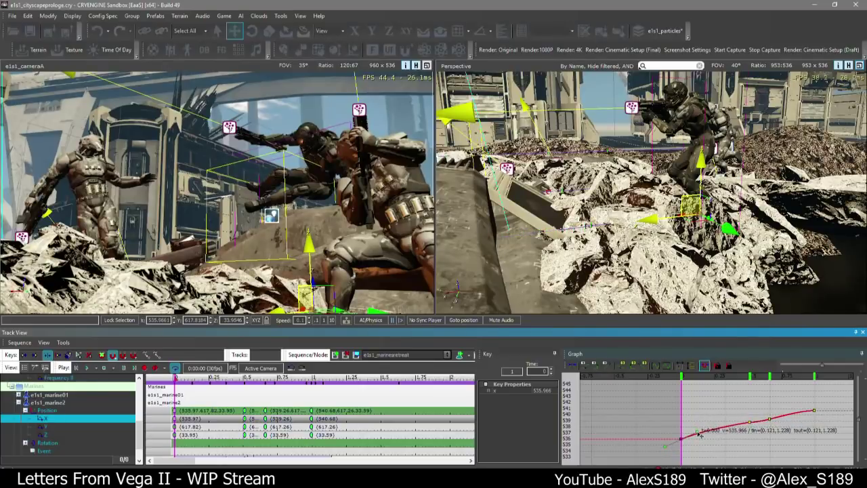
{"action": "key", "text": "space"}
{"action": "scroll", "coordinate": [715, 405], "scroll_direction": "down", "scroll_amount": 1}
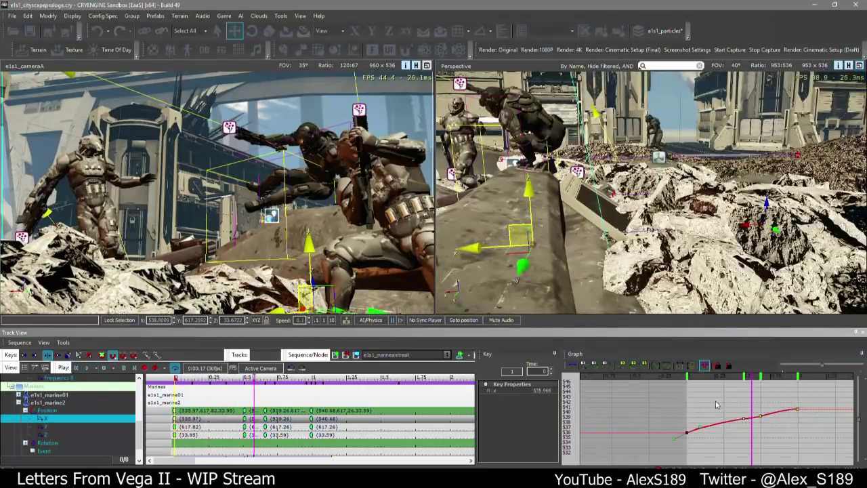
Raise the X position curve's first key to about 537.75, with its tangent at about (0.132, 0.692), and scrub the vault
{"action": "mouse_move", "coordinate": [687, 378]}
{"action": "left_mouse_down"}
{"action": "mouse_move", "coordinate": [714, 388]}
{"action": "mouse_move", "coordinate": [686, 396]}
{"action": "left_mouse_up"}
{"action": "left_click_drag", "start_coordinate": [688, 434], "coordinate": [702, 421]}
{"action": "scroll", "coordinate": [707, 425], "scroll_direction": "up", "scroll_amount": 3}
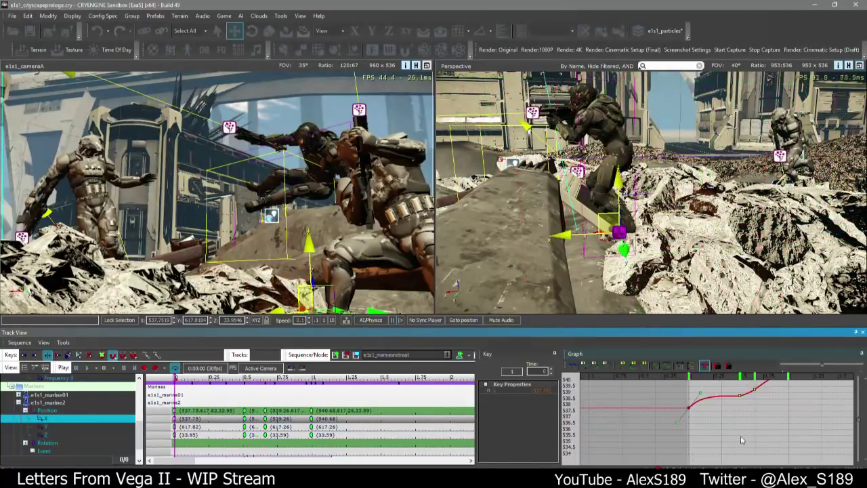
{"action": "mouse_move", "coordinate": [743, 409]}
{"action": "middle_mouse_down"}
{"action": "mouse_move", "coordinate": [735, 464]}
{"action": "mouse_move", "coordinate": [752, 423]}
{"action": "middle_mouse_up"}
{"action": "scroll", "coordinate": [690, 409], "scroll_direction": "up", "scroll_amount": 1}
{"action": "middle_click_drag", "start_coordinate": [677, 400], "coordinate": [663, 415]}
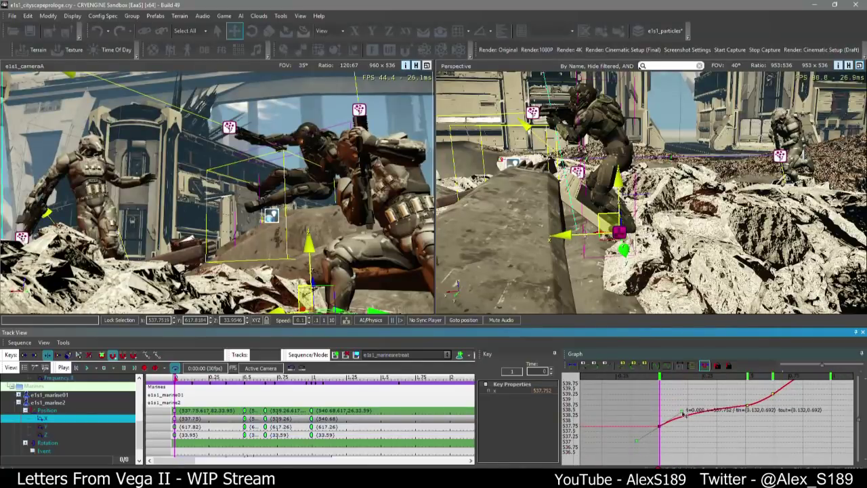
{"action": "left_click", "coordinate": [667, 377]}
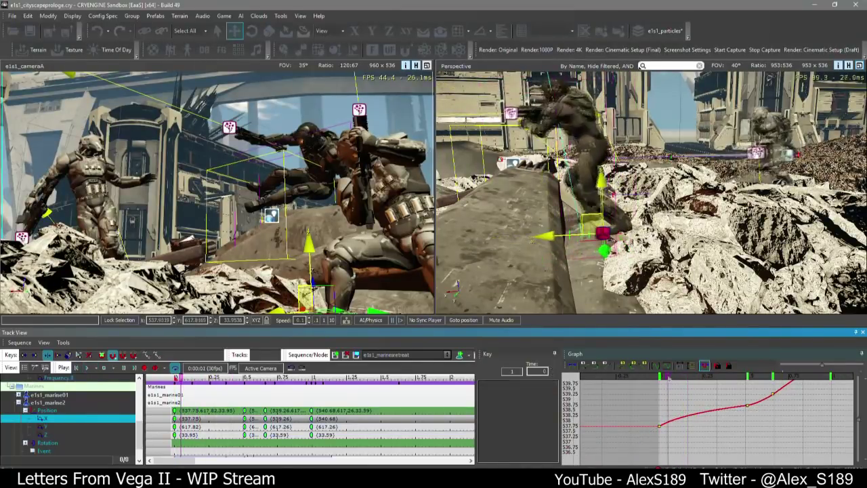
{"action": "left_click_drag", "start_coordinate": [668, 378], "coordinate": [742, 387]}
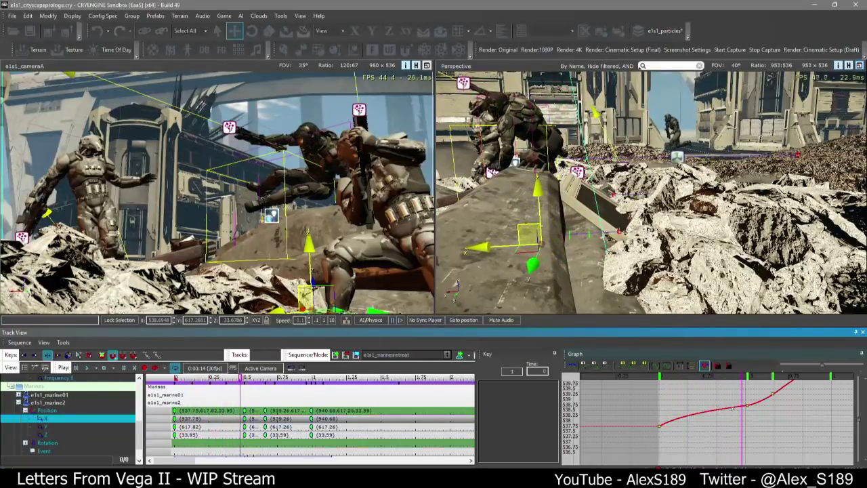
{"action": "left_click_drag", "start_coordinate": [732, 411], "coordinate": [735, 432]}
{"action": "key", "text": "space"}
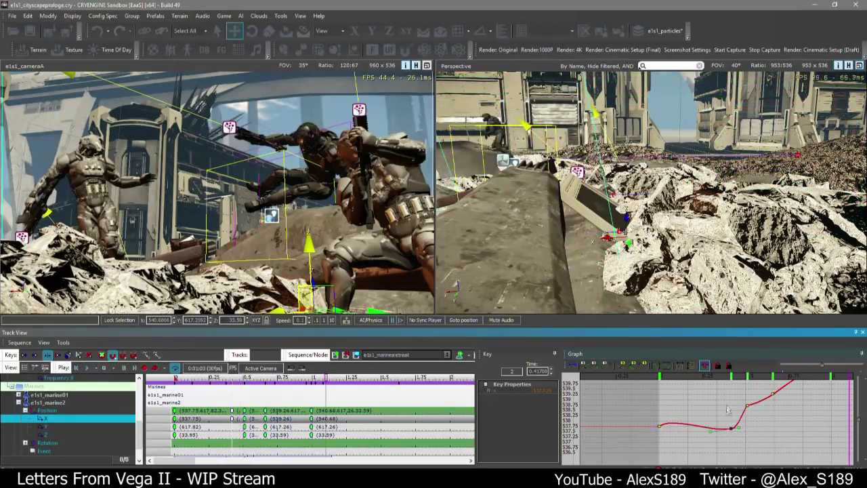
{"action": "scroll", "coordinate": [732, 418], "scroll_direction": "down", "scroll_amount": 1}
{"action": "key", "text": "Delete"}
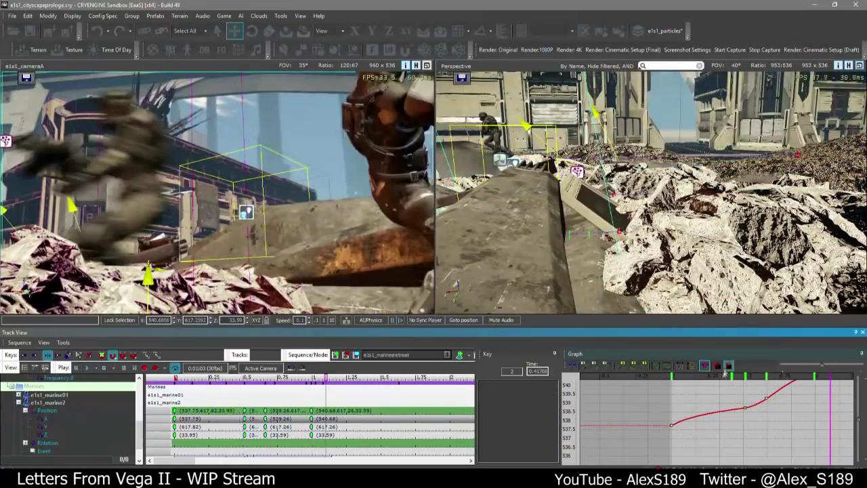
Move the X position key at about 0.51 s back to about 0.43 s at about 538.14 and scrub across it
{"action": "left_click_drag", "start_coordinate": [727, 376], "coordinate": [741, 418]}
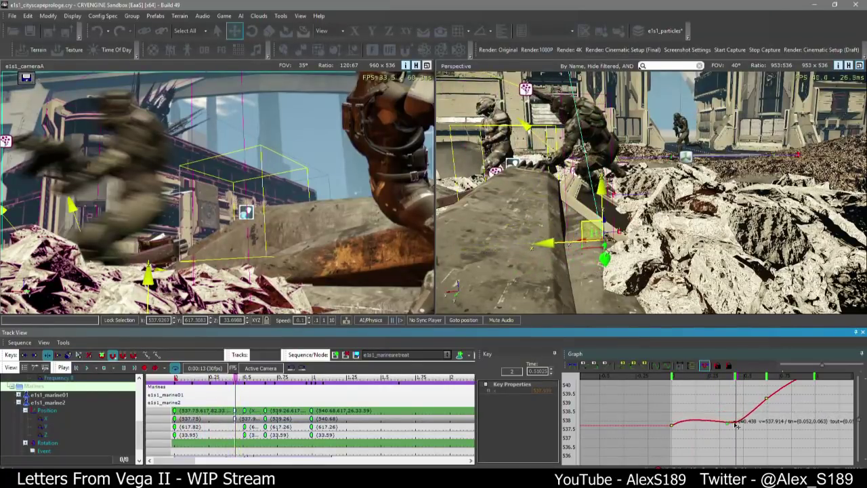
{"action": "mouse_move", "coordinate": [731, 372]}
{"action": "left_mouse_down"}
{"action": "mouse_move", "coordinate": [762, 382]}
{"action": "mouse_move", "coordinate": [743, 380]}
{"action": "left_mouse_up"}
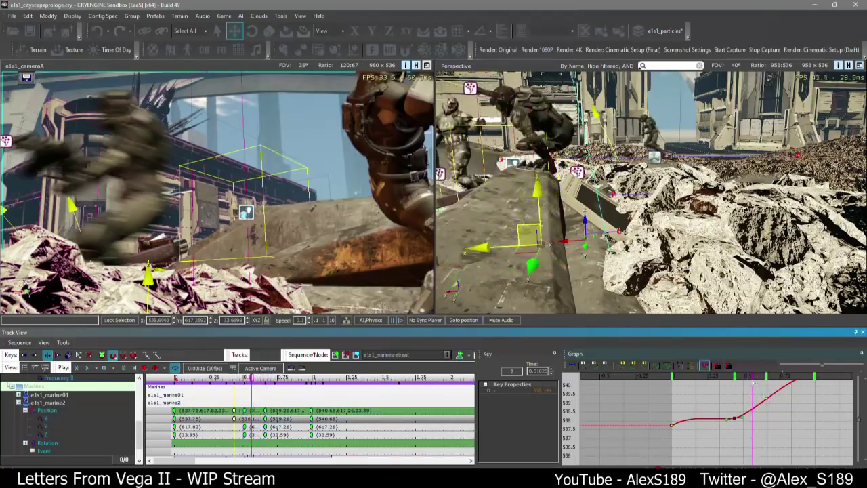
Steepen and shorten the first key's tangent on e1s1_marine2's Z position curve and move the second key to about 0.43 s, value 33.68
{"action": "left_click", "coordinate": [56, 433]}
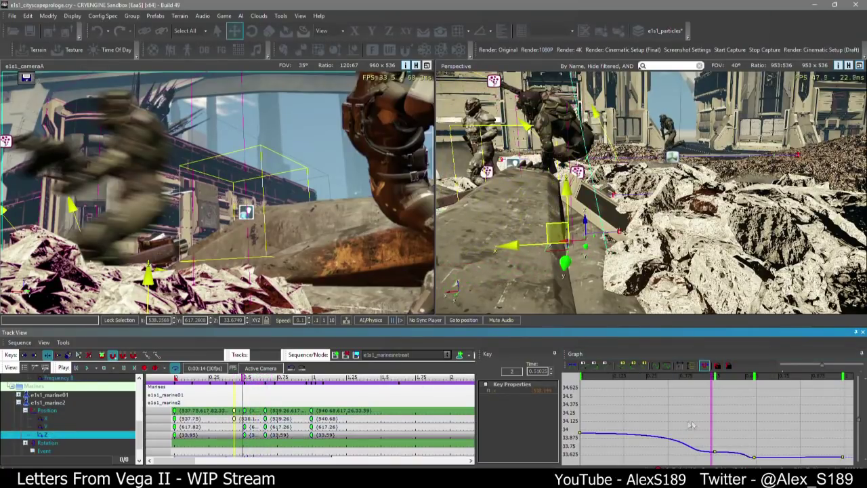
{"action": "scroll", "coordinate": [691, 425], "scroll_direction": "down", "scroll_amount": 2}
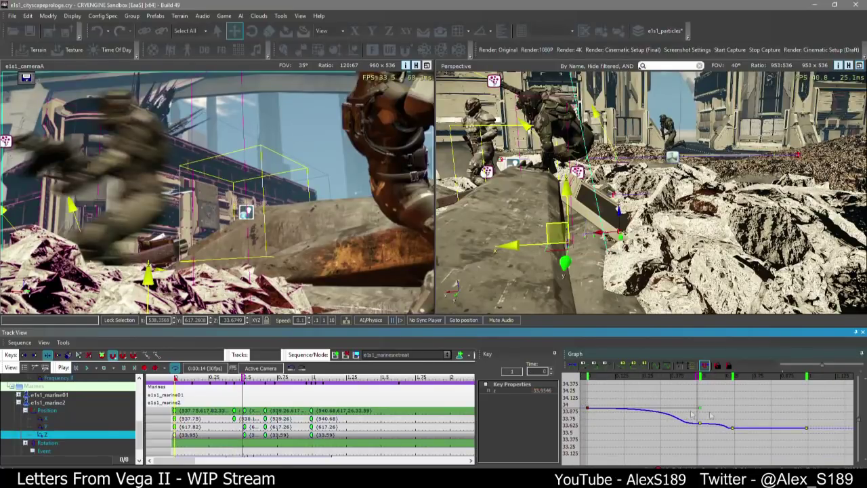
{"action": "left_click_drag", "start_coordinate": [700, 410], "coordinate": [635, 419]}
{"action": "mouse_move", "coordinate": [691, 377]}
{"action": "left_mouse_down"}
{"action": "mouse_move", "coordinate": [657, 376]}
{"action": "mouse_move", "coordinate": [686, 378]}
{"action": "left_mouse_up"}
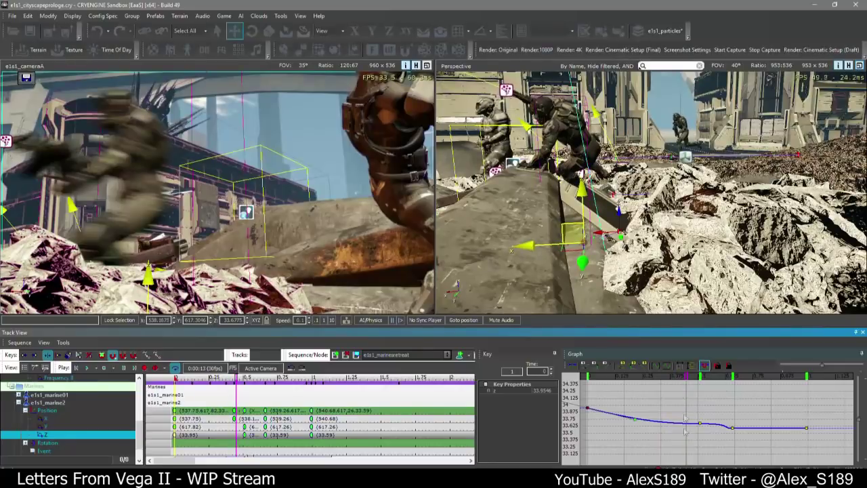
{"action": "scroll", "coordinate": [688, 422], "scroll_direction": "up", "scroll_amount": 1}
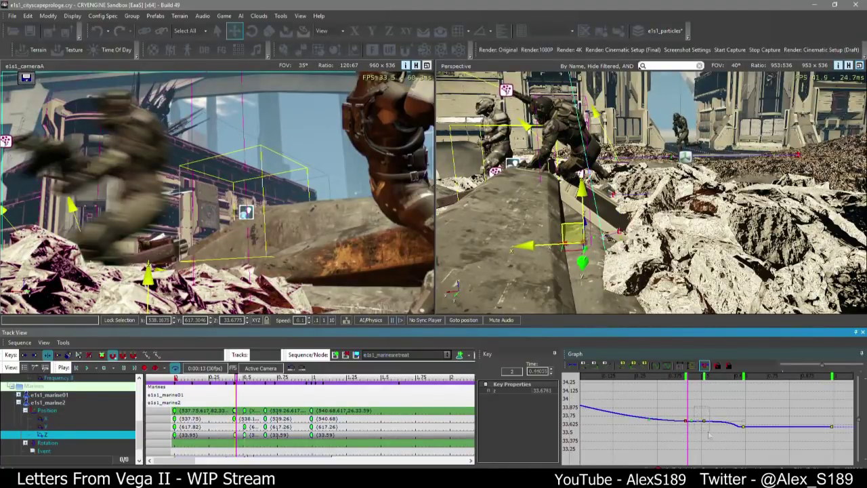
{"action": "left_click_drag", "start_coordinate": [681, 382], "coordinate": [715, 382]}
{"action": "scroll", "coordinate": [725, 425], "scroll_direction": "up", "scroll_amount": 1}
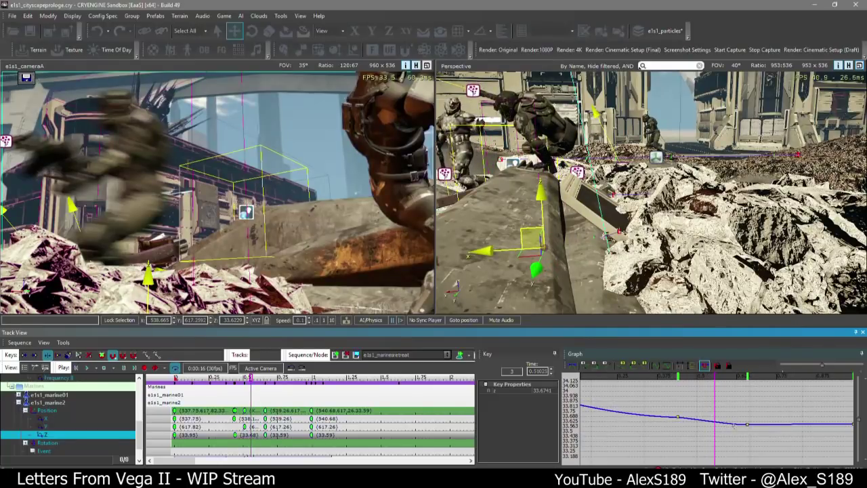
Try the third Z position key at about 0.609 s and 33.675, and play the vault against its animation keys
{"action": "left_click_drag", "start_coordinate": [747, 425], "coordinate": [733, 420]}
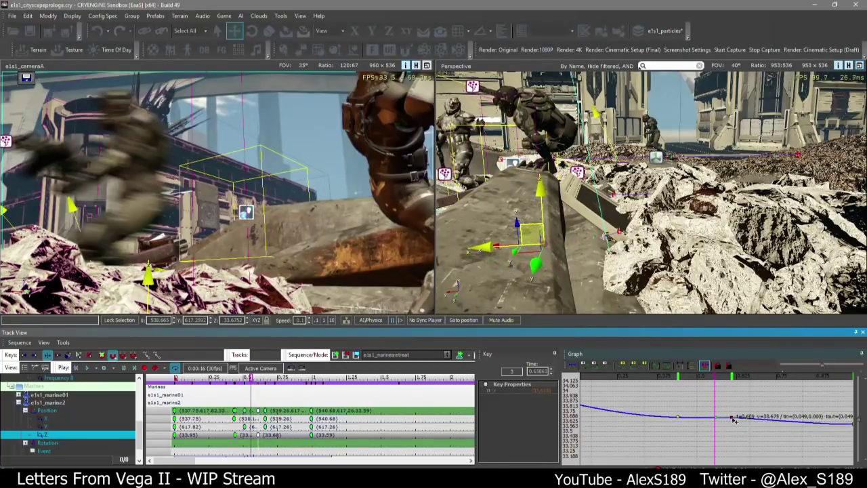
{"action": "mouse_move", "coordinate": [693, 378]}
{"action": "left_mouse_down"}
{"action": "mouse_move", "coordinate": [724, 380]}
{"action": "mouse_move", "coordinate": [704, 379]}
{"action": "left_mouse_up"}
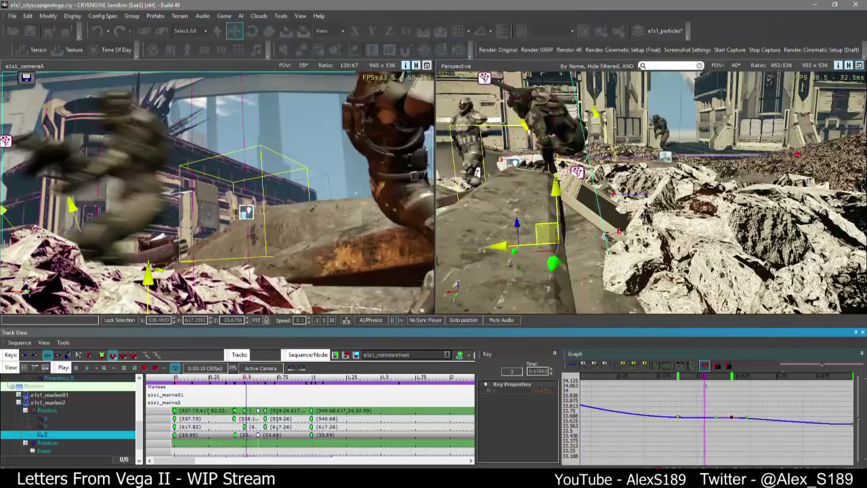
{"action": "left_click", "coordinate": [25, 410]}
{"action": "scroll", "coordinate": [265, 426], "scroll_direction": "up", "scroll_amount": 2}
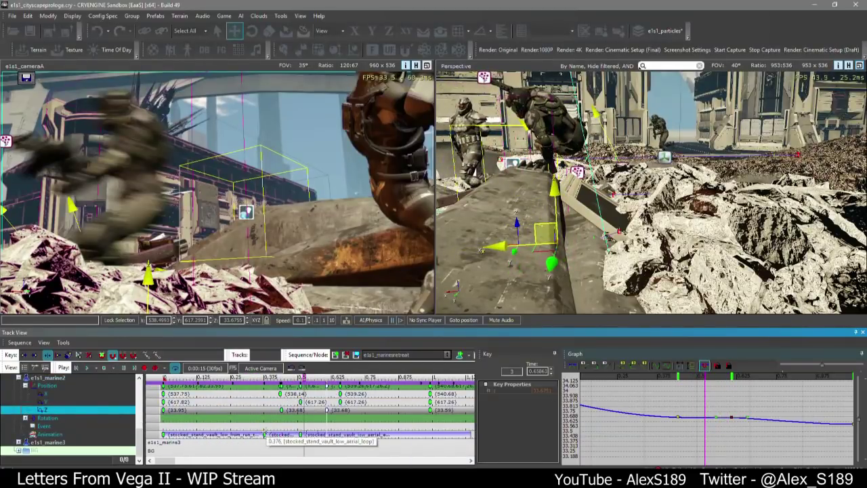
{"action": "left_click", "coordinate": [263, 434]}
{"action": "left_click_drag", "start_coordinate": [318, 435], "coordinate": [348, 435]}
{"action": "key", "text": "space"}
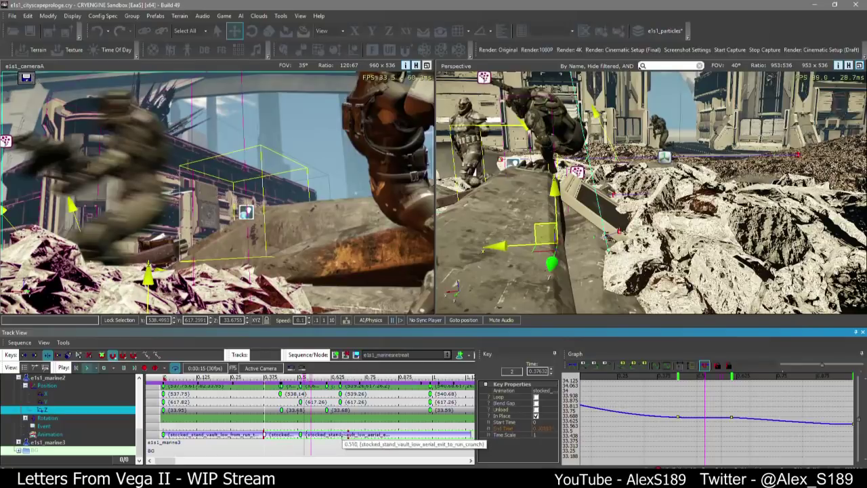
{"action": "left_click", "coordinate": [311, 378]}
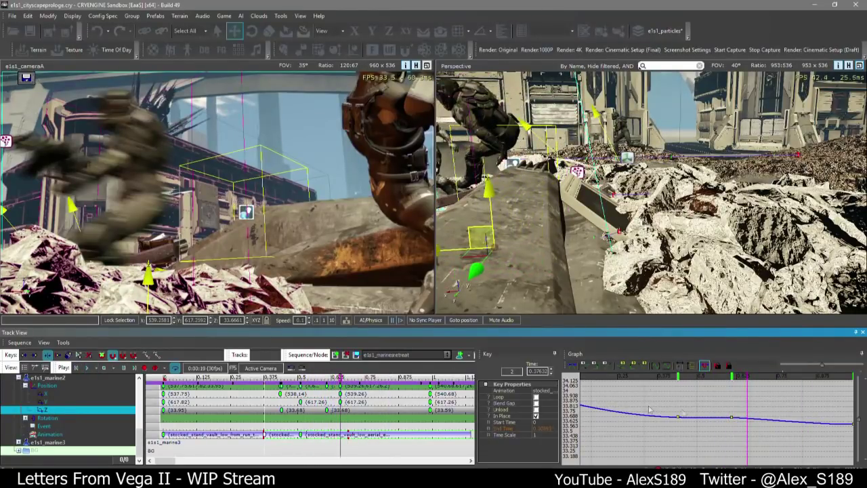
Set the third Z position key to about 33.56 and the third X position key to about 538.93, then scrub the vault
{"action": "left_click_drag", "start_coordinate": [733, 418], "coordinate": [749, 429]}
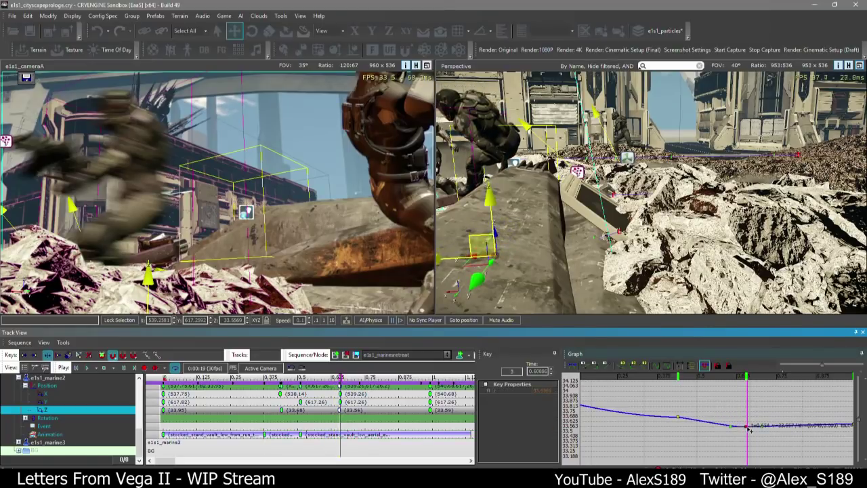
{"action": "left_click", "coordinate": [44, 394]}
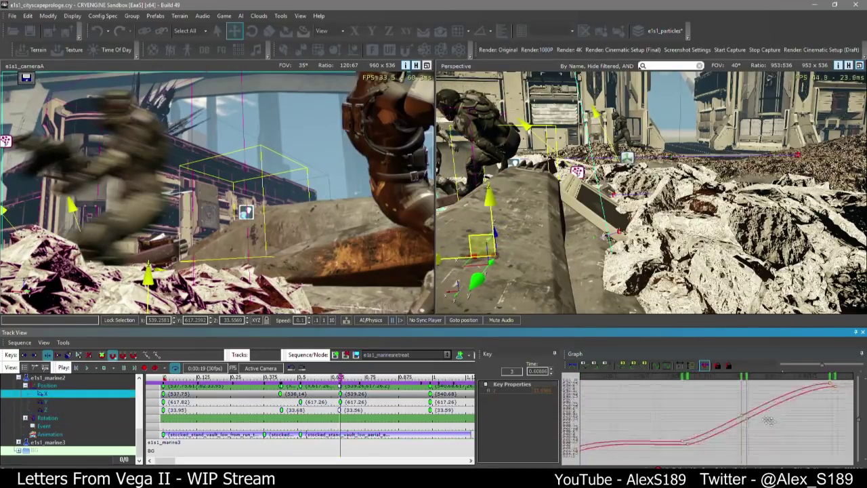
{"action": "left_click_drag", "start_coordinate": [721, 407], "coordinate": [725, 415]}
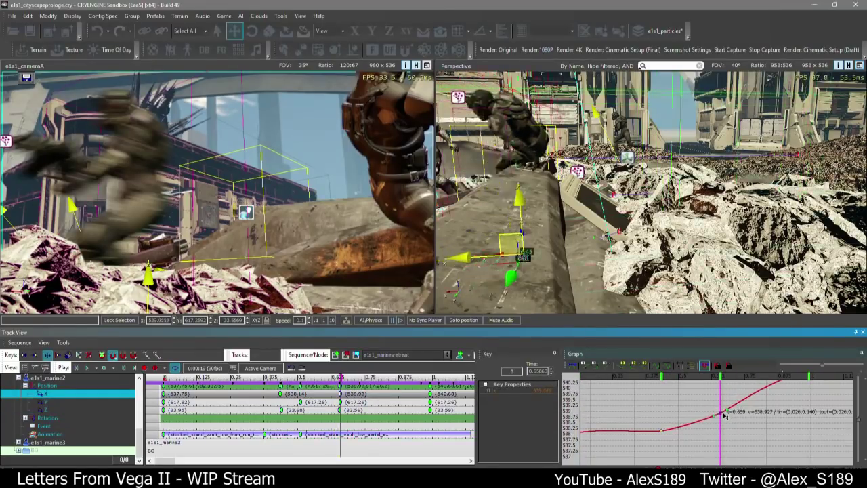
{"action": "left_click_drag", "start_coordinate": [701, 377], "coordinate": [598, 377]}
Play the vault through e1s1_cameraA, move the aerial exit-to-run animation's start from 0.51 s to about 0.43 s and scrub it
{"action": "left_click", "coordinate": [219, 70]}
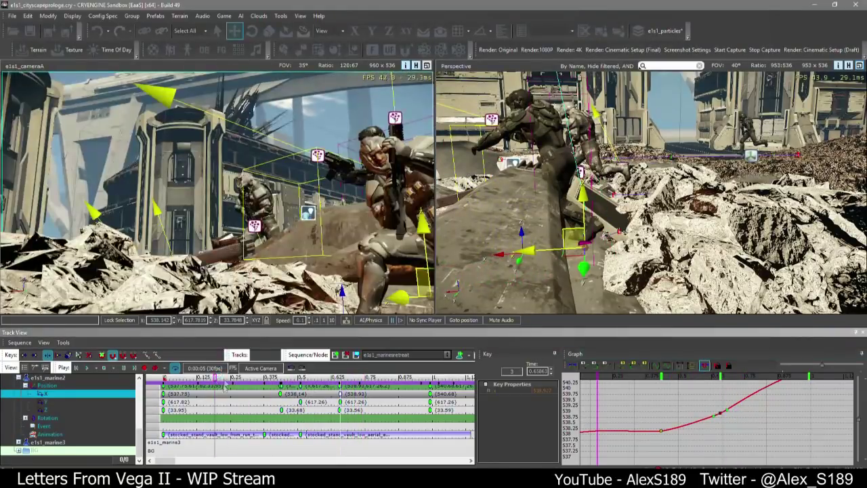
{"action": "left_click", "coordinate": [226, 377]}
{"action": "key", "text": "space"}
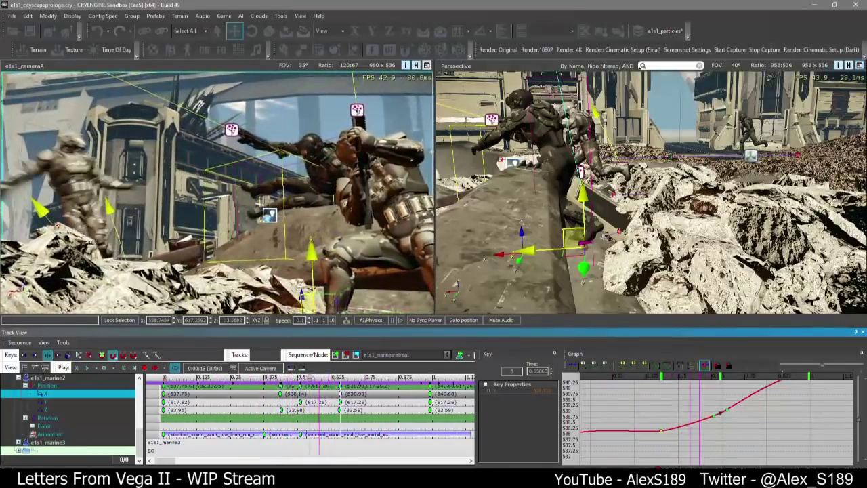
{"action": "left_click", "coordinate": [286, 434]}
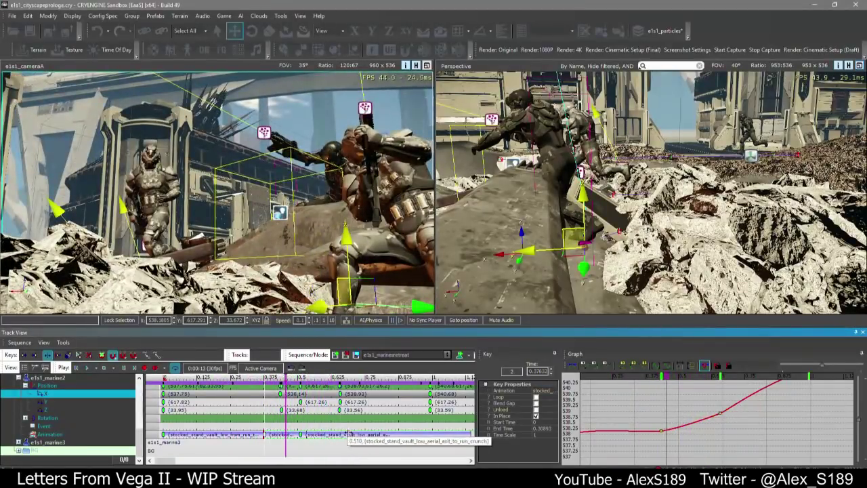
{"action": "left_click", "coordinate": [300, 435]}
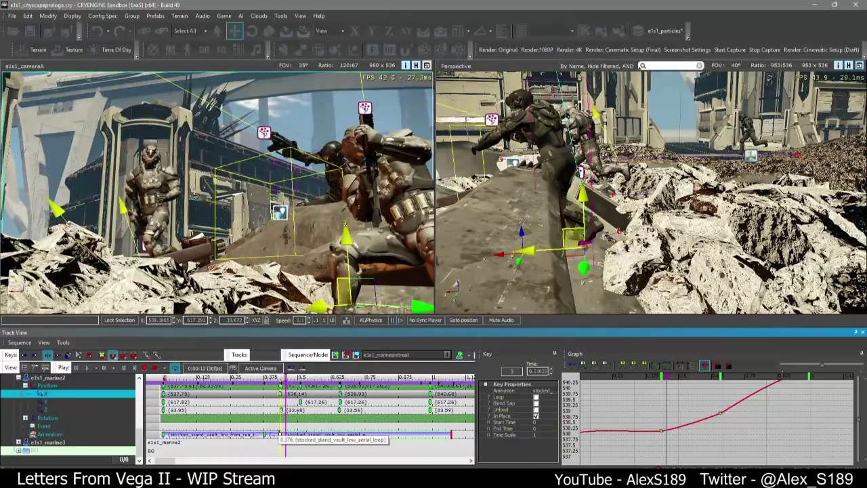
{"action": "left_click_drag", "start_coordinate": [285, 375], "coordinate": [358, 371]}
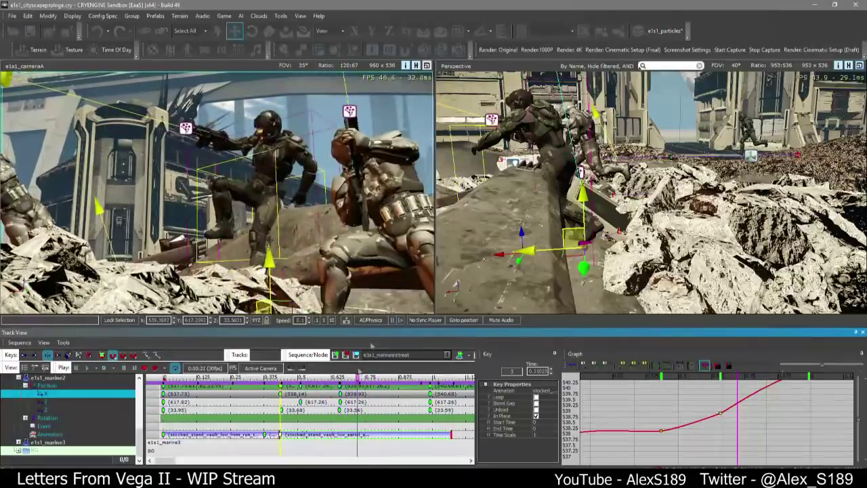
Minimize the Notepad note, delete the aerial loop key at about 0.376 s from e1s1_marine2's animation track, and scrub the vault
{"action": "right_click_drag", "start_coordinate": [583, 212], "coordinate": [585, 214]}
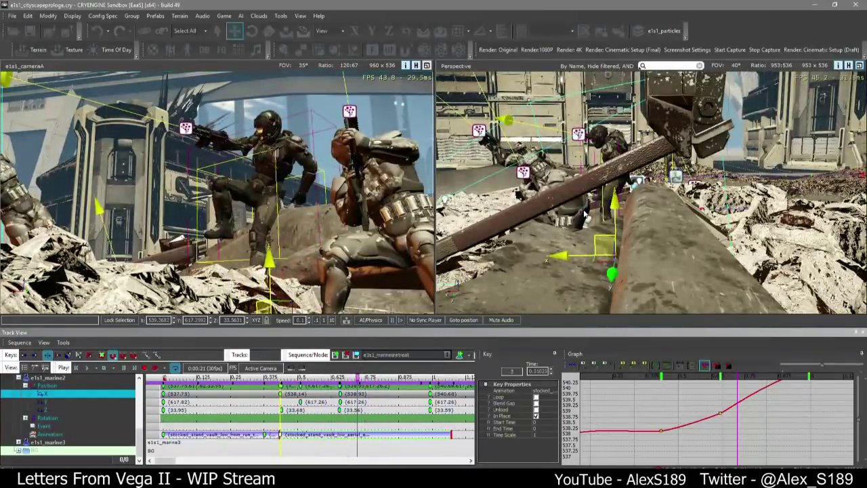
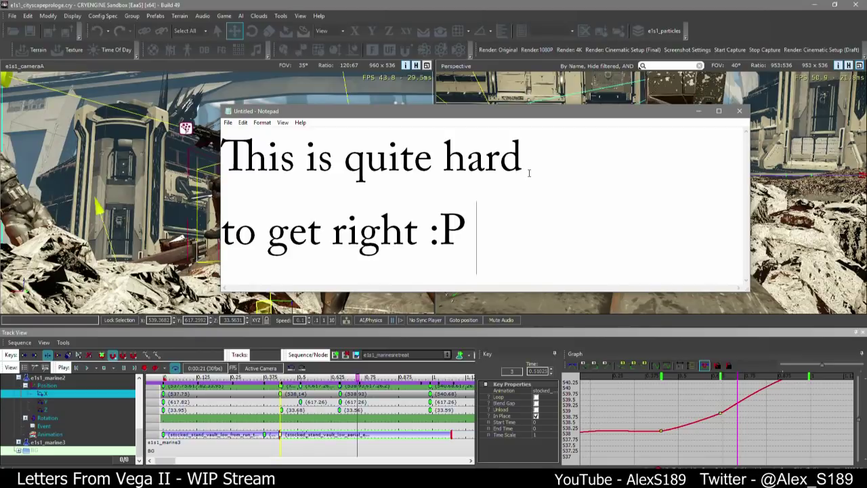
{"action": "left_click", "coordinate": [696, 112]}
{"action": "left_click", "coordinate": [344, 448]}
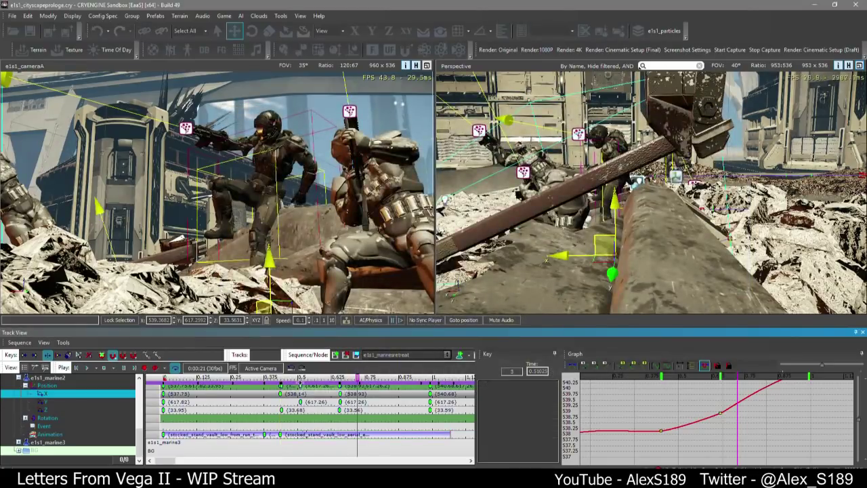
{"action": "left_click_drag", "start_coordinate": [299, 380], "coordinate": [390, 380]}
{"action": "scroll", "coordinate": [280, 432], "scroll_direction": "up", "scroll_amount": 2}
{"action": "left_click", "coordinate": [255, 435]}
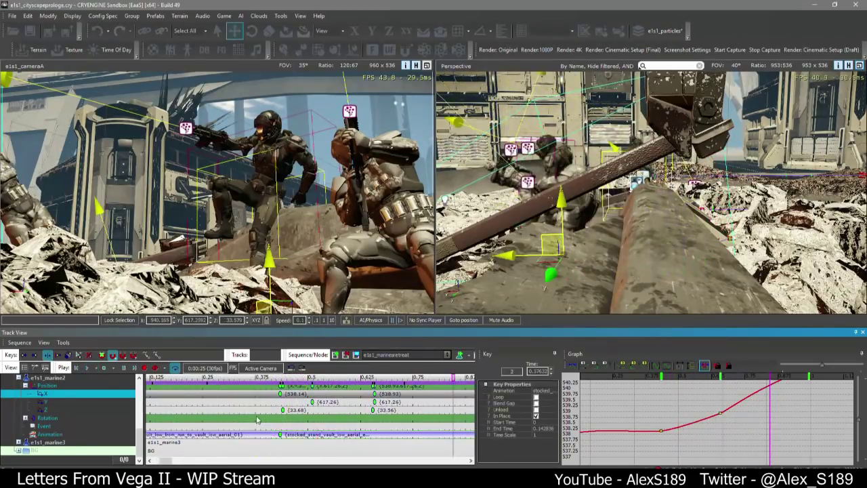
{"action": "scroll", "coordinate": [257, 440], "scroll_direction": "down", "scroll_amount": 3}
{"action": "left_click_drag", "start_coordinate": [248, 377], "coordinate": [270, 378]}
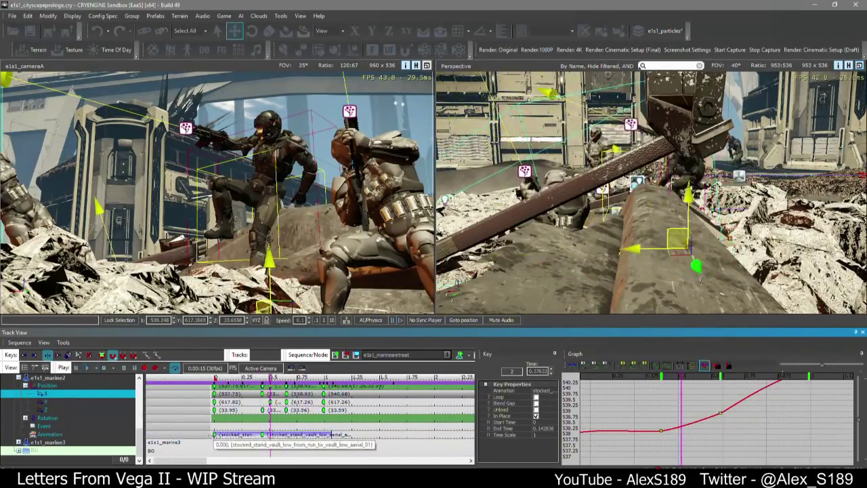
Try a later start for the aerial exit animation, scrub it, and return the key to about 0.43 s
{"action": "left_click_drag", "start_coordinate": [263, 434], "coordinate": [271, 435]}
{"action": "mouse_move", "coordinate": [256, 378]}
{"action": "left_mouse_down"}
{"action": "mouse_move", "coordinate": [278, 378]}
{"action": "mouse_move", "coordinate": [269, 377]}
{"action": "left_mouse_up"}
{"action": "left_click_drag", "start_coordinate": [270, 435], "coordinate": [260, 435]}
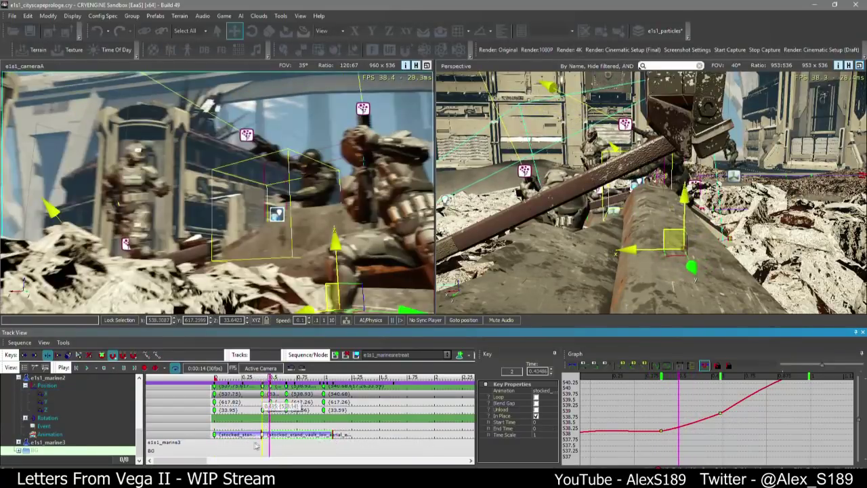
Scrub and play the vault to examine the transition between its two animations, selecting the opening vault animation's key
{"action": "scroll", "coordinate": [249, 439], "scroll_direction": "up", "scroll_amount": 1}
{"action": "left_click", "coordinate": [257, 378]}
{"action": "left_click_drag", "start_coordinate": [257, 377], "coordinate": [267, 378]}
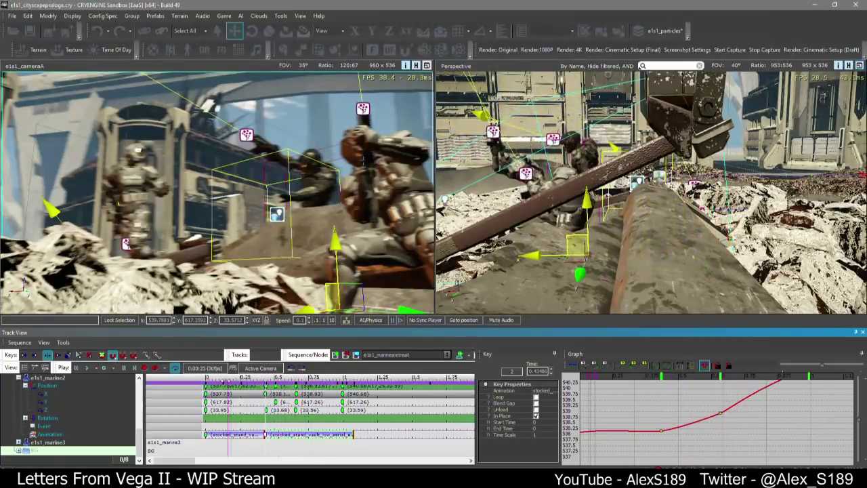
{"action": "key", "text": "space"}
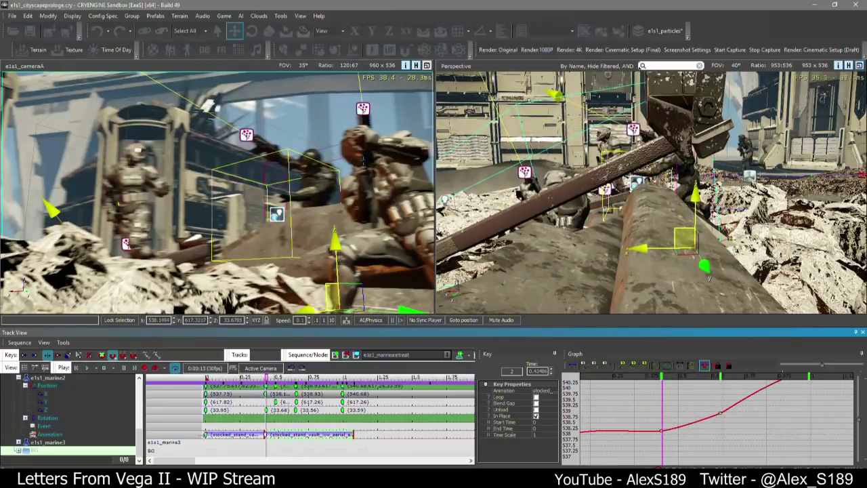
{"action": "left_click", "coordinate": [206, 434]}
{"action": "scroll", "coordinate": [208, 434], "scroll_direction": "up", "scroll_amount": 1}
{"action": "key", "text": "space"}
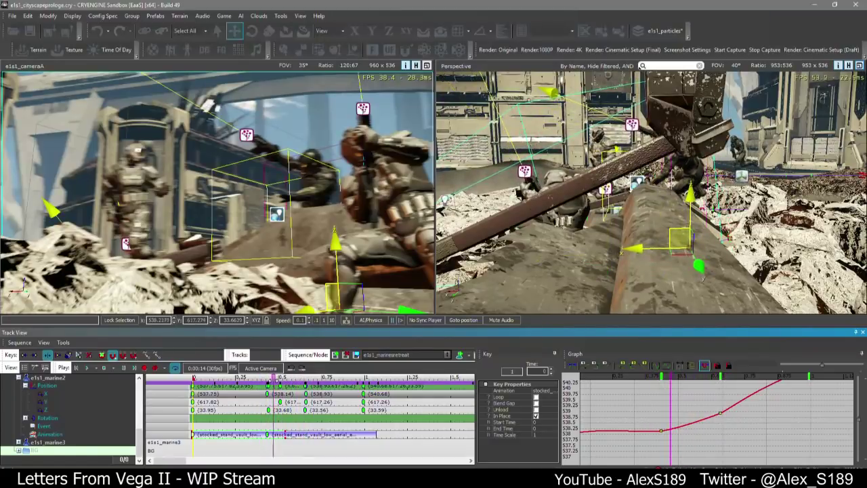
On e1s1_marine2's X position curve, shift the vault key slightly later and add a key at about 0.549 s raised to about 539.15
{"action": "left_click", "coordinate": [663, 432]}
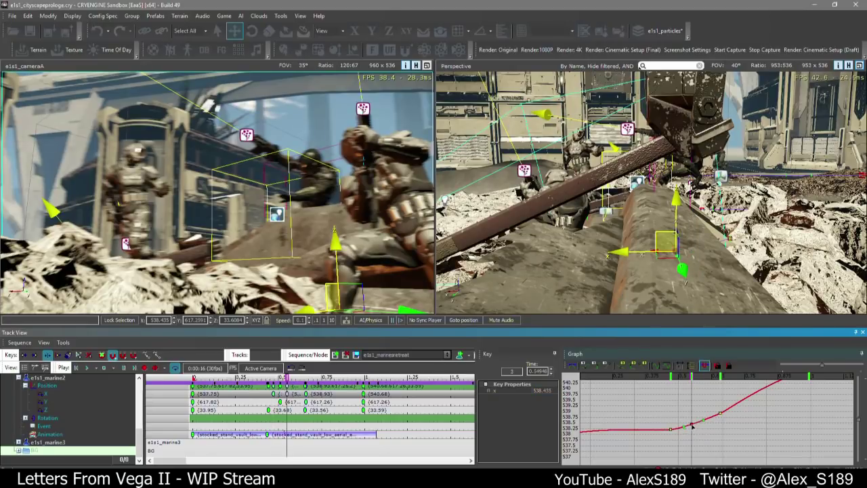
{"action": "left_click_drag", "start_coordinate": [692, 425], "coordinate": [698, 409]}
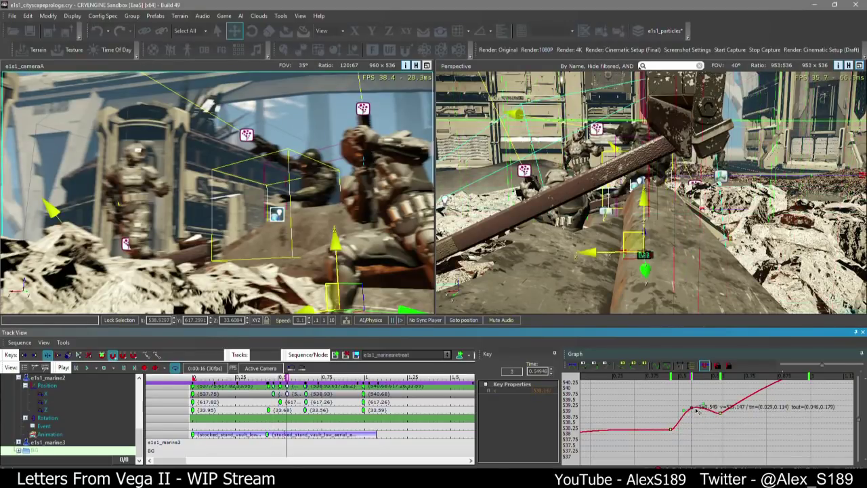
{"action": "mouse_move", "coordinate": [677, 377]}
{"action": "left_mouse_down"}
{"action": "mouse_move", "coordinate": [694, 381]}
{"action": "mouse_move", "coordinate": [682, 381]}
{"action": "left_mouse_up"}
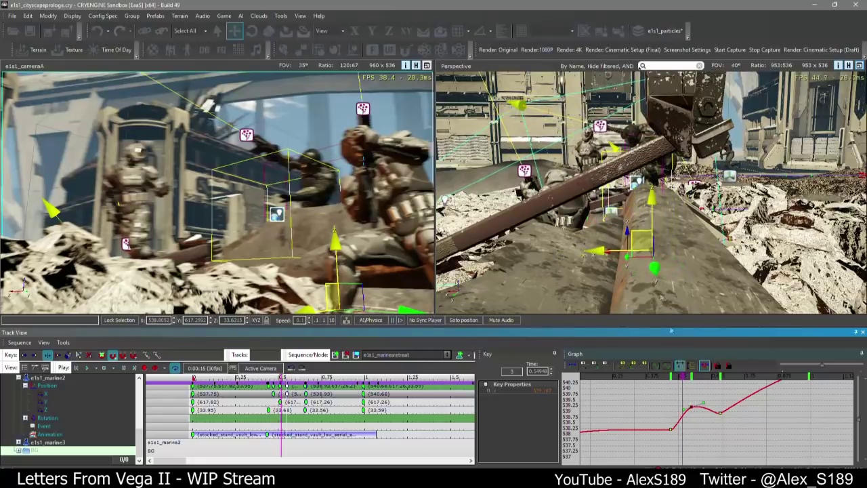
{"action": "right_click_drag", "start_coordinate": [637, 203], "coordinate": [667, 266]}
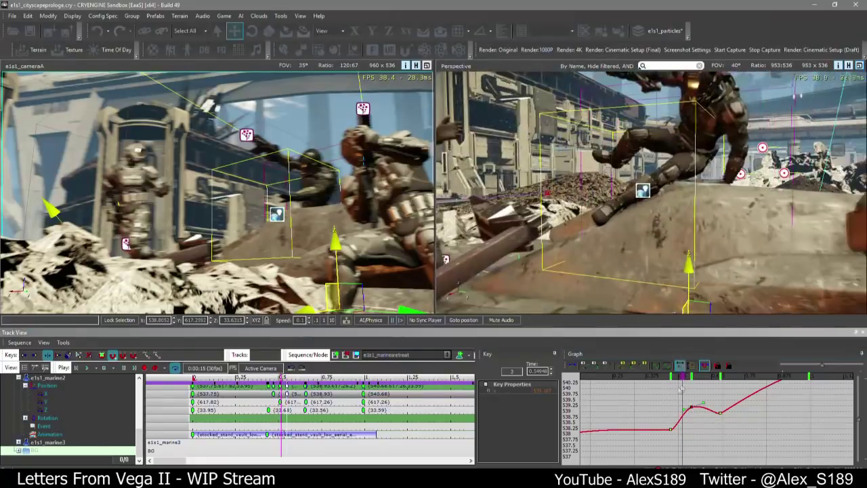
{"action": "mouse_move", "coordinate": [681, 376]}
{"action": "left_mouse_down"}
{"action": "mouse_move", "coordinate": [663, 378]}
{"action": "mouse_move", "coordinate": [680, 378]}
{"action": "left_mouse_up"}
Add a key at about 0.50 s on the Z position curve, raise it to about 33.78, and scrub the vault
{"action": "left_click", "coordinate": [69, 411]}
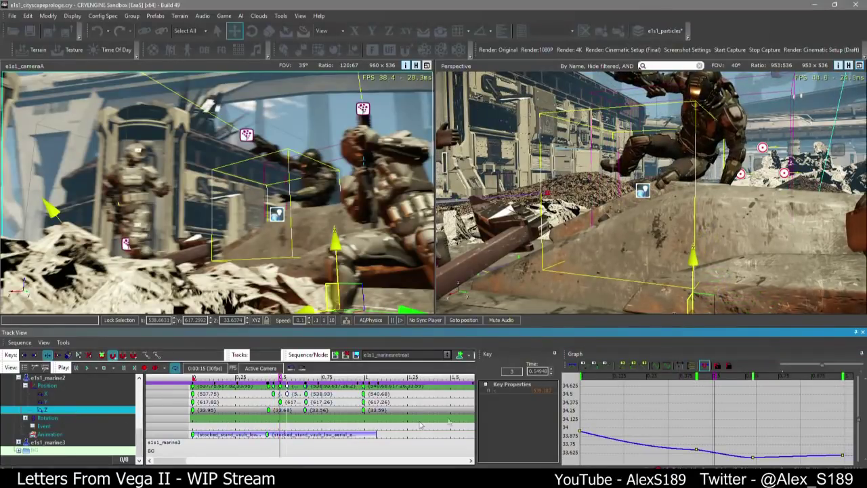
{"action": "left_click_drag", "start_coordinate": [712, 452], "coordinate": [716, 443]}
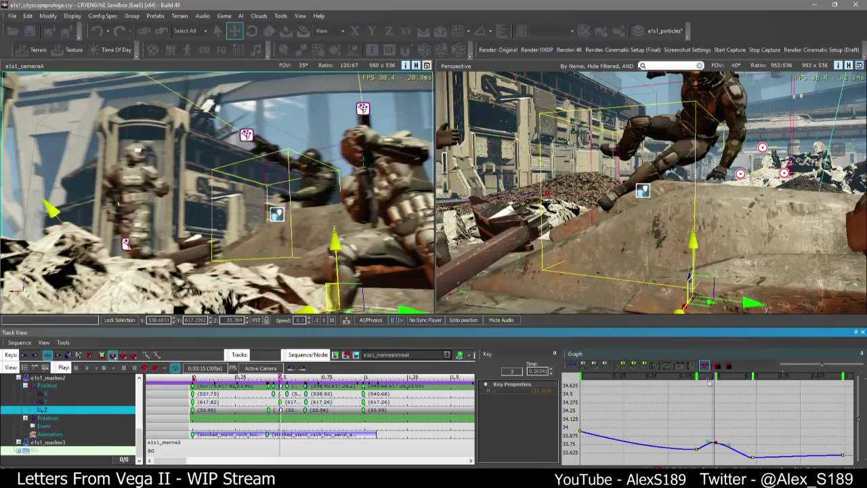
{"action": "mouse_move", "coordinate": [709, 383]}
{"action": "left_mouse_down"}
{"action": "mouse_move", "coordinate": [693, 381]}
{"action": "mouse_move", "coordinate": [717, 381]}
{"action": "left_mouse_up"}
Move the new Z position key to about 0.514 s and about 33.71, and shift the preceding Z key slightly later
{"action": "middle_click_drag", "start_coordinate": [735, 433], "coordinate": [712, 408]}
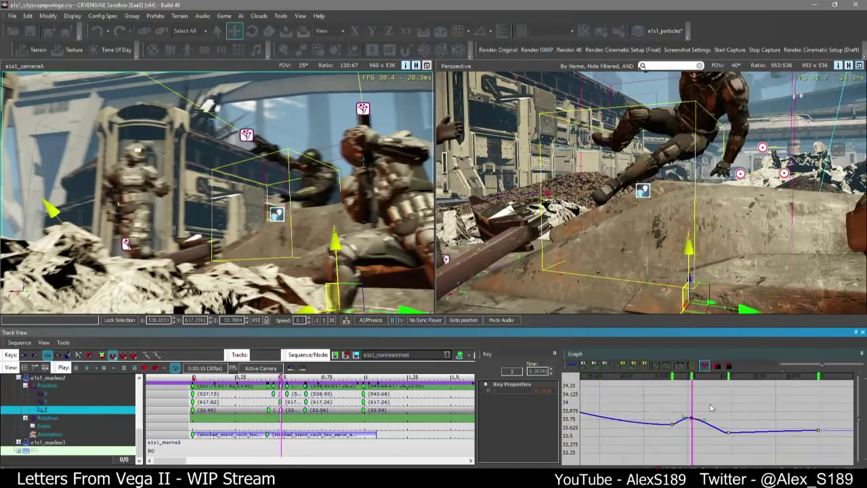
{"action": "scroll", "coordinate": [711, 408], "scroll_direction": "up", "scroll_amount": 2}
{"action": "left_click", "coordinate": [704, 426]}
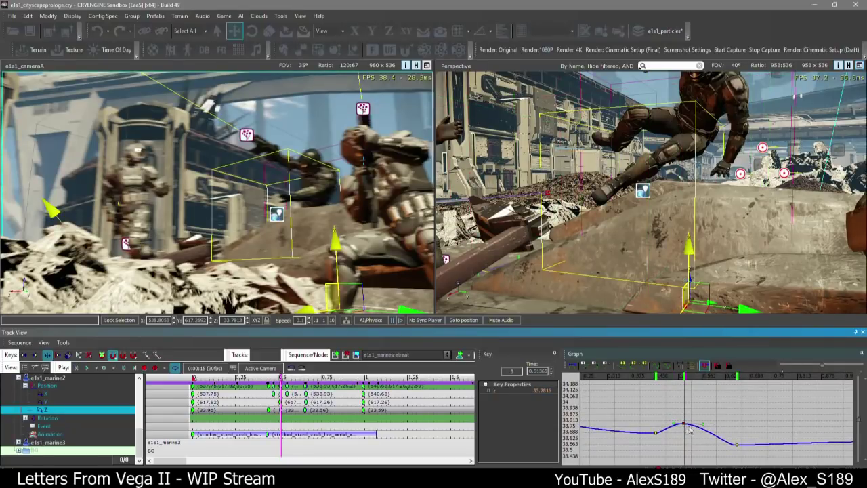
{"action": "left_click_drag", "start_coordinate": [684, 426], "coordinate": [684, 432]}
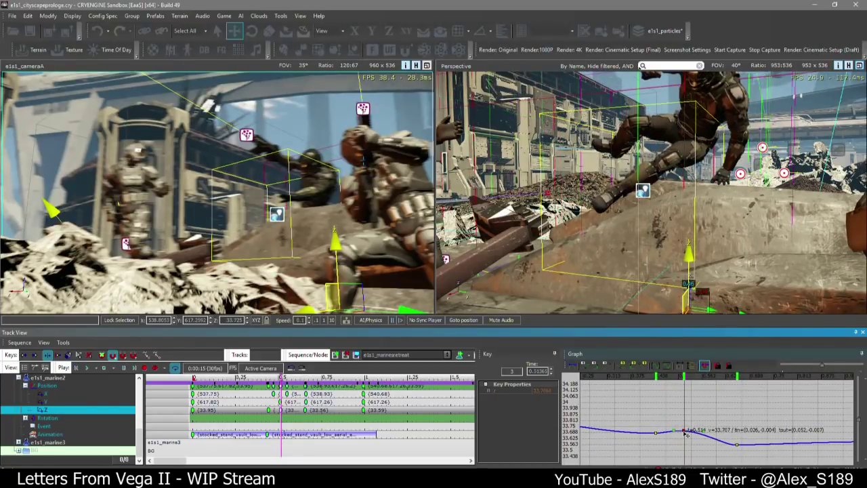
{"action": "left_click_drag", "start_coordinate": [683, 380], "coordinate": [664, 380]}
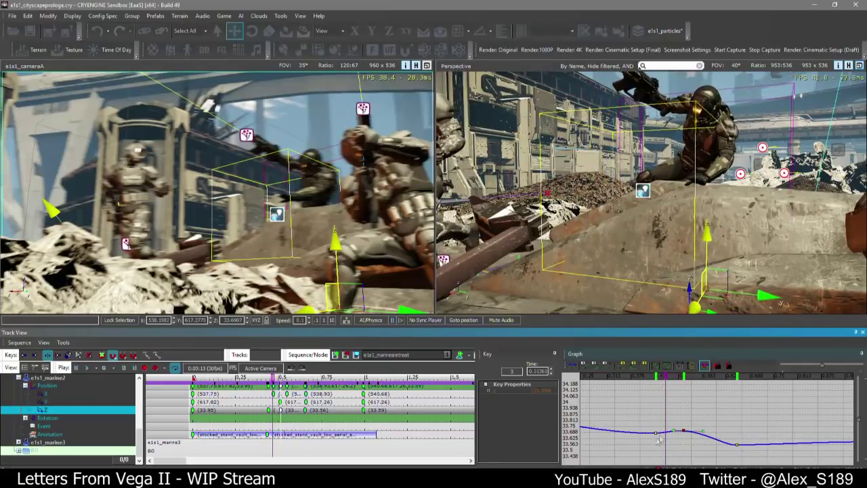
{"action": "scroll", "coordinate": [645, 414], "scroll_direction": "up", "scroll_amount": 2}
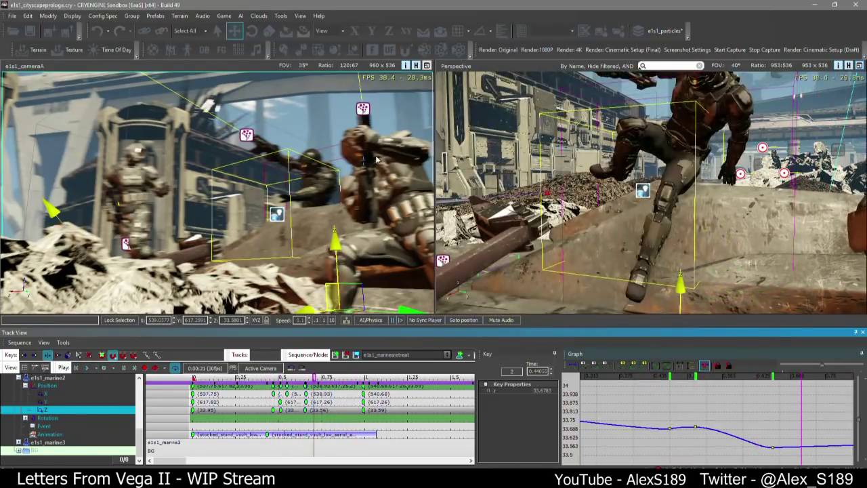
Play the vault through e1s1_cameraA and delete e1s1_marine2's Z and X position keys at about 0.65 s
{"action": "left_click", "coordinate": [231, 68]}
{"action": "scroll", "coordinate": [263, 405], "scroll_direction": "down", "scroll_amount": 5}
{"action": "left_click", "coordinate": [257, 380]}
{"action": "key", "text": "space"}
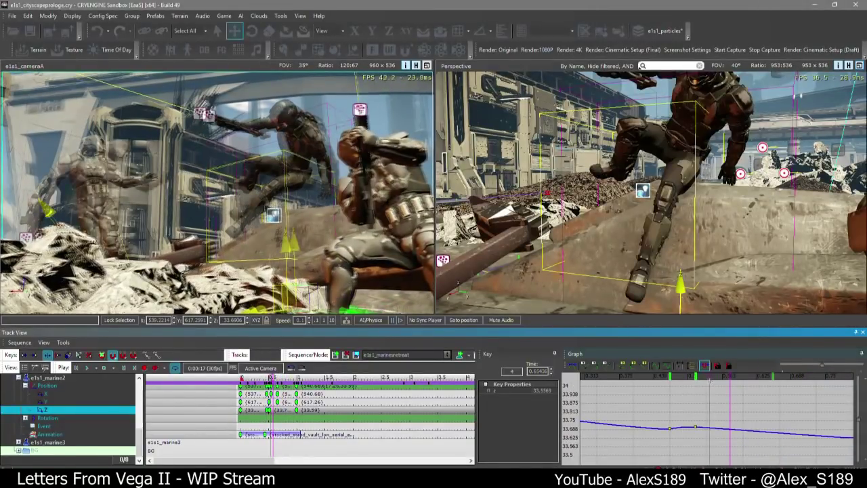
{"action": "left_click", "coordinate": [73, 392]}
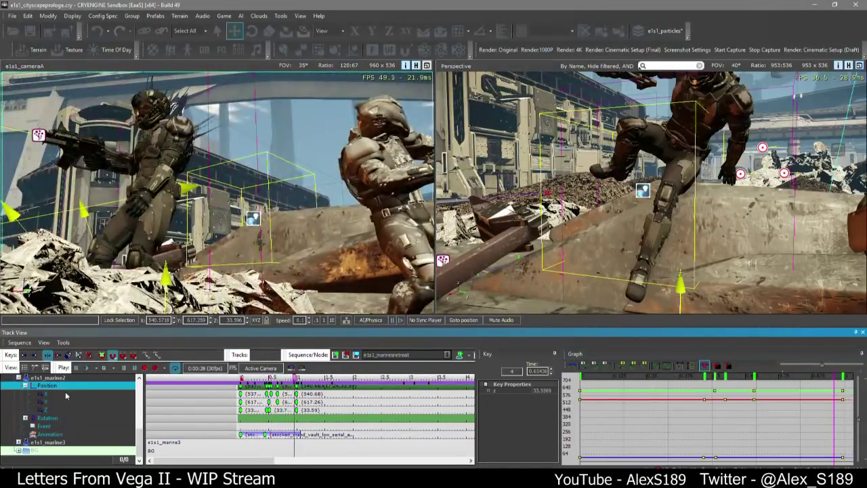
{"action": "middle_click_drag", "start_coordinate": [748, 453], "coordinate": [706, 438]}
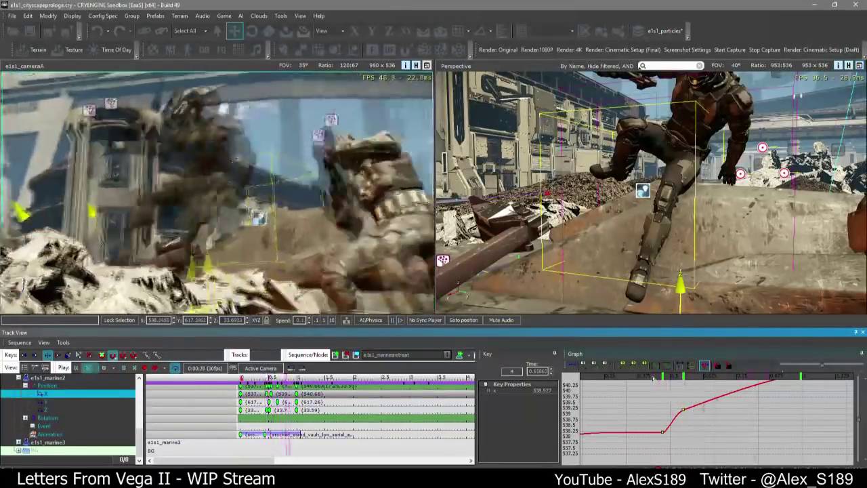
{"action": "scroll", "coordinate": [279, 444], "scroll_direction": "up", "scroll_amount": 3}
Set the time scale of both vault animations to 0.75 and move the aerial exit-to-run animation's start to about 0.549 s
{"action": "left_click", "coordinate": [273, 435]}
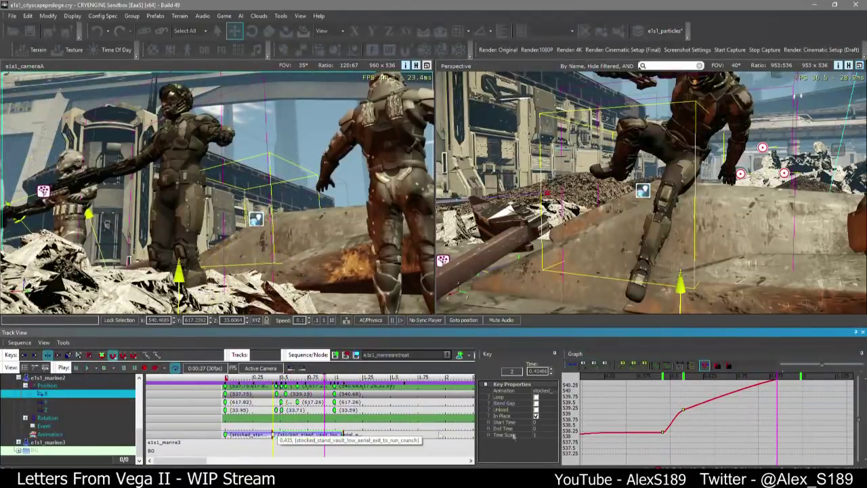
{"action": "left_click", "coordinate": [543, 435]}
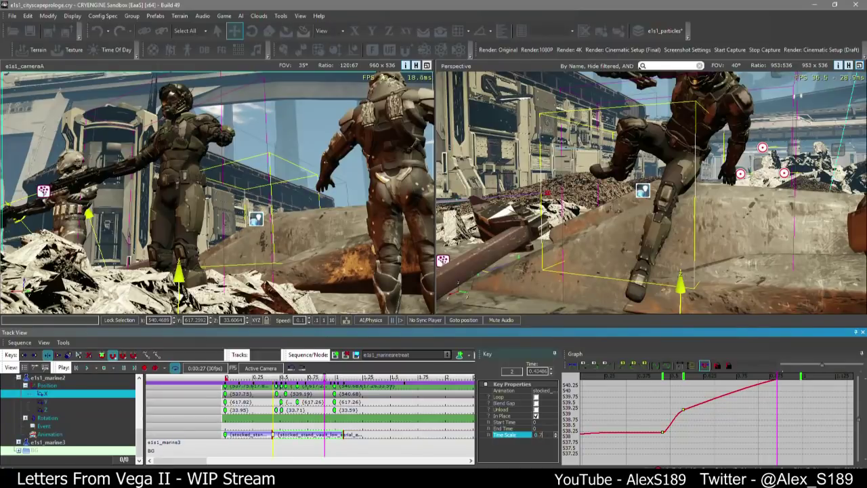
{"action": "type", "text": "5"}
{"action": "left_click", "coordinate": [226, 435]}
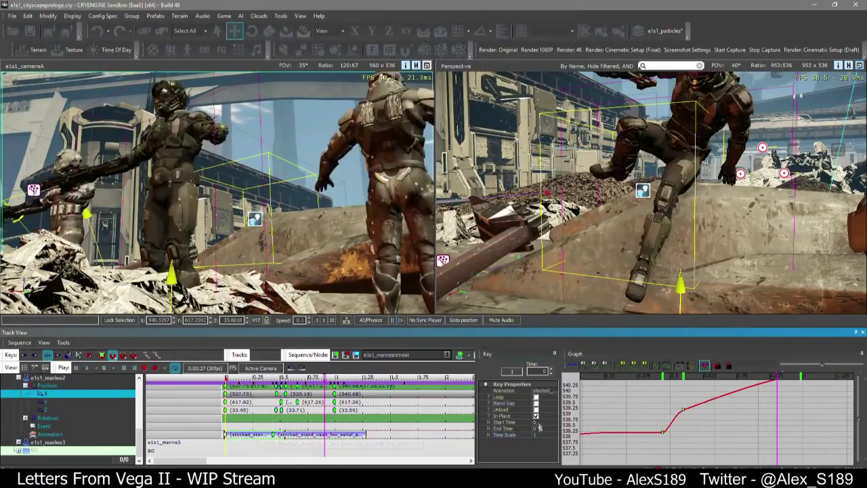
{"action": "type", "text": "0.75"}
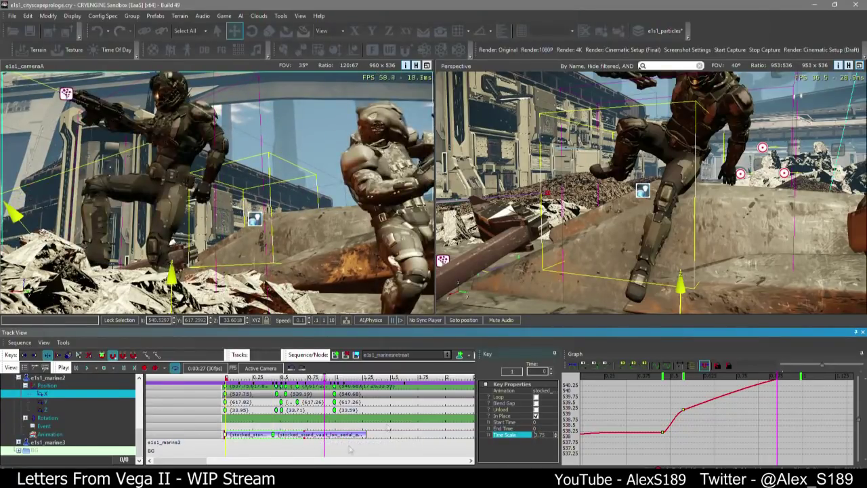
{"action": "left_click_drag", "start_coordinate": [273, 435], "coordinate": [285, 434]}
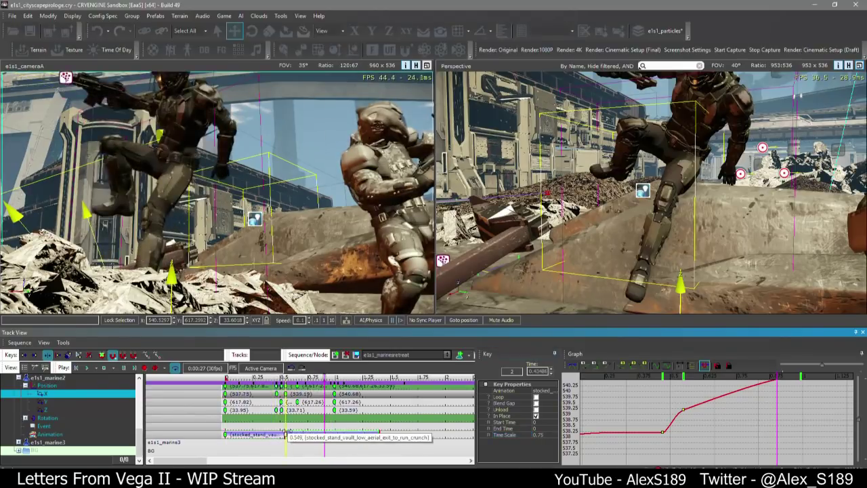
{"action": "left_click_drag", "start_coordinate": [268, 380], "coordinate": [302, 379]}
Collapse e1s1_marine2's position track and shift all its keys after the first about 0.09 s later to suit the slowed vault
{"action": "left_click", "coordinate": [41, 385]}
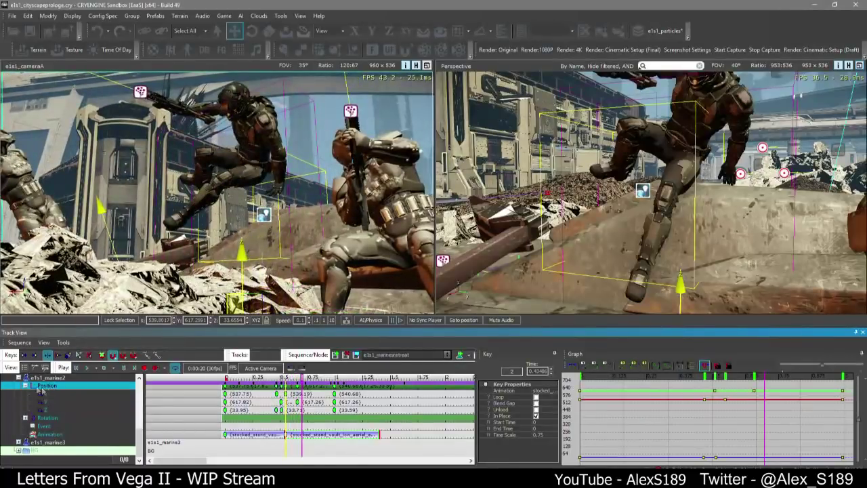
{"action": "left_click", "coordinate": [25, 385]}
{"action": "left_click", "coordinate": [271, 400]}
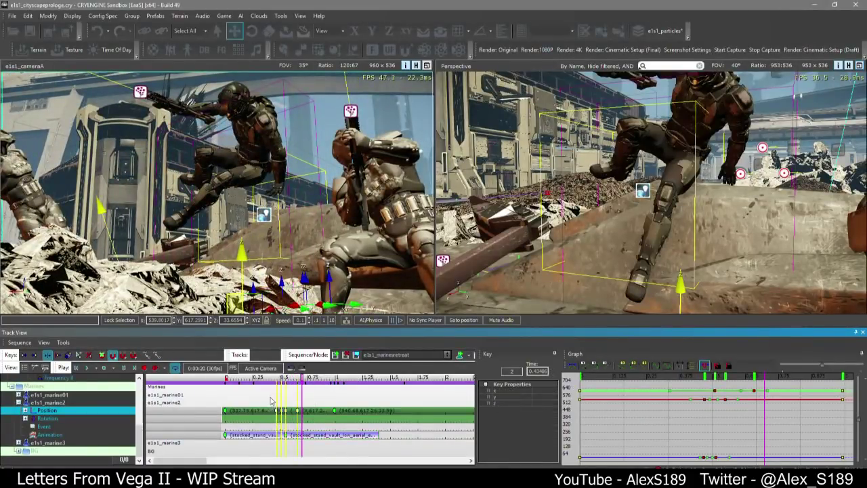
{"action": "left_click_drag", "start_coordinate": [334, 410], "coordinate": [344, 409]}
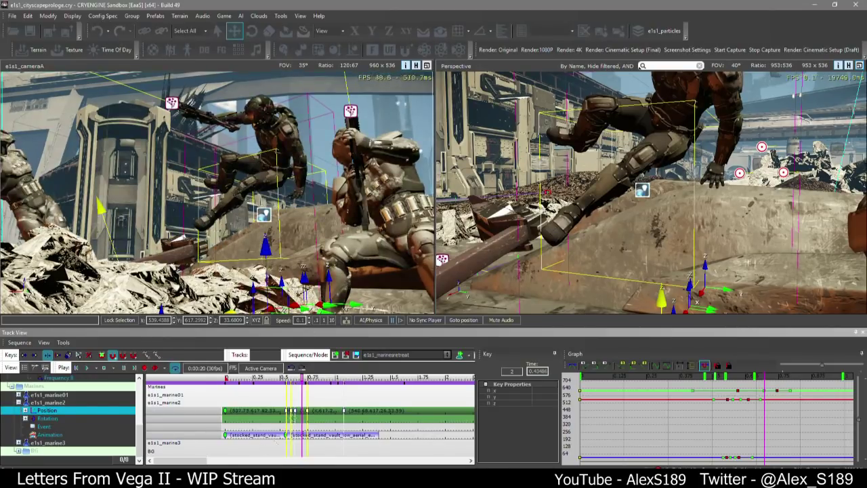
Undo the last key timing edits on e1s1_marine2 and replay the sequence
{"action": "left_click", "coordinate": [285, 377]}
{"action": "left_click_drag", "start_coordinate": [286, 378], "coordinate": [242, 377]}
{"action": "key", "text": "ctrl+z"}
{"action": "key", "text": "ctrl+z"}
{"action": "key", "text": "ctrl+z"}
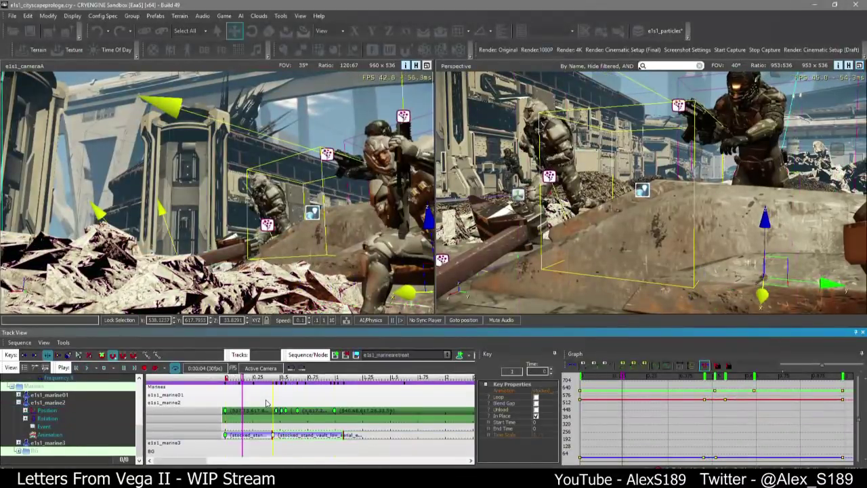
{"action": "left_click", "coordinate": [265, 405]}
{"action": "key", "text": "space"}
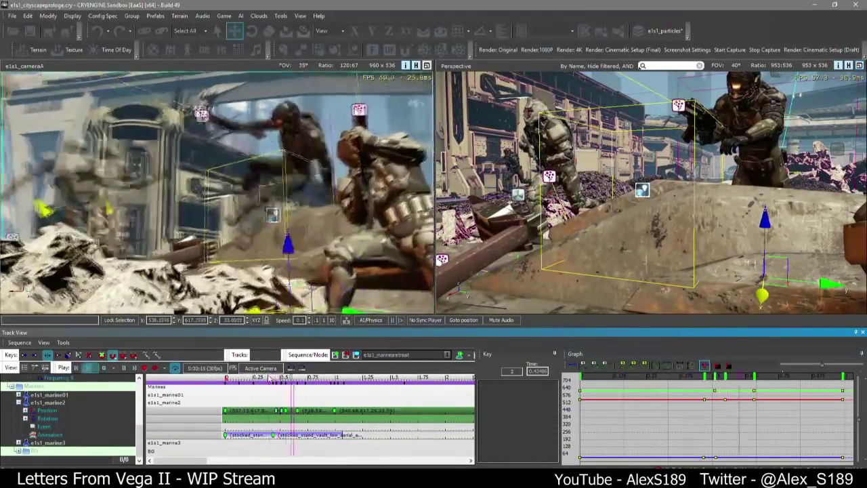
Raise the fourth X position key of e1s1_marine2 to 539.64 to remove the curve's dip, and replay the sequence
{"action": "left_click", "coordinate": [28, 411]}
{"action": "left_click", "coordinate": [26, 410]}
{"action": "left_click", "coordinate": [105, 418]}
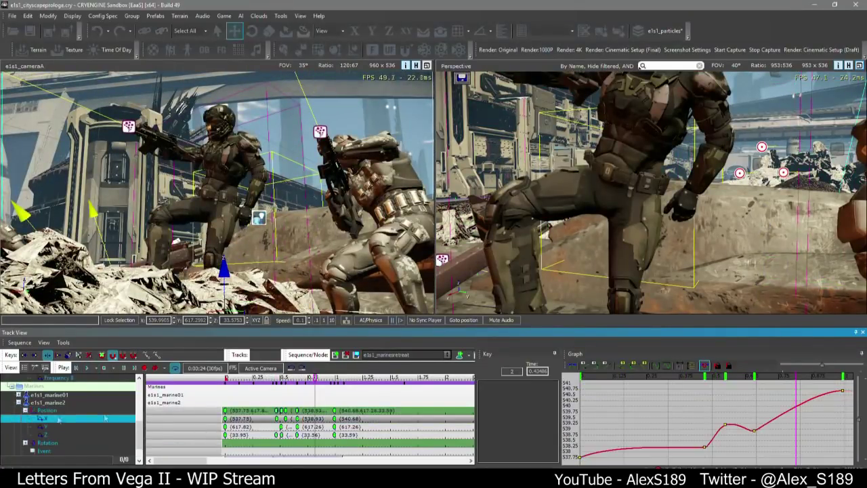
{"action": "right_click_drag", "start_coordinate": [684, 228], "coordinate": [728, 237]}
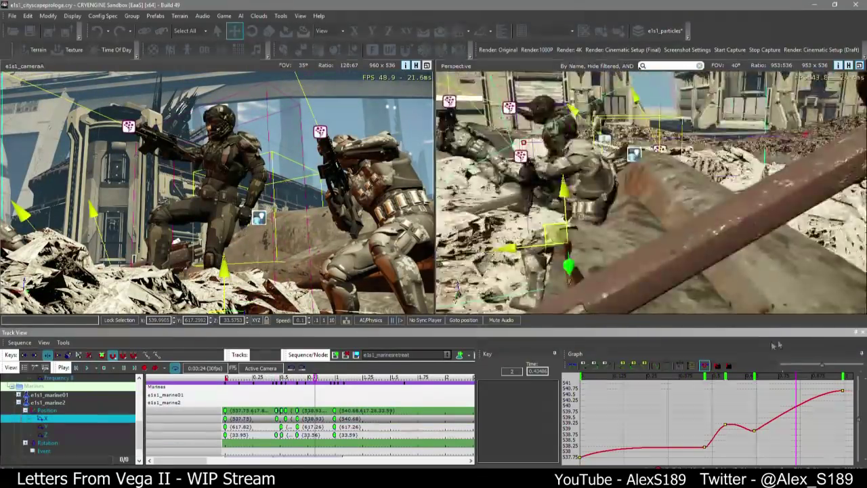
{"action": "left_click_drag", "start_coordinate": [762, 377], "coordinate": [738, 377]}
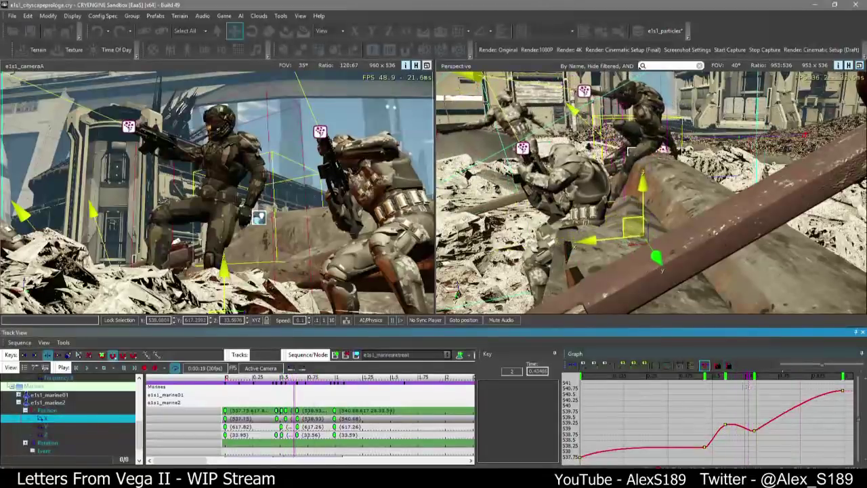
{"action": "left_click_drag", "start_coordinate": [755, 431], "coordinate": [754, 424]}
{"action": "left_click_drag", "start_coordinate": [737, 377], "coordinate": [682, 385]}
{"action": "key", "text": "space"}
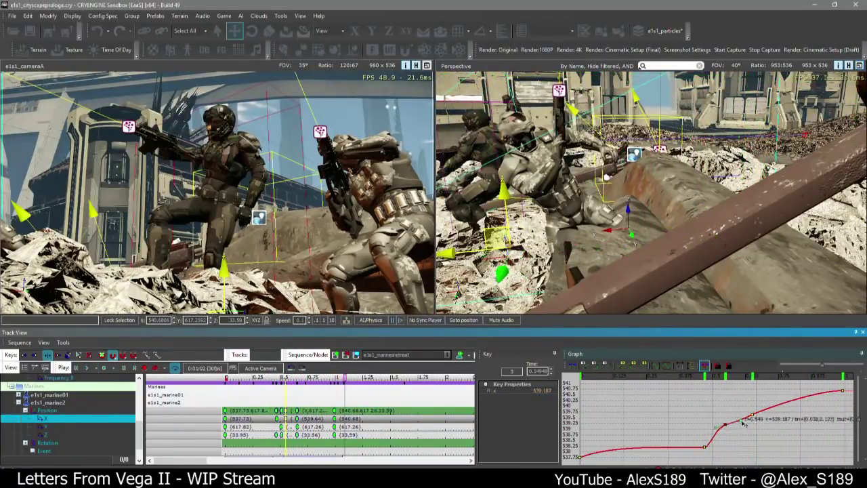
Smooth the tangent of e1s1_marine2's third X position key and replay the vault in the sequence
{"action": "left_click_drag", "start_coordinate": [742, 422], "coordinate": [744, 426]}
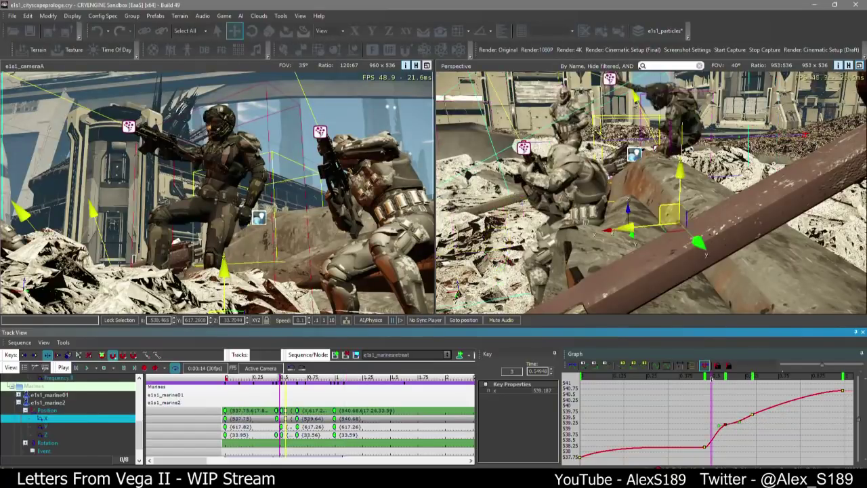
{"action": "left_click", "coordinate": [173, 47]}
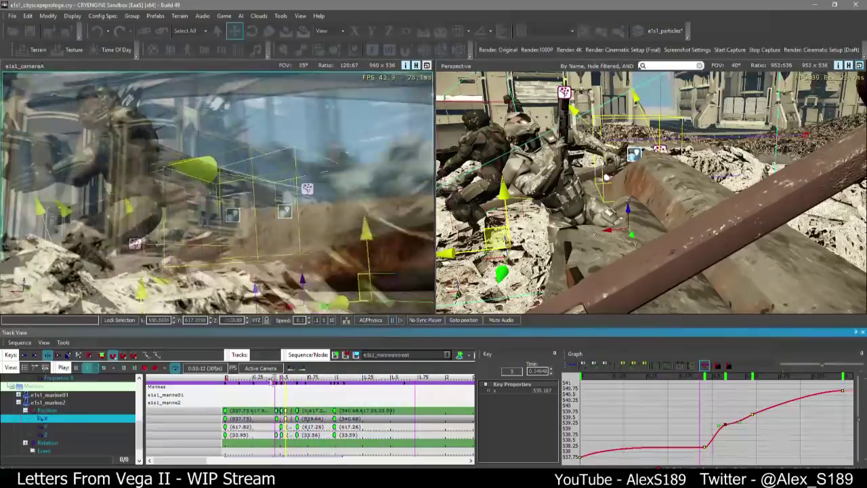
{"action": "key", "text": "space"}
{"action": "left_click_drag", "start_coordinate": [268, 380], "coordinate": [198, 377]}
{"action": "key", "text": "space"}
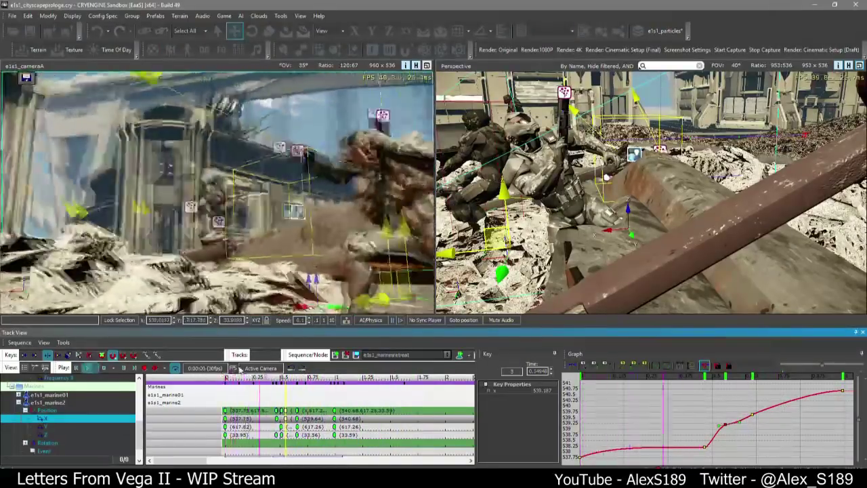
Replace e1s1_marine2's second animation clip with stocked_stand_vault_low_aerial_exit_to_fall, found by filtering for vault_low
{"action": "scroll", "coordinate": [89, 419], "scroll_direction": "down", "scroll_amount": 1}
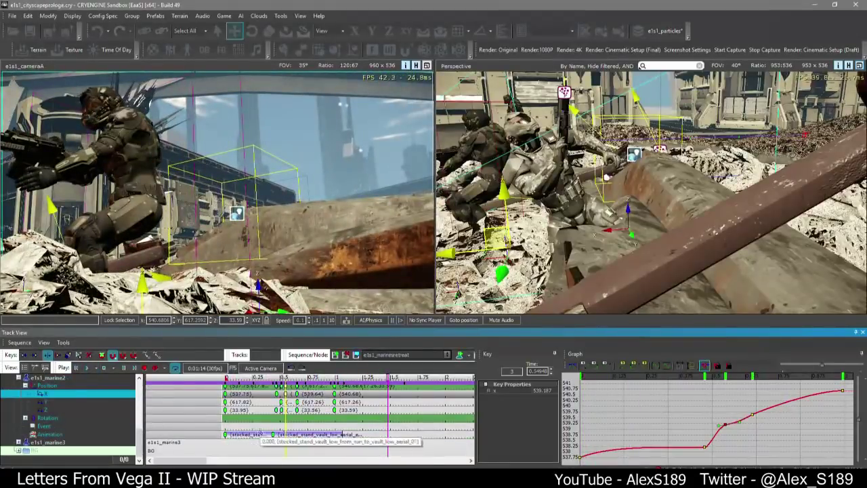
{"action": "left_click", "coordinate": [275, 433]}
{"action": "left_click", "coordinate": [351, 445]}
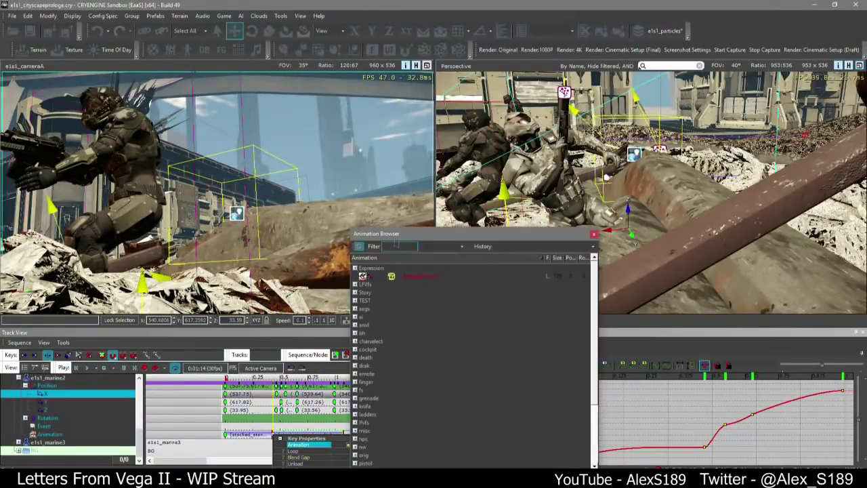
{"action": "type", "text": "vault_low"}
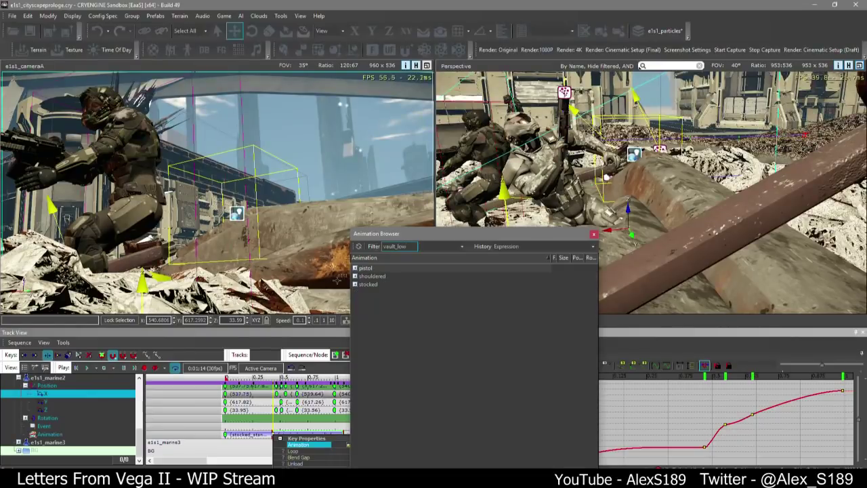
{"action": "double_click", "coordinate": [447, 283]}
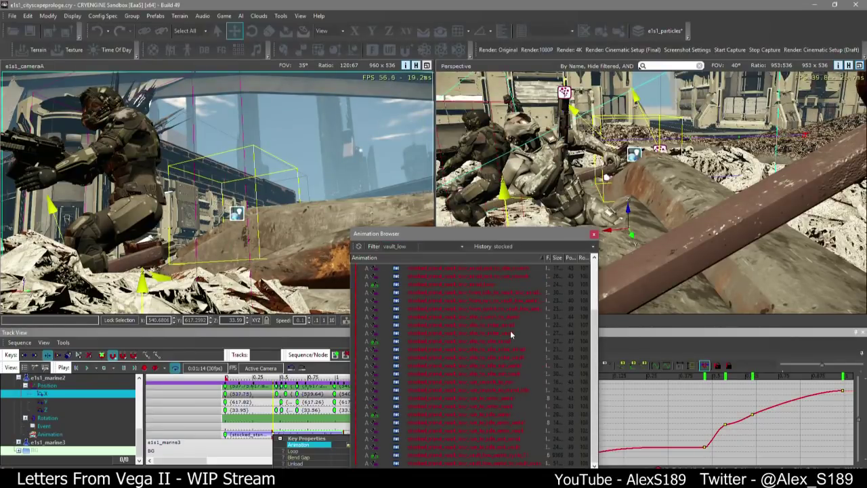
{"action": "left_click", "coordinate": [484, 277]}
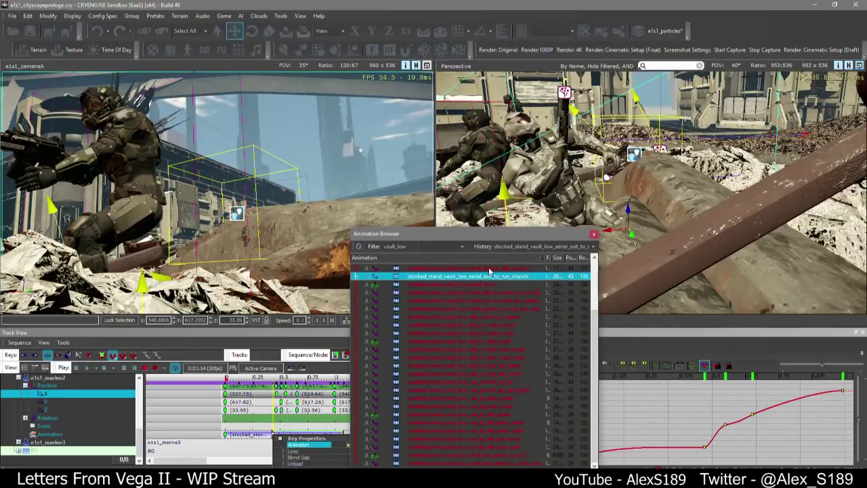
{"action": "left_click", "coordinate": [489, 292]}
{"action": "left_click", "coordinate": [495, 284]}
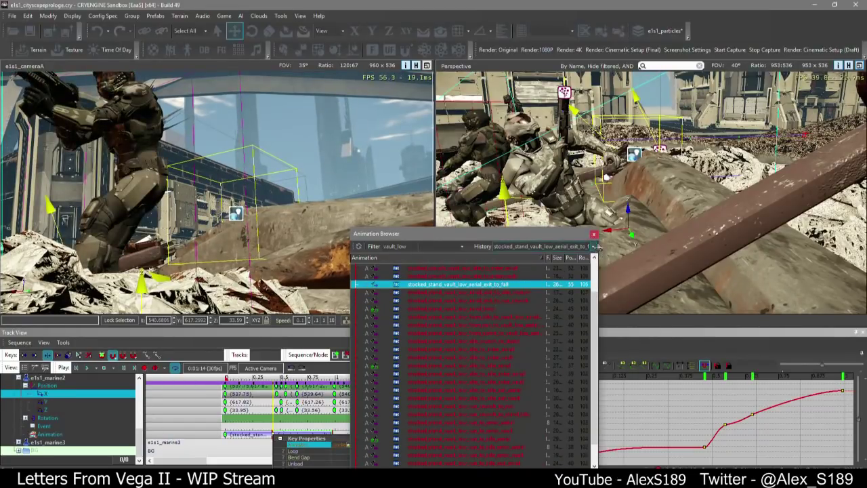
{"action": "left_click", "coordinate": [594, 234]}
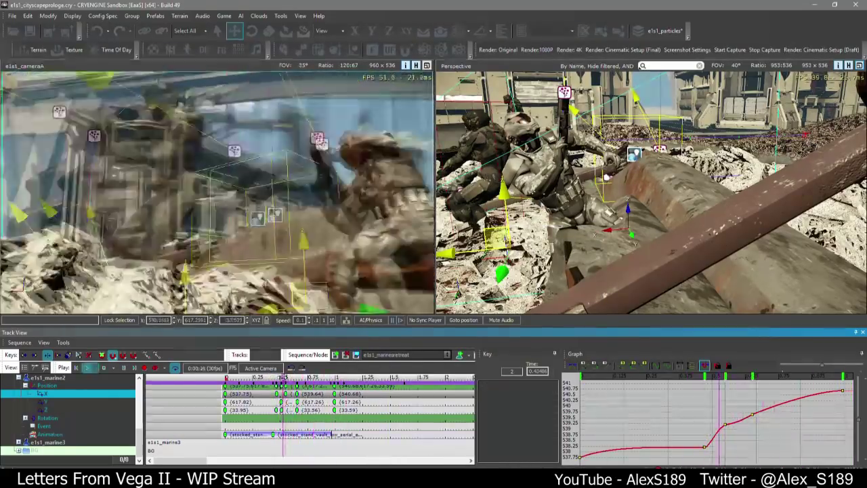
Lower the third Z position key of e1s1_marine2 and shift it slightly in time to about 0.51 s, and replay the vault
{"action": "left_click", "coordinate": [47, 402]}
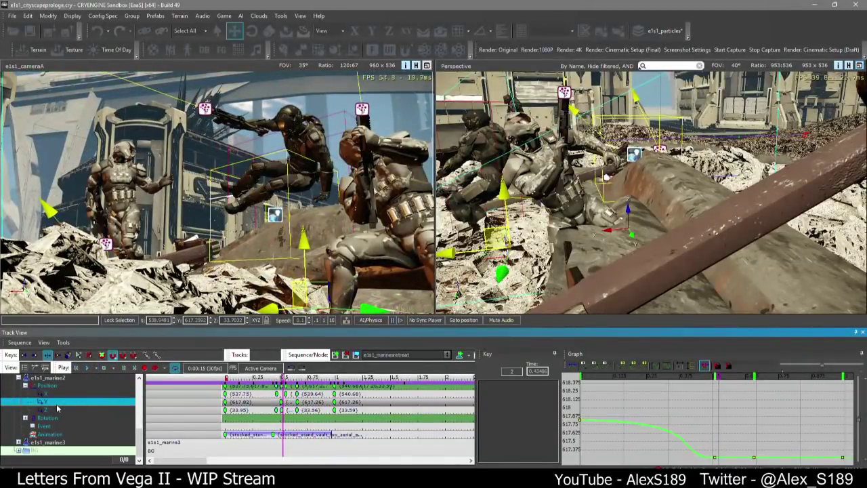
{"action": "left_click", "coordinate": [57, 409]}
{"action": "scroll", "coordinate": [709, 431], "scroll_direction": "up", "scroll_amount": 3}
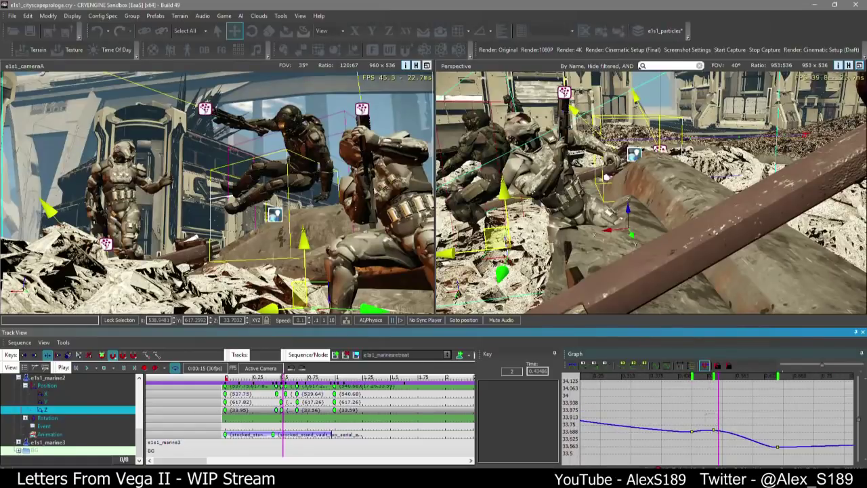
{"action": "left_click_drag", "start_coordinate": [713, 431], "coordinate": [724, 448]}
{"action": "key", "text": "space"}
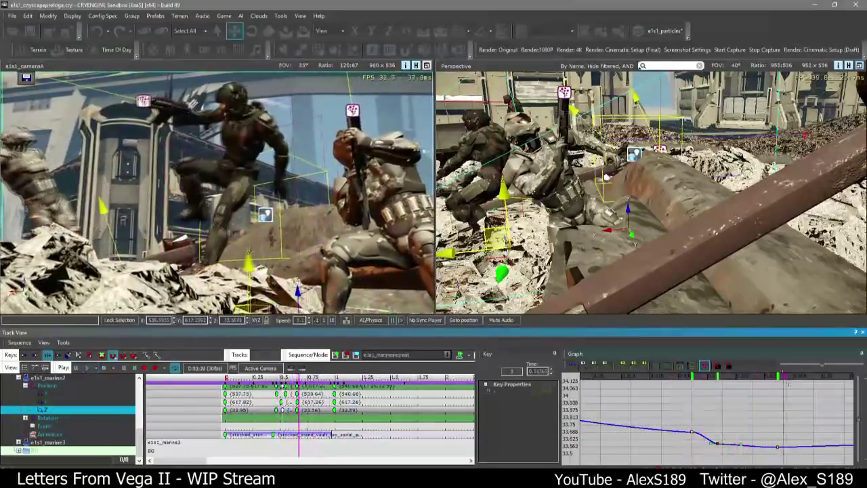
{"action": "key", "text": "space"}
{"action": "key", "text": "space"}
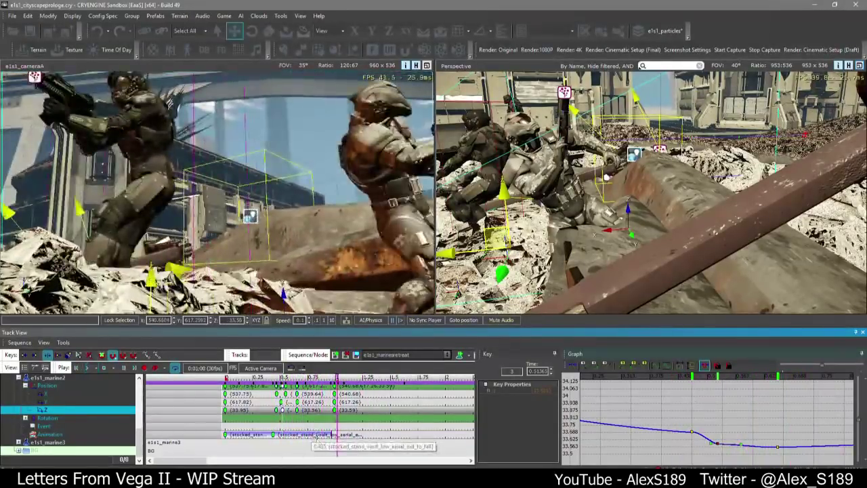
Add an animation key to e1s1_marine2 at about 0.82 s and list the stocked animations matching sprint
{"action": "double_click", "coordinate": [316, 433]}
{"action": "right_click", "coordinate": [316, 433]}
{"action": "left_click", "coordinate": [393, 443]}
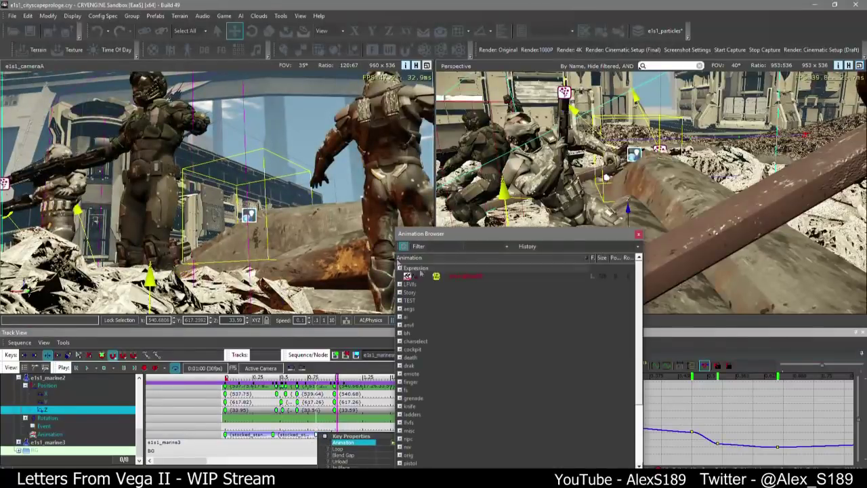
{"action": "type", "text": "sprint"}
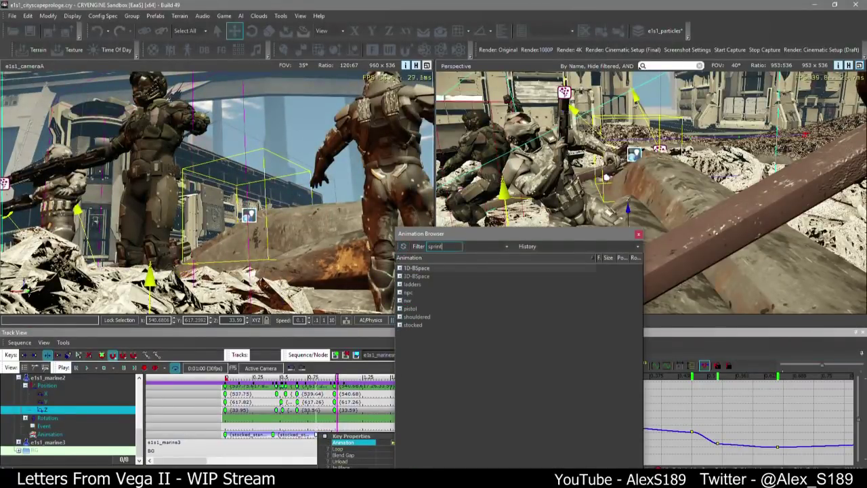
{"action": "left_click", "coordinate": [398, 300]}
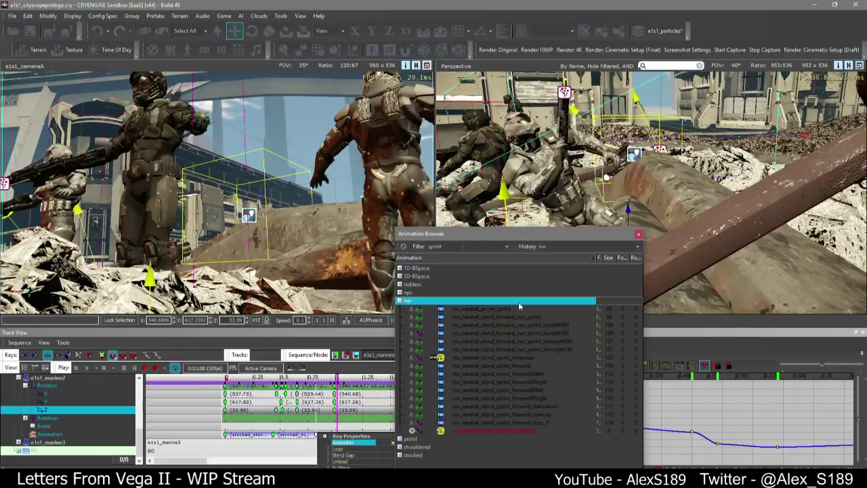
{"action": "left_click", "coordinate": [399, 300]}
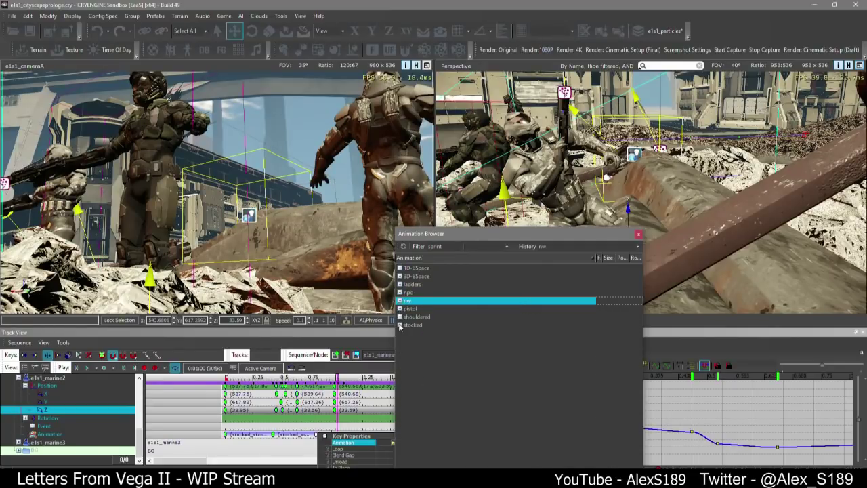
{"action": "left_click", "coordinate": [400, 325]}
{"action": "scroll", "coordinate": [527, 394], "scroll_direction": "down", "scroll_amount": 2}
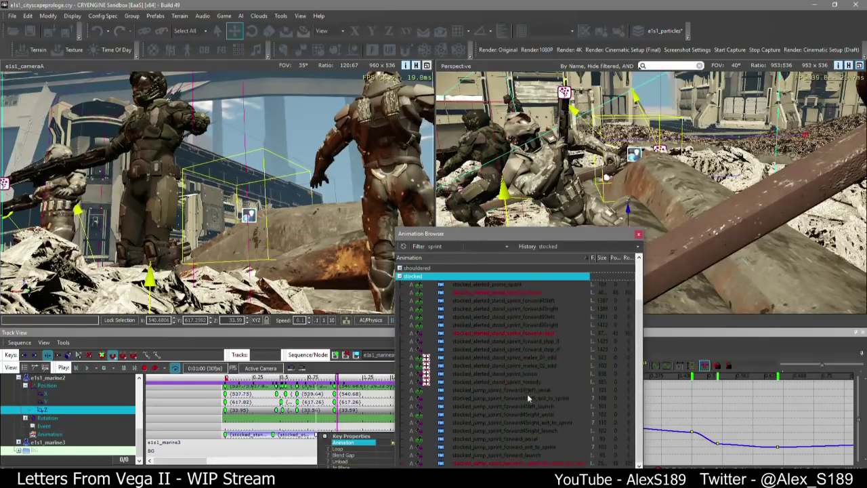
Assign stocked_alerted_stand_sprint_forward to the new animation key and enable In Place
{"action": "left_click", "coordinate": [526, 374]}
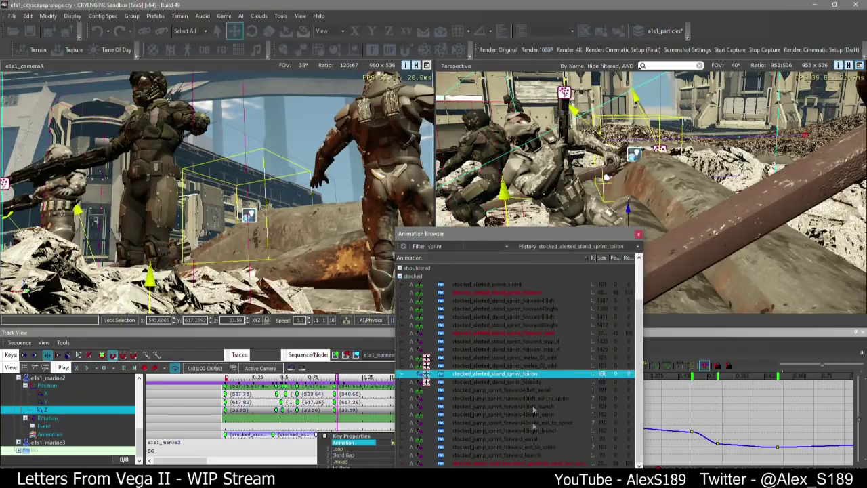
{"action": "left_click", "coordinate": [533, 446]}
{"action": "left_click", "coordinate": [533, 439]}
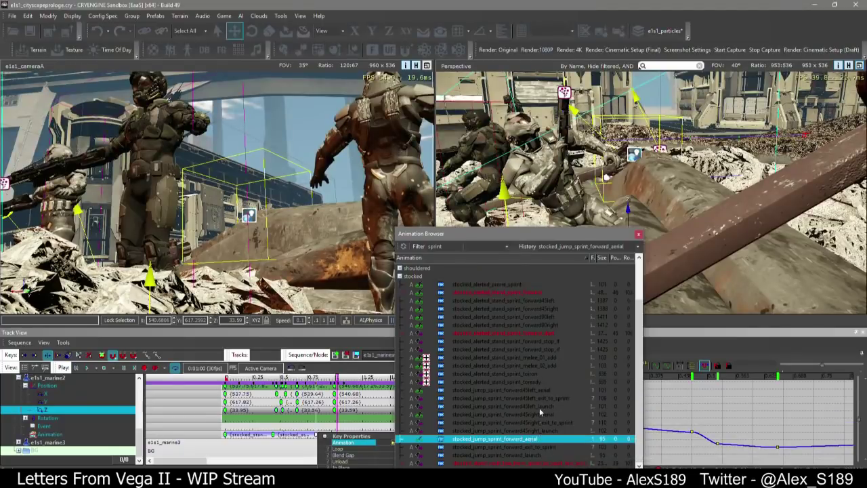
{"action": "left_click", "coordinate": [535, 449]}
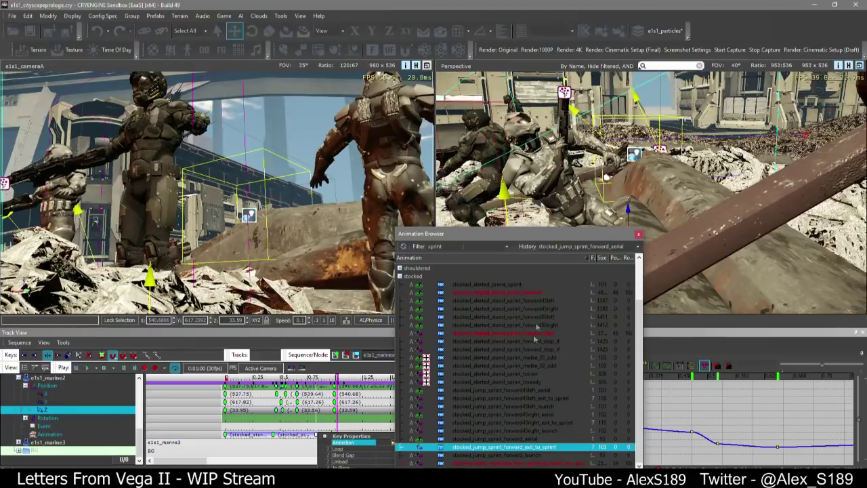
{"action": "left_click", "coordinate": [509, 333]}
{"action": "left_click", "coordinate": [523, 365]}
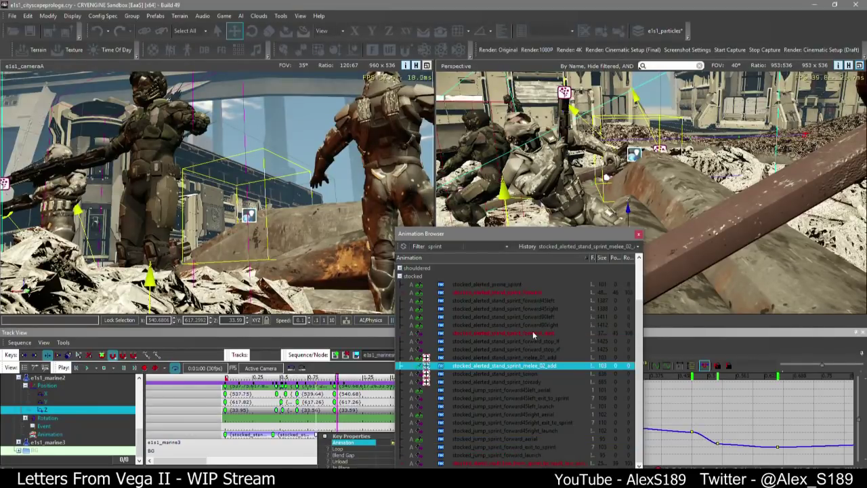
{"action": "left_click", "coordinate": [533, 333]}
{"action": "left_click", "coordinate": [531, 293]}
{"action": "left_click", "coordinate": [639, 234]}
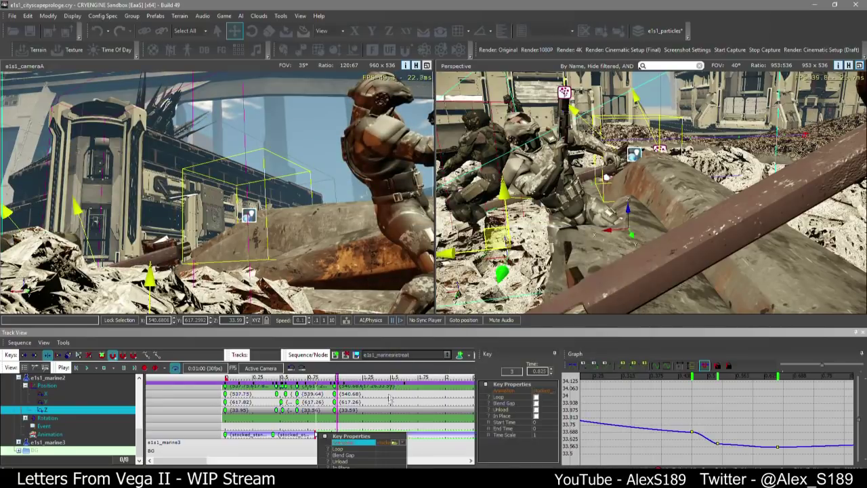
{"action": "left_click", "coordinate": [536, 415]}
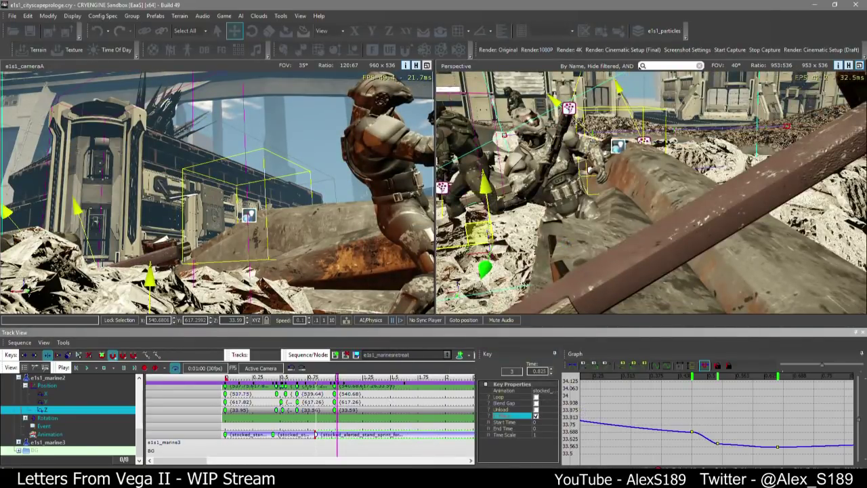
Add an X position key to e1s1_marine2 at 0:01:07 on the timeline
{"action": "right_click_drag", "start_coordinate": [543, 163], "coordinate": [494, 169]}
{"action": "key", "text": "s"}
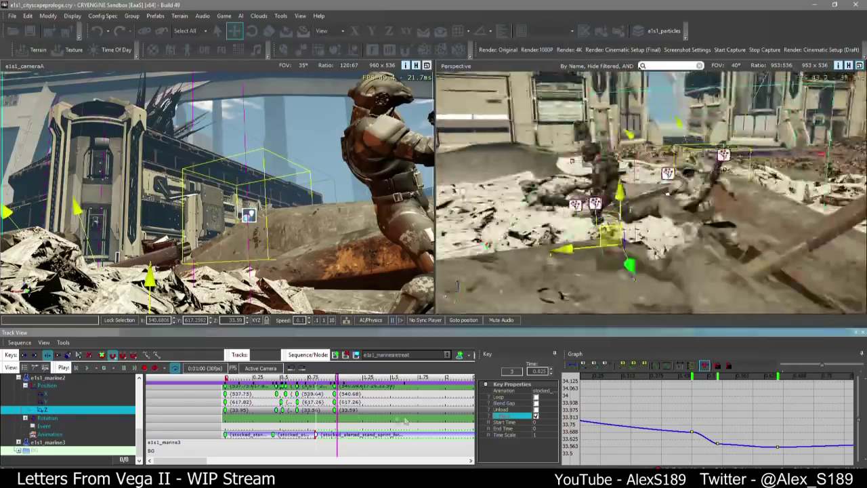
{"action": "left_click", "coordinate": [317, 404]}
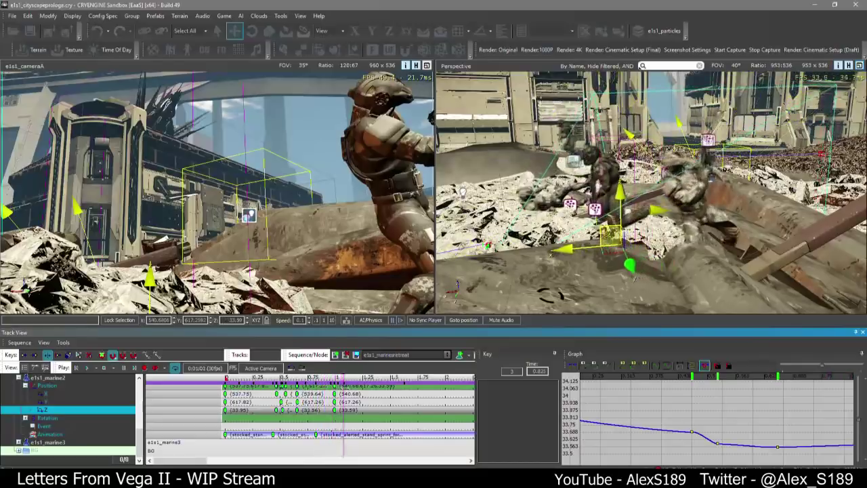
{"action": "left_click", "coordinate": [257, 395]}
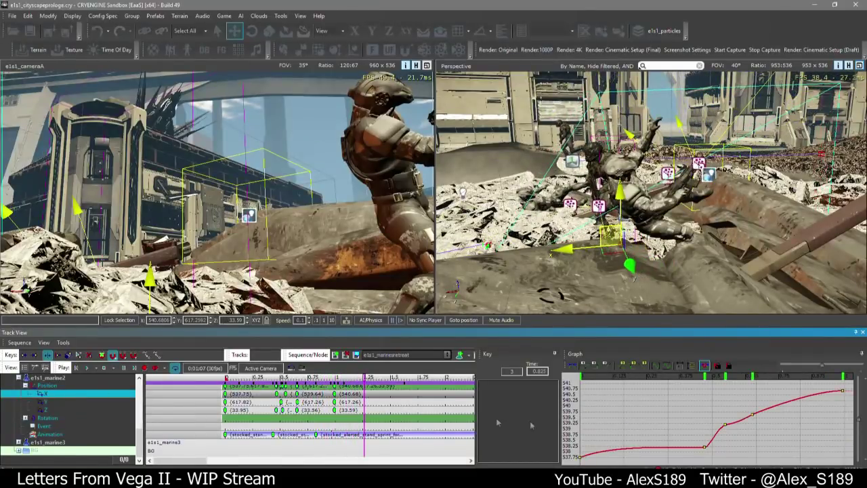
{"action": "left_click", "coordinate": [764, 412]}
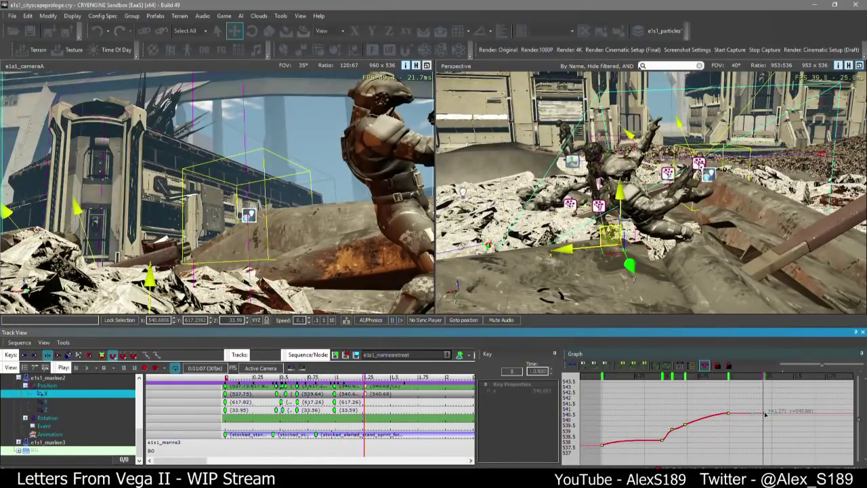
Raise the last X position key of e1s1_marine2 to about 542.28 at 1.34 s and smooth the curve at the preceding key
{"action": "left_click_drag", "start_coordinate": [764, 414], "coordinate": [764, 404]}
{"action": "left_click", "coordinate": [728, 413]}
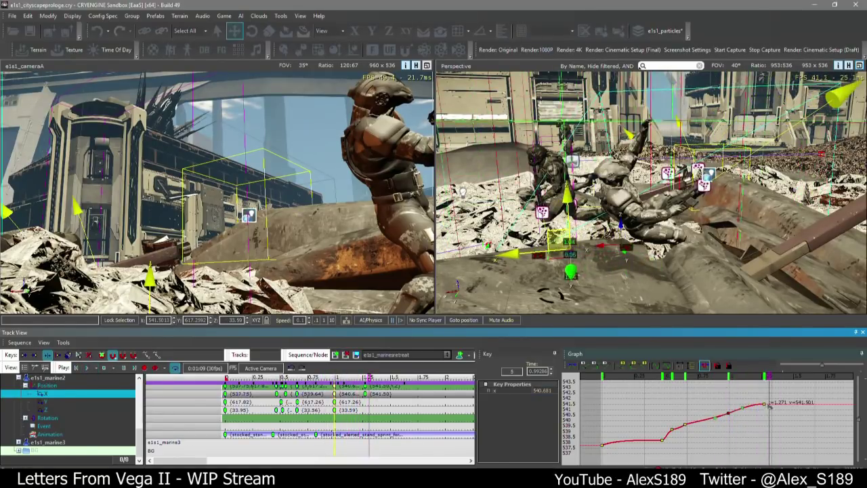
{"action": "mouse_move", "coordinate": [764, 404]}
{"action": "left_mouse_down"}
{"action": "mouse_move", "coordinate": [772, 395]}
{"action": "mouse_move", "coordinate": [764, 401]}
{"action": "left_mouse_up"}
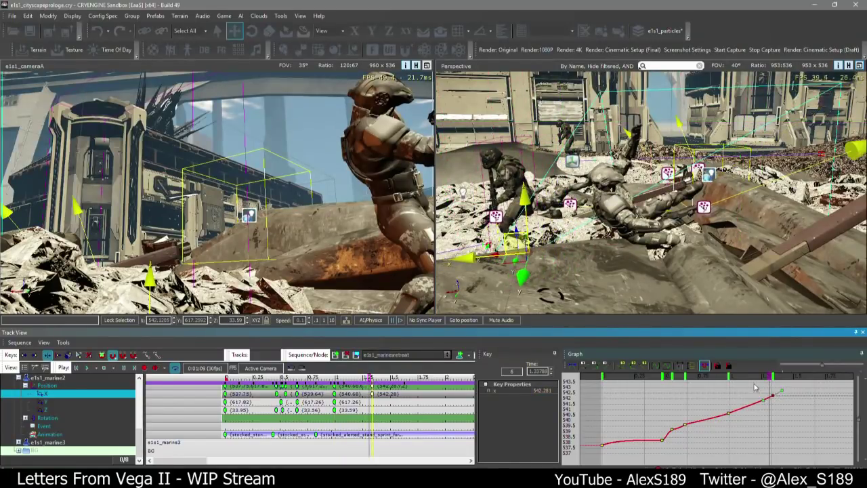
{"action": "left_click_drag", "start_coordinate": [698, 377], "coordinate": [793, 376]}
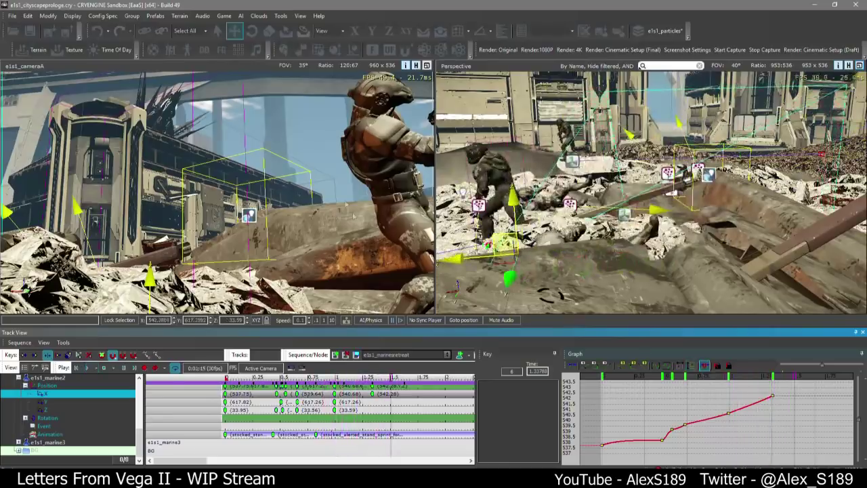
Play the vault and sprint back through the e1s1_cameraA view to check the motion
{"action": "left_click", "coordinate": [173, 66]}
{"action": "left_click", "coordinate": [324, 377]}
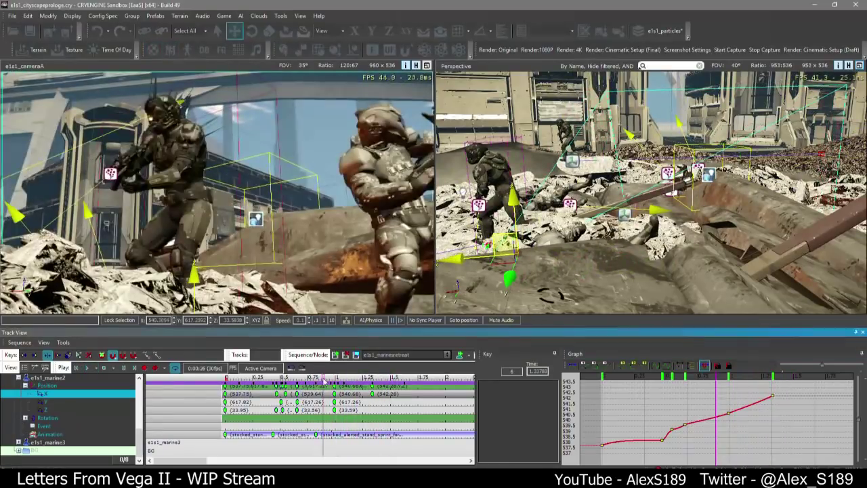
{"action": "key", "text": "space"}
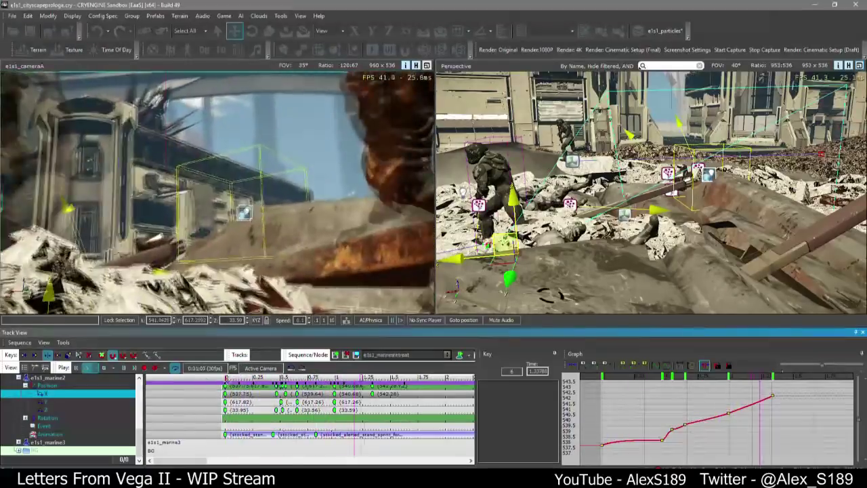
{"action": "key", "text": "space"}
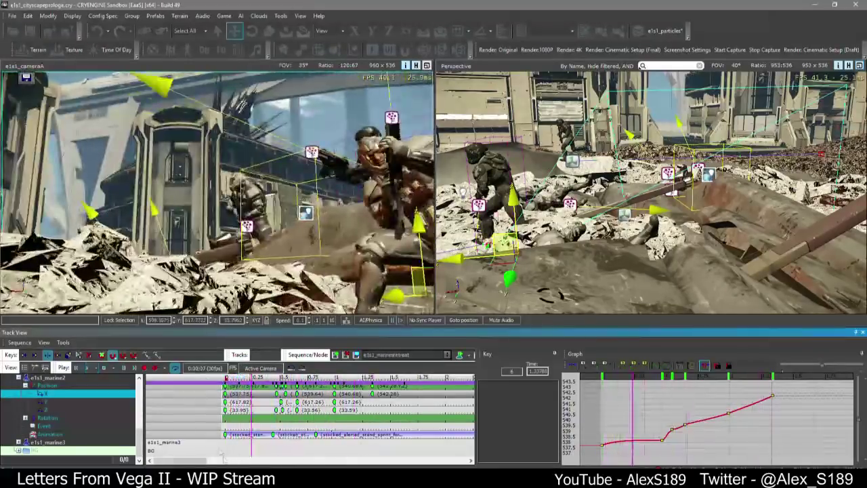
Trim the start time of e1s1_marine2's first animation clip to about 0.07 and check the vault takeoff up to 0:00:16
{"action": "left_click", "coordinate": [225, 434]}
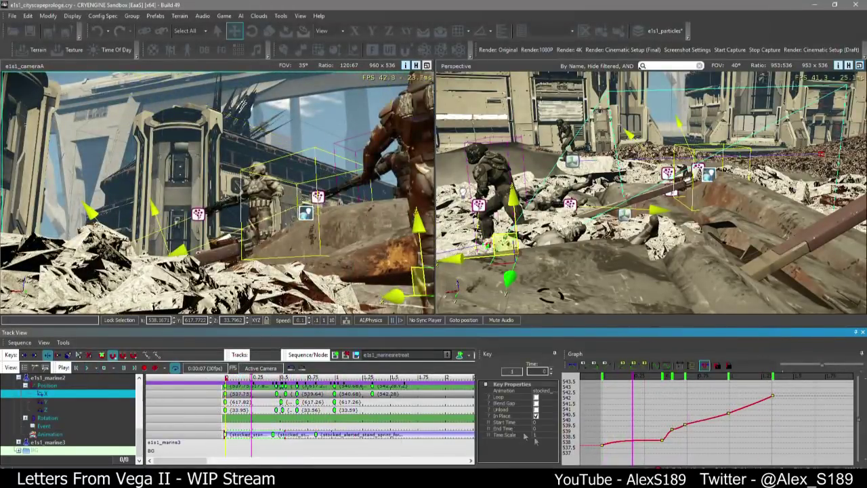
{"action": "left_click_drag", "start_coordinate": [263, 377], "coordinate": [273, 378]}
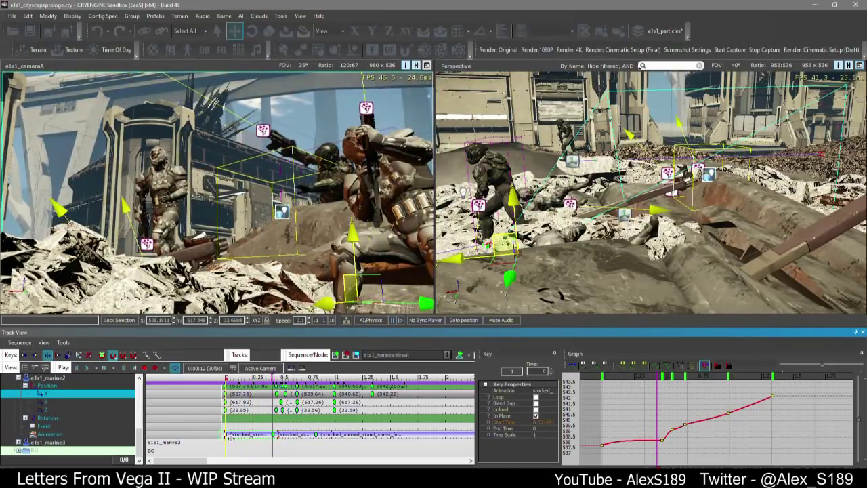
{"action": "left_click_drag", "start_coordinate": [230, 438], "coordinate": [232, 438]}
{"action": "left_click_drag", "start_coordinate": [273, 377], "coordinate": [275, 378]}
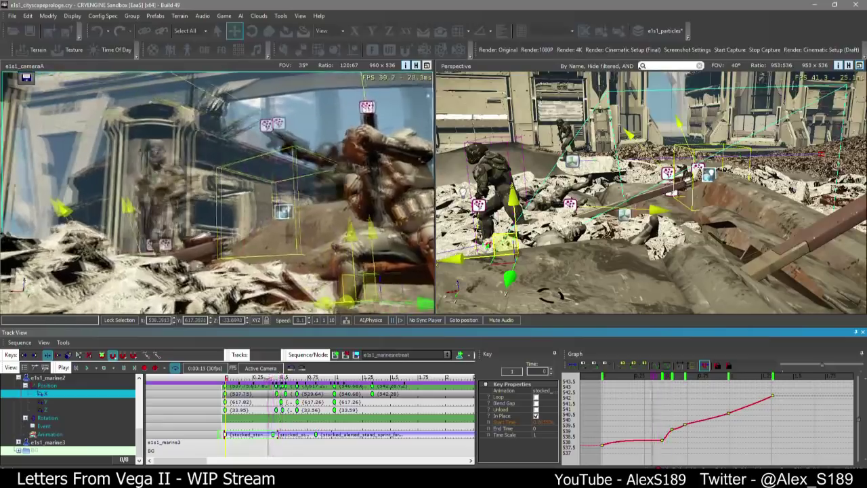
{"action": "left_click_drag", "start_coordinate": [283, 378], "coordinate": [286, 378]}
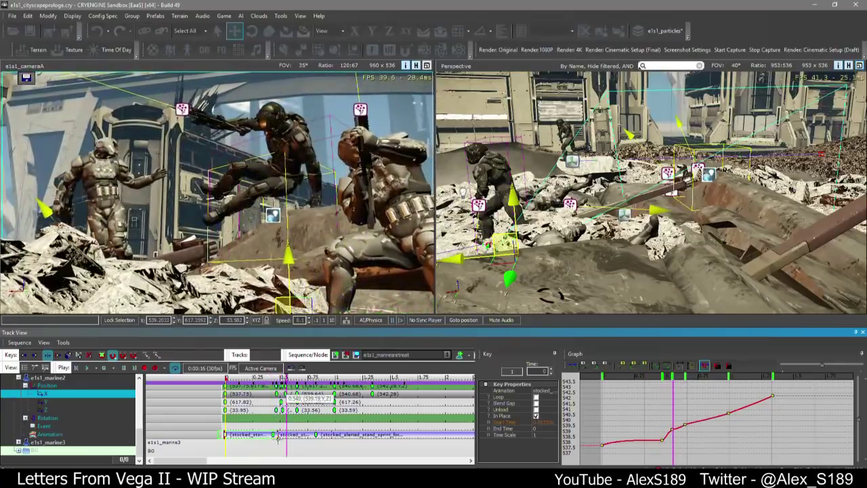
Trim the second vault clip's start to about 0.096, move its animation key to about 0.47 s, and replay from the beginning
{"action": "left_click", "coordinate": [273, 434]}
{"action": "scroll", "coordinate": [272, 441], "scroll_direction": "up", "scroll_amount": 5}
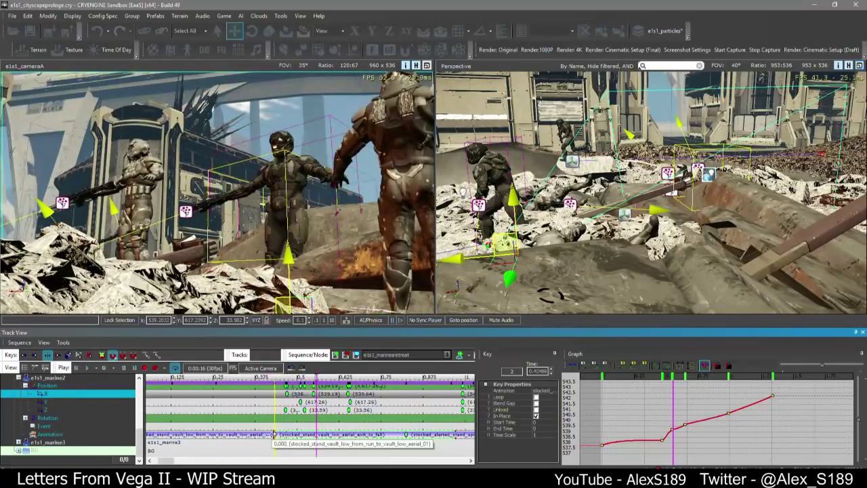
{"action": "scroll", "coordinate": [272, 441], "scroll_direction": "down", "scroll_amount": 4}
{"action": "left_click", "coordinate": [226, 434]}
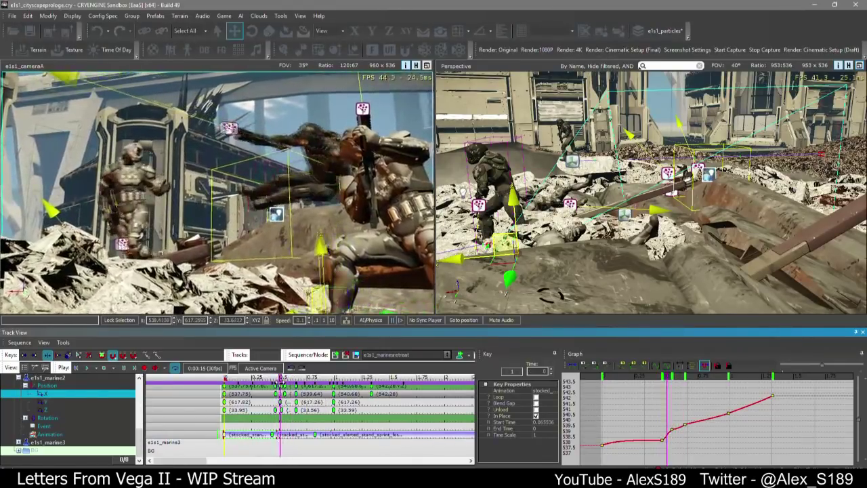
{"action": "scroll", "coordinate": [270, 434], "scroll_direction": "up", "scroll_amount": 4}
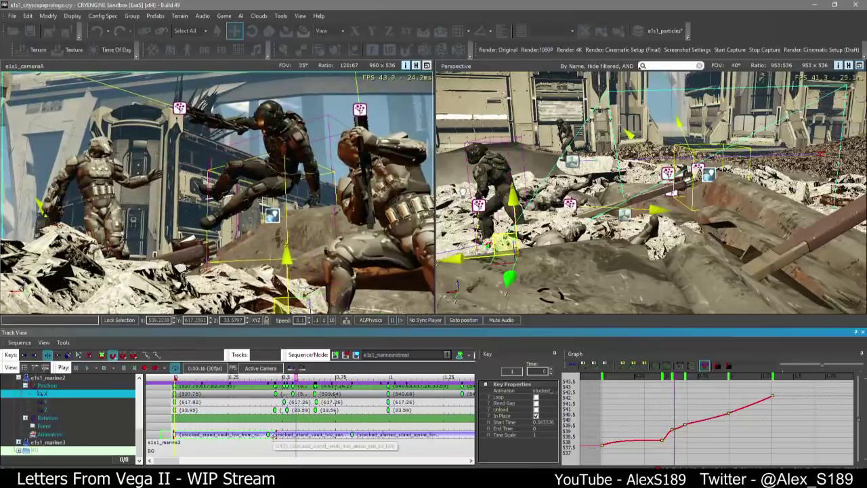
{"action": "left_click", "coordinate": [268, 435]}
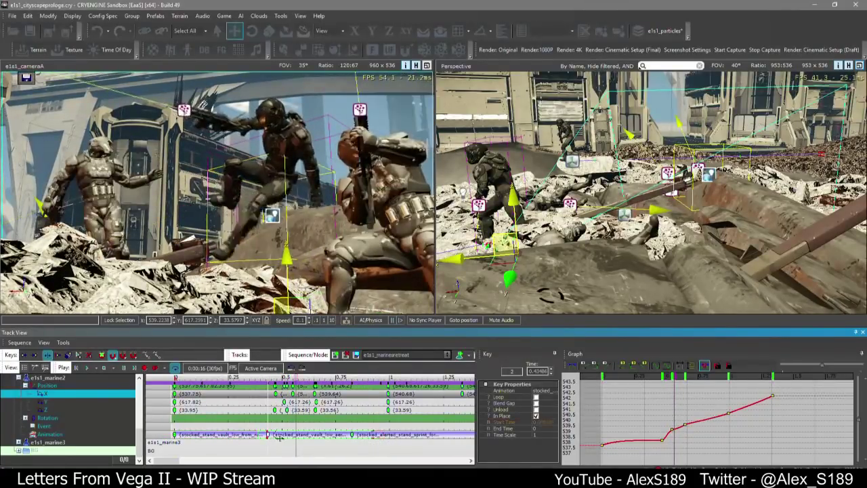
{"action": "left_click_drag", "start_coordinate": [268, 434], "coordinate": [276, 435]}
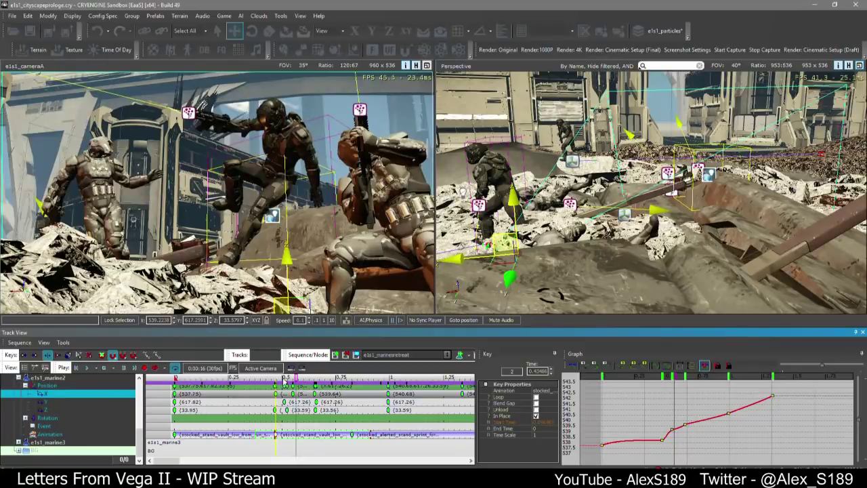
{"action": "left_click_drag", "start_coordinate": [296, 376], "coordinate": [175, 376]}
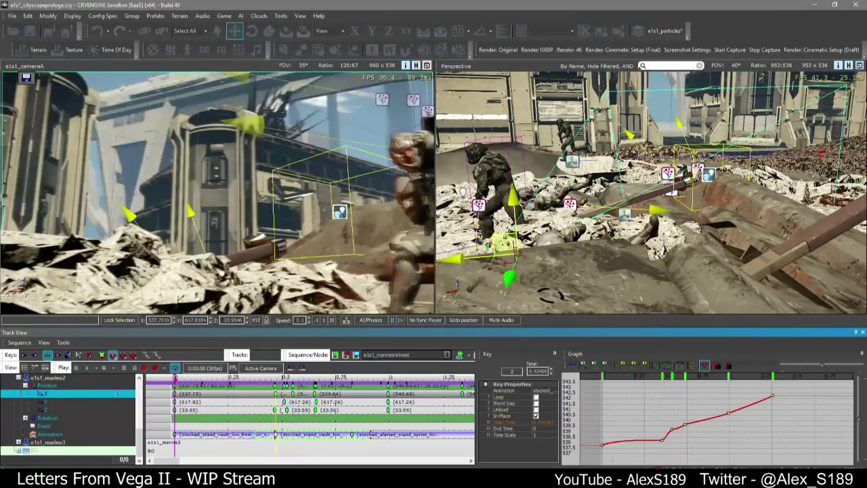
{"action": "key", "text": "space"}
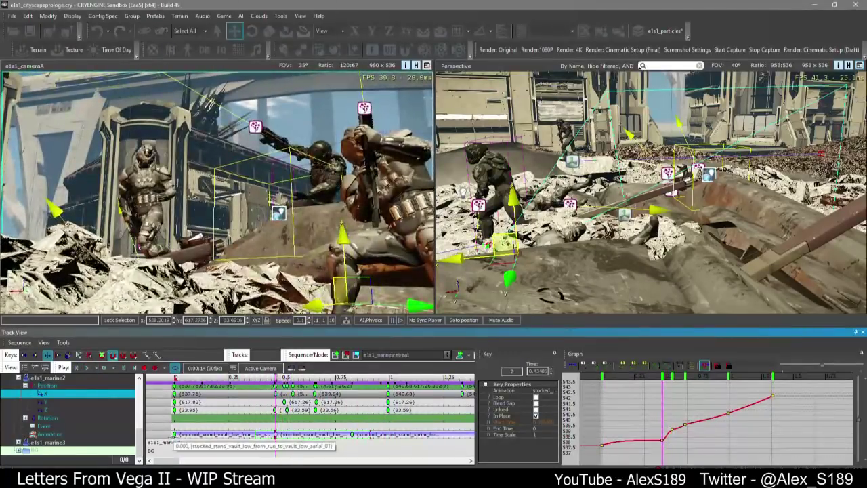
Enable Blend Gap on e1s1_marine2's first animation key, save the level, and replay the vault in the perspective view
{"action": "left_click", "coordinate": [174, 434]}
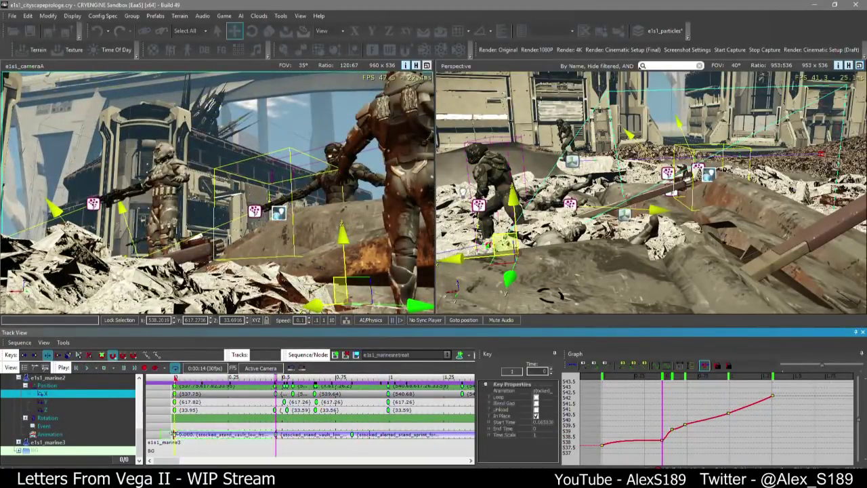
{"action": "left_click", "coordinate": [535, 402]}
{"action": "right_click_drag", "start_coordinate": [516, 223], "coordinate": [519, 229]}
{"action": "key", "text": "ctrl+s"}
{"action": "scroll", "coordinate": [282, 458], "scroll_direction": "down", "scroll_amount": 6}
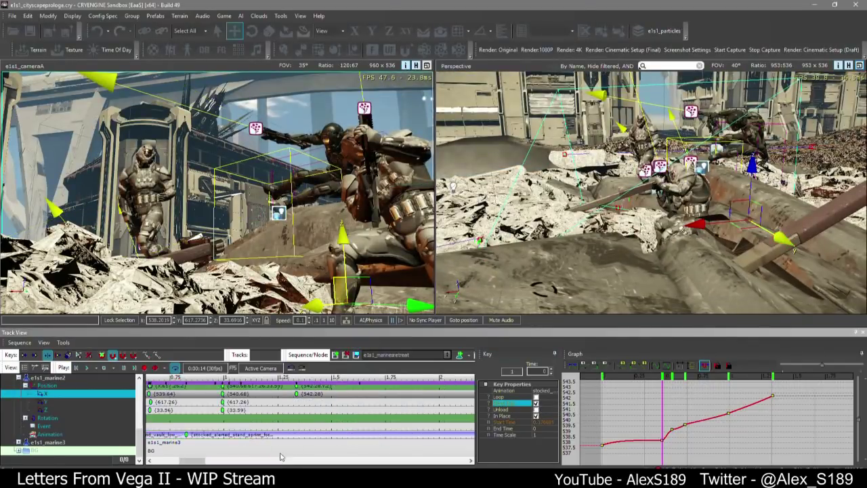
{"action": "left_click", "coordinate": [206, 378]}
{"action": "key", "text": "space"}
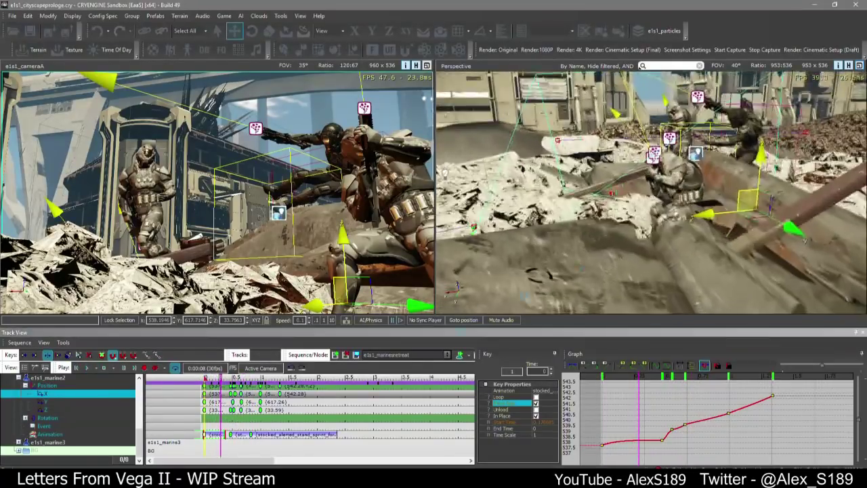
Check the properties of the first two animation keys of e1s1_marine2 against the vault pose
{"action": "left_click", "coordinate": [229, 434]}
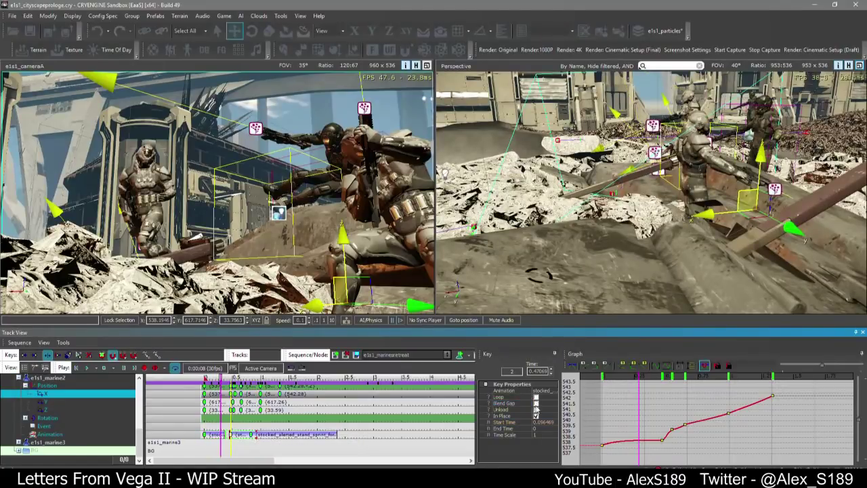
{"action": "right_click_drag", "start_coordinate": [556, 271], "coordinate": [589, 284]}
{"action": "left_click", "coordinate": [278, 445]}
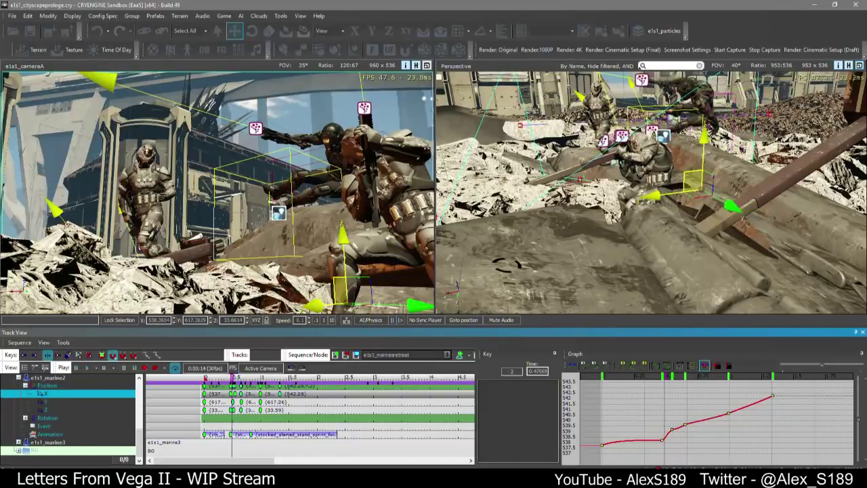
{"action": "left_click", "coordinate": [231, 434]}
{"action": "left_click", "coordinate": [204, 434], "text": "ctrl"}
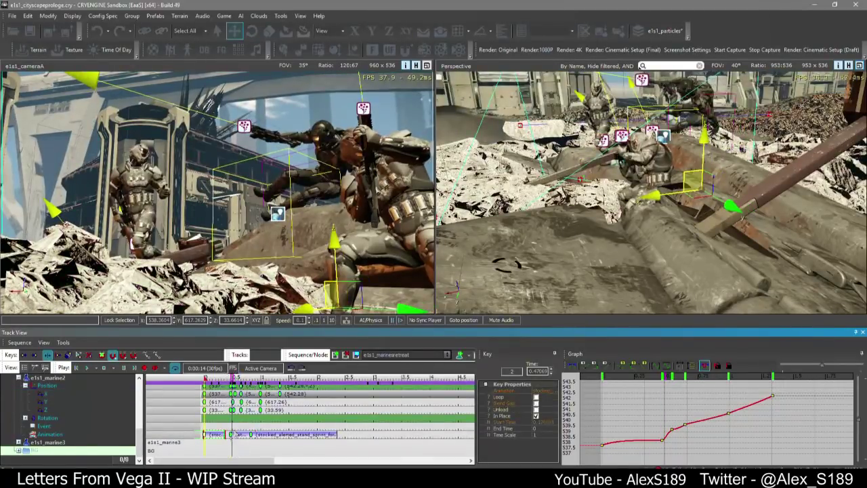
{"action": "left_click", "coordinate": [221, 446]}
{"action": "scroll", "coordinate": [222, 401], "scroll_direction": "up", "scroll_amount": 5}
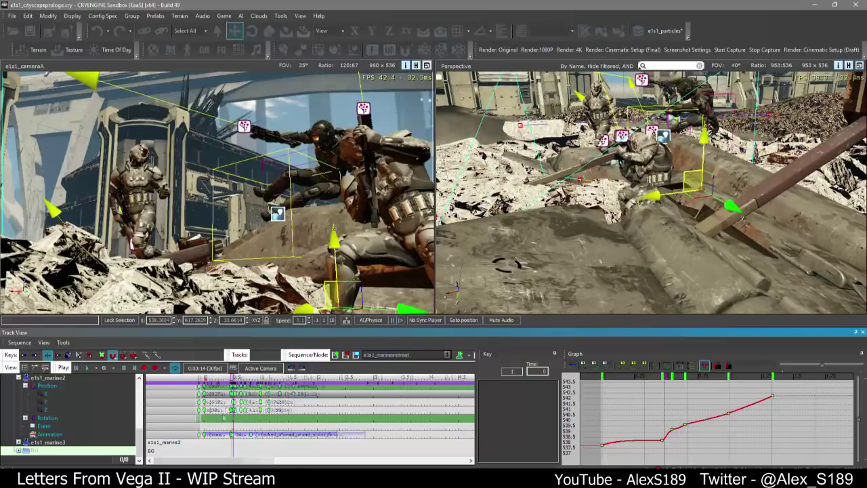
Move the second vault animation key of e1s1_marine2 earlier to about 0.35 s and replay the vault
{"action": "left_click_drag", "start_coordinate": [232, 377], "coordinate": [248, 378]}
{"action": "left_click", "coordinate": [167, 434]}
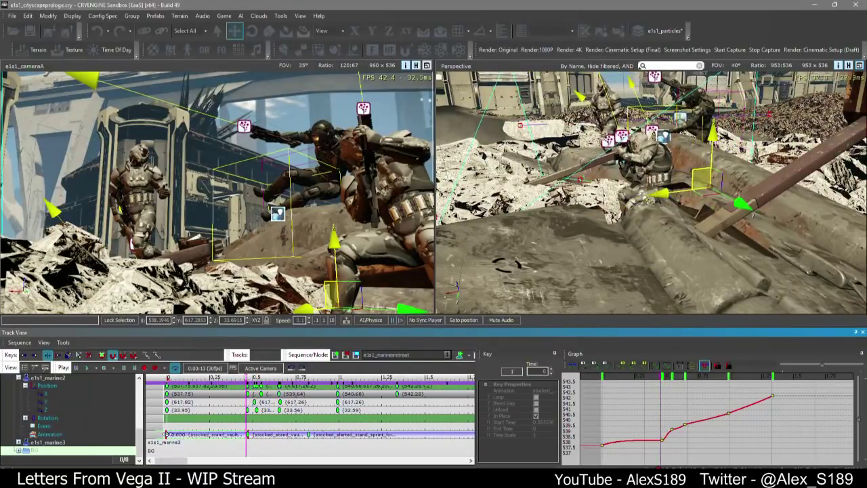
{"action": "left_click", "coordinate": [248, 434]}
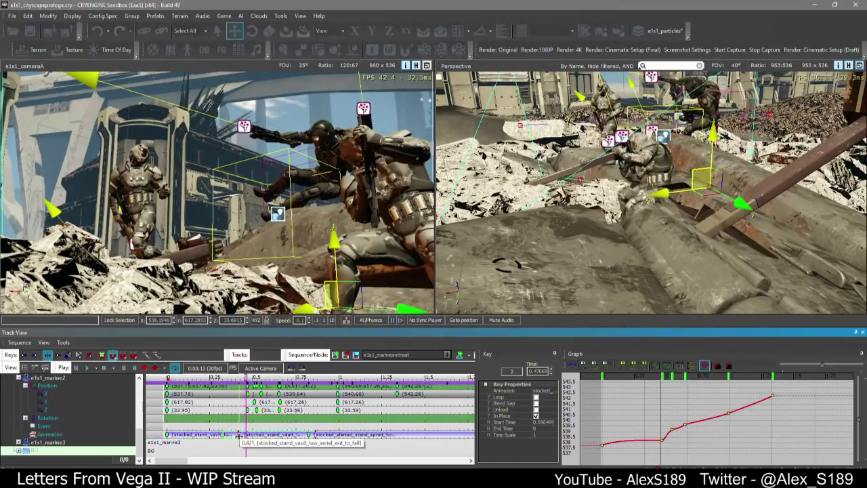
{"action": "left_click_drag", "start_coordinate": [238, 434], "coordinate": [227, 435]}
{"action": "key", "text": "space"}
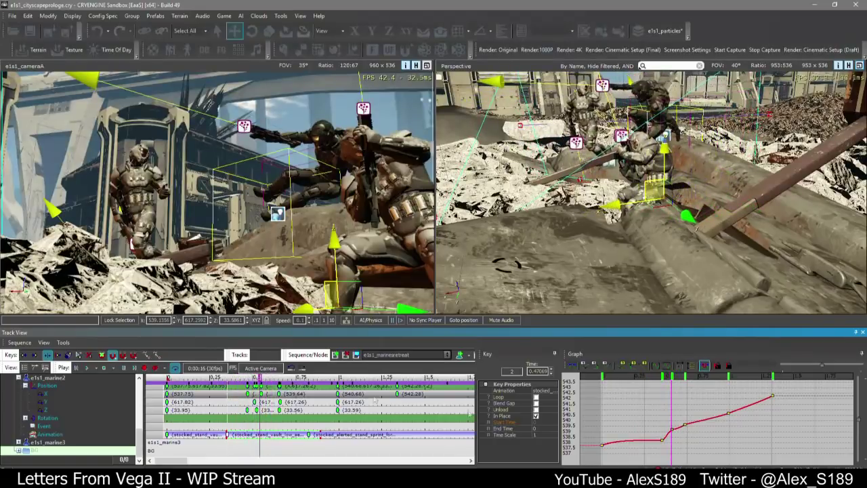
Set e1s1_marine2's third X position key to about 538.97 at 0.55 s, smooth the curve there, and check the vault
{"action": "left_click", "coordinate": [45, 393]}
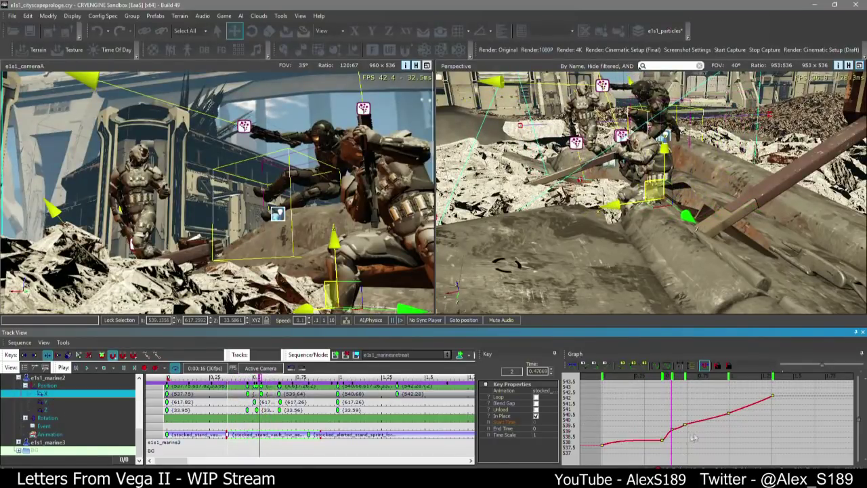
{"action": "scroll", "coordinate": [694, 437], "scroll_direction": "up", "scroll_amount": 3}
{"action": "left_click", "coordinate": [699, 403]}
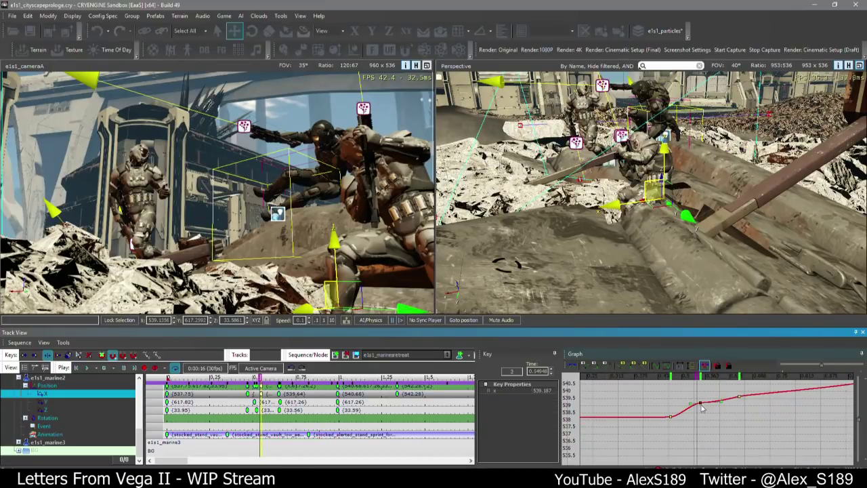
{"action": "left_click_drag", "start_coordinate": [701, 405], "coordinate": [702, 416]}
{"action": "key", "text": "space"}
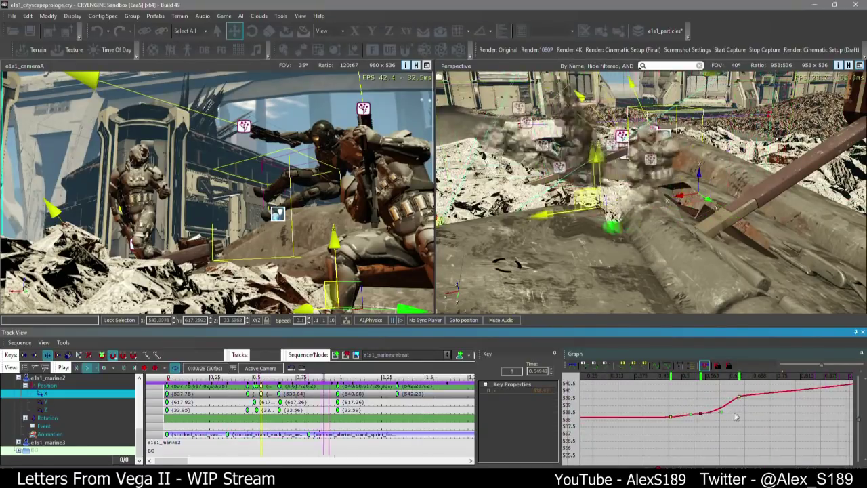
{"action": "left_click", "coordinate": [691, 377]}
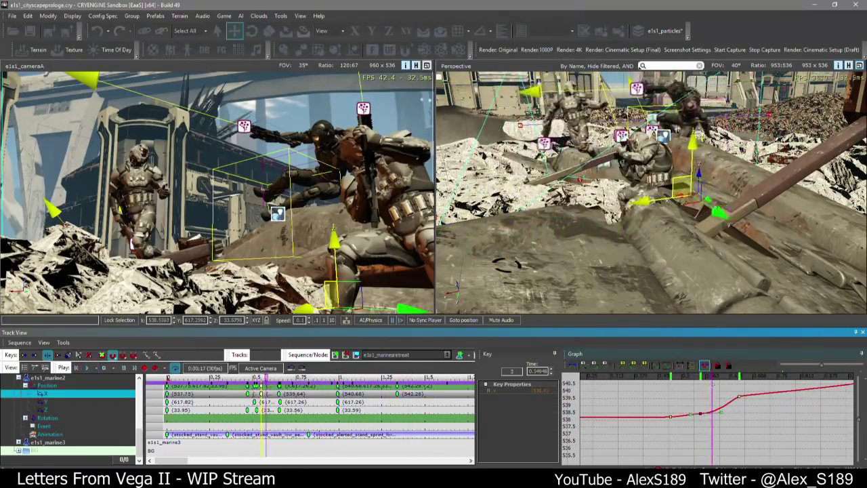
{"action": "left_click_drag", "start_coordinate": [730, 391], "coordinate": [704, 409]}
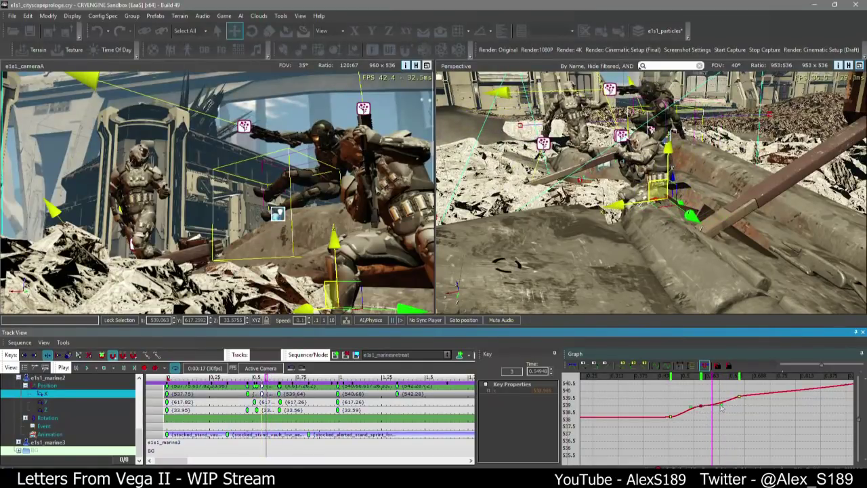
{"action": "left_click", "coordinate": [682, 377]}
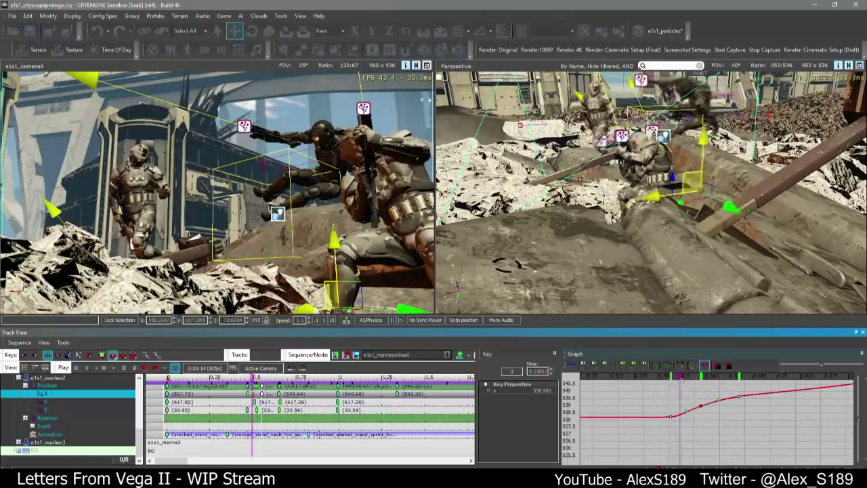
{"action": "mouse_move", "coordinate": [682, 382]}
{"action": "left_mouse_down"}
{"action": "mouse_move", "coordinate": [615, 386]}
{"action": "mouse_move", "coordinate": [643, 387]}
{"action": "left_mouse_up"}
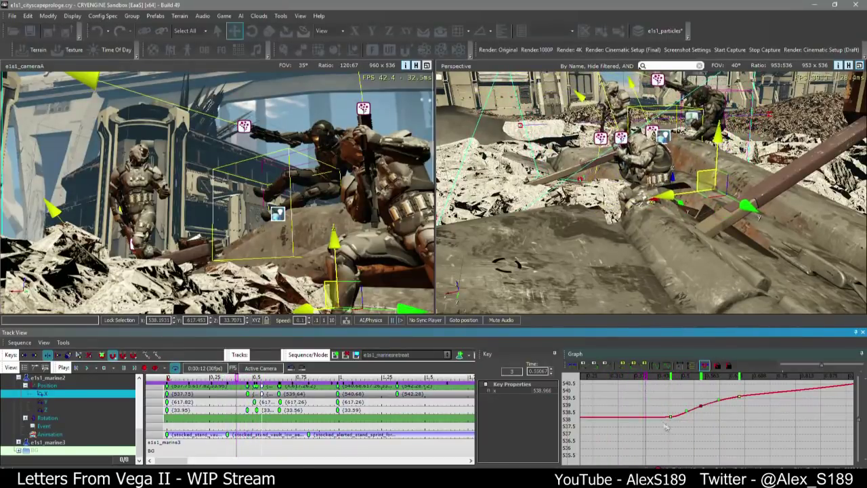
{"action": "scroll", "coordinate": [634, 418], "scroll_direction": "down", "scroll_amount": 2}
{"action": "middle_click_drag", "start_coordinate": [642, 418], "coordinate": [684, 415]}
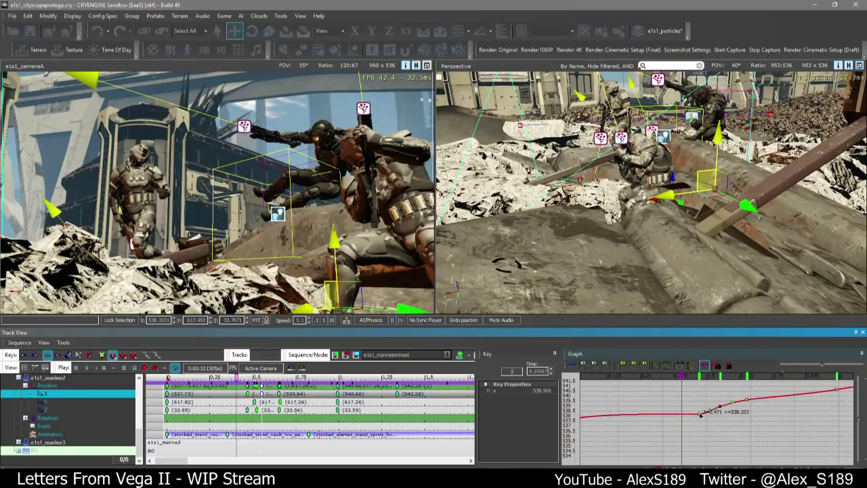
Move e1s1_marine2's second X position key to about 0.37 s and set the third to about 539.01 at 0.50 s
{"action": "mouse_move", "coordinate": [700, 414]}
{"action": "left_mouse_down"}
{"action": "mouse_move", "coordinate": [675, 415]}
{"action": "mouse_move", "coordinate": [799, 387]}
{"action": "mouse_move", "coordinate": [701, 386]}
{"action": "left_mouse_up"}
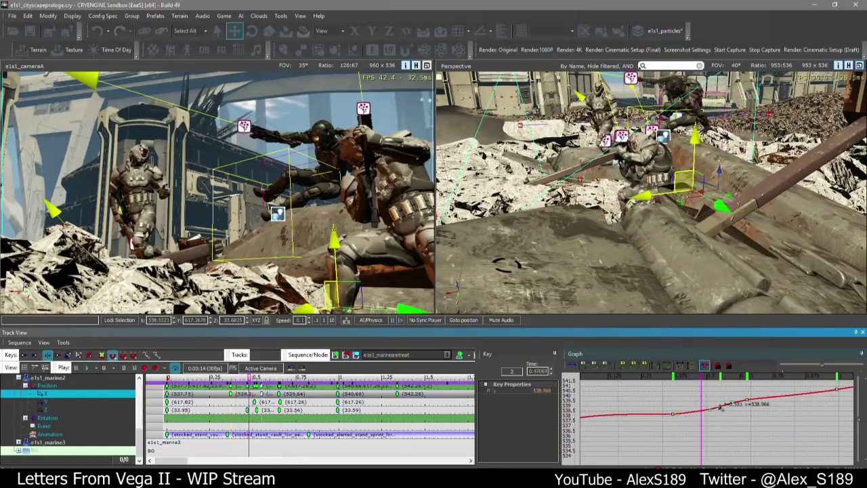
{"action": "double_click", "coordinate": [722, 407]}
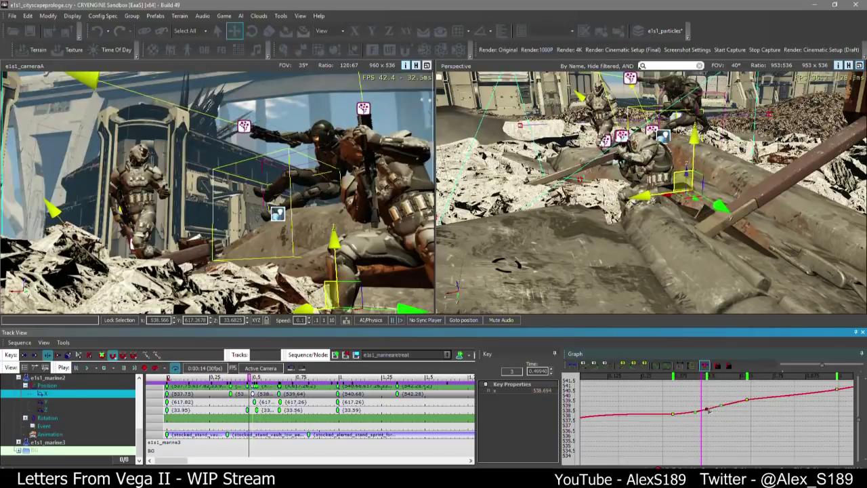
{"action": "mouse_move", "coordinate": [701, 377]}
{"action": "left_mouse_down"}
{"action": "mouse_move", "coordinate": [662, 377]}
{"action": "mouse_move", "coordinate": [757, 378]}
{"action": "left_mouse_up"}
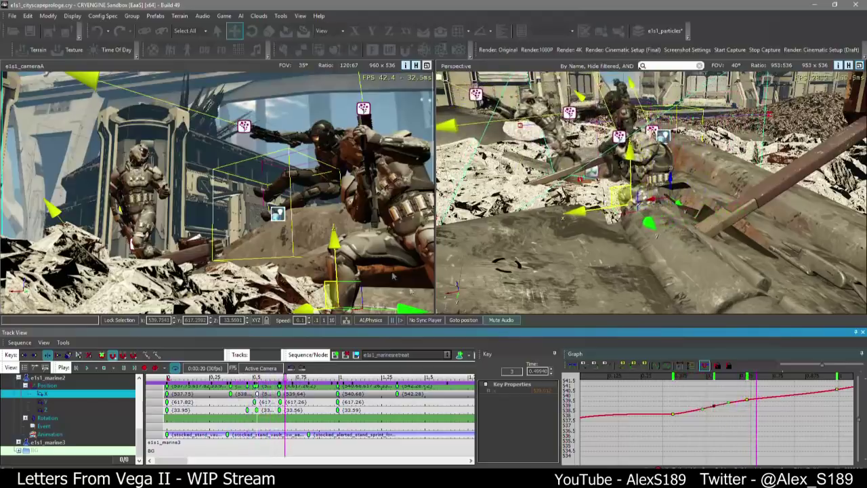
Replay the vault from the sequence start through e1s1_cameraA and check the transition into the sprint
{"action": "left_click", "coordinate": [215, 66]}
{"action": "scroll", "coordinate": [214, 416], "scroll_direction": "down", "scroll_amount": 4}
{"action": "left_click", "coordinate": [214, 416]}
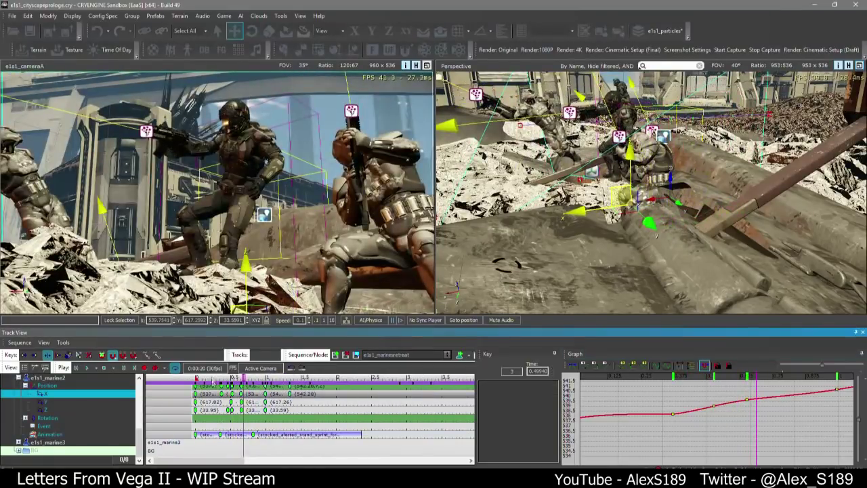
{"action": "left_click_drag", "start_coordinate": [211, 377], "coordinate": [197, 377]}
{"action": "key", "text": "space"}
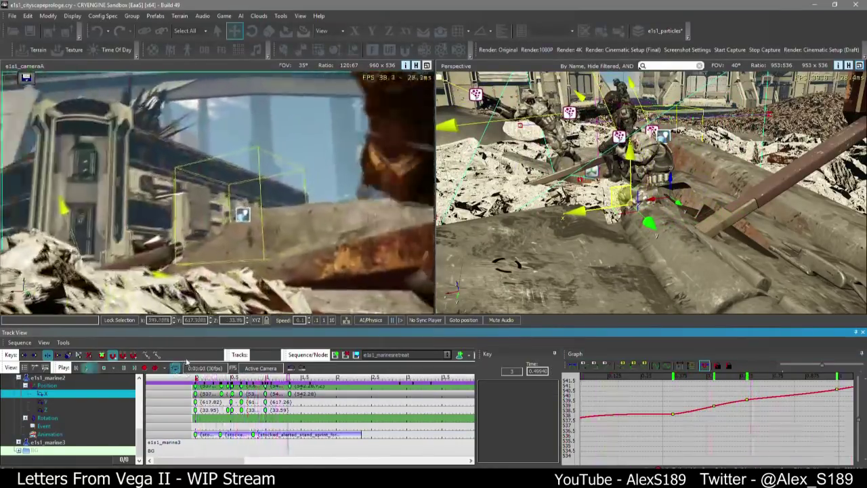
{"action": "left_click", "coordinate": [201, 377]}
{"action": "key", "text": "space"}
{"action": "scroll", "coordinate": [255, 434], "scroll_direction": "up", "scroll_amount": 3}
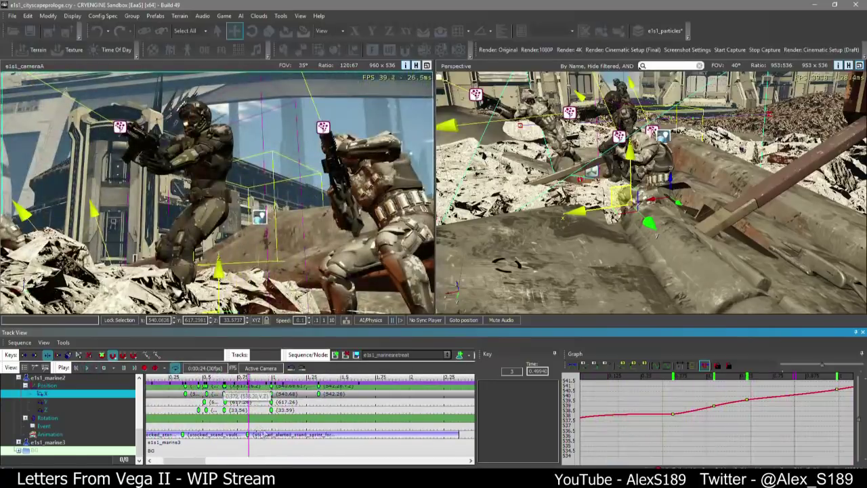
Move e1s1_marine2's sprint-forward animation key earlier to about 0.53 s and replay the vault
{"action": "left_click_drag", "start_coordinate": [250, 434], "coordinate": [206, 434]}
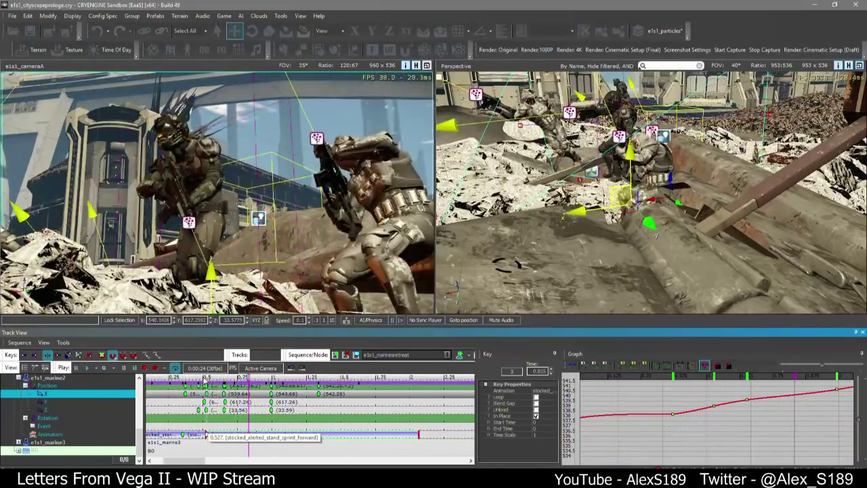
{"action": "left_click", "coordinate": [203, 378]}
{"action": "key", "text": "space"}
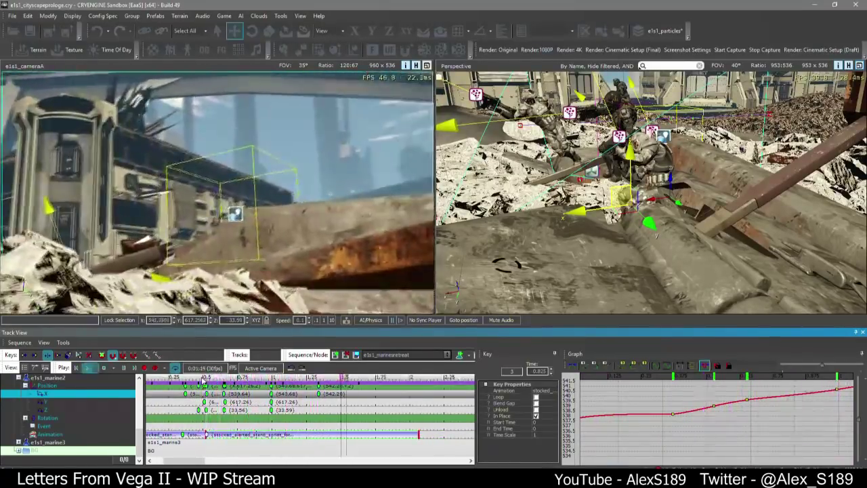
{"action": "scroll", "coordinate": [229, 427], "scroll_direction": "down", "scroll_amount": 1}
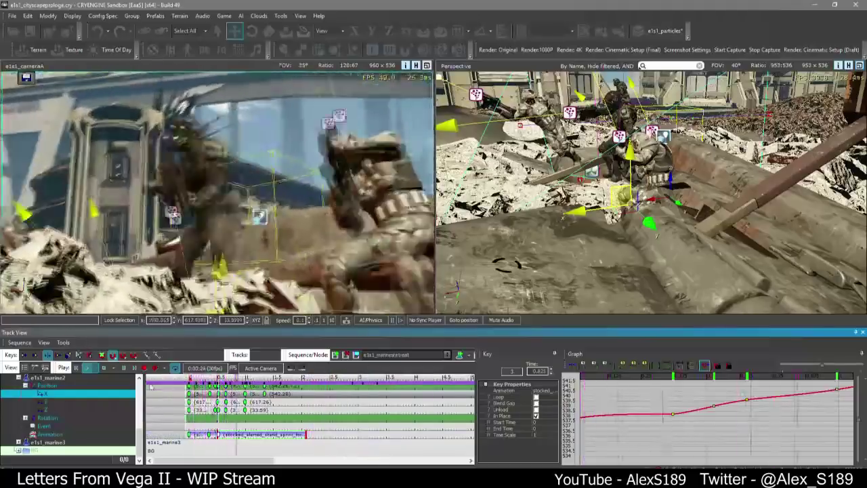
{"action": "key", "text": "space"}
Write "BETTER!!!" in Notepad and return to the CRYENGINE Sandbox editor
{"action": "left_click", "coordinate": [520, 478]}
{"action": "left_click_drag", "start_coordinate": [605, 272], "coordinate": [207, 116]}
{"action": "type", "text": "BETTER!!!"}
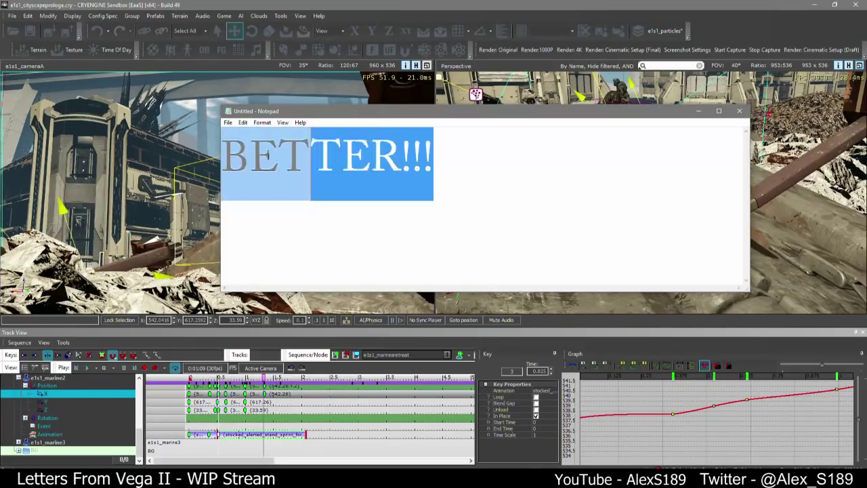
{"action": "left_click", "coordinate": [422, 5]}
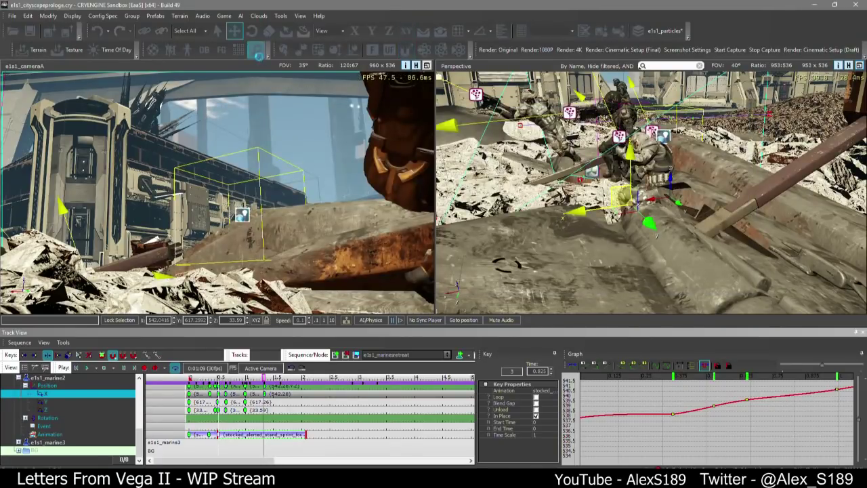
Replay the marine retreat through e1s1_cameraA and return the sequence to its start
{"action": "left_click", "coordinate": [300, 460]}
{"action": "scroll", "coordinate": [245, 444], "scroll_direction": "down", "scroll_amount": 9}
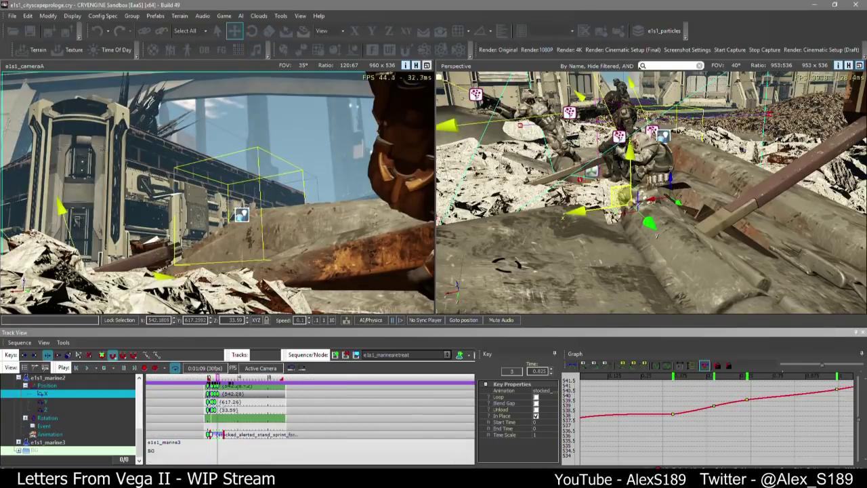
{"action": "key", "text": "space"}
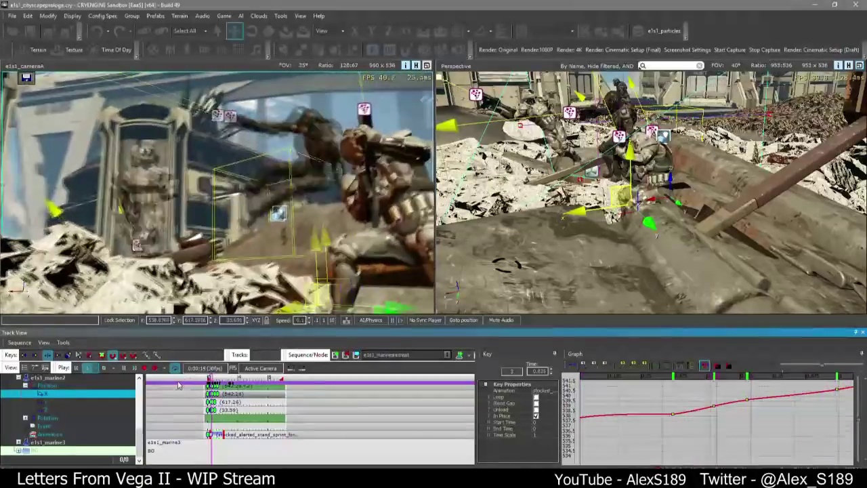
{"action": "scroll", "coordinate": [207, 404], "scroll_direction": "up", "scroll_amount": 5}
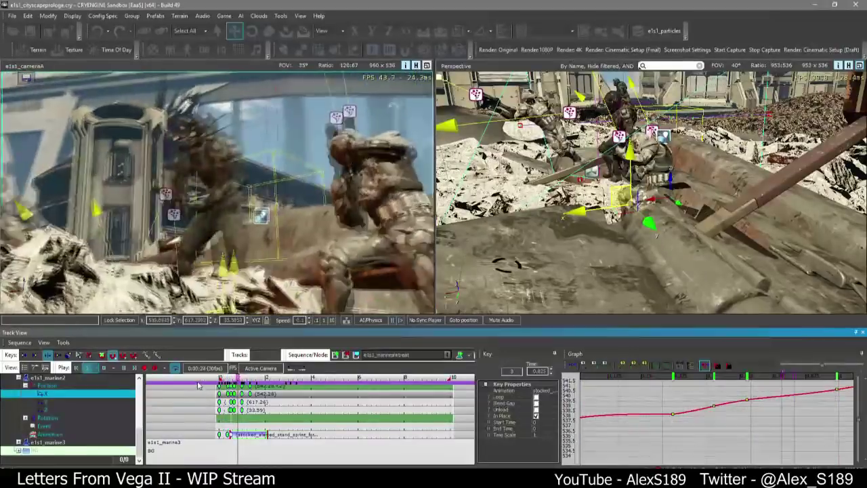
{"action": "double_click", "coordinate": [104, 367]}
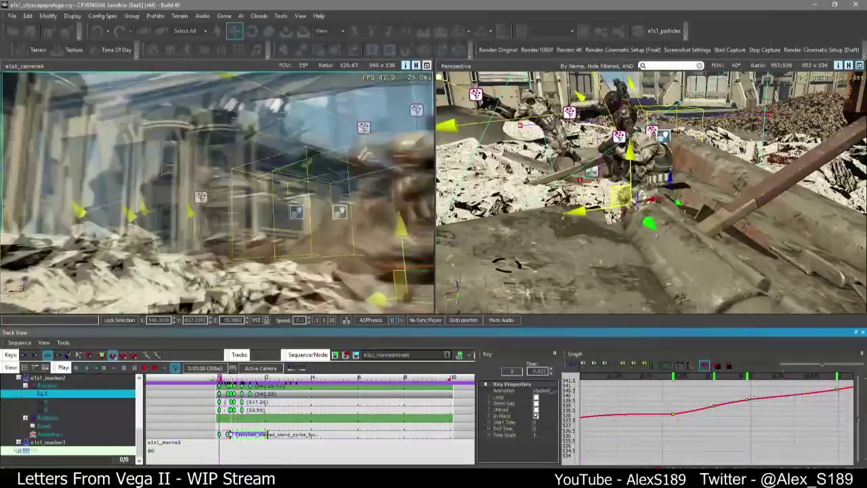
Duplicate e1s1_marine2's sprint-forward animation key and park the copy on the empty end of its animation track at about 3.27 s
{"action": "scroll", "coordinate": [211, 425], "scroll_direction": "up", "scroll_amount": 8}
{"action": "left_click", "coordinate": [253, 450]}
{"action": "scroll", "coordinate": [254, 449], "scroll_direction": "up", "scroll_amount": 4}
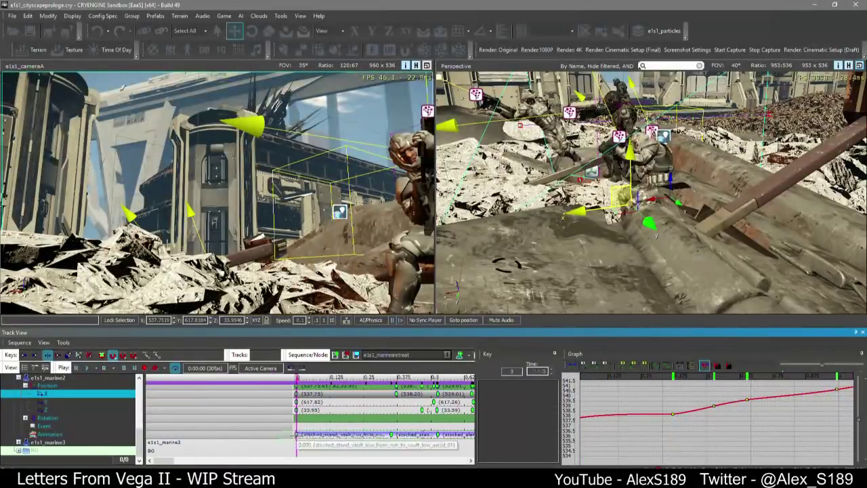
{"action": "left_click", "coordinate": [295, 435]}
{"action": "left_click", "coordinate": [371, 449]}
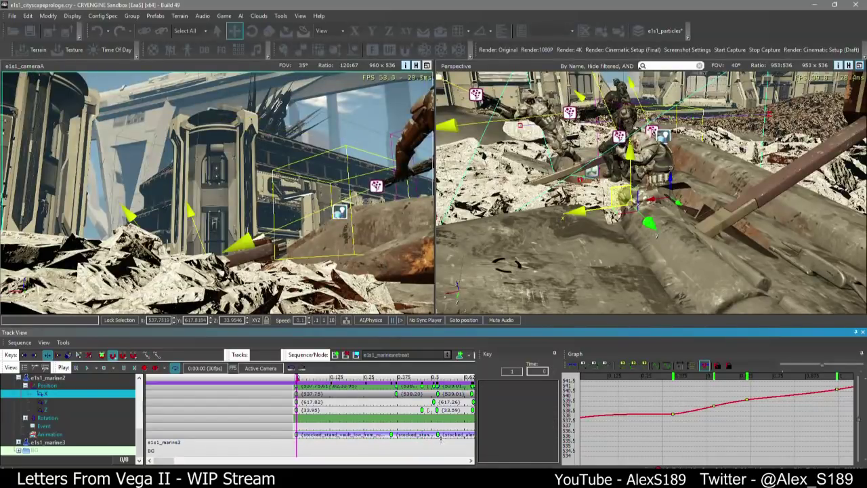
{"action": "scroll", "coordinate": [441, 437], "scroll_direction": "down", "scroll_amount": 8}
{"action": "left_click", "coordinate": [200, 433]}
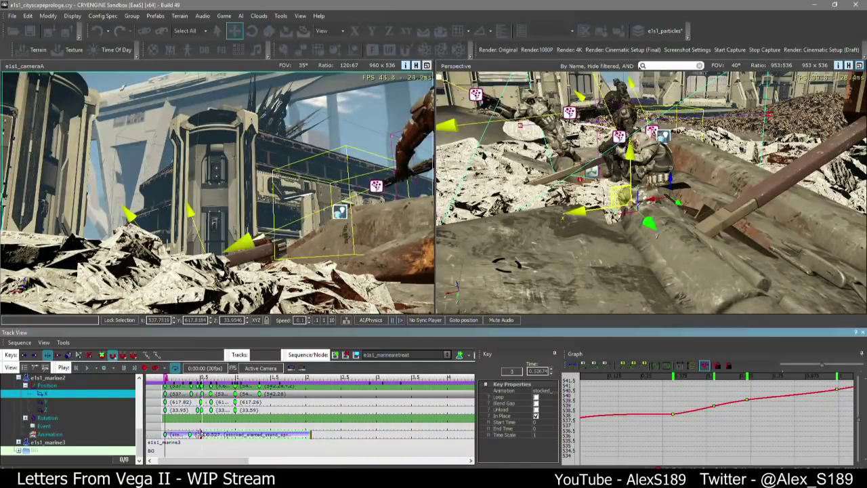
{"action": "left_click_drag", "start_coordinate": [356, 432], "coordinate": [402, 445], "text": "shift"}
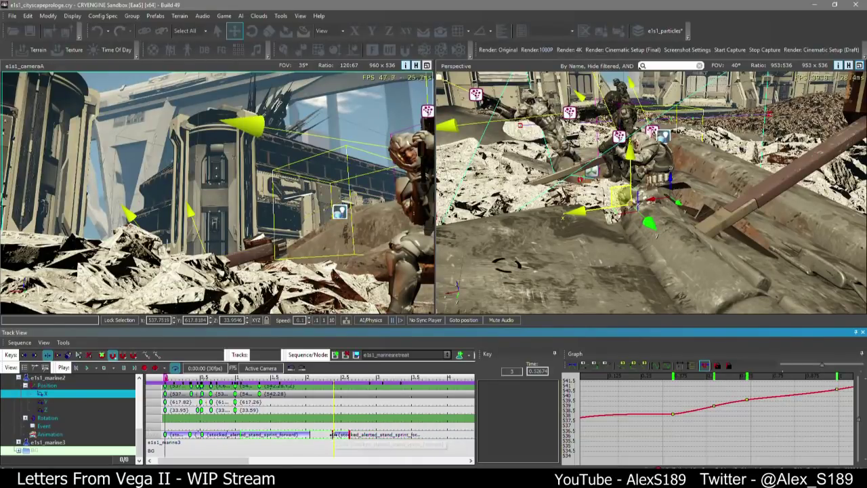
{"action": "left_click_drag", "start_coordinate": [334, 434], "coordinate": [396, 435]}
{"action": "scroll", "coordinate": [241, 435], "scroll_direction": "up", "scroll_amount": 1}
{"action": "middle_click_drag", "start_coordinate": [147, 436], "coordinate": [174, 436]}
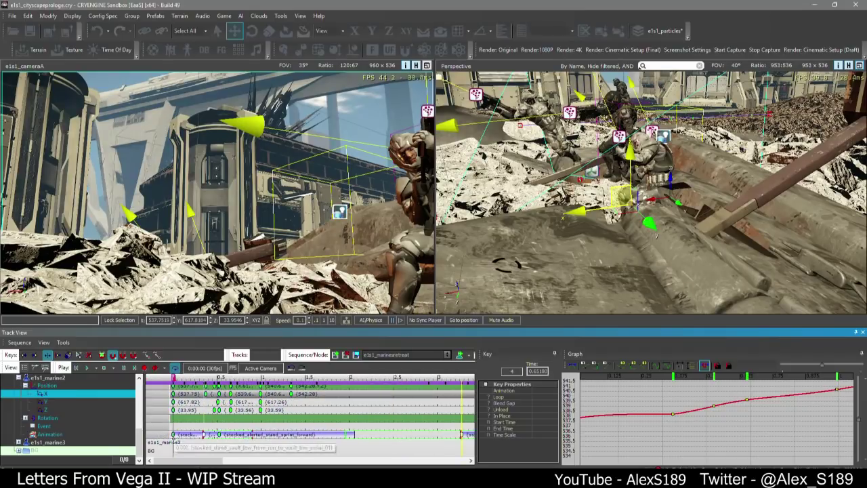
Give e1s1_marine2's first vault clip a later start time and move its key to about 0.25 s
{"action": "left_click", "coordinate": [174, 434]}
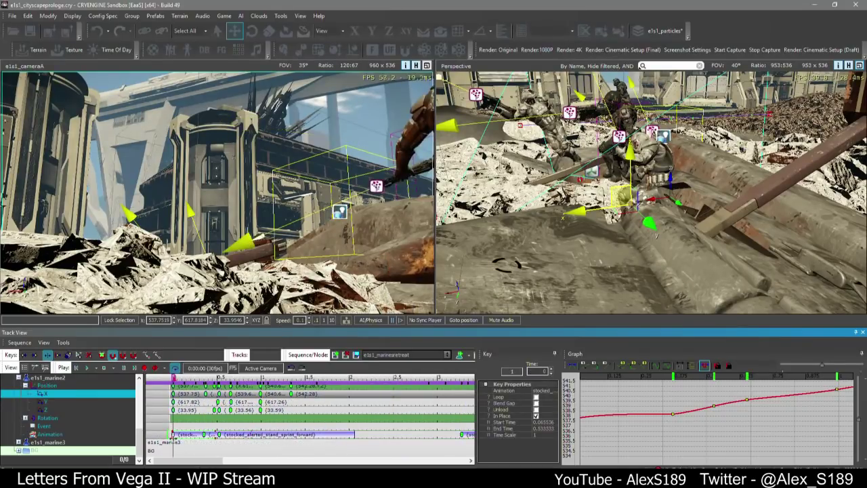
{"action": "left_click_drag", "start_coordinate": [174, 436], "coordinate": [211, 436]}
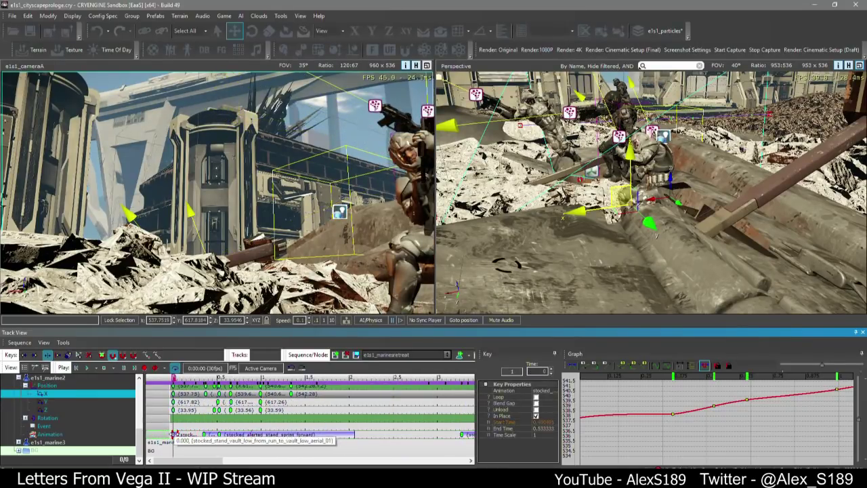
{"action": "scroll", "coordinate": [185, 434], "scroll_direction": "up", "scroll_amount": 3}
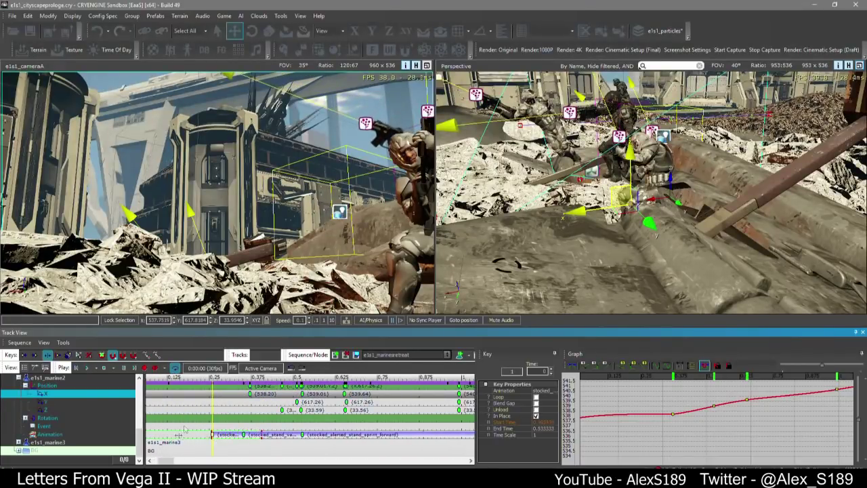
{"action": "mouse_move", "coordinate": [222, 377]}
{"action": "left_mouse_down"}
{"action": "mouse_move", "coordinate": [262, 378]}
{"action": "mouse_move", "coordinate": [233, 378]}
{"action": "left_mouse_up"}
{"action": "scroll", "coordinate": [245, 402], "scroll_direction": "down", "scroll_amount": 3}
{"action": "scroll", "coordinate": [245, 401], "scroll_direction": "down", "scroll_amount": 3}
Move the copied sprint key to 0 s ahead of the vault, adjust its start time, and replay the sequence
{"action": "left_click", "coordinate": [437, 434]}
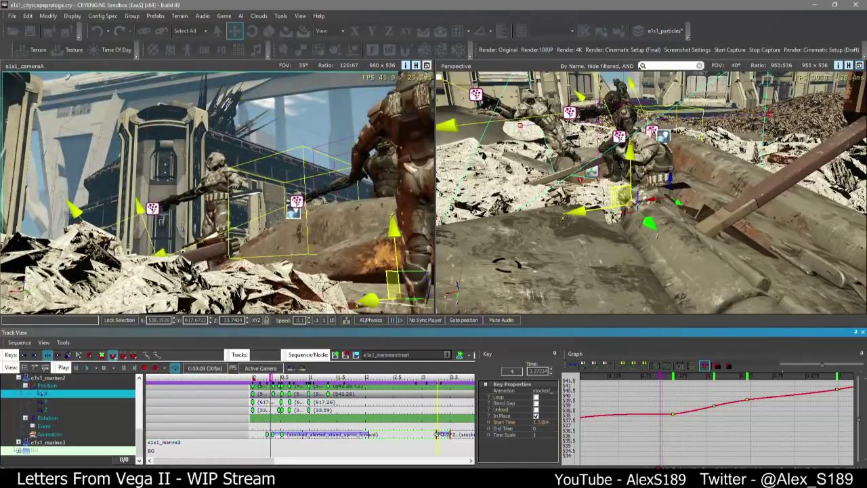
{"action": "left_click_drag", "start_coordinate": [436, 435], "coordinate": [248, 439]}
{"action": "scroll", "coordinate": [248, 439], "scroll_direction": "up", "scroll_amount": 5}
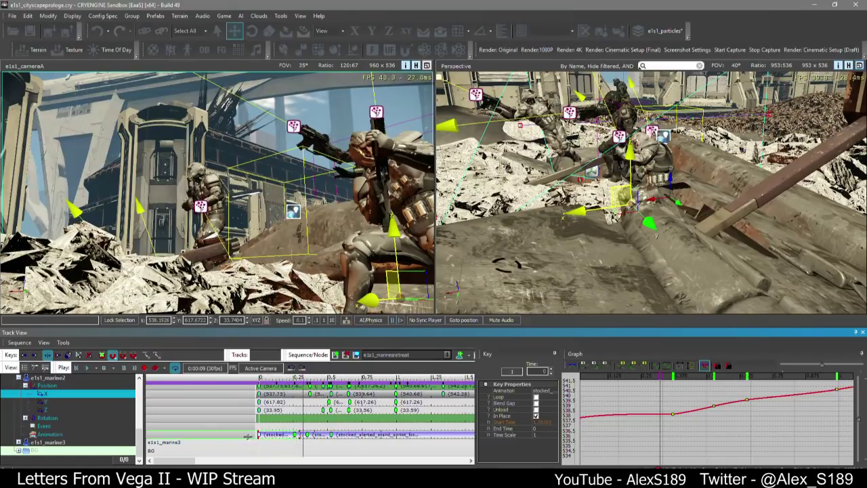
{"action": "left_click_drag", "start_coordinate": [293, 378], "coordinate": [267, 382]}
{"action": "key", "text": "space"}
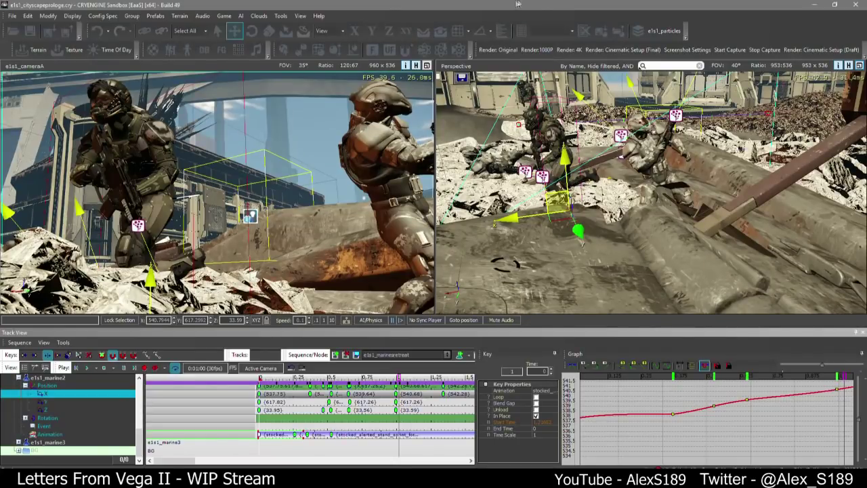
Inspect the city skyline, the wreckage overhead and the dark rubble area in the perspective view
{"action": "right_click_drag", "start_coordinate": [527, 237], "coordinate": [528, 235]}
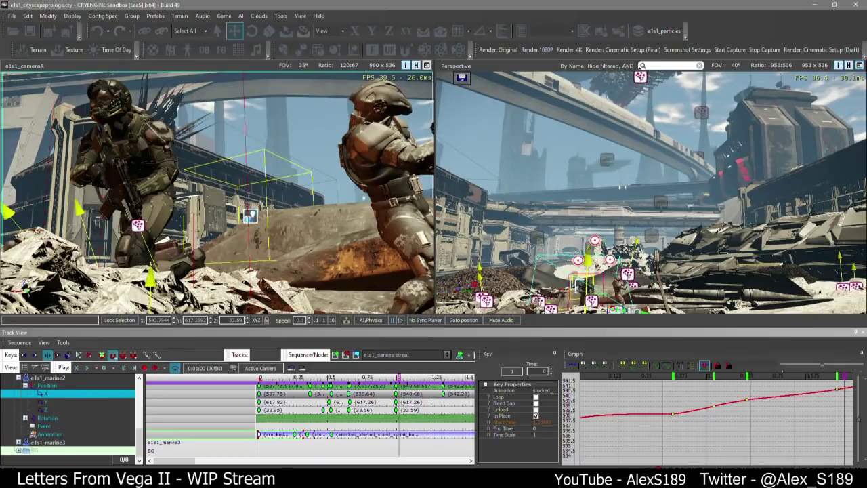
{"action": "right_click_drag", "start_coordinate": [603, 123], "coordinate": [609, 95]}
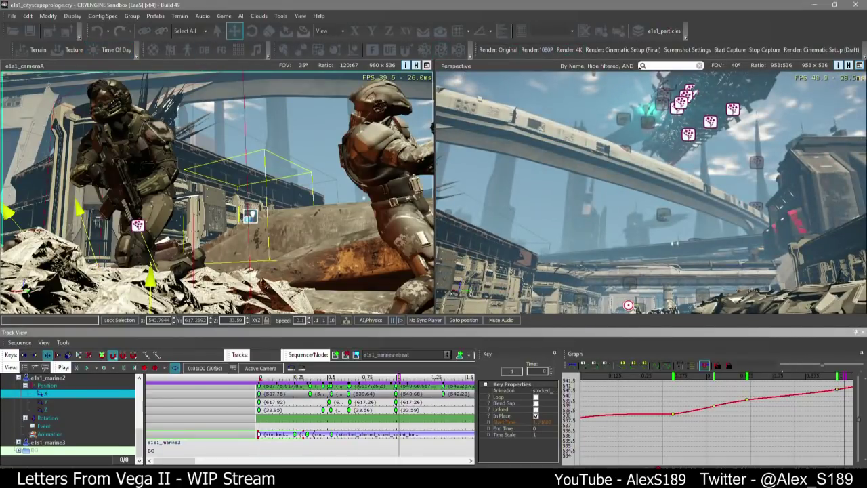
{"action": "right_click_drag", "start_coordinate": [650, 190], "coordinate": [644, 213]}
{"action": "right_click_drag", "start_coordinate": [779, 169], "coordinate": [753, 157]}
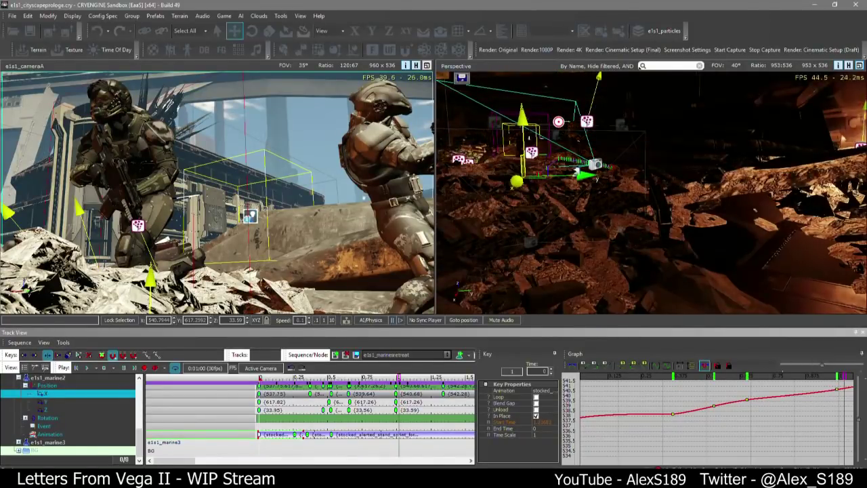
{"action": "mouse_move", "coordinate": [702, 255]}
{"action": "right_mouse_down"}
{"action": "mouse_move", "coordinate": [656, 244]}
{"action": "mouse_move", "coordinate": [701, 241]}
{"action": "right_mouse_up"}
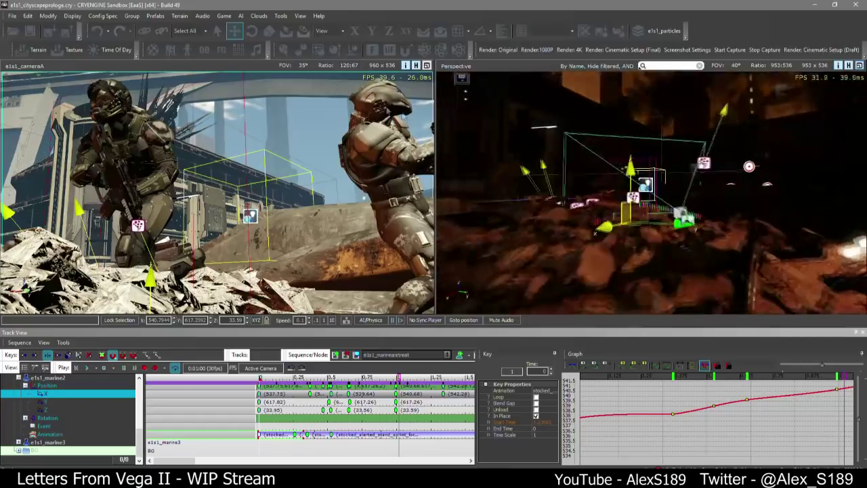
Replay the retreat from 0 s through e1s1_cameraA in the dark lighting and stop it at about frame 23
{"action": "left_click", "coordinate": [253, 69]}
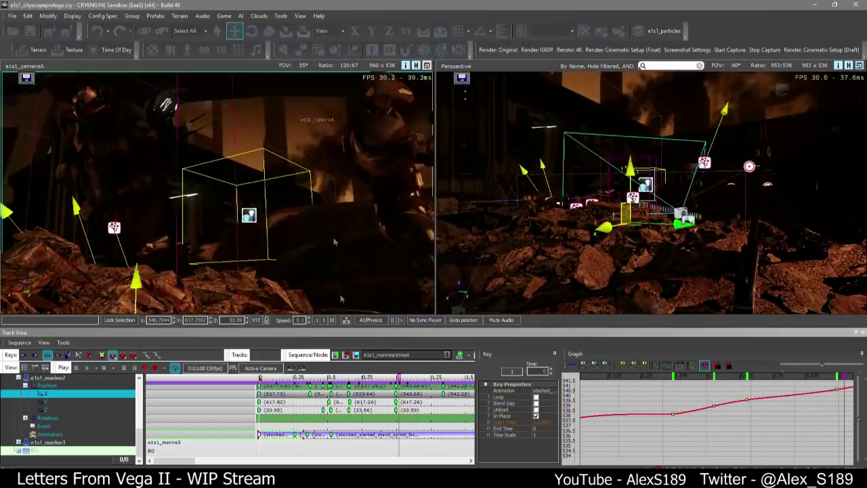
{"action": "left_click", "coordinate": [359, 457]}
{"action": "left_click", "coordinate": [260, 377]}
{"action": "key", "text": "space"}
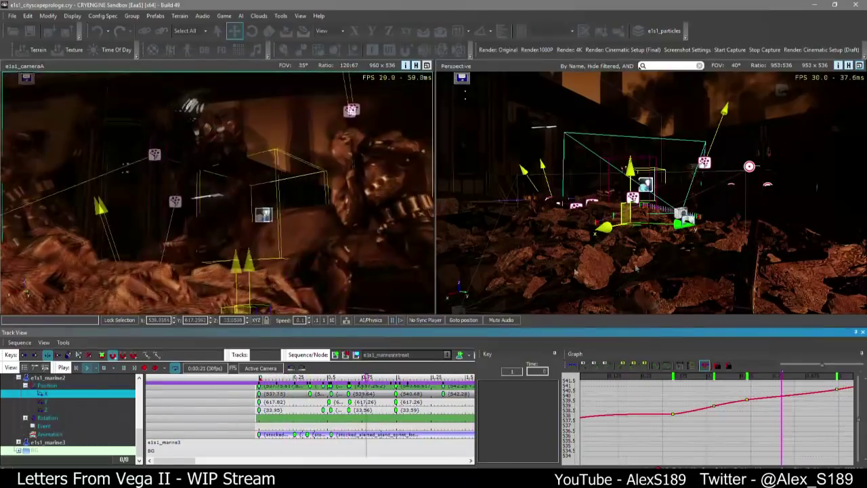
{"action": "key", "text": "space"}
Examine the marines' poses on the rubble from several angles in the perspective view
{"action": "right_click_drag", "start_coordinate": [637, 268], "coordinate": [705, 268]}
{"action": "key", "text": "w"}
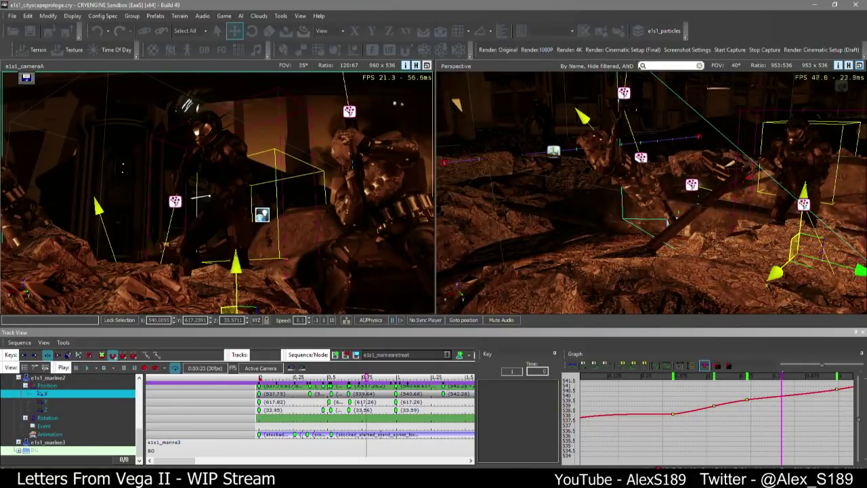
{"action": "right_click_drag", "start_coordinate": [697, 206], "coordinate": [627, 220]}
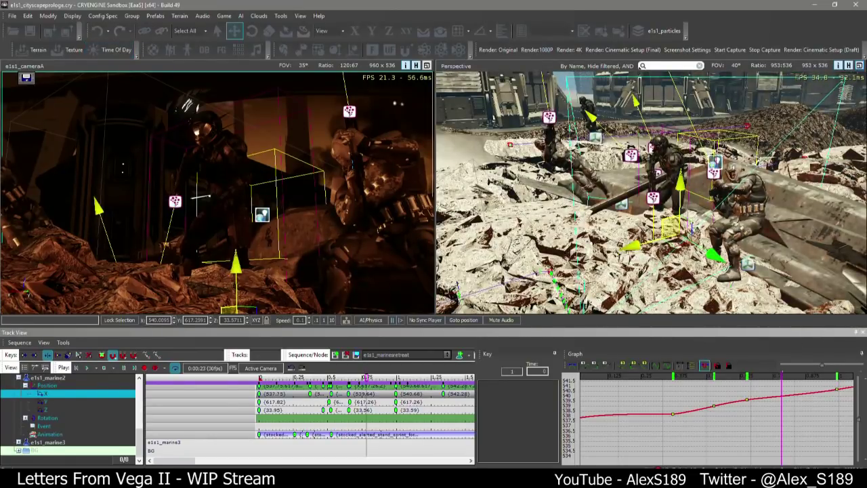
{"action": "right_click_drag", "start_coordinate": [651, 192], "coordinate": [606, 157]}
{"action": "key", "text": "w"}
{"action": "key", "text": "s"}
{"action": "left_click", "coordinate": [290, 450]}
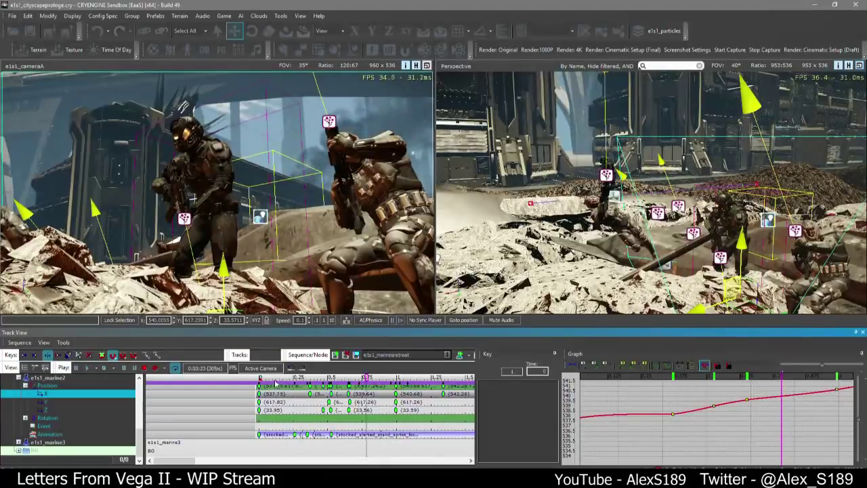
Replay and scrub the retreat sequence through e1s1_cameraA, checking e1s1_marine2's motion around frame 23
{"action": "left_click", "coordinate": [260, 377]}
{"action": "key", "text": "space"}
{"action": "left_click_drag", "start_coordinate": [276, 377], "coordinate": [380, 378]}
{"action": "key", "text": "s"}
{"action": "right_click_drag", "start_coordinate": [535, 231], "coordinate": [509, 253]}
{"action": "left_click", "coordinate": [235, 378]}
{"action": "key", "text": "space"}
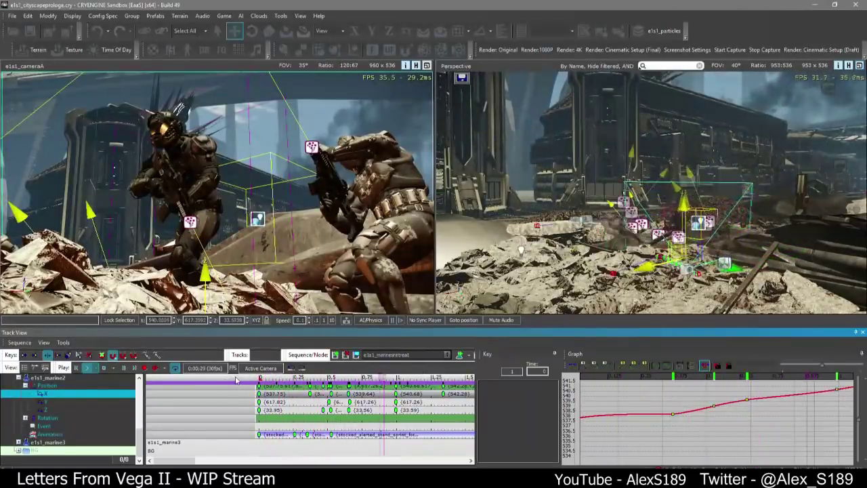
{"action": "key", "text": "space"}
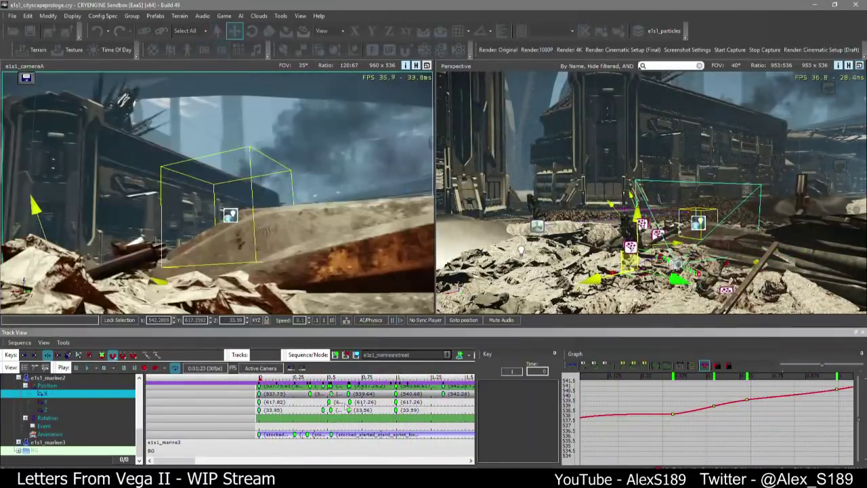
{"action": "scroll", "coordinate": [340, 384], "scroll_direction": "down", "scroll_amount": 4}
{"action": "left_click", "coordinate": [302, 378]}
{"action": "key", "text": "space"}
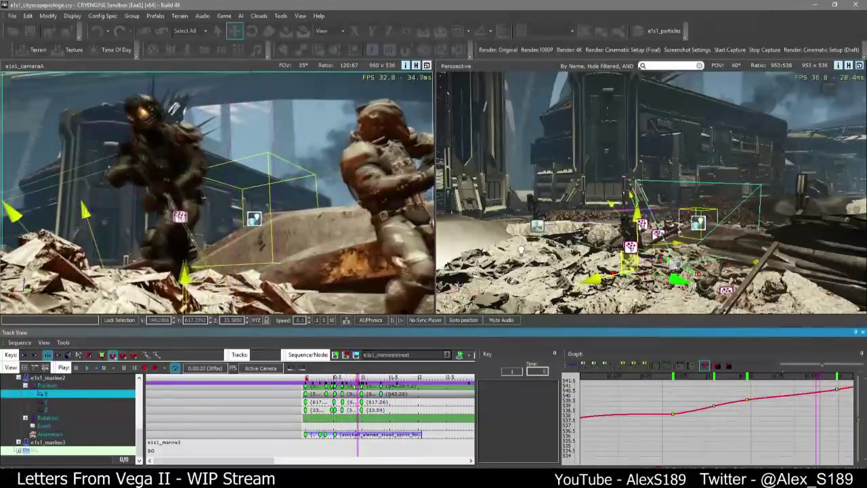
Collapse the e1s1_marine2 tracks and expand the e1s1_marine01 tracks
{"action": "left_click", "coordinate": [23, 386]}
{"action": "left_click", "coordinate": [19, 377]}
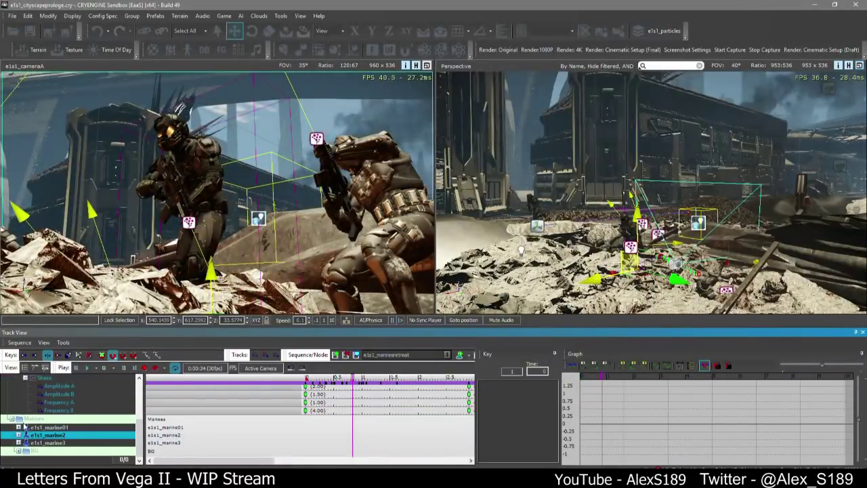
{"action": "left_click", "coordinate": [20, 427]}
{"action": "scroll", "coordinate": [22, 427], "scroll_direction": "down", "scroll_amount": 2}
{"action": "scroll", "coordinate": [318, 437], "scroll_direction": "up", "scroll_amount": 5}
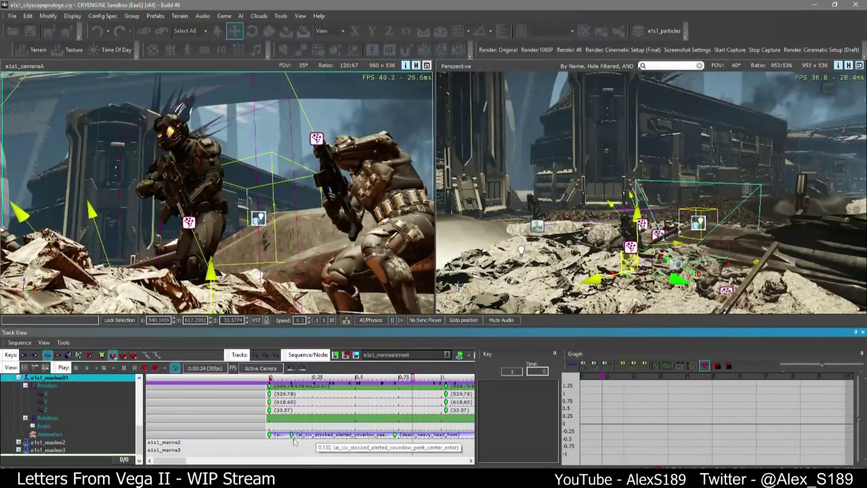
Try moving e1s1_marine01's death_heavy_head_front animation key earlier, to about 0.5 s
{"action": "left_click", "coordinate": [291, 434]}
{"action": "scroll", "coordinate": [419, 451], "scroll_direction": "down", "scroll_amount": 3}
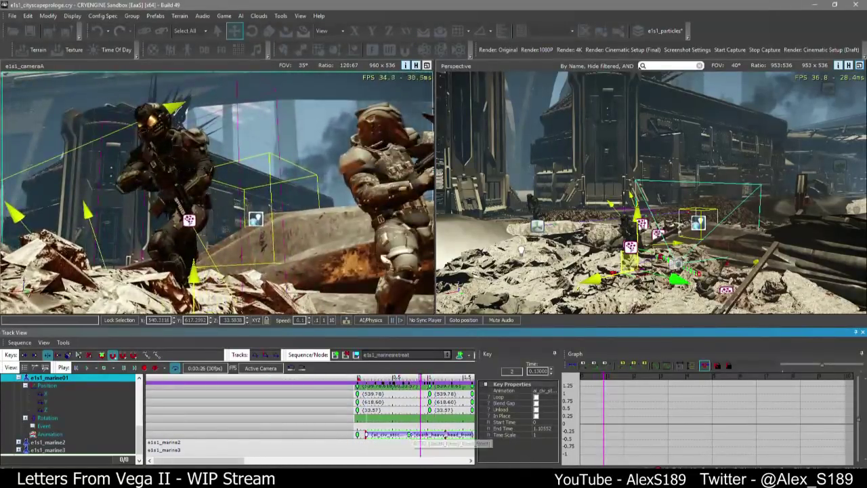
{"action": "left_click", "coordinate": [408, 434]}
{"action": "left_click_drag", "start_coordinate": [409, 434], "coordinate": [394, 434]}
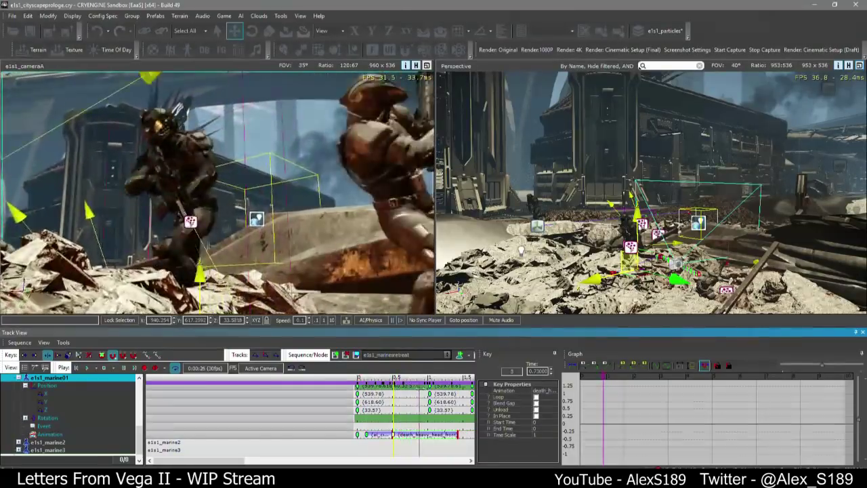
{"action": "left_click", "coordinate": [408, 423]}
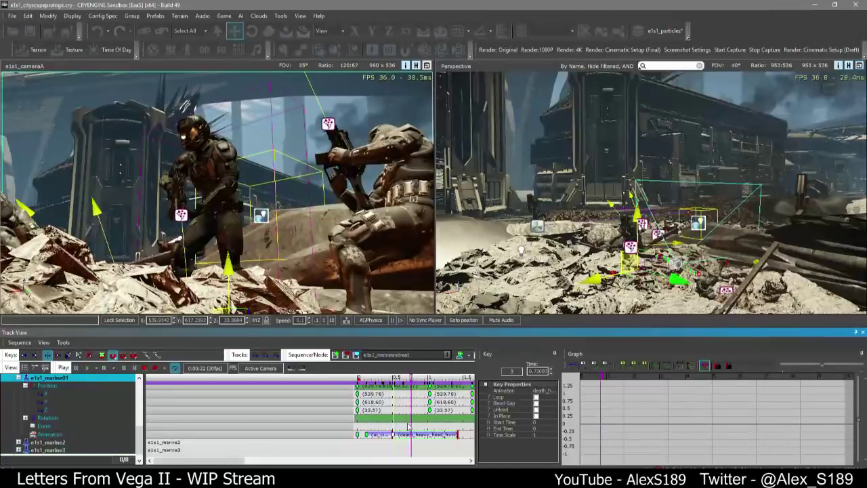
{"action": "left_click", "coordinate": [409, 425]}
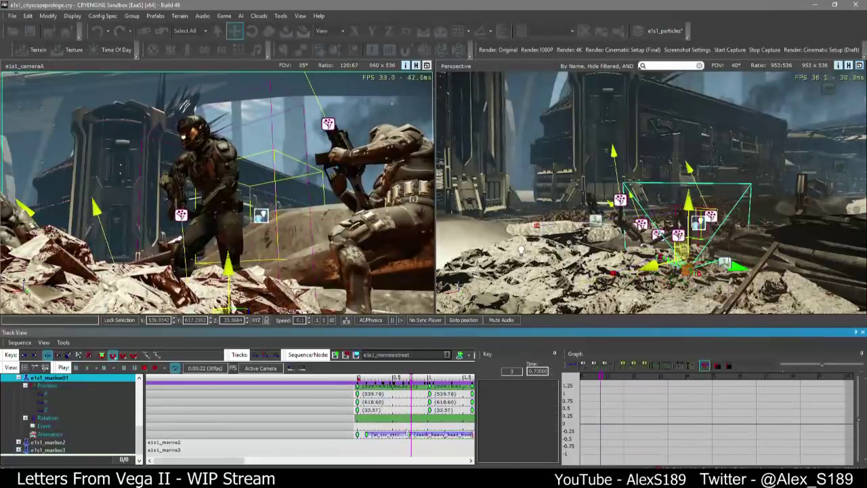
Try the death_heavy_head_right and death_heavy_head_back animations on e1s1_marine01's death key at 0.73 s
{"action": "left_click", "coordinate": [408, 434]}
{"action": "left_click", "coordinate": [488, 448]}
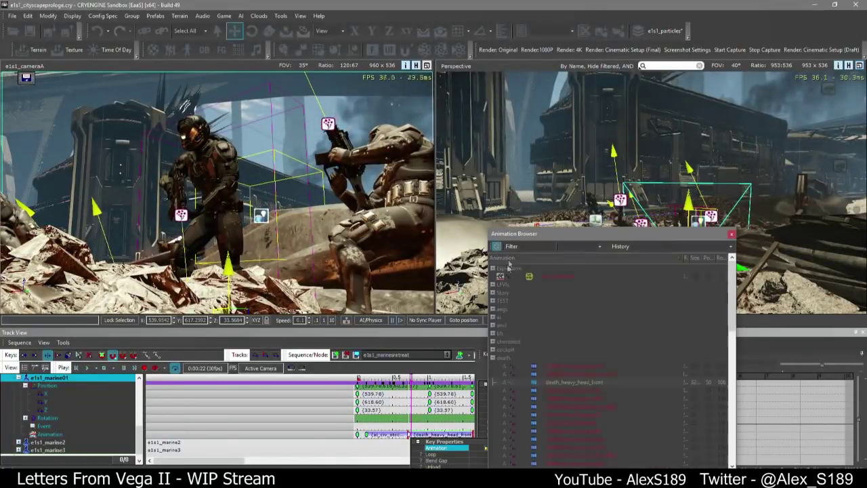
{"action": "type", "text": "death"}
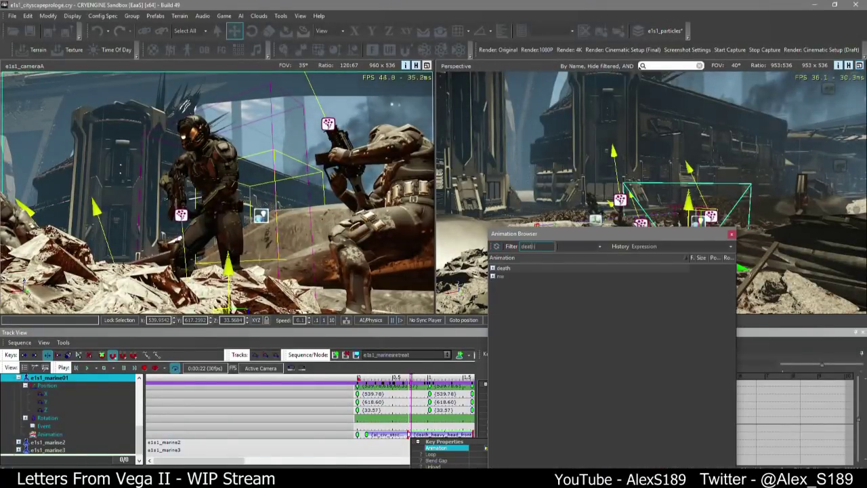
{"action": "left_click", "coordinate": [494, 268]}
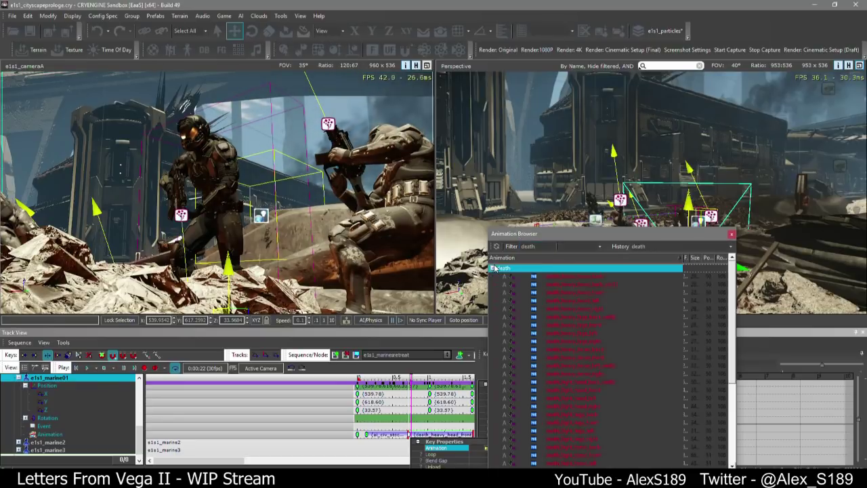
{"action": "left_click", "coordinate": [596, 308]}
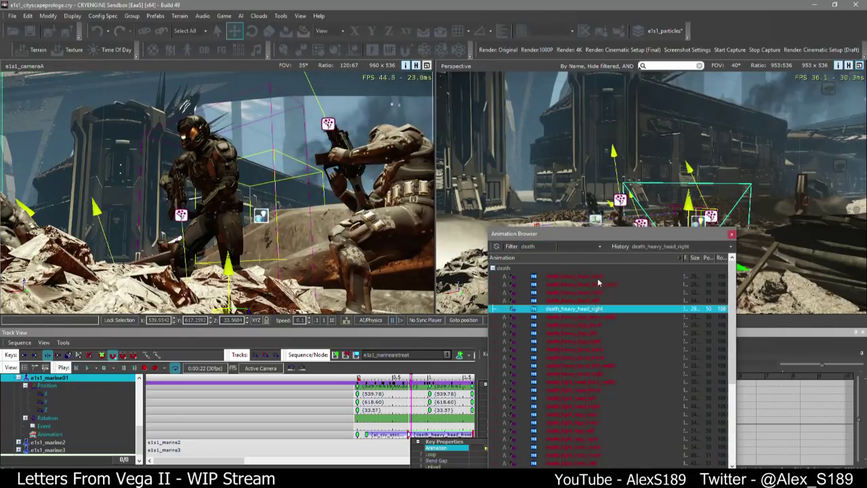
{"action": "left_click", "coordinate": [597, 276]}
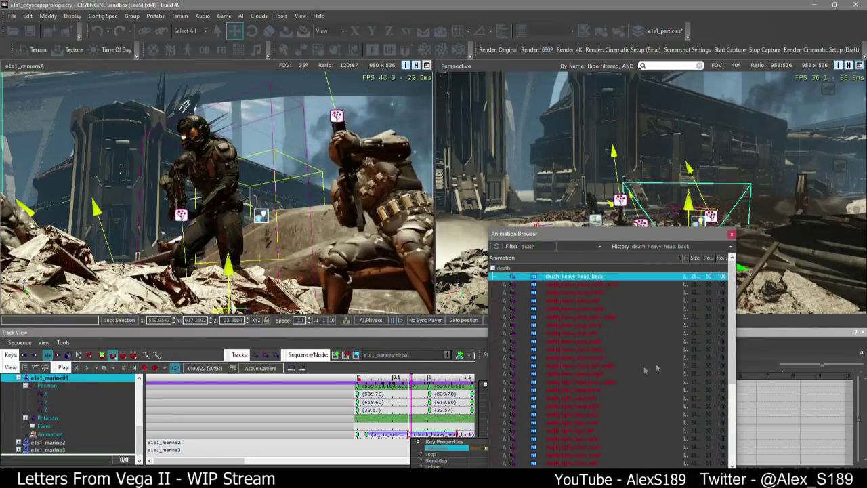
{"action": "scroll", "coordinate": [611, 395], "scroll_direction": "down", "scroll_amount": 5}
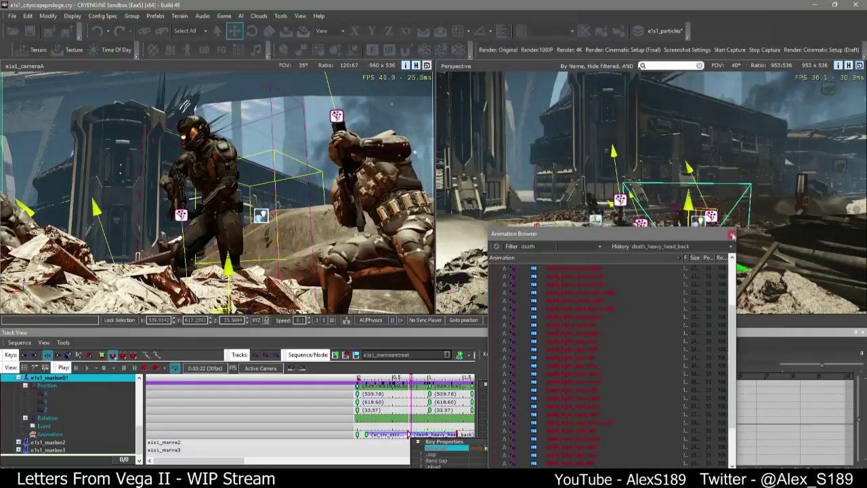
{"action": "left_click", "coordinate": [732, 234]}
Replay and scrub e1s1_marine01's death animation through e1s1_cameraA, and examine the rubble area in the perspective view
{"action": "key", "text": "space"}
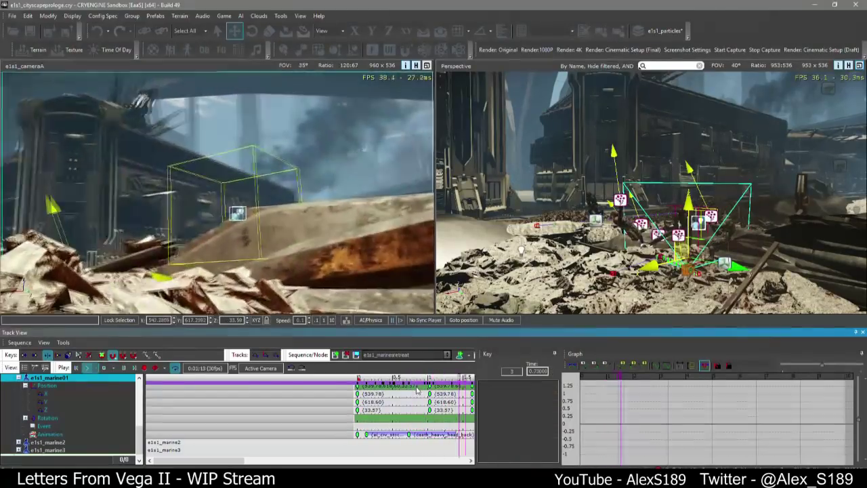
{"action": "left_click", "coordinate": [415, 379]}
{"action": "key", "text": "space"}
{"action": "left_click", "coordinate": [414, 378]}
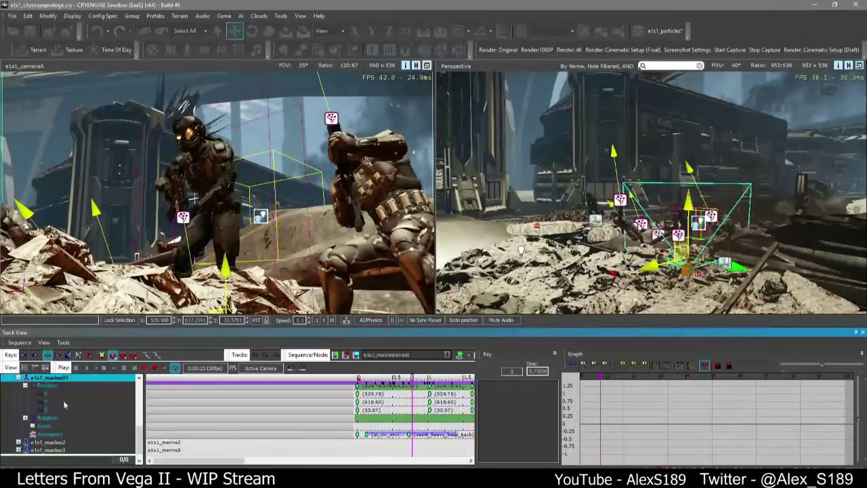
{"action": "key", "text": "space"}
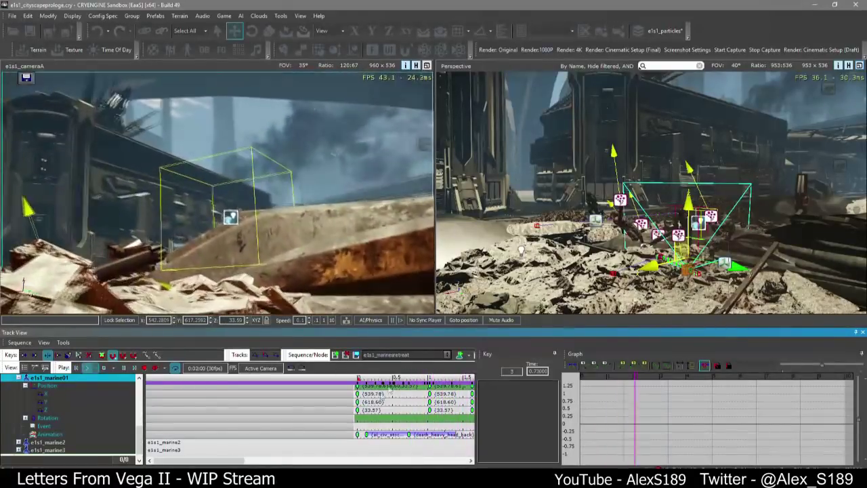
{"action": "left_click", "coordinate": [391, 379]}
{"action": "key", "text": "space"}
{"action": "right_click_drag", "start_coordinate": [584, 225], "coordinate": [591, 235]}
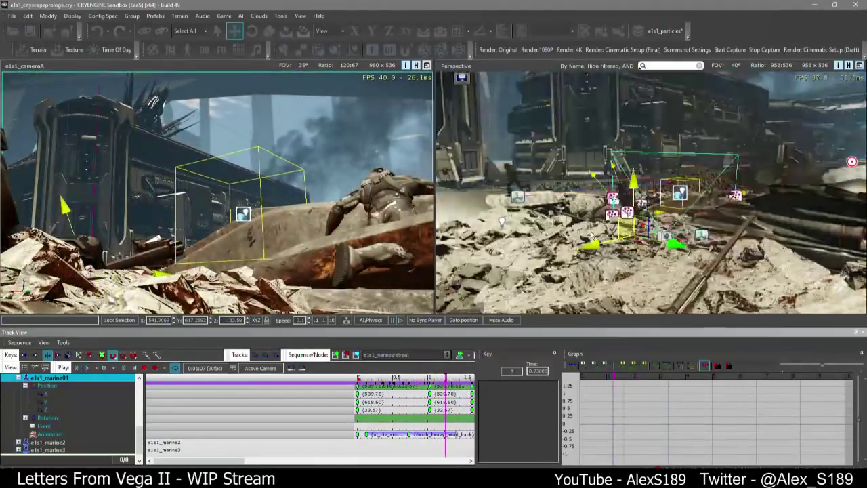
{"action": "left_click", "coordinate": [591, 235]}
{"action": "left_click", "coordinate": [404, 378]}
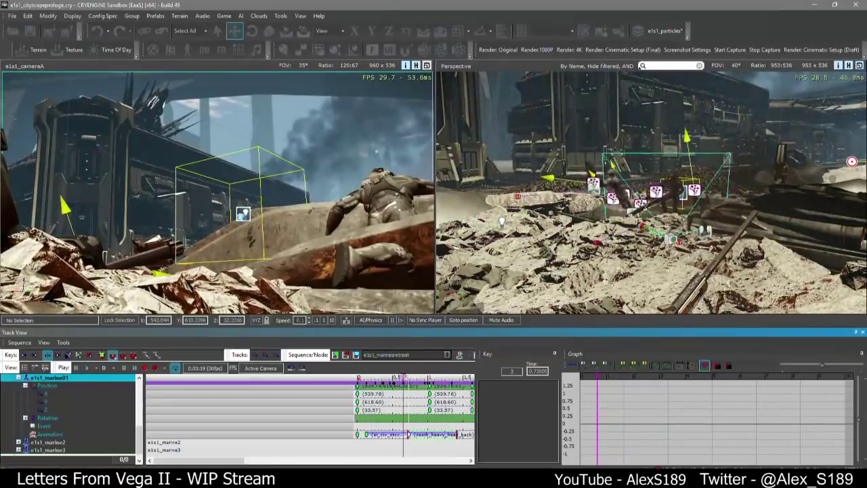
{"action": "mouse_move", "coordinate": [405, 378]}
{"action": "left_mouse_down"}
{"action": "mouse_move", "coordinate": [438, 378]}
{"action": "mouse_move", "coordinate": [387, 378]}
{"action": "mouse_move", "coordinate": [419, 378]}
{"action": "left_mouse_up"}
{"action": "right_click_drag", "start_coordinate": [544, 274], "coordinate": [551, 283]}
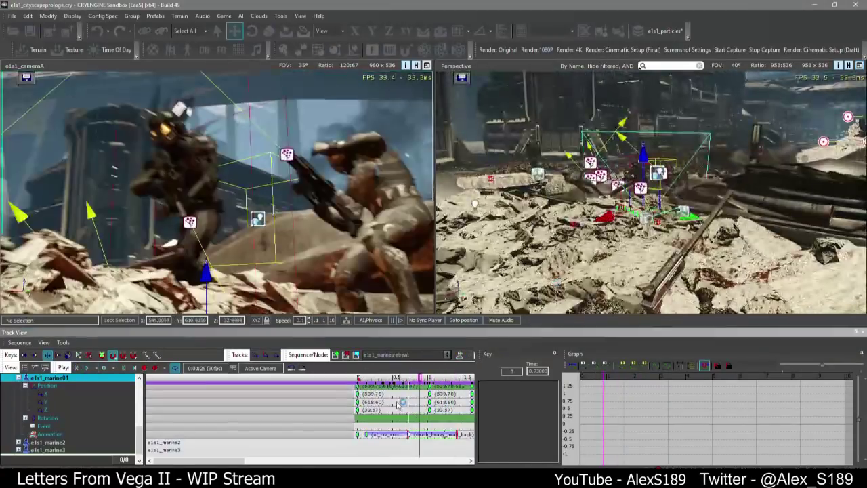
Undo the swap to death_heavy_head_back on e1s1_marine01 and replay the sequence from 0 s
{"action": "left_click", "coordinate": [400, 405]}
{"action": "left_click_drag", "start_coordinate": [398, 378], "coordinate": [286, 375]}
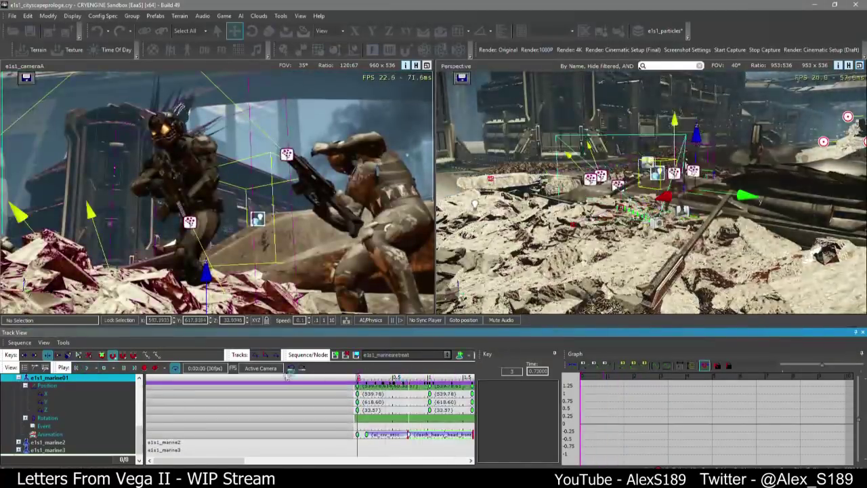
{"action": "key", "text": "space"}
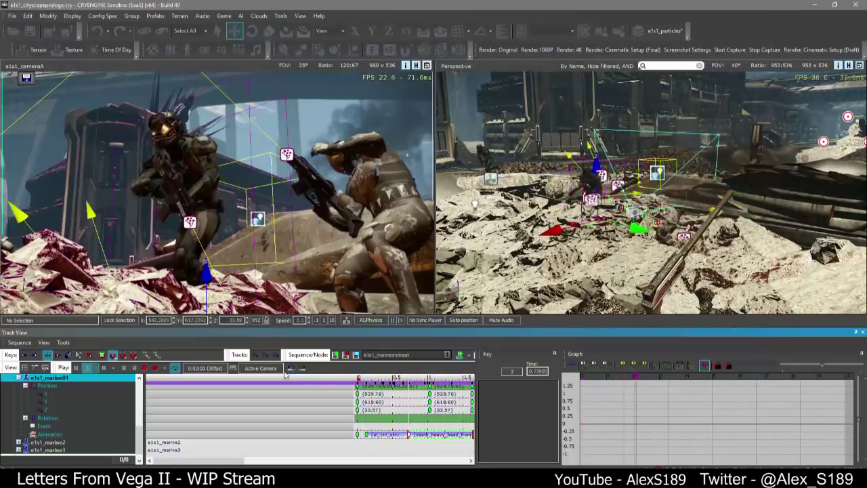
Select e1s1_marine2 in the perspective view, and shift all of e1s1_marine01's position and animation keys about 1.6 s later
{"action": "left_click", "coordinate": [590, 214]}
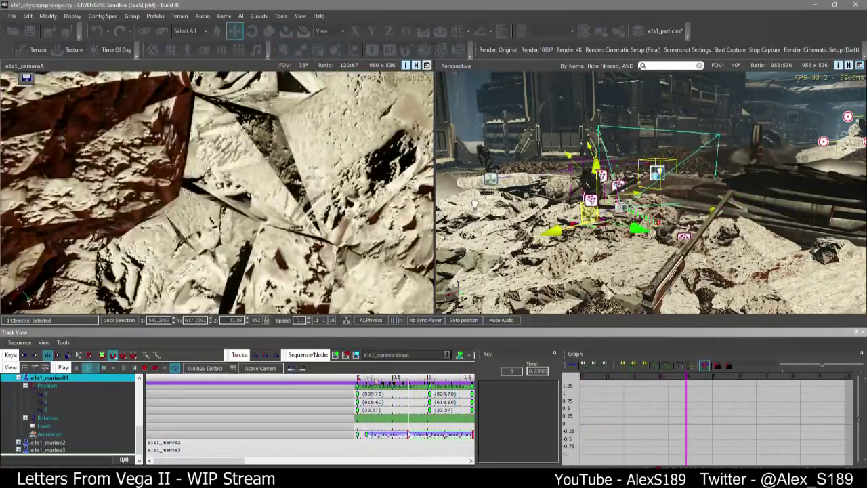
{"action": "left_click", "coordinate": [358, 379]}
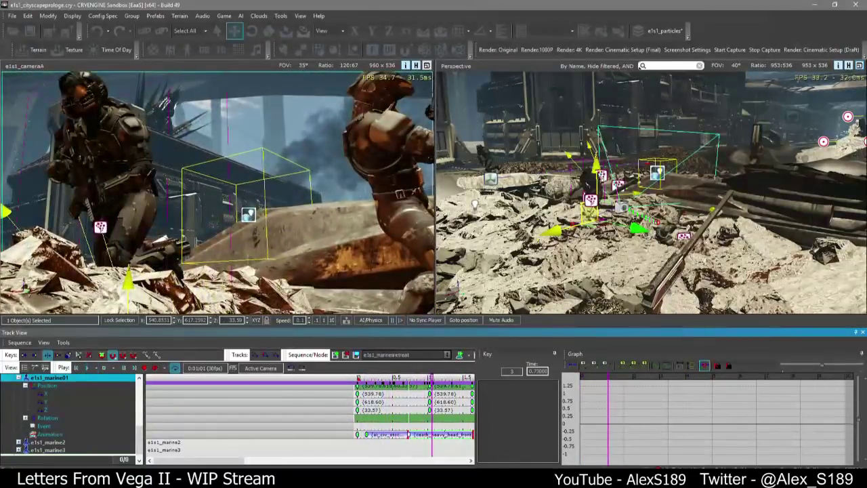
{"action": "scroll", "coordinate": [199, 424], "scroll_direction": "down", "scroll_amount": 4}
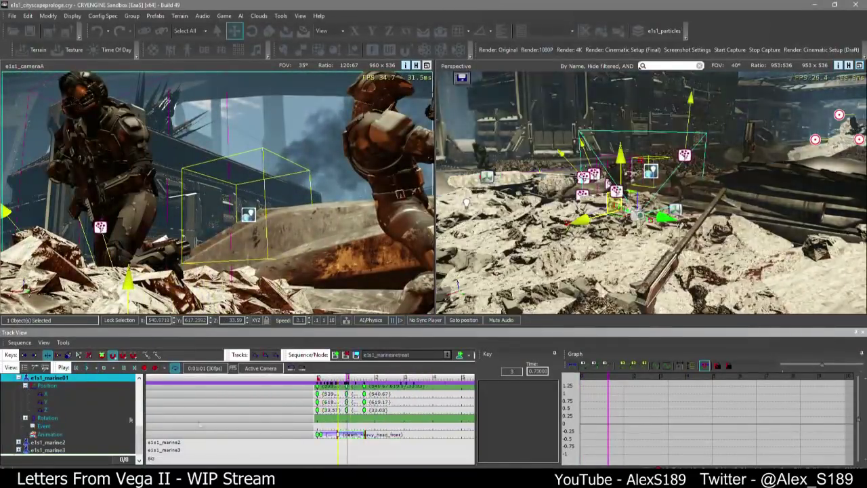
{"action": "scroll", "coordinate": [40, 428], "scroll_direction": "up", "scroll_amount": 2}
{"action": "scroll", "coordinate": [406, 454], "scroll_direction": "down", "scroll_amount": 2}
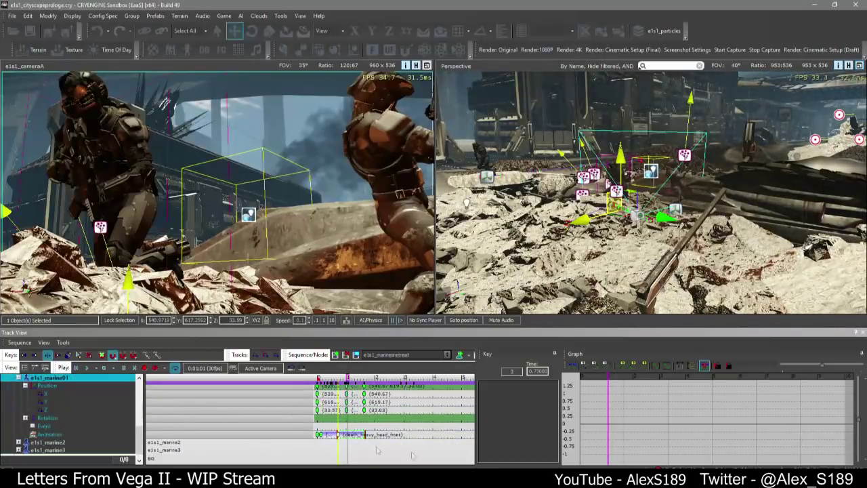
{"action": "left_click", "coordinate": [414, 456]}
{"action": "scroll", "coordinate": [339, 405], "scroll_direction": "up", "scroll_amount": 2}
{"action": "left_click_drag", "start_coordinate": [358, 394], "coordinate": [430, 397]}
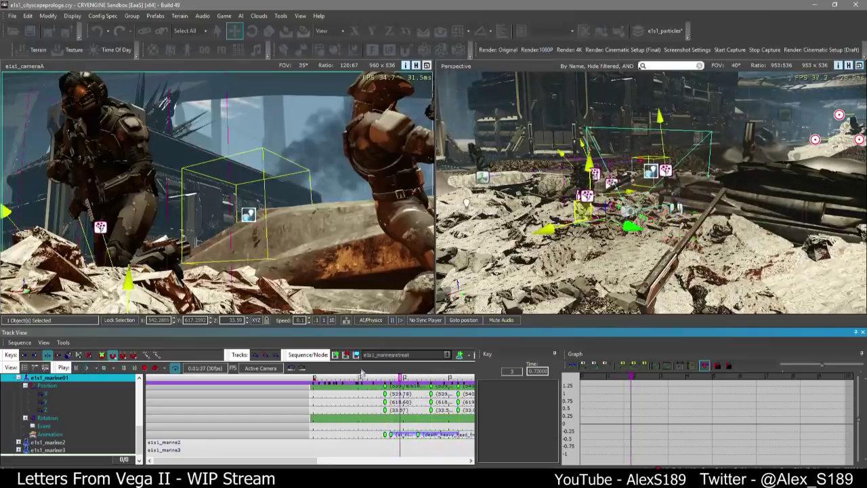
Record a new start position for e1s1_marine2 at 0 s, moving it back along X to about 532.82
{"action": "key", "text": "w"}
{"action": "right_click_drag", "start_coordinate": [636, 217], "coordinate": [677, 203]}
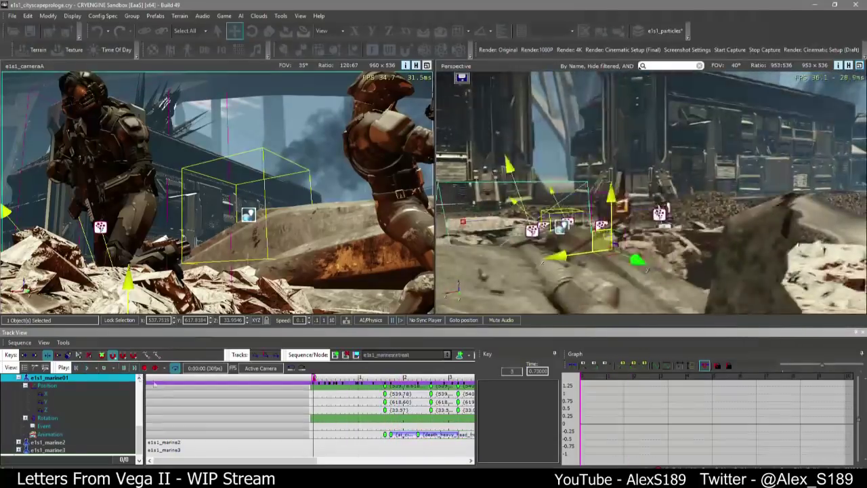
{"action": "left_click", "coordinate": [144, 368]}
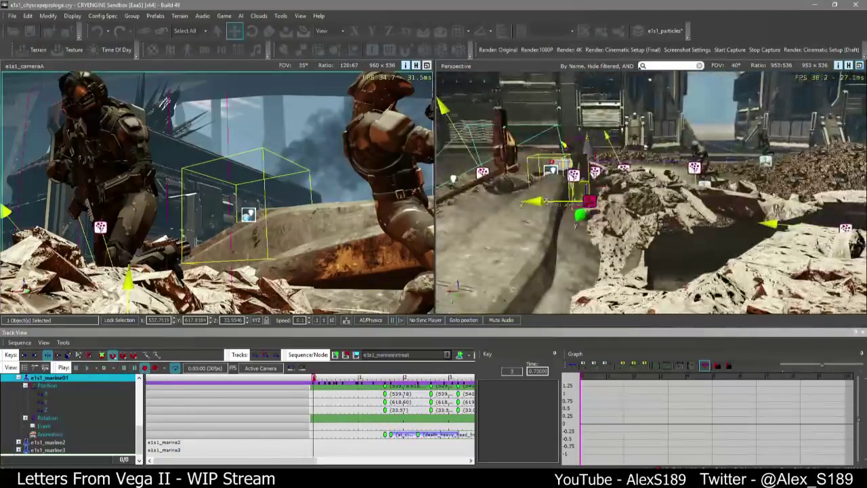
{"action": "left_click_drag", "start_coordinate": [546, 200], "coordinate": [571, 201]}
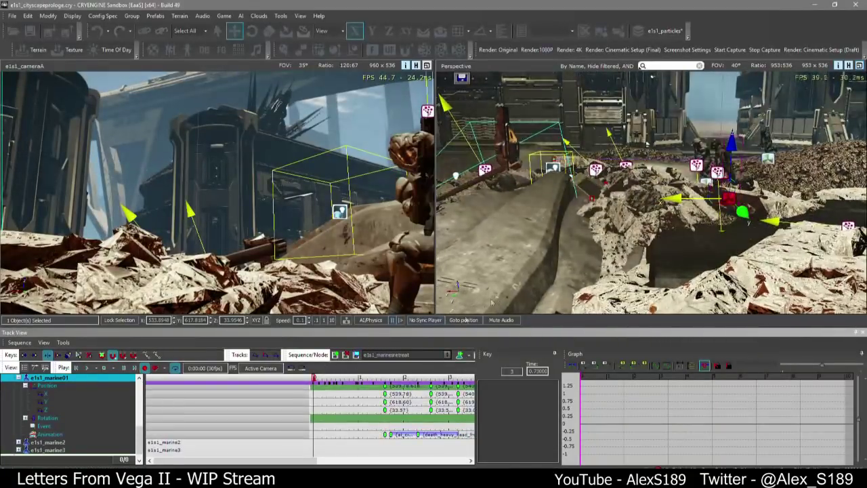
{"action": "left_click_drag", "start_coordinate": [323, 380], "coordinate": [262, 386]}
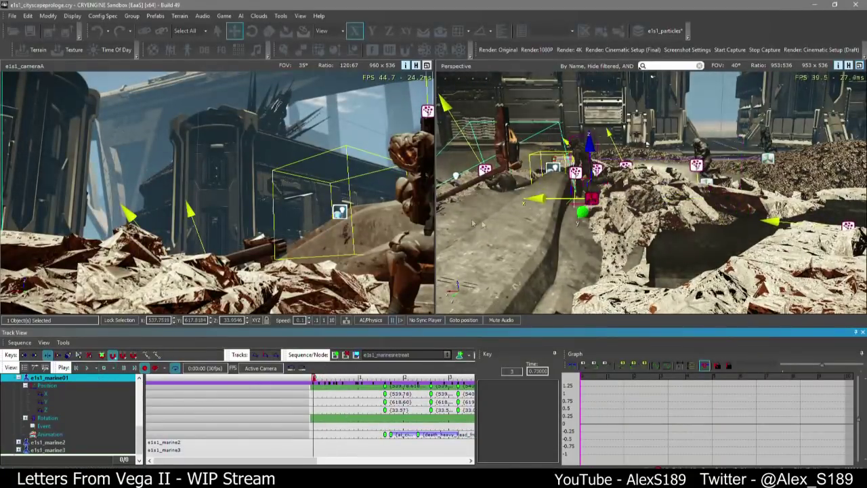
{"action": "right_click_drag", "start_coordinate": [472, 224], "coordinate": [509, 235]}
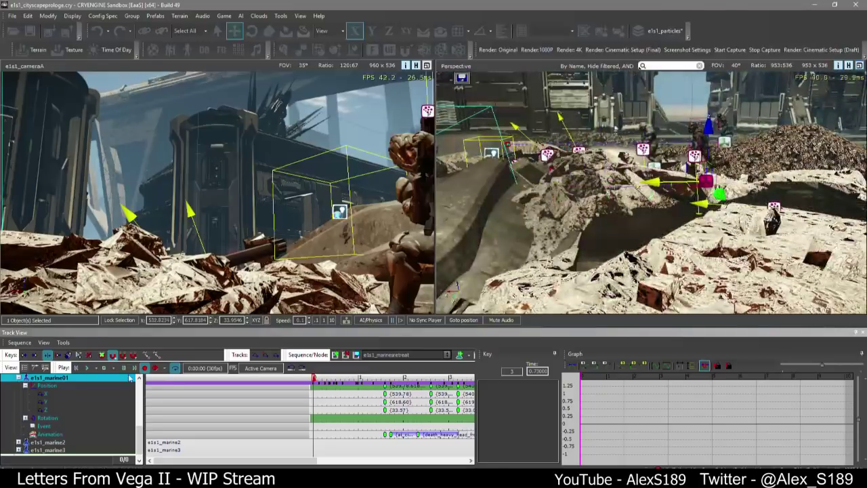
Collapse e1s1_marine01, expand the e1s1_marine2 tracks, and replay the sequence
{"action": "scroll", "coordinate": [30, 390], "scroll_direction": "up", "scroll_amount": 1}
{"action": "left_click", "coordinate": [19, 403]}
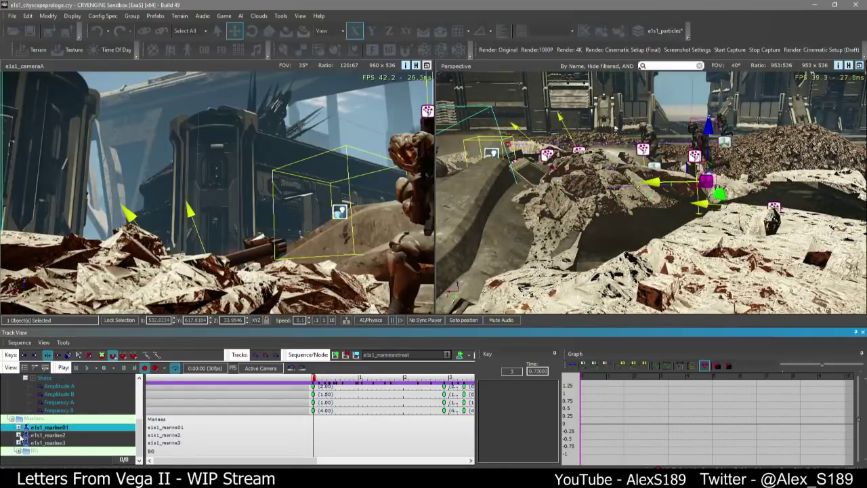
{"action": "left_click", "coordinate": [20, 435]}
{"action": "scroll", "coordinate": [319, 407], "scroll_direction": "up", "scroll_amount": 4}
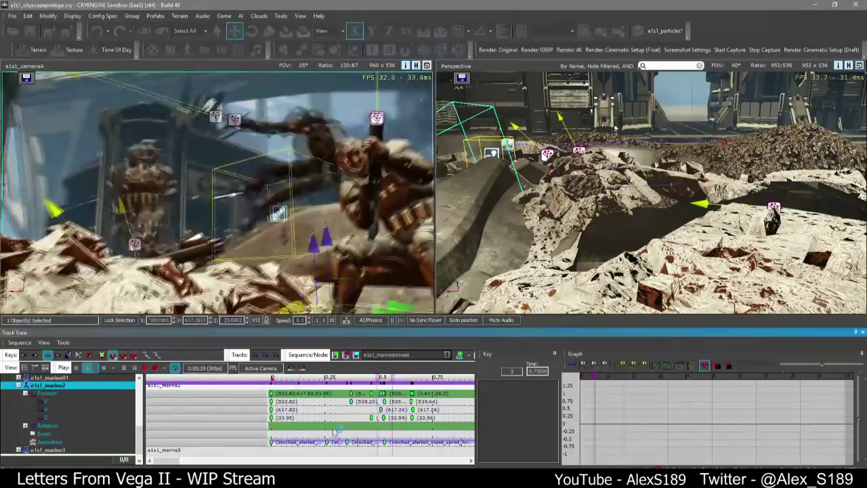
Raise e1s1_marine2's first X position key at 0 s to about 535.57, slope its tangent into the curve, and replay the sequence
{"action": "key", "text": "space"}
{"action": "scroll", "coordinate": [351, 417], "scroll_direction": "down", "scroll_amount": 4}
{"action": "left_click", "coordinate": [45, 401]}
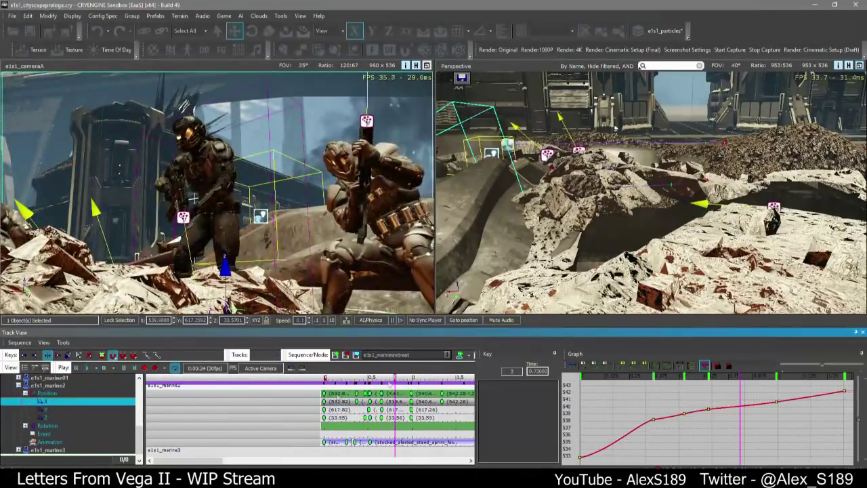
{"action": "middle_click_drag", "start_coordinate": [650, 419], "coordinate": [694, 399]}
{"action": "left_click_drag", "start_coordinate": [603, 413], "coordinate": [641, 428]}
{"action": "left_click_drag", "start_coordinate": [329, 378], "coordinate": [324, 378]}
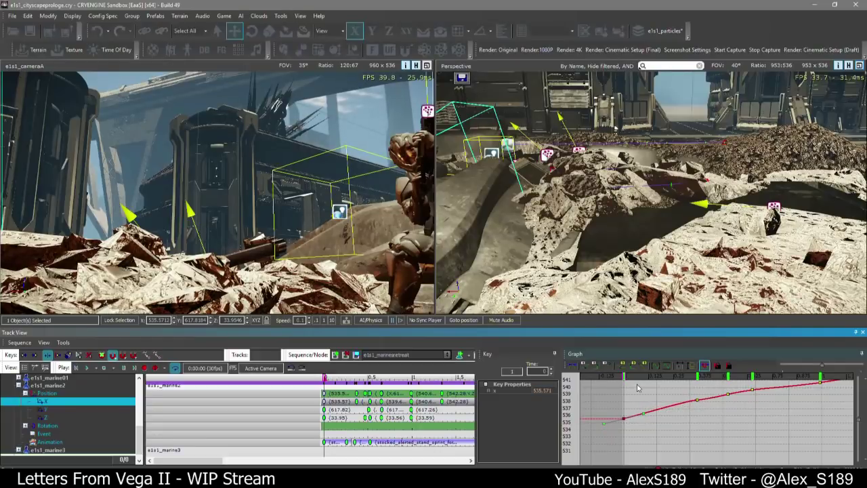
{"action": "key", "text": "space"}
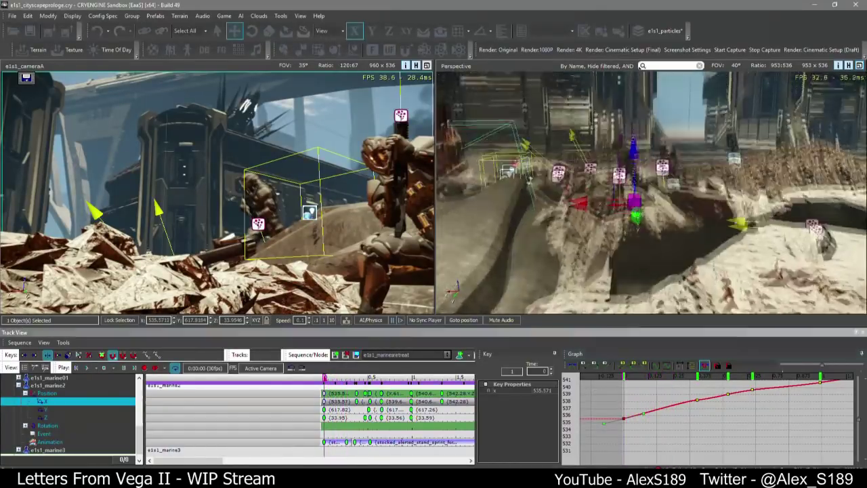
Collapse e1s1_marine2, expand e1s1_marine3, and raise its first X position key at 0 s to about 537.04
{"action": "left_click", "coordinate": [19, 385]}
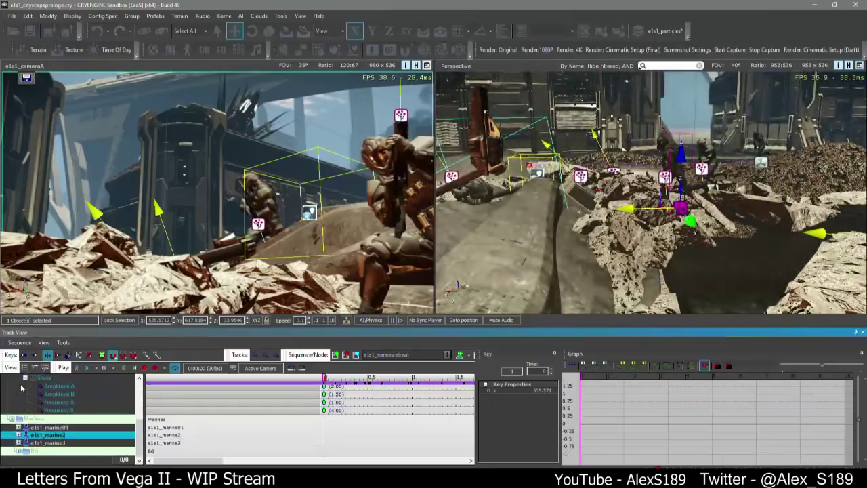
{"action": "left_click", "coordinate": [18, 442]}
{"action": "left_click", "coordinate": [42, 434]}
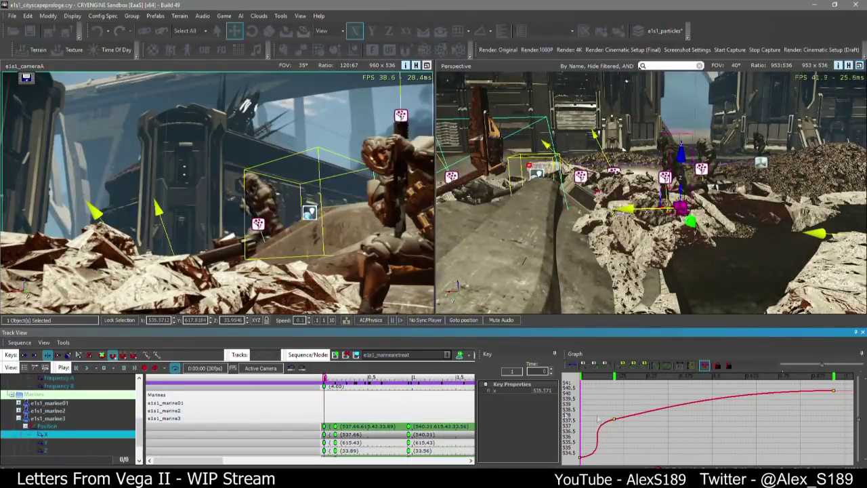
{"action": "middle_click_drag", "start_coordinate": [624, 444], "coordinate": [711, 445]}
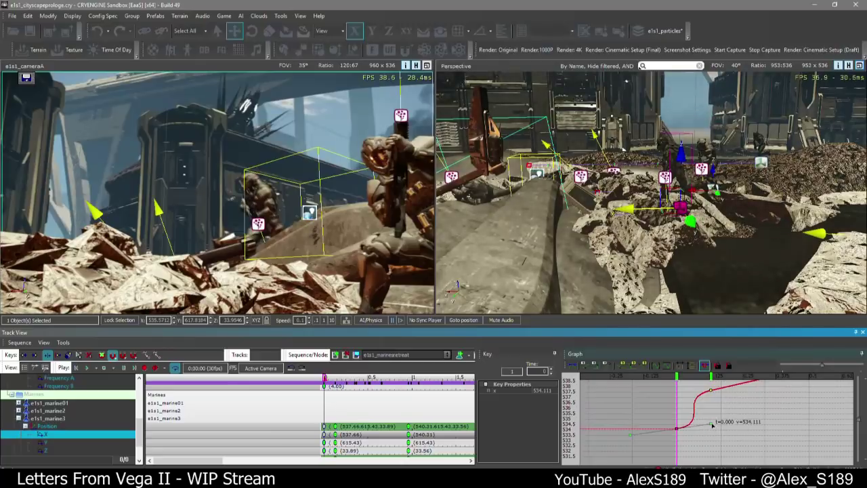
{"action": "left_click", "coordinate": [676, 428]}
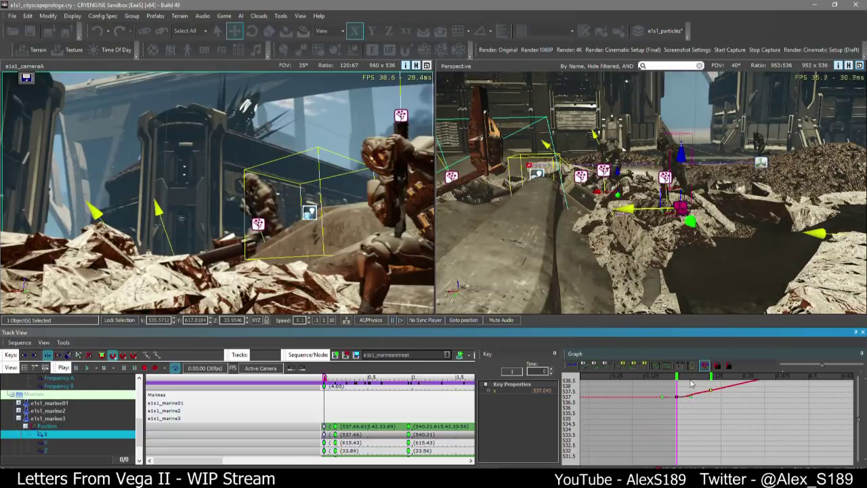
Slope the outgoing tangent of e1s1_marine3's first X position key towards the next key, and return the playhead to 0 s
{"action": "key", "text": "space"}
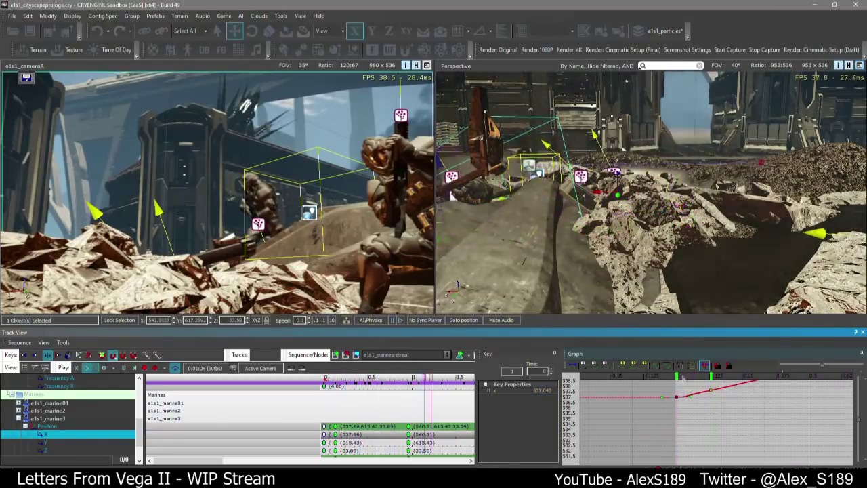
{"action": "key", "text": "space"}
{"action": "left_click_drag", "start_coordinate": [690, 396], "coordinate": [542, 365]}
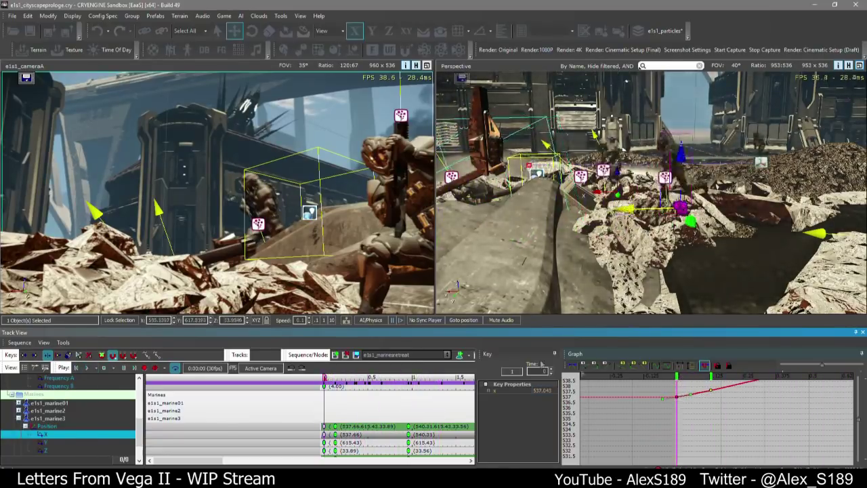
{"action": "left_click_drag", "start_coordinate": [331, 376], "coordinate": [302, 368]}
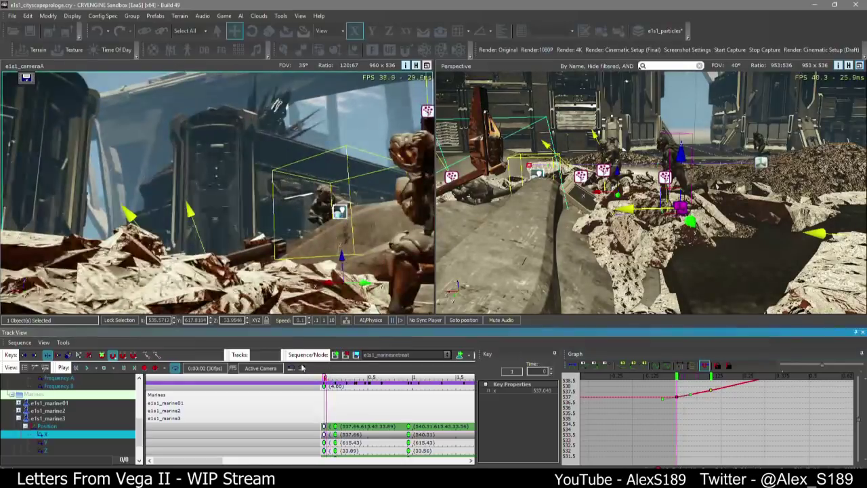
Replay the sequence from 0 s to examine the timing of the marines' movements
{"action": "key", "text": "space"}
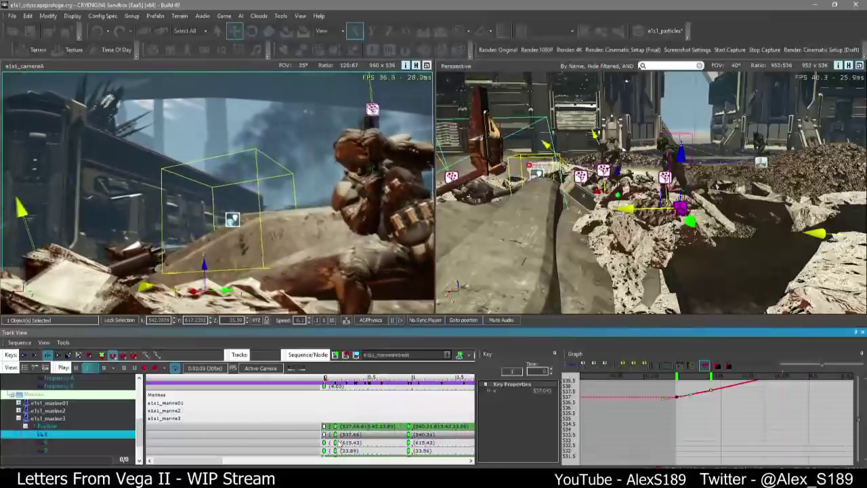
{"action": "scroll", "coordinate": [400, 443], "scroll_direction": "down", "scroll_amount": 5}
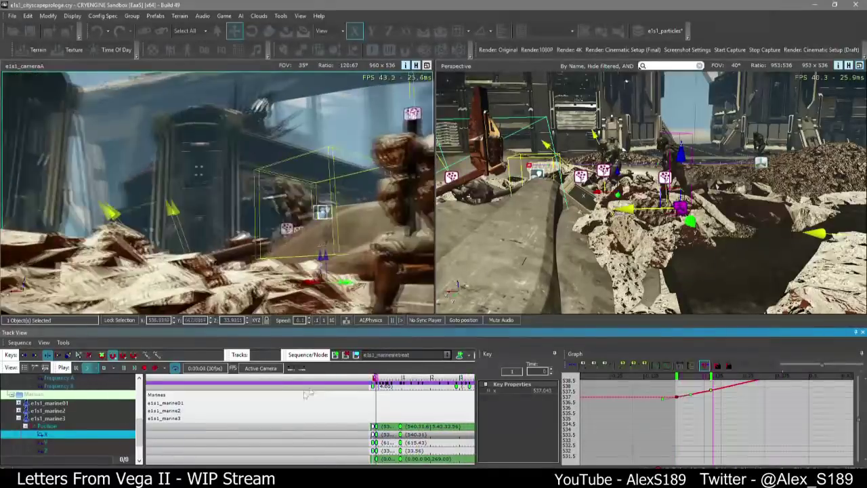
{"action": "key", "text": "space"}
{"action": "left_click", "coordinate": [286, 382]}
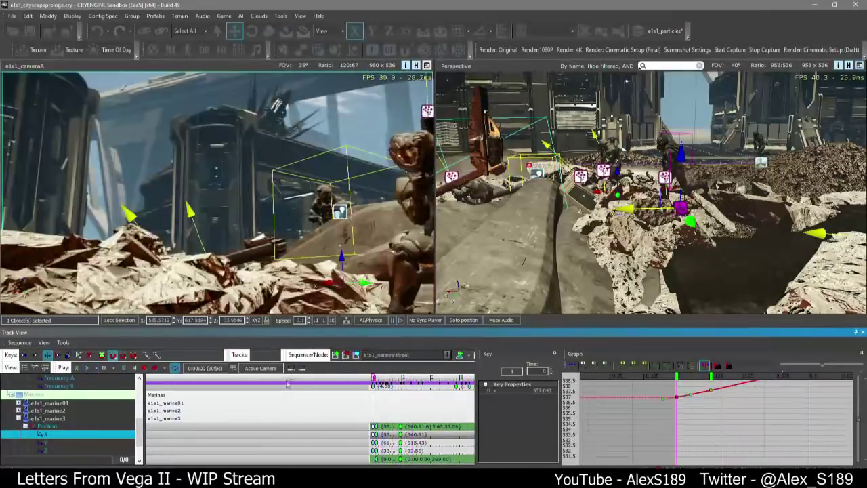
{"action": "key", "text": "space"}
{"action": "scroll", "coordinate": [29, 411], "scroll_direction": "up", "scroll_amount": 1}
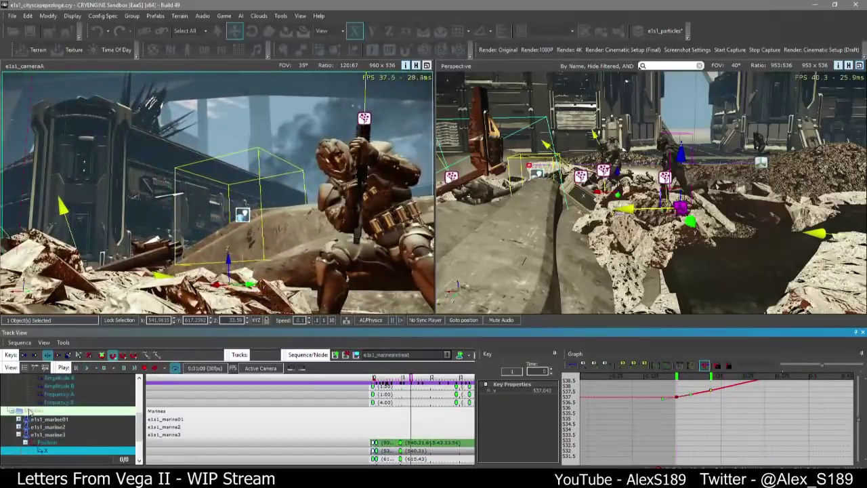
Collapse e1s1_marine3, expand e1s1_marine01, and add an animation key at 0 s on its Animation track
{"action": "left_click", "coordinate": [17, 435]}
{"action": "left_click", "coordinate": [19, 427]}
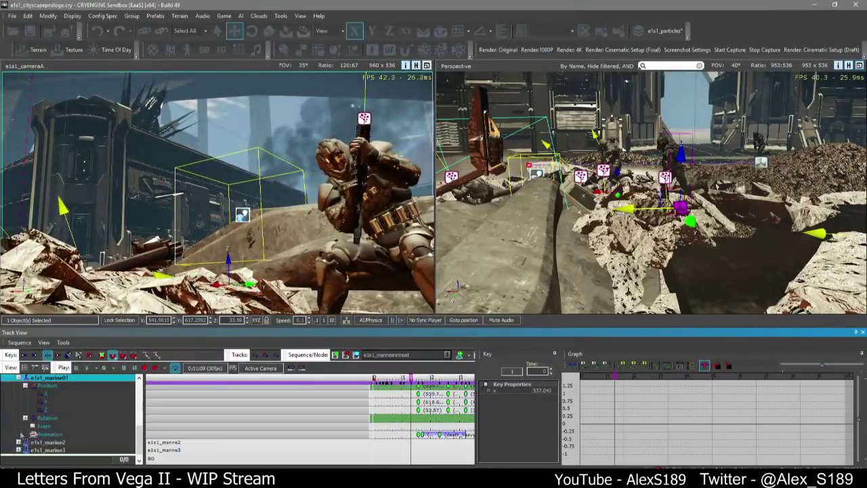
{"action": "scroll", "coordinate": [401, 438], "scroll_direction": "up", "scroll_amount": 4}
{"action": "right_click_drag", "start_coordinate": [423, 443], "coordinate": [347, 447]}
{"action": "scroll", "coordinate": [247, 449], "scroll_direction": "up", "scroll_amount": 4}
{"action": "scroll", "coordinate": [250, 449], "scroll_direction": "down", "scroll_amount": 4}
{"action": "scroll", "coordinate": [298, 439], "scroll_direction": "up", "scroll_amount": 1}
{"action": "scroll", "coordinate": [230, 441], "scroll_direction": "down", "scroll_amount": 4}
{"action": "double_click", "coordinate": [198, 435]}
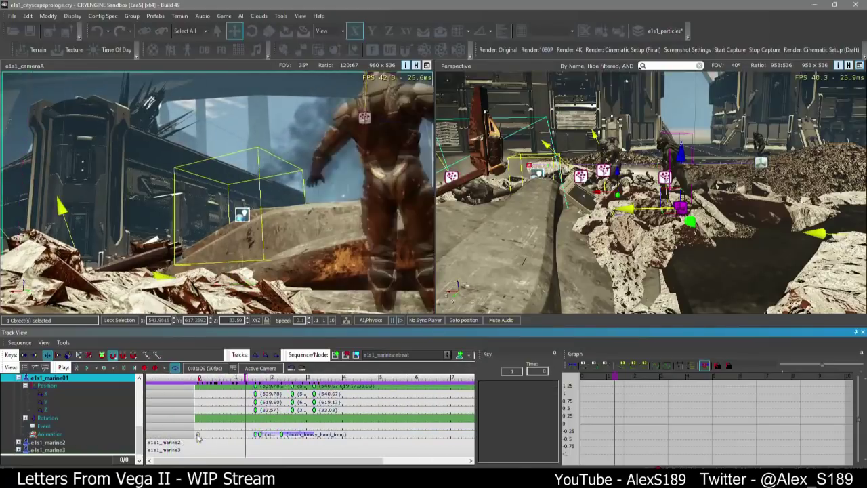
Assign ai_civ_stocked_alerted_coverlow_right_peek_enter to e1s1_marine01's animation key at 0 s, filtering the animations by "coverlow", and play the sequence
{"action": "right_click", "coordinate": [197, 435]}
{"action": "left_click", "coordinate": [275, 446]}
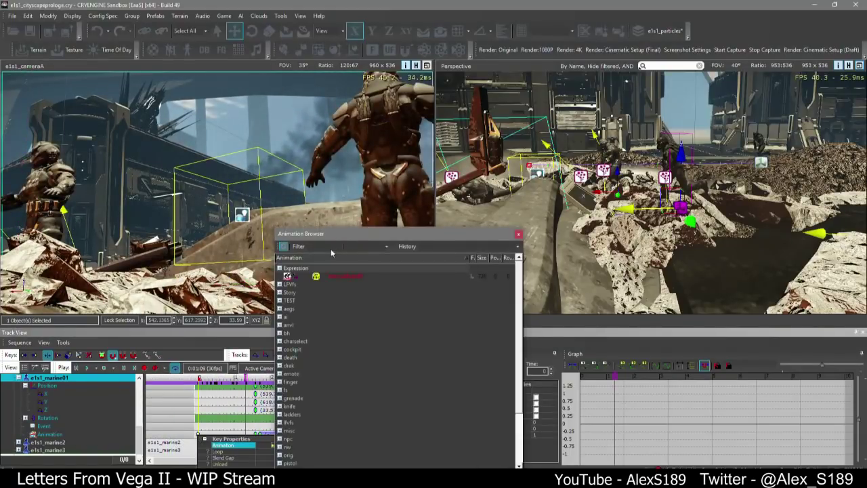
{"action": "type", "text": "coverlow"}
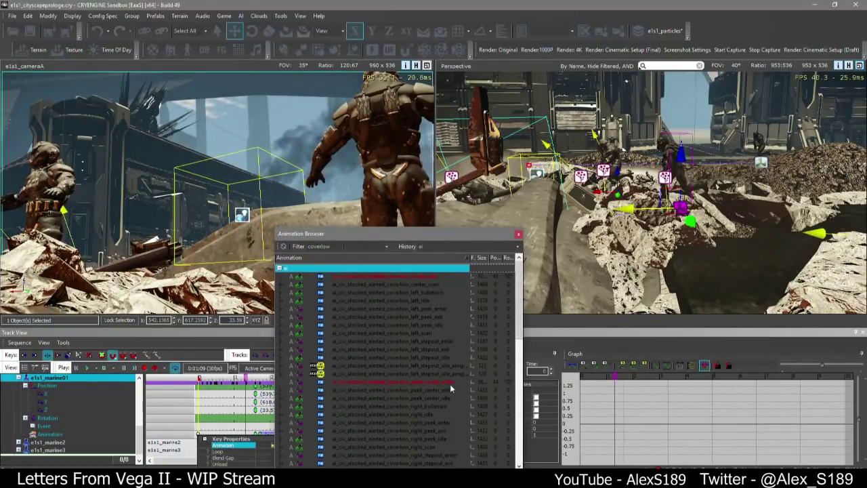
{"action": "scroll", "coordinate": [427, 357], "scroll_direction": "down", "scroll_amount": 1}
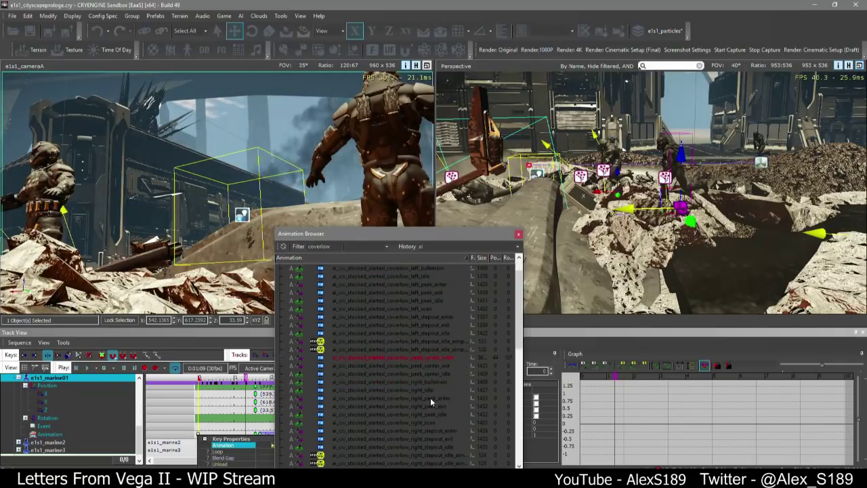
{"action": "left_click", "coordinate": [431, 397]}
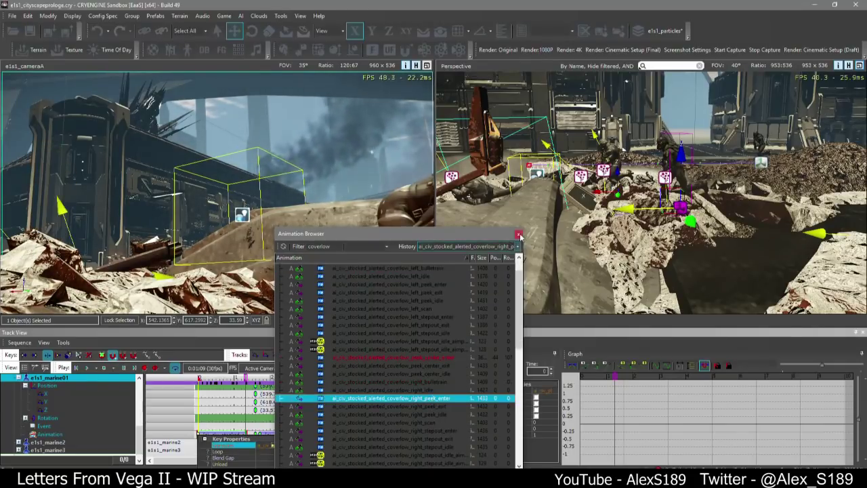
{"action": "left_click", "coordinate": [518, 235]}
{"action": "left_click", "coordinate": [207, 380]}
{"action": "key", "text": "space"}
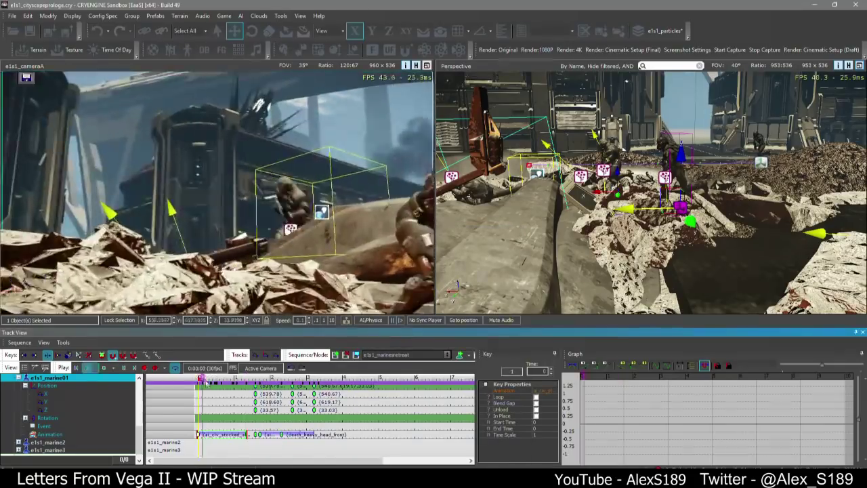
Replace the animation on e1s1_marine01's key at 0 s with ai_civ_stocked_alerted_coverlow_left_peek_enter
{"action": "left_click", "coordinate": [199, 379]}
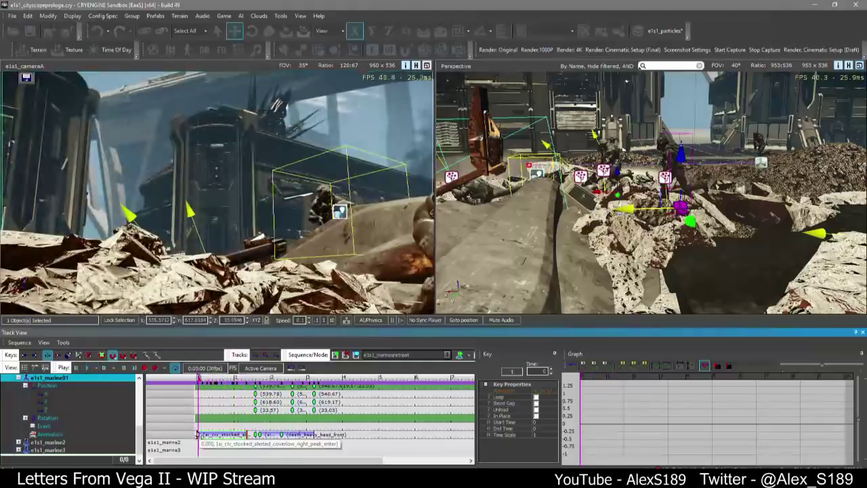
{"action": "double_click", "coordinate": [200, 435]}
{"action": "left_click", "coordinate": [275, 449]}
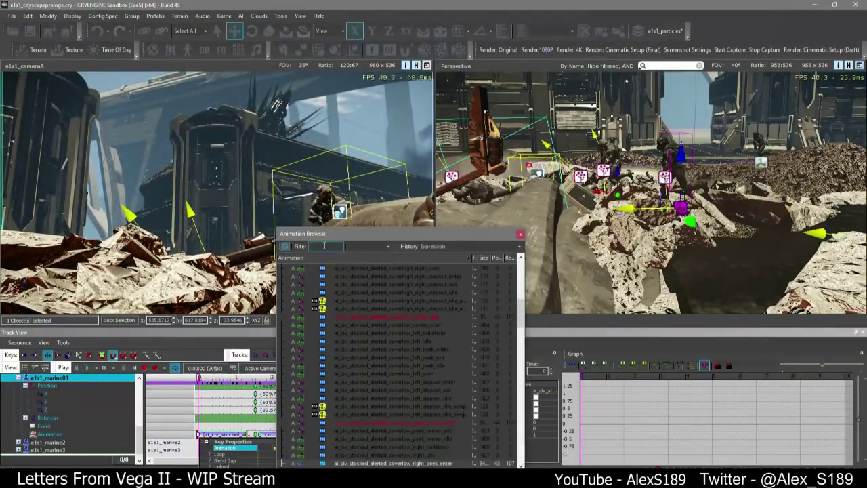
{"action": "left_click", "coordinate": [383, 398]}
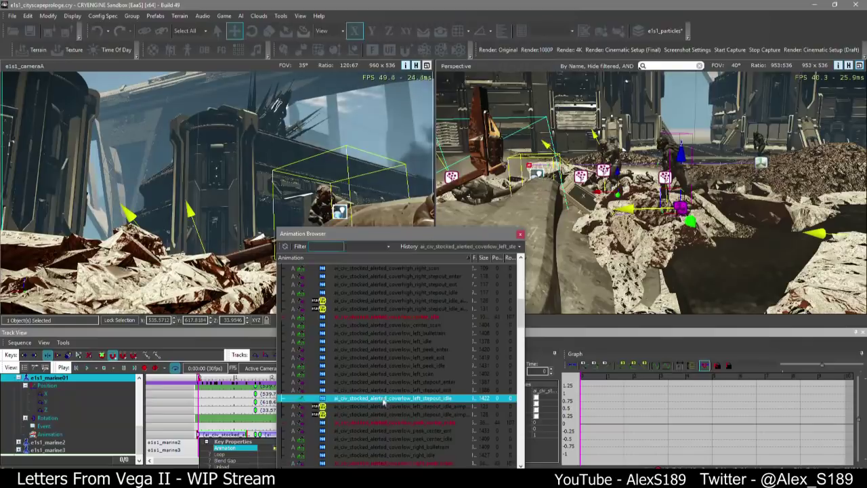
{"action": "left_click", "coordinate": [417, 349]}
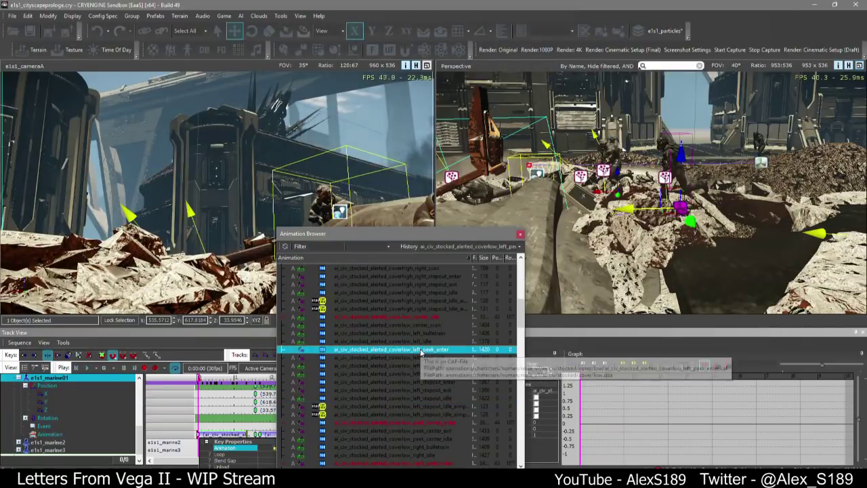
{"action": "left_click", "coordinate": [519, 234]}
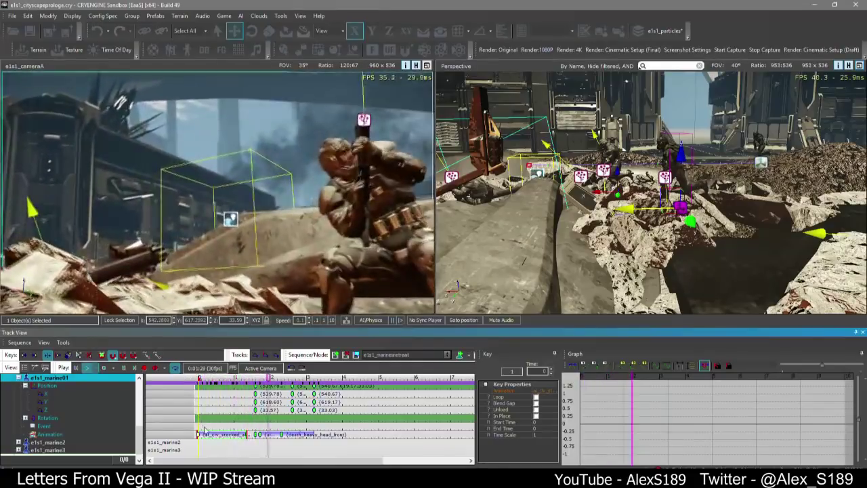
Try moving e1s1_marine01's second animation key to about 1.23 s and assigning it ai_civ_stocked_alerted_coverlow_left_peek_exit
{"action": "scroll", "coordinate": [229, 444], "scroll_direction": "up", "scroll_amount": 2}
{"action": "scroll", "coordinate": [230, 444], "scroll_direction": "up", "scroll_amount": 2}
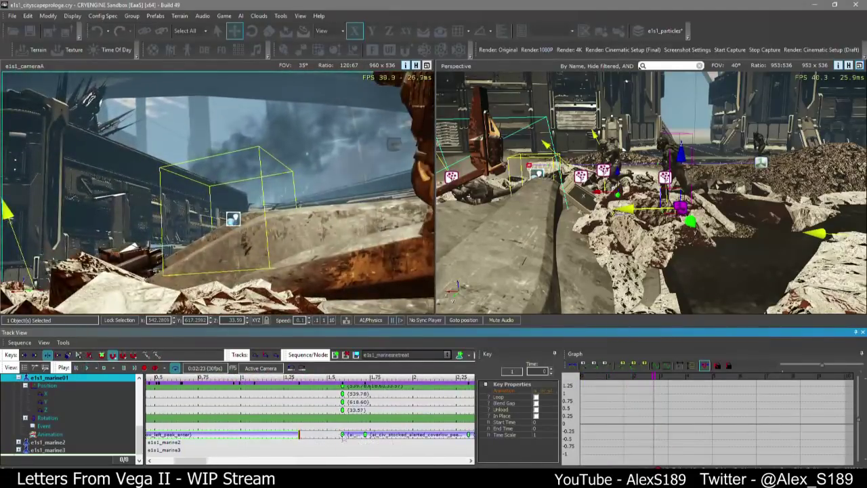
{"action": "left_click_drag", "start_coordinate": [343, 436], "coordinate": [281, 435]}
{"action": "double_click", "coordinate": [282, 435]}
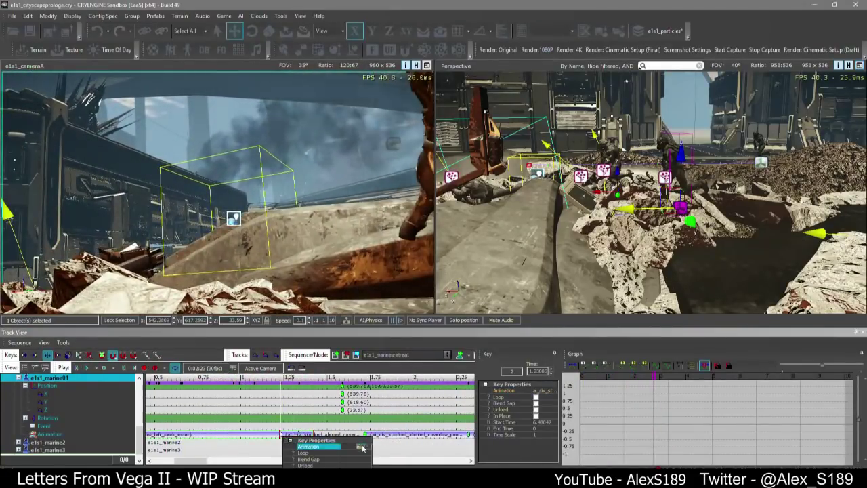
{"action": "left_click", "coordinate": [363, 446]}
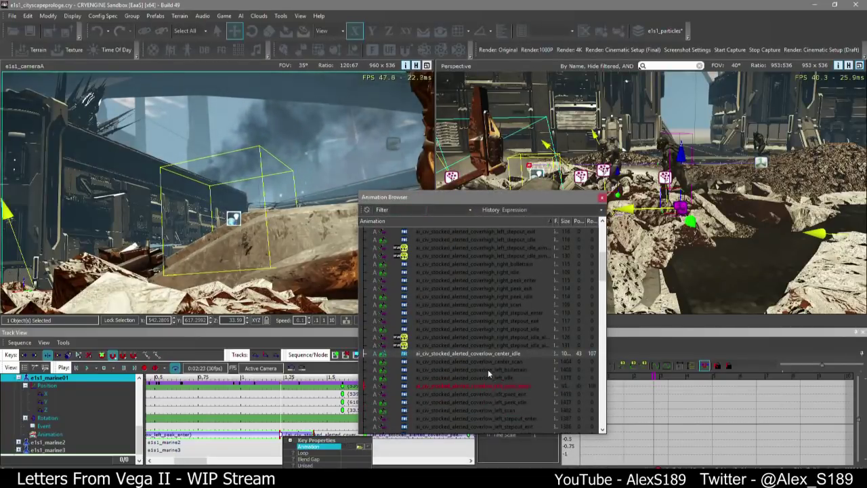
{"action": "scroll", "coordinate": [485, 374], "scroll_direction": "down", "scroll_amount": 2}
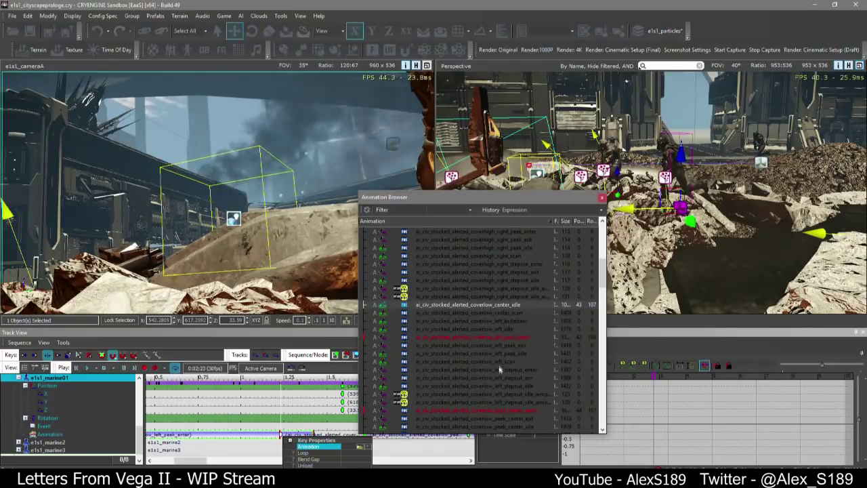
{"action": "left_click", "coordinate": [503, 354]}
{"action": "key", "text": "Up"}
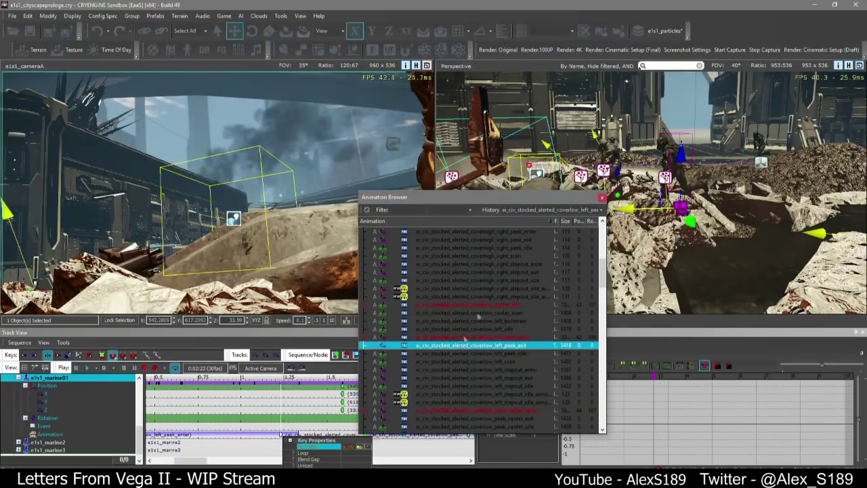
{"action": "left_click", "coordinate": [602, 198]}
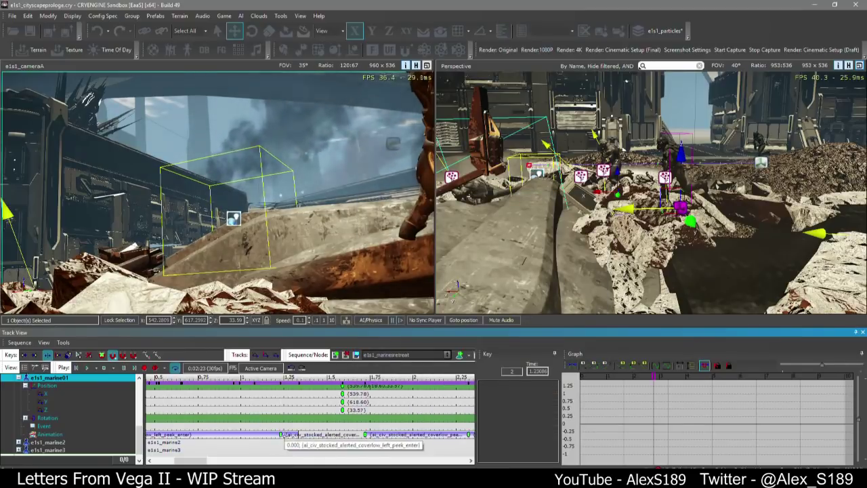
Move e1s1_marine01's second animation key to about 1.09 s, assign it ai_civ_stocked_alerted_coverlow_left_peek_exit, and play the sequence
{"action": "scroll", "coordinate": [293, 408], "scroll_direction": "down", "scroll_amount": 2}
{"action": "scroll", "coordinate": [302, 415], "scroll_direction": "up", "scroll_amount": 1}
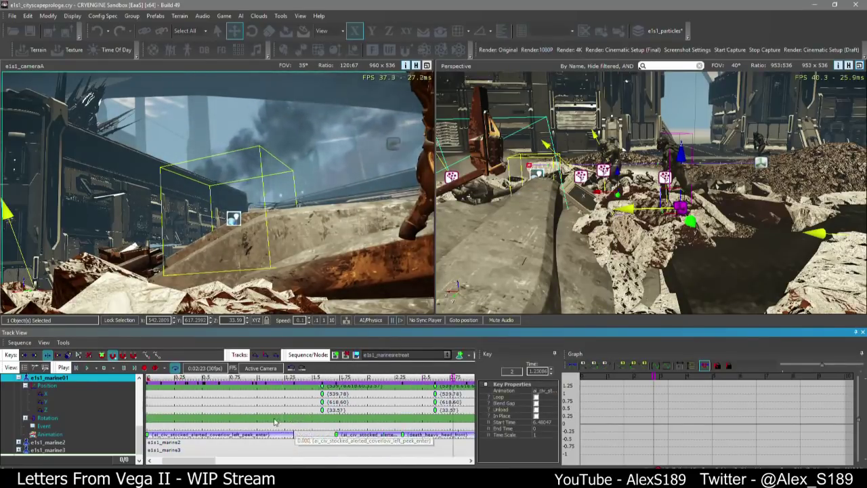
{"action": "left_click", "coordinate": [172, 434]}
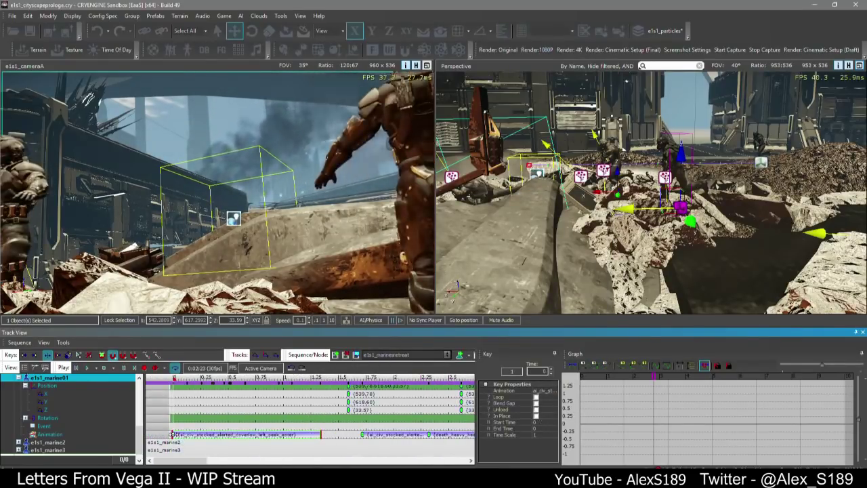
{"action": "left_click", "coordinate": [295, 434]}
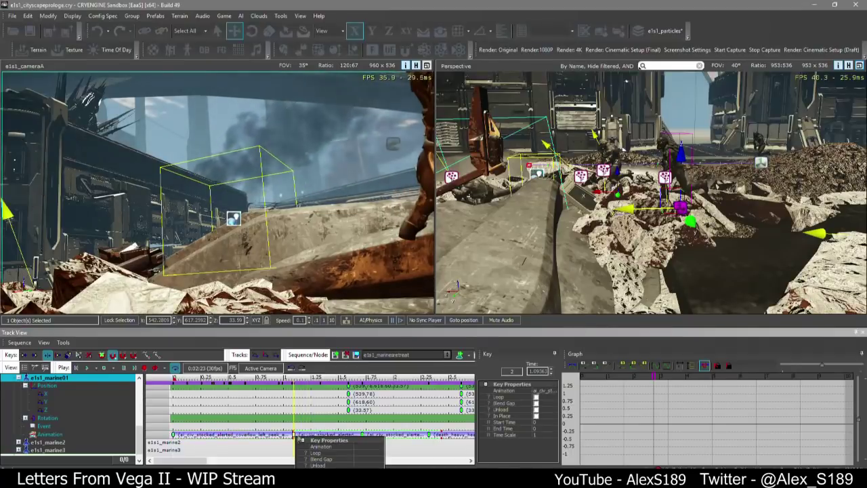
{"action": "left_click", "coordinate": [372, 447]}
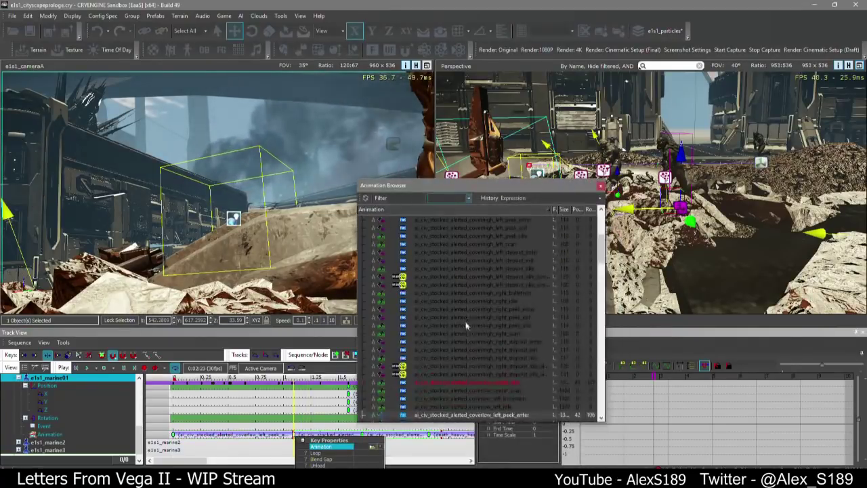
{"action": "left_click", "coordinate": [502, 350]}
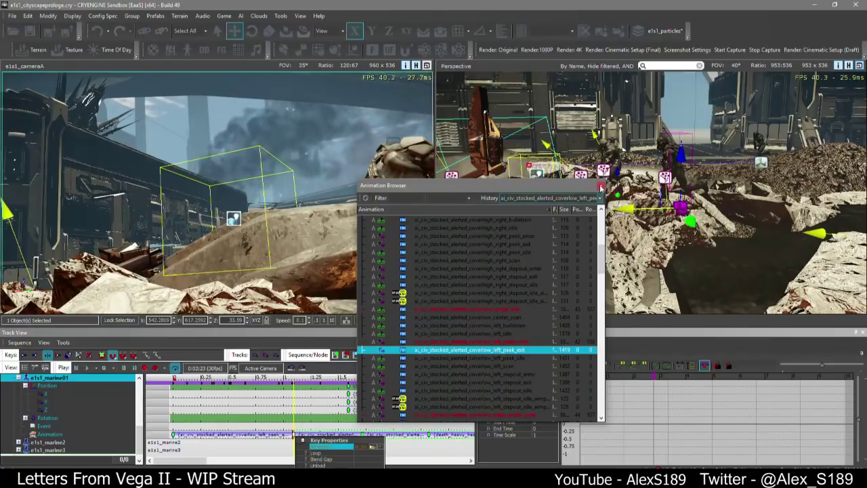
{"action": "left_click", "coordinate": [600, 185]}
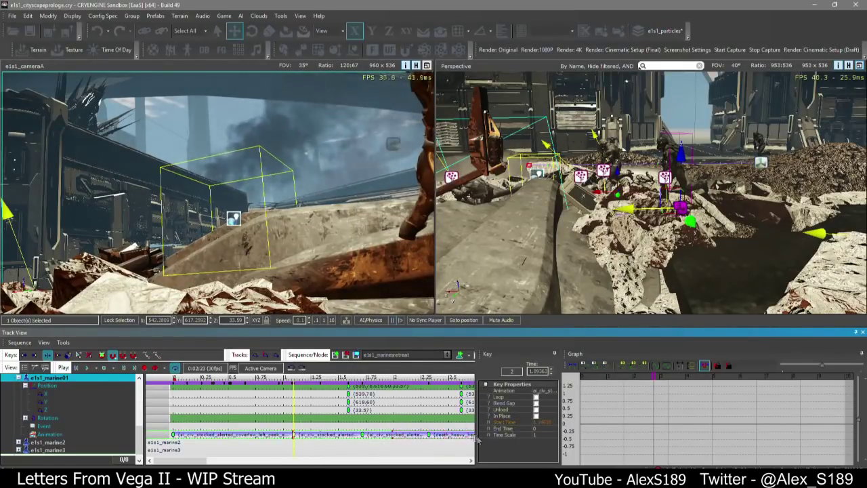
{"action": "left_click", "coordinate": [333, 378]}
{"action": "key", "text": "space"}
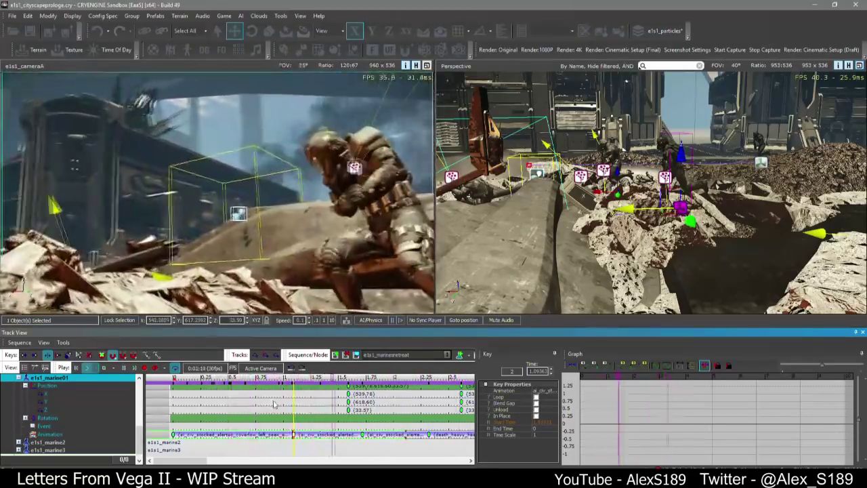
{"action": "scroll", "coordinate": [233, 404], "scroll_direction": "down", "scroll_amount": 2}
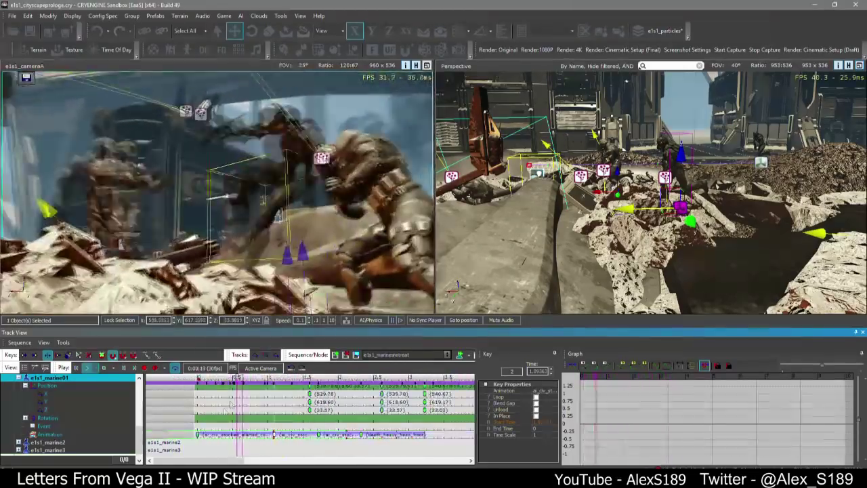
Delete e1s1_marine01's peek-enter animation key at 0 s and move the coverlow_left_peek_exit key to the start of the sequence
{"action": "key", "text": "space"}
{"action": "left_click", "coordinate": [197, 435]}
{"action": "key", "text": "Delete"}
{"action": "left_click", "coordinate": [274, 435]}
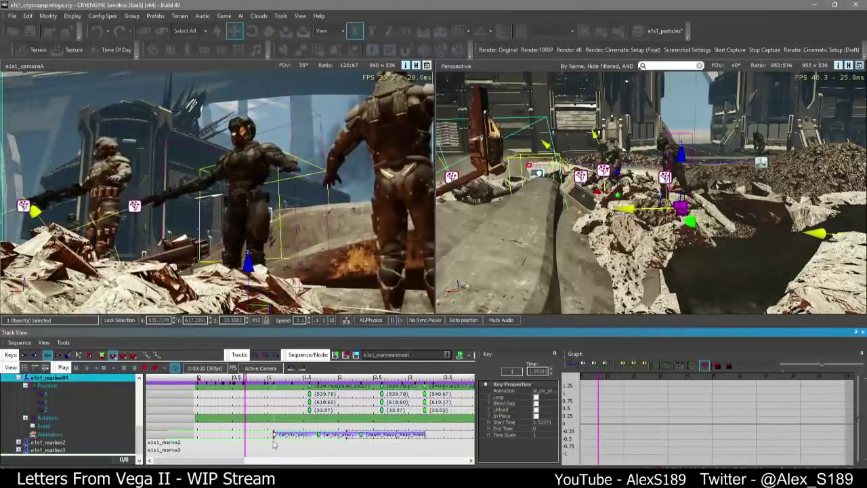
{"action": "left_click_drag", "start_coordinate": [273, 436], "coordinate": [233, 436]}
{"action": "left_click", "coordinate": [273, 440]}
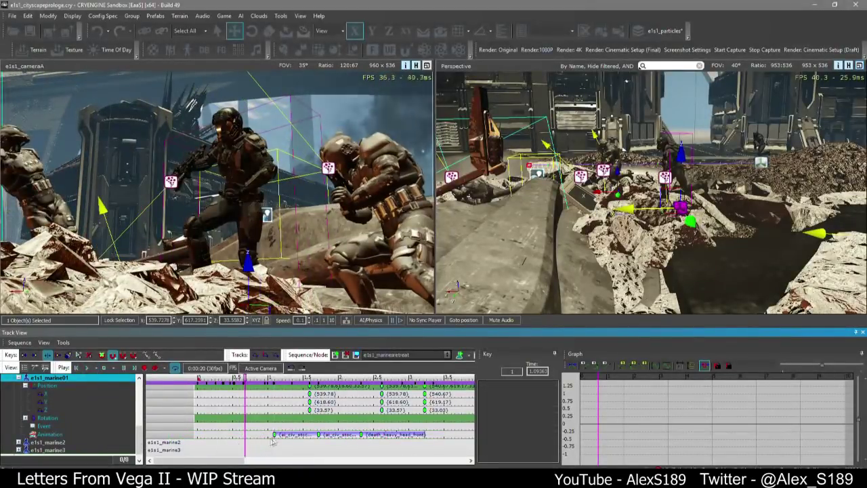
{"action": "left_click", "coordinate": [274, 436]}
{"action": "left_click", "coordinate": [235, 450]}
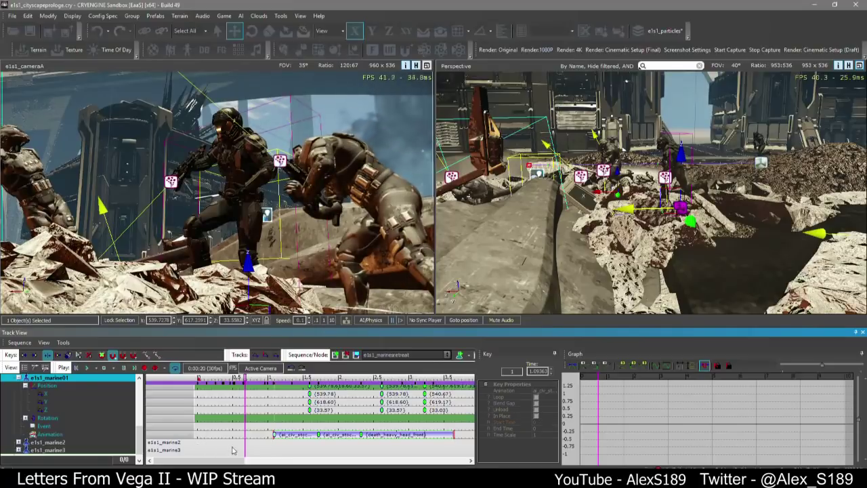
{"action": "left_click_drag", "start_coordinate": [274, 435], "coordinate": [188, 432]}
{"action": "key", "text": "space"}
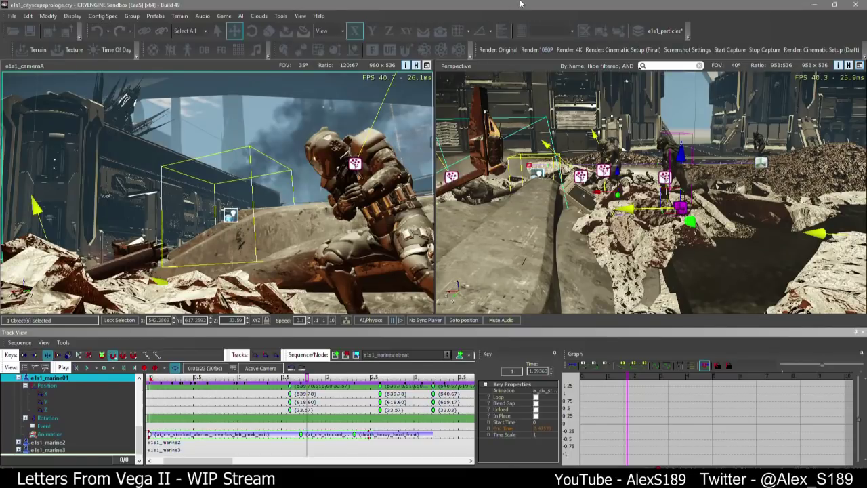
Replay the opening seconds of the sequence repeatedly to examine e1s1_marine01's low-cover pose and death in the camera view
{"action": "scroll", "coordinate": [254, 431], "scroll_direction": "down", "scroll_amount": 5}
{"action": "left_click", "coordinate": [248, 407]}
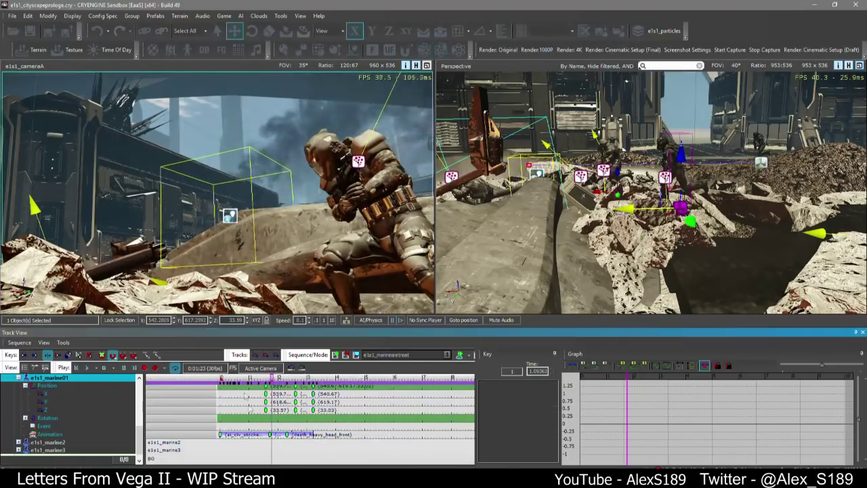
{"action": "left_click", "coordinate": [172, 380]}
{"action": "key", "text": "space"}
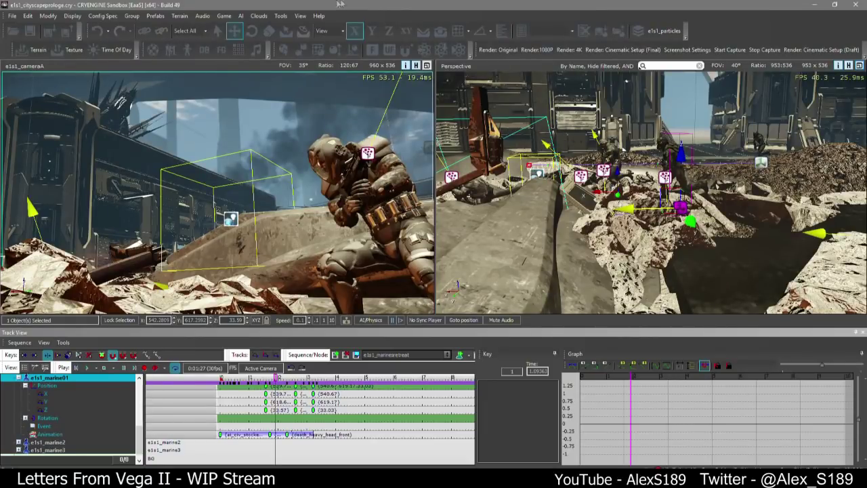
{"action": "right_click_drag", "start_coordinate": [558, 193], "coordinate": [561, 192]}
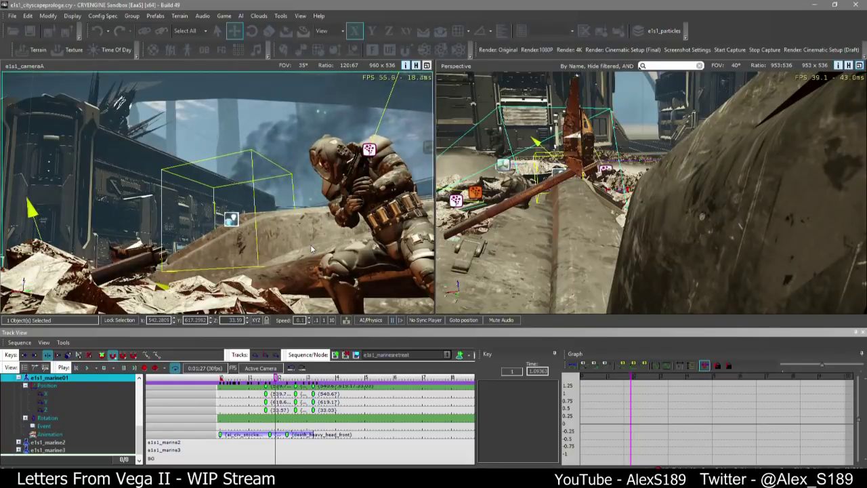
{"action": "left_click_drag", "start_coordinate": [237, 380], "coordinate": [220, 378]}
{"action": "key", "text": "space"}
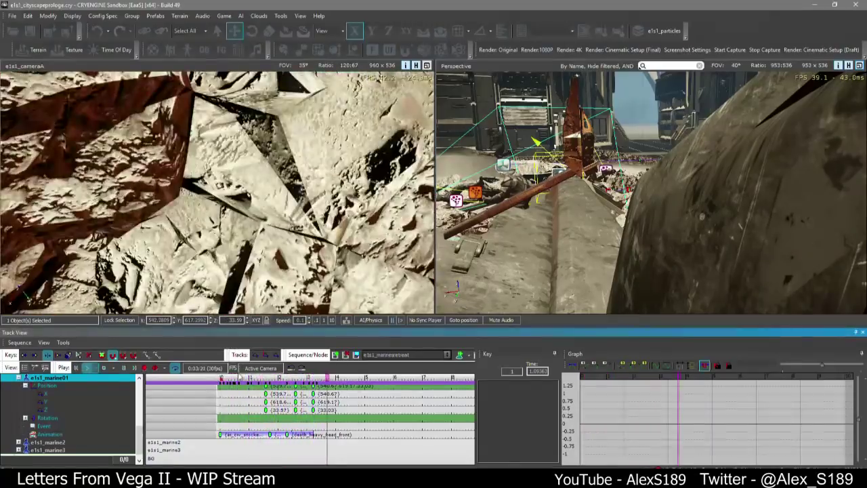
{"action": "left_click", "coordinate": [234, 379]}
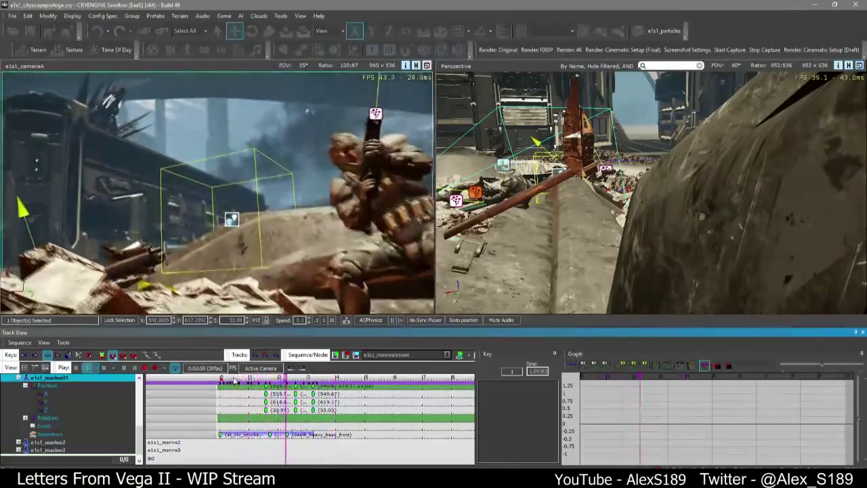
{"action": "left_click", "coordinate": [234, 379]}
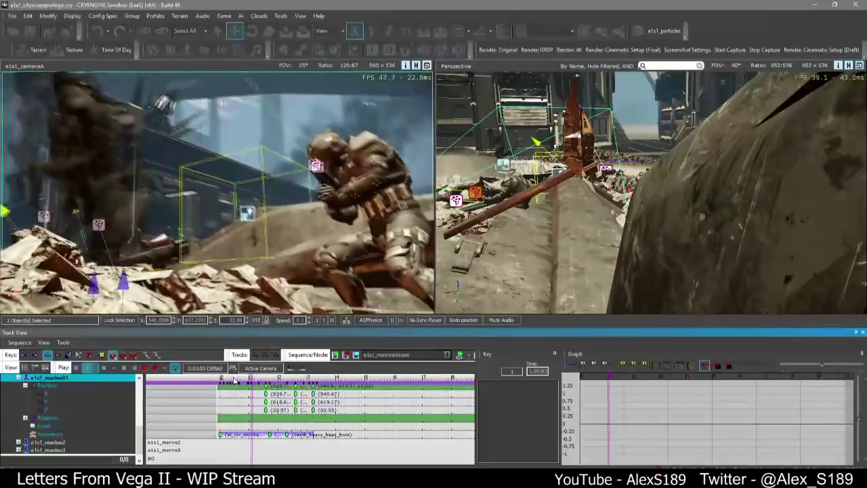
{"action": "left_click", "coordinate": [234, 380]}
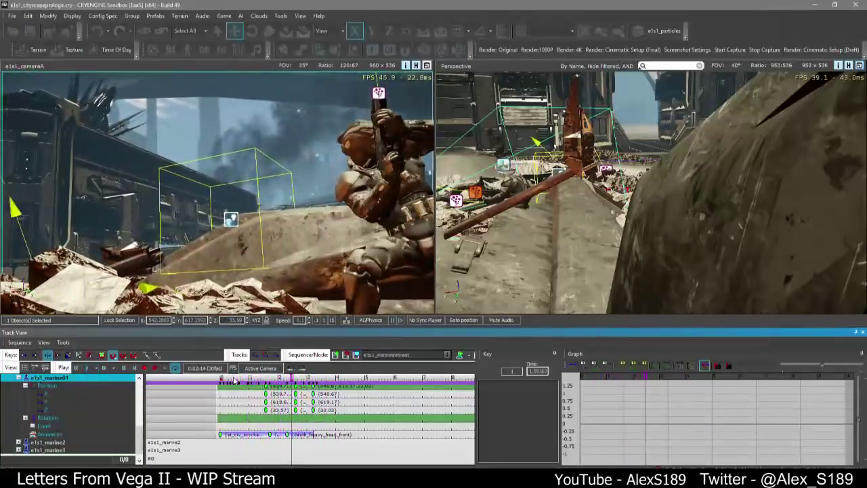
{"action": "left_click", "coordinate": [238, 378]}
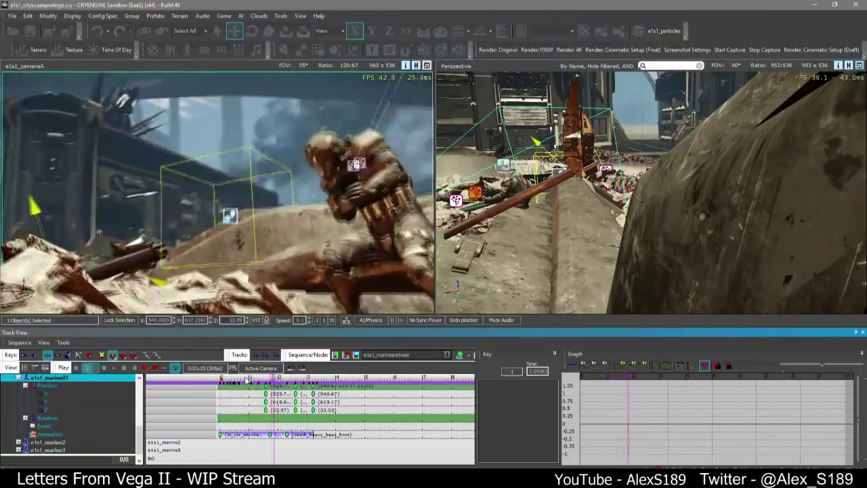
{"action": "left_click", "coordinate": [245, 379]}
{"action": "left_click", "coordinate": [236, 379]}
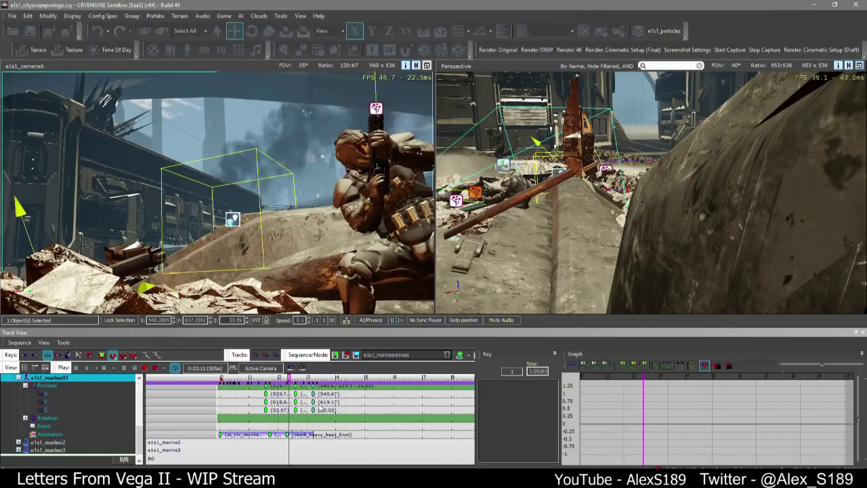
Open Discord and move its window clear of the editor
{"action": "key", "text": "super"}
{"action": "type", "text": "dis"}
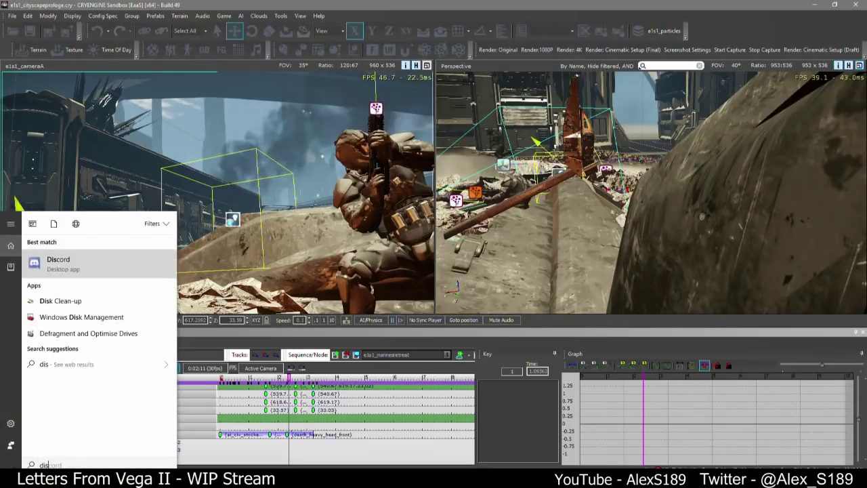
{"action": "key", "text": "Return"}
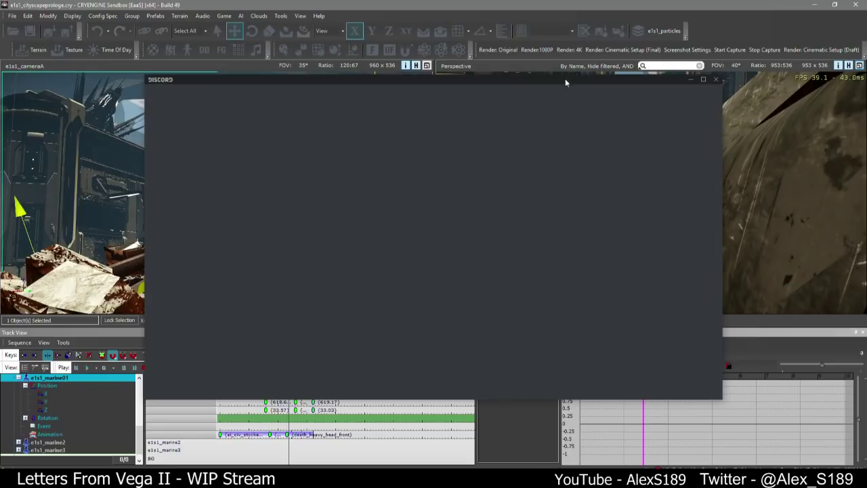
{"action": "left_click_drag", "start_coordinate": [566, 80], "coordinate": [866, 169]}
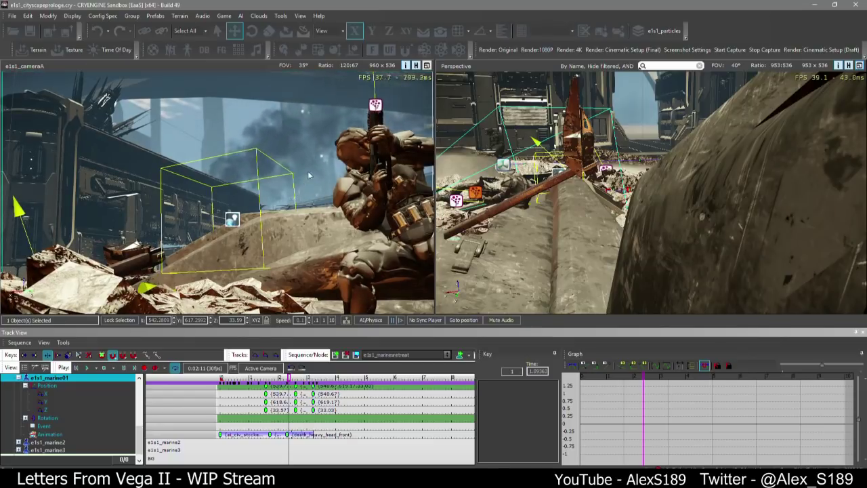
Play the marine retreat sequence from the start again and check all the marines' movement in both viewports
{"action": "left_click", "coordinate": [297, 407]}
{"action": "scroll", "coordinate": [298, 406], "scroll_direction": "down", "scroll_amount": 5}
{"action": "left_click_drag", "start_coordinate": [292, 378], "coordinate": [249, 377]}
{"action": "key", "text": "space"}
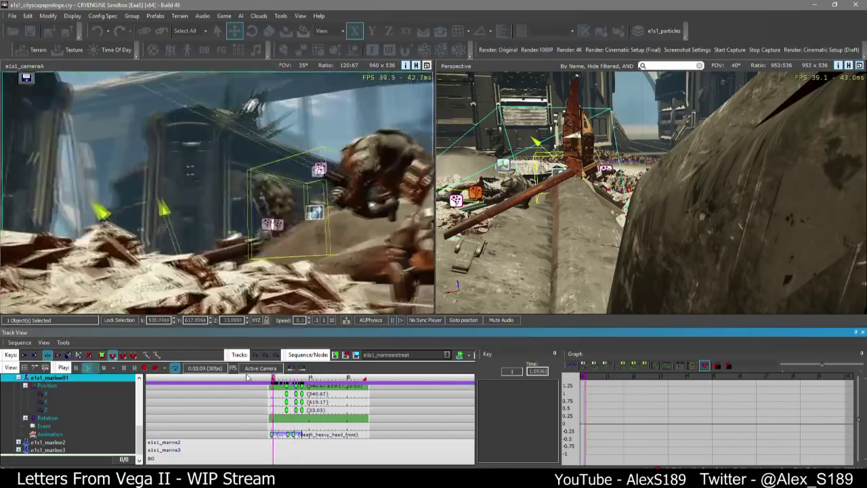
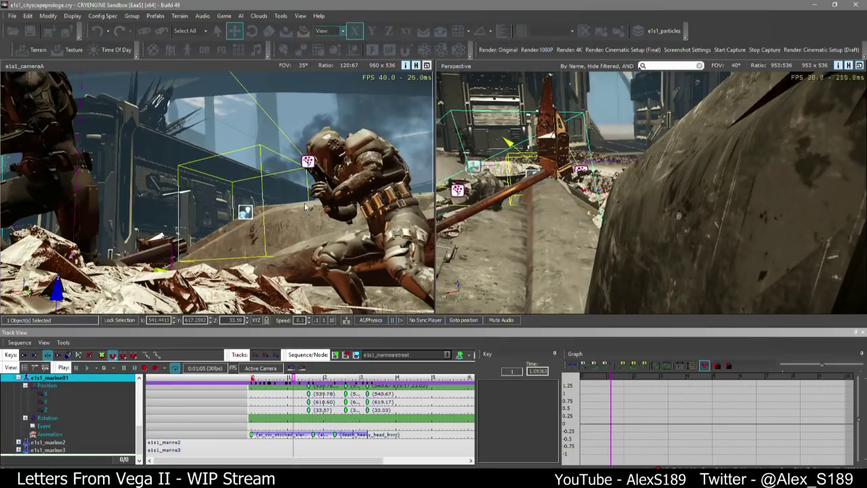
{"action": "left_click", "coordinate": [244, 381]}
{"action": "key", "text": "space"}
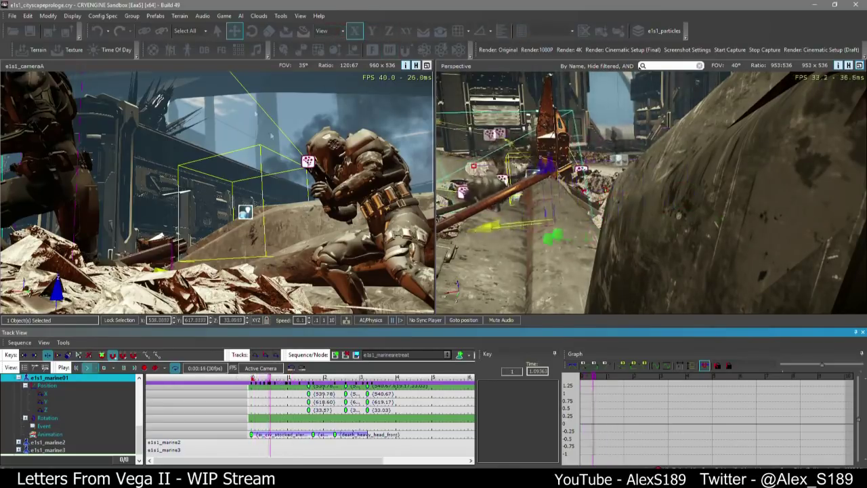
{"action": "left_click", "coordinate": [235, 68]}
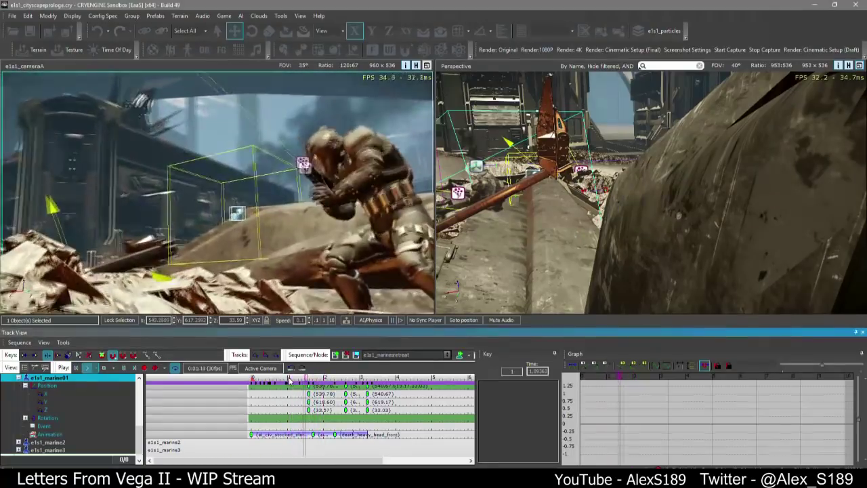
{"action": "key", "text": "space"}
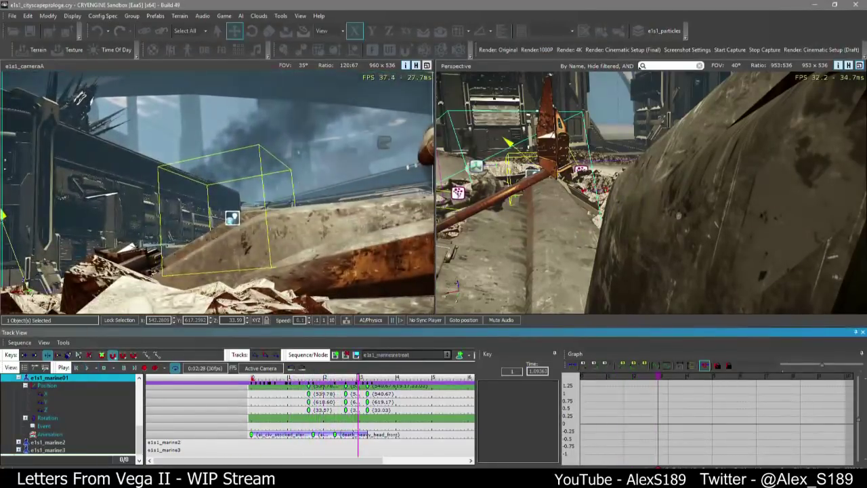
Clear the selection, set the camera speed to 1, and examine the battlefield and crashed wreckage from above in the perspective view
{"action": "key", "text": "s"}
{"action": "right_click_drag", "start_coordinate": [637, 210], "coordinate": [694, 250]}
{"action": "left_click", "coordinate": [641, 256]}
{"action": "key", "text": "w"}
{"action": "key", "text": "w"}
{"action": "key", "text": "s"}
{"action": "left_click", "coordinate": [324, 320]}
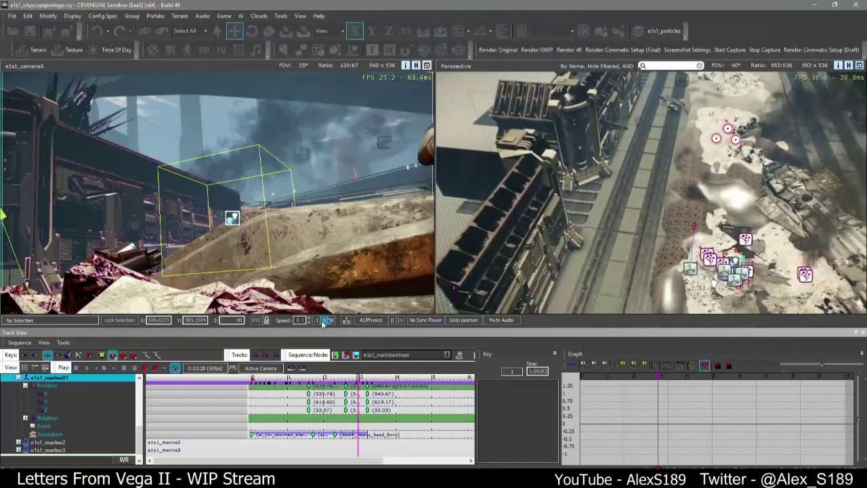
{"action": "key", "text": "s"}
{"action": "right_click_drag", "start_coordinate": [556, 154], "coordinate": [568, 164]}
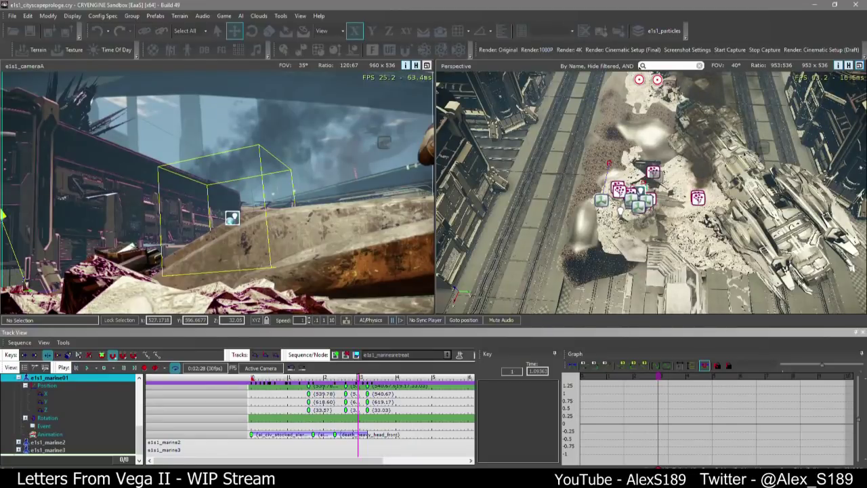
{"action": "right_click_drag", "start_coordinate": [650, 192], "coordinate": [779, 183]}
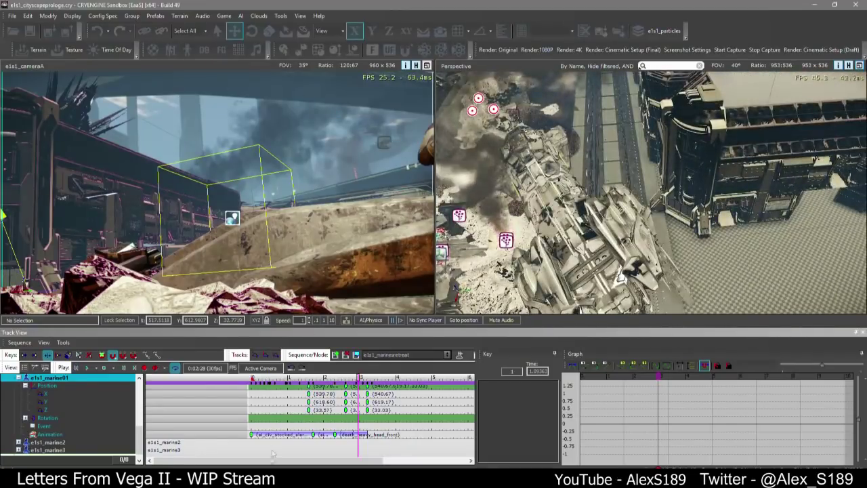
Switch to VLC media player to consult the paused video LFV_Episode1_Scene1_WIP02-1.mp4
{"action": "key", "text": "alt+Tab"}
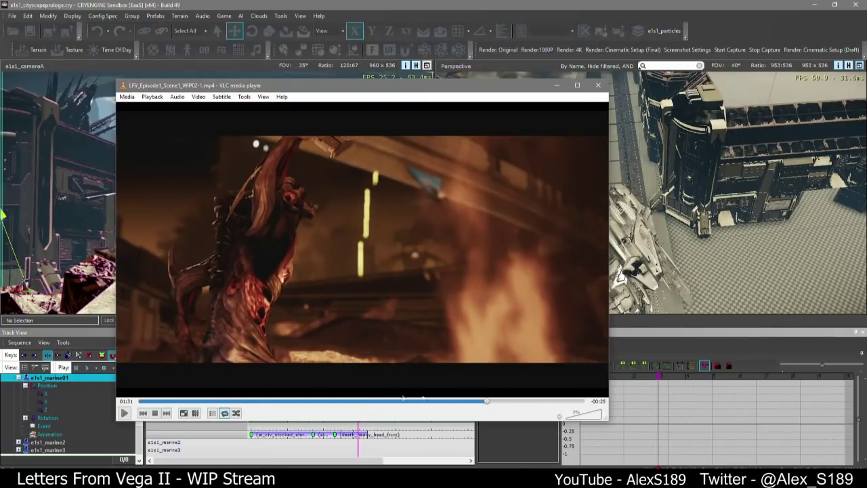
{"action": "left_click", "coordinate": [557, 85]}
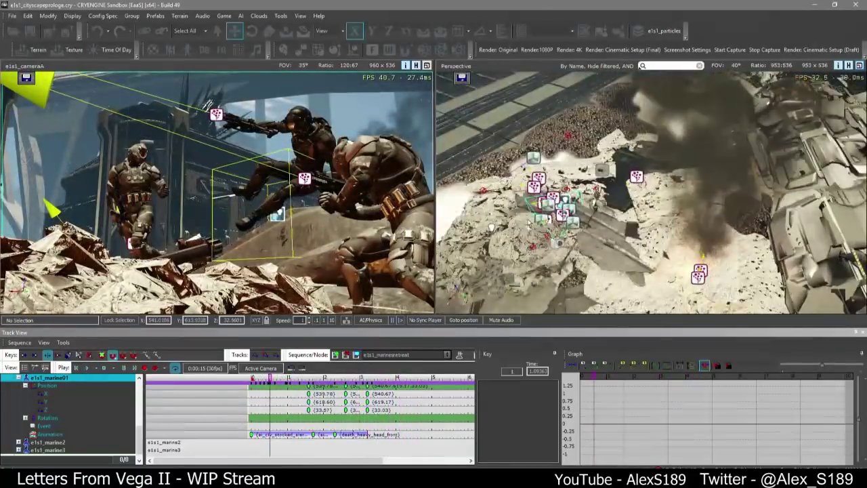
{"action": "key", "text": "alt+Tab"}
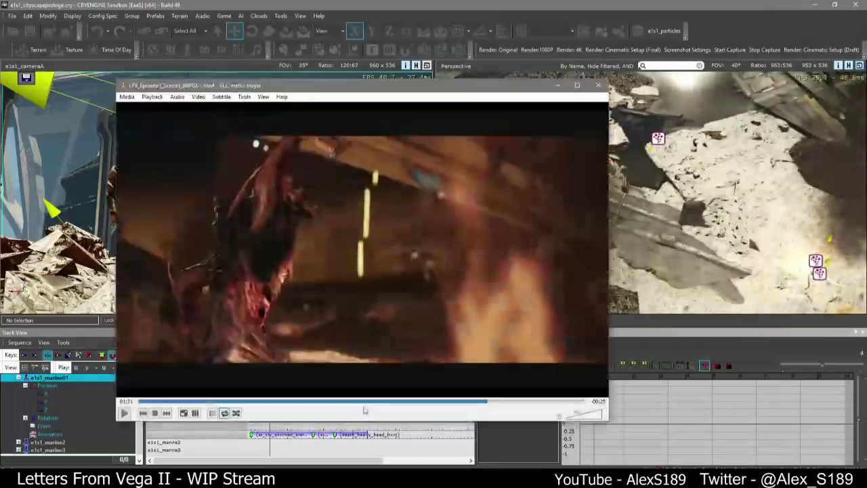
Rewind the WIP video to about 00:49, watch the rubble battle shot, and return to the CRYENGINE editor
{"action": "left_click", "coordinate": [352, 402]}
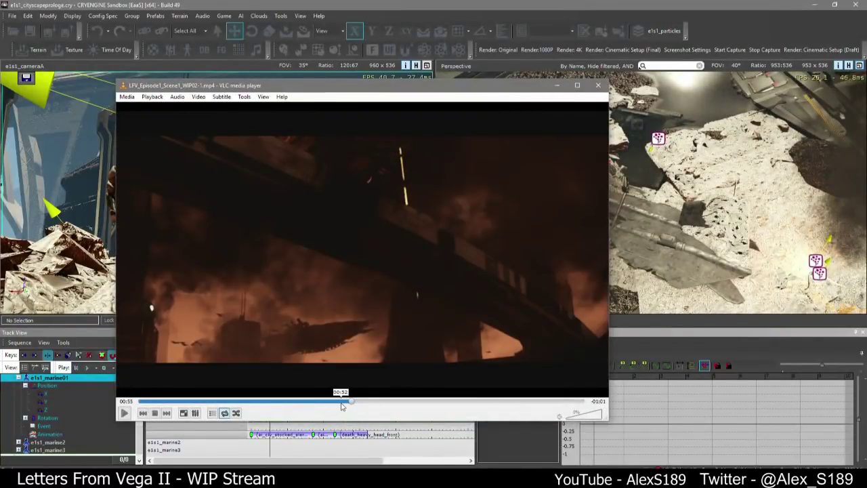
{"action": "left_click", "coordinate": [342, 403]}
{"action": "left_click", "coordinate": [331, 404]}
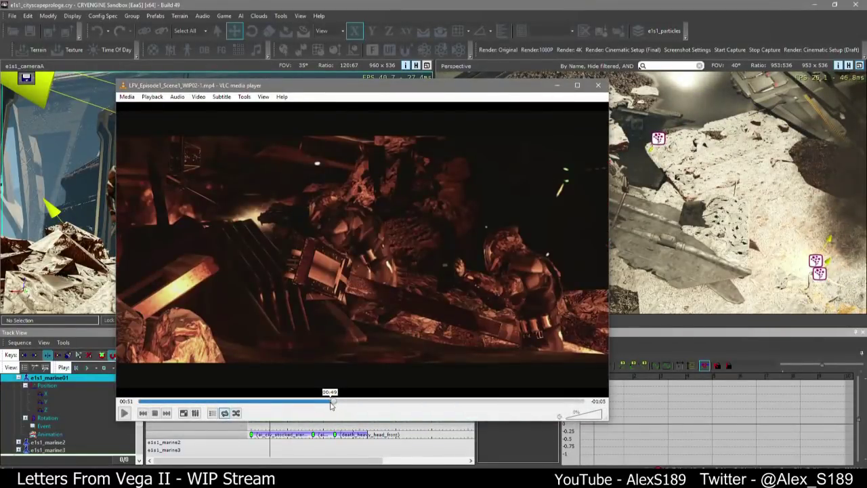
{"action": "left_click", "coordinate": [330, 403]}
{"action": "left_click", "coordinate": [327, 405]}
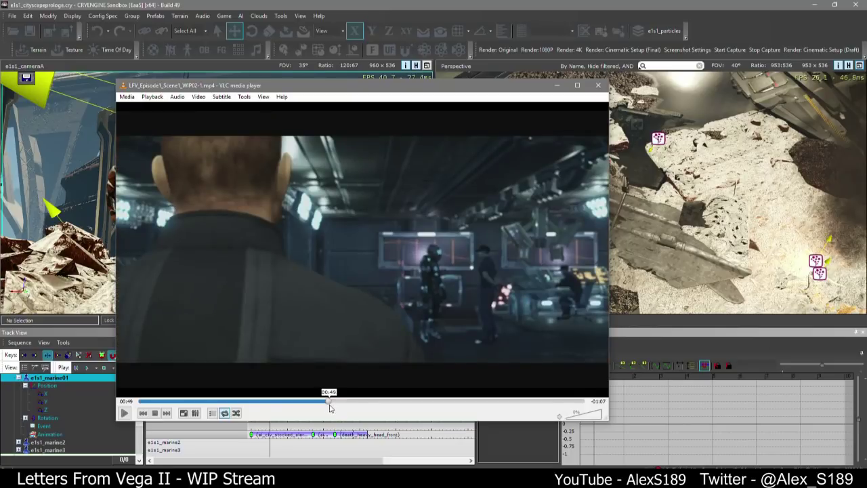
{"action": "key", "text": "space"}
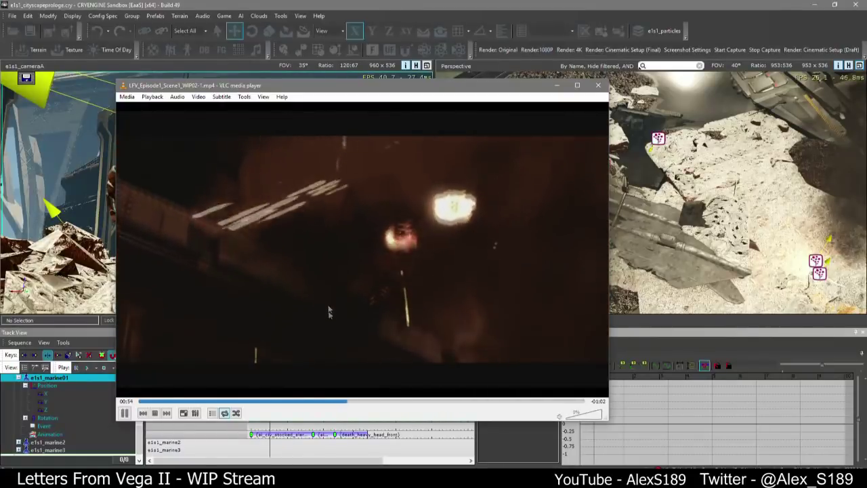
{"action": "left_click", "coordinate": [555, 86]}
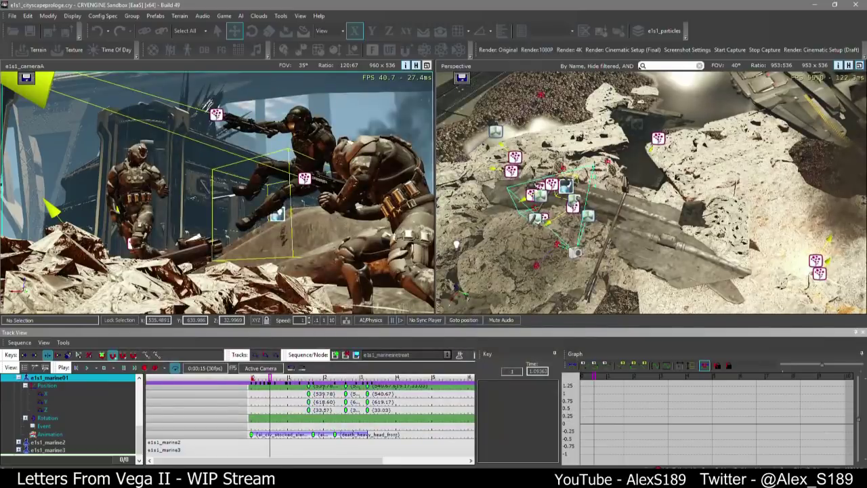
Play the marine retreat sequence from the start with the perspective view facing the battlefield rubble
{"action": "right_click_drag", "start_coordinate": [648, 227], "coordinate": [648, 129]}
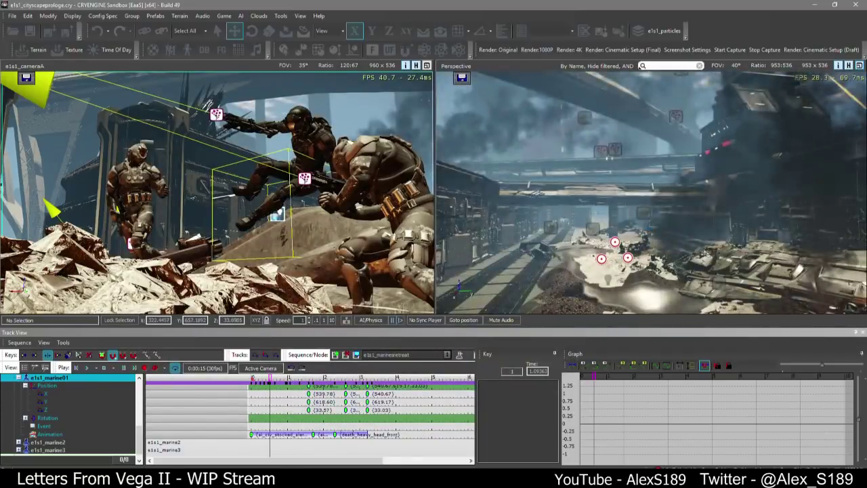
{"action": "mouse_move", "coordinate": [648, 227]}
{"action": "right_mouse_down"}
{"action": "mouse_move", "coordinate": [643, 146]}
{"action": "mouse_move", "coordinate": [626, 183]}
{"action": "mouse_move", "coordinate": [626, 278]}
{"action": "mouse_move", "coordinate": [637, 227]}
{"action": "mouse_move", "coordinate": [640, 234]}
{"action": "mouse_move", "coordinate": [610, 227]}
{"action": "mouse_move", "coordinate": [656, 233]}
{"action": "right_mouse_up"}
{"action": "key", "text": "w"}
{"action": "left_click", "coordinate": [252, 377]}
{"action": "key", "text": "space"}
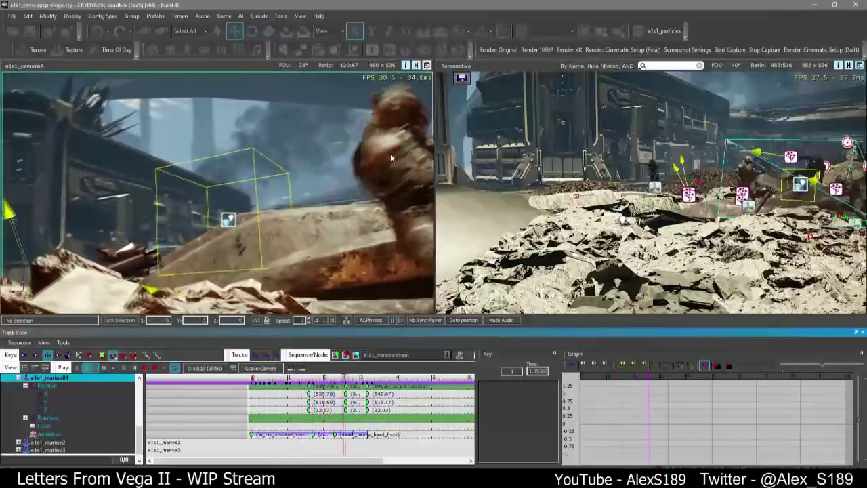
Scrub back and forth through the marine retreat sequence to check the marines' poses in the e1s1_cameraA view
{"action": "left_click", "coordinate": [298, 378]}
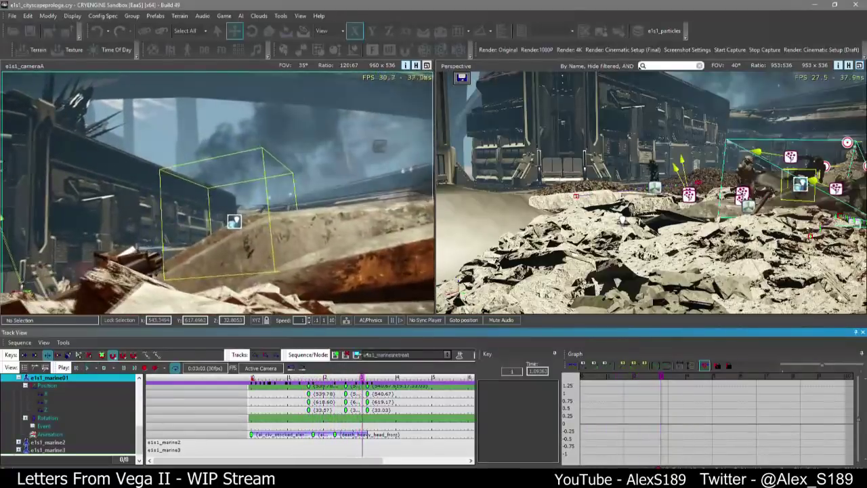
{"action": "left_click", "coordinate": [352, 377]}
{"action": "mouse_move", "coordinate": [273, 355]}
{"action": "left_mouse_down"}
{"action": "mouse_move", "coordinate": [256, 353]}
{"action": "mouse_move", "coordinate": [285, 365]}
{"action": "mouse_move", "coordinate": [256, 363]}
{"action": "mouse_move", "coordinate": [309, 366]}
{"action": "mouse_move", "coordinate": [373, 353]}
{"action": "mouse_move", "coordinate": [264, 362]}
{"action": "mouse_move", "coordinate": [280, 355]}
{"action": "left_mouse_up"}
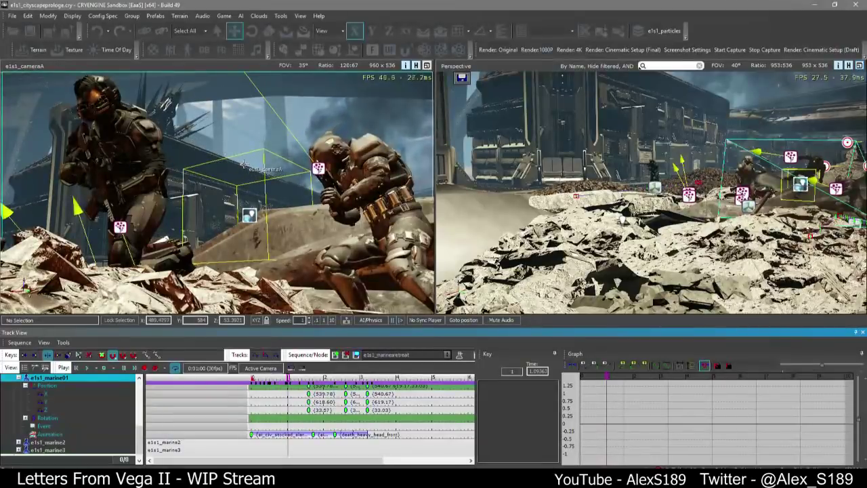
{"action": "mouse_move", "coordinate": [294, 378]}
{"action": "left_mouse_down"}
{"action": "mouse_move", "coordinate": [355, 376]}
{"action": "mouse_move", "coordinate": [270, 377]}
{"action": "mouse_move", "coordinate": [290, 377]}
{"action": "left_mouse_up"}
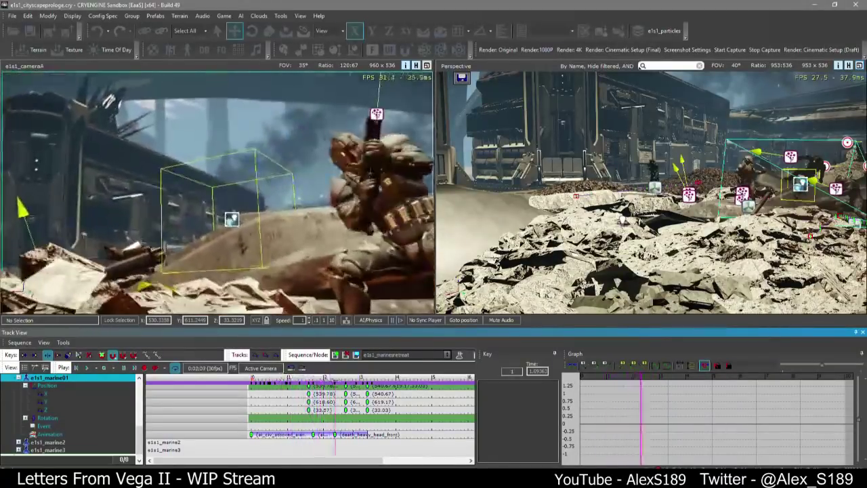
{"action": "left_click_drag", "start_coordinate": [358, 381], "coordinate": [271, 381]}
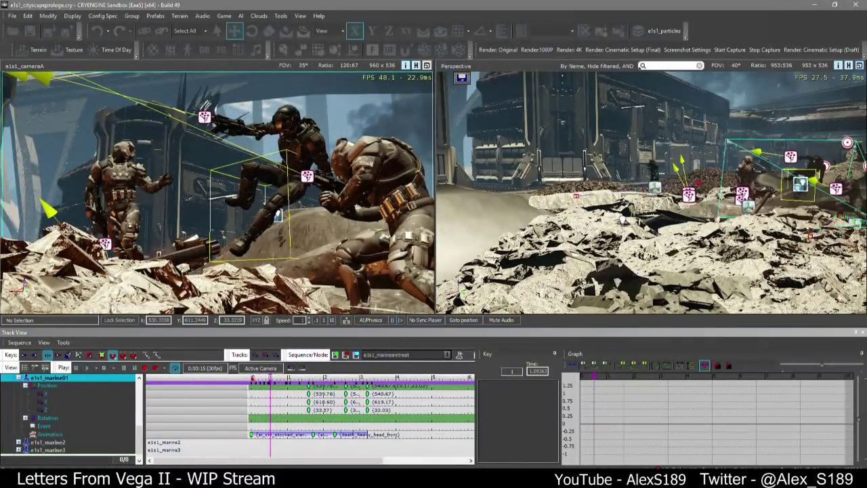
{"action": "mouse_move", "coordinate": [274, 378]}
{"action": "left_mouse_down"}
{"action": "mouse_move", "coordinate": [289, 377]}
{"action": "mouse_move", "coordinate": [253, 378]}
{"action": "mouse_move", "coordinate": [264, 378]}
{"action": "left_mouse_up"}
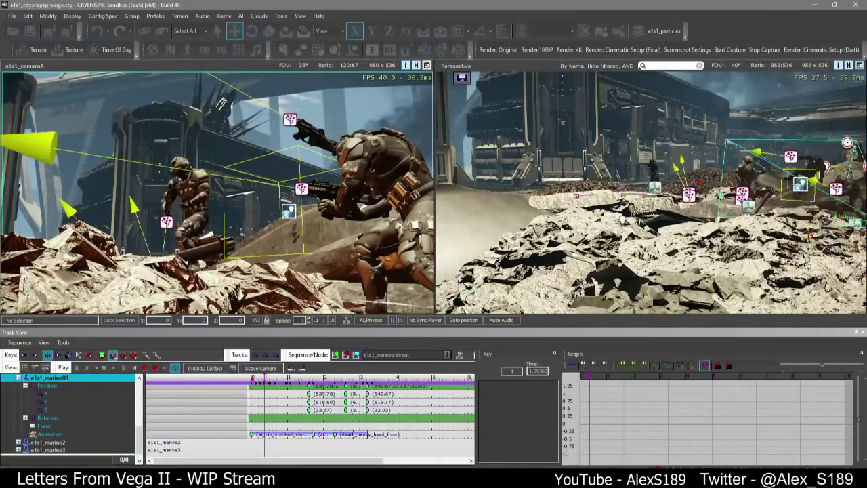
Examine the marines at closer range in the perspective view and move the sequence time to 0:00:23
{"action": "right_click_drag", "start_coordinate": [577, 162], "coordinate": [552, 190]}
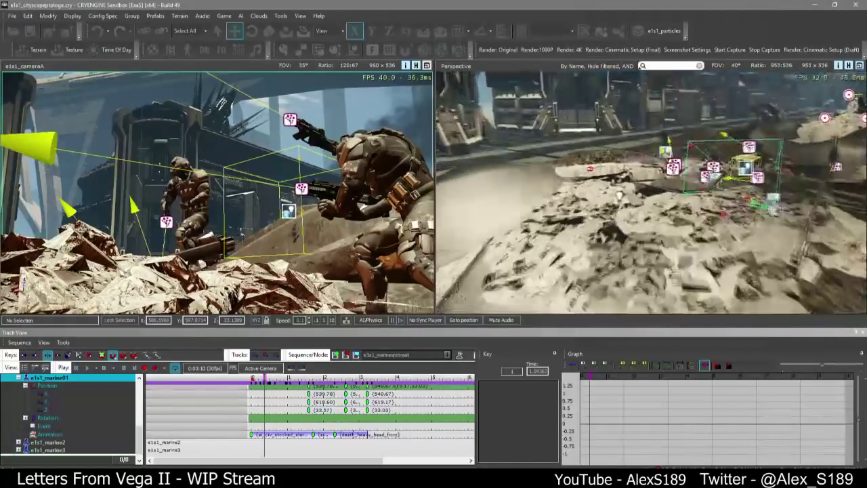
{"action": "key", "text": "w"}
{"action": "right_click_drag", "start_coordinate": [618, 195], "coordinate": [637, 192]}
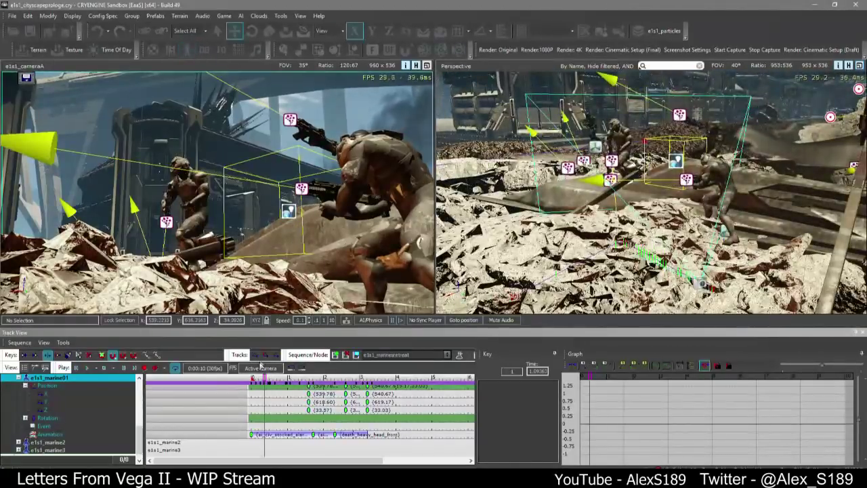
{"action": "left_click_drag", "start_coordinate": [265, 378], "coordinate": [281, 378]}
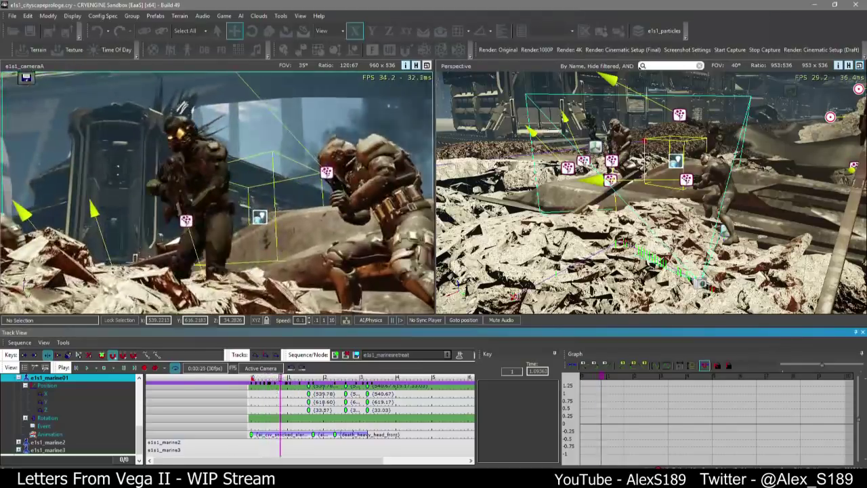
Close the Spotify window
{"action": "right_click", "coordinate": [242, 478]}
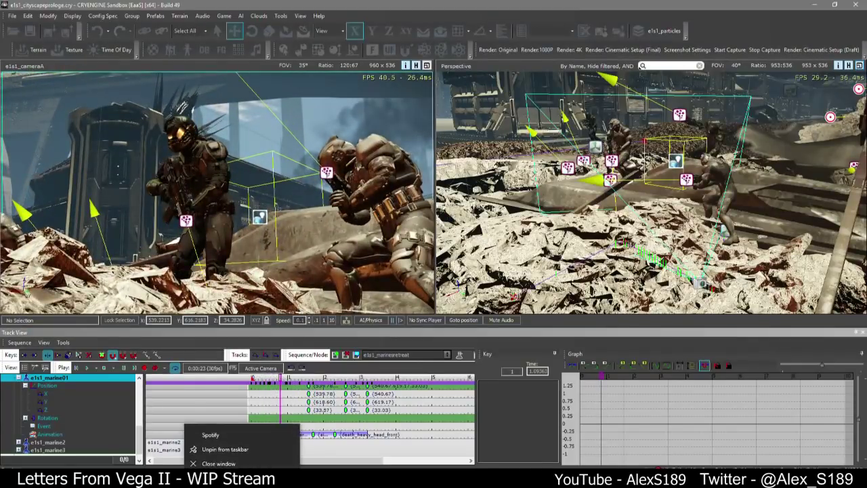
{"action": "left_click", "coordinate": [248, 463]}
Scrub past the marine's death, replay the sequence from the start, and pause it at 0:01:23
{"action": "left_click_drag", "start_coordinate": [280, 378], "coordinate": [379, 357]}
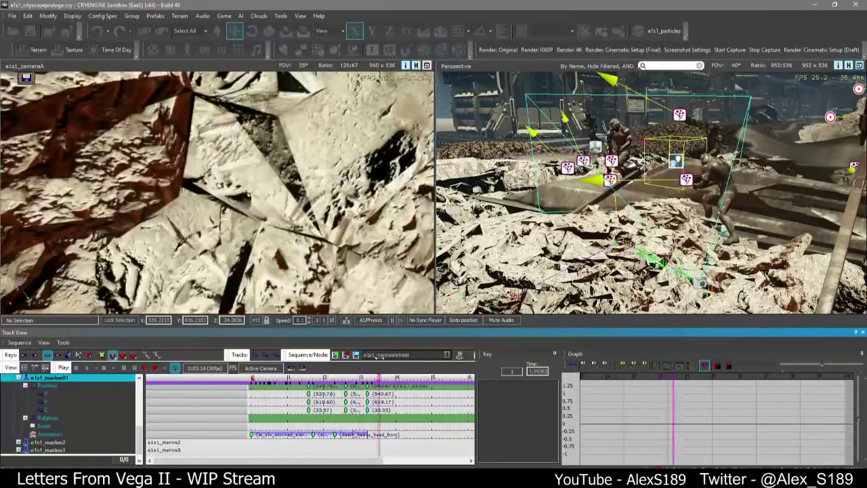
{"action": "left_click_drag", "start_coordinate": [318, 368], "coordinate": [256, 377]}
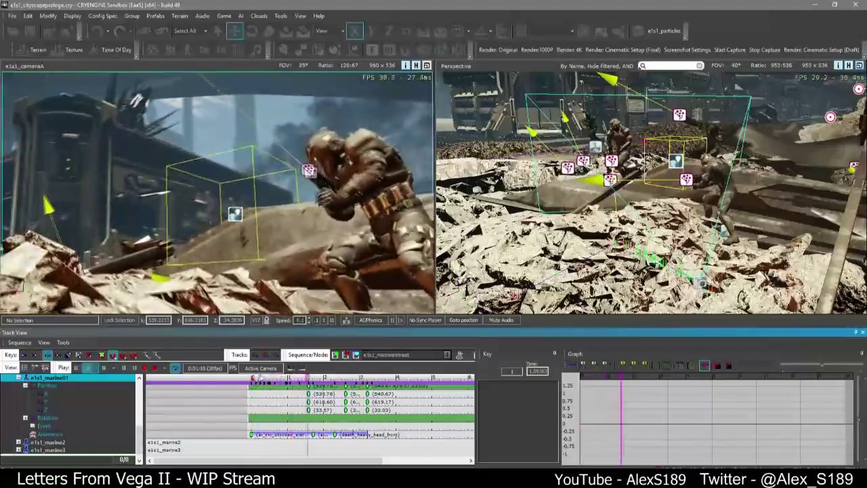
{"action": "key", "text": "space"}
Fly over the level in the perspective view to examine the distant city and the sky around the battlefield
{"action": "right_click_drag", "start_coordinate": [493, 262], "coordinate": [481, 192]}
{"action": "key", "text": "s"}
{"action": "key", "text": "s"}
{"action": "right_click_drag", "start_coordinate": [650, 193], "coordinate": [746, 190]}
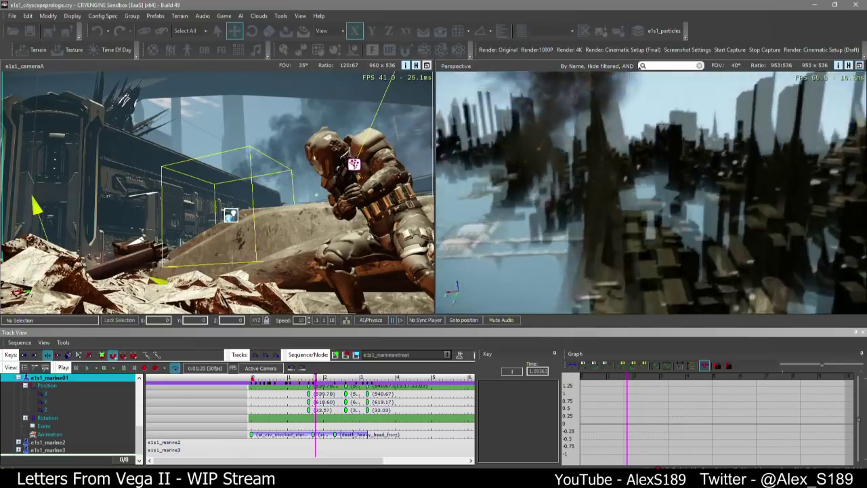
{"action": "right_click_drag", "start_coordinate": [650, 193], "coordinate": [650, 254]}
{"action": "right_click_drag", "start_coordinate": [596, 159], "coordinate": [637, 85]}
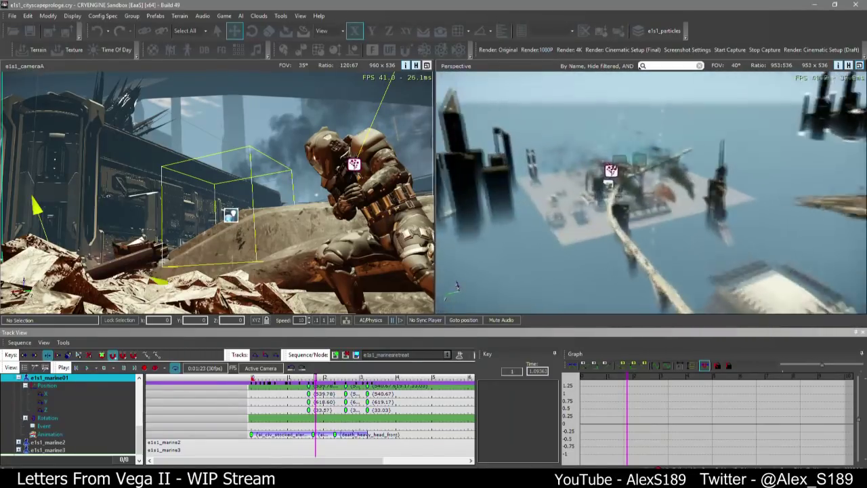
{"action": "right_click_drag", "start_coordinate": [650, 192], "coordinate": [742, 220]}
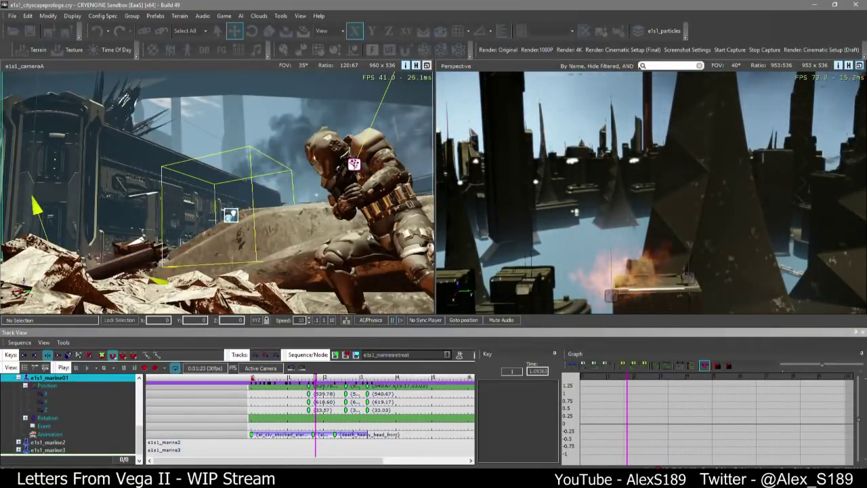
Select the background ship particle effect e1s1_vnclwave01 from the level's object list
{"action": "left_click", "coordinate": [730, 173]}
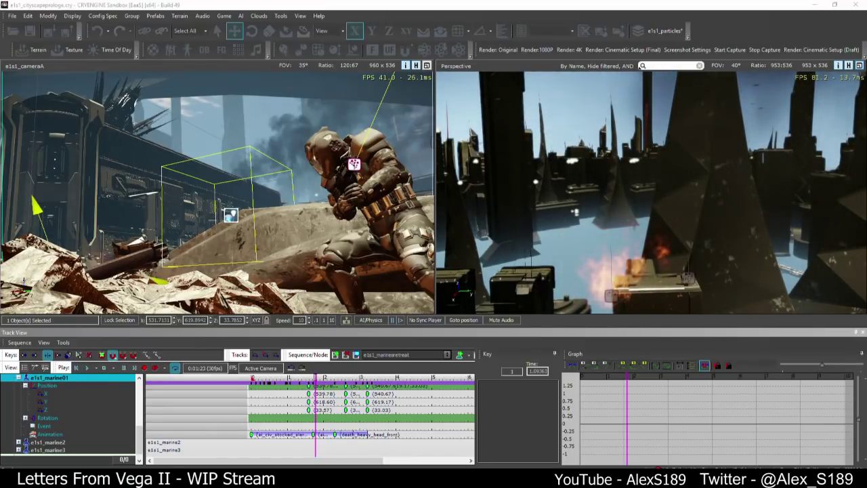
{"action": "left_click_drag", "start_coordinate": [866, 95], "coordinate": [346, 31]}
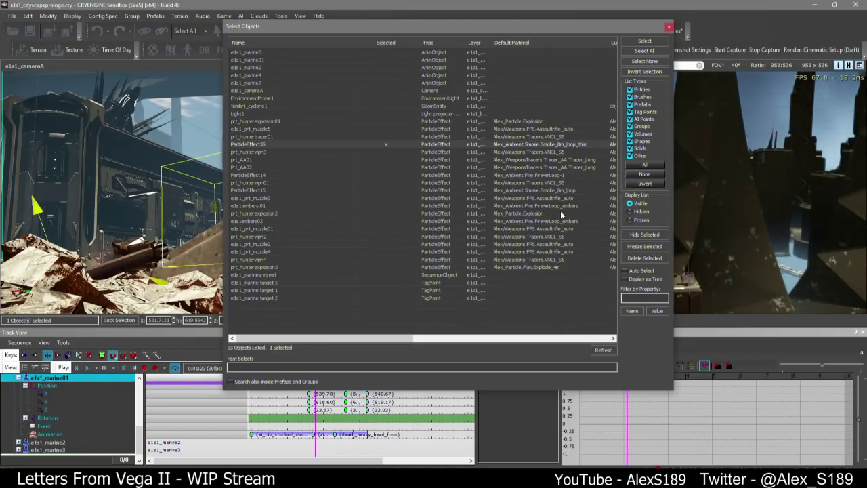
{"action": "left_click", "coordinate": [669, 27]}
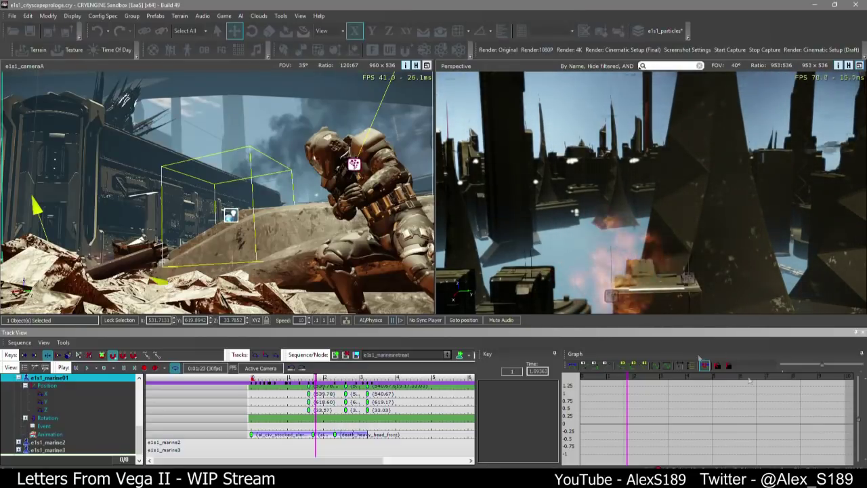
{"action": "left_click", "coordinate": [501, 31]}
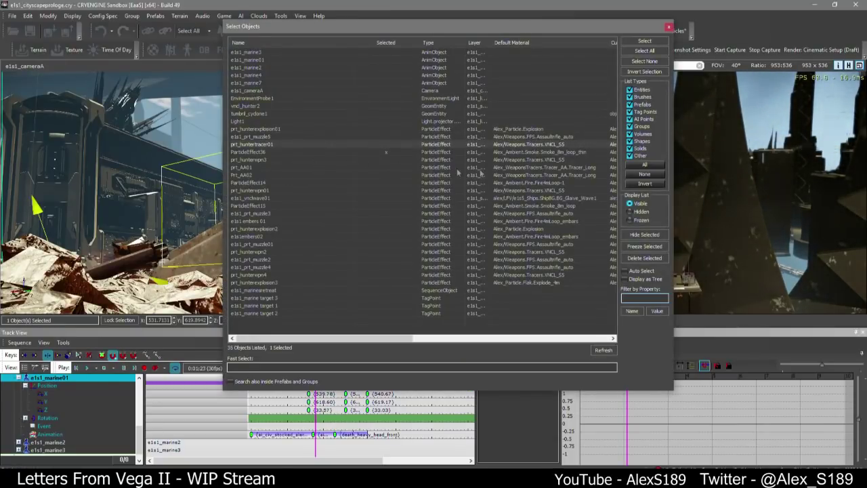
{"action": "left_click", "coordinate": [538, 253]}
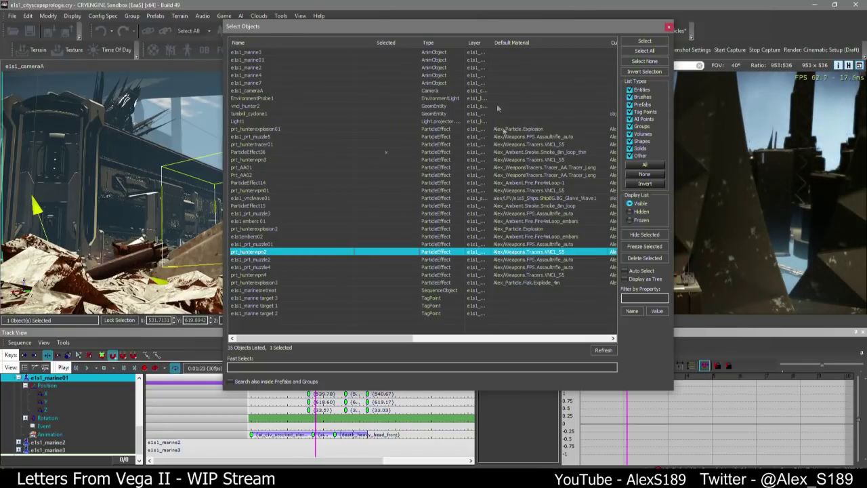
{"action": "left_click", "coordinate": [522, 198]}
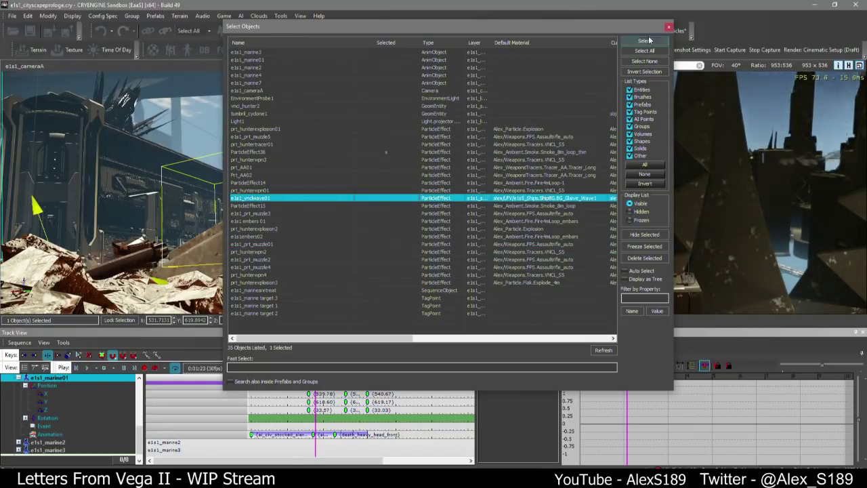
{"action": "left_click", "coordinate": [644, 40]}
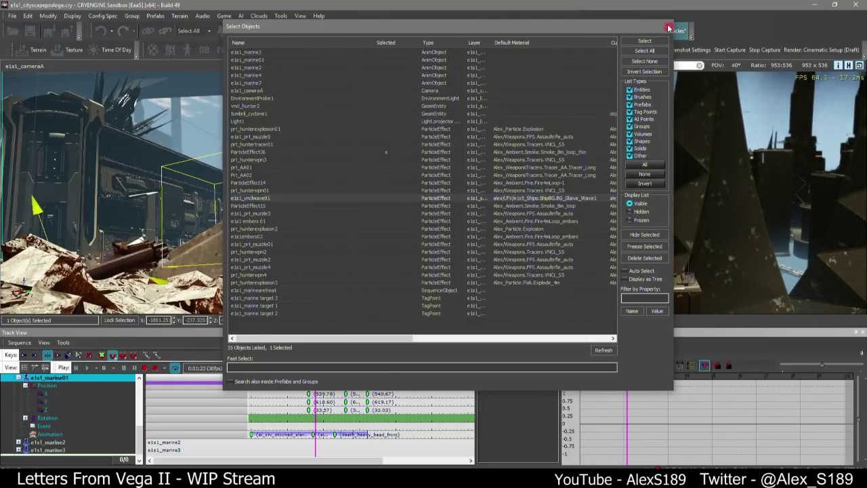
{"action": "left_click", "coordinate": [669, 27]}
Collapse the marine tracks and add a folder named ships to the e1s1_marineretreat sequence
{"action": "right_click_drag", "start_coordinate": [650, 193], "coordinate": [598, 189]}
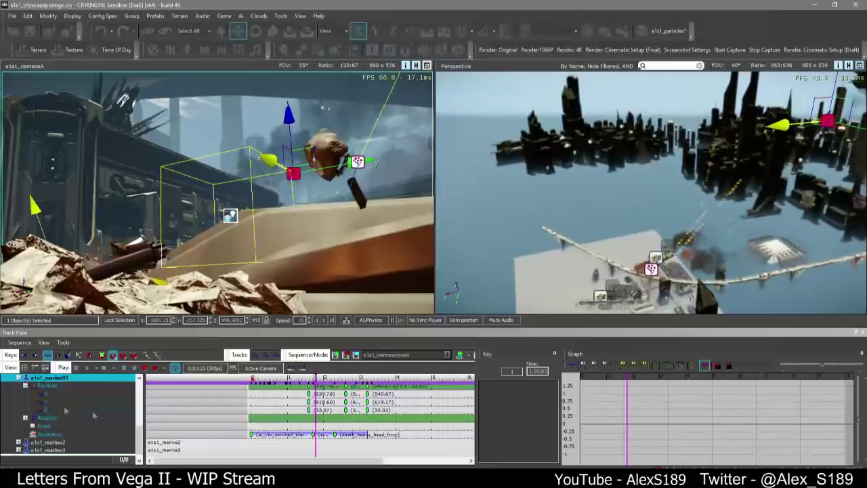
{"action": "left_click", "coordinate": [19, 377]}
{"action": "scroll", "coordinate": [19, 402], "scroll_direction": "up", "scroll_amount": 3}
{"action": "left_click", "coordinate": [19, 395]}
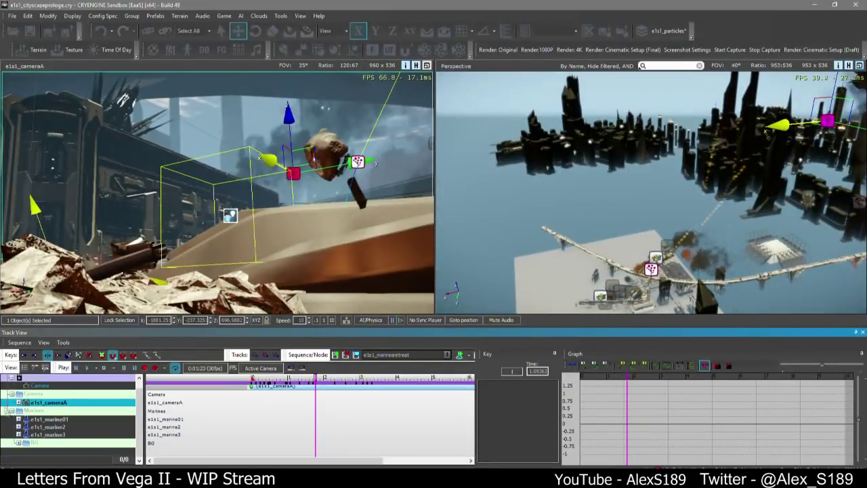
{"action": "left_click", "coordinate": [11, 410]}
{"action": "right_click", "coordinate": [33, 421]}
{"action": "left_click", "coordinate": [84, 238]}
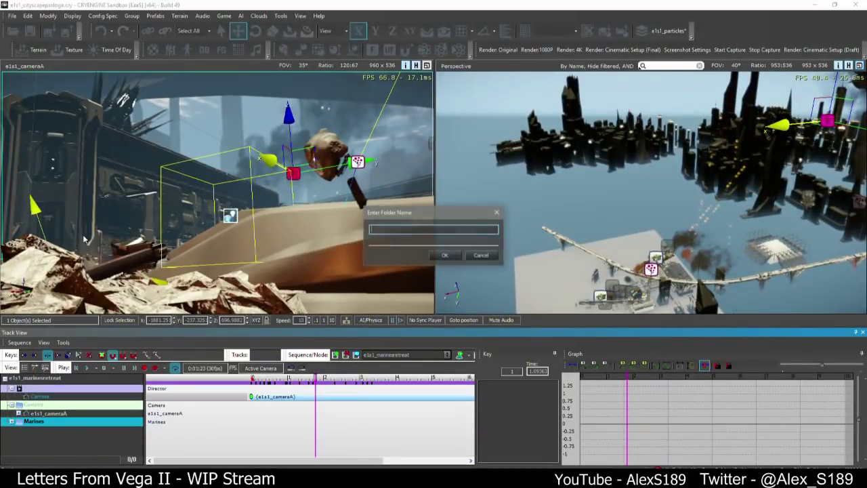
{"action": "key", "text": "Return"}
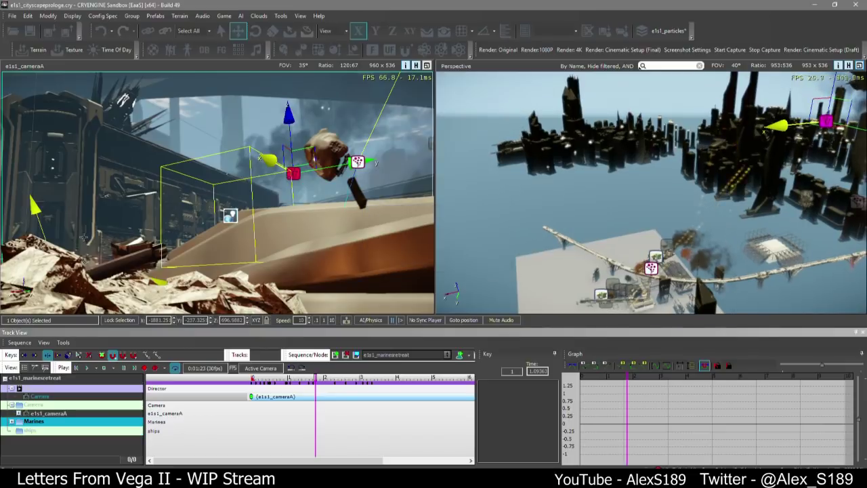
Create a prt folder inside the ships folder and add the selected e1s1_vnclwave01 effect to it
{"action": "right_click", "coordinate": [37, 433]}
{"action": "left_click", "coordinate": [73, 235]}
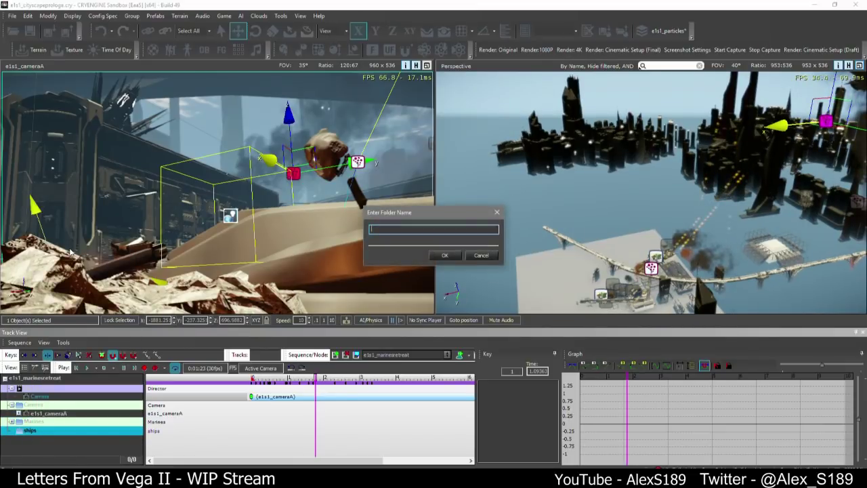
{"action": "key", "text": "Return"}
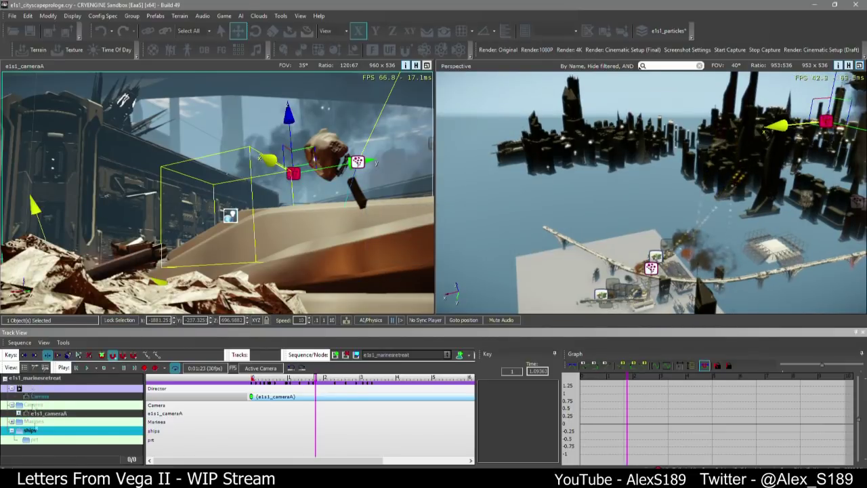
{"action": "right_click", "coordinate": [34, 438]}
{"action": "left_click", "coordinate": [84, 277]}
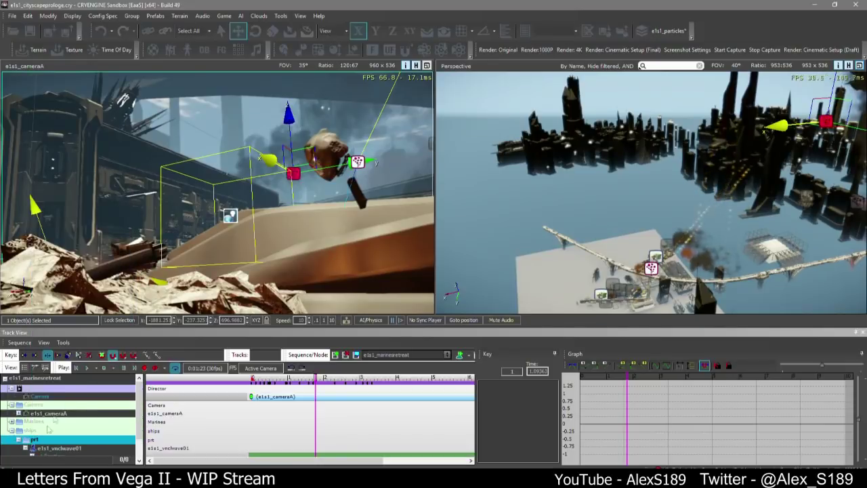
Return the e1s1_marineretreat sequence to its start and move the e1s1_vnclwave01 effect to about X 413, Y -51, toward the distant city
{"action": "left_click", "coordinate": [71, 449]}
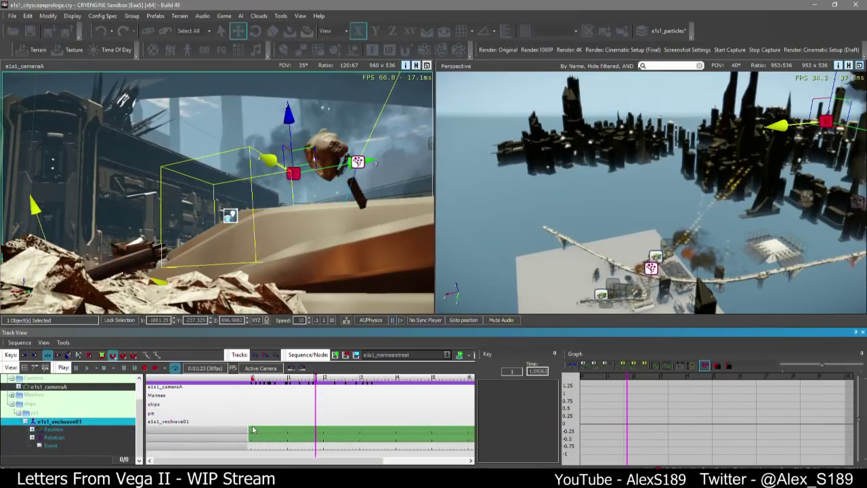
{"action": "left_click_drag", "start_coordinate": [262, 380], "coordinate": [205, 388]}
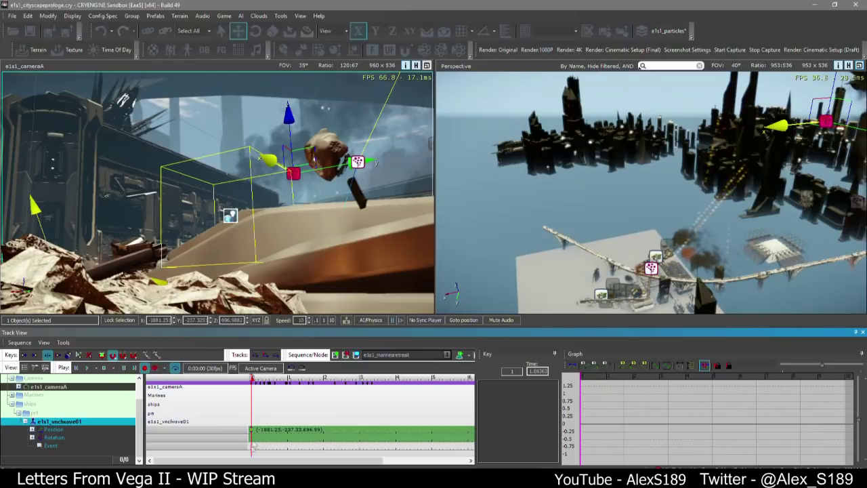
{"action": "right_click_drag", "start_coordinate": [715, 181], "coordinate": [794, 127]}
{"action": "left_click_drag", "start_coordinate": [797, 121], "coordinate": [574, 146]}
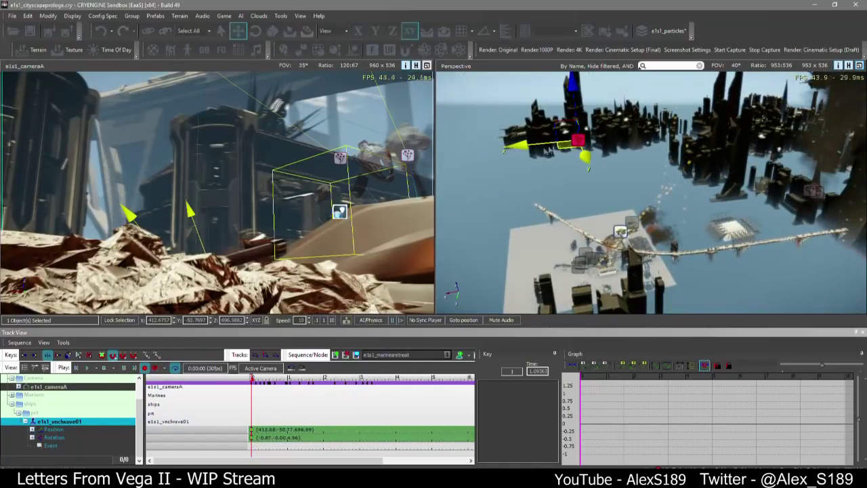
Turn on angle snapping and rotate the e1s1_vnclwave01 effect around its Z axis to about -85°
{"action": "key", "text": "3"}
{"action": "scroll", "coordinate": [577, 103], "scroll_direction": "up", "scroll_amount": 1}
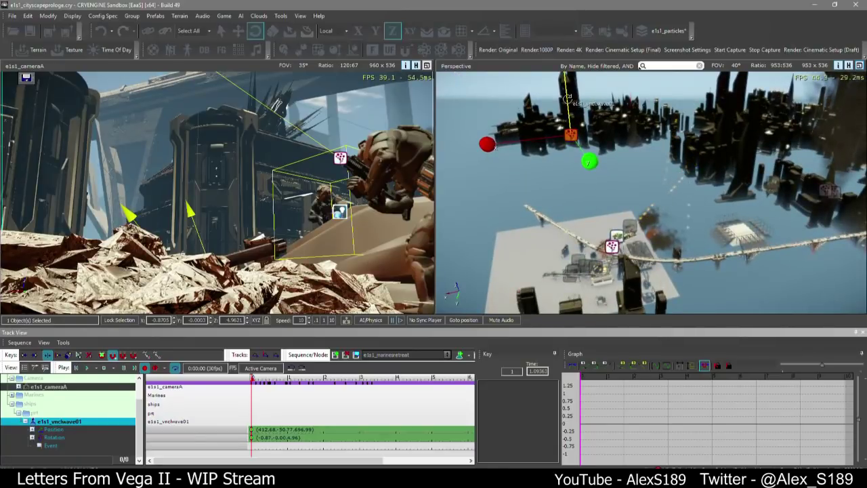
{"action": "left_click_drag", "start_coordinate": [568, 99], "coordinate": [563, 52]}
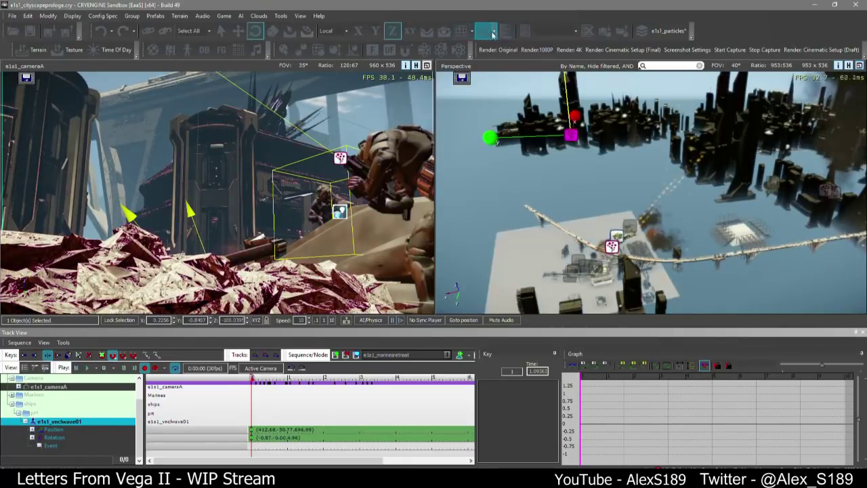
{"action": "left_click", "coordinate": [493, 34]}
{"action": "left_click", "coordinate": [489, 64]}
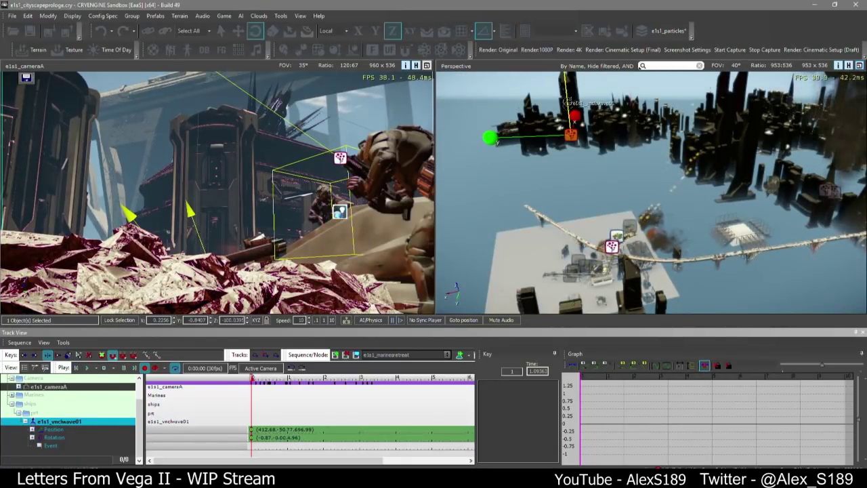
{"action": "left_click_drag", "start_coordinate": [567, 102], "coordinate": [569, 123]}
Move the rotated e1s1_vnclwave01 effect over the city to about X -1938, Y -39, Z 592
{"action": "key", "text": "2"}
{"action": "right_click_drag", "start_coordinate": [571, 134], "coordinate": [610, 184]}
{"action": "key", "text": "w"}
{"action": "key", "text": "w"}
{"action": "key", "text": "w"}
{"action": "key", "text": "s"}
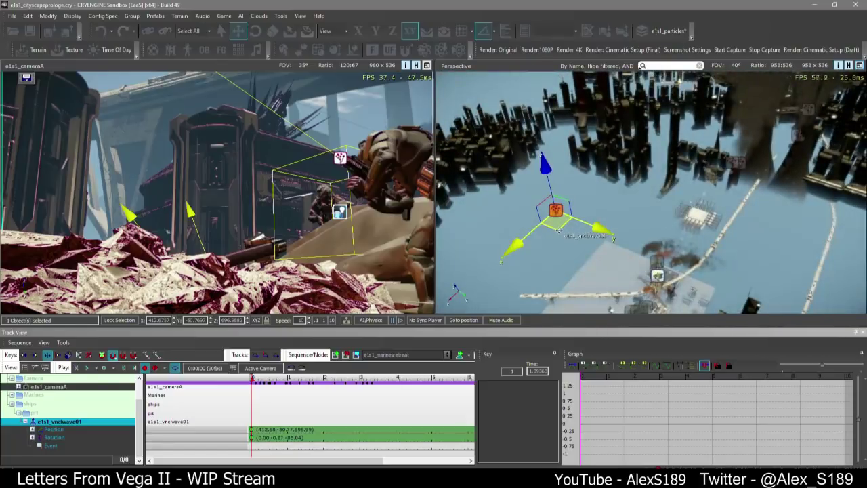
{"action": "left_click_drag", "start_coordinate": [558, 221], "coordinate": [626, 140]}
{"action": "left_click_drag", "start_coordinate": [667, 82], "coordinate": [683, 88]}
{"action": "key", "text": "w"}
{"action": "right_click_drag", "start_coordinate": [682, 88], "coordinate": [715, 45]}
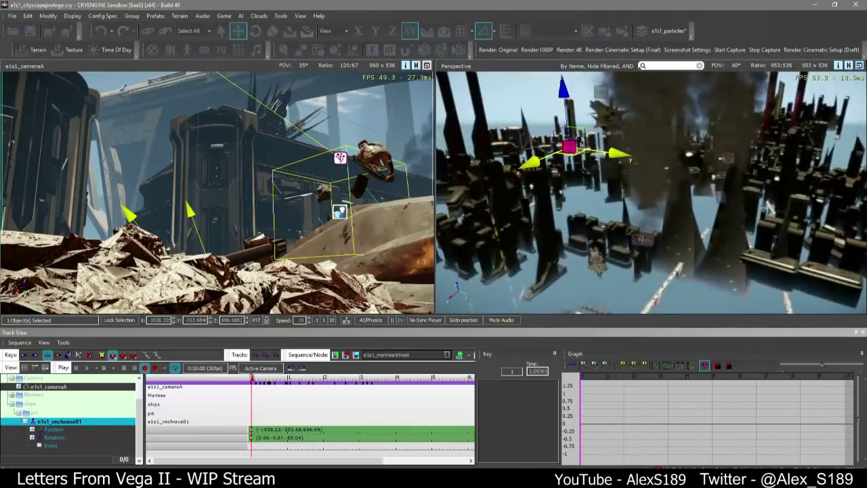
{"action": "left_click_drag", "start_coordinate": [586, 130], "coordinate": [608, 150]}
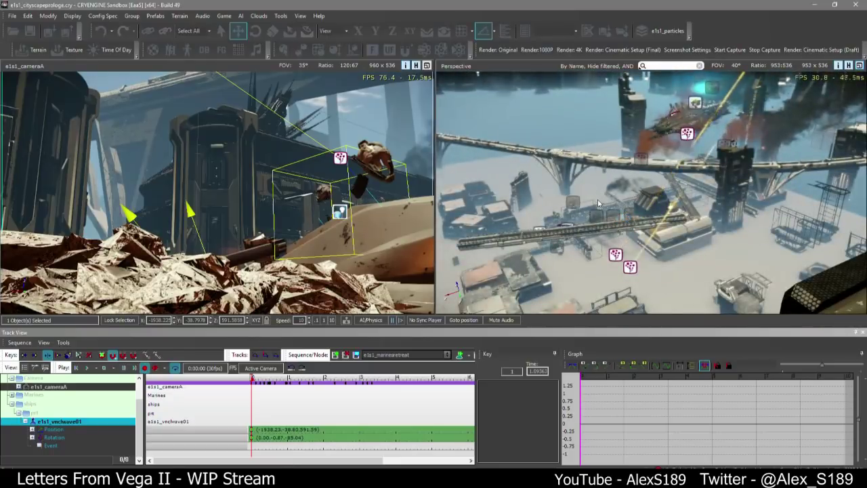
Reduce the camera speed to 1 and shift the ship effect near the bridge to about Y -268, Z 556
{"action": "right_click_drag", "start_coordinate": [598, 203], "coordinate": [535, 249]}
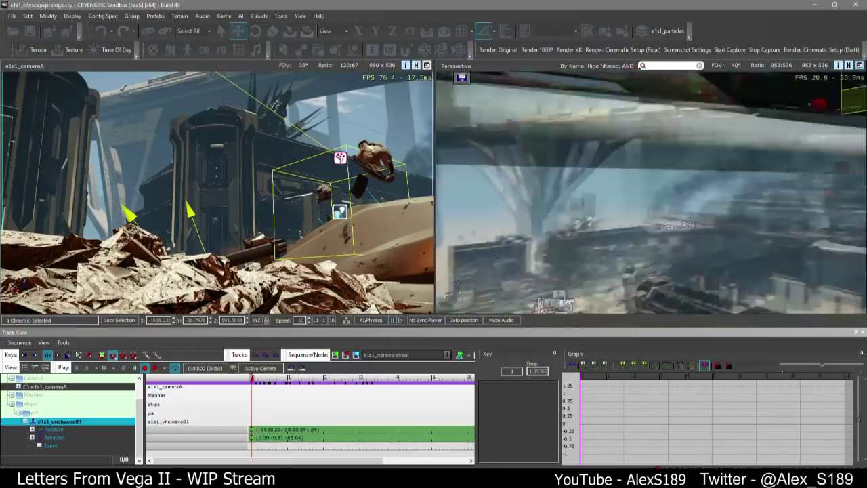
{"action": "right_click_drag", "start_coordinate": [650, 193], "coordinate": [724, 166]}
{"action": "right_click_drag", "start_coordinate": [601, 208], "coordinate": [650, 218]}
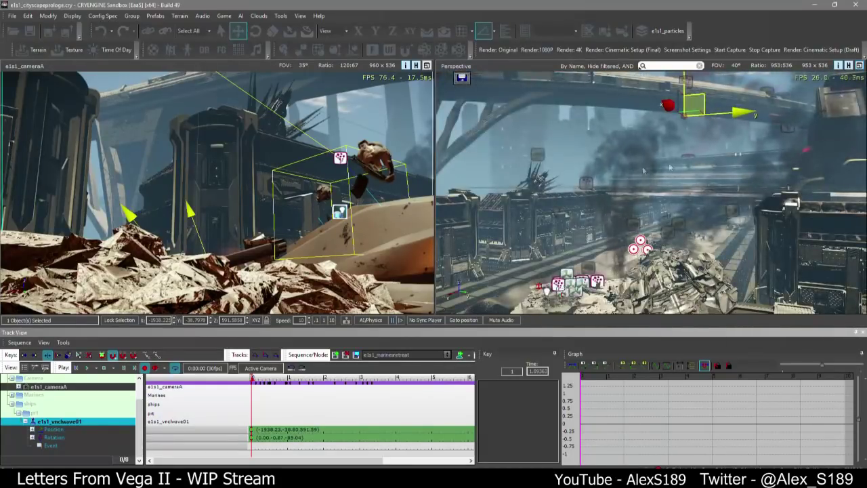
{"action": "right_click_drag", "start_coordinate": [644, 171], "coordinate": [670, 185]}
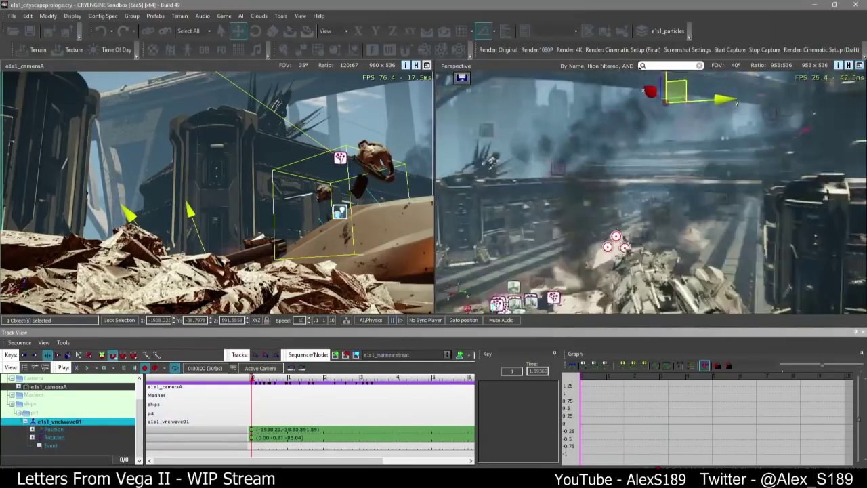
{"action": "left_click", "coordinate": [324, 320]}
{"action": "right_click_drag", "start_coordinate": [610, 190], "coordinate": [593, 213]}
{"action": "right_click_drag", "start_coordinate": [646, 221], "coordinate": [640, 179]}
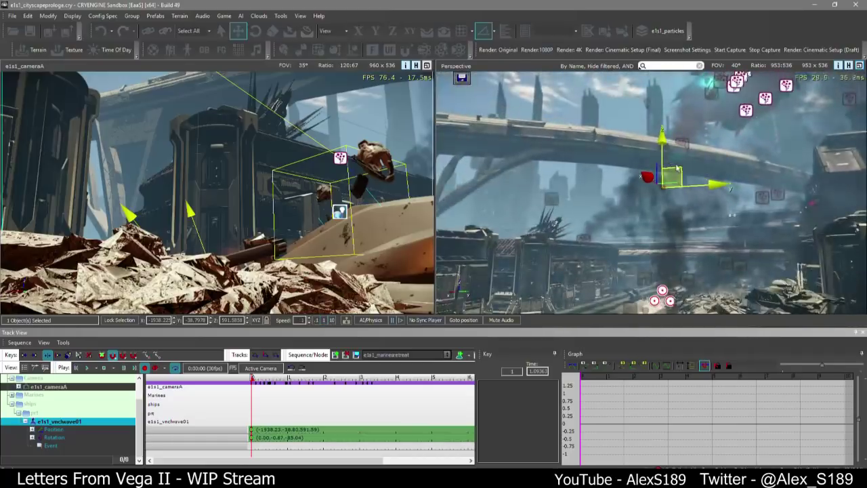
{"action": "left_click_drag", "start_coordinate": [672, 174], "coordinate": [648, 175]}
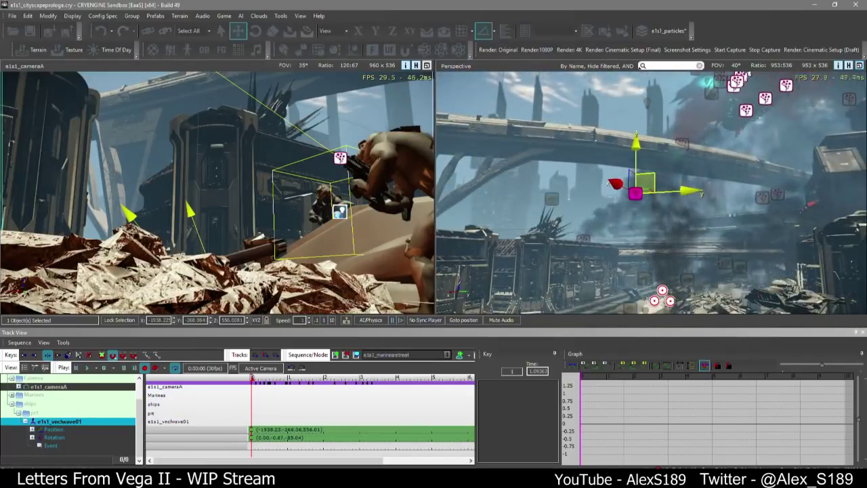
Check the ships in the sky and move their effect along the bridge to about Y -1576, Z 470
{"action": "right_click_drag", "start_coordinate": [647, 178], "coordinate": [638, 119]}
{"action": "key", "text": "s"}
{"action": "mouse_move", "coordinate": [654, 254]}
{"action": "right_mouse_down"}
{"action": "mouse_move", "coordinate": [677, 265]}
{"action": "mouse_move", "coordinate": [663, 262]}
{"action": "right_mouse_up"}
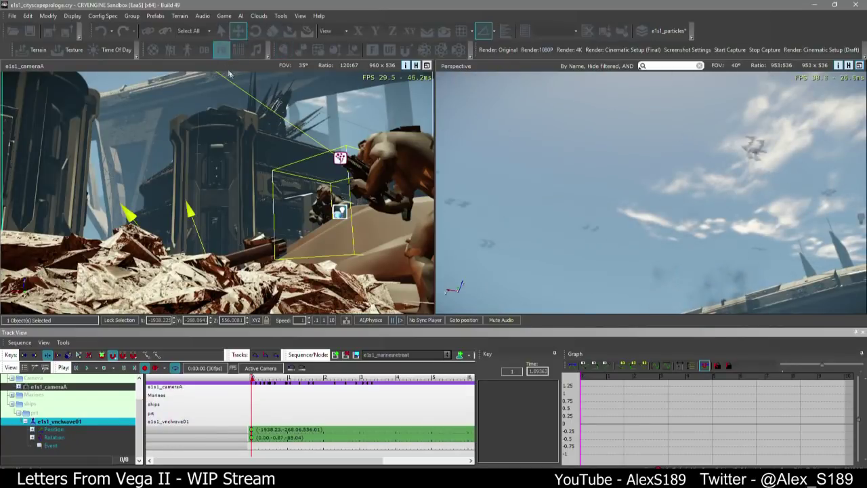
{"action": "right_click_drag", "start_coordinate": [636, 233], "coordinate": [675, 259]}
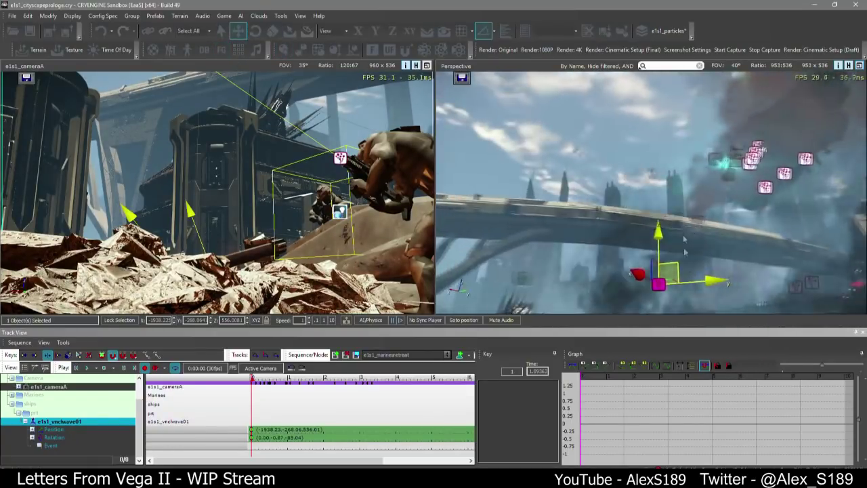
{"action": "left_click_drag", "start_coordinate": [676, 260], "coordinate": [546, 276]}
{"action": "right_click_drag", "start_coordinate": [715, 221], "coordinate": [689, 227]}
{"action": "key", "text": "a"}
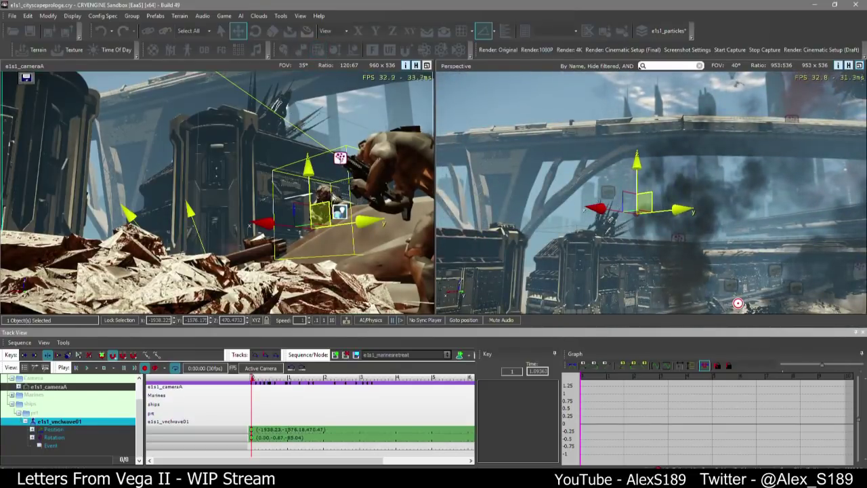
Reposition the ship effect in the e1s1_cameraA shot, raising it and pushing it back to about X -3134, Y -1227, Z 1217
{"action": "left_click_drag", "start_coordinate": [349, 126], "coordinate": [348, 111]}
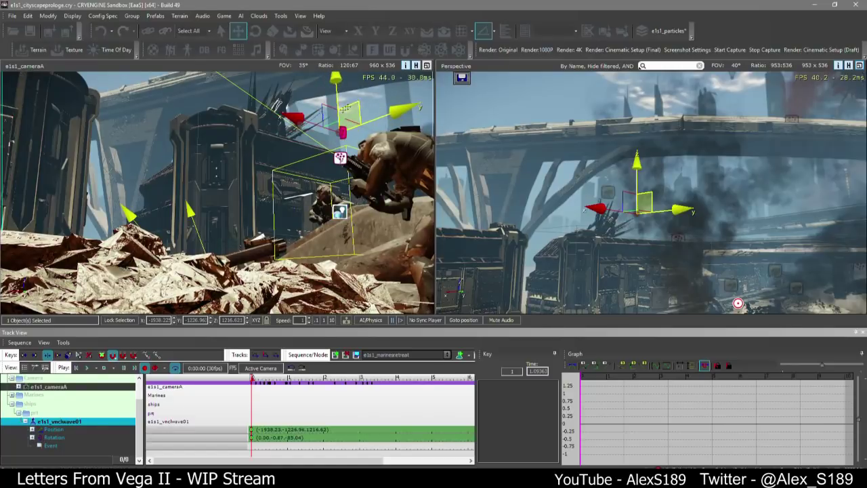
{"action": "left_click_drag", "start_coordinate": [296, 119], "coordinate": [378, 146]}
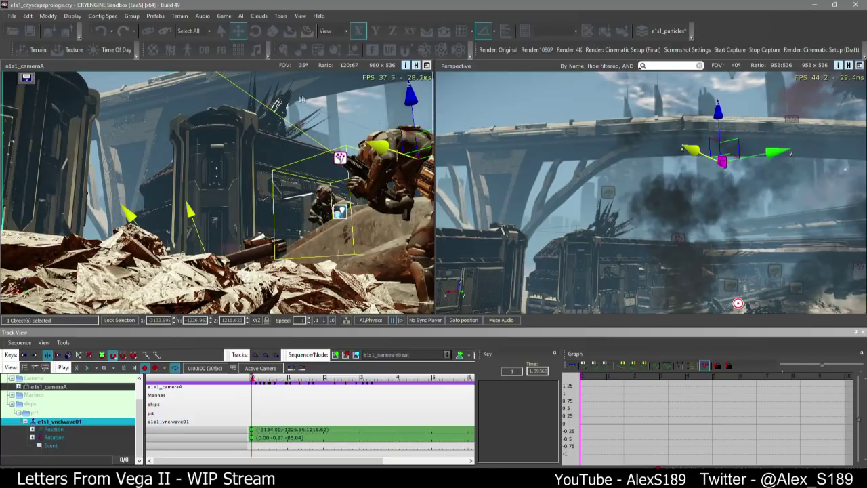
Set the level's time of day to 00:00 and close the Time Of Day editor
{"action": "left_click", "coordinate": [115, 49]}
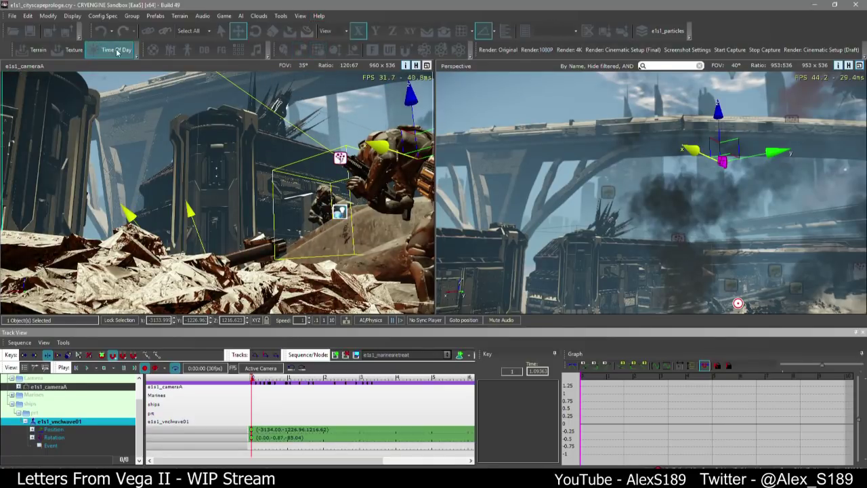
{"action": "left_click_drag", "start_coordinate": [461, 380], "coordinate": [371, 372]}
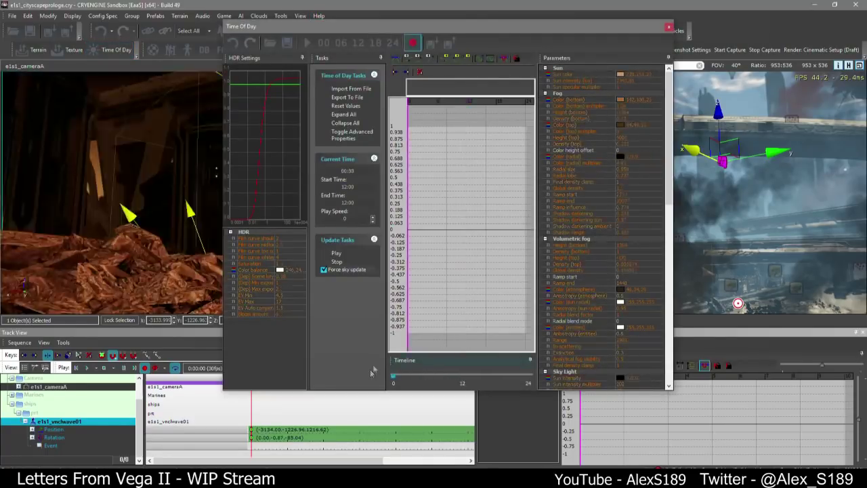
{"action": "left_click", "coordinate": [669, 27]}
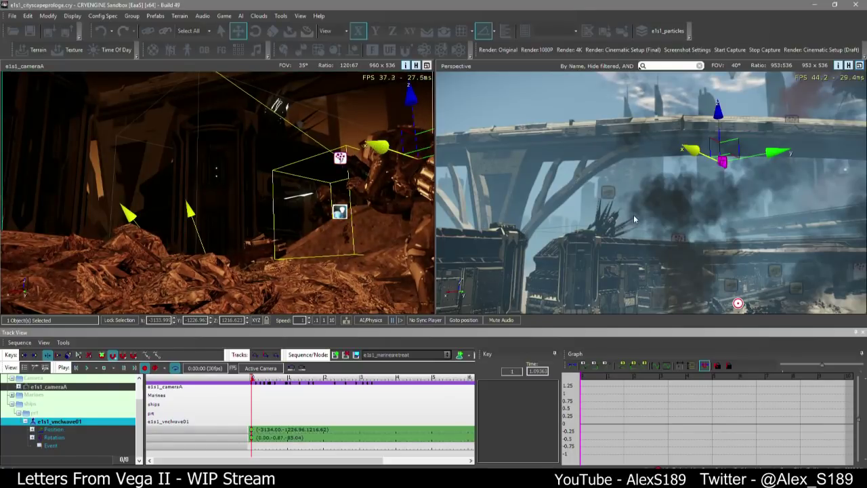
Raise the camera speed to 10, duplicate the e1s1_vnclwave01 effect and place the copy at about Y -1177, Z 1140
{"action": "right_click_drag", "start_coordinate": [647, 174], "coordinate": [666, 187]}
{"action": "key", "text": "w"}
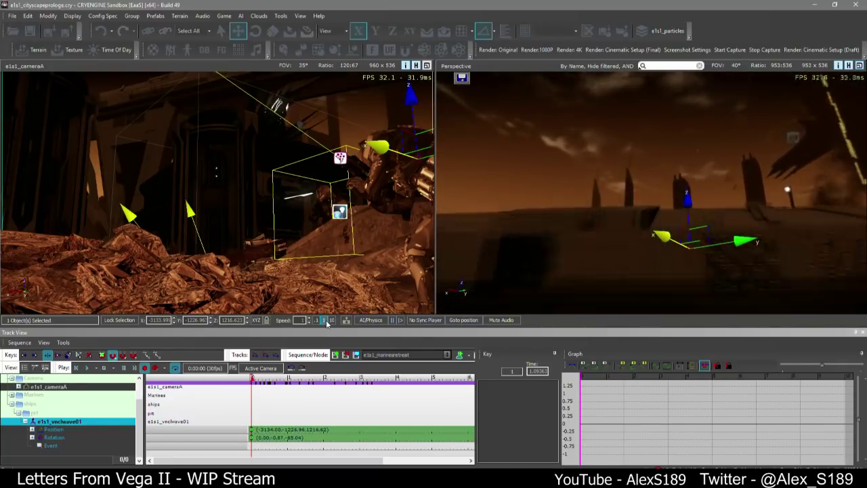
{"action": "left_click", "coordinate": [331, 320]}
{"action": "right_click_drag", "start_coordinate": [643, 233], "coordinate": [639, 231]}
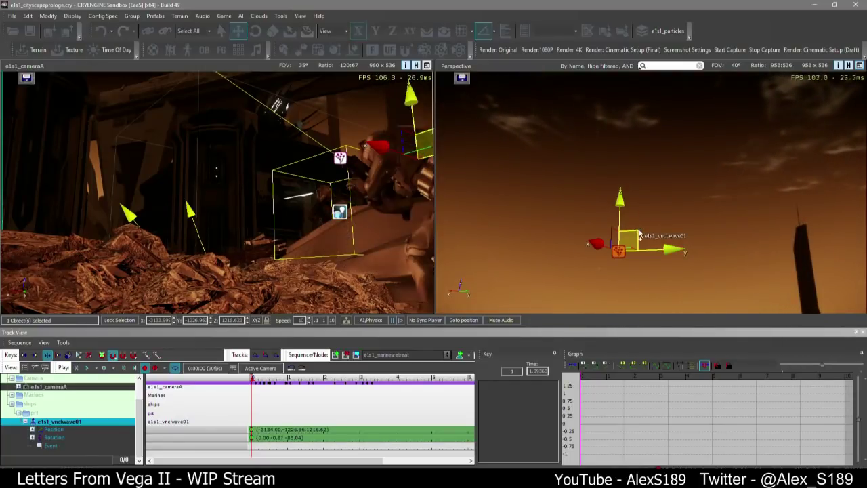
{"action": "left_click_drag", "start_coordinate": [639, 231], "coordinate": [648, 250]}
{"action": "right_click_drag", "start_coordinate": [588, 242], "coordinate": [568, 223]}
Add the duplicated ship effect to the prt folder and collapse the tracks of e1s1_vnclwave01
{"action": "left_click", "coordinate": [39, 414]}
{"action": "right_click", "coordinate": [40, 414]}
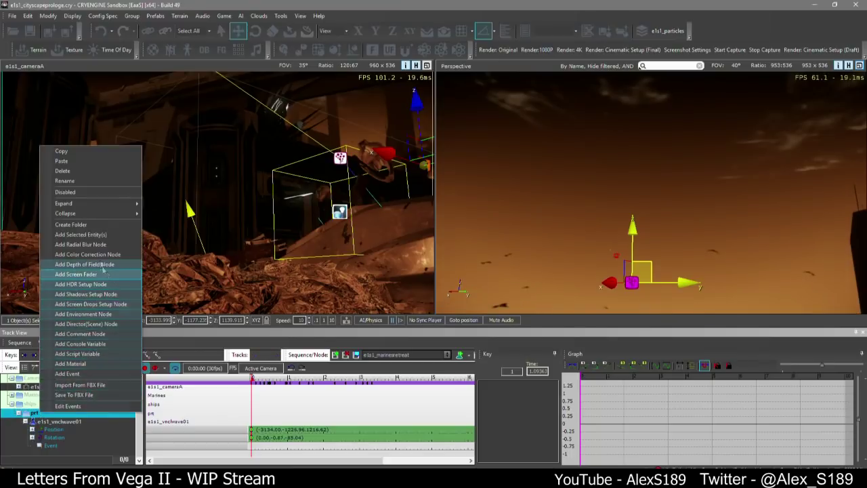
{"action": "left_click", "coordinate": [68, 272]}
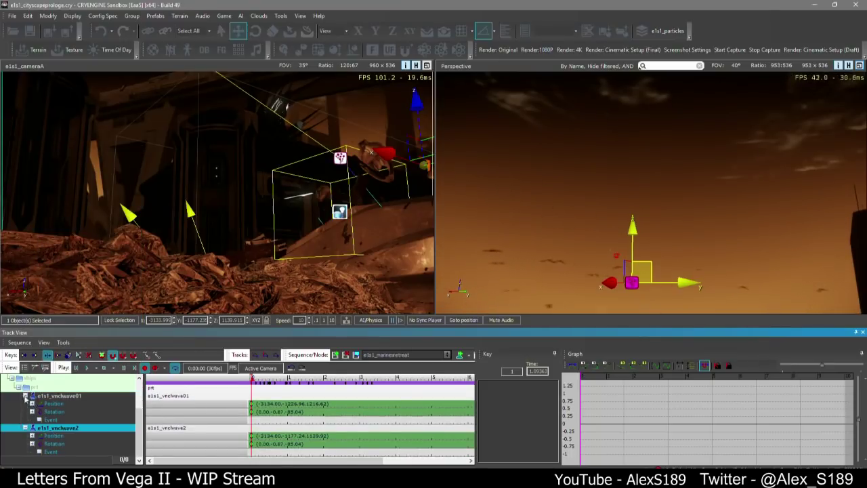
{"action": "double_click", "coordinate": [57, 395]}
{"action": "right_click", "coordinate": [57, 412]}
{"action": "left_click", "coordinate": [72, 421]}
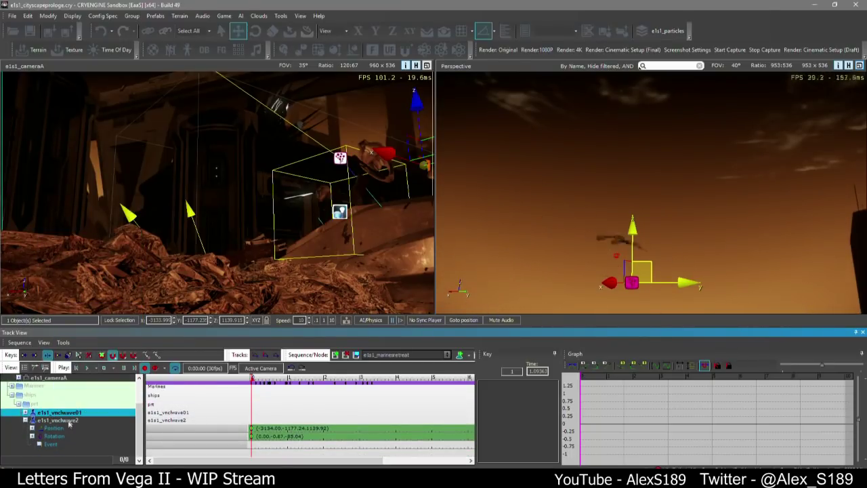
Add a Restart event key at the start of the duplicated ship effect's Event track and save the level
{"action": "left_click", "coordinate": [64, 428]}
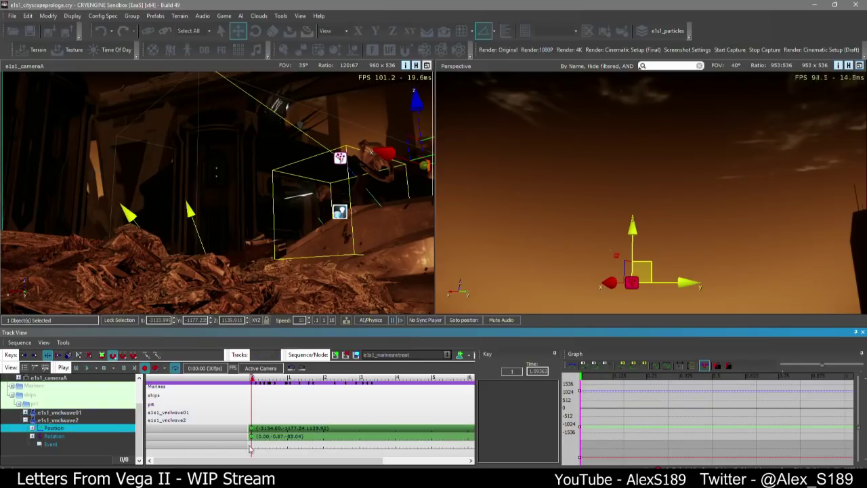
{"action": "left_click", "coordinate": [251, 443]}
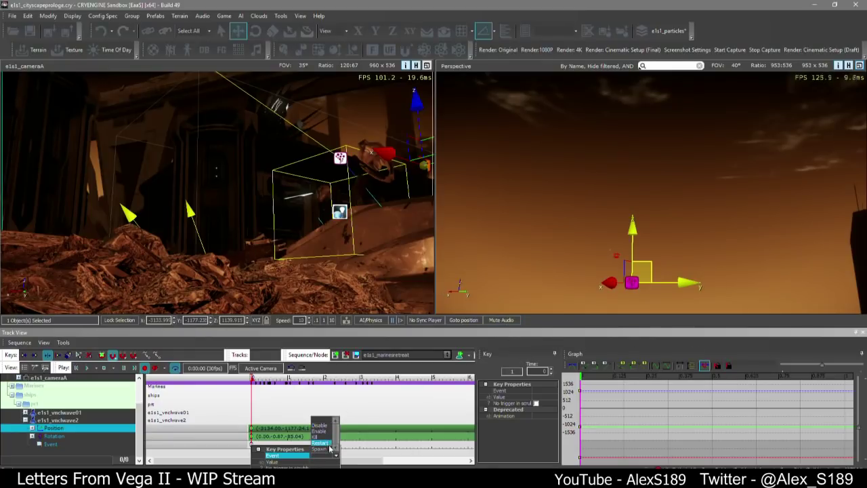
{"action": "left_click", "coordinate": [365, 396]}
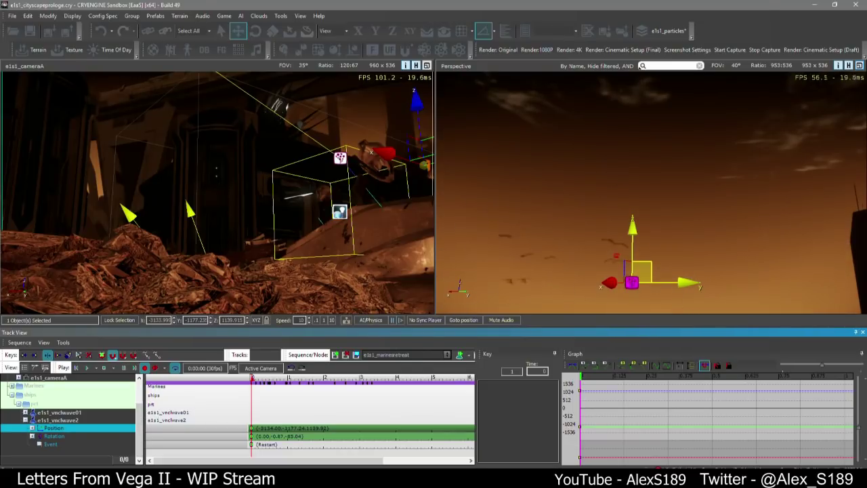
{"action": "left_click", "coordinate": [641, 273]}
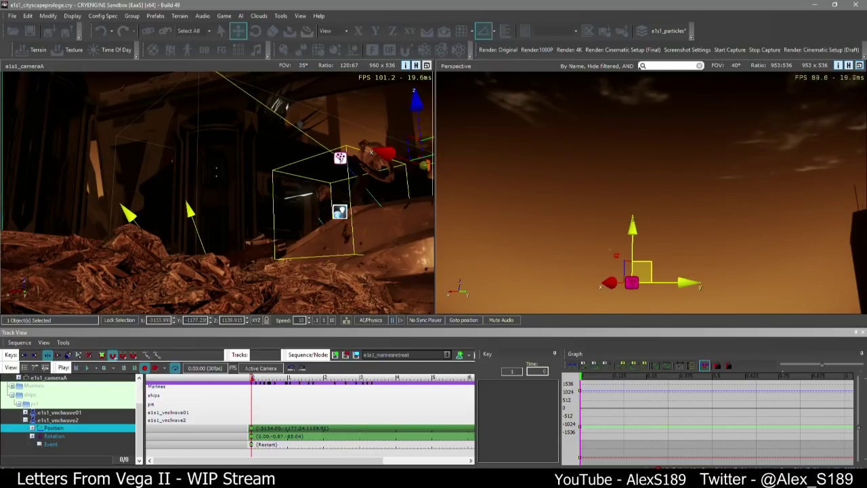
{"action": "right_click_drag", "start_coordinate": [709, 212], "coordinate": [677, 208]}
{"action": "key", "text": "ctrl+s"}
Survey the darkened battlefield from above and widen the timeline area to fit the whole sequence
{"action": "right_click_drag", "start_coordinate": [761, 224], "coordinate": [789, 261]}
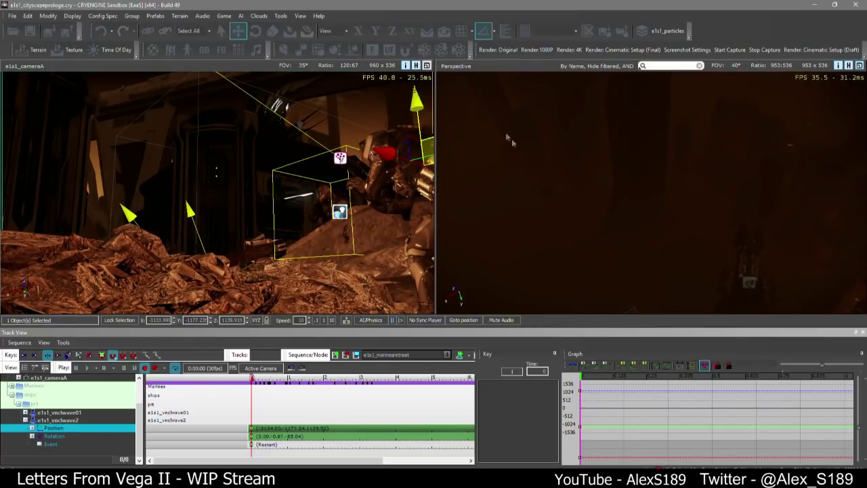
{"action": "right_click_drag", "start_coordinate": [546, 232], "coordinate": [535, 216]}
{"action": "right_click_drag", "start_coordinate": [623, 178], "coordinate": [623, 308]}
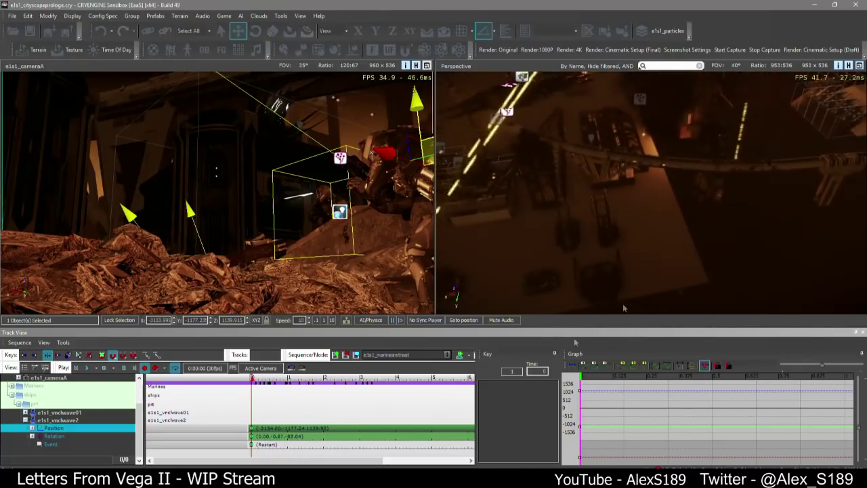
{"action": "left_click_drag", "start_coordinate": [476, 379], "coordinate": [507, 379]}
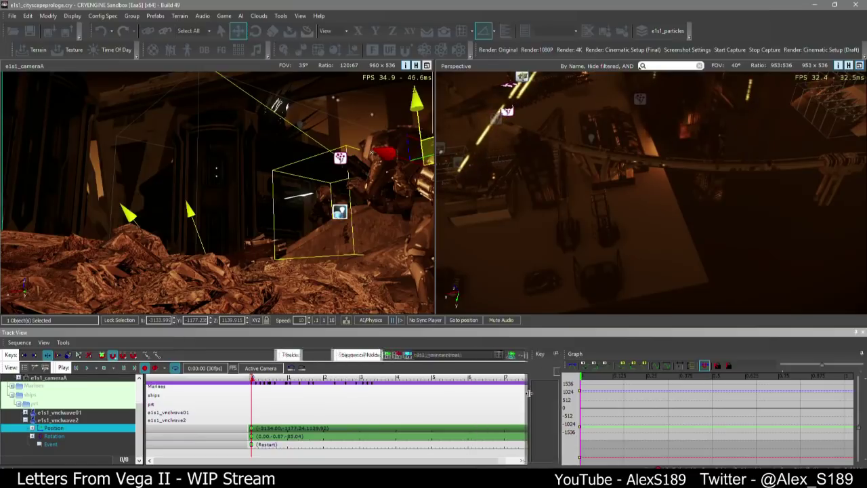
{"action": "right_click_drag", "start_coordinate": [776, 214], "coordinate": [766, 208]}
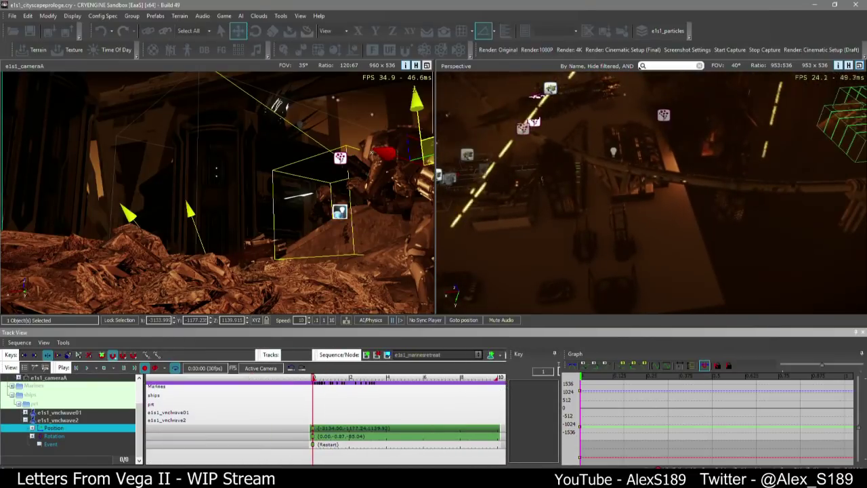
Select the 24 hotel groups of the distant building complex and move them to about X 322, Y 42, Z 56
{"action": "right_click_drag", "start_coordinate": [719, 125], "coordinate": [609, 155]}
{"action": "left_click", "coordinate": [735, 153]}
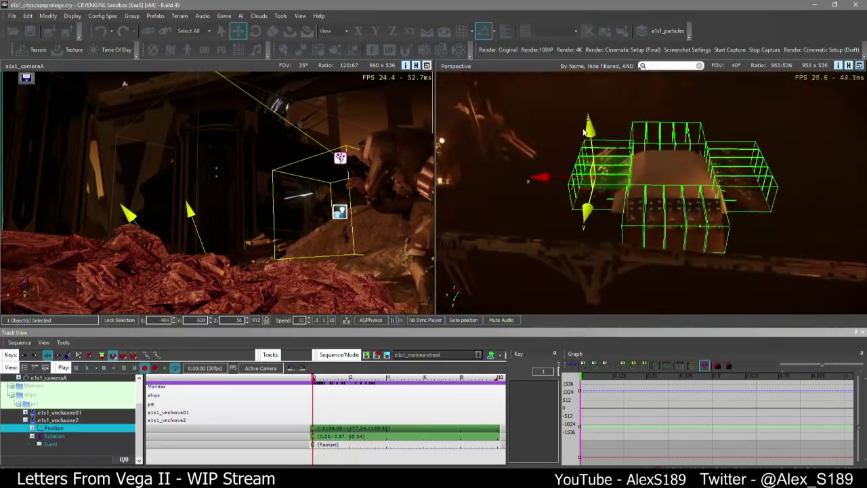
{"action": "left_click_drag", "start_coordinate": [576, 122], "coordinate": [777, 242]}
{"action": "right_click_drag", "start_coordinate": [798, 253], "coordinate": [541, 179]}
{"action": "right_click_drag", "start_coordinate": [616, 162], "coordinate": [776, 192]}
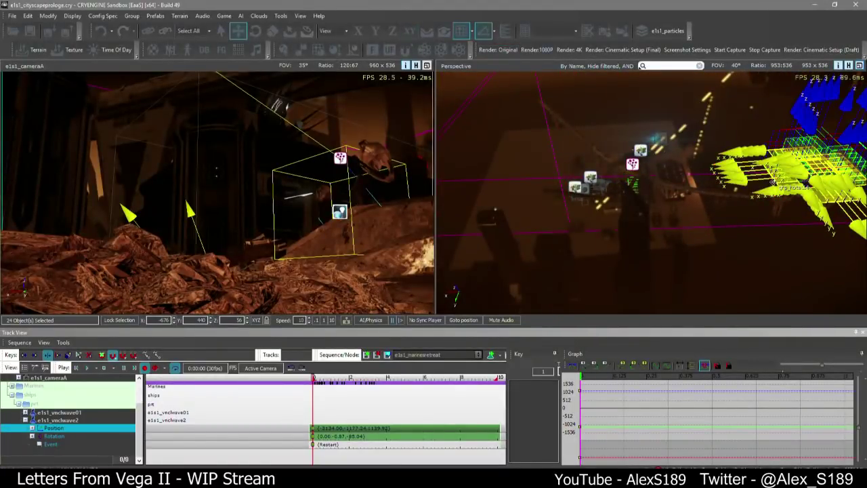
{"action": "left_click_drag", "start_coordinate": [774, 181], "coordinate": [589, 160]}
Scale the selected hotel groups uniformly to about 1.56 in the View coordinate system and reposition them at about X -35, Y -233
{"action": "right_click_drag", "start_coordinate": [596, 163], "coordinate": [581, 125]}
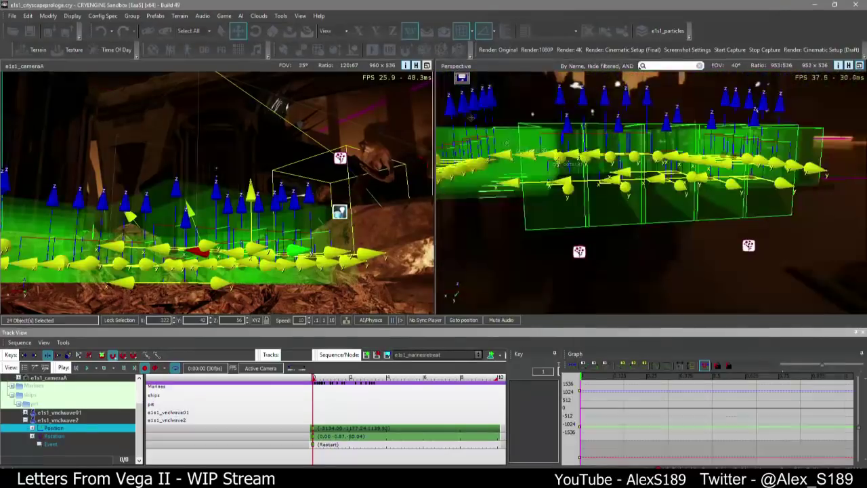
{"action": "key", "text": "3"}
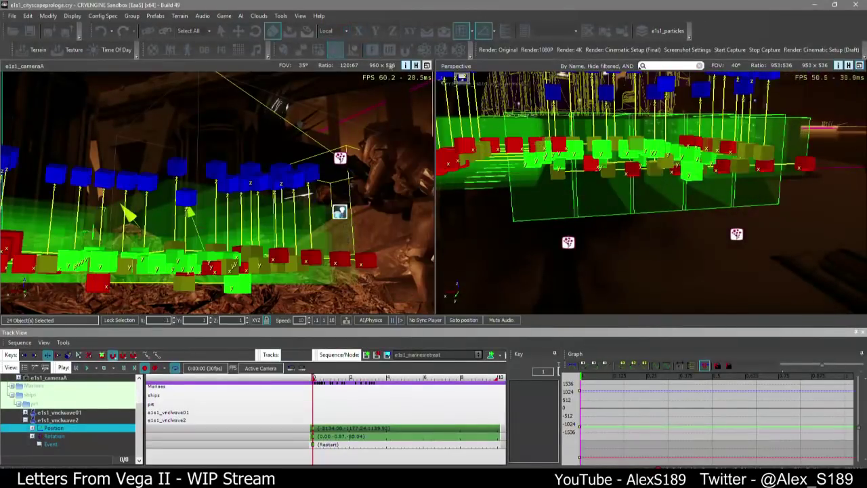
{"action": "left_click", "coordinate": [327, 40]}
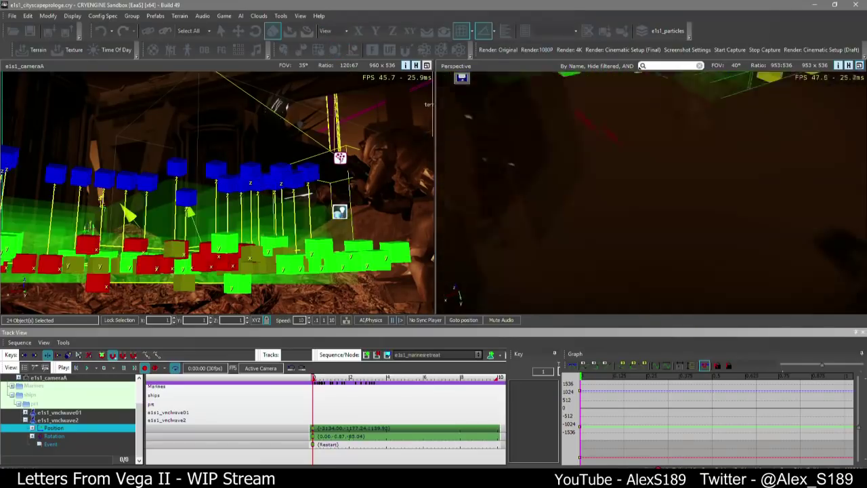
{"action": "left_click_drag", "start_coordinate": [667, 145], "coordinate": [666, 145]}
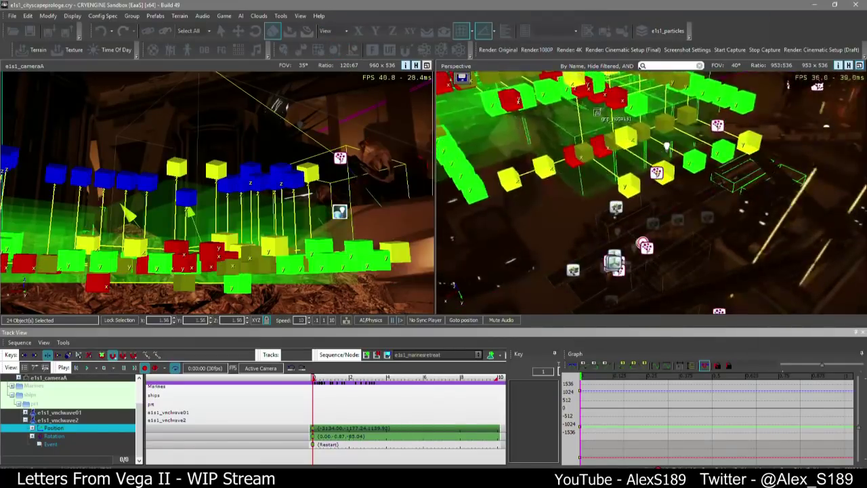
{"action": "key", "text": "1"}
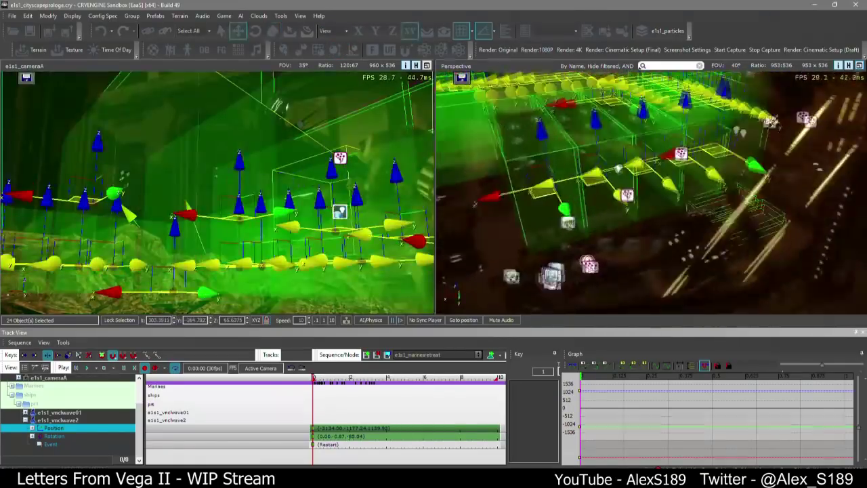
{"action": "left_click_drag", "start_coordinate": [566, 182], "coordinate": [627, 140]}
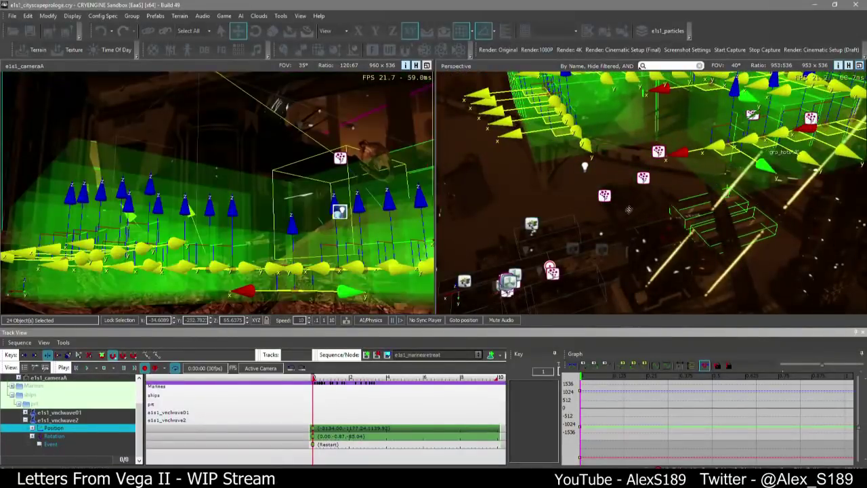
Delete the five hotel groups forming one side row of the enlarged complex, including grp_hotel37
{"action": "left_click", "coordinate": [173, 113]}
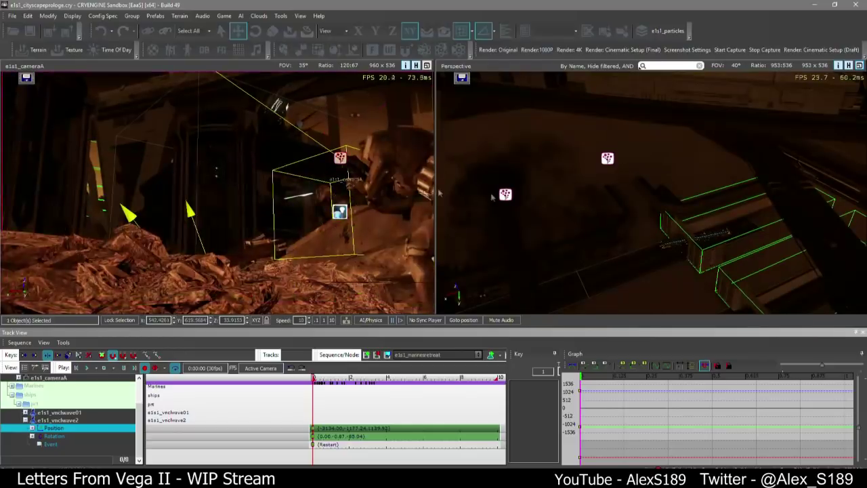
{"action": "right_click_drag", "start_coordinate": [493, 195], "coordinate": [563, 240]}
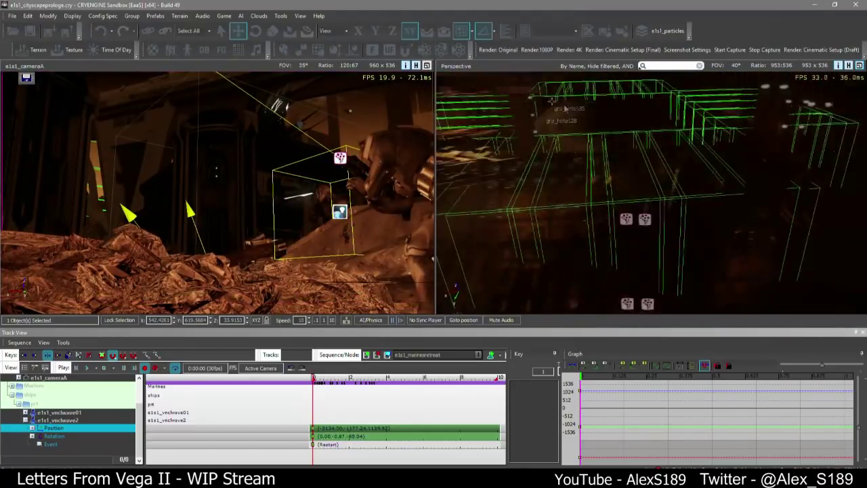
{"action": "left_click", "coordinate": [644, 118]}
{"action": "right_click_drag", "start_coordinate": [644, 118], "coordinate": [630, 146]}
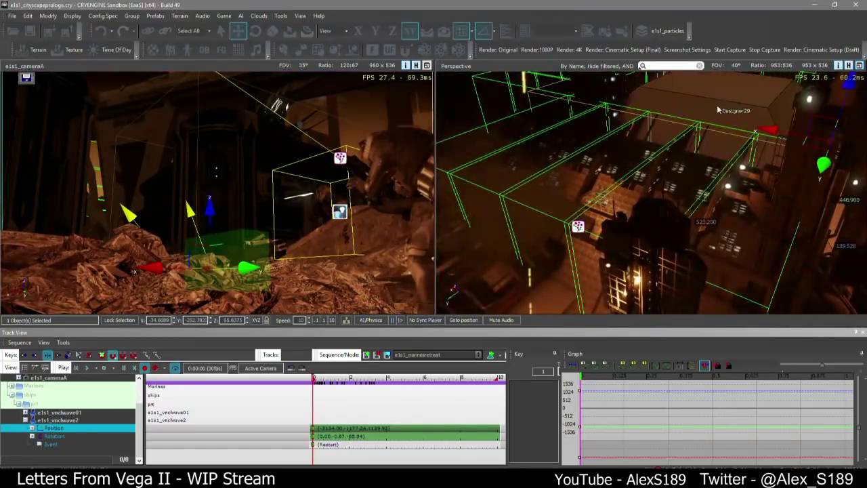
{"action": "left_click", "coordinate": [718, 110]}
{"action": "right_click_drag", "start_coordinate": [718, 110], "coordinate": [696, 234]}
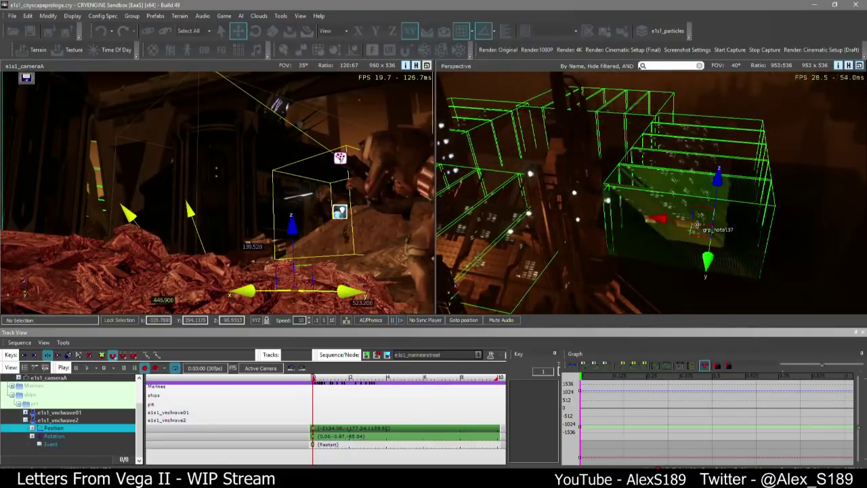
{"action": "key", "text": "Delete"}
{"action": "left_click", "coordinate": [699, 201]}
{"action": "key", "text": "Delete"}
{"action": "left_click", "coordinate": [704, 180]}
{"action": "key", "text": "Delete"}
{"action": "left_click", "coordinate": [696, 158]}
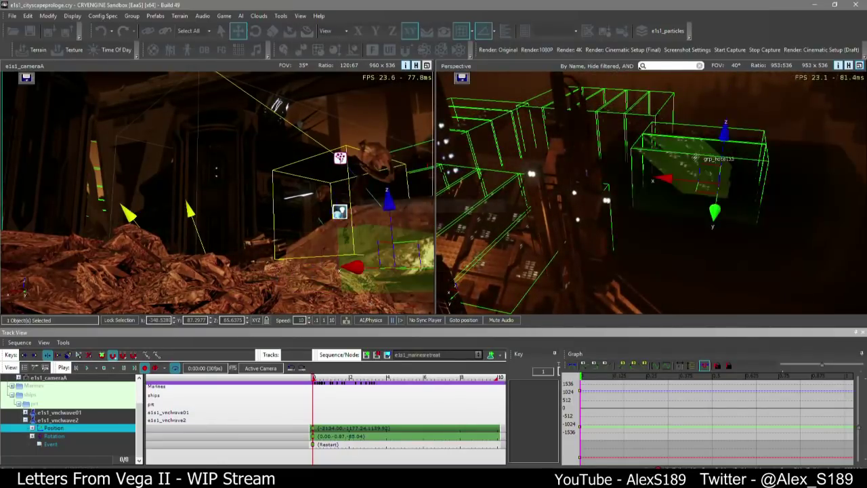
{"action": "key", "text": "Delete"}
{"action": "left_click", "coordinate": [713, 148]}
{"action": "key", "text": "Delete"}
Select the row of five hotel groups that includes grp_hotel23 and grp_hotel25 and move it to about X 185, Y 387
{"action": "right_click_drag", "start_coordinate": [713, 148], "coordinate": [630, 210]}
{"action": "left_click", "coordinate": [582, 187]}
{"action": "left_click", "coordinate": [703, 195], "text": "ctrl"}
{"action": "left_click", "coordinate": [742, 227], "text": "ctrl"}
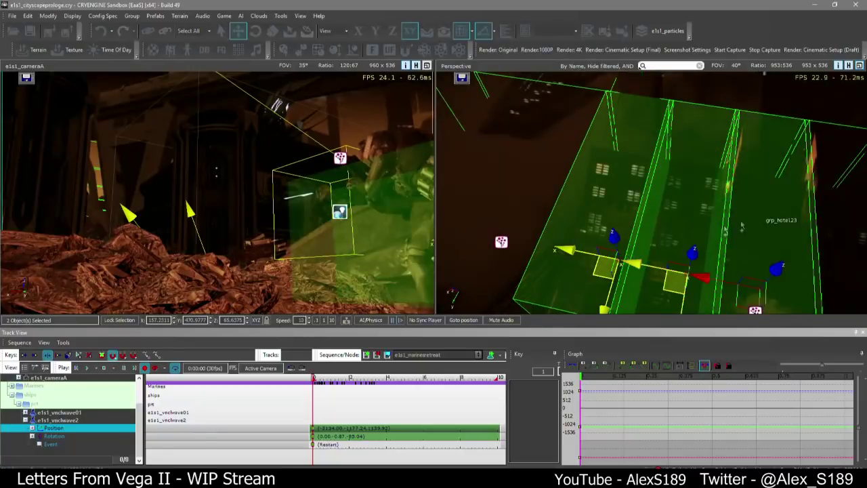
{"action": "right_click_drag", "start_coordinate": [741, 226], "coordinate": [718, 217]}
{"action": "left_click", "coordinate": [685, 211], "text": "ctrl"}
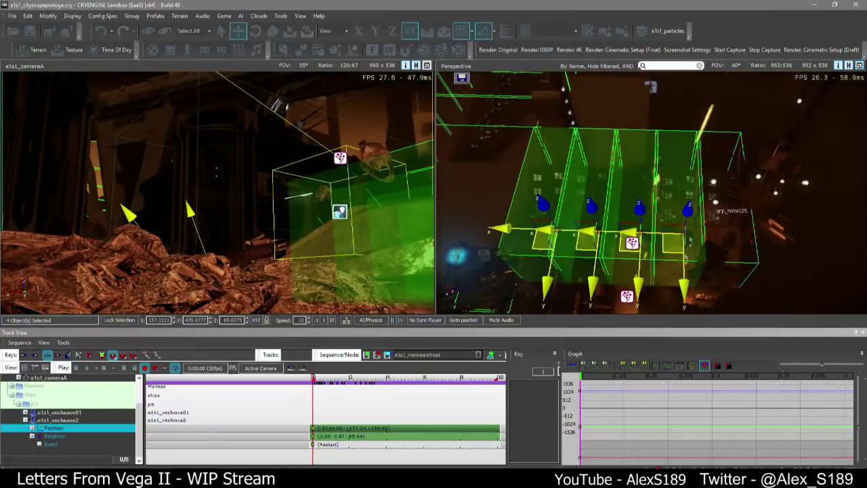
{"action": "left_click", "coordinate": [706, 260], "text": "ctrl"}
{"action": "left_click_drag", "start_coordinate": [665, 246], "coordinate": [650, 222]}
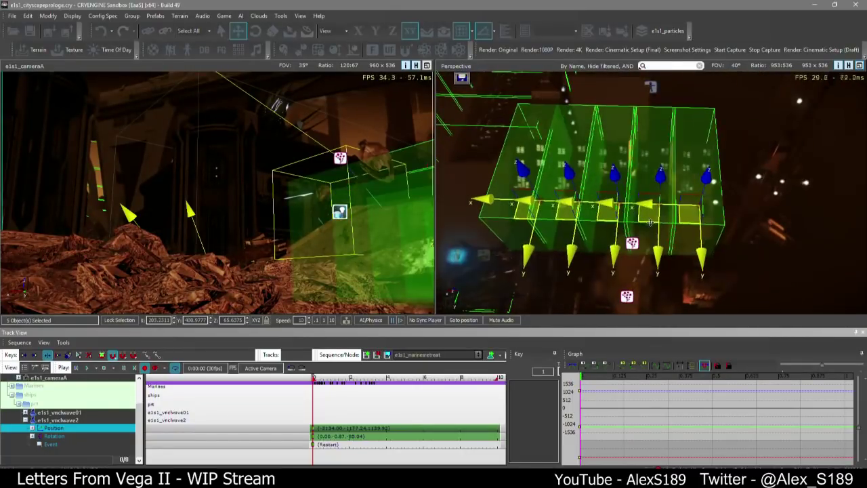
Add the two neighbouring rows of hotel groups to the selection and move all fifteen to about X 329, Y 369
{"action": "right_click_drag", "start_coordinate": [607, 200], "coordinate": [557, 249]}
{"action": "key", "text": "w"}
{"action": "key", "text": "s"}
{"action": "key", "text": "w"}
{"action": "key", "text": "s"}
{"action": "key", "text": "w"}
{"action": "key", "text": "s"}
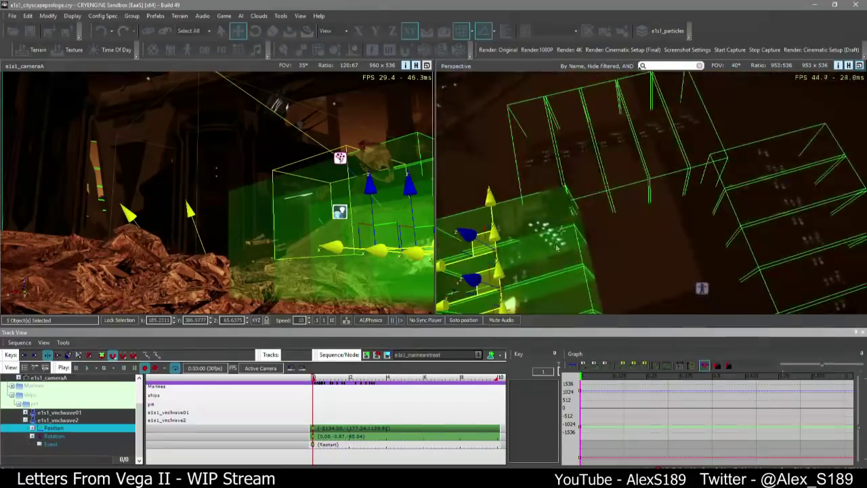
{"action": "left_click", "coordinate": [547, 174], "text": "ctrl"}
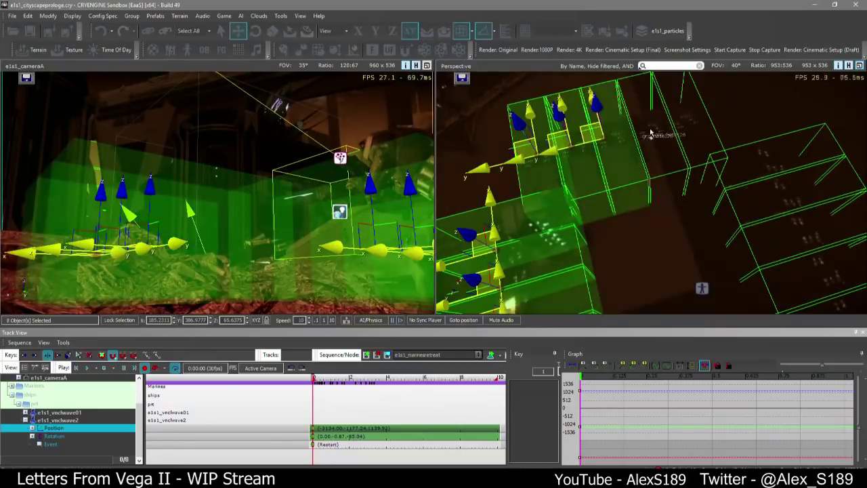
{"action": "left_click", "coordinate": [675, 122], "text": "ctrl"}
{"action": "right_click_drag", "start_coordinate": [675, 122], "coordinate": [701, 132]}
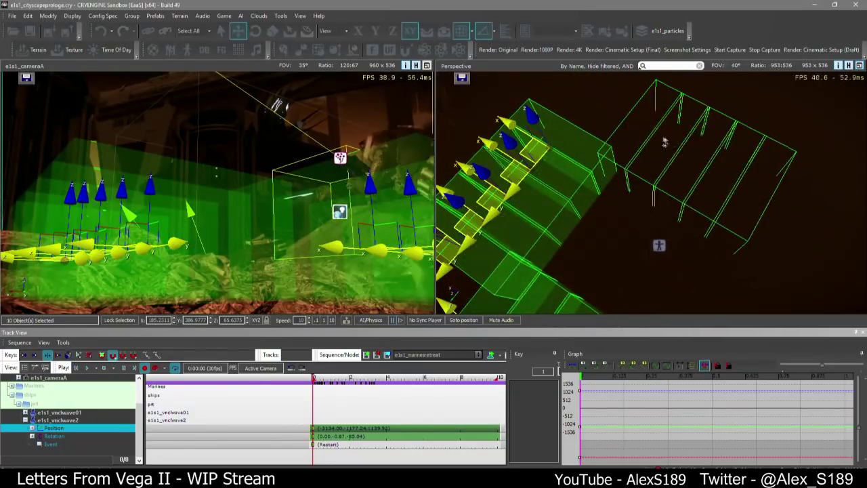
{"action": "left_click", "coordinate": [633, 135], "text": "ctrl"}
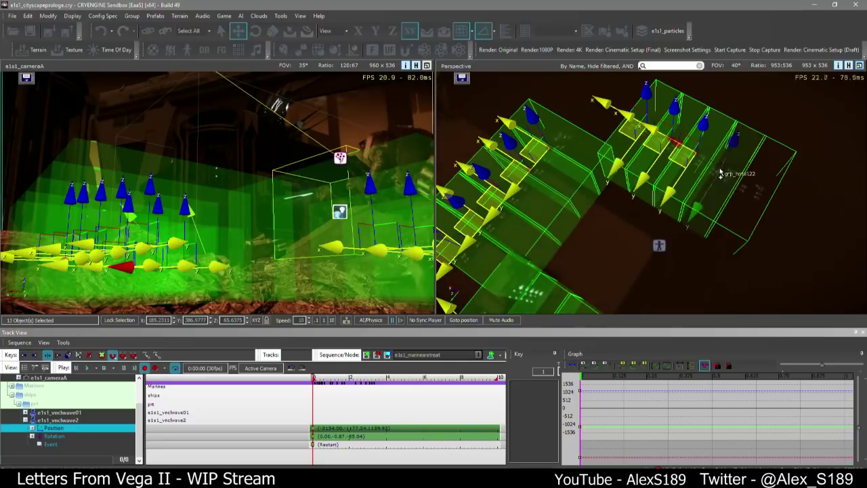
{"action": "left_click", "coordinate": [747, 190], "text": "ctrl"}
{"action": "right_click_drag", "start_coordinate": [747, 190], "coordinate": [730, 193]}
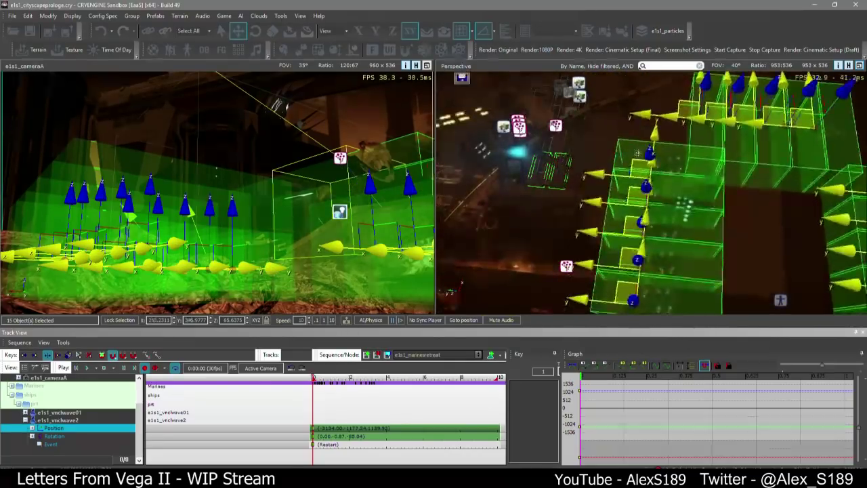
{"action": "left_click_drag", "start_coordinate": [637, 153], "coordinate": [647, 134]}
{"action": "left_click_drag", "start_coordinate": [636, 179], "coordinate": [631, 115]}
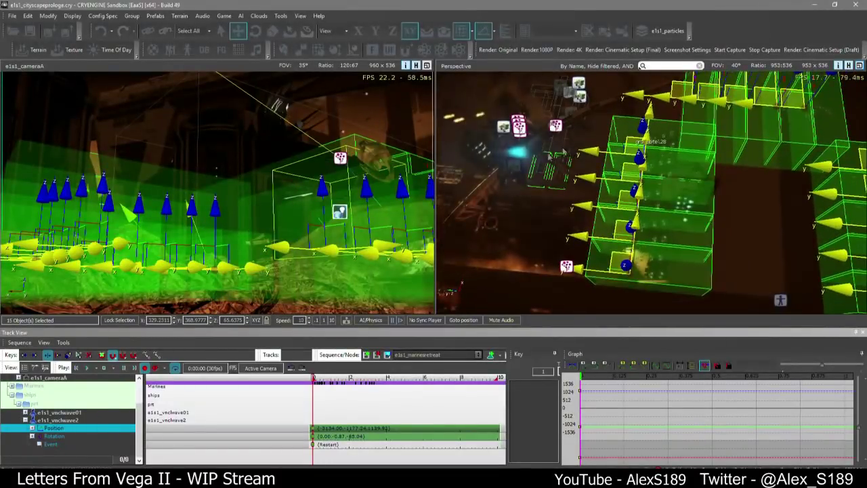
Shift the fifteen selected hotel groups to about X 505 and lower them to about Z 48
{"action": "right_click_drag", "start_coordinate": [541, 150], "coordinate": [596, 141]}
{"action": "key", "text": "w"}
{"action": "key", "text": "s"}
{"action": "key", "text": "w"}
{"action": "key", "text": "s"}
{"action": "key", "text": "w"}
{"action": "key", "text": "s"}
{"action": "key", "text": "w"}
{"action": "key", "text": "w"}
{"action": "left_click_drag", "start_coordinate": [624, 114], "coordinate": [495, 134]}
{"action": "right_click_drag", "start_coordinate": [495, 135], "coordinate": [478, 150]}
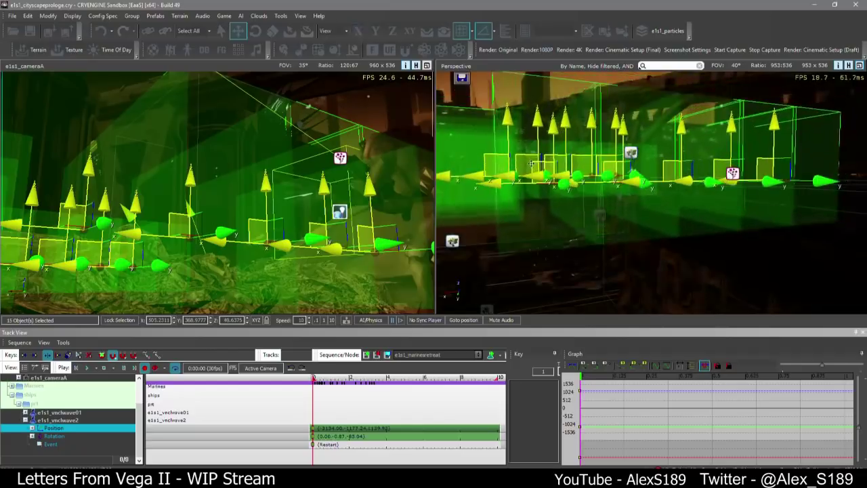
{"action": "left_click_drag", "start_coordinate": [531, 163], "coordinate": [551, 167]}
Select the arccorp backdrop_building_11 below the hotel groups and move it to X 432, Y 480
{"action": "right_click_drag", "start_coordinate": [600, 213], "coordinate": [533, 234]}
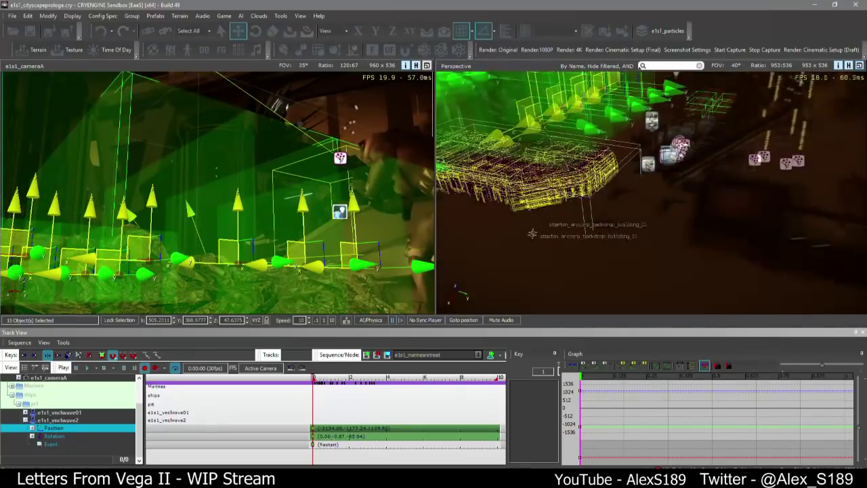
{"action": "left_click", "coordinate": [528, 252]}
{"action": "right_click_drag", "start_coordinate": [590, 206], "coordinate": [591, 205]}
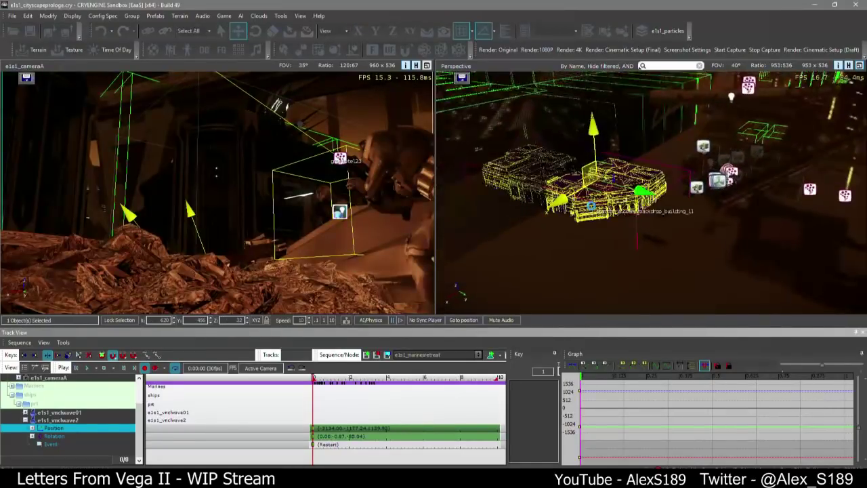
{"action": "right_click_drag", "start_coordinate": [650, 221], "coordinate": [673, 208]}
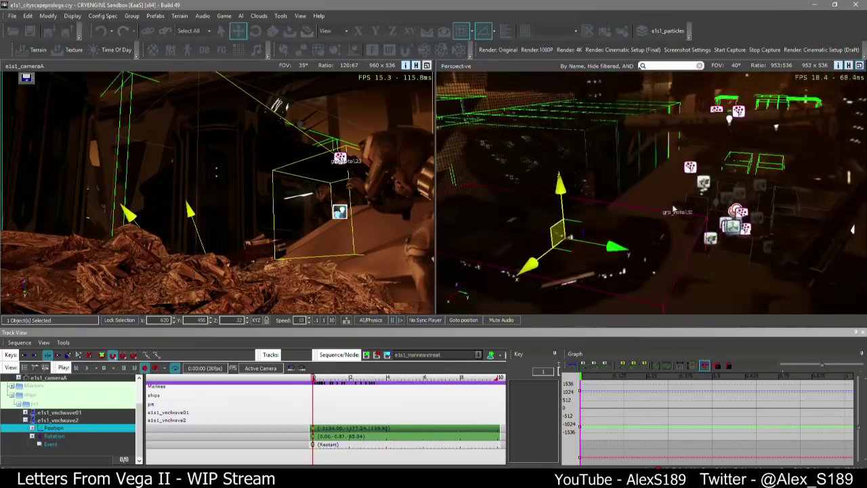
{"action": "right_click_drag", "start_coordinate": [728, 193], "coordinate": [640, 268]}
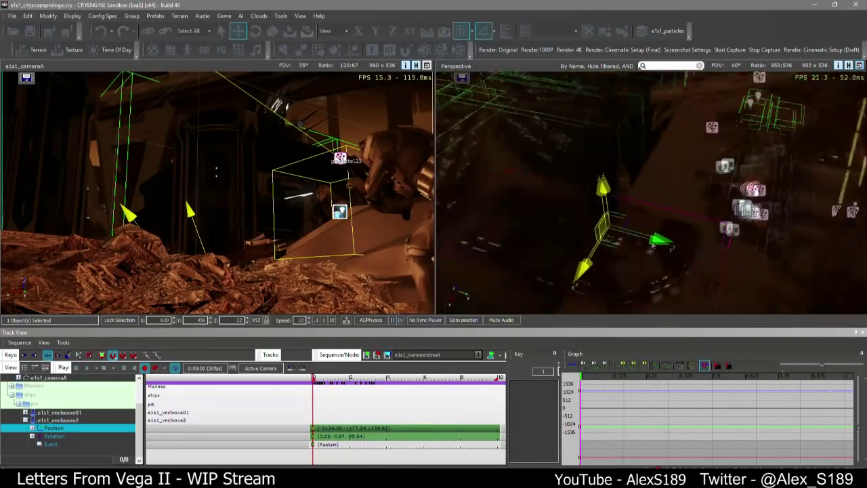
{"action": "left_click", "coordinate": [617, 241]}
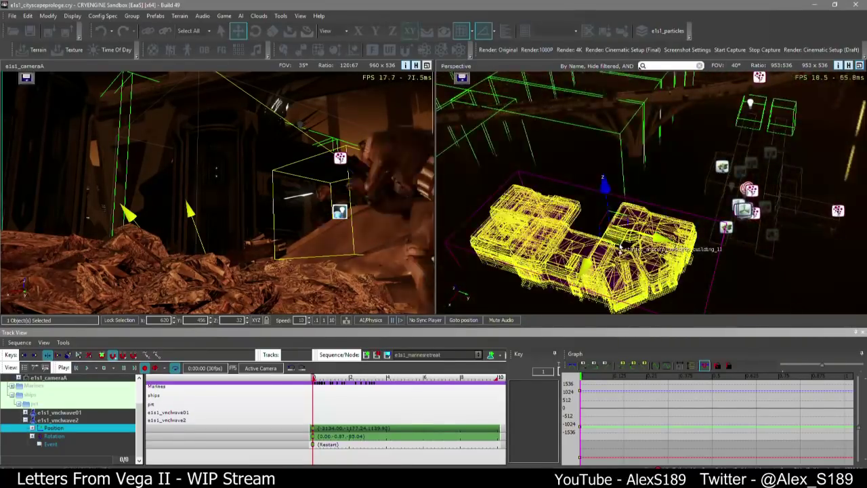
{"action": "left_click_drag", "start_coordinate": [617, 242], "coordinate": [677, 167]}
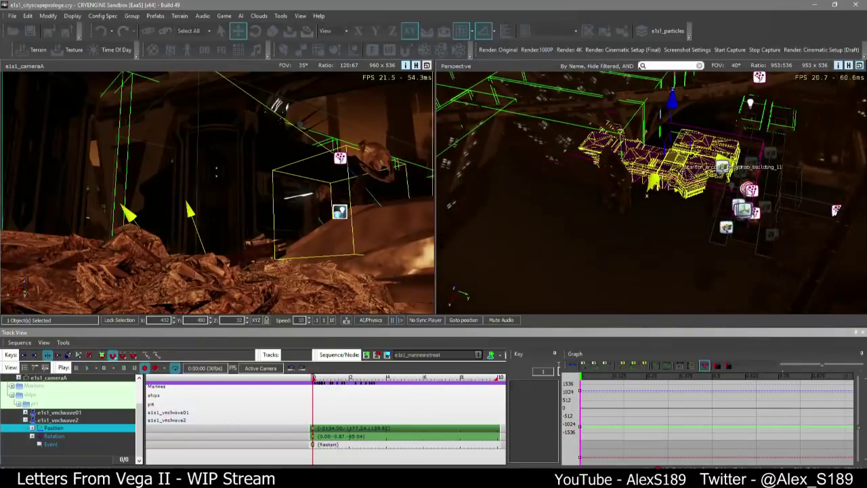
Shift the selected backdrop building to Y 452 and lower it to Z 26
{"action": "right_click_drag", "start_coordinate": [678, 167], "coordinate": [687, 220]}
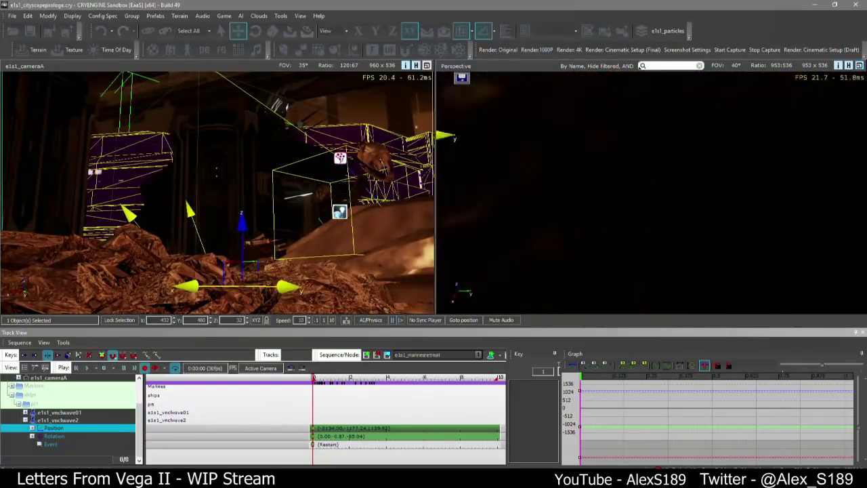
{"action": "scroll", "coordinate": [676, 212], "scroll_direction": "down", "scroll_amount": 5}
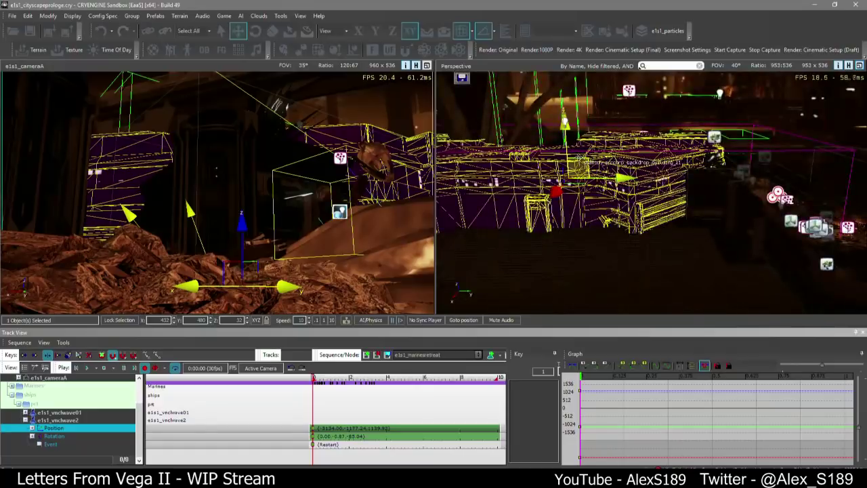
{"action": "left_click_drag", "start_coordinate": [579, 158], "coordinate": [562, 158]}
{"action": "scroll", "coordinate": [572, 136], "scroll_direction": "up", "scroll_amount": 3}
{"action": "right_click_drag", "start_coordinate": [561, 159], "coordinate": [569, 196]}
{"action": "scroll", "coordinate": [573, 135], "scroll_direction": "down", "scroll_amount": 2}
{"action": "scroll", "coordinate": [572, 142], "scroll_direction": "down", "scroll_amount": 3}
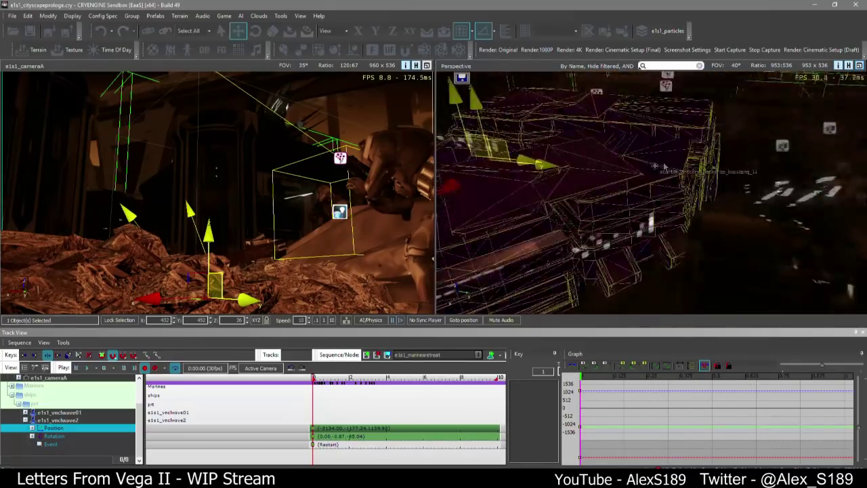
{"action": "scroll", "coordinate": [569, 196], "scroll_direction": "up", "scroll_amount": 4}
Maximize the perspective viewport and set the level's current time of day to 12:20
{"action": "left_click", "coordinate": [860, 65]}
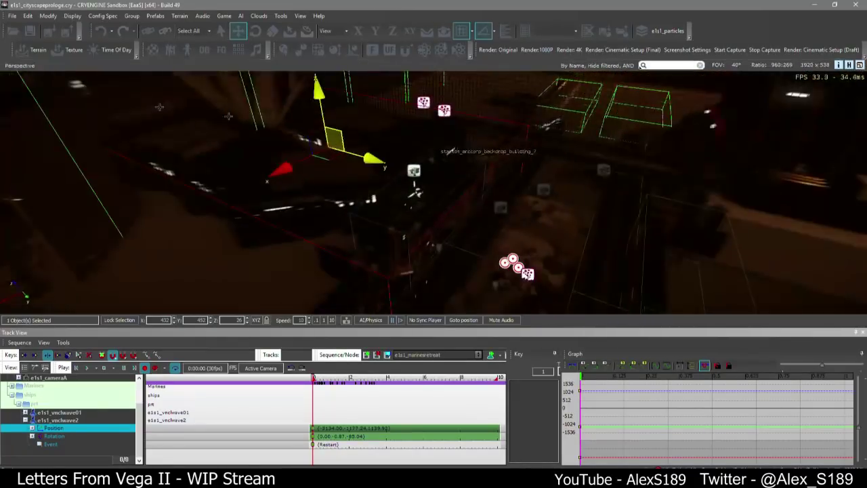
{"action": "left_click", "coordinate": [116, 54]}
{"action": "left_click", "coordinate": [464, 377]}
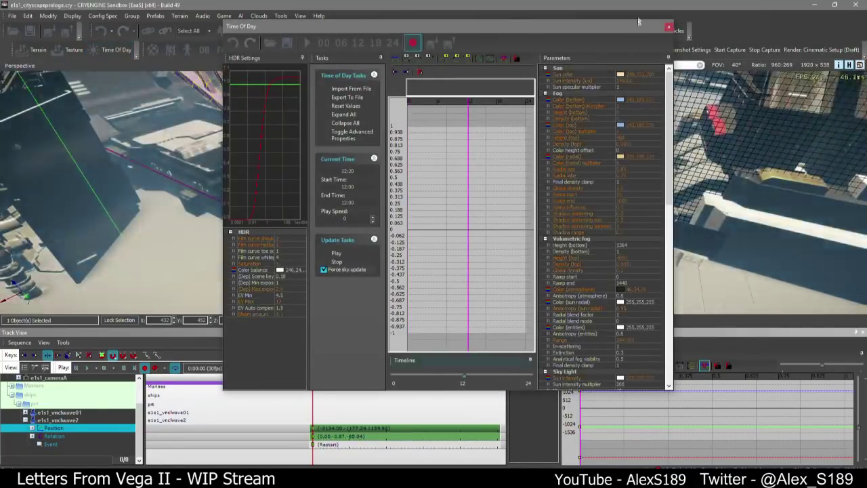
{"action": "left_click", "coordinate": [668, 28]}
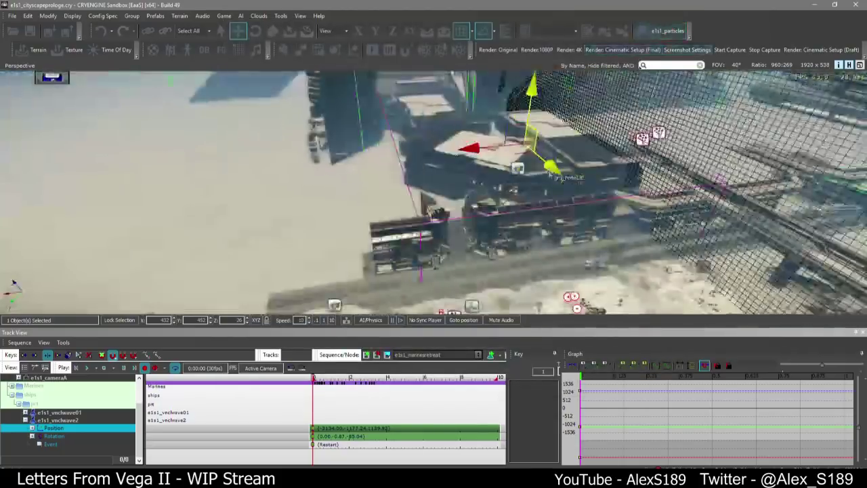
Try moving the selected backdrop building far out to X 868 and raising it to Z 76
{"action": "key", "text": "3"}
{"action": "left_click_drag", "start_coordinate": [529, 123], "coordinate": [538, 45]}
{"action": "key", "text": "1"}
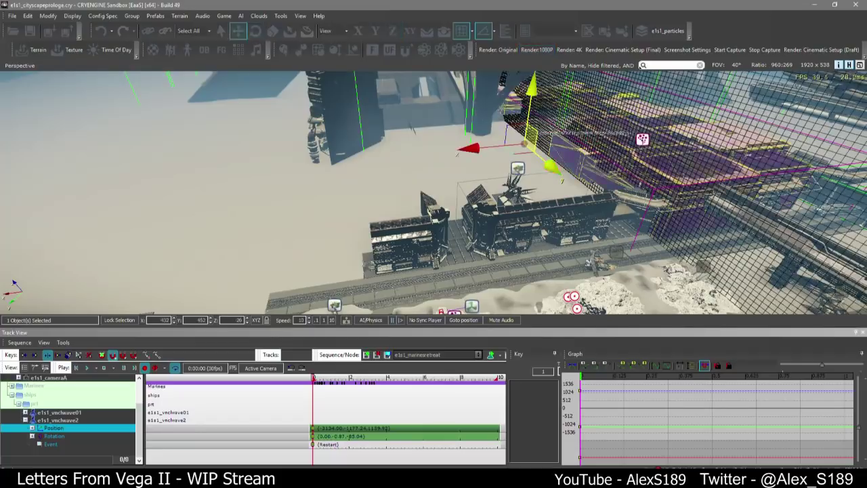
{"action": "left_click_drag", "start_coordinate": [457, 155], "coordinate": [496, 161]}
{"action": "left_click_drag", "start_coordinate": [460, 101], "coordinate": [233, 119]}
{"action": "key", "text": "s"}
{"action": "right_click_drag", "start_coordinate": [233, 118], "coordinate": [380, 135]}
{"action": "left_click_drag", "start_coordinate": [374, 153], "coordinate": [214, 145]}
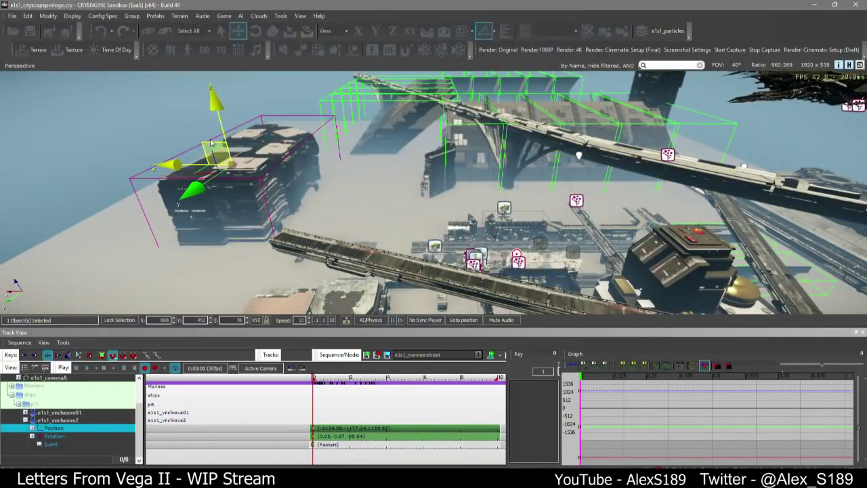
Rotate the selected backdrop building about its vertical axis and bring it back to about X 431, Z 33
{"action": "key", "text": "2"}
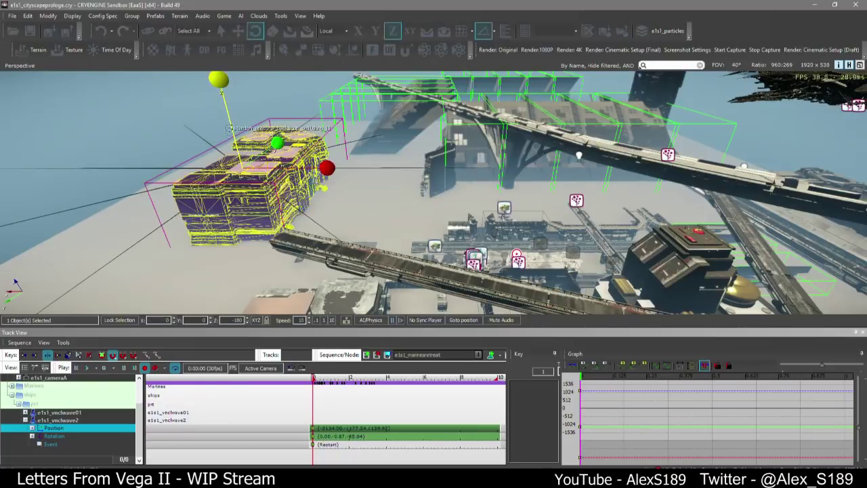
{"action": "left_click_drag", "start_coordinate": [228, 126], "coordinate": [244, 205]}
{"action": "key", "text": "1"}
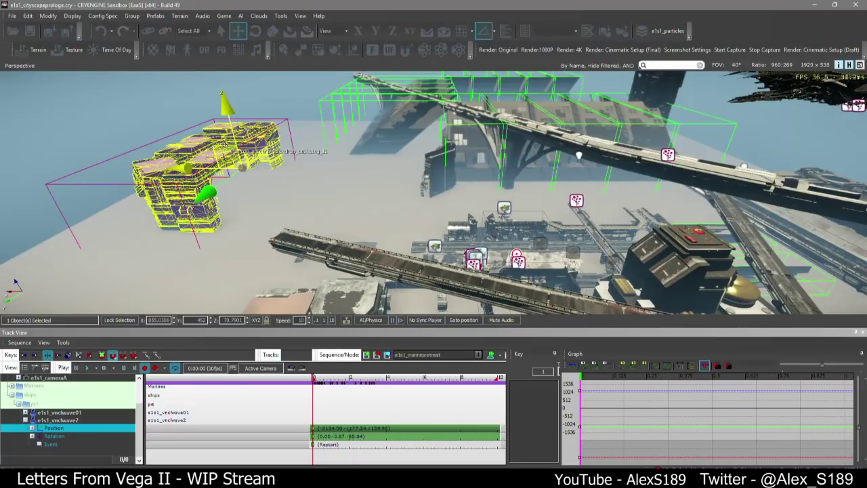
{"action": "left_click_drag", "start_coordinate": [242, 166], "coordinate": [518, 174]}
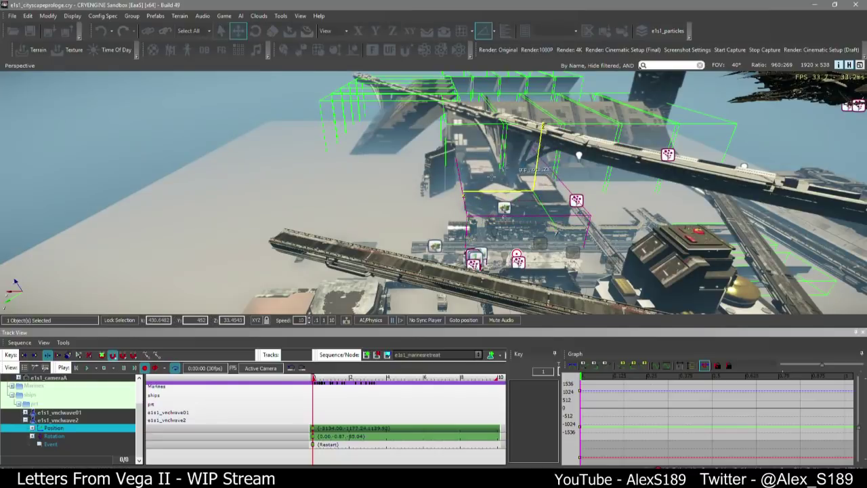
Position the backdrop building at about X 448, Y 467 and lower it to Z 28
{"action": "key", "text": "3"}
{"action": "right_click_drag", "start_coordinate": [522, 172], "coordinate": [522, 172]}
{"action": "key", "text": "1"}
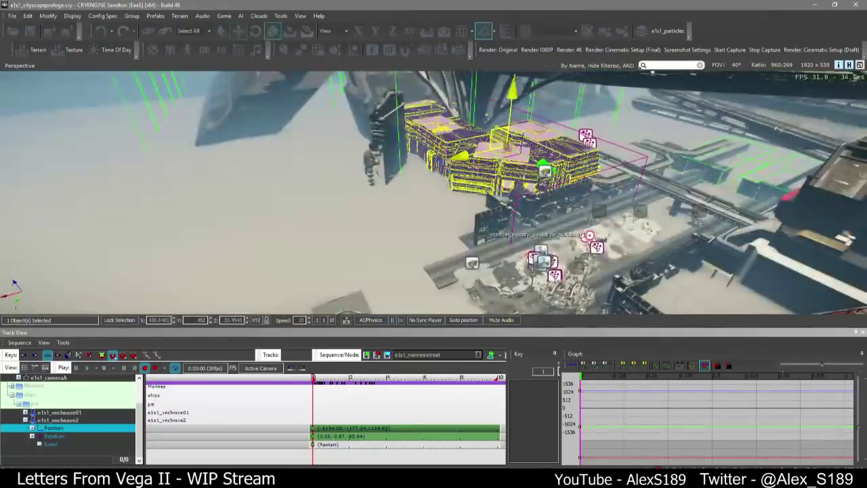
{"action": "right_click_drag", "start_coordinate": [485, 228], "coordinate": [485, 228]}
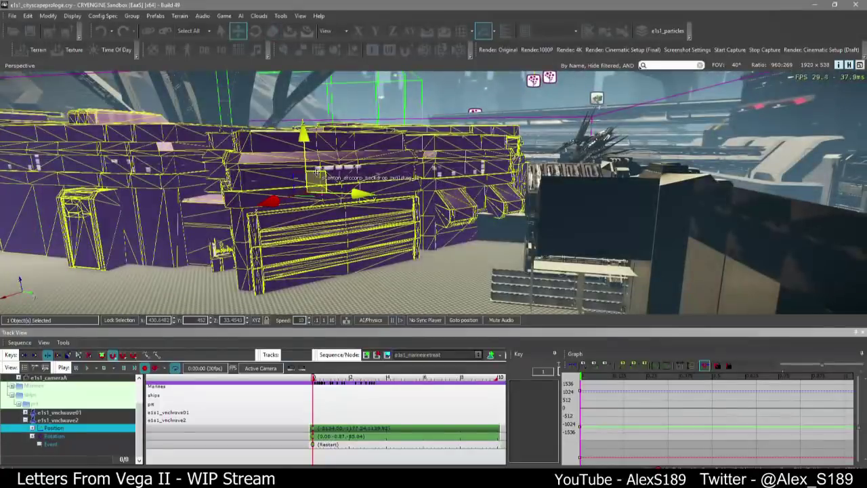
{"action": "right_click_drag", "start_coordinate": [323, 175], "coordinate": [528, 140]}
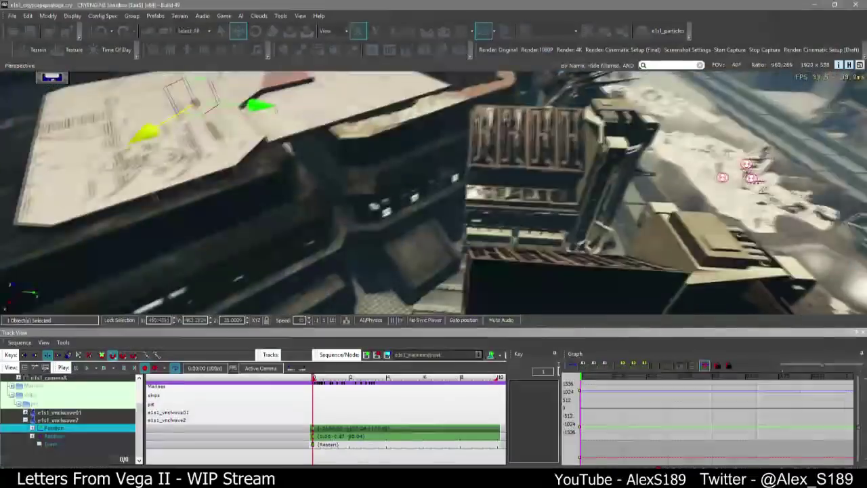
{"action": "right_click_drag", "start_coordinate": [339, 142], "coordinate": [306, 120]}
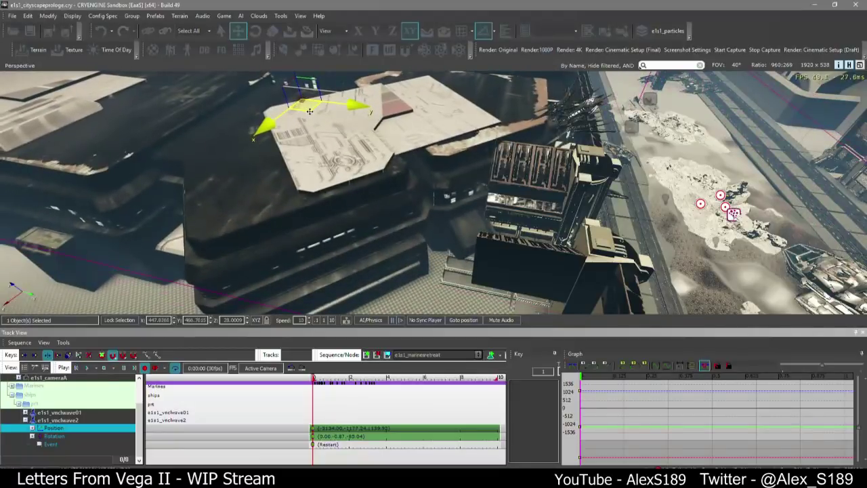
{"action": "right_click_drag", "start_coordinate": [310, 111], "coordinate": [501, 121]}
Slide the backdrop building horizontally behind the trackside walls to about X 519, Y 428
{"action": "key", "text": "3"}
{"action": "key", "text": "s"}
{"action": "left_click_drag", "start_coordinate": [512, 90], "coordinate": [509, 115]}
{"action": "key", "text": "2"}
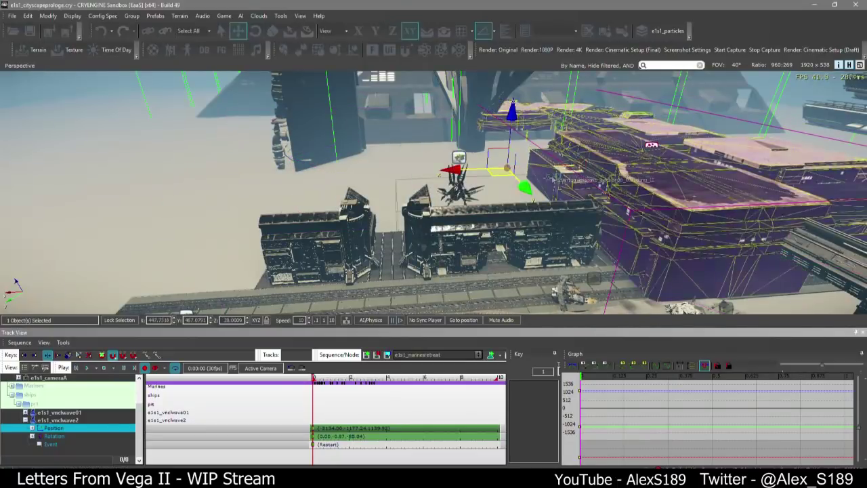
{"action": "left_click_drag", "start_coordinate": [506, 175], "coordinate": [394, 157]}
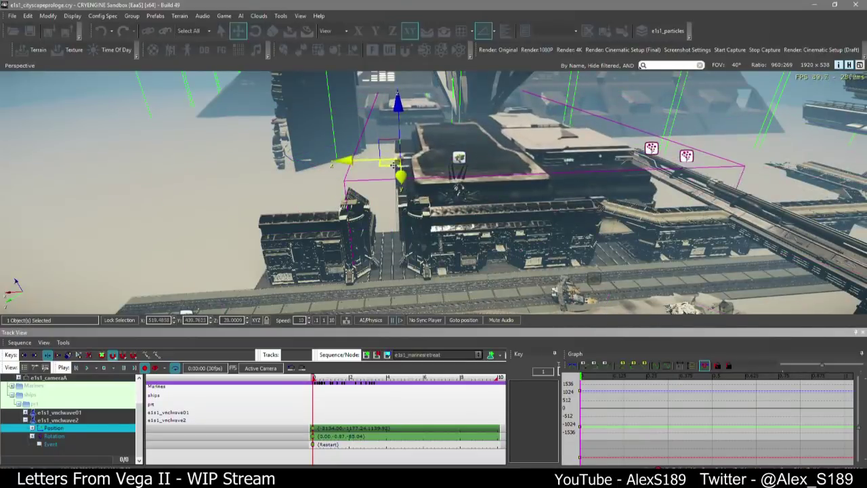
{"action": "key", "text": "w"}
{"action": "mouse_move", "coordinate": [393, 160]}
{"action": "right_mouse_down"}
{"action": "mouse_move", "coordinate": [397, 167]}
{"action": "mouse_move", "coordinate": [401, 153]}
{"action": "mouse_move", "coordinate": [392, 141]}
{"action": "mouse_move", "coordinate": [402, 156]}
{"action": "right_mouse_up"}
{"action": "key", "text": "s"}
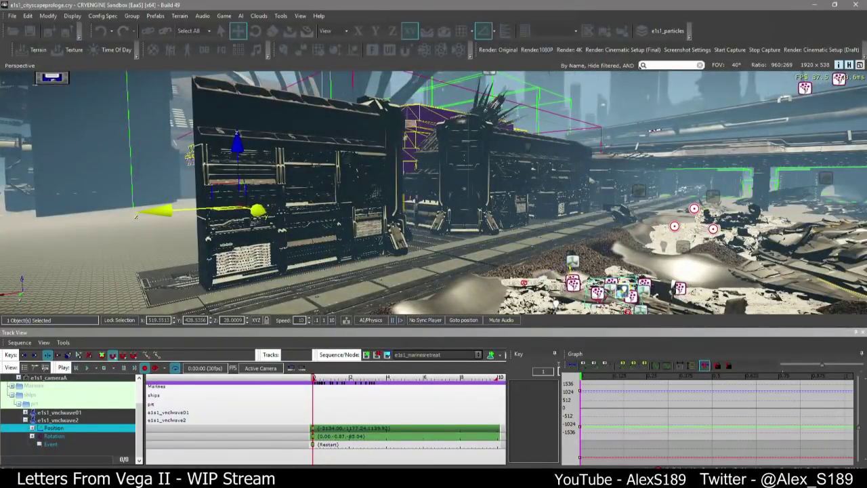
View the scene through e1s1_cameraA, clear the selection and play the sequence from the start to review the shot
{"action": "left_click", "coordinate": [30, 65]}
{"action": "left_click", "coordinate": [61, 166]}
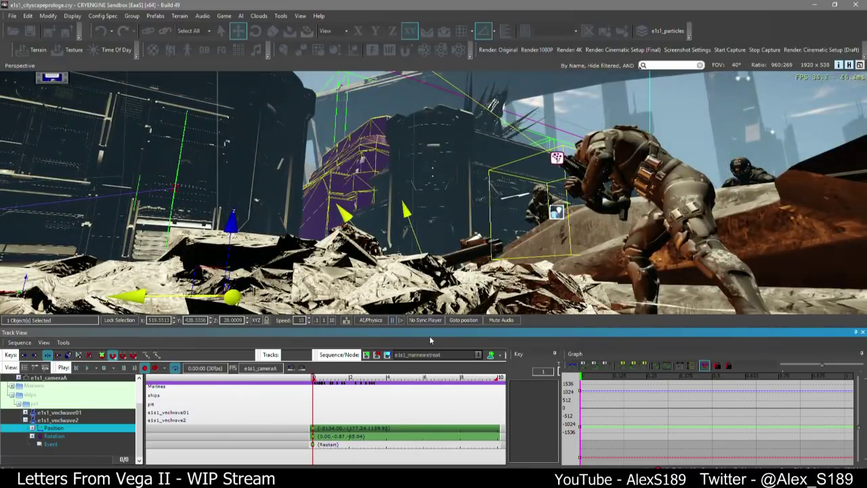
{"action": "key", "text": "space"}
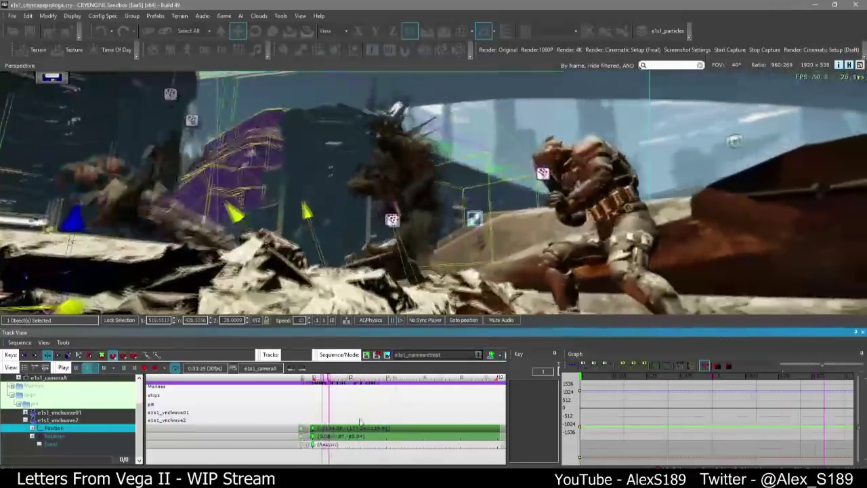
{"action": "scroll", "coordinate": [366, 414], "scroll_direction": "up", "scroll_amount": 3}
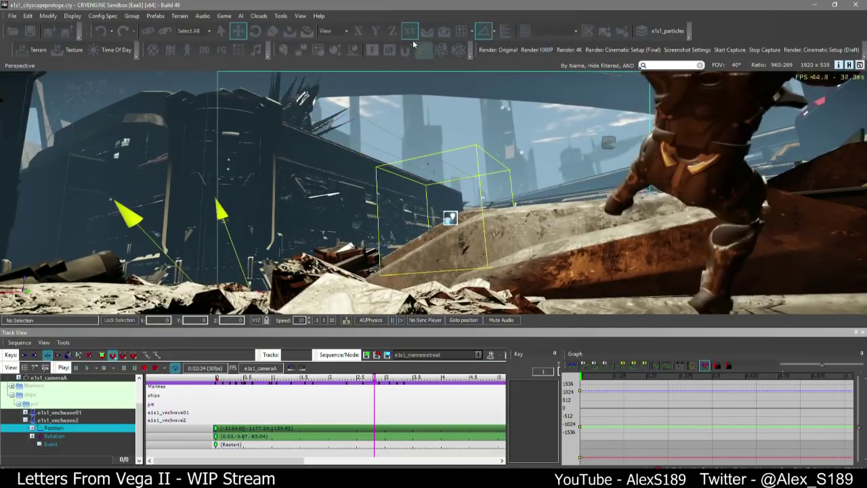
{"action": "left_click", "coordinate": [216, 378]}
{"action": "key", "text": "space"}
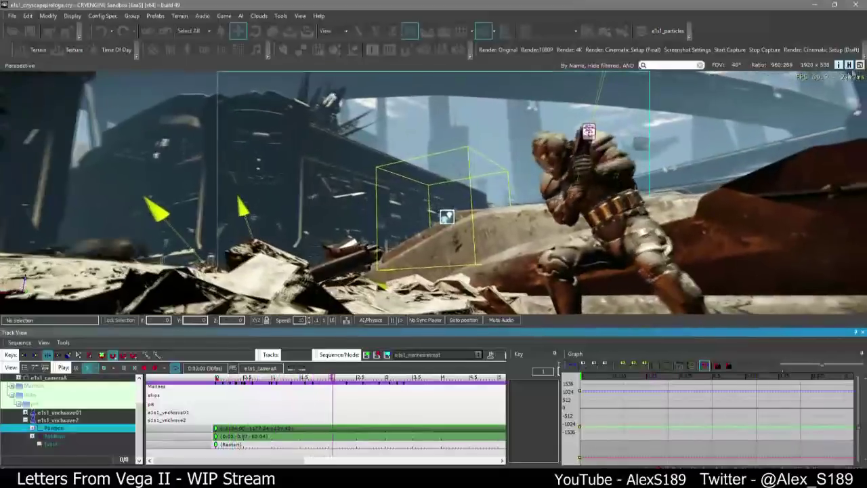
{"action": "key", "text": "space"}
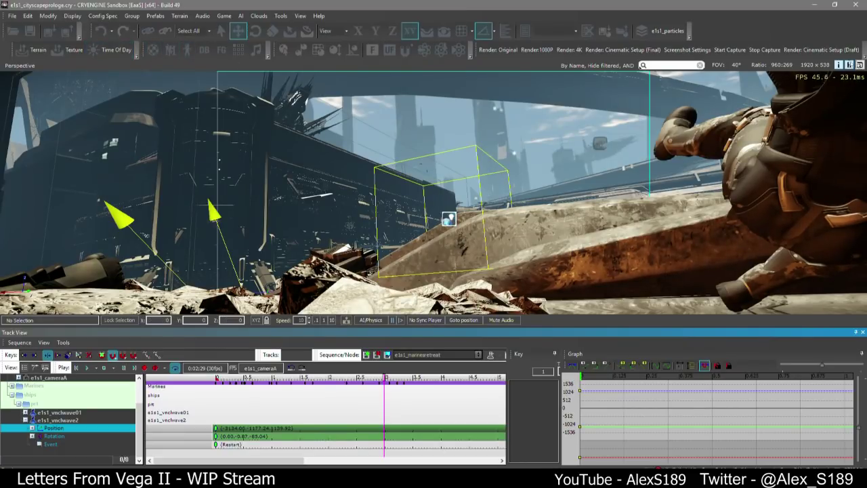
Restore the split viewports, return the perspective one to its free camera and set the movement speed to 0.1 near the rubble
{"action": "left_click", "coordinate": [859, 65]}
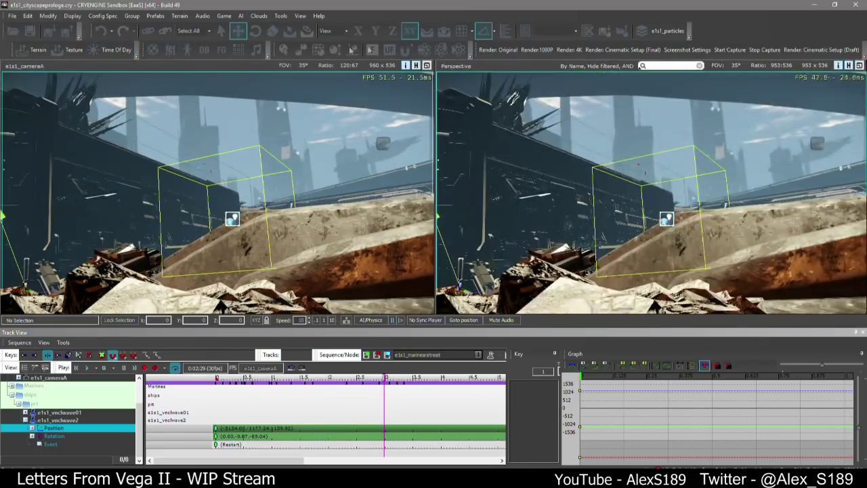
{"action": "left_click", "coordinate": [458, 63]}
{"action": "left_click", "coordinate": [484, 161]}
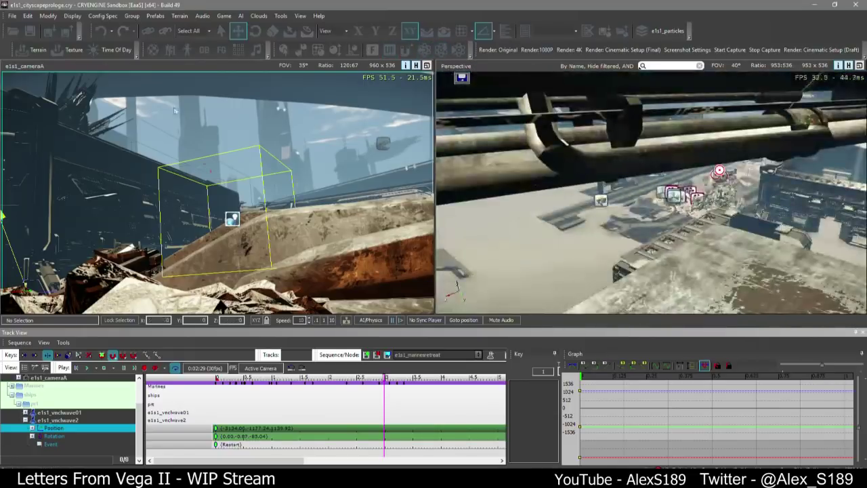
{"action": "scroll", "coordinate": [454, 122], "scroll_direction": "up", "scroll_amount": 3}
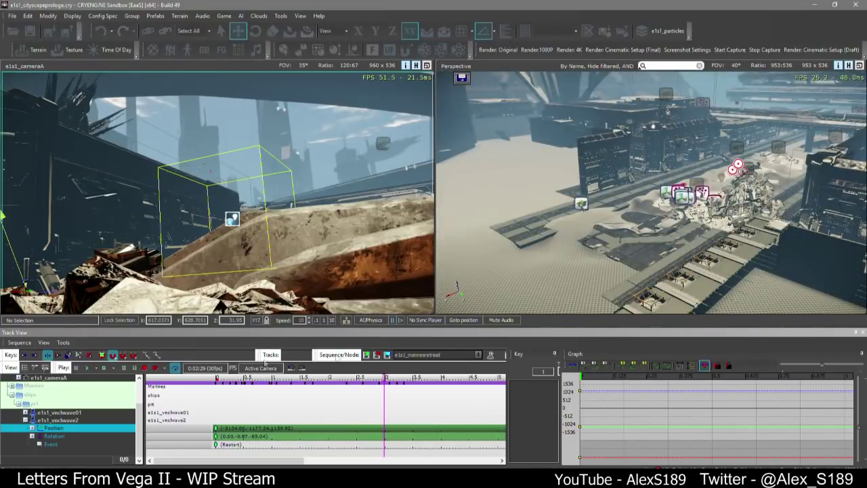
{"action": "key", "text": "w"}
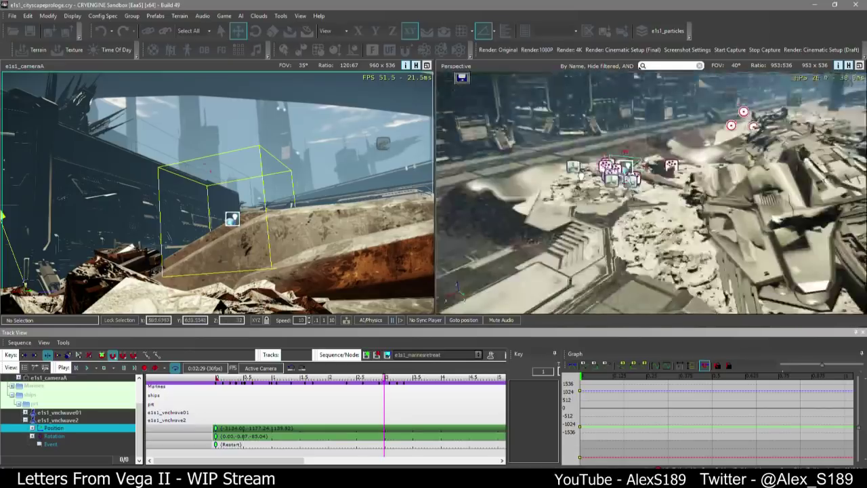
{"action": "left_click", "coordinate": [316, 321]}
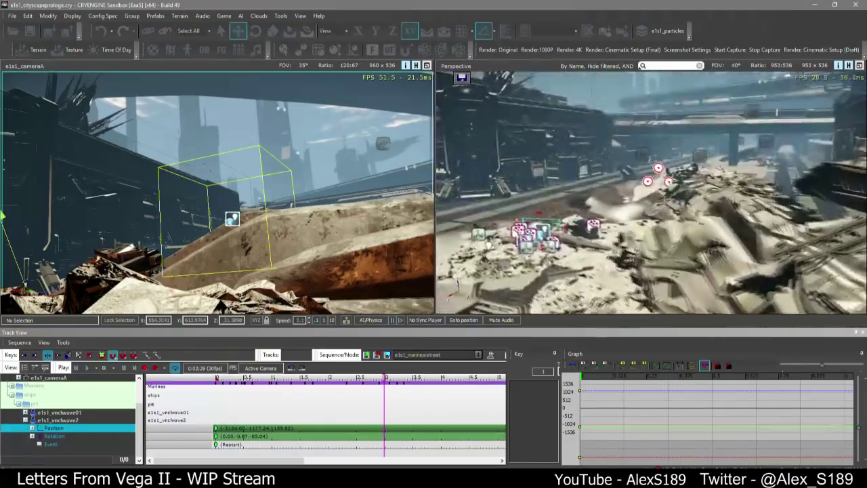
{"action": "key", "text": "w"}
{"action": "mouse_move", "coordinate": [651, 193]}
{"action": "right_mouse_down"}
{"action": "mouse_move", "coordinate": [647, 180]}
{"action": "mouse_move", "coordinate": [660, 214]}
{"action": "mouse_move", "coordinate": [647, 176]}
{"action": "right_mouse_up"}
{"action": "key", "text": "w"}
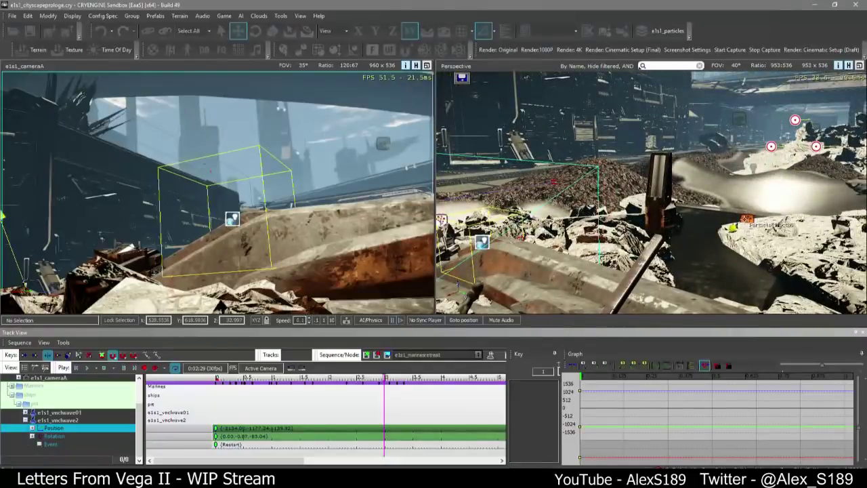
{"action": "right_click_drag", "start_coordinate": [722, 203], "coordinate": [741, 221]}
{"action": "left_click", "coordinate": [734, 212]}
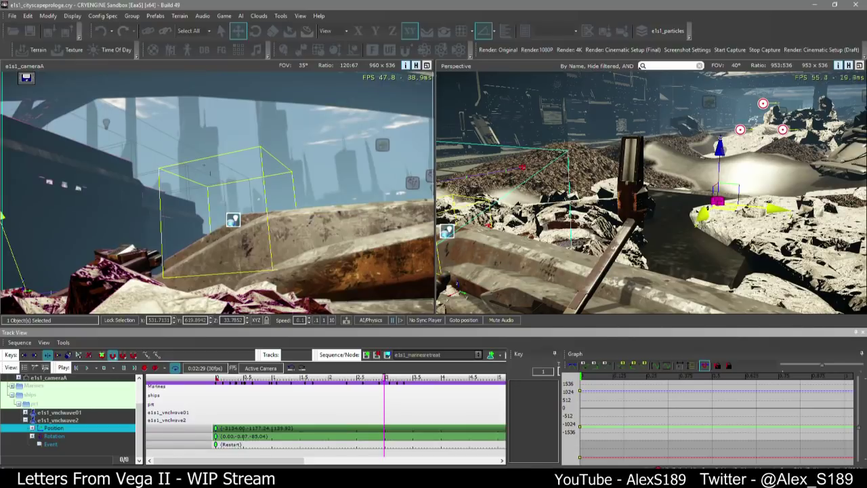
{"action": "mouse_move", "coordinate": [741, 221]}
{"action": "right_mouse_down"}
{"action": "mouse_move", "coordinate": [742, 232]}
{"action": "mouse_move", "coordinate": [740, 216]}
{"action": "right_mouse_up"}
{"action": "left_click", "coordinate": [742, 231]}
{"action": "key", "text": "s"}
{"action": "key", "text": "a"}
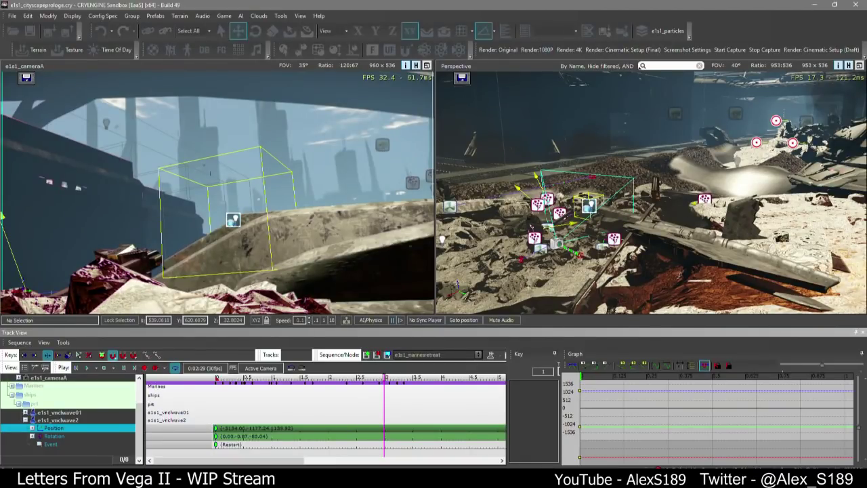
{"action": "right_click_drag", "start_coordinate": [740, 216], "coordinate": [717, 209]}
{"action": "key", "text": "w"}
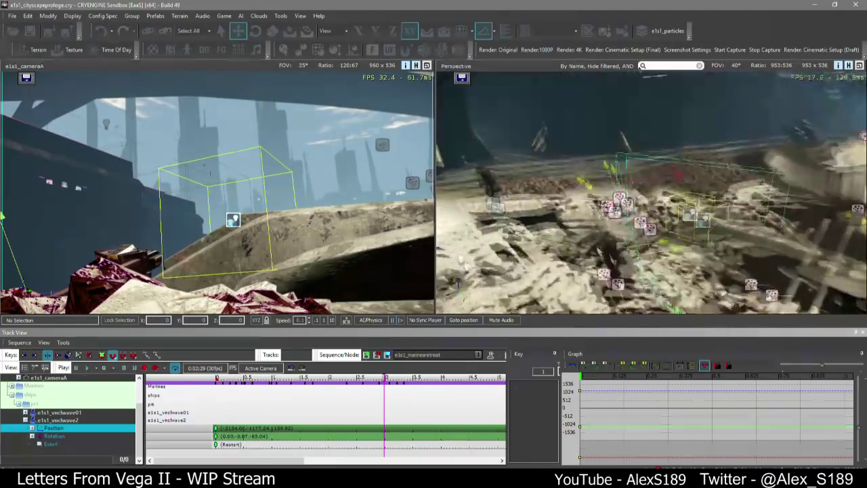
{"action": "left_click", "coordinate": [634, 229]}
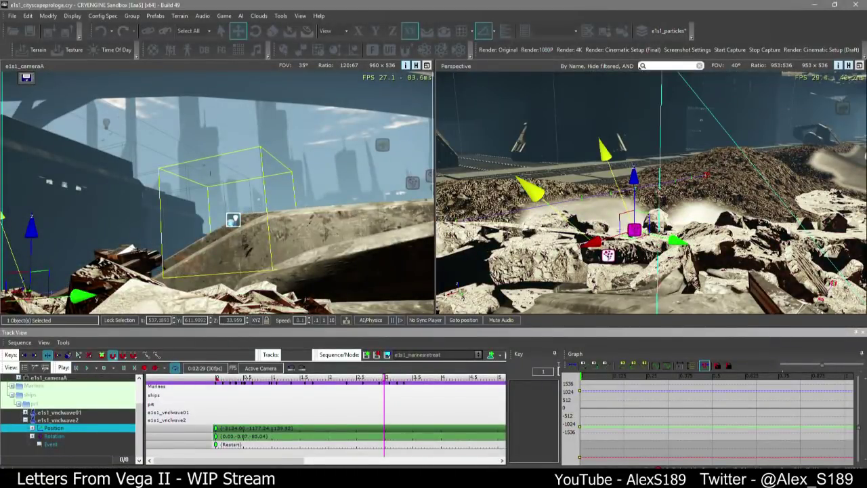
{"action": "key", "text": "s"}
{"action": "mouse_move", "coordinate": [634, 229]}
{"action": "right_mouse_down"}
{"action": "mouse_move", "coordinate": [646, 235]}
{"action": "mouse_move", "coordinate": [637, 237]}
{"action": "right_mouse_up"}
{"action": "left_click", "coordinate": [707, 245], "text": "ctrl"}
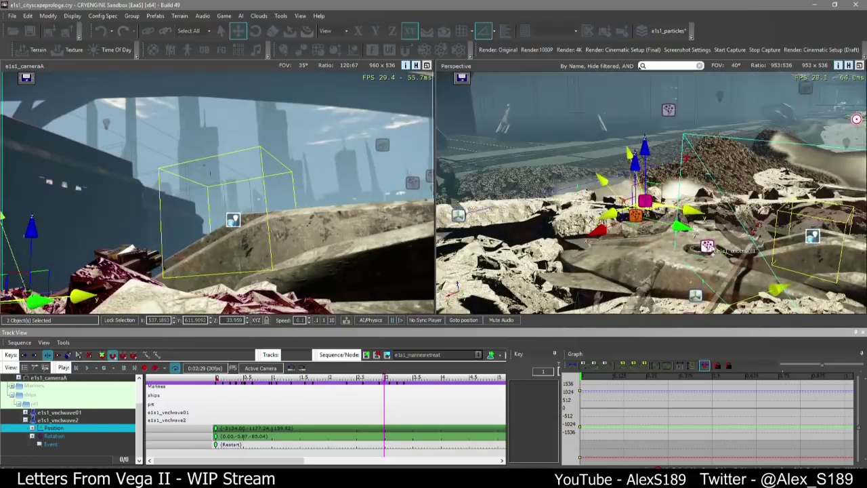
{"action": "left_click", "coordinate": [709, 248], "text": "ctrl"}
{"action": "left_click", "coordinate": [684, 267]}
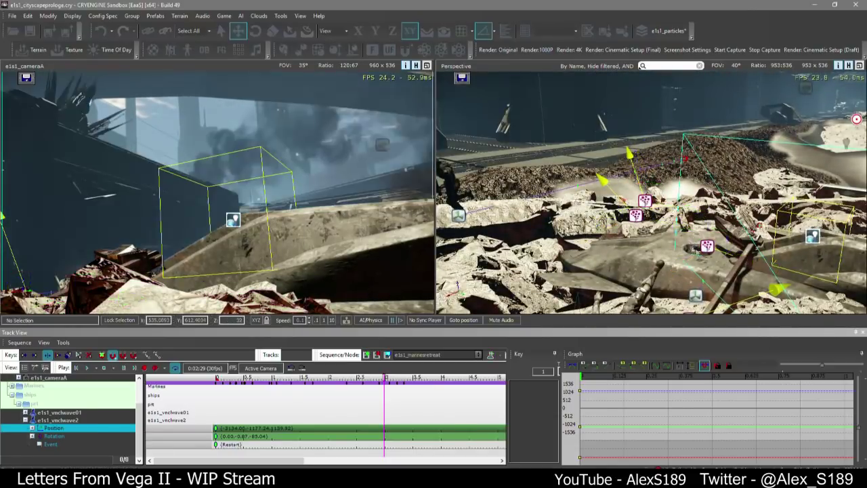
Select the two adjacent particle effects in the rubble in front of the marines
{"action": "right_click_drag", "start_coordinate": [684, 268], "coordinate": [701, 279]}
{"action": "key", "text": "w"}
{"action": "mouse_move", "coordinate": [650, 230]}
{"action": "right_mouse_down"}
{"action": "mouse_move", "coordinate": [640, 222]}
{"action": "mouse_move", "coordinate": [657, 216]}
{"action": "mouse_move", "coordinate": [640, 220]}
{"action": "right_mouse_up"}
{"action": "left_click", "coordinate": [628, 200]}
{"action": "key", "text": "s"}
{"action": "left_click", "coordinate": [659, 217]}
{"action": "left_click", "coordinate": [588, 164]}
{"action": "left_click", "coordinate": [594, 148], "text": "ctrl"}
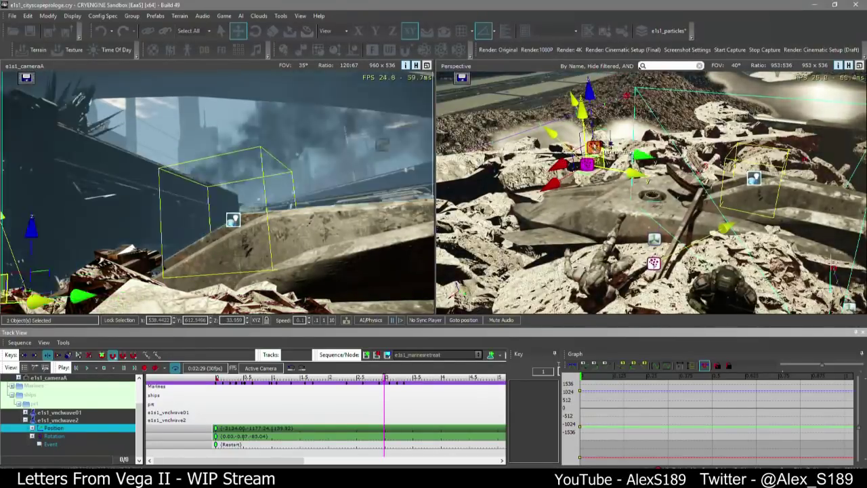
Create a folder named ambient within the prt folder of the sequence and delete it
{"action": "left_click", "coordinate": [19, 403]}
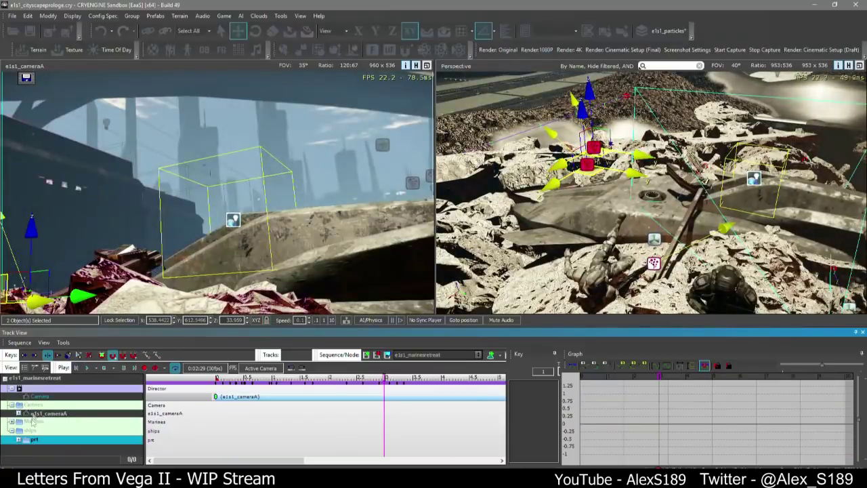
{"action": "right_click", "coordinate": [30, 440]}
{"action": "left_click", "coordinate": [85, 237]}
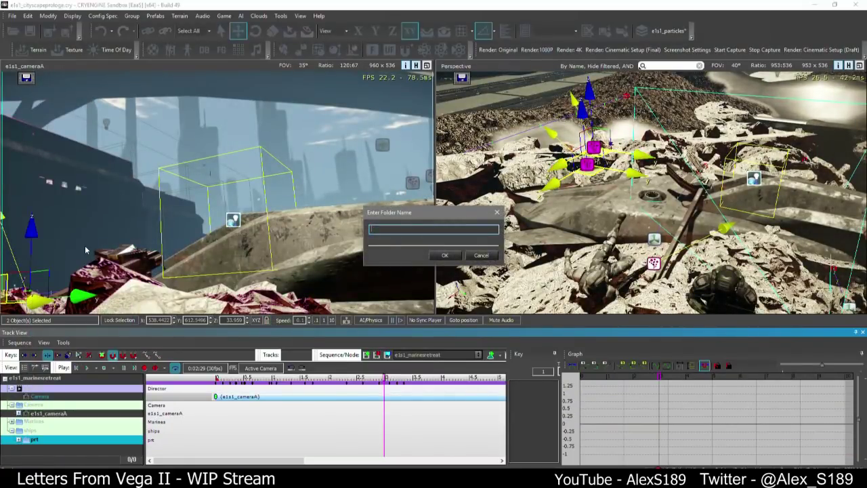
{"action": "type", "text": "ambient"}
{"action": "key", "text": "Return"}
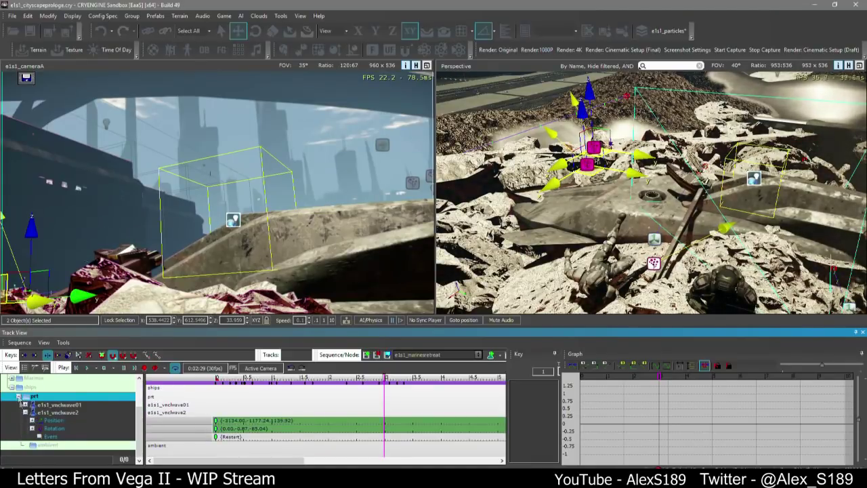
{"action": "right_click", "coordinate": [47, 445]}
{"action": "left_click", "coordinate": [85, 208]}
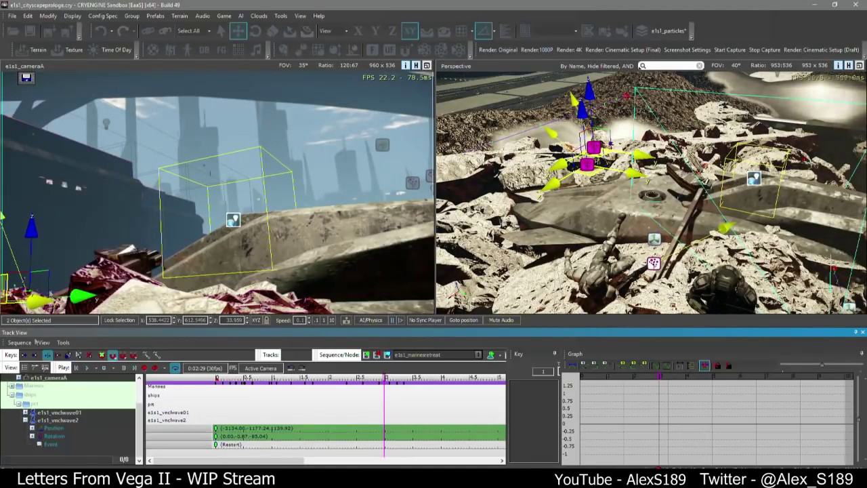
Create a folder named particles at the root of the sequence and add the two selected ember effects to it
{"action": "left_click", "coordinate": [12, 395]}
{"action": "right_click", "coordinate": [30, 459]}
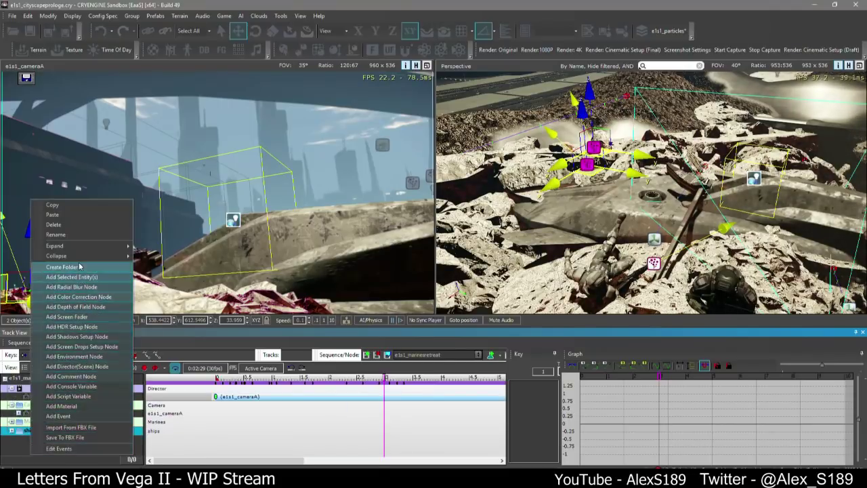
{"action": "left_click", "coordinate": [79, 265]}
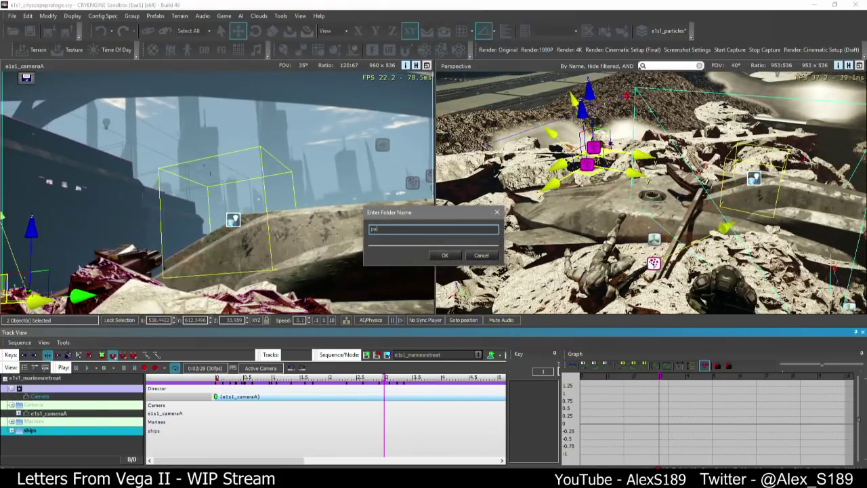
{"action": "type", "text": "particles"}
{"action": "key", "text": "Return"}
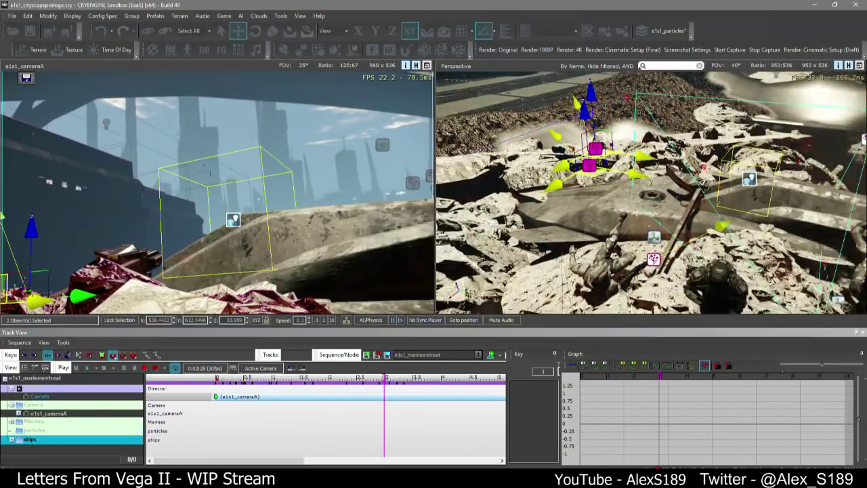
{"action": "right_click", "coordinate": [27, 430]}
{"action": "left_click", "coordinate": [65, 253]}
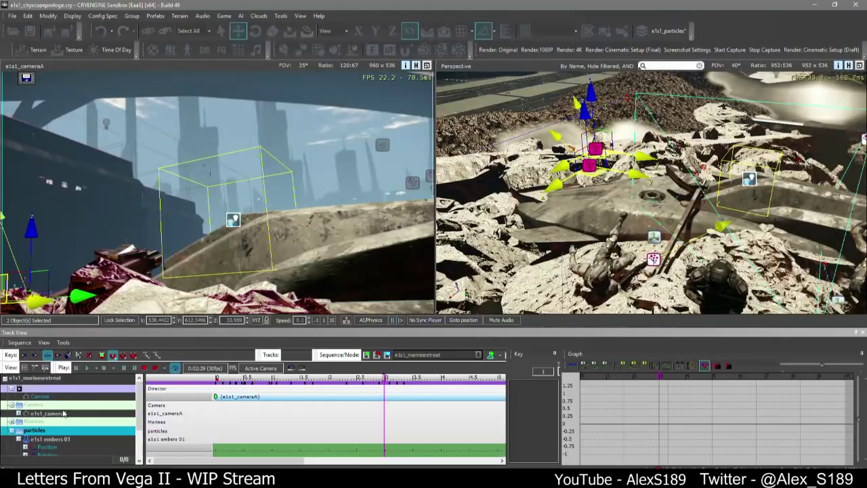
Create a subfolder named ambient inside the particles folder
{"action": "right_click", "coordinate": [43, 381]}
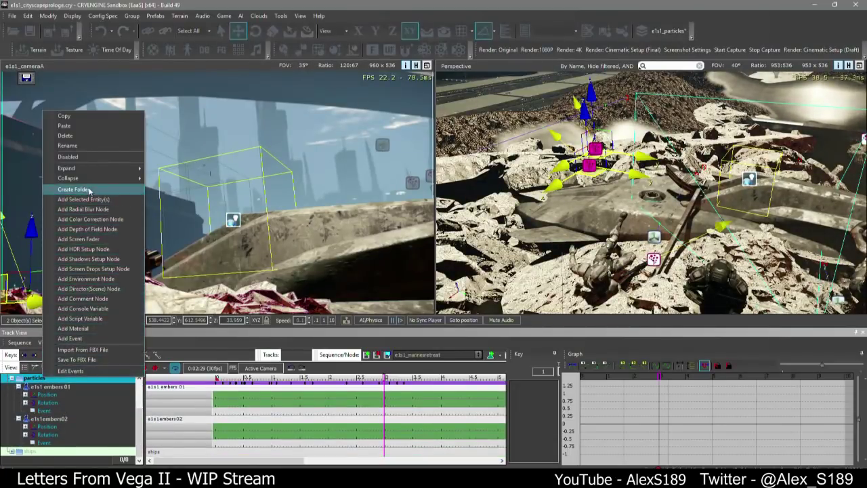
{"action": "left_click", "coordinate": [89, 191]}
{"action": "type", "text": "ambient"}
{"action": "key", "text": "Return"}
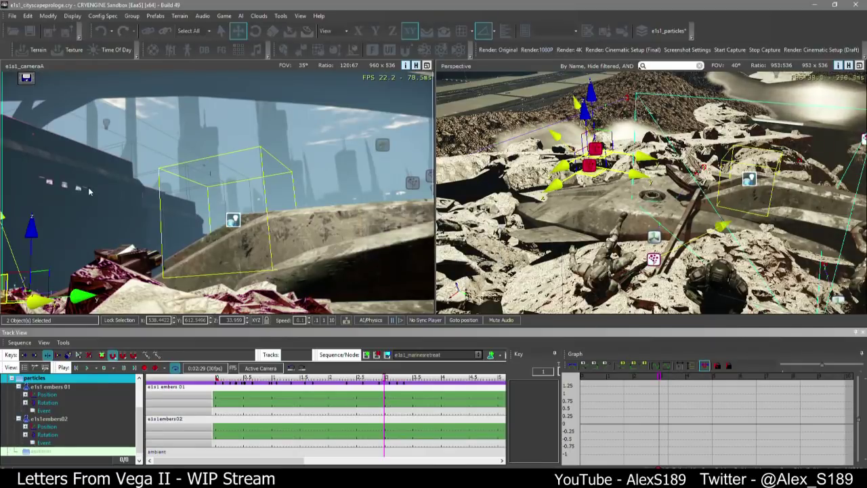
Collapse the nodes of both ember effects and move e1s1 embers 01 and e1s1embers02 into the ambient folder
{"action": "left_click", "coordinate": [25, 418]}
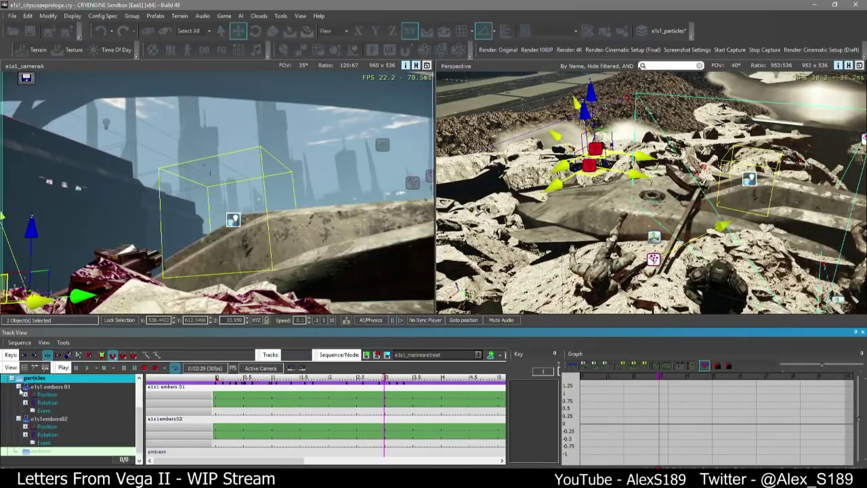
{"action": "left_click", "coordinate": [18, 386]}
{"action": "left_click", "coordinate": [19, 404]}
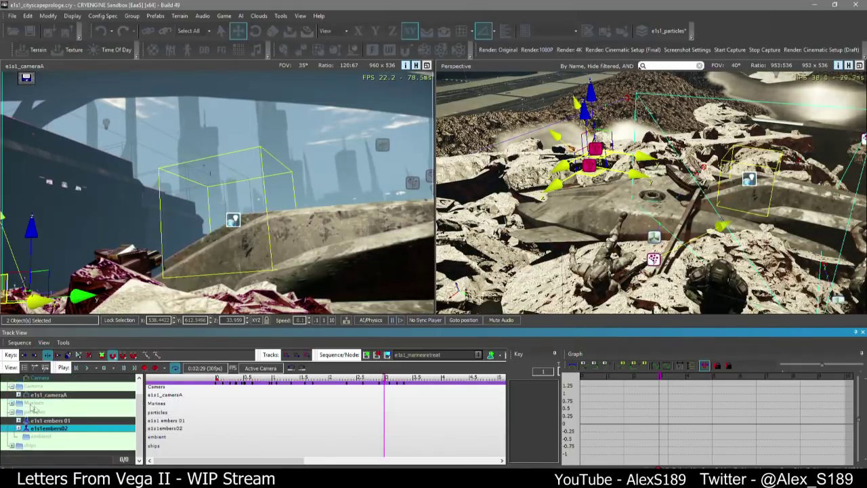
{"action": "left_click", "coordinate": [43, 421], "text": "ctrl"}
{"action": "left_click_drag", "start_coordinate": [44, 422], "coordinate": [31, 435]}
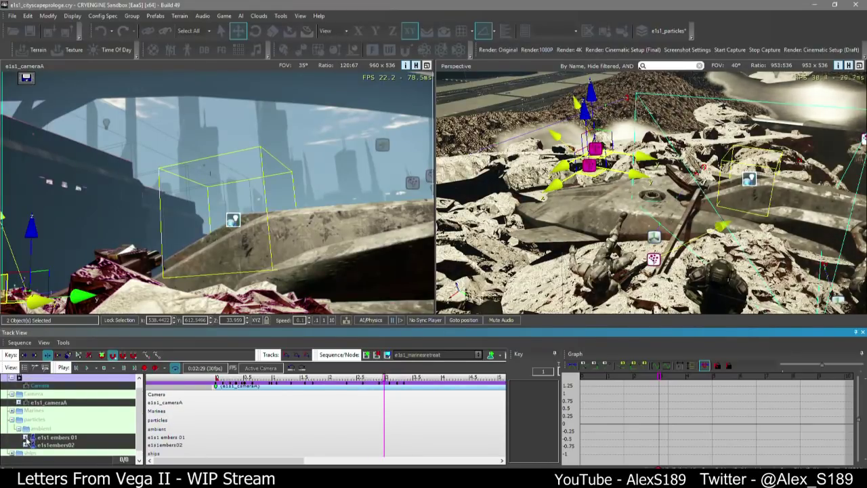
Save the level and add a position key for e1s1 embers 01 at the start of the sequence
{"action": "left_click", "coordinate": [26, 438]}
{"action": "scroll", "coordinate": [27, 439], "scroll_direction": "down", "scroll_amount": 1}
{"action": "left_click", "coordinate": [217, 378]}
{"action": "right_click_drag", "start_coordinate": [636, 189], "coordinate": [691, 200]}
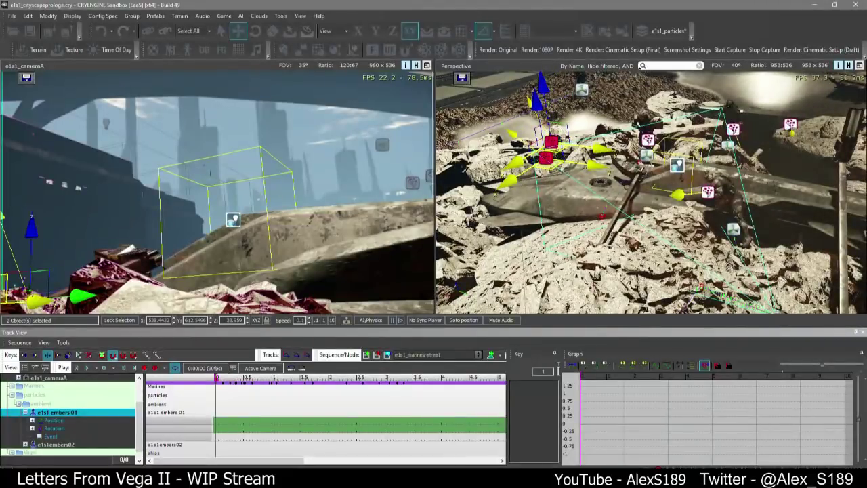
{"action": "right_click_drag", "start_coordinate": [684, 193], "coordinate": [668, 213]}
{"action": "key", "text": "ctrl+s"}
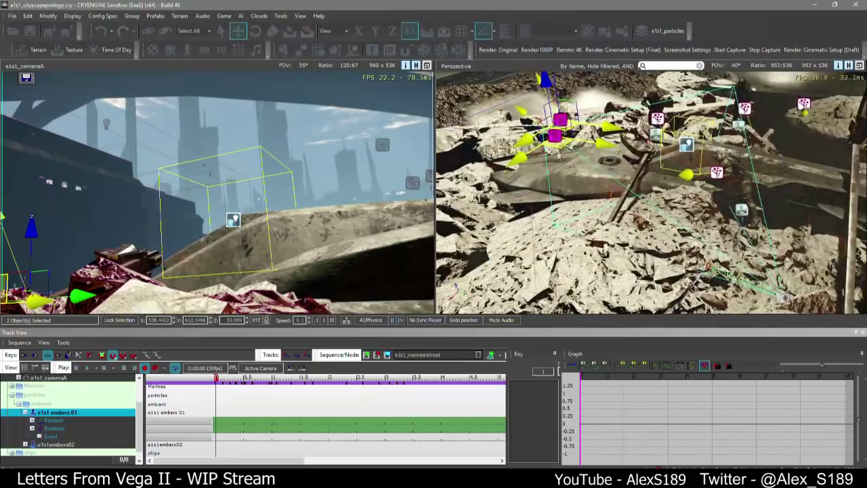
{"action": "double_click", "coordinate": [216, 421]}
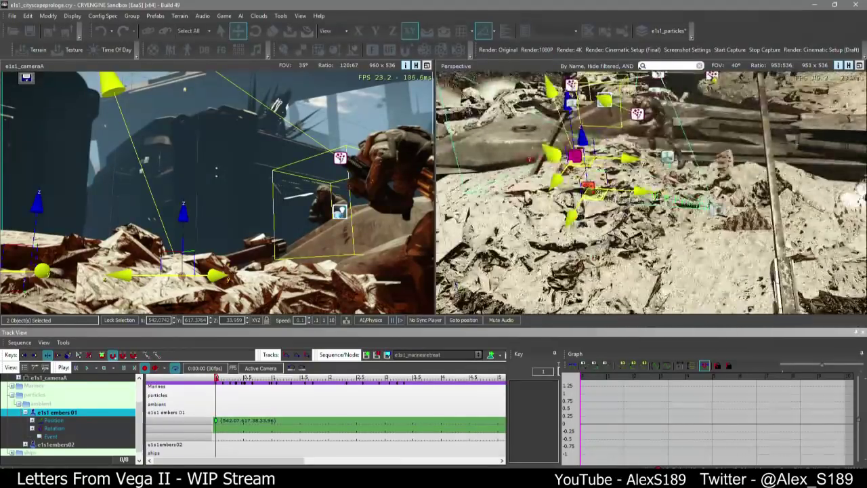
Reposition the ember effects in the foreground rubble, e1s1 embers 01 at about (541.97, 618.57, 33.51) and e1s1embers02 at about (542.13, 619.39, 33.68)
{"action": "left_click_drag", "start_coordinate": [596, 178], "coordinate": [611, 180]}
{"action": "left_click_drag", "start_coordinate": [667, 182], "coordinate": [668, 185]}
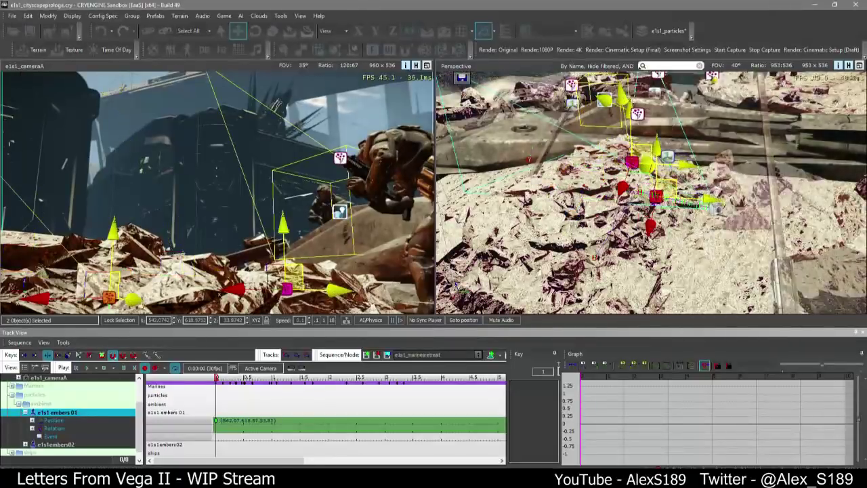
{"action": "left_click", "coordinate": [694, 270]}
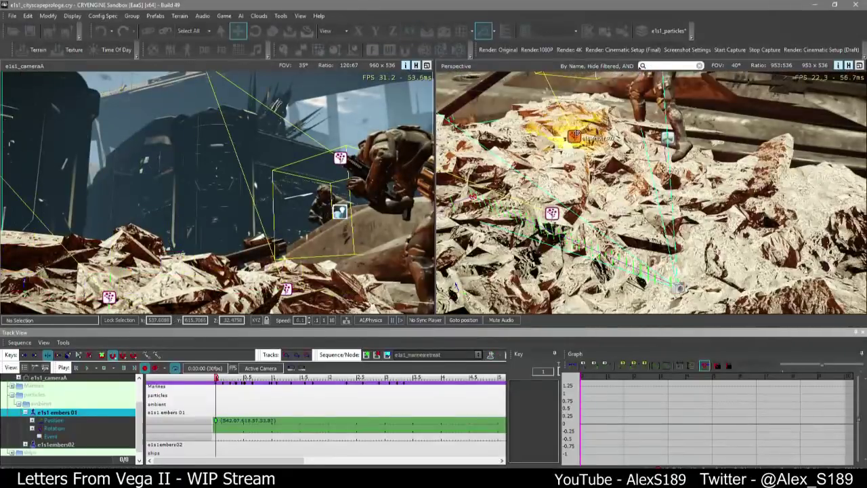
{"action": "left_click", "coordinate": [575, 137]}
{"action": "left_click_drag", "start_coordinate": [574, 139], "coordinate": [681, 265]}
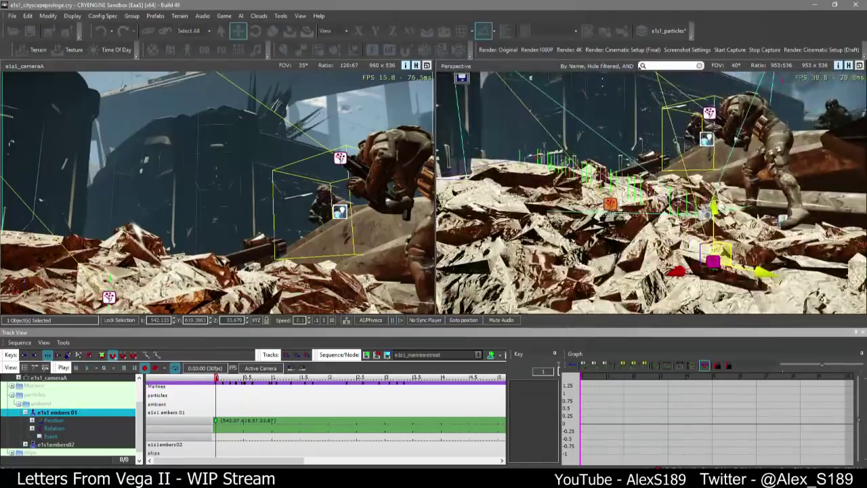
{"action": "left_click", "coordinate": [611, 204]}
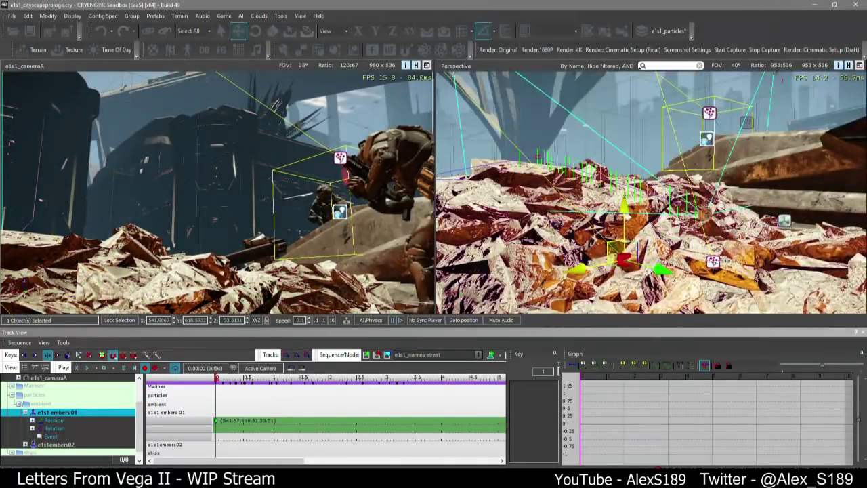
Expand the tracks of e1s1embers02 and add a Restart event key for e1s1 embers 01 at the start of the sequence
{"action": "scroll", "coordinate": [84, 424], "scroll_direction": "down", "scroll_amount": 1}
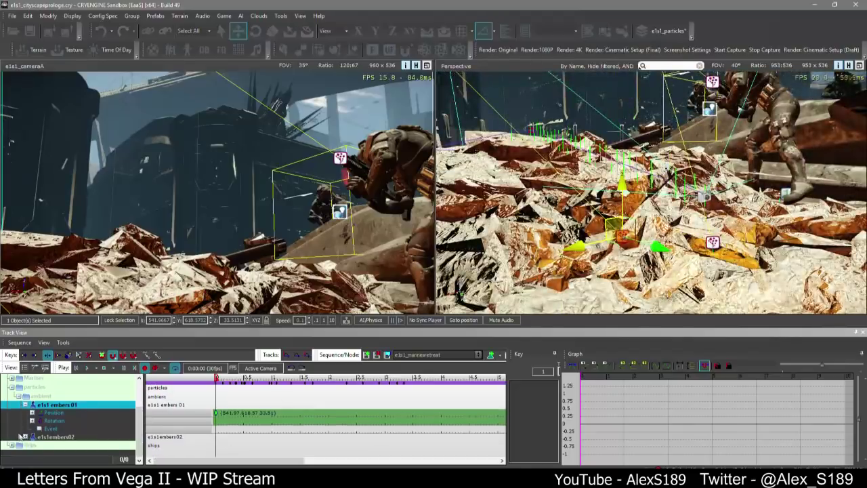
{"action": "left_click", "coordinate": [54, 435]}
{"action": "left_click", "coordinate": [25, 435]}
{"action": "double_click", "coordinate": [216, 411]}
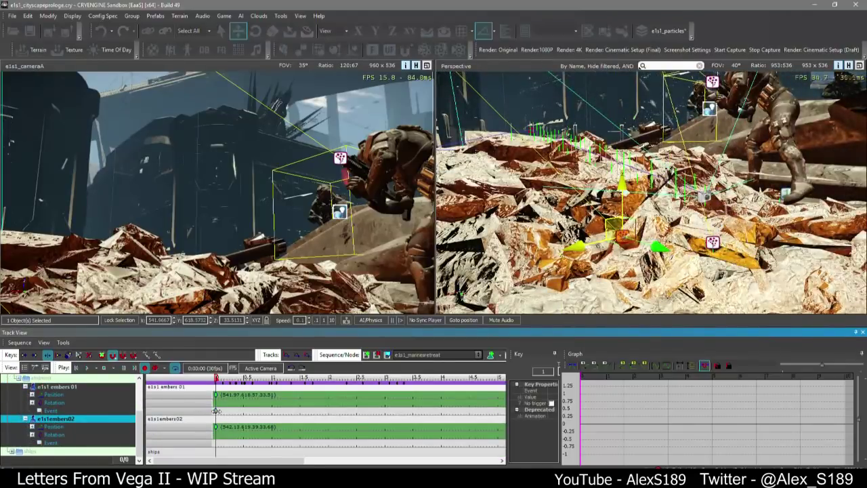
{"action": "right_click", "coordinate": [217, 411]}
{"action": "left_click", "coordinate": [289, 423]}
{"action": "left_click", "coordinate": [289, 423]}
{"action": "left_click", "coordinate": [289, 453]}
{"action": "left_click", "coordinate": [211, 447]}
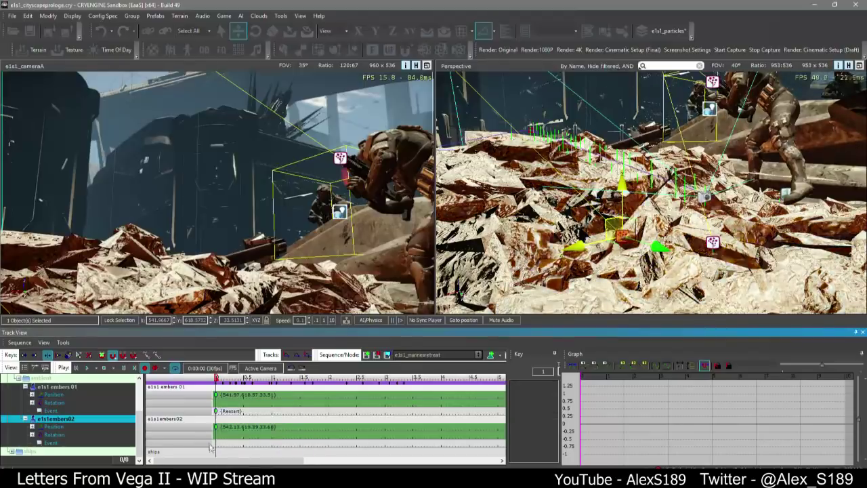
Add an event key at the start of the e1s1embers02 Event track and set its event to Restart
{"action": "double_click", "coordinate": [215, 443]}
{"action": "right_click", "coordinate": [216, 443]}
{"action": "left_click", "coordinate": [284, 452]}
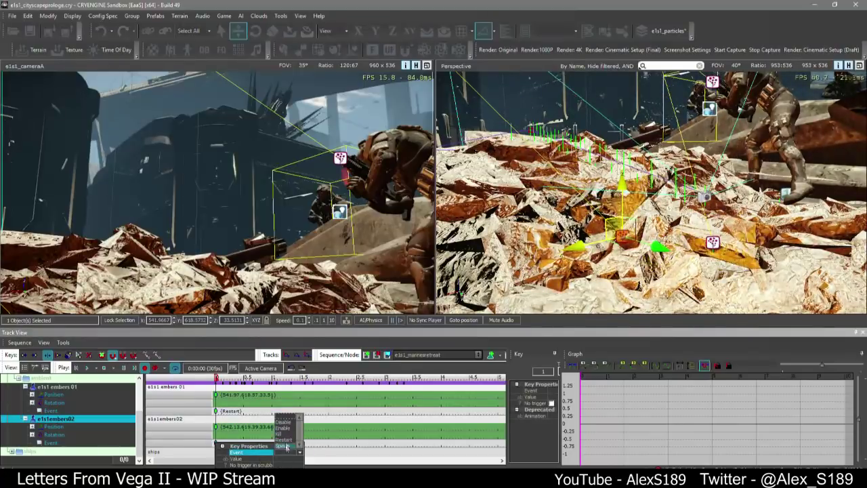
{"action": "left_click", "coordinate": [284, 415]}
{"action": "left_click", "coordinate": [366, 419]}
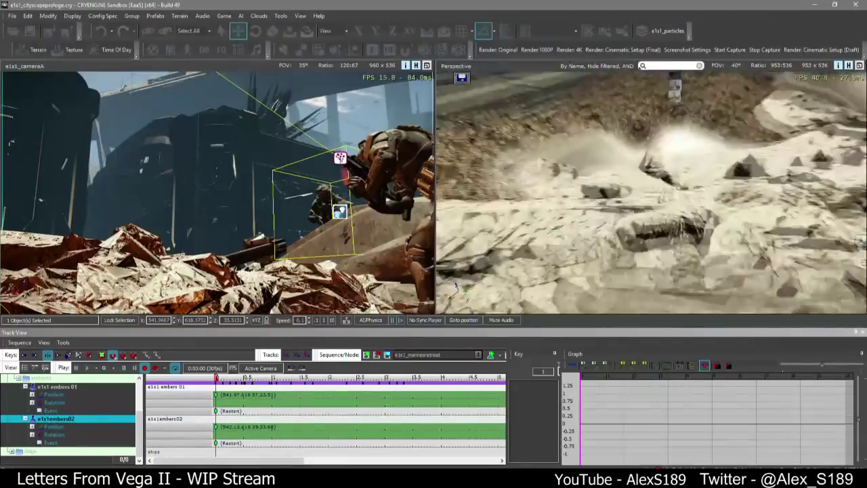
Select the fire and smoke particle effects on the distant rubble and add both to the sequence's ambient folder
{"action": "left_click", "coordinate": [579, 181]}
{"action": "right_click_drag", "start_coordinate": [579, 181], "coordinate": [629, 213]}
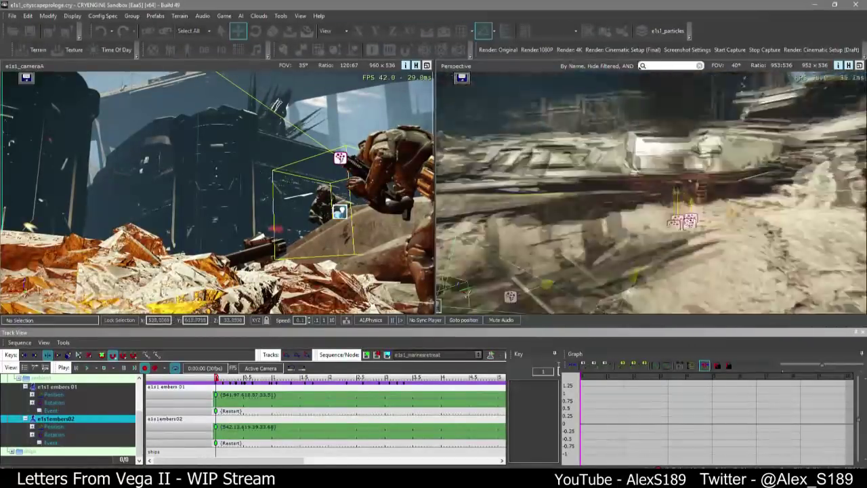
{"action": "key", "text": "w"}
{"action": "right_click_drag", "start_coordinate": [630, 213], "coordinate": [668, 248]}
{"action": "left_click", "coordinate": [682, 198], "text": "ctrl"}
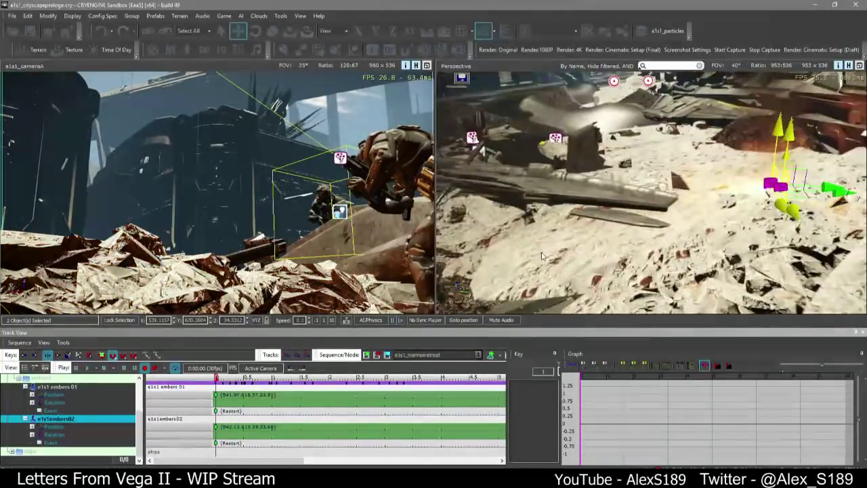
{"action": "left_click", "coordinate": [25, 387]}
{"action": "left_click", "coordinate": [26, 413]}
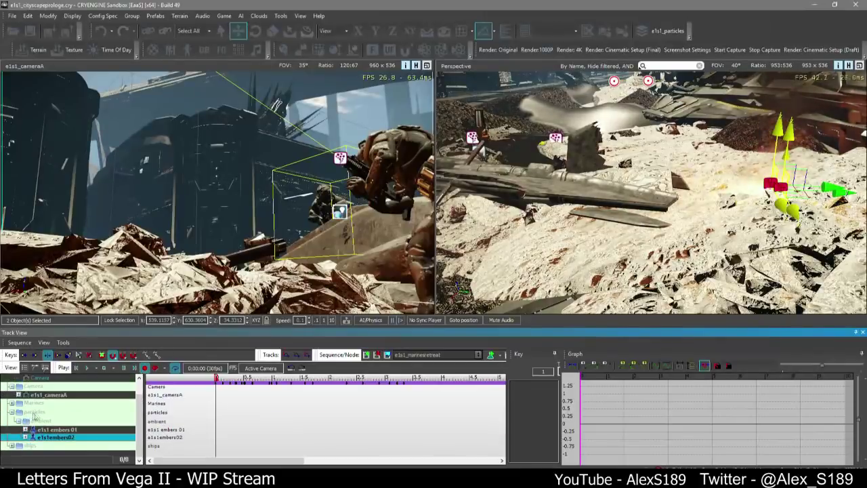
{"action": "right_click", "coordinate": [42, 421]}
{"action": "left_click", "coordinate": [74, 233]}
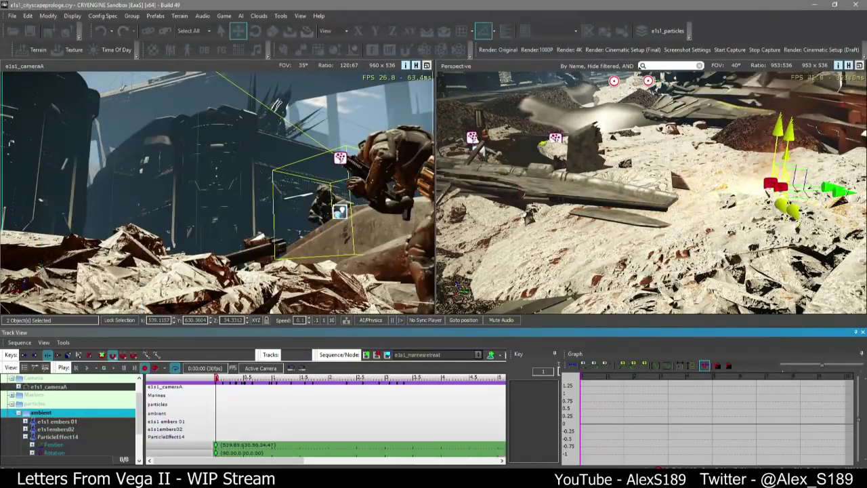
Rename the two newly added particle effects prt_fire01 and prt_smoke01
{"action": "right_click_drag", "start_coordinate": [650, 203], "coordinate": [717, 210]}
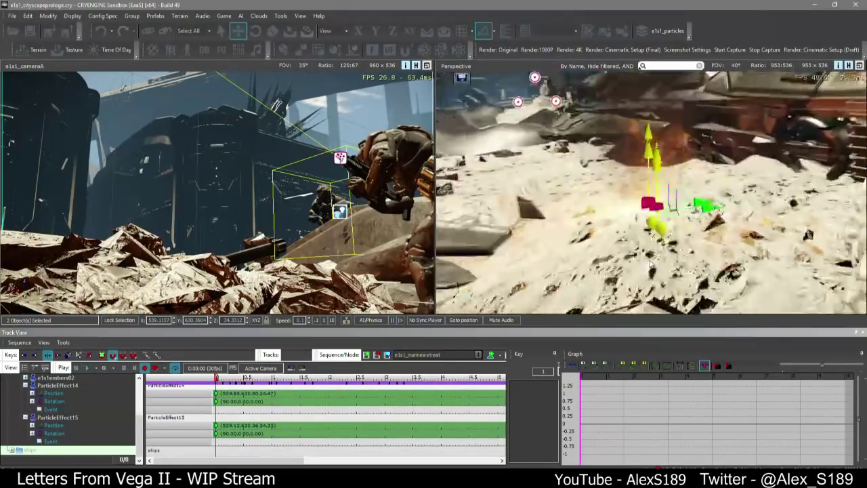
{"action": "left_click", "coordinate": [661, 230]}
{"action": "left_click", "coordinate": [649, 204]}
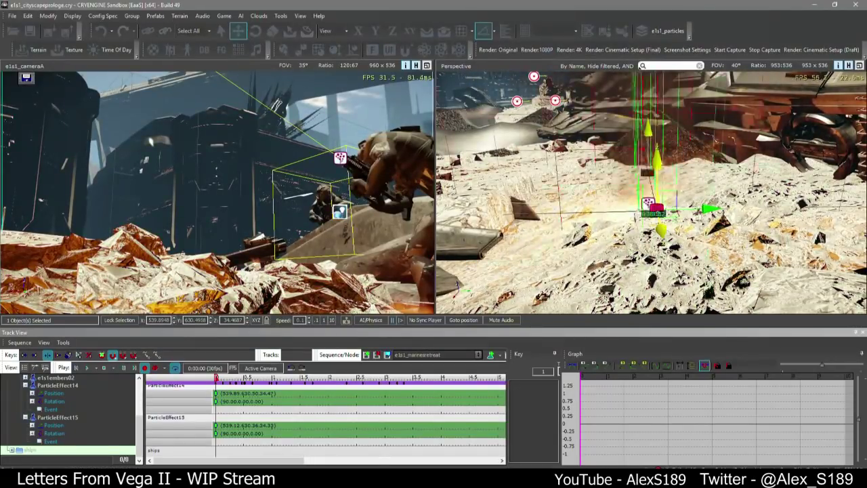
{"action": "key", "text": "Return"}
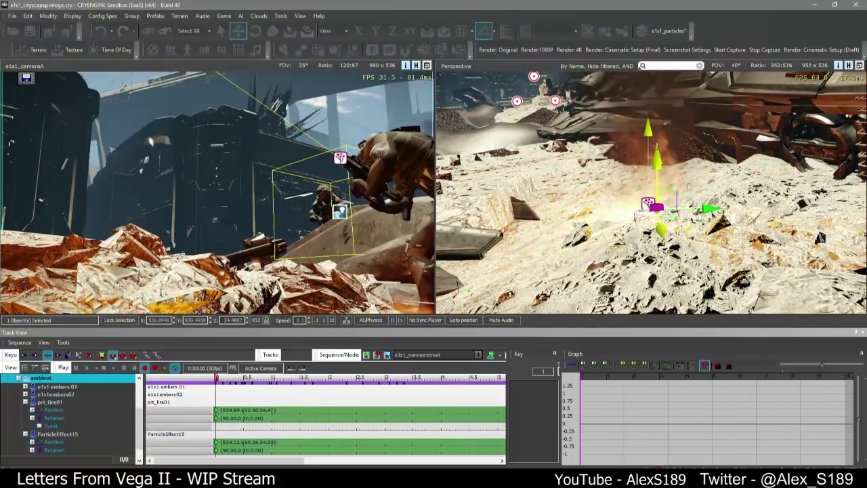
{"action": "left_click", "coordinate": [643, 198]}
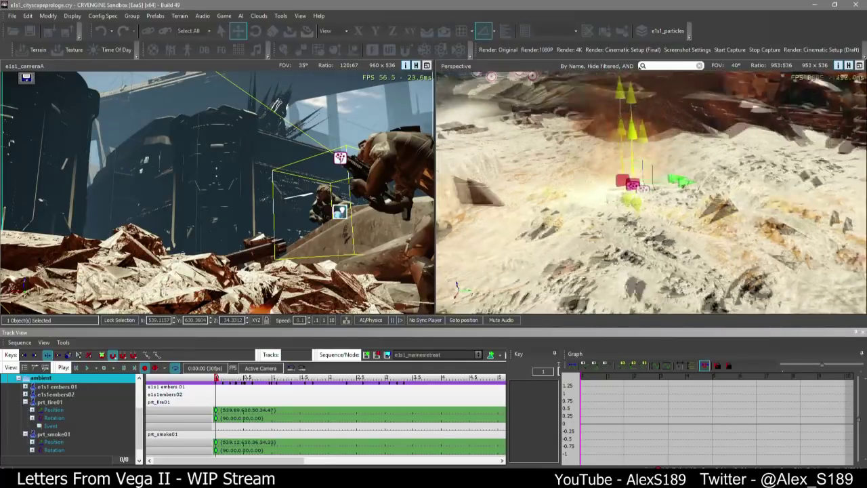
Move prt_fire01 and prt_smoke01 together behind the foreground rubble in the camera's view, to about X 538.5, Y 613.9, Z 33.6
{"action": "left_click", "coordinate": [620, 179], "text": "ctrl"}
{"action": "right_click_drag", "start_coordinate": [620, 179], "coordinate": [569, 181]}
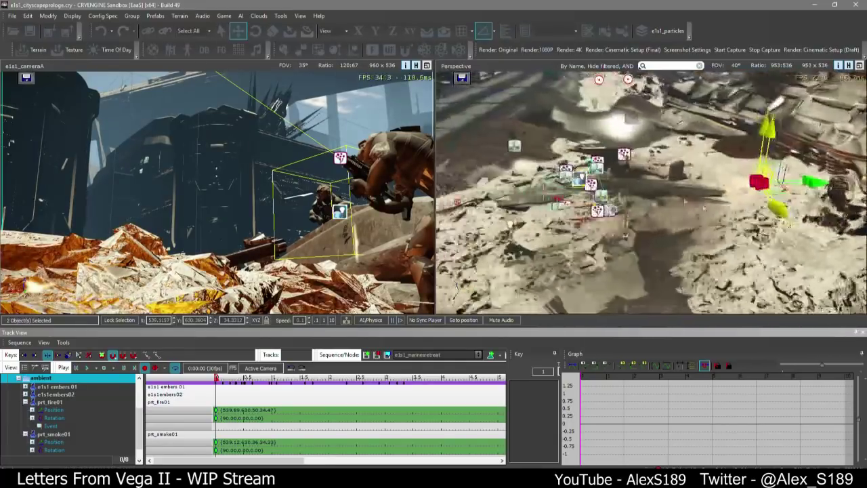
{"action": "left_click_drag", "start_coordinate": [812, 184], "coordinate": [599, 184]}
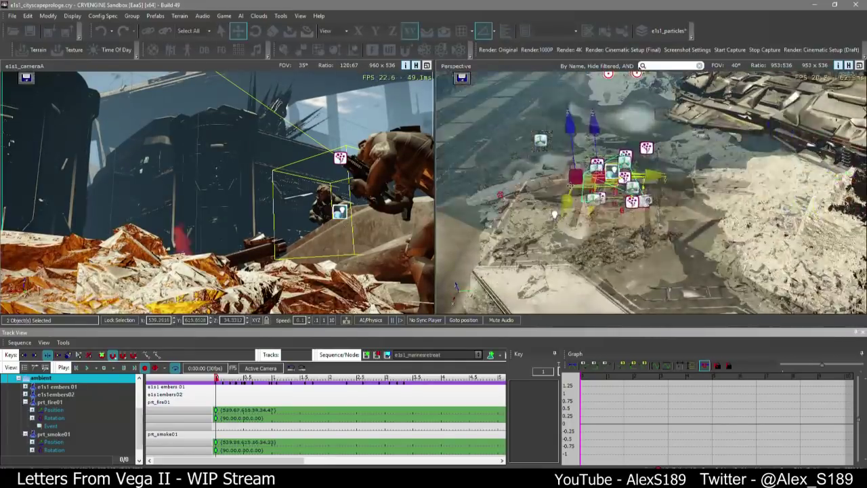
{"action": "right_click_drag", "start_coordinate": [554, 214], "coordinate": [592, 201]}
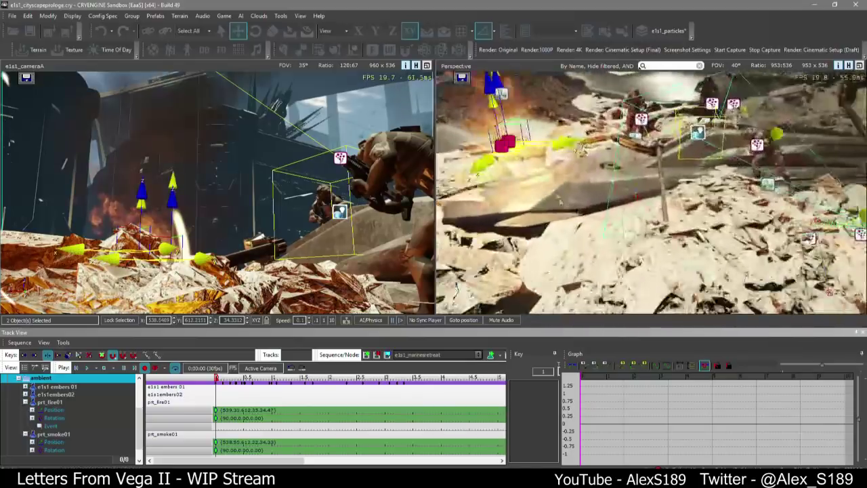
{"action": "left_click_drag", "start_coordinate": [520, 139], "coordinate": [589, 156]}
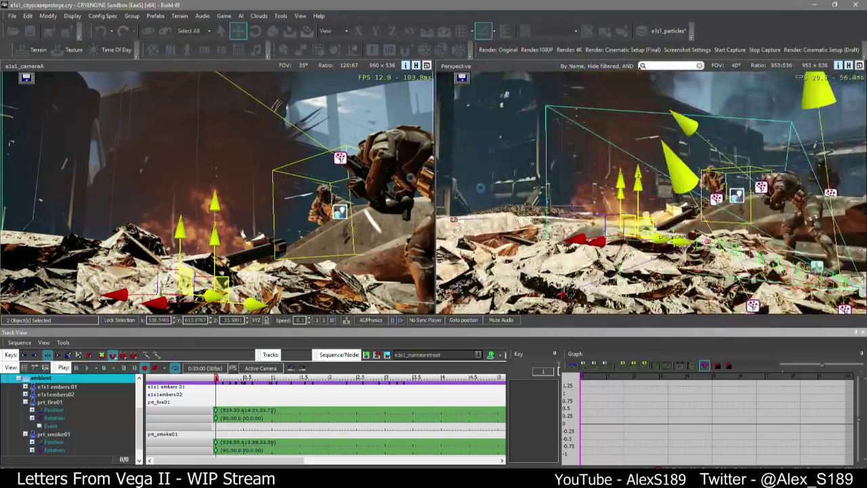
Play the sequence to check the fire and smoke in the camera shot, and inspect the scene from above
{"action": "left_click", "coordinate": [281, 410]}
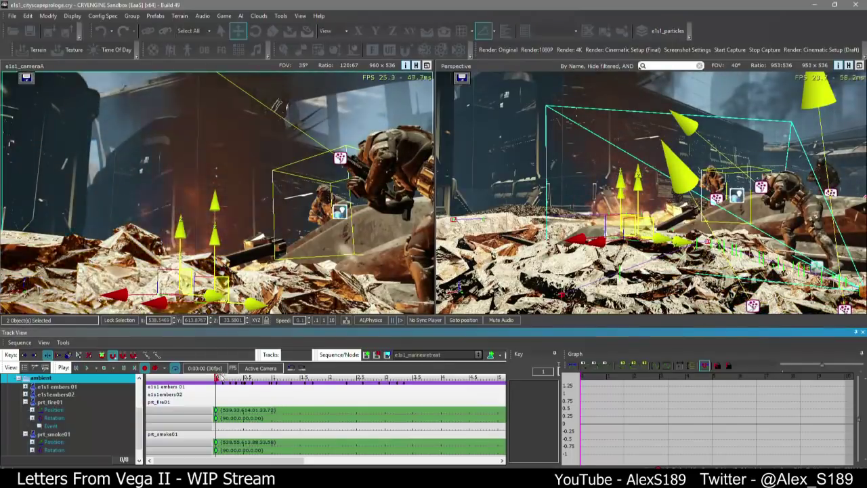
{"action": "key", "text": "space"}
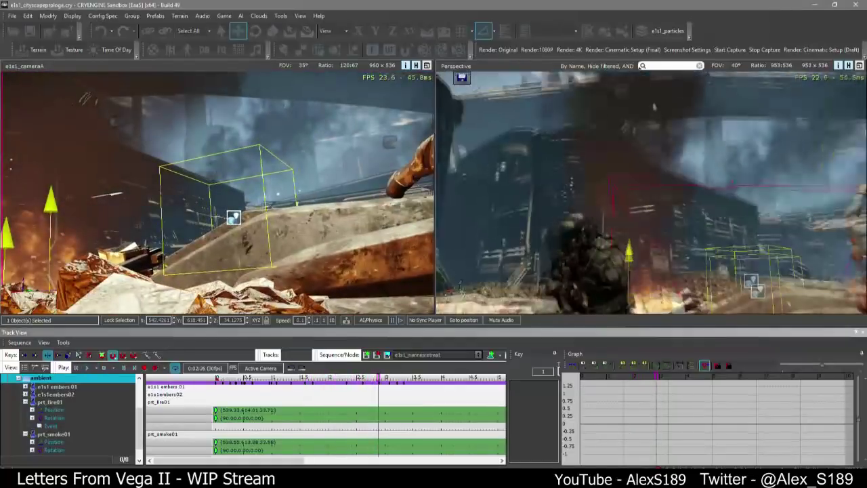
{"action": "right_click_drag", "start_coordinate": [650, 193], "coordinate": [681, 172]}
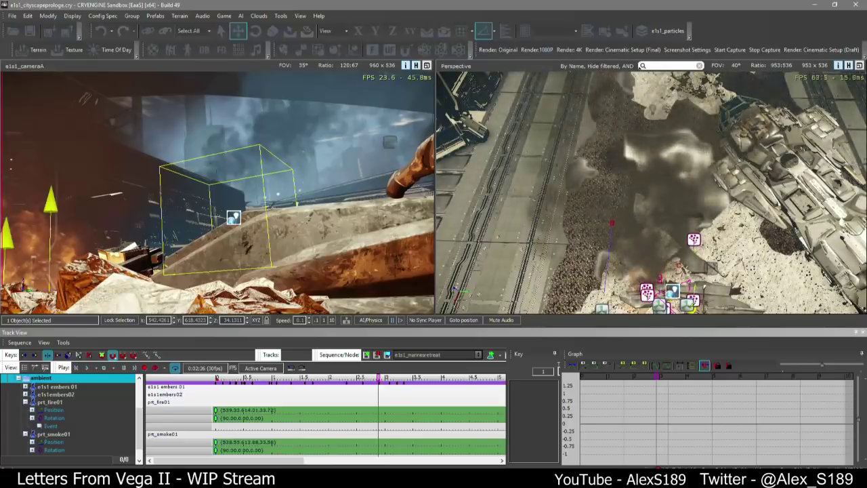
{"action": "right_click_drag", "start_coordinate": [650, 193], "coordinate": [633, 180]}
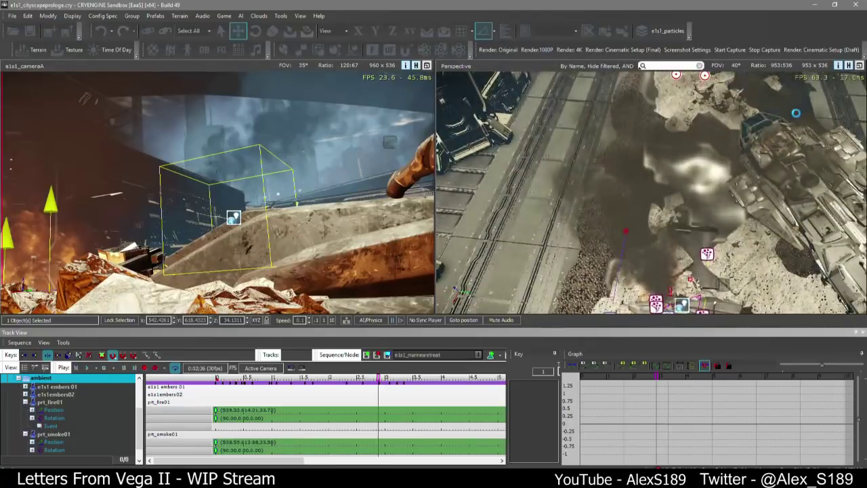
Set the viewport movement speed to 10, pull back to an overview of the city, and collapse the ambient folder
{"action": "key", "text": "s"}
{"action": "left_click", "coordinate": [331, 319]}
{"action": "key", "text": "s"}
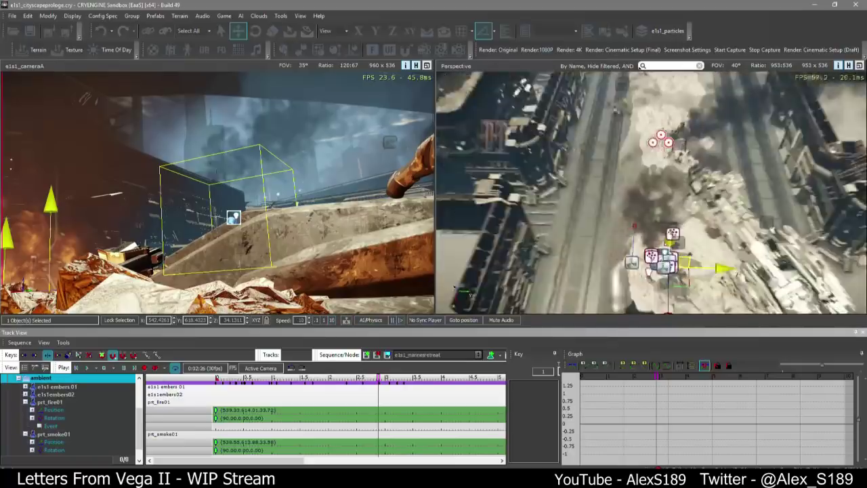
{"action": "right_click_drag", "start_coordinate": [580, 244], "coordinate": [575, 237]}
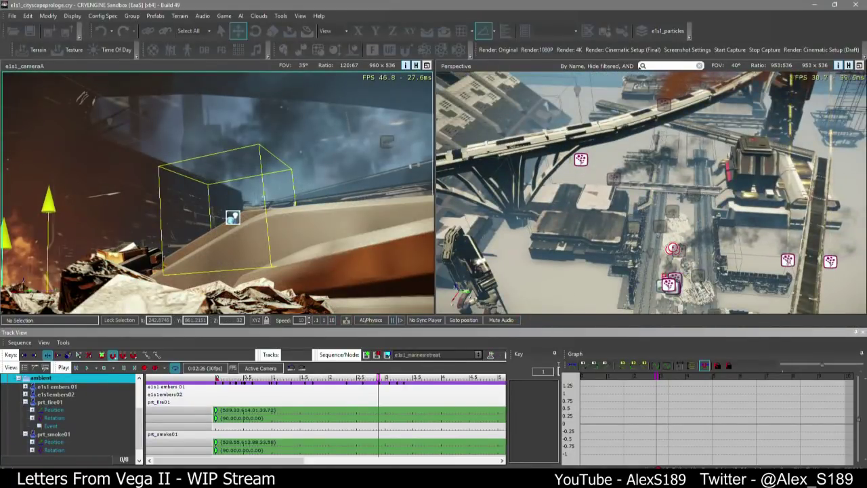
{"action": "left_click", "coordinate": [18, 378]}
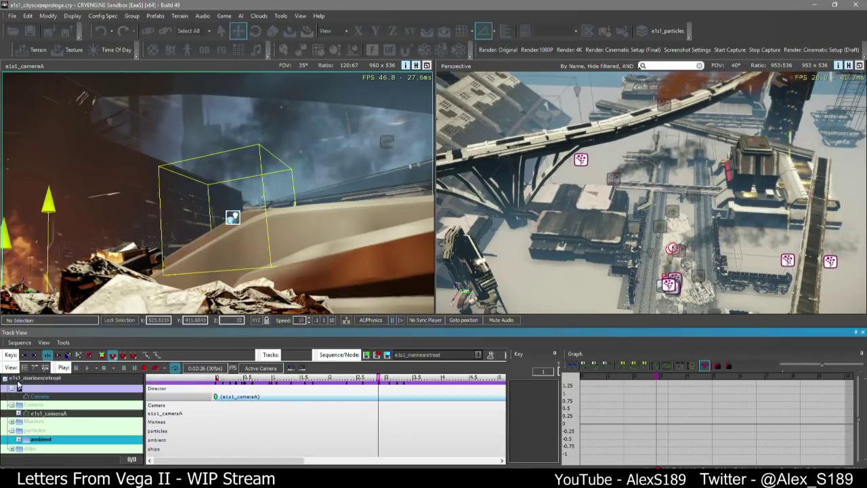
{"action": "right_click_drag", "start_coordinate": [549, 217], "coordinate": [541, 212]}
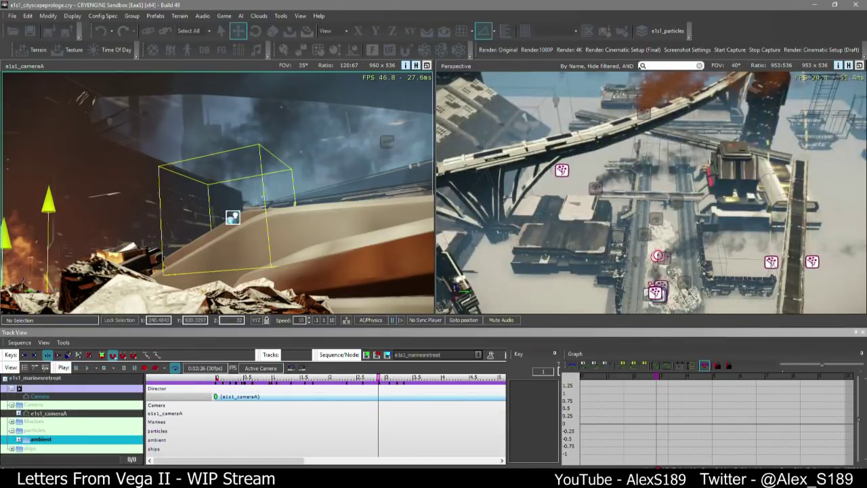
Place a particle effect over the city and move it past the bridge toward the background skyline, raised to about Z 133
{"action": "left_click", "coordinate": [576, 182]}
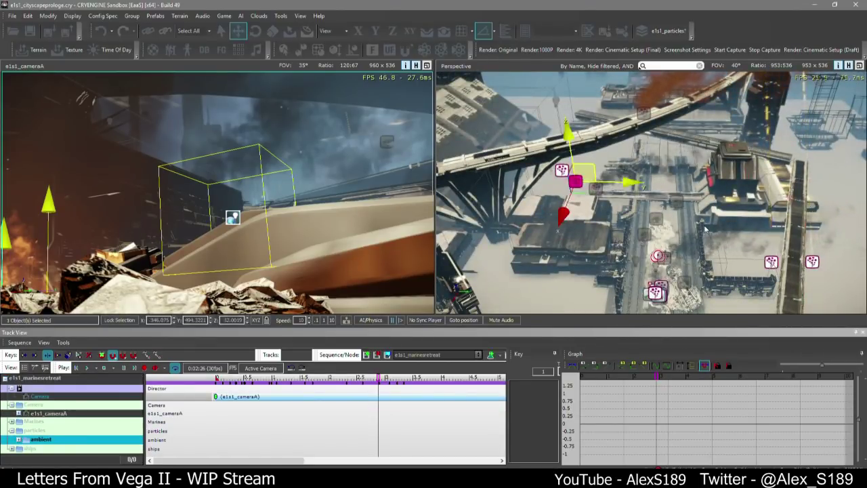
{"action": "right_click_drag", "start_coordinate": [577, 182], "coordinate": [611, 152]}
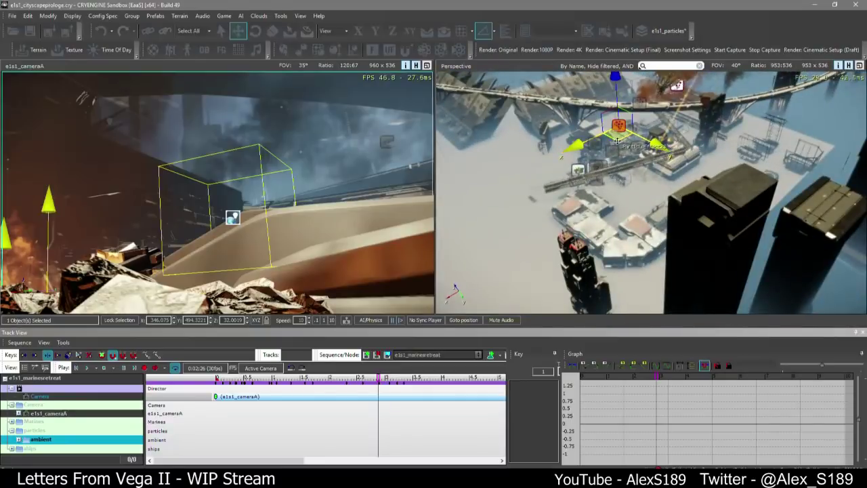
{"action": "left_click_drag", "start_coordinate": [617, 138], "coordinate": [633, 115]}
{"action": "right_click_drag", "start_coordinate": [633, 114], "coordinate": [637, 108]}
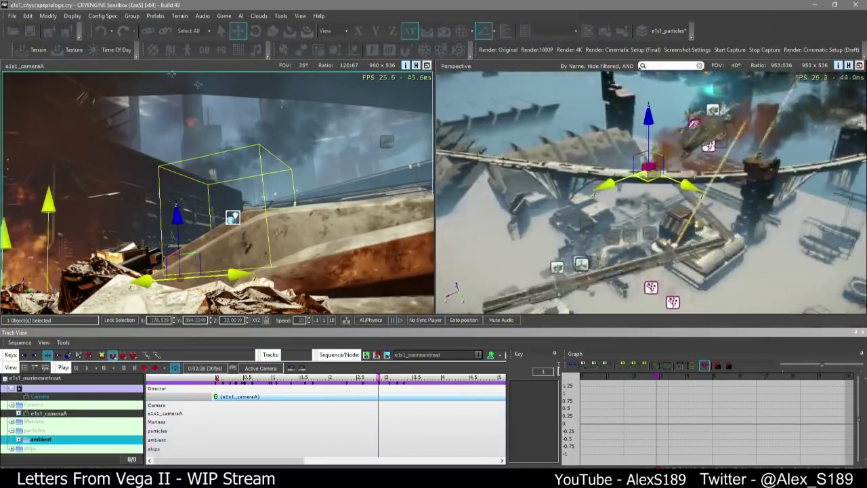
{"action": "right_click_drag", "start_coordinate": [632, 234], "coordinate": [633, 221]}
{"action": "left_click_drag", "start_coordinate": [633, 221], "coordinate": [647, 183]}
{"action": "right_click_drag", "start_coordinate": [647, 184], "coordinate": [646, 177]}
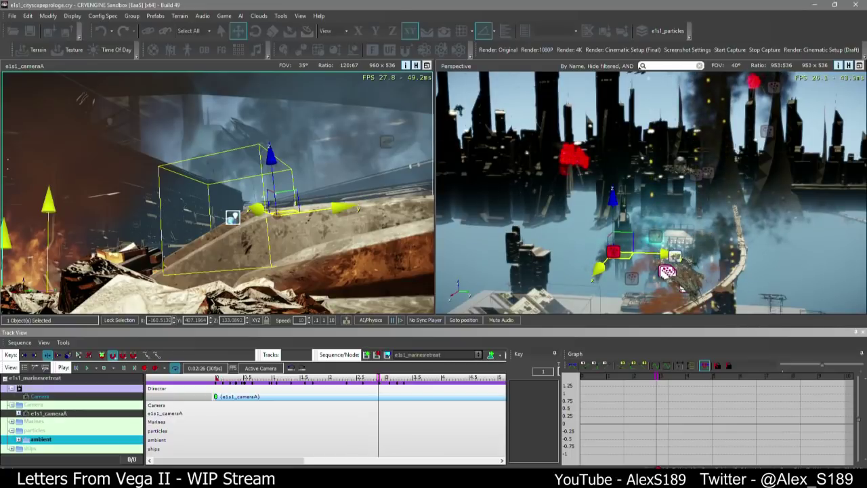
Bring up the particle database and enable Move Relative Emitter for Dogfight_BG's Gladius, Glaive and Explosions_trigger emitters
{"action": "left_click_drag", "start_coordinate": [866, 122], "coordinate": [309, 105]}
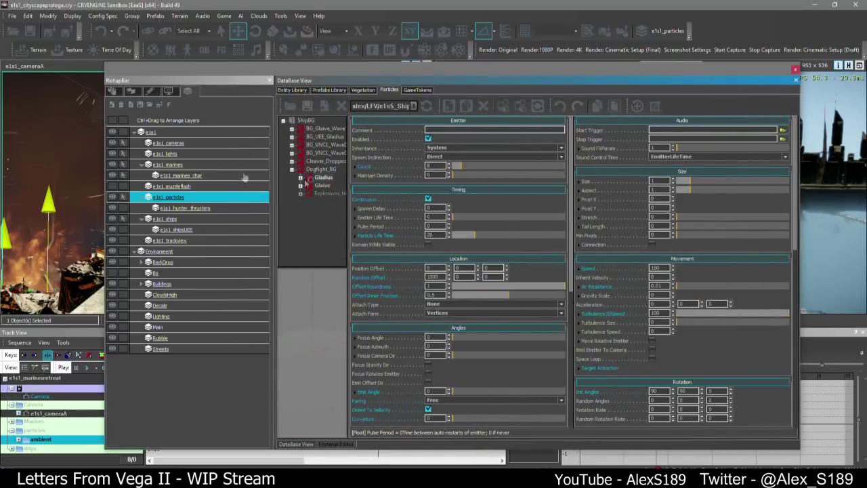
{"action": "left_click_drag", "start_coordinate": [348, 181], "coordinate": [359, 180]}
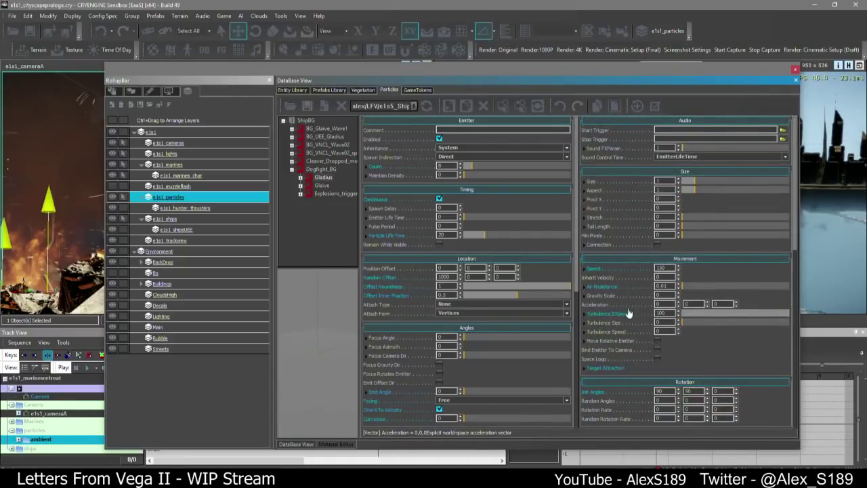
{"action": "scroll", "coordinate": [625, 291], "scroll_direction": "down", "scroll_amount": 2}
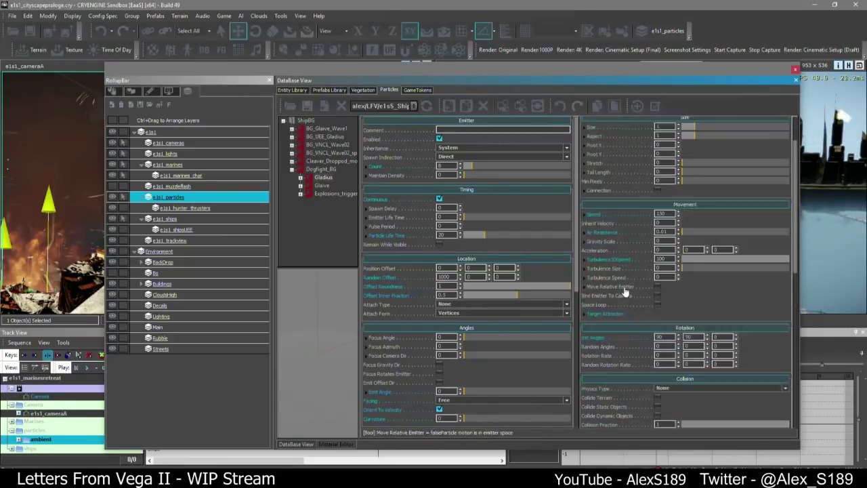
{"action": "scroll", "coordinate": [625, 292], "scroll_direction": "down", "scroll_amount": 1}
{"action": "scroll", "coordinate": [613, 284], "scroll_direction": "down", "scroll_amount": 5}
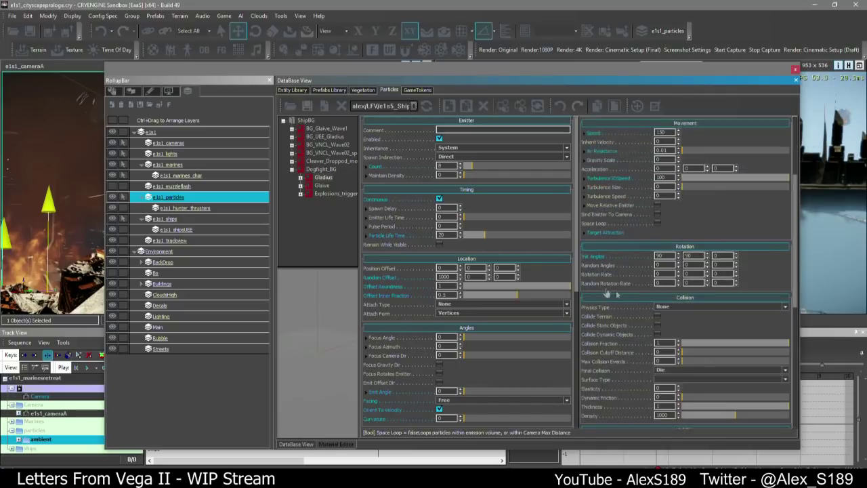
{"action": "scroll", "coordinate": [637, 317], "scroll_direction": "up", "scroll_amount": 5}
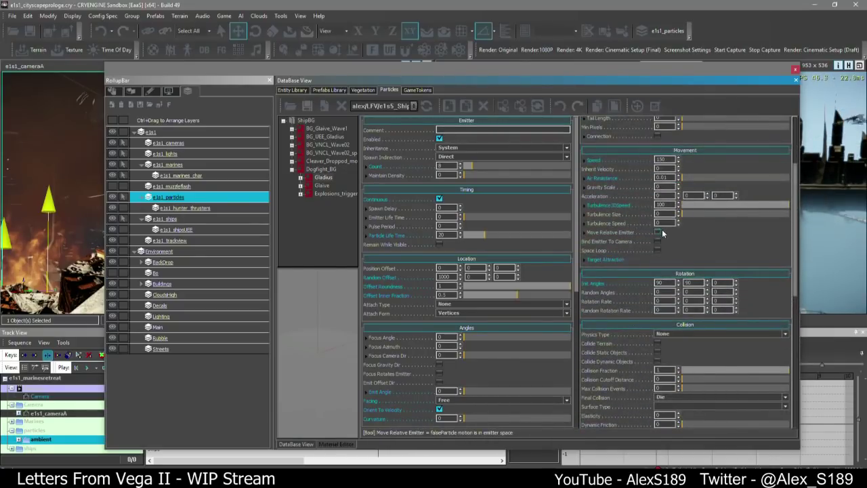
{"action": "left_click", "coordinate": [658, 233]}
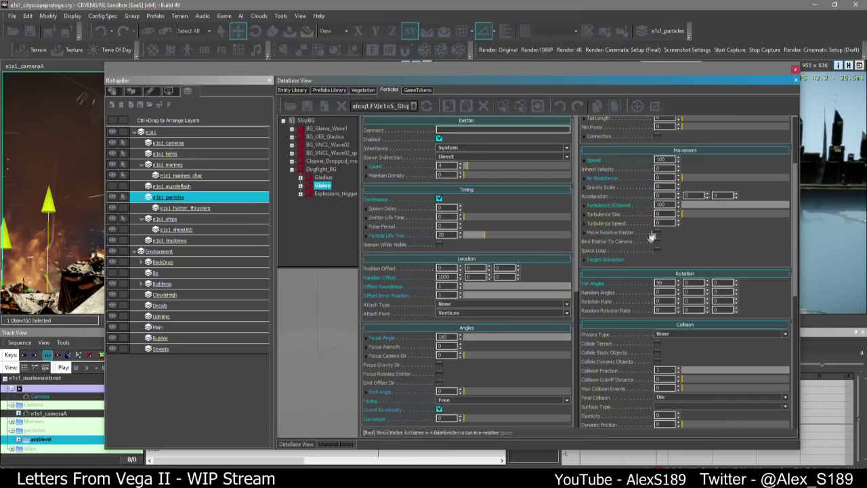
{"action": "left_click", "coordinate": [332, 194]}
{"action": "left_click", "coordinate": [657, 232]}
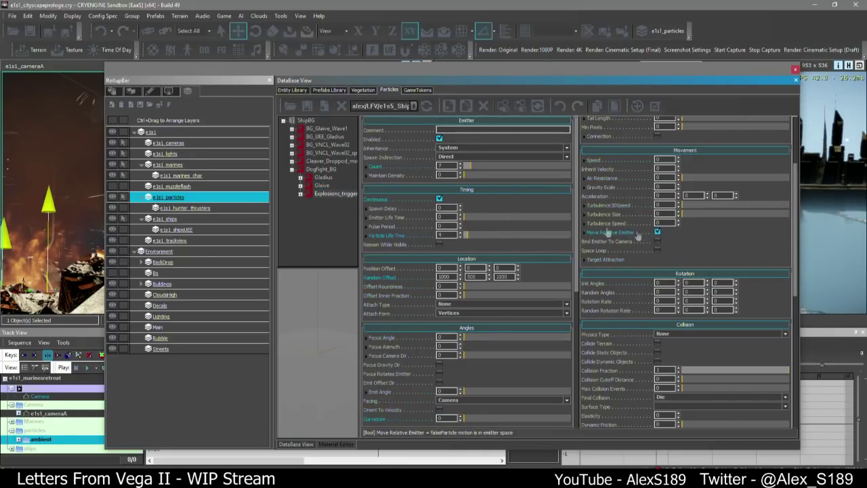
Enable Move Relative Emitter for the Gladius trail_L, weapons_machine_gun and trail_R emitters in Dogfight_BG
{"action": "left_click", "coordinate": [301, 177]}
{"action": "left_click", "coordinate": [327, 185]}
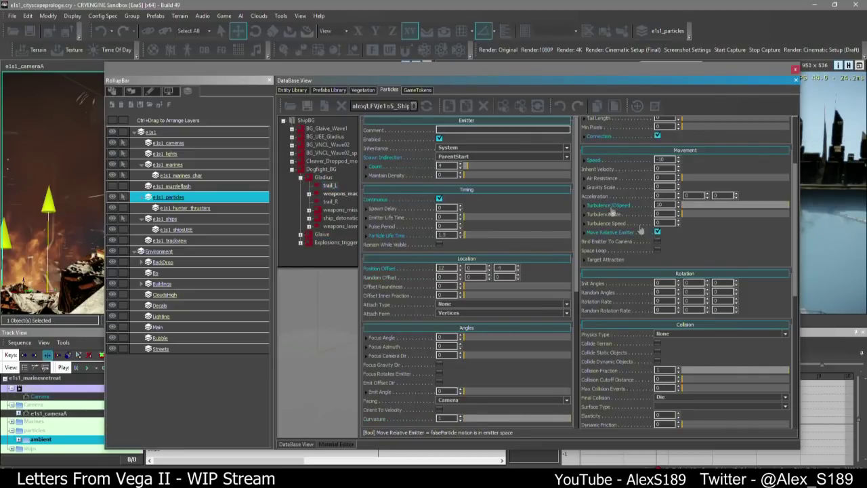
{"action": "left_click", "coordinate": [328, 201]}
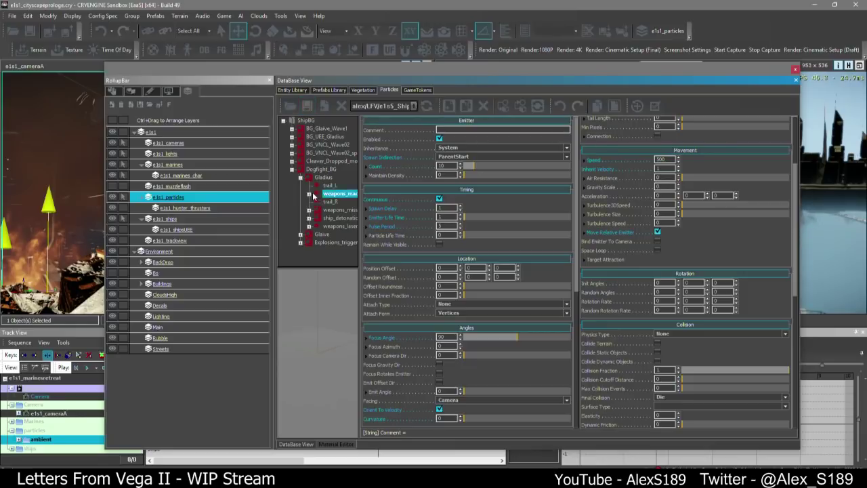
{"action": "left_click", "coordinate": [309, 194]}
{"action": "left_click", "coordinate": [331, 209]}
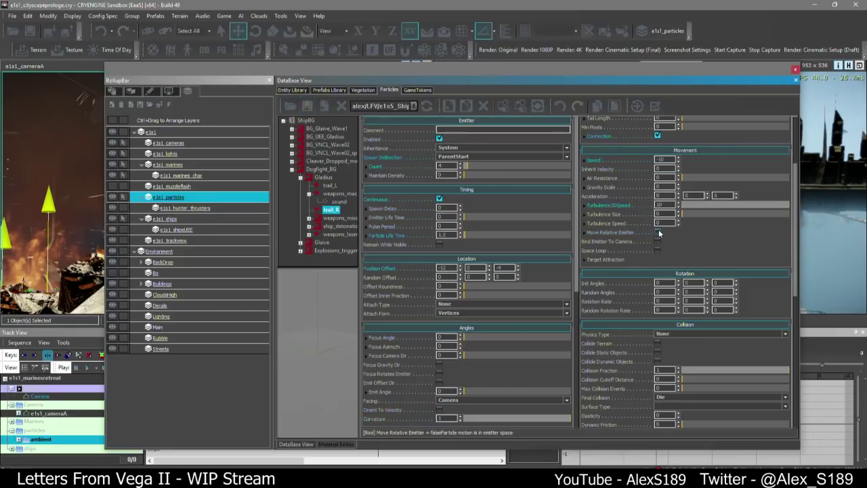
{"action": "left_click", "coordinate": [657, 233]}
Enable Move Relative Emitter for Gladius's weapons_missile and ship_detonation emitters and the missile's smoke_trail
{"action": "left_click", "coordinate": [335, 218]}
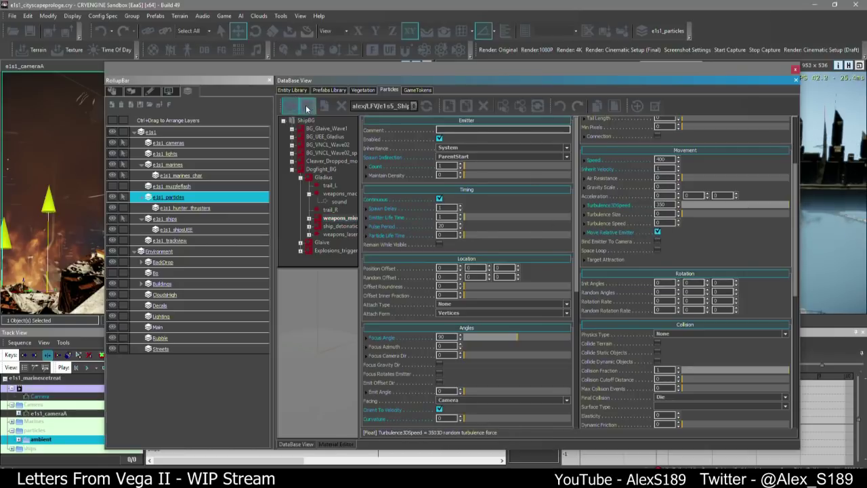
{"action": "left_click", "coordinate": [339, 226]}
{"action": "left_click", "coordinate": [657, 232]}
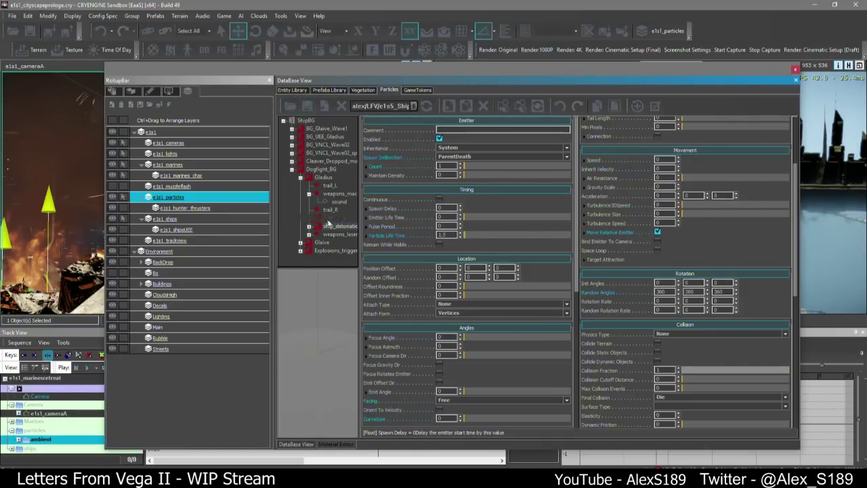
{"action": "left_click", "coordinate": [311, 219]}
{"action": "left_click", "coordinate": [337, 227]}
{"action": "left_click", "coordinate": [657, 232]}
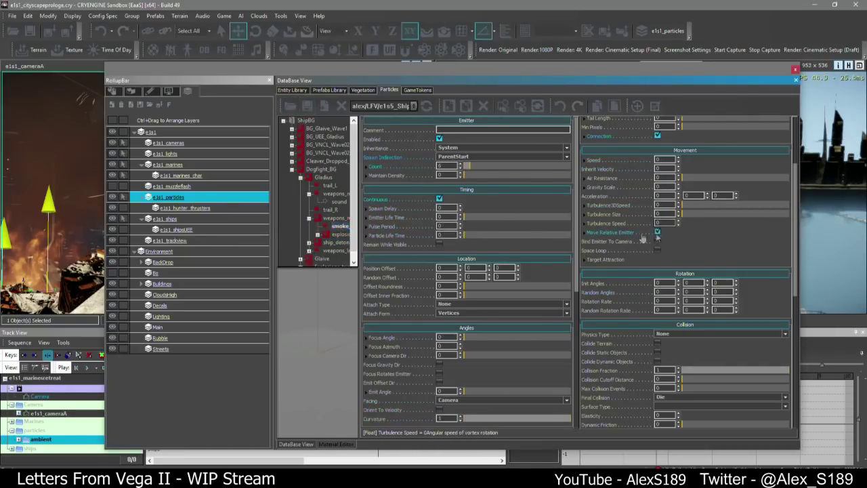
Widen the particle tree and enable Move Relative Emitter for the missile's explosion and its sparks
{"action": "left_click_drag", "start_coordinate": [360, 204], "coordinate": [392, 204]}
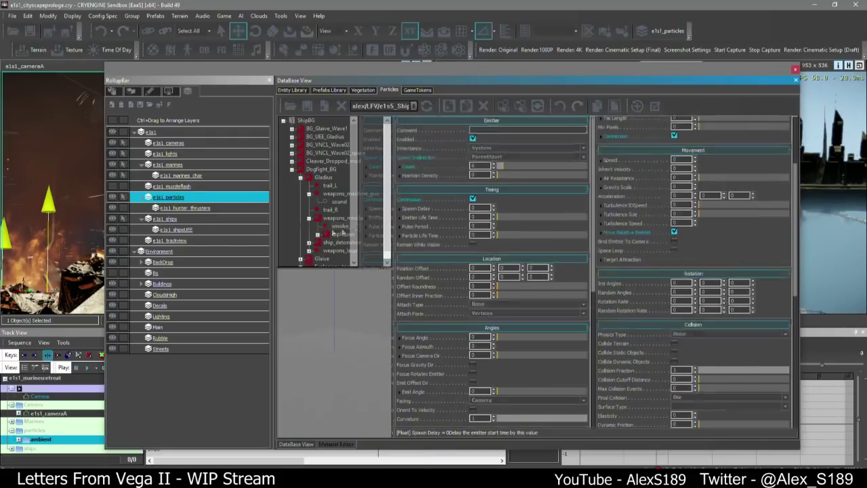
{"action": "left_click", "coordinate": [342, 234]}
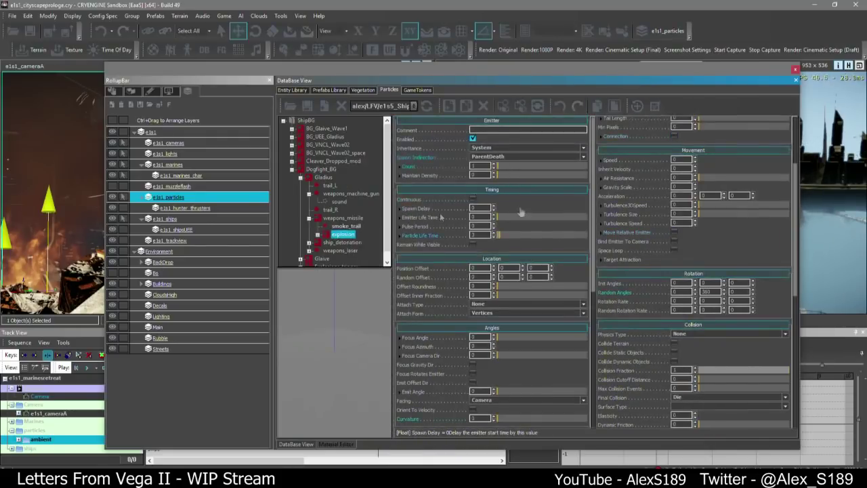
{"action": "left_click", "coordinate": [317, 234]}
{"action": "left_click", "coordinate": [348, 242]}
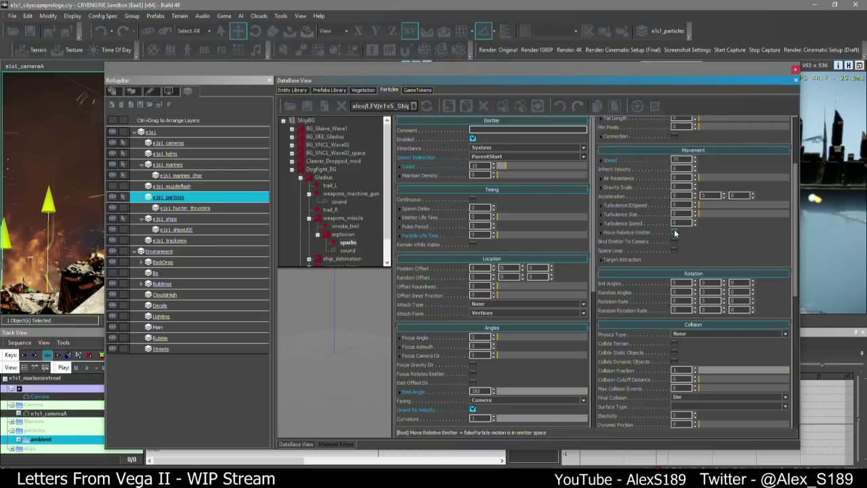
{"action": "left_click", "coordinate": [342, 258]}
{"action": "scroll", "coordinate": [318, 237], "scroll_direction": "down", "scroll_amount": 1}
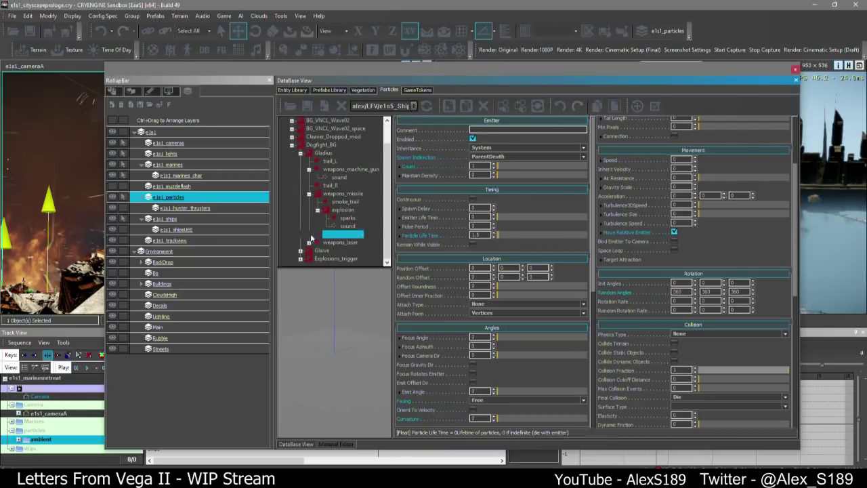
Enable Move Relative Emitter for the middle destruction, side smoke, destruction_debris and detonation spike emitters under Gladius's ship_detonation
{"action": "left_click", "coordinate": [309, 235]}
{"action": "left_click", "coordinate": [340, 227]}
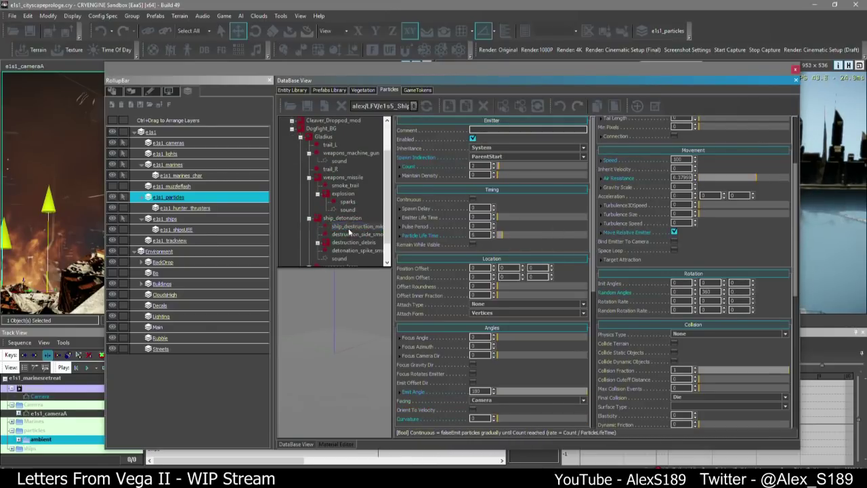
{"action": "left_click", "coordinate": [351, 234]}
{"action": "left_click", "coordinate": [352, 241]}
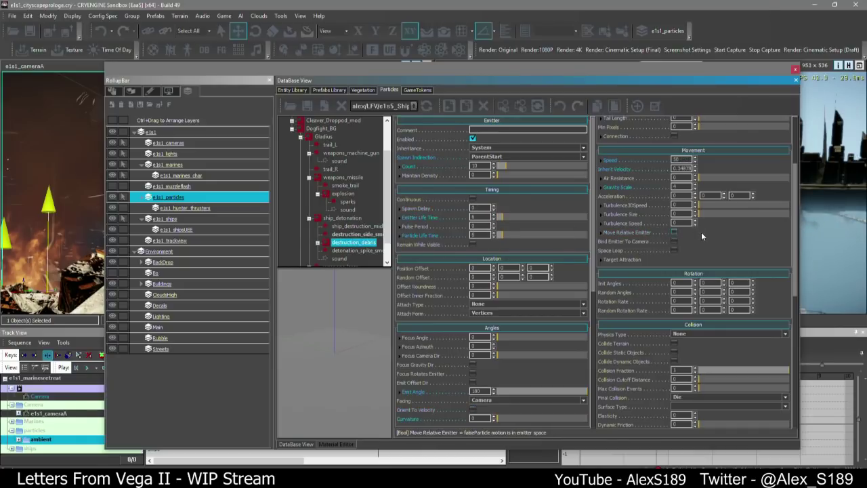
{"action": "left_click", "coordinate": [347, 250]}
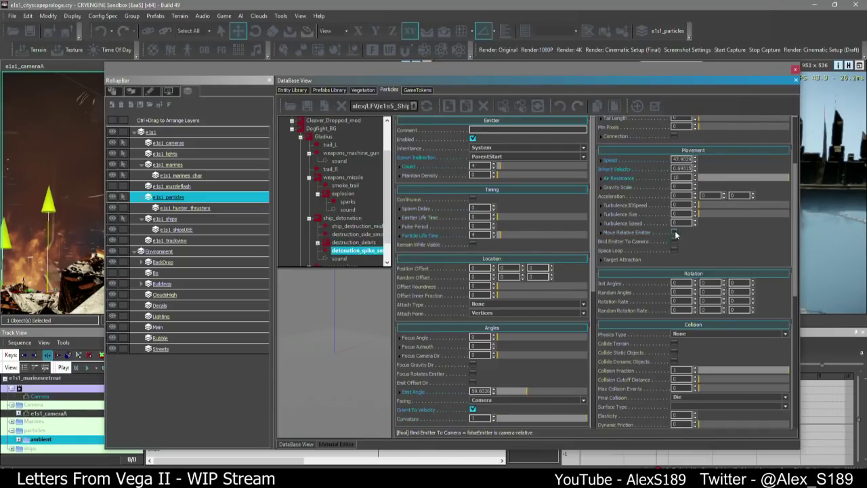
Enable Move Relative Emitter for debris_fire and debris_smoke under destruction_debris, and for Gladius's weapons_laser
{"action": "left_click", "coordinate": [318, 243]}
{"action": "left_click", "coordinate": [352, 251]}
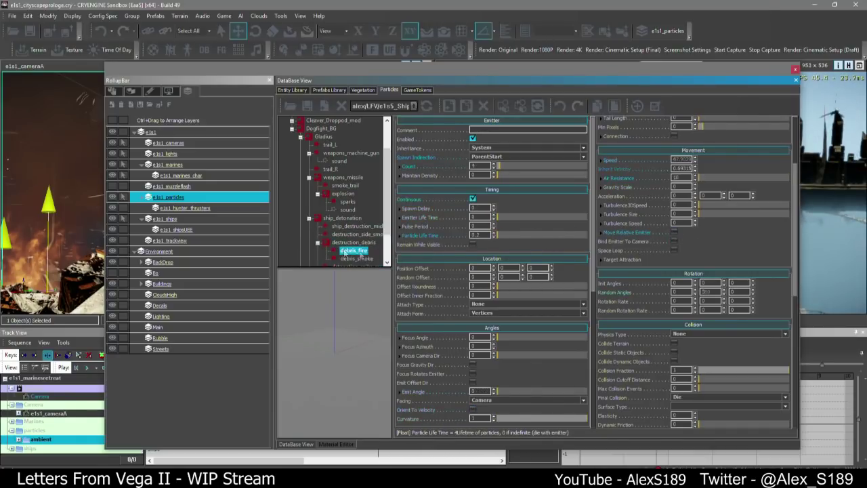
{"action": "left_click", "coordinate": [674, 232]}
{"action": "left_click", "coordinate": [357, 258]}
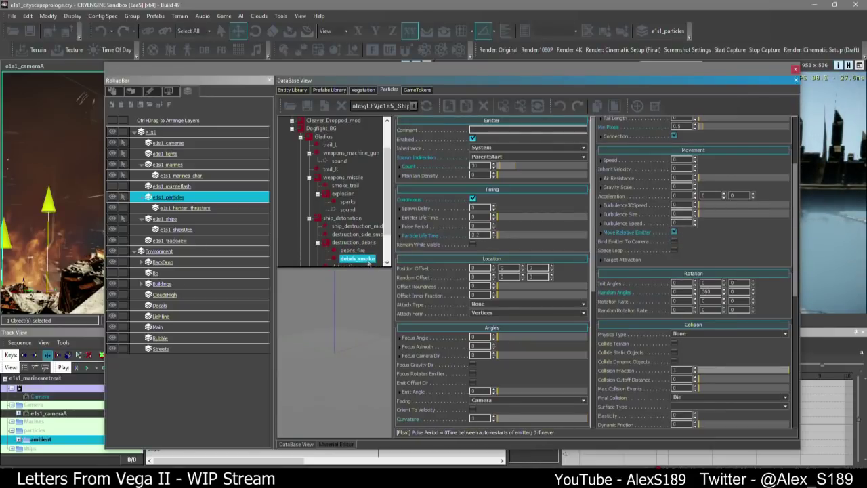
{"action": "left_click", "coordinate": [675, 232]}
{"action": "left_click", "coordinate": [317, 242]}
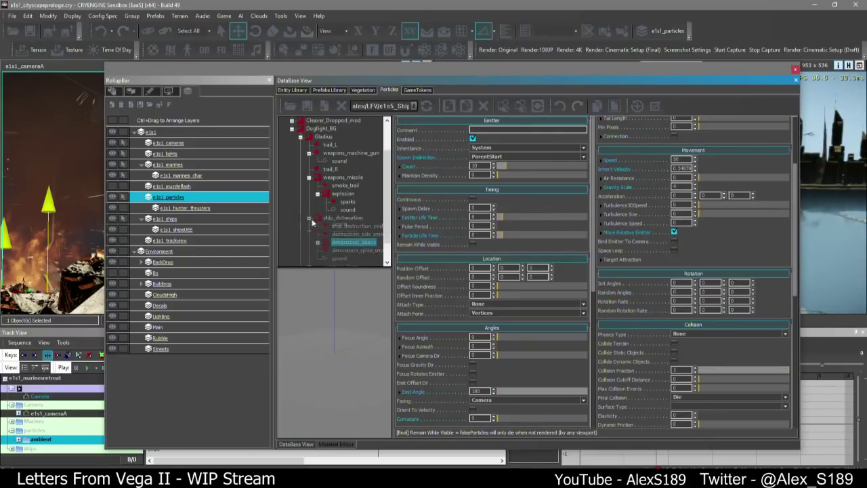
{"action": "left_click", "coordinate": [310, 218]}
{"action": "left_click", "coordinate": [340, 242]}
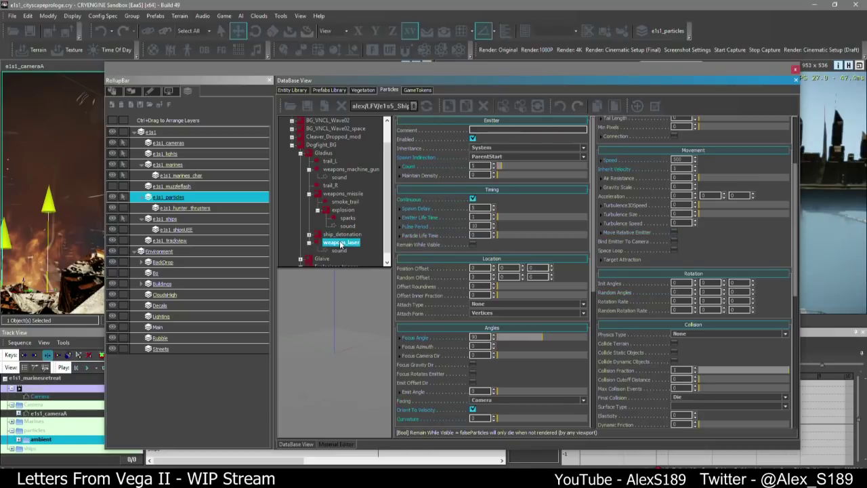
{"action": "left_click", "coordinate": [674, 233]}
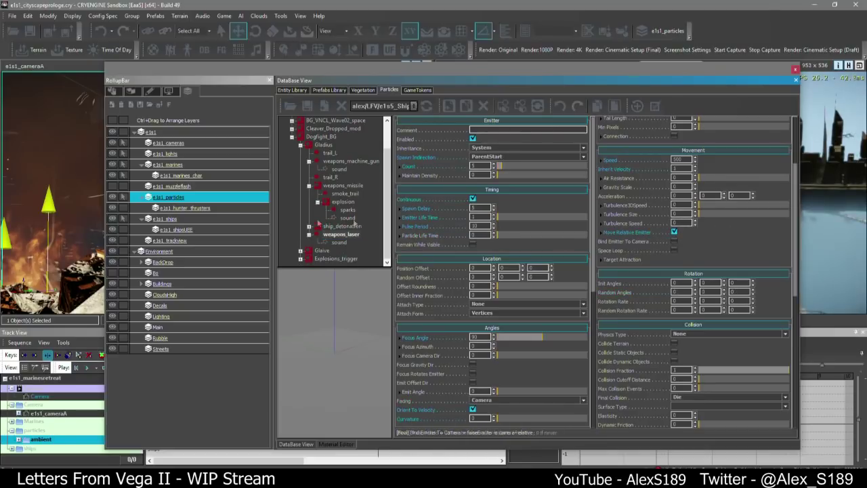
Expand Glaive and enable Move Relative Emitter for its trail, machine gun, missile and ship_detonation emitters
{"action": "left_click", "coordinate": [300, 251]}
{"action": "scroll", "coordinate": [340, 250], "scroll_direction": "down", "scroll_amount": 1}
{"action": "left_click", "coordinate": [331, 210]}
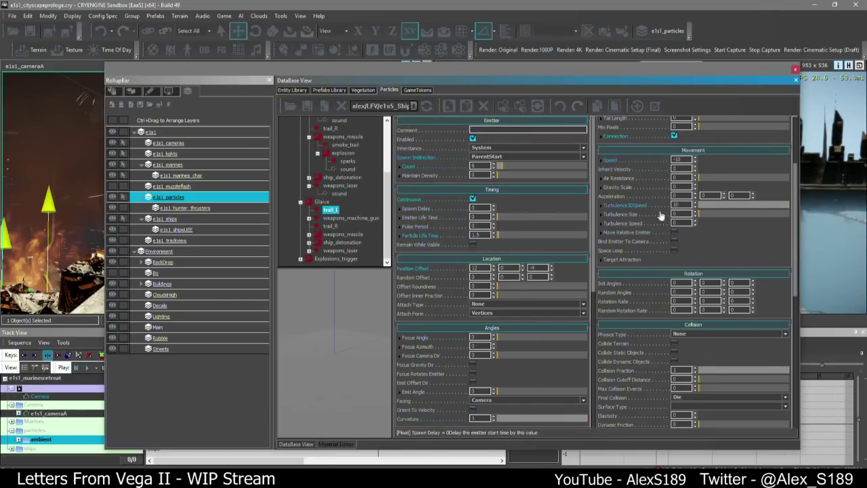
{"action": "left_click", "coordinate": [351, 218]}
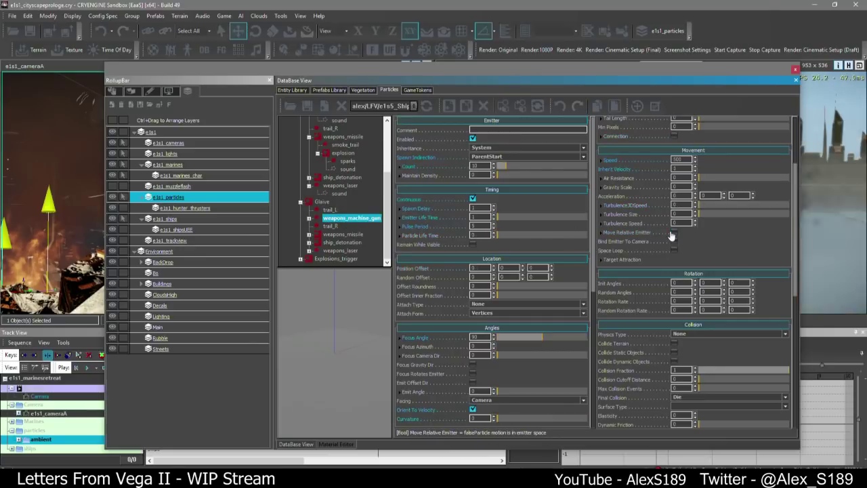
{"action": "left_click", "coordinate": [330, 225]}
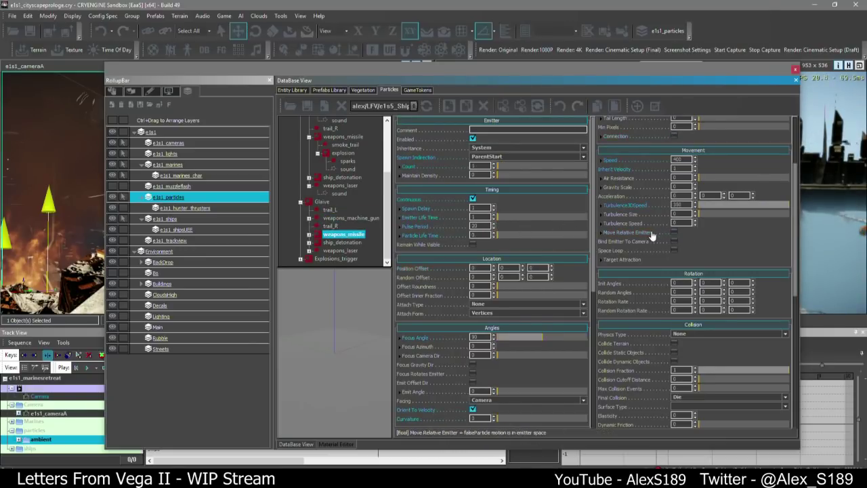
{"action": "left_click", "coordinate": [366, 218]}
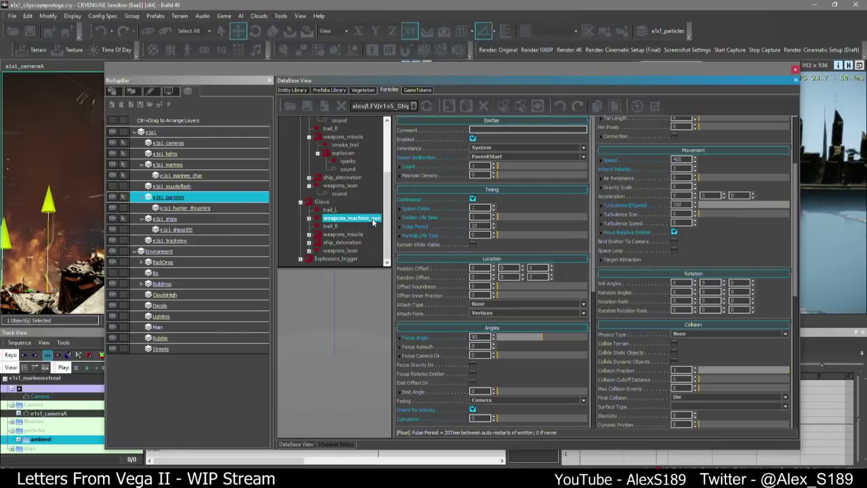
{"action": "left_click", "coordinate": [310, 218]}
{"action": "left_click", "coordinate": [337, 249]}
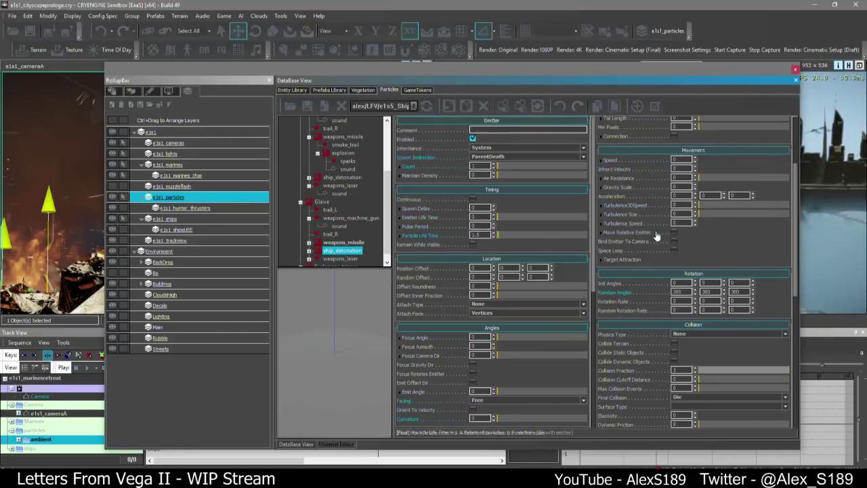
{"action": "left_click", "coordinate": [336, 244]}
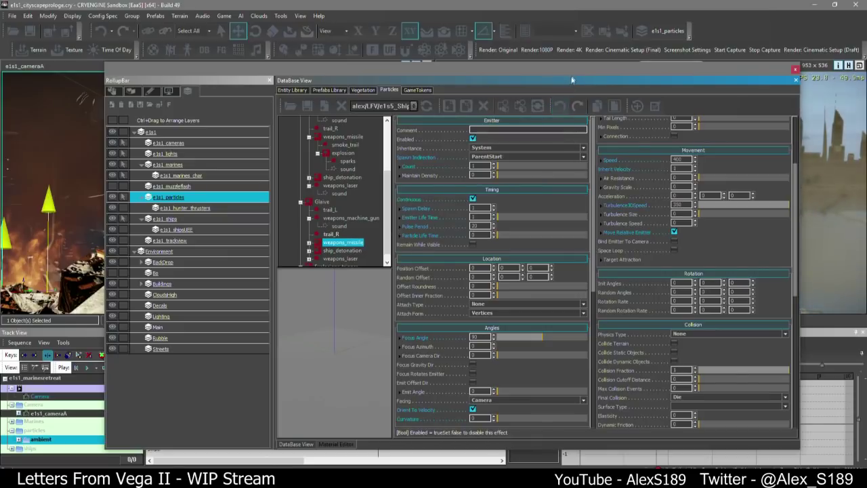
Move the database window off the viewport, look over the city, and reload the e1s5_Ships particle library, discarding its modifications
{"action": "left_click_drag", "start_coordinate": [573, 72], "coordinate": [420, 87]}
{"action": "right_click_drag", "start_coordinate": [801, 242], "coordinate": [555, 197]}
{"action": "left_click_drag", "start_coordinate": [419, 84], "coordinate": [291, 157]}
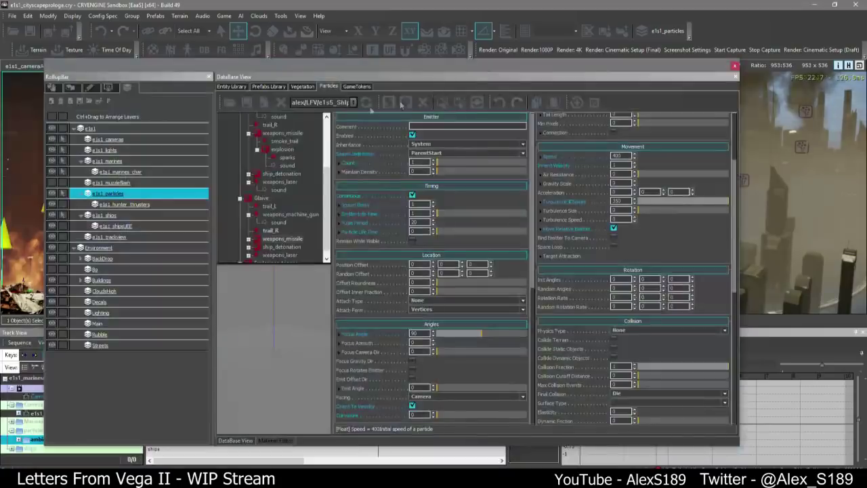
{"action": "left_click", "coordinate": [365, 102]}
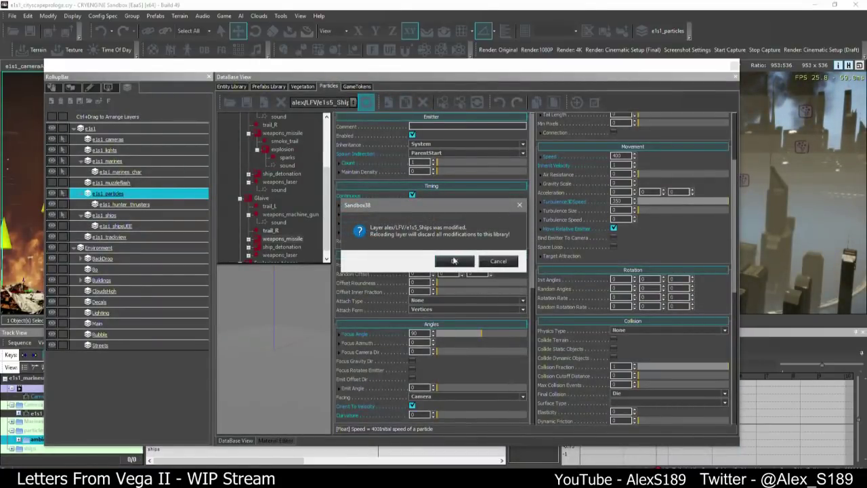
{"action": "left_click", "coordinate": [454, 261]}
Expand Dogfight_BG in the reloaded ShipBG library, enable Move Relative Emitter for Gladius, and show its child emitters
{"action": "left_click", "coordinate": [224, 118]}
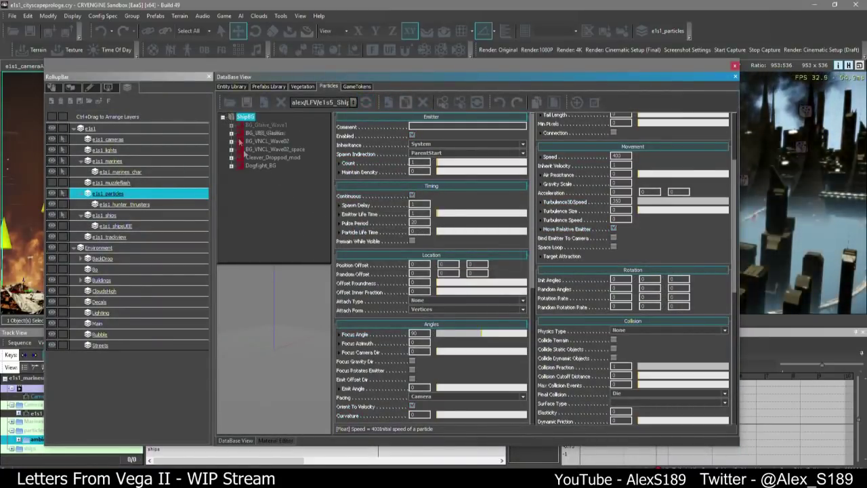
{"action": "left_click", "coordinate": [231, 166]}
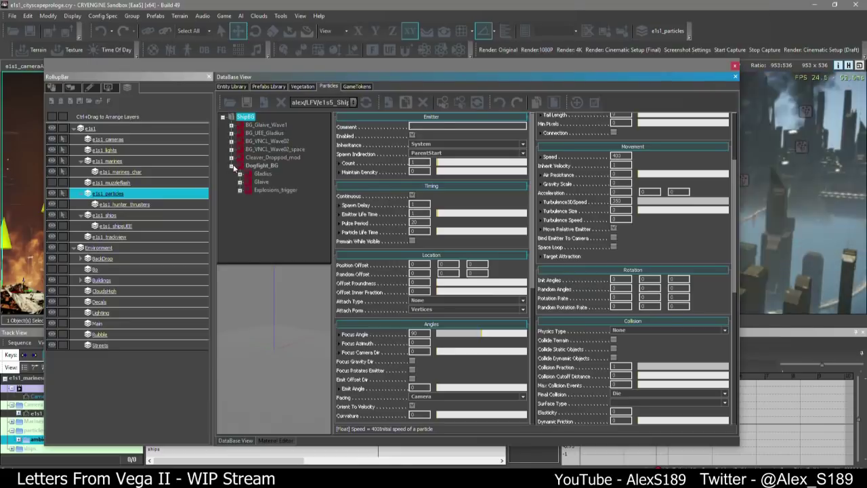
{"action": "left_click", "coordinate": [262, 173]}
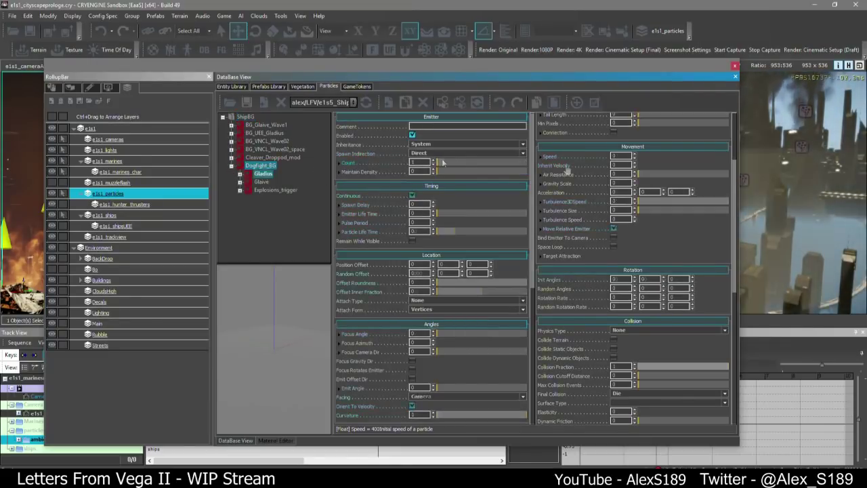
{"action": "left_click", "coordinate": [240, 173]}
Enable Move Relative Emitter for Gladius's two trails, machine gun, missile, ship_detonation and laser emitters
{"action": "left_click", "coordinate": [265, 181]}
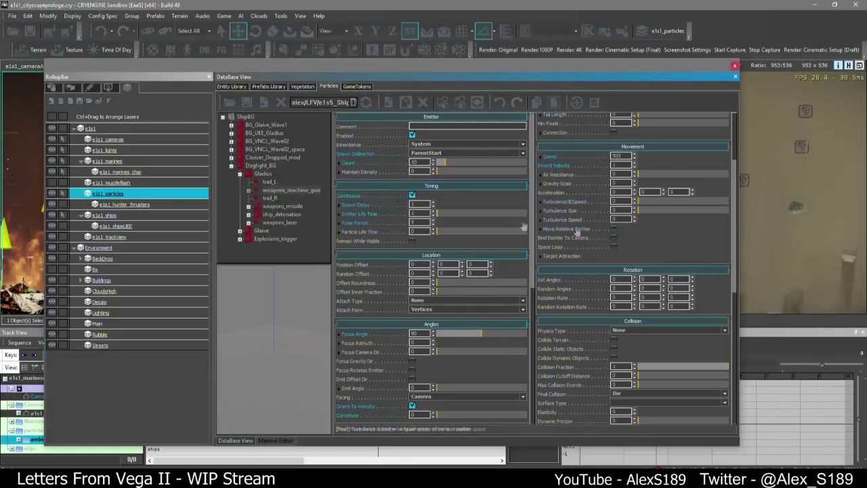
{"action": "left_click", "coordinate": [270, 197]}
{"action": "key", "text": "Down"}
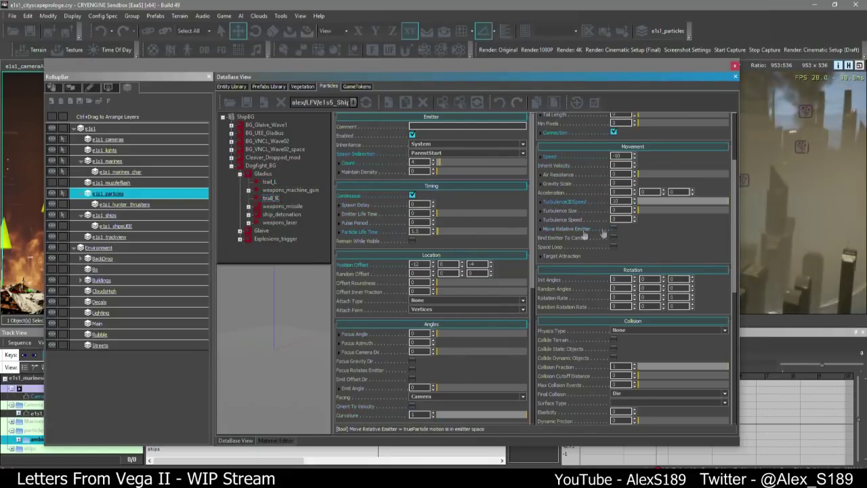
{"action": "left_click", "coordinate": [281, 214]}
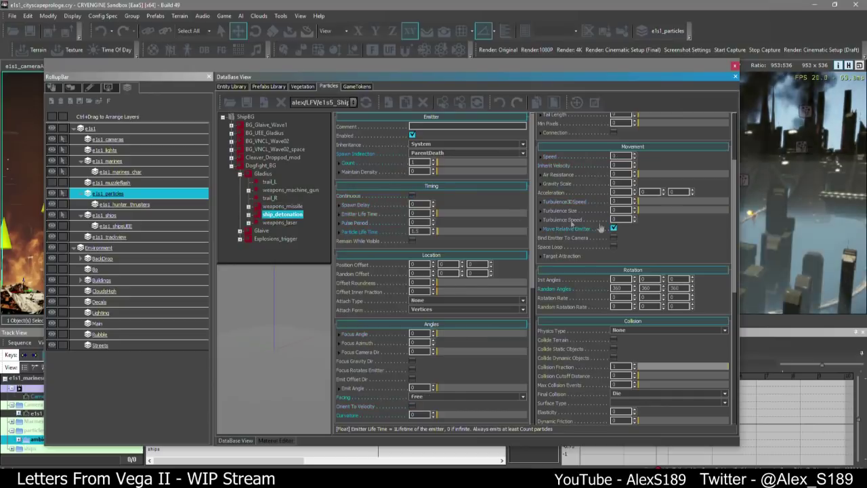
{"action": "left_click", "coordinate": [294, 223]}
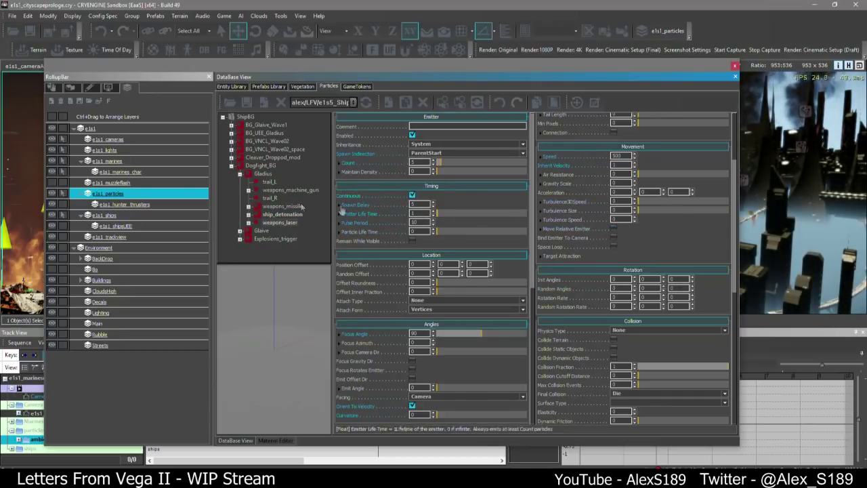
Expand Gladius's weapons_missile and enable Move Relative Emitter for its smoke_trail and explosion
{"action": "left_click", "coordinate": [248, 206]}
{"action": "left_click", "coordinate": [284, 214]}
{"action": "left_click", "coordinate": [614, 229]}
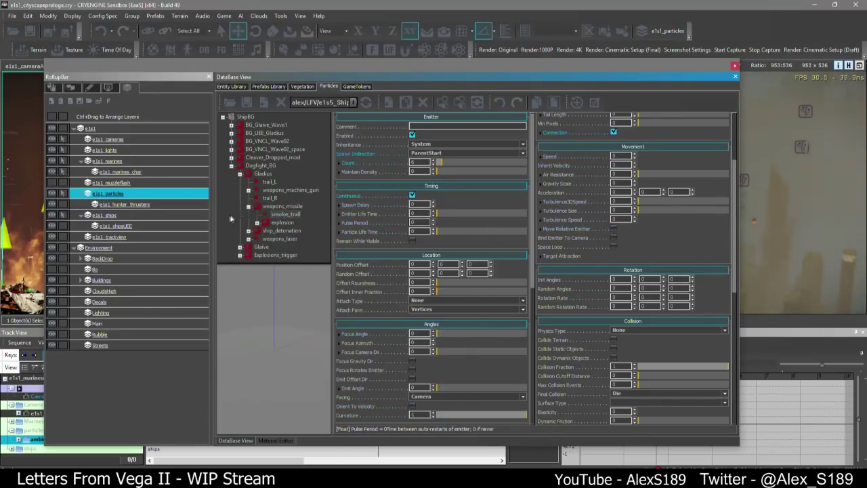
{"action": "left_click", "coordinate": [268, 222]}
{"action": "left_click", "coordinate": [613, 229]}
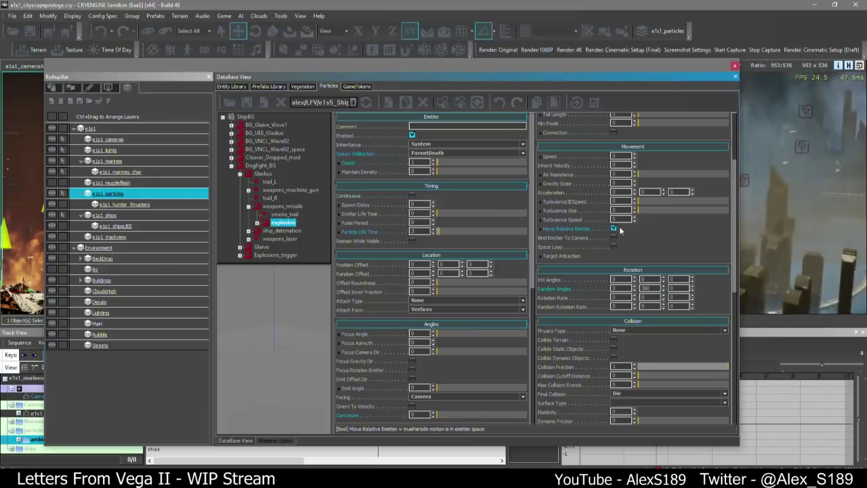
Disable Move Relative Emitter for the sparks under Gladius's missile explosion, and expand the machine gun emitter to reach its sound child
{"action": "left_click_drag", "start_coordinate": [270, 223], "coordinate": [254, 219]}
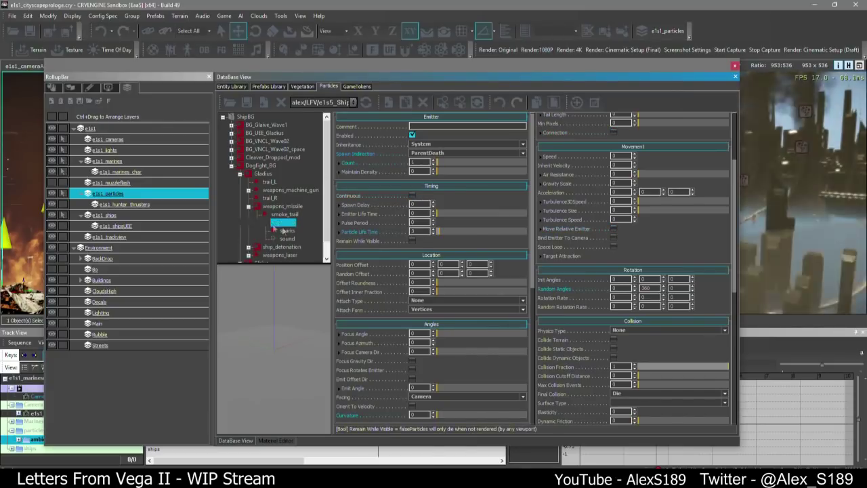
{"action": "left_click", "coordinate": [249, 190]}
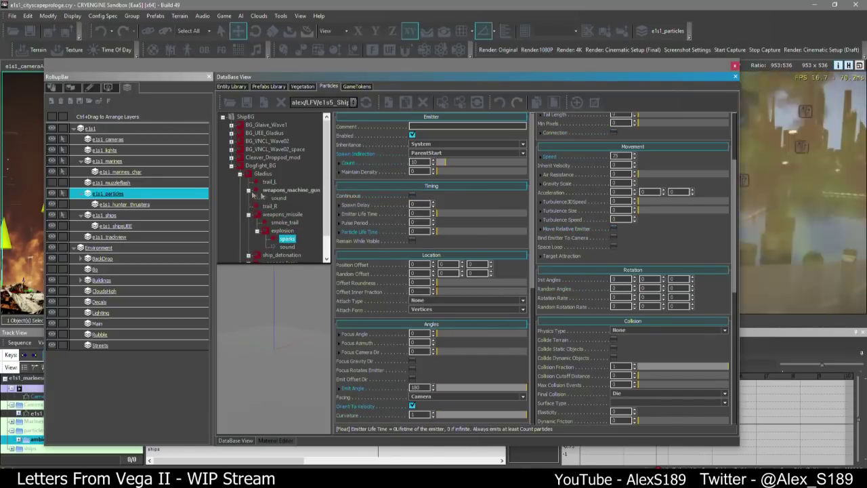
{"action": "left_click", "coordinate": [280, 198]}
{"action": "left_click", "coordinate": [285, 192]}
{"action": "scroll", "coordinate": [285, 192], "scroll_direction": "down", "scroll_amount": 1}
Expand Gladius's ship_detonation and disable Move Relative Emitter for its mid-destruction, side-smoke and destruction_debris emitters
{"action": "left_click", "coordinate": [270, 231]}
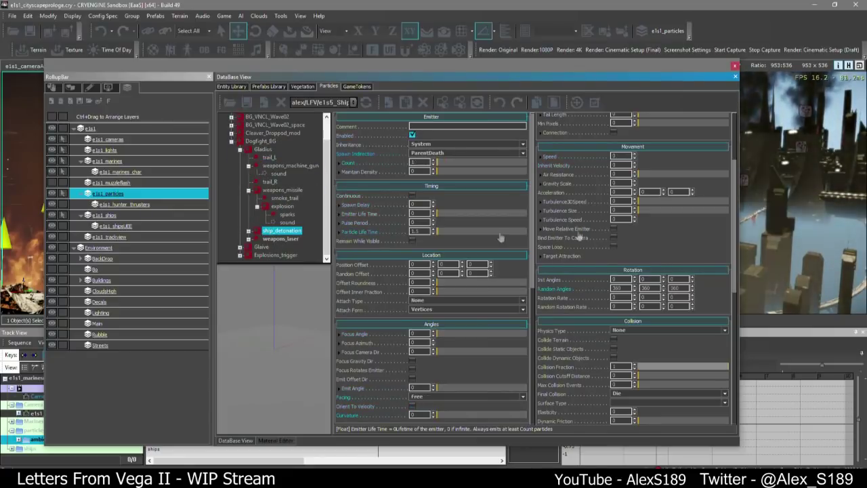
{"action": "left_click", "coordinate": [248, 234]}
{"action": "left_click", "coordinate": [305, 222]}
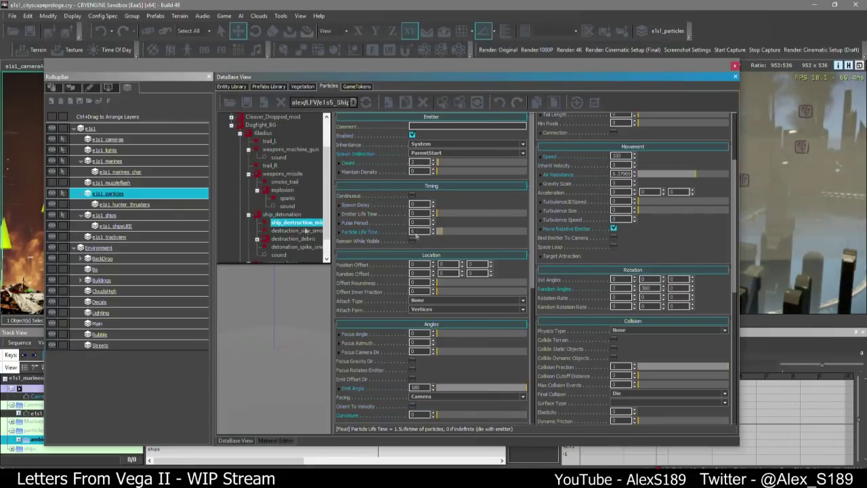
{"action": "left_click", "coordinate": [287, 230]}
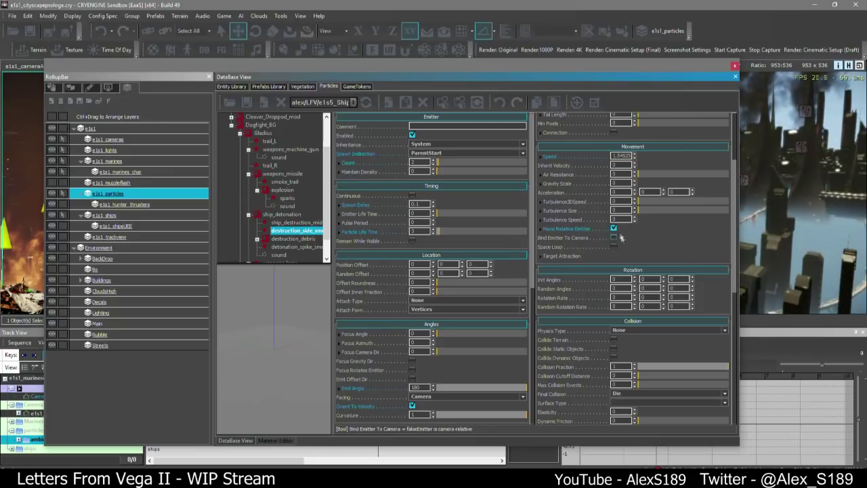
{"action": "left_click", "coordinate": [284, 238]}
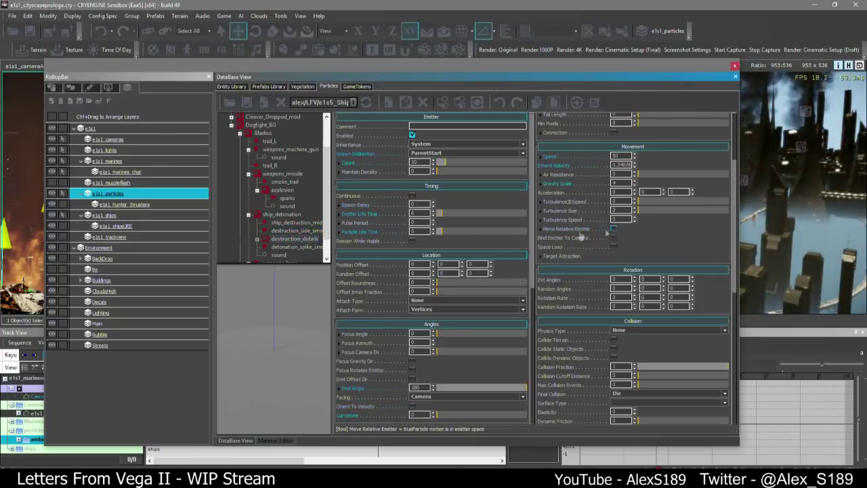
Expand Gladius's destruction_debris and disable Move Relative Emitter for debris_fire, debris_smoke and the neighbouring detonation spike smoke
{"action": "left_click", "coordinate": [256, 239]}
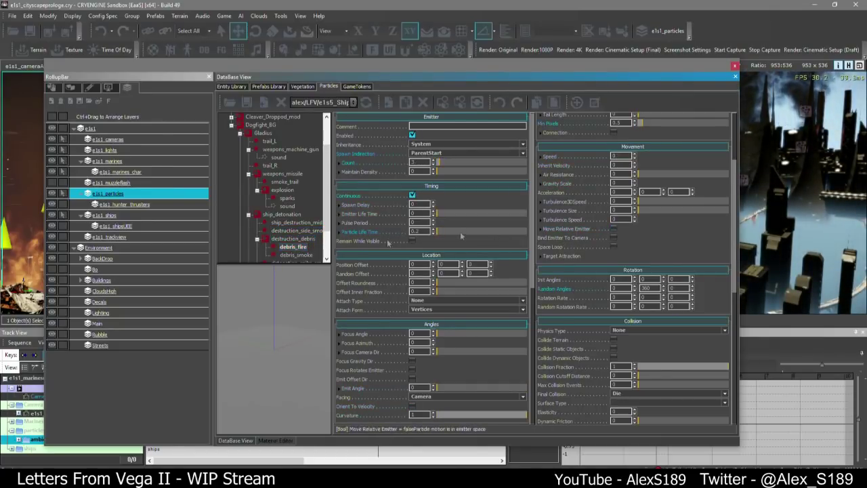
{"action": "left_click", "coordinate": [296, 255]}
{"action": "left_click", "coordinate": [612, 229]}
{"action": "scroll", "coordinate": [288, 204], "scroll_direction": "down", "scroll_amount": 2}
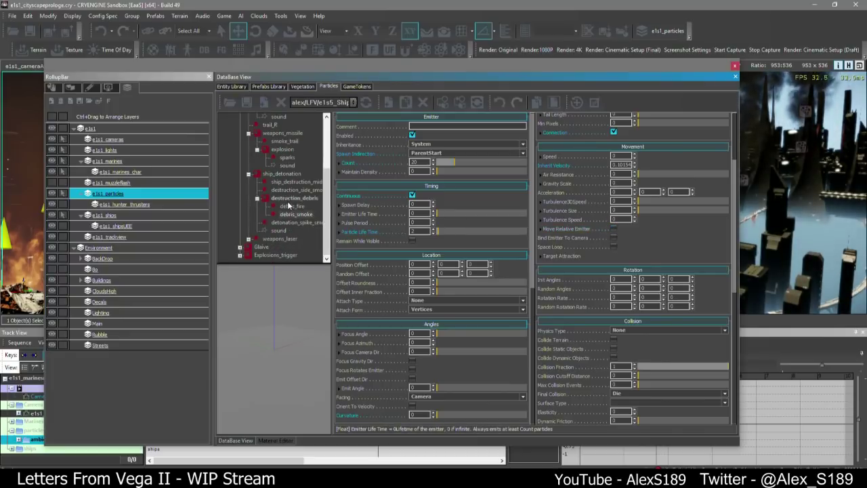
{"action": "left_click", "coordinate": [294, 223]}
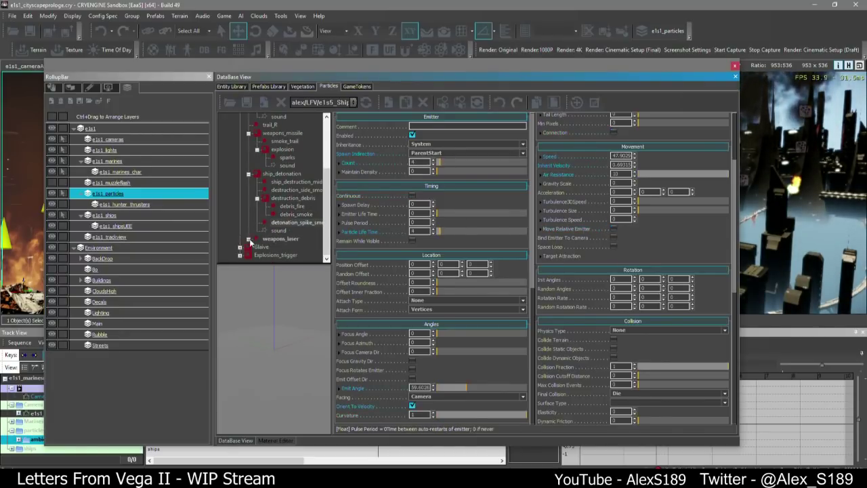
Expand Gladius's weapons_laser, then disable Move Relative Emitter for Glaive and show its child emitters
{"action": "double_click", "coordinate": [279, 239]}
{"action": "left_click", "coordinate": [247, 247]}
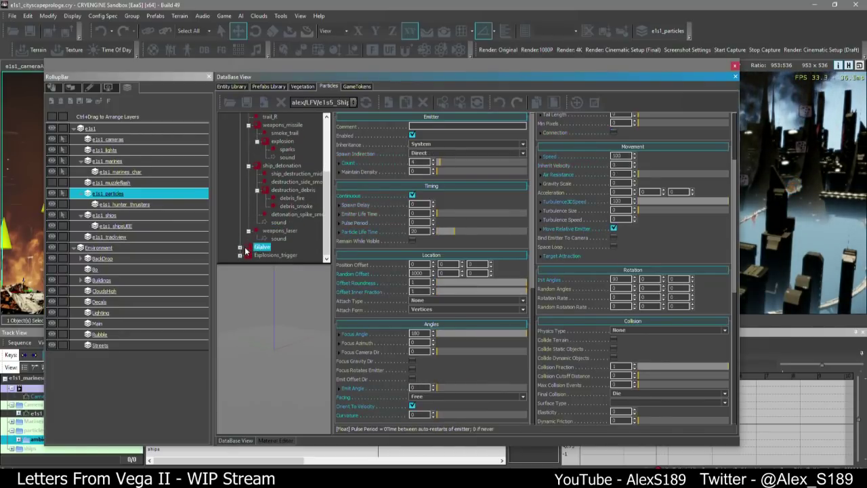
{"action": "left_click", "coordinate": [241, 247]}
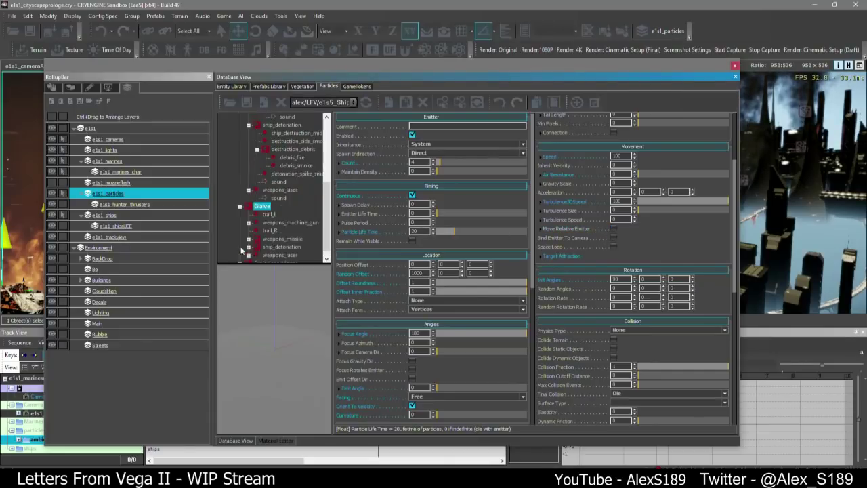
Disable Move Relative Emitter for Glaive's trail_L, weapons_machine_gun, trail_R and weapons_missile
{"action": "left_click", "coordinate": [269, 214]}
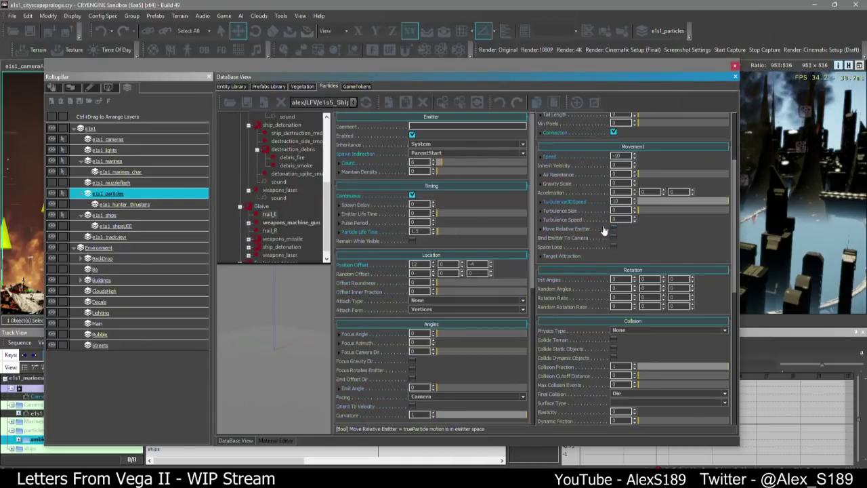
{"action": "left_click", "coordinate": [290, 222]}
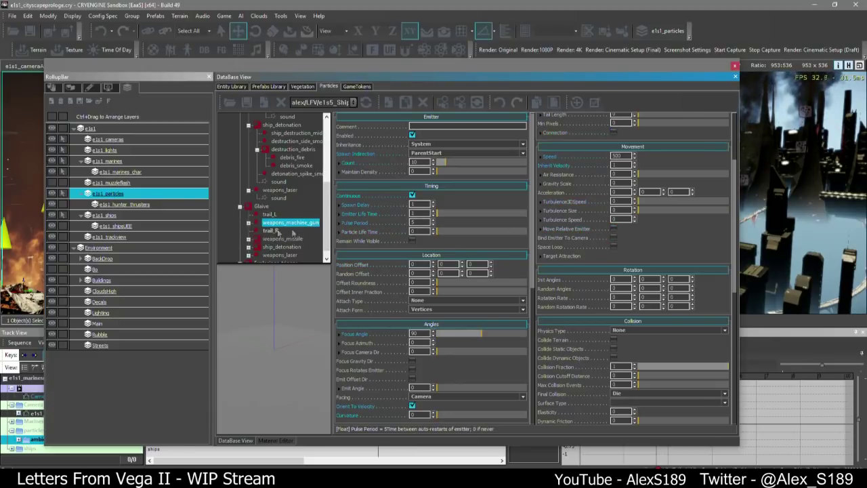
{"action": "left_click", "coordinate": [277, 231]}
{"action": "left_click", "coordinate": [613, 229]}
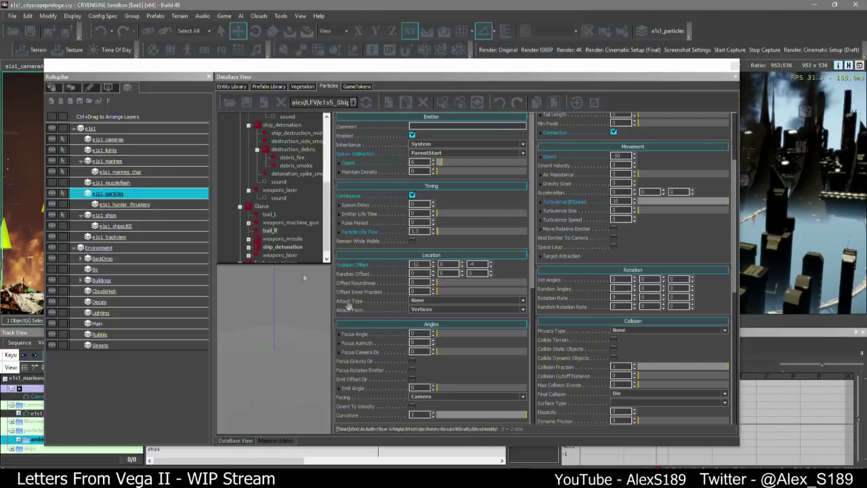
{"action": "left_click", "coordinate": [251, 225]}
{"action": "left_click", "coordinate": [249, 223]}
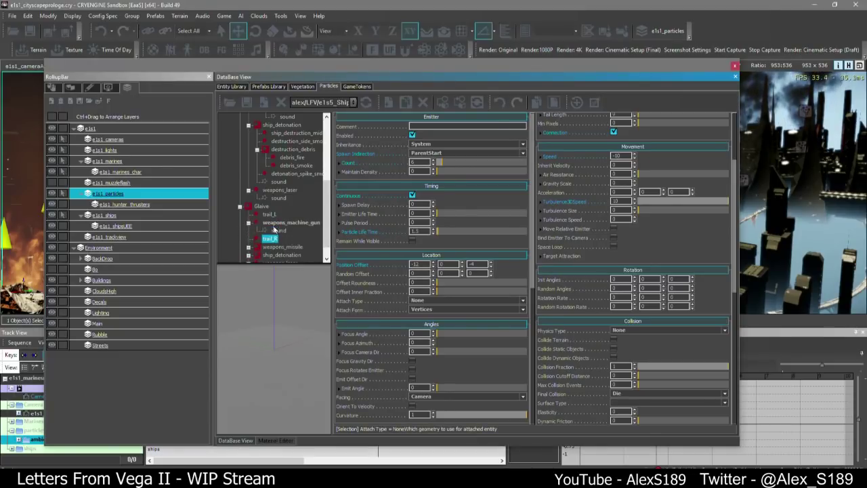
{"action": "left_click", "coordinate": [284, 246]}
{"action": "left_click", "coordinate": [615, 229]}
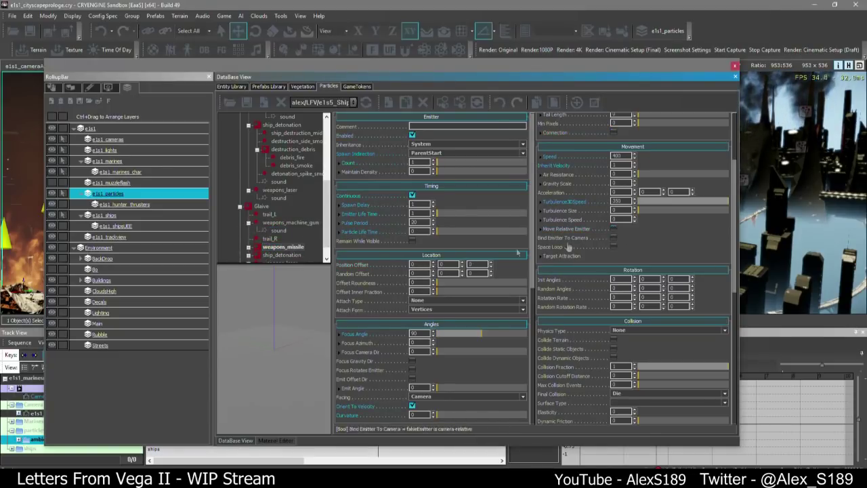
Expand Glaive's weapons_missile and disable Move Relative Emitter for its smoke_trail, explosion and the explosion's child emitters
{"action": "left_click", "coordinate": [247, 247]}
{"action": "left_click", "coordinate": [276, 248]}
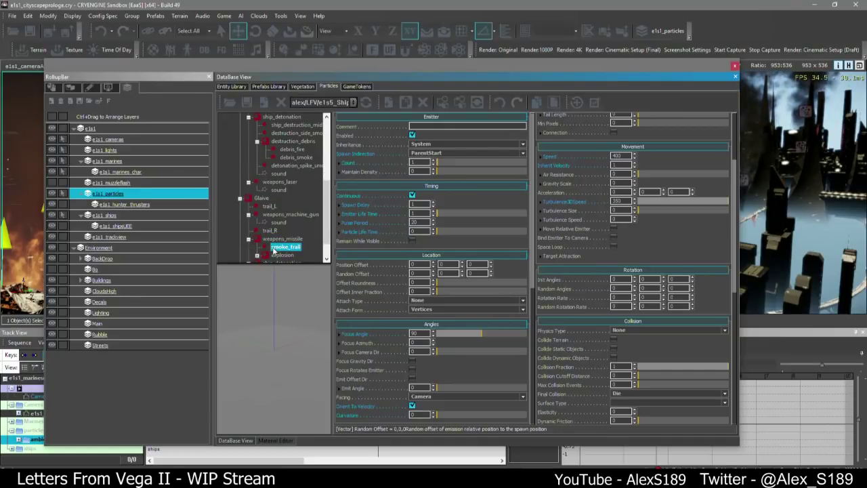
{"action": "left_click", "coordinate": [284, 255]}
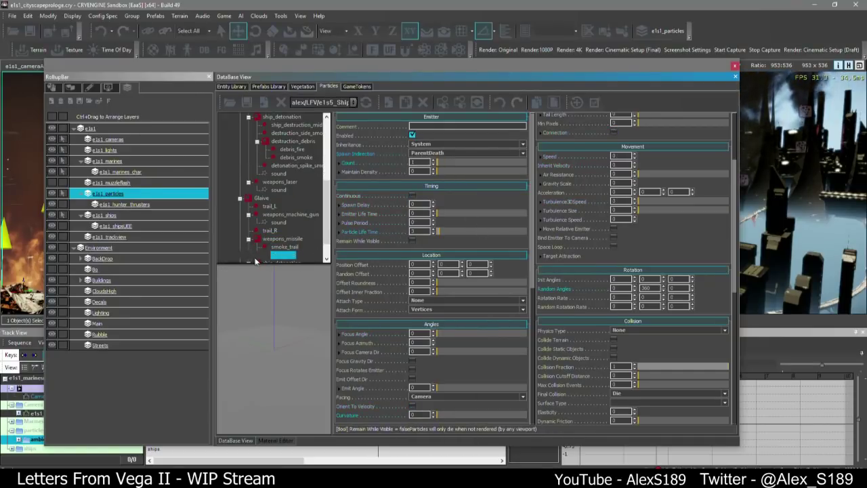
{"action": "double_click", "coordinate": [293, 254]}
{"action": "left_click", "coordinate": [287, 254]}
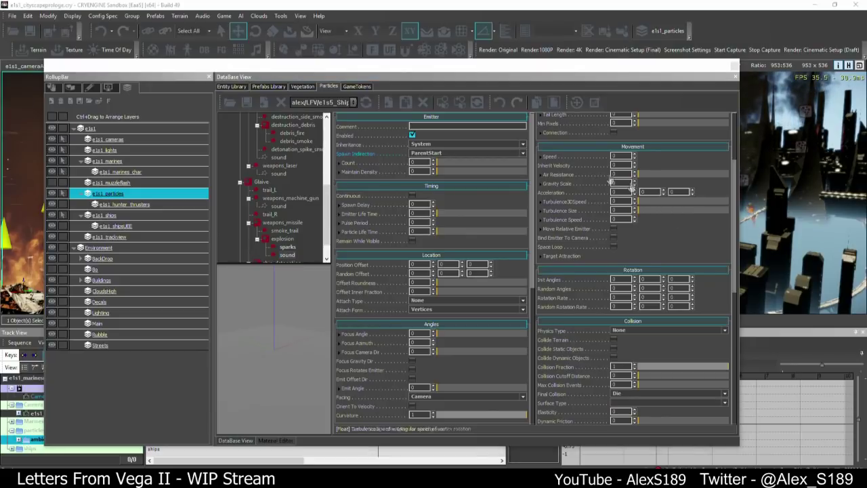
Disable Move Relative Emitter for the child emitters of Glaive's ship_detonation, and move the database window off the viewports
{"action": "scroll", "coordinate": [284, 230], "scroll_direction": "down", "scroll_amount": 2}
{"action": "left_click", "coordinate": [298, 222]}
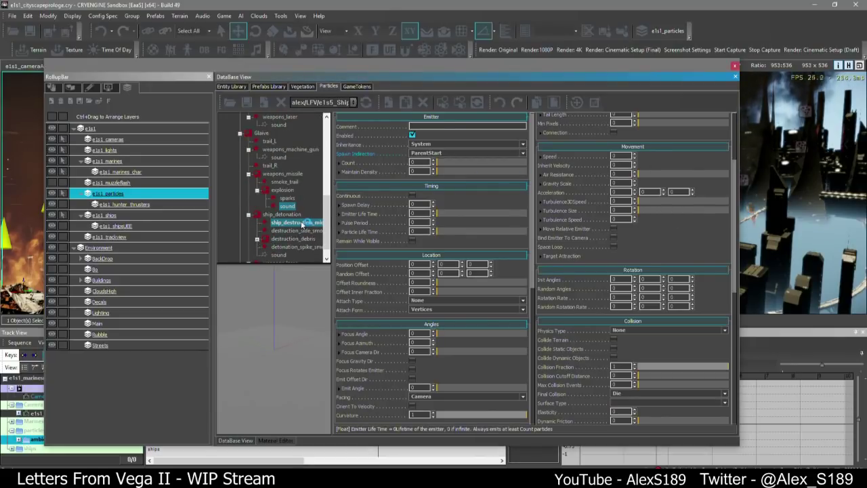
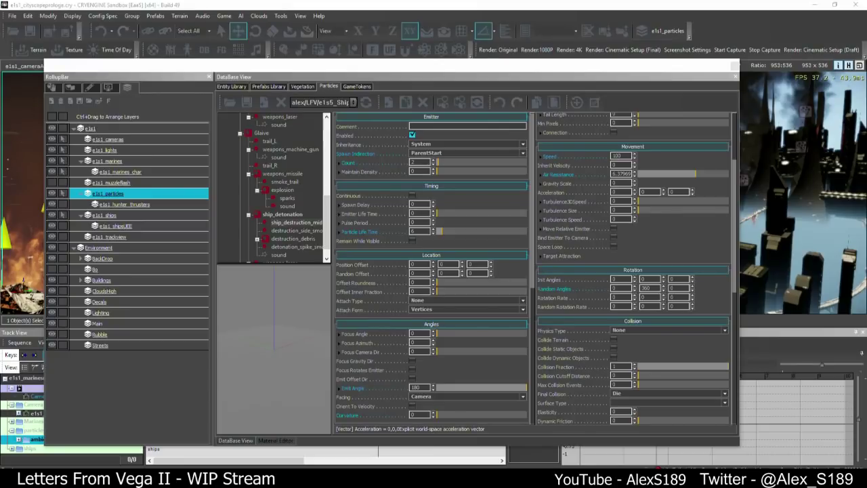
{"action": "left_click", "coordinate": [296, 247]}
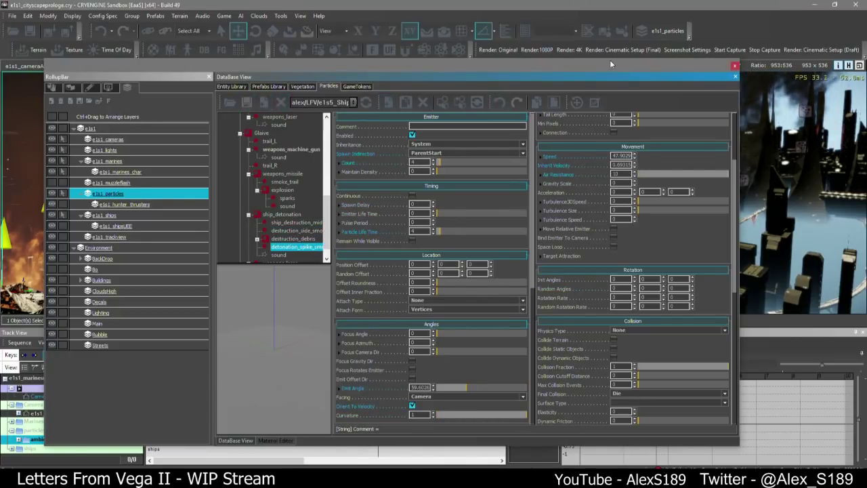
{"action": "left_click_drag", "start_coordinate": [611, 63], "coordinate": [866, 99]}
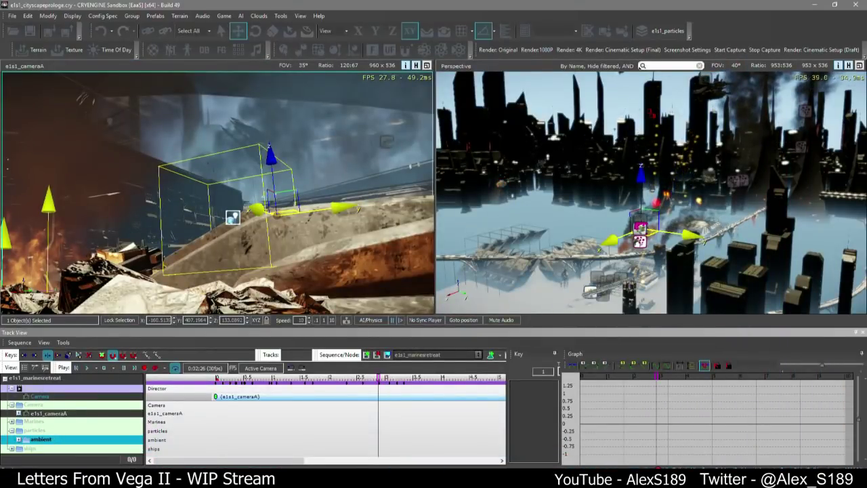
Move the selected particle emitter to about Y 381.6, Z 206.3 above the city and save the level
{"action": "right_click_drag", "start_coordinate": [651, 193], "coordinate": [669, 156]}
{"action": "left_click_drag", "start_coordinate": [669, 156], "coordinate": [663, 136]}
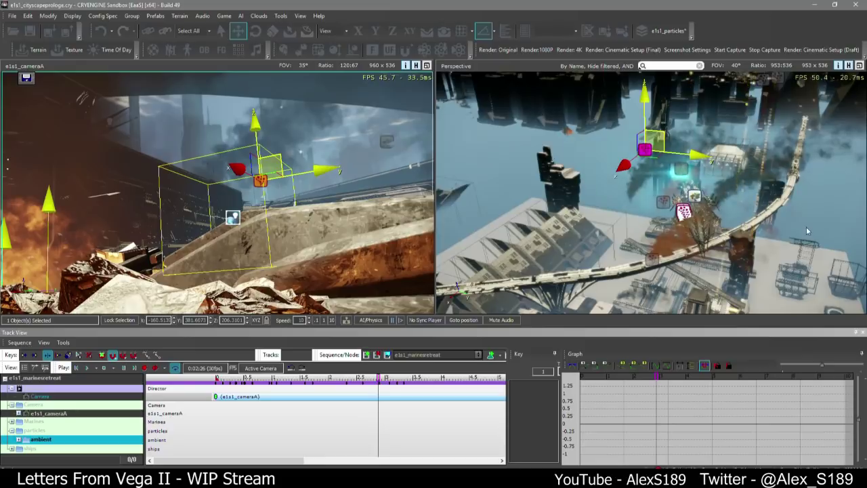
{"action": "right_click_drag", "start_coordinate": [686, 185], "coordinate": [675, 118]}
{"action": "key", "text": "ctrl+s"}
{"action": "key", "text": "w"}
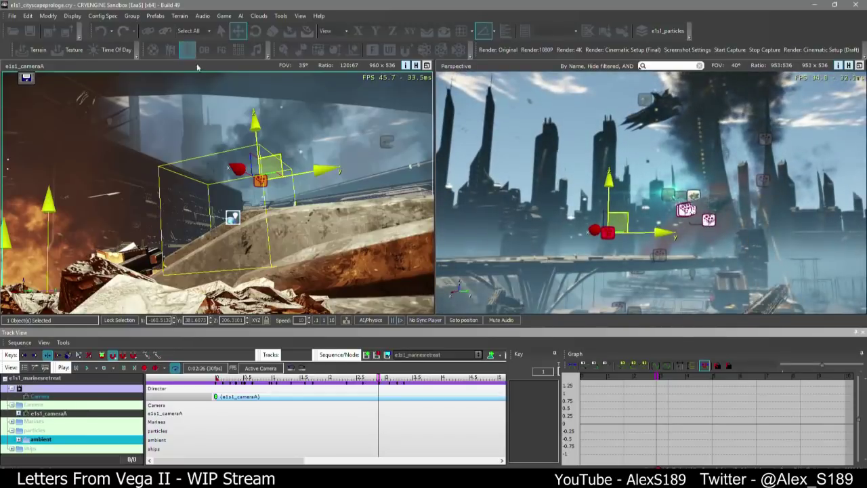
Play the e1s1_marineretreat sequence from its start to review the background particles through the camera
{"action": "scroll", "coordinate": [288, 390], "scroll_direction": "down", "scroll_amount": 2}
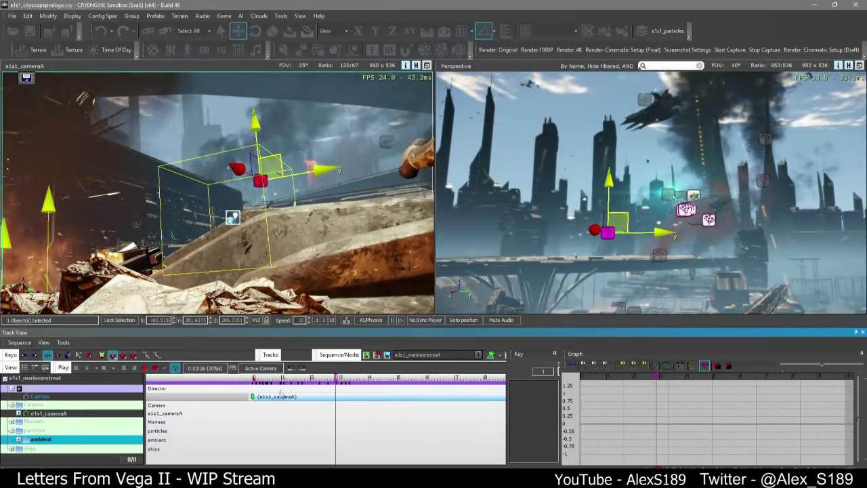
{"action": "left_click_drag", "start_coordinate": [287, 381], "coordinate": [206, 370]}
{"action": "key", "text": "space"}
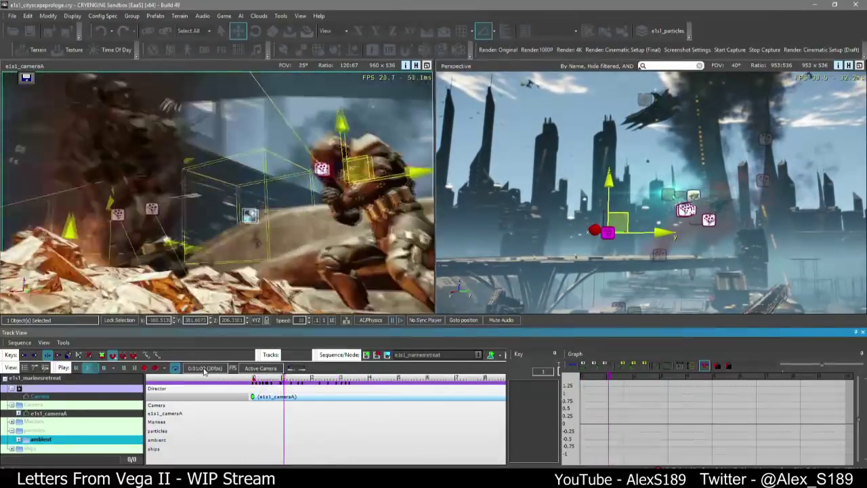
{"action": "key", "text": "space"}
Replace the selected particle emitter with a pasted one at ground level out beyond the bridge, rotated 90 degrees about X
{"action": "right_click_drag", "start_coordinate": [645, 222], "coordinate": [644, 231]}
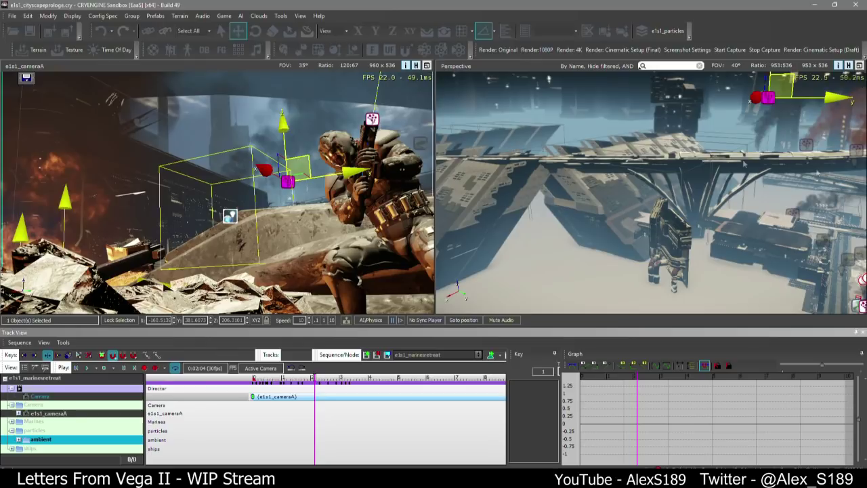
{"action": "right_click_drag", "start_coordinate": [744, 163], "coordinate": [665, 191]}
{"action": "left_click", "coordinate": [608, 234]}
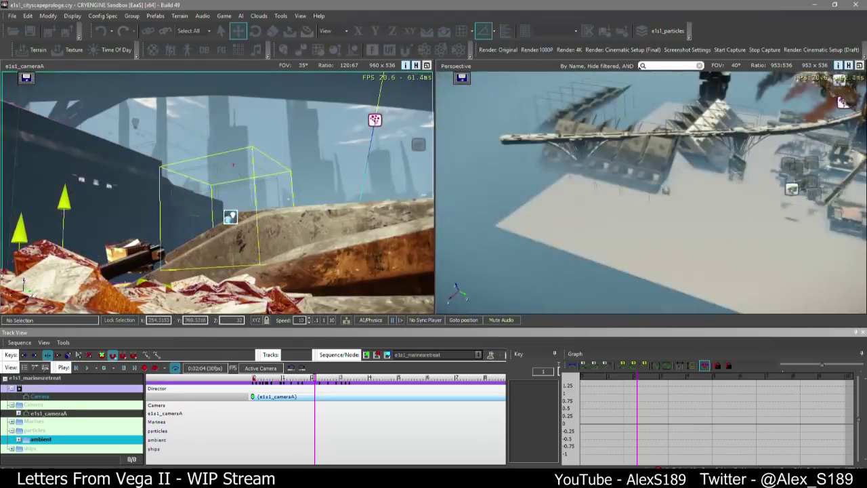
{"action": "key", "text": "d"}
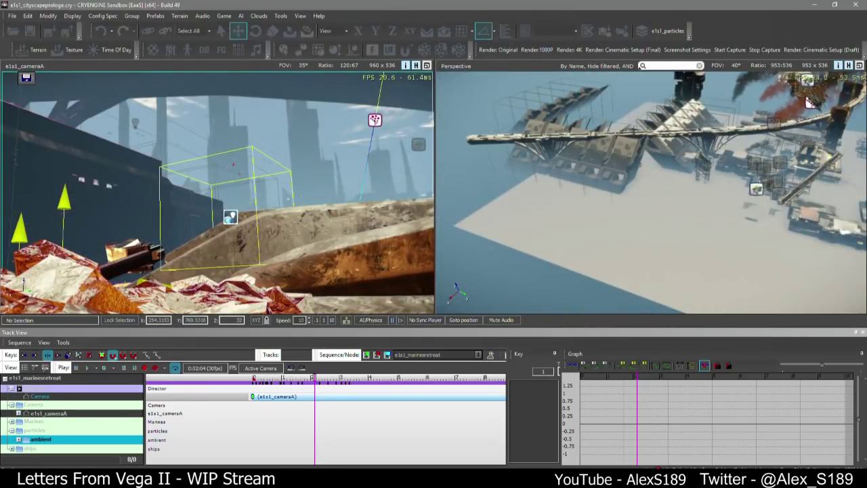
{"action": "key", "text": "ctrl+v"}
{"action": "right_click_drag", "start_coordinate": [583, 217], "coordinate": [581, 149]}
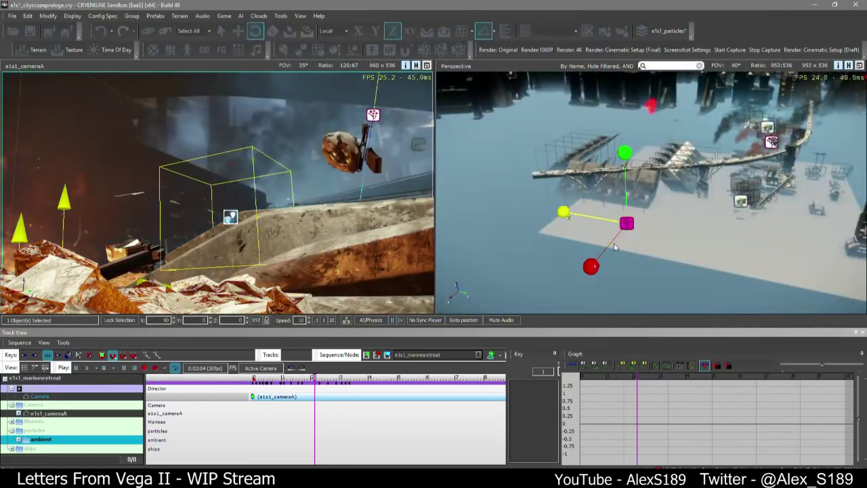
{"action": "left_click_drag", "start_coordinate": [613, 246], "coordinate": [654, 275]}
{"action": "right_click_drag", "start_coordinate": [653, 275], "coordinate": [642, 299]}
Set the pasted particle emitter's X rotation to 45 degrees
{"action": "key", "text": "1"}
{"action": "right_click_drag", "start_coordinate": [650, 237], "coordinate": [762, 218]}
{"action": "key", "text": "w"}
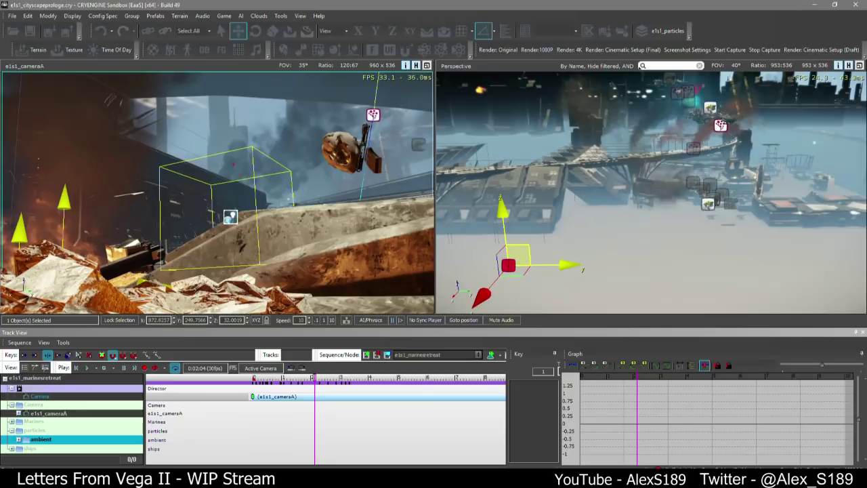
{"action": "right_click_drag", "start_coordinate": [608, 254], "coordinate": [588, 244]}
{"action": "key", "text": "3"}
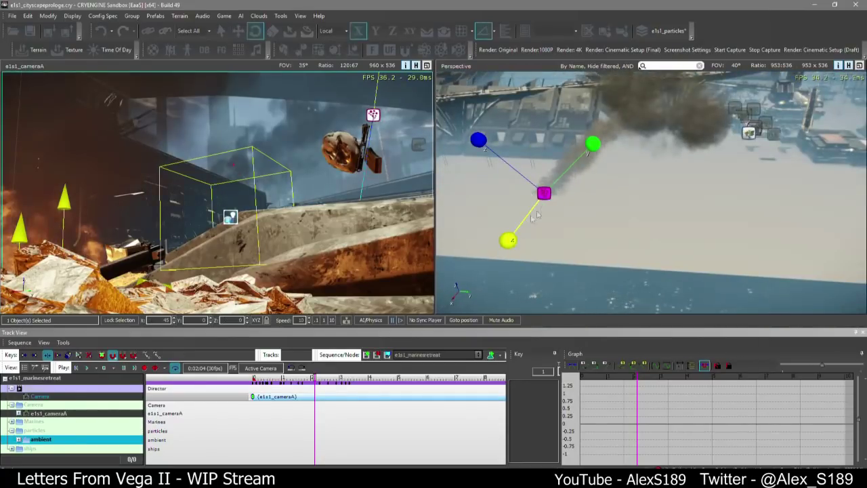
{"action": "left_click_drag", "start_coordinate": [520, 209], "coordinate": [524, 171]}
{"action": "key", "text": "2"}
Move the particle emitter across the ground plane to about X 281.5, Y 506.4, near the camera's scene
{"action": "mouse_move", "coordinate": [575, 208]}
{"action": "right_mouse_down"}
{"action": "mouse_move", "coordinate": [569, 221]}
{"action": "mouse_move", "coordinate": [586, 220]}
{"action": "right_mouse_up"}
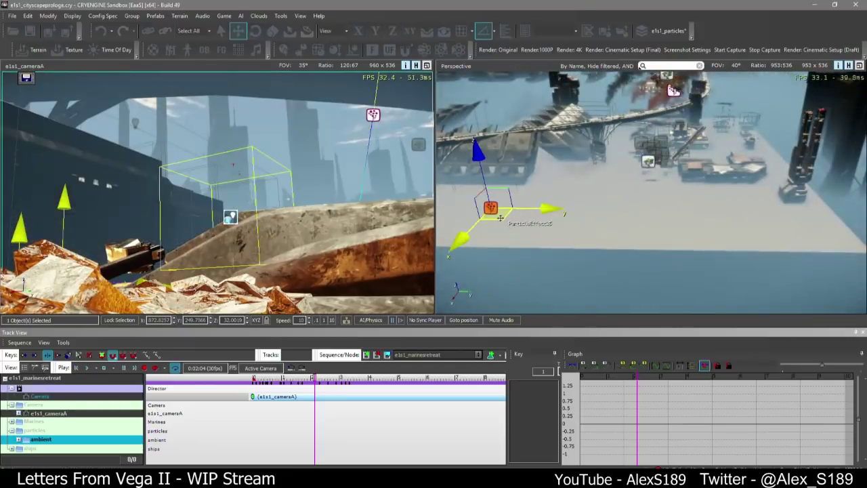
{"action": "left_click_drag", "start_coordinate": [499, 215], "coordinate": [614, 170]}
{"action": "left_click_drag", "start_coordinate": [648, 135], "coordinate": [637, 137]}
{"action": "key", "text": "w"}
{"action": "mouse_move", "coordinate": [666, 195]}
{"action": "right_mouse_down"}
{"action": "mouse_move", "coordinate": [685, 178]}
{"action": "mouse_move", "coordinate": [670, 183]}
{"action": "right_mouse_up"}
{"action": "key", "text": "w"}
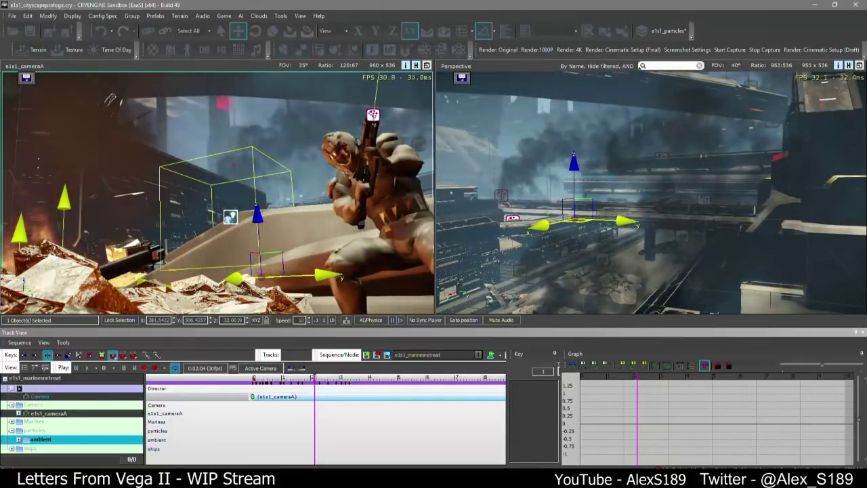
Move the particle emitter along X to about 314.3 and rotate it to about X 99.6, Y -51.6, Z 27
{"action": "left_click_drag", "start_coordinate": [228, 279], "coordinate": [211, 280]}
{"action": "key", "text": "2"}
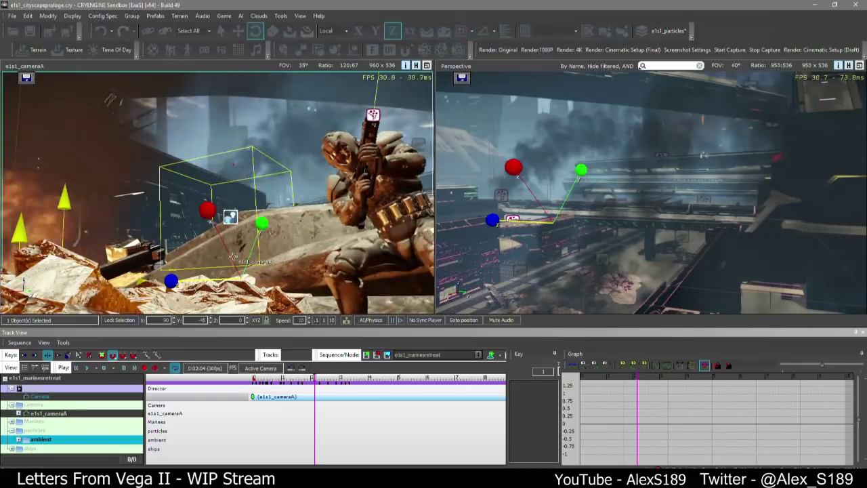
{"action": "left_click_drag", "start_coordinate": [231, 257], "coordinate": [240, 241]}
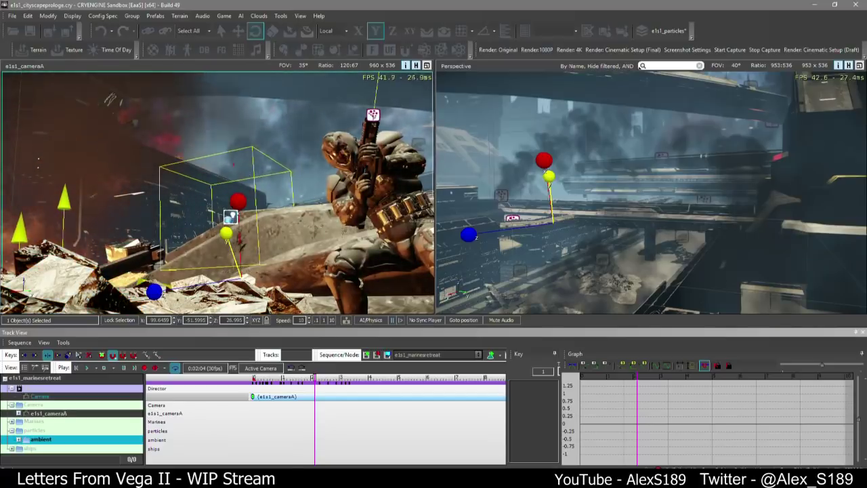
Create a folder named dropods inside the particles folder of the e1s1_marineretreat sequence
{"action": "right_click", "coordinate": [32, 432]}
{"action": "left_click", "coordinate": [88, 238]}
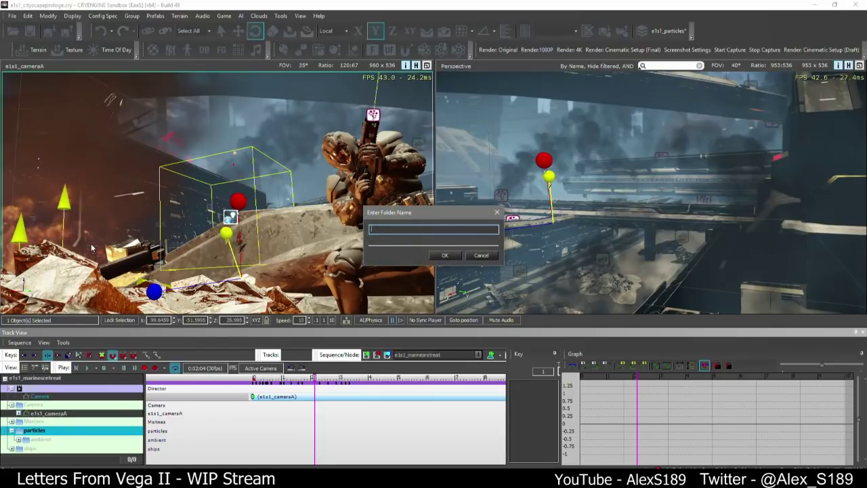
{"action": "type", "text": "dropods"}
{"action": "key", "text": "Return"}
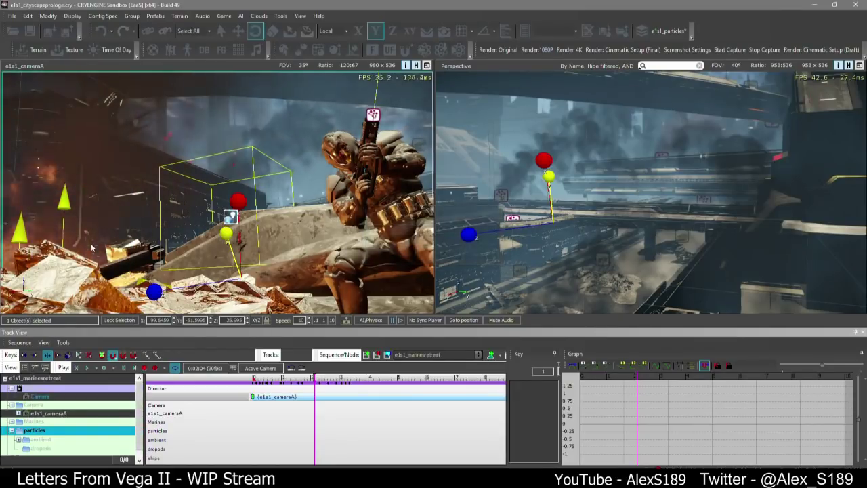
{"action": "right_click", "coordinate": [41, 449]}
{"action": "left_click", "coordinate": [71, 262]}
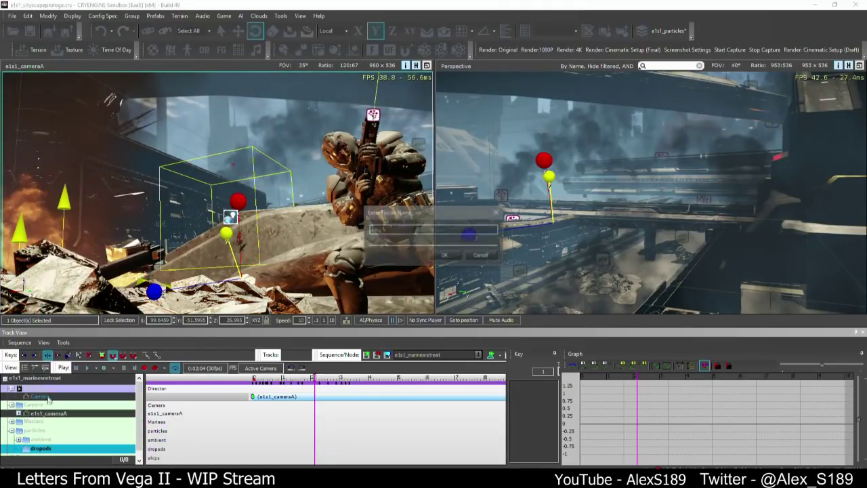
{"action": "left_click", "coordinate": [480, 255]}
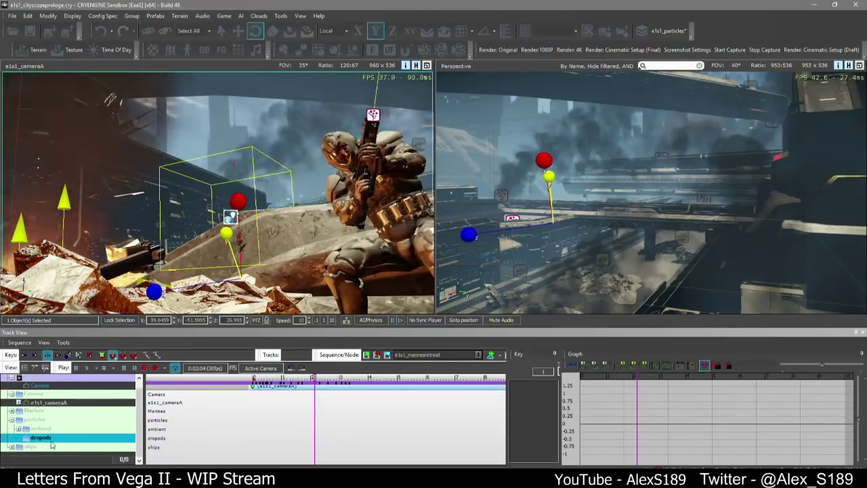
Rename the dropods folder as "drop pods"
{"action": "right_click", "coordinate": [49, 439]}
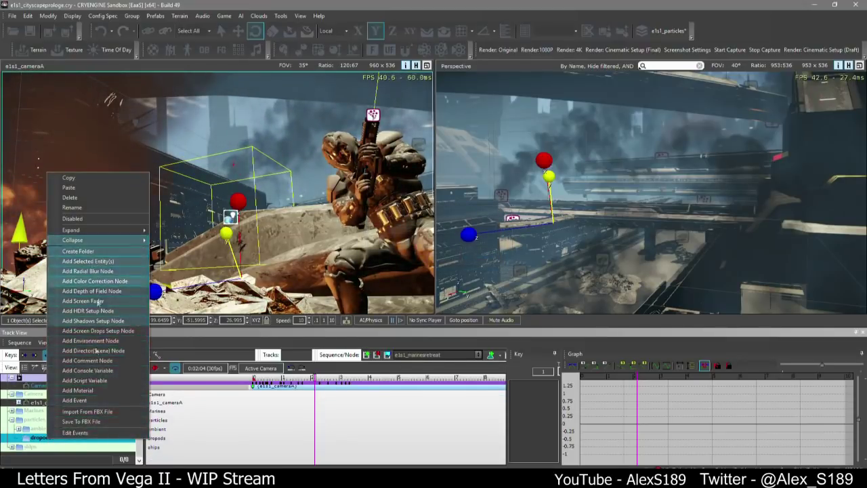
{"action": "left_click", "coordinate": [71, 207]}
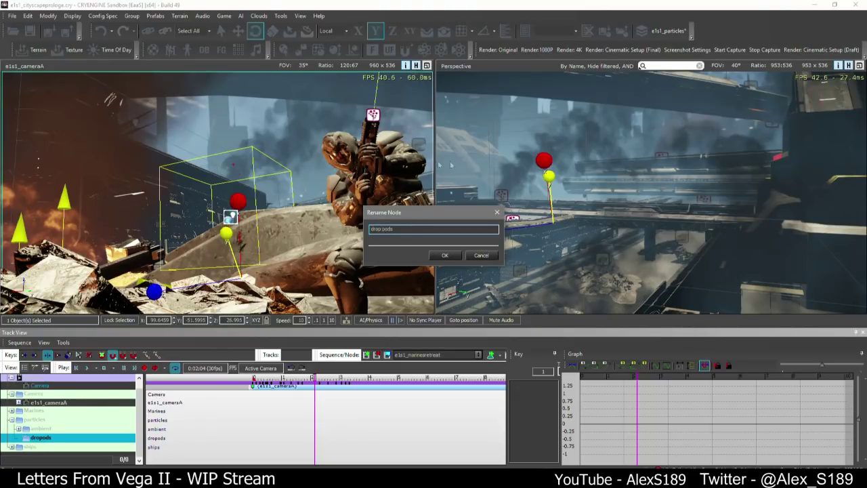
{"action": "left_click", "coordinate": [441, 255]}
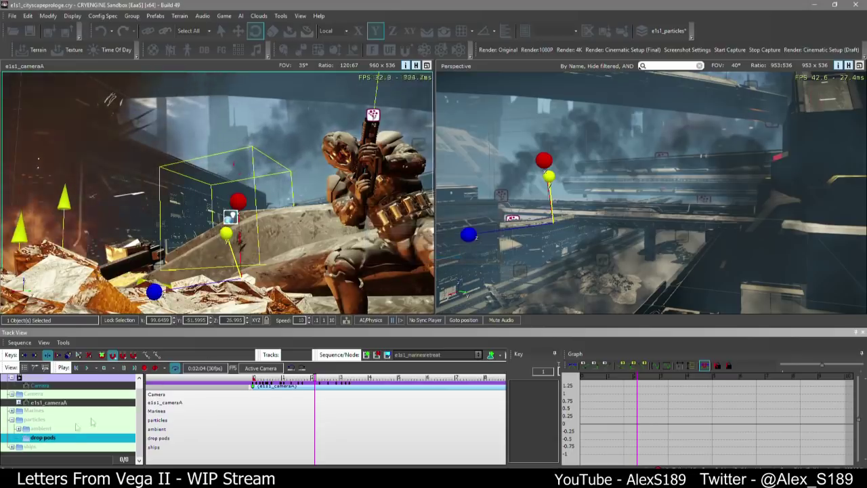
Add the selected emitter to the drop pods folder and give its event track a Restart key at the sequence's start
{"action": "right_click", "coordinate": [48, 439]}
{"action": "left_click", "coordinate": [103, 260]}
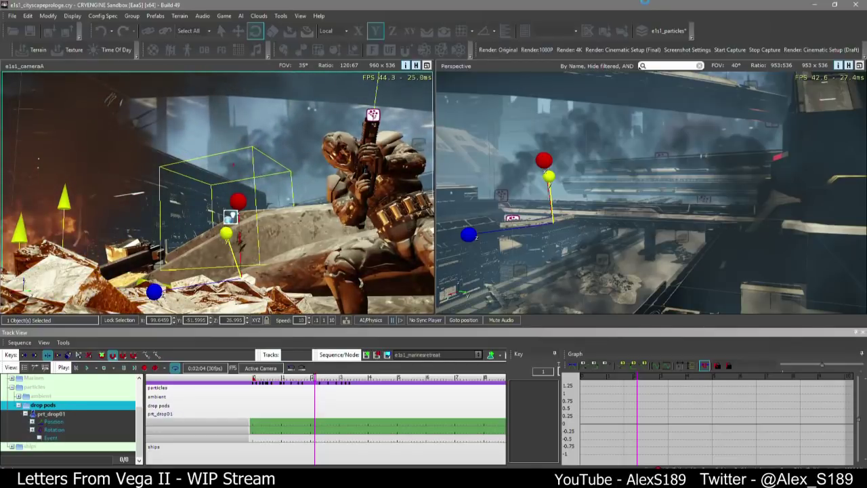
{"action": "left_click", "coordinate": [70, 438]}
{"action": "left_click", "coordinate": [57, 414]}
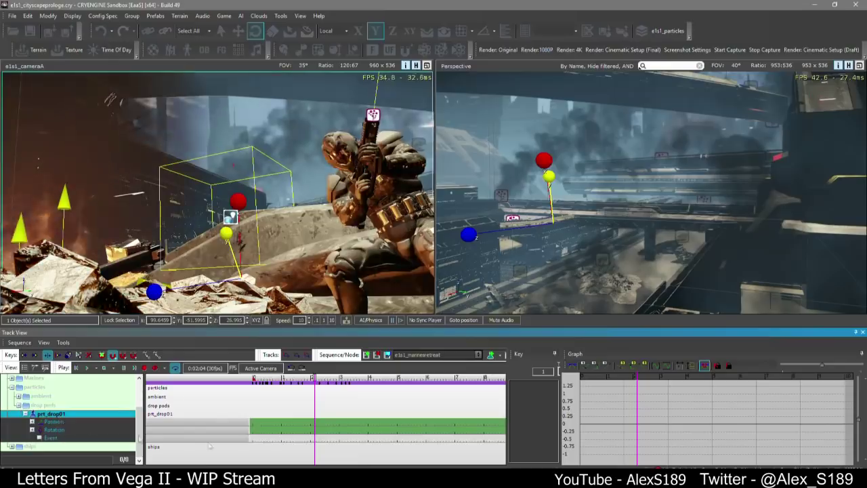
{"action": "double_click", "coordinate": [300, 439]}
{"action": "left_click", "coordinate": [373, 453]}
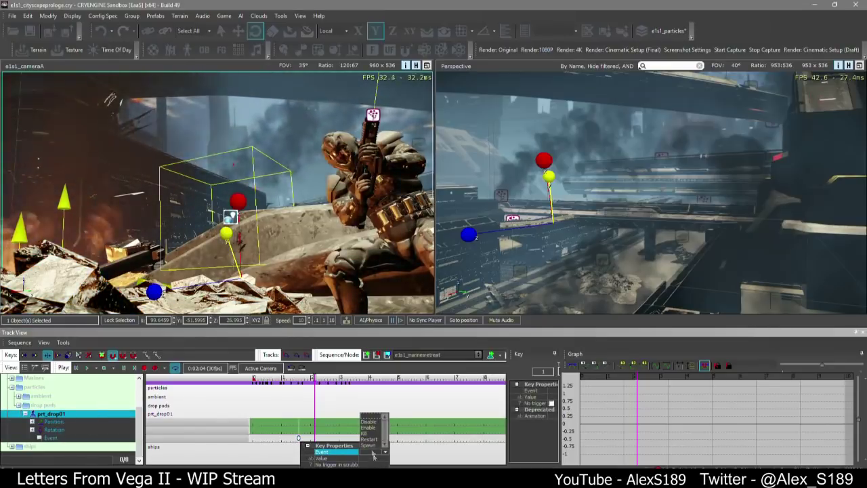
{"action": "left_click", "coordinate": [369, 440]}
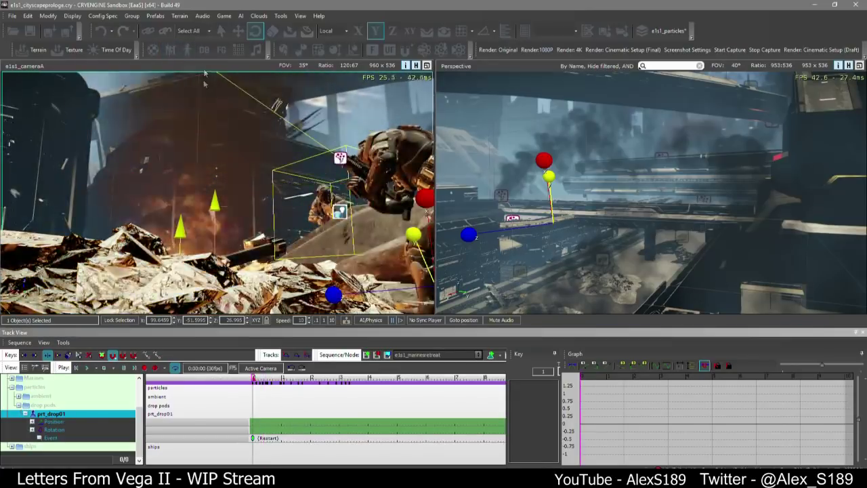
Play the sequence from the start to review the restarted drop pod particles through e1s1_cameraA
{"action": "key", "text": "space"}
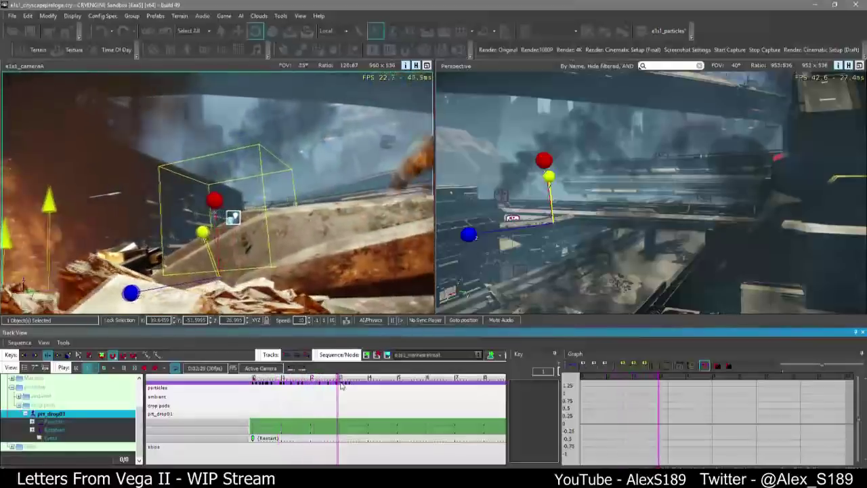
{"action": "left_click", "coordinate": [254, 379]}
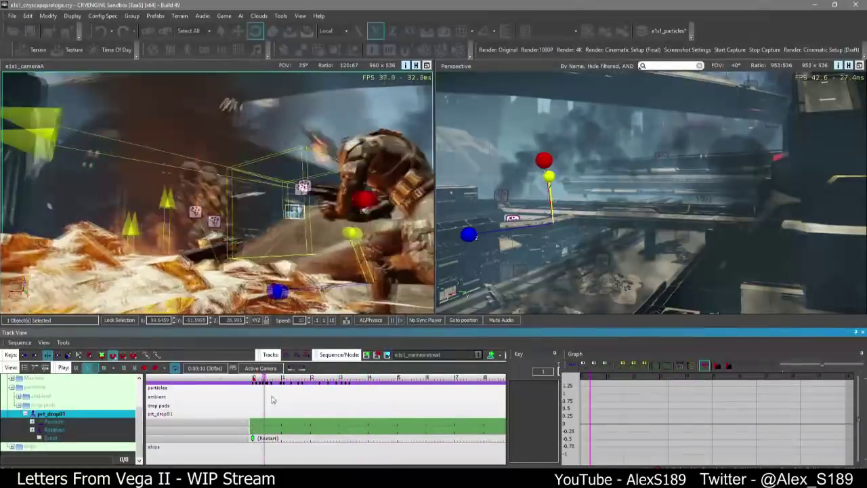
{"action": "scroll", "coordinate": [342, 403], "scroll_direction": "down", "scroll_amount": 2}
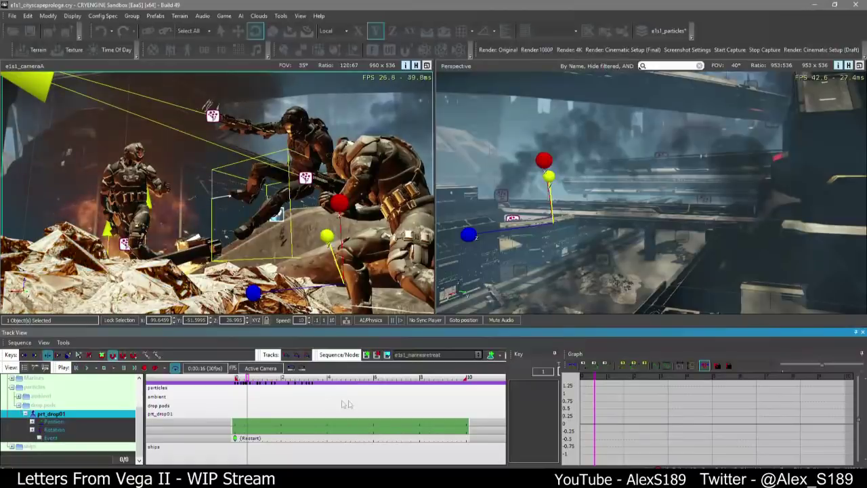
{"action": "scroll", "coordinate": [257, 388], "scroll_direction": "up", "scroll_amount": 2}
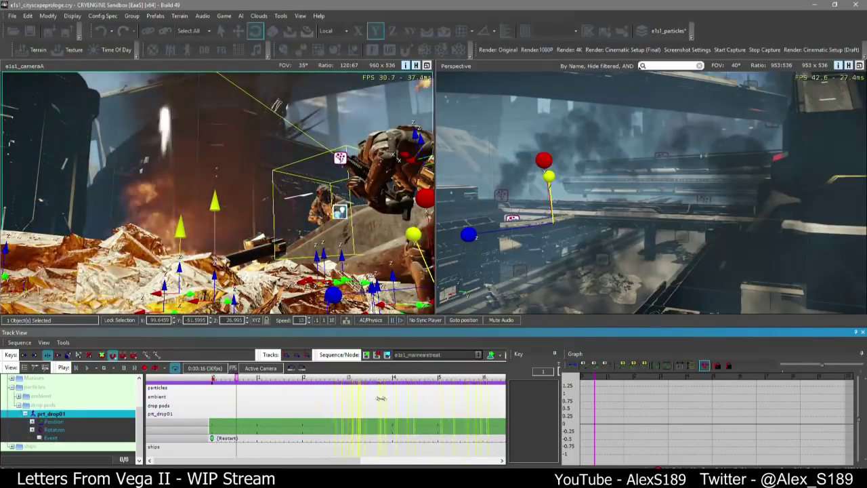
{"action": "scroll", "coordinate": [277, 404], "scroll_direction": "down", "scroll_amount": 1}
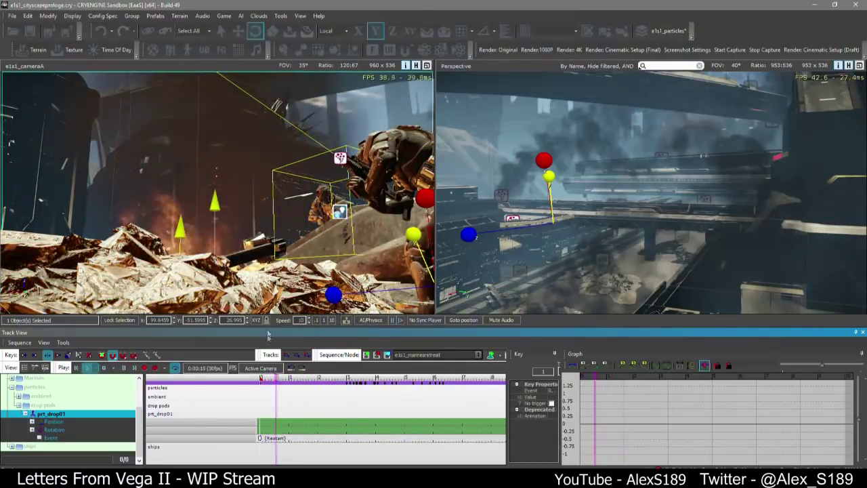
Save the level and replay the sequence from its start
{"action": "right_click_drag", "start_coordinate": [505, 230], "coordinate": [562, 206]}
{"action": "key", "text": "ctrl+s"}
{"action": "left_click", "coordinate": [358, 424]}
{"action": "key", "text": "Home"}
{"action": "key", "text": "space"}
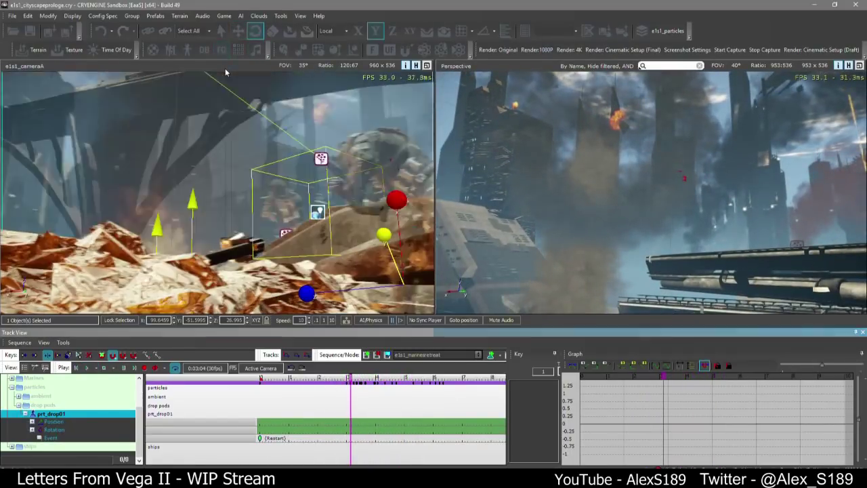
Shift prt_drop01's Restart key to about half a second and add a Kill event key at the sequence's start
{"action": "scroll", "coordinate": [293, 445], "scroll_direction": "up", "scroll_amount": 2}
{"action": "left_click_drag", "start_coordinate": [242, 440], "coordinate": [264, 444]}
{"action": "left_click", "coordinate": [235, 446]}
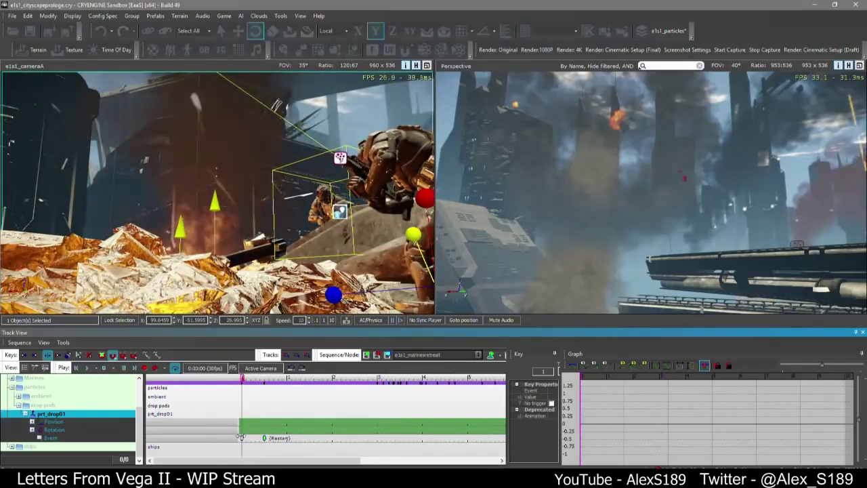
{"action": "left_click", "coordinate": [264, 438]}
{"action": "left_click", "coordinate": [297, 446]}
{"action": "left_click", "coordinate": [325, 446]}
{"action": "left_click", "coordinate": [309, 427]}
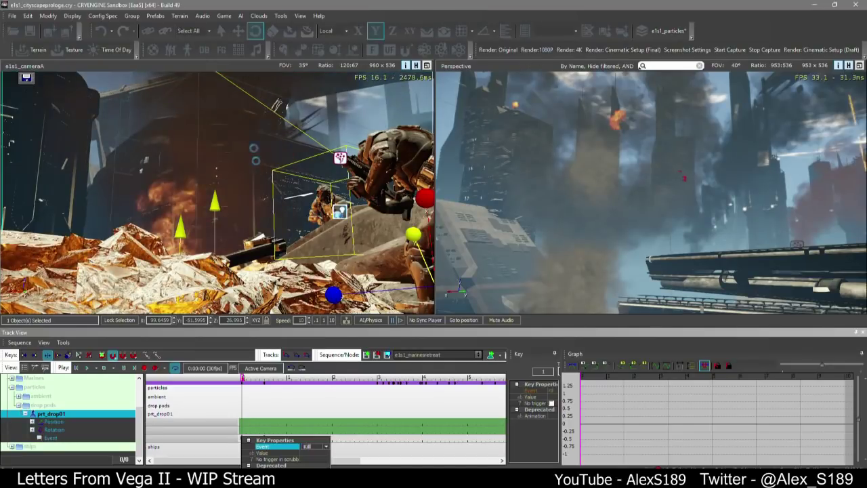
{"action": "left_click", "coordinate": [302, 409]}
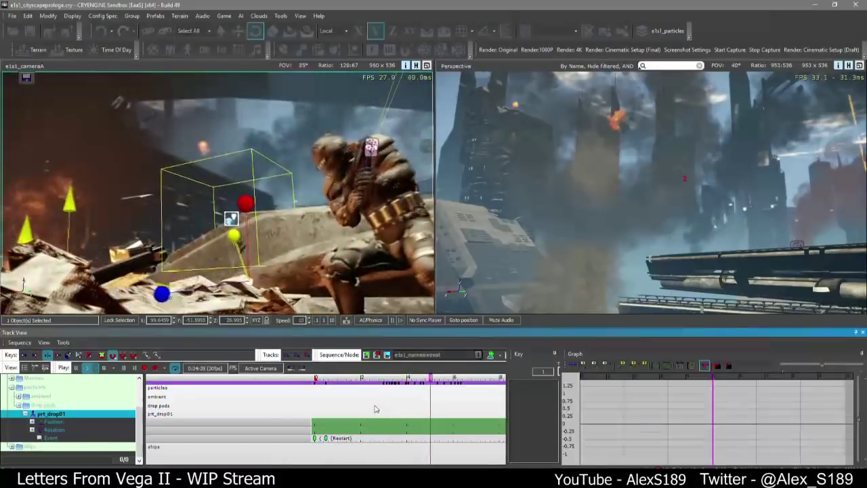
Return the sequence to frame 0, enable animation recording, and move prt_drop01 to about X 429.2, Y 605.2
{"action": "scroll", "coordinate": [374, 396], "scroll_direction": "down", "scroll_amount": 3}
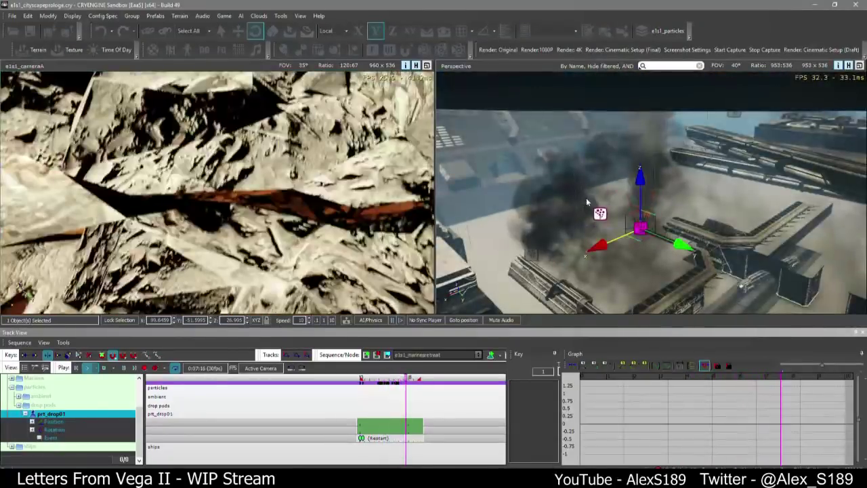
{"action": "key", "text": "space"}
{"action": "key", "text": "2"}
{"action": "right_click_drag", "start_coordinate": [586, 202], "coordinate": [619, 237]}
{"action": "left_click_drag", "start_coordinate": [348, 384], "coordinate": [266, 378]}
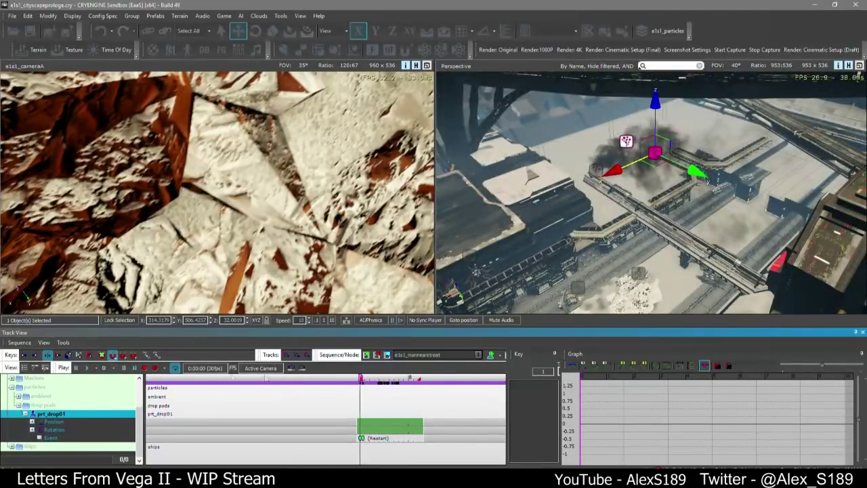
{"action": "left_click", "coordinate": [143, 369]}
{"action": "right_click_drag", "start_coordinate": [573, 159], "coordinate": [596, 164]}
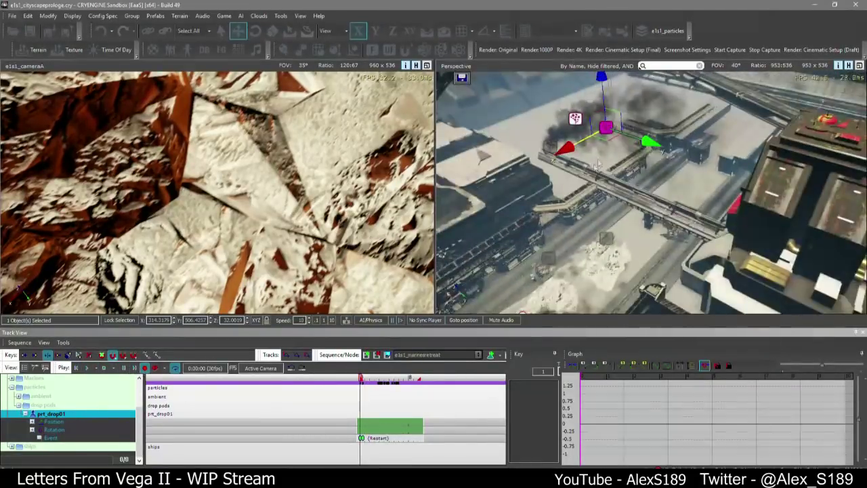
{"action": "left_click_drag", "start_coordinate": [605, 135], "coordinate": [611, 231]}
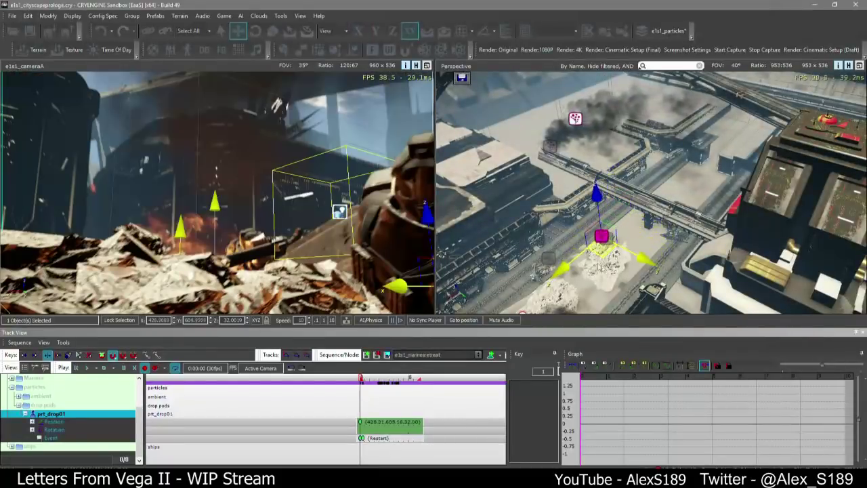
Set the viewport movement speed to 1 and move prt_drop01 beside the crashed ship, to about X 517.8, Y 618.5
{"action": "key", "text": "w"}
{"action": "right_click_drag", "start_coordinate": [601, 235], "coordinate": [600, 260]}
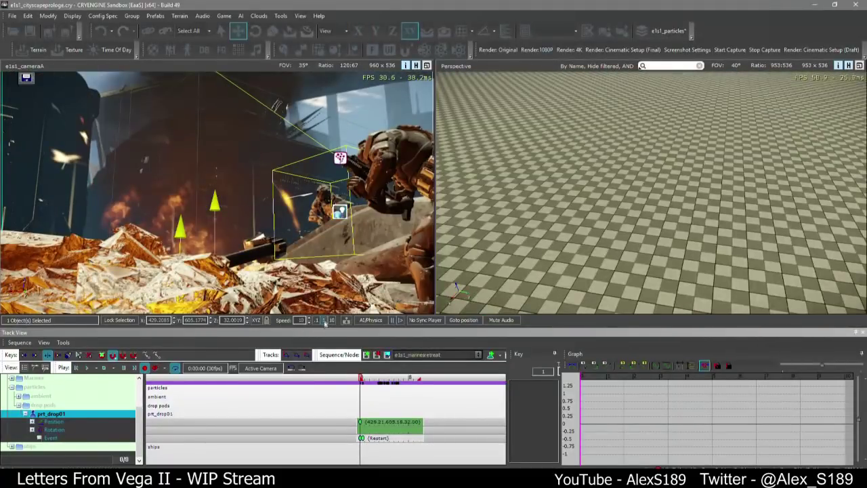
{"action": "left_click", "coordinate": [324, 319]}
{"action": "key", "text": "s"}
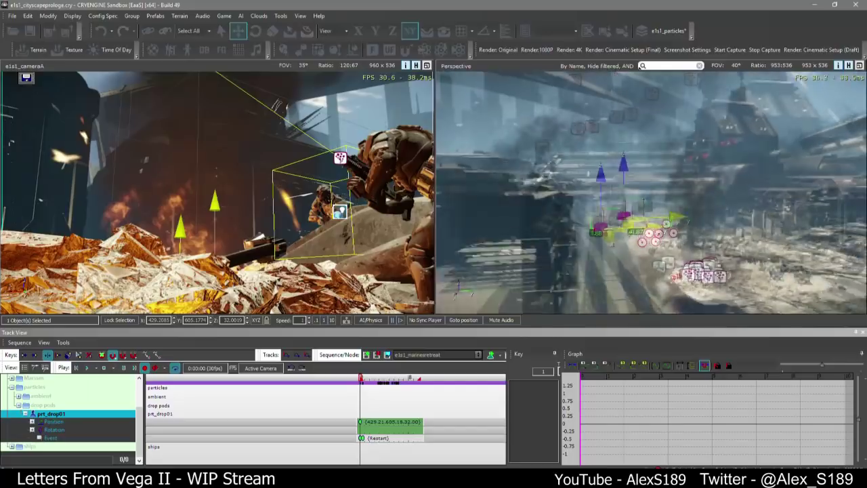
{"action": "key", "text": "w"}
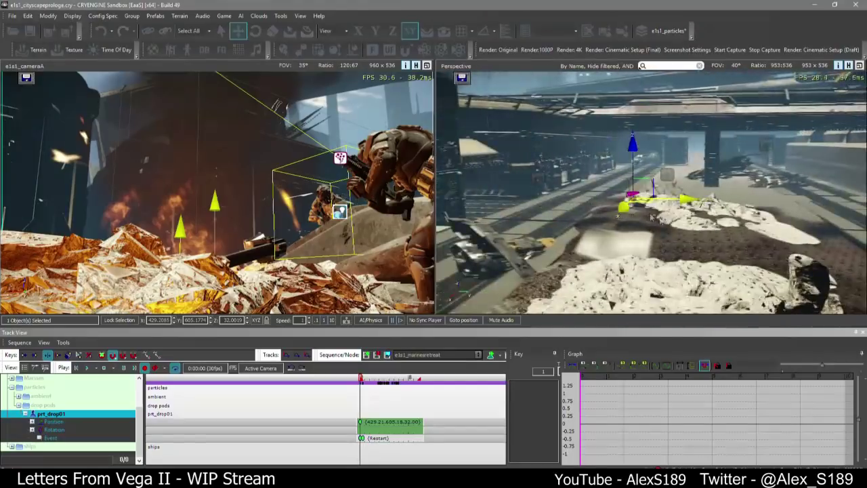
{"action": "right_click_drag", "start_coordinate": [652, 216], "coordinate": [648, 227]}
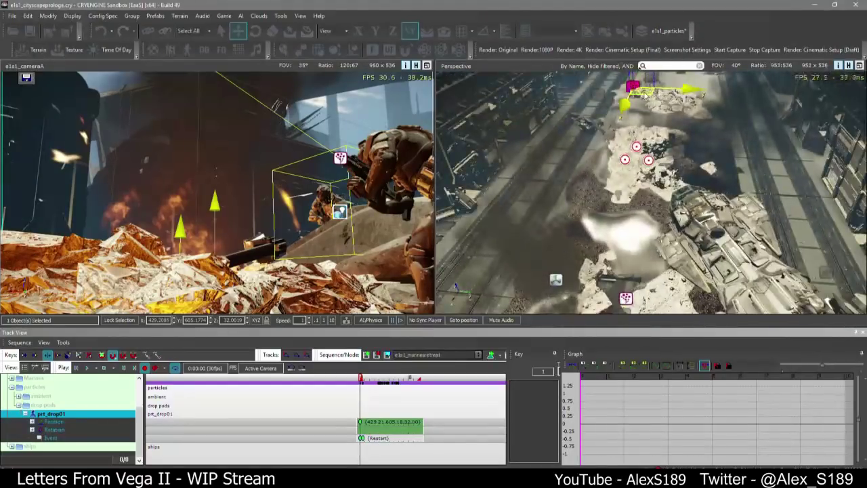
{"action": "left_click_drag", "start_coordinate": [645, 94], "coordinate": [631, 222]}
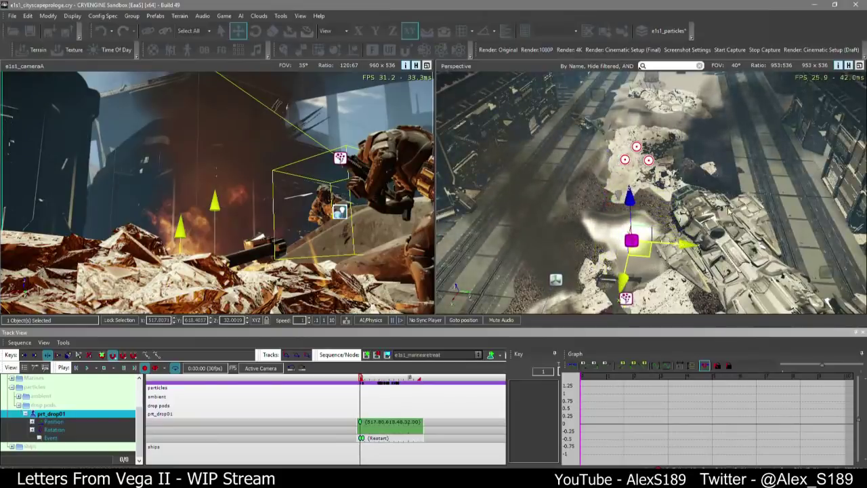
Move prt_drop01 onto the wreckage amid the scene's other emitters, at about X 534.5, Y 619.1, Z 32.6
{"action": "right_click_drag", "start_coordinate": [728, 212], "coordinate": [718, 234]}
{"action": "key", "text": "s"}
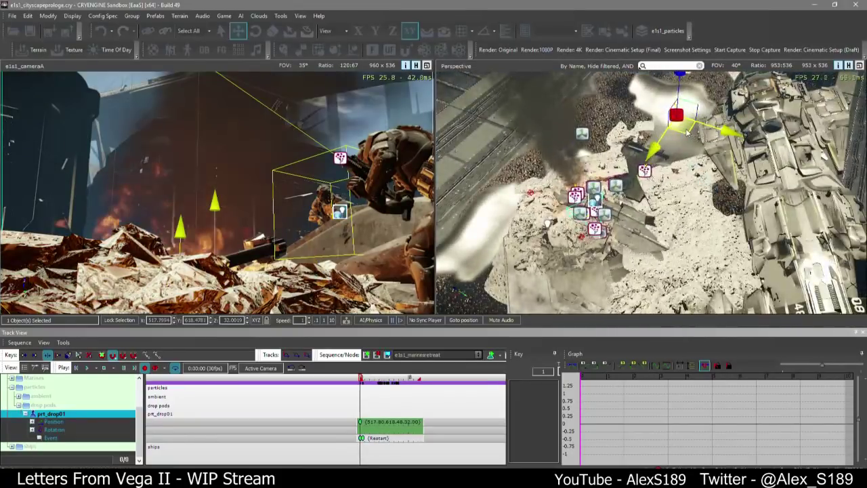
{"action": "right_click_drag", "start_coordinate": [637, 177], "coordinate": [638, 190]}
{"action": "key", "text": "w"}
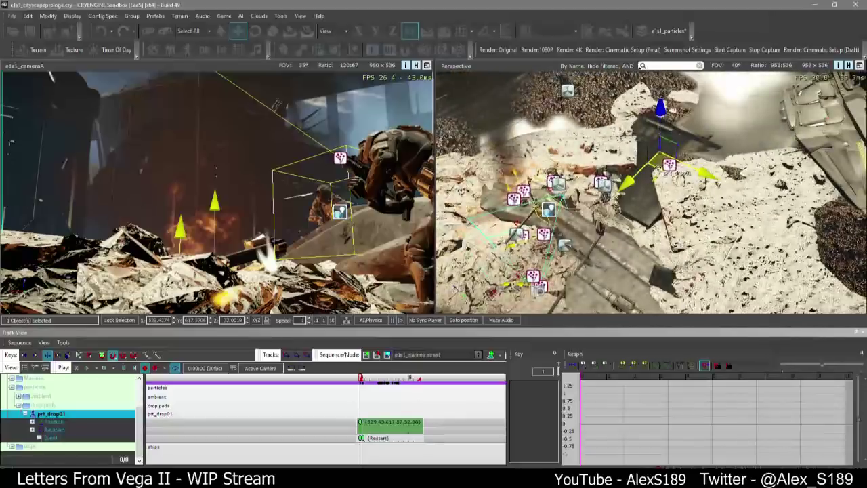
{"action": "left_click_drag", "start_coordinate": [657, 168], "coordinate": [637, 193]}
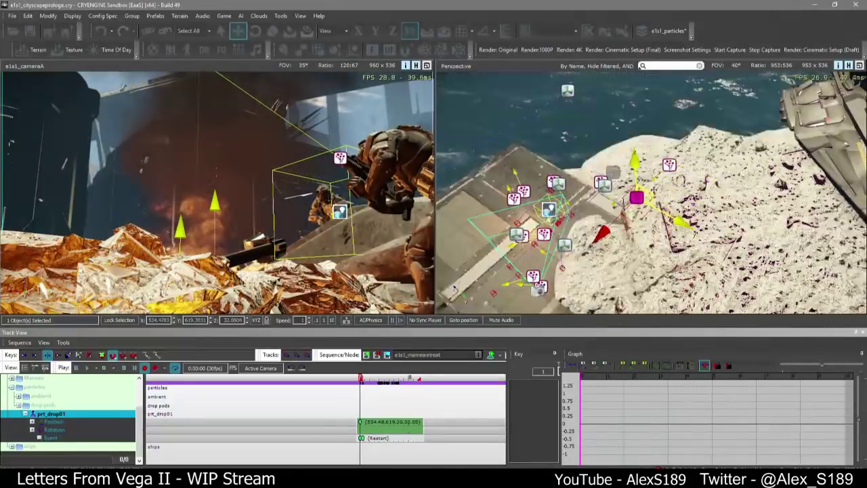
{"action": "scroll", "coordinate": [633, 192], "scroll_direction": "up", "scroll_amount": 1}
{"action": "right_click_drag", "start_coordinate": [636, 193], "coordinate": [657, 215]}
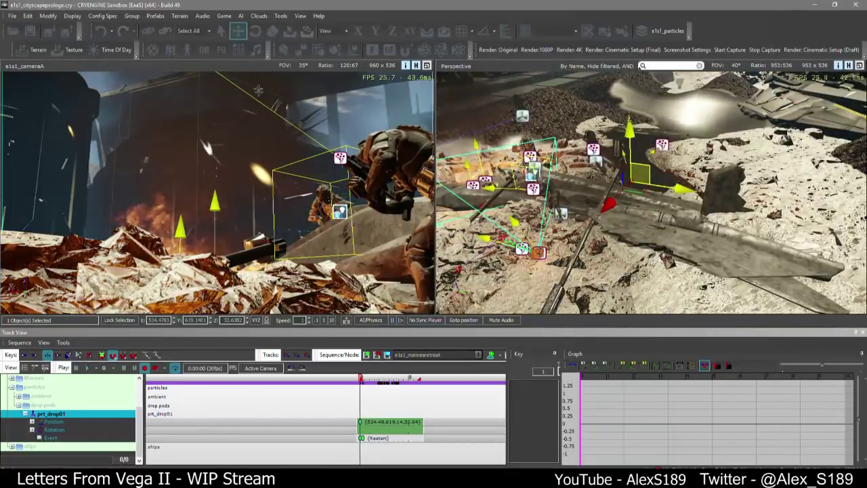
Play the sequence back to check prt_drop01's effect at its new place on the wreckage
{"action": "scroll", "coordinate": [349, 435], "scroll_direction": "up", "scroll_amount": 1}
{"action": "scroll", "coordinate": [372, 458], "scroll_direction": "up", "scroll_amount": 6}
{"action": "left_click", "coordinate": [369, 445]}
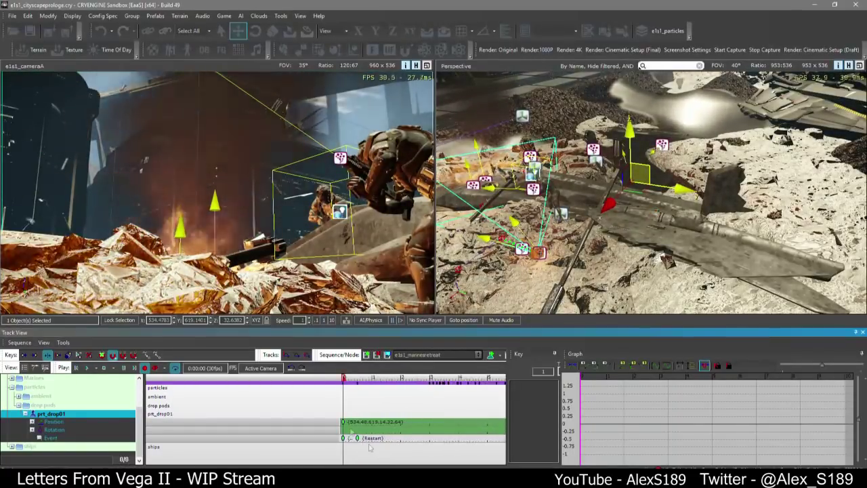
{"action": "key", "text": "space"}
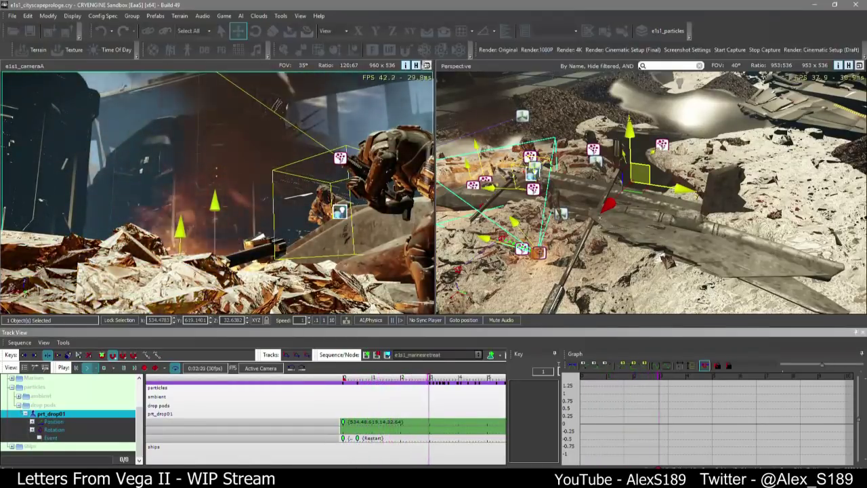
{"action": "left_click", "coordinate": [416, 65]}
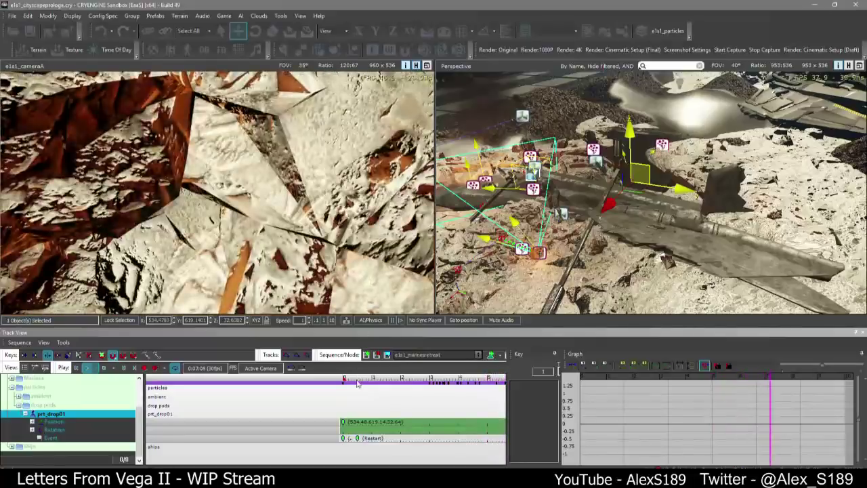
Shift prt_drop01's Restart key earlier to about 0.2 seconds and replay the sequence from its start
{"action": "left_click_drag", "start_coordinate": [316, 378], "coordinate": [351, 386]}
{"action": "scroll", "coordinate": [354, 433], "scroll_direction": "up", "scroll_amount": 4}
{"action": "left_click_drag", "start_coordinate": [363, 438], "coordinate": [344, 438]}
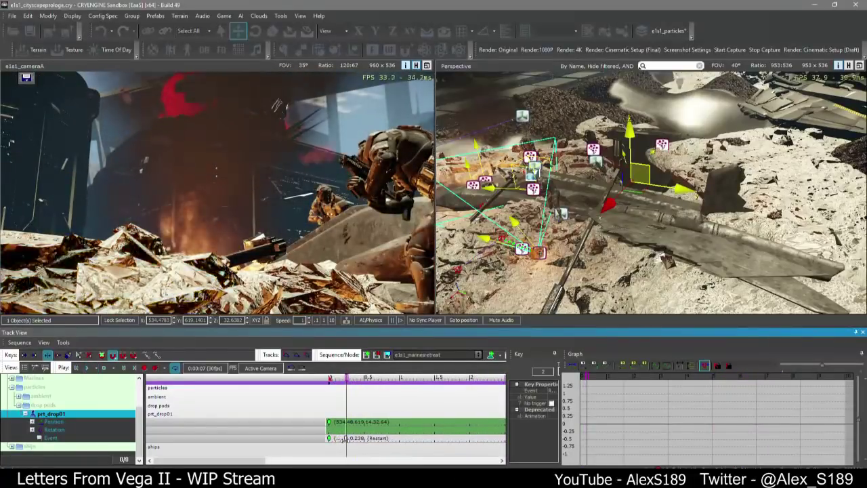
{"action": "left_click_drag", "start_coordinate": [342, 379], "coordinate": [279, 384]}
{"action": "key", "text": "space"}
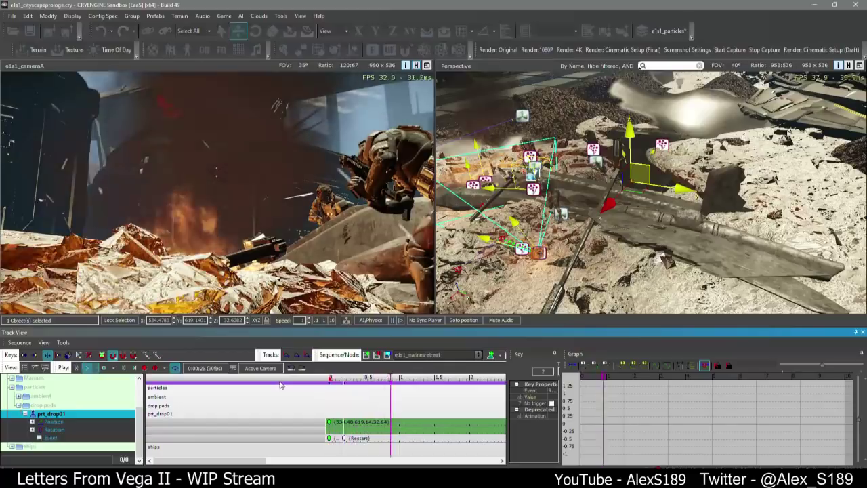
{"action": "scroll", "coordinate": [304, 389], "scroll_direction": "down", "scroll_amount": 3}
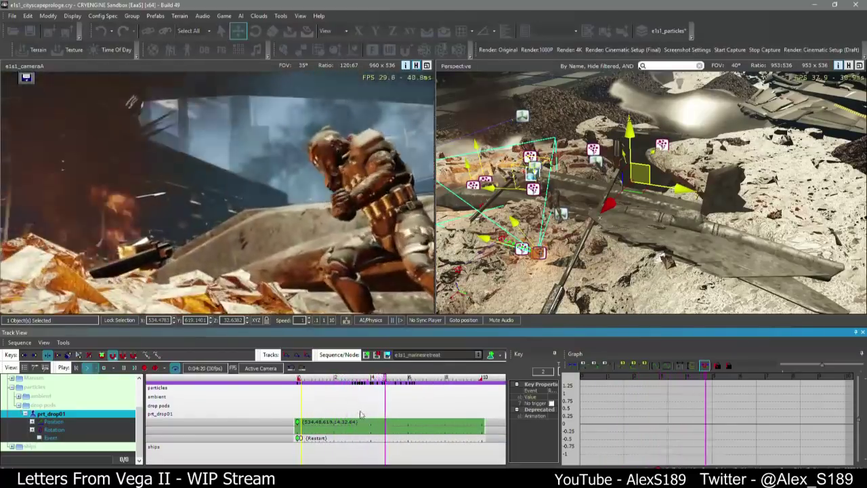
Park the sequence just past one second and move prt_drop01 to about X 528.3, Y 612.4
{"action": "left_click", "coordinate": [317, 382]}
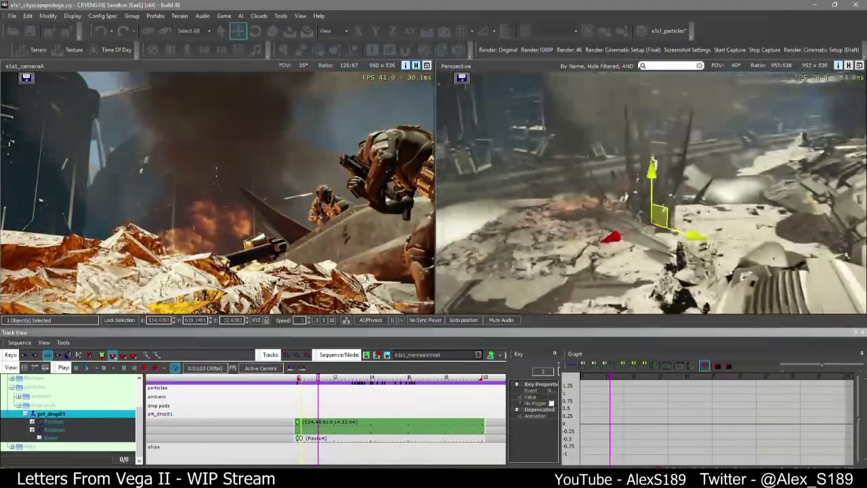
{"action": "key", "text": "w"}
{"action": "right_click_drag", "start_coordinate": [663, 210], "coordinate": [647, 240]}
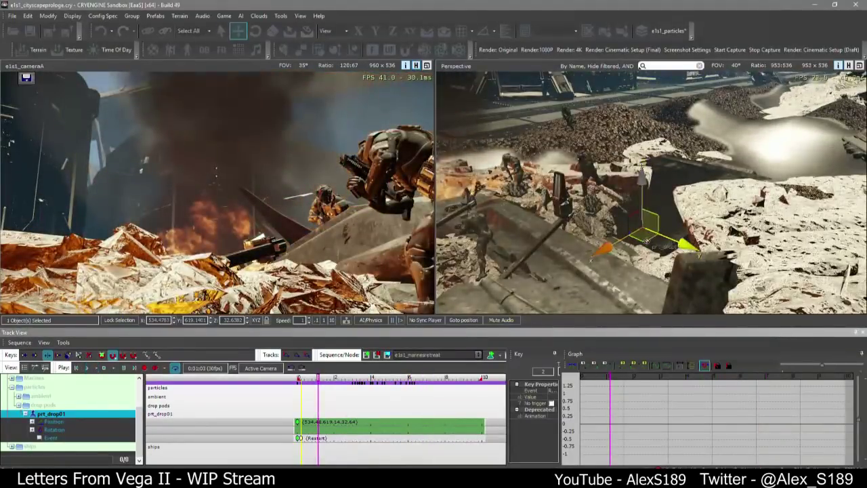
{"action": "left_click_drag", "start_coordinate": [646, 241], "coordinate": [629, 170]}
Rotate prt_drop01 to about X 101.2, Y -57.5, Z 25.1 degrees in local axes
{"action": "key", "text": "3"}
{"action": "right_click_drag", "start_coordinate": [629, 170], "coordinate": [628, 161]}
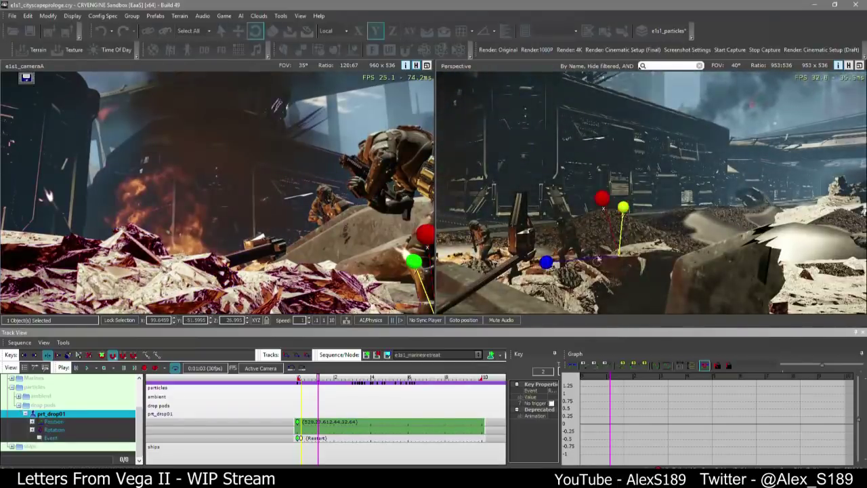
{"action": "left_click", "coordinate": [608, 244]}
{"action": "left_click", "coordinate": [598, 235]}
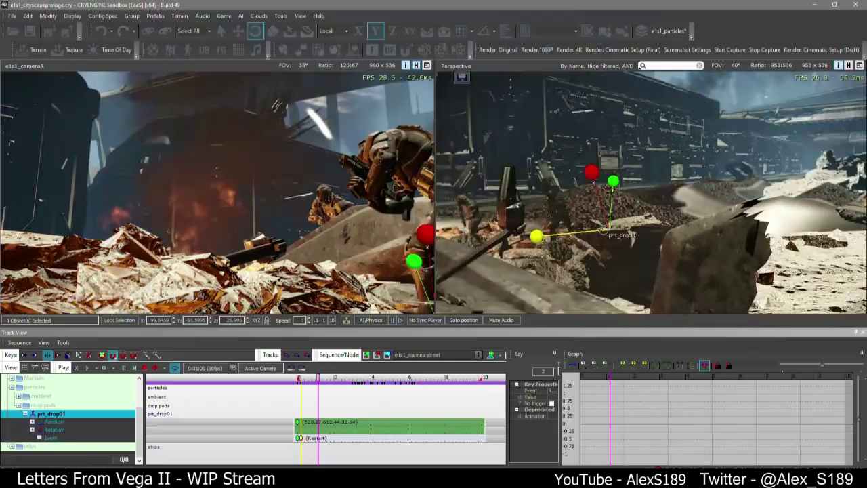
{"action": "right_click_drag", "start_coordinate": [602, 234], "coordinate": [591, 234]}
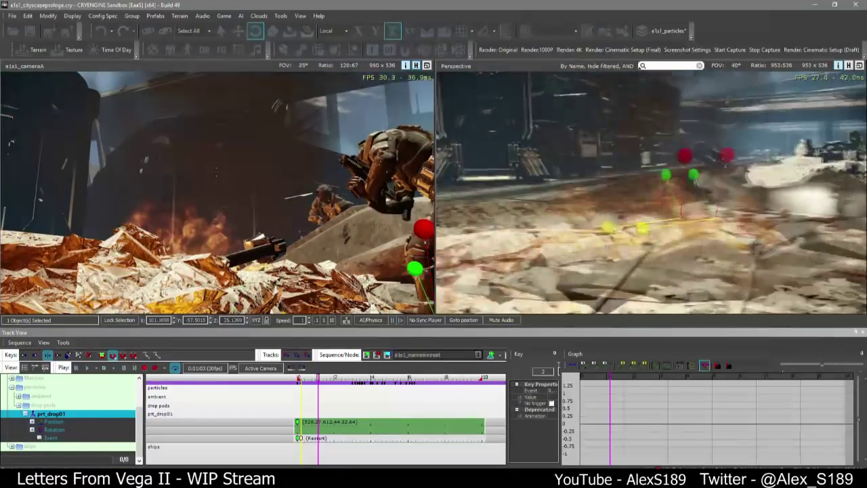
Move prt_drop01 farther from the wreckage to about X 504.2, Y 603.8, and dismiss the Asset Browser
{"action": "key", "text": "2"}
{"action": "left_click_drag", "start_coordinate": [711, 194], "coordinate": [709, 167]}
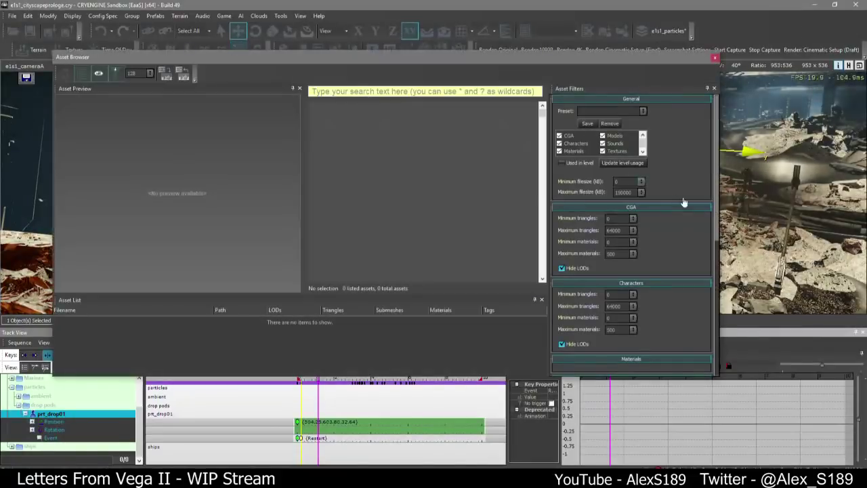
{"action": "left_click", "coordinate": [715, 58]}
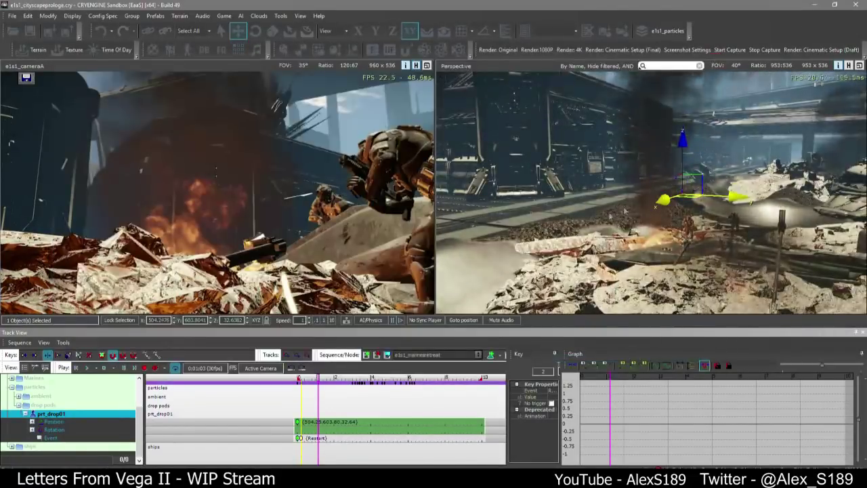
Play and scrub the sequence, especially around six to seven seconds, to judge how the drop effect reads in the camera view
{"action": "left_click", "coordinate": [307, 377]}
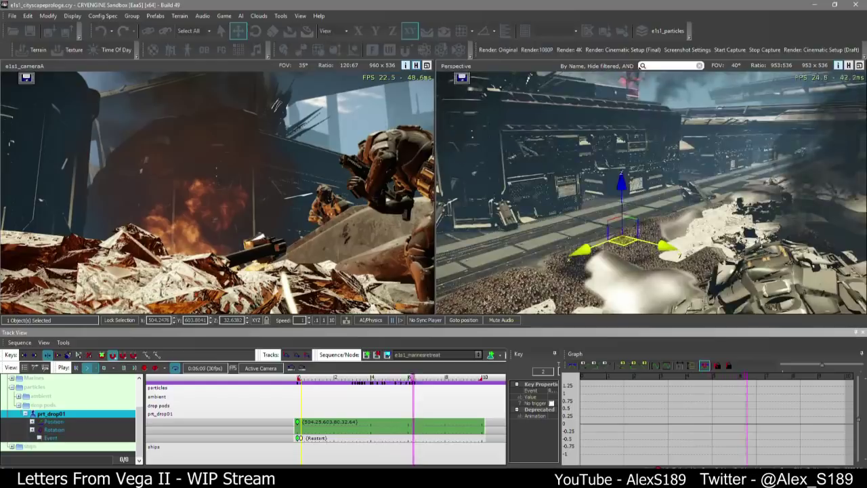
{"action": "left_click_drag", "start_coordinate": [338, 385], "coordinate": [420, 389]}
{"action": "scroll", "coordinate": [403, 391], "scroll_direction": "up", "scroll_amount": 5}
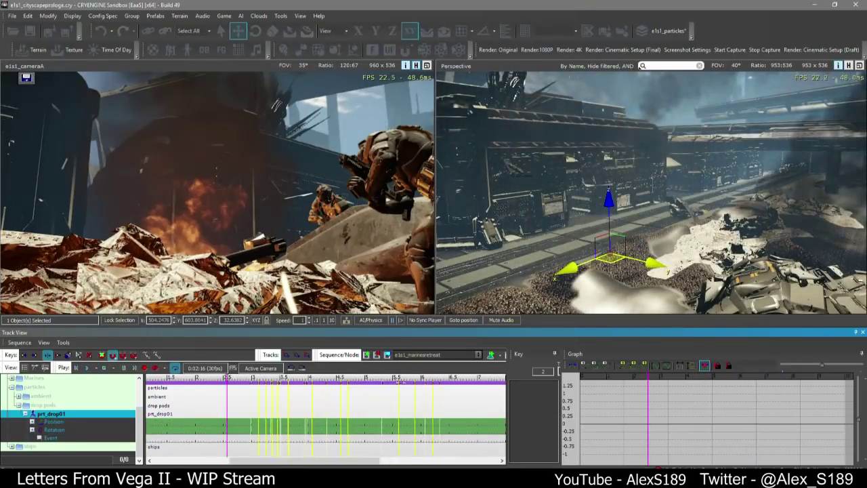
{"action": "scroll", "coordinate": [261, 377], "scroll_direction": "down", "scroll_amount": 5}
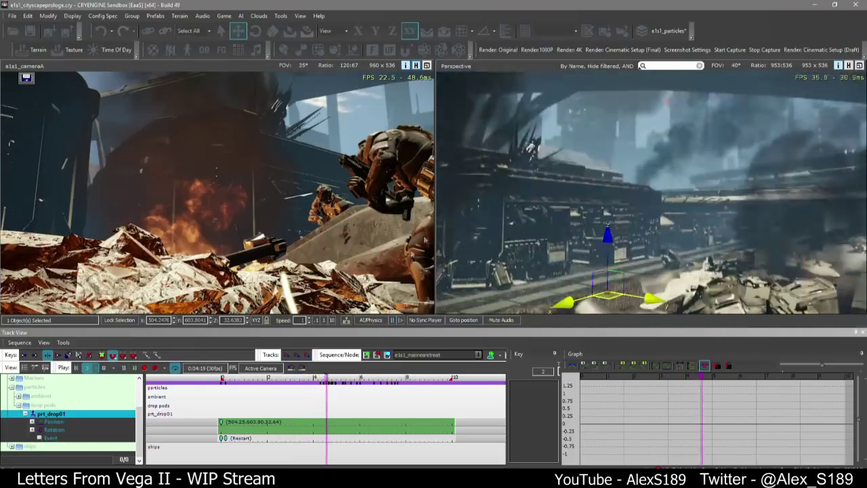
{"action": "left_click", "coordinate": [125, 368]}
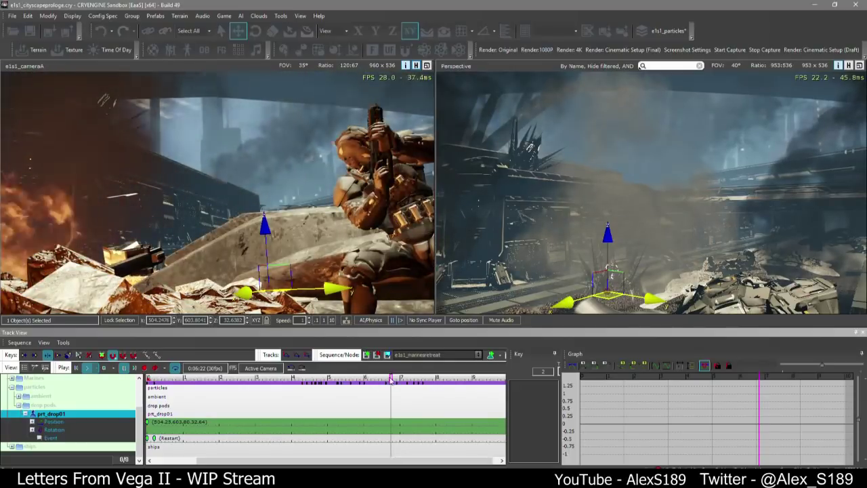
{"action": "scroll", "coordinate": [389, 398], "scroll_direction": "up", "scroll_amount": 4}
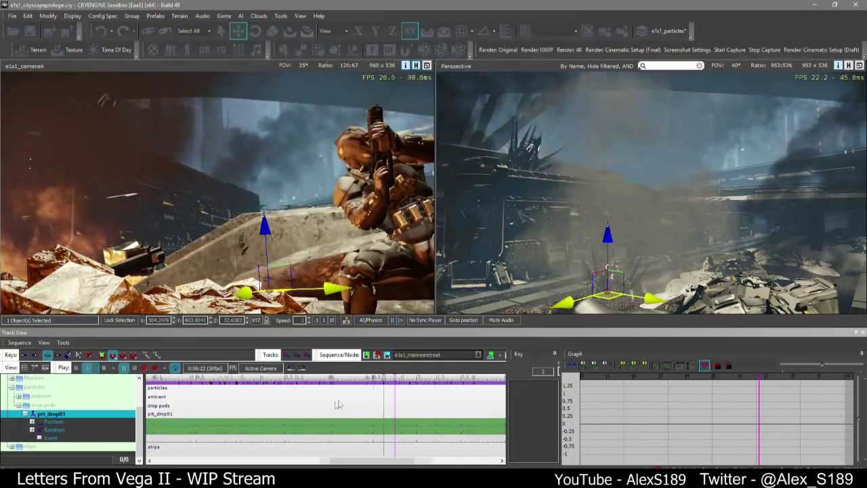
{"action": "scroll", "coordinate": [338, 405], "scroll_direction": "down", "scroll_amount": 4}
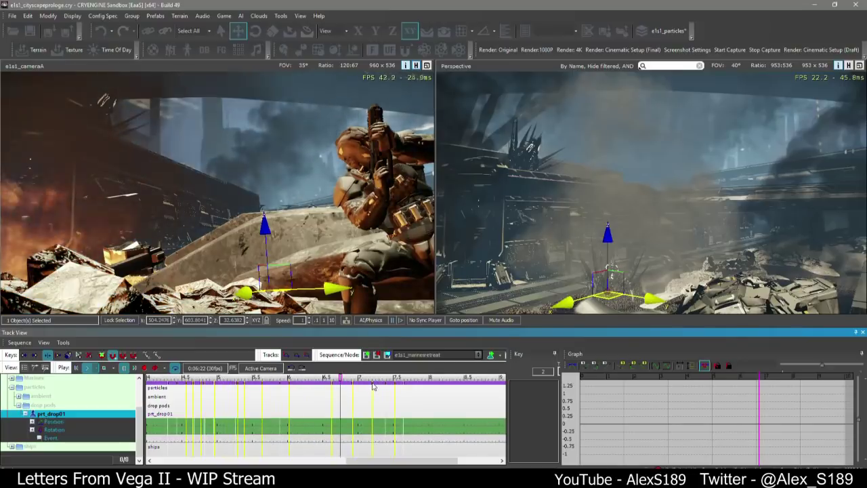
{"action": "left_click_drag", "start_coordinate": [374, 386], "coordinate": [359, 381]}
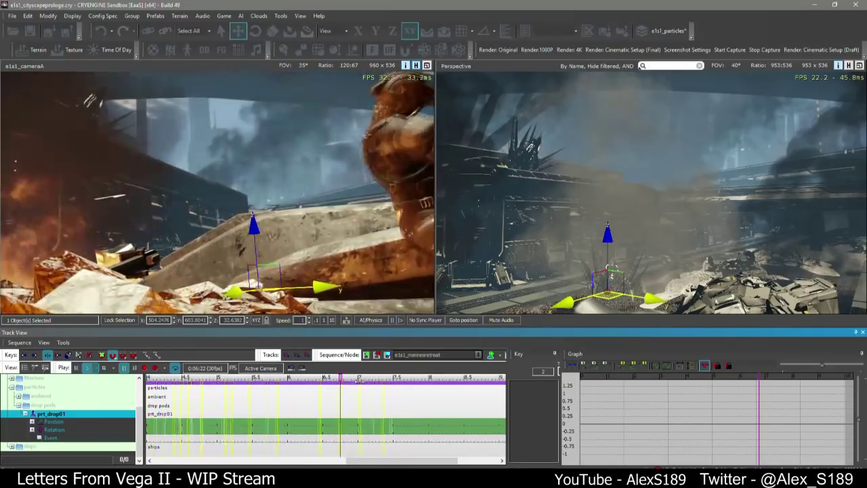
{"action": "scroll", "coordinate": [261, 387], "scroll_direction": "down", "scroll_amount": 2}
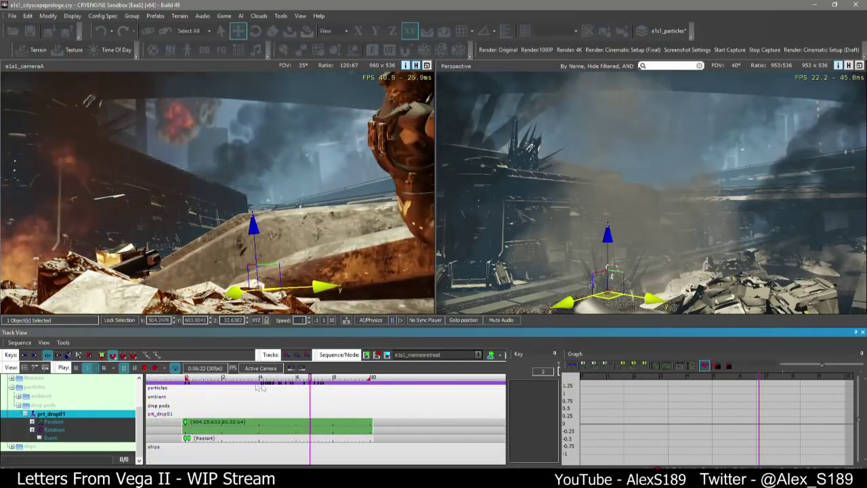
{"action": "left_click", "coordinate": [177, 378]}
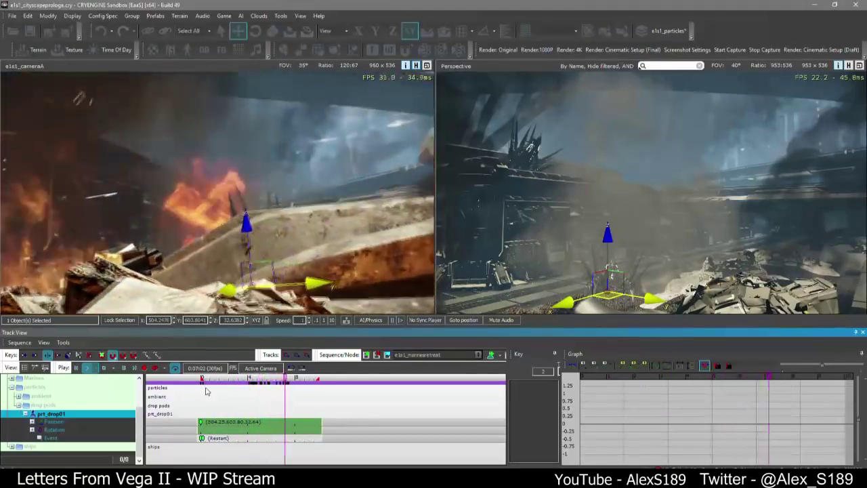
{"action": "left_click", "coordinate": [208, 379]}
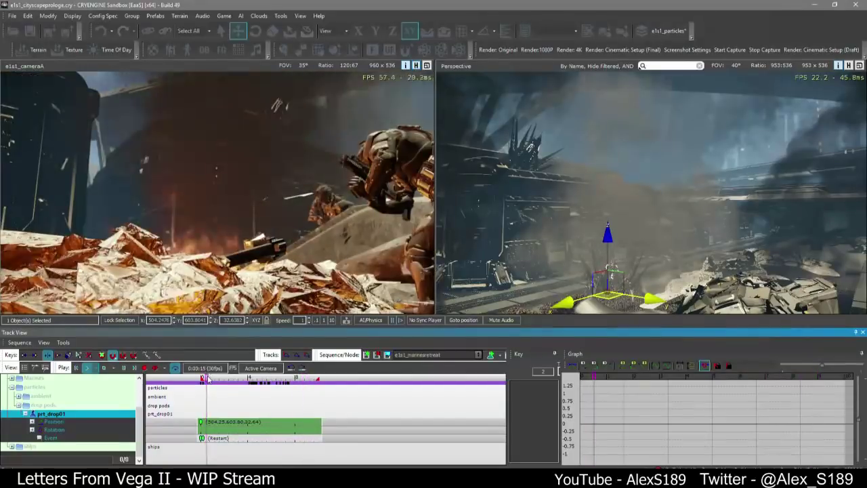
Examine prt_drop01's surroundings along the rubble street from several angles and replay the shot to judge its placement
{"action": "right_click_drag", "start_coordinate": [630, 196], "coordinate": [609, 220]}
{"action": "key", "text": "3"}
{"action": "right_click_drag", "start_coordinate": [591, 279], "coordinate": [626, 263]}
{"action": "key", "text": "2"}
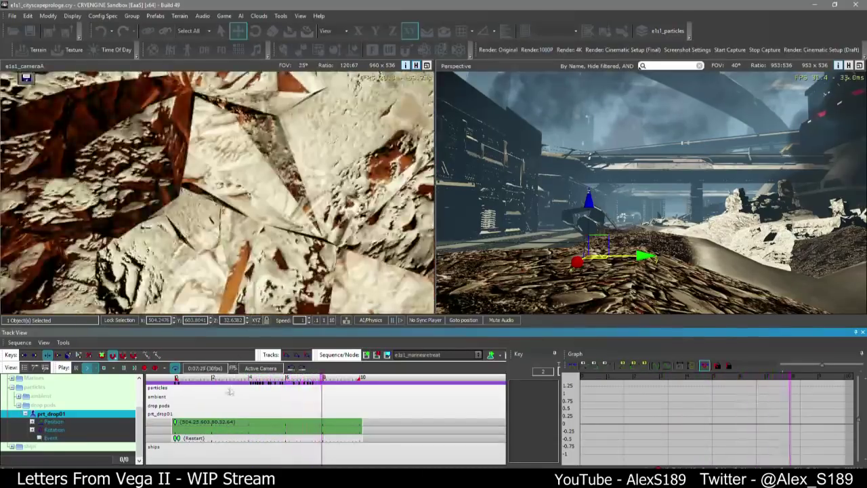
{"action": "left_click", "coordinate": [211, 378]}
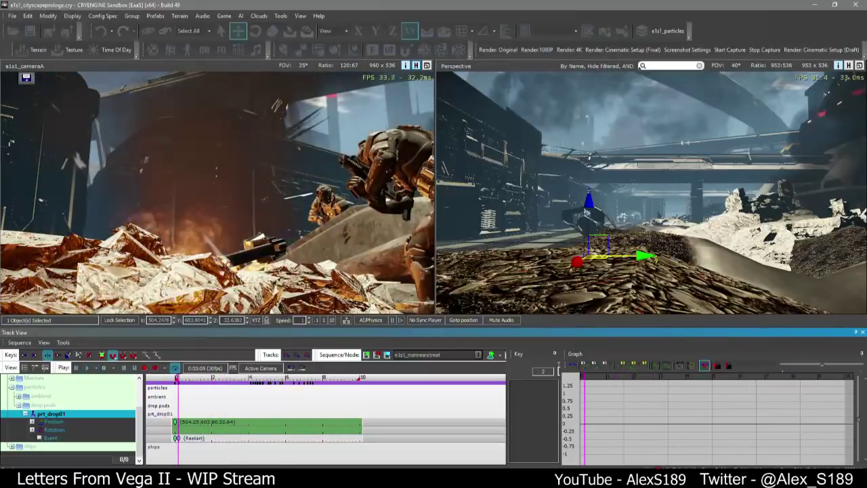
{"action": "right_click_drag", "start_coordinate": [651, 183], "coordinate": [710, 217]}
{"action": "left_click", "coordinate": [718, 205]}
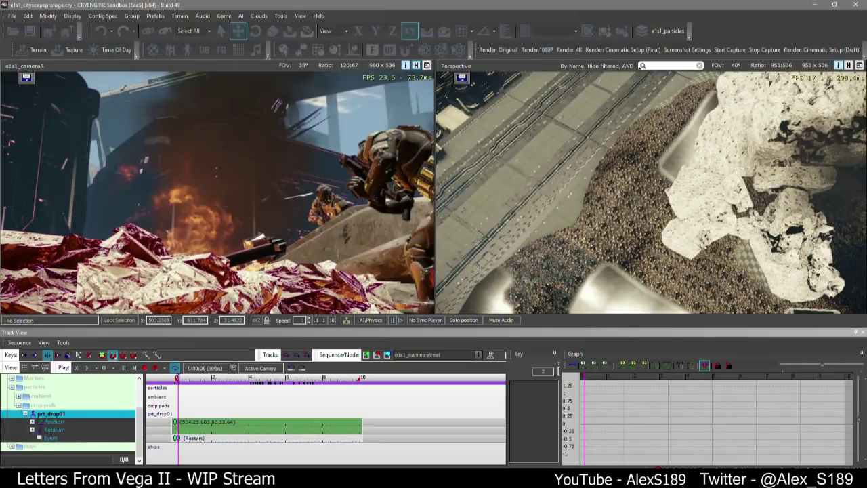
{"action": "mouse_move", "coordinate": [594, 145]}
{"action": "right_mouse_down"}
{"action": "mouse_move", "coordinate": [569, 95]}
{"action": "mouse_move", "coordinate": [576, 121]}
{"action": "mouse_move", "coordinate": [610, 144]}
{"action": "right_mouse_up"}
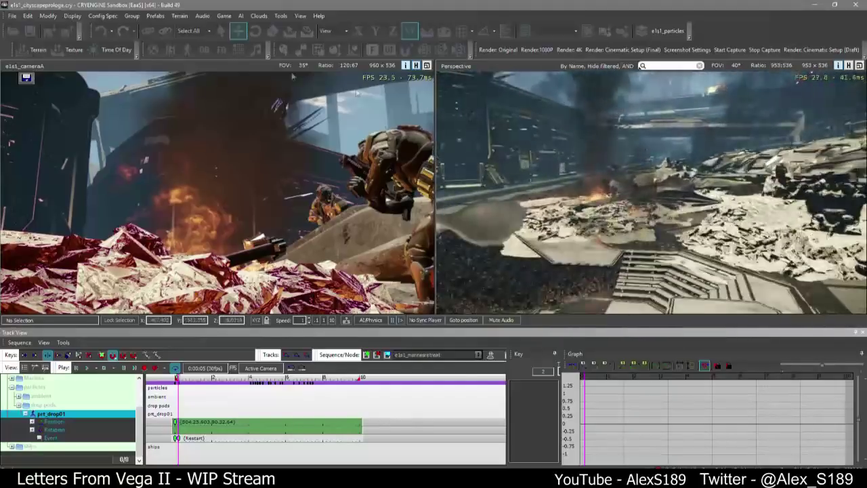
{"action": "left_click", "coordinate": [249, 422]}
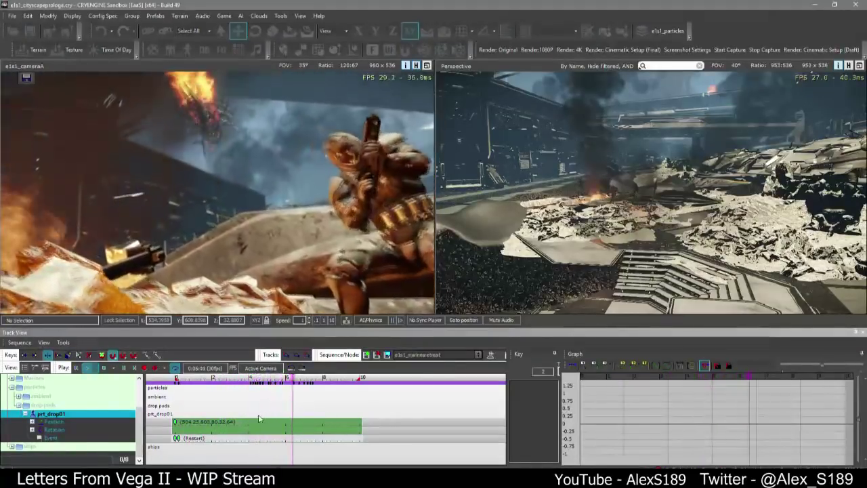
{"action": "left_click", "coordinate": [228, 378]}
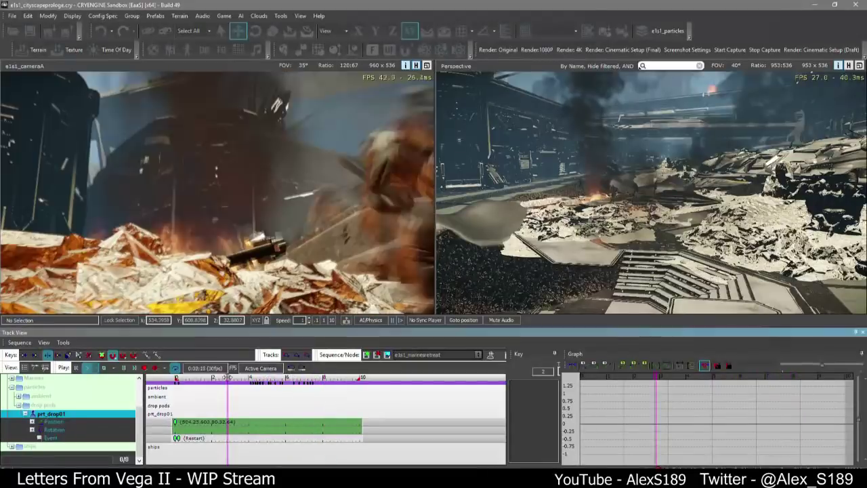
Select prt_drop01 beside the road and raise it above the adjacent building, to about X 504.2, Y 585.0, Z 62.1
{"action": "right_click_drag", "start_coordinate": [606, 281], "coordinate": [647, 193]}
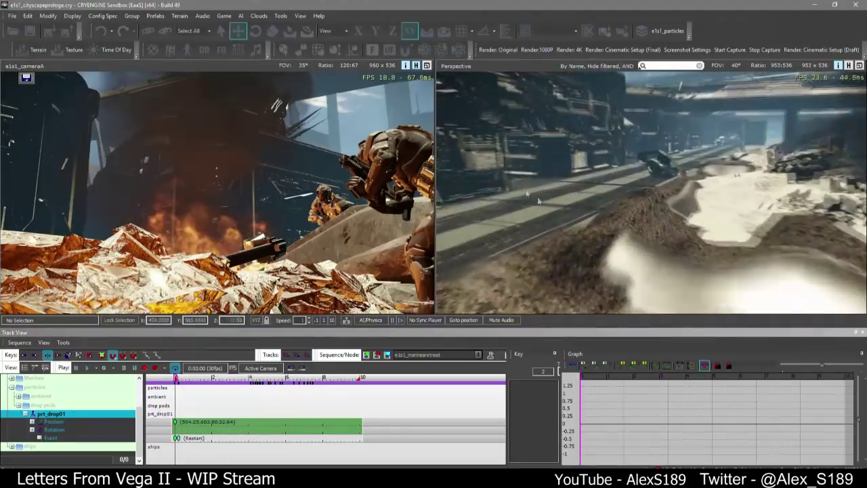
{"action": "left_click", "coordinate": [598, 214]}
{"action": "right_click_drag", "start_coordinate": [598, 214], "coordinate": [691, 184]}
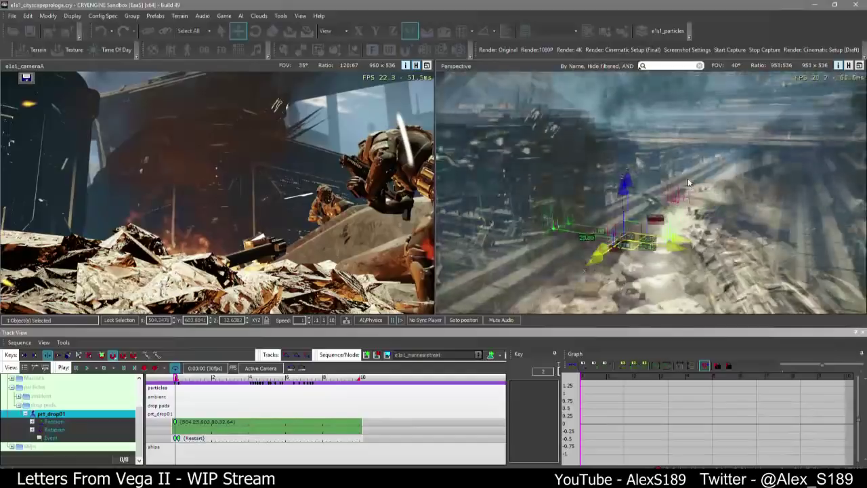
{"action": "left_click_drag", "start_coordinate": [647, 210], "coordinate": [621, 165]}
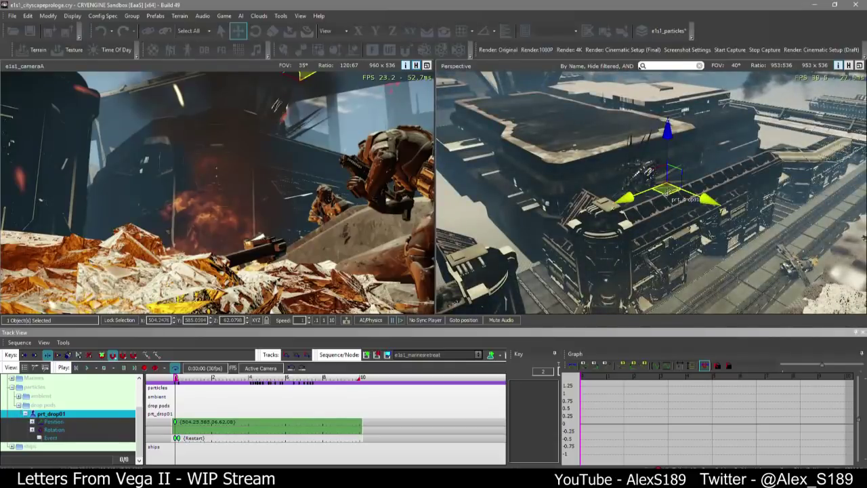
Bring prt_drop01 down toward the building's roof edge, to about X 485, Y 578, Z 50.3
{"action": "left_click_drag", "start_coordinate": [667, 192], "coordinate": [693, 166]}
{"action": "right_click_drag", "start_coordinate": [690, 222], "coordinate": [688, 212]}
{"action": "left_click_drag", "start_coordinate": [659, 204], "coordinate": [657, 263]}
{"action": "right_click_drag", "start_coordinate": [658, 264], "coordinate": [651, 177]}
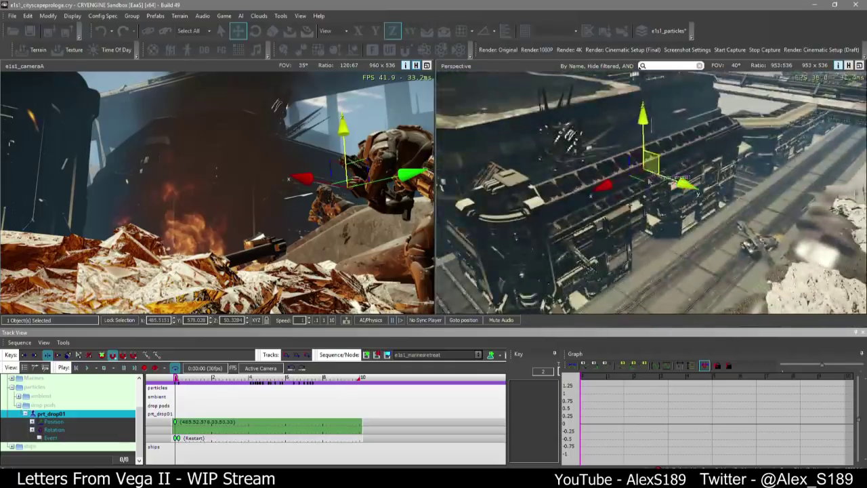
Move prt_drop01 farther along the rooftop to about X 449.0, Y 559.7, and preview the shot through the camera
{"action": "left_click_drag", "start_coordinate": [644, 178], "coordinate": [684, 123]}
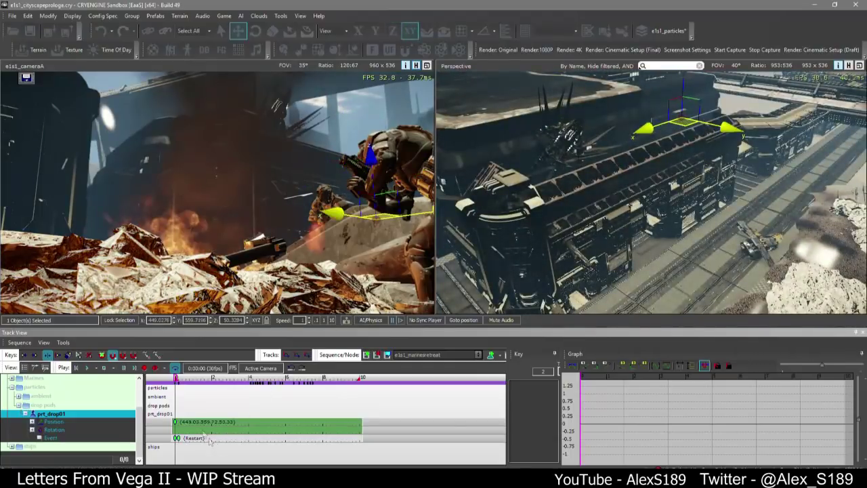
{"action": "scroll", "coordinate": [205, 444], "scroll_direction": "up", "scroll_amount": 3}
{"action": "left_click_drag", "start_coordinate": [272, 383], "coordinate": [435, 366]}
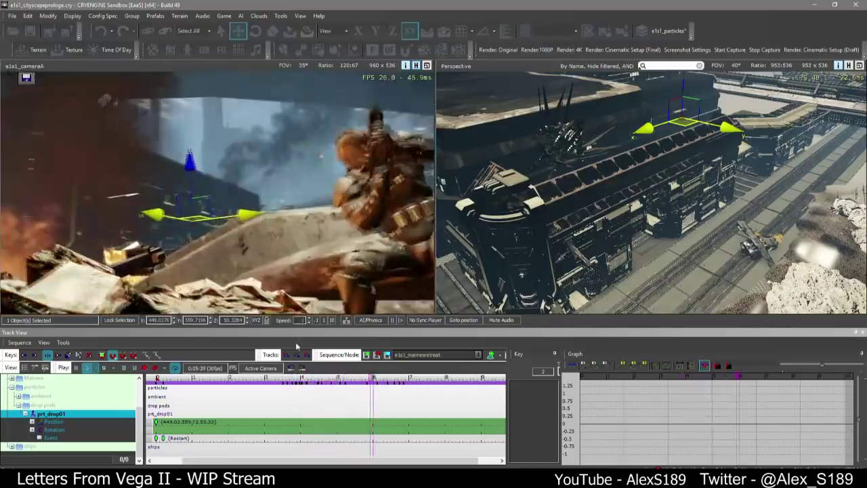
Move prt_drop01 beyond the rooftop and lower it, to about X 359.5, Y 472.8, Z 28.1, and replay the shot
{"action": "left_click", "coordinate": [292, 381]}
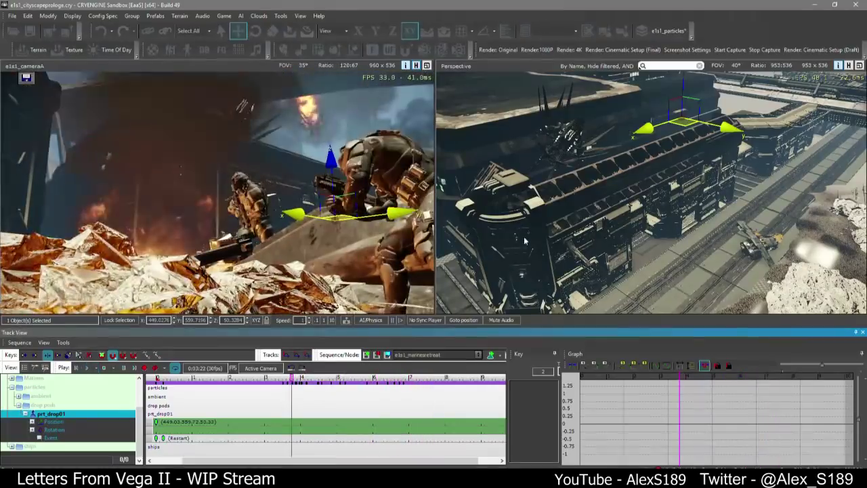
{"action": "mouse_move", "coordinate": [522, 220]}
{"action": "right_mouse_down"}
{"action": "mouse_move", "coordinate": [525, 233]}
{"action": "mouse_move", "coordinate": [537, 229]}
{"action": "mouse_move", "coordinate": [528, 224]}
{"action": "right_mouse_up"}
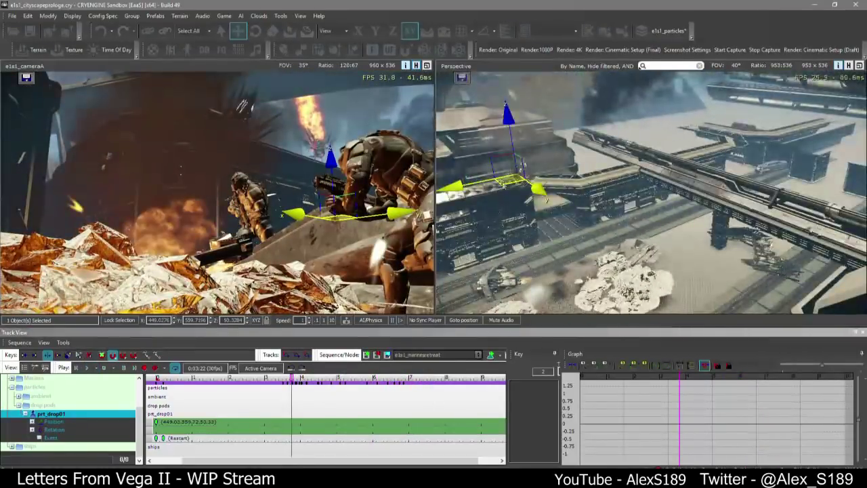
{"action": "left_click_drag", "start_coordinate": [501, 182], "coordinate": [585, 122]}
{"action": "right_click_drag", "start_coordinate": [589, 128], "coordinate": [616, 173]}
{"action": "left_click_drag", "start_coordinate": [616, 171], "coordinate": [619, 202]}
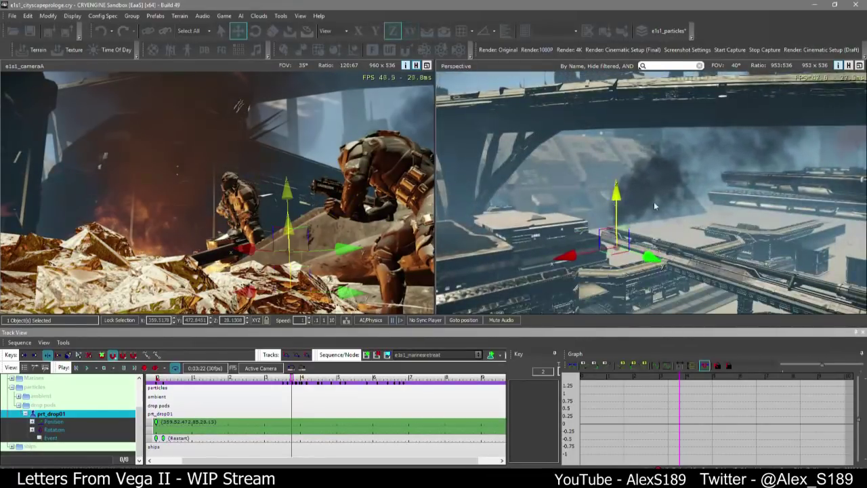
{"action": "right_click_drag", "start_coordinate": [654, 203], "coordinate": [592, 221]}
{"action": "key", "text": "2"}
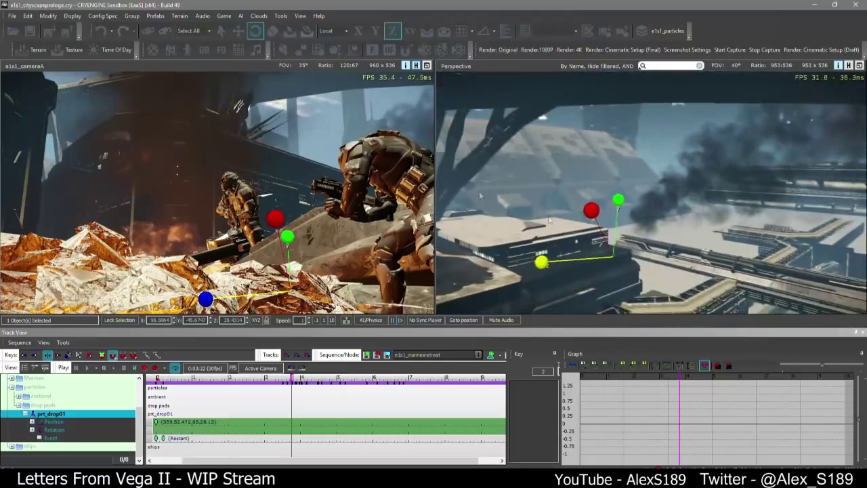
{"action": "left_click", "coordinate": [76, 368]}
{"action": "left_click", "coordinate": [86, 368]}
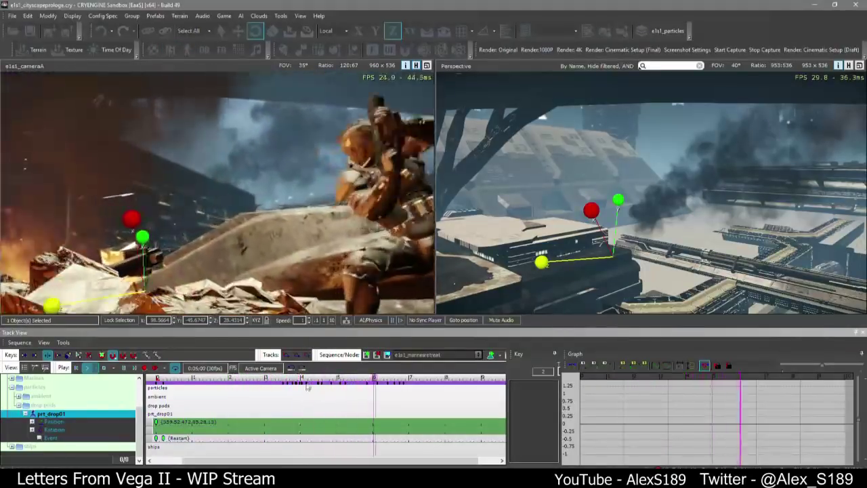
Shift prt_drop01 across the ground plane to about X 337.7, Y 486.0 and preview the shot through the camera
{"action": "left_click_drag", "start_coordinate": [303, 377], "coordinate": [309, 378]}
{"action": "right_click_drag", "start_coordinate": [610, 258], "coordinate": [615, 266]}
{"action": "key", "text": "1"}
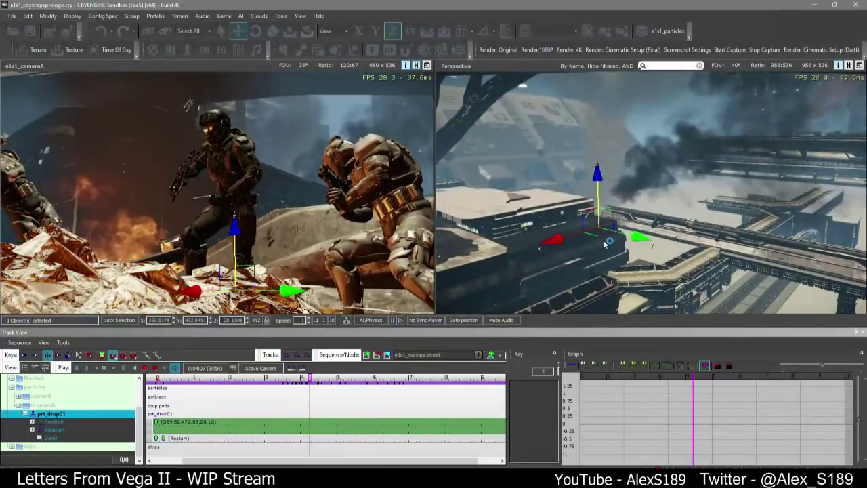
{"action": "left_click_drag", "start_coordinate": [600, 232], "coordinate": [636, 231]}
{"action": "right_click_drag", "start_coordinate": [613, 250], "coordinate": [614, 256]}
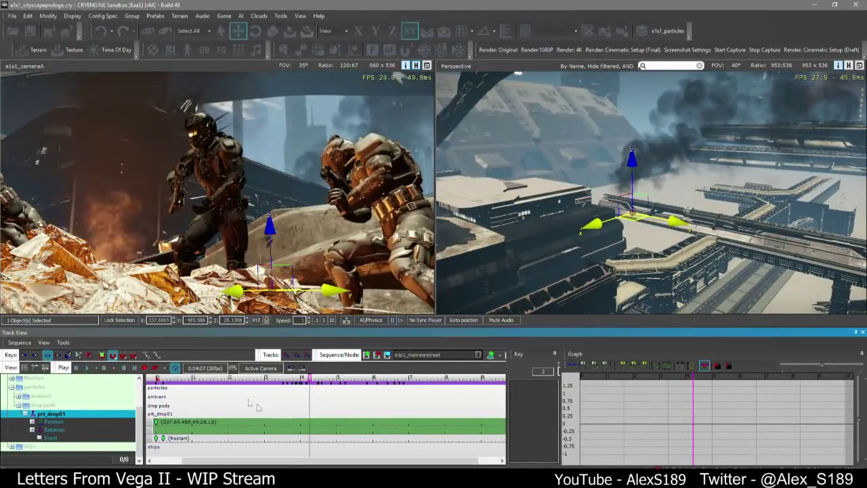
{"action": "scroll", "coordinate": [212, 377], "scroll_direction": "down", "scroll_amount": 3}
{"action": "left_click", "coordinate": [153, 380]}
{"action": "key", "text": "space"}
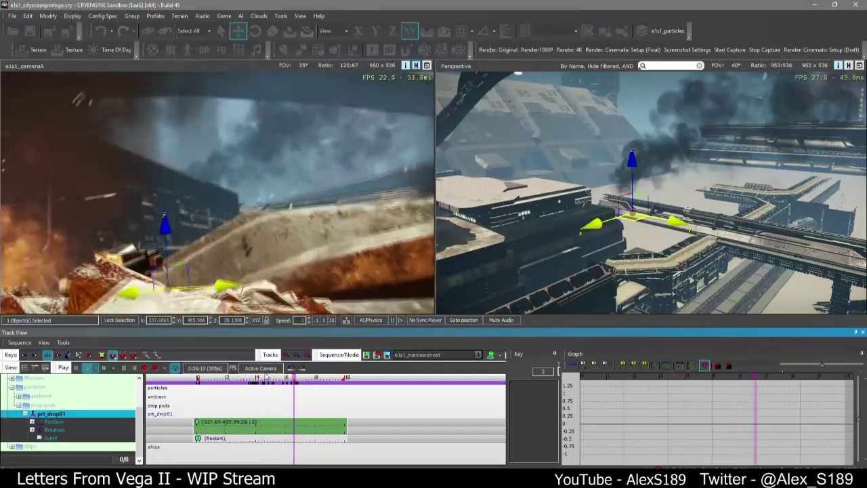
{"action": "left_click", "coordinate": [243, 378]}
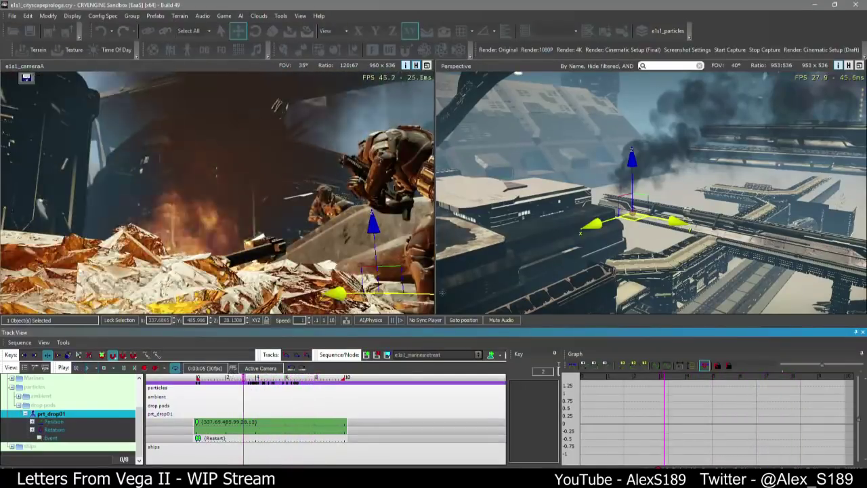
Locate the hunter ship above the city and select its four prt_hunterwpn particle emitters
{"action": "right_click_drag", "start_coordinate": [596, 204], "coordinate": [671, 203]}
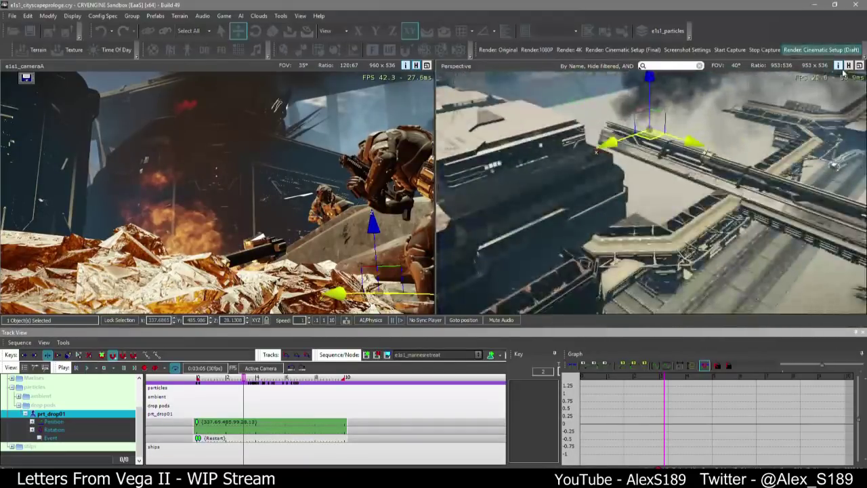
{"action": "right_click_drag", "start_coordinate": [734, 160], "coordinate": [741, 128]}
{"action": "right_click_drag", "start_coordinate": [667, 220], "coordinate": [504, 227]}
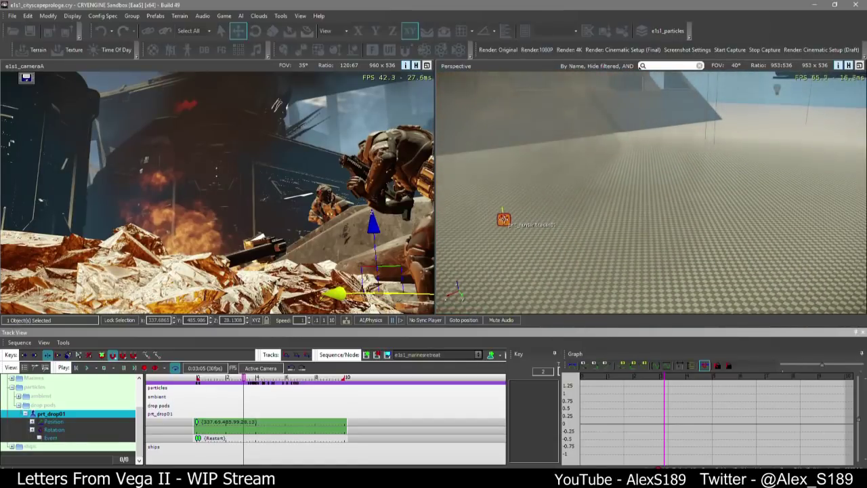
{"action": "left_click", "coordinate": [504, 218]}
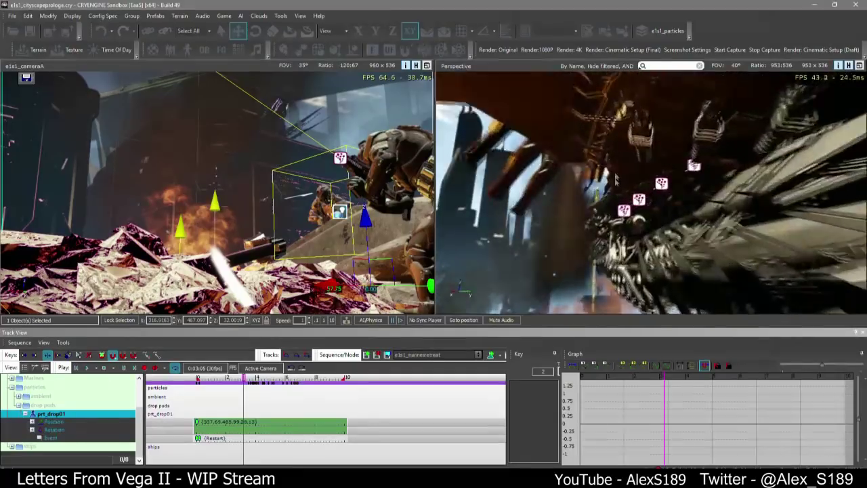
{"action": "left_click", "coordinate": [605, 224]}
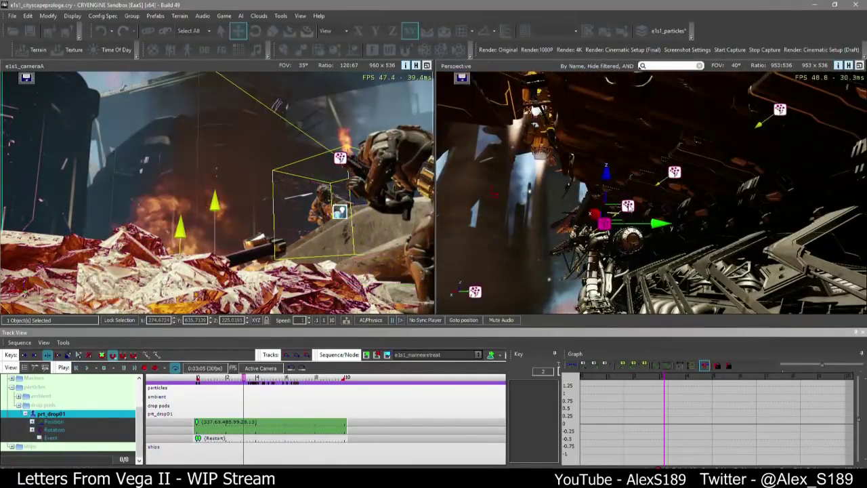
{"action": "left_click", "coordinate": [630, 210], "text": "ctrl"}
{"action": "left_click", "coordinate": [677, 176], "text": "ctrl"}
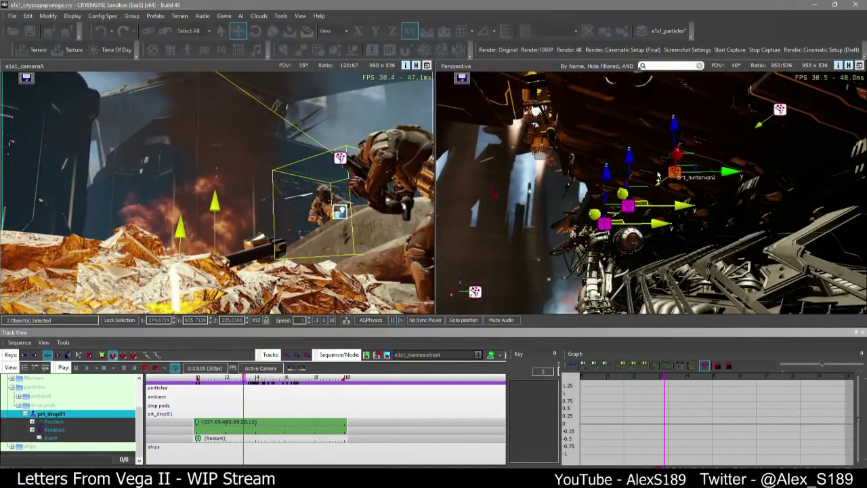
{"action": "left_click", "coordinate": [779, 114], "text": "ctrl"}
Examine the four weapon emitters' rotation handles on the hunter ship and clear the selection
{"action": "right_click_drag", "start_coordinate": [778, 113], "coordinate": [650, 149]}
{"action": "key", "text": "3"}
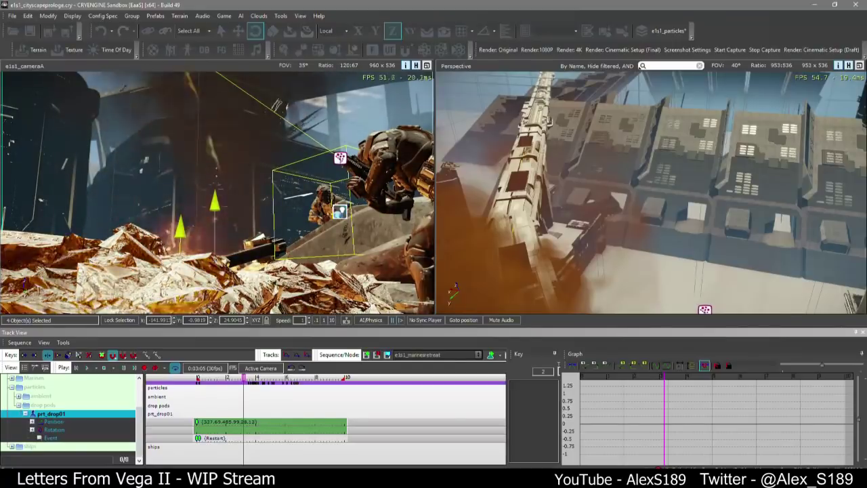
{"action": "key", "text": "z"}
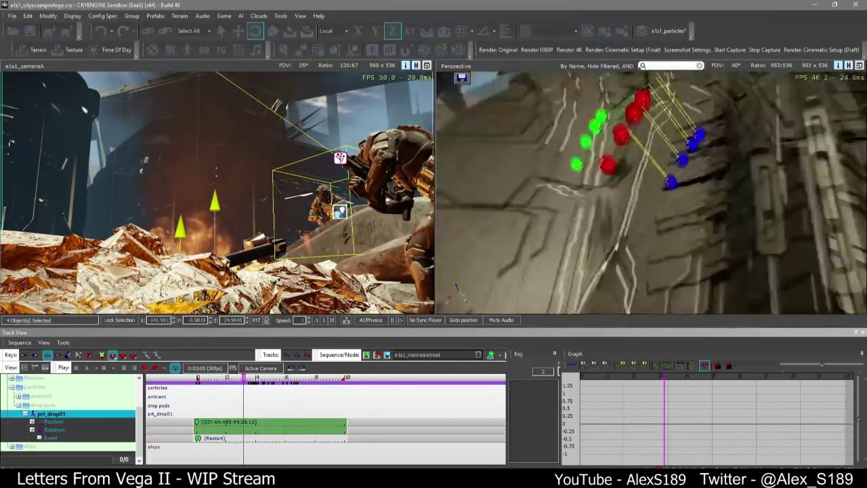
{"action": "right_click_drag", "start_coordinate": [663, 197], "coordinate": [700, 201]}
{"action": "left_click", "coordinate": [682, 197]}
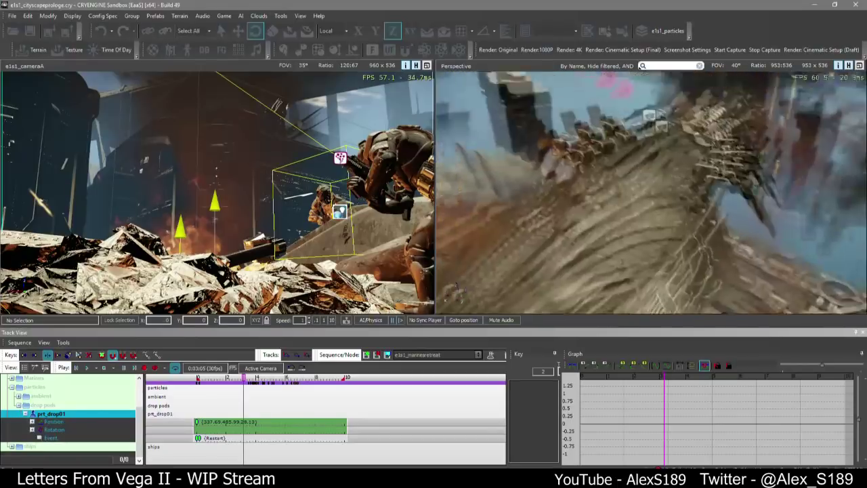
Select the vncl_hunter2 ship and add it to the sequence's ships folder, with the prt subfolder collapsed
{"action": "right_click_drag", "start_coordinate": [608, 215], "coordinate": [618, 227]}
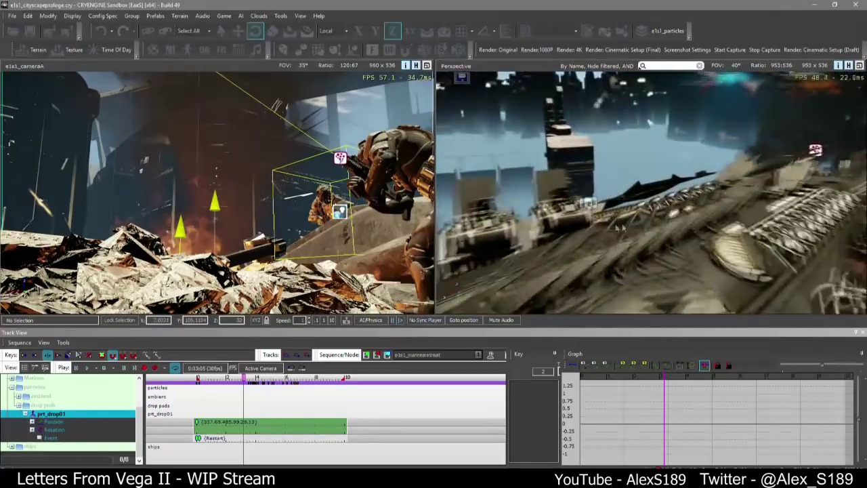
{"action": "right_click_drag", "start_coordinate": [657, 128], "coordinate": [657, 128]}
{"action": "left_click_drag", "start_coordinate": [691, 190], "coordinate": [691, 192]}
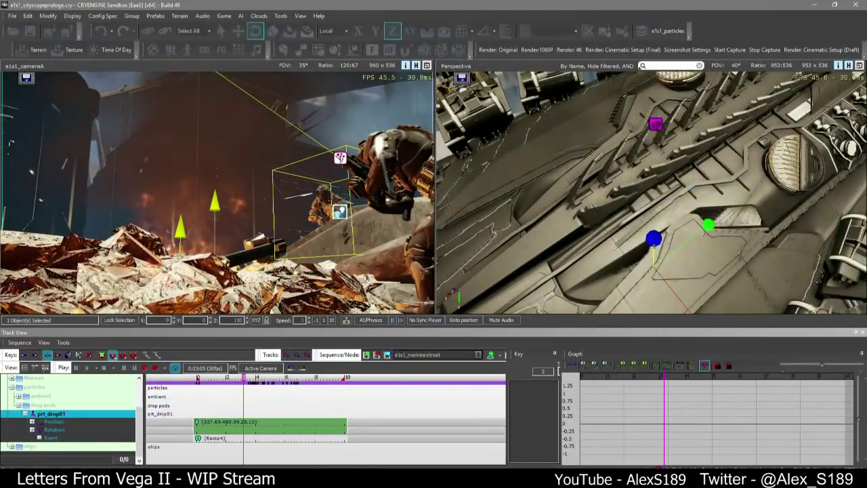
{"action": "right_click_drag", "start_coordinate": [691, 190], "coordinate": [673, 165]}
{"action": "key", "text": "2"}
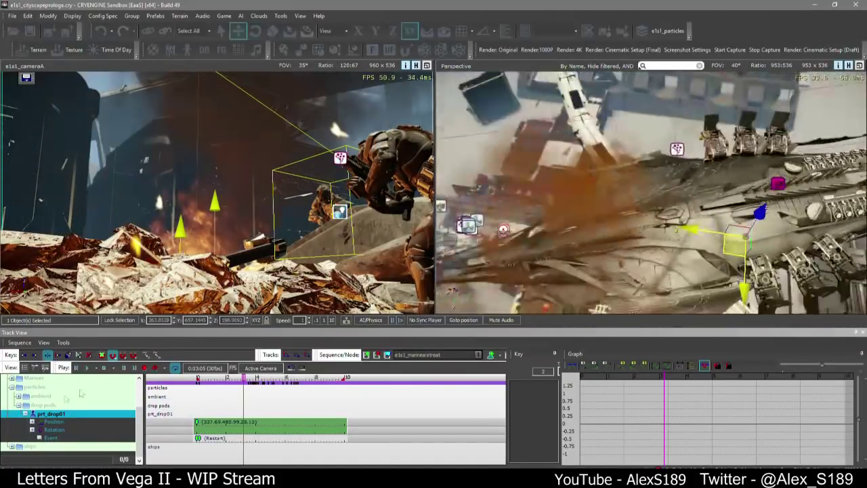
{"action": "left_click", "coordinate": [19, 405]}
{"action": "right_click", "coordinate": [20, 449]}
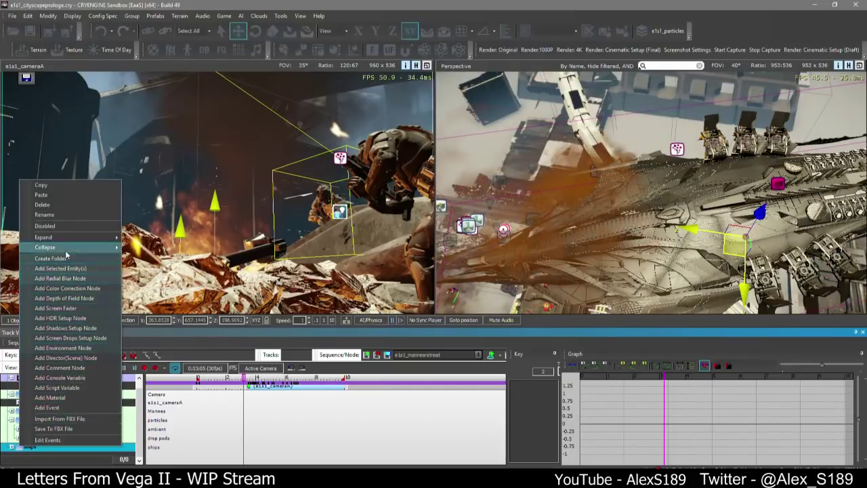
{"action": "left_click", "coordinate": [66, 269]}
{"action": "left_click", "coordinate": [12, 447]}
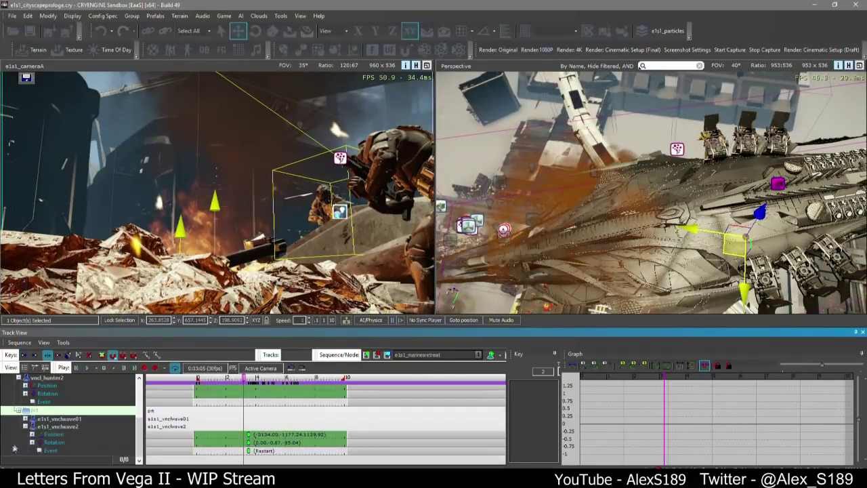
{"action": "left_click", "coordinate": [18, 411]}
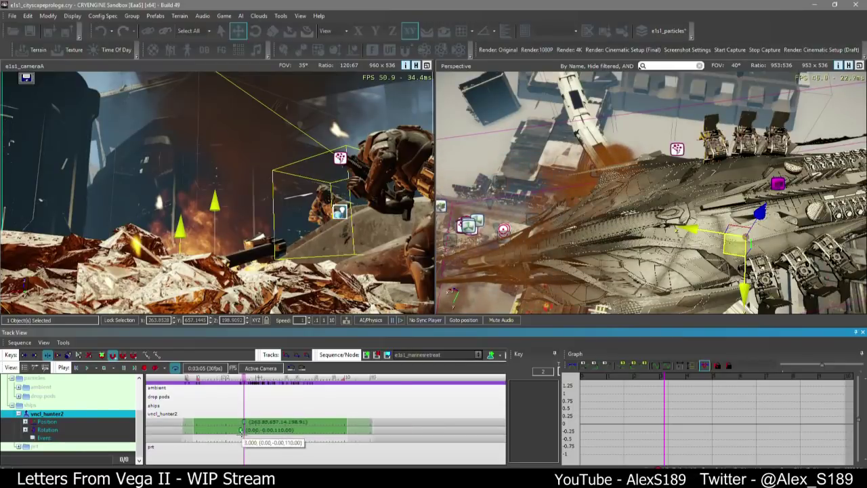
Try to reposition vncl_hunter2 with animation recording enabled, and undo the last changes
{"action": "left_click", "coordinate": [240, 431]}
{"action": "scroll", "coordinate": [241, 431], "scroll_direction": "up", "scroll_amount": 3}
{"action": "scroll", "coordinate": [174, 409], "scroll_direction": "down", "scroll_amount": 3}
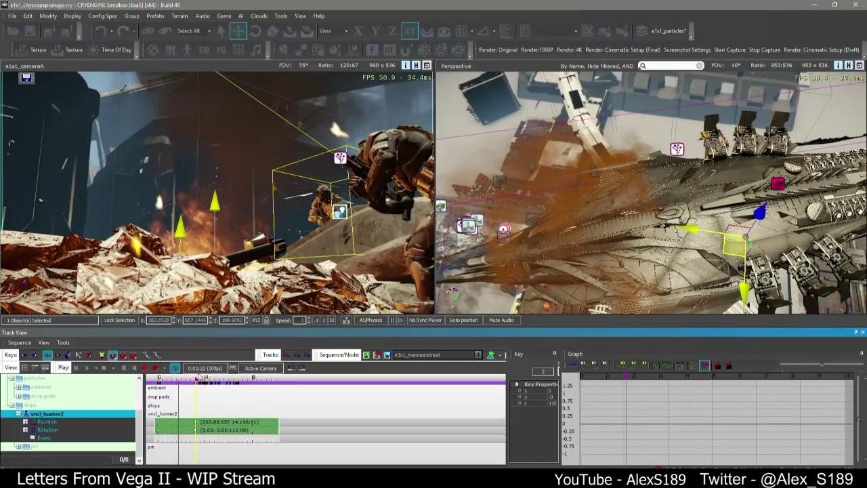
{"action": "scroll", "coordinate": [211, 397], "scroll_direction": "up", "scroll_amount": 3}
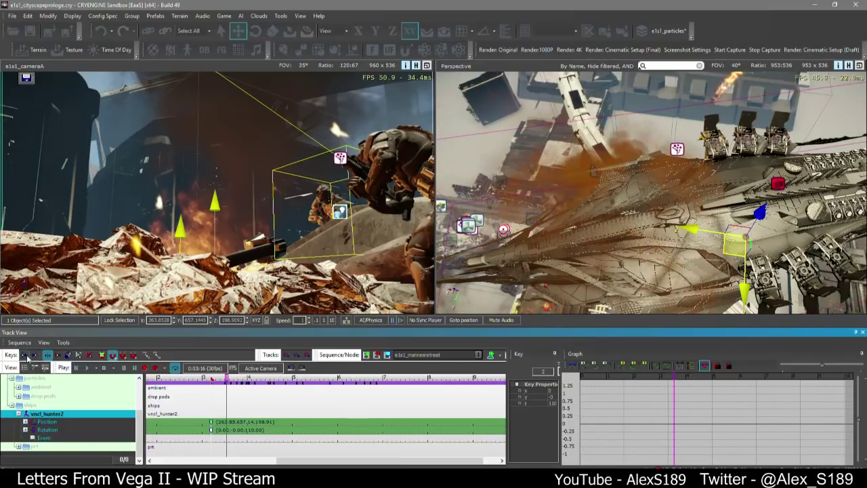
{"action": "right_click_drag", "start_coordinate": [676, 228], "coordinate": [703, 249]}
{"action": "left_click", "coordinate": [145, 368]}
{"action": "left_click_drag", "start_coordinate": [708, 180], "coordinate": [724, 113]}
{"action": "key", "text": "3"}
{"action": "right_click_drag", "start_coordinate": [722, 116], "coordinate": [687, 138]}
{"action": "key", "text": "ctrl+z"}
{"action": "key", "text": "ctrl+z"}
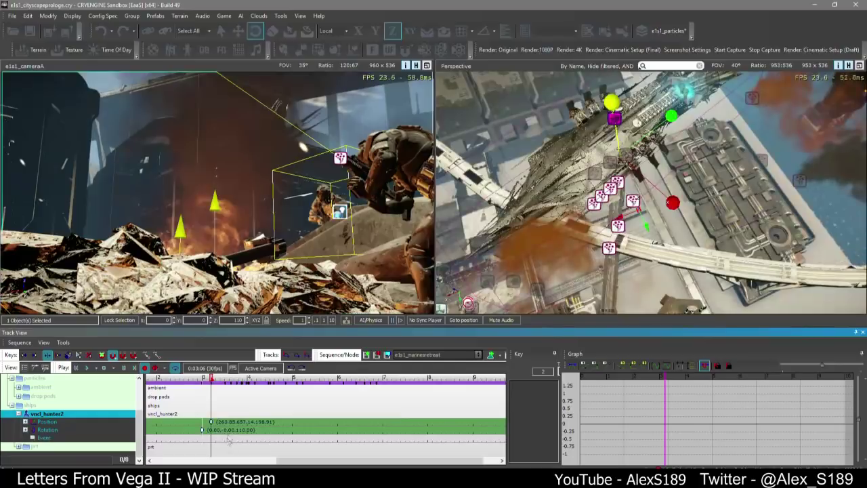
Remove vncl_hunter2's position and rotation keys and deselect the ship
{"action": "left_click", "coordinate": [230, 429]}
{"action": "scroll", "coordinate": [230, 429], "scroll_direction": "down", "scroll_amount": 3}
{"action": "right_click_drag", "start_coordinate": [589, 199], "coordinate": [627, 220]}
{"action": "left_click", "coordinate": [624, 203]}
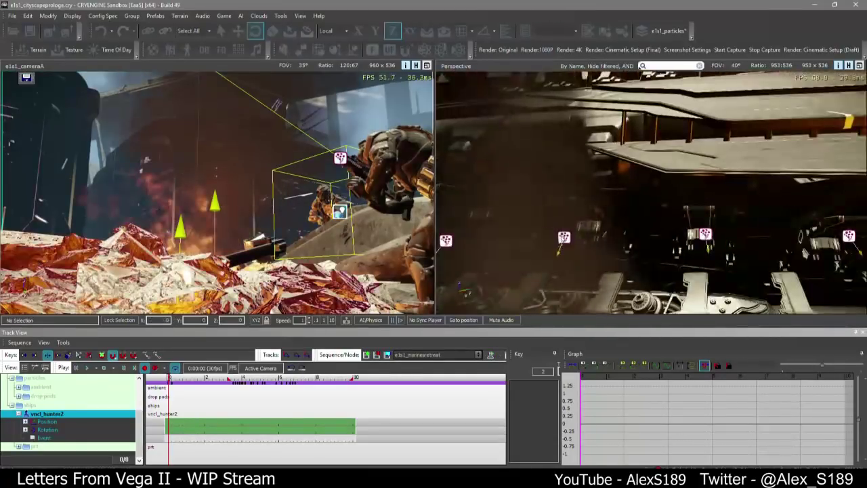
Rotate one of the hunter ship's weapon emitters about its local X axis, to about X -136.9, Y -23.1, Z 56.7
{"action": "left_click", "coordinate": [563, 238]}
{"action": "right_click_drag", "start_coordinate": [564, 238], "coordinate": [566, 207]}
{"action": "right_click_drag", "start_coordinate": [572, 276], "coordinate": [619, 196]}
{"action": "left_click_drag", "start_coordinate": [619, 196], "coordinate": [610, 138]}
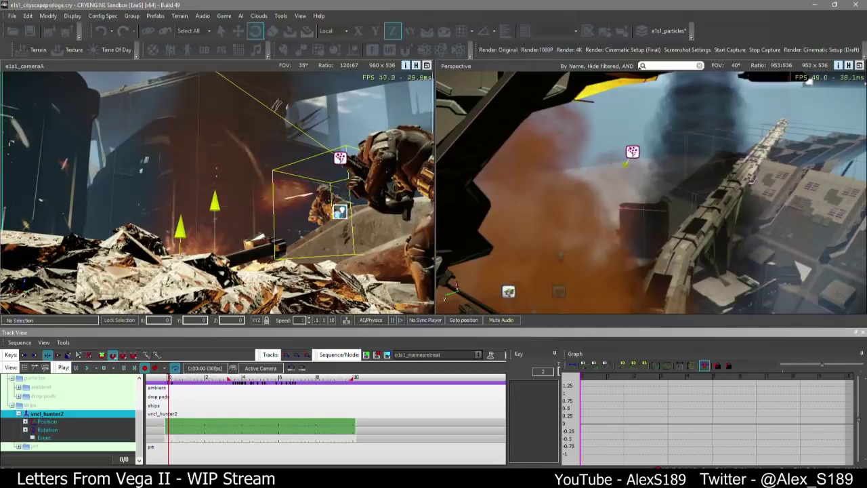
{"action": "mouse_move", "coordinate": [673, 192]}
{"action": "right_mouse_down"}
{"action": "mouse_move", "coordinate": [685, 189]}
{"action": "mouse_move", "coordinate": [667, 224]}
{"action": "mouse_move", "coordinate": [674, 190]}
{"action": "mouse_move", "coordinate": [674, 223]}
{"action": "mouse_move", "coordinate": [664, 188]}
{"action": "right_mouse_up"}
{"action": "key", "text": "w"}
{"action": "key", "text": "s"}
{"action": "left_click_drag", "start_coordinate": [535, 131], "coordinate": [541, 145]}
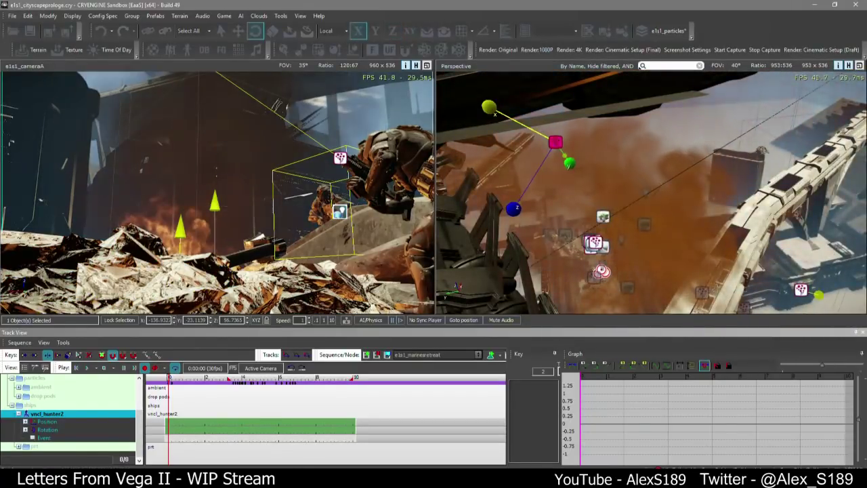
{"action": "right_click_drag", "start_coordinate": [696, 151], "coordinate": [696, 178]}
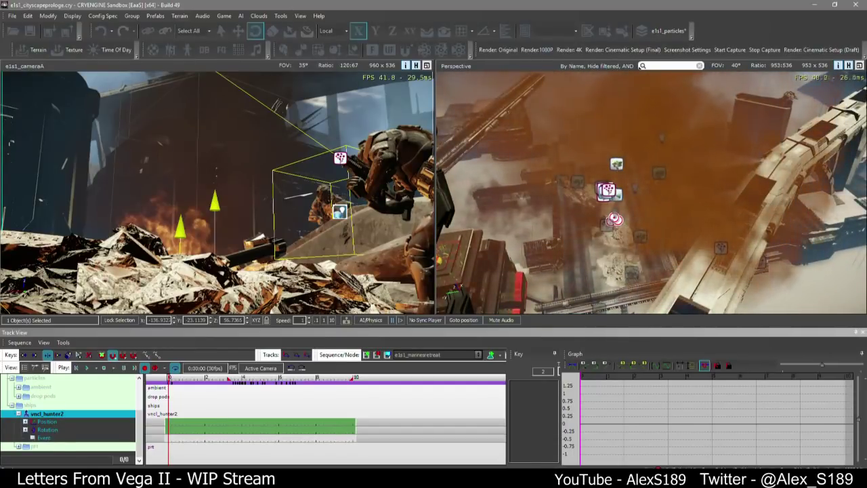
{"action": "right_click_drag", "start_coordinate": [641, 238], "coordinate": [691, 243]}
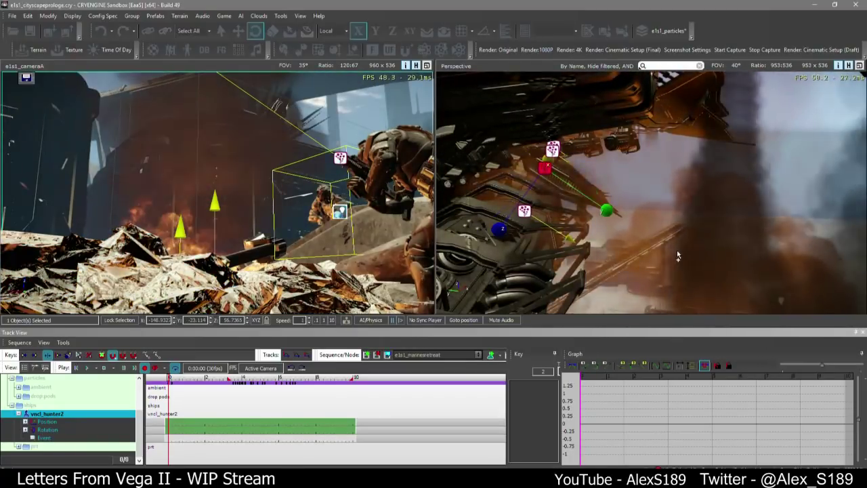
Delete the vncl_hunter2 node from the e1s1_marineretreat sequence
{"action": "right_click", "coordinate": [39, 414]}
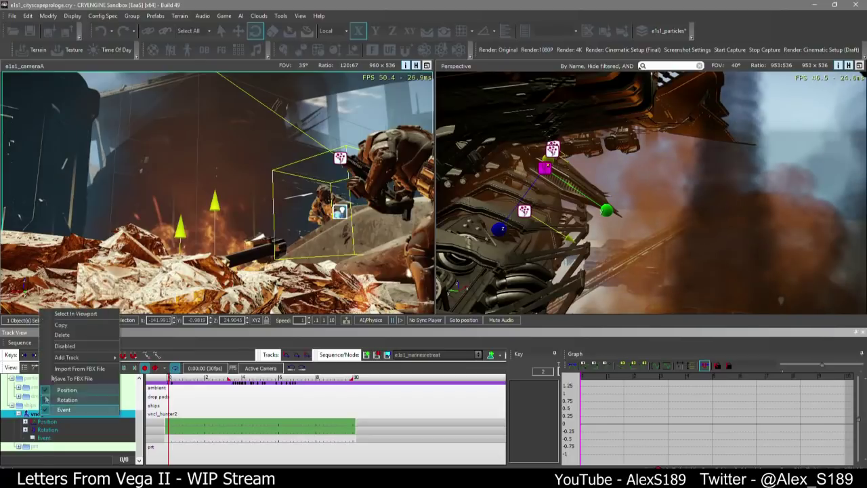
{"action": "left_click", "coordinate": [76, 337]}
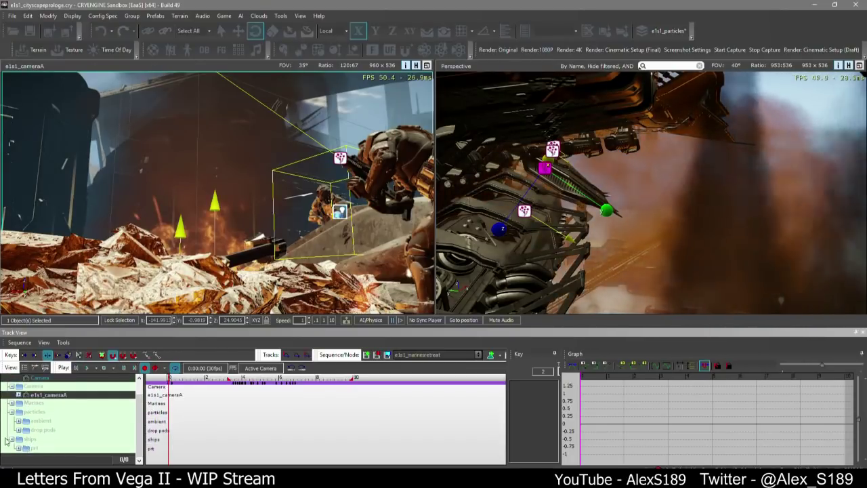
Create a folder named tracers inside the particles folder of the e1s1_marineretreat sequence
{"action": "left_click", "coordinate": [27, 445]}
{"action": "right_click", "coordinate": [24, 424]}
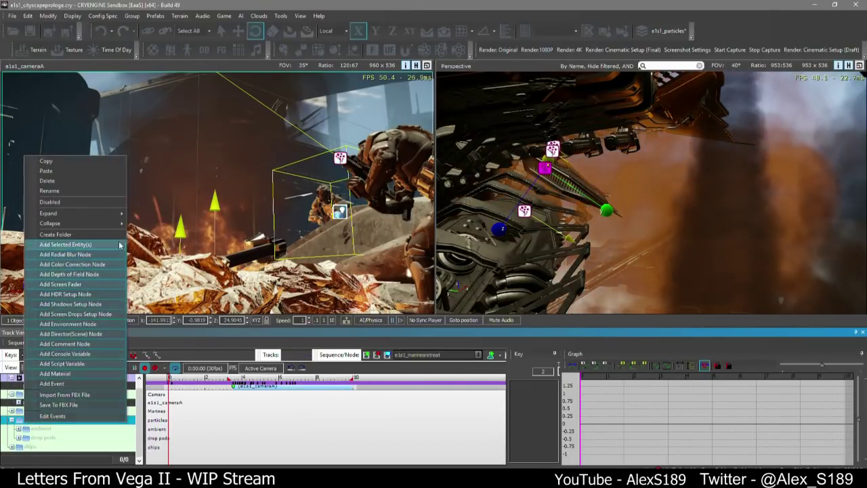
{"action": "left_click", "coordinate": [80, 235]}
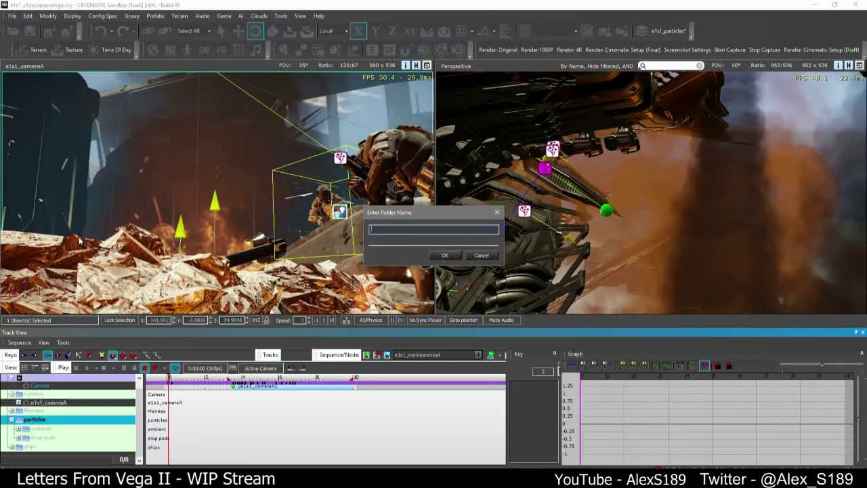
{"action": "type", "text": "tracers"}
{"action": "key", "text": "Return"}
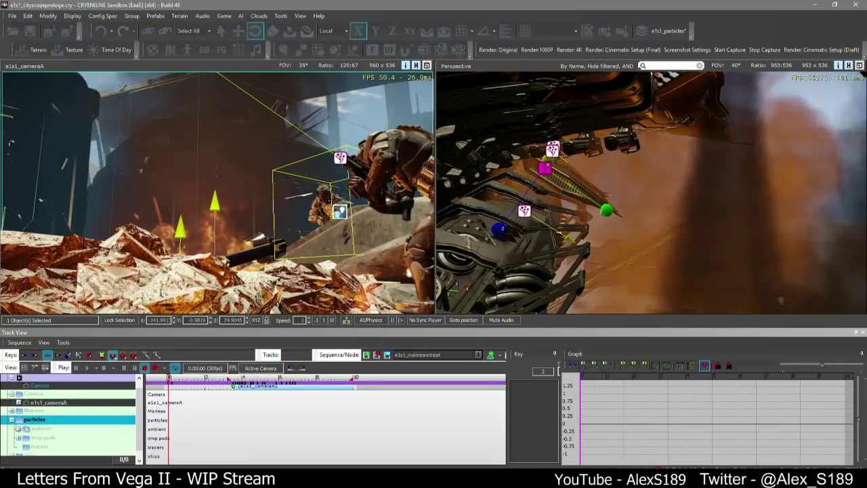
Add the selected prt_hunterwpn01 emitter to the tracers folder and save the level
{"action": "right_click", "coordinate": [42, 449]}
{"action": "left_click", "coordinate": [67, 273]}
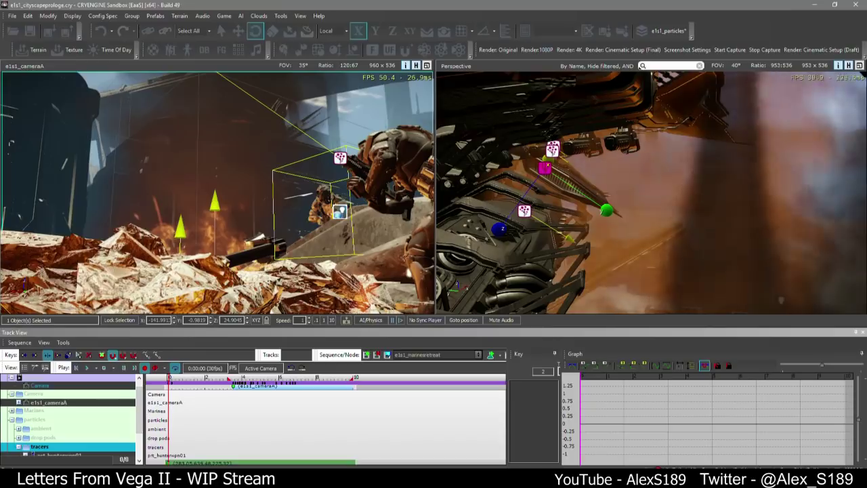
{"action": "key", "text": "ctrl+s"}
Rotate the emitter above the street to about X -90, Y 63, Z -180, move it to about X 469.4, Y 618.4, Z 82.7, and deselect it
{"action": "right_click_drag", "start_coordinate": [607, 229], "coordinate": [626, 234]}
{"action": "key", "text": "s"}
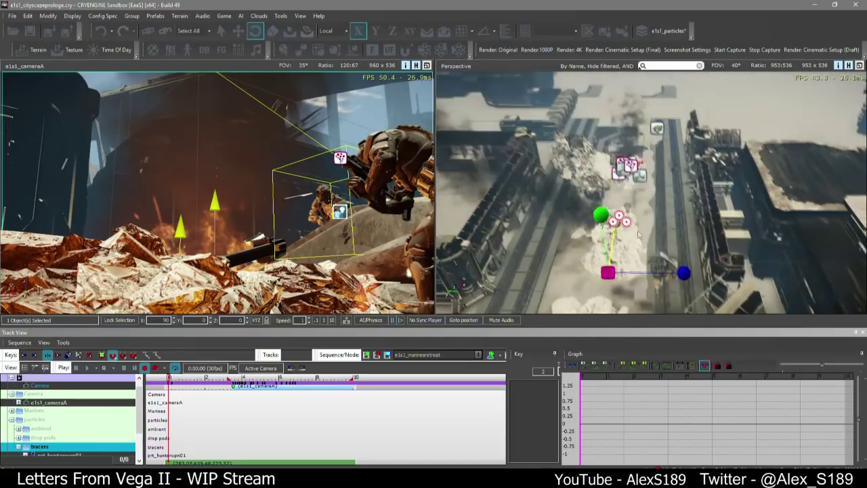
{"action": "key", "text": "1"}
{"action": "left_click_drag", "start_coordinate": [603, 244], "coordinate": [606, 191]}
{"action": "key", "text": "2"}
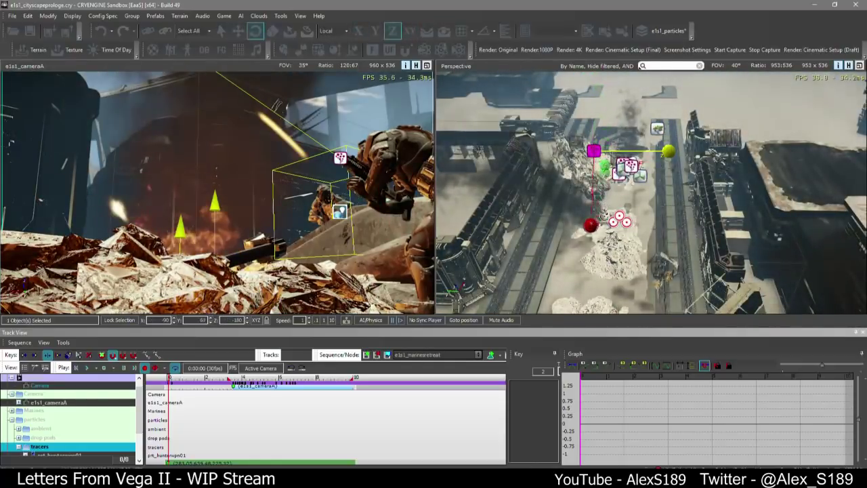
{"action": "key", "text": "1"}
{"action": "right_click_drag", "start_coordinate": [602, 216], "coordinate": [590, 204]}
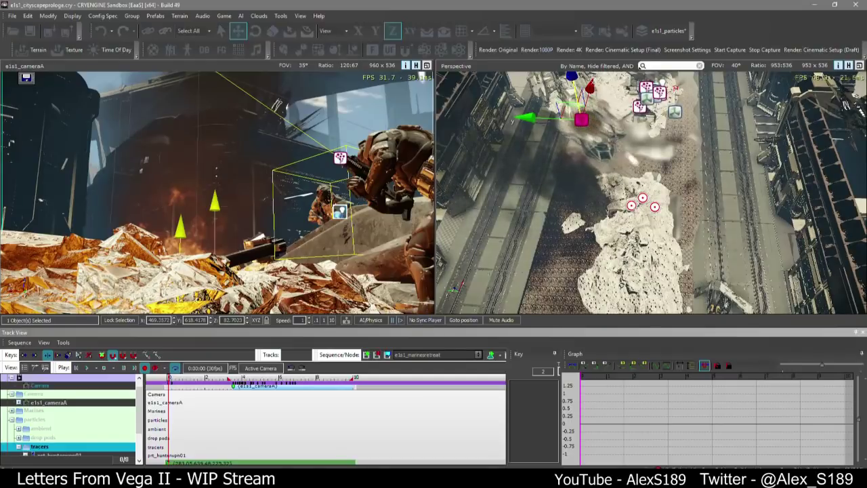
{"action": "left_click", "coordinate": [674, 162]}
Select the prt_hunterwpn2 emitter under the hunter ship and add it to the tracers folder
{"action": "right_click_drag", "start_coordinate": [673, 162], "coordinate": [682, 279]}
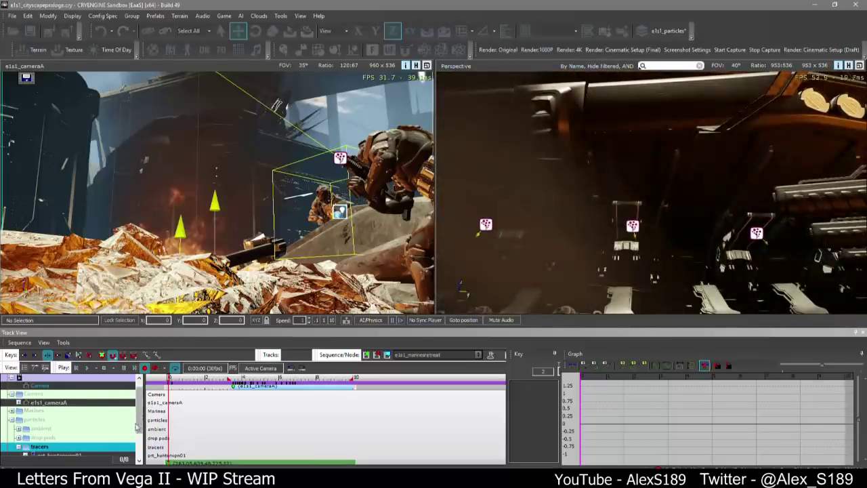
{"action": "scroll", "coordinate": [136, 426], "scroll_direction": "down", "scroll_amount": 2}
{"action": "right_click_drag", "start_coordinate": [508, 223], "coordinate": [398, 336]}
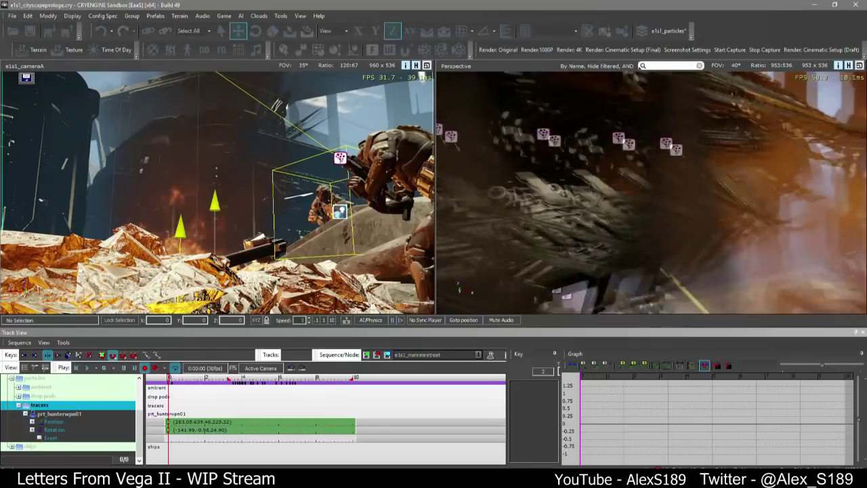
{"action": "right_click_drag", "start_coordinate": [555, 186], "coordinate": [591, 190]}
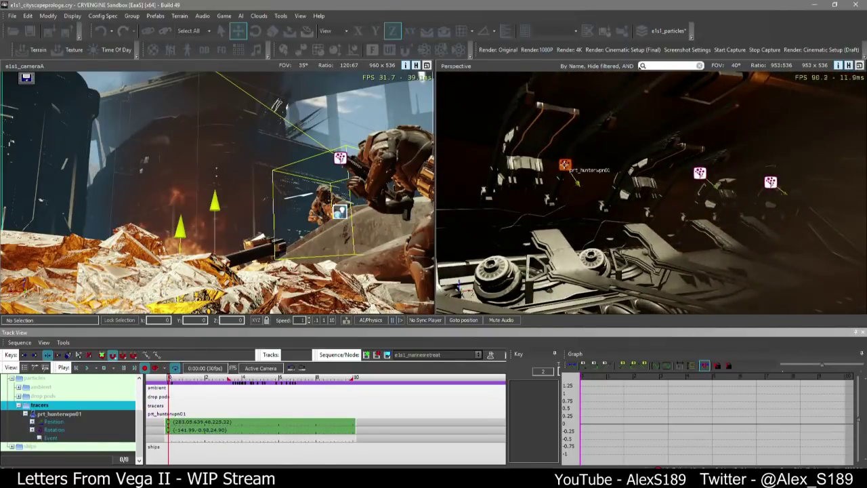
{"action": "left_click", "coordinate": [700, 173]}
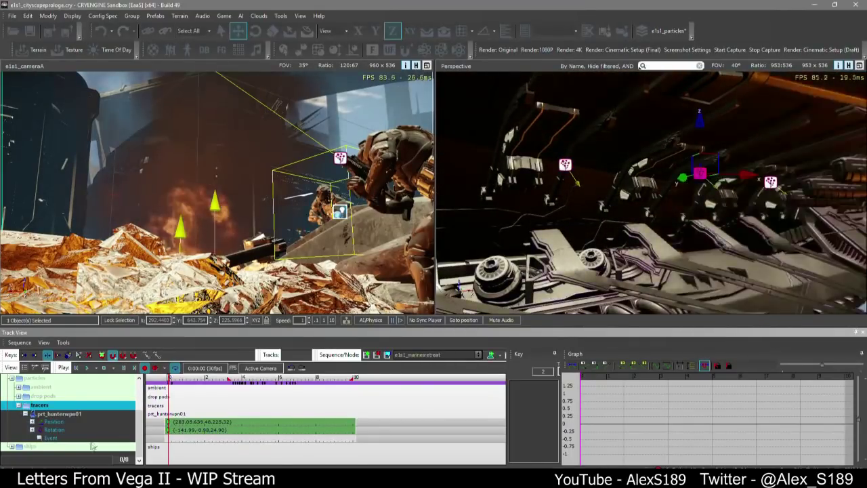
{"action": "right_click", "coordinate": [49, 403]}
{"action": "left_click", "coordinate": [75, 228]}
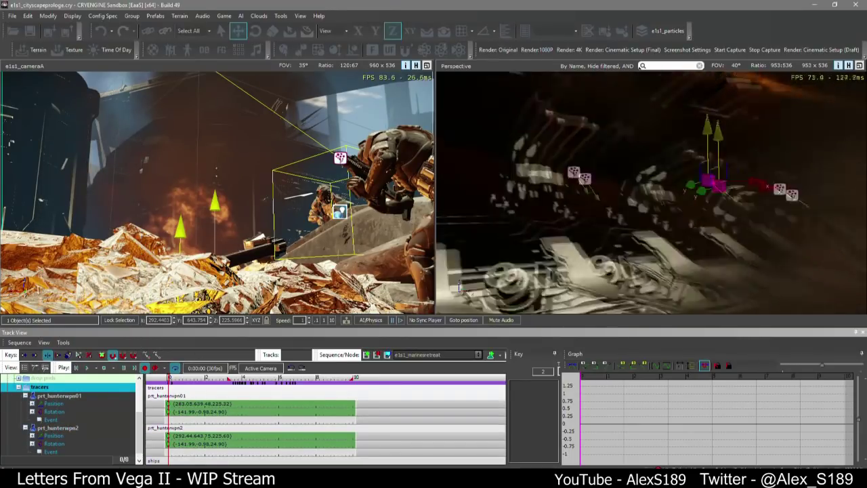
Aim prt_hunterwpn2 towards the battlefield by rotating it about its local Z and X axes, to about X -139.9, Y -19.9, Z 51.3
{"action": "right_click_drag", "start_coordinate": [581, 226], "coordinate": [492, 176]}
{"action": "key", "text": "3"}
{"action": "mouse_move", "coordinate": [630, 213]}
{"action": "right_mouse_down"}
{"action": "mouse_move", "coordinate": [610, 215]}
{"action": "mouse_move", "coordinate": [650, 220]}
{"action": "mouse_move", "coordinate": [630, 217]}
{"action": "mouse_move", "coordinate": [640, 217]}
{"action": "right_mouse_up"}
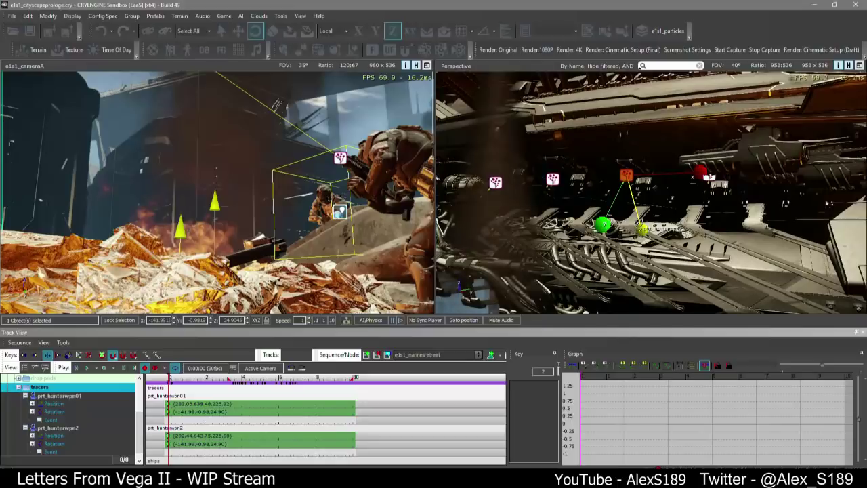
{"action": "left_click_drag", "start_coordinate": [641, 225], "coordinate": [644, 210]}
{"action": "right_click_drag", "start_coordinate": [642, 231], "coordinate": [596, 242]}
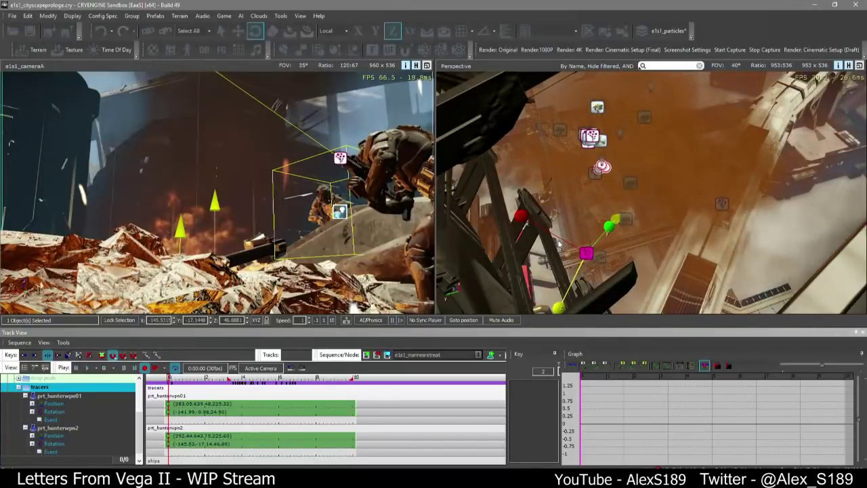
{"action": "left_click_drag", "start_coordinate": [576, 271], "coordinate": [584, 249]}
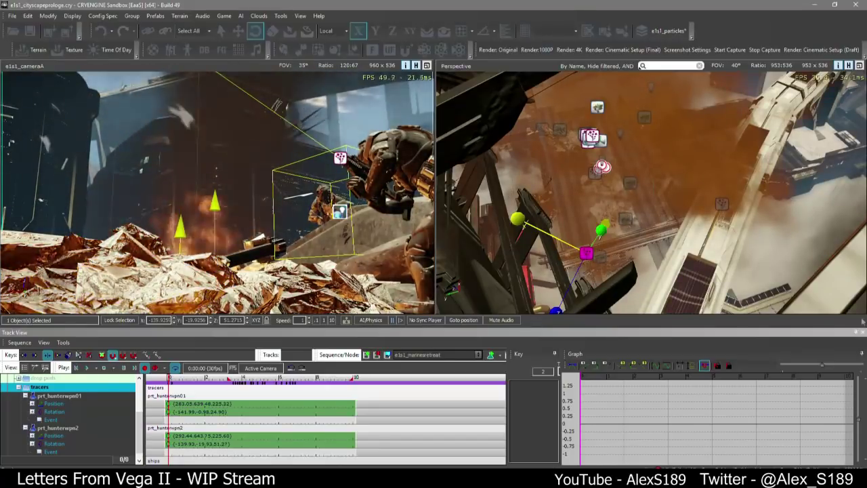
Refine the aim of prt_hunterwpn2 about its local Y and X axes, to about X -140.3, Y 1.0, Z 76.9
{"action": "right_click_drag", "start_coordinate": [650, 193], "coordinate": [566, 151]}
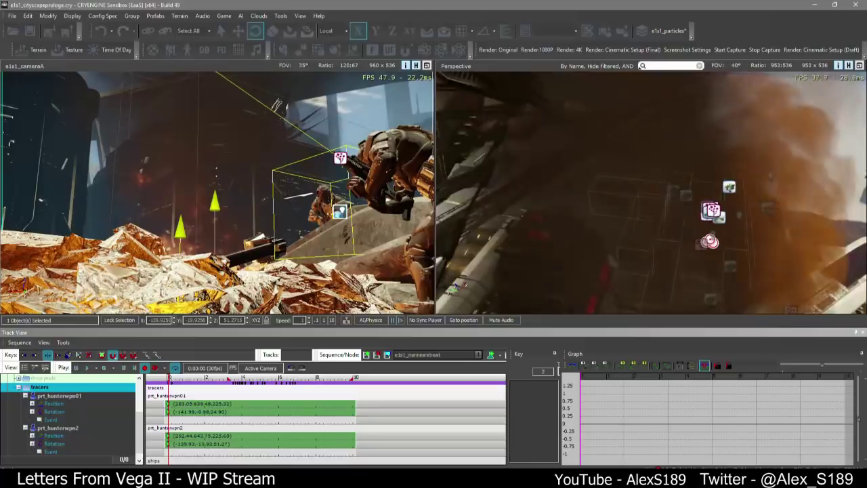
{"action": "right_click_drag", "start_coordinate": [637, 197], "coordinate": [714, 220]}
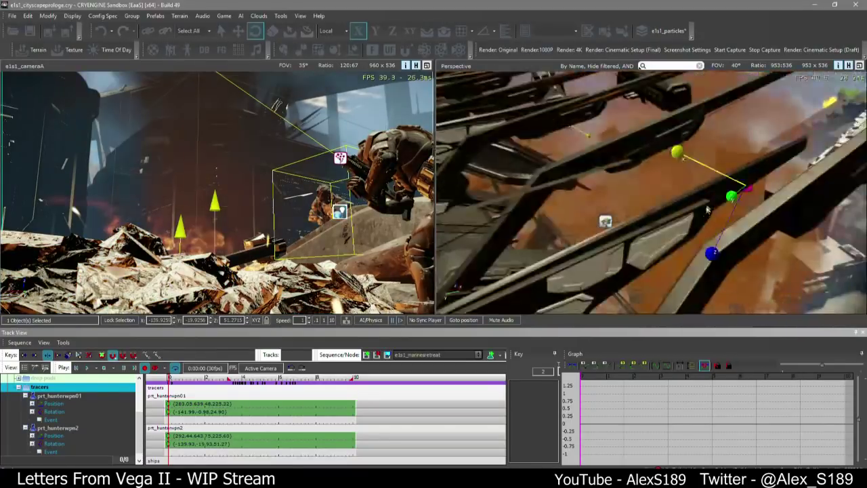
{"action": "left_click_drag", "start_coordinate": [732, 197], "coordinate": [734, 195]}
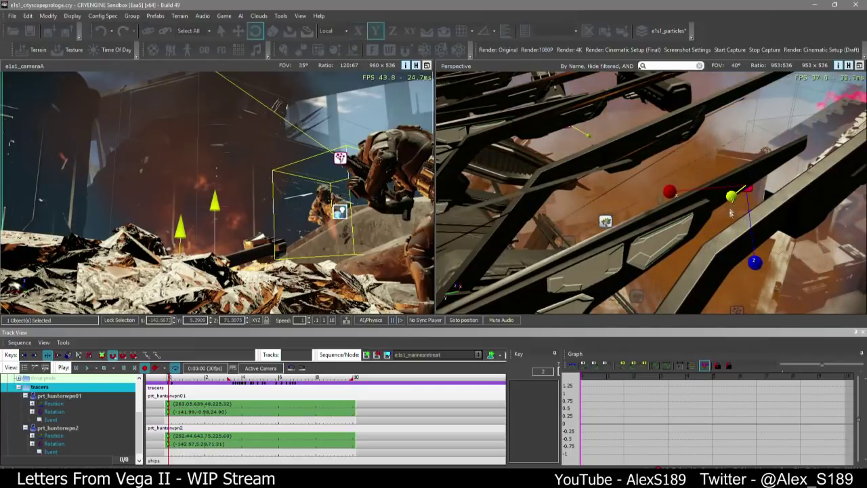
{"action": "right_click_drag", "start_coordinate": [731, 213], "coordinate": [684, 206]}
{"action": "left_click_drag", "start_coordinate": [677, 200], "coordinate": [678, 193]}
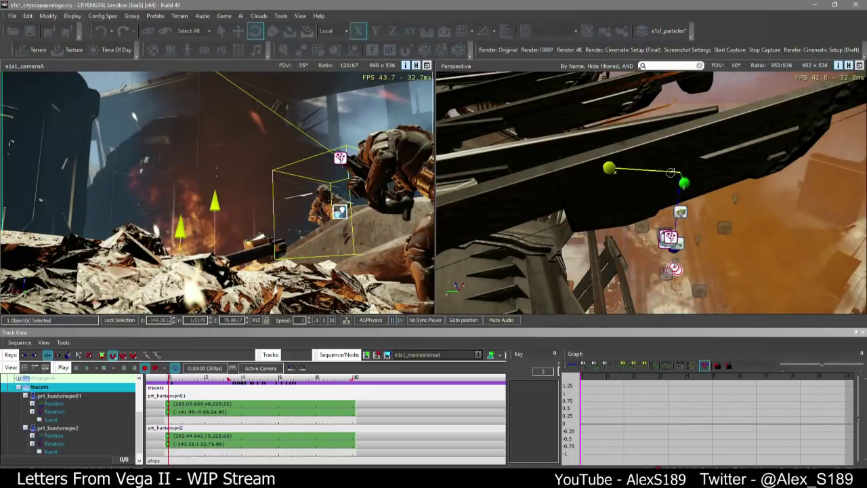
{"action": "left_click_drag", "start_coordinate": [671, 172], "coordinate": [671, 175]}
{"action": "left_click_drag", "start_coordinate": [677, 204], "coordinate": [676, 202]}
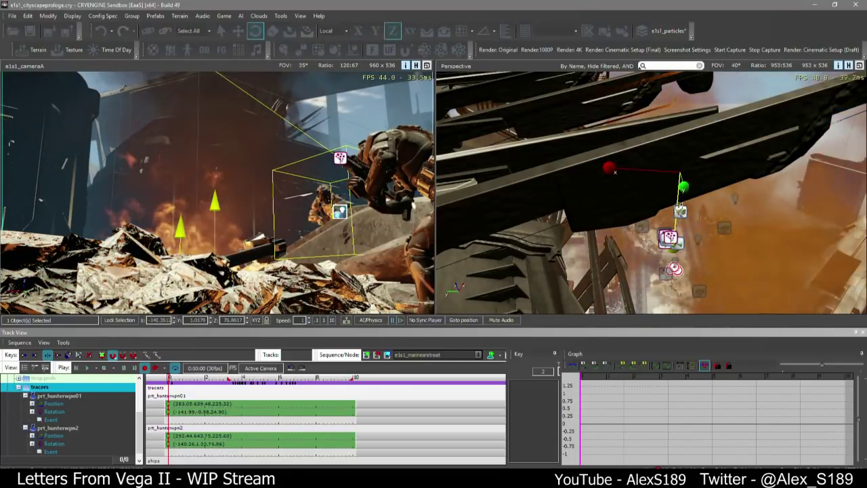
Collapse the prt_hunterwpn01 and prt_hunterwpn2 nodes in the tracers folder
{"action": "key", "text": "d"}
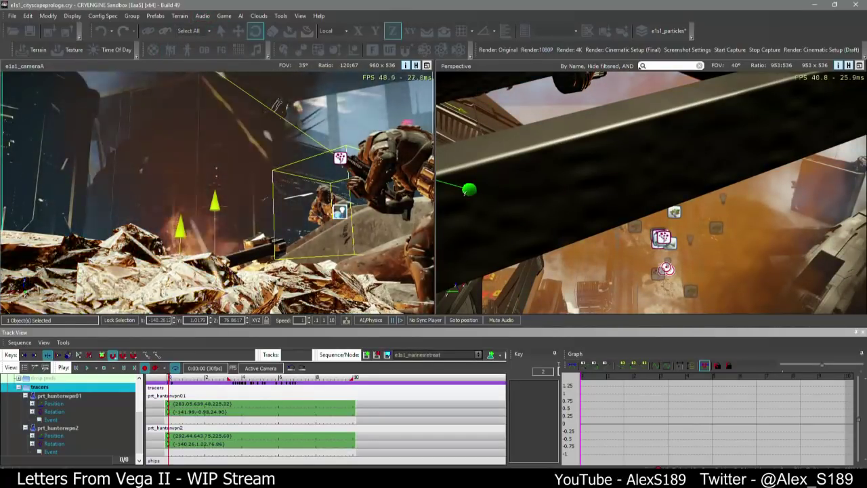
{"action": "key", "text": "w"}
{"action": "key", "text": "s"}
{"action": "right_click_drag", "start_coordinate": [583, 204], "coordinate": [606, 161]}
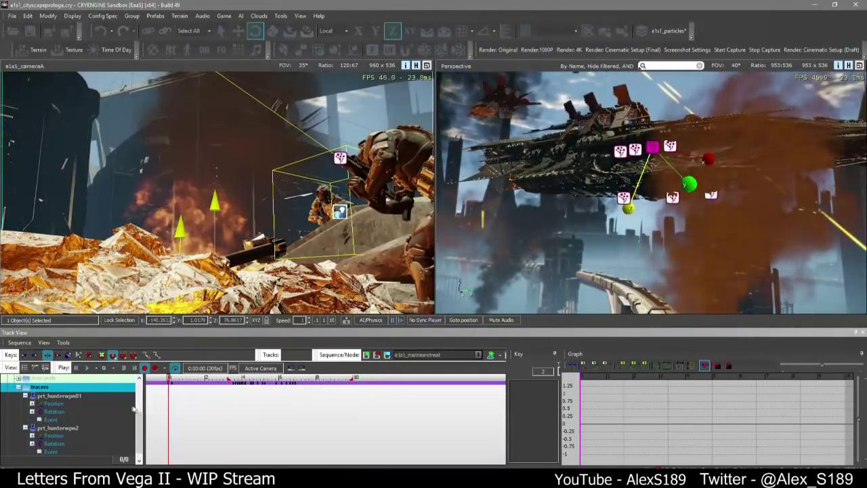
{"action": "left_click", "coordinate": [26, 396]}
{"action": "left_click", "coordinate": [26, 413]}
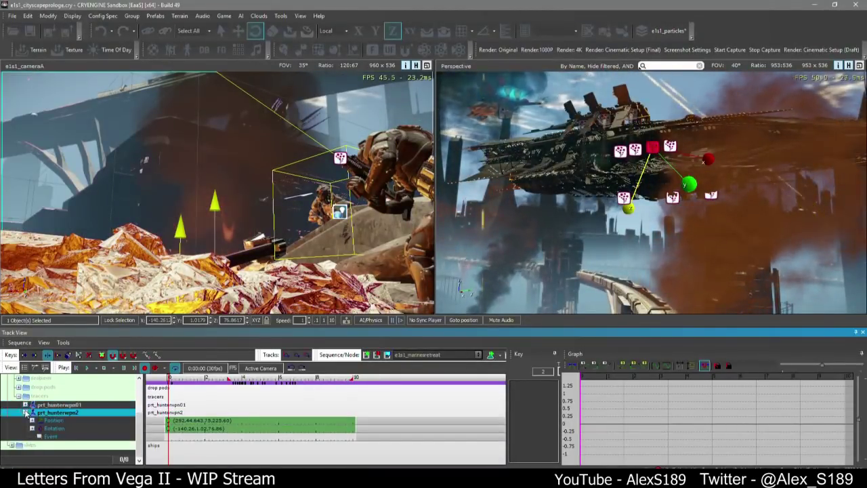
Create a subfolder named ground inside the tracers folder and select it
{"action": "right_click_drag", "start_coordinate": [515, 230], "coordinate": [569, 267]}
{"action": "left_click", "coordinate": [39, 423]}
{"action": "right_click", "coordinate": [39, 424]}
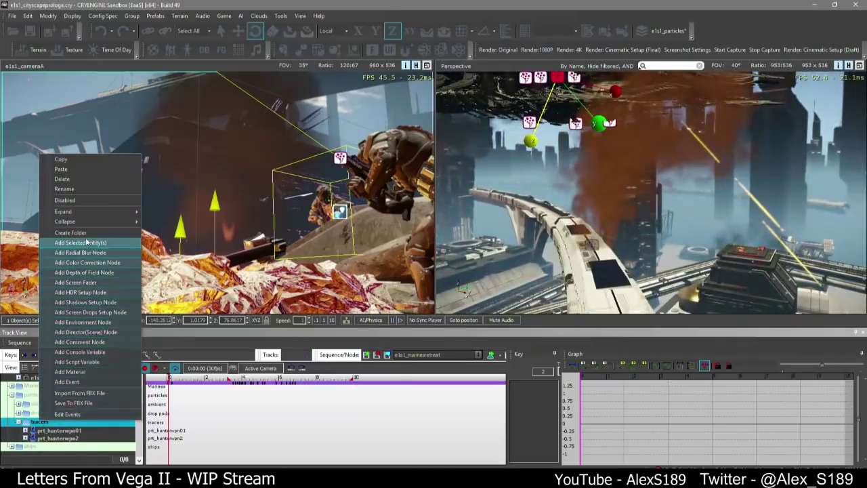
{"action": "left_click", "coordinate": [88, 235]}
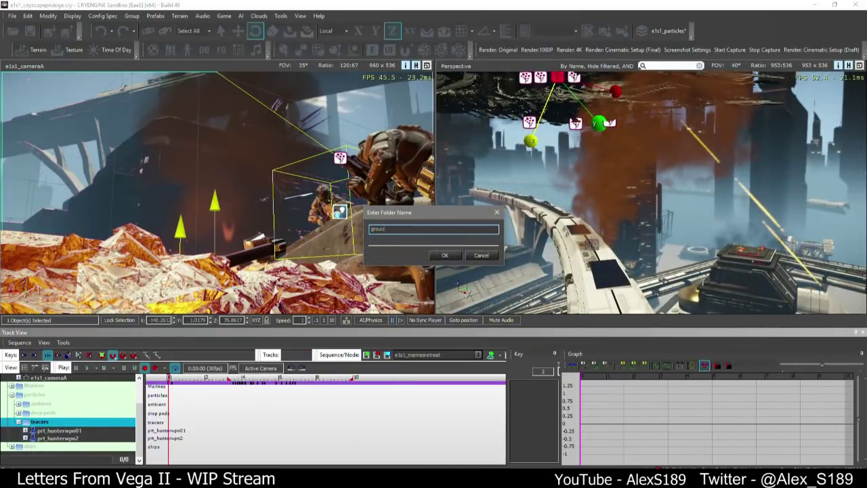
{"action": "type", "text": "ground"}
{"action": "key", "text": "Return"}
{"action": "left_click", "coordinate": [64, 446]}
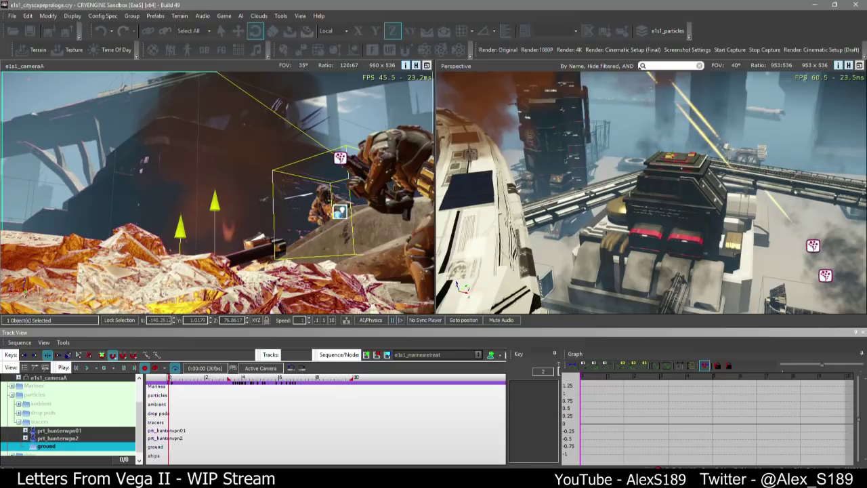
Place a particle emitter on the rubble mound at about X 531.7, Y 619.9, Z 33.8, rotated to X 90, Y 85, Z 0
{"action": "right_click_drag", "start_coordinate": [645, 175], "coordinate": [654, 254]}
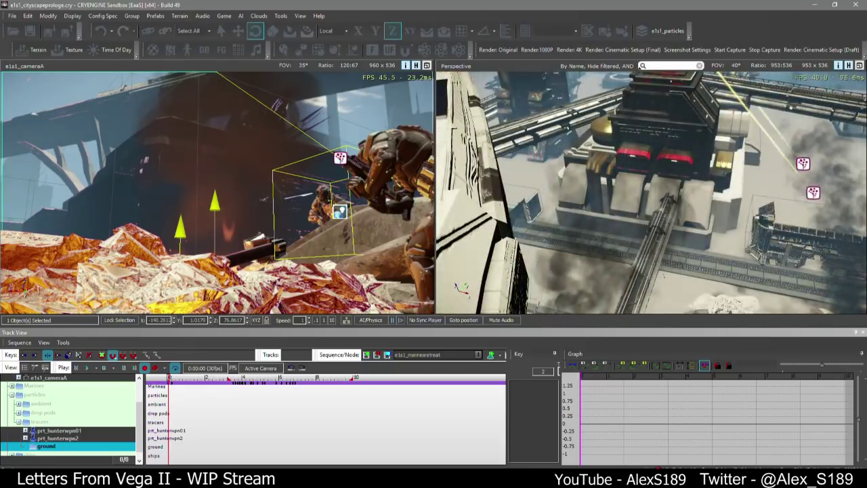
{"action": "right_click_drag", "start_coordinate": [560, 232], "coordinate": [542, 268]}
{"action": "right_click_drag", "start_coordinate": [457, 288], "coordinate": [458, 287]}
{"action": "mouse_move", "coordinate": [650, 193]}
{"action": "right_mouse_down"}
{"action": "mouse_move", "coordinate": [681, 230]}
{"action": "mouse_move", "coordinate": [701, 197]}
{"action": "mouse_move", "coordinate": [667, 213]}
{"action": "mouse_move", "coordinate": [678, 234]}
{"action": "mouse_move", "coordinate": [667, 237]}
{"action": "mouse_move", "coordinate": [651, 207]}
{"action": "right_mouse_up"}
{"action": "mouse_move", "coordinate": [577, 201]}
{"action": "right_mouse_down"}
{"action": "mouse_move", "coordinate": [573, 214]}
{"action": "mouse_move", "coordinate": [583, 201]}
{"action": "mouse_move", "coordinate": [570, 199]}
{"action": "right_mouse_up"}
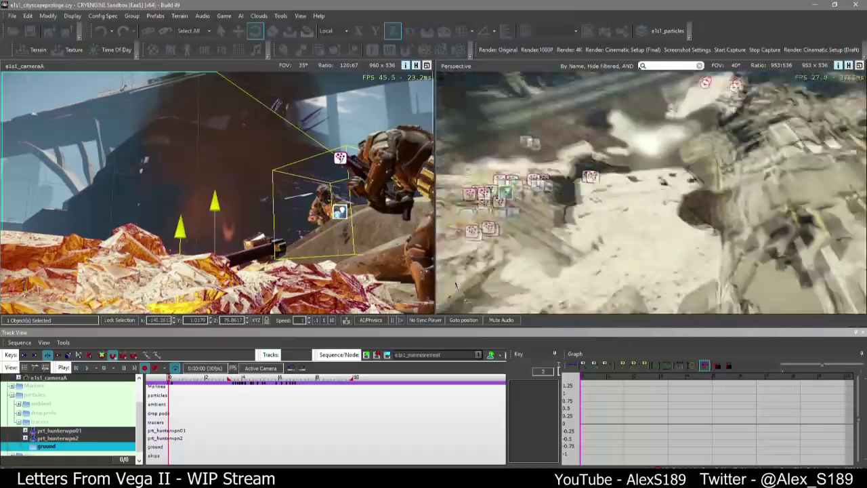
{"action": "left_click", "coordinate": [616, 230]}
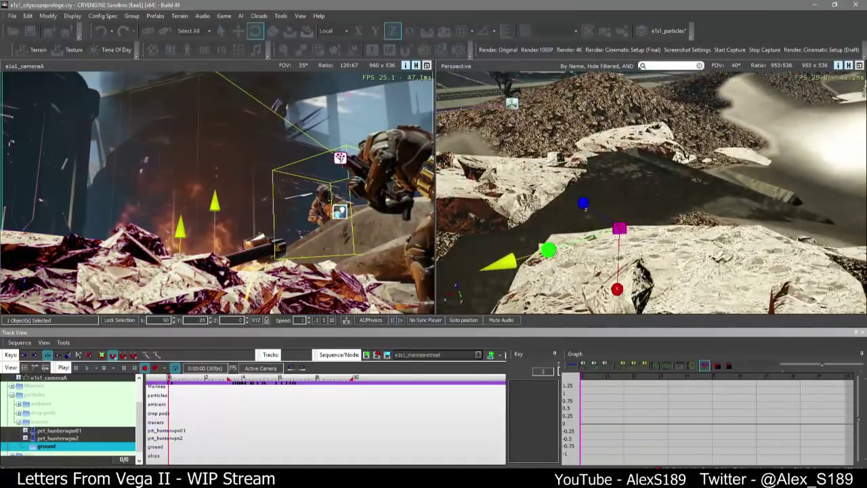
{"action": "scroll", "coordinate": [619, 229], "scroll_direction": "down", "scroll_amount": 5}
{"action": "key", "text": "2"}
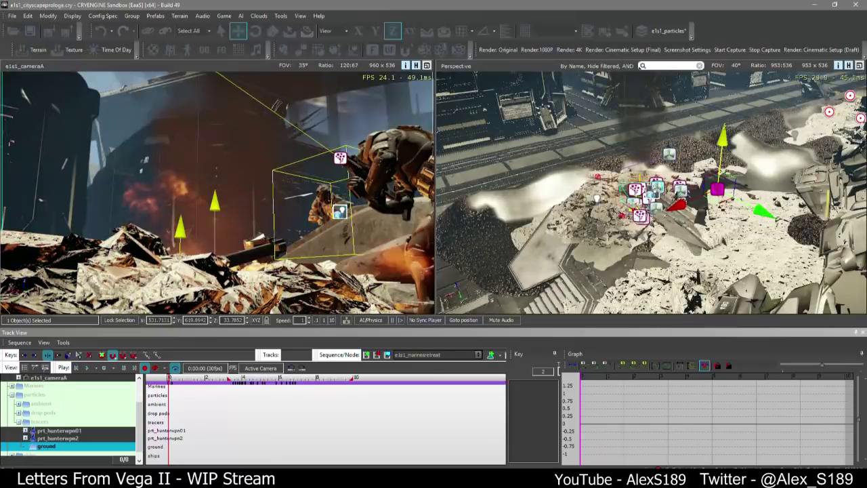
{"action": "scroll", "coordinate": [722, 194], "scroll_direction": "up", "scroll_amount": 3}
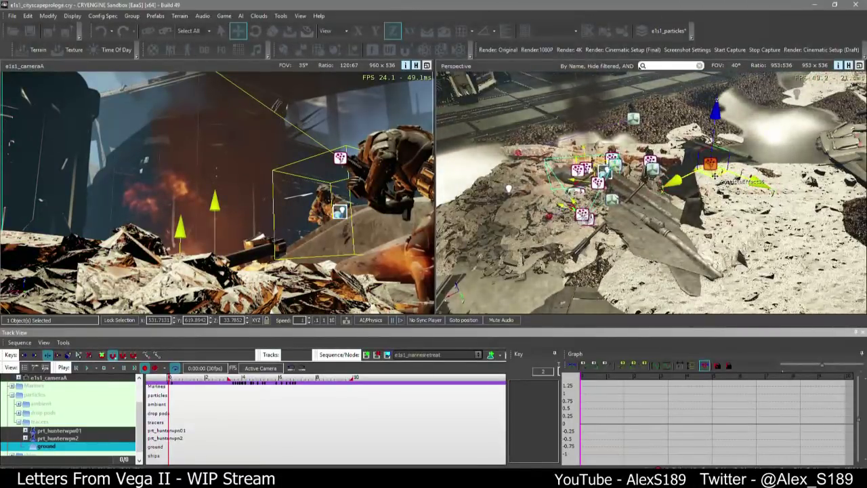
Try cloning the rubble emitter across the mound and delete the selected copy
{"action": "key", "text": "F4"}
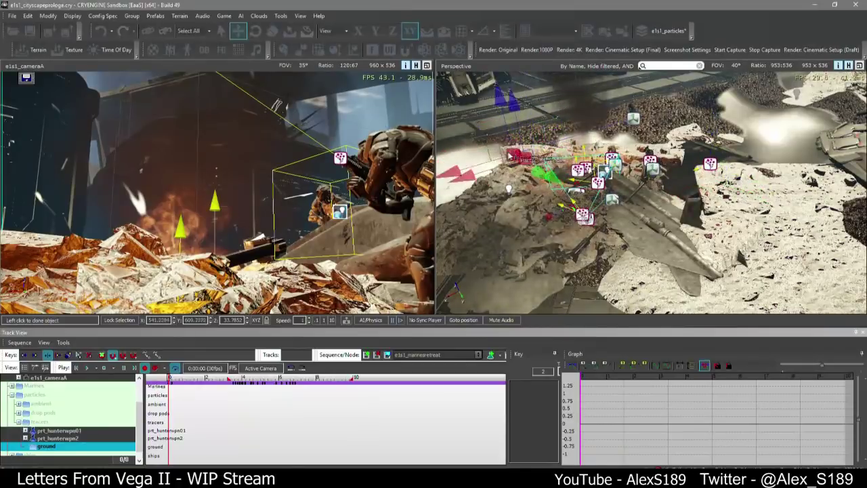
{"action": "left_click", "coordinate": [508, 157]}
{"action": "right_click_drag", "start_coordinate": [509, 156], "coordinate": [587, 208]}
{"action": "key", "text": "Delete"}
{"action": "key", "text": "Return"}
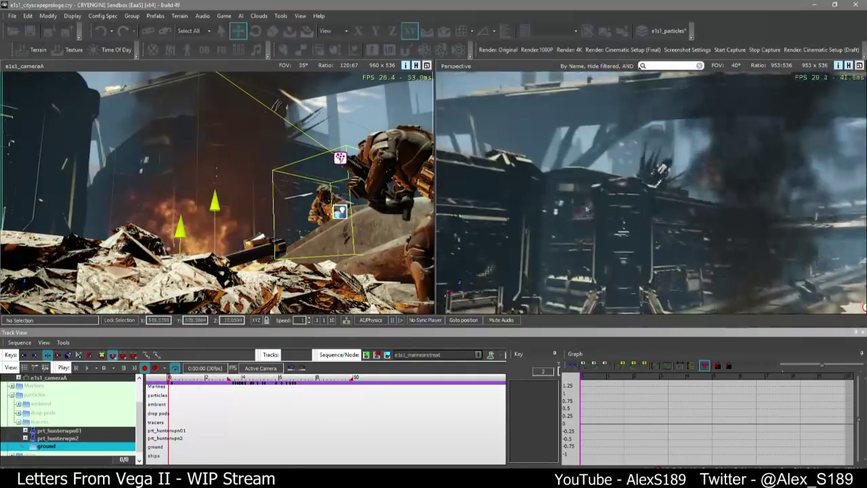
Play the sequence from about the 4-second mark to check the effects through the camera
{"action": "left_click", "coordinate": [242, 377]}
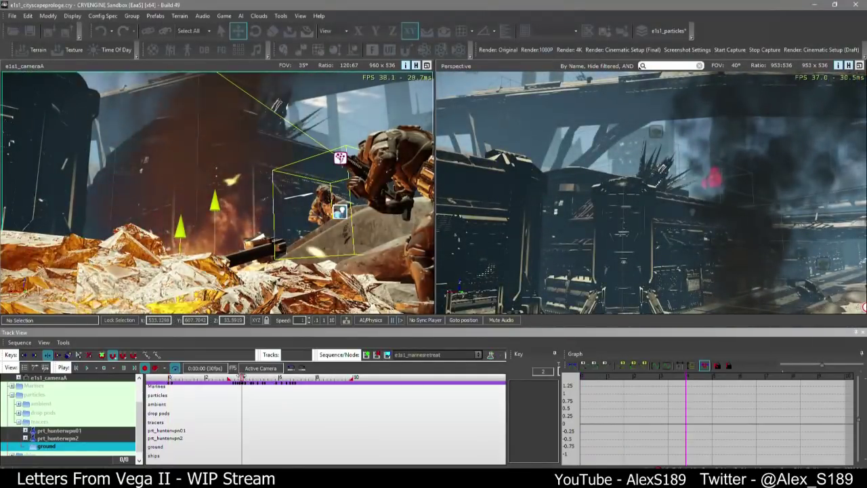
{"action": "key", "text": "space"}
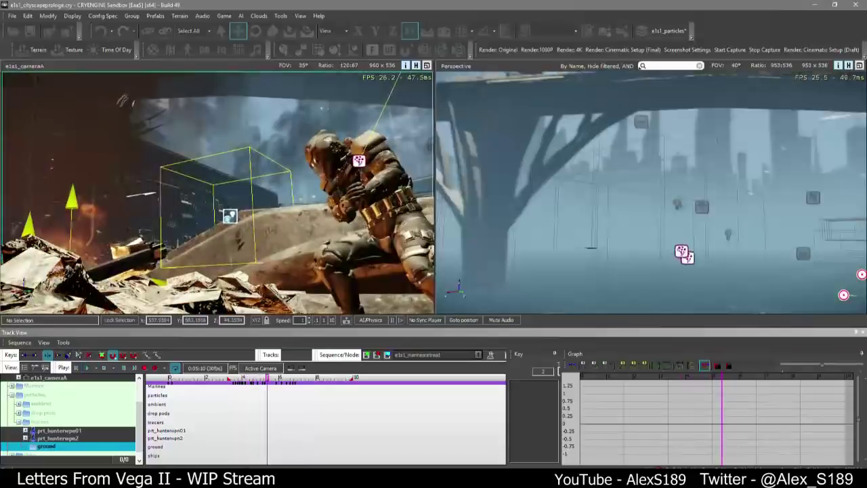
Place a tracer particle emitter from alex_weapontracers.xml on the ground beside the rubble and set its X rotation to 90
{"action": "right_click_drag", "start_coordinate": [651, 203], "coordinate": [550, 200]}
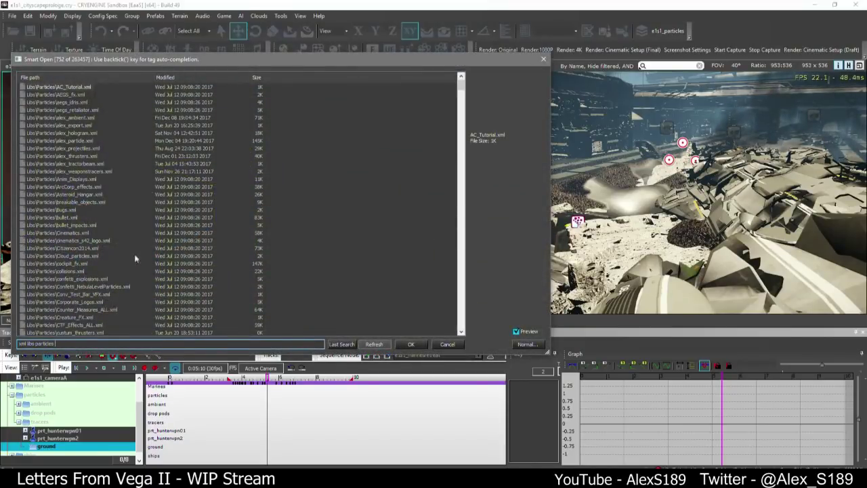
{"action": "double_click", "coordinate": [81, 172]}
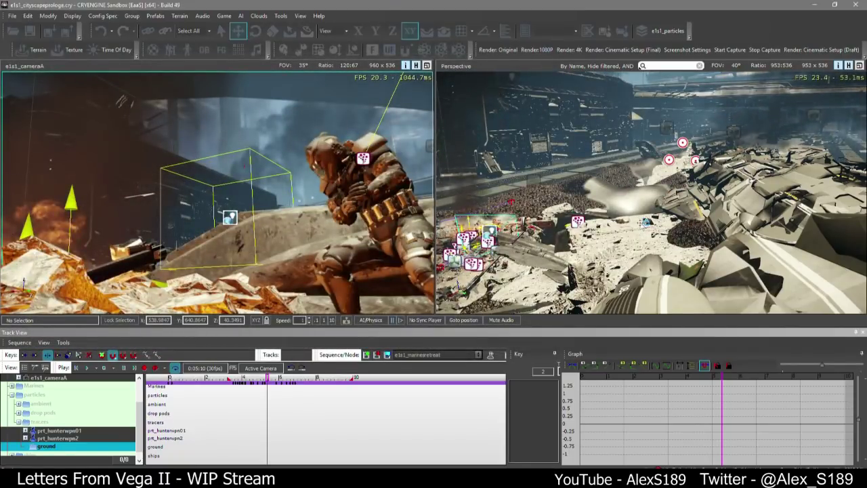
{"action": "left_click", "coordinate": [640, 220]}
{"action": "right_click_drag", "start_coordinate": [640, 221], "coordinate": [641, 201]}
{"action": "key", "text": "3"}
{"action": "double_click", "coordinate": [158, 319]}
{"action": "type", "text": "90"}
{"action": "key", "text": "Return"}
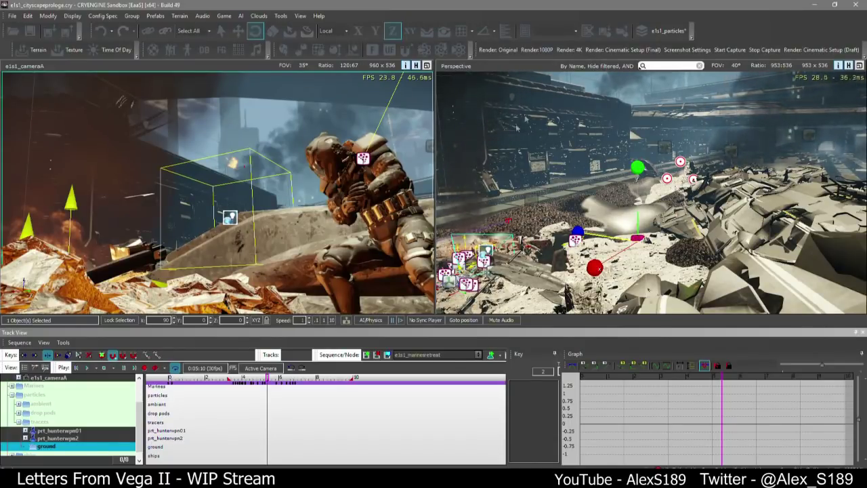
Enable angle snapping and rotate the new tracer emitter in snapped increments
{"action": "right_click_drag", "start_coordinate": [516, 125], "coordinate": [600, 187]}
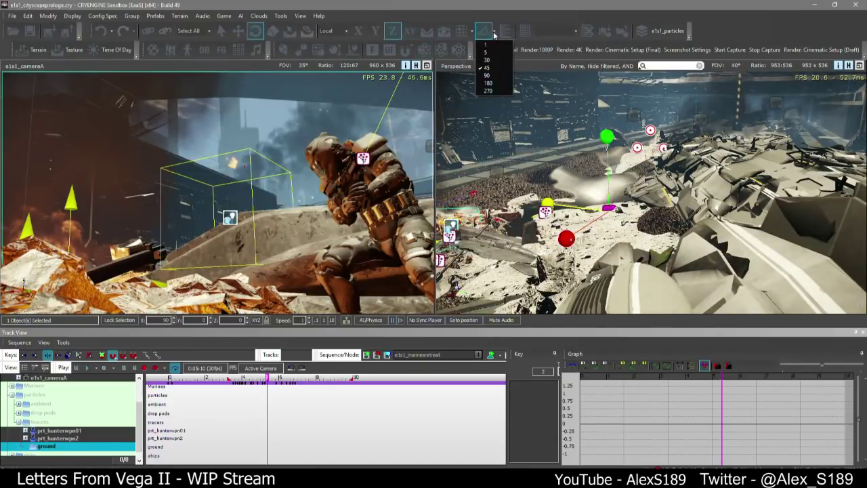
{"action": "right_click_drag", "start_coordinate": [596, 237], "coordinate": [583, 220]}
{"action": "left_click_drag", "start_coordinate": [583, 219], "coordinate": [614, 312]}
{"action": "key", "text": "2"}
{"action": "key", "text": "s"}
{"action": "right_click_drag", "start_coordinate": [680, 216], "coordinate": [675, 179]}
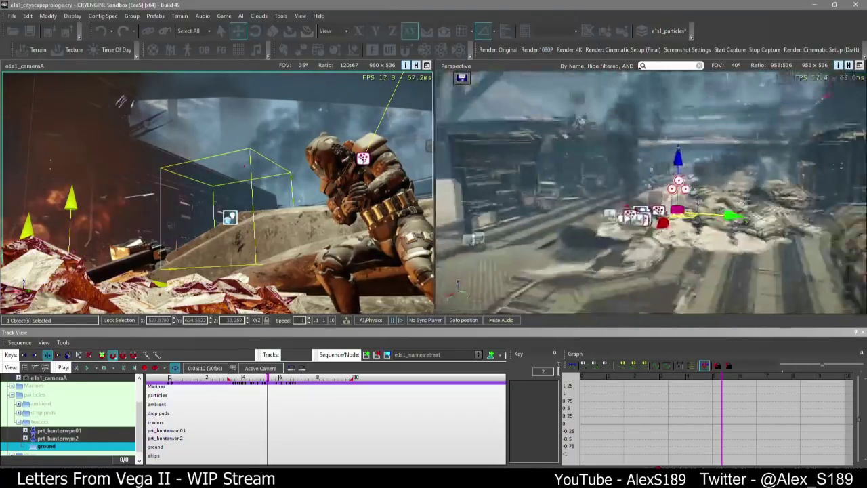
Raise the tracer emitter above the street to about Z 54.8 and rotate it to X 0, Y -90, Z -90
{"action": "left_click_drag", "start_coordinate": [676, 172], "coordinate": [676, 101]}
{"action": "key", "text": "w"}
{"action": "right_click_drag", "start_coordinate": [675, 101], "coordinate": [599, 115]}
{"action": "key", "text": "4"}
{"action": "key", "text": "w"}
{"action": "key", "text": "d"}
{"action": "key", "text": "d"}
{"action": "mouse_move", "coordinate": [710, 212]}
{"action": "right_mouse_down"}
{"action": "mouse_move", "coordinate": [633, 208]}
{"action": "mouse_move", "coordinate": [710, 213]}
{"action": "right_mouse_up"}
{"action": "key", "text": "d"}
{"action": "key", "text": "2"}
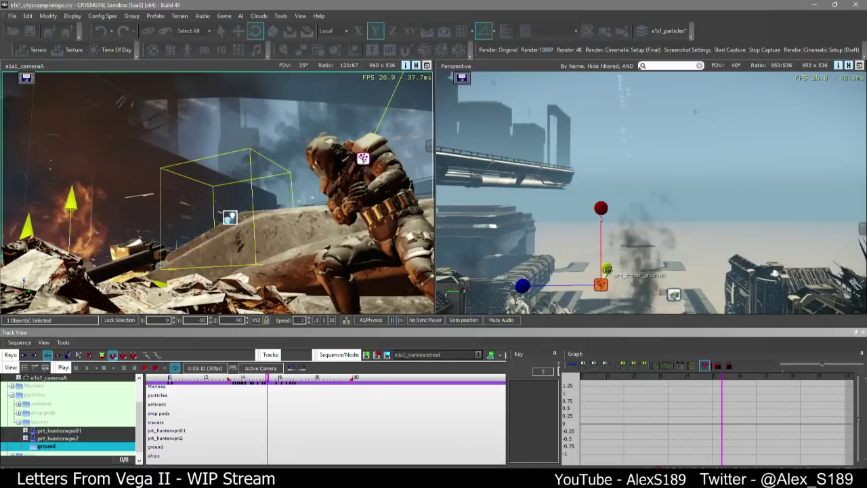
{"action": "left_click_drag", "start_coordinate": [617, 289], "coordinate": [628, 318]}
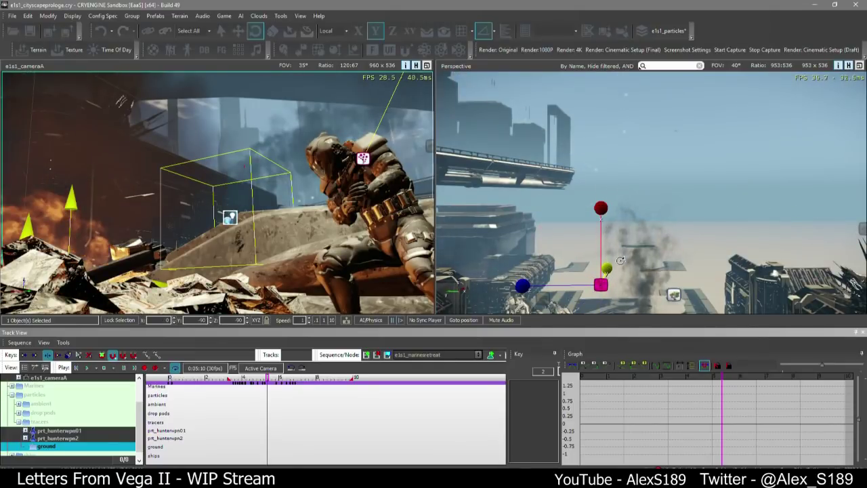
Move the tracer emitter far back along the street to about X 457.4, Y 624.6, Z 45.7
{"action": "key", "text": "s"}
{"action": "key", "text": "1"}
{"action": "right_click_drag", "start_coordinate": [698, 186], "coordinate": [687, 220]}
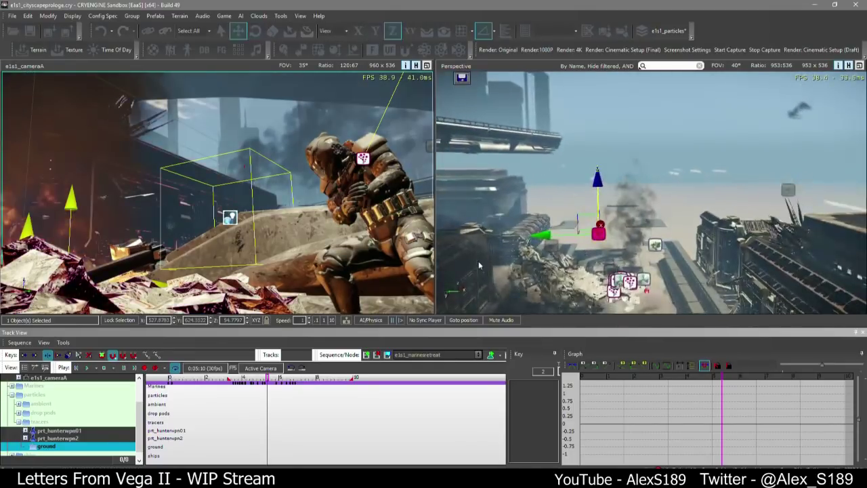
{"action": "key", "text": "3"}
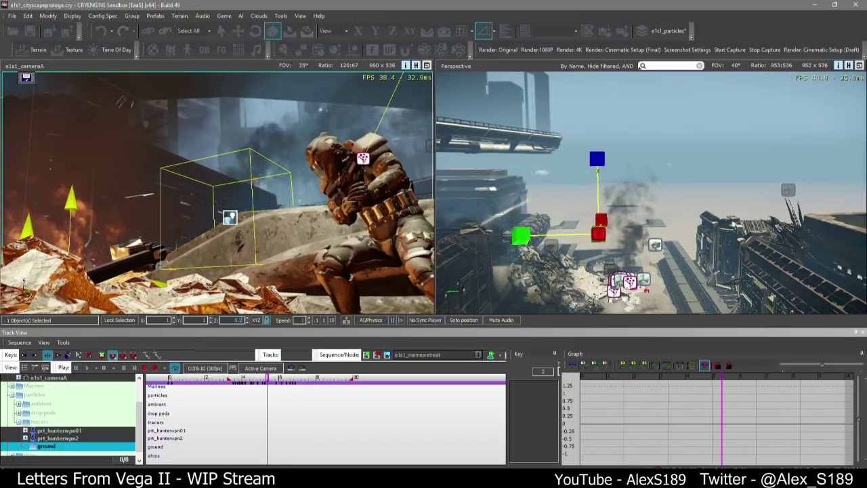
{"action": "key", "text": "1"}
{"action": "right_click_drag", "start_coordinate": [492, 250], "coordinate": [450, 255]}
{"action": "key", "text": "d"}
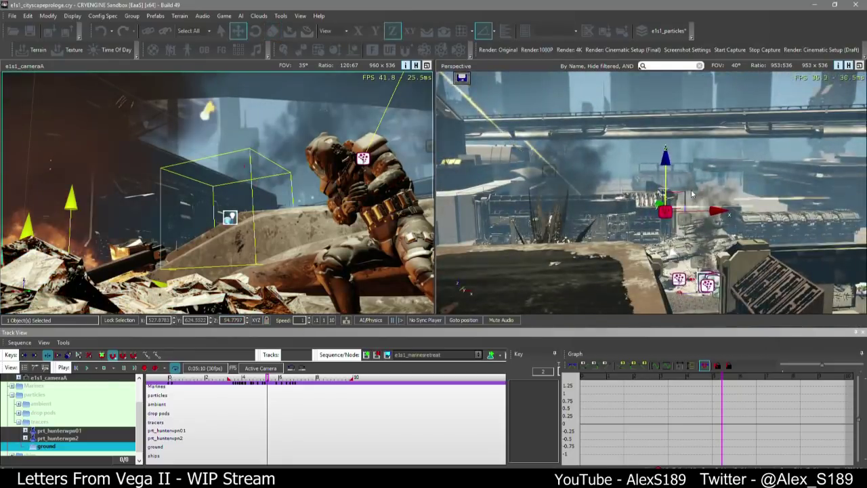
{"action": "left_click_drag", "start_coordinate": [579, 195], "coordinate": [325, 237]}
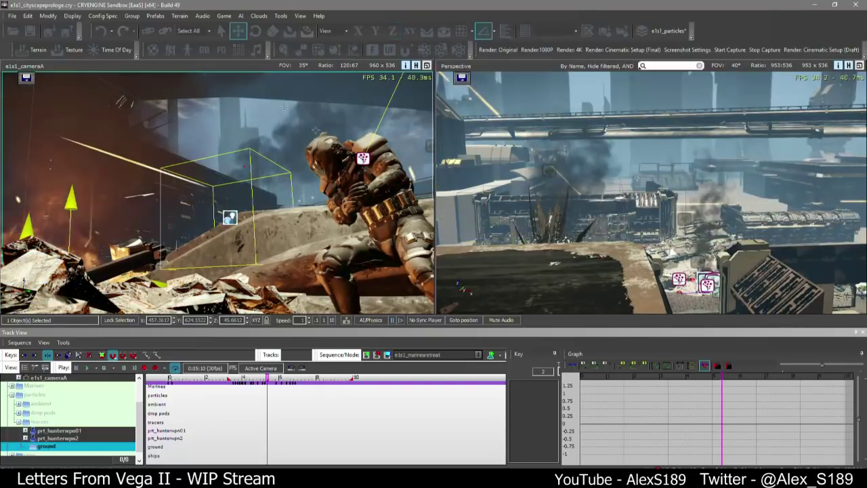
{"action": "key", "text": "z"}
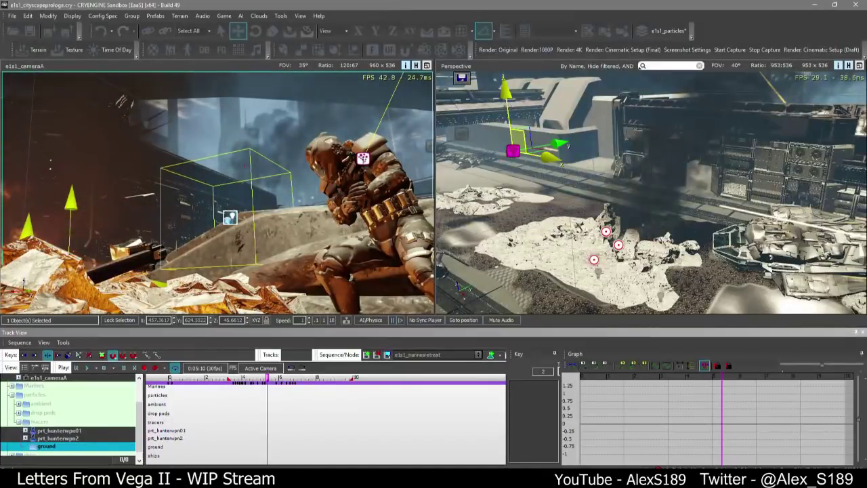
{"action": "right_click_drag", "start_coordinate": [701, 251], "coordinate": [433, 355]}
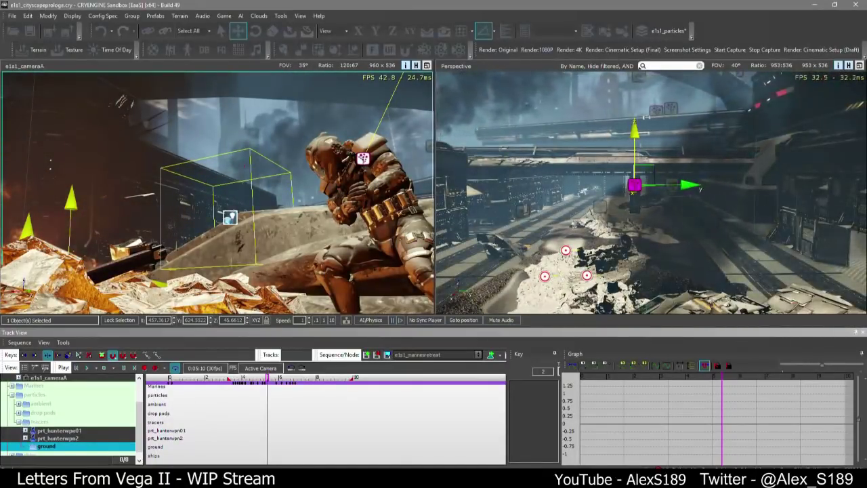
{"action": "right_click_drag", "start_coordinate": [594, 211], "coordinate": [596, 222]}
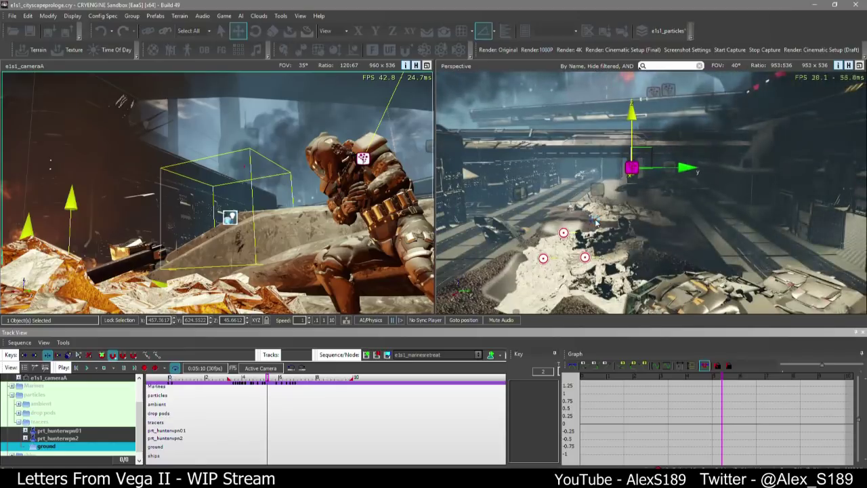
Add the selected tracer emitter to the ground folder of the sequence and give it an Active property track
{"action": "right_click", "coordinate": [49, 446]}
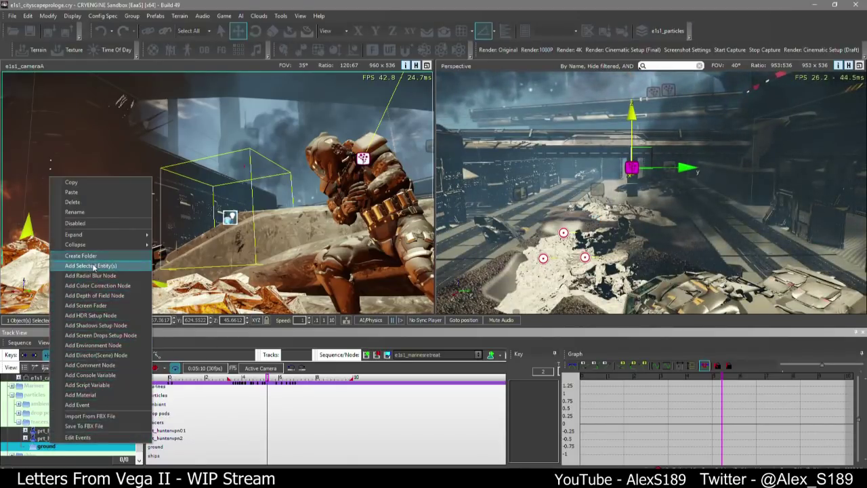
{"action": "left_click", "coordinate": [94, 267]}
{"action": "right_click", "coordinate": [57, 414]}
{"action": "left_click", "coordinate": [65, 439]}
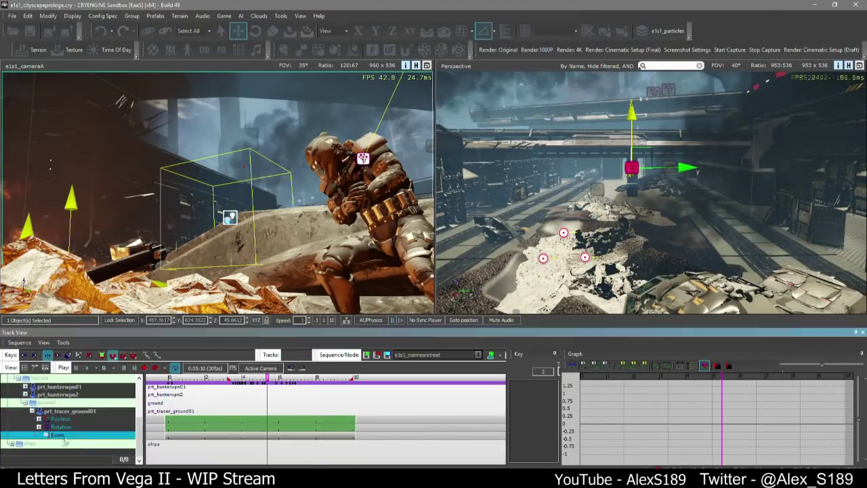
{"action": "right_click", "coordinate": [65, 410]}
{"action": "mouse_move", "coordinate": [102, 352]}
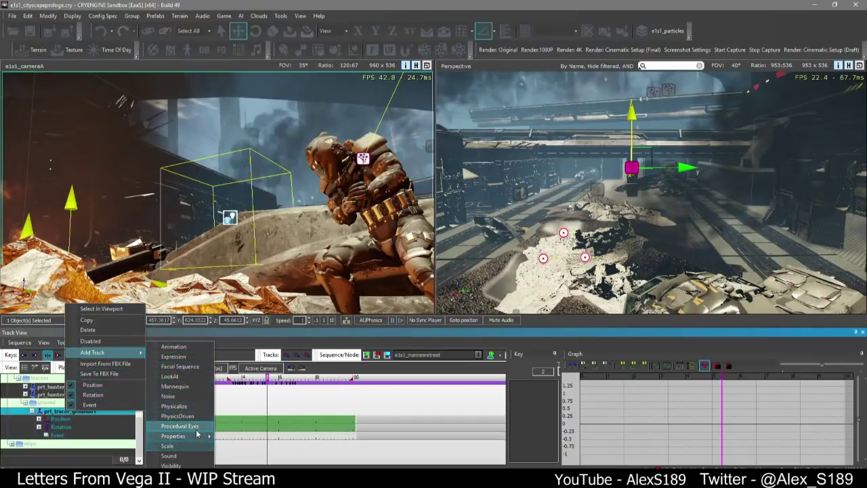
{"action": "mouse_move", "coordinate": [197, 434]}
{"action": "left_click", "coordinate": [237, 356]}
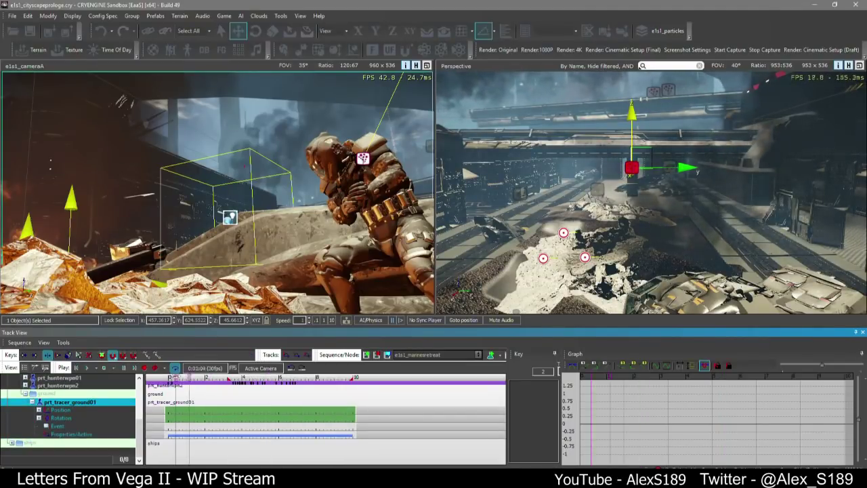
Key the ground tracer's Active track at 0 and about 3.3 seconds, and add a Restart event at about 3.3 seconds
{"action": "left_click", "coordinate": [224, 377]}
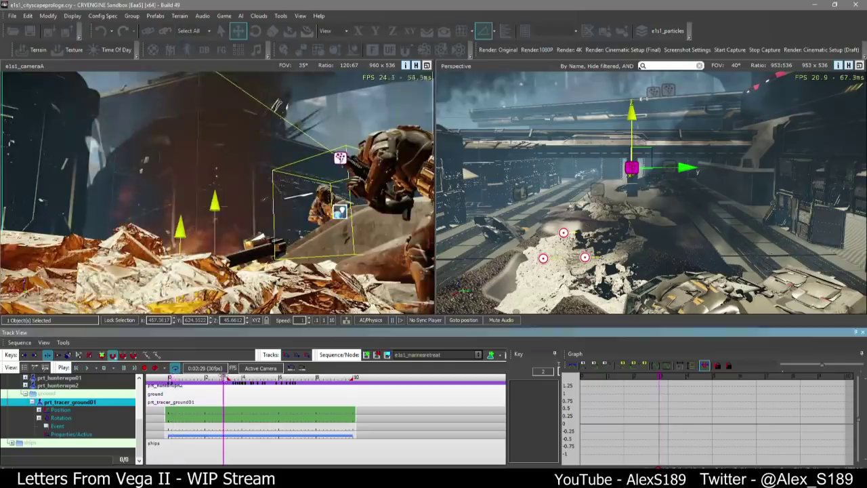
{"action": "key", "text": "space"}
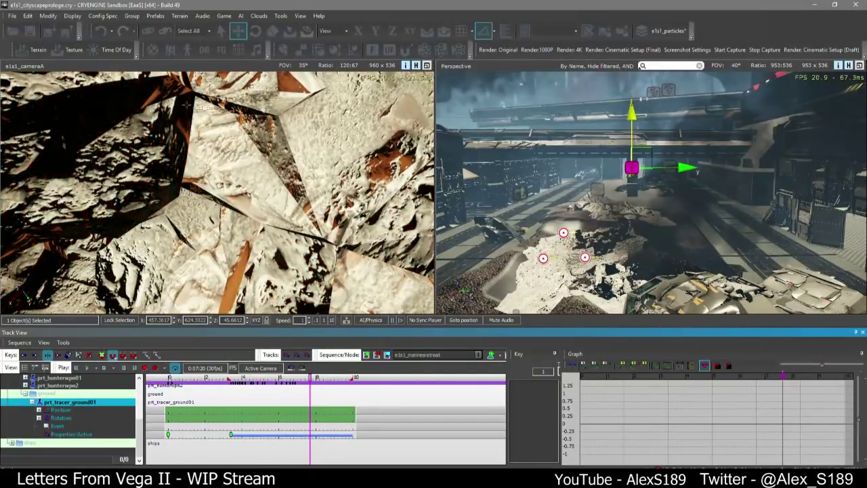
{"action": "left_click", "coordinate": [231, 429]}
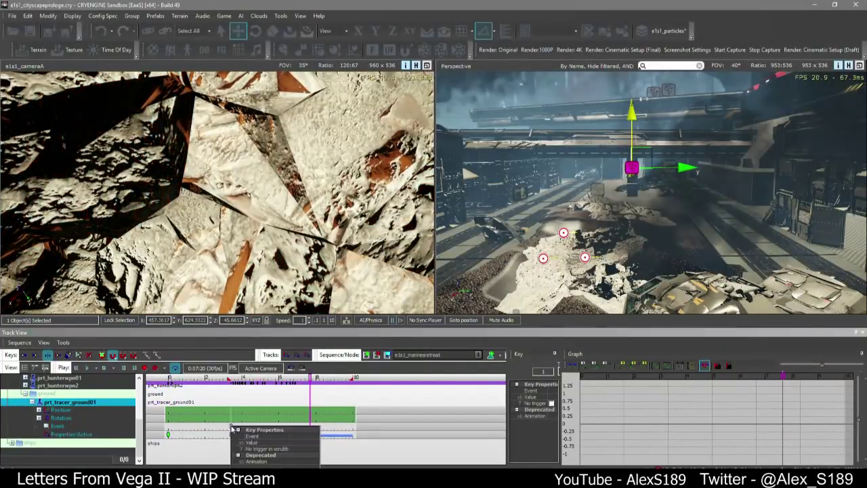
{"action": "left_click", "coordinate": [302, 436]}
{"action": "left_click", "coordinate": [298, 423]}
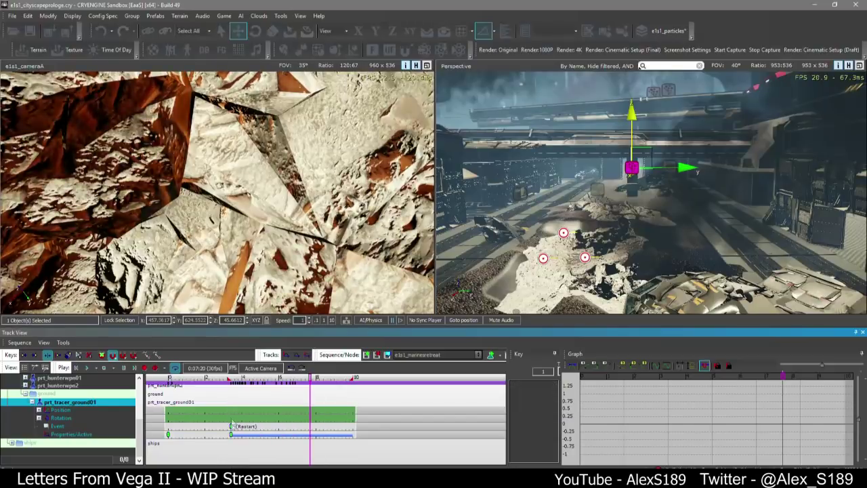
Switch the Time Of Day lighting to a dark, orange night look and play the sequence through the camera
{"action": "left_click", "coordinate": [223, 377]}
{"action": "key", "text": "space"}
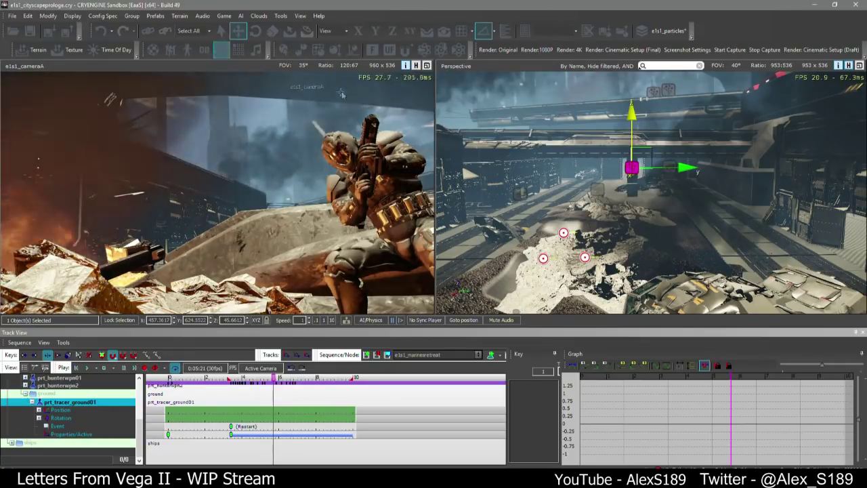
{"action": "left_click", "coordinate": [114, 49]}
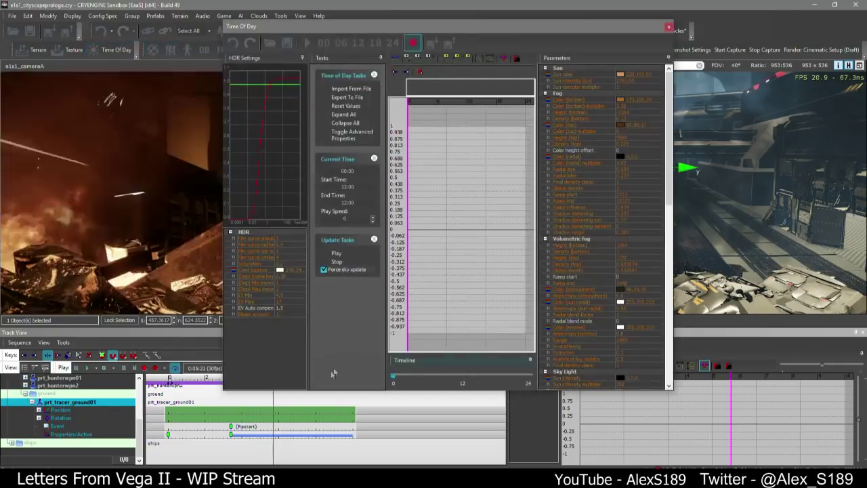
{"action": "left_click", "coordinate": [668, 26]}
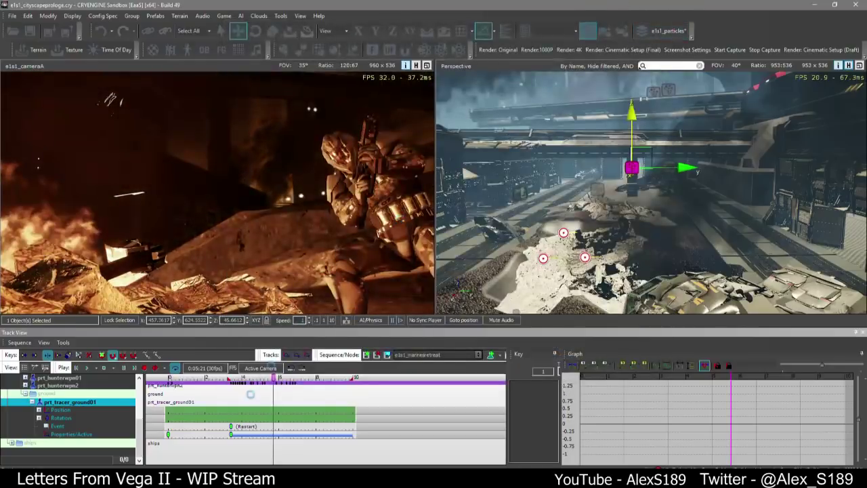
{"action": "scroll", "coordinate": [283, 397], "scroll_direction": "down", "scroll_amount": 4}
{"action": "left_click", "coordinate": [190, 380]}
{"action": "key", "text": "space"}
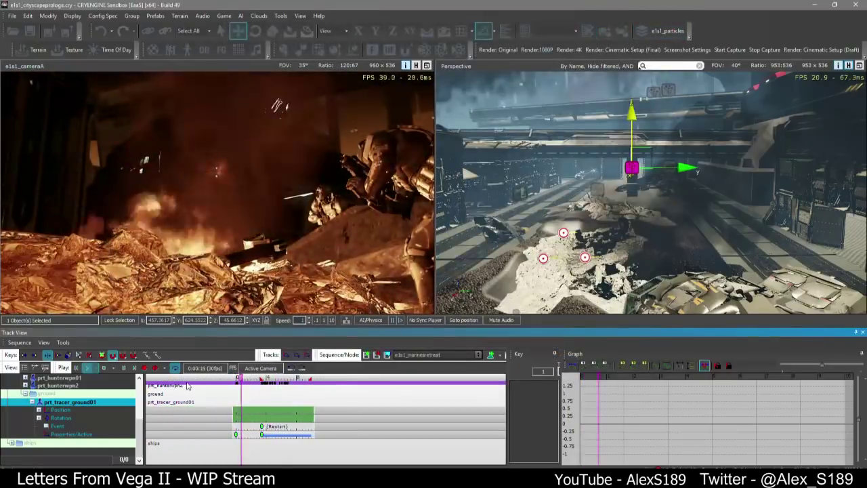
Replay the sequence in a maximized camera view and show the helpers to inspect the tracer effects
{"action": "left_click", "coordinate": [427, 65]}
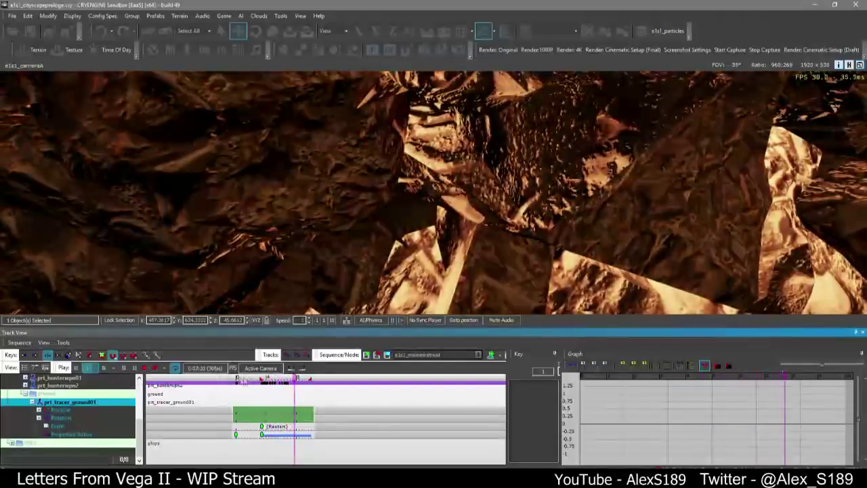
{"action": "left_click", "coordinate": [221, 380]}
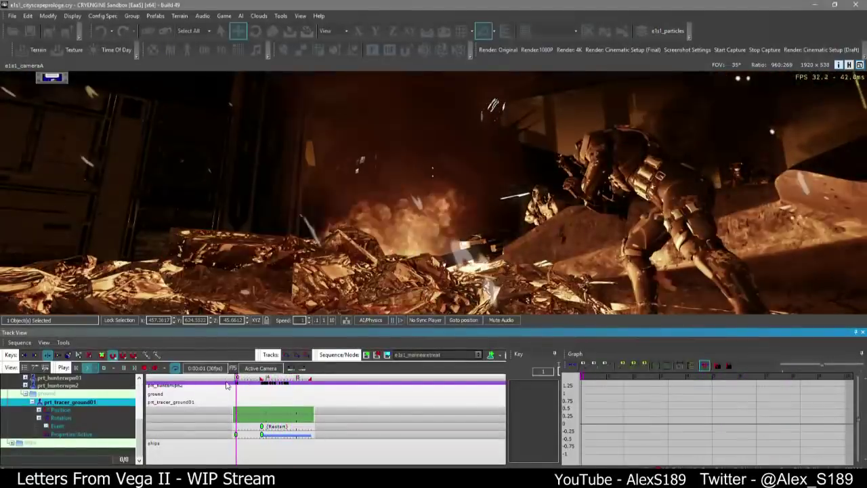
{"action": "scroll", "coordinate": [238, 418], "scroll_direction": "up", "scroll_amount": 2}
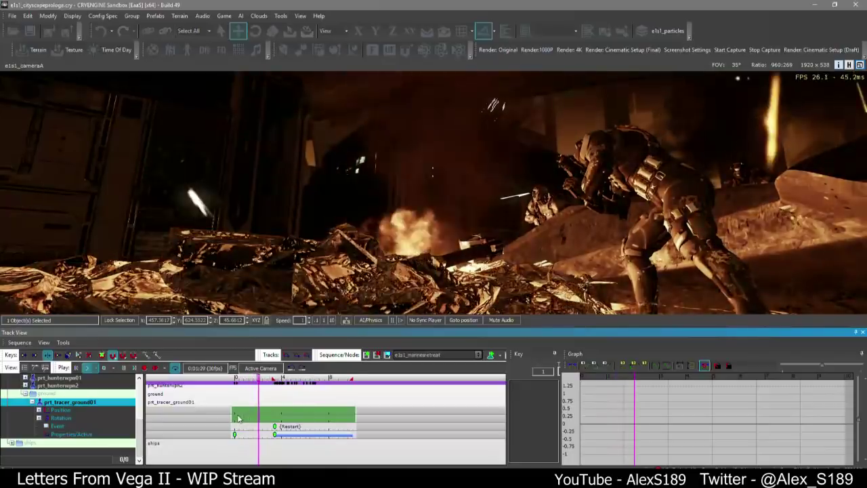
{"action": "scroll", "coordinate": [274, 411], "scroll_direction": "up", "scroll_amount": 1}
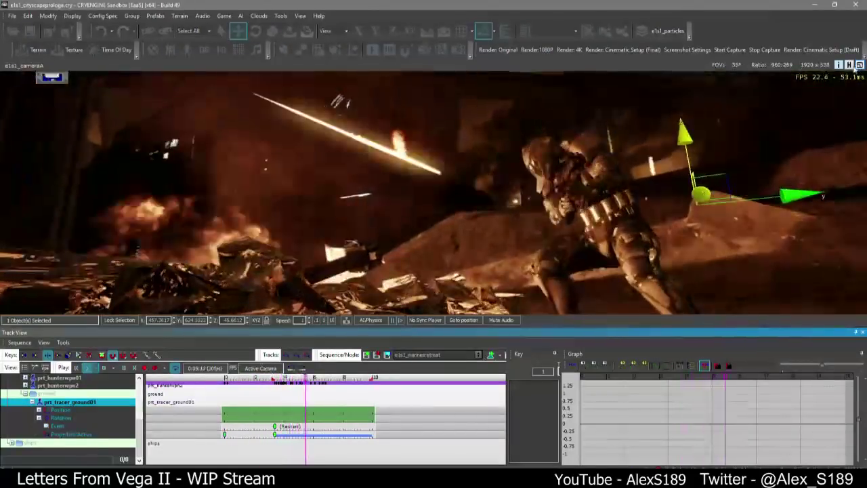
{"action": "left_click", "coordinate": [849, 66]}
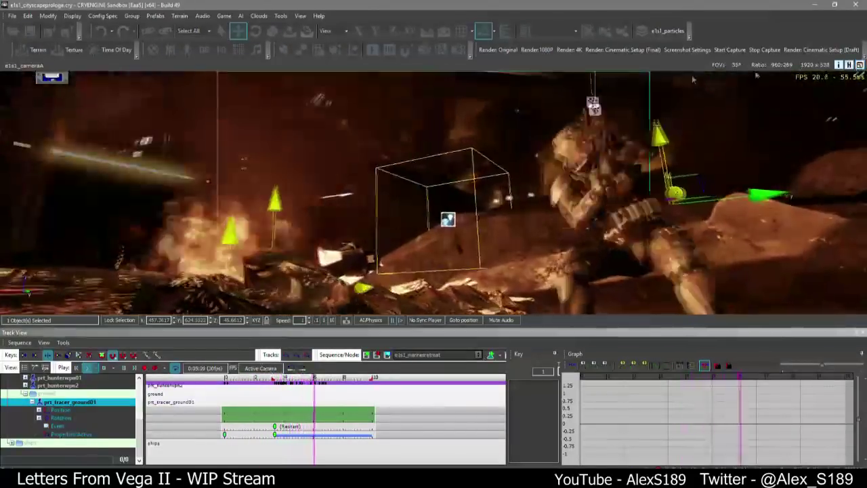
{"action": "left_click", "coordinate": [252, 234]}
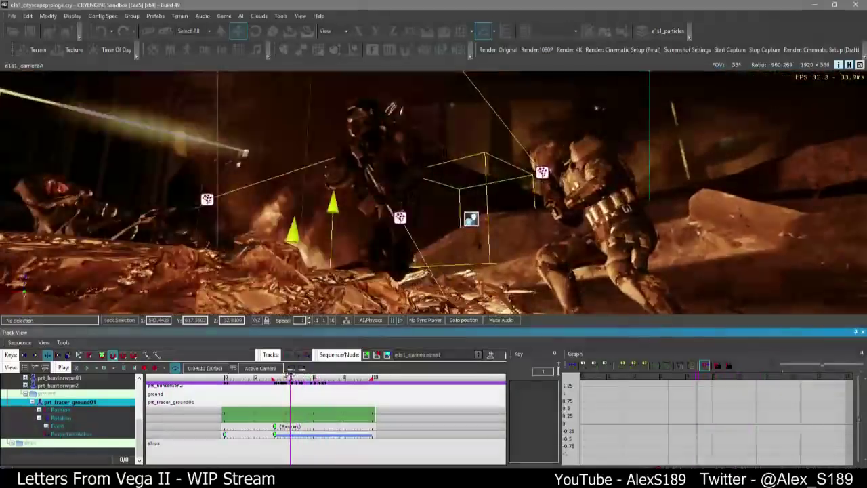
Restore the split viewports, then select the ground tracer emitter and move it horizontally to about X 527.7, Y 569.3
{"action": "left_click", "coordinate": [859, 65]}
{"action": "right_click_drag", "start_coordinate": [647, 169], "coordinate": [548, 200]}
{"action": "key", "text": "s"}
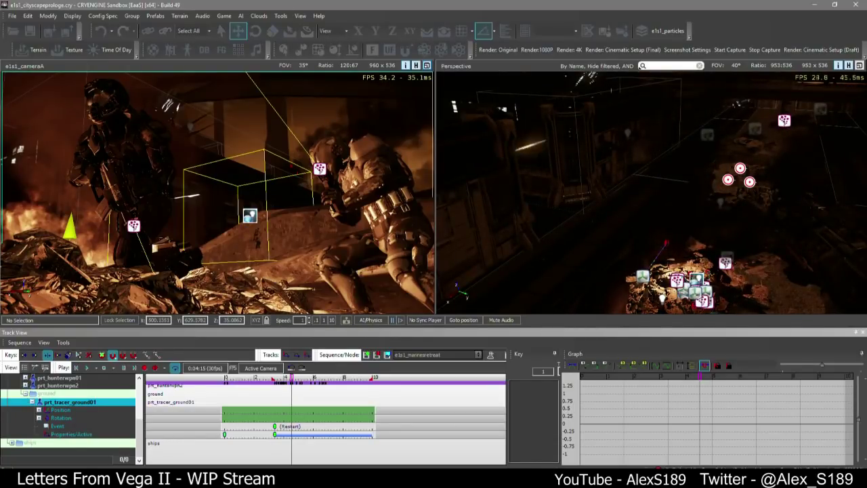
{"action": "key", "text": "w"}
{"action": "right_click_drag", "start_coordinate": [548, 200], "coordinate": [588, 230]}
{"action": "left_click", "coordinate": [589, 229]}
{"action": "key", "text": "w"}
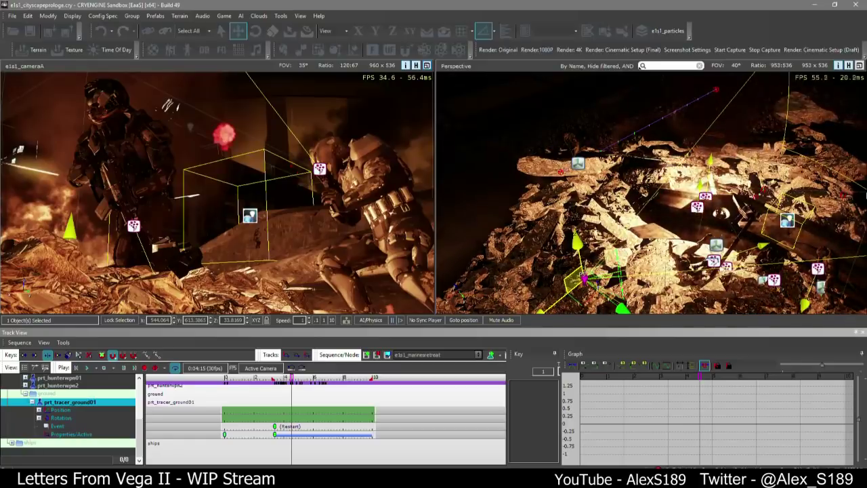
{"action": "right_click_drag", "start_coordinate": [622, 147], "coordinate": [620, 154]}
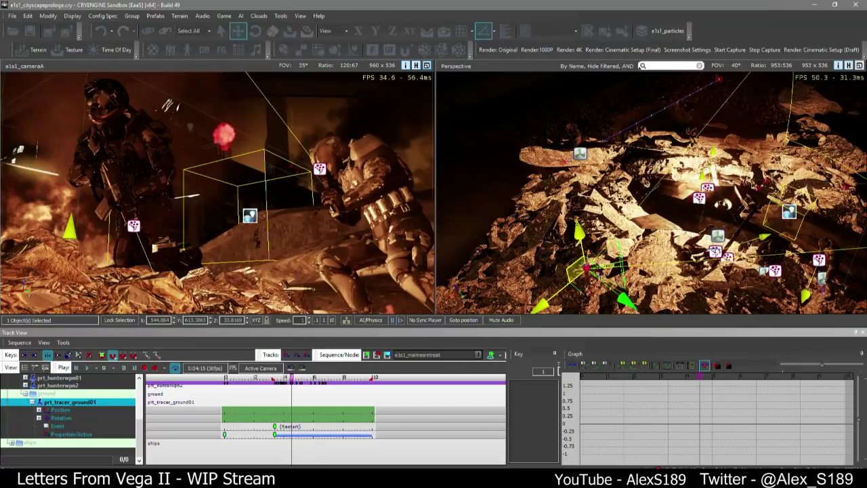
{"action": "right_click_drag", "start_coordinate": [650, 203], "coordinate": [745, 149]}
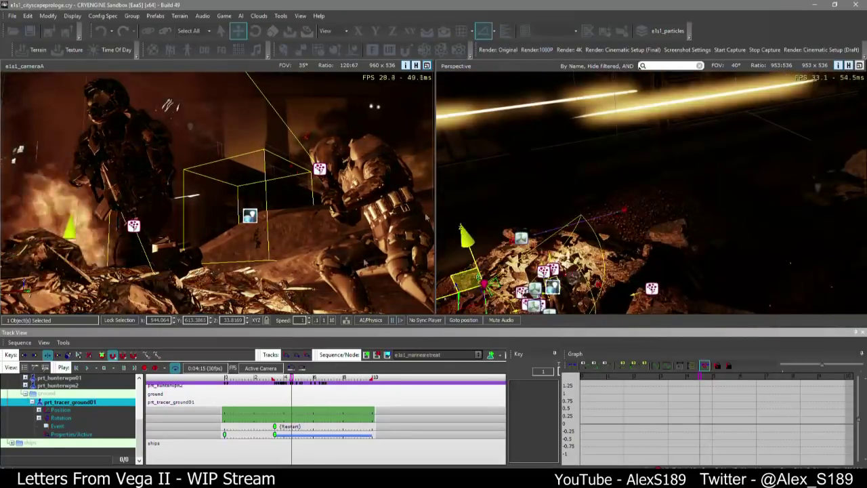
{"action": "right_click_drag", "start_coordinate": [556, 224], "coordinate": [460, 278]}
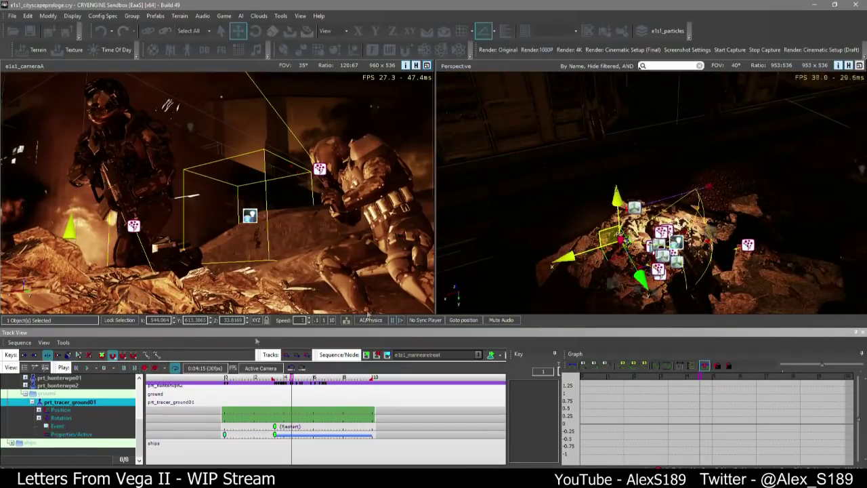
{"action": "left_click_drag", "start_coordinate": [607, 258], "coordinate": [611, 101]}
{"action": "right_click_drag", "start_coordinate": [612, 100], "coordinate": [619, 75]}
{"action": "right_click_drag", "start_coordinate": [644, 241], "coordinate": [679, 204]}
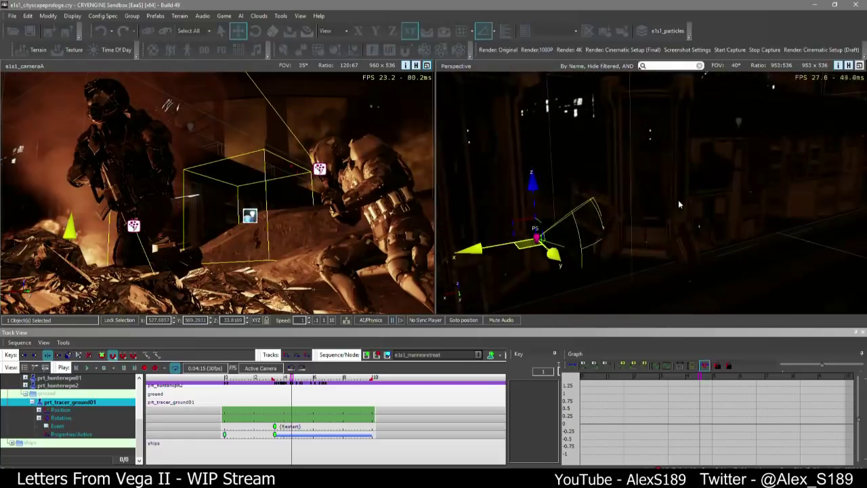
{"action": "right_click_drag", "start_coordinate": [628, 232], "coordinate": [656, 254]}
Rotate the ground tracer emitter at its new location to re-aim its emission cone
{"action": "key", "text": "3"}
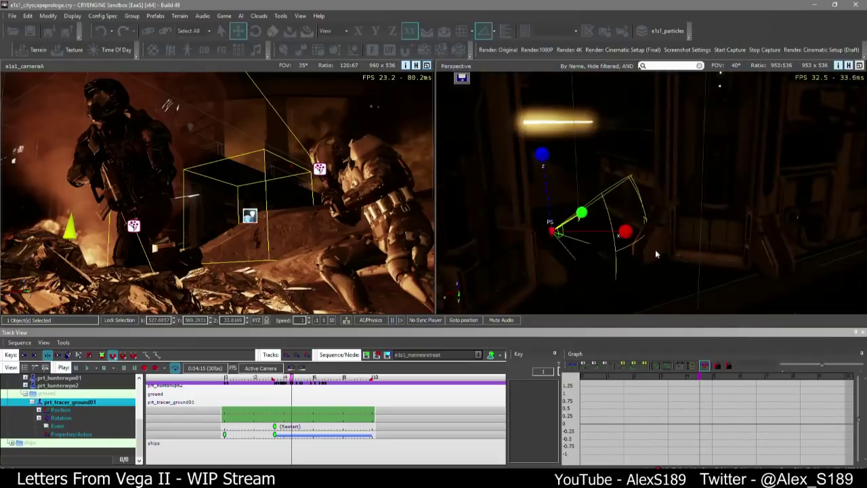
{"action": "mouse_move", "coordinate": [630, 214]}
{"action": "left_mouse_down"}
{"action": "mouse_move", "coordinate": [629, 204]}
{"action": "mouse_move", "coordinate": [636, 226]}
{"action": "left_mouse_up"}
{"action": "key", "text": "2"}
{"action": "scroll", "coordinate": [634, 163], "scroll_direction": "up", "scroll_amount": 3}
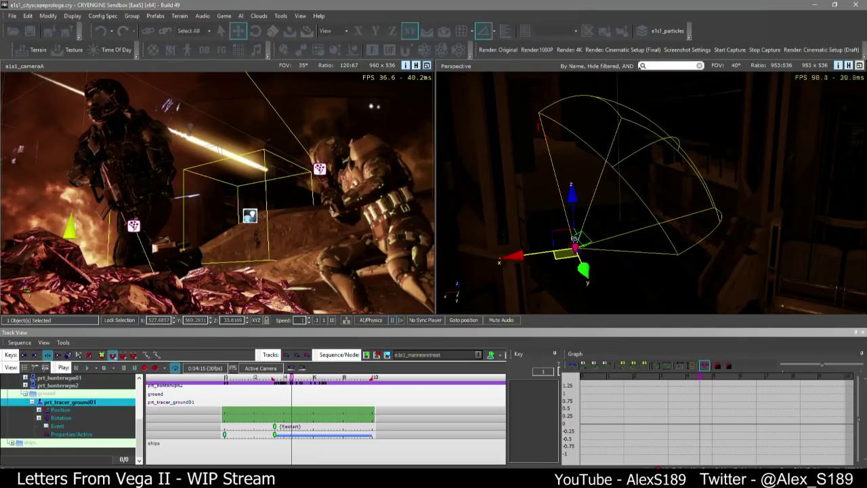
{"action": "key", "text": "Return"}
{"action": "mouse_move", "coordinate": [650, 192]}
{"action": "right_mouse_down"}
{"action": "mouse_move", "coordinate": [634, 187]}
{"action": "mouse_move", "coordinate": [651, 166]}
{"action": "mouse_move", "coordinate": [634, 187]}
{"action": "right_mouse_up"}
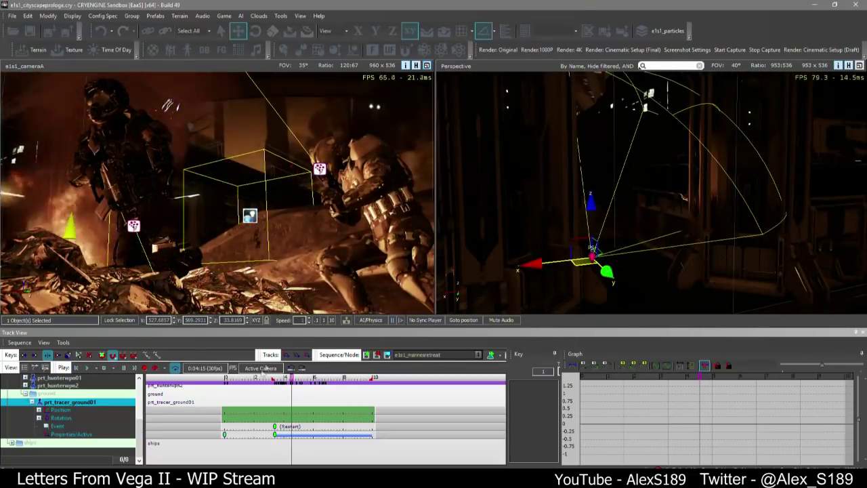
Return the sequence to 0 seconds and fine-tune the tracer emitter's aim by rotating it about its local Y axis
{"action": "left_click_drag", "start_coordinate": [259, 377], "coordinate": [245, 377]}
{"action": "right_click_drag", "start_coordinate": [634, 184], "coordinate": [648, 190]}
{"action": "key", "text": "ctrl+g"}
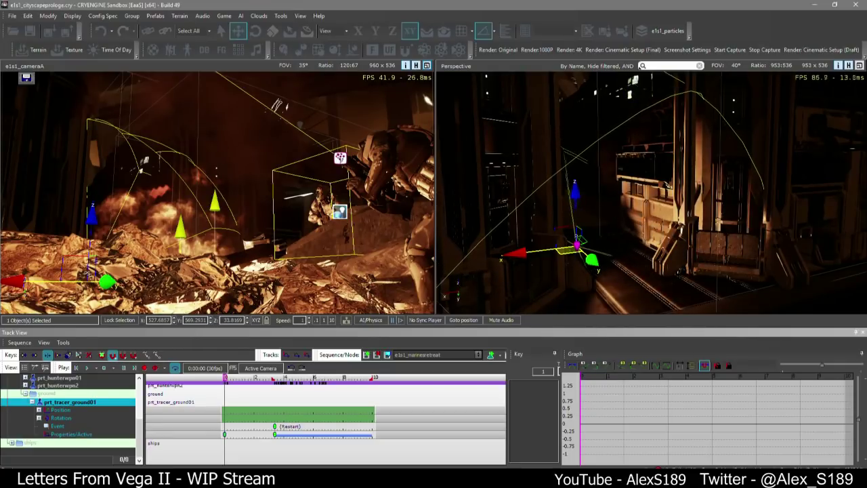
{"action": "key", "text": "2"}
{"action": "right_click_drag", "start_coordinate": [555, 264], "coordinate": [600, 274]}
{"action": "key", "text": "1"}
{"action": "key", "text": "2"}
{"action": "left_click_drag", "start_coordinate": [577, 278], "coordinate": [573, 266]}
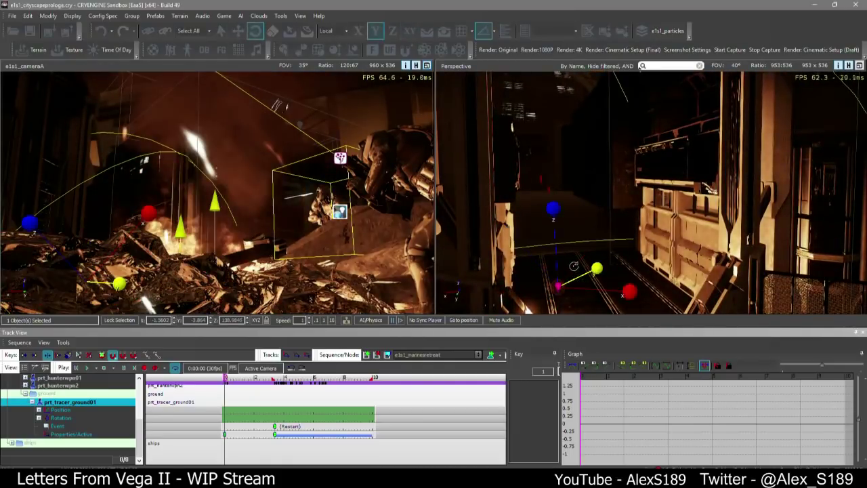
{"action": "key", "text": "1"}
{"action": "right_click_drag", "start_coordinate": [579, 288], "coordinate": [579, 288]}
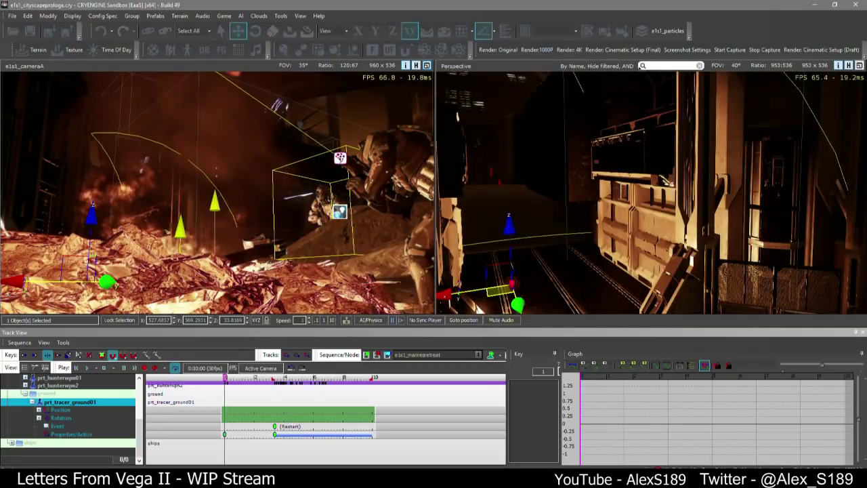
Select the marine on the rubble, collapse the tracers folder and scrub the sequence to about 5.8 seconds
{"action": "right_click_drag", "start_coordinate": [693, 209], "coordinate": [679, 194]}
{"action": "left_click", "coordinate": [680, 193]}
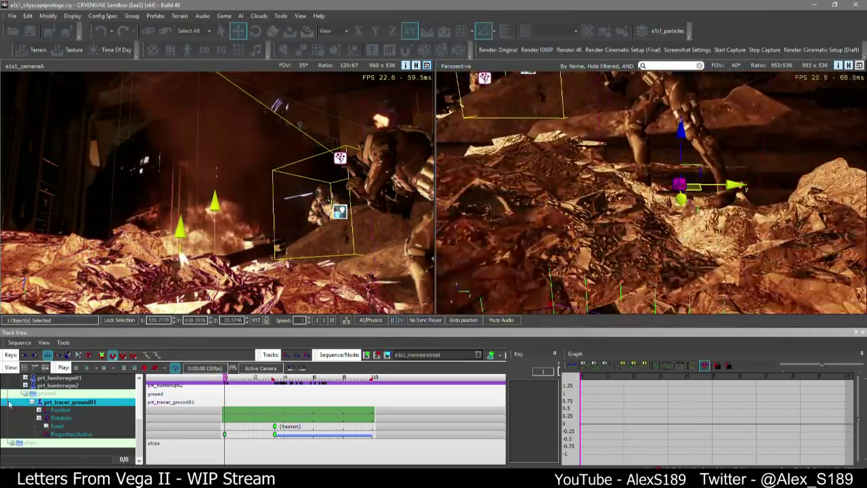
{"action": "scroll", "coordinate": [14, 411], "scroll_direction": "up", "scroll_amount": 1}
{"action": "left_click", "coordinate": [18, 397]}
{"action": "right_click_drag", "start_coordinate": [630, 210], "coordinate": [630, 210]}
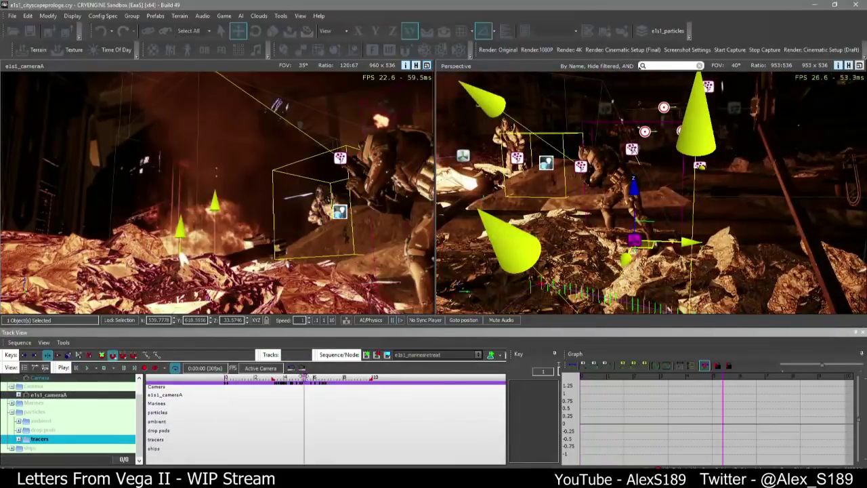
{"action": "left_click_drag", "start_coordinate": [304, 377], "coordinate": [314, 375]}
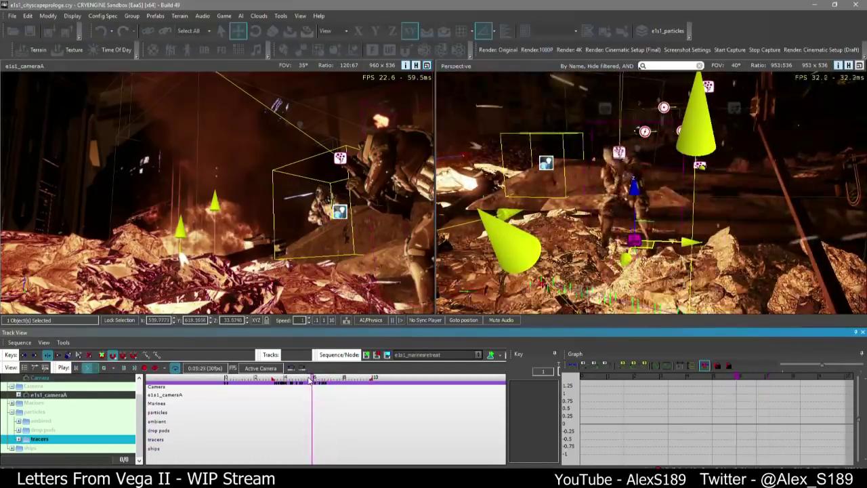
Expand the tracks of e1s1_marine01 and add a Rotation key at about 5.1 seconds, matching its Position key
{"action": "left_click", "coordinate": [12, 412]}
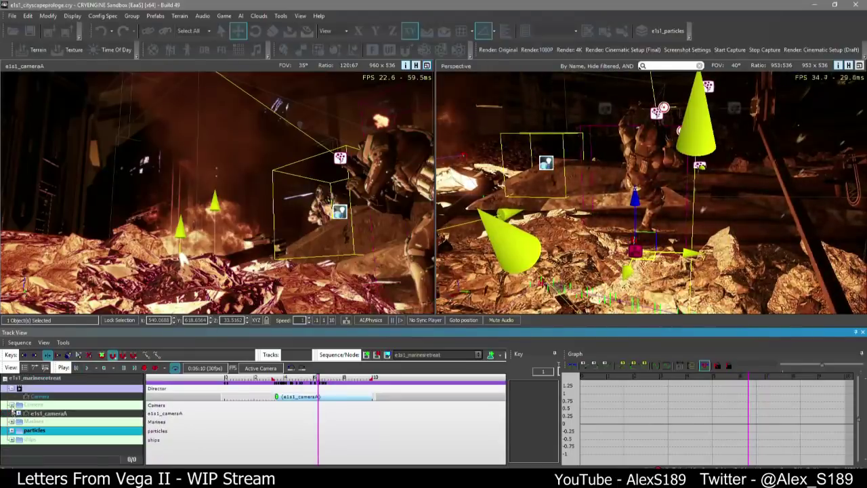
{"action": "left_click", "coordinate": [12, 421]}
{"action": "left_click", "coordinate": [19, 430]}
{"action": "scroll", "coordinate": [19, 432], "scroll_direction": "down", "scroll_amount": 2}
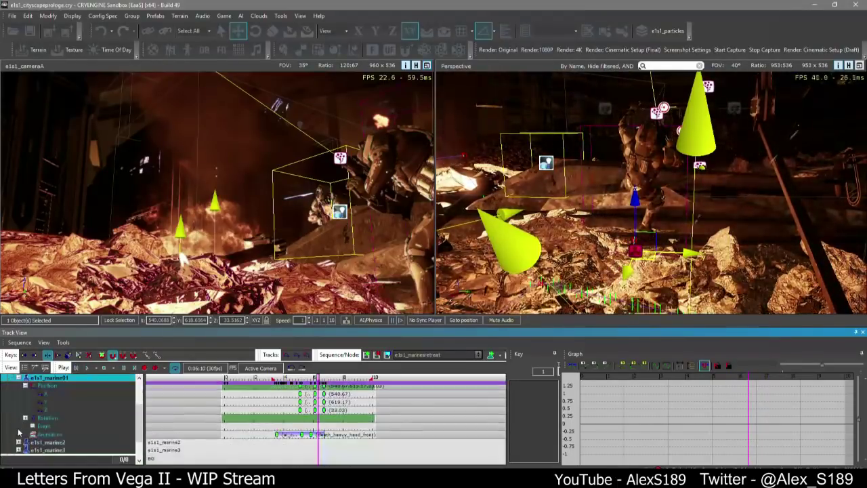
{"action": "scroll", "coordinate": [297, 425], "scroll_direction": "up", "scroll_amount": 4}
{"action": "scroll", "coordinate": [334, 426], "scroll_direction": "up", "scroll_amount": 1}
{"action": "left_click", "coordinate": [51, 419]}
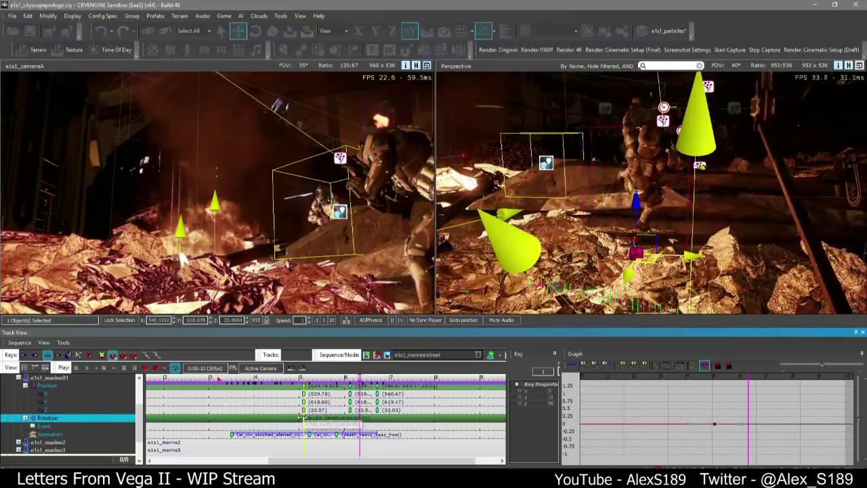
{"action": "left_click", "coordinate": [110, 451]}
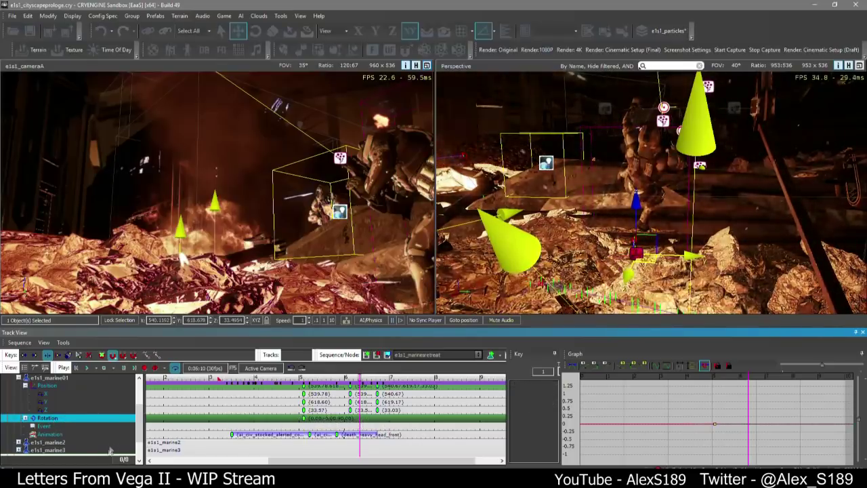
{"action": "left_click", "coordinate": [45, 434]}
{"action": "scroll", "coordinate": [338, 433], "scroll_direction": "up", "scroll_amount": 3}
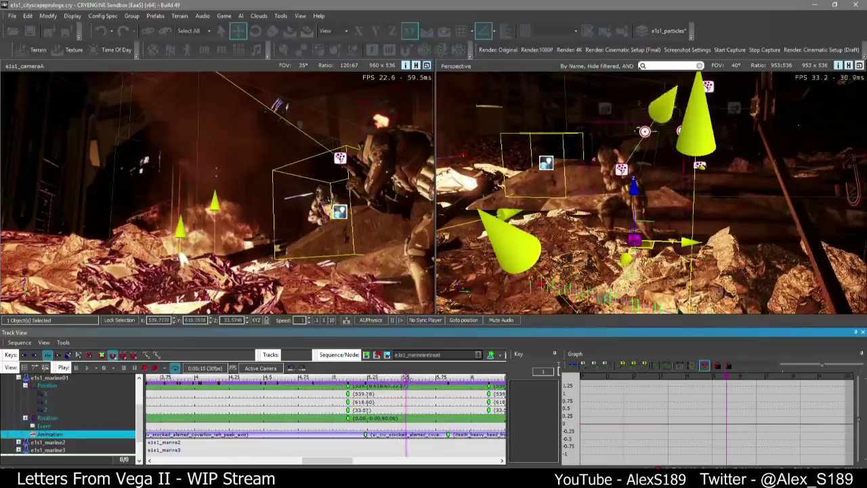
Play the sequence from about 3.5 seconds to review the cover exit and death animations of e1s1_marine01
{"action": "left_click_drag", "start_coordinate": [406, 377], "coordinate": [412, 377]}
{"action": "scroll", "coordinate": [283, 428], "scroll_direction": "down", "scroll_amount": 2}
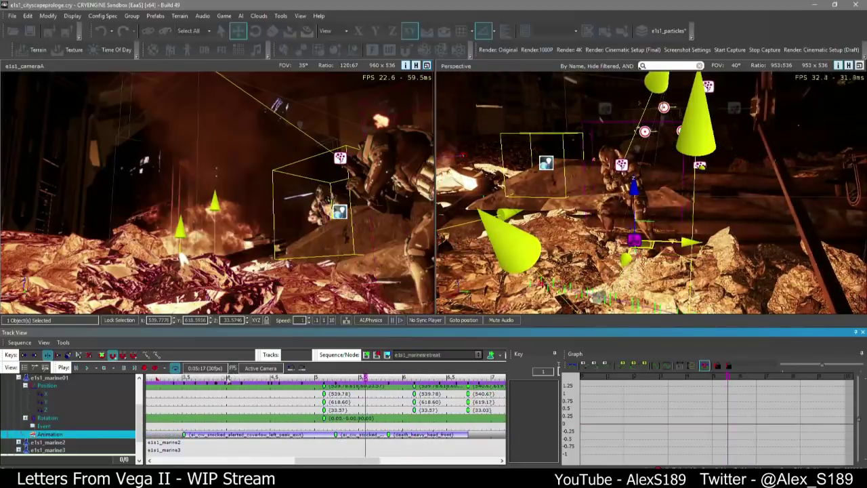
{"action": "left_click_drag", "start_coordinate": [228, 379], "coordinate": [184, 379]}
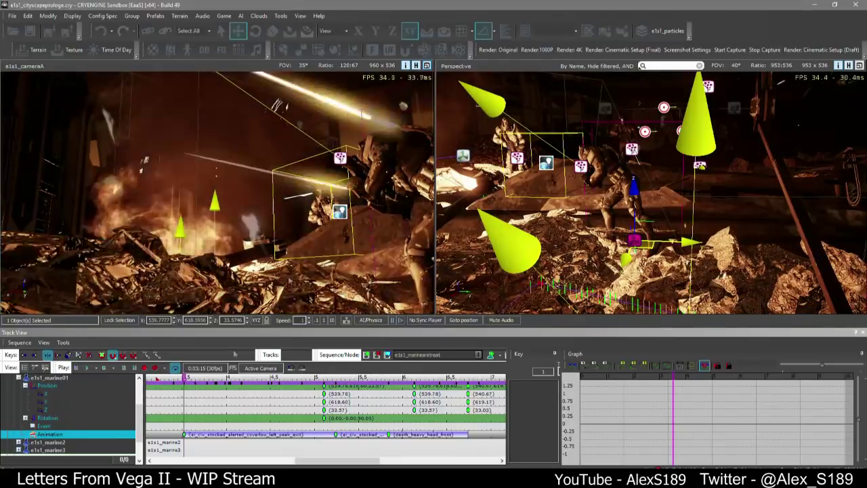
{"action": "left_click_drag", "start_coordinate": [182, 382], "coordinate": [232, 377]}
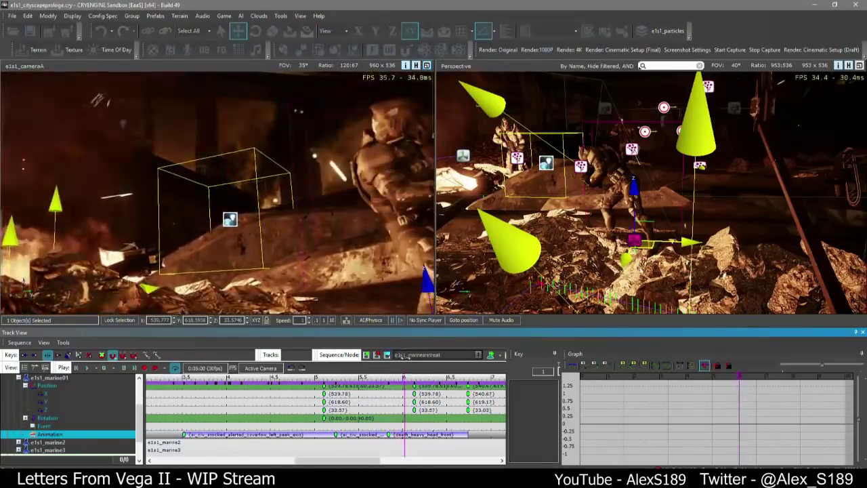
Shorten the e1s1_marine01 animation clip starting at about 5.2 seconds so it ends at about 5.9 seconds, and replay the transition
{"action": "left_click", "coordinate": [335, 434]}
{"action": "scroll", "coordinate": [403, 434], "scroll_direction": "up", "scroll_amount": 2}
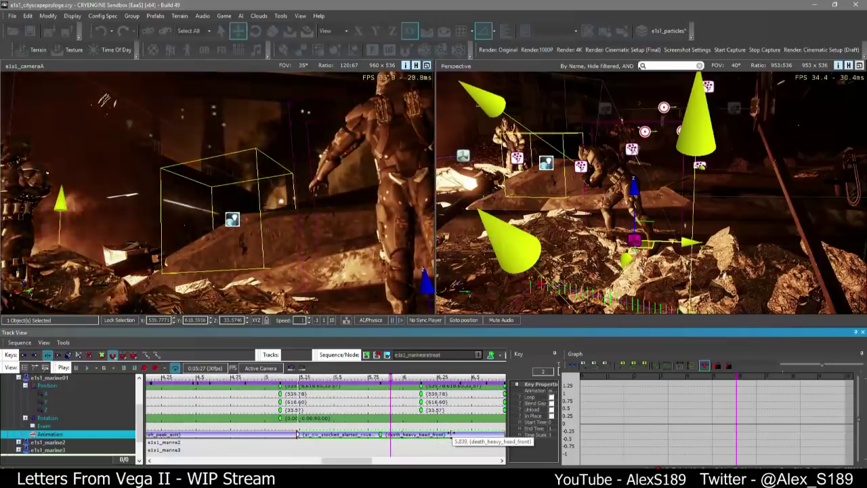
{"action": "left_click_drag", "start_coordinate": [451, 433], "coordinate": [394, 435]}
{"action": "left_click", "coordinate": [394, 377]}
{"action": "mouse_move", "coordinate": [393, 378]}
{"action": "left_mouse_down"}
{"action": "mouse_move", "coordinate": [404, 378]}
{"action": "mouse_move", "coordinate": [380, 378]}
{"action": "left_mouse_up"}
{"action": "key", "text": "space"}
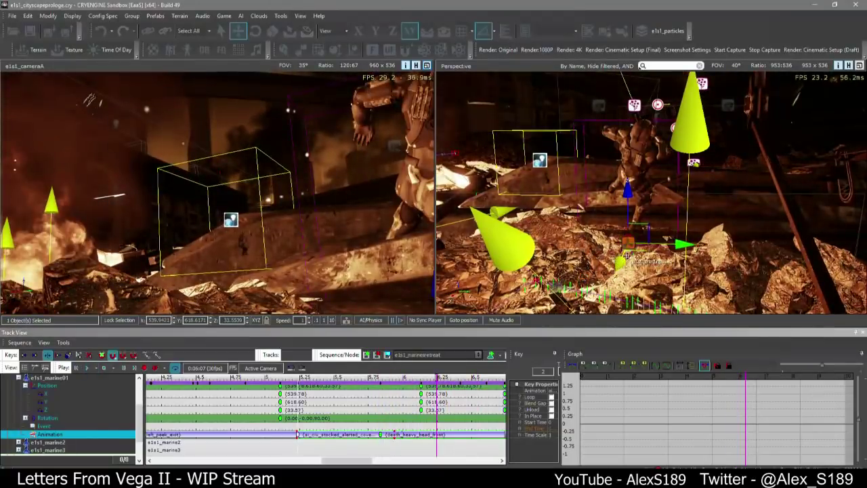
Scrub to about 5.9 seconds and browse the available animations for the death_heavy_head_front key of e1s1_marine01
{"action": "mouse_move", "coordinate": [630, 196]}
{"action": "right_mouse_down"}
{"action": "mouse_move", "coordinate": [633, 271]}
{"action": "mouse_move", "coordinate": [630, 203]}
{"action": "right_mouse_up"}
{"action": "left_click", "coordinate": [406, 384]}
{"action": "left_click_drag", "start_coordinate": [404, 379], "coordinate": [386, 380]}
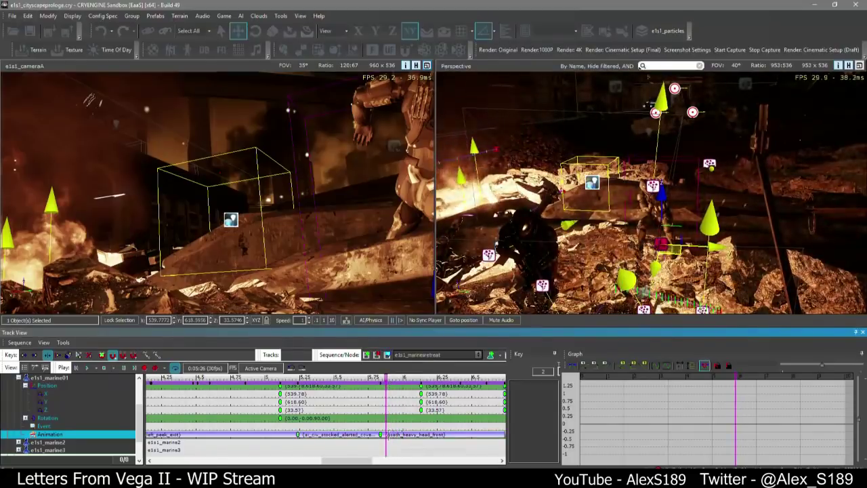
{"action": "right_click", "coordinate": [381, 434]}
{"action": "left_click", "coordinate": [455, 444]}
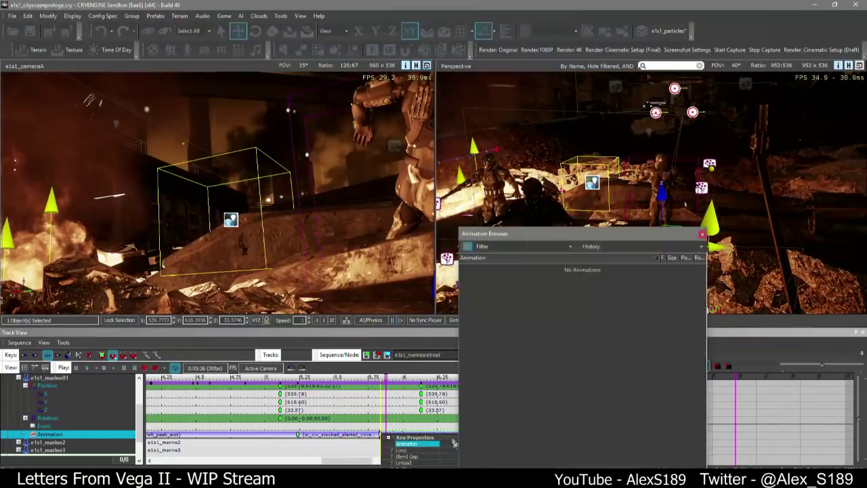
{"action": "left_click_drag", "start_coordinate": [542, 237], "coordinate": [322, 173]}
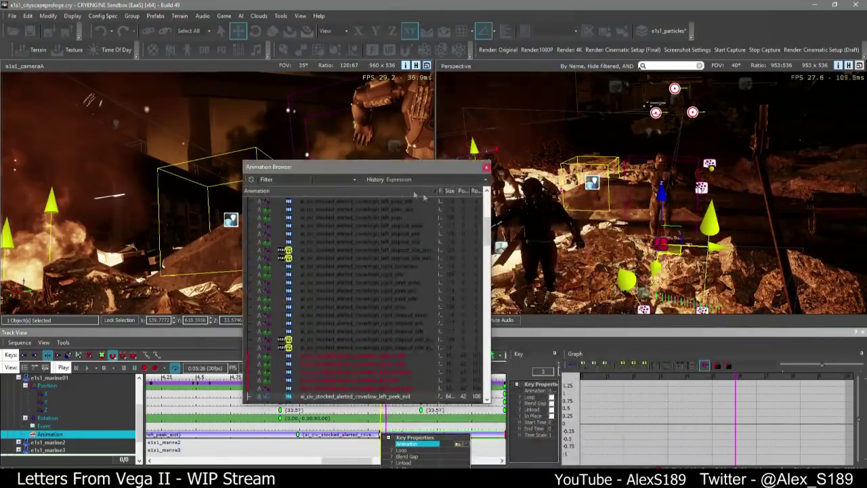
{"action": "left_click", "coordinate": [485, 166]}
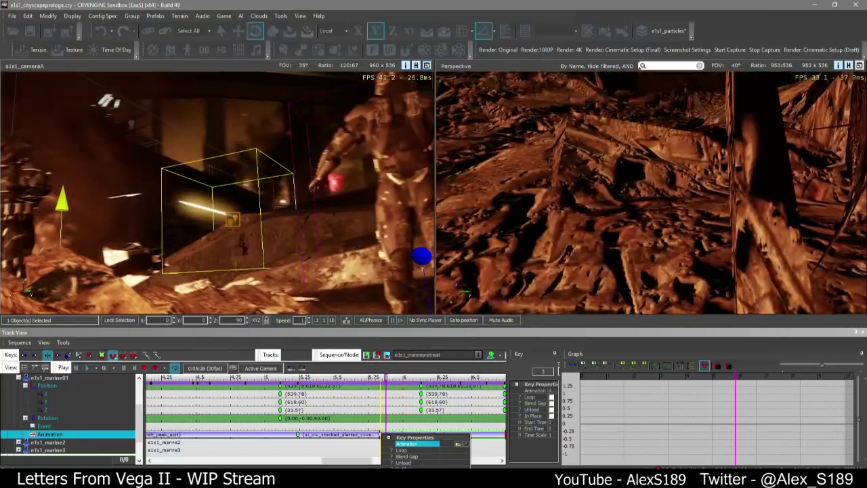
Save the level, open the Character Tool and check the skeleton display options for the uee_heavy_m_outfit_camo_white_armed character
{"action": "right_click_drag", "start_coordinate": [579, 180], "coordinate": [580, 178]}
{"action": "key", "text": "ctrl+s"}
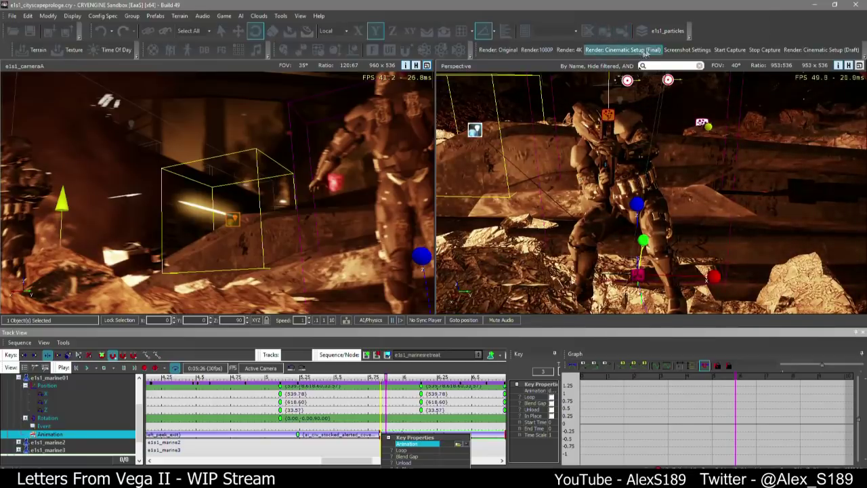
{"action": "left_click", "coordinate": [300, 15]}
{"action": "mouse_move", "coordinate": [306, 27]}
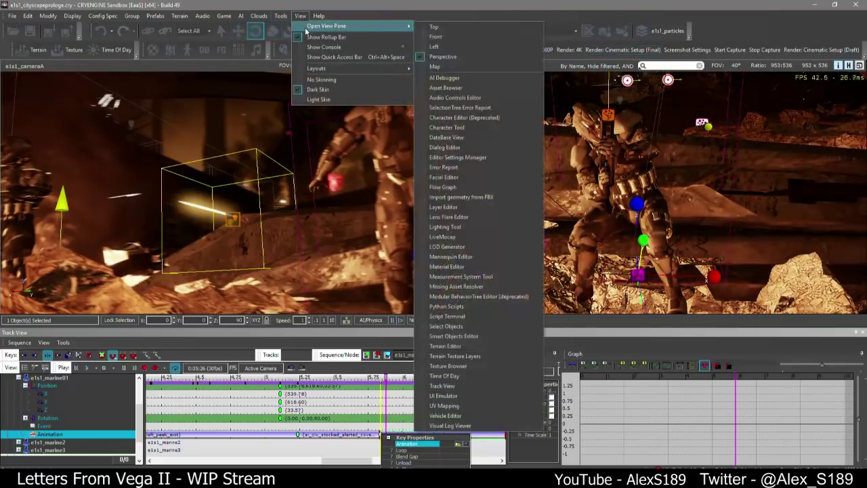
{"action": "left_click", "coordinate": [472, 126]}
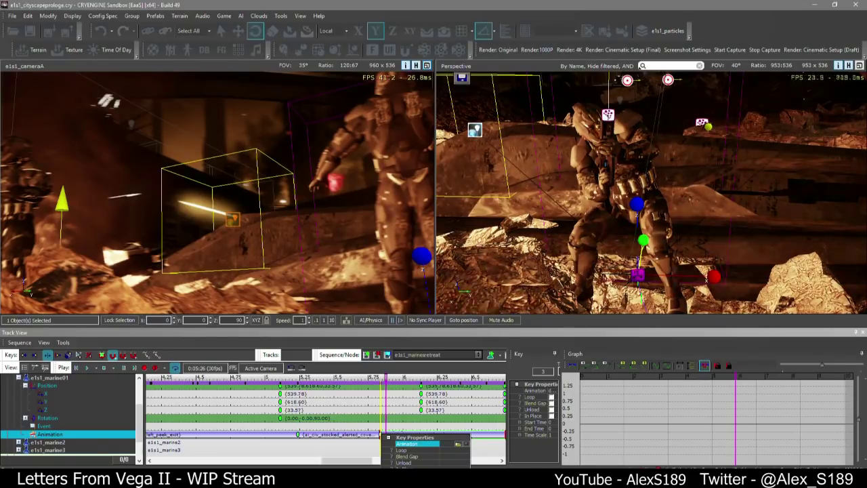
{"action": "left_click_drag", "start_coordinate": [866, 108], "coordinate": [314, 66]}
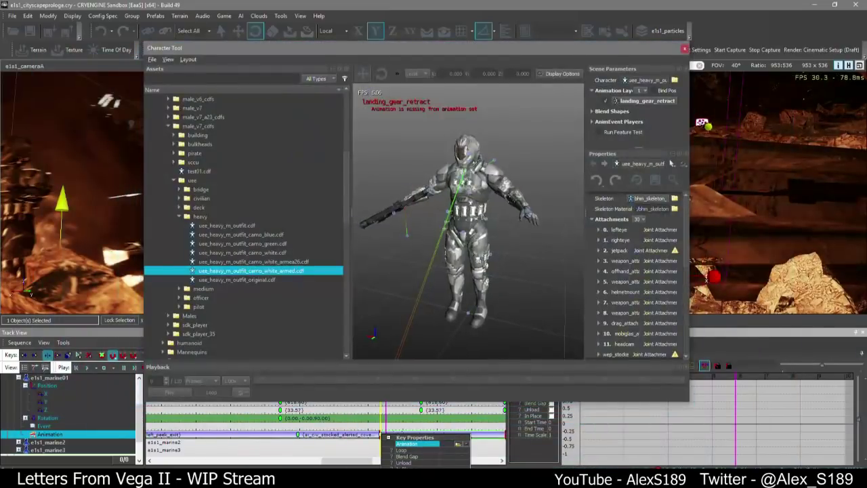
{"action": "left_click", "coordinate": [559, 74]}
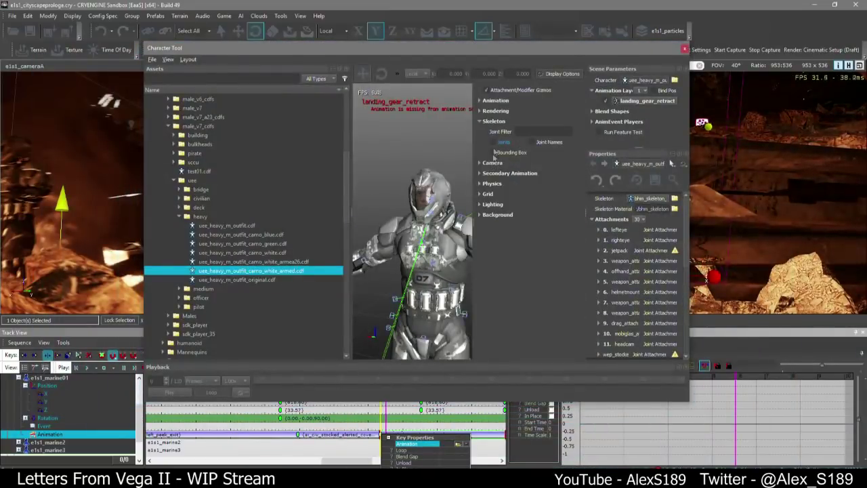
{"action": "left_click", "coordinate": [558, 72]}
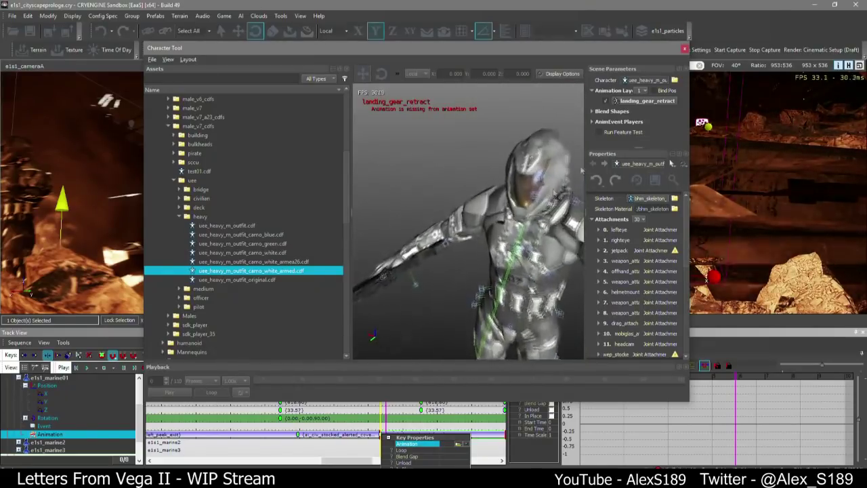
Browse the Character Tool's male_v7 animation folders down to weapons and view the armed heavy marine from different angles
{"action": "scroll", "coordinate": [310, 263], "scroll_direction": "up", "scroll_amount": 10}
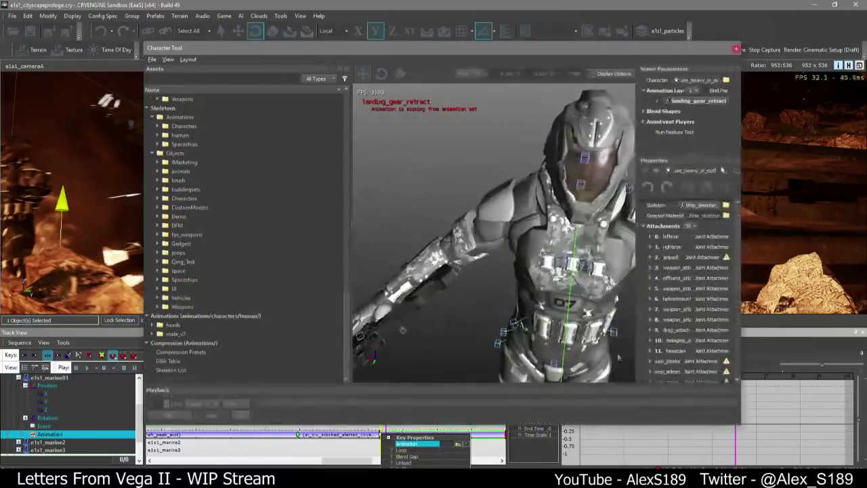
{"action": "left_click", "coordinate": [155, 335]}
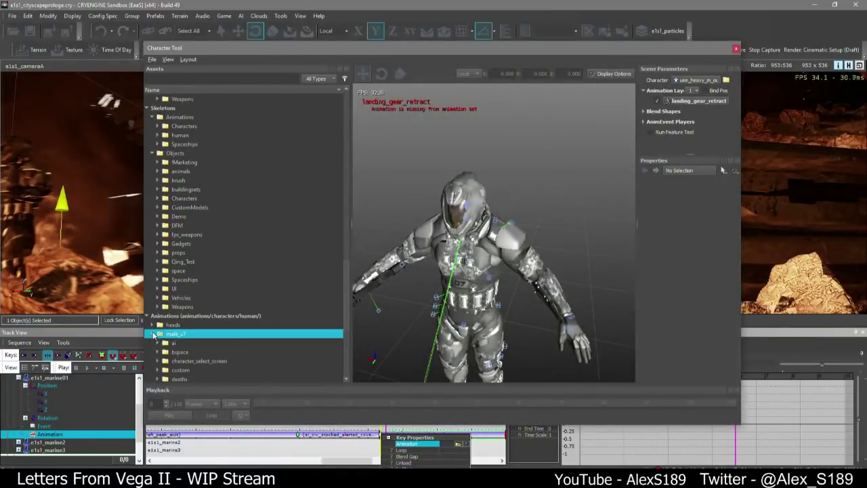
{"action": "right_click_drag", "start_coordinate": [483, 277], "coordinate": [425, 322]}
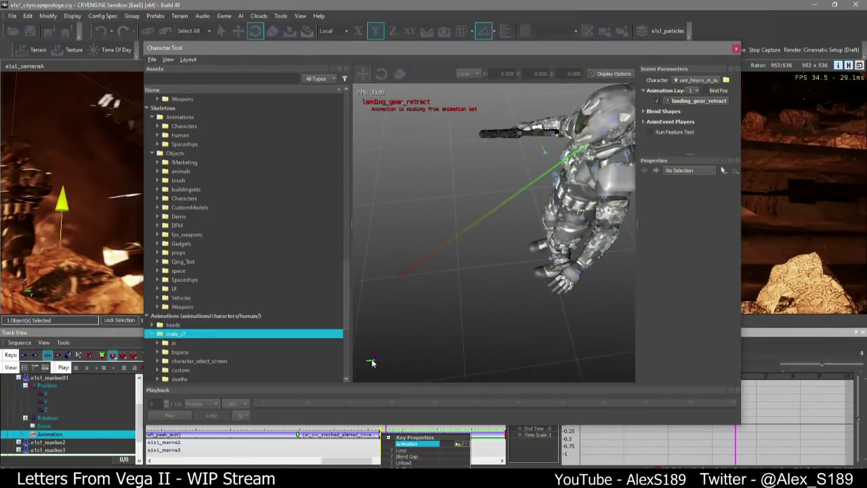
{"action": "right_click_drag", "start_coordinate": [371, 363], "coordinate": [371, 387]}
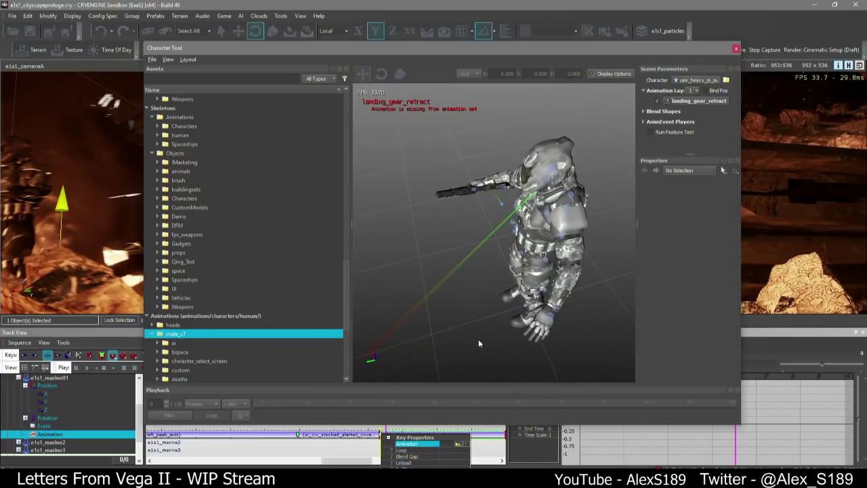
{"action": "right_click_drag", "start_coordinate": [478, 339], "coordinate": [416, 244]}
{"action": "scroll", "coordinate": [200, 311], "scroll_direction": "down", "scroll_amount": 3}
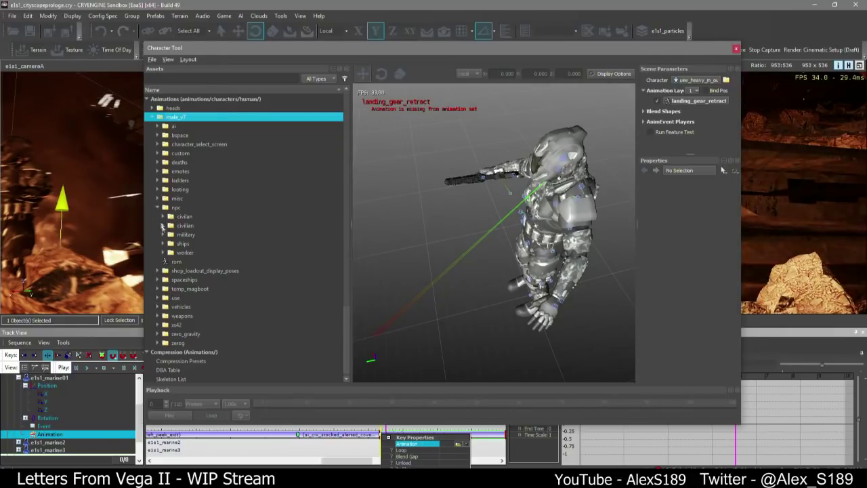
{"action": "left_click", "coordinate": [157, 316]}
{"action": "scroll", "coordinate": [169, 308], "scroll_direction": "down", "scroll_amount": 4}
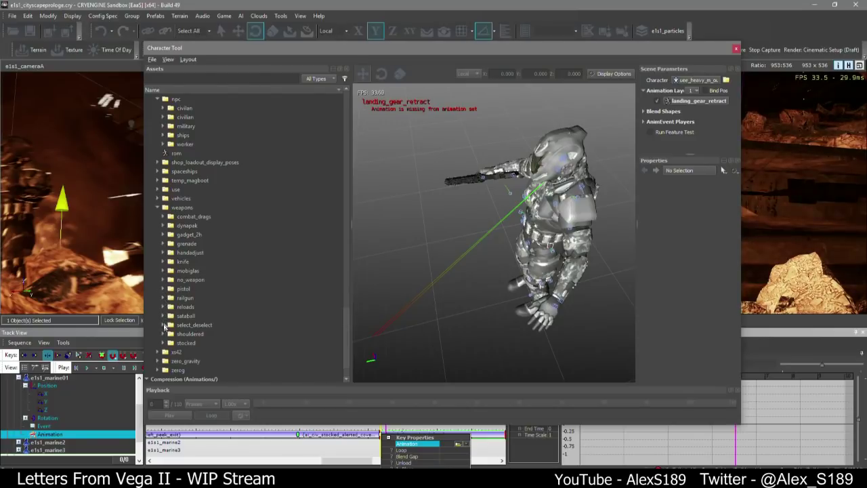
Browse the no_weapon locomotion animations of male_v7 and go through the neutral stand set
{"action": "left_click", "coordinate": [163, 280]}
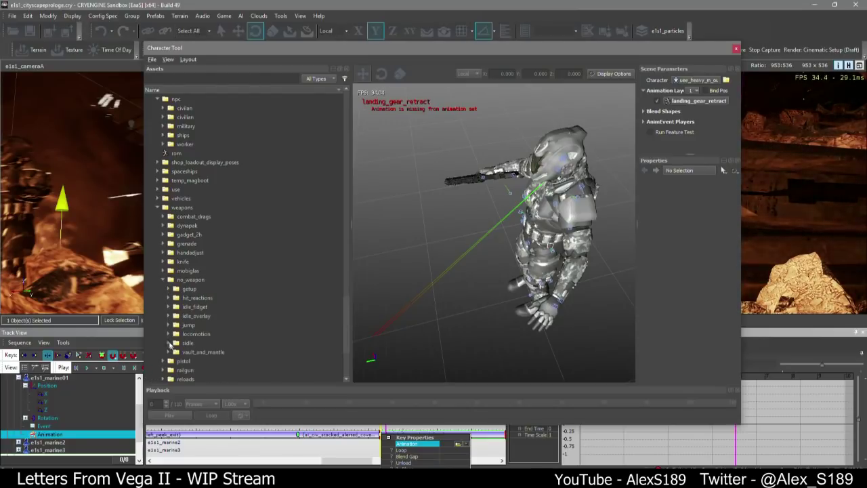
{"action": "left_click", "coordinate": [195, 352]}
{"action": "left_click", "coordinate": [190, 344]}
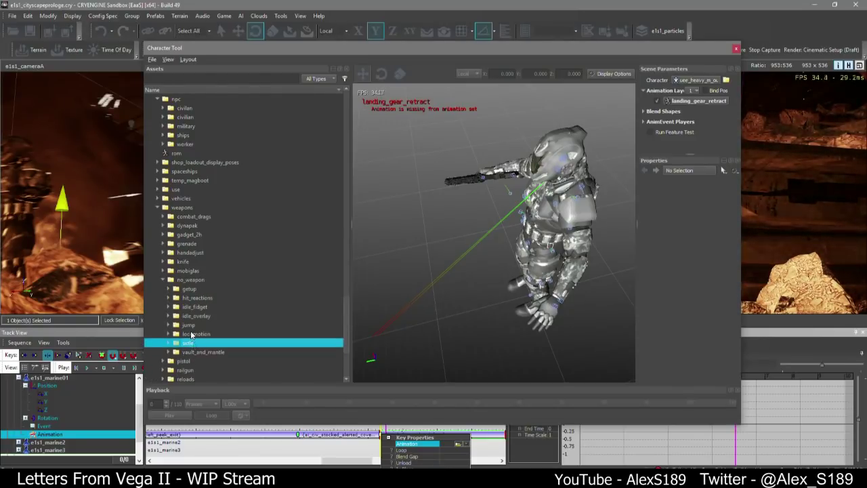
{"action": "left_click", "coordinate": [184, 335]}
{"action": "left_click", "coordinate": [169, 335]}
{"action": "scroll", "coordinate": [180, 337], "scroll_direction": "down", "scroll_amount": 2}
{"action": "scroll", "coordinate": [180, 335], "scroll_direction": "down", "scroll_amount": 3}
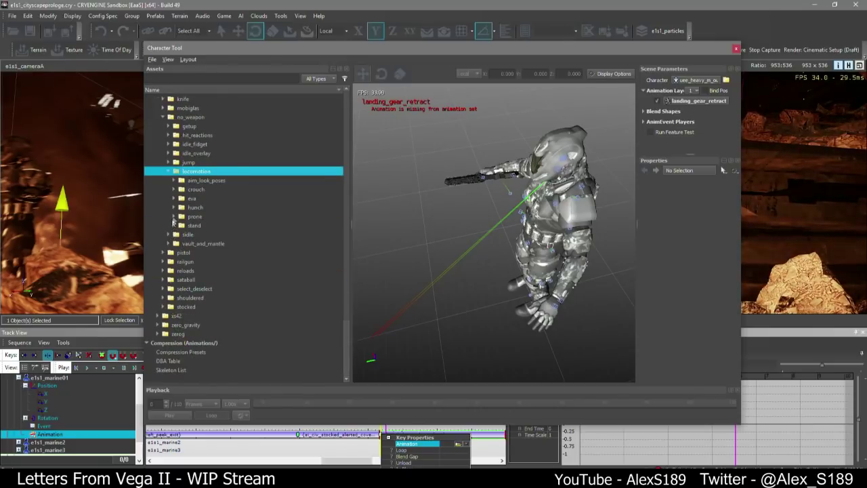
{"action": "left_click", "coordinate": [175, 224]}
{"action": "scroll", "coordinate": [274, 274], "scroll_direction": "down", "scroll_amount": 10}
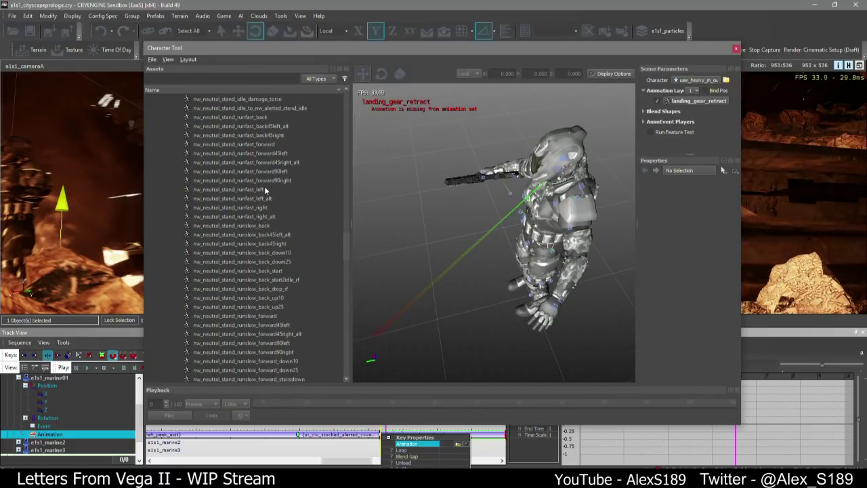
Preview nw_neutral_stand_runfast_left and nw_neutral_stand_runslow_forward on the armed heavy marine, and collapse the stand folder
{"action": "left_click", "coordinate": [258, 190]}
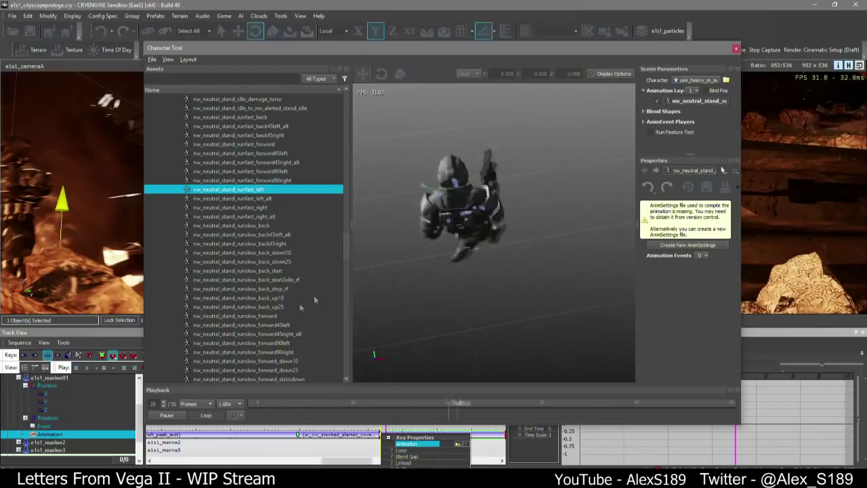
{"action": "left_click", "coordinate": [277, 316]}
{"action": "right_click_drag", "start_coordinate": [568, 352], "coordinate": [482, 369]}
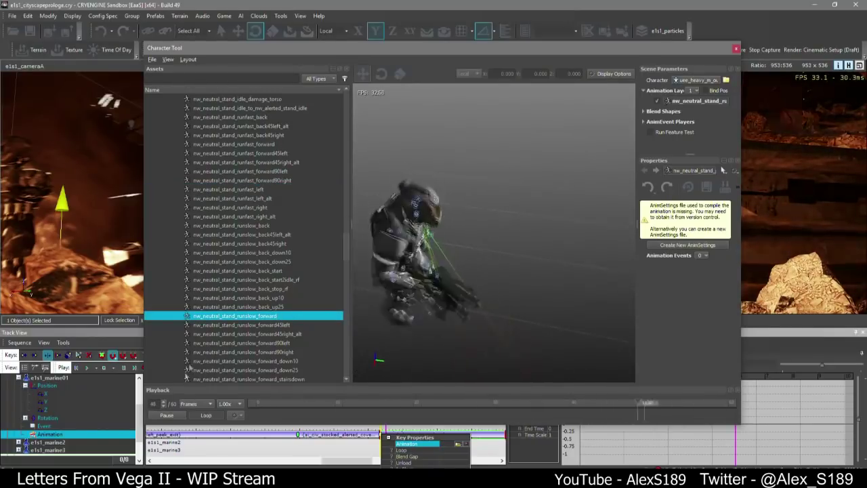
{"action": "left_click", "coordinate": [167, 415]}
{"action": "scroll", "coordinate": [290, 254], "scroll_direction": "up", "scroll_amount": 11}
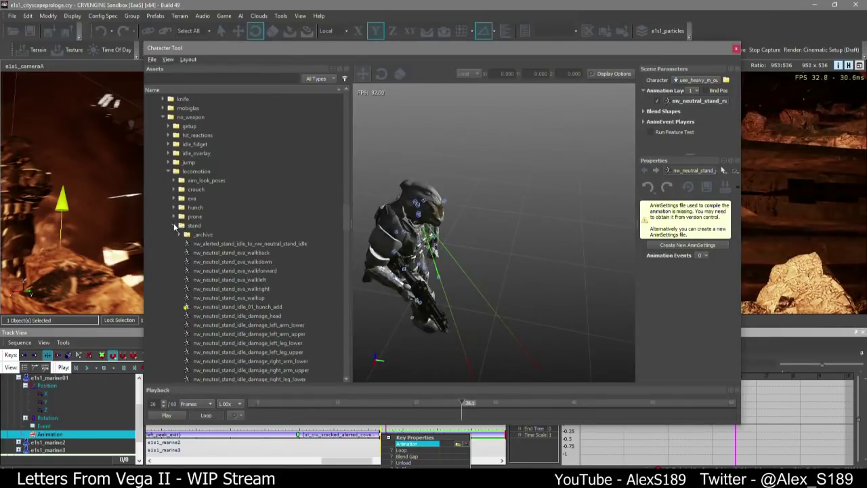
{"action": "left_click", "coordinate": [175, 226]}
{"action": "scroll", "coordinate": [175, 271], "scroll_direction": "up", "scroll_amount": 2}
{"action": "left_click", "coordinate": [166, 415]}
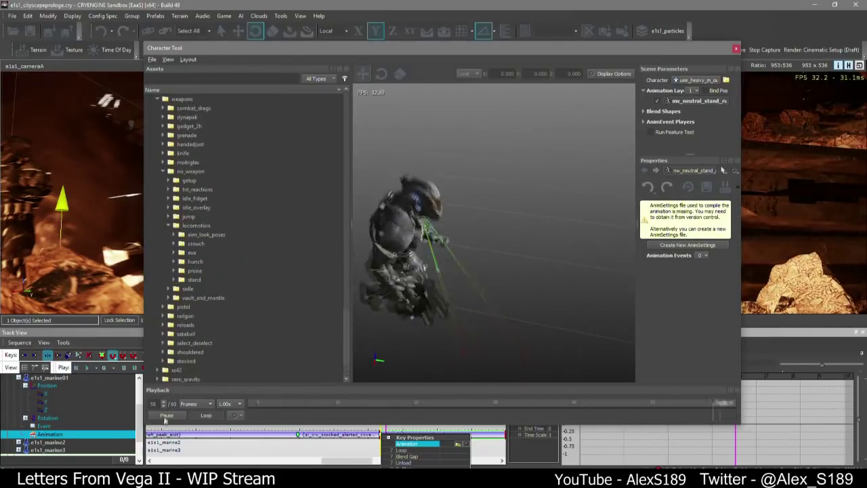
{"action": "left_click", "coordinate": [166, 415]}
Compare the Character Tool preview with the marine in the perspective viewport, and close the Character Tool
{"action": "left_click_drag", "start_coordinate": [501, 59], "coordinate": [579, 319]}
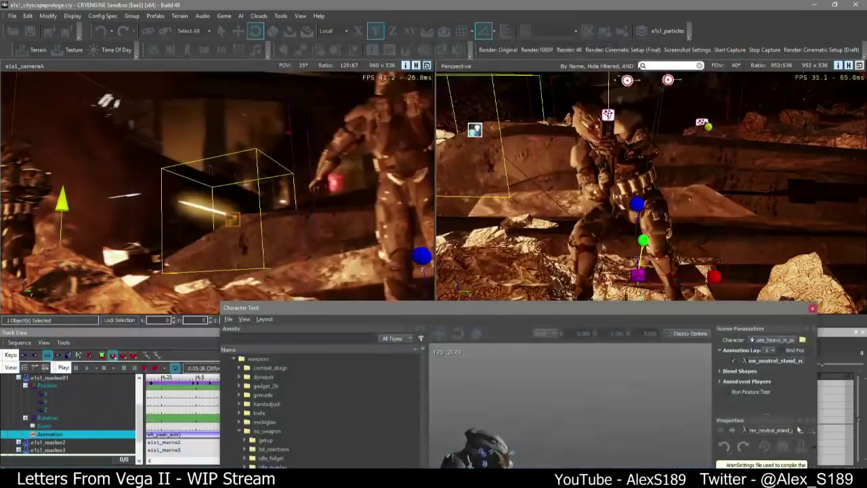
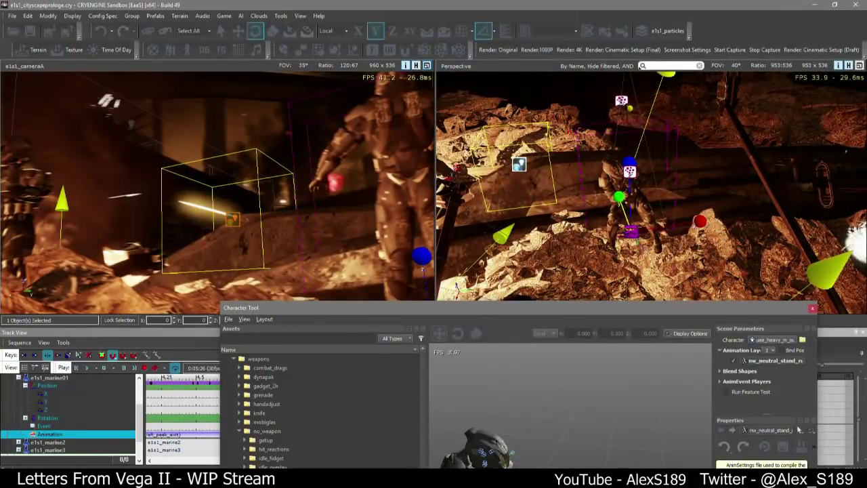
{"action": "right_click_drag", "start_coordinate": [740, 154], "coordinate": [737, 143]}
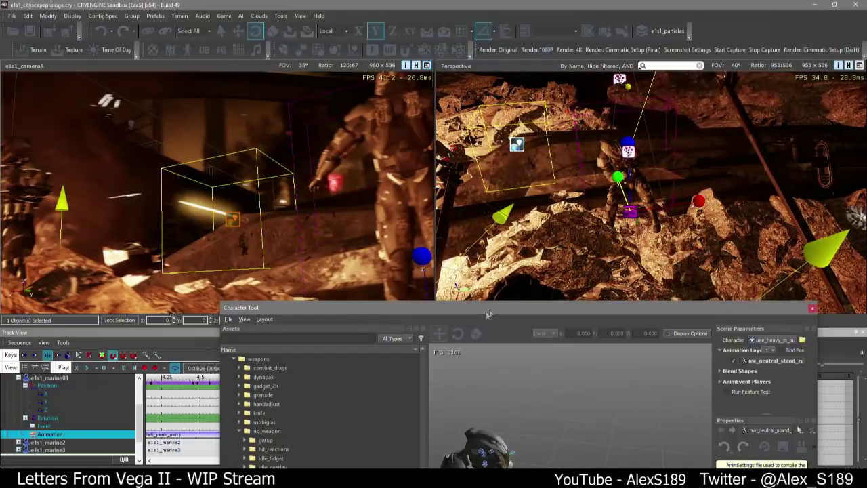
{"action": "left_click_drag", "start_coordinate": [489, 309], "coordinate": [440, 124]}
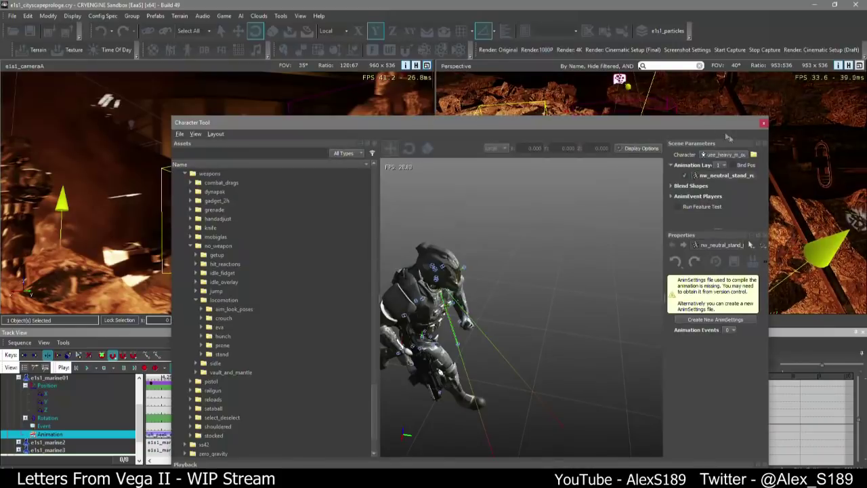
{"action": "left_click", "coordinate": [764, 123]}
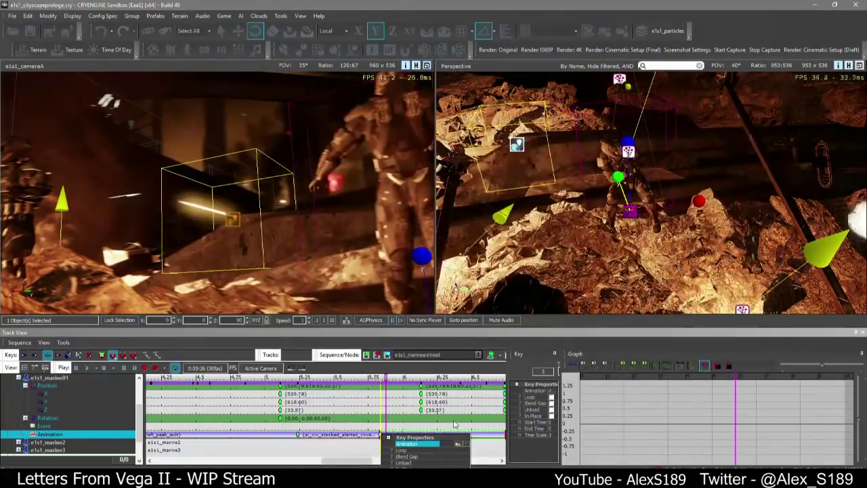
Move e1s1_marine01's death_heavy_head_front key to about 5.95 seconds and add an animation key at about 5.7 seconds
{"action": "scroll", "coordinate": [410, 434], "scroll_direction": "up", "scroll_amount": 3}
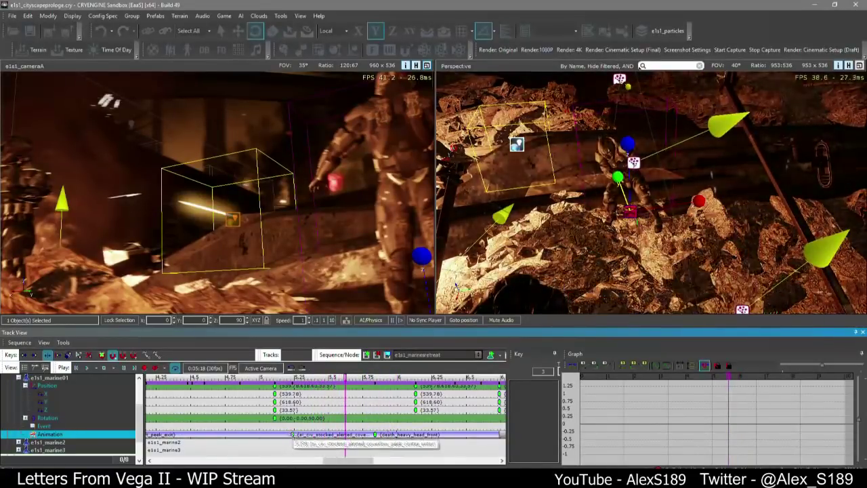
{"action": "scroll", "coordinate": [301, 440], "scroll_direction": "down", "scroll_amount": 2}
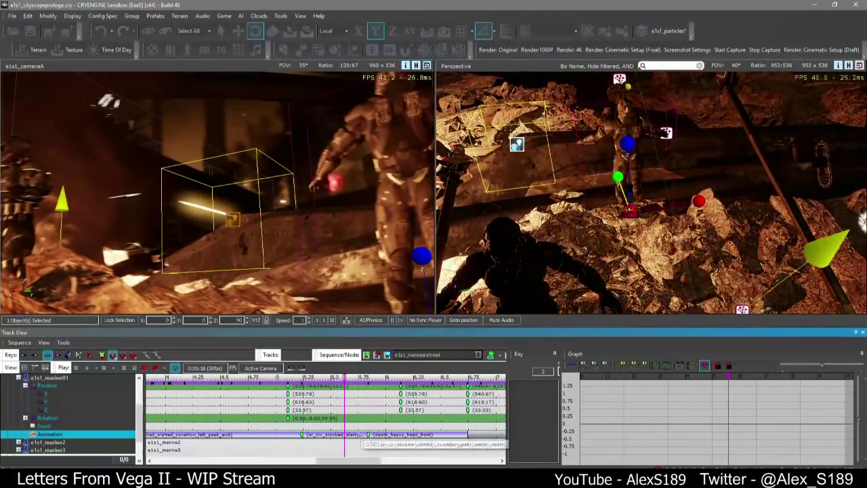
{"action": "left_click_drag", "start_coordinate": [369, 436], "coordinate": [381, 434]}
{"action": "double_click", "coordinate": [354, 435]}
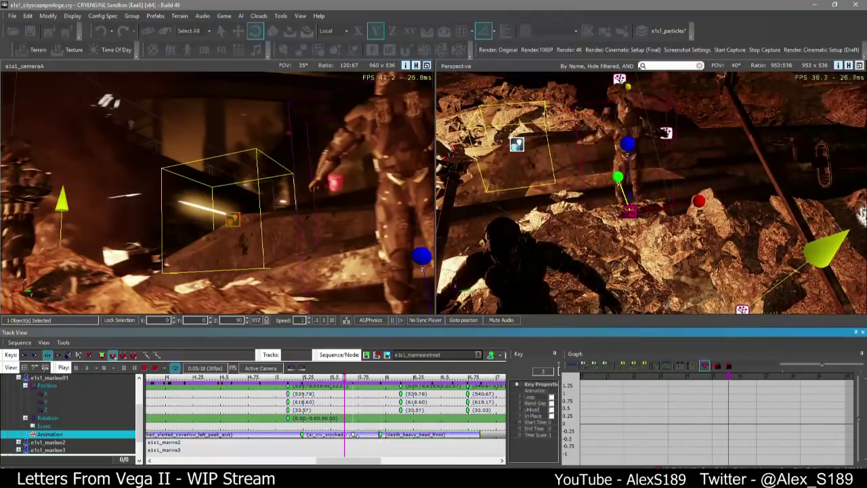
Assign the ai_merc_stocked_alerted_coverlow_right_stepout_center_enter animation to the new e1s1_marine01 key at about 5.7 seconds
{"action": "right_click", "coordinate": [354, 436]}
{"action": "left_click", "coordinate": [418, 447]}
{"action": "left_click", "coordinate": [430, 447]}
{"action": "left_click", "coordinate": [479, 246]}
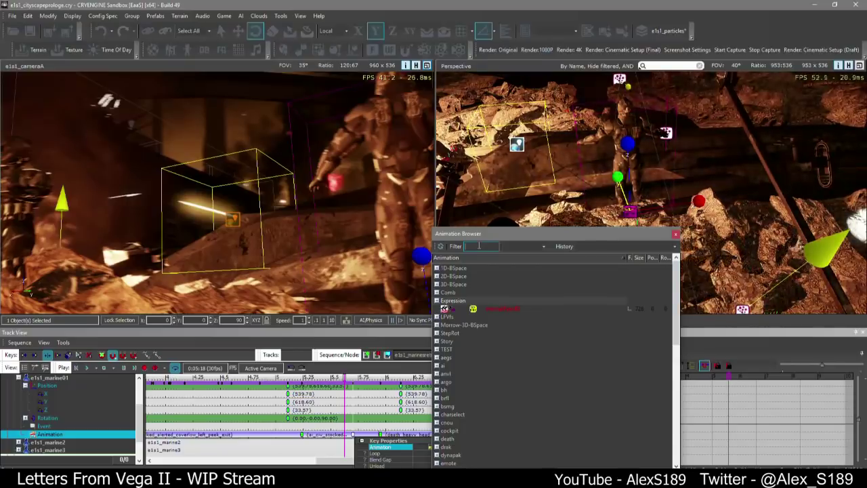
{"action": "left_click", "coordinate": [437, 366]}
{"action": "scroll", "coordinate": [557, 369], "scroll_direction": "down", "scroll_amount": 5}
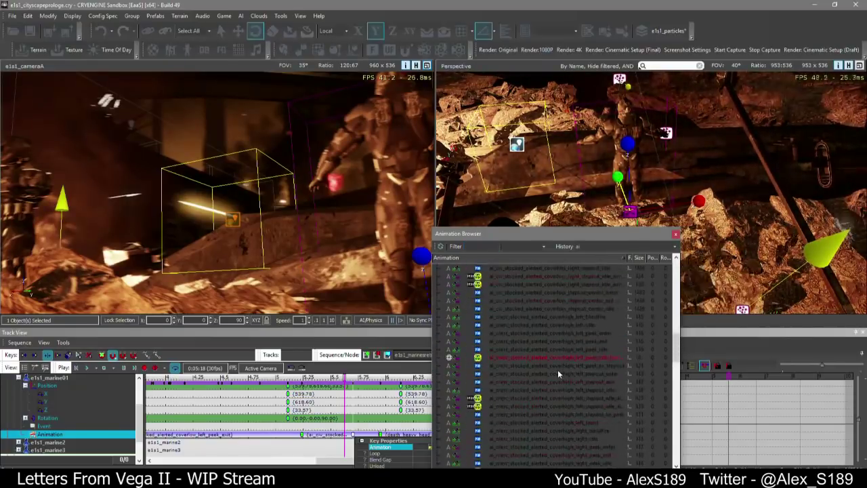
{"action": "scroll", "coordinate": [560, 372], "scroll_direction": "down", "scroll_amount": 5}
{"action": "left_click", "coordinate": [596, 398]}
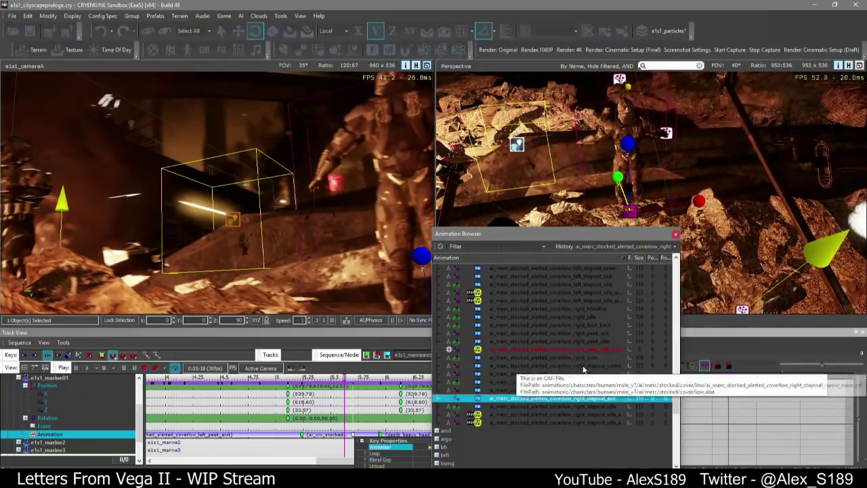
{"action": "left_click", "coordinate": [583, 357]}
{"action": "scroll", "coordinate": [623, 331], "scroll_direction": "down", "scroll_amount": 2}
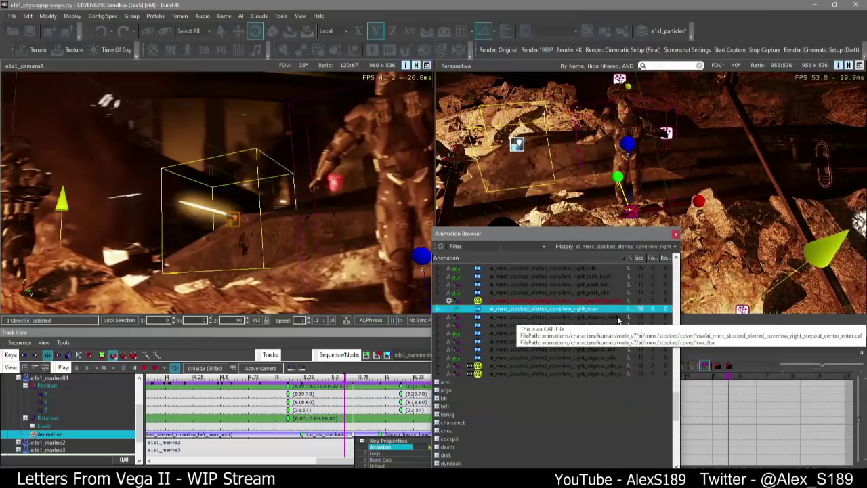
{"action": "left_click_drag", "start_coordinate": [680, 329], "coordinate": [749, 343]}
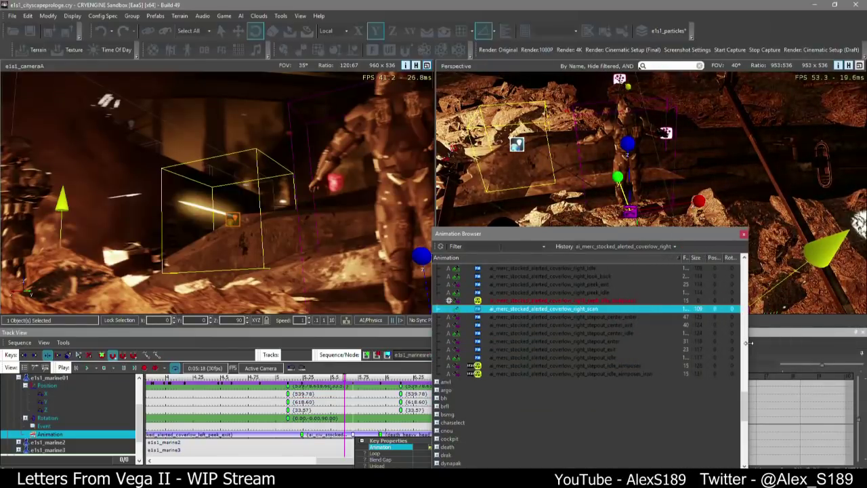
{"action": "left_click", "coordinate": [623, 317]}
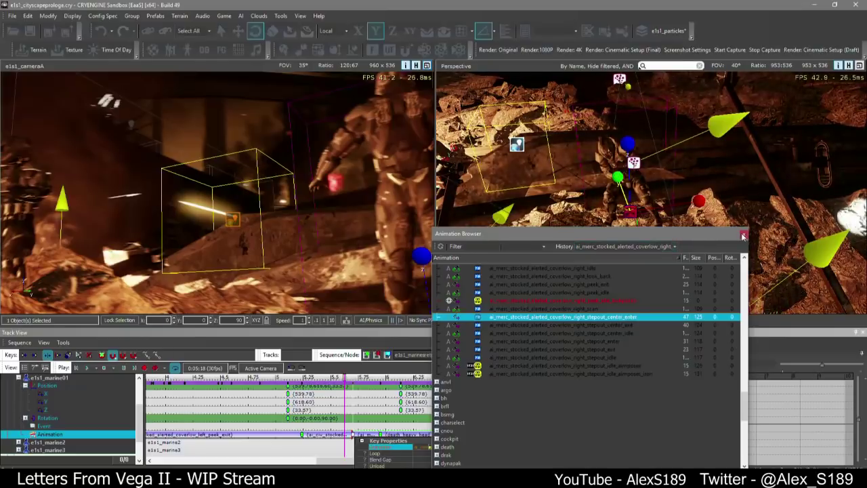
{"action": "left_click", "coordinate": [743, 235]}
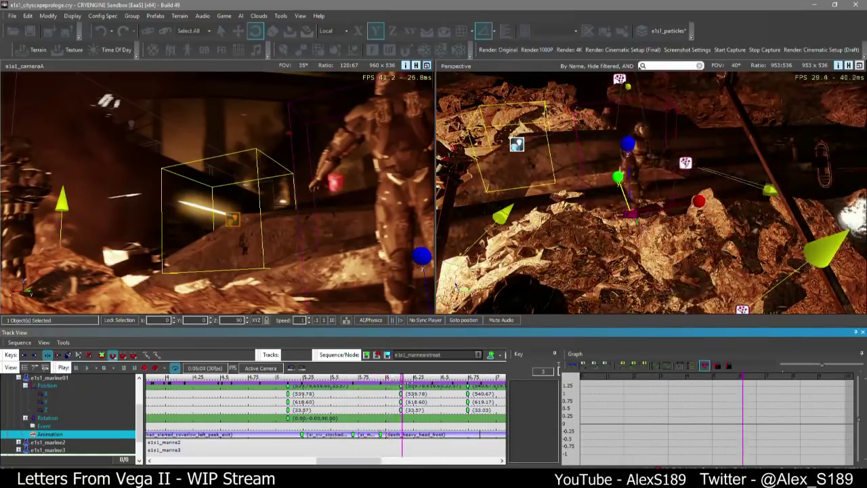
Move the death_heavy_head_front key to about 6.95 seconds and play back the step-out animation before it
{"action": "left_click", "coordinate": [352, 434]}
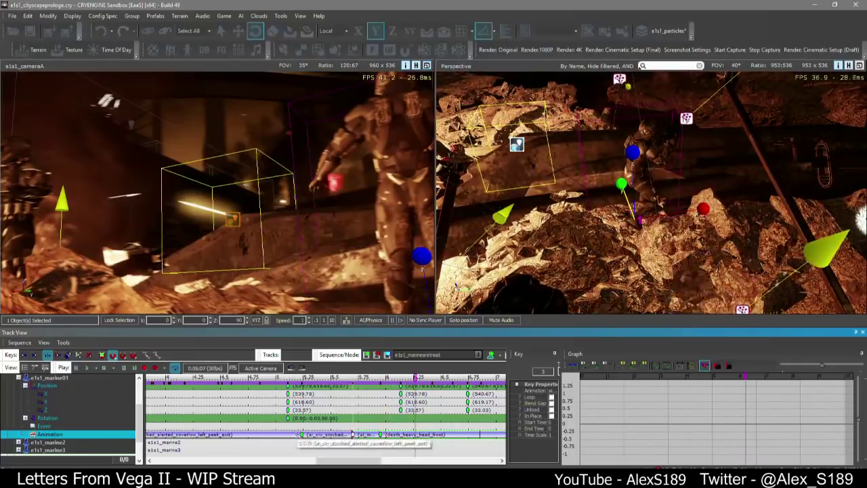
{"action": "scroll", "coordinate": [351, 434], "scroll_direction": "down", "scroll_amount": 3}
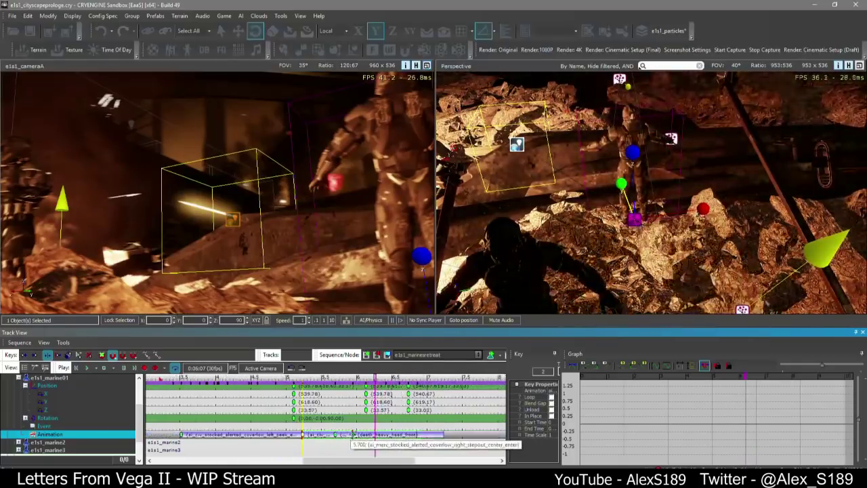
{"action": "left_click_drag", "start_coordinate": [353, 434], "coordinate": [424, 435]}
{"action": "left_click", "coordinate": [400, 378]}
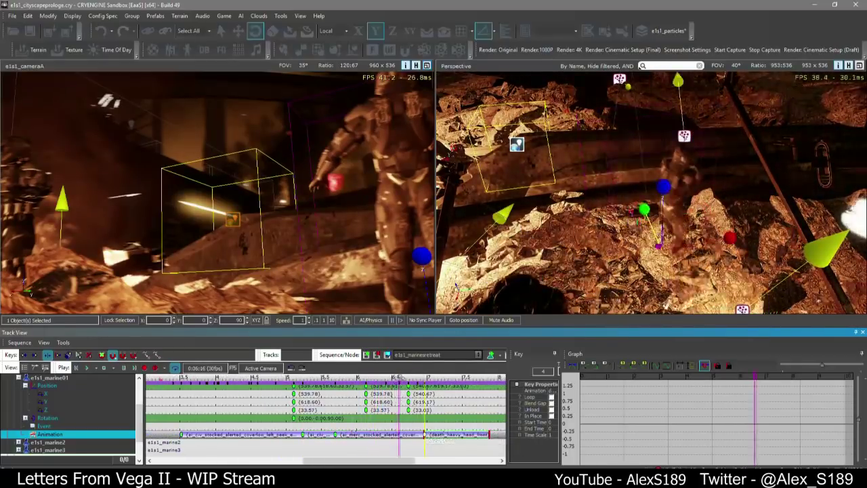
{"action": "key", "text": "space"}
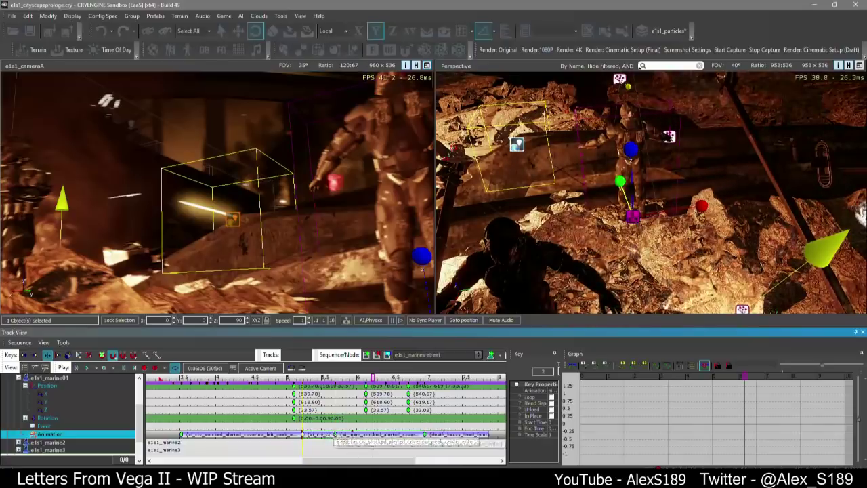
Move e1s1_marine01's peek_center_enter key out to about 7.95 seconds and its right step-out key to about 5.17 seconds on the Animation track
{"action": "left_click_drag", "start_coordinate": [336, 436], "coordinate": [311, 436]}
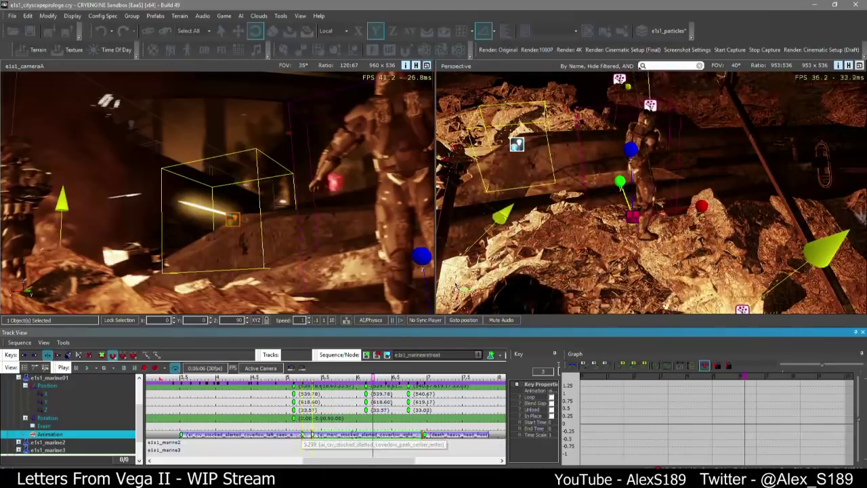
{"action": "left_click", "coordinate": [302, 435]}
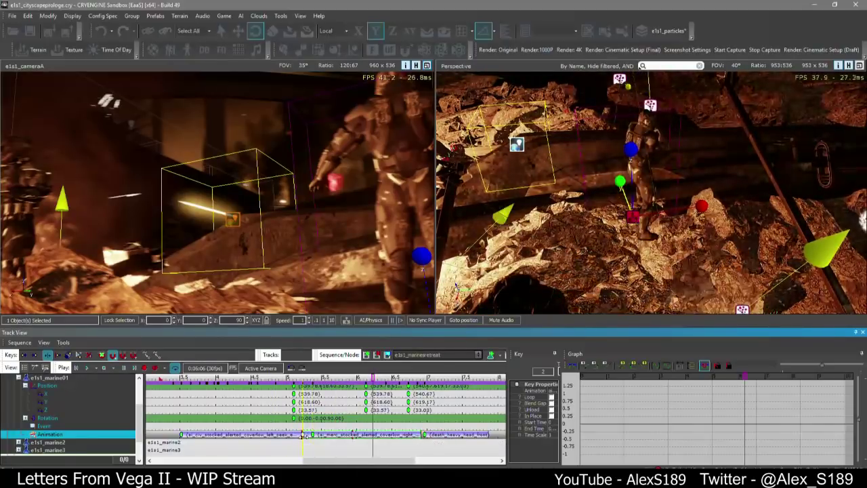
{"action": "left_click", "coordinate": [495, 434]}
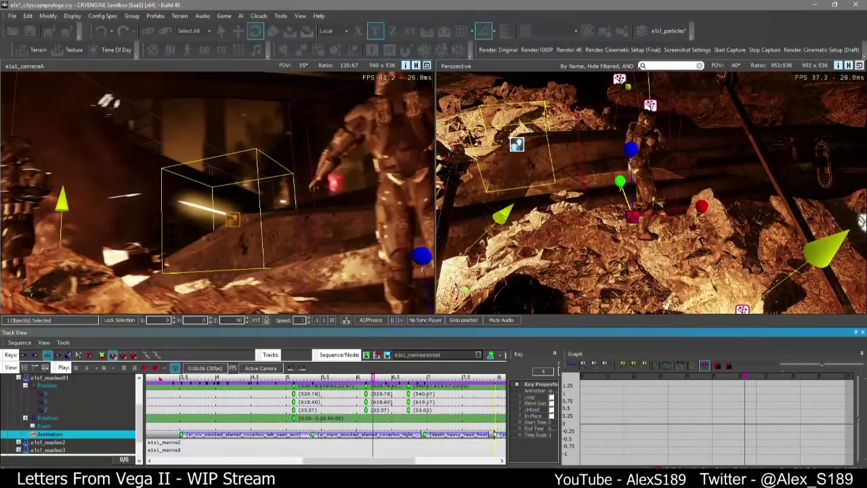
{"action": "left_click", "coordinate": [299, 434]}
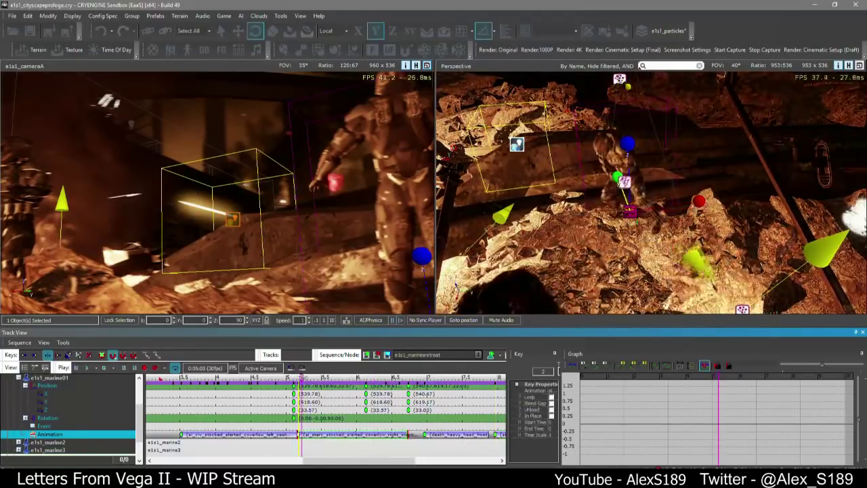
Play back e1s1_marine01's right step-out animation from about 5.1 seconds
{"action": "mouse_move", "coordinate": [302, 371]}
{"action": "left_mouse_down"}
{"action": "mouse_move", "coordinate": [363, 372]}
{"action": "mouse_move", "coordinate": [295, 372]}
{"action": "left_mouse_up"}
{"action": "key", "text": "space"}
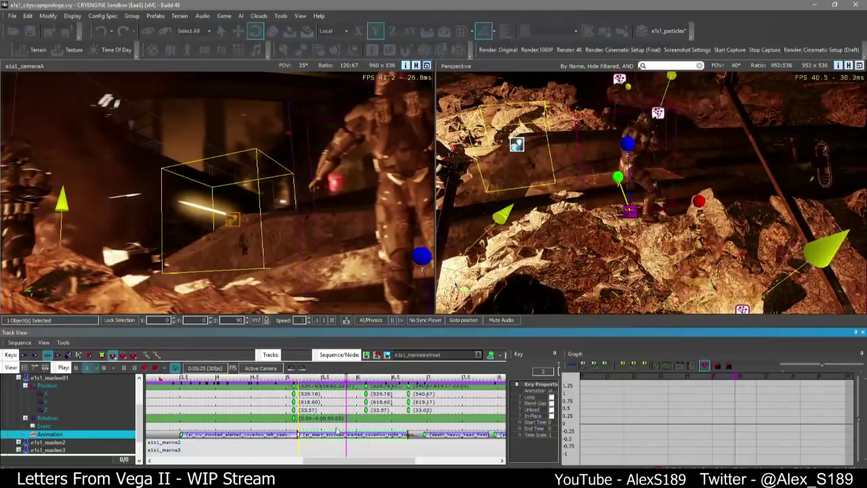
{"action": "key", "text": "space"}
{"action": "left_click", "coordinate": [336, 430]}
Replace the step-out key's animation at about 5.17 seconds with ai_merc_stocked_alerted_coverlow_left_stepout_center_enter
{"action": "right_click", "coordinate": [299, 434]}
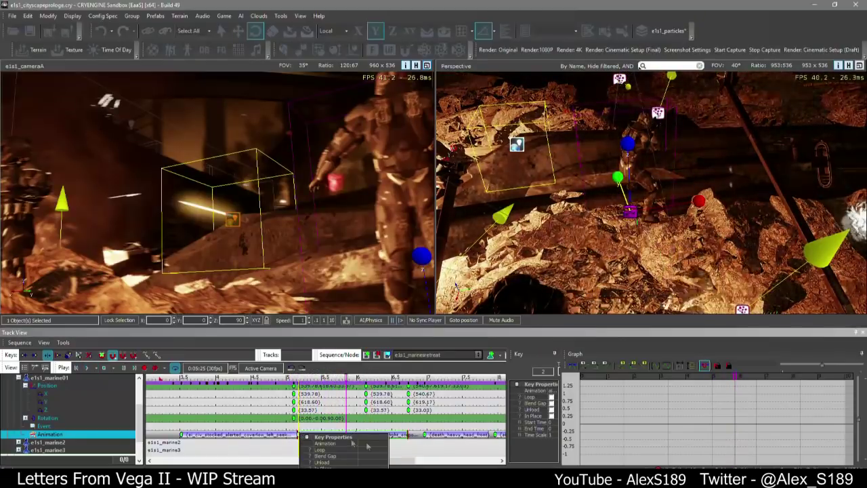
{"action": "left_click", "coordinate": [352, 443]}
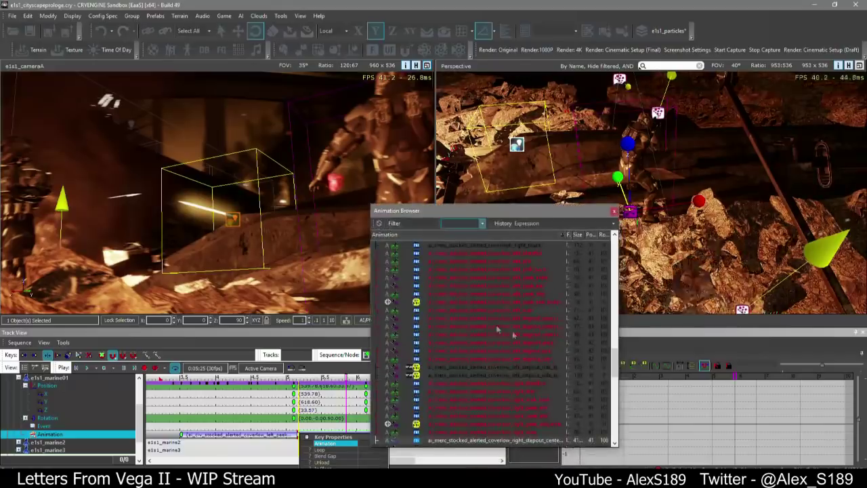
{"action": "scroll", "coordinate": [498, 332], "scroll_direction": "down", "scroll_amount": 5}
{"action": "scroll", "coordinate": [500, 359], "scroll_direction": "up", "scroll_amount": 8}
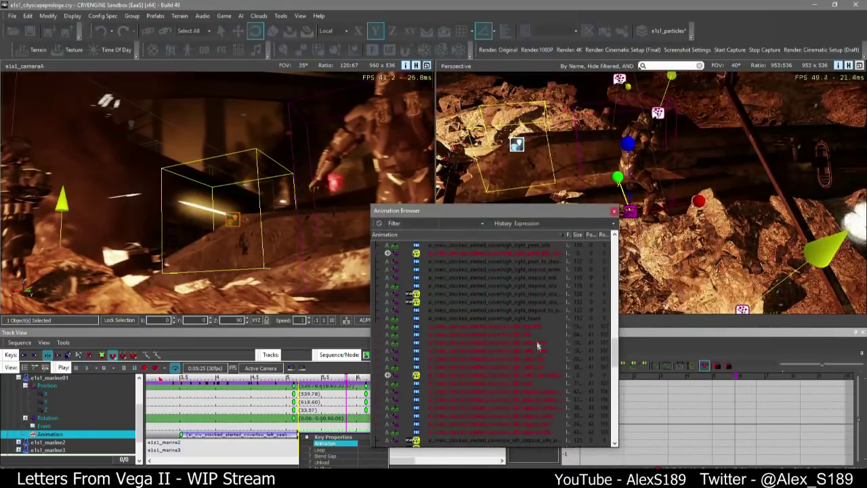
{"action": "left_click", "coordinate": [505, 382]}
{"action": "left_click", "coordinate": [514, 366]}
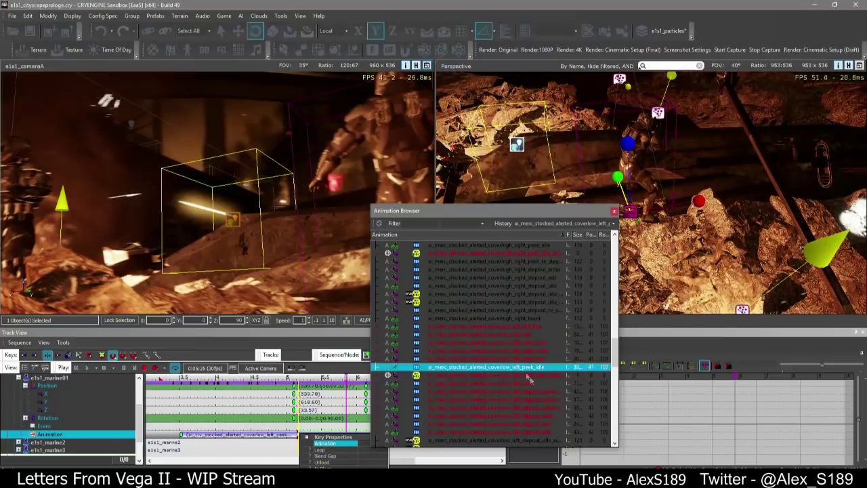
{"action": "left_click", "coordinate": [535, 374]}
{"action": "left_click_drag", "start_coordinate": [619, 376], "coordinate": [692, 386]}
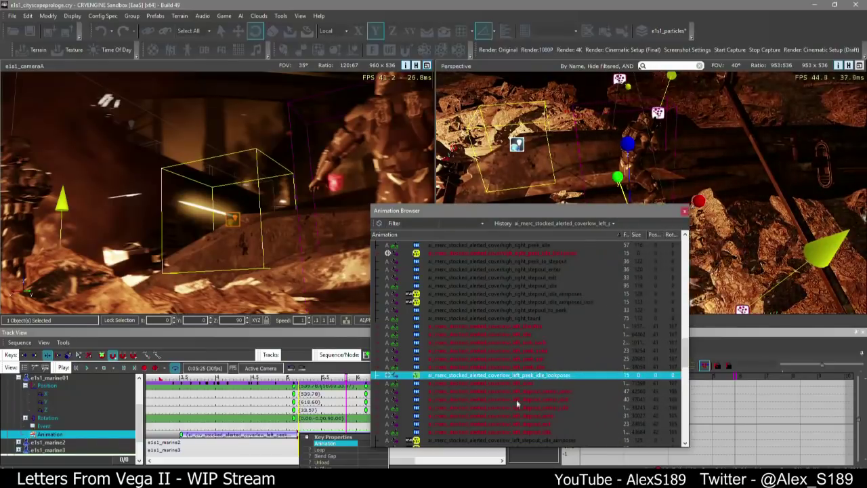
{"action": "left_click", "coordinate": [553, 407]}
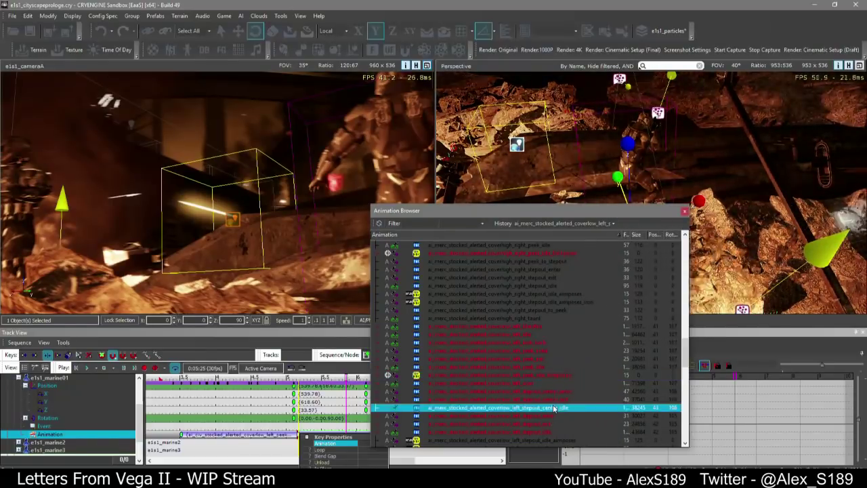
{"action": "left_click", "coordinate": [560, 391]}
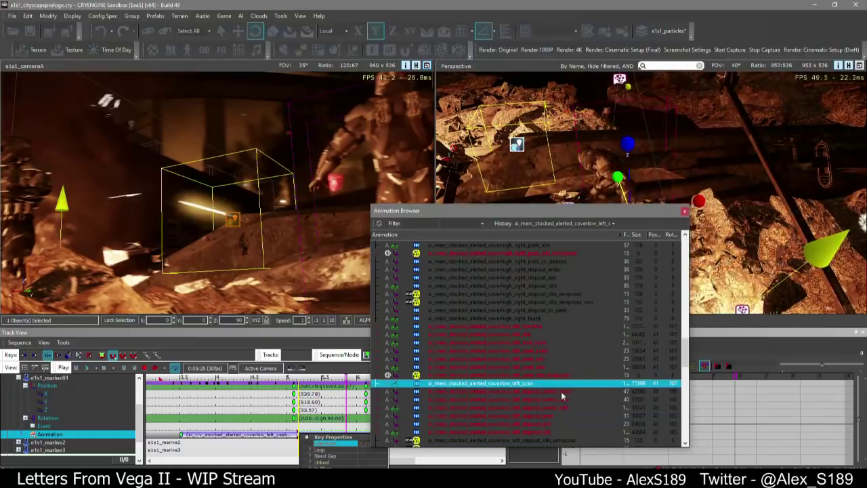
{"action": "left_click", "coordinate": [684, 211]}
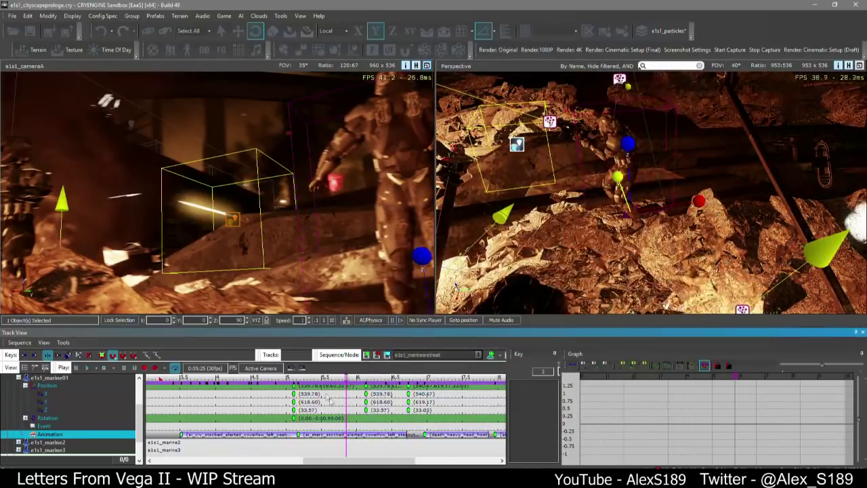
Move e1s1_marine01's death_heavy_head_front key to about 6.13 seconds and play back the transition from the left step-out
{"action": "left_click", "coordinate": [277, 383]}
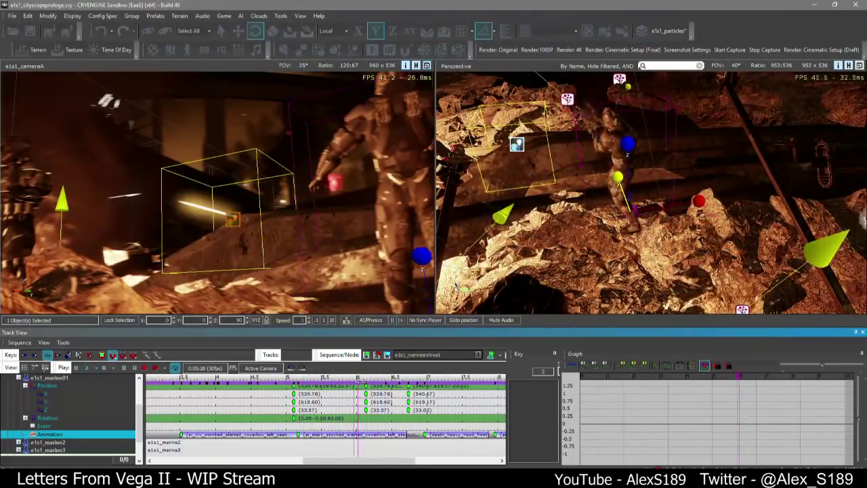
{"action": "left_click_drag", "start_coordinate": [361, 381], "coordinate": [364, 381]}
{"action": "left_click_drag", "start_coordinate": [425, 434], "coordinate": [366, 435]}
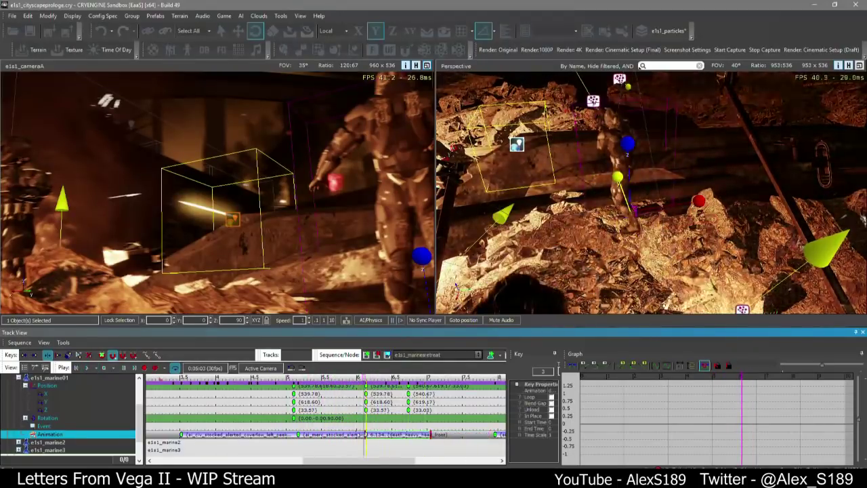
{"action": "key", "text": "space"}
{"action": "left_click", "coordinate": [351, 383]}
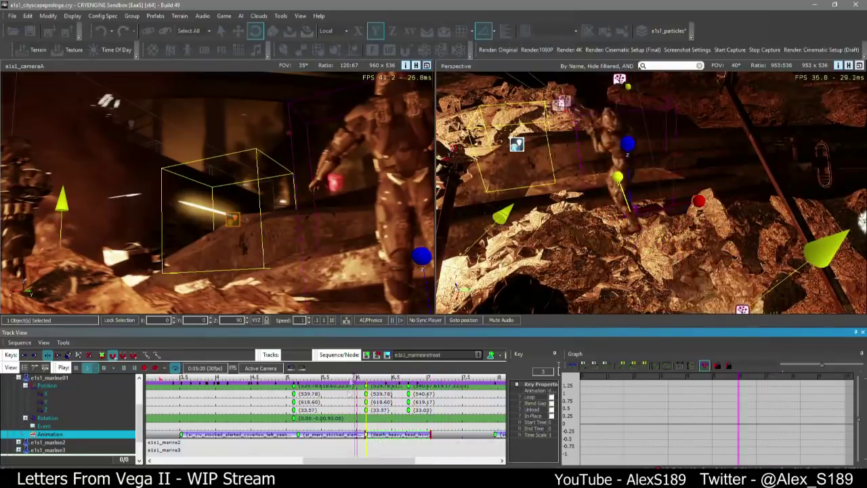
{"action": "key", "text": "space"}
Move the death_heavy_head_front key to about 5.88 seconds and review the transition from the step-out into the death
{"action": "left_click_drag", "start_coordinate": [366, 434], "coordinate": [348, 434]}
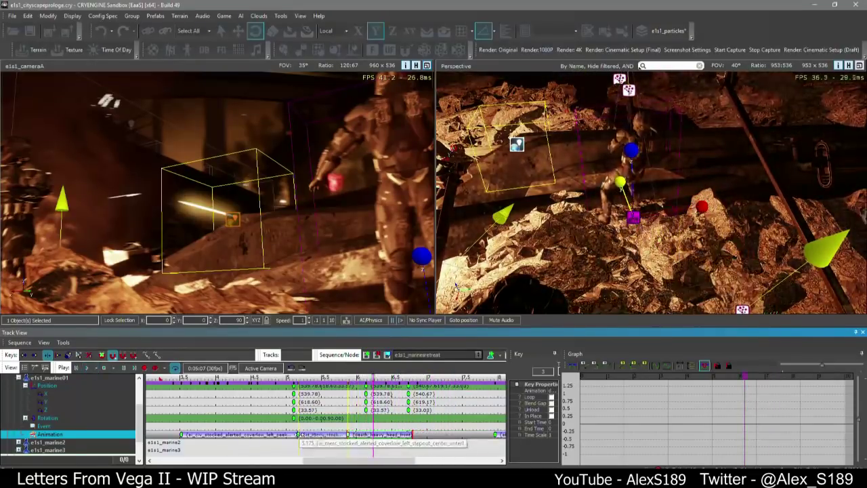
{"action": "left_click", "coordinate": [298, 434]}
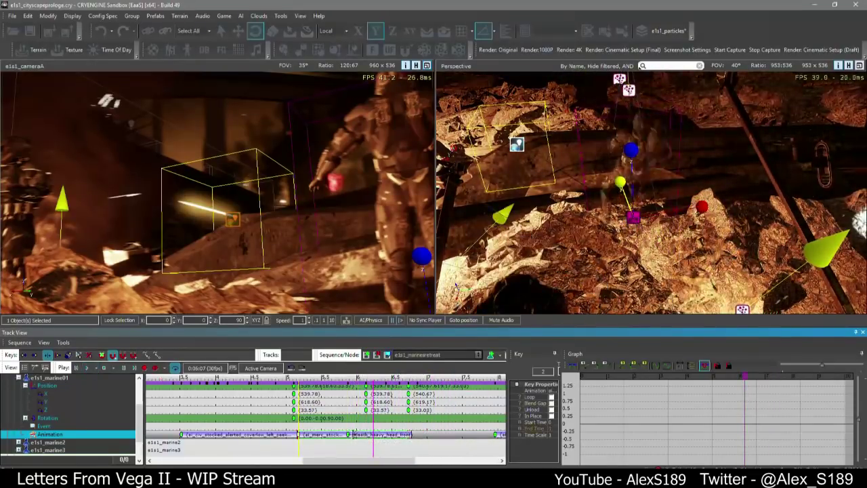
{"action": "left_click_drag", "start_coordinate": [360, 378], "coordinate": [372, 378]}
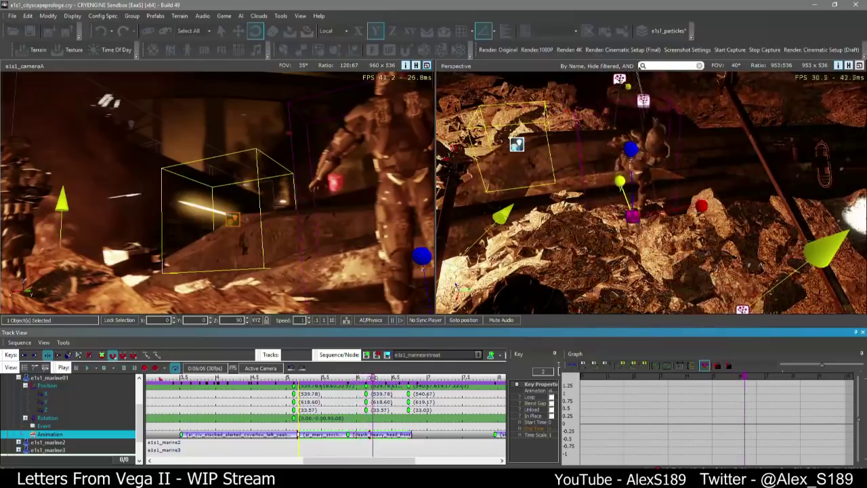
{"action": "key", "text": "space"}
{"action": "left_click", "coordinate": [336, 379]}
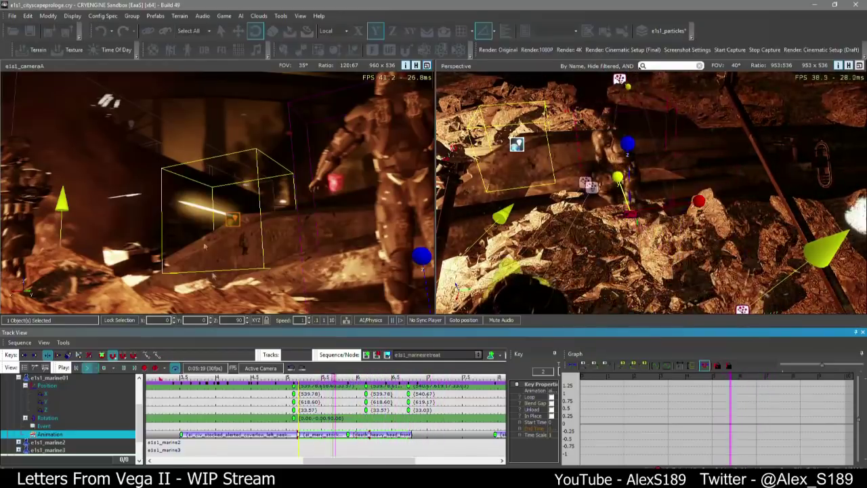
Play the sequence from about 5 seconds and check marine01's step-out and death in the e1s1_cameraA view
{"action": "left_click", "coordinate": [288, 379]}
{"action": "key", "text": "space"}
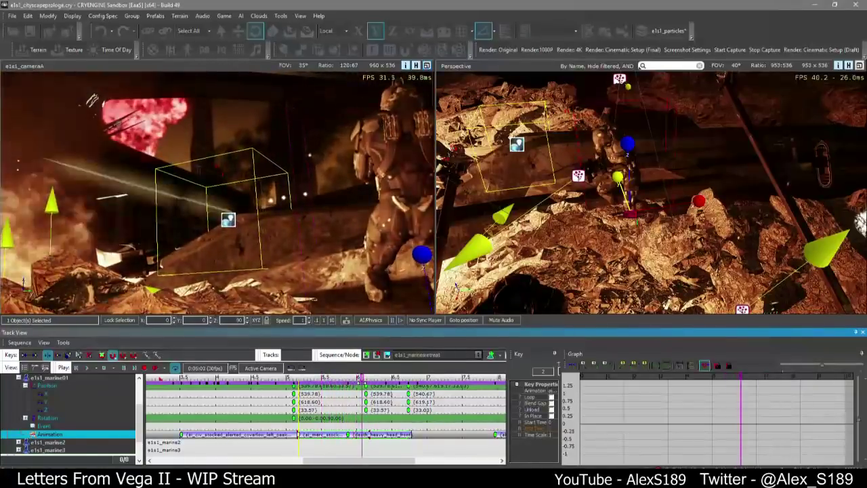
{"action": "scroll", "coordinate": [305, 431], "scroll_direction": "up", "scroll_amount": 3}
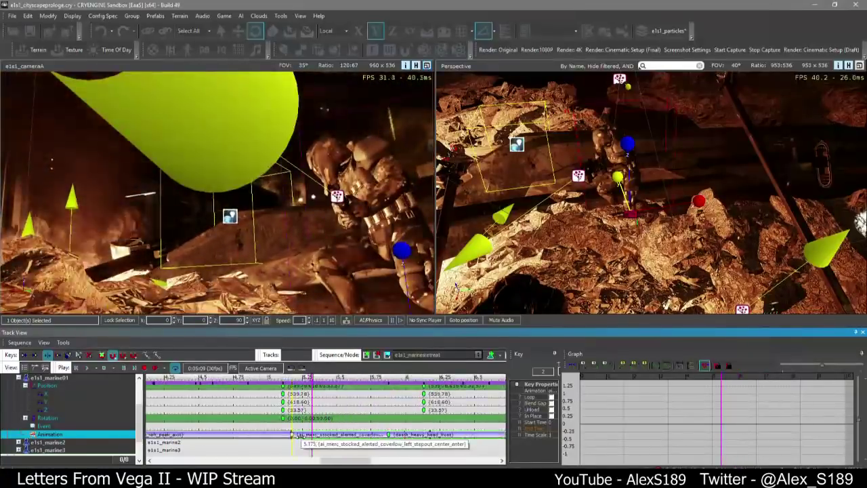
{"action": "key", "text": "space"}
{"action": "scroll", "coordinate": [353, 439], "scroll_direction": "down", "scroll_amount": 1}
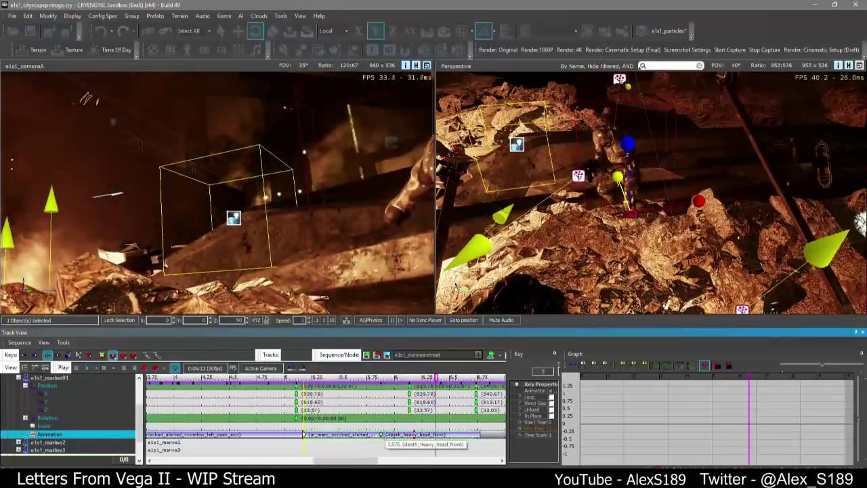
Shift the death_heavy_head_front animation key of e1s1_marine01 to about 6.03 s and play back the transition
{"action": "left_click_drag", "start_coordinate": [382, 434], "coordinate": [391, 434]}
{"action": "key", "text": "space"}
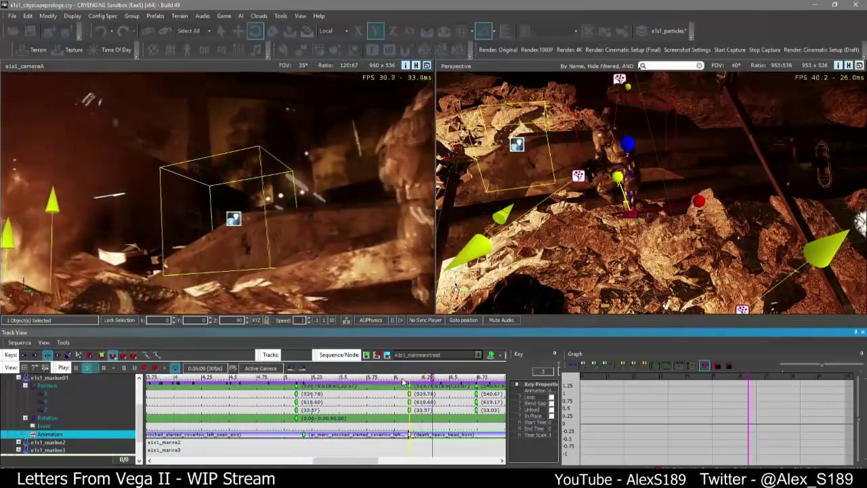
{"action": "left_click", "coordinate": [304, 435]}
{"action": "scroll", "coordinate": [399, 434], "scroll_direction": "down", "scroll_amount": 1}
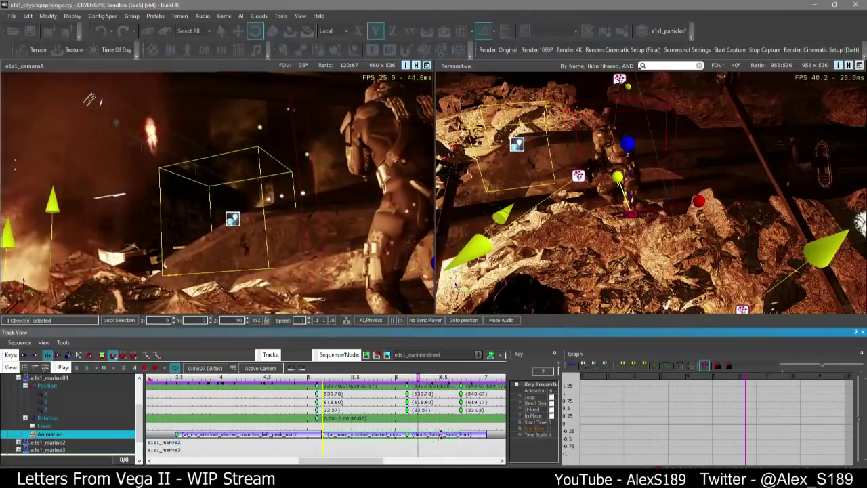
{"action": "left_click_drag", "start_coordinate": [408, 434], "coordinate": [402, 434]}
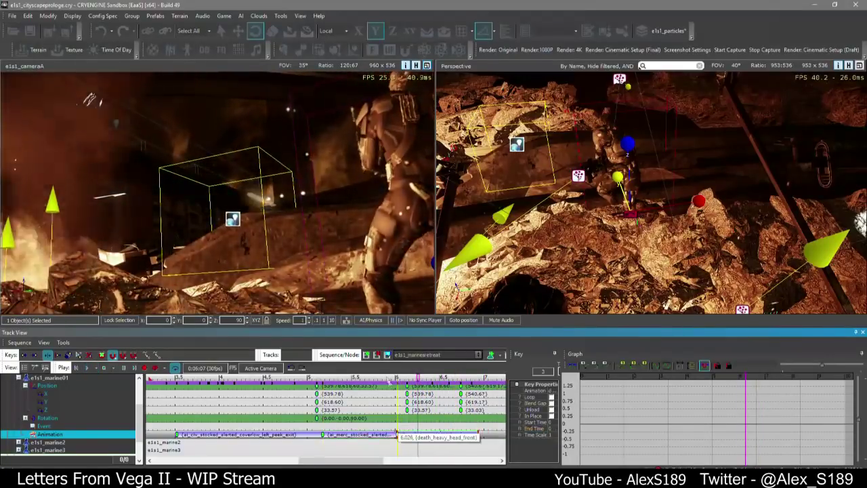
{"action": "key", "text": "space"}
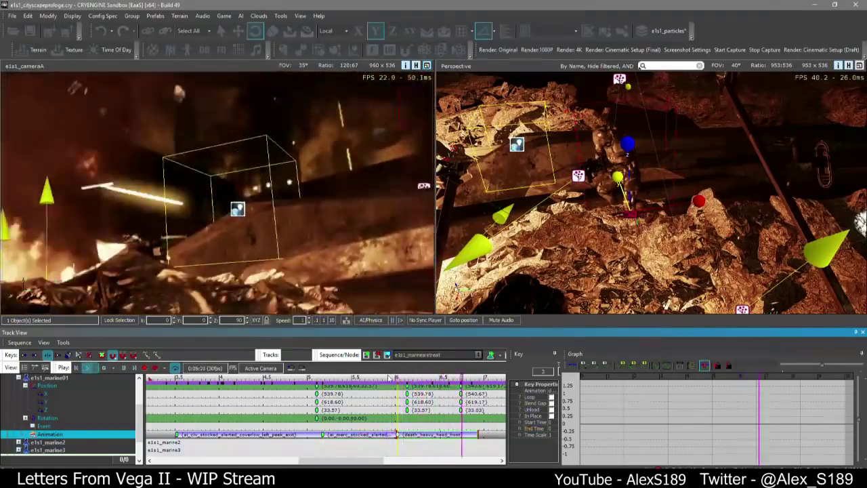
{"action": "scroll", "coordinate": [298, 379], "scroll_direction": "down", "scroll_amount": 3}
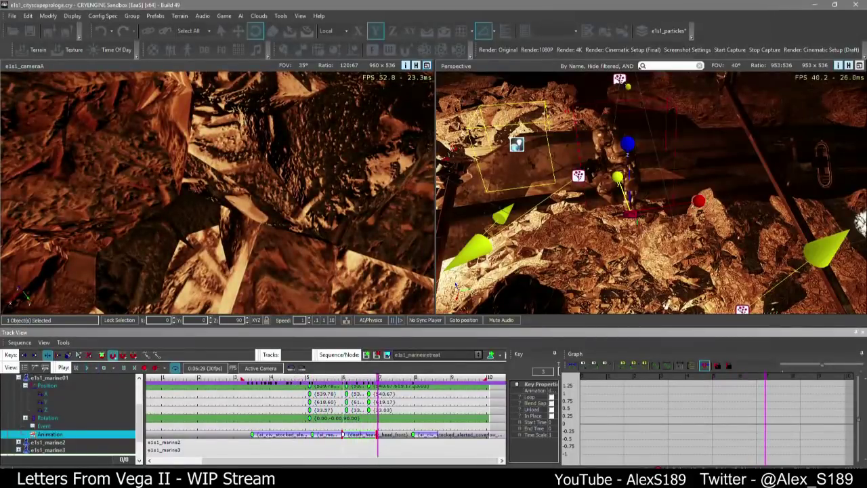
Delete the coverlow animation key that follows death_heavy_head_front on e1s1_marine01's Animation track and save the level
{"action": "right_click_drag", "start_coordinate": [657, 187], "coordinate": [661, 189]}
{"action": "key", "text": "ctrl+s"}
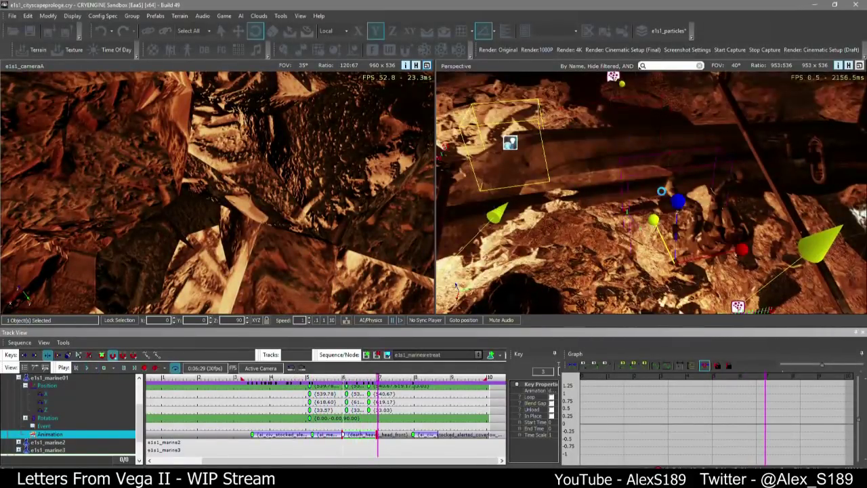
{"action": "left_click", "coordinate": [424, 429]}
{"action": "left_click", "coordinate": [412, 434]}
{"action": "key", "text": "Delete"}
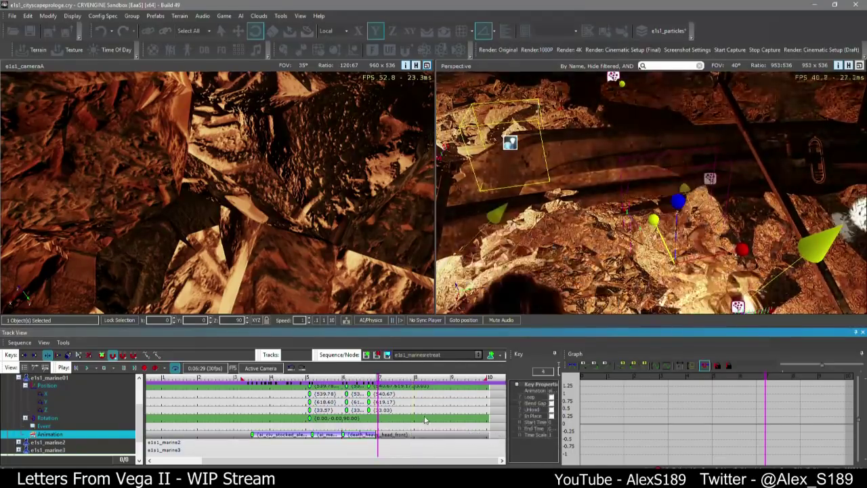
{"action": "right_click_drag", "start_coordinate": [540, 220], "coordinate": [579, 210]}
{"action": "key", "text": "ctrl+s"}
Deselect the marine and replay the sequence to review his movement and death in the camera view
{"action": "left_click", "coordinate": [637, 208]}
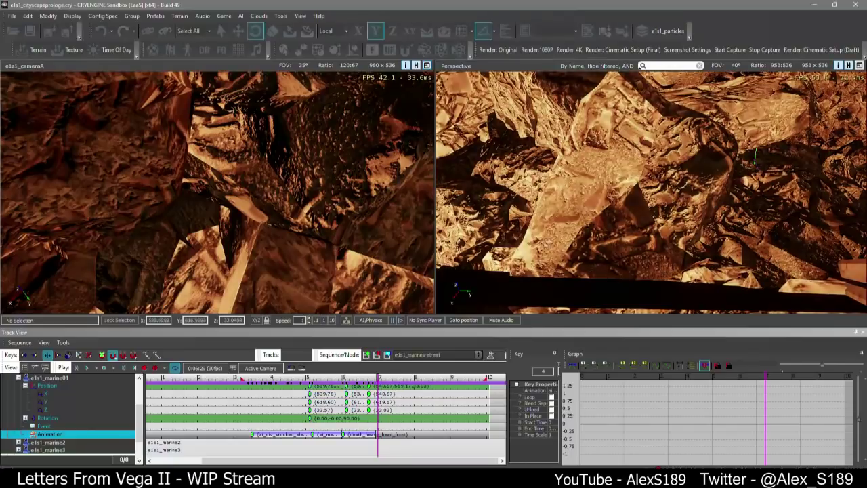
{"action": "mouse_move", "coordinate": [651, 193]}
{"action": "right_mouse_down"}
{"action": "mouse_move", "coordinate": [657, 151]}
{"action": "mouse_move", "coordinate": [646, 206]}
{"action": "right_mouse_up"}
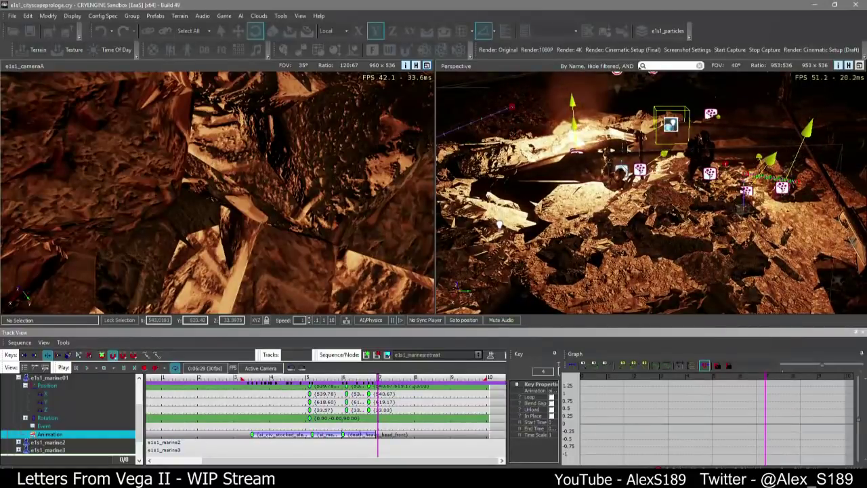
{"action": "right_click_drag", "start_coordinate": [647, 205], "coordinate": [636, 183]}
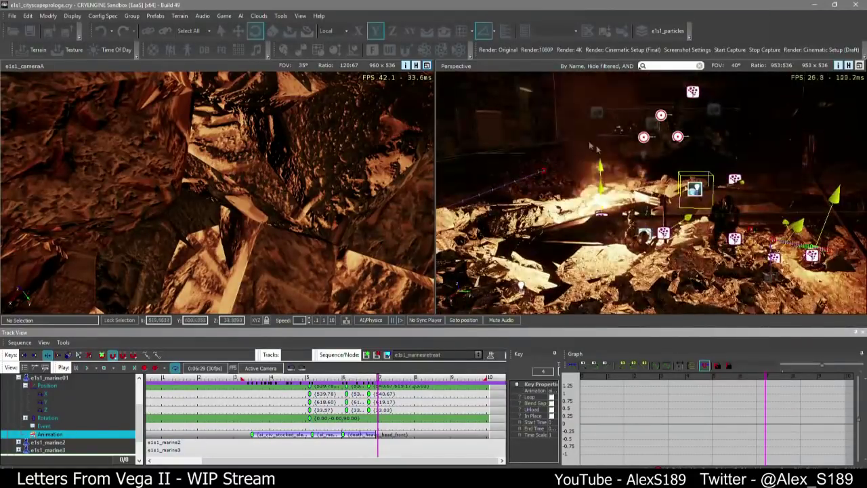
{"action": "scroll", "coordinate": [274, 410], "scroll_direction": "down", "scroll_amount": 4}
{"action": "left_click_drag", "start_coordinate": [276, 379], "coordinate": [168, 381]}
{"action": "key", "text": "space"}
{"action": "key", "text": "space"}
{"action": "key", "text": "space"}
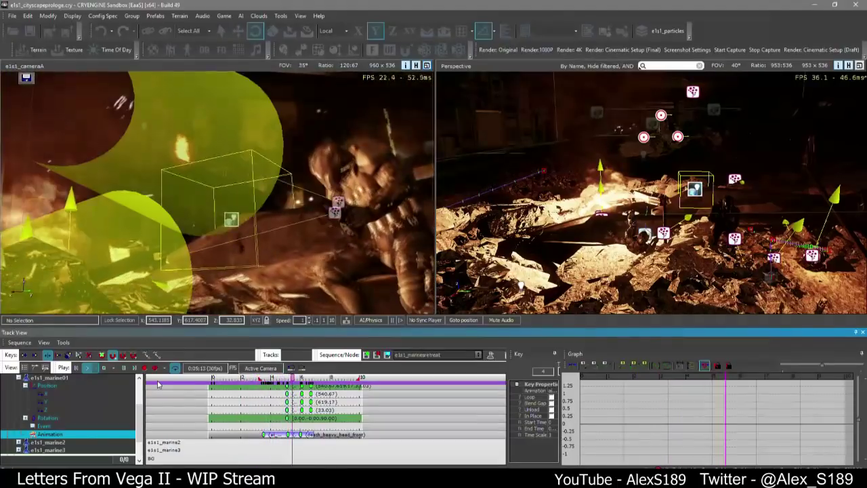
{"action": "left_click", "coordinate": [268, 380]}
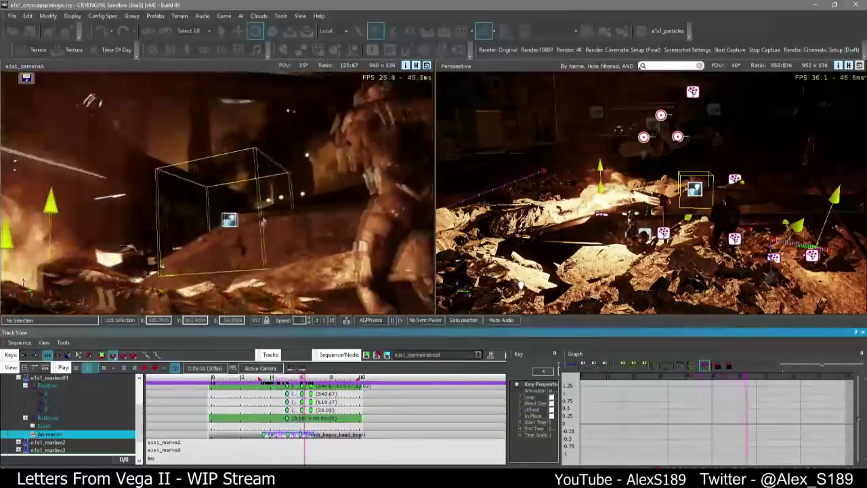
{"action": "left_click", "coordinate": [278, 379]}
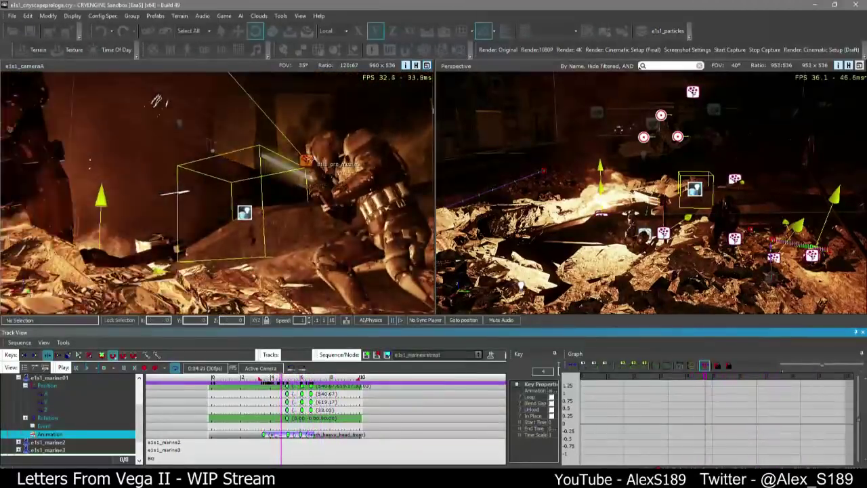
Select the muzzle flash particle at the marine's rifle and add it to the sequence's Marines folder
{"action": "left_click", "coordinate": [303, 298]}
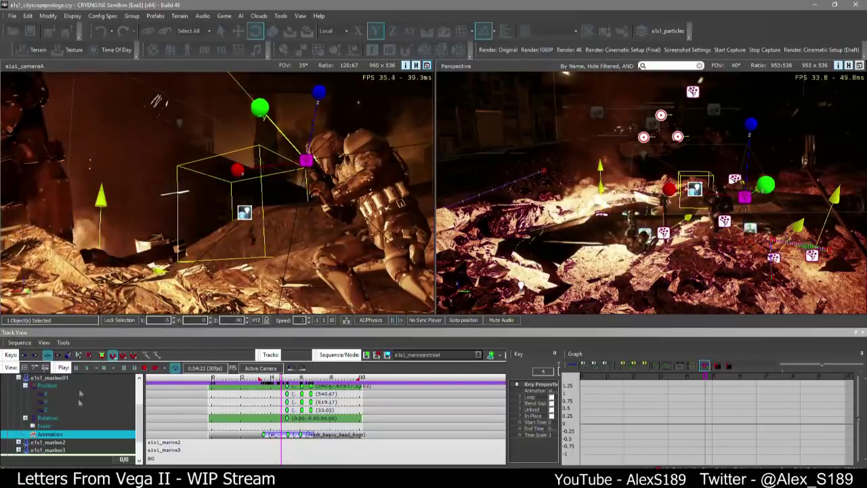
{"action": "key", "text": "w"}
{"action": "left_click", "coordinate": [19, 429]}
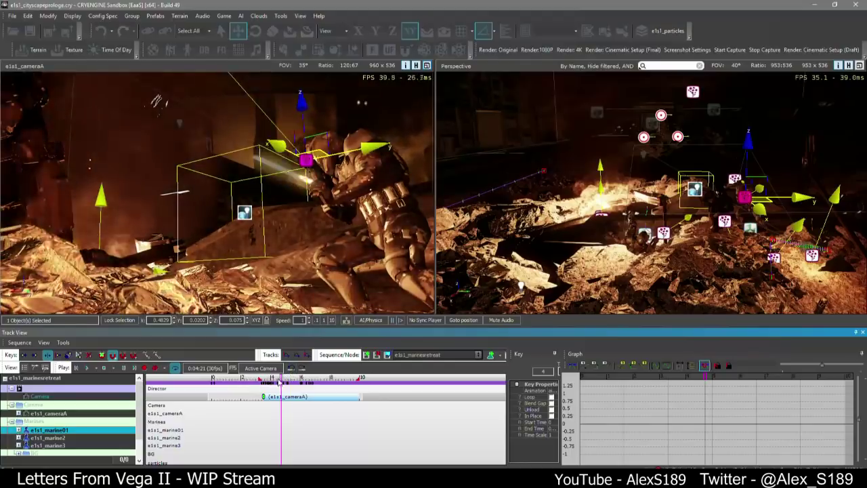
{"action": "left_click_drag", "start_coordinate": [279, 383], "coordinate": [301, 389]}
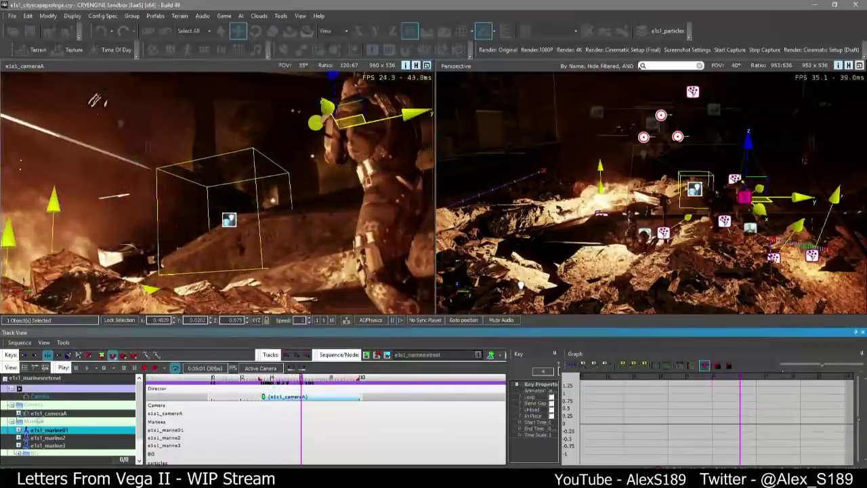
{"action": "left_click", "coordinate": [22, 422]}
{"action": "scroll", "coordinate": [25, 441], "scroll_direction": "down", "scroll_amount": 1}
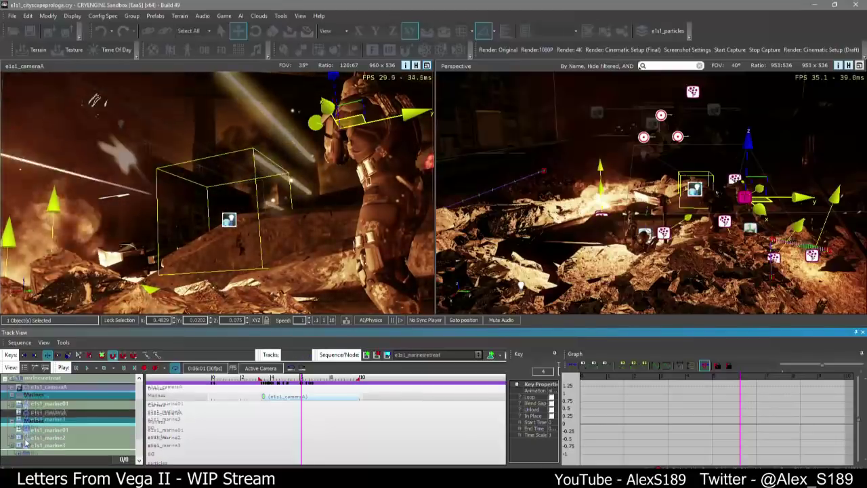
{"action": "right_click", "coordinate": [35, 396]}
{"action": "left_click", "coordinate": [95, 216]}
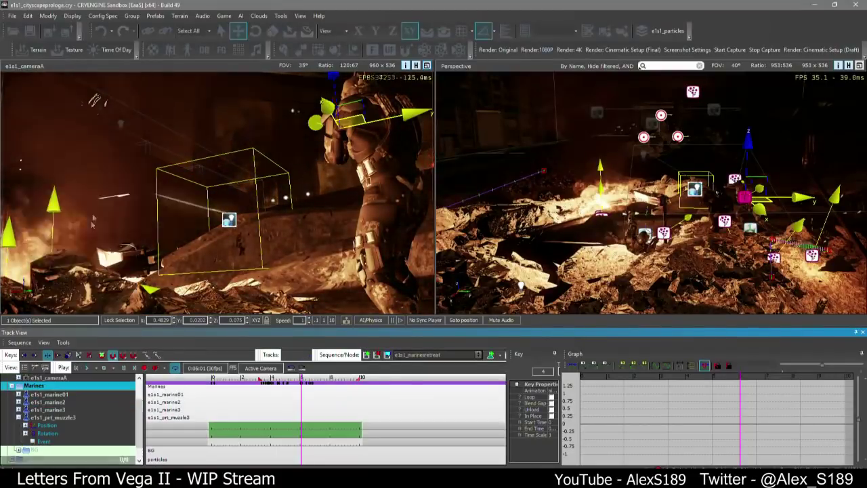
Add a Restart key followed by a Kill key to the Event track of e1s1_prt_muzzle3
{"action": "left_click", "coordinate": [46, 418]}
{"action": "left_click", "coordinate": [48, 433]}
{"action": "scroll", "coordinate": [304, 445], "scroll_direction": "up", "scroll_amount": 1}
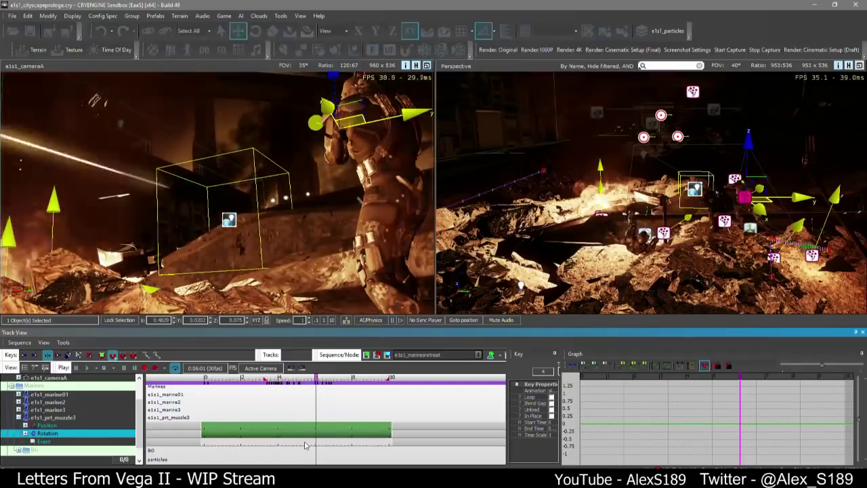
{"action": "double_click", "coordinate": [304, 441]}
{"action": "left_click", "coordinate": [382, 452]}
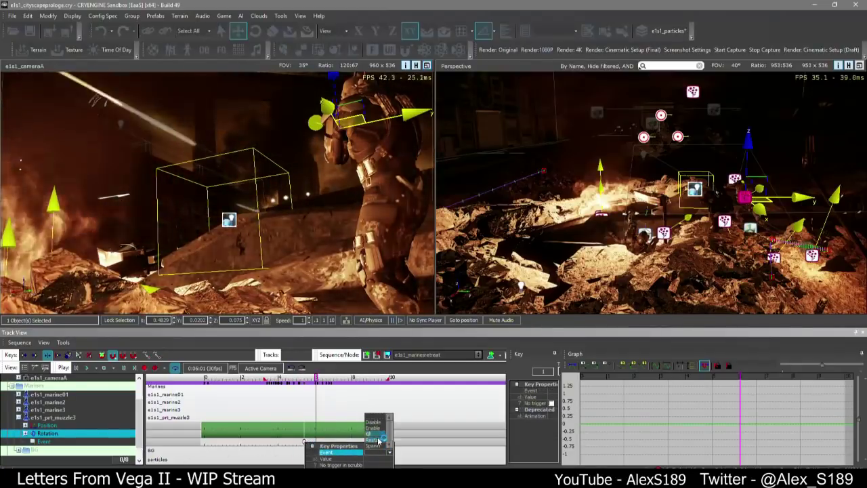
{"action": "left_click", "coordinate": [380, 439]}
{"action": "left_click", "coordinate": [396, 456]}
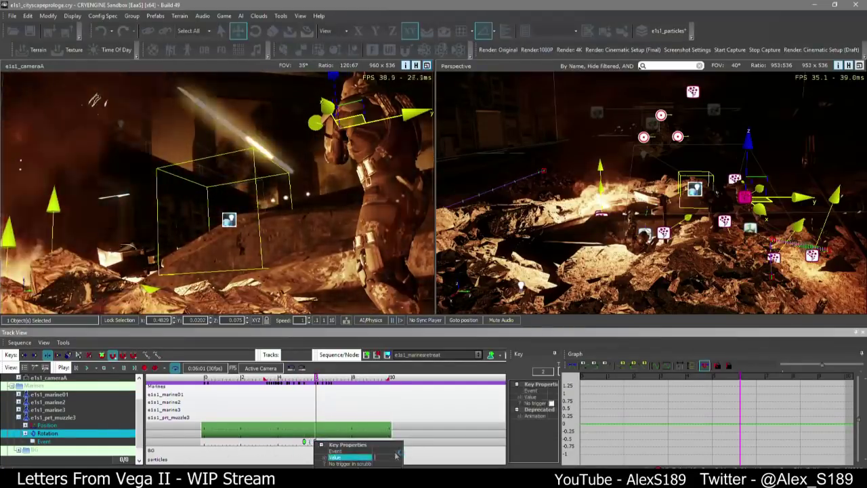
{"action": "left_click", "coordinate": [397, 454]}
{"action": "left_click", "coordinate": [388, 433]}
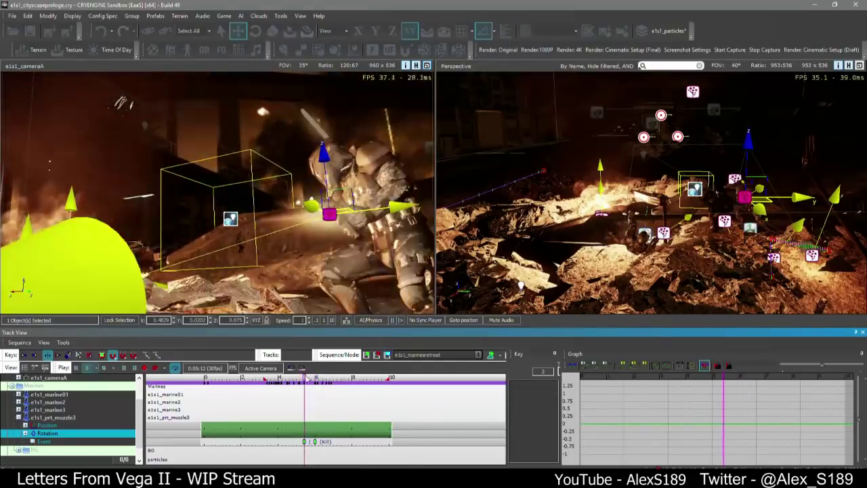
Move the Restart and Kill event keys together to about 6 s and 6.6 s and play back the result
{"action": "scroll", "coordinate": [306, 397], "scroll_direction": "up", "scroll_amount": 3}
{"action": "left_click_drag", "start_coordinate": [323, 378], "coordinate": [323, 376]}
{"action": "left_click", "coordinate": [301, 441]}
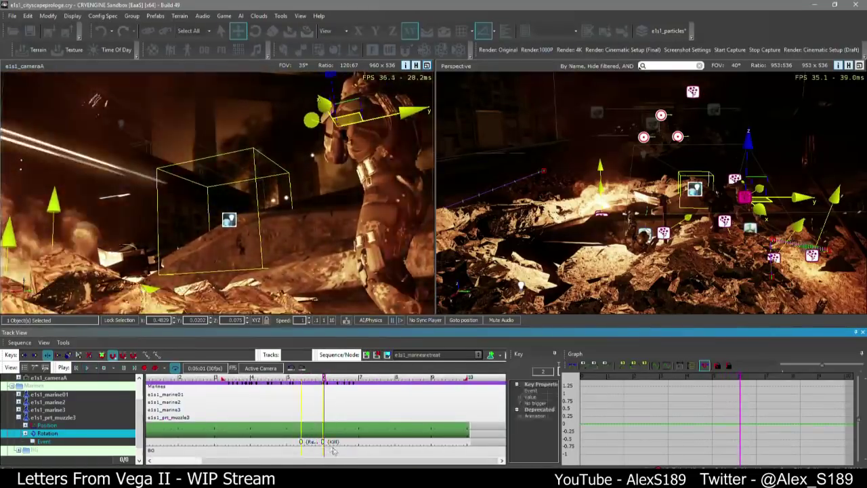
{"action": "left_click", "coordinate": [315, 401]}
{"action": "key", "text": "space"}
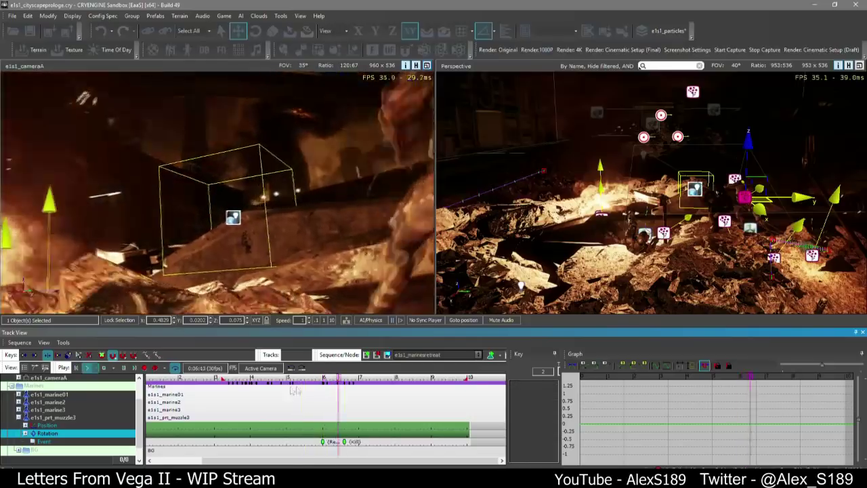
{"action": "left_click", "coordinate": [298, 377]}
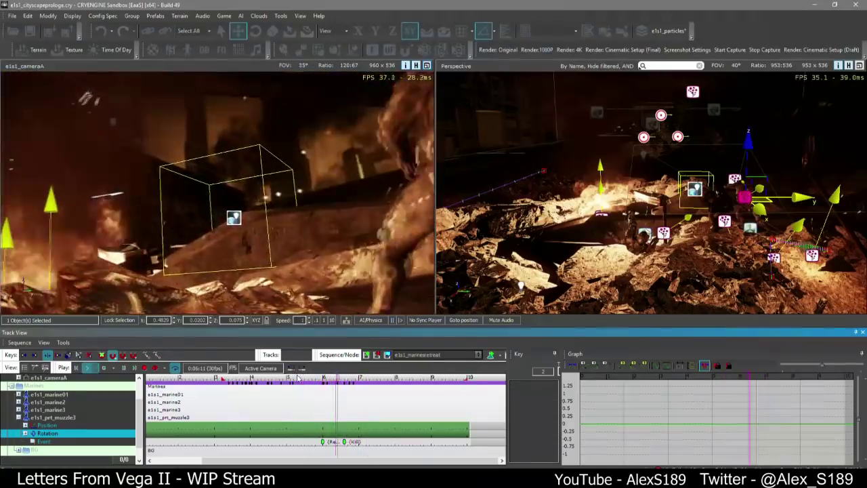
{"action": "left_click", "coordinate": [298, 378]}
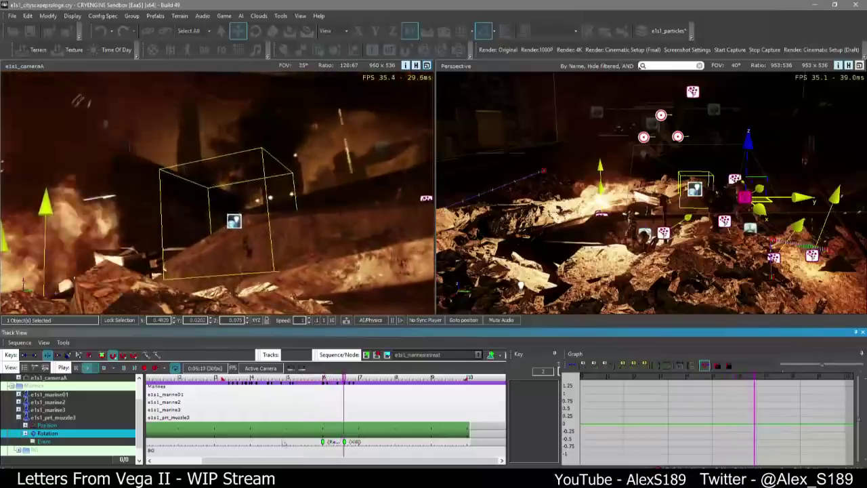
Add an Active property track to e1s1_prt_muzzle3 and key it on only between the Restart and Kill events
{"action": "left_click", "coordinate": [55, 417]}
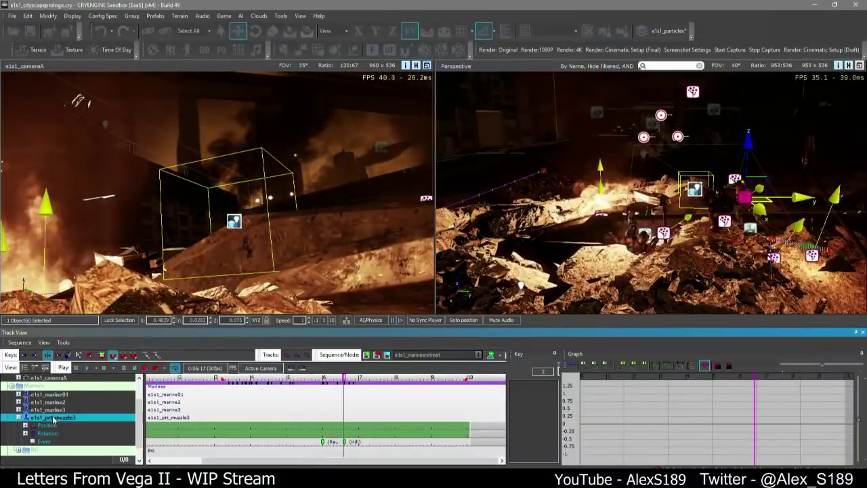
{"action": "right_click", "coordinate": [54, 416]}
{"action": "mouse_move", "coordinate": [81, 357]}
{"action": "mouse_move", "coordinate": [177, 437]}
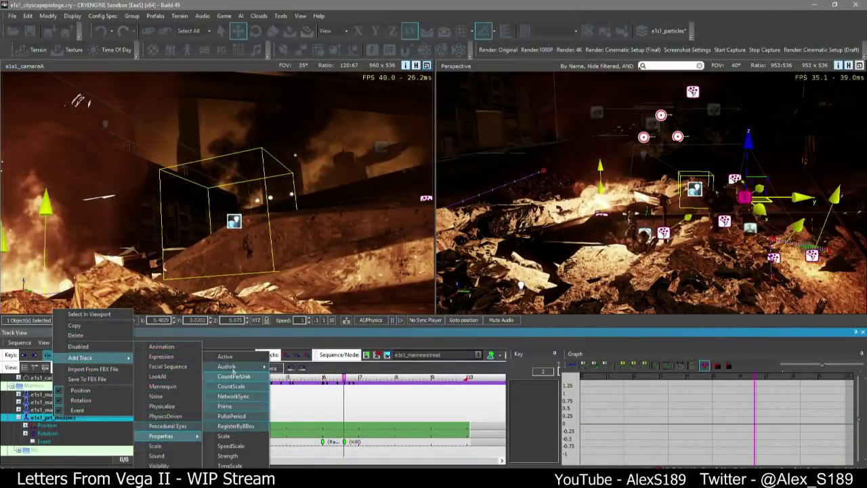
{"action": "left_click", "coordinate": [231, 357]}
{"action": "double_click", "coordinate": [329, 450]}
{"action": "scroll", "coordinate": [311, 444], "scroll_direction": "down", "scroll_amount": 5}
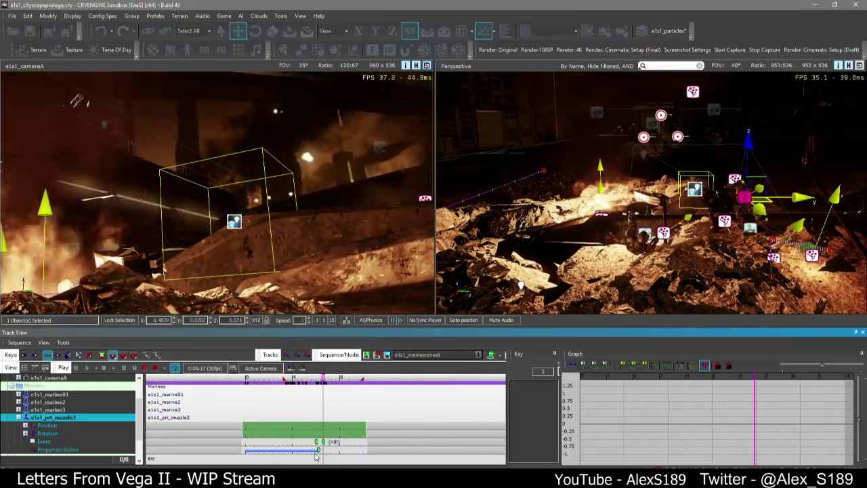
{"action": "scroll", "coordinate": [300, 453], "scroll_direction": "up", "scroll_amount": 3}
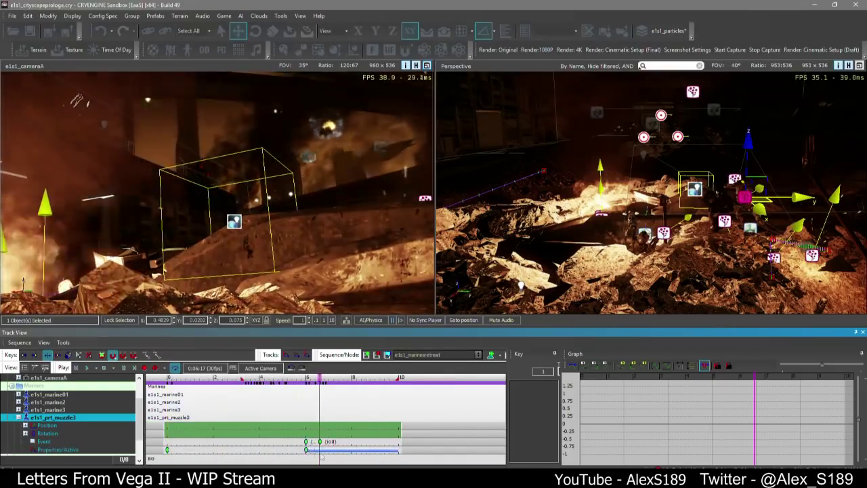
{"action": "double_click", "coordinate": [305, 450]}
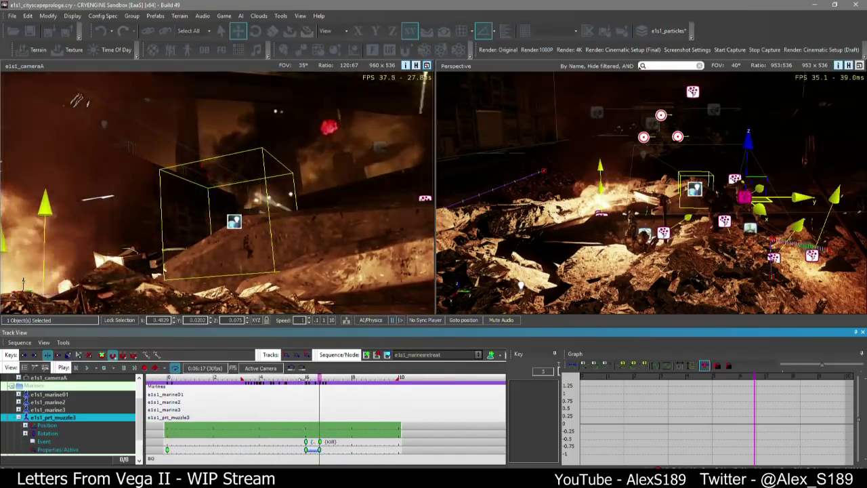
Replay the sequence to check the timing of the muzzle flash against the marine's death
{"action": "left_click", "coordinate": [304, 379]}
{"action": "key", "text": "space"}
{"action": "left_click", "coordinate": [303, 380]}
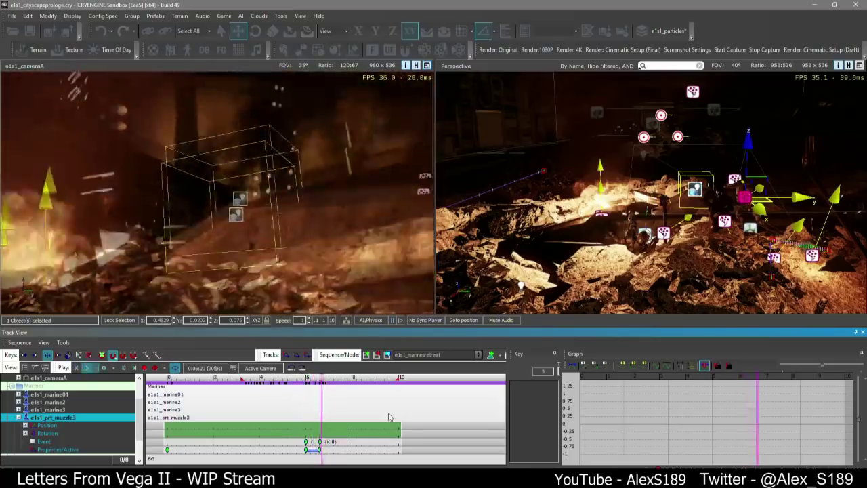
{"action": "key", "text": "space"}
{"action": "right_click_drag", "start_coordinate": [577, 248], "coordinate": [594, 254]}
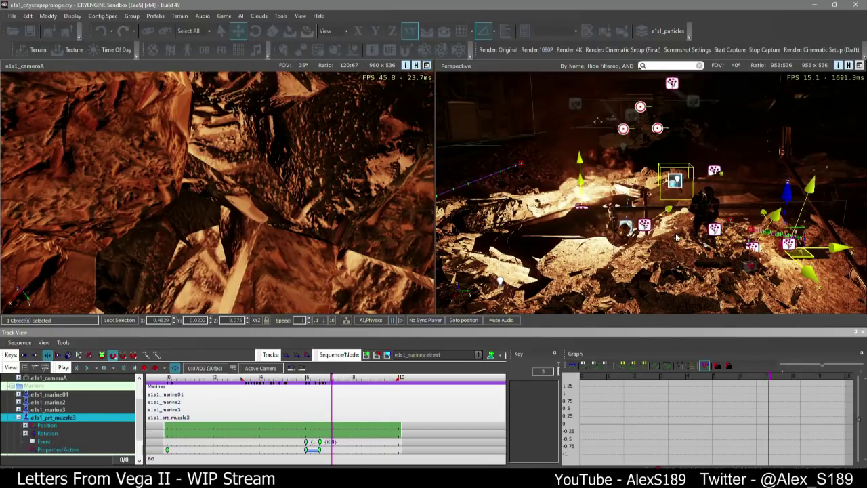
{"action": "left_click_drag", "start_coordinate": [312, 377], "coordinate": [328, 377]}
{"action": "key", "text": "space"}
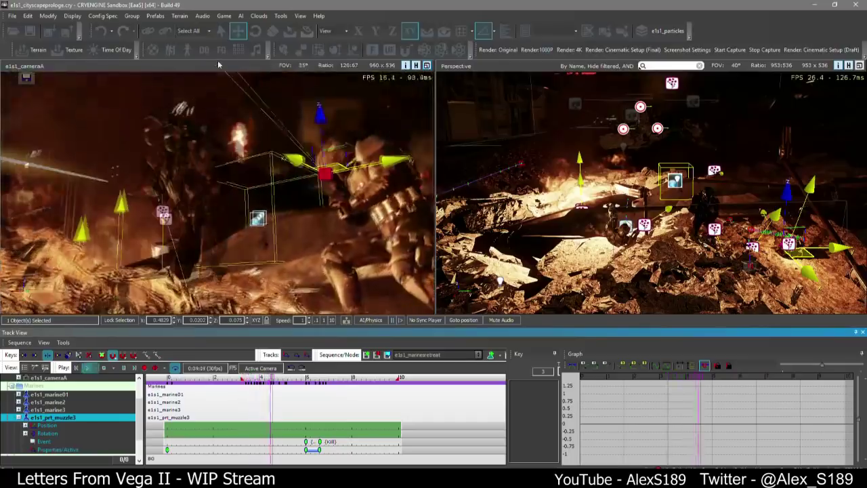
Stop the sequence at 0:05:10 and inspect the dark background area in the perspective view
{"action": "left_click", "coordinate": [290, 378]}
{"action": "right_click_drag", "start_coordinate": [583, 224], "coordinate": [561, 204]}
{"action": "right_click_drag", "start_coordinate": [660, 228], "coordinate": [673, 237]}
{"action": "key", "text": "s"}
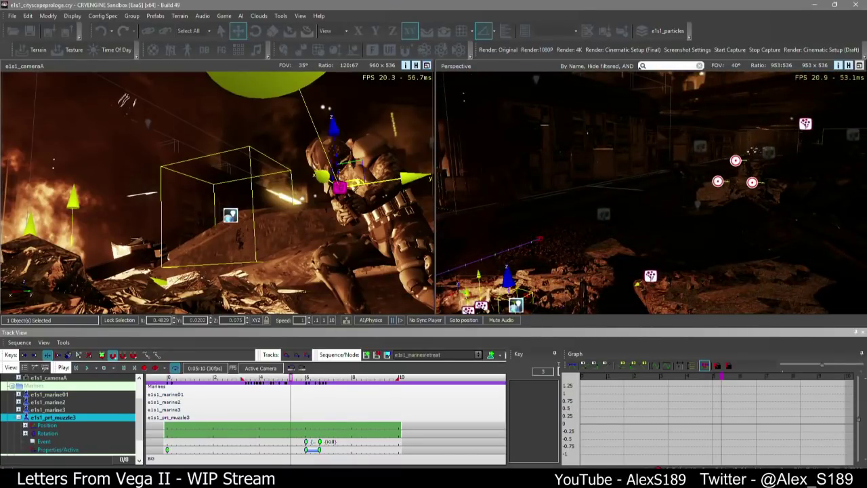
Inspect the particle effects around the rubble in the perspective view
{"action": "right_click_drag", "start_coordinate": [673, 237], "coordinate": [752, 203]}
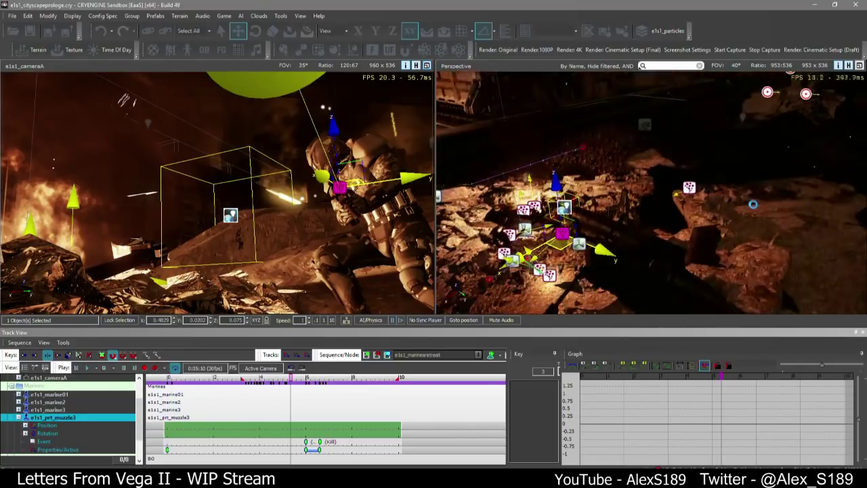
{"action": "right_click_drag", "start_coordinate": [682, 203], "coordinate": [683, 219]}
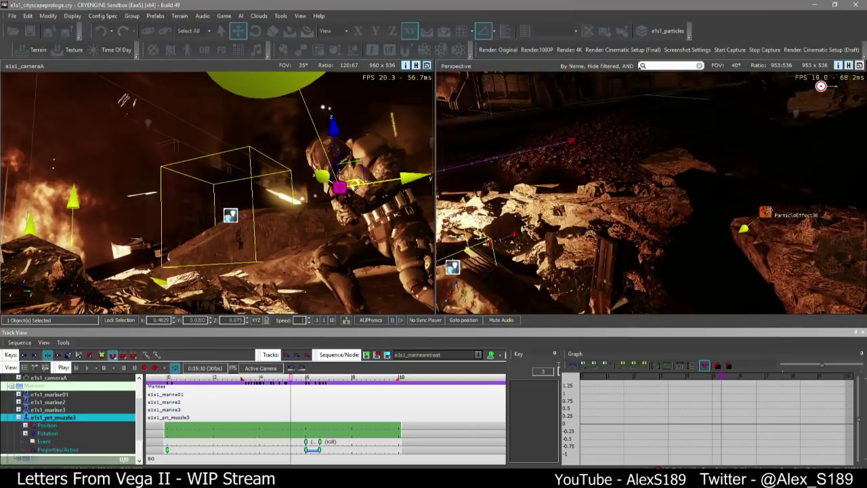
{"action": "left_click", "coordinate": [768, 210]}
{"action": "right_click_drag", "start_coordinate": [769, 210], "coordinate": [786, 217]}
{"action": "right_click_drag", "start_coordinate": [531, 223], "coordinate": [505, 206]}
{"action": "key", "text": "s"}
{"action": "left_click", "coordinate": [256, 50]}
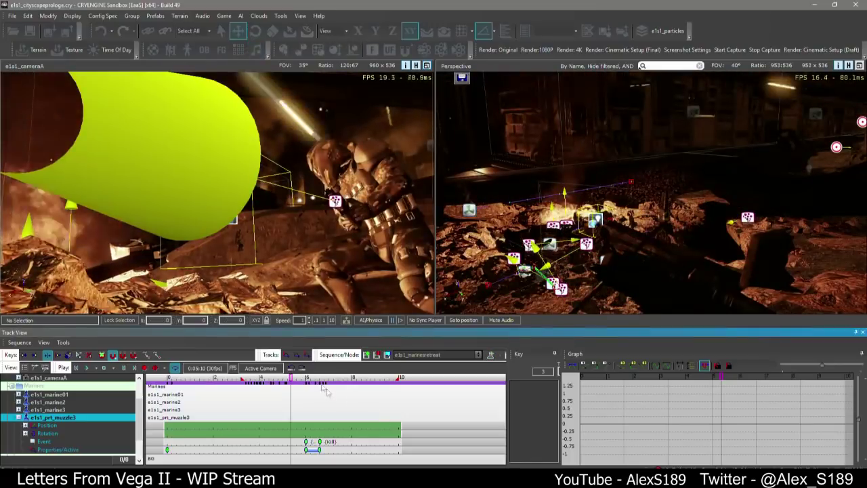
Scrub the sequence to 0:06:08 and examine the emitters around the rubble from several viewpoints
{"action": "left_click_drag", "start_coordinate": [304, 378], "coordinate": [312, 378]}
{"action": "key", "text": "w"}
{"action": "right_click_drag", "start_coordinate": [686, 177], "coordinate": [651, 204]}
{"action": "key", "text": "w"}
{"action": "key", "text": "w"}
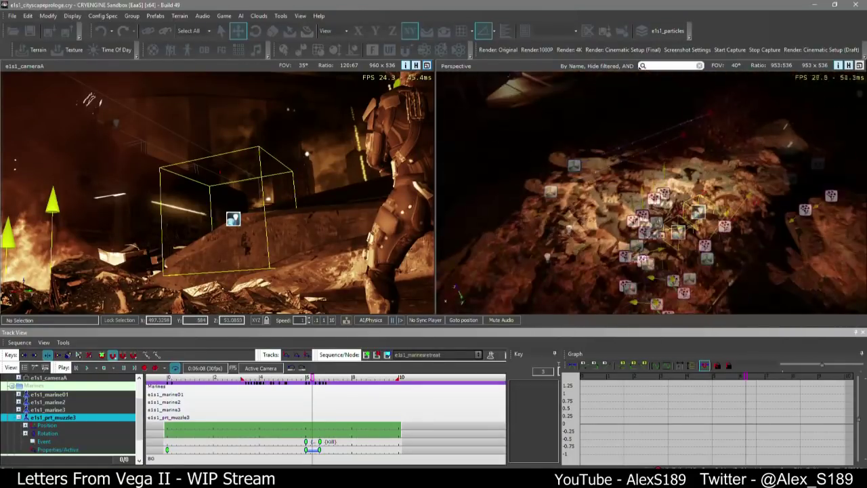
{"action": "key", "text": "w"}
{"action": "right_click_drag", "start_coordinate": [661, 234], "coordinate": [613, 218]}
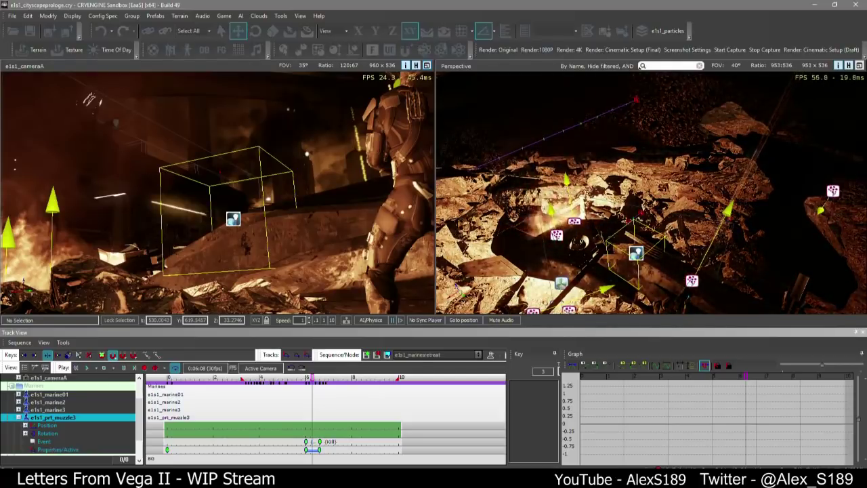
Bring the DataBase View over the viewports and enlarge it, with the Alex/Weapons particle library in view
{"action": "left_click_drag", "start_coordinate": [866, 156], "coordinate": [412, 93]}
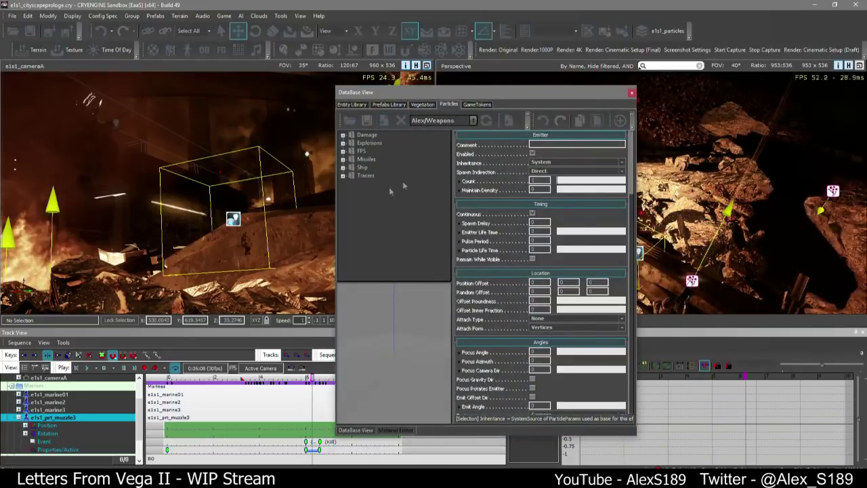
{"action": "left_click_drag", "start_coordinate": [272, 100], "coordinate": [216, 103]}
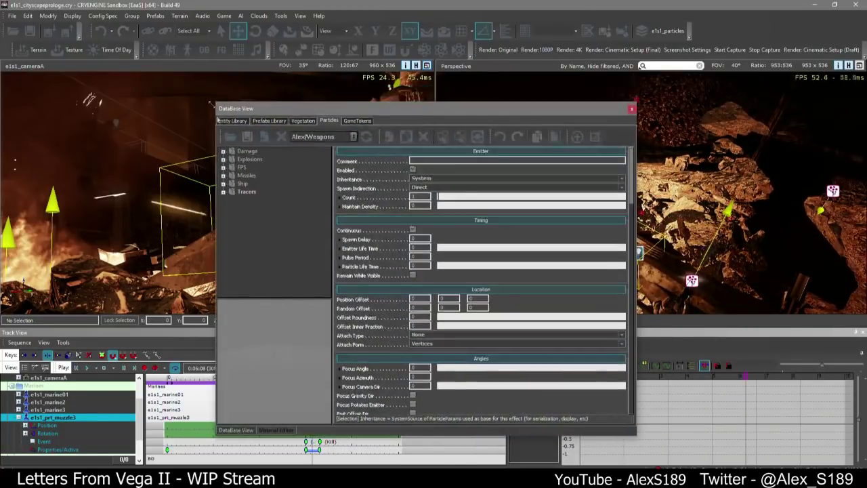
{"action": "left_click", "coordinate": [276, 430]}
{"action": "left_click", "coordinate": [242, 431]}
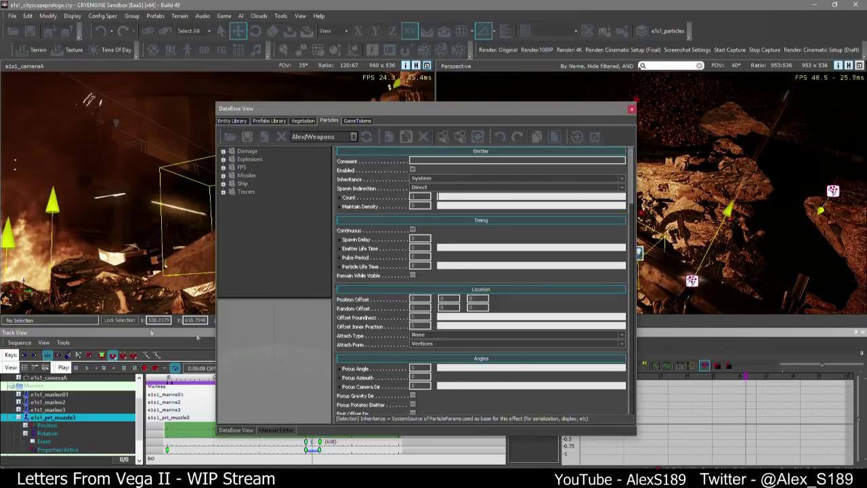
{"action": "left_click_drag", "start_coordinate": [425, 107], "coordinate": [433, 103]}
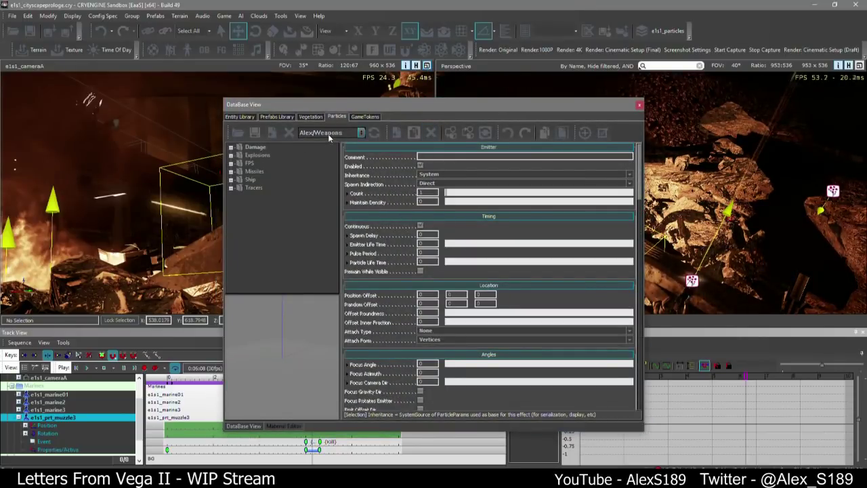
Try out the Explosion_Large particle near the rubble in the perspective view and delete it
{"action": "left_click", "coordinate": [231, 156]}
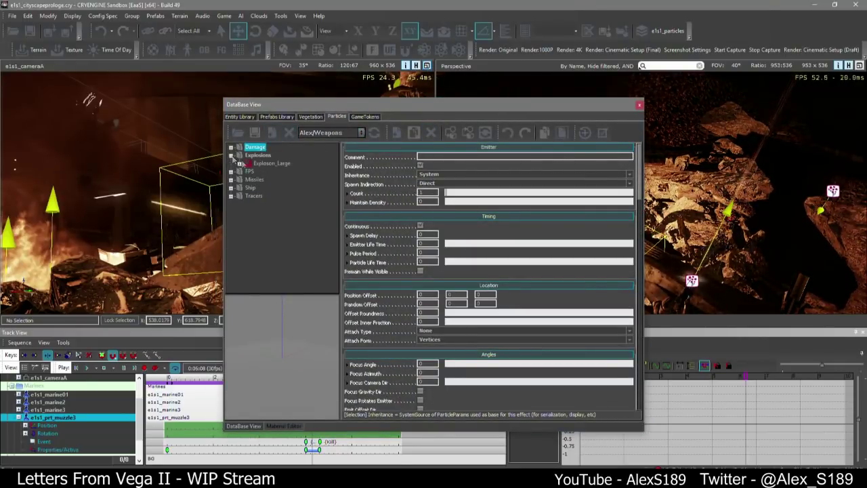
{"action": "left_click", "coordinate": [261, 163]}
{"action": "left_click_drag", "start_coordinate": [704, 204], "coordinate": [682, 237]}
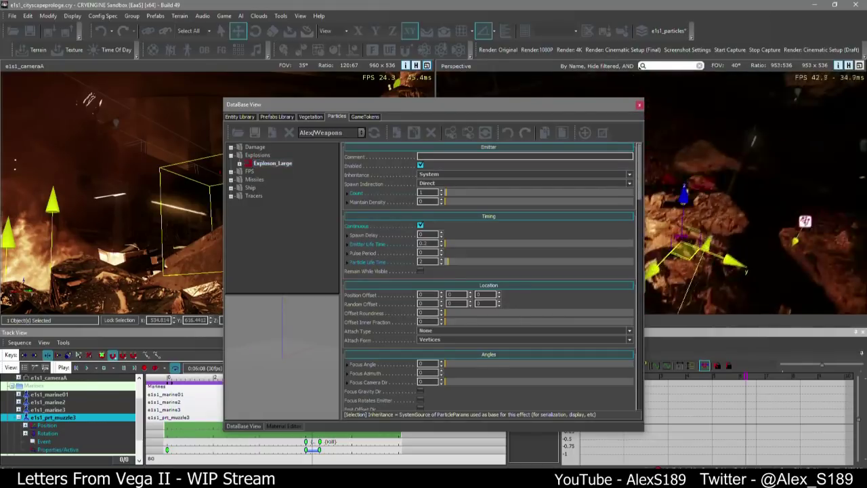
{"action": "right_click_drag", "start_coordinate": [683, 237], "coordinate": [711, 210]}
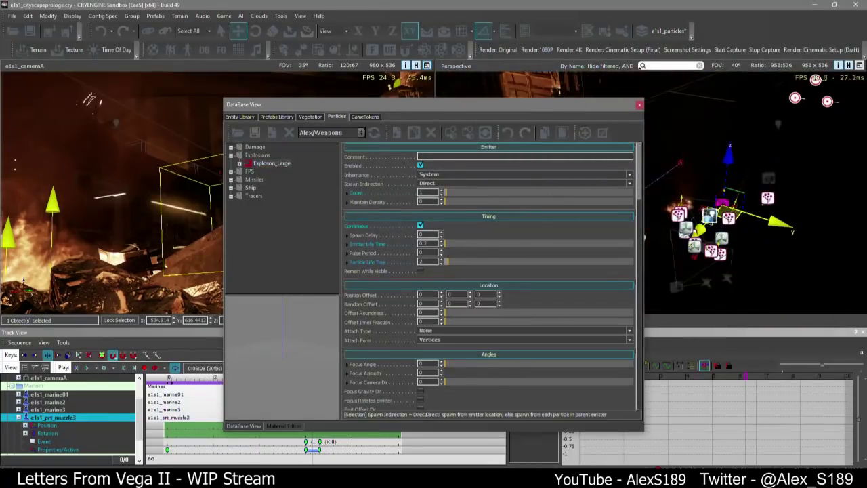
{"action": "key", "text": "Delete"}
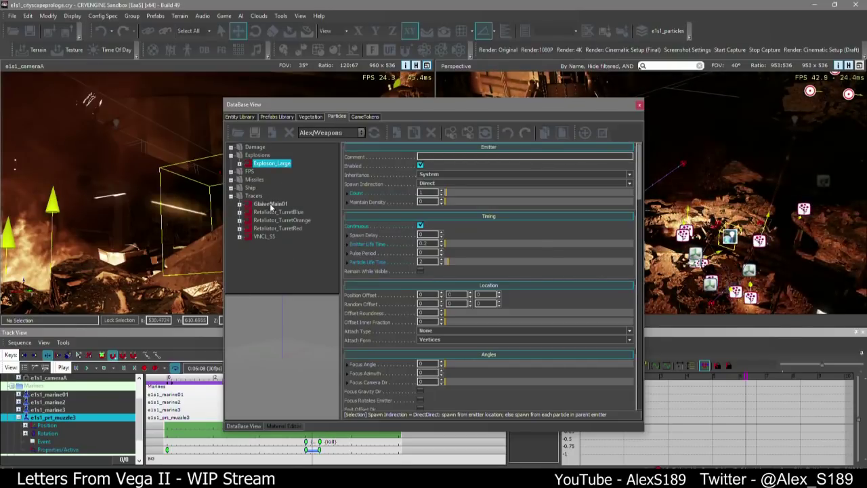
Try out the GlaiveMain01 tracer particle in the scene, moving it and checking its firing direction
{"action": "left_click_drag", "start_coordinate": [706, 167], "coordinate": [724, 163]}
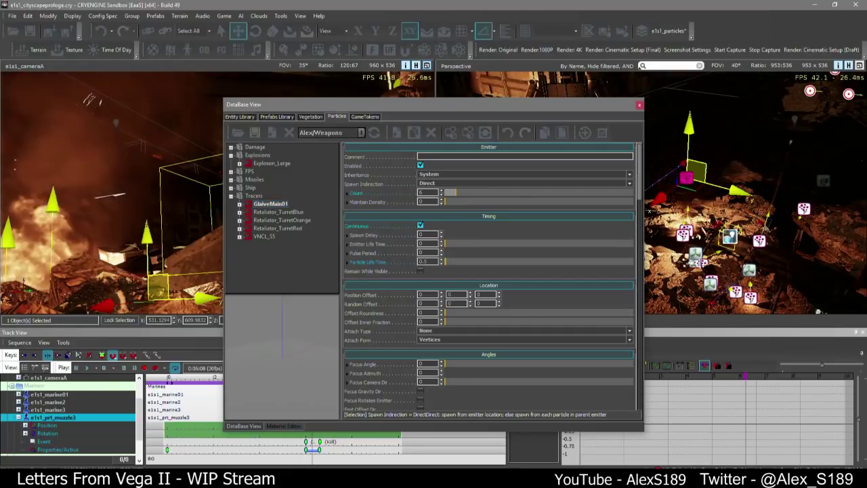
{"action": "right_click_drag", "start_coordinate": [725, 163], "coordinate": [731, 132]}
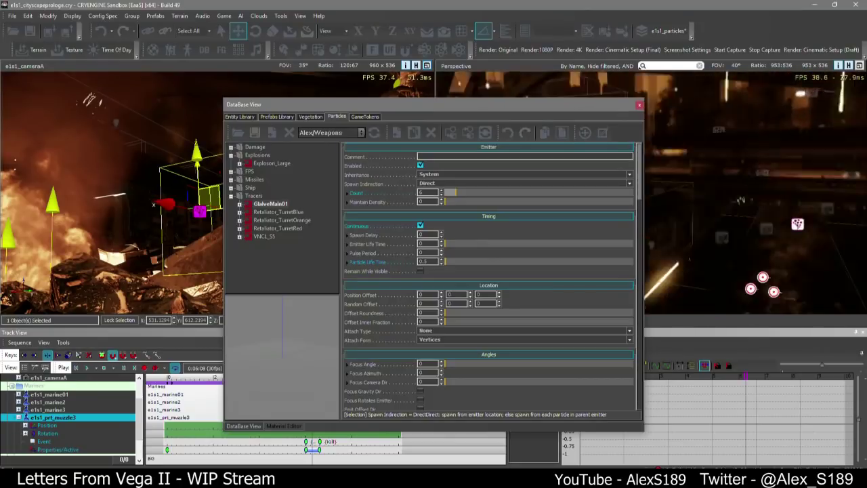
{"action": "right_click_drag", "start_coordinate": [752, 203], "coordinate": [752, 146]}
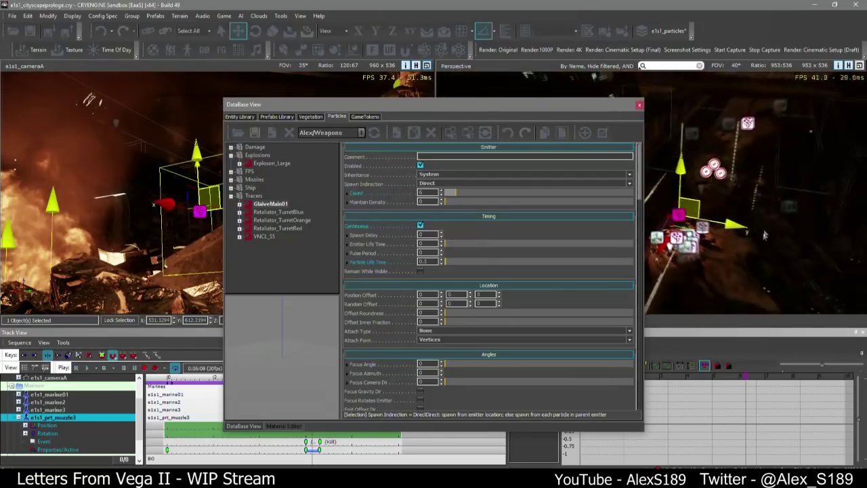
{"action": "key", "text": "2"}
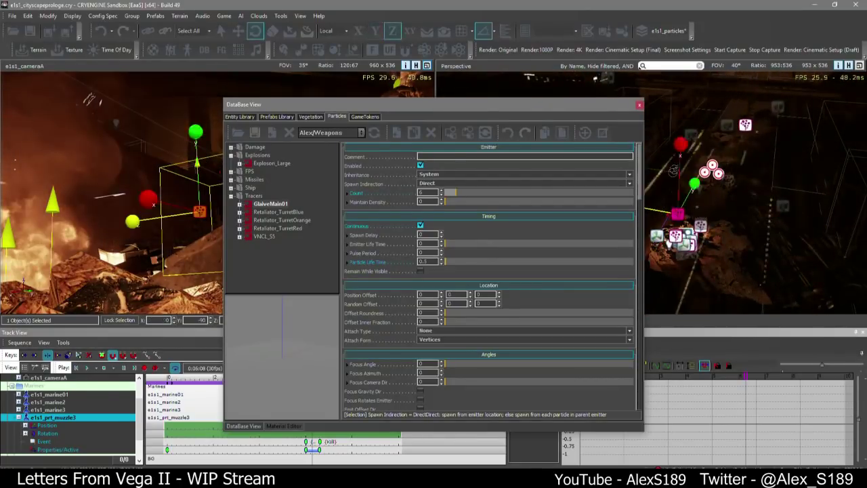
{"action": "key", "text": "1"}
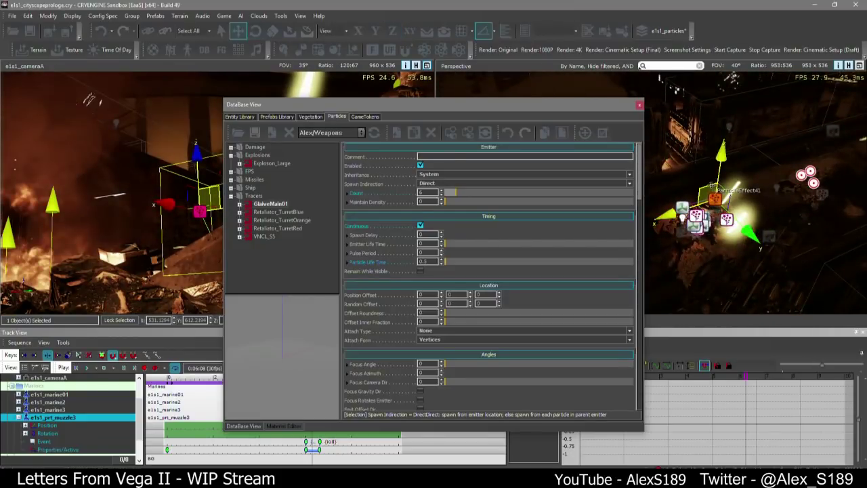
{"action": "left_click_drag", "start_coordinate": [711, 185], "coordinate": [662, 102]}
{"action": "right_click_drag", "start_coordinate": [706, 168], "coordinate": [712, 144]}
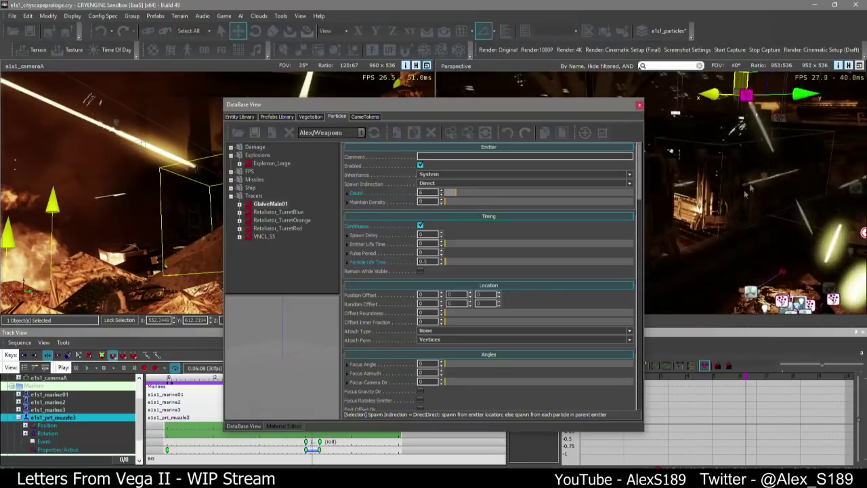
Place the Retaliator_TurretOrange tracer particle in the scene and close the DataBase View
{"action": "left_click", "coordinate": [755, 180]}
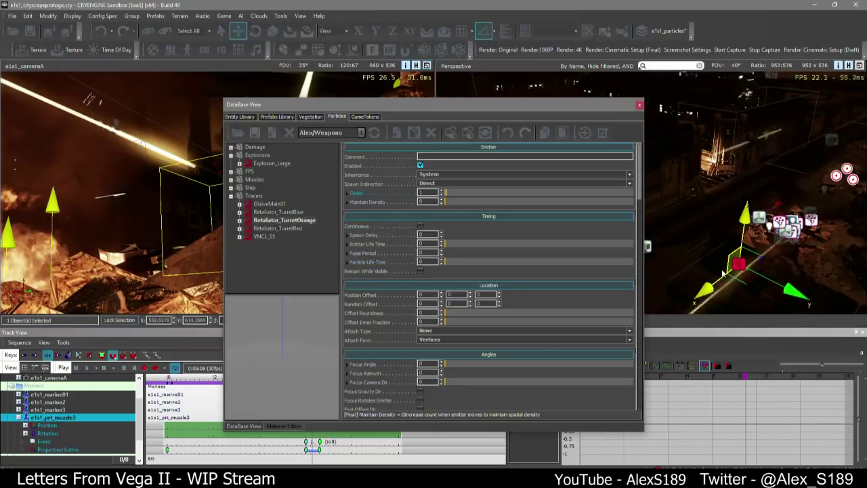
{"action": "left_click_drag", "start_coordinate": [487, 105], "coordinate": [489, 106]}
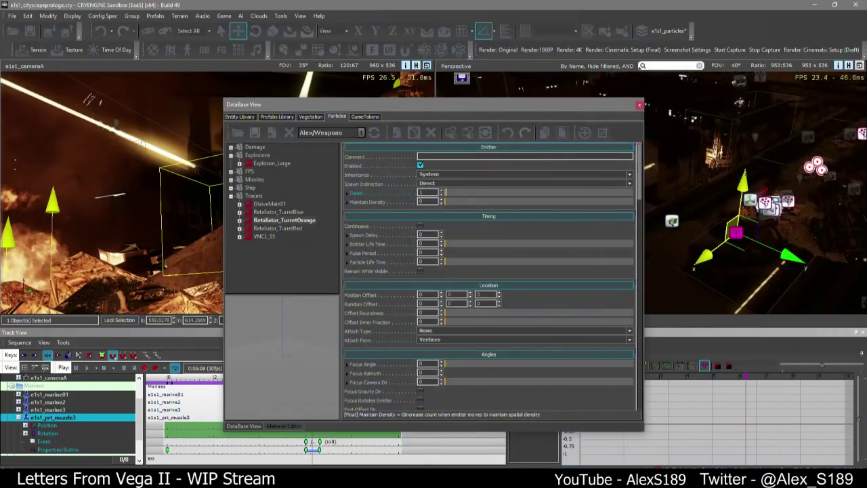
{"action": "left_click", "coordinate": [639, 105]}
Move the orange tracer particle above the street behind the marines, to about X 517 and Z 66.5
{"action": "right_click_drag", "start_coordinate": [647, 188], "coordinate": [694, 218]}
{"action": "left_click_drag", "start_coordinate": [677, 229], "coordinate": [552, 275]}
{"action": "key", "text": "3"}
{"action": "key", "text": "w"}
{"action": "right_click_drag", "start_coordinate": [553, 276], "coordinate": [512, 195]}
{"action": "key", "text": "1"}
{"action": "key", "text": "s"}
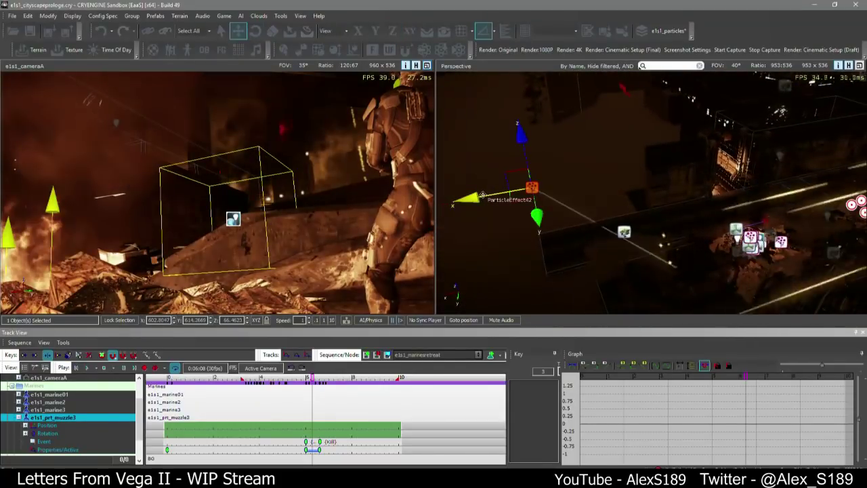
{"action": "left_click_drag", "start_coordinate": [482, 195], "coordinate": [783, 143]}
{"action": "right_click_drag", "start_coordinate": [783, 143], "coordinate": [648, 151]}
Rotate the orange tracer particle to 0, -90, -90 so it fires across the background, and save the level
{"action": "key", "text": "2"}
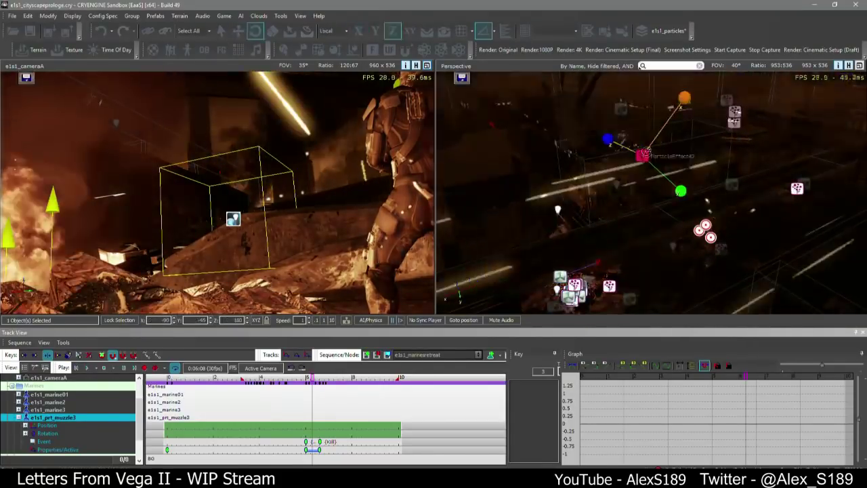
{"action": "left_click_drag", "start_coordinate": [648, 151], "coordinate": [659, 97]}
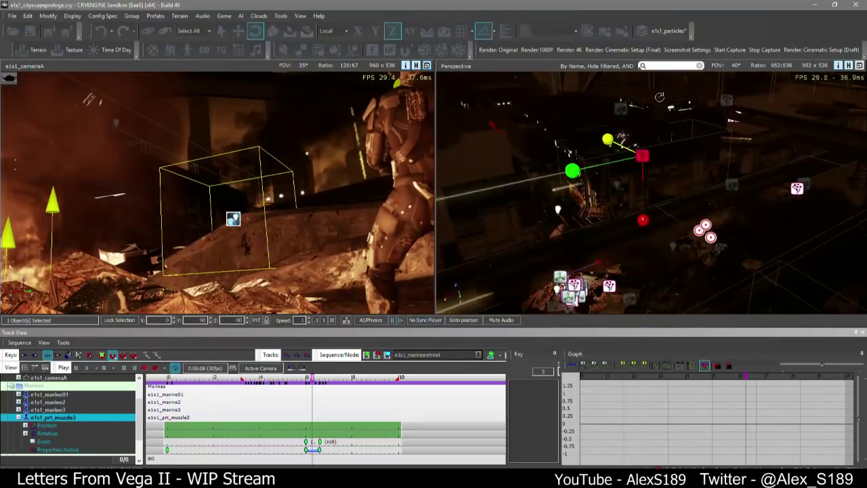
{"action": "key", "text": "1"}
{"action": "key", "text": "s"}
{"action": "right_click_drag", "start_coordinate": [665, 129], "coordinate": [675, 167]}
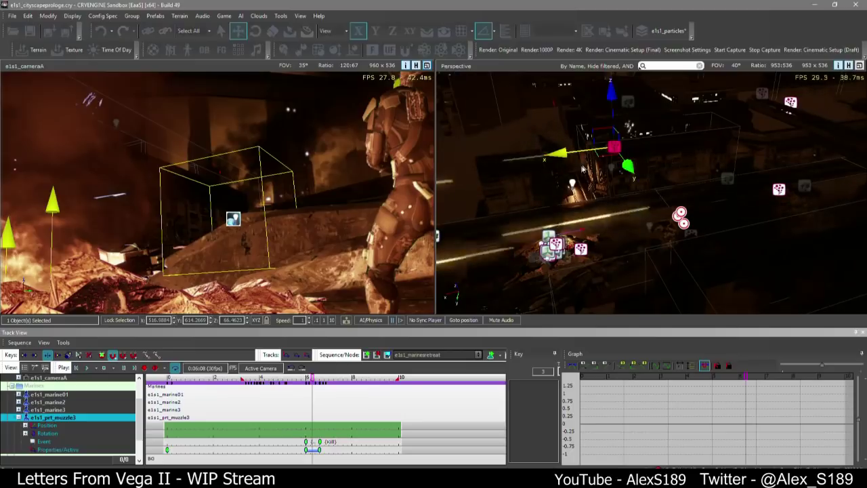
{"action": "right_click_drag", "start_coordinate": [588, 192], "coordinate": [615, 196]}
{"action": "key", "text": "ctrl+s"}
{"action": "key", "text": "w"}
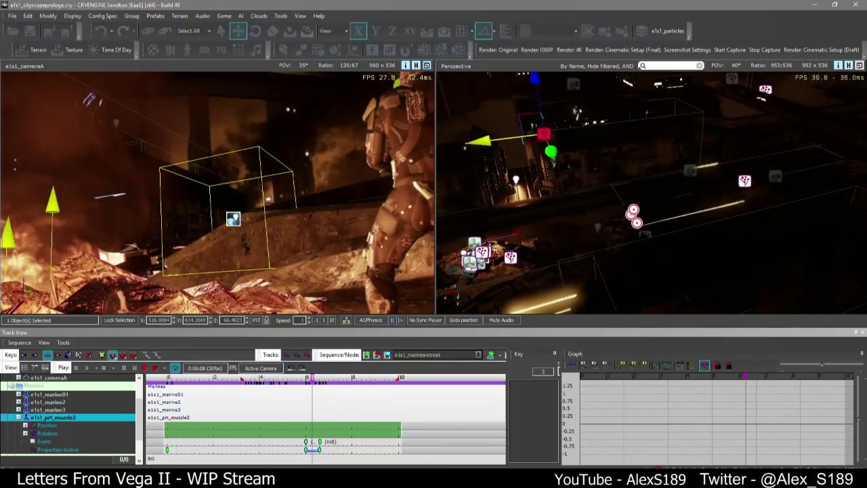
Examine the tracer fire over the background from several viewpoints and enlarge the sequence timeline
{"action": "right_click_drag", "start_coordinate": [730, 220], "coordinate": [727, 220]}
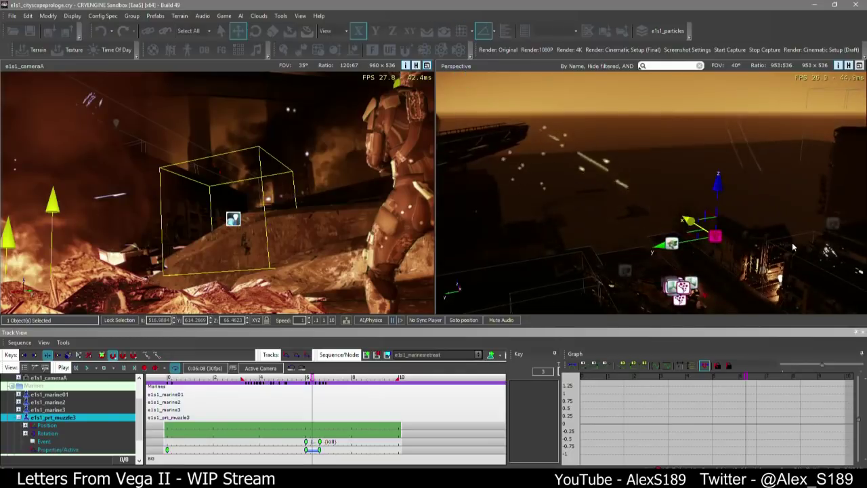
{"action": "right_click_drag", "start_coordinate": [794, 247], "coordinate": [793, 248]}
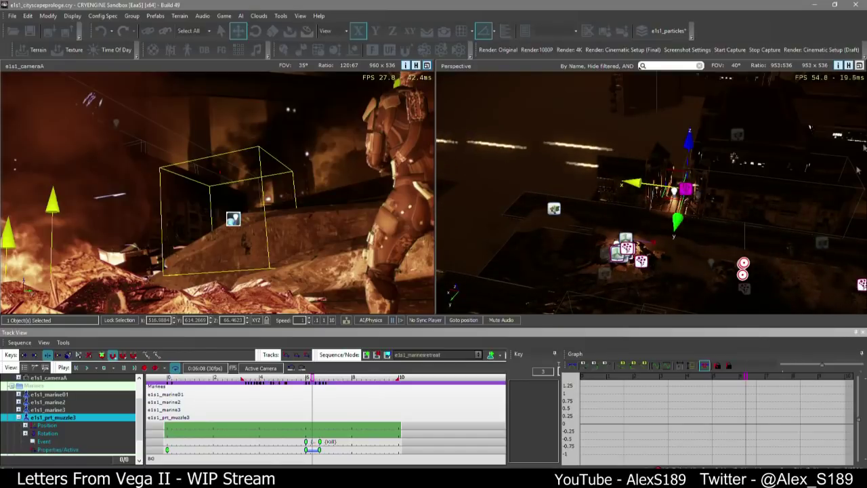
{"action": "right_click_drag", "start_coordinate": [858, 170], "coordinate": [616, 332]}
{"action": "key", "text": "w"}
{"action": "key", "text": "w"}
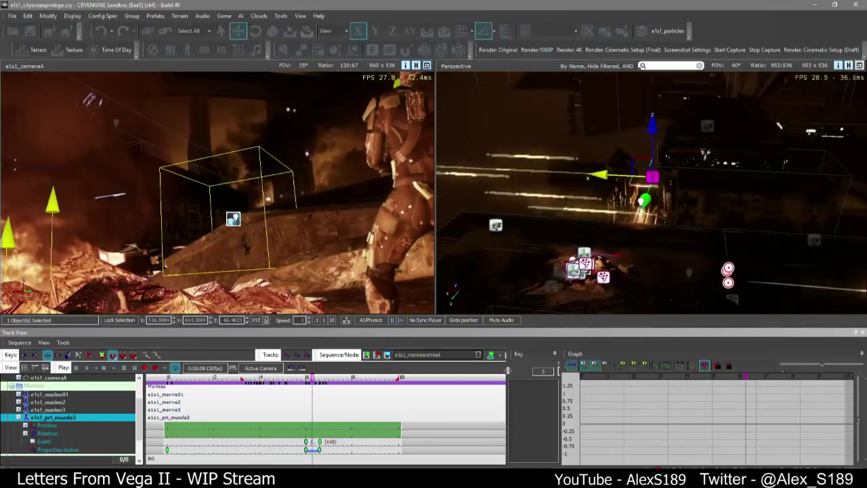
{"action": "left_click_drag", "start_coordinate": [508, 370], "coordinate": [512, 370]}
{"action": "scroll", "coordinate": [325, 416], "scroll_direction": "up", "scroll_amount": 1}
{"action": "key", "text": "w"}
{"action": "right_click_drag", "start_coordinate": [582, 223], "coordinate": [579, 244]}
{"action": "key", "text": "w"}
{"action": "key", "text": "w"}
{"action": "key", "text": "s"}
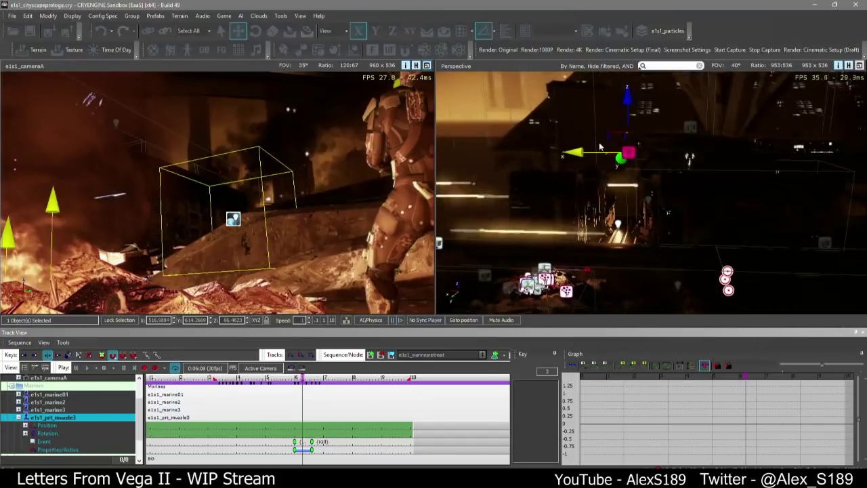
Move the orange tracer particle lower along the street to about X 475.5 and Z 47.9, and turn off angle snapping
{"action": "left_click_drag", "start_coordinate": [617, 140], "coordinate": [793, 222]}
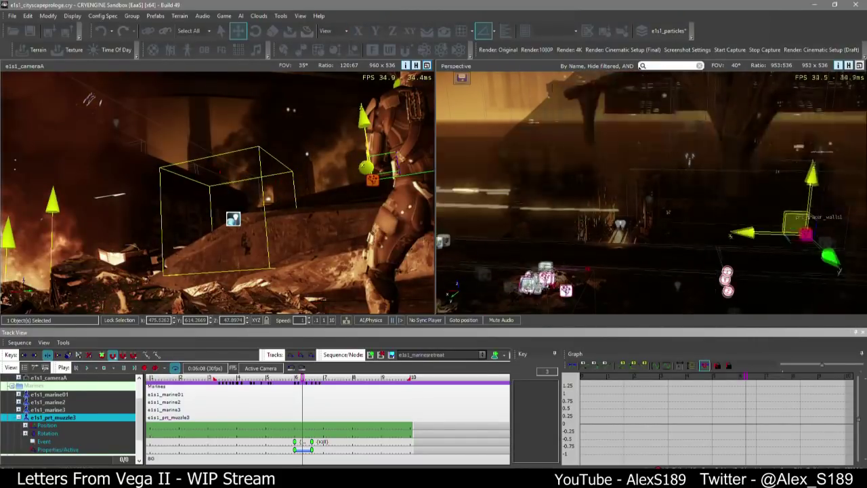
{"action": "right_click_drag", "start_coordinate": [794, 221], "coordinate": [823, 217]}
{"action": "left_click", "coordinate": [481, 31]}
{"action": "right_click_drag", "start_coordinate": [596, 179], "coordinate": [589, 193]}
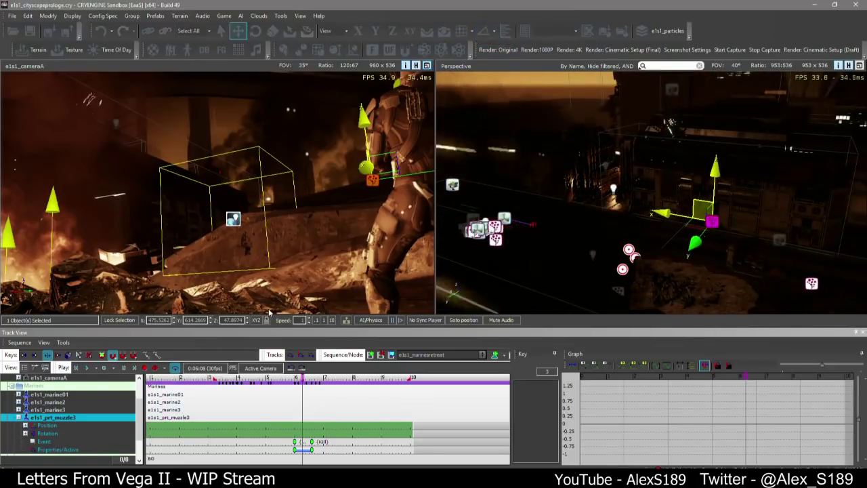
Collapse the e1s1_prt_muzzle3 node and the Marines folder in the sequence
{"action": "left_click", "coordinate": [19, 418]}
{"action": "left_click", "coordinate": [12, 386]}
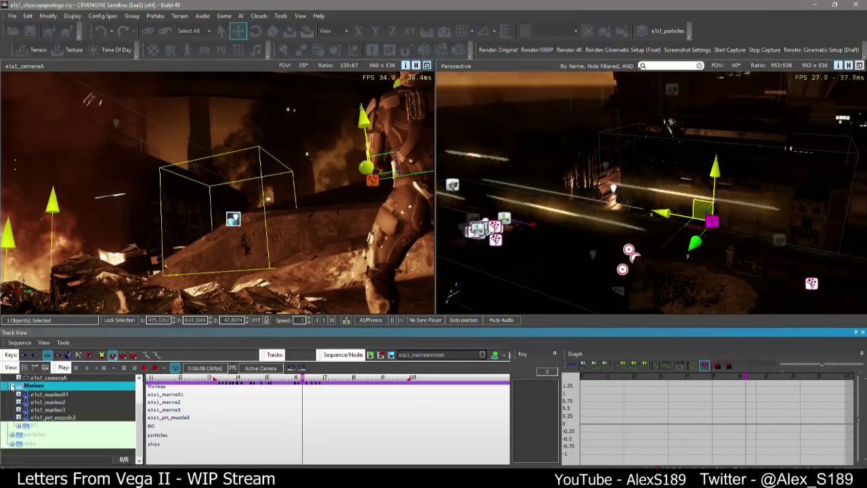
{"action": "left_click", "coordinate": [12, 385]}
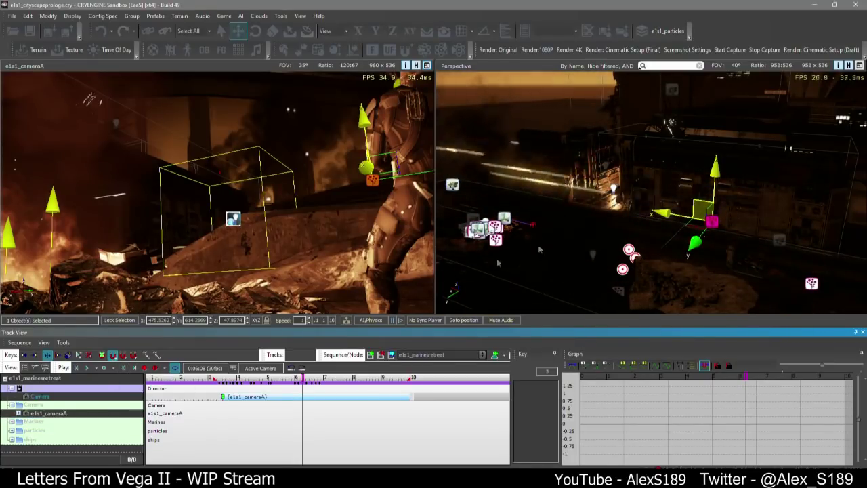
{"action": "right_click_drag", "start_coordinate": [662, 198], "coordinate": [699, 183]}
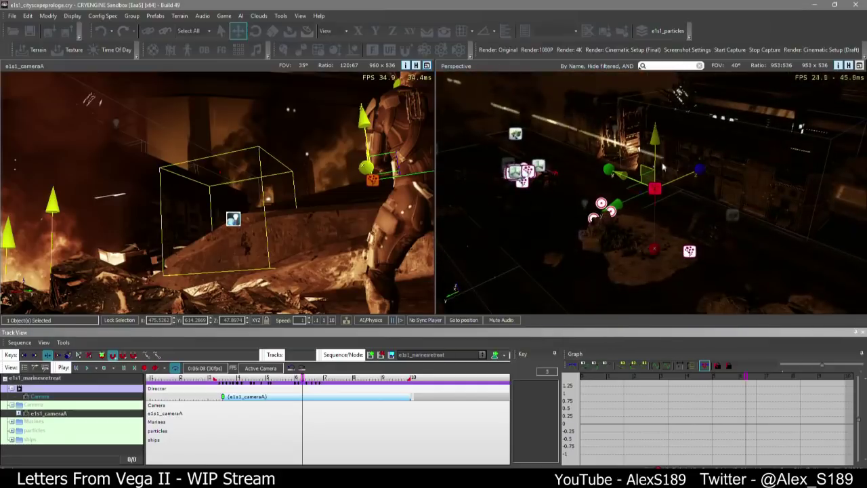
Turn the prt_tracer_walls1 particle slightly around its vertical axis and move it along the street to about X 425.3, Y 607.5
{"action": "key", "text": "2"}
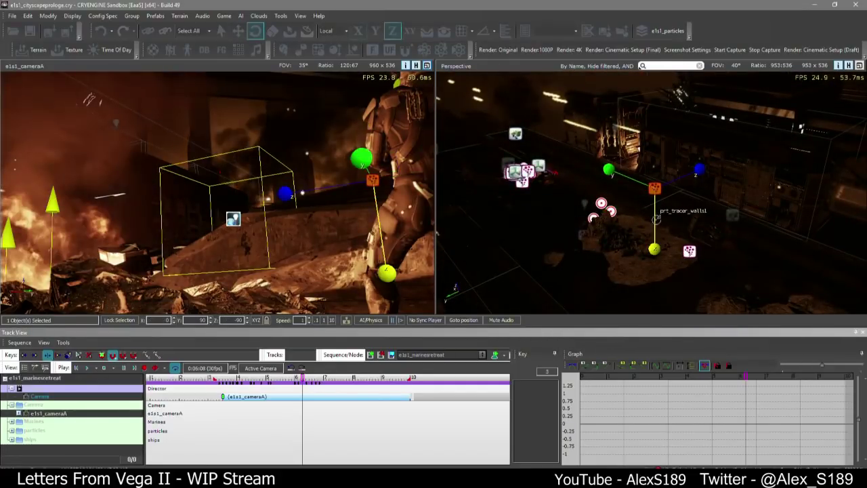
{"action": "mouse_move", "coordinate": [654, 217]}
{"action": "left_mouse_down"}
{"action": "mouse_move", "coordinate": [663, 193]}
{"action": "mouse_move", "coordinate": [643, 197]}
{"action": "mouse_move", "coordinate": [641, 218]}
{"action": "left_mouse_up"}
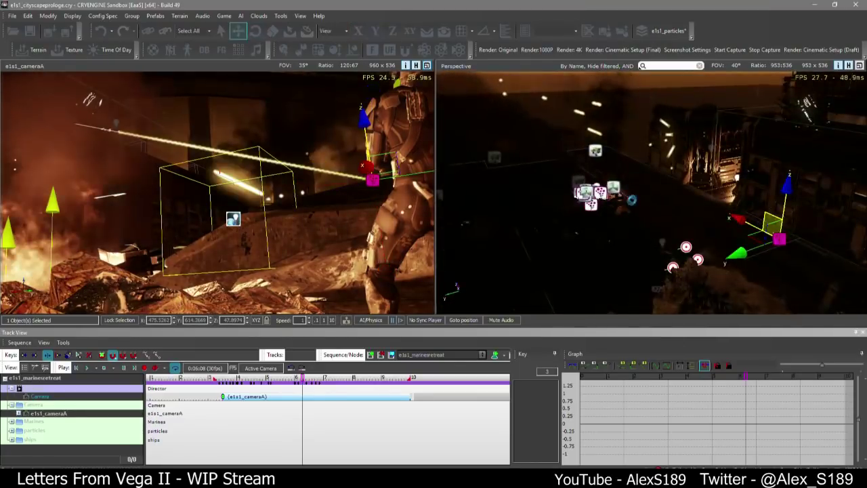
{"action": "right_click_drag", "start_coordinate": [654, 242], "coordinate": [613, 168]}
{"action": "left_click_drag", "start_coordinate": [624, 170], "coordinate": [738, 273]}
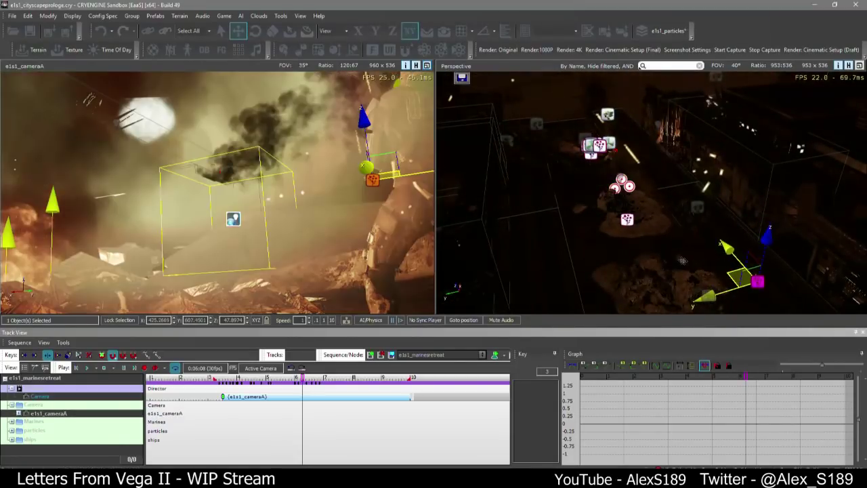
Lower the tracer particle toward the street and reposition it at about X 424.8, Y 611.4, Z 44.0
{"action": "mouse_move", "coordinate": [738, 272]}
{"action": "right_mouse_down"}
{"action": "mouse_move", "coordinate": [753, 293]}
{"action": "mouse_move", "coordinate": [748, 237]}
{"action": "mouse_move", "coordinate": [735, 264]}
{"action": "right_mouse_up"}
{"action": "key", "text": "3"}
{"action": "right_click_drag", "start_coordinate": [734, 176], "coordinate": [718, 112]}
{"action": "key", "text": "2"}
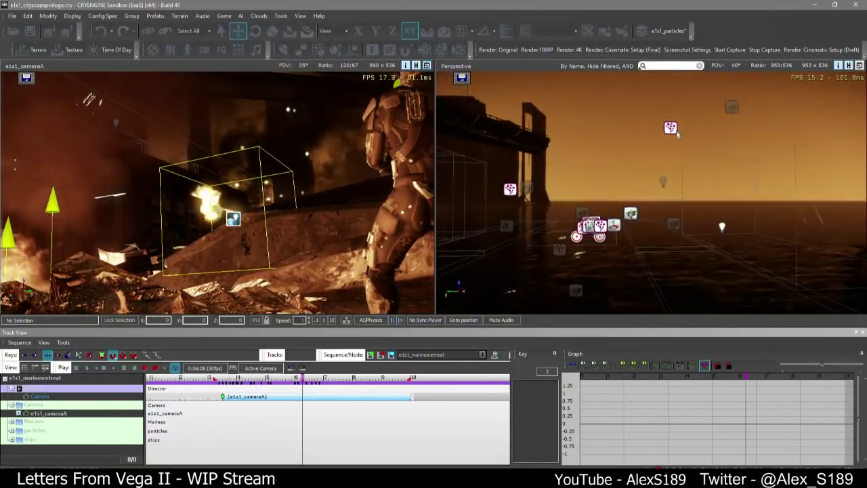
{"action": "left_click_drag", "start_coordinate": [658, 105], "coordinate": [584, 183]}
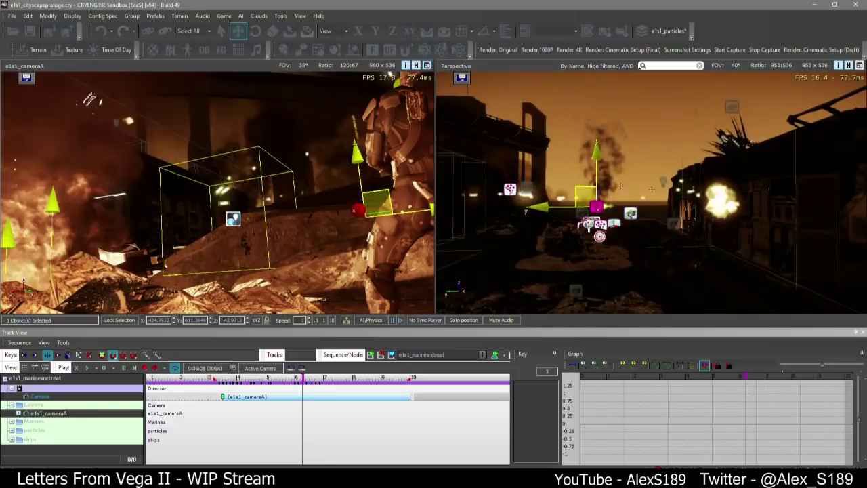
Rotate the tracer particle to about 0.1, 1, -109 so it fires toward the street's buildings, and save the level
{"action": "right_click_drag", "start_coordinate": [715, 211], "coordinate": [653, 186]}
{"action": "key", "text": "w"}
{"action": "key", "text": "w"}
{"action": "key", "text": "w"}
{"action": "key", "text": "3"}
{"action": "key", "text": "s"}
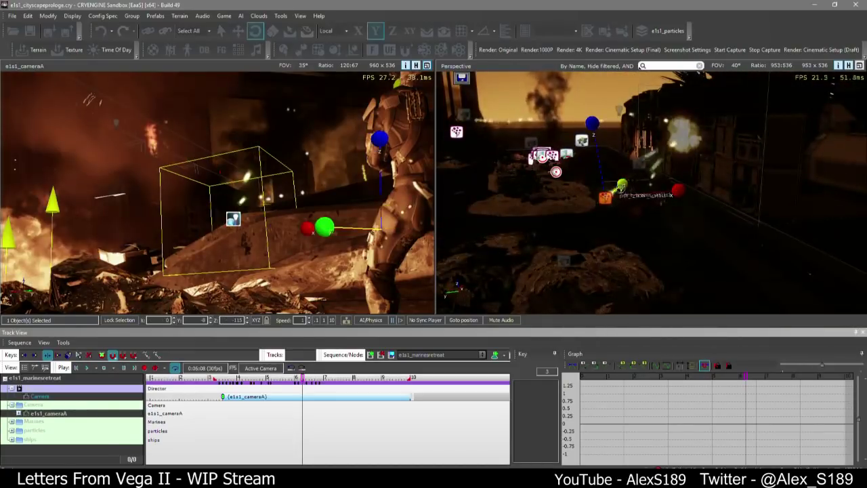
{"action": "left_click_drag", "start_coordinate": [619, 185], "coordinate": [619, 189]}
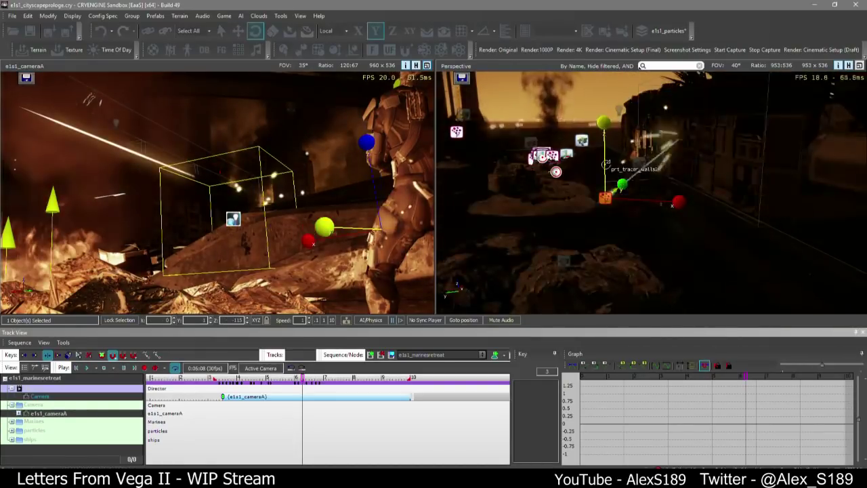
{"action": "left_click_drag", "start_coordinate": [605, 158], "coordinate": [606, 161]}
{"action": "right_click_drag", "start_coordinate": [640, 138], "coordinate": [653, 129]}
{"action": "key", "text": "ctrl+s"}
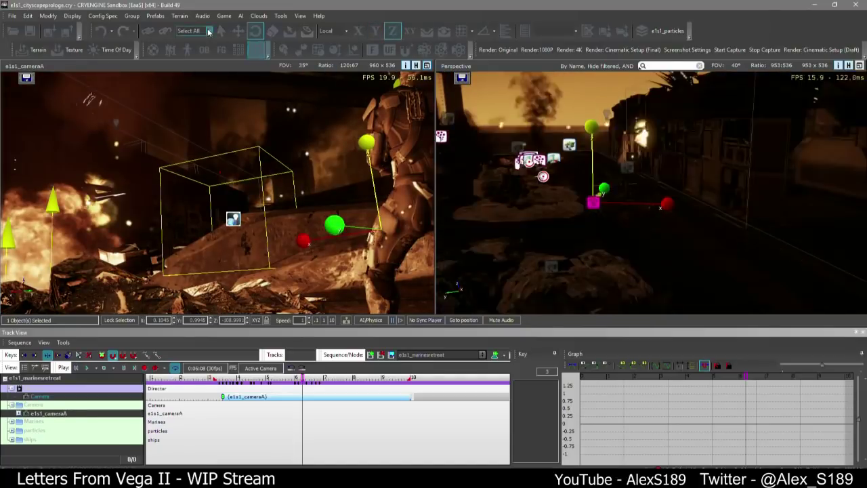
Examine the tracer fire and its surroundings along the street from several viewpoints
{"action": "right_click_drag", "start_coordinate": [648, 182], "coordinate": [655, 185]}
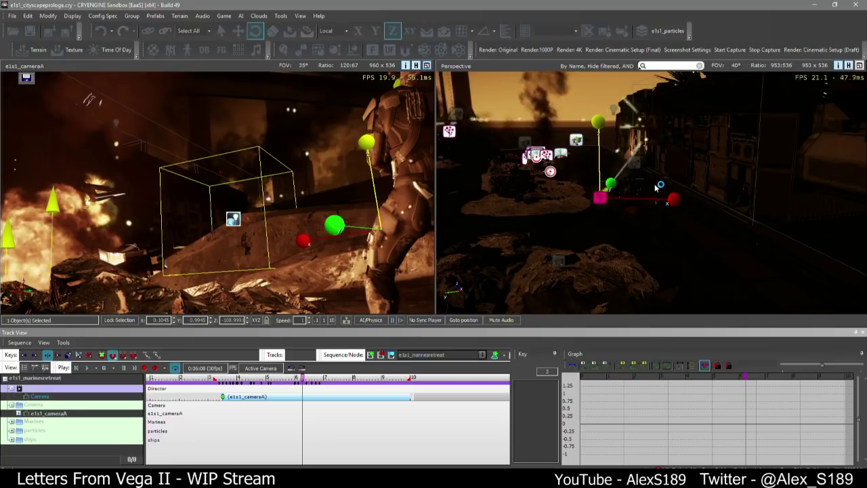
{"action": "right_click_drag", "start_coordinate": [648, 192], "coordinate": [622, 210]}
{"action": "scroll", "coordinate": [260, 428], "scroll_direction": "down", "scroll_amount": 2}
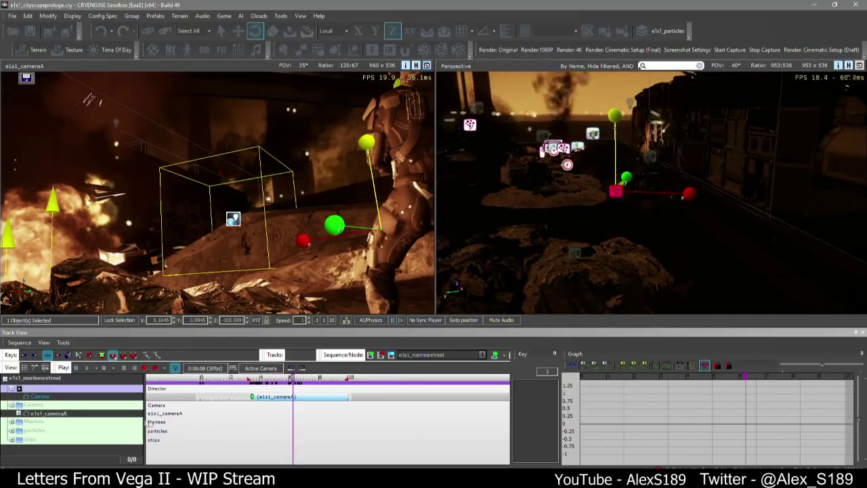
{"action": "key", "text": "w"}
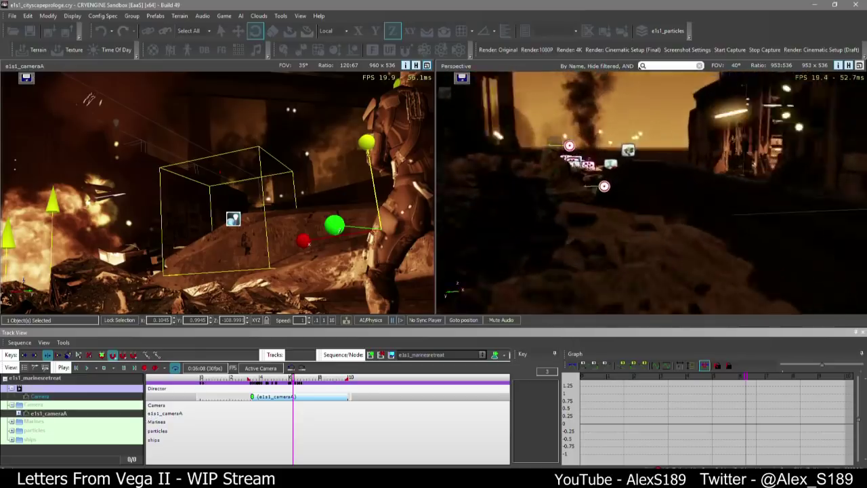
{"action": "key", "text": "w"}
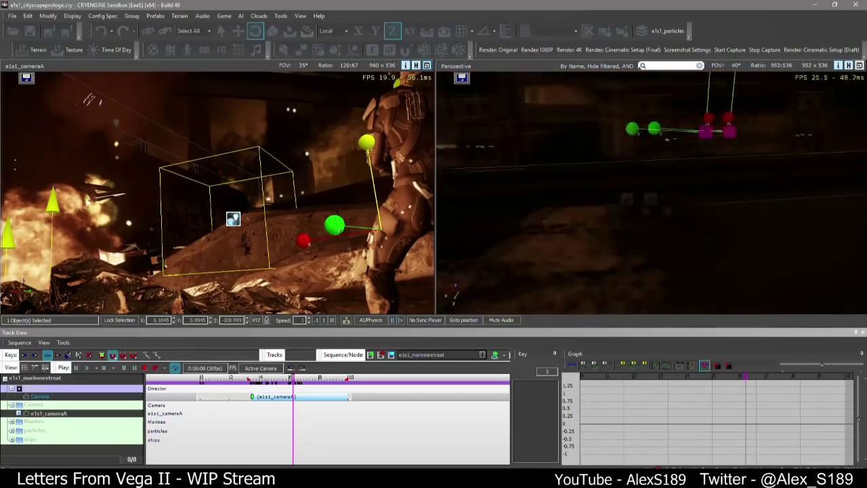
{"action": "key", "text": "w"}
{"action": "mouse_move", "coordinate": [647, 193]}
{"action": "right_mouse_down"}
{"action": "mouse_move", "coordinate": [623, 197]}
{"action": "mouse_move", "coordinate": [635, 200]}
{"action": "right_mouse_up"}
{"action": "key", "text": "w"}
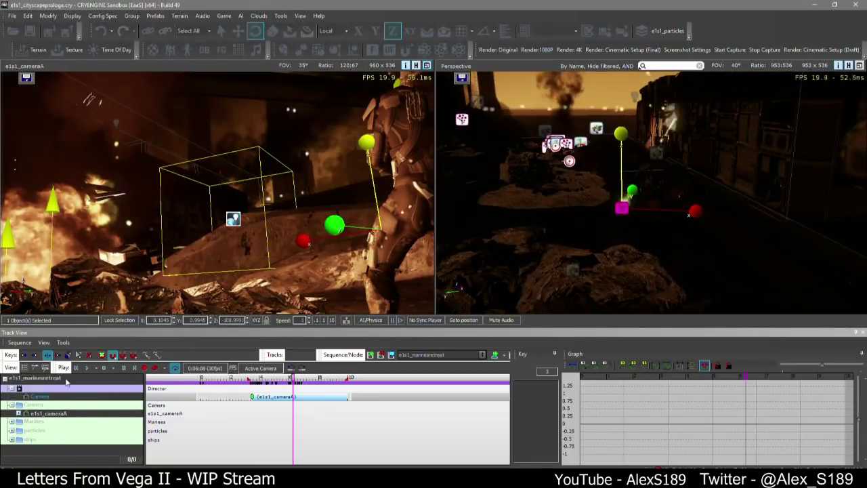
Add prt_tracer_walls1 to the sequence's particles folder and give it an Active property track
{"action": "left_click", "coordinate": [12, 430]}
{"action": "right_click", "coordinate": [36, 431]}
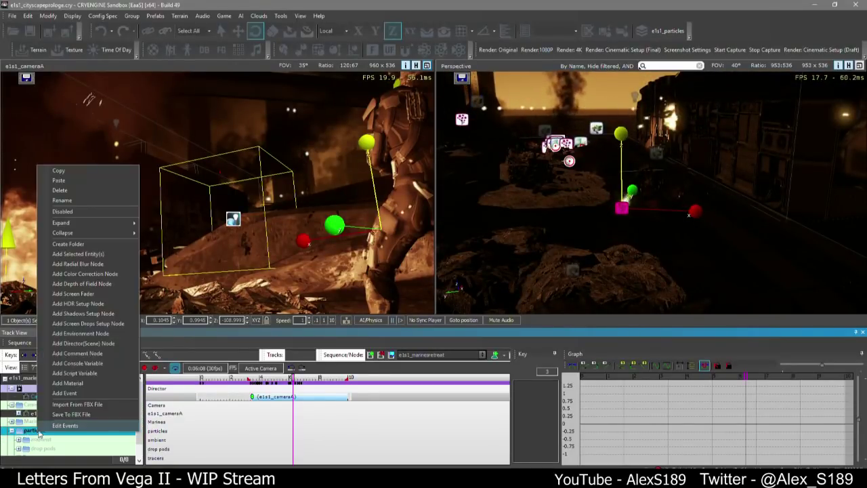
{"action": "left_click", "coordinate": [86, 254]}
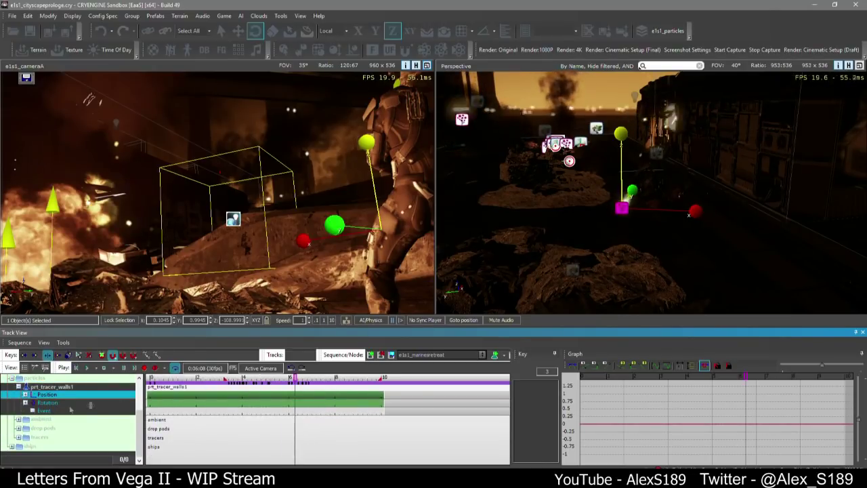
{"action": "right_click", "coordinate": [62, 389]}
{"action": "mouse_move", "coordinate": [95, 328]}
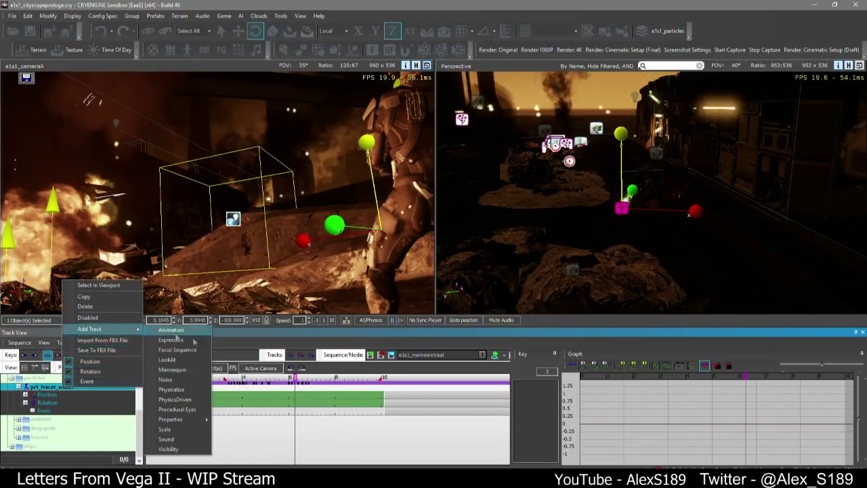
{"action": "mouse_move", "coordinate": [187, 419]}
{"action": "left_click", "coordinate": [236, 357]}
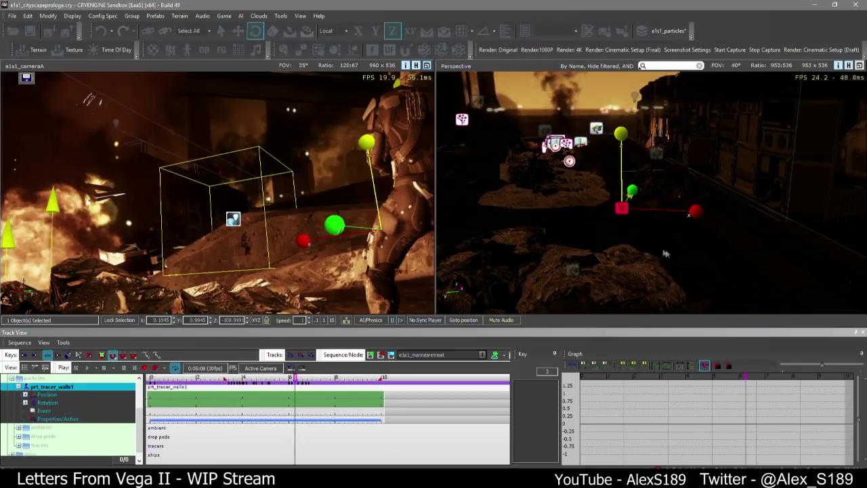
Key the tracer's Active track on and off so it fires in four separate bursts starting at 0:03:17
{"action": "right_click_drag", "start_coordinate": [667, 253], "coordinate": [669, 242]}
{"action": "scroll", "coordinate": [236, 401], "scroll_direction": "down", "scroll_amount": 2}
{"action": "left_click", "coordinate": [246, 379]}
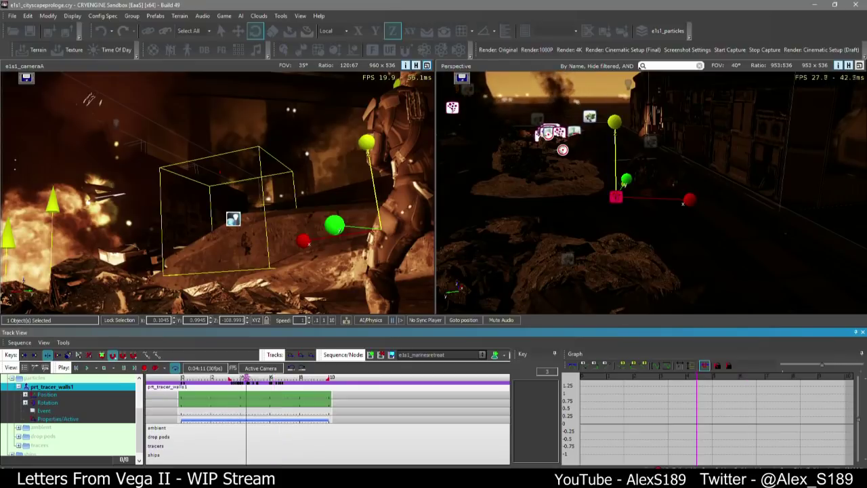
{"action": "scroll", "coordinate": [235, 417], "scroll_direction": "up", "scroll_amount": 2}
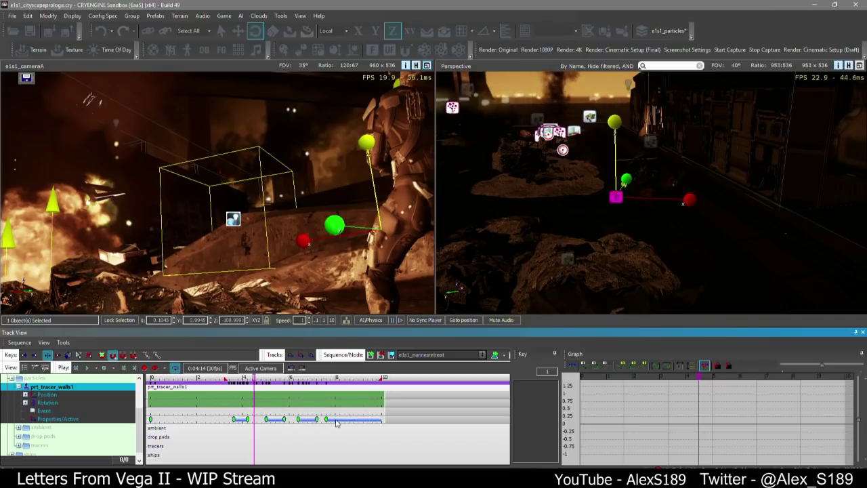
{"action": "scroll", "coordinate": [263, 401], "scroll_direction": "up", "scroll_amount": 2}
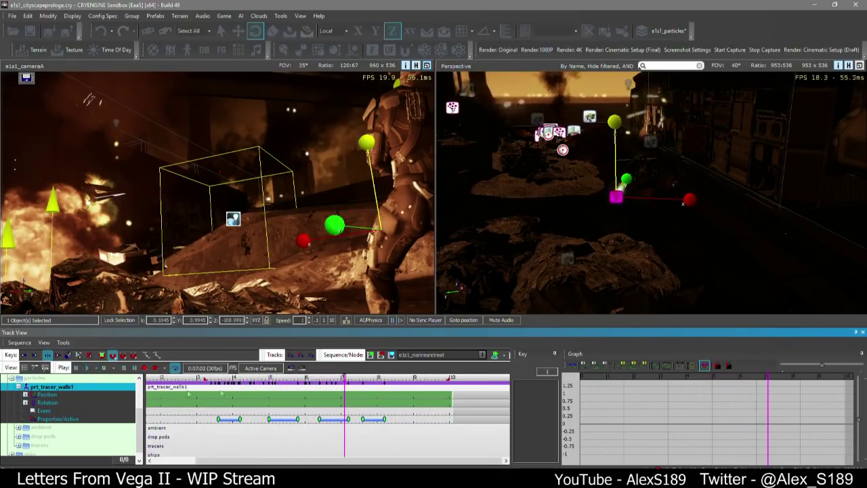
Record tracer keys at 0:03:17 with rotation about 0, 1, -116 and position 424.83, 611.12, 43.97
{"action": "left_click", "coordinate": [58, 404]}
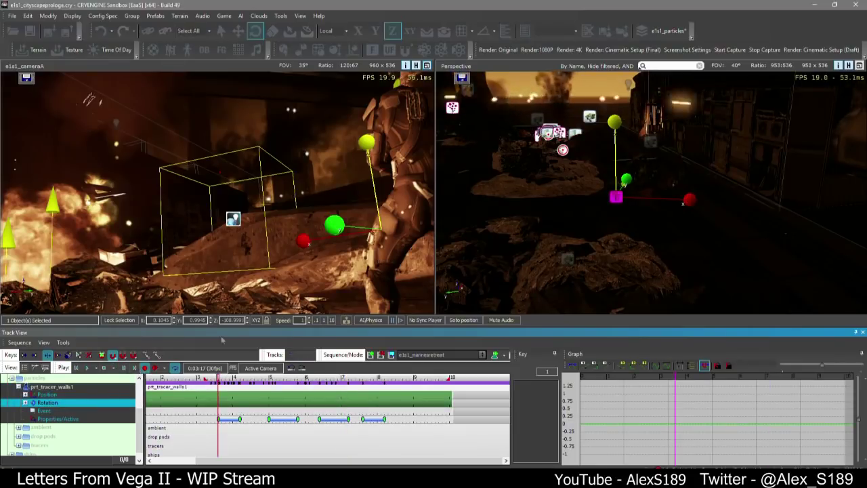
{"action": "right_click_drag", "start_coordinate": [616, 154], "coordinate": [621, 147]}
{"action": "left_click_drag", "start_coordinate": [601, 159], "coordinate": [601, 155]}
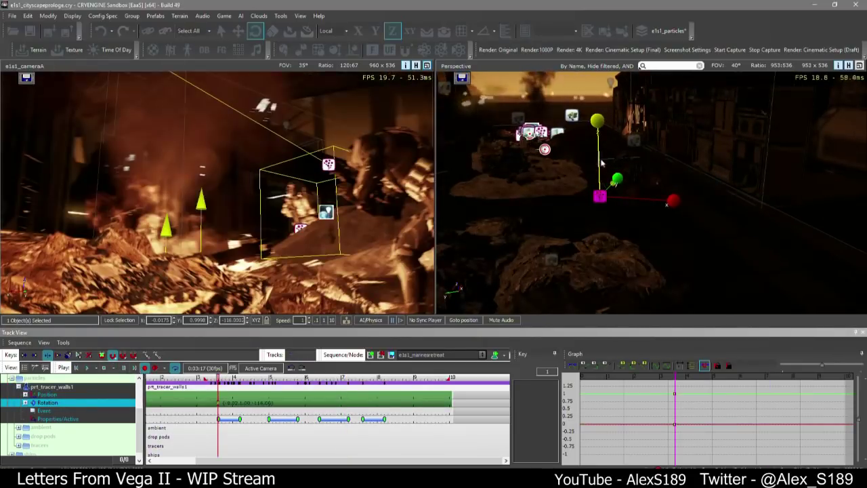
{"action": "key", "text": "1"}
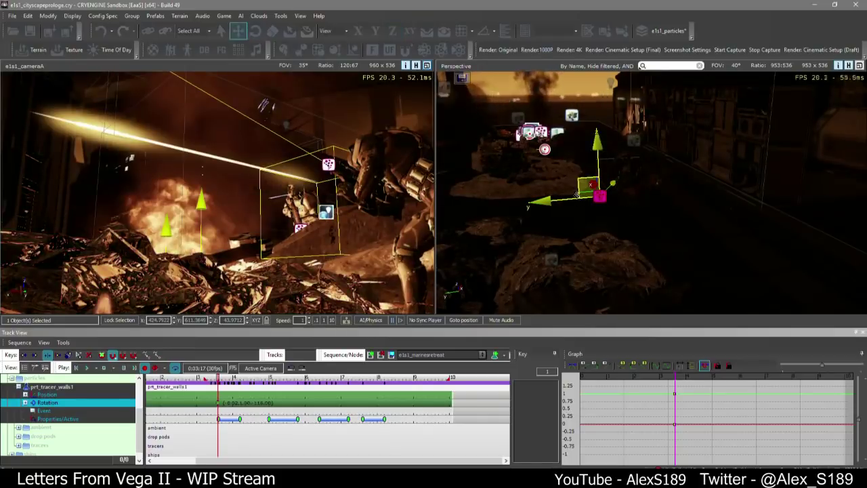
{"action": "left_click_drag", "start_coordinate": [581, 193], "coordinate": [499, 217]}
Record tracer keys at 0:04:12 with position 424.83, 606.29, 43.97 and rotation about 0.24, 0.97, -101
{"action": "left_click", "coordinate": [248, 377]}
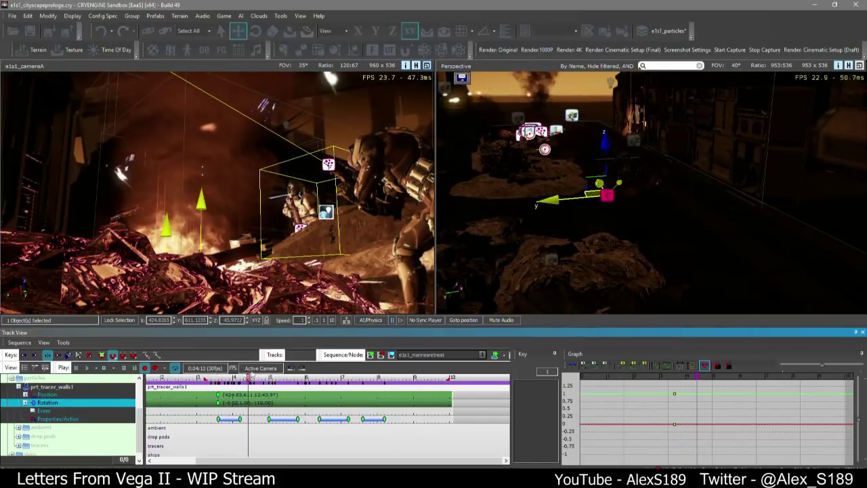
{"action": "left_click_drag", "start_coordinate": [569, 198], "coordinate": [701, 186]}
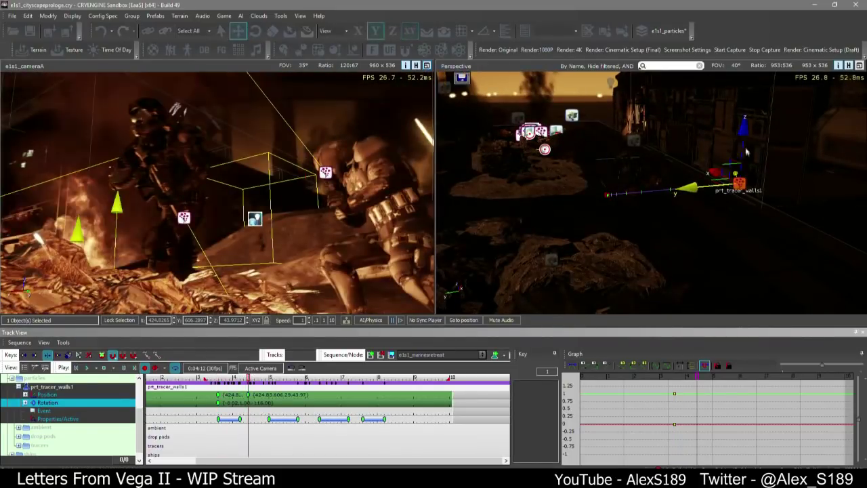
{"action": "key", "text": "3"}
{"action": "left_click_drag", "start_coordinate": [743, 148], "coordinate": [742, 139]}
{"action": "key", "text": "2"}
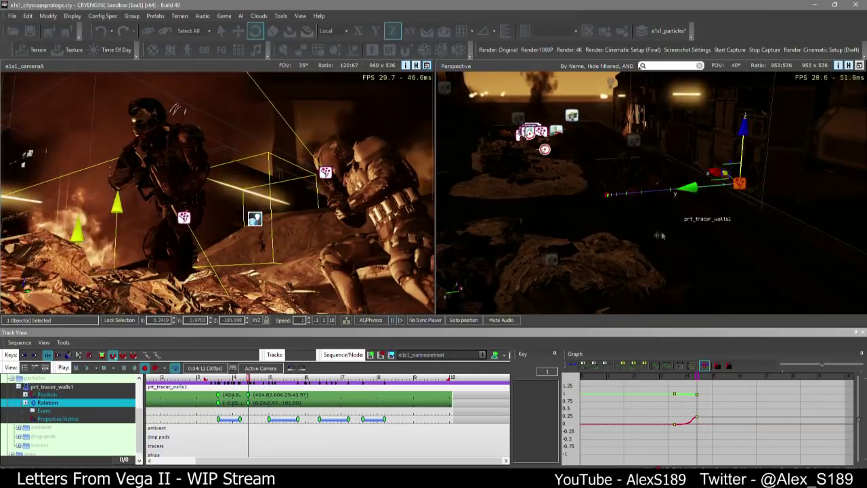
Refine the tracer's rotation key at 0:04:12 to about 0.19, 0.98, -104
{"action": "key", "text": "w"}
{"action": "right_click_drag", "start_coordinate": [716, 236], "coordinate": [593, 233]}
{"action": "key", "text": "d"}
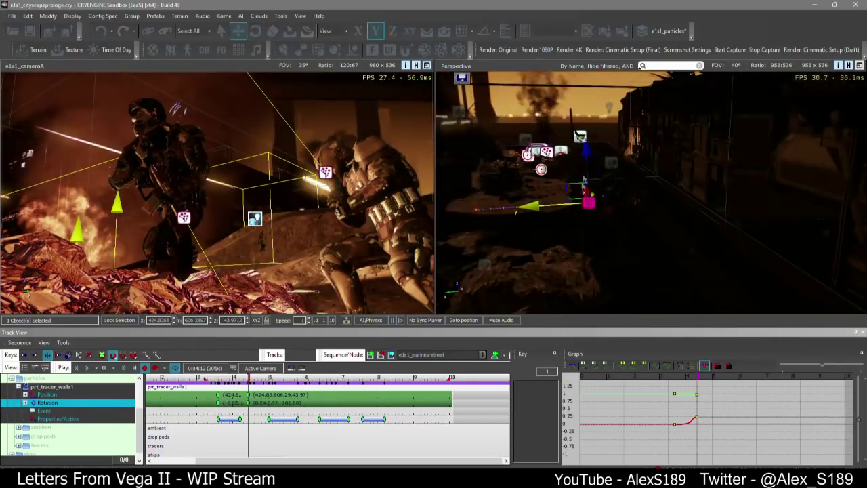
{"action": "key", "text": "3"}
{"action": "left_click_drag", "start_coordinate": [591, 173], "coordinate": [590, 168]}
{"action": "key", "text": "2"}
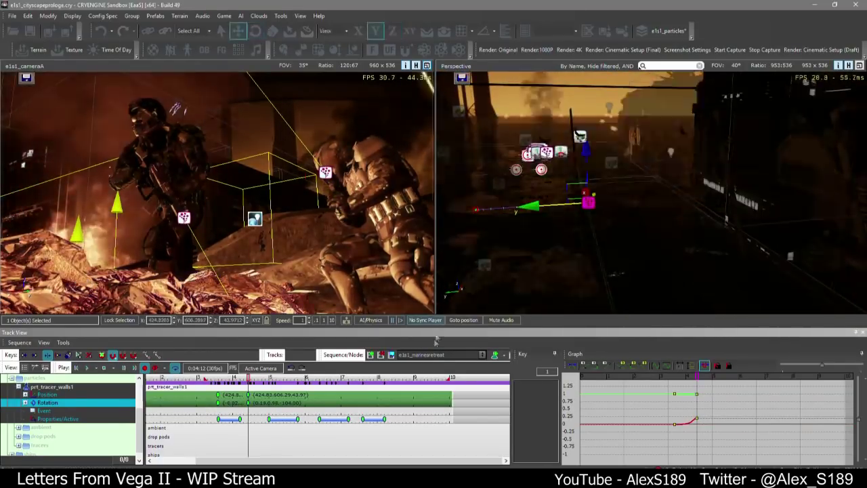
Record tracer keys at 0:06:13 with position 424.83, 599.84, 43.97 and rotation about 0.29, 0.96, -98
{"action": "left_click_drag", "start_coordinate": [291, 378], "coordinate": [302, 378]}
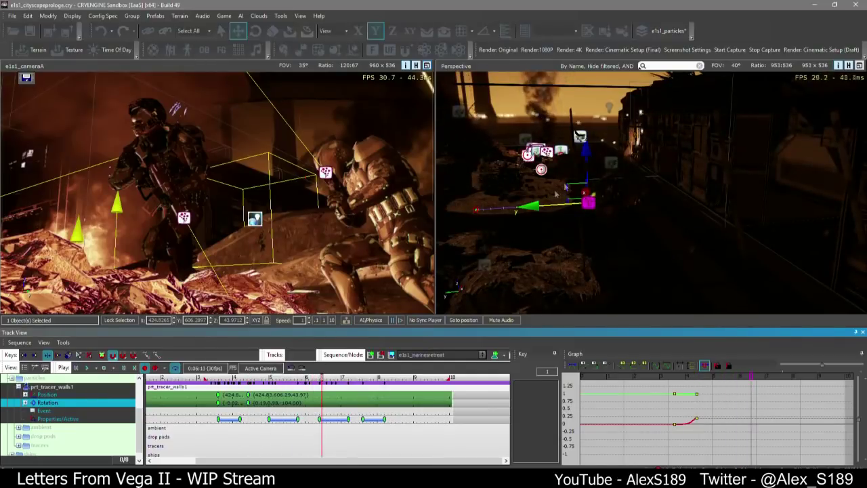
{"action": "left_click_drag", "start_coordinate": [552, 204], "coordinate": [683, 185]}
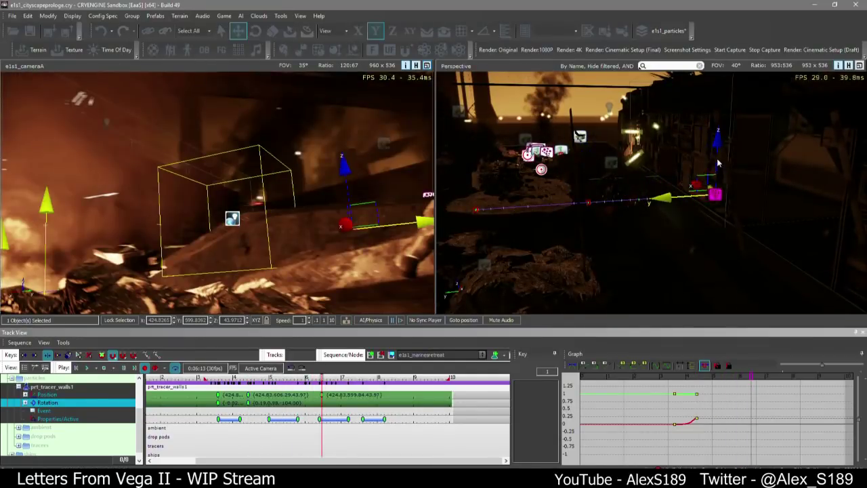
{"action": "key", "text": "3"}
{"action": "left_click_drag", "start_coordinate": [718, 162], "coordinate": [718, 171]}
{"action": "key", "text": "2"}
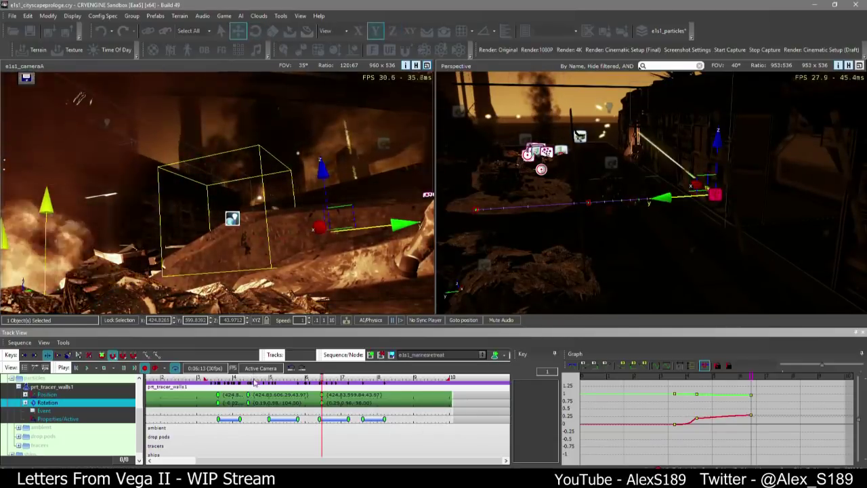
Play the sequence from the first tracer burst at 0:03:17 to review the animated tracer fire
{"action": "left_click_drag", "start_coordinate": [229, 378], "coordinate": [218, 378]}
{"action": "key", "text": "space"}
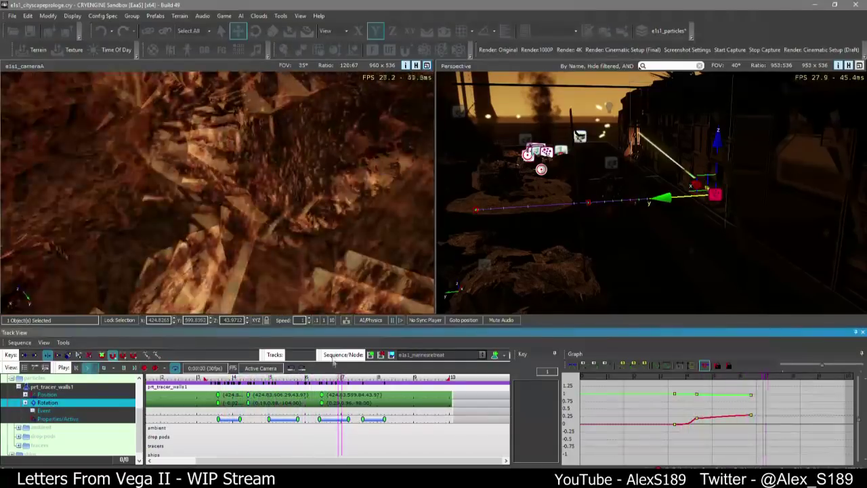
{"action": "key", "text": "a"}
{"action": "right_click_drag", "start_coordinate": [650, 196], "coordinate": [613, 194]}
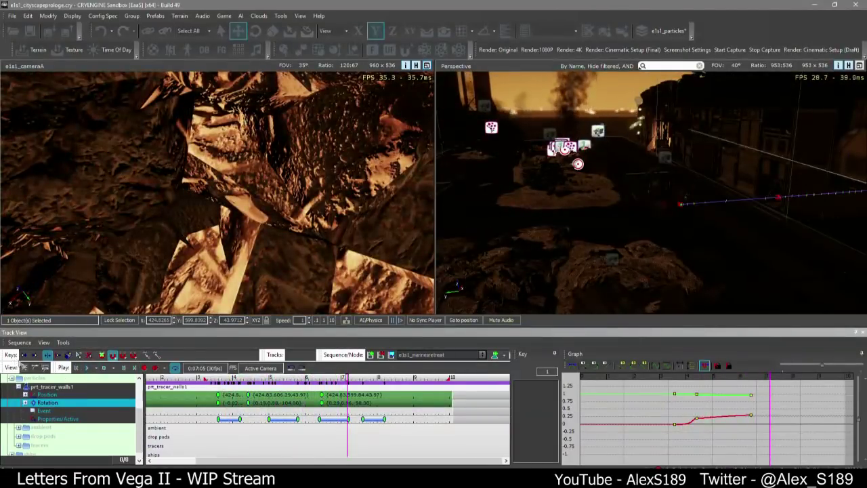
Record a new tracer rotation at 0:06:13, turning it to about -74 on Z and tilting its fire about X
{"action": "right_click_drag", "start_coordinate": [540, 205], "coordinate": [520, 200]}
{"action": "key", "text": "3"}
{"action": "right_click", "coordinate": [598, 221]}
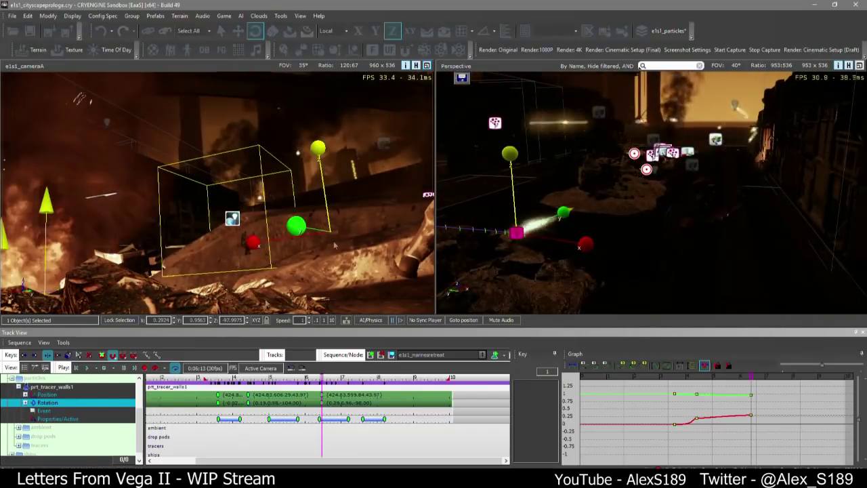
{"action": "right_click_drag", "start_coordinate": [520, 204], "coordinate": [297, 250]}
{"action": "left_click", "coordinate": [145, 368]}
{"action": "right_click_drag", "start_coordinate": [541, 234], "coordinate": [545, 211]}
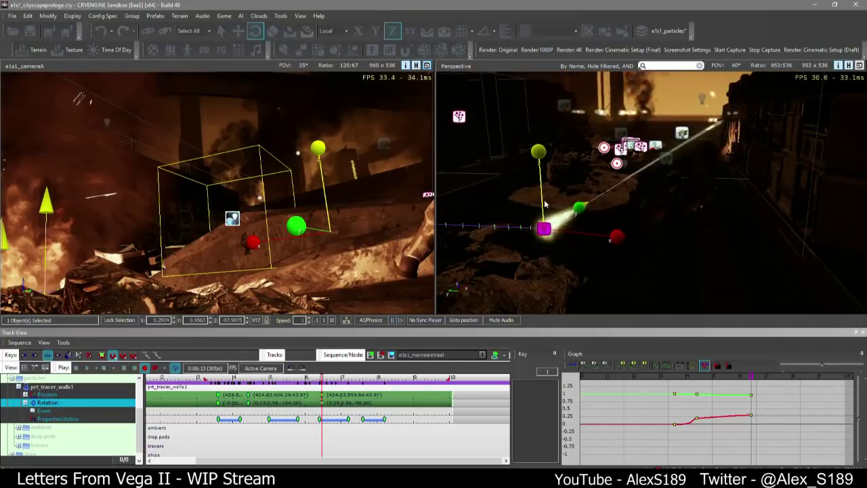
{"action": "left_click_drag", "start_coordinate": [545, 203], "coordinate": [542, 194]}
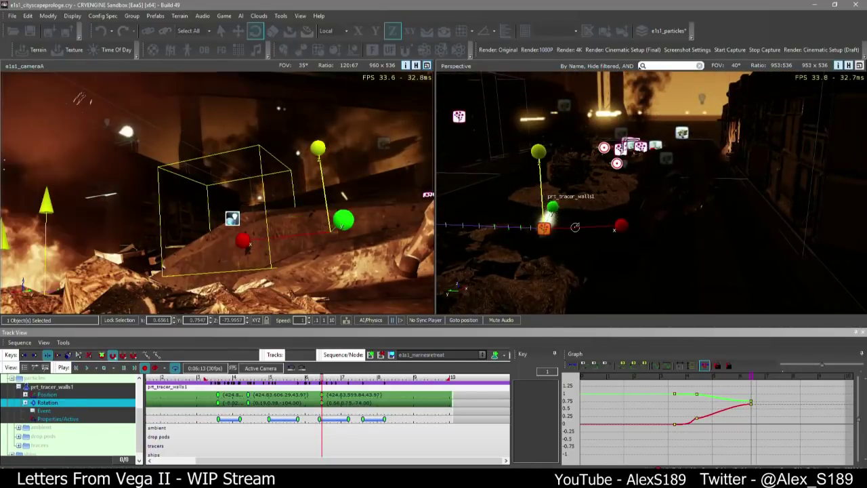
{"action": "left_click_drag", "start_coordinate": [576, 227], "coordinate": [578, 229]}
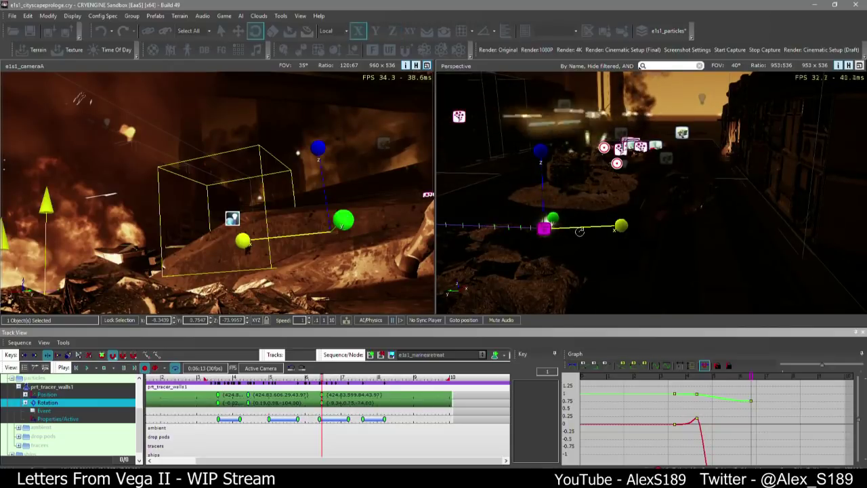
Refine the tracer's rotation key at 0:06:13 to about -6.38, -0.12, -79.93
{"action": "key", "text": "w"}
{"action": "mouse_move", "coordinate": [579, 231]}
{"action": "right_mouse_down"}
{"action": "mouse_move", "coordinate": [565, 218]}
{"action": "mouse_move", "coordinate": [556, 229]}
{"action": "mouse_move", "coordinate": [567, 239]}
{"action": "mouse_move", "coordinate": [629, 204]}
{"action": "right_mouse_up"}
{"action": "left_click_drag", "start_coordinate": [612, 150], "coordinate": [615, 152]}
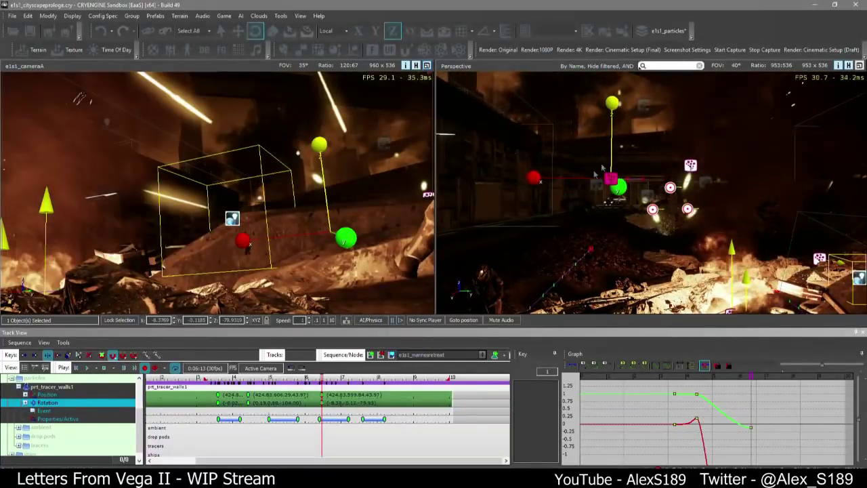
{"action": "key", "text": "1"}
{"action": "left_click_drag", "start_coordinate": [600, 170], "coordinate": [589, 175]}
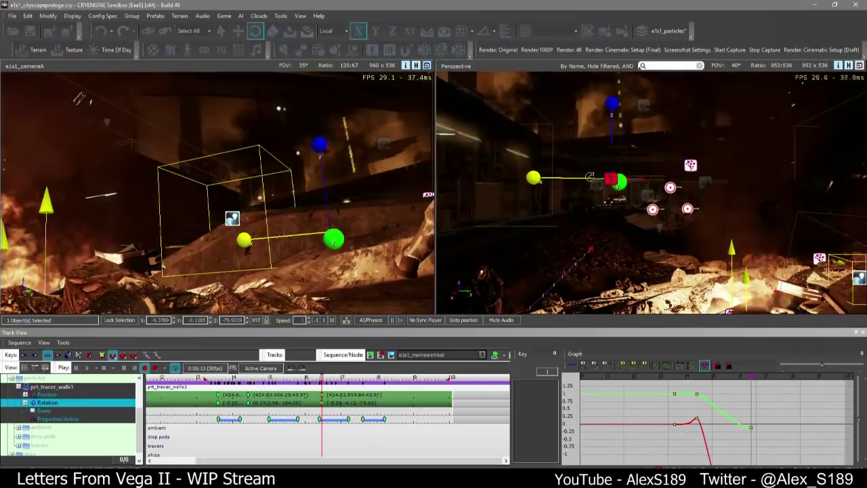
Record a tracer rotation key at 0:07:08 of about -8.34, -0.67, -84.90
{"action": "right_click_drag", "start_coordinate": [593, 183], "coordinate": [617, 210]}
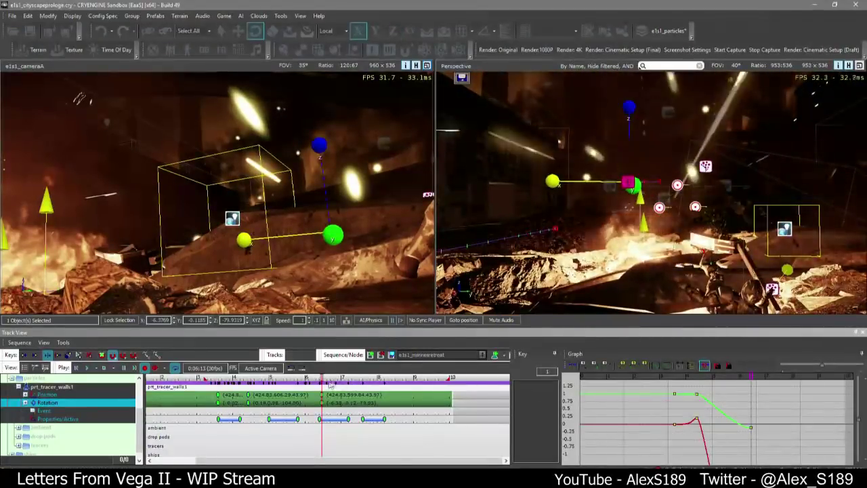
{"action": "left_click_drag", "start_coordinate": [331, 383], "coordinate": [334, 377]}
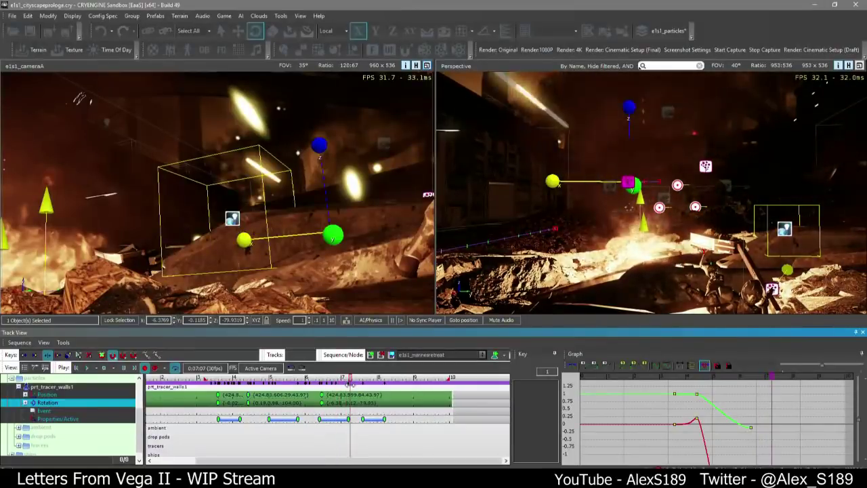
{"action": "left_click", "coordinate": [628, 165]}
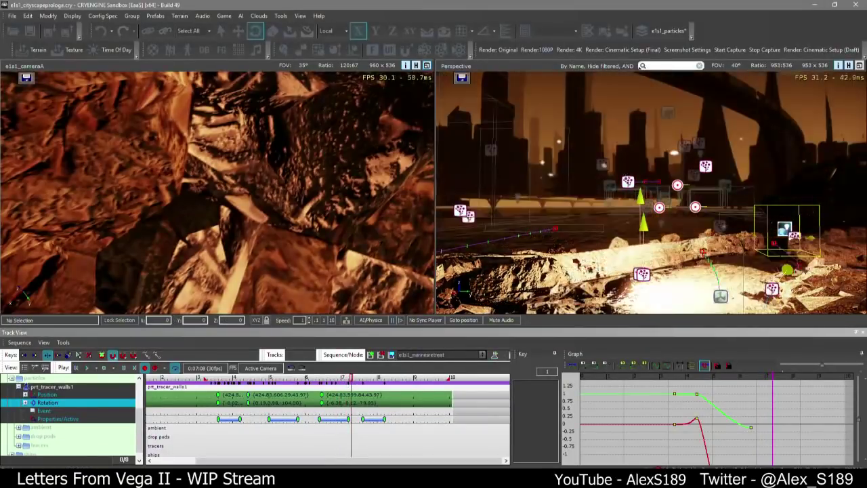
{"action": "right_click_drag", "start_coordinate": [628, 165], "coordinate": [626, 171]}
{"action": "left_click", "coordinate": [630, 176]}
{"action": "left_click_drag", "start_coordinate": [631, 143], "coordinate": [613, 174]}
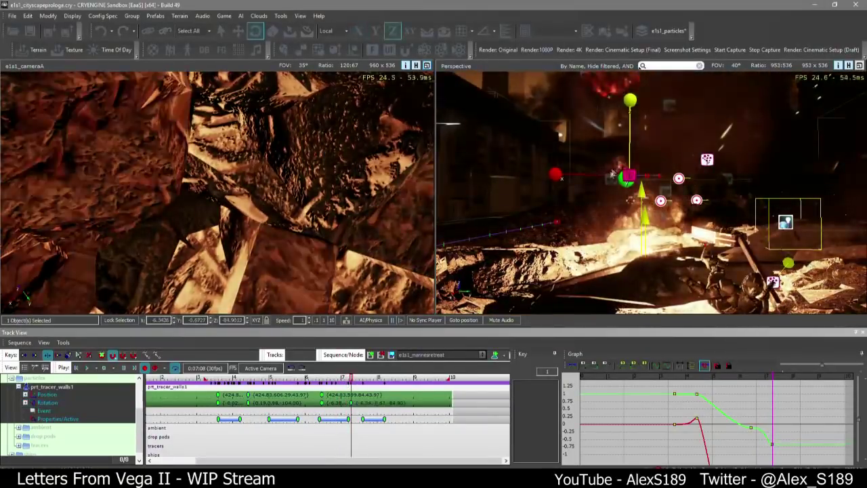
{"action": "key", "text": "1"}
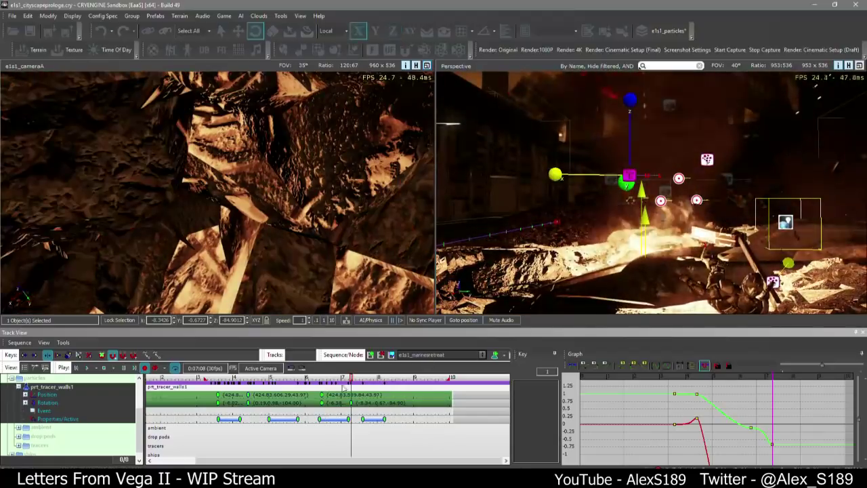
Raise the X rotation value of the tracer's 0:07:08 key on its curve to about -6.08
{"action": "left_click", "coordinate": [343, 377]}
{"action": "right_click_drag", "start_coordinate": [613, 298], "coordinate": [614, 308]}
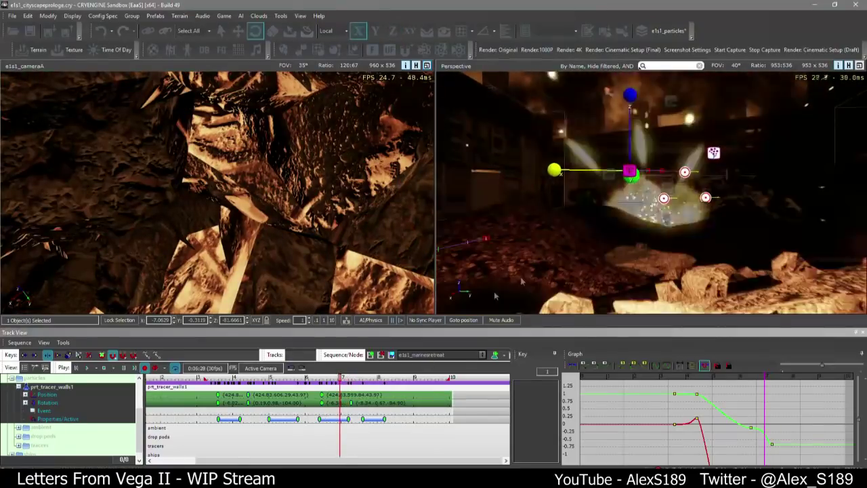
{"action": "left_click", "coordinate": [341, 377]}
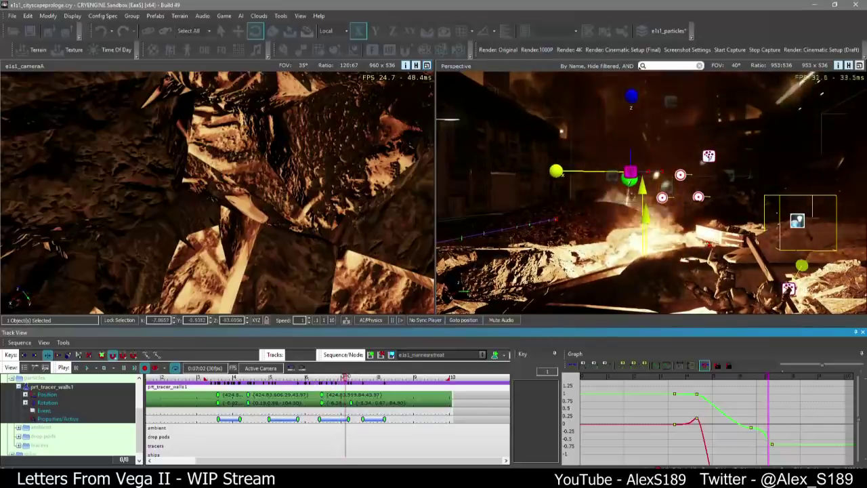
{"action": "scroll", "coordinate": [780, 385], "scroll_direction": "down", "scroll_amount": 5}
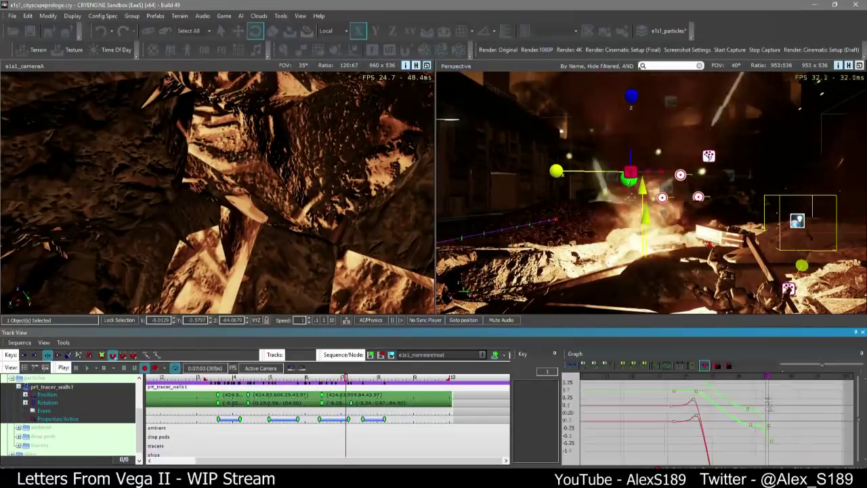
{"action": "scroll", "coordinate": [756, 433], "scroll_direction": "up", "scroll_amount": 7}
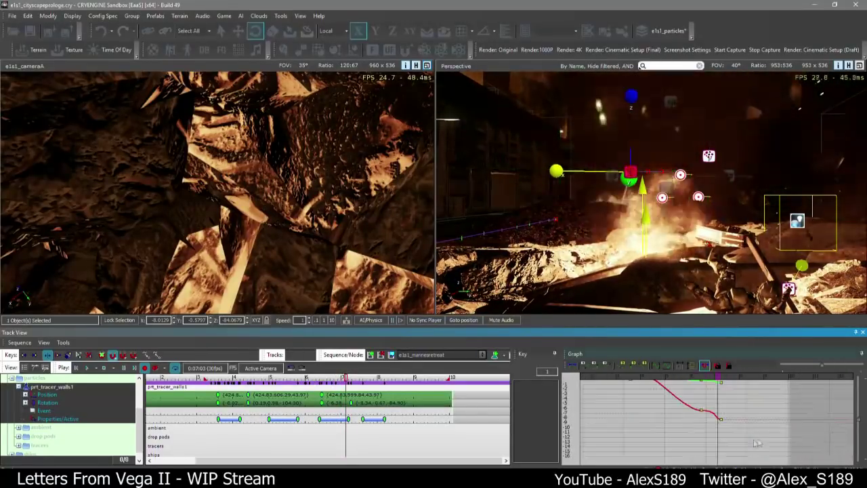
{"action": "left_click_drag", "start_coordinate": [711, 407], "coordinate": [720, 383]}
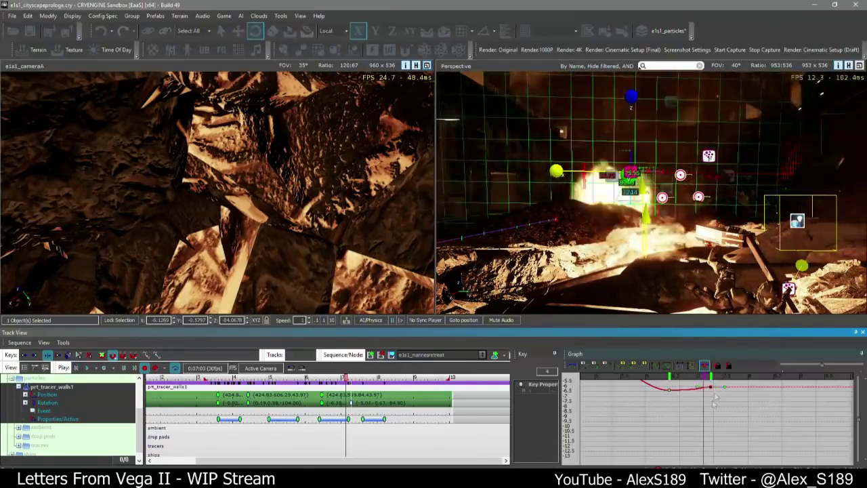
{"action": "middle_click_drag", "start_coordinate": [720, 383], "coordinate": [734, 412]}
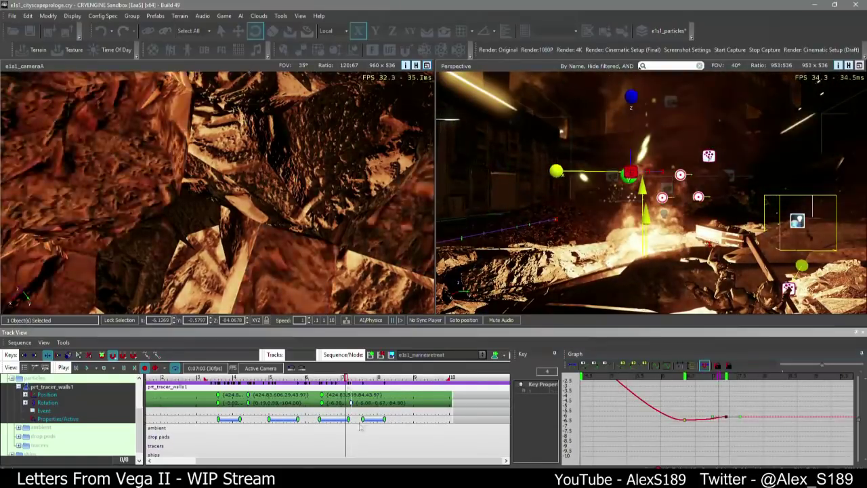
Play the sequence through the tracer bursts to review the revised firing direction
{"action": "left_click", "coordinate": [259, 379]}
{"action": "key", "text": "space"}
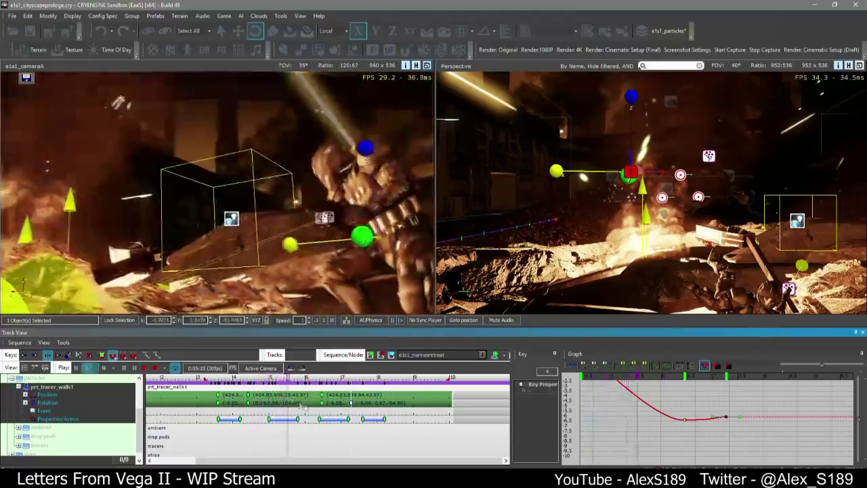
{"action": "left_click", "coordinate": [218, 379]}
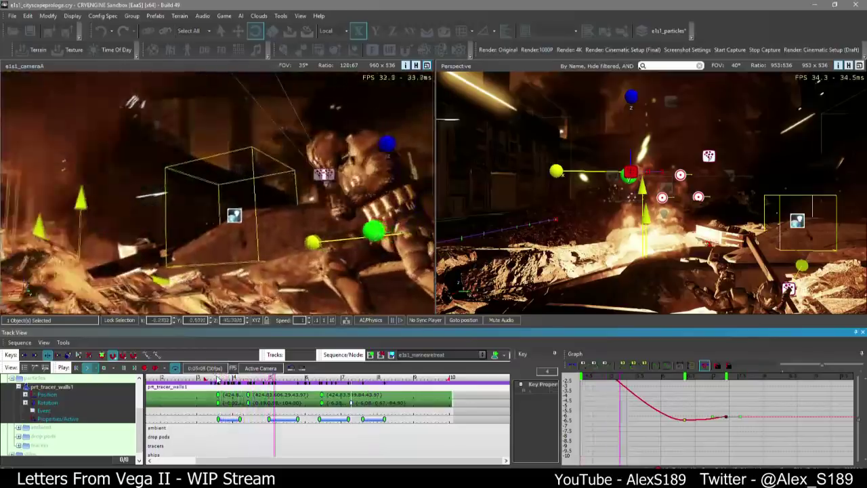
{"action": "left_click", "coordinate": [245, 379]}
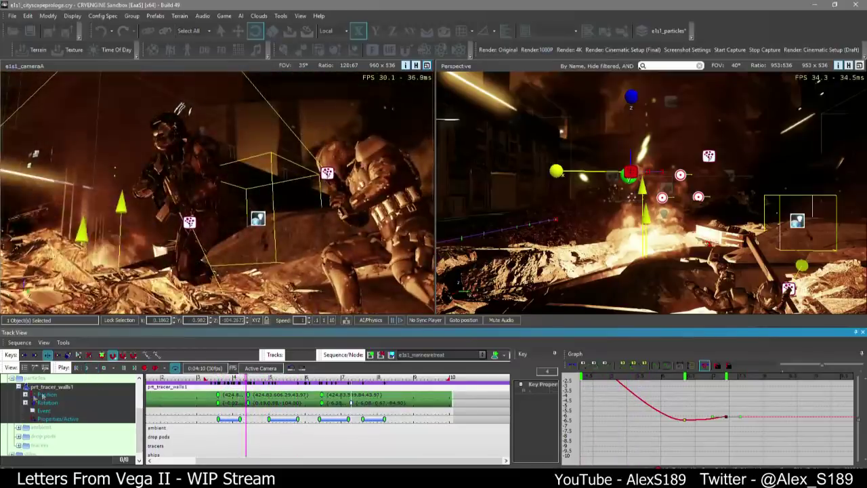
Go to the tracer's rotation key at 0:04:12, split the rotation track into axes and display its Z curve
{"action": "left_click", "coordinate": [48, 403]}
{"action": "left_click", "coordinate": [35, 354]}
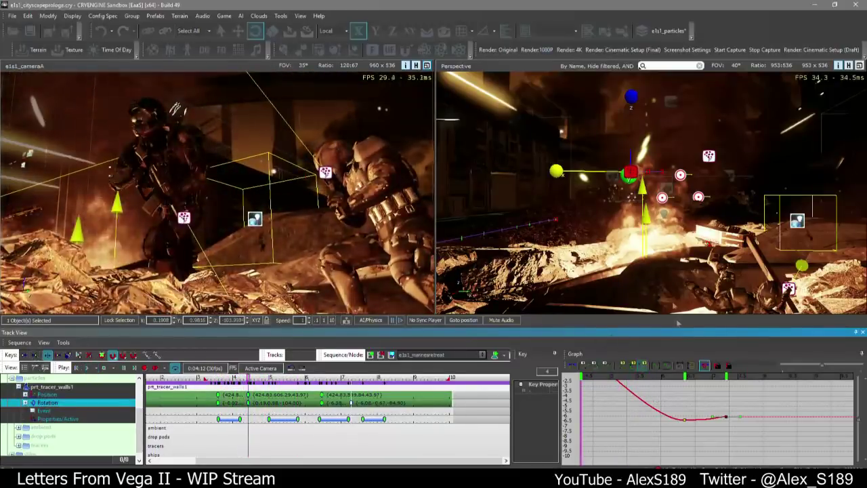
{"action": "right_click_drag", "start_coordinate": [603, 264], "coordinate": [581, 395]}
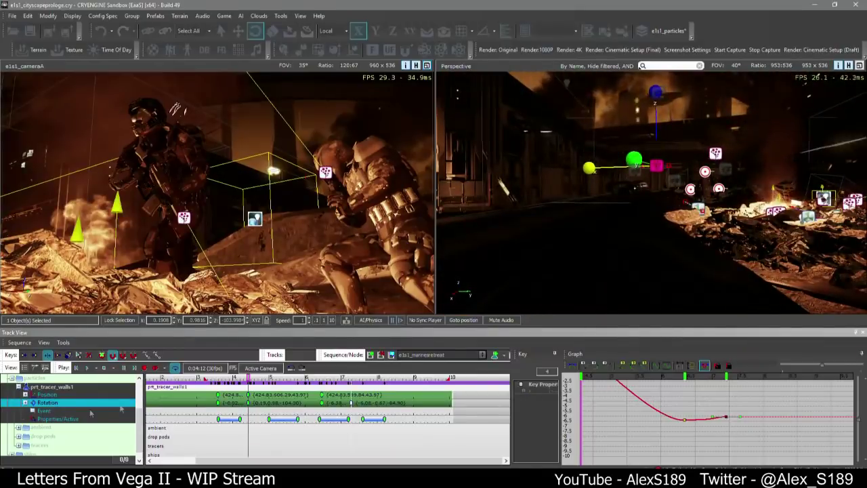
{"action": "left_click", "coordinate": [81, 403]}
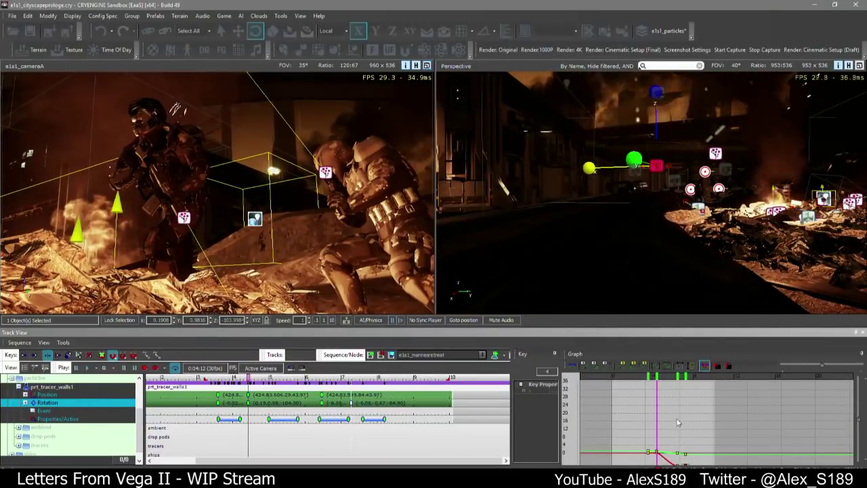
{"action": "left_click", "coordinate": [25, 403]}
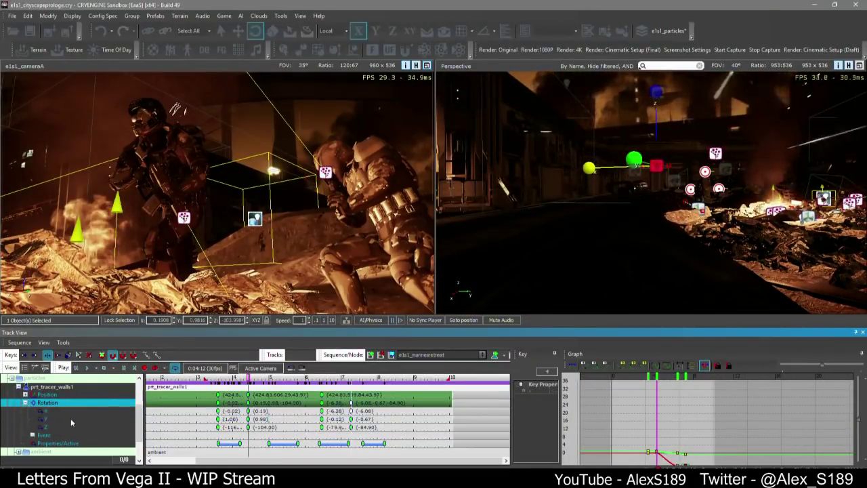
{"action": "left_click", "coordinate": [42, 427]}
Raise the Z rotation value of the tracer's 0:04:12 key on its curve to about -82.94
{"action": "middle_click_drag", "start_coordinate": [642, 429], "coordinate": [645, 416]}
{"action": "right_click_drag", "start_coordinate": [640, 287], "coordinate": [715, 230]}
{"action": "key", "text": "w"}
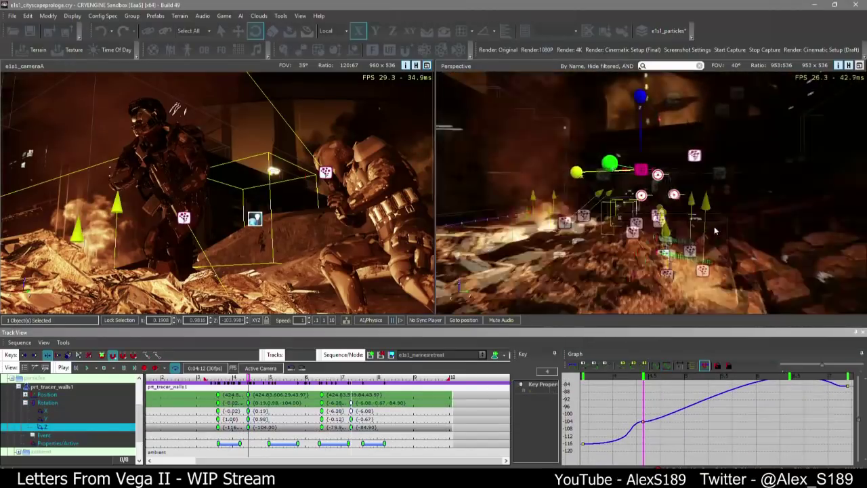
{"action": "left_click", "coordinate": [656, 413]}
{"action": "scroll", "coordinate": [654, 414], "scroll_direction": "down", "scroll_amount": 3}
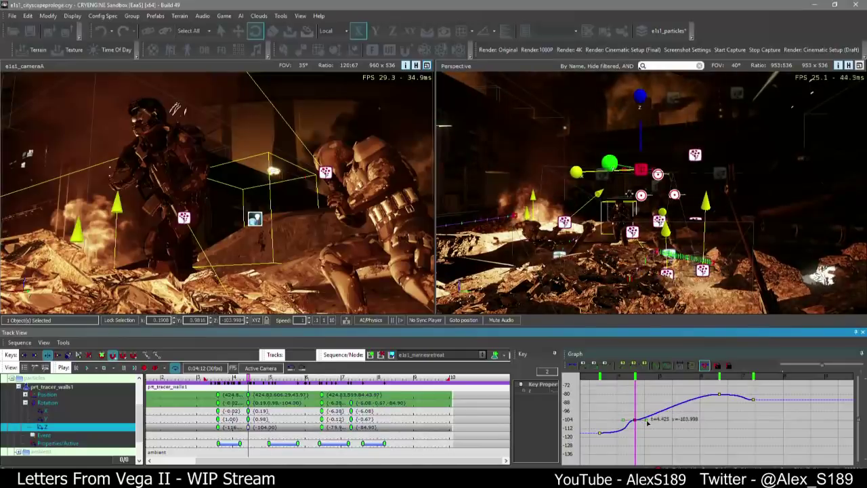
{"action": "left_click_drag", "start_coordinate": [651, 413], "coordinate": [644, 379]}
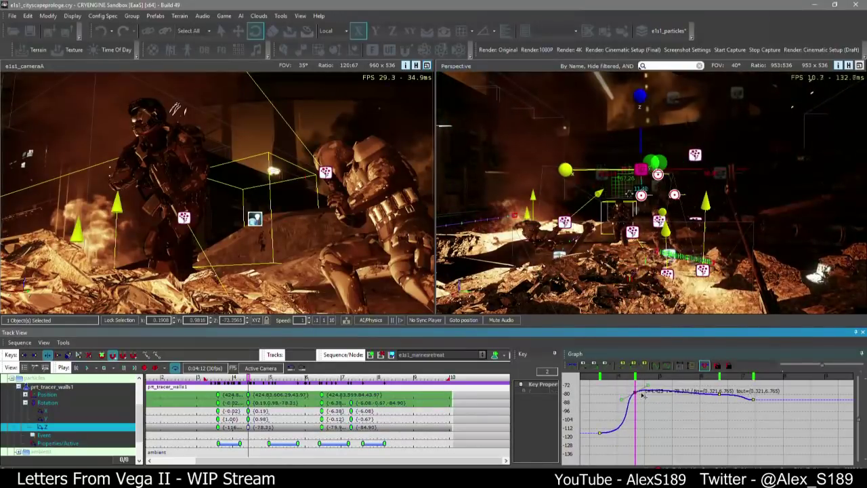
{"action": "mouse_move", "coordinate": [718, 256]}
{"action": "right_mouse_down"}
{"action": "mouse_move", "coordinate": [734, 248]}
{"action": "mouse_move", "coordinate": [718, 256]}
{"action": "right_mouse_up"}
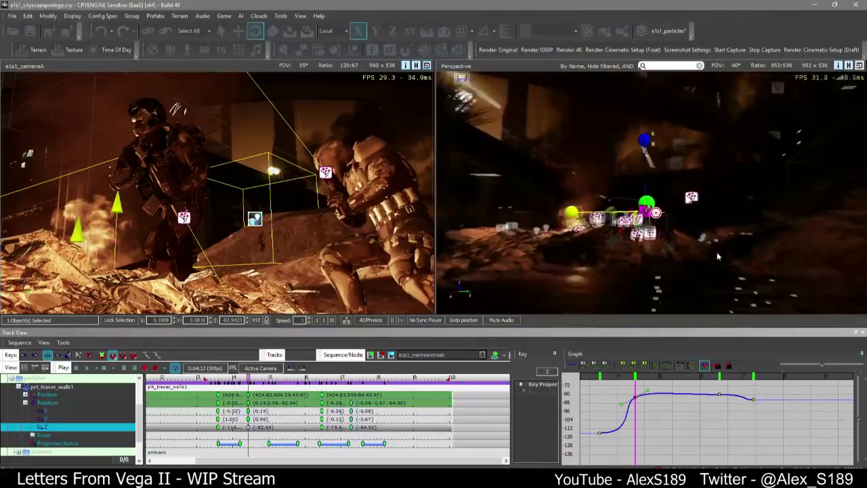
Extend the tracer's first active burst so it ends just after 0:04:12
{"action": "right_click_drag", "start_coordinate": [530, 305], "coordinate": [535, 311]}
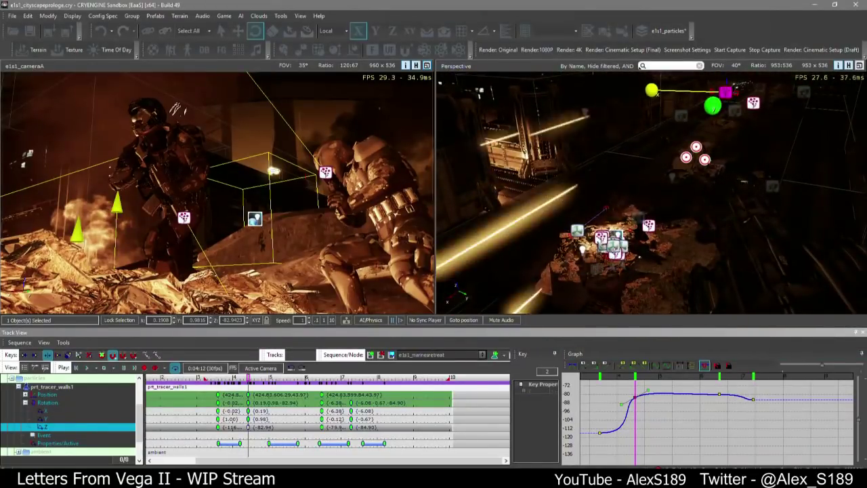
{"action": "left_click_drag", "start_coordinate": [239, 444], "coordinate": [248, 444]}
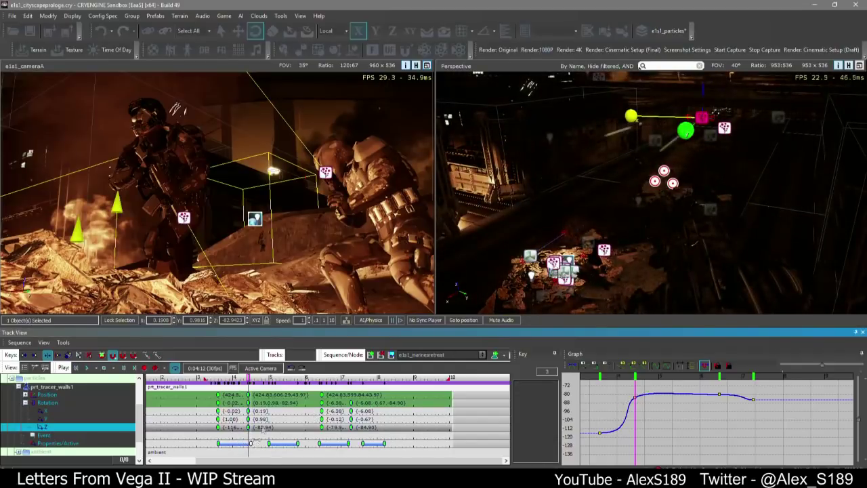
{"action": "right_click_drag", "start_coordinate": [541, 270], "coordinate": [535, 271]}
Lower the X rotation value of the tracer's 0:04:12 key on its curve to about -5.53
{"action": "left_click", "coordinate": [42, 410]}
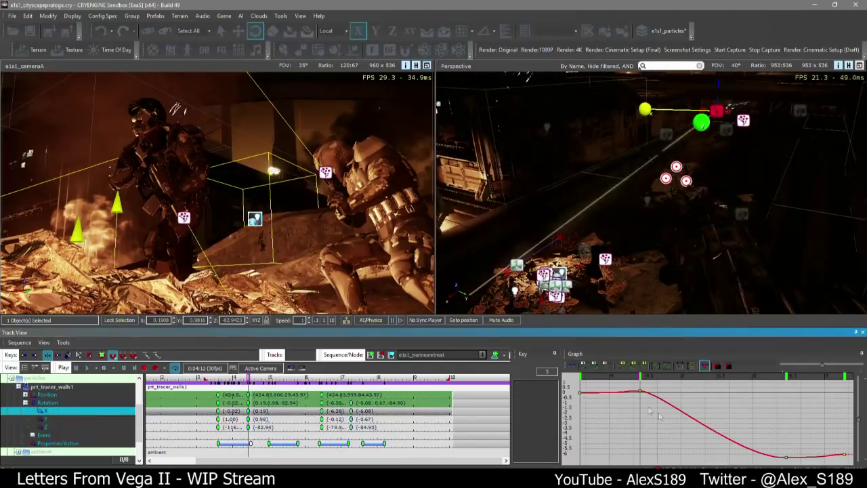
{"action": "left_click_drag", "start_coordinate": [640, 392], "coordinate": [643, 422]}
{"action": "right_click_drag", "start_coordinate": [637, 249], "coordinate": [635, 220]}
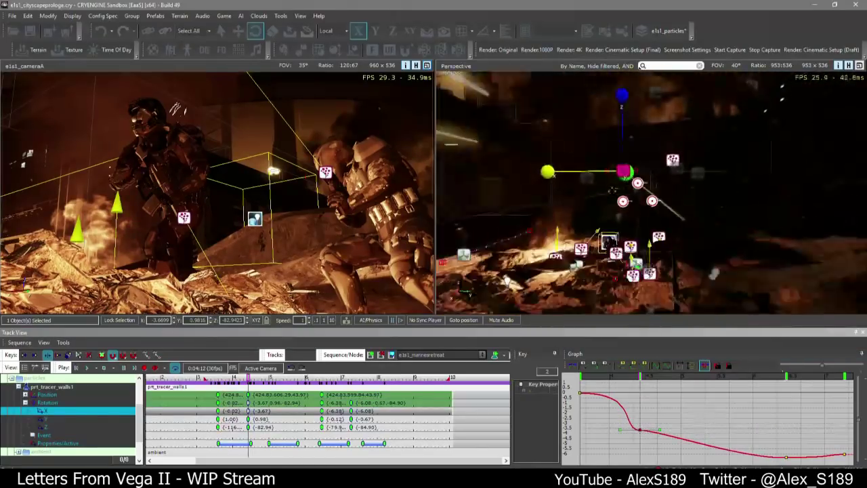
{"action": "left_click_drag", "start_coordinate": [640, 430], "coordinate": [640, 448]}
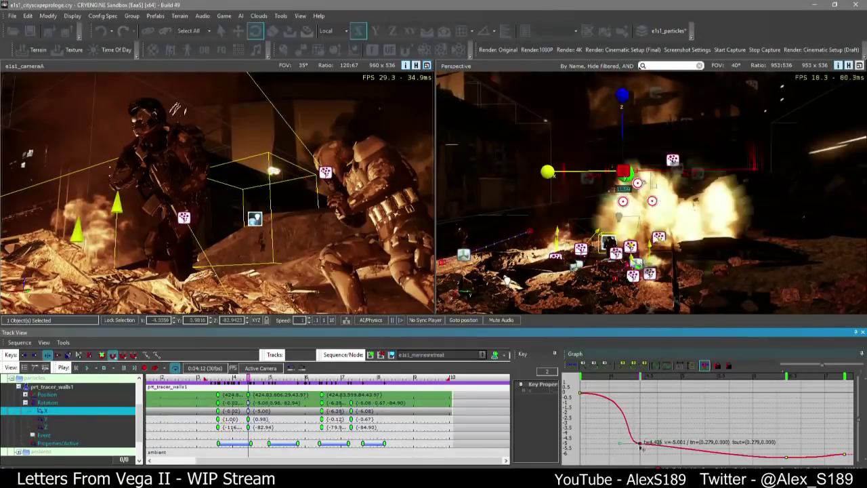
{"action": "right_click_drag", "start_coordinate": [623, 203], "coordinate": [640, 210]}
Lower the Z rotation value of the tracer's 0:04:12 key on its curve to about -89.7
{"action": "left_click", "coordinate": [43, 427]}
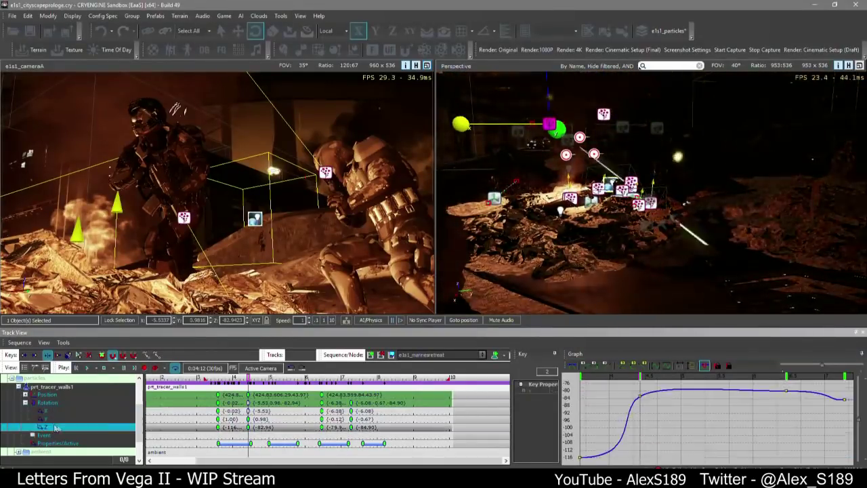
{"action": "left_click_drag", "start_coordinate": [642, 400], "coordinate": [643, 409]}
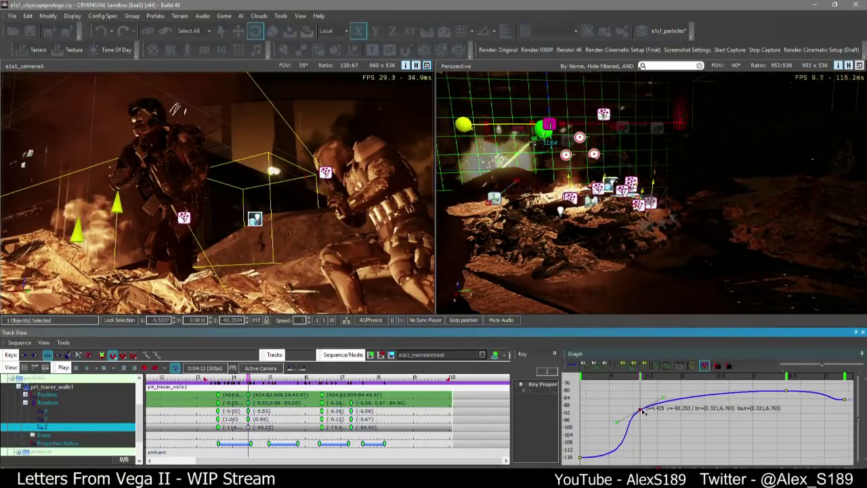
Play back and scrub the marine retreat shot from just before the tracer's first burst to review the adjusted sweep
{"action": "left_click", "coordinate": [456, 435]}
{"action": "scroll", "coordinate": [414, 423], "scroll_direction": "down", "scroll_amount": 4}
{"action": "left_click", "coordinate": [332, 383]}
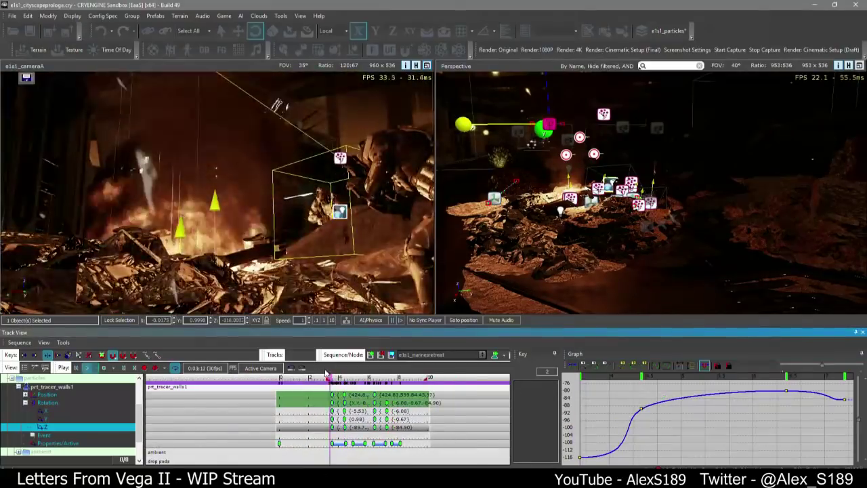
{"action": "key", "text": "space"}
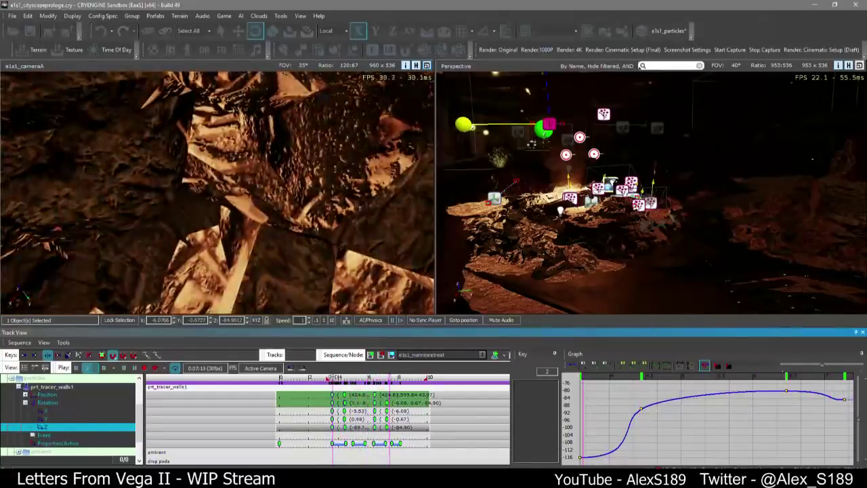
{"action": "left_click", "coordinate": [332, 380]}
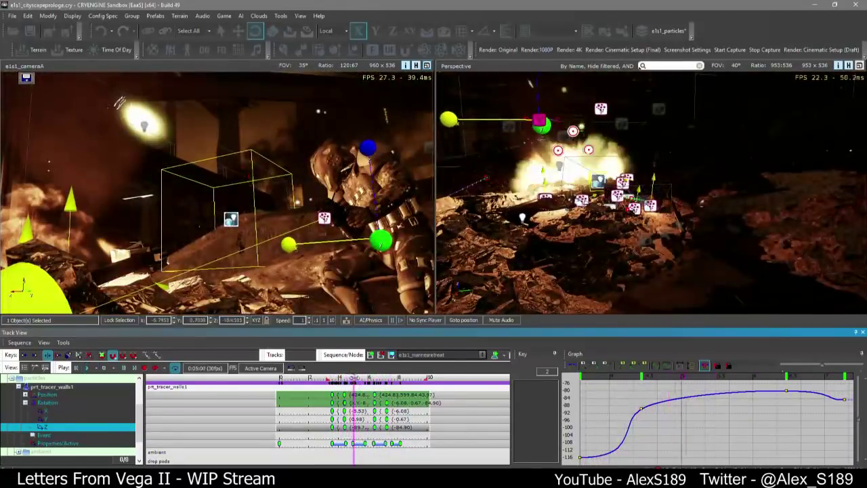
{"action": "left_click", "coordinate": [351, 381]}
{"action": "left_click_drag", "start_coordinate": [354, 378], "coordinate": [338, 378]}
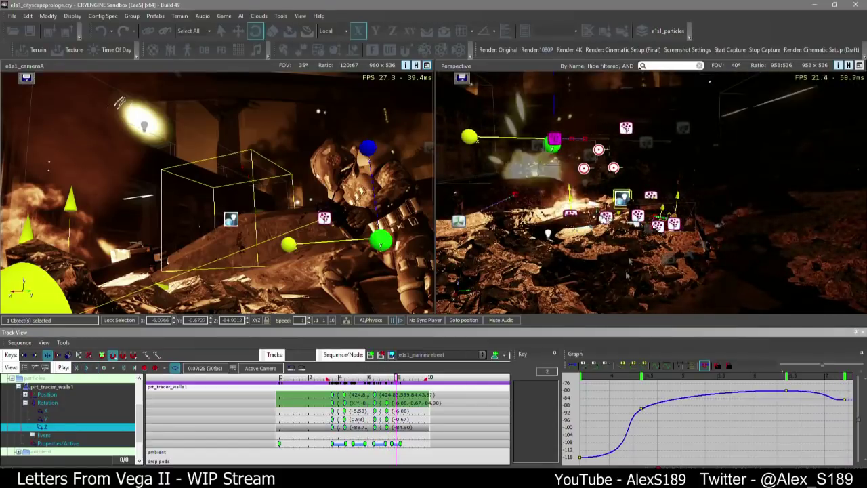
Select the explosion particle emitter near the rubble and raise it to about Z 34.60
{"action": "left_click", "coordinate": [543, 202]}
{"action": "mouse_move", "coordinate": [543, 201]}
{"action": "right_mouse_down"}
{"action": "mouse_move", "coordinate": [529, 194]}
{"action": "mouse_move", "coordinate": [509, 284]}
{"action": "mouse_move", "coordinate": [535, 227]}
{"action": "mouse_move", "coordinate": [549, 215]}
{"action": "right_mouse_up"}
{"action": "key", "text": "w"}
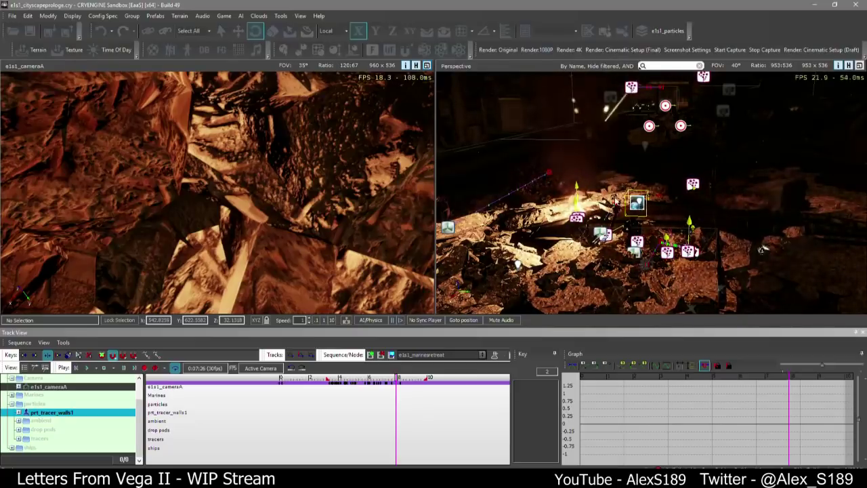
{"action": "key", "text": "2"}
{"action": "scroll", "coordinate": [632, 187], "scroll_direction": "up", "scroll_amount": 4}
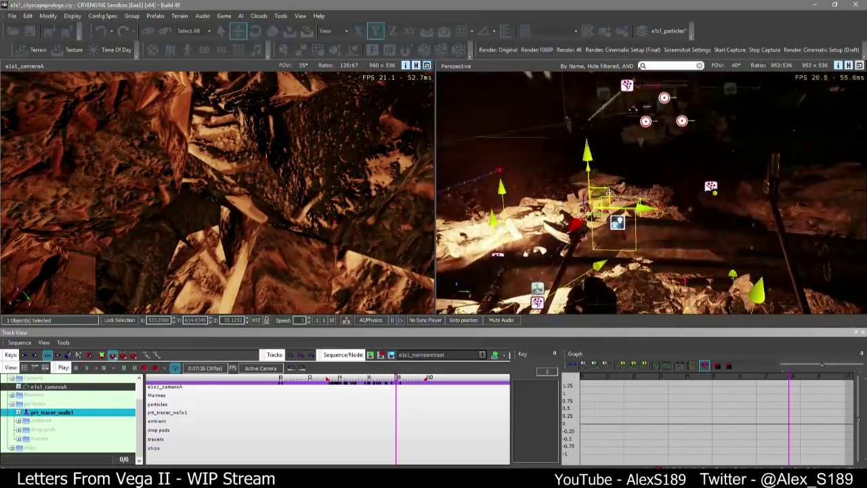
{"action": "left_click_drag", "start_coordinate": [602, 192], "coordinate": [592, 163]}
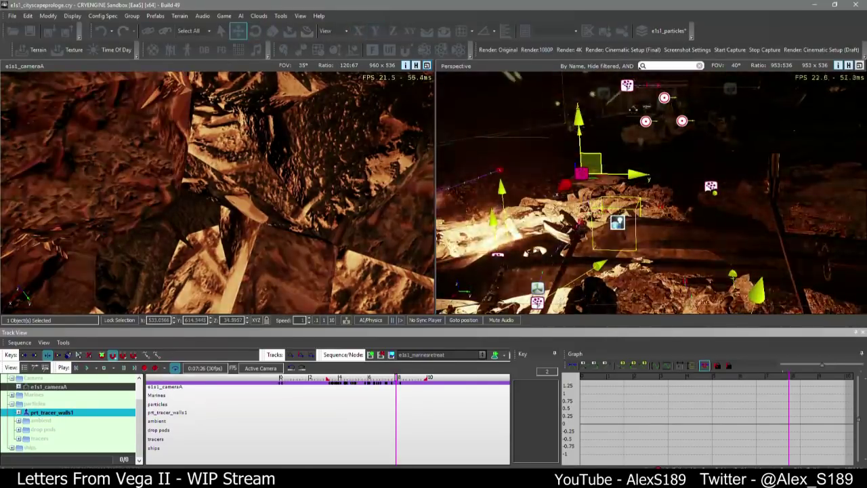
At 0:03:28, move the explosion emitter horizontally towards the rear marine, to about X 539.50, Y 614.83
{"action": "scroll", "coordinate": [557, 189], "scroll_direction": "down", "scroll_amount": 4}
{"action": "right_click_drag", "start_coordinate": [455, 190], "coordinate": [440, 186]}
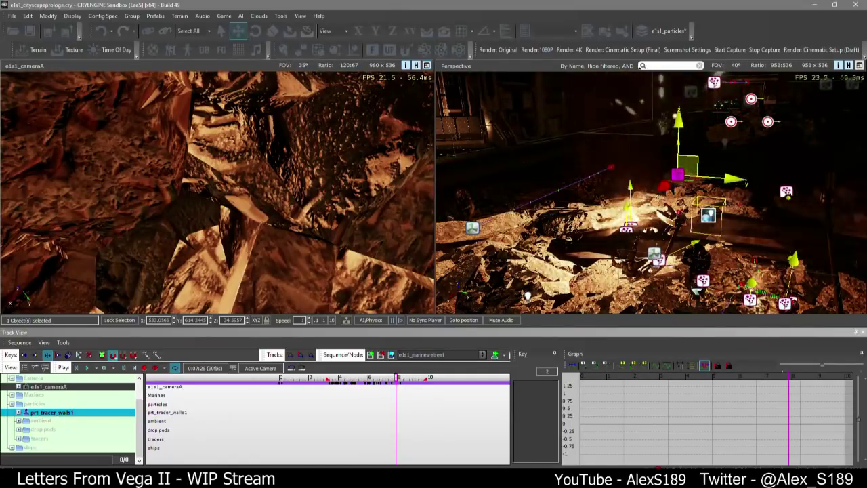
{"action": "right_click_drag", "start_coordinate": [772, 215], "coordinate": [764, 225]}
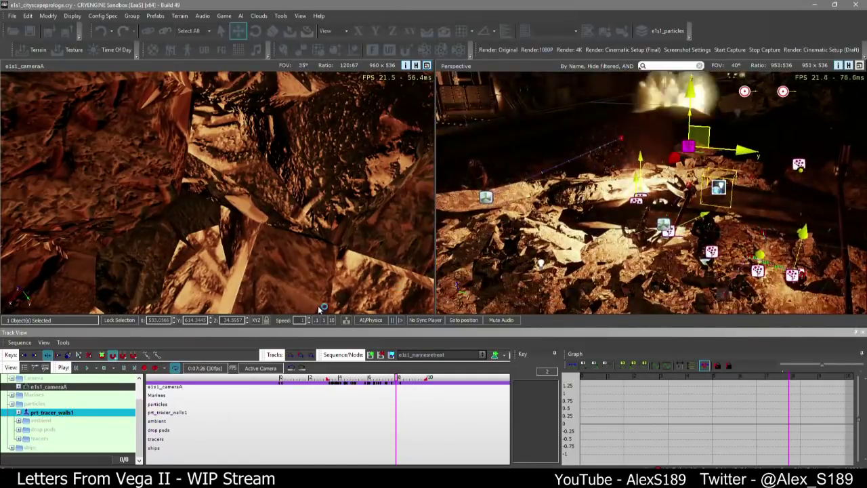
{"action": "left_click", "coordinate": [348, 379]}
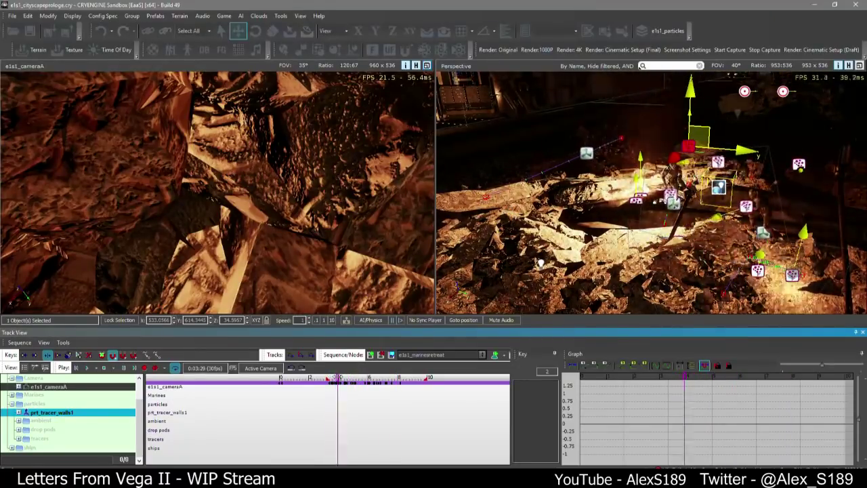
{"action": "right_click_drag", "start_coordinate": [650, 203], "coordinate": [650, 179]}
{"action": "key", "text": "w"}
{"action": "key", "text": "s"}
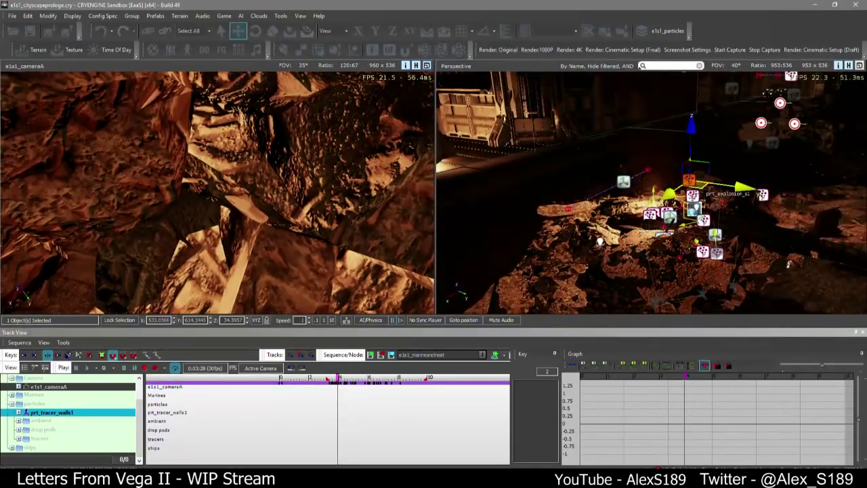
{"action": "left_click_drag", "start_coordinate": [698, 185], "coordinate": [668, 212]}
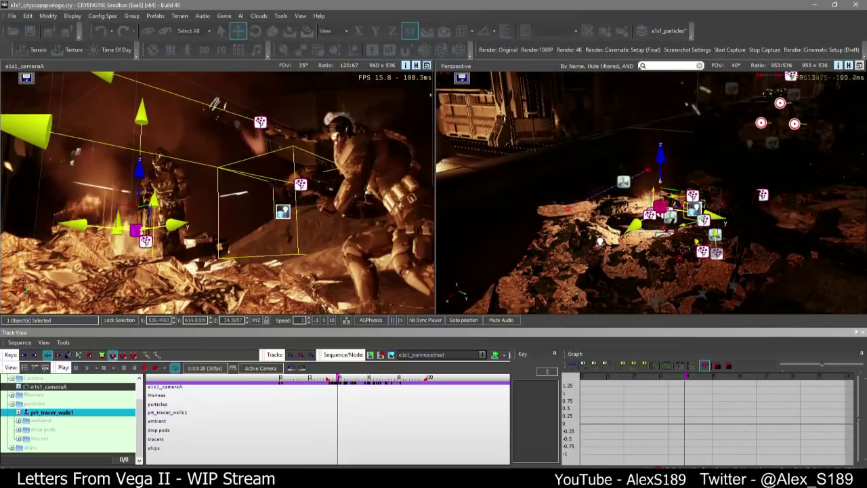
Refine the explosion emitter's placement at the rear marine's shoulder to about X 539.15, Y 615.24, Z 35.30
{"action": "key", "text": "w"}
{"action": "right_click_drag", "start_coordinate": [540, 149], "coordinate": [559, 152]}
{"action": "key", "text": "w"}
{"action": "right_click_drag", "start_coordinate": [493, 286], "coordinate": [481, 269]}
{"action": "left_click_drag", "start_coordinate": [587, 191], "coordinate": [645, 159]}
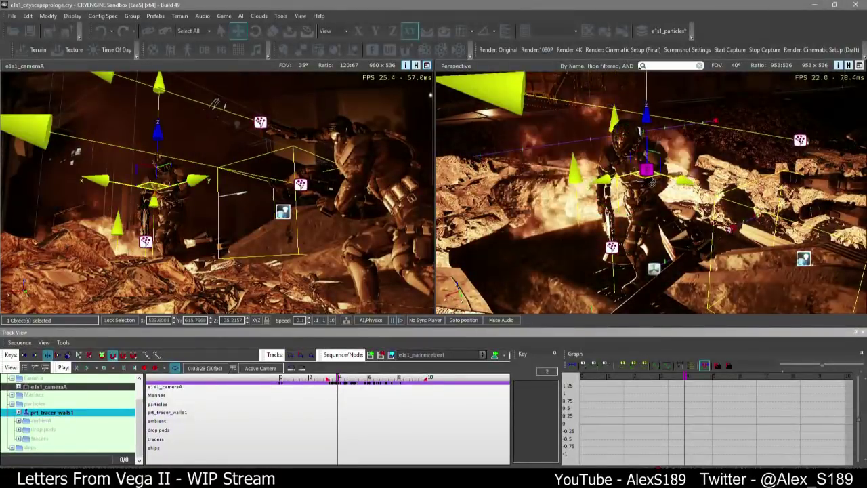
{"action": "key", "text": "d"}
{"action": "key", "text": "w"}
{"action": "right_click_drag", "start_coordinate": [645, 159], "coordinate": [626, 163]}
{"action": "left_click_drag", "start_coordinate": [703, 162], "coordinate": [699, 147]}
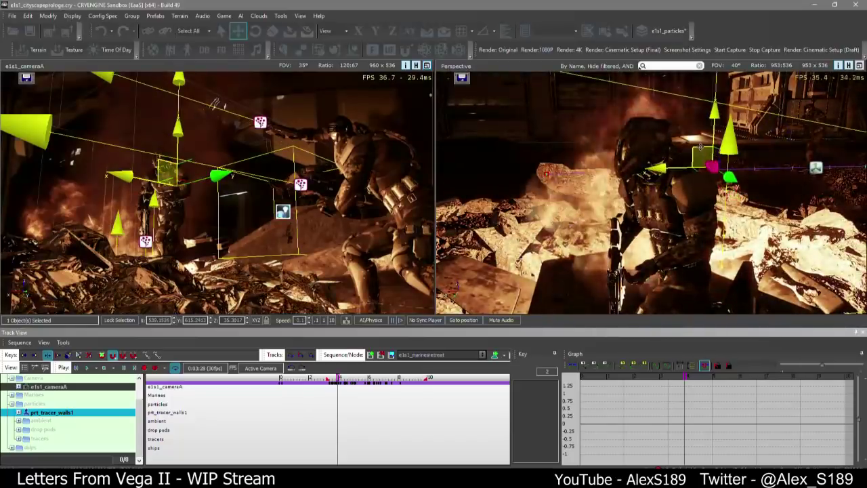
Create a folder named explosions inside the sequence's particles folder
{"action": "right_click", "coordinate": [29, 404]}
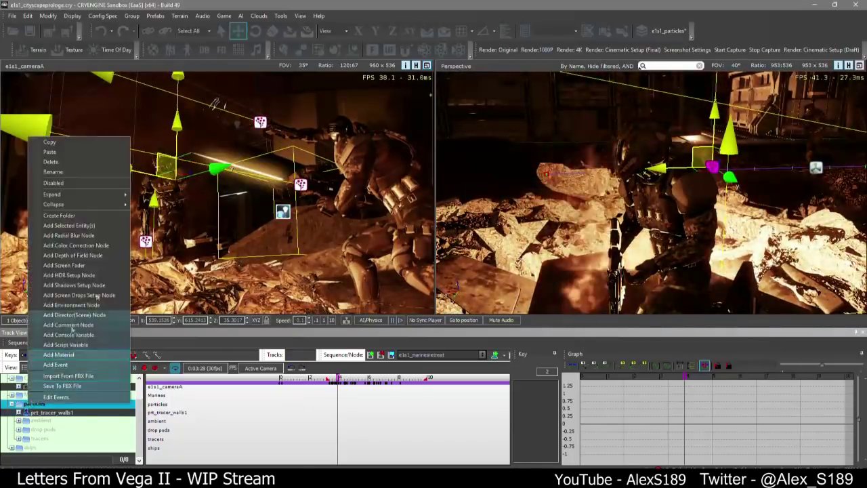
{"action": "left_click", "coordinate": [112, 218]}
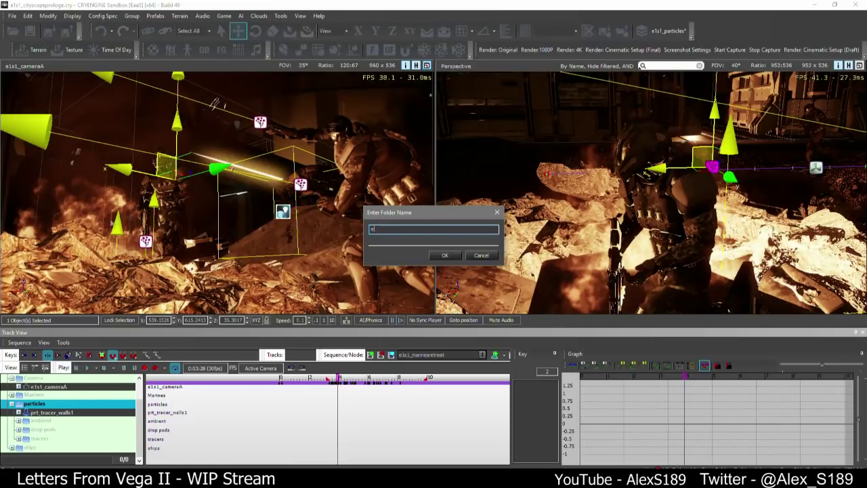
{"action": "type", "text": "explosions"}
{"action": "key", "text": "Return"}
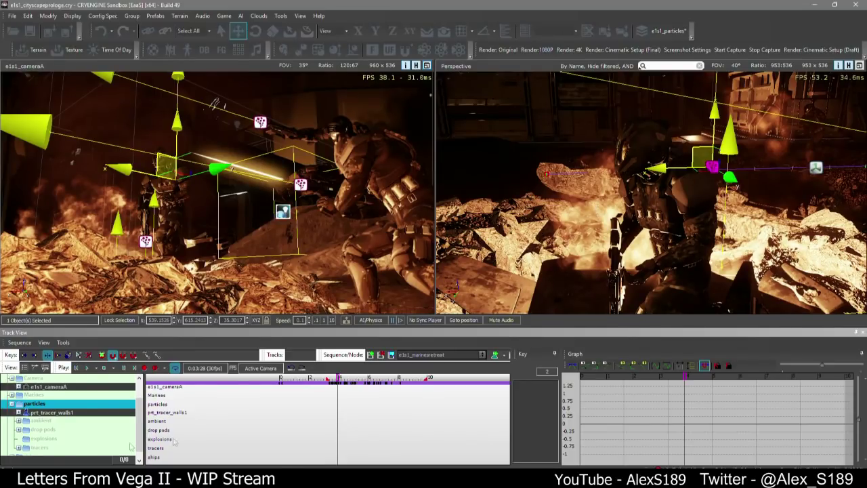
Add the selected prt_explosion_s1 entity to the explosions folder of the sequence
{"action": "left_click", "coordinate": [34, 412]}
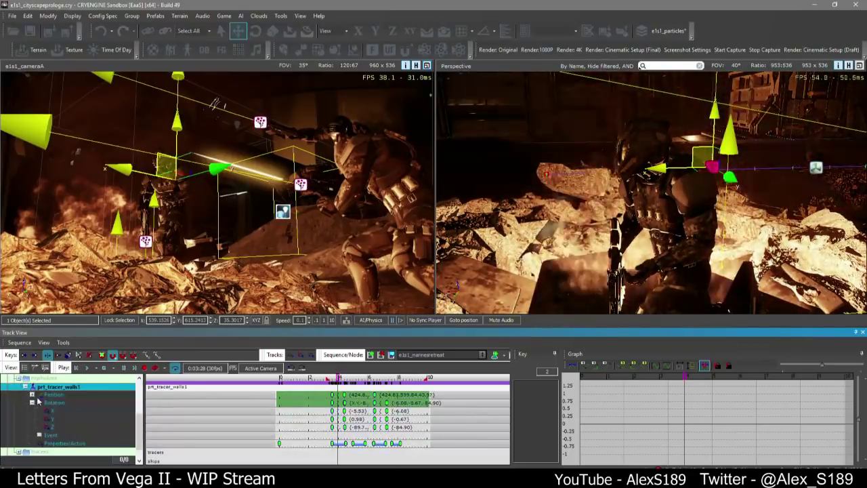
{"action": "left_click", "coordinate": [26, 440]}
{"action": "left_click_drag", "start_coordinate": [42, 431], "coordinate": [36, 394]}
{"action": "left_click", "coordinate": [39, 437]}
{"action": "right_click", "coordinate": [39, 438]}
{"action": "left_click", "coordinate": [67, 256]}
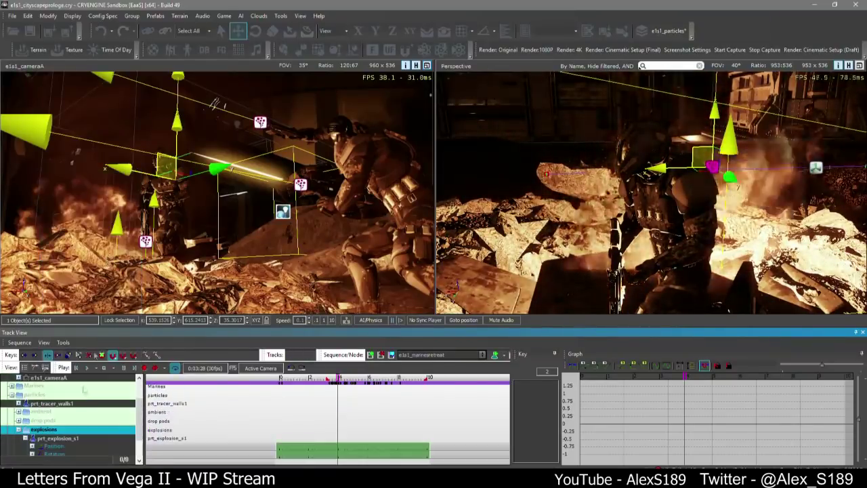
Add a Restart key to prt_explosion_s1's Event track and align it with 0:03:28
{"action": "left_click", "coordinate": [162, 434]}
{"action": "scroll", "coordinate": [365, 442], "scroll_direction": "up", "scroll_amount": 2}
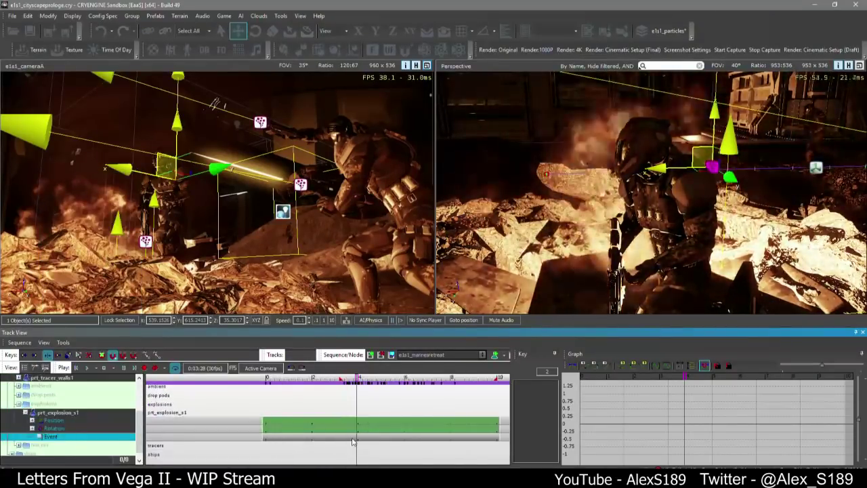
{"action": "left_click", "coordinate": [354, 438]}
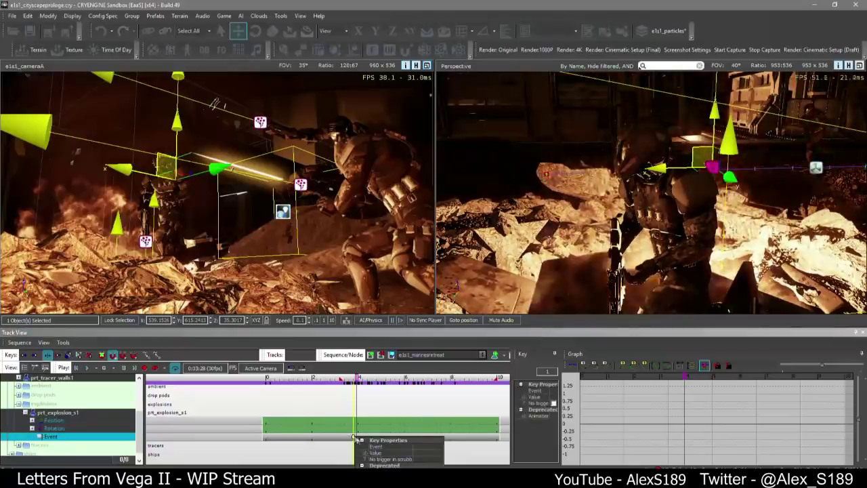
{"action": "left_click", "coordinate": [421, 448]}
{"action": "left_click", "coordinate": [424, 435]}
{"action": "scroll", "coordinate": [311, 439], "scroll_direction": "up", "scroll_amount": 2}
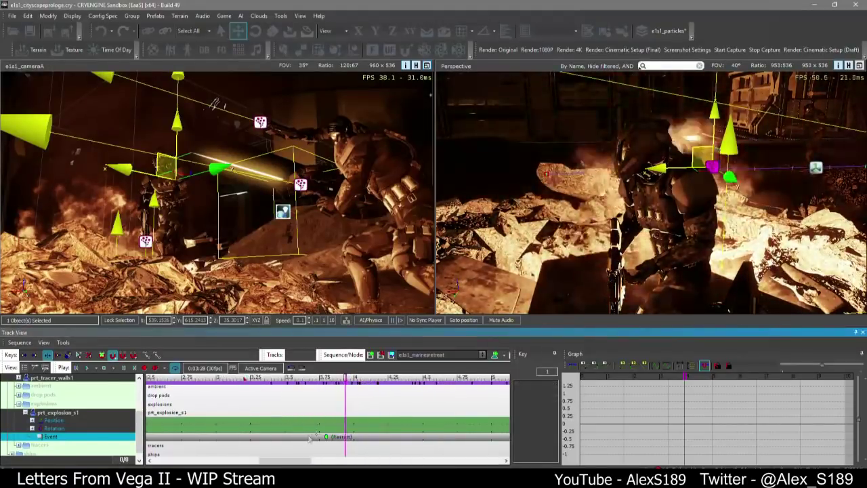
{"action": "left_click_drag", "start_coordinate": [332, 437], "coordinate": [343, 438]}
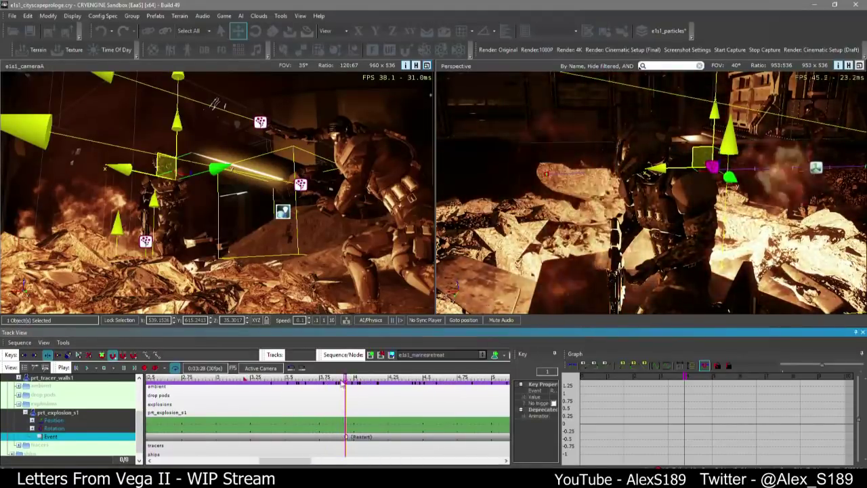
Scale the explosion to 0.5 on all axes and replay the shot around its Restart key
{"action": "left_click_drag", "start_coordinate": [343, 379], "coordinate": [284, 378]}
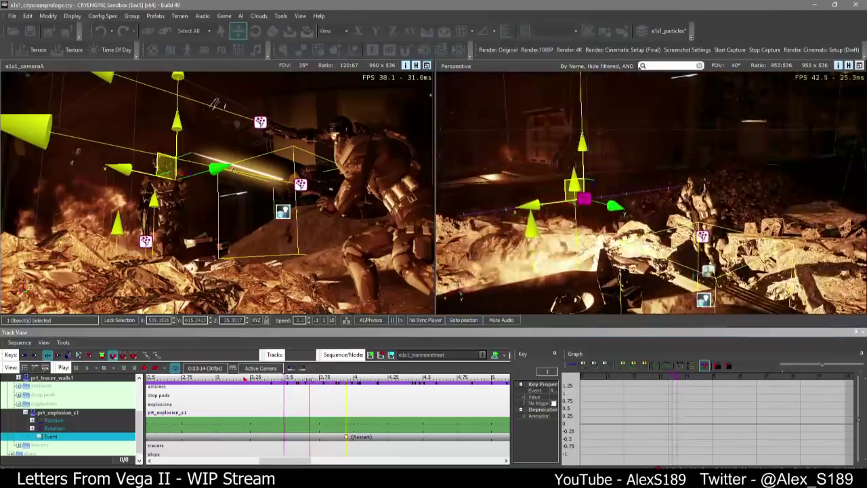
{"action": "left_click", "coordinate": [87, 367]}
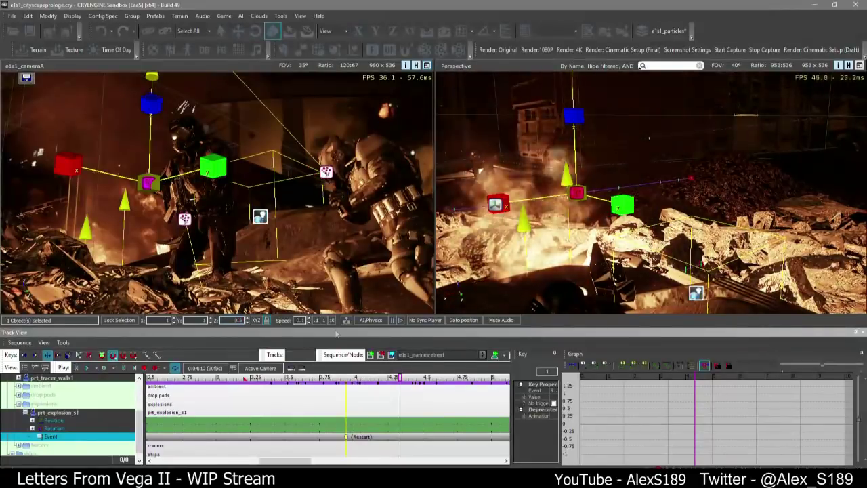
{"action": "left_click", "coordinate": [338, 377]}
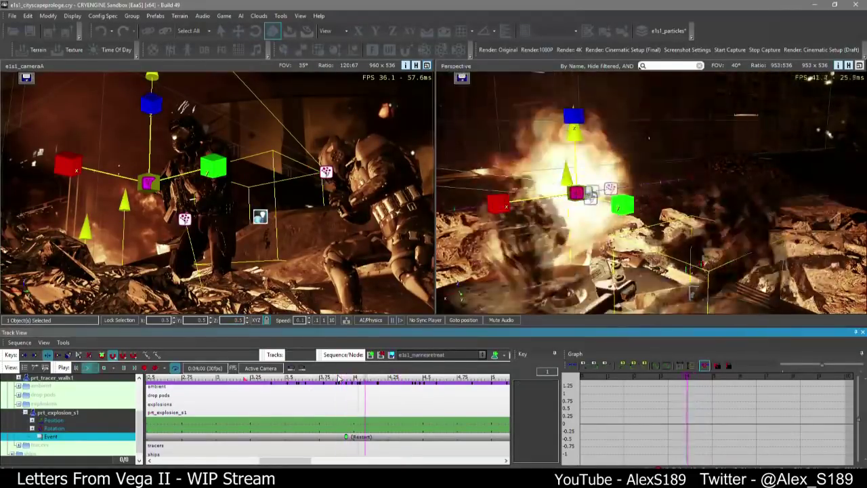
{"action": "left_click", "coordinate": [320, 377]}
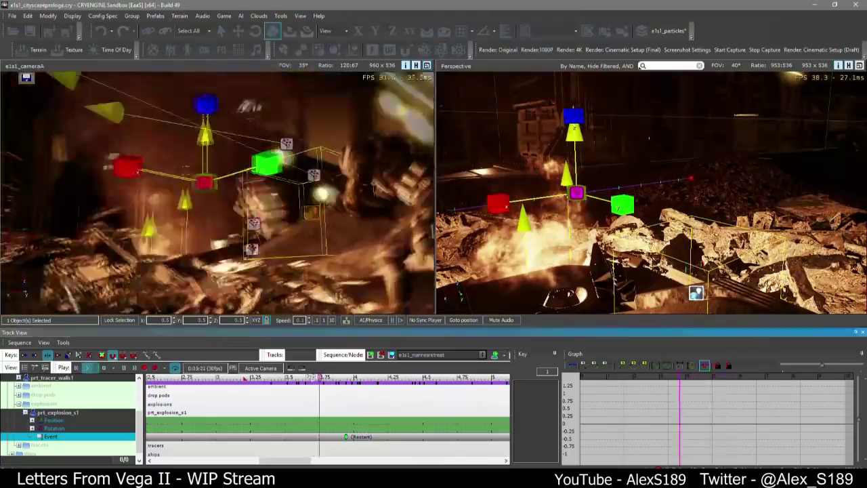
{"action": "left_click", "coordinate": [156, 271]}
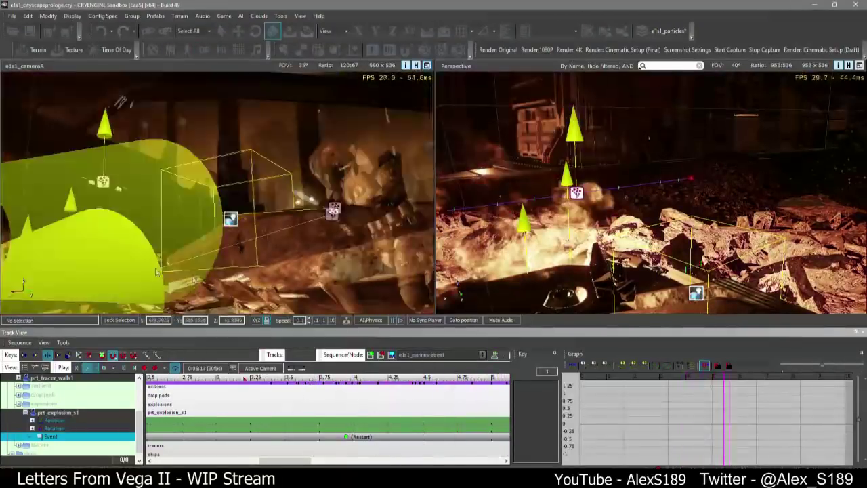
Key the explosion's position and rotation at 0:03:28 and 0:04:21, and go to the second position key
{"action": "left_click", "coordinate": [330, 378]}
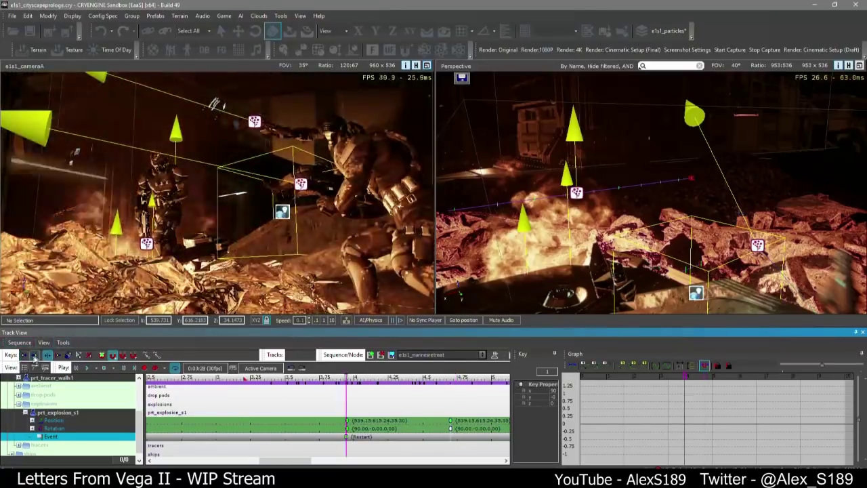
{"action": "left_click", "coordinate": [89, 419]}
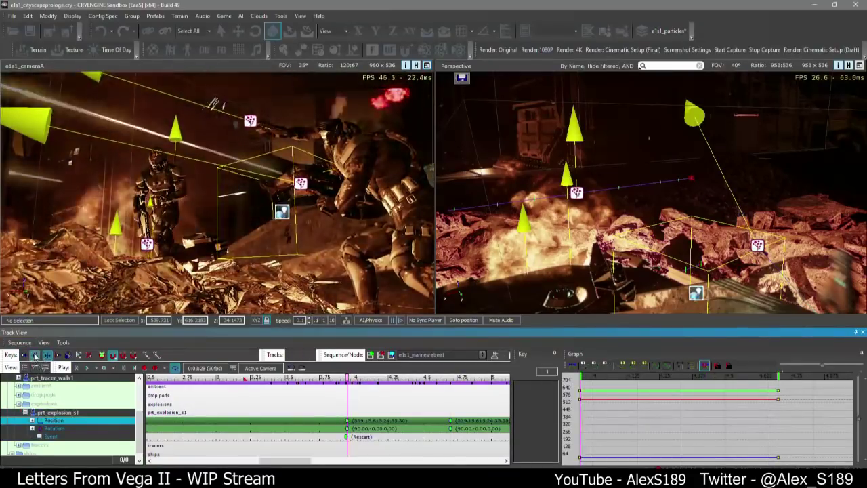
{"action": "left_click", "coordinate": [36, 356]}
Move the explosion's 0:04:21 position key over to the foreground marine, at about Y 618.66, Z 34.81
{"action": "right_click_drag", "start_coordinate": [555, 197], "coordinate": [603, 193]}
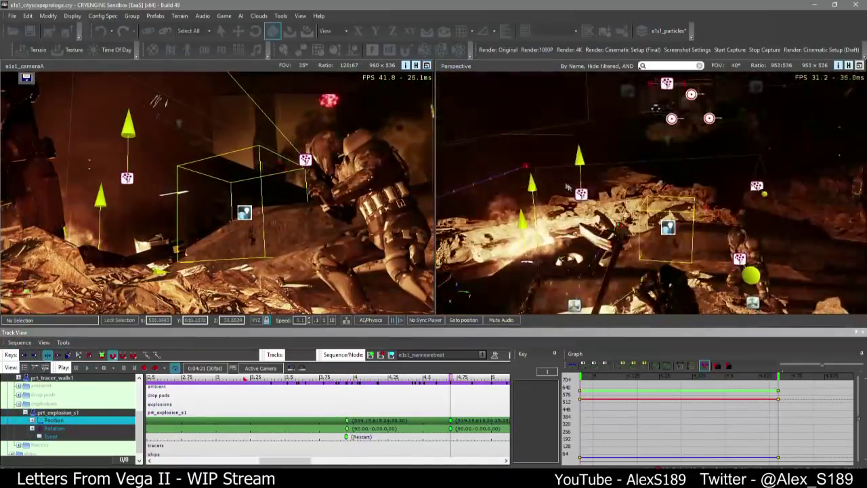
{"action": "left_click", "coordinate": [581, 194]}
{"action": "key", "text": "1"}
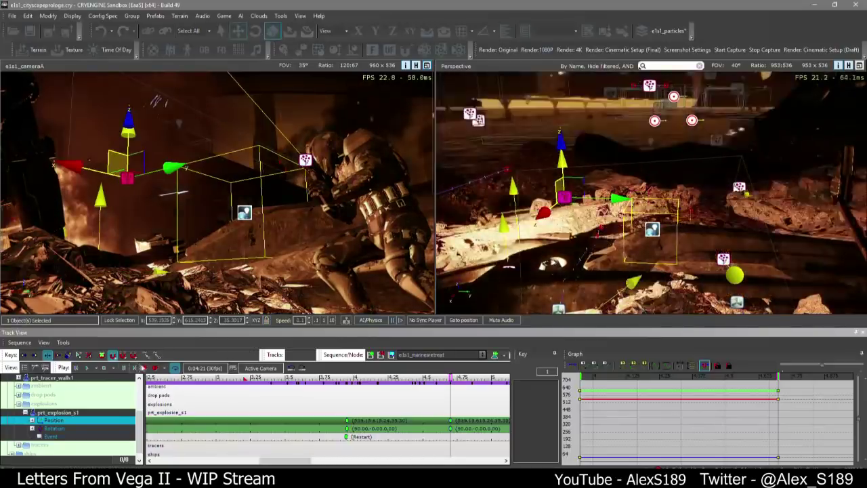
{"action": "right_click_drag", "start_coordinate": [501, 181], "coordinate": [516, 184]}
{"action": "left_click_drag", "start_coordinate": [516, 184], "coordinate": [639, 251]}
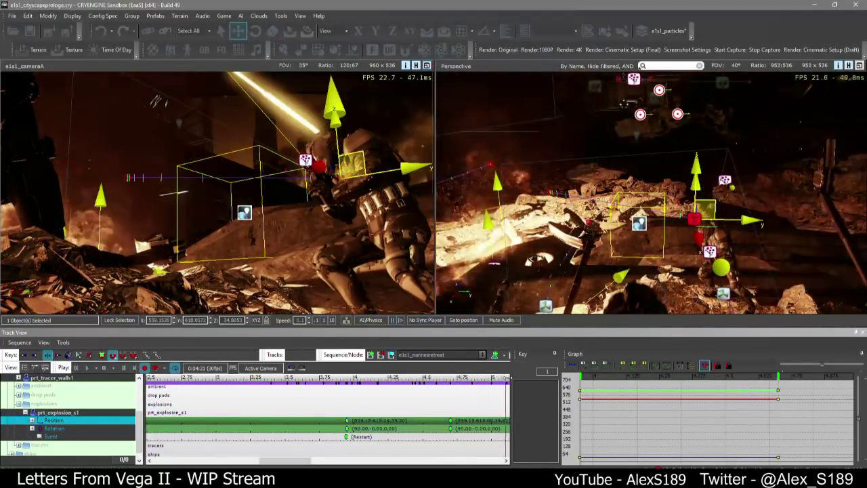
At 0:06:03, key the explosion's position closer to the foreground marine, at about X 539.37, Y 618.31, Z 34.81
{"action": "left_click", "coordinate": [507, 378]}
{"action": "scroll", "coordinate": [484, 398], "scroll_direction": "down", "scroll_amount": 4}
{"action": "middle_click_drag", "start_coordinate": [482, 399], "coordinate": [435, 394]}
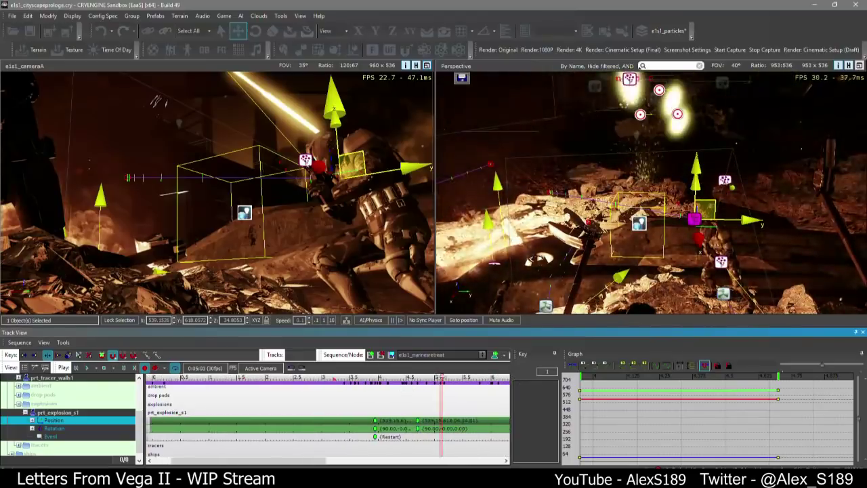
{"action": "left_click_drag", "start_coordinate": [443, 378], "coordinate": [488, 377]}
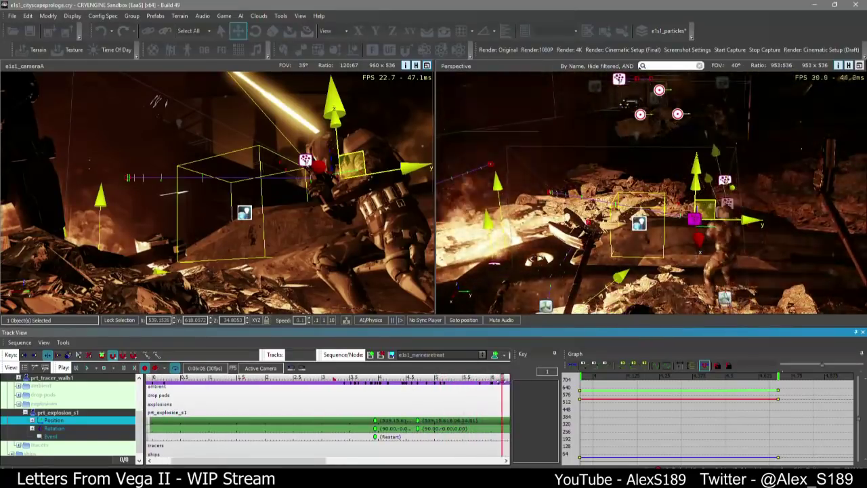
{"action": "key", "text": "w"}
{"action": "right_click_drag", "start_coordinate": [596, 216], "coordinate": [705, 224]}
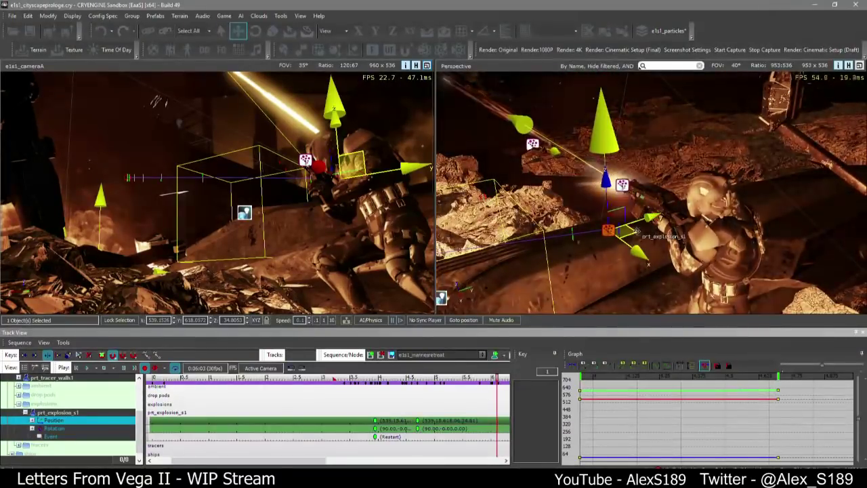
{"action": "left_click_drag", "start_coordinate": [637, 231], "coordinate": [700, 223]}
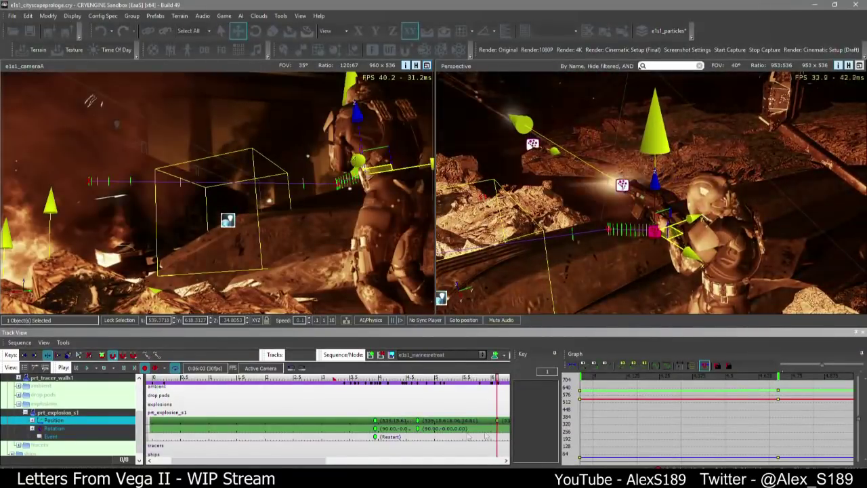
Add a rotation key for the explosion at 0:06:03, delete its 0:04:21 position and rotation keys, and play the shot
{"action": "scroll", "coordinate": [462, 436], "scroll_direction": "down", "scroll_amount": 4}
{"action": "scroll", "coordinate": [459, 438], "scroll_direction": "up", "scroll_amount": 2}
{"action": "double_click", "coordinate": [498, 429]}
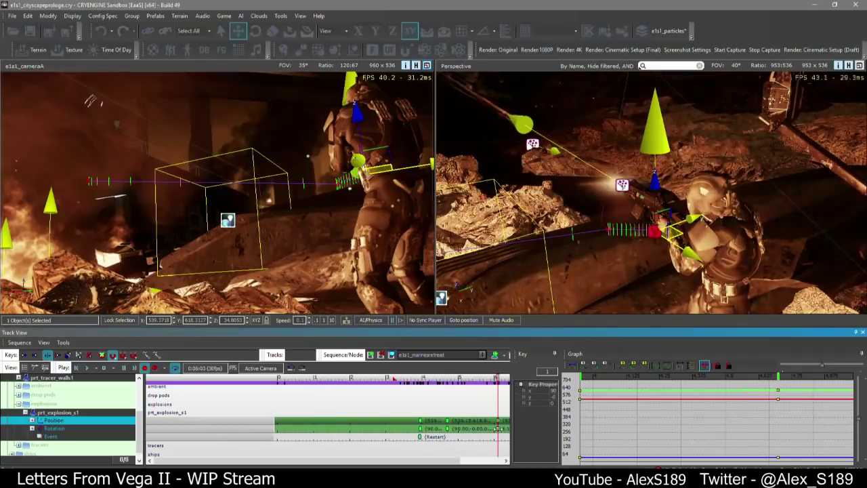
{"action": "key", "text": "Delete"}
{"action": "scroll", "coordinate": [663, 402], "scroll_direction": "down", "scroll_amount": 8}
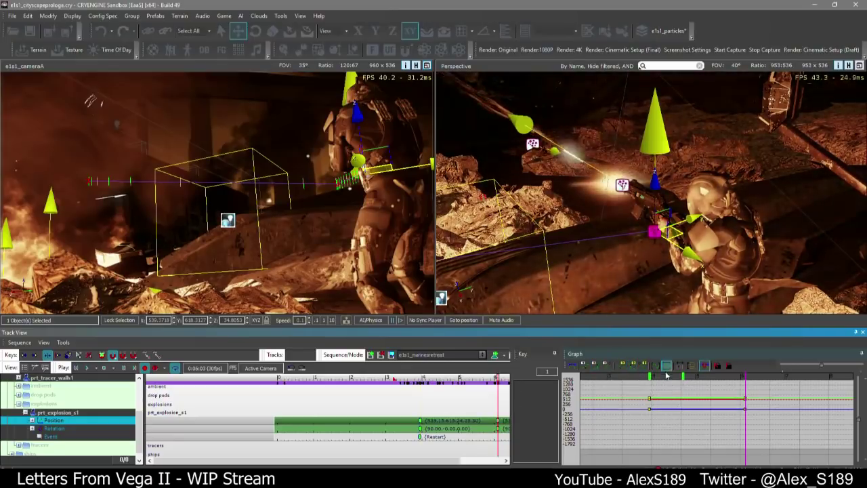
{"action": "key", "text": "space"}
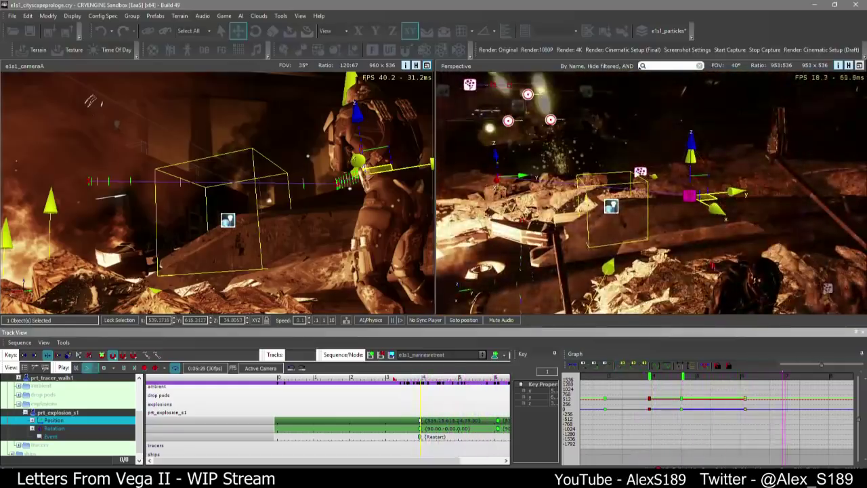
Shift the explosion's second position and rotation keys slightly earlier and paste a copy of its Restart key on the Event track
{"action": "scroll", "coordinate": [482, 406], "scroll_direction": "down", "scroll_amount": 1}
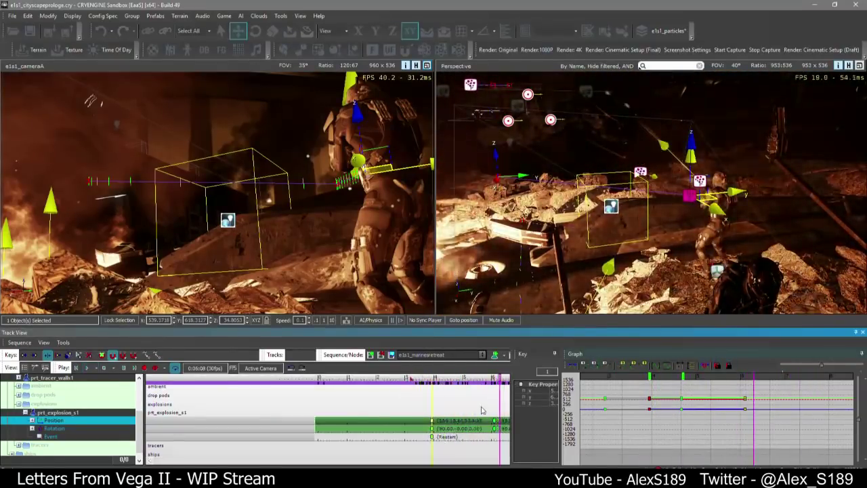
{"action": "left_click", "coordinate": [495, 420]}
{"action": "left_click", "coordinate": [431, 437]}
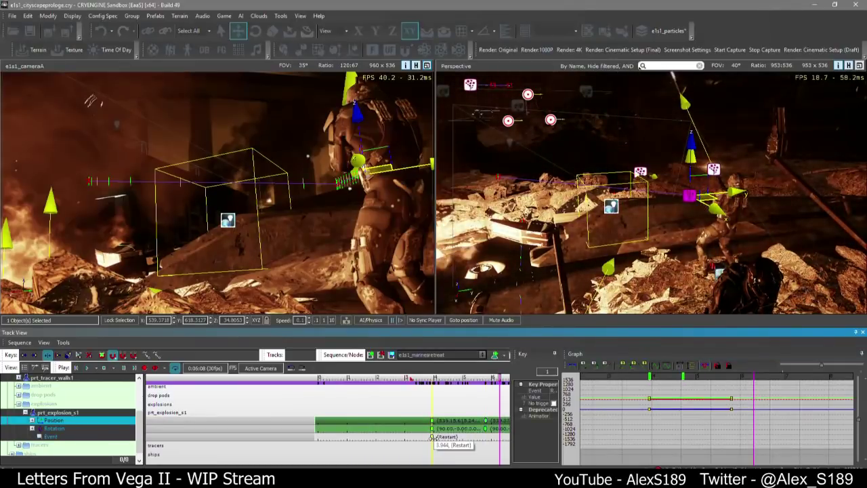
{"action": "left_click", "coordinate": [501, 437]}
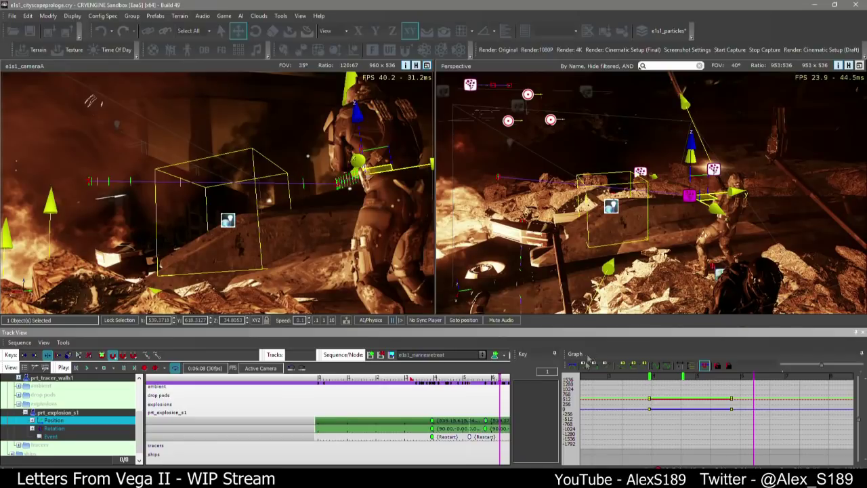
Move the copied Restart key to about 6.026 seconds, just after the explosion's second position key
{"action": "scroll", "coordinate": [470, 422], "scroll_direction": "up", "scroll_amount": 3}
{"action": "middle_click_drag", "start_coordinate": [468, 397], "coordinate": [393, 399]}
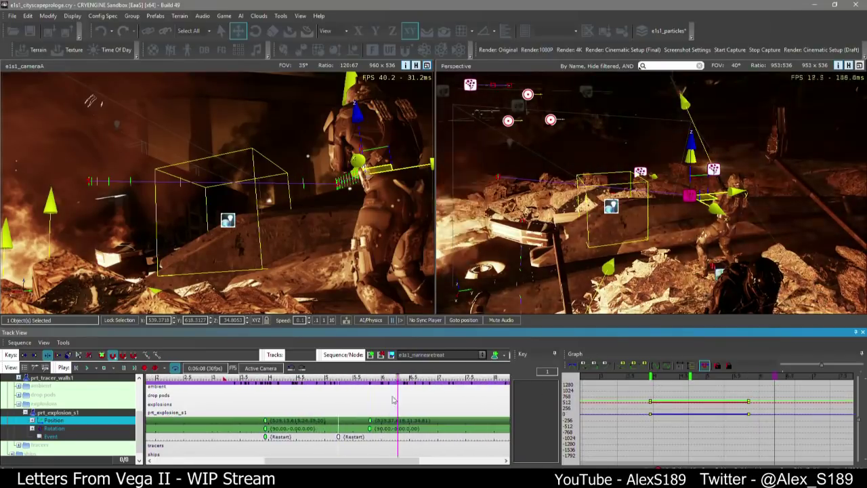
{"action": "mouse_move", "coordinate": [403, 378]}
{"action": "left_mouse_down"}
{"action": "mouse_move", "coordinate": [410, 378]}
{"action": "mouse_move", "coordinate": [388, 379]}
{"action": "left_mouse_up"}
{"action": "scroll", "coordinate": [369, 409], "scroll_direction": "up", "scroll_amount": 1}
{"action": "left_click_drag", "start_coordinate": [330, 437], "coordinate": [384, 437]}
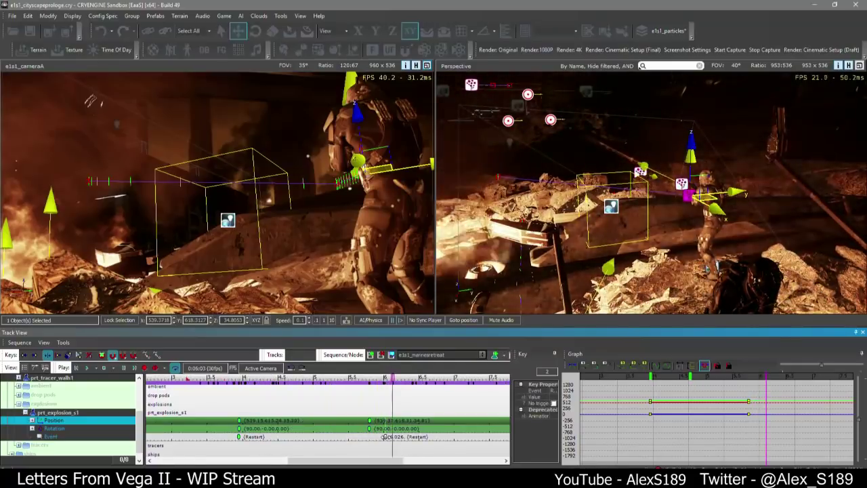
{"action": "left_click", "coordinate": [383, 447]}
Replay the shot around the explosion's two Restart keys to check the blast timing and placement near the marines
{"action": "scroll", "coordinate": [348, 420], "scroll_direction": "down", "scroll_amount": 3}
{"action": "left_click", "coordinate": [275, 378]}
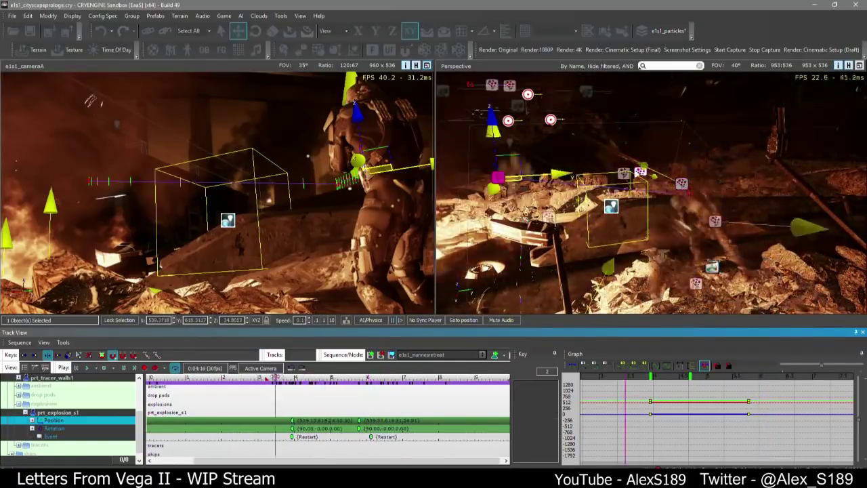
{"action": "key", "text": "space"}
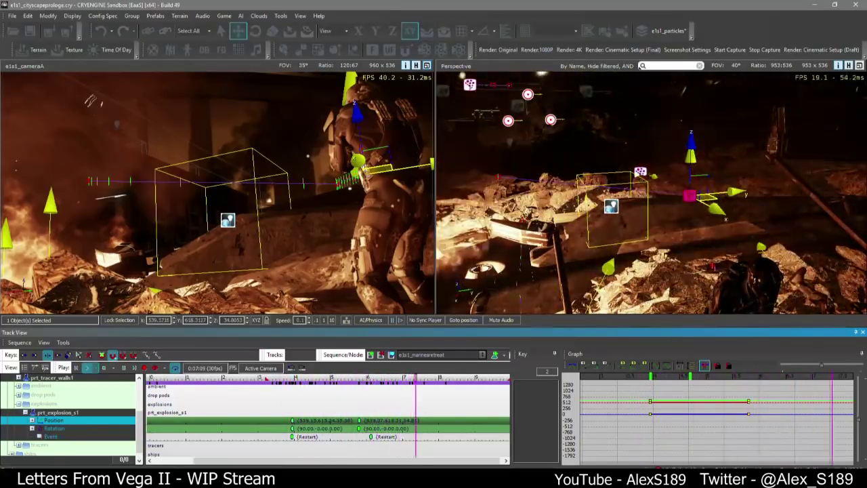
{"action": "right_click_drag", "start_coordinate": [597, 244], "coordinate": [604, 246]}
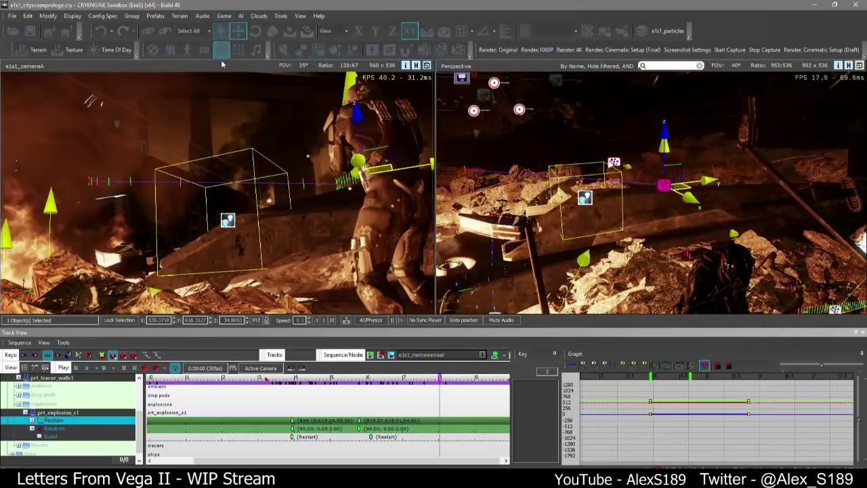
{"action": "left_click", "coordinate": [266, 378]}
{"action": "key", "text": "space"}
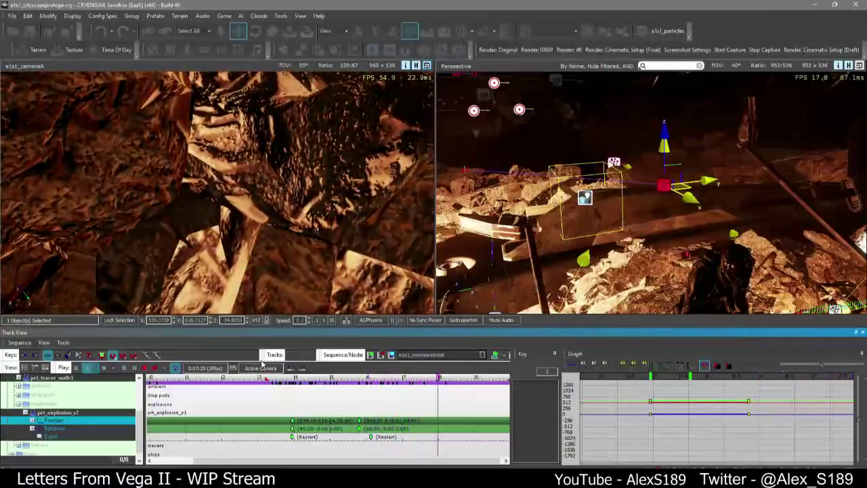
{"action": "left_click", "coordinate": [288, 379]}
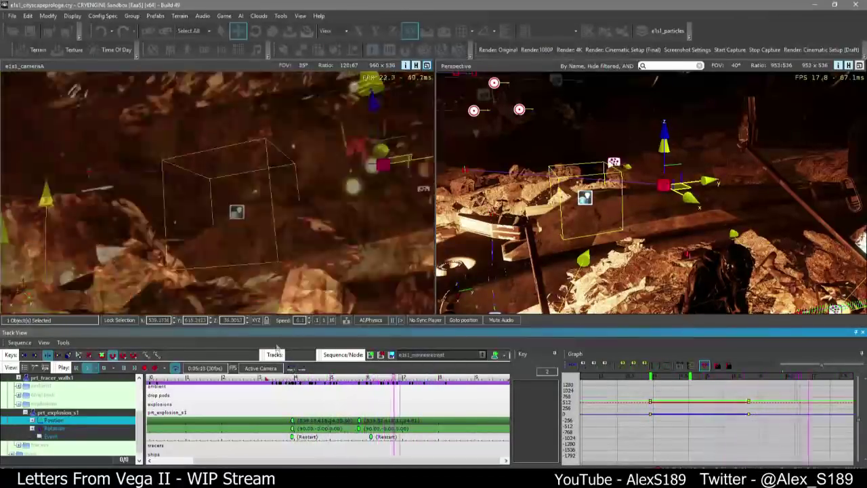
{"action": "left_click", "coordinate": [287, 379]}
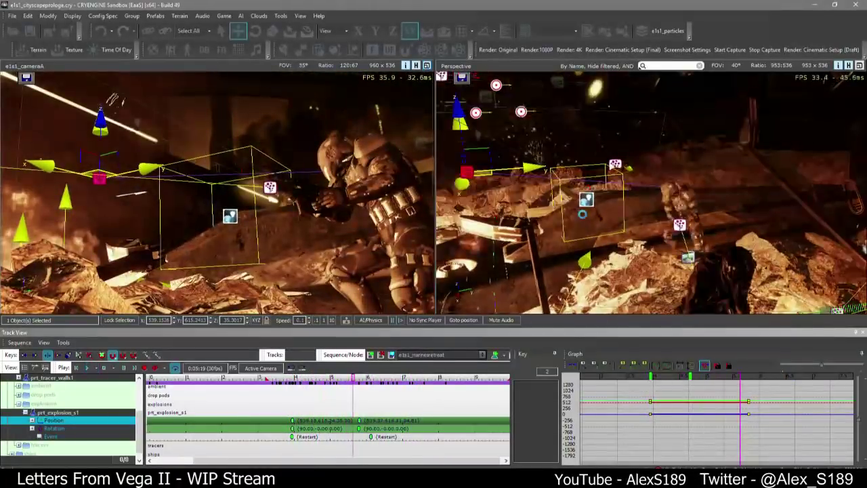
Select the two distant city fire effects and move them to about X -43.16, Y 230.01, Z 58.11
{"action": "right_click_drag", "start_coordinate": [699, 180], "coordinate": [581, 153]}
{"action": "left_click", "coordinate": [694, 227]}
{"action": "mouse_move", "coordinate": [585, 229]}
{"action": "right_mouse_down"}
{"action": "mouse_move", "coordinate": [609, 254]}
{"action": "mouse_move", "coordinate": [634, 235]}
{"action": "mouse_move", "coordinate": [645, 238]}
{"action": "mouse_move", "coordinate": [634, 220]}
{"action": "mouse_move", "coordinate": [640, 184]}
{"action": "right_mouse_up"}
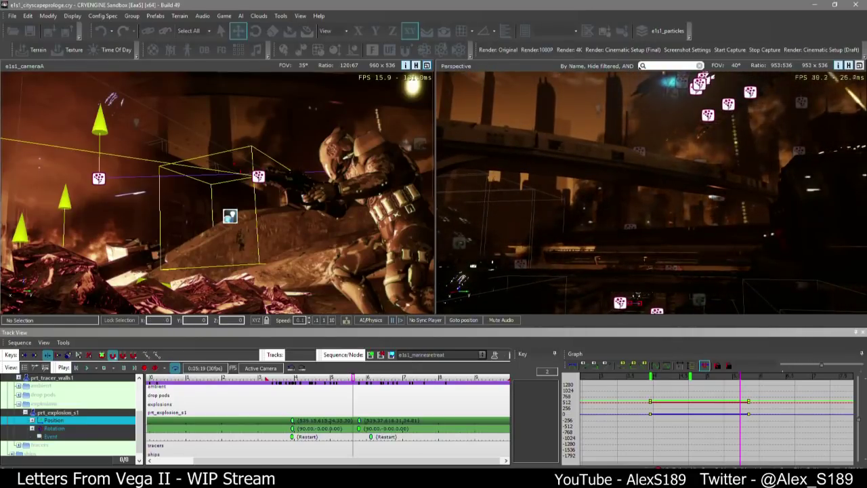
{"action": "right_click_drag", "start_coordinate": [638, 196], "coordinate": [650, 183]}
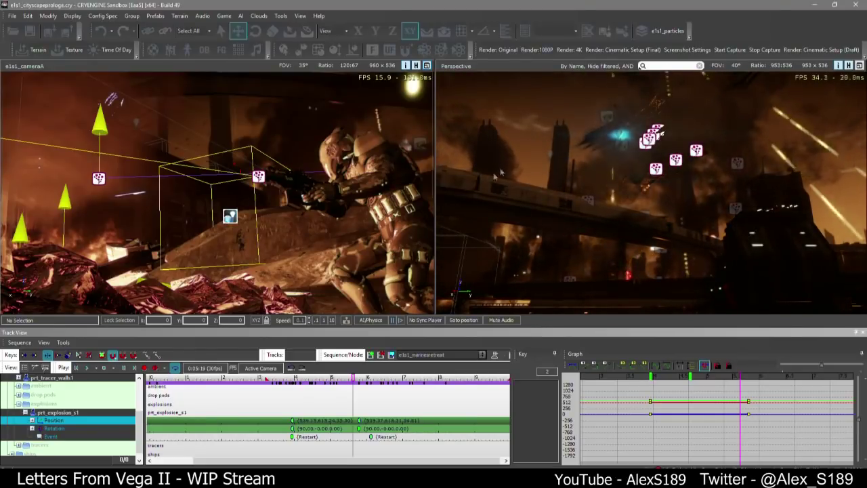
{"action": "right_click_drag", "start_coordinate": [501, 173], "coordinate": [493, 195]}
{"action": "right_click_drag", "start_coordinate": [536, 240], "coordinate": [519, 246]}
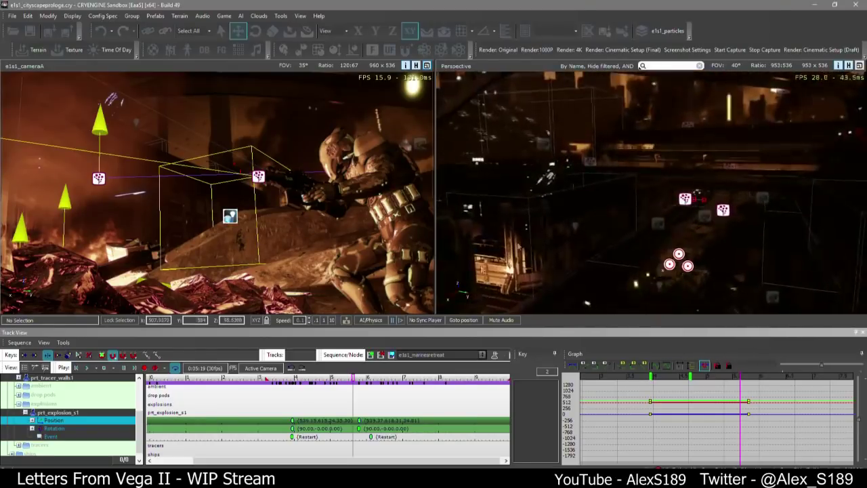
{"action": "right_click_drag", "start_coordinate": [438, 255], "coordinate": [589, 220]}
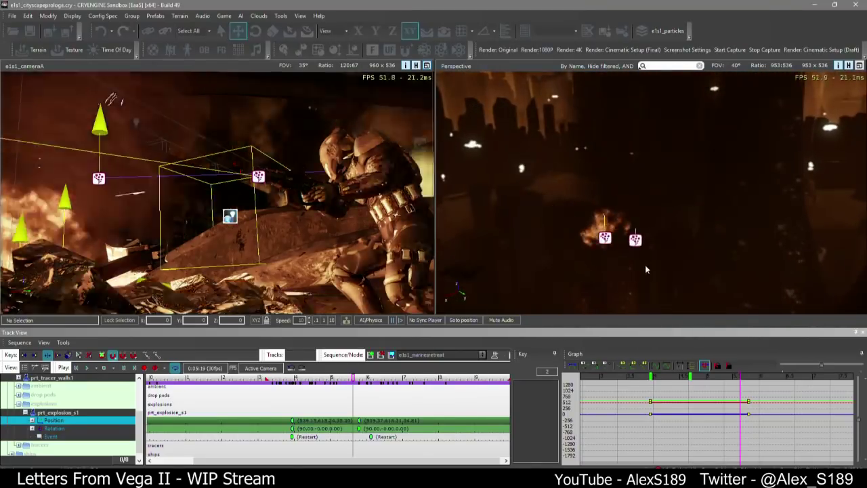
{"action": "left_click_drag", "start_coordinate": [645, 269], "coordinate": [591, 225]}
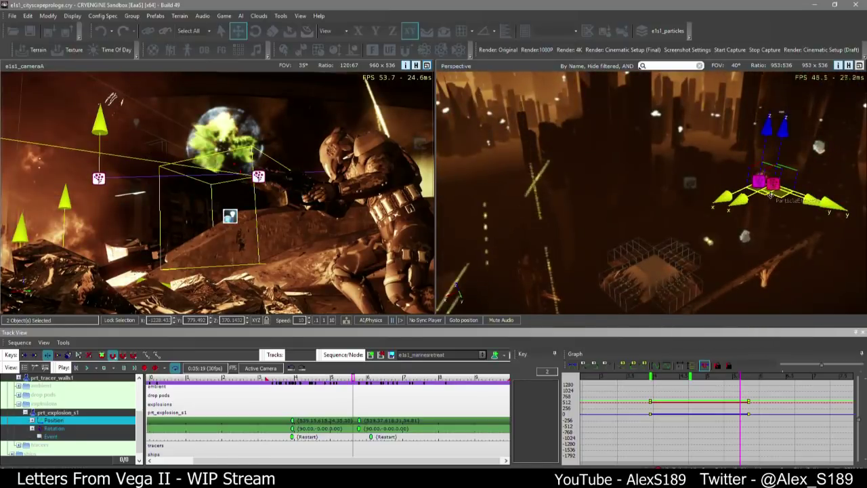
{"action": "left_click_drag", "start_coordinate": [771, 194], "coordinate": [589, 182], "text": "shift"}
{"action": "left_click", "coordinate": [463, 220]}
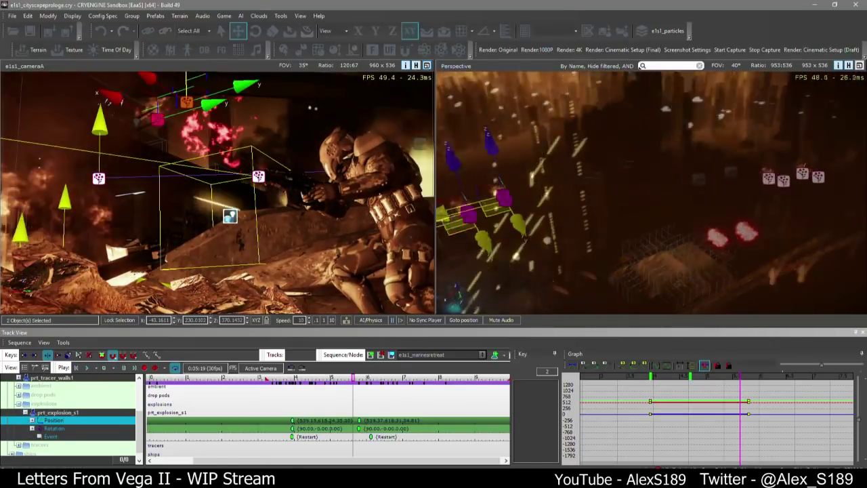
{"action": "right_click_drag", "start_coordinate": [575, 165], "coordinate": [580, 207]}
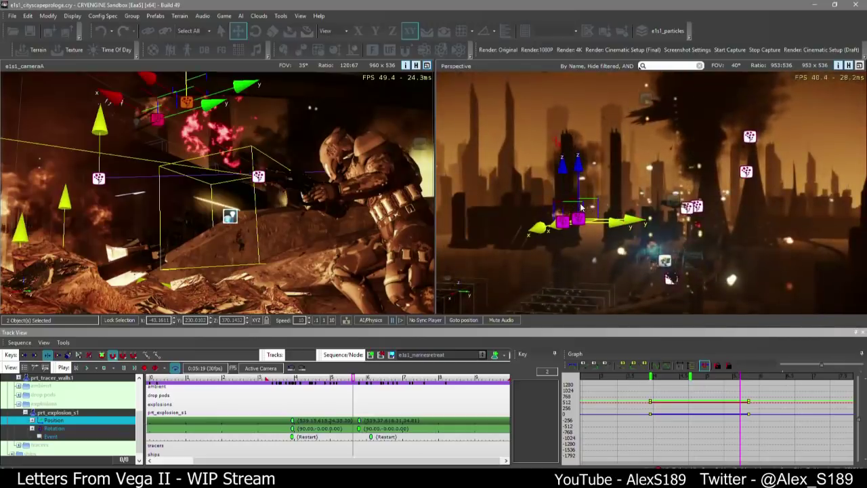
{"action": "left_click_drag", "start_coordinate": [578, 177], "coordinate": [579, 242]}
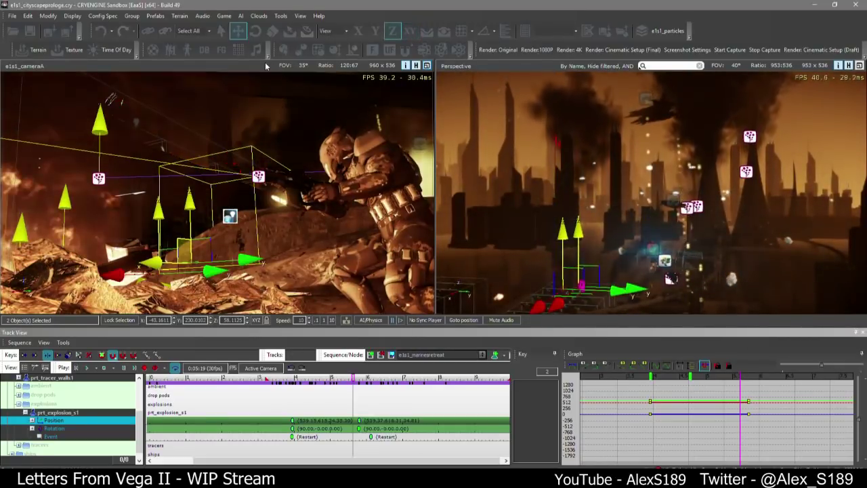
Reposition the fire effects behind the marines at about X -0.49, Y 230.01, Z 79.18
{"action": "right_click_drag", "start_coordinate": [596, 170], "coordinate": [604, 247]}
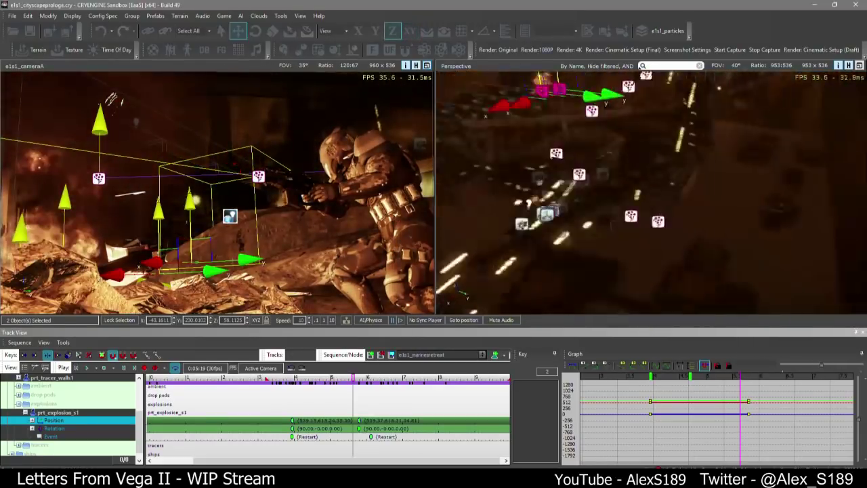
{"action": "right_click_drag", "start_coordinate": [691, 203], "coordinate": [705, 178]}
{"action": "left_click", "coordinate": [626, 223]}
{"action": "left_click", "coordinate": [577, 255]}
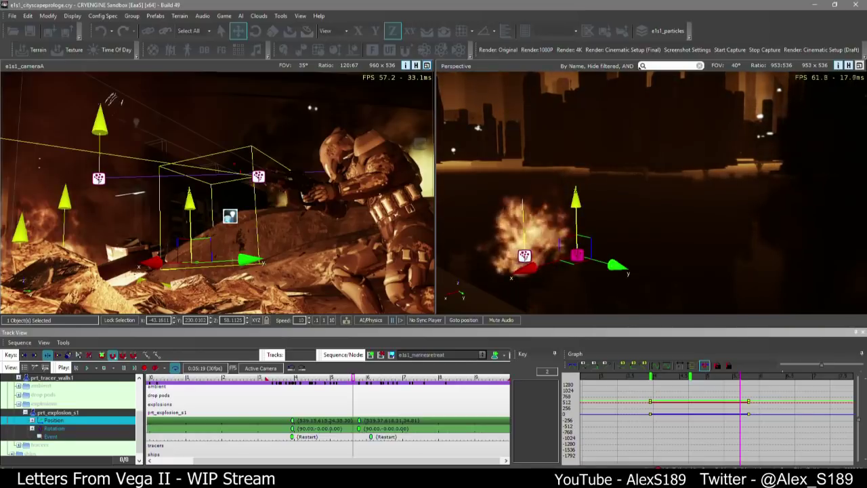
{"action": "left_click_drag", "start_coordinate": [560, 232], "coordinate": [545, 271]}
{"action": "right_click_drag", "start_coordinate": [596, 233], "coordinate": [610, 214]}
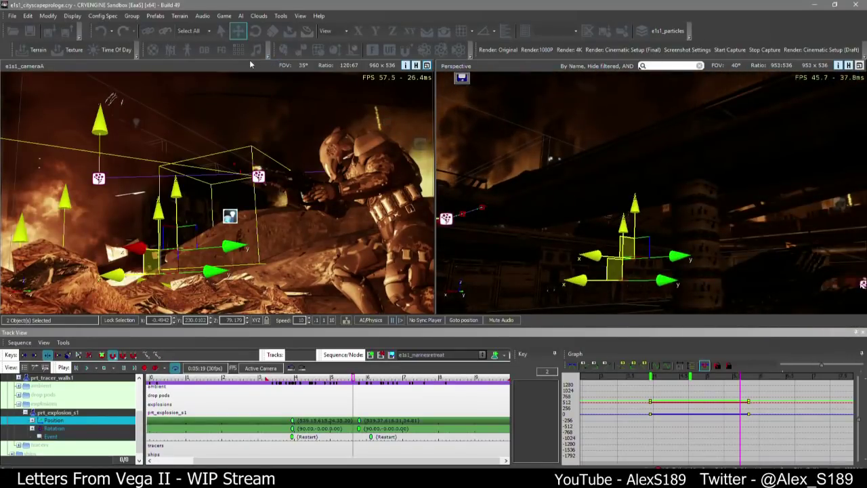
At 0:04:03, place a FogVolume on the Lighting layer beside the rubble, at about X 548.40, Y 618.39, Z 32
{"action": "mouse_move", "coordinate": [313, 378]}
{"action": "left_mouse_down"}
{"action": "mouse_move", "coordinate": [267, 380]}
{"action": "mouse_move", "coordinate": [298, 379]}
{"action": "left_mouse_up"}
{"action": "mouse_move", "coordinate": [575, 244]}
{"action": "right_mouse_down"}
{"action": "mouse_move", "coordinate": [579, 265]}
{"action": "mouse_move", "coordinate": [675, 74]}
{"action": "mouse_move", "coordinate": [800, 103]}
{"action": "right_mouse_up"}
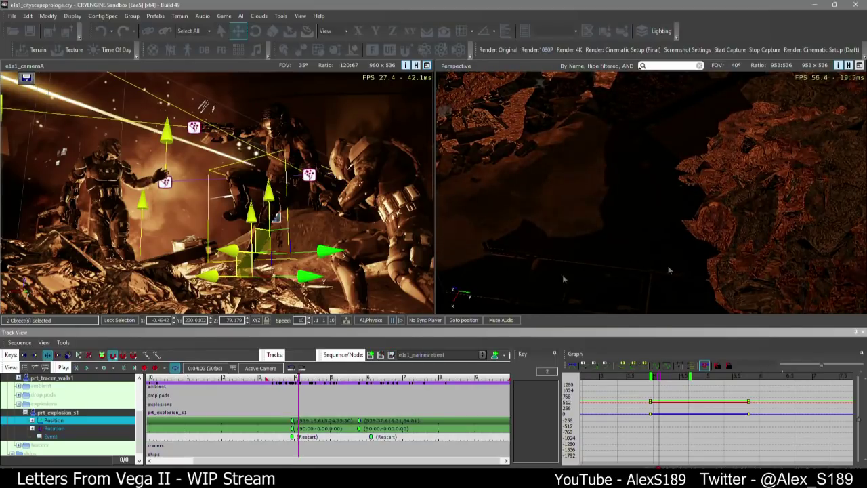
{"action": "right_click_drag", "start_coordinate": [651, 193], "coordinate": [634, 181]}
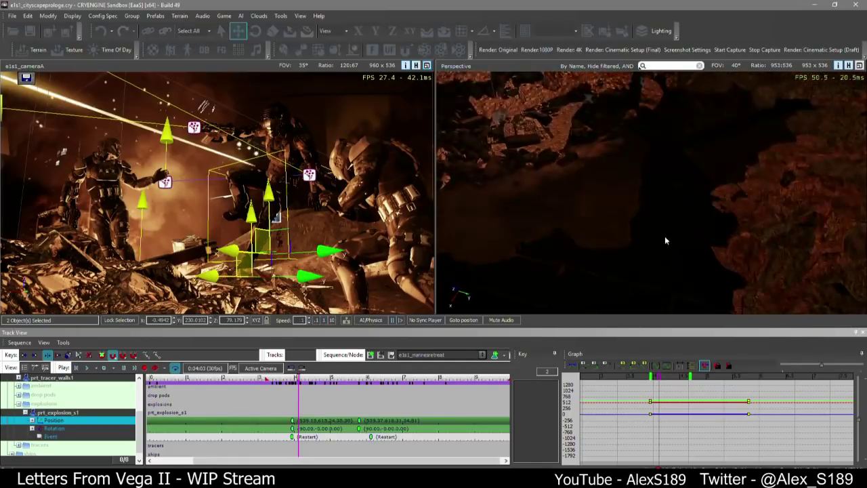
{"action": "left_click", "coordinate": [617, 209]}
{"action": "right_click_drag", "start_coordinate": [617, 209], "coordinate": [857, 106]}
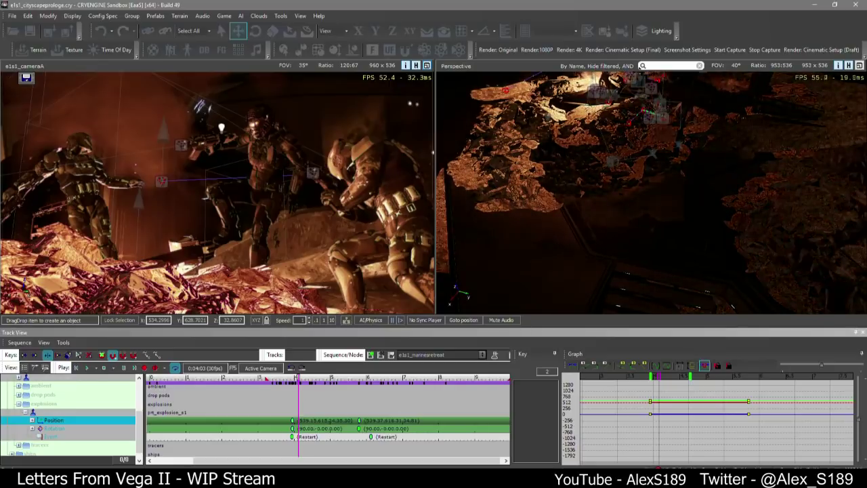
{"action": "left_click", "coordinate": [579, 203]}
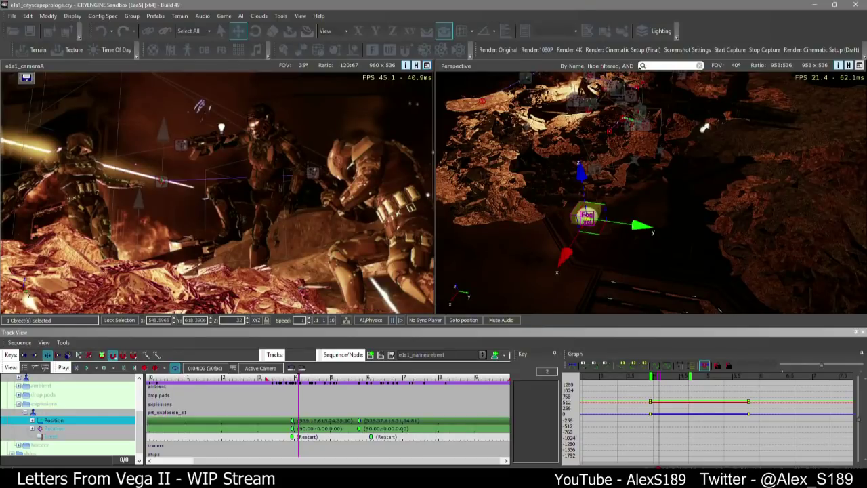
Enlarge the FogVolume to cover the battlefield and move it to about X 491.25, Y 626.25, Z 30.34
{"action": "key", "text": "s"}
{"action": "right_click_drag", "start_coordinate": [689, 202], "coordinate": [684, 228]}
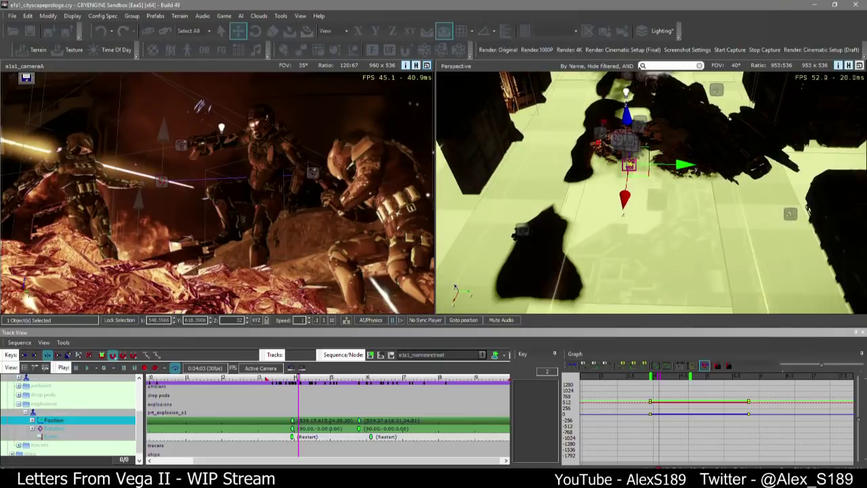
{"action": "right_click_drag", "start_coordinate": [704, 286], "coordinate": [646, 203]}
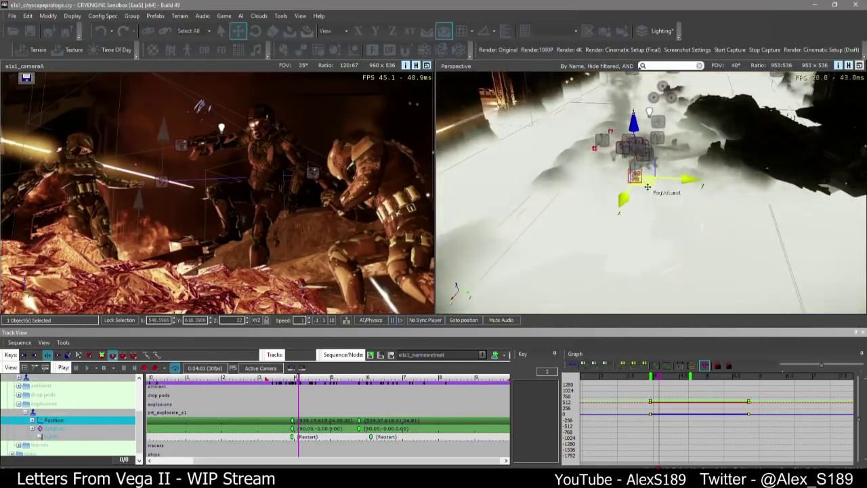
{"action": "left_click_drag", "start_coordinate": [648, 187], "coordinate": [661, 138]}
{"action": "right_click_drag", "start_coordinate": [663, 109], "coordinate": [651, 81]}
{"action": "right_click_drag", "start_coordinate": [650, 224], "coordinate": [645, 248]}
{"action": "left_click_drag", "start_coordinate": [694, 152], "coordinate": [711, 153]}
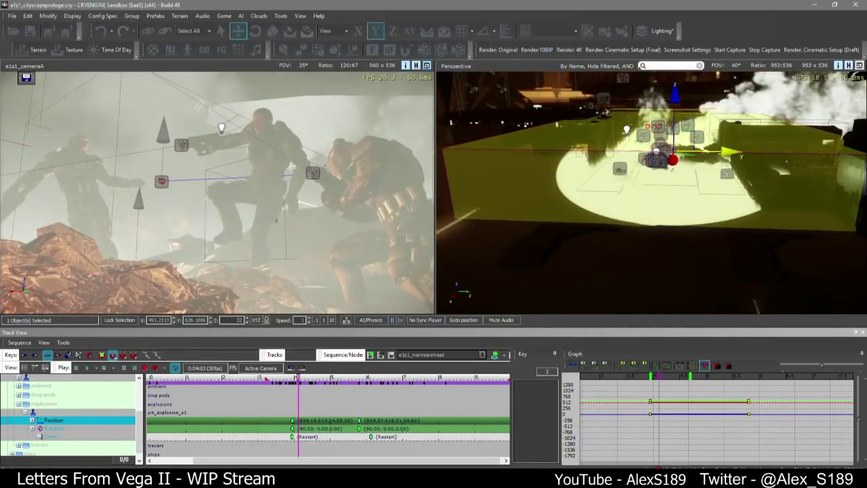
{"action": "mouse_move", "coordinate": [693, 179]}
{"action": "right_mouse_down"}
{"action": "mouse_move", "coordinate": [704, 180]}
{"action": "mouse_move", "coordinate": [694, 178]}
{"action": "right_mouse_up"}
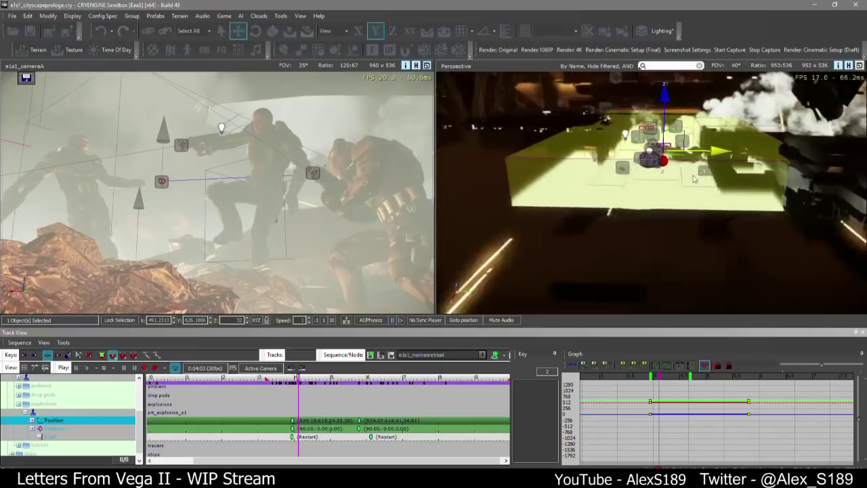
{"action": "mouse_move", "coordinate": [687, 132]}
{"action": "left_mouse_down"}
{"action": "mouse_move", "coordinate": [687, 146]}
{"action": "mouse_move", "coordinate": [686, 133]}
{"action": "left_mouse_up"}
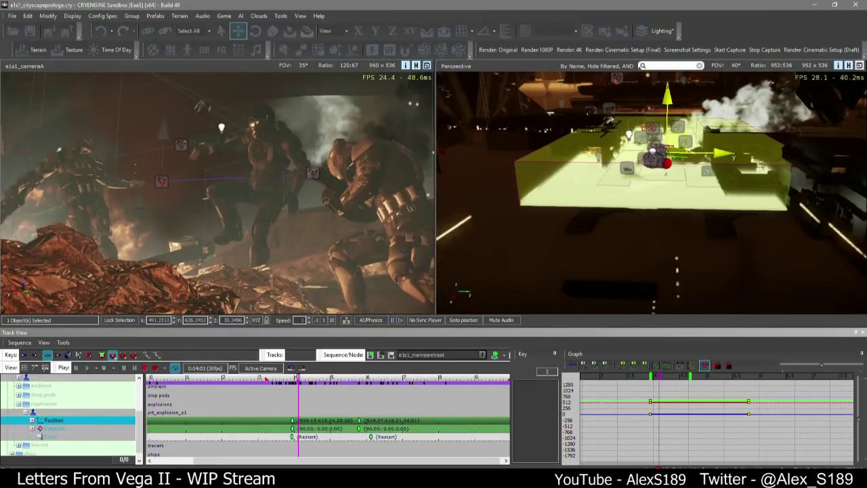
Sample an orange-brown from the scene for the FogVolume's colour, giving RGB 92, 49, 19
{"action": "right_click_drag", "start_coordinate": [787, 231], "coordinate": [772, 174]}
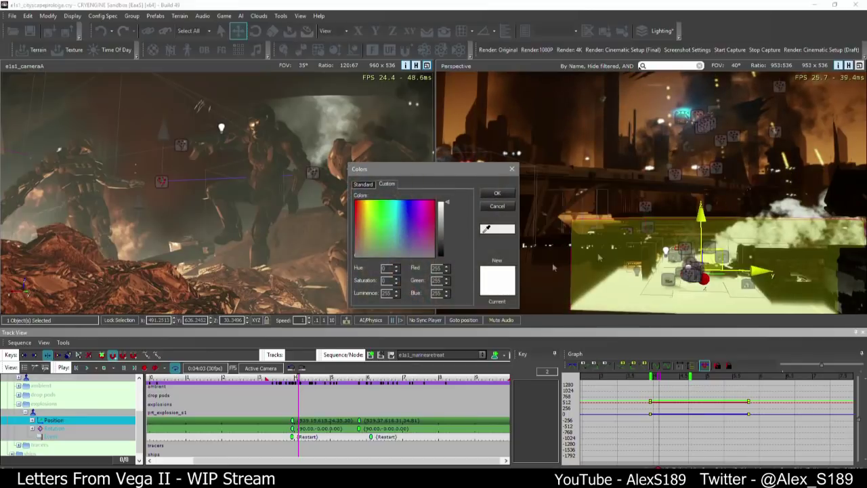
{"action": "left_click", "coordinate": [507, 226]}
{"action": "left_click", "coordinate": [542, 139]}
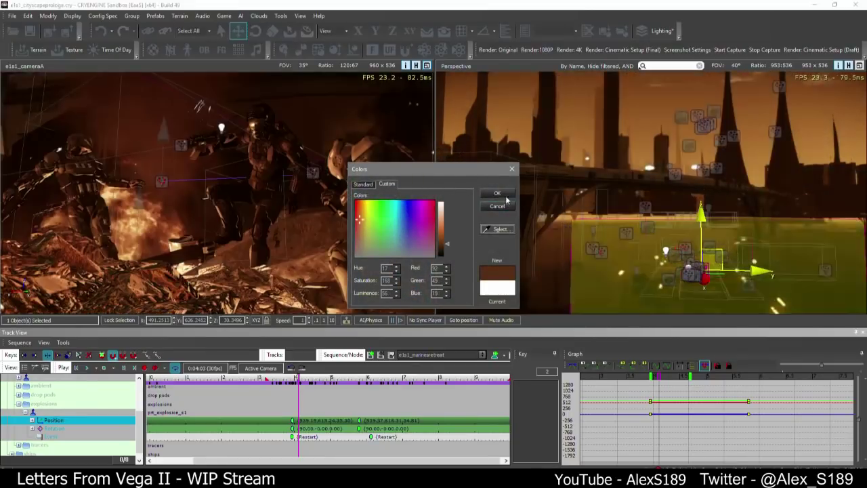
{"action": "left_click", "coordinate": [506, 197]}
Adjust the FogVolume's height to about Z 32.78, checking the haze around the marines in the enlarged camera view
{"action": "right_click_drag", "start_coordinate": [559, 212], "coordinate": [576, 274]}
{"action": "key", "text": "w"}
{"action": "mouse_move", "coordinate": [646, 182]}
{"action": "right_mouse_down"}
{"action": "mouse_move", "coordinate": [646, 209]}
{"action": "mouse_move", "coordinate": [643, 190]}
{"action": "right_mouse_up"}
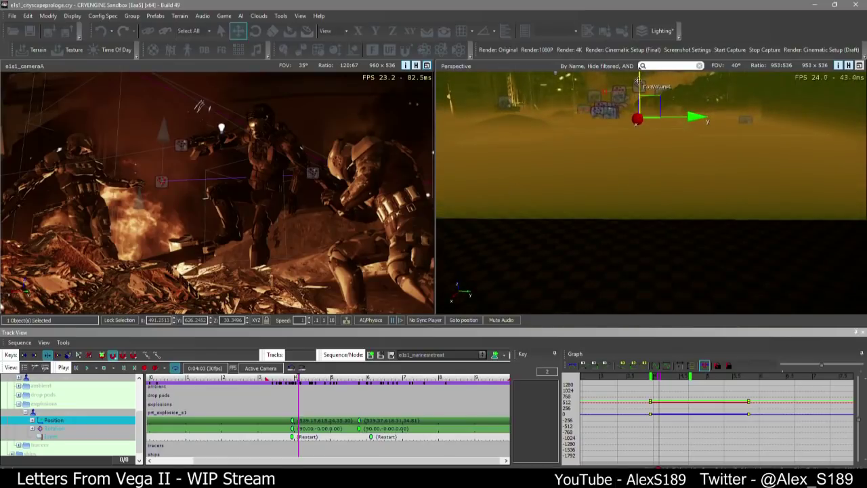
{"action": "left_click_drag", "start_coordinate": [638, 81], "coordinate": [639, 81]}
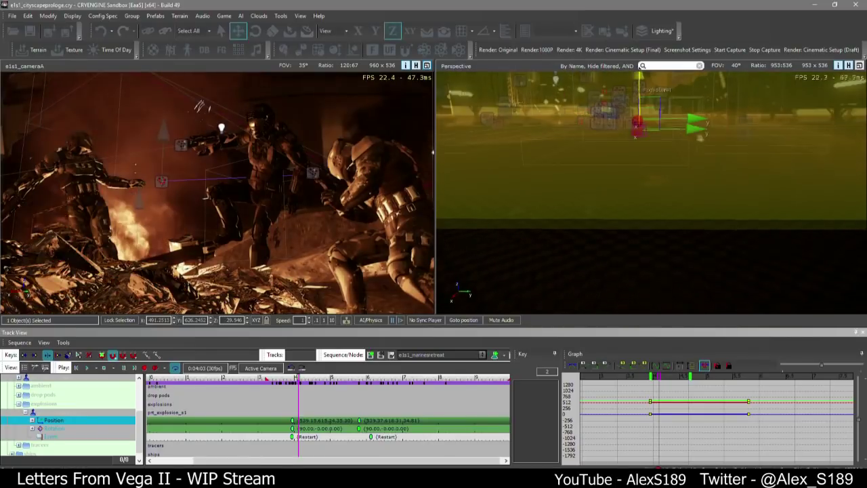
{"action": "right_click_drag", "start_coordinate": [639, 81], "coordinate": [638, 57]}
{"action": "key", "text": "w"}
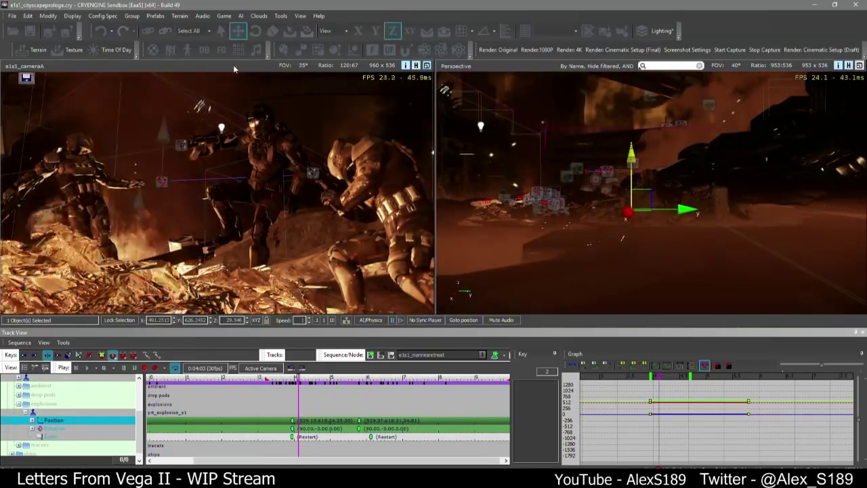
{"action": "left_click", "coordinate": [427, 66]}
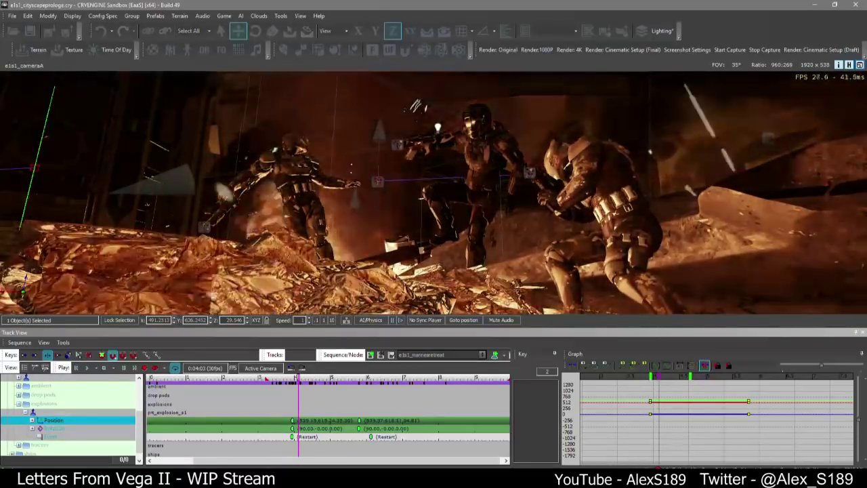
{"action": "left_click", "coordinate": [859, 65]}
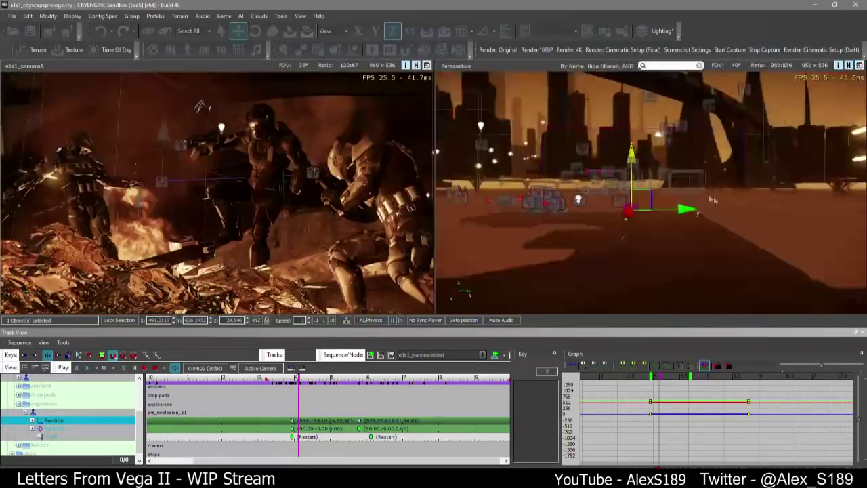
{"action": "left_click_drag", "start_coordinate": [620, 151], "coordinate": [620, 141]}
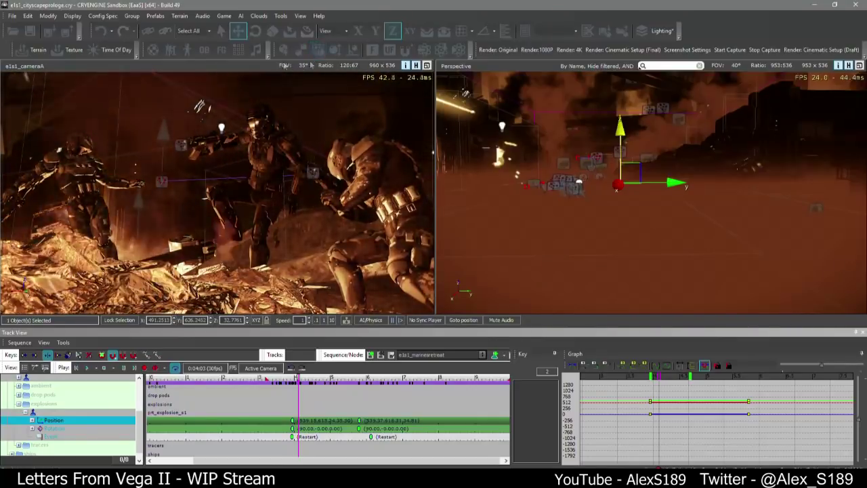
{"action": "left_click", "coordinate": [427, 66]}
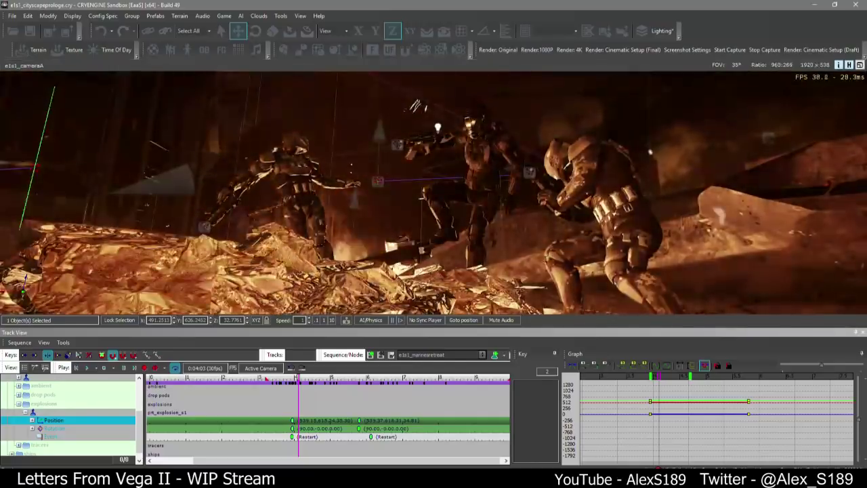
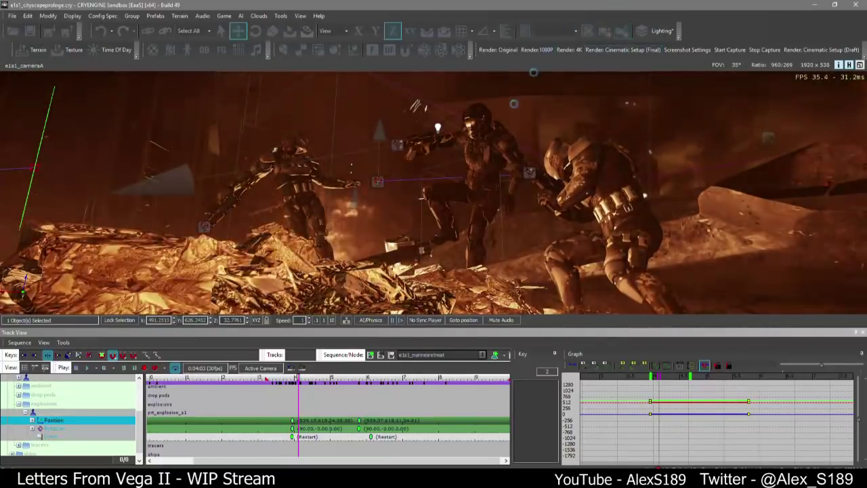
Replay the marine retreat shot from 0:03:03 and from its start to check the fog, then restore the split viewports
{"action": "left_click", "coordinate": [256, 415]}
{"action": "left_click", "coordinate": [268, 378]}
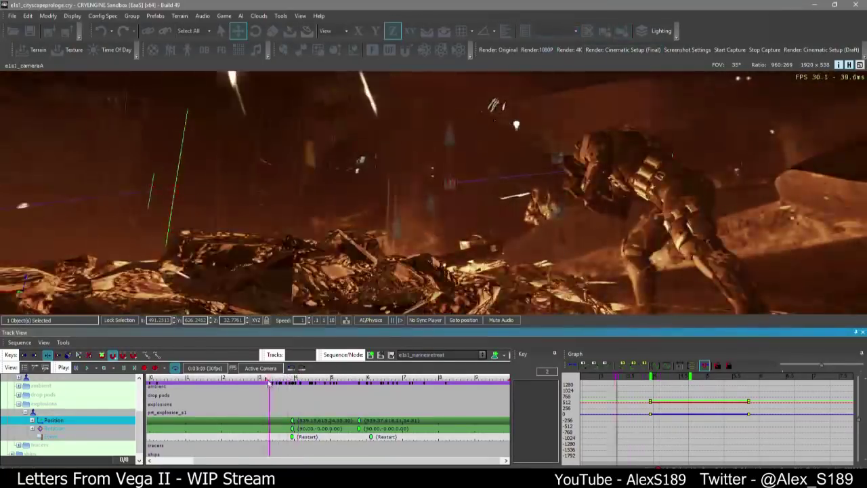
{"action": "key", "text": "space"}
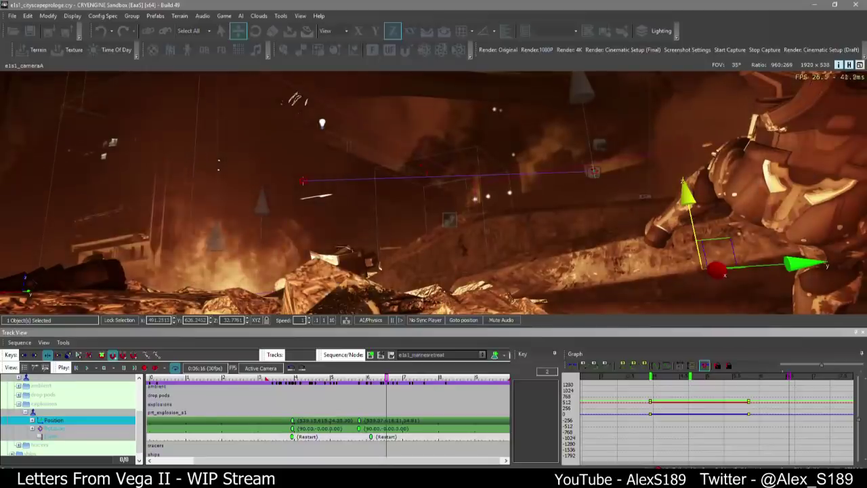
{"action": "left_click", "coordinate": [321, 384]}
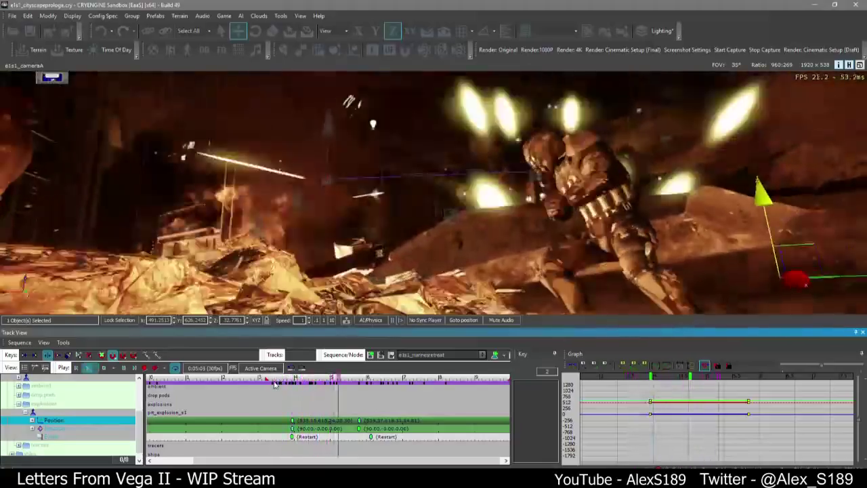
{"action": "scroll", "coordinate": [274, 384], "scroll_direction": "down", "scroll_amount": 3}
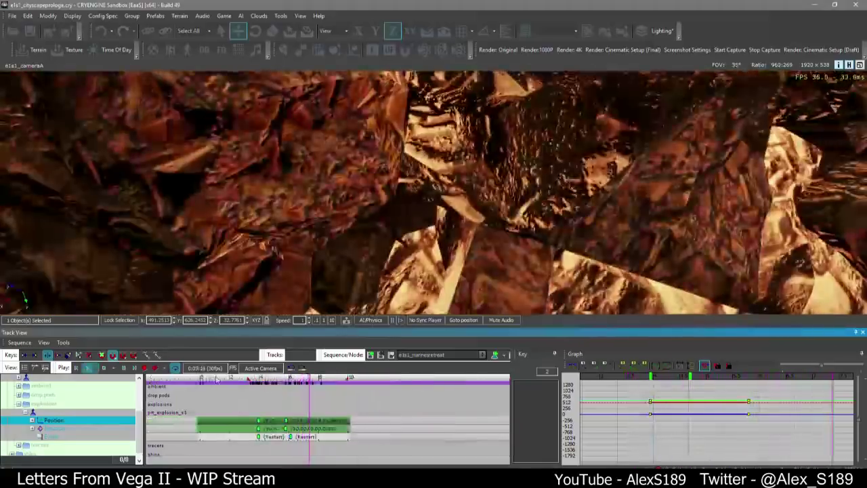
{"action": "left_click", "coordinate": [202, 377]}
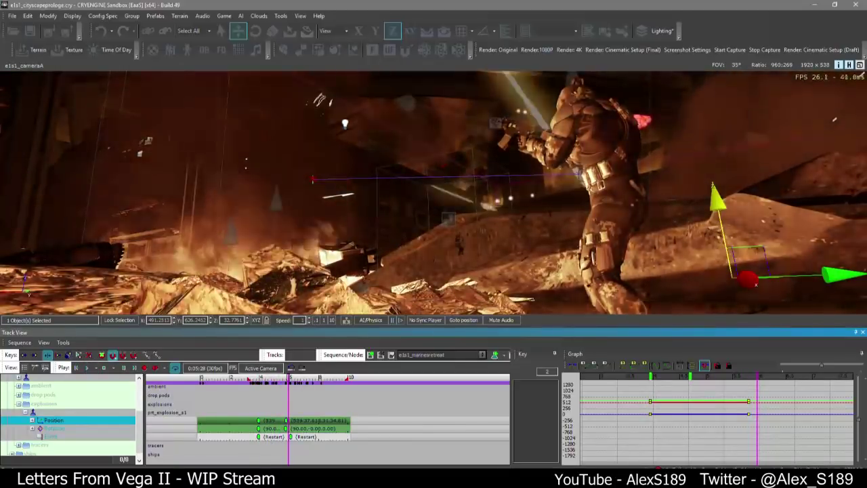
{"action": "left_click", "coordinate": [859, 65]}
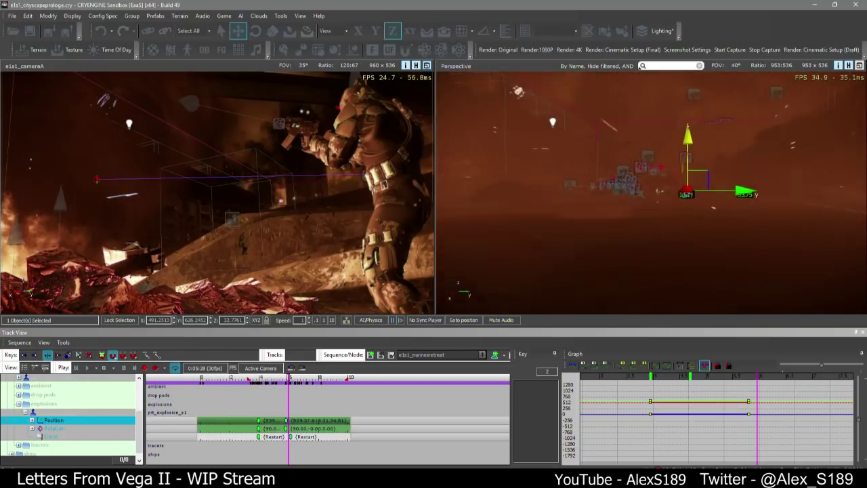
Reselect the FogVolume over the battlefield and raise it to about Z 32.88
{"action": "left_click", "coordinate": [633, 219]}
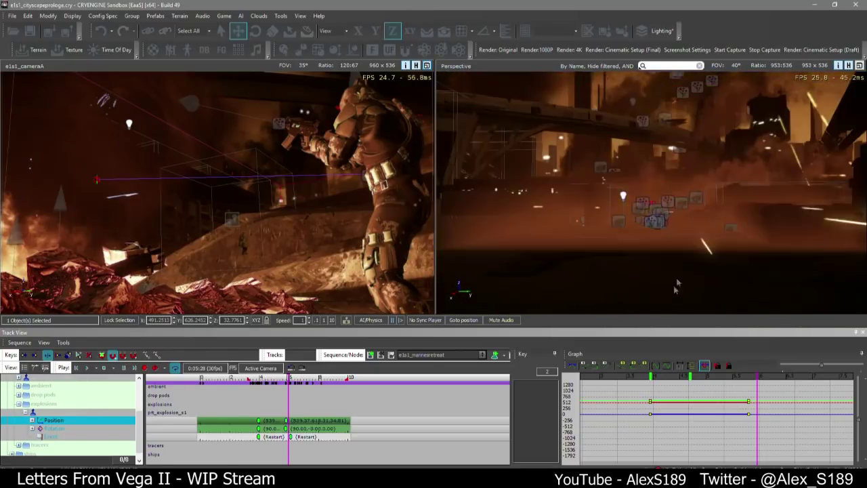
{"action": "right_click_drag", "start_coordinate": [633, 219], "coordinate": [554, 237]}
{"action": "key", "text": "w"}
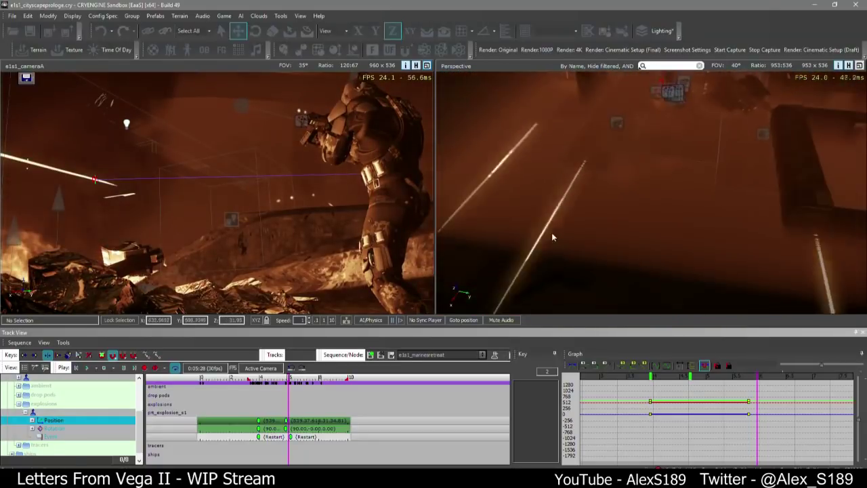
{"action": "left_click_drag", "start_coordinate": [552, 234], "coordinate": [671, 171]}
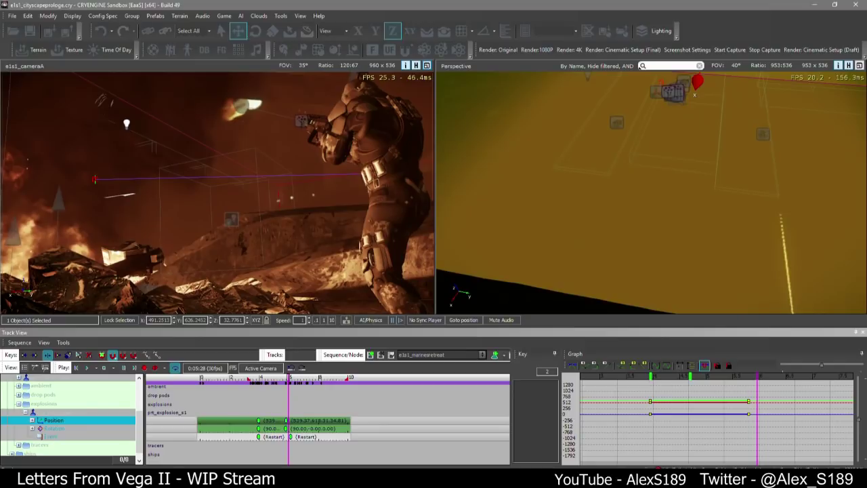
{"action": "key", "text": "s"}
{"action": "right_click_drag", "start_coordinate": [671, 193], "coordinate": [667, 153]}
{"action": "key", "text": "w"}
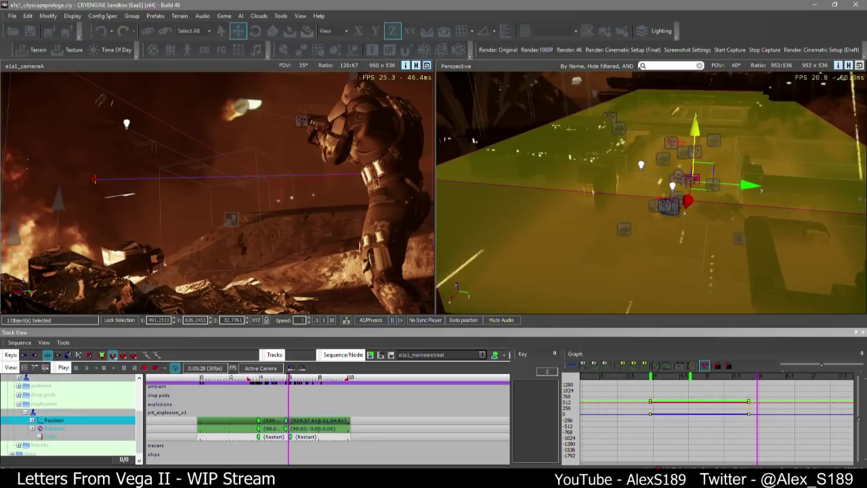
{"action": "key", "text": "w"}
{"action": "right_click_drag", "start_coordinate": [711, 289], "coordinate": [646, 160]}
{"action": "key", "text": "s"}
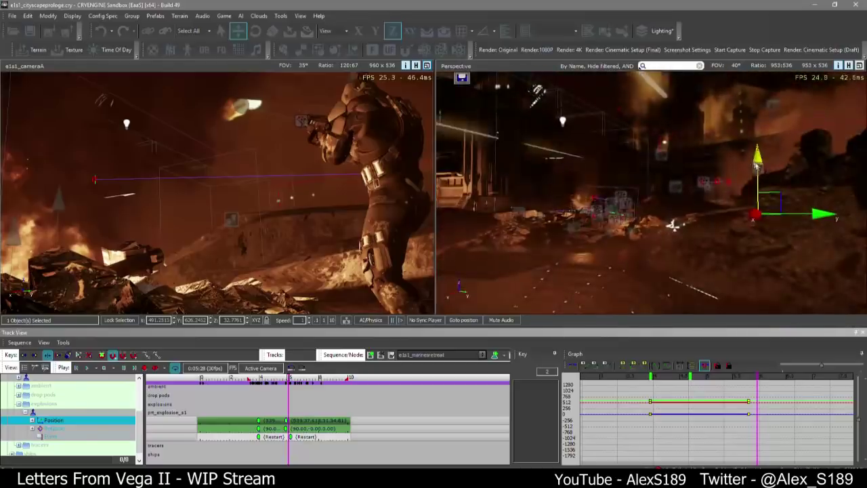
{"action": "mouse_move", "coordinate": [758, 180]}
{"action": "left_mouse_down"}
{"action": "mouse_move", "coordinate": [760, 171]}
{"action": "mouse_move", "coordinate": [758, 179]}
{"action": "left_mouse_up"}
Darken the FogVolume's colour to RGB 56, 30, 11
{"action": "key", "text": "w"}
{"action": "right_click_drag", "start_coordinate": [758, 180], "coordinate": [684, 181]}
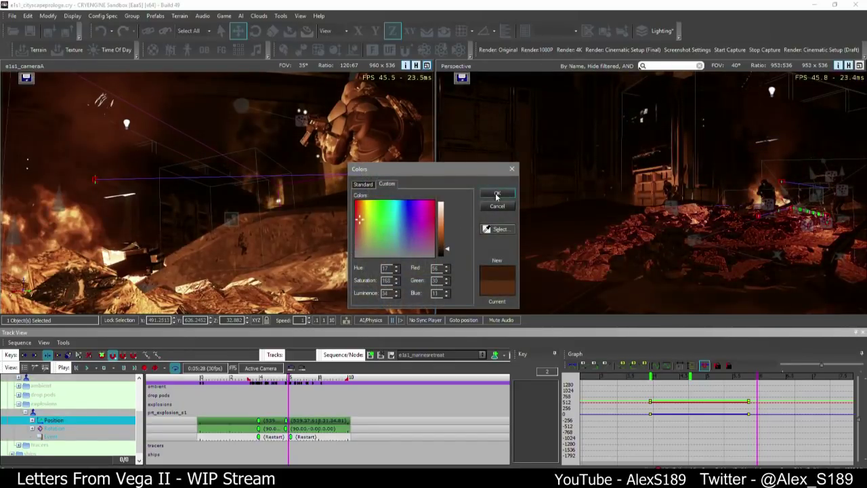
{"action": "left_click", "coordinate": [500, 193]}
Raise the FogVolume to about Z 33.18 and save the level
{"action": "right_click_drag", "start_coordinate": [711, 159], "coordinate": [684, 141]}
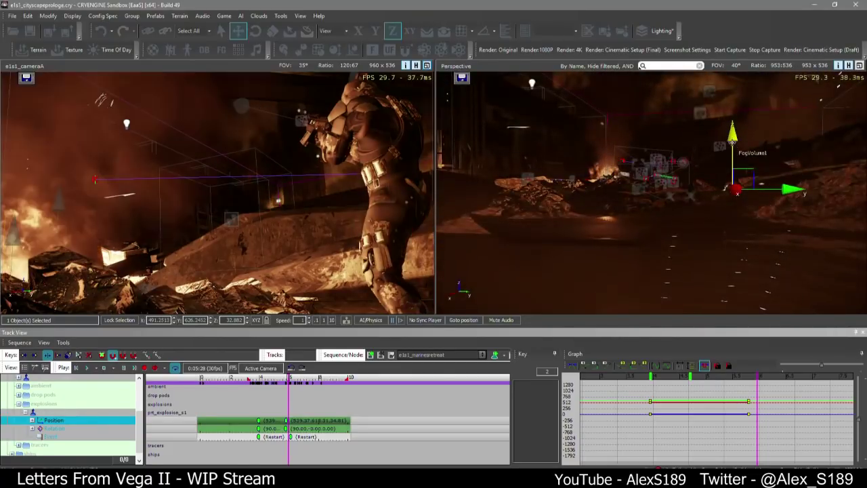
{"action": "left_click_drag", "start_coordinate": [732, 147], "coordinate": [730, 145]}
{"action": "right_click_drag", "start_coordinate": [643, 225], "coordinate": [621, 205]}
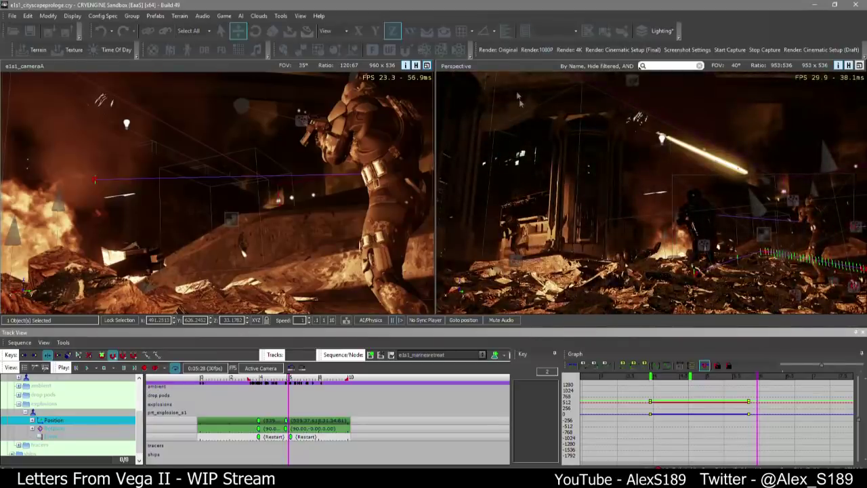
{"action": "key", "text": "ctrl+s"}
Deselect the FogVolume, set the viewport camera speed to 10 and fly out to the city skyline with the hovering ship
{"action": "right_click_drag", "start_coordinate": [519, 101], "coordinate": [622, 245]}
{"action": "left_click", "coordinate": [635, 241]}
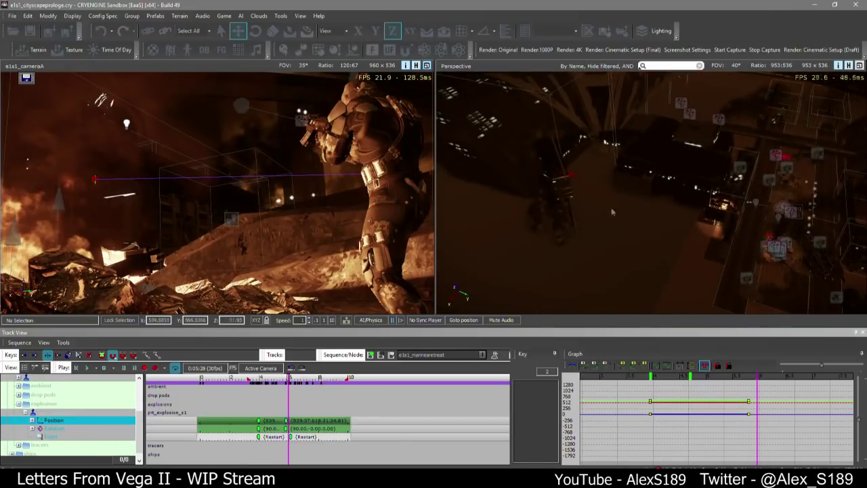
{"action": "right_click_drag", "start_coordinate": [614, 213], "coordinate": [589, 112]}
{"action": "left_click", "coordinate": [332, 320]}
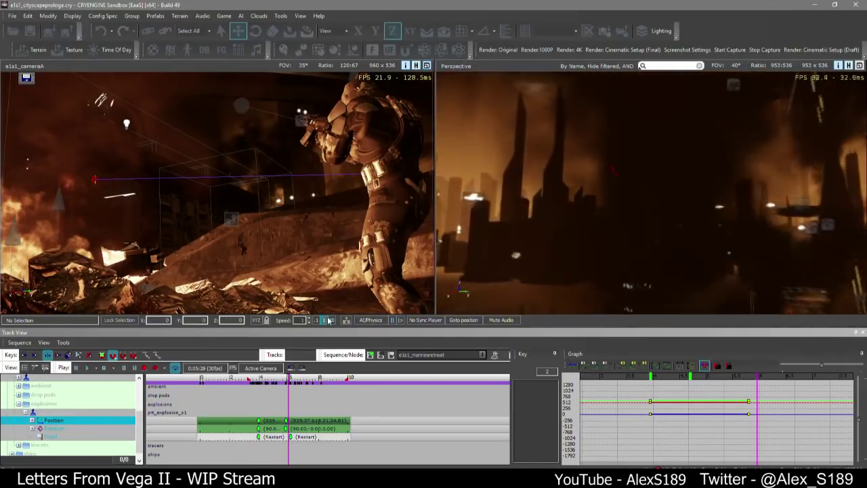
{"action": "right_click_drag", "start_coordinate": [541, 224], "coordinate": [513, 234]}
Collapse the explosions folder in the e1s1_marineretreat sequence and select the ships folder
{"action": "left_click", "coordinate": [43, 404]}
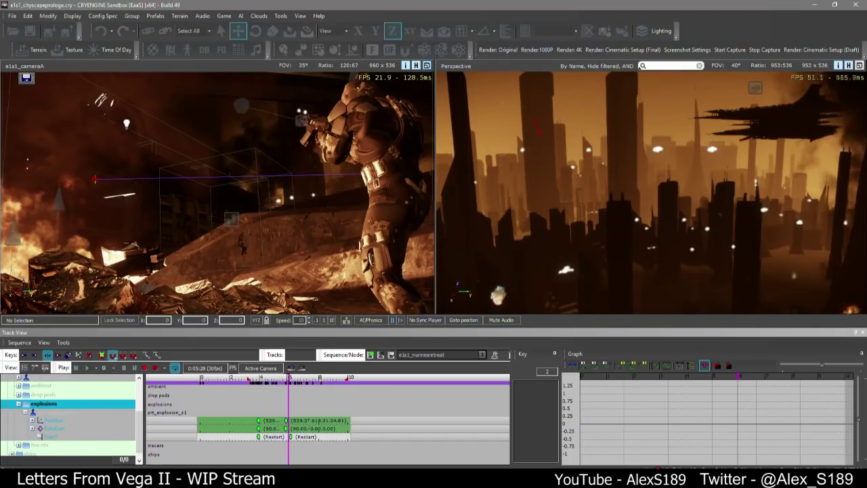
{"action": "left_click", "coordinate": [64, 413]}
{"action": "left_click", "coordinate": [18, 405]}
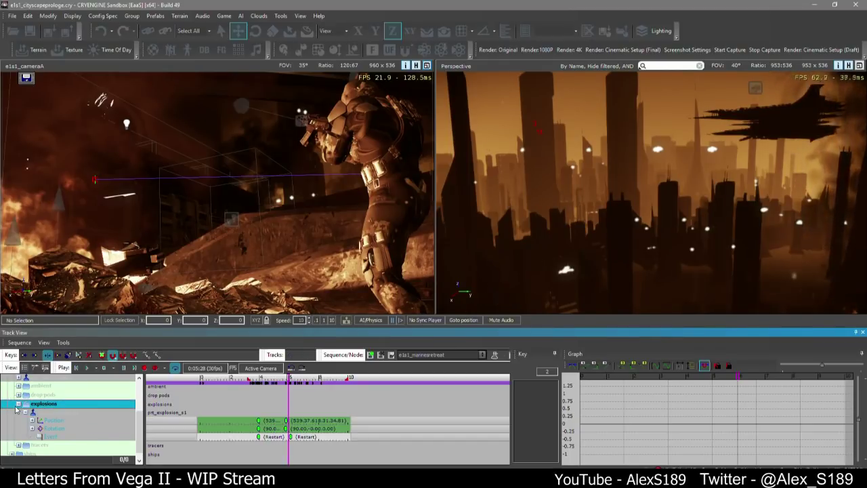
{"action": "left_click", "coordinate": [19, 403]}
{"action": "left_click", "coordinate": [27, 447]}
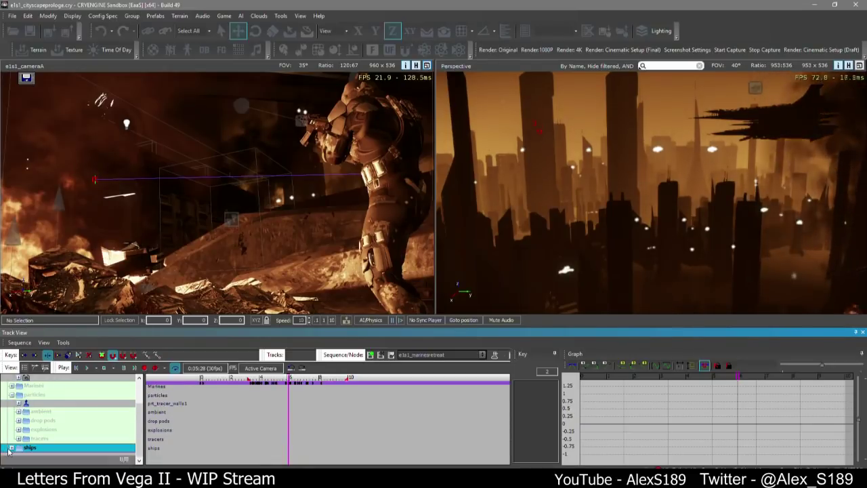
{"action": "left_click", "coordinate": [622, 204]}
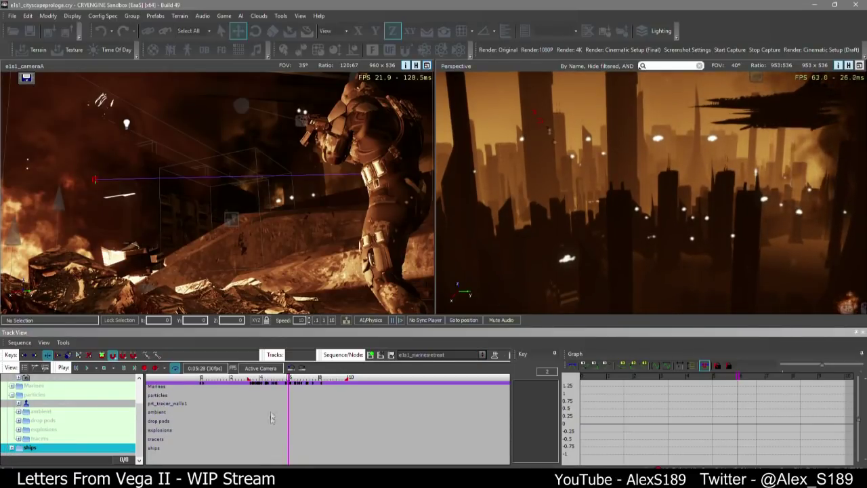
Select the e1s1_marines and e1s1_marineretreat sequence objects from the level's object list
{"action": "left_click", "coordinate": [291, 384]}
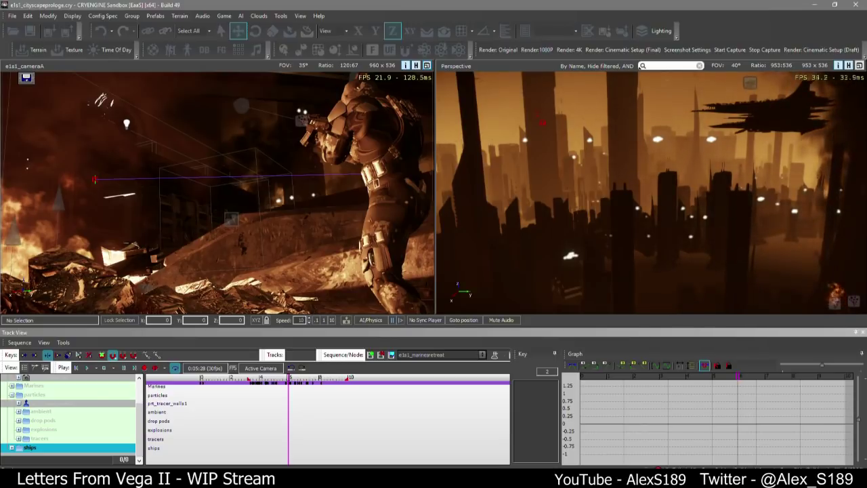
{"action": "left_click", "coordinate": [533, 31]}
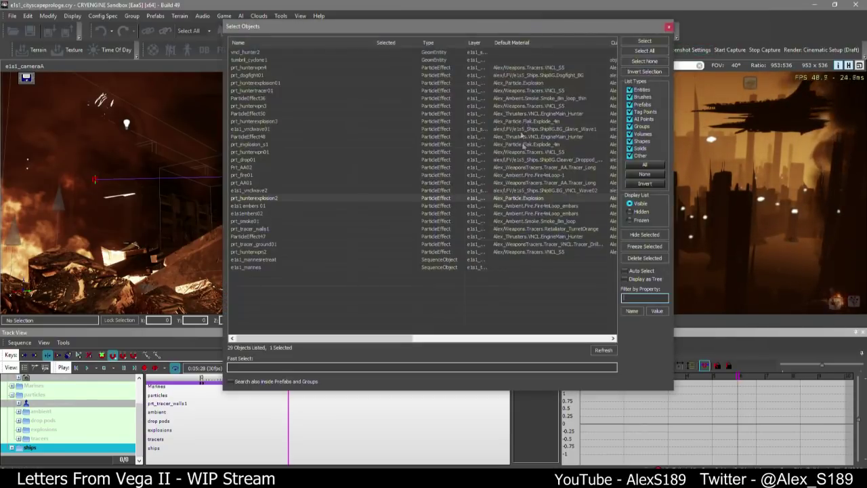
{"action": "left_click", "coordinate": [256, 267]}
{"action": "left_click", "coordinate": [260, 260], "text": "ctrl"}
{"action": "left_click", "coordinate": [640, 44]}
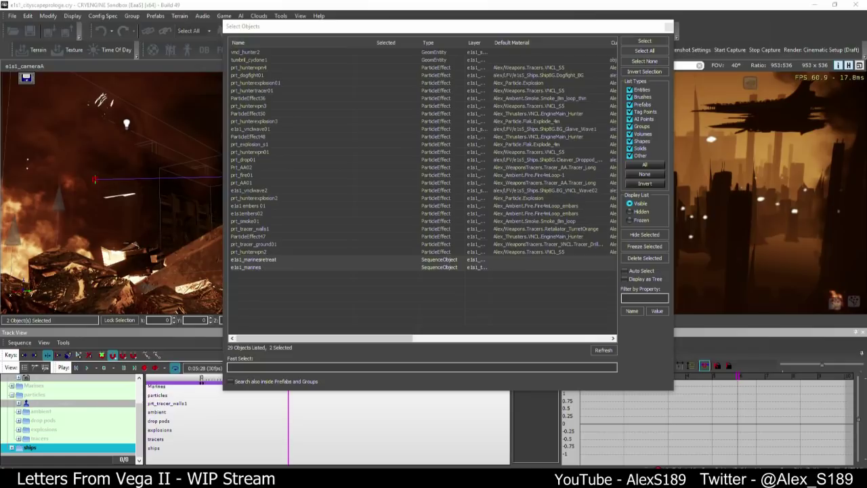
{"action": "left_click", "coordinate": [667, 28]}
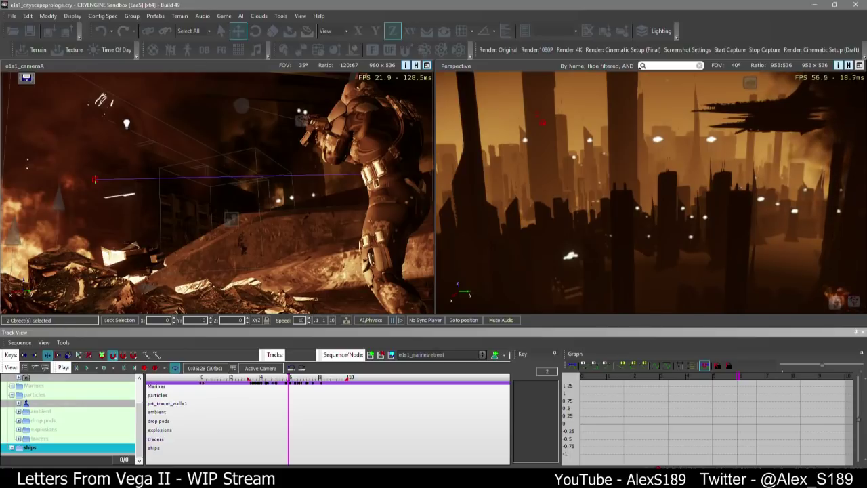
Expand the sequence's ships and prt folders and add e1s1_vnclwave2 to the viewport selection
{"action": "right_click_drag", "start_coordinate": [640, 193], "coordinate": [640, 213]}
{"action": "left_click", "coordinate": [23, 421]}
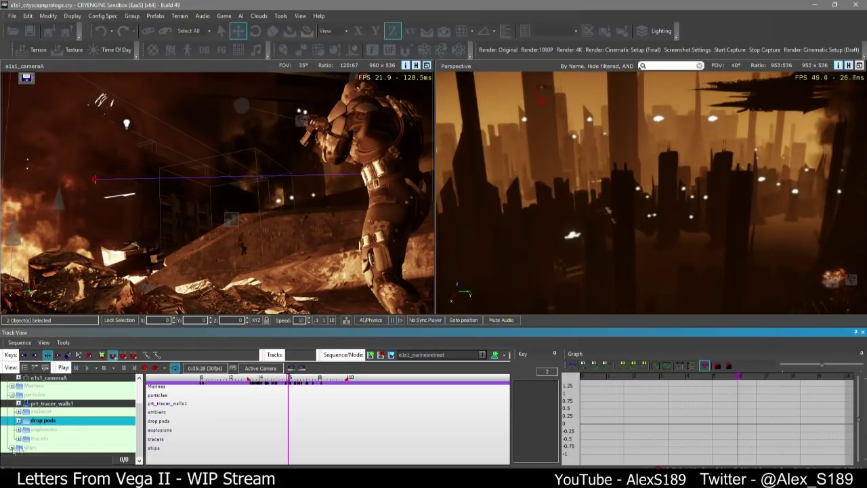
{"action": "left_click", "coordinate": [12, 448]}
{"action": "scroll", "coordinate": [13, 448], "scroll_direction": "down", "scroll_amount": 1}
{"action": "left_click", "coordinate": [19, 448]}
{"action": "scroll", "coordinate": [33, 439], "scroll_direction": "down", "scroll_amount": 2}
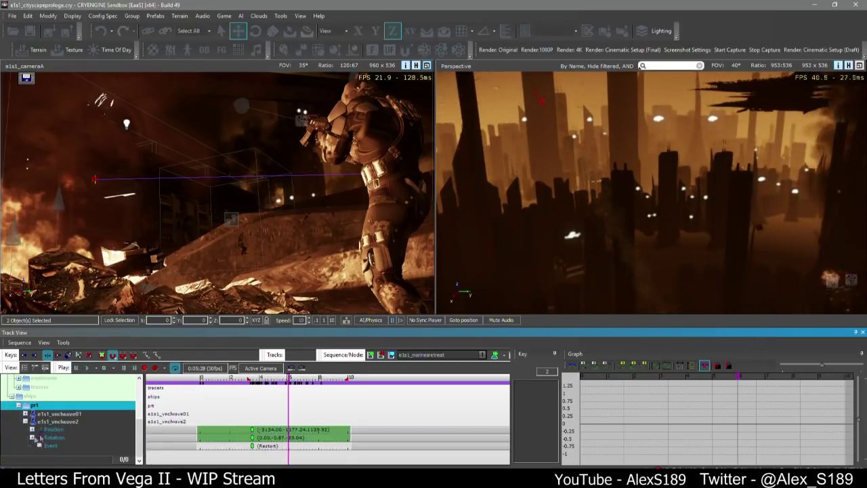
{"action": "right_click", "coordinate": [58, 420]}
{"action": "left_click", "coordinate": [96, 319]}
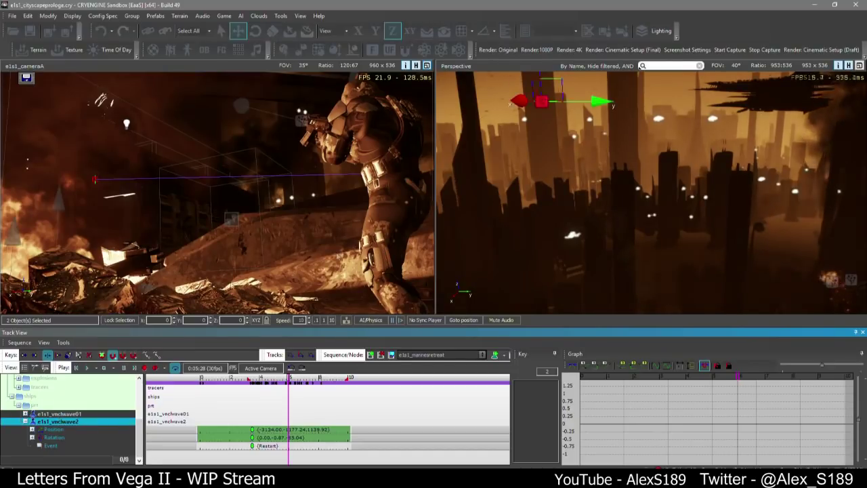
Move the selection down towards the bridge, placing e1s1_vnclwave2 at about Y -567.61, Z 286.20
{"action": "right_click_drag", "start_coordinate": [518, 95], "coordinate": [522, 88]}
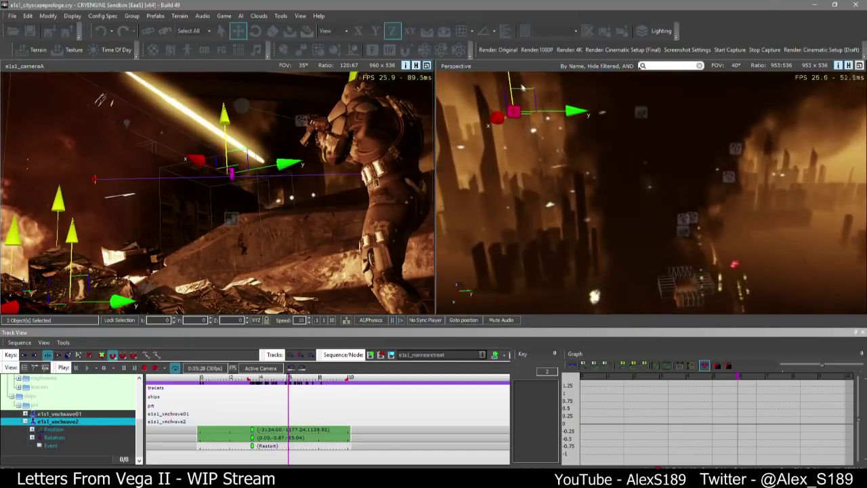
{"action": "left_click_drag", "start_coordinate": [526, 92], "coordinate": [606, 176]}
{"action": "right_click_drag", "start_coordinate": [607, 176], "coordinate": [610, 193]}
{"action": "left_click_drag", "start_coordinate": [641, 168], "coordinate": [606, 130]}
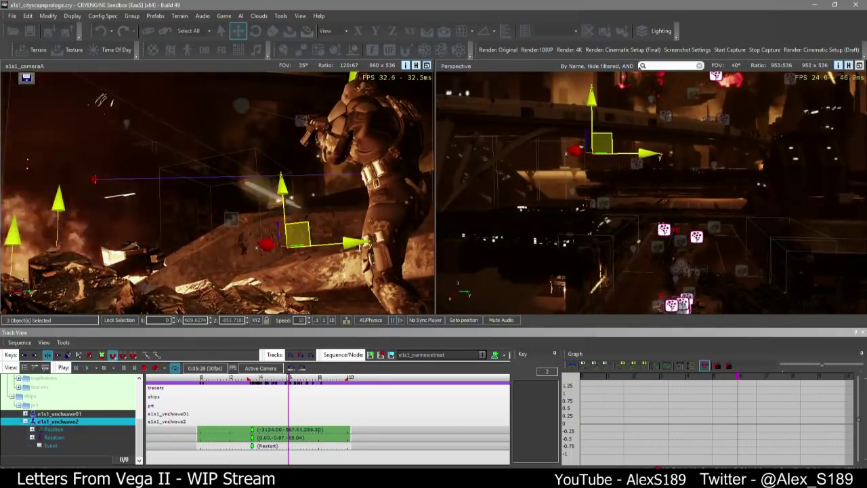
{"action": "right_click_drag", "start_coordinate": [630, 196], "coordinate": [630, 190]}
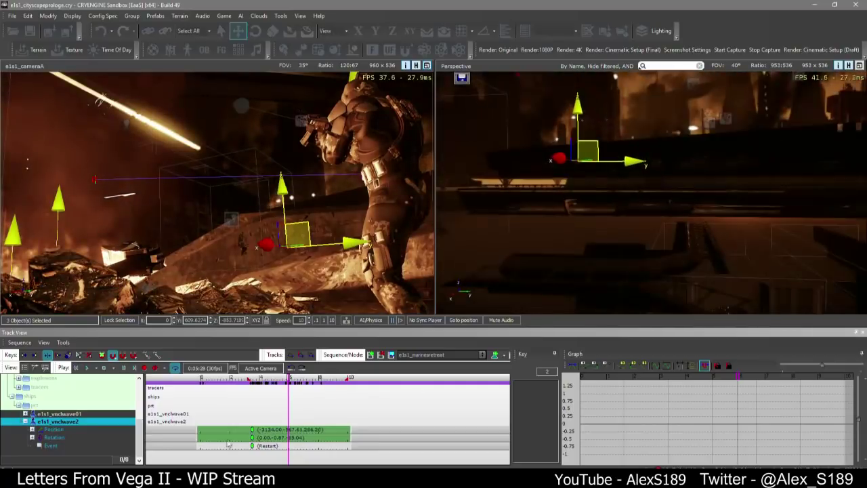
Select only e1s1_vnclwave2 in the viewport and move it to about Y 150.89, Z 436.96
{"action": "left_click", "coordinate": [154, 398]}
{"action": "left_click", "coordinate": [698, 257]}
{"action": "right_click", "coordinate": [108, 421]}
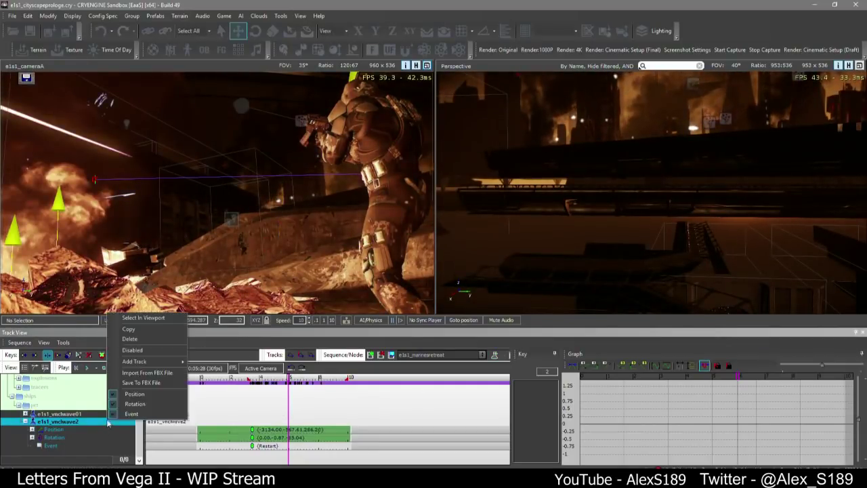
{"action": "left_click", "coordinate": [149, 317]}
{"action": "right_click_drag", "start_coordinate": [547, 226], "coordinate": [518, 224]}
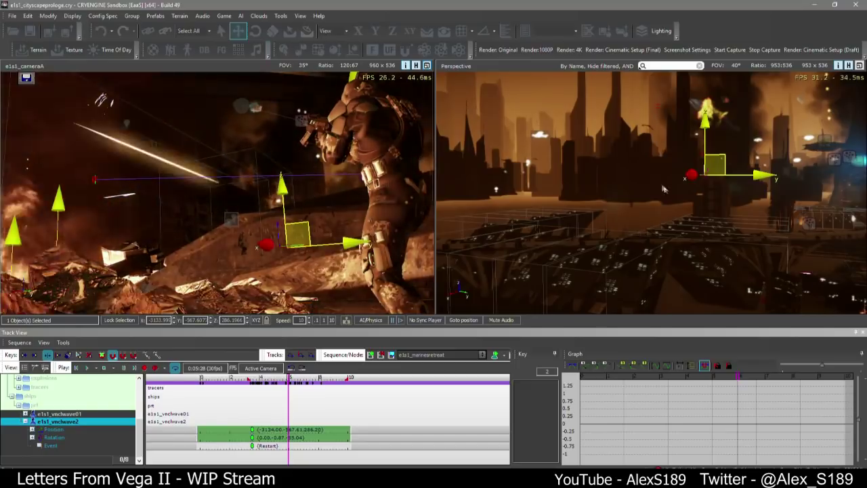
{"action": "right_click_drag", "start_coordinate": [623, 158], "coordinate": [637, 155]}
{"action": "left_click_drag", "start_coordinate": [636, 162], "coordinate": [696, 149]}
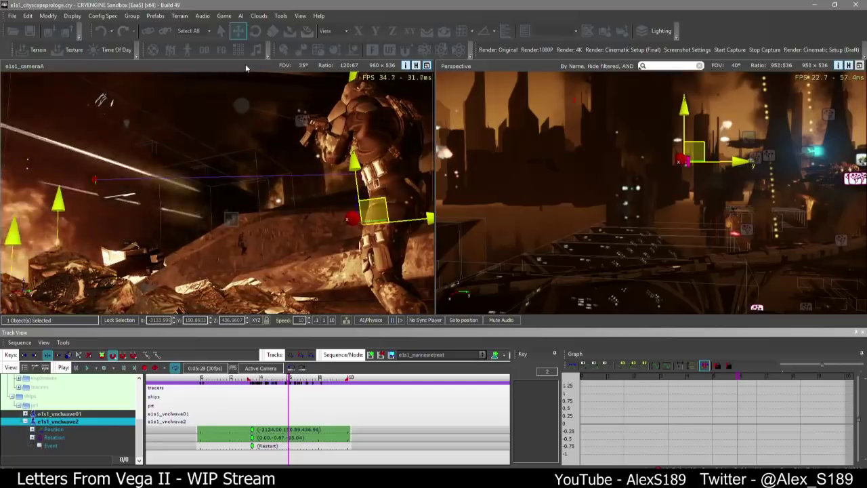
{"action": "right_click_drag", "start_coordinate": [596, 183], "coordinate": [610, 196]}
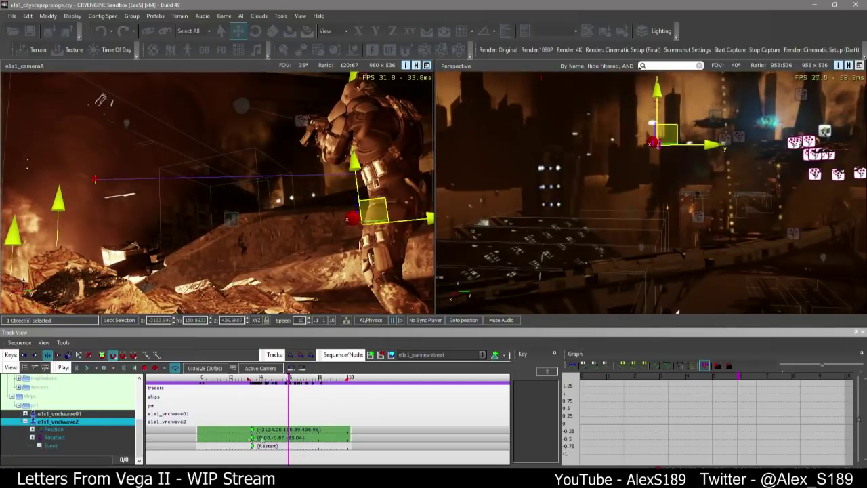
Copy e1s1_vnclwave2's Restart event key to about 5.6 and 7.6 seconds and save the level
{"action": "left_click_drag", "start_coordinate": [254, 445], "coordinate": [266, 452]}
{"action": "key", "text": "ctrl+v"}
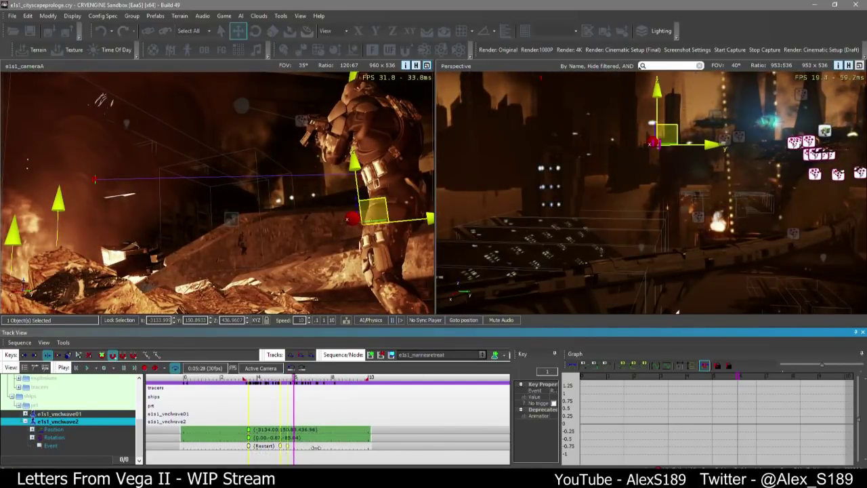
{"action": "left_click", "coordinate": [289, 447]}
{"action": "key", "text": "ctrl+v"}
{"action": "left_click", "coordinate": [325, 447]}
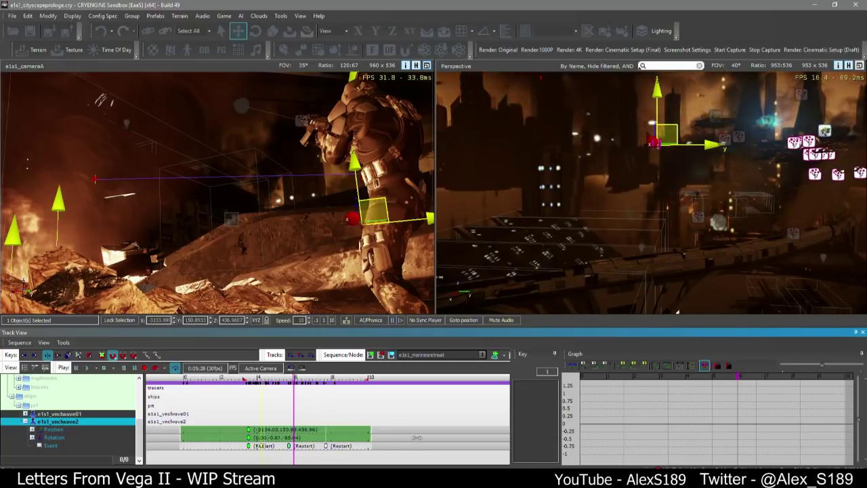
{"action": "key", "text": "ctrl+v"}
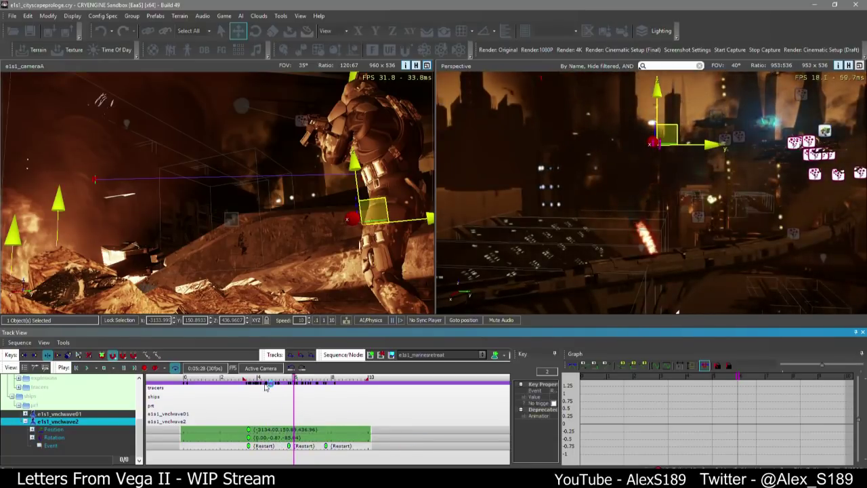
{"action": "left_click_drag", "start_coordinate": [267, 380], "coordinate": [183, 380]}
{"action": "key", "text": "ctrl+s"}
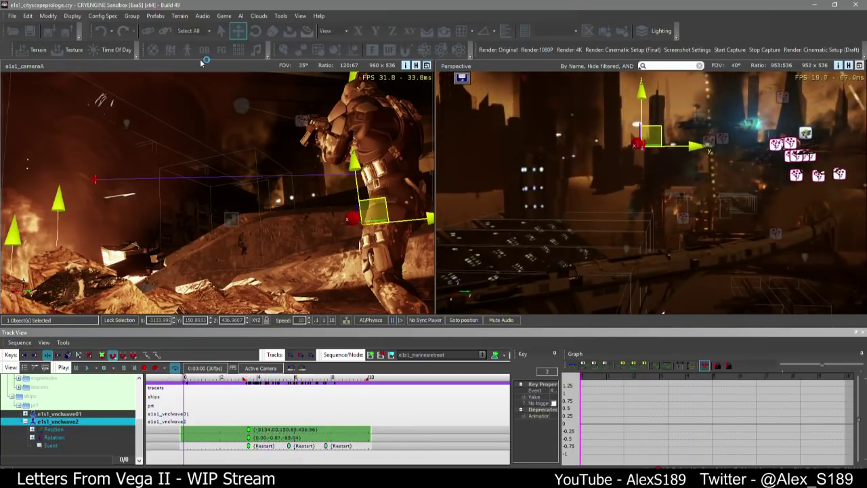
Play the sequence in the maximised e1s1_cameraA view to check the ship wave, then restore the split viewports
{"action": "left_click", "coordinate": [427, 66]}
{"action": "left_click", "coordinate": [434, 406]}
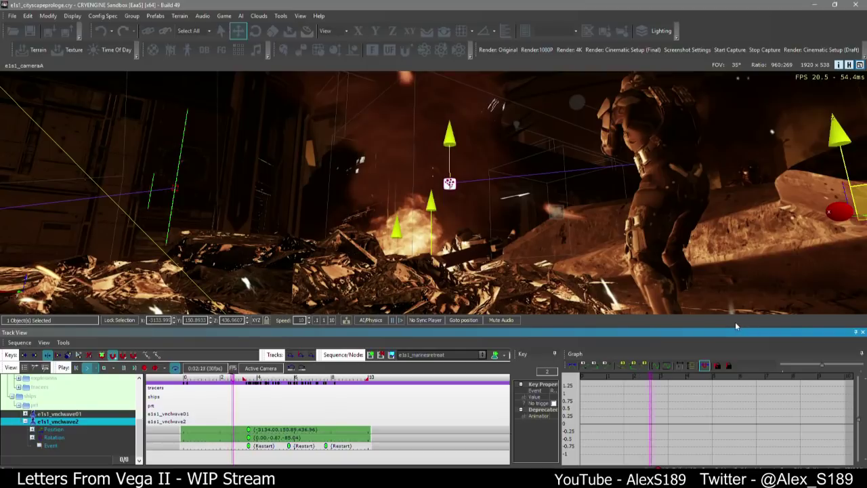
{"action": "left_click", "coordinate": [850, 66]}
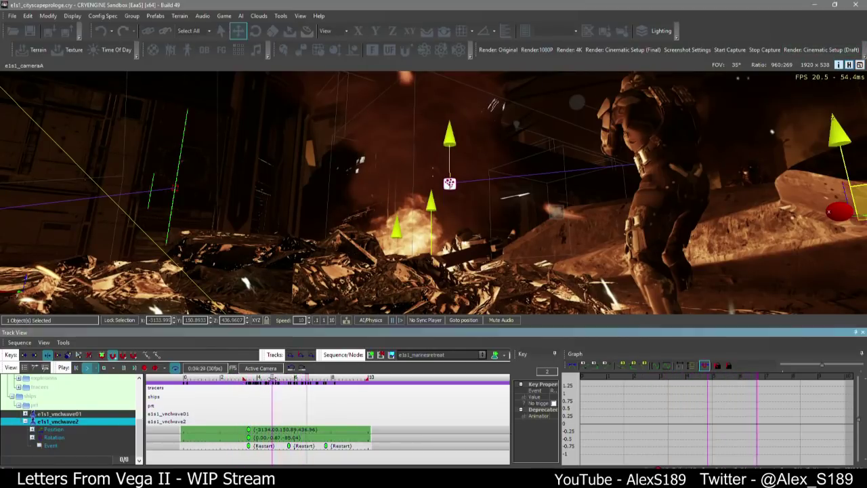
{"action": "left_click", "coordinate": [272, 377]}
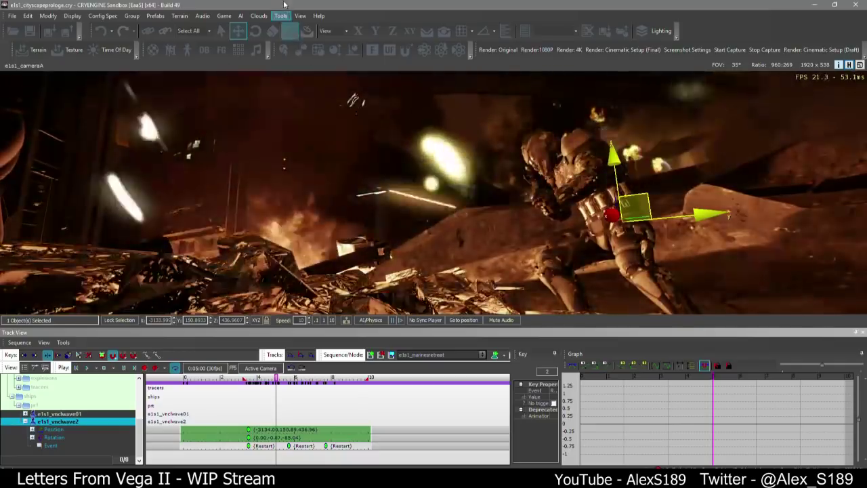
{"action": "left_click", "coordinate": [202, 382]}
{"action": "key", "text": "space"}
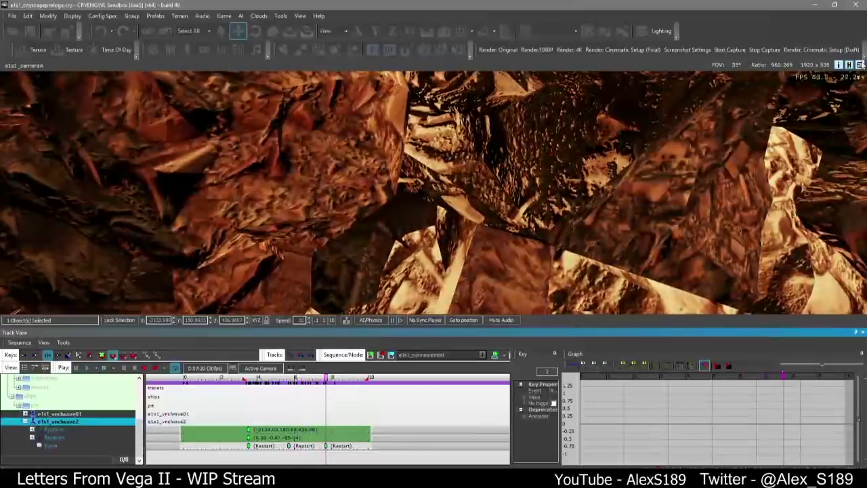
{"action": "left_click", "coordinate": [859, 65]}
Pick out the FogVolume among the battlefield objects in the perspective viewport, then clear the selection
{"action": "left_click", "coordinate": [589, 175]}
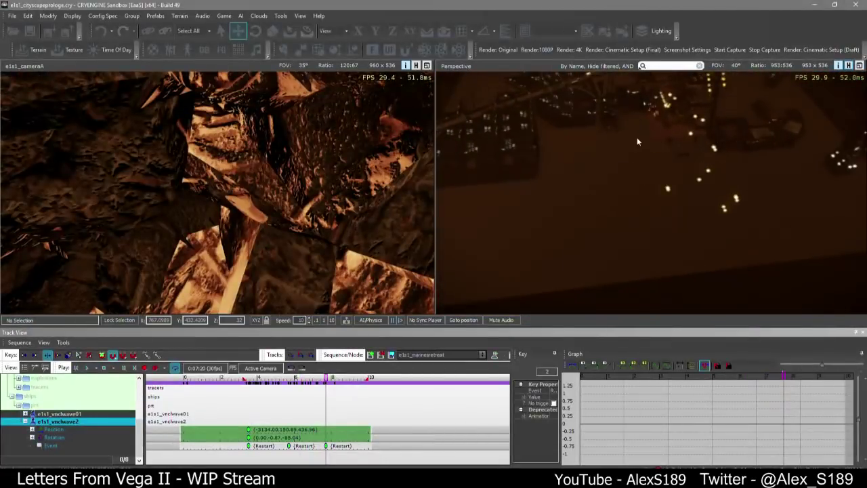
{"action": "right_click_drag", "start_coordinate": [608, 140], "coordinate": [582, 237]}
{"action": "left_click_drag", "start_coordinate": [581, 242], "coordinate": [677, 202]}
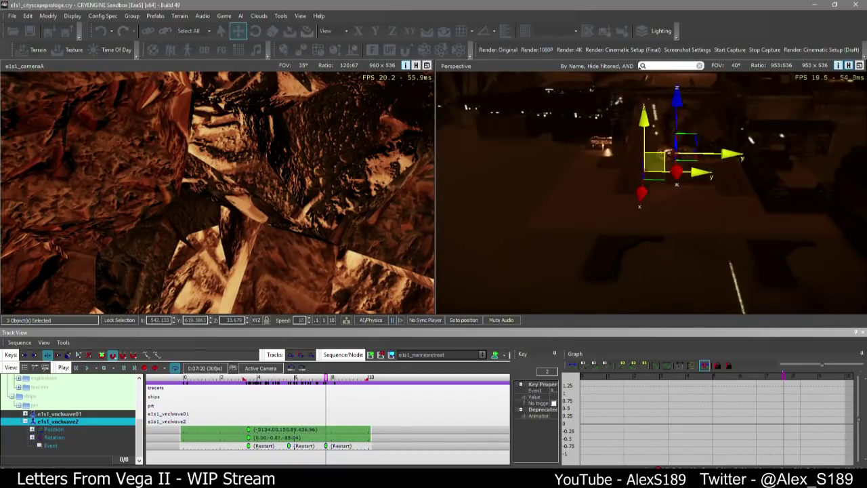
{"action": "right_click_drag", "start_coordinate": [599, 289], "coordinate": [655, 236]}
{"action": "left_click_drag", "start_coordinate": [655, 237], "coordinate": [714, 206]}
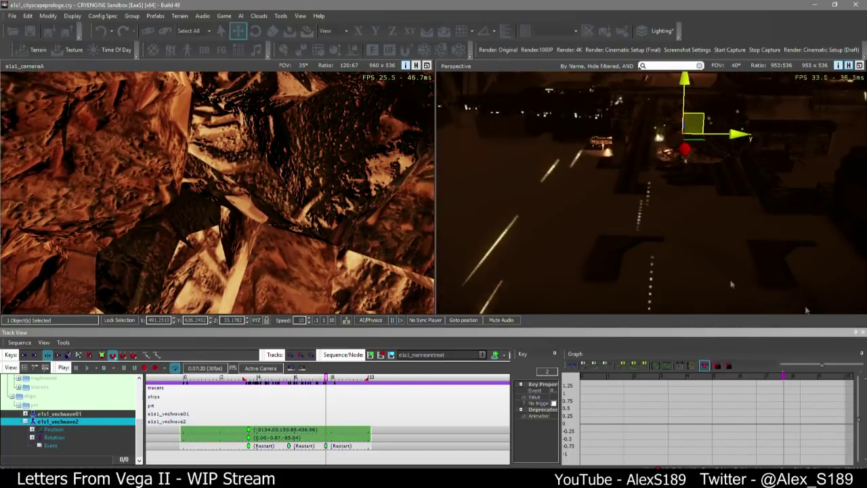
{"action": "left_click", "coordinate": [656, 245]}
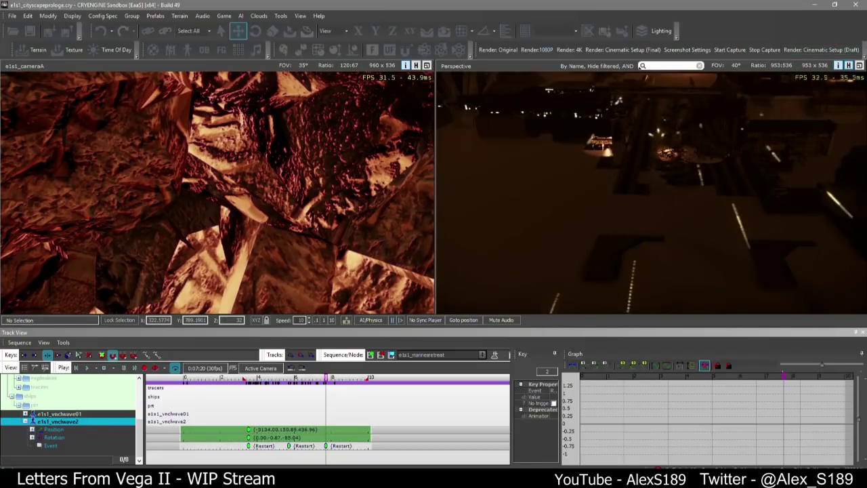
{"action": "right_click_drag", "start_coordinate": [650, 203], "coordinate": [669, 169]}
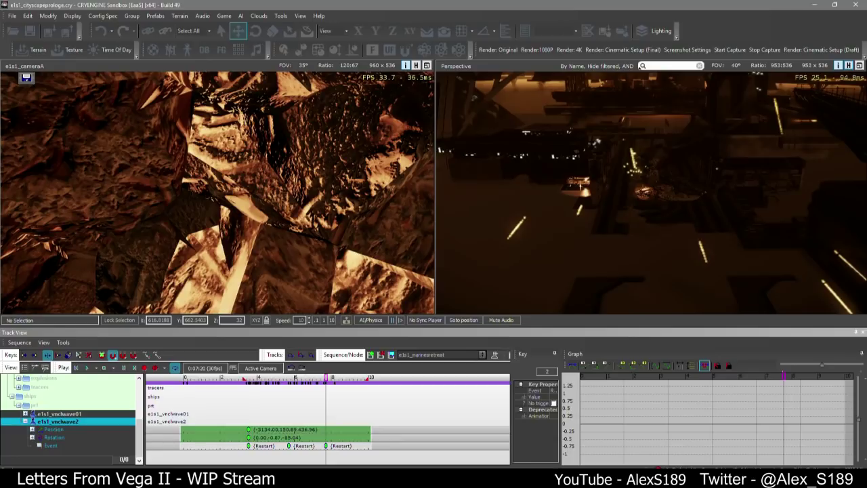
{"action": "right_click_drag", "start_coordinate": [842, 181], "coordinate": [832, 183]}
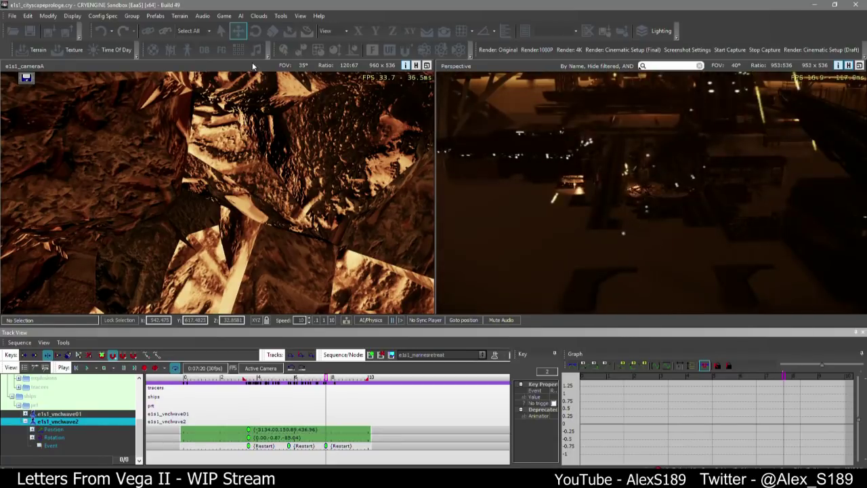
Replay the sequence from the start with e1s1_cameraA maximised and stop at 0:05:03
{"action": "left_click_drag", "start_coordinate": [278, 381], "coordinate": [183, 381]}
{"action": "key", "text": "space"}
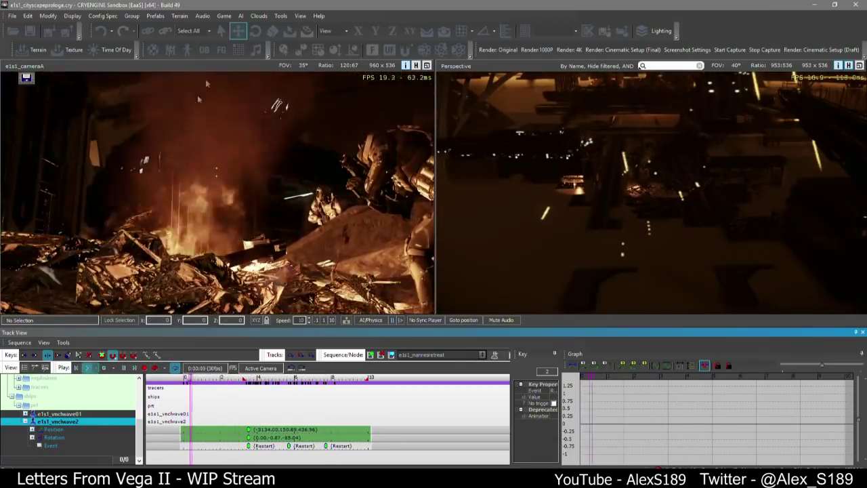
{"action": "left_click", "coordinate": [426, 65]}
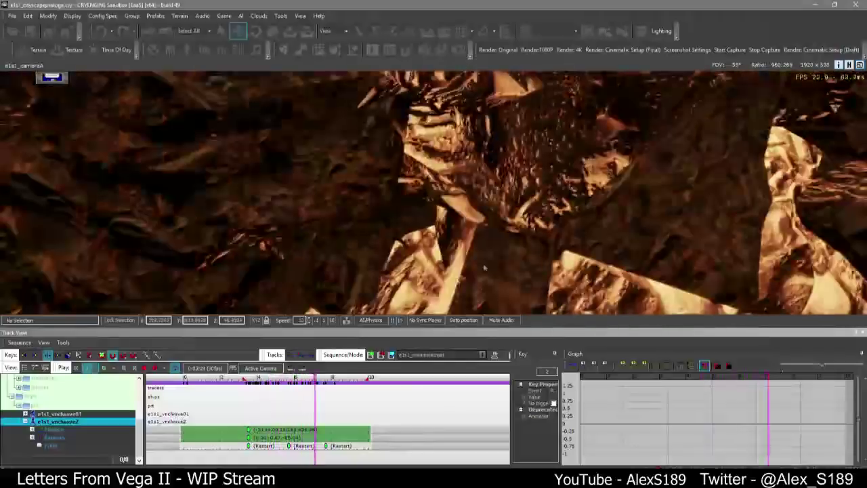
{"action": "left_click_drag", "start_coordinate": [257, 380], "coordinate": [184, 381]}
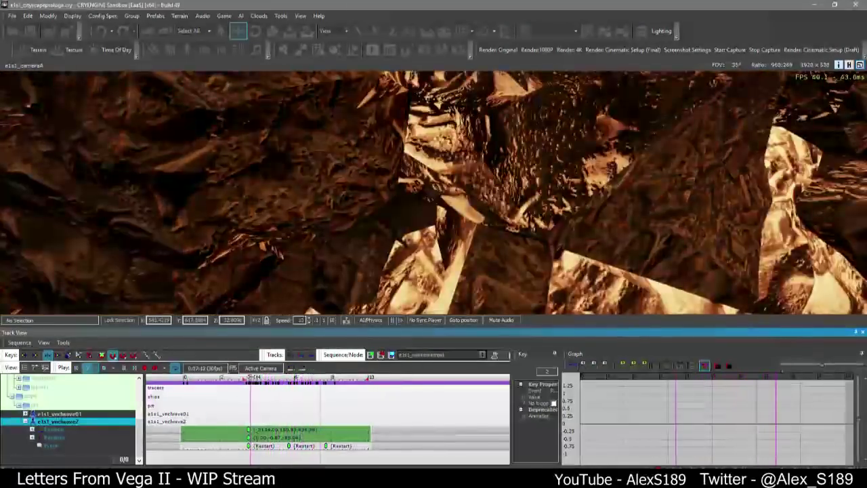
{"action": "left_click", "coordinate": [253, 379]}
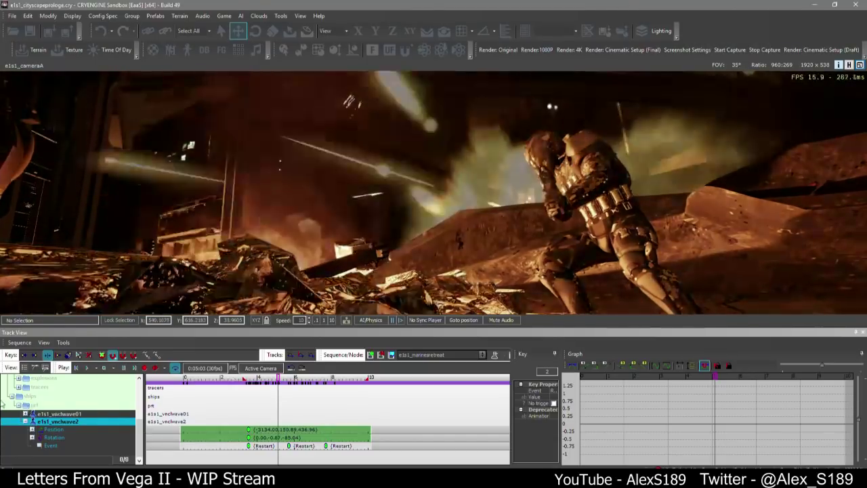
Collapse the ships and particles folders, expand e1s1_cameraA and open its shake Amplitude A curve
{"action": "left_click", "coordinate": [11, 395]}
{"action": "left_click", "coordinate": [12, 396]}
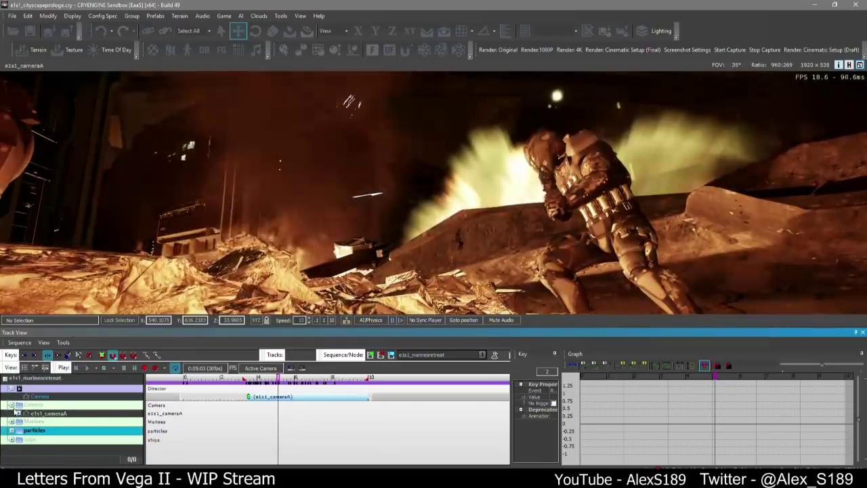
{"action": "left_click", "coordinate": [18, 413]}
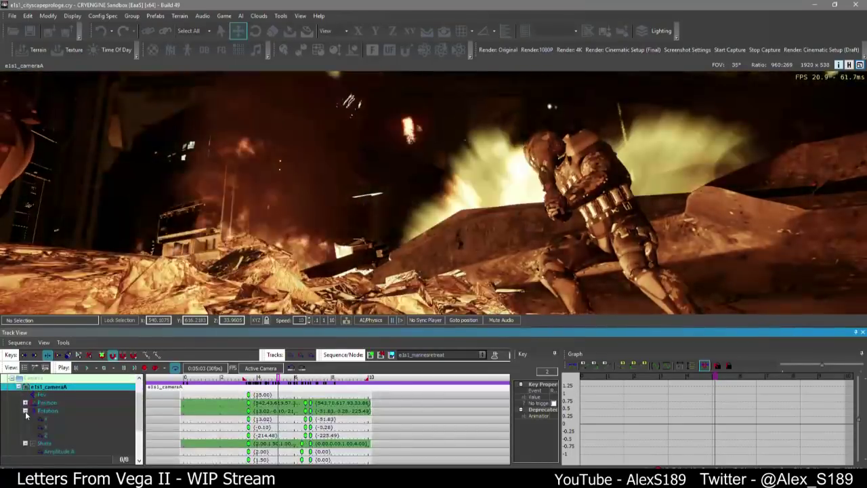
{"action": "left_click", "coordinate": [25, 411]}
{"action": "left_click", "coordinate": [51, 428]}
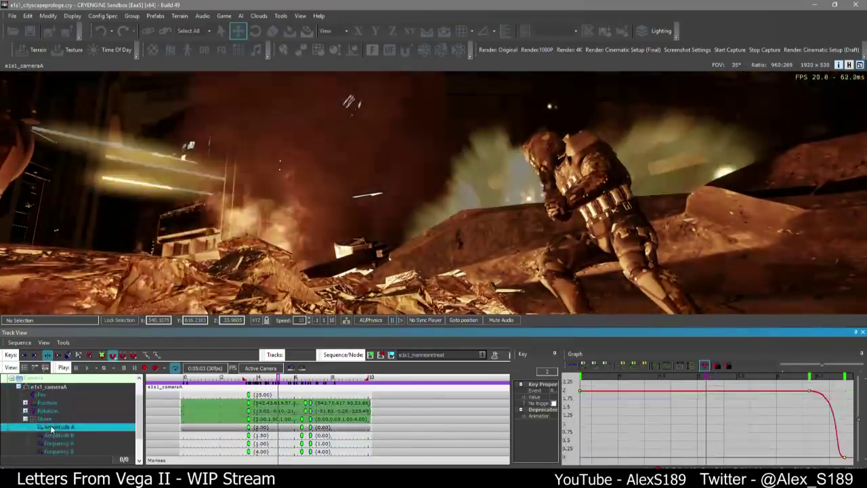
Raise the flat section of e1s1_cameraA's shake Amplitude A curve to 8.48
{"action": "scroll", "coordinate": [738, 431], "scroll_direction": "down", "scroll_amount": 3}
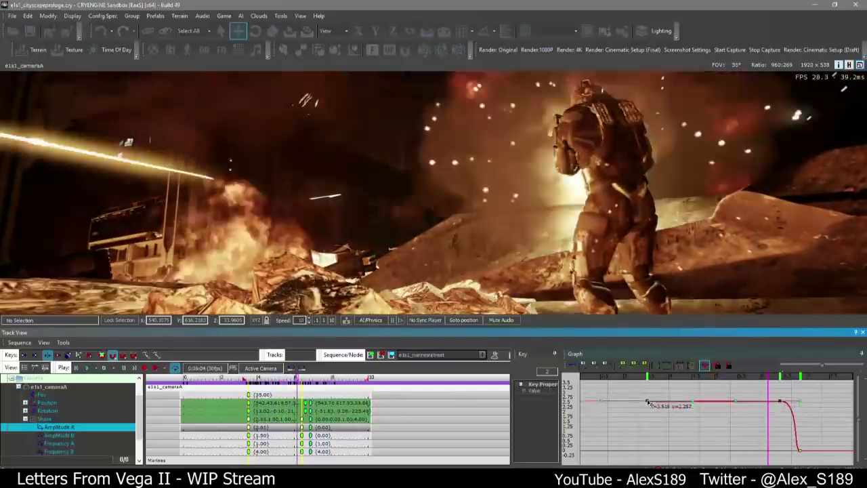
{"action": "left_click_drag", "start_coordinate": [646, 402], "coordinate": [650, 417]}
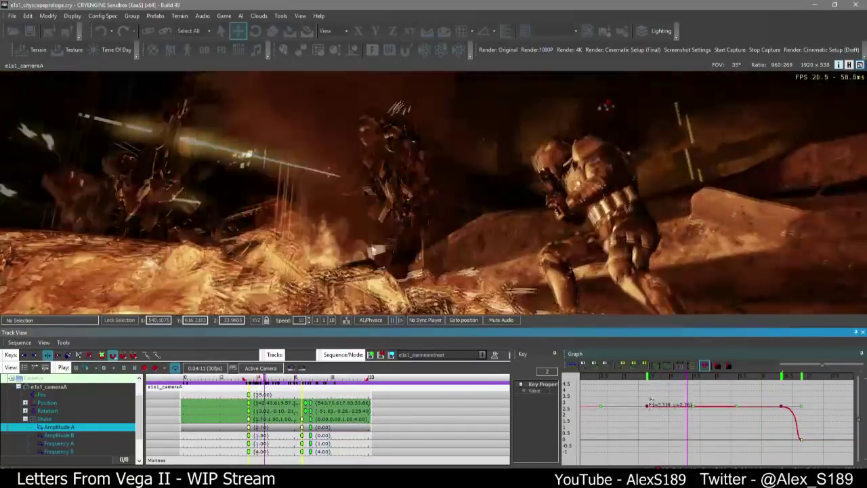
{"action": "scroll", "coordinate": [650, 393], "scroll_direction": "down", "scroll_amount": 5}
{"action": "left_click_drag", "start_coordinate": [652, 405], "coordinate": [652, 406]}
{"action": "scroll", "coordinate": [652, 405], "scroll_direction": "up", "scroll_amount": 5}
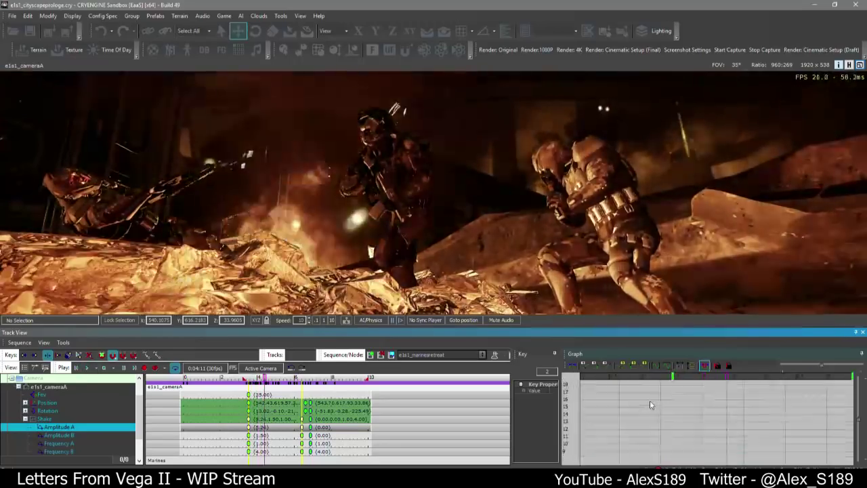
{"action": "scroll", "coordinate": [652, 405], "scroll_direction": "down", "scroll_amount": 3}
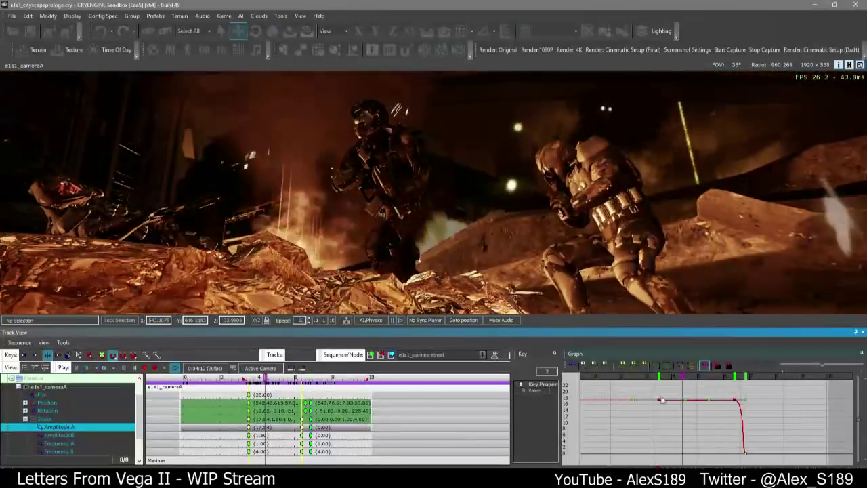
{"action": "mouse_move", "coordinate": [660, 401]}
{"action": "left_click_drag", "start_coordinate": [662, 414], "coordinate": [662, 431]}
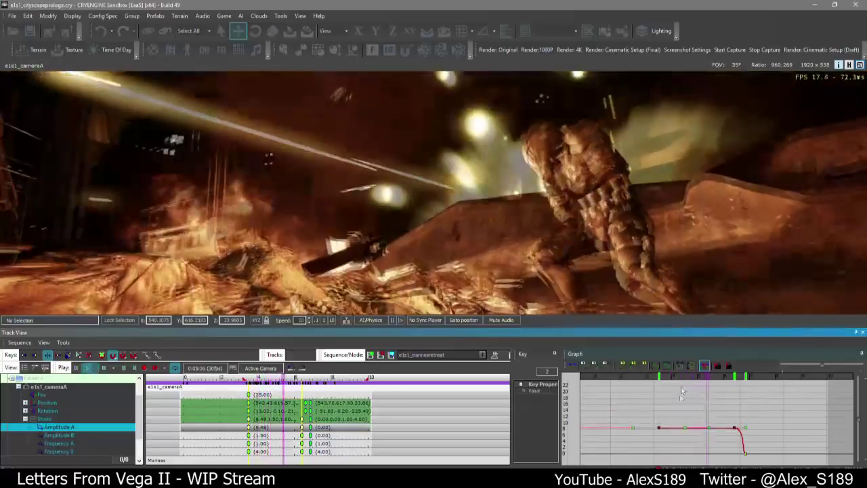
Replay and scrub the e1s1_cameraA shot to 0:05:00 to examine the camera shake, and dismiss the driver notification
{"action": "scroll", "coordinate": [692, 423], "scroll_direction": "up", "scroll_amount": 1}
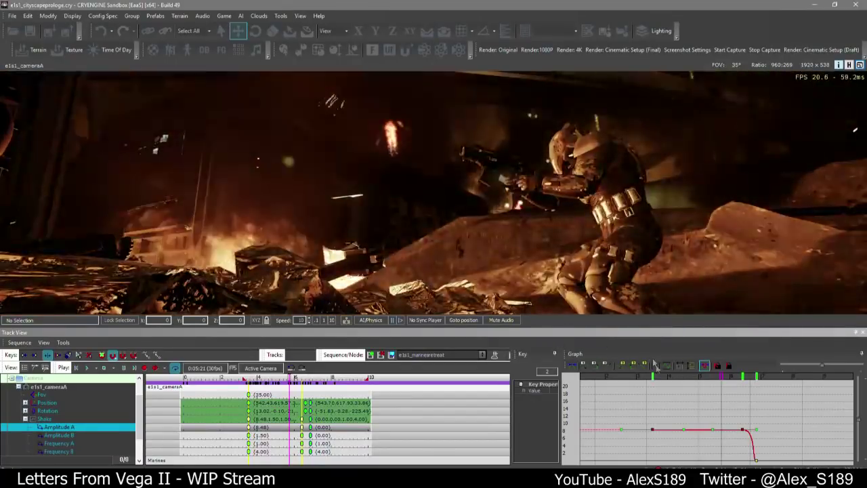
{"action": "left_click", "coordinate": [660, 377]}
{"action": "key", "text": "space"}
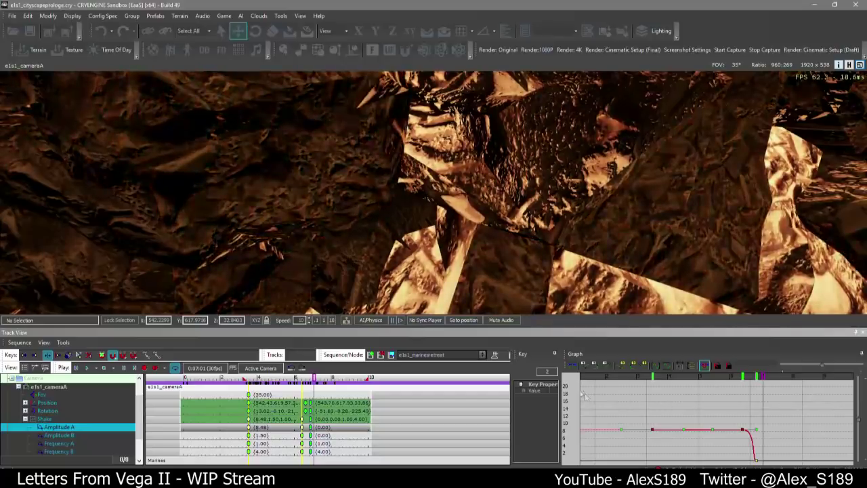
{"action": "left_click", "coordinate": [671, 376]}
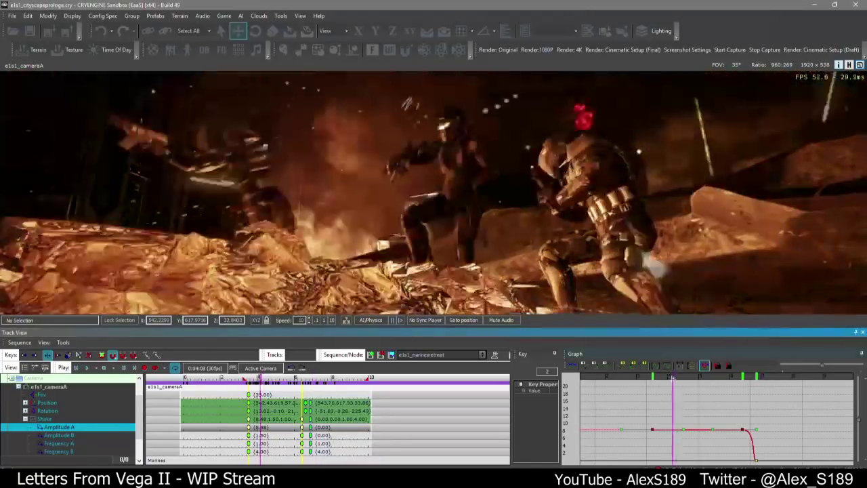
{"action": "left_click_drag", "start_coordinate": [671, 376], "coordinate": [684, 374]}
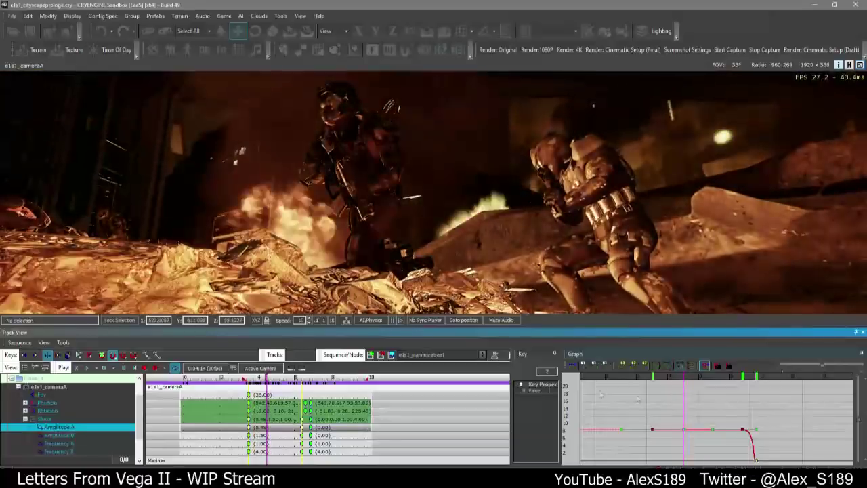
{"action": "left_click_drag", "start_coordinate": [685, 376], "coordinate": [700, 377]}
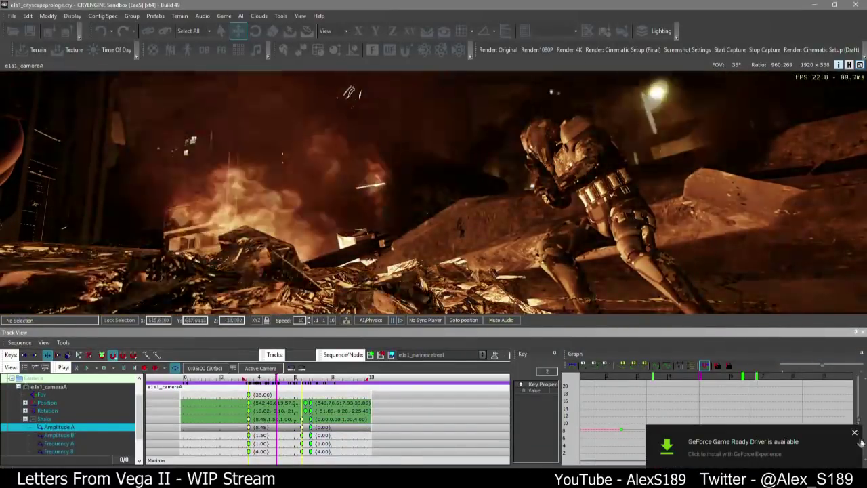
{"action": "left_click", "coordinate": [854, 433]}
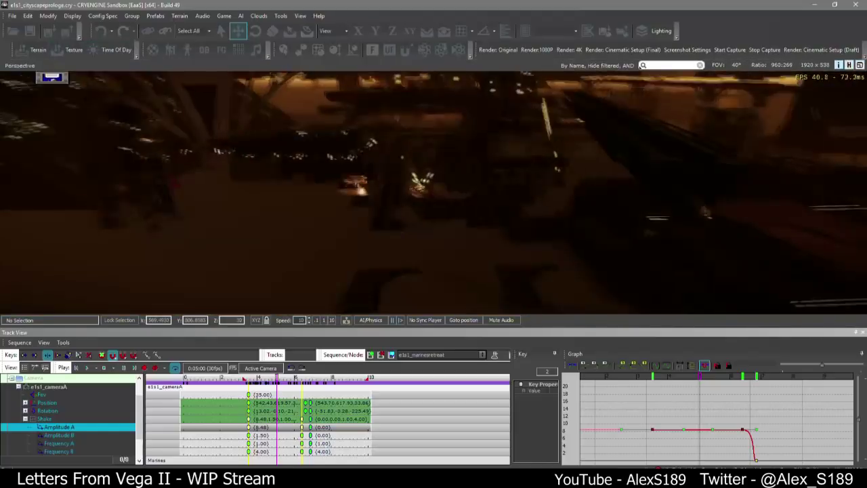
Set the viewport movement speed to 1 and change the yellowish battlefield effect colour to orange with red 208, green 135 and blue 86
{"action": "right_click_drag", "start_coordinate": [483, 256], "coordinate": [483, 256]}
{"action": "left_click", "coordinate": [323, 320]}
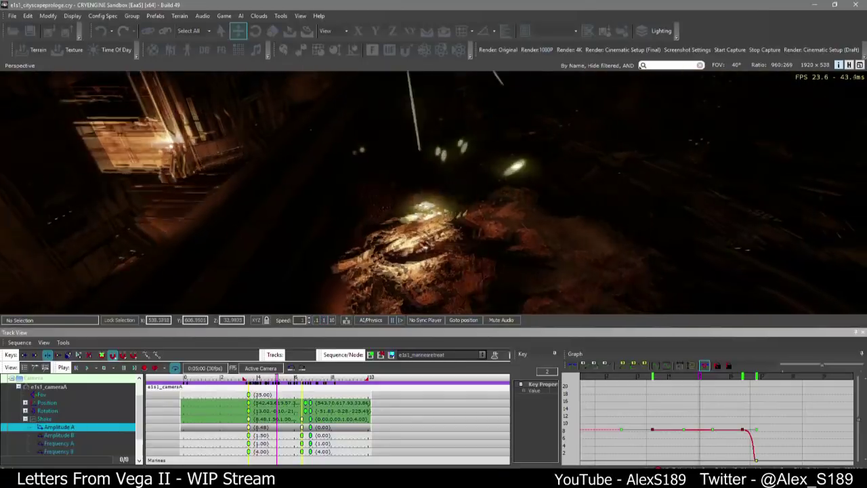
{"action": "right_click_drag", "start_coordinate": [416, 235], "coordinate": [416, 235]}
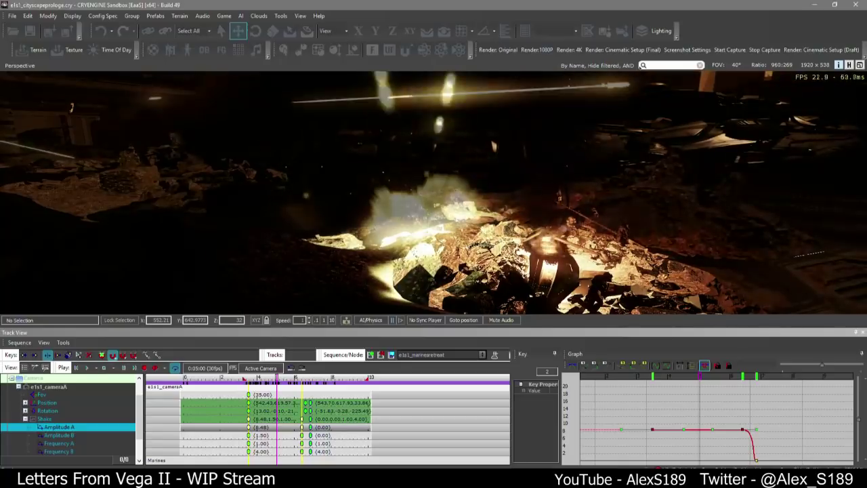
{"action": "right_click_drag", "start_coordinate": [416, 235], "coordinate": [416, 235]}
{"action": "right_click_drag", "start_coordinate": [621, 225], "coordinate": [625, 227]}
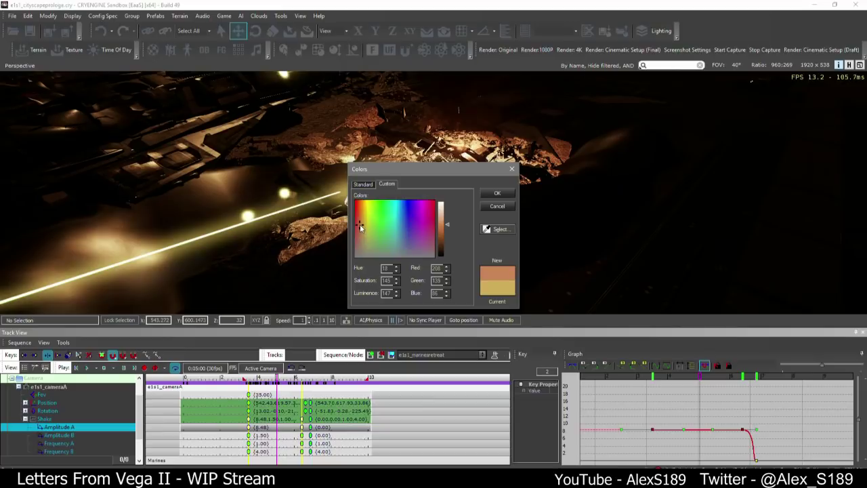
{"action": "left_click", "coordinate": [497, 195]}
Replay the battle from the perspective view above the rubble and scrub to 0:05:10
{"action": "right_click_drag", "start_coordinate": [565, 226], "coordinate": [565, 226]}
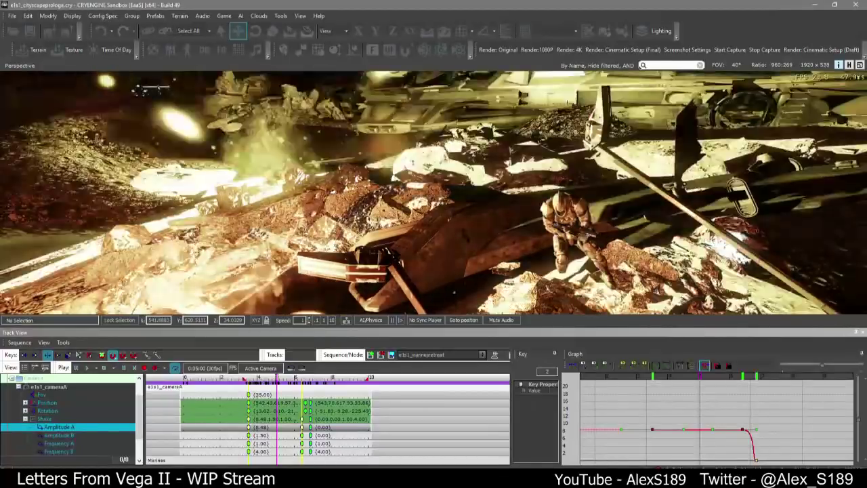
{"action": "key", "text": "s"}
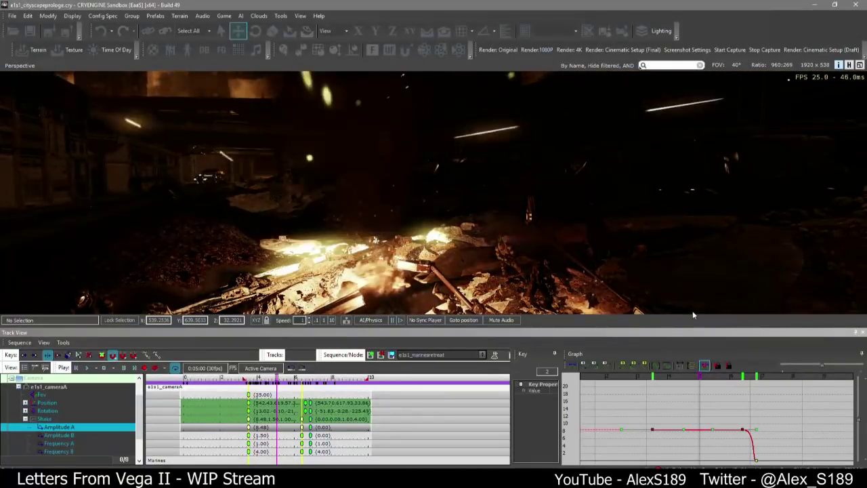
{"action": "left_click", "coordinate": [650, 378]}
{"action": "key", "text": "space"}
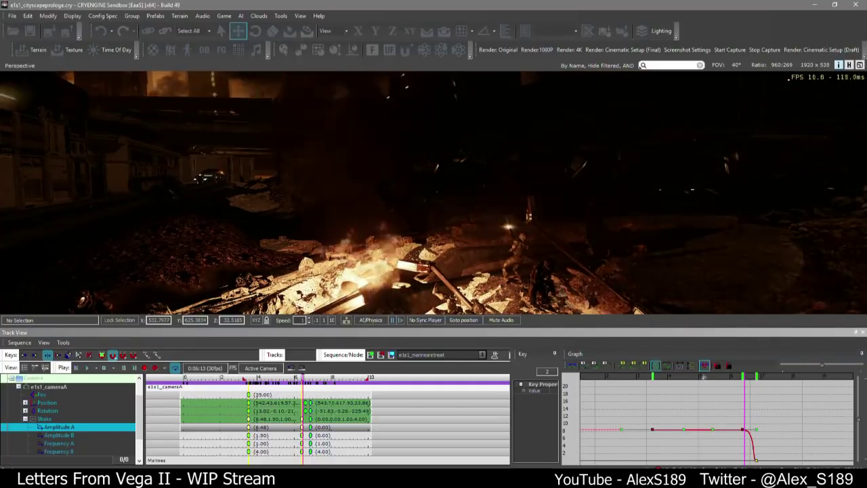
{"action": "left_click_drag", "start_coordinate": [705, 377], "coordinate": [710, 378]}
Set the viewport movement speed to 0.1 and examine the rubble, fires and marines up close in the perspective view
{"action": "key", "text": "w"}
{"action": "right_click_drag", "start_coordinate": [625, 235], "coordinate": [613, 237]}
{"action": "left_click", "coordinate": [316, 320]}
{"action": "key", "text": "w"}
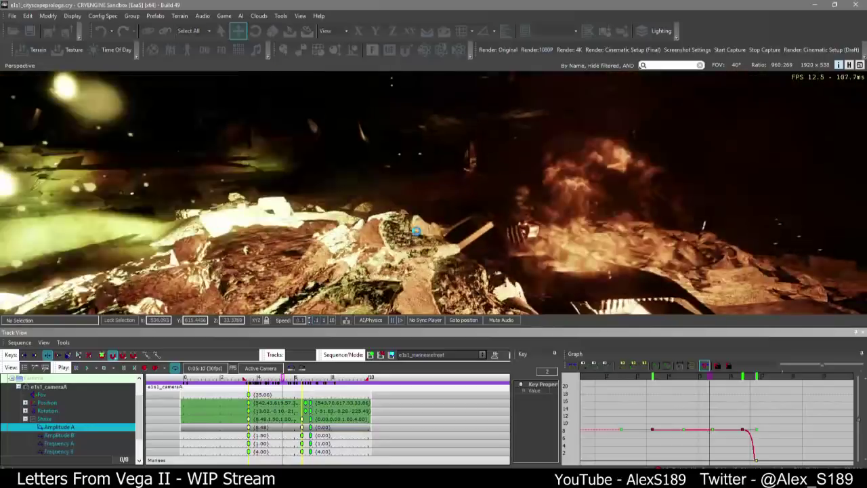
{"action": "key", "text": "w"}
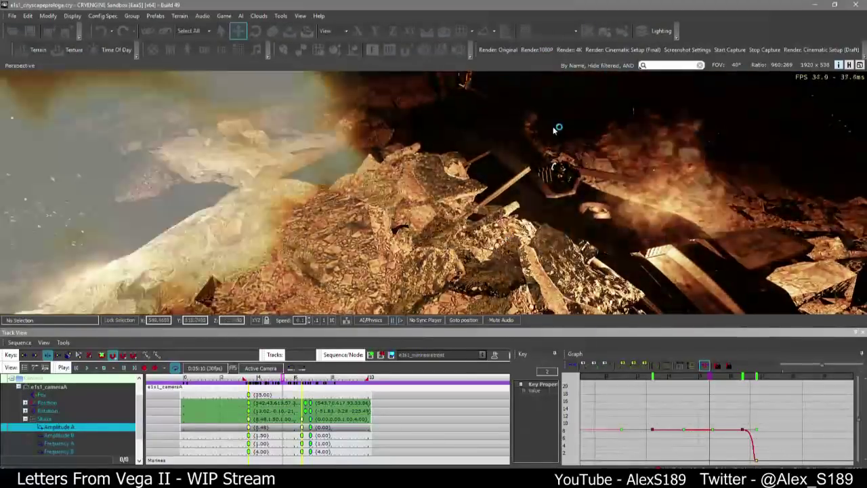
{"action": "key", "text": "w"}
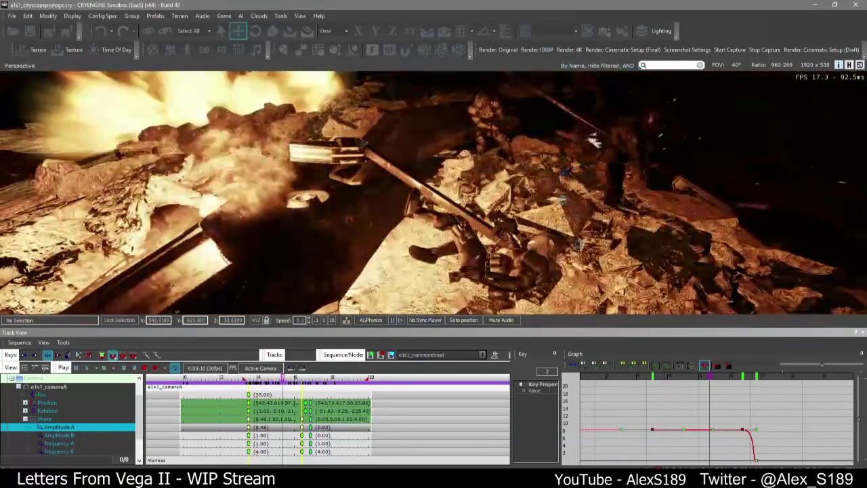
Scrub the sequence back to 0:04:15 and switch the maximised view to e1s1_cameraA
{"action": "left_click", "coordinate": [690, 377]}
{"action": "mouse_move", "coordinate": [689, 377]}
{"action": "left_mouse_down"}
{"action": "mouse_move", "coordinate": [676, 377]}
{"action": "mouse_move", "coordinate": [683, 377]}
{"action": "left_mouse_up"}
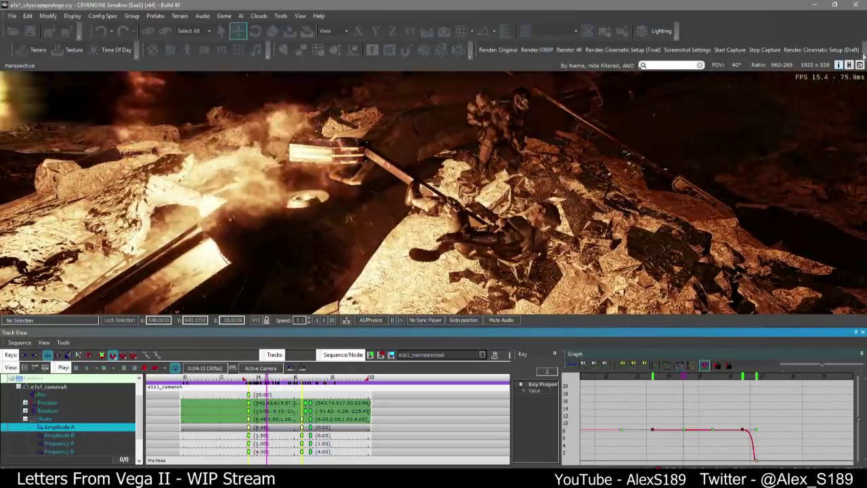
{"action": "left_click", "coordinate": [860, 65]}
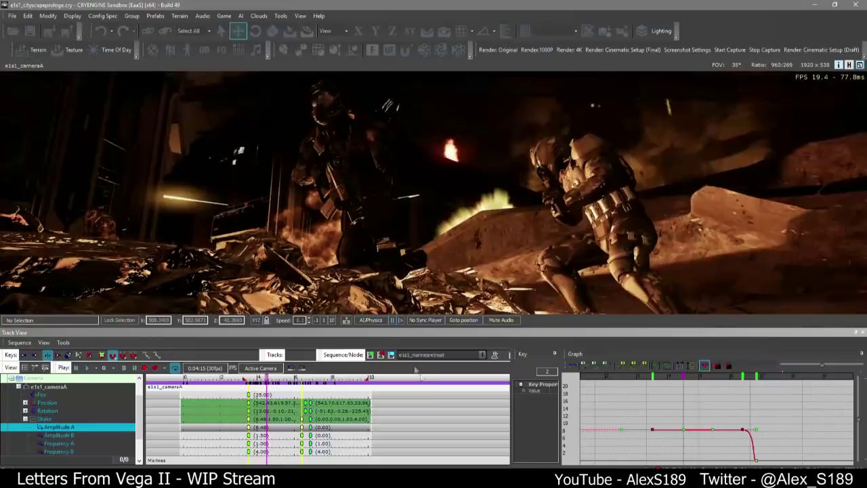
Undo the accidental key changes on the camera's shake Amplitude A track
{"action": "left_click", "coordinate": [387, 437]}
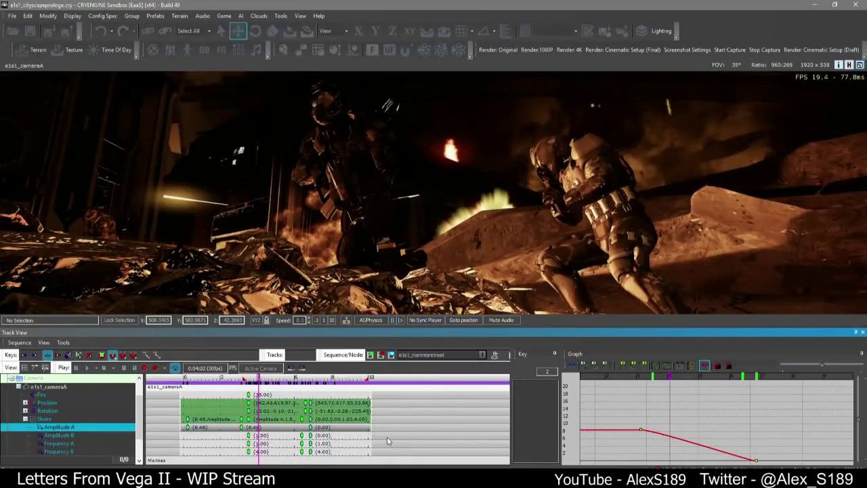
{"action": "key", "text": "ctrl+z"}
{"action": "key", "text": "ctrl+z"}
{"action": "key", "text": "ctrl+z"}
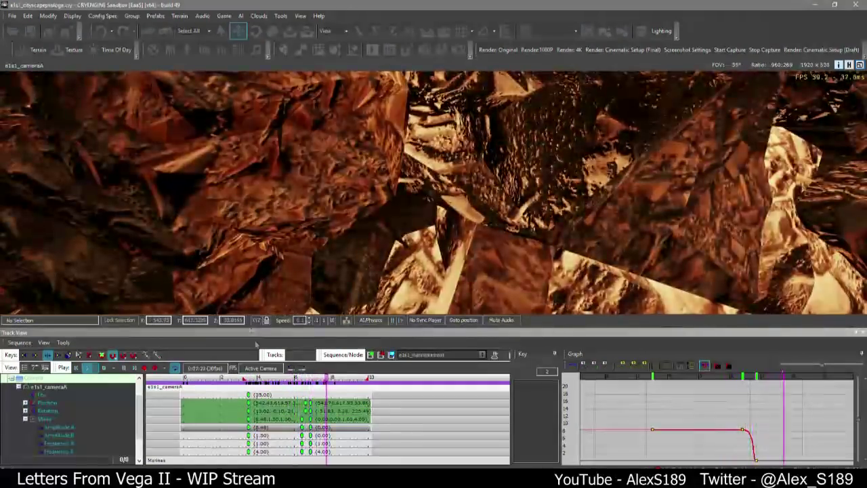
Replay the shot through e1s1_cameraA, stop at 0:04:22 and collapse the Shake track
{"action": "left_click", "coordinate": [255, 379]}
{"action": "key", "text": "space"}
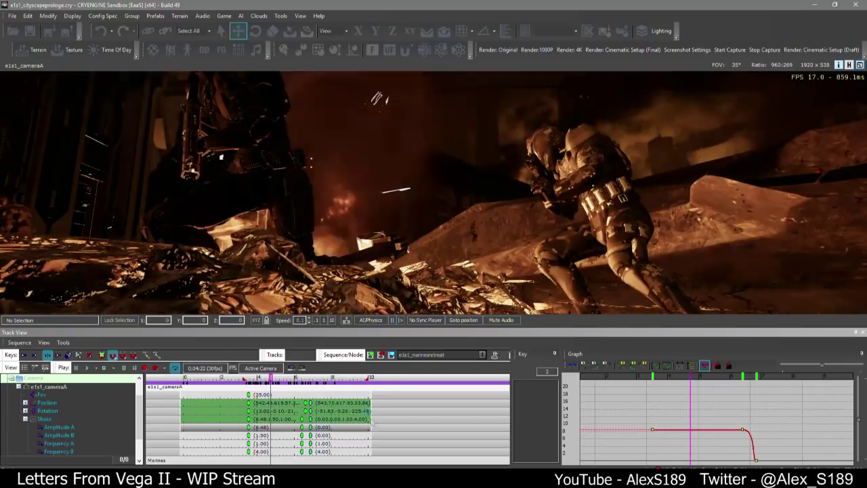
{"action": "double_click", "coordinate": [42, 418]}
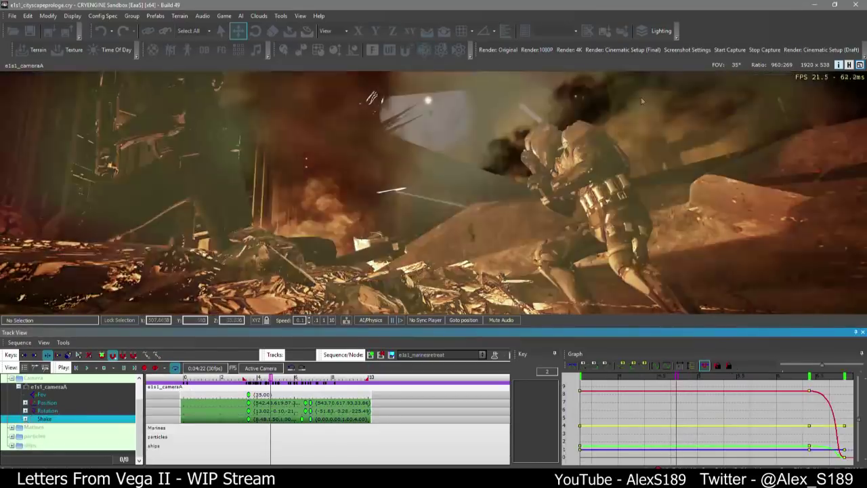
Restore the split viewports and inspect the dark background buildings behind the battlefield in the perspective view
{"action": "left_click", "coordinate": [821, 50]}
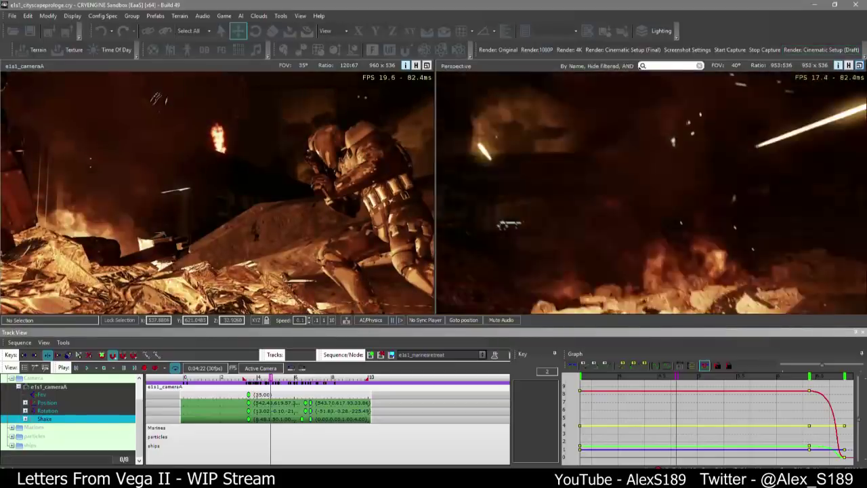
{"action": "right_click_drag", "start_coordinate": [677, 204], "coordinate": [690, 218]}
{"action": "scroll", "coordinate": [690, 217], "scroll_direction": "down", "scroll_amount": 1}
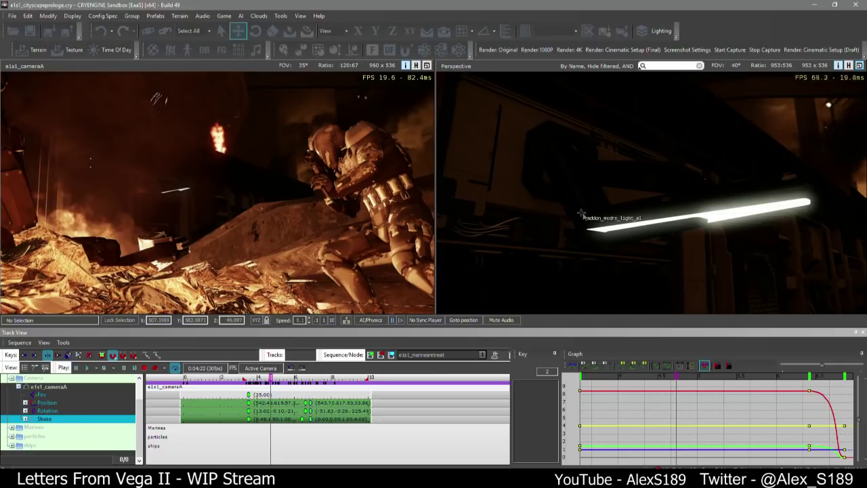
{"action": "mouse_move", "coordinate": [690, 218]}
{"action": "right_mouse_down"}
{"action": "mouse_move", "coordinate": [718, 220]}
{"action": "mouse_move", "coordinate": [724, 233]}
{"action": "mouse_move", "coordinate": [684, 220]}
{"action": "mouse_move", "coordinate": [698, 242]}
{"action": "mouse_move", "coordinate": [671, 237]}
{"action": "mouse_move", "coordinate": [643, 249]}
{"action": "mouse_move", "coordinate": [707, 241]}
{"action": "right_mouse_up"}
{"action": "key", "text": "s"}
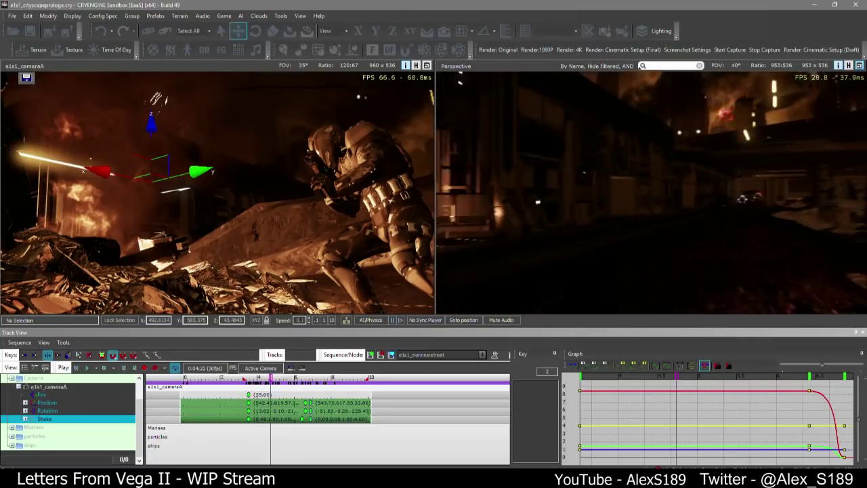
{"action": "key", "text": "w"}
{"action": "right_click_drag", "start_coordinate": [677, 203], "coordinate": [631, 196]}
{"action": "key", "text": "w"}
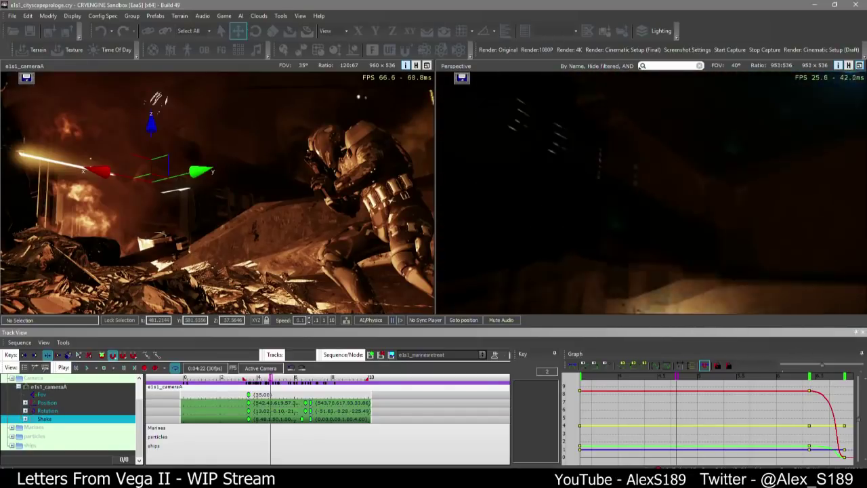
{"action": "key", "text": "w"}
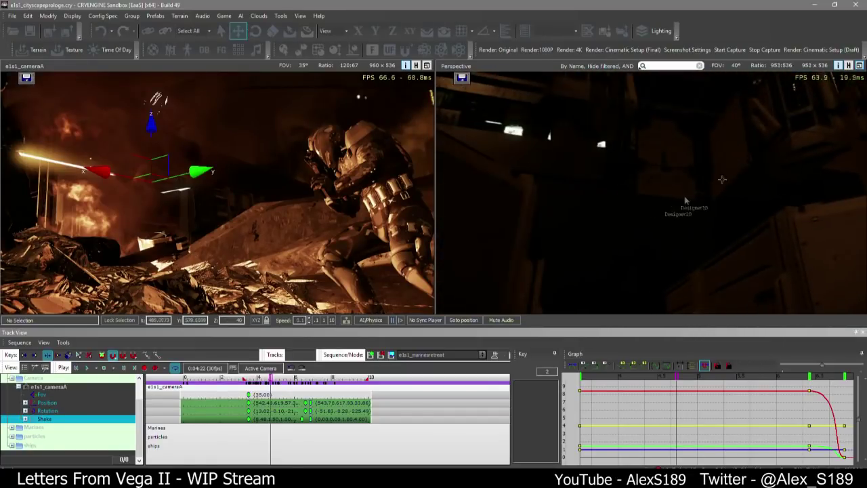
Set the time of day to 12:00 to light the level, and close the Time Of Day window
{"action": "left_click", "coordinate": [116, 49]}
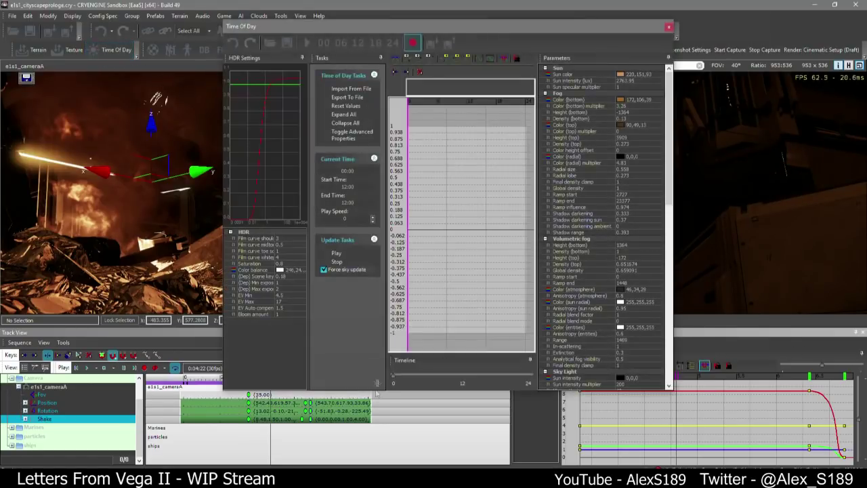
{"action": "left_click", "coordinate": [461, 380]}
{"action": "left_click", "coordinate": [667, 27]}
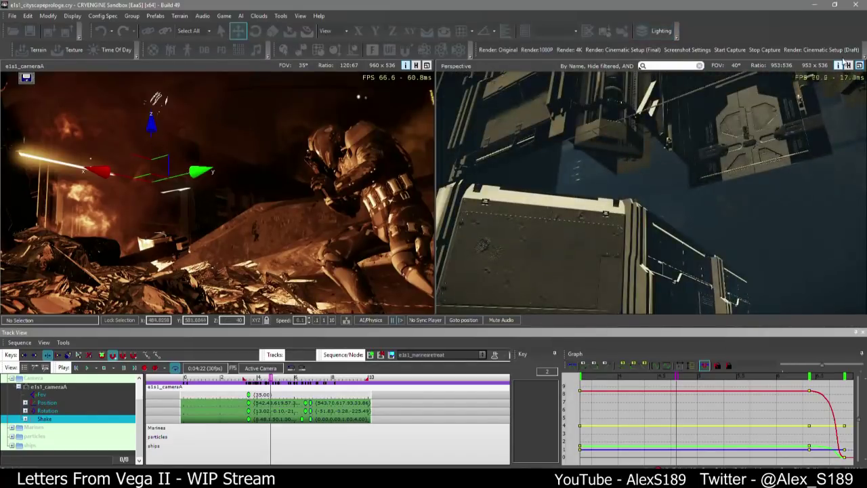
Clone the floor_straight_36x12 section beside the background buildings with grid snapping on, raising the copy to Z 42
{"action": "right_click_drag", "start_coordinate": [716, 146], "coordinate": [715, 276]}
{"action": "key", "text": "s"}
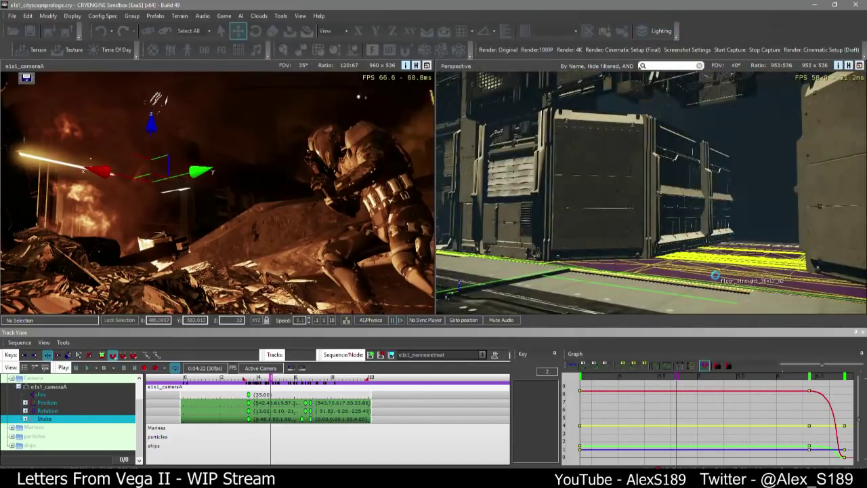
{"action": "left_click", "coordinate": [715, 275]}
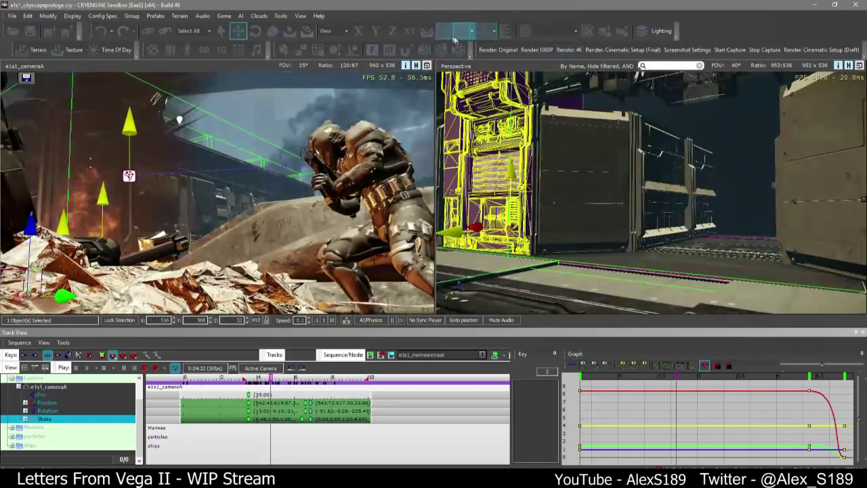
{"action": "right_click_drag", "start_coordinate": [591, 218], "coordinate": [567, 206]}
{"action": "key", "text": "s"}
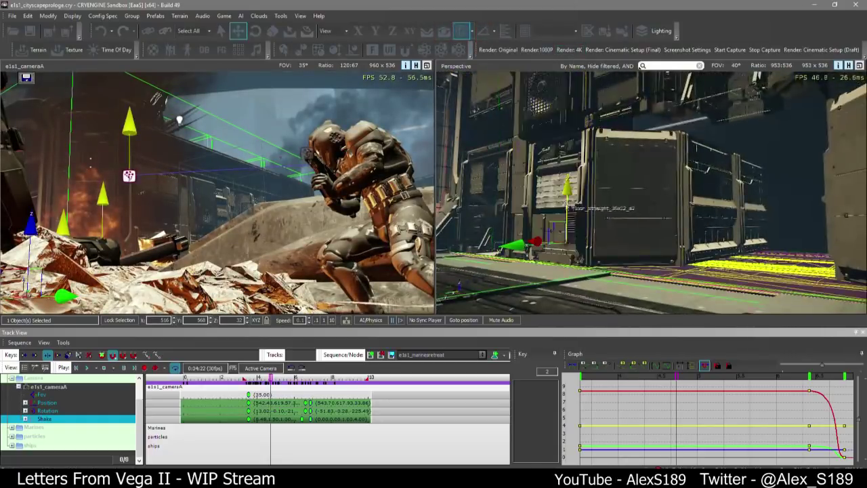
{"action": "left_click_drag", "start_coordinate": [566, 206], "coordinate": [568, 177]}
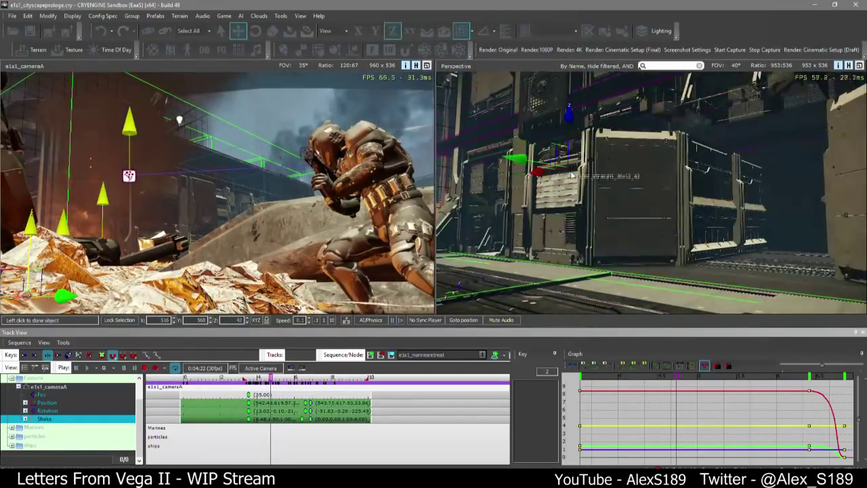
Flip the cloned floor section to an X rotation of -180 and shift it to Y 574, Z 42
{"action": "key", "text": "3"}
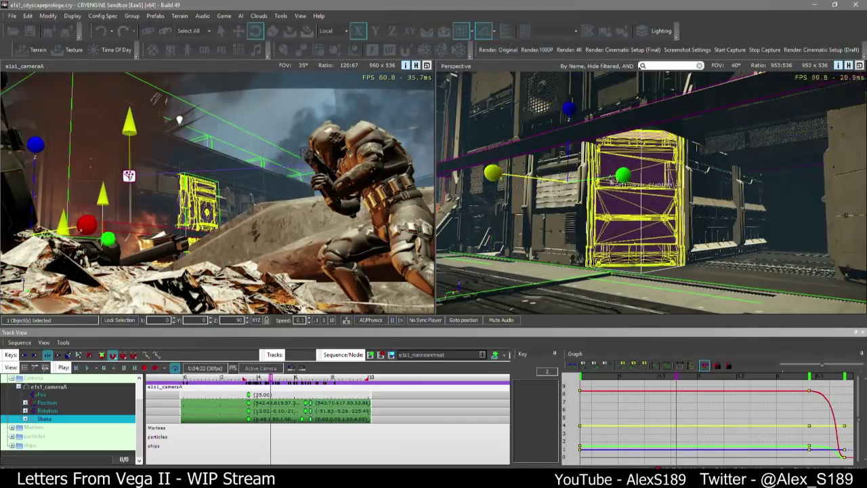
{"action": "left_click_drag", "start_coordinate": [621, 179], "coordinate": [611, 229]}
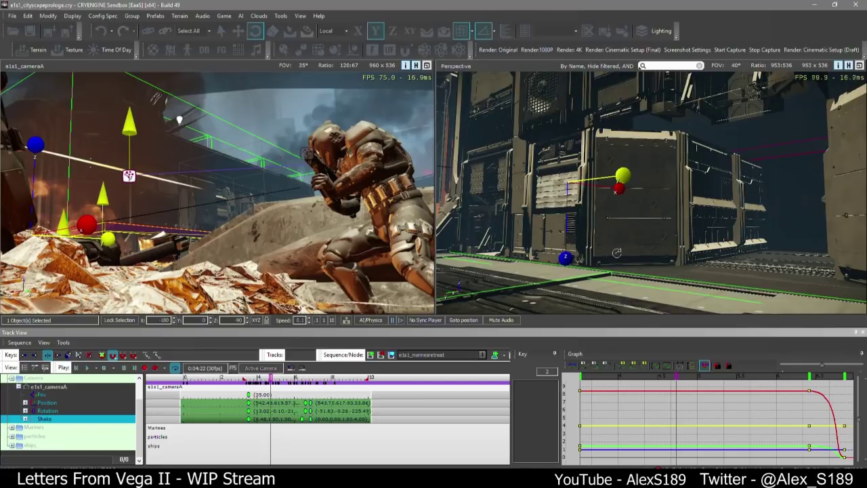
{"action": "key", "text": "2"}
{"action": "left_click_drag", "start_coordinate": [556, 160], "coordinate": [516, 103]}
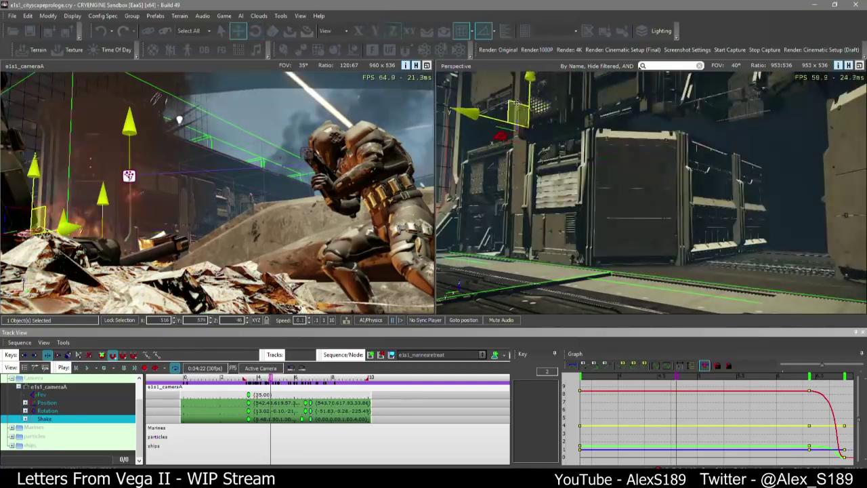
{"action": "right_click_drag", "start_coordinate": [518, 145], "coordinate": [572, 177]}
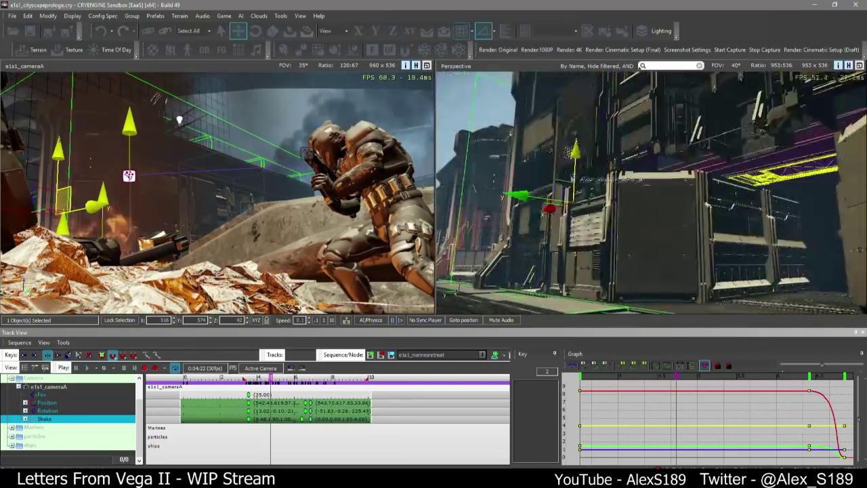
Turn off grid snapping and fit the flipped floor section against the building facade at about Y 583.2, Z 38.9
{"action": "left_click", "coordinate": [546, 179]}
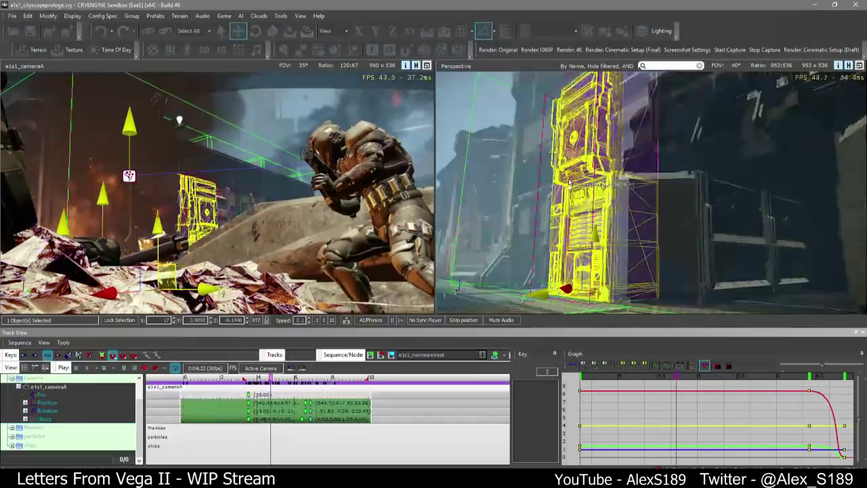
{"action": "left_click", "coordinate": [569, 191]}
{"action": "left_click_drag", "start_coordinate": [557, 181], "coordinate": [519, 172]}
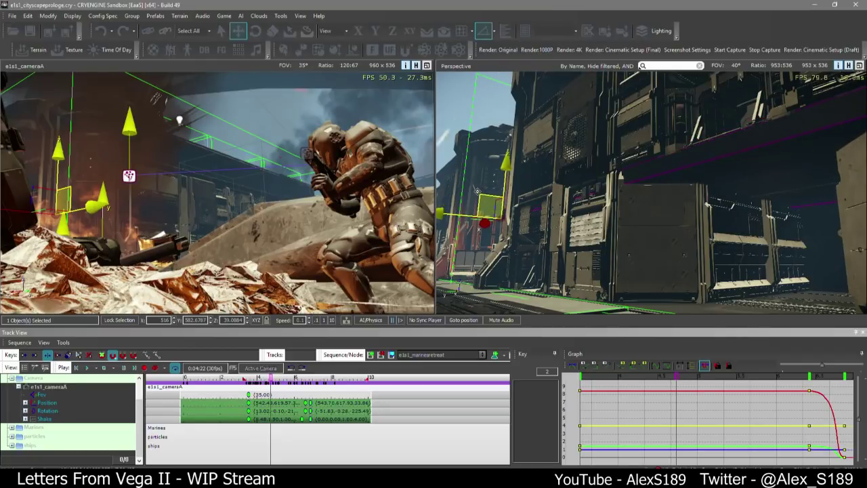
{"action": "right_click_drag", "start_coordinate": [858, 250], "coordinate": [725, 250]}
{"action": "key", "text": "w"}
{"action": "key", "text": "d"}
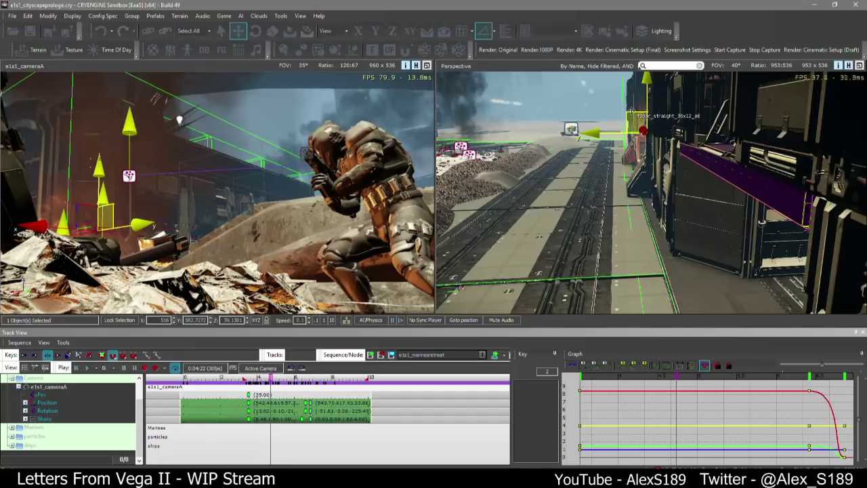
{"action": "left_click_drag", "start_coordinate": [630, 111], "coordinate": [629, 111]}
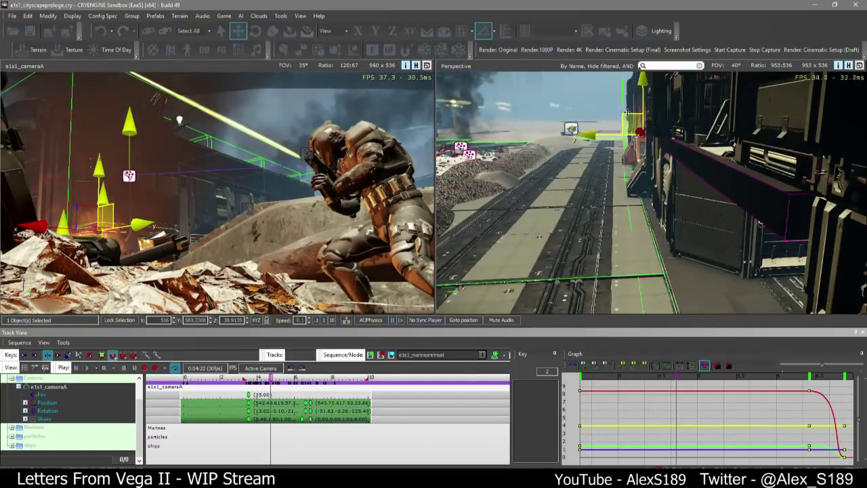
Slide the floor section along the facade to about X 537.1 and set its depth to about Y 582.6
{"action": "right_click_drag", "start_coordinate": [629, 115], "coordinate": [734, 135]}
{"action": "key", "text": "s"}
{"action": "key", "text": "s"}
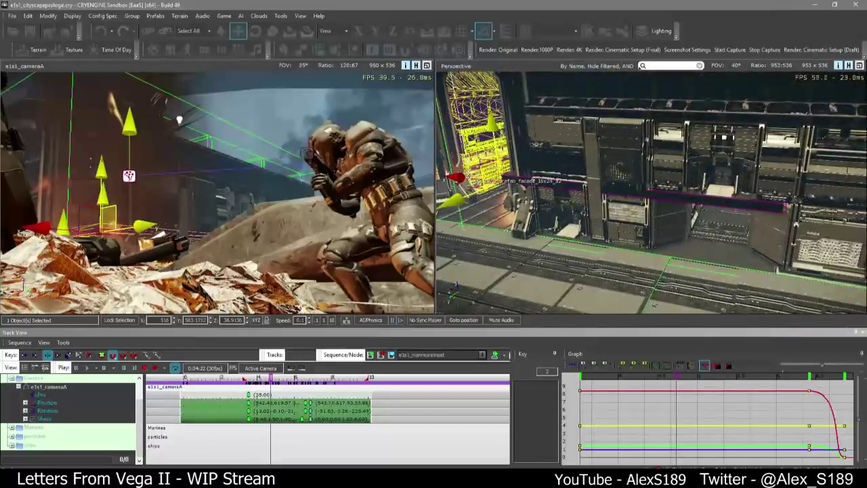
{"action": "left_click_drag", "start_coordinate": [469, 178], "coordinate": [508, 182]}
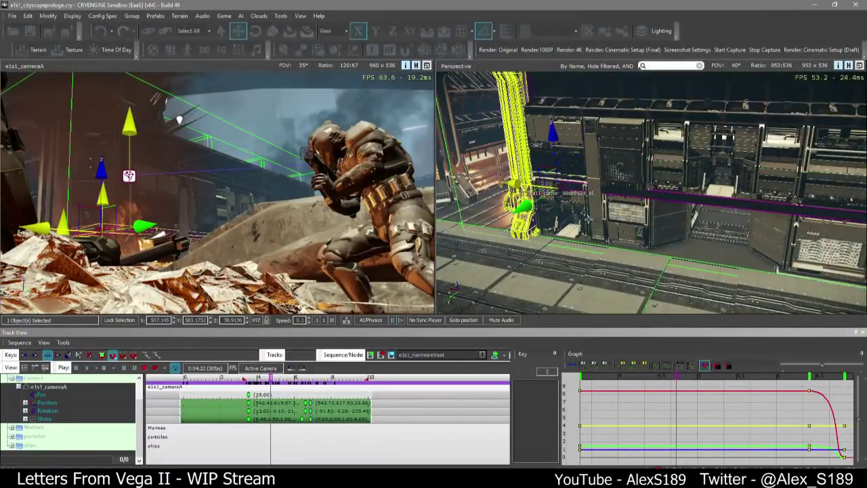
{"action": "key", "text": "w"}
{"action": "right_click_drag", "start_coordinate": [508, 181], "coordinate": [546, 178]}
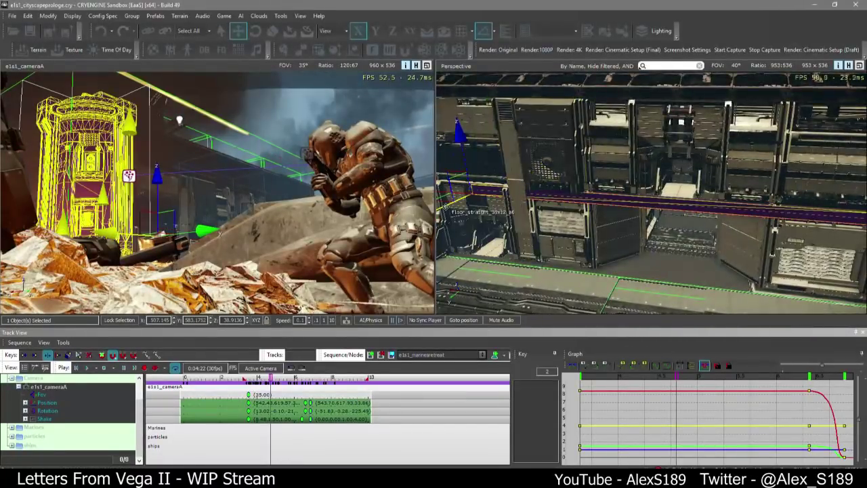
{"action": "left_click_drag", "start_coordinate": [445, 206], "coordinate": [453, 207]}
{"action": "right_click_drag", "start_coordinate": [562, 298], "coordinate": [534, 301]}
Check the background buildings at 0:06:18 through the camera and from along the street in the perspective view
{"action": "left_click", "coordinate": [305, 381]}
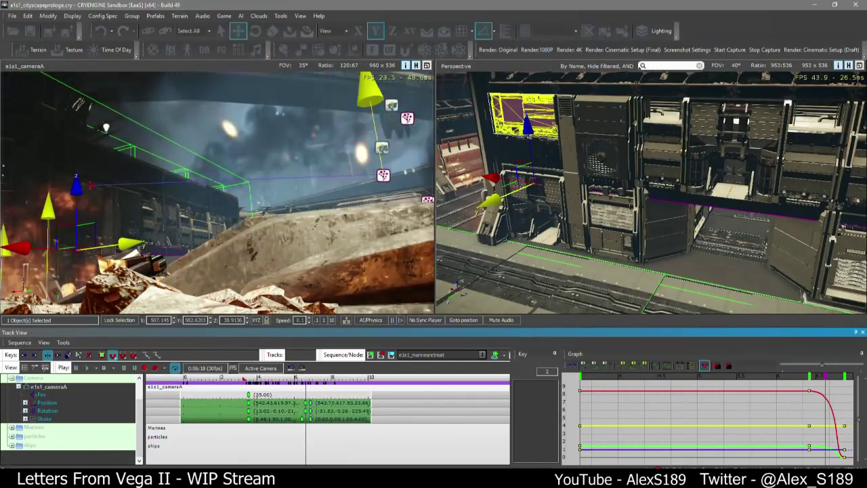
{"action": "key", "text": "ctrl+g"}
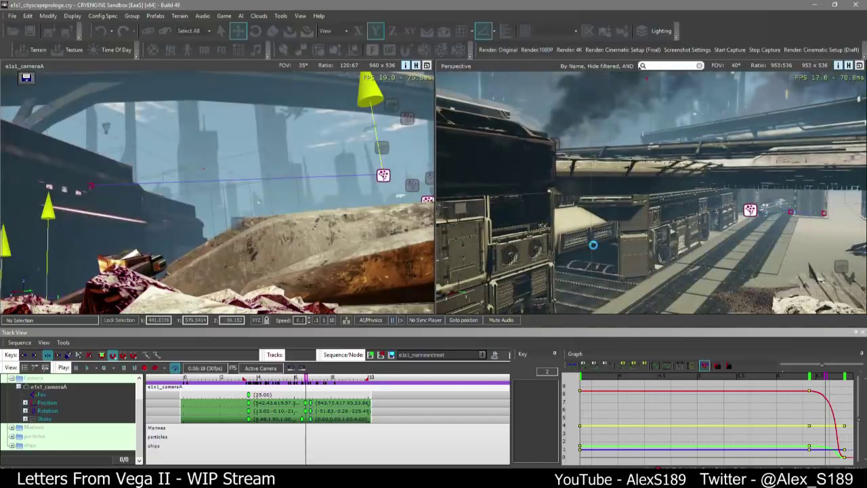
{"action": "right_click_drag", "start_coordinate": [593, 245], "coordinate": [537, 276]}
{"action": "left_click", "coordinate": [584, 189]}
{"action": "right_click_drag", "start_coordinate": [585, 190], "coordinate": [599, 246]}
{"action": "key", "text": "f"}
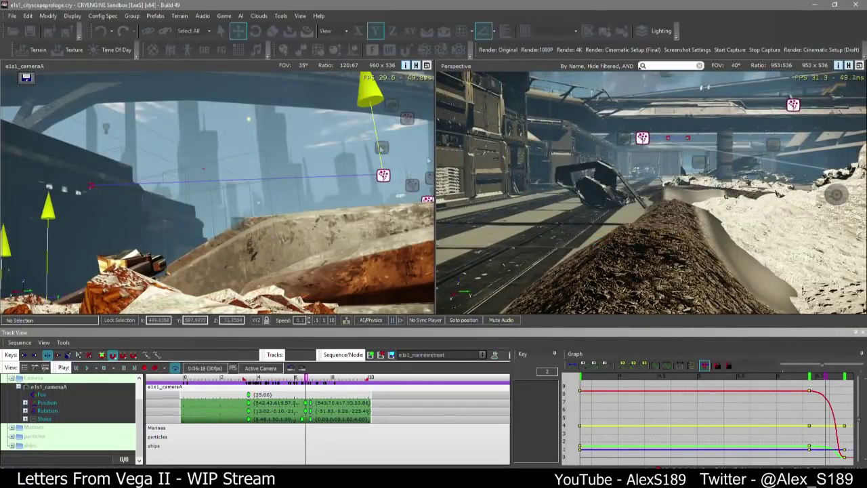
Replay the shot in the e1s1_cameraA view, stop at 0:05:02 and maximize that viewport
{"action": "left_click", "coordinate": [195, 65]}
{"action": "left_click", "coordinate": [300, 443]}
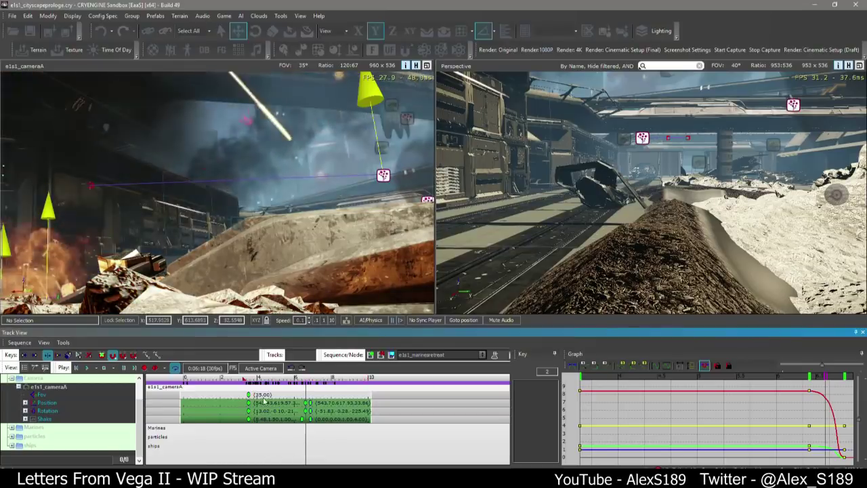
{"action": "left_click", "coordinate": [252, 378]}
{"action": "key", "text": "space"}
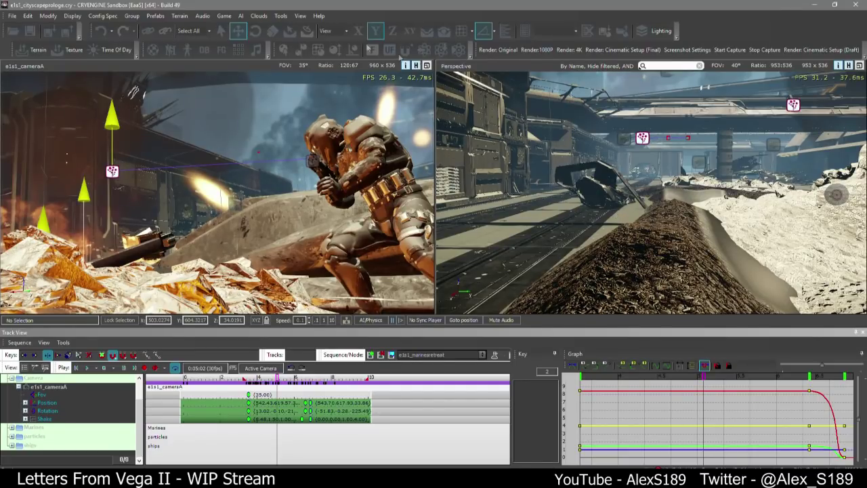
{"action": "left_click", "coordinate": [426, 65]}
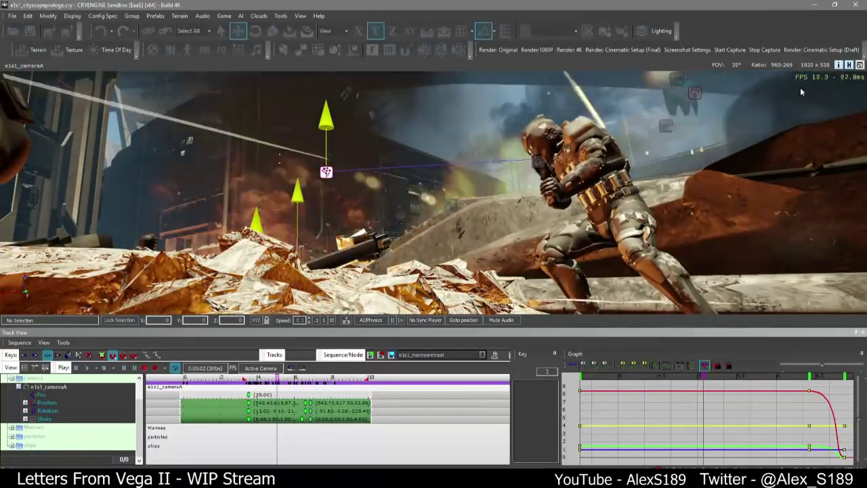
Set the time of day to 00:00, close the Time Of Day window and replay the shot up to 0:05:09
{"action": "left_click", "coordinate": [116, 49]}
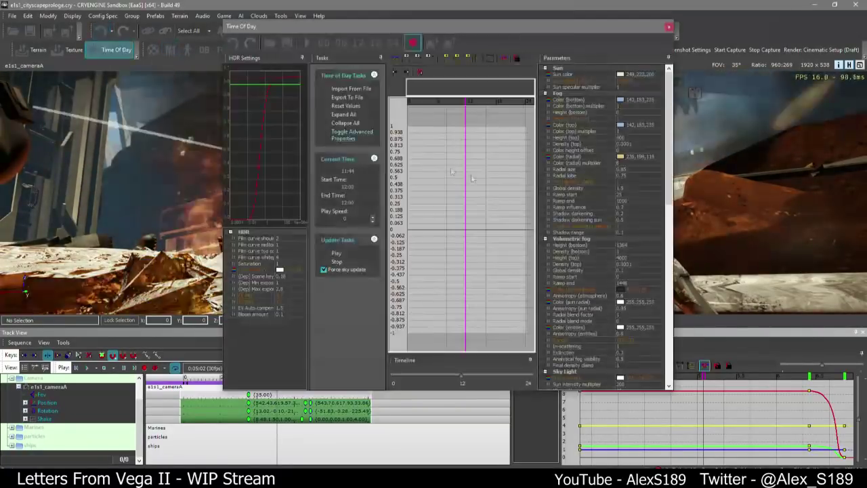
{"action": "left_click_drag", "start_coordinate": [461, 377], "coordinate": [351, 375]}
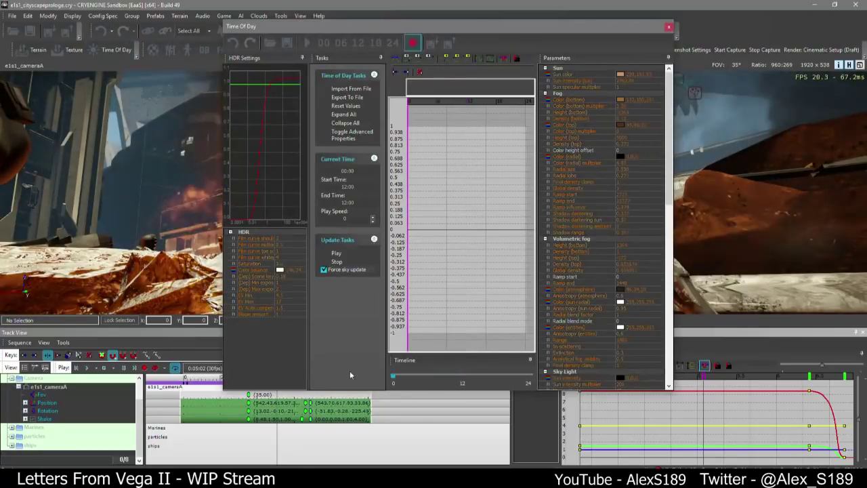
{"action": "left_click", "coordinate": [669, 27]}
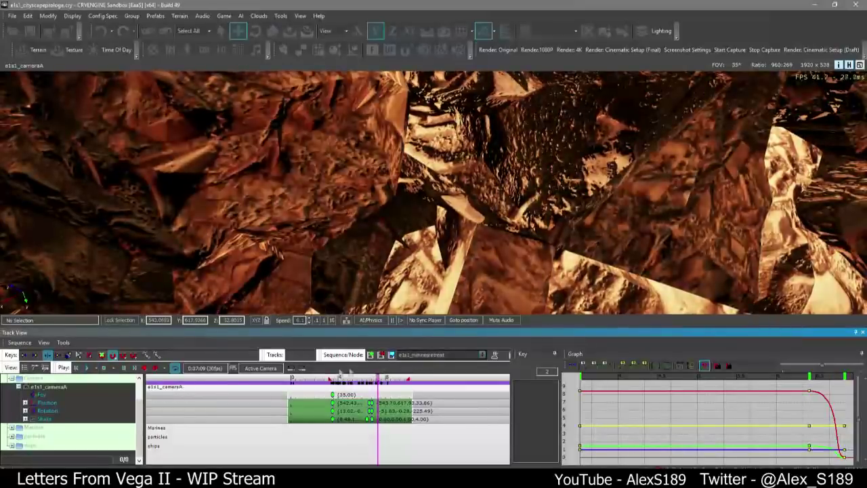
{"action": "left_click", "coordinate": [342, 379]}
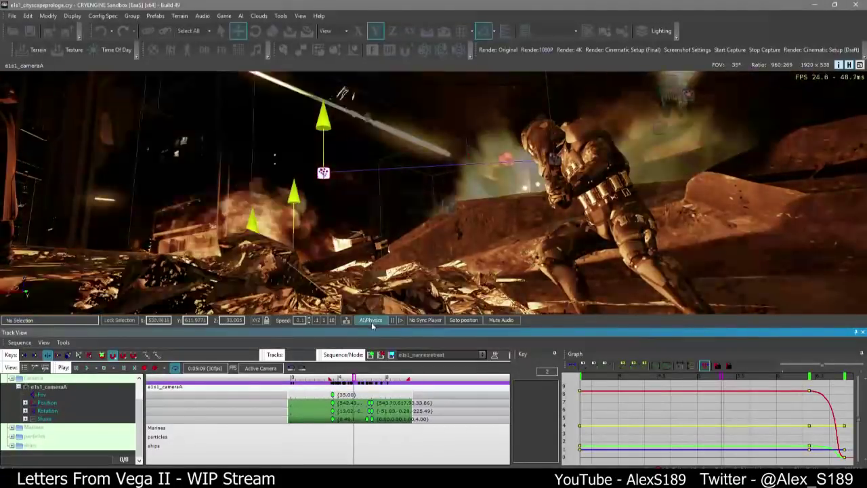
Add a Depth of Field track to e1s1_cameraA in the sequence
{"action": "left_click", "coordinate": [10, 386]}
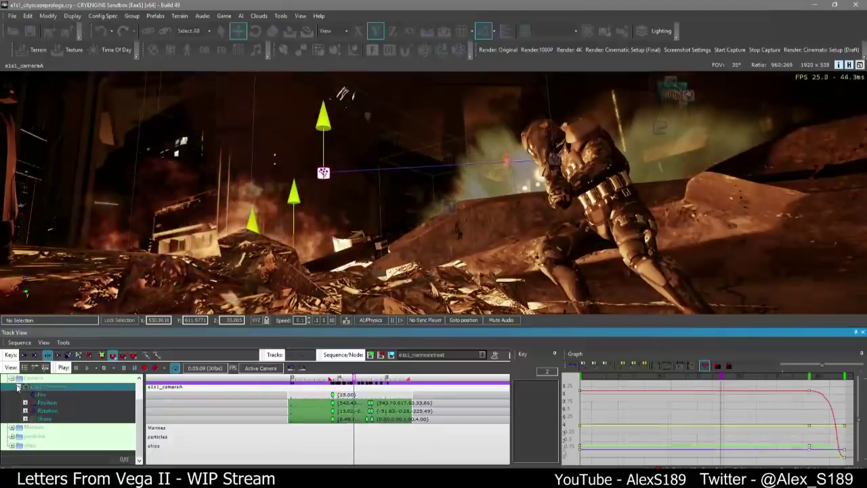
{"action": "left_click", "coordinate": [18, 413]}
{"action": "right_click", "coordinate": [40, 412]}
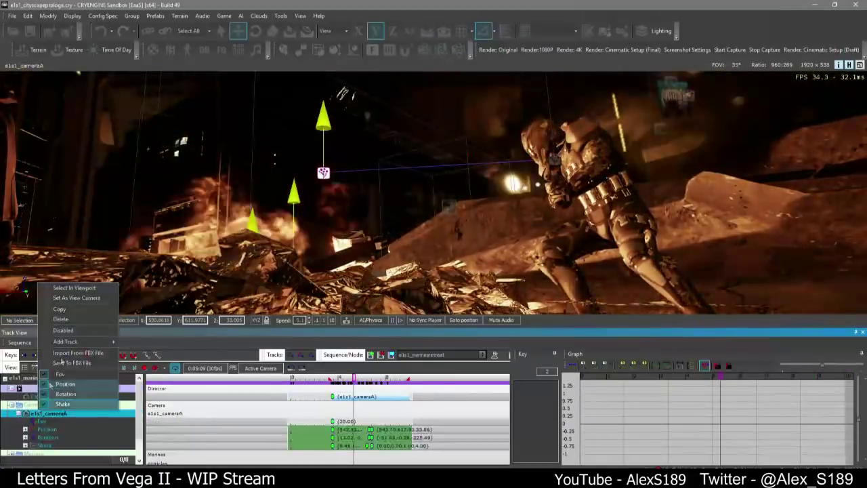
{"action": "mouse_move", "coordinate": [68, 342]}
{"action": "left_click", "coordinate": [152, 343]}
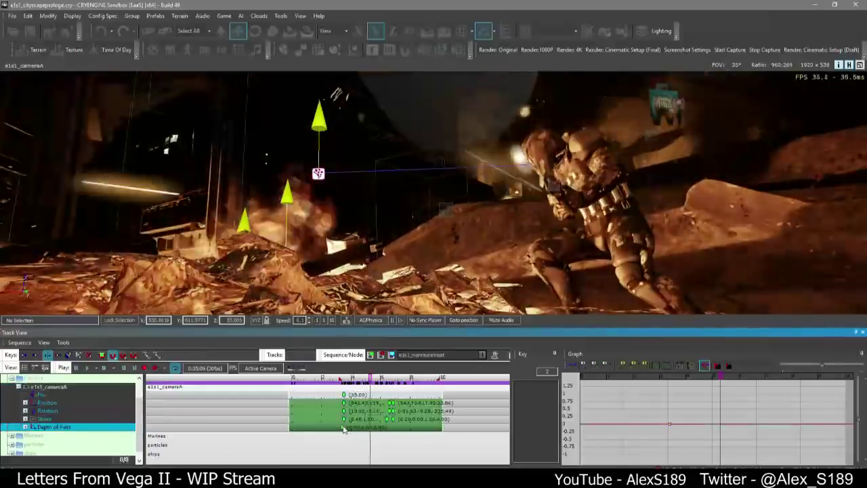
Expand the Depth of Field track and set its BlurAmount key to 1
{"action": "left_click", "coordinate": [25, 427]}
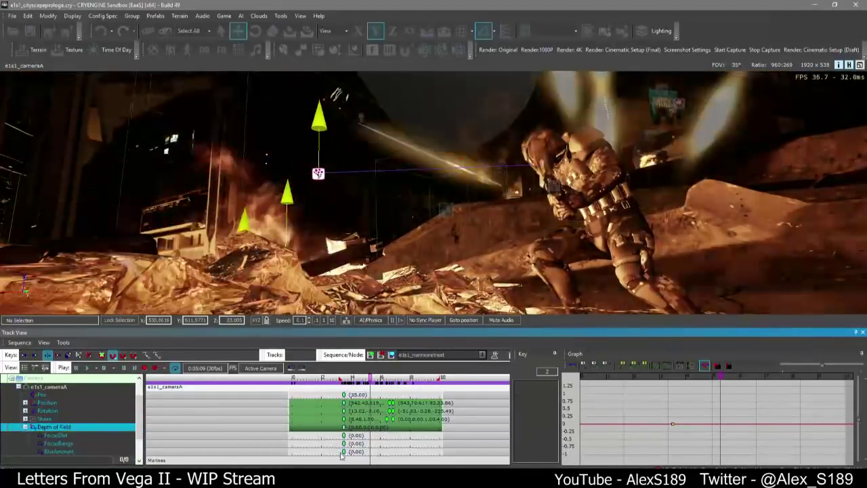
{"action": "scroll", "coordinate": [343, 451], "scroll_direction": "up", "scroll_amount": 5}
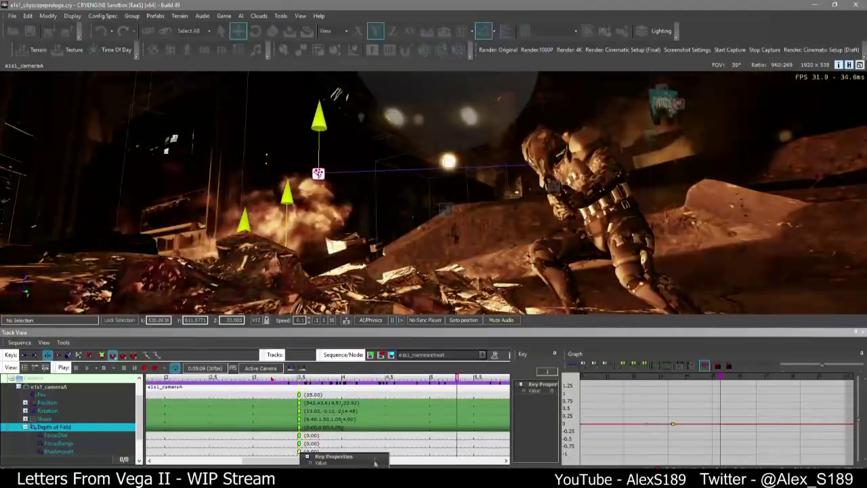
{"action": "type", "text": "1"}
{"action": "key", "text": "Return"}
{"action": "left_click", "coordinate": [367, 435]}
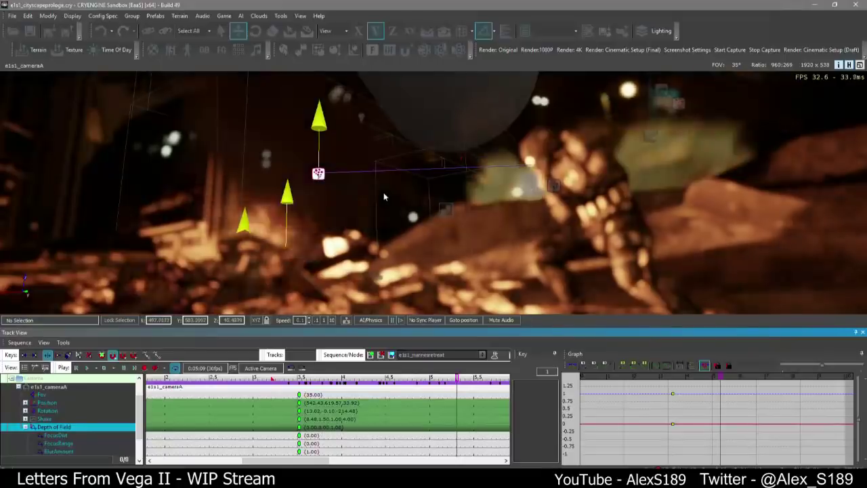
Hide the viewport helpers and set the Depth of Field FocusDist key to 5
{"action": "left_click", "coordinate": [848, 66]}
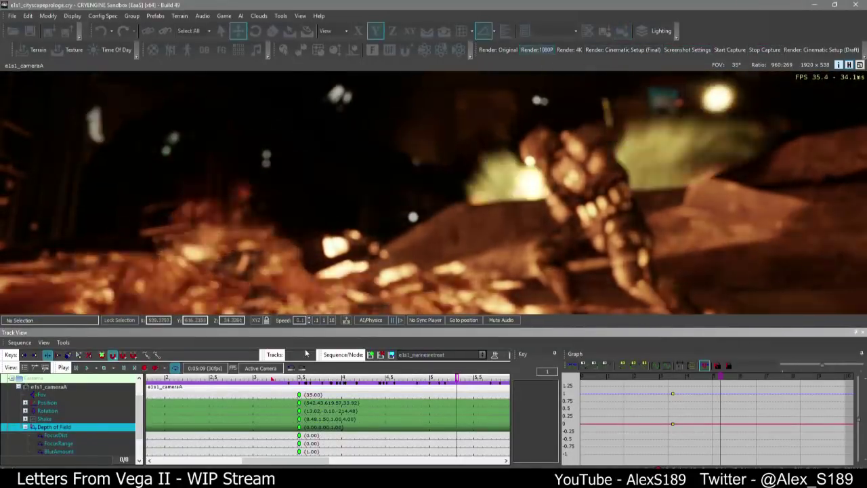
{"action": "double_click", "coordinate": [299, 434]}
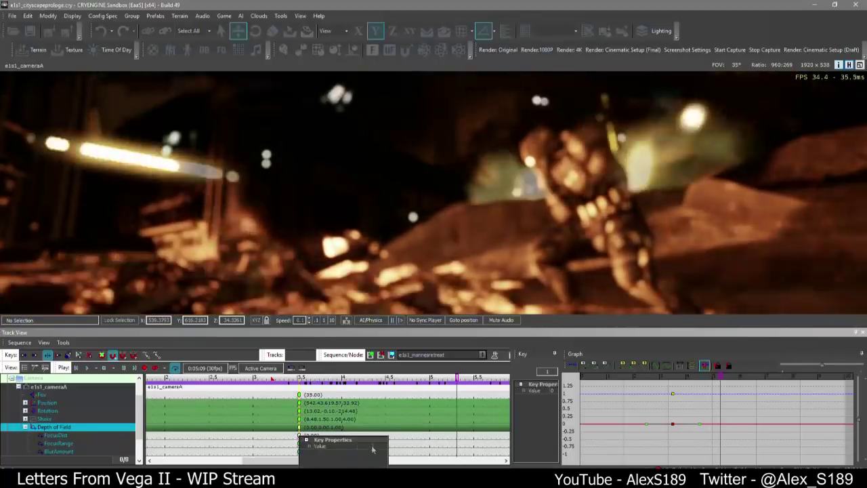
{"action": "key", "text": "Return"}
{"action": "left_click", "coordinate": [405, 444]}
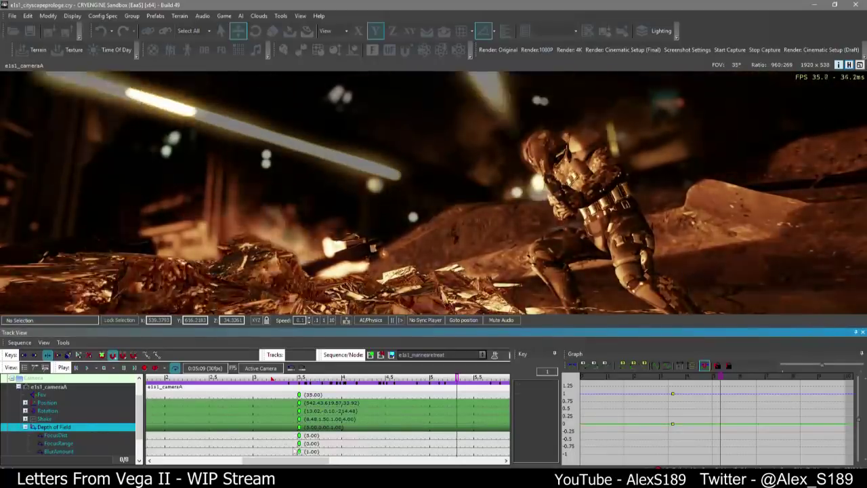
Set the Depth of Field FocusRange key to 50 and the BlurAmount key to 0.5
{"action": "double_click", "coordinate": [298, 443]}
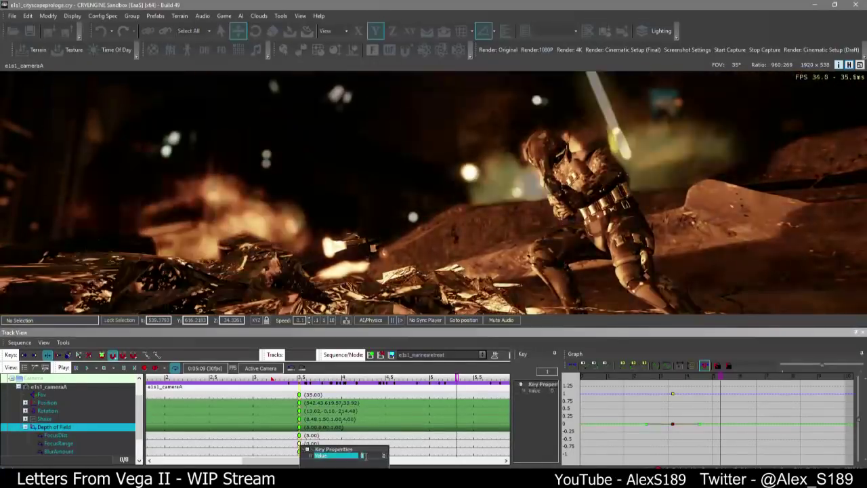
{"action": "left_click", "coordinate": [431, 450]}
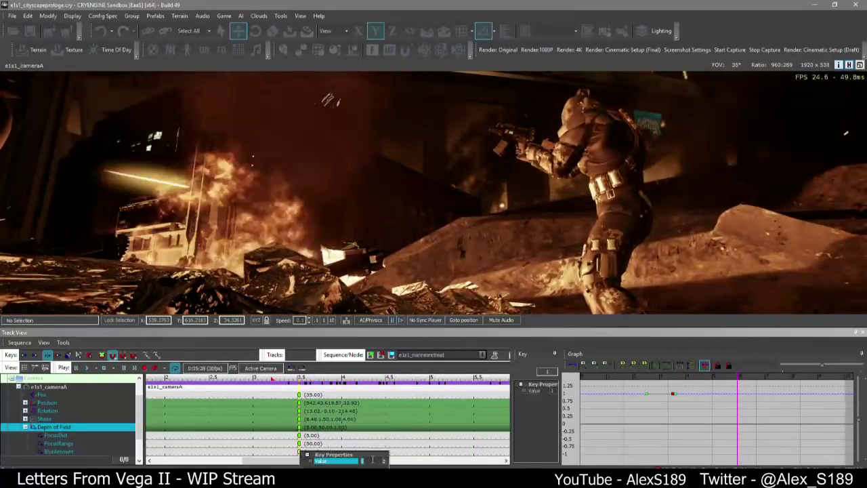
{"action": "type", "text": "0.3"}
{"action": "key", "text": "Return"}
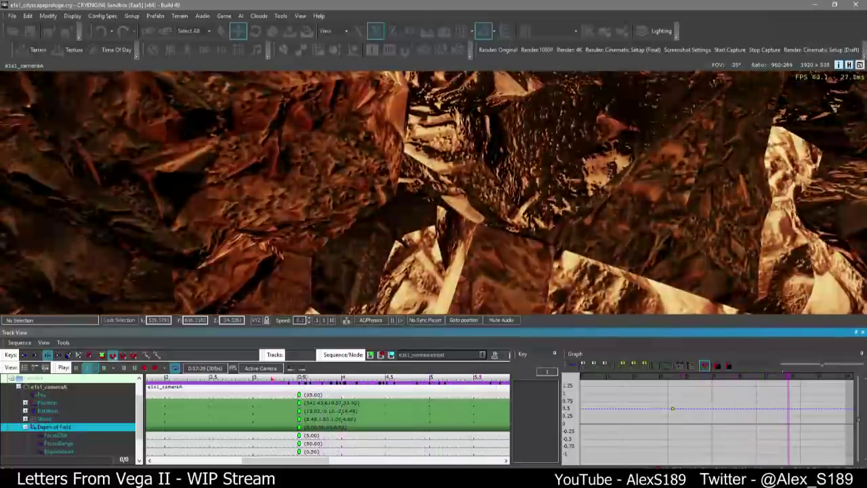
Replay the shot from the first Depth of Field key and set its FocusRange to 10
{"action": "left_click", "coordinate": [304, 379]}
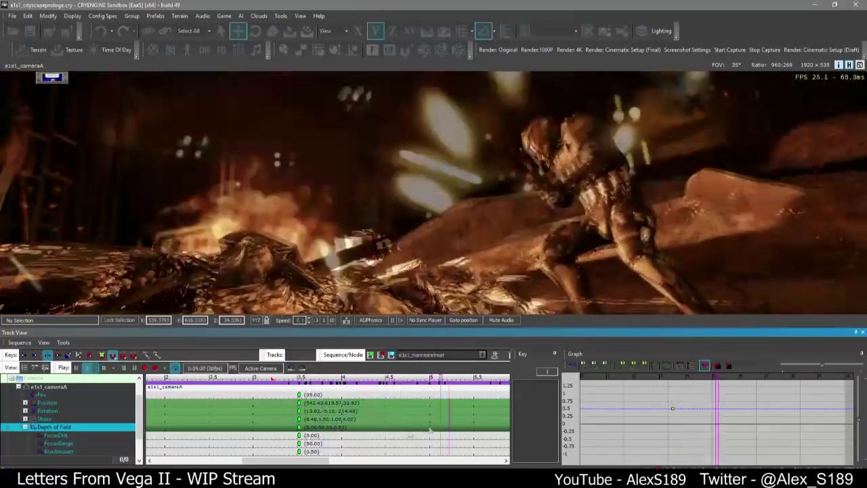
{"action": "scroll", "coordinate": [463, 411], "scroll_direction": "down", "scroll_amount": 1}
{"action": "key", "text": "space"}
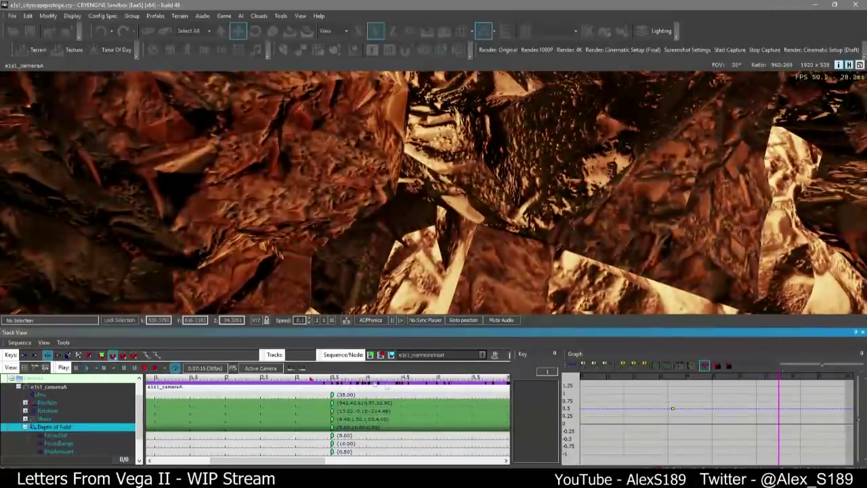
Add a second Depth of Field key to e1s1_cameraA at about 7.4 s
{"action": "scroll", "coordinate": [401, 407], "scroll_direction": "down", "scroll_amount": 4}
{"action": "middle_click_drag", "start_coordinate": [470, 429], "coordinate": [327, 430]}
{"action": "scroll", "coordinate": [326, 430], "scroll_direction": "up", "scroll_amount": 2}
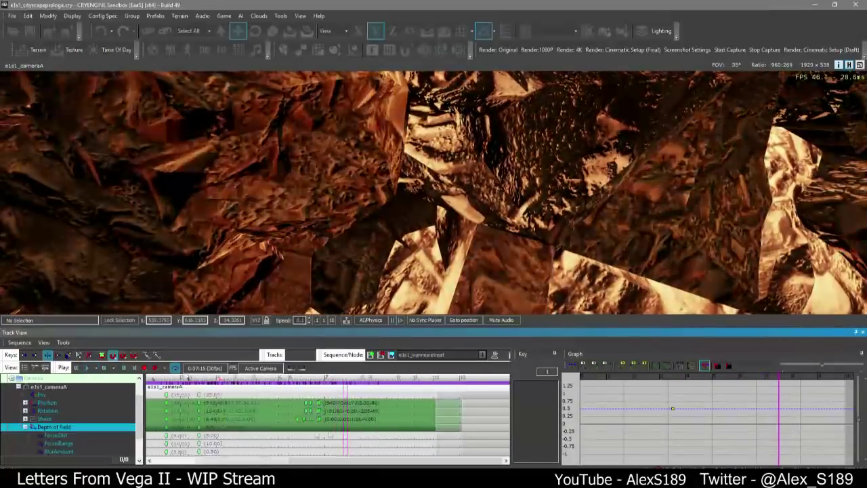
{"action": "double_click", "coordinate": [344, 429]}
{"action": "scroll", "coordinate": [341, 431], "scroll_direction": "up", "scroll_amount": 5}
{"action": "scroll", "coordinate": [341, 432], "scroll_direction": "down", "scroll_amount": 3}
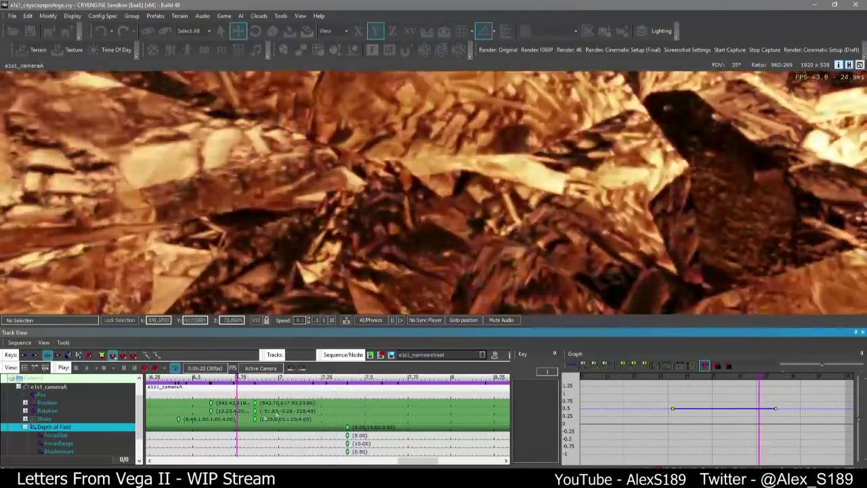
Play back the shot and move the second Depth of Field key earlier, to about 6.56 s
{"action": "key", "text": "space"}
{"action": "scroll", "coordinate": [235, 401], "scroll_direction": "down", "scroll_amount": 5}
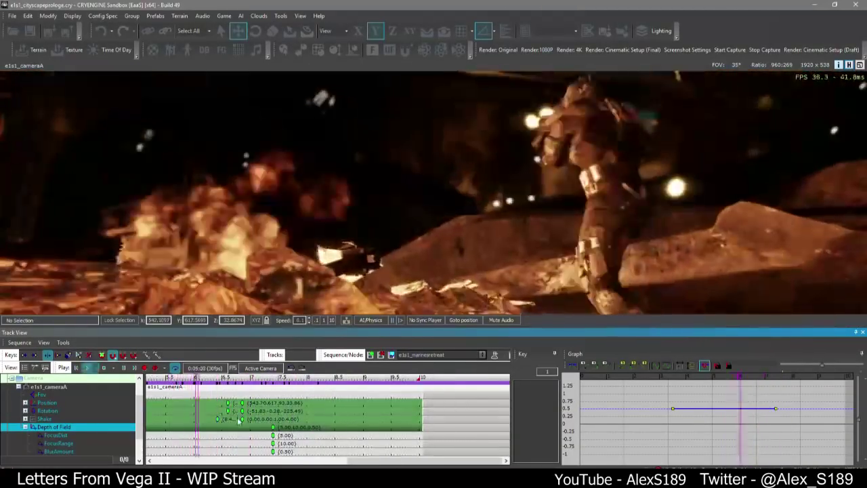
{"action": "scroll", "coordinate": [237, 429], "scroll_direction": "up", "scroll_amount": 2}
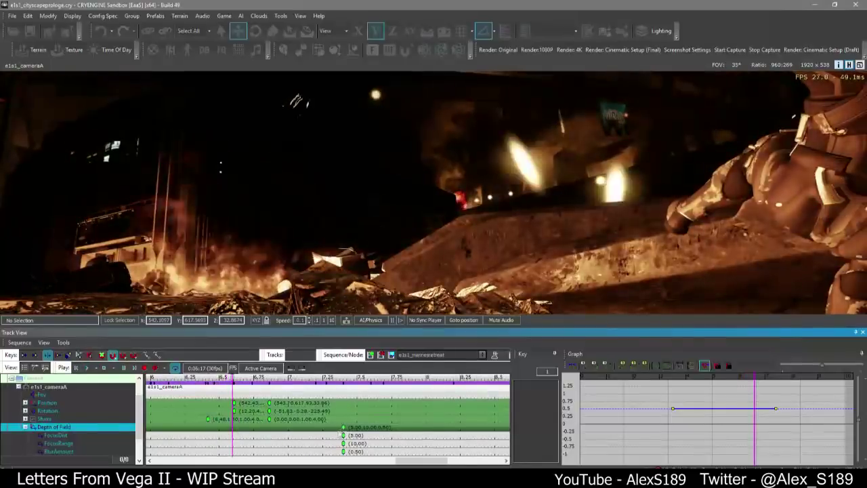
{"action": "left_click_drag", "start_coordinate": [343, 428], "coordinate": [228, 432]}
{"action": "key", "text": "space"}
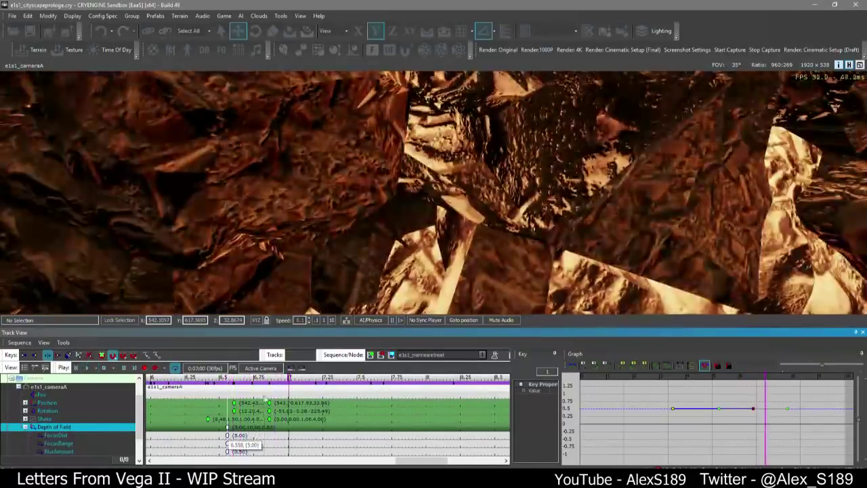
Add a third Depth of Field key at about 6.93 s and set its BlurAmount to 1
{"action": "left_click_drag", "start_coordinate": [292, 383], "coordinate": [281, 381]}
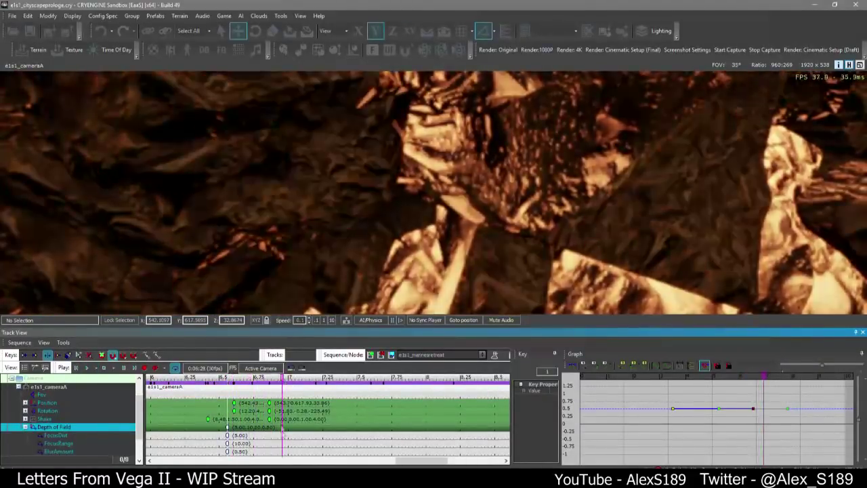
{"action": "scroll", "coordinate": [321, 444], "scroll_direction": "up", "scroll_amount": 3}
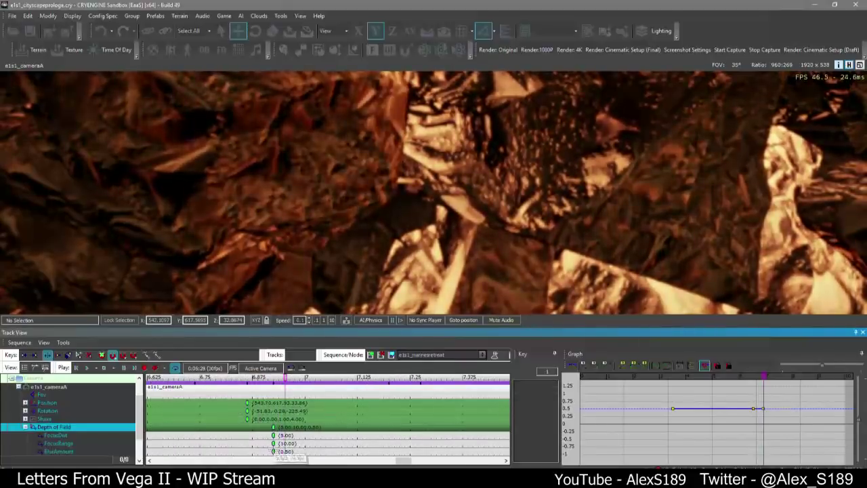
{"action": "type", "text": "1"}
{"action": "key", "text": "Return"}
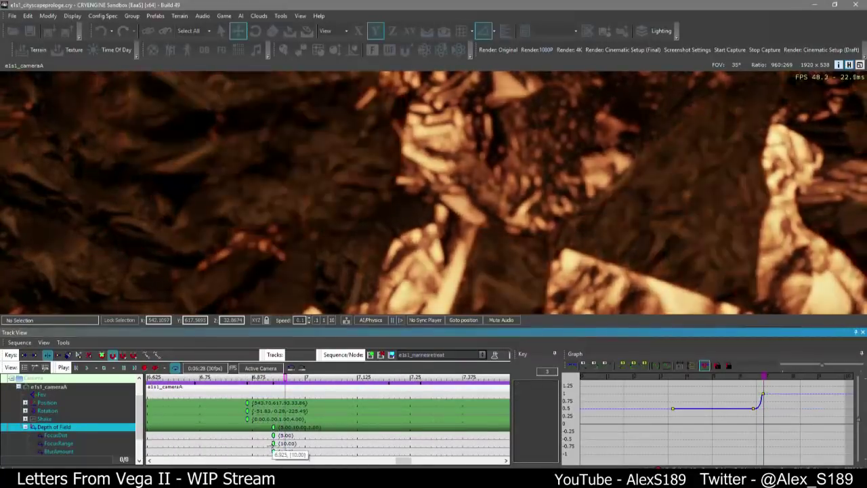
Set the third Depth of Field key's FocusRange to 1 and its BlurAmount to 10
{"action": "double_click", "coordinate": [273, 450]}
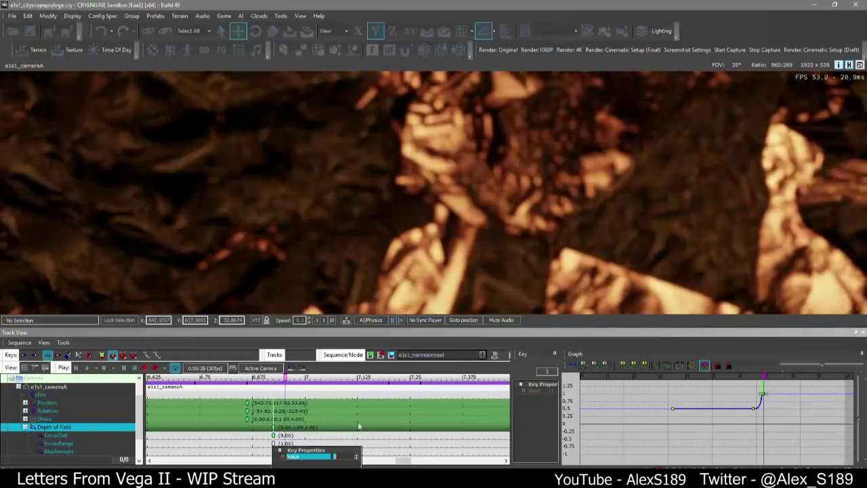
{"action": "left_click", "coordinate": [359, 425]}
{"action": "middle_click_drag", "start_coordinate": [279, 447], "coordinate": [335, 458]}
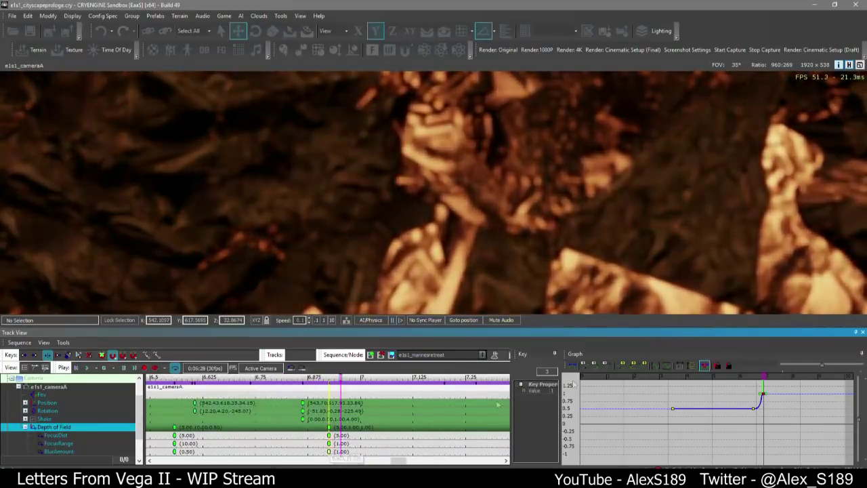
{"action": "left_click", "coordinate": [327, 457]}
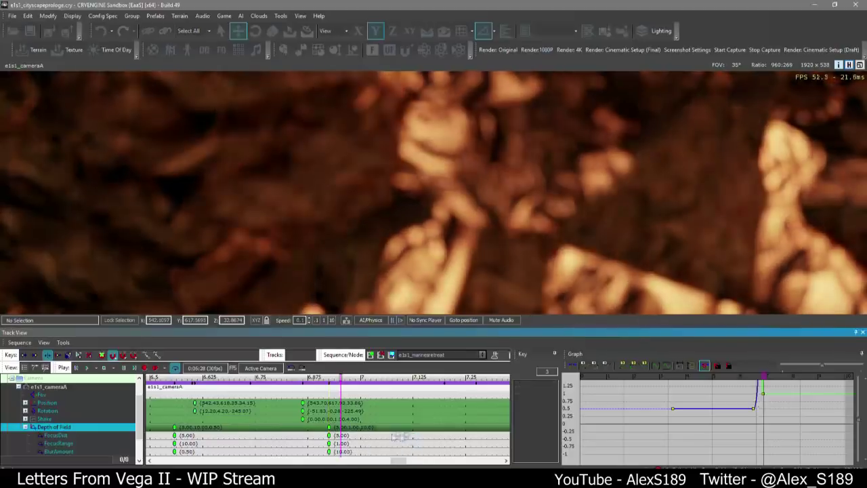
Shorten the playback range to end at about 7.3 s and replay the shot to check the blur
{"action": "scroll", "coordinate": [297, 384], "scroll_direction": "down", "scroll_amount": 3}
{"action": "key", "text": "space"}
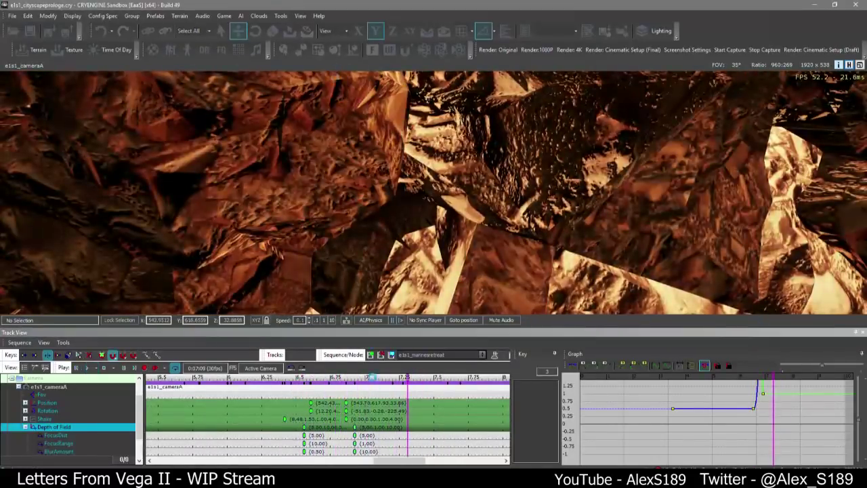
{"action": "scroll", "coordinate": [386, 426], "scroll_direction": "down", "scroll_amount": 2}
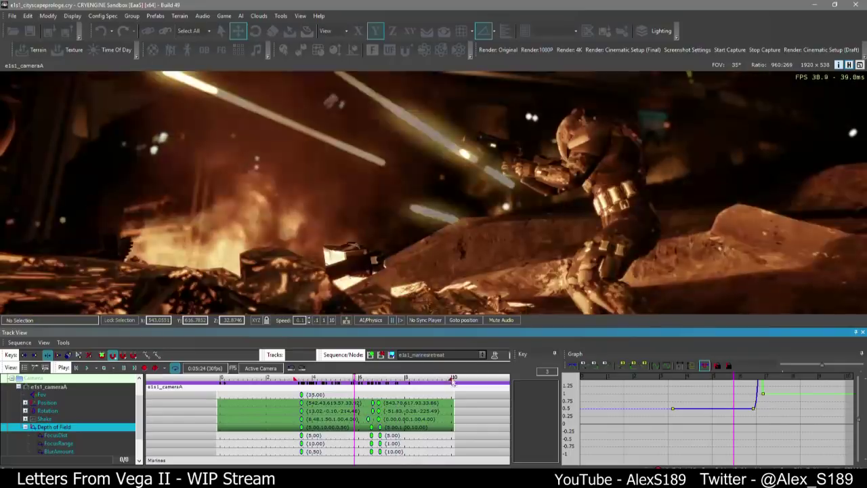
{"action": "left_click_drag", "start_coordinate": [448, 381], "coordinate": [390, 381]}
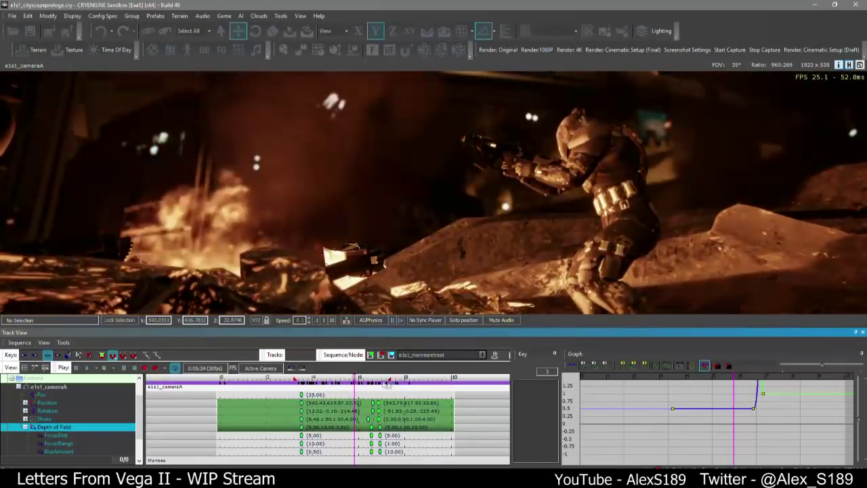
{"action": "left_click", "coordinate": [335, 379]}
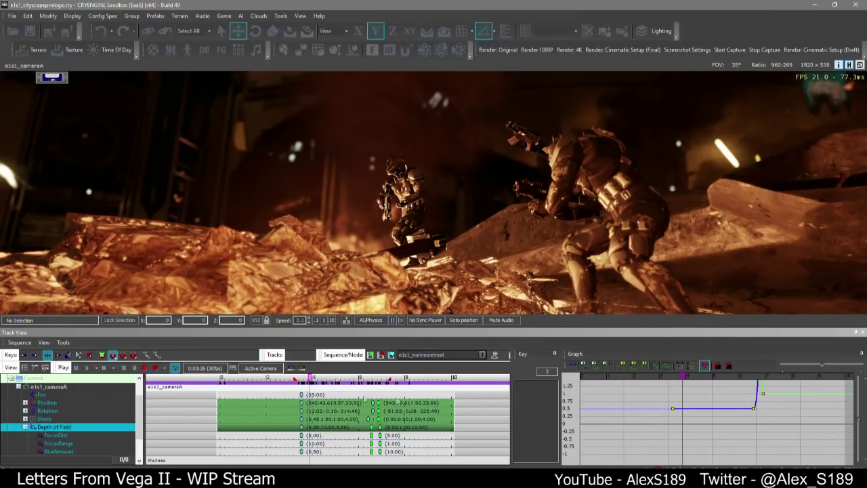
{"action": "key", "text": "space"}
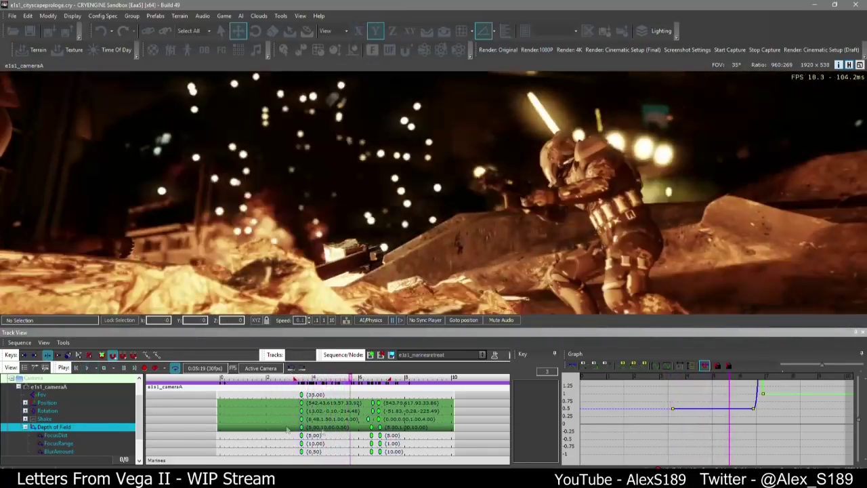
Move the first Depth of Field key to the start of the sequence and replay the shot from the beginning
{"action": "left_click_drag", "start_coordinate": [306, 379], "coordinate": [145, 422]}
{"action": "left_click", "coordinate": [86, 367]}
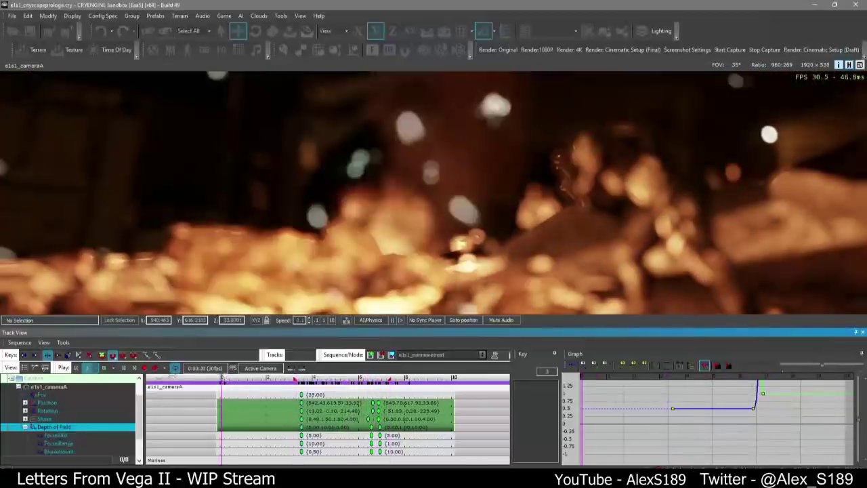
{"action": "left_click", "coordinate": [220, 378]}
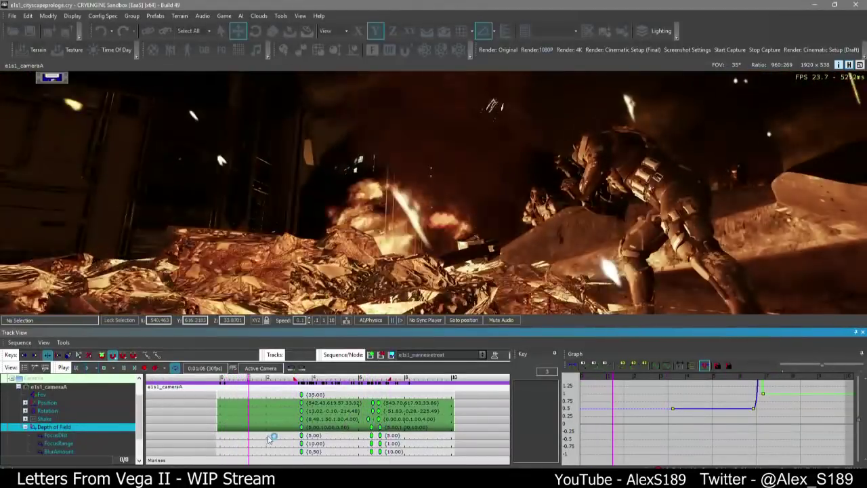
{"action": "left_click_drag", "start_coordinate": [303, 428], "coordinate": [220, 427]}
{"action": "left_click", "coordinate": [278, 427]}
{"action": "left_click_drag", "start_coordinate": [233, 378], "coordinate": [177, 387]}
{"action": "key", "text": "space"}
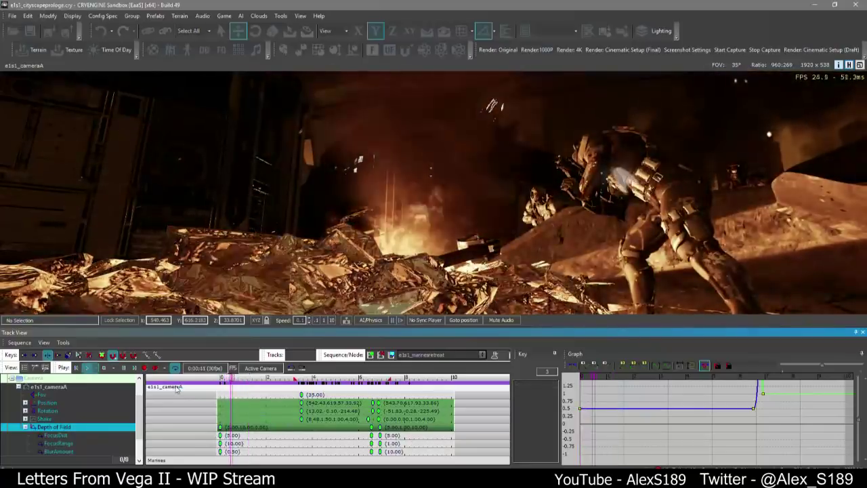